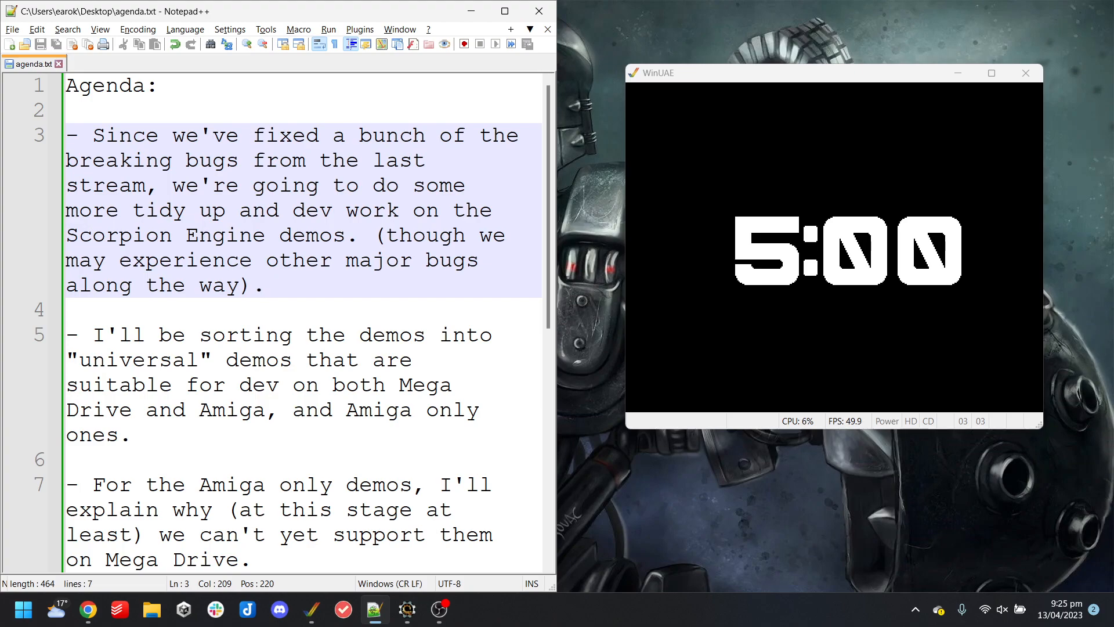
Start the five-minute countdown in WinUAE and, once it has run out, close the emulator and the agenda.txt notes
{"action": "left_click", "coordinate": [744, 369]}
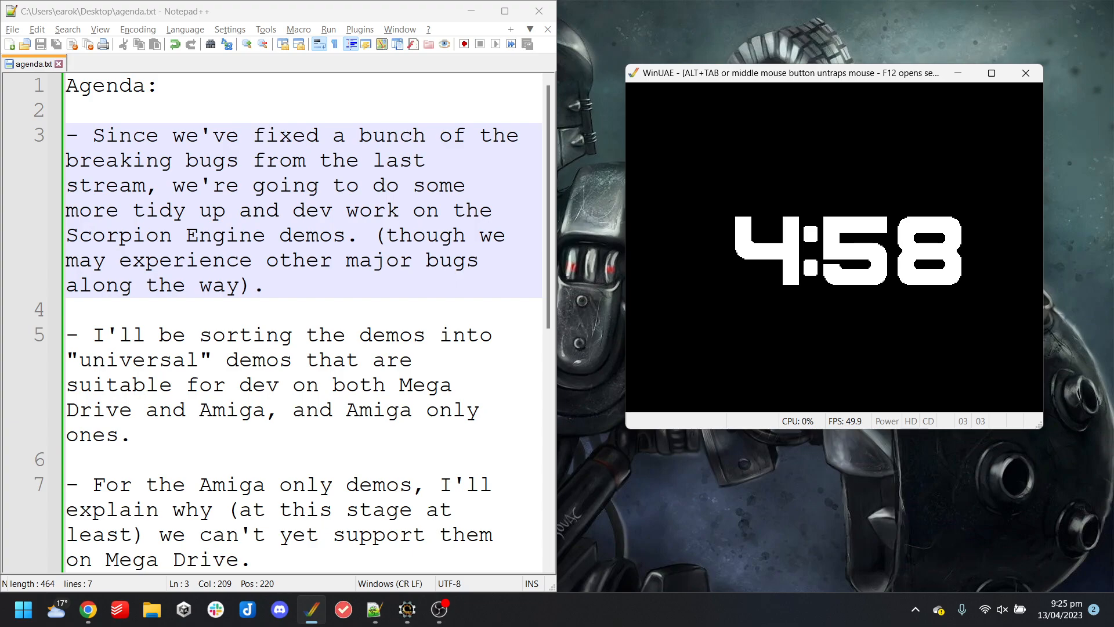
{"action": "key", "text": "alt+Tab"}
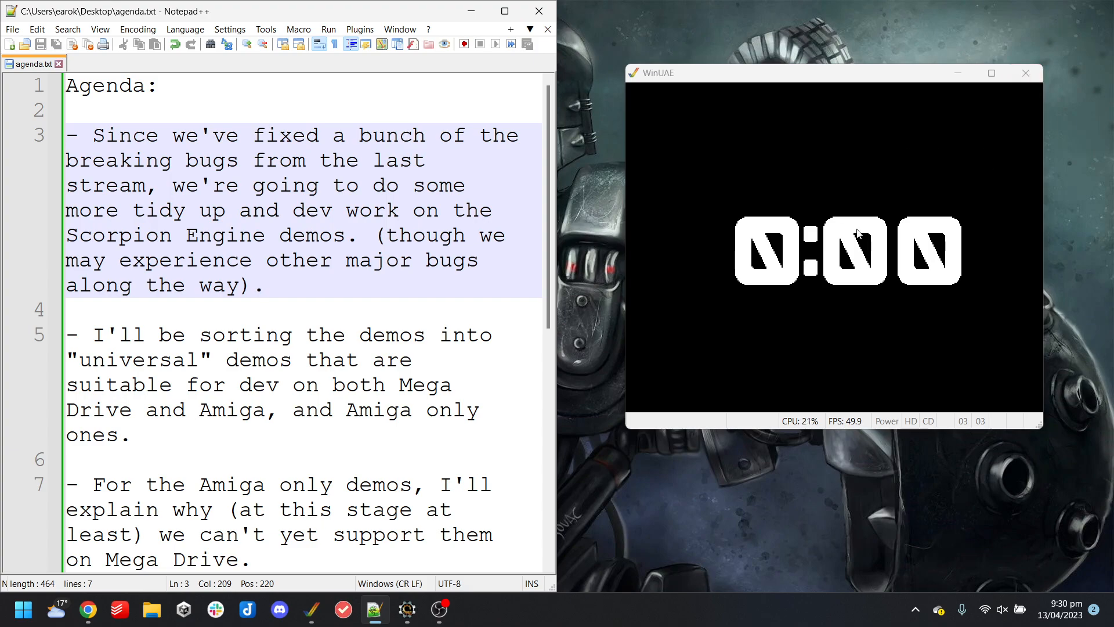
{"action": "left_click", "coordinate": [1026, 73]}
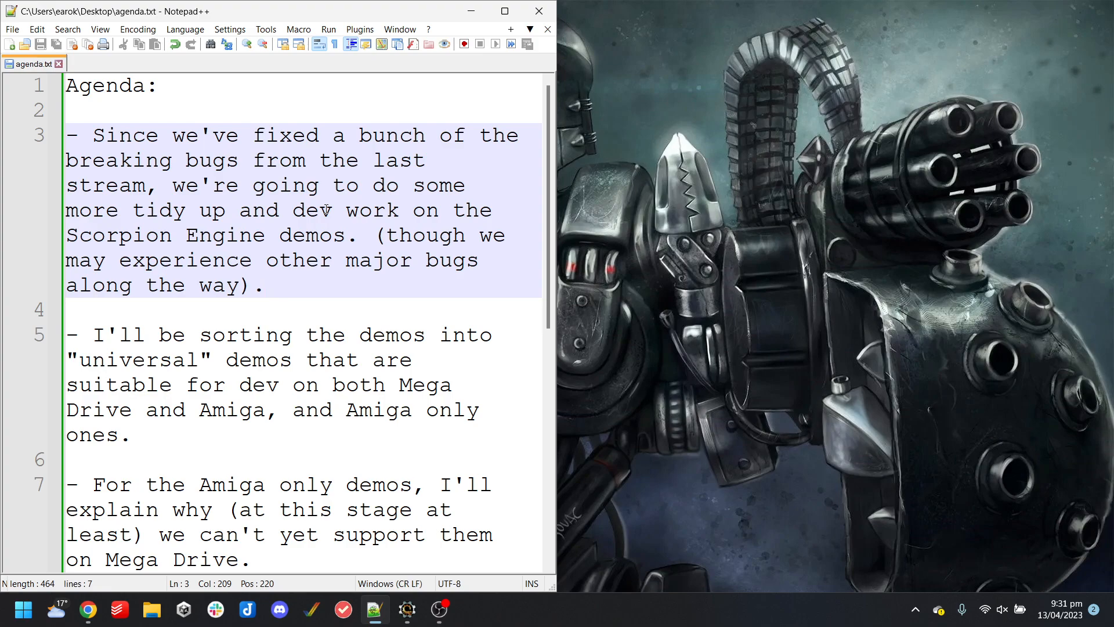
{"action": "left_click", "coordinate": [539, 11]}
Switch to Scorpion Editor and close the CountdownTimer project
{"action": "left_click", "coordinate": [375, 609]}
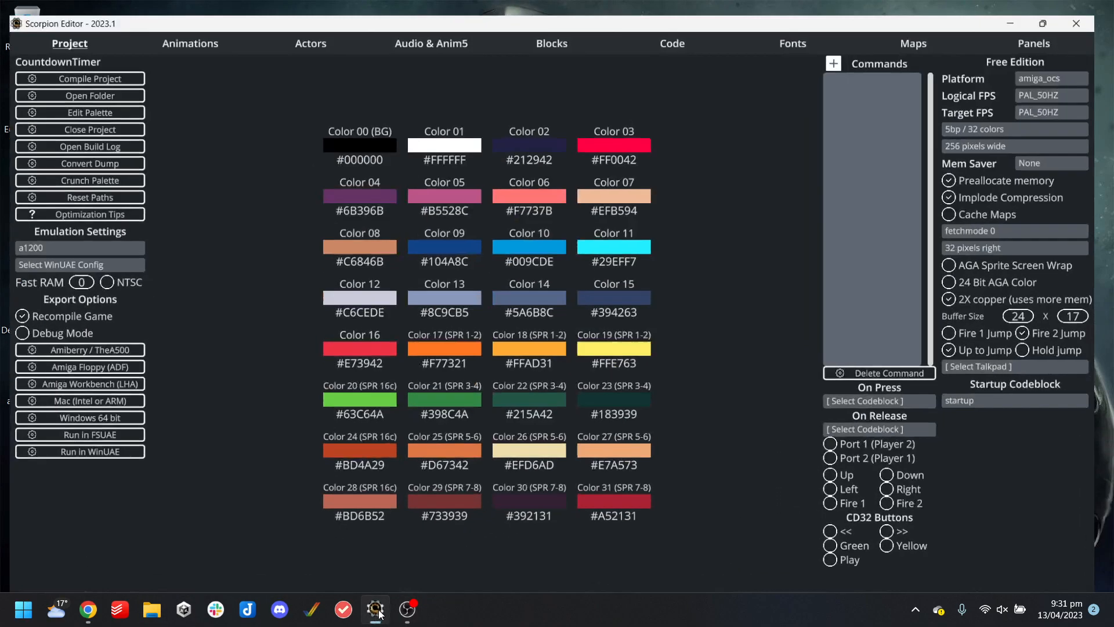
{"action": "left_click", "coordinate": [76, 115]}
{"action": "left_click", "coordinate": [755, 348]}
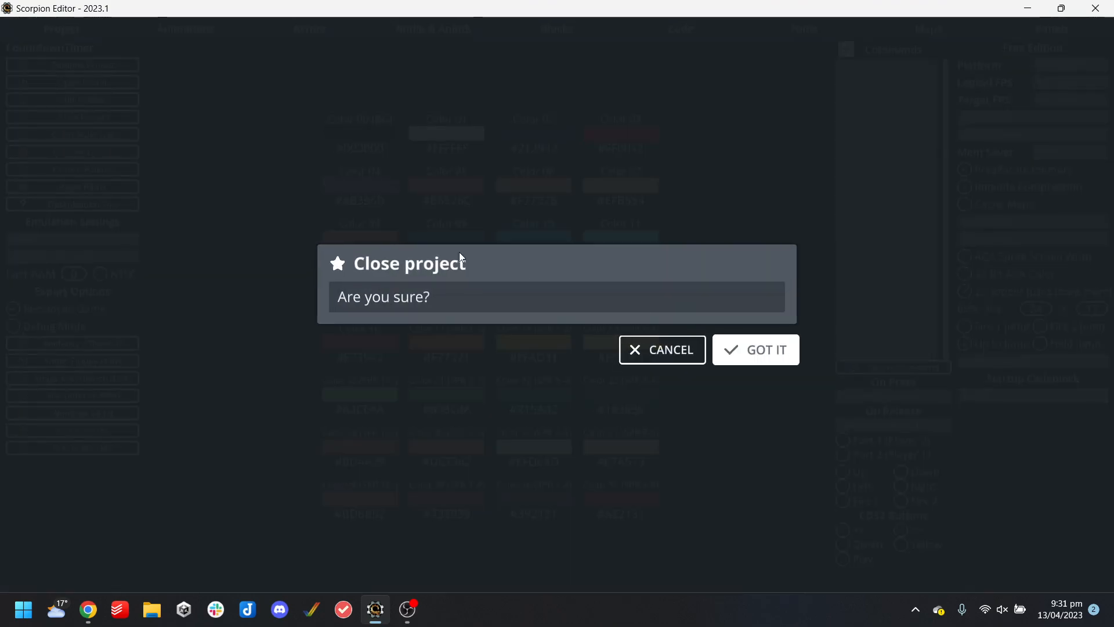
Open the Scorpion project title.sproject from the AlarCity_Title_Screen folder inside Unsorted
{"action": "left_click", "coordinate": [560, 284]}
{"action": "left_click", "coordinate": [271, 41]}
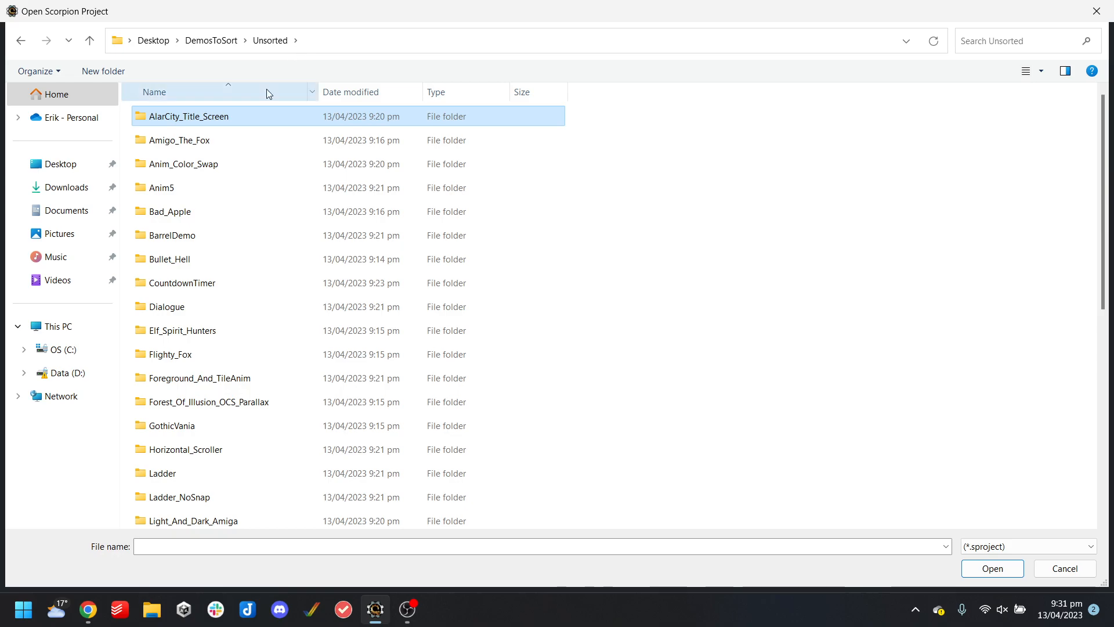
{"action": "double_click", "coordinate": [218, 123]}
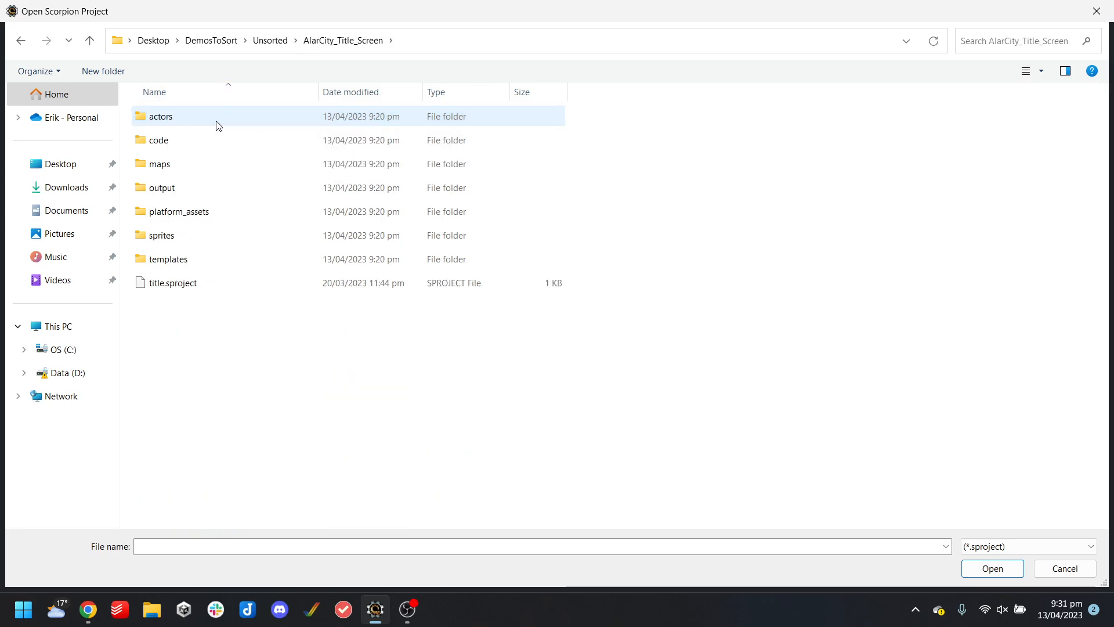
{"action": "left_click", "coordinate": [220, 287]}
{"action": "double_click", "coordinate": [219, 288]}
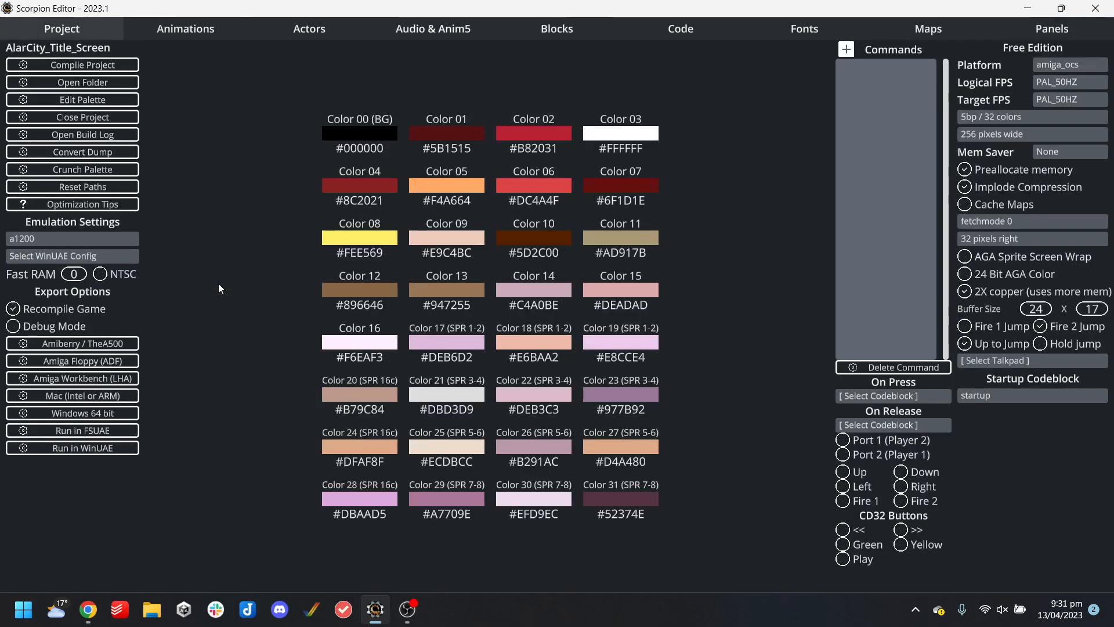
Set the project's target platform to Amiga AGA with the AGA chipset mandatory and look over the palette
{"action": "left_click", "coordinate": [1055, 66]}
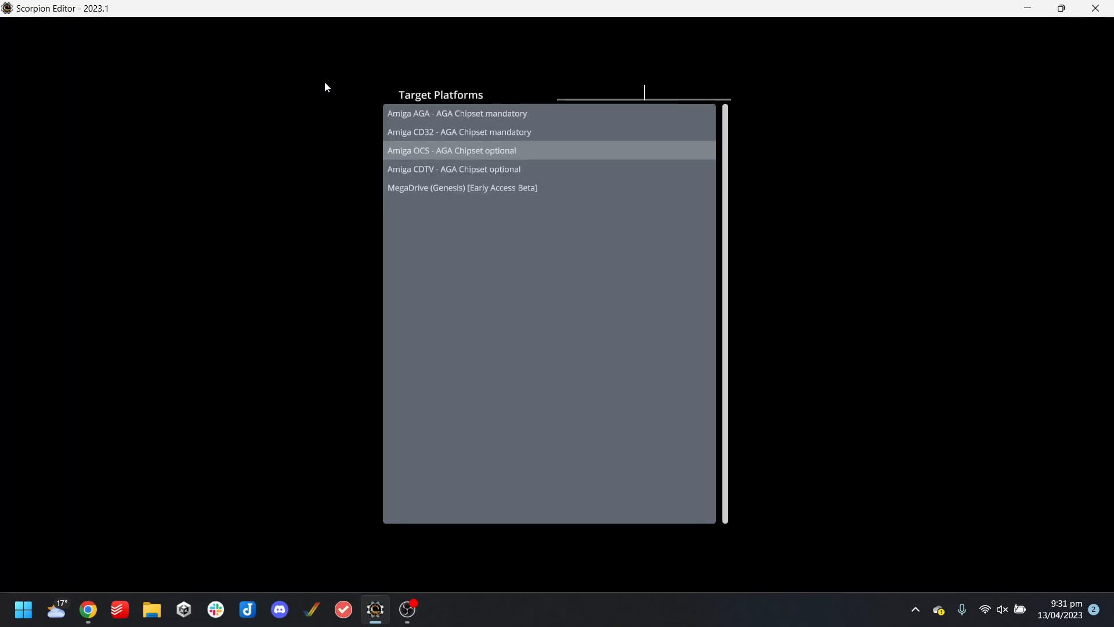
{"action": "left_click", "coordinate": [847, 141]}
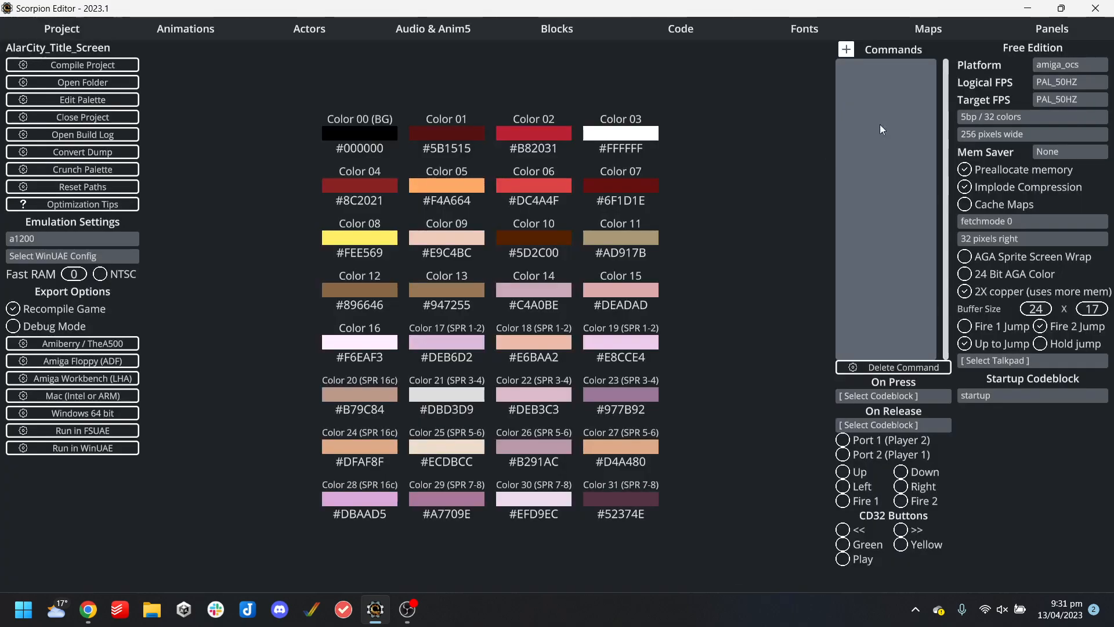
{"action": "left_click", "coordinate": [1058, 64]}
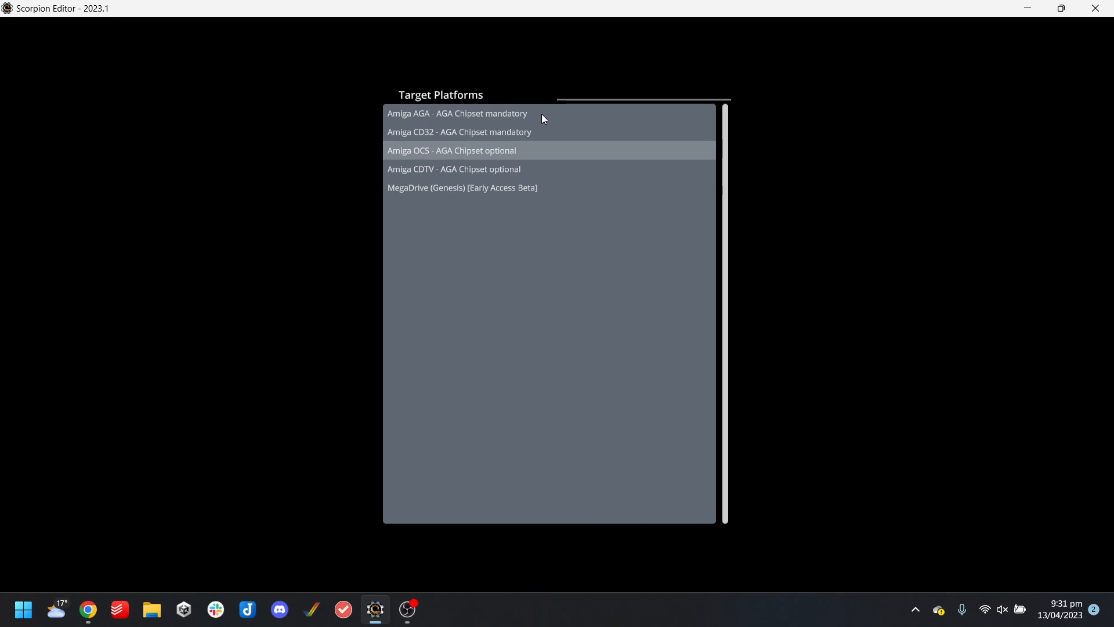
{"action": "left_click", "coordinate": [542, 114]}
{"action": "scroll", "coordinate": [654, 148], "scroll_direction": "down", "scroll_amount": 9}
{"action": "left_click_drag", "start_coordinate": [834, 340], "coordinate": [819, 131]}
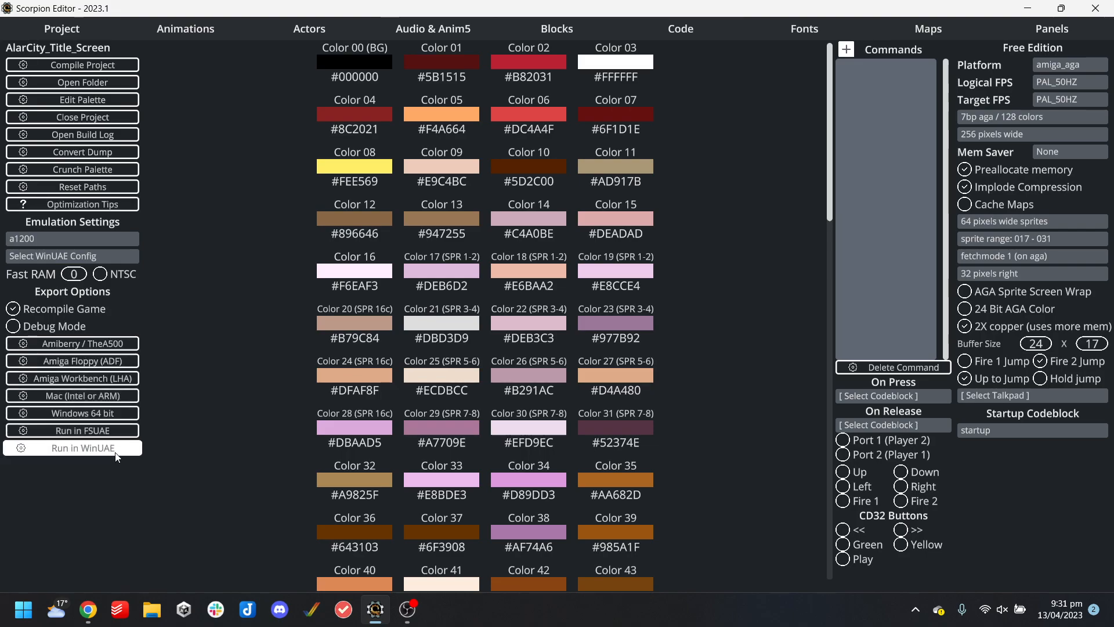
Compile and run the title screen in WinUAE, starting emulation from its properties window, and return to the project settings
{"action": "left_click", "coordinate": [82, 447]}
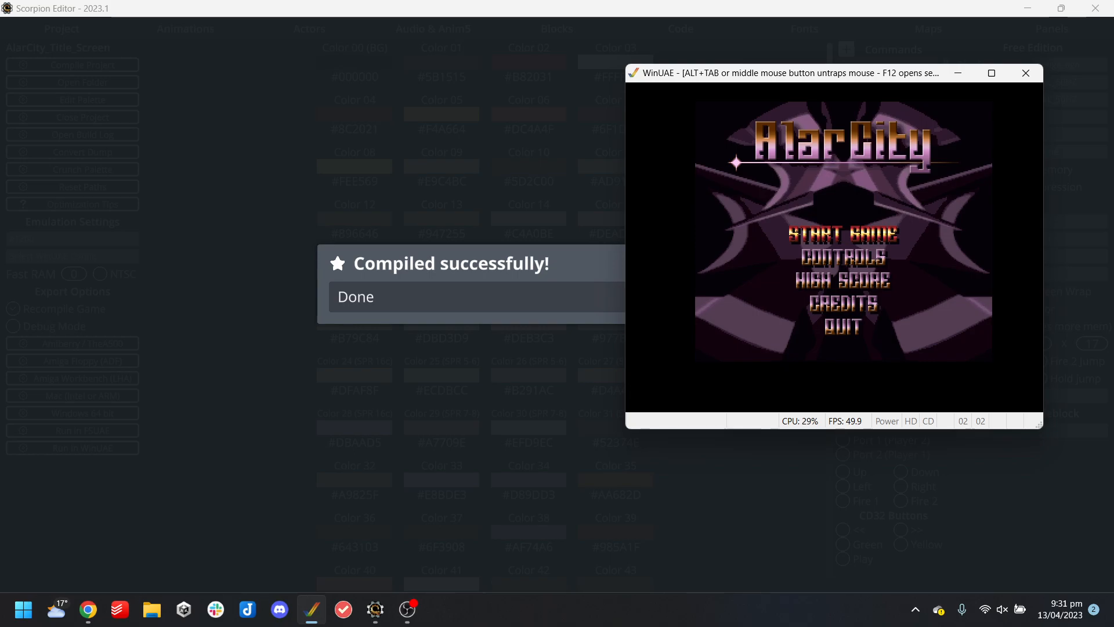
{"action": "key", "text": "F12"}
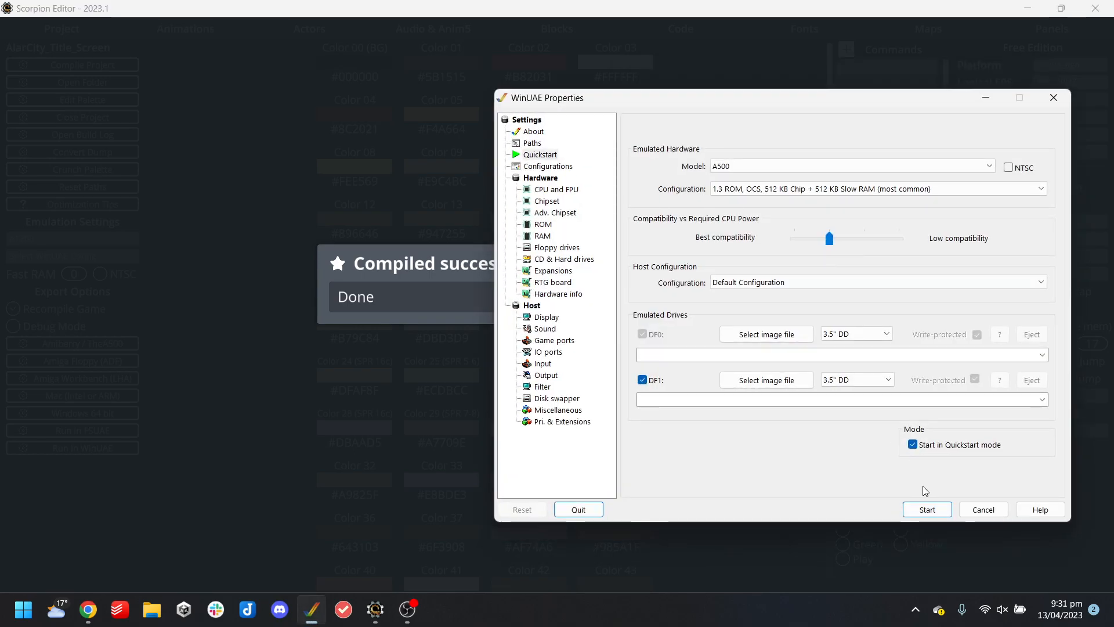
{"action": "left_click", "coordinate": [926, 509]}
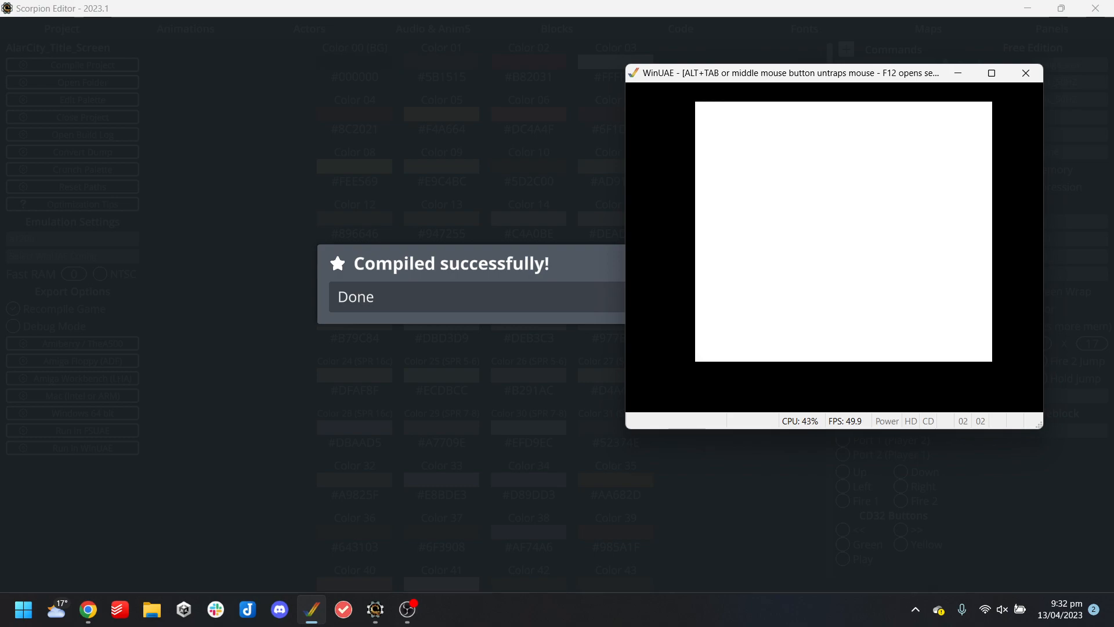
{"action": "key", "text": "alt+Tab"}
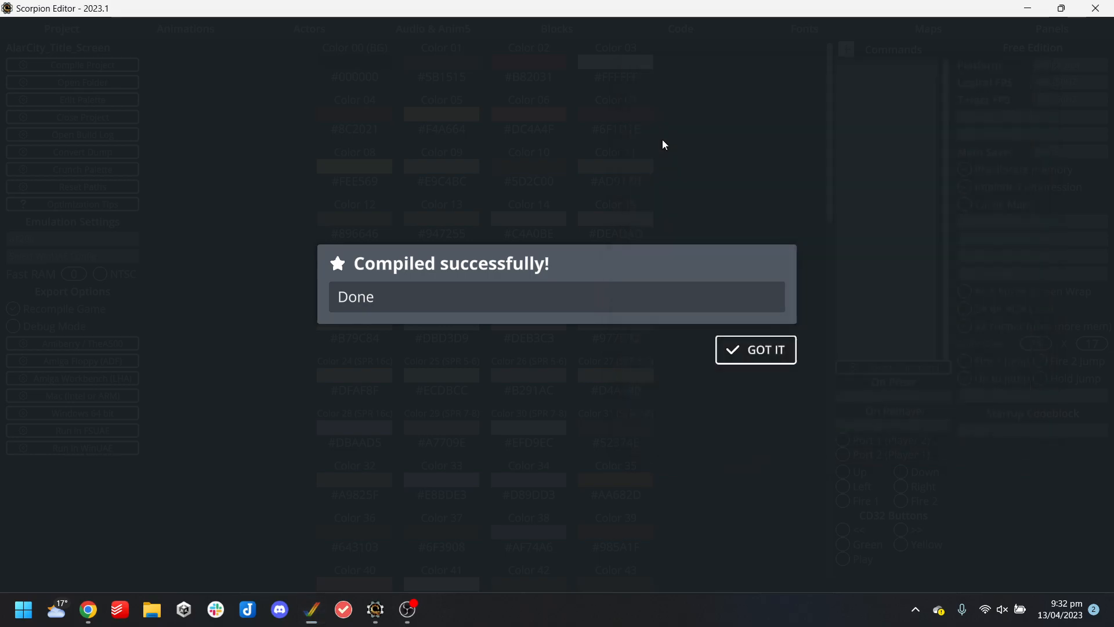
{"action": "left_click", "coordinate": [754, 348]}
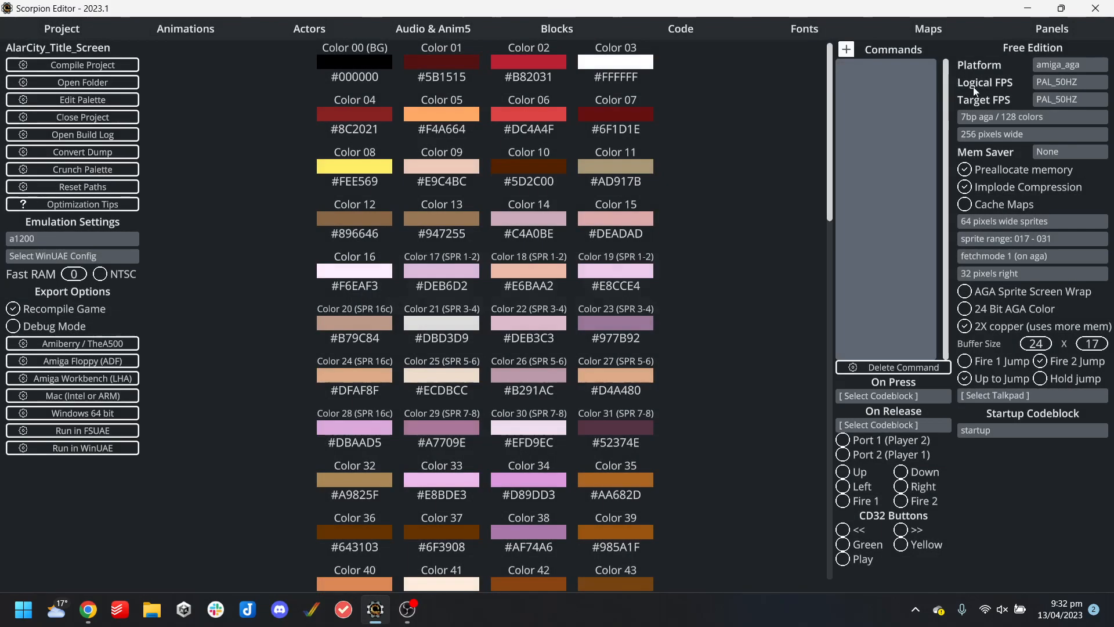
Set the target platform to MegaDrive (Genesis) and the color mode to 4 palettes / 64 colors
{"action": "left_click", "coordinate": [1070, 67]}
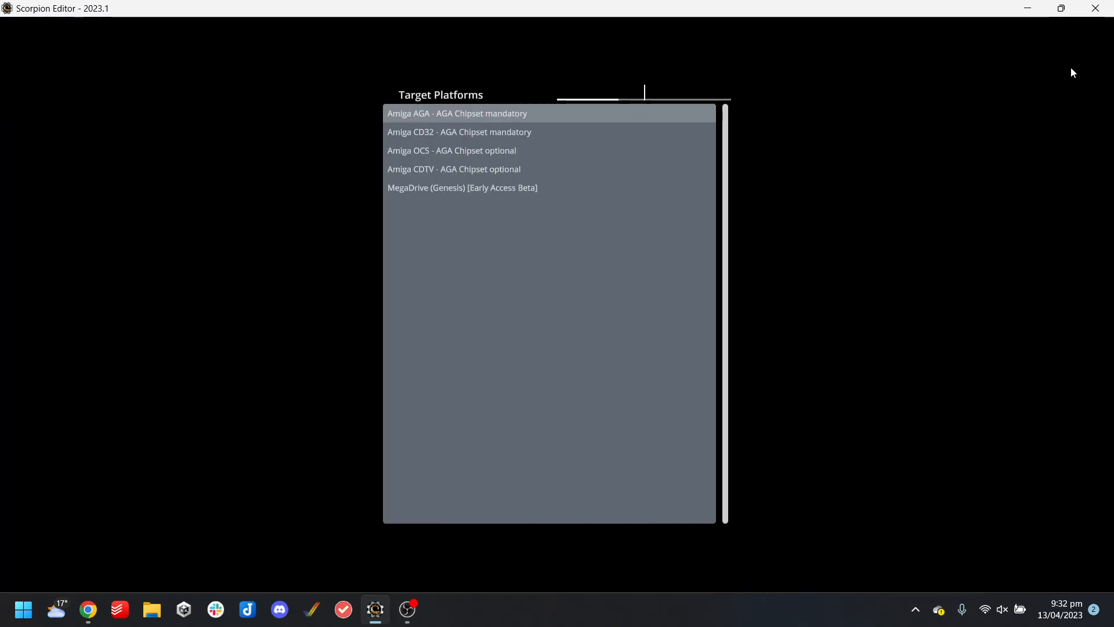
{"action": "left_click", "coordinate": [506, 192]}
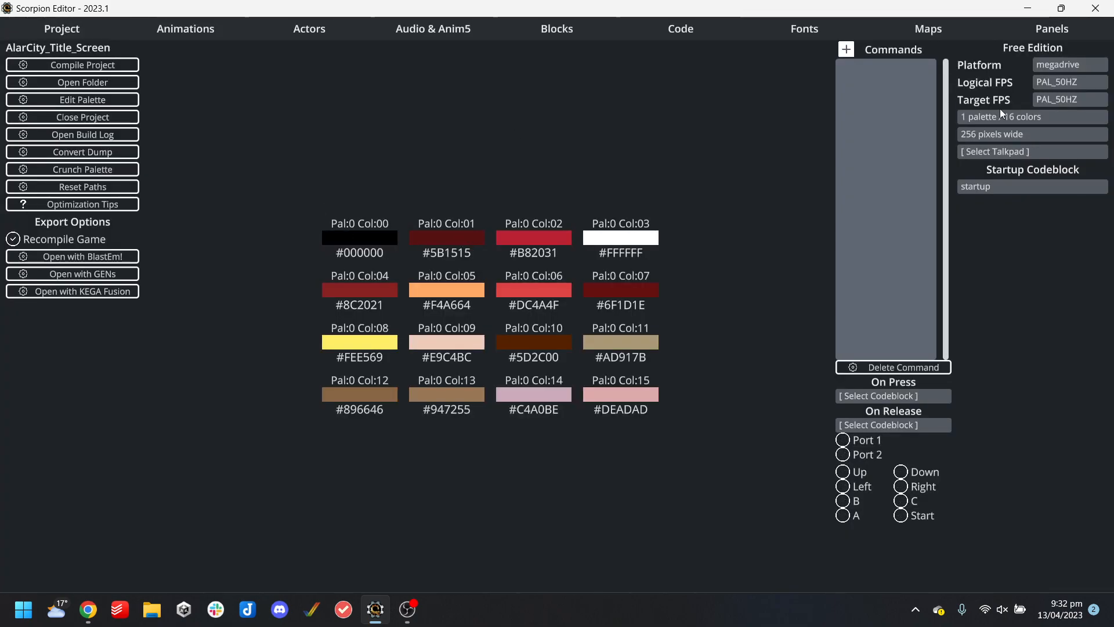
{"action": "left_click", "coordinate": [1019, 121]}
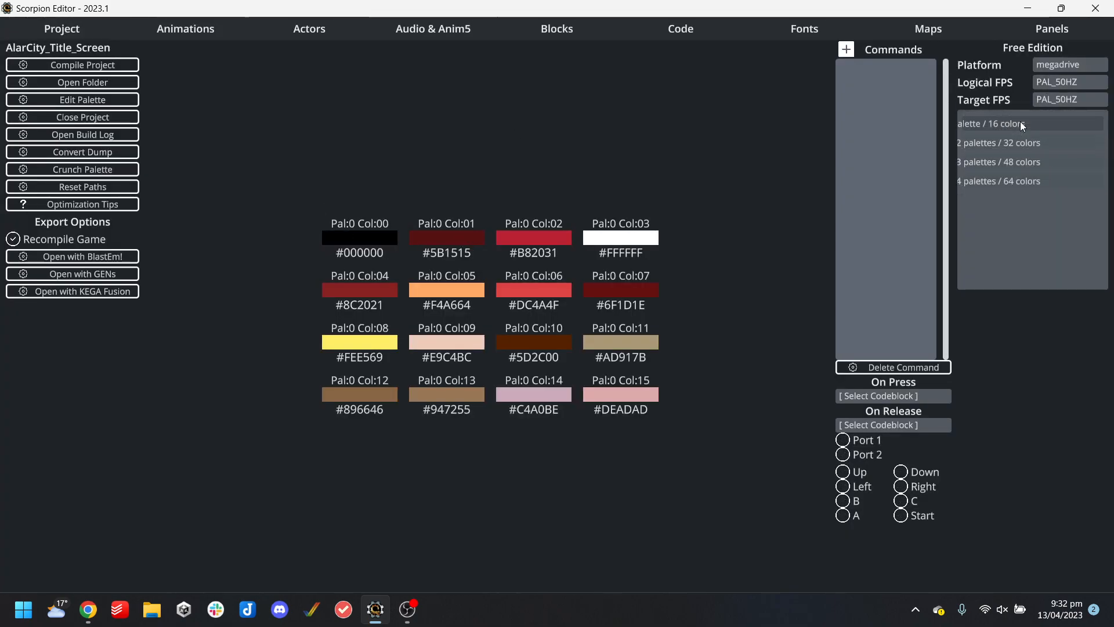
{"action": "left_click", "coordinate": [1032, 181]}
{"action": "scroll", "coordinate": [826, 391], "scroll_direction": "up", "scroll_amount": 1}
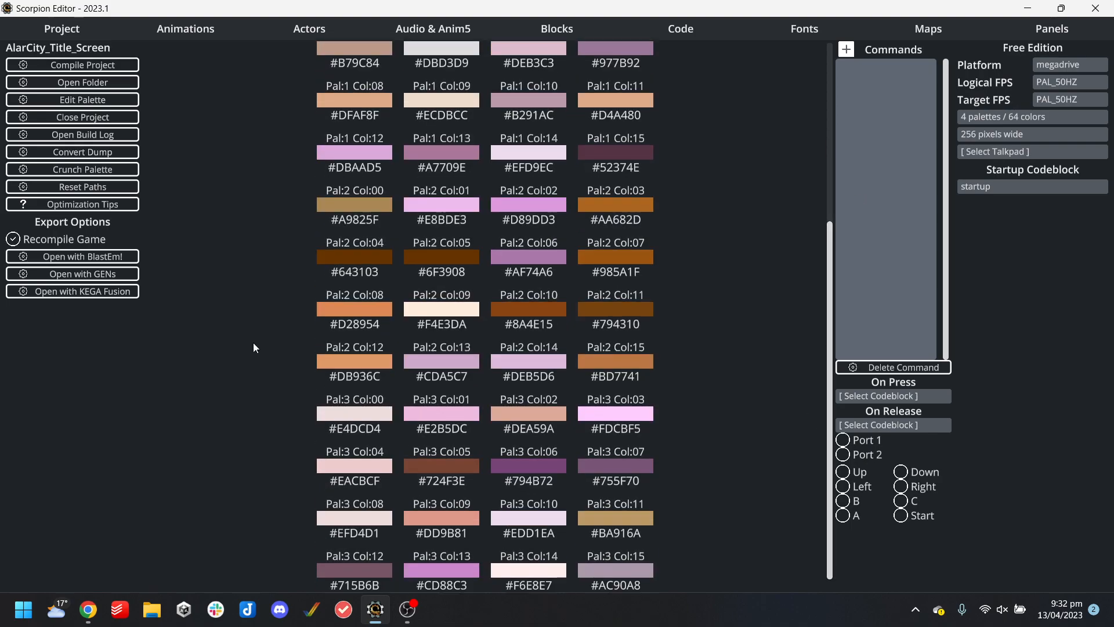
{"action": "scroll", "coordinate": [830, 168], "scroll_direction": "up", "scroll_amount": 3}
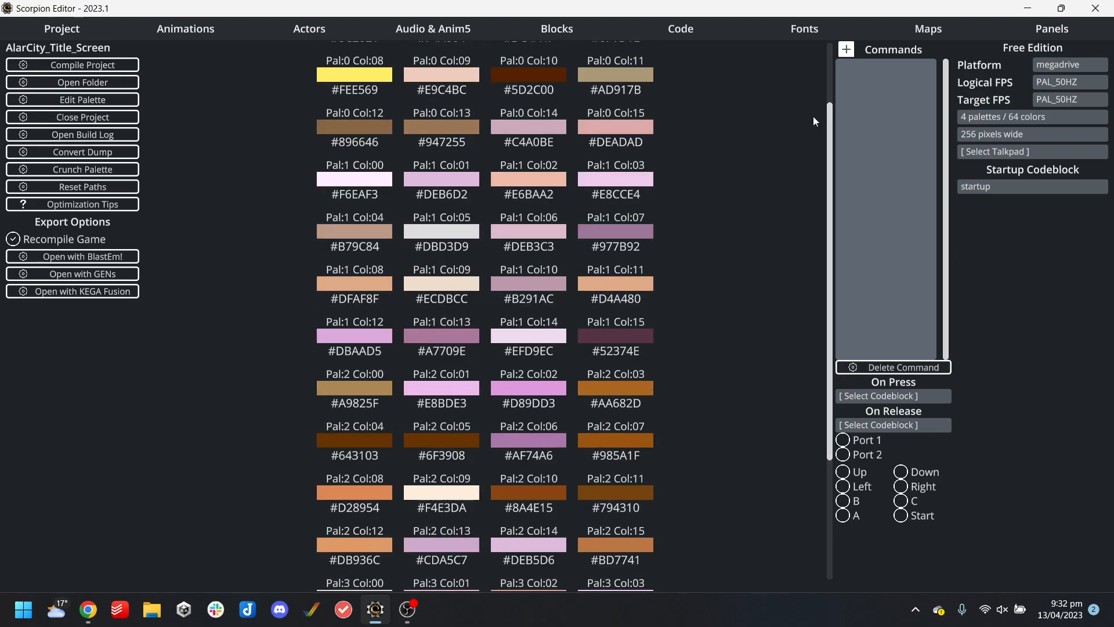
{"action": "scroll", "coordinate": [832, 78], "scroll_direction": "up", "scroll_amount": 2}
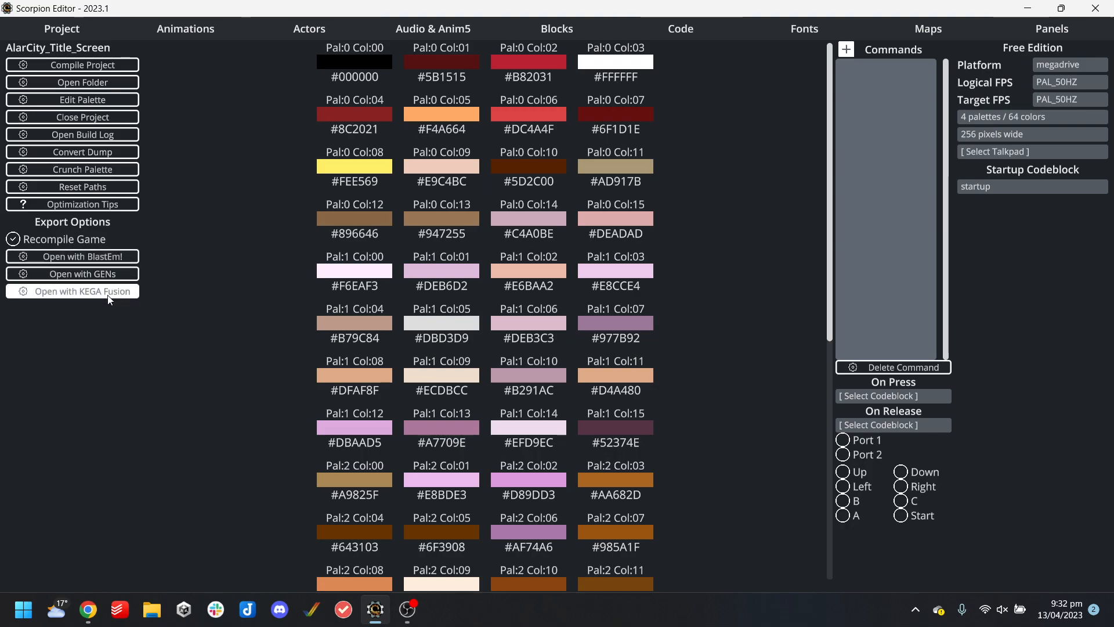
Compile the project and test it in the BlastEm emulator, closing the emulator and the compile message when done
{"action": "left_click", "coordinate": [112, 253]}
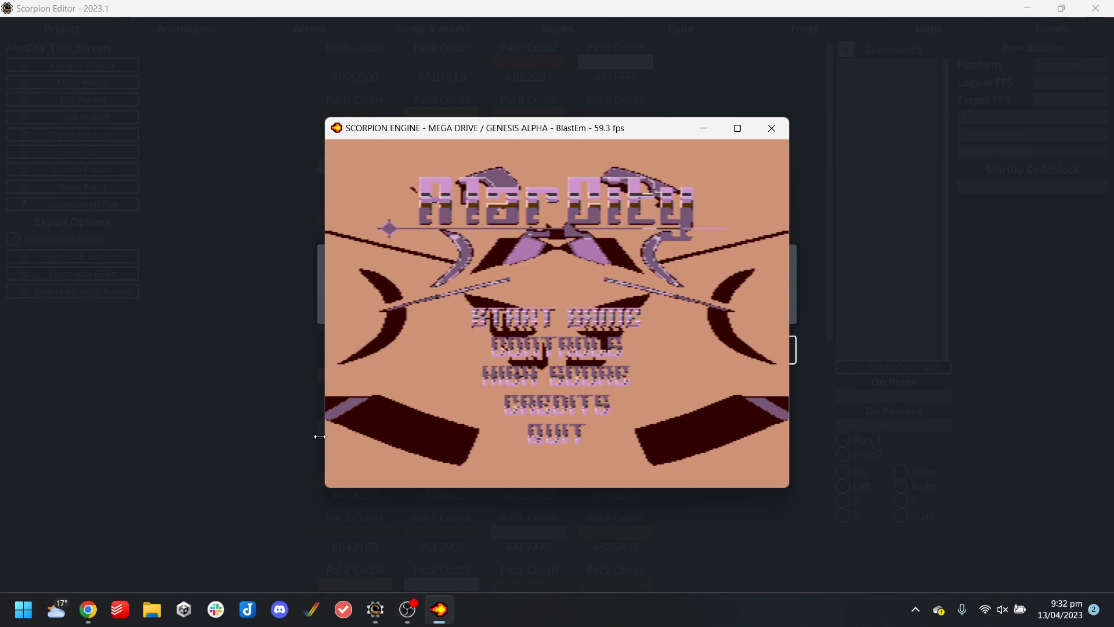
{"action": "key", "text": "Tab"}
{"action": "key", "text": "Tab"}
{"action": "left_click", "coordinate": [782, 127]}
{"action": "left_click", "coordinate": [757, 348]}
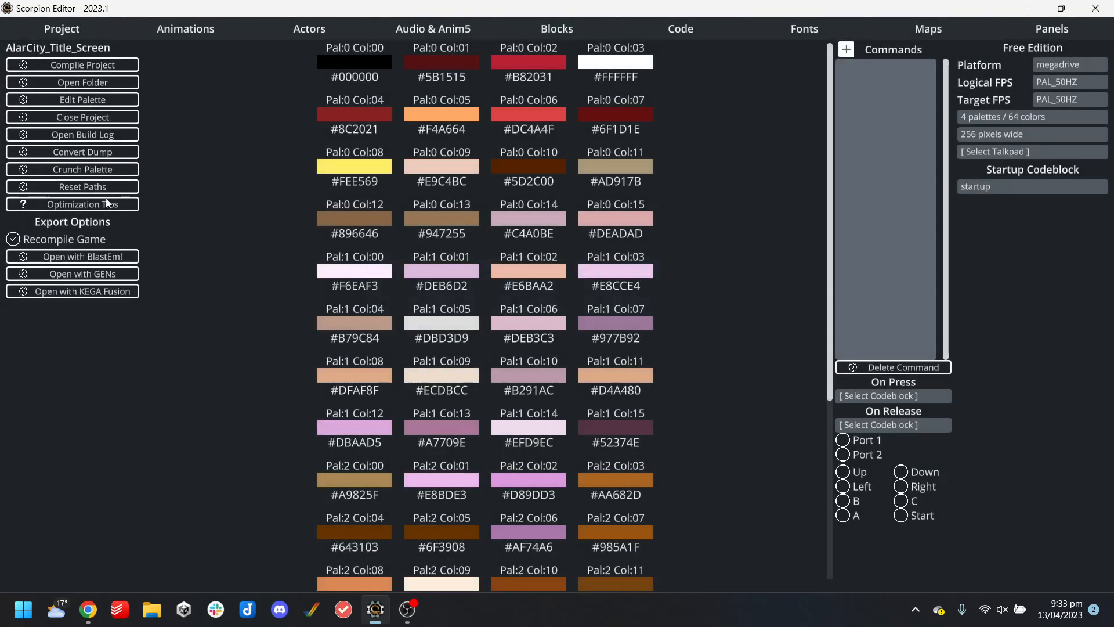
Close the AlarCity_Title_Screen project and bring up the file browser for opening a Scorpion project
{"action": "left_click", "coordinate": [100, 119]}
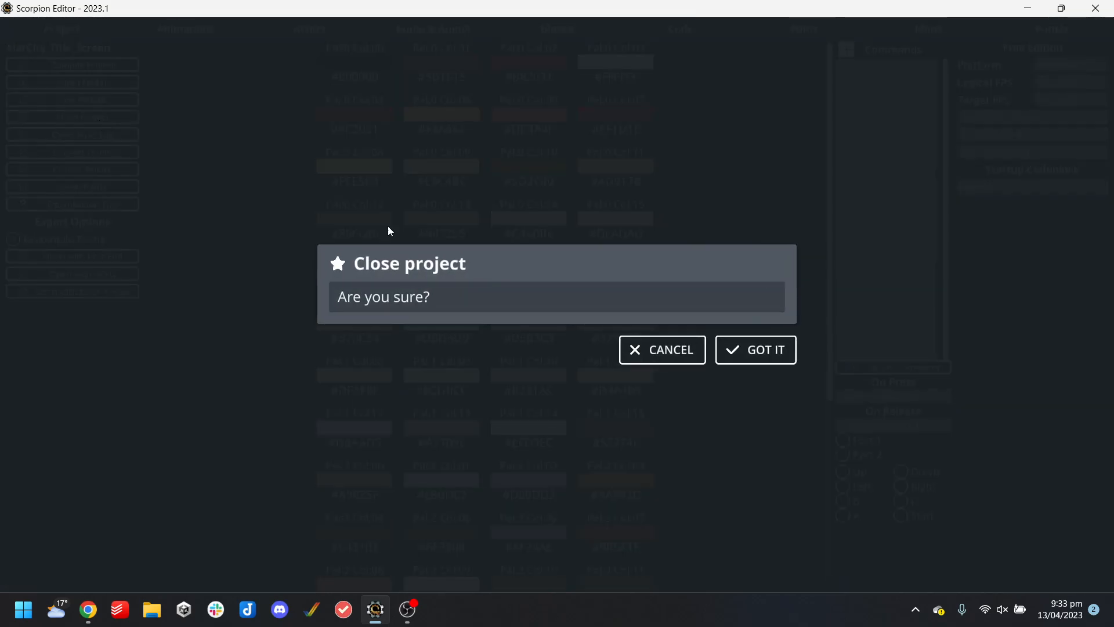
{"action": "left_click", "coordinate": [782, 357]}
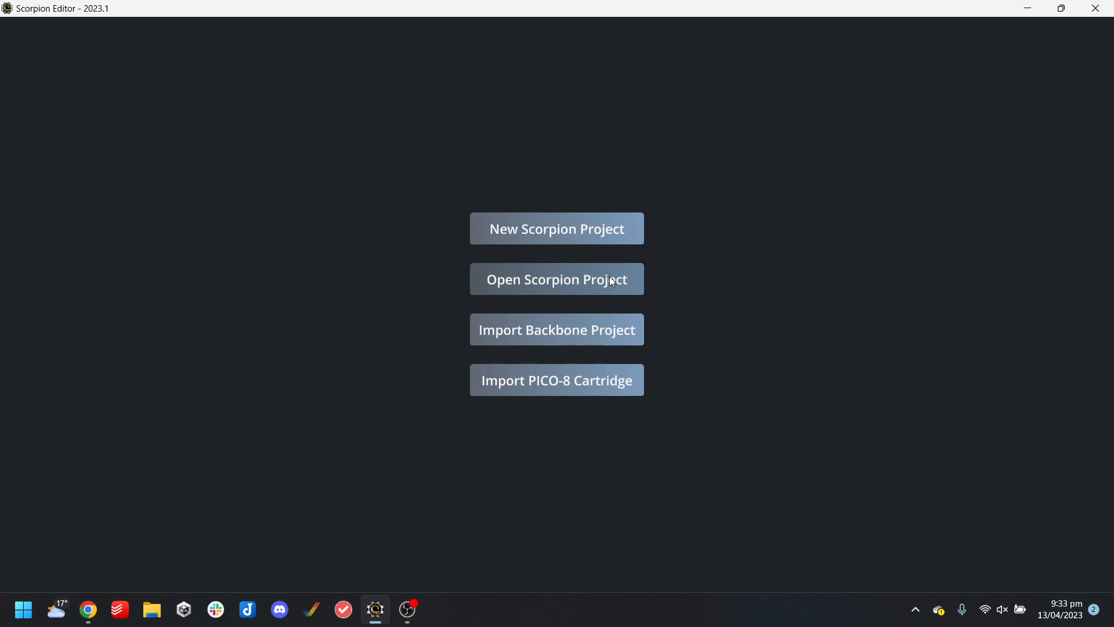
{"action": "left_click", "coordinate": [507, 277]}
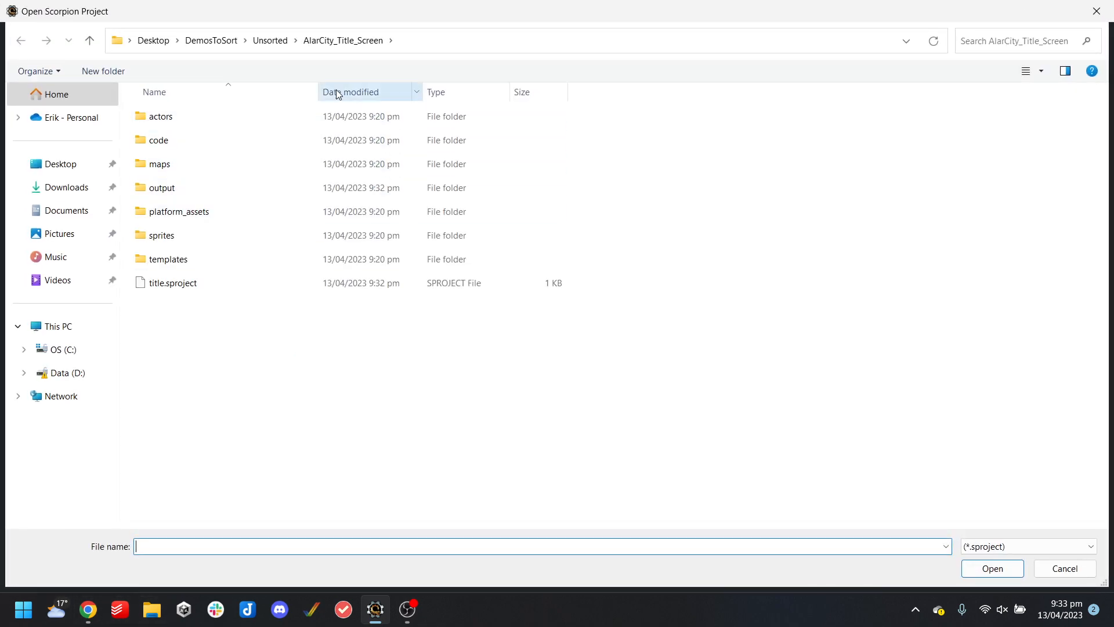
Rename the AlarCity_Title_Screen folder in Unsorted to AlarCity_Title_Screen_AGA
{"action": "left_click", "coordinate": [212, 117]}
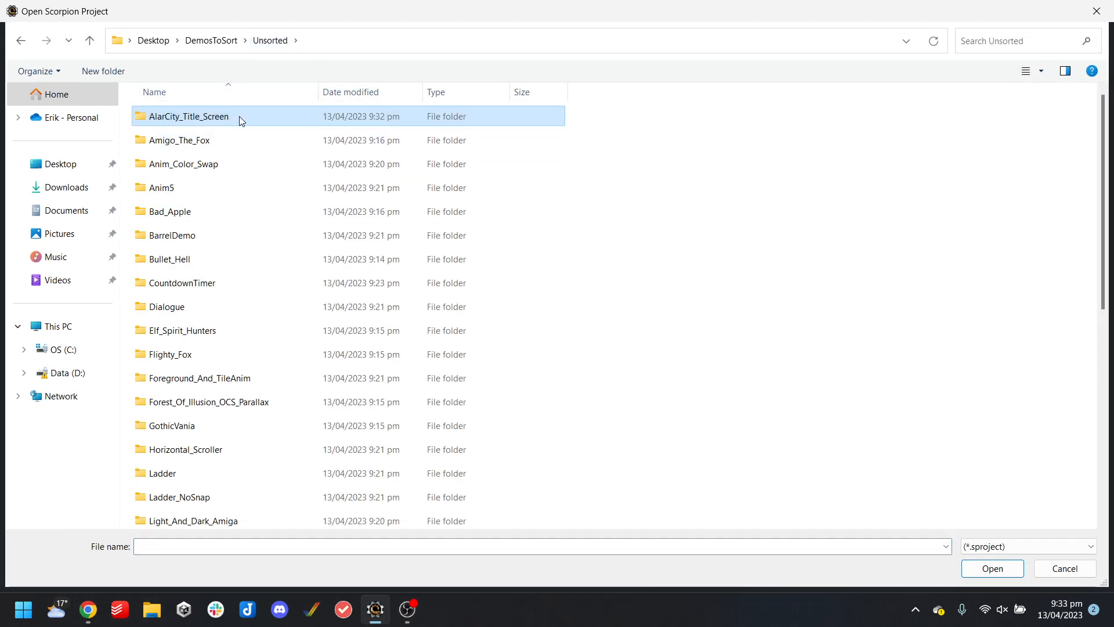
{"action": "left_click", "coordinate": [234, 118]}
{"action": "left_click", "coordinate": [234, 118]}
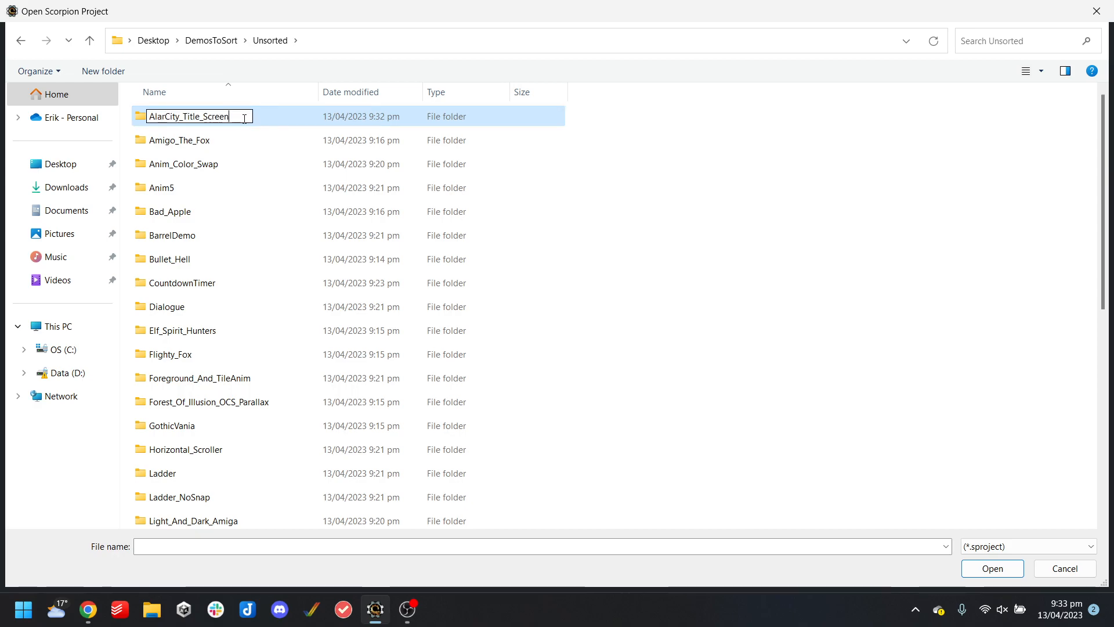
{"action": "type", "text": "_AGA"}
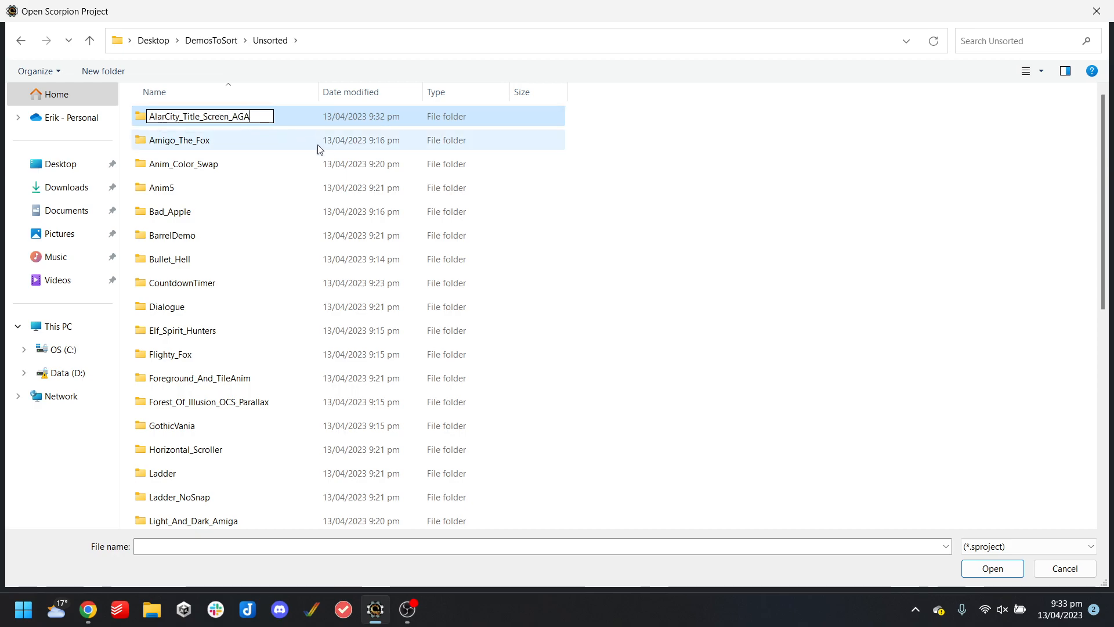
{"action": "key", "text": "Return"}
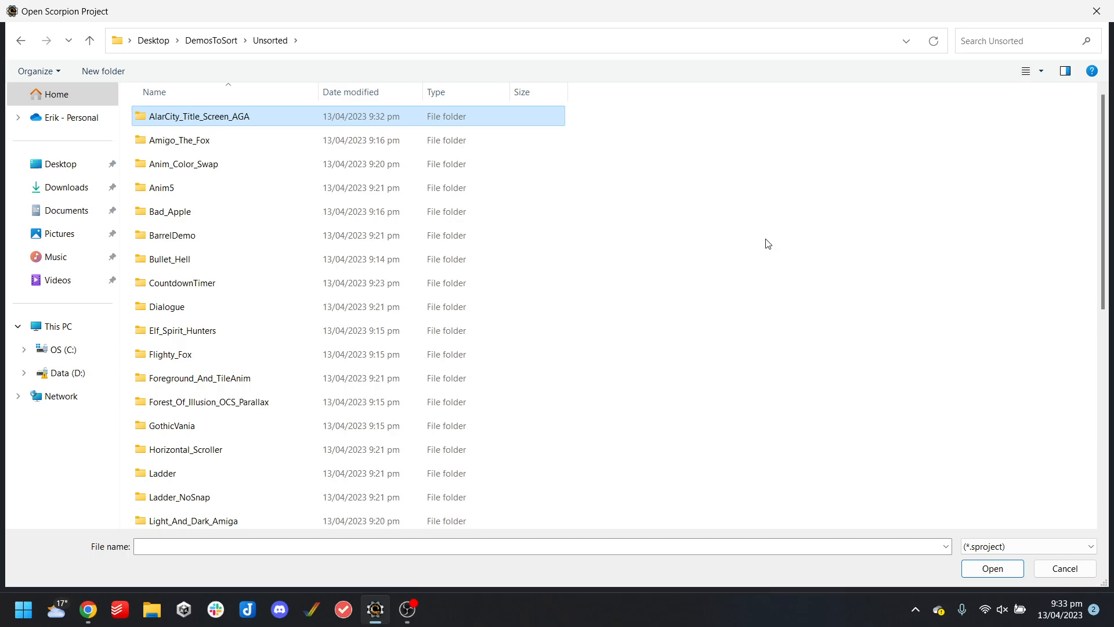
Check the contents of the SimpleDemos folder and return to the DemosToSort folder
{"action": "left_click", "coordinate": [220, 42]}
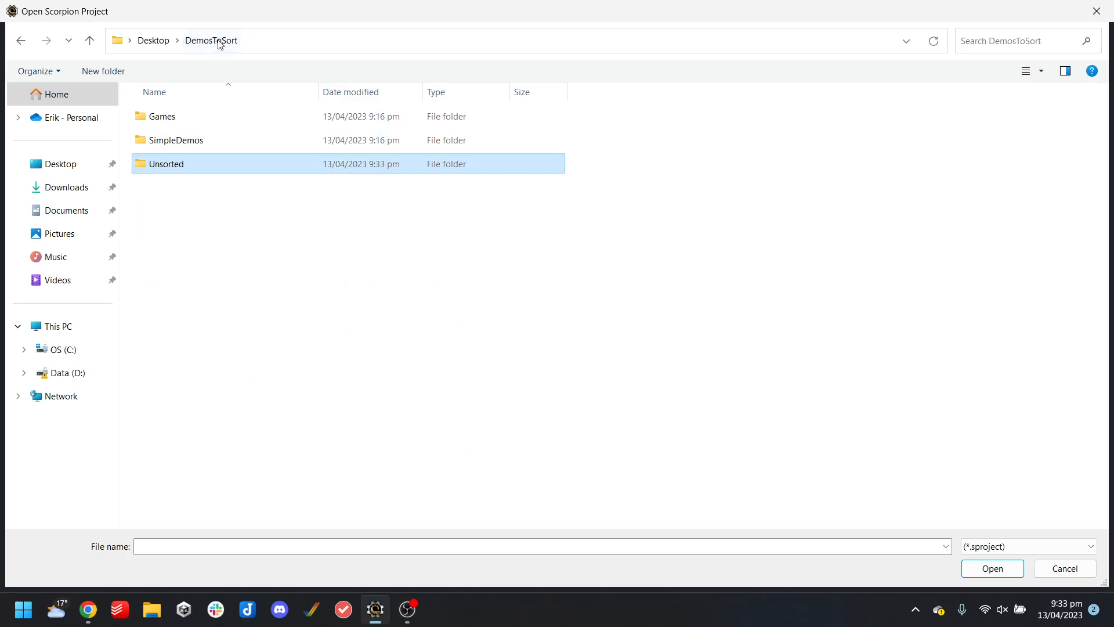
{"action": "double_click", "coordinate": [167, 142]}
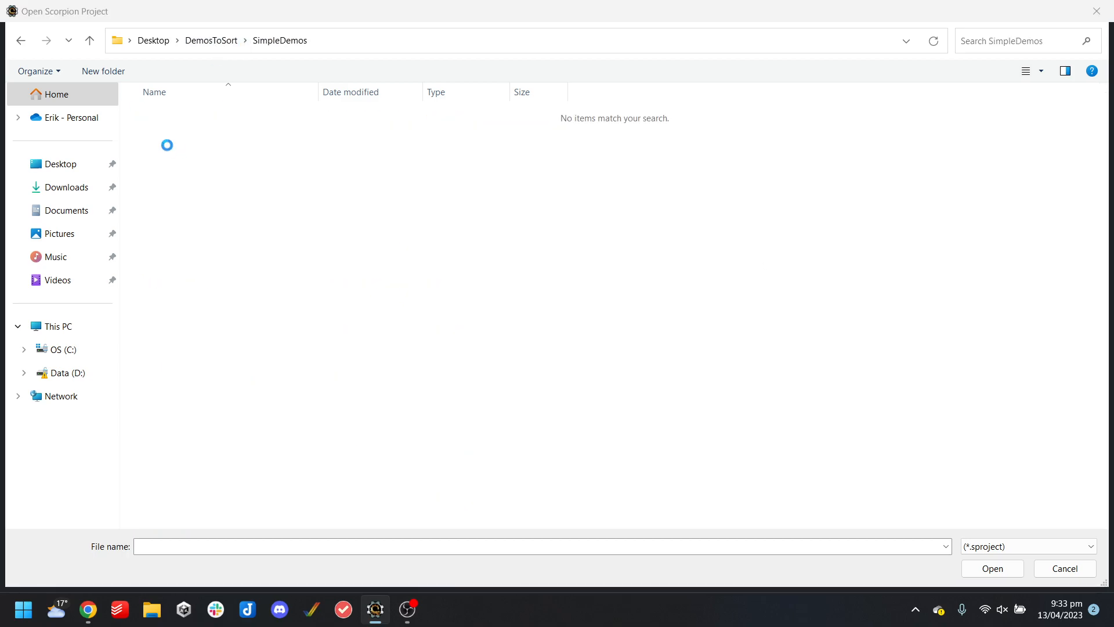
{"action": "left_click", "coordinate": [211, 41]}
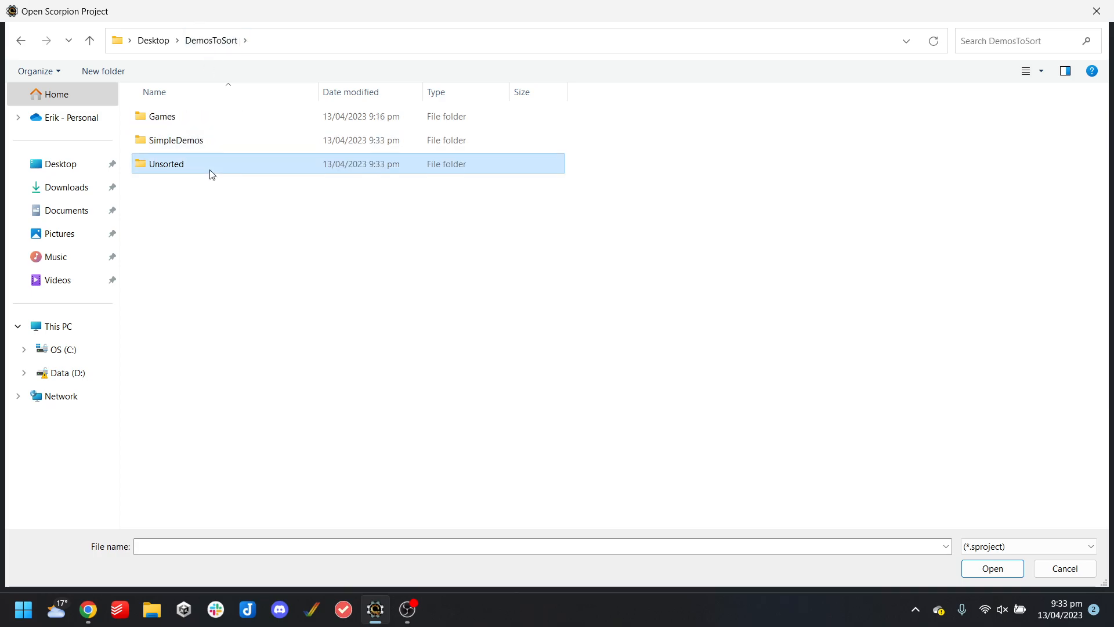
Open project.sproject from the Amigo_The_Fox folder in Unsorted
{"action": "double_click", "coordinate": [211, 172]}
{"action": "double_click", "coordinate": [226, 114]}
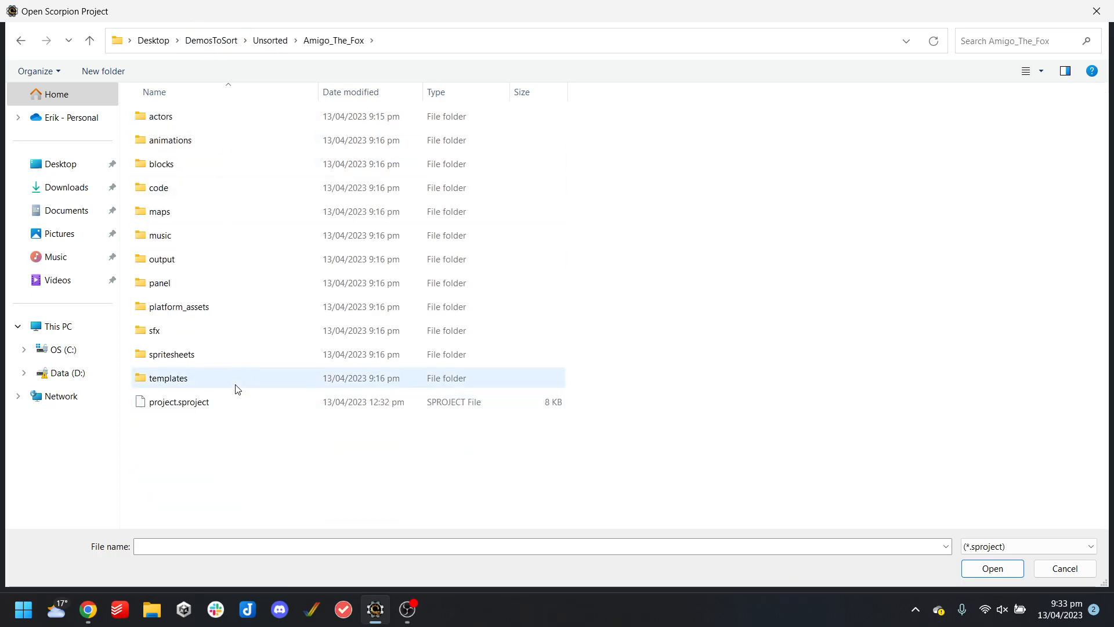
{"action": "double_click", "coordinate": [235, 402]}
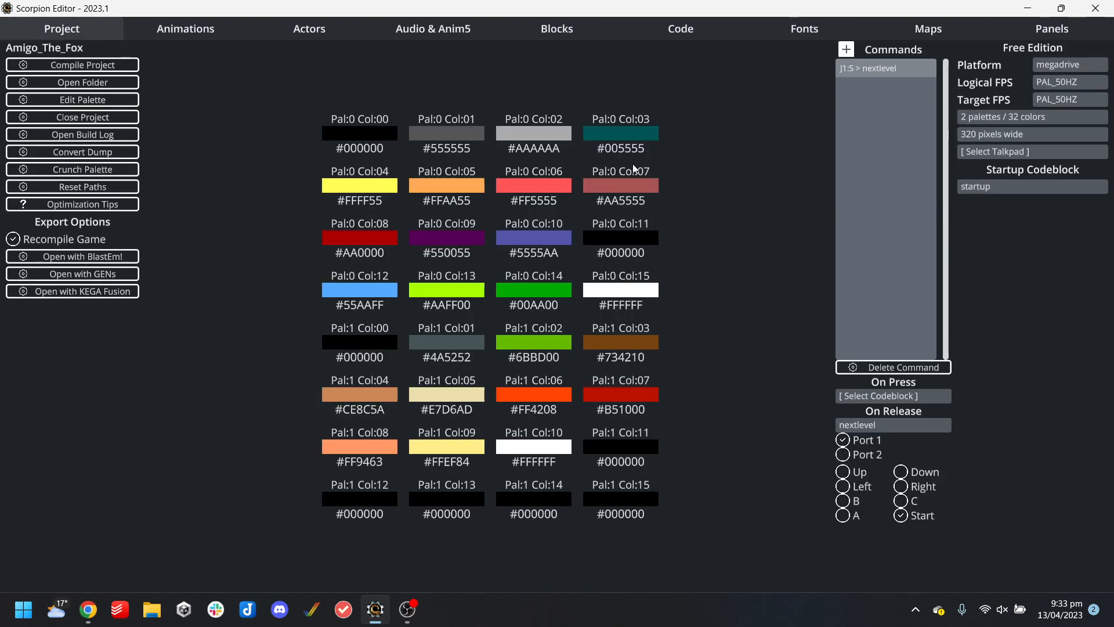
Examine the commands of the startup code block, including the Amiga condition, music volume, song and title panel lines
{"action": "left_click", "coordinate": [645, 30]}
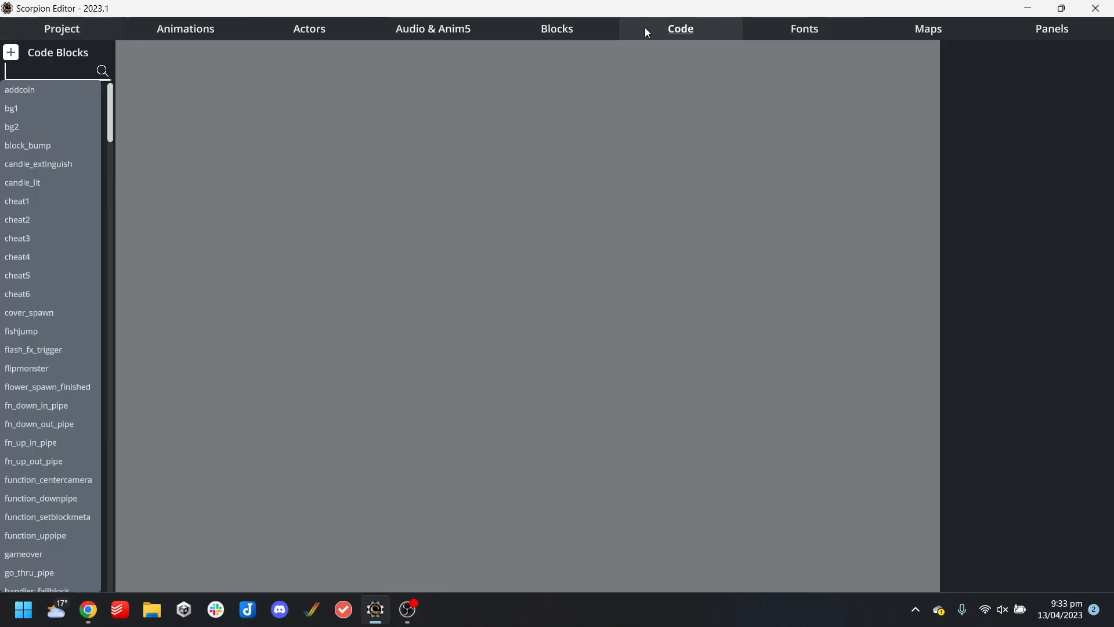
{"action": "scroll", "coordinate": [51, 273], "scroll_direction": "down", "scroll_amount": 10}
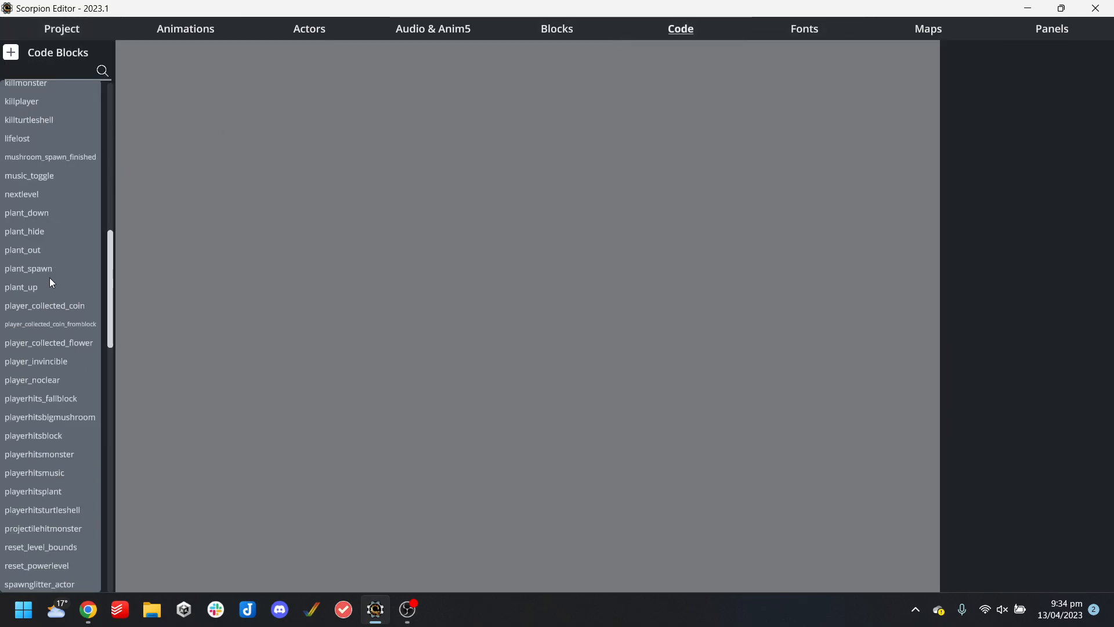
{"action": "scroll", "coordinate": [50, 277], "scroll_direction": "down", "scroll_amount": 5}
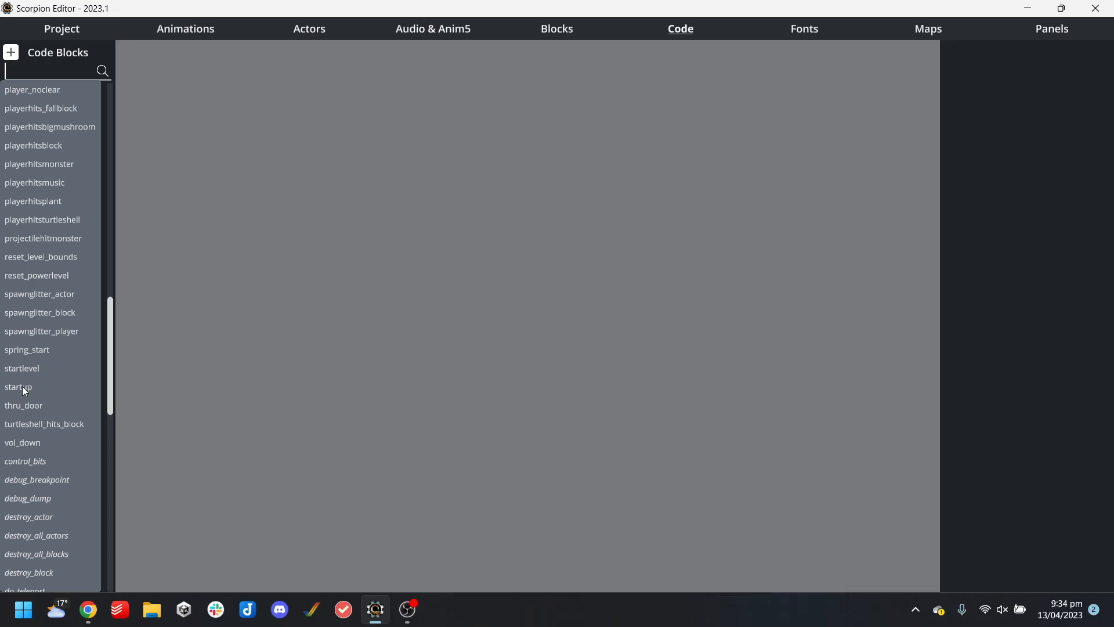
{"action": "left_click", "coordinate": [25, 388]}
{"action": "scroll", "coordinate": [208, 322], "scroll_direction": "down", "scroll_amount": 2}
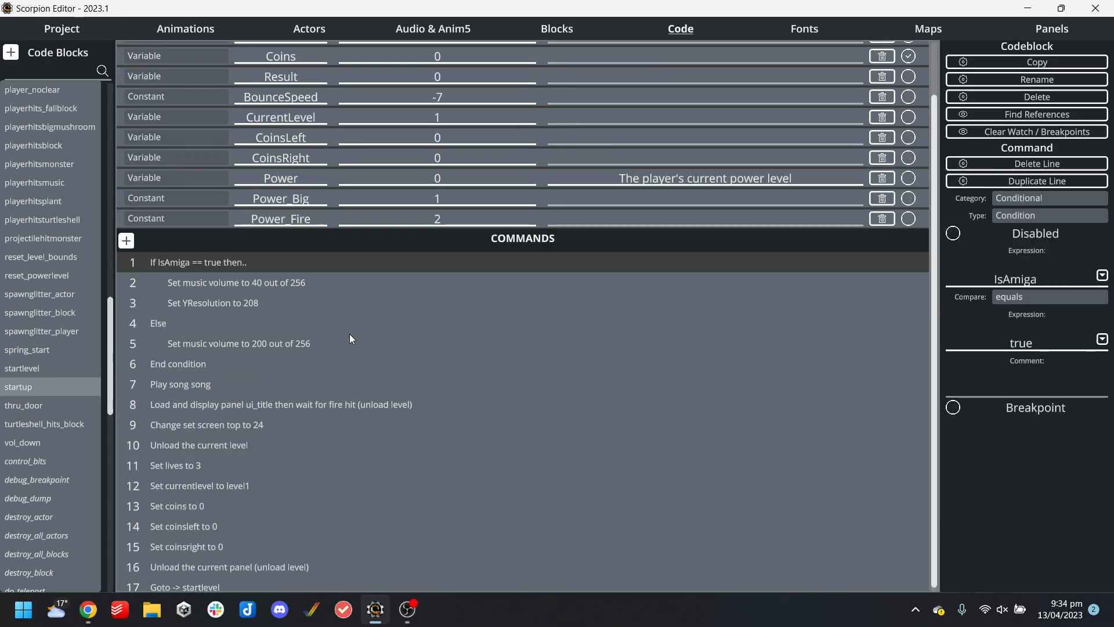
{"action": "left_click", "coordinate": [231, 382]}
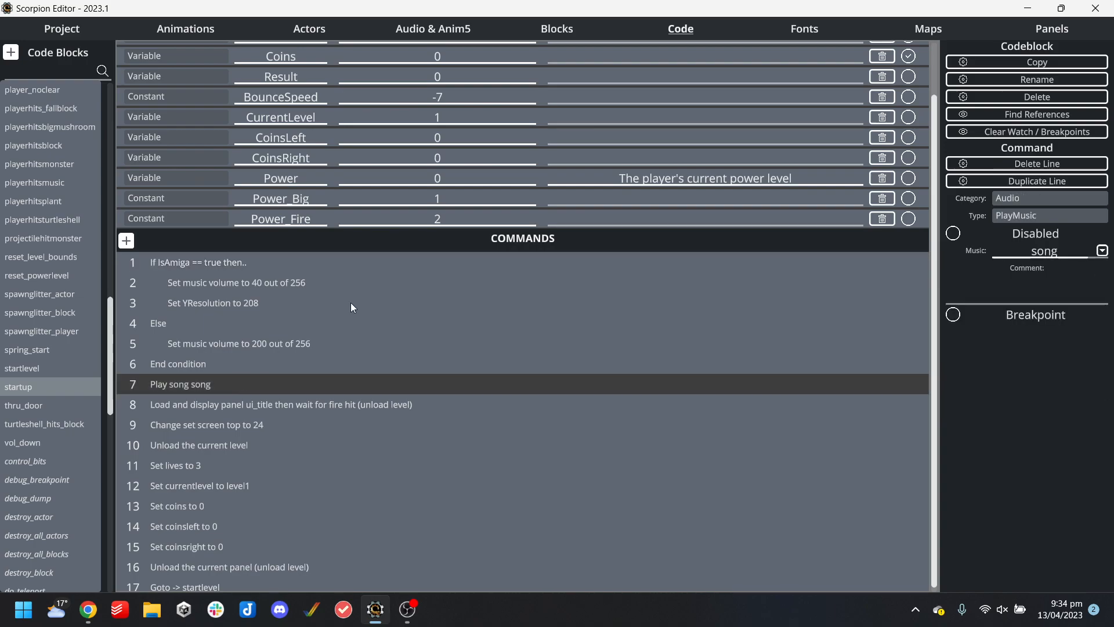
{"action": "left_click", "coordinate": [259, 354]}
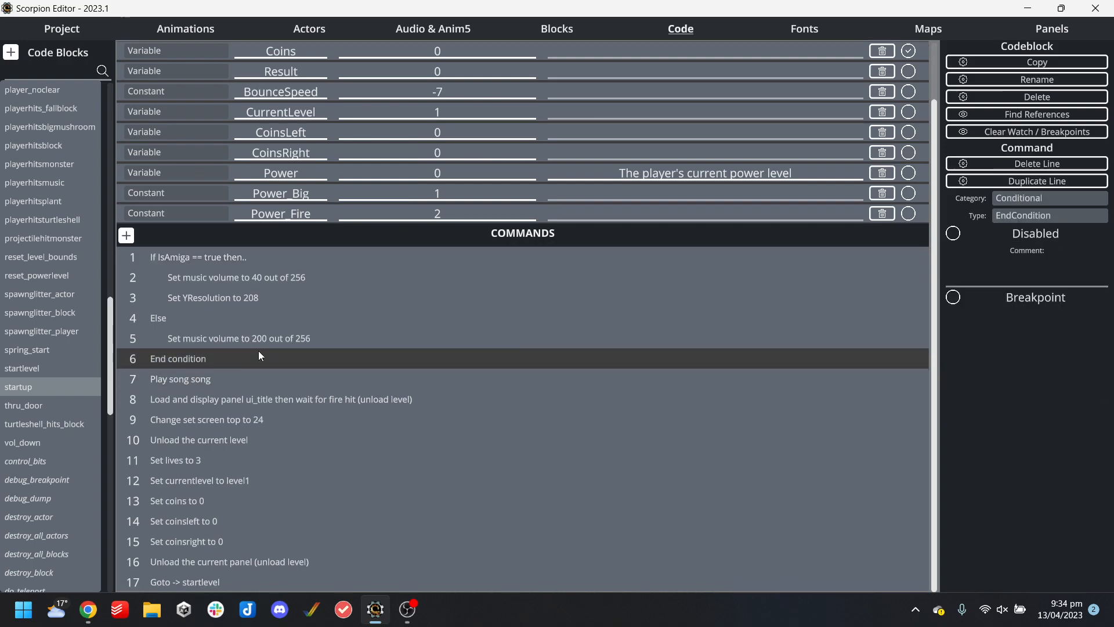
{"action": "left_click", "coordinate": [253, 279]}
{"action": "left_click", "coordinate": [253, 296]}
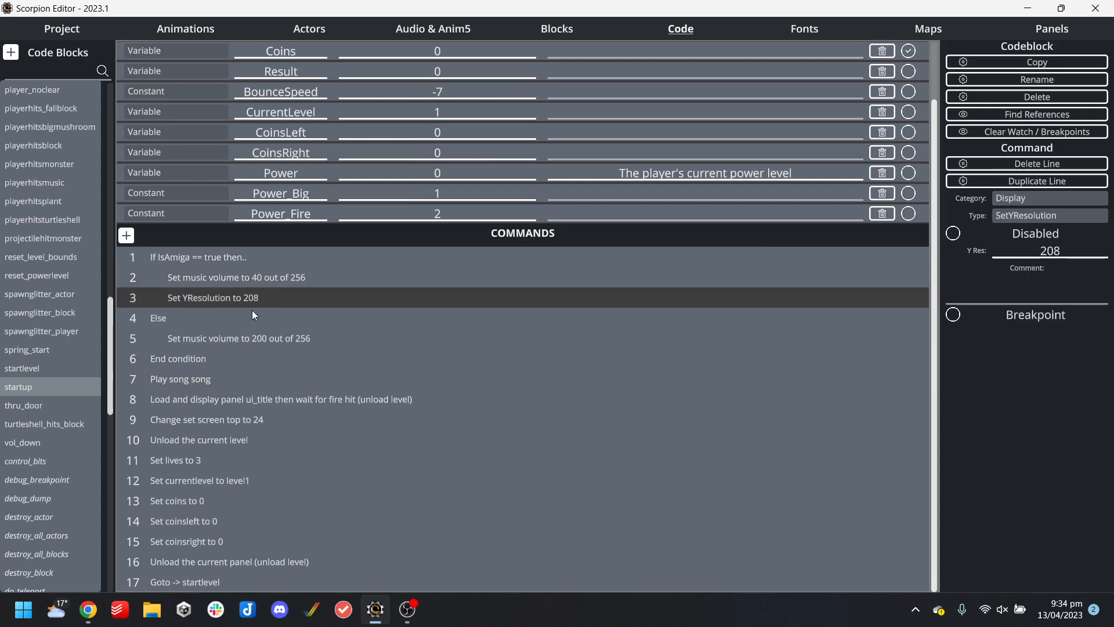
{"action": "left_click", "coordinate": [247, 339]}
{"action": "left_click", "coordinate": [238, 364]}
{"action": "left_click", "coordinate": [235, 379]}
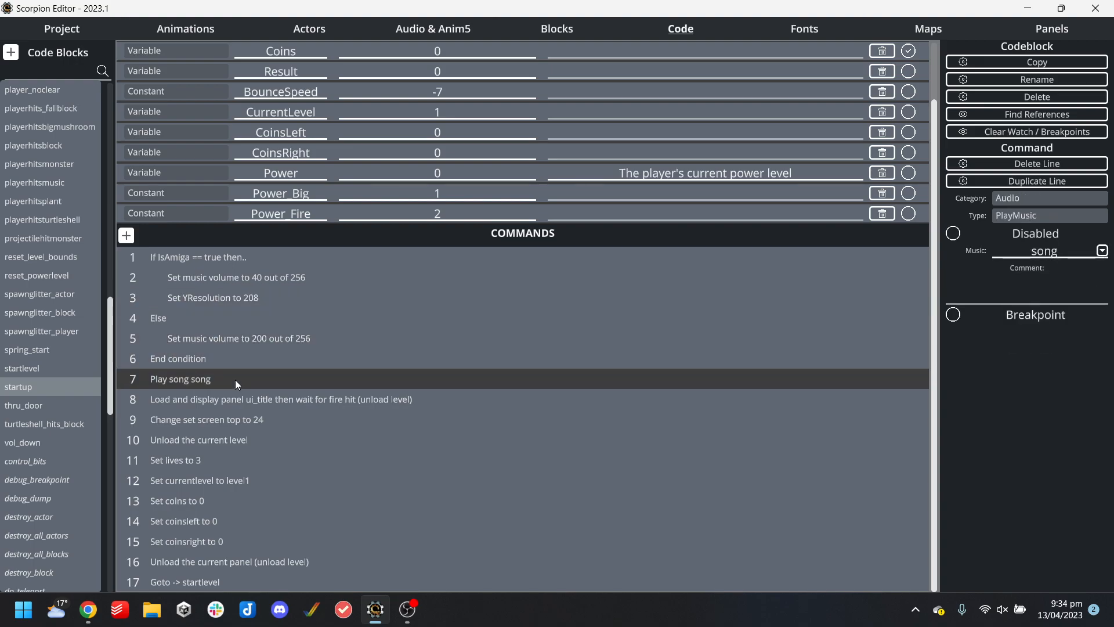
{"action": "left_click", "coordinate": [252, 400]}
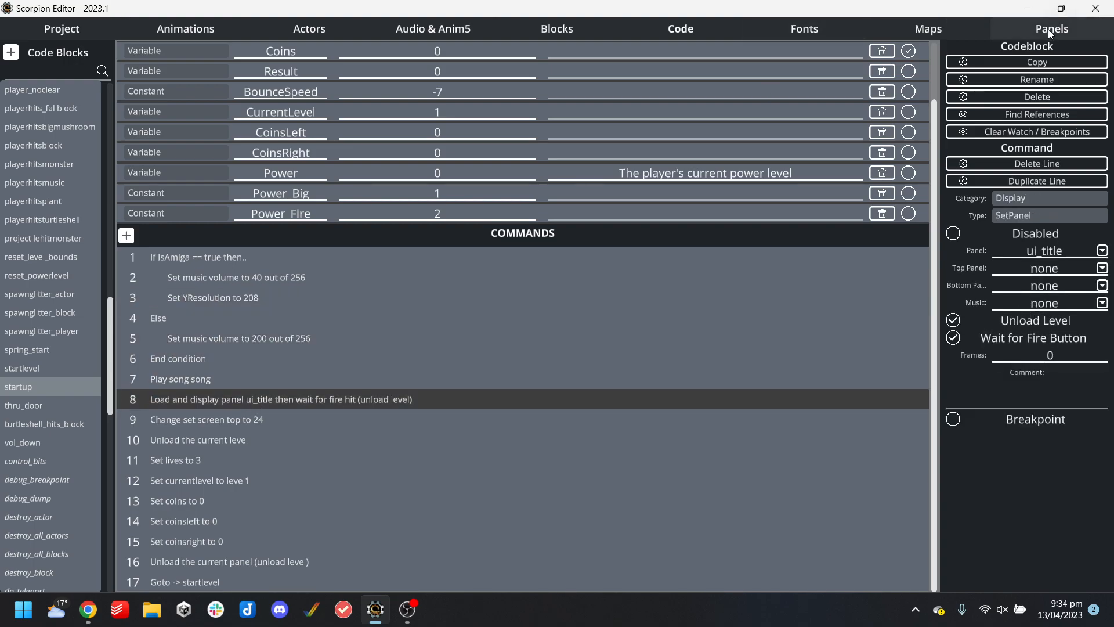
Inspect the image and settings of the ui_title panel
{"action": "left_click", "coordinate": [1052, 27]}
{"action": "left_click", "coordinate": [62, 75]}
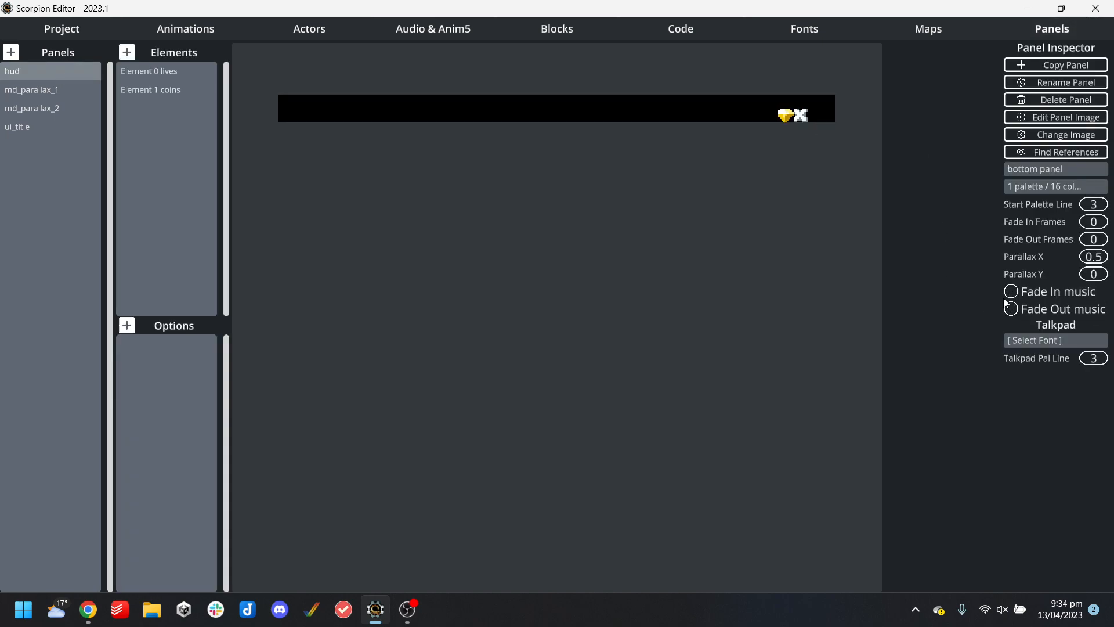
{"action": "left_click", "coordinate": [22, 128]}
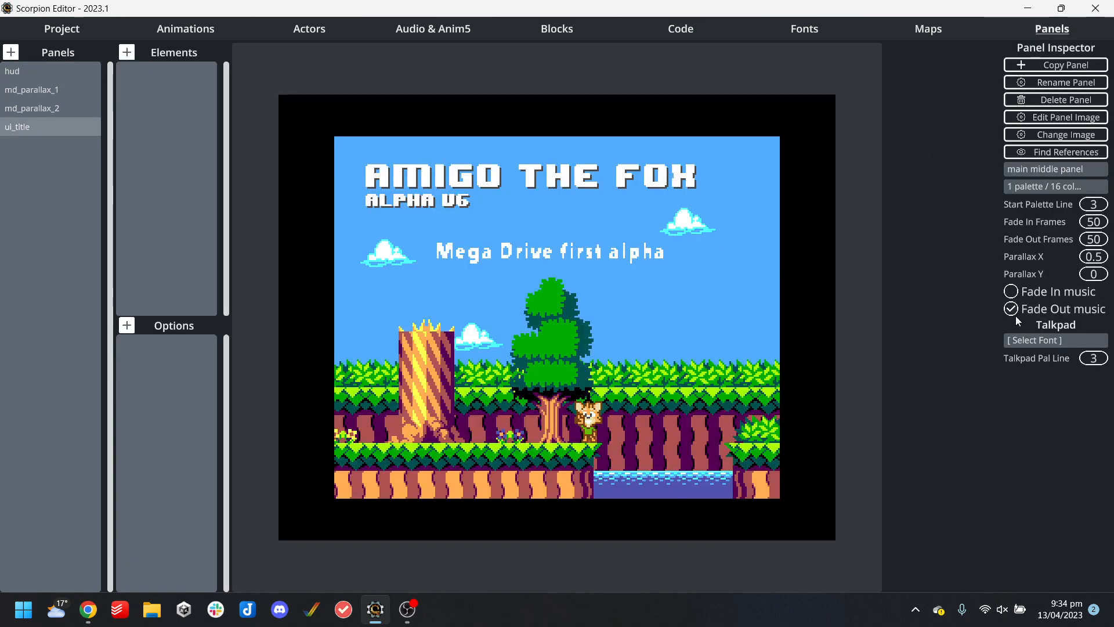
Compile Amigo_The_Fox and launch it in the BlastEm emulator
{"action": "left_click", "coordinate": [55, 30]}
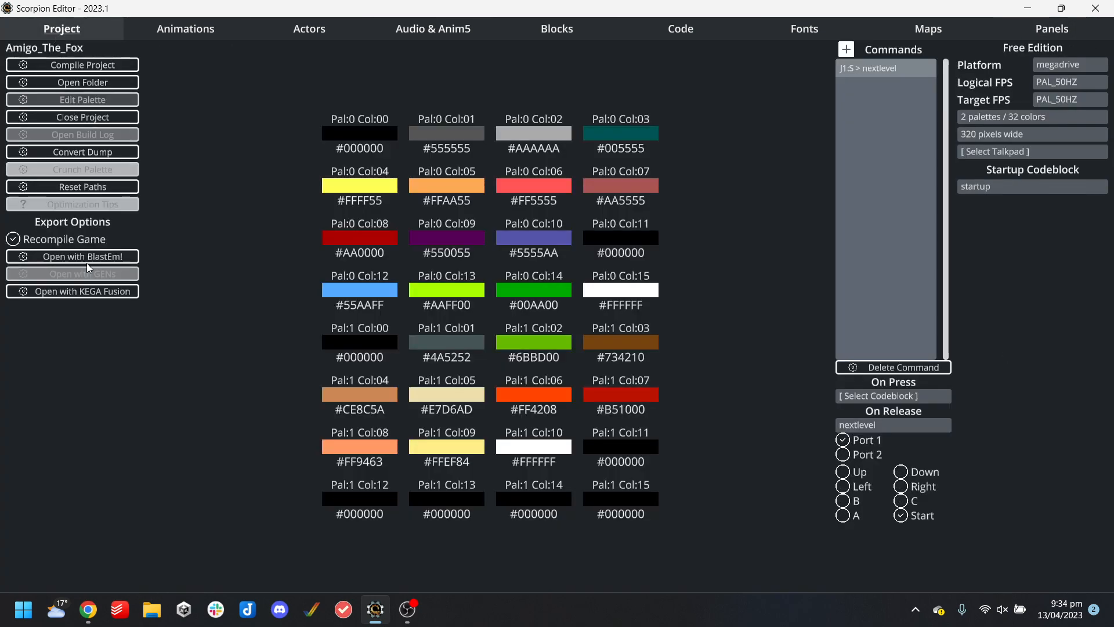
{"action": "left_click", "coordinate": [90, 256]}
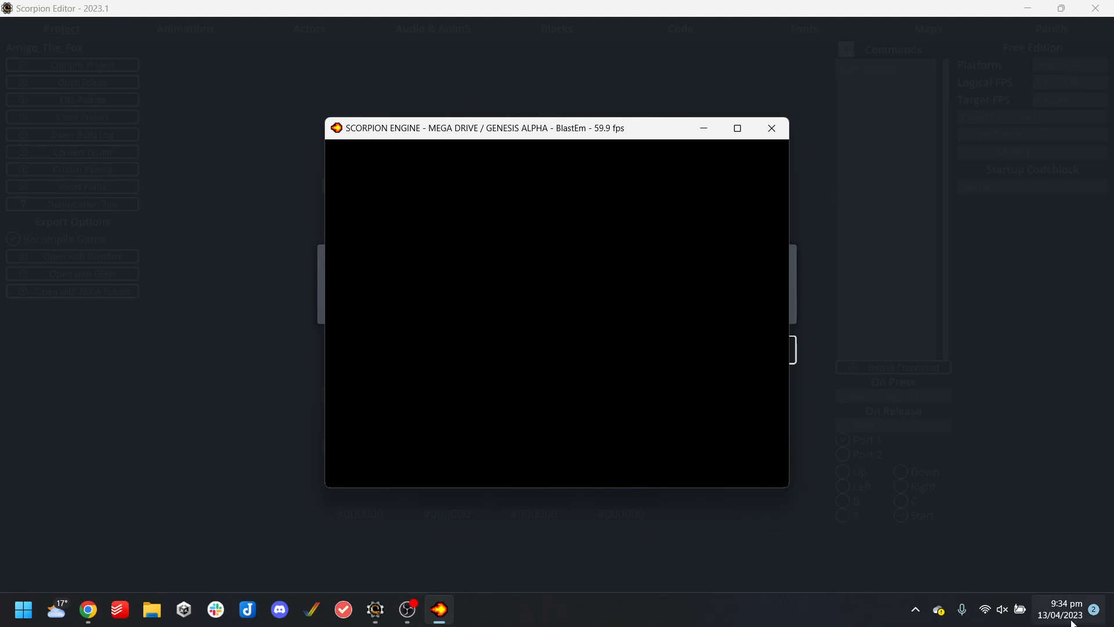
Turn on the system sound and confirm the plugged-in audio device as Headset (with microphone)
{"action": "left_click", "coordinate": [1002, 609]}
{"action": "left_click", "coordinate": [935, 519]}
{"action": "left_click_drag", "start_coordinate": [936, 519], "coordinate": [946, 519]}
{"action": "left_click_drag", "start_coordinate": [1019, 526], "coordinate": [1057, 520]}
{"action": "left_click", "coordinate": [548, 128]}
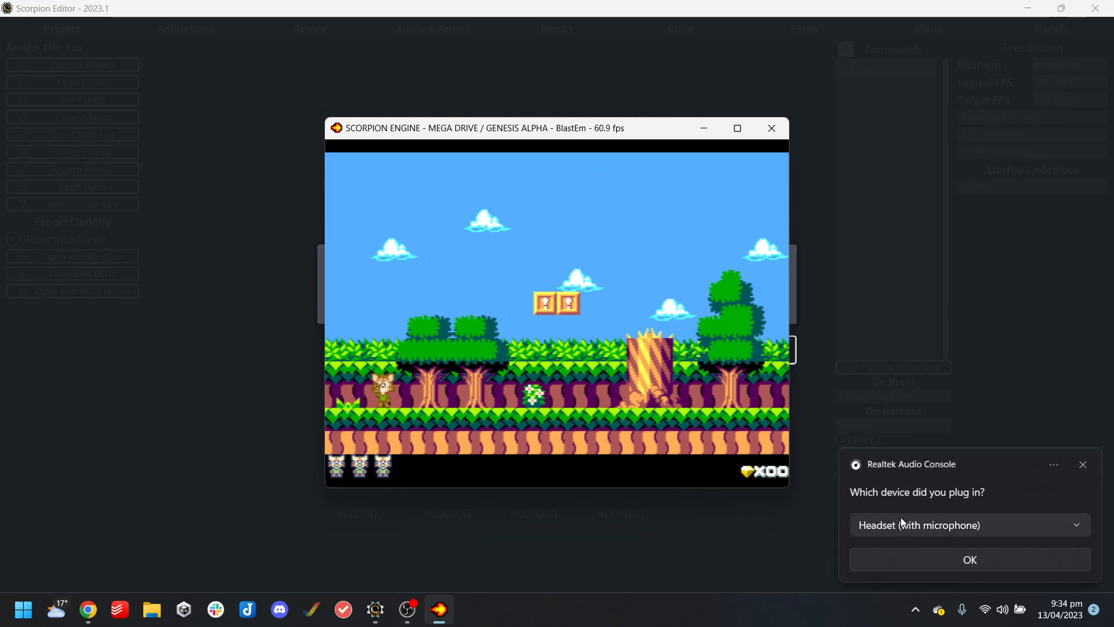
{"action": "left_click", "coordinate": [936, 524]}
{"action": "left_click", "coordinate": [937, 525]}
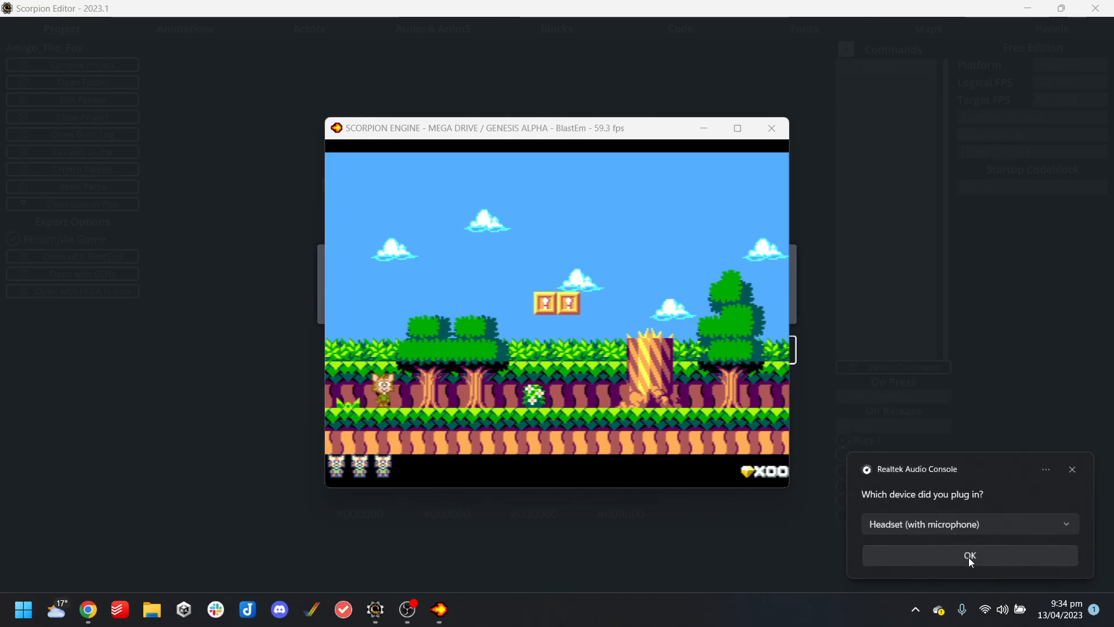
{"action": "left_click", "coordinate": [969, 559]}
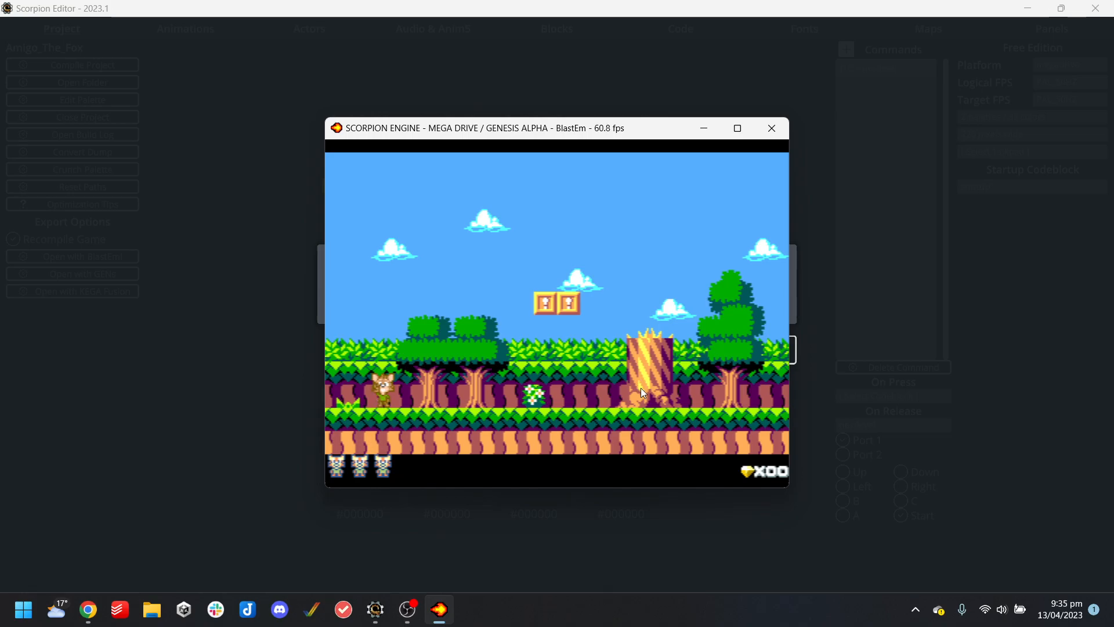
Play-test the level's opening, moving the fox past the first pair of item blocks and onto a tree stump
{"action": "key", "text": "Right"}
{"action": "key", "text": "a"}
{"action": "key", "text": "Right"}
{"action": "key", "text": "a"}
{"action": "key", "text": "Right"}
{"action": "key", "text": "Left"}
{"action": "key", "text": "Right"}
{"action": "key", "text": "a"}
{"action": "key", "text": "Right"}
{"action": "key", "text": "Right"}
{"action": "key", "text": "Right"}
{"action": "key", "text": "a"}
{"action": "key", "text": "Right"}
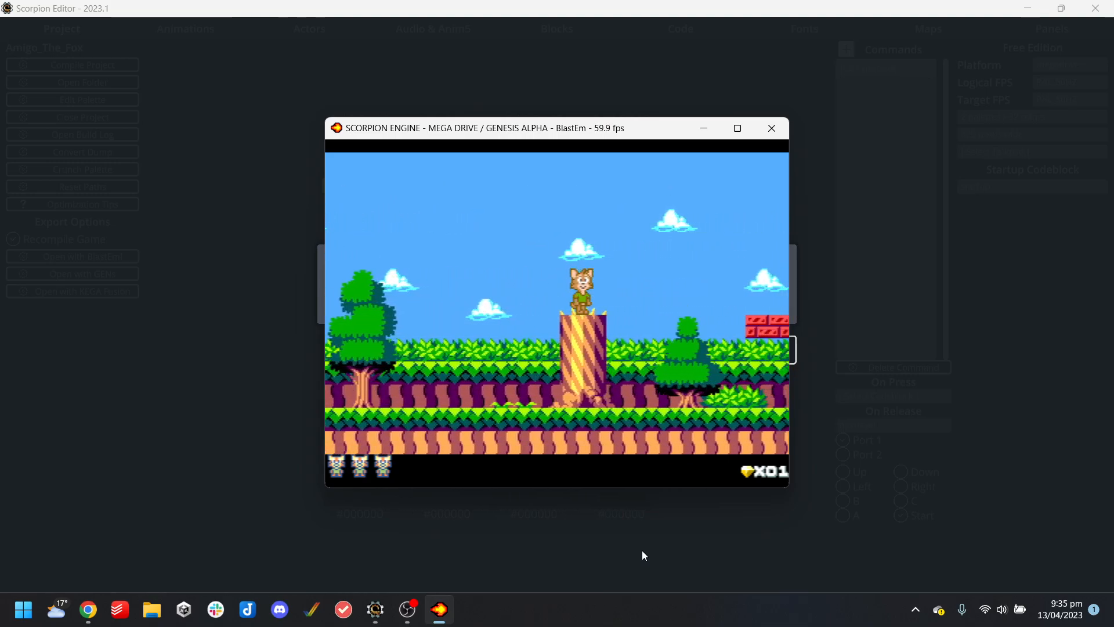
Lead the fox over the first water gap, gathering cherries, and collect the mango above the item block beside the tall stump
{"action": "key", "text": "a"}
{"action": "key", "text": "Right"}
{"action": "key", "text": "a"}
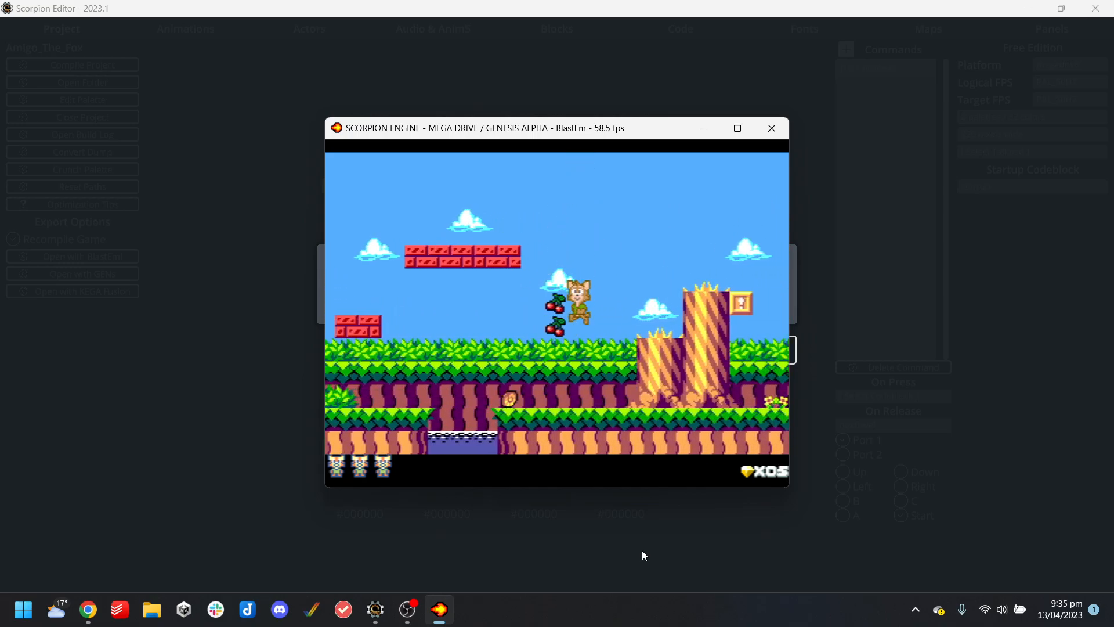
{"action": "key", "text": "Right"}
{"action": "key", "text": "a"}
{"action": "key", "text": "Right"}
{"action": "key", "text": "a"}
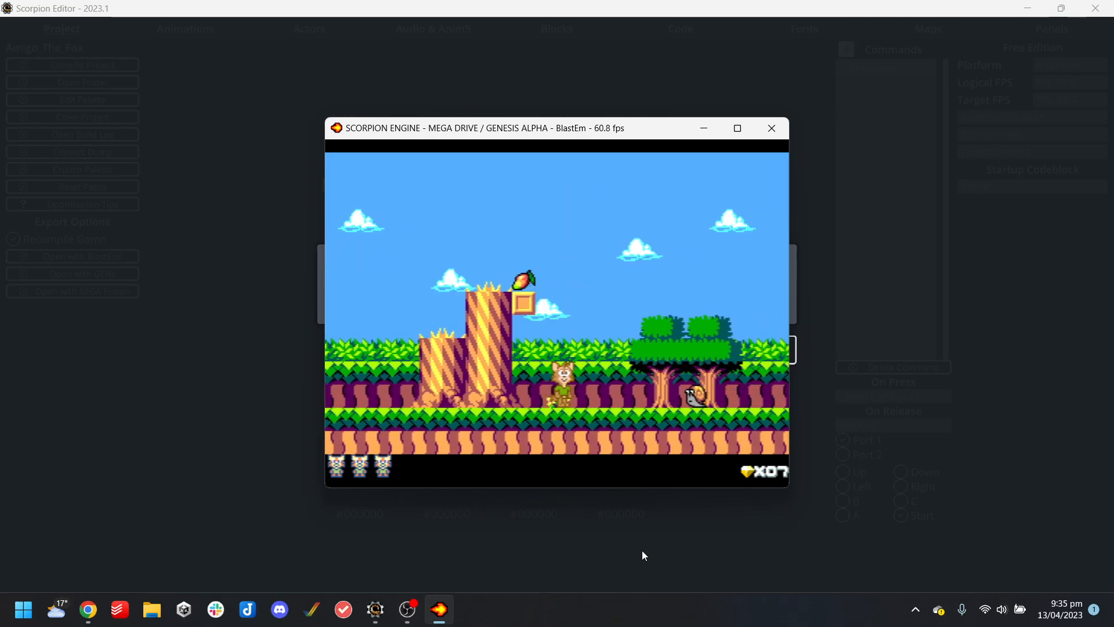
{"action": "key", "text": "a"}
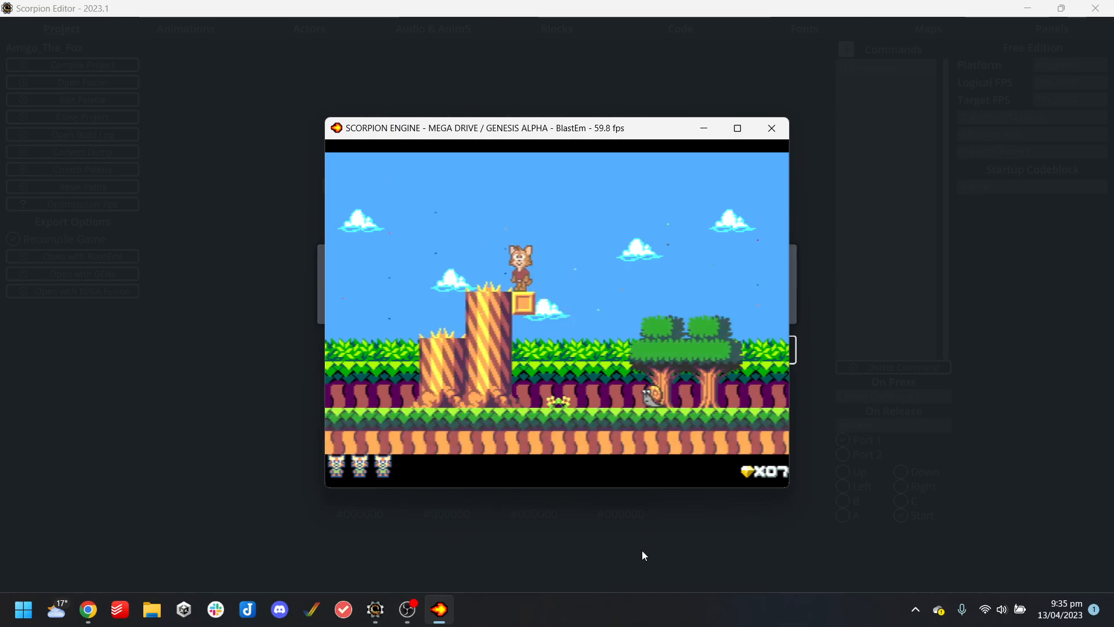
Move the fox to the two-tier group of brick and item blocks and hit the item blocks
{"action": "key", "text": "Right"}
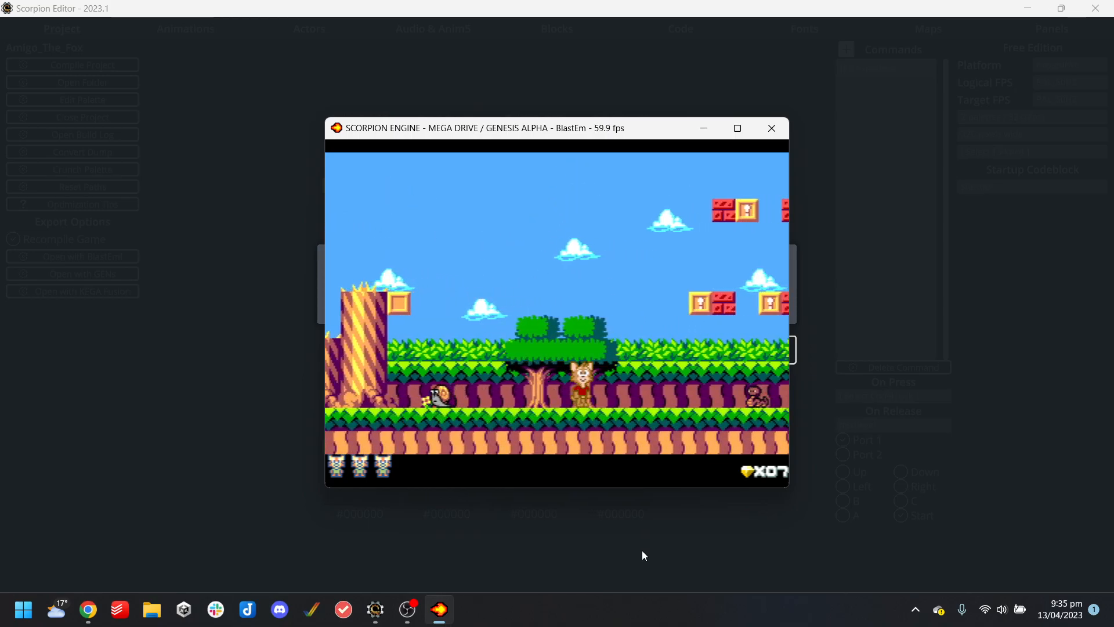
{"action": "key", "text": "a"}
{"action": "key", "text": "Right"}
{"action": "key", "text": "a"}
{"action": "key", "text": "Left"}
{"action": "key", "text": "a"}
{"action": "key", "text": "Left"}
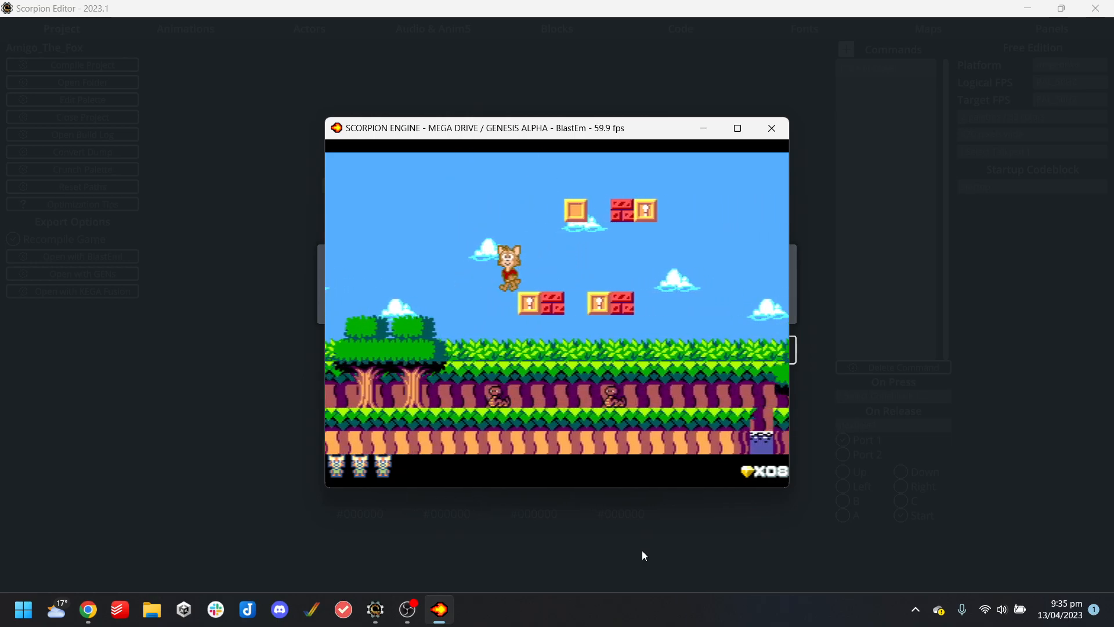
{"action": "key", "text": "Right"}
{"action": "key", "text": "a"}
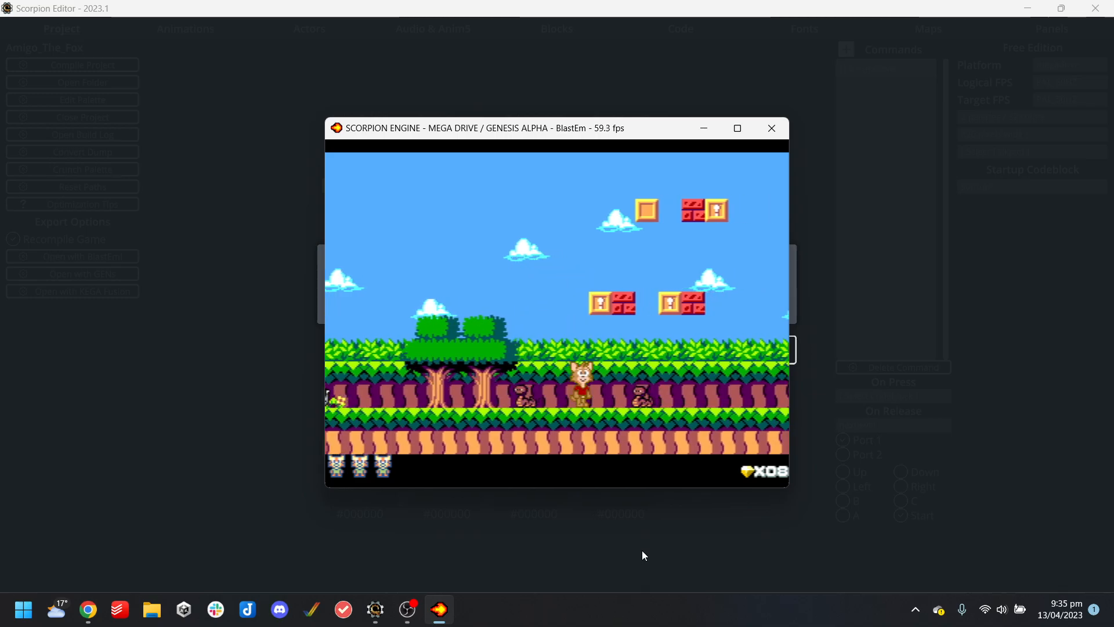
{"action": "key", "text": "Right"}
{"action": "key", "text": "a"}
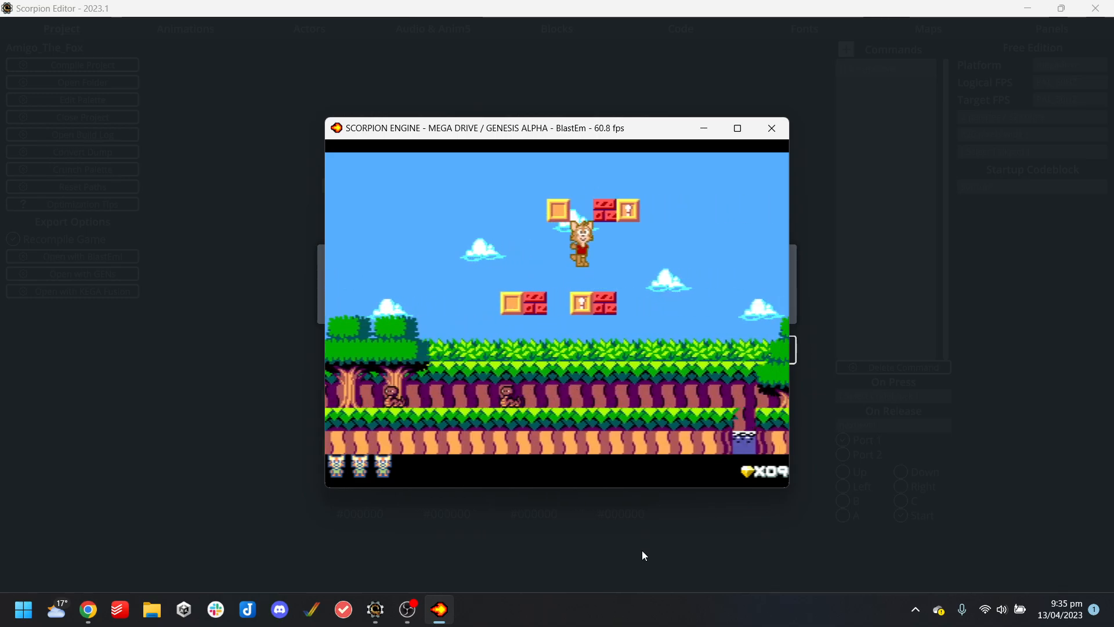
{"action": "key", "text": "Left"}
{"action": "key", "text": "a"}
{"action": "key", "text": "a"}
{"action": "key", "text": "Right"}
{"action": "key", "text": "a"}
{"action": "key", "text": "Right"}
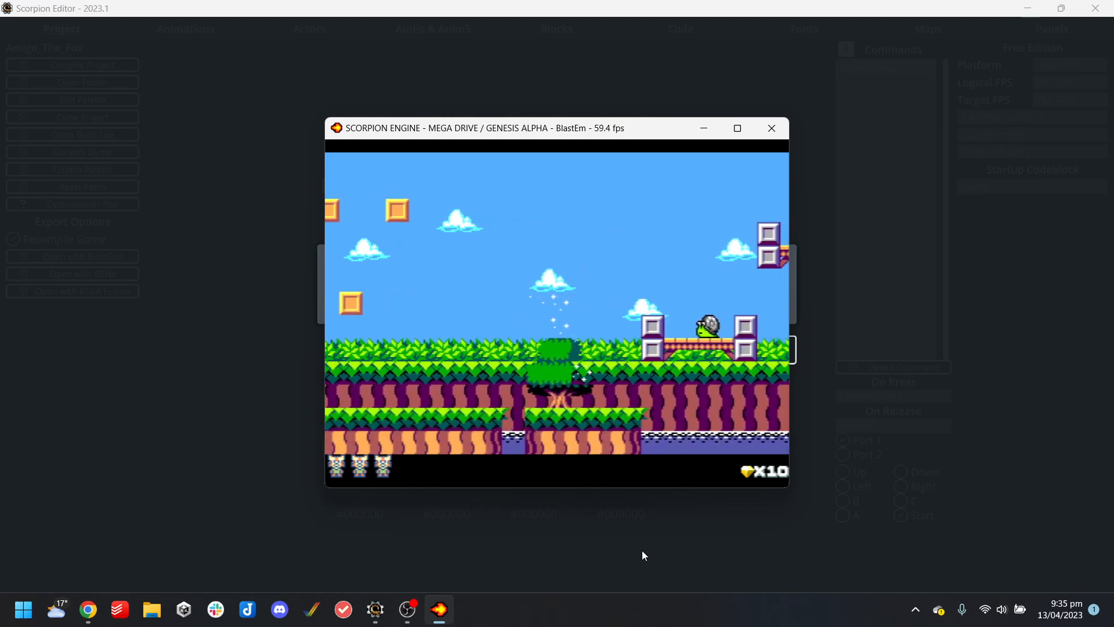
Take the fox across the raised bridges over the water to the cherries between the tree stumps
{"action": "key", "text": "Right"}
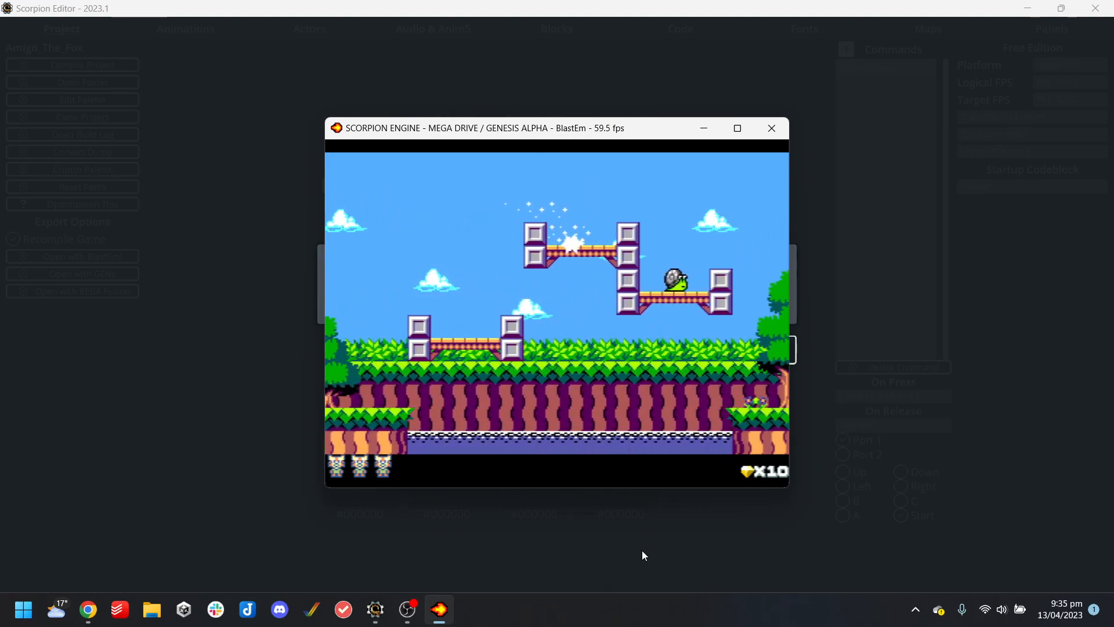
{"action": "key", "text": "Right"}
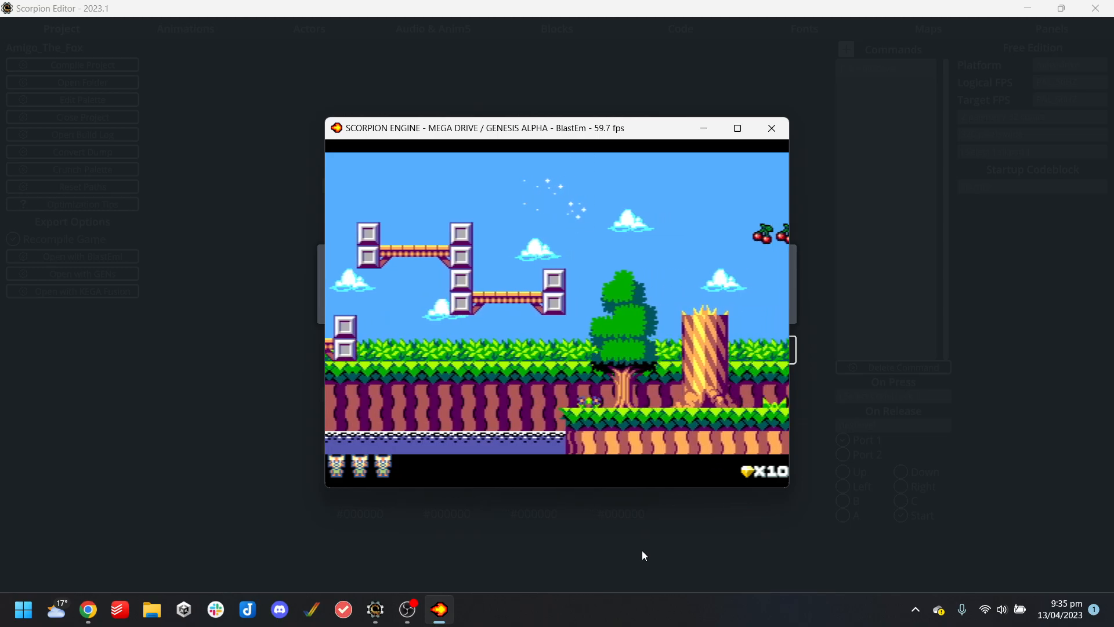
{"action": "key", "text": "Right"}
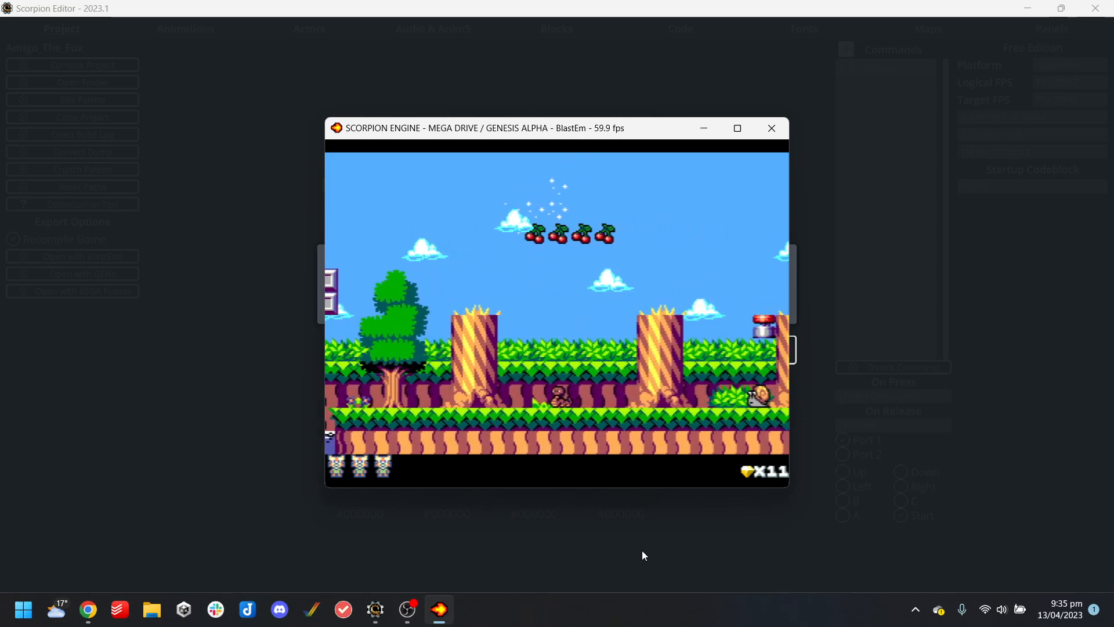
Hit the blocks between the two tree stumps, collect the cherries above them and stand on the far stump
{"action": "key", "text": "a"}
{"action": "key", "text": "Left"}
{"action": "key", "text": "s"}
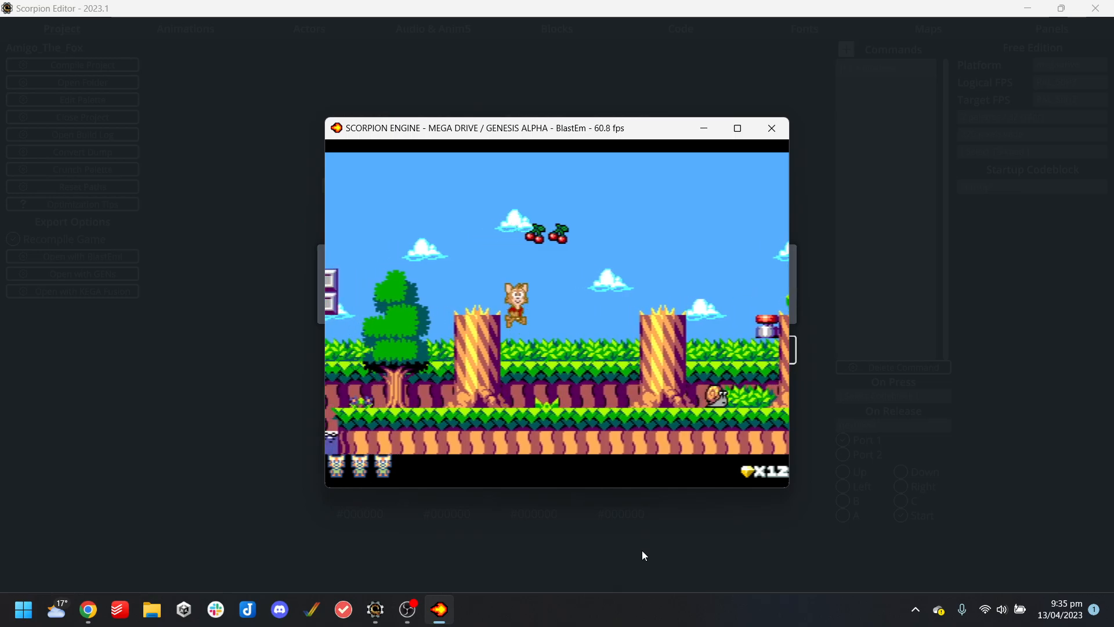
{"action": "key", "text": "Right"}
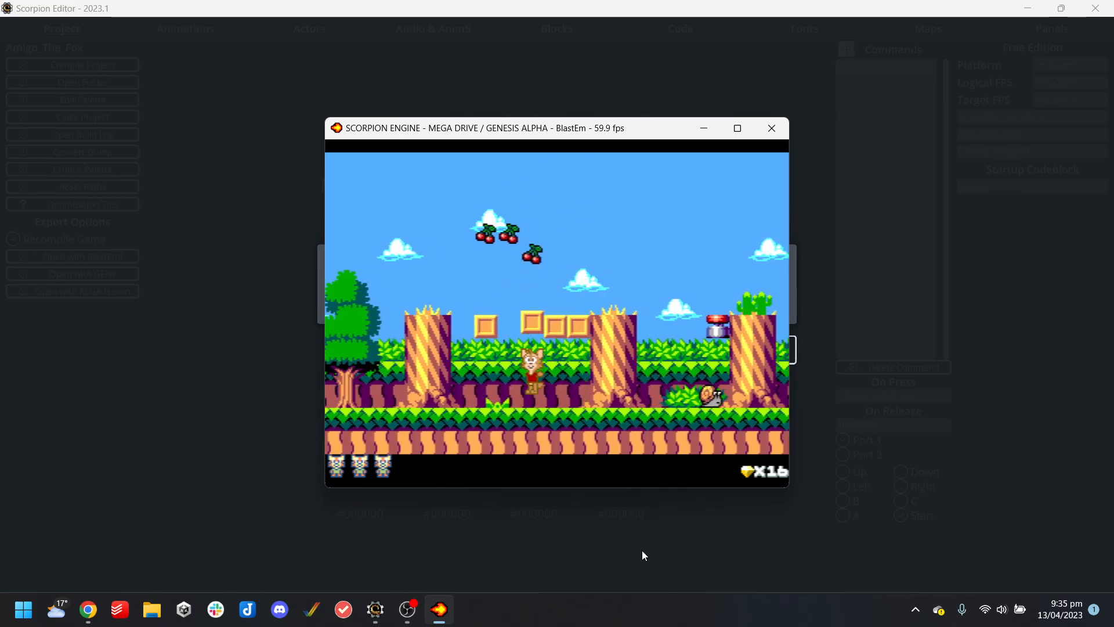
{"action": "key", "text": "Left"}
{"action": "key", "text": "s"}
{"action": "key", "text": "Right"}
{"action": "key", "text": "Right"}
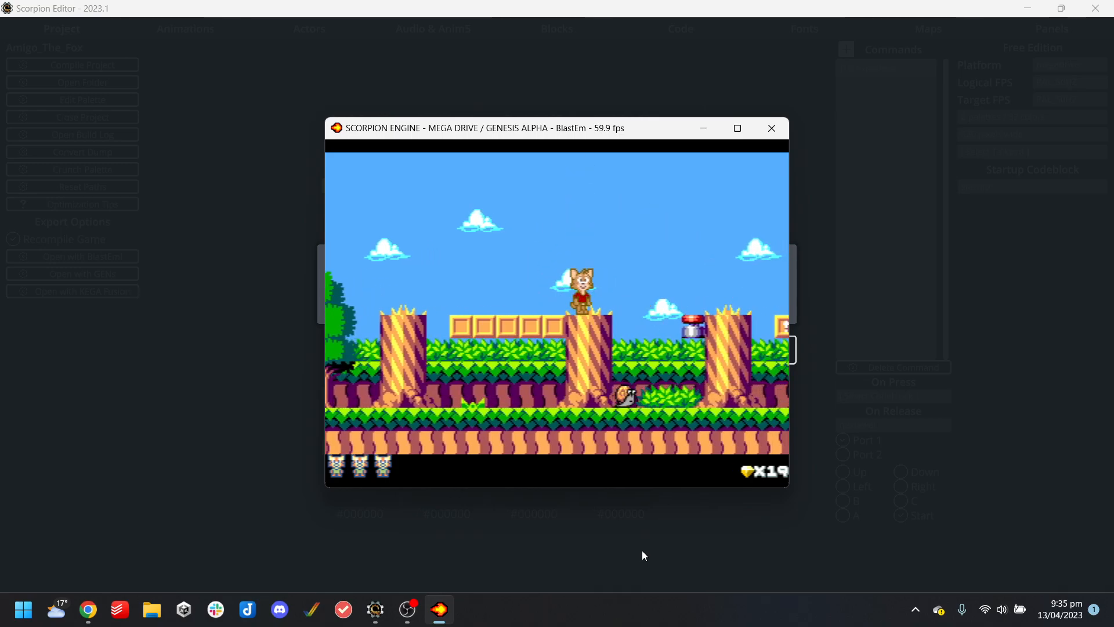
Move the fox past the spring and over the red brick platform to the ground beyond the next water gap
{"action": "key", "text": "s"}
{"action": "key", "text": "Right"}
{"action": "key", "text": "Right"}
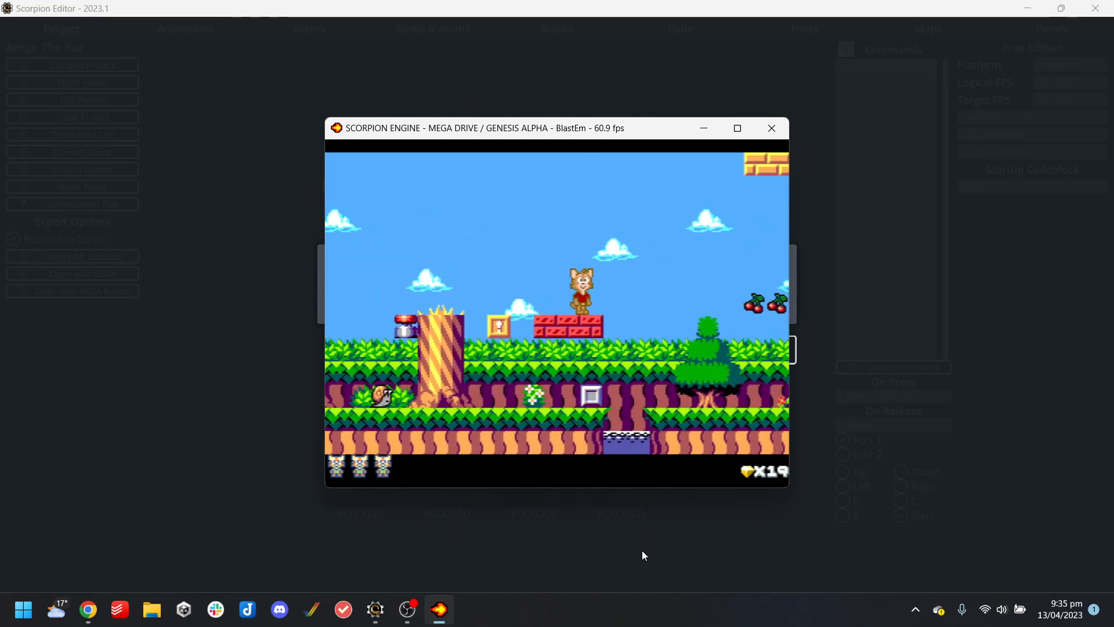
{"action": "key", "text": "Right"}
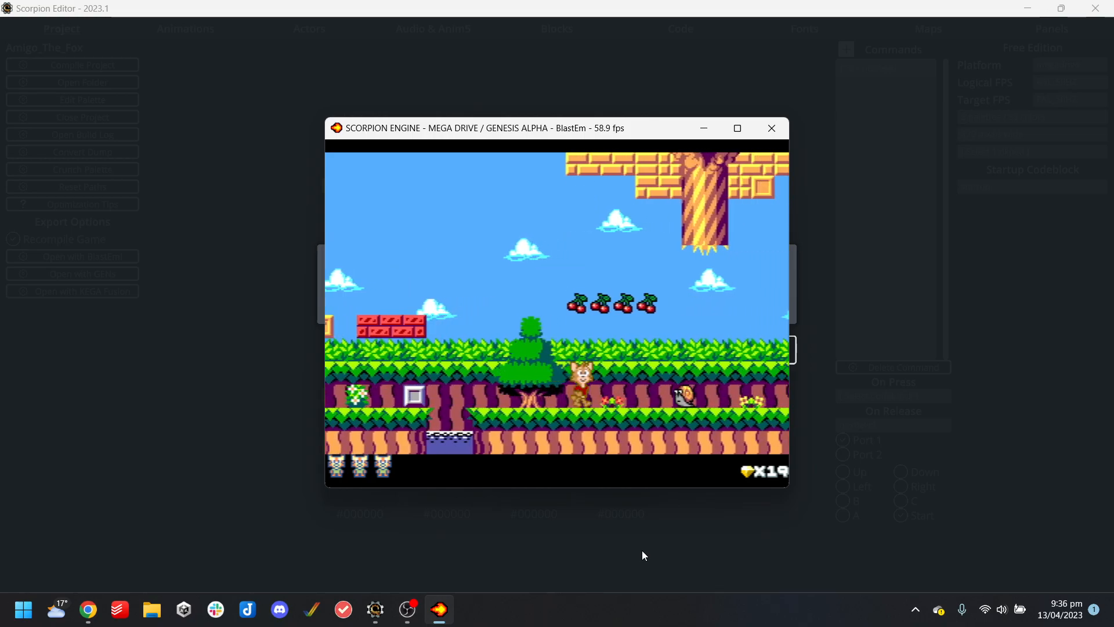
Collect the row of cherries in the air past the tree and bring the fox back to the ground
{"action": "key", "text": "s"}
{"action": "key", "text": "Left"}
{"action": "key", "text": "s"}
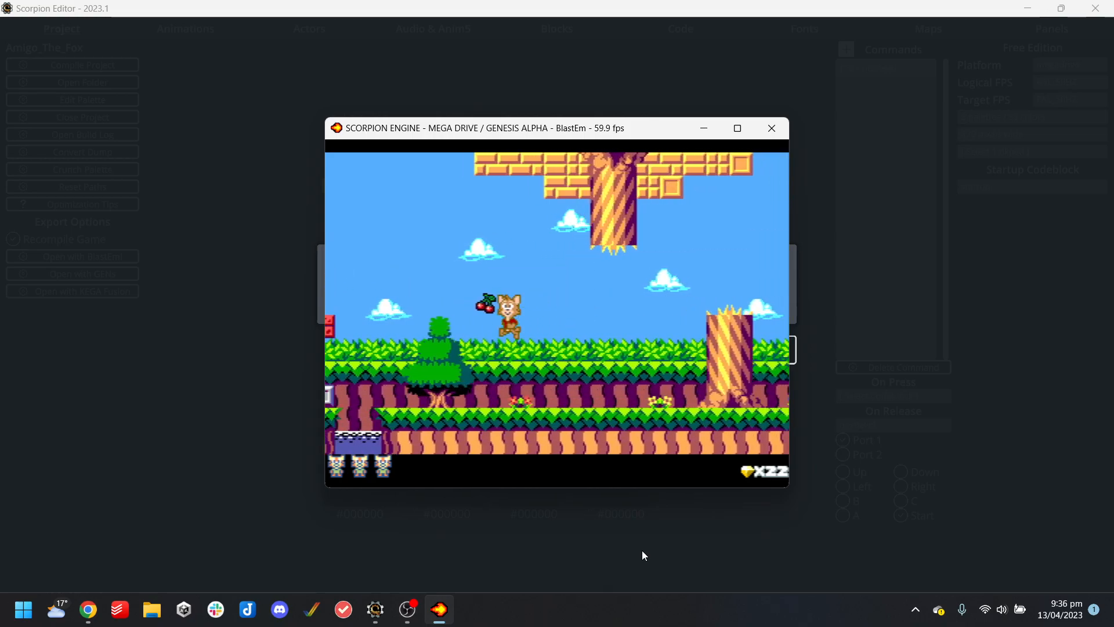
{"action": "key", "text": "Right"}
{"action": "key", "text": "s"}
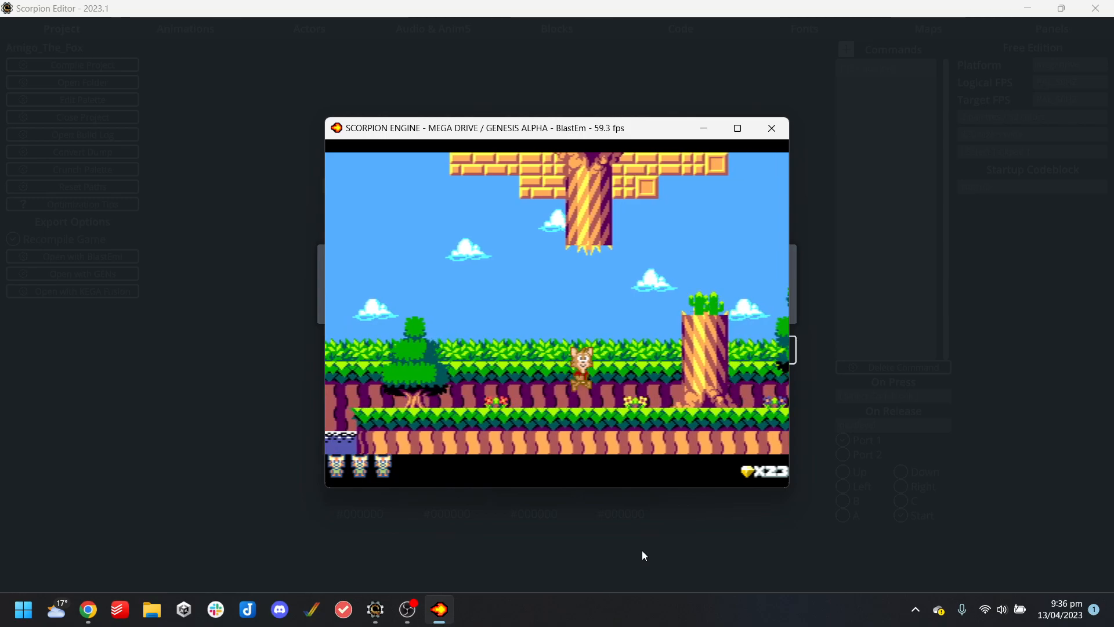
Take the fox over the cactus stump and across the next water gap to the bush
{"action": "key", "text": "Right"}
{"action": "key", "text": "s"}
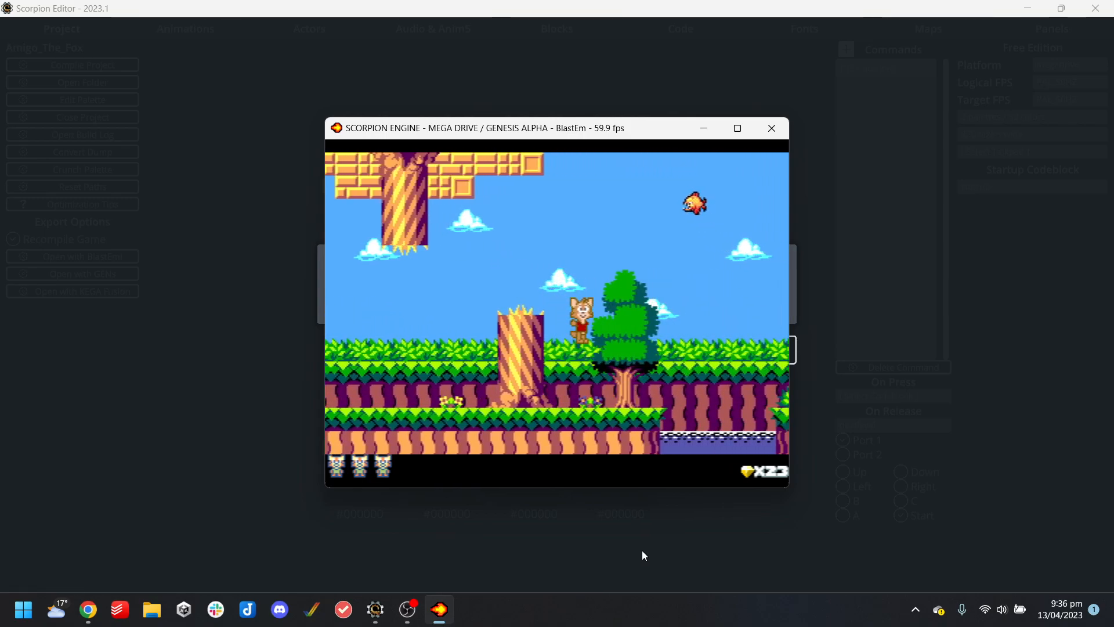
{"action": "key", "text": "Right"}
{"action": "key", "text": "s"}
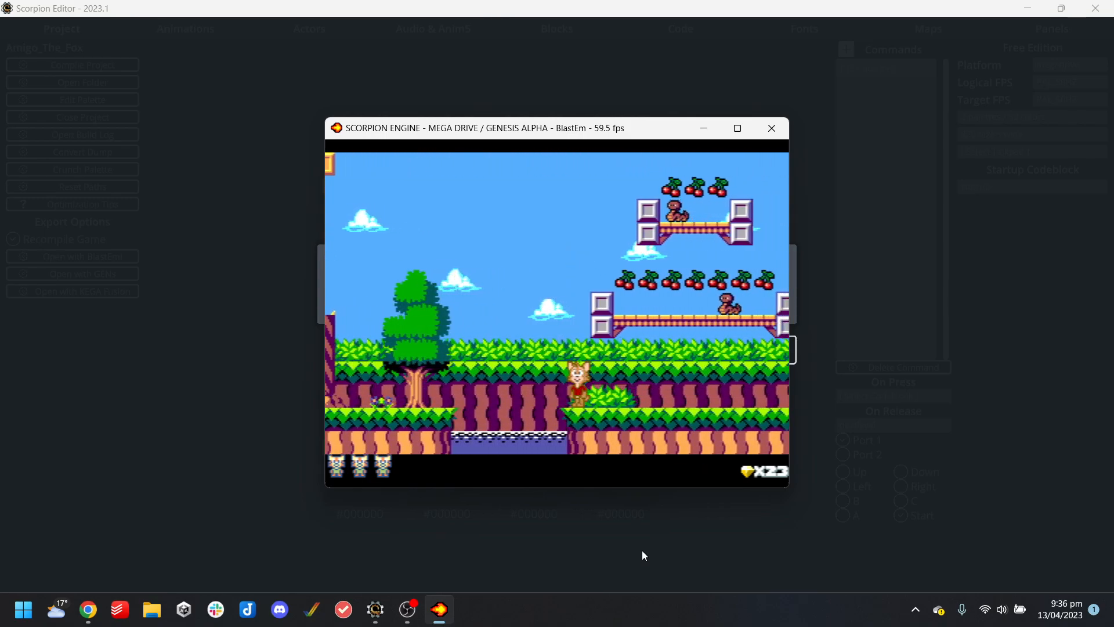
Collect the cherries on the lower raised bridge and follow the arrow sign out of the level into the cave
{"action": "key", "text": "Right"}
{"action": "key", "text": "s"}
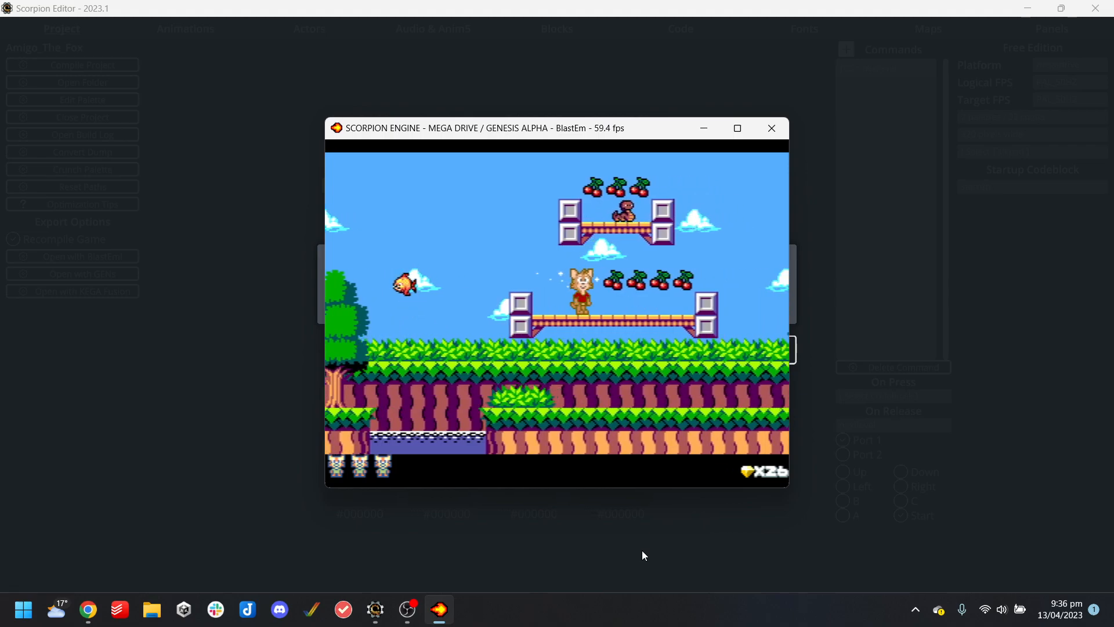
{"action": "key", "text": "Right"}
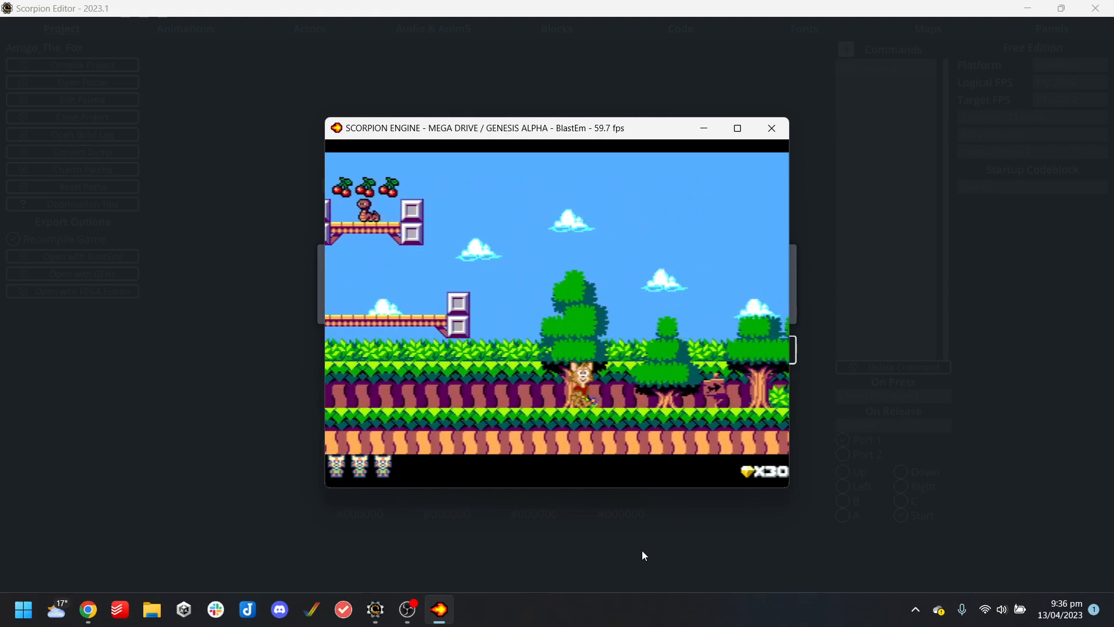
{"action": "key", "text": "Right"}
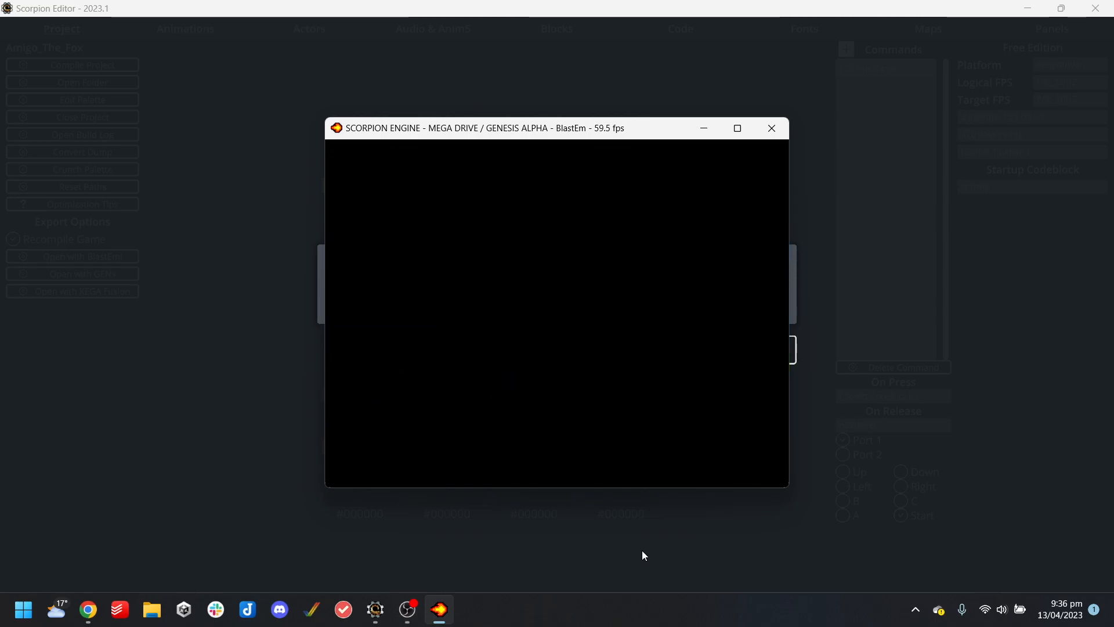
{"action": "key", "text": "Right"}
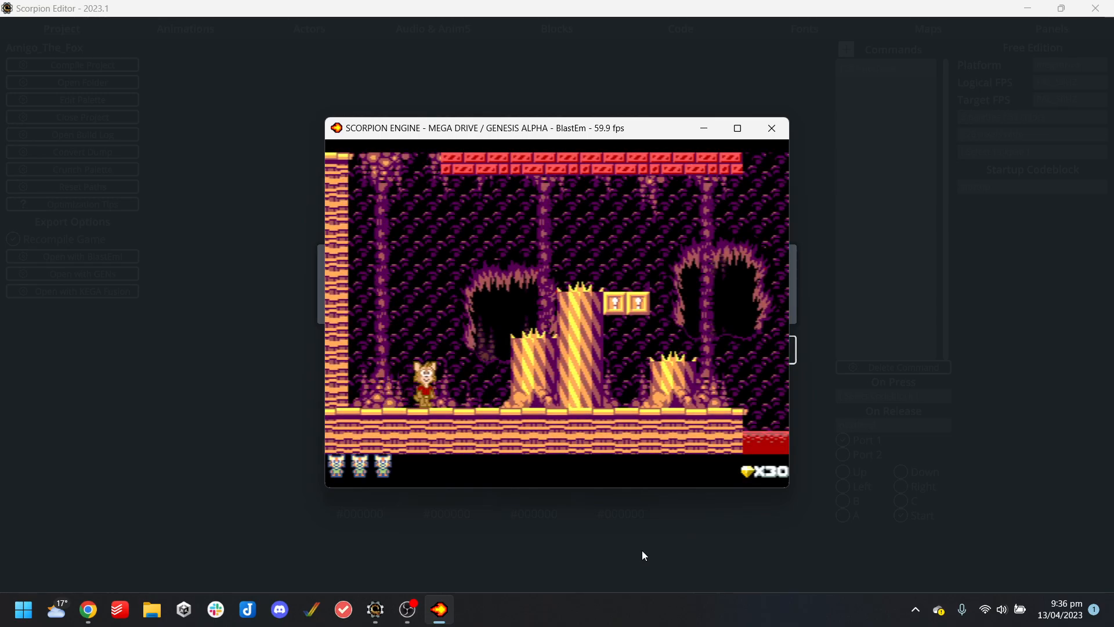
Test the fox's jumps near the cave entrance and leap towards the first cactus stump
{"action": "key", "text": "Left"}
{"action": "key", "text": "s"}
{"action": "key", "text": "s"}
{"action": "key", "text": "Right"}
{"action": "key", "text": "Right"}
{"action": "key", "text": "s"}
{"action": "key", "text": "a"}
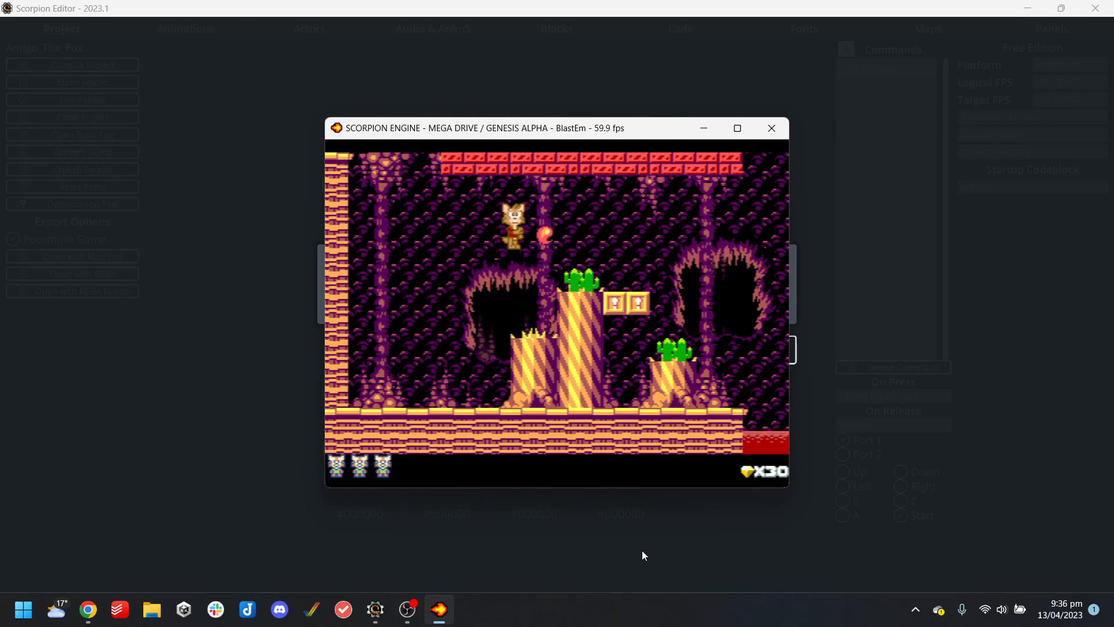
Take the fox over the tall stump and the item blocks to the far side of the low stump
{"action": "key", "text": "a"}
{"action": "key", "text": "s"}
{"action": "key", "text": "a"}
{"action": "key", "text": "s"}
{"action": "key", "text": "Right"}
{"action": "key", "text": "s"}
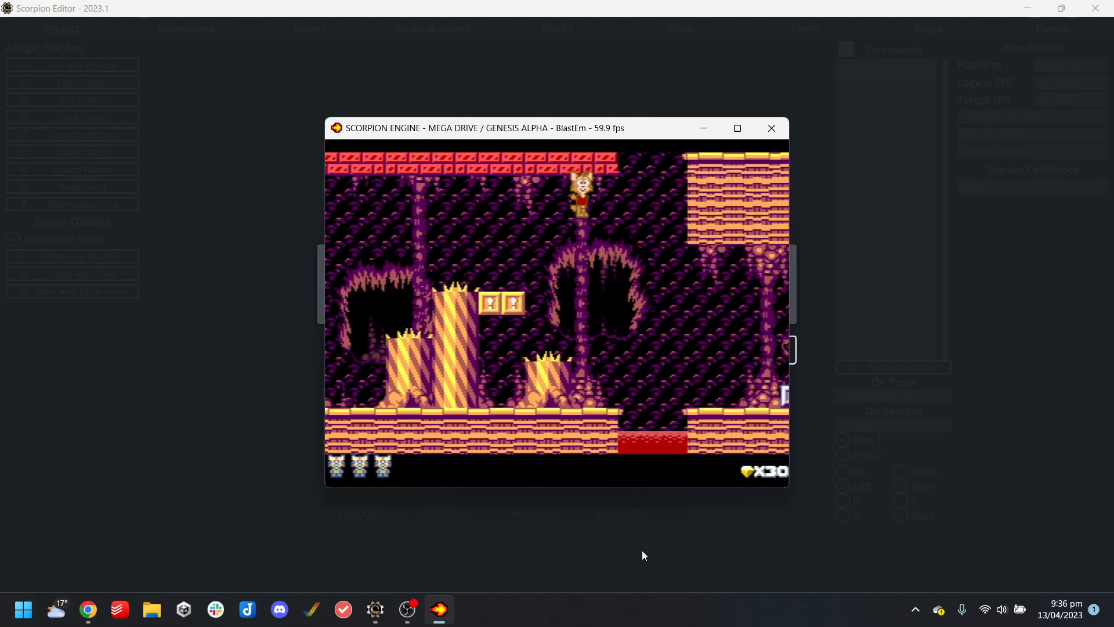
{"action": "key", "text": "s"}
{"action": "key", "text": "s"}
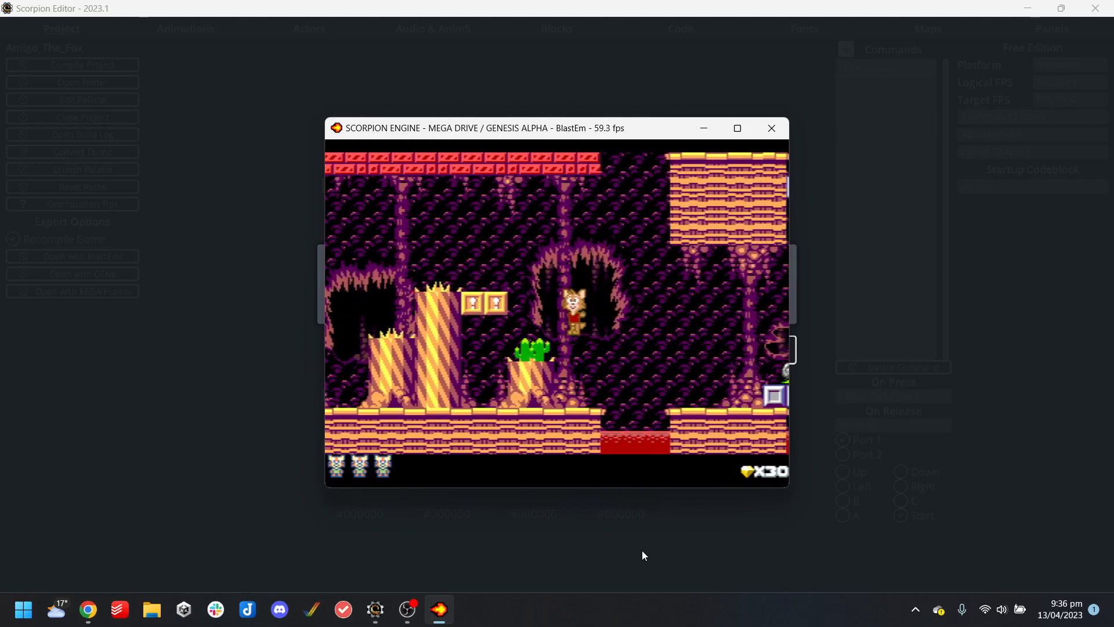
Hit both item blocks beside the tall stump from below
{"action": "key", "text": "s"}
{"action": "key", "text": "Left"}
{"action": "key", "text": "s"}
{"action": "key", "text": "Right"}
{"action": "key", "text": "s"}
{"action": "key", "text": "s"}
{"action": "key", "text": "Left"}
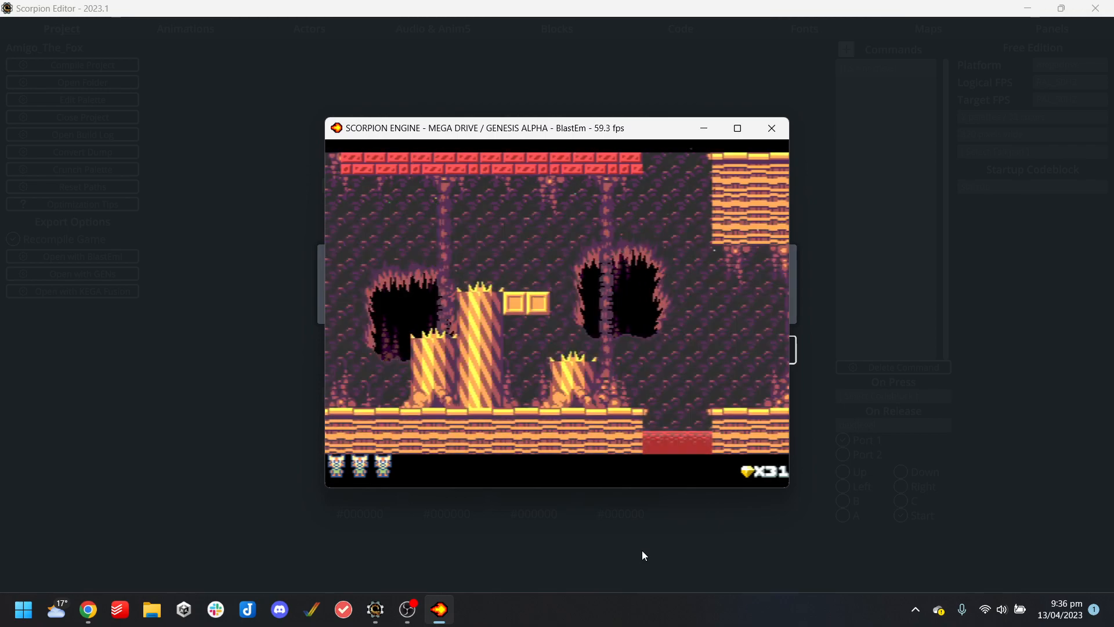
Cross both lava pits and stand the fox on the lower of the two stumps beyond them
{"action": "key", "text": "Right"}
{"action": "key", "text": "s"}
{"action": "key", "text": "s"}
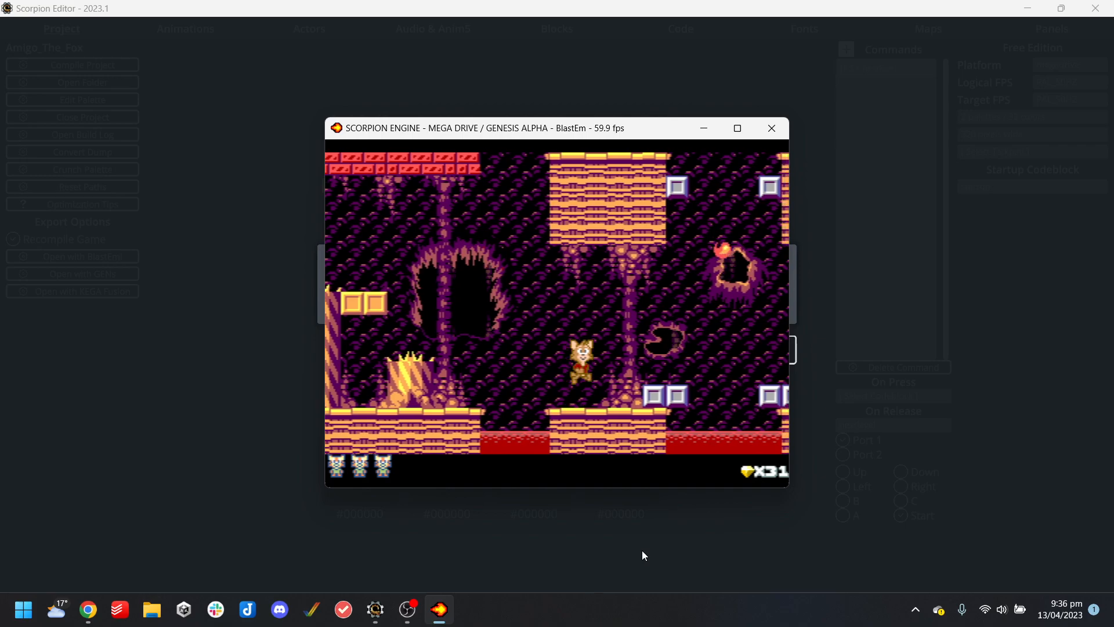
{"action": "key", "text": "s"}
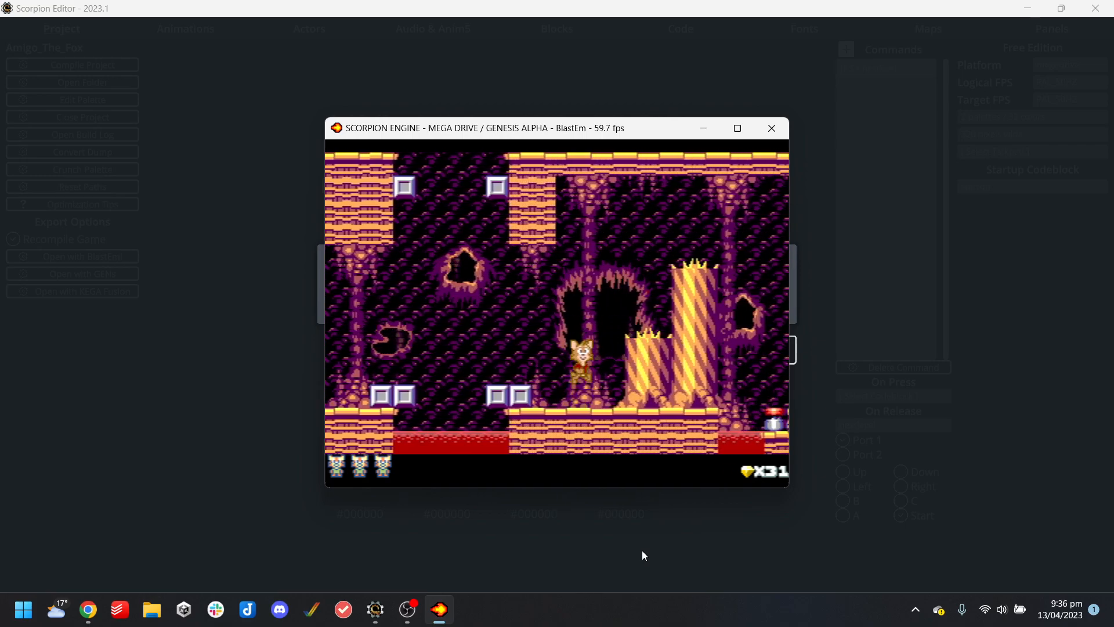
{"action": "key", "text": "Right"}
{"action": "key", "text": "s"}
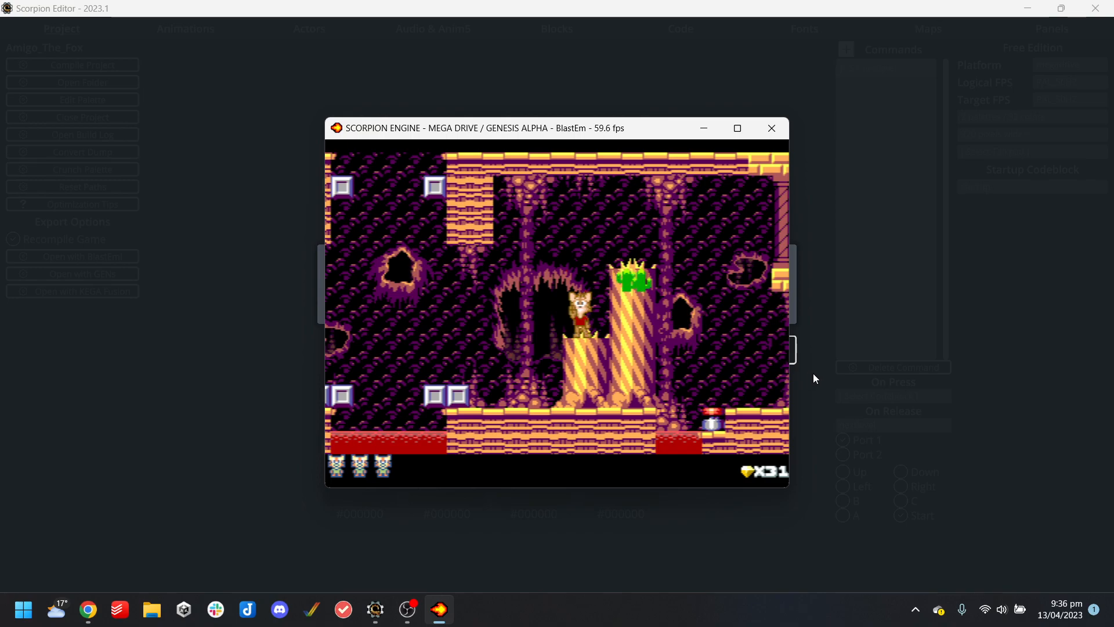
Leave the game and open the level2 map of the project in the Scorpion Editor
{"action": "key", "text": "Escape"}
{"action": "left_click", "coordinate": [772, 348]}
{"action": "left_click", "coordinate": [928, 32]}
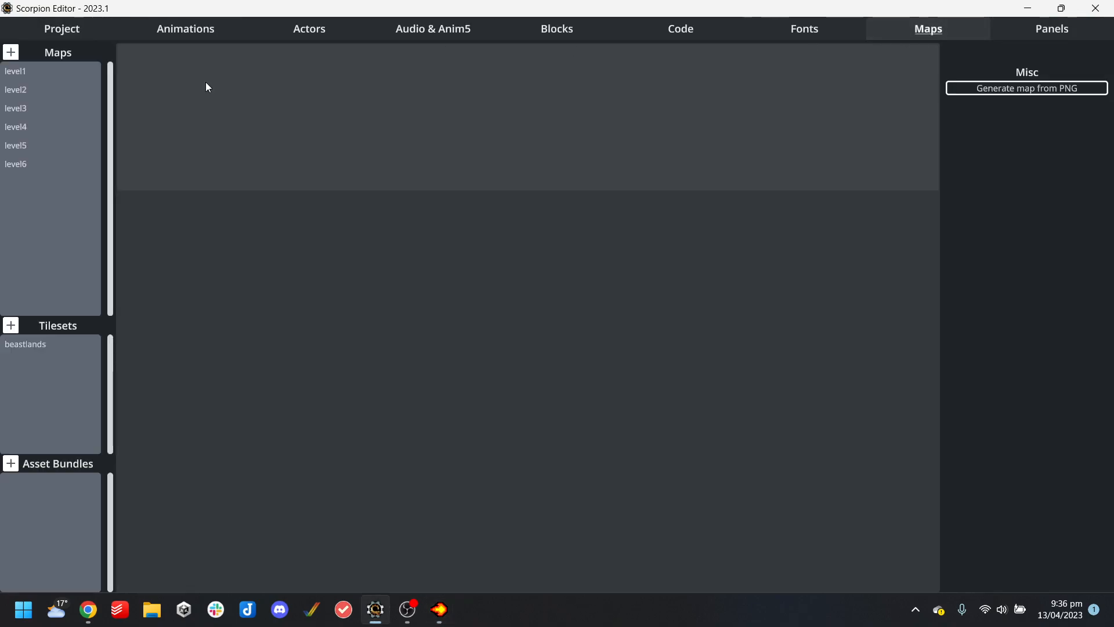
{"action": "left_click", "coordinate": [37, 90]}
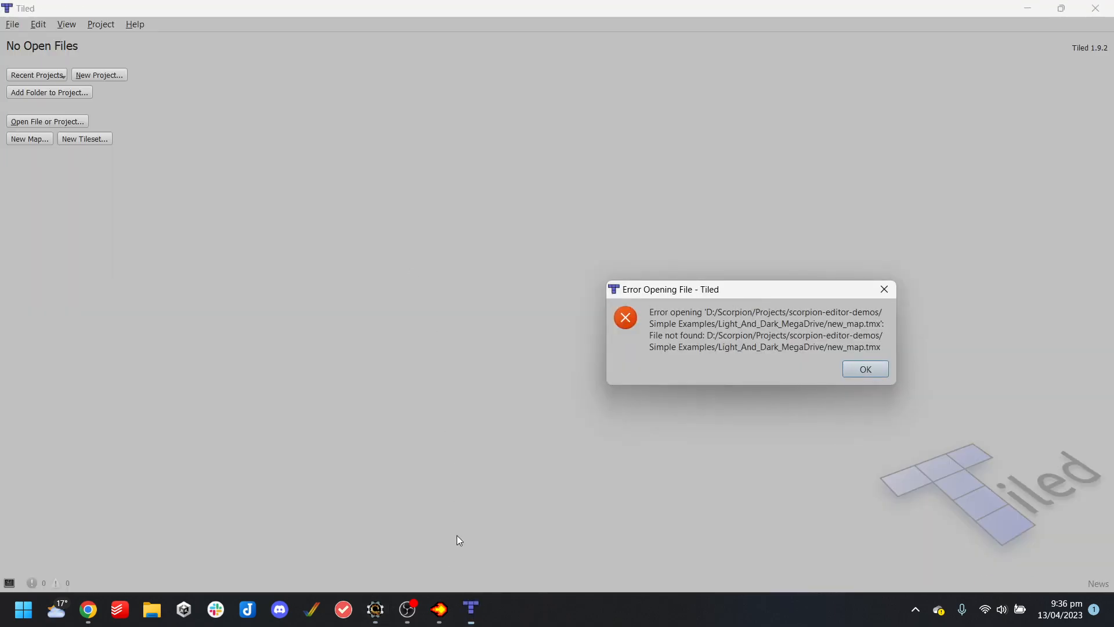
Bring the BlastEm game back up, dismiss the file-opening error and close Tiled
{"action": "left_click", "coordinate": [436, 615]}
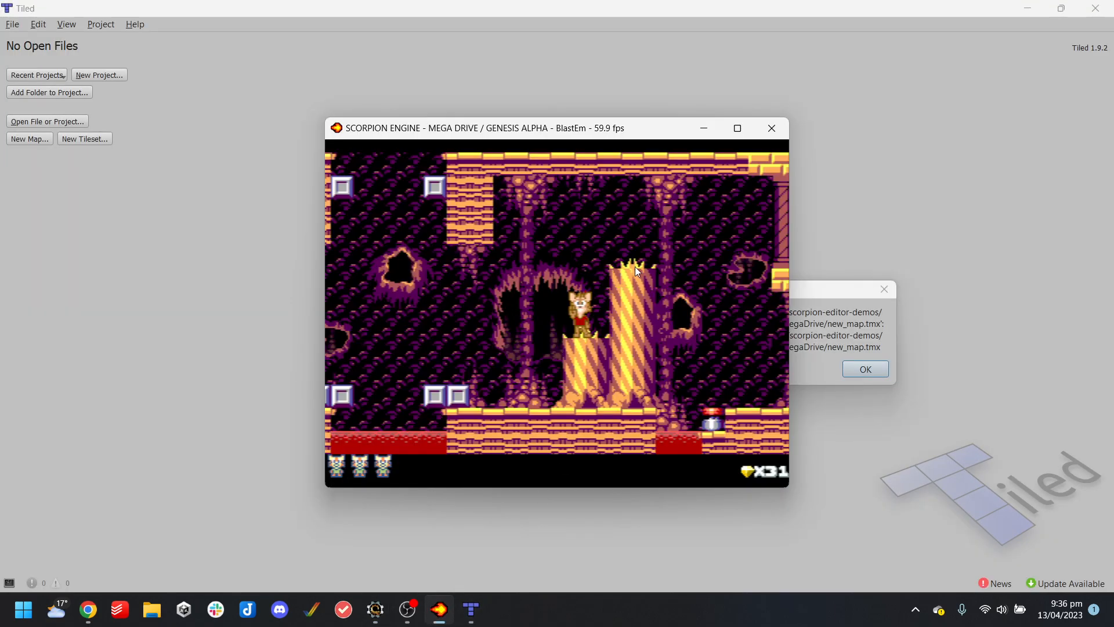
{"action": "left_click", "coordinate": [828, 368]}
{"action": "left_click", "coordinate": [861, 372]}
{"action": "left_click", "coordinate": [1112, 2]}
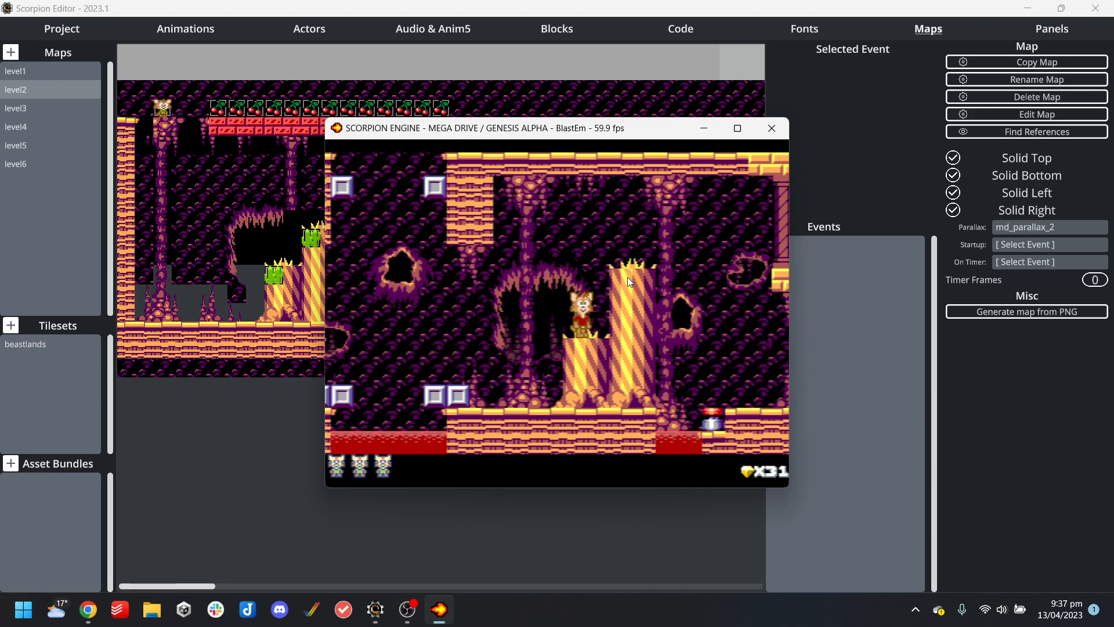
Restart the game and take the fox over the cave stumps onto the two item blocks
{"action": "key", "text": "Tab"}
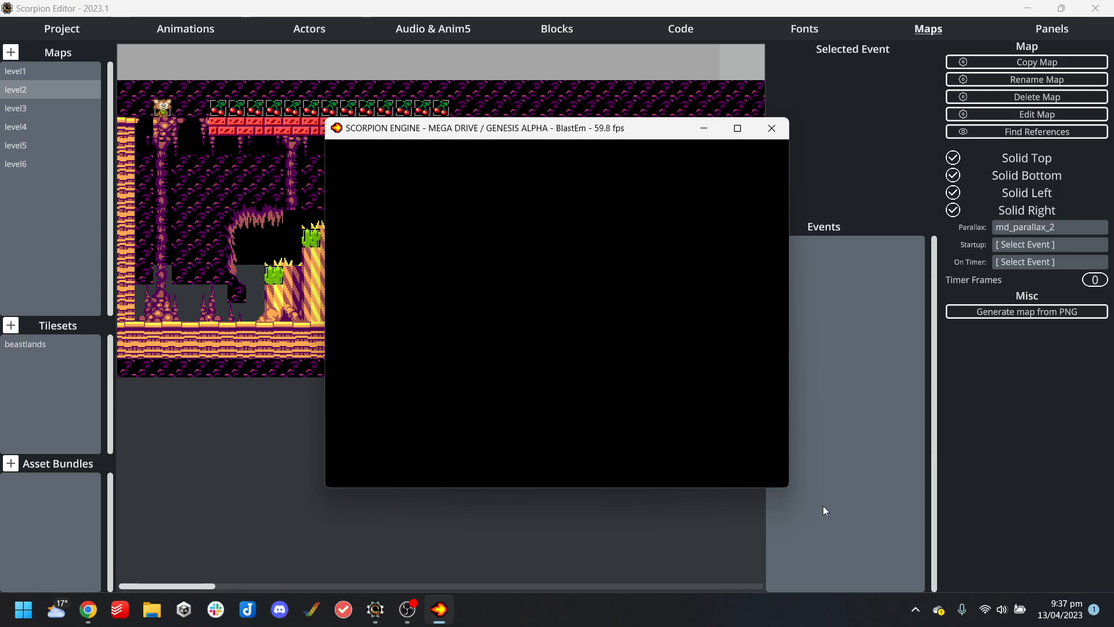
{"action": "key", "text": "Right"}
{"action": "key", "text": "a"}
{"action": "key", "text": "a"}
{"action": "key", "text": "Right"}
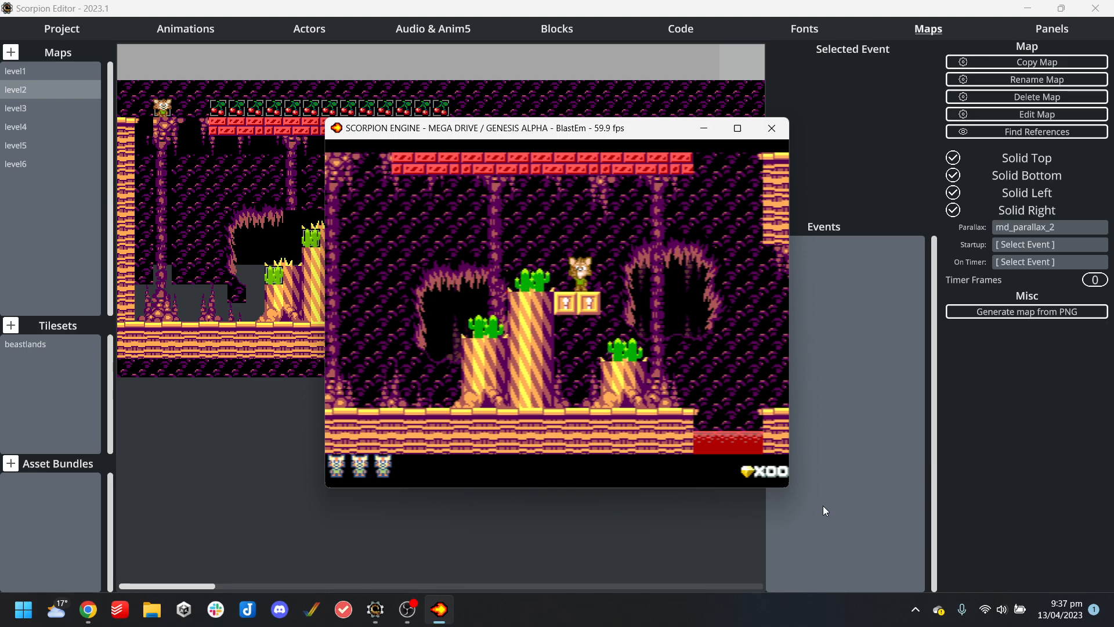
Drop the fox off the item blocks and hit both of them from underneath
{"action": "key", "text": "Right"}
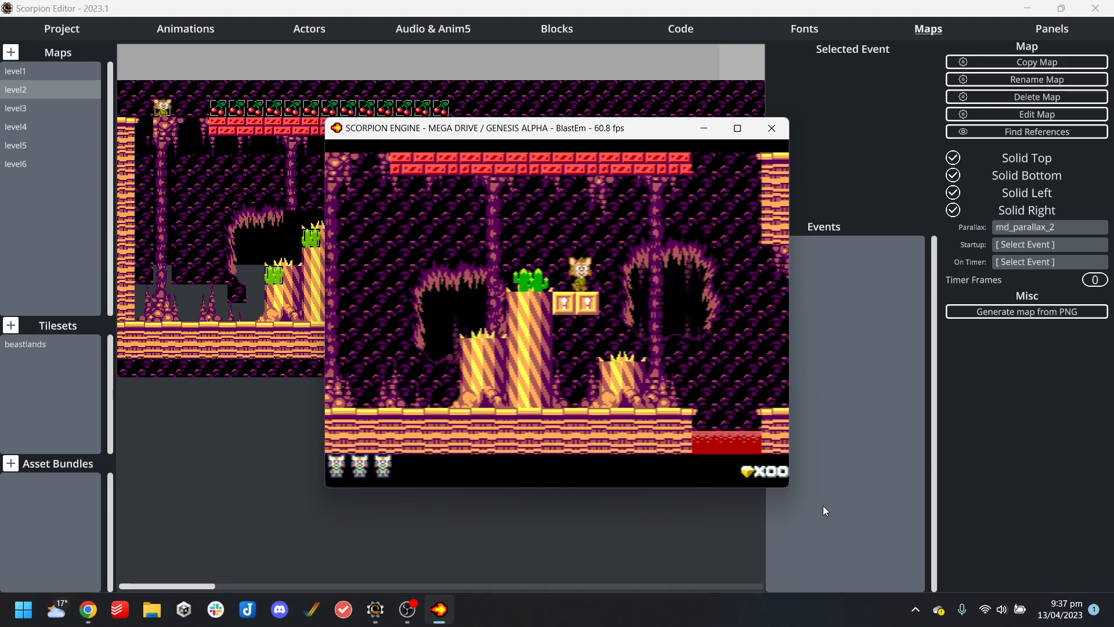
{"action": "key", "text": "a"}
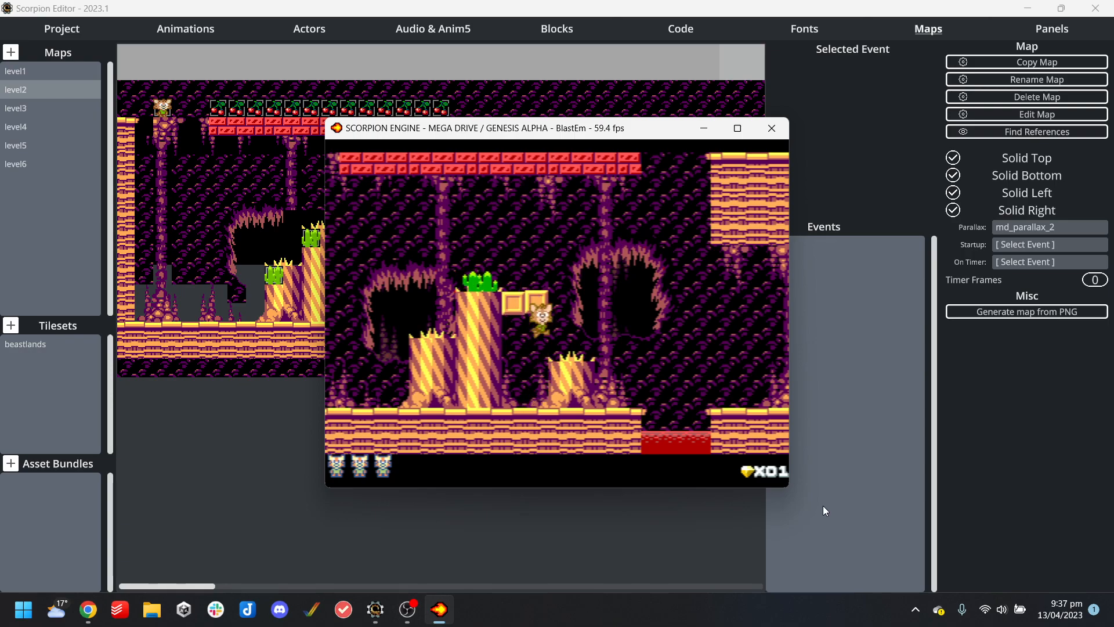
{"action": "key", "text": "a"}
{"action": "key", "text": "Right"}
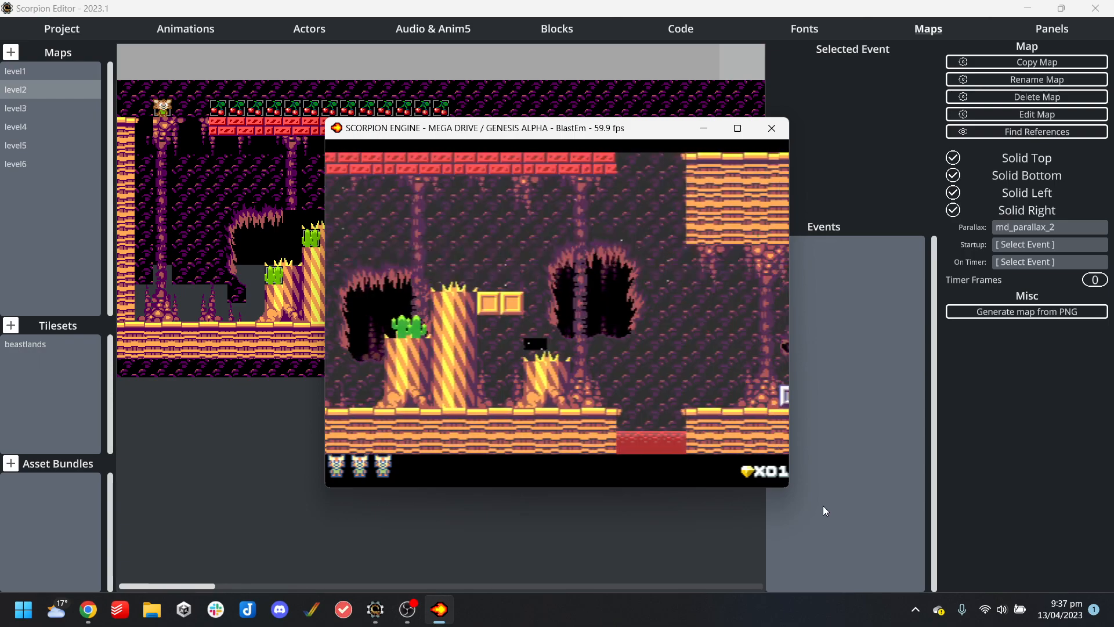
Move the fox across the two lava pits and up onto the shorter stump before the spring
{"action": "key", "text": "Right"}
{"action": "key", "text": "a"}
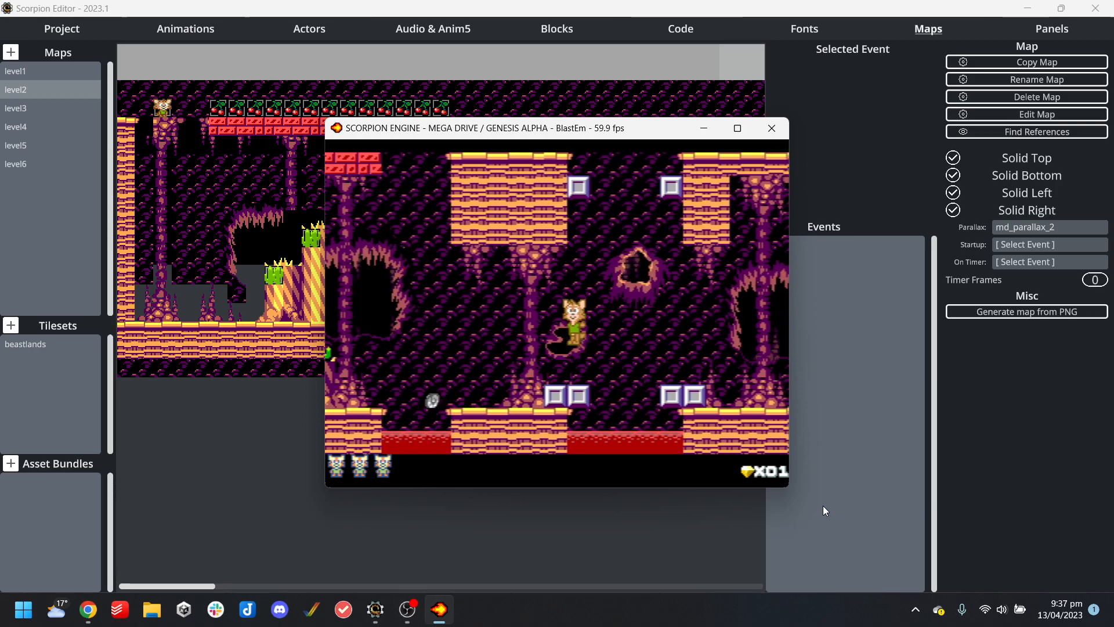
{"action": "key", "text": "Right"}
{"action": "key", "text": "Right"}
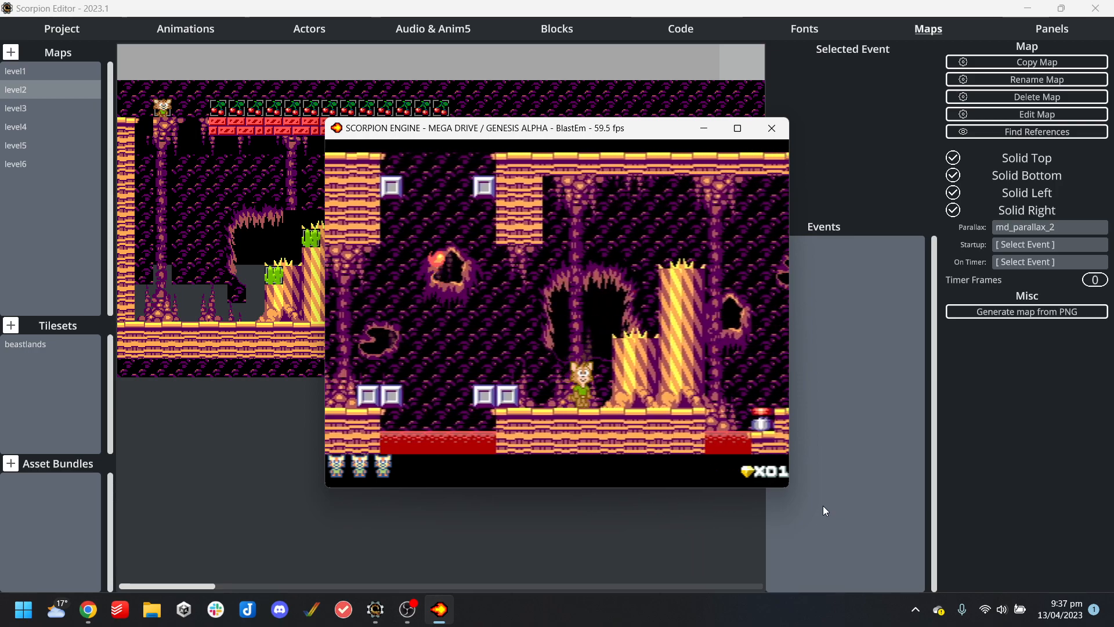
{"action": "key", "text": "Right"}
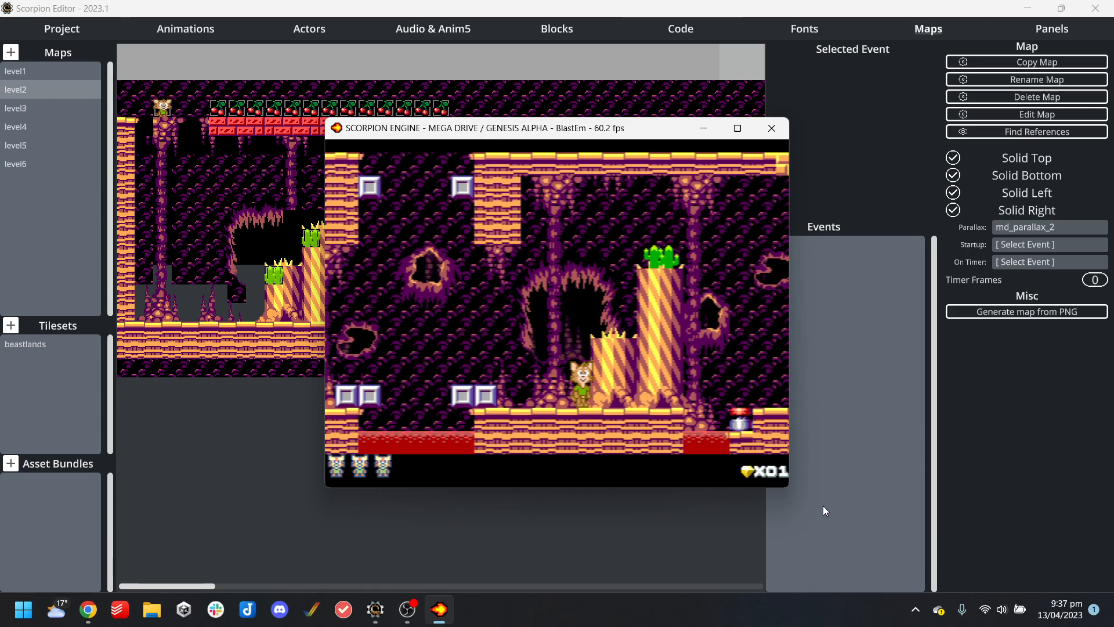
{"action": "key", "text": "Right"}
{"action": "key", "text": "a"}
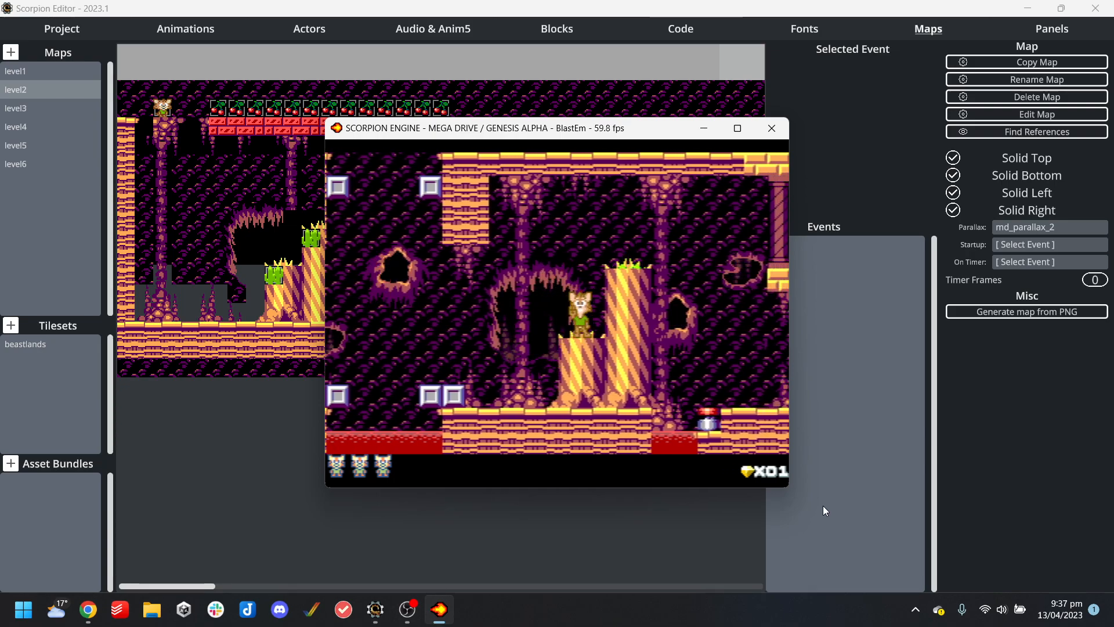
Take the fox over the tall cactus stump and past the spring into the dark area below the brick corridor
{"action": "key", "text": "a"}
{"action": "key", "text": "Right"}
{"action": "key", "text": "Right"}
{"action": "key", "text": "a"}
{"action": "key", "text": "Right"}
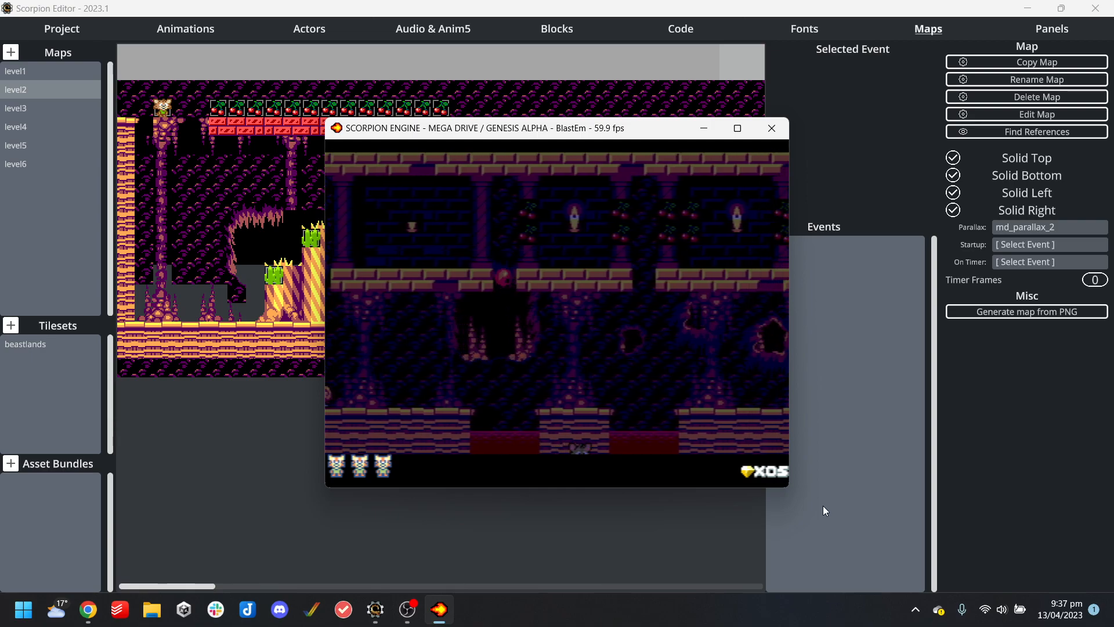
Bring the fox back to the spring and bounce it up into the upper brick corridor
{"action": "key", "text": "Right"}
{"action": "key", "text": "Left"}
{"action": "key", "text": "a"}
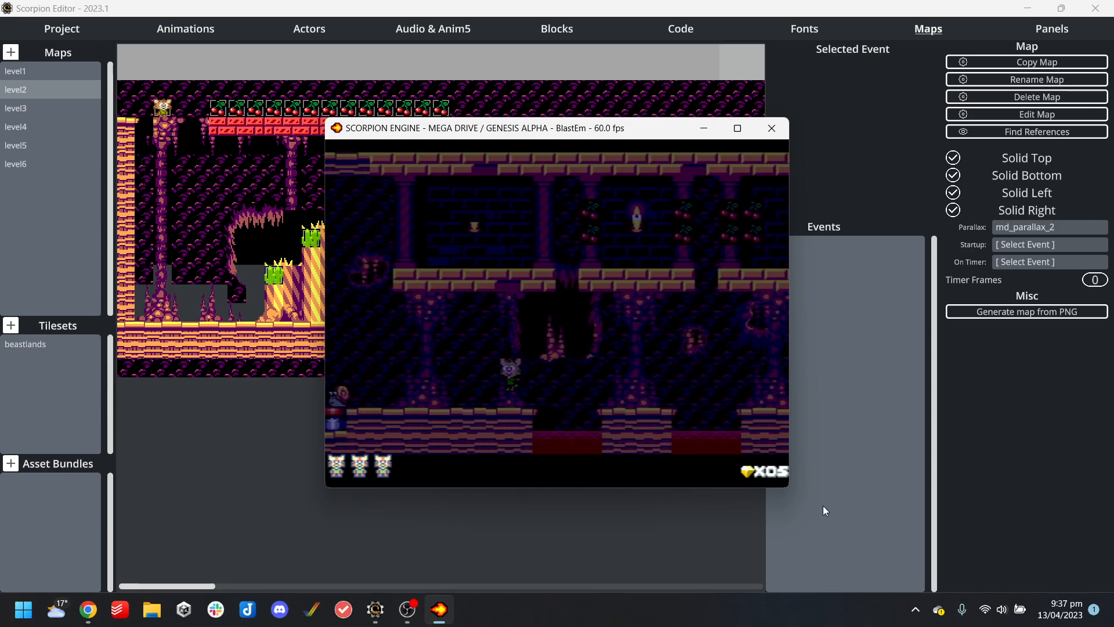
{"action": "key", "text": "Left"}
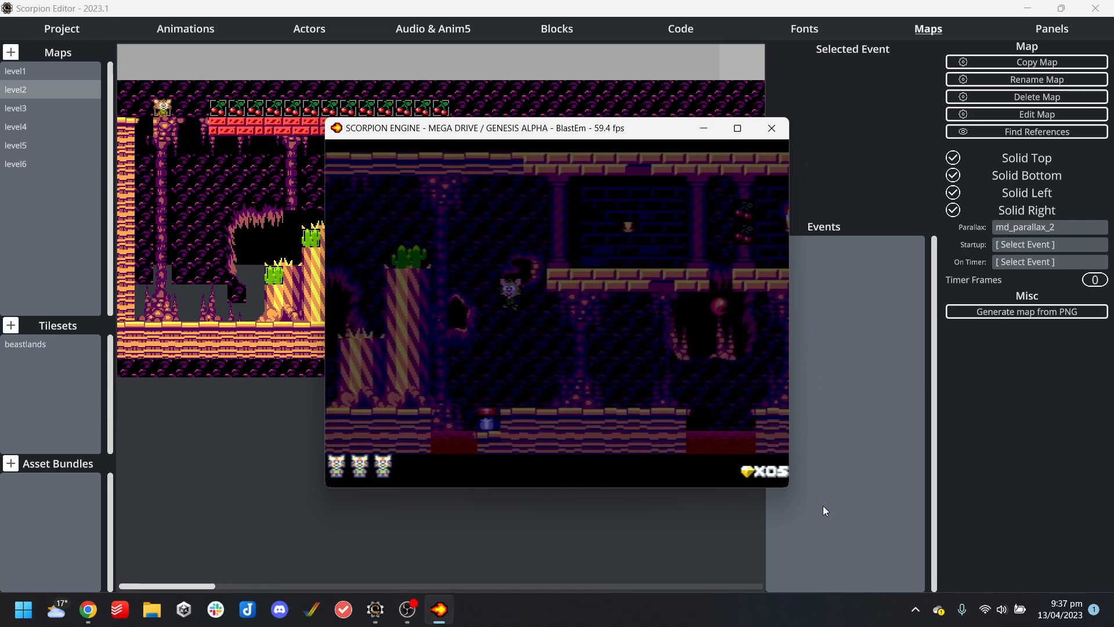
{"action": "key", "text": "Right"}
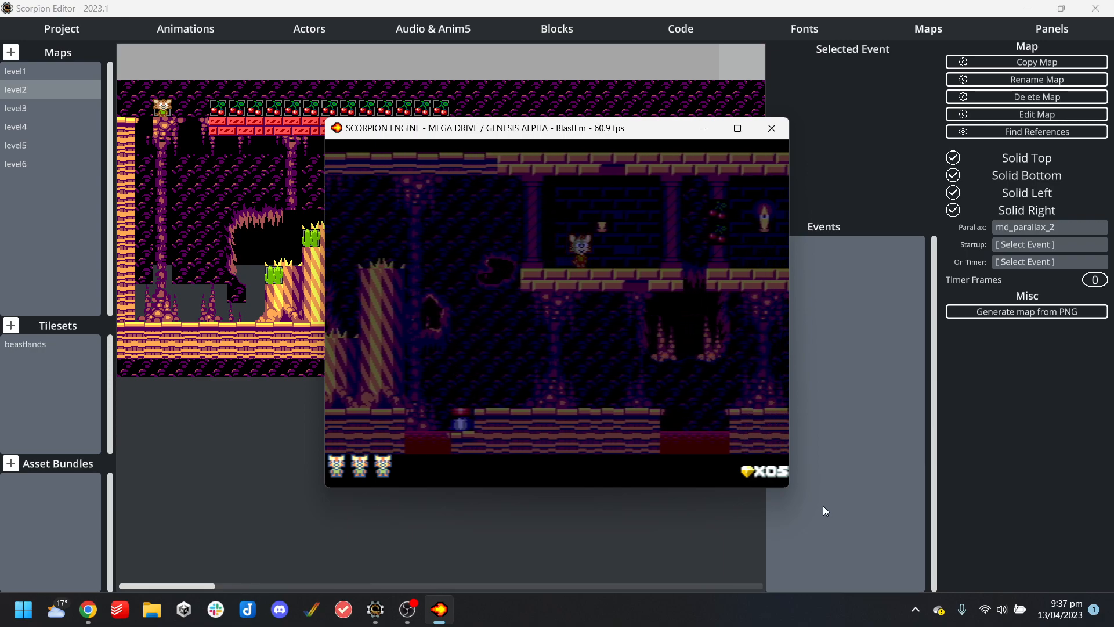
Move the fox through the upper brick corridor towards its far end, collecting cherries on the way
{"action": "key", "text": "a"}
{"action": "key", "text": "Right"}
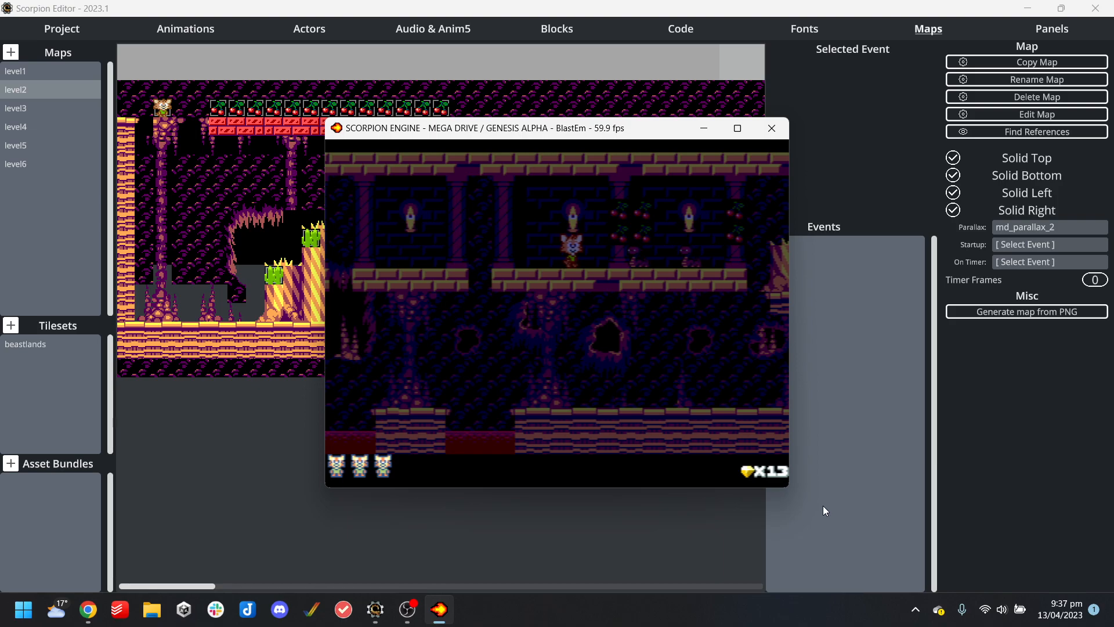
{"action": "key", "text": "Right"}
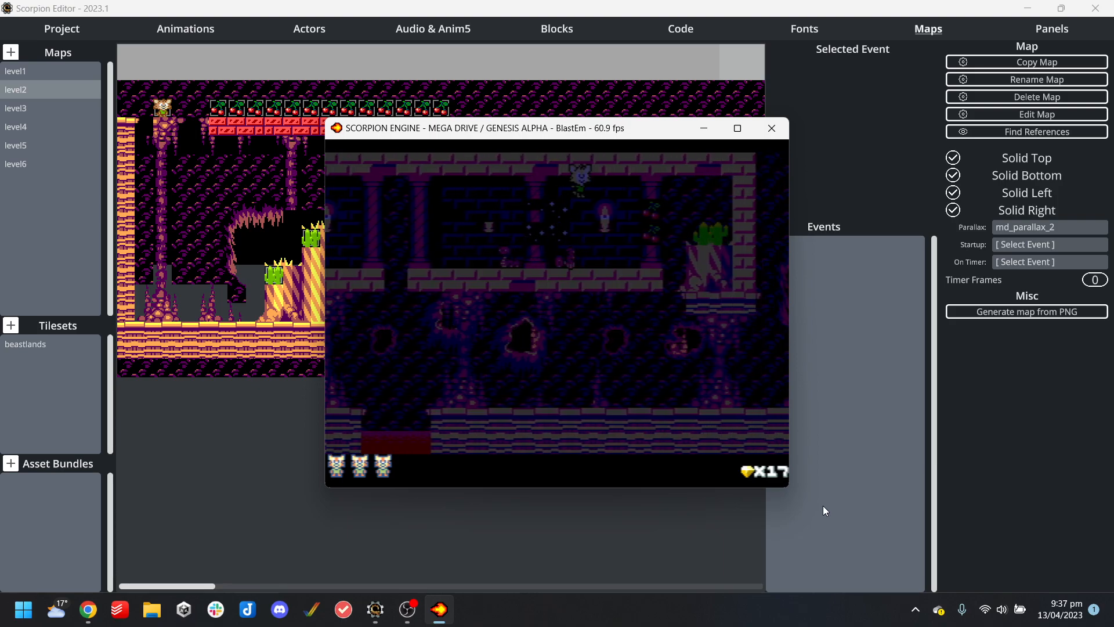
Bring the fox back over the floor gaps to the start of the upper brick corridor
{"action": "key", "text": "Left"}
{"action": "key", "text": "a"}
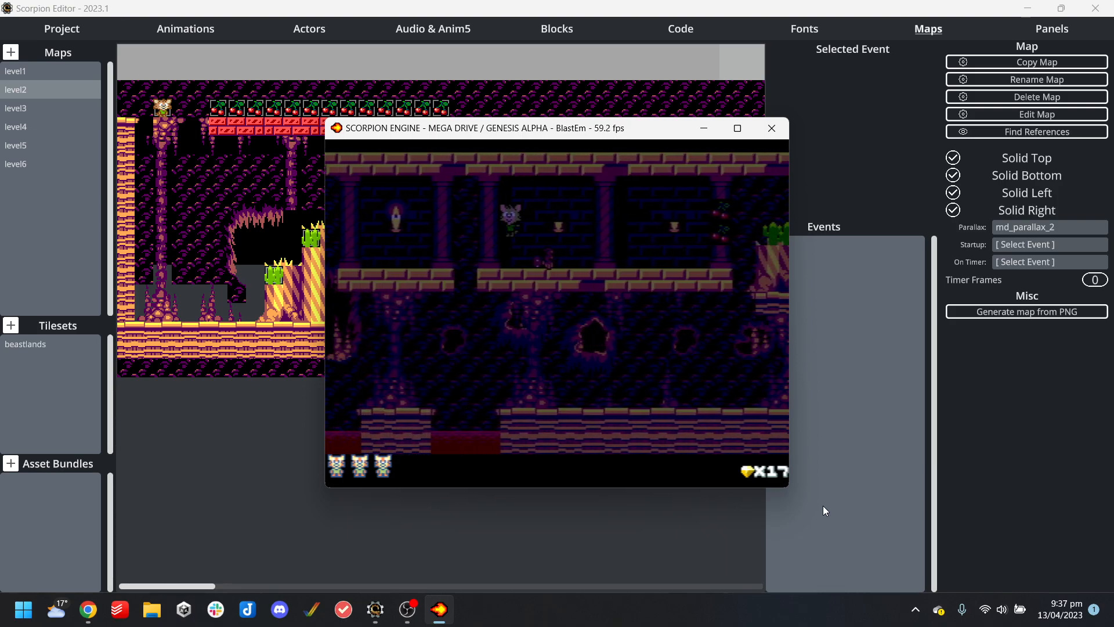
{"action": "key", "text": "Left"}
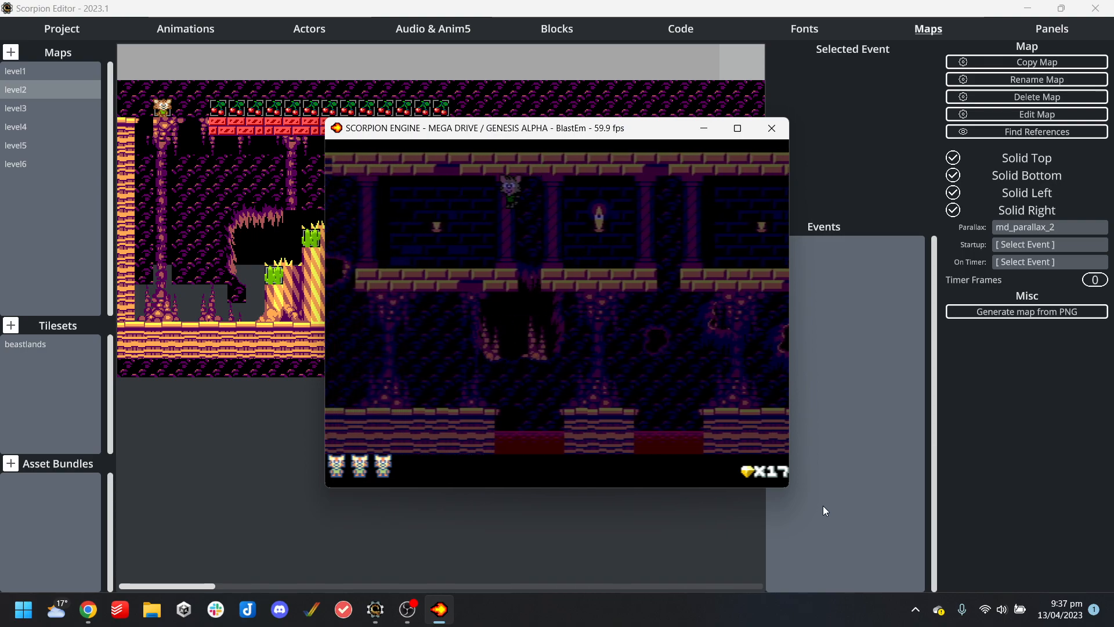
{"action": "key", "text": "Left"}
{"action": "key", "text": "a"}
{"action": "key", "text": "Left"}
{"action": "key", "text": "Right"}
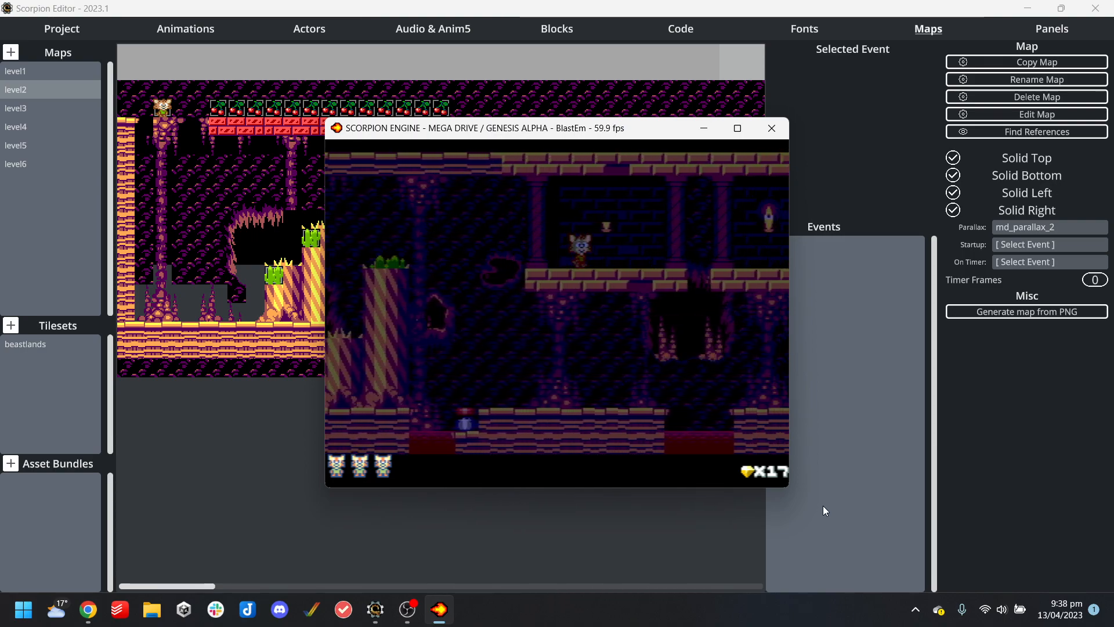
Run the fox through the brick corridor again, collecting the last cherries, up to the cactus stump at its end
{"action": "key", "text": "Right"}
{"action": "key", "text": "a"}
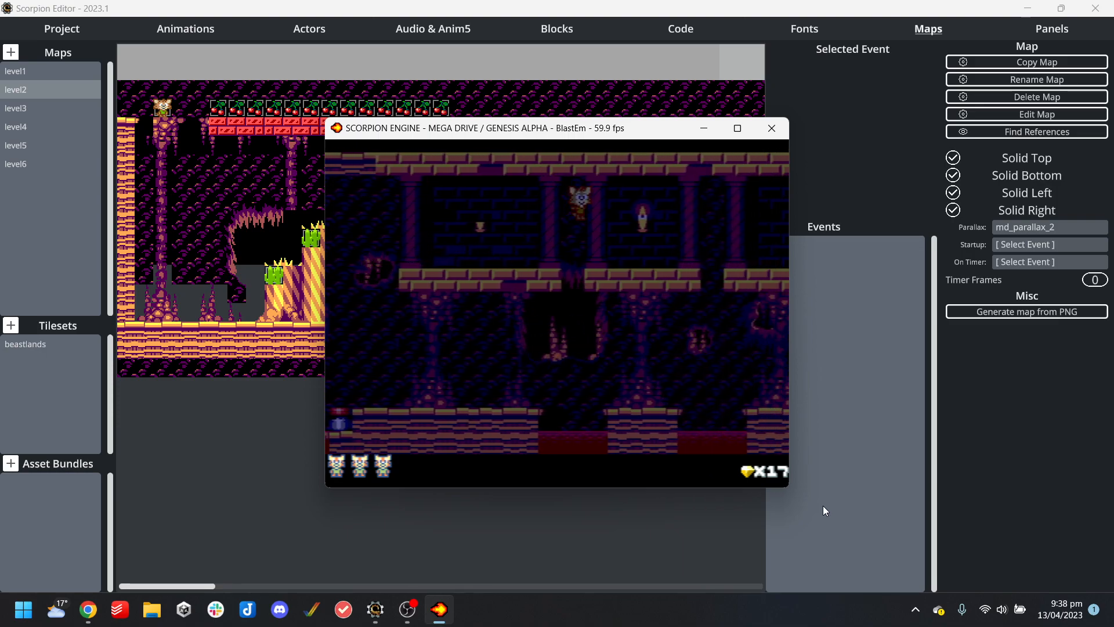
{"action": "key", "text": "a"}
{"action": "key", "text": "Right"}
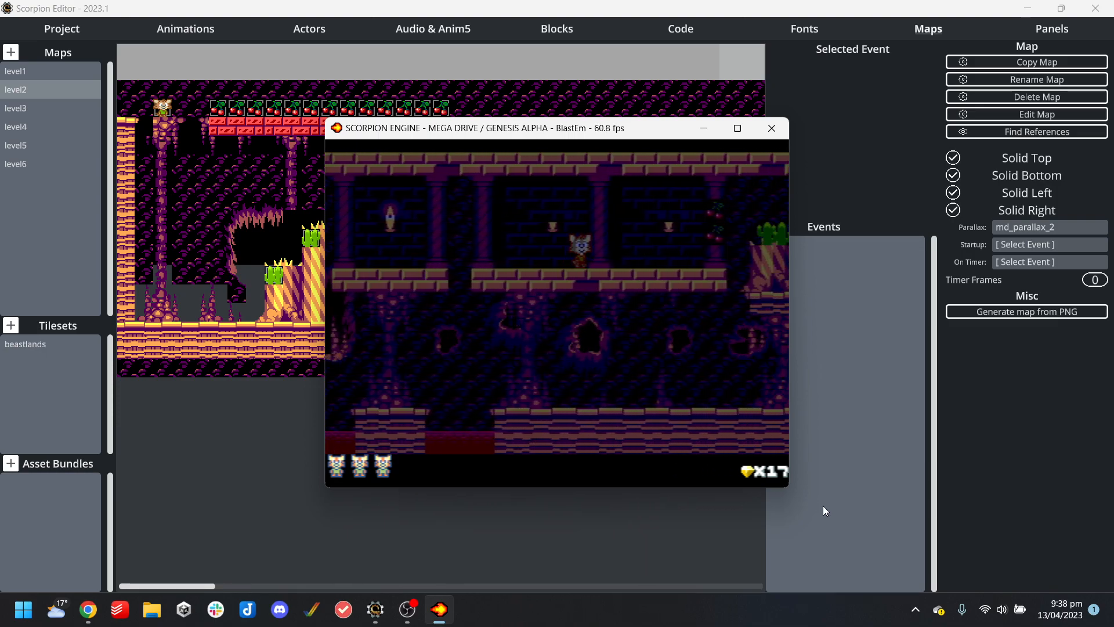
{"action": "key", "text": "Right"}
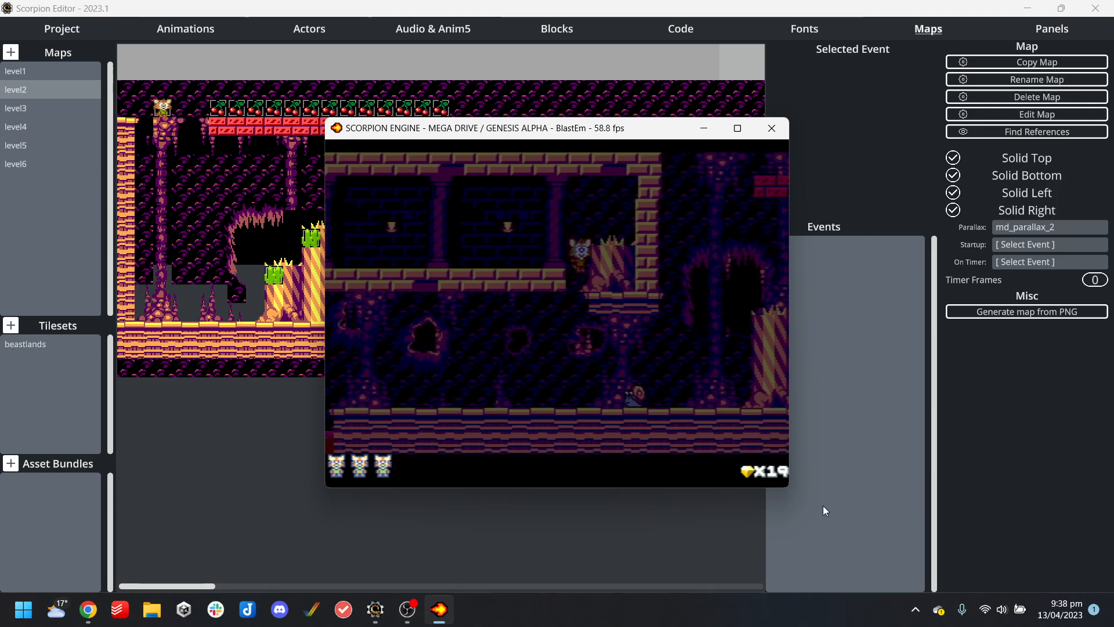
Drop the fox from the corridor to the ground and walk it past the snail towards the next stump
{"action": "key", "text": "Right"}
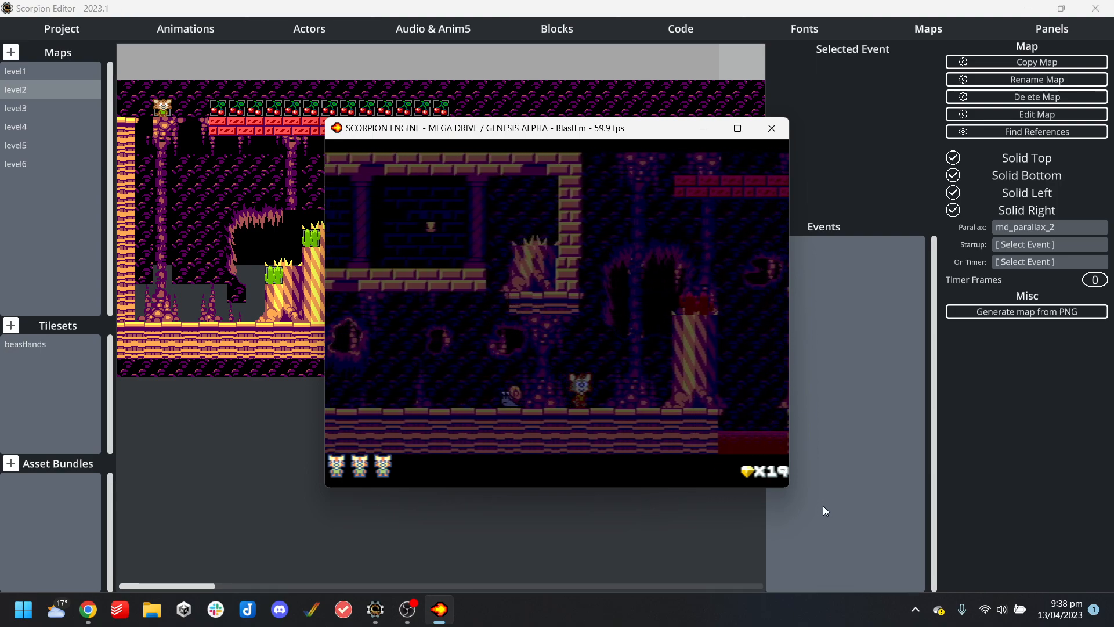
{"action": "key", "text": "Left"}
{"action": "key", "text": "Right"}
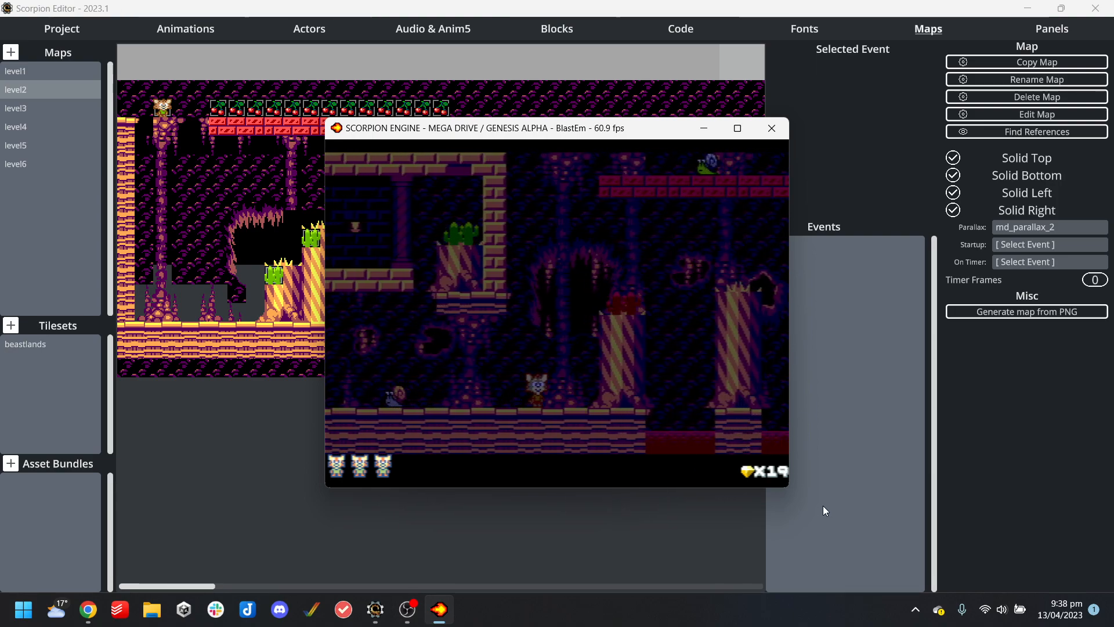
{"action": "key", "text": "Left"}
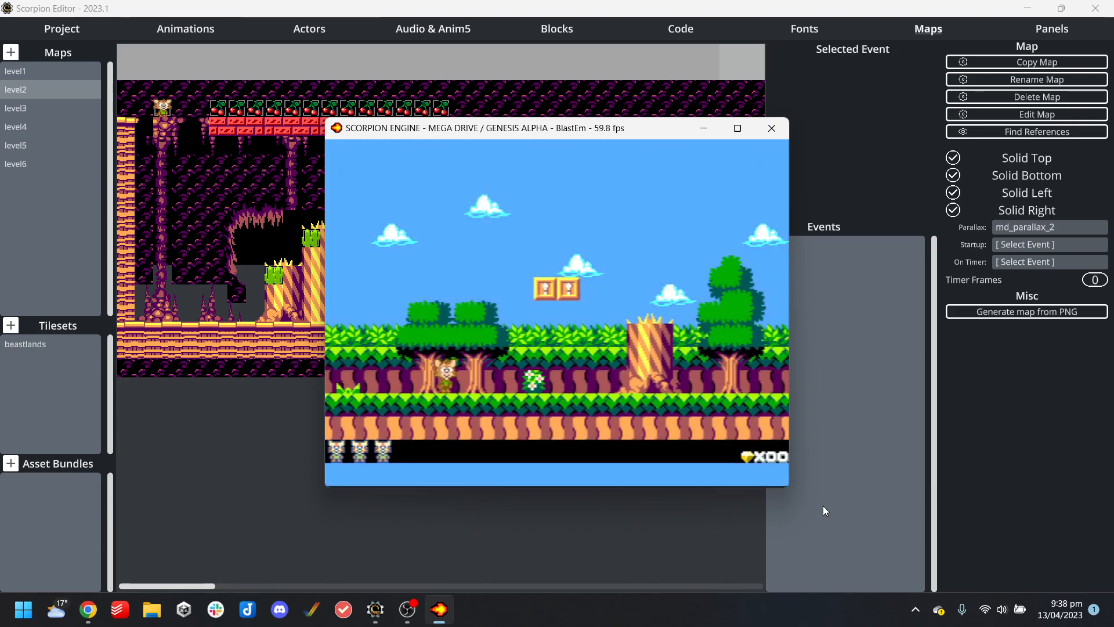
Run the fox past the stumps in the grass level, jump over the brick platforms and collect the column of cherries
{"action": "key", "text": "Right"}
{"action": "key", "text": "a"}
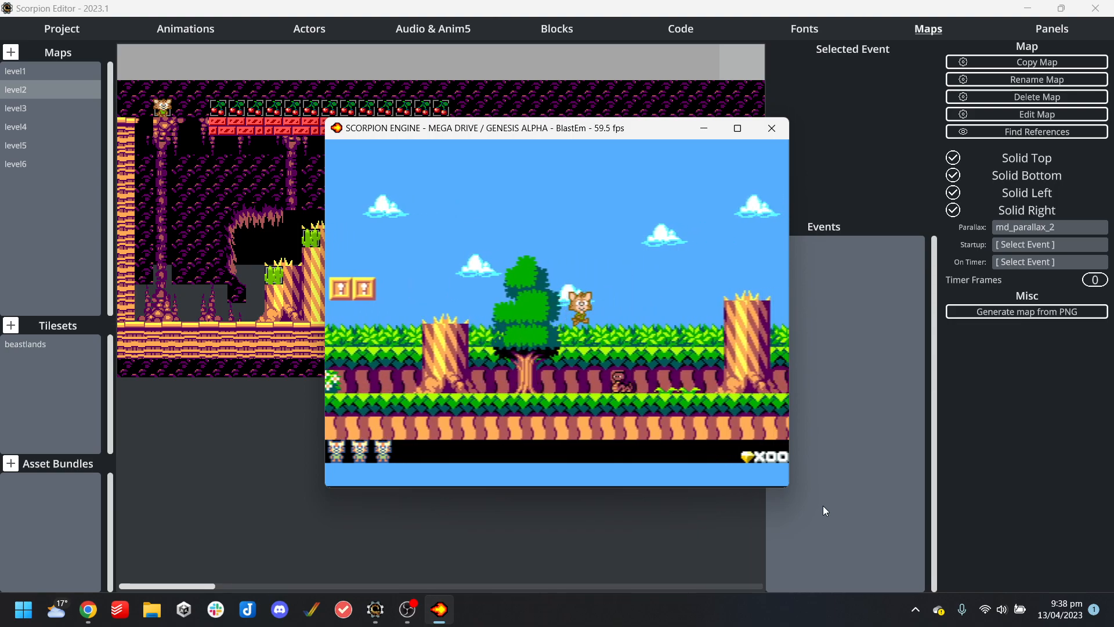
{"action": "key", "text": "a"}
{"action": "key", "text": "a"}
{"action": "key", "text": "a"}
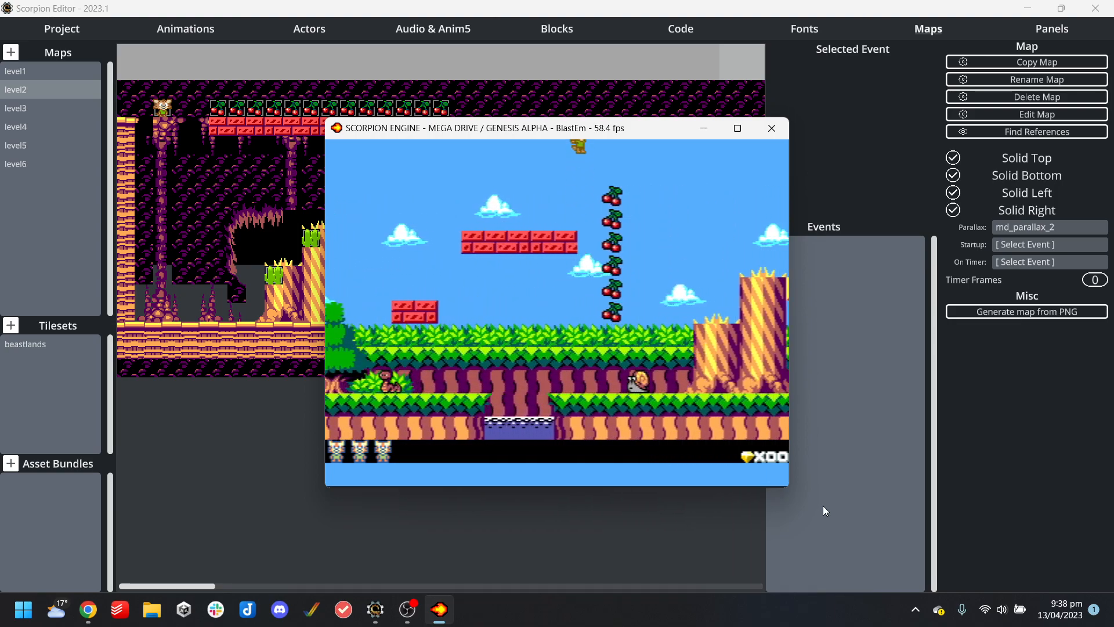
{"action": "key", "text": "a"}
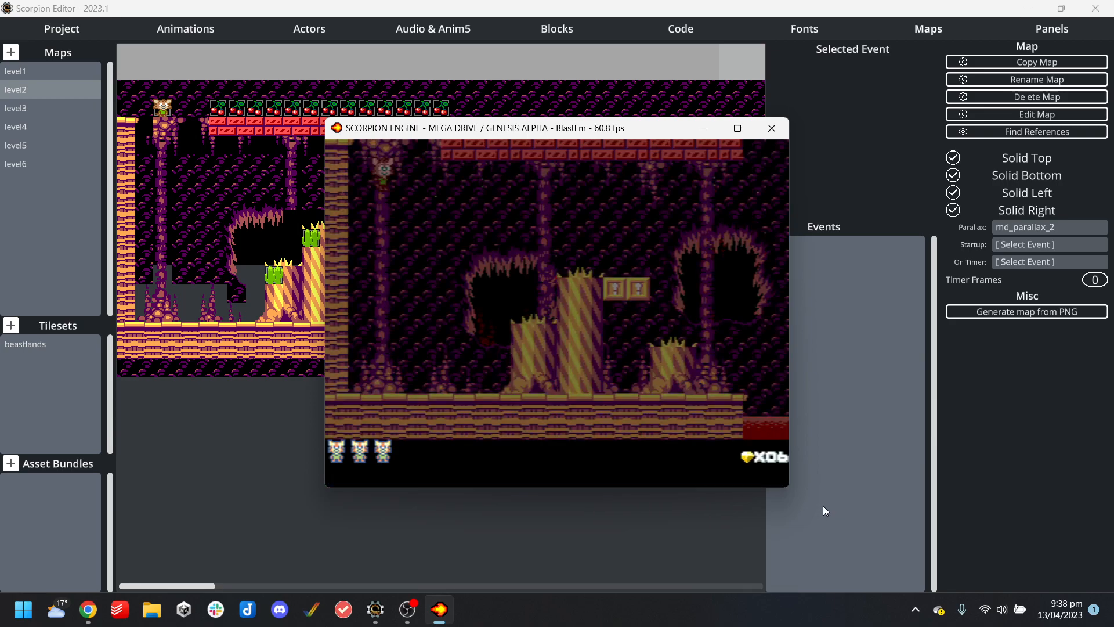
Take the fox through the cave level, over the cactus stumps and both lava pits, to the pair of stumps before the spring
{"action": "key", "text": "Right"}
{"action": "key", "text": "a"}
{"action": "key", "text": "Right"}
{"action": "key", "text": "a"}
{"action": "key", "text": "Right"}
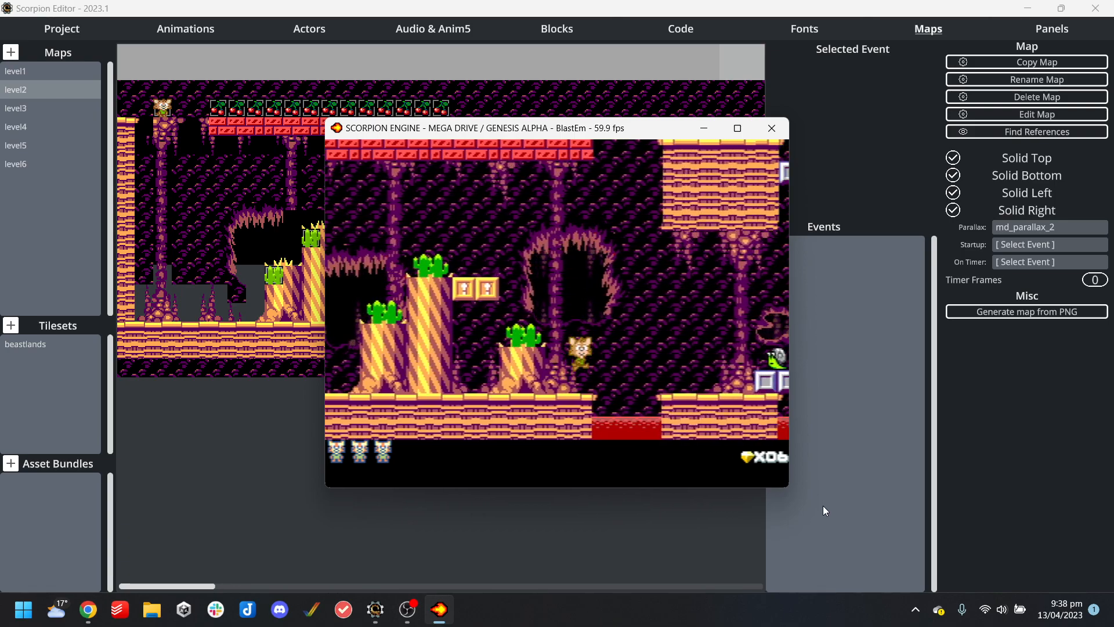
{"action": "key", "text": "Right"}
{"action": "key", "text": "a"}
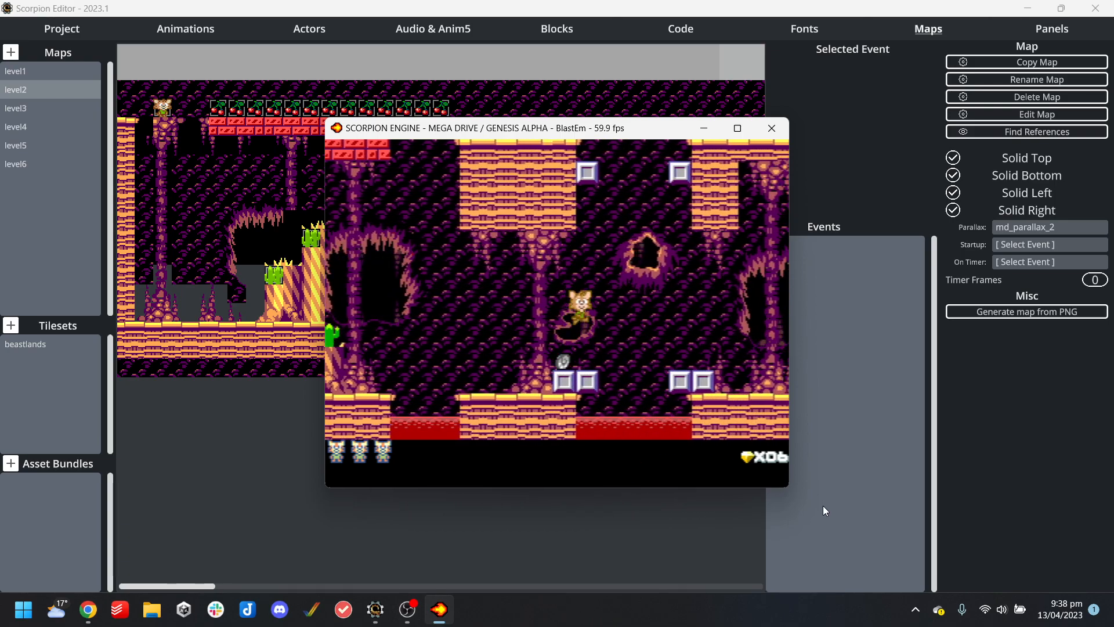
{"action": "key", "text": "Right"}
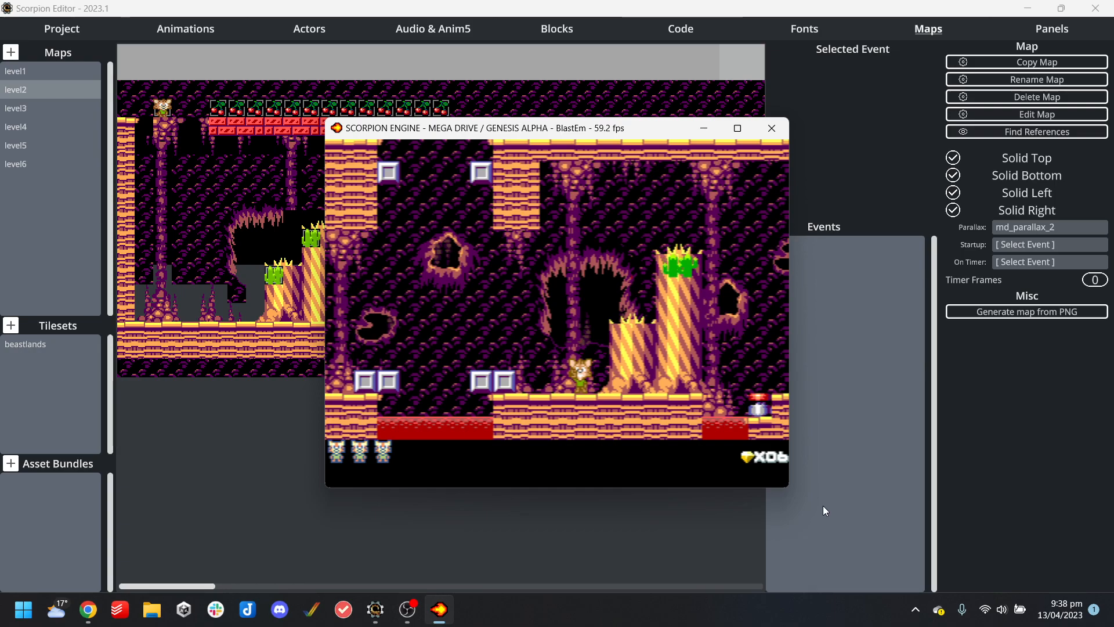
Test the fox's jumps between the grey blocks beside the lava and the shorter of the two stumps
{"action": "key", "text": "a"}
{"action": "key", "text": "Left"}
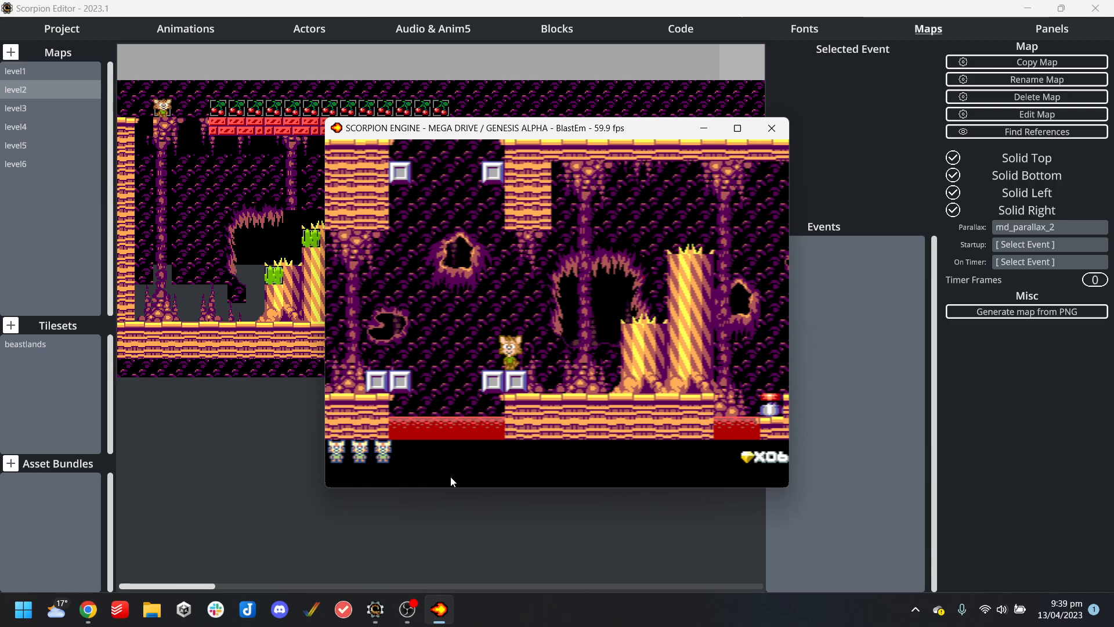
{"action": "key", "text": "s"}
{"action": "key", "text": "Right"}
{"action": "key", "text": "s"}
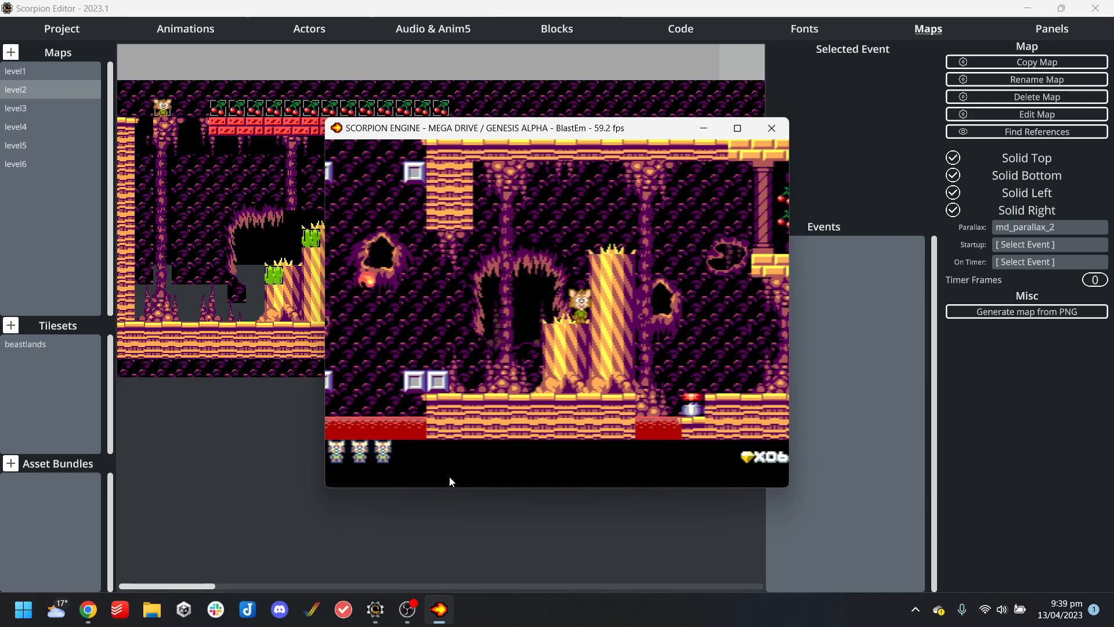
{"action": "key", "text": "Left"}
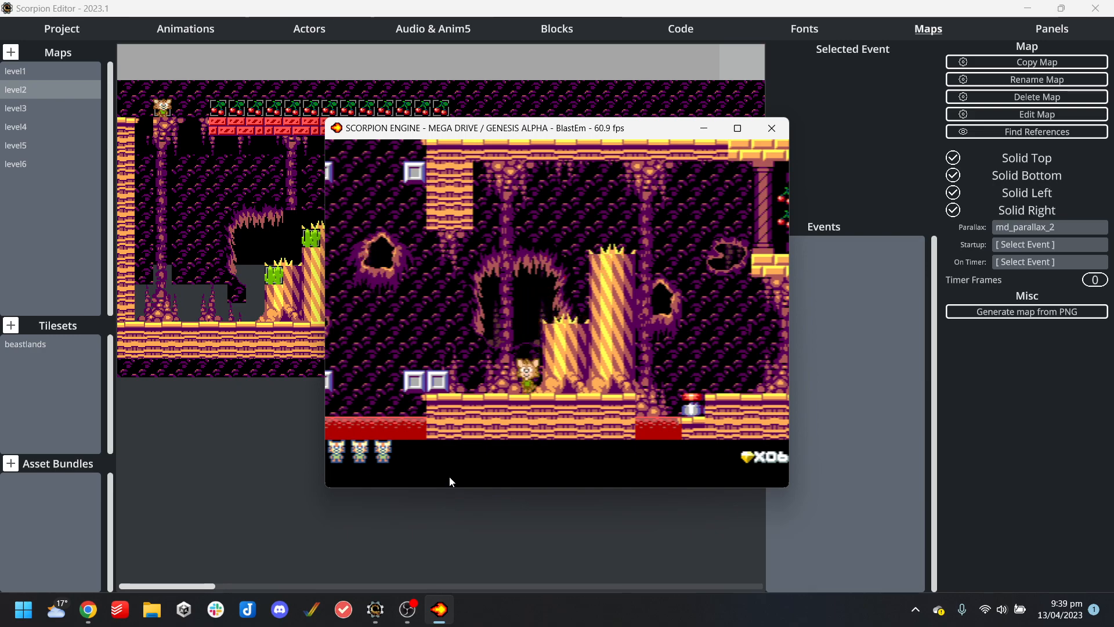
{"action": "key", "text": "Right"}
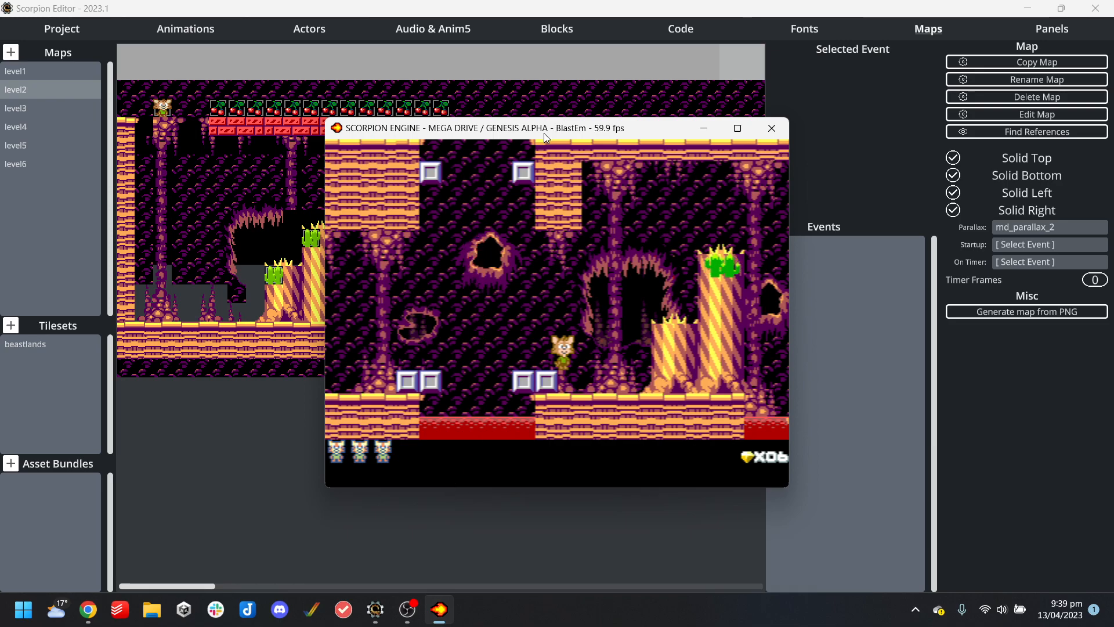
Close the BlastEm test run and the Scorpion Editor, and return to the desktop
{"action": "left_click", "coordinate": [774, 133]}
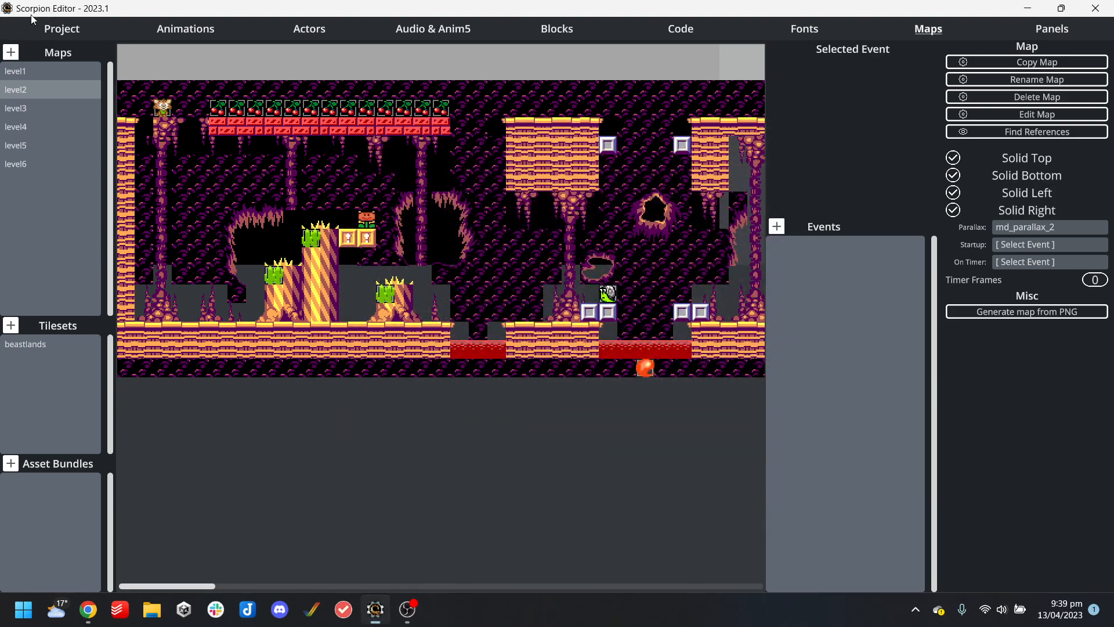
{"action": "left_click", "coordinate": [47, 29]}
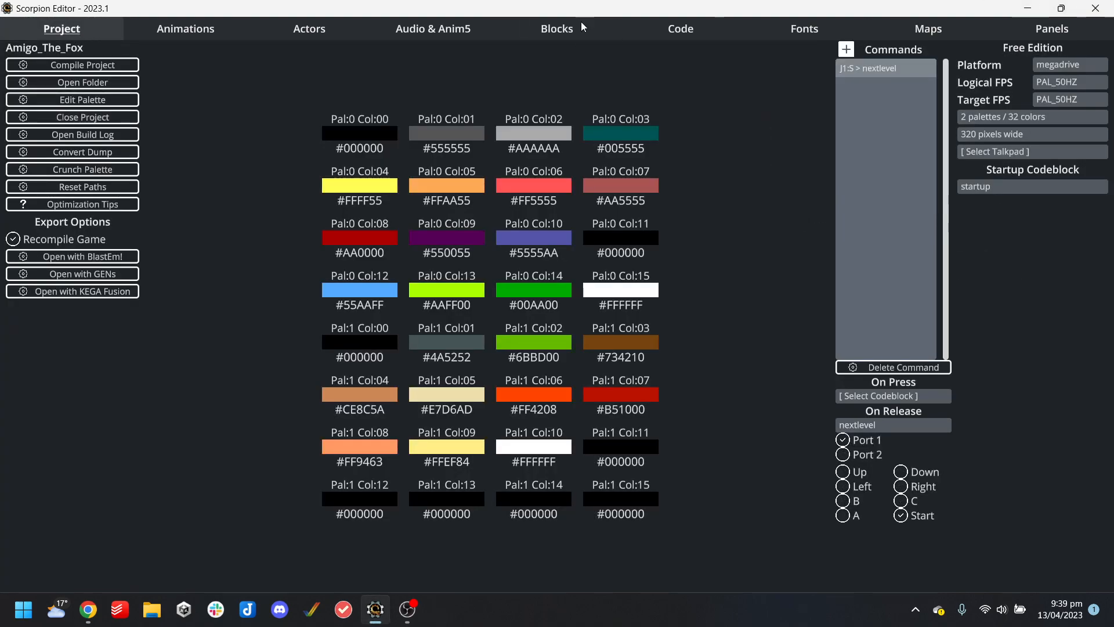
{"action": "key", "text": "super+d"}
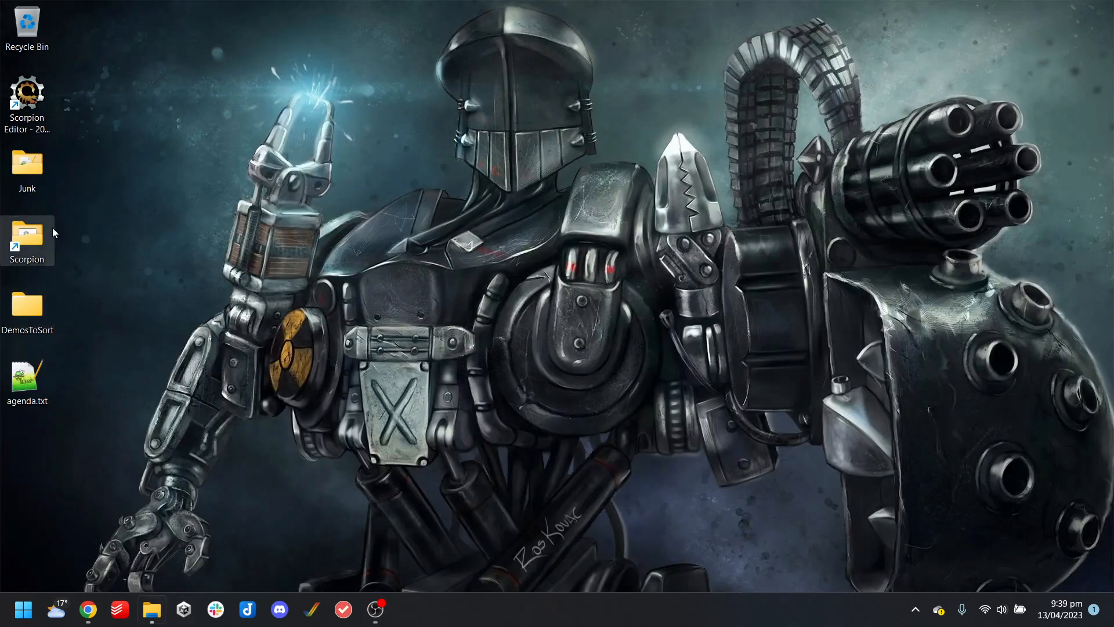
{"action": "double_click", "coordinate": [53, 233]}
{"action": "key", "text": "super+d"}
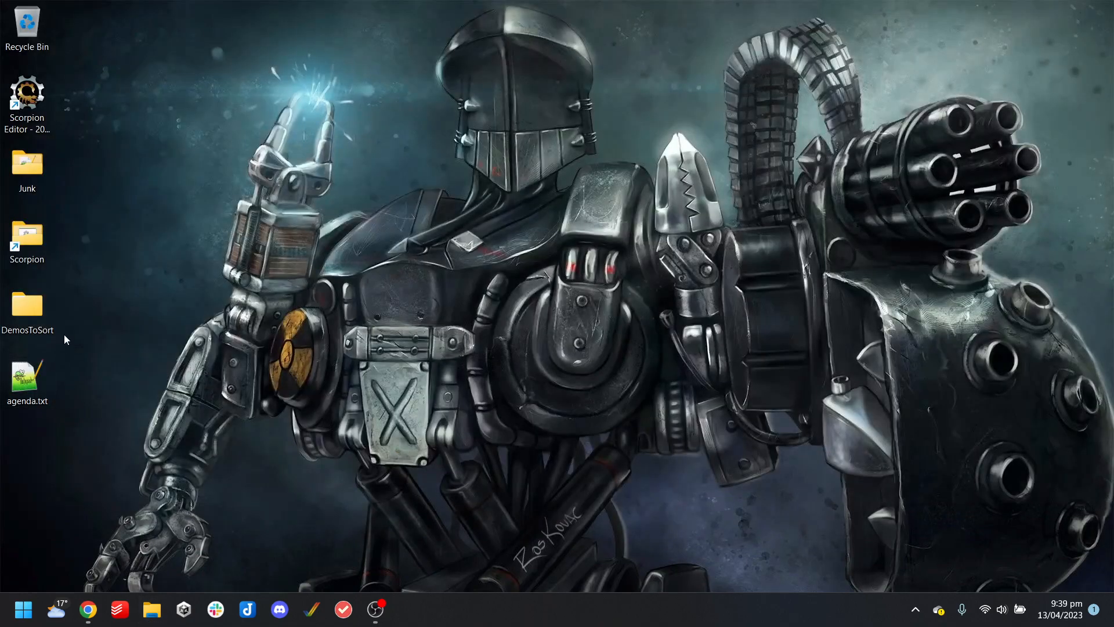
In the Unsorted folder of DemosToSort, rename the Amigo the Fox demo folder to Amigo_The_Fox_Amiga_MegaDrive
{"action": "double_click", "coordinate": [26, 308]}
{"action": "double_click", "coordinate": [166, 189]}
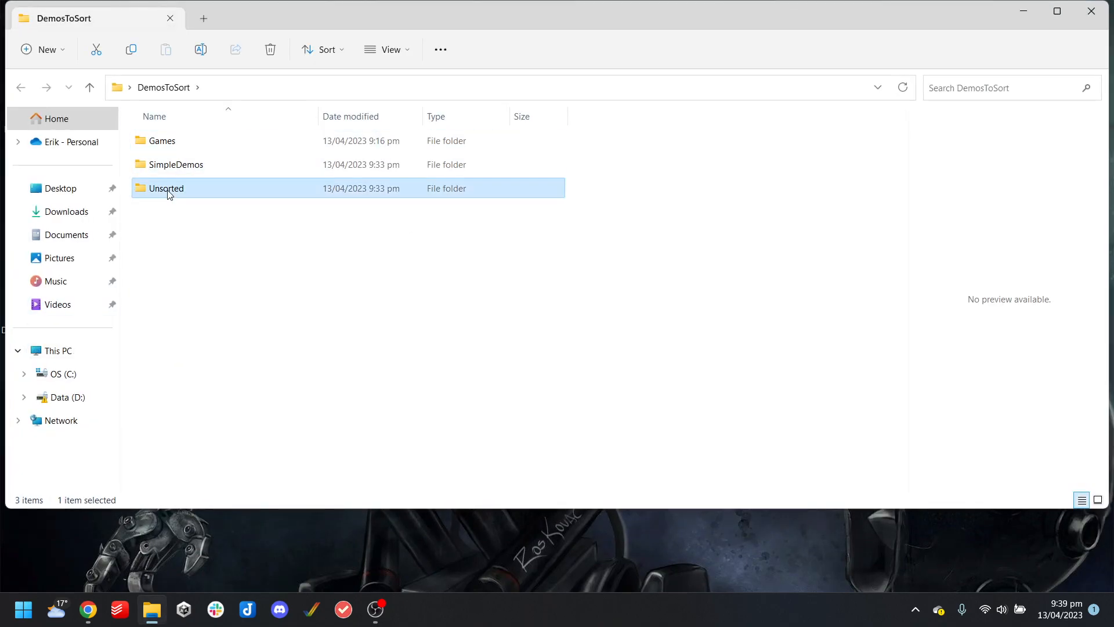
{"action": "left_click", "coordinate": [205, 146]}
{"action": "left_click", "coordinate": [217, 146]}
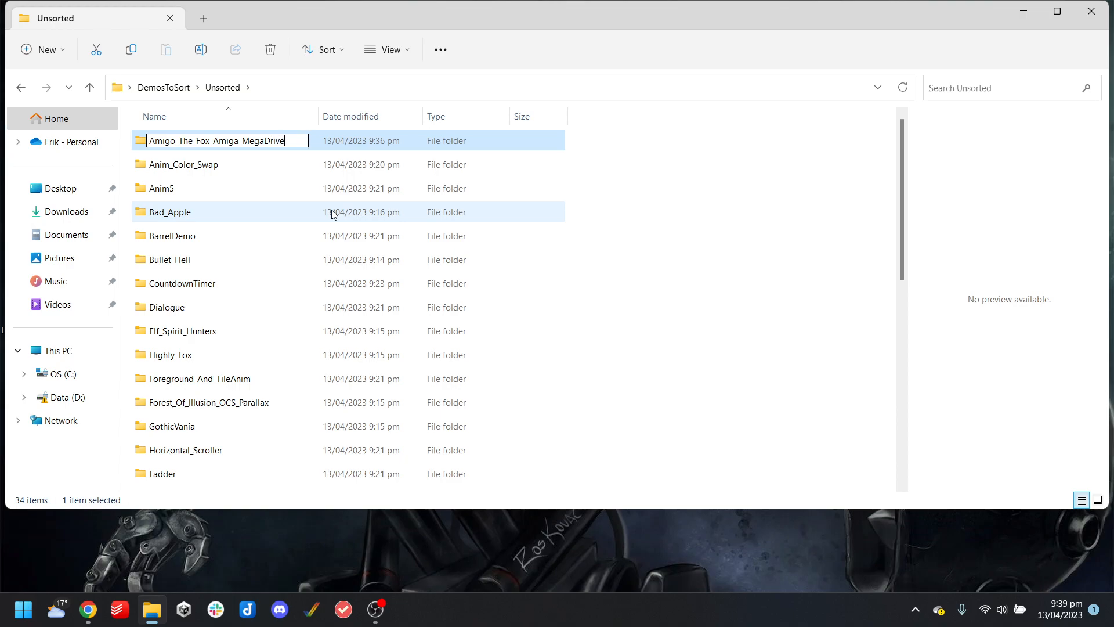
{"action": "key", "text": "Return"}
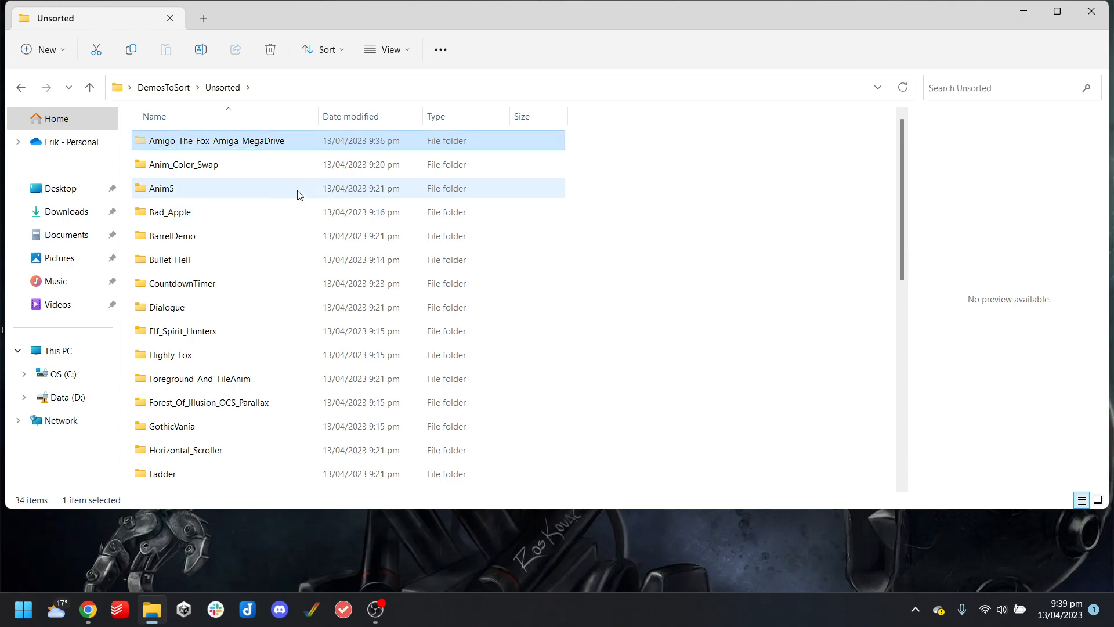
Move the Amigo_The_Fox_Amiga_MegaDrive folder into the Games folder of DemosToSort
{"action": "left_click", "coordinate": [159, 87]}
{"action": "double_click", "coordinate": [174, 143]}
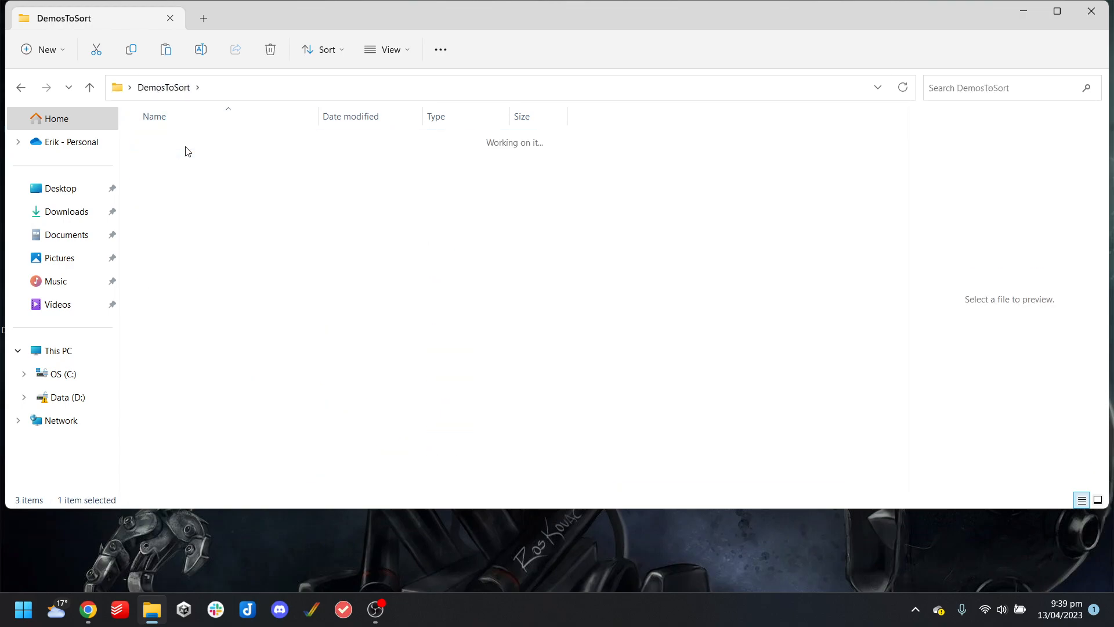
{"action": "key", "text": "ctrl+v"}
{"action": "left_click", "coordinate": [164, 89]}
{"action": "double_click", "coordinate": [187, 190]}
{"action": "key", "text": "super+d"}
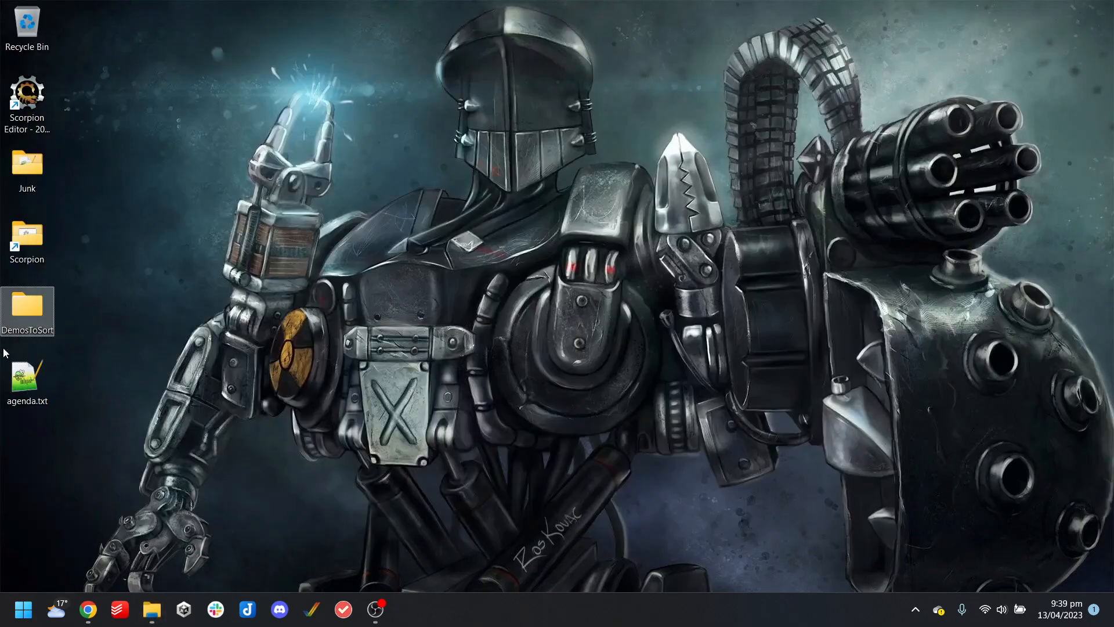
Launch the Scorpion Editor and open the Anim_Color_Swap project from the Unsorted folder of DemosToSort
{"action": "double_click", "coordinate": [47, 120]}
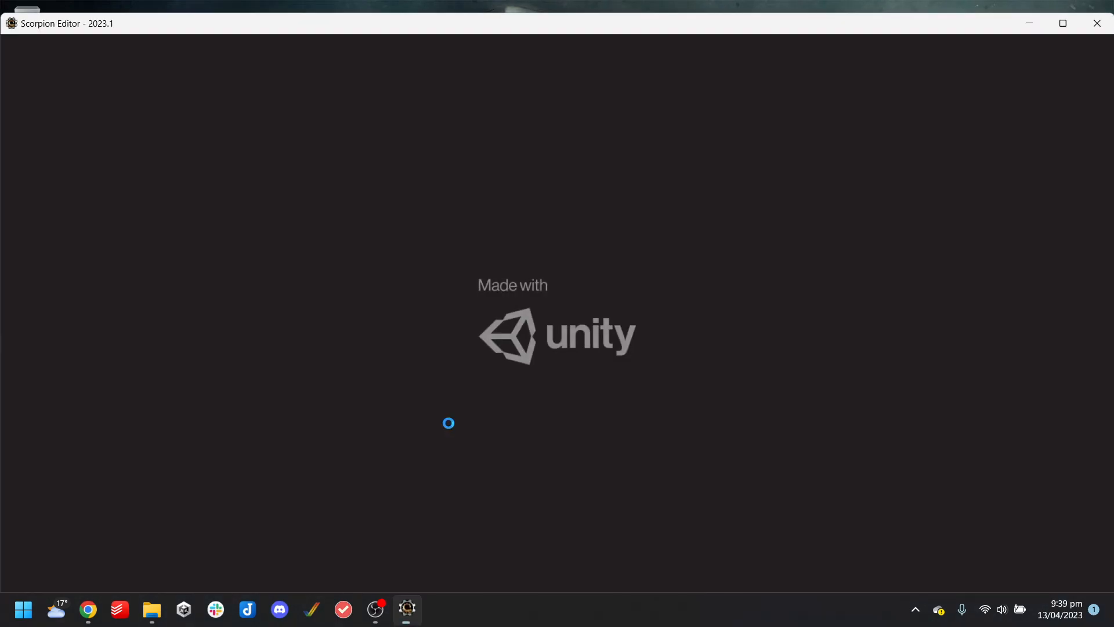
{"action": "double_click", "coordinate": [224, 22]}
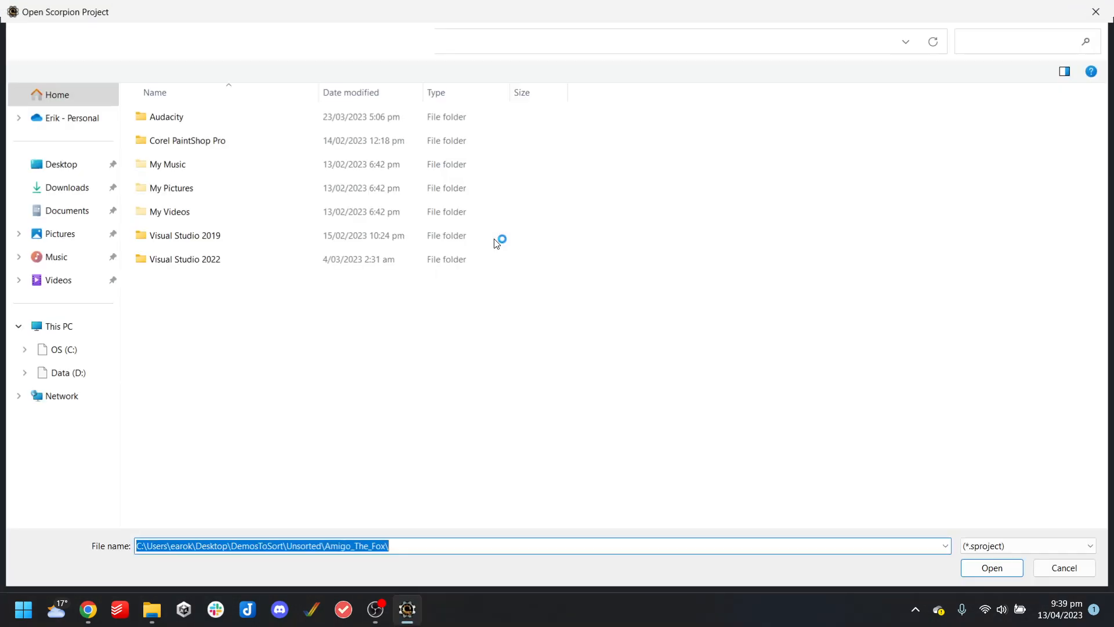
{"action": "left_click", "coordinate": [83, 168]}
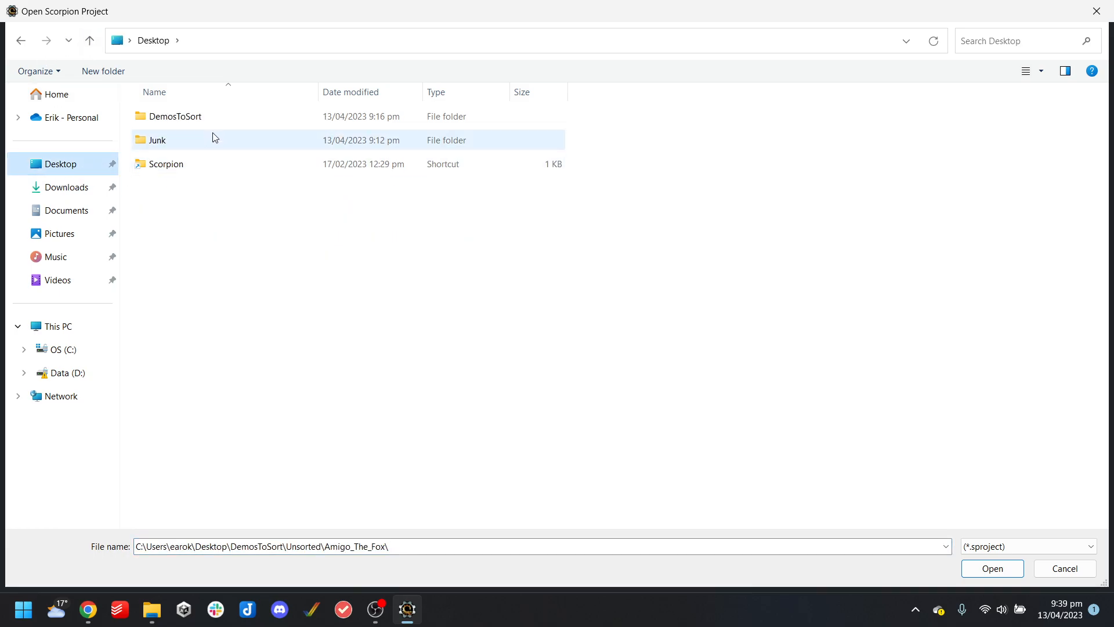
{"action": "double_click", "coordinate": [177, 170]}
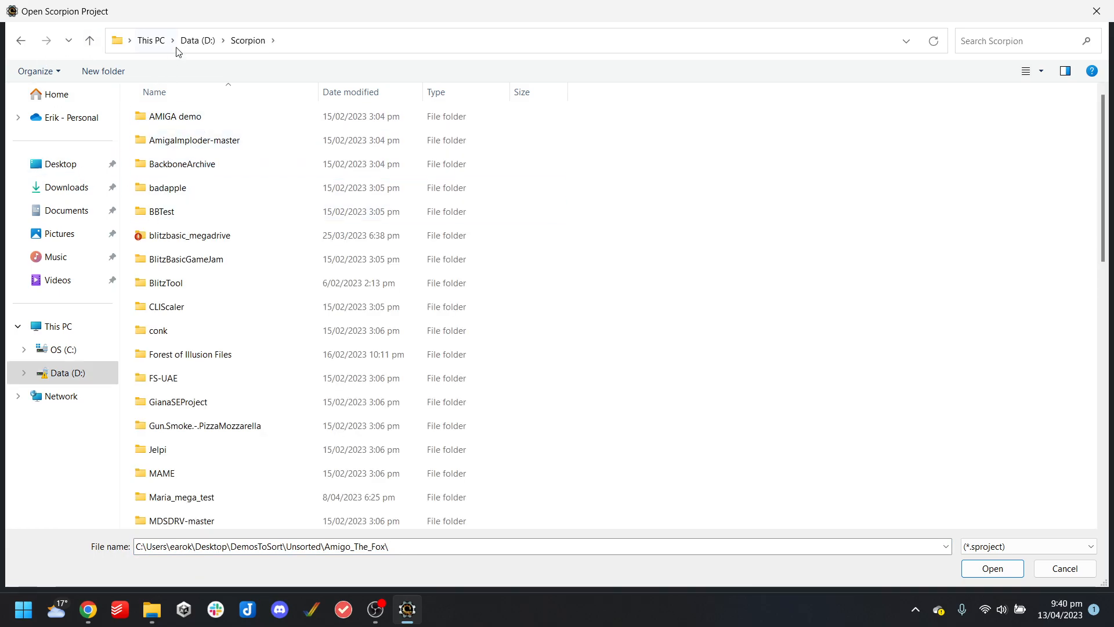
{"action": "left_click", "coordinate": [192, 40]}
{"action": "left_click", "coordinate": [60, 163]}
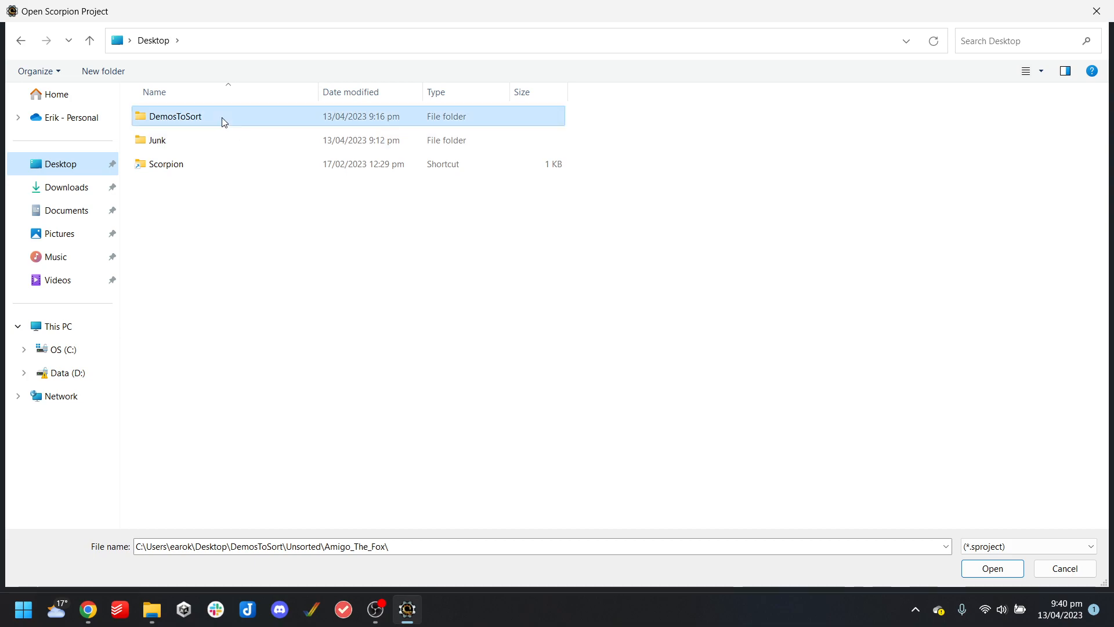
{"action": "double_click", "coordinate": [222, 118]}
{"action": "double_click", "coordinate": [197, 164]}
{"action": "double_click", "coordinate": [201, 119]}
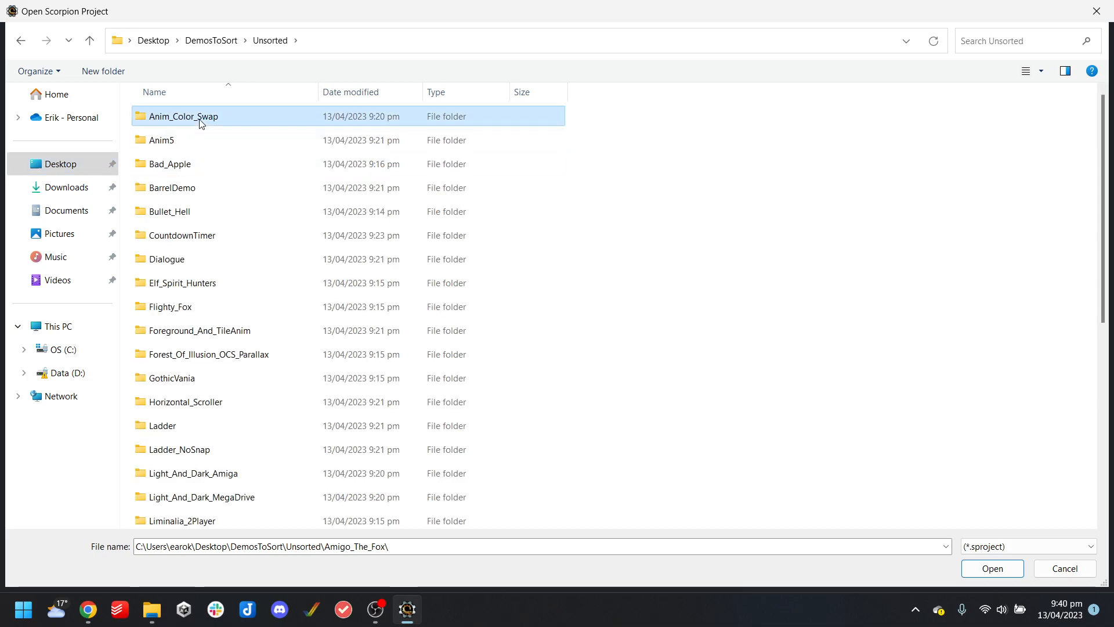
{"action": "double_click", "coordinate": [218, 281]}
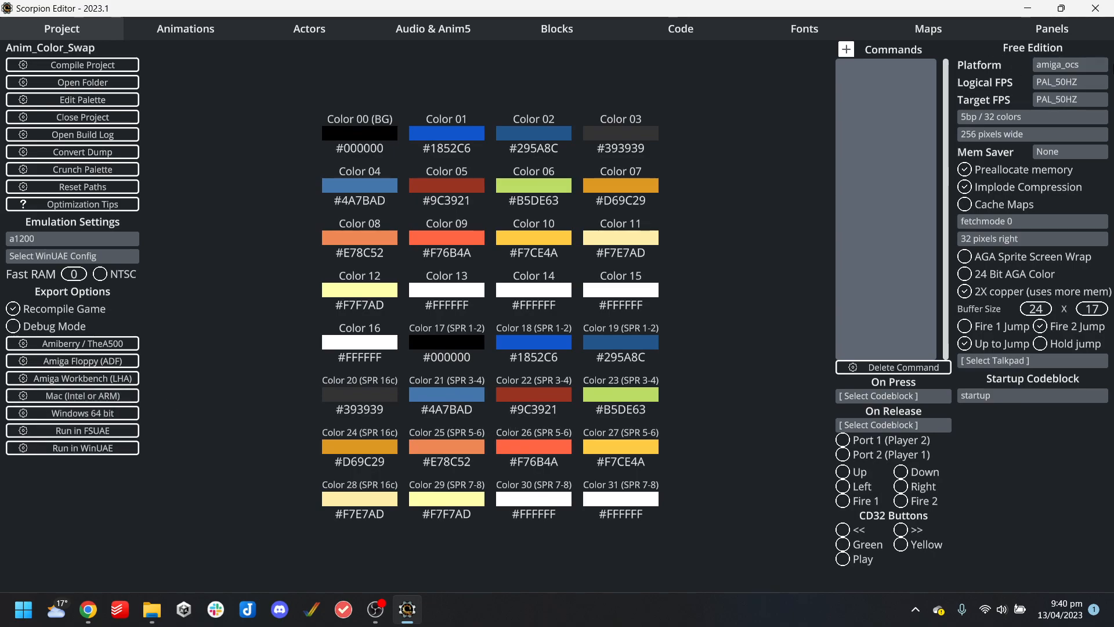
Test-run Anim_Color_Swap in WinUAE by walking the character around the map, and end the run
{"action": "left_click", "coordinate": [72, 448]}
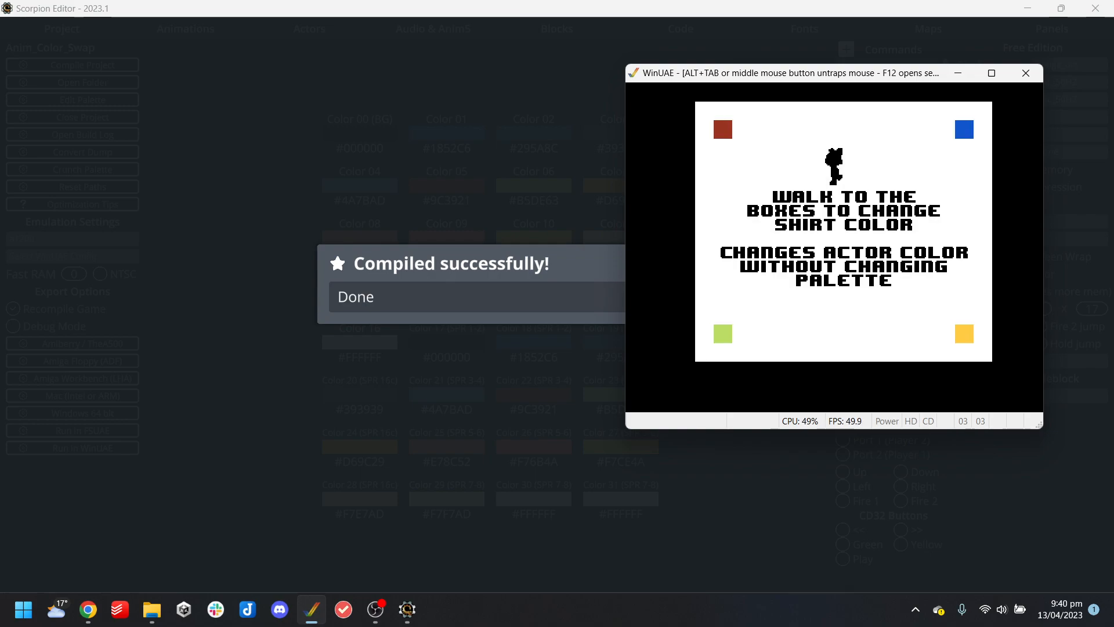
{"action": "key", "text": "Down"}
{"action": "key", "text": "Right"}
{"action": "key", "text": "Up"}
{"action": "key", "text": "Left"}
{"action": "key", "text": "Down"}
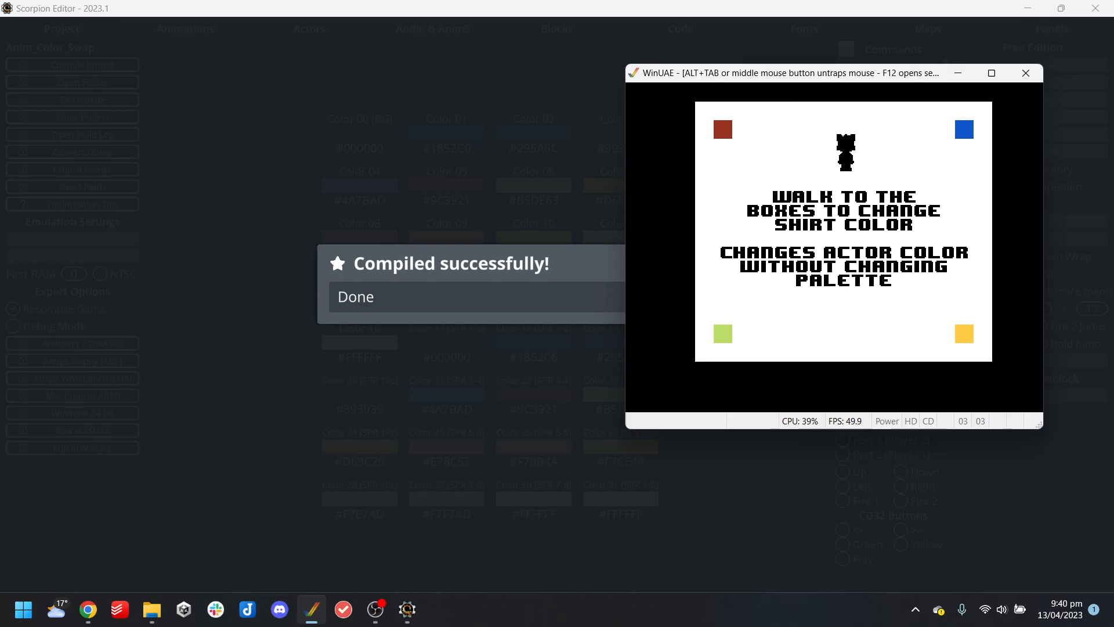
{"action": "key", "text": "Left"}
{"action": "key", "text": "Up"}
{"action": "key", "text": "Right"}
{"action": "key", "text": "Down"}
{"action": "key", "text": "Right"}
{"action": "key", "text": "Up"}
{"action": "key", "text": "Left"}
{"action": "key", "text": "alt+F4"}
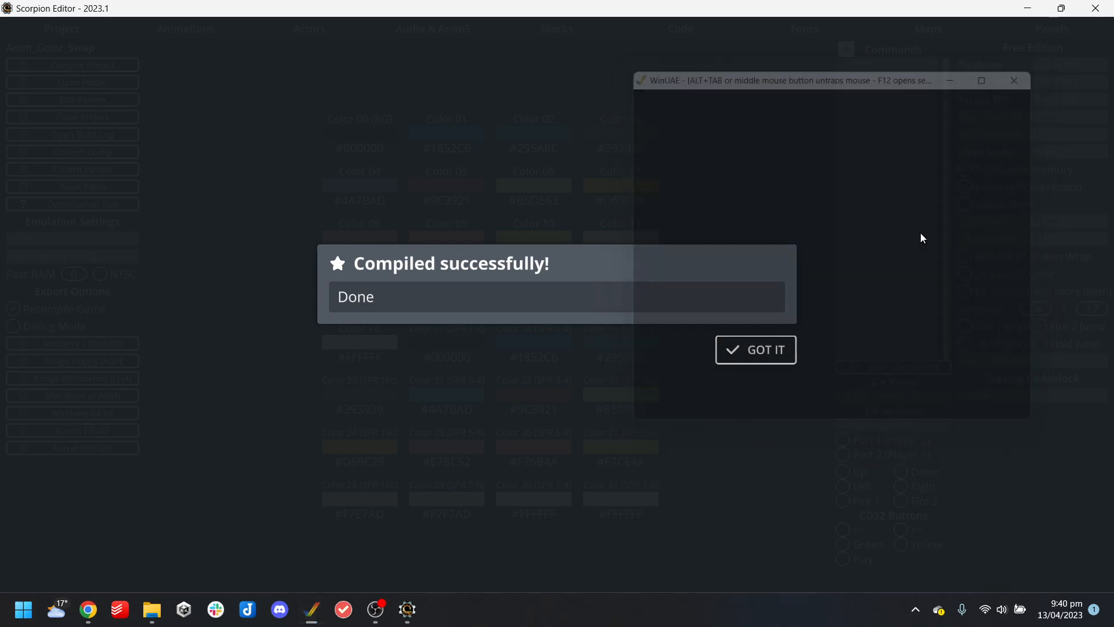
{"action": "left_click", "coordinate": [756, 348]}
Delete the command setting the player's rendermode to RenderMode_Shadow from the startup code block
{"action": "left_click", "coordinate": [682, 39]}
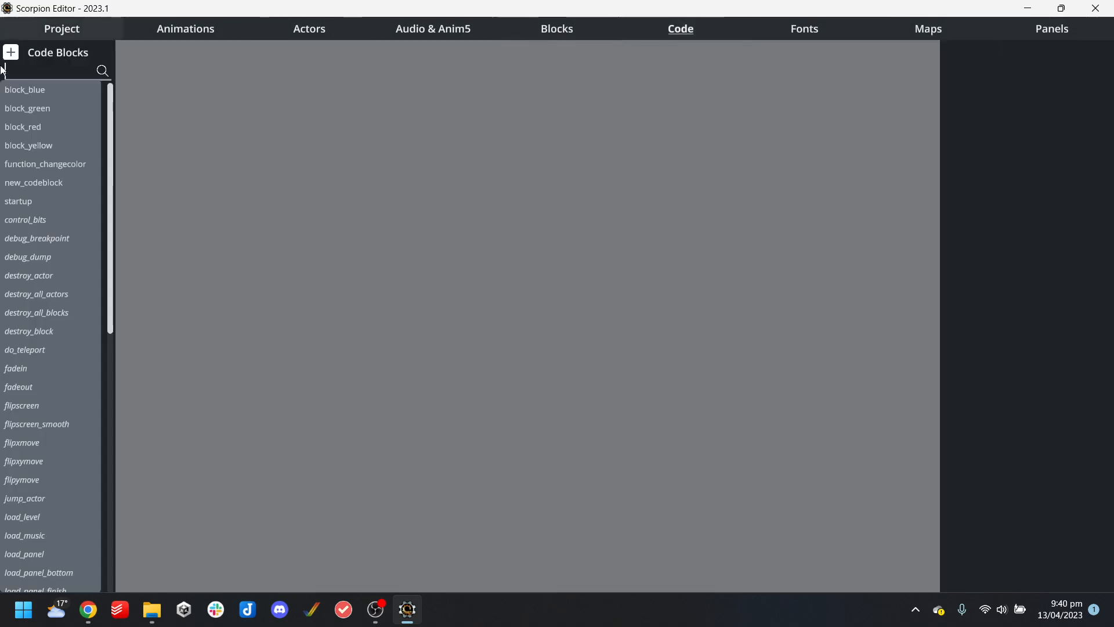
{"action": "left_click", "coordinate": [37, 202]}
{"action": "left_click", "coordinate": [352, 158]}
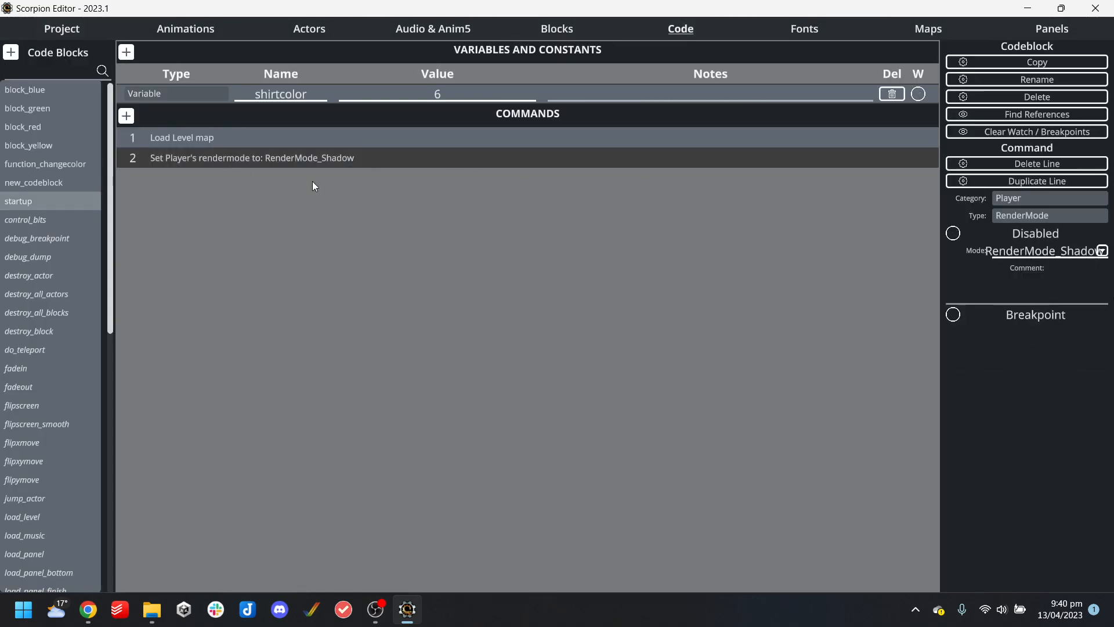
{"action": "key", "text": "Delete"}
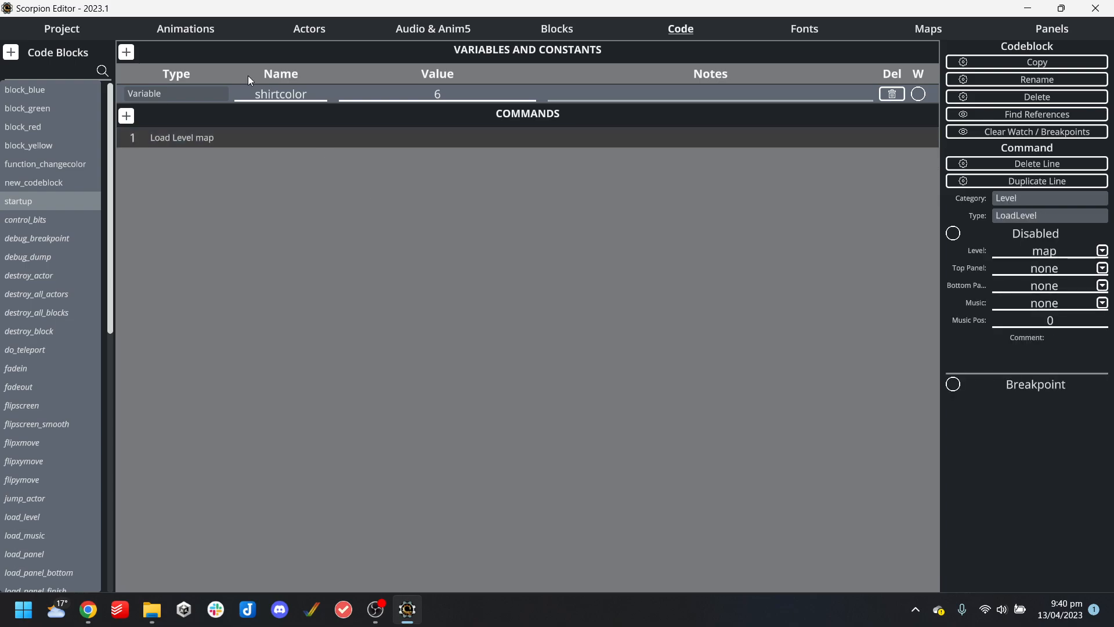
Rerun the project in WinUAE, testing the shirt color changes by walking the character to the colored boxes, and close the run
{"action": "left_click", "coordinate": [62, 28]}
{"action": "left_click", "coordinate": [73, 447]}
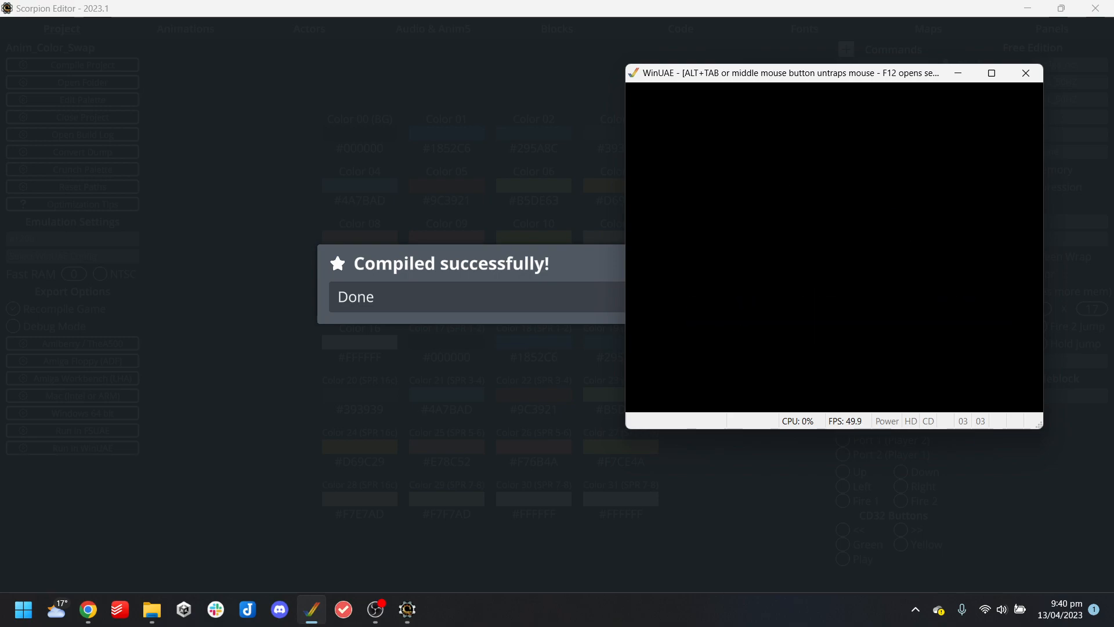
{"action": "key", "text": "Left"}
{"action": "key", "text": "Up"}
{"action": "key", "text": "Down"}
{"action": "key", "text": "Left"}
{"action": "key", "text": "Down"}
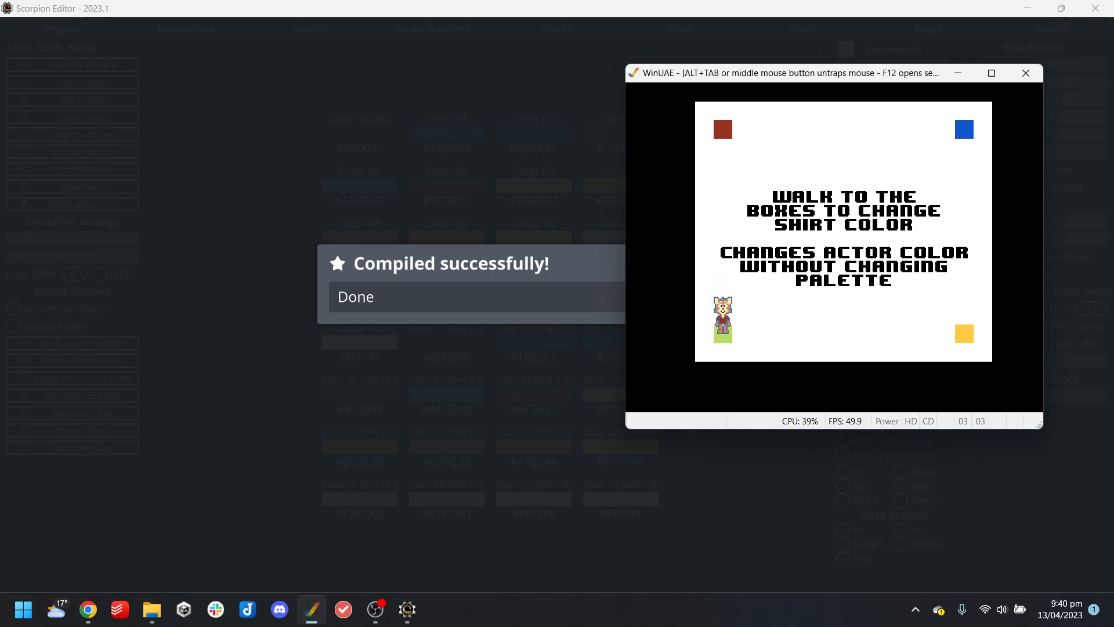
{"action": "key", "text": "Right"}
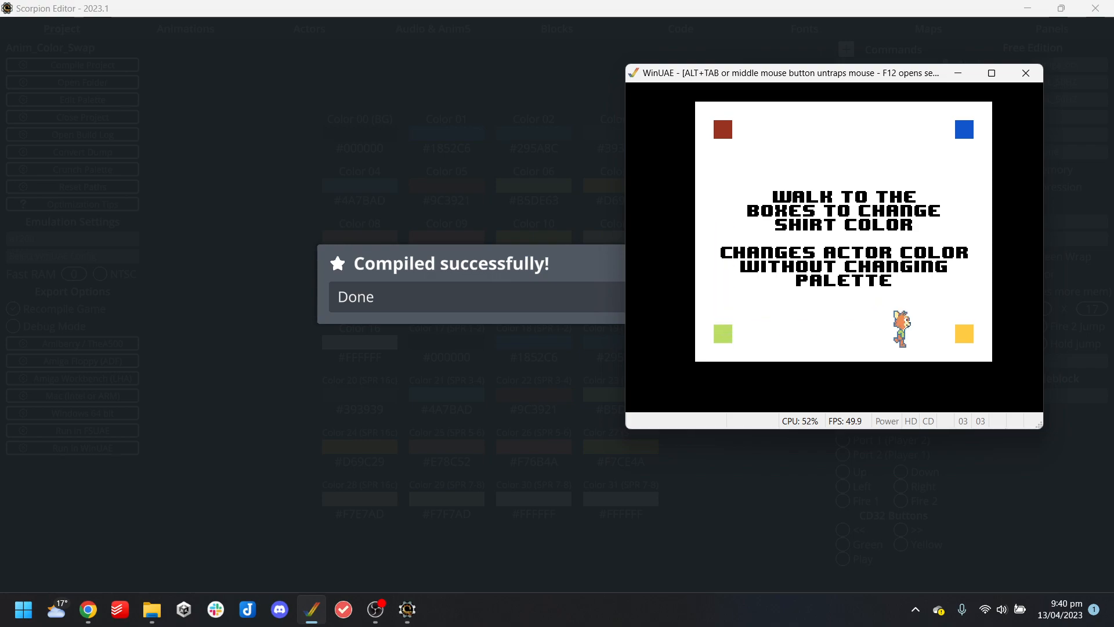
{"action": "key", "text": "Up"}
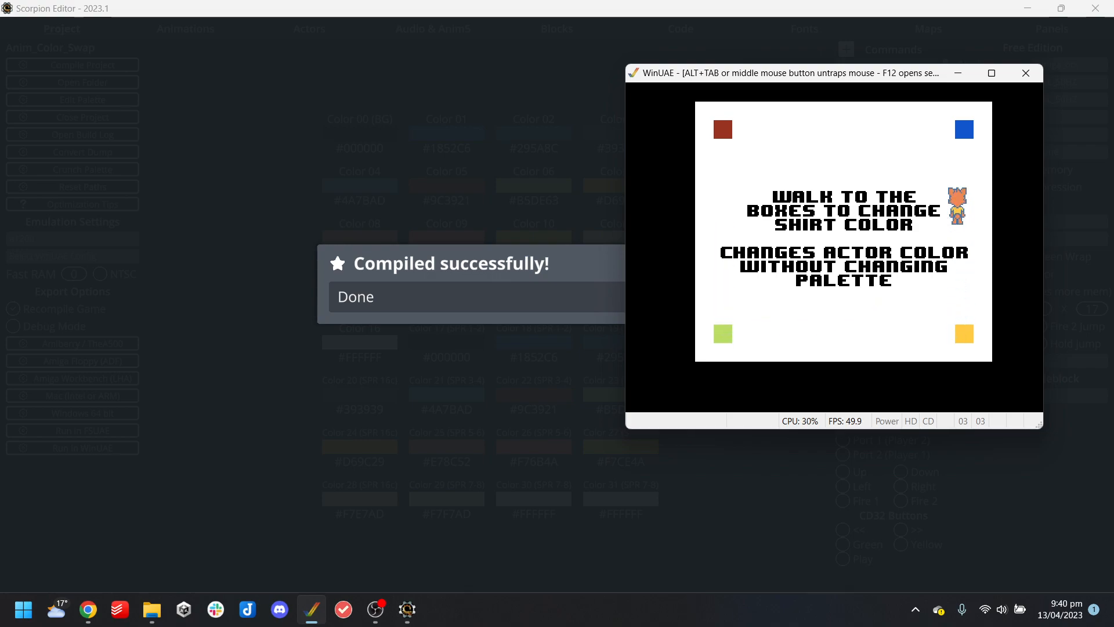
{"action": "key", "text": "Left"}
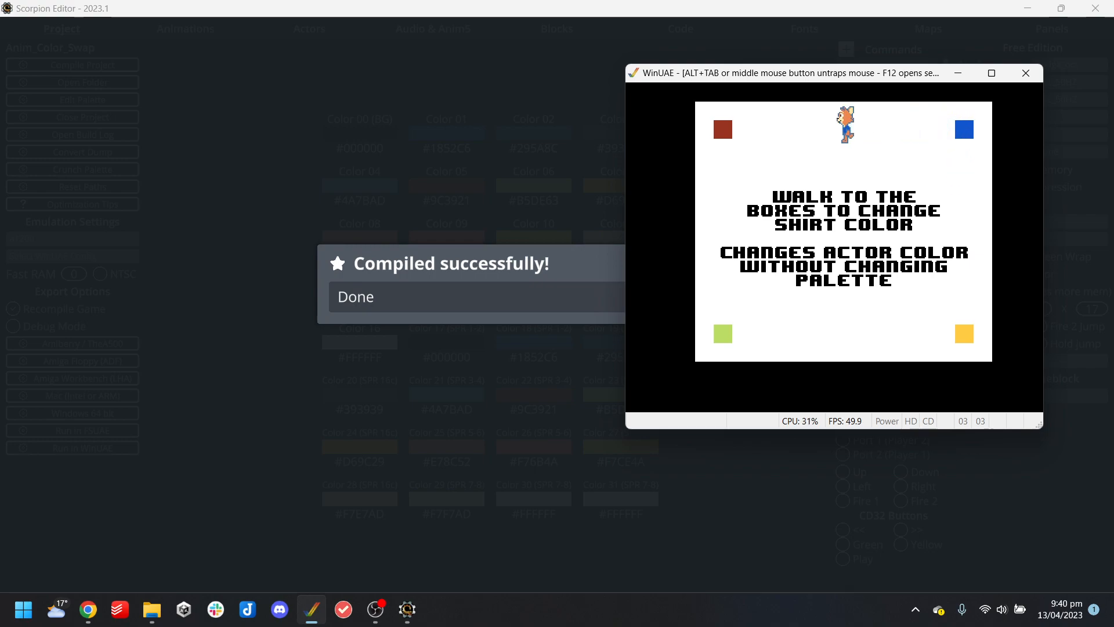
{"action": "key", "text": "Down"}
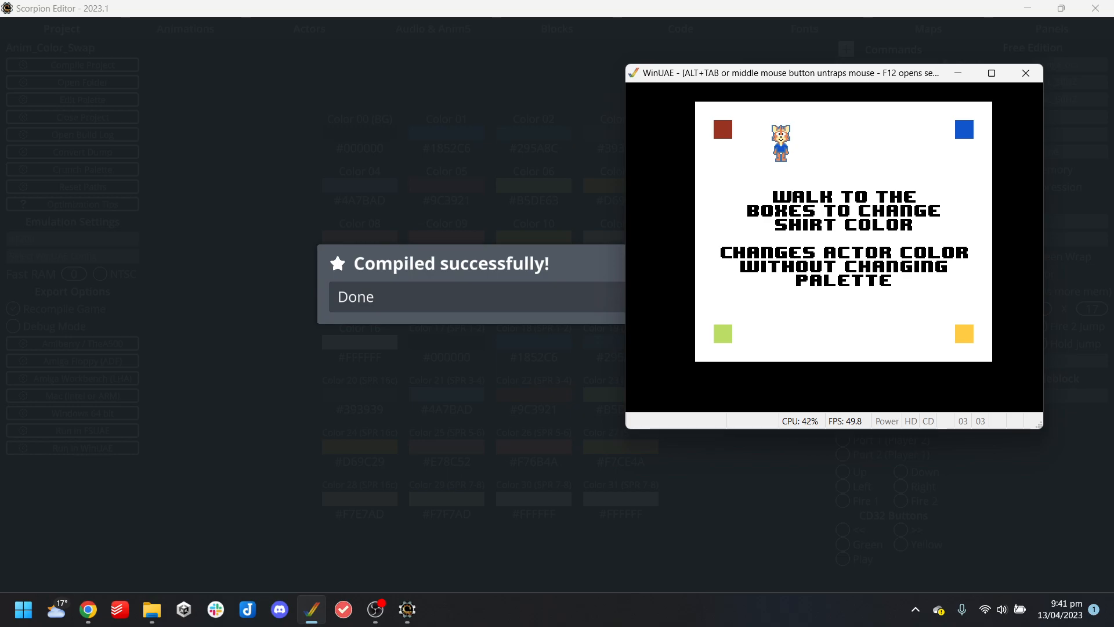
{"action": "key", "text": "alt+F4"}
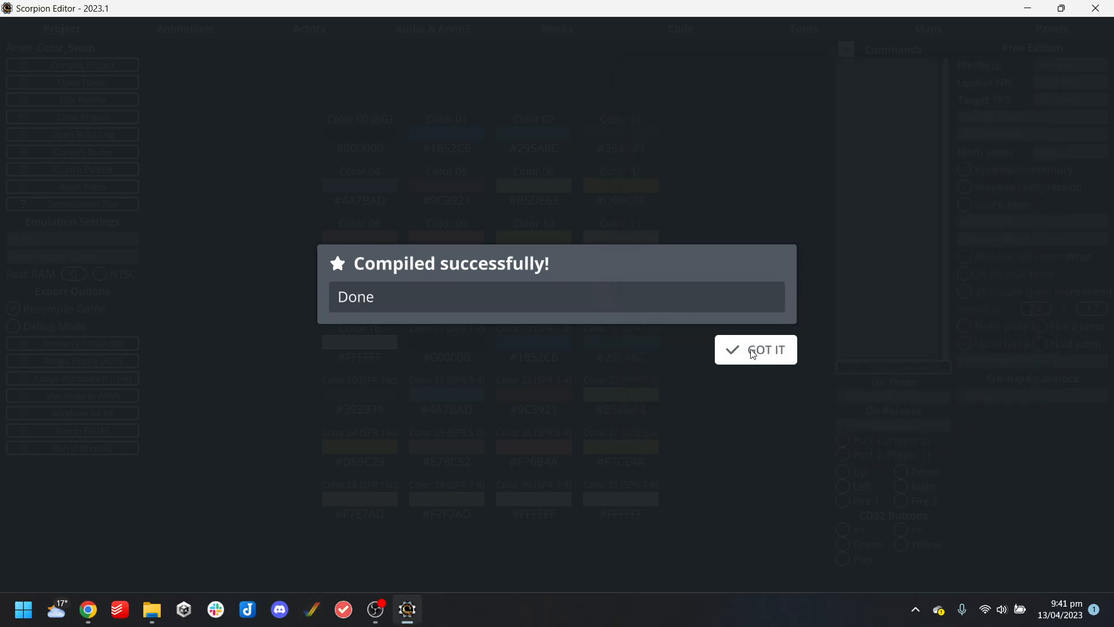
{"action": "left_click", "coordinate": [753, 349]}
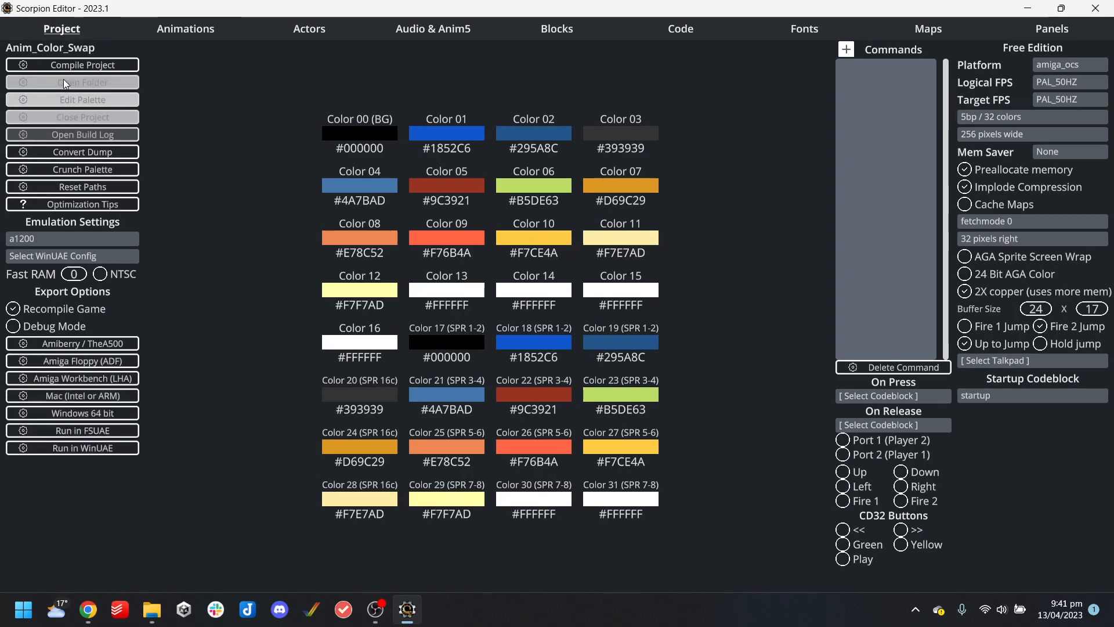
Set the Anim_Color_Swap project's platform to megadrive
{"action": "left_click", "coordinate": [93, 122]}
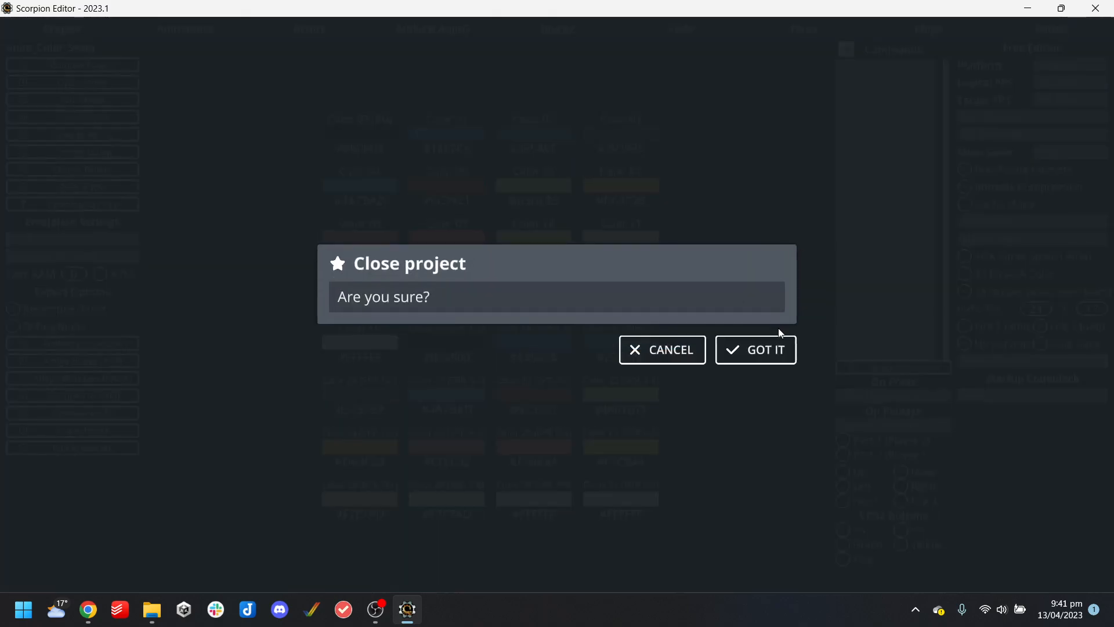
{"action": "left_click", "coordinate": [780, 348]}
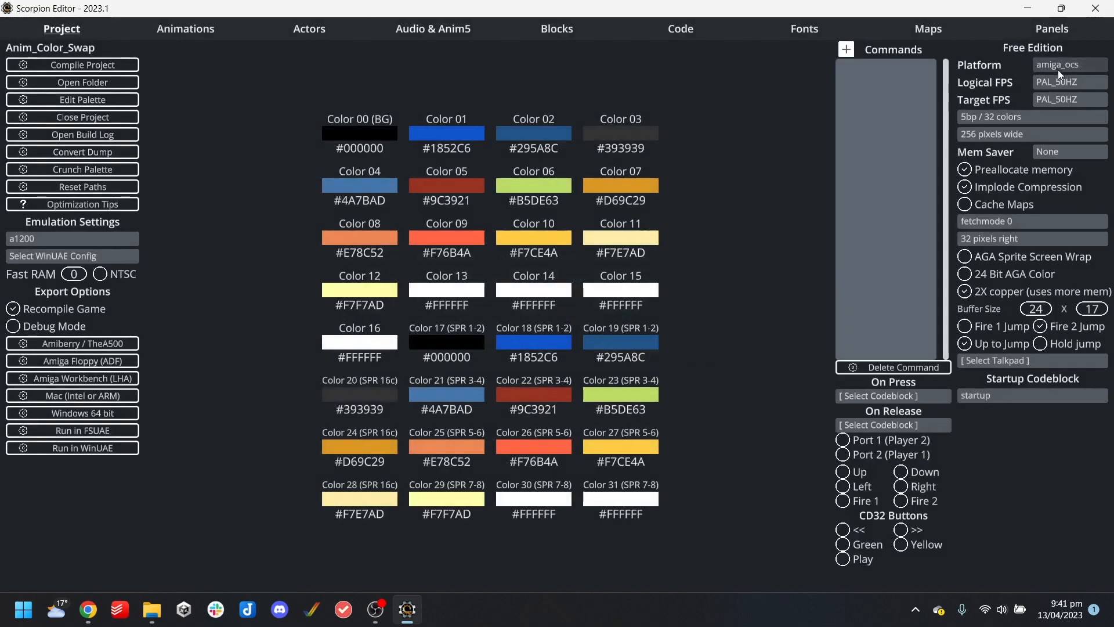
{"action": "left_click", "coordinate": [1056, 67]}
{"action": "left_click", "coordinate": [464, 188]}
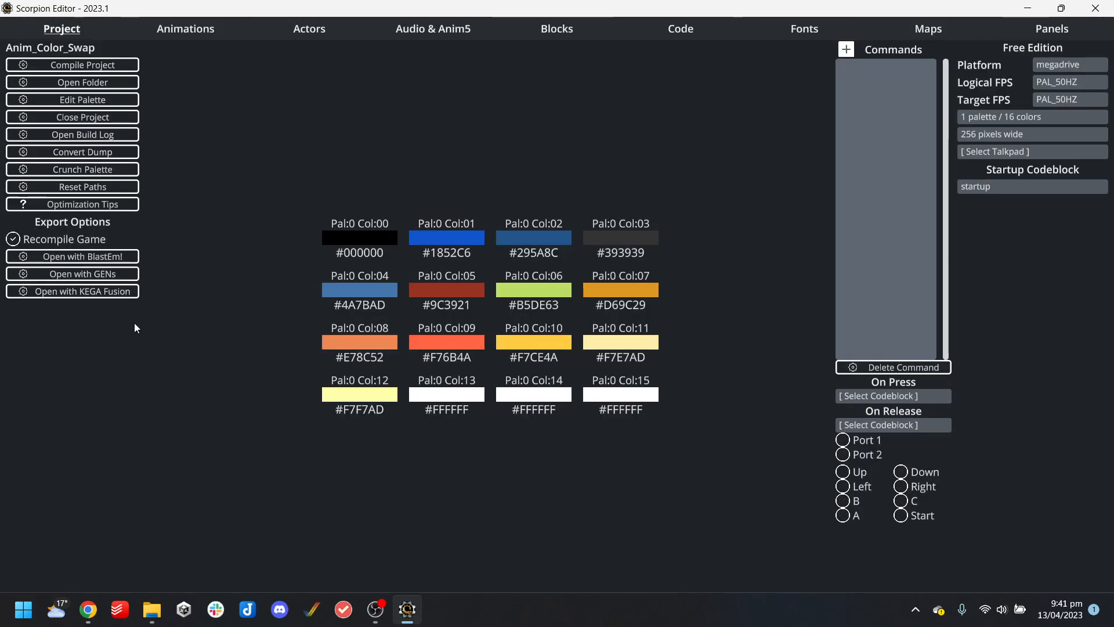
Test the Mega Drive build in BlastEm by walking the character toward the colored boxes, and close the run
{"action": "left_click", "coordinate": [77, 259]}
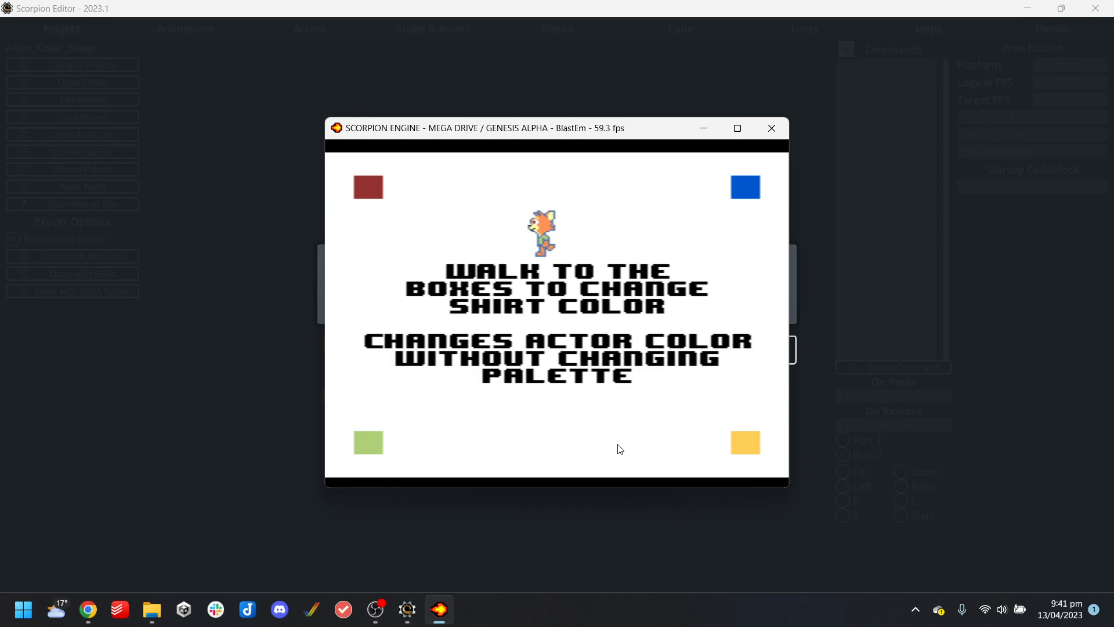
{"action": "key", "text": "Up"}
{"action": "key", "text": "Left"}
{"action": "key", "text": "Right"}
{"action": "key", "text": "Down"}
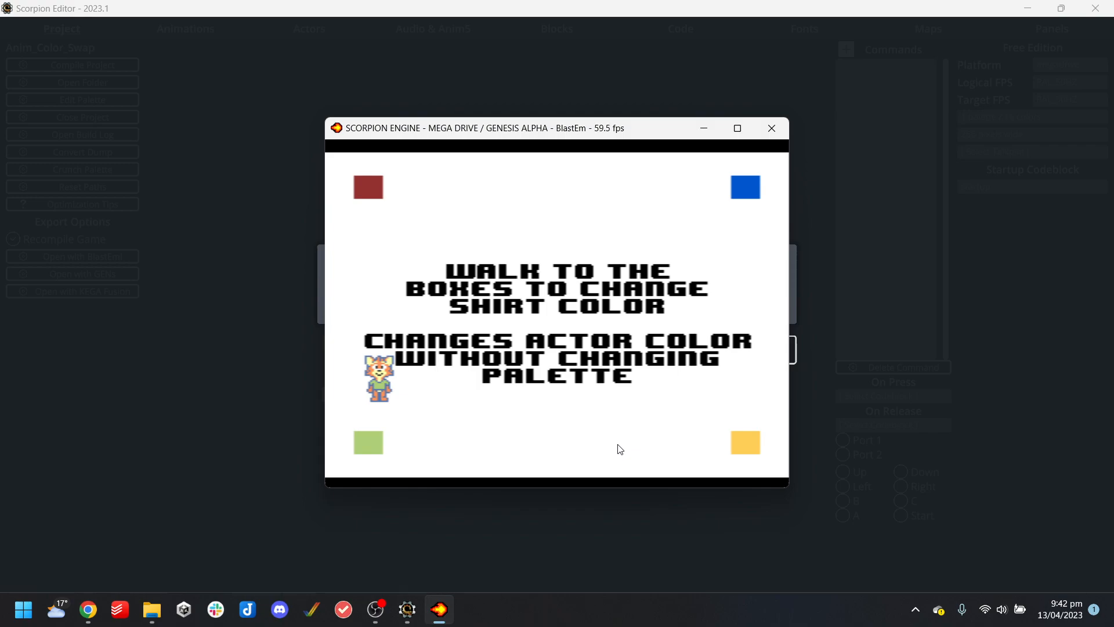
{"action": "left_click", "coordinate": [785, 131]}
{"action": "left_click", "coordinate": [754, 348]}
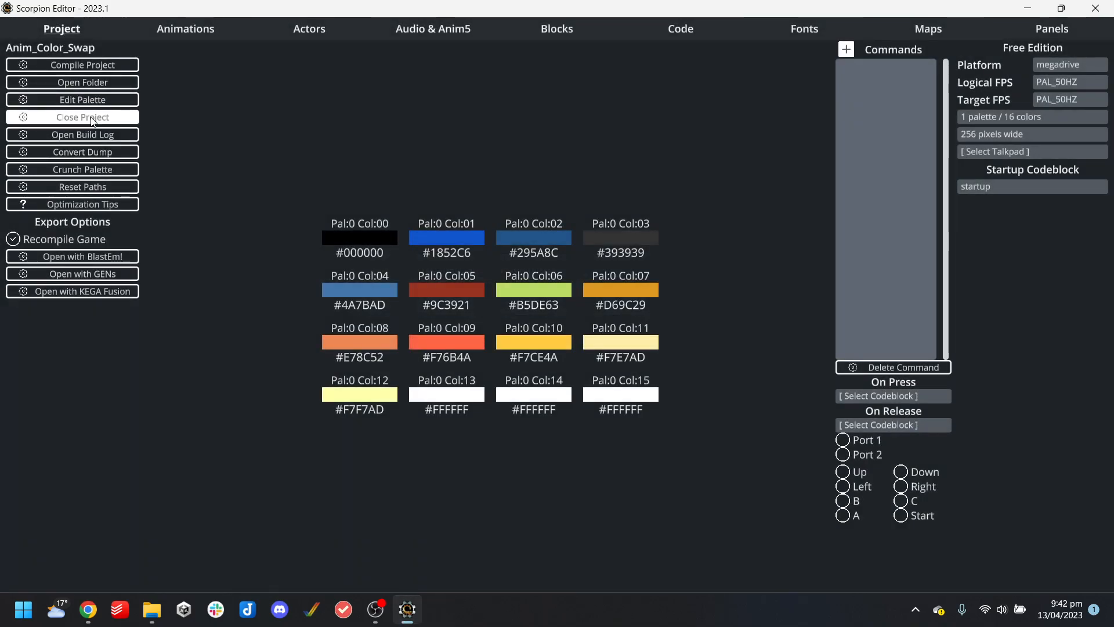
Close the Anim_Color_Swap project and bring up the project opening dialog
{"action": "left_click", "coordinate": [91, 119]}
{"action": "left_click", "coordinate": [738, 347]}
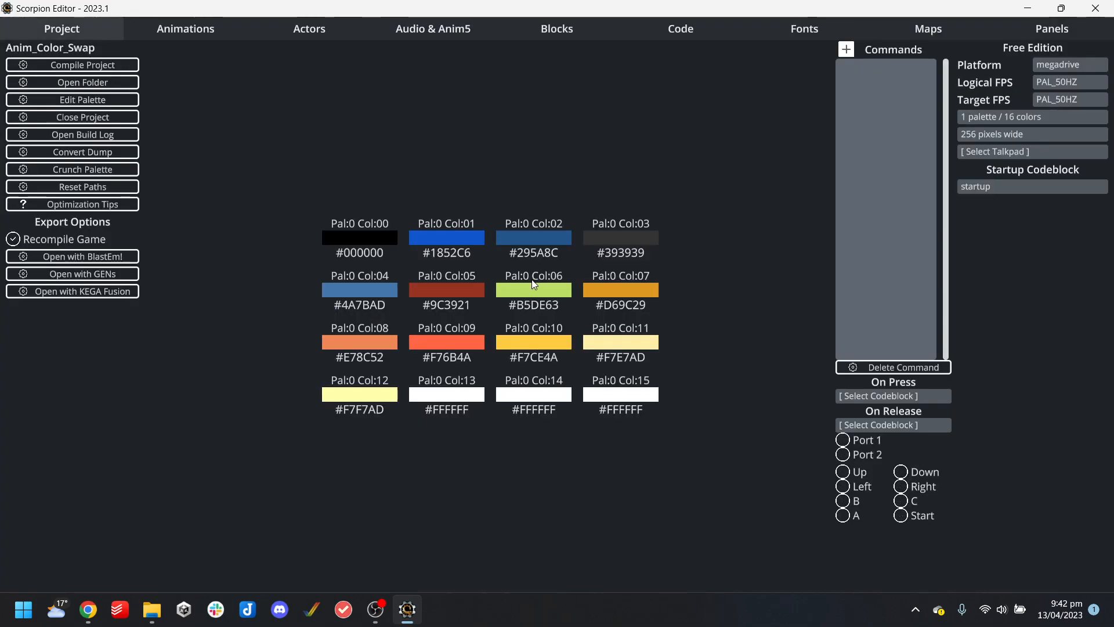
{"action": "left_click", "coordinate": [90, 118]}
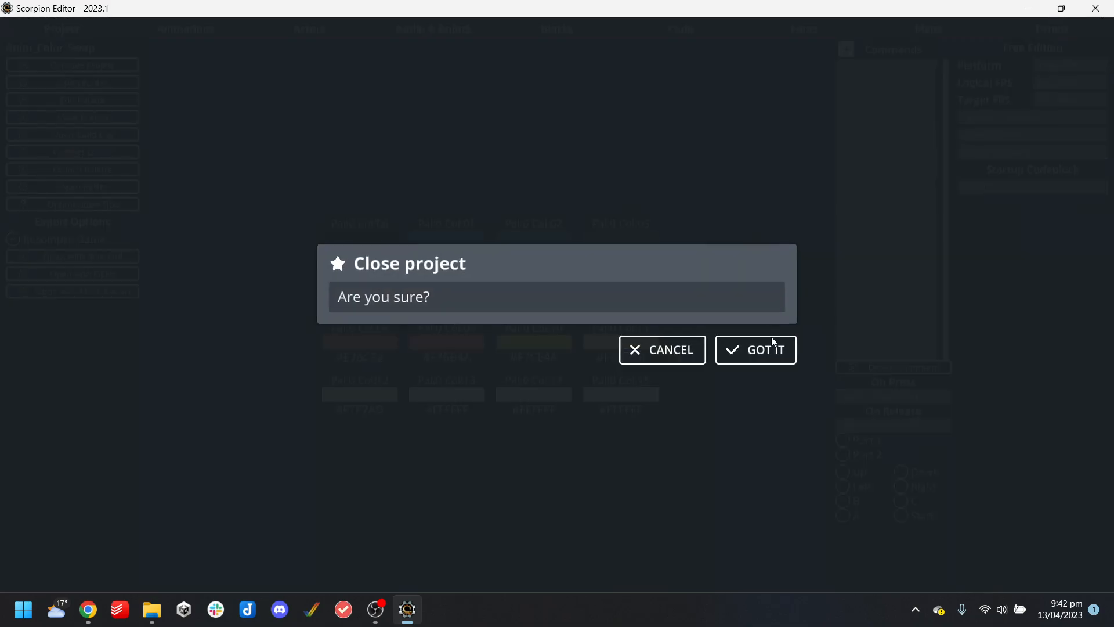
{"action": "left_click", "coordinate": [761, 350]}
{"action": "left_click", "coordinate": [521, 272]}
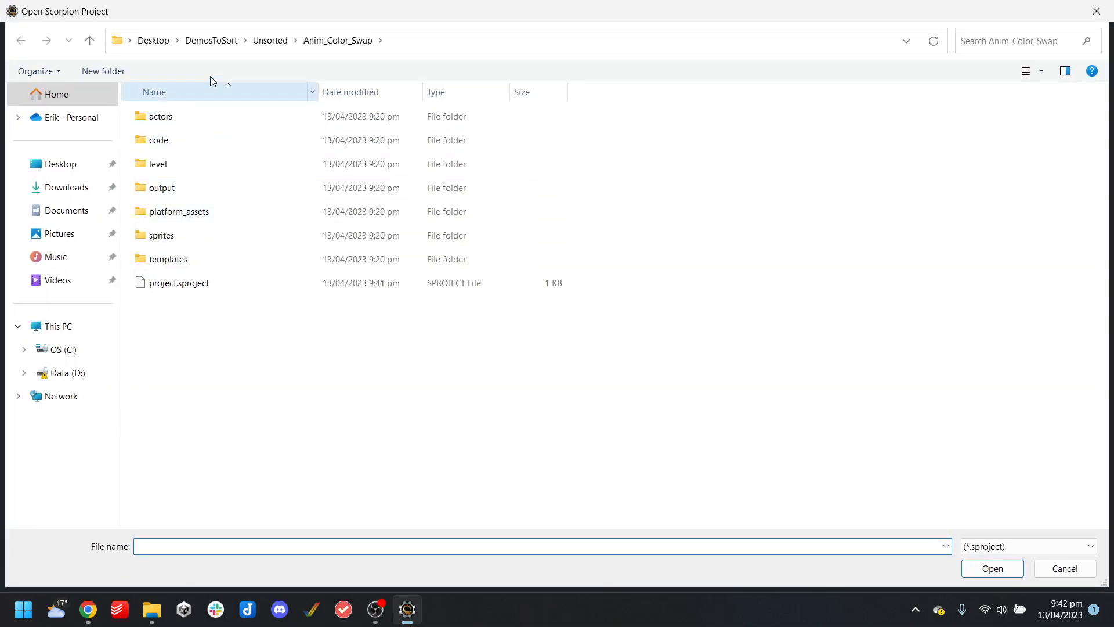
In the Unsorted folder, rename the Anim_Color_Swap folder to Anim_Color_Swap_Amiga
{"action": "left_click", "coordinate": [285, 43]}
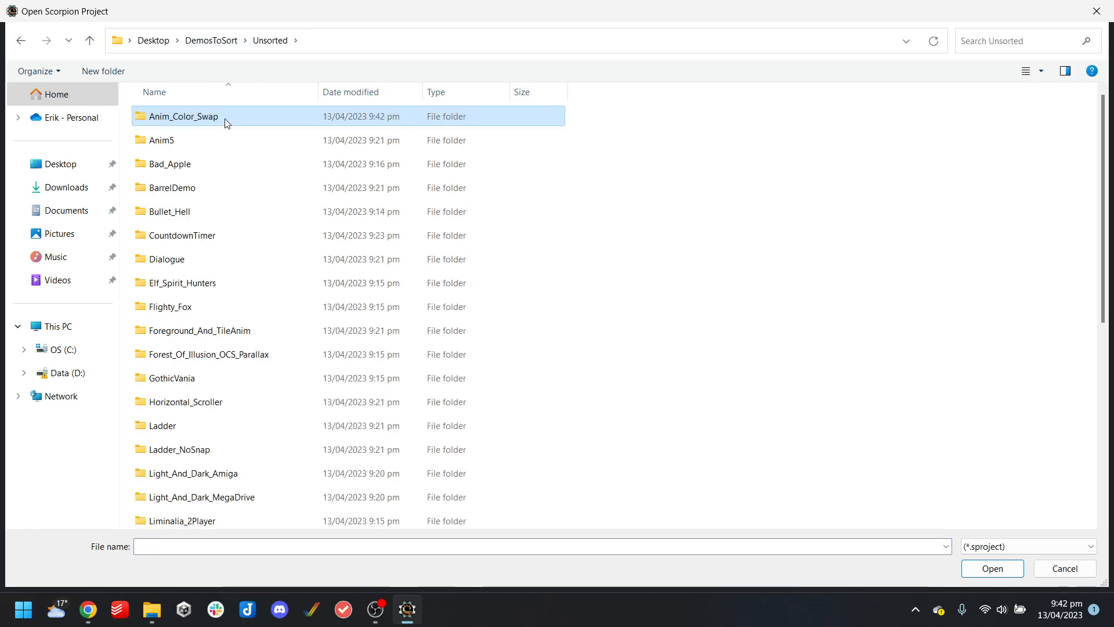
{"action": "left_click", "coordinate": [227, 119]}
{"action": "type", "text": "_AMIGA"}
{"action": "key", "text": "Return"}
{"action": "left_click", "coordinate": [227, 119]}
{"action": "left_click_drag", "start_coordinate": [228, 117], "coordinate": [281, 119]}
{"action": "type", "text": "Amiga"}
{"action": "key", "text": "Return"}
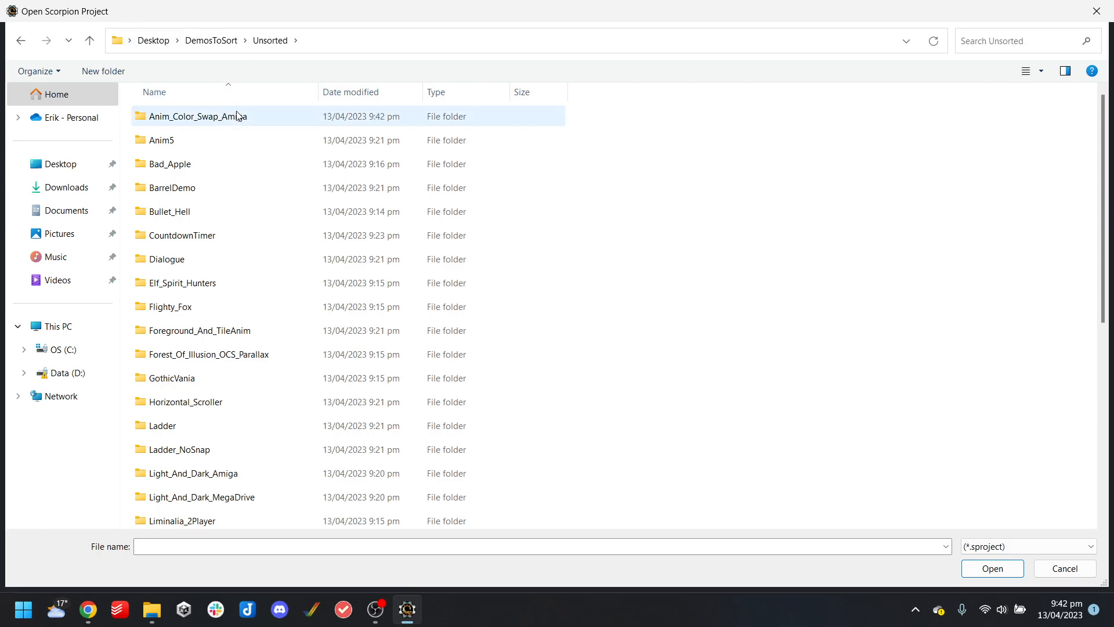
Move the Anim_Color_Swap_Amiga folder into the SimpleDemos folder of DemosToSort
{"action": "left_click", "coordinate": [211, 40]}
{"action": "double_click", "coordinate": [199, 141]}
{"action": "key", "text": "ctrl+v"}
Open the Anim5 project from the Unsorted folder of DemosToSort
{"action": "left_click", "coordinate": [211, 40]}
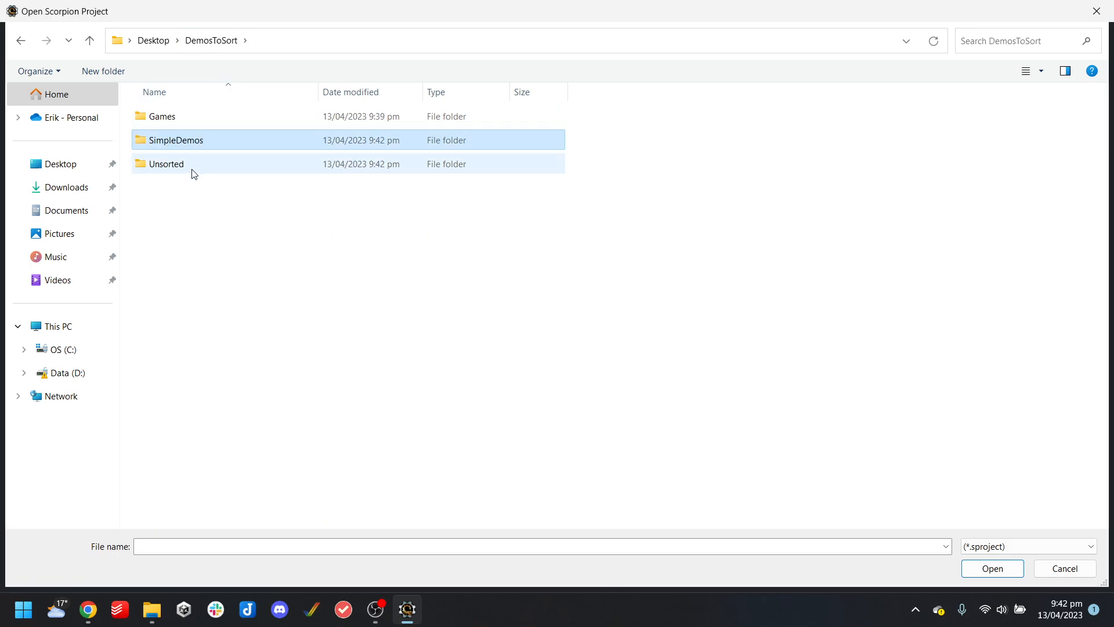
{"action": "double_click", "coordinate": [193, 166]}
{"action": "double_click", "coordinate": [177, 116]}
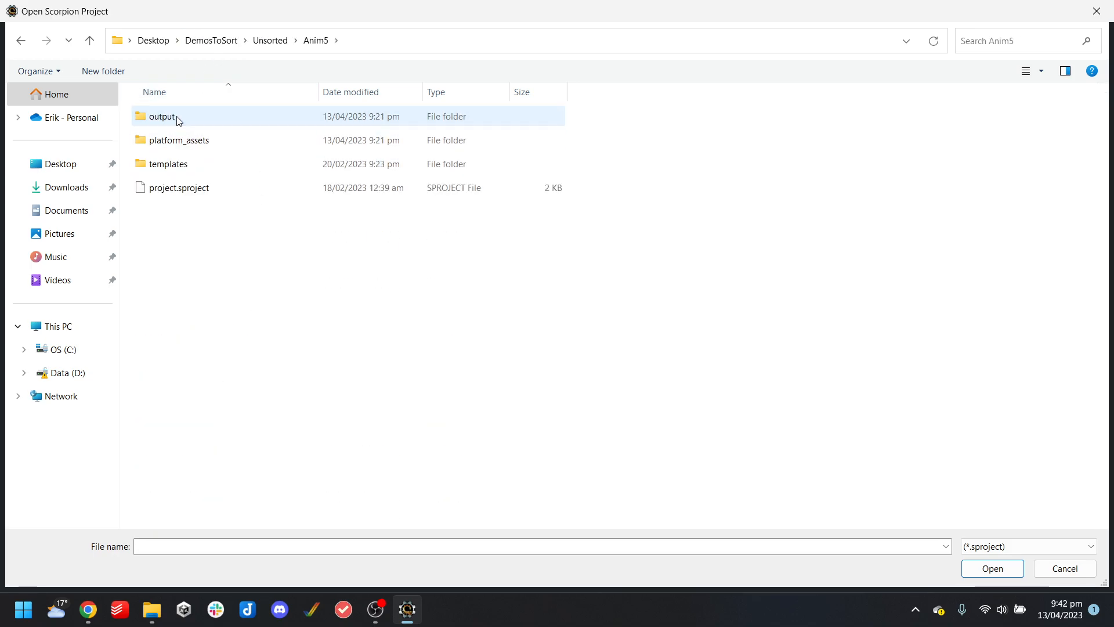
{"action": "left_click", "coordinate": [185, 200]}
{"action": "double_click", "coordinate": [185, 200]}
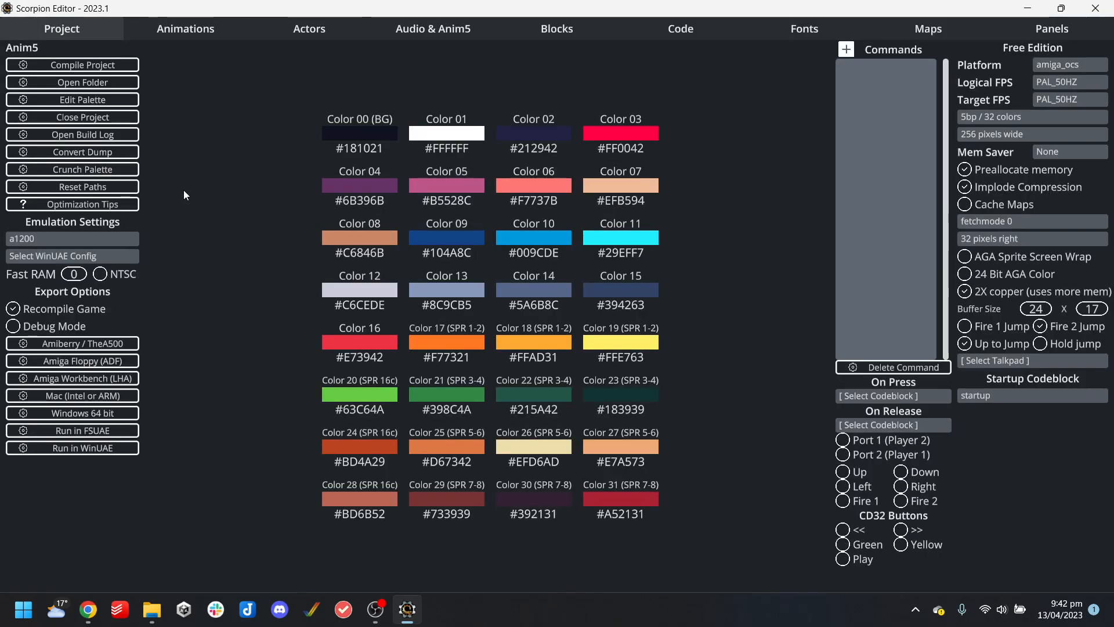
Compile and run the Anim5 project in WinUAE, then close the emulator and dismiss the compile message
{"action": "left_click", "coordinate": [100, 449]}
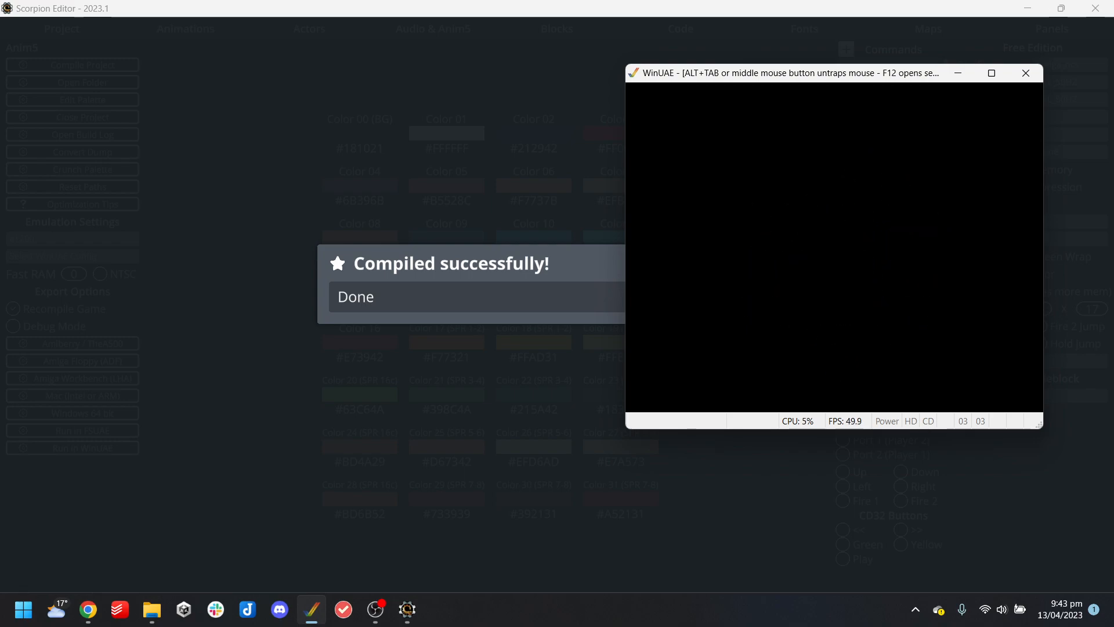
{"action": "key", "text": "alt+F4"}
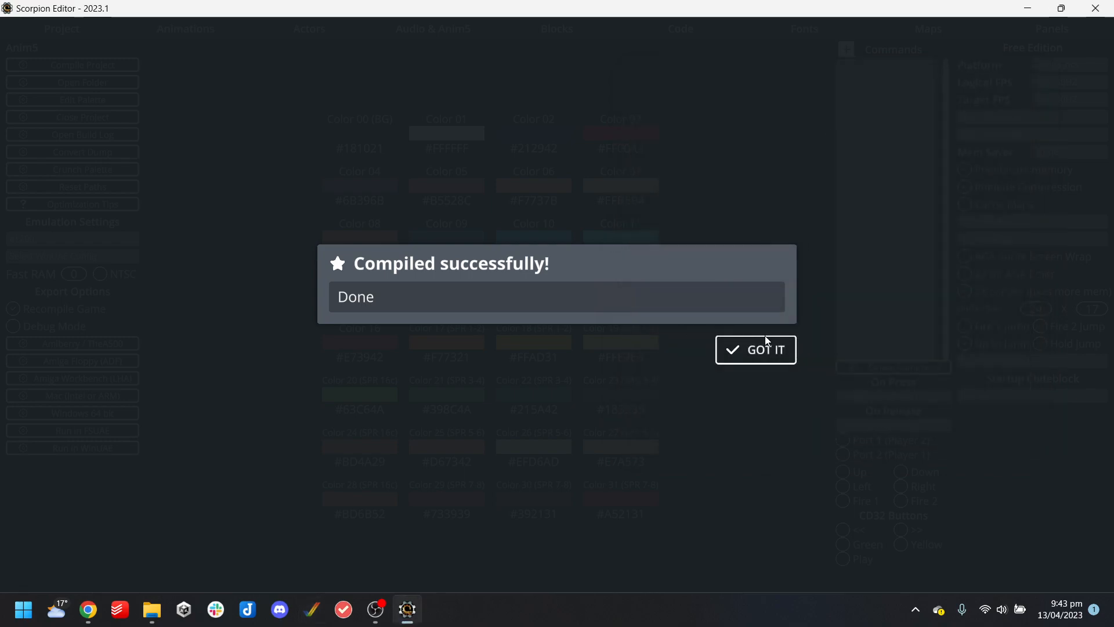
{"action": "left_click", "coordinate": [766, 343]}
Switch Anim5's target platform to MegaDrive (Genesis) and try to compile and run it with BlastEm
{"action": "left_click", "coordinate": [1054, 65]}
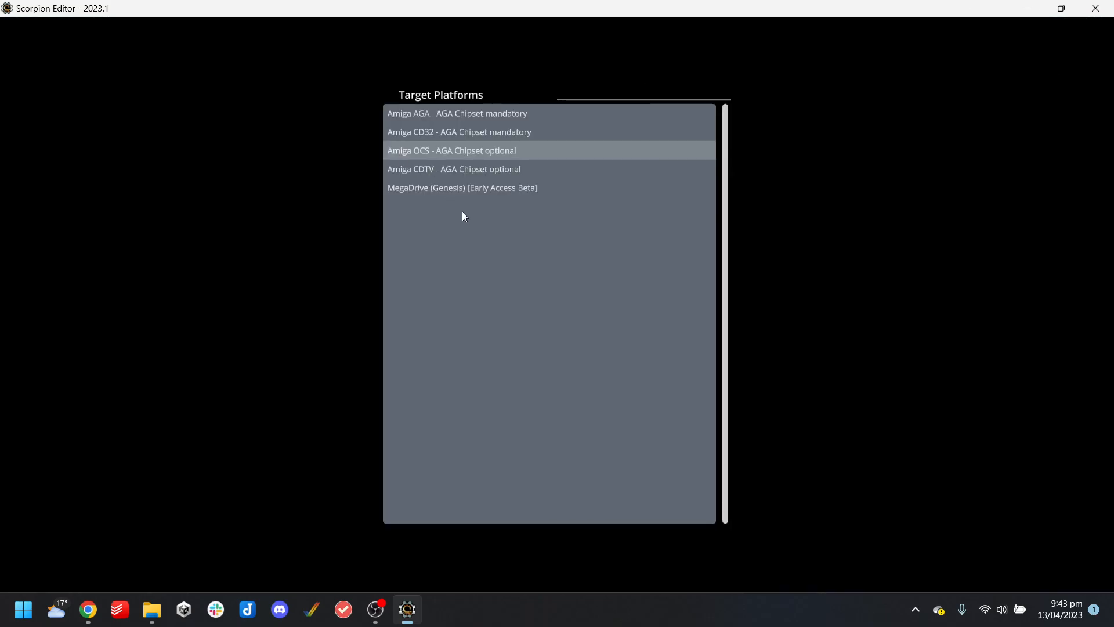
{"action": "left_click", "coordinate": [479, 190]}
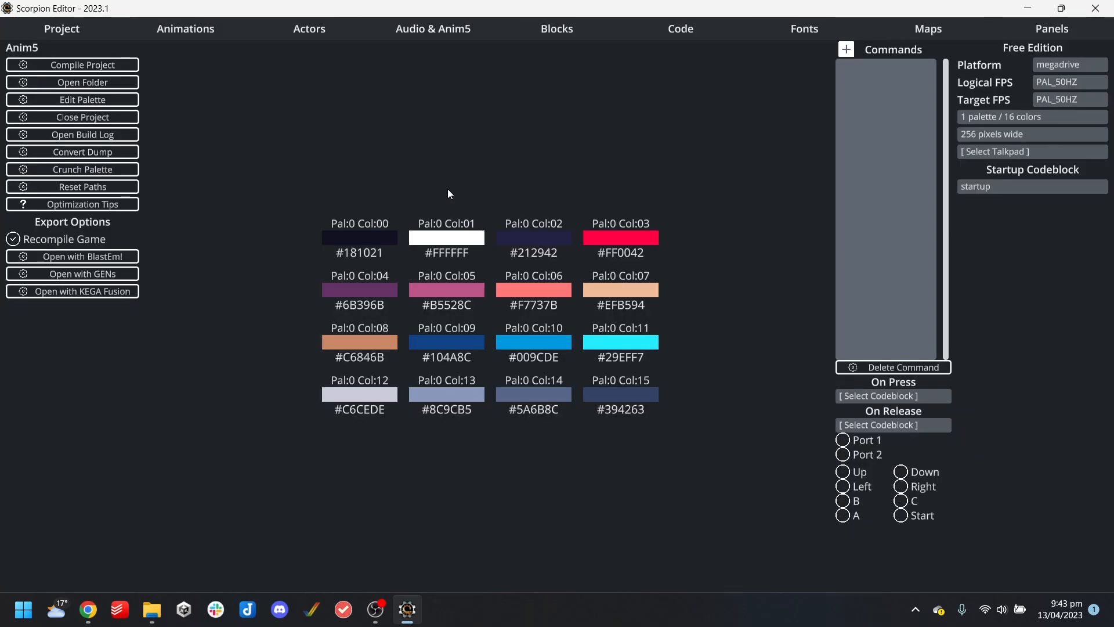
{"action": "left_click", "coordinate": [96, 257]}
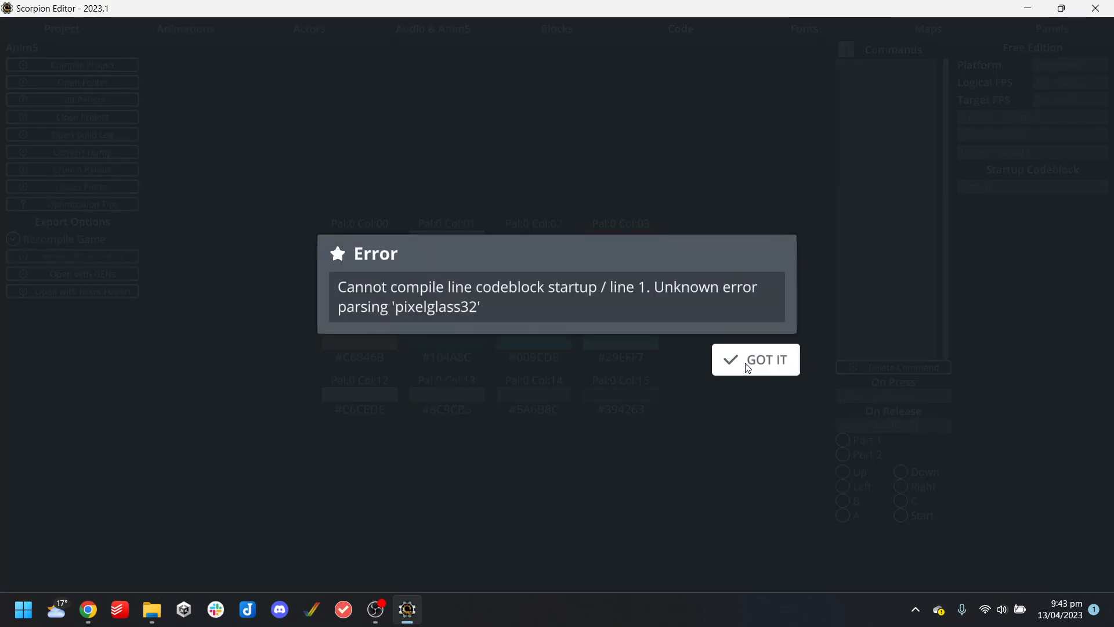
{"action": "left_click", "coordinate": [748, 361]}
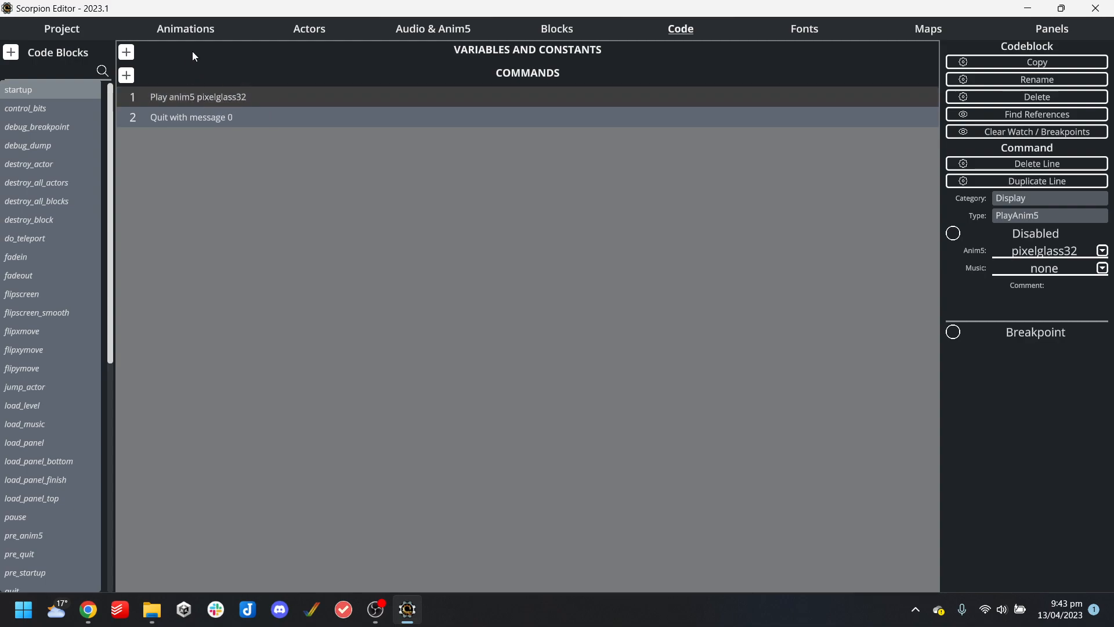
Close the Anim5 project and bring up the project opening dialog
{"action": "left_click", "coordinate": [69, 26]}
{"action": "left_click", "coordinate": [73, 117]}
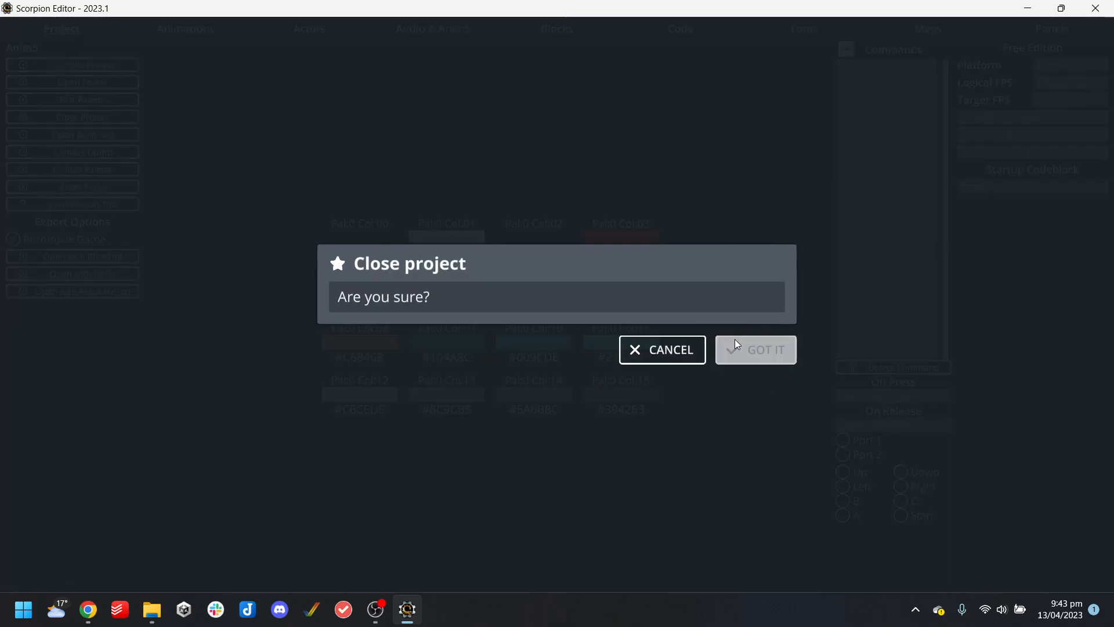
{"action": "left_click", "coordinate": [734, 342]}
{"action": "left_click", "coordinate": [502, 277]}
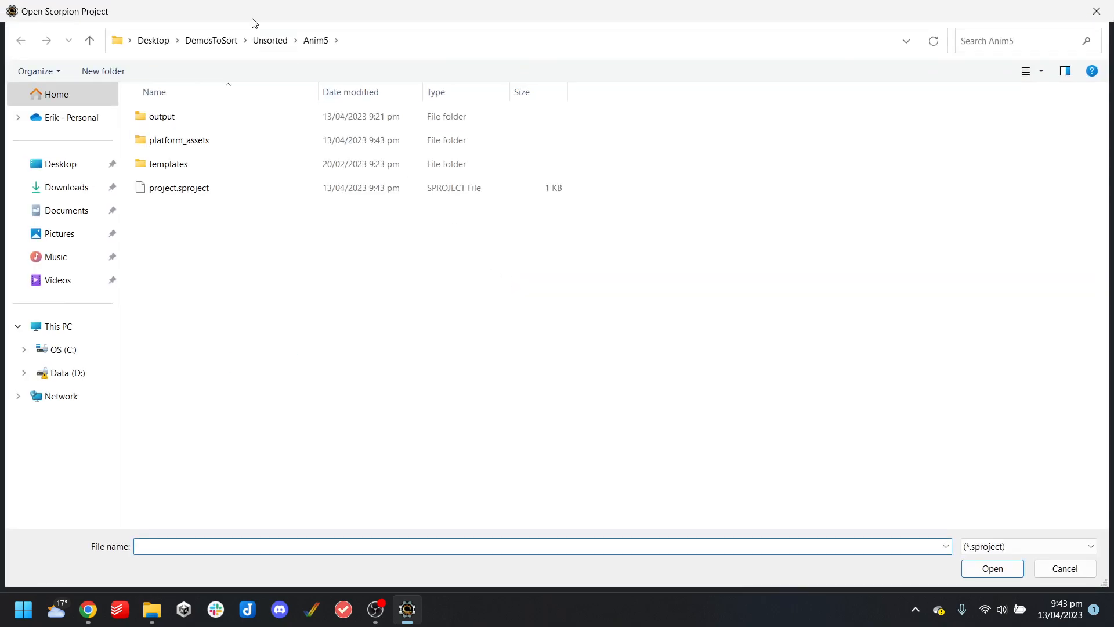
Rename the Anim5 folder in Unsorted to Anim5_MegaDrive and move it into the SimpleDemos folder
{"action": "left_click", "coordinate": [279, 41]}
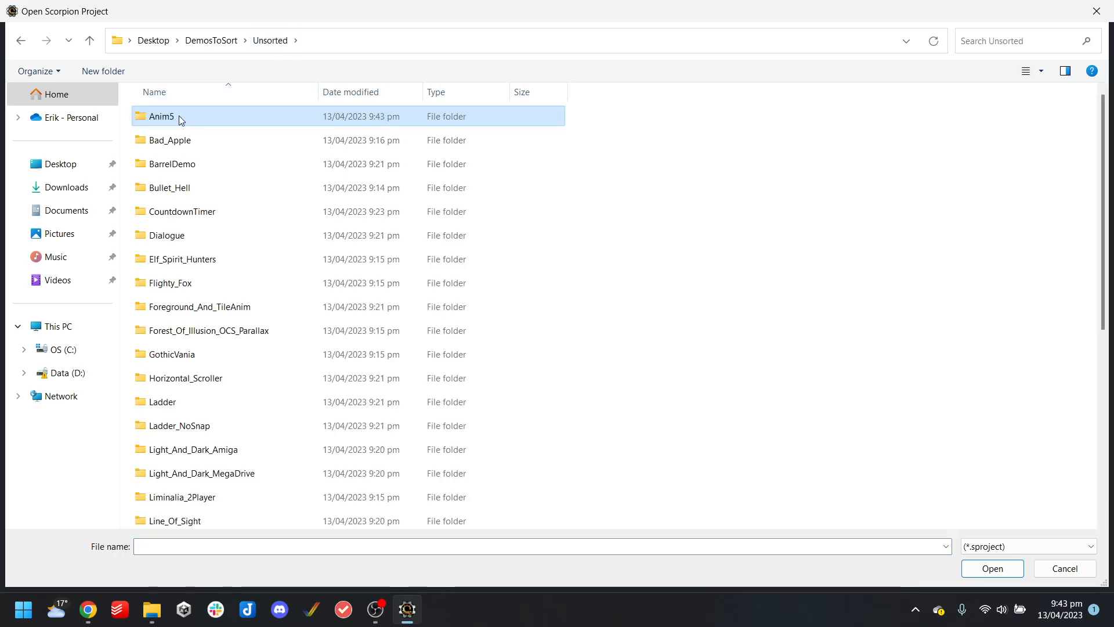
{"action": "left_click", "coordinate": [178, 120]}
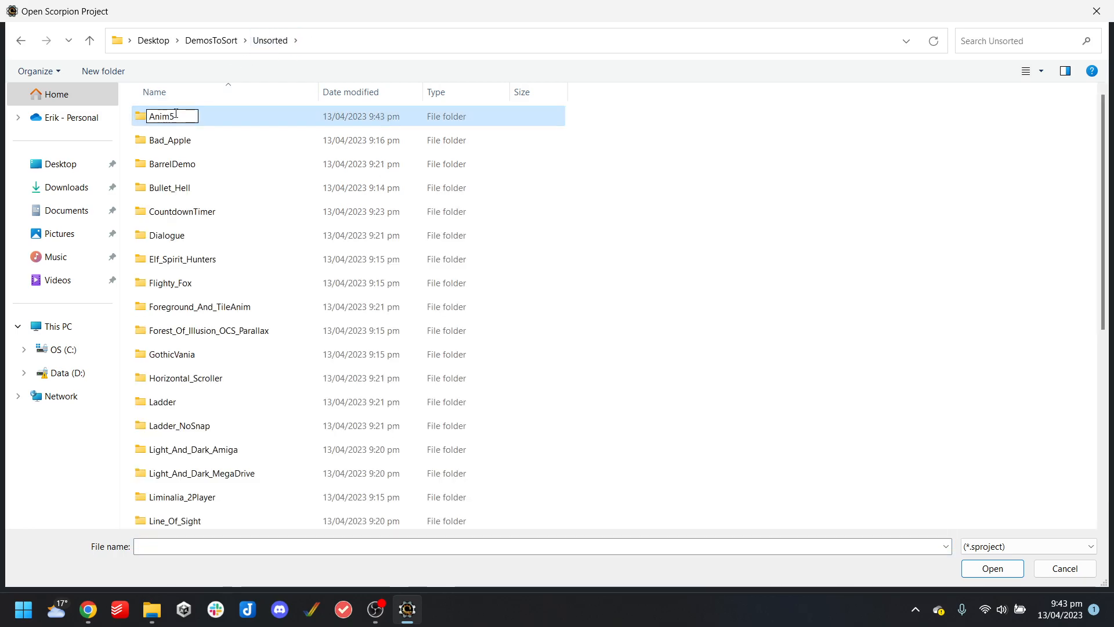
{"action": "type", "text": "_MegaDrive"}
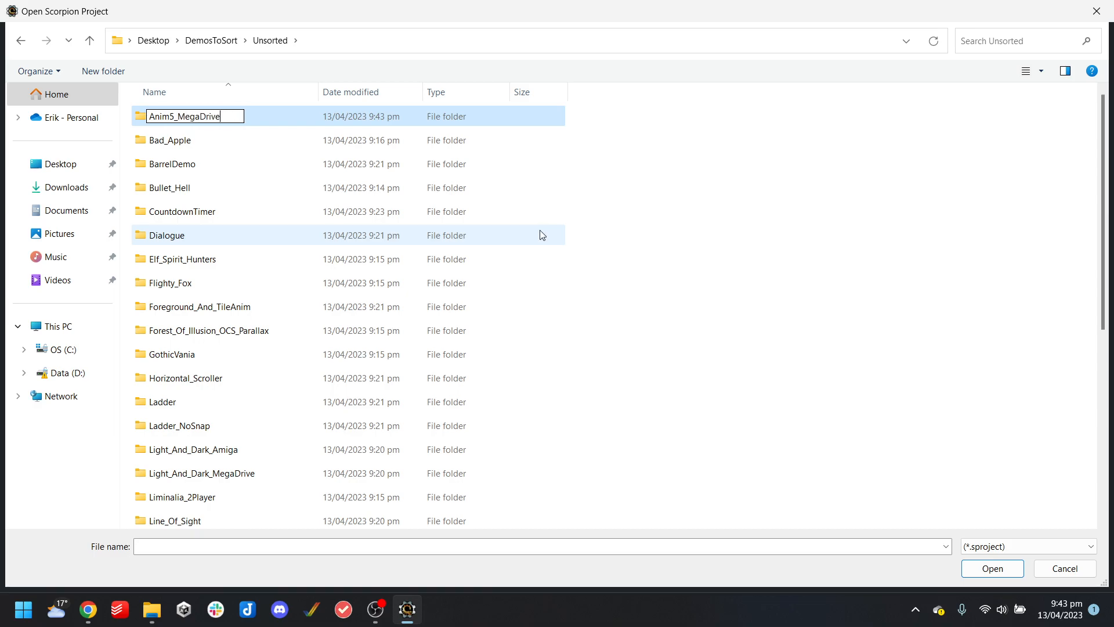
{"action": "key", "text": "Return"}
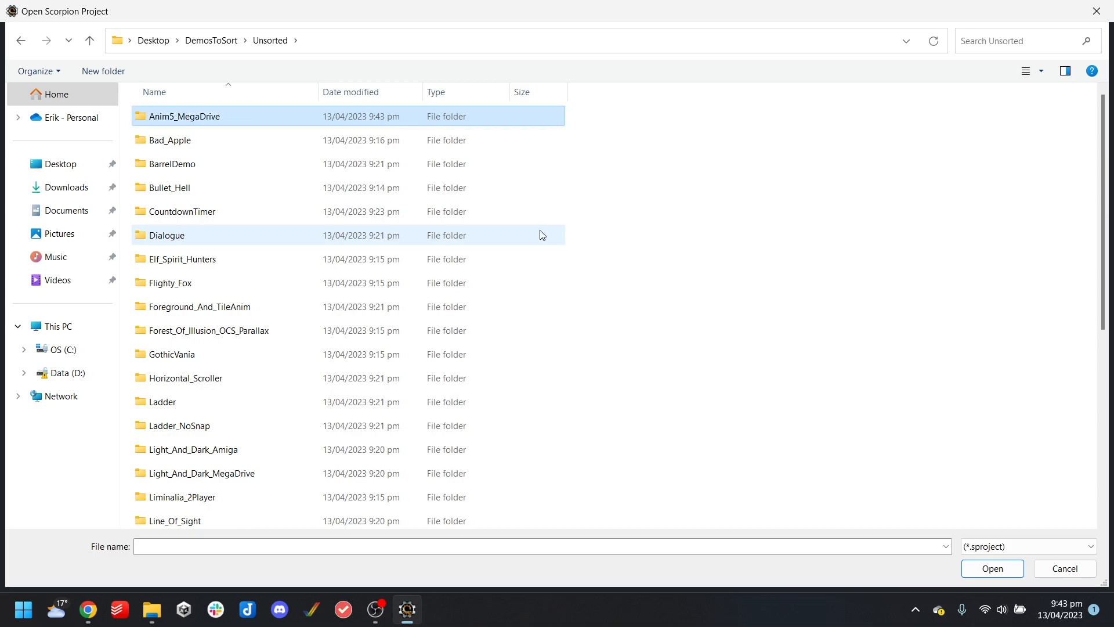
{"action": "left_click", "coordinate": [239, 40]}
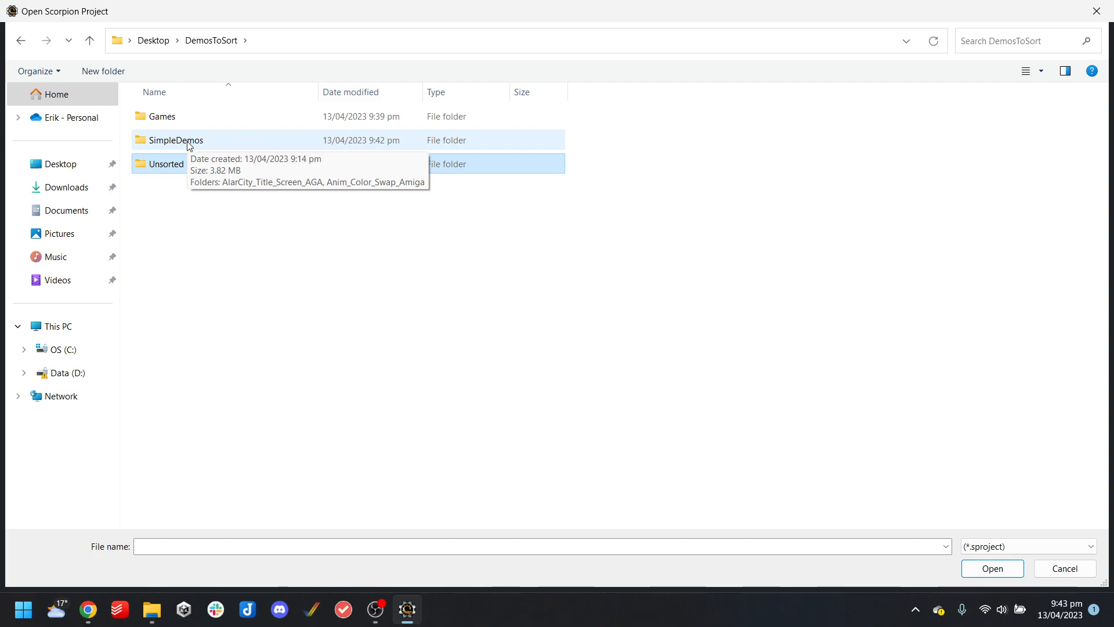
{"action": "double_click", "coordinate": [189, 145]}
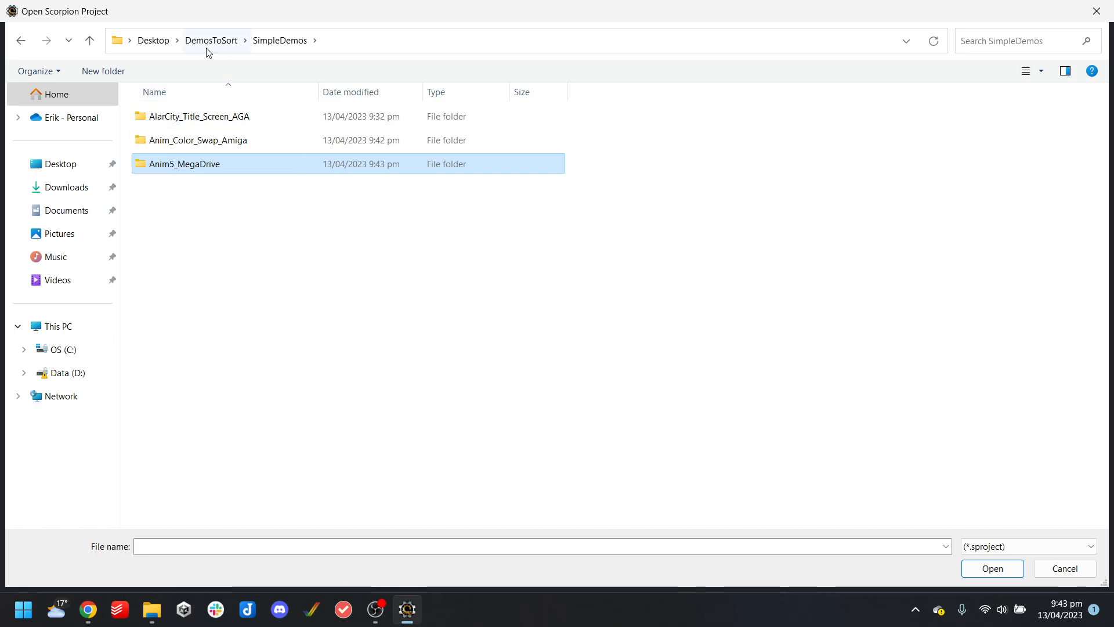
Open the Bad_Apple project from the Unsorted folder of DemosToSort
{"action": "left_click", "coordinate": [223, 51]}
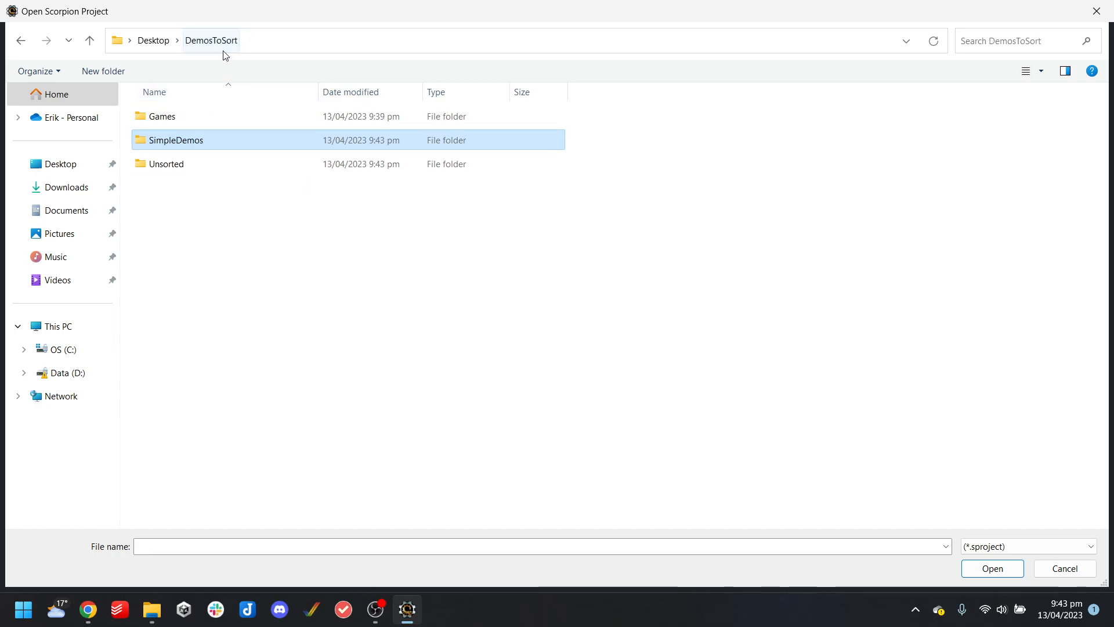
{"action": "double_click", "coordinate": [193, 160]}
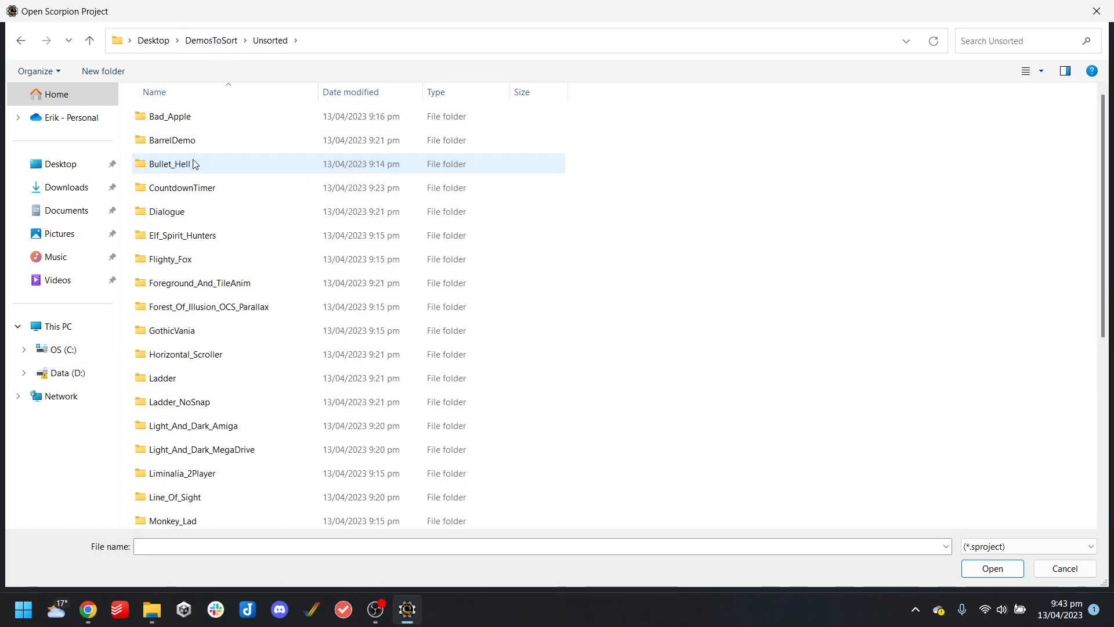
{"action": "double_click", "coordinate": [239, 117]}
{"action": "double_click", "coordinate": [237, 333]}
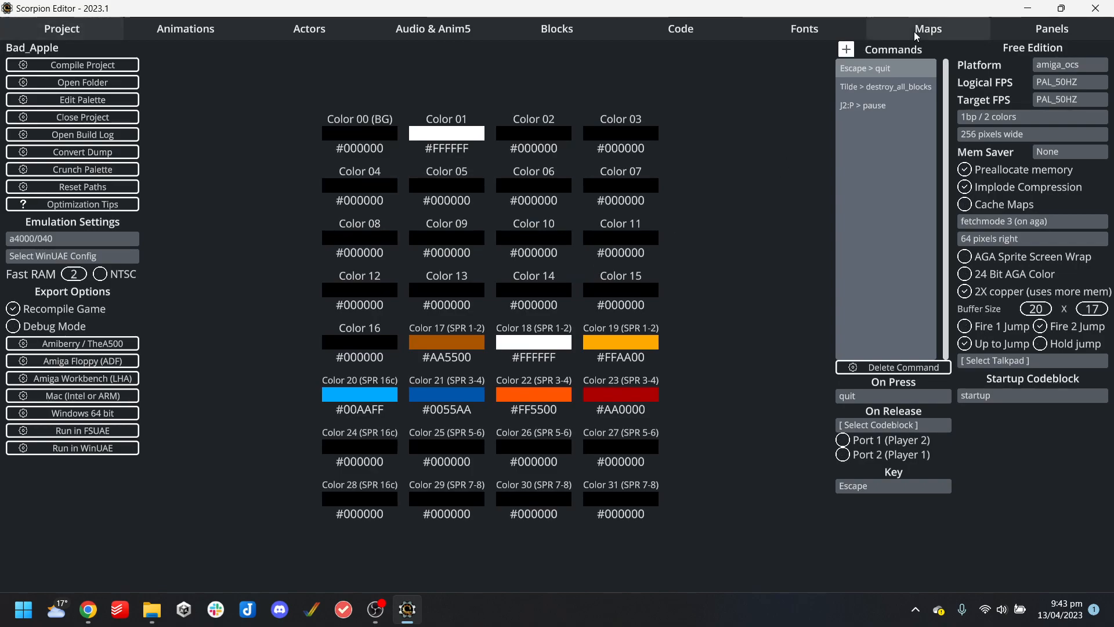
Open Bad_Apple's new_map in Tiled, examine how its tiles are laid out from the map's upper-left corner, and close Tiled
{"action": "left_click", "coordinate": [923, 32]}
{"action": "left_click", "coordinate": [26, 72]}
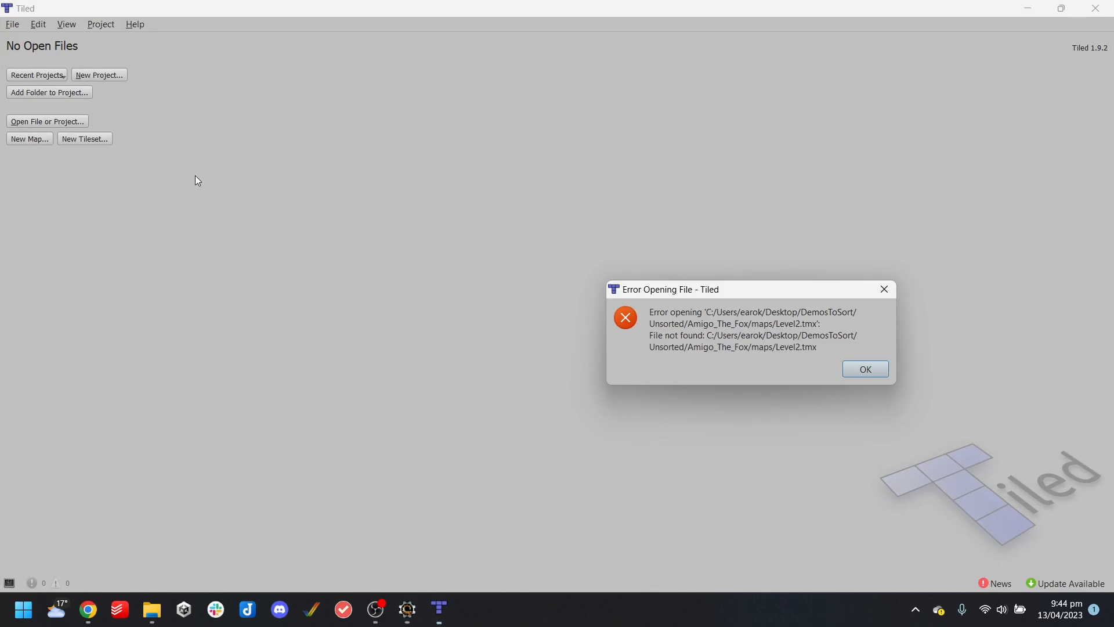
{"action": "left_click", "coordinate": [866, 373]}
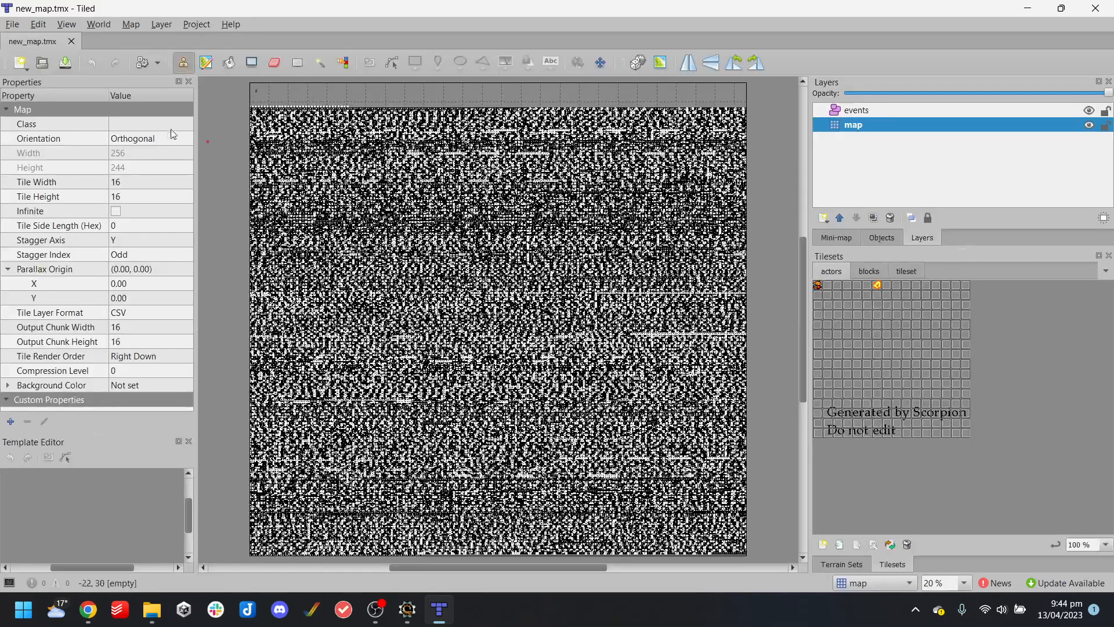
{"action": "scroll", "coordinate": [337, 168], "scroll_direction": "up", "scroll_amount": 5}
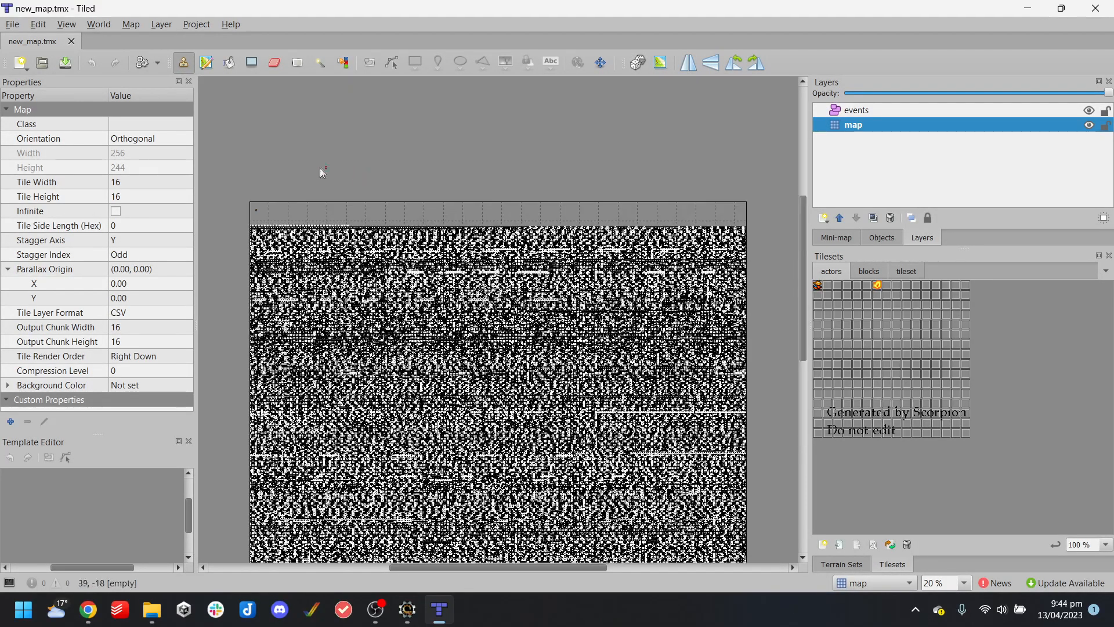
{"action": "scroll", "coordinate": [295, 214], "scroll_direction": "up", "scroll_amount": 2}
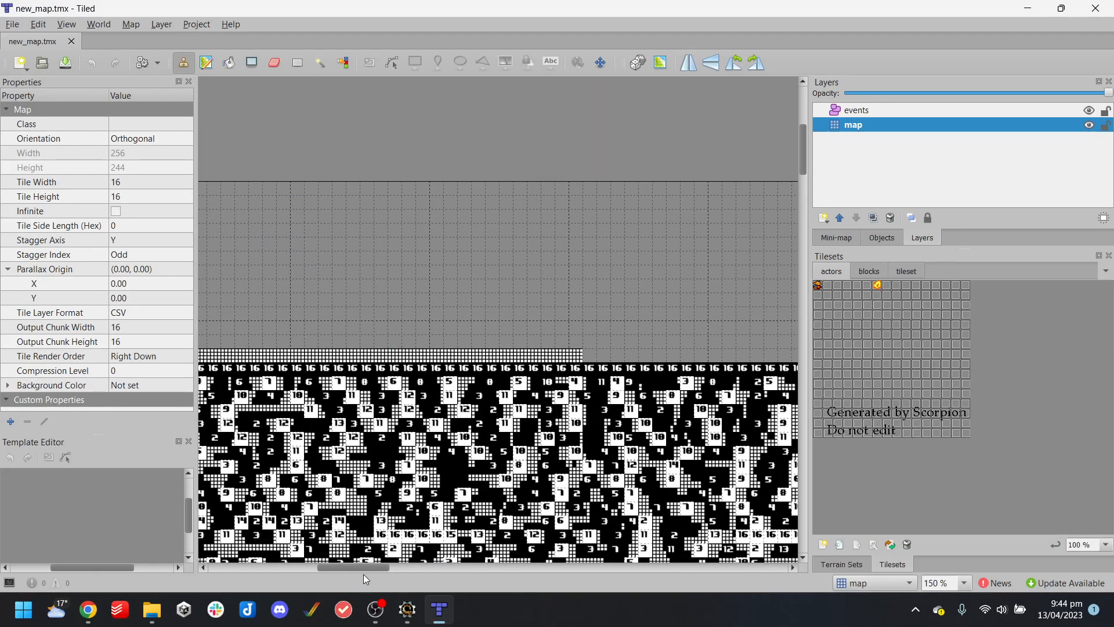
{"action": "left_click_drag", "start_coordinate": [356, 571], "coordinate": [305, 566]}
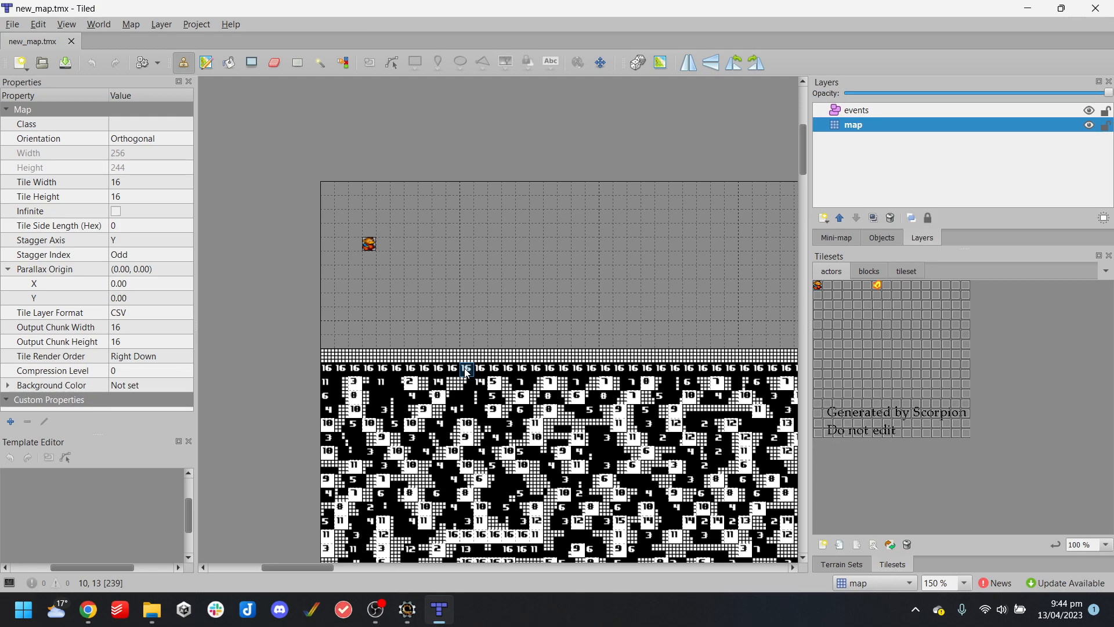
{"action": "scroll", "coordinate": [468, 369], "scroll_direction": "down", "scroll_amount": 20}
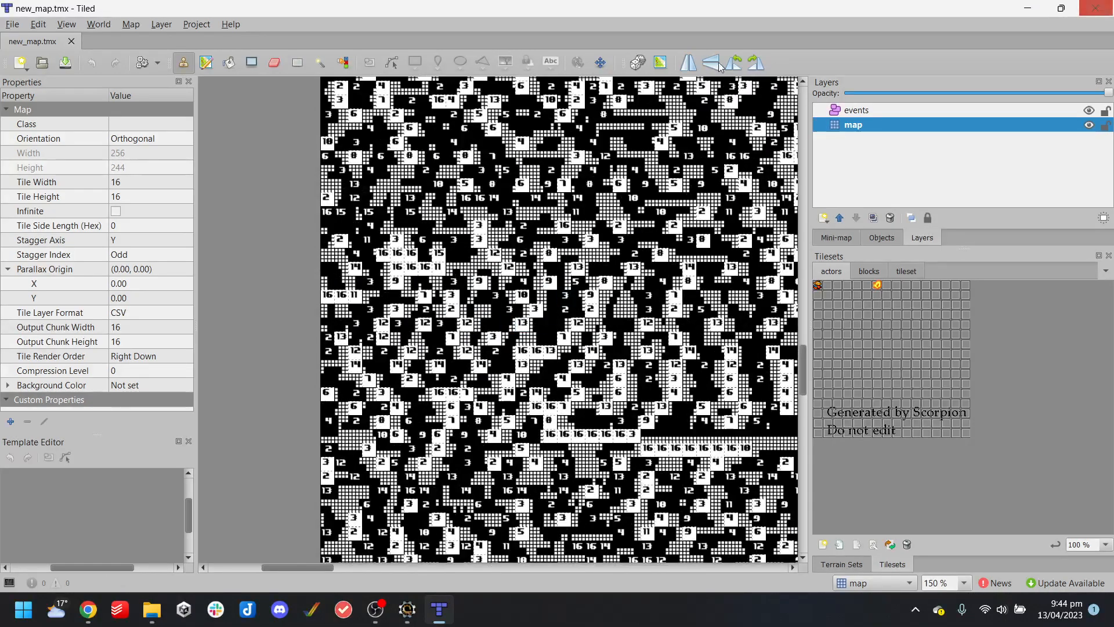
{"action": "left_click", "coordinate": [1094, 8]}
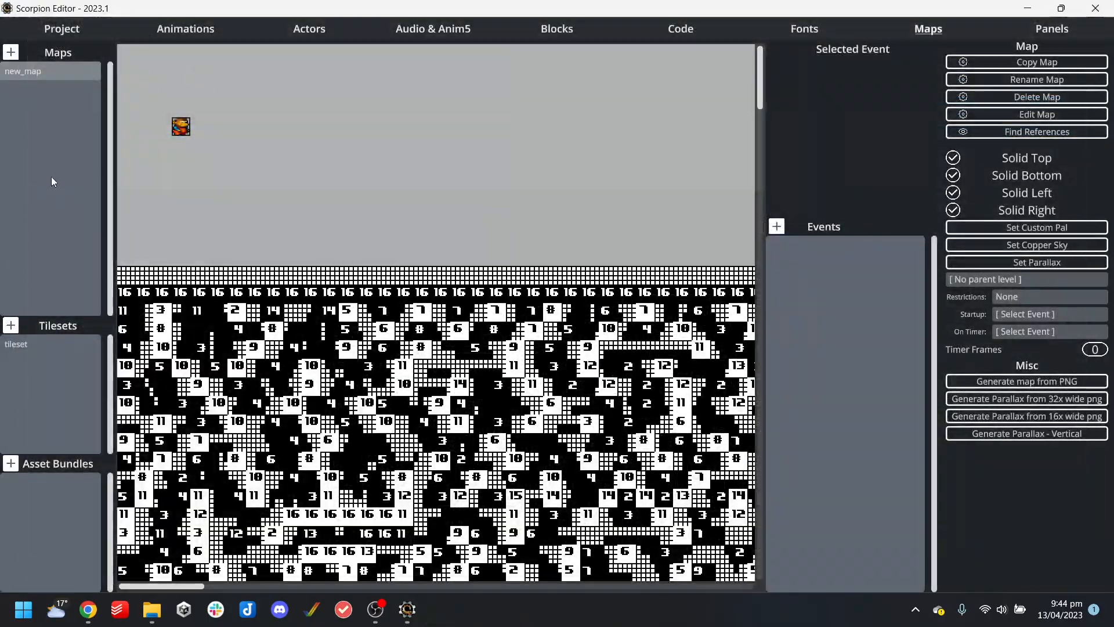
Run Bad_Apple in WinUAE, test the character's shooting and its movement right and down, and close the emulator
{"action": "left_click", "coordinate": [78, 29]}
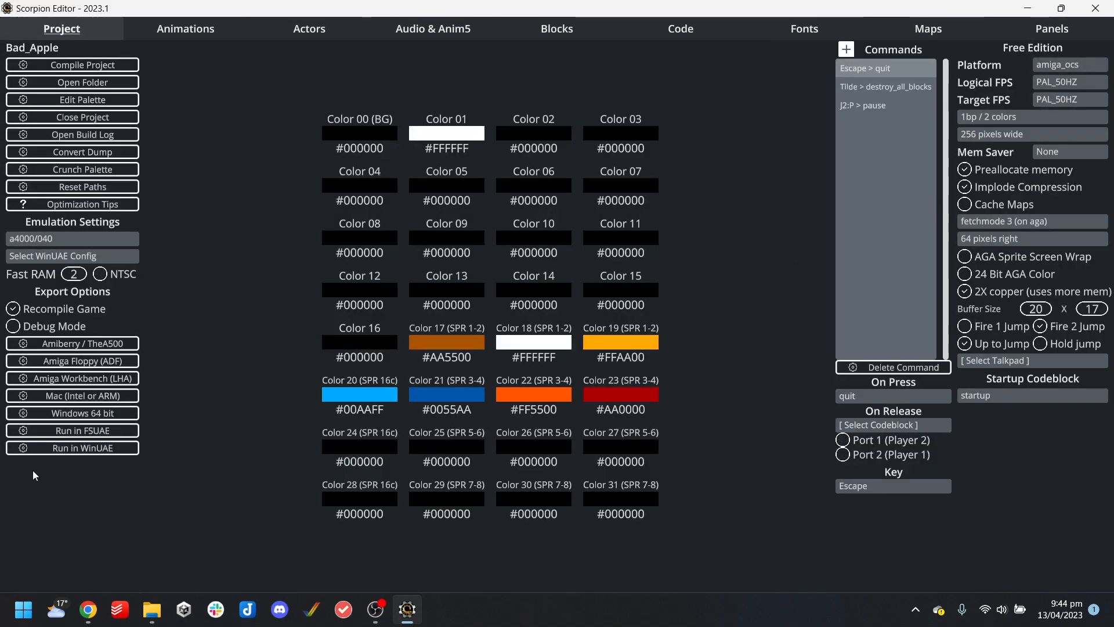
{"action": "left_click", "coordinate": [96, 447]}
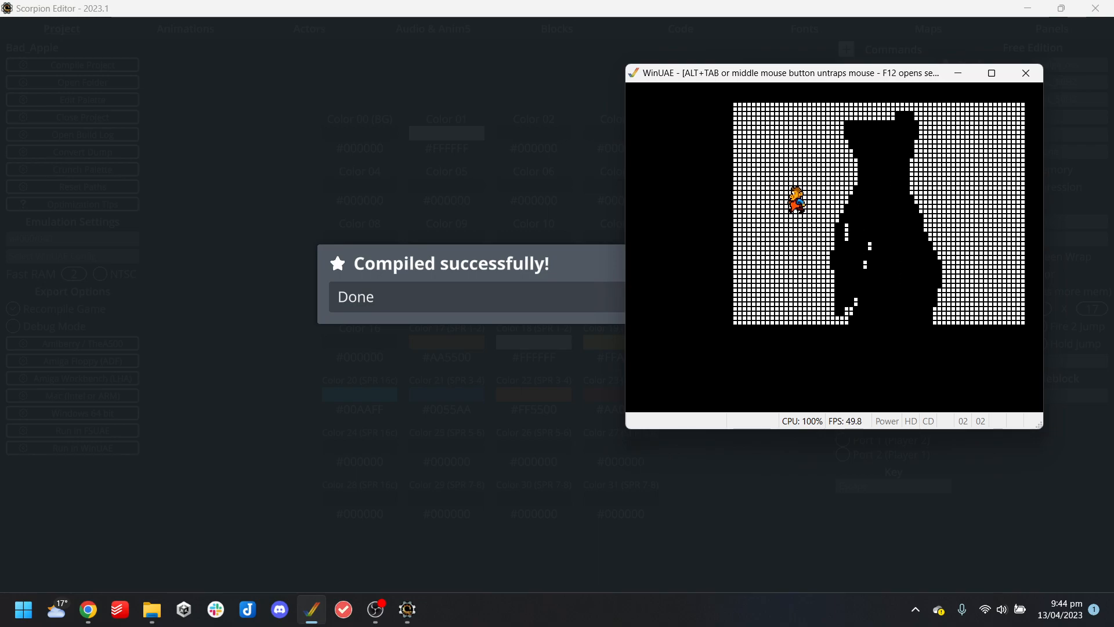
{"action": "key", "text": "ctrl"}
{"action": "key", "text": "ctrl"}
{"action": "key", "text": "ctrl"}
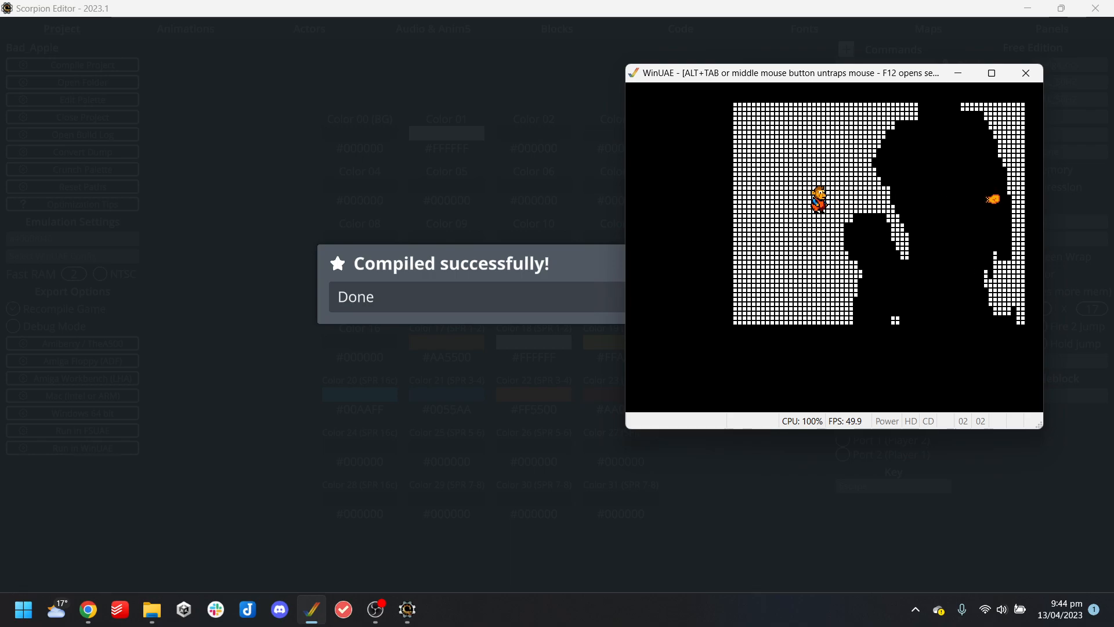
{"action": "key", "text": "Right"}
{"action": "key", "text": "Down"}
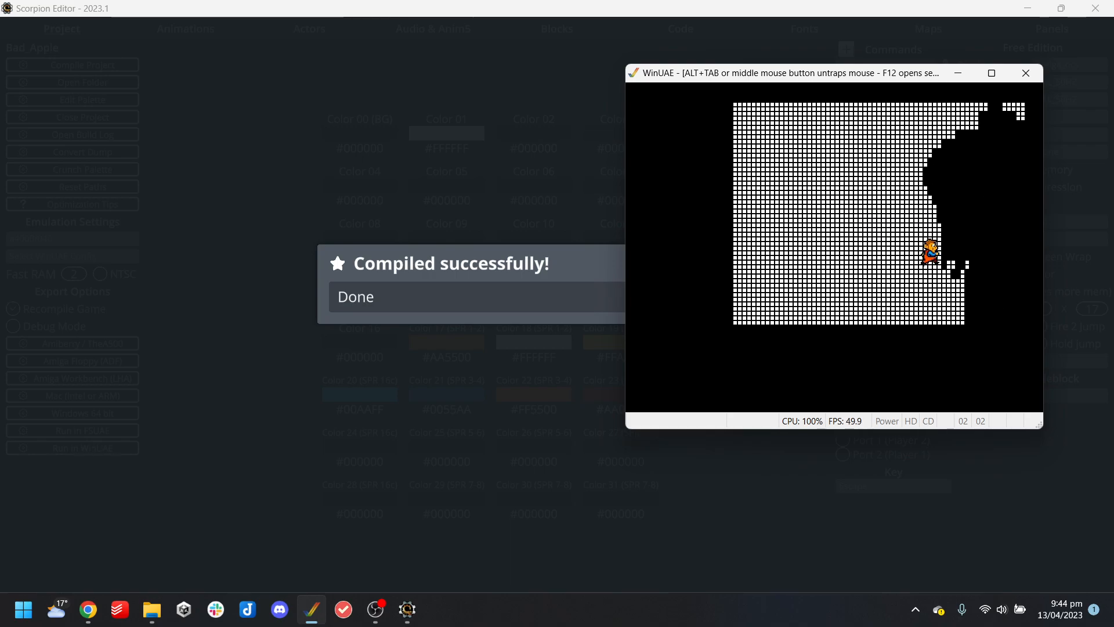
{"action": "key", "text": "alt+F4"}
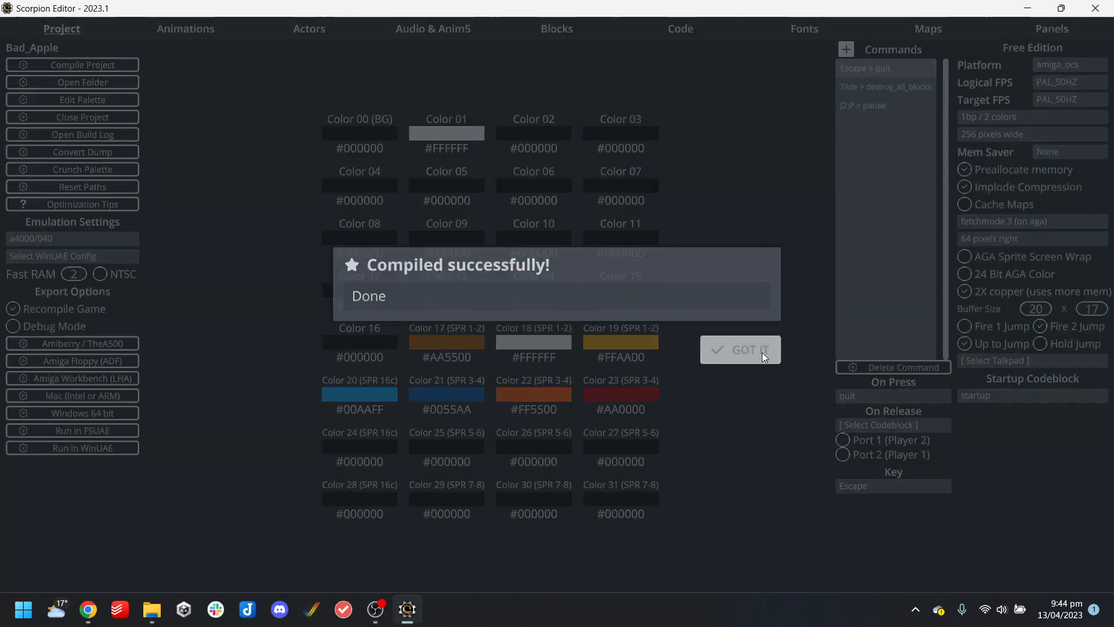
{"action": "left_click", "coordinate": [761, 352]}
Reopen new_map in Tiled and examine its tile data from the lower-right end back to the upper-left start
{"action": "left_click", "coordinate": [951, 36]}
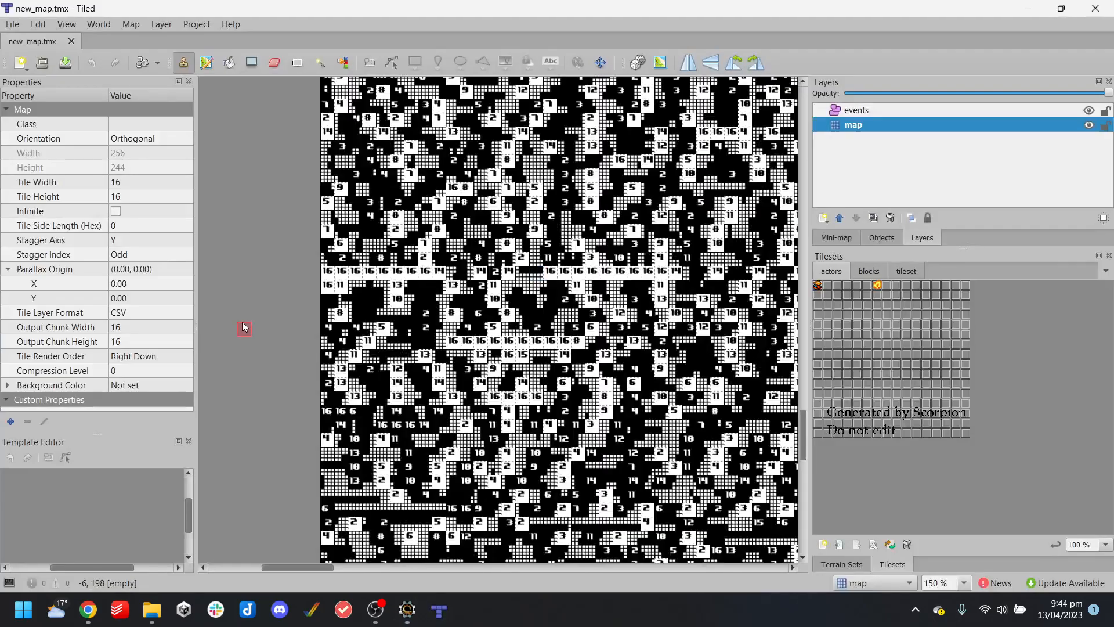
{"action": "left_click_drag", "start_coordinate": [295, 566], "coordinate": [693, 571]}
{"action": "scroll", "coordinate": [676, 511], "scroll_direction": "down", "scroll_amount": 7}
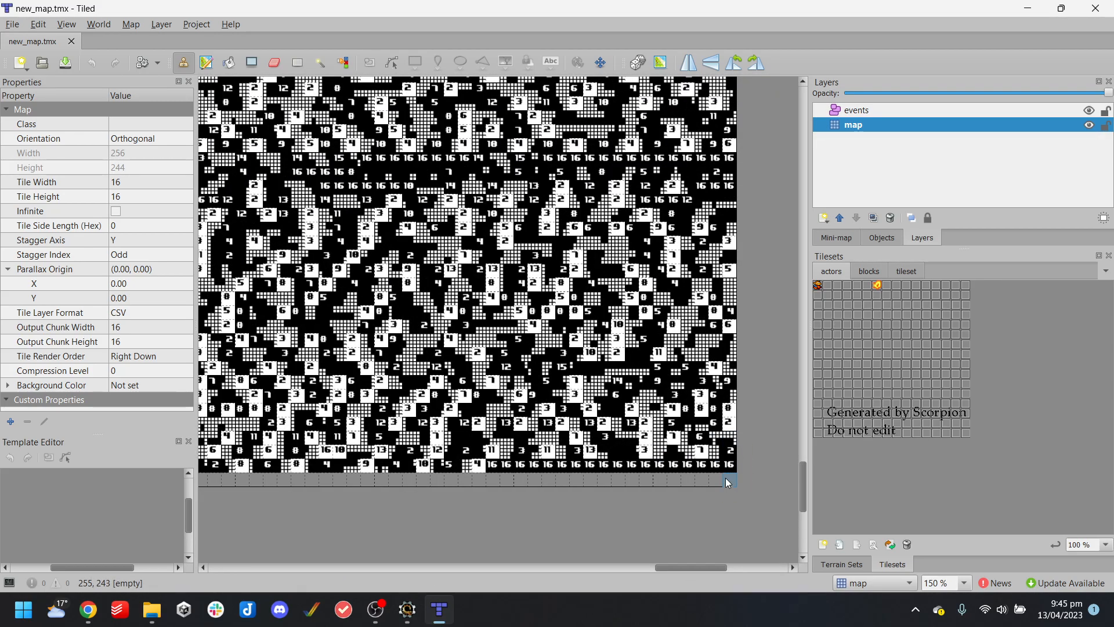
{"action": "scroll", "coordinate": [726, 481], "scroll_direction": "up", "scroll_amount": 20}
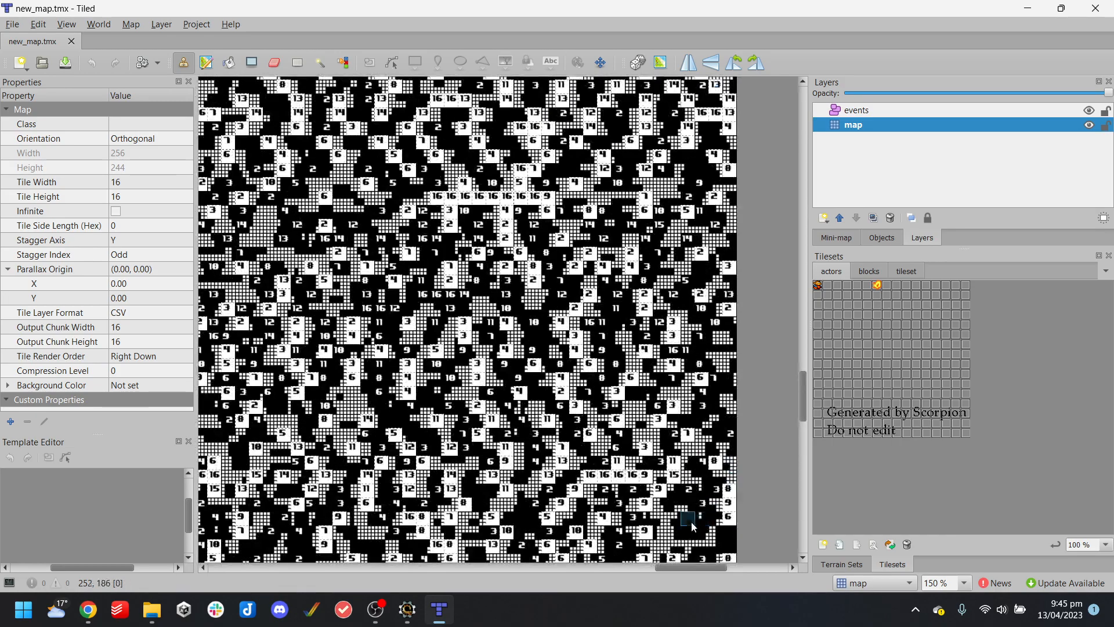
{"action": "scroll", "coordinate": [629, 467], "scroll_direction": "up", "scroll_amount": 15}
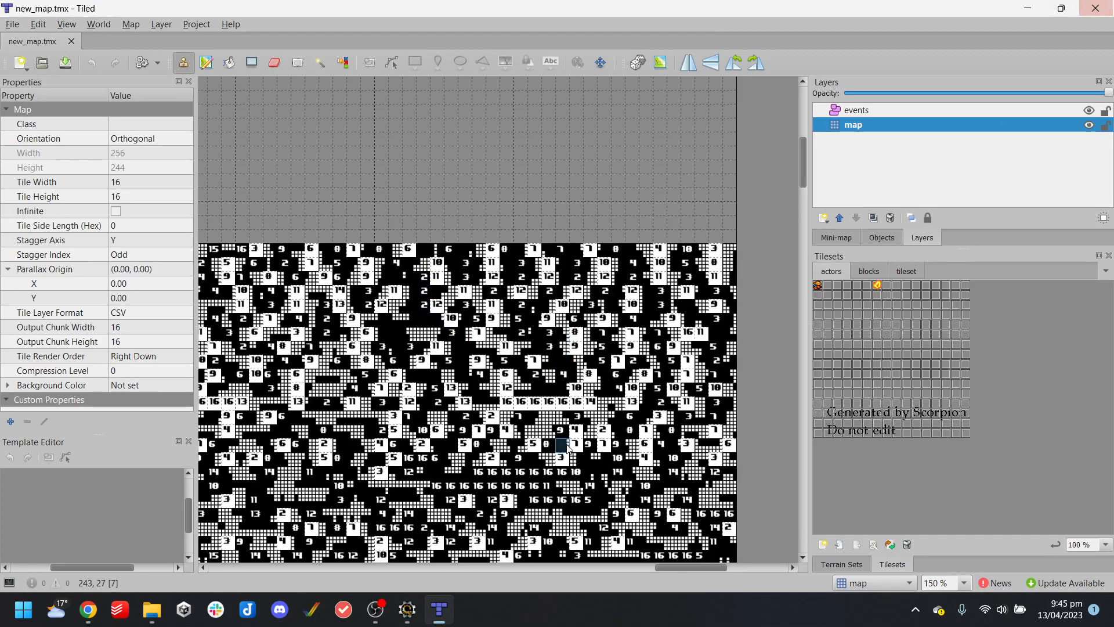
{"action": "left_click_drag", "start_coordinate": [691, 568], "coordinate": [295, 572]}
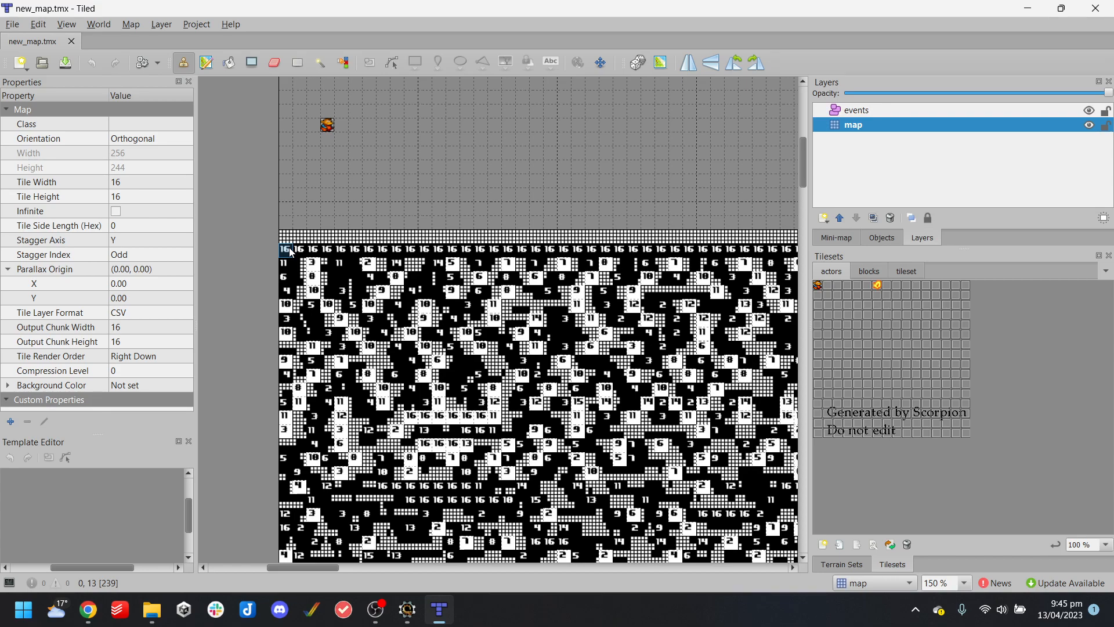
{"action": "scroll", "coordinate": [360, 255], "scroll_direction": "up", "scroll_amount": 2}
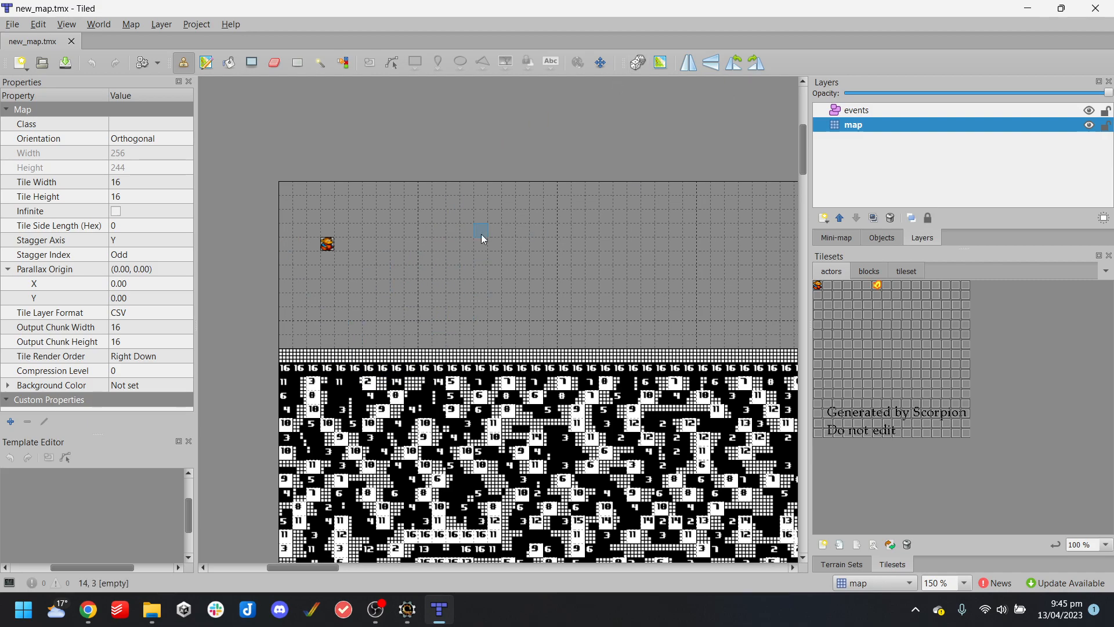
Close the map in Tiled, return to Scorpion Editor, and close the Bad_Apple project
{"action": "left_click", "coordinate": [1095, 8]}
{"action": "left_click", "coordinate": [61, 29]}
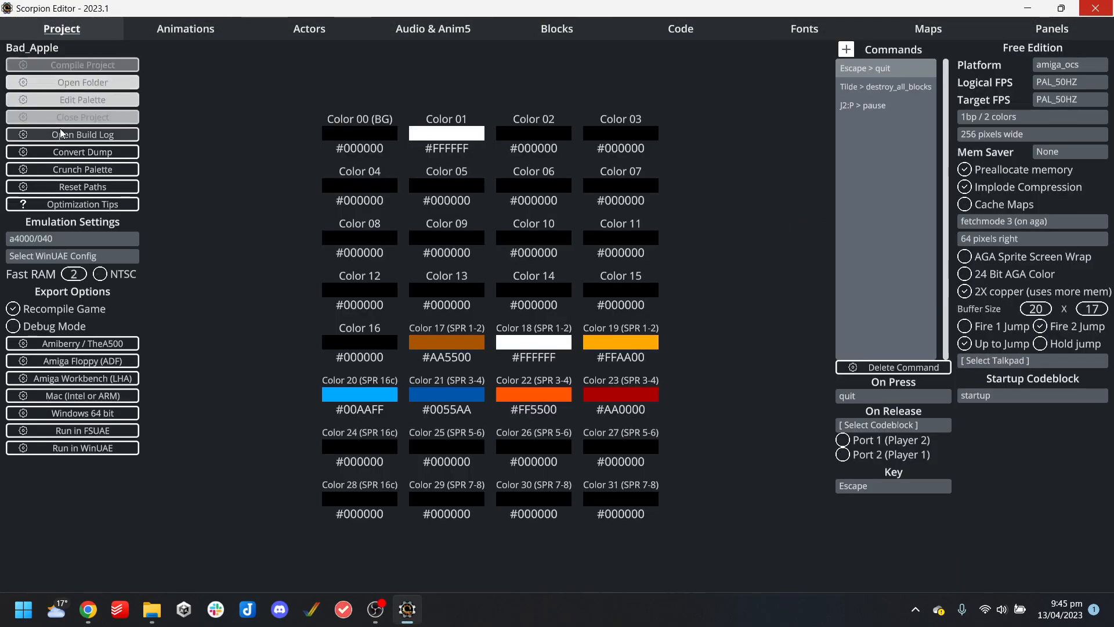
{"action": "left_click", "coordinate": [75, 118]}
{"action": "left_click", "coordinate": [754, 350]}
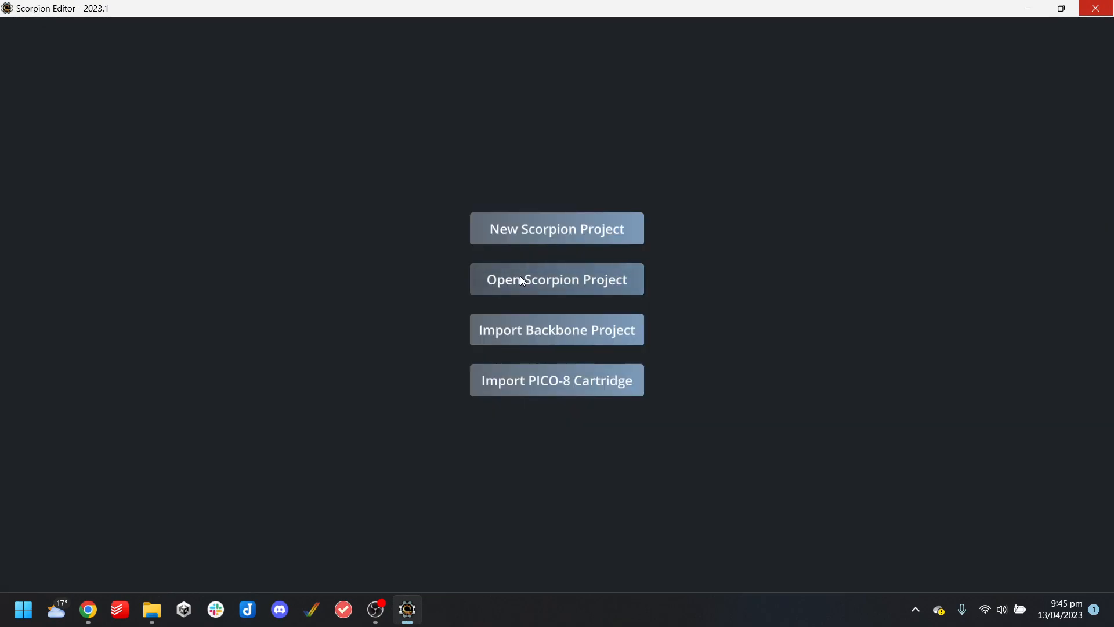
Rename the Bad_Apple folder in Unsorted as Bad_Apple_Amiga and move it into the SimpleDemos folder
{"action": "left_click", "coordinate": [519, 277]}
{"action": "left_click", "coordinate": [273, 42]}
{"action": "left_click", "coordinate": [194, 119]}
{"action": "left_click", "coordinate": [194, 119]}
{"action": "left_click", "coordinate": [194, 119]}
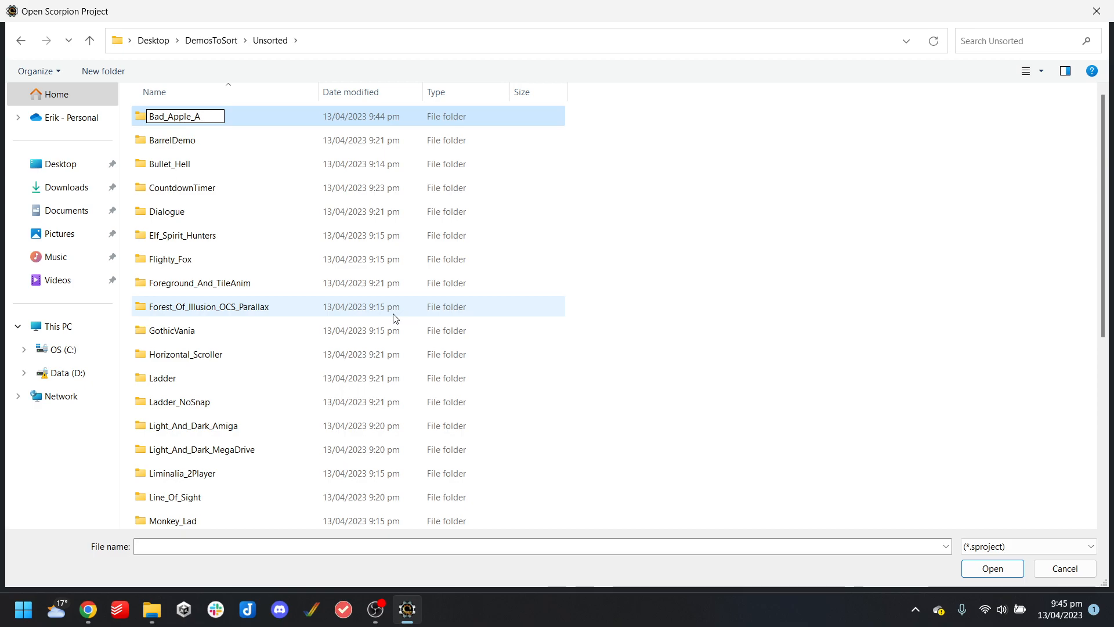
{"action": "key", "text": "Return"}
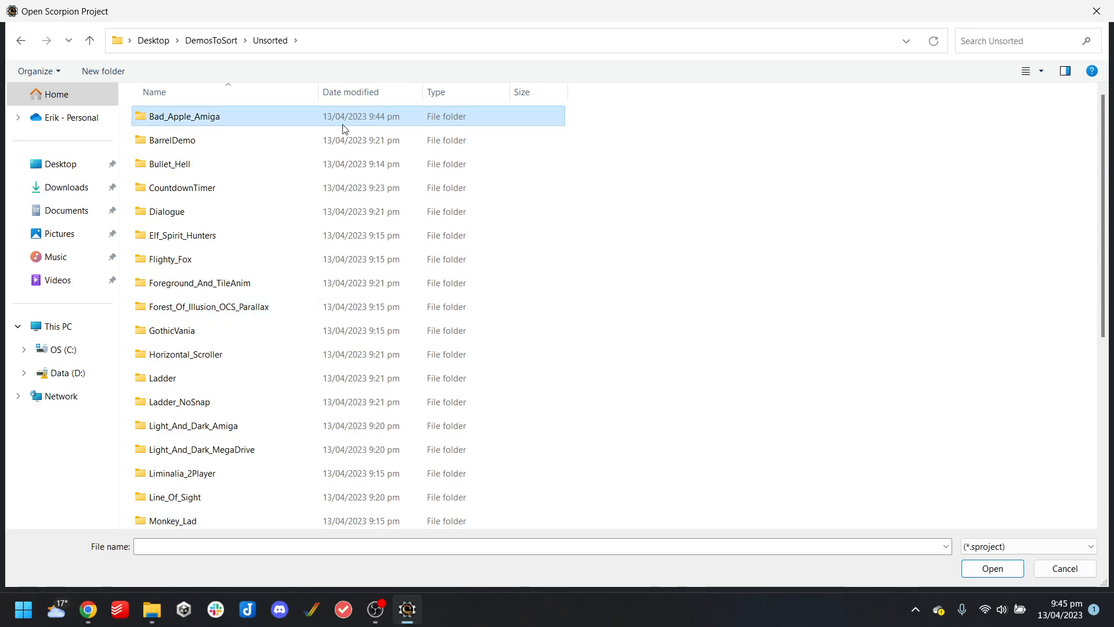
{"action": "left_click", "coordinate": [191, 40]}
{"action": "double_click", "coordinate": [219, 141]}
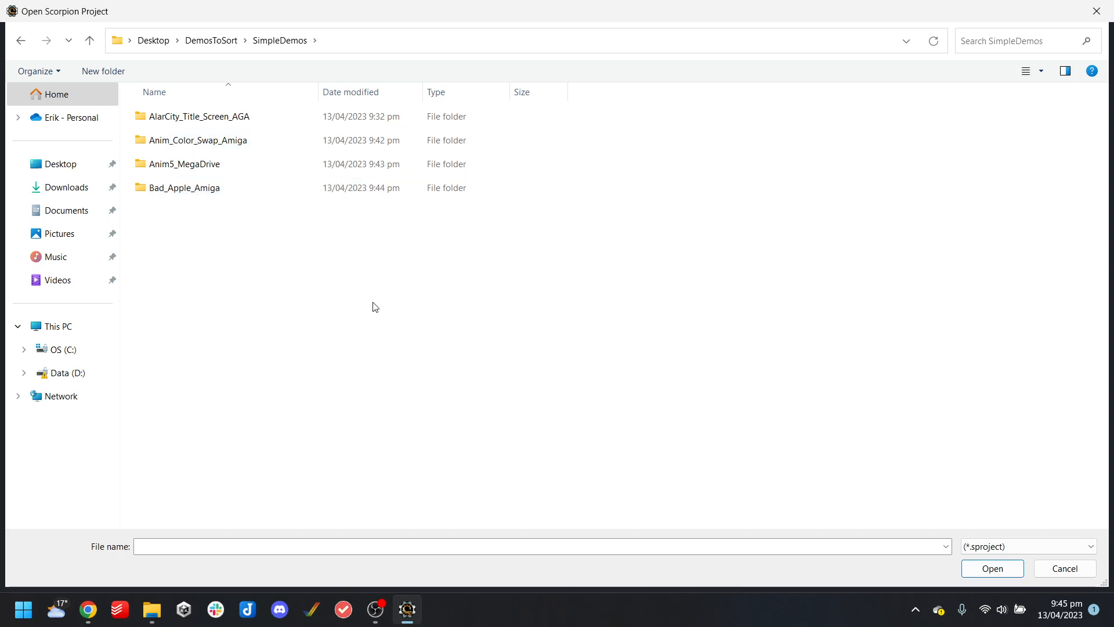
Open the BarrelDemo project from the Unsorted folder of DemosToSort
{"action": "left_click", "coordinate": [227, 40]}
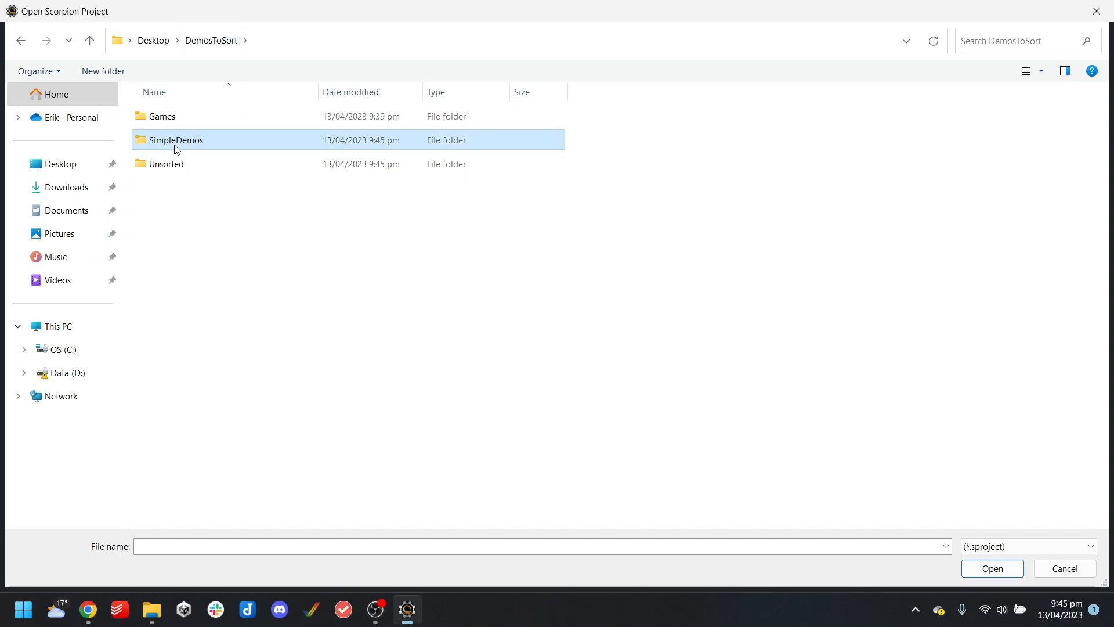
{"action": "double_click", "coordinate": [185, 164]}
{"action": "double_click", "coordinate": [186, 117]}
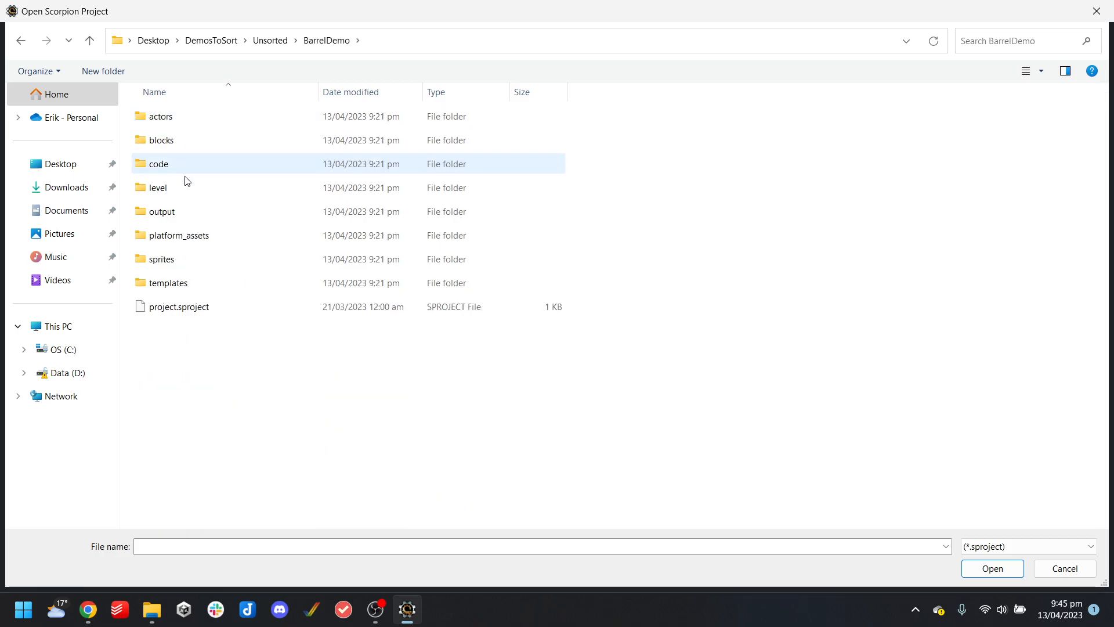
{"action": "double_click", "coordinate": [187, 307]}
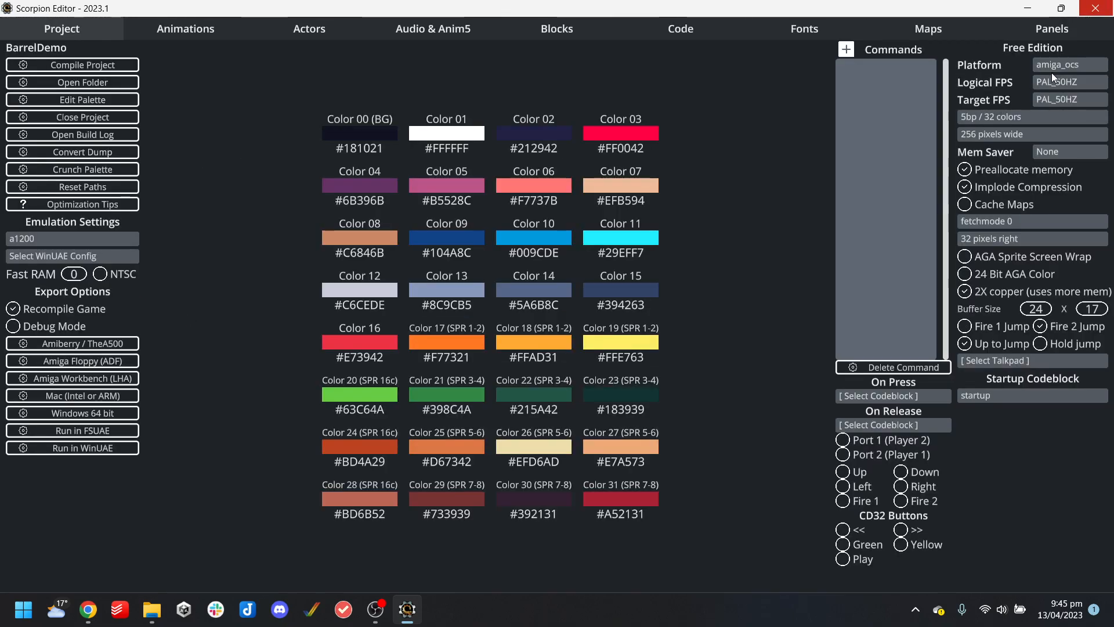
Compile and run BarrelDemo in WinUAE, dismiss the compile message, and give the emulator window focus
{"action": "left_click", "coordinate": [98, 453]}
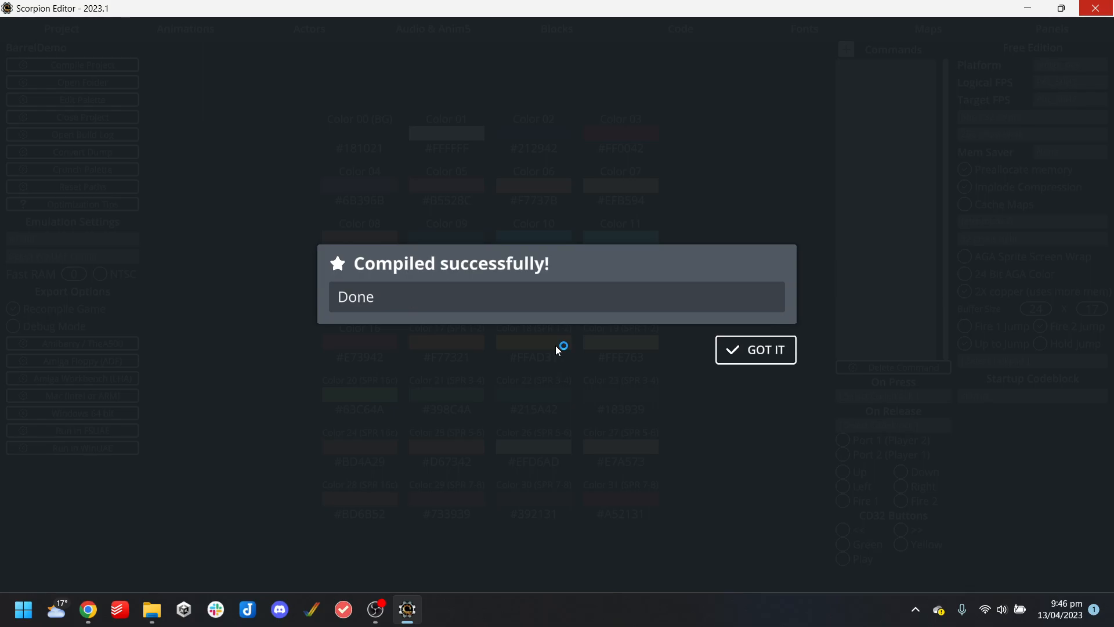
{"action": "key", "text": "alt+Tab"}
{"action": "left_click", "coordinate": [750, 348]}
{"action": "left_click", "coordinate": [186, 28]}
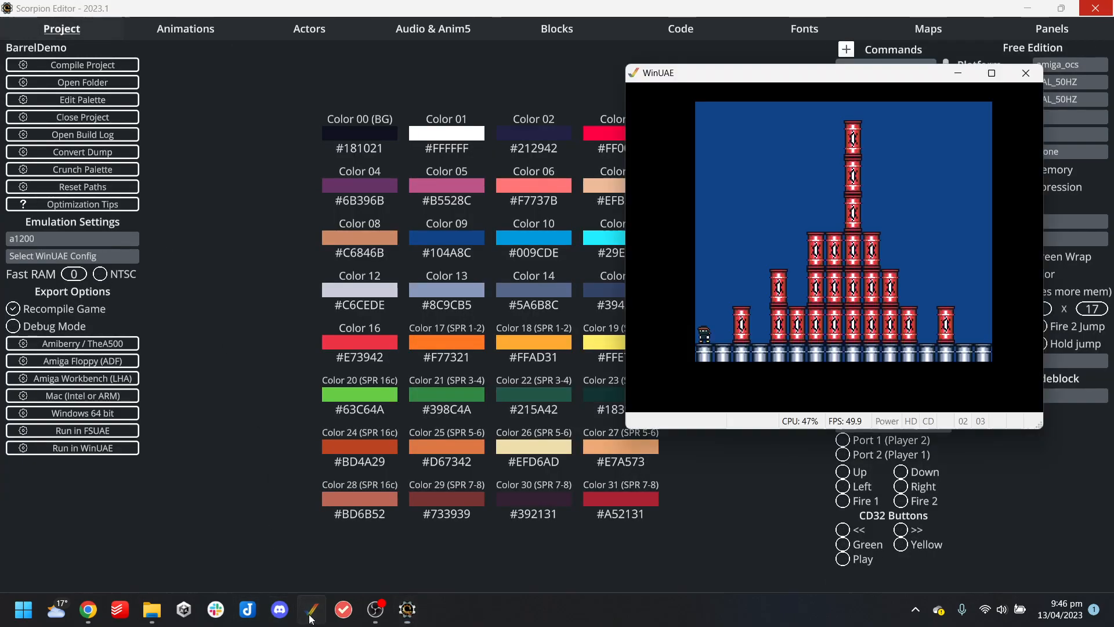
{"action": "left_click", "coordinate": [711, 387]}
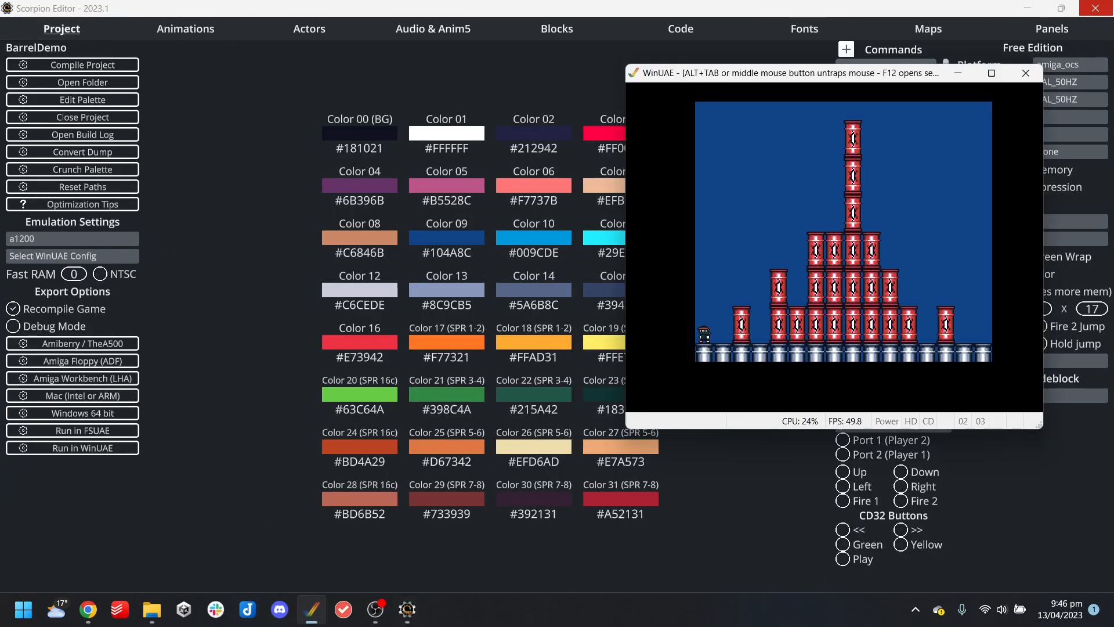
Test shooting the barrels in WinUAE while moving and jumping until the stack is cleared, and close the emulator
{"action": "key", "text": "ctrl"}
{"action": "key", "text": "ctrl"}
{"action": "key", "text": "ctrl"}
{"action": "key", "text": "ctrl"}
{"action": "key", "text": "ctrl"}
{"action": "key", "text": "ctrl"}
{"action": "key", "text": "Right"}
{"action": "key", "text": "ctrl"}
{"action": "key", "text": "ctrl"}
{"action": "key", "text": "ctrl"}
{"action": "key", "text": "Up"}
{"action": "key", "text": "ctrl"}
{"action": "key", "text": "ctrl"}
{"action": "key", "text": "ctrl"}
{"action": "key", "text": "ctrl"}
{"action": "key", "text": "ctrl"}
{"action": "key", "text": "ctrl"}
{"action": "key", "text": "Right"}
{"action": "key", "text": "ctrl"}
{"action": "key", "text": "ctrl"}
{"action": "key", "text": "ctrl"}
{"action": "key", "text": "Up"}
{"action": "key", "text": "ctrl"}
{"action": "key", "text": "ctrl"}
{"action": "key", "text": "ctrl"}
{"action": "key", "text": "ctrl"}
{"action": "key", "text": "ctrl"}
{"action": "key", "text": "ctrl"}
{"action": "key", "text": "ctrl"}
{"action": "key", "text": "ctrl"}
{"action": "key", "text": "ctrl"}
{"action": "key", "text": "ctrl"}
{"action": "key", "text": "ctrl"}
{"action": "key", "text": "ctrl"}
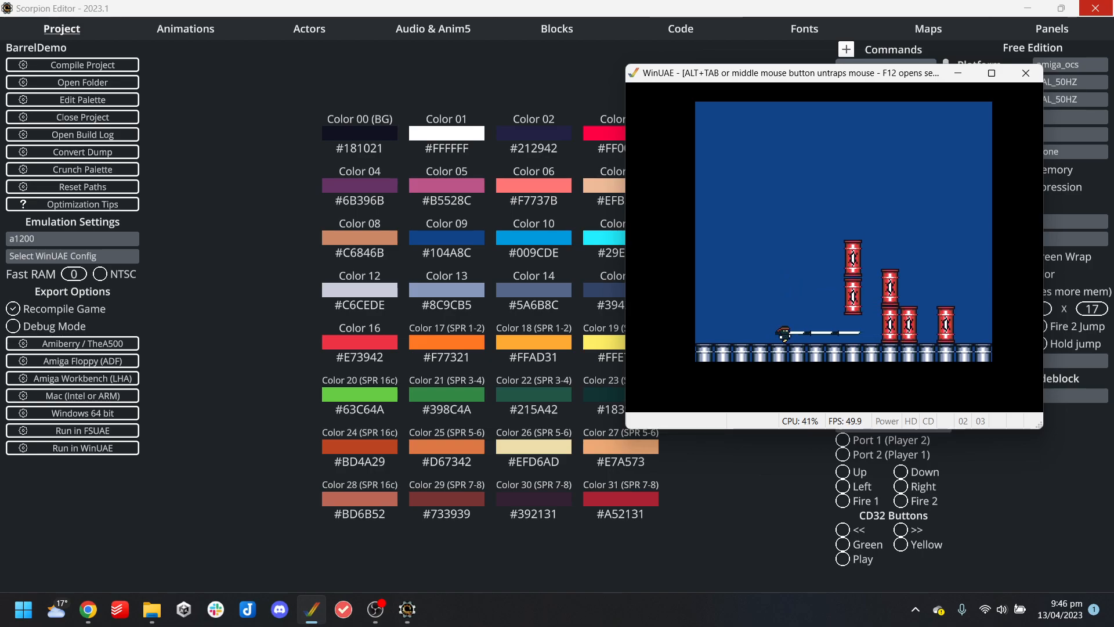
{"action": "key", "text": "Right"}
{"action": "key", "text": "Up"}
{"action": "key", "text": "ctrl"}
{"action": "key", "text": "ctrl"}
{"action": "key", "text": "ctrl"}
{"action": "key", "text": "ctrl"}
{"action": "key", "text": "ctrl"}
{"action": "key", "text": "ctrl"}
{"action": "key", "text": "Left"}
{"action": "key", "text": "Right"}
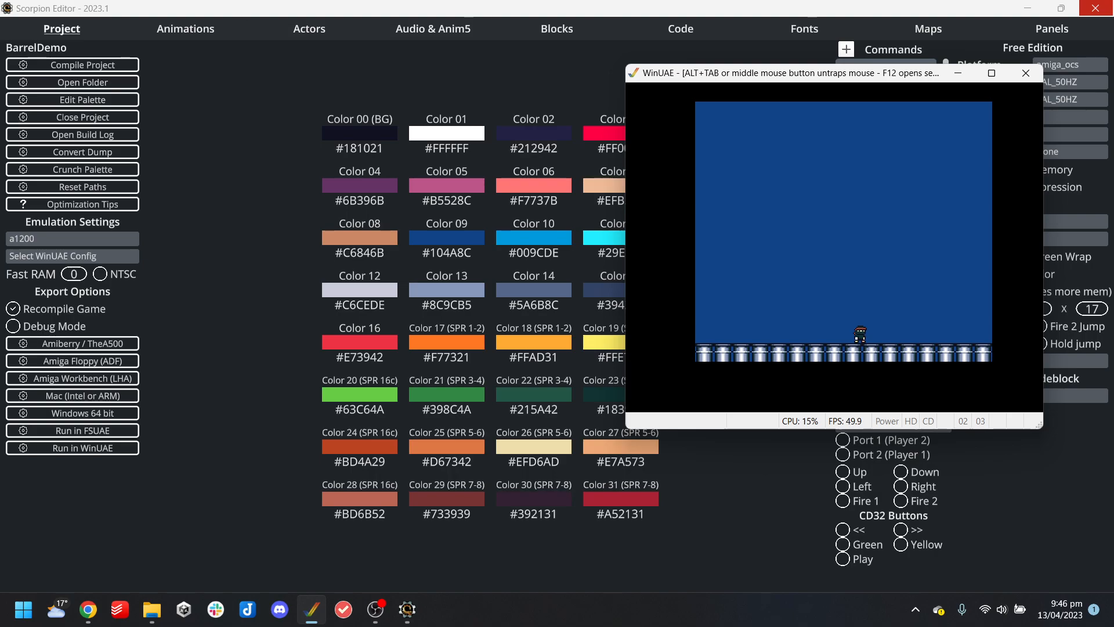
{"action": "key", "text": "alt+F4"}
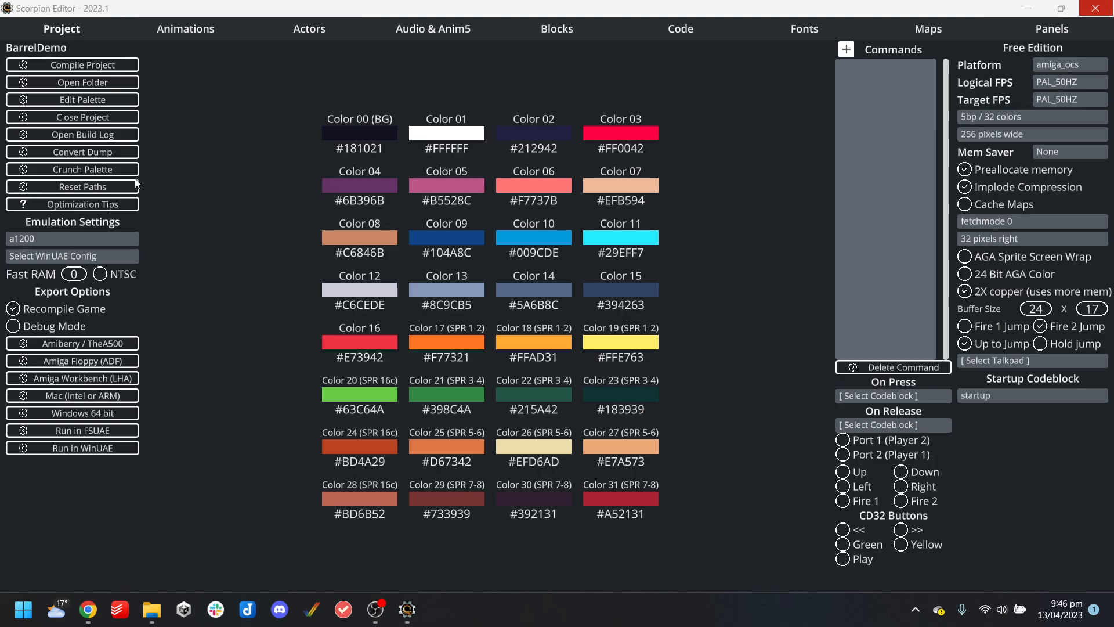
Switch BarrelDemo's target platform to MegaDrive (Genesis)
{"action": "left_click", "coordinate": [1070, 66]}
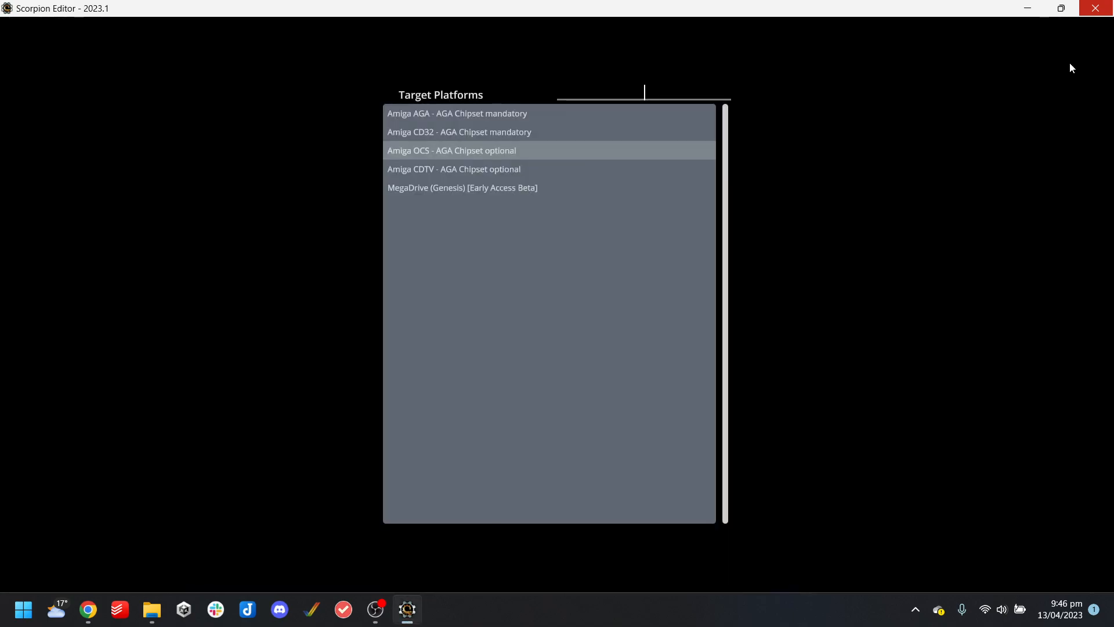
{"action": "left_click", "coordinate": [453, 188]}
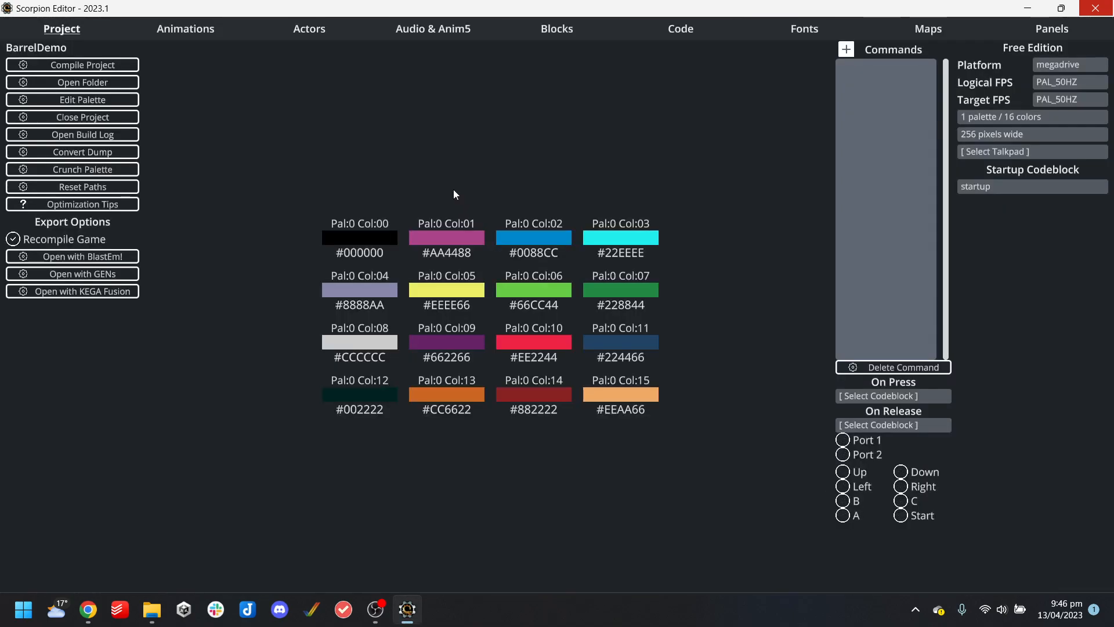
Try the 2 palettes / 32 colors and 4 palettes / 64 colors settings, and restore 1 palette / 16 colors
{"action": "left_click", "coordinate": [1011, 112]}
{"action": "left_click", "coordinate": [1006, 140]}
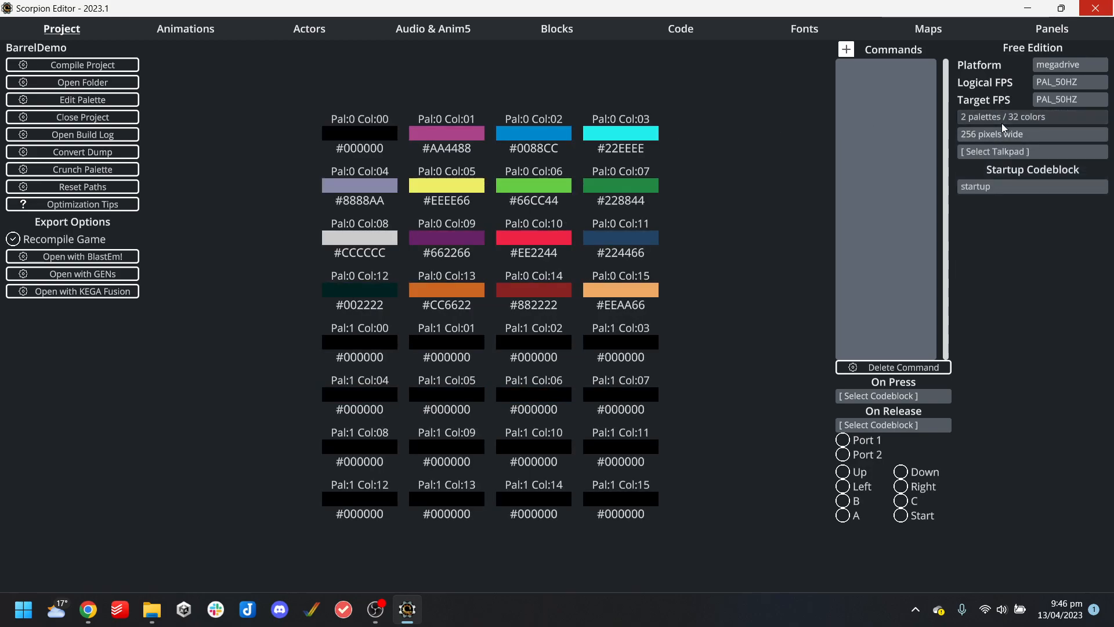
{"action": "left_click", "coordinate": [1003, 116]}
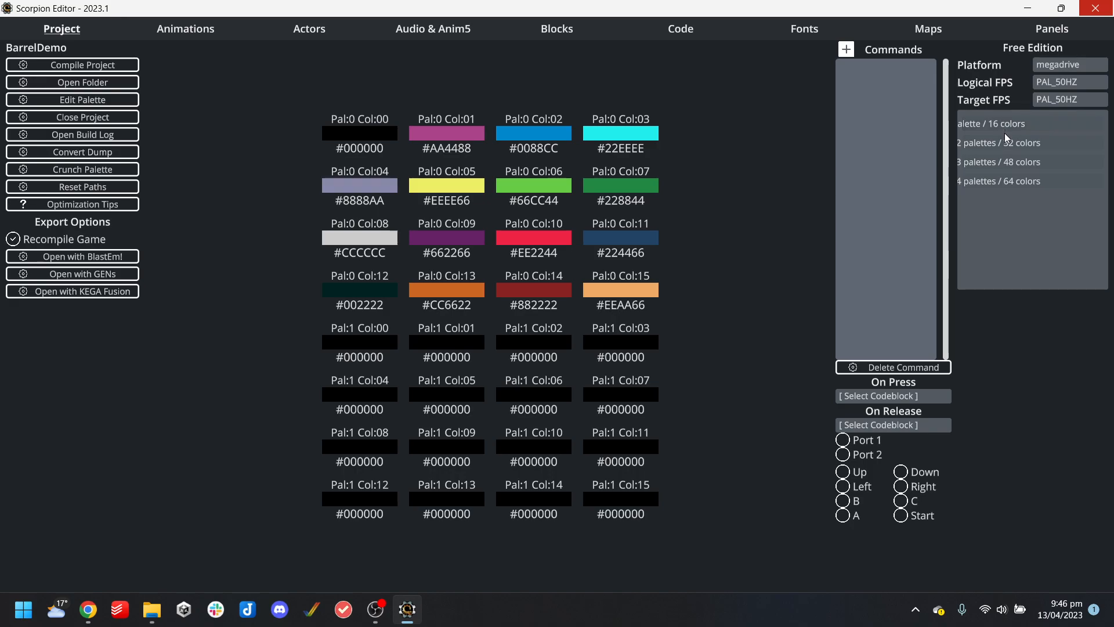
{"action": "left_click", "coordinate": [1032, 180]}
{"action": "left_click", "coordinate": [1005, 121]}
{"action": "left_click", "coordinate": [1004, 125]}
{"action": "left_click", "coordinate": [1062, 65]}
{"action": "left_click", "coordinate": [1063, 65]}
{"action": "left_click", "coordinate": [1062, 65]}
{"action": "left_click", "coordinate": [1063, 65]}
Open BarrelDemo's project folder, look through its contents, and close it
{"action": "left_click", "coordinate": [86, 82]}
{"action": "scroll", "coordinate": [454, 238], "scroll_direction": "down", "scroll_amount": 5}
{"action": "scroll", "coordinate": [430, 266], "scroll_direction": "up", "scroll_amount": 2}
{"action": "scroll", "coordinate": [427, 263], "scroll_direction": "up", "scroll_amount": 3}
{"action": "left_click", "coordinate": [1091, 10]}
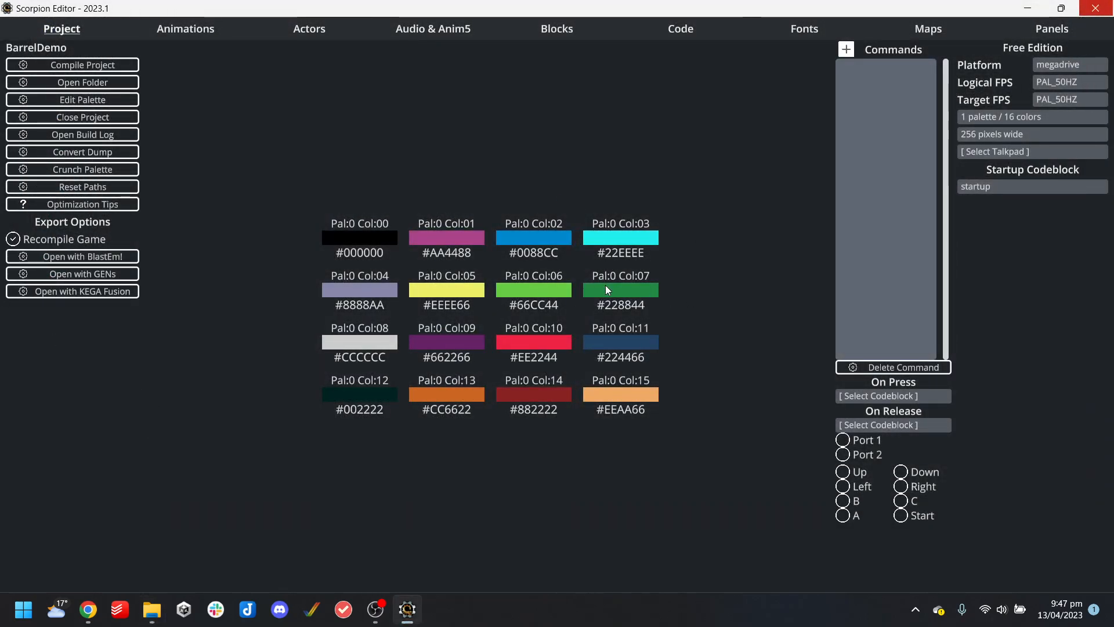
Run the Mega Drive build of BarrelDemo in BlastEm and test moving, jumping and shooting until all barrels are cleared
{"action": "left_click", "coordinate": [82, 256]}
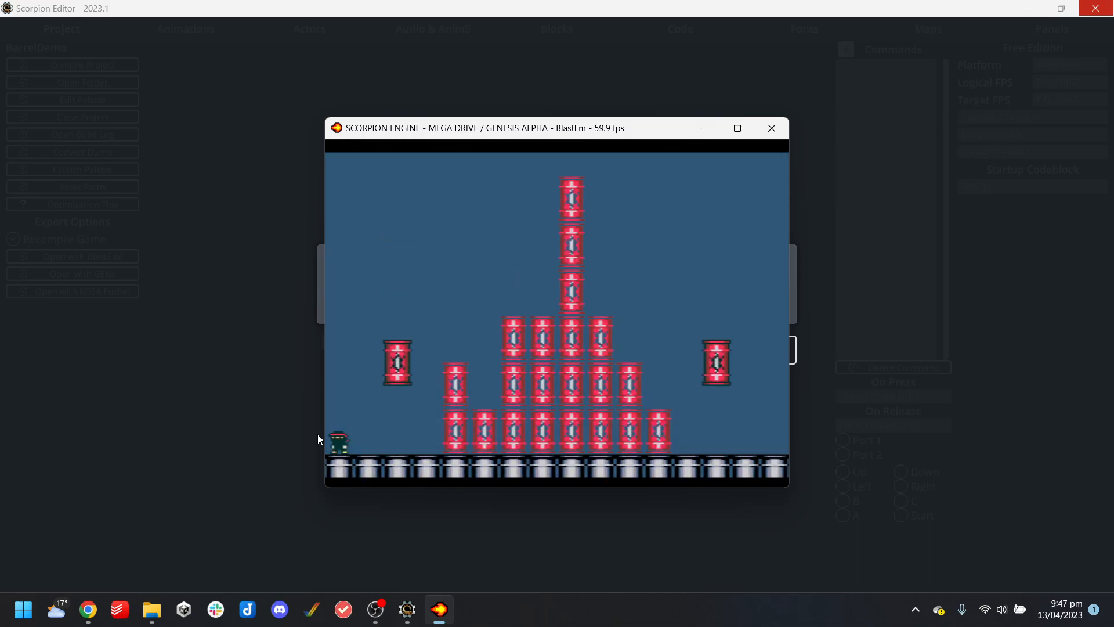
{"action": "key", "text": "Right"}
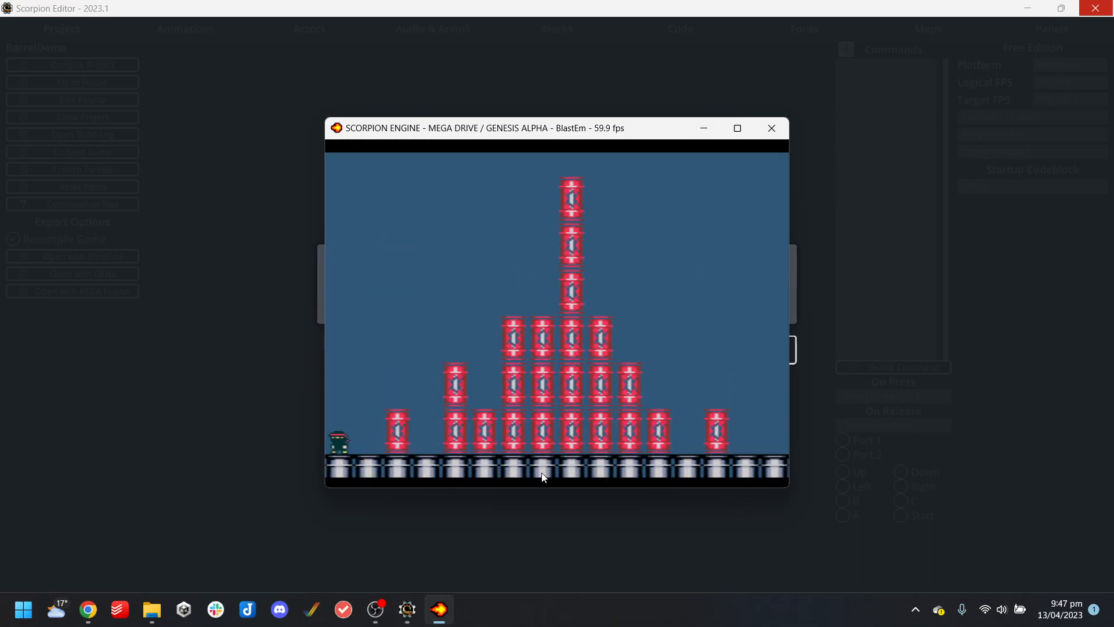
{"action": "key", "text": "a"}
{"action": "key", "text": "a"}
{"action": "key", "text": "a"}
{"action": "key", "text": "a"}
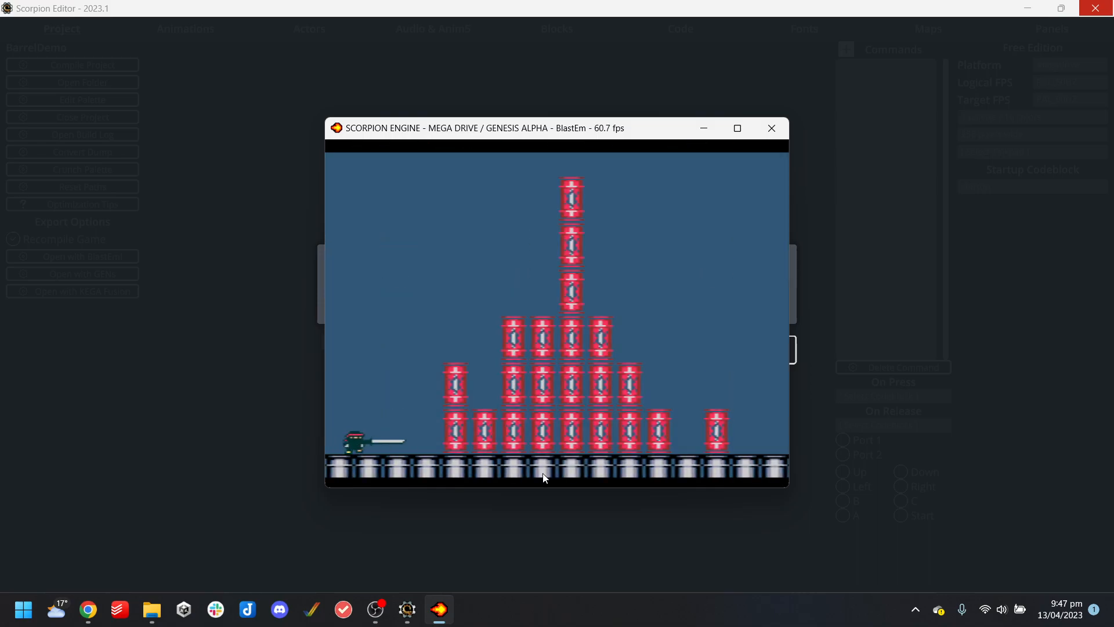
{"action": "key", "text": "a"}
{"action": "key", "text": "Right"}
{"action": "key", "text": "a"}
{"action": "key", "text": "a"}
{"action": "key", "text": "a"}
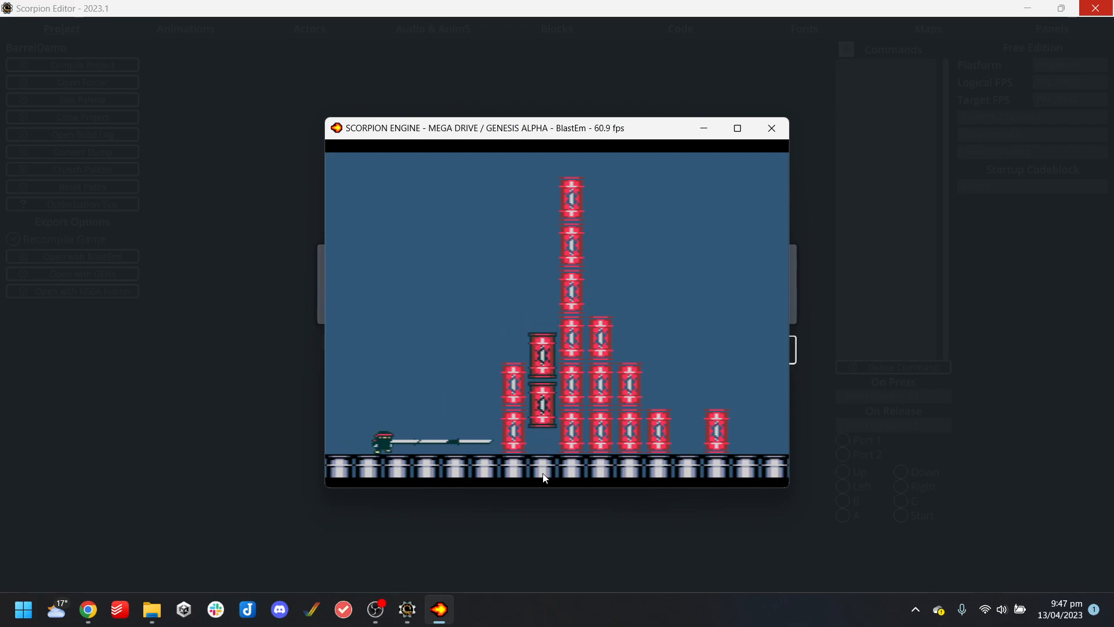
{"action": "key", "text": "a"}
{"action": "key", "text": "a"}
{"action": "key", "text": "a"}
{"action": "key", "text": "a"}
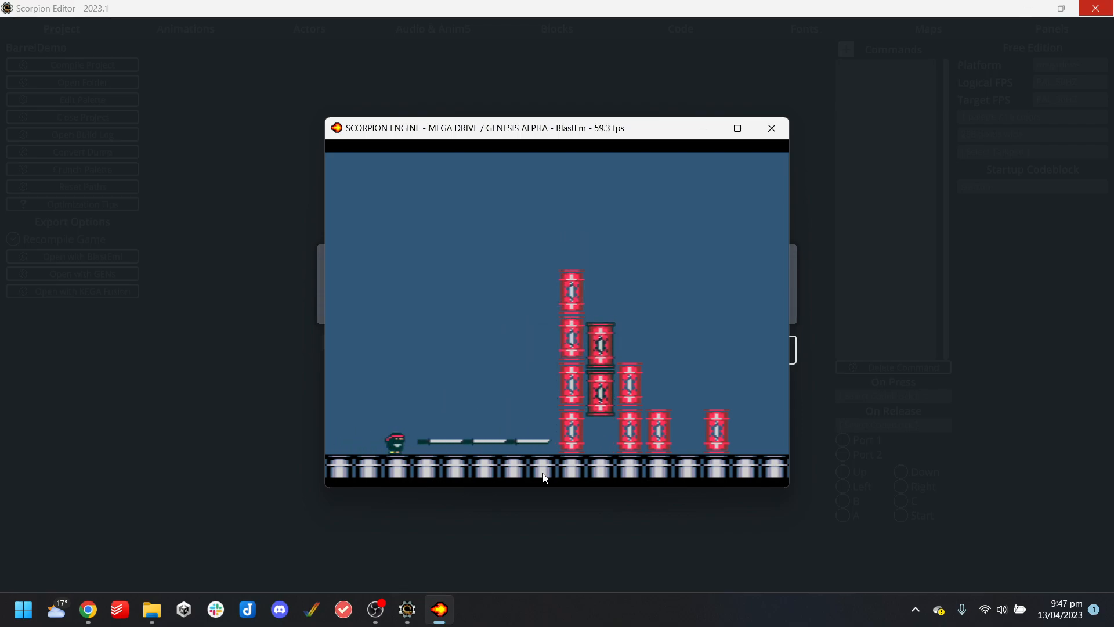
{"action": "key", "text": "Right"}
{"action": "key", "text": "a"}
{"action": "key", "text": "a"}
{"action": "key", "text": "a"}
{"action": "key", "text": "a"}
{"action": "key", "text": "a"}
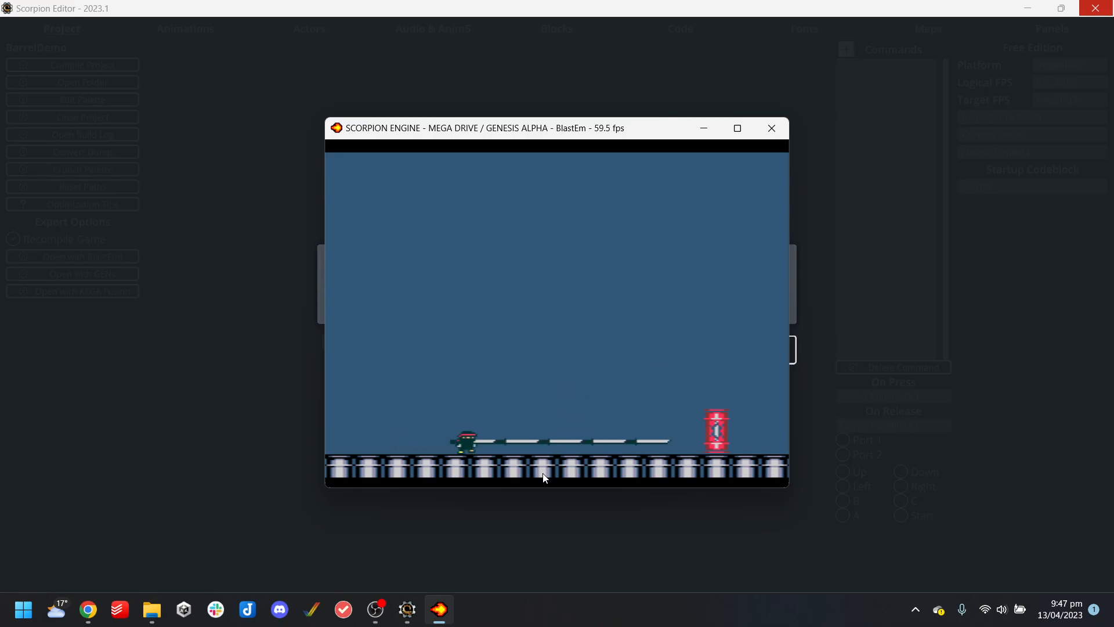
{"action": "key", "text": "s"}
{"action": "key", "text": "a"}
{"action": "key", "text": "a"}
{"action": "key", "text": "a"}
{"action": "key", "text": "a"}
{"action": "key", "text": "a"}
{"action": "key", "text": "a"}
{"action": "key", "text": "Left"}
{"action": "key", "text": "s"}
{"action": "key", "text": "a"}
{"action": "key", "text": "a"}
{"action": "key", "text": "Right"}
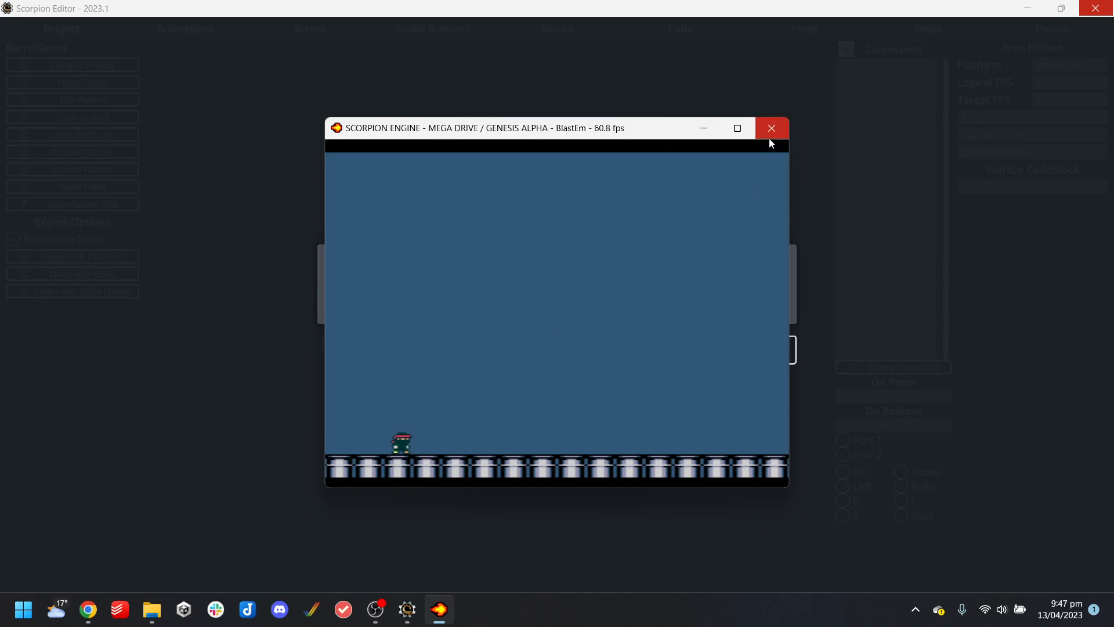
Reset the game in BlastEm, test shooting the barrels from the level's left end, close the emulator and dismiss the compile message
{"action": "key", "text": "Tab"}
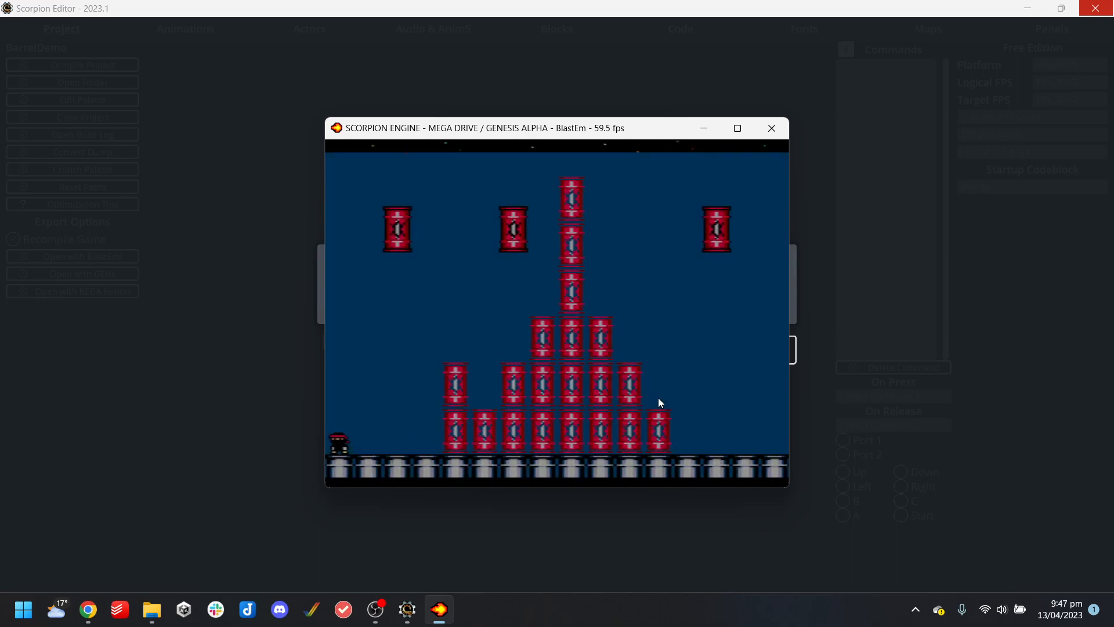
{"action": "key", "text": "Right"}
{"action": "key", "text": "Left"}
{"action": "key", "text": "Right"}
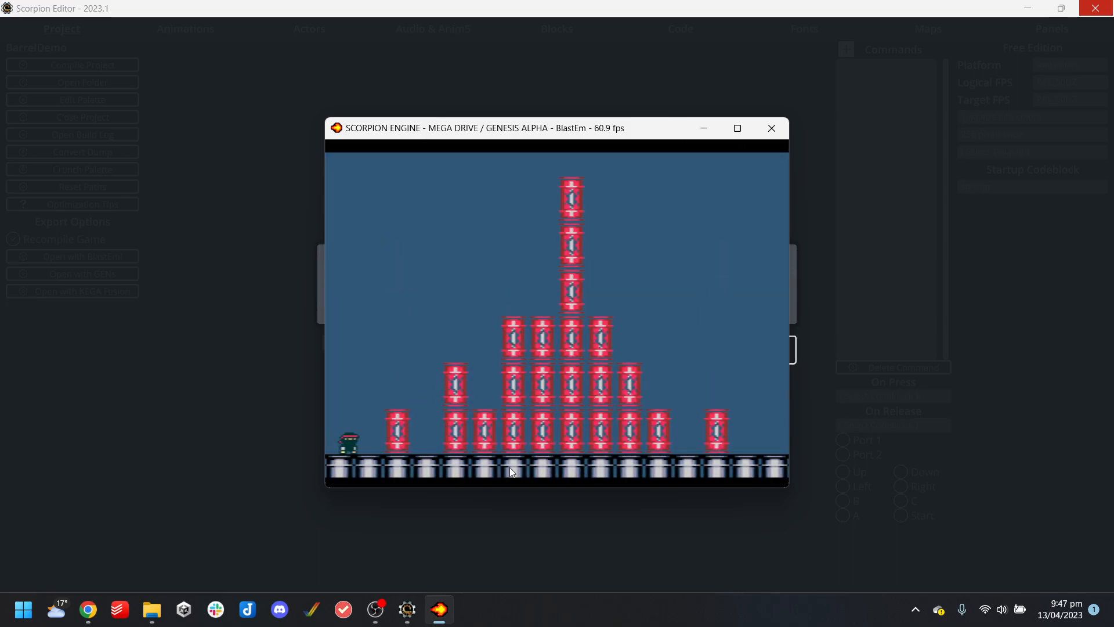
{"action": "key", "text": "a"}
{"action": "key", "text": "a"}
{"action": "key", "text": "a"}
{"action": "key", "text": "a"}
{"action": "key", "text": "a"}
{"action": "key", "text": "a"}
{"action": "key", "text": "a"}
{"action": "key", "text": "a"}
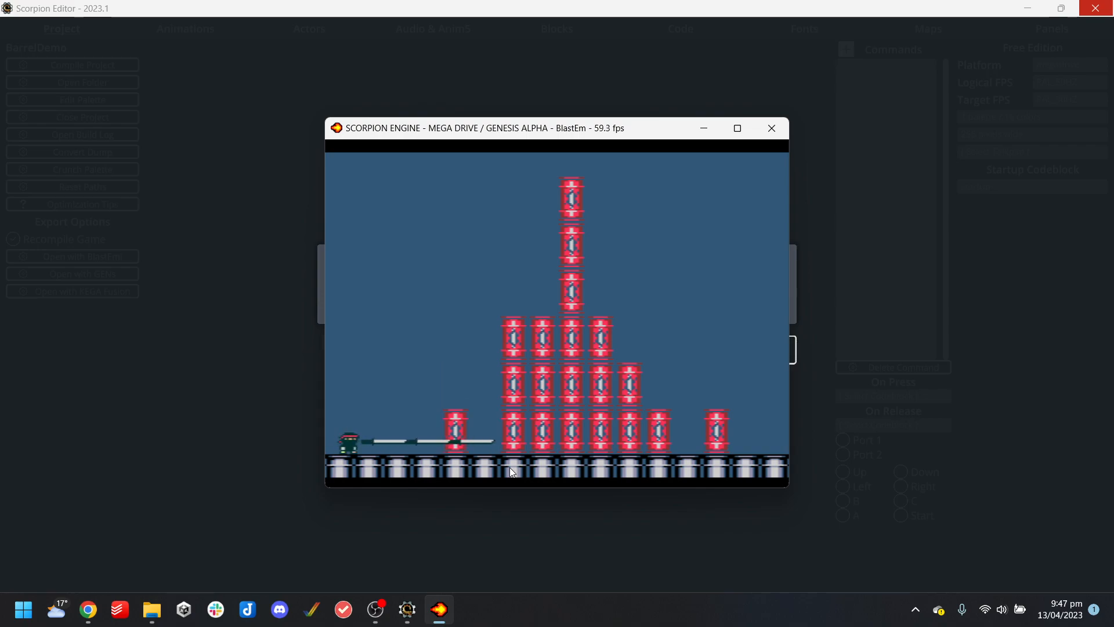
{"action": "key", "text": "a"}
{"action": "key", "text": "a"}
{"action": "key", "text": "a"}
{"action": "key", "text": "a"}
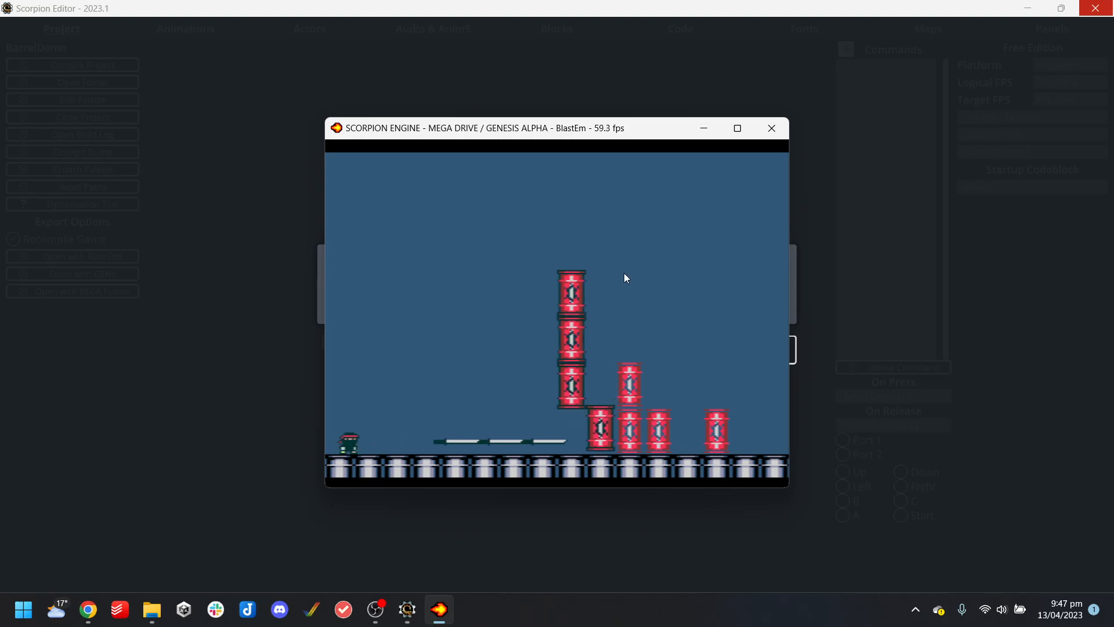
{"action": "left_click", "coordinate": [772, 128]}
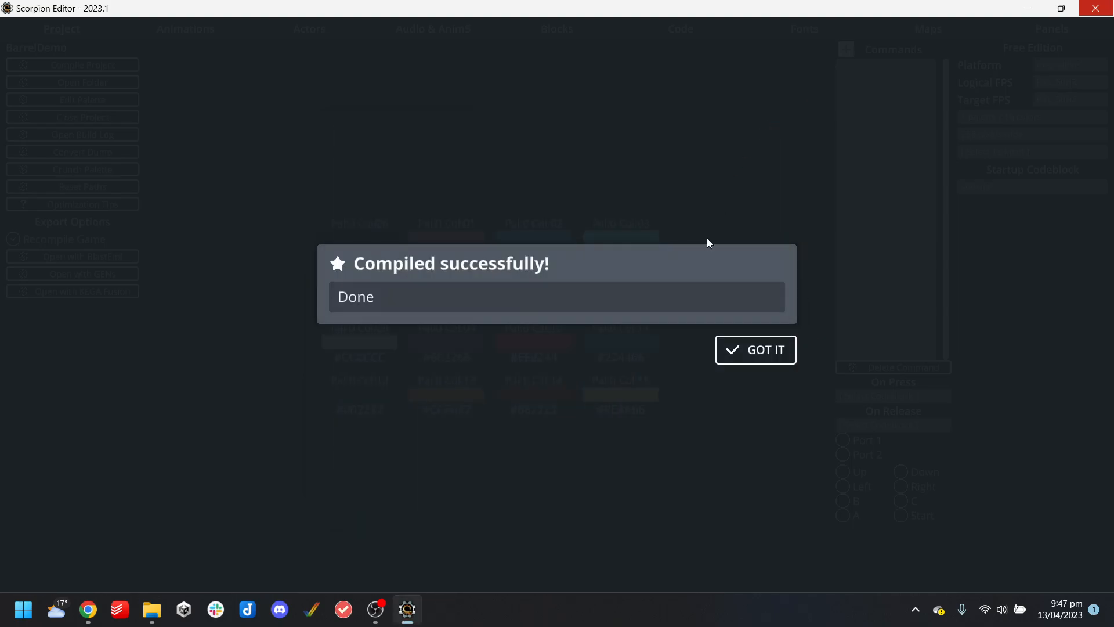
{"action": "left_click", "coordinate": [736, 344]}
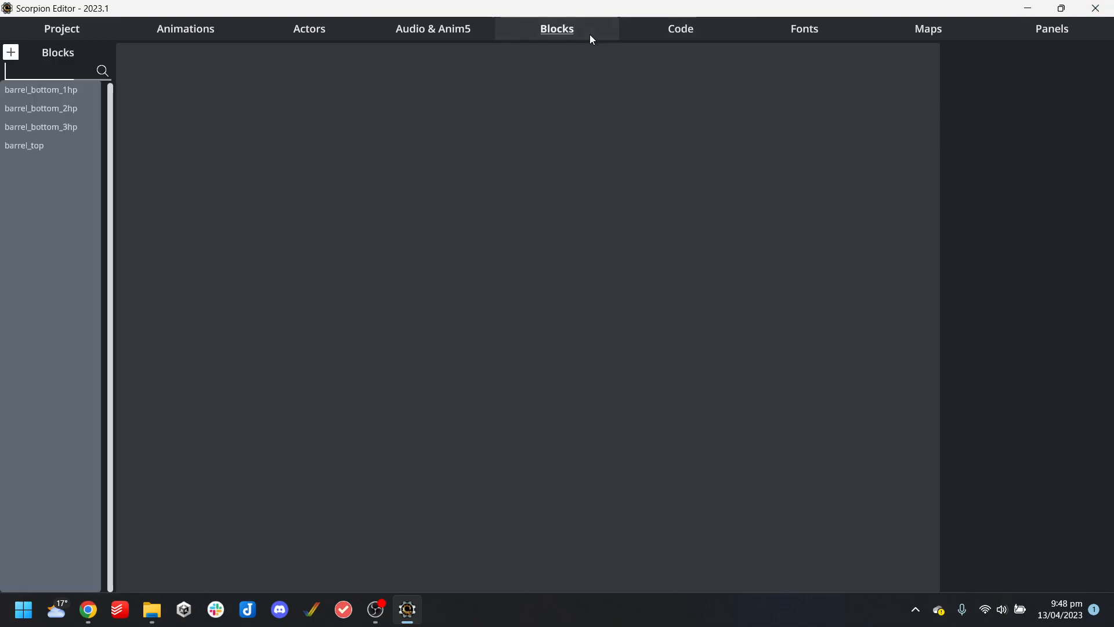
Examine the barrel_bottom_1hp block's properties and recheck them after viewing the project's palette
{"action": "left_click", "coordinate": [72, 84]}
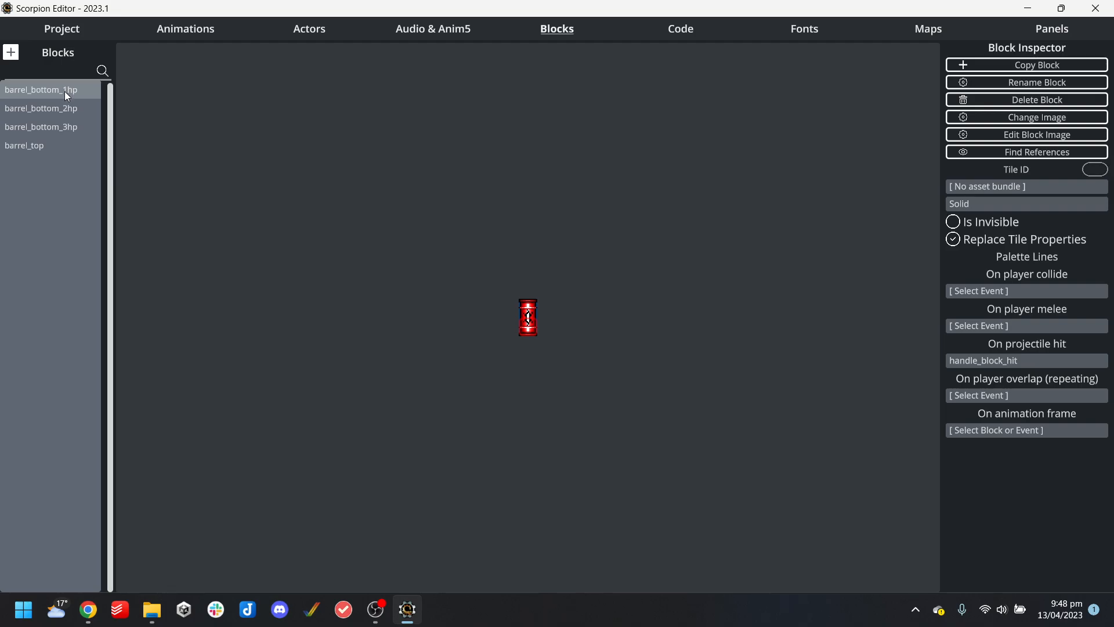
{"action": "left_click", "coordinate": [74, 28]}
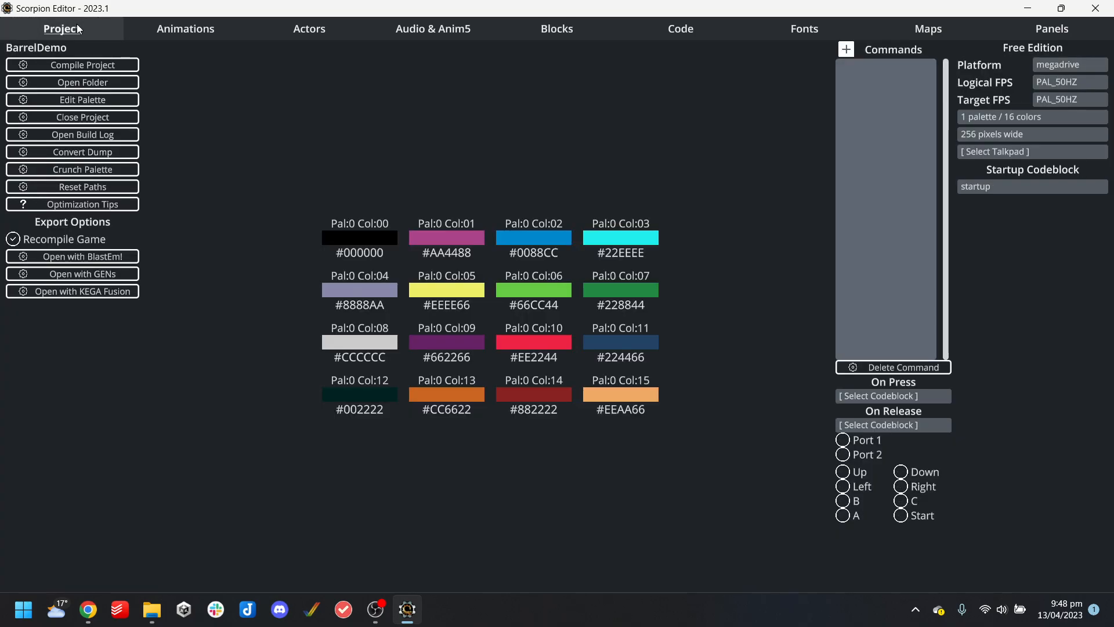
{"action": "left_click", "coordinate": [558, 39]}
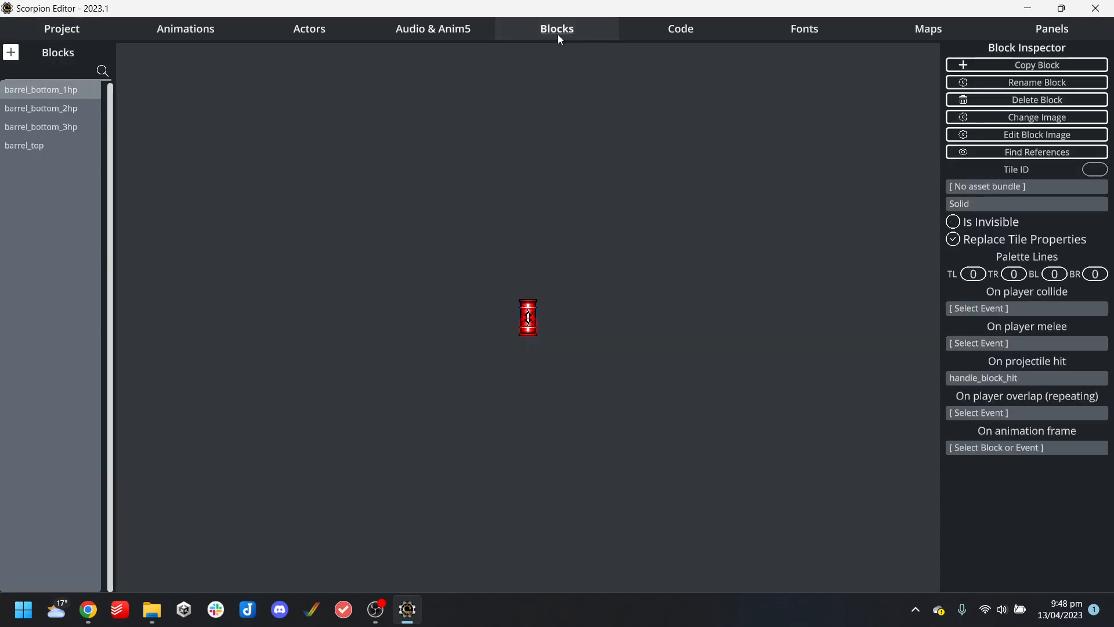
Set the project's color mode to 2 palettes / 32 colors
{"action": "left_click", "coordinate": [31, 33]}
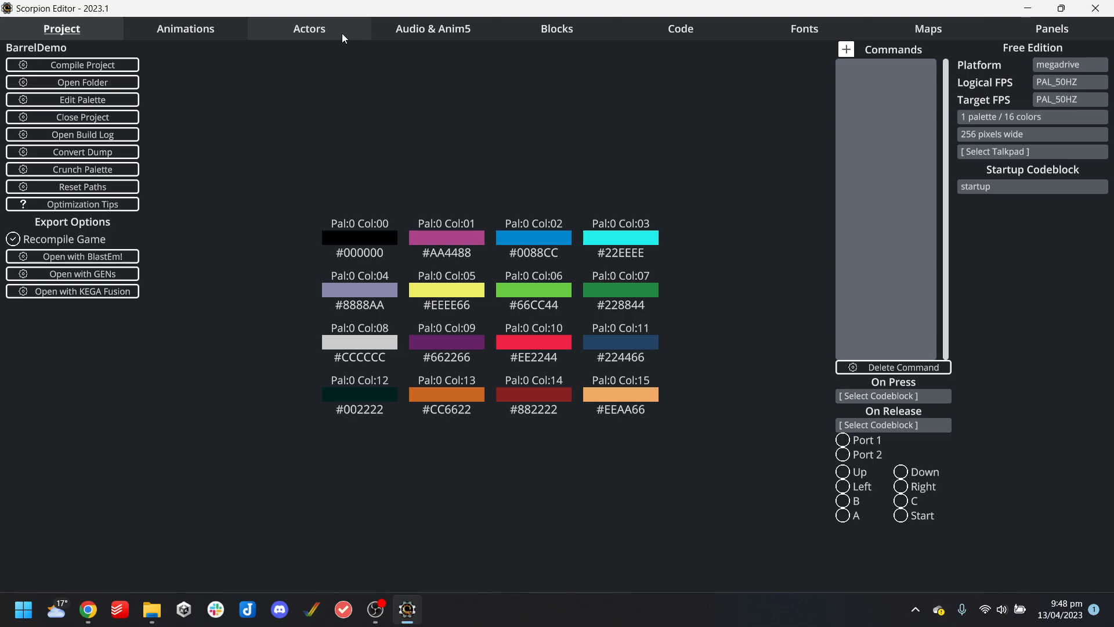
{"action": "left_click", "coordinate": [1022, 117]}
{"action": "left_click", "coordinate": [1014, 143]}
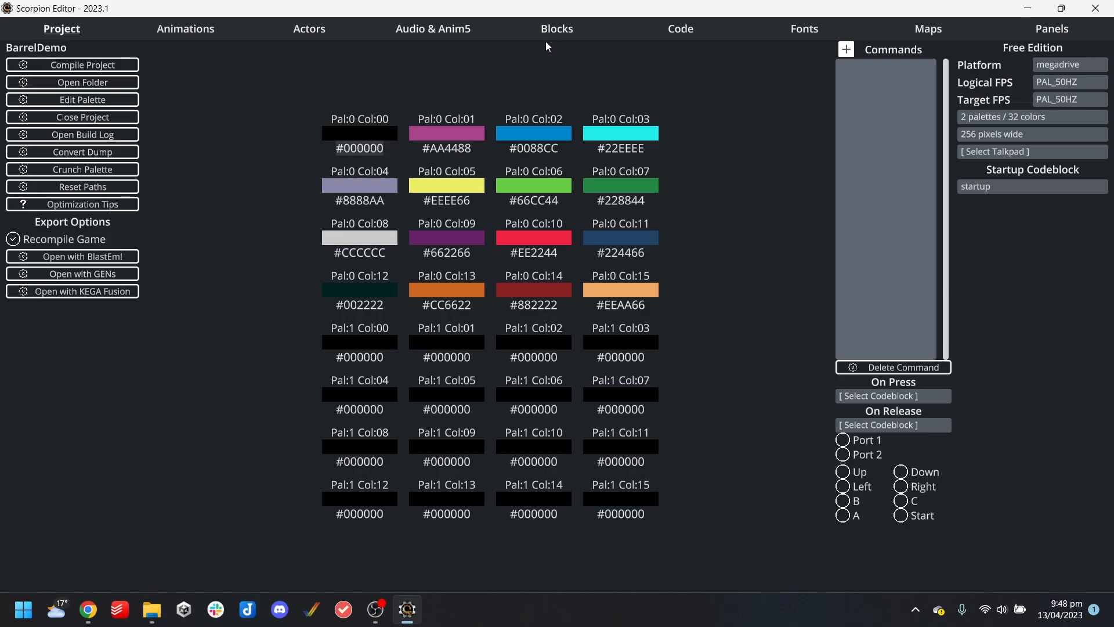
Examine the barrel blocks, the falling_barrel actor and the anim_barrel animation for palette settings, and return to the project palette
{"action": "left_click", "coordinate": [654, 27]}
{"action": "left_click", "coordinate": [513, 36]}
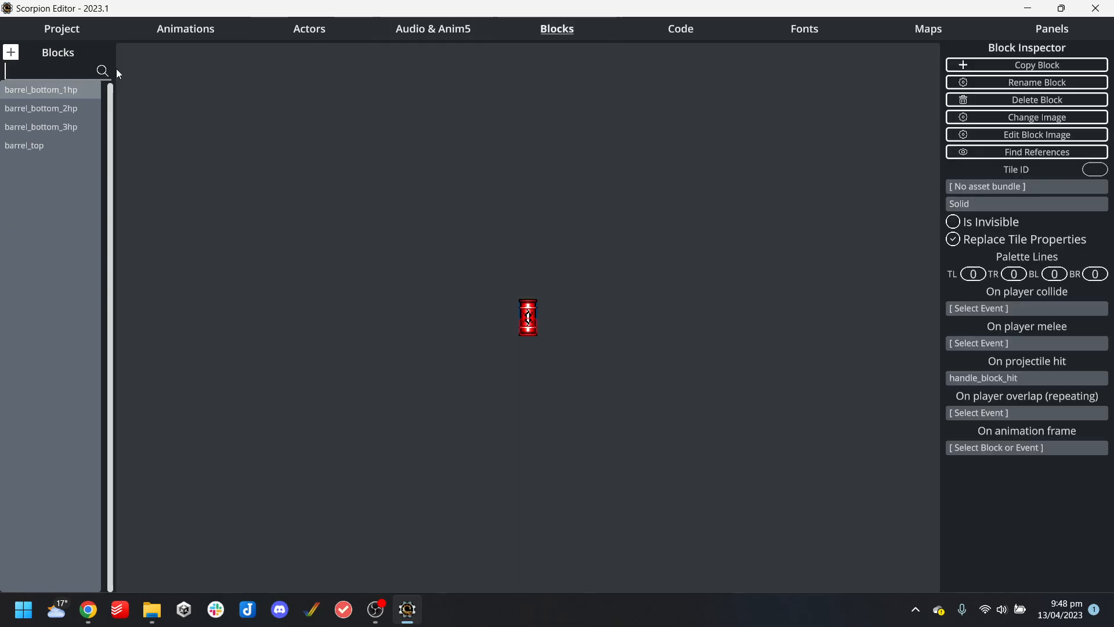
{"action": "left_click", "coordinate": [75, 106]}
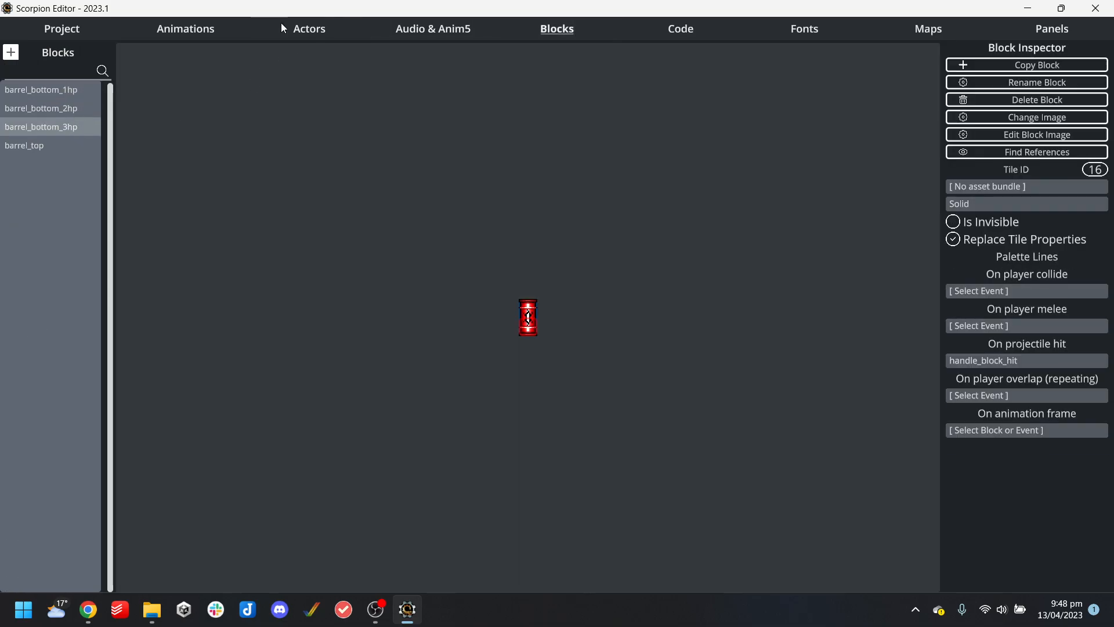
{"action": "left_click", "coordinate": [309, 29]}
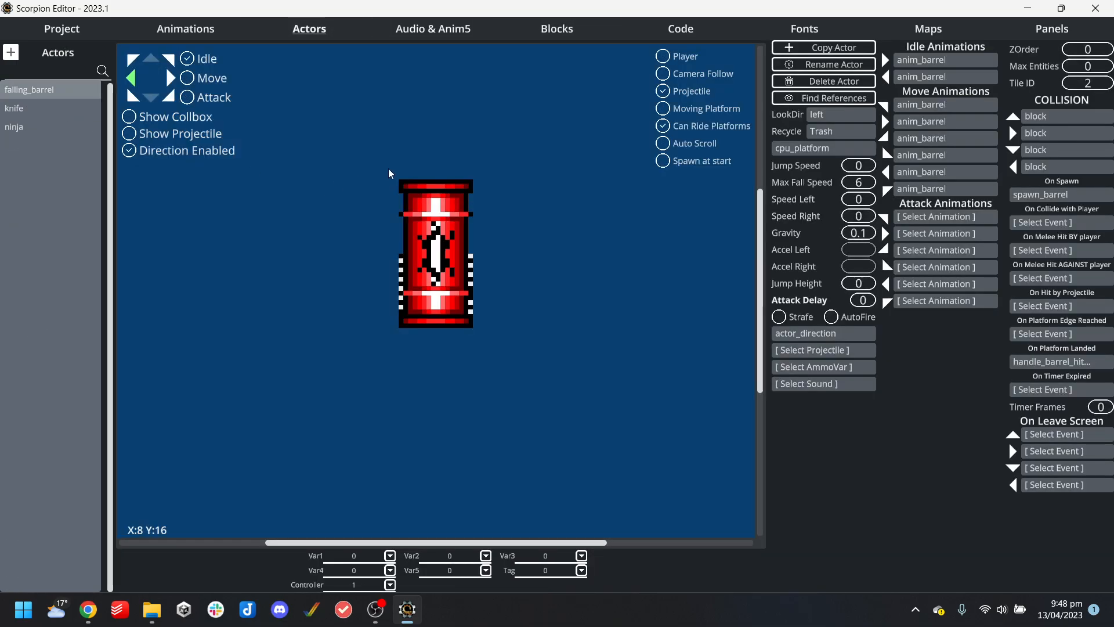
{"action": "left_click", "coordinate": [227, 28]}
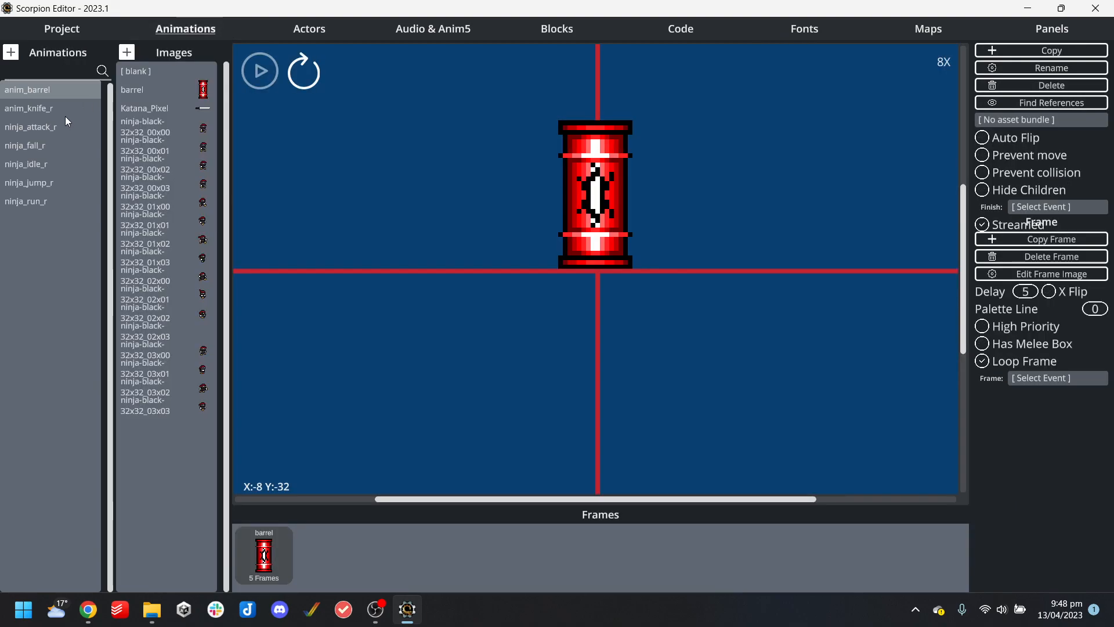
{"action": "left_click", "coordinate": [65, 116]}
{"action": "left_click", "coordinate": [67, 95]}
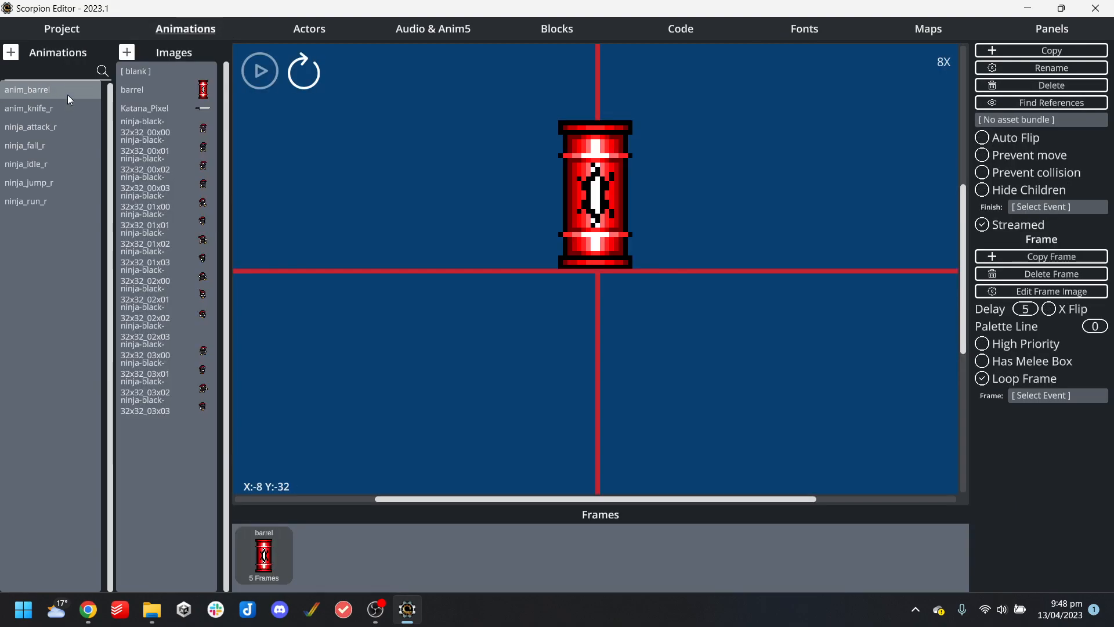
{"action": "left_click", "coordinate": [97, 26]}
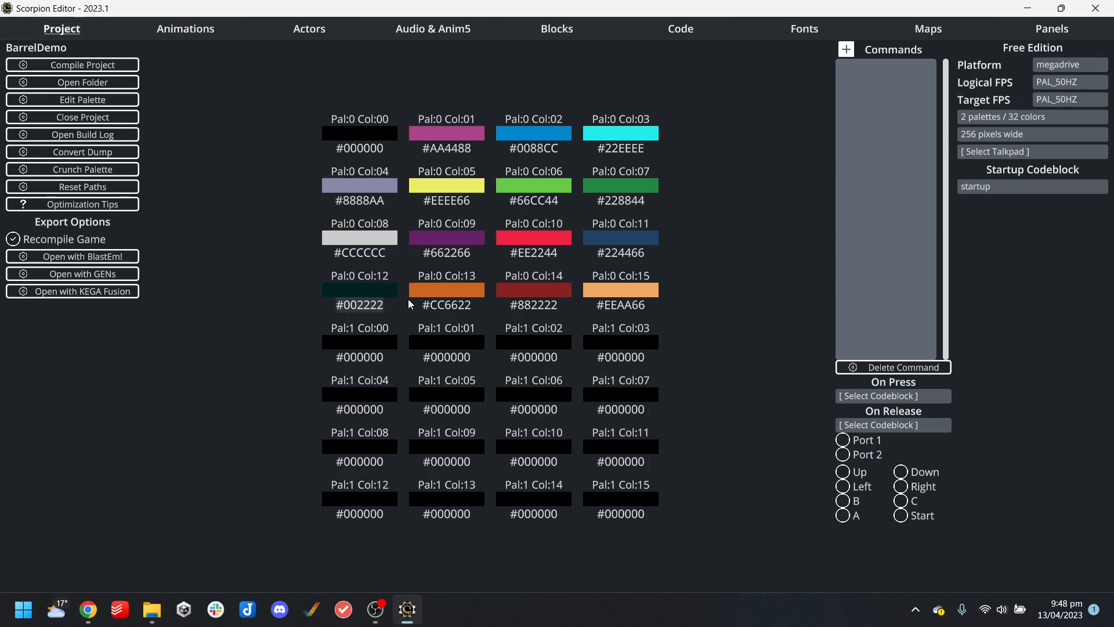
{"action": "left_click", "coordinate": [325, 30]}
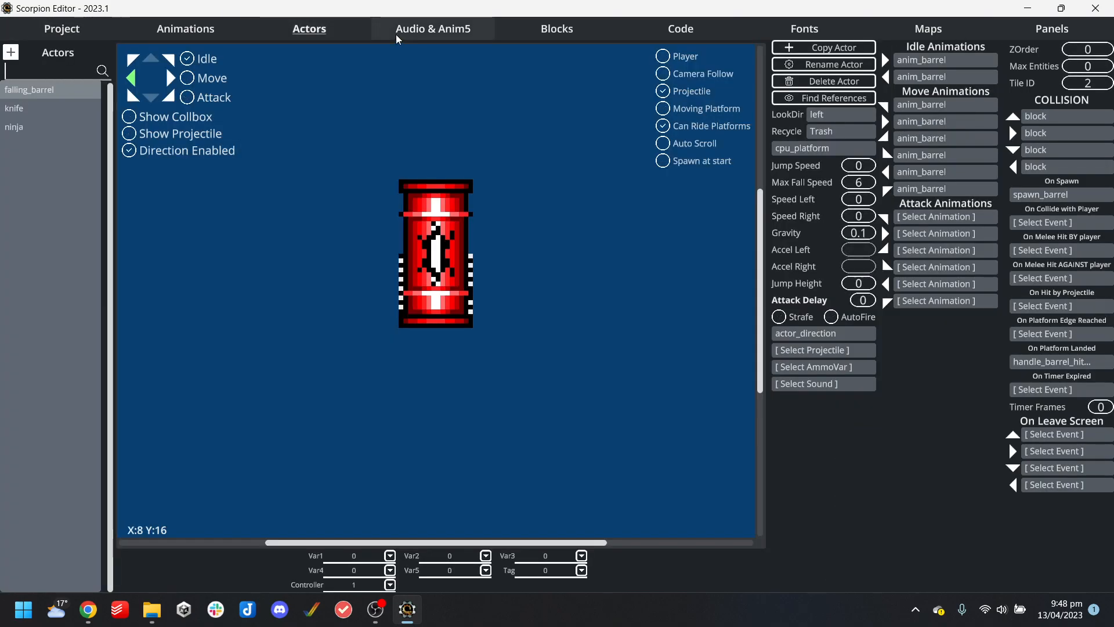
{"action": "left_click", "coordinate": [56, 29]}
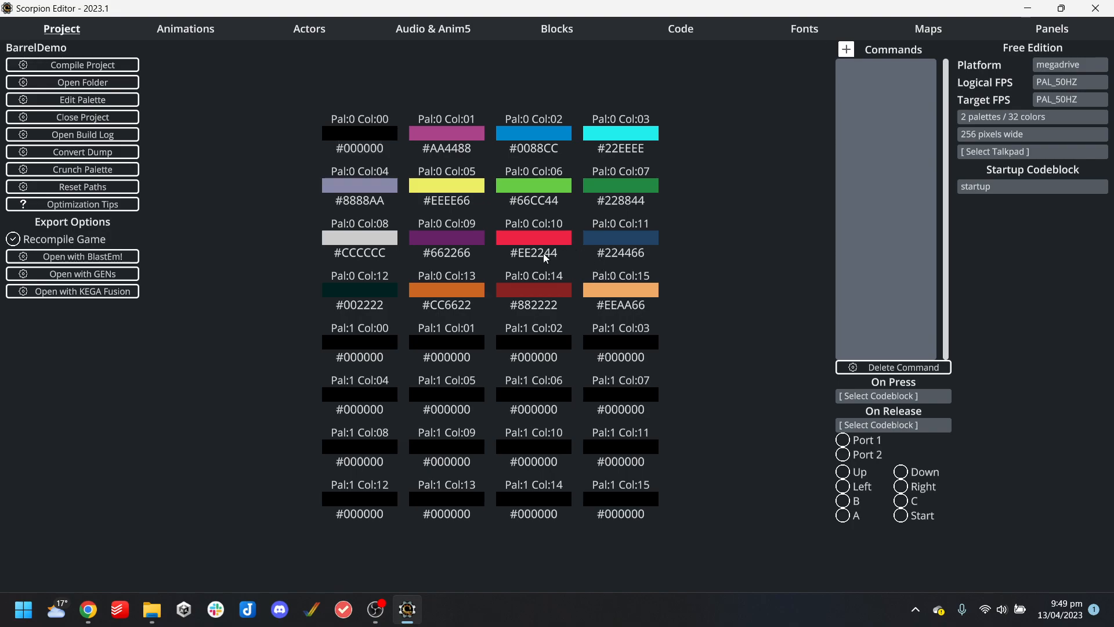
Move the color #002222 from Pal:0 Col:12 to Pal:1 Col:00, and set Pal:0 Col:12 to #000000
{"action": "left_click", "coordinate": [370, 305]}
{"action": "key", "text": "ctrl+x"}
{"action": "left_click", "coordinate": [367, 356]}
{"action": "key", "text": "ctrl+v"}
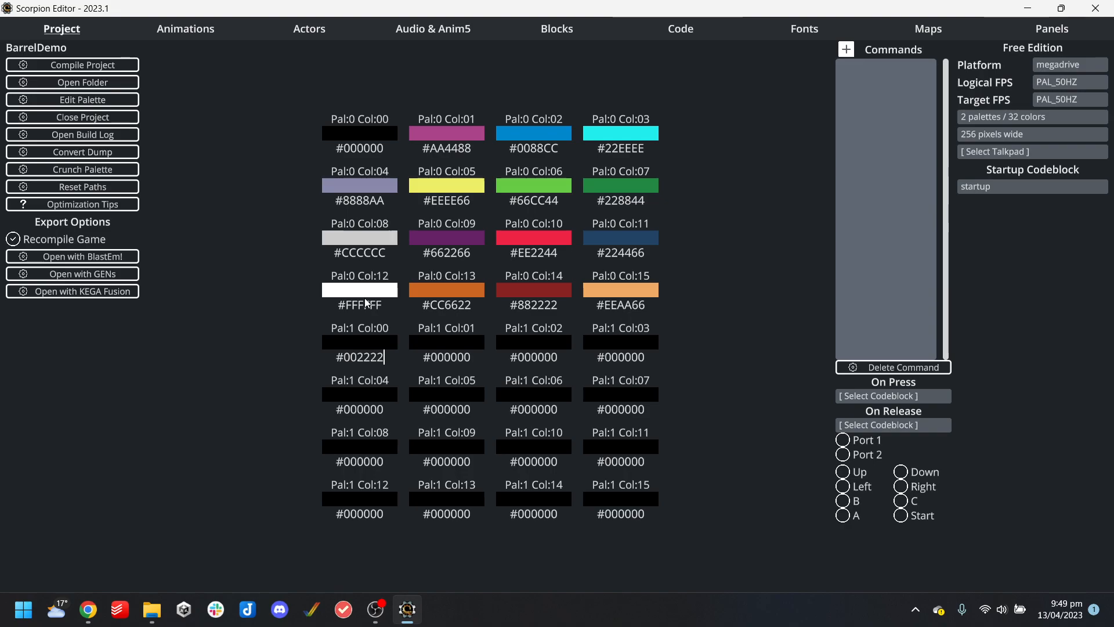
{"action": "key", "text": "Return"}
{"action": "double_click", "coordinate": [367, 147]}
{"action": "left_click", "coordinate": [374, 305]}
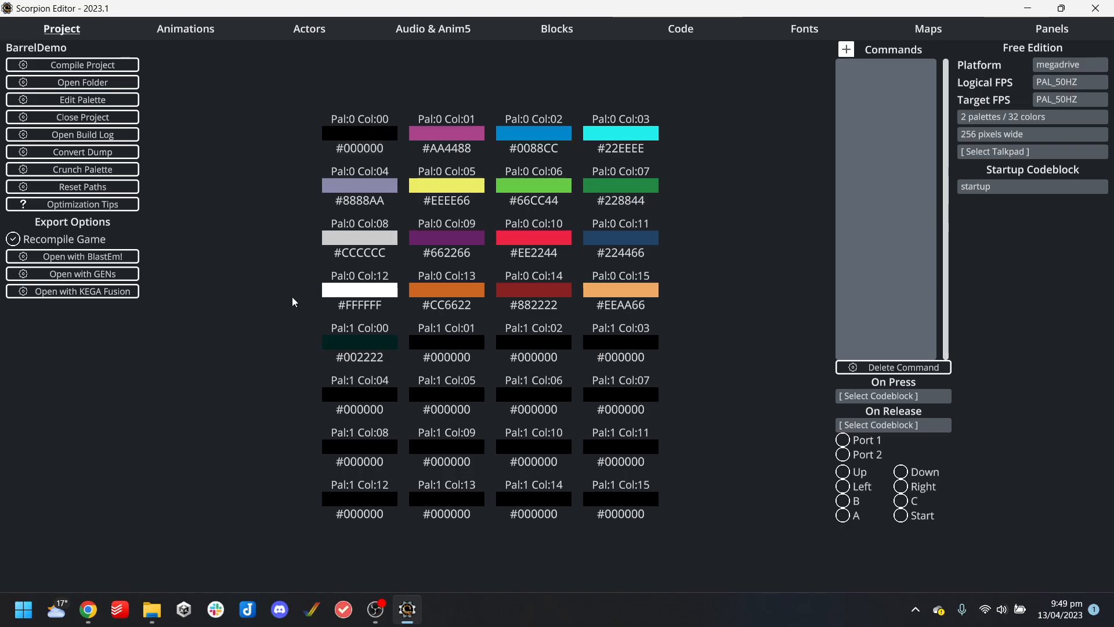
{"action": "key", "text": "ctrl+v"}
{"action": "key", "text": "Return"}
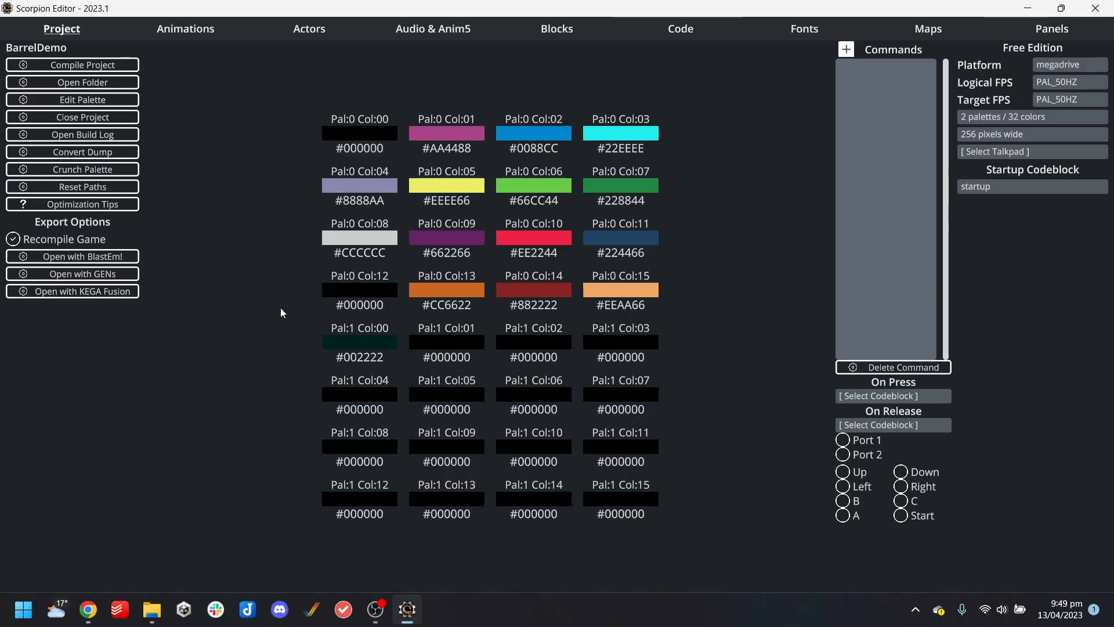
Compile and run the Mega Drive build of BarrelDemo in BlastEm, and test moving, jumping and throwing knives at the barrels
{"action": "left_click", "coordinate": [109, 259]}
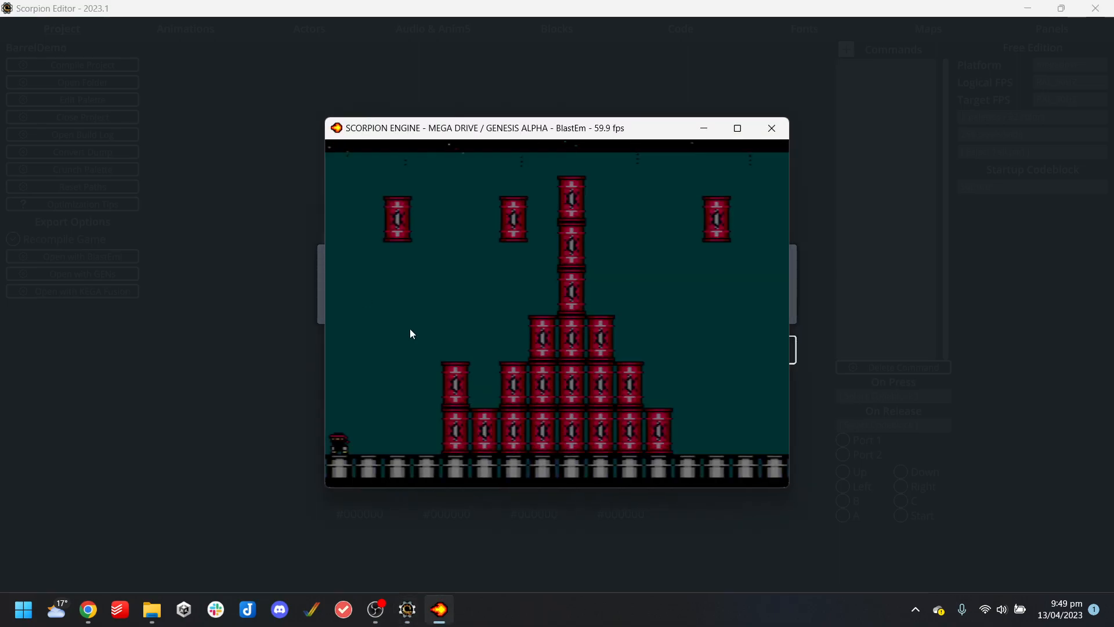
{"action": "key", "text": "Right"}
{"action": "key", "text": "a"}
{"action": "key", "text": "a"}
{"action": "key", "text": "a"}
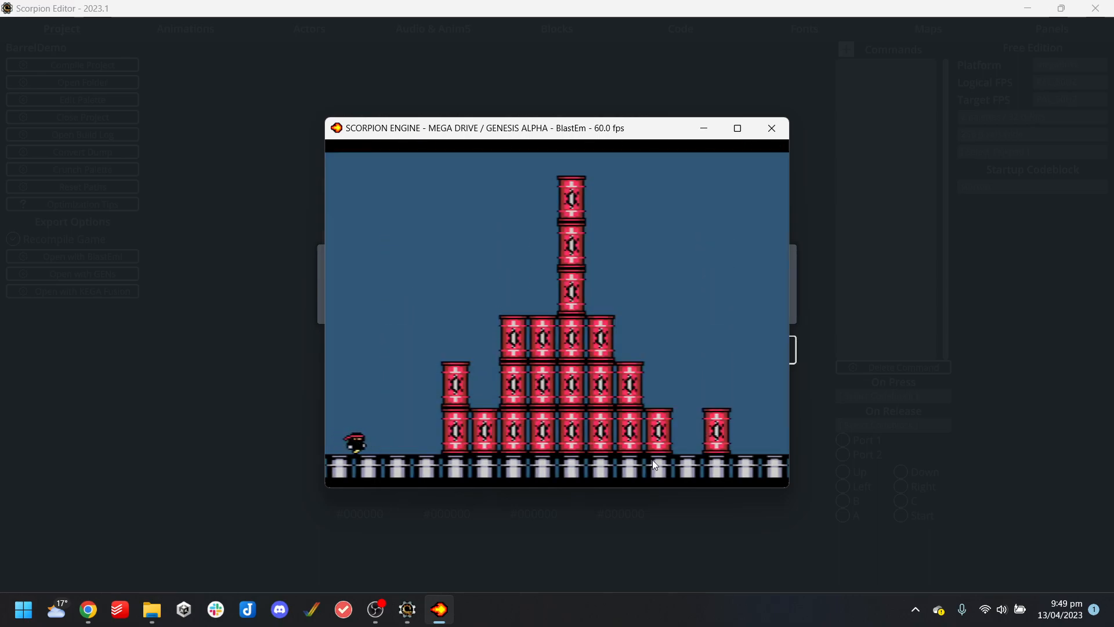
{"action": "key", "text": "a"}
{"action": "key", "text": "a"}
{"action": "key", "text": "a"}
{"action": "key", "text": "a"}
{"action": "key", "text": "a"}
{"action": "key", "text": "a"}
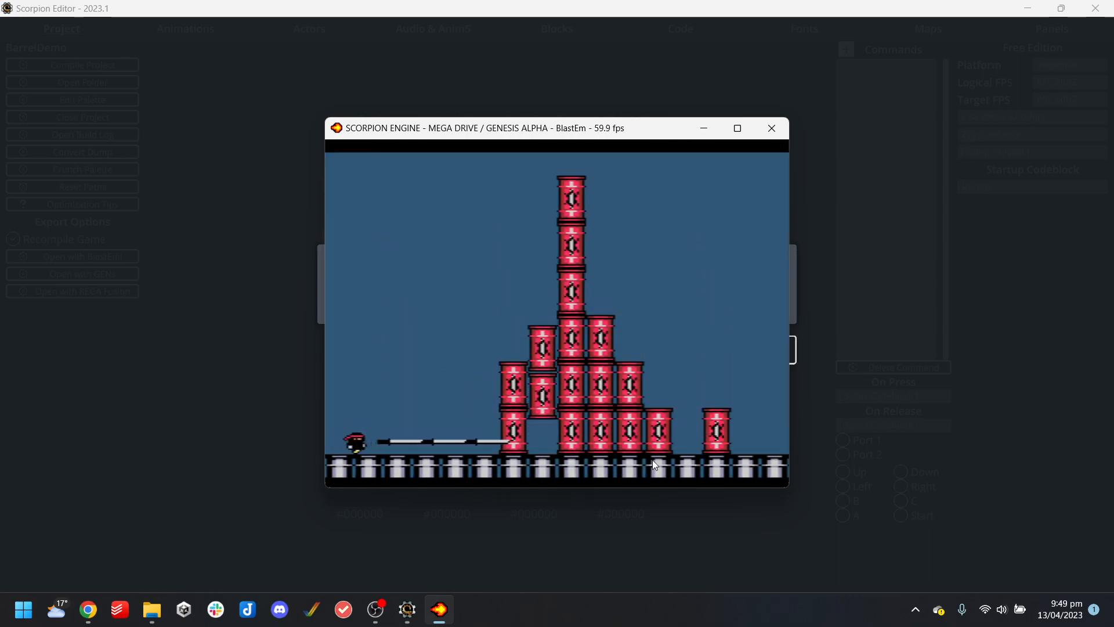
{"action": "key", "text": "Right"}
{"action": "key", "text": "a"}
{"action": "key", "text": "a"}
{"action": "key", "text": "a"}
{"action": "key", "text": "a"}
{"action": "key", "text": "a"}
{"action": "key", "text": "a"}
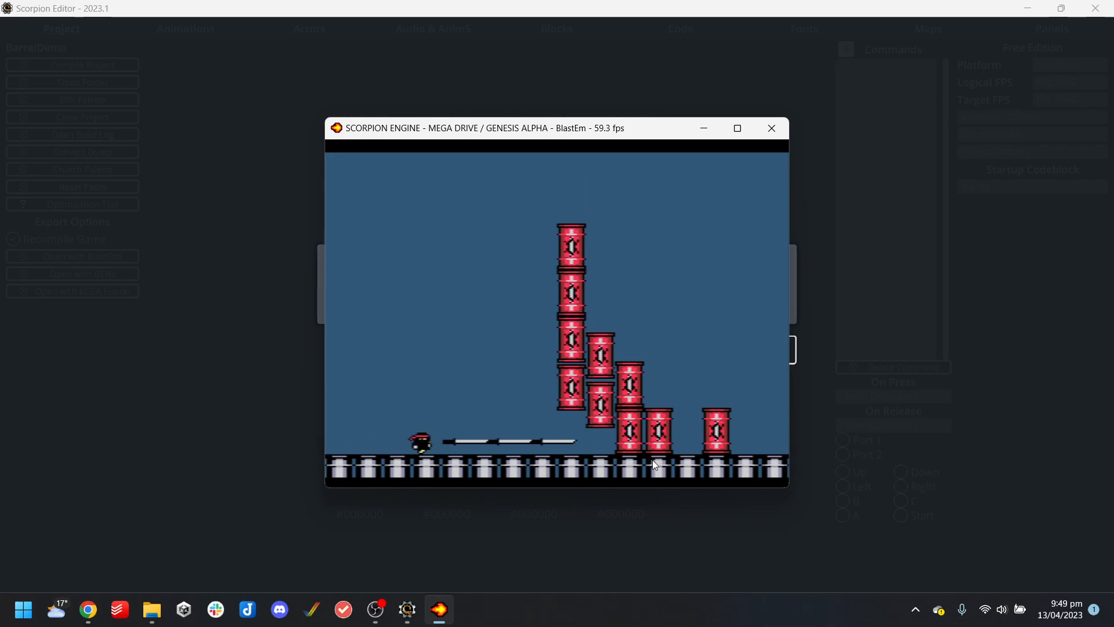
{"action": "key", "text": "a"}
{"action": "key", "text": "a"}
{"action": "key", "text": "a"}
{"action": "key", "text": "a"}
{"action": "key", "text": "a"}
{"action": "key", "text": "a"}
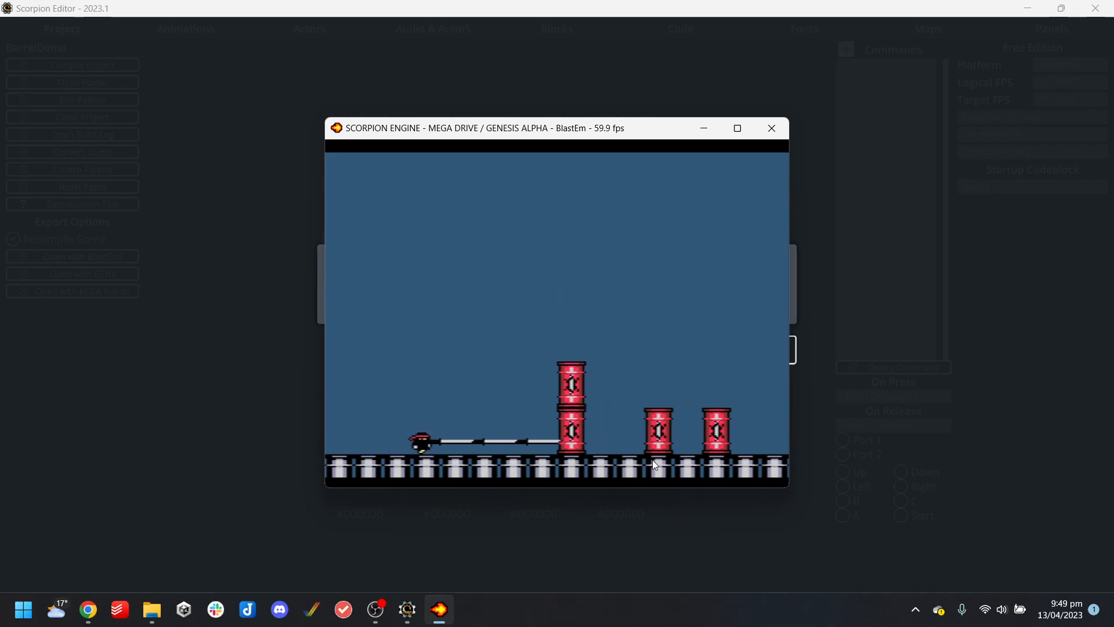
{"action": "key", "text": "Right"}
{"action": "key", "text": "a"}
{"action": "key", "text": "a"}
{"action": "key", "text": "a"}
{"action": "key", "text": "a"}
{"action": "key", "text": "a"}
{"action": "key", "text": "a"}
{"action": "key", "text": "s"}
{"action": "key", "text": "Left"}
{"action": "key", "text": "s"}
Reset the game in BlastEm and test throwing knives at the barrel stack from the ground and while jumping
{"action": "key", "text": "Tab"}
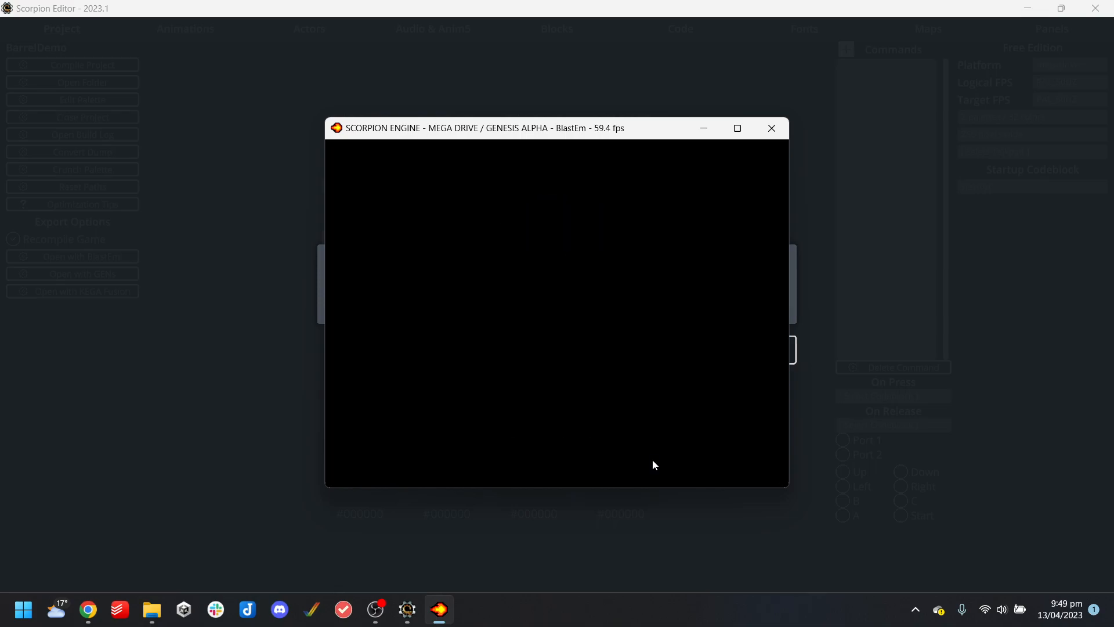
{"action": "key", "text": "a"}
{"action": "key", "text": "a"}
{"action": "key", "text": "a"}
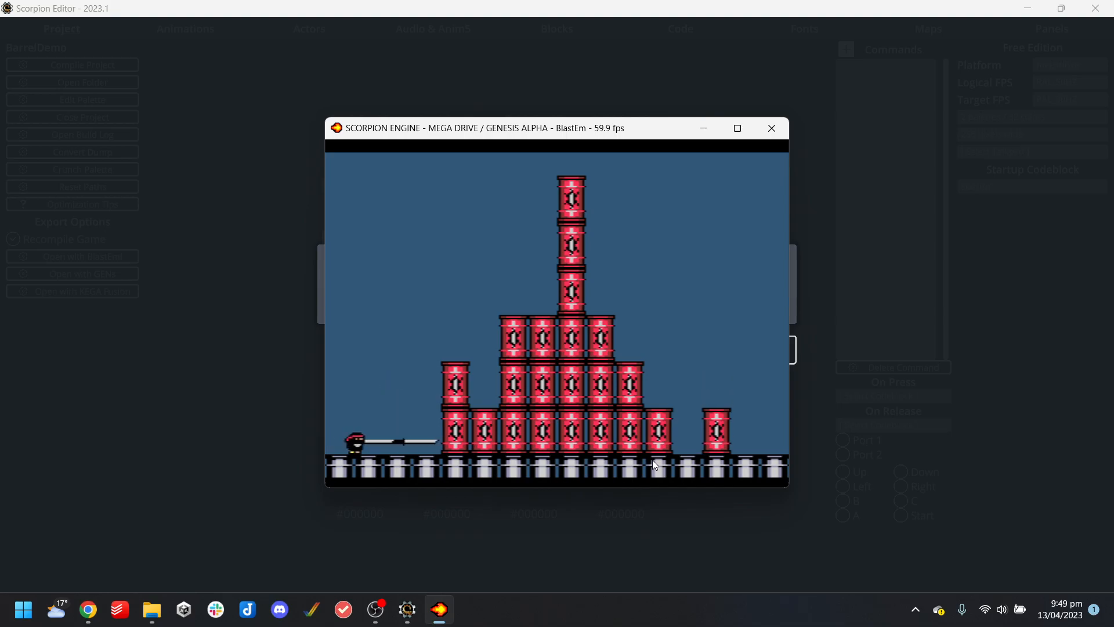
{"action": "key", "text": "Right"}
{"action": "key", "text": "a"}
{"action": "key", "text": "s"}
{"action": "key", "text": "a"}
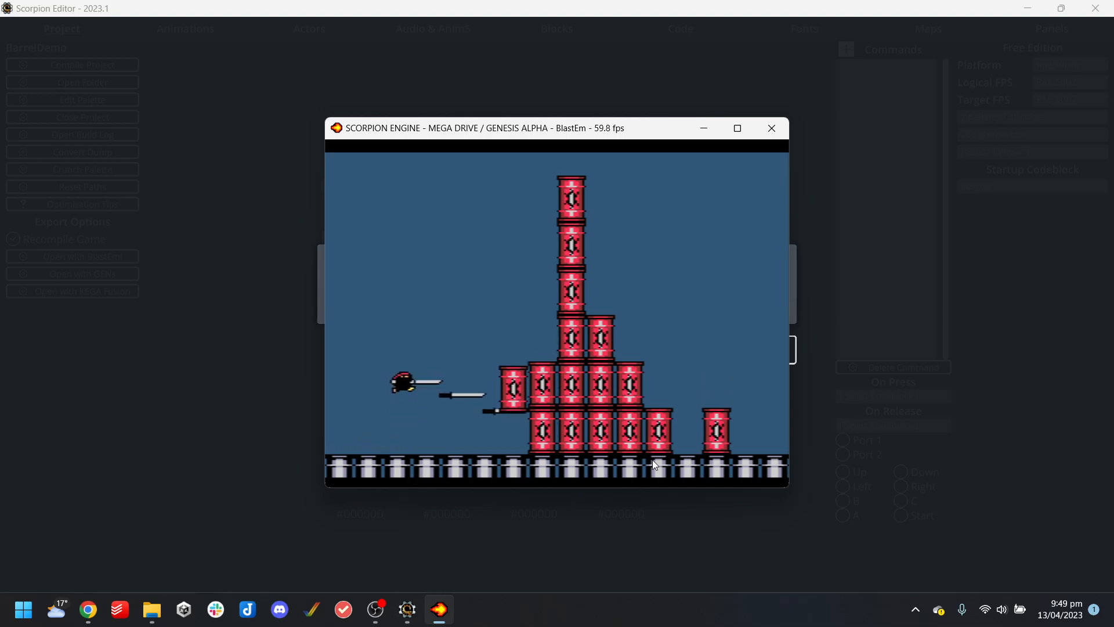
Close BlastEm, dismiss the compile message and close the BarrelDemo project
{"action": "left_click", "coordinate": [772, 128]}
{"action": "left_click", "coordinate": [755, 349]}
{"action": "left_click", "coordinate": [85, 119]}
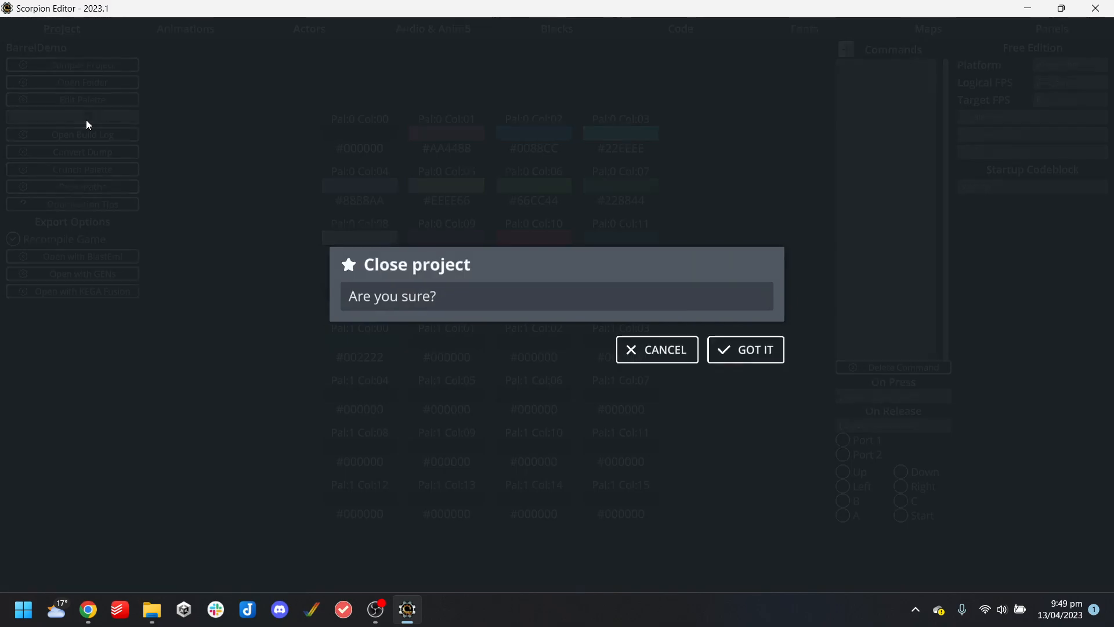
{"action": "left_click", "coordinate": [762, 356]}
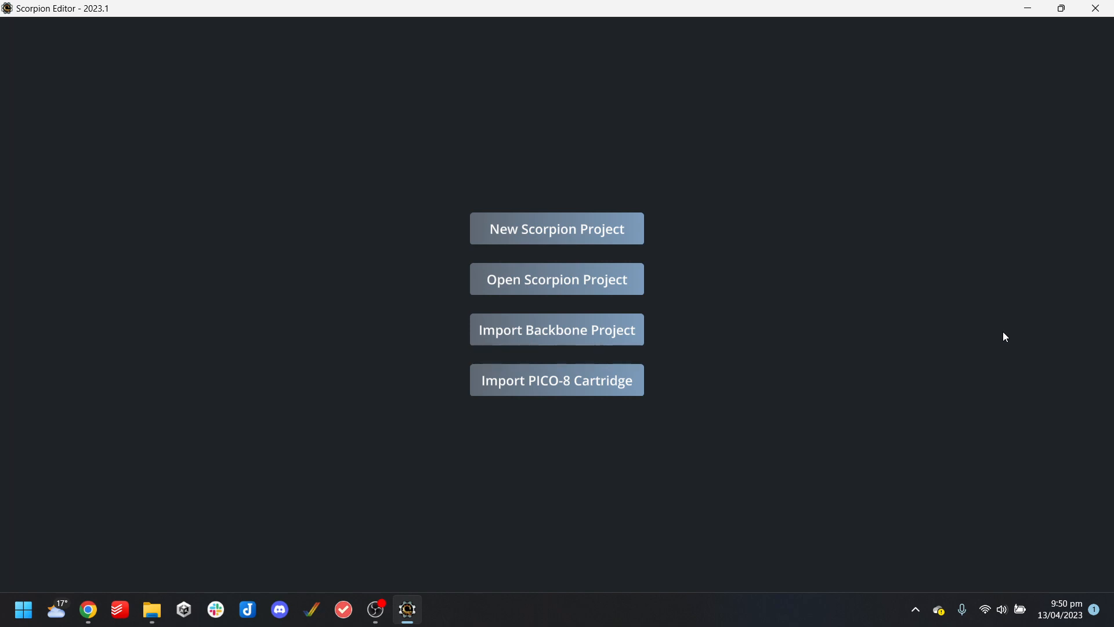
In the project-opening dialog, rename the BarrelDemo folder to BarrelDemo_Amiga_MegaDrive and move it from Unsorted to SimpleDemos
{"action": "left_click", "coordinate": [537, 280]}
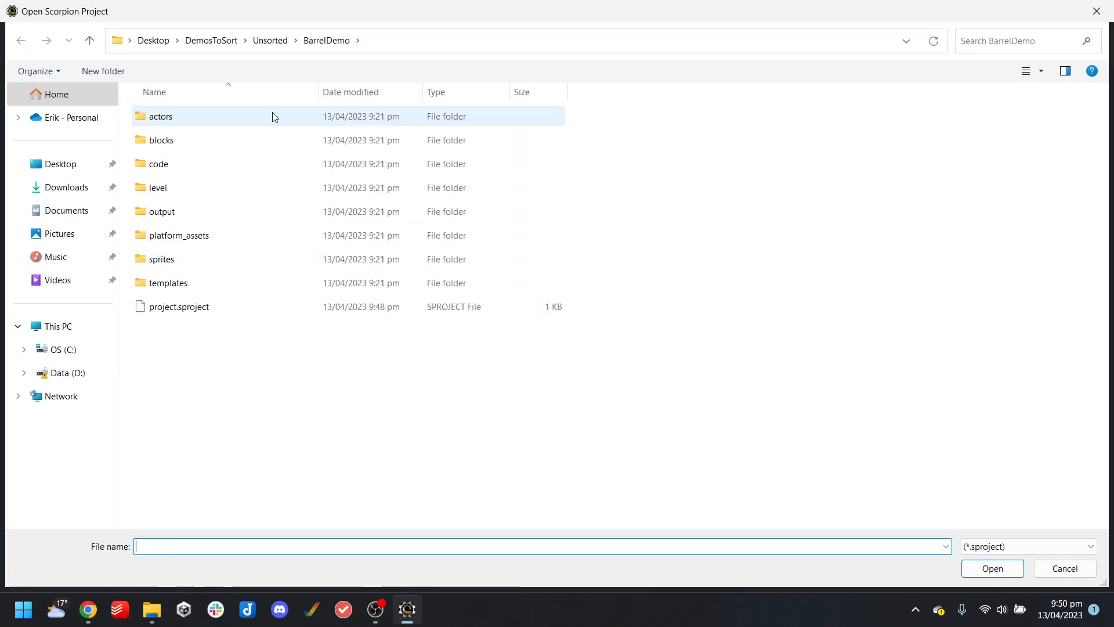
{"action": "left_click", "coordinate": [270, 40]}
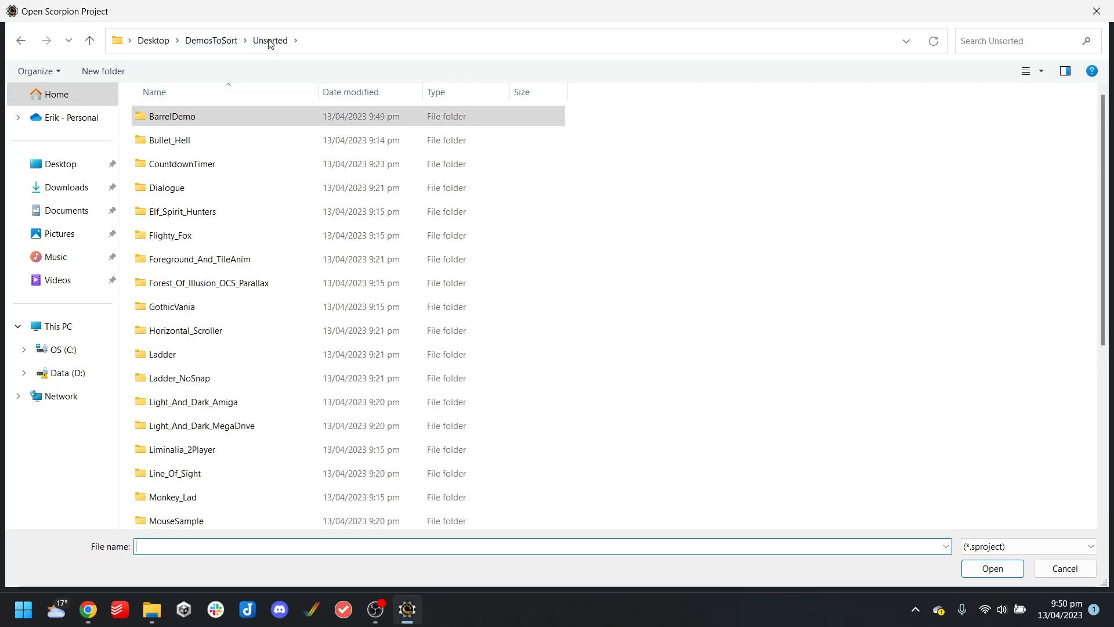
{"action": "left_click", "coordinate": [199, 116]}
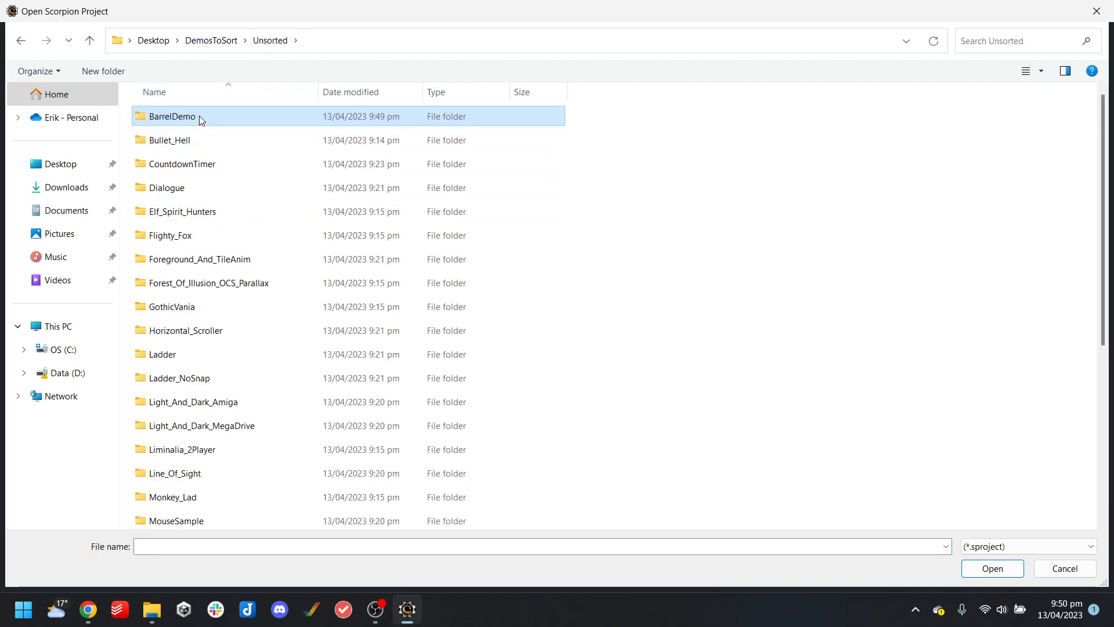
{"action": "key", "text": "F2"}
{"action": "left_click", "coordinate": [205, 114]}
{"action": "type", "text": "_Amiga_MegaDrive"}
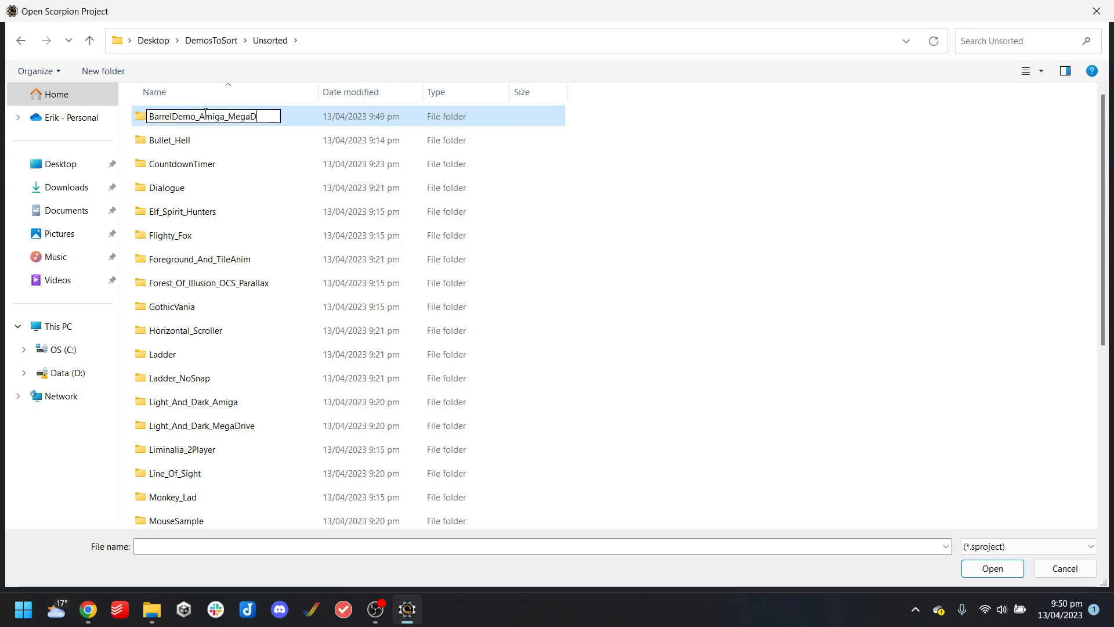
{"action": "key", "text": "Return"}
{"action": "left_click", "coordinate": [232, 41]}
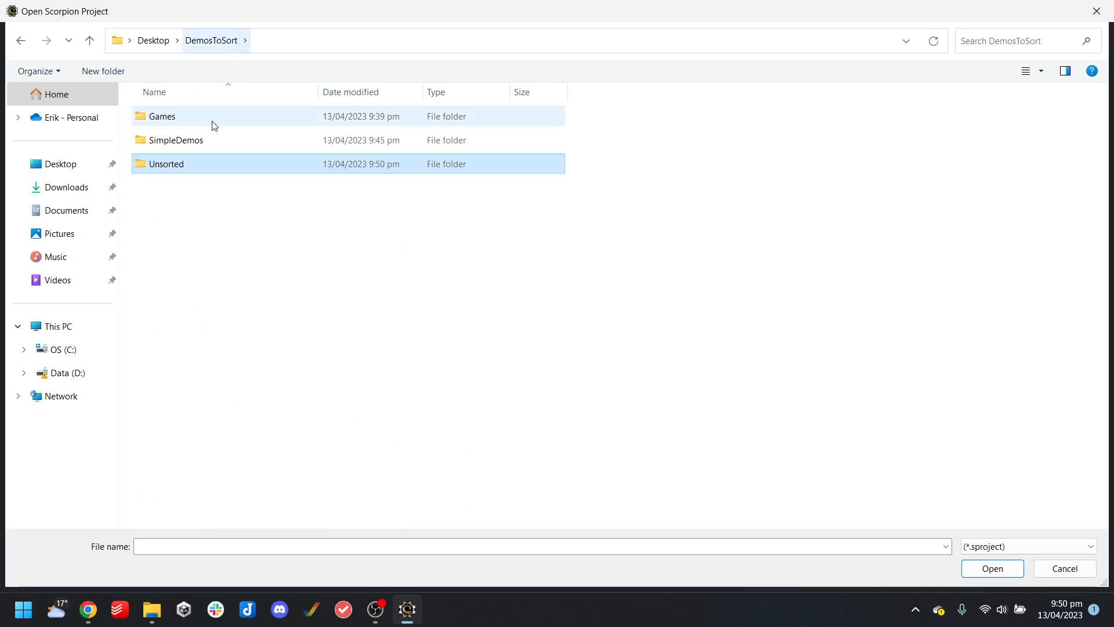
{"action": "double_click", "coordinate": [221, 139]}
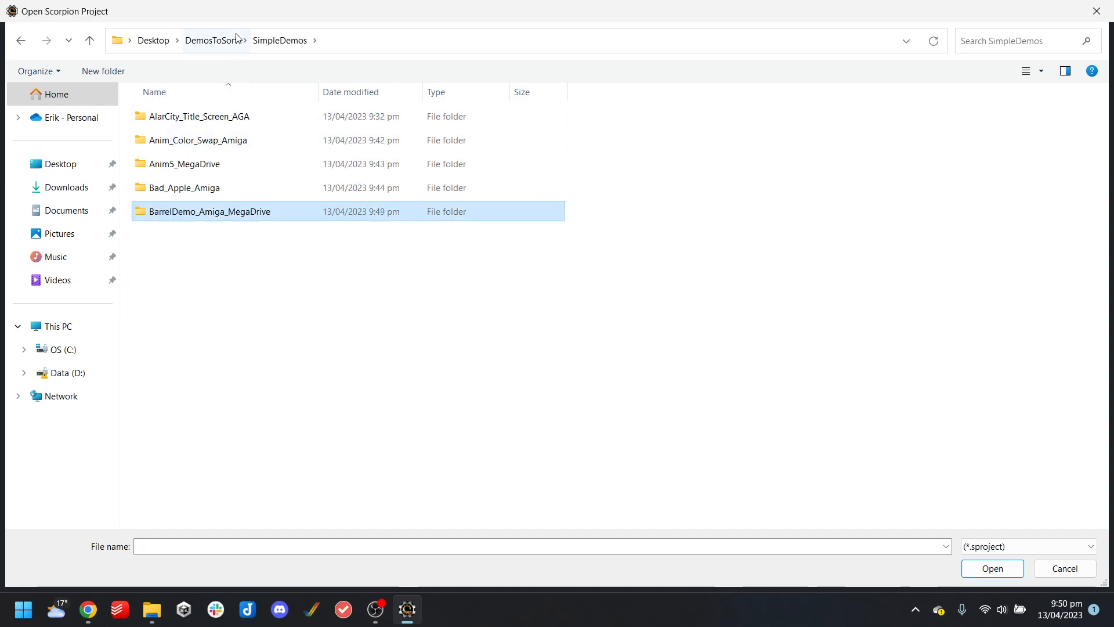
Rename the Anim5_MegaDrive folder in SimpleDemos to Anim5_Amiga
{"action": "left_click", "coordinate": [218, 168]}
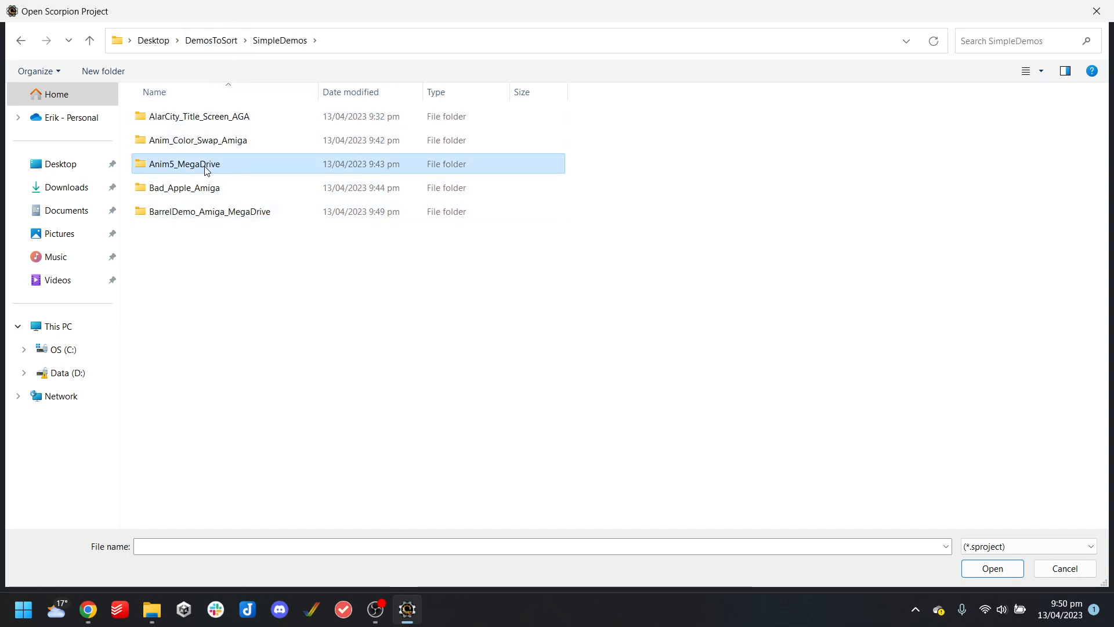
{"action": "left_click", "coordinate": [201, 168]}
{"action": "left_click_drag", "start_coordinate": [178, 164], "coordinate": [266, 165]}
{"action": "type", "text": "Amiga"}
{"action": "key", "text": "Return"}
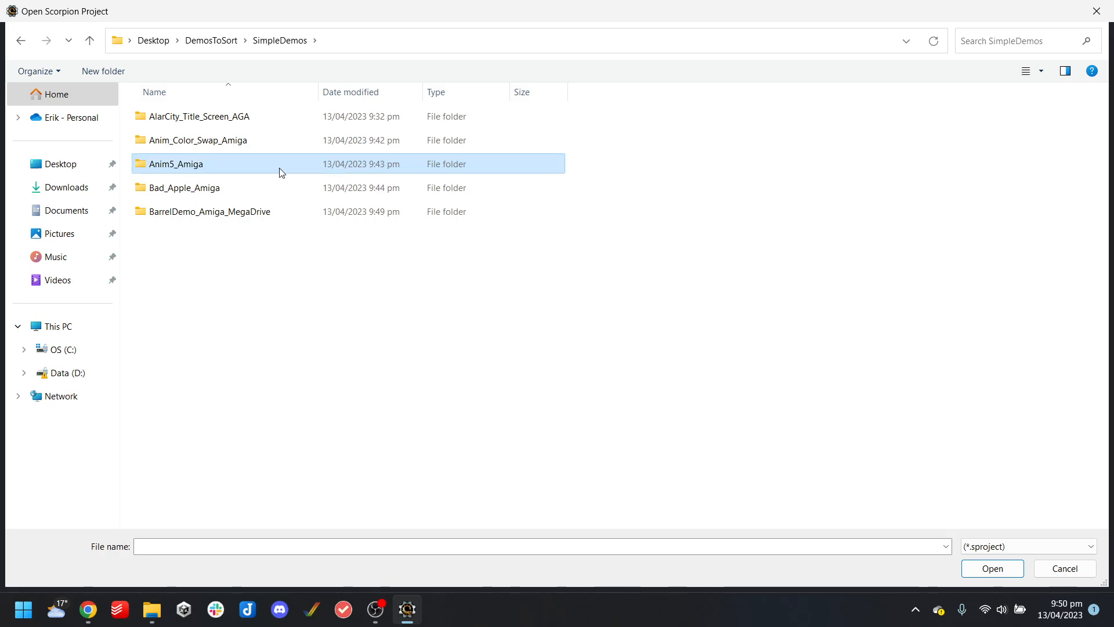
Open Bullet_Hell's project.sproject from the Unsorted folder, then compile and run the game in WinUAE
{"action": "left_click", "coordinate": [226, 40]}
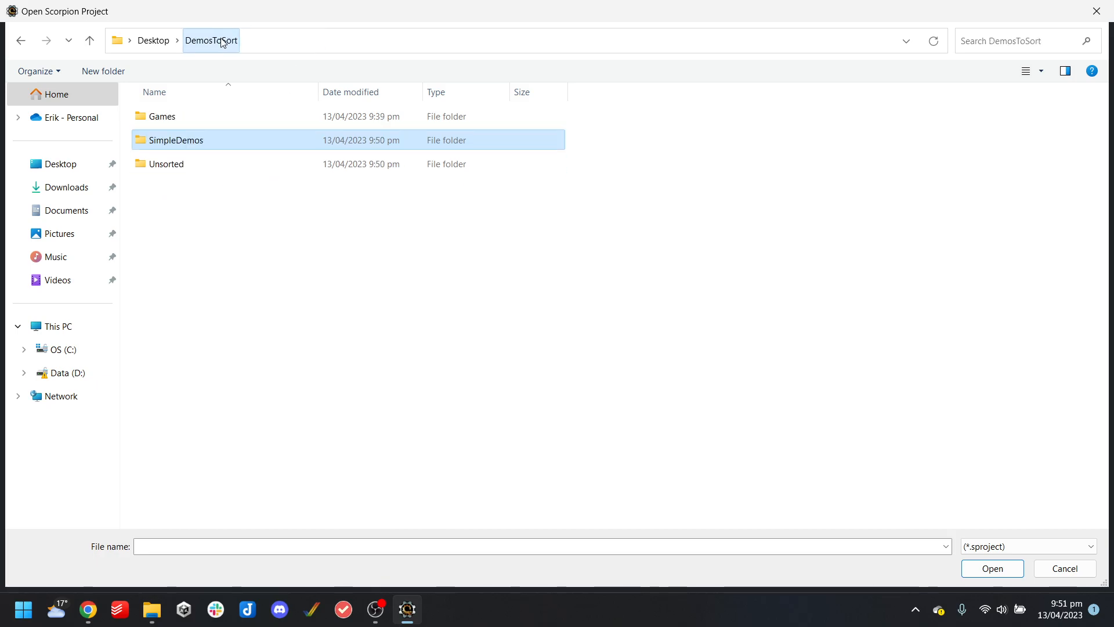
{"action": "double_click", "coordinate": [196, 164]}
{"action": "double_click", "coordinate": [202, 117]}
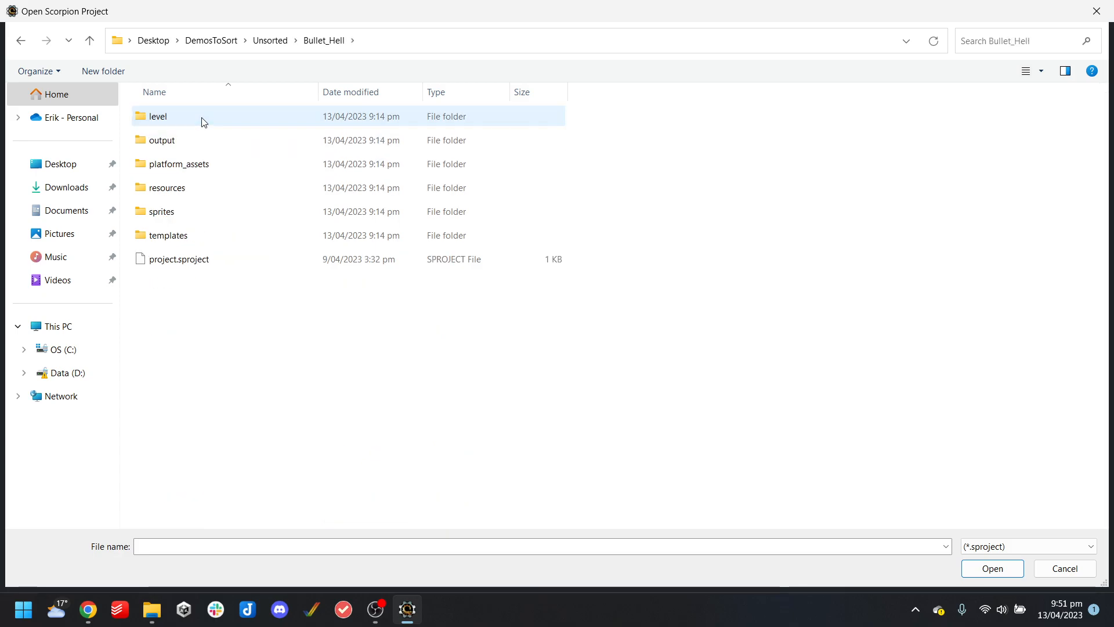
{"action": "double_click", "coordinate": [209, 257]}
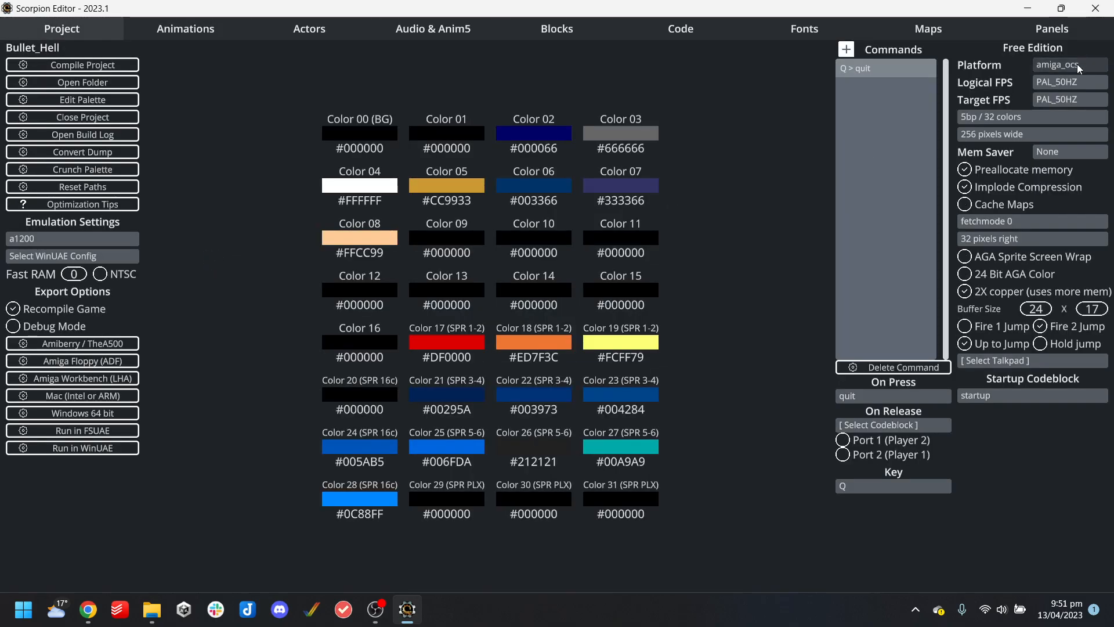
{"action": "left_click", "coordinate": [127, 451]}
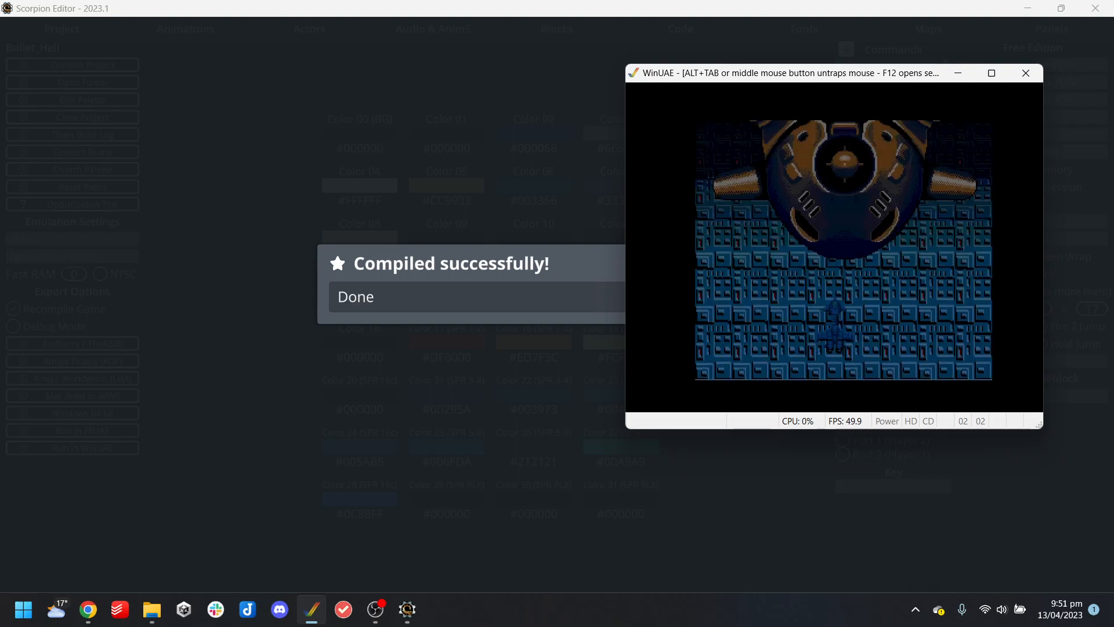
Playtest Bullet_Hell in WinUAE by steering the ship and firing at the boss, and return to the editor, dismissing the compile message
{"action": "key", "text": "Right"}
{"action": "key", "text": "Down"}
{"action": "key", "text": "ctrl"}
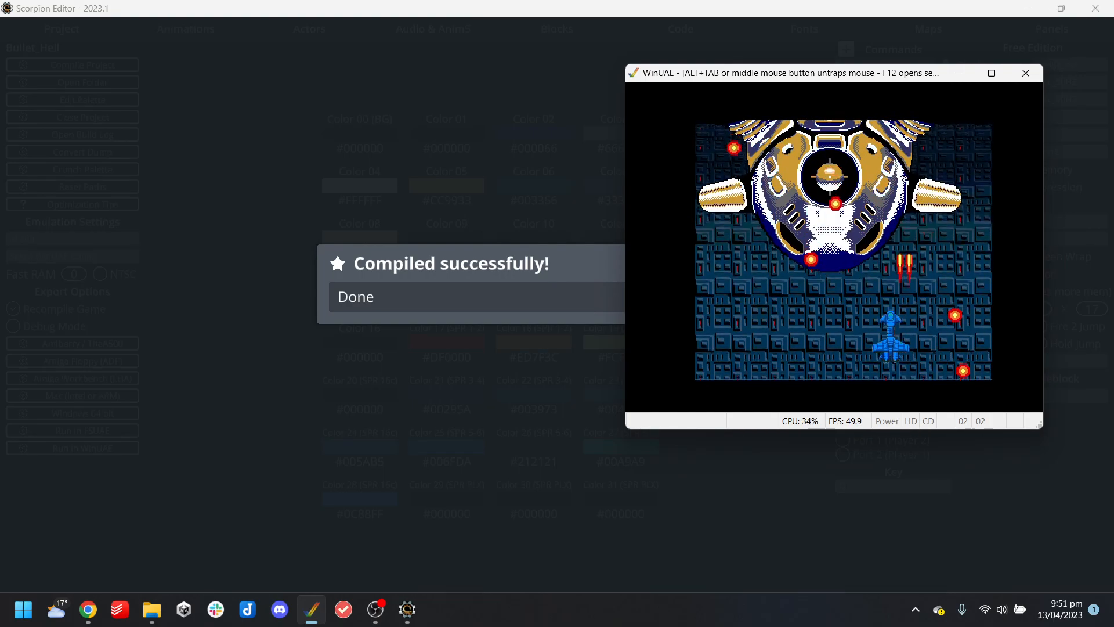
{"action": "key", "text": "Right"}
{"action": "key", "text": "ctrl"}
{"action": "key", "text": "Left"}
{"action": "key", "text": "Right"}
{"action": "key", "text": "ctrl"}
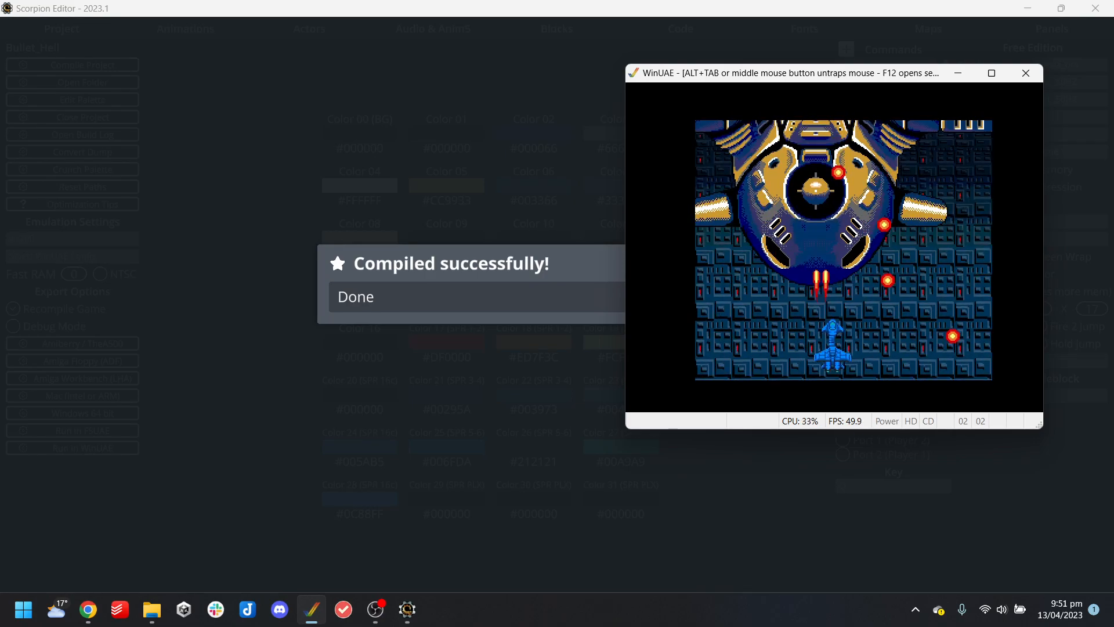
{"action": "key", "text": "Right"}
{"action": "key", "text": "ctrl"}
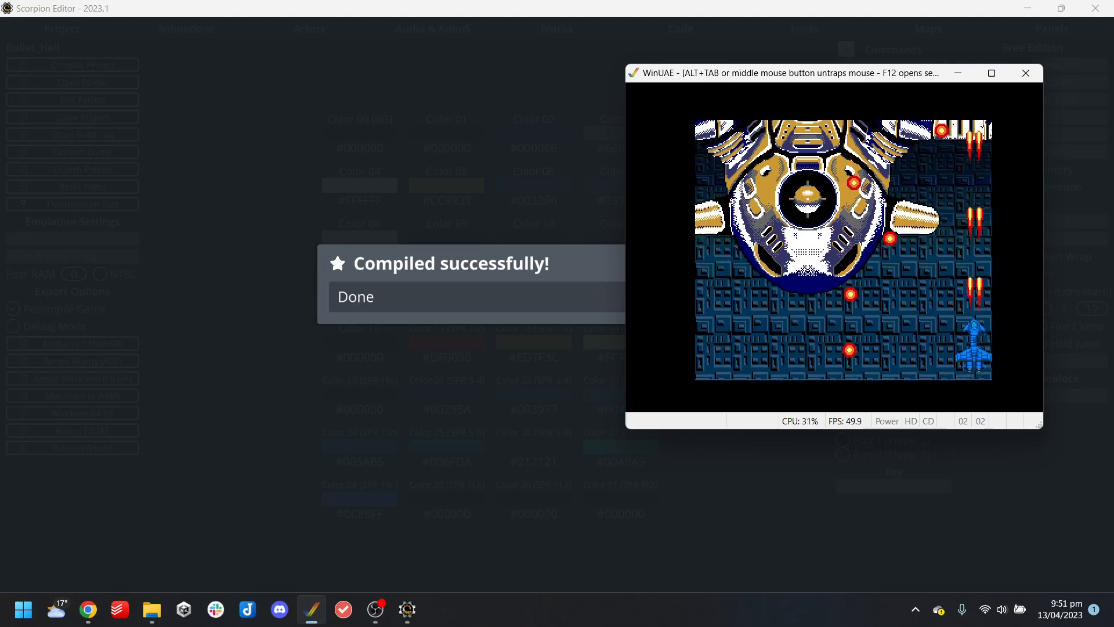
{"action": "key", "text": "Left"}
{"action": "key", "text": "ctrl"}
{"action": "key", "text": "Right"}
{"action": "key", "text": "Left"}
{"action": "key", "text": "Down"}
{"action": "key", "text": "ctrl"}
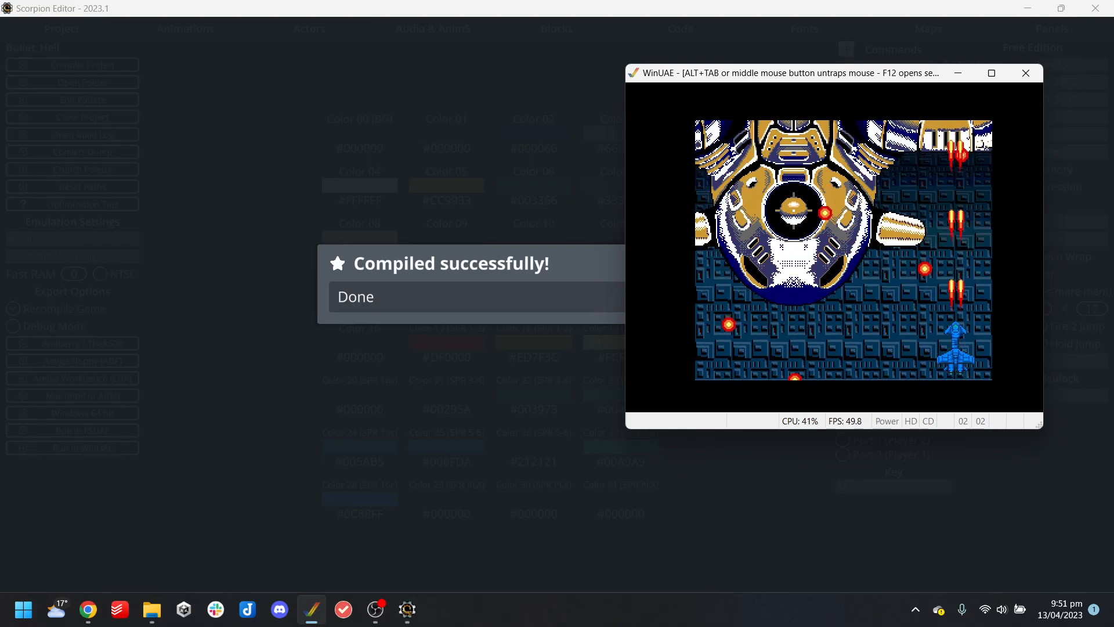
{"action": "key", "text": "Left"}
{"action": "key", "text": "Right"}
{"action": "key", "text": "ctrl"}
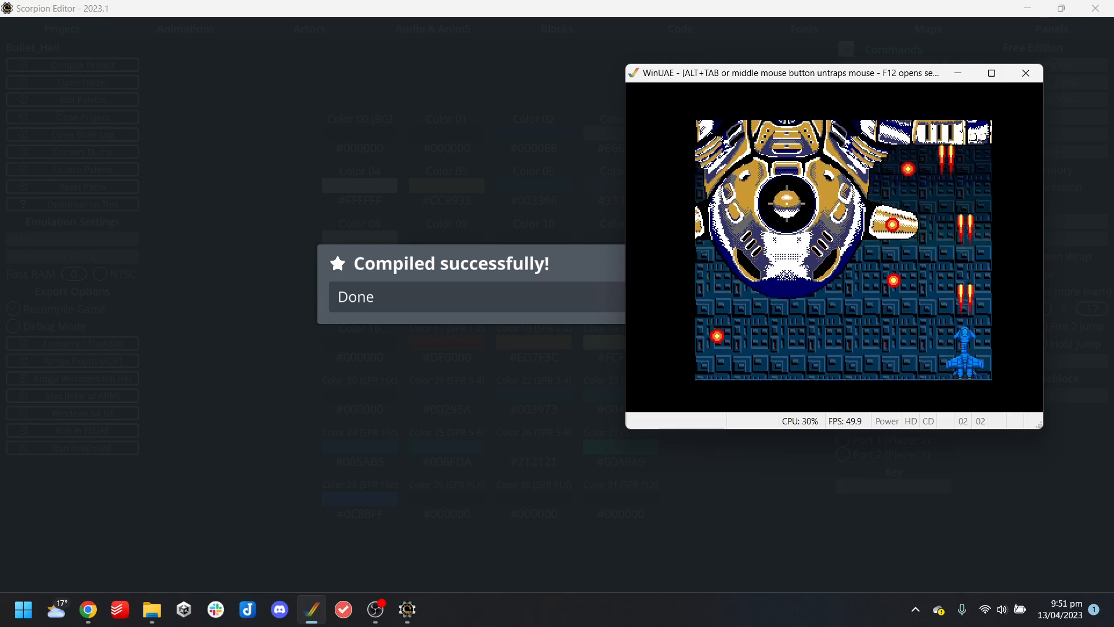
{"action": "key", "text": "Left"}
{"action": "key", "text": "ctrl"}
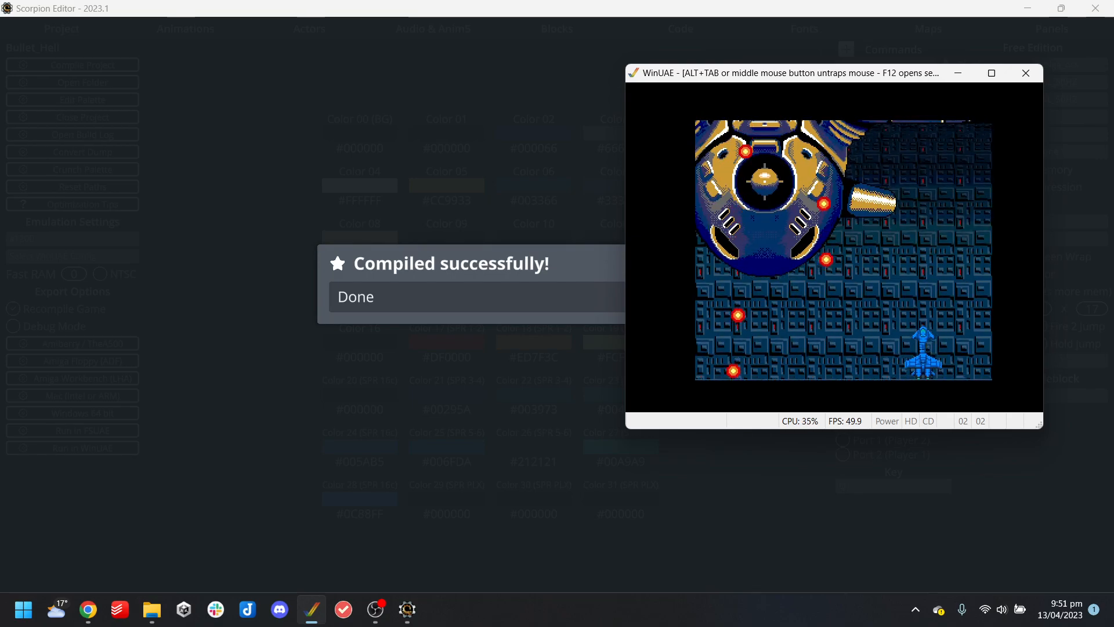
{"action": "key", "text": "alt+Tab"}
{"action": "left_click", "coordinate": [766, 355]}
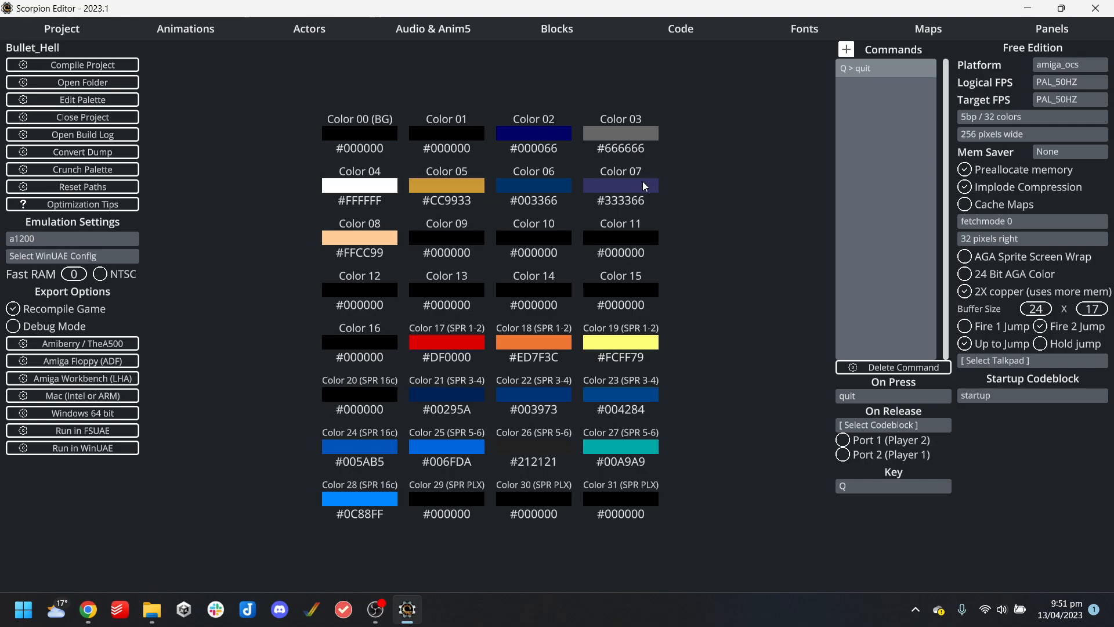
Switch the Bullet_Hell target platform to MegaDrive and set its color mode to 2 palettes / 32 colors
{"action": "left_click", "coordinate": [1063, 67]}
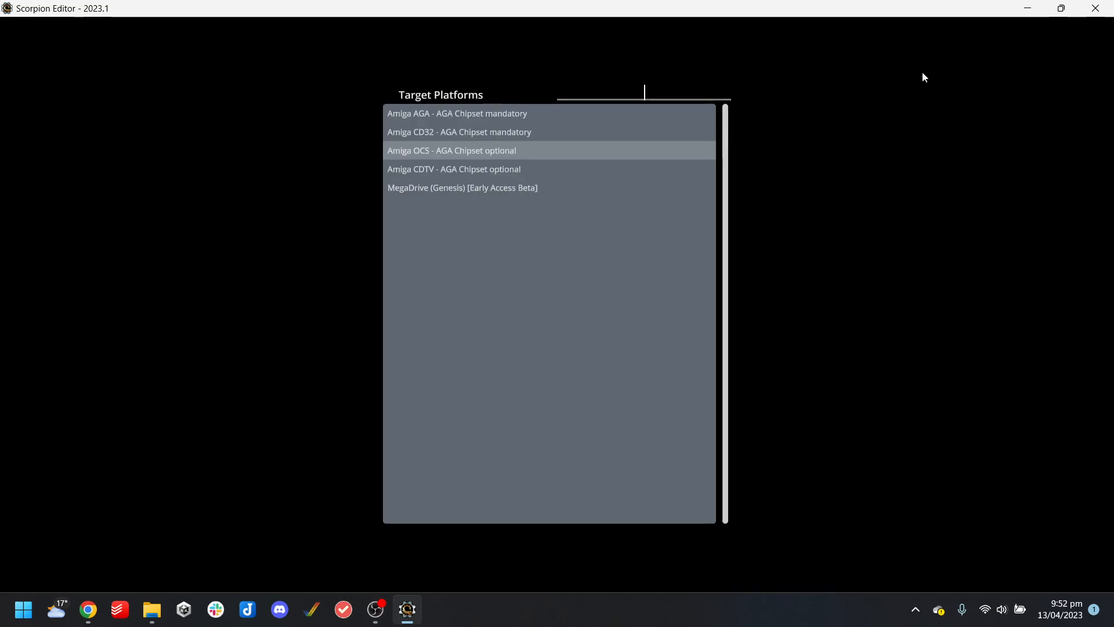
{"action": "left_click", "coordinate": [482, 191]}
{"action": "left_click", "coordinate": [1048, 121]}
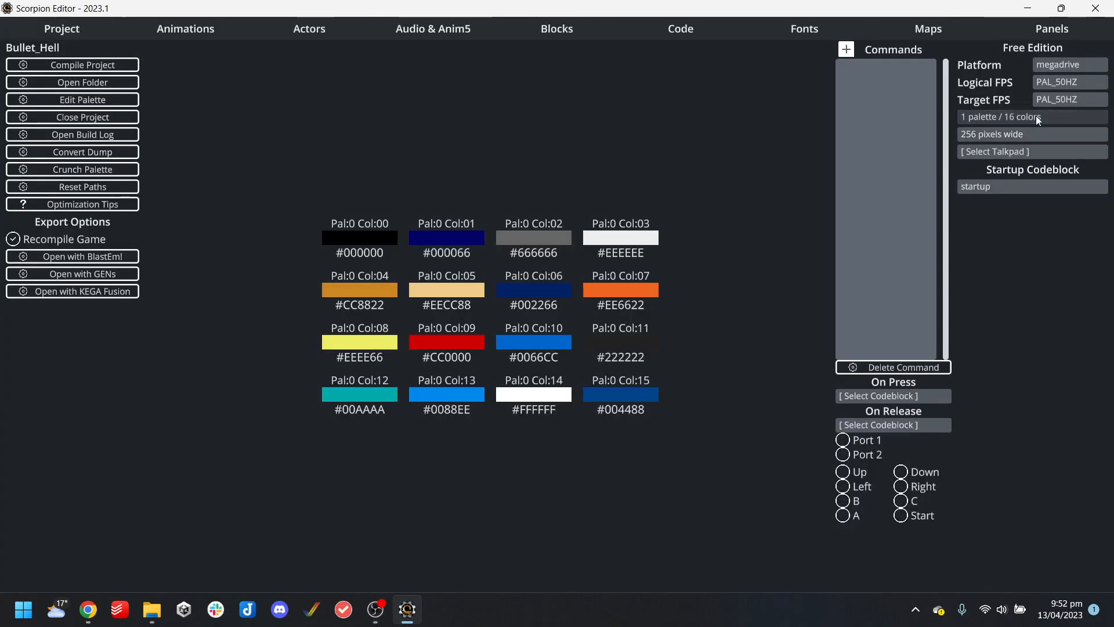
{"action": "left_click", "coordinate": [995, 152]}
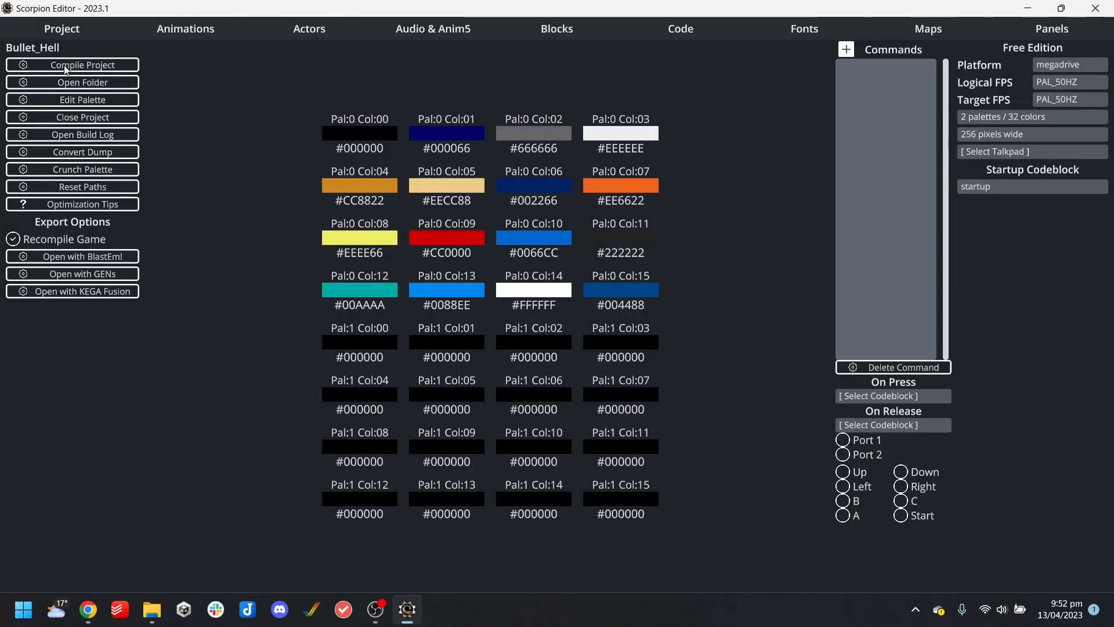
Open the Bullet_Hell project folder and delete megadrive.palette.png
{"action": "left_click", "coordinate": [73, 82]}
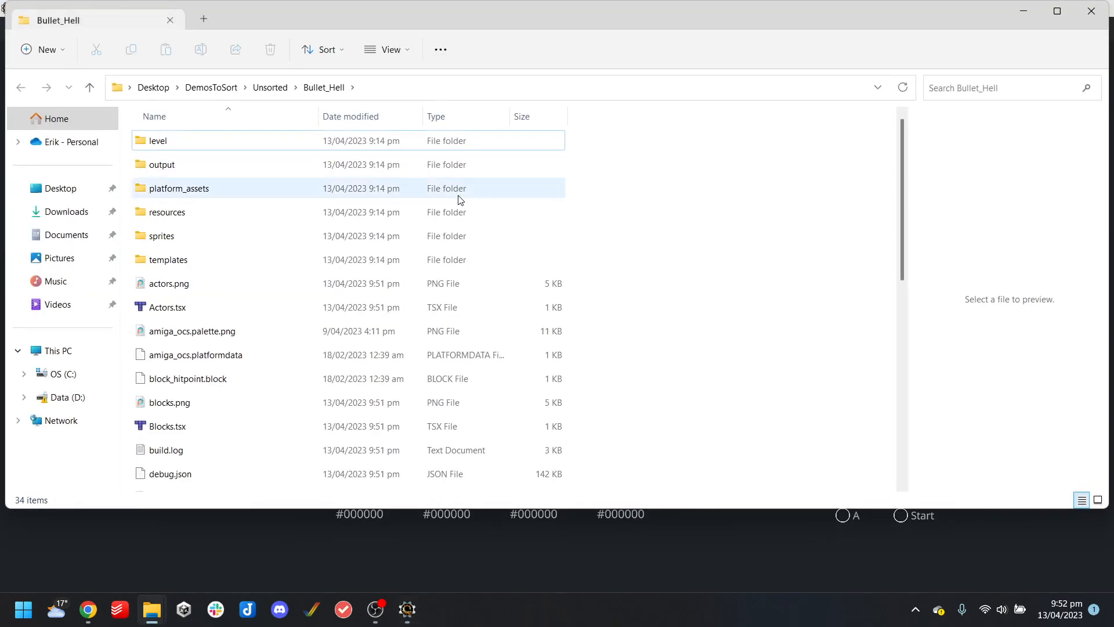
{"action": "scroll", "coordinate": [247, 273], "scroll_direction": "down", "scroll_amount": 5}
{"action": "left_click", "coordinate": [221, 337]}
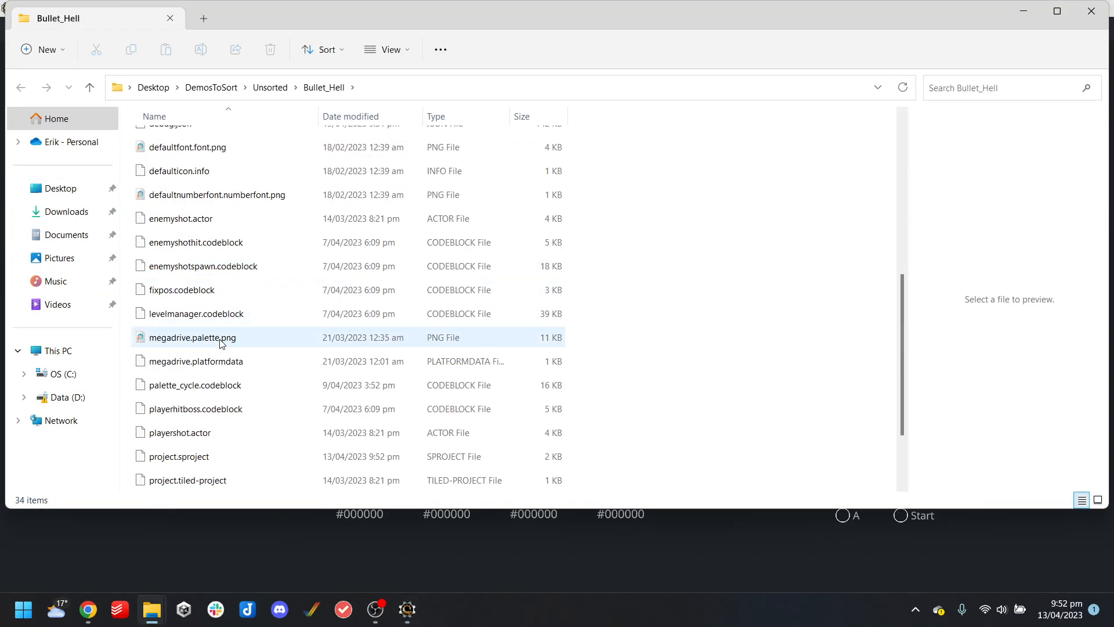
{"action": "key", "text": "Delete"}
{"action": "scroll", "coordinate": [252, 304], "scroll_direction": "up", "scroll_amount": 4}
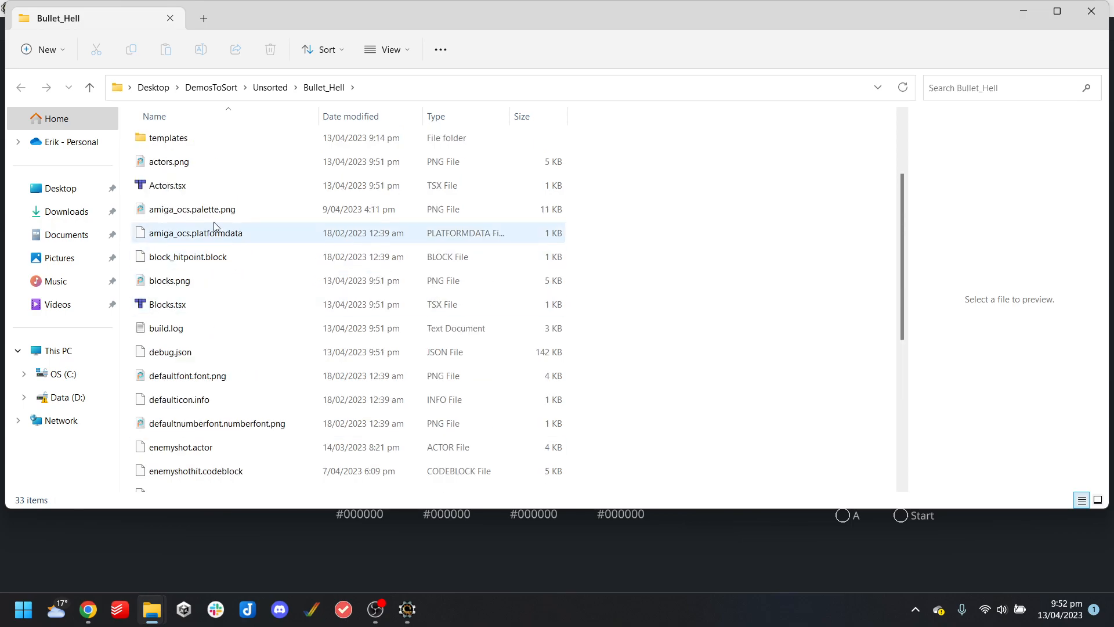
Duplicate amiga_ocs.palette.png in the project folder and rename the copy to megadrive.palette.png
{"action": "left_click", "coordinate": [212, 208]}
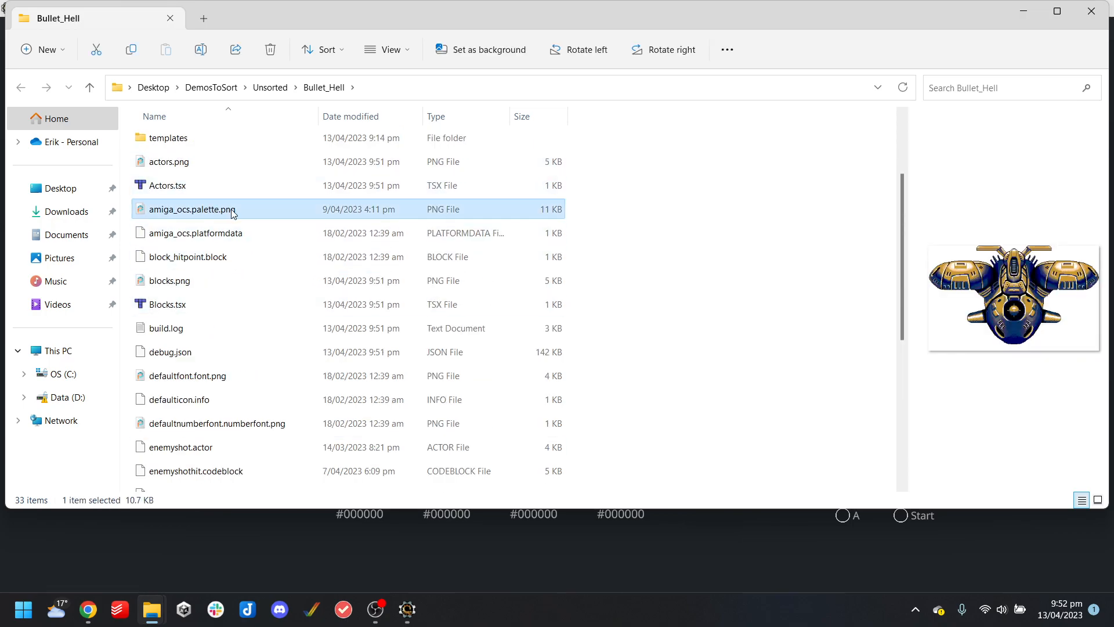
{"action": "key", "text": "ctrl+c"}
{"action": "key", "text": "ctrl+v"}
{"action": "scroll", "coordinate": [266, 274], "scroll_direction": "up", "scroll_amount": 3}
{"action": "scroll", "coordinate": [288, 309], "scroll_direction": "down", "scroll_amount": 3}
{"action": "scroll", "coordinate": [251, 406], "scroll_direction": "up", "scroll_amount": 6}
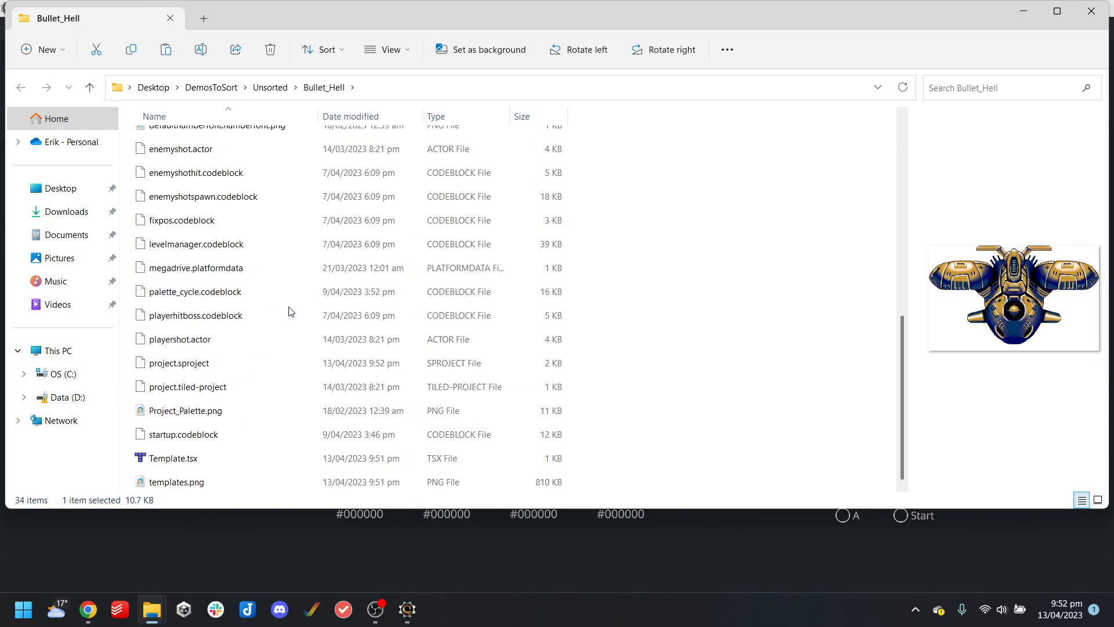
{"action": "key", "text": "F2"}
{"action": "type", "text": "me"}
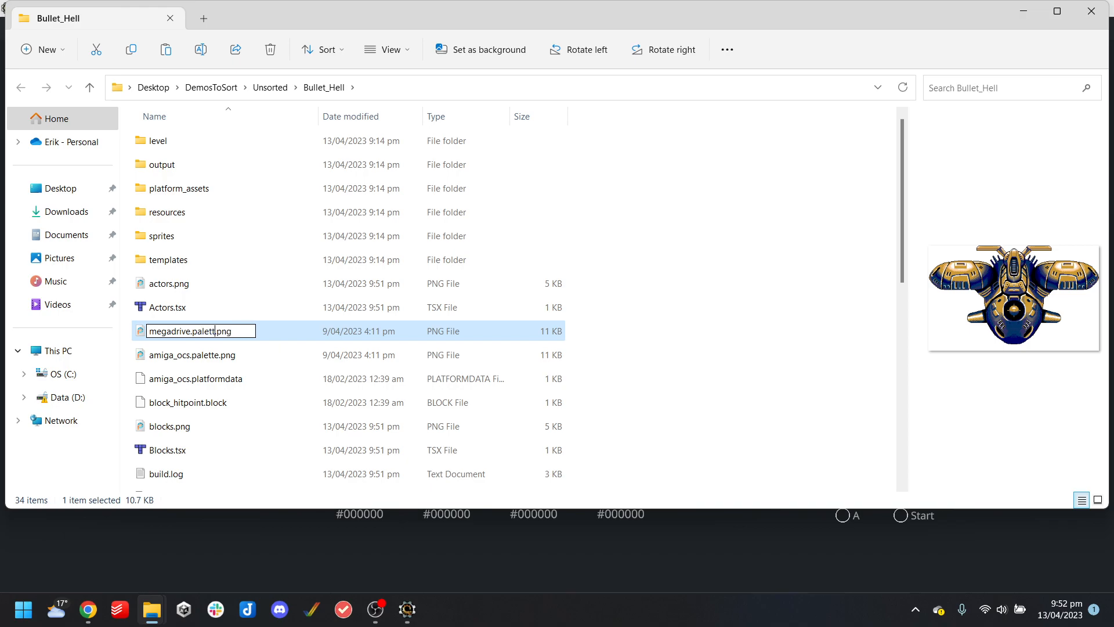
{"action": "type", "text": "gadrive.palette"}
{"action": "key", "text": "Return"}
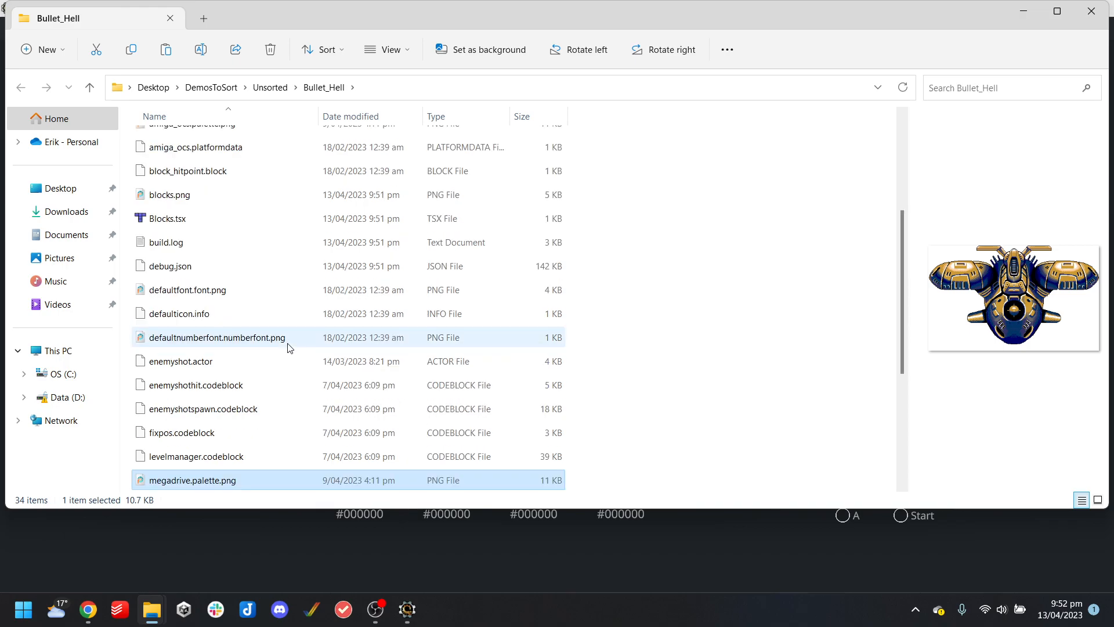
Back in Scorpion Editor, set the frame palette line to 1 for the actor_enemyshot, anim_player and anim_playershot animations
{"action": "left_click", "coordinate": [516, 585]}
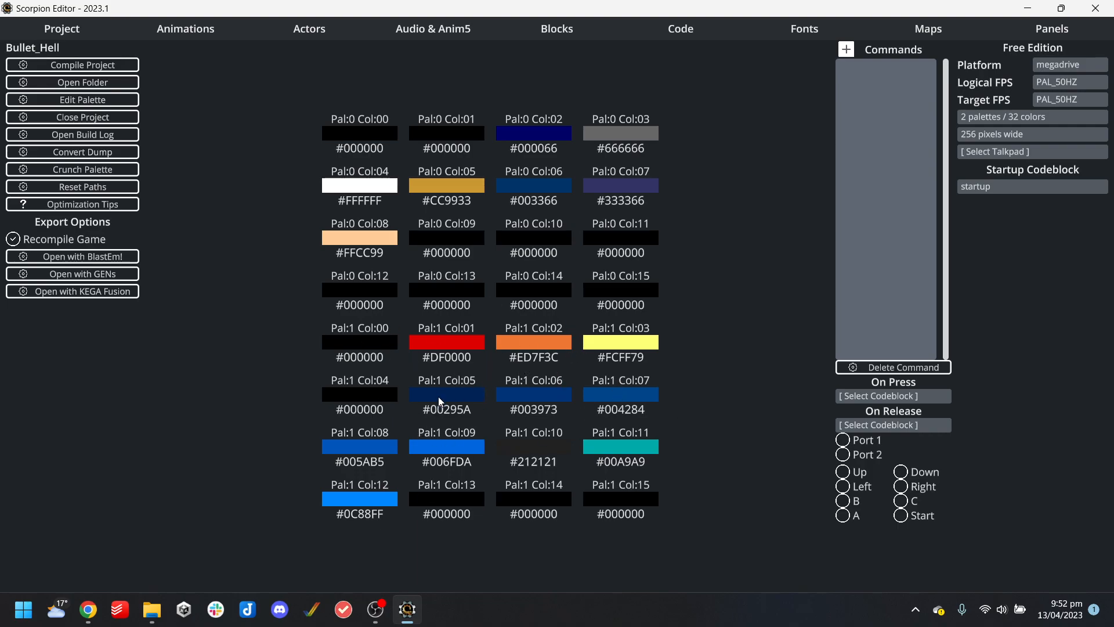
{"action": "left_click", "coordinate": [173, 29]}
{"action": "left_click", "coordinate": [59, 93]}
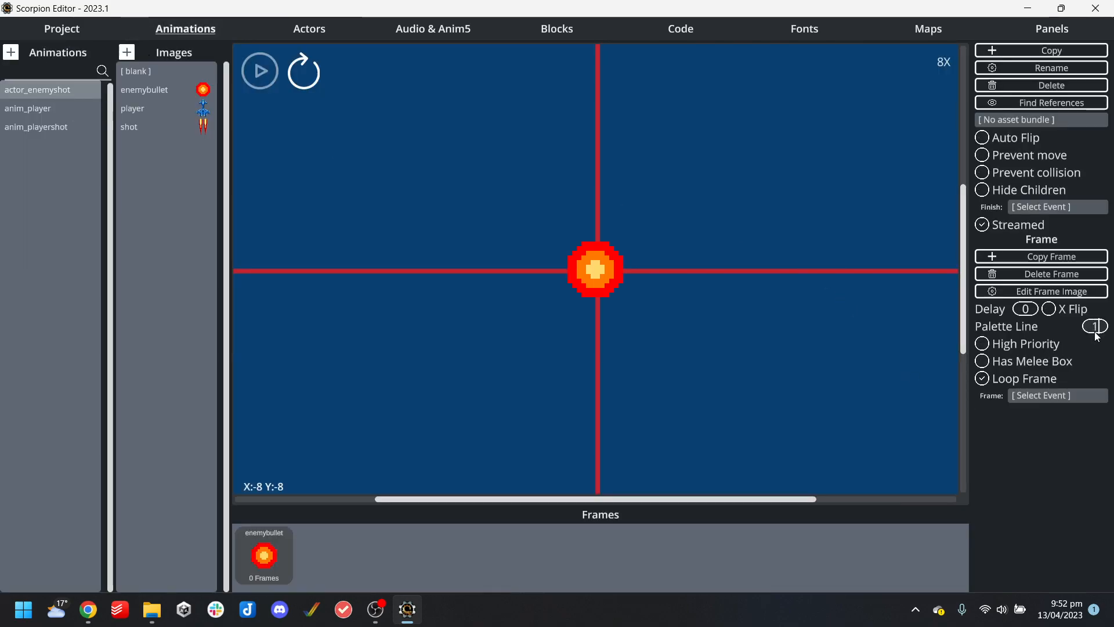
{"action": "left_click", "coordinate": [62, 29]}
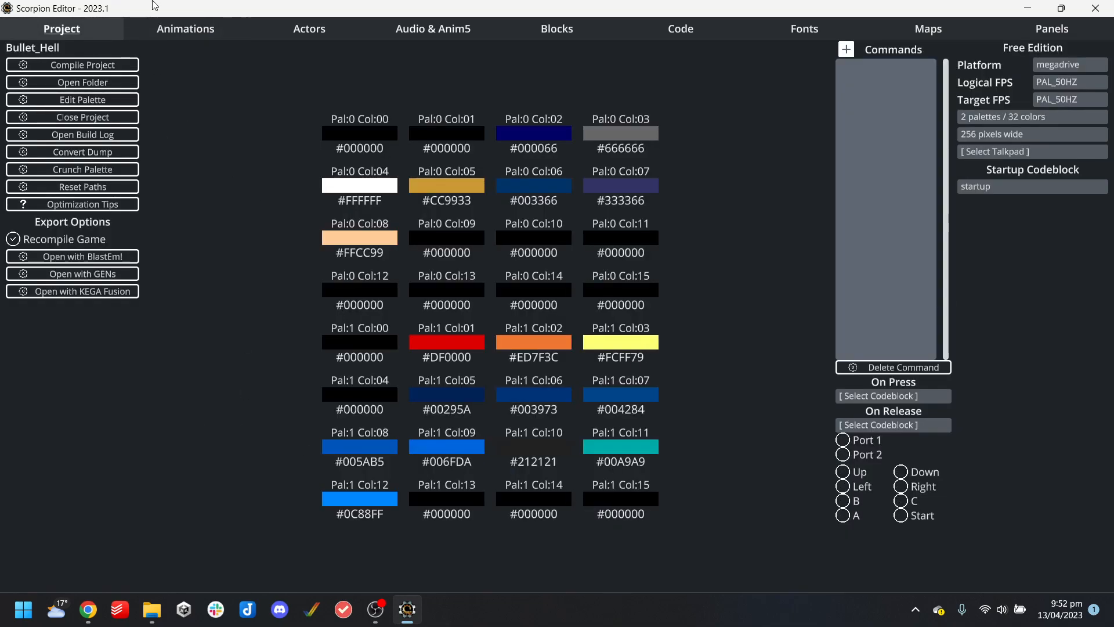
{"action": "left_click", "coordinate": [172, 29]}
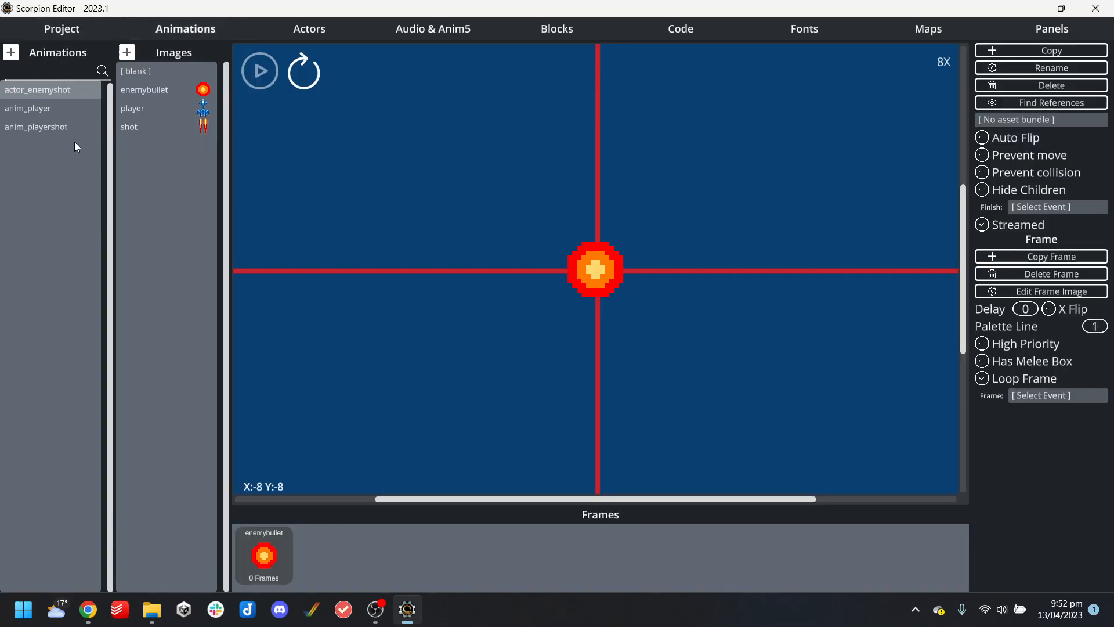
{"action": "left_click", "coordinate": [52, 109]}
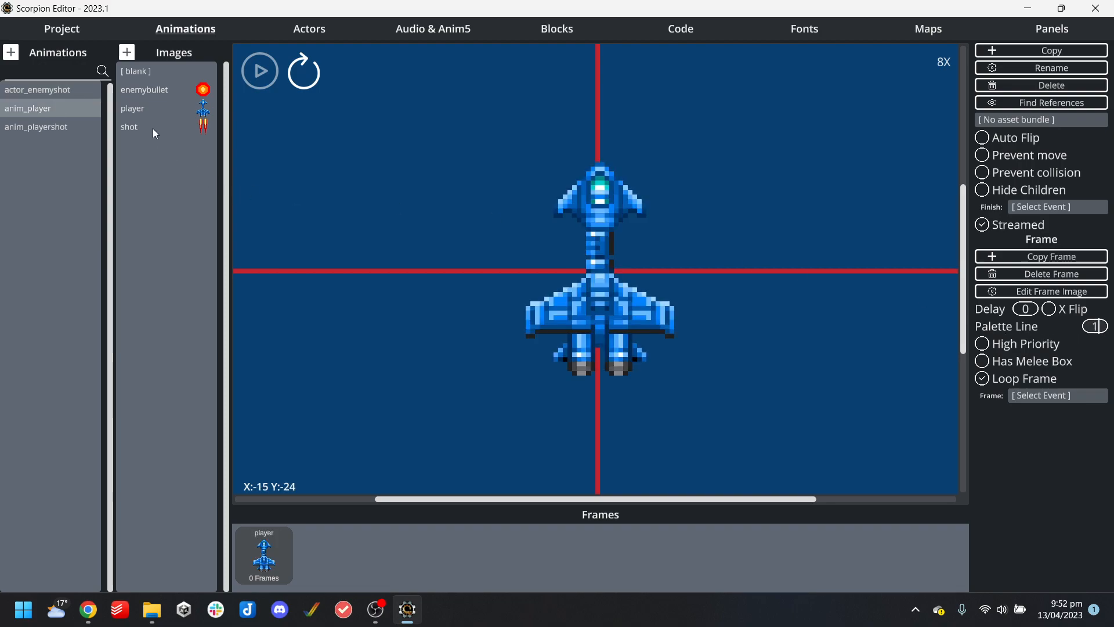
{"action": "left_click", "coordinate": [68, 127]}
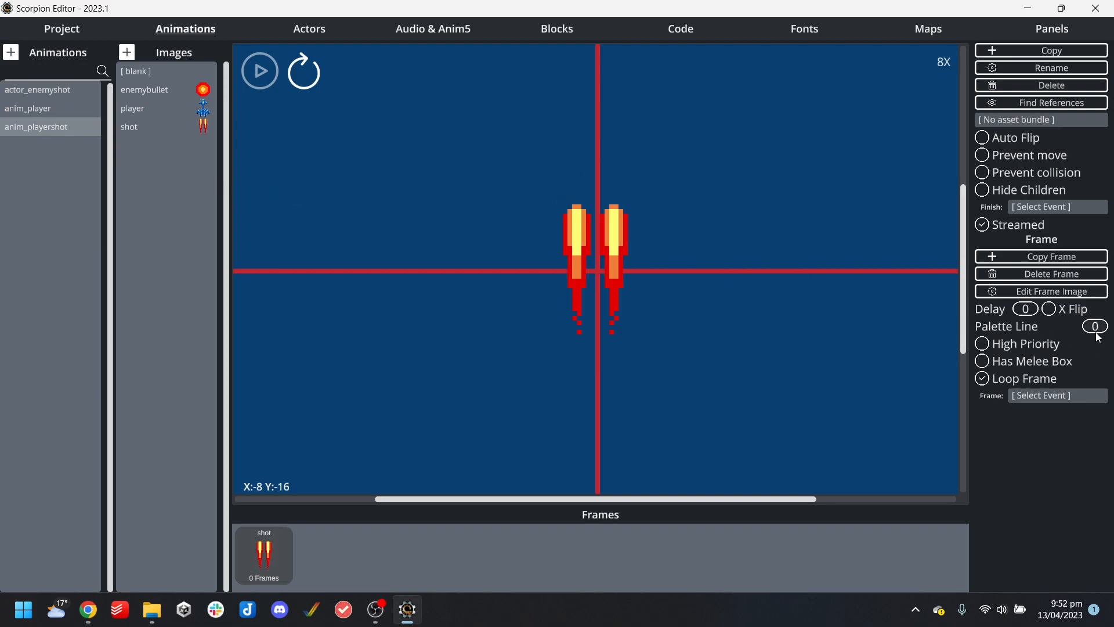
{"action": "left_click", "coordinate": [50, 105]}
{"action": "left_click", "coordinate": [53, 91]}
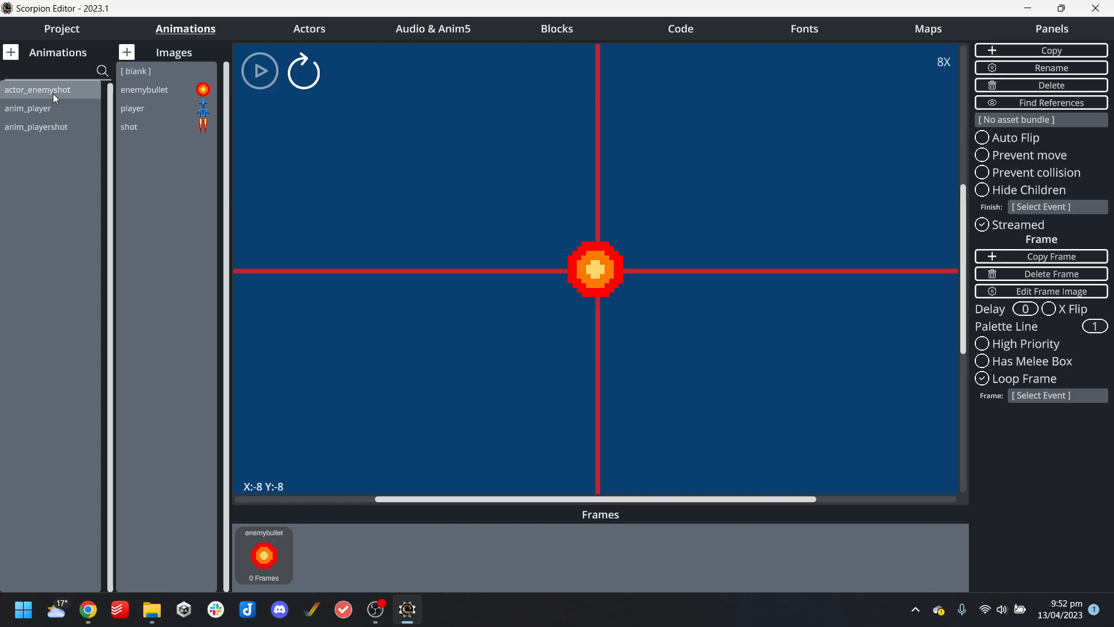
Compile and run Bullet_Hell in BlastEm, playtest the ship's movement and firing, and close the emulator and compile message
{"action": "left_click", "coordinate": [58, 29]}
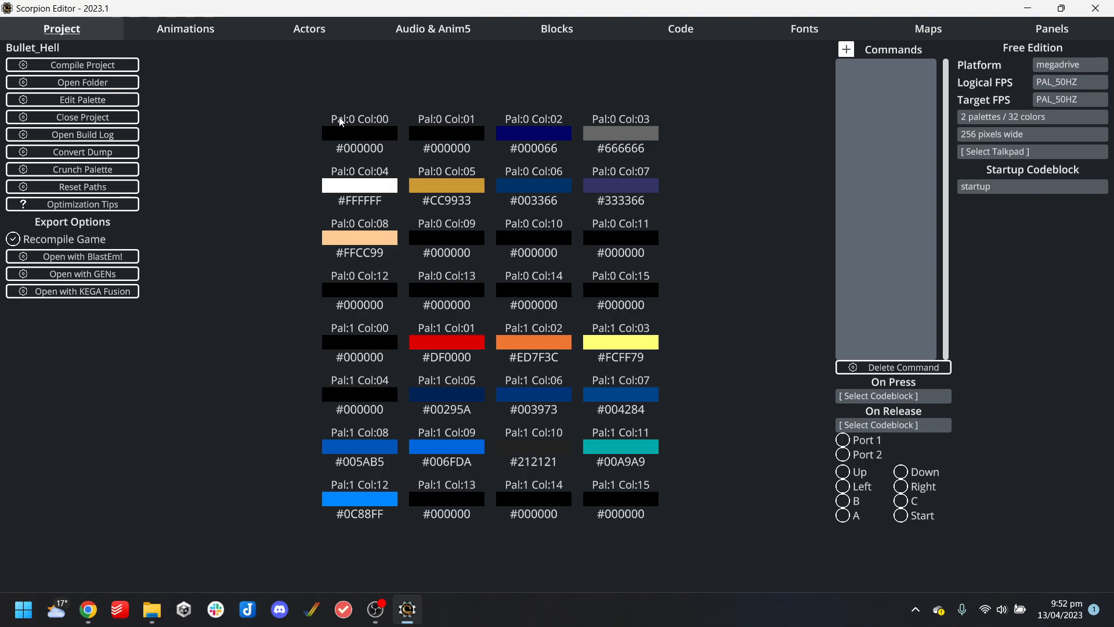
{"action": "left_click", "coordinate": [83, 256]}
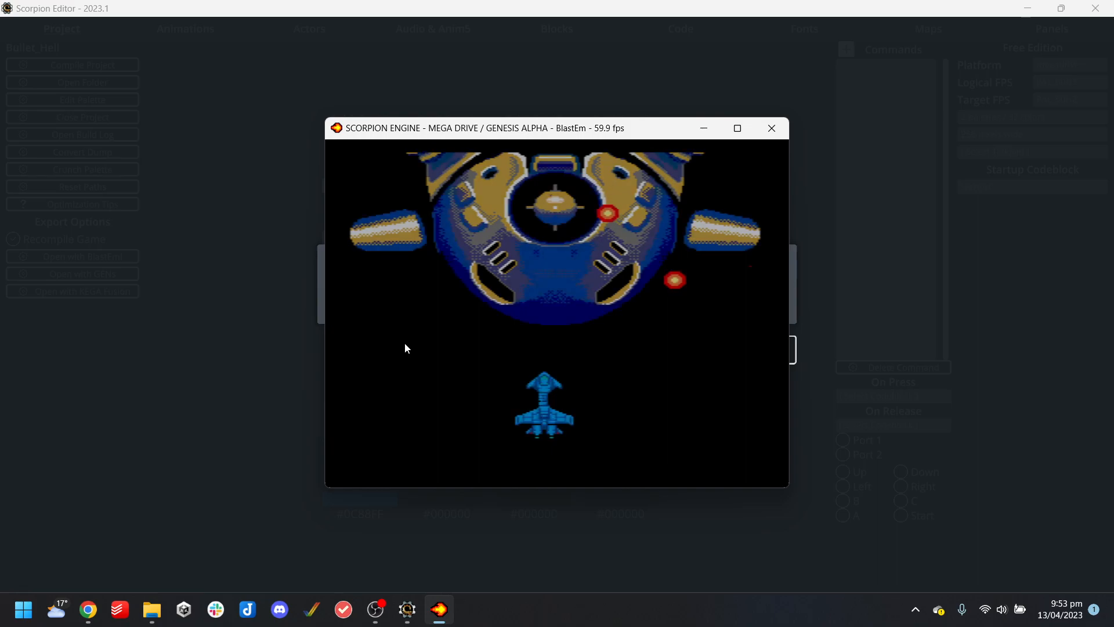
{"action": "key", "text": "Right"}
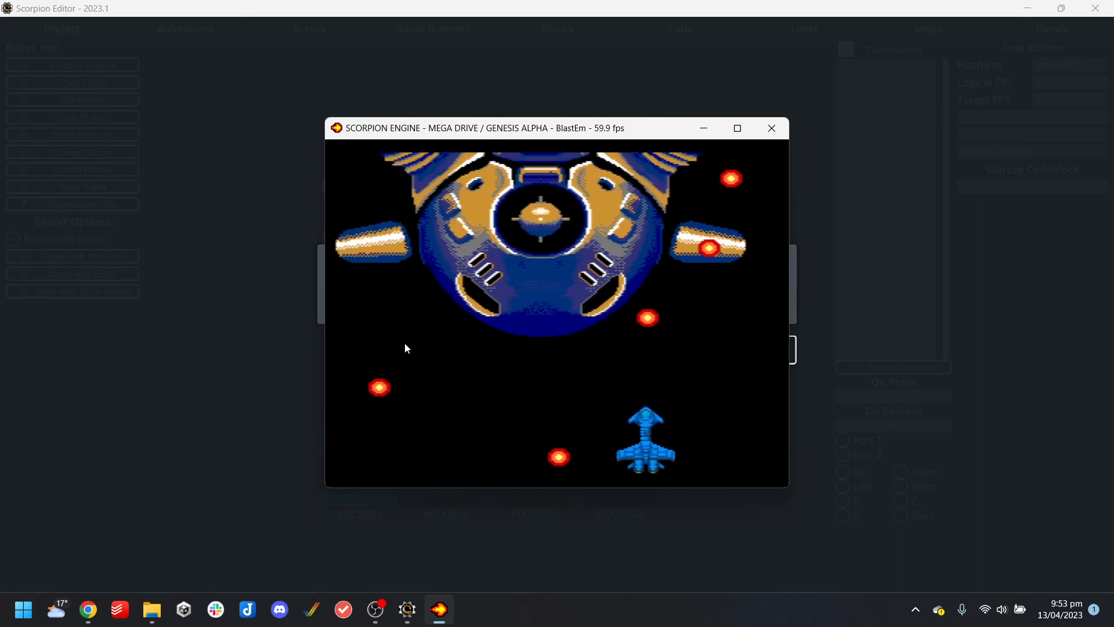
{"action": "key", "text": "Left"}
{"action": "key", "text": "Up"}
{"action": "key", "text": "Right"}
{"action": "key", "text": "Up"}
{"action": "key", "text": "Left"}
{"action": "key", "text": "Down"}
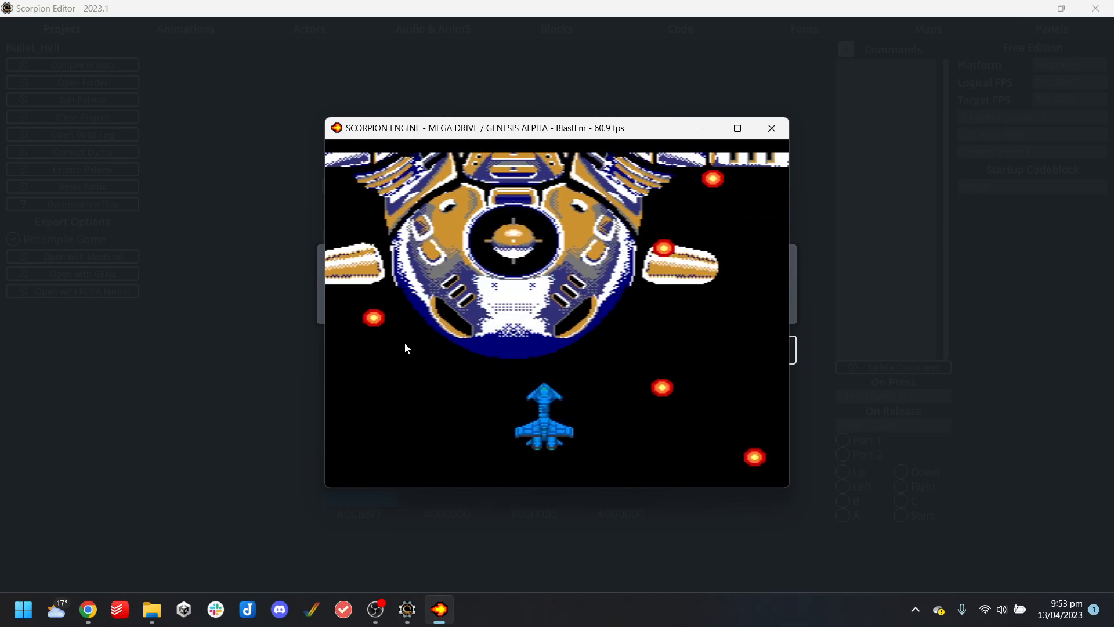
{"action": "key", "text": "Right"}
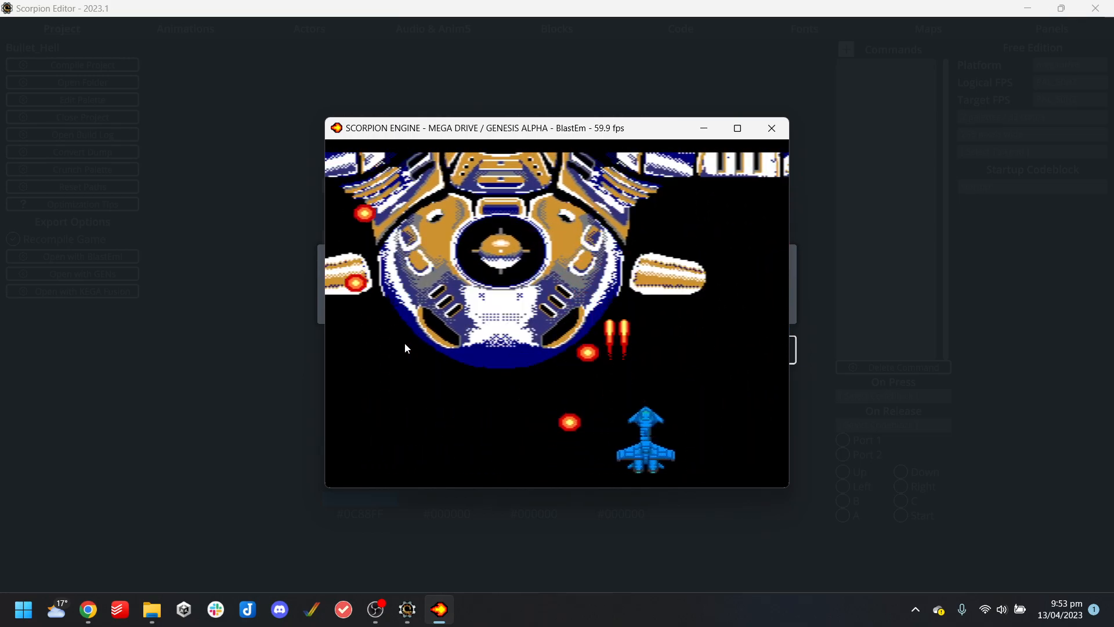
{"action": "key", "text": "Left"}
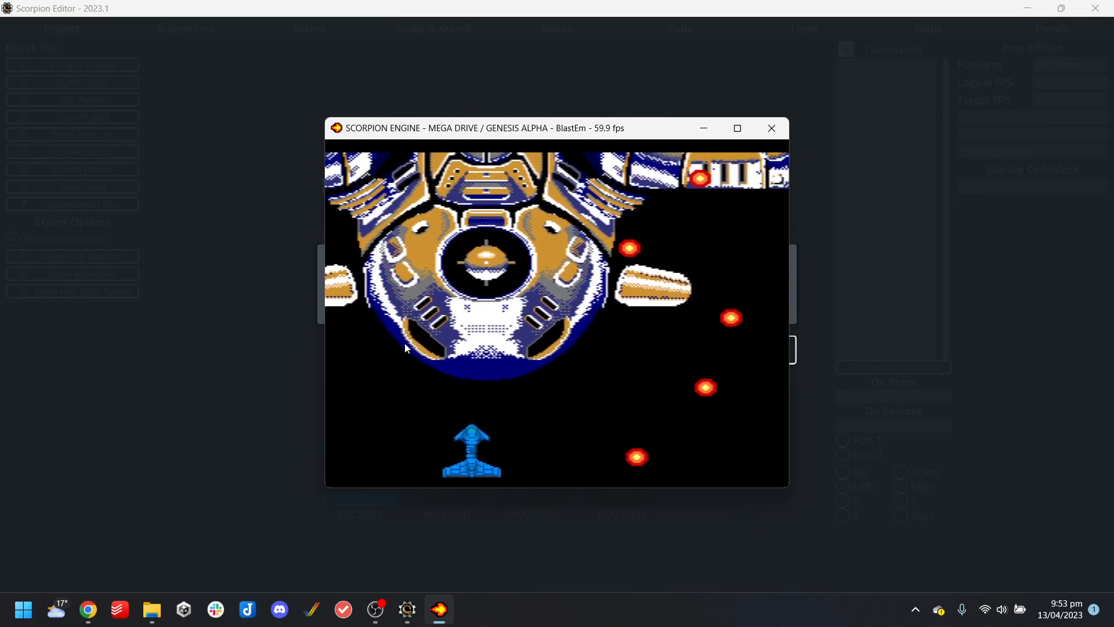
{"action": "key", "text": "Right"}
{"action": "key", "text": "Up"}
{"action": "key", "text": "Left"}
{"action": "key", "text": "Left"}
{"action": "key", "text": "Down"}
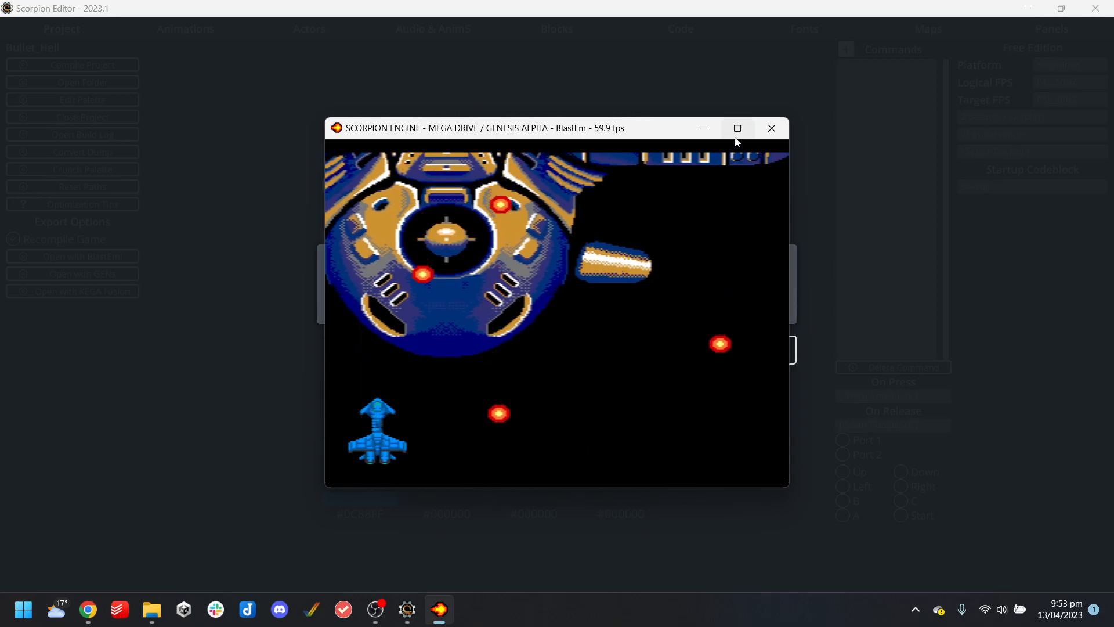
{"action": "left_click", "coordinate": [759, 129]}
{"action": "left_click", "coordinate": [765, 354]}
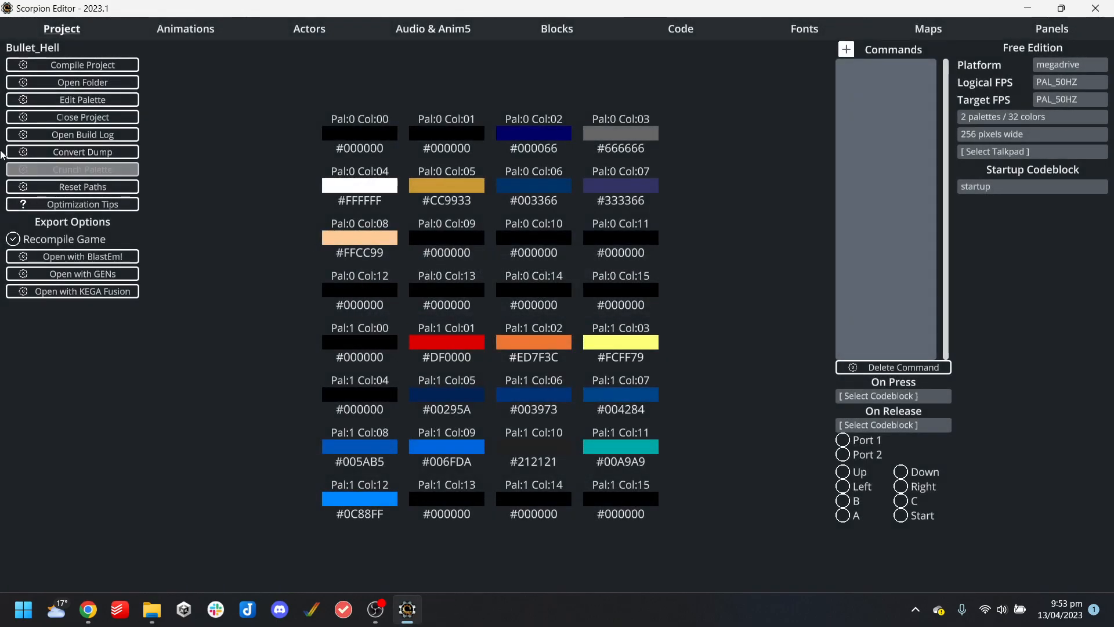
Open the Bullet_Hell project folder, look through its output and platform_assets subfolders, and go into the level folder
{"action": "left_click", "coordinate": [91, 84]}
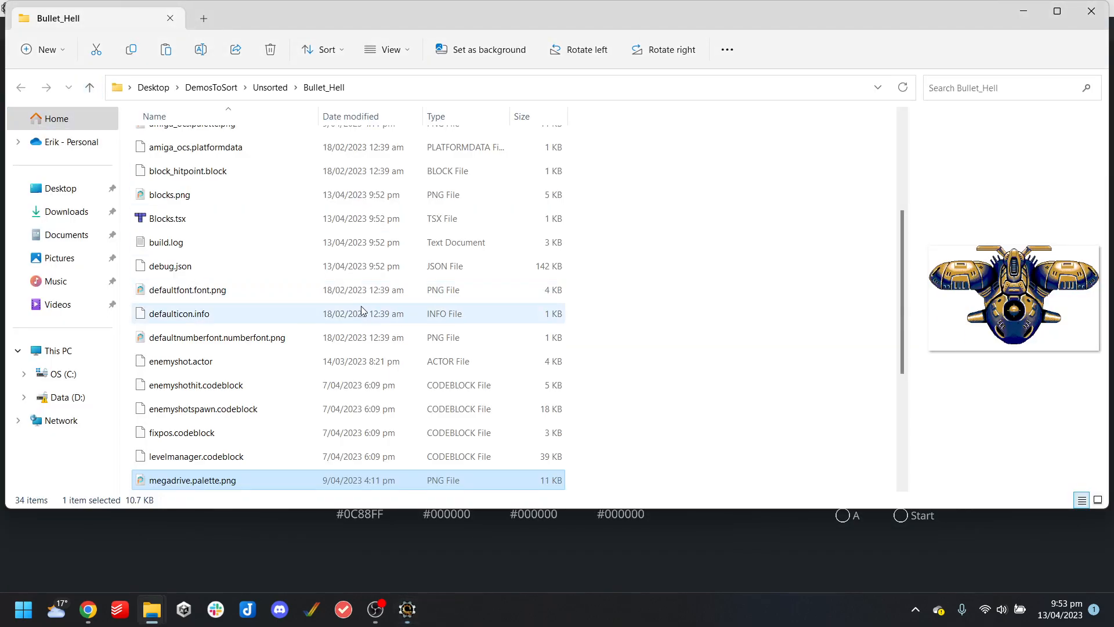
{"action": "scroll", "coordinate": [313, 327], "scroll_direction": "down", "scroll_amount": 2}
{"action": "scroll", "coordinate": [232, 244], "scroll_direction": "up", "scroll_amount": 7}
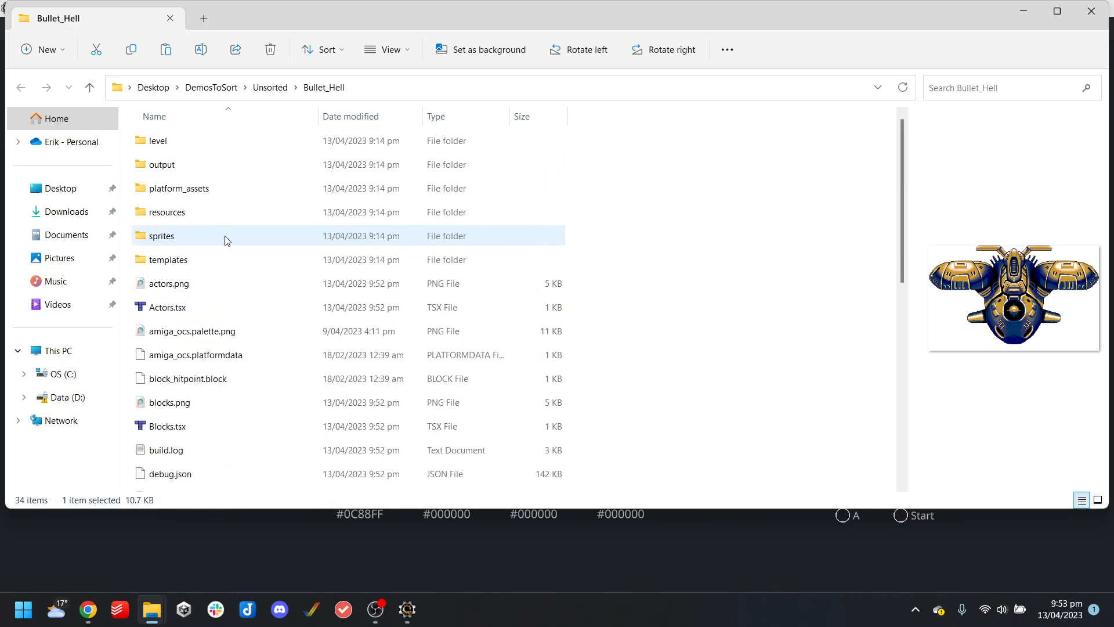
{"action": "double_click", "coordinate": [161, 164]}
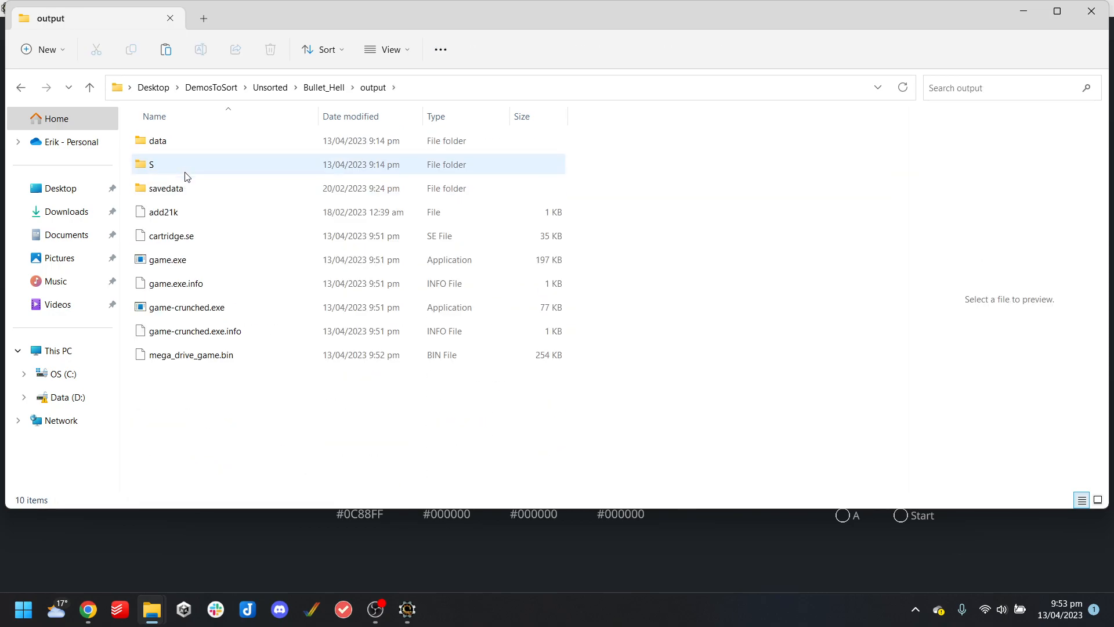
{"action": "left_click", "coordinate": [323, 87]}
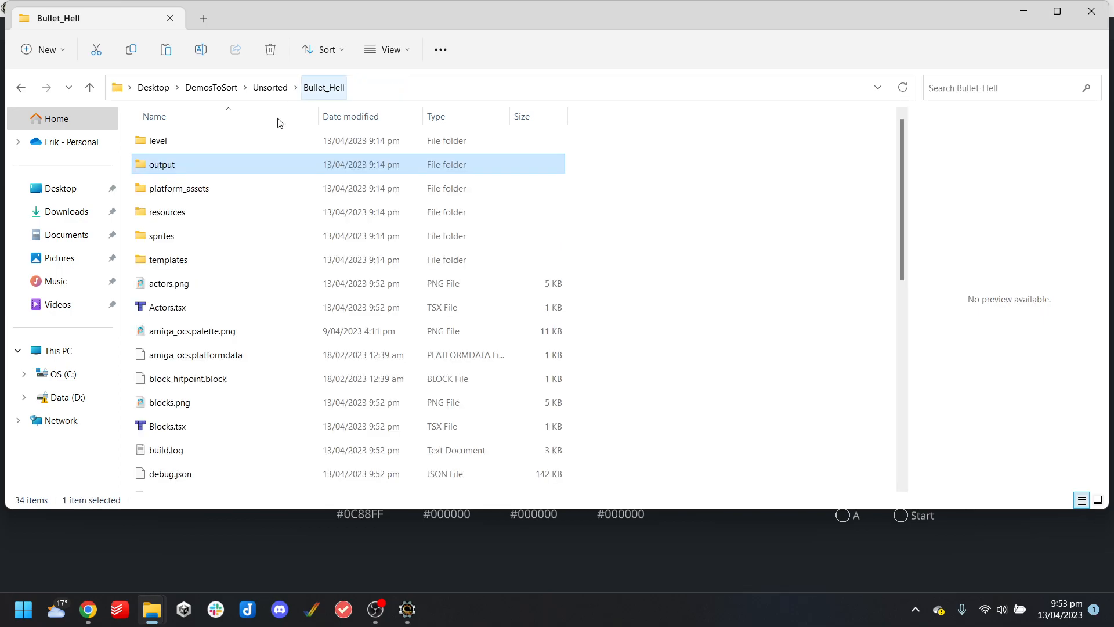
{"action": "double_click", "coordinate": [199, 194]}
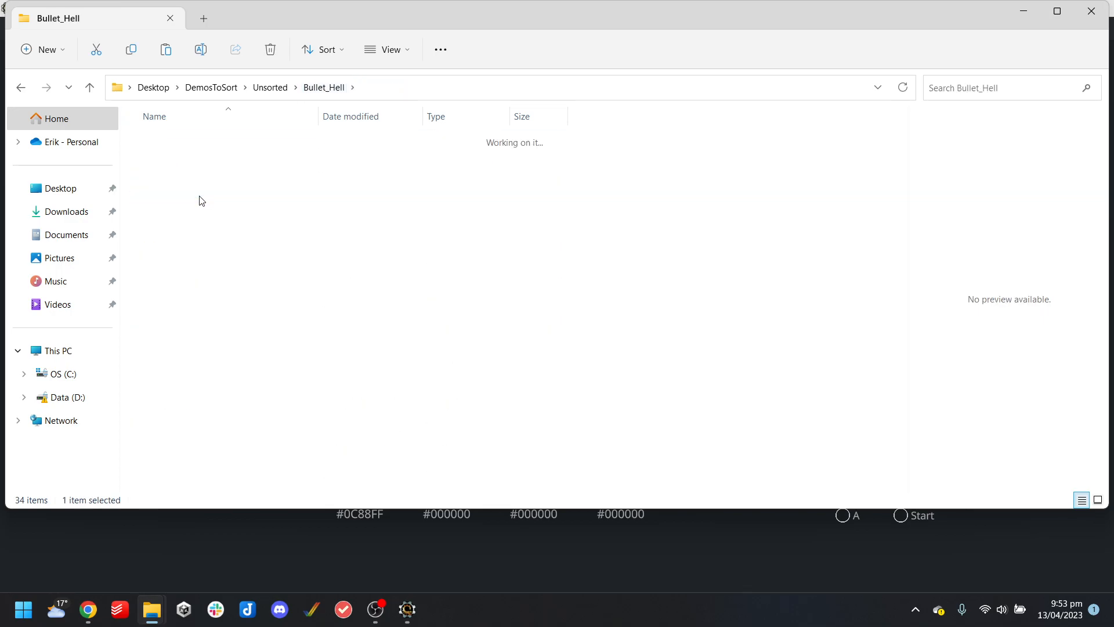
{"action": "left_click", "coordinate": [335, 88]}
{"action": "scroll", "coordinate": [199, 286], "scroll_direction": "down", "scroll_amount": 3}
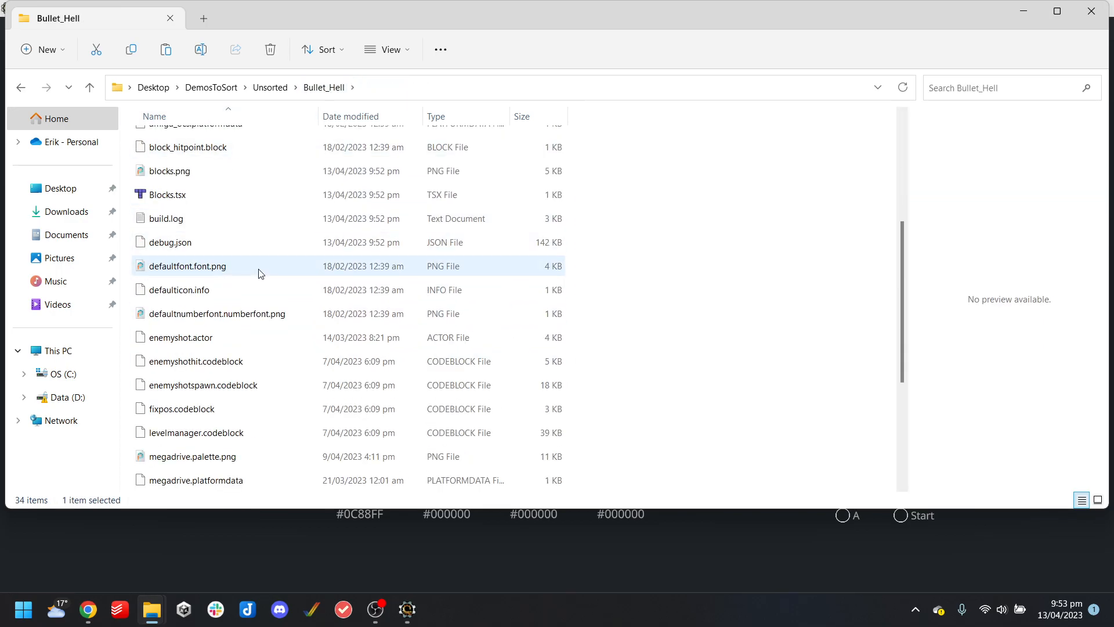
{"action": "scroll", "coordinate": [244, 244], "scroll_direction": "up", "scroll_amount": 2}
{"action": "scroll", "coordinate": [227, 219], "scroll_direction": "up", "scroll_amount": 2}
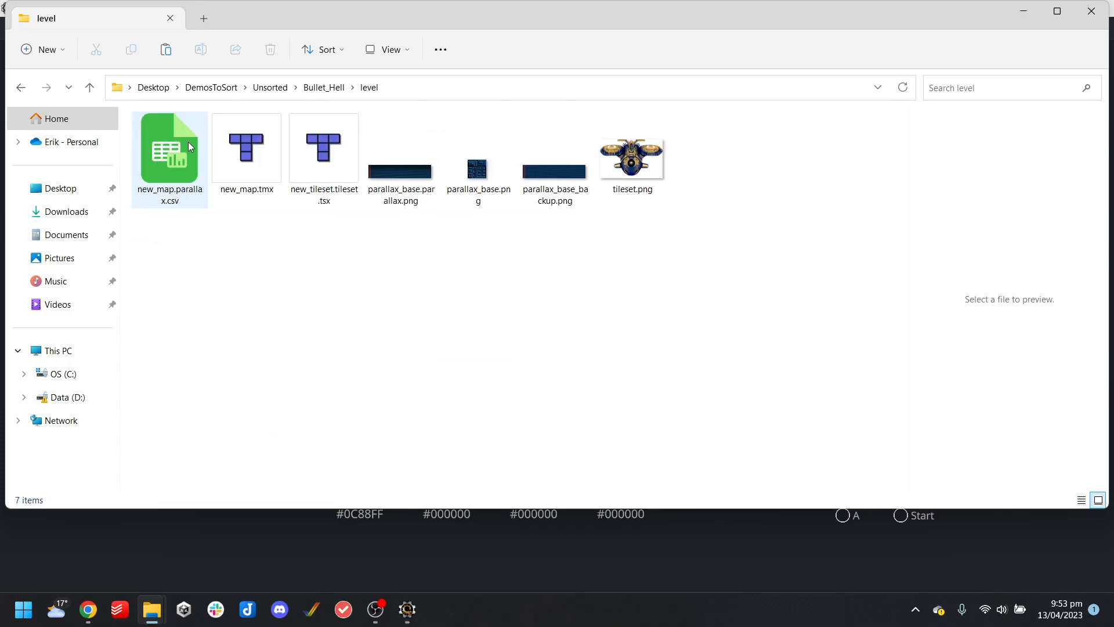
Open parallax_base.parallax.png from the level folder in PaintShop Pro and hide the grid
{"action": "left_click", "coordinate": [539, 171]}
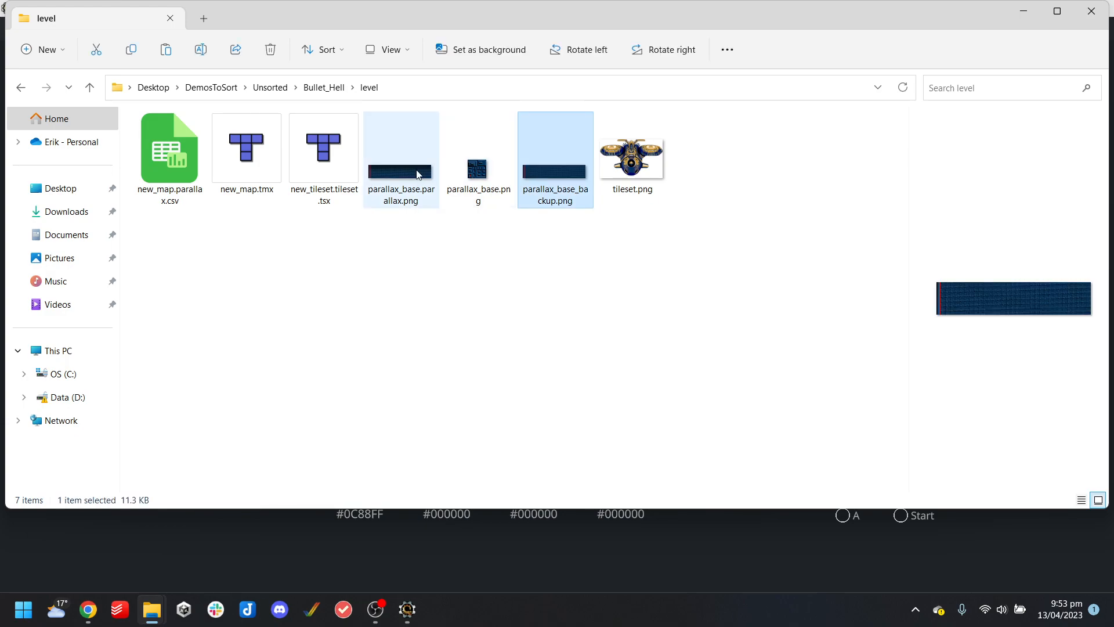
{"action": "left_click", "coordinate": [401, 169]}
{"action": "left_click", "coordinate": [532, 171]}
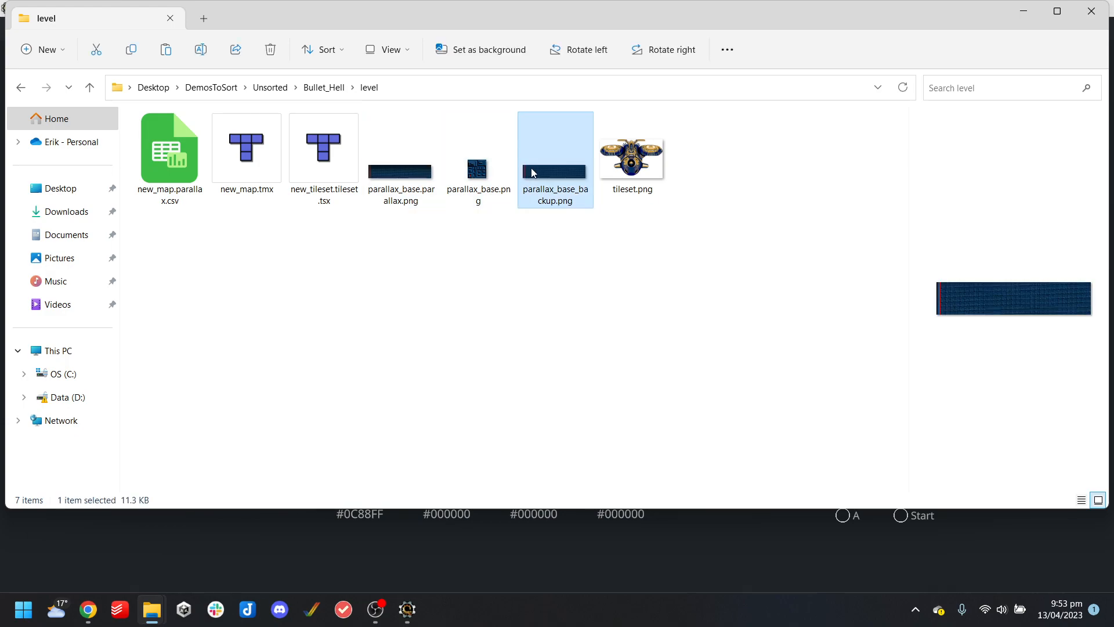
{"action": "left_click", "coordinate": [413, 175]}
{"action": "key", "text": "Return"}
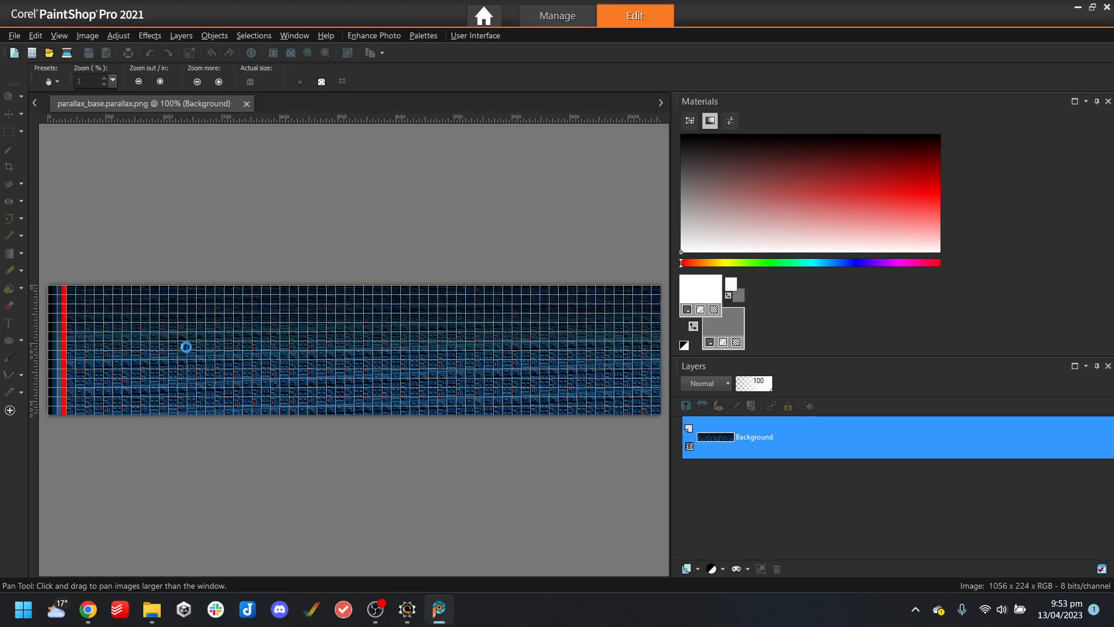
{"action": "left_click", "coordinate": [59, 36]}
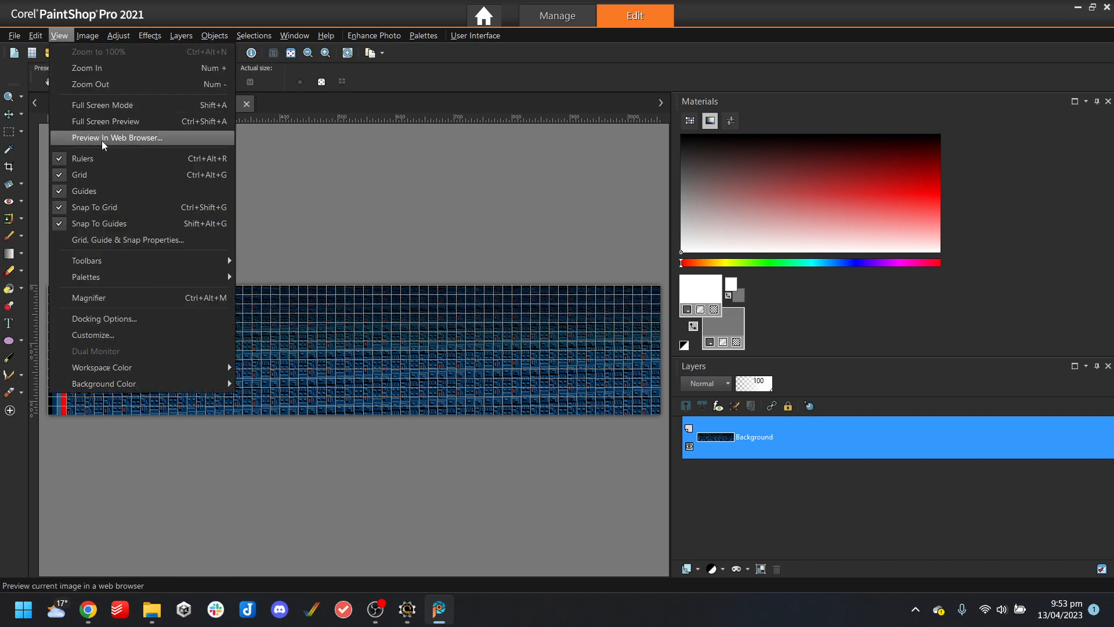
{"action": "left_click", "coordinate": [113, 177]}
Crop the parallax image to a 320 × 224 pixel area of the background pattern, excluding the colour strips and red line
{"action": "scroll", "coordinate": [218, 382], "scroll_direction": "up", "scroll_amount": 1}
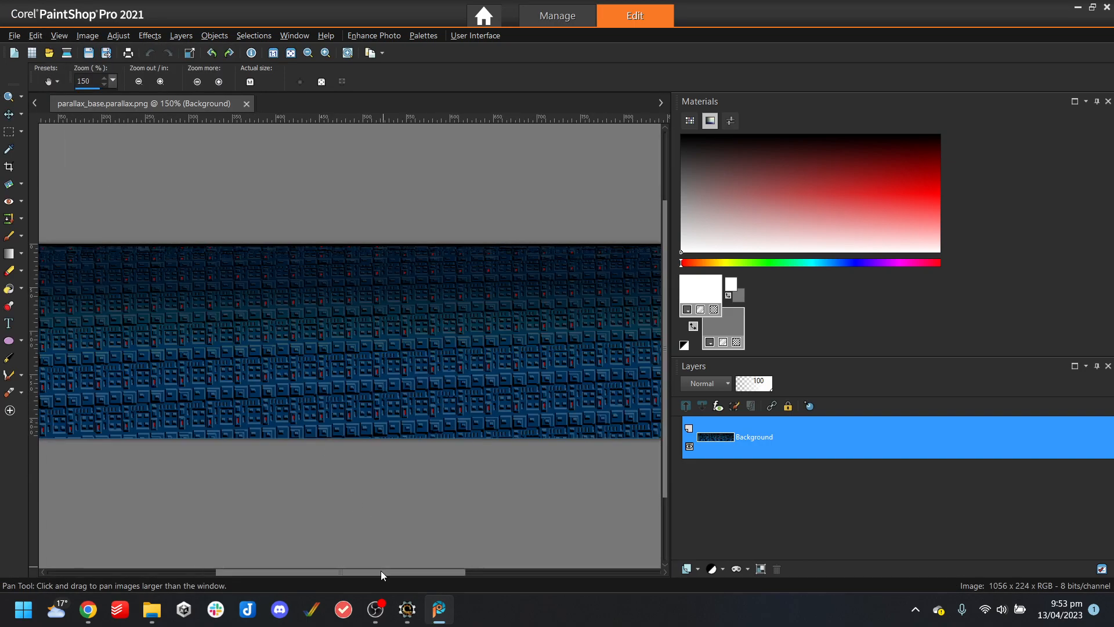
{"action": "left_click_drag", "start_coordinate": [383, 573], "coordinate": [301, 559]}
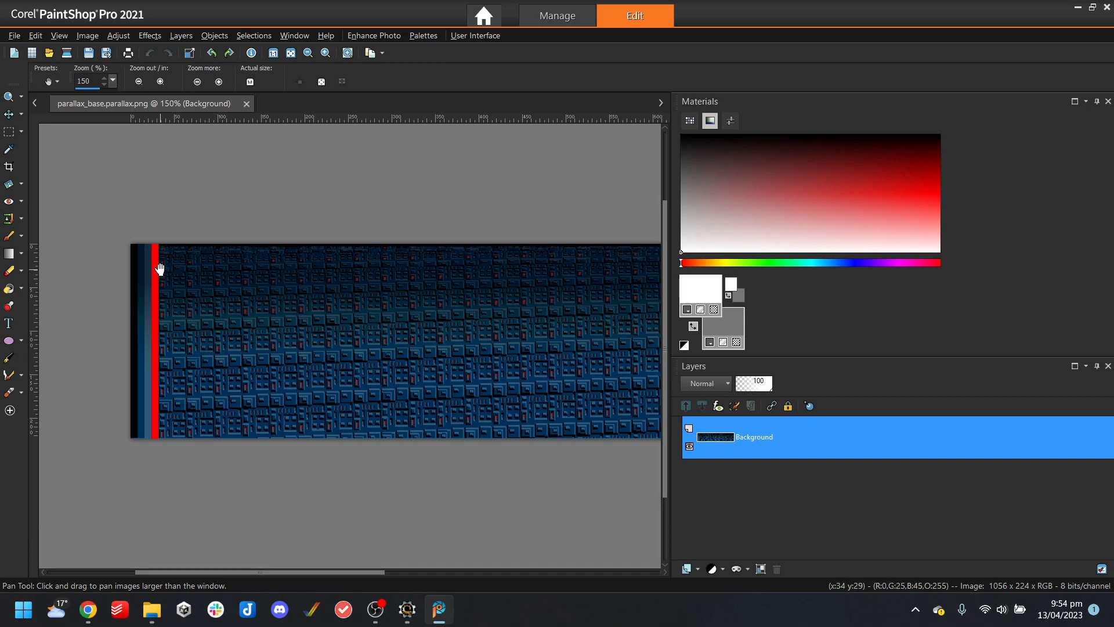
{"action": "left_click", "coordinate": [20, 166]}
{"action": "left_click_drag", "start_coordinate": [163, 238], "coordinate": [521, 532]}
{"action": "left_click", "coordinate": [190, 78]}
{"action": "key", "text": "Return"}
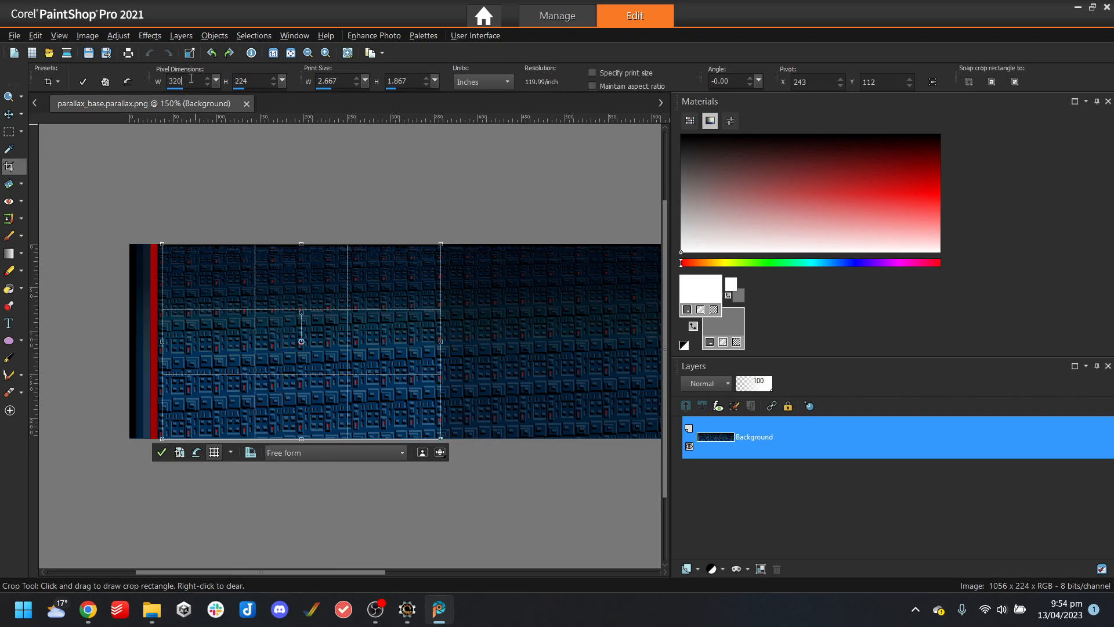
{"action": "left_click_drag", "start_coordinate": [300, 270], "coordinate": [311, 273]}
{"action": "double_click", "coordinate": [312, 273]}
{"action": "scroll", "coordinate": [379, 282], "scroll_direction": "up", "scroll_amount": 2}
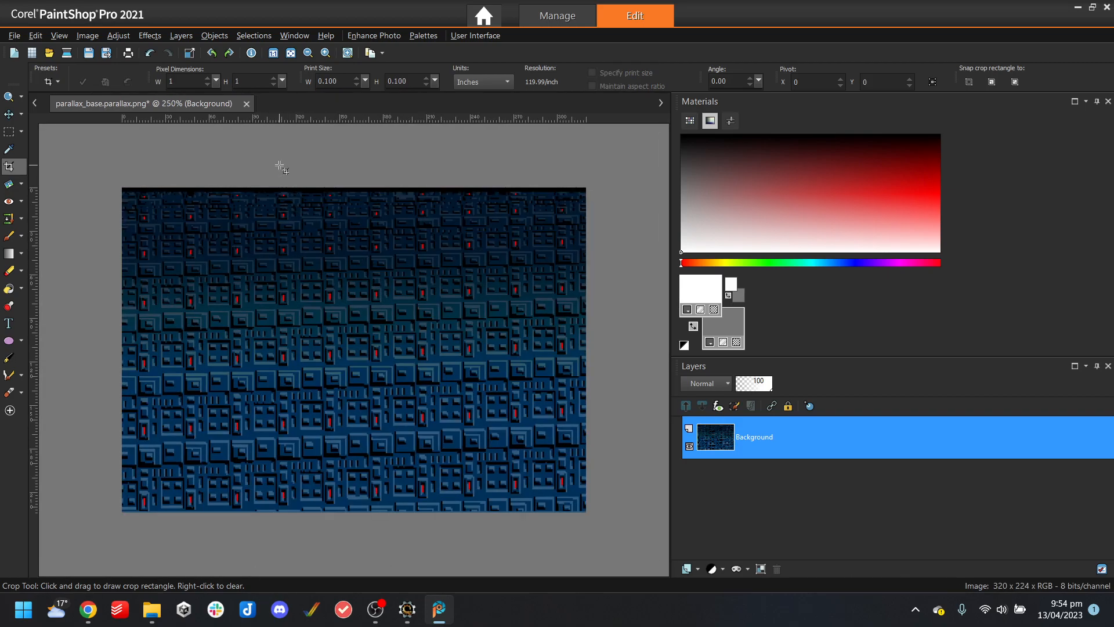
Start saving the cropped background image under a new name in the level folder
{"action": "key", "text": "F12"}
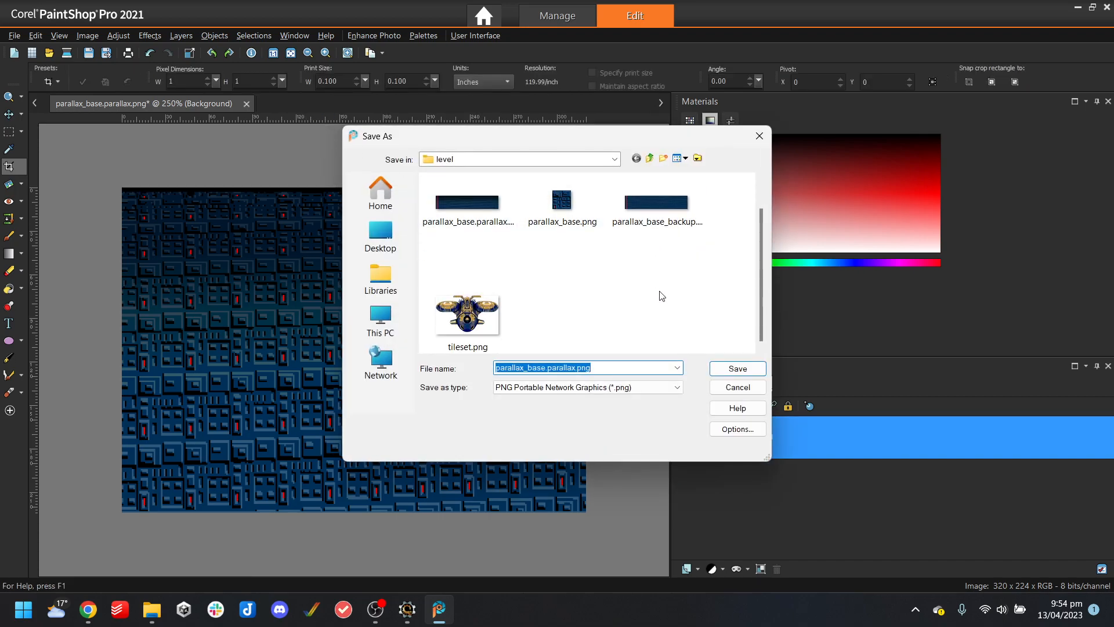
Save the cropped image in the Bullet_Hell level folder as md_parallax.png
{"action": "left_click", "coordinate": [649, 158]}
{"action": "scroll", "coordinate": [659, 246], "scroll_direction": "down", "scroll_amount": 1}
{"action": "scroll", "coordinate": [716, 288], "scroll_direction": "down", "scroll_amount": 1}
{"action": "scroll", "coordinate": [713, 283], "scroll_direction": "up", "scroll_amount": 2}
{"action": "double_click", "coordinate": [465, 217]}
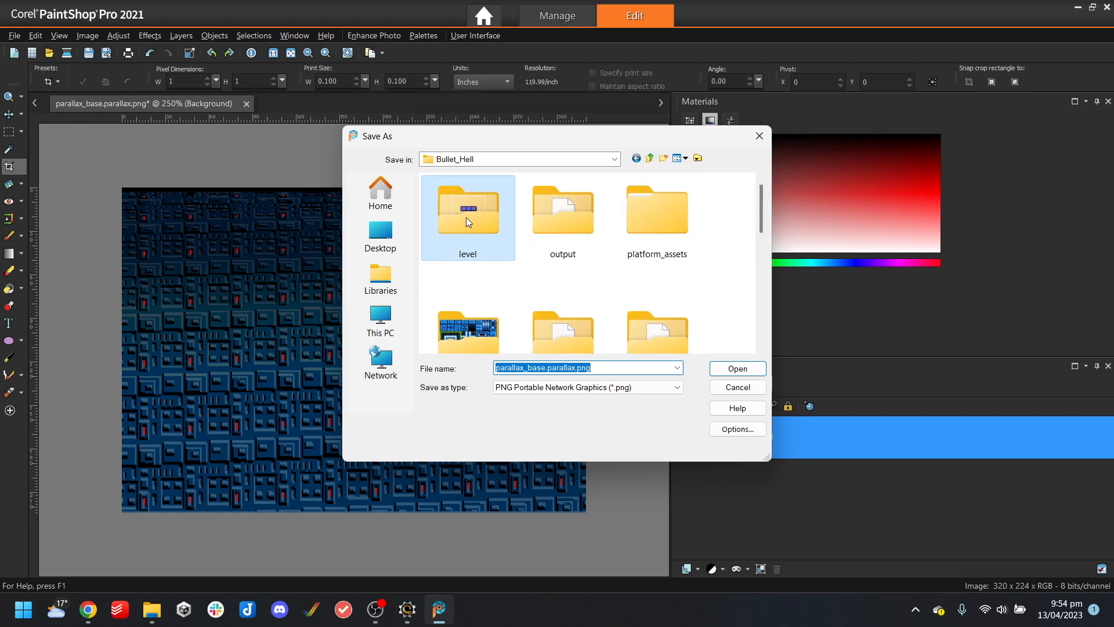
{"action": "left_click", "coordinate": [578, 367]}
{"action": "left_click_drag", "start_coordinate": [574, 367], "coordinate": [325, 348]}
{"action": "key", "text": "BackSpace"}
{"action": "type", "text": "md_parallaxpng"}
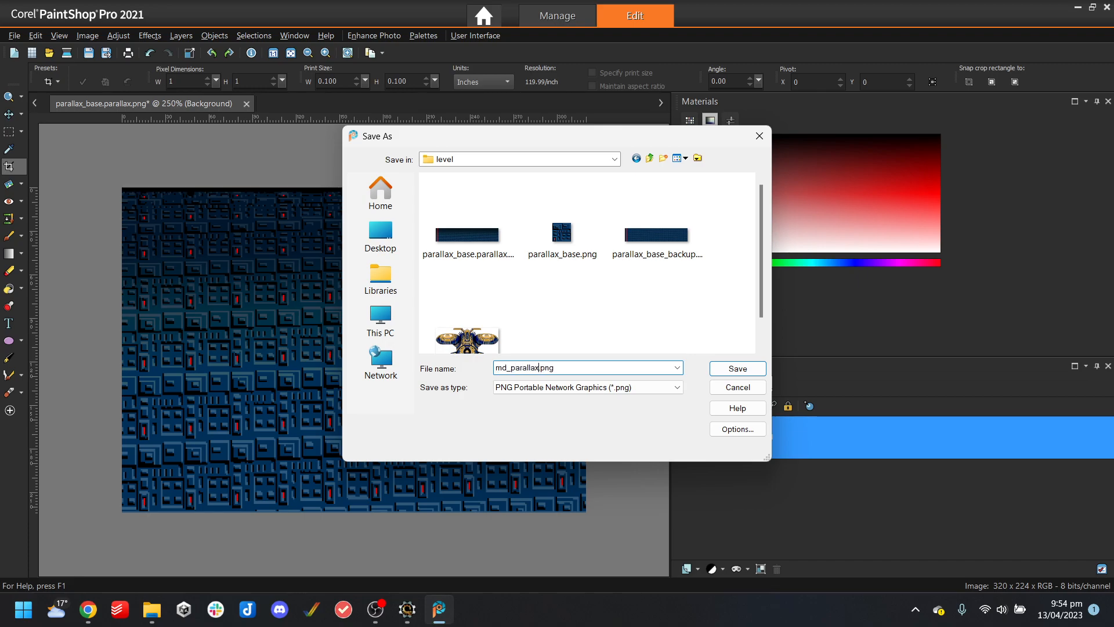
{"action": "key", "text": "Return"}
Launch XnView MP
{"action": "key", "text": "super"}
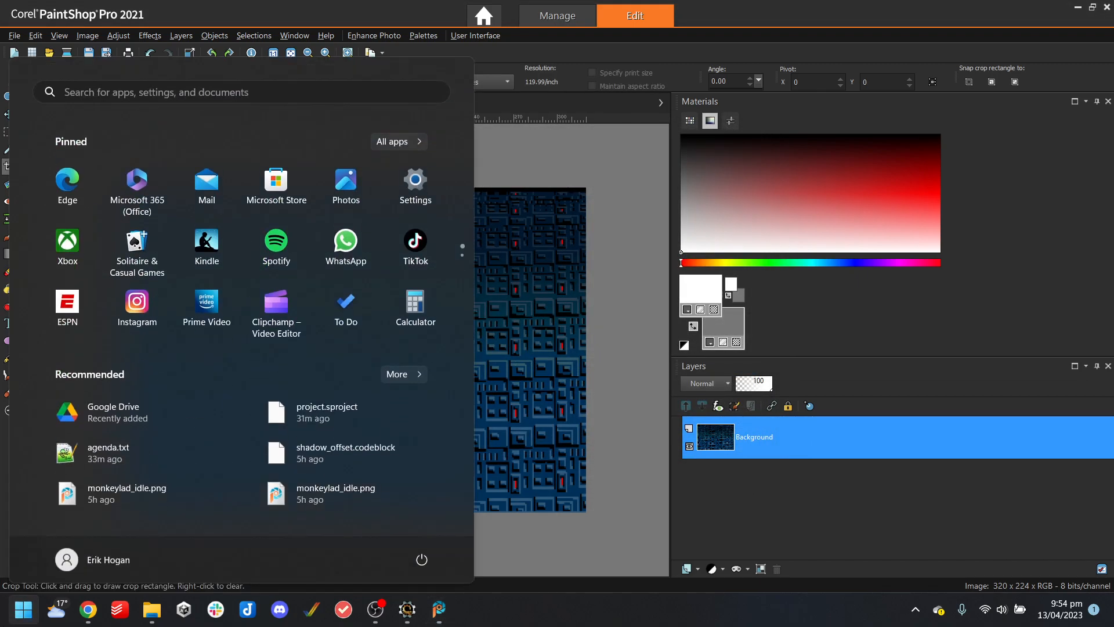
{"action": "type", "text": "xnviewmp"}
{"action": "key", "text": "Return"}
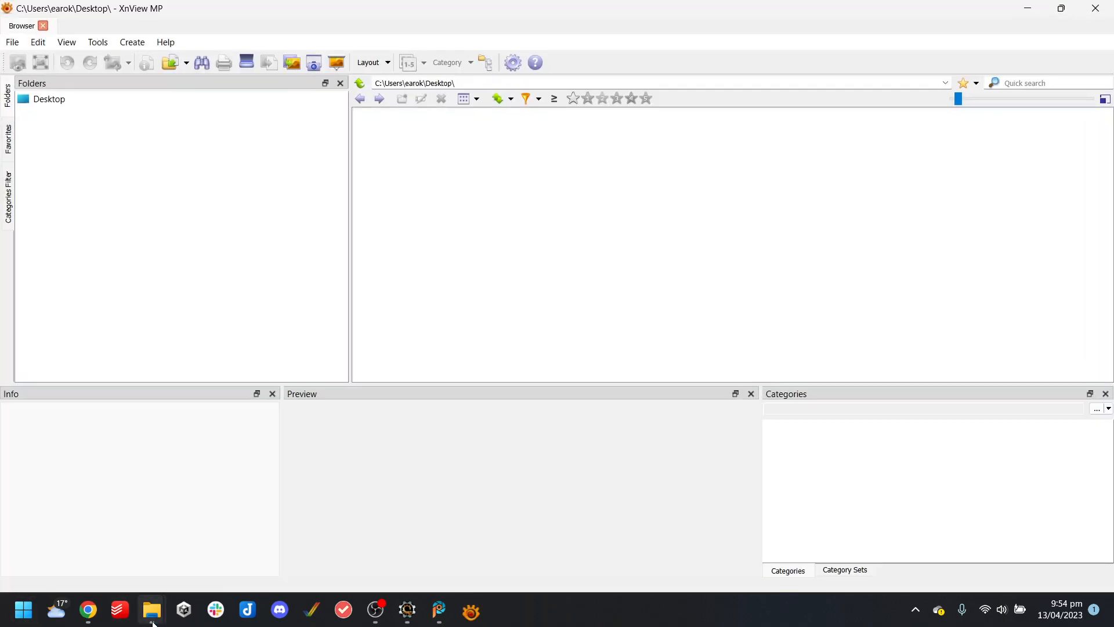
Copy the level folder's path from File Explorer, browse XnView MP to it, and open md_parallax.png
{"action": "mouse_move", "coordinate": [156, 622]}
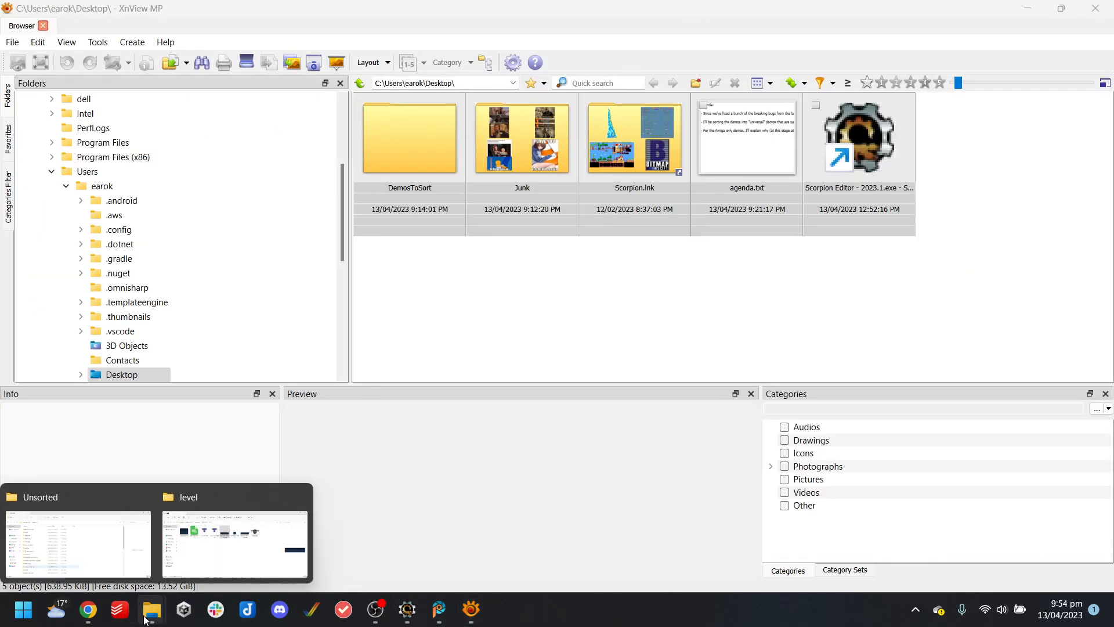
{"action": "left_click", "coordinate": [246, 531]}
{"action": "left_click", "coordinate": [486, 88]}
{"action": "key", "text": "ctrl+c"}
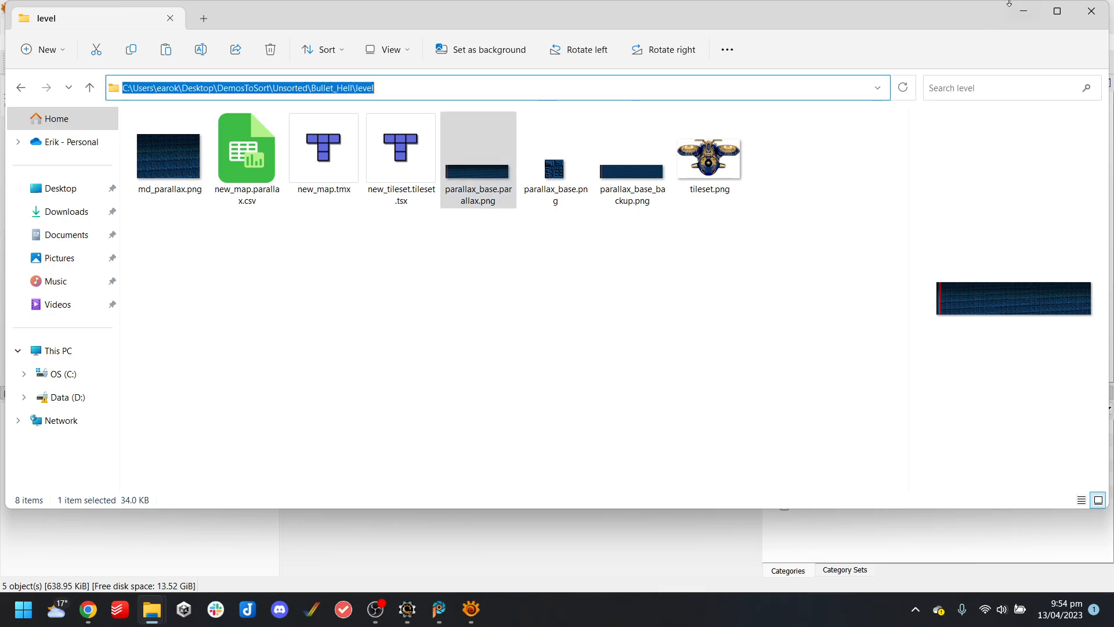
{"action": "left_click", "coordinate": [1023, 10]}
{"action": "left_click", "coordinate": [483, 82]}
{"action": "key", "text": "ctrl+v"}
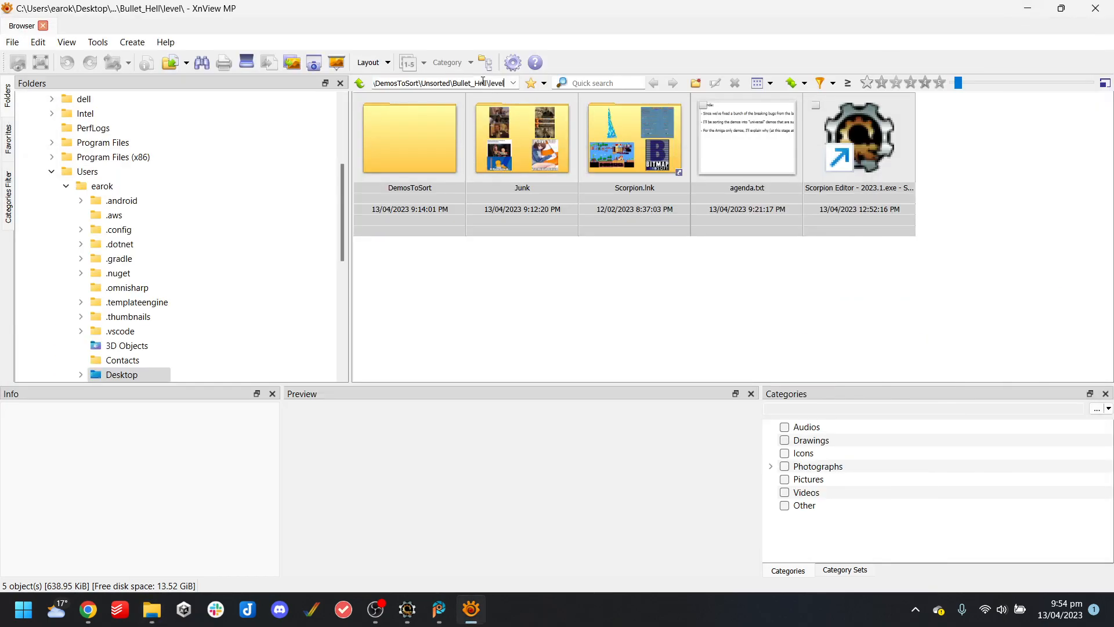
{"action": "key", "text": "Return"}
{"action": "double_click", "coordinate": [416, 137]}
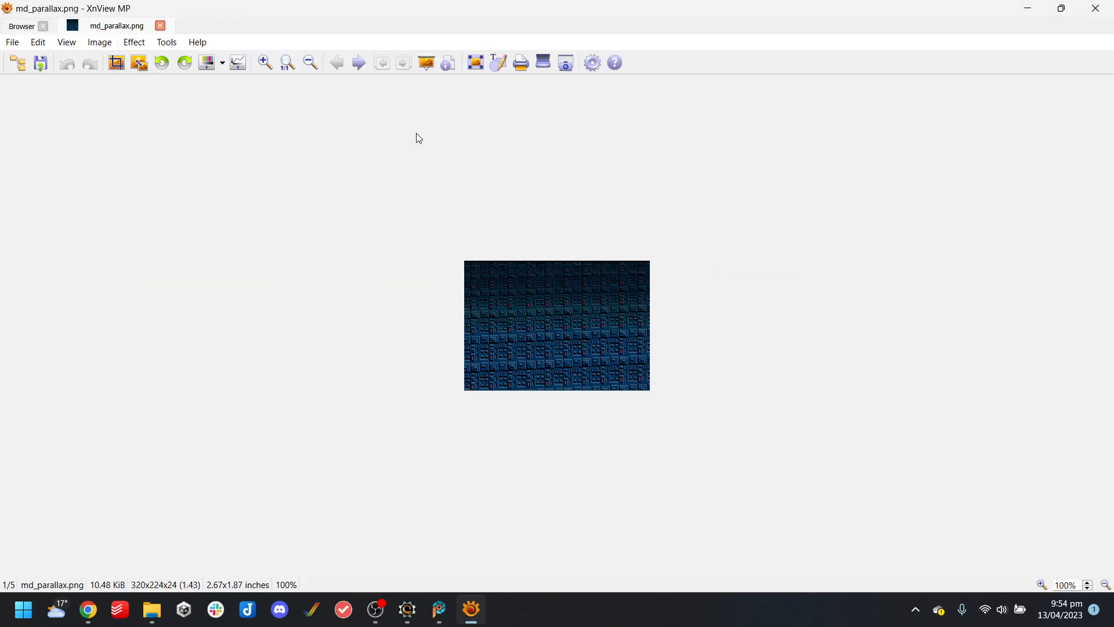
Reduce the color depth of md_parallax.png to 16 colors
{"action": "left_click", "coordinate": [107, 44]}
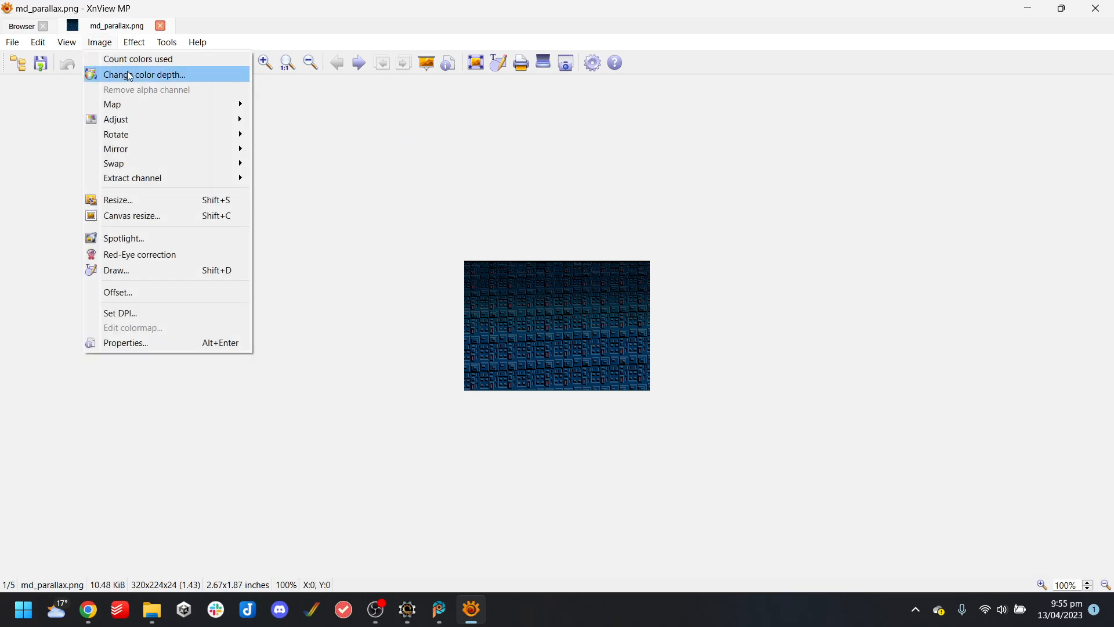
{"action": "left_click", "coordinate": [176, 78]}
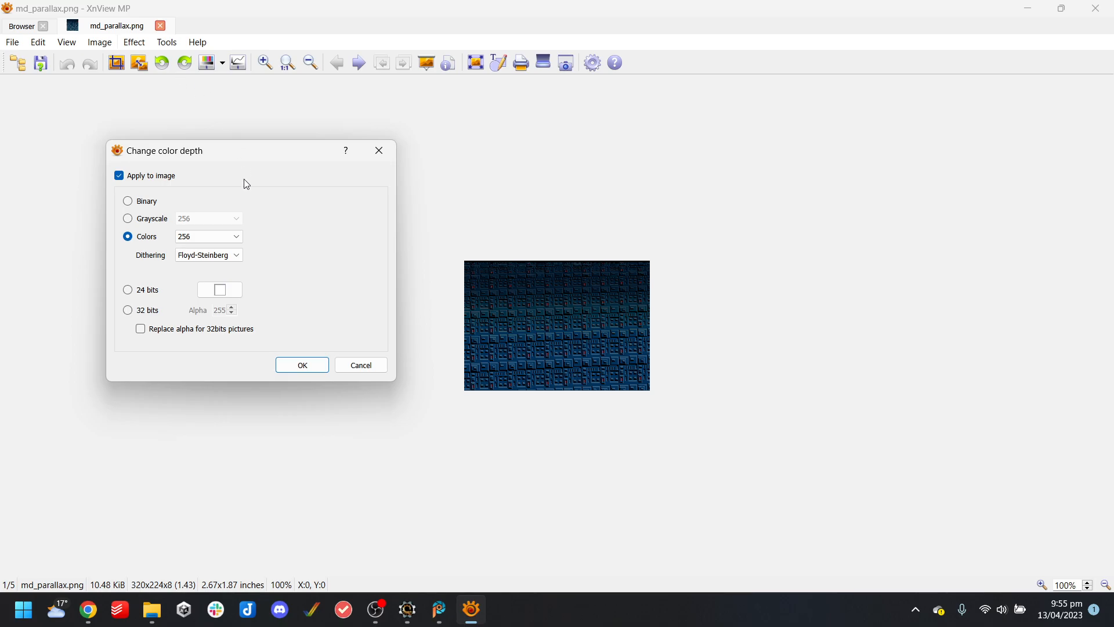
{"action": "left_click", "coordinate": [216, 236]}
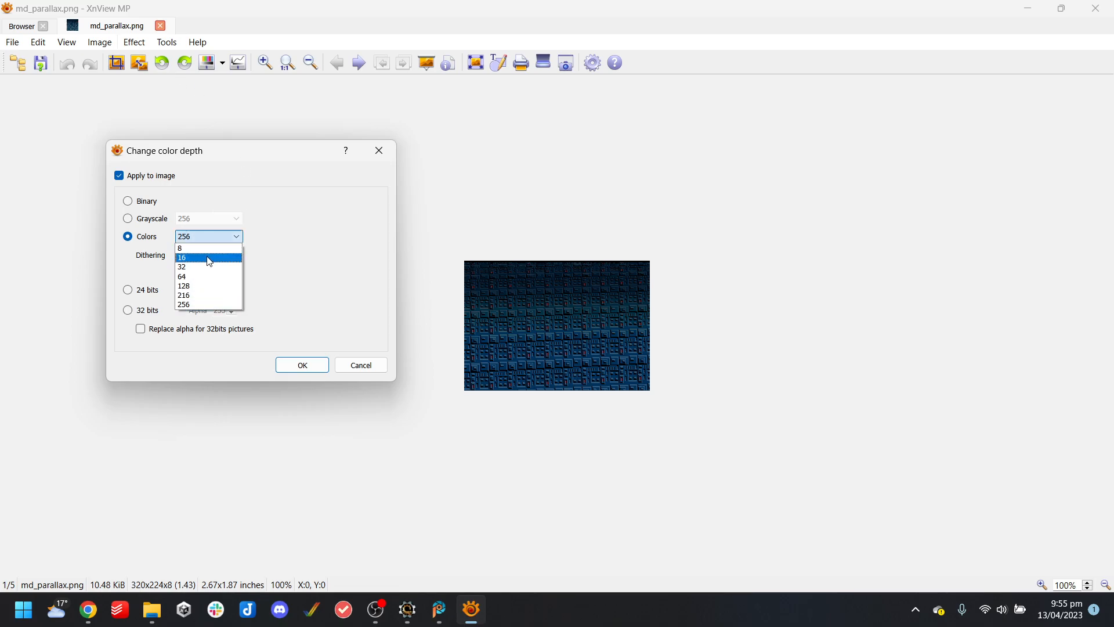
{"action": "left_click", "coordinate": [210, 259]}
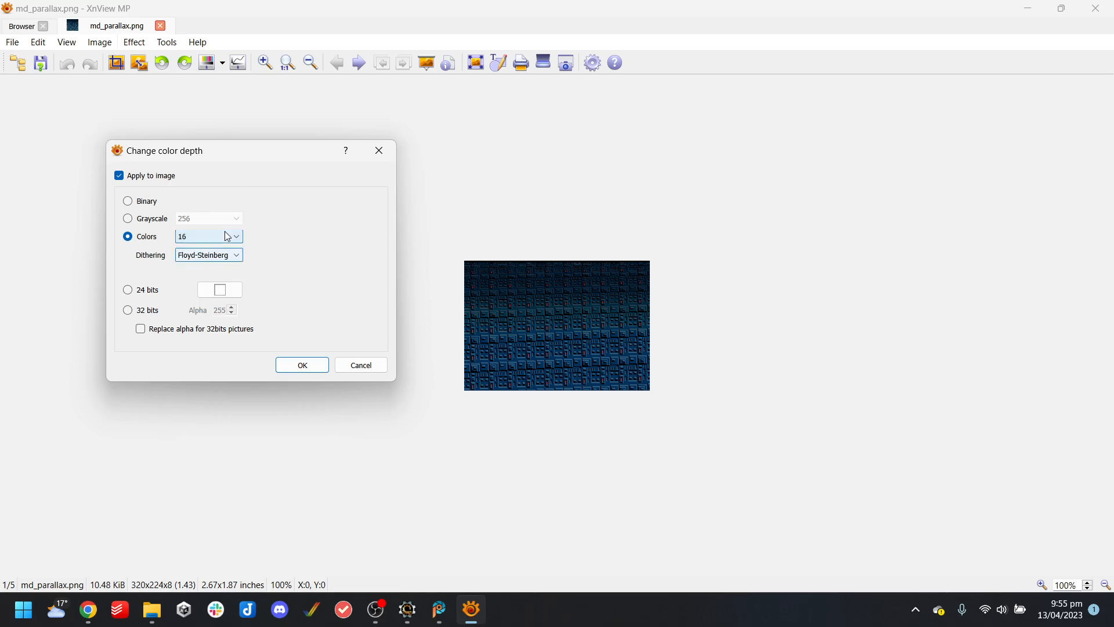
{"action": "left_click", "coordinate": [309, 365]}
{"action": "scroll", "coordinate": [616, 352], "scroll_direction": "down", "scroll_amount": 1}
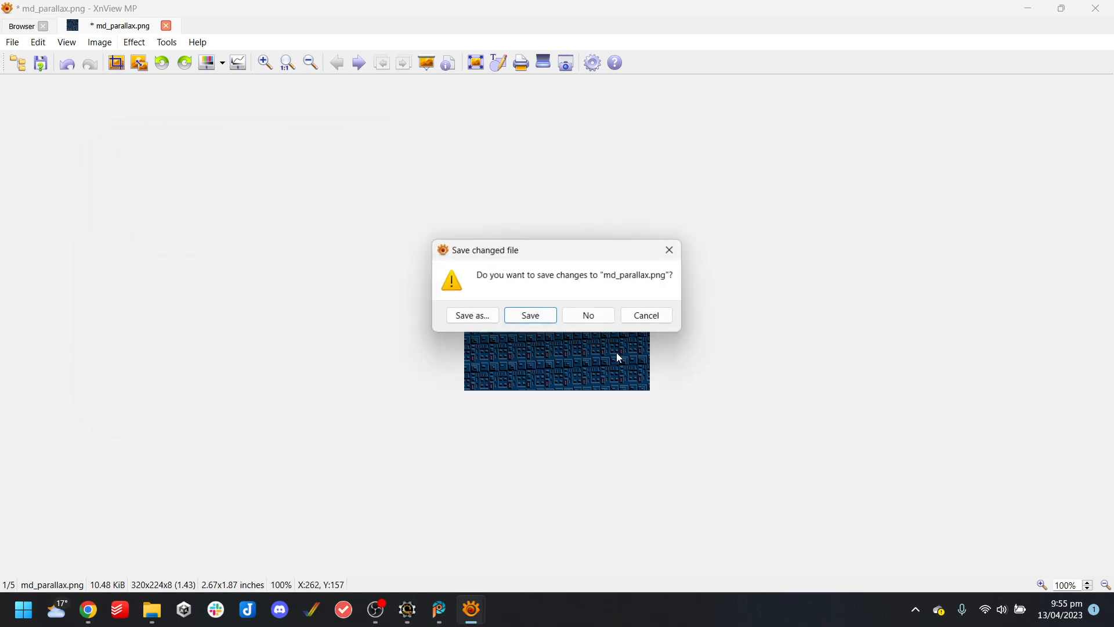
{"action": "left_click", "coordinate": [643, 318]}
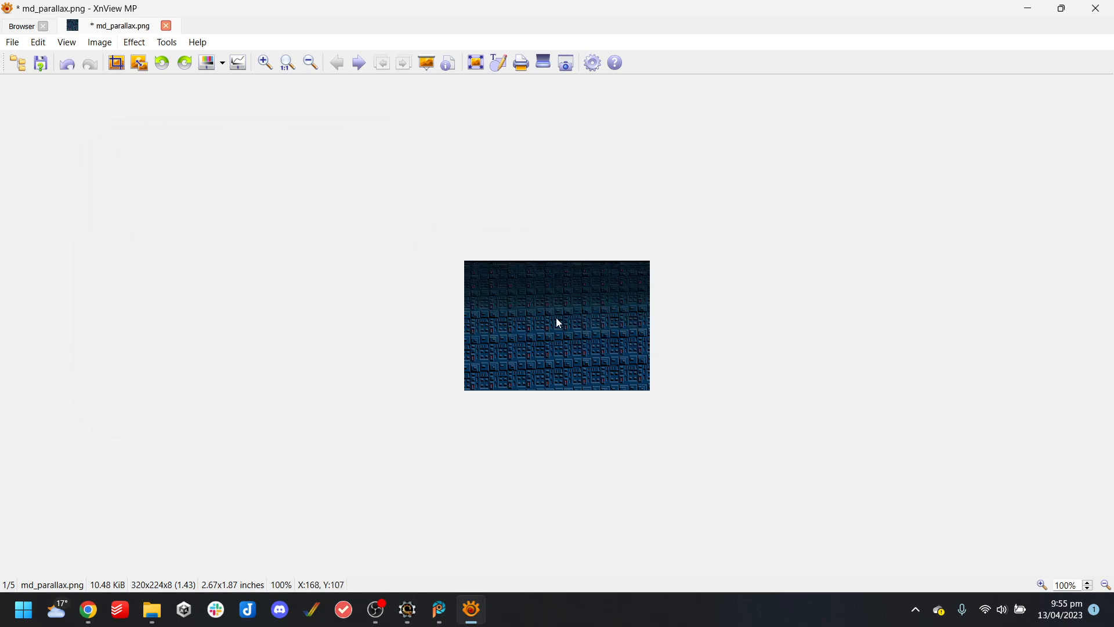
Inspect the color-reduced image up close at 400% and save it over md_parallax.png
{"action": "left_click", "coordinate": [269, 66]}
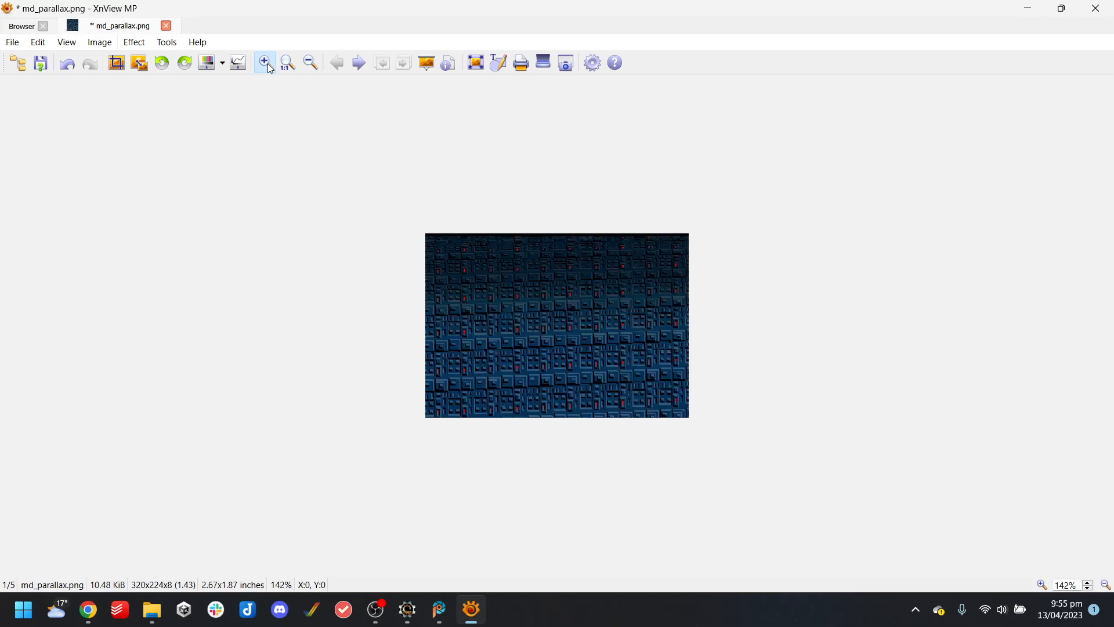
{"action": "left_click", "coordinate": [271, 66]}
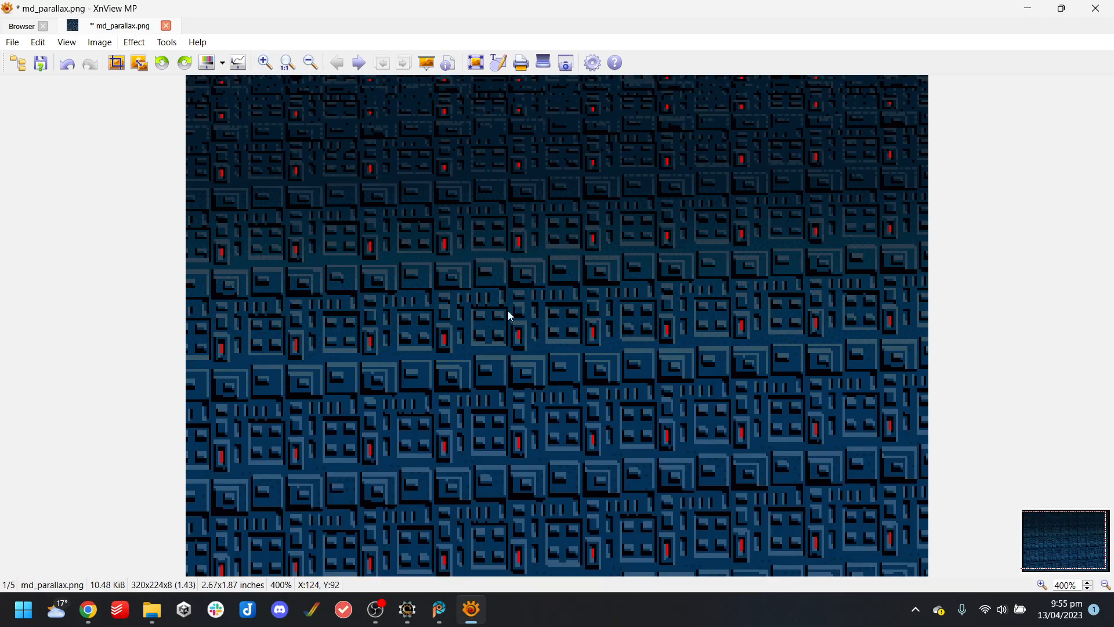
{"action": "left_click", "coordinate": [20, 47]}
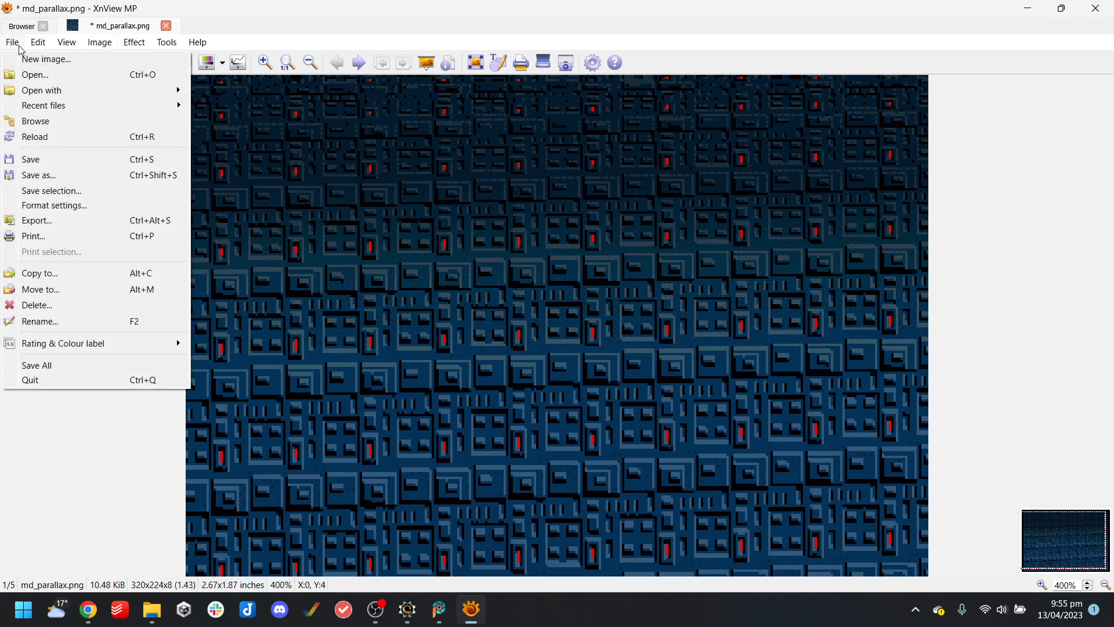
{"action": "left_click", "coordinate": [75, 154]}
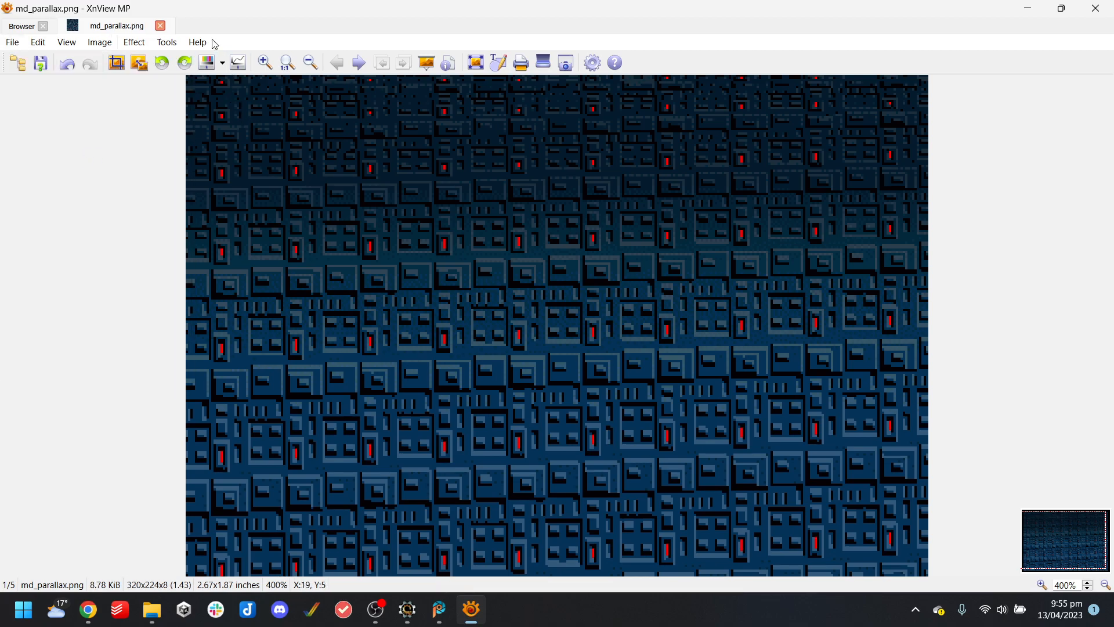
Change the color depth of md_parallax.png to 256 colors and save the file
{"action": "mouse_move", "coordinate": [408, 612]}
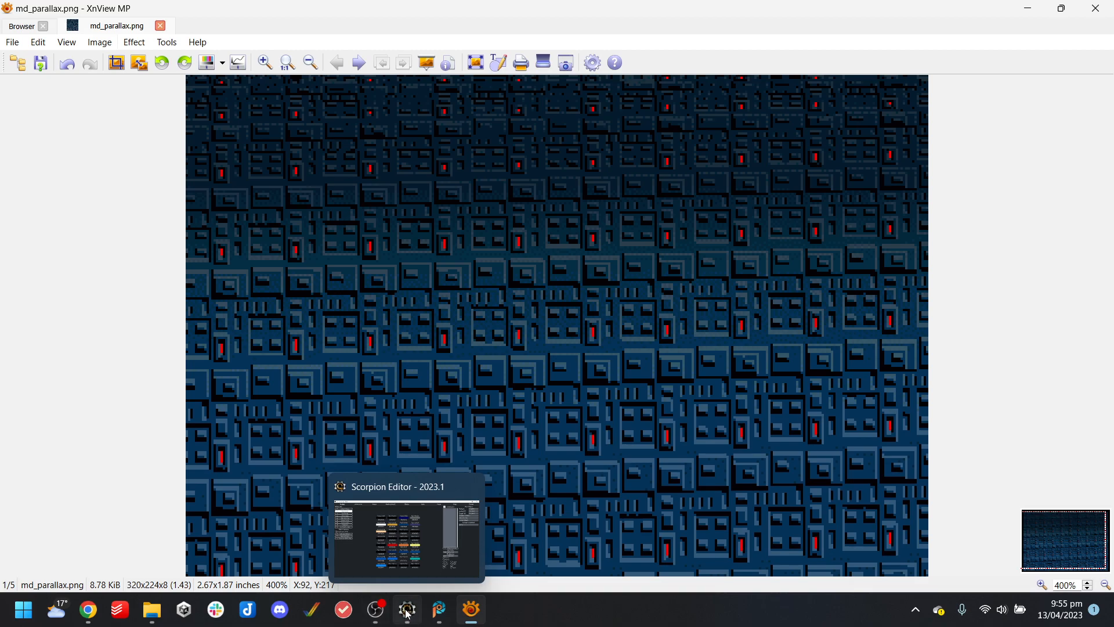
{"action": "left_click", "coordinate": [99, 43]}
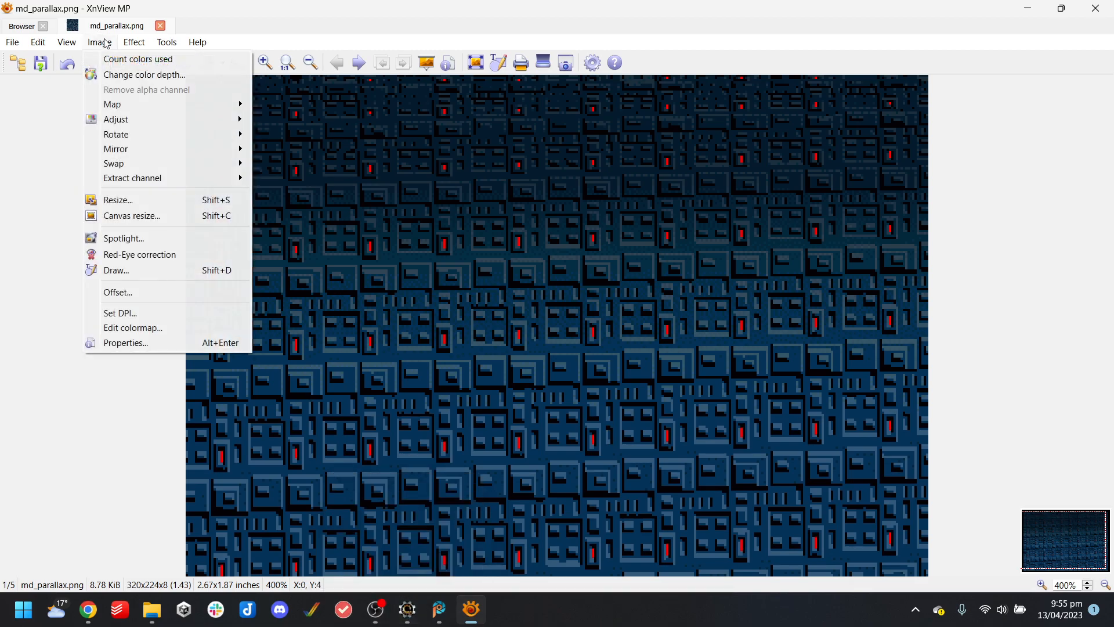
{"action": "left_click", "coordinate": [144, 74]}
{"action": "left_click", "coordinate": [209, 236]}
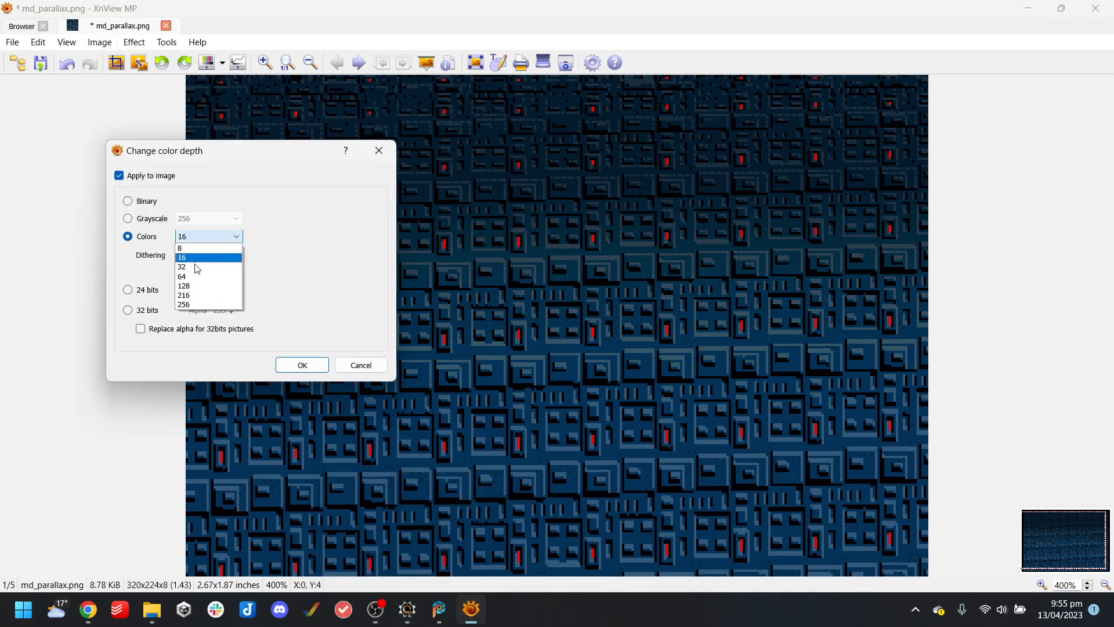
{"action": "left_click", "coordinate": [187, 306]}
{"action": "left_click", "coordinate": [302, 364]}
{"action": "left_click", "coordinate": [17, 44]}
{"action": "left_click", "coordinate": [48, 159]}
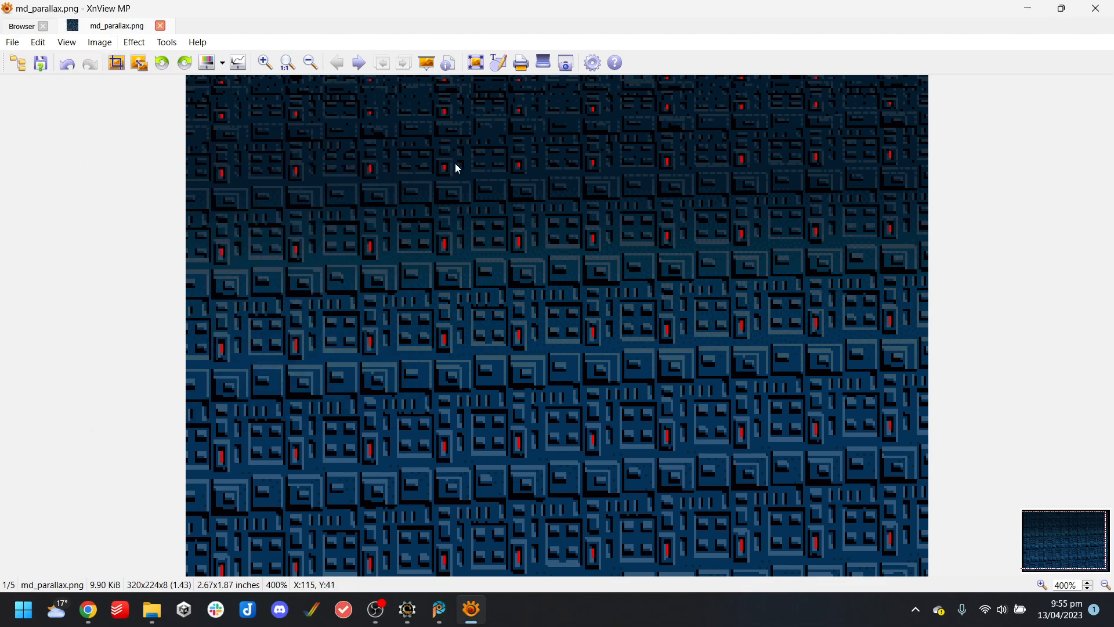
Switch to Scorpion Editor and add a new panel using md_parallax.png from the level folder as its image
{"action": "left_click", "coordinate": [1034, 10]}
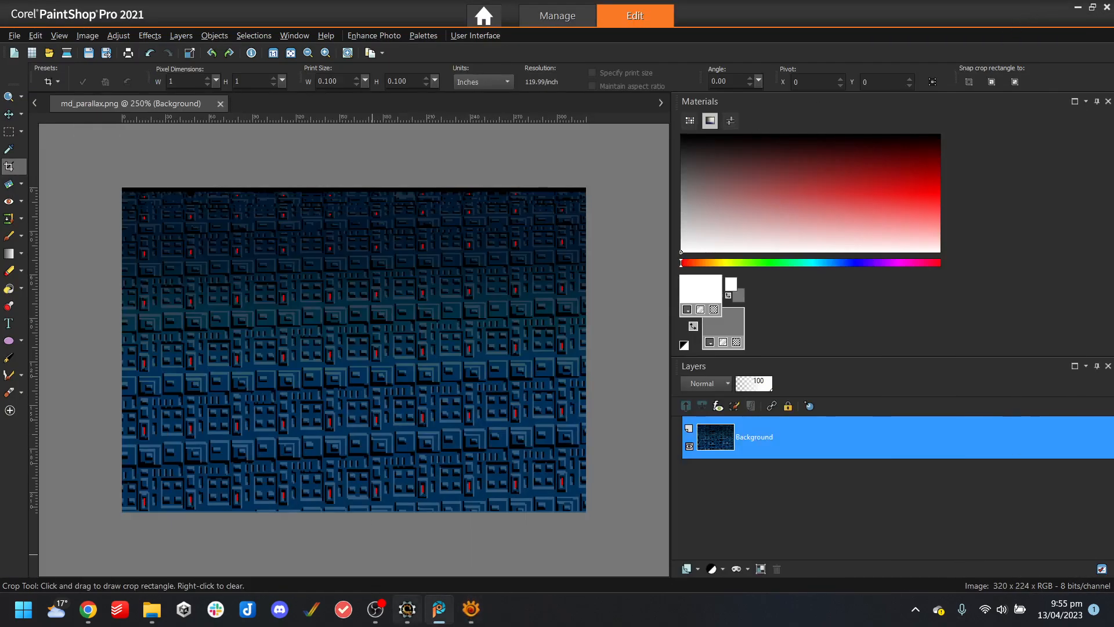
{"action": "left_click", "coordinate": [408, 610]}
{"action": "left_click", "coordinate": [931, 30]}
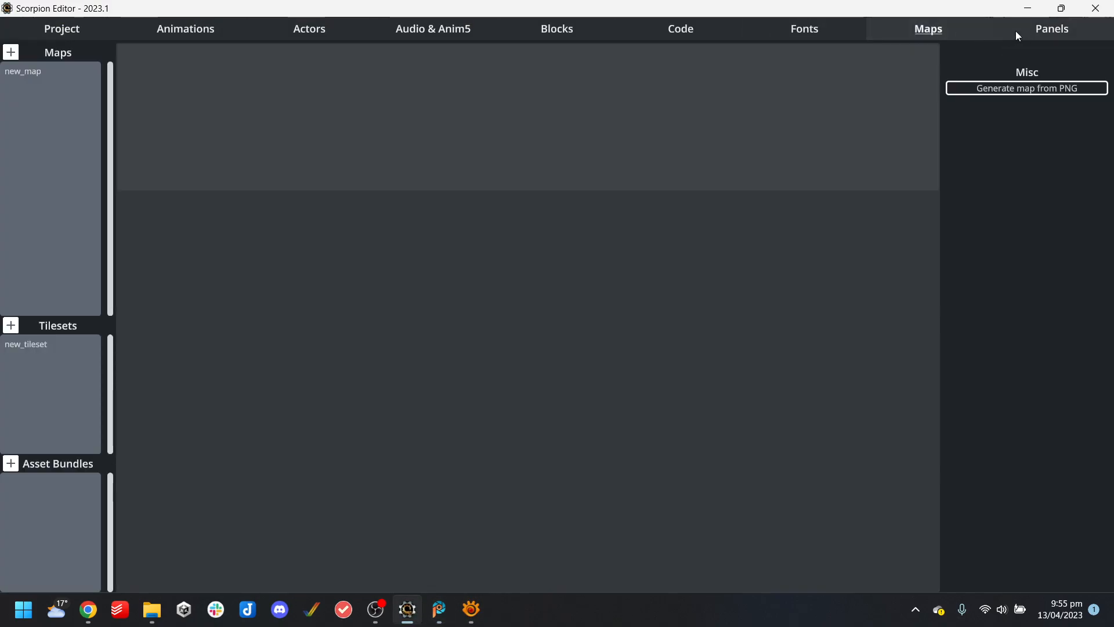
{"action": "left_click", "coordinate": [1014, 32]}
{"action": "left_click", "coordinate": [11, 52]}
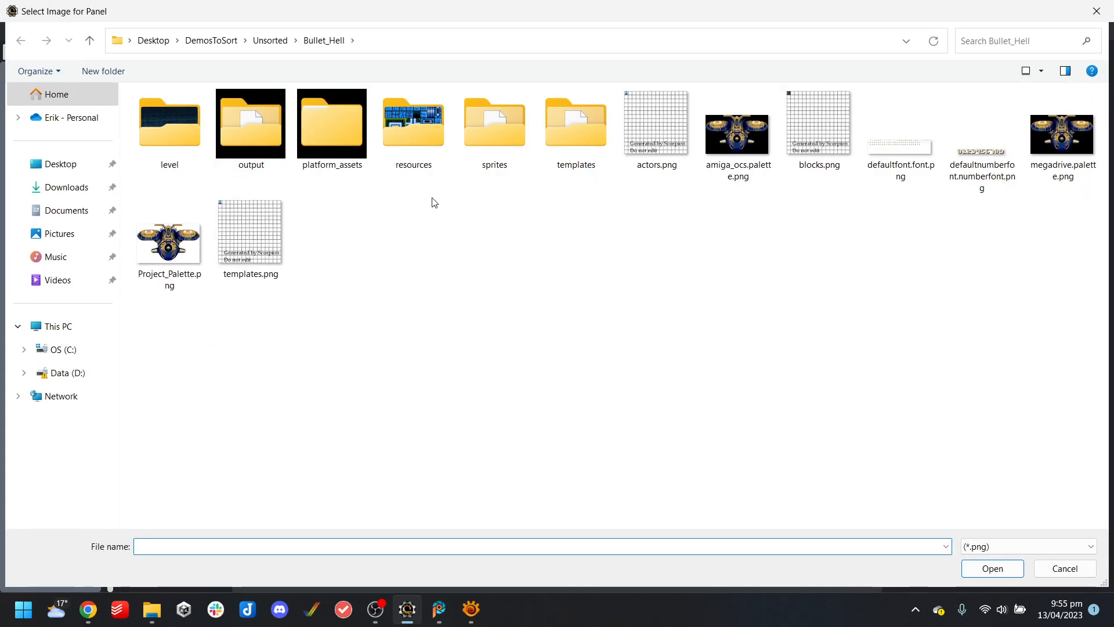
{"action": "double_click", "coordinate": [420, 131]}
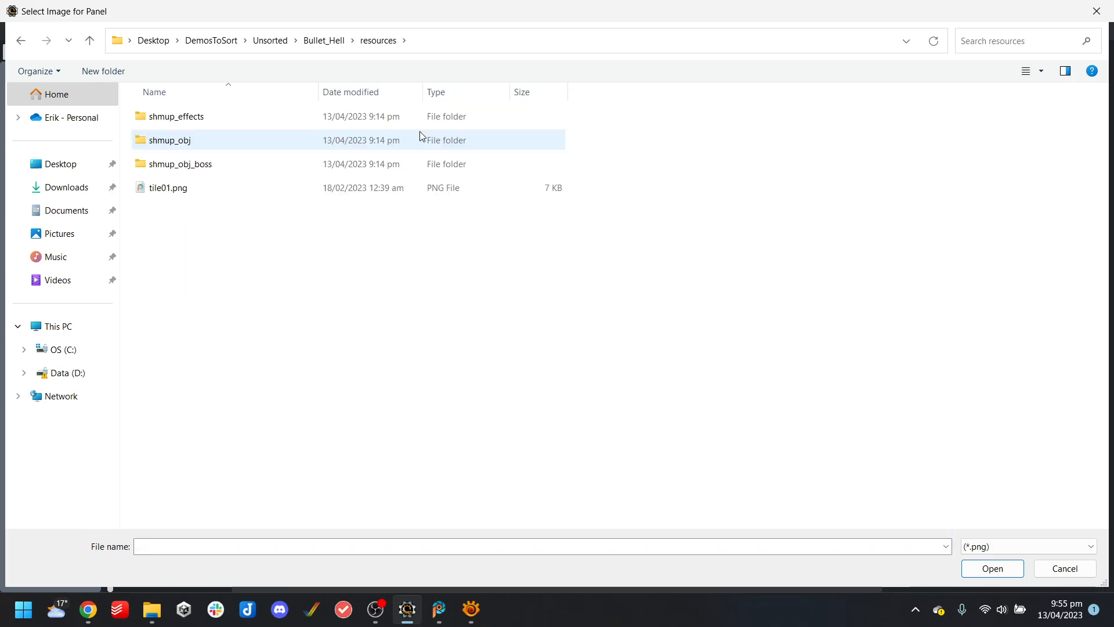
{"action": "left_click", "coordinate": [340, 42]}
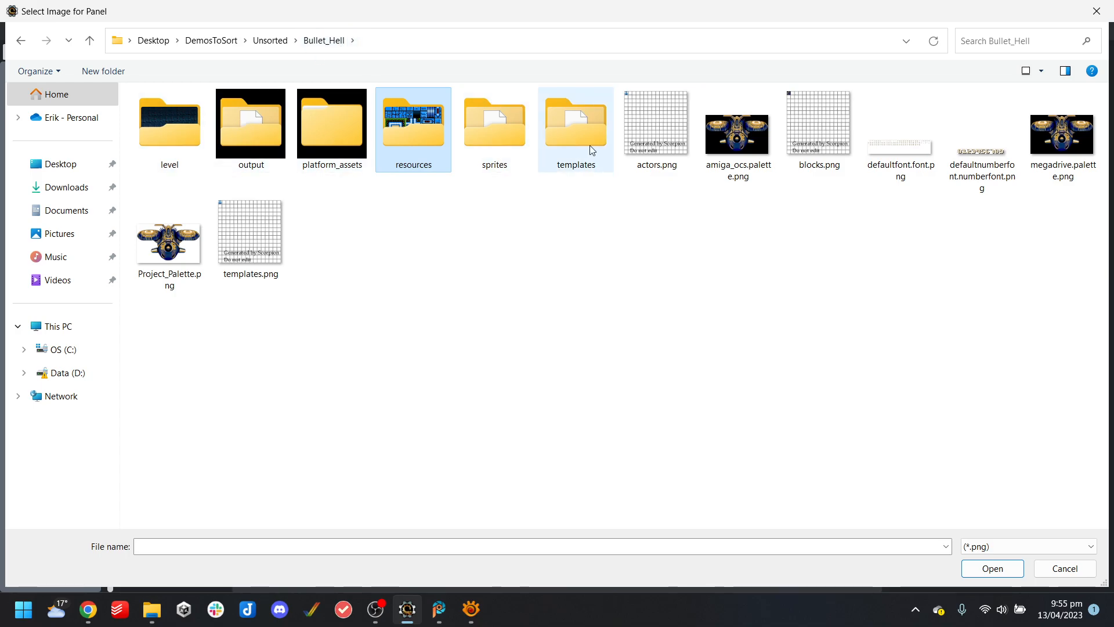
{"action": "double_click", "coordinate": [145, 119]}
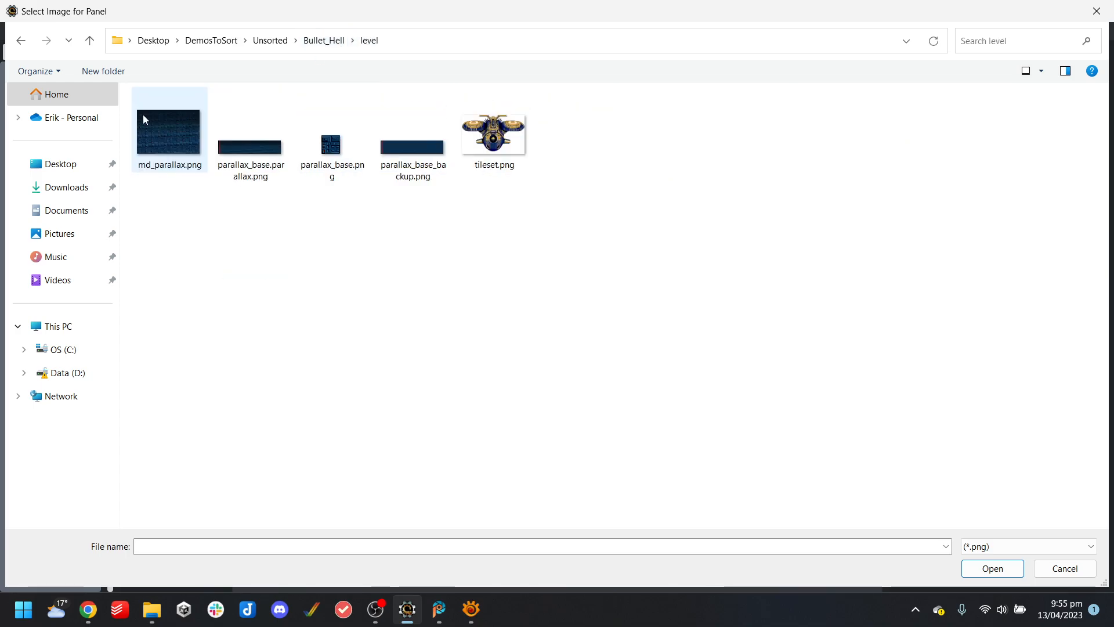
{"action": "double_click", "coordinate": [166, 128]}
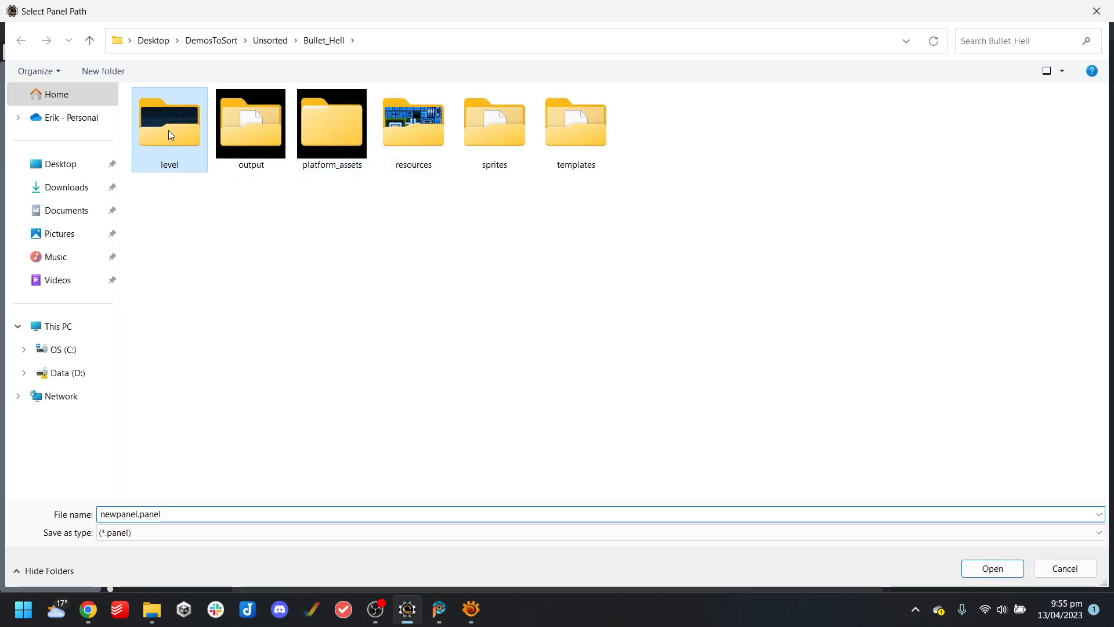
Store the new panel in the level folder as md_parallax and set its type to mega drive parallax
{"action": "double_click", "coordinate": [169, 135]}
{"action": "double_click", "coordinate": [235, 514]}
{"action": "type", "text": ",m"}
{"action": "key", "text": "BackSpace"}
{"action": "key", "text": "BackSpace"}
{"action": "type", "text": "md_parallax"}
{"action": "key", "text": "Return"}
{"action": "left_click", "coordinate": [1012, 571]}
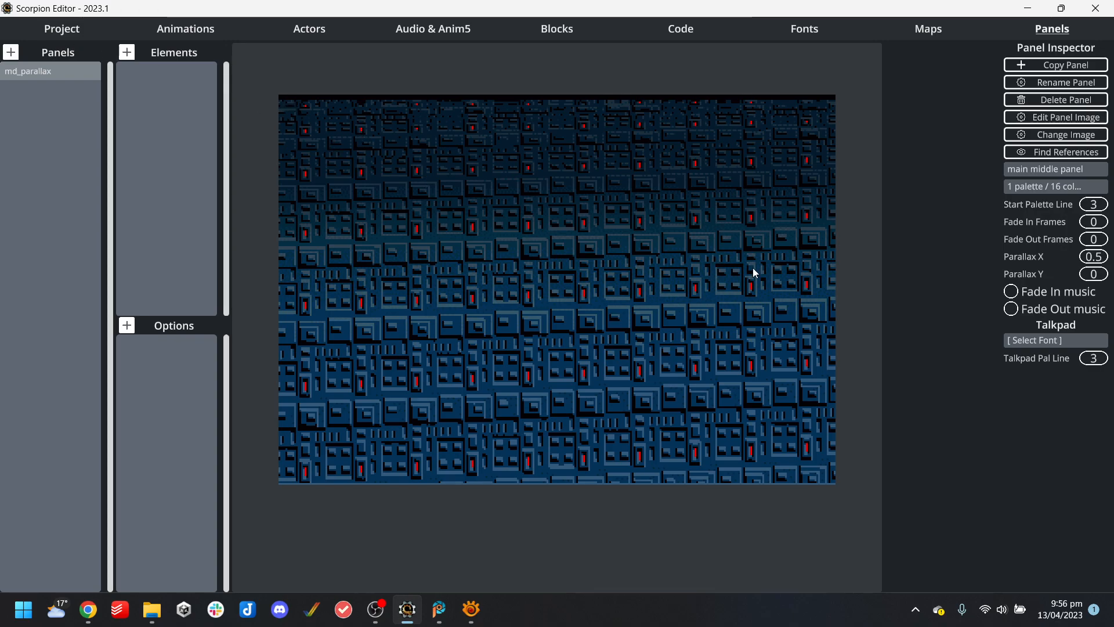
{"action": "left_click", "coordinate": [1060, 166]}
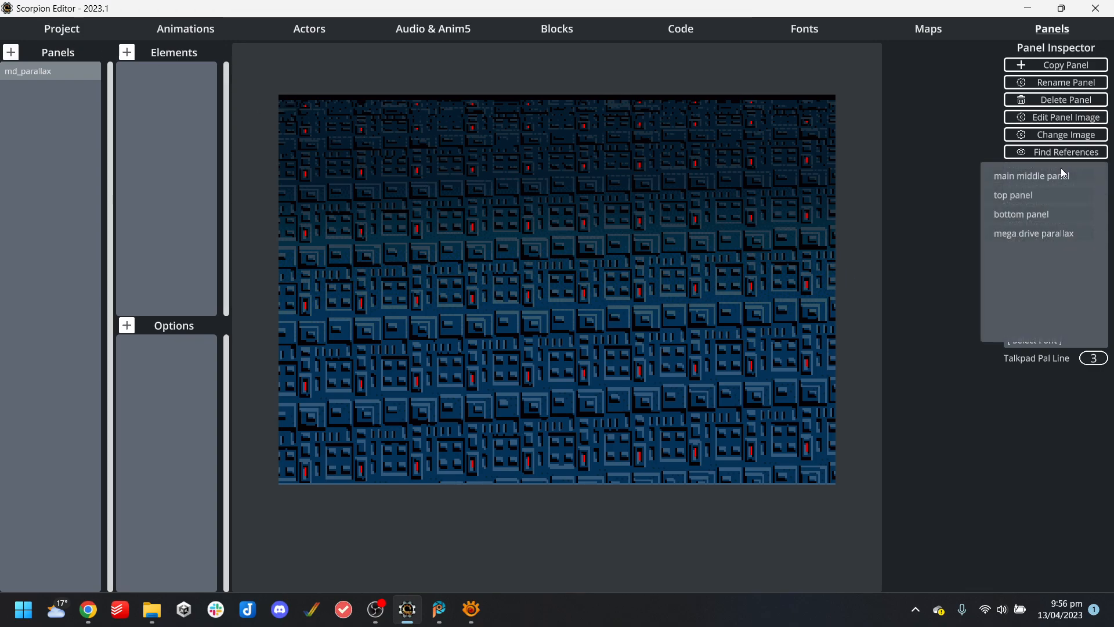
{"action": "left_click", "coordinate": [1048, 232]}
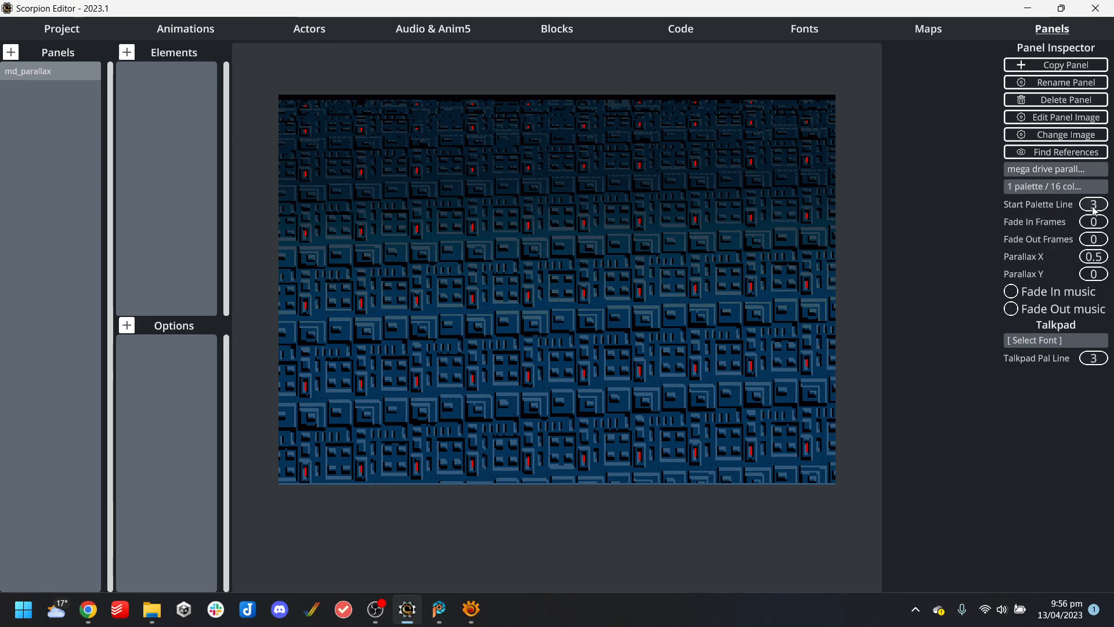
Check the project palettes and the new_map settings, and return to the md_parallax panel
{"action": "left_click", "coordinate": [72, 36]}
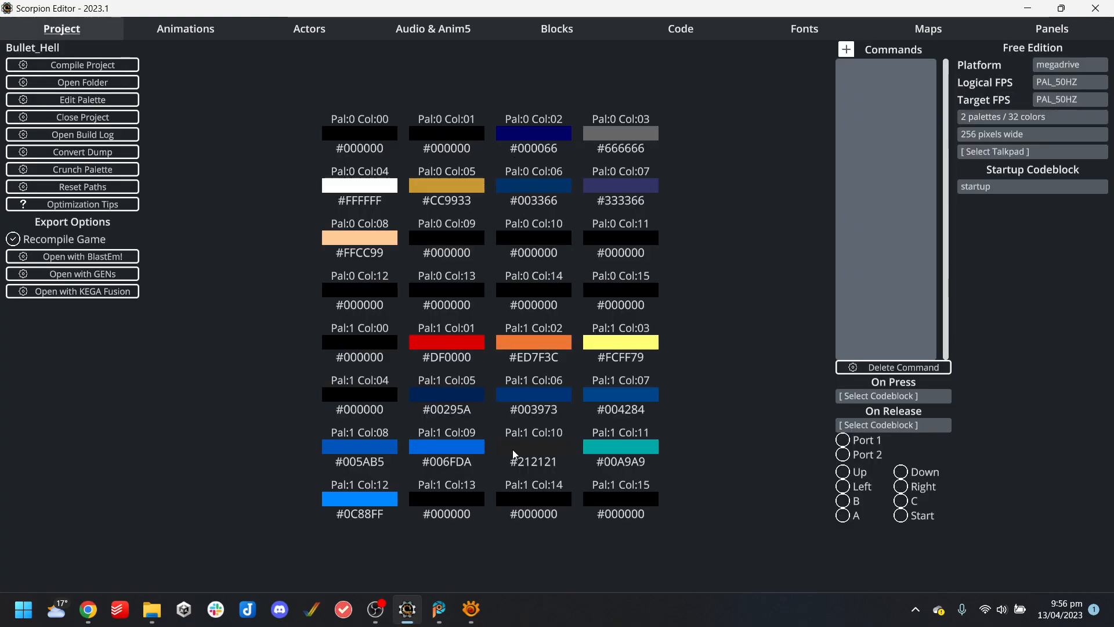
{"action": "left_click", "coordinate": [928, 32]}
{"action": "left_click", "coordinate": [40, 72]}
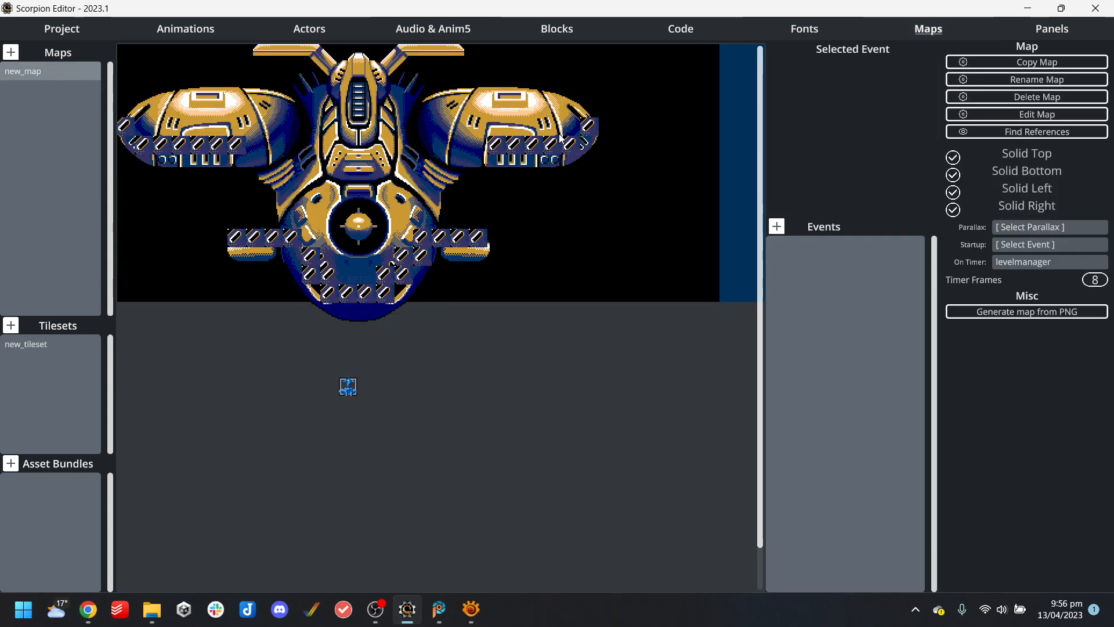
{"action": "left_click", "coordinate": [831, 28]}
{"action": "left_click", "coordinate": [1049, 30]}
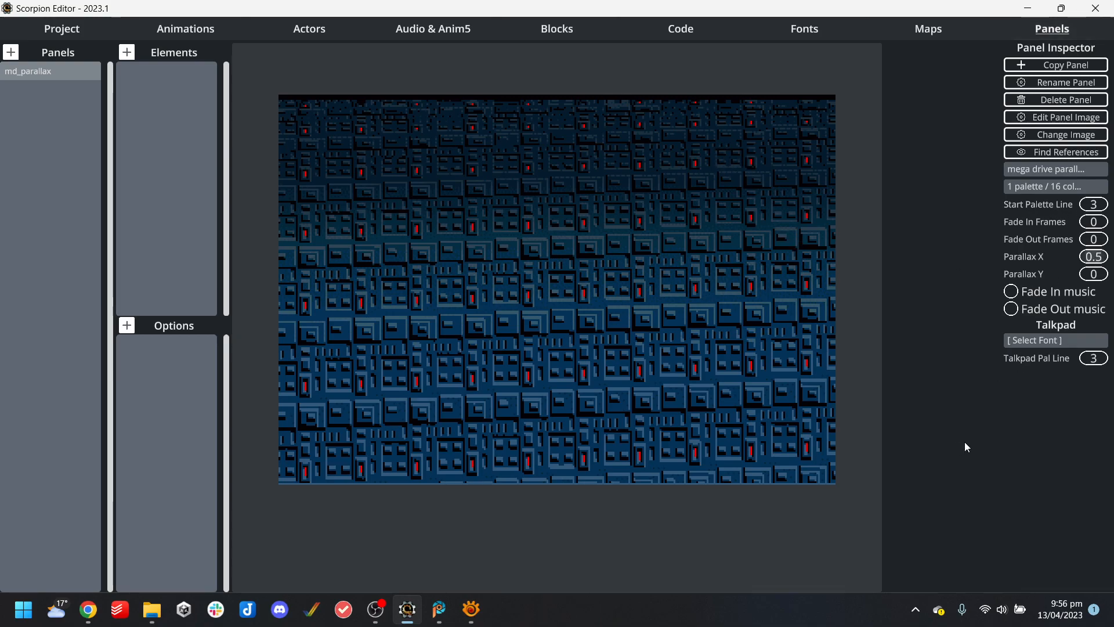
Set the md_parallax panel's Parallax X to 0 and assign md_parallax as the parallax panel of new_map
{"action": "type", "text": "0"}
{"action": "key", "text": "Return"}
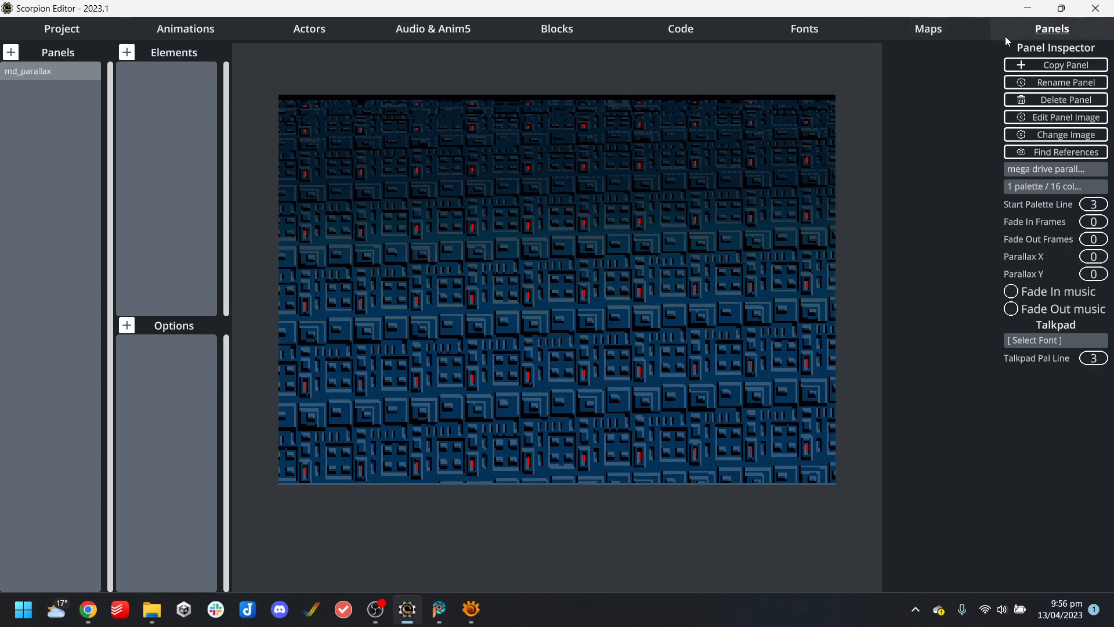
{"action": "left_click", "coordinate": [927, 29]}
{"action": "left_click", "coordinate": [1069, 230]}
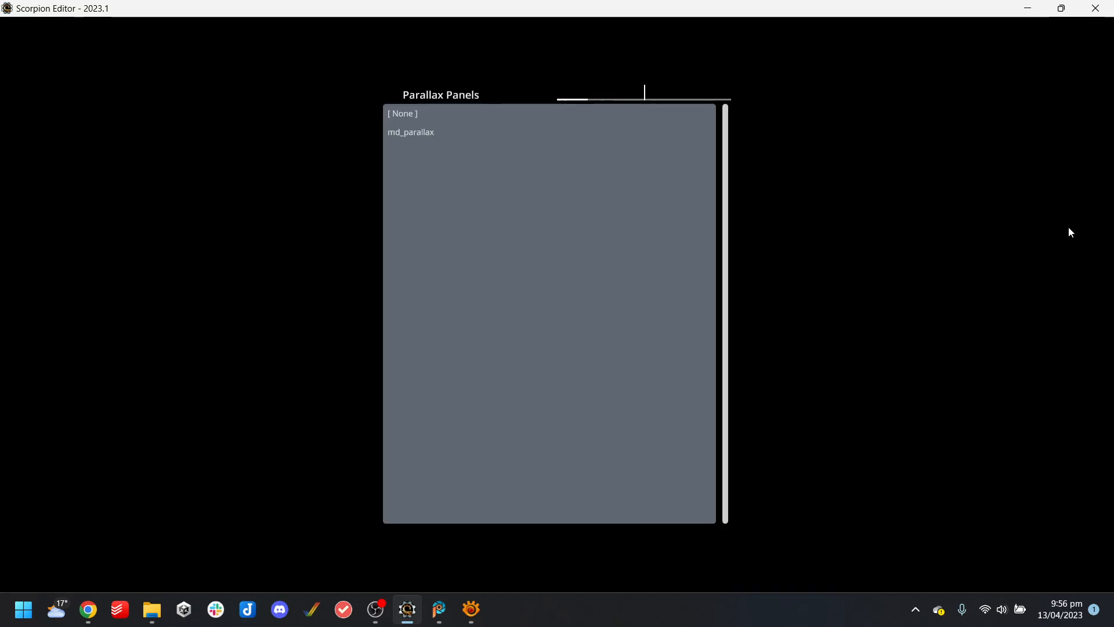
{"action": "left_click", "coordinate": [405, 132]}
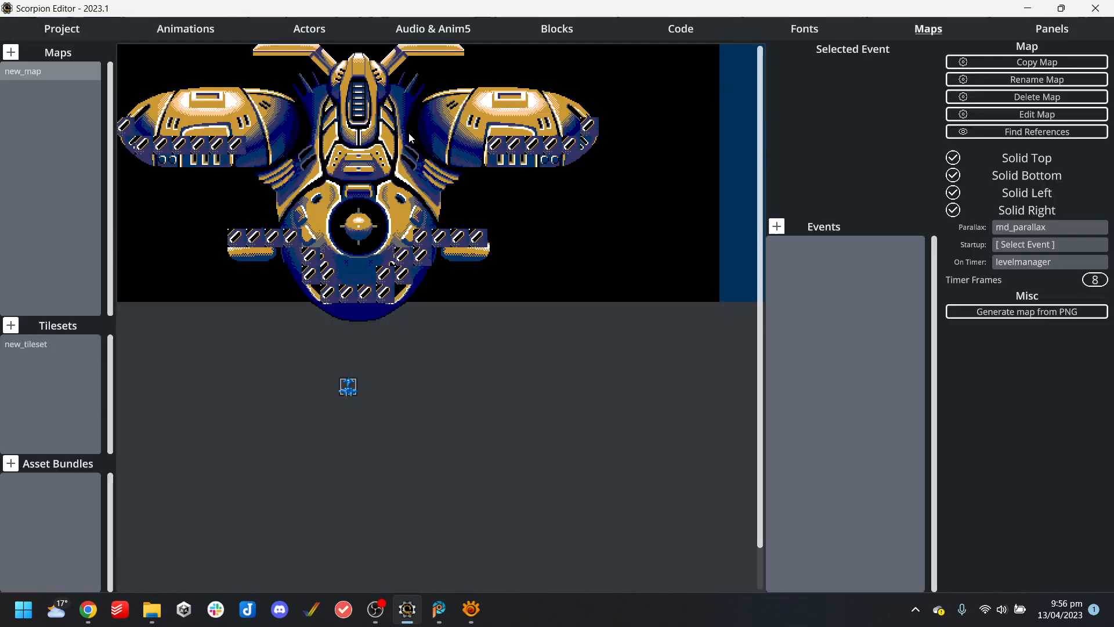
Compile and run the game in BlastEm, fly the ship around to check the scrolling background, and quit the emulator
{"action": "left_click", "coordinate": [78, 33]}
{"action": "left_click", "coordinate": [116, 256]}
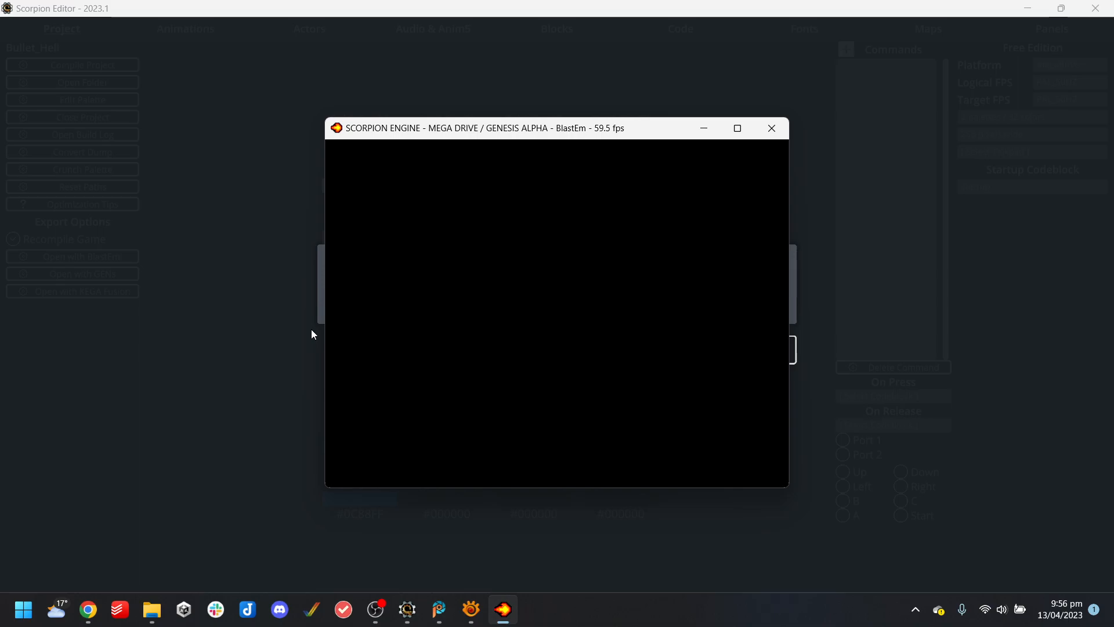
{"action": "key", "text": "Right"}
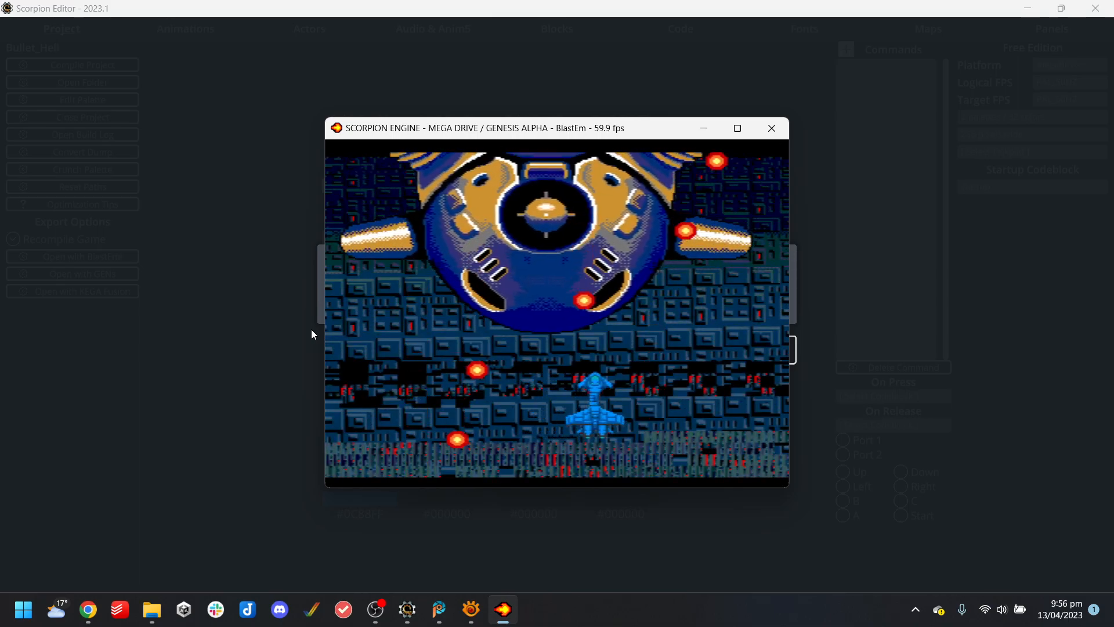
{"action": "key", "text": "Left"}
{"action": "key", "text": "Down"}
{"action": "key", "text": "Left"}
{"action": "key", "text": "Up"}
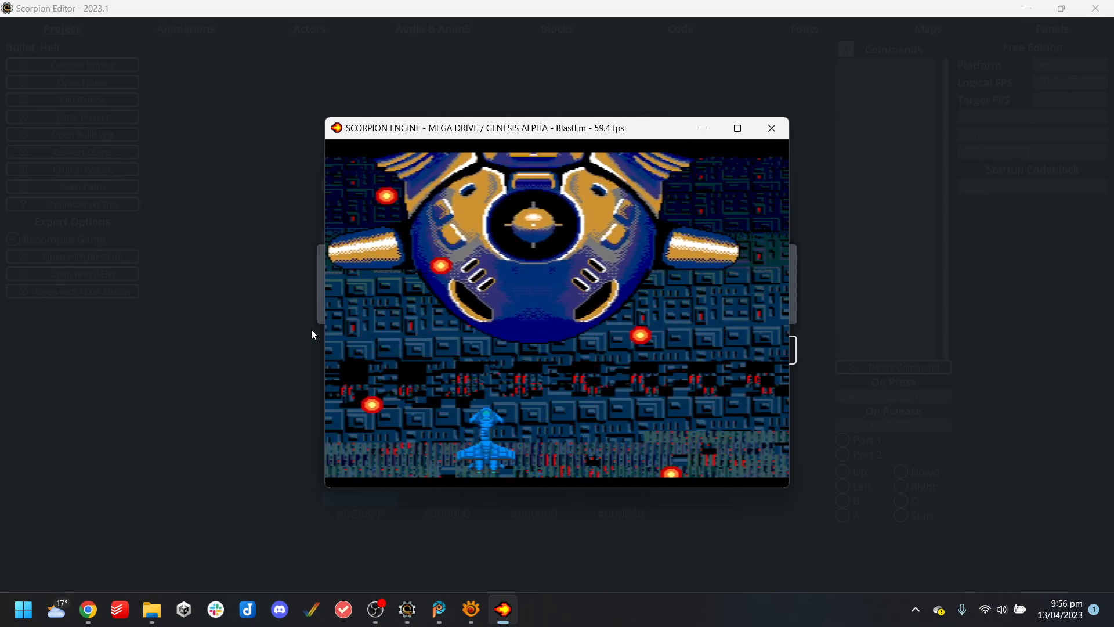
{"action": "key", "text": "Right"}
{"action": "key", "text": "Up"}
{"action": "key", "text": "Left"}
{"action": "key", "text": "Down"}
{"action": "key", "text": "Left"}
{"action": "key", "text": "Down"}
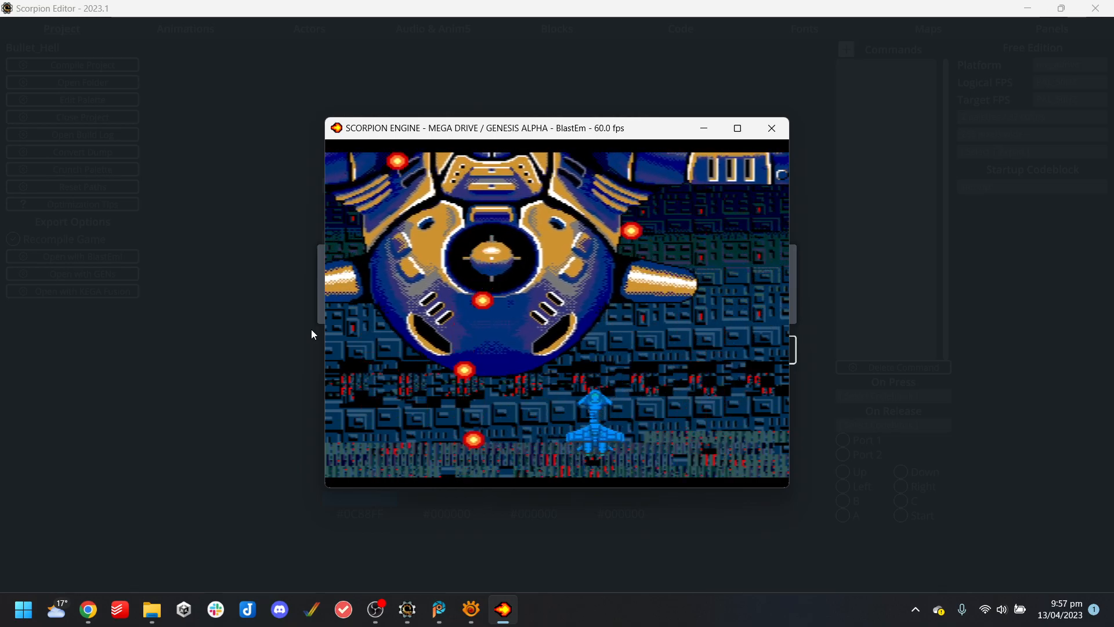
{"action": "key", "text": "Up"}
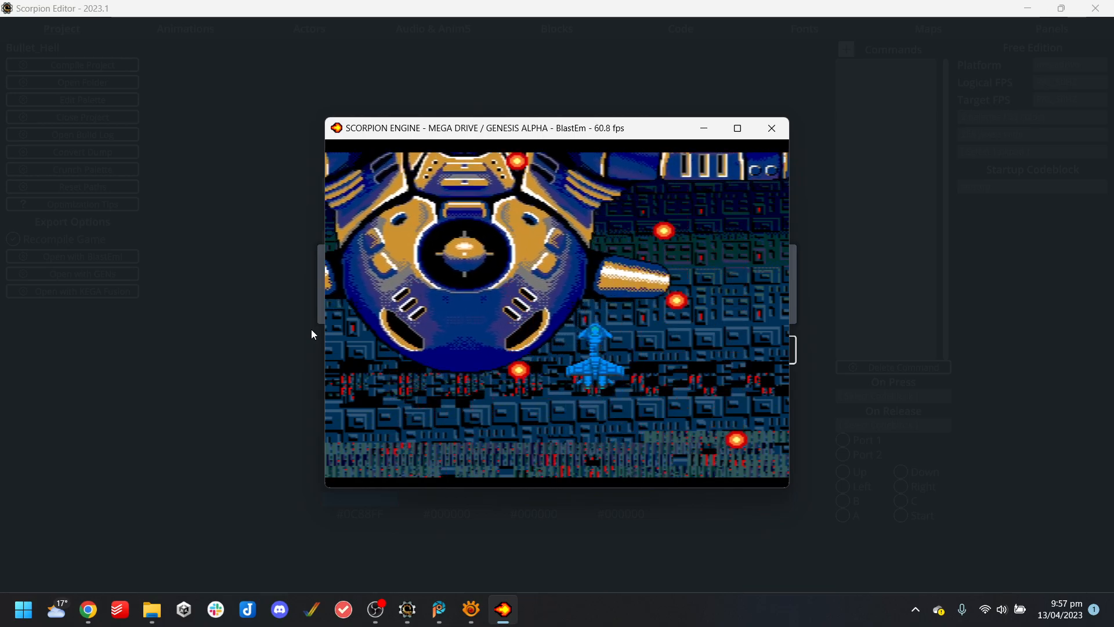
{"action": "key", "text": "Escape"}
Dismiss the compile message and disable the SetScreenTop command in the startup code block
{"action": "left_click", "coordinate": [439, 607]}
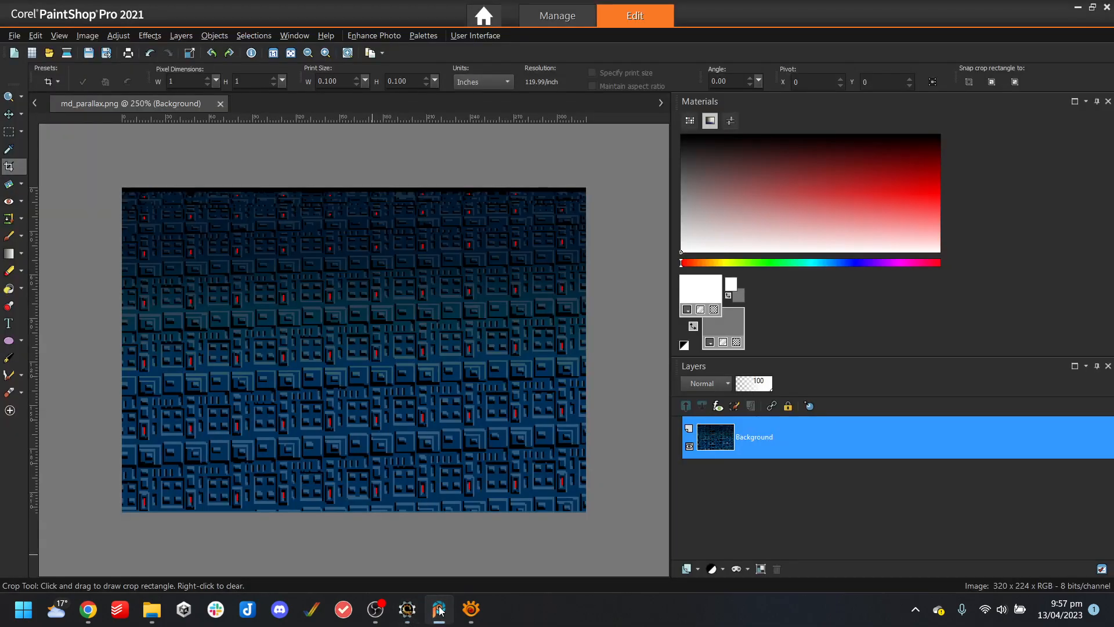
{"action": "left_click", "coordinate": [439, 608]}
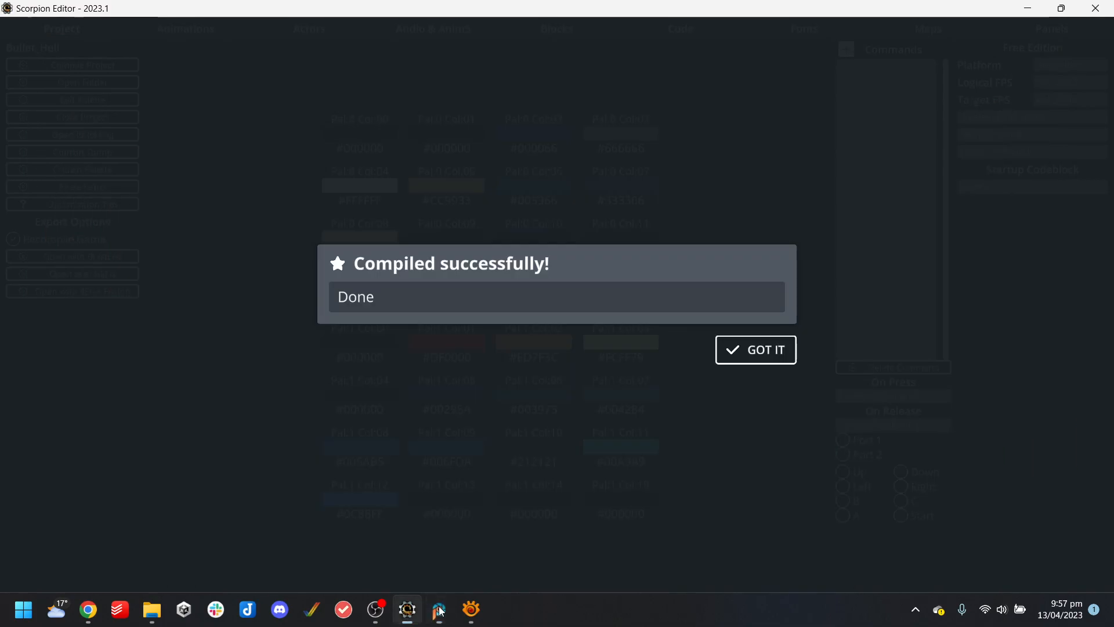
{"action": "left_click", "coordinate": [773, 351]}
{"action": "left_click", "coordinate": [680, 27]}
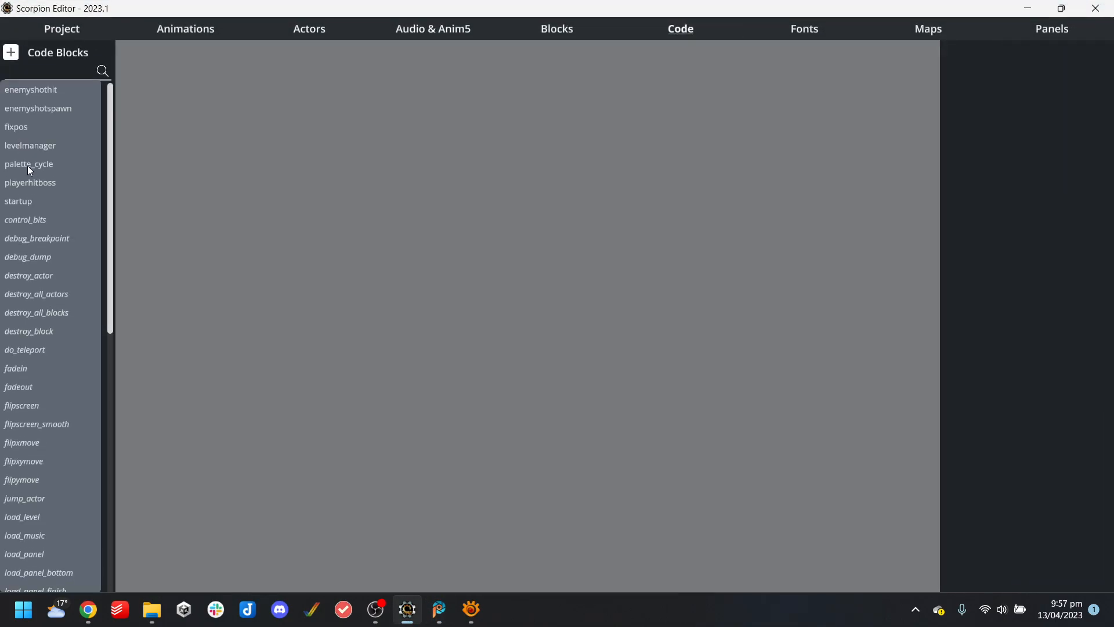
{"action": "left_click", "coordinate": [37, 202]}
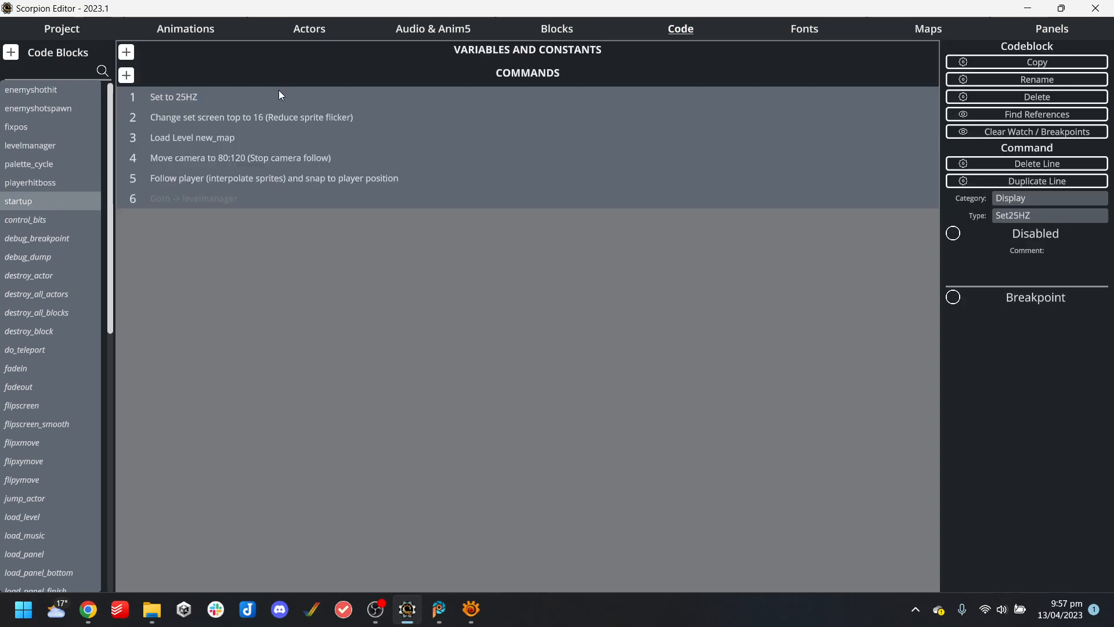
{"action": "left_click", "coordinate": [259, 137]}
{"action": "left_click", "coordinate": [264, 116]}
{"action": "left_click", "coordinate": [259, 136]}
{"action": "left_click", "coordinate": [259, 121]}
{"action": "left_click", "coordinate": [955, 233]}
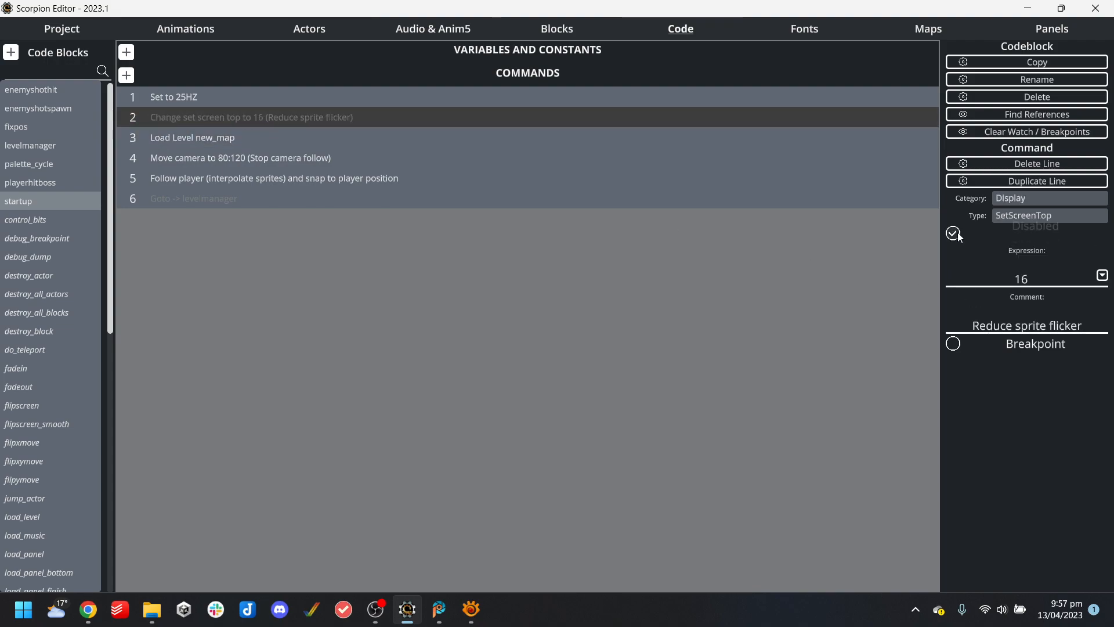
Review the remaining startup commands and the other custom code blocks, from playerhitboss up to enemyshothit
{"action": "left_click", "coordinate": [227, 140]}
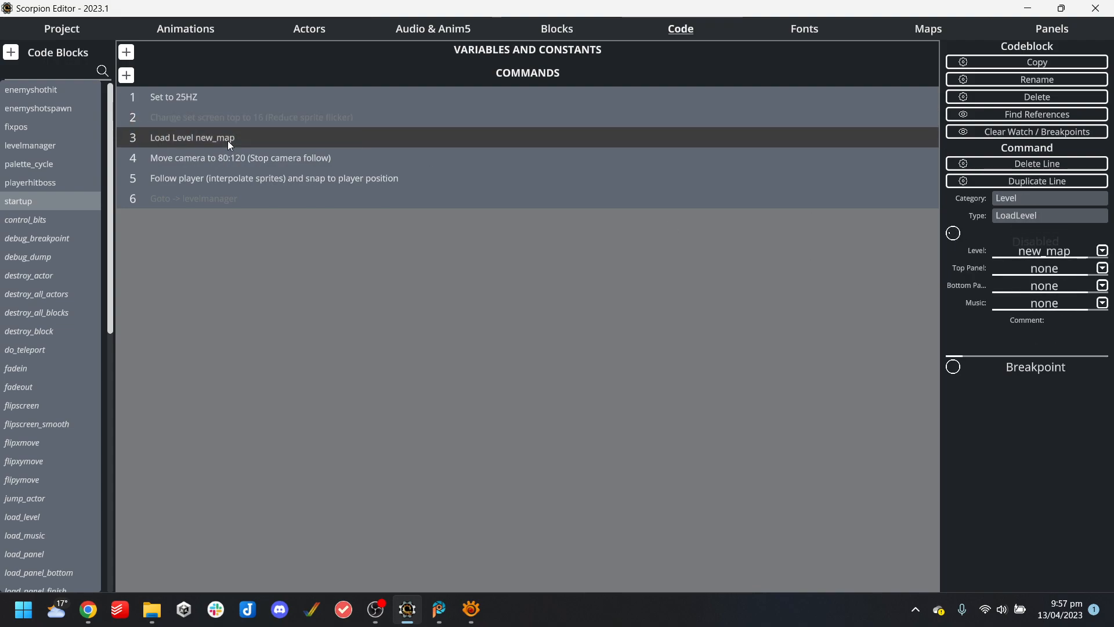
{"action": "left_click", "coordinate": [270, 163]}
{"action": "left_click", "coordinate": [283, 181]}
{"action": "key", "text": "Up"}
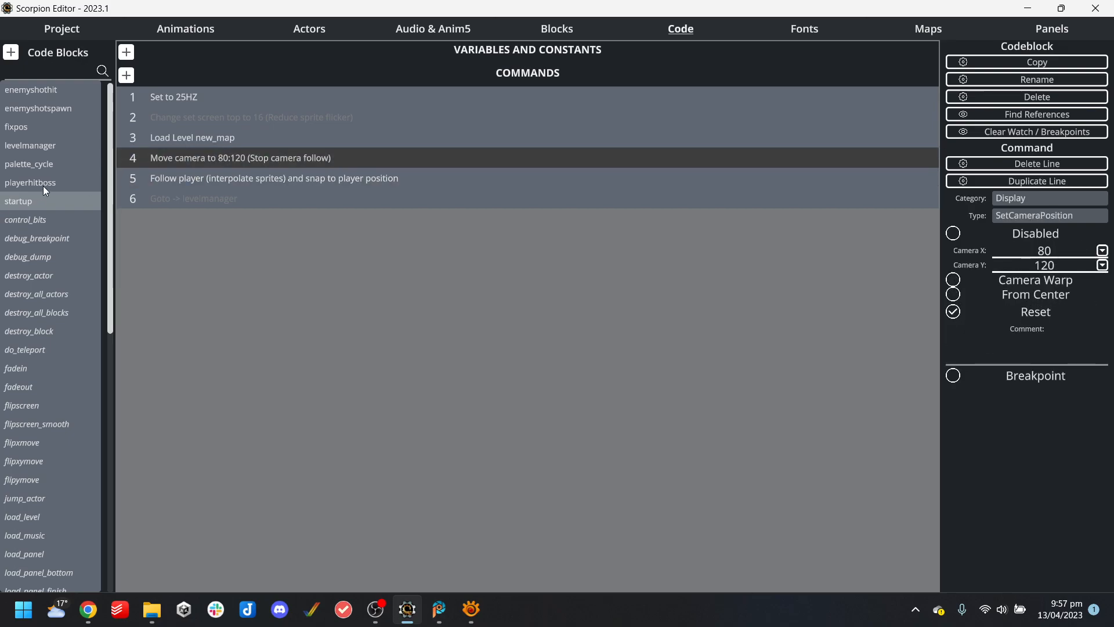
{"action": "left_click", "coordinate": [44, 184]}
{"action": "left_click", "coordinate": [47, 167]}
{"action": "left_click", "coordinate": [47, 146]}
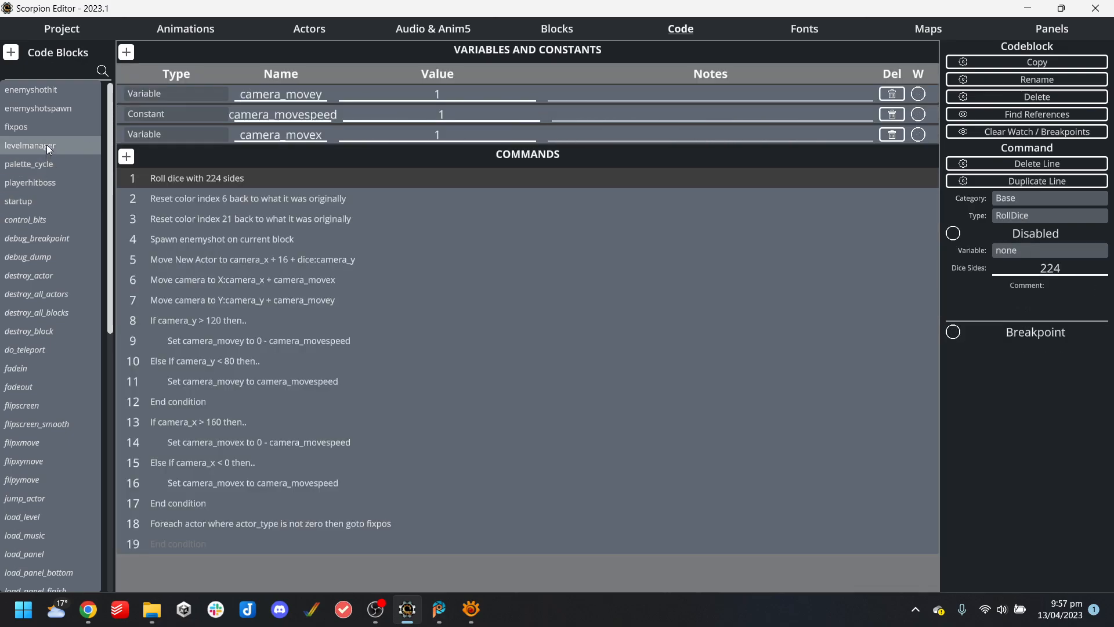
{"action": "left_click", "coordinate": [47, 132]}
{"action": "left_click", "coordinate": [51, 110]}
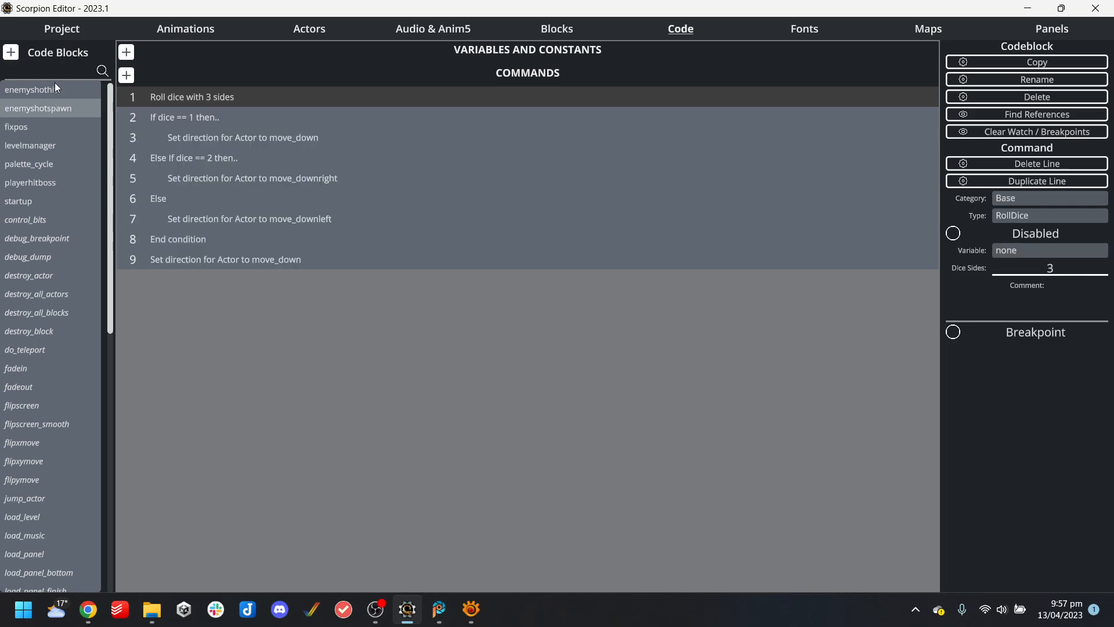
{"action": "left_click", "coordinate": [41, 91]}
Recompile and run the game in BlastEm, and open the VDP VRAM debugger alongside the game window
{"action": "left_click", "coordinate": [64, 29]}
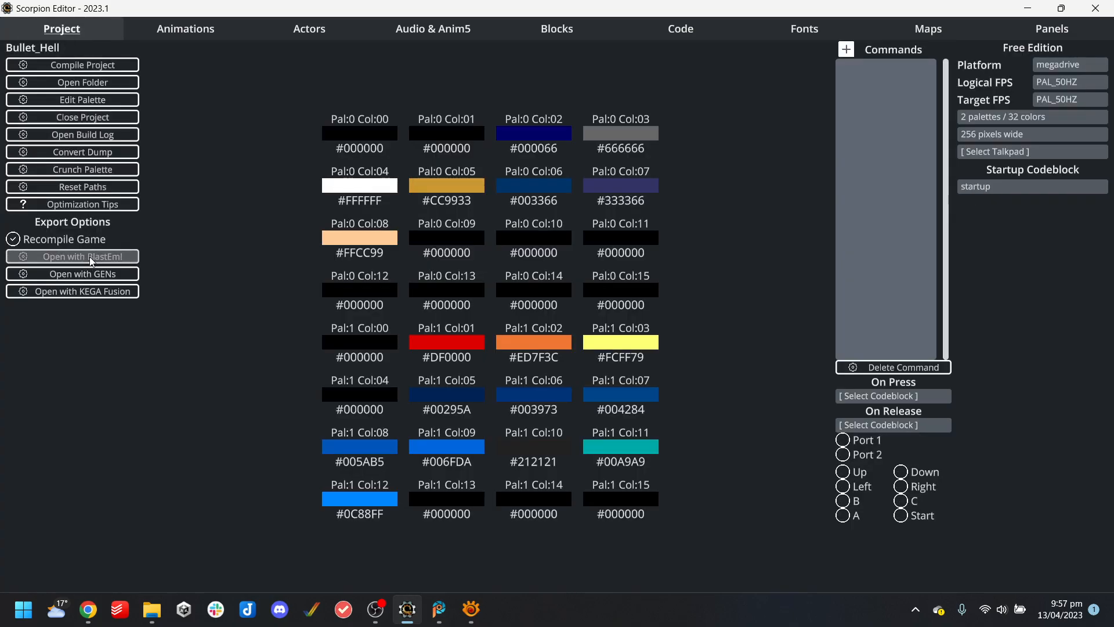
{"action": "left_click", "coordinate": [92, 258]}
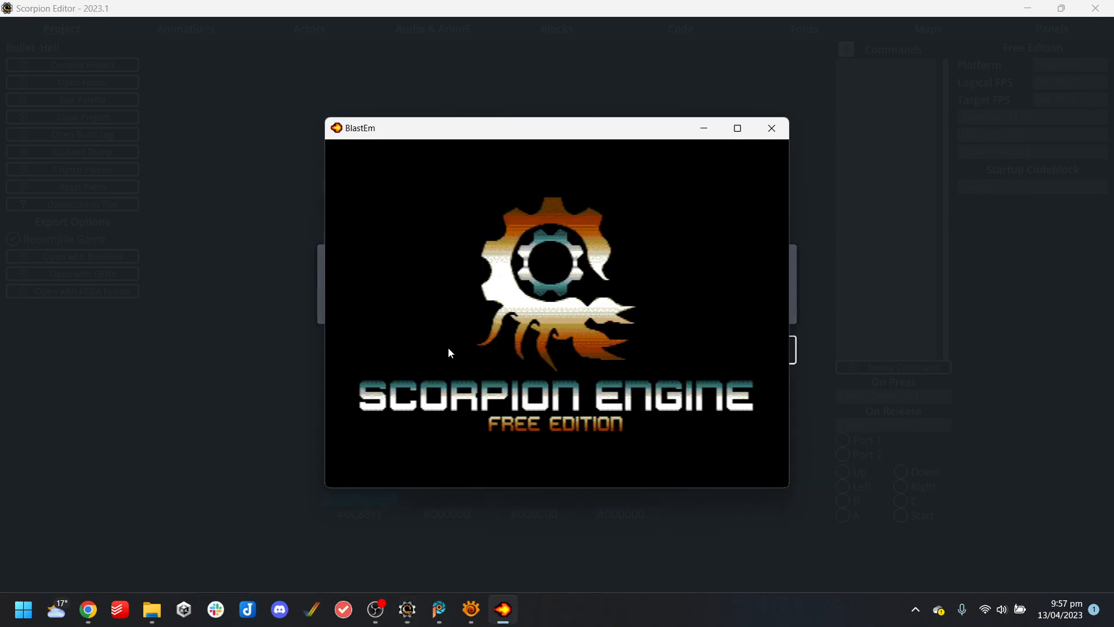
{"action": "left_click_drag", "start_coordinate": [535, 134], "coordinate": [255, 111]}
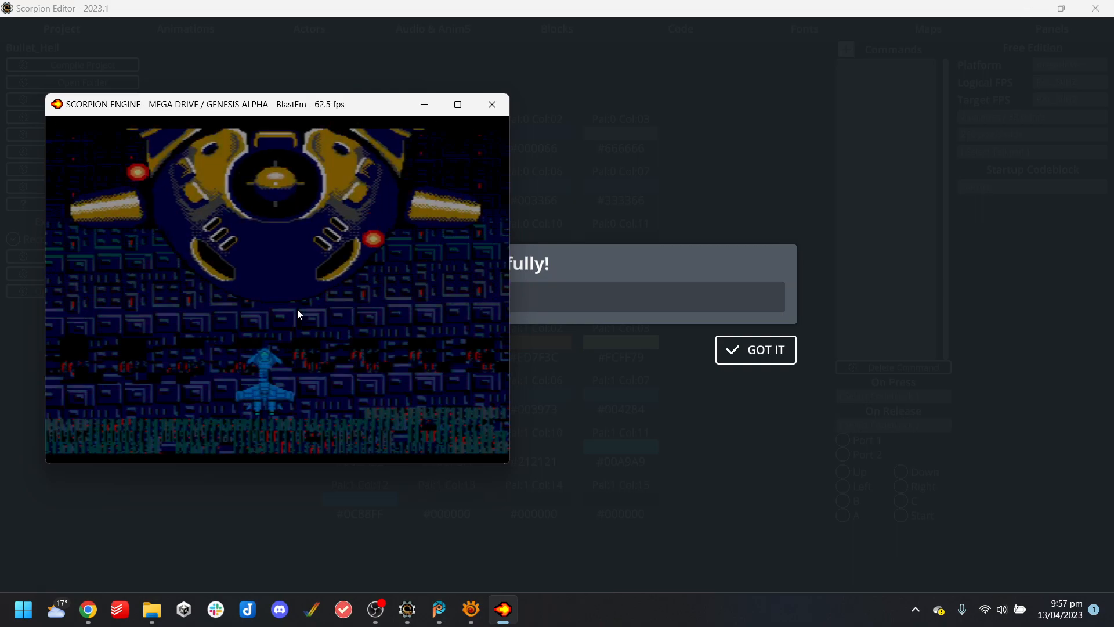
{"action": "key", "text": "v"}
{"action": "left_click_drag", "start_coordinate": [434, 126], "coordinate": [567, 77]}
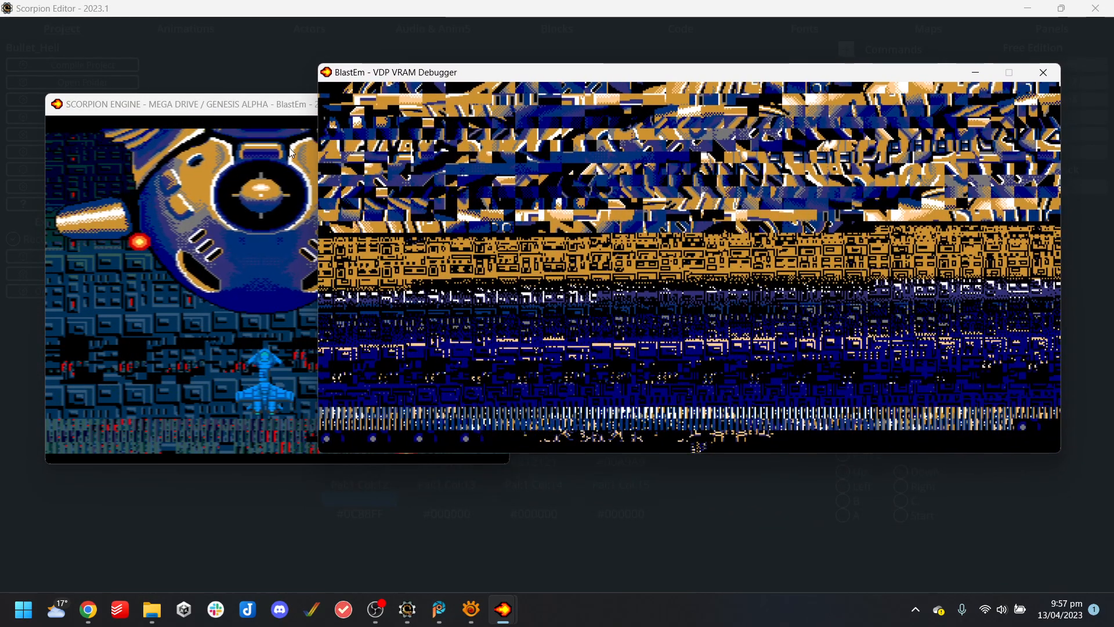
Examine the background tiles in the VRAM debugger, and close the debugger, the emulator and the compile message
{"action": "left_click", "coordinate": [257, 104]}
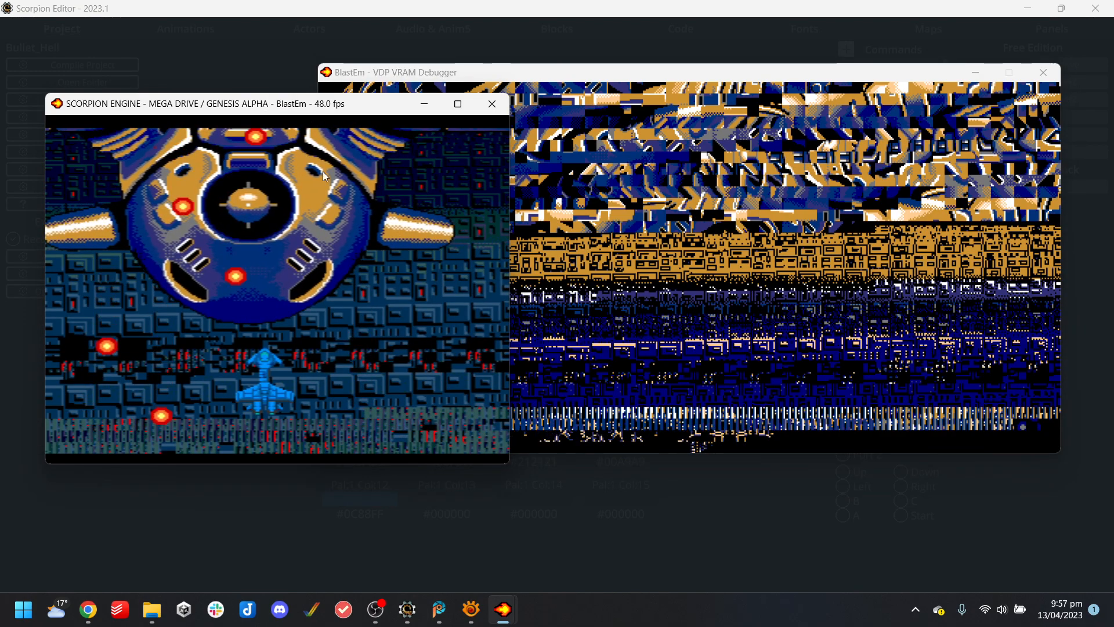
{"action": "left_click", "coordinate": [948, 238]}
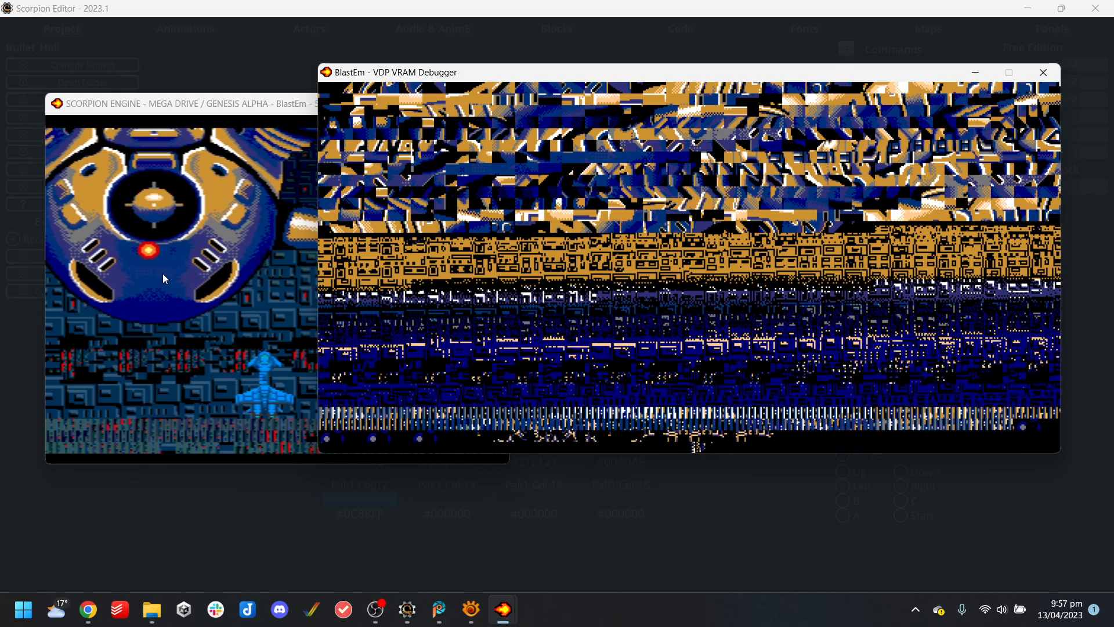
{"action": "key", "text": "["}
{"action": "key", "text": "["}
{"action": "key", "text": "bracketleft"}
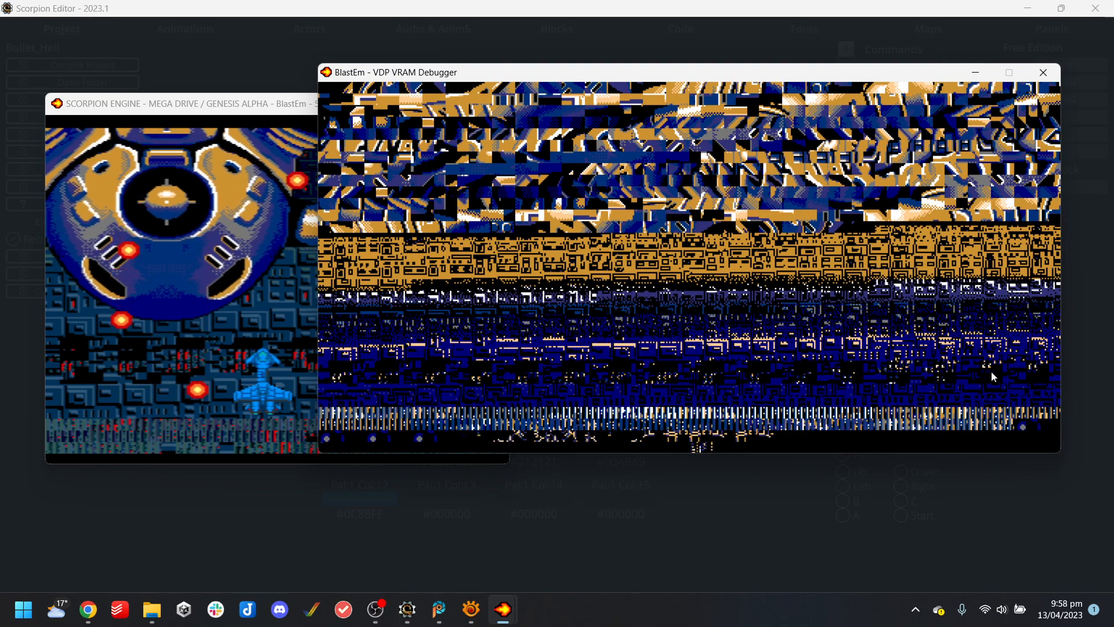
{"action": "left_click", "coordinate": [1053, 82]}
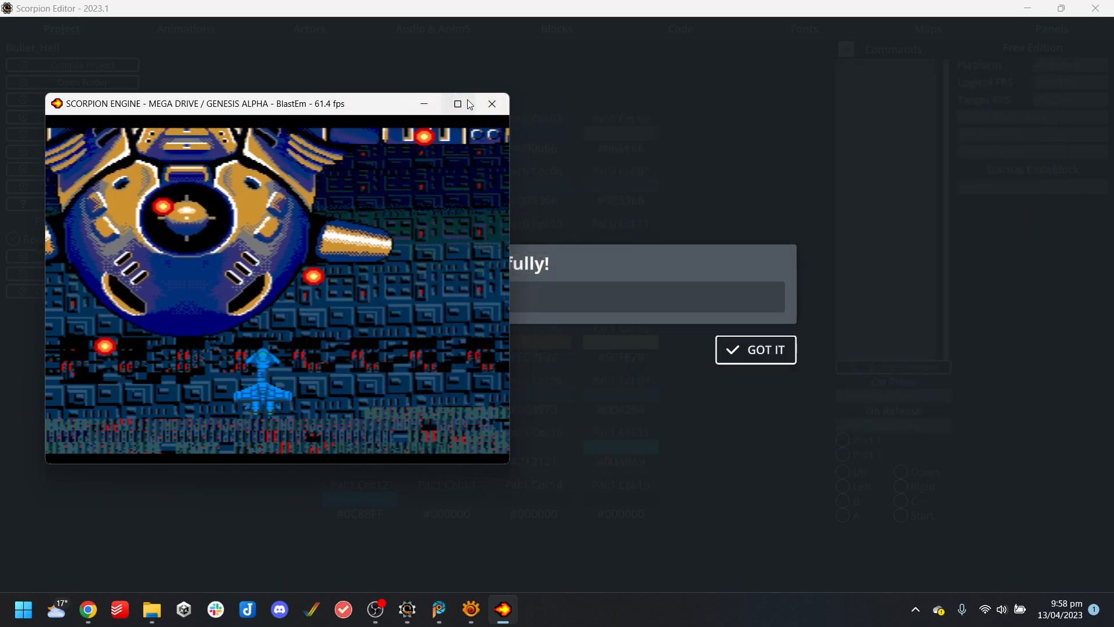
{"action": "left_click", "coordinate": [492, 104]}
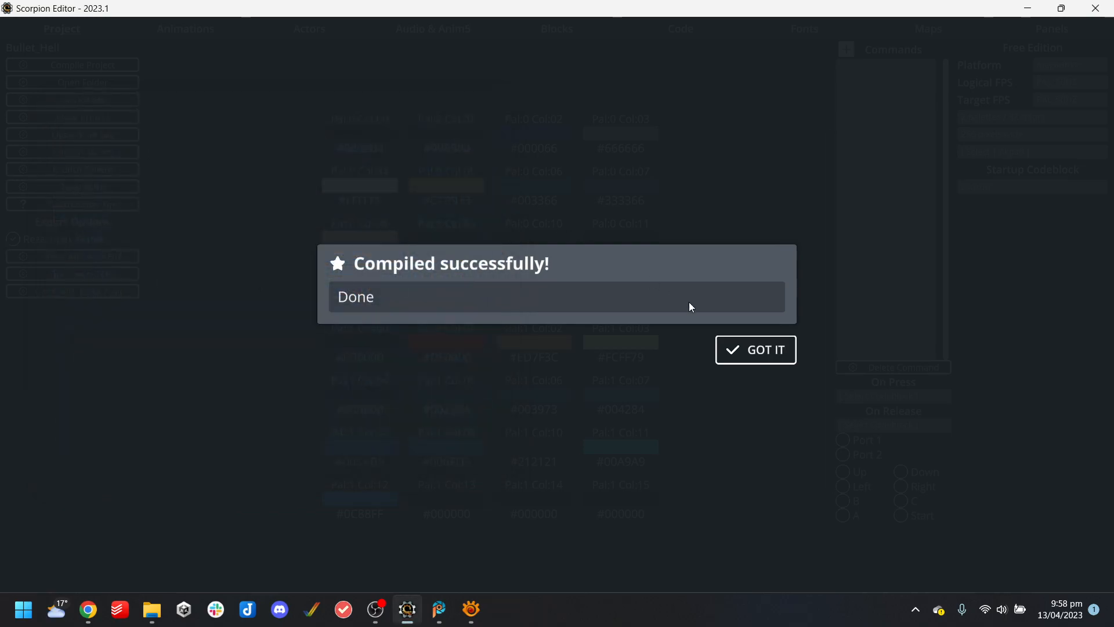
{"action": "left_click", "coordinate": [751, 348]}
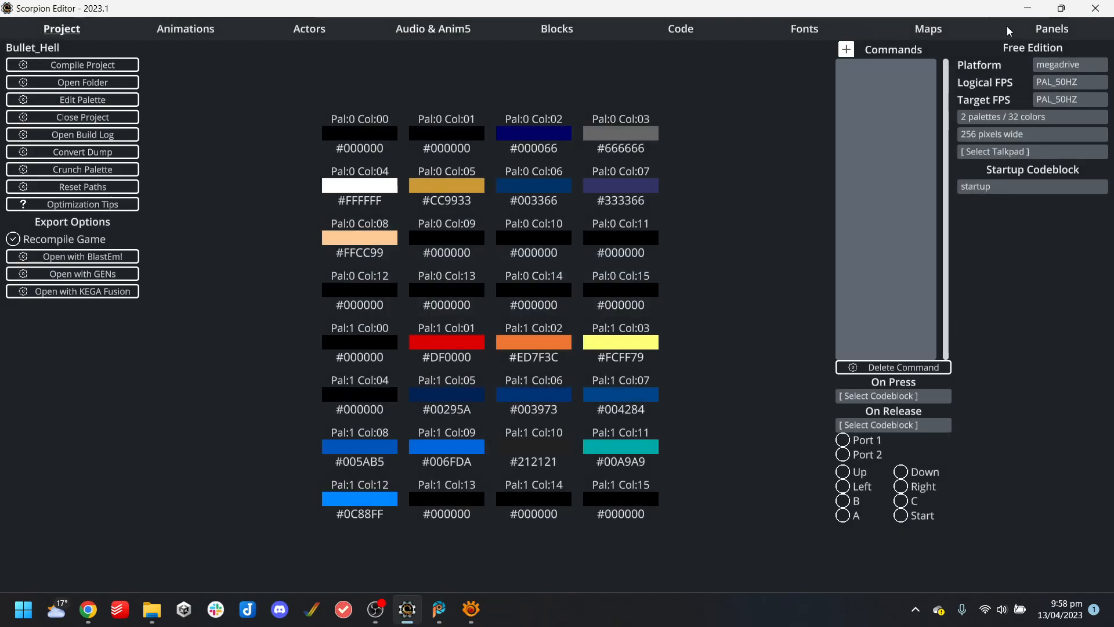
Switch to PaintShop Pro and check the resize options for md_parallax.png without applying them
{"action": "left_click", "coordinate": [441, 608]}
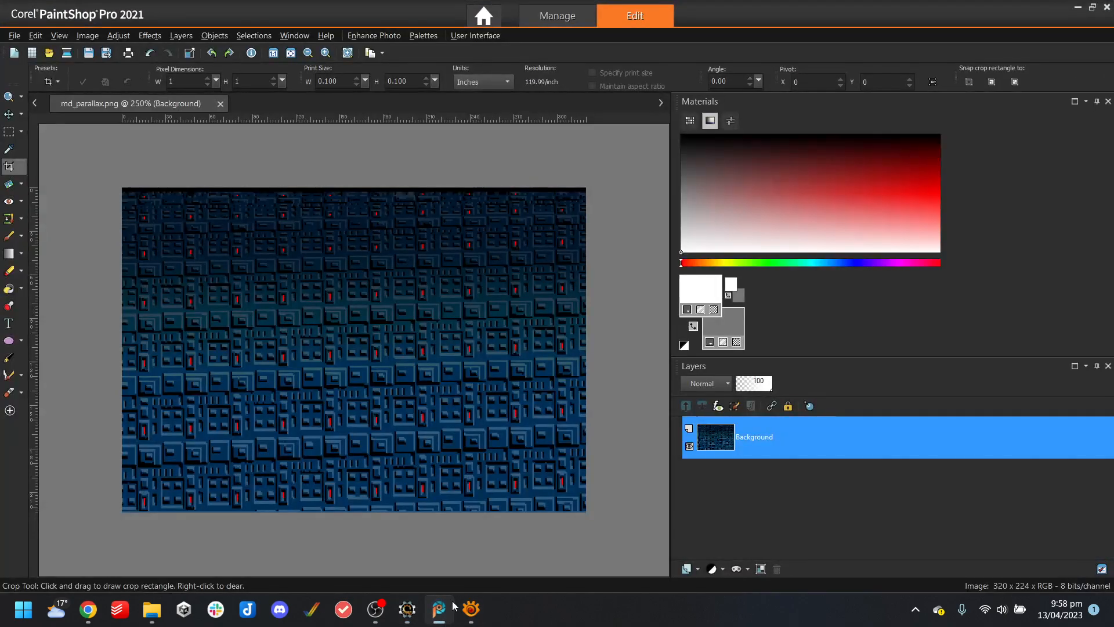
{"action": "left_click", "coordinate": [95, 36]}
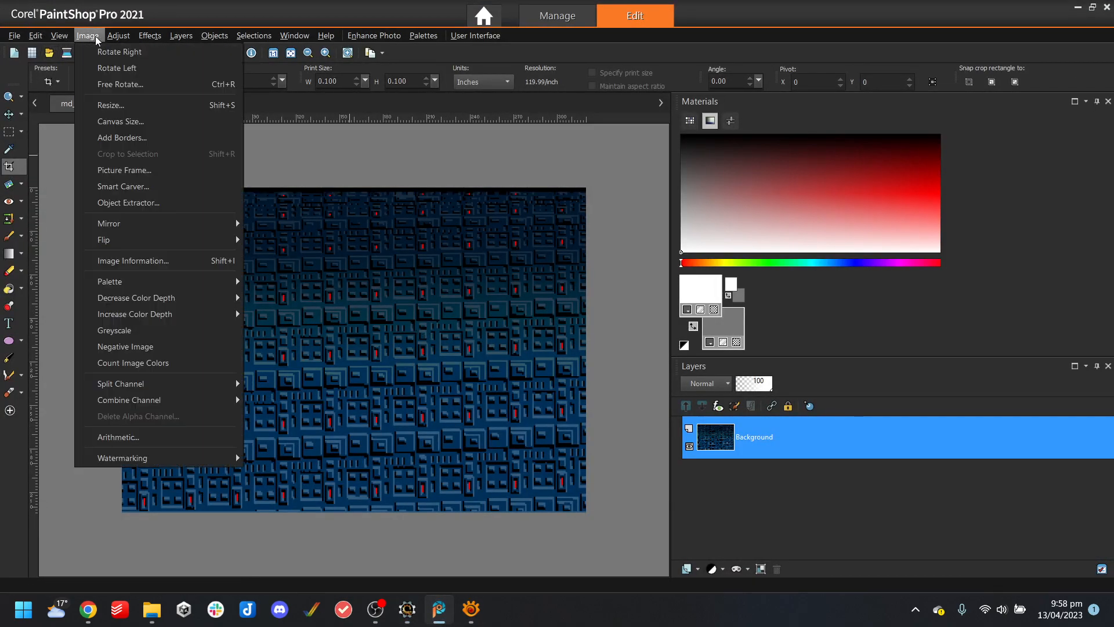
{"action": "left_click", "coordinate": [166, 109]}
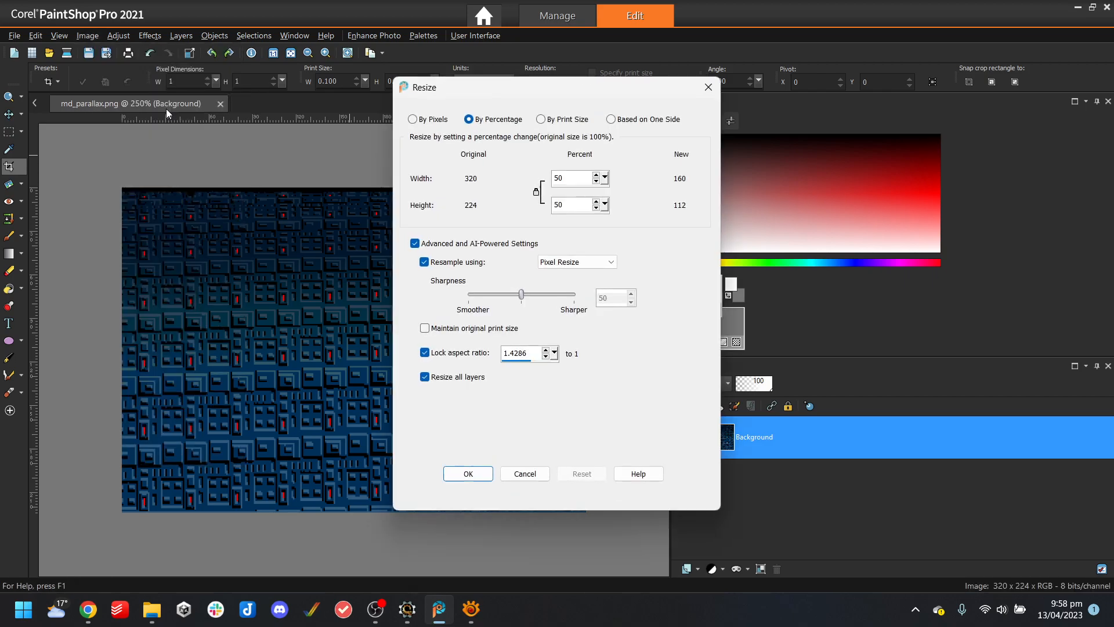
{"action": "left_click", "coordinate": [524, 473]}
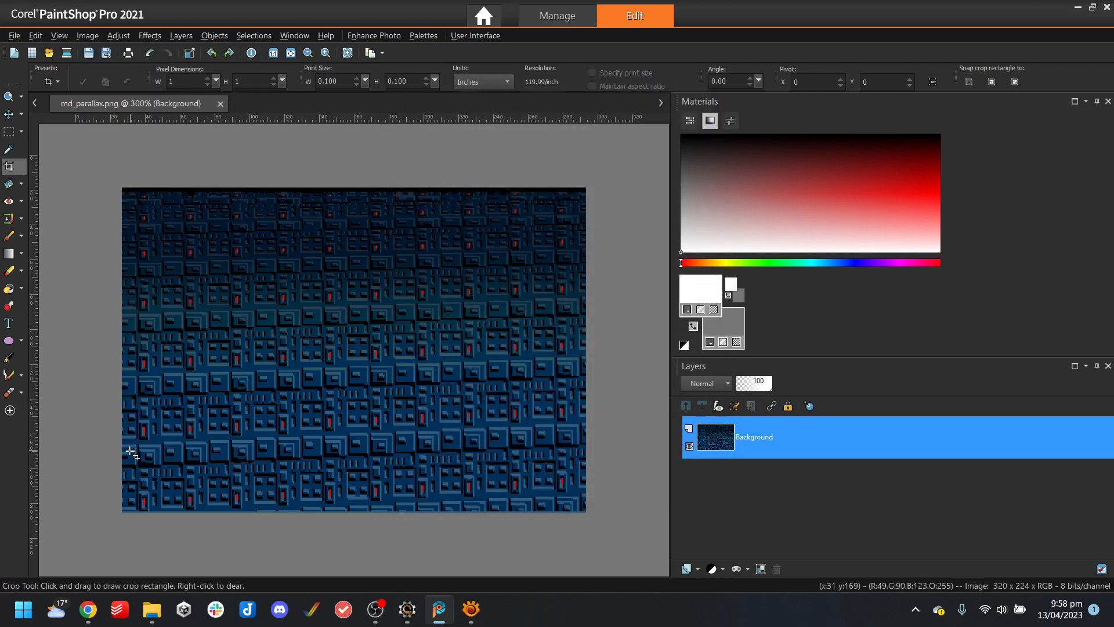
Undo the last crop of md_parallax.png and set the crop rectangle's width to 32 pixels
{"action": "scroll", "coordinate": [148, 530], "scroll_direction": "up", "scroll_amount": 1}
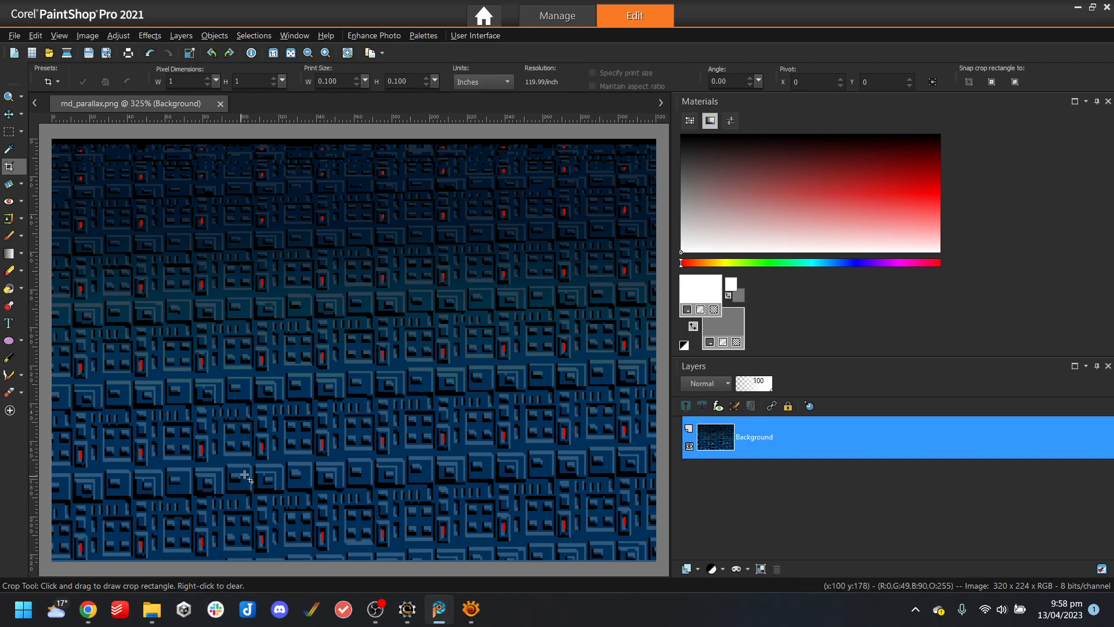
{"action": "scroll", "coordinate": [250, 464], "scroll_direction": "down", "scroll_amount": 1}
{"action": "key", "text": "ctrl+z"}
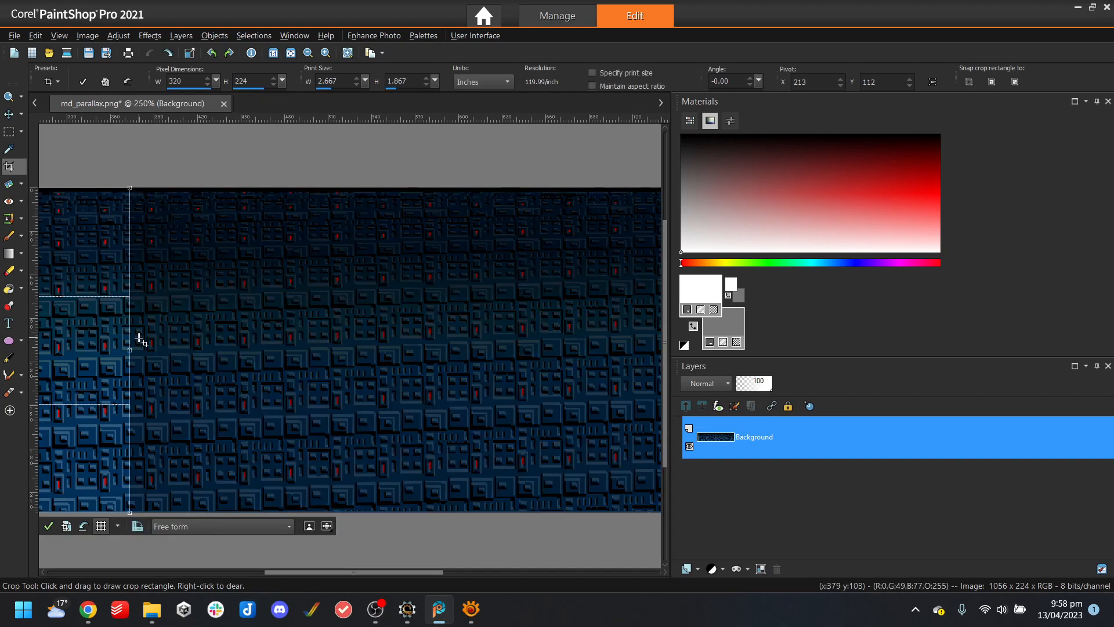
{"action": "key", "text": "ctrl+z"}
{"action": "type", "text": "3"}
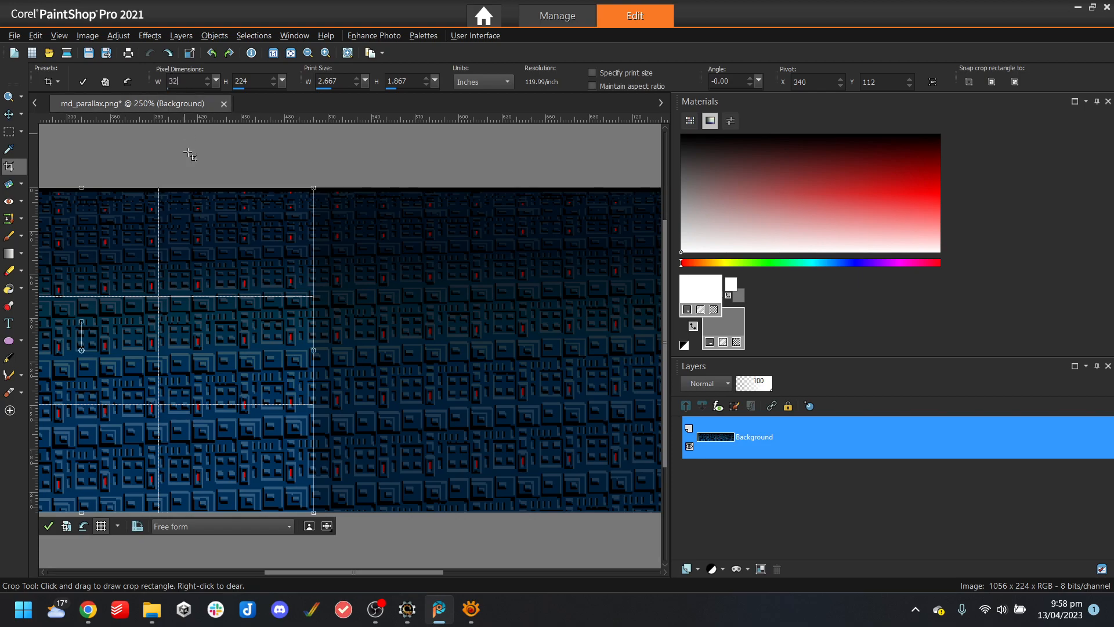
{"action": "type", "text": "2"}
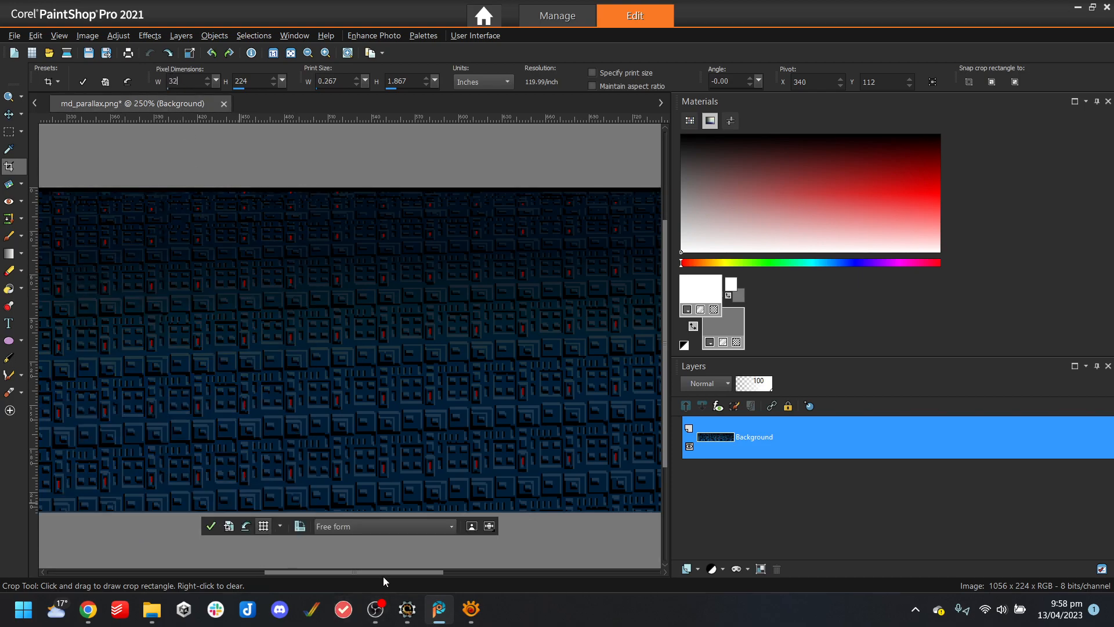
Move the 32 x 224 crop rectangle to the start of the tile pattern, just past the palette columns, and apply the crop
{"action": "left_click", "coordinate": [197, 573]}
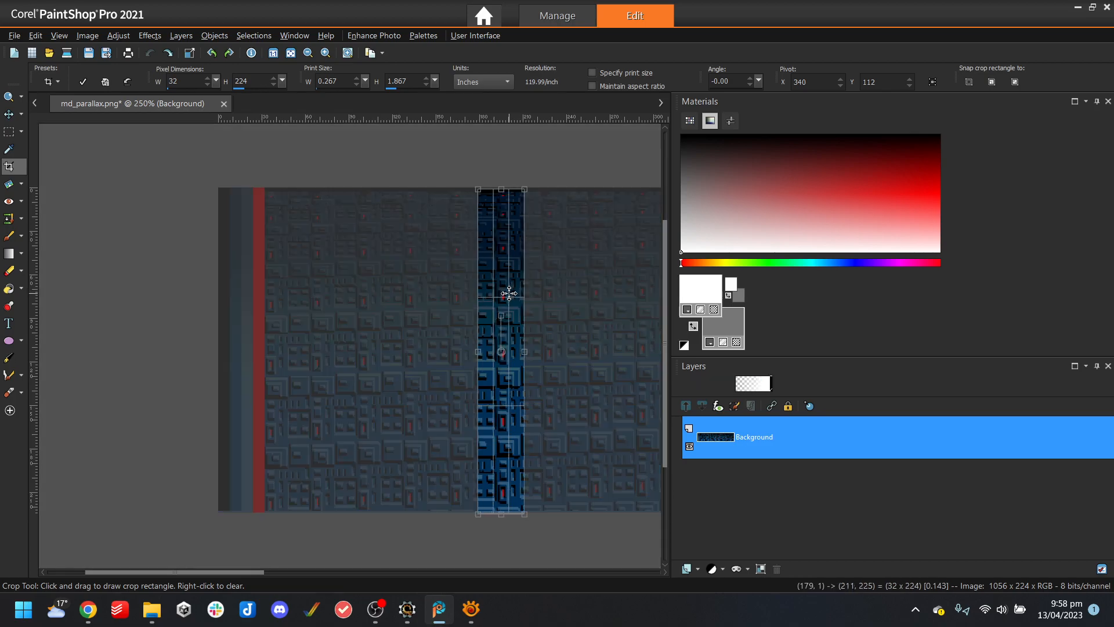
{"action": "left_click_drag", "start_coordinate": [509, 293], "coordinate": [526, 293]}
{"action": "scroll", "coordinate": [523, 297], "scroll_direction": "up", "scroll_amount": 5}
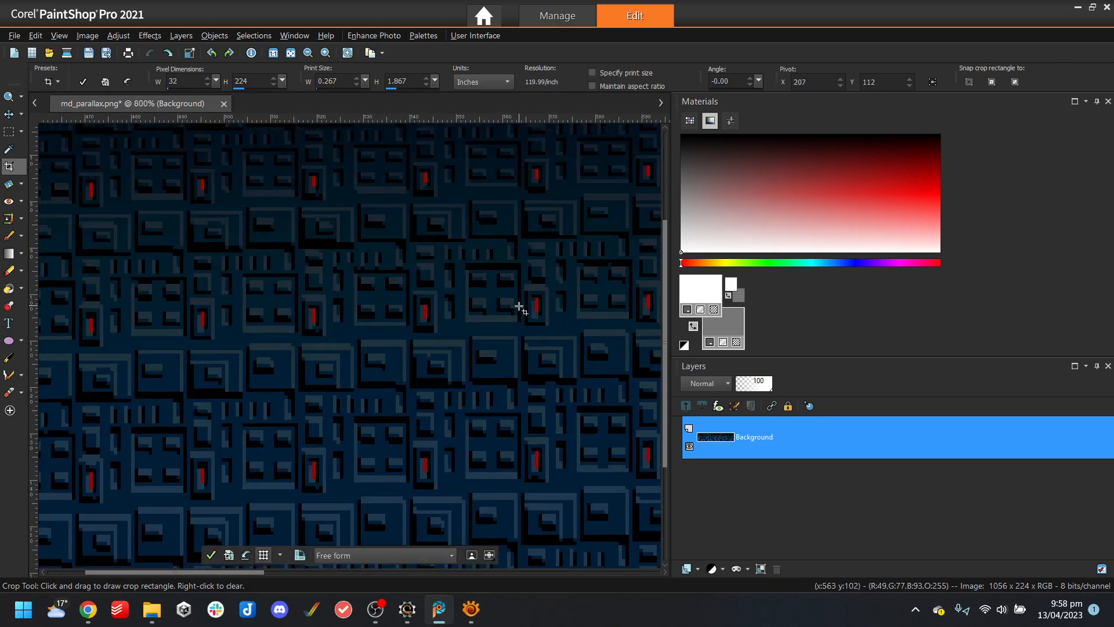
{"action": "left_click_drag", "start_coordinate": [333, 575], "coordinate": [150, 573]}
{"action": "scroll", "coordinate": [230, 501], "scroll_direction": "down", "scroll_amount": 5}
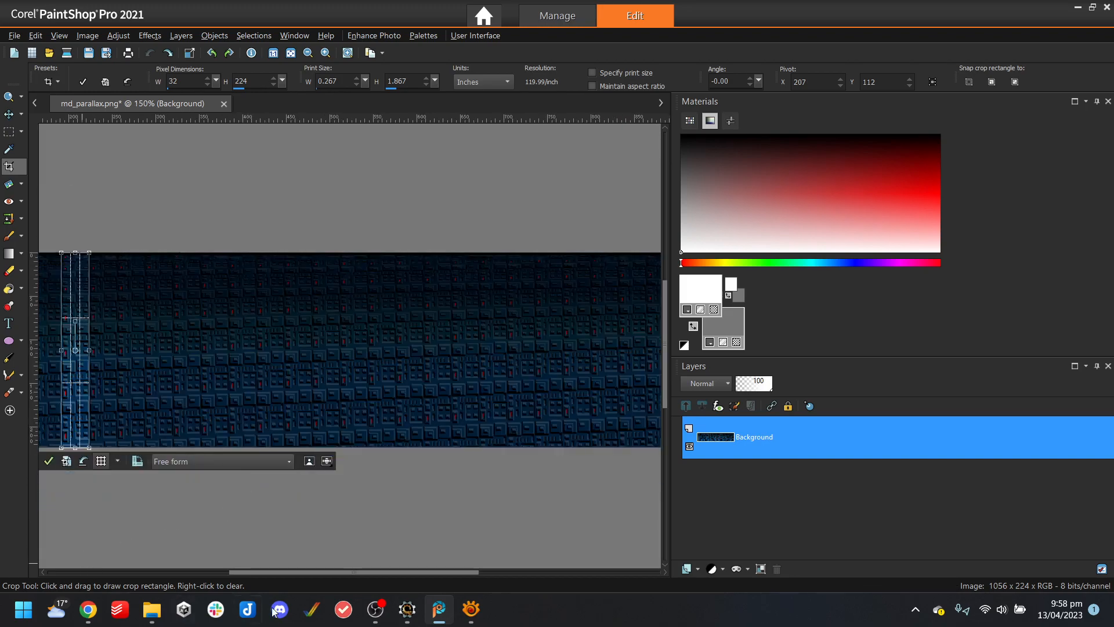
{"action": "left_click_drag", "start_coordinate": [341, 573], "coordinate": [123, 563]}
{"action": "left_click_drag", "start_coordinate": [539, 327], "coordinate": [399, 322]}
{"action": "scroll", "coordinate": [371, 259], "scroll_direction": "up", "scroll_amount": 4}
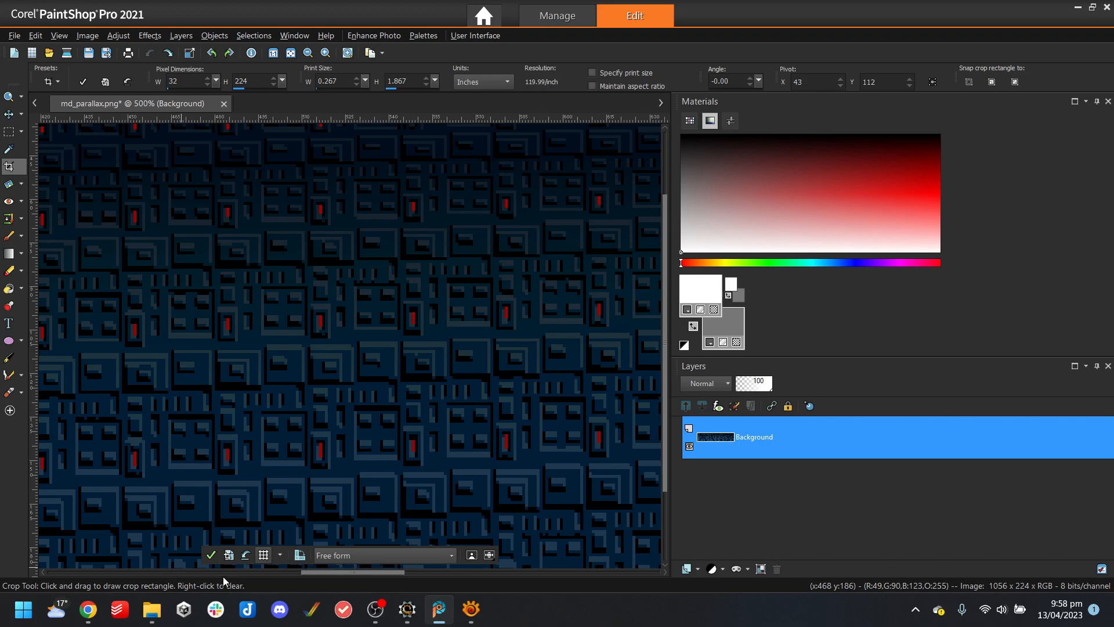
{"action": "left_click_drag", "start_coordinate": [314, 574], "coordinate": [66, 571]}
{"action": "double_click", "coordinate": [383, 318]}
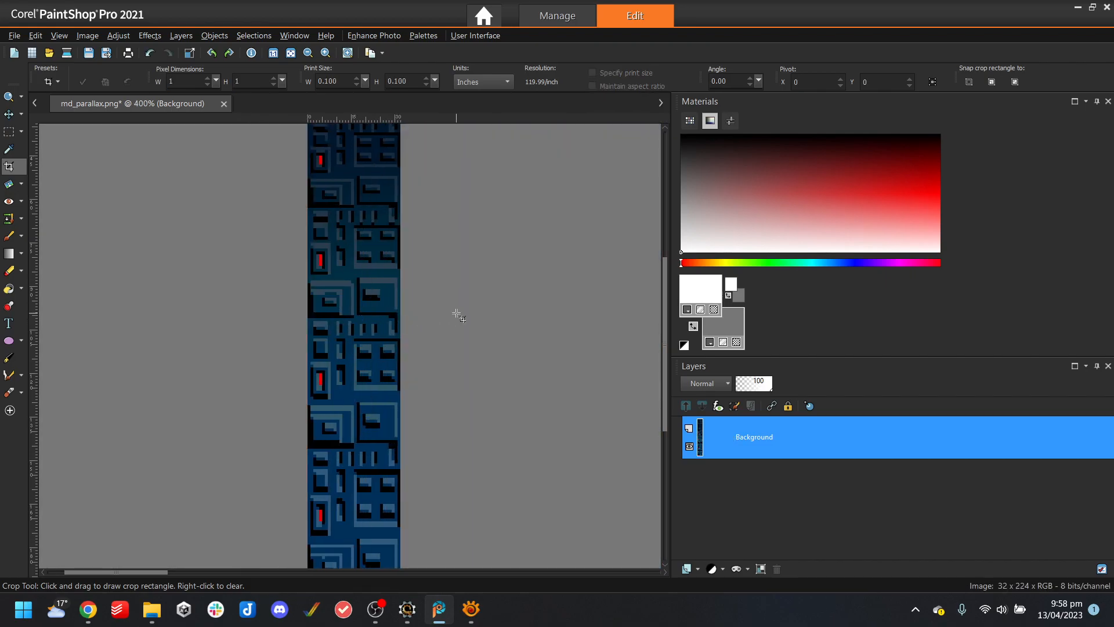
Save the cropped md_parallax.png
{"action": "scroll", "coordinate": [455, 324], "scroll_direction": "down", "scroll_amount": 2}
{"action": "scroll", "coordinate": [454, 327], "scroll_direction": "up", "scroll_amount": 1}
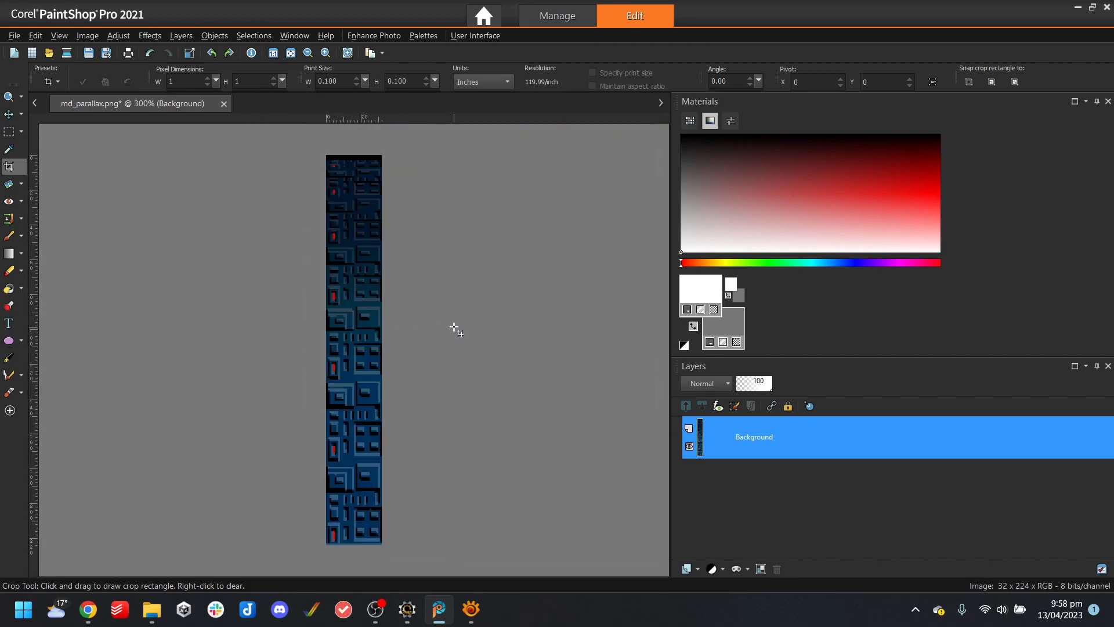
{"action": "left_click", "coordinate": [88, 53]}
Switch to XnView MP, close the old md_parallax.png view, and reopen the cropped file at 400% zoom
{"action": "left_click", "coordinate": [471, 609]}
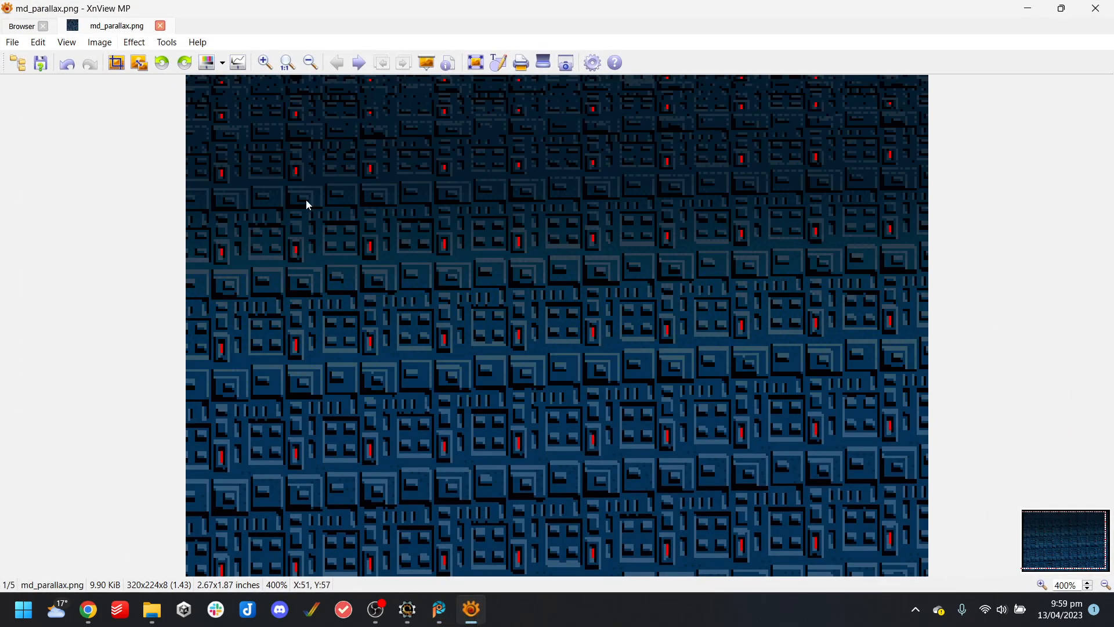
{"action": "left_click", "coordinate": [160, 26]}
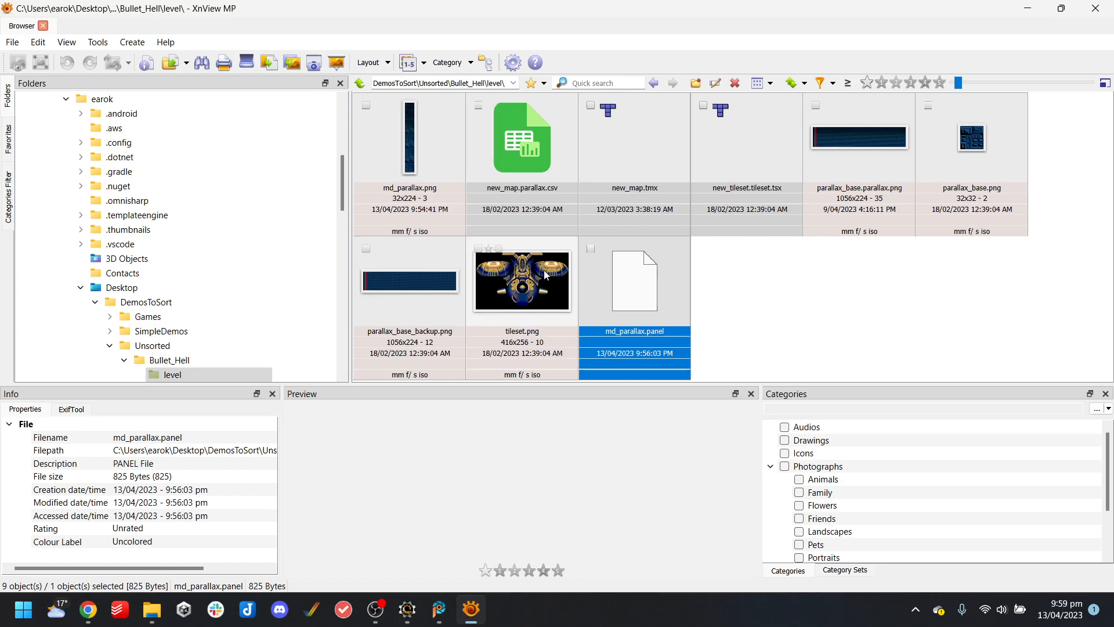
{"action": "double_click", "coordinate": [418, 133]}
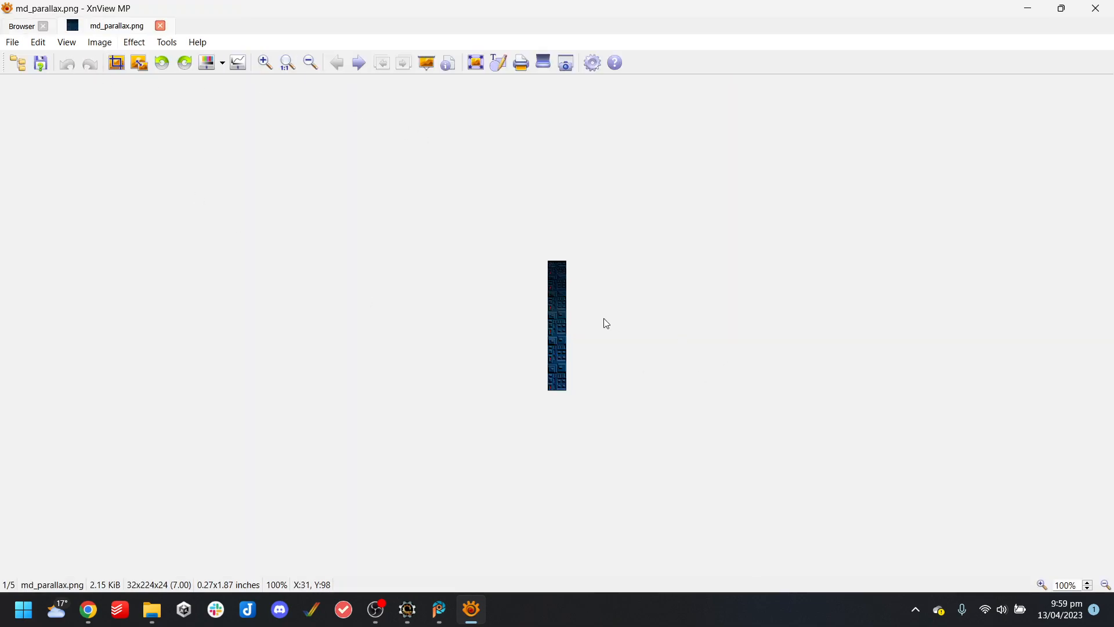
{"action": "left_click", "coordinate": [273, 67]}
{"action": "left_click", "coordinate": [274, 67]}
{"action": "left_click", "coordinate": [274, 67]}
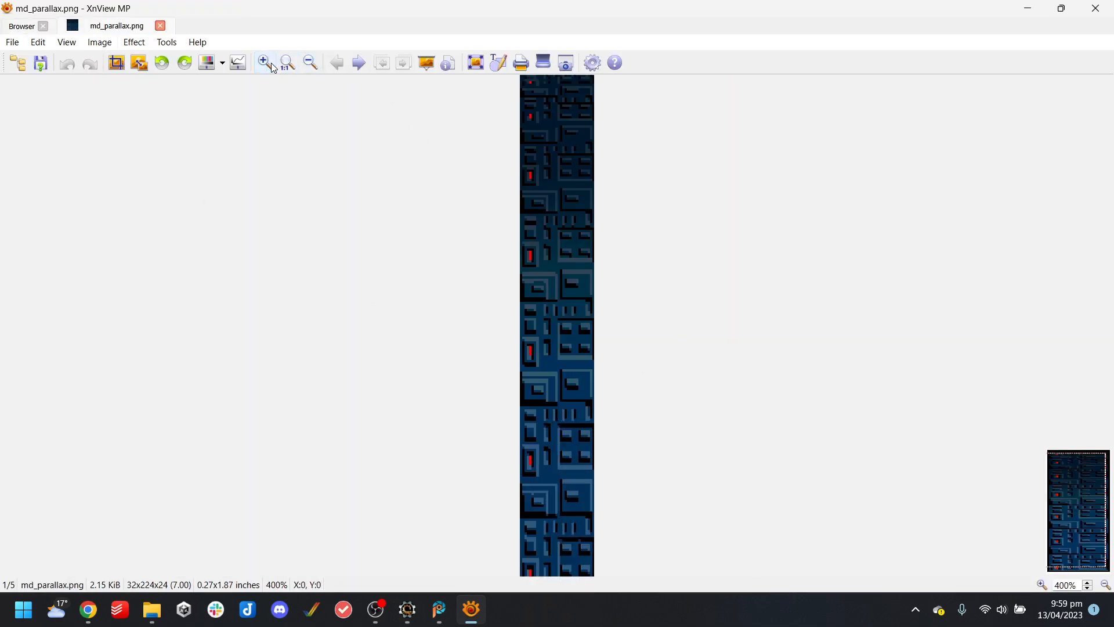
Reduce the color depth of md_parallax.png to 16 colors with Floyd-Steinberg dithering
{"action": "left_click", "coordinate": [99, 43]}
{"action": "left_click", "coordinate": [145, 75]}
{"action": "left_click", "coordinate": [214, 244]}
{"action": "left_click", "coordinate": [204, 258]}
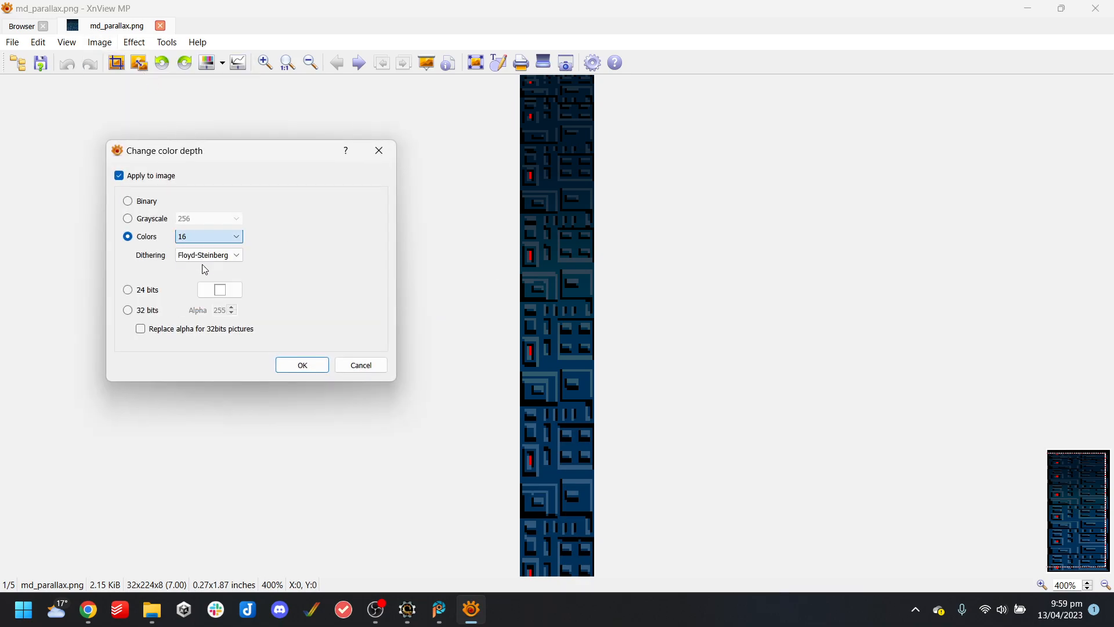
{"action": "left_click", "coordinate": [307, 365]}
Change the color depth of md_parallax.png to 256 colors
{"action": "left_click", "coordinate": [108, 45]}
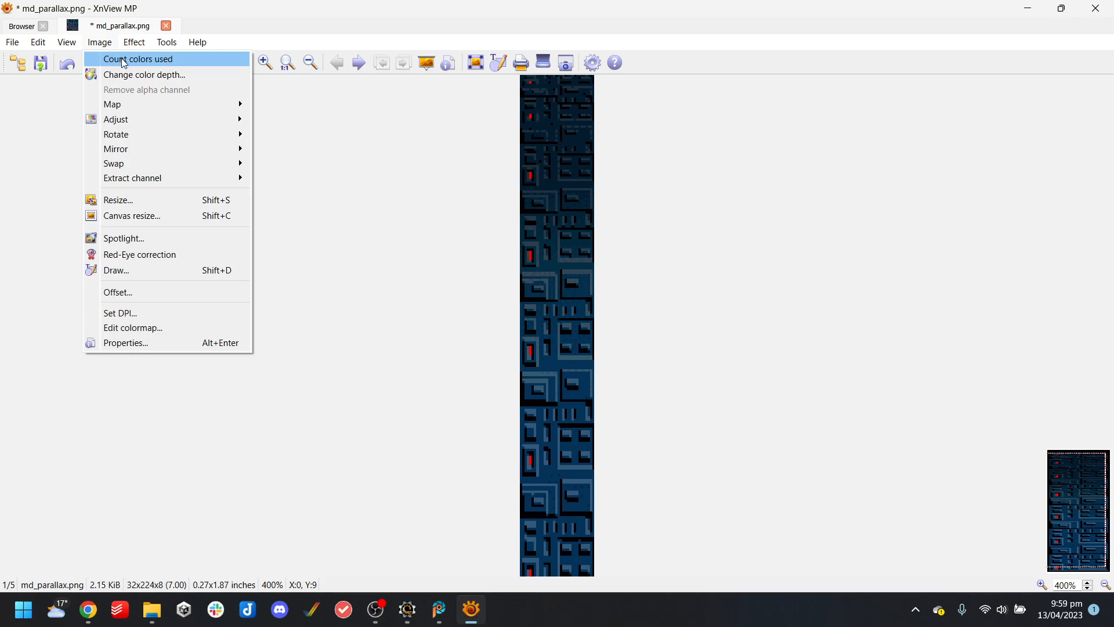
{"action": "left_click", "coordinate": [137, 72]}
{"action": "left_click", "coordinate": [220, 238]}
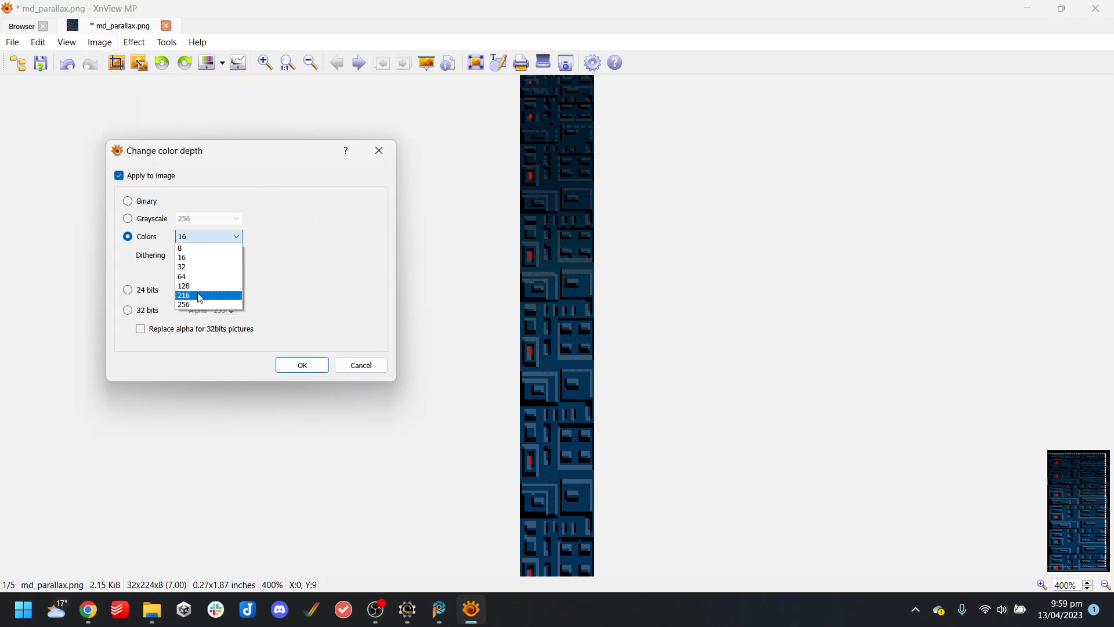
{"action": "left_click", "coordinate": [199, 301]}
{"action": "left_click", "coordinate": [304, 367]}
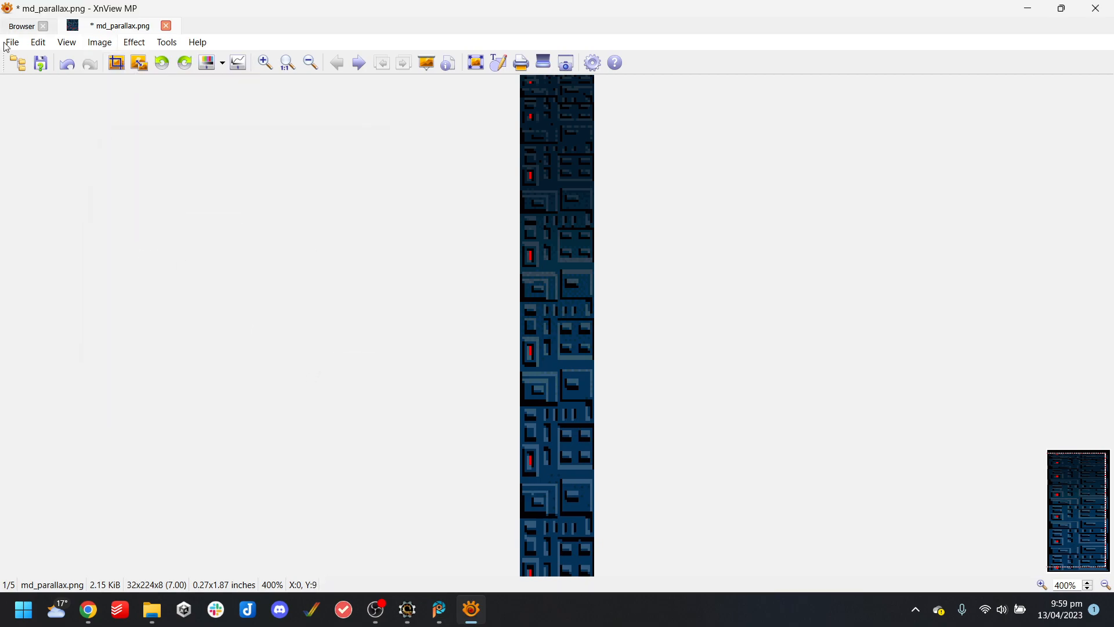
Save md_parallax.png over the existing file and minimize the XnView MP window
{"action": "left_click", "coordinate": [47, 65]}
{"action": "left_click", "coordinate": [504, 344]}
{"action": "key", "text": "ctrl+s"}
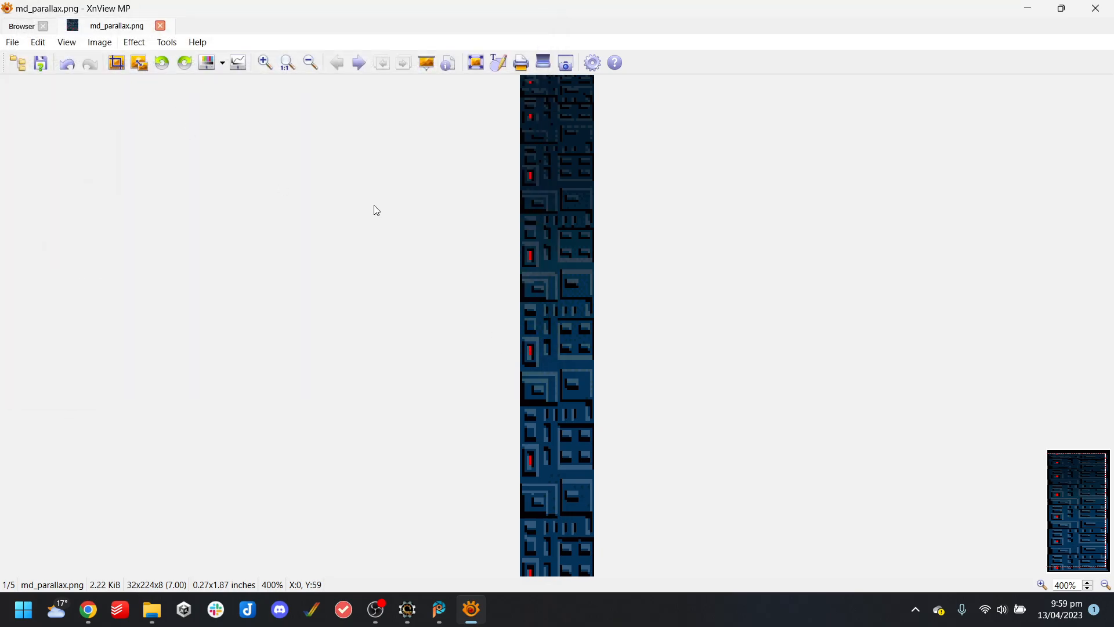
{"action": "left_click", "coordinate": [1028, 8]}
Switch to Scorpion Editor, check the md_parallax panel's image, and recompile and run the game in BlastEm
{"action": "left_click", "coordinate": [407, 610]}
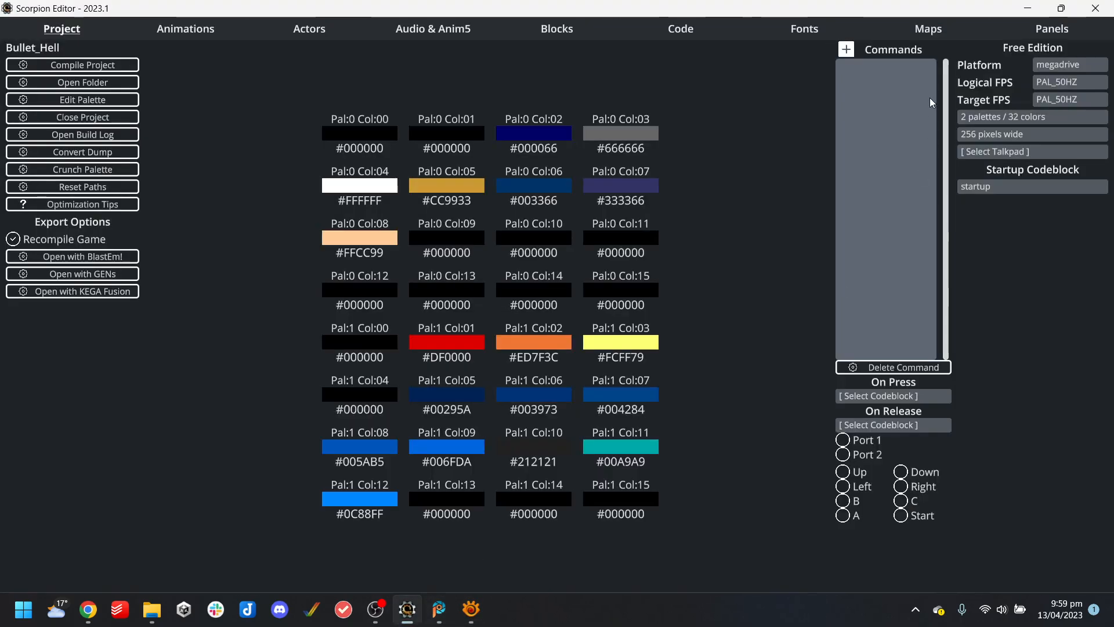
{"action": "left_click", "coordinate": [928, 29]}
{"action": "left_click", "coordinate": [1067, 34]}
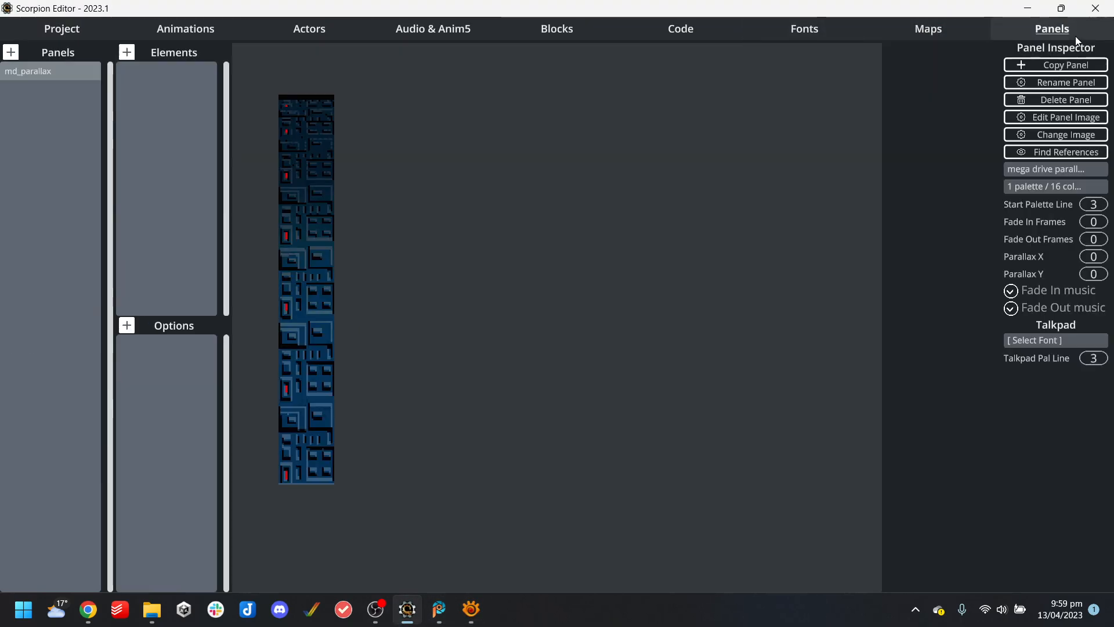
{"action": "left_click", "coordinate": [49, 29]}
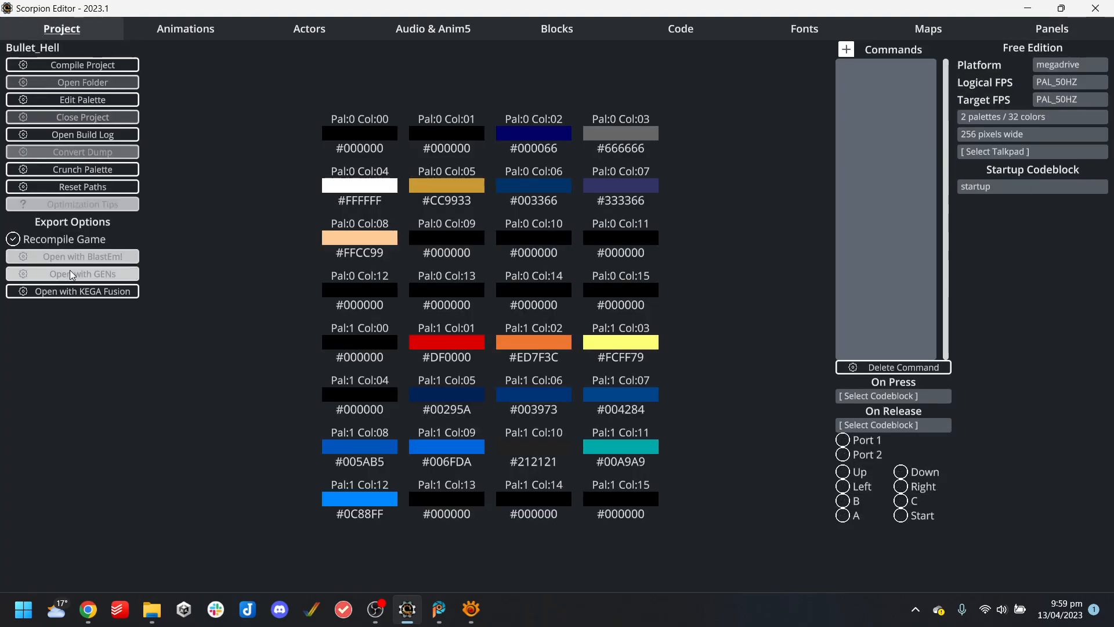
{"action": "left_click", "coordinate": [138, 257]}
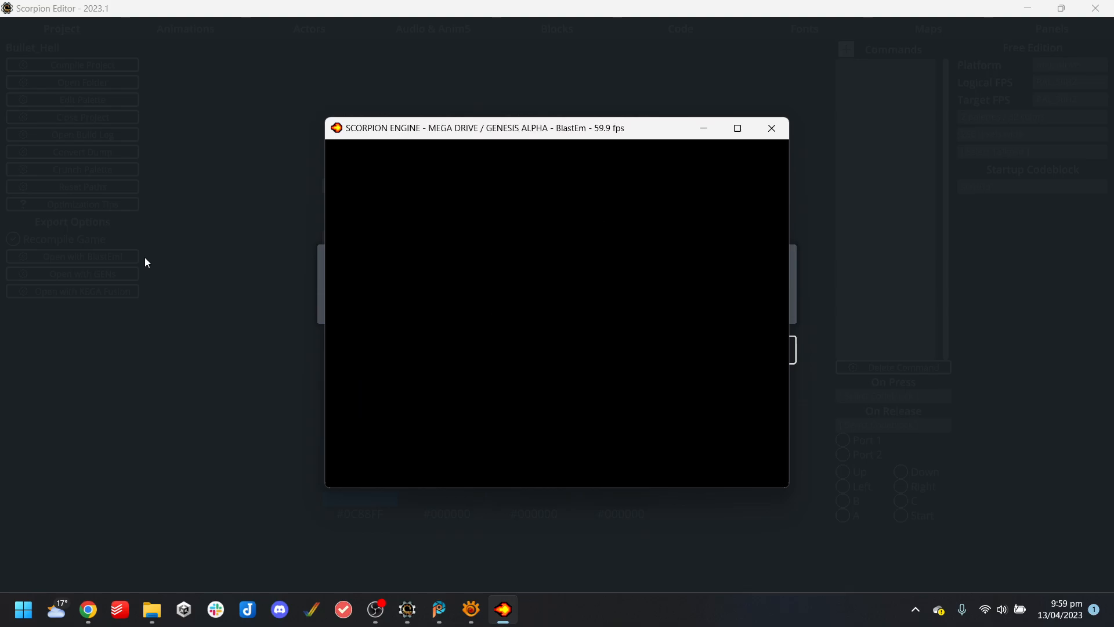
Test the parallax background by flying the ship around and firing, and close the emulator and the compile message
{"action": "key", "text": "Right"}
{"action": "key", "text": "Down"}
{"action": "key", "text": "Left"}
{"action": "key", "text": "Right"}
{"action": "key", "text": "Up"}
{"action": "key", "text": "Left"}
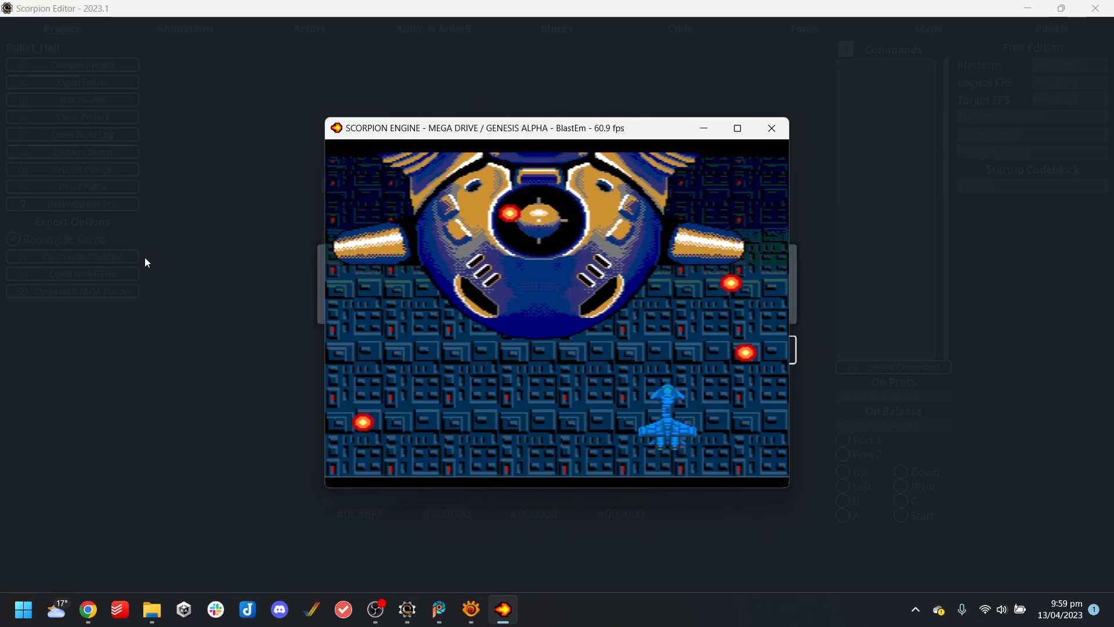
{"action": "key", "text": "Left"}
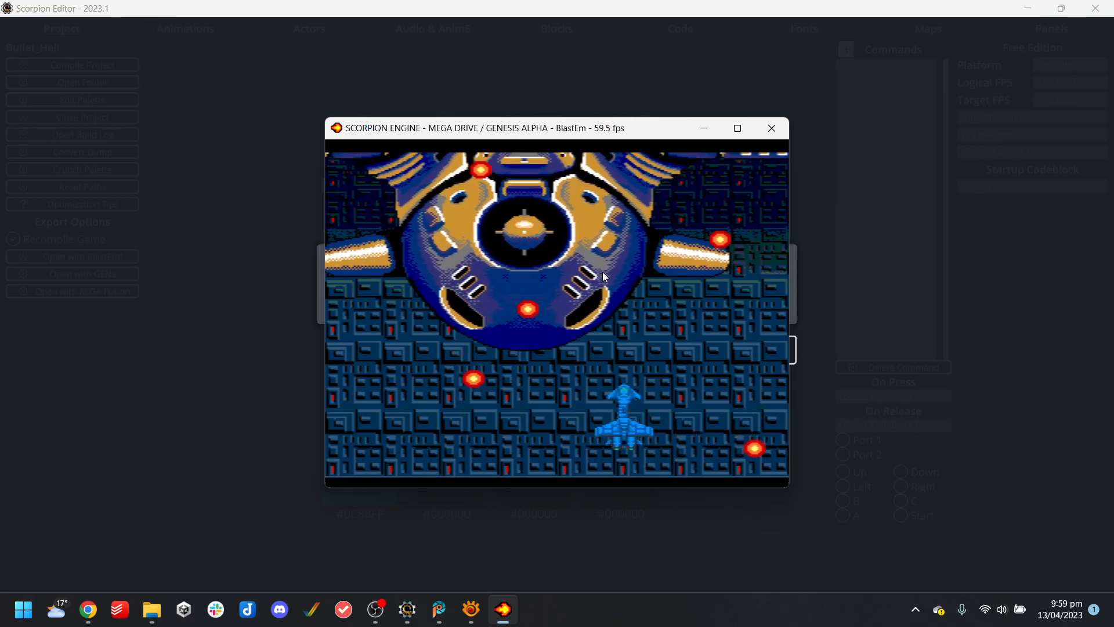
{"action": "key", "text": "a"}
{"action": "key", "text": "Right"}
{"action": "key", "text": "Left"}
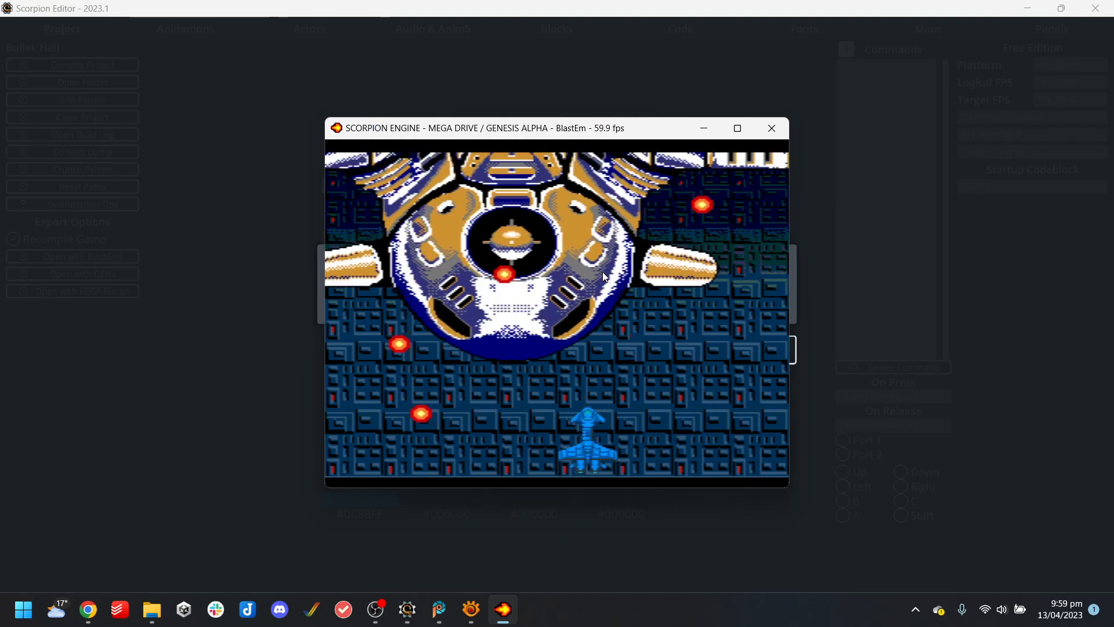
{"action": "key", "text": "Right"}
{"action": "key", "text": "a"}
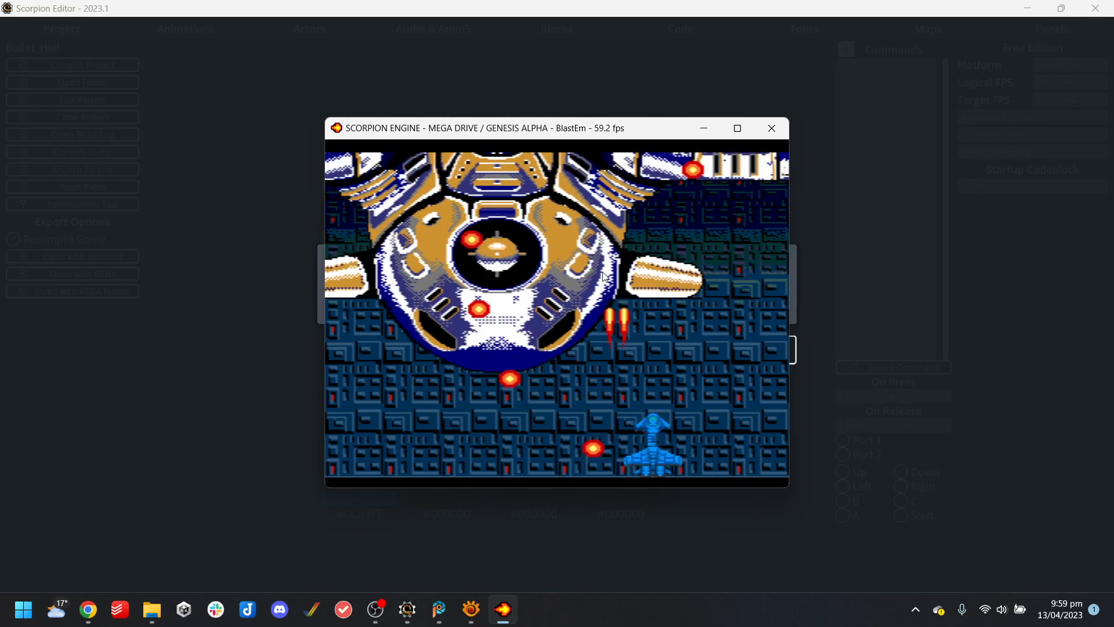
{"action": "key", "text": "Up"}
{"action": "key", "text": "Left"}
{"action": "key", "text": "Down"}
{"action": "key", "text": "Down"}
{"action": "key", "text": "Right"}
{"action": "key", "text": "a"}
{"action": "key", "text": "Up"}
{"action": "key", "text": "Right"}
{"action": "key", "text": "Left"}
{"action": "key", "text": "a"}
{"action": "key", "text": "Right"}
{"action": "key", "text": "a"}
{"action": "key", "text": "a"}
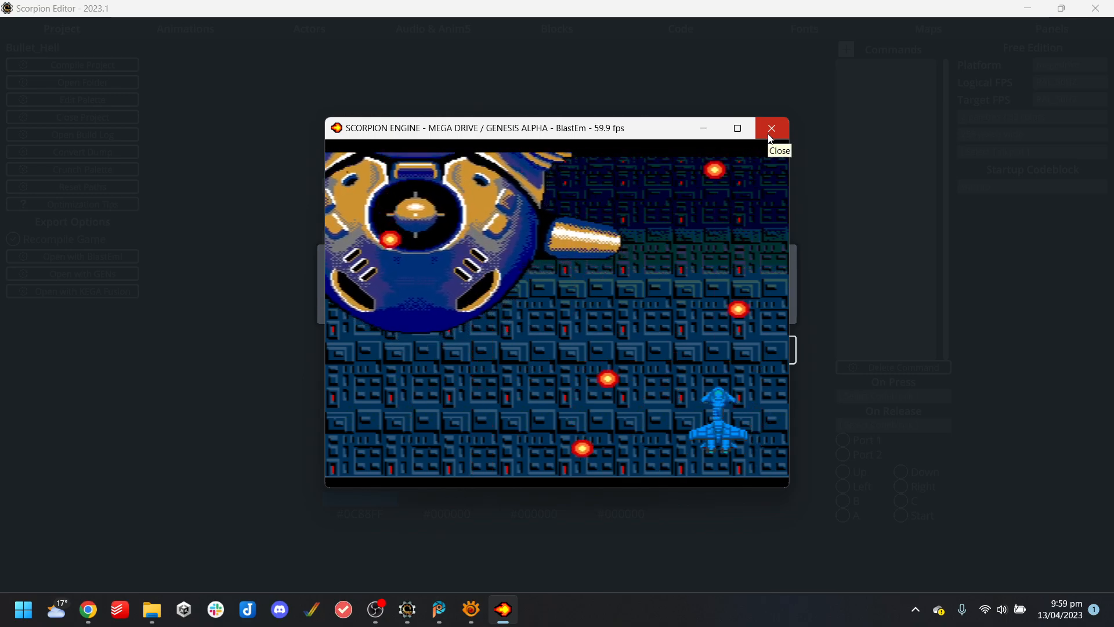
{"action": "key", "text": "a"}
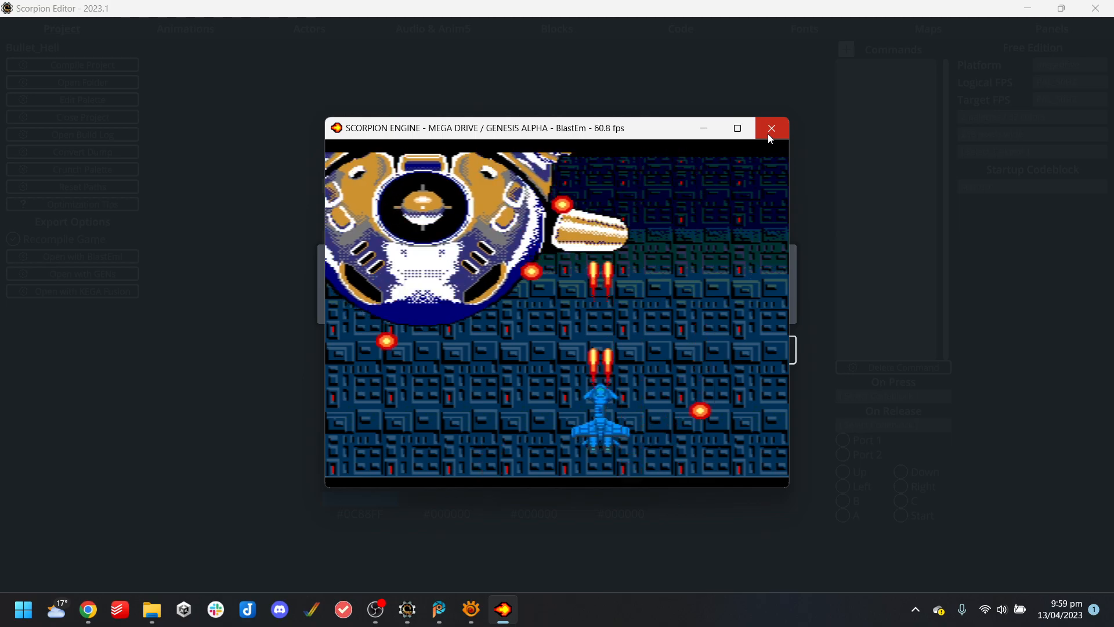
{"action": "left_click", "coordinate": [771, 129]}
{"action": "left_click", "coordinate": [756, 343]}
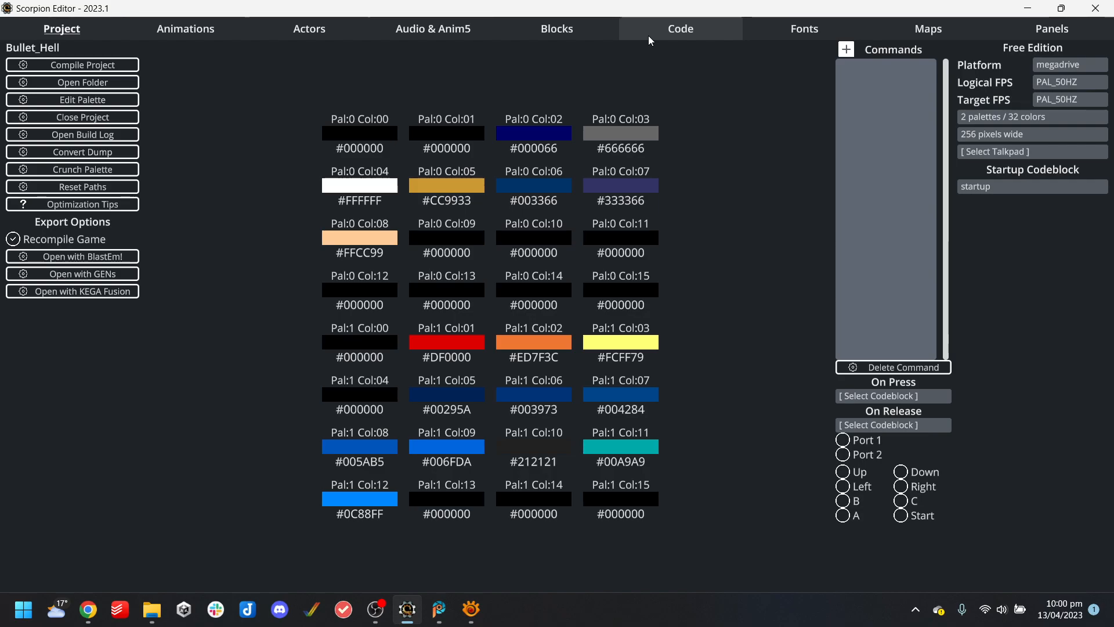
Close md_parallax.png in PaintShop Pro, and open the md_parallax panel's image for editing from Scorpion Editor
{"action": "left_click", "coordinate": [1052, 28]}
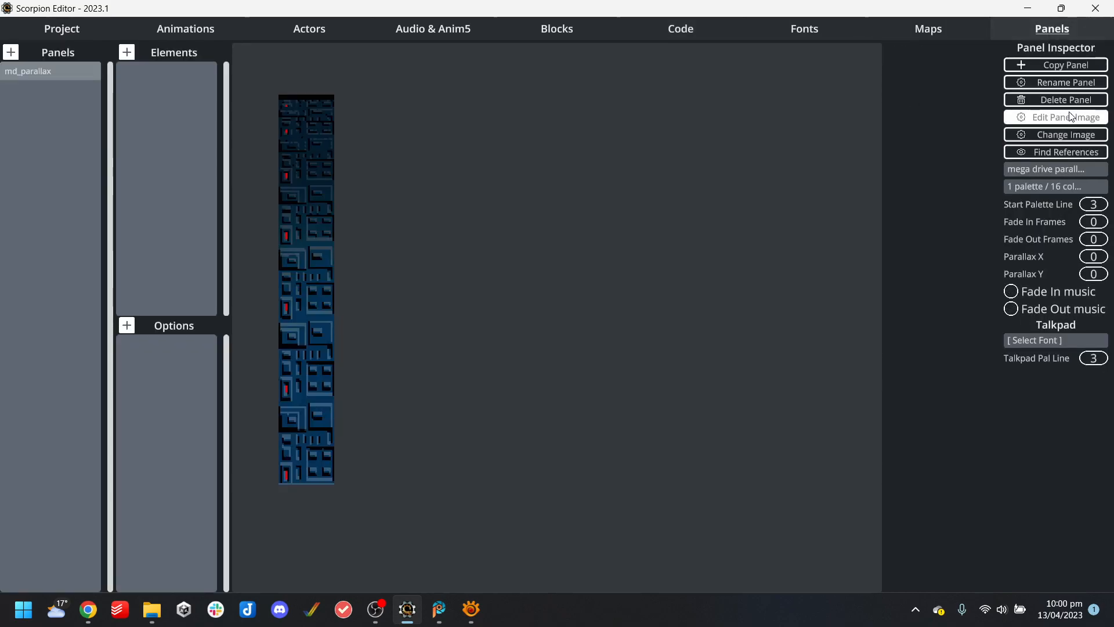
{"action": "key", "text": "alt+Tab"}
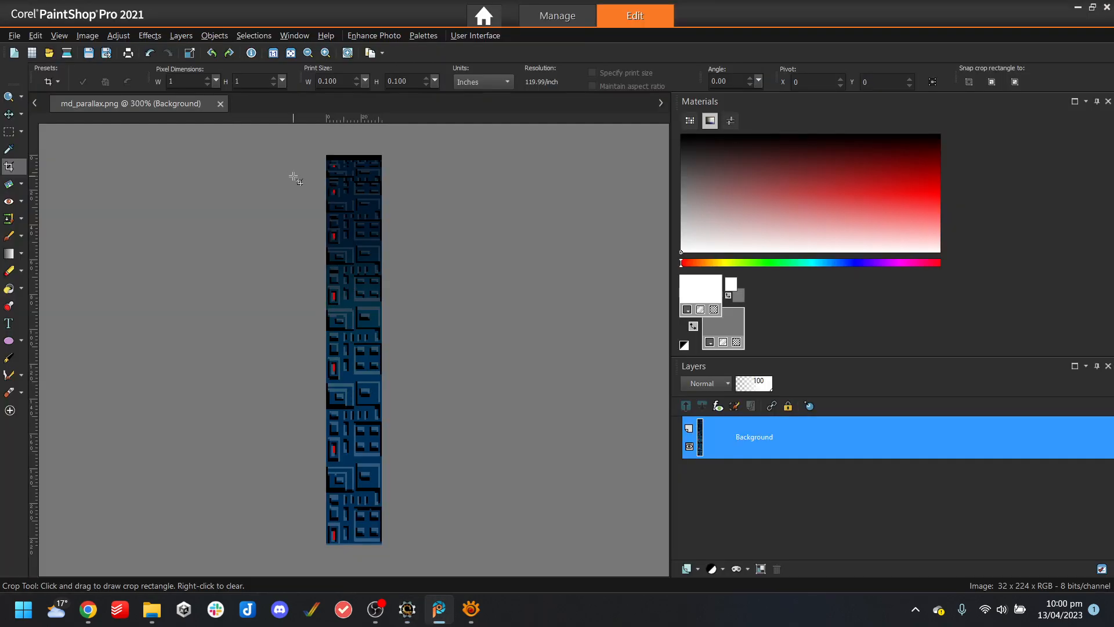
{"action": "scroll", "coordinate": [311, 193], "scroll_direction": "up", "scroll_amount": 2}
{"action": "left_click", "coordinate": [218, 104]}
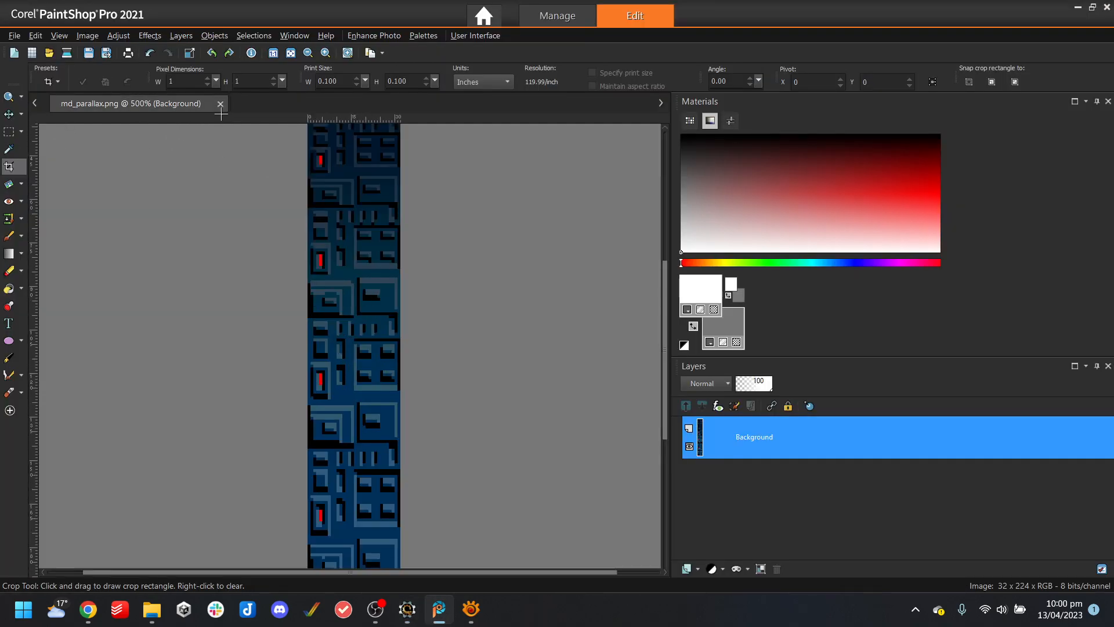
{"action": "left_click", "coordinate": [406, 610]}
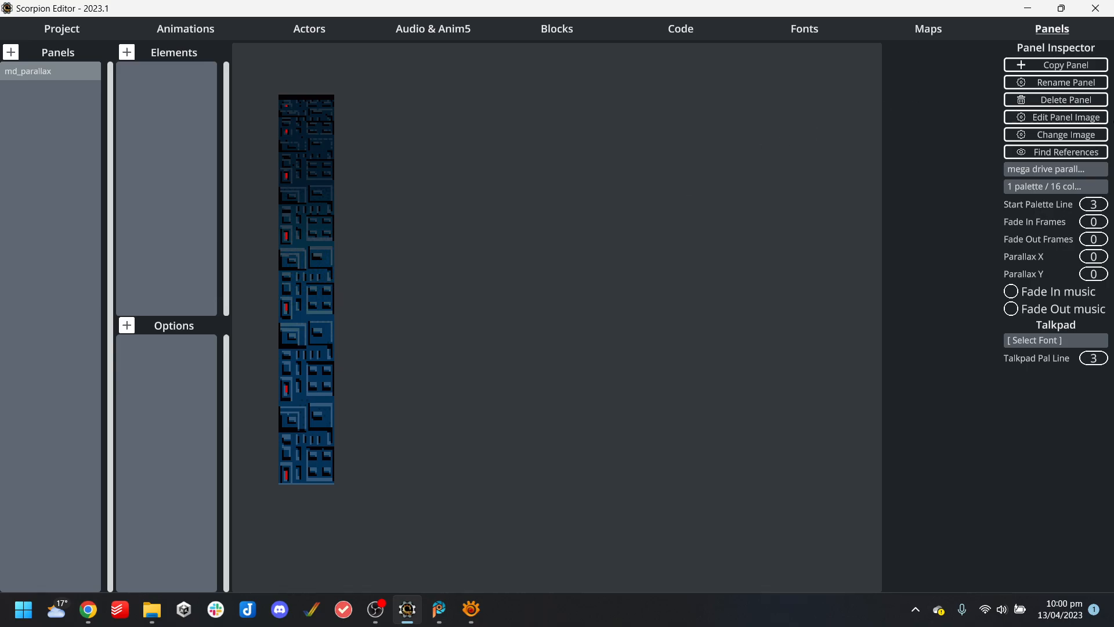
{"action": "left_click", "coordinate": [1070, 116]}
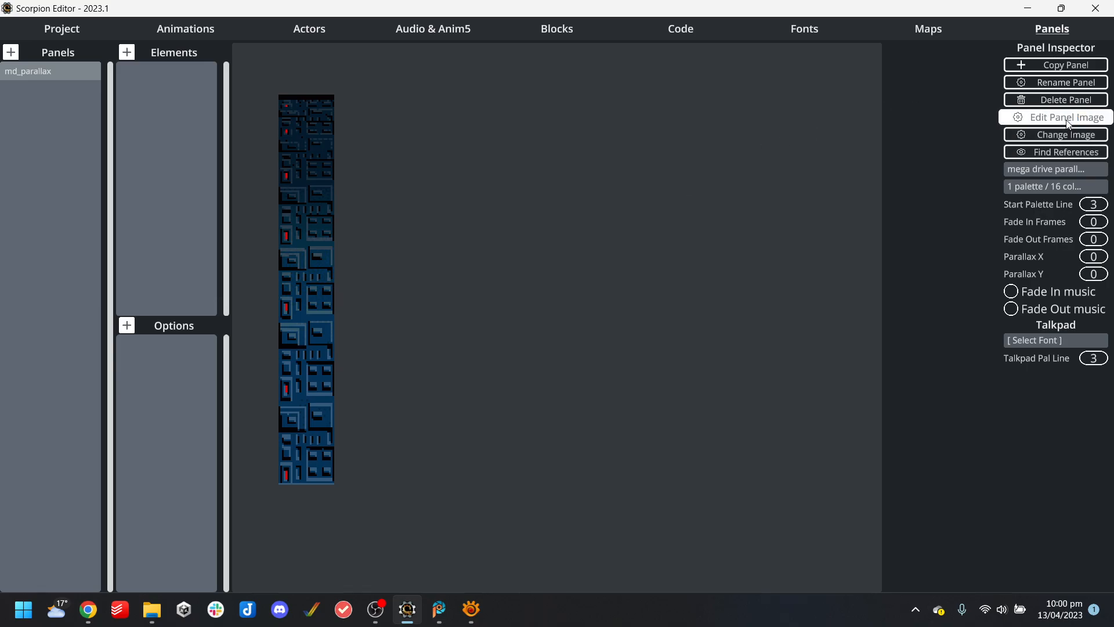
Examine the colour palette of md_parallax.png in PaintShop Pro and return to Scorpion Editor
{"action": "scroll", "coordinate": [321, 270], "scroll_direction": "up", "scroll_amount": 3}
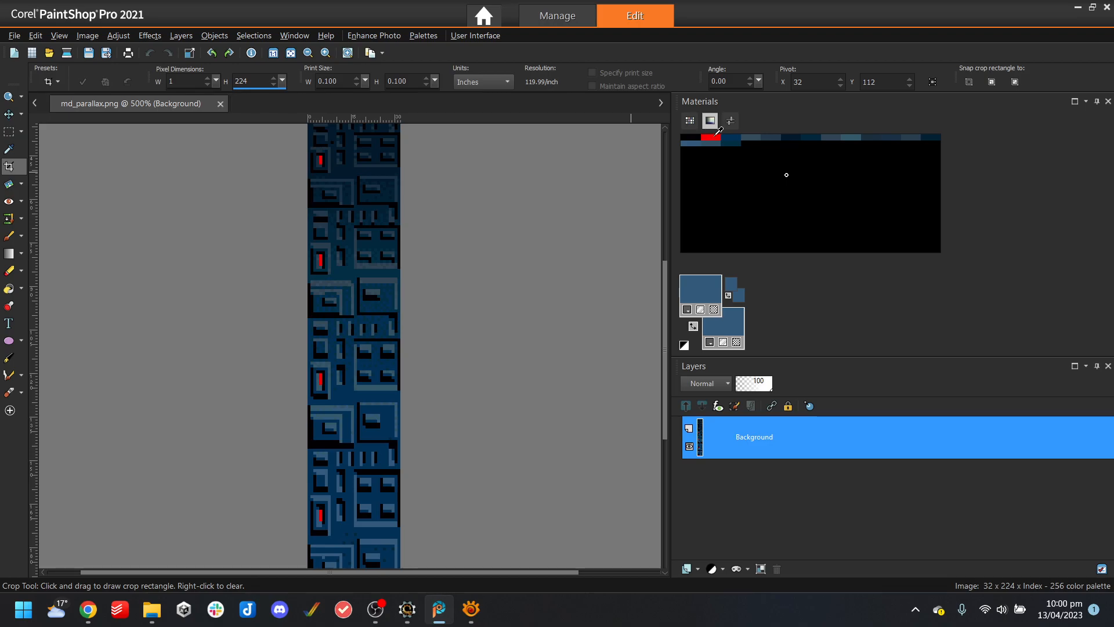
{"action": "left_click", "coordinate": [1079, 7]}
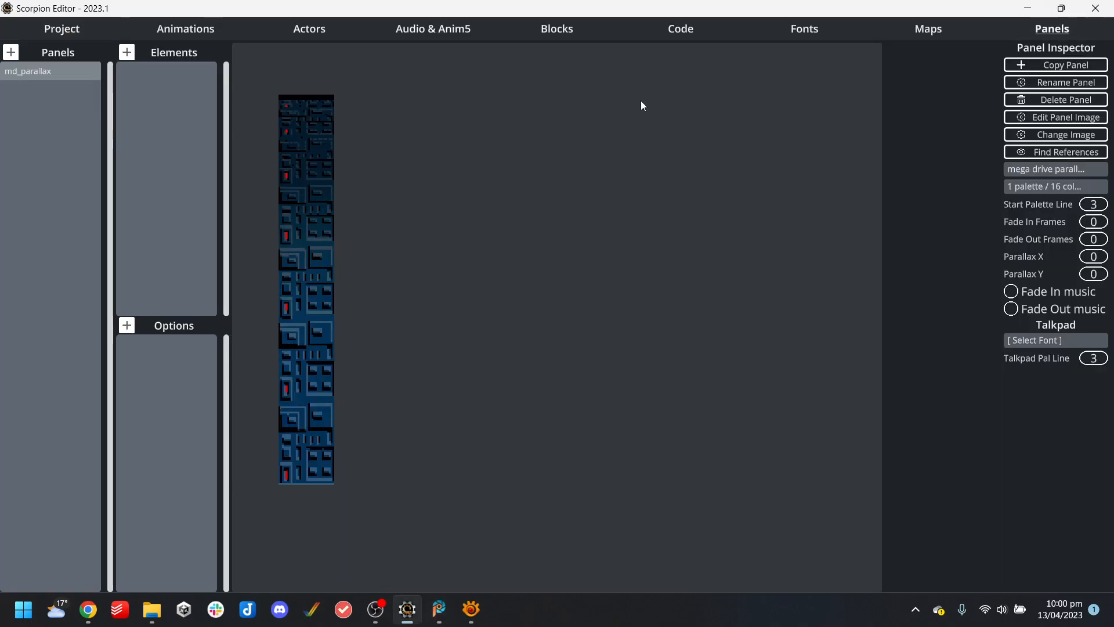
Switch the project to 4 palettes / 64 colors and examine the colour entries of the third and fourth palettes
{"action": "left_click", "coordinate": [53, 28]}
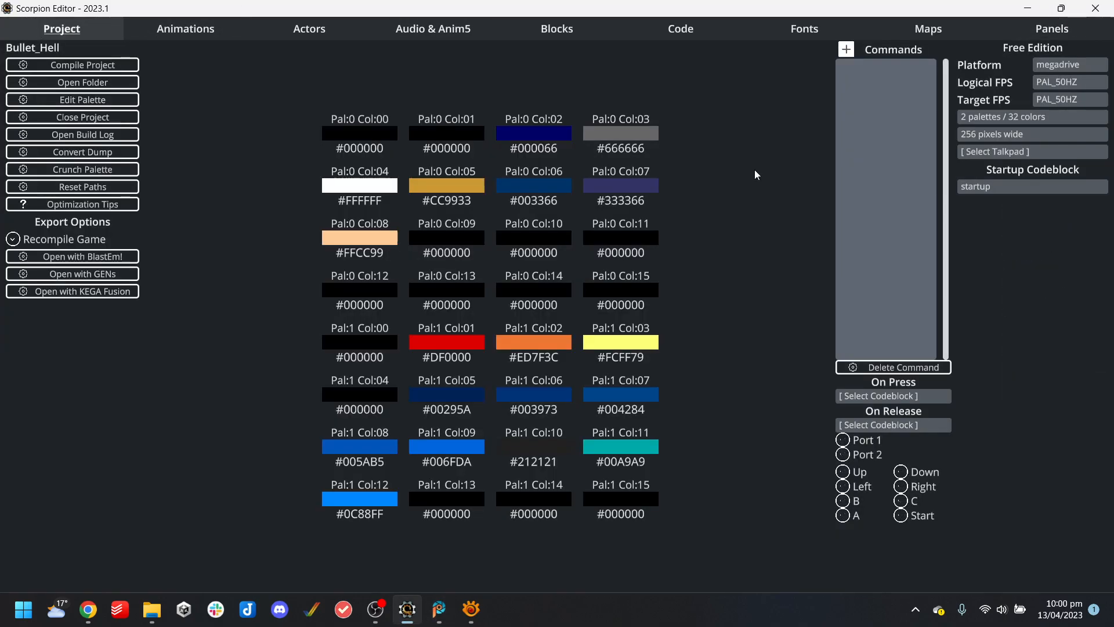
{"action": "left_click", "coordinate": [1025, 114]}
{"action": "left_click", "coordinate": [990, 178]}
{"action": "left_click_drag", "start_coordinate": [826, 168], "coordinate": [839, 301]}
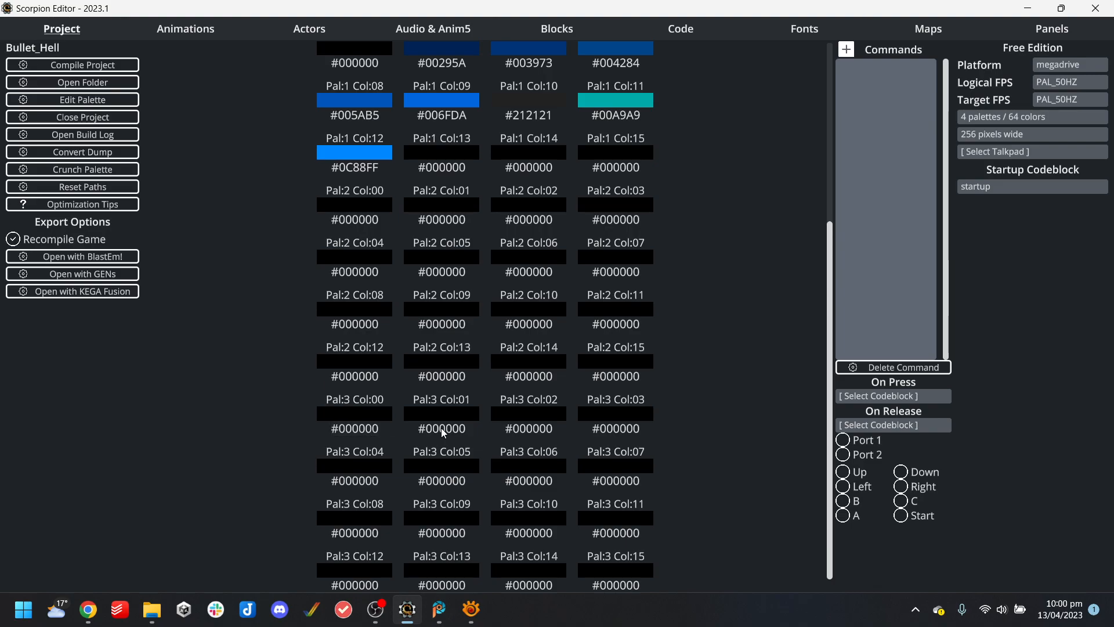
Open the palette_cycle code block and insert an empty command line after the Set blue to 0 command
{"action": "left_click", "coordinate": [681, 28]}
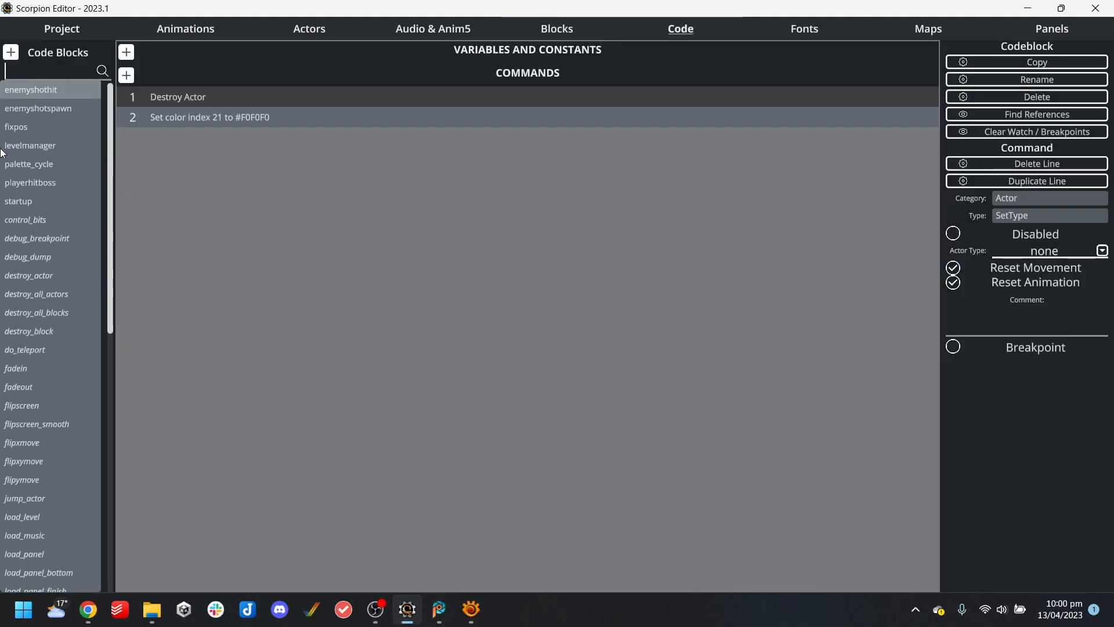
{"action": "left_click", "coordinate": [46, 127]}
{"action": "left_click", "coordinate": [48, 145]}
{"action": "left_click", "coordinate": [47, 166]}
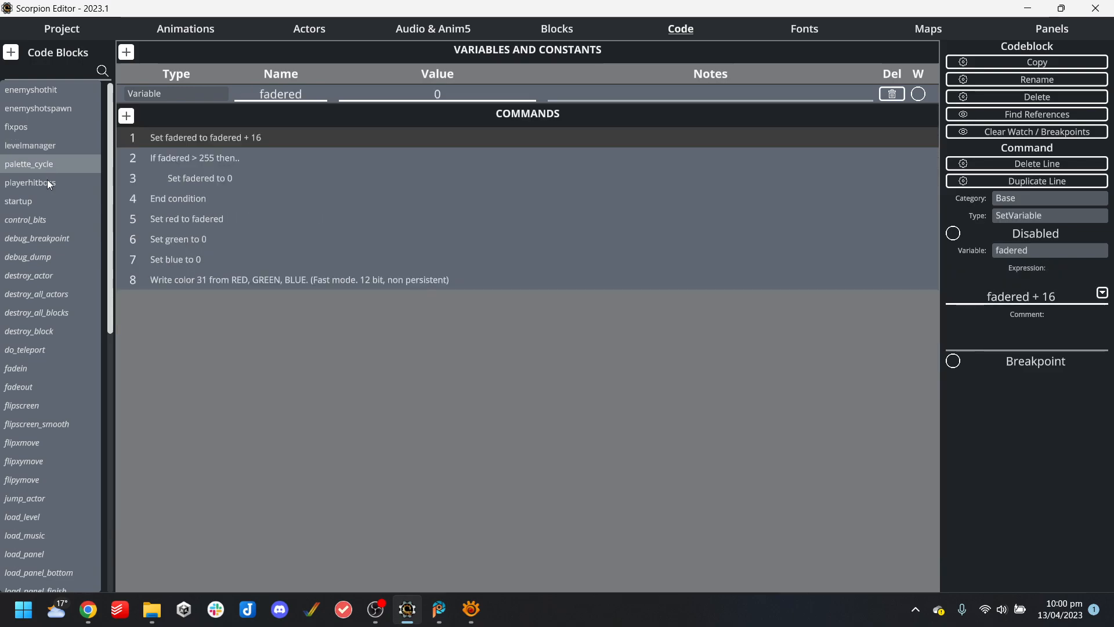
{"action": "left_click", "coordinate": [228, 158]}
{"action": "left_click", "coordinate": [249, 276]}
{"action": "left_click", "coordinate": [252, 259]}
{"action": "key", "text": "Return"}
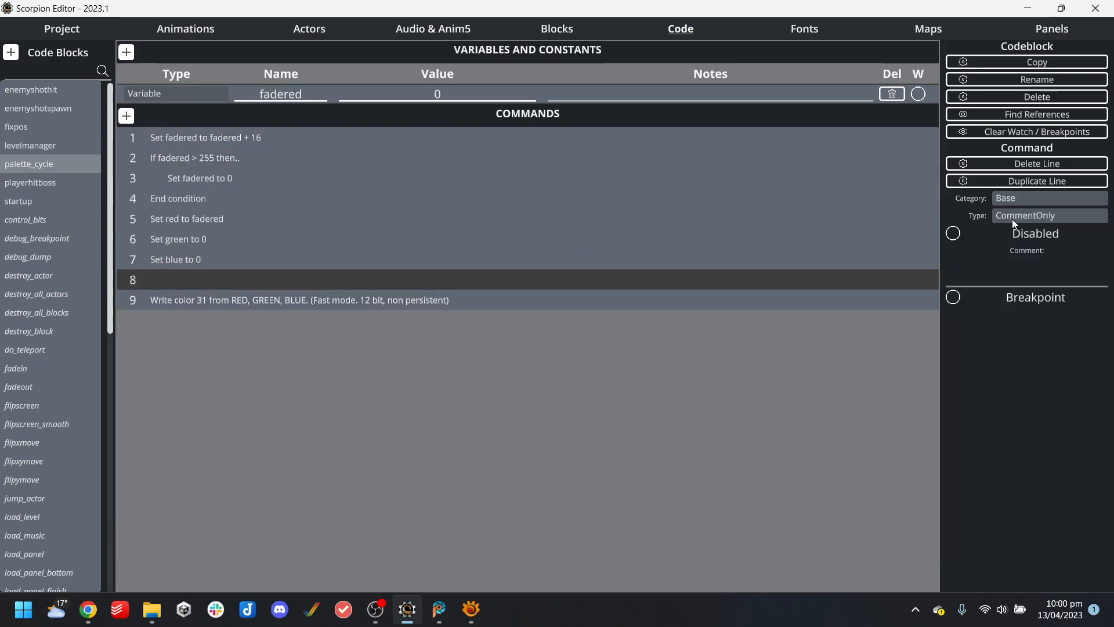
Turn the empty line in palette_cycle into a condition that checks whether IsAmiga is not zero
{"action": "left_click", "coordinate": [217, 298]}
{"action": "left_click", "coordinate": [233, 284]}
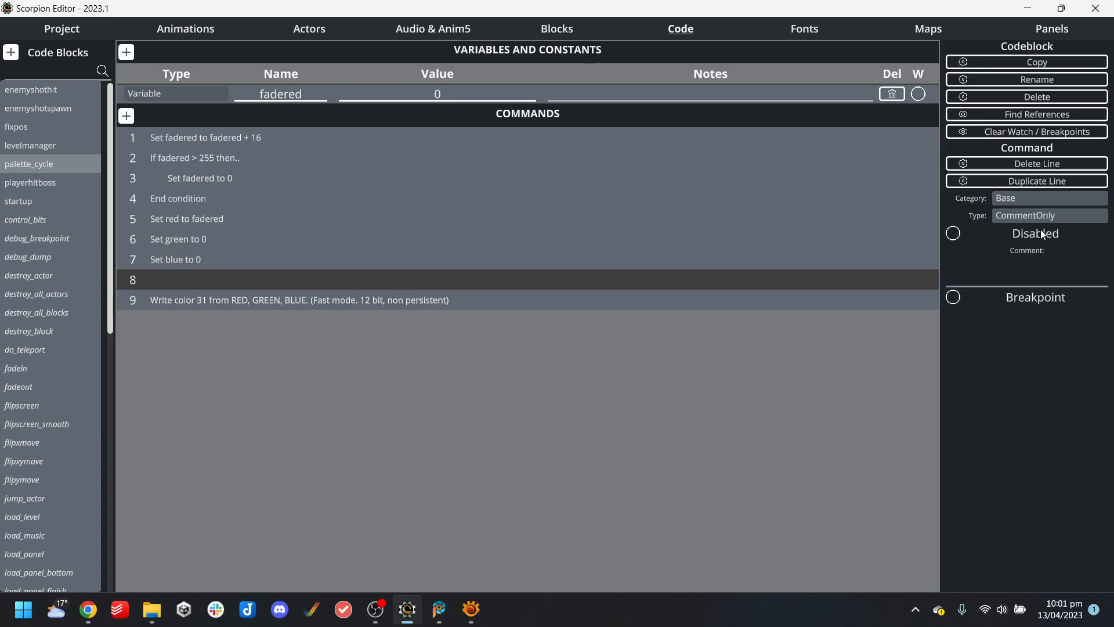
{"action": "left_click", "coordinate": [1057, 199]}
{"action": "left_click", "coordinate": [500, 170]}
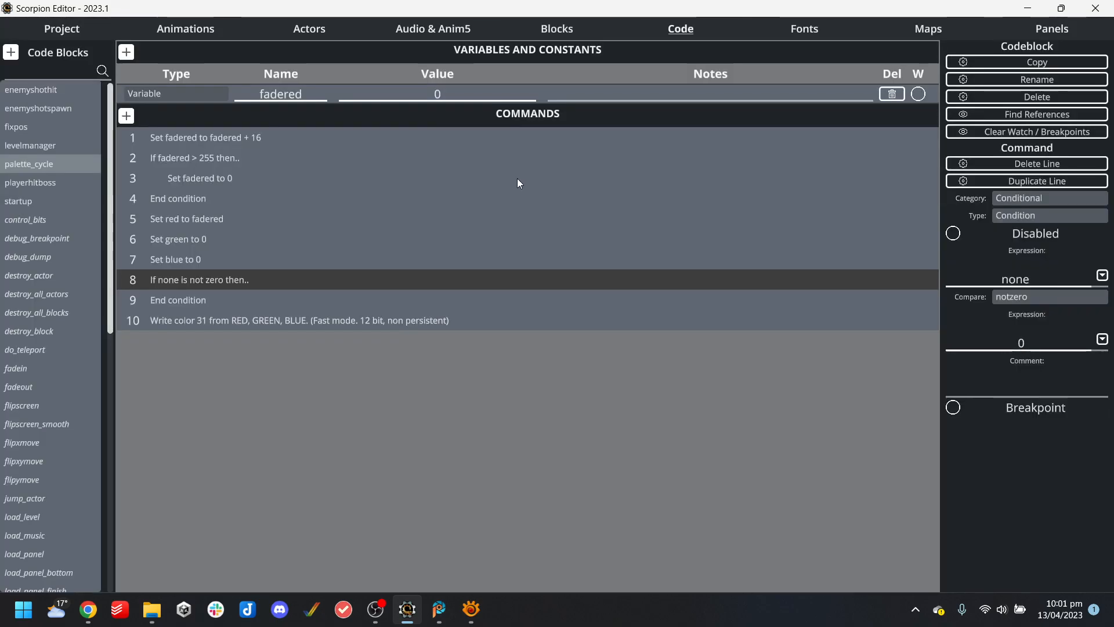
{"action": "left_click", "coordinate": [1081, 281]}
{"action": "type", "text": "lsAmiga"}
{"action": "key", "text": "Return"}
Insert an Else command inside the IsAmiga condition and delete the surplus line left by the nested condition
{"action": "left_click", "coordinate": [246, 244]}
{"action": "left_click", "coordinate": [237, 271]}
{"action": "key", "text": "Return"}
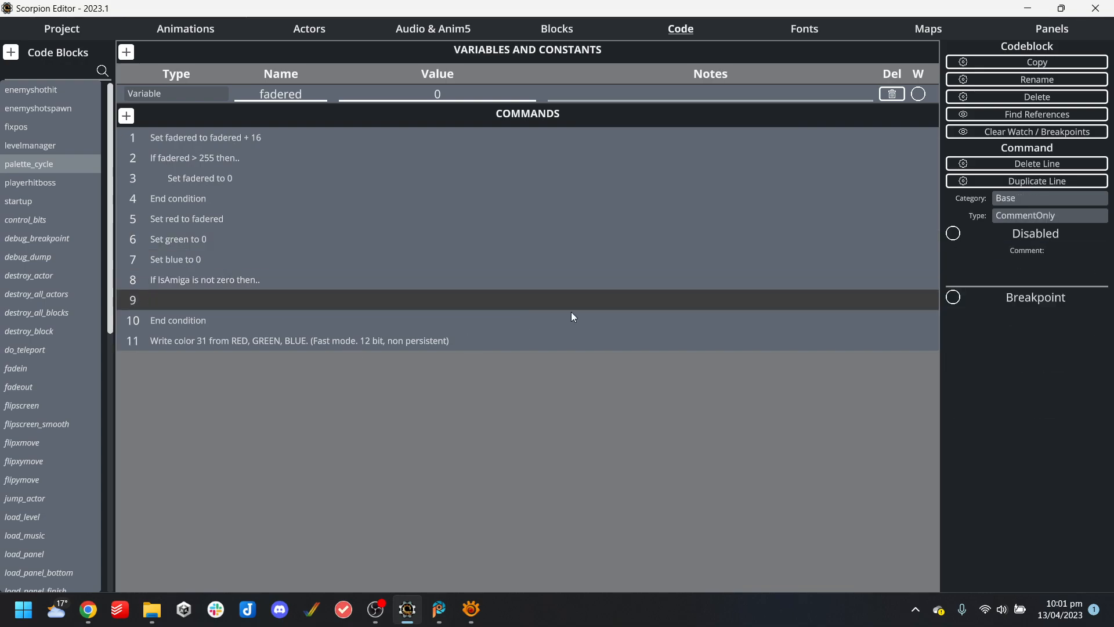
{"action": "left_click", "coordinate": [1038, 199]}
{"action": "left_click", "coordinate": [473, 170]}
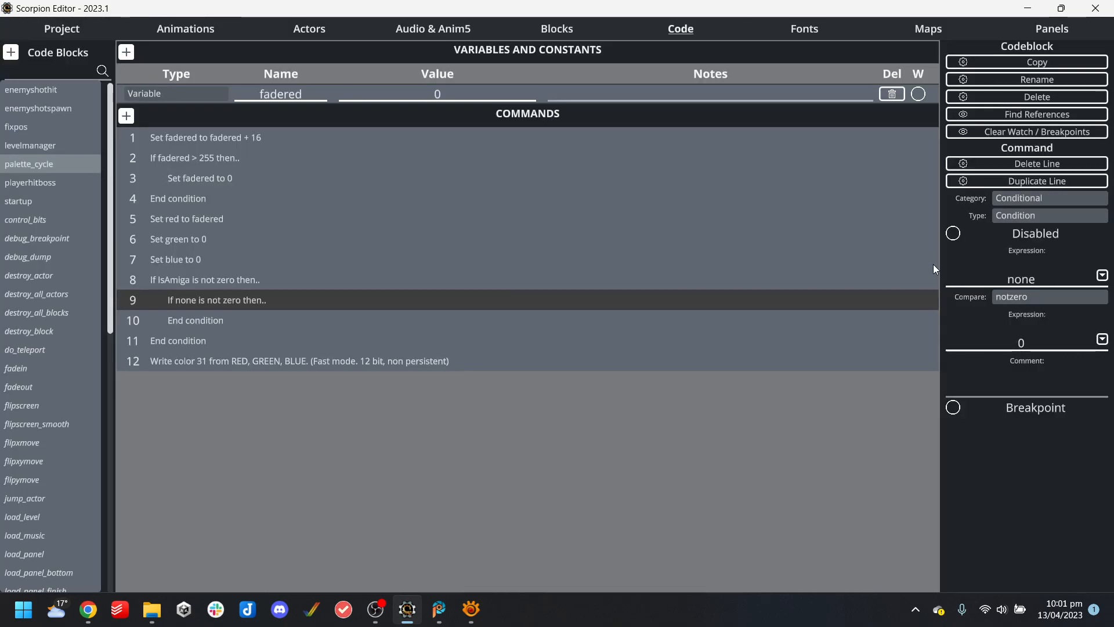
{"action": "left_click", "coordinate": [1014, 217]}
{"action": "left_click", "coordinate": [412, 136]}
{"action": "left_click", "coordinate": [203, 320]}
{"action": "key", "text": "Delete"}
Move the Write color 31 command into the IsAmiga branch and add a copy under Else with color index 49
{"action": "left_click", "coordinate": [288, 340]}
{"action": "left_click_drag", "start_coordinate": [268, 342], "coordinate": [265, 306]}
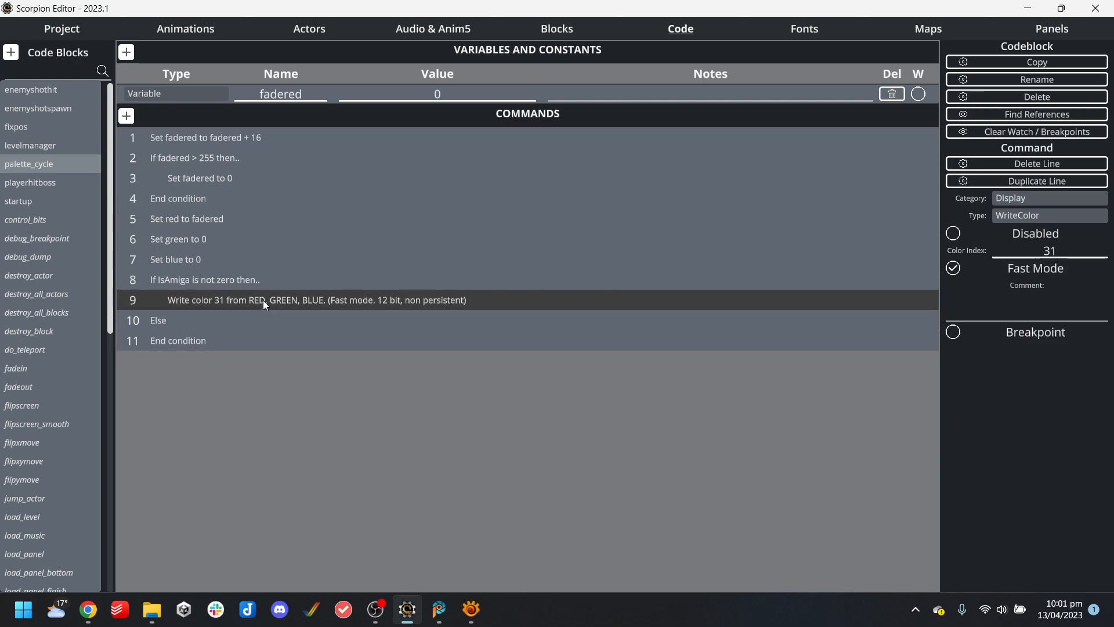
{"action": "left_click", "coordinate": [245, 314]}
{"action": "key", "text": "ctrl+v"}
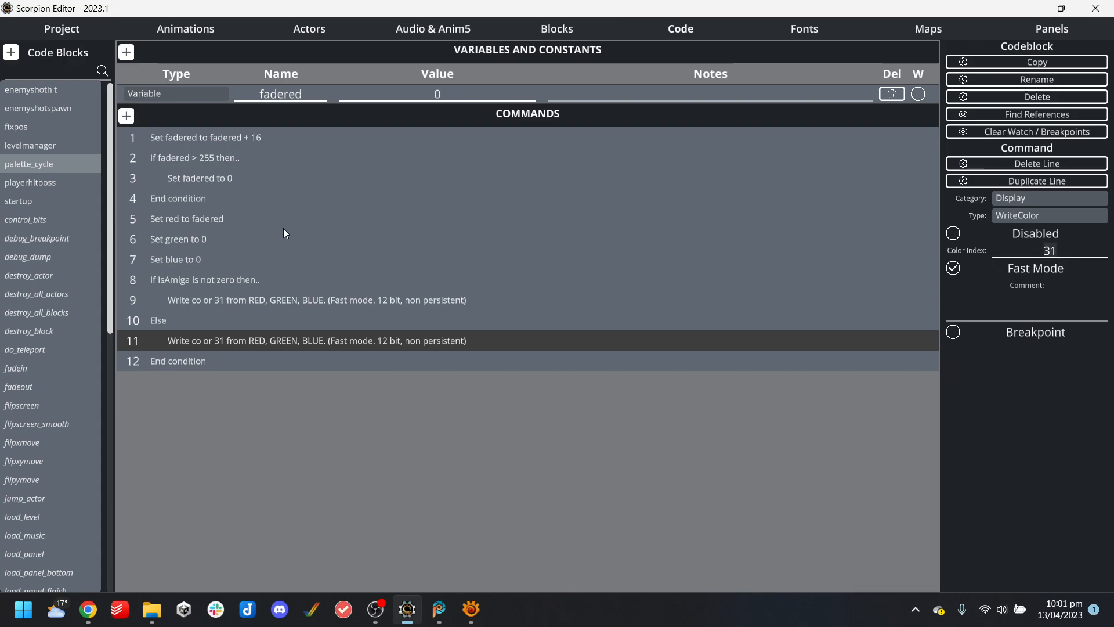
{"action": "left_click", "coordinate": [210, 283]}
{"action": "left_click", "coordinate": [289, 340]}
{"action": "type", "text": "49"}
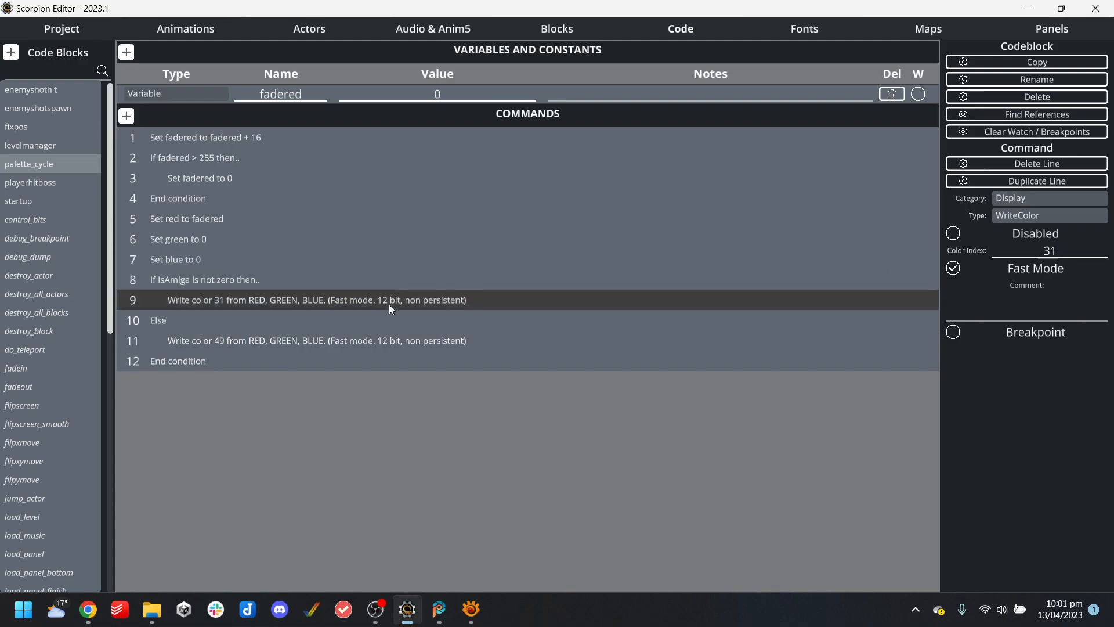
Set the project to 2 palettes / 32 colors and recompile and run the game in BlastEm
{"action": "left_click", "coordinate": [60, 33]}
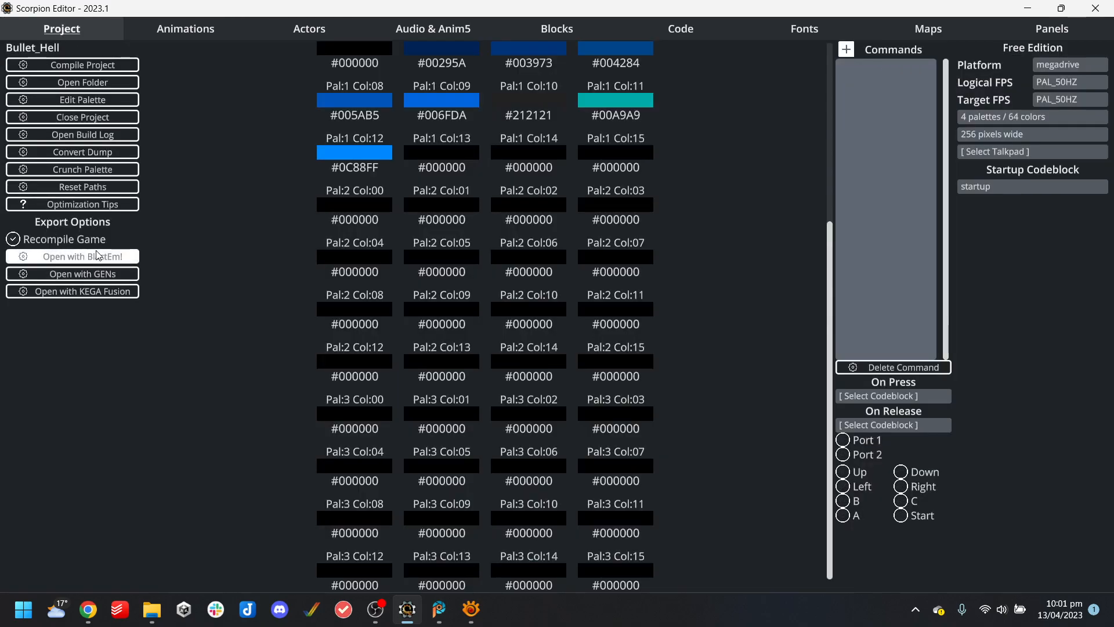
{"action": "left_click", "coordinate": [1068, 118]}
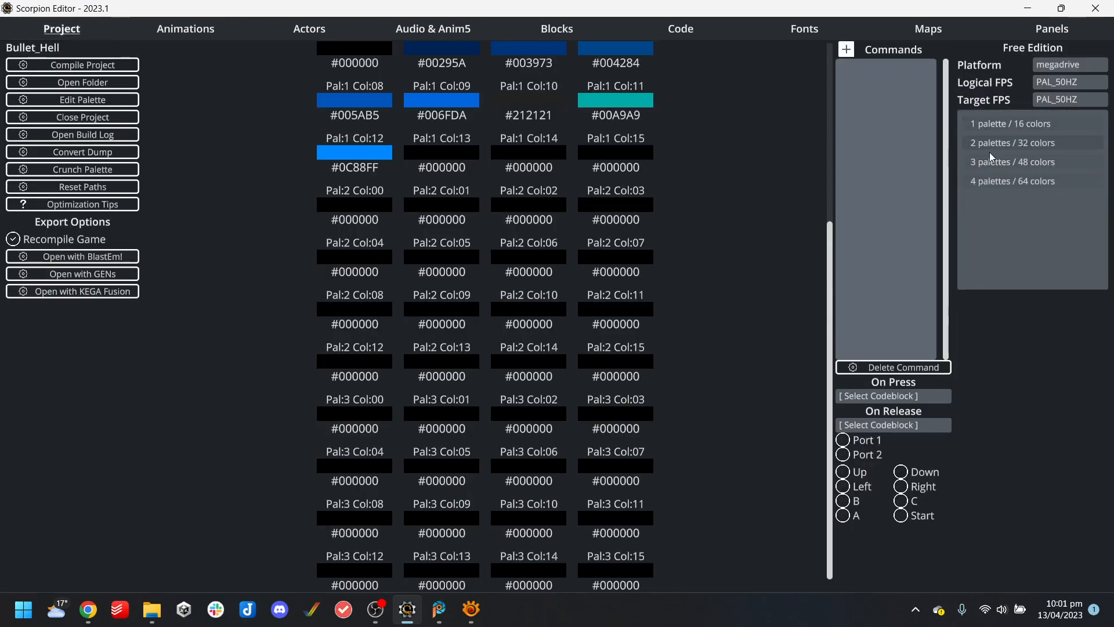
{"action": "left_click", "coordinate": [999, 150]}
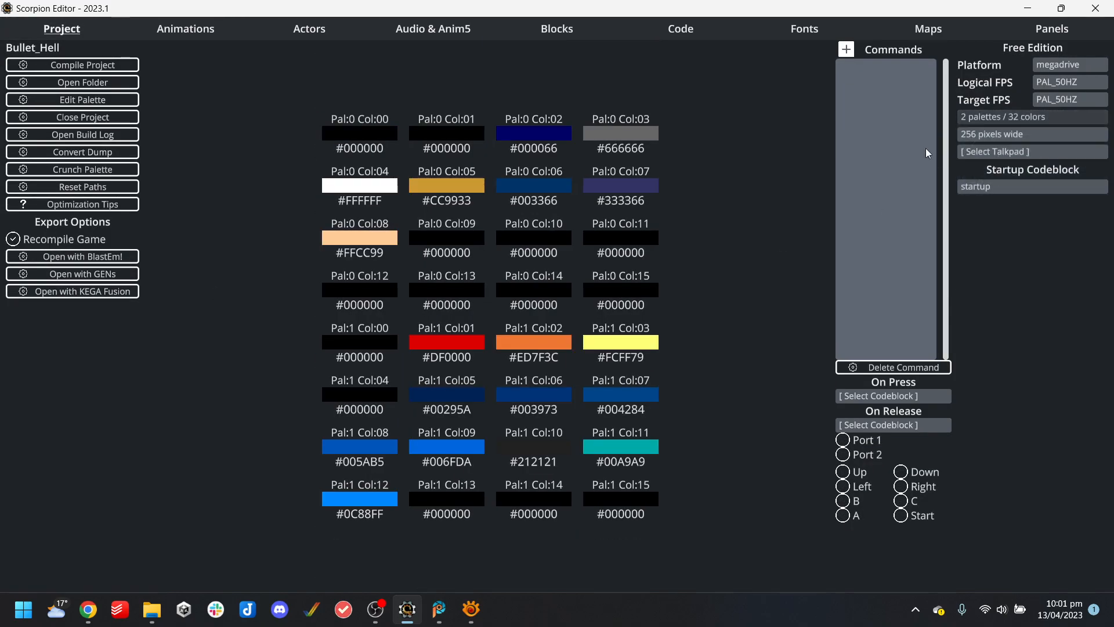
{"action": "left_click", "coordinate": [83, 256]}
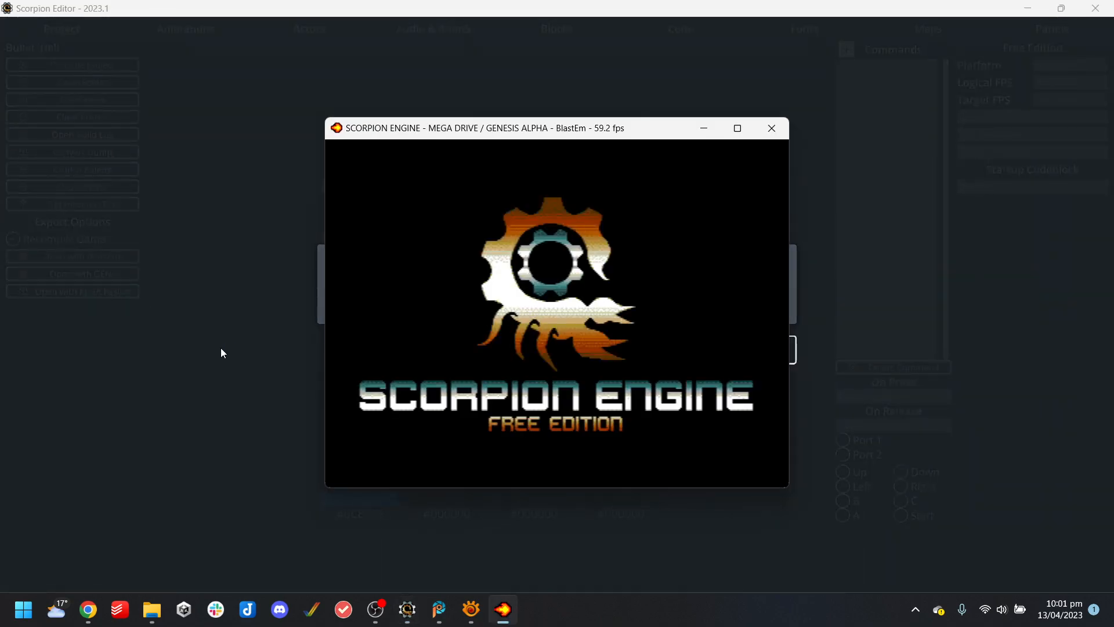
{"action": "left_click_drag", "start_coordinate": [616, 133], "coordinate": [330, 139]}
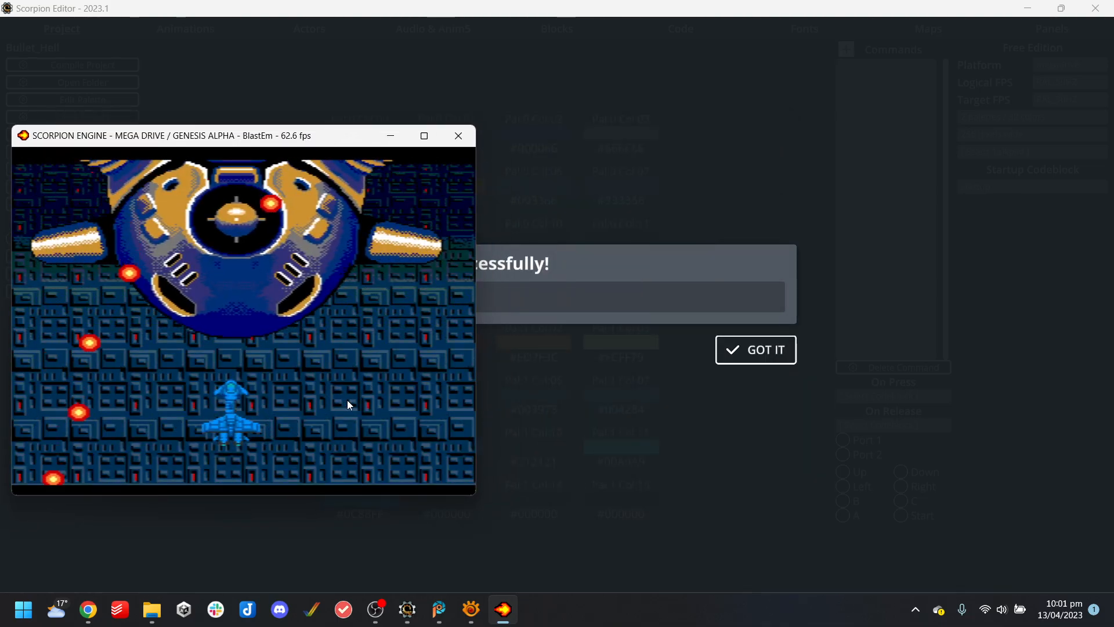
Test the palette cycling in the background by flying the ship and firing, and close the emulator and the compile message
{"action": "key", "text": "Right"}
{"action": "key", "text": "Down"}
{"action": "key", "text": "Left"}
{"action": "key", "text": "Right"}
{"action": "key", "text": "a"}
{"action": "key", "text": "a"}
{"action": "key", "text": "Left"}
{"action": "key", "text": "a"}
{"action": "key", "text": "Right"}
{"action": "key", "text": "Left"}
{"action": "key", "text": "a"}
{"action": "key", "text": "a"}
{"action": "key", "text": "Right"}
{"action": "key", "text": "a"}
{"action": "key", "text": "a"}
{"action": "key", "text": "Left"}
{"action": "key", "text": "a"}
{"action": "key", "text": "a"}
{"action": "key", "text": "Right"}
{"action": "key", "text": "a"}
{"action": "key", "text": "Right"}
{"action": "key", "text": "a"}
{"action": "key", "text": "Left"}
{"action": "key", "text": "a"}
{"action": "key", "text": "Right"}
{"action": "key", "text": "a"}
{"action": "key", "text": "a"}
{"action": "key", "text": "a"}
{"action": "key", "text": "Left"}
{"action": "key", "text": "Right"}
{"action": "key", "text": "Left"}
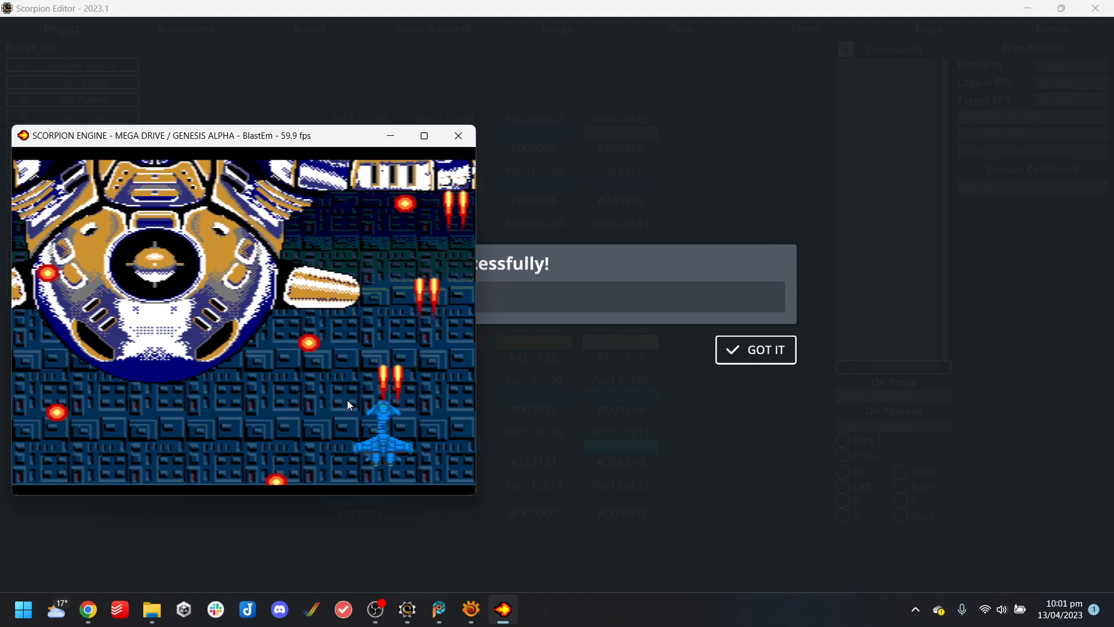
{"action": "key", "text": "Right"}
{"action": "key", "text": "Right"}
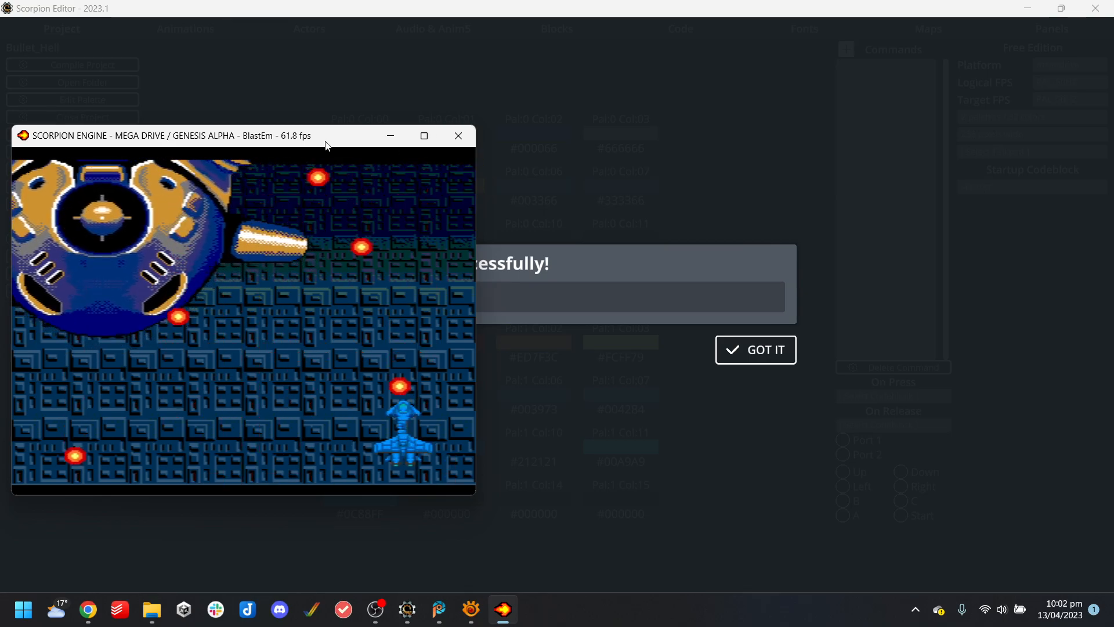
{"action": "left_click", "coordinate": [458, 136]}
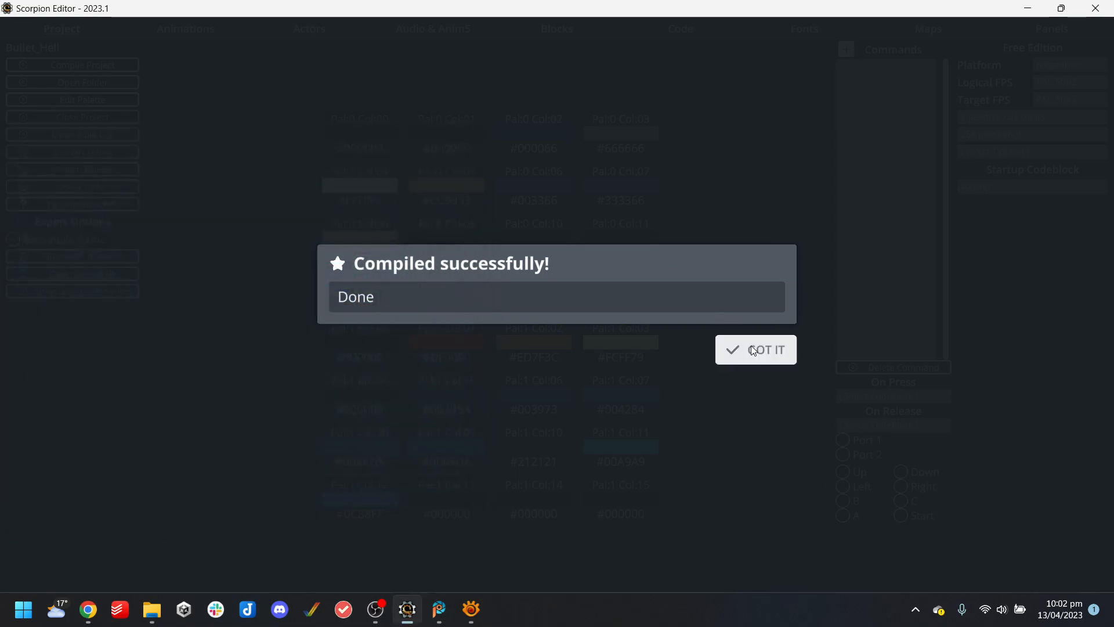
{"action": "left_click", "coordinate": [750, 346]}
Review the palette_cycle commands, from the fadered condition and colour variables to the Amiga and Else write-color lines
{"action": "left_click", "coordinate": [684, 36]}
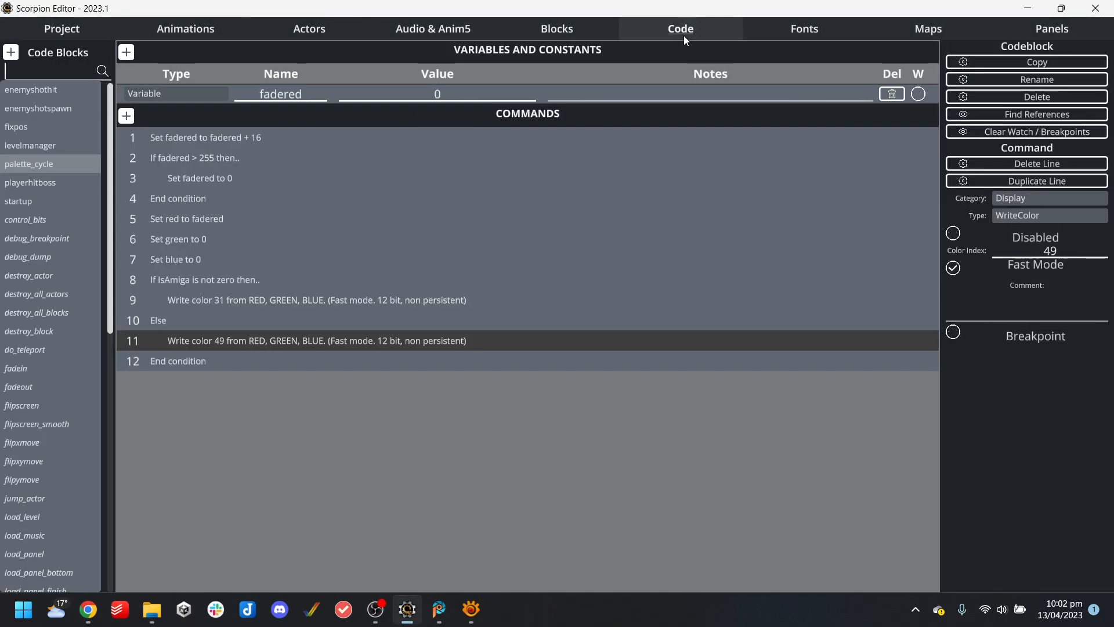
{"action": "left_click", "coordinate": [214, 155]}
{"action": "left_click", "coordinate": [218, 176]}
{"action": "left_click", "coordinate": [227, 156]}
{"action": "left_click", "coordinate": [224, 174]}
{"action": "left_click", "coordinate": [221, 165]}
{"action": "left_click", "coordinate": [225, 180]}
{"action": "left_click", "coordinate": [212, 239]}
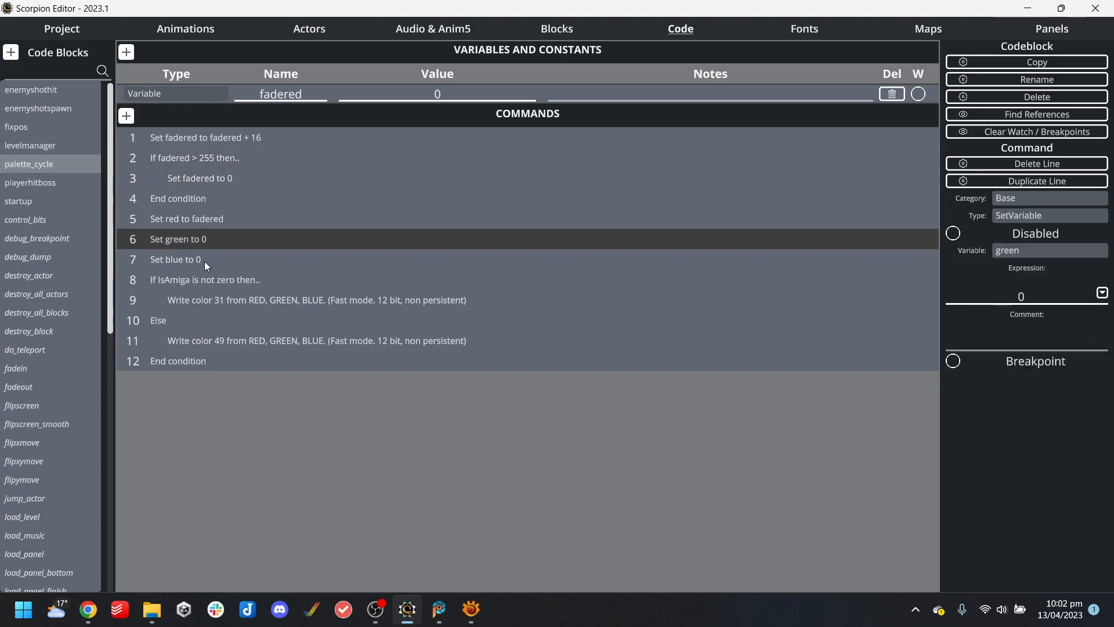
{"action": "left_click", "coordinate": [204, 260]}
{"action": "left_click", "coordinate": [215, 217]}
{"action": "left_click", "coordinate": [210, 260]}
{"action": "left_click", "coordinate": [223, 220]}
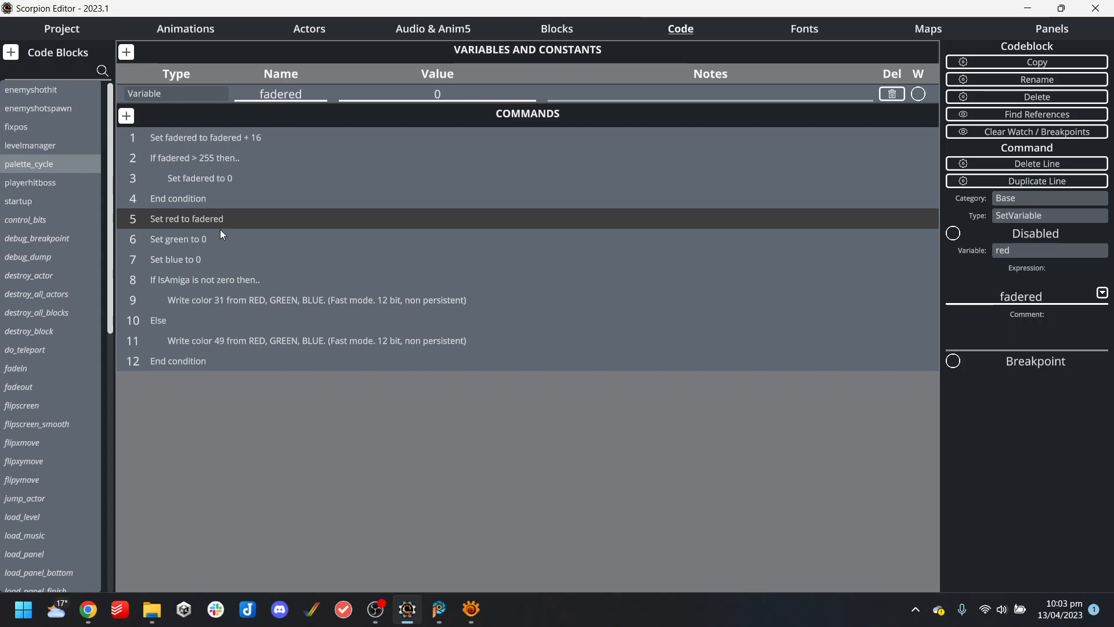
{"action": "left_click", "coordinate": [374, 339]}
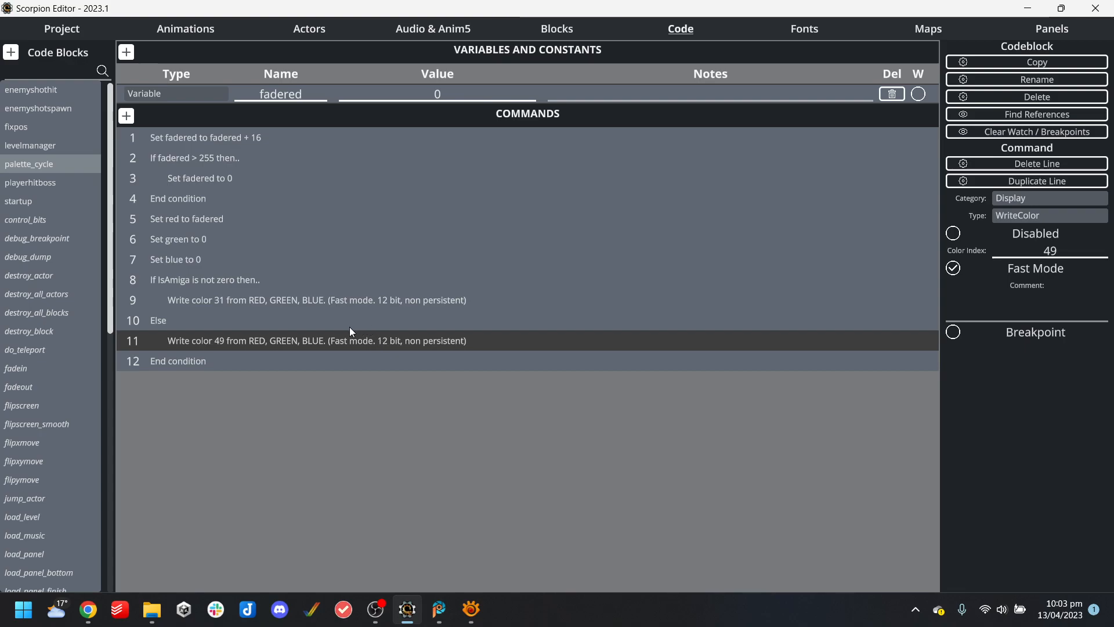
{"action": "left_click", "coordinate": [403, 298]}
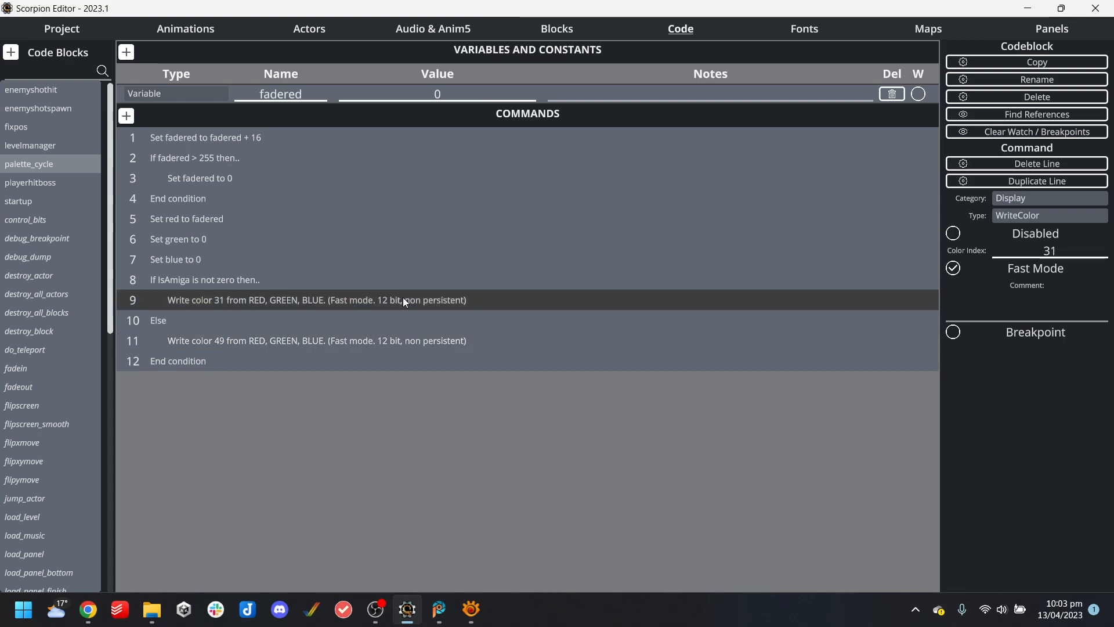
Close the Bullet_Hell project and browse to the Unsorted folder for opening a Scorpion project
{"action": "left_click", "coordinate": [80, 35]}
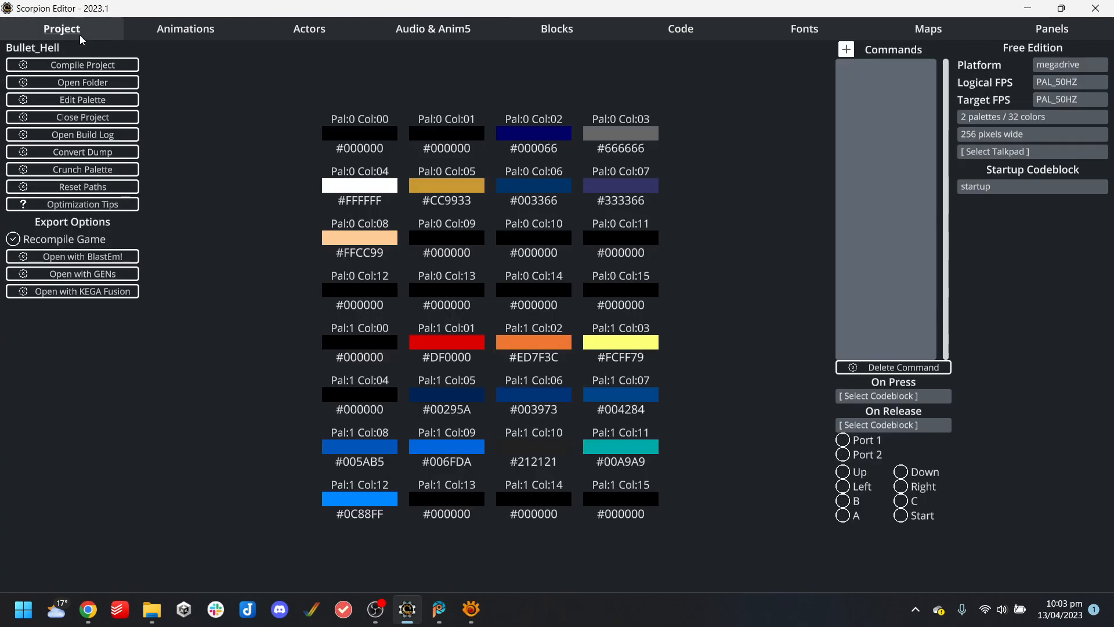
{"action": "left_click", "coordinate": [105, 122]}
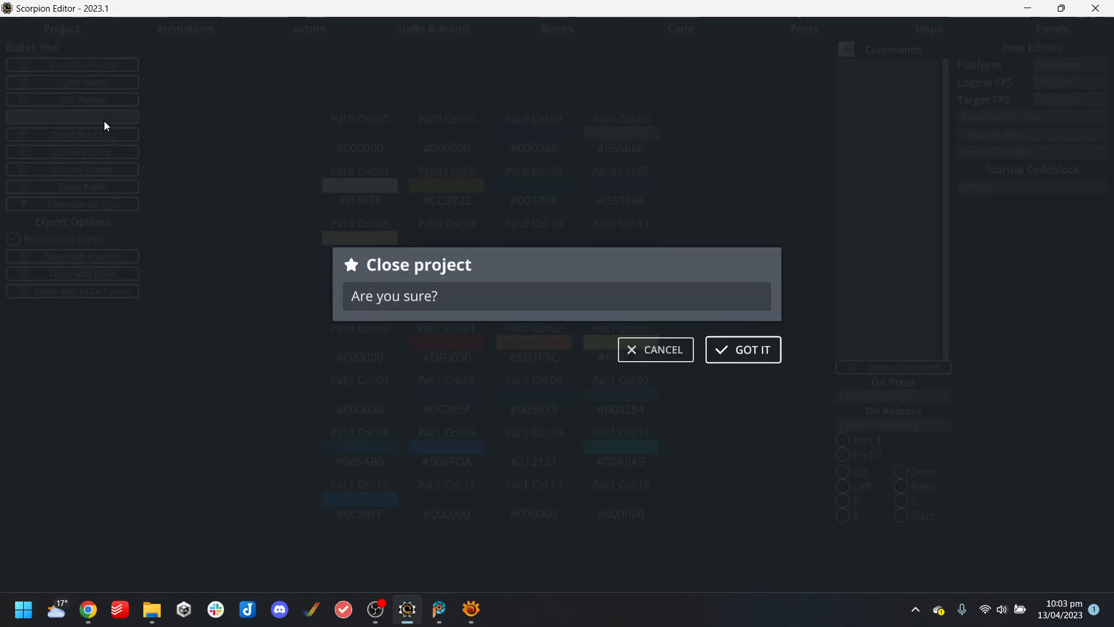
{"action": "left_click", "coordinate": [753, 347]}
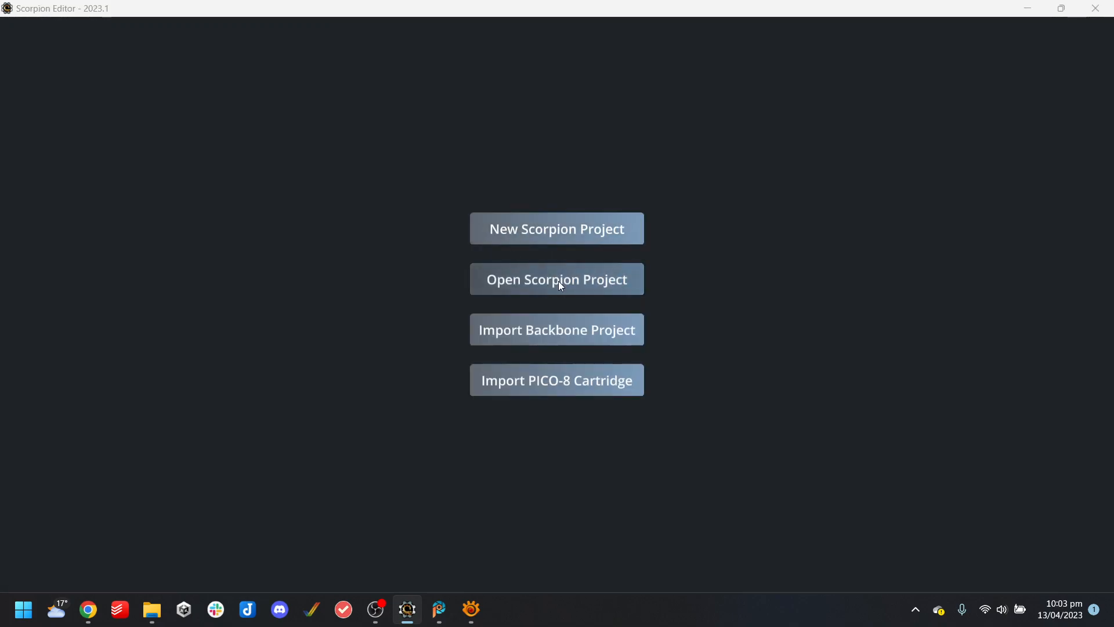
{"action": "left_click", "coordinate": [558, 281]}
{"action": "left_click", "coordinate": [295, 40]}
{"action": "left_click", "coordinate": [287, 35]}
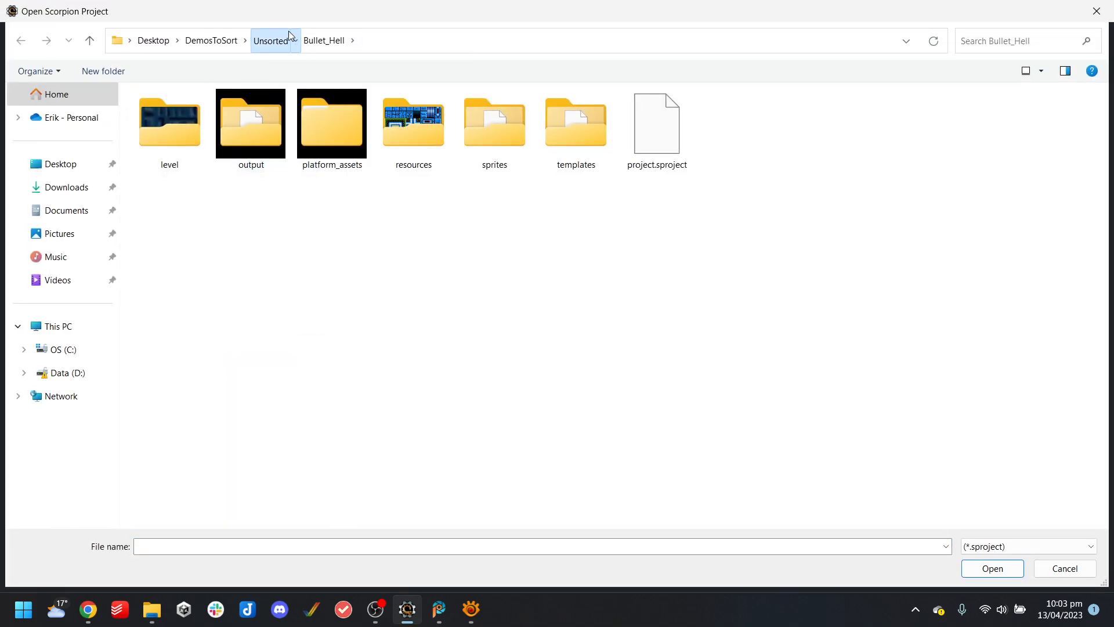
Try to rename the Bullet_Hell folder as Bullet_Hell_Amiga_MegaDrive
{"action": "left_click", "coordinate": [197, 117]}
{"action": "left_click", "coordinate": [199, 121]}
{"action": "type", "text": "_AMiga"}
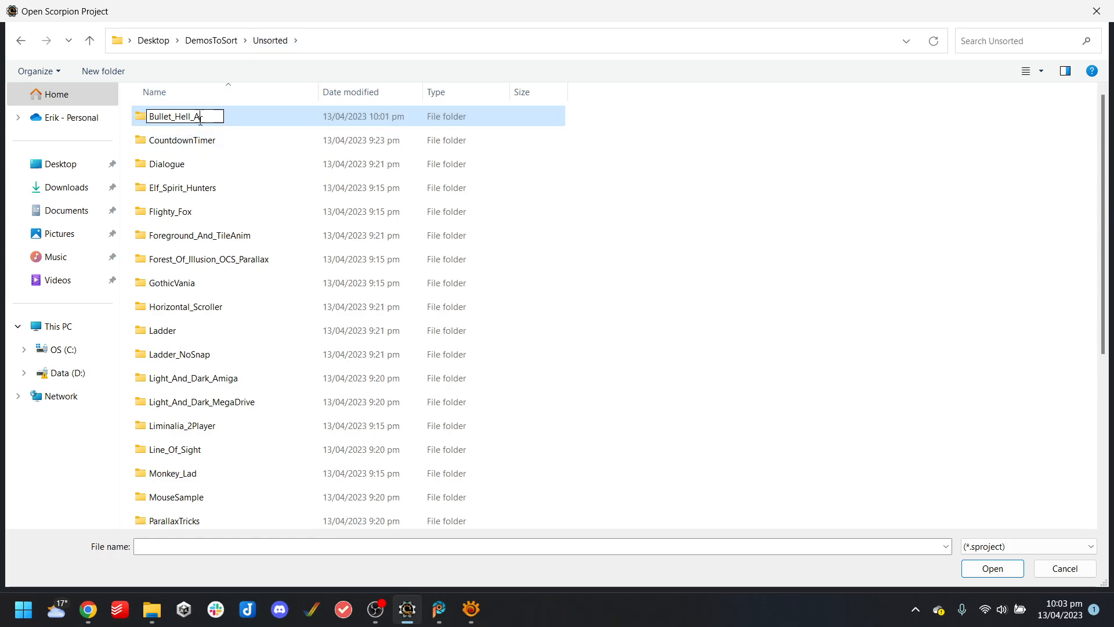
{"action": "key", "text": "BackSpace"}
{"action": "key", "text": "BackSpace"}
{"action": "key", "text": "BackSpace"}
{"action": "key", "text": "BackSpace"}
{"action": "type", "text": "miga_MegaDrive_"}
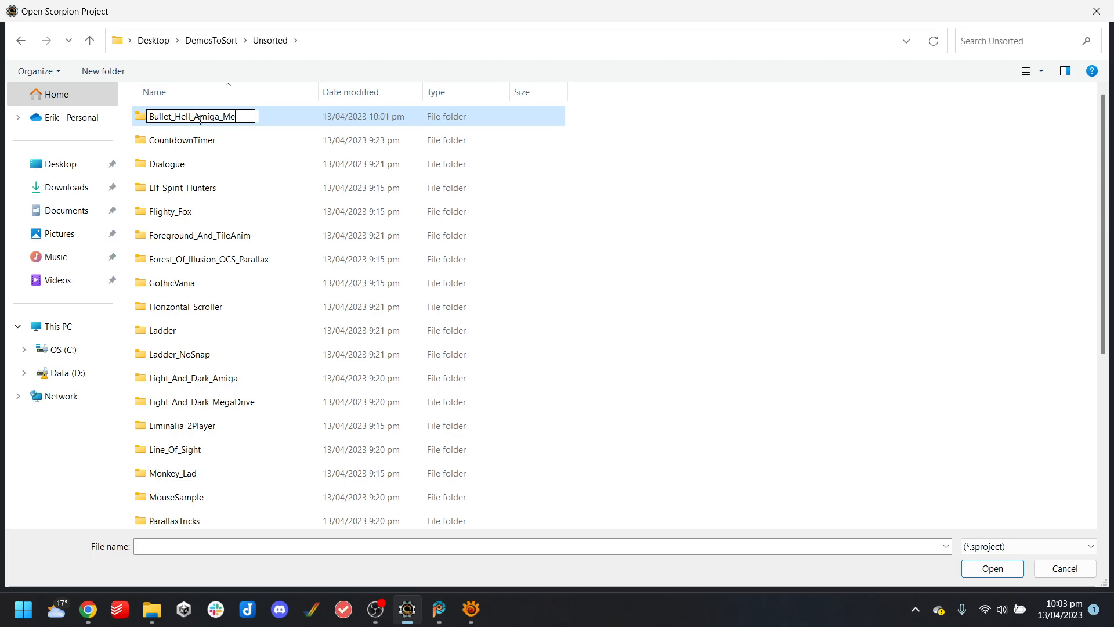
{"action": "key", "text": "BackSpace"}
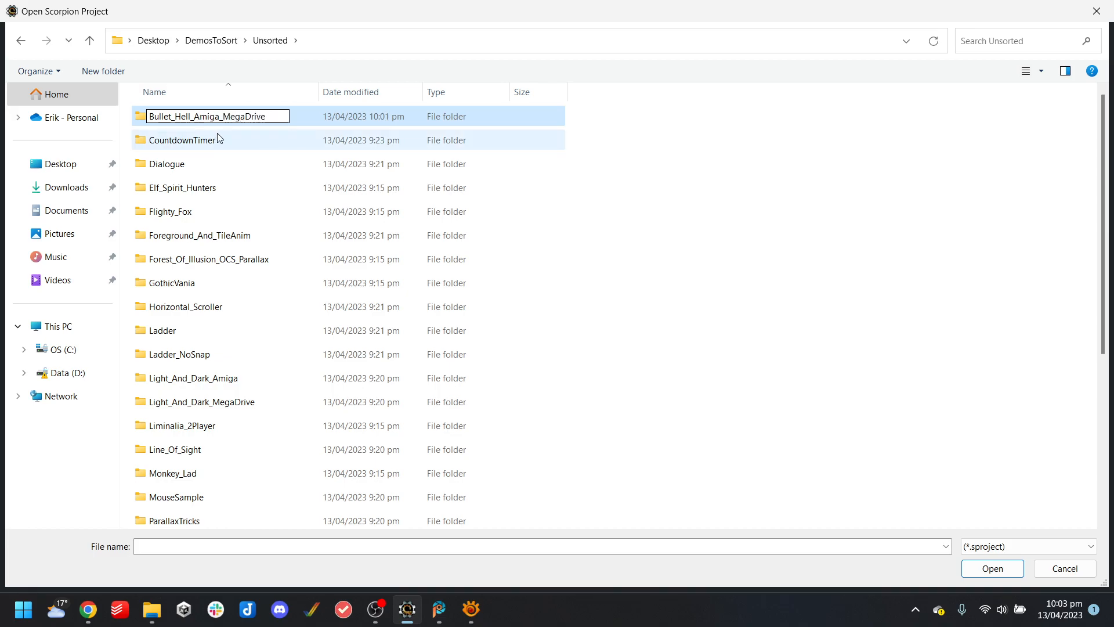
{"action": "key", "text": "Return"}
{"action": "left_click", "coordinate": [702, 371]}
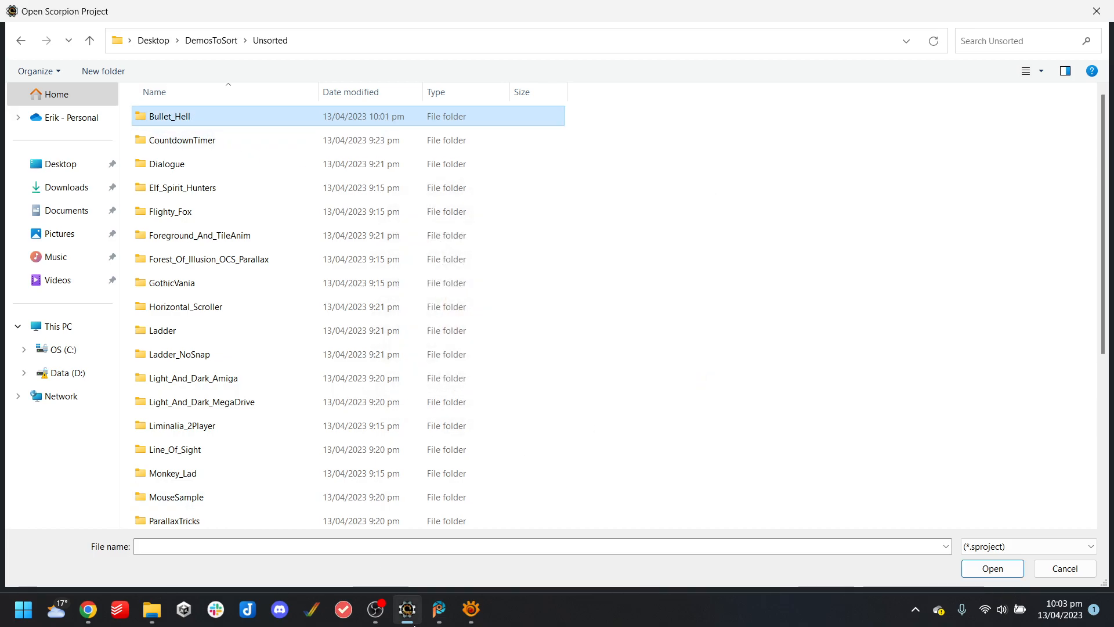
Cancel opening a project, and close XnView MP without saving its session as well as PaintShop Pro
{"action": "mouse_move", "coordinate": [416, 617]}
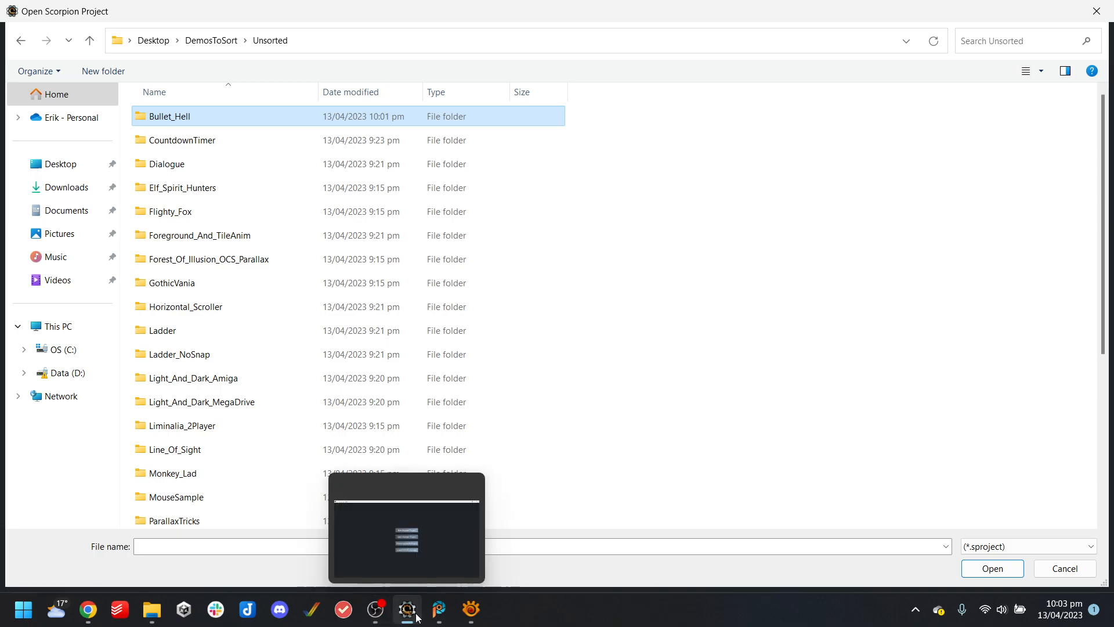
{"action": "left_click", "coordinate": [1065, 567]}
{"action": "left_click", "coordinate": [474, 617]}
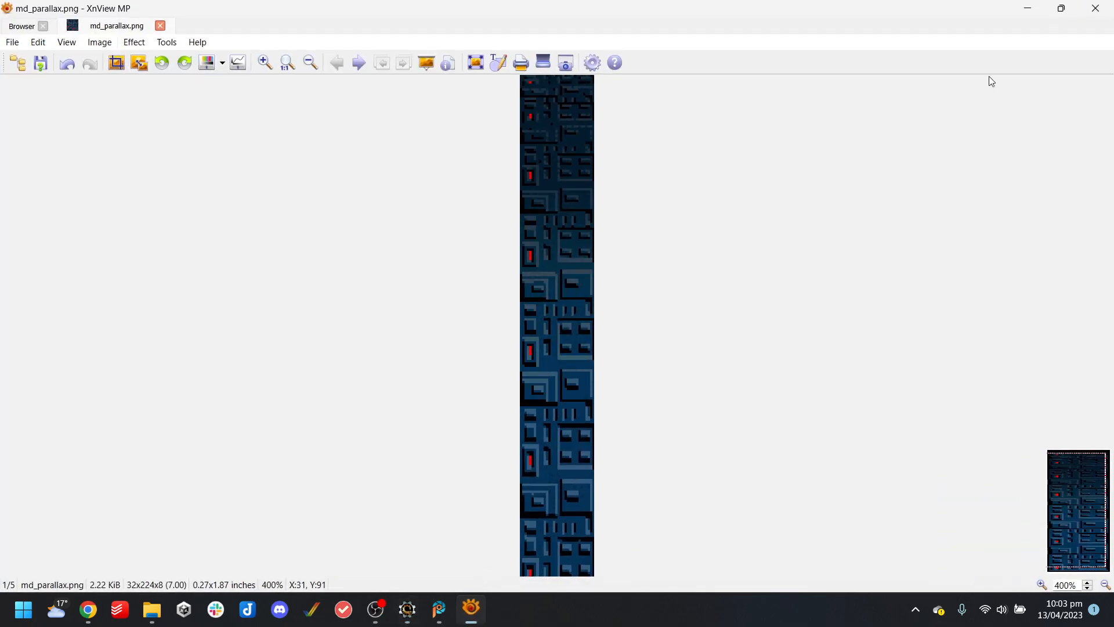
{"action": "left_click", "coordinate": [1096, 8]}
{"action": "left_click", "coordinate": [511, 358]}
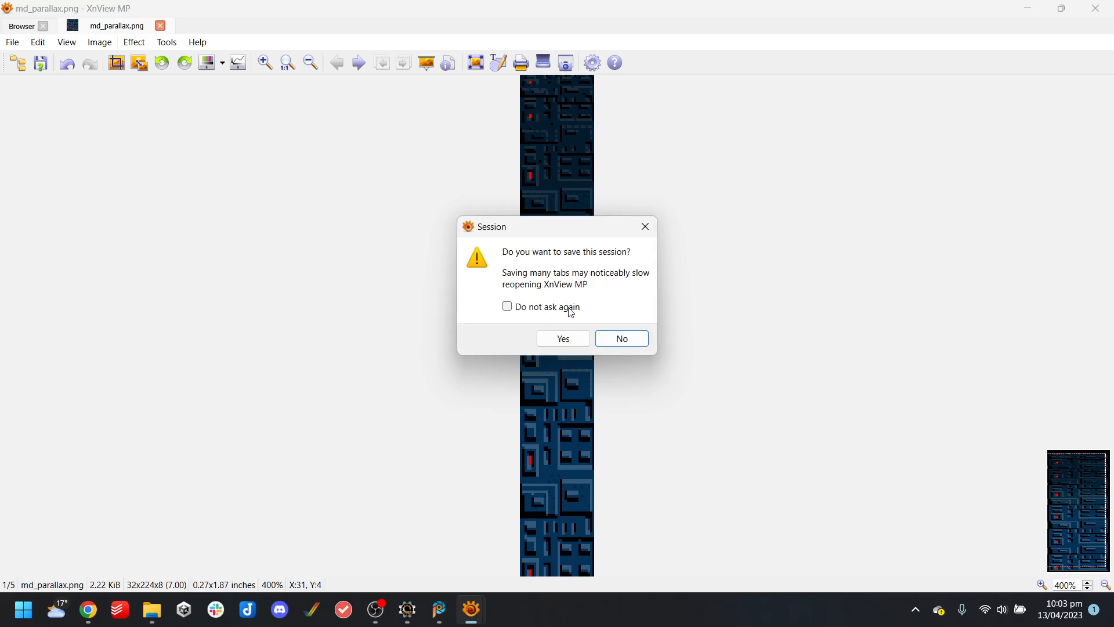
{"action": "left_click", "coordinate": [626, 342]}
{"action": "left_click", "coordinate": [439, 609]}
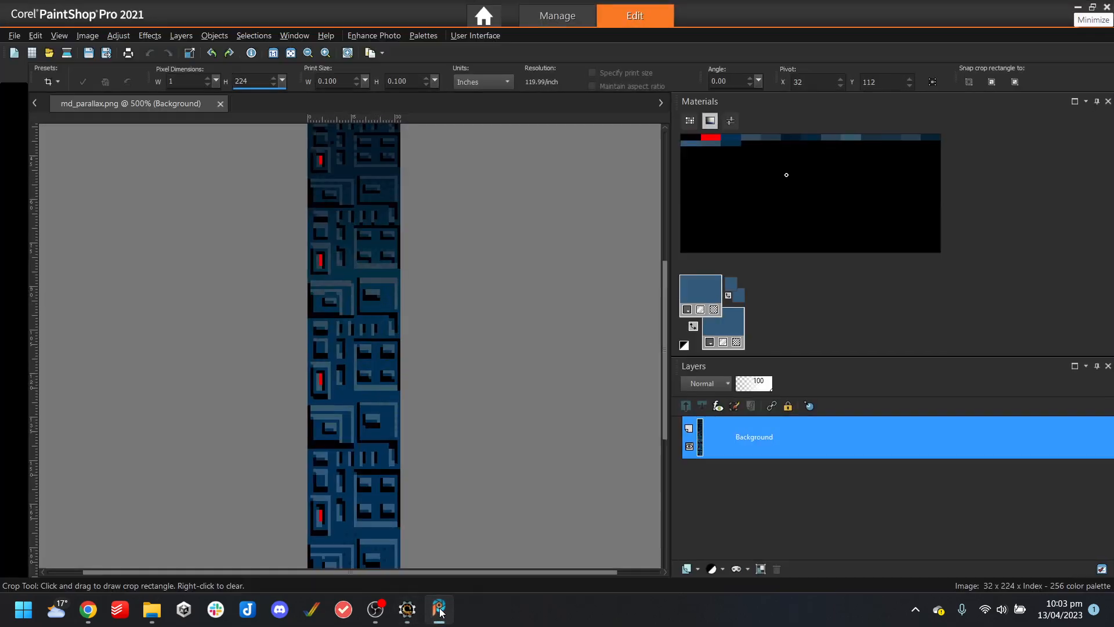
{"action": "left_click", "coordinate": [1107, 7]}
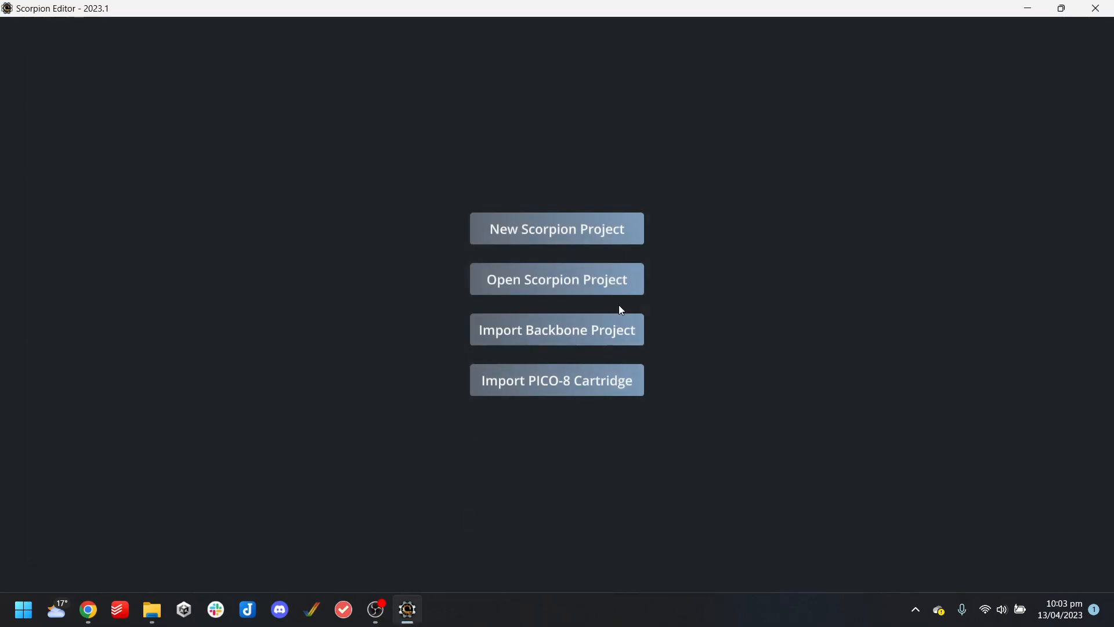
Rename the Bullet_Hell folder in Unsorted as Bullet_Hell_Amiga_MegaDrive and move it into the SimpleDemos folder
{"action": "left_click", "coordinate": [616, 286]}
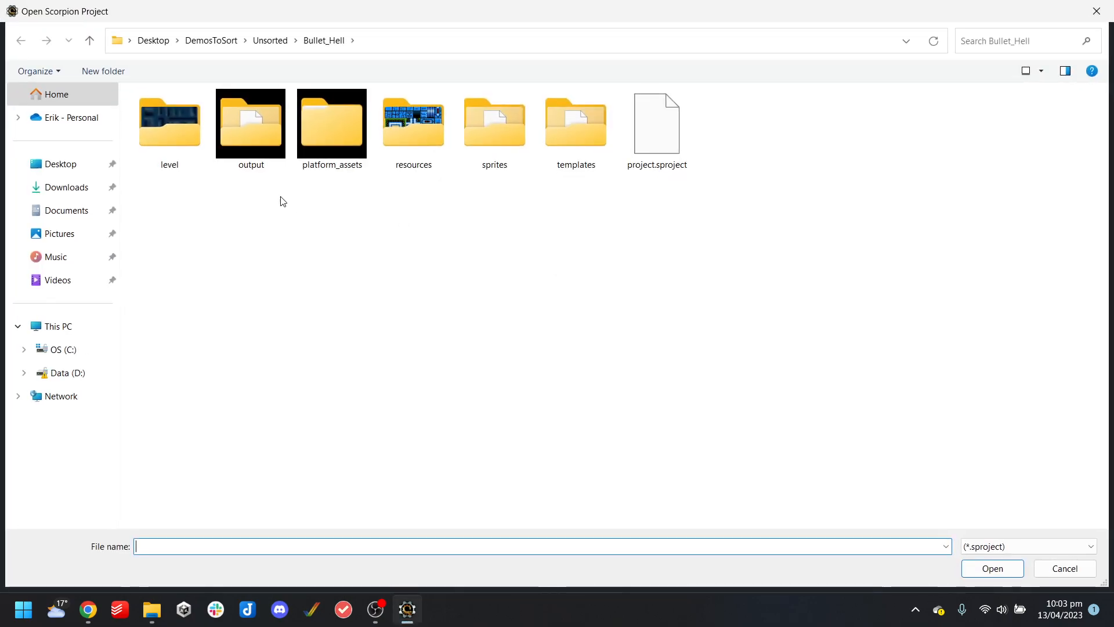
{"action": "left_click", "coordinate": [270, 40]}
{"action": "left_click", "coordinate": [189, 122]}
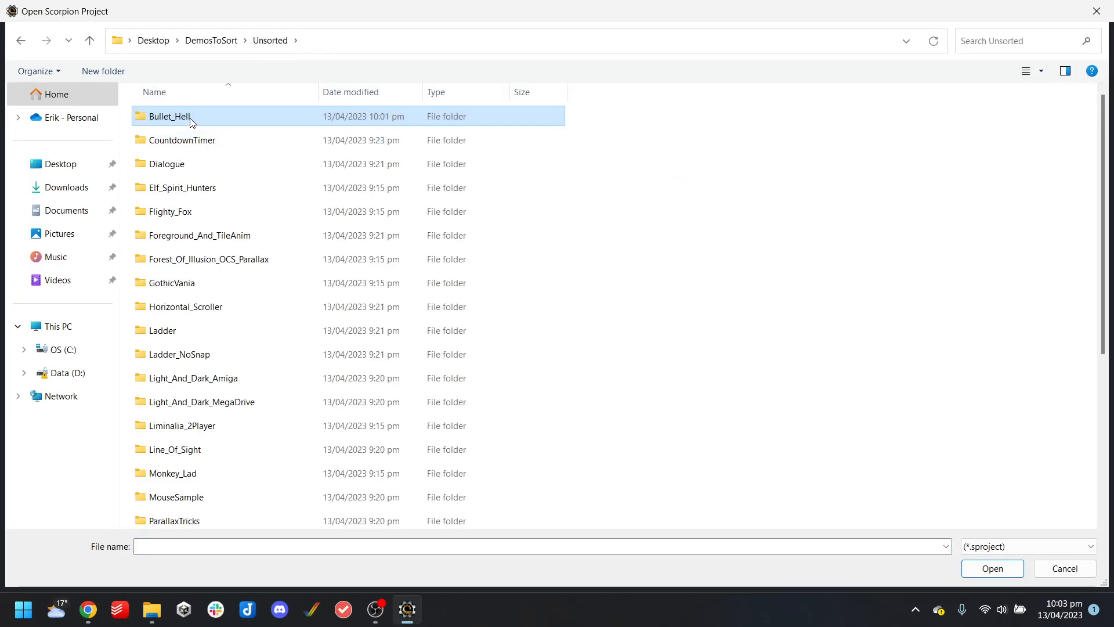
{"action": "key", "text": "F2"}
{"action": "left_click", "coordinate": [197, 116]}
{"action": "type", "text": "_Amiga_Me"}
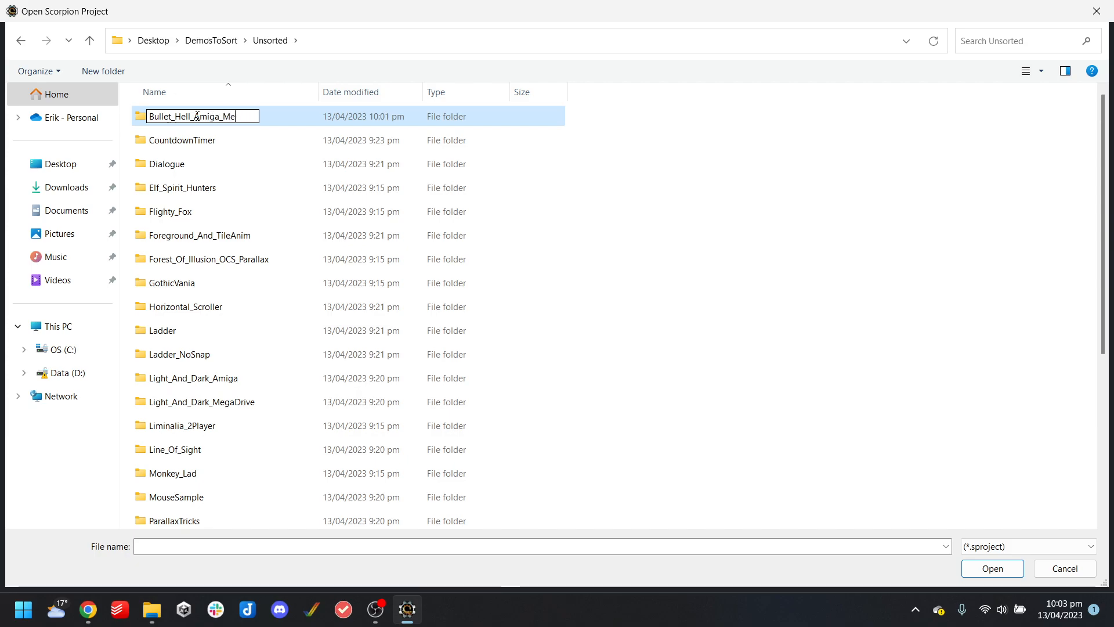
{"action": "type", "text": "gaDrive"}
{"action": "key", "text": "Return"}
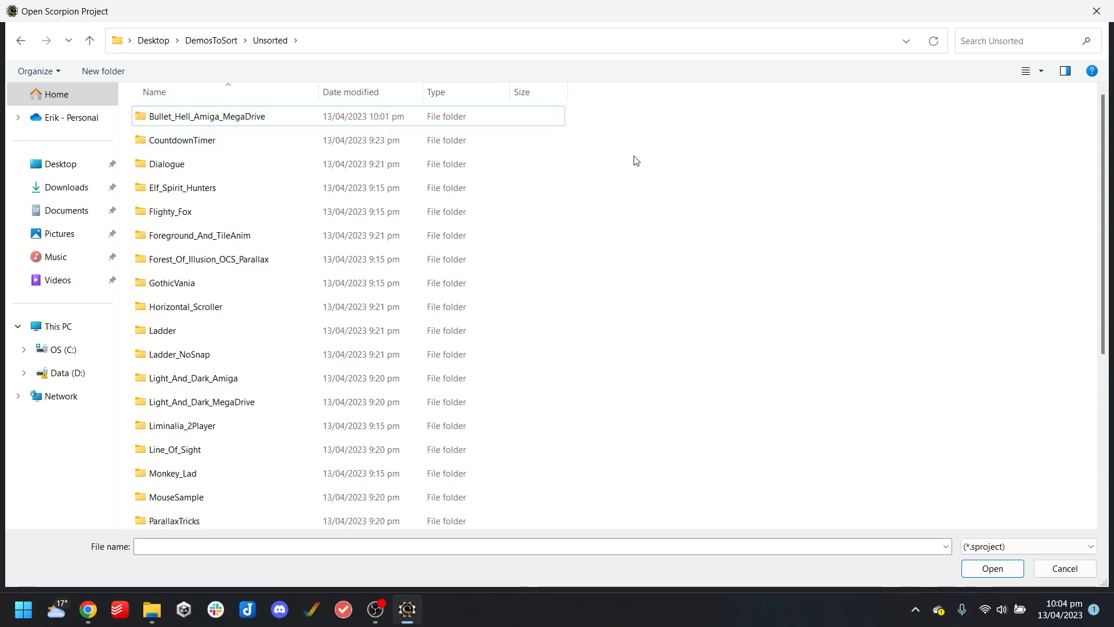
{"action": "left_click", "coordinate": [226, 42]}
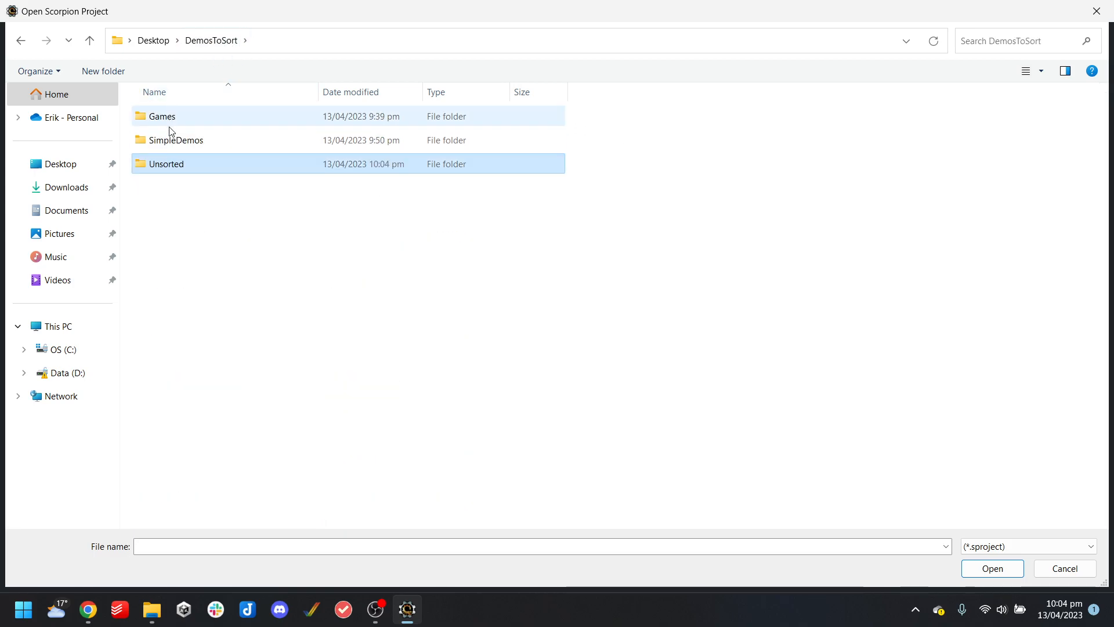
{"action": "double_click", "coordinate": [174, 141]}
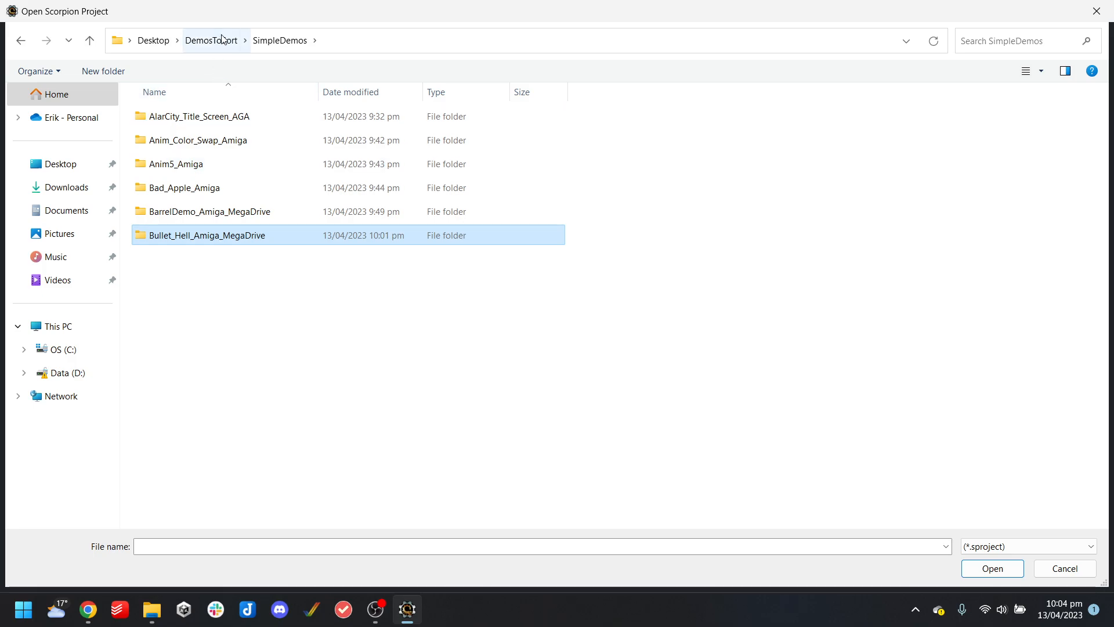
Open project.sproject from the CountdownTimer folder in Unsorted
{"action": "left_click", "coordinate": [224, 40]}
{"action": "double_click", "coordinate": [164, 164]}
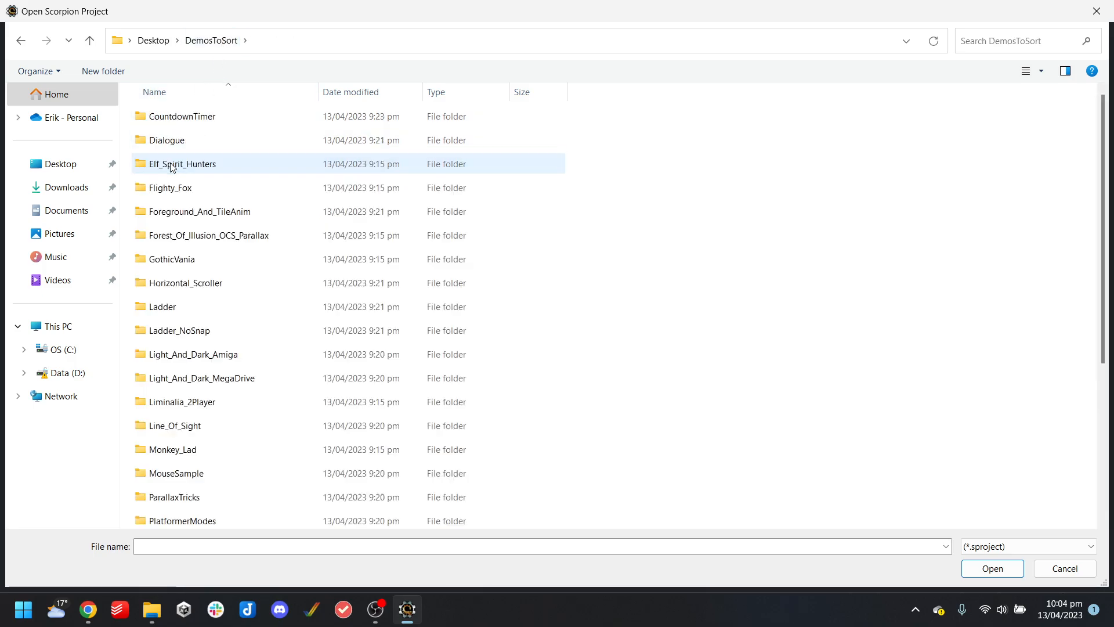
{"action": "double_click", "coordinate": [195, 118]}
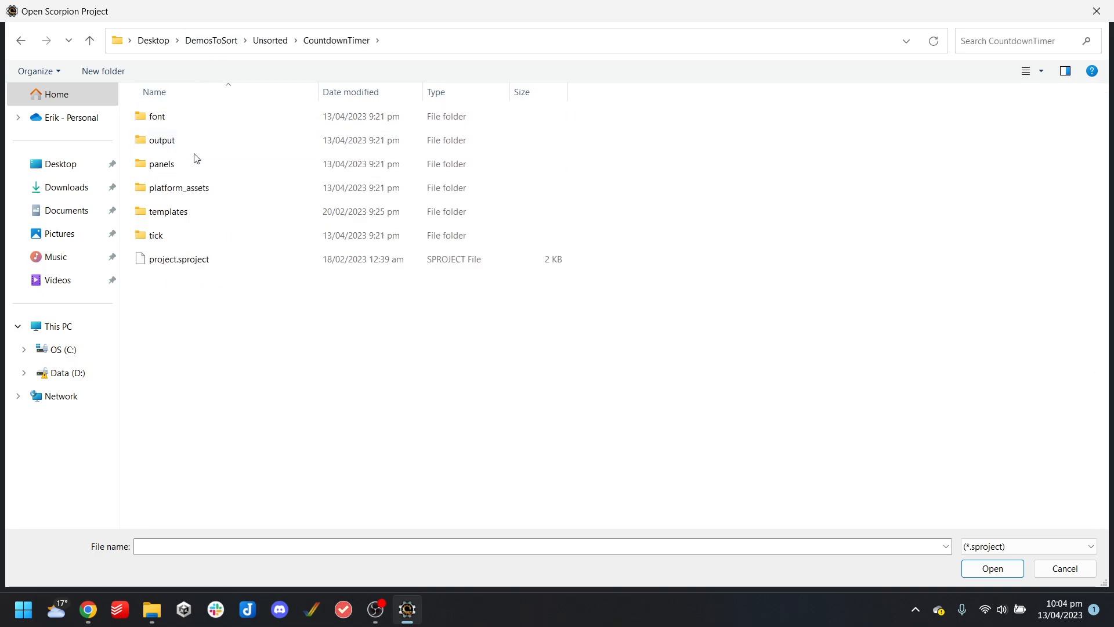
{"action": "double_click", "coordinate": [186, 262]}
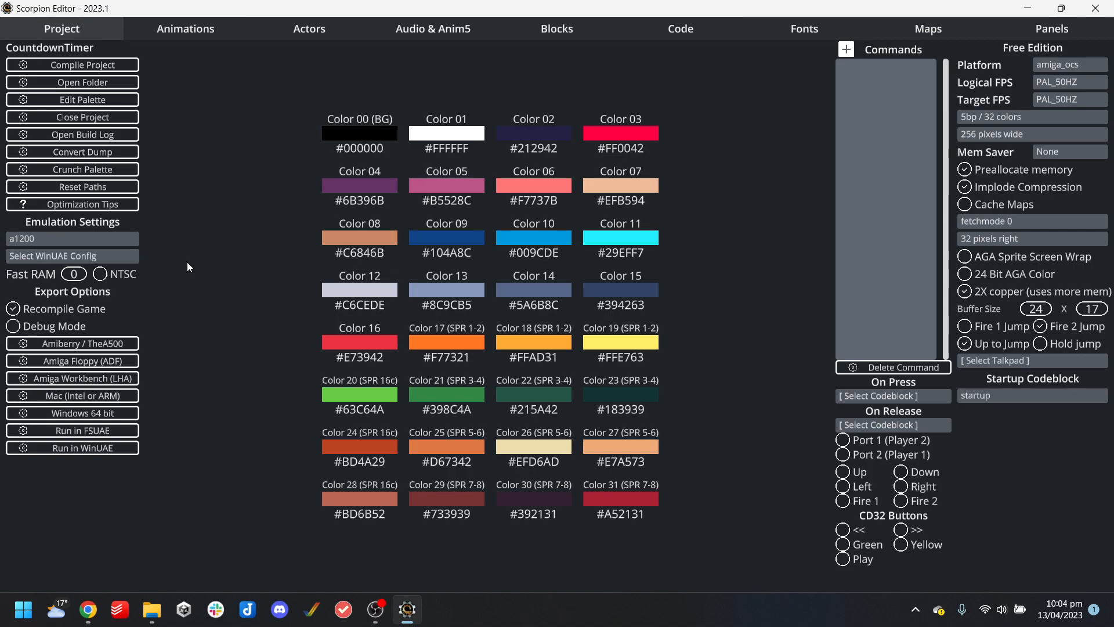
View the panelbase panel, test the countdown timer in WinUAE, and close the emulator and the compile message
{"action": "left_click", "coordinate": [871, 34]}
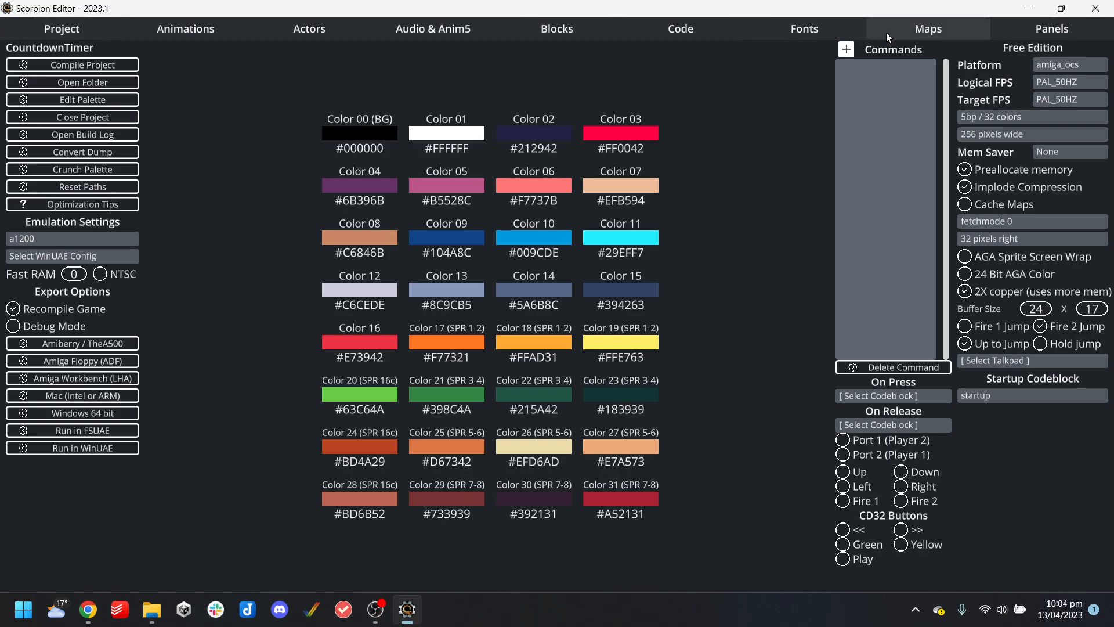
{"action": "left_click", "coordinate": [1065, 36]}
{"action": "left_click", "coordinate": [34, 71]}
{"action": "left_click", "coordinate": [59, 36]}
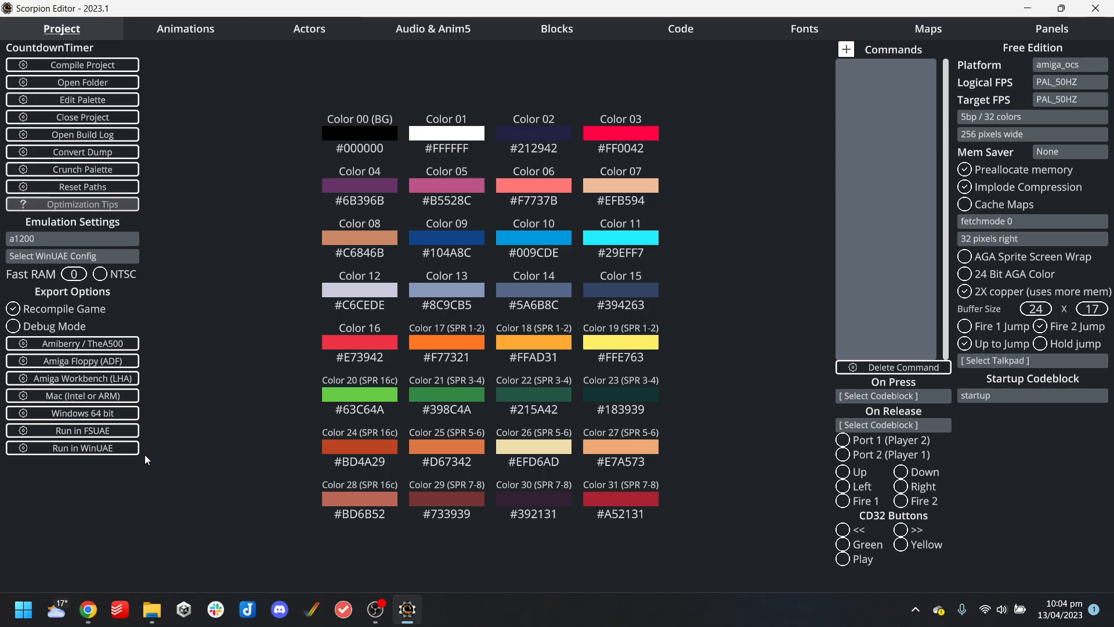
{"action": "left_click", "coordinate": [109, 449]}
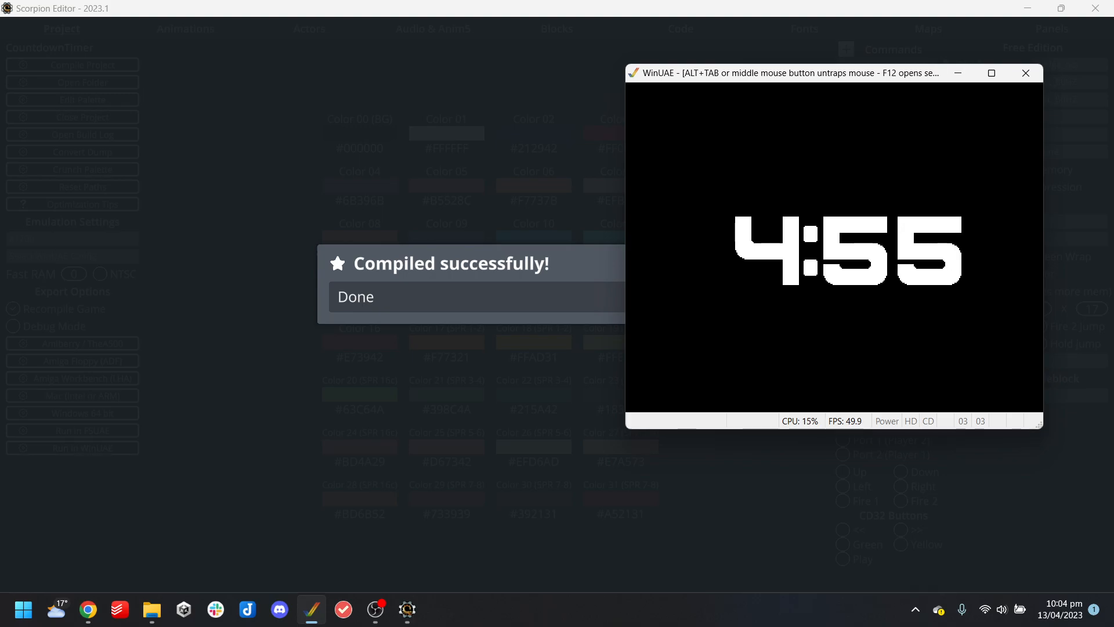
{"action": "key", "text": "alt+F4"}
{"action": "left_click", "coordinate": [759, 350]}
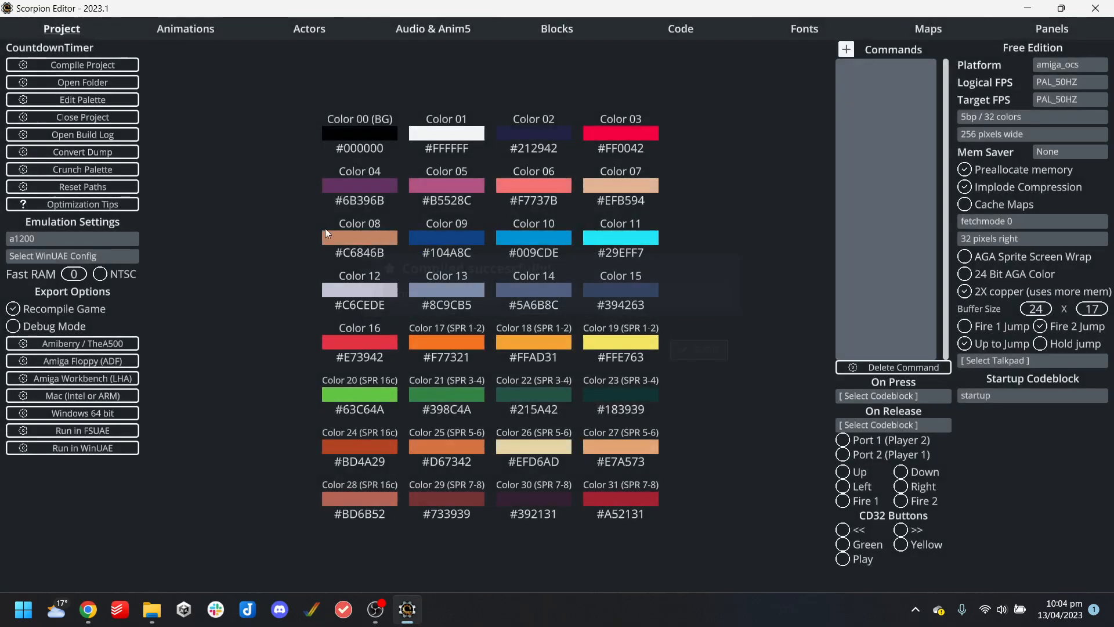
Examine the project's maps, the seconds element of the panelbase panel, and the defaultnumberfont and scorpion_font number fonts
{"action": "left_click", "coordinate": [927, 24]}
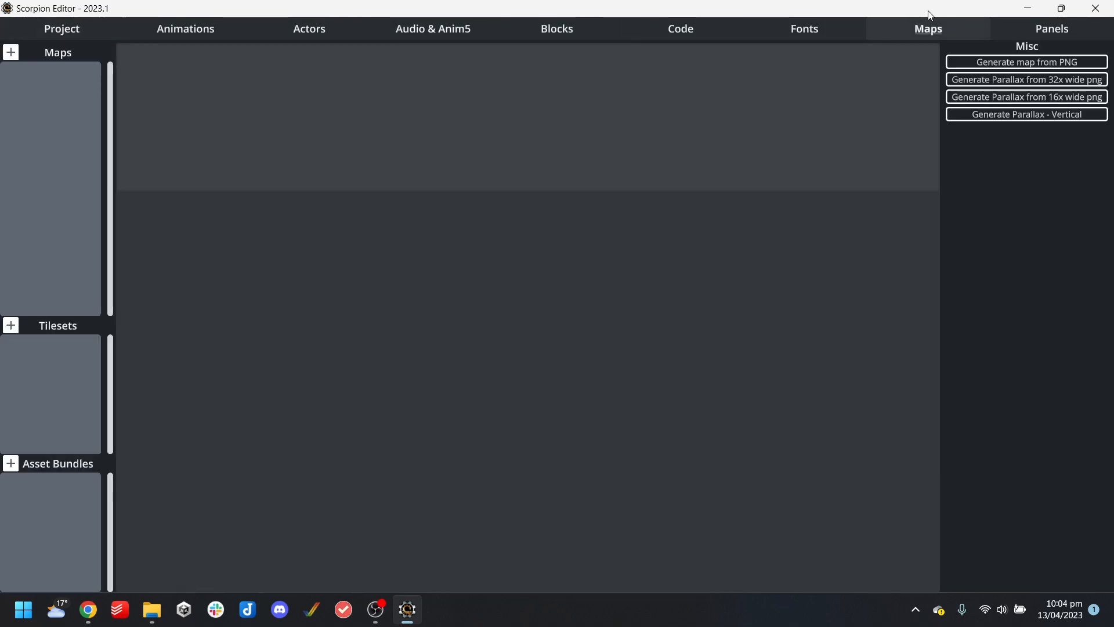
{"action": "left_click", "coordinate": [1052, 30]}
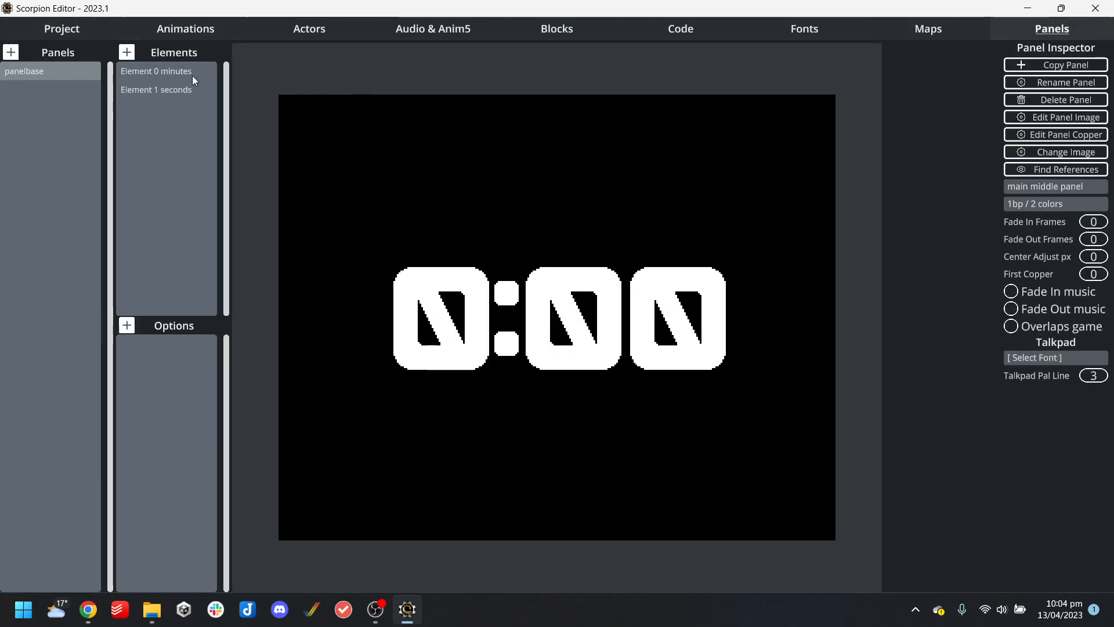
{"action": "left_click", "coordinate": [184, 88]}
{"action": "left_click", "coordinate": [804, 29]}
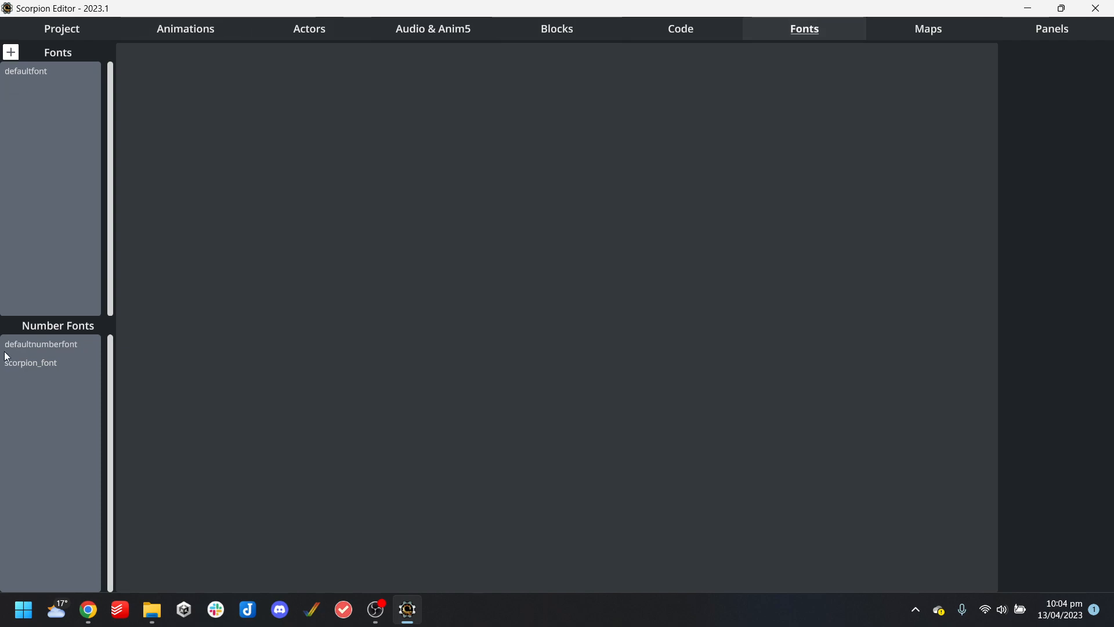
{"action": "left_click", "coordinate": [61, 348]}
{"action": "left_click", "coordinate": [61, 364]}
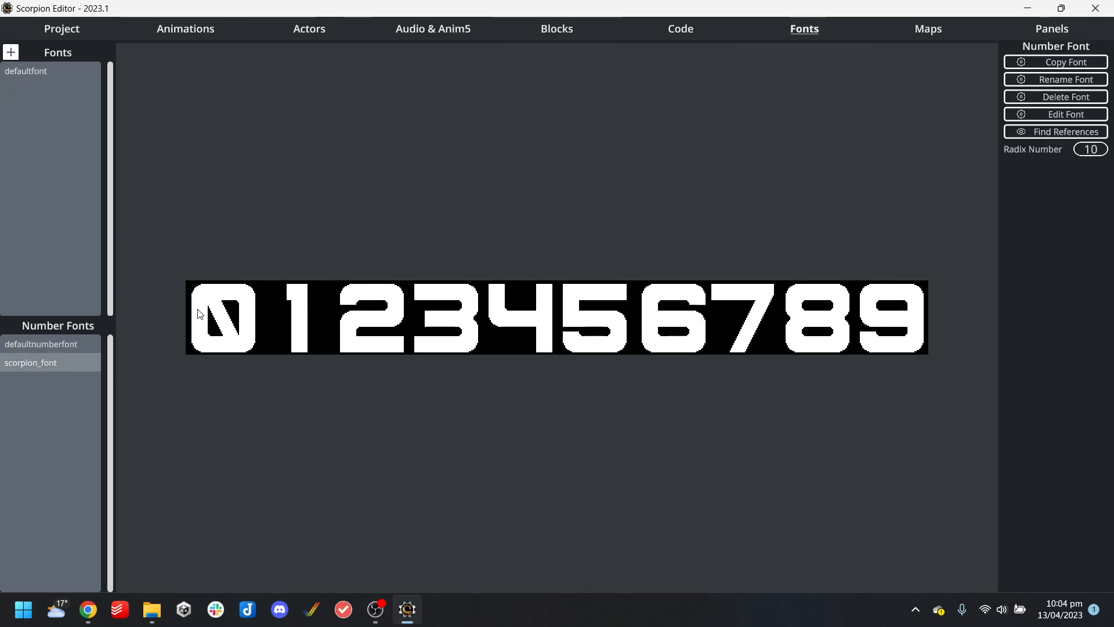
Set the project platform to megadrive, test the timer in BlastEm, and close the emulator and the compile message
{"action": "left_click", "coordinate": [52, 27]}
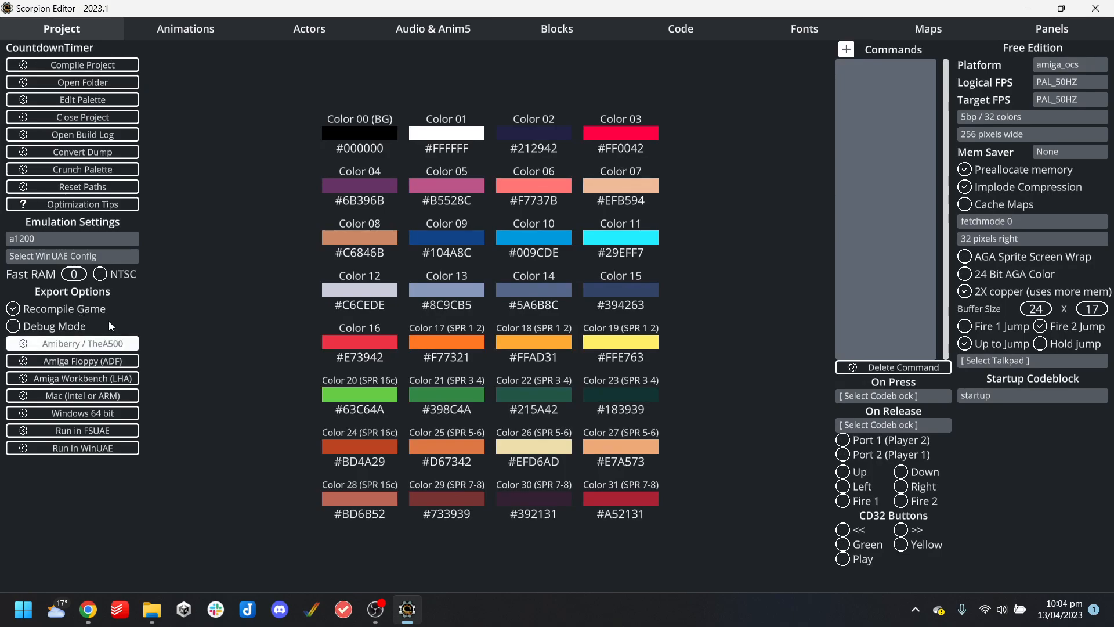
{"action": "left_click", "coordinate": [1069, 64]}
{"action": "left_click", "coordinate": [440, 187]}
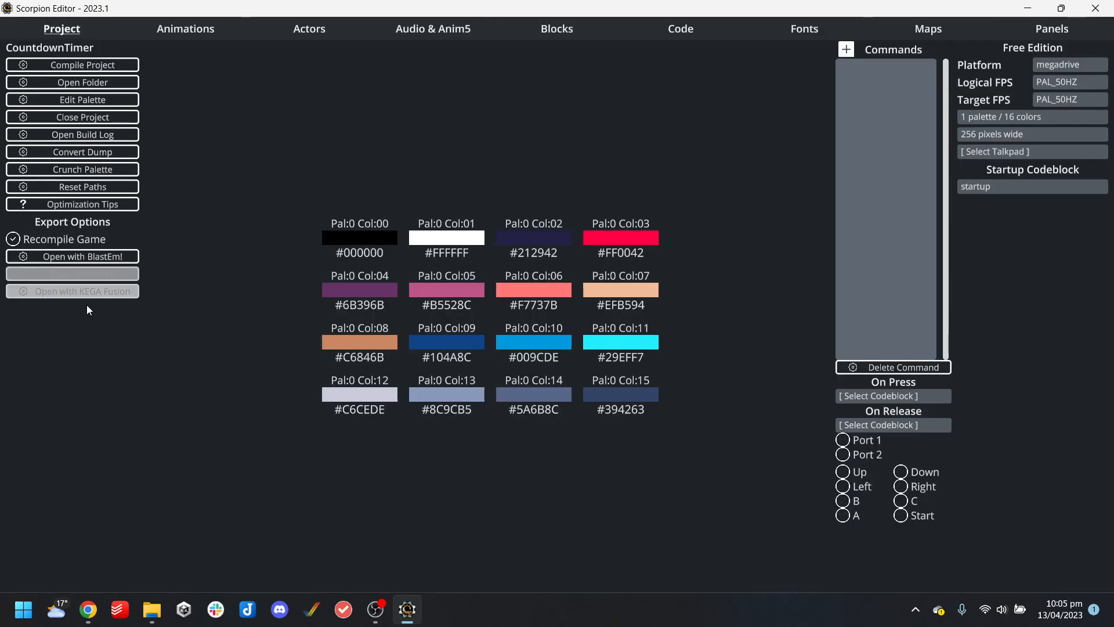
{"action": "left_click", "coordinate": [107, 257]}
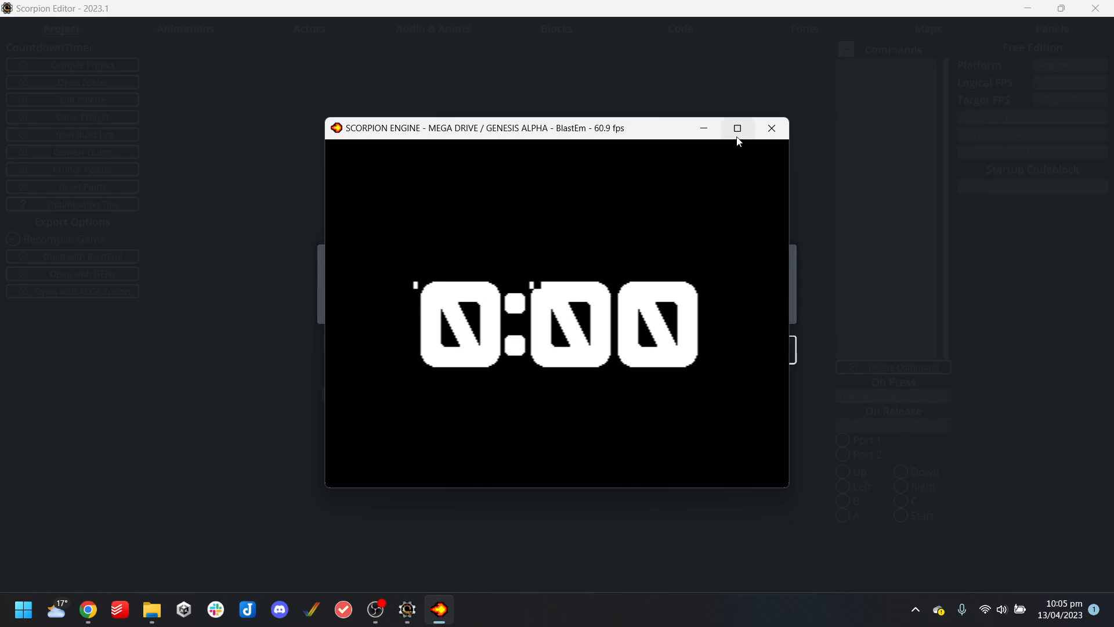
{"action": "left_click", "coordinate": [768, 137]}
{"action": "left_click", "coordinate": [738, 347]}
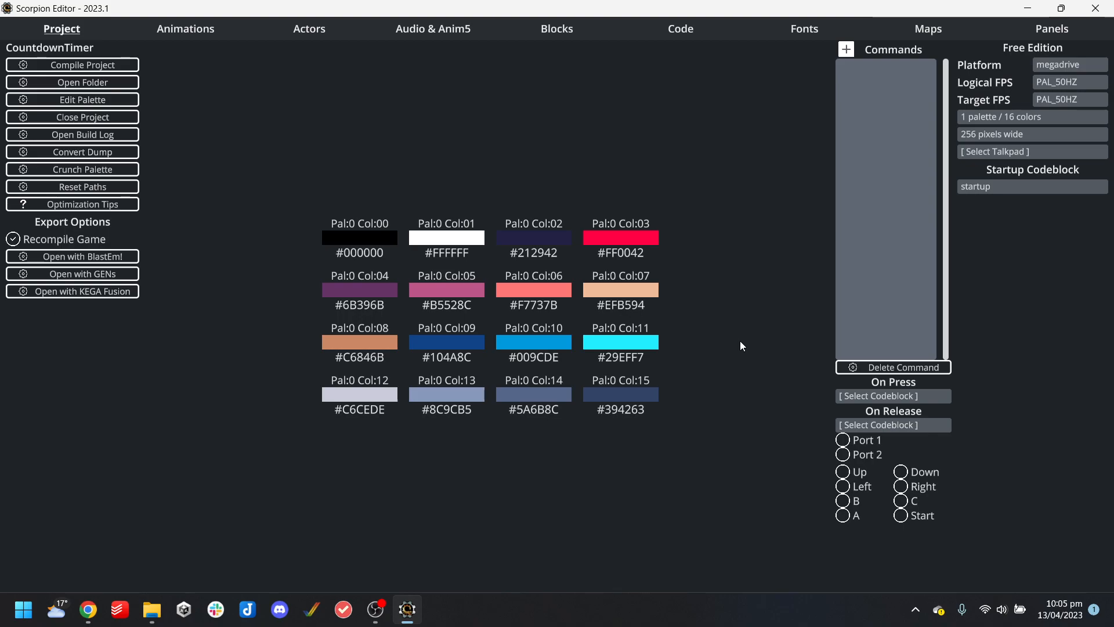
Inspect the minutes element of the panelbase panel and the scorpion_font number font under the Mega Drive platform
{"action": "left_click", "coordinate": [939, 33]}
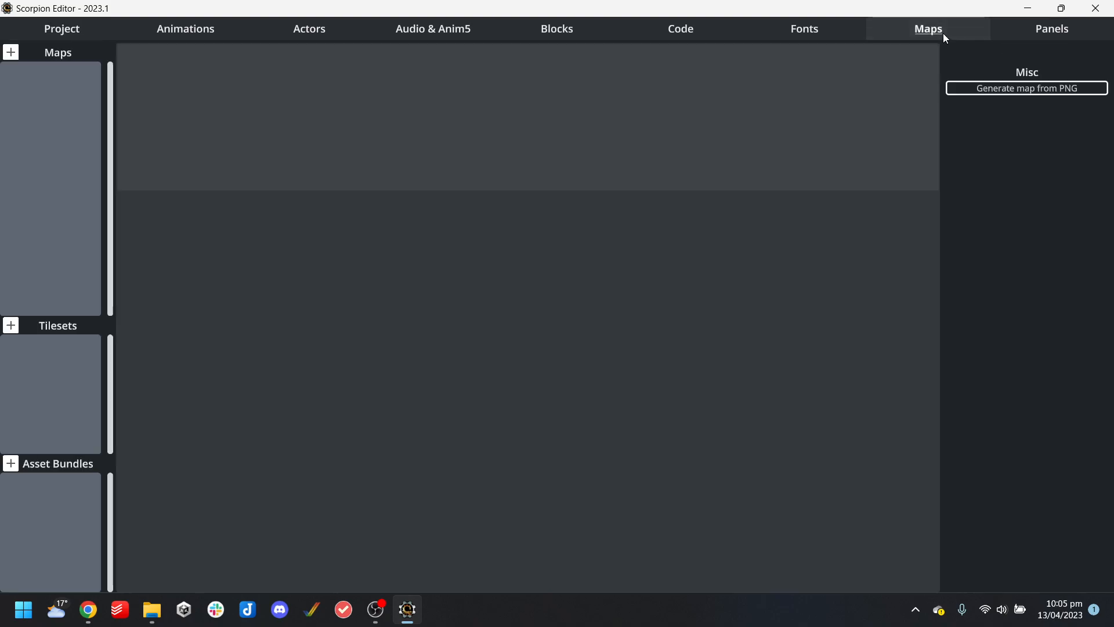
{"action": "left_click", "coordinate": [1062, 31]}
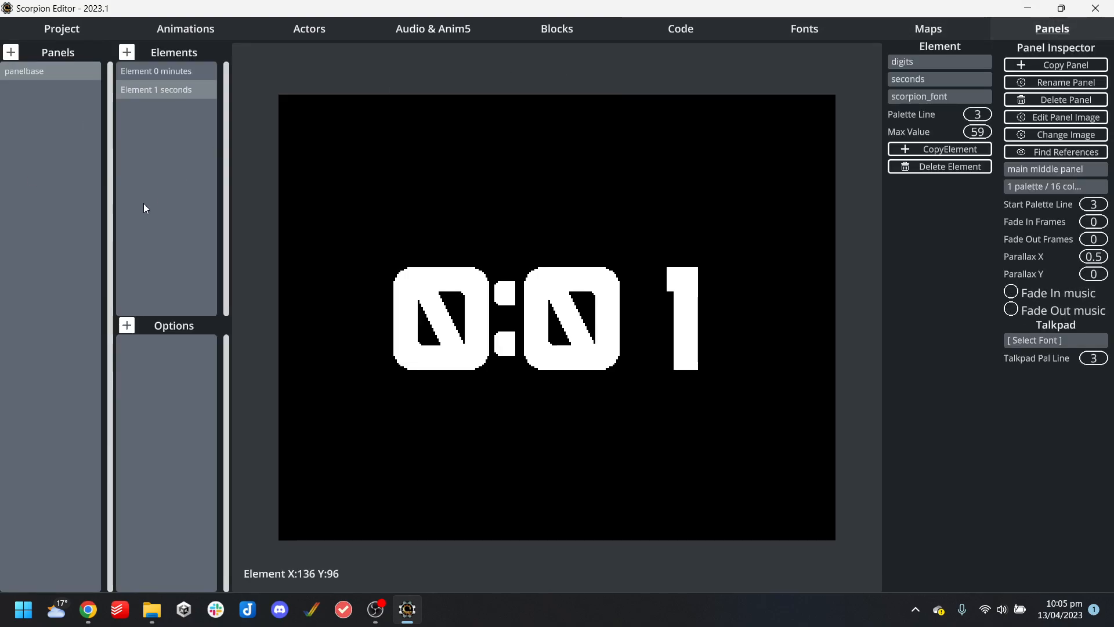
{"action": "left_click", "coordinate": [161, 72]}
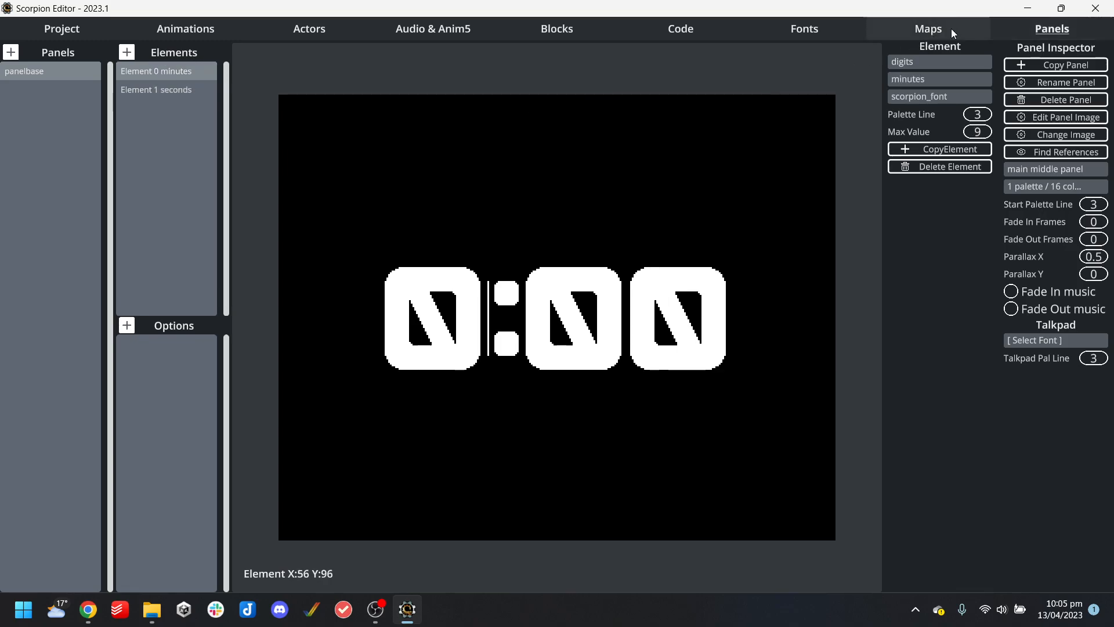
{"action": "left_click", "coordinate": [772, 29]}
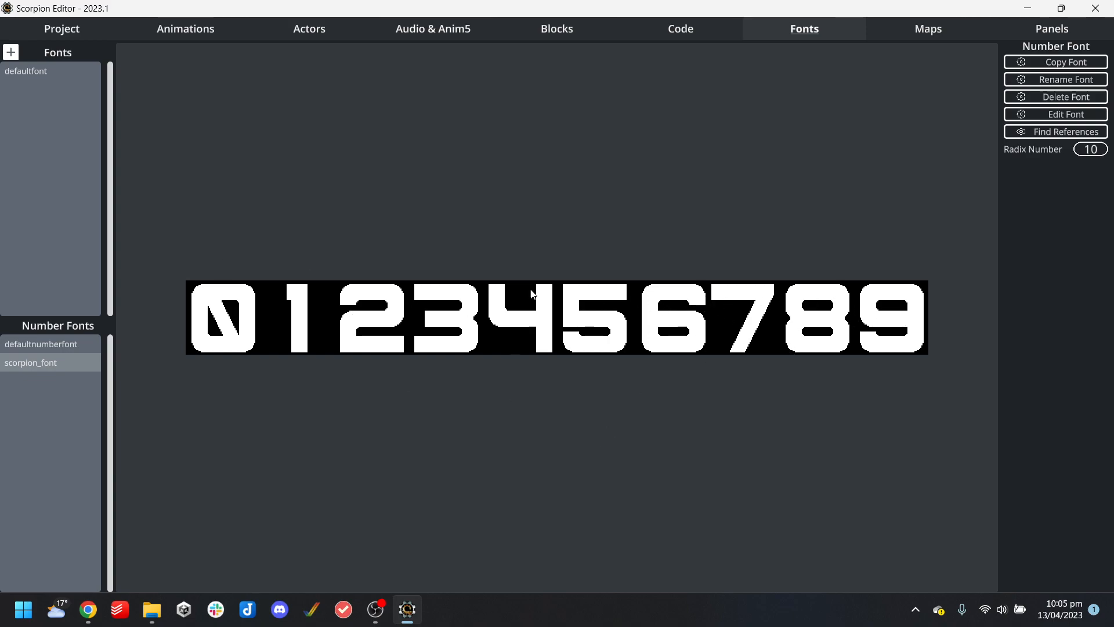
Close the CountdownTimer project
{"action": "left_click", "coordinate": [86, 33]}
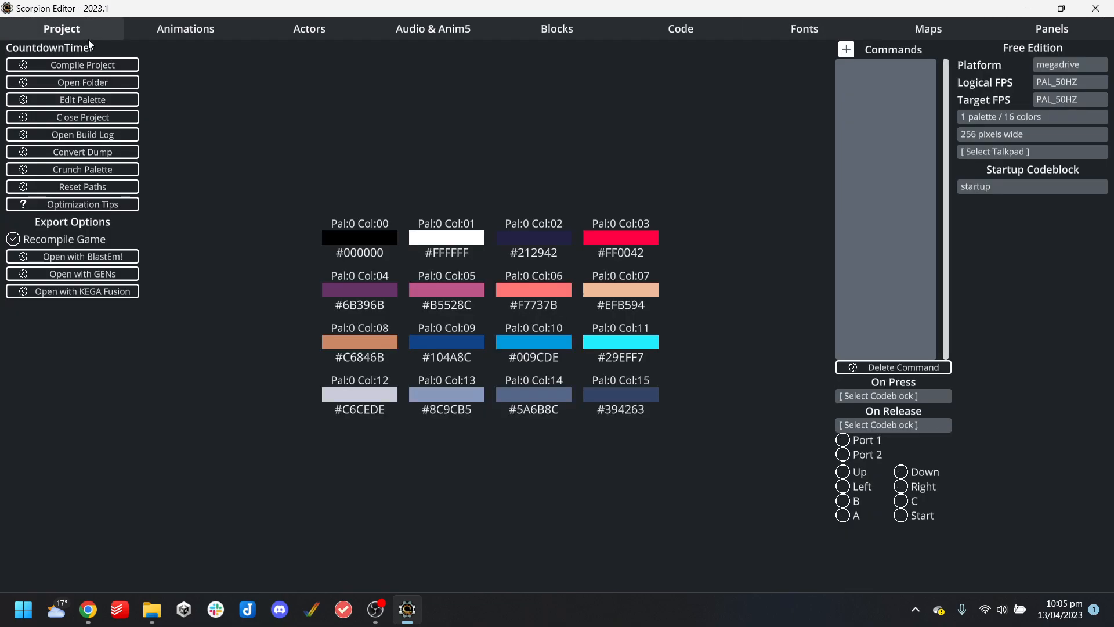
{"action": "left_click", "coordinate": [70, 116]}
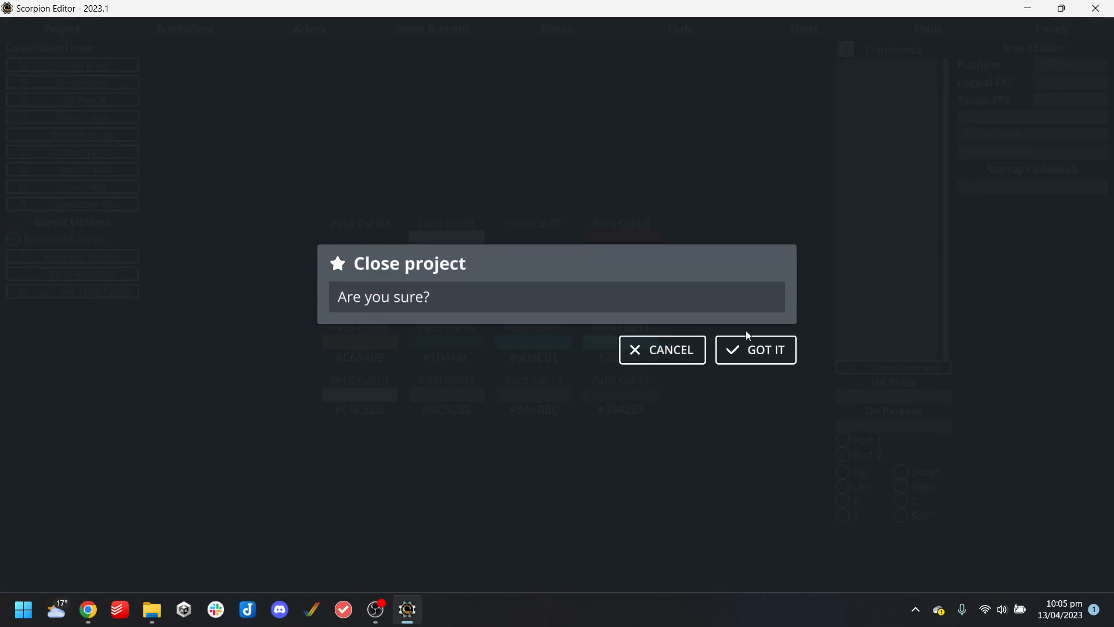
{"action": "left_click", "coordinate": [754, 347]}
Rename the CountdownTimer folder in Unsorted as CountdownTimer_Amiga
{"action": "left_click", "coordinate": [569, 277]}
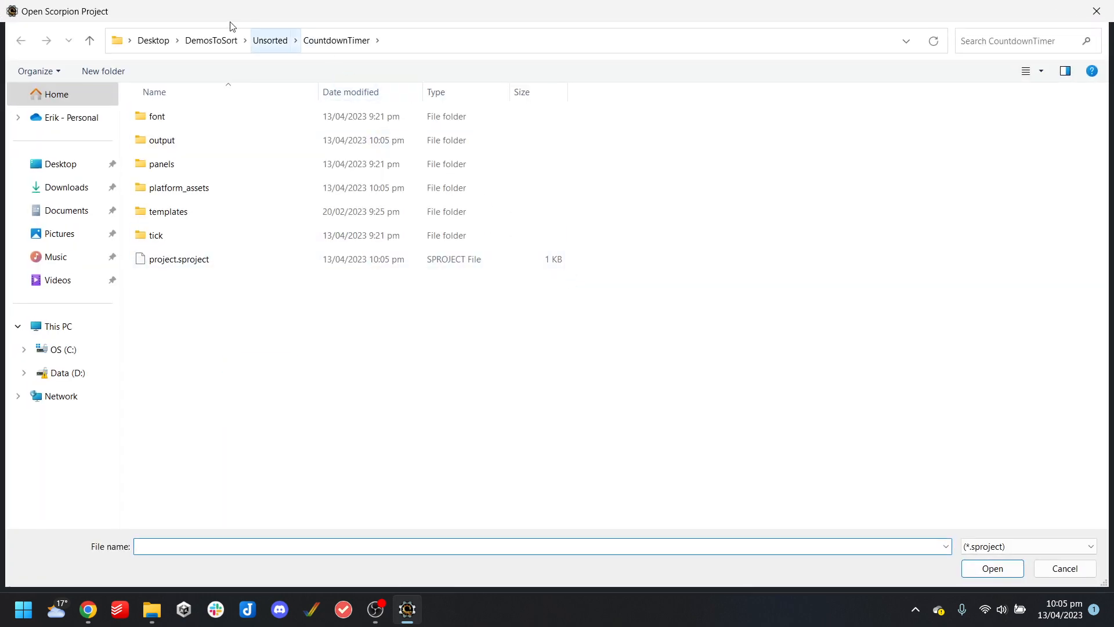
{"action": "left_click", "coordinate": [269, 42]}
{"action": "left_click", "coordinate": [217, 118]}
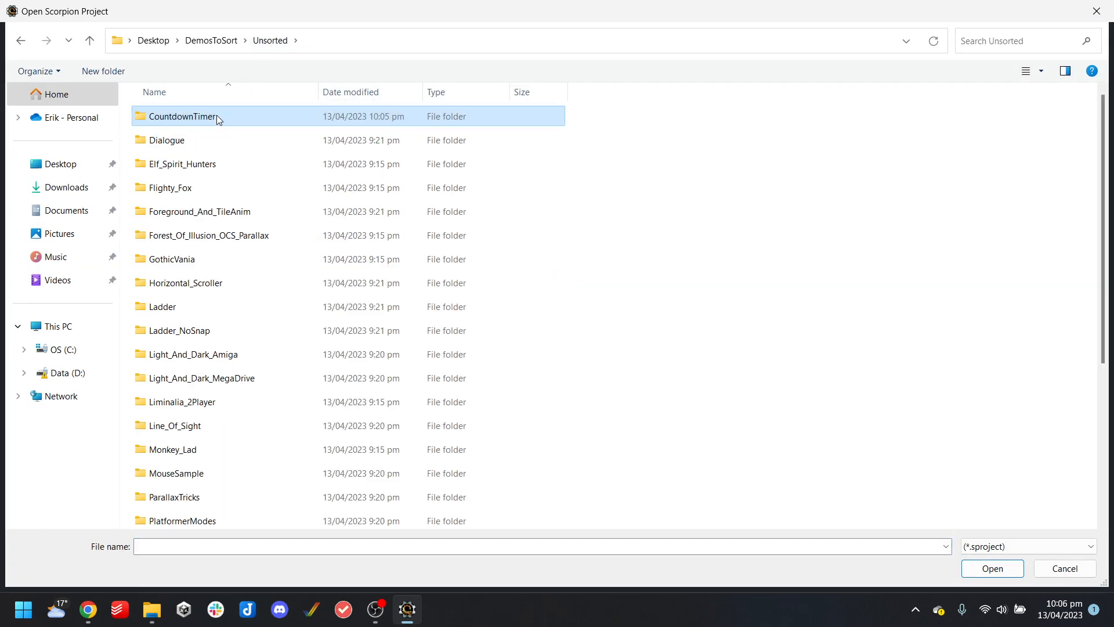
{"action": "left_click", "coordinate": [212, 117]}
{"action": "key", "text": "End"}
{"action": "type", "text": "_Amiga"}
{"action": "key", "text": "Return"}
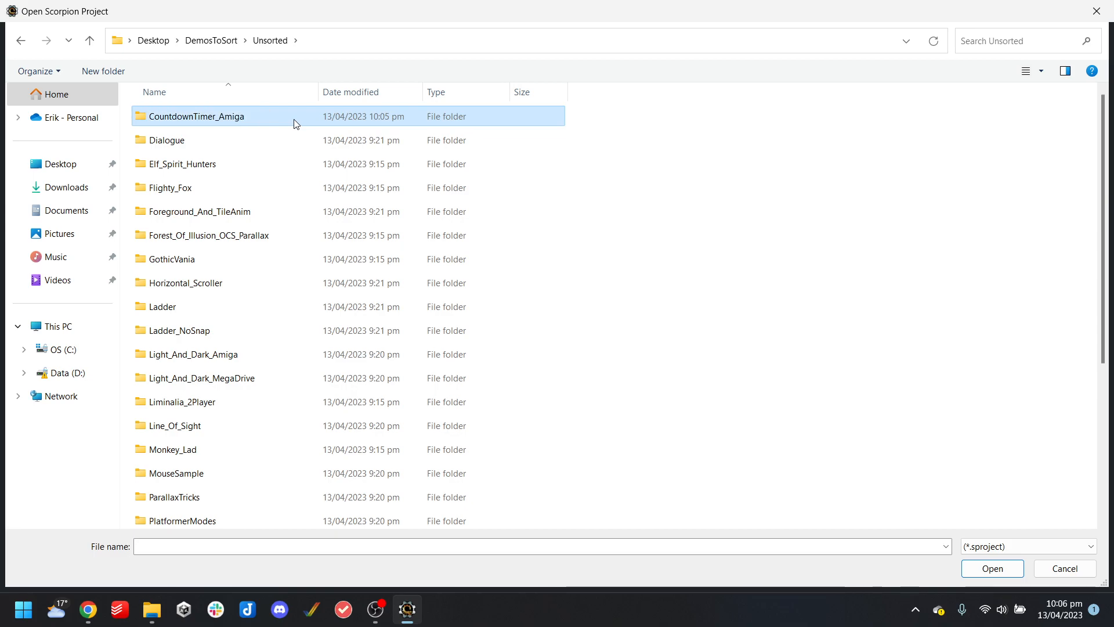
Move the CountdownTimer_Amiga folder from Unsorted into SimpleDemos and return to DemosToSort
{"action": "left_click", "coordinate": [224, 44]}
{"action": "double_click", "coordinate": [162, 142]}
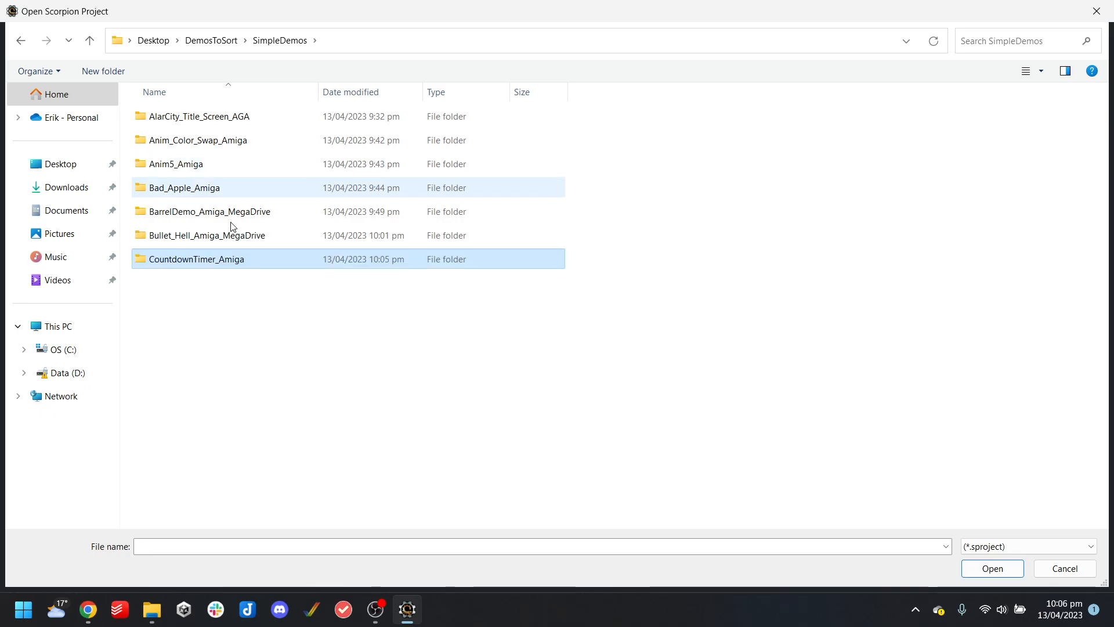
{"action": "left_click", "coordinate": [221, 42]}
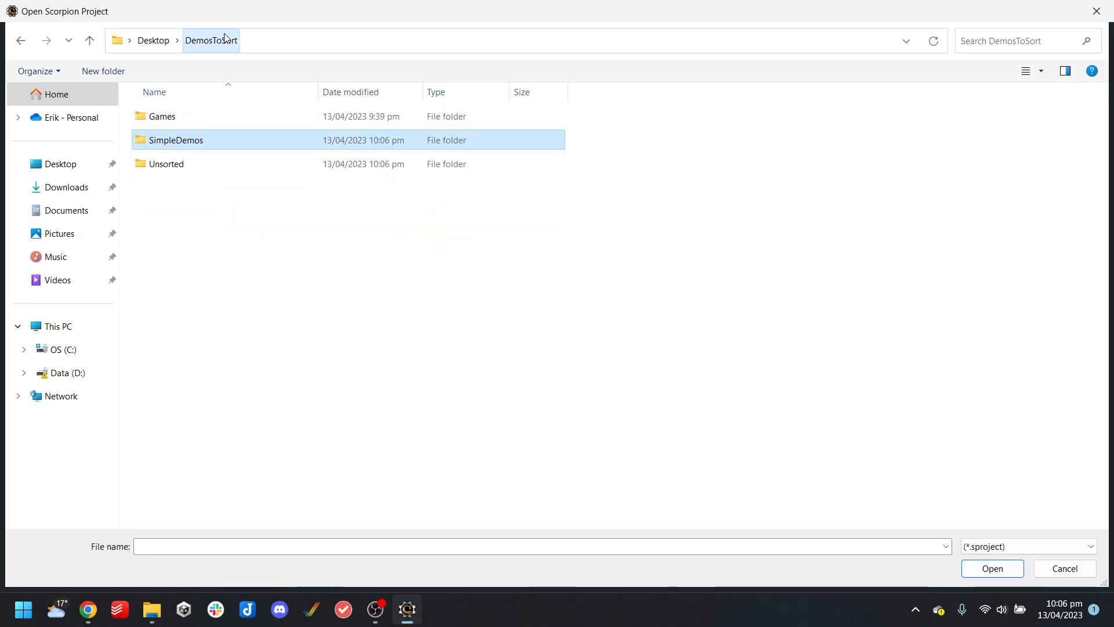
Open the Dialogue project from the Unsorted folder
{"action": "left_click", "coordinate": [177, 167]}
{"action": "double_click", "coordinate": [178, 169]}
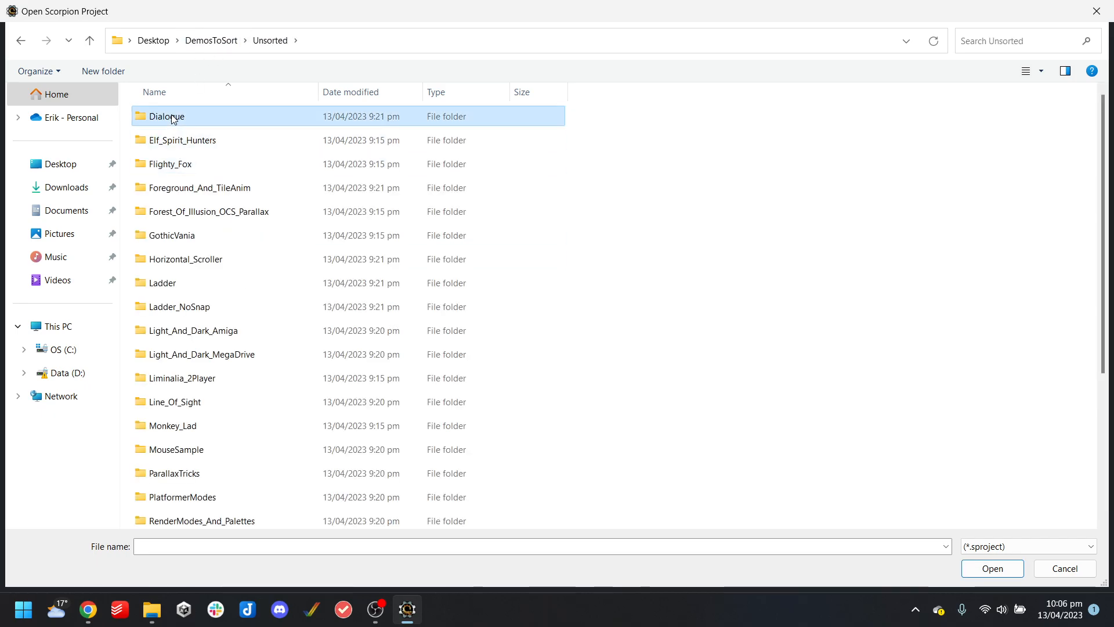
{"action": "double_click", "coordinate": [174, 116]}
{"action": "left_click", "coordinate": [167, 214]}
{"action": "double_click", "coordinate": [168, 214]}
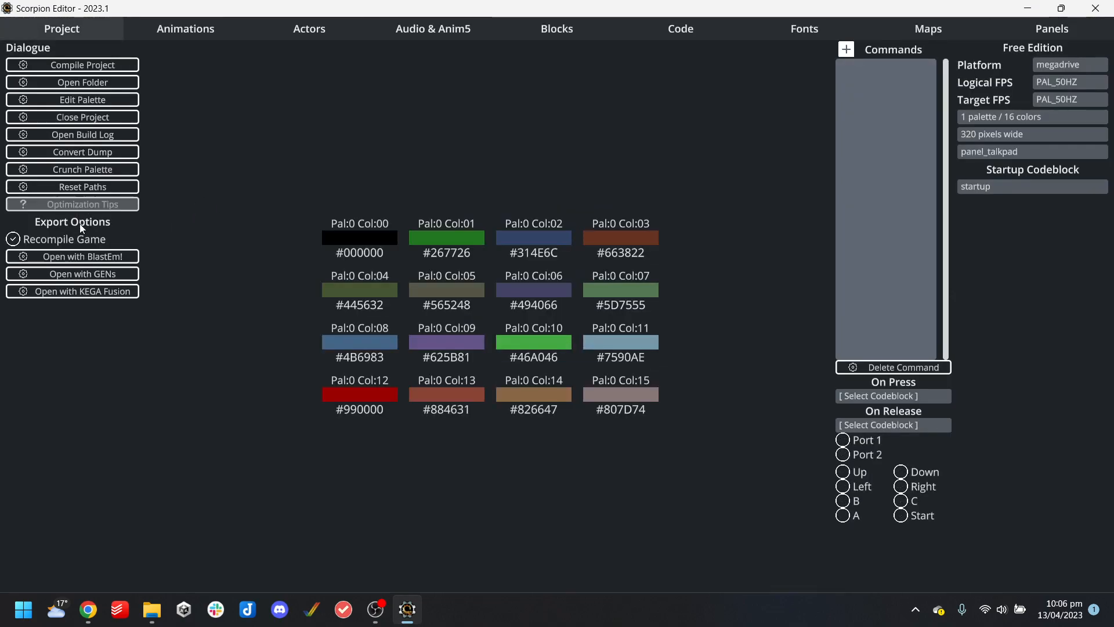
Compile and test the Dialogue demo in BlastEm, and dismiss the emulator and the compile message
{"action": "left_click", "coordinate": [111, 261]}
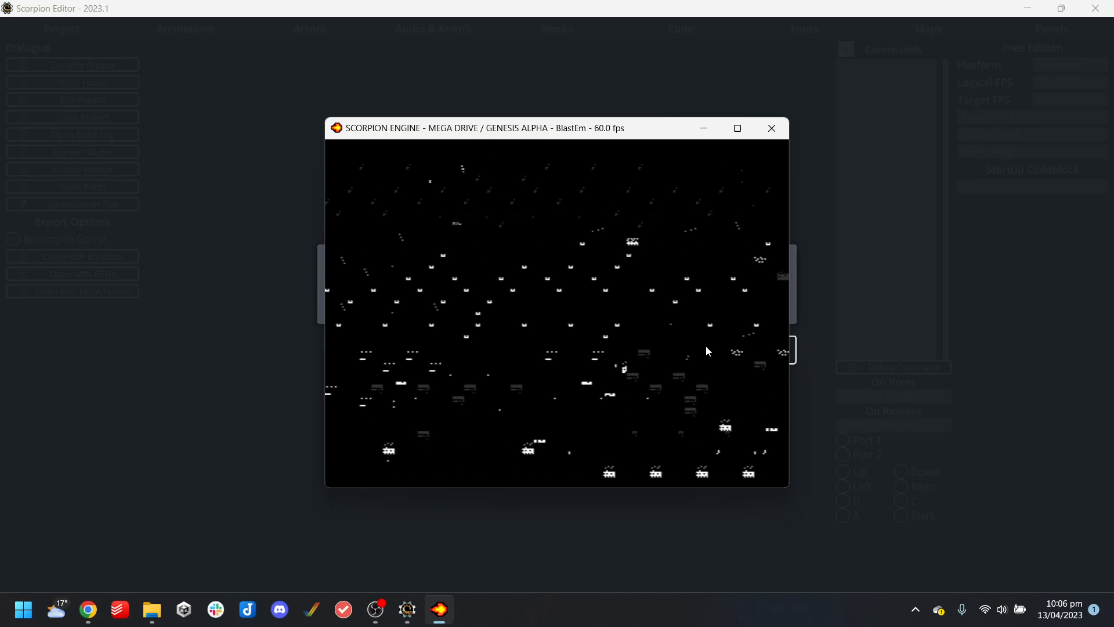
{"action": "left_click", "coordinate": [785, 129]}
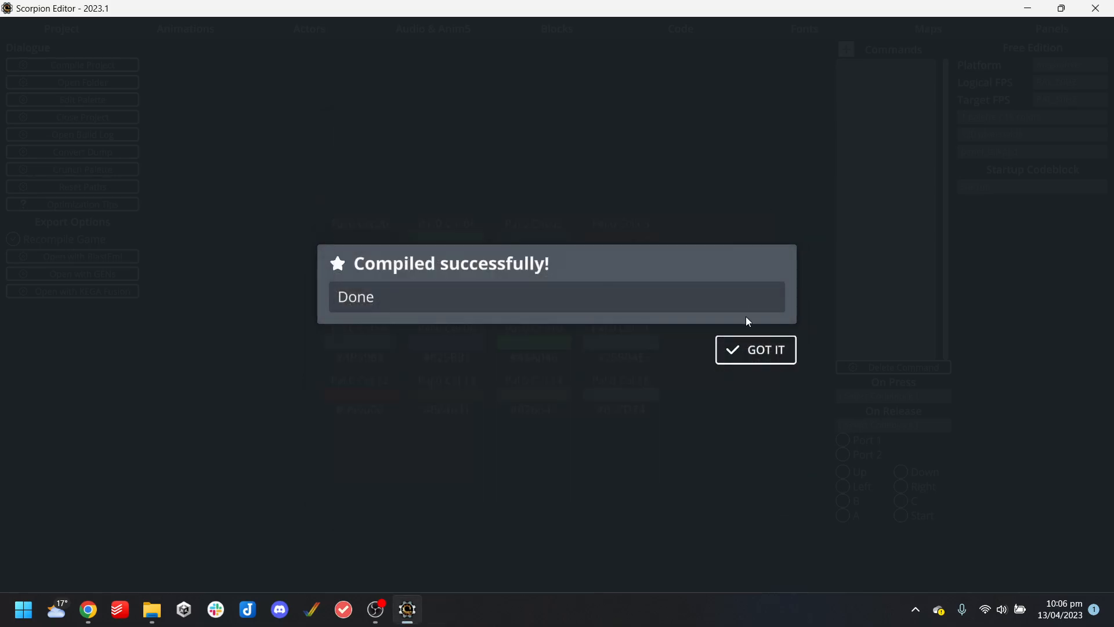
{"action": "left_click", "coordinate": [757, 348]}
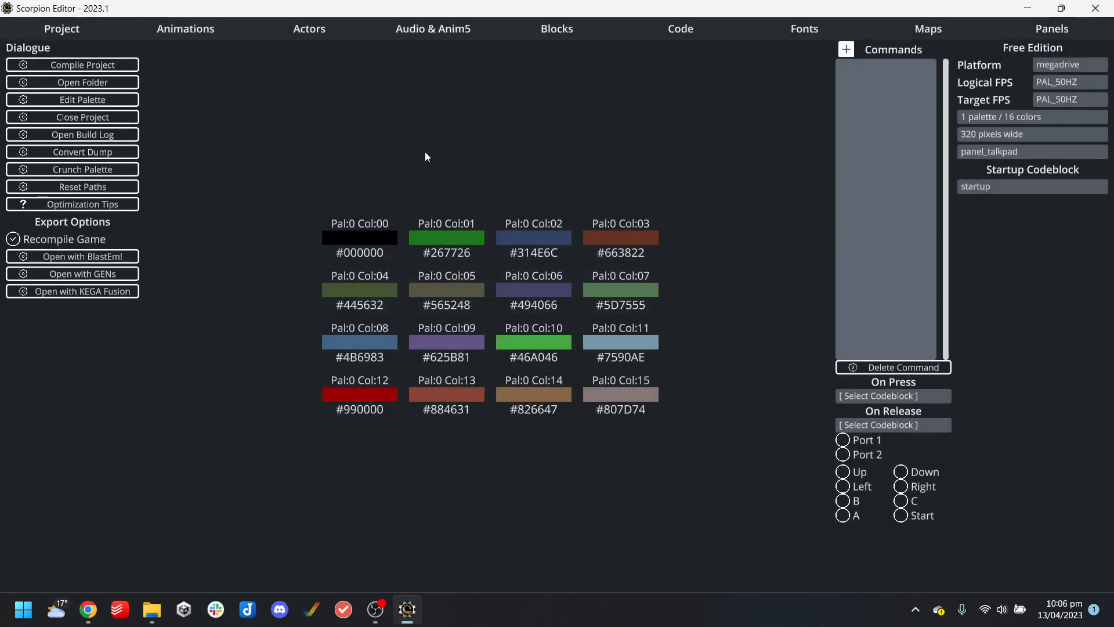
Switch to the desktop and open agenda.txt in a maximized Notepad++ window
{"action": "key", "text": "super+d"}
{"action": "left_click", "coordinate": [36, 371]}
{"action": "left_click", "coordinate": [234, 256]}
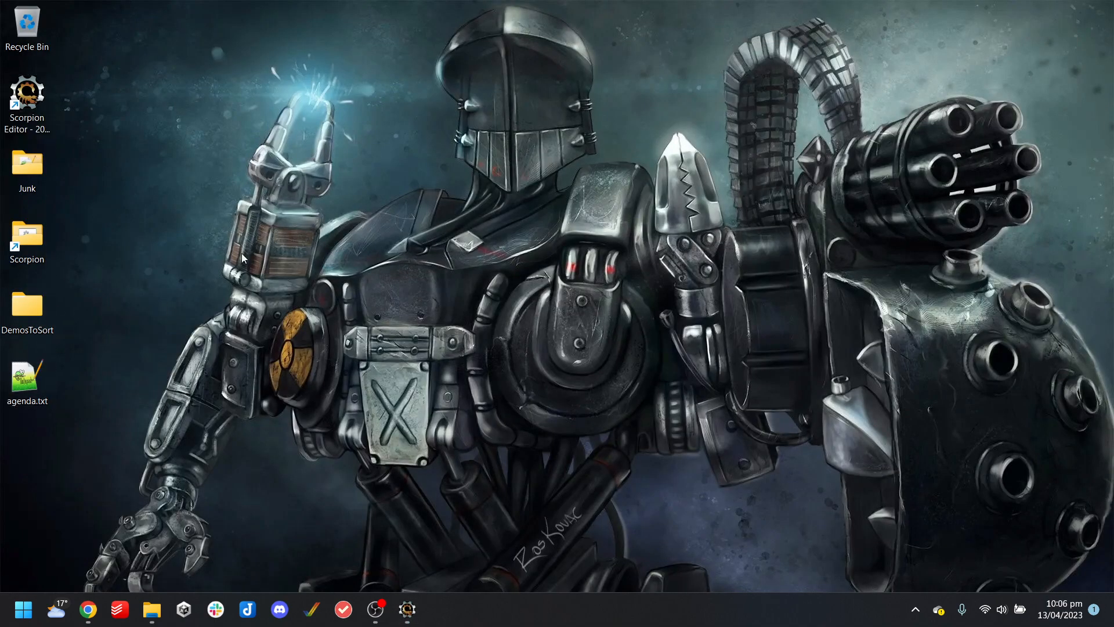
{"action": "double_click", "coordinate": [798, 40]}
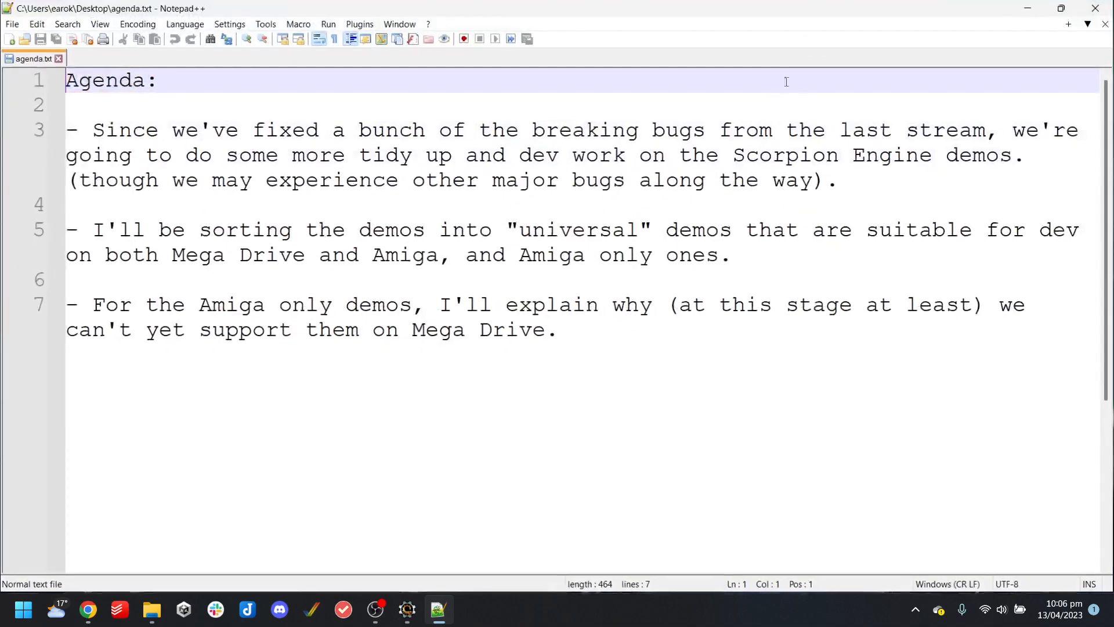
Add a "To fix:" heading below the last agenda item, separated by three blank lines
{"action": "scroll", "coordinate": [611, 375], "scroll_direction": "down", "scroll_amount": 3}
{"action": "scroll", "coordinate": [651, 340], "scroll_direction": "up", "scroll_amount": 3}
{"action": "left_click", "coordinate": [651, 340]}
{"action": "key", "text": "Return"}
{"action": "key", "text": "Return"}
{"action": "key", "text": "Return"}
{"action": "key", "text": "Return"}
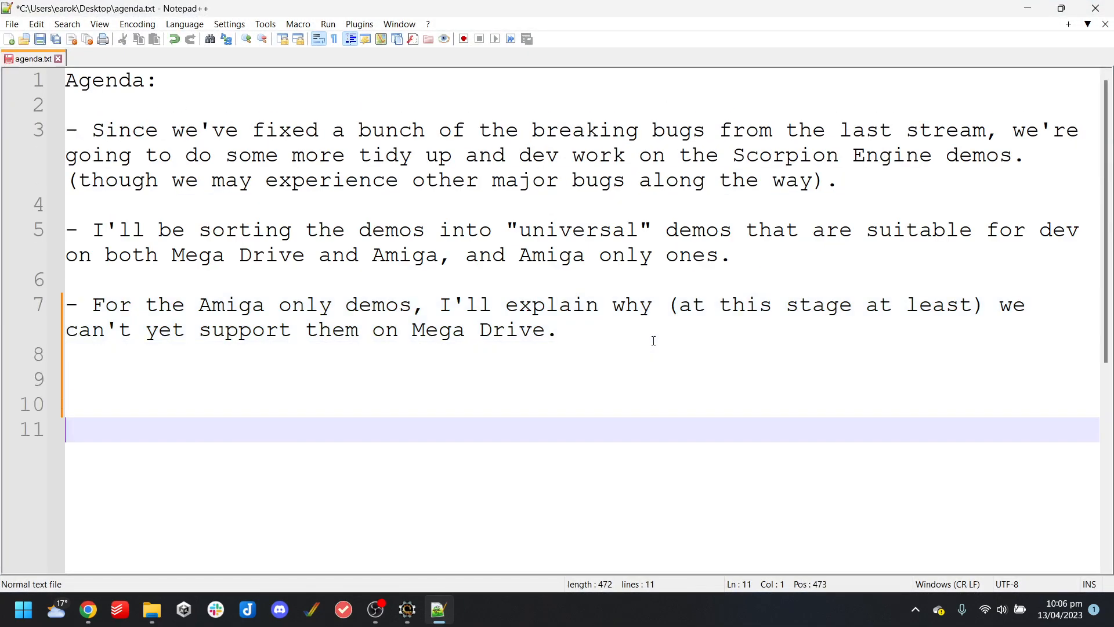
{"action": "type", "text": "To fix:"}
{"action": "key", "text": "Return"}
Add the list item "- Amigo the Fox, cactus sometimes too low?" under the To fix heading
{"action": "type", "text": "- AMigo"}
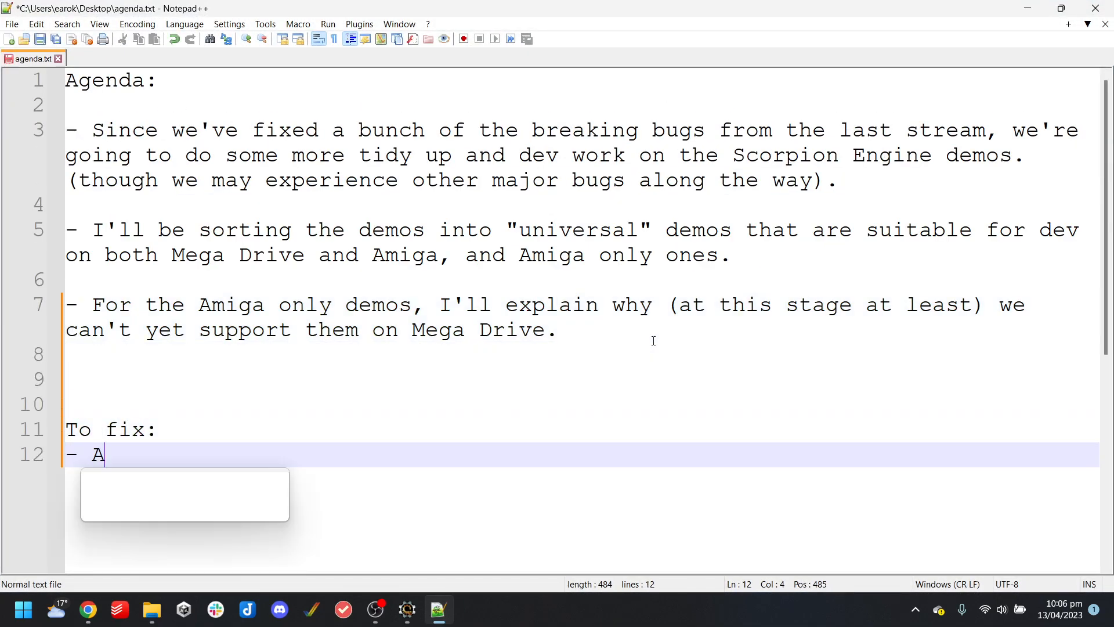
{"action": "key", "text": "BackSpace"}
{"action": "key", "text": "BackSpace"}
{"action": "key", "text": "BackSpace"}
{"action": "key", "text": "BackSpace"}
{"action": "type", "text": "mig"}
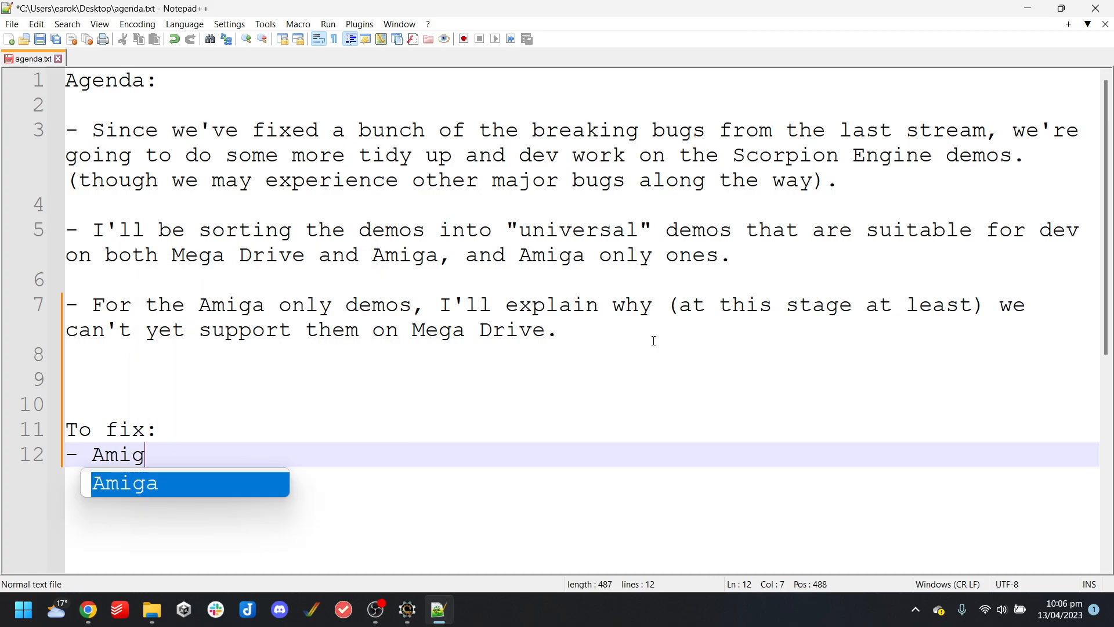
{"action": "type", "text": "o the Fox, cact"}
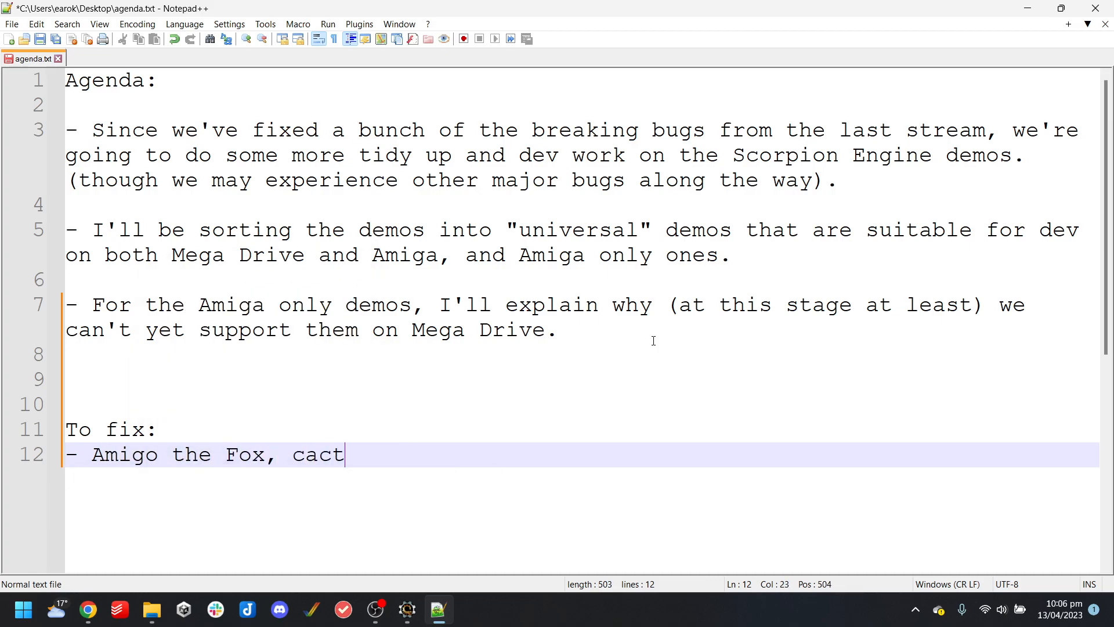
{"action": "type", "text": "us sometimes too lolw?>"}
{"action": "key", "text": "BackSpace"}
{"action": "key", "text": "BackSpace"}
{"action": "key", "text": "BackSpace"}
{"action": "key", "text": "BackSpace"}
{"action": "key", "text": "BackSpace"}
{"action": "type", "text": "w"}
{"action": "key", "text": "BackSpace"}
{"action": "type", "text": "ow?"}
{"action": "key", "text": "Return"}
Add the list item "- Dialogue demo, crashes straight away." to the To fix list
{"action": "type", "text": "- Dialogue"}
{"action": "key", "text": "BackSpace"}
{"action": "key", "text": "BackSpace"}
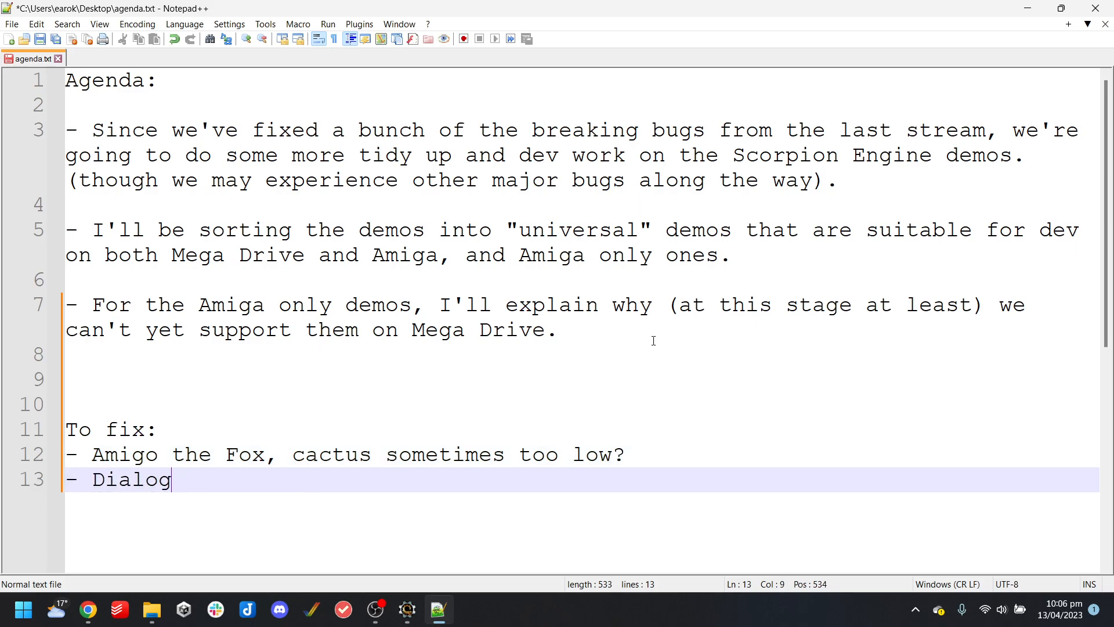
{"action": "type", "text": "ue demo, crashes straight away."}
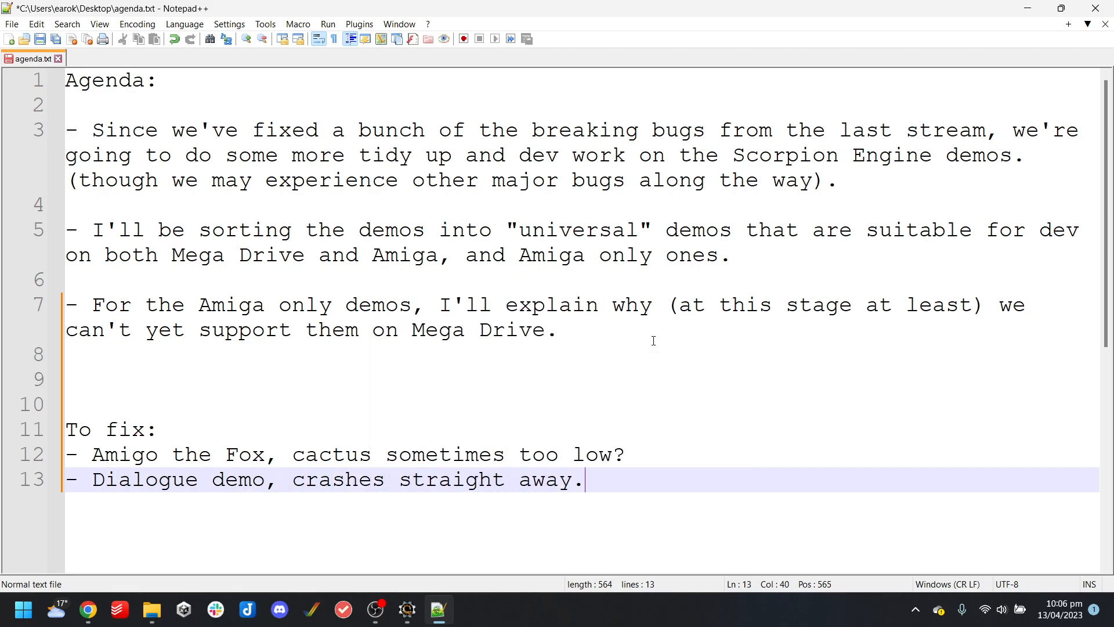
{"action": "key", "text": "Return"}
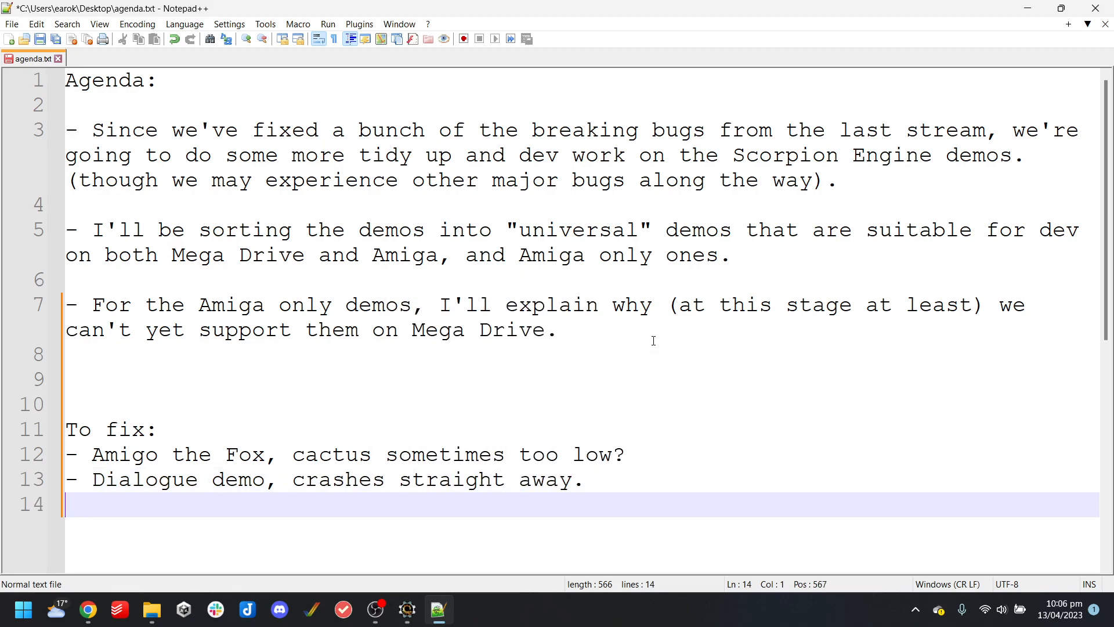
Start an empty "-" bullet under the Dialogue item in the To fix list and save agenda.txt
{"action": "key", "text": "Return"}
{"action": "key", "text": "Up"}
{"action": "key", "text": "Up"}
{"action": "key", "text": "Down"}
{"action": "left_click", "coordinate": [39, 42]}
{"action": "type", "text": "-"}
{"action": "scroll", "coordinate": [378, 413], "scroll_direction": "down", "scroll_amount": 3}
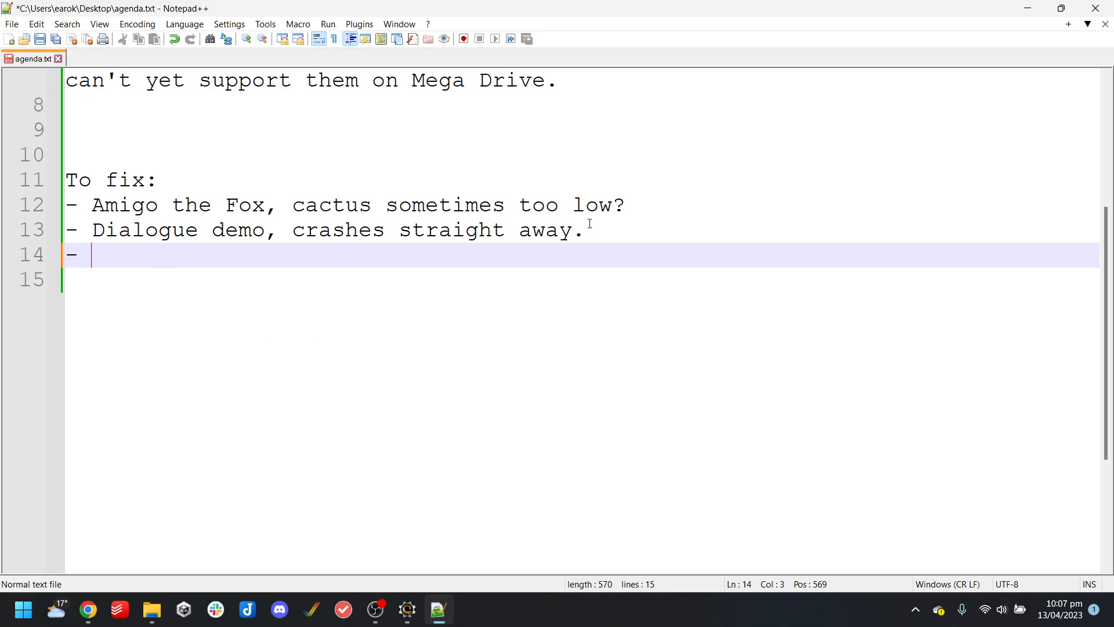
{"action": "left_click_drag", "start_coordinate": [589, 227], "coordinate": [36, 235]}
{"action": "left_click", "coordinate": [195, 261]}
{"action": "left_click", "coordinate": [41, 39]}
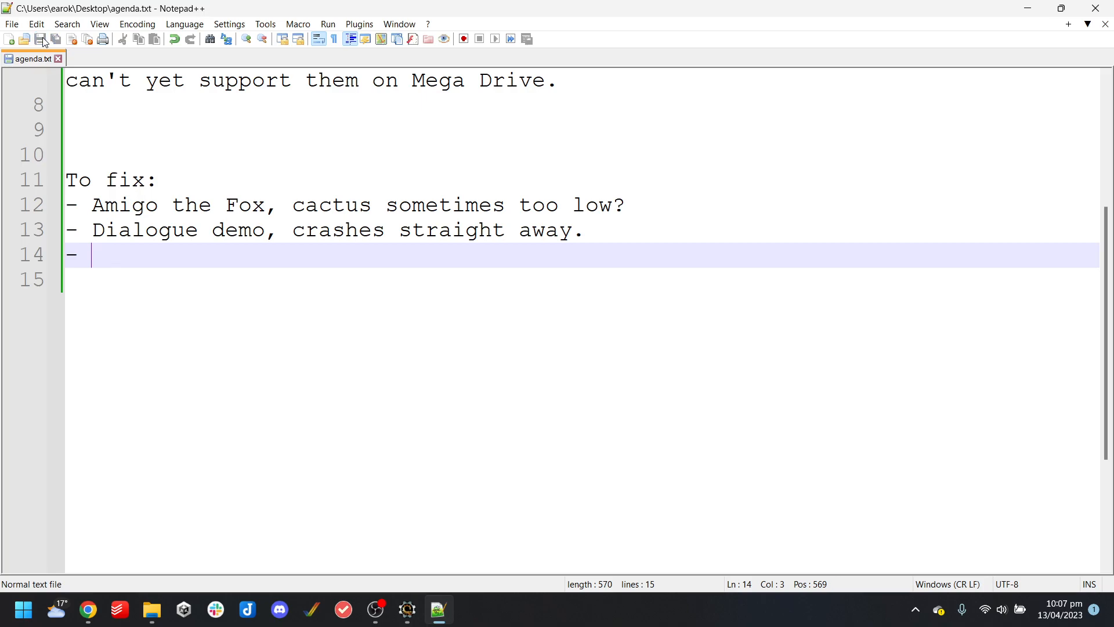
Check the whole agenda.txt file and close Notepad++
{"action": "left_click", "coordinate": [227, 293]}
{"action": "scroll", "coordinate": [228, 293], "scroll_direction": "up", "scroll_amount": 4}
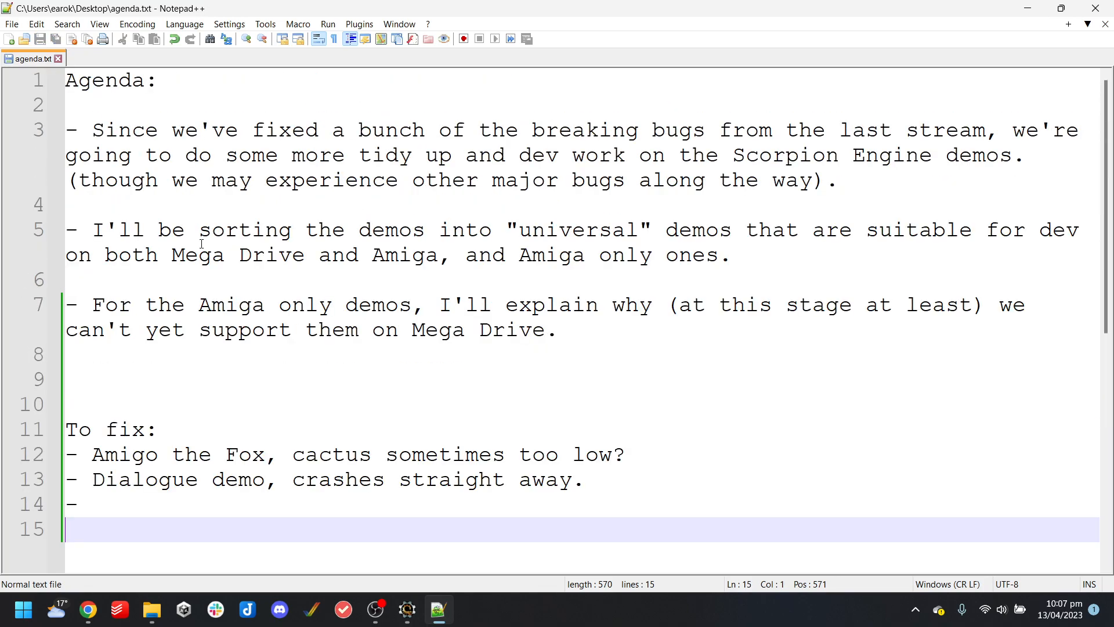
{"action": "left_click", "coordinate": [1111, 6]}
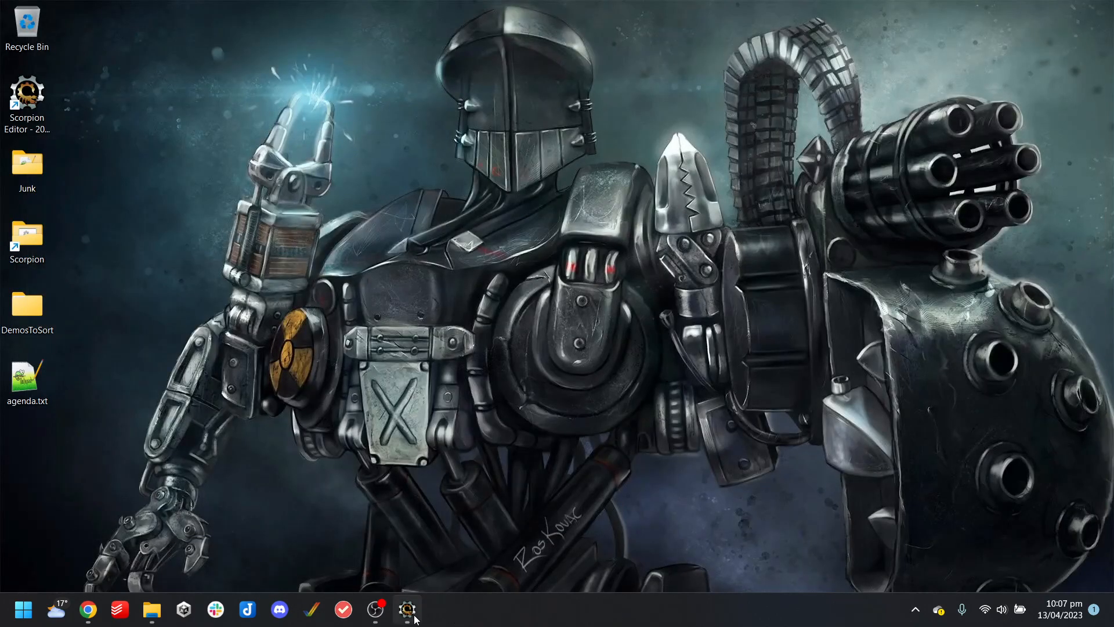
Return to Scorpion Editor and close the Dialogue project
{"action": "left_click", "coordinate": [406, 608]}
{"action": "left_click", "coordinate": [72, 117]}
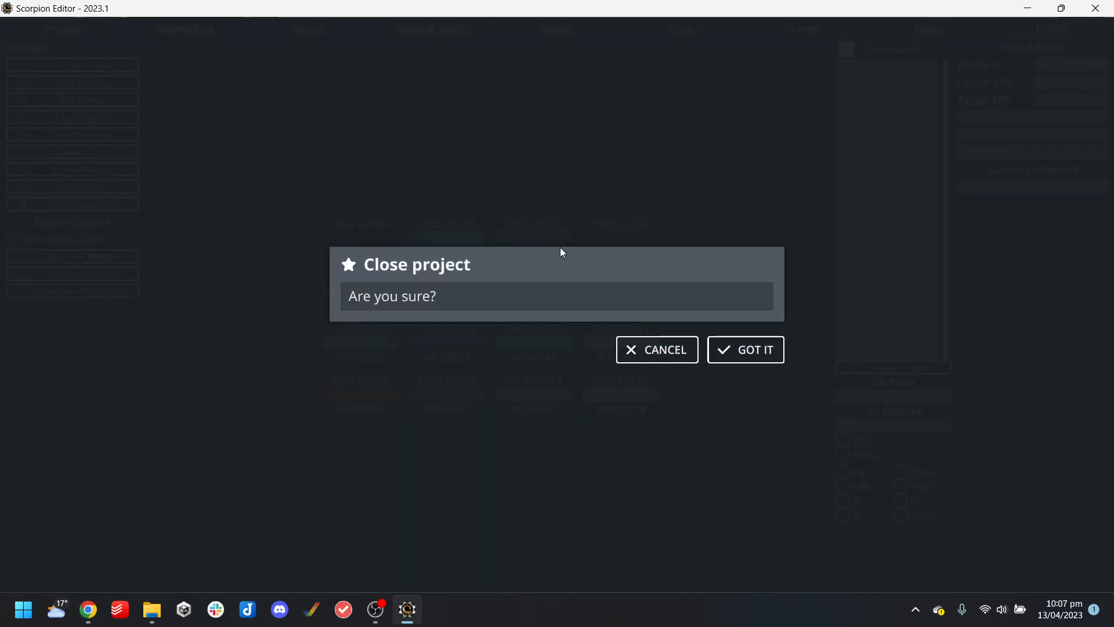
{"action": "left_click", "coordinate": [731, 347]}
Rename the Dialogue folder in Unsorted as Dialogue_Amiga_MegaDrive
{"action": "left_click", "coordinate": [573, 277]}
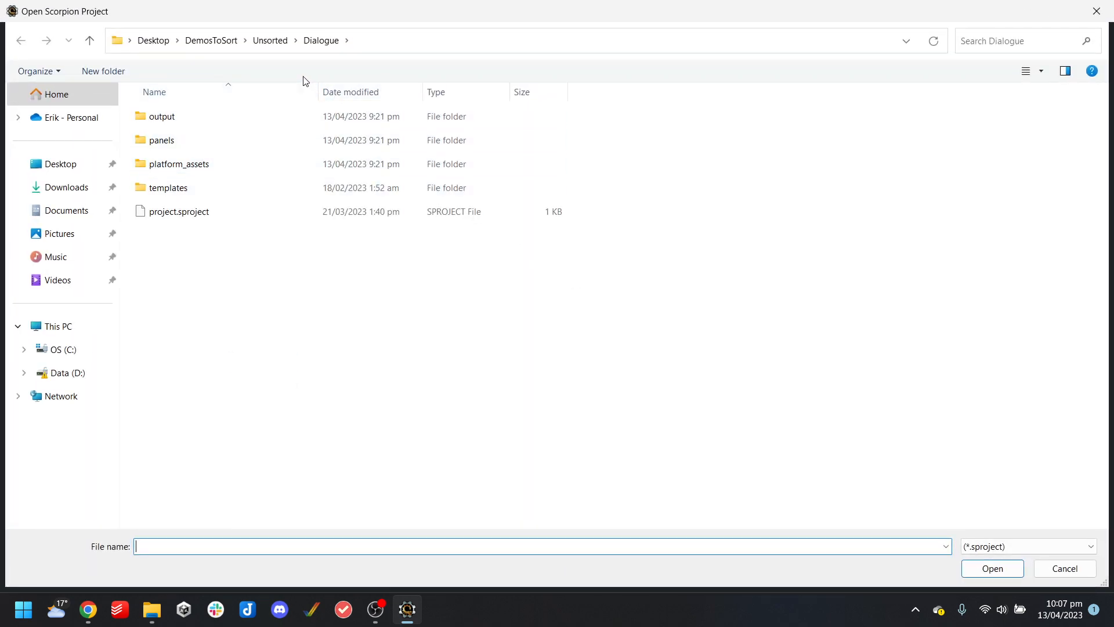
{"action": "left_click", "coordinate": [271, 42]}
{"action": "left_click", "coordinate": [187, 116]}
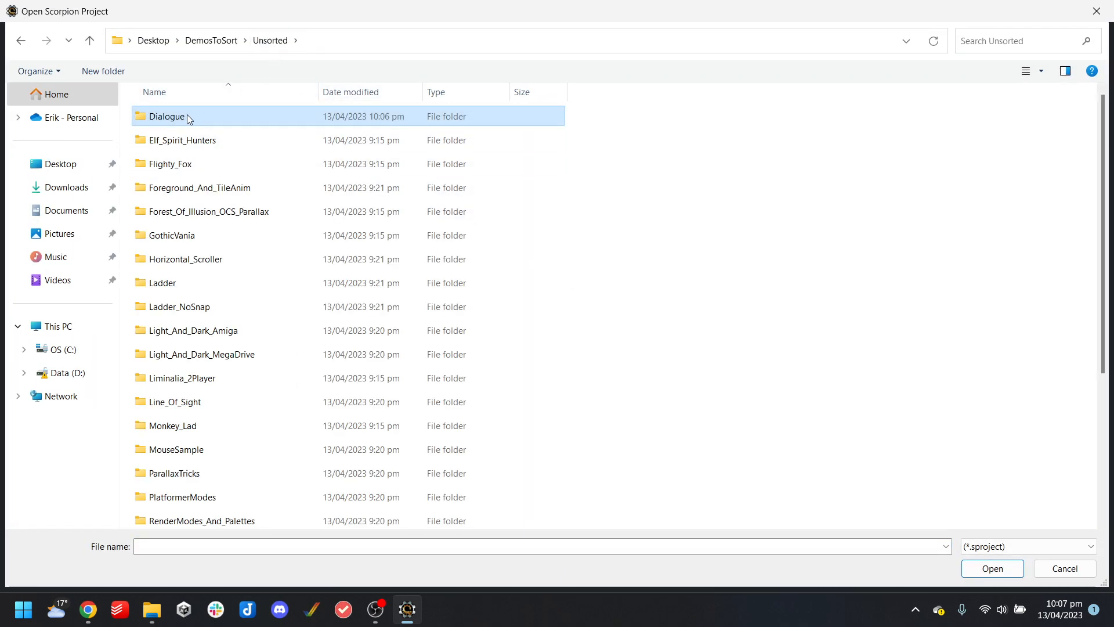
{"action": "left_click", "coordinate": [186, 116]}
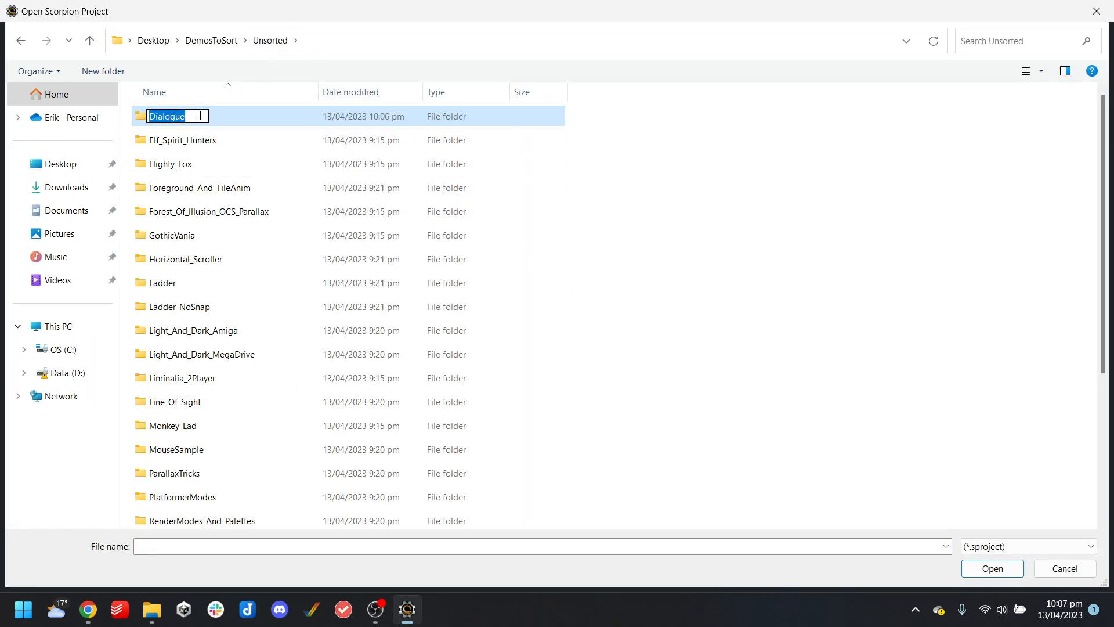
{"action": "left_click", "coordinate": [235, 121]}
{"action": "left_click", "coordinate": [192, 117]}
{"action": "left_click", "coordinate": [185, 114]}
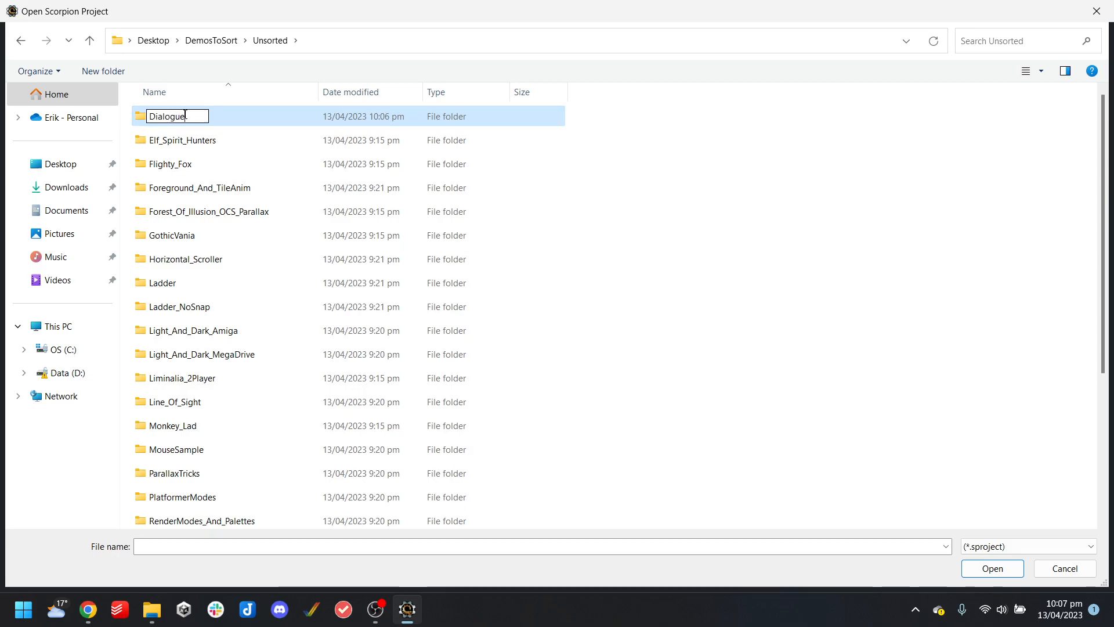
{"action": "type", "text": "_Amiga_MegaDrived"}
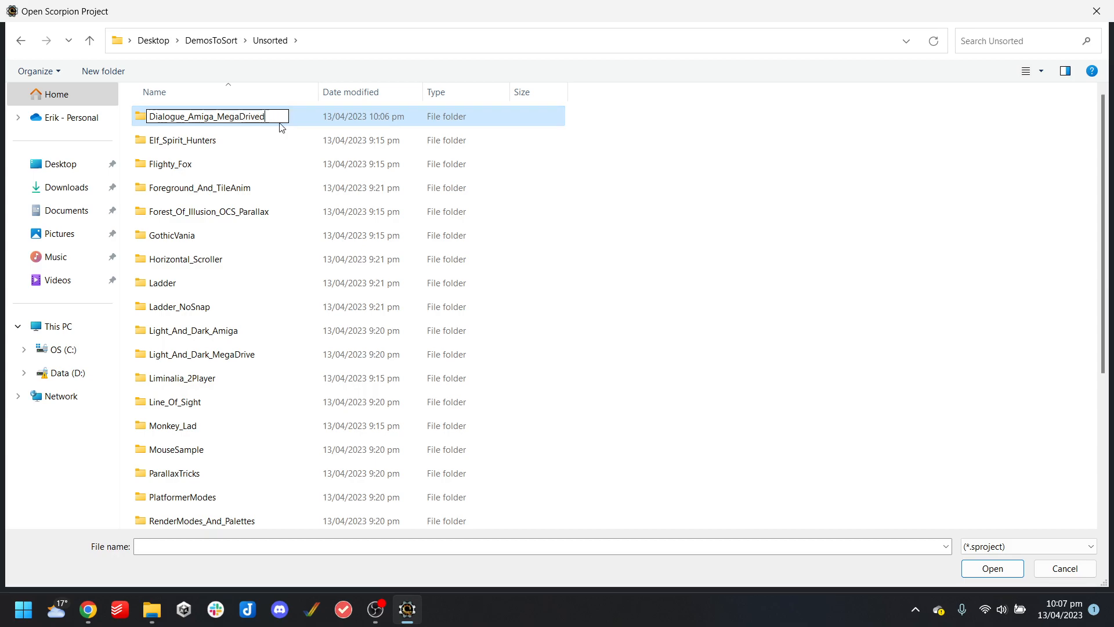
{"action": "key", "text": "Return"}
{"action": "left_click", "coordinate": [270, 116]}
{"action": "left_click", "coordinate": [282, 116]}
{"action": "key", "text": "BackSpace"}
{"action": "key", "text": "Return"}
Move the Dialogue_Amiga_MegaDrive folder from Unsorted into SimpleDemos
{"action": "left_click", "coordinate": [215, 40]}
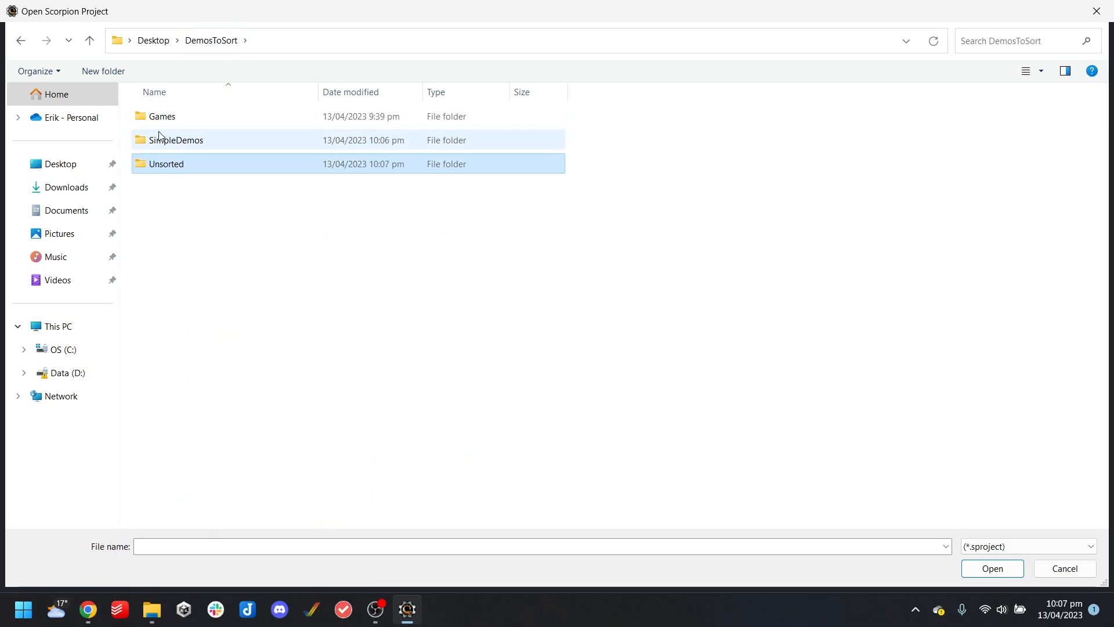
{"action": "double_click", "coordinate": [173, 140]}
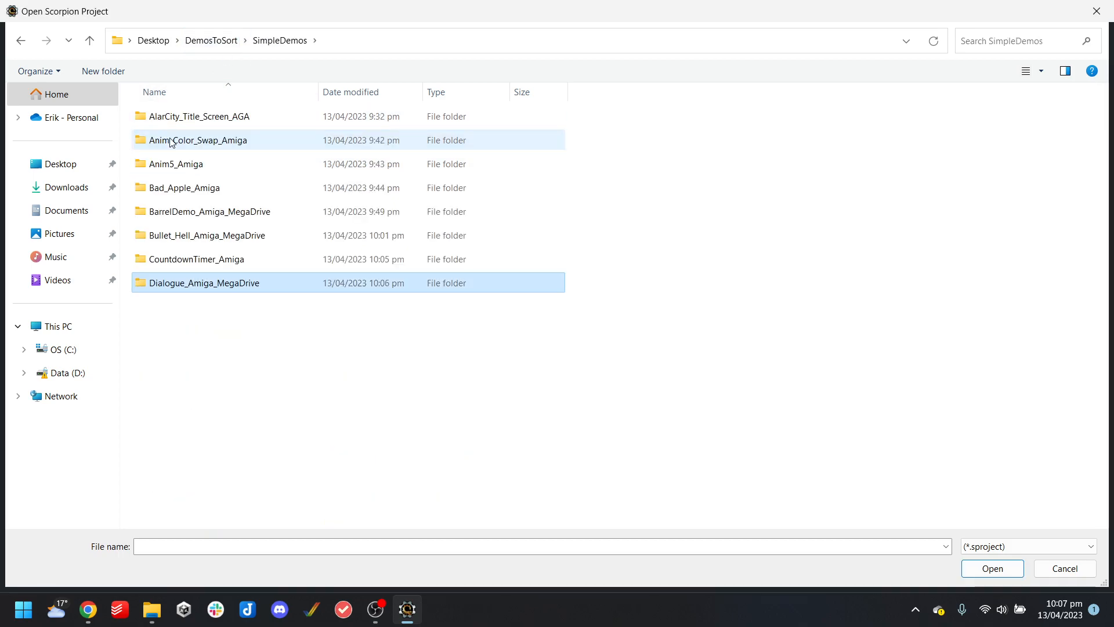
{"action": "left_click", "coordinate": [238, 352]}
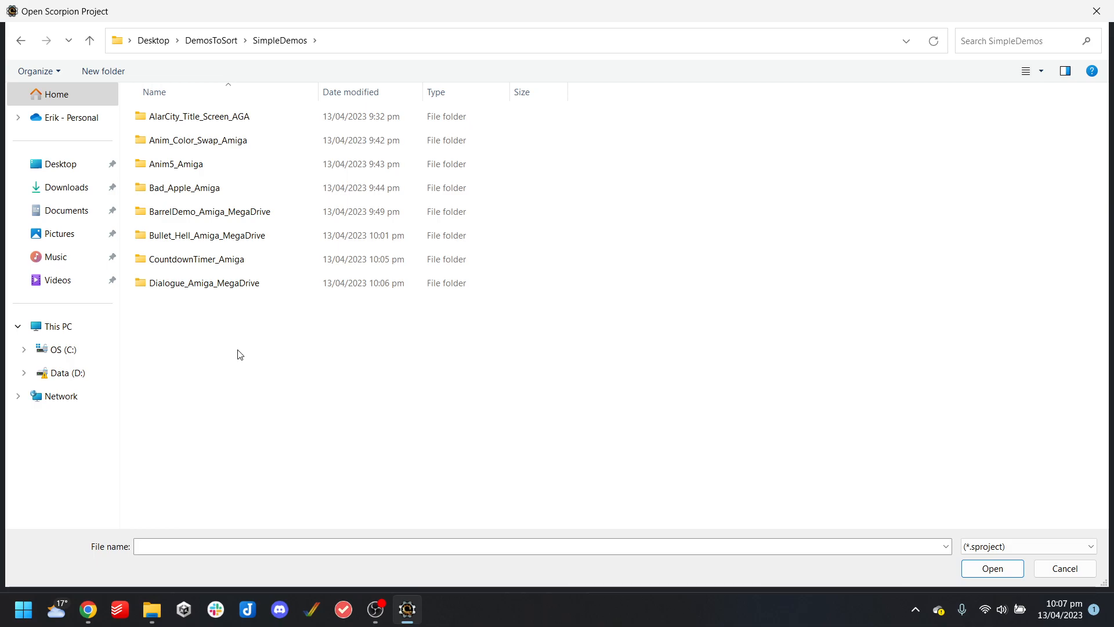
Review the contents of the Unsorted and SimpleDemos folders
{"action": "left_click", "coordinate": [213, 40]}
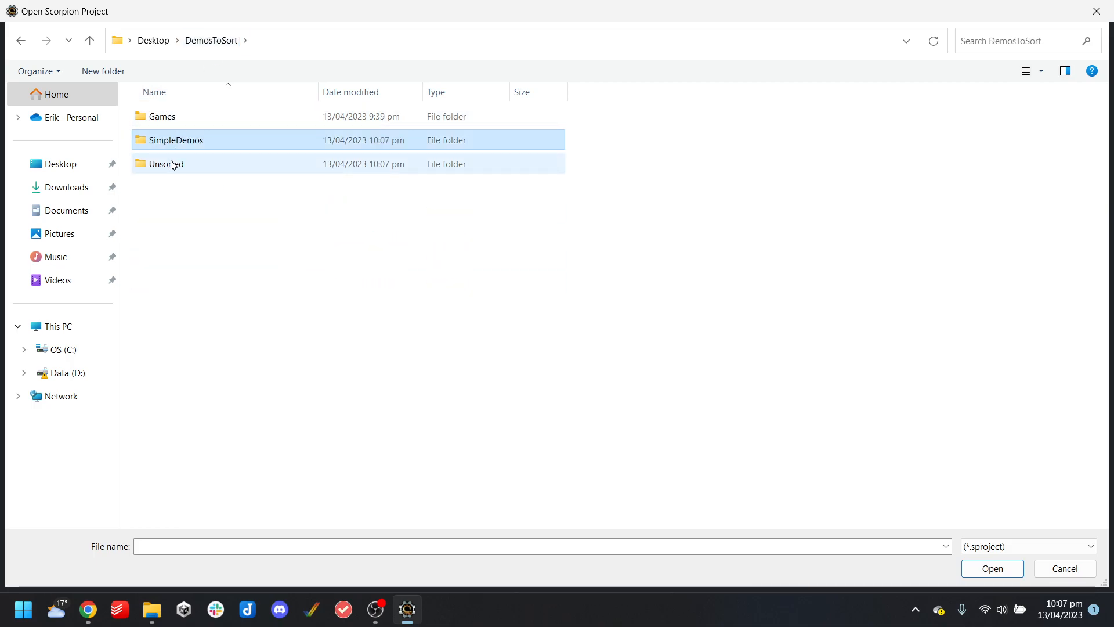
{"action": "double_click", "coordinate": [173, 164]}
{"action": "left_click", "coordinate": [211, 41]}
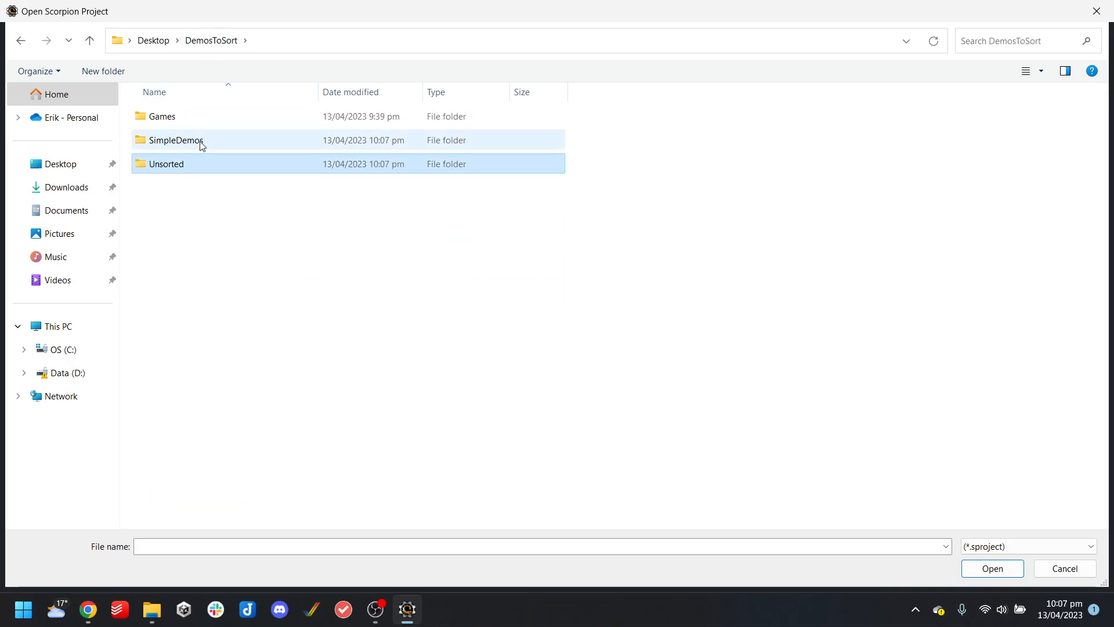
{"action": "double_click", "coordinate": [199, 142]}
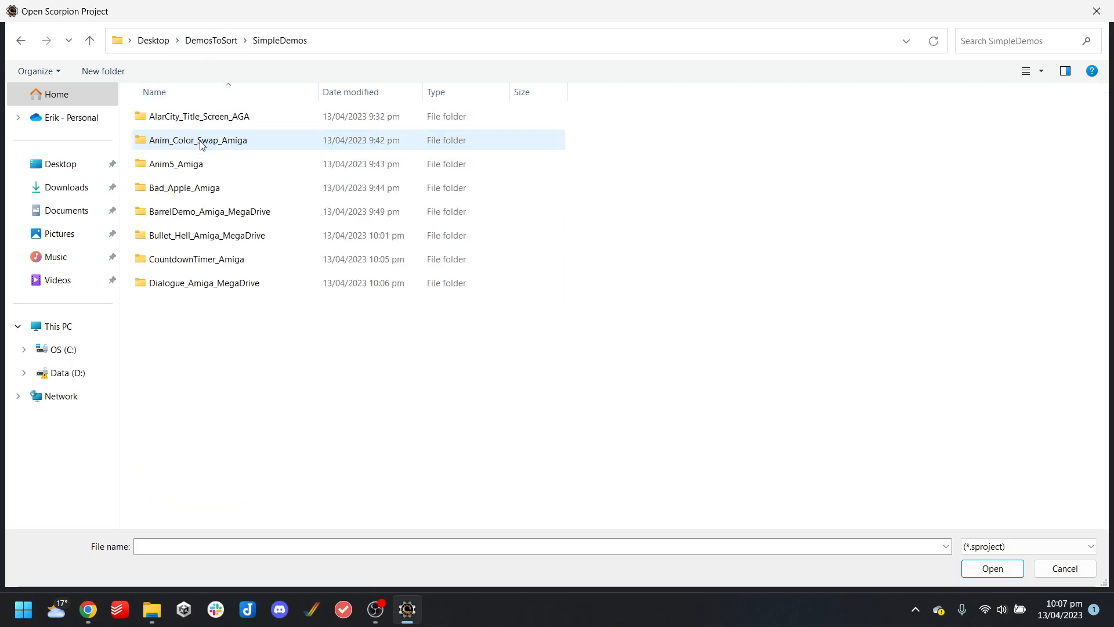
Open the Elf_Spirit_Hunters project from the Unsorted folder
{"action": "left_click", "coordinate": [217, 41]}
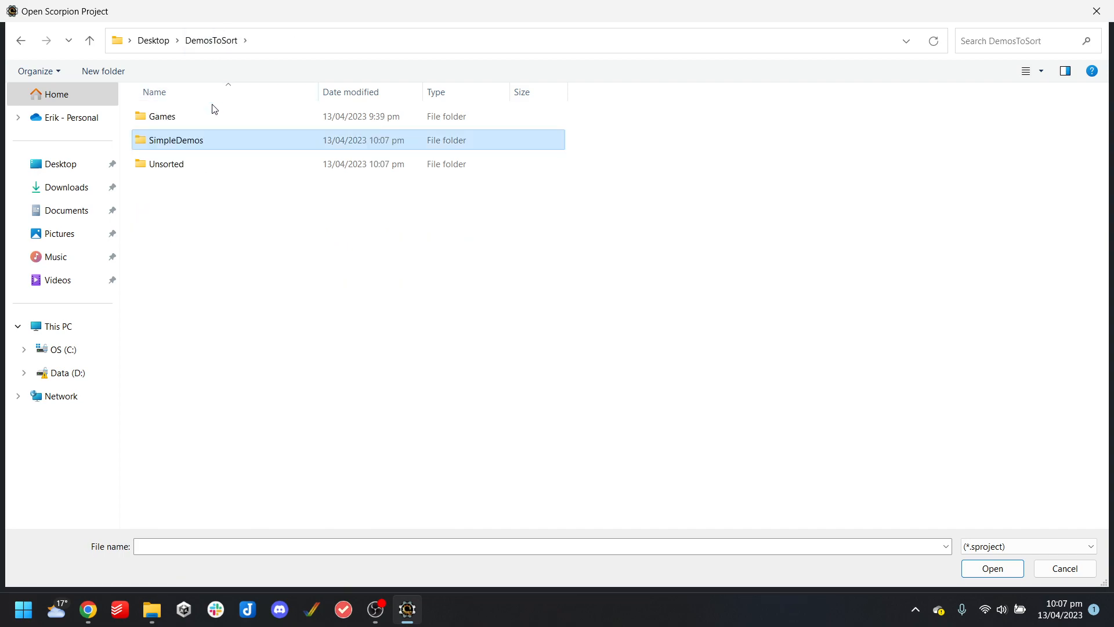
{"action": "double_click", "coordinate": [207, 164]}
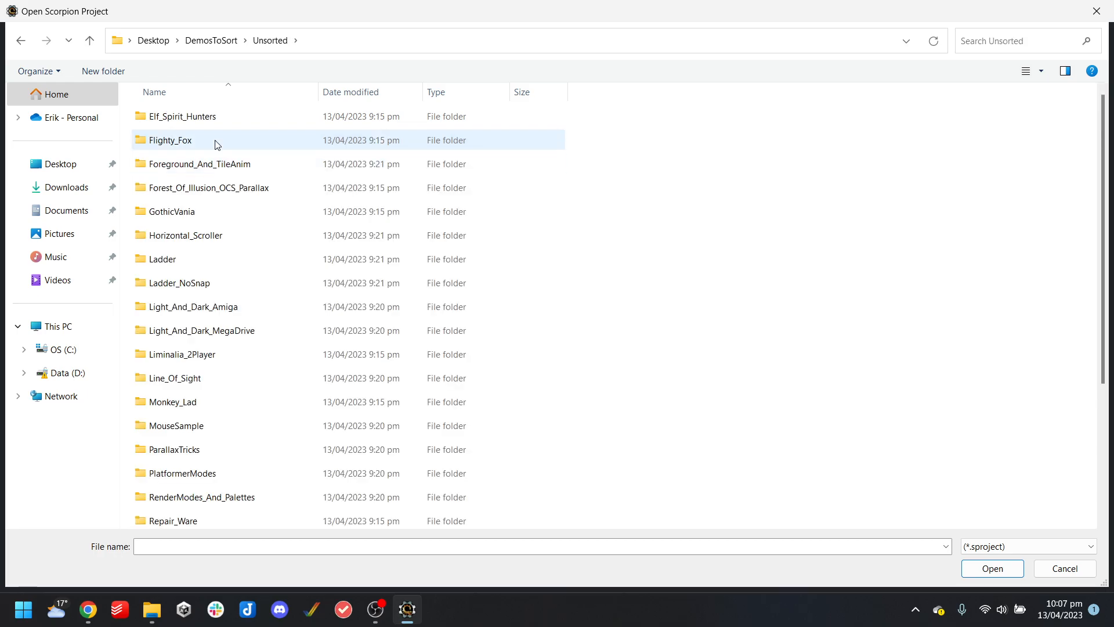
{"action": "double_click", "coordinate": [220, 118]}
{"action": "left_click", "coordinate": [193, 356]}
{"action": "double_click", "coordinate": [193, 356]}
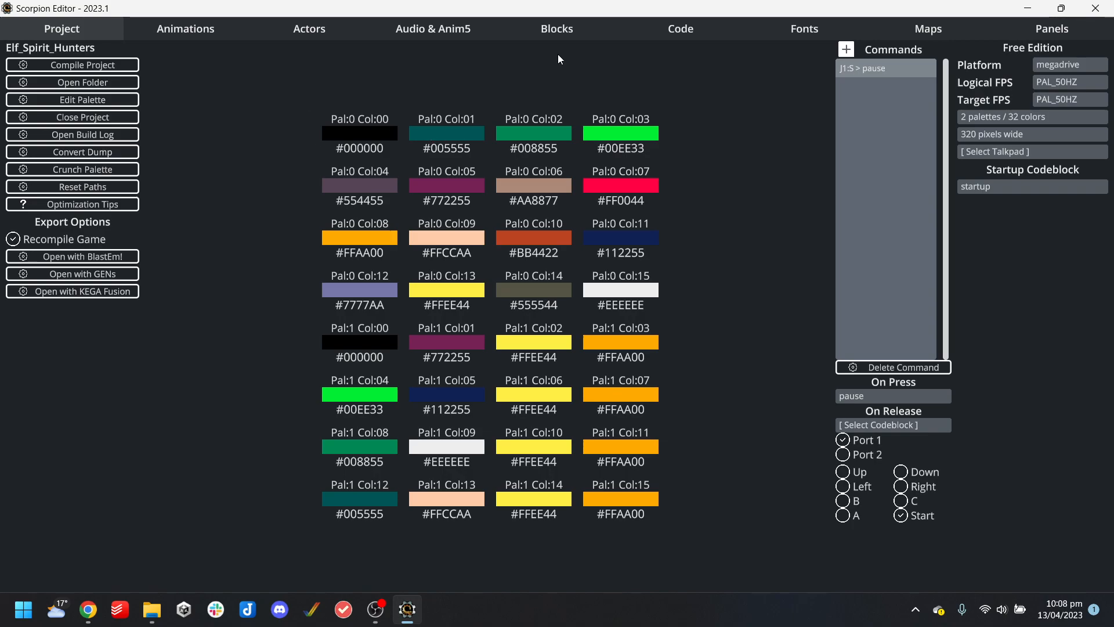
Build the Elf_Spirit_Hunters project for Mega Drive and run it in BlastEm
{"action": "left_click", "coordinate": [669, 36]}
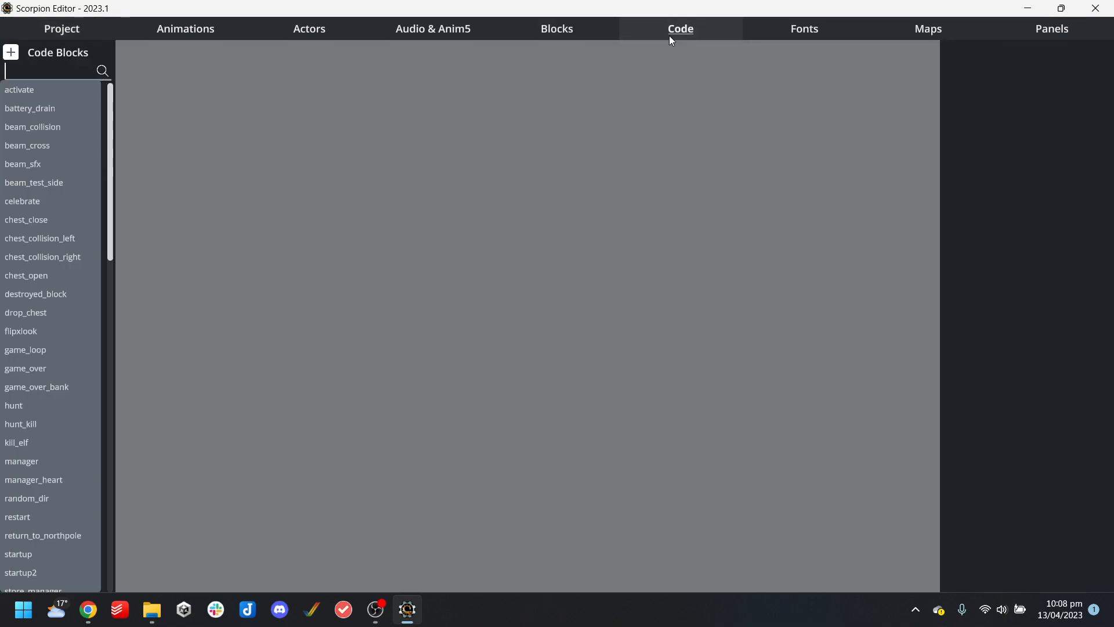
{"action": "left_click", "coordinate": [64, 31]}
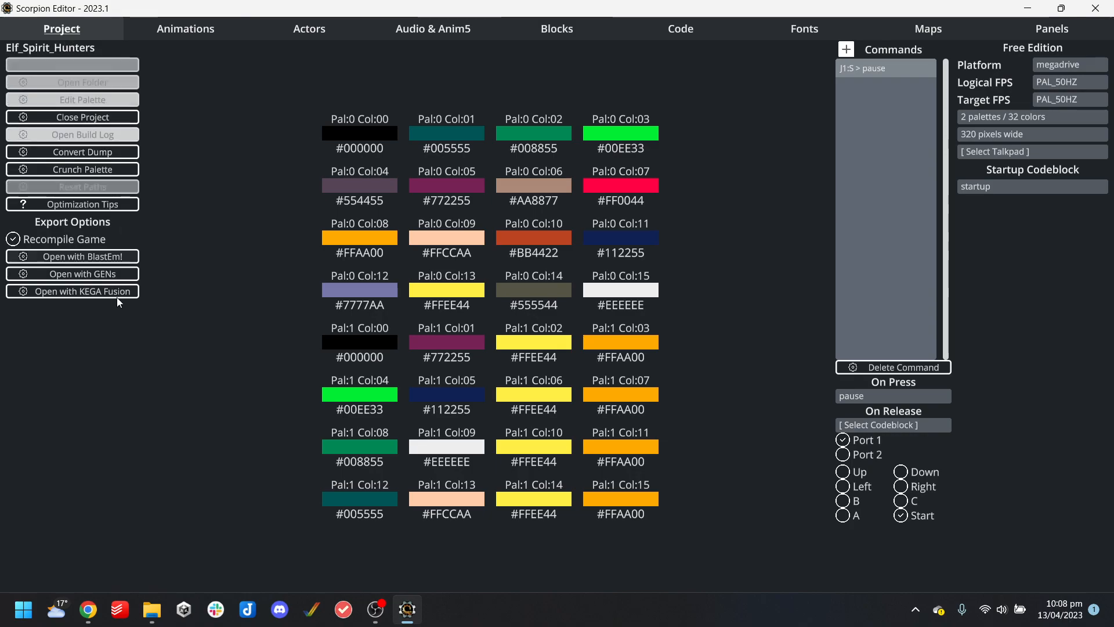
{"action": "left_click", "coordinate": [121, 260]}
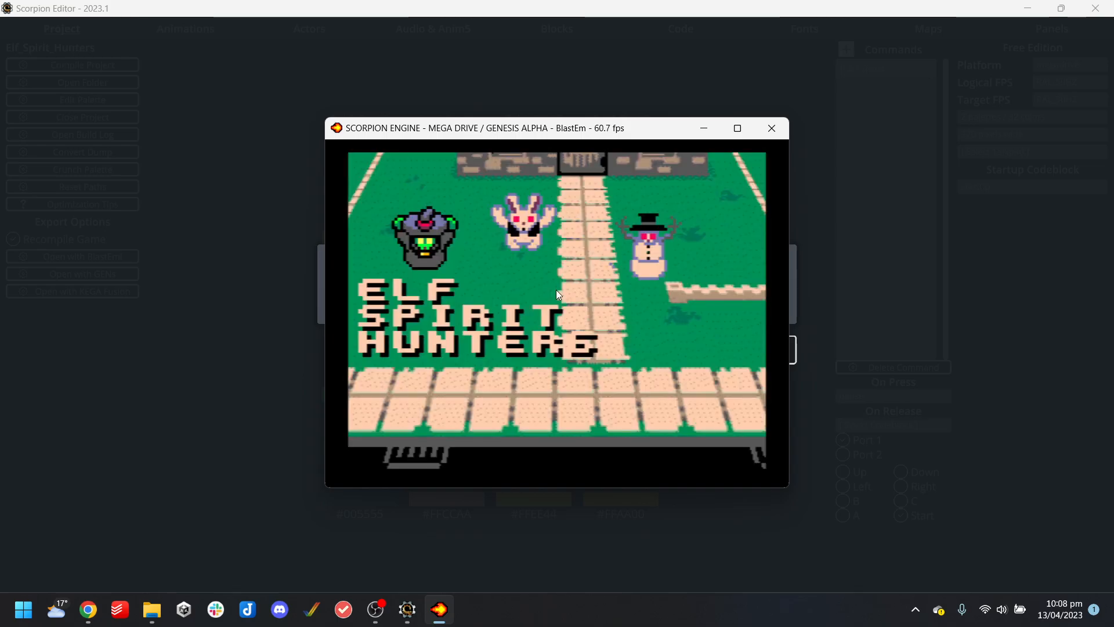
{"action": "left_click", "coordinate": [556, 290]}
{"action": "left_click", "coordinate": [562, 295]}
Start the Elf Spirit Hunters game, buy two battery packs in its shop, and begin the hunt
{"action": "key", "text": "a"}
{"action": "key", "text": "a"}
{"action": "key", "text": "a"}
{"action": "key", "text": "a"}
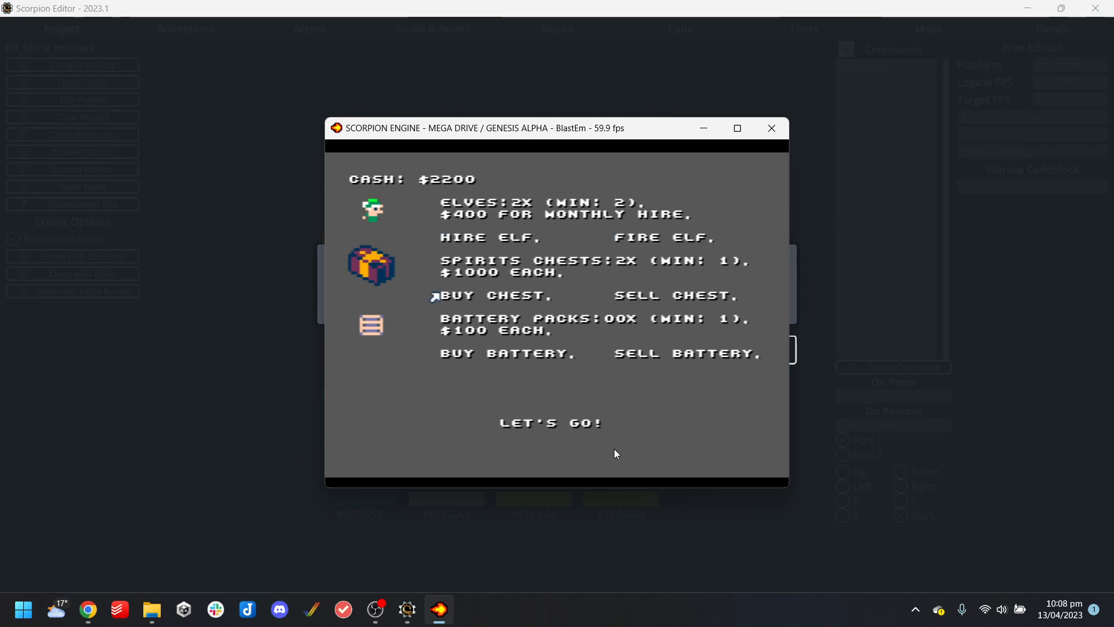
{"action": "key", "text": "a"}
{"action": "key", "text": "a"}
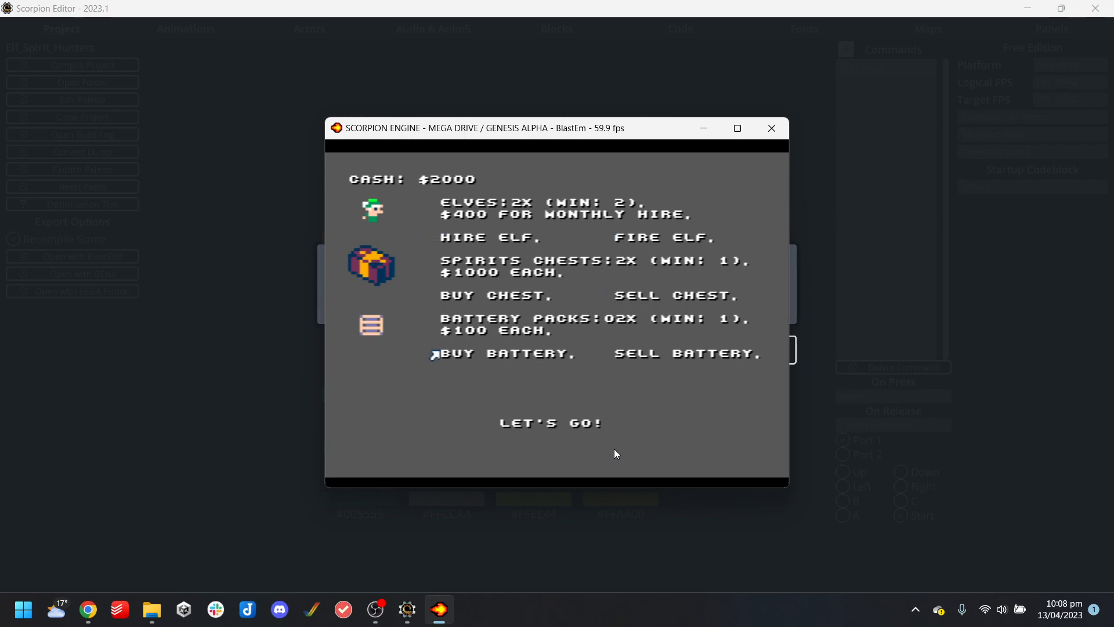
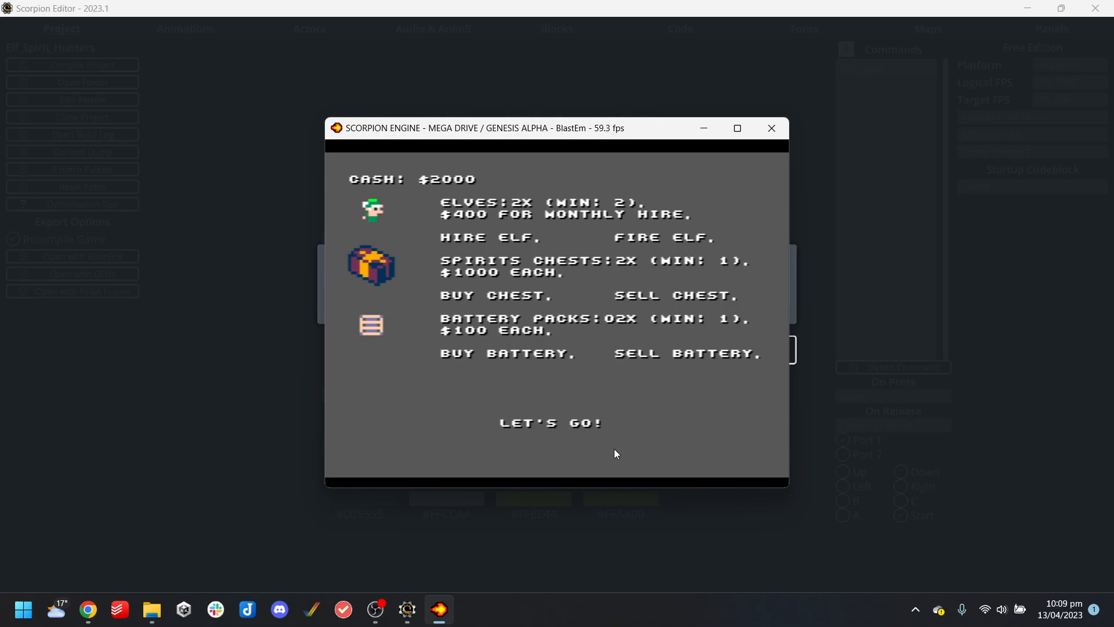
{"action": "key", "text": "Return"}
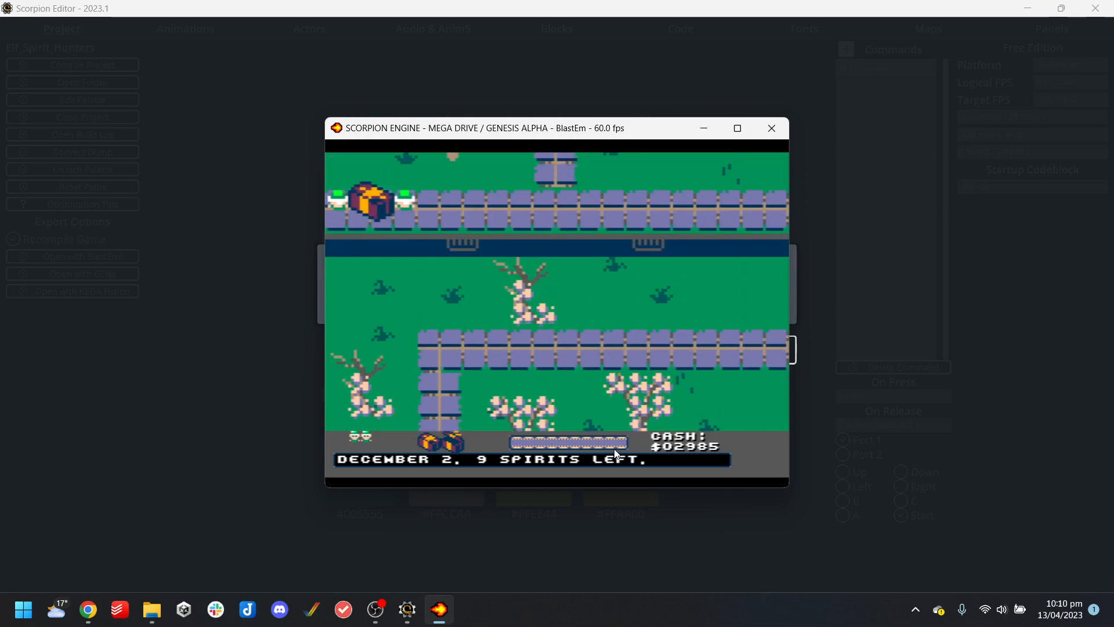
Playtest the hunt by moving the elves and beaming spirits into the chest, and close the emulator and compile message
{"action": "key", "text": "Right"}
{"action": "key", "text": "a"}
{"action": "key", "text": "Left"}
{"action": "key", "text": "Right"}
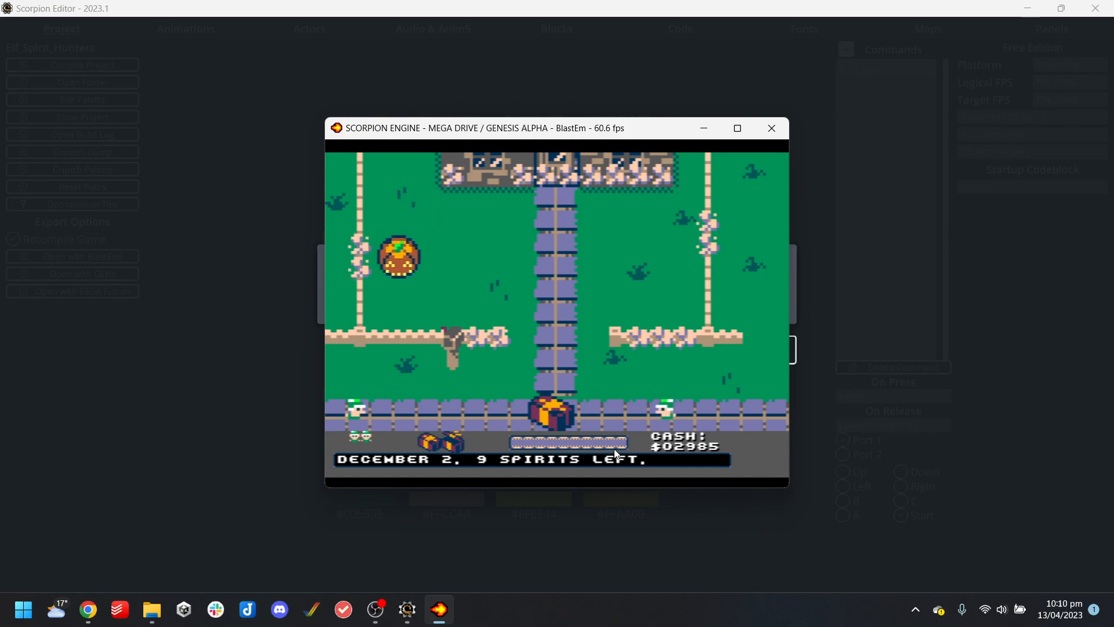
{"action": "key", "text": "a"}
{"action": "key", "text": "Right"}
{"action": "key", "text": "Left"}
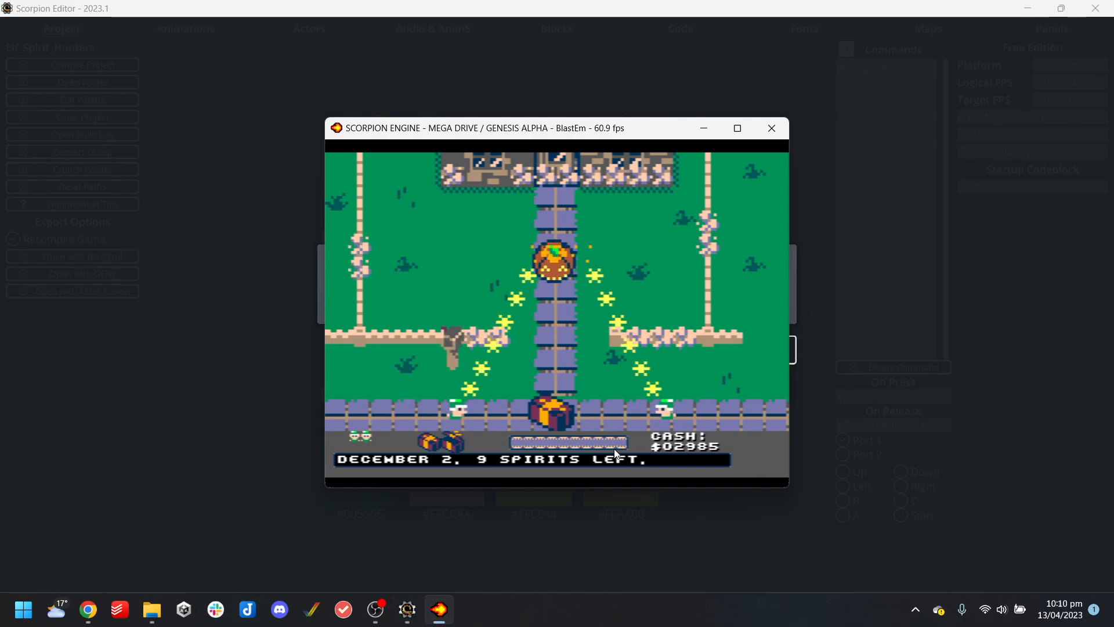
{"action": "key", "text": "Left"}
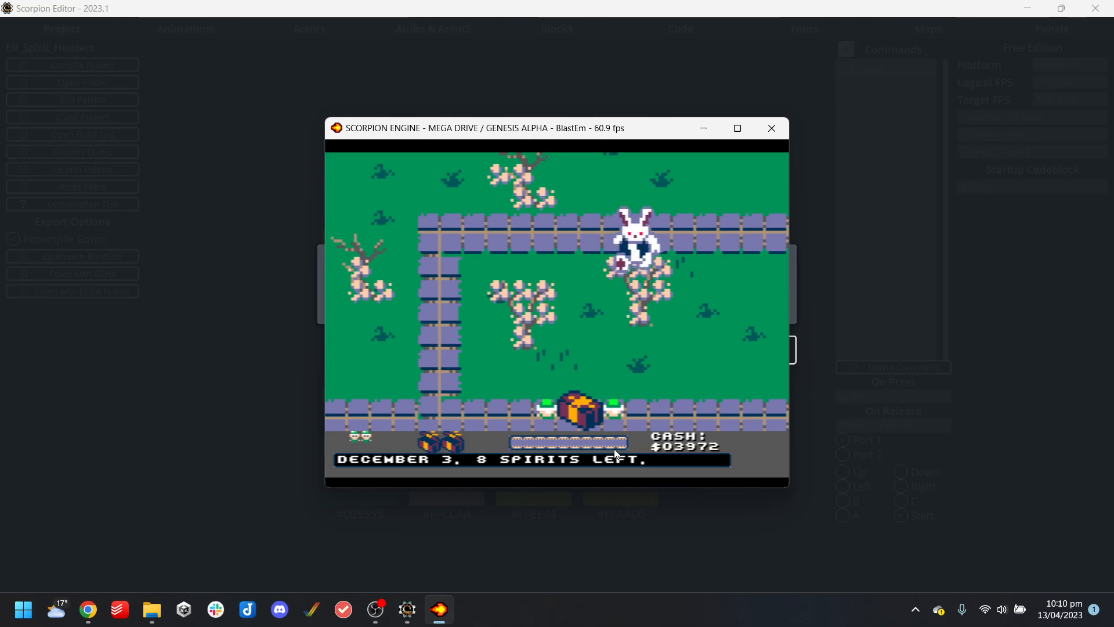
{"action": "key", "text": "Left"}
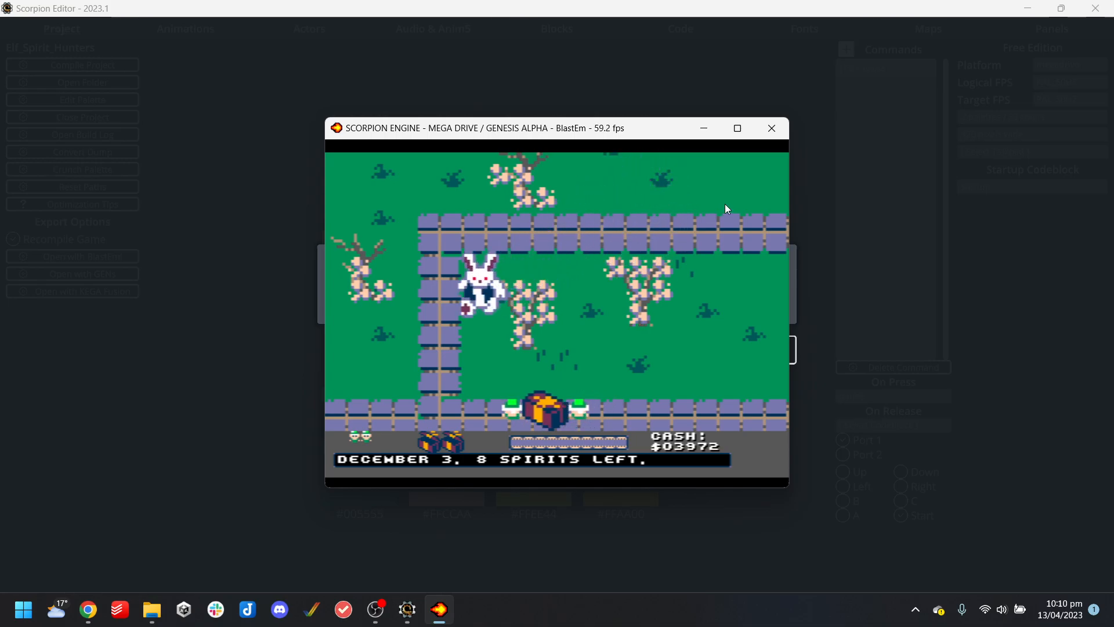
{"action": "left_click", "coordinate": [774, 128]}
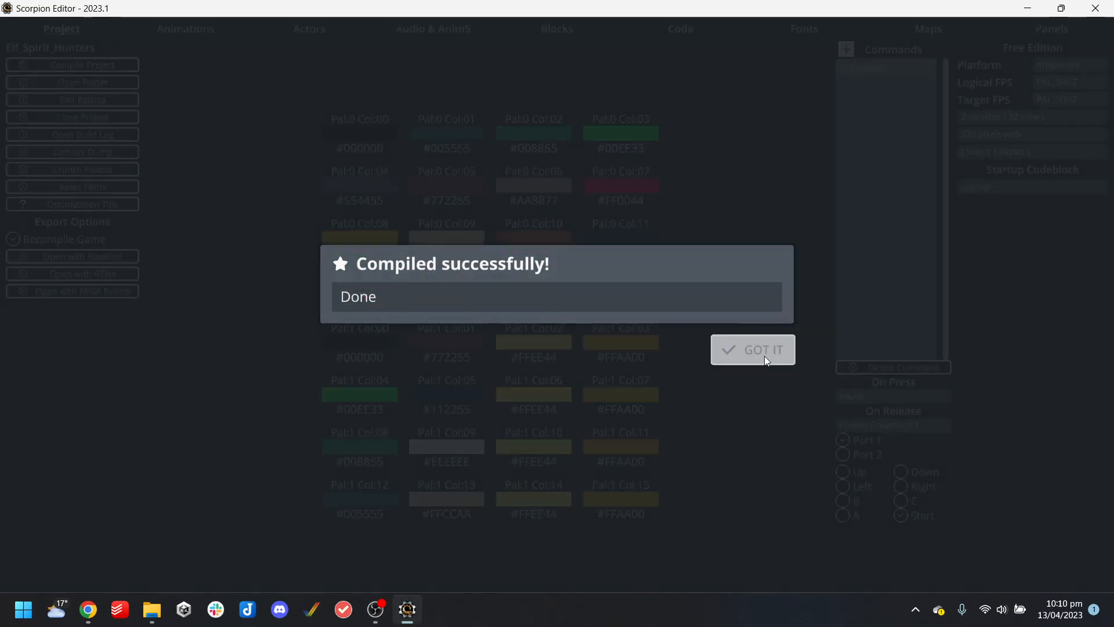
{"action": "left_click", "coordinate": [762, 351]}
Rename the Elf_Spirit_Hunters folder in Unsorted as Elf_Spirit_Hunters_Amiga_MegaDrive
{"action": "left_click", "coordinate": [88, 83]}
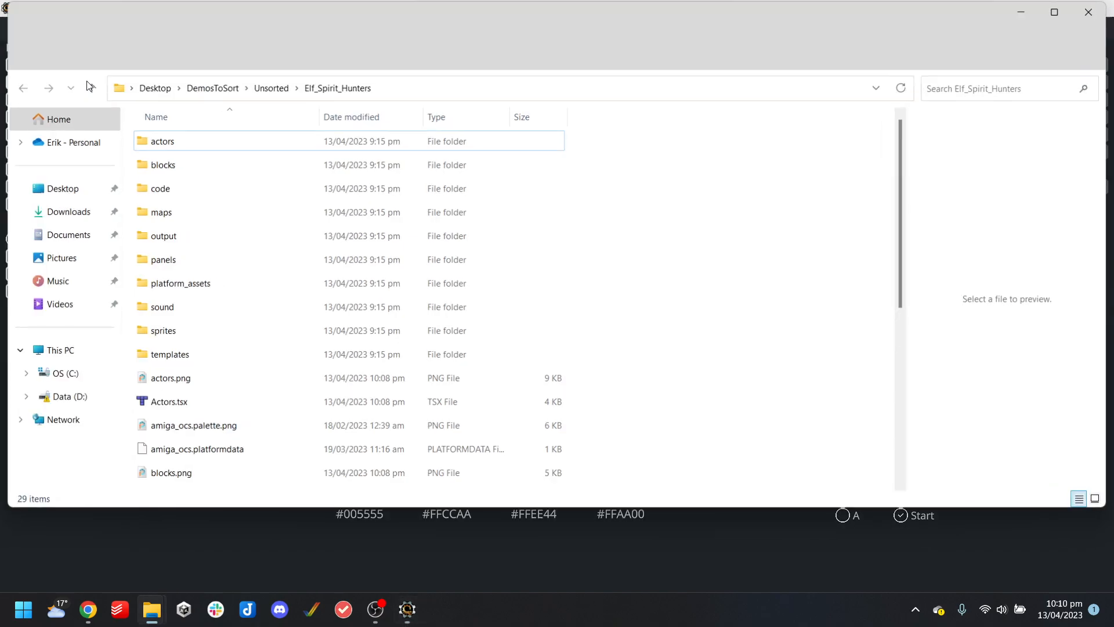
{"action": "left_click", "coordinate": [286, 93]}
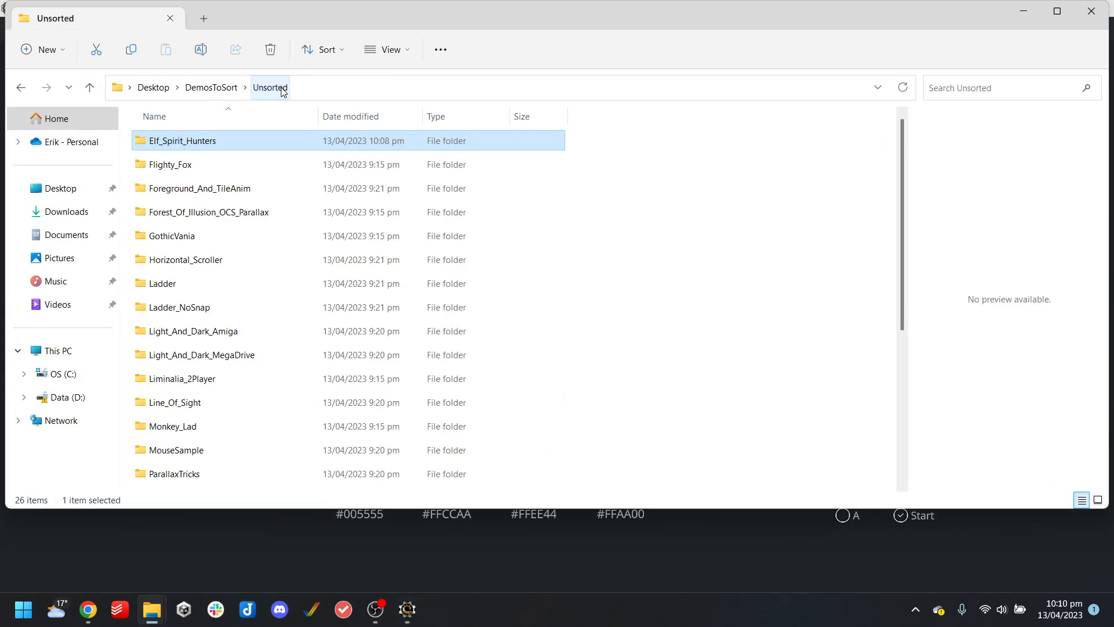
{"action": "left_click", "coordinate": [217, 146]}
{"action": "left_click", "coordinate": [214, 145]}
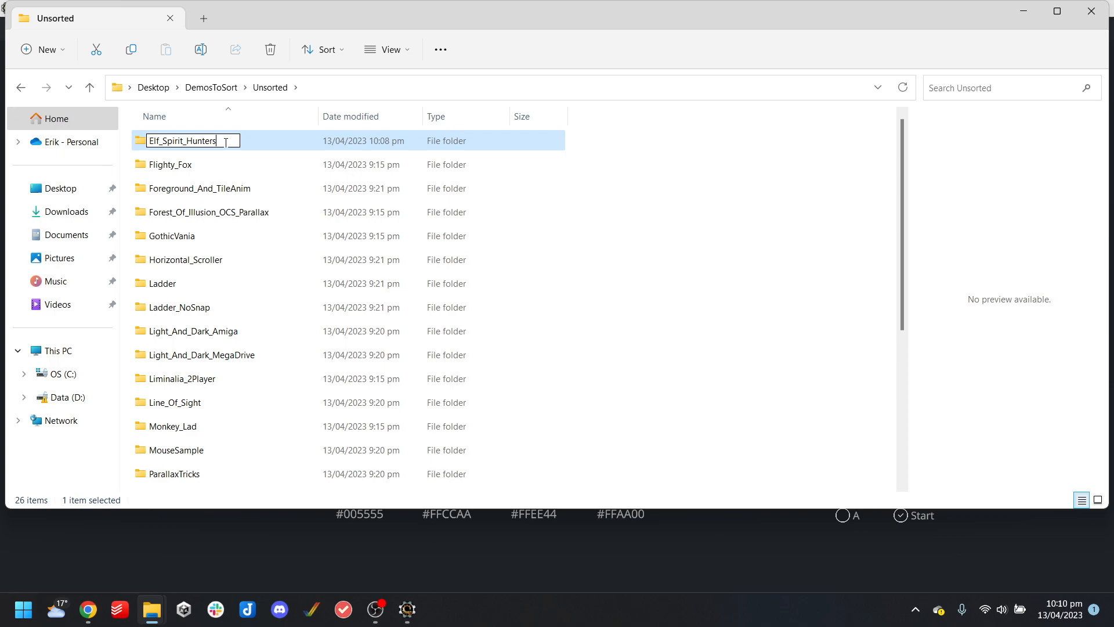
{"action": "type", "text": "_"}
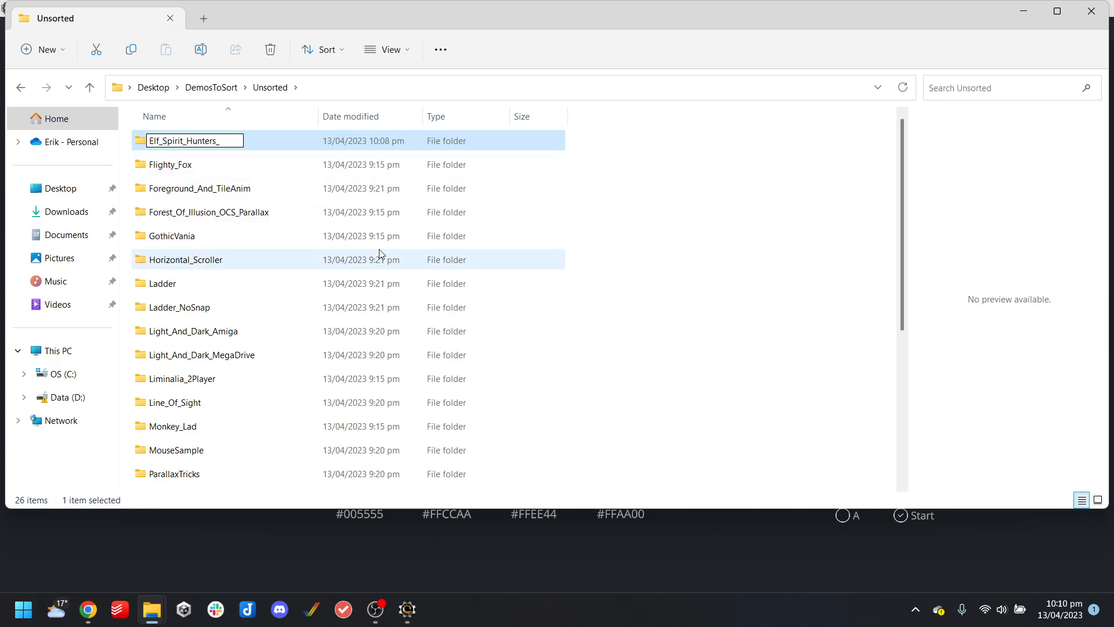
{"action": "type", "text": "Amiga_MegaDrive"}
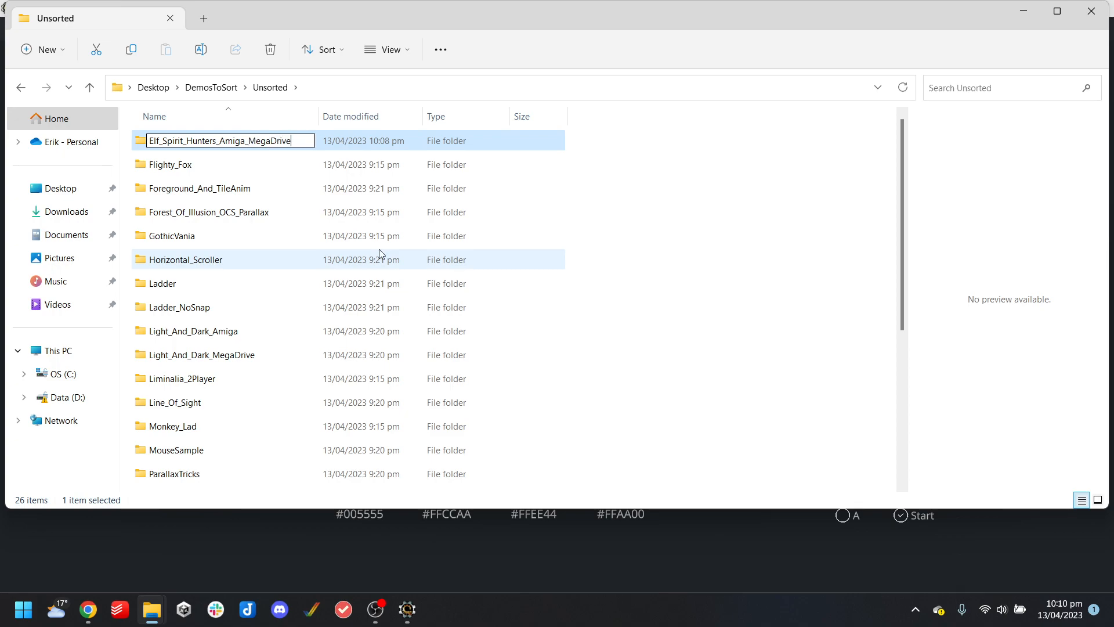
{"action": "key", "text": "Return"}
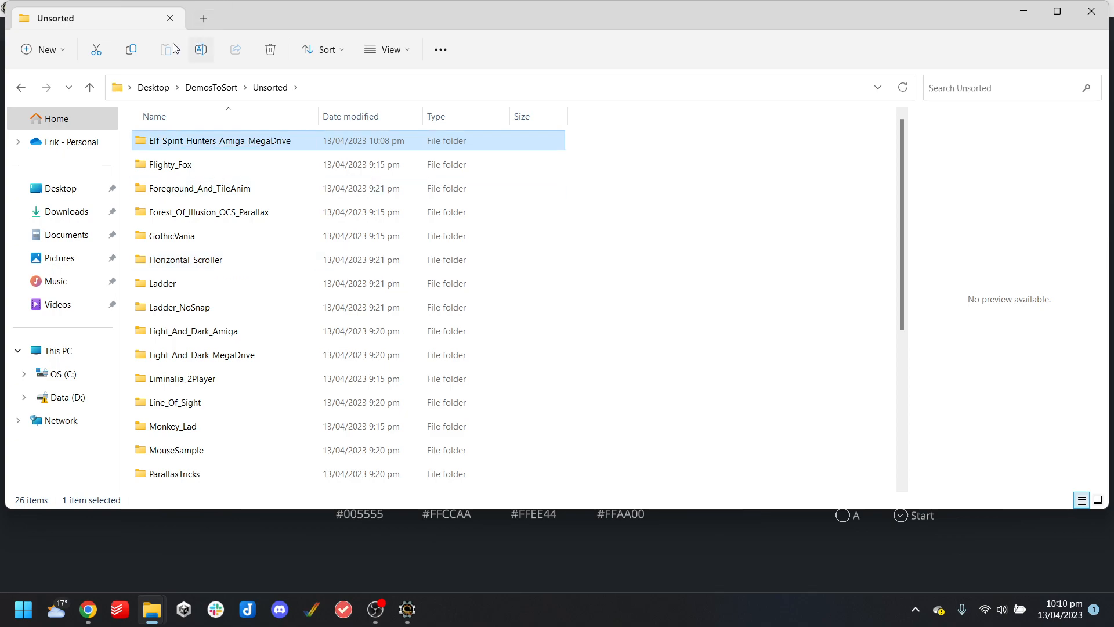
Move the Elf_Spirit_Hunters_Amiga_MegaDrive folder from Unsorted into Games and return to the Unsorted folder
{"action": "left_click", "coordinate": [211, 87]}
{"action": "double_click", "coordinate": [182, 145]}
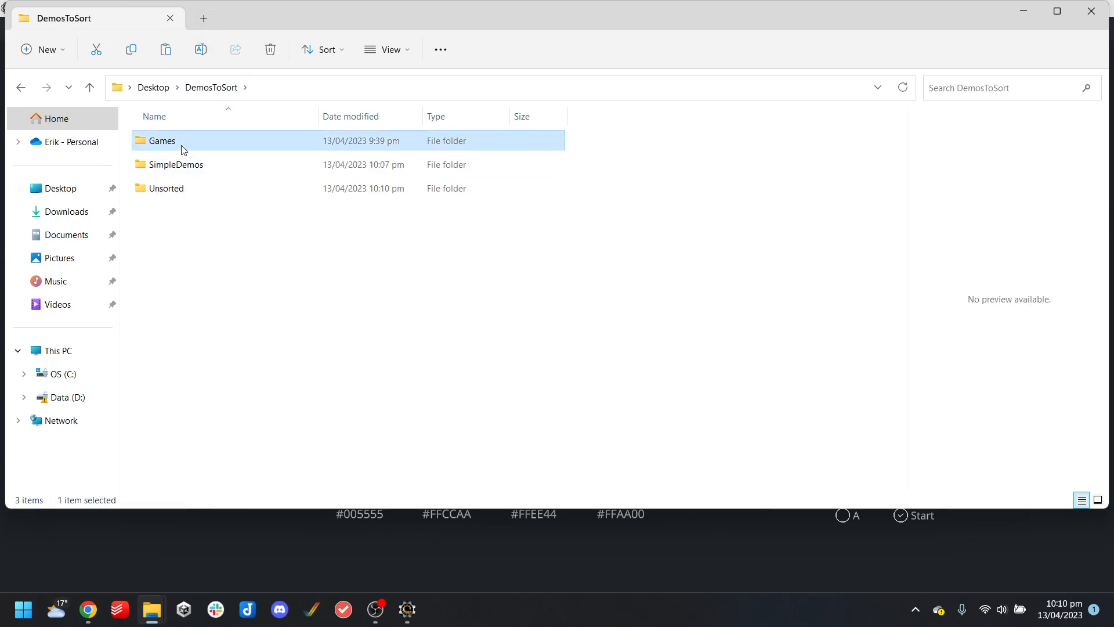
{"action": "key", "text": "ctrl+v"}
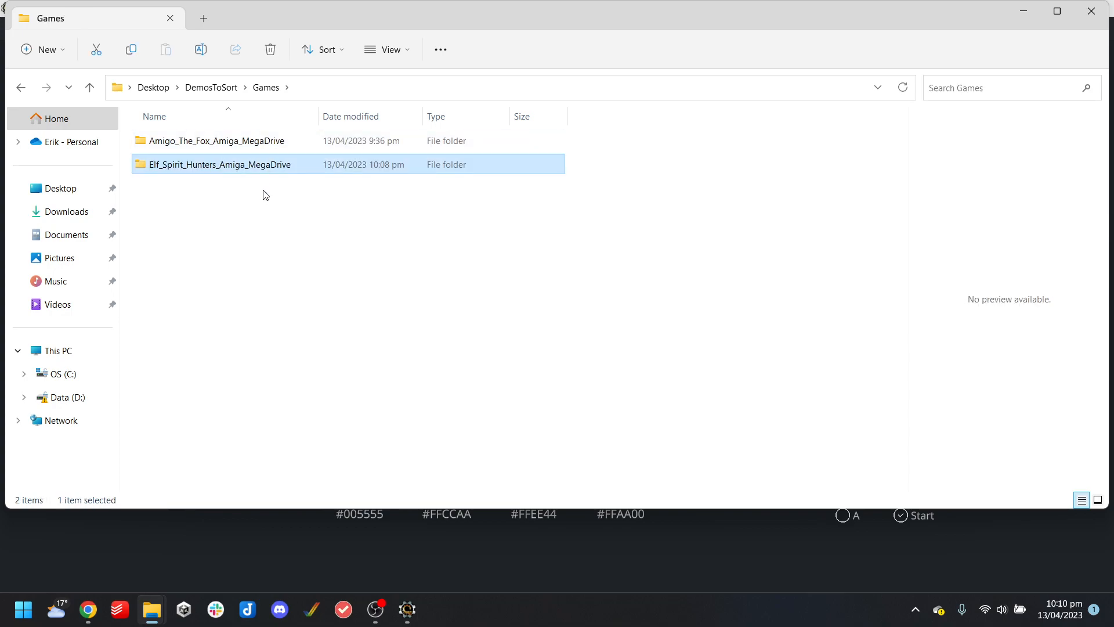
{"action": "left_click", "coordinate": [211, 90]}
{"action": "double_click", "coordinate": [199, 187]}
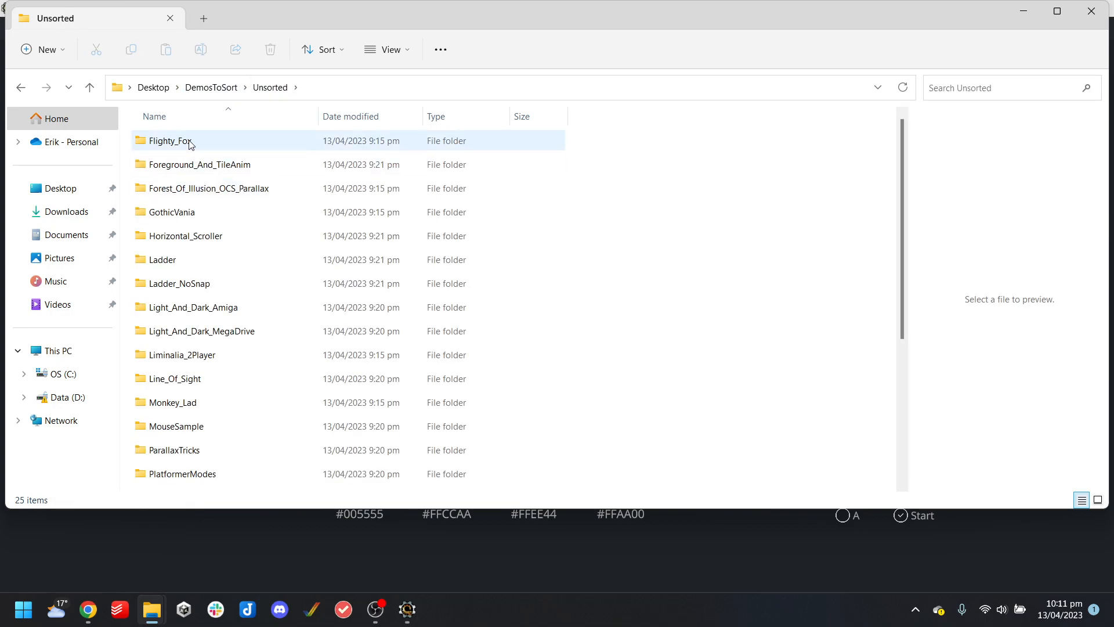
Switch to Scorpion Editor and close the Elf_Spirit_Hunters project
{"action": "left_click", "coordinate": [475, 552]}
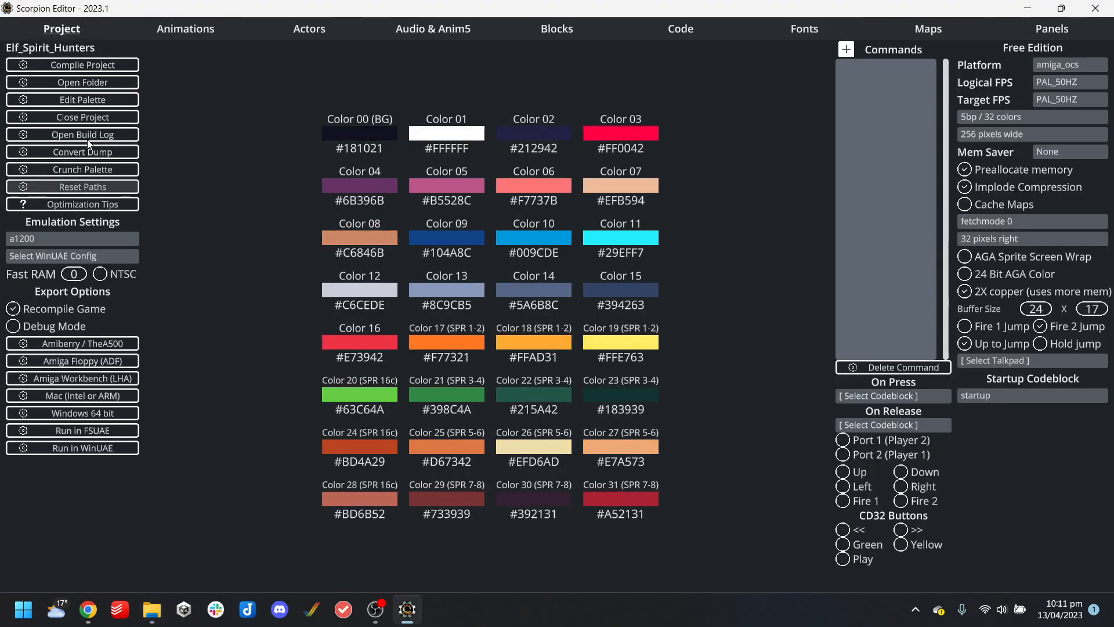
{"action": "left_click", "coordinate": [95, 118]}
{"action": "left_click", "coordinate": [749, 348]}
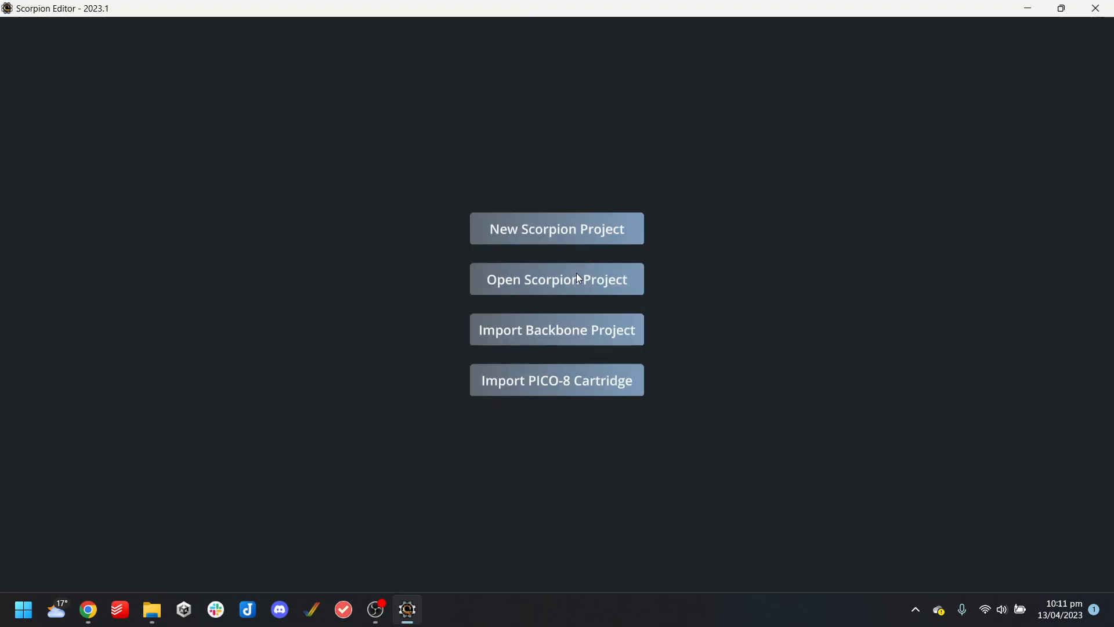
Examine the leftover Elf_Spirit_Hunters folder in Unsorted and the contents of SimpleDemos while choosing a project to open
{"action": "left_click", "coordinate": [576, 274]}
{"action": "left_click", "coordinate": [271, 40]}
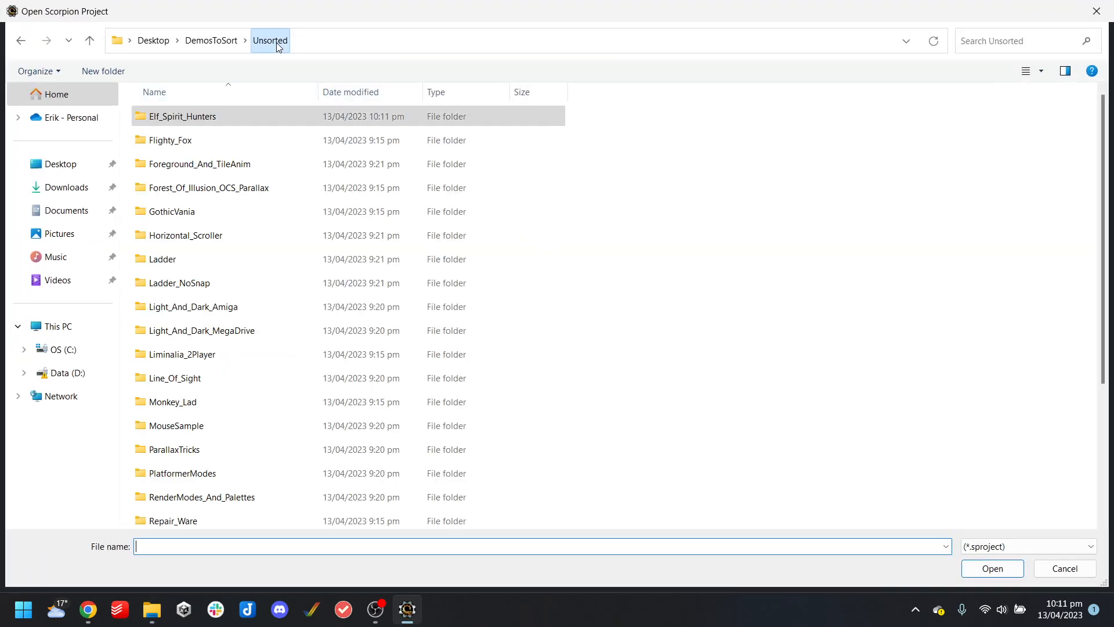
{"action": "double_click", "coordinate": [225, 116]}
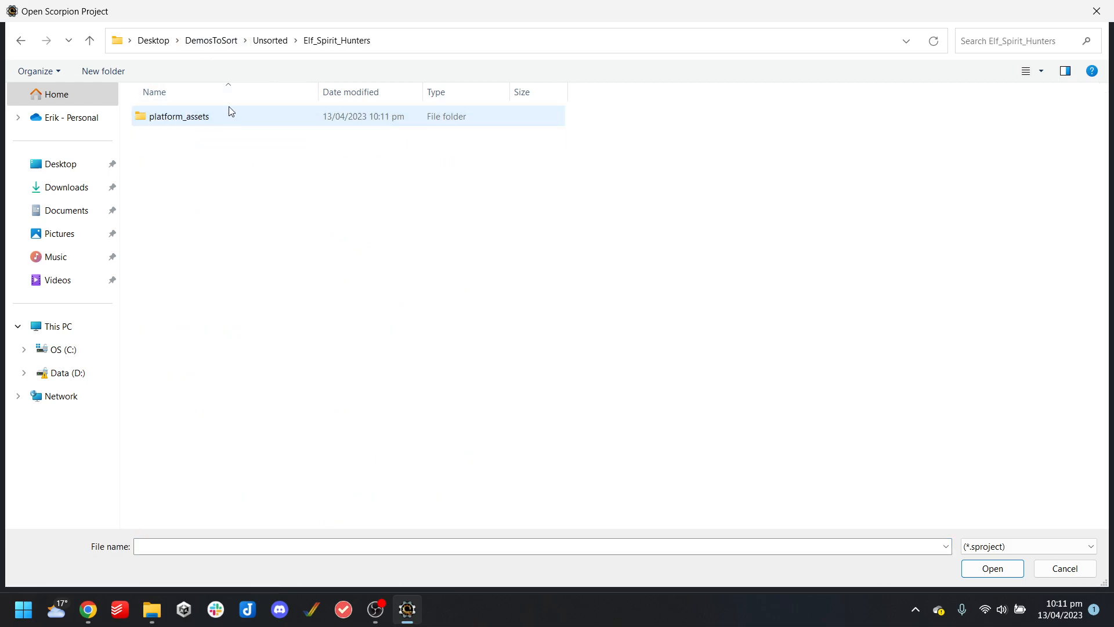
{"action": "double_click", "coordinate": [226, 116]}
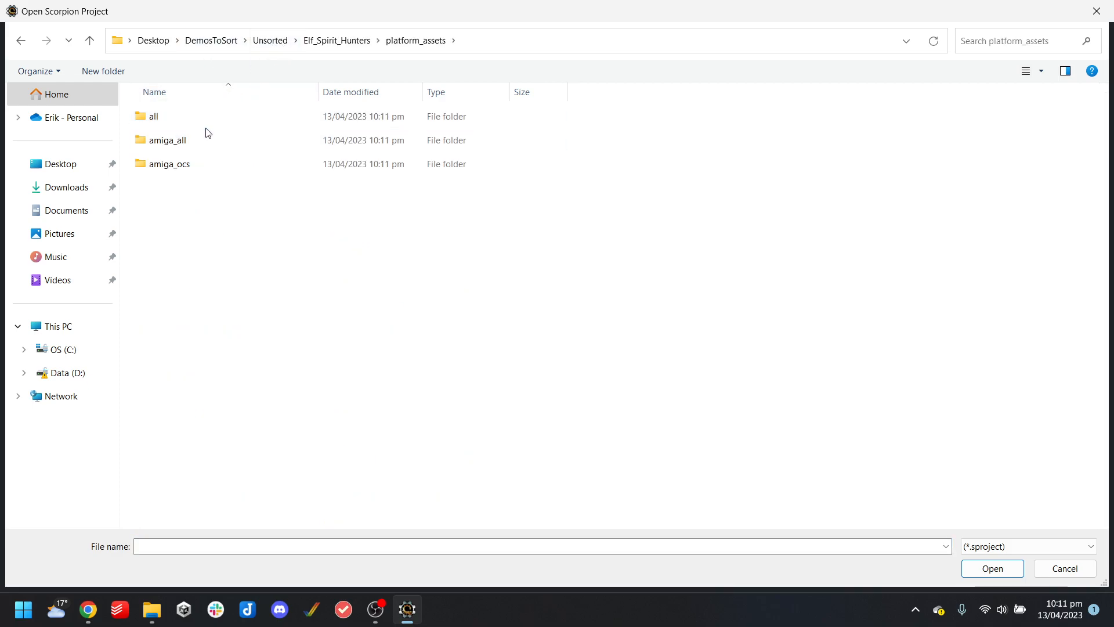
{"action": "double_click", "coordinate": [224, 115]}
{"action": "left_click", "coordinate": [270, 40]}
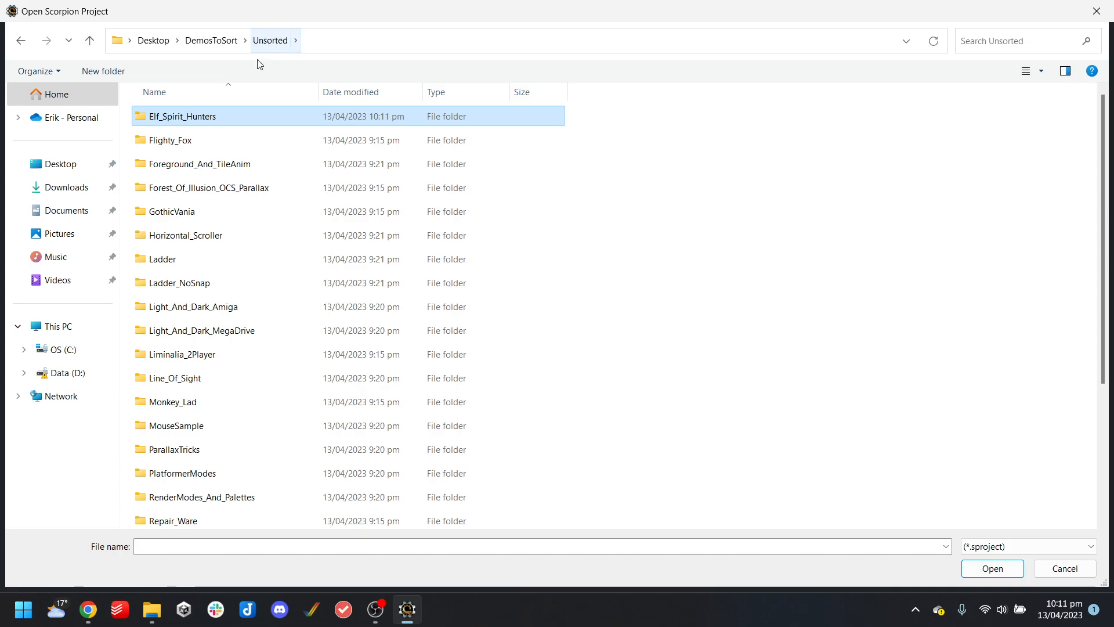
{"action": "left_click", "coordinate": [227, 40]}
{"action": "double_click", "coordinate": [180, 144]}
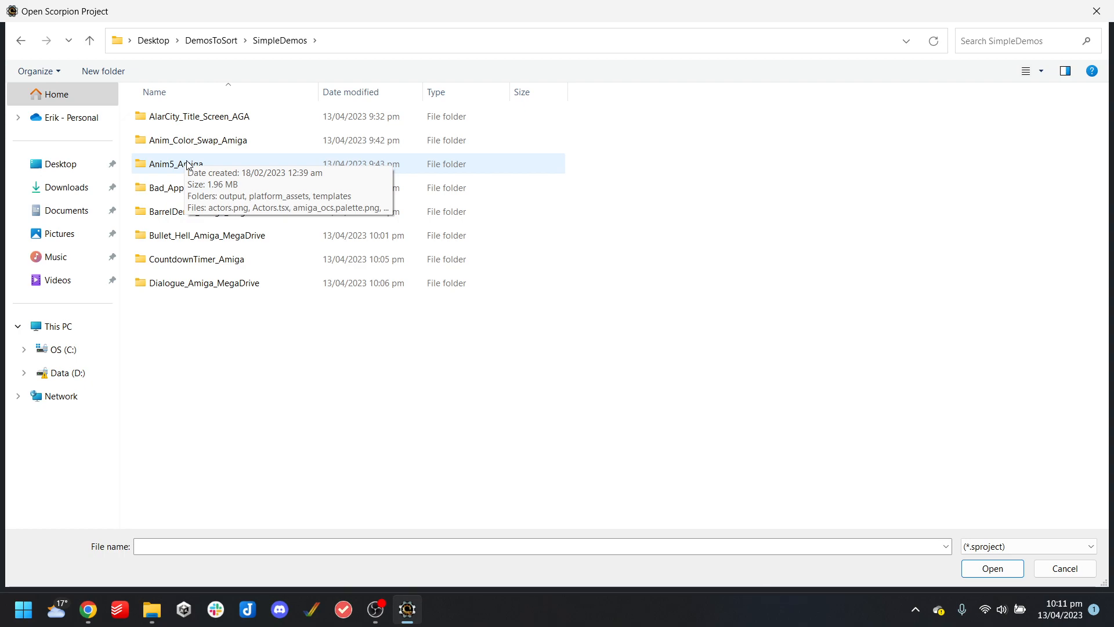
Open the Flighty_Fox project from the Unsorted folder
{"action": "left_click", "coordinate": [213, 40]}
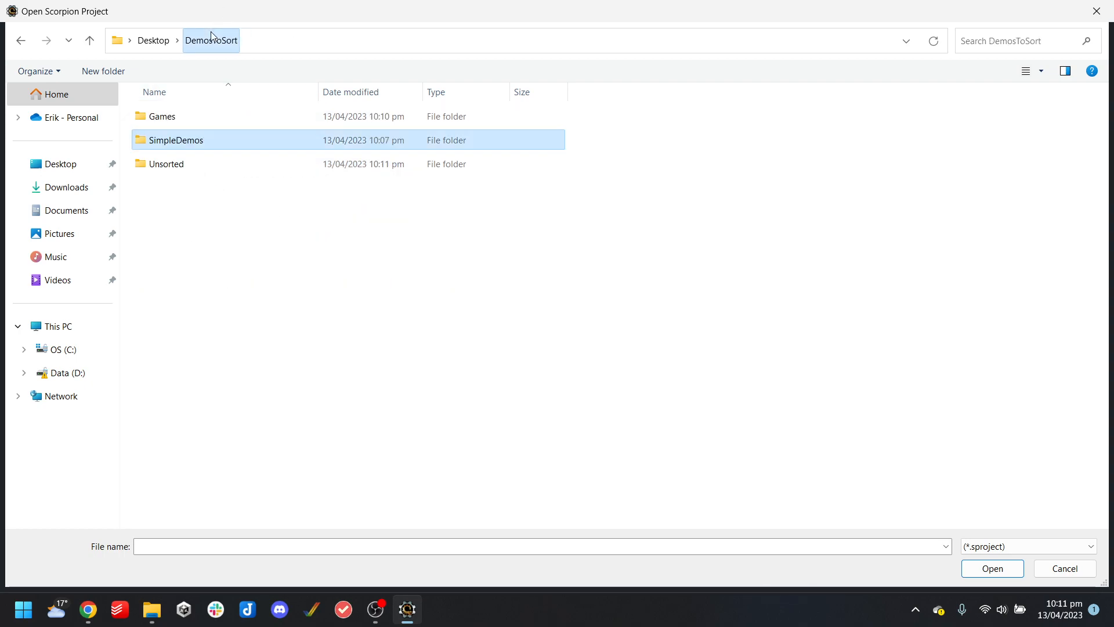
{"action": "left_click", "coordinate": [168, 168]}
{"action": "double_click", "coordinate": [169, 168]}
{"action": "double_click", "coordinate": [181, 117]}
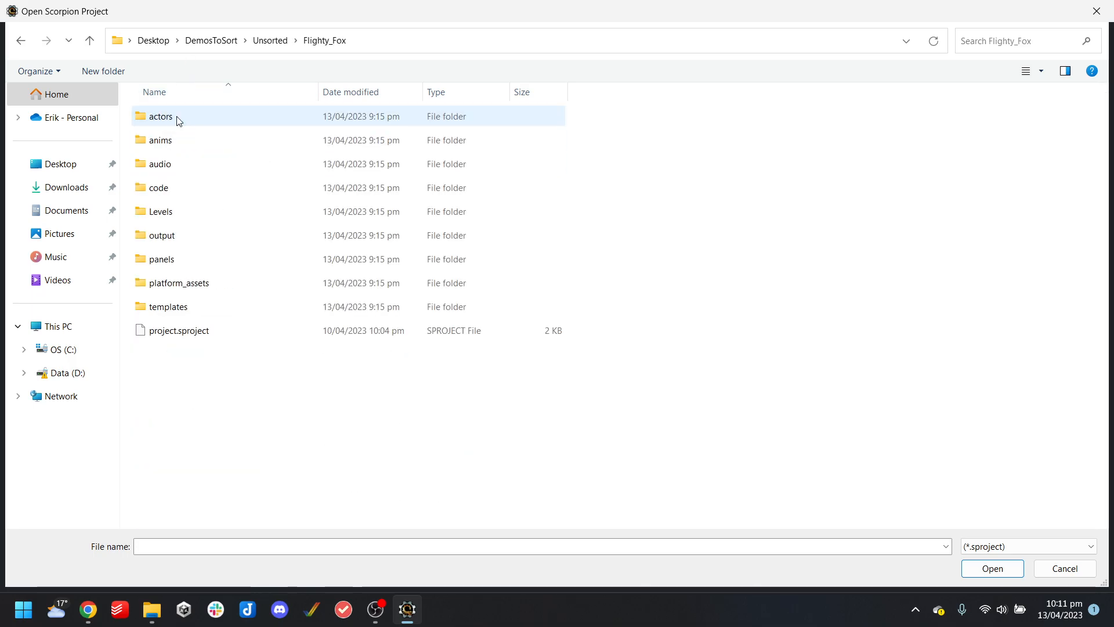
{"action": "double_click", "coordinate": [223, 343]}
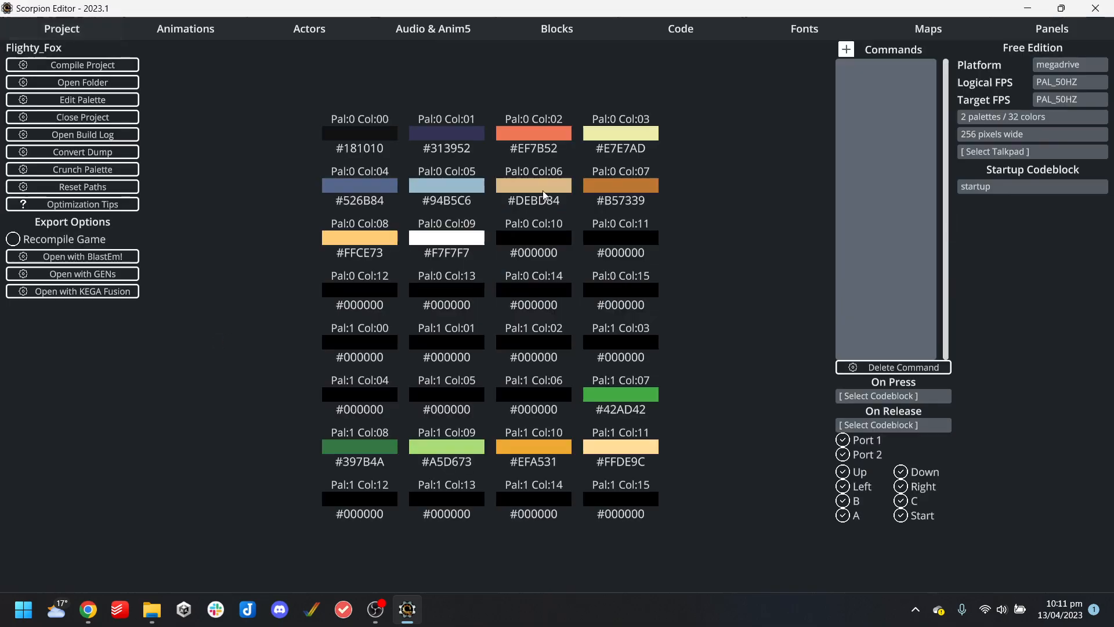
Compile Flighty_Fox, play a short test of it in BlastEm, and return to the project
{"action": "left_click", "coordinate": [103, 263]}
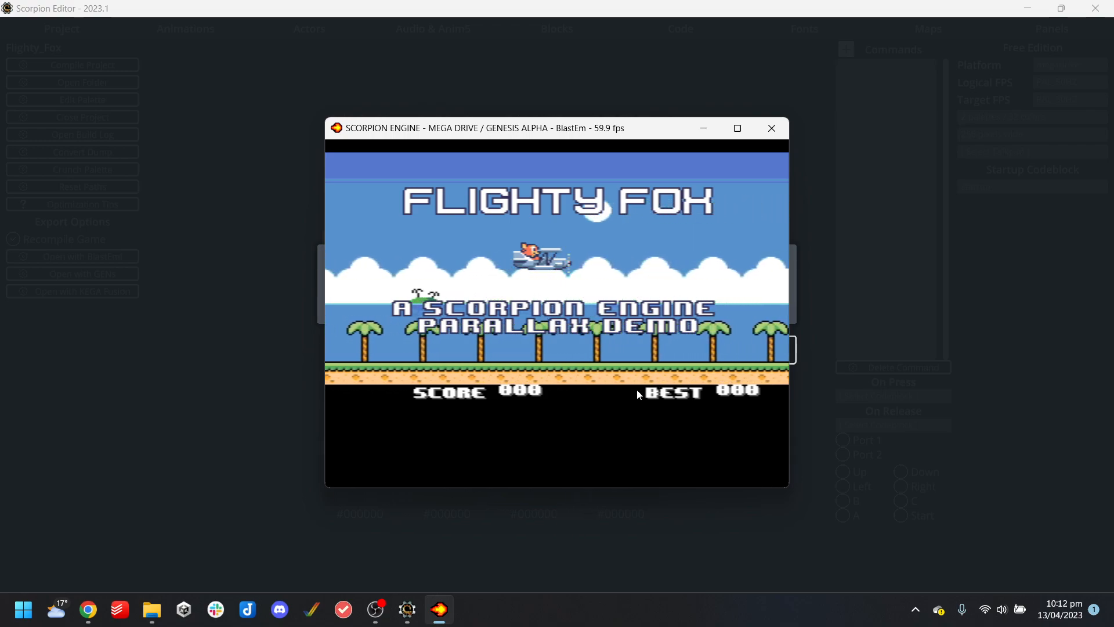
{"action": "key", "text": "Return"}
{"action": "key", "text": "a"}
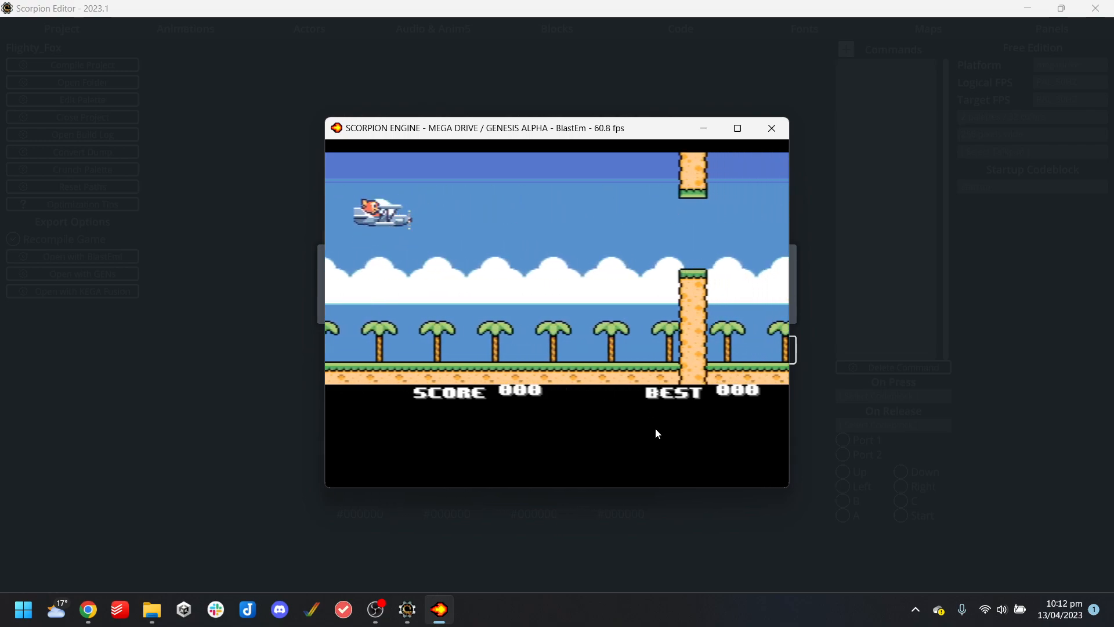
{"action": "key", "text": "a"}
{"action": "key", "text": "a"}
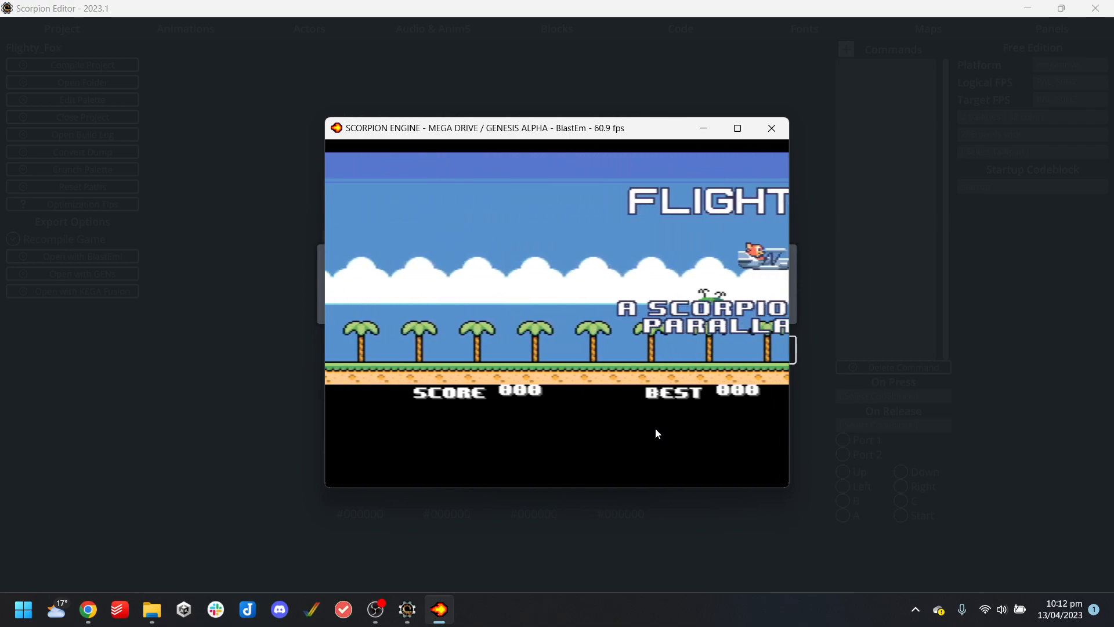
{"action": "key", "text": "a"}
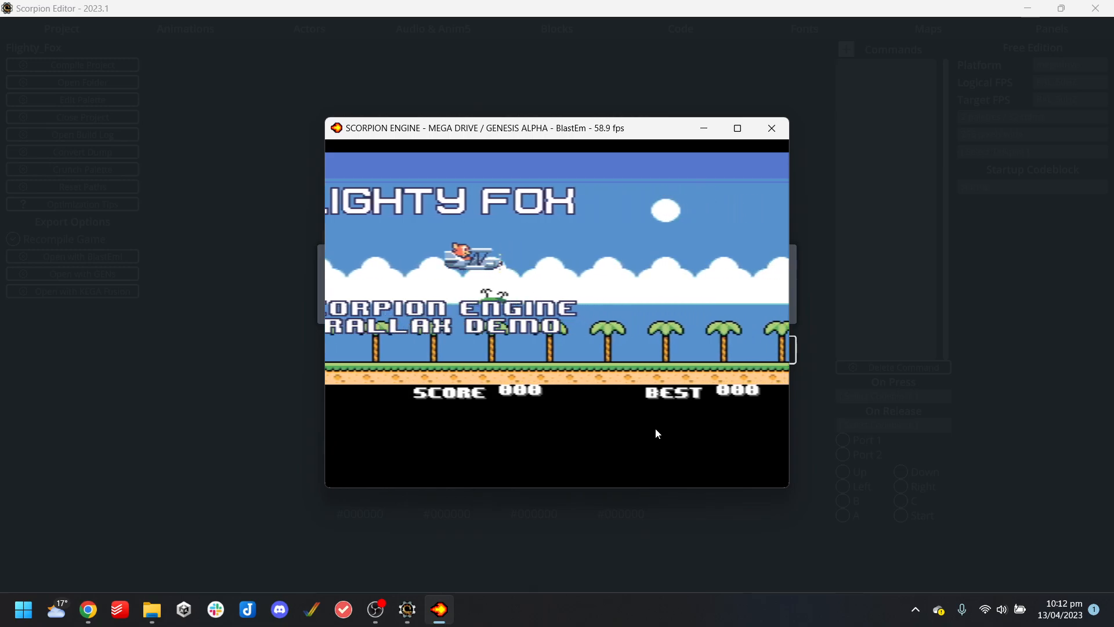
{"action": "key", "text": "a"}
{"action": "key", "text": "a"}
{"action": "left_click", "coordinate": [770, 134]}
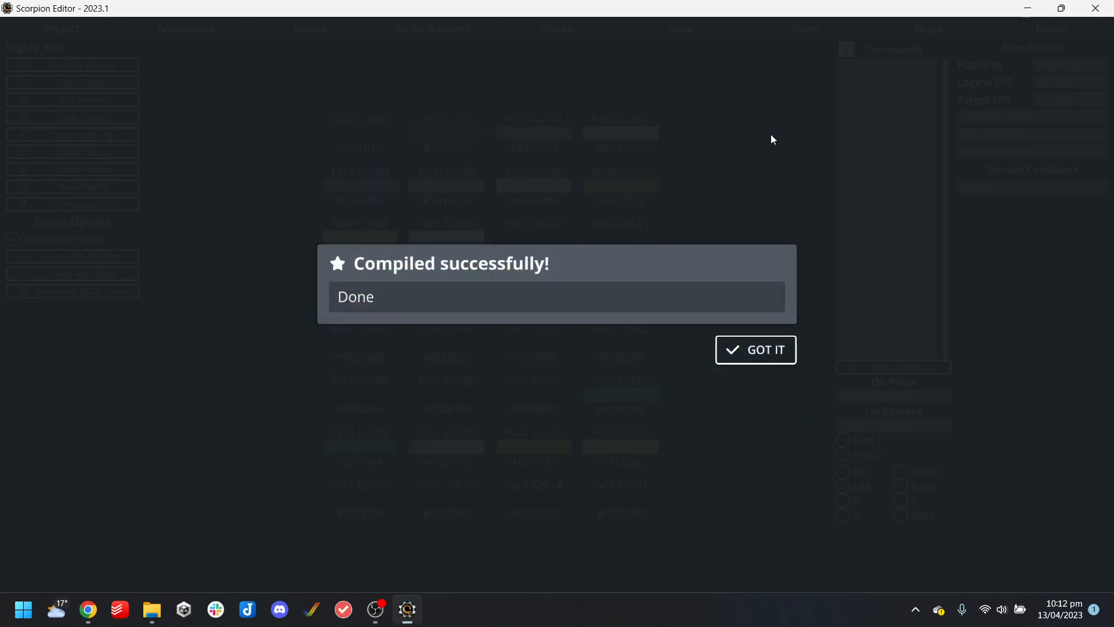
{"action": "left_click", "coordinate": [744, 348]}
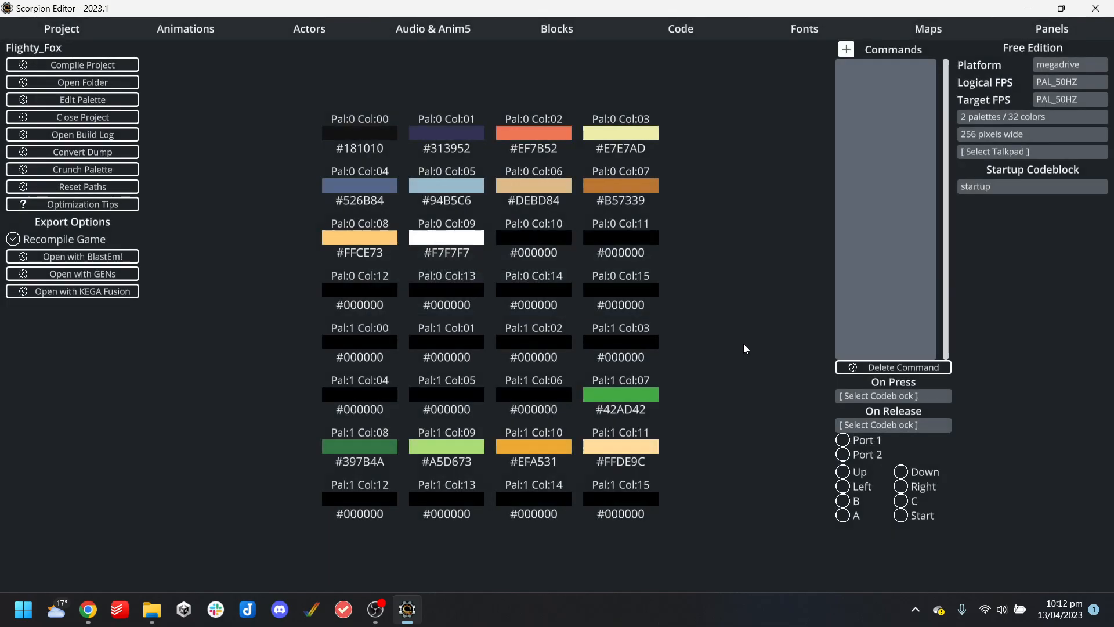
View the level1 map and the startup code block of Flighty_Fox
{"action": "left_click", "coordinate": [941, 34]}
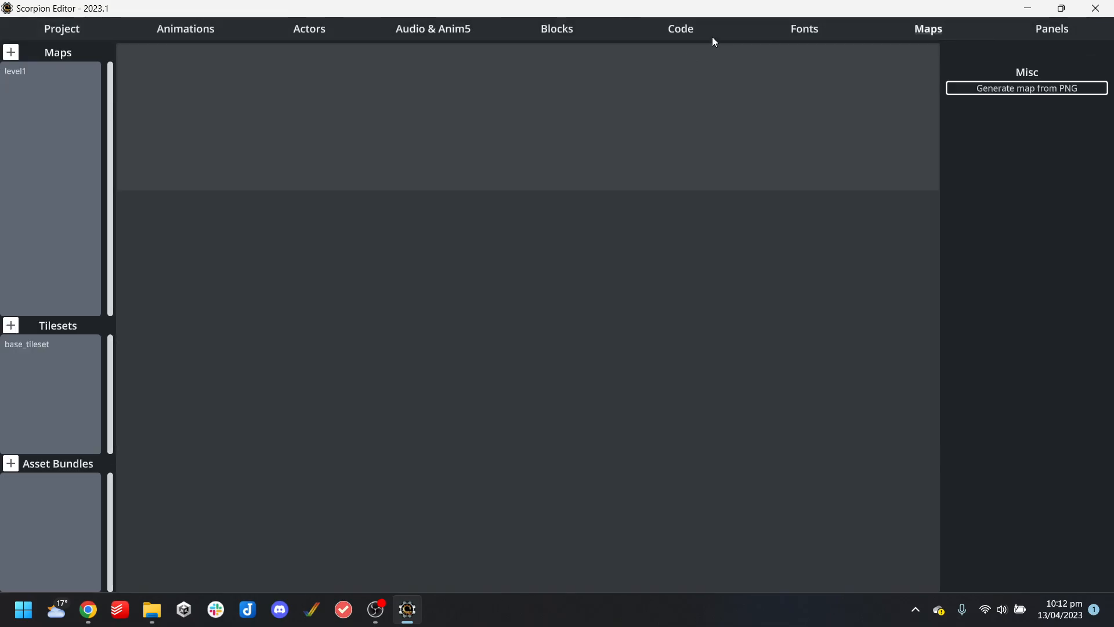
{"action": "left_click", "coordinate": [19, 72]}
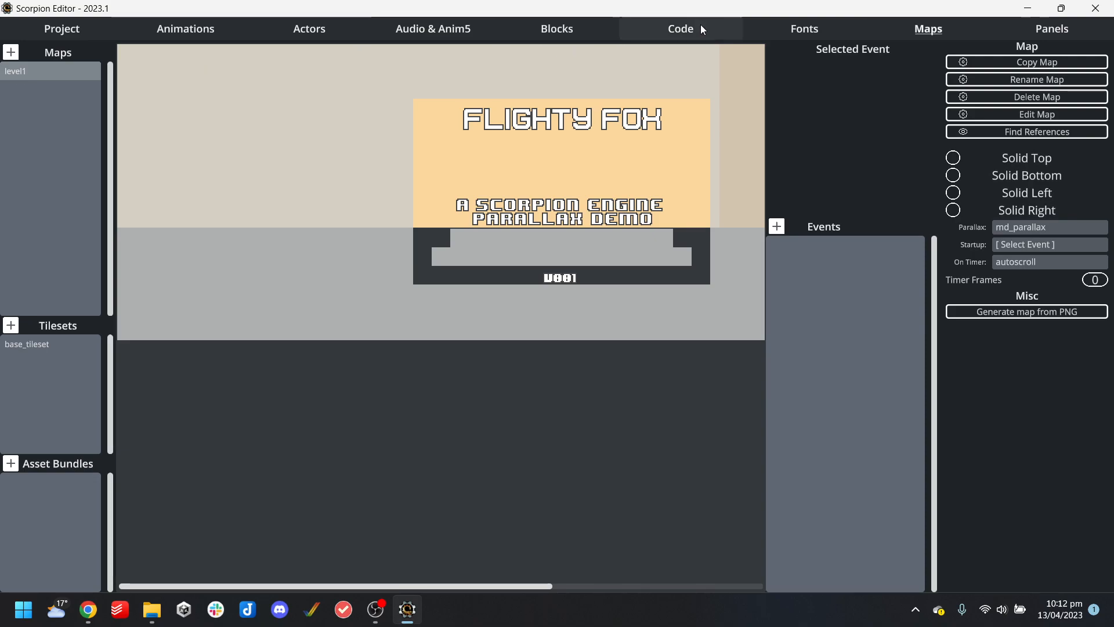
{"action": "left_click", "coordinate": [701, 28]}
{"action": "left_click", "coordinate": [28, 239]}
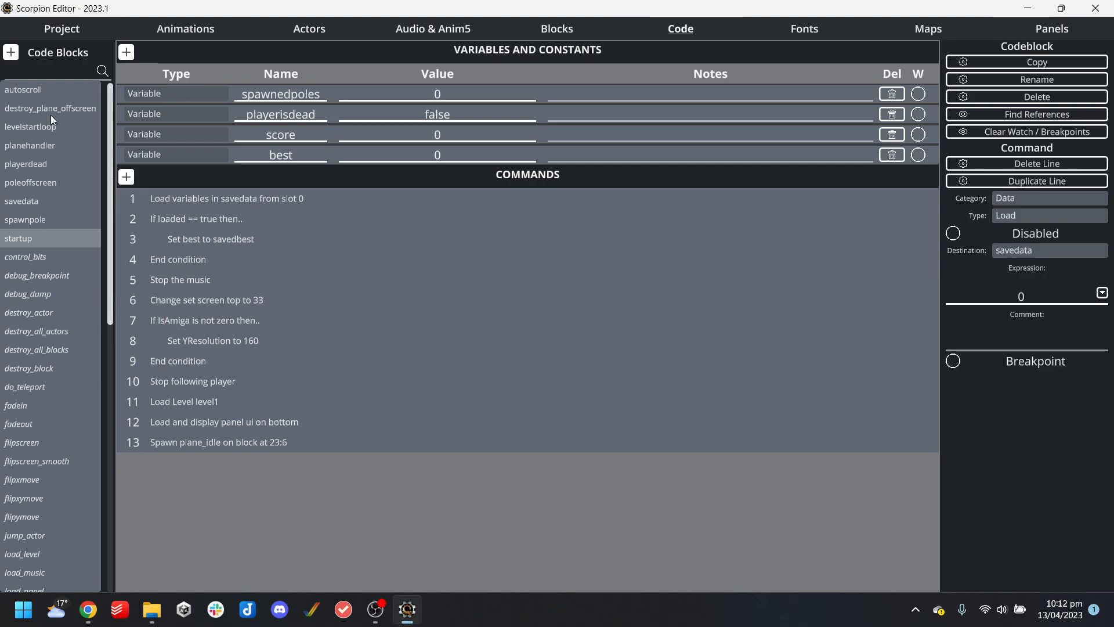
Examine the autoscroll code block, including its scroll variable, parallax pointer command and scroll increment command
{"action": "left_click", "coordinate": [51, 89]}
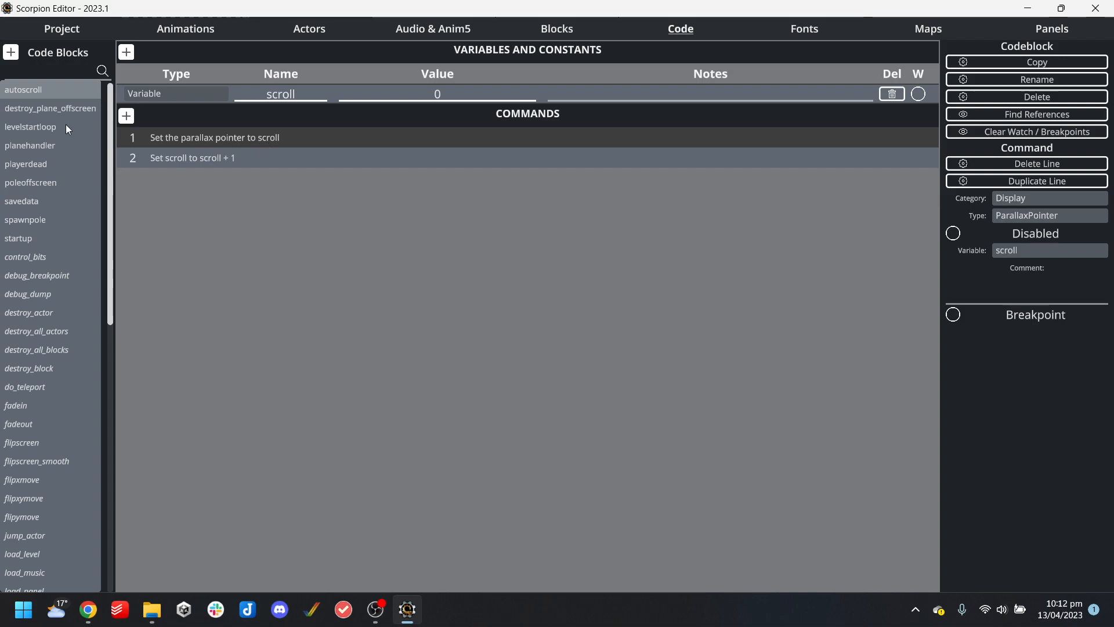
{"action": "left_click", "coordinate": [276, 160]}
{"action": "left_click", "coordinate": [277, 141]}
{"action": "left_click", "coordinate": [262, 161]}
{"action": "left_click", "coordinate": [271, 137]}
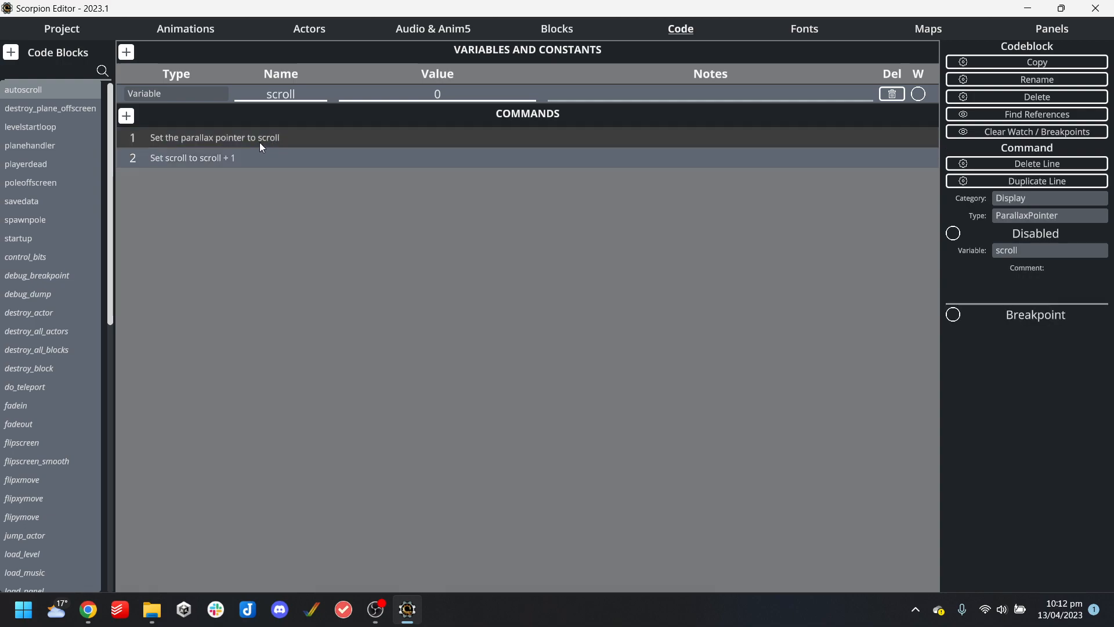
{"action": "double_click", "coordinate": [295, 96]}
{"action": "left_click", "coordinate": [278, 140]}
{"action": "left_click", "coordinate": [282, 154]}
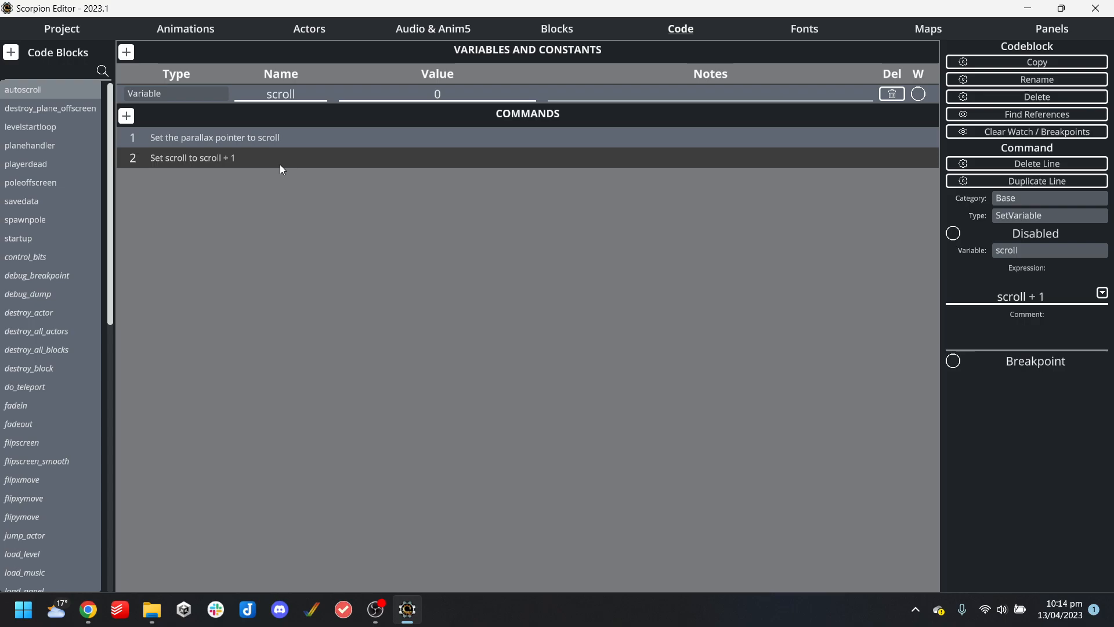
Recompile Flighty_Fox, check its title screen in BlastEm, and close the emulator
{"action": "left_click", "coordinate": [36, 21]}
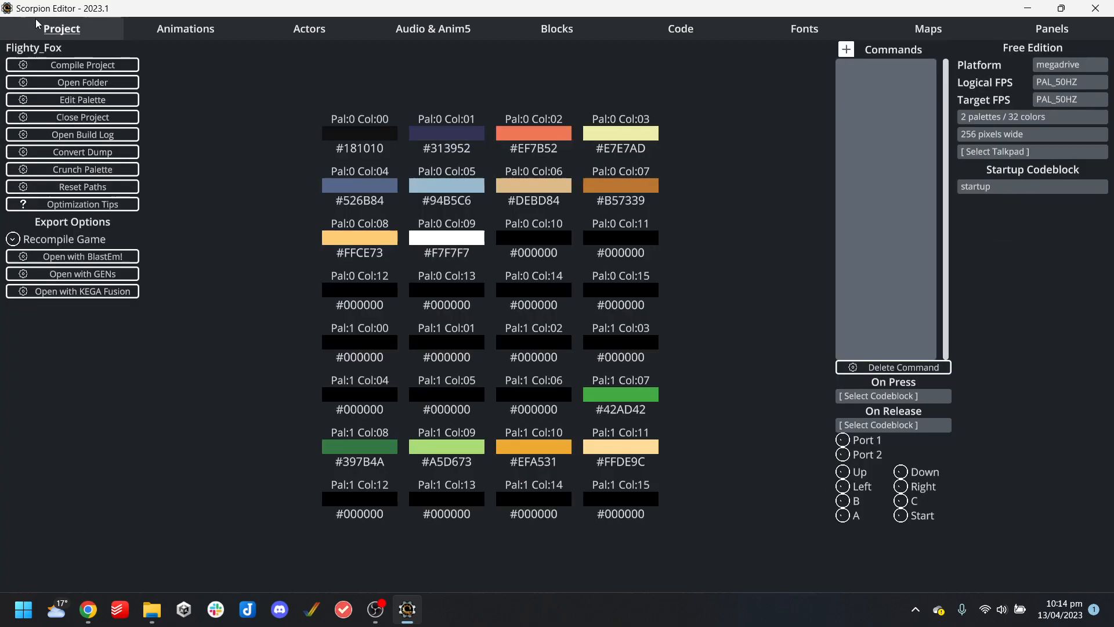
{"action": "left_click", "coordinate": [128, 257]}
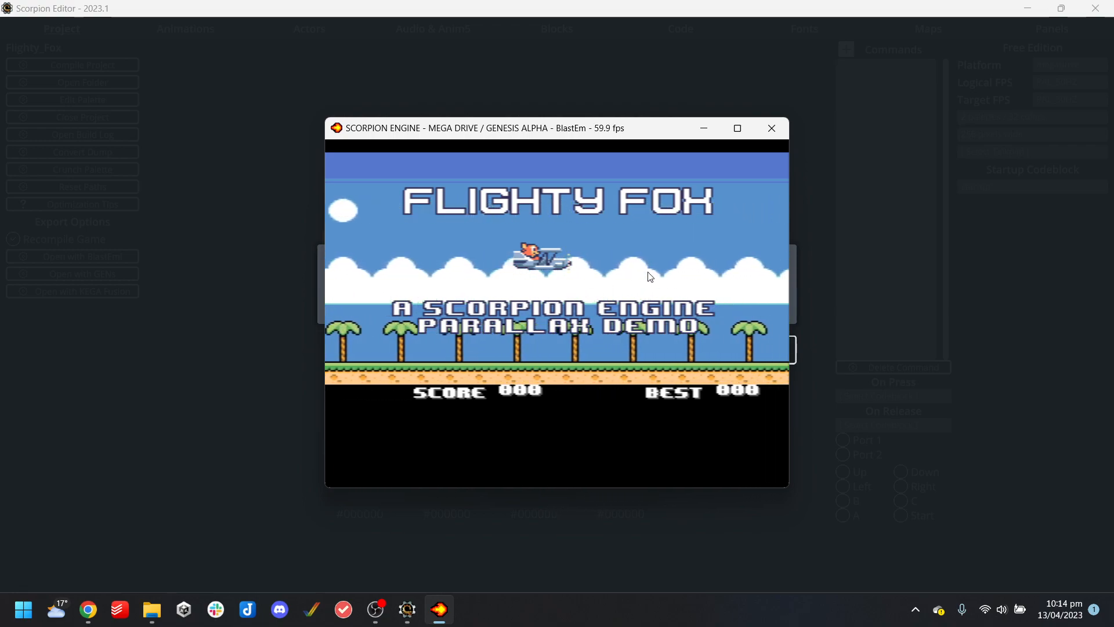
{"action": "left_click", "coordinate": [772, 128]}
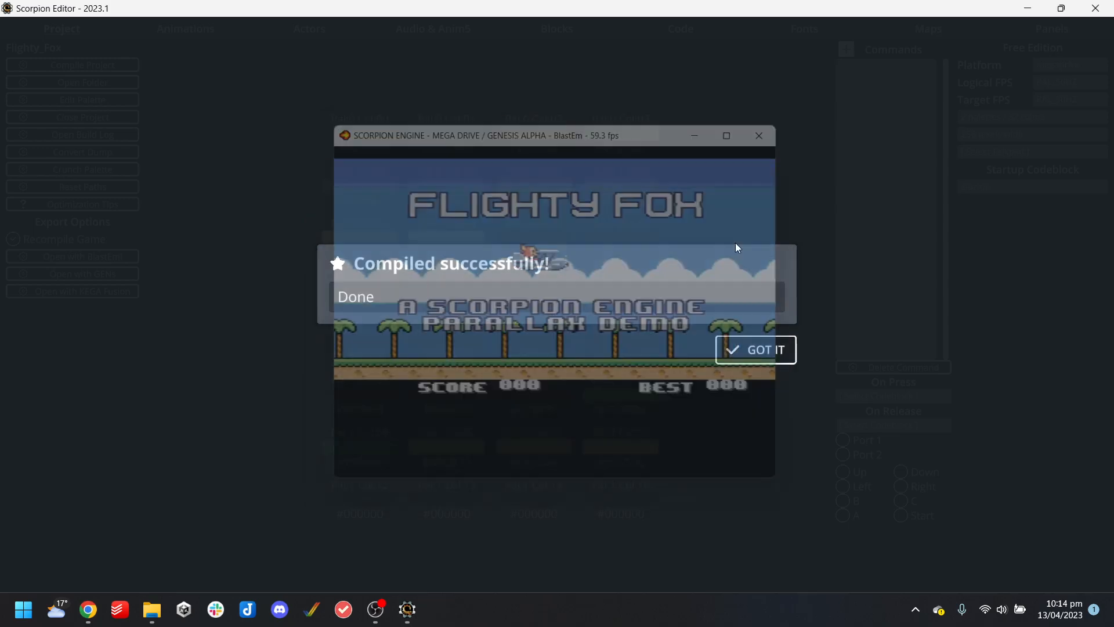
{"action": "left_click", "coordinate": [754, 348]}
Look through the project's animations, actors, maps and fonts, and open the md_parallax panel image in PaintShop Pro
{"action": "left_click", "coordinate": [186, 29]}
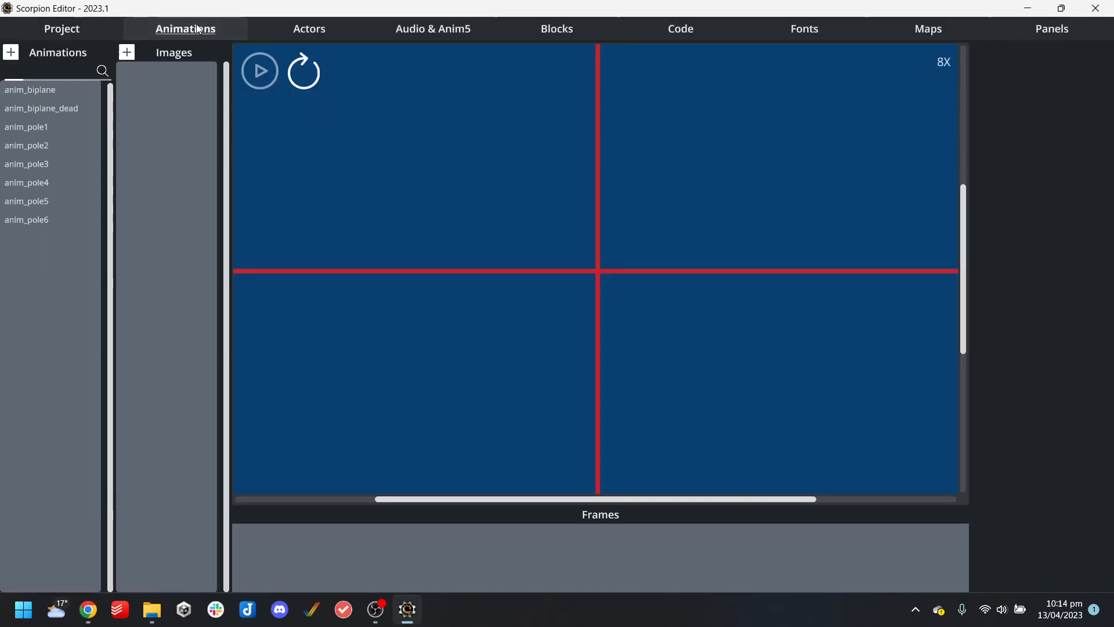
{"action": "left_click", "coordinate": [80, 91]}
{"action": "left_click", "coordinate": [322, 25]}
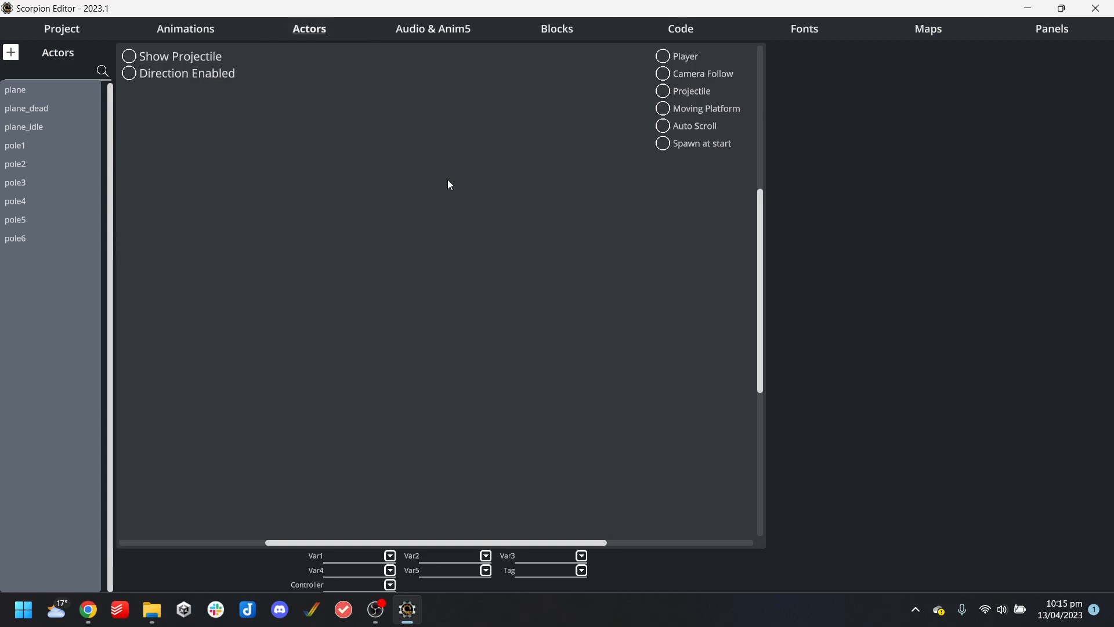
{"action": "left_click", "coordinate": [945, 36]}
{"action": "left_click", "coordinate": [820, 23]}
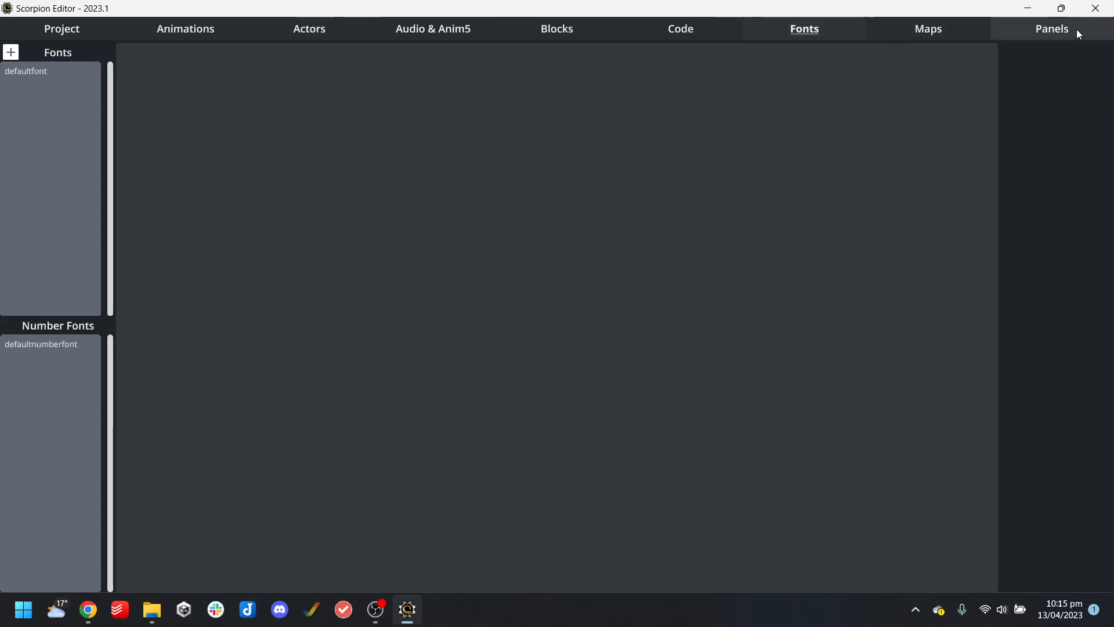
{"action": "left_click", "coordinate": [1077, 29]}
{"action": "left_click", "coordinate": [48, 74]}
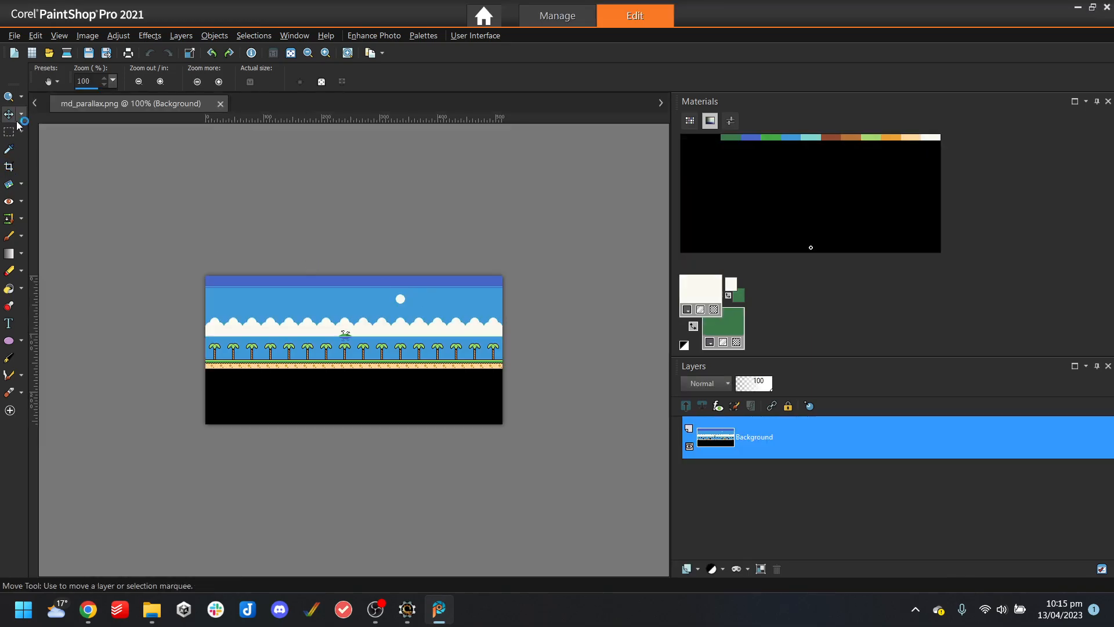
Copy the white sun from md_parallax.png with a 16 x 16 pixel rectangular selection and paste it as a new image
{"action": "scroll", "coordinate": [391, 294], "scroll_direction": "up", "scroll_amount": 1}
{"action": "left_click", "coordinate": [9, 149]}
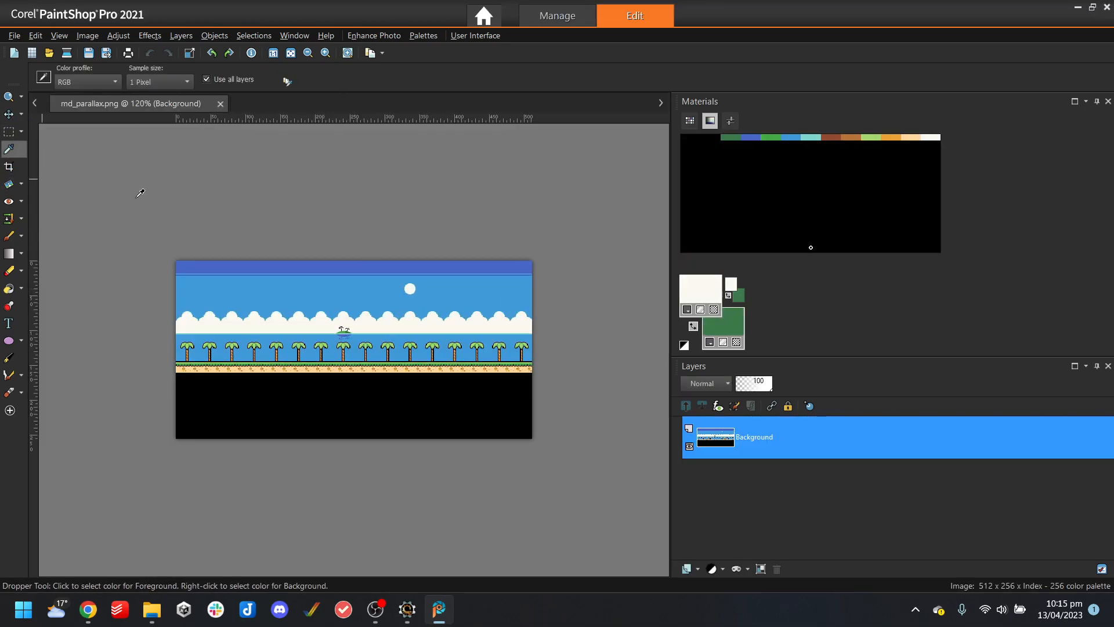
{"action": "left_click", "coordinate": [10, 132]}
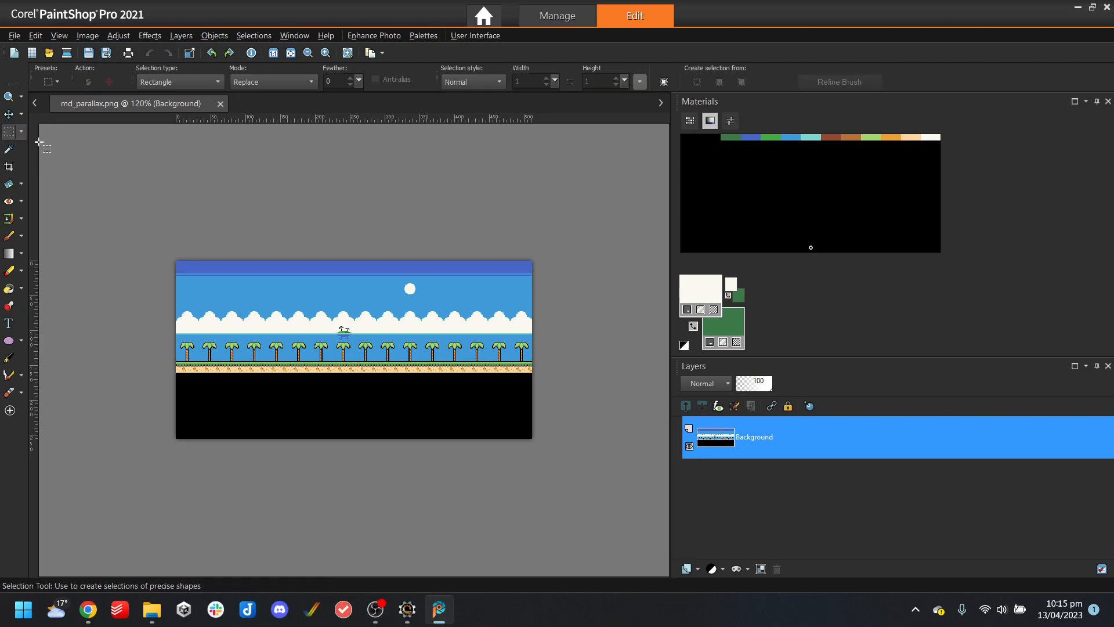
{"action": "scroll", "coordinate": [567, 266], "scroll_direction": "up", "scroll_amount": 2}
{"action": "scroll", "coordinate": [485, 205], "scroll_direction": "up", "scroll_amount": 1}
{"action": "scroll", "coordinate": [486, 204], "scroll_direction": "up", "scroll_amount": 6}
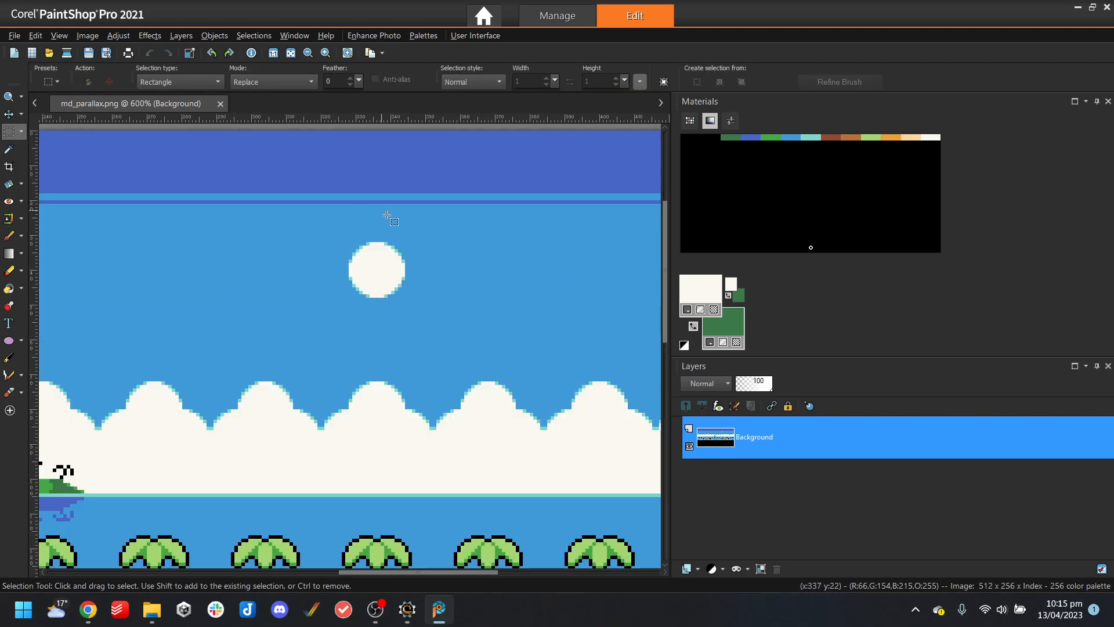
{"action": "left_click_drag", "start_coordinate": [309, 257], "coordinate": [447, 393]}
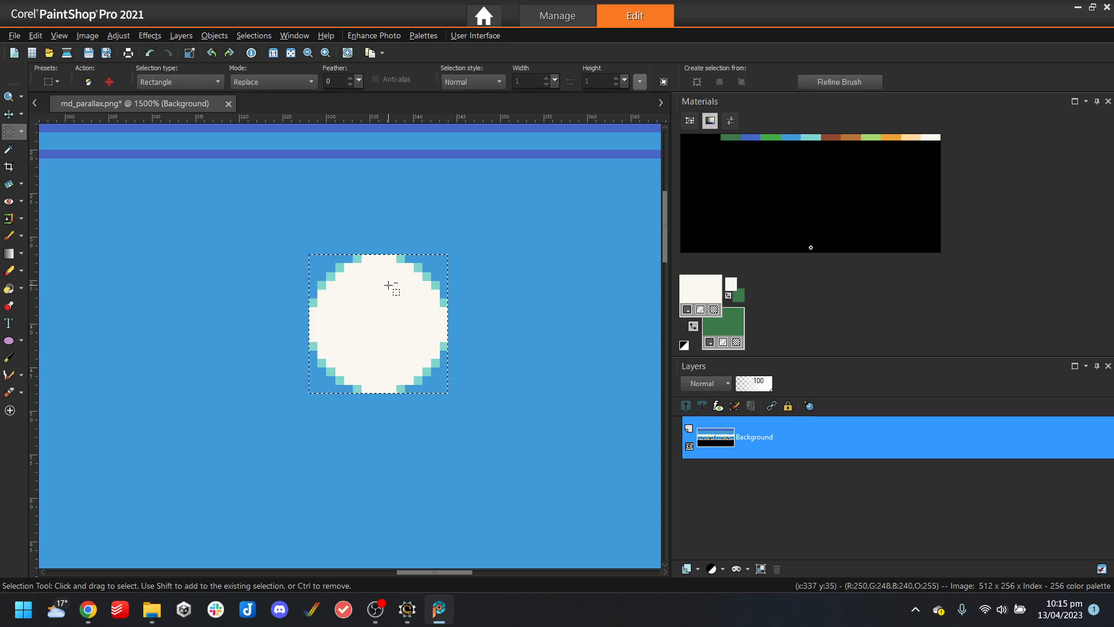
{"action": "left_click", "coordinate": [35, 36]}
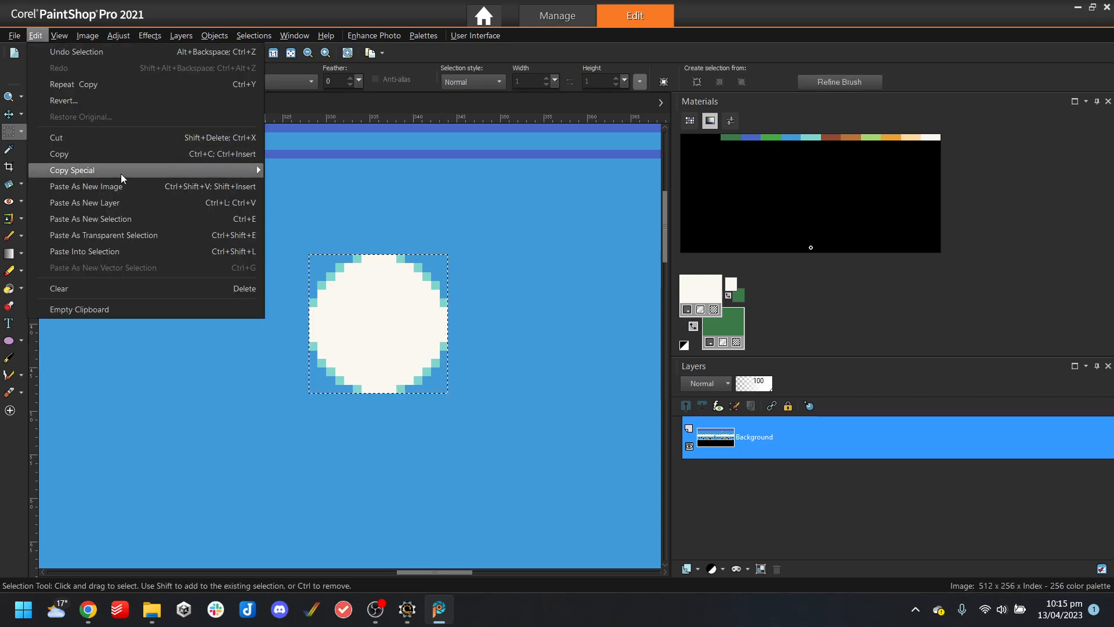
{"action": "left_click", "coordinate": [152, 189]}
Erase the sun from md_parallax.png by filling its selection with the surrounding sky blue, deselect, and save the image
{"action": "left_click", "coordinate": [153, 104]}
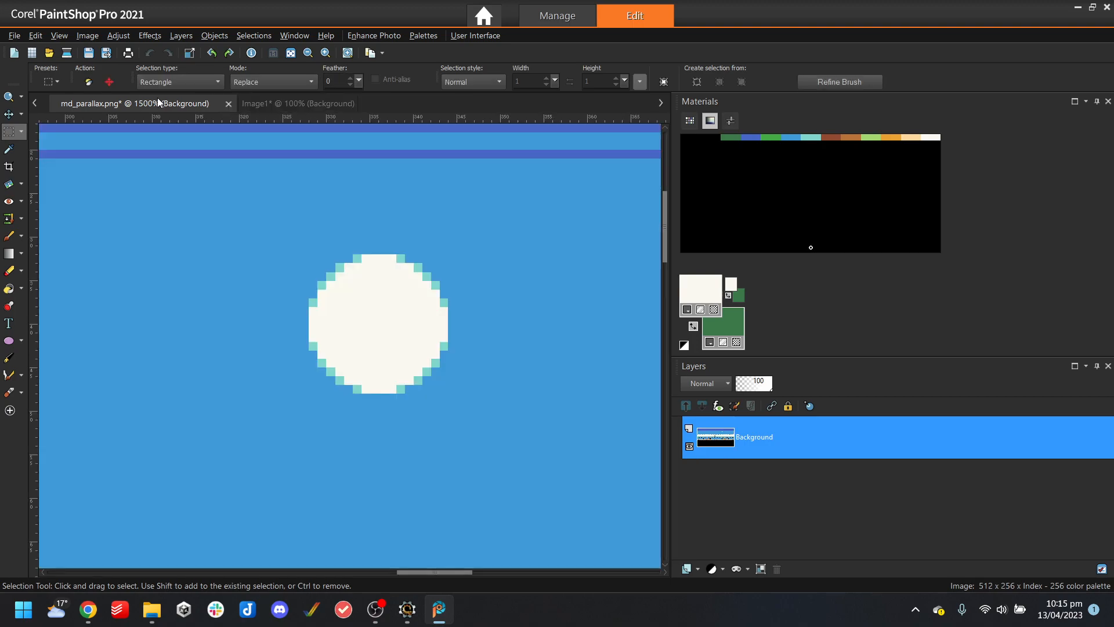
{"action": "left_click", "coordinate": [9, 149]}
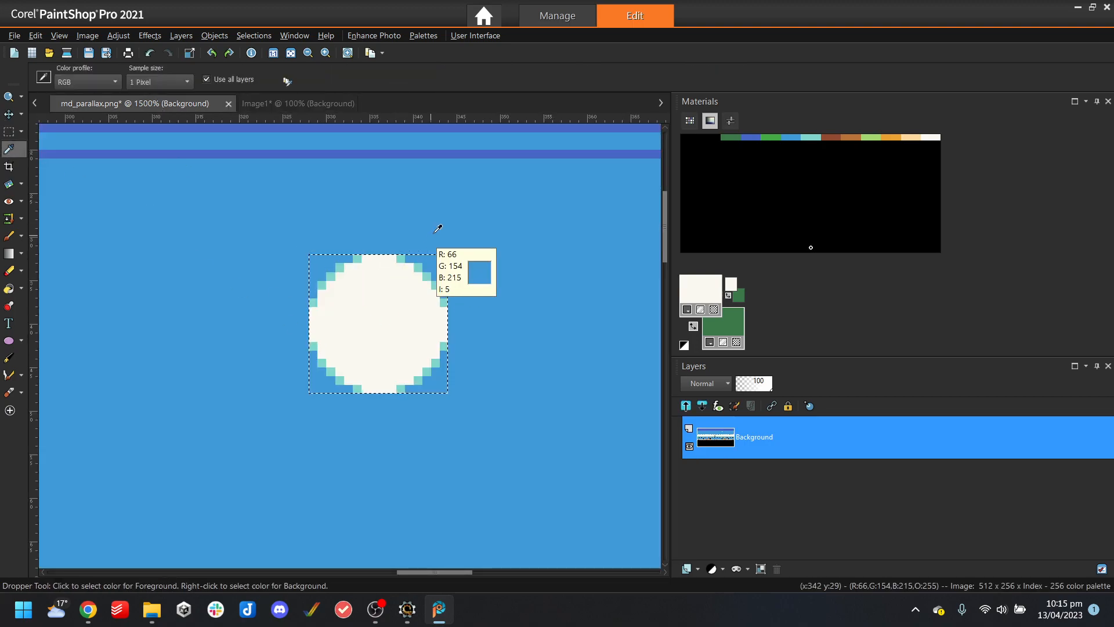
{"action": "left_click", "coordinate": [439, 228]}
{"action": "key", "text": "Delete"}
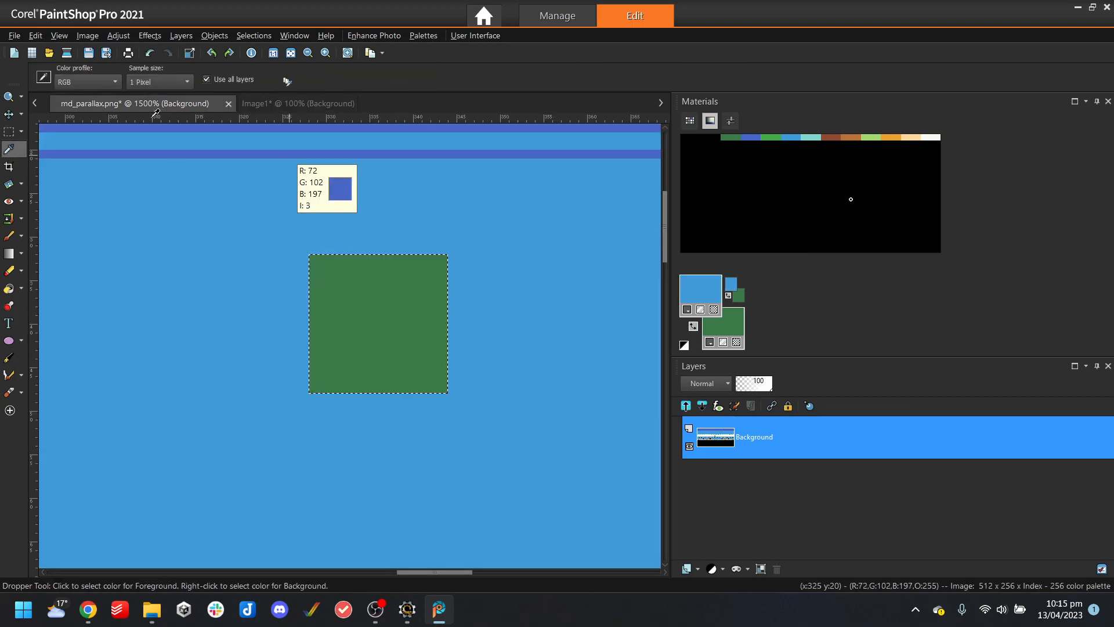
{"action": "right_click", "coordinate": [415, 221]}
{"action": "key", "text": "Delete"}
{"action": "left_click", "coordinate": [250, 35]}
{"action": "left_click", "coordinate": [270, 64]}
{"action": "left_click", "coordinate": [88, 53]}
Switch to Scorpion Editor, open the Flighty_Fox project folder, and copy the path of its anims subfolder
{"action": "left_click", "coordinate": [305, 108]}
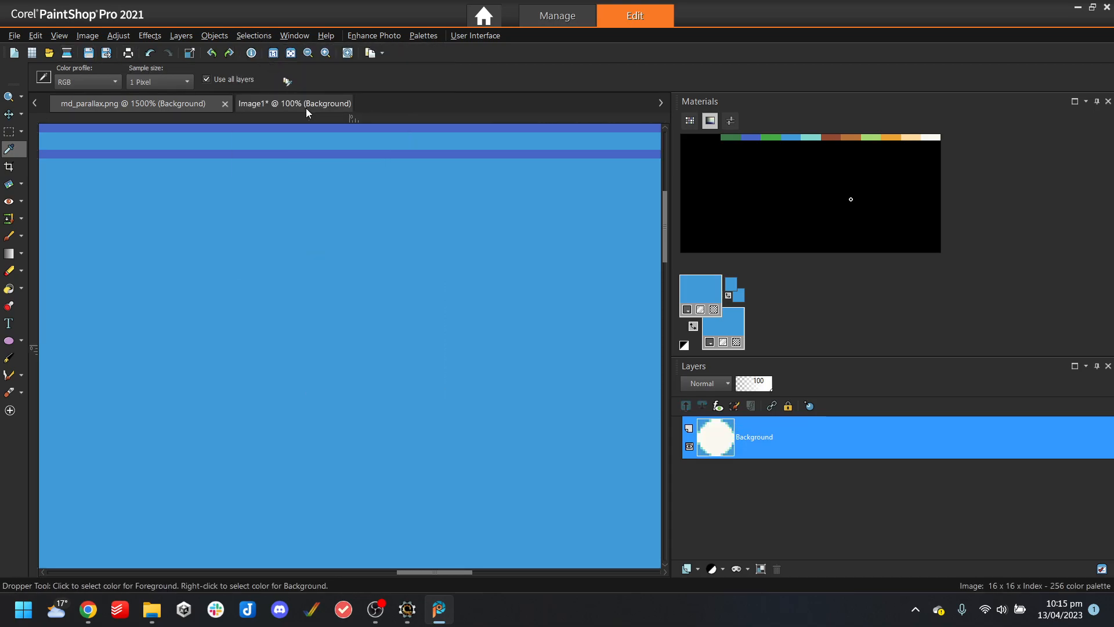
{"action": "left_click", "coordinate": [412, 603]}
{"action": "left_click", "coordinate": [62, 28]}
{"action": "left_click", "coordinate": [64, 82]}
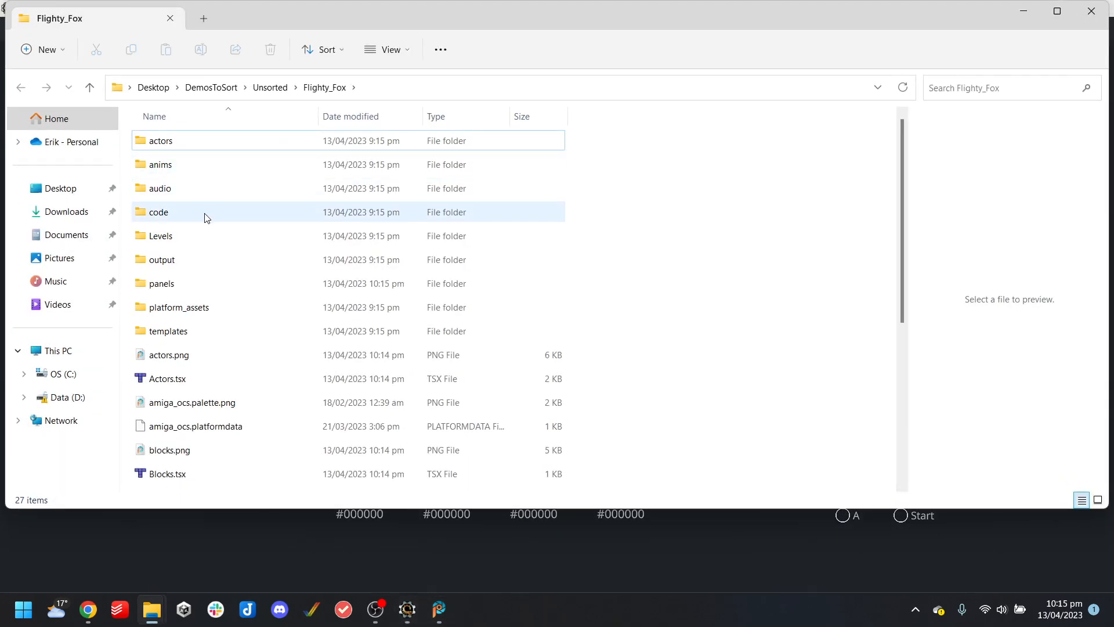
{"action": "left_click", "coordinate": [200, 143]}
{"action": "double_click", "coordinate": [199, 142]}
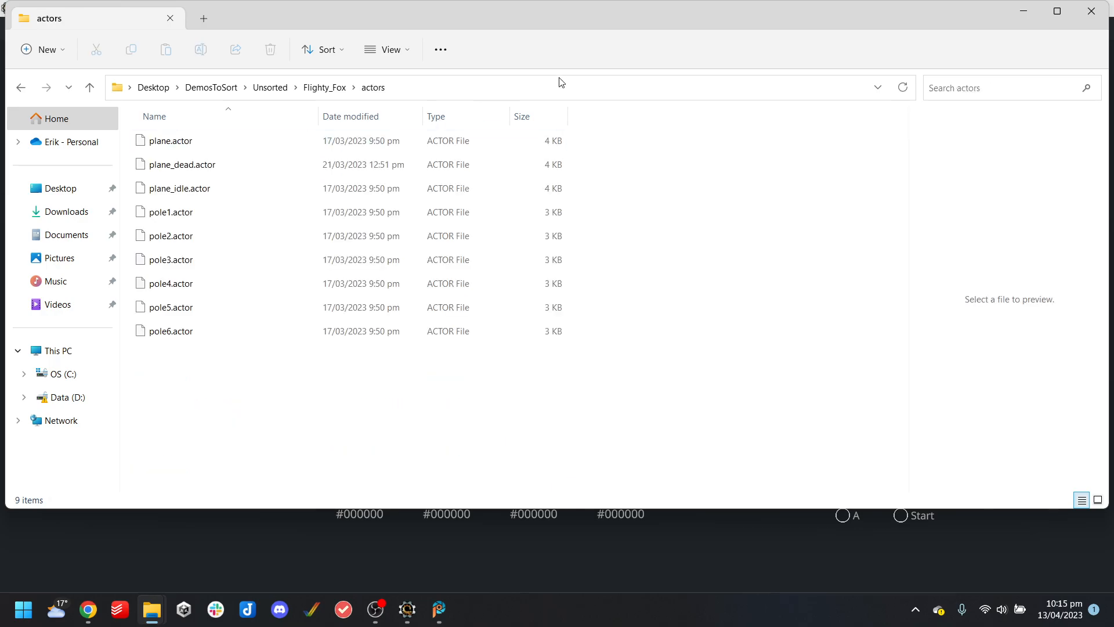
{"action": "left_click", "coordinate": [313, 88]}
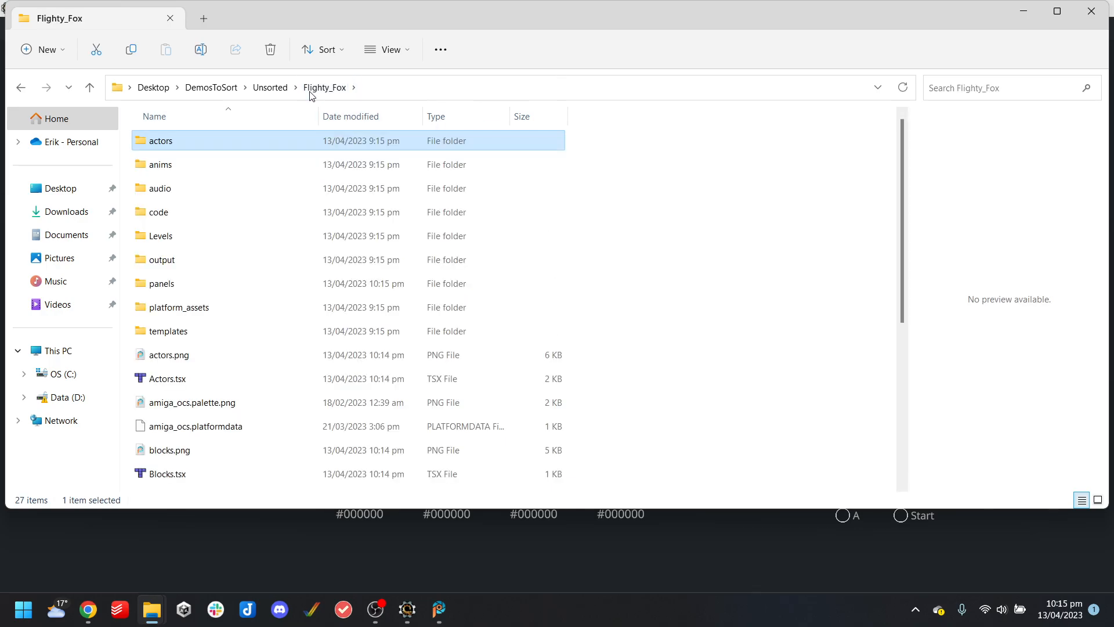
{"action": "double_click", "coordinate": [174, 164]}
{"action": "left_click", "coordinate": [511, 90]}
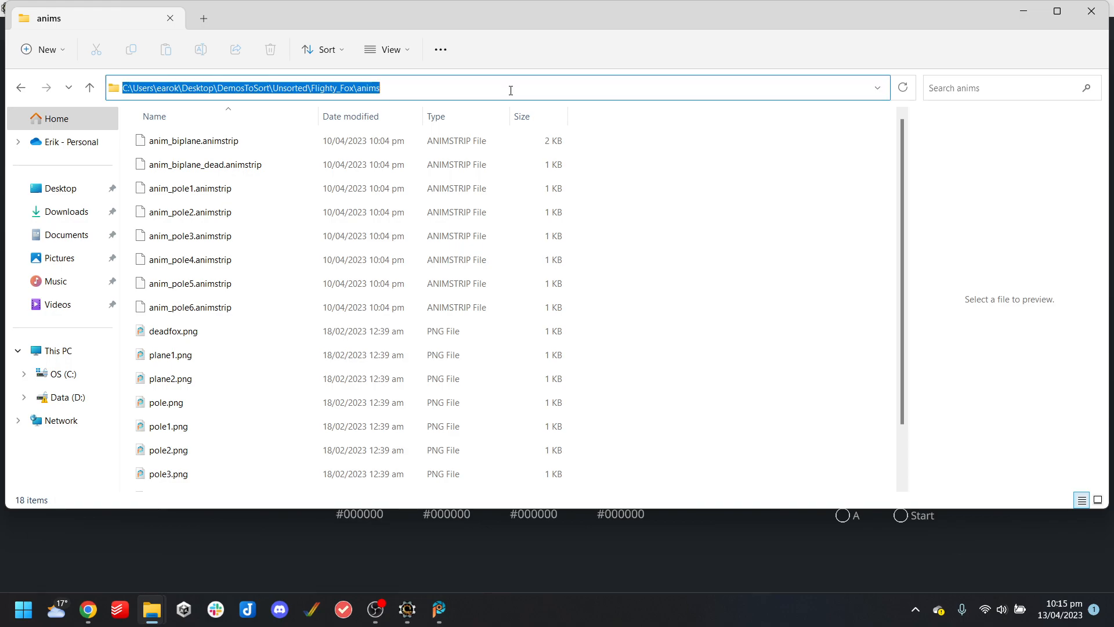
Switch to PaintShop Pro and save the new sun image as sun.png in Flighty_Fox's anims folder
{"action": "mouse_move", "coordinate": [439, 609]}
{"action": "left_click", "coordinate": [521, 558]}
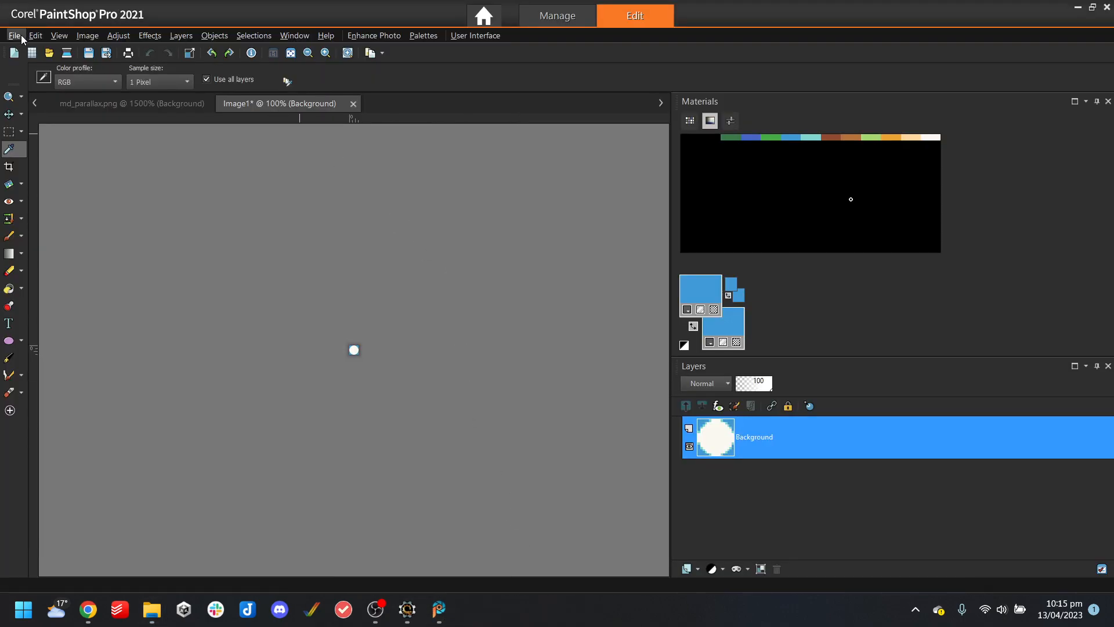
{"action": "key", "text": "ctrl+s"}
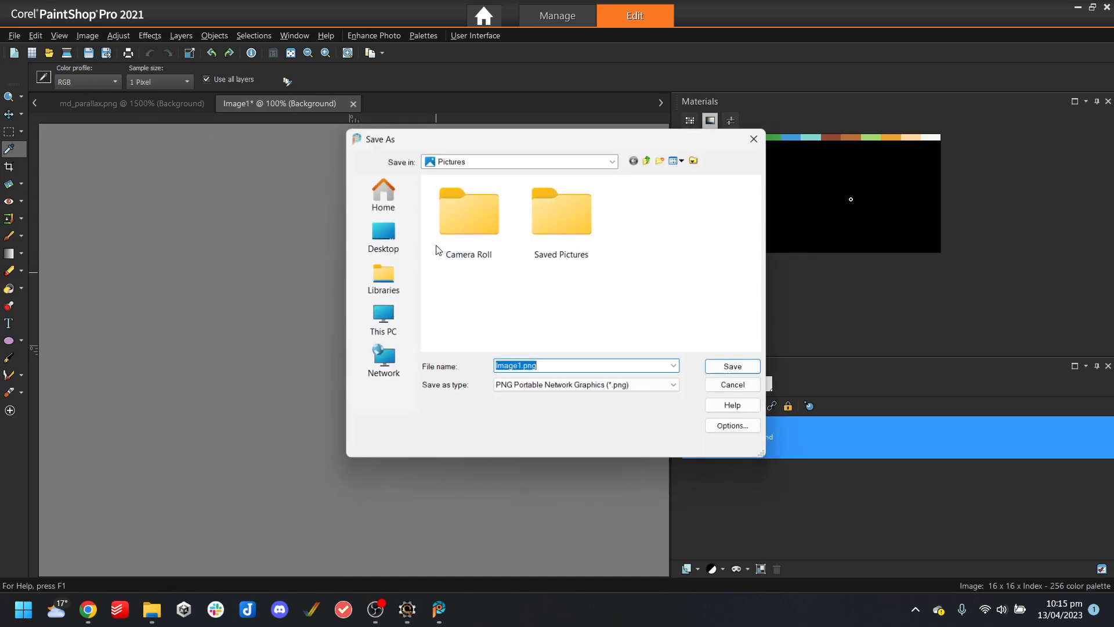
{"action": "key", "text": "ctrl+v"}
{"action": "key", "text": "Return"}
{"action": "scroll", "coordinate": [507, 281], "scroll_direction": "down", "scroll_amount": 4}
{"action": "type", "text": "sun"}
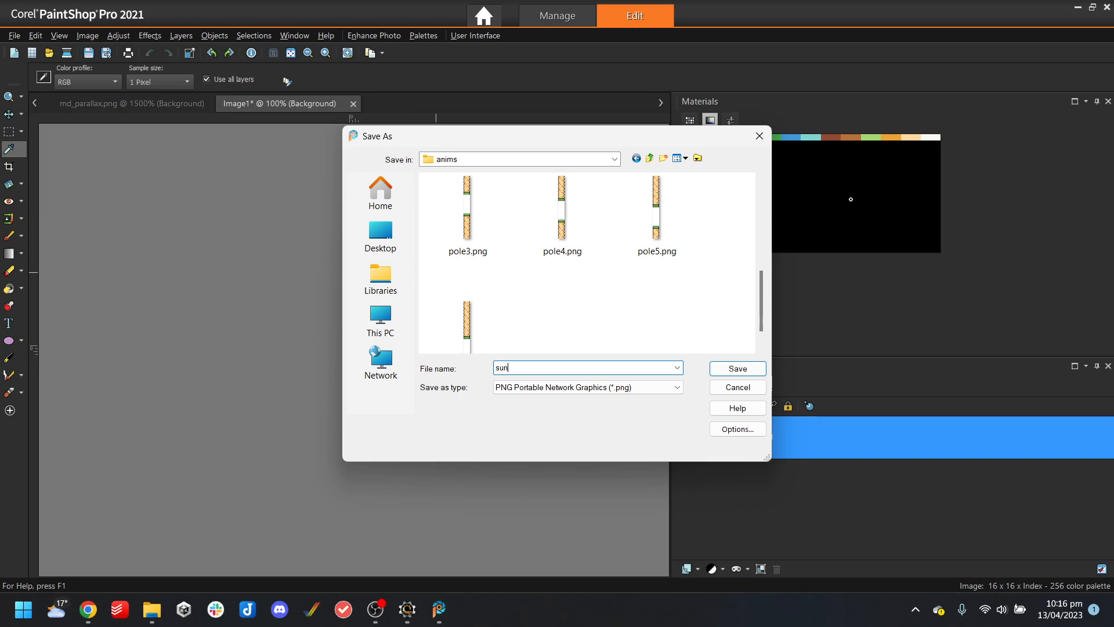
{"action": "key", "text": "Return"}
{"action": "scroll", "coordinate": [359, 316], "scroll_direction": "up", "scroll_amount": 10}
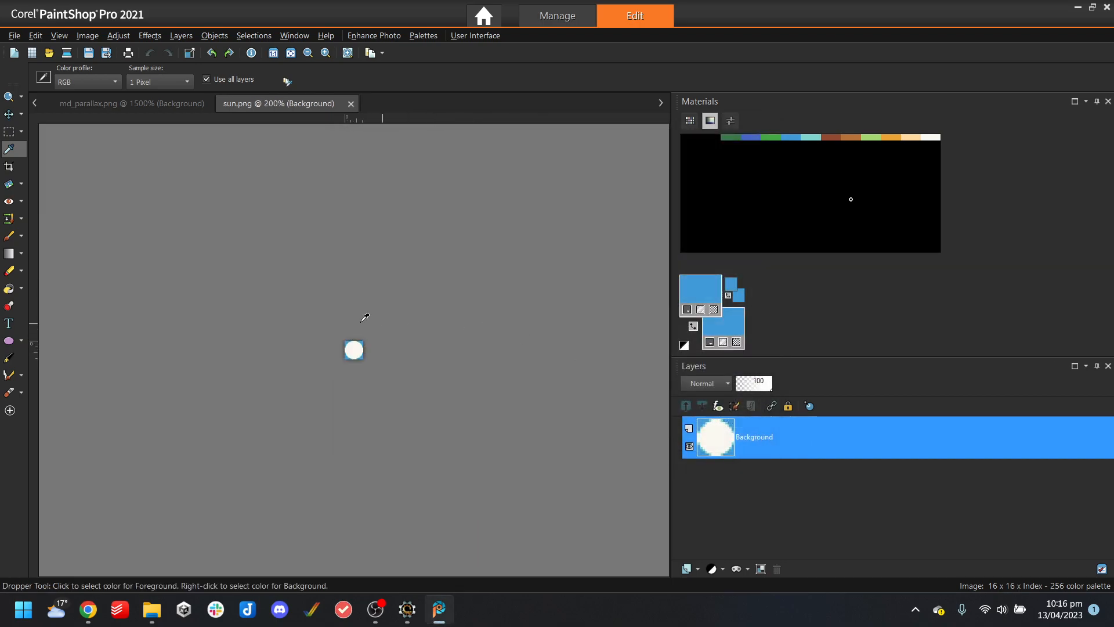
Switch to Scorpion Editor and check the project's animation images and actors for the new sun image
{"action": "left_click", "coordinate": [408, 616]}
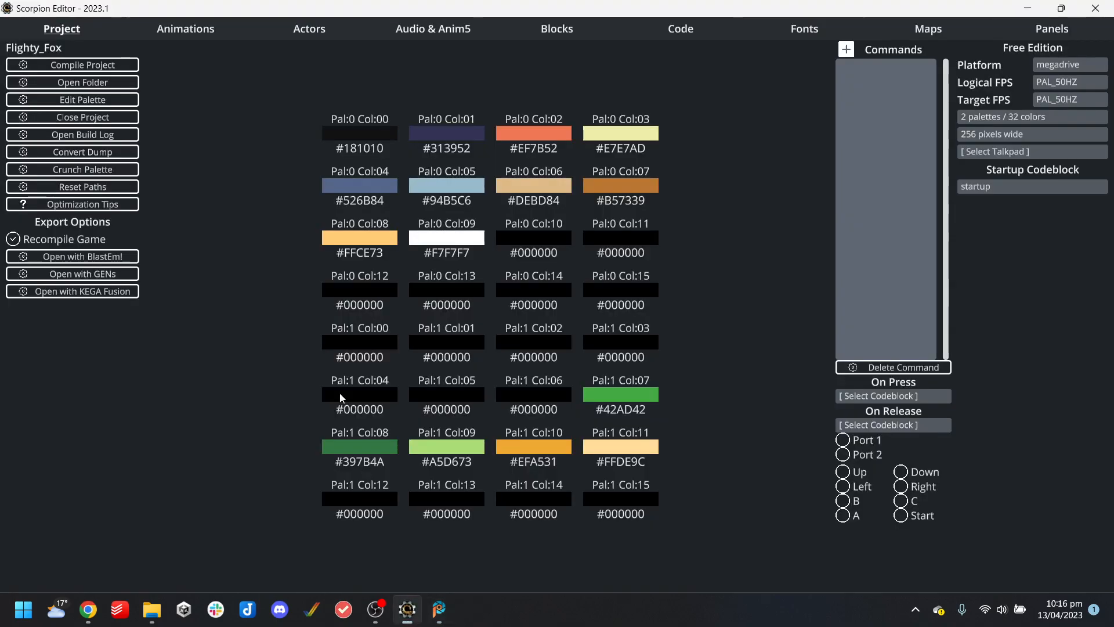
{"action": "left_click", "coordinate": [194, 33]}
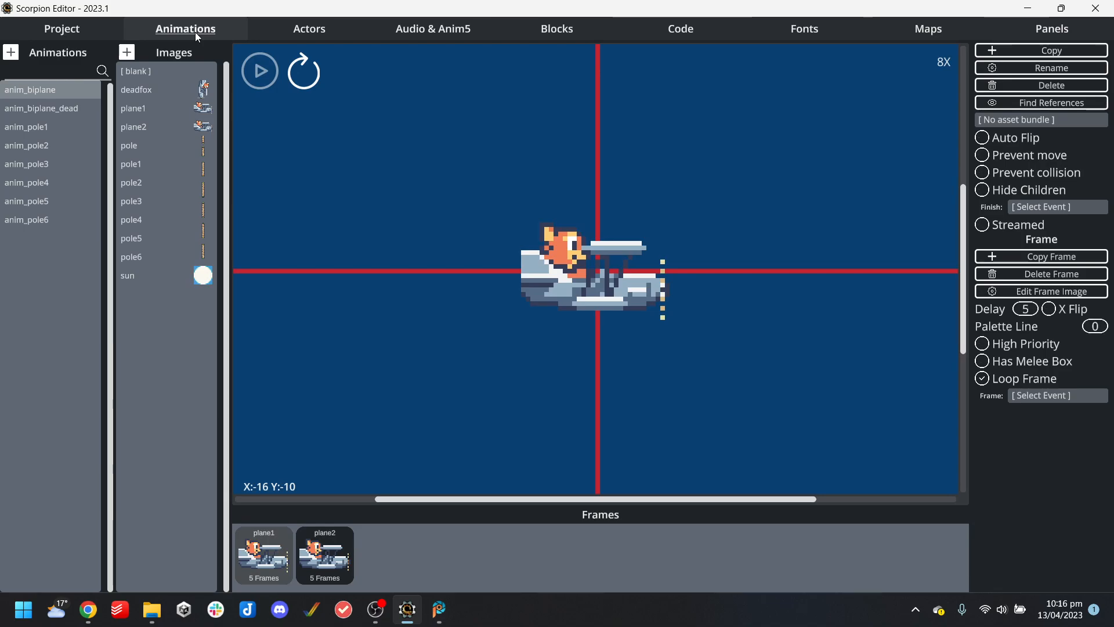
{"action": "left_click", "coordinate": [308, 37]}
{"action": "left_click", "coordinate": [232, 27]}
{"action": "left_click", "coordinate": [310, 29]}
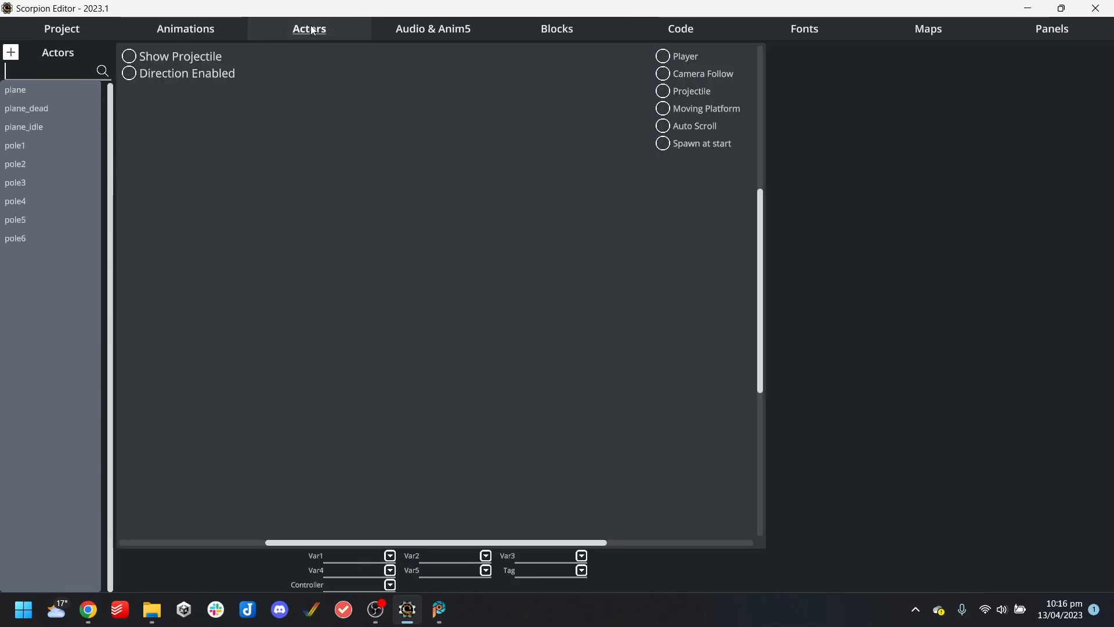
{"action": "left_click", "coordinate": [227, 23]}
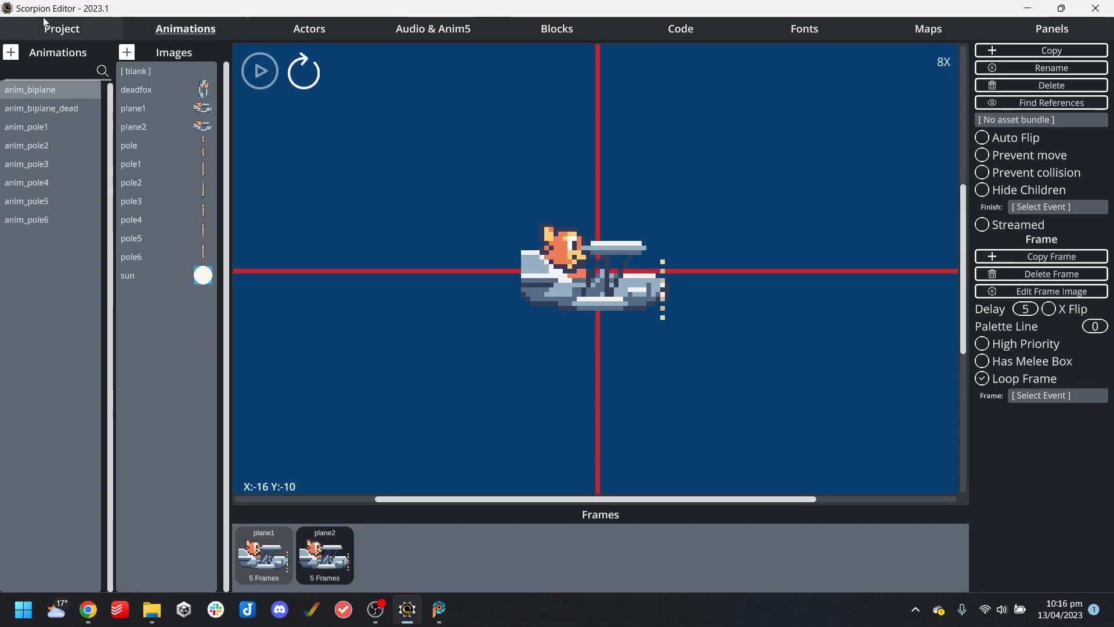
Create the animation strip anim_sun in the anims folder and add the sun image as its frame, keeping sun out of anim_biplane
{"action": "left_click", "coordinate": [140, 277]}
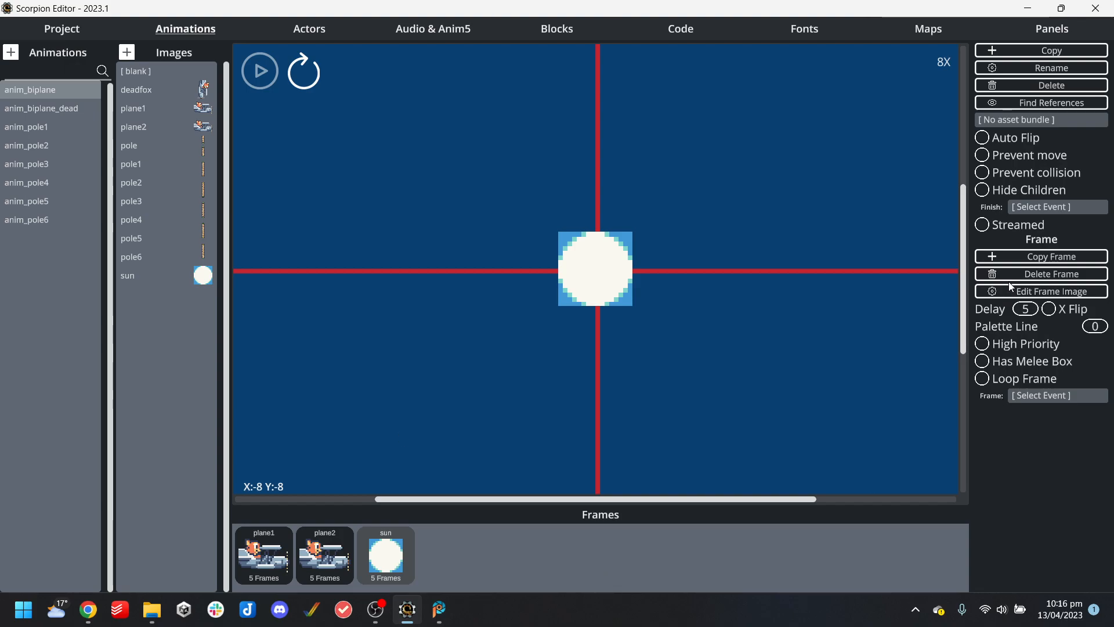
{"action": "left_click", "coordinate": [1037, 275]}
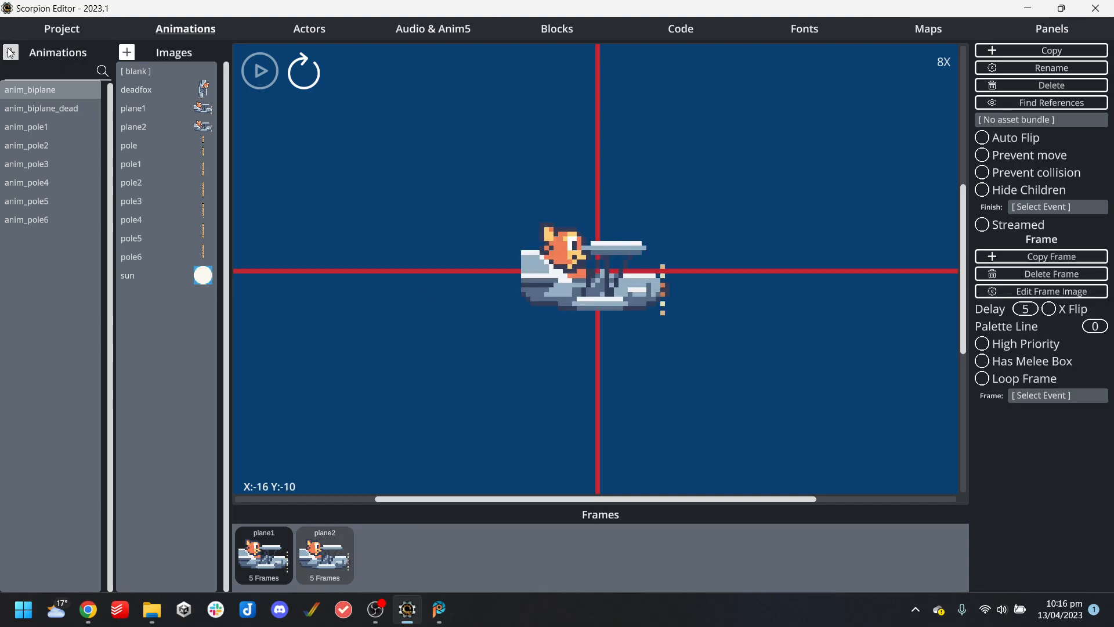
{"action": "left_click", "coordinate": [11, 53]}
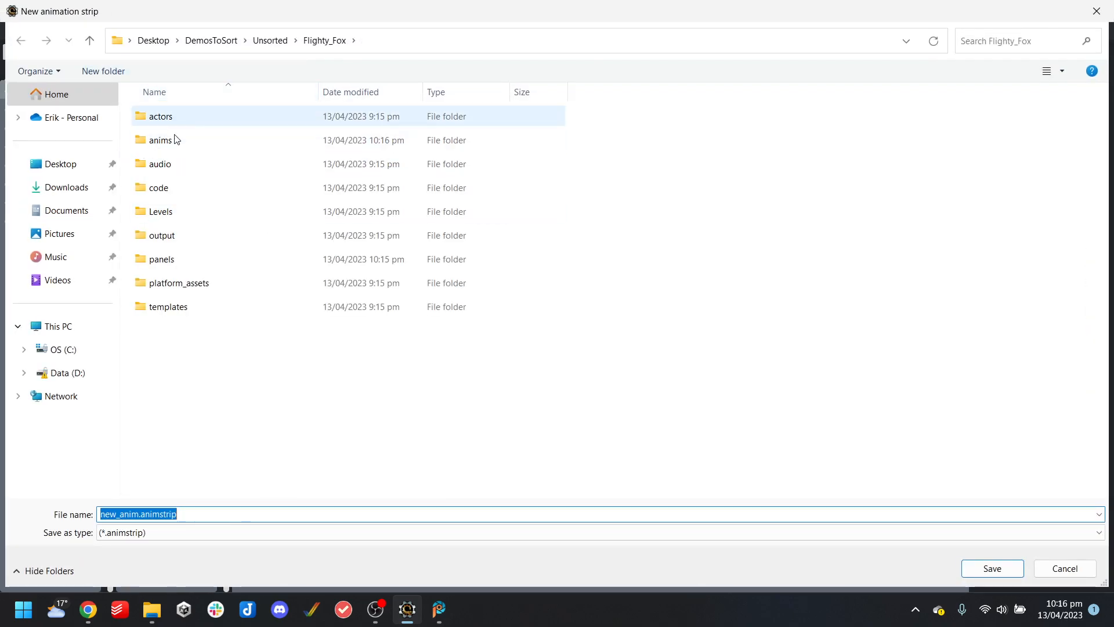
{"action": "double_click", "coordinate": [171, 144]}
{"action": "double_click", "coordinate": [258, 519]}
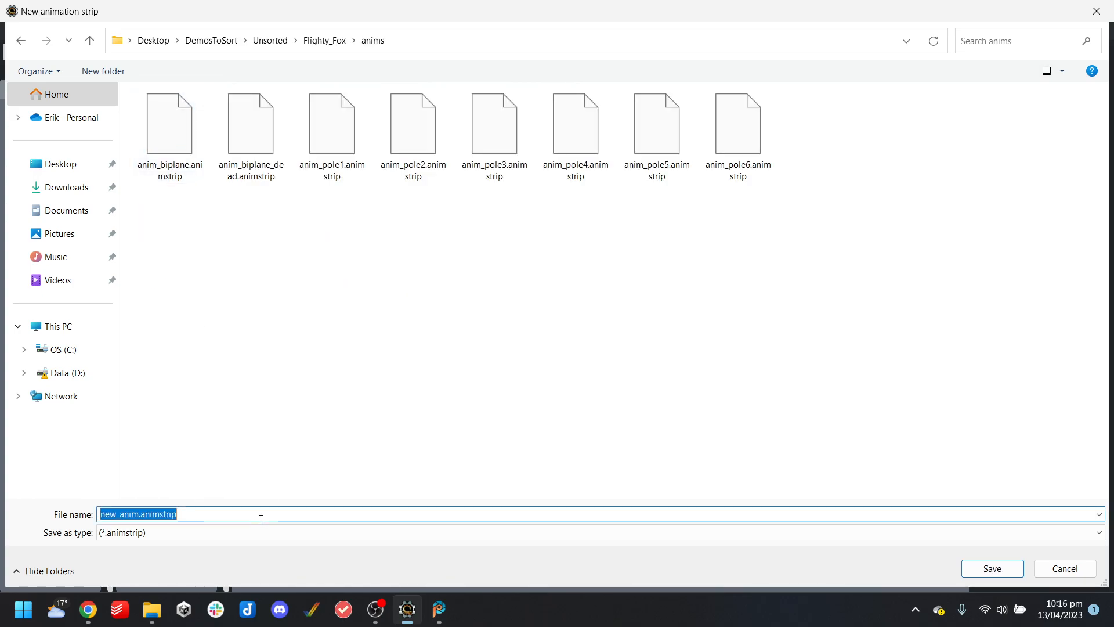
{"action": "type", "text": "anim_sun"}
{"action": "key", "text": "Return"}
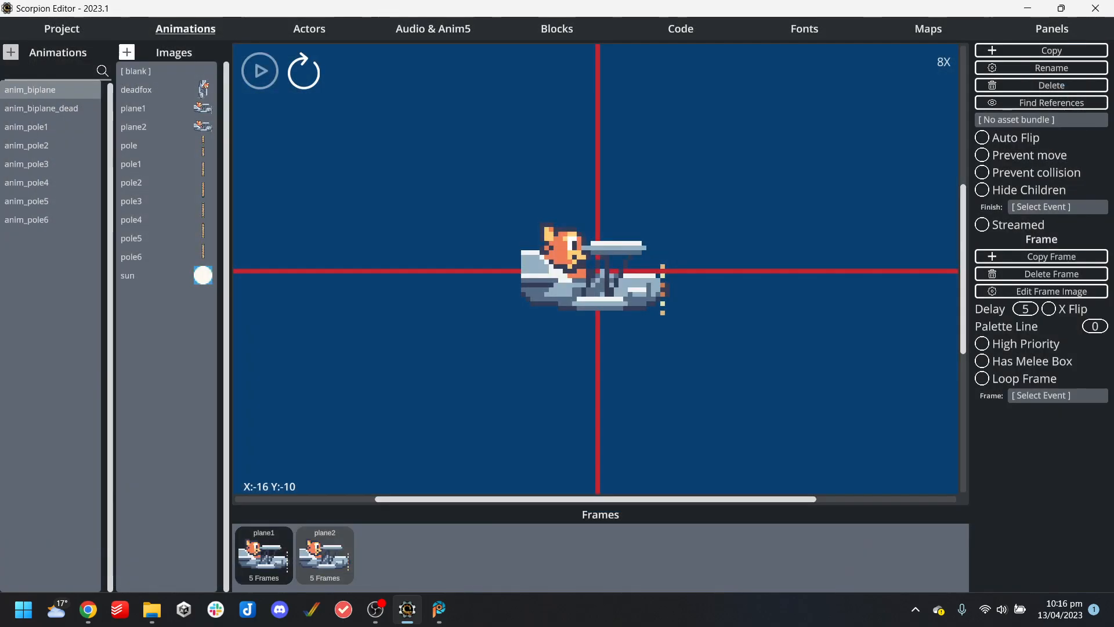
{"action": "left_click", "coordinate": [202, 277]}
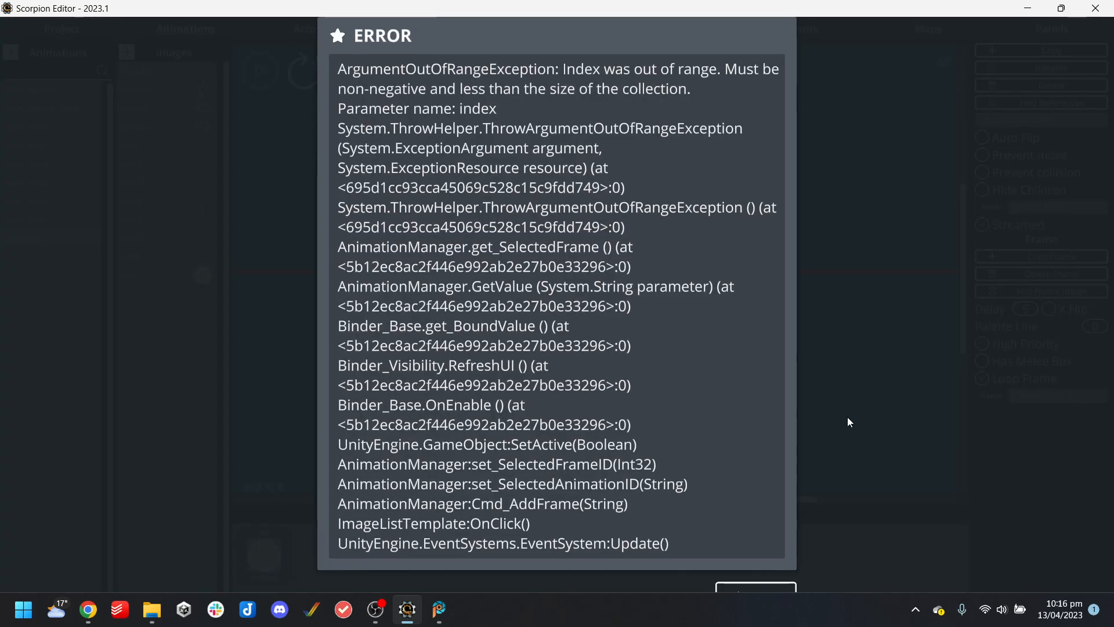
{"action": "left_click", "coordinate": [761, 600]}
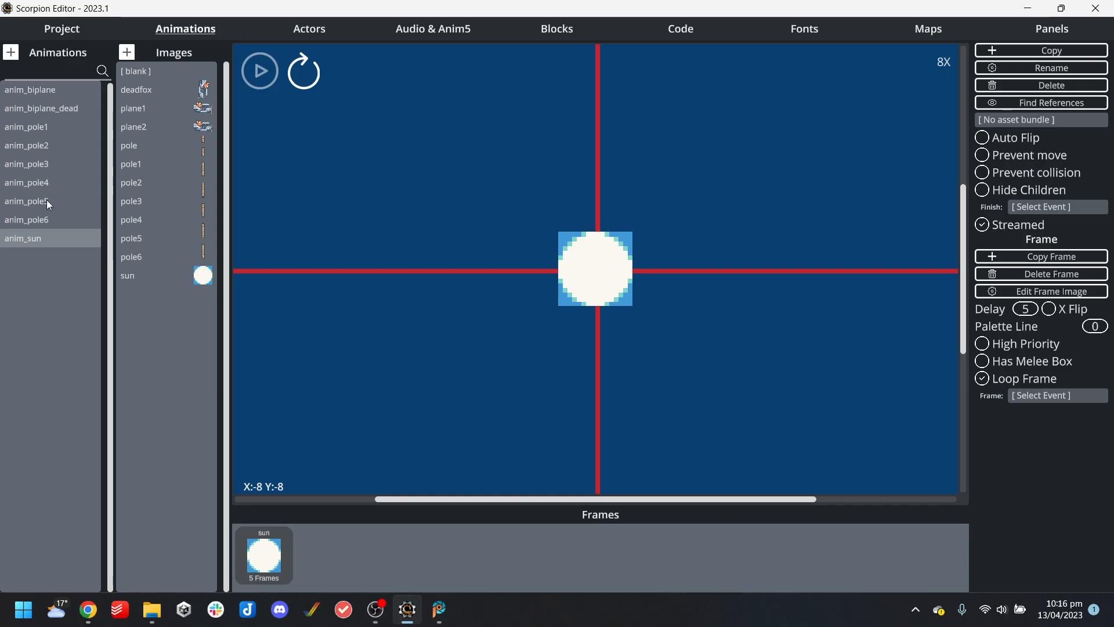
{"action": "left_click", "coordinate": [47, 201]}
{"action": "left_click", "coordinate": [54, 237]}
Create a new actor named sun in the project's actors folder
{"action": "left_click", "coordinate": [315, 35]}
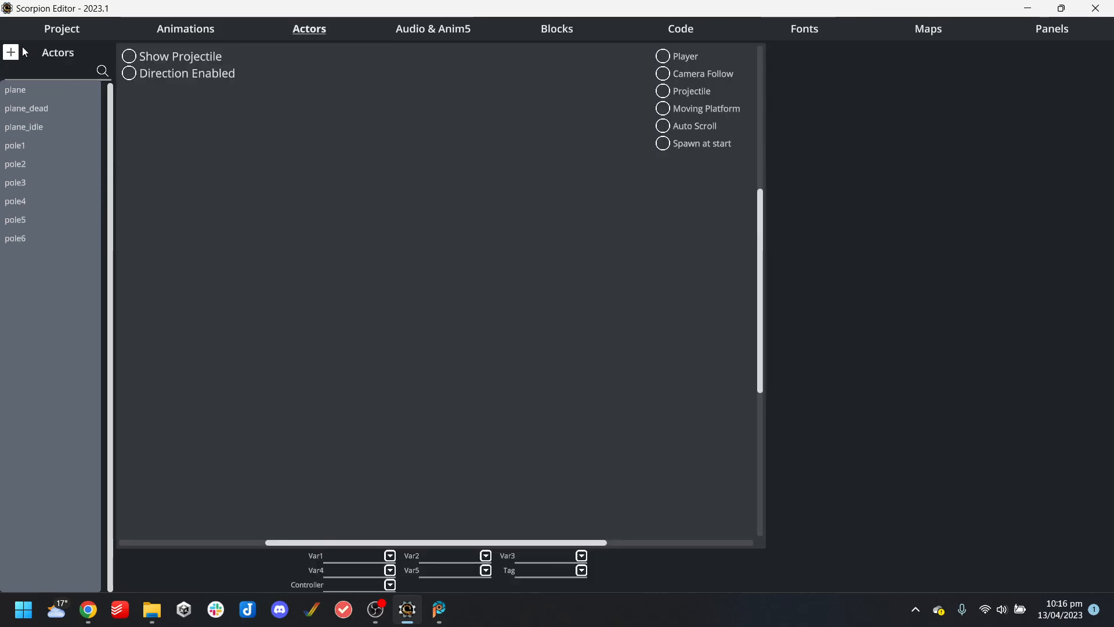
{"action": "left_click", "coordinate": [11, 52]}
{"action": "double_click", "coordinate": [167, 117]}
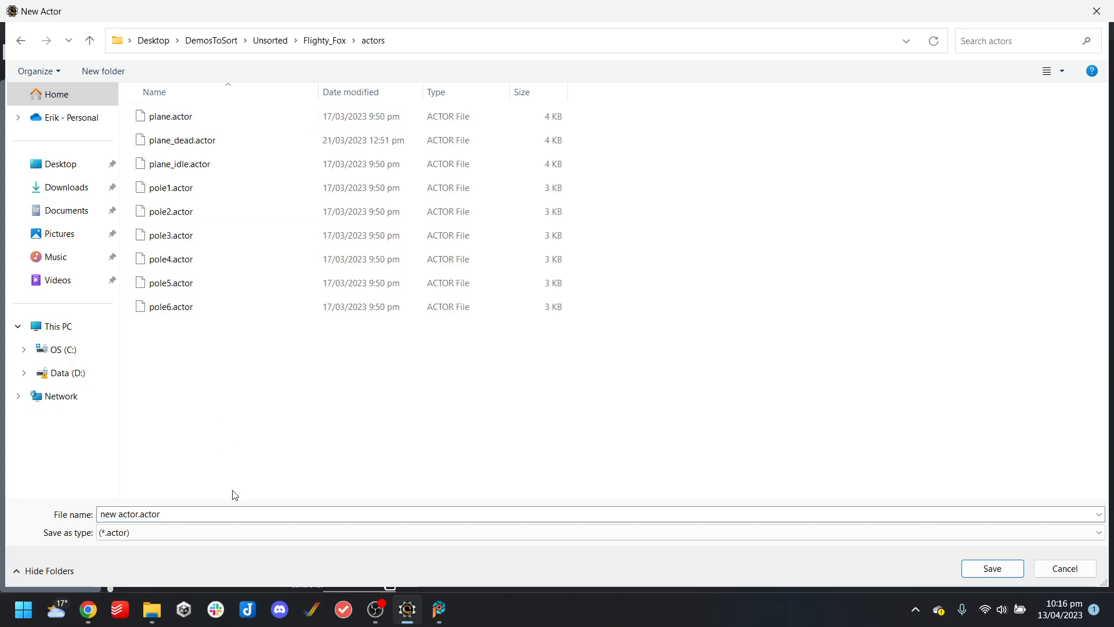
{"action": "left_click", "coordinate": [278, 514]}
{"action": "type", "text": "s"}
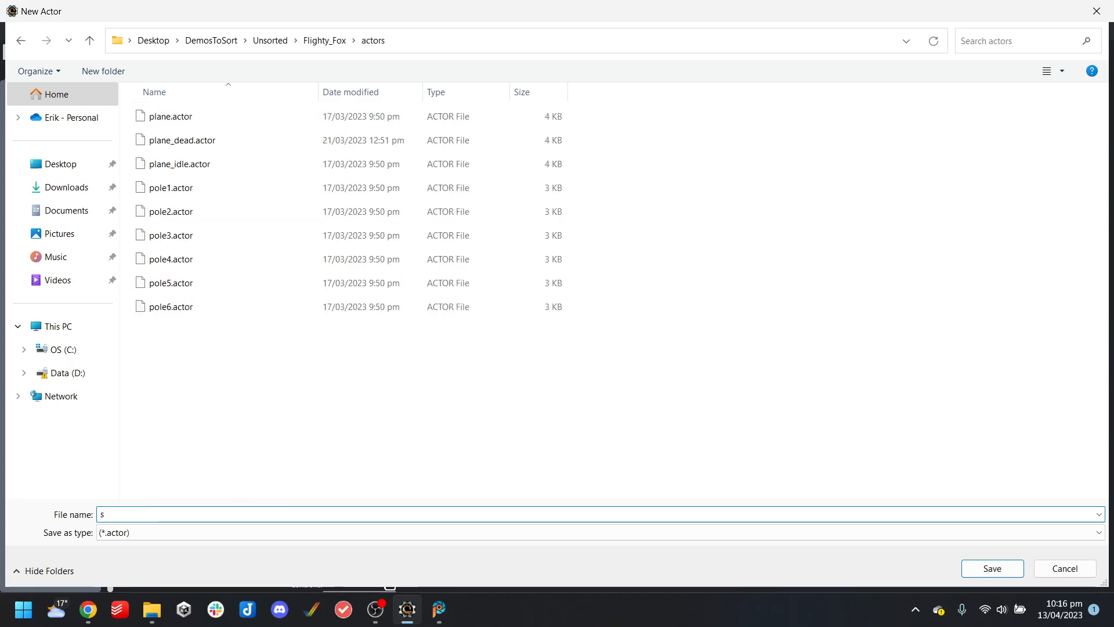
{"action": "type", "text": "un"}
{"action": "key", "text": "Return"}
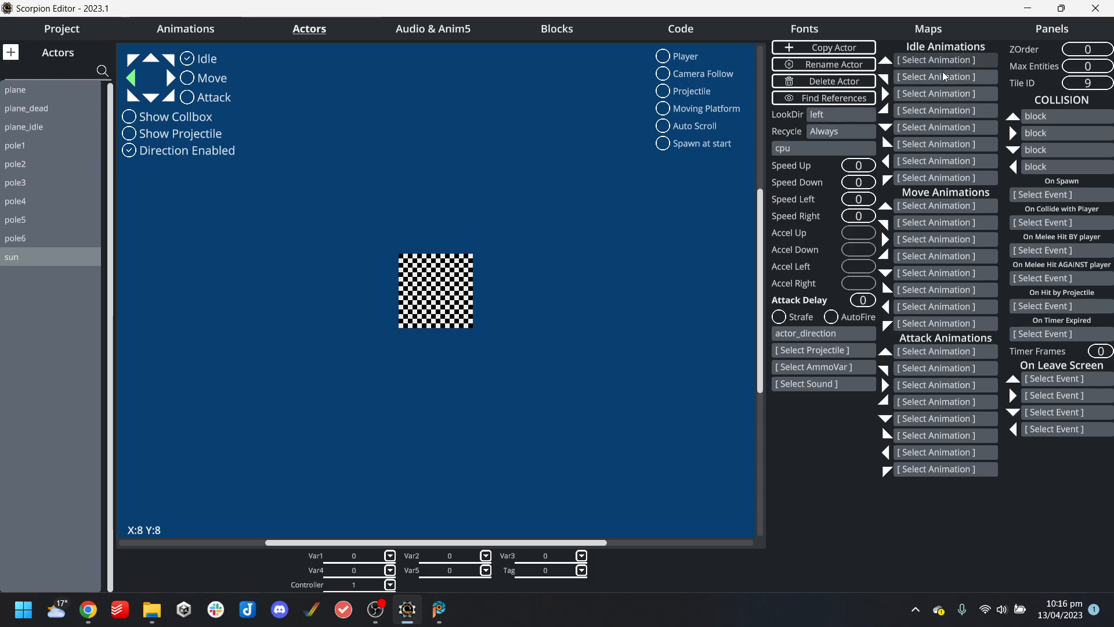
Assign anim_sun as the sun actor's idle animation and set its movement type to CPU Parallax Lock
{"action": "left_click", "coordinate": [930, 161]}
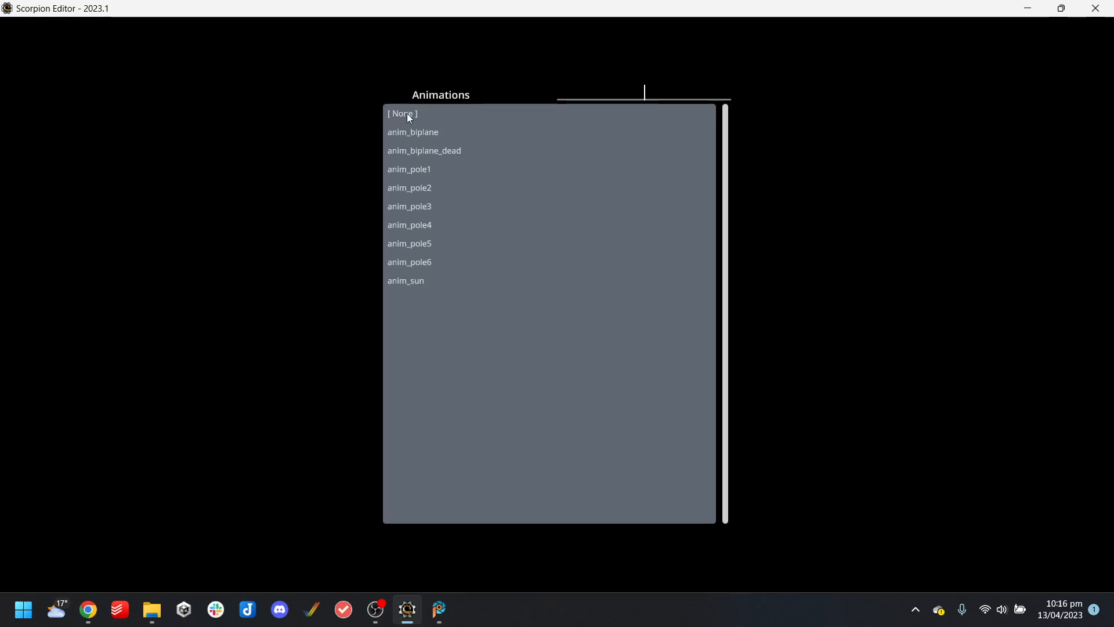
{"action": "left_click", "coordinate": [413, 280]}
{"action": "left_click", "coordinate": [809, 144]}
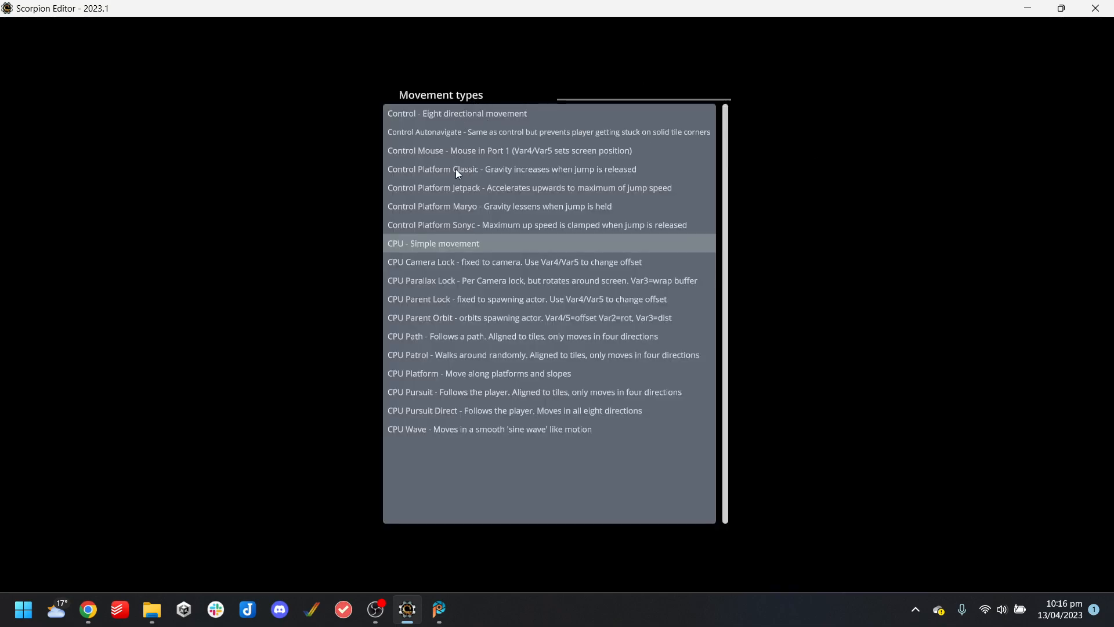
{"action": "left_click", "coordinate": [524, 280]}
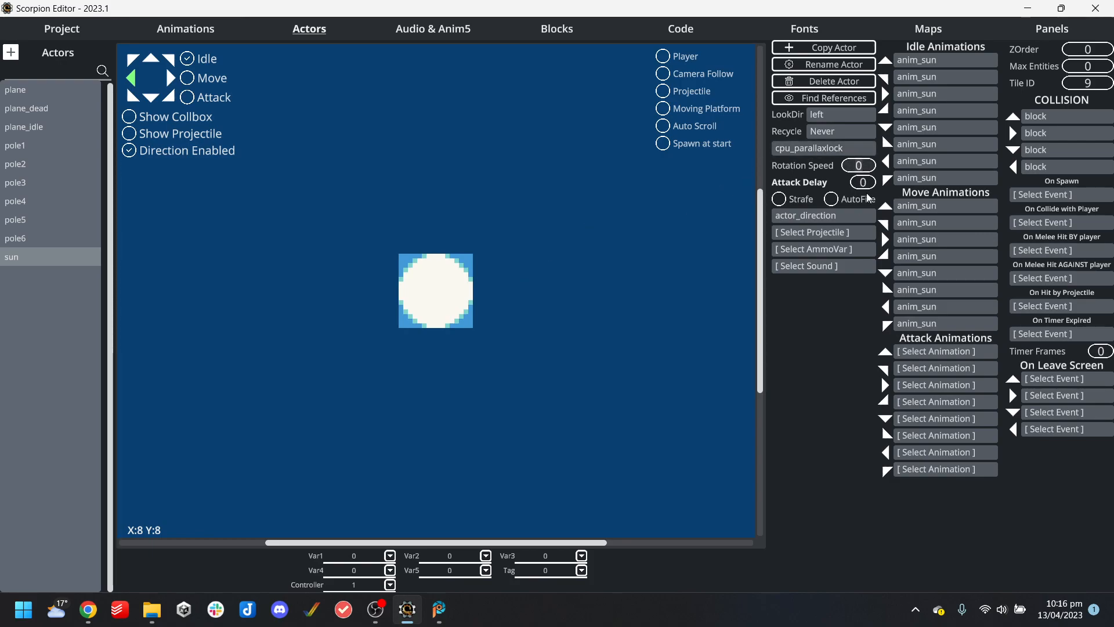
Set the sun actor's rotation speed to 0.1 and its Var5 to 32, checking the Parallax Lock description
{"action": "left_click", "coordinate": [867, 166]}
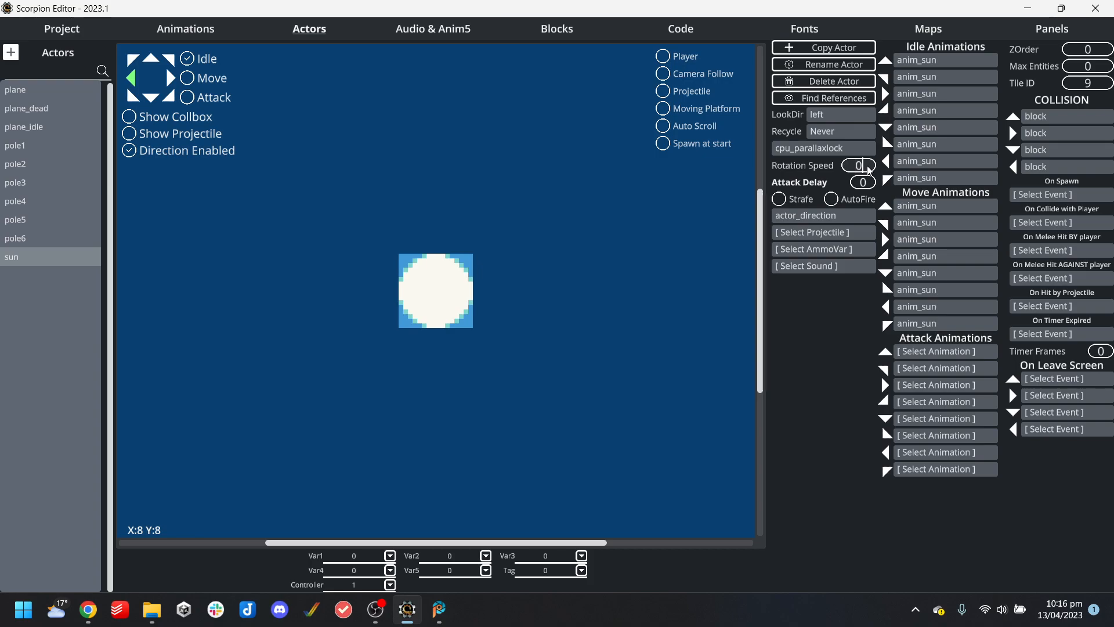
{"action": "type", "text": ".1"}
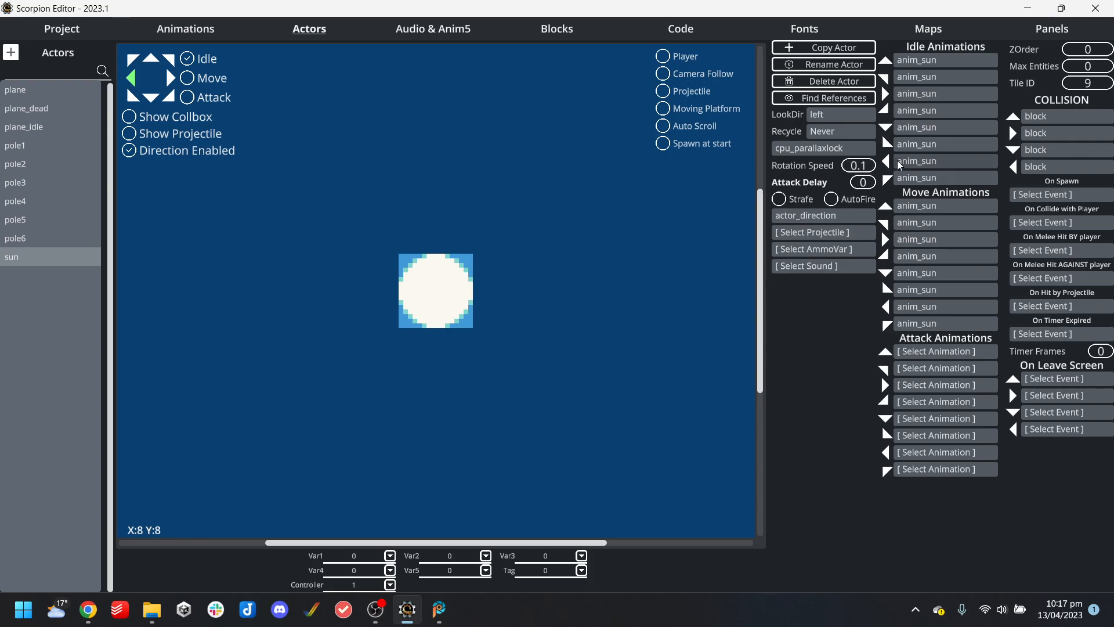
{"action": "left_click", "coordinate": [835, 149]}
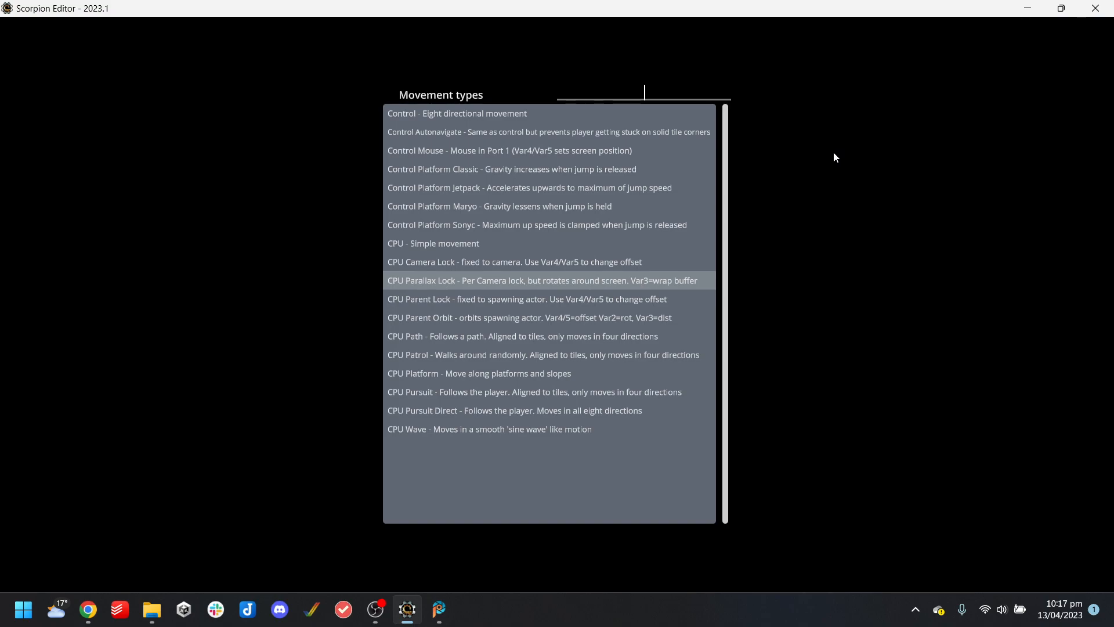
{"action": "left_click", "coordinate": [791, 329]}
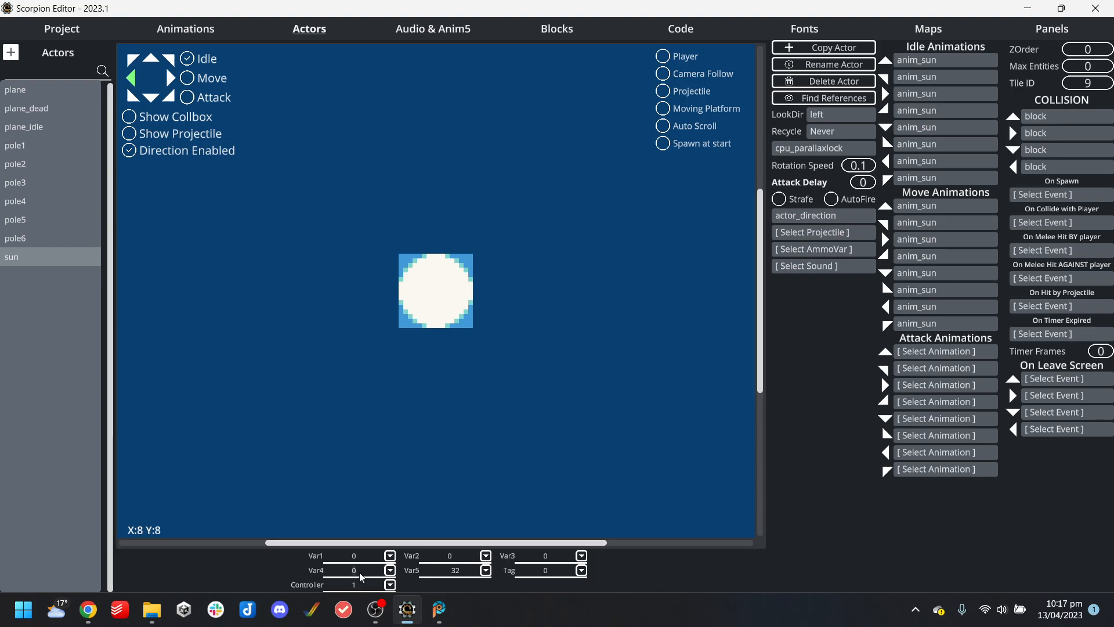
{"action": "left_click", "coordinate": [299, 581]}
{"action": "left_click", "coordinate": [319, 574]}
Append a condition to the end of the startup codeblock that checks whether ismegadrive is not zero
{"action": "left_click", "coordinate": [684, 27]}
{"action": "left_click", "coordinate": [49, 237]}
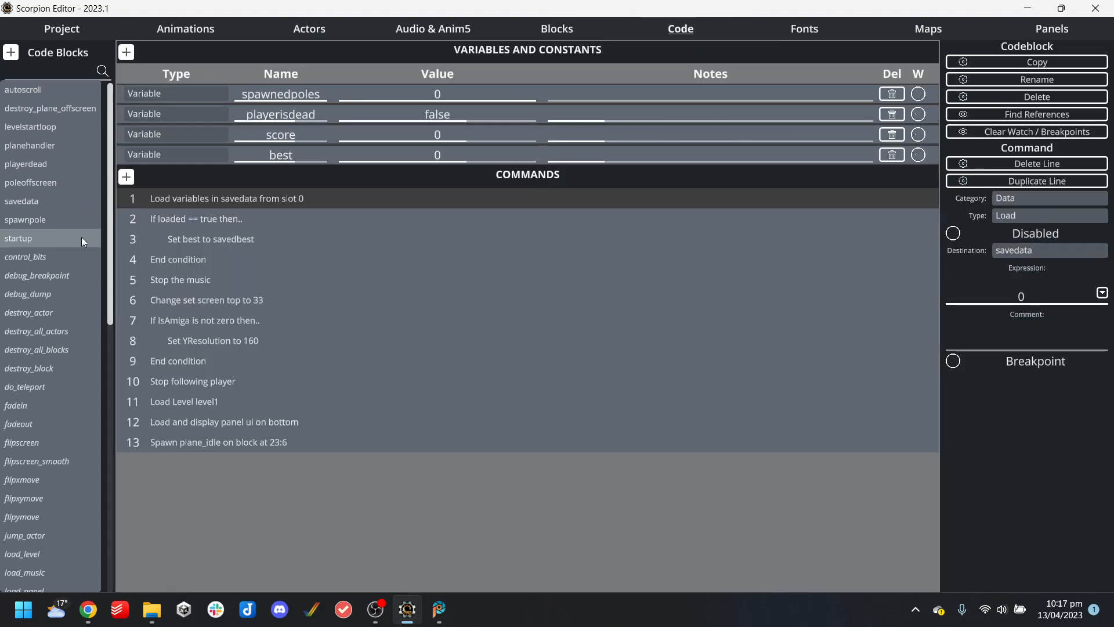
{"action": "left_click", "coordinate": [241, 441]}
{"action": "key", "text": "Down"}
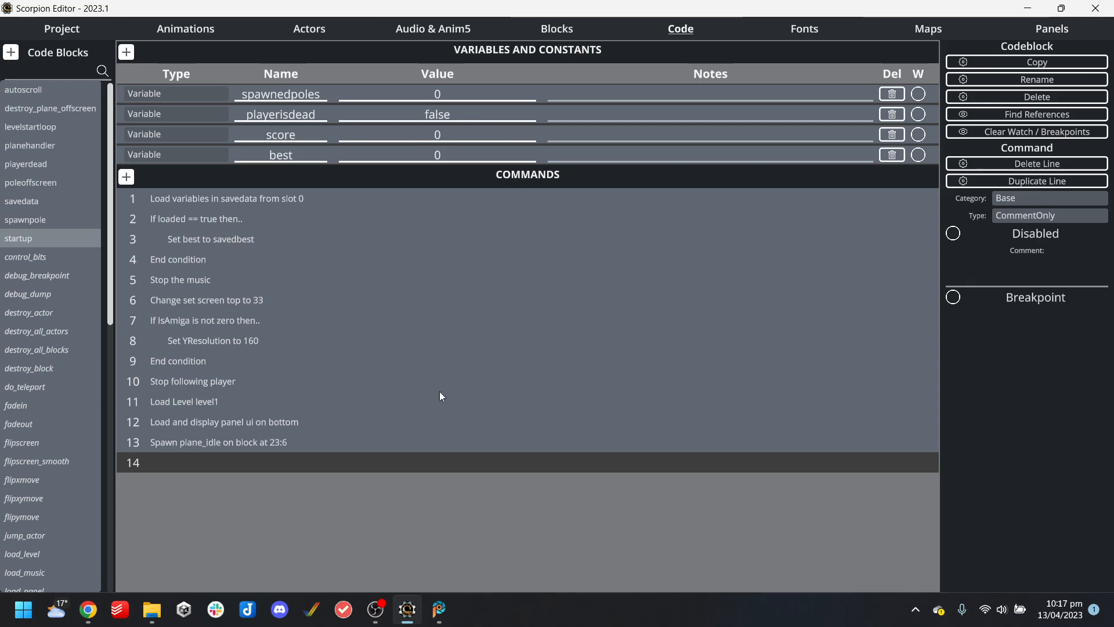
{"action": "left_click", "coordinate": [1030, 200]}
{"action": "left_click", "coordinate": [471, 170]}
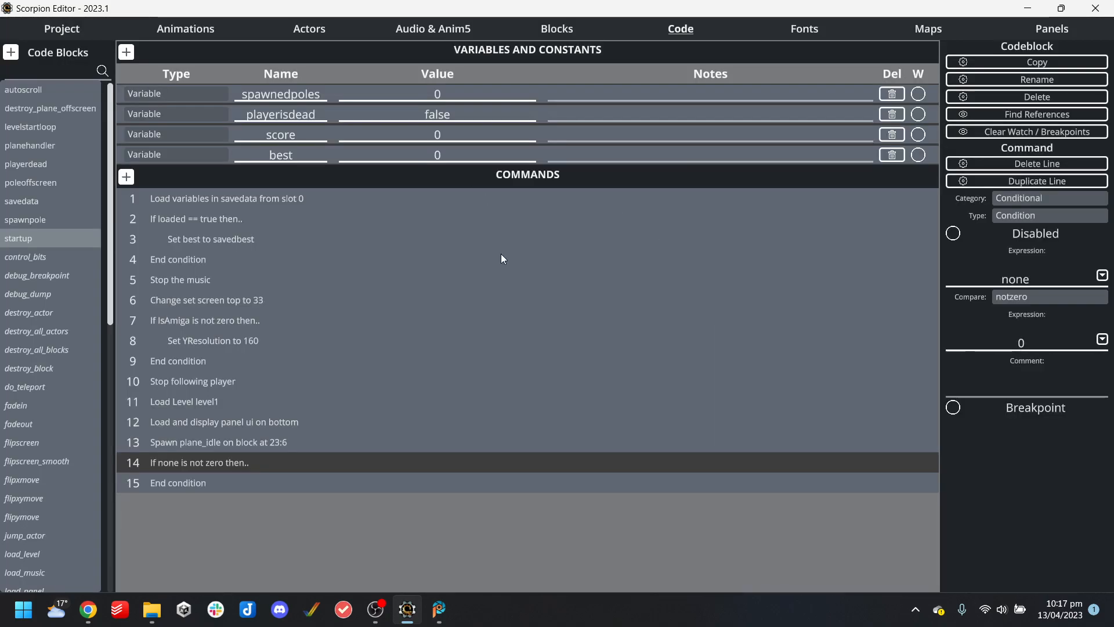
{"action": "type", "text": "ismegadrive"}
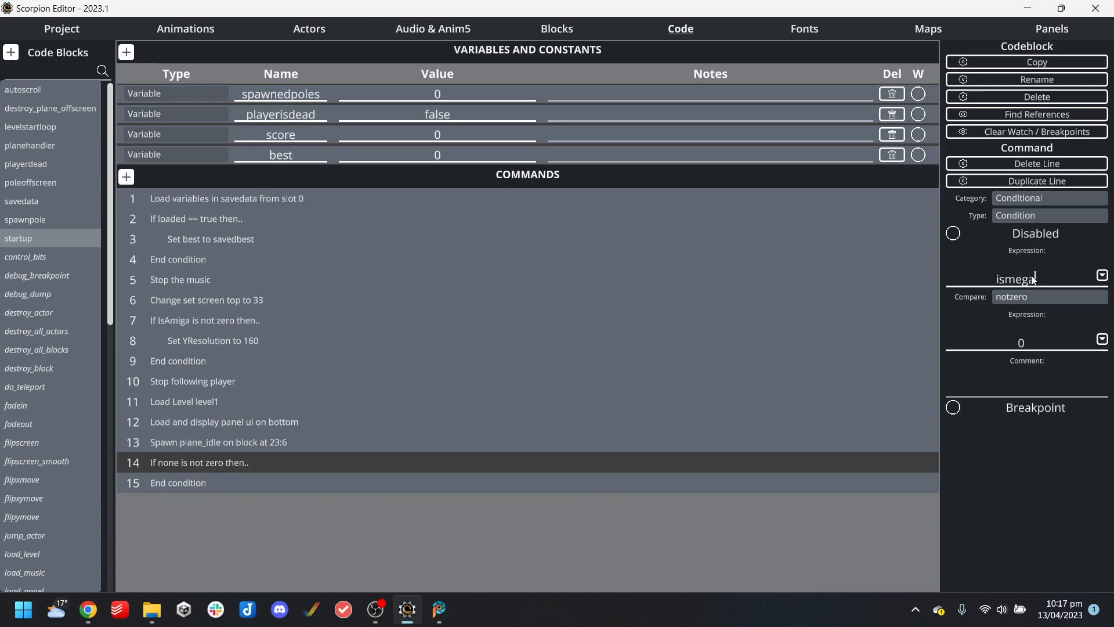
{"action": "left_click", "coordinate": [452, 348]}
Copy the plane_idle spawn command into the ismegadrive condition and change it to spawn sun at X 0, Y 0
{"action": "left_click", "coordinate": [269, 458]}
{"action": "left_click", "coordinate": [283, 448]}
{"action": "key", "text": "ctrl+c"}
{"action": "left_click", "coordinate": [281, 461]}
{"action": "key", "text": "ctrl+v"}
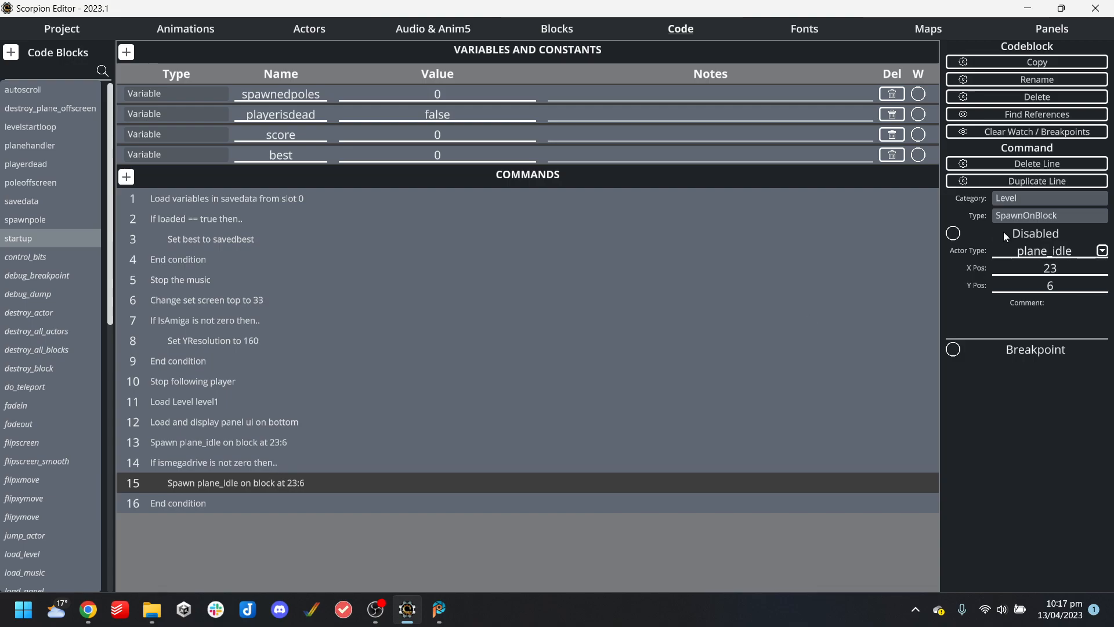
{"action": "left_click", "coordinate": [1100, 250]}
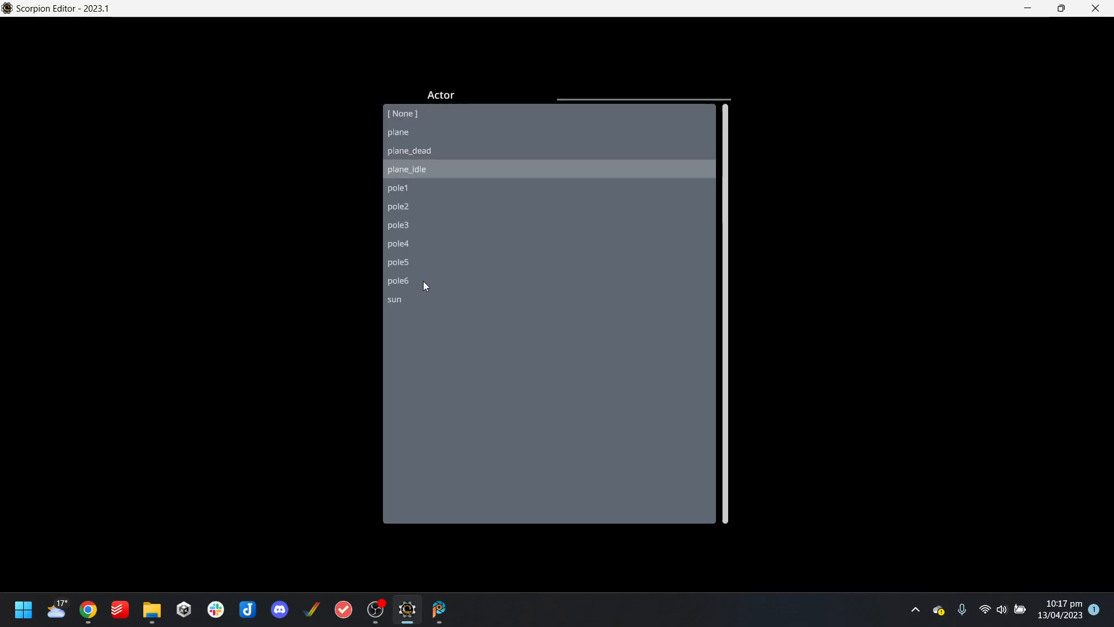
{"action": "left_click", "coordinate": [399, 300]}
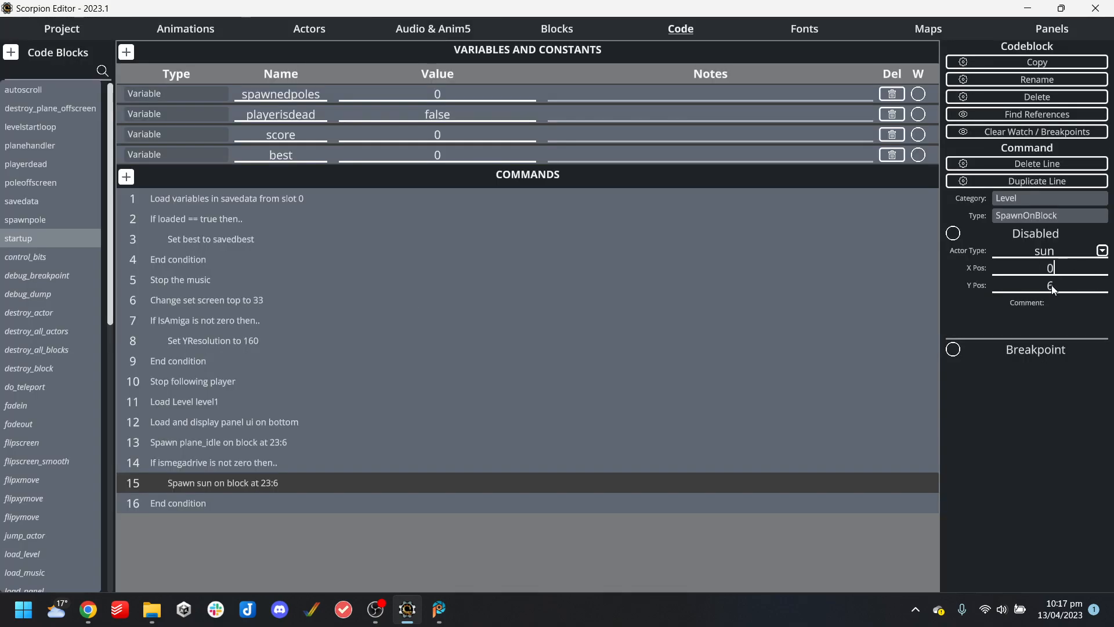
{"action": "left_click", "coordinate": [441, 340]}
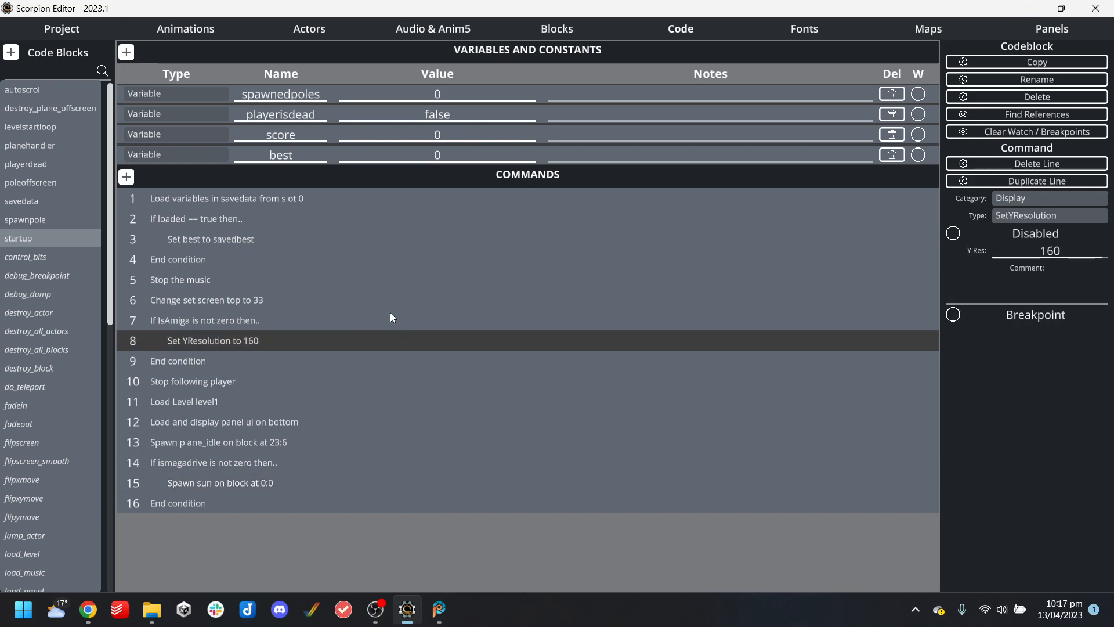
{"action": "left_click", "coordinate": [217, 34]}
{"action": "left_click", "coordinate": [268, 32]}
{"action": "left_click", "coordinate": [169, 33]}
{"action": "left_click", "coordinate": [99, 36]}
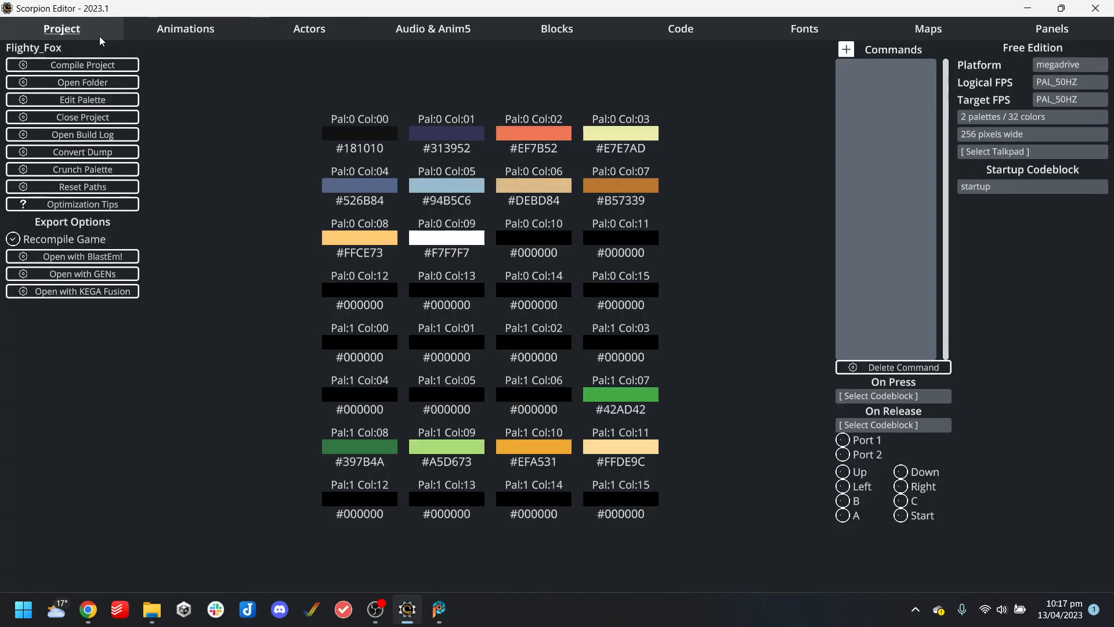
{"action": "left_click", "coordinate": [190, 33]}
{"action": "left_click", "coordinate": [62, 31]}
{"action": "left_click", "coordinate": [146, 26]}
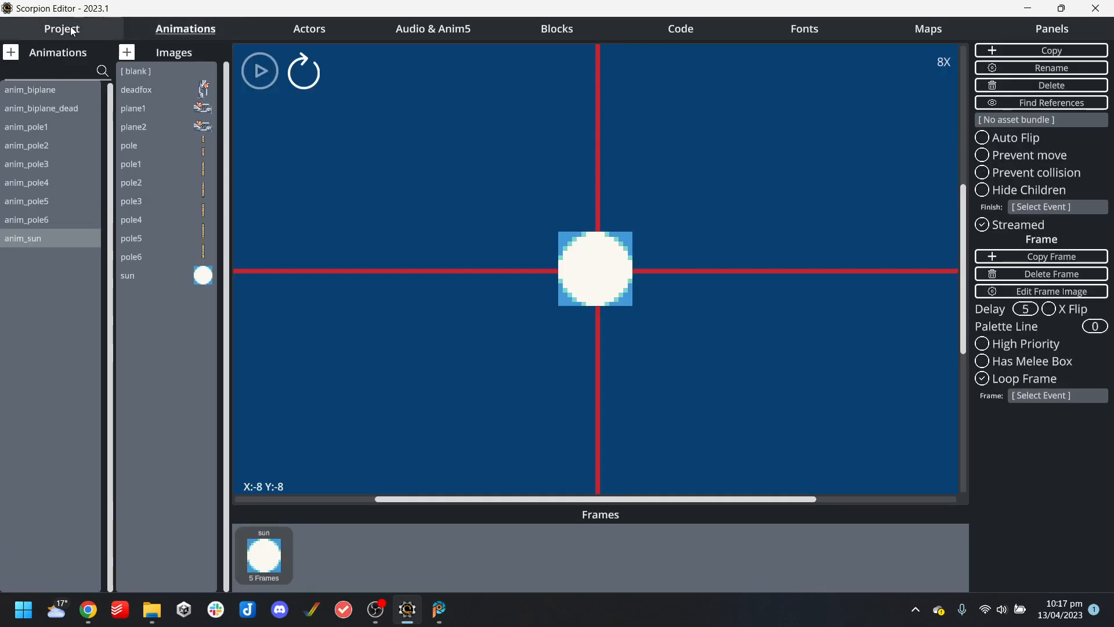
{"action": "left_click", "coordinate": [72, 30]}
Open the anim_sun frame image in PaintShop Pro, delete its blue corners to transparency using the Magic Wand, and save sun.png
{"action": "left_click", "coordinate": [167, 22]}
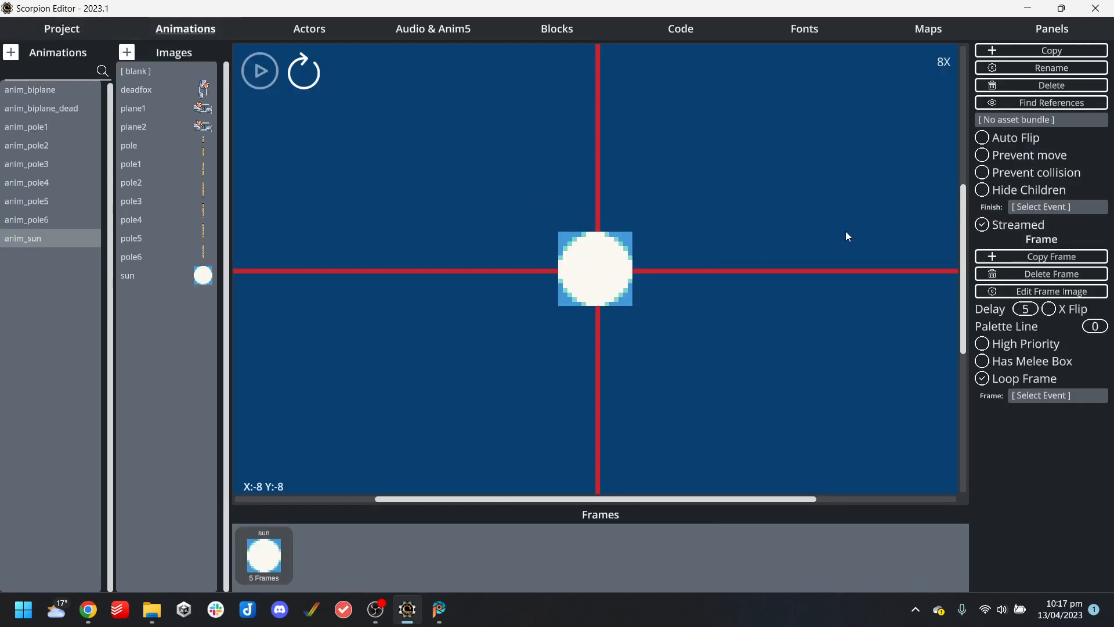
{"action": "left_click", "coordinate": [1051, 291]}
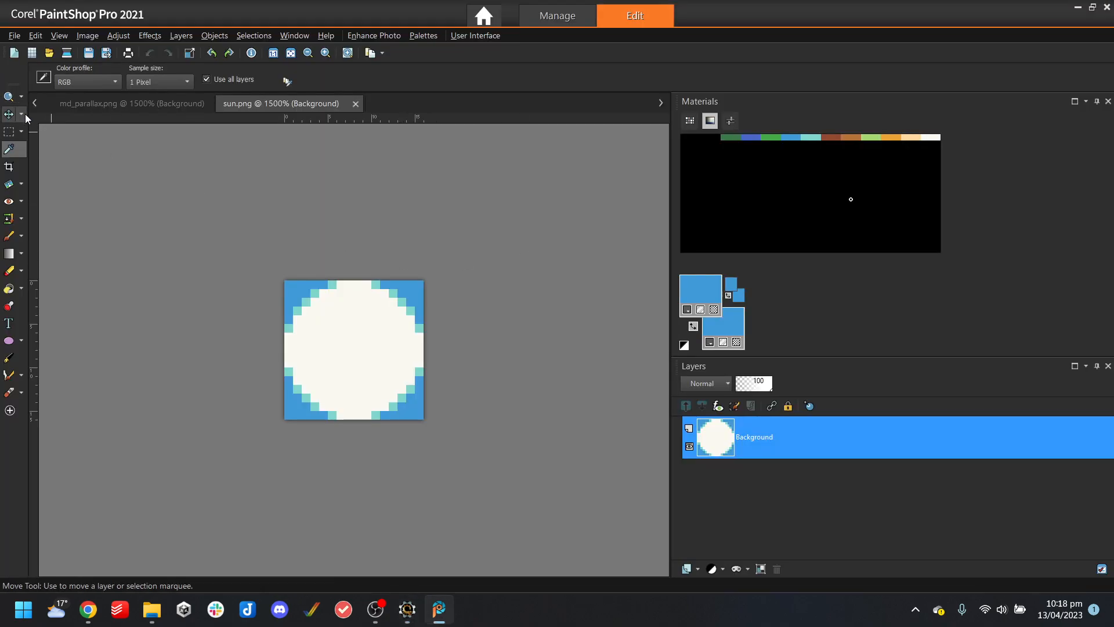
{"action": "left_click", "coordinate": [20, 133]}
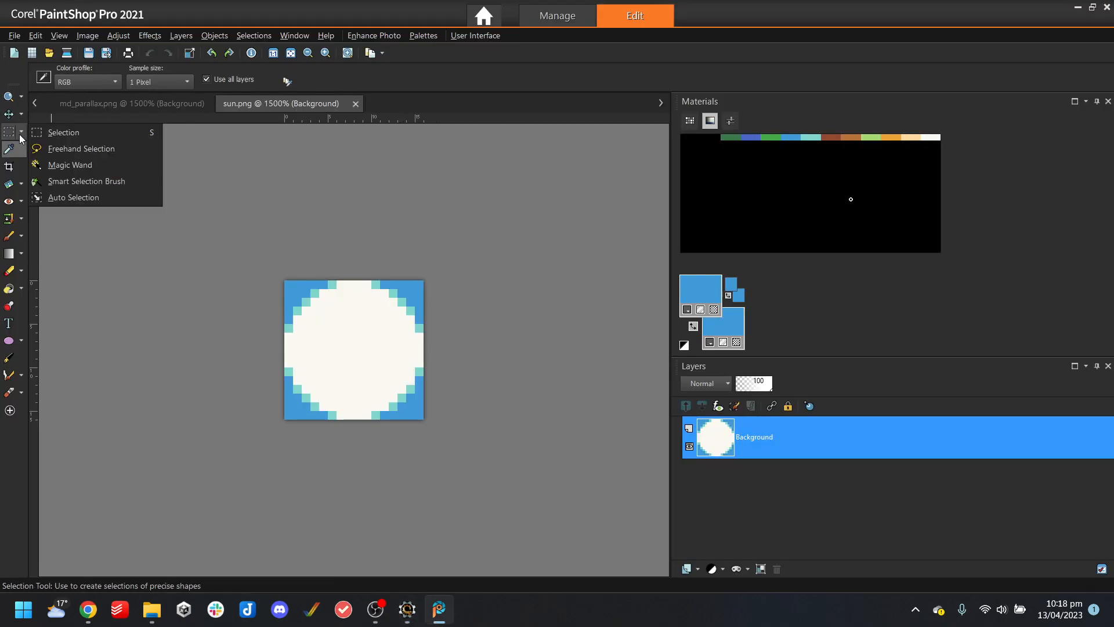
{"action": "left_click", "coordinate": [77, 165]}
{"action": "left_click", "coordinate": [398, 285]}
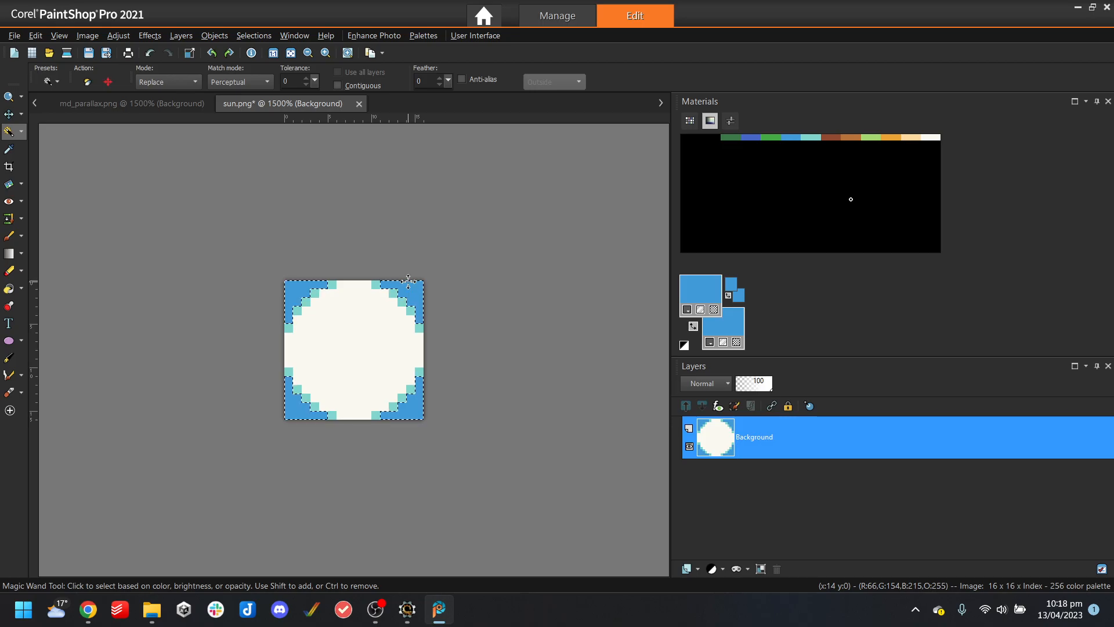
{"action": "double_click", "coordinate": [896, 448]}
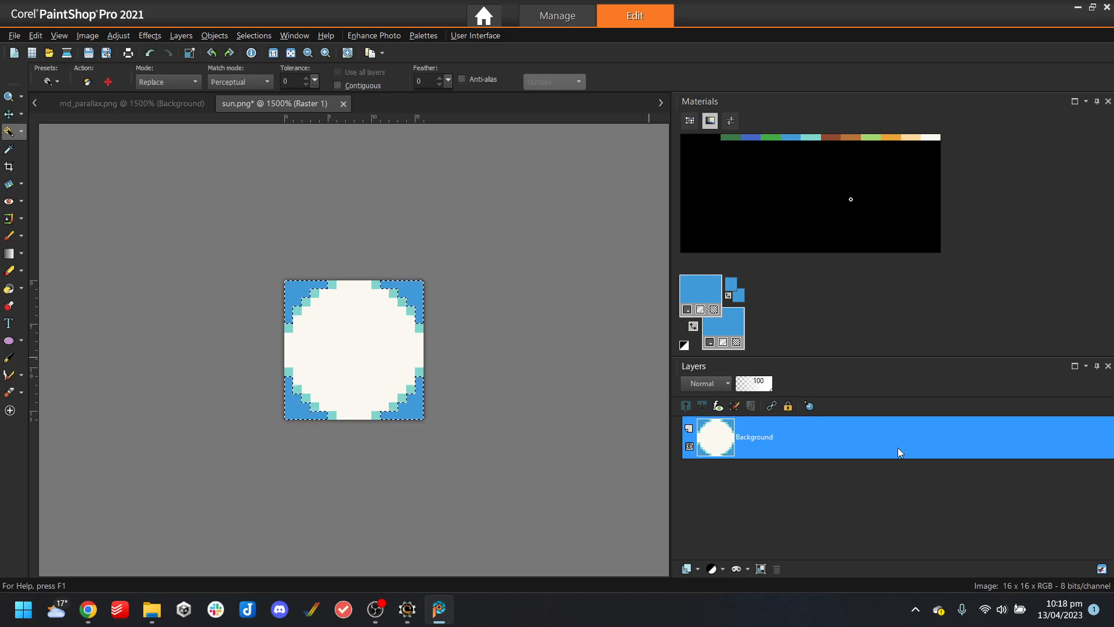
{"action": "key", "text": "Return"}
{"action": "key", "text": "Delete"}
{"action": "left_click", "coordinate": [244, 35]}
{"action": "left_click", "coordinate": [268, 64]}
{"action": "left_click", "coordinate": [89, 53]}
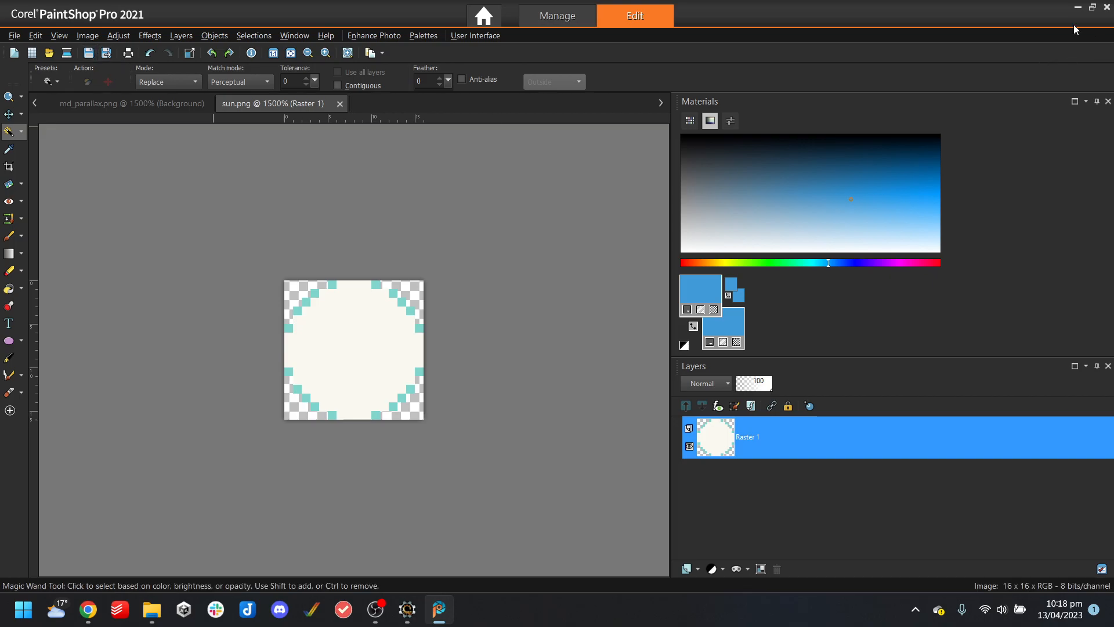
Switch back to Scorpion Editor and run the recompiled Flighty_Fox project in BlastEm
{"action": "left_click", "coordinate": [1092, 7]}
{"action": "left_click", "coordinate": [577, 6]}
{"action": "left_click", "coordinate": [66, 31]}
{"action": "left_click", "coordinate": [88, 260]}
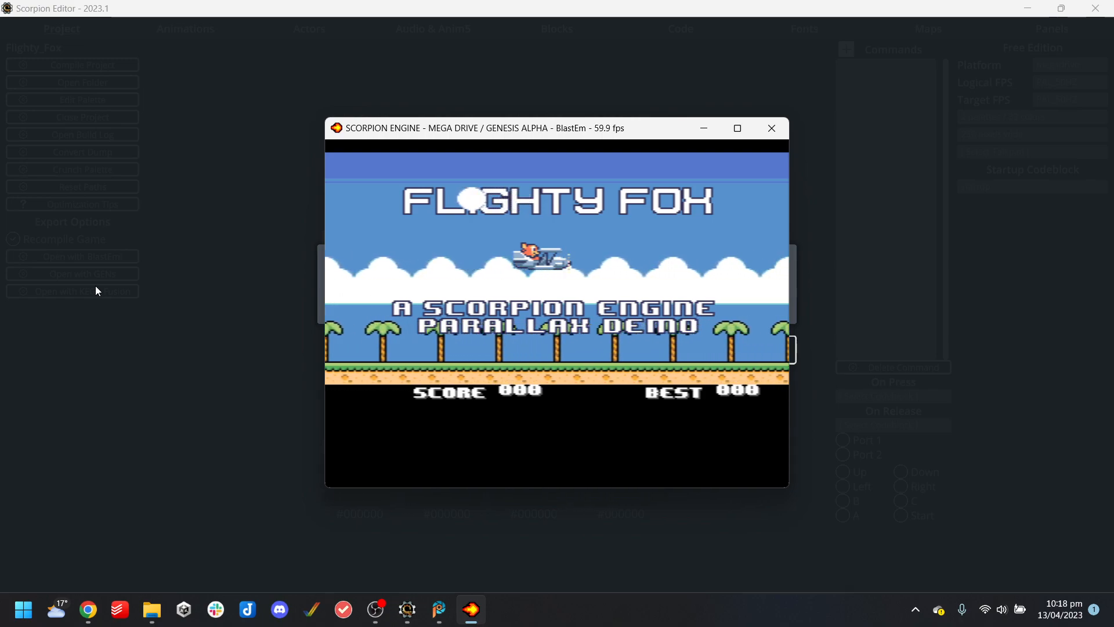
Play-test the game by flying the plane between the poles to check the sun's parallax behaviour, and close the emulator
{"action": "key", "text": "a"}
{"action": "key", "text": "a"}
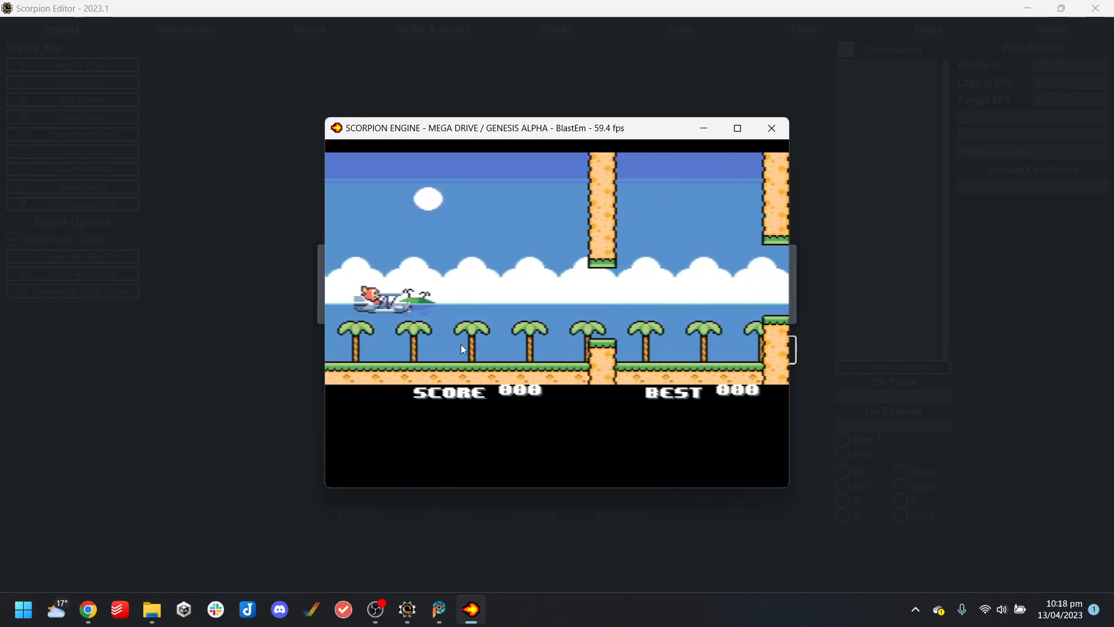
{"action": "key", "text": "a"}
{"action": "key", "text": "a"}
{"action": "key", "text": "a"}
{"action": "key", "text": "a"}
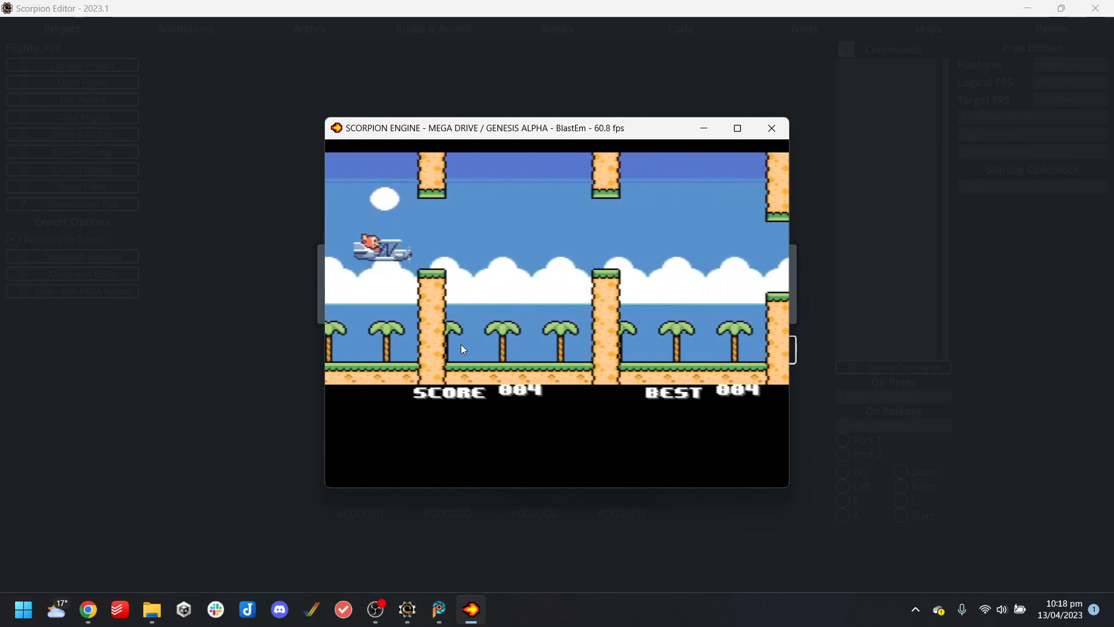
{"action": "key", "text": "a"}
{"action": "key", "text": "a"}
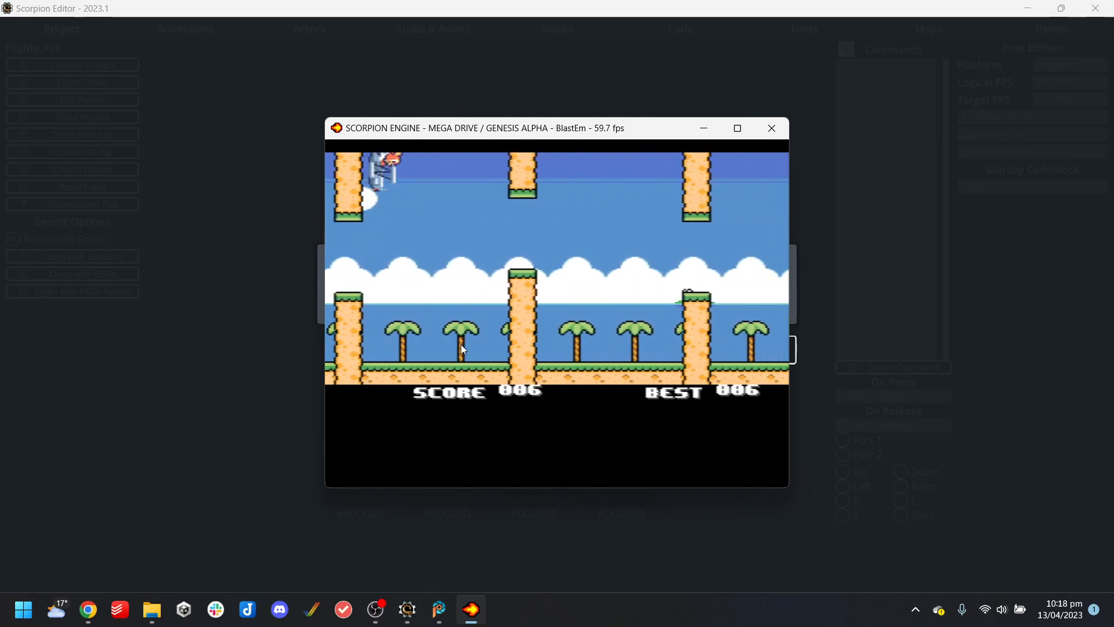
{"action": "left_click", "coordinate": [771, 129]}
{"action": "left_click", "coordinate": [729, 345]}
Set the sun actor's ZOrder to -1000
{"action": "left_click", "coordinate": [167, 24]}
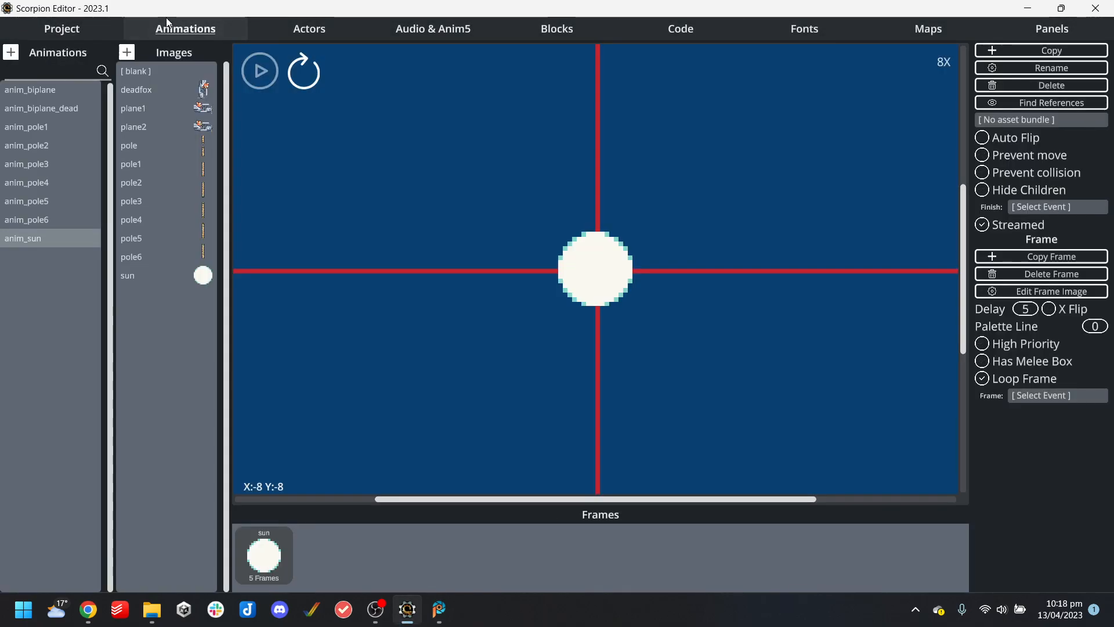
{"action": "left_click", "coordinate": [309, 28]}
{"action": "left_click", "coordinate": [32, 91]}
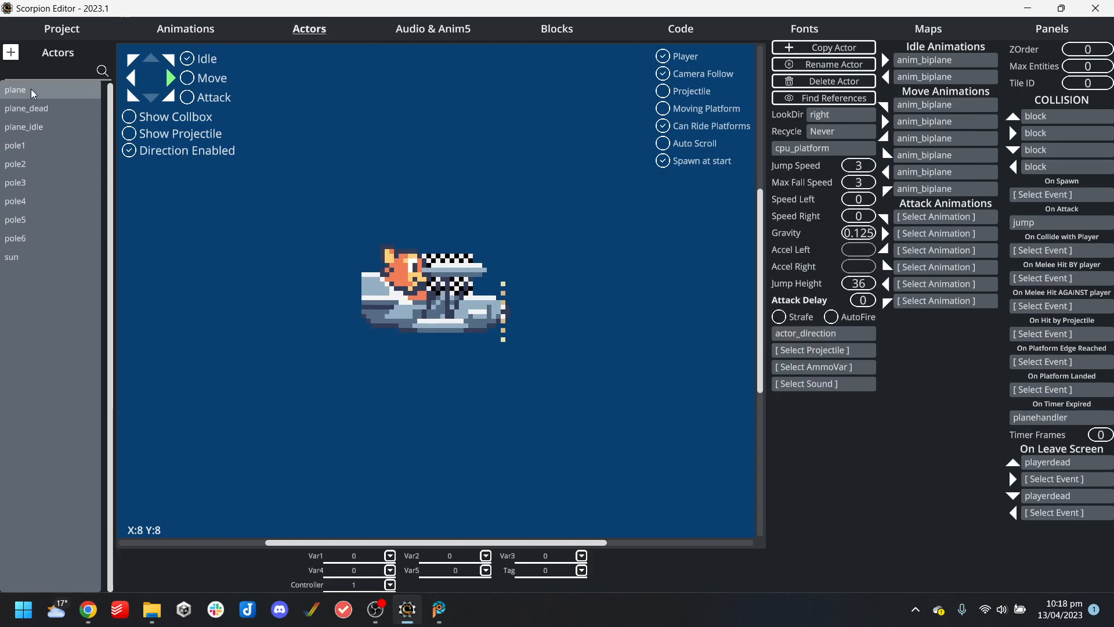
{"action": "left_click", "coordinate": [34, 258]}
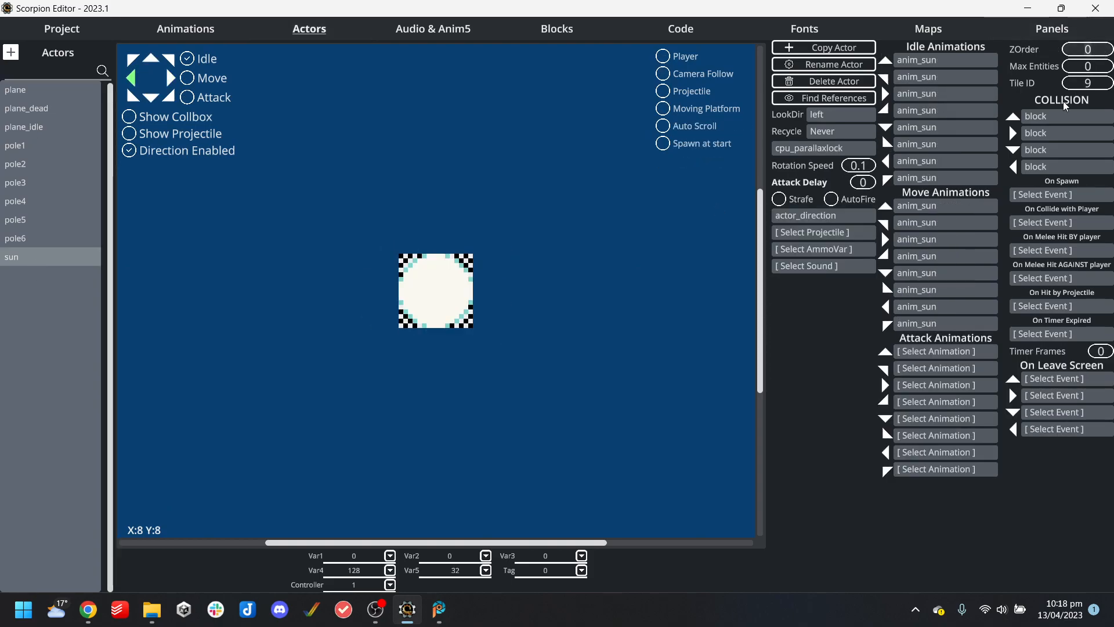
{"action": "type", "text": "-1000"}
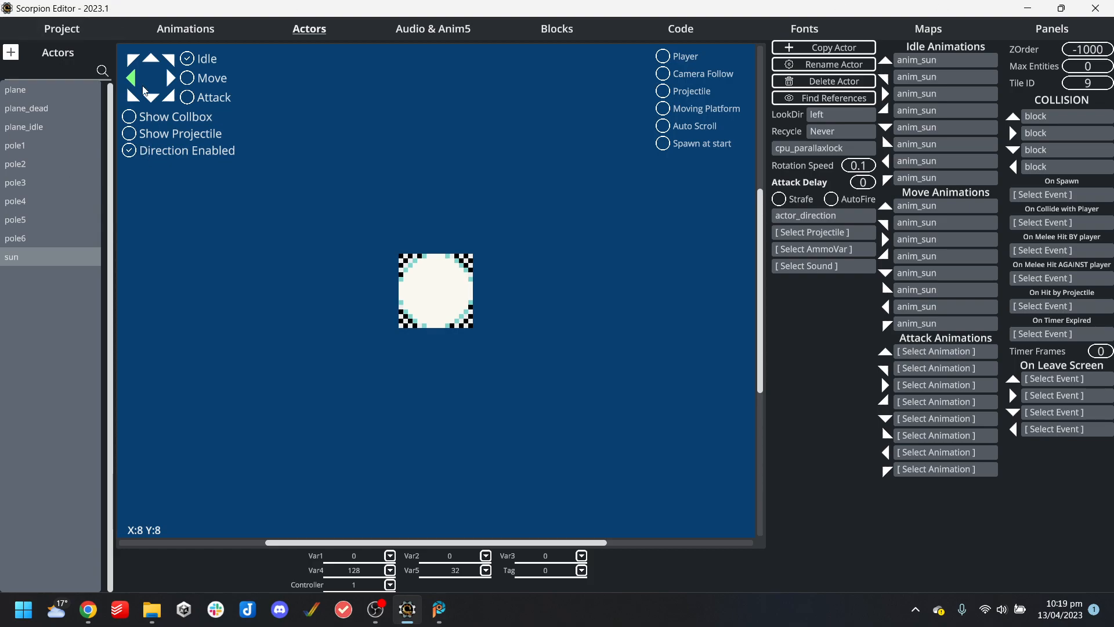
Close the Flighty_Fox project and browse the DemosToSort Unsorted folder for the next project to open
{"action": "left_click", "coordinate": [54, 30]}
{"action": "left_click", "coordinate": [112, 119]}
{"action": "left_click", "coordinate": [754, 349]}
{"action": "left_click", "coordinate": [502, 277]}
{"action": "left_click", "coordinate": [267, 41]}
{"action": "scroll", "coordinate": [290, 275], "scroll_direction": "down", "scroll_amount": 2}
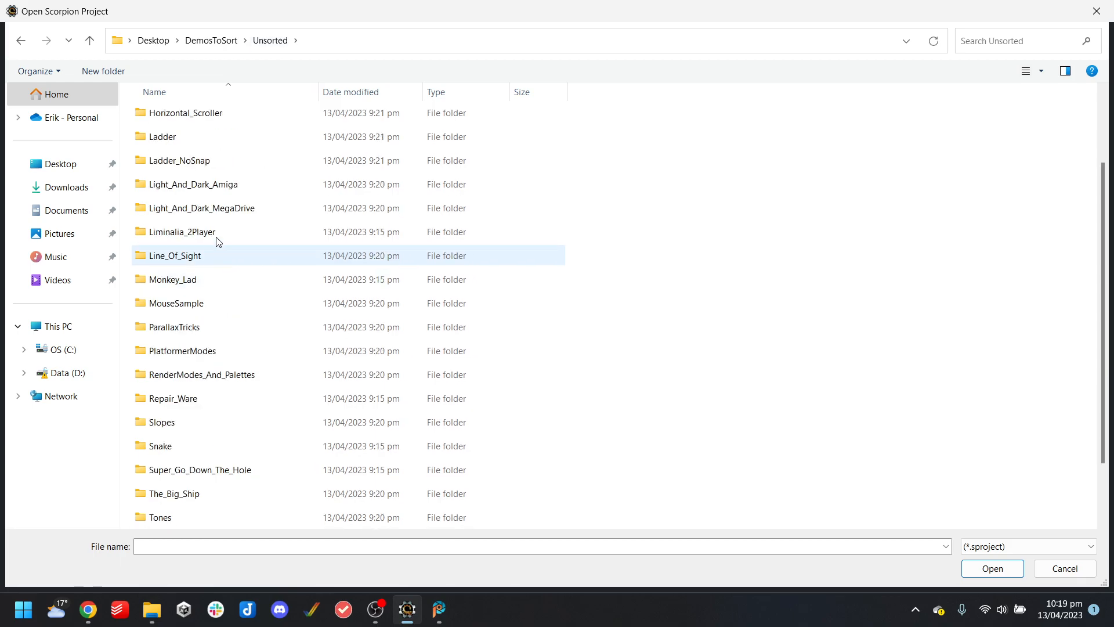
Open the Light_And_Dark_Amiga project from the Unsorted demos folder
{"action": "scroll", "coordinate": [220, 250], "scroll_direction": "up", "scroll_amount": 2}
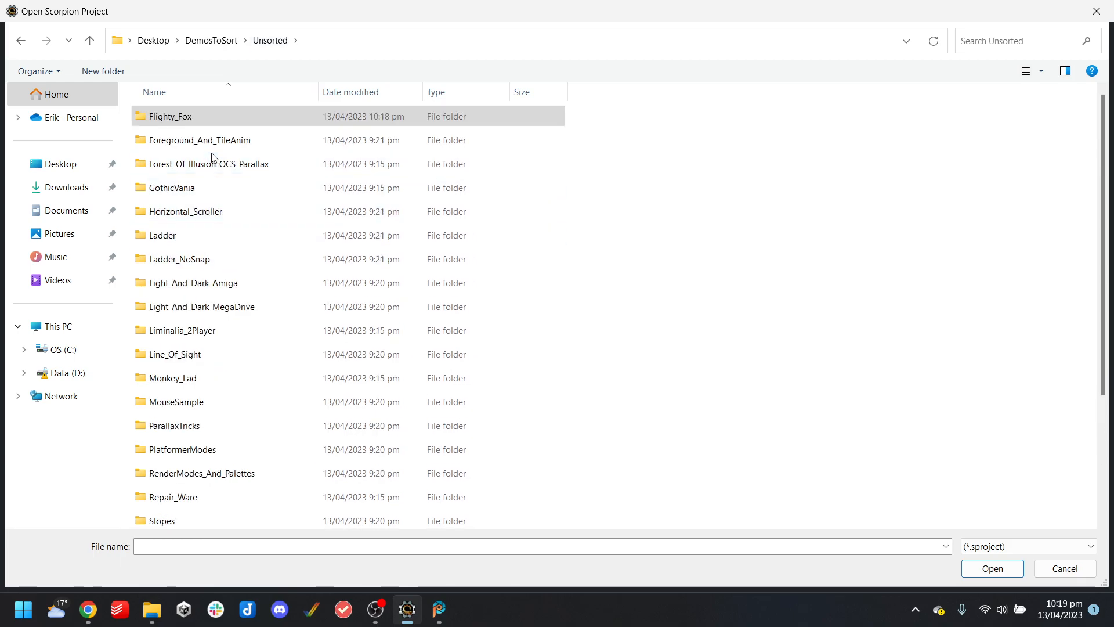
{"action": "double_click", "coordinate": [241, 283]}
{"action": "double_click", "coordinate": [197, 257]}
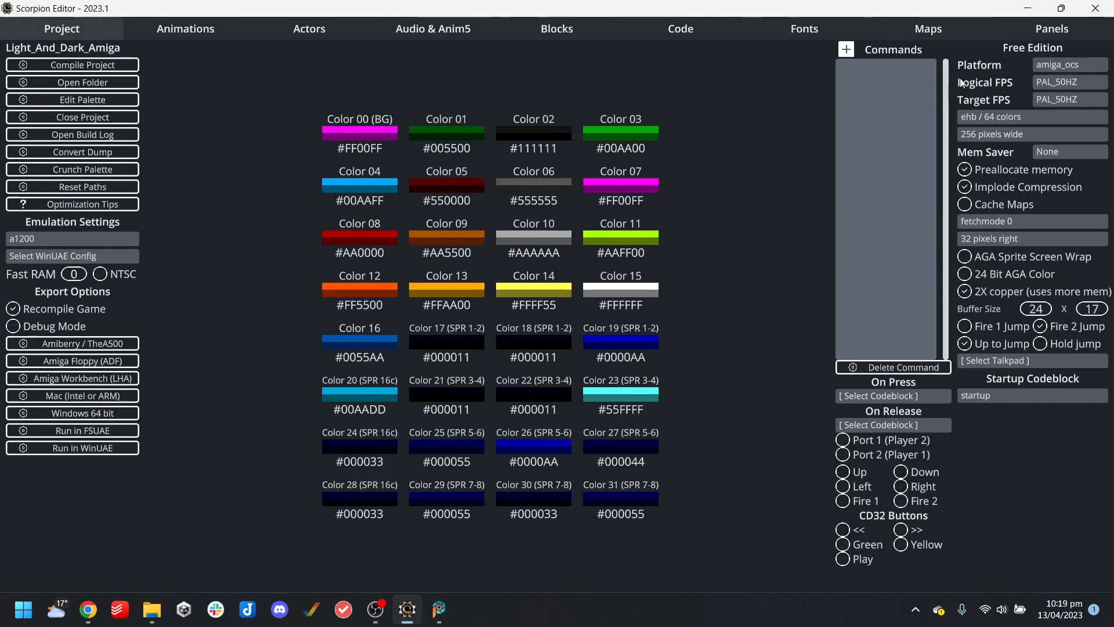
Inspect the alexkidd, lightcircleactor and ringshot actors and their settings
{"action": "left_click", "coordinate": [309, 26]}
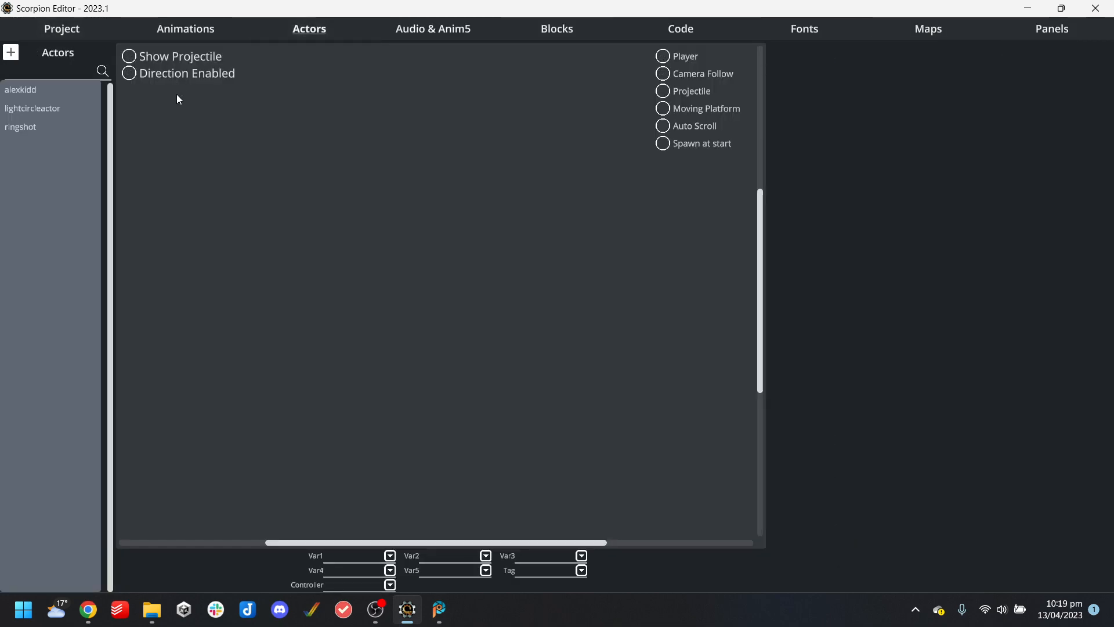
{"action": "left_click", "coordinate": [32, 105]}
{"action": "left_click", "coordinate": [35, 128]}
{"action": "left_click", "coordinate": [39, 88]}
{"action": "left_click", "coordinate": [40, 128]}
{"action": "left_click", "coordinate": [36, 109]}
{"action": "left_click", "coordinate": [37, 126]}
In the spawn_lightcircle code block, change the SpawnActor command's category to Actor
{"action": "left_click", "coordinate": [697, 36]}
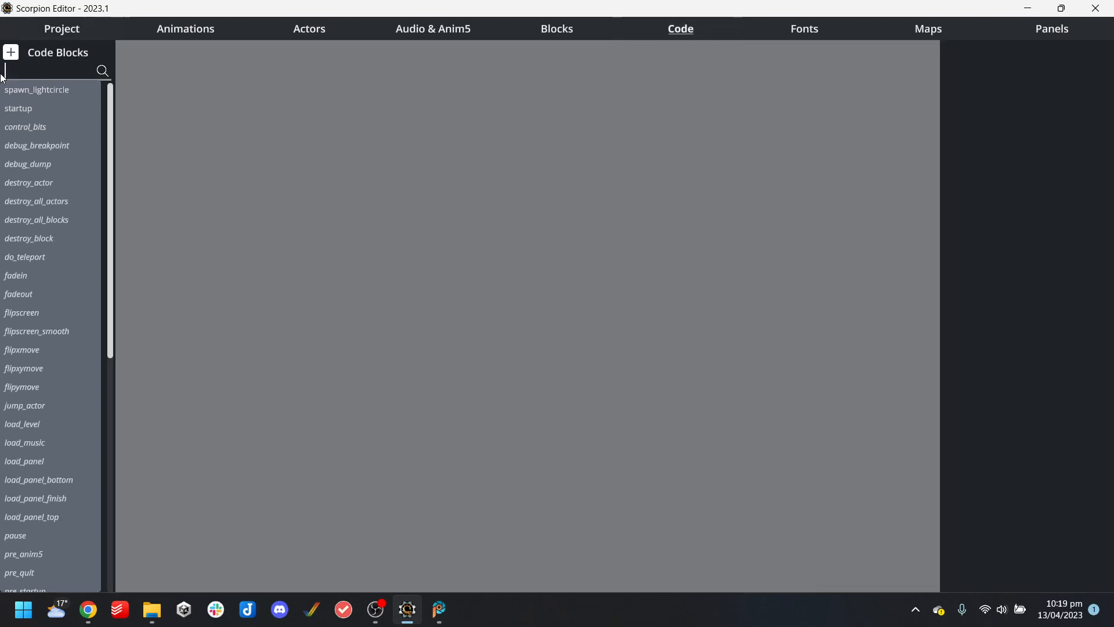
{"action": "left_click", "coordinate": [25, 90]}
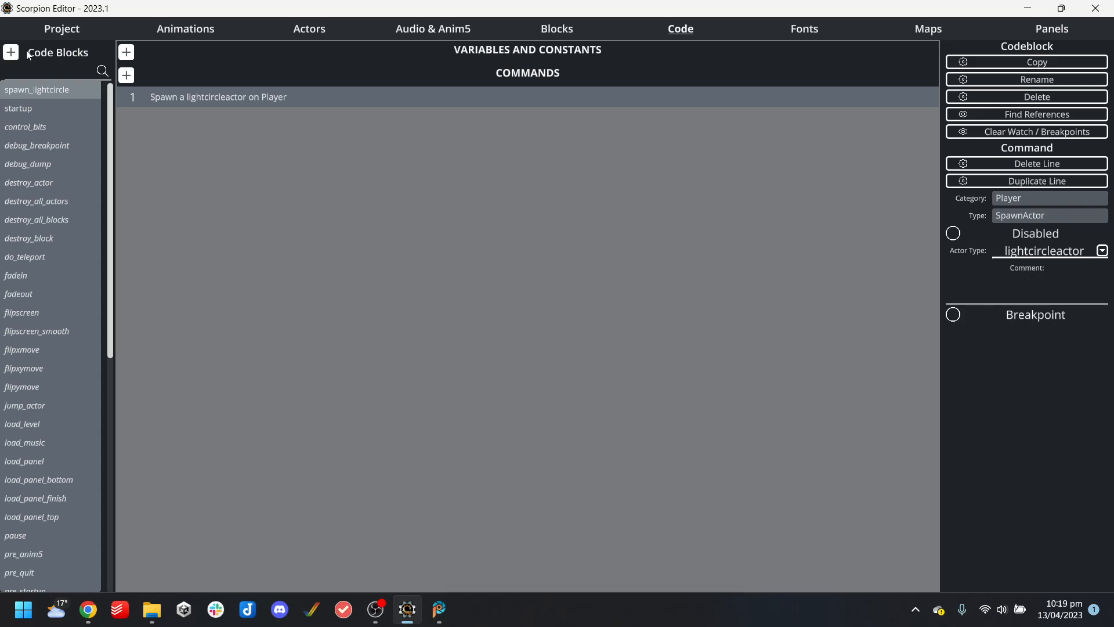
{"action": "left_click", "coordinate": [1050, 201]}
{"action": "left_click", "coordinate": [426, 120]}
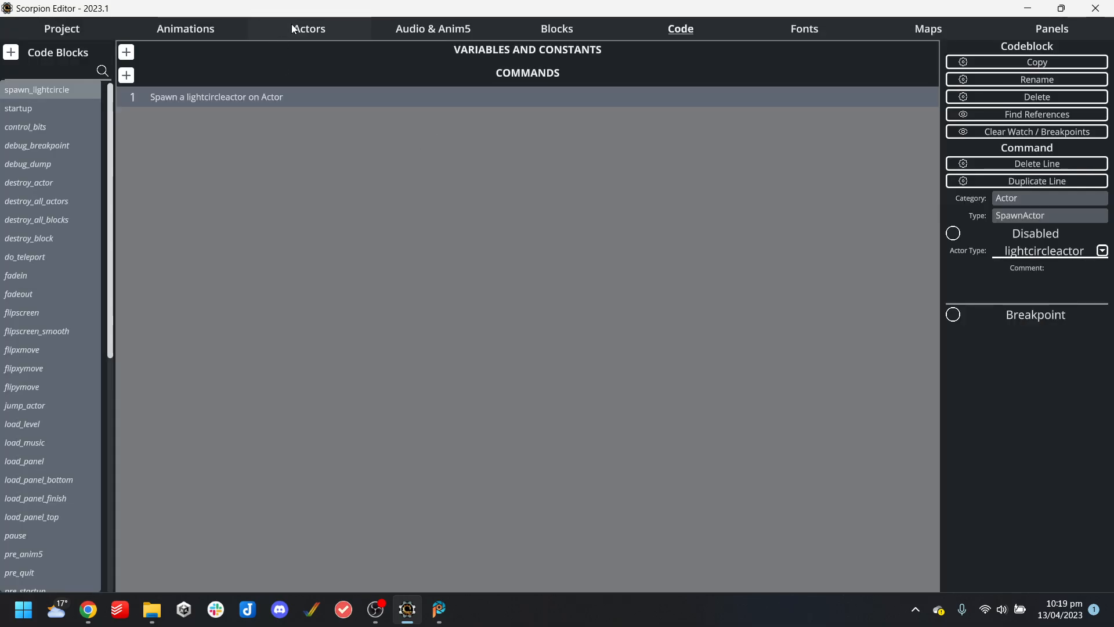
Set the ringshot actor's On Spawn event to spawn_lightcircle
{"action": "left_click", "coordinate": [309, 28]}
{"action": "left_click", "coordinate": [28, 109]}
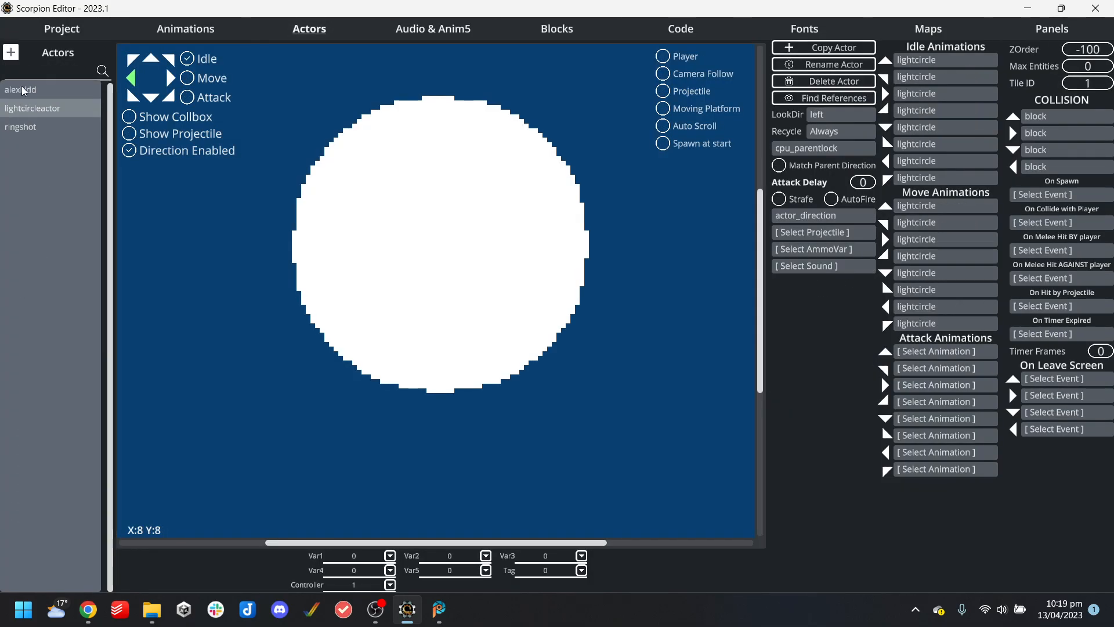
{"action": "left_click", "coordinate": [25, 90]}
{"action": "left_click", "coordinate": [20, 126]}
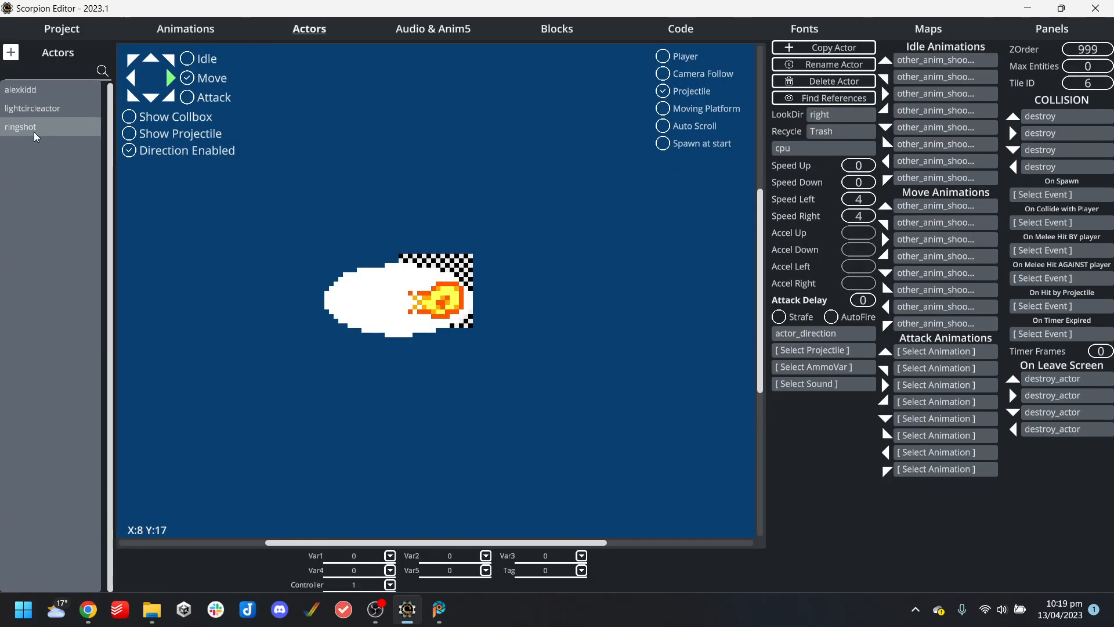
{"action": "left_click", "coordinate": [1050, 196]}
{"action": "scroll", "coordinate": [482, 255], "scroll_direction": "down", "scroll_amount": 6}
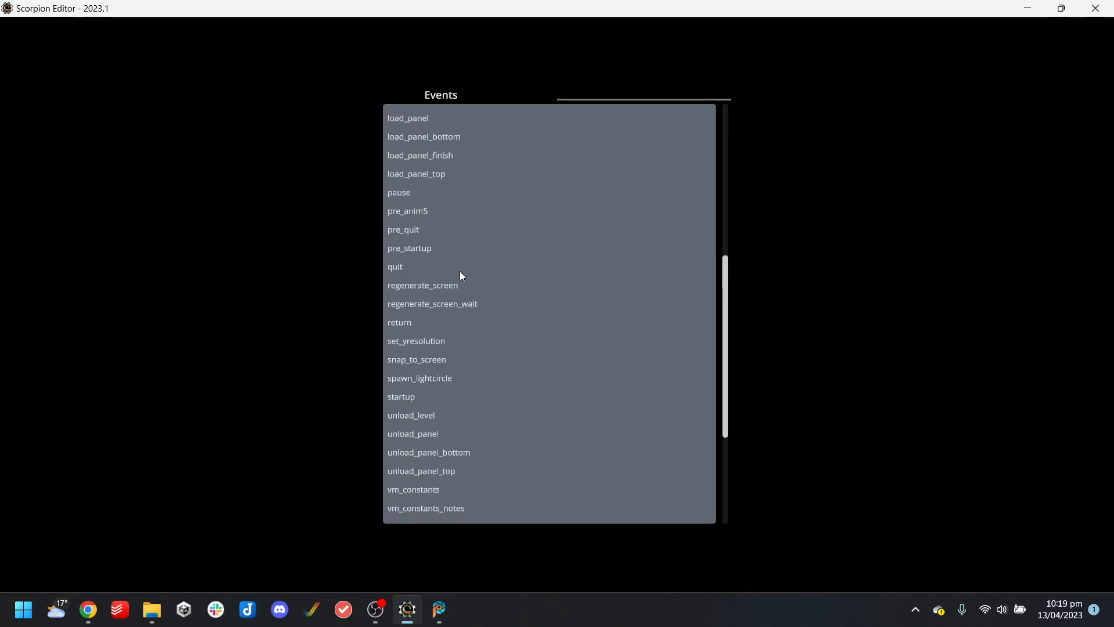
{"action": "scroll", "coordinate": [460, 273], "scroll_direction": "down", "scroll_amount": 2}
{"action": "left_click", "coordinate": [435, 274]}
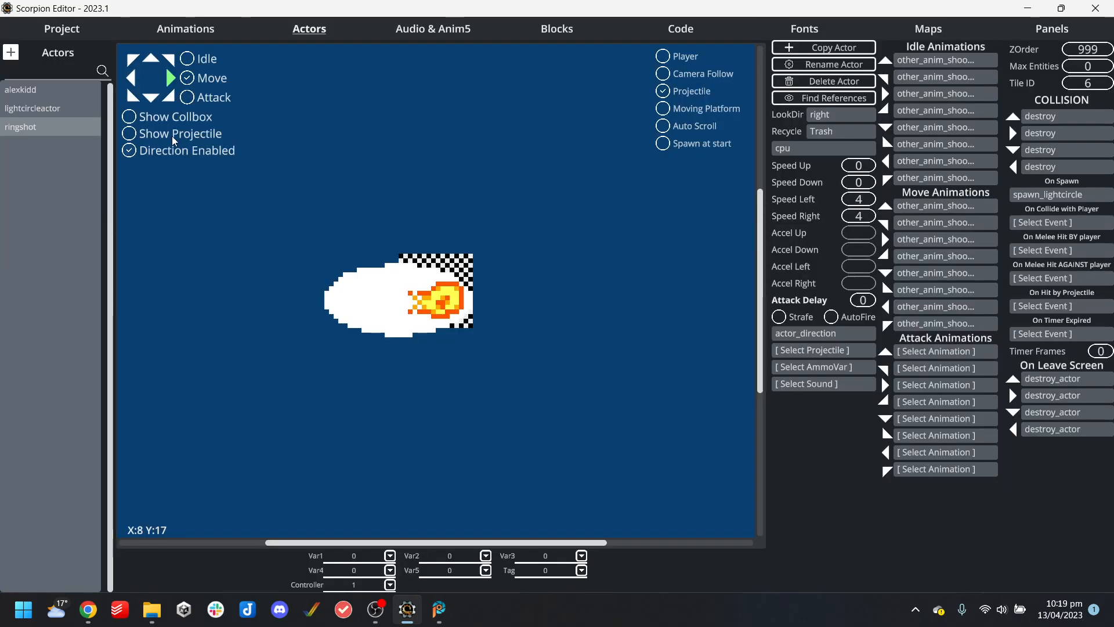
Assign spawn_lightcircle as the On Spawn event of the alexkidd actor
{"action": "left_click", "coordinate": [27, 92]}
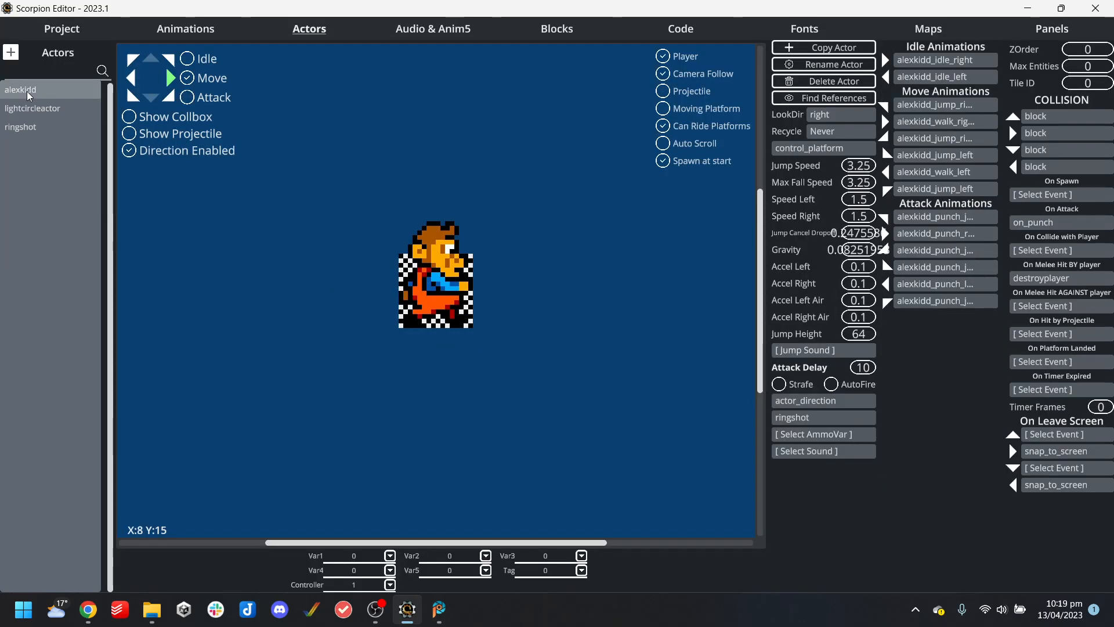
{"action": "left_click", "coordinate": [1093, 198]}
{"action": "scroll", "coordinate": [496, 238], "scroll_direction": "up", "scroll_amount": 6}
{"action": "scroll", "coordinate": [498, 249], "scroll_direction": "down", "scroll_amount": 3}
{"action": "scroll", "coordinate": [481, 355], "scroll_direction": "down", "scroll_amount": 1}
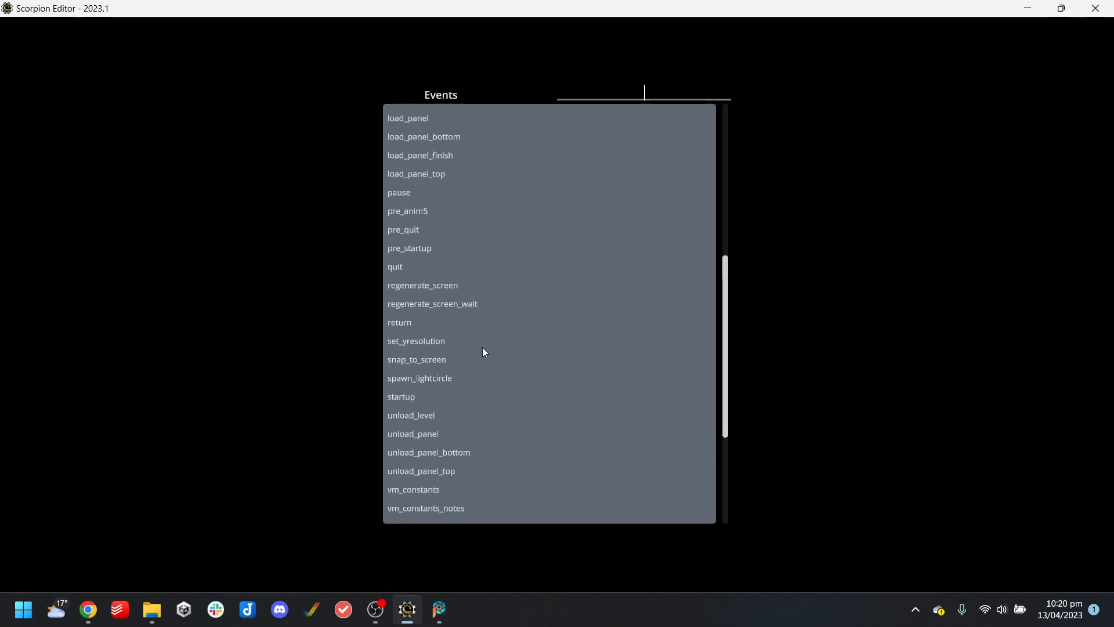
{"action": "left_click", "coordinate": [427, 378]}
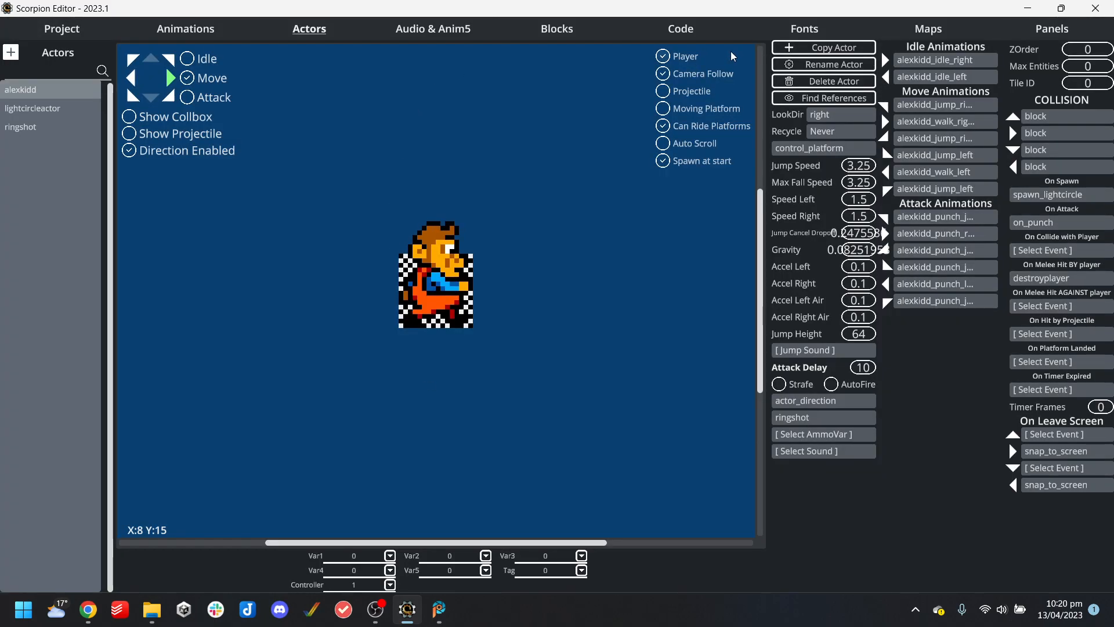
Review the spawn_lightcircle code block, then compare the alexkidd, ringshot and lightcircleactor actor settings
{"action": "left_click", "coordinate": [705, 30]}
{"action": "left_click", "coordinate": [17, 109]}
{"action": "left_click", "coordinate": [36, 90]}
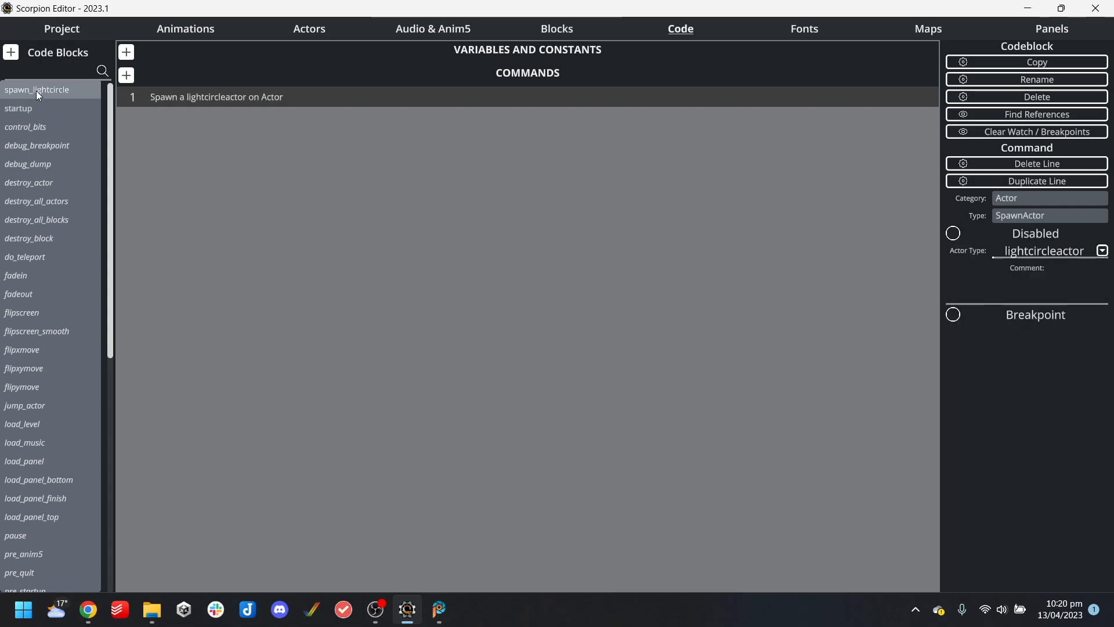
{"action": "left_click", "coordinate": [310, 30]}
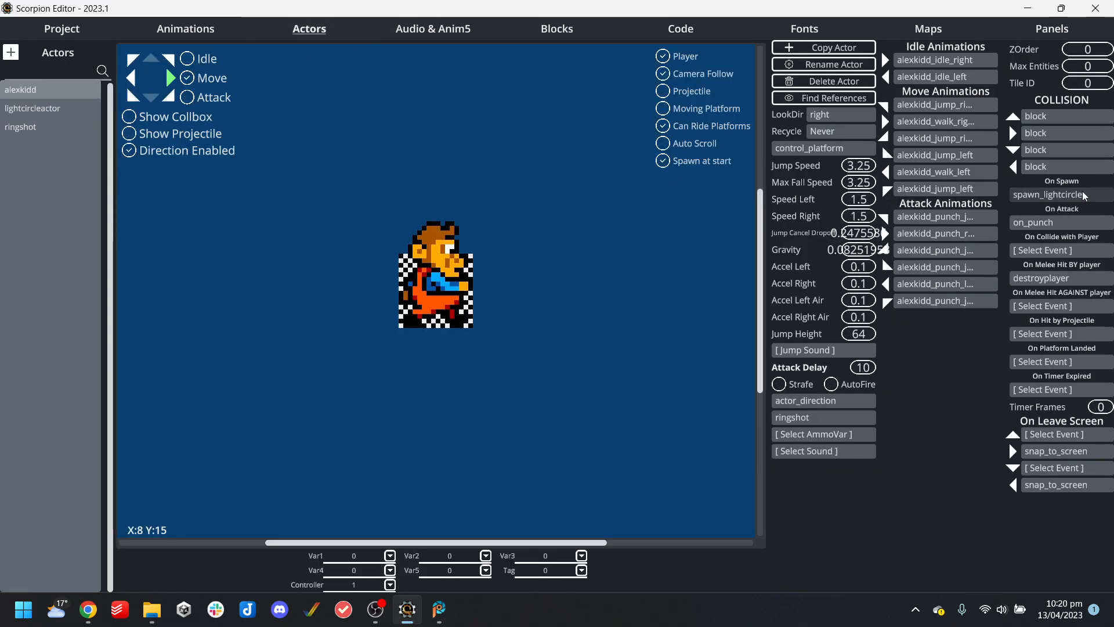
{"action": "left_click", "coordinate": [44, 127]}
{"action": "left_click", "coordinate": [44, 111]}
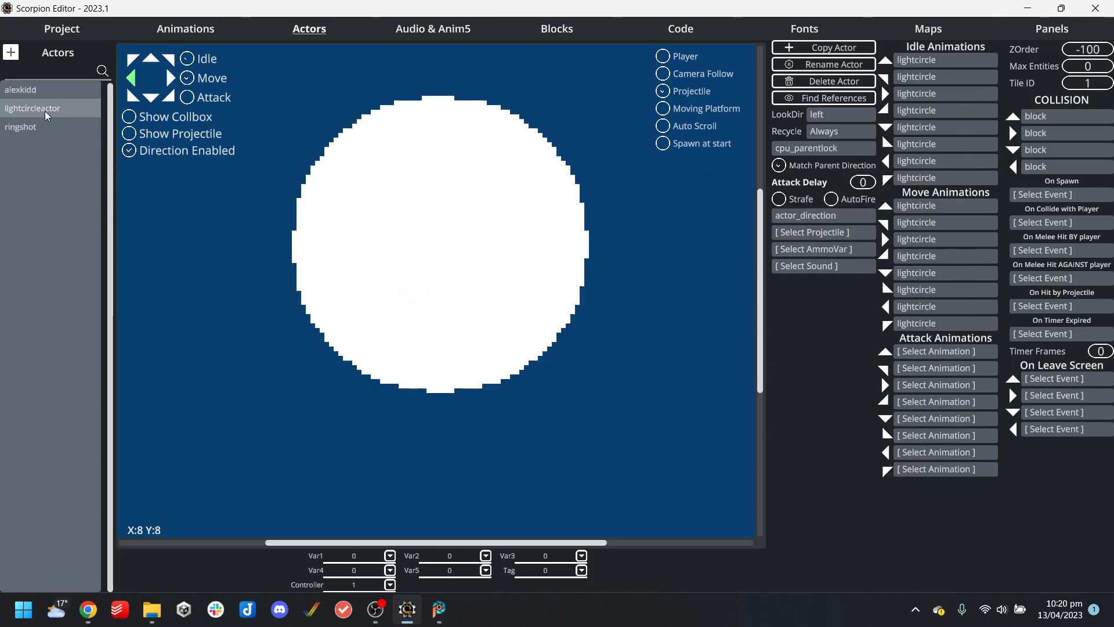
{"action": "left_click", "coordinate": [41, 88]}
Compile and run the game in WinUAE, and test the light circles by shooting fireballs in both directions
{"action": "left_click", "coordinate": [61, 29]}
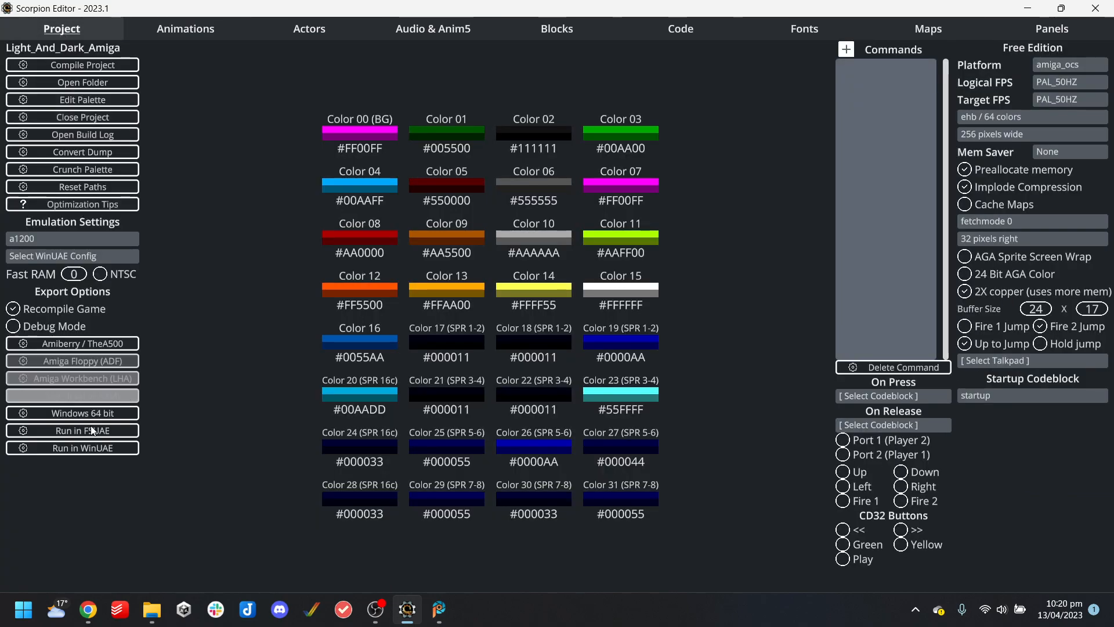
{"action": "left_click", "coordinate": [107, 449]}
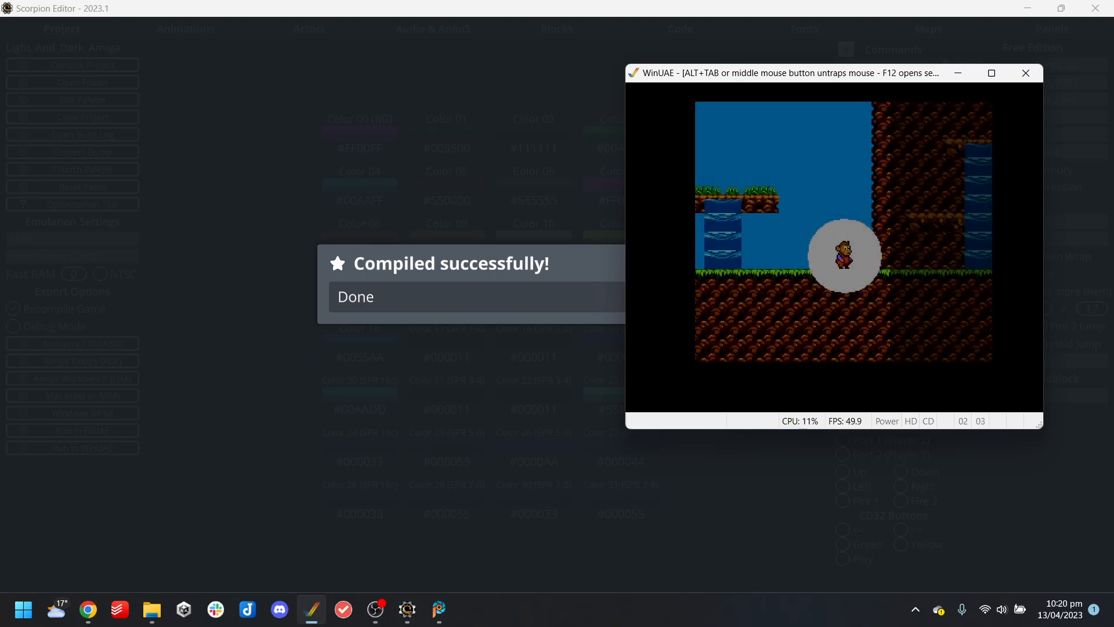
{"action": "key", "text": "Left"}
{"action": "key", "text": "ctrl"}
{"action": "key", "text": "Right"}
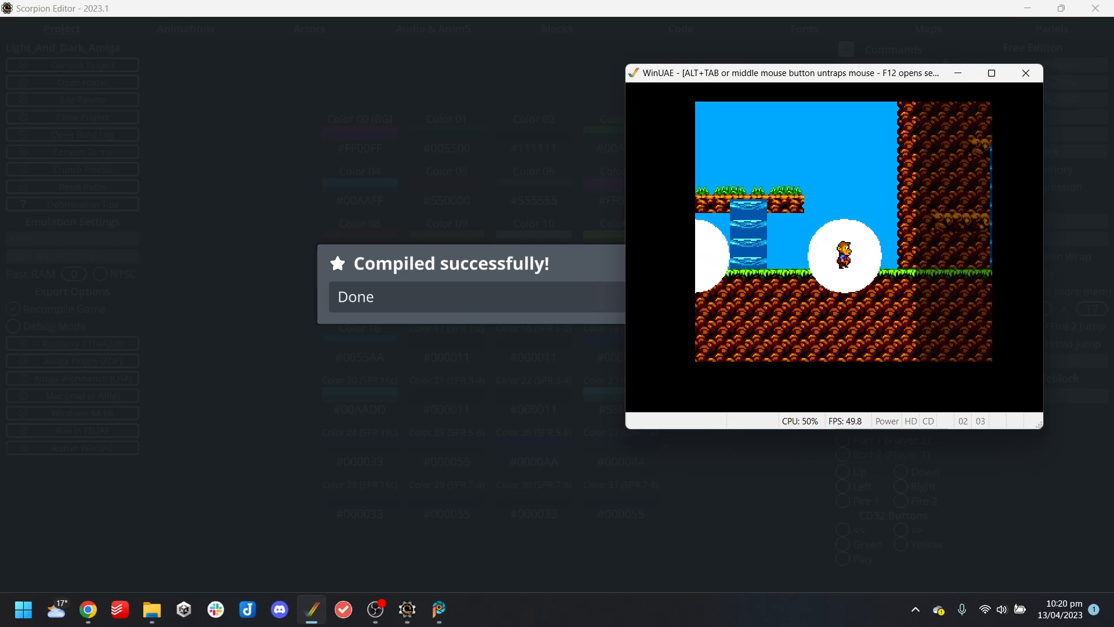
{"action": "key", "text": "ctrl"}
{"action": "key", "text": "Left"}
{"action": "key", "text": "ctrl"}
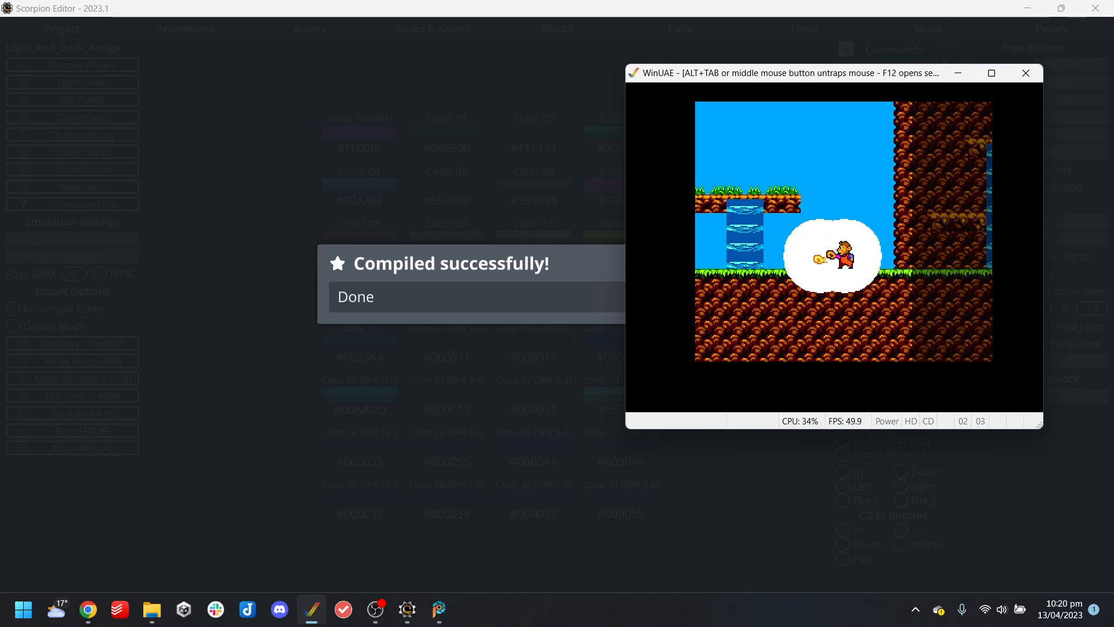
Test the light circles while jumping, walking and shooting, then return to Scorpion Editor and dismiss the compile message
{"action": "key", "text": "Up"}
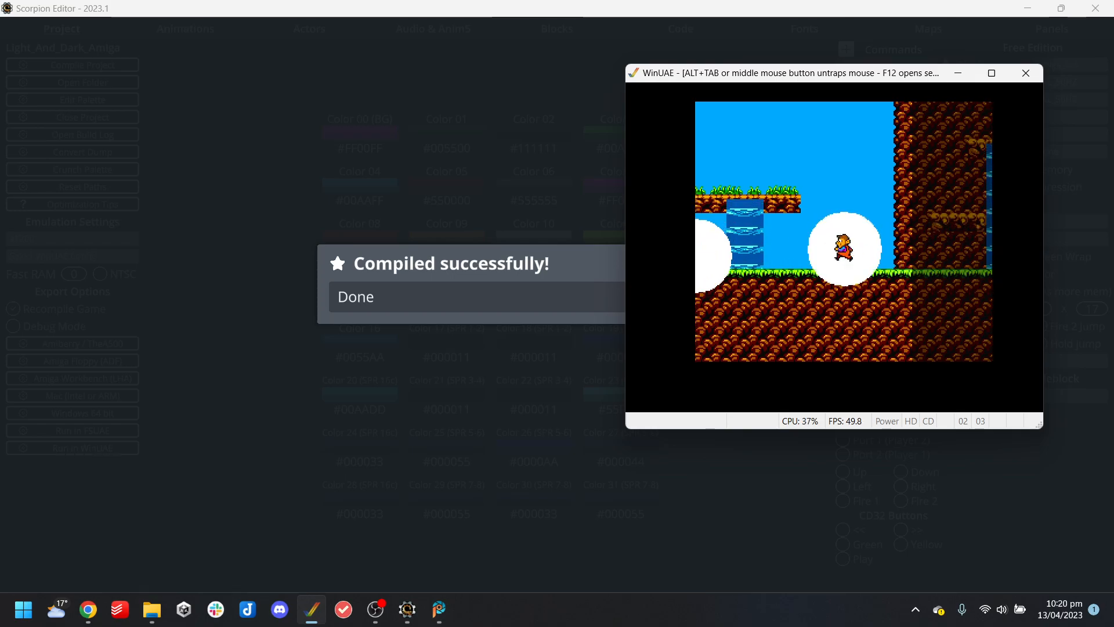
{"action": "key", "text": "Left"}
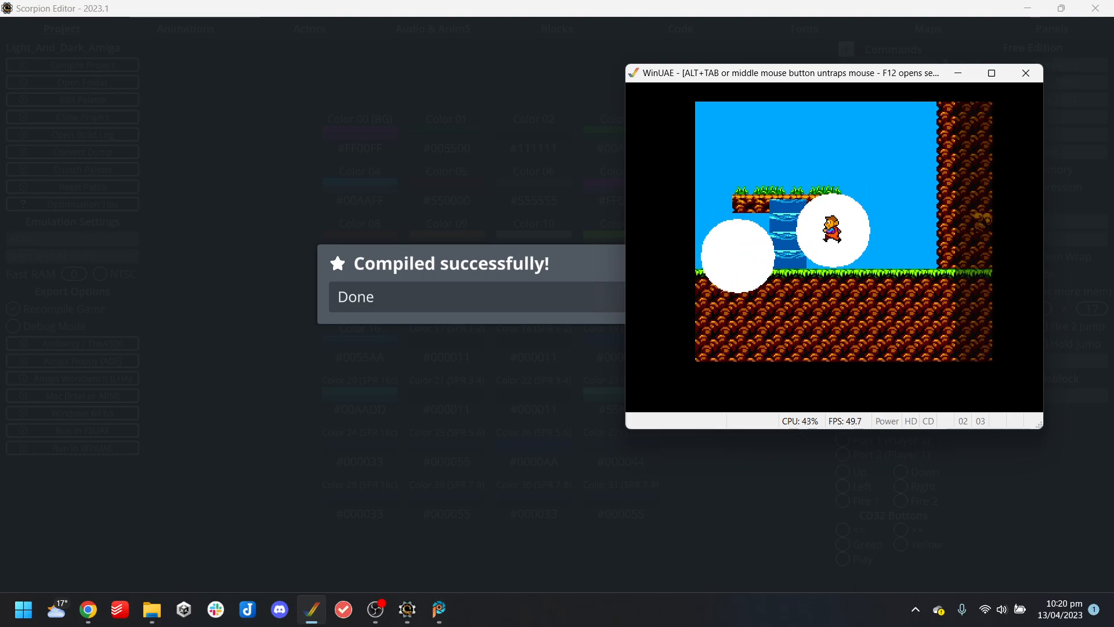
{"action": "key", "text": "Right"}
{"action": "key", "text": "Right"}
{"action": "key", "text": "ctrl"}
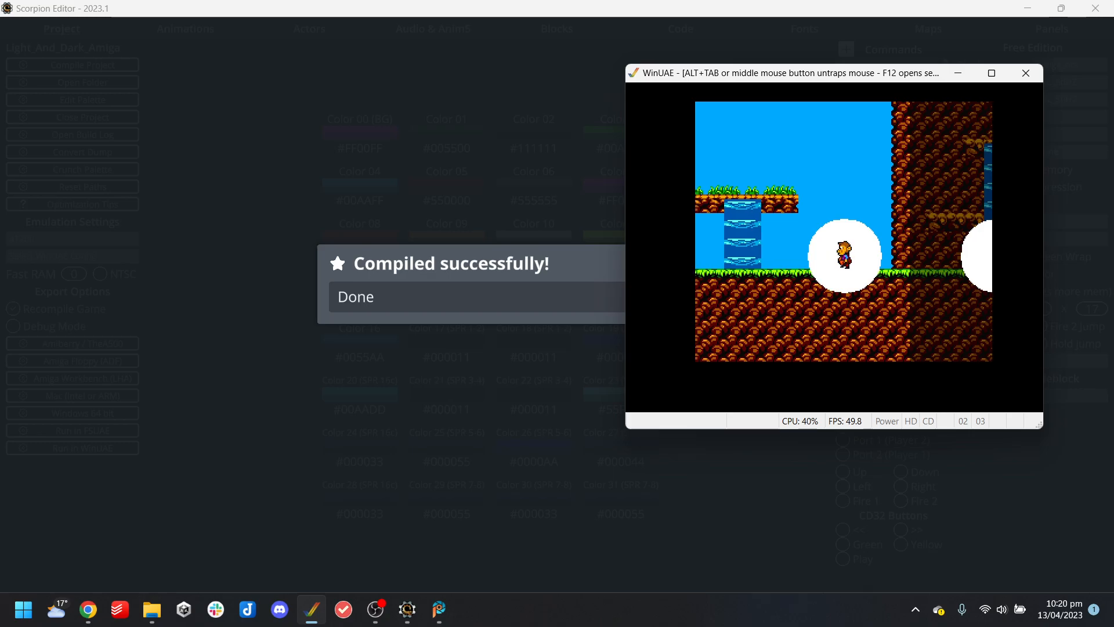
{"action": "key", "text": "Right"}
{"action": "key", "text": "Up"}
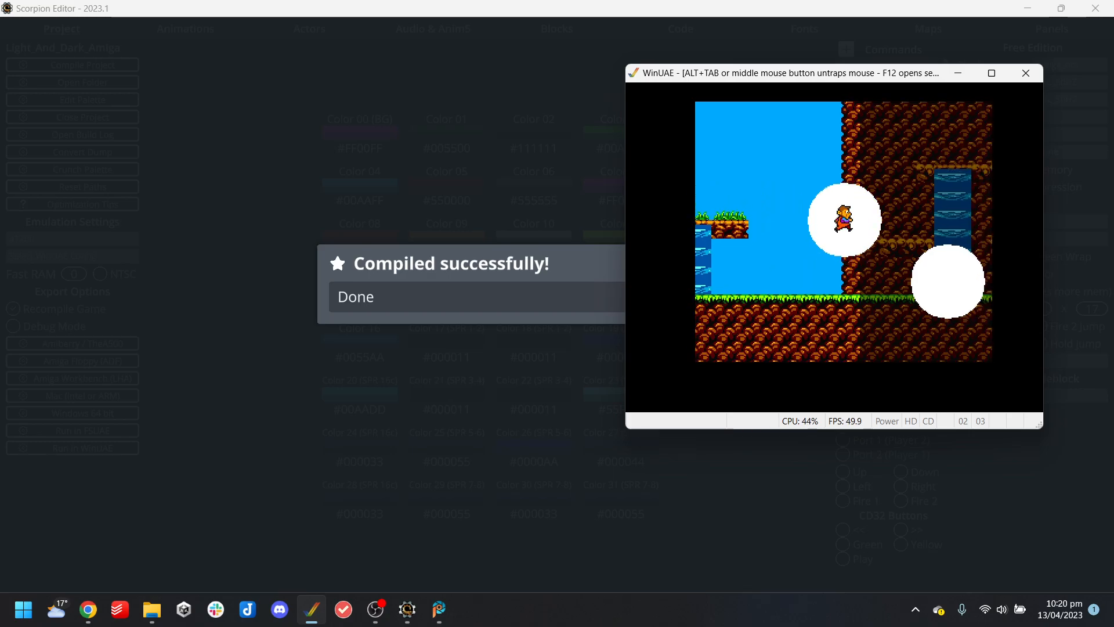
{"action": "key", "text": "ctrl"}
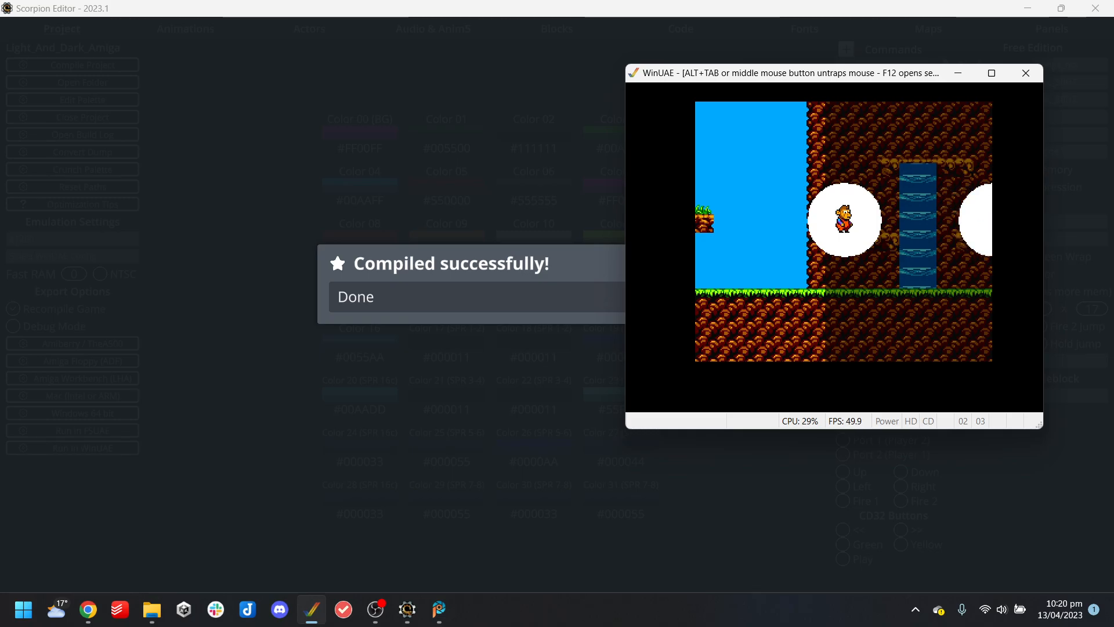
{"action": "key", "text": "alt+Tab"}
{"action": "left_click", "coordinate": [746, 350]}
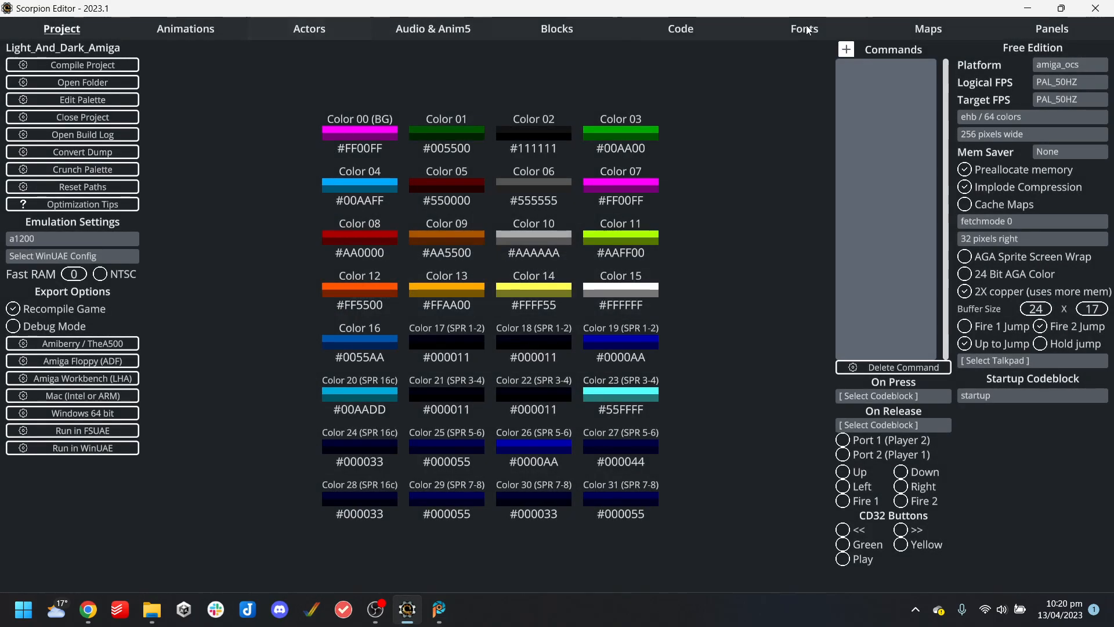
Examine the startup code block, the movement types offered for the ringshot actor, and the spawn_lightcircle code block
{"action": "left_click", "coordinate": [682, 28]}
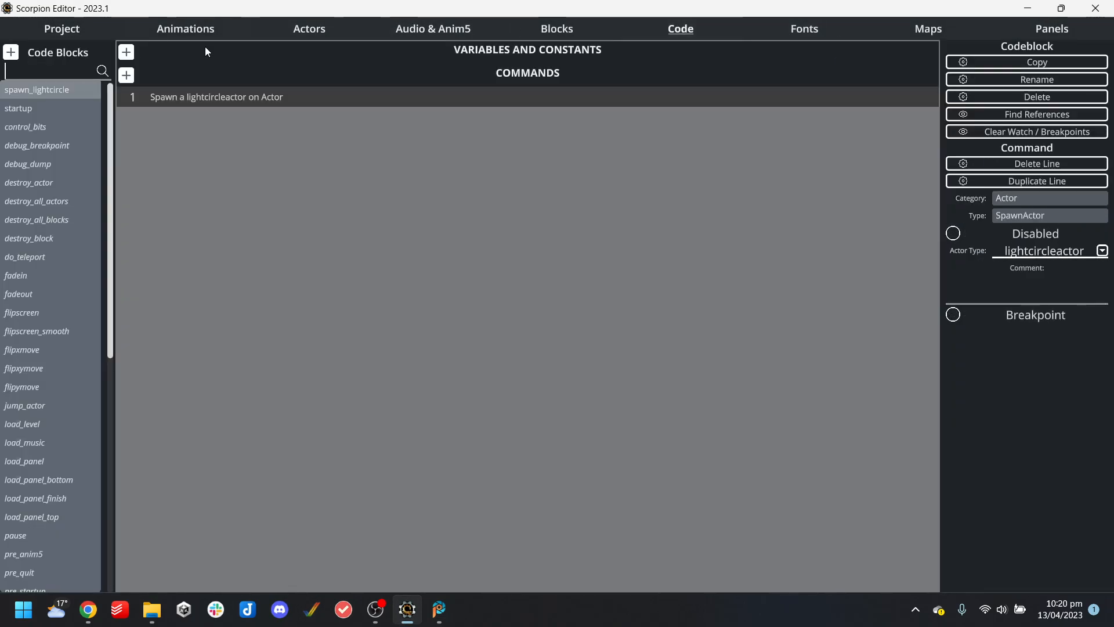
{"action": "left_click", "coordinate": [61, 109]}
{"action": "left_click", "coordinate": [311, 30]}
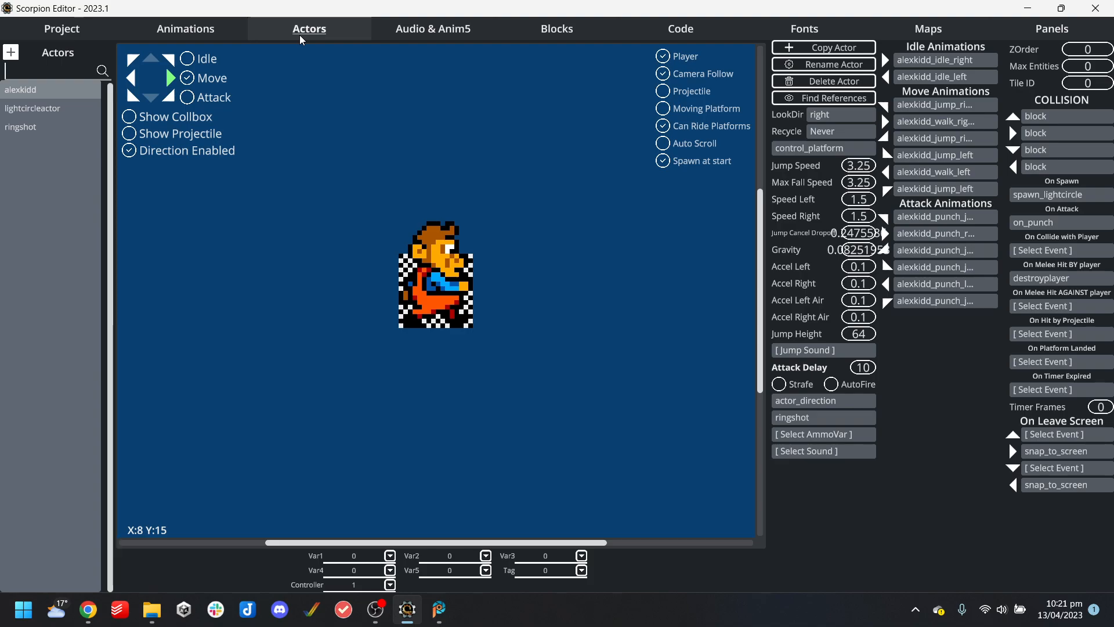
{"action": "left_click", "coordinate": [31, 126]}
{"action": "left_click", "coordinate": [804, 149]}
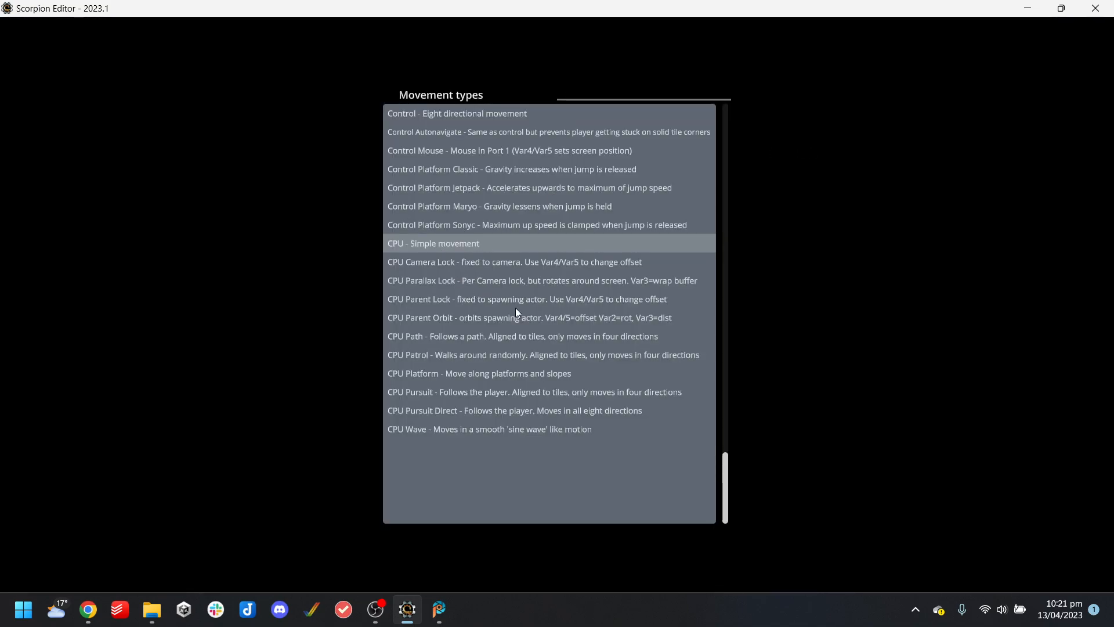
{"action": "left_click", "coordinate": [876, 271]}
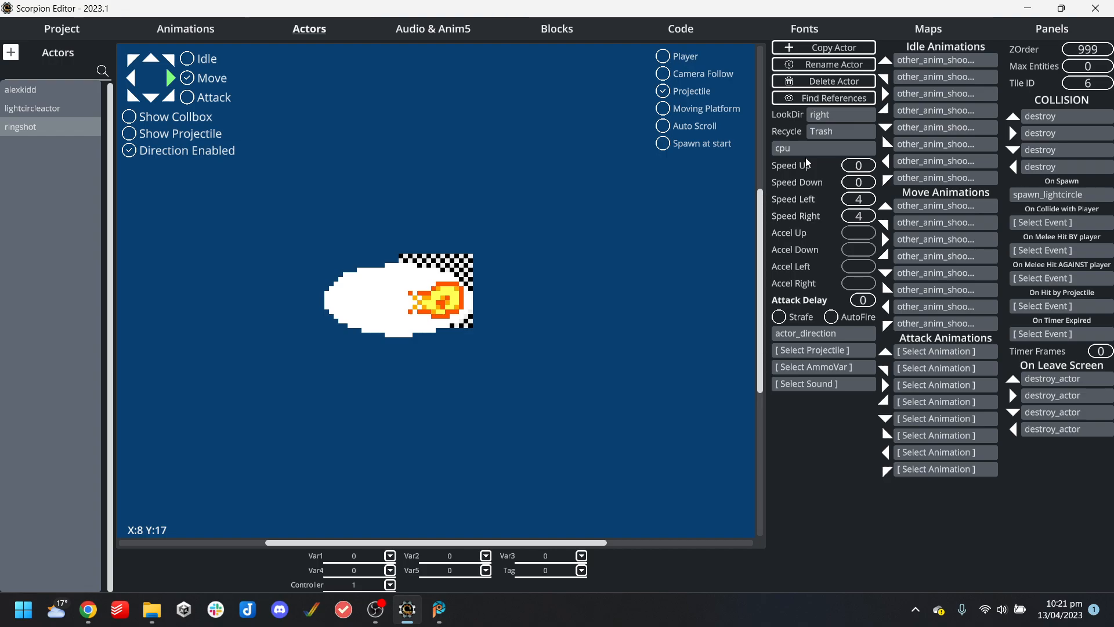
{"action": "left_click", "coordinate": [646, 30]}
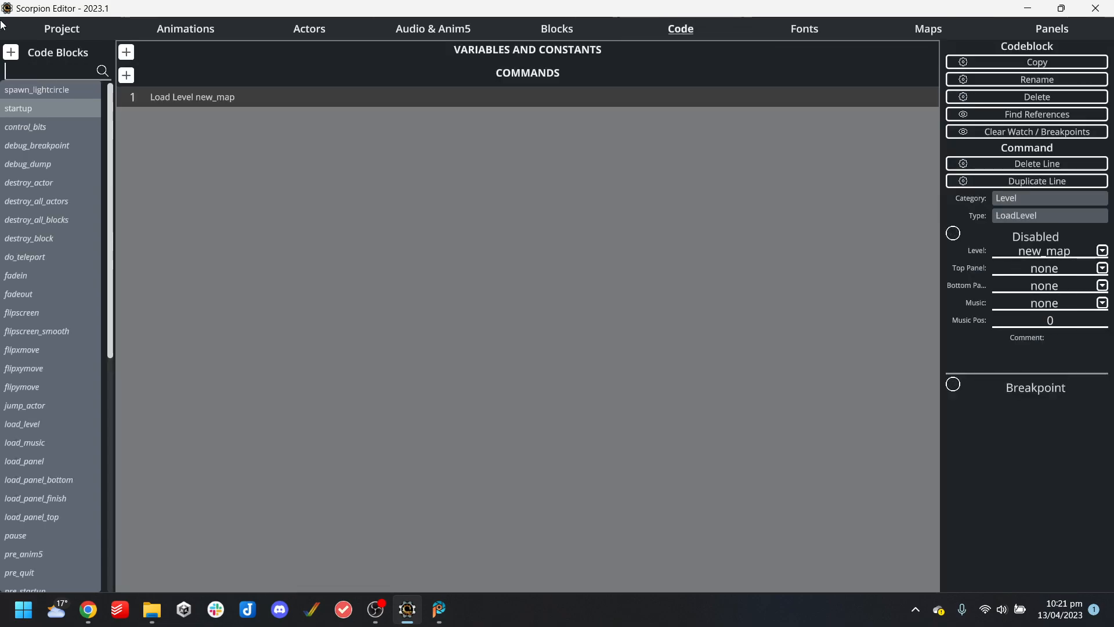
{"action": "left_click", "coordinate": [35, 90]}
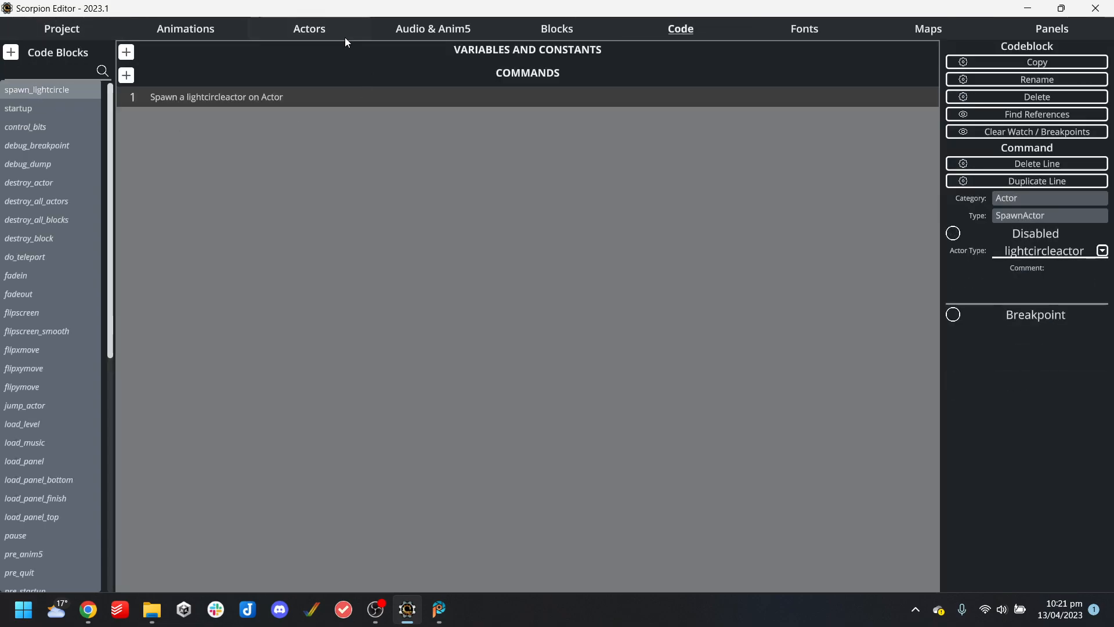
Set the On Spawn event to None for both the ringshot and alexkidd actors
{"action": "left_click", "coordinate": [310, 29]}
{"action": "left_click", "coordinate": [1080, 198]}
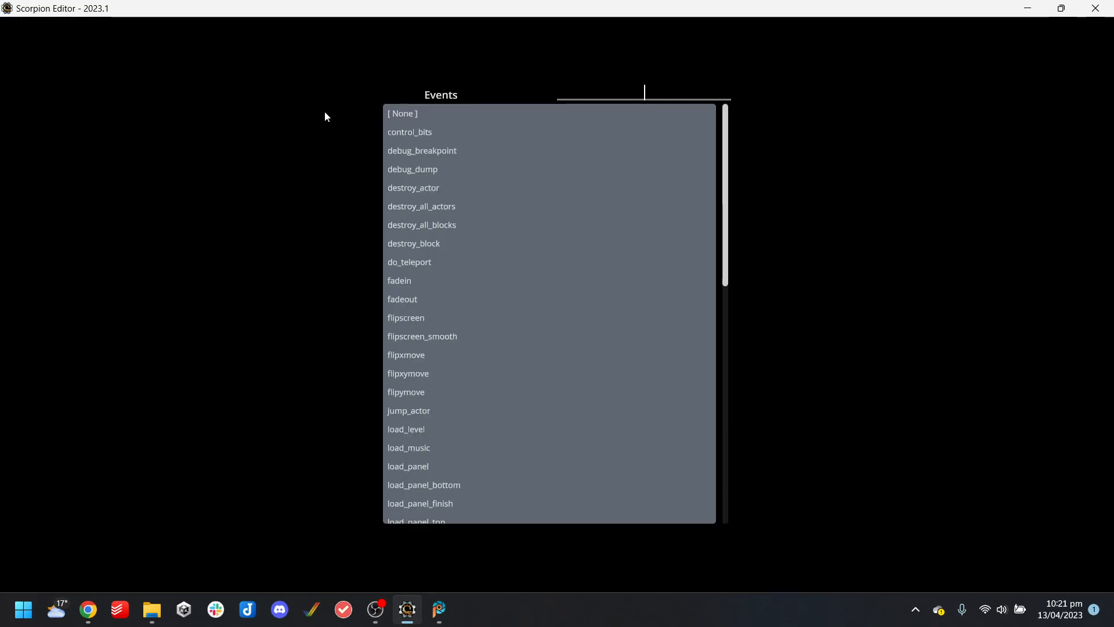
{"action": "left_click", "coordinate": [397, 119]}
{"action": "left_click", "coordinate": [43, 90]}
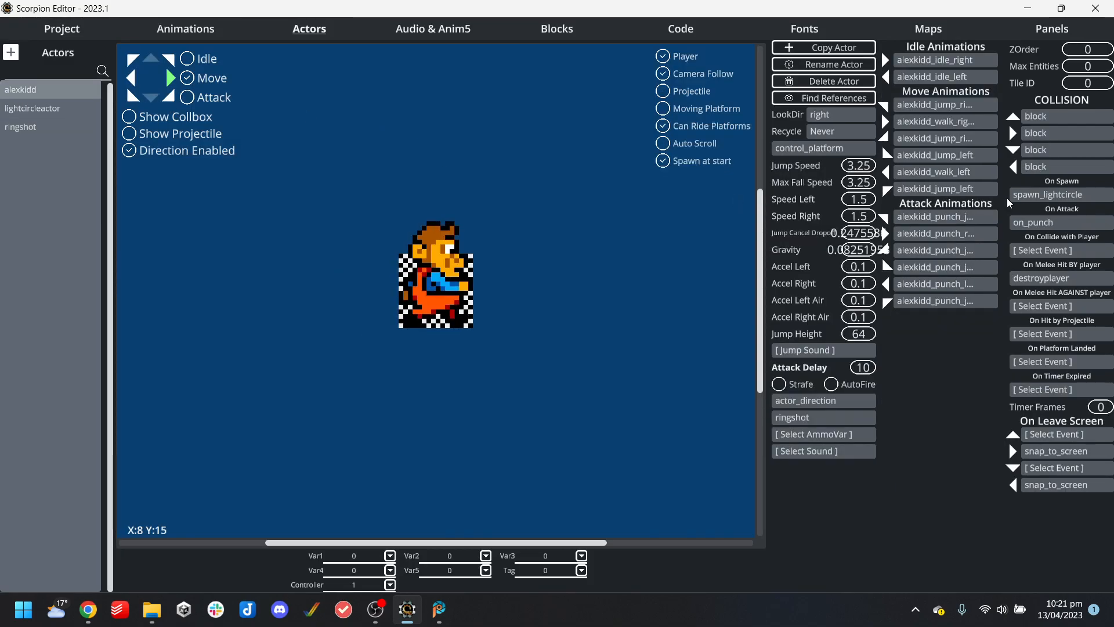
{"action": "left_click", "coordinate": [1078, 199]}
{"action": "left_click", "coordinate": [434, 113]}
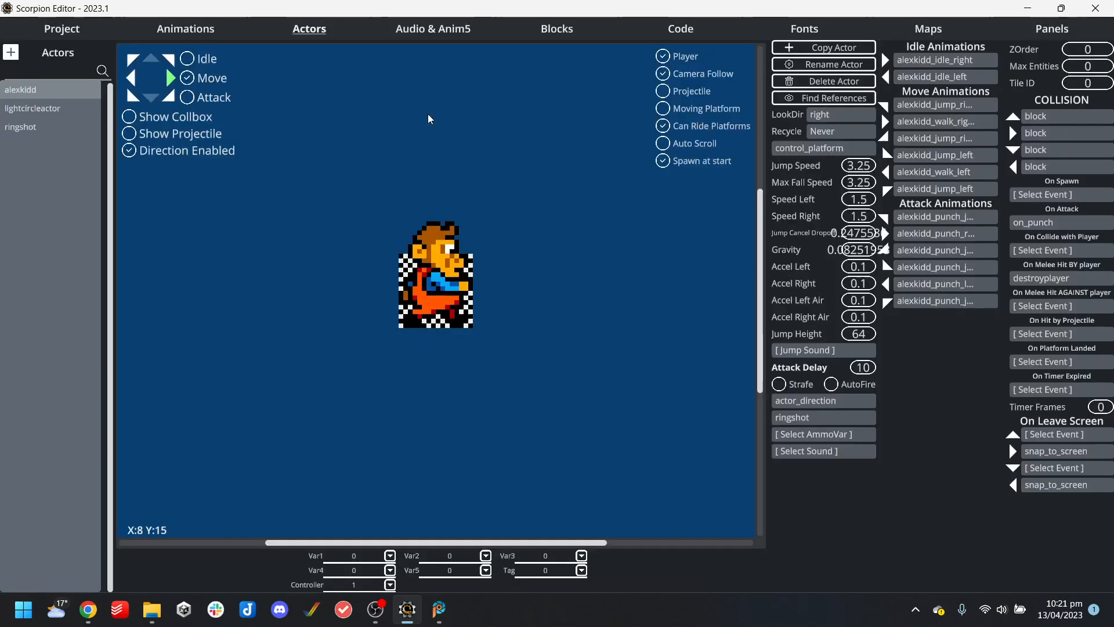
Close the current project and start opening another one, browsing the Unsorted folder within DemosToSort
{"action": "left_click", "coordinate": [62, 29]}
{"action": "left_click", "coordinate": [107, 120]}
{"action": "left_click", "coordinate": [779, 350]}
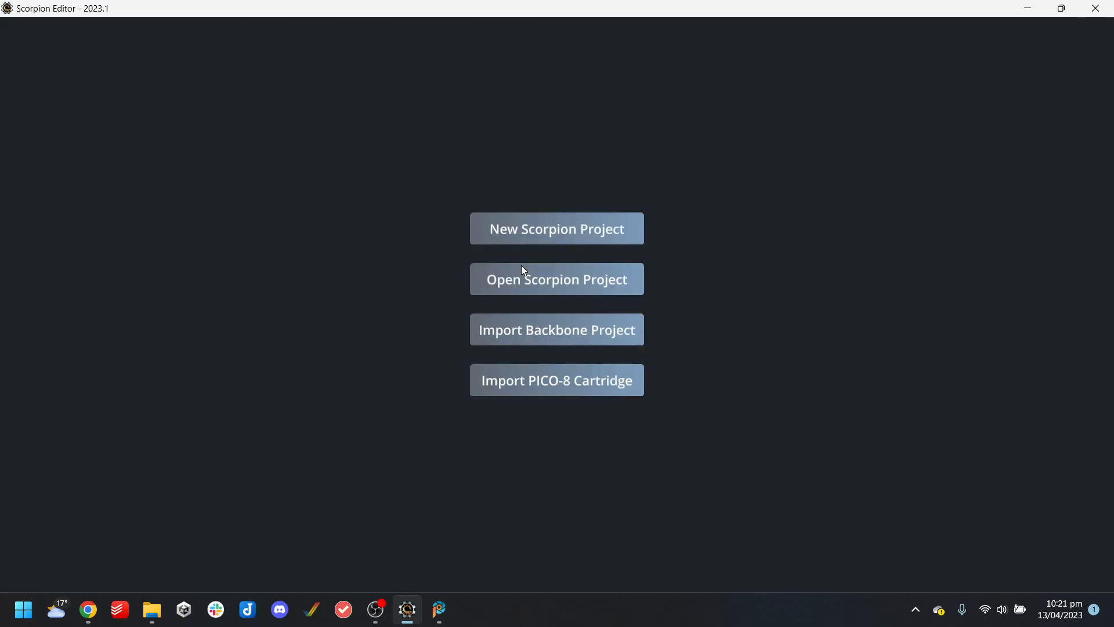
{"action": "left_click", "coordinate": [531, 279]}
{"action": "left_click", "coordinate": [279, 47]}
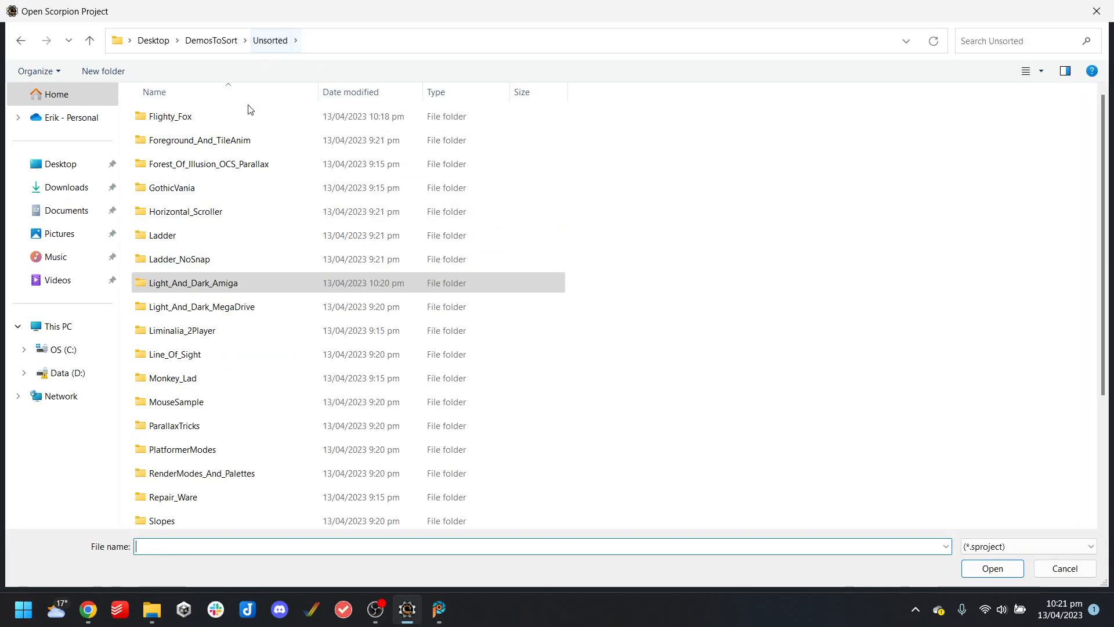
Try to rename the Flighty_Fox folder as Flighty_Fox_Amiga_MegaDrive
{"action": "left_click", "coordinate": [210, 115]}
{"action": "left_click", "coordinate": [197, 115]}
{"action": "left_click", "coordinate": [200, 117]}
{"action": "type", "text": "_Amiga_MegaDrive"}
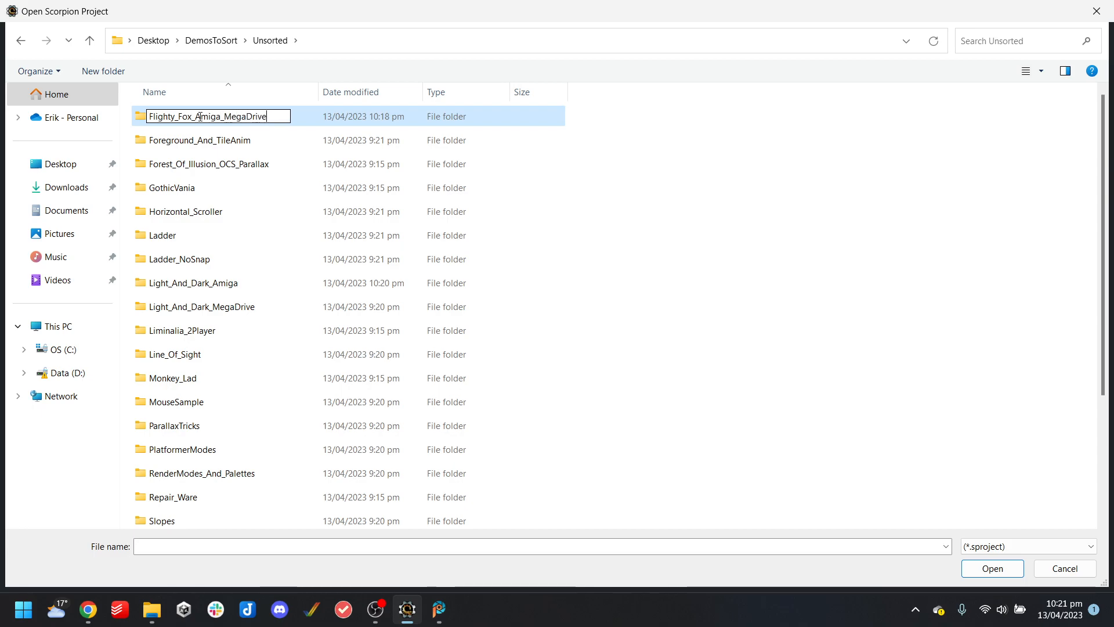
{"action": "key", "text": "Return"}
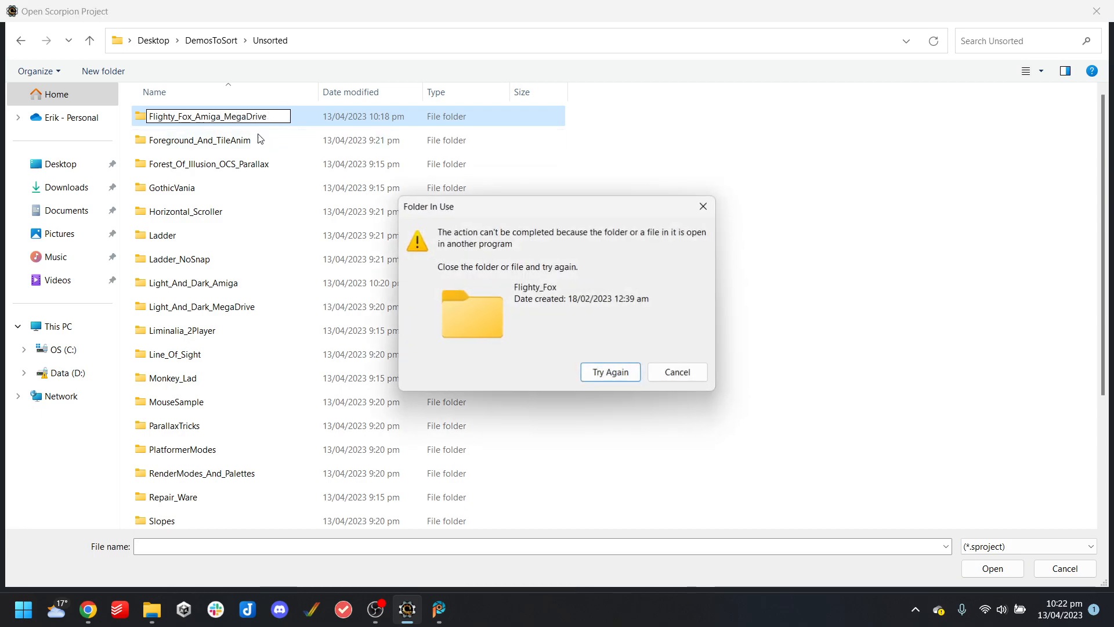
{"action": "left_click", "coordinate": [684, 374]}
Switch to PaintShop Pro, close the sun.png and md_parallax.png images, and minimise the program
{"action": "left_click", "coordinate": [432, 615]}
{"action": "left_click", "coordinate": [485, 532]}
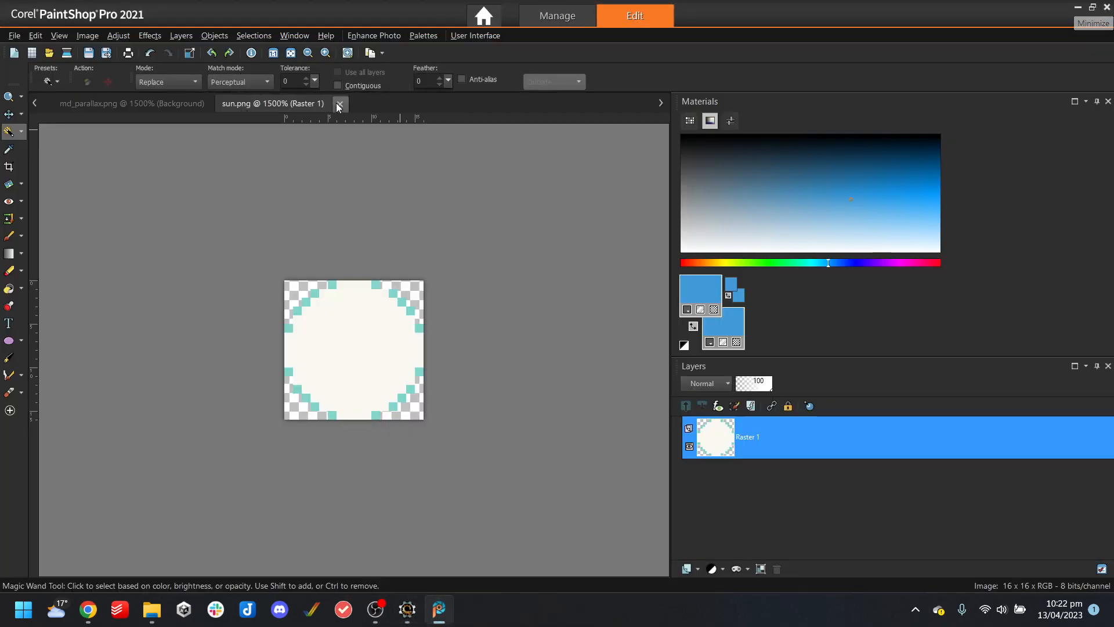
{"action": "left_click", "coordinate": [337, 104]}
{"action": "left_click", "coordinate": [225, 104]}
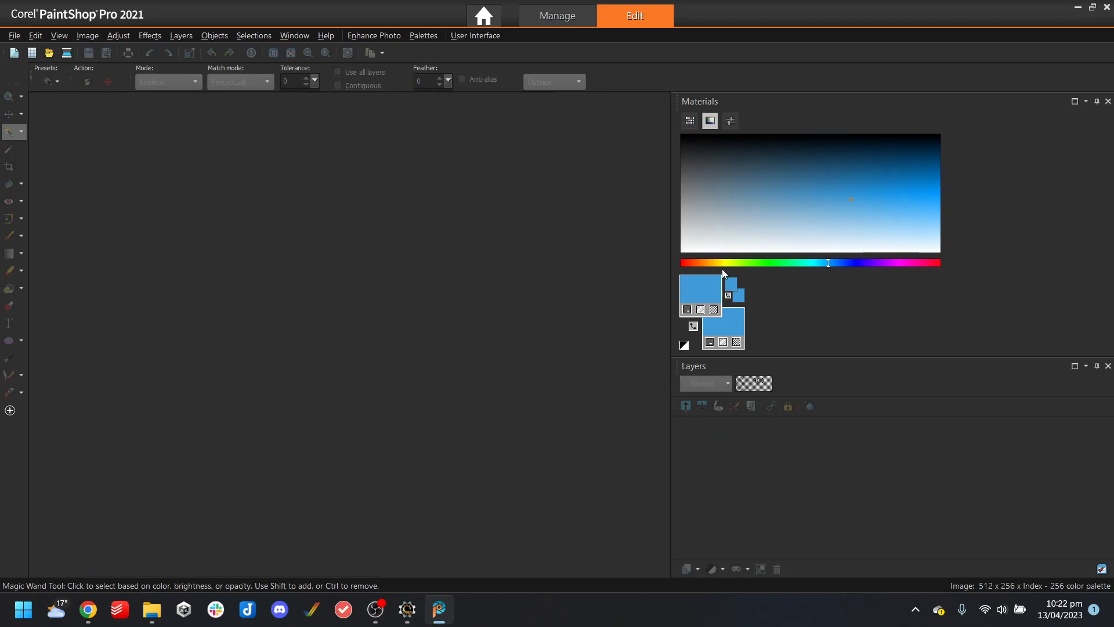
{"action": "left_click", "coordinate": [1077, 8]}
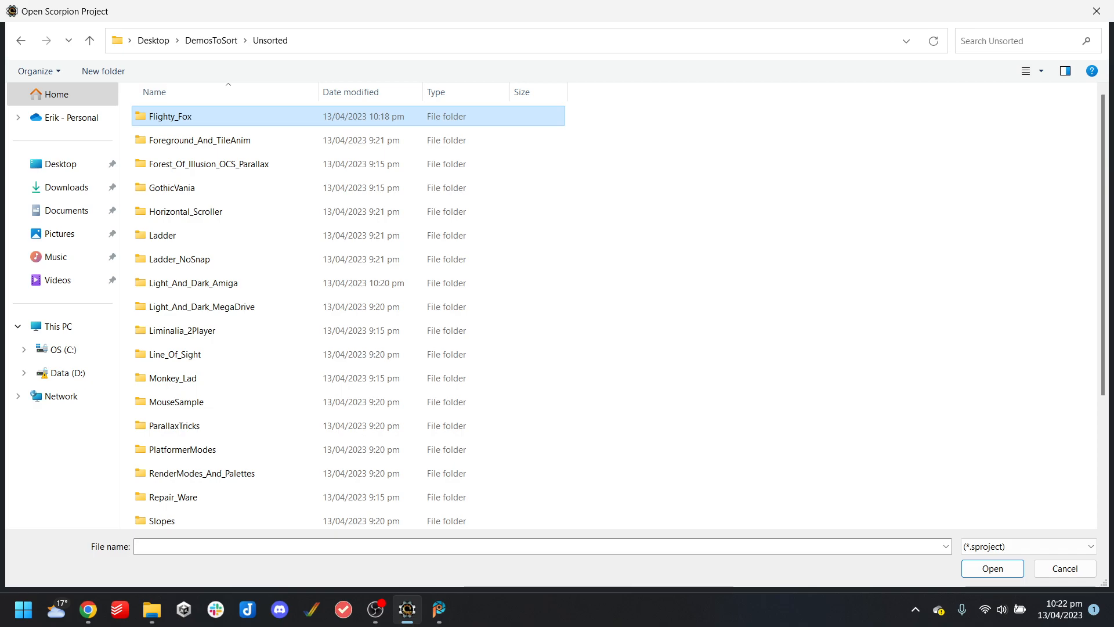
Try again to rename Flighty_Fox as Flighty_Fox_Amiga_MegaDrive in the project browser
{"action": "left_click", "coordinate": [208, 114]}
{"action": "left_click", "coordinate": [200, 114]}
{"action": "type", "text": "_A"}
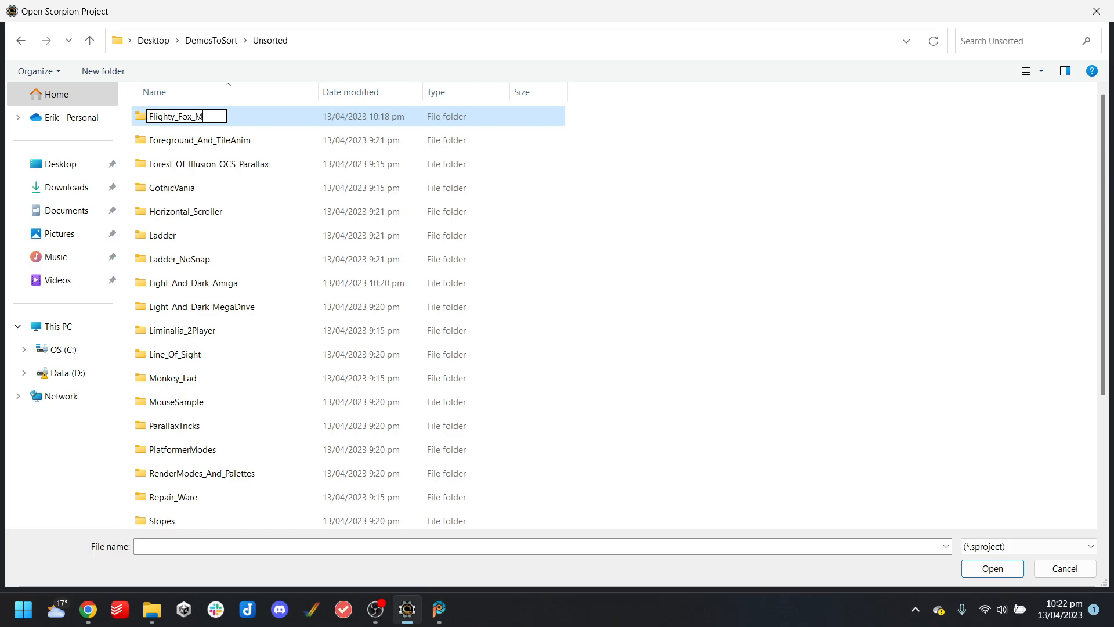
{"action": "type", "text": "miga_MegaDrive"}
{"action": "key", "text": "Return"}
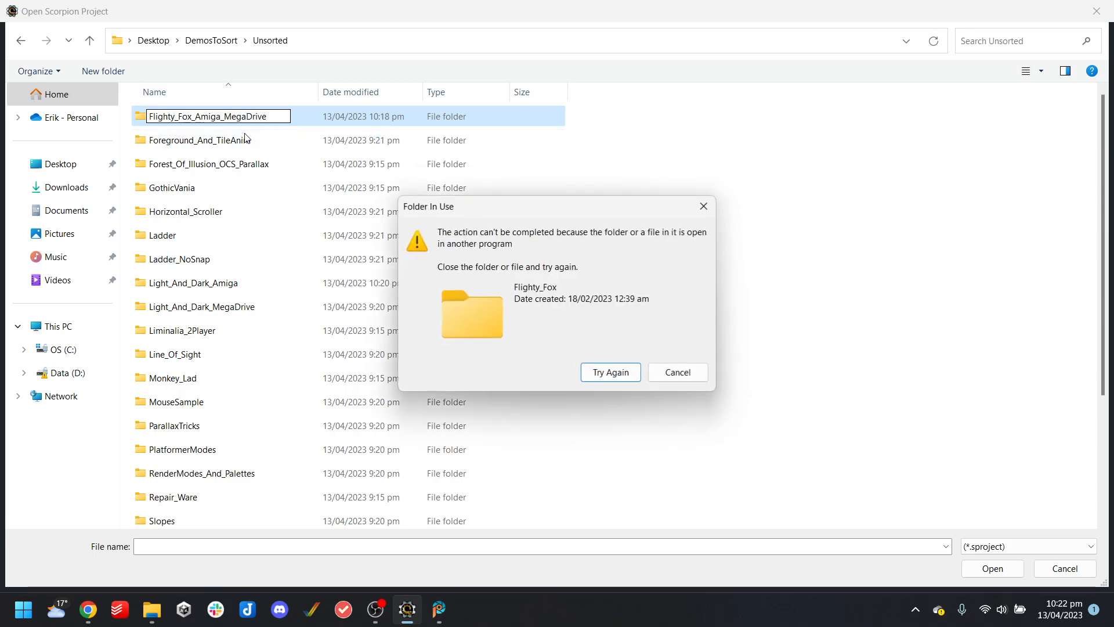
{"action": "left_click", "coordinate": [703, 372]}
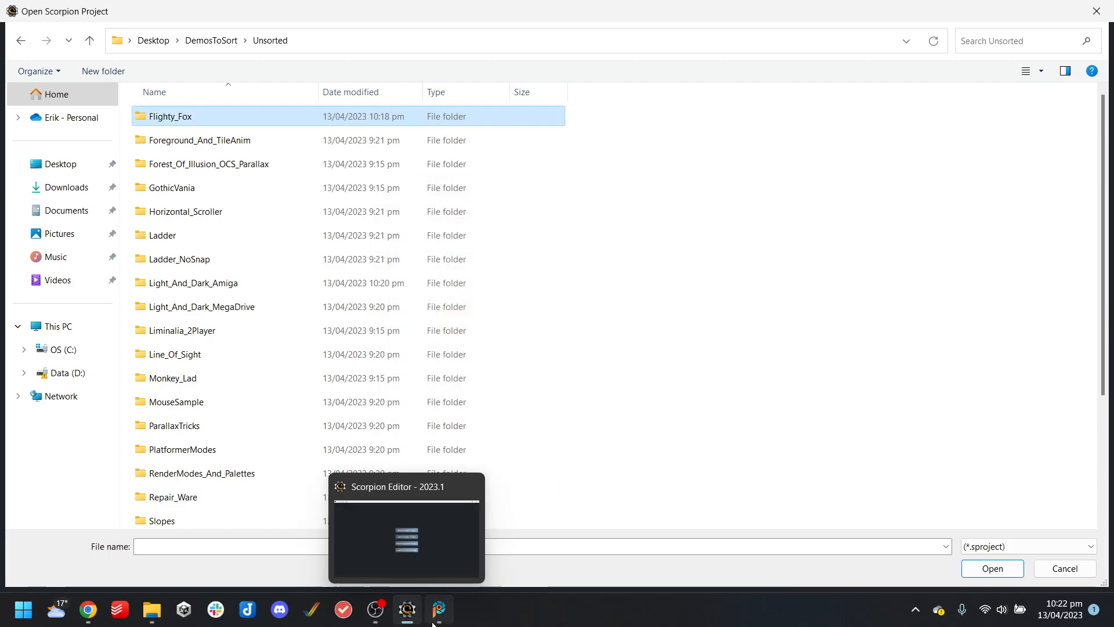
Quit PaintShop Pro and rename the Flighty_Fox folder as Flighty_Fox_Amiga_MegaDrive
{"action": "left_click", "coordinate": [439, 608]}
{"action": "left_click", "coordinate": [1108, 8]}
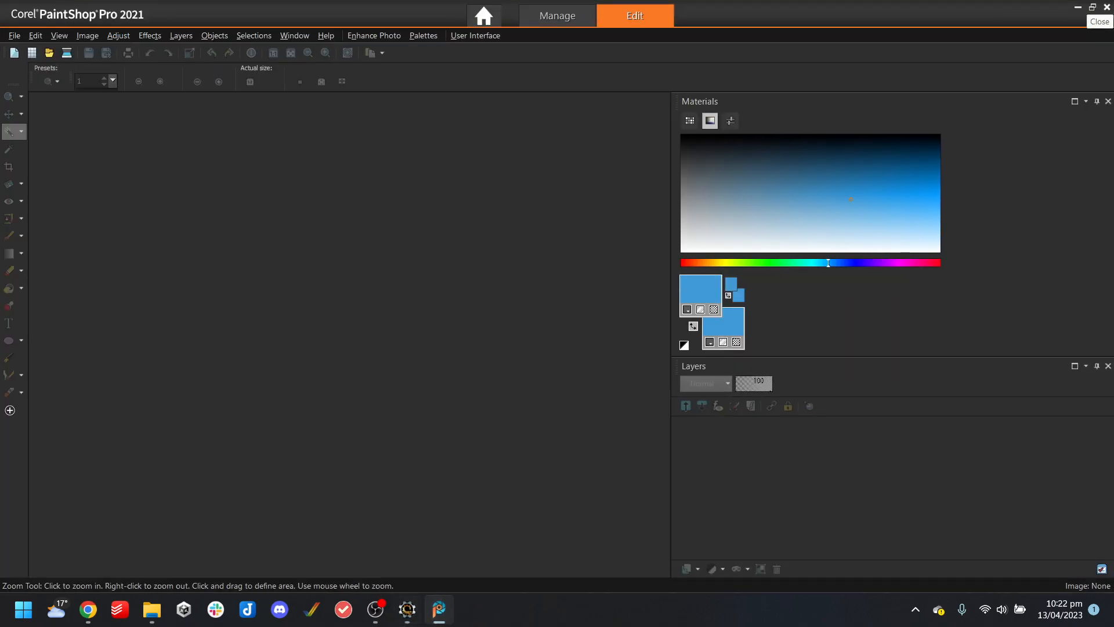
{"action": "left_click", "coordinate": [203, 116]}
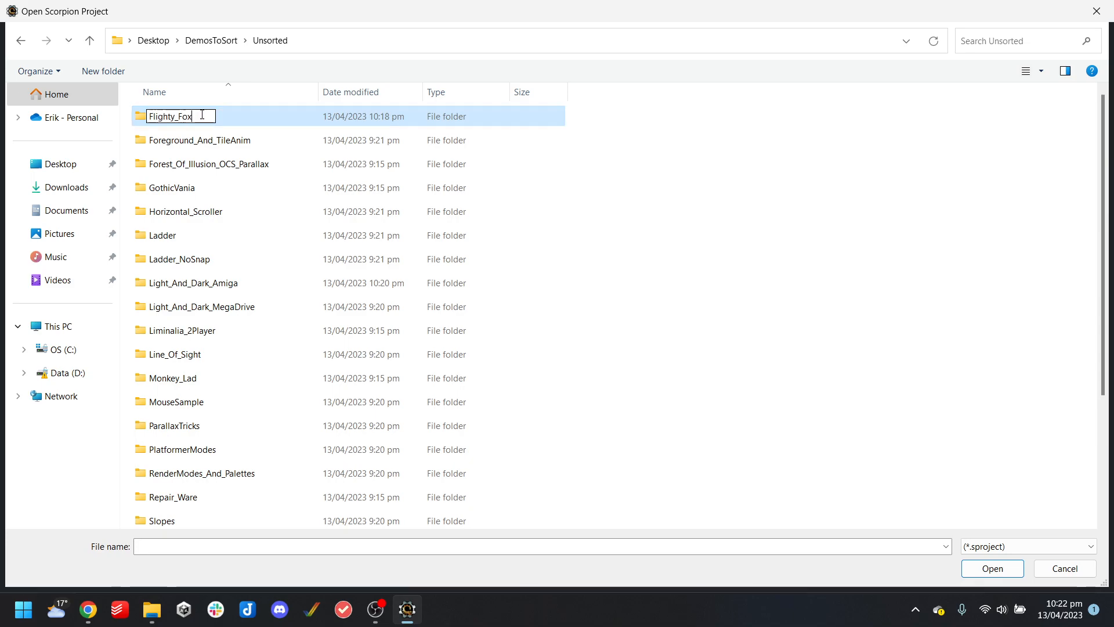
{"action": "type", "text": "_Amiga_Mega"}
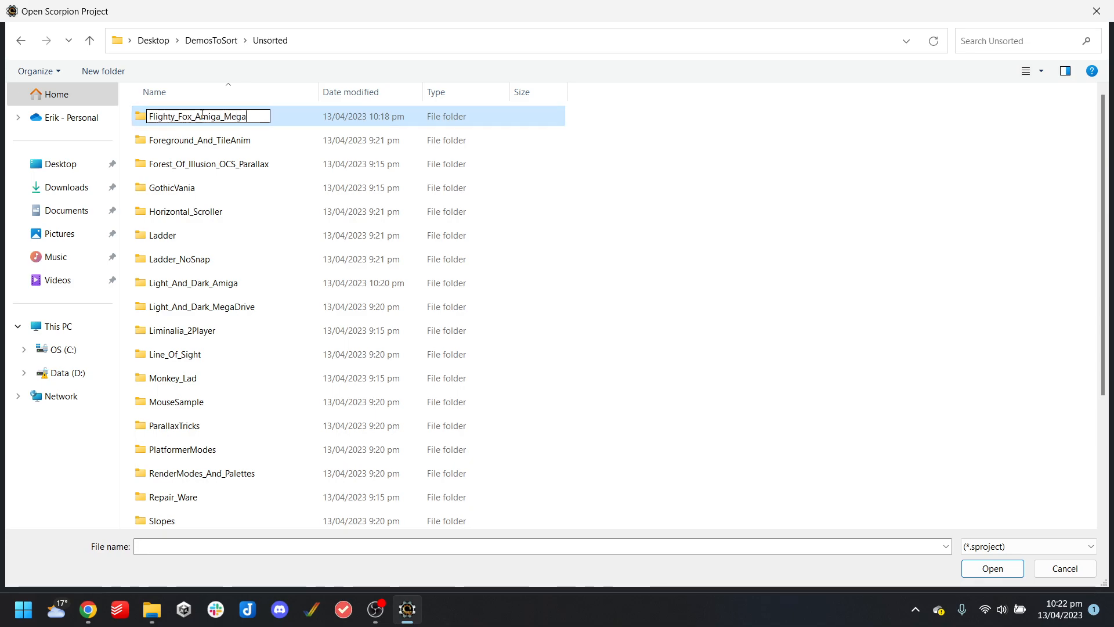
{"action": "type", "text": "Drive"}
{"action": "key", "text": "Return"}
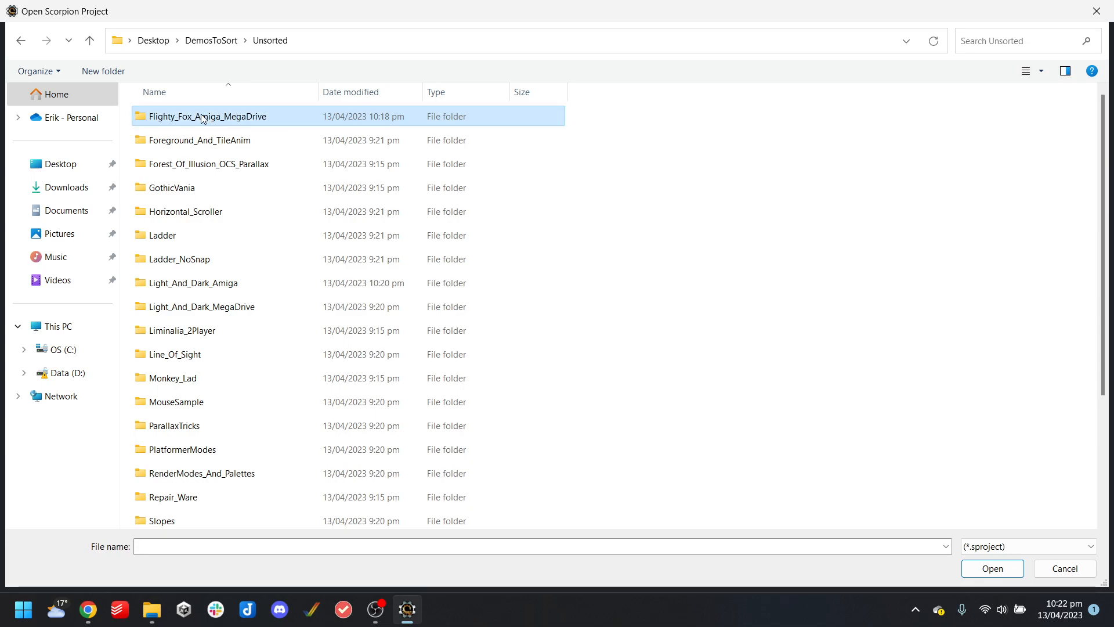
Move the Flighty_Fox_Amiga_MegaDrive folder from Unsorted into the Games folder, and return to Unsorted
{"action": "left_click", "coordinate": [226, 47]}
{"action": "double_click", "coordinate": [178, 141]}
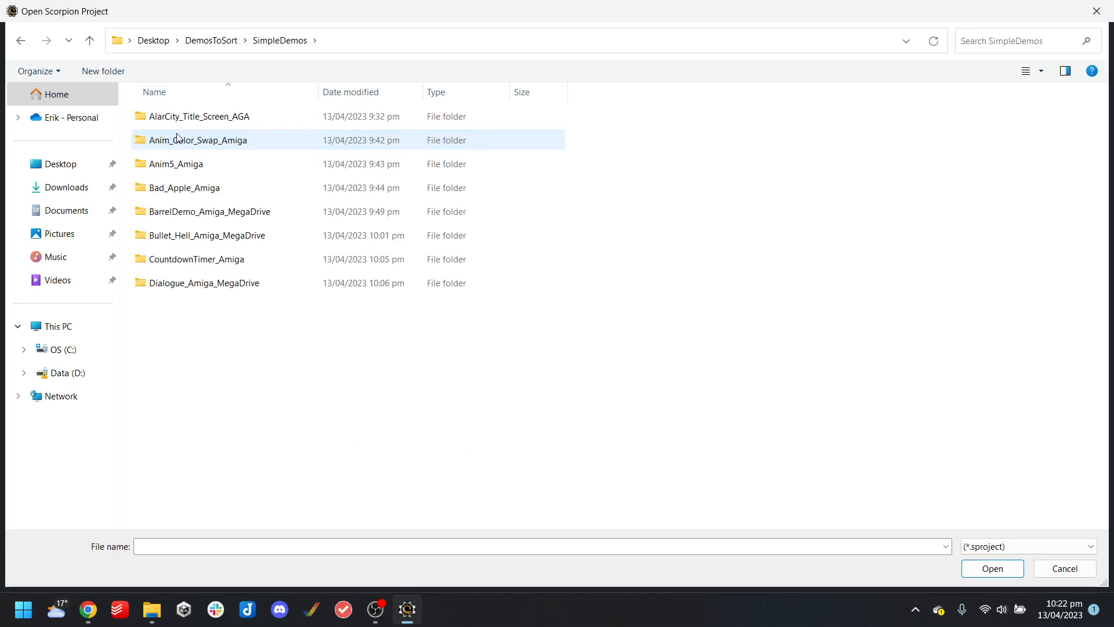
{"action": "left_click", "coordinate": [211, 40]}
{"action": "double_click", "coordinate": [189, 113]}
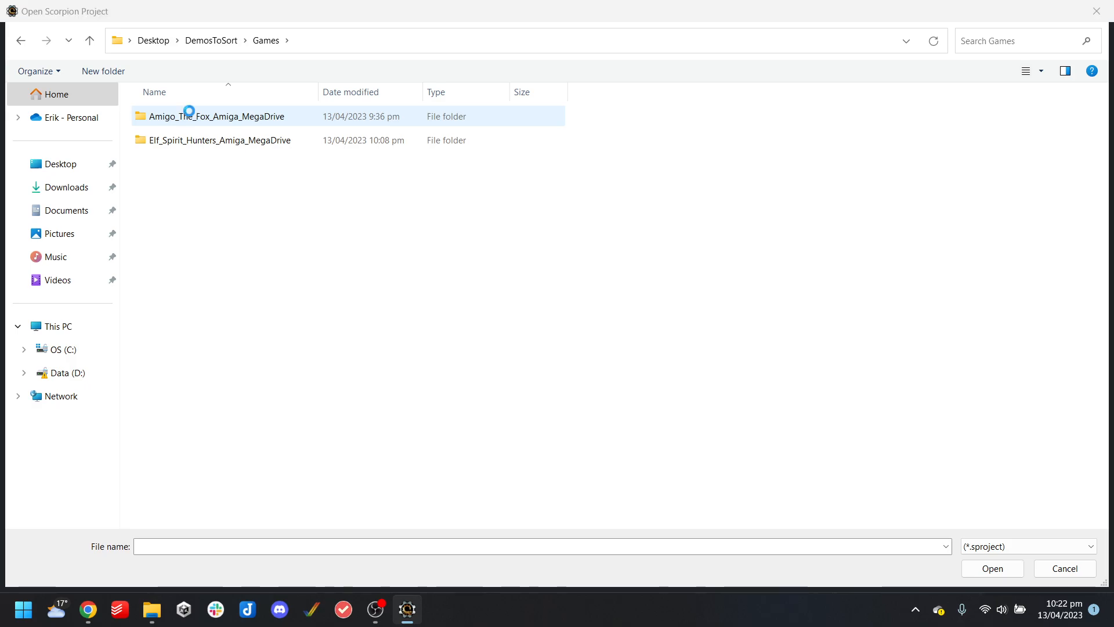
{"action": "left_click", "coordinate": [213, 40]}
{"action": "double_click", "coordinate": [192, 165]}
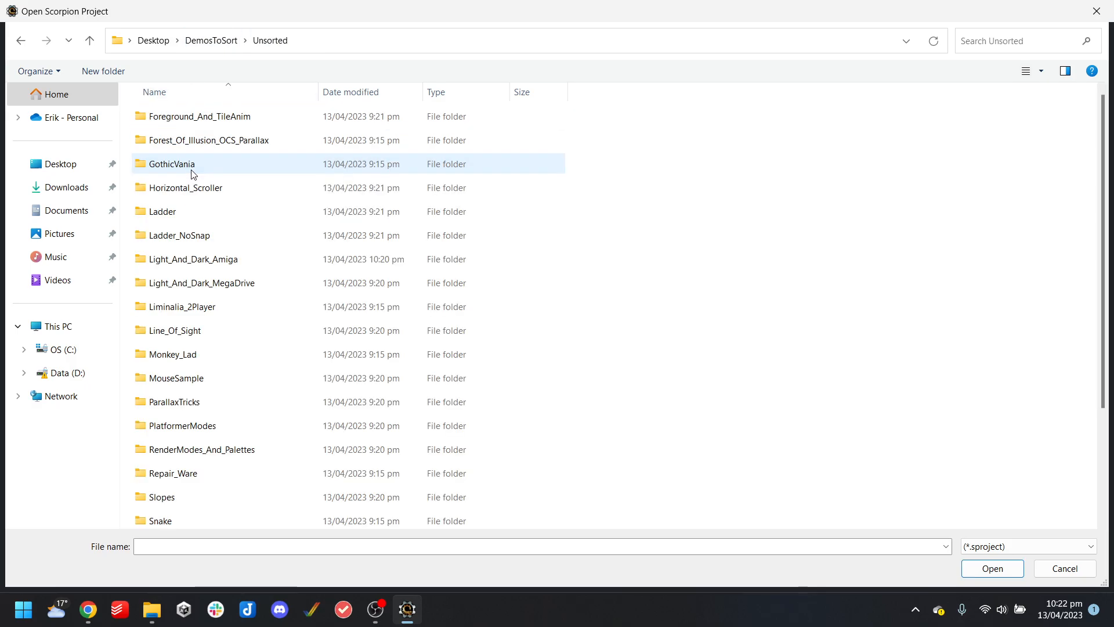
Open the Foreground_And_TileAnim project and compile and run its Mega Drive build in BlastEm
{"action": "double_click", "coordinate": [222, 117]}
{"action": "double_click", "coordinate": [183, 264]}
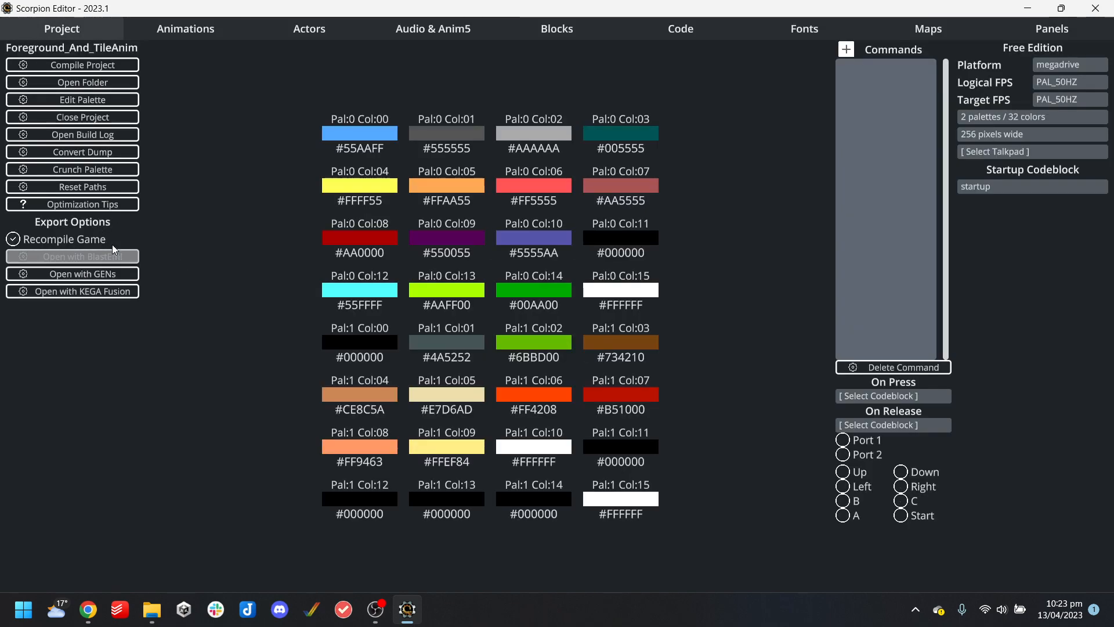
{"action": "left_click", "coordinate": [1067, 65]}
{"action": "left_click", "coordinate": [252, 247]}
{"action": "left_click", "coordinate": [68, 293]}
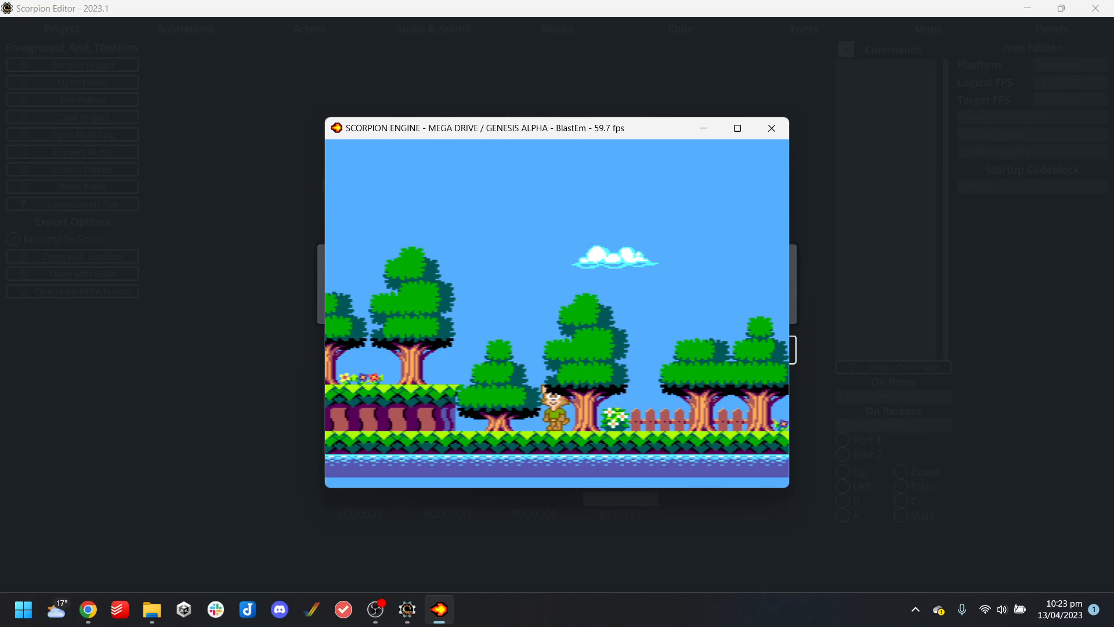
Test the Mega Drive build by walking through the forest and jumping onto the animated brick platform
{"action": "key", "text": "Left"}
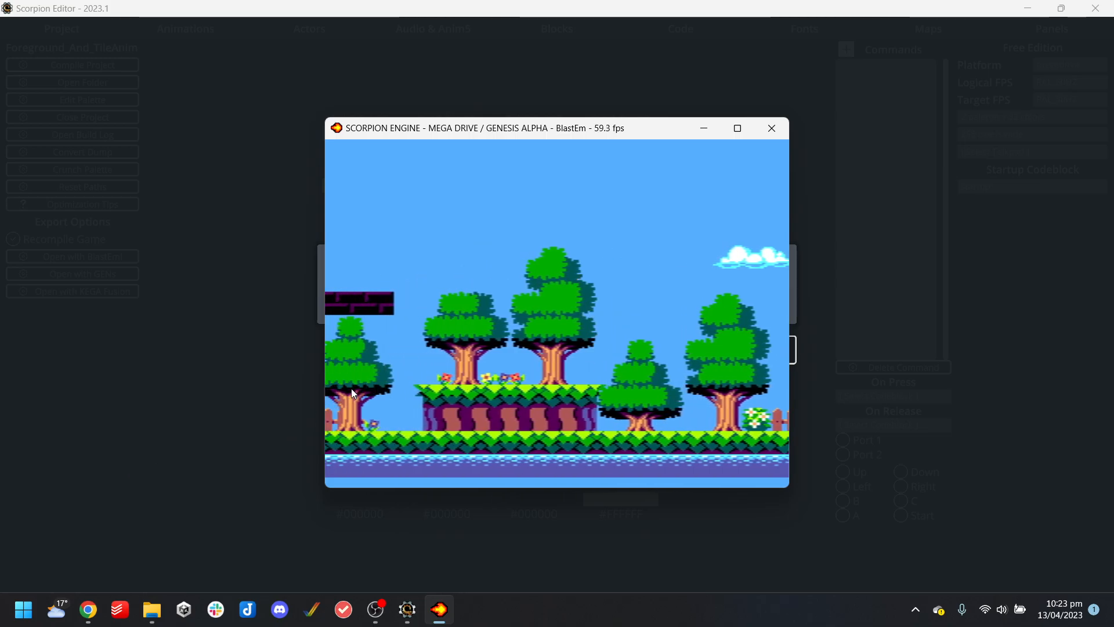
{"action": "key", "text": "a"}
{"action": "key", "text": "Left"}
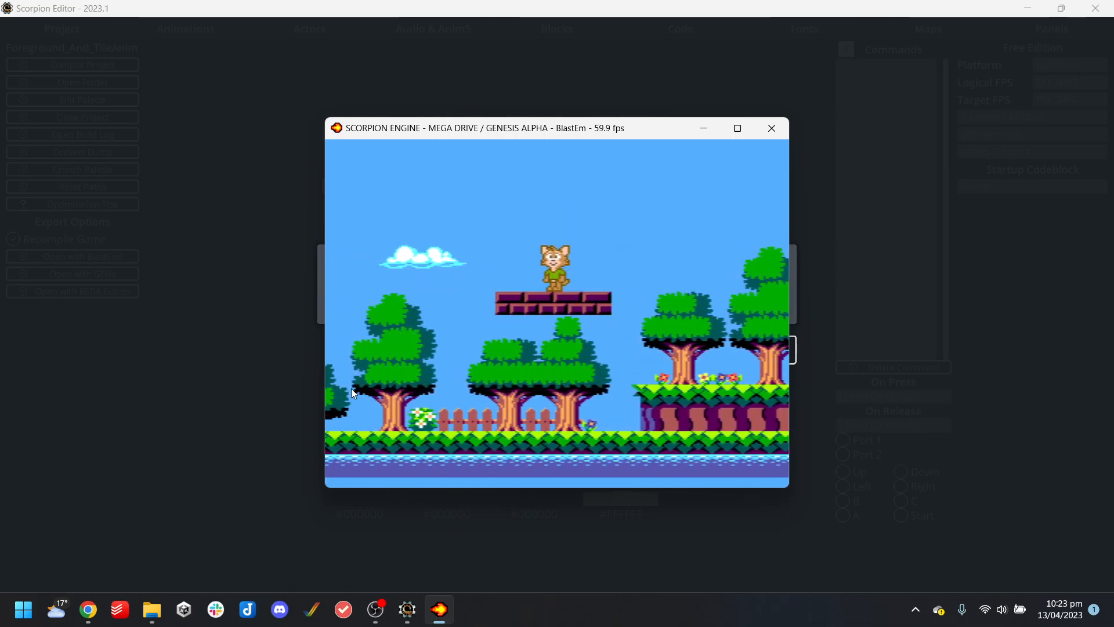
{"action": "key", "text": "Right"}
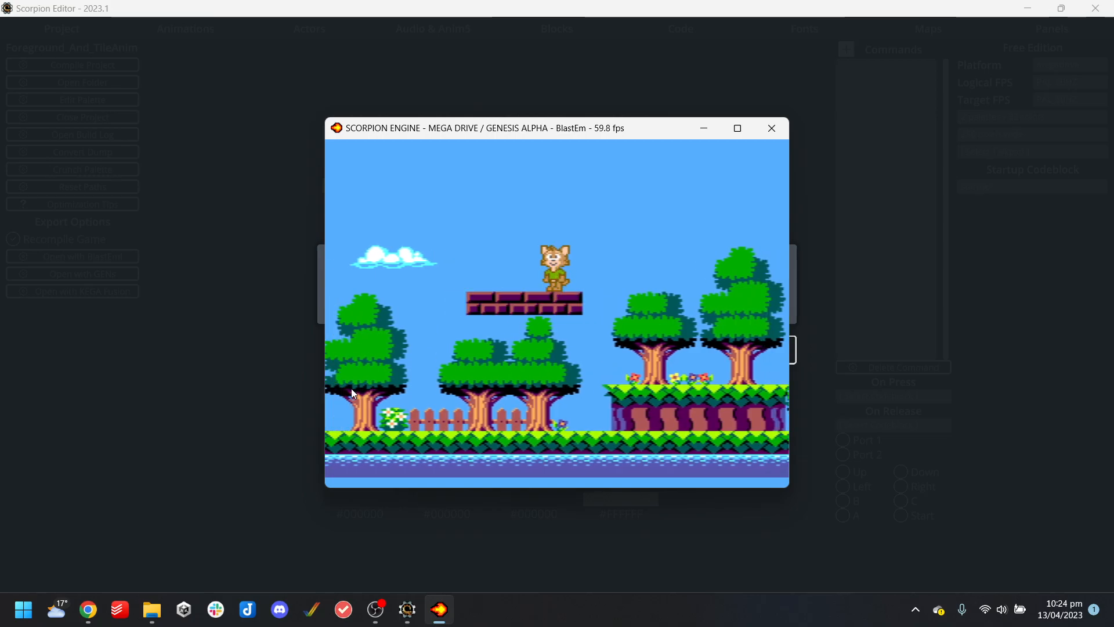
{"action": "key", "text": "Left"}
{"action": "key", "text": "Right"}
{"action": "key", "text": "Right"}
{"action": "key", "text": "Left"}
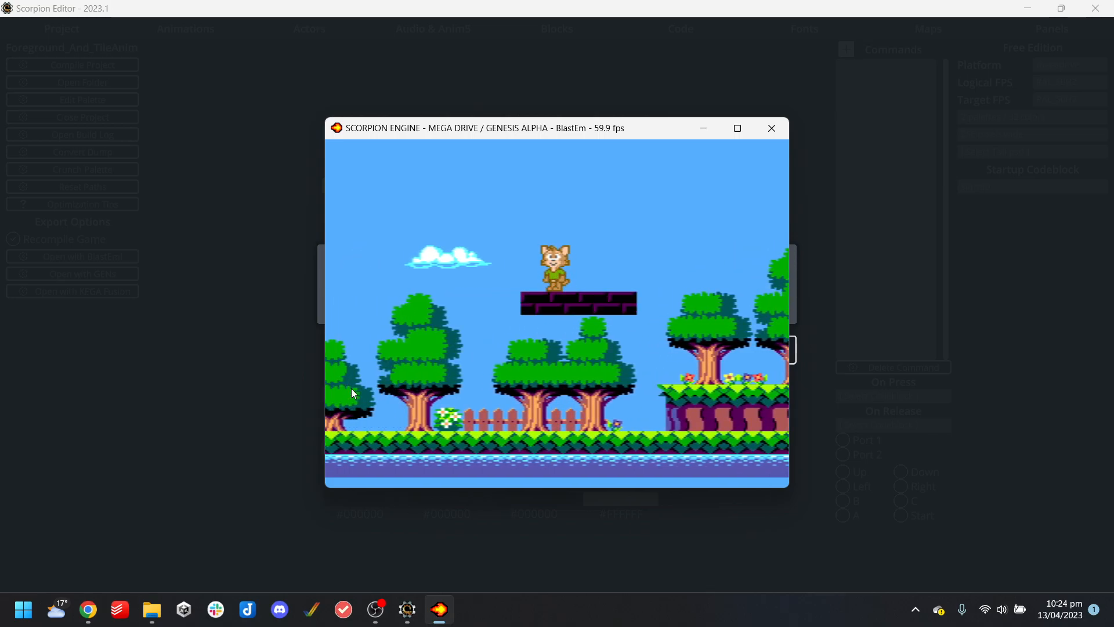
Test the brick platform's collision by jumping off and back onto it, then close the emulator and dismiss the compile message
{"action": "key", "text": "a"}
{"action": "key", "text": "Left"}
{"action": "key", "text": "Right"}
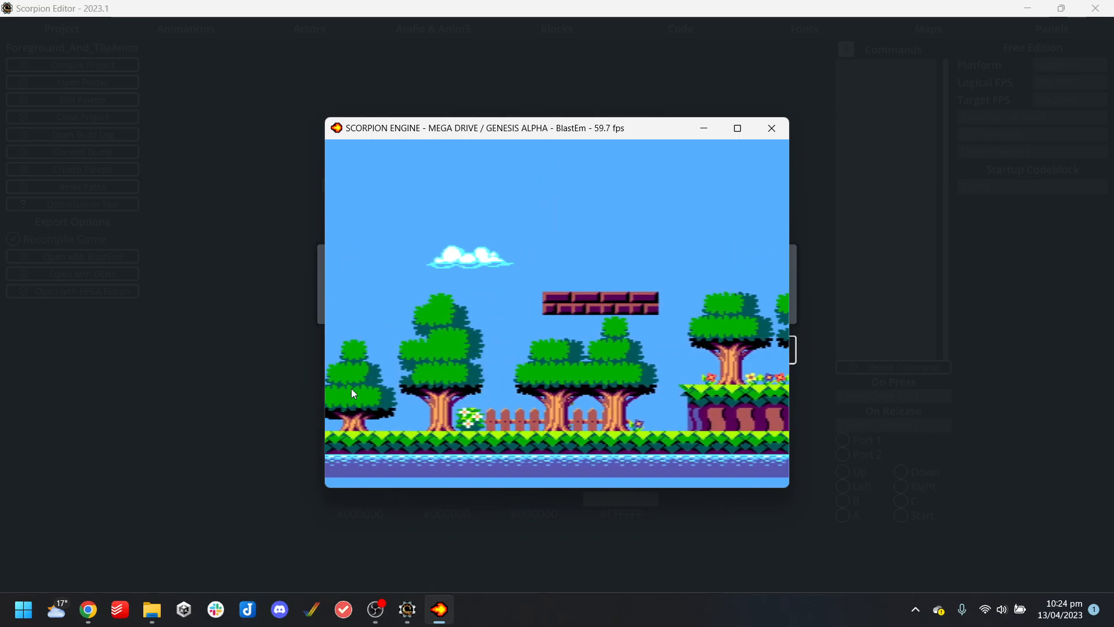
{"action": "key", "text": "Right"}
{"action": "key", "text": "a"}
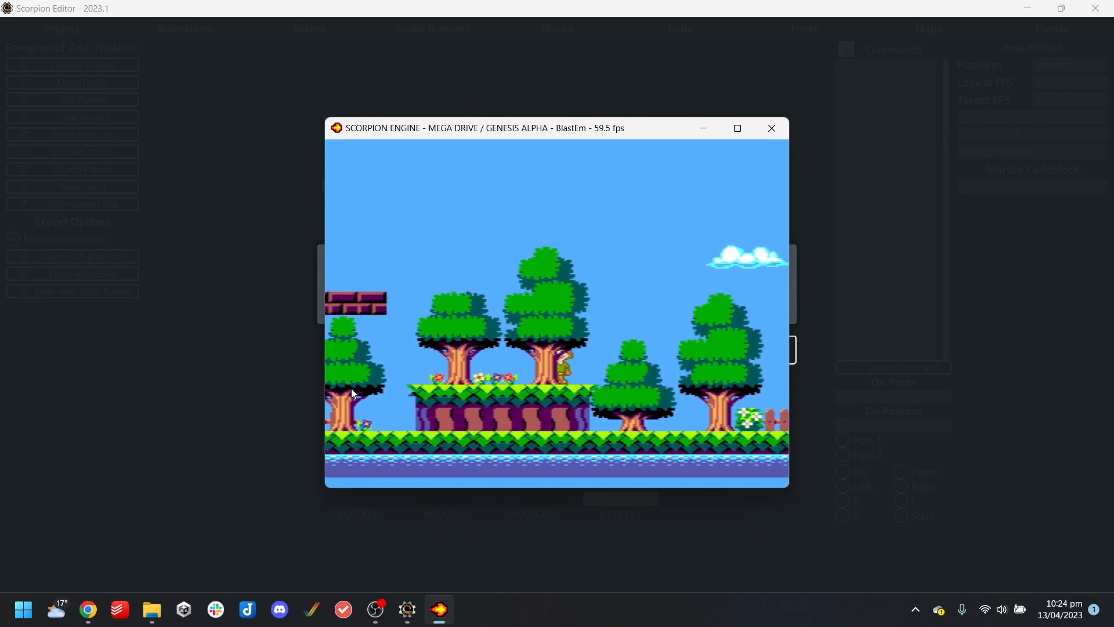
{"action": "key", "text": "Left"}
{"action": "key", "text": "a"}
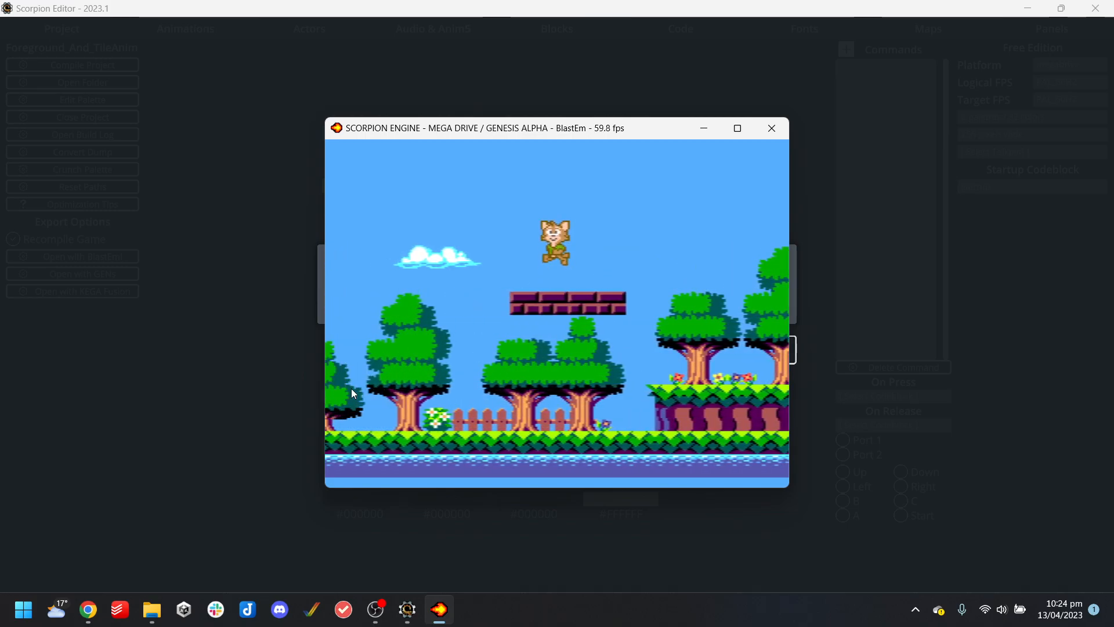
{"action": "key", "text": "Right"}
{"action": "key", "text": "Left"}
{"action": "key", "text": "a"}
{"action": "key", "text": "Right"}
{"action": "key", "text": "Left"}
{"action": "key", "text": "a"}
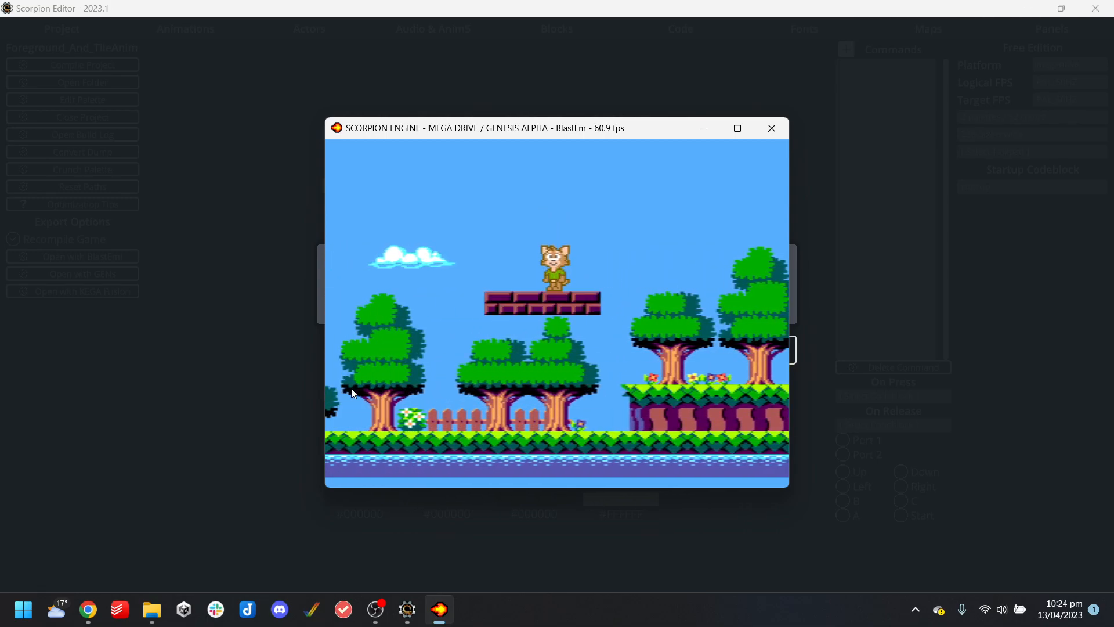
{"action": "key", "text": "Left"}
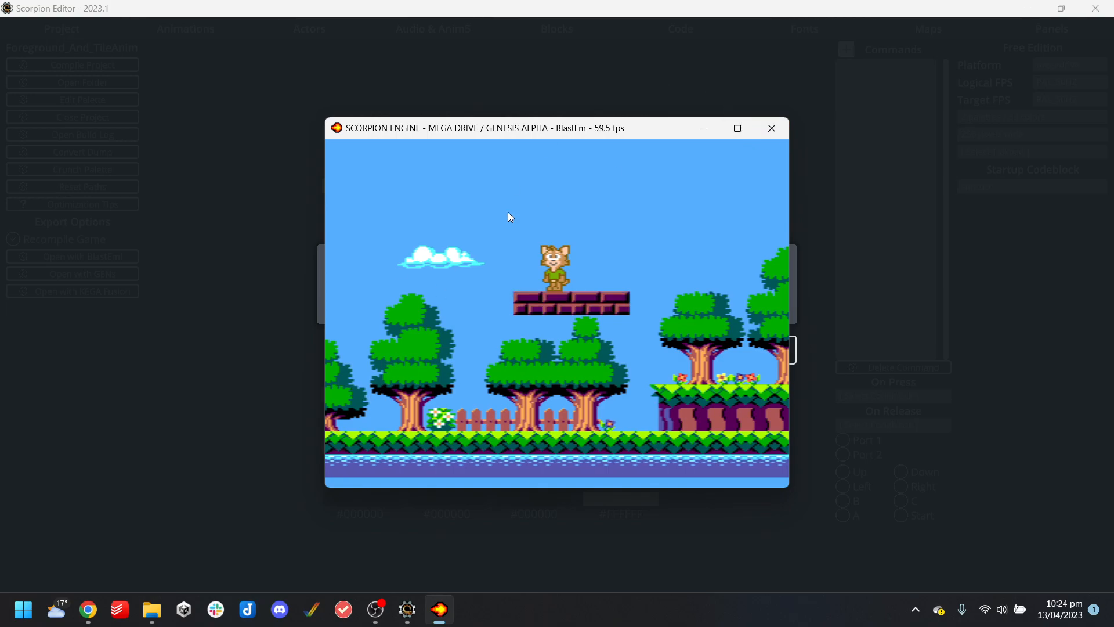
{"action": "left_click", "coordinate": [770, 121]}
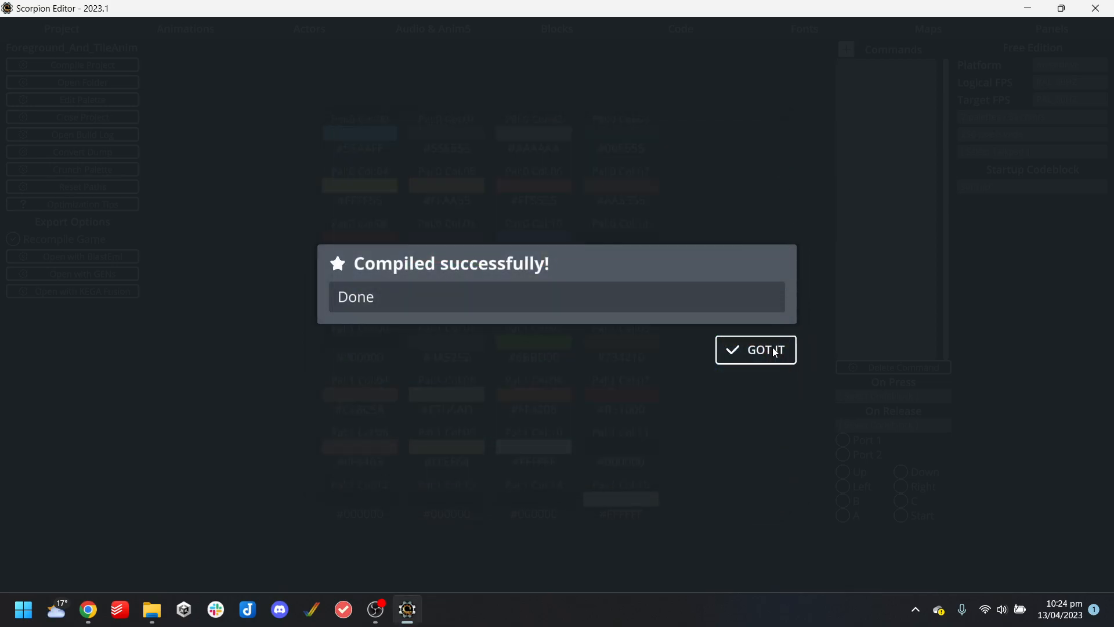
{"action": "left_click", "coordinate": [771, 349]}
Open agenda.txt from the desktop and add "Animated tiles, collision not turning off" to the To fix list
{"action": "key", "text": "super+d"}
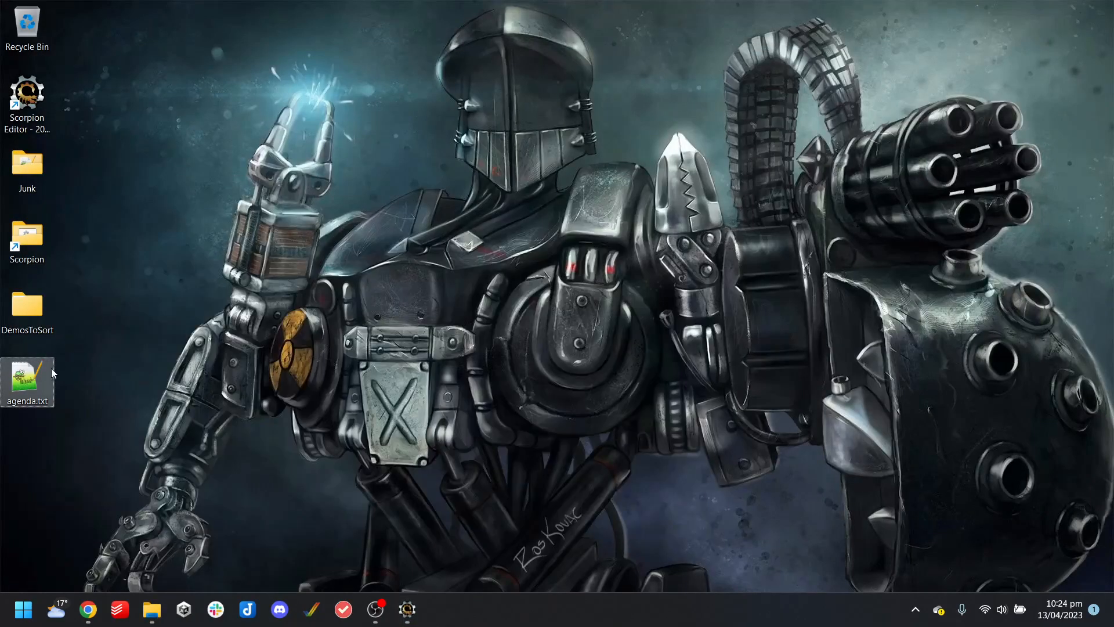
{"action": "double_click", "coordinate": [39, 387]}
{"action": "scroll", "coordinate": [348, 365], "scroll_direction": "down", "scroll_amount": 5}
{"action": "scroll", "coordinate": [403, 368], "scroll_direction": "up", "scroll_amount": 3}
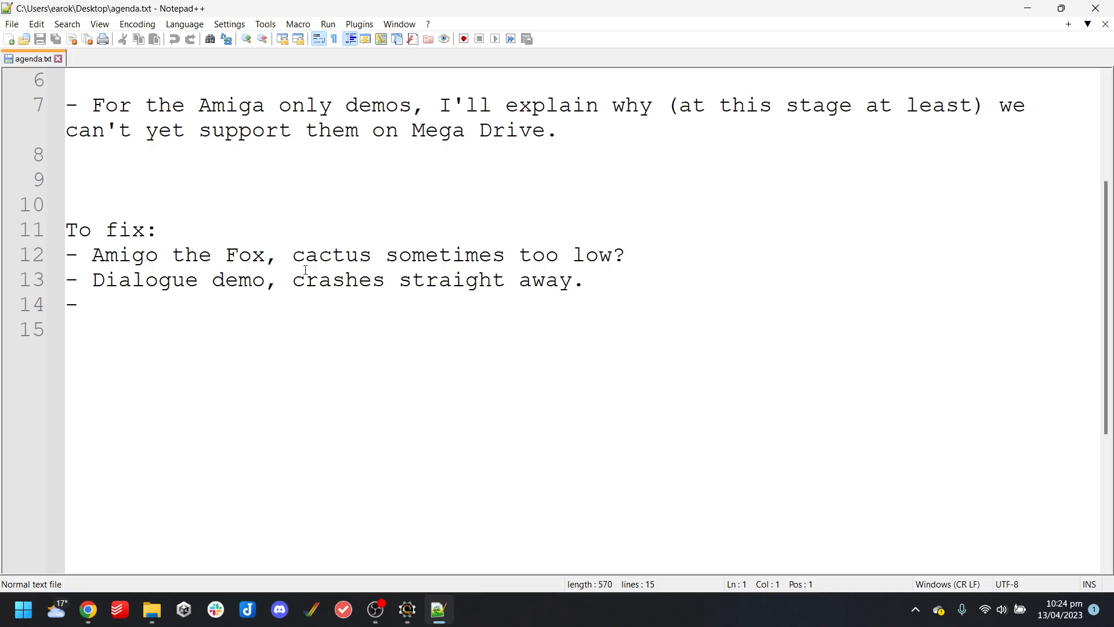
{"action": "left_click", "coordinate": [291, 311]}
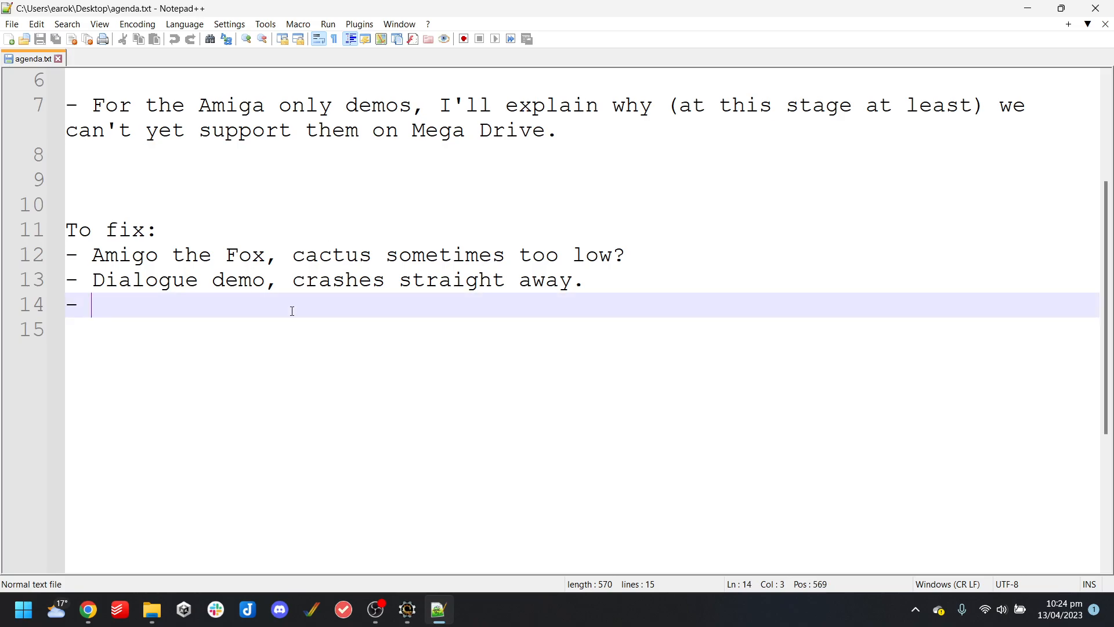
{"action": "type", "text": "Animated tiles, "}
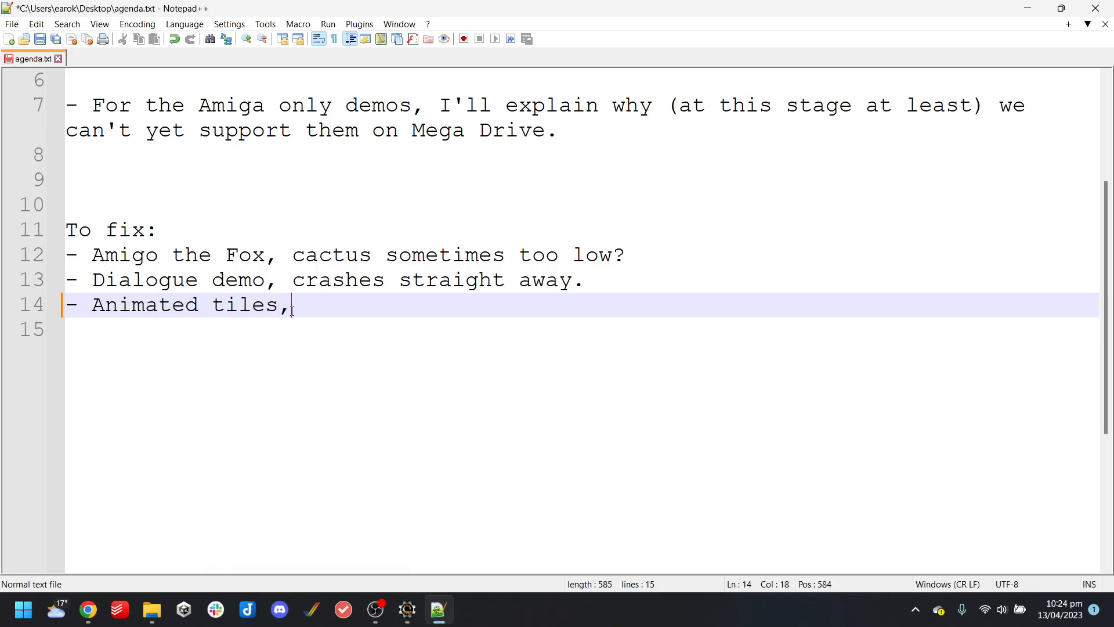
{"action": "type", "text": " collision not"}
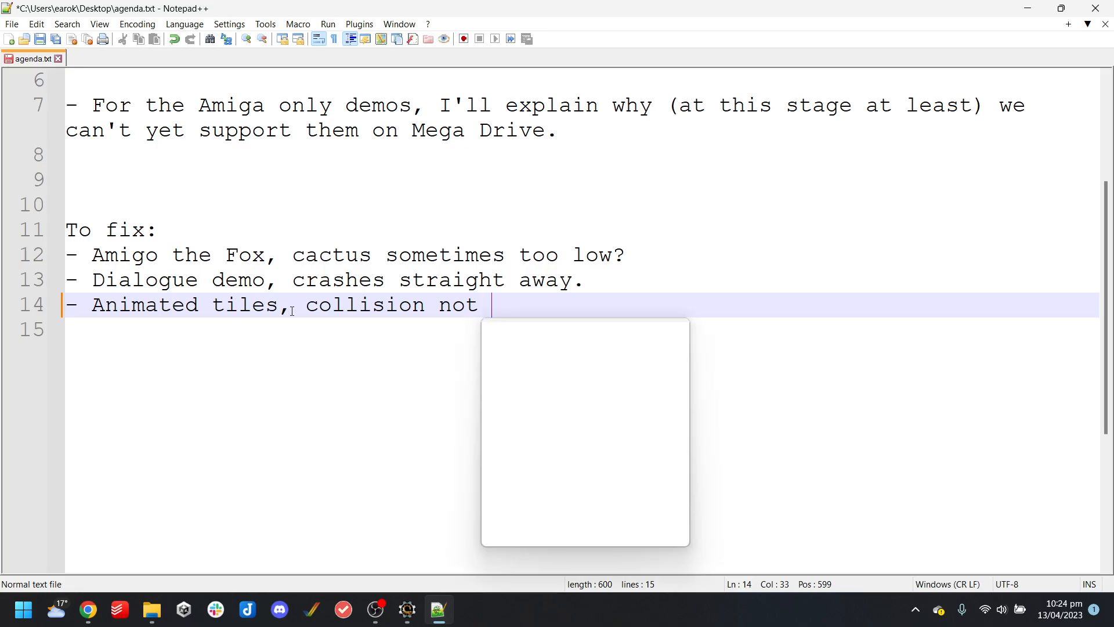
{"action": "type", "text": "ng off"}
{"action": "key", "text": "Return"}
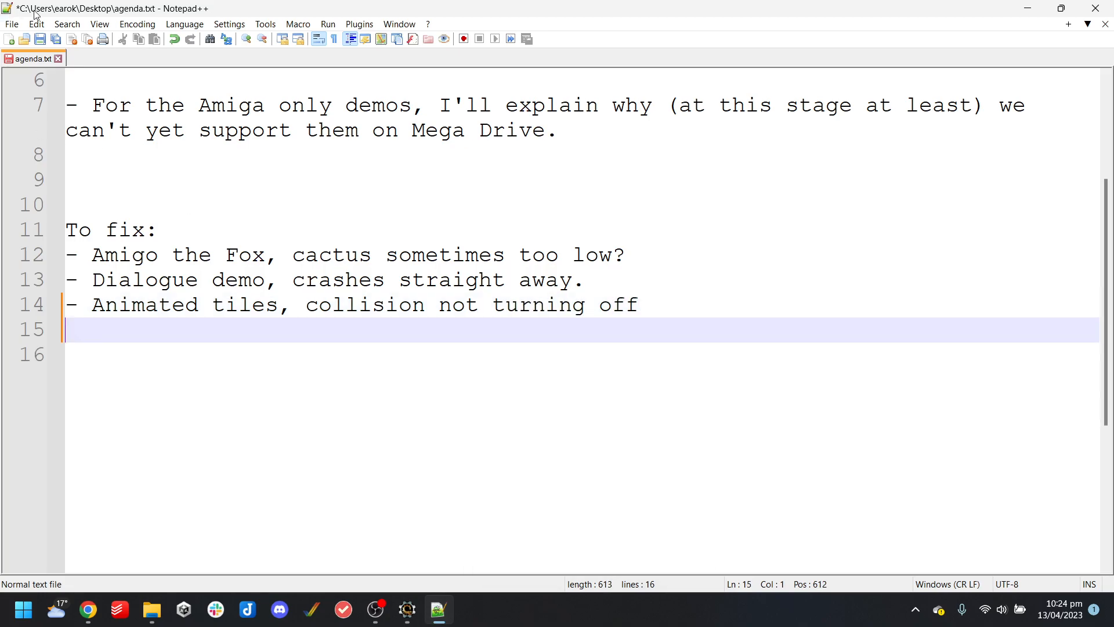
Save and close agenda.txt, then return to Scorpion Editor and close the Foreground_And_TileAnim project
{"action": "left_click", "coordinate": [40, 39]}
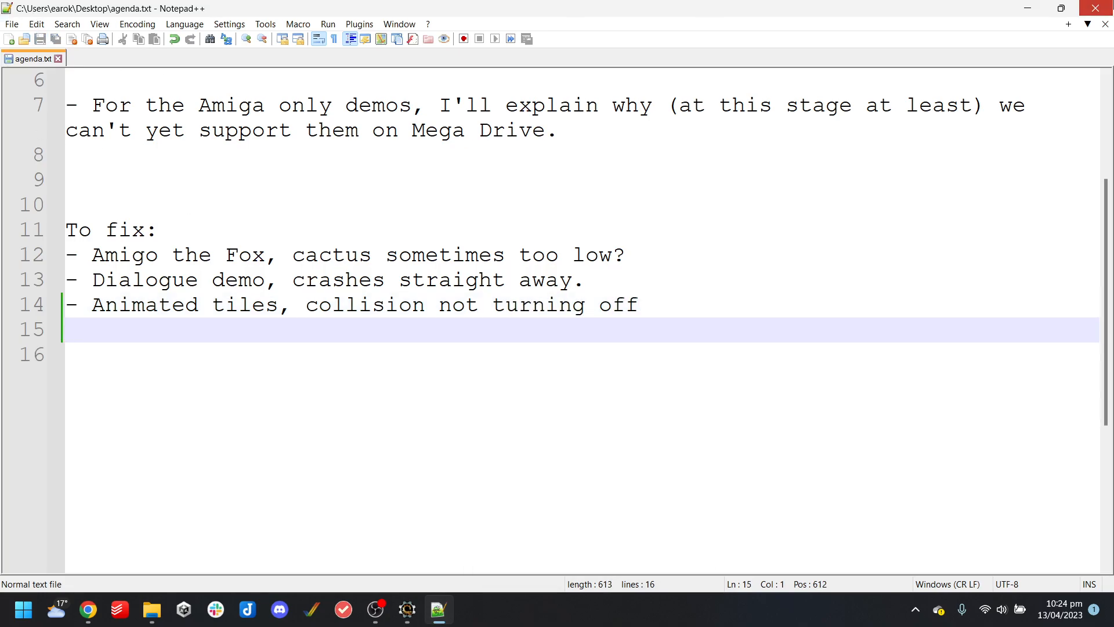
{"action": "left_click", "coordinate": [1095, 8]}
{"action": "left_click", "coordinate": [398, 617]}
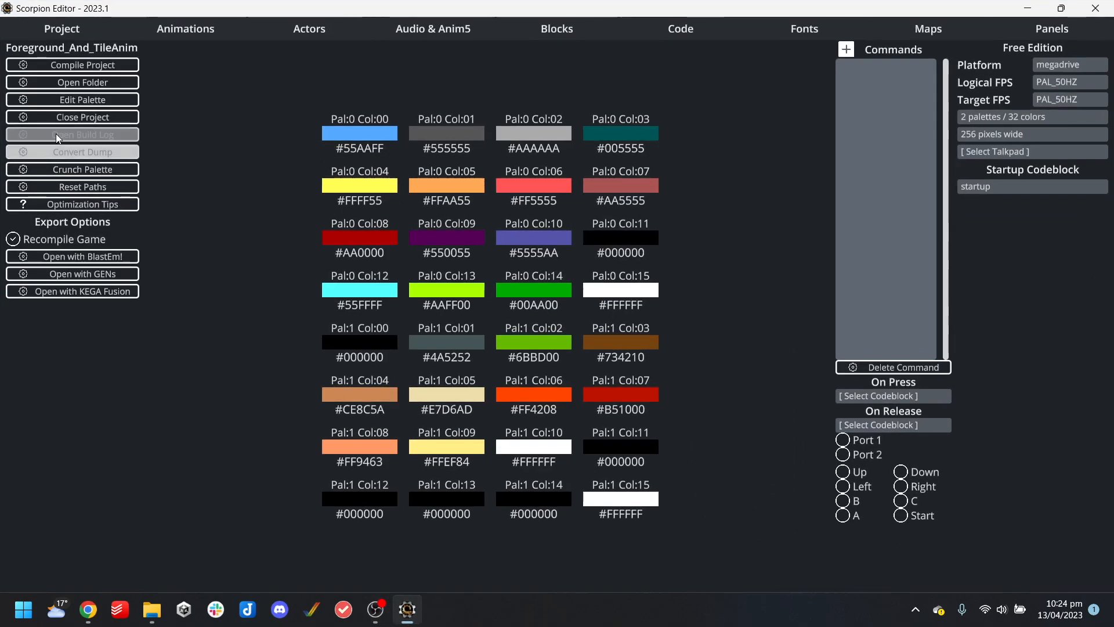
{"action": "left_click", "coordinate": [72, 117]}
{"action": "left_click", "coordinate": [764, 352]}
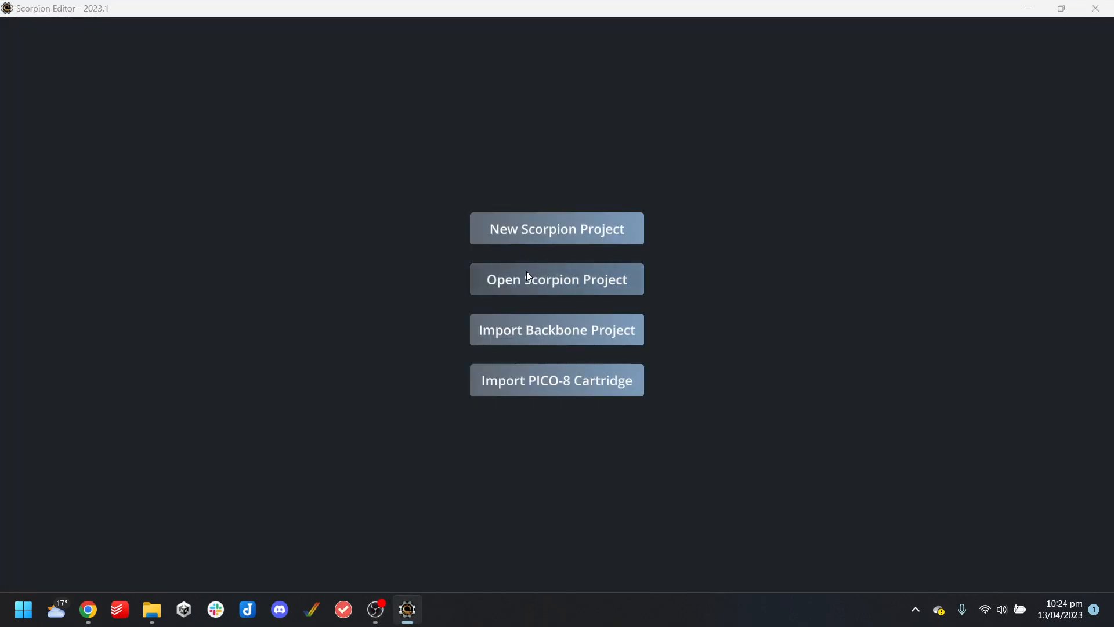
Append _Amiga_MegaDrive to the name of the Foreground_And_TileAnim folder in Unsorted and move it into SimpleDemos
{"action": "left_click", "coordinate": [527, 271]}
{"action": "left_click", "coordinate": [270, 40]}
{"action": "left_click", "coordinate": [239, 119]}
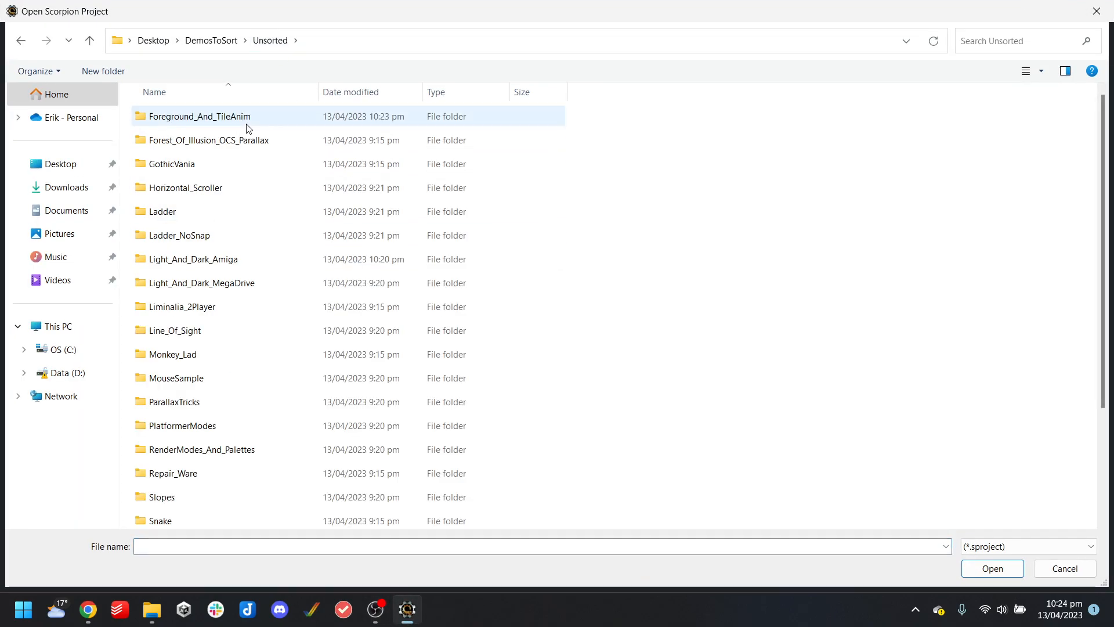
{"action": "left_click", "coordinate": [256, 117]}
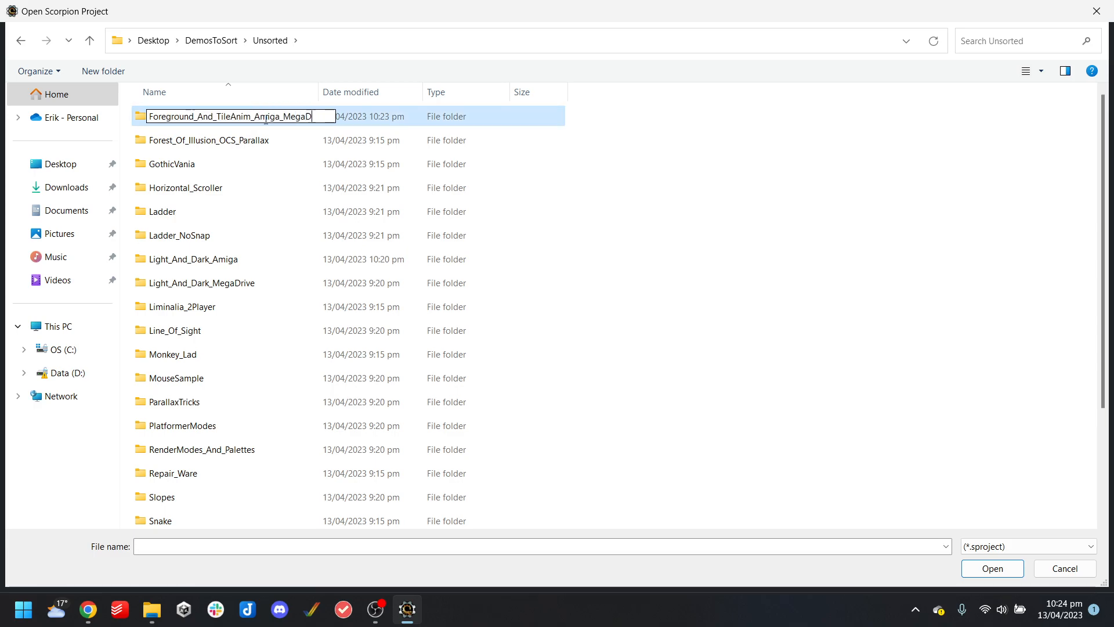
{"action": "key", "text": "Return"}
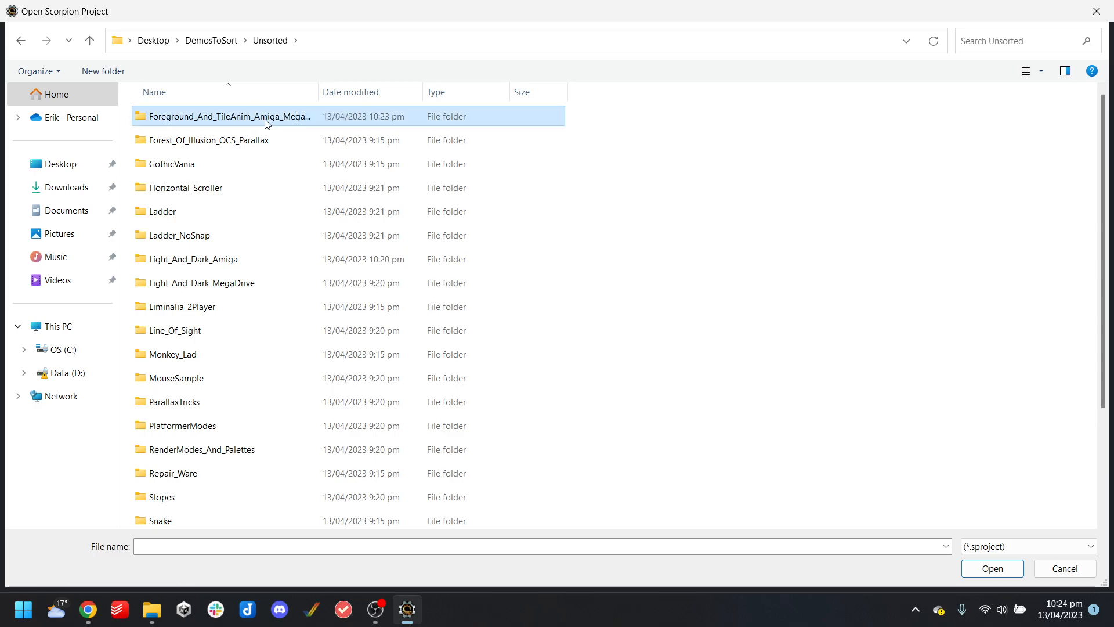
{"action": "left_click", "coordinate": [229, 40]}
{"action": "double_click", "coordinate": [225, 138]}
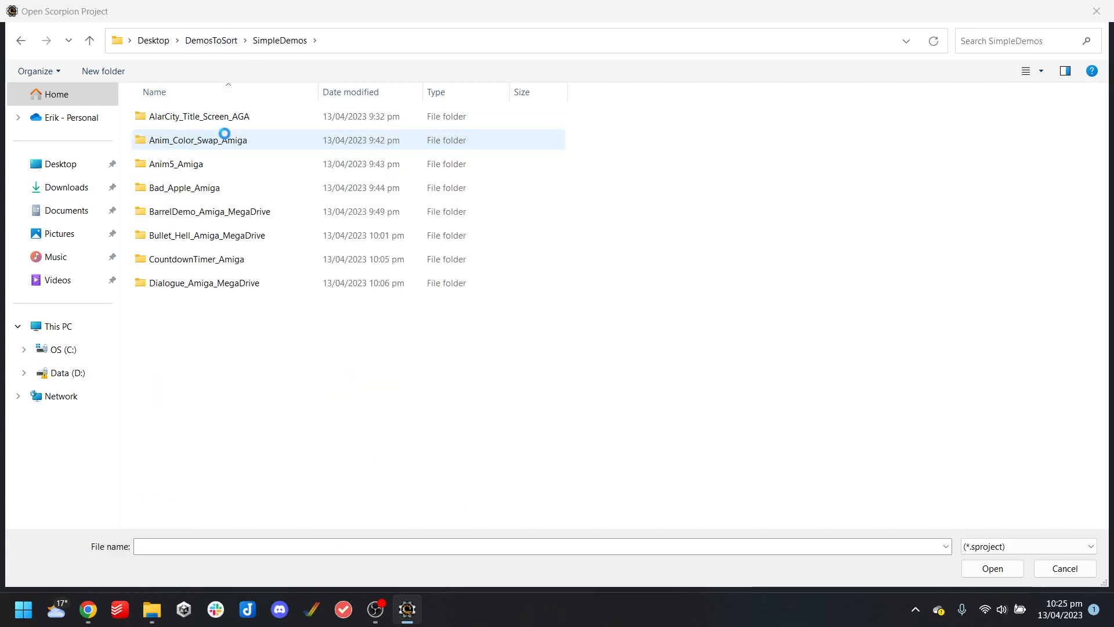
Open the Forest_Of_Illusion_OCS_Parallax project from the Unsorted folder and view its ground_anim animation
{"action": "left_click", "coordinate": [216, 42]}
{"action": "double_click", "coordinate": [177, 165]}
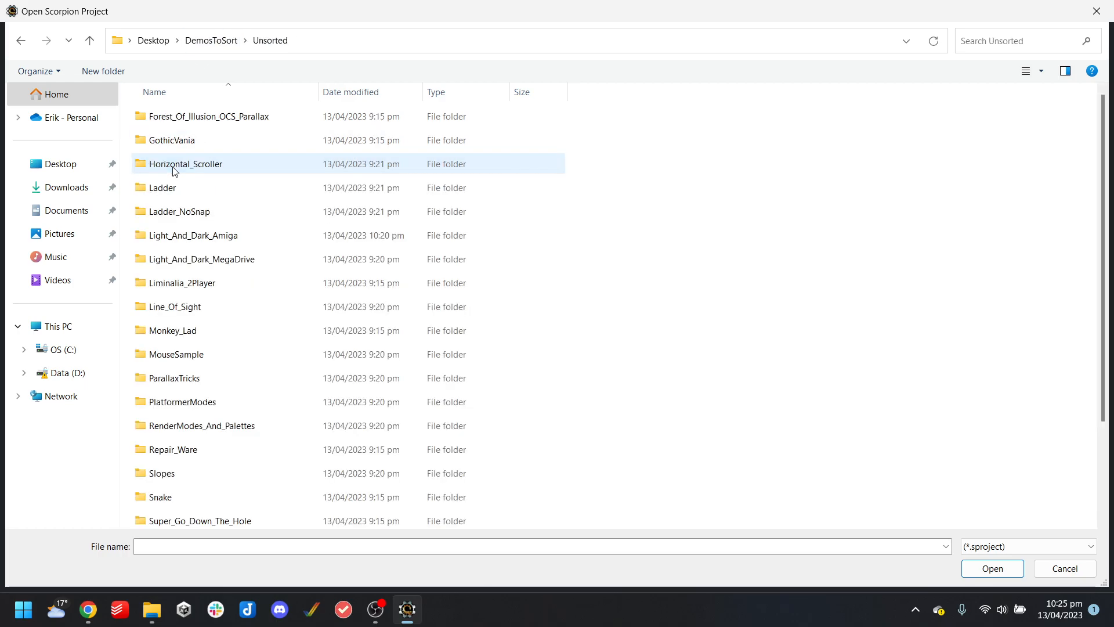
{"action": "double_click", "coordinate": [215, 117]}
{"action": "double_click", "coordinate": [192, 214]}
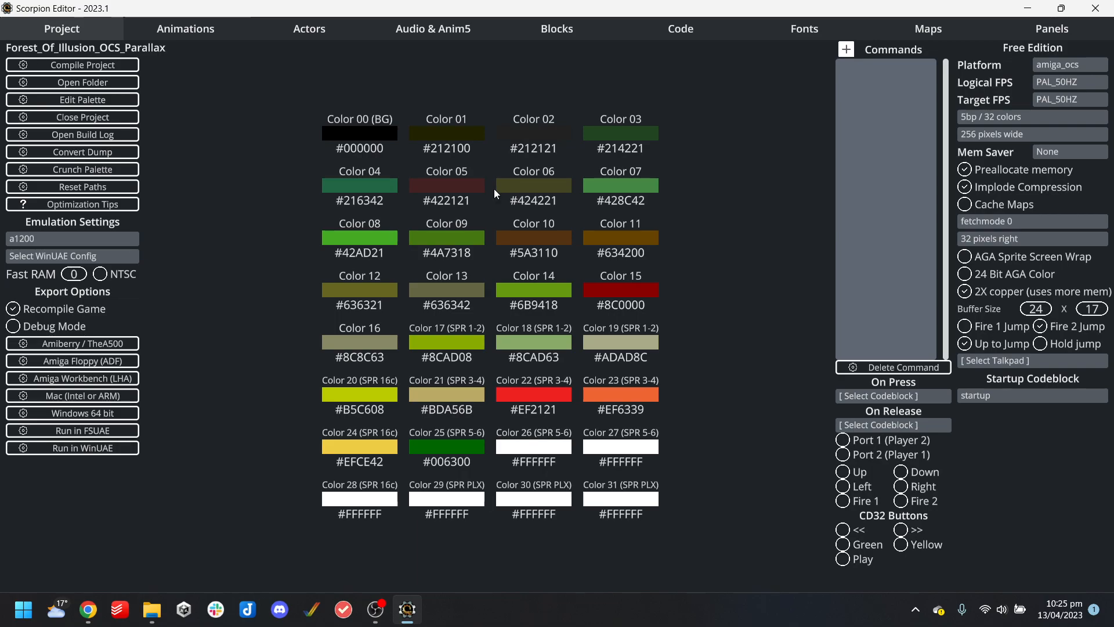
{"action": "left_click", "coordinate": [158, 20]}
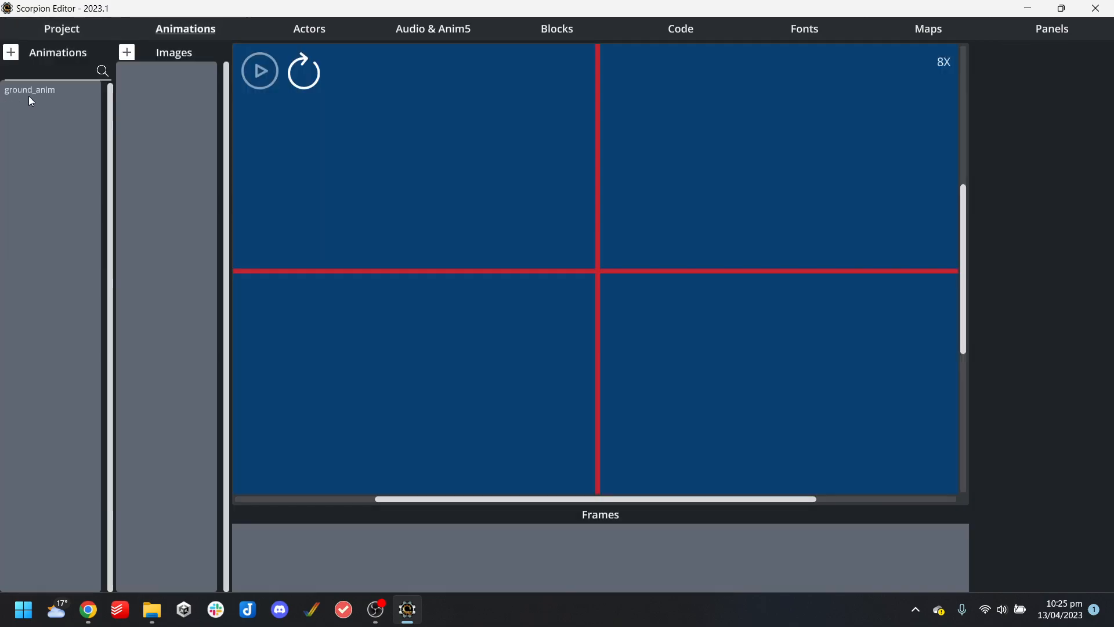
{"action": "left_click", "coordinate": [38, 92]}
{"action": "left_click", "coordinate": [96, 29]}
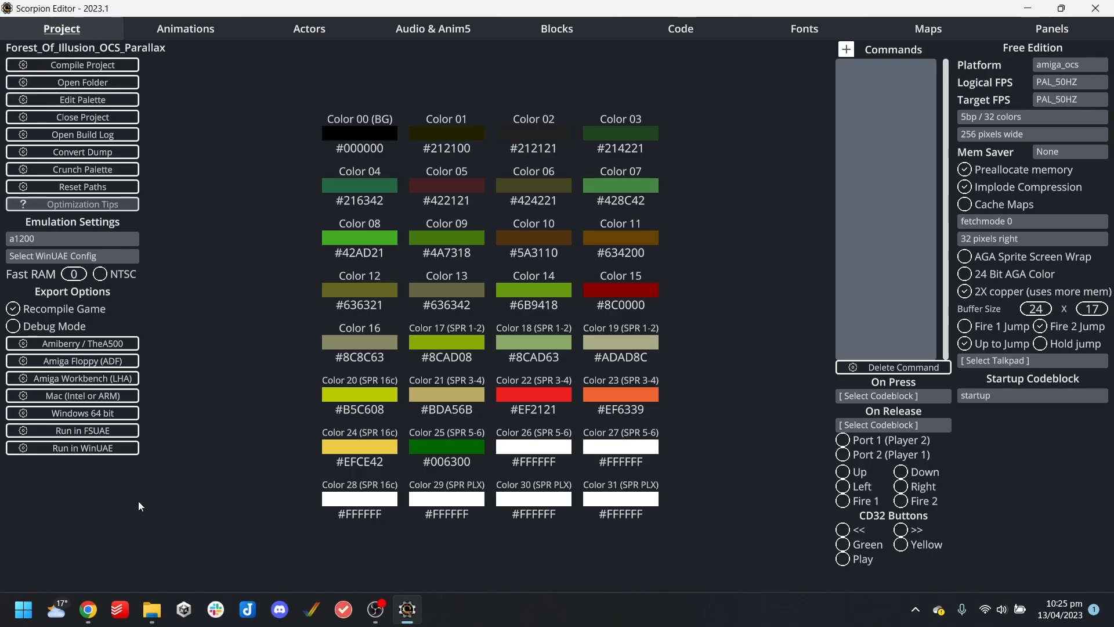
Compile and run the Amiga build in WinUAE, then close the emulator and dismiss the compile message
{"action": "left_click", "coordinate": [84, 448]}
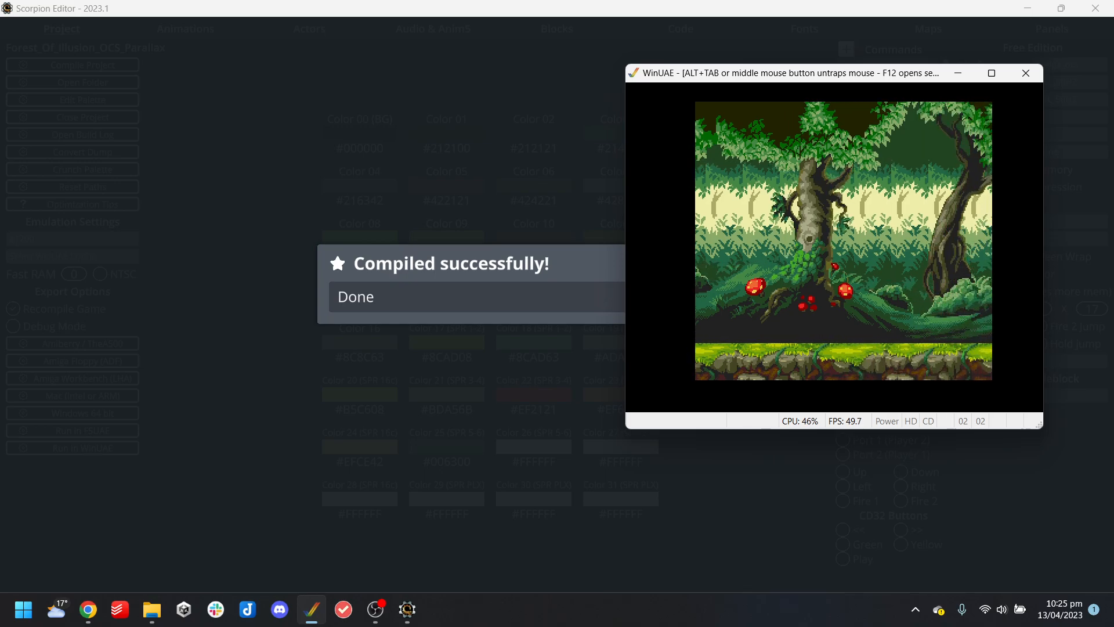
{"action": "key", "text": "alt+F4"}
{"action": "left_click", "coordinate": [772, 350]}
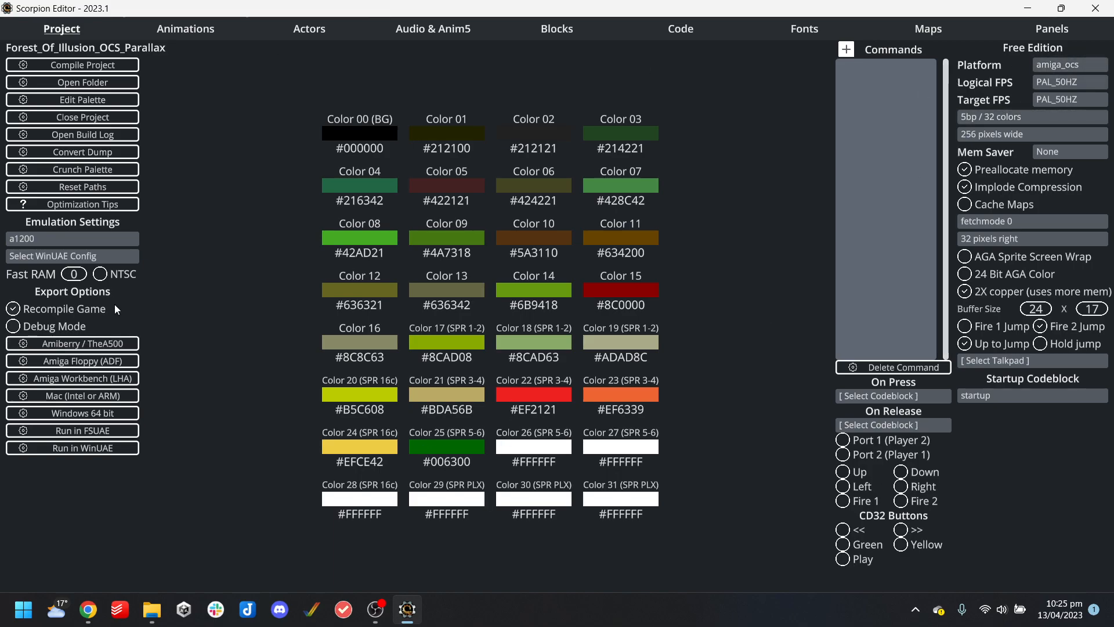
Set the target platform to MegaDrive, test the build in BlastEm, then close the emulator and dismiss the compile message
{"action": "left_click", "coordinate": [74, 242]}
{"action": "left_click", "coordinate": [173, 252]}
{"action": "left_click", "coordinate": [1068, 65]}
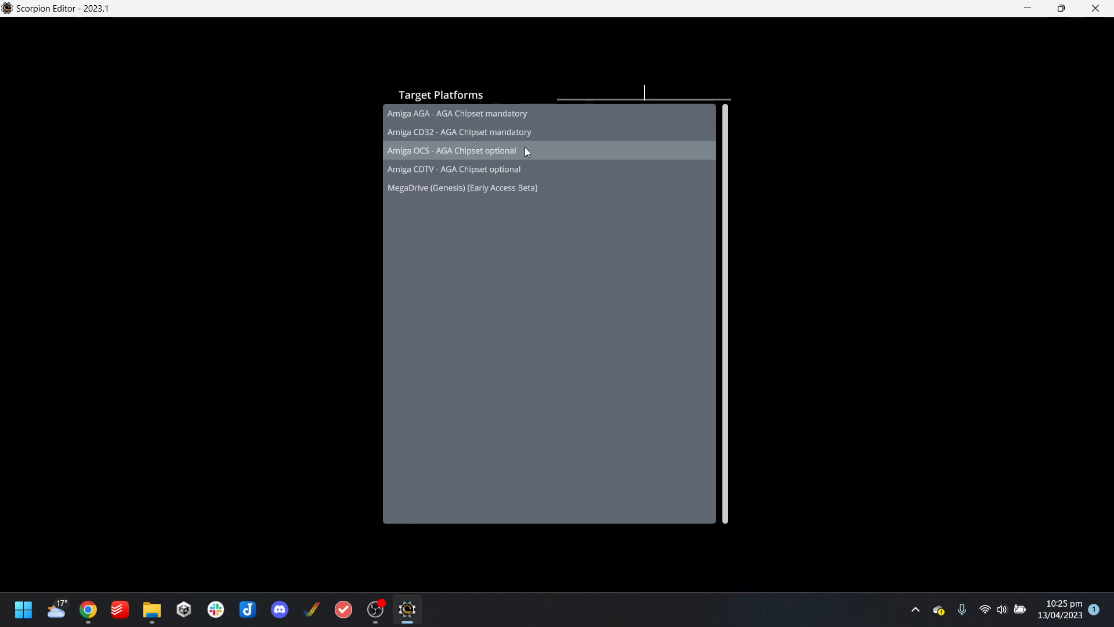
{"action": "left_click", "coordinate": [467, 187]}
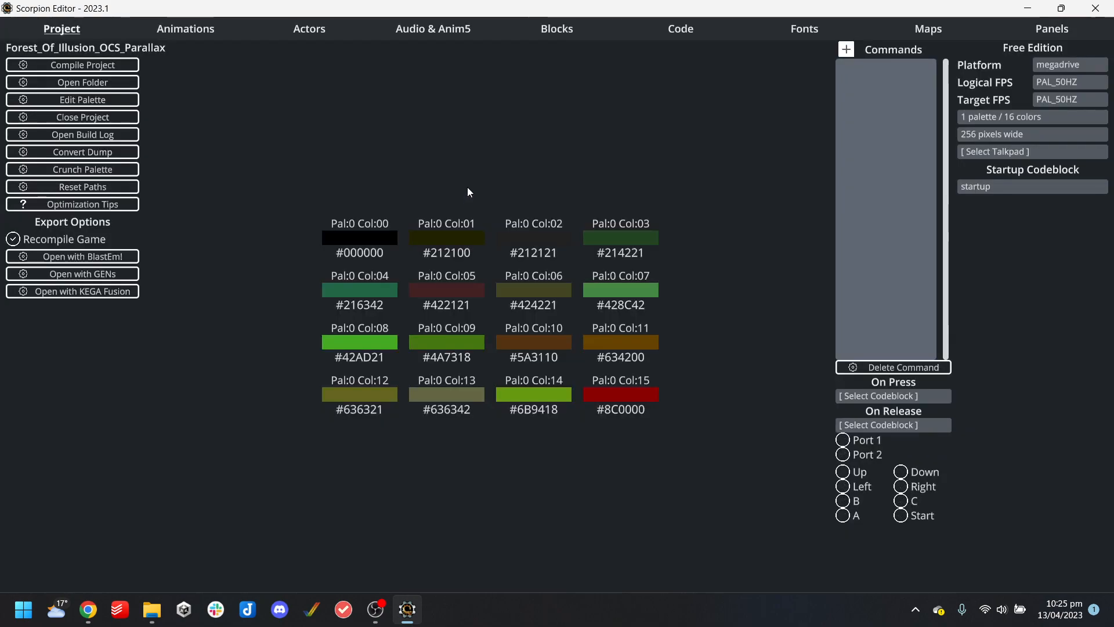
{"action": "left_click", "coordinate": [87, 256]}
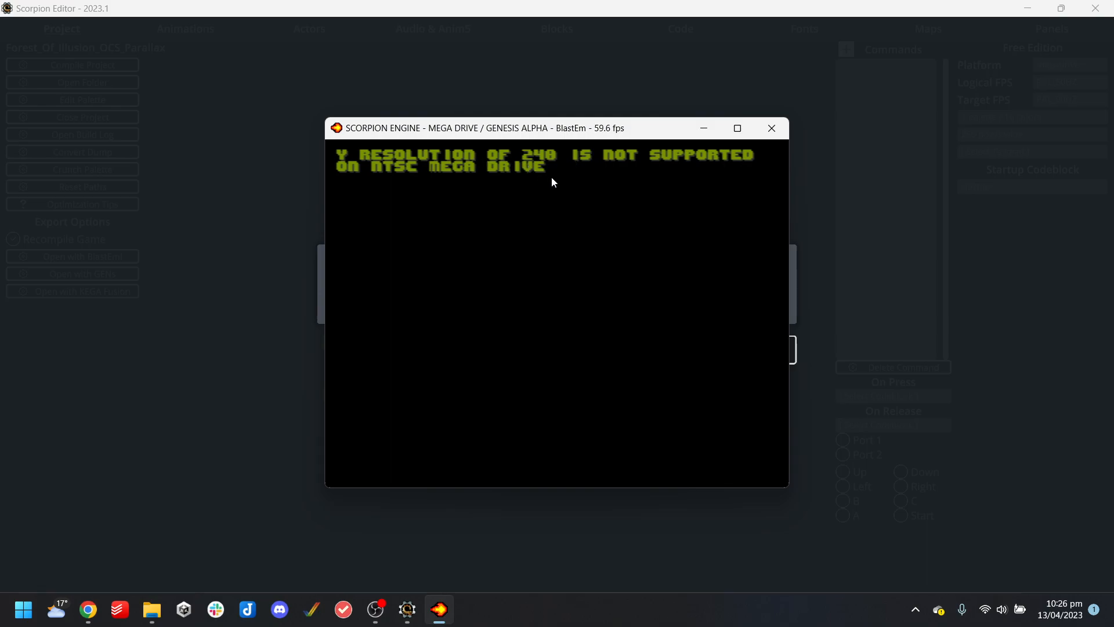
{"action": "left_click", "coordinate": [773, 128]}
{"action": "left_click", "coordinate": [739, 344]}
Open the startup codeblock and insert an empty command line above the Set YResolution command
{"action": "left_click", "coordinate": [680, 32]}
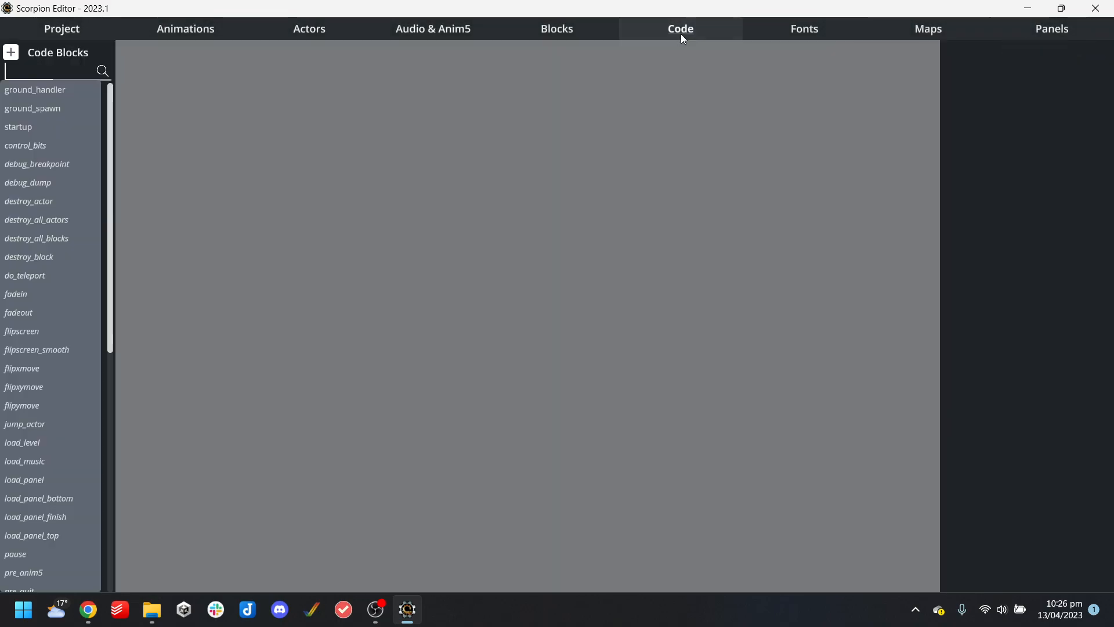
{"action": "left_click", "coordinate": [29, 124]}
{"action": "left_click", "coordinate": [239, 140]}
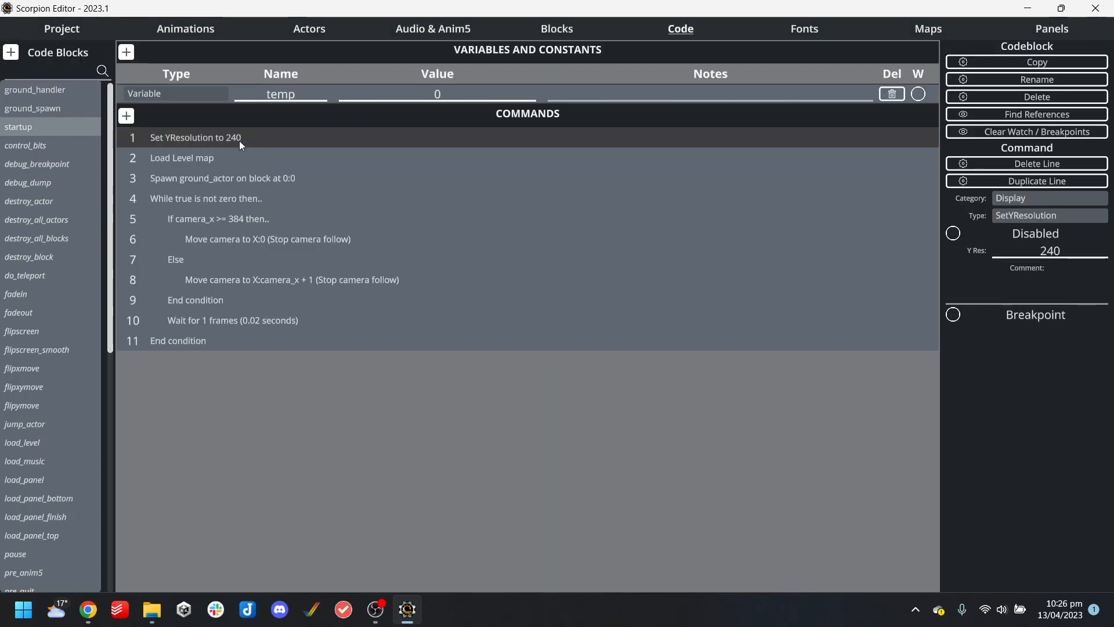
{"action": "key", "text": "Return"}
{"action": "left_click_drag", "start_coordinate": [242, 158], "coordinate": [251, 129]}
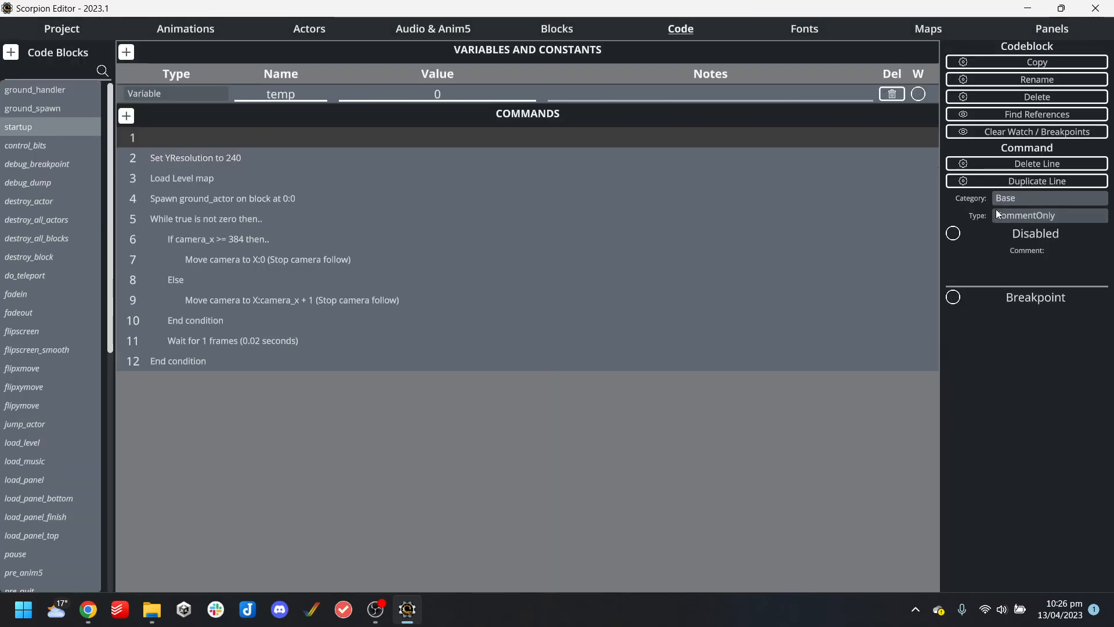
Make the empty line a condition testing that IsNTSC equals 0, and move the Set YResolution to 240 command inside it
{"action": "left_click", "coordinate": [1019, 202]}
{"action": "left_click", "coordinate": [459, 169]}
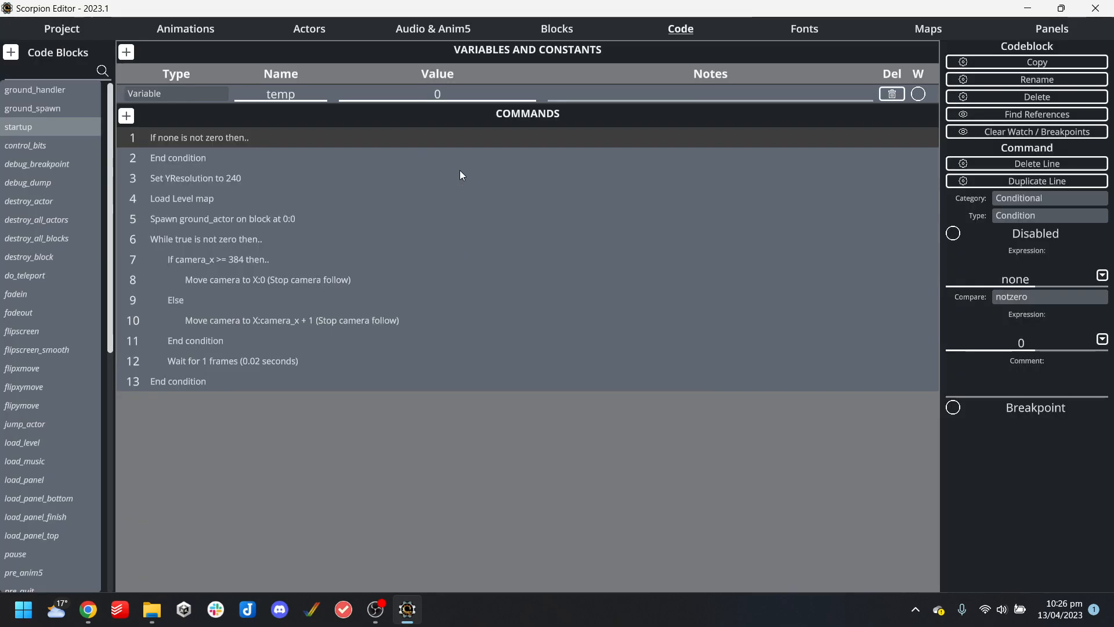
{"action": "left_click", "coordinate": [1042, 301]}
{"action": "left_click", "coordinate": [1023, 336]}
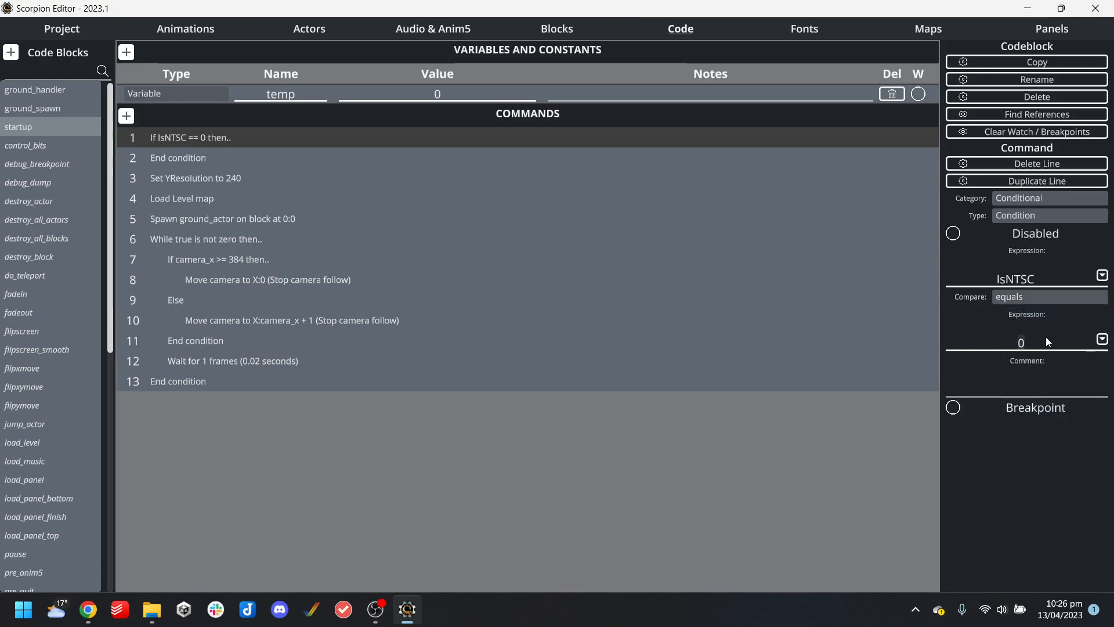
{"action": "left_click_drag", "start_coordinate": [235, 180], "coordinate": [249, 152]}
Compile and run the edited Mega Drive build in BlastEm, then close the emulator and dismiss the compile message
{"action": "left_click", "coordinate": [41, 28]}
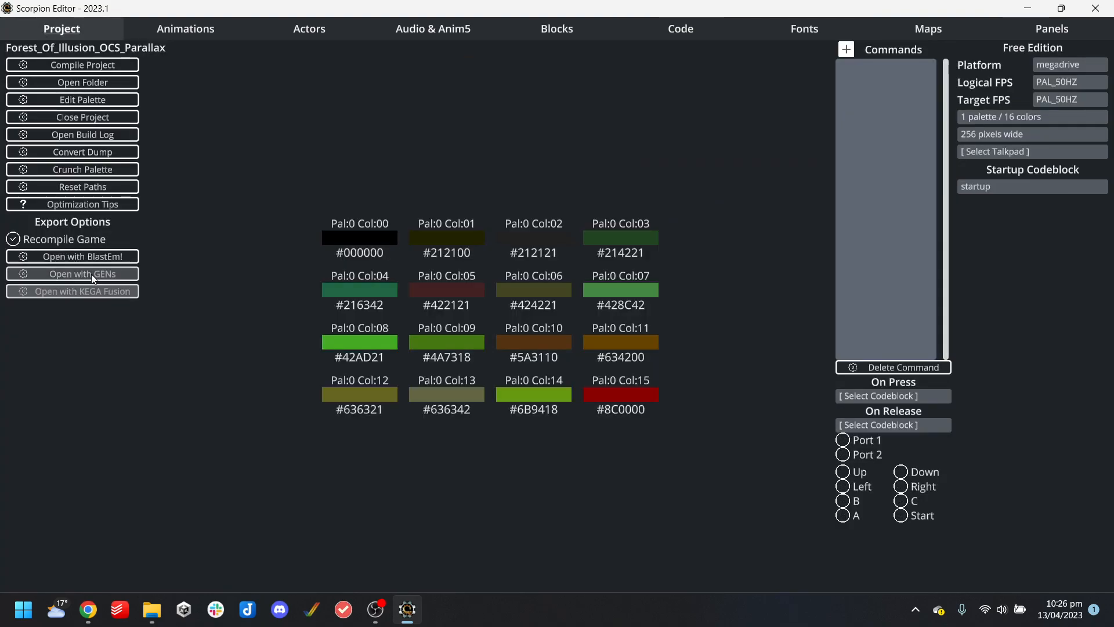
{"action": "left_click", "coordinate": [107, 258]}
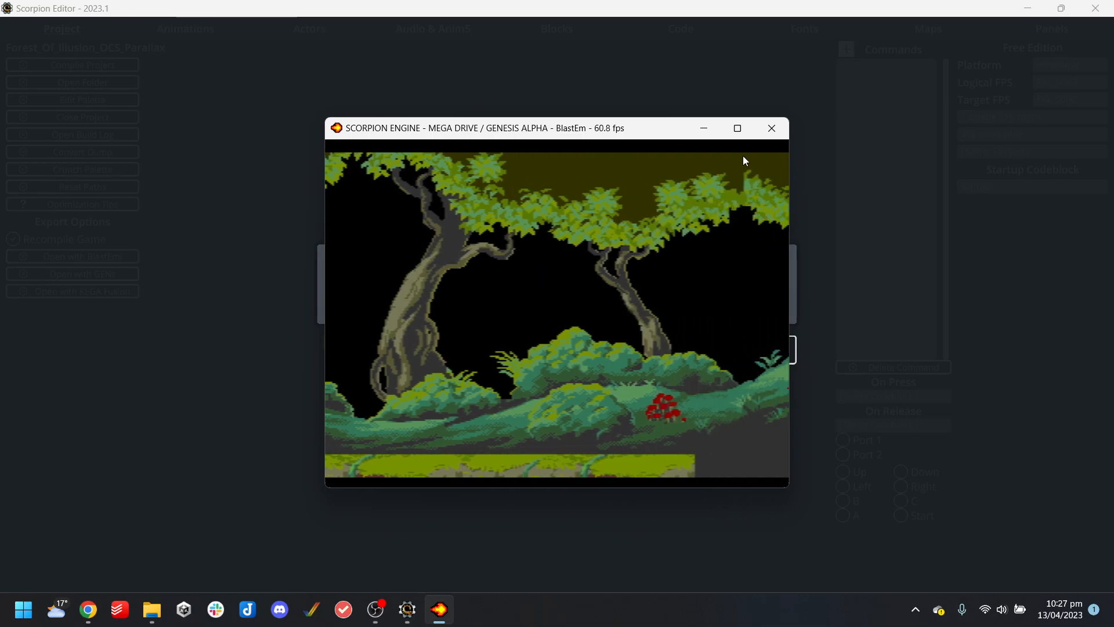
{"action": "left_click", "coordinate": [777, 136]}
{"action": "left_click", "coordinate": [732, 349]}
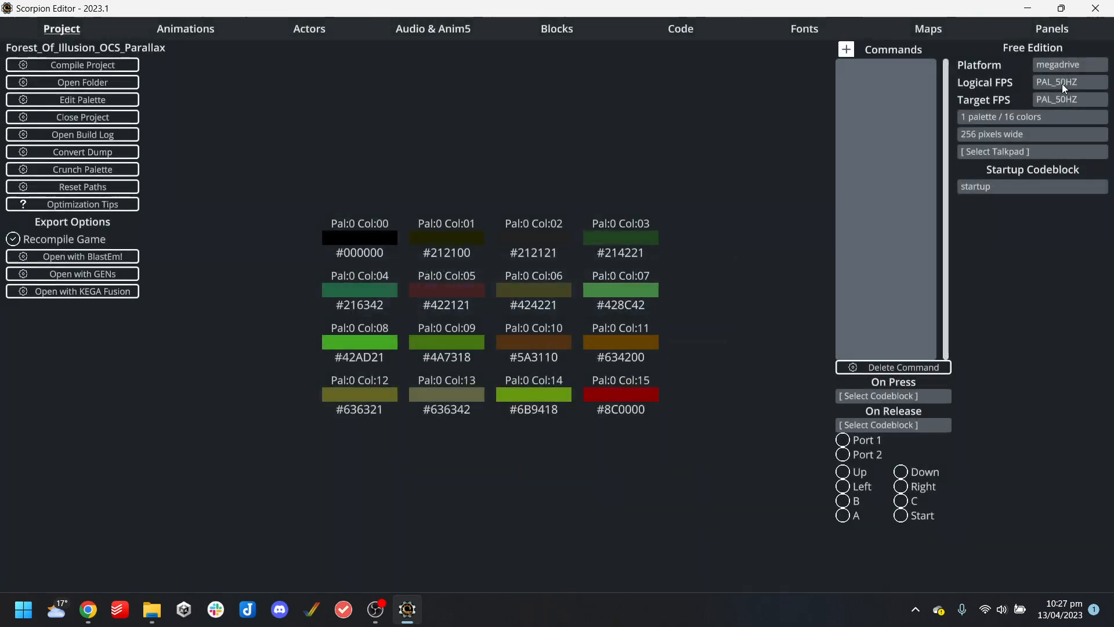
Set the target platform back to Amiga OCS, look at the project folder, and close the project
{"action": "left_click", "coordinate": [1052, 66]}
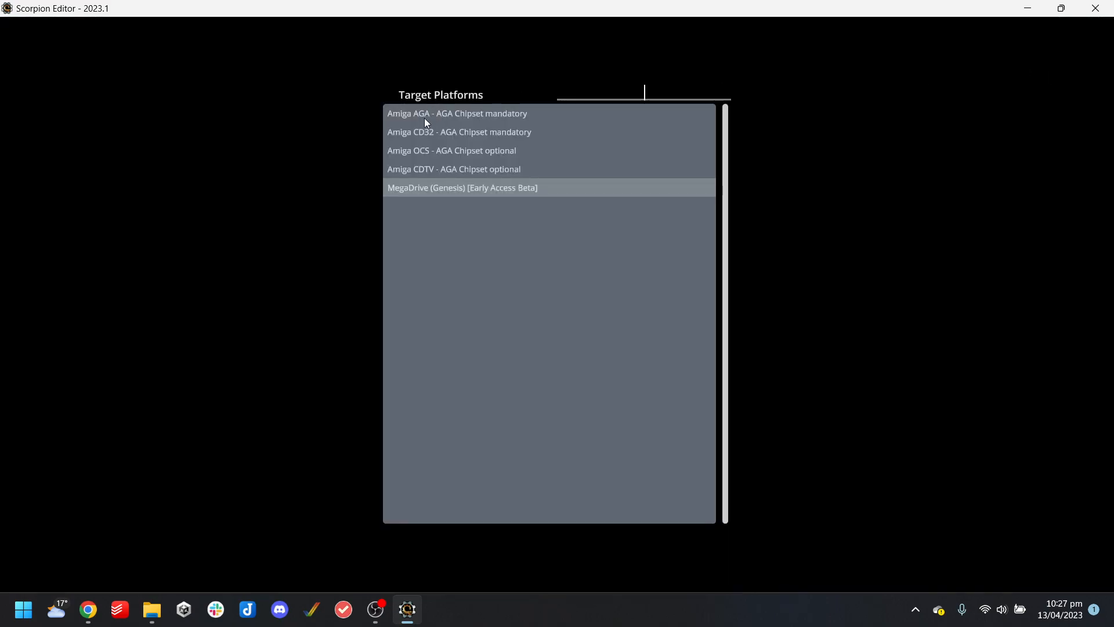
{"action": "left_click", "coordinate": [473, 152]}
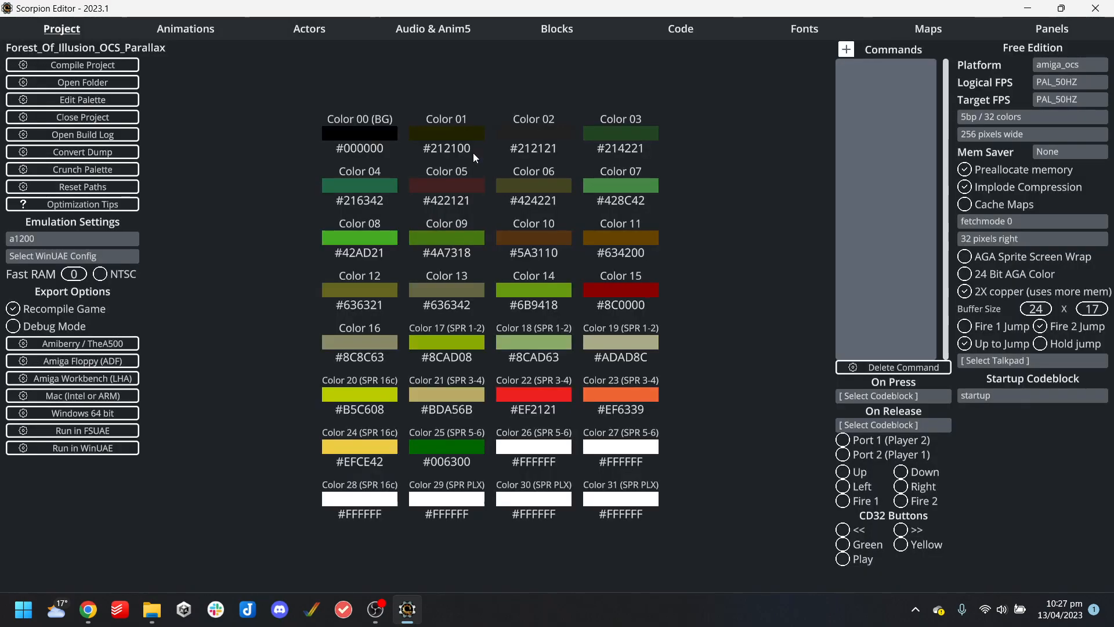
{"action": "left_click", "coordinate": [81, 82]}
{"action": "left_click", "coordinate": [1092, 10]}
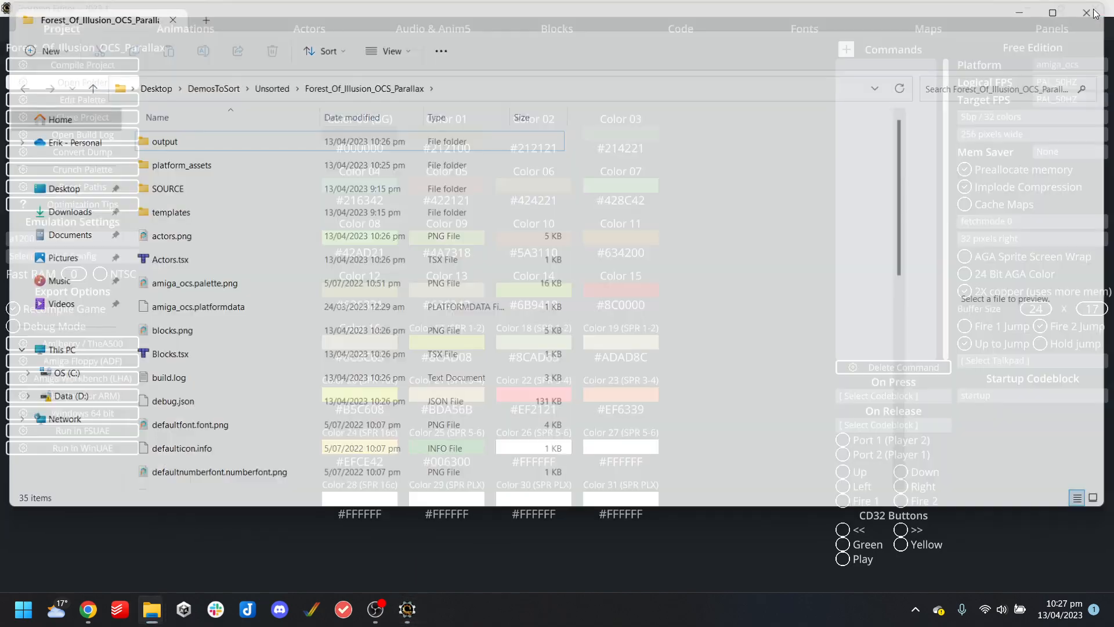
{"action": "left_click", "coordinate": [74, 118]}
{"action": "left_click", "coordinate": [754, 342]}
Rename the Forest_Of_Illusion_OCS_Parallax folder in Unsorted as Parallax_Tricks_2_Amiga and move it into SimpleDemos
{"action": "left_click", "coordinate": [503, 268]}
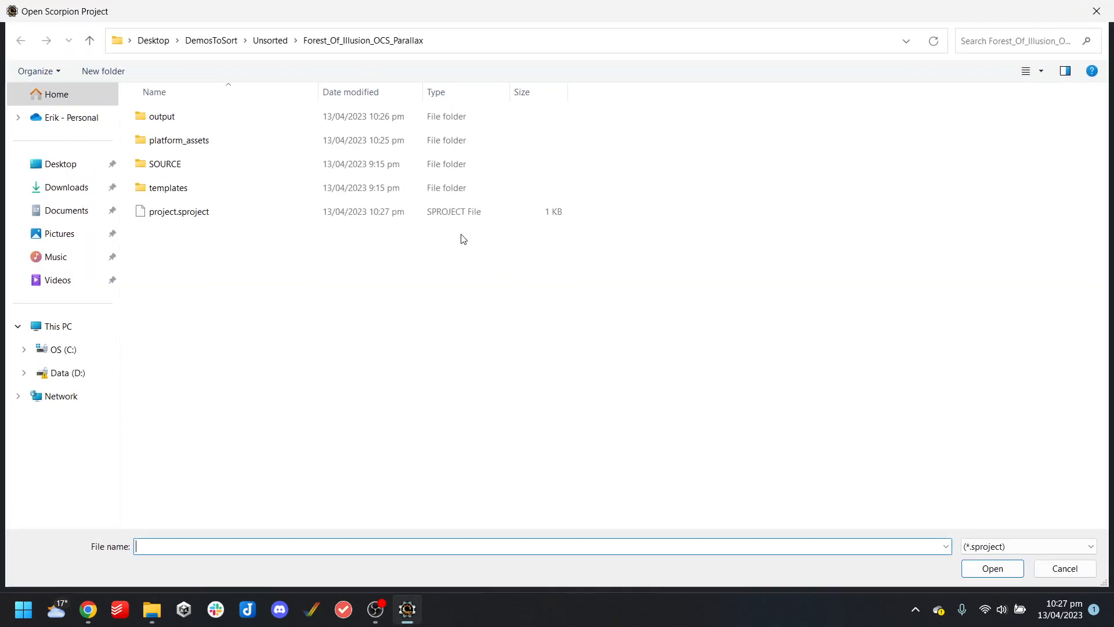
{"action": "left_click", "coordinate": [268, 40]}
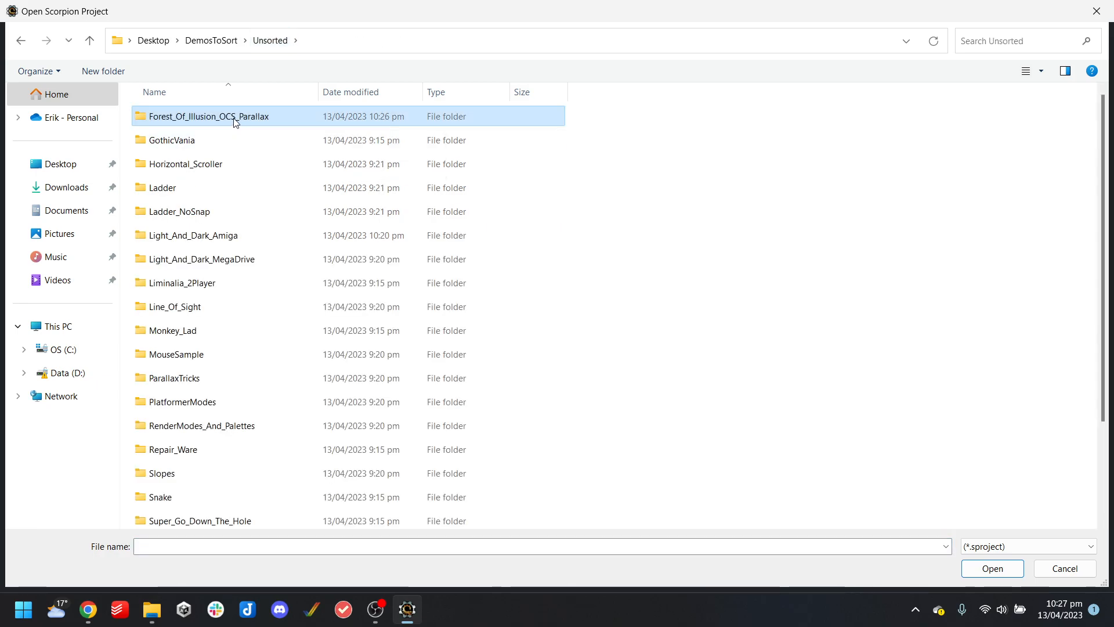
{"action": "left_click", "coordinate": [235, 118]}
{"action": "left_click", "coordinate": [251, 142]}
{"action": "left_click", "coordinate": [250, 120]}
{"action": "left_click", "coordinate": [235, 120]}
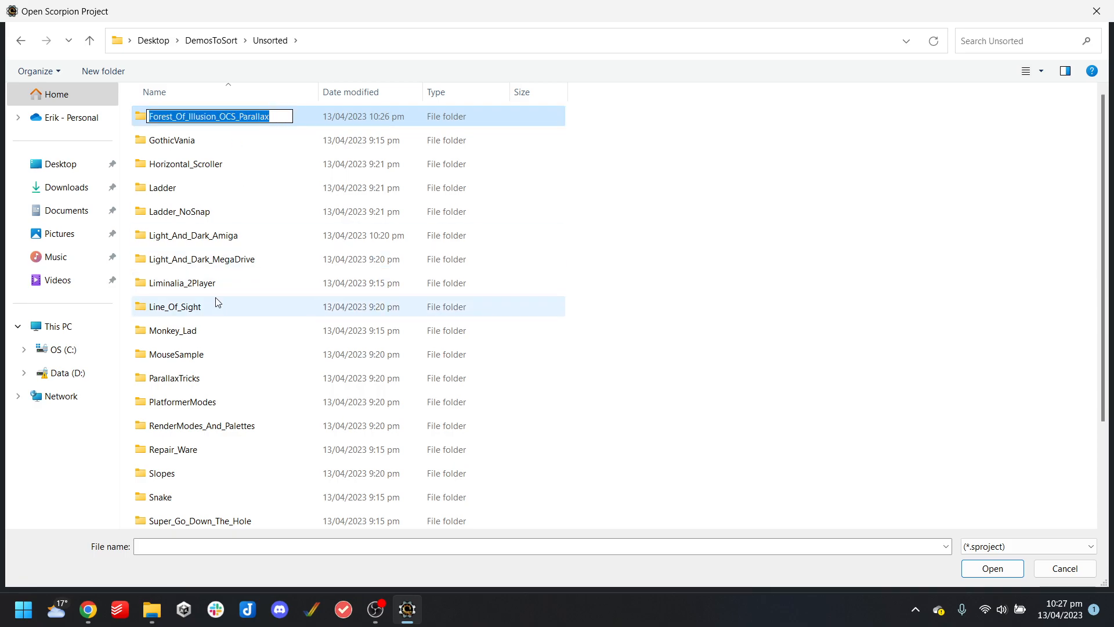
{"action": "left_click", "coordinate": [178, 378]}
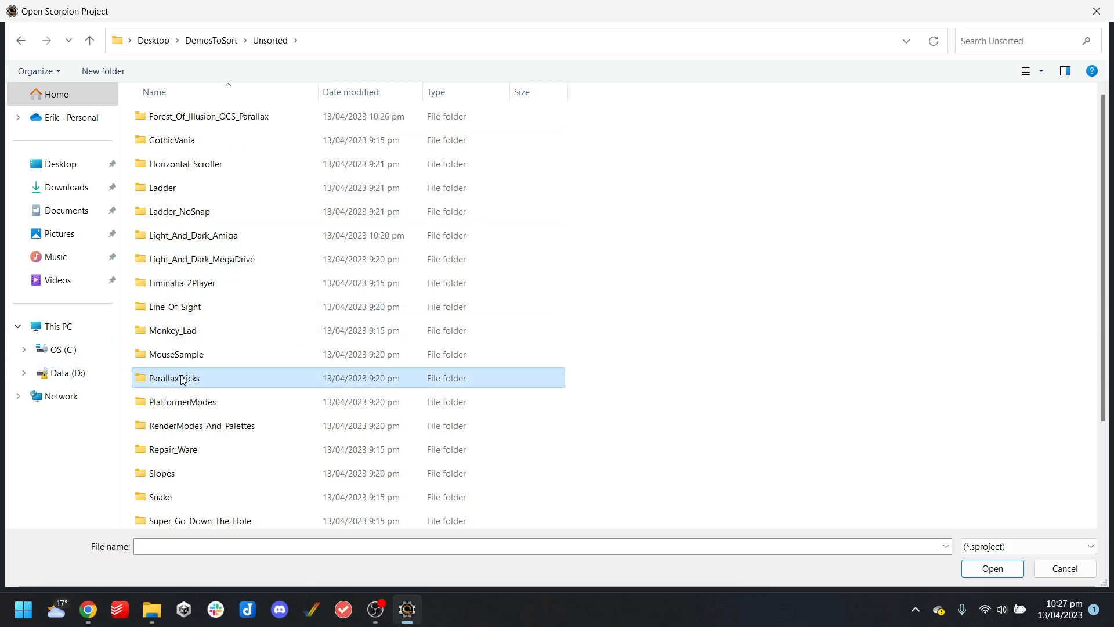
{"action": "left_click", "coordinate": [244, 119]}
{"action": "left_click", "coordinate": [244, 120]}
{"action": "type", "text": "Parallax_Tricks_2_"}
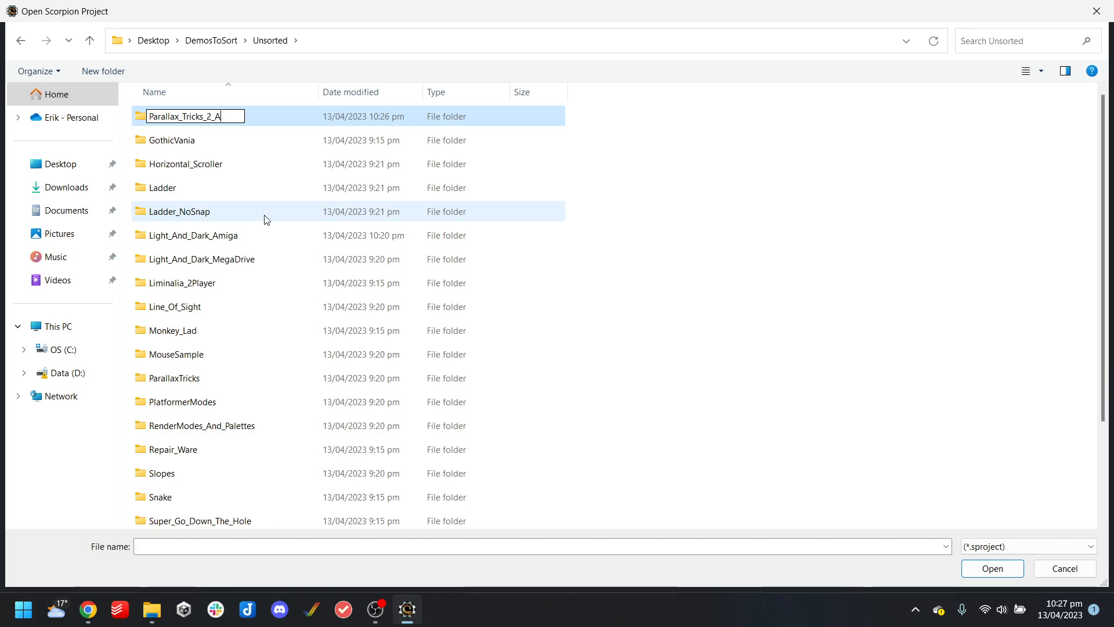
{"action": "type", "text": "Amiga"}
{"action": "key", "text": "Return"}
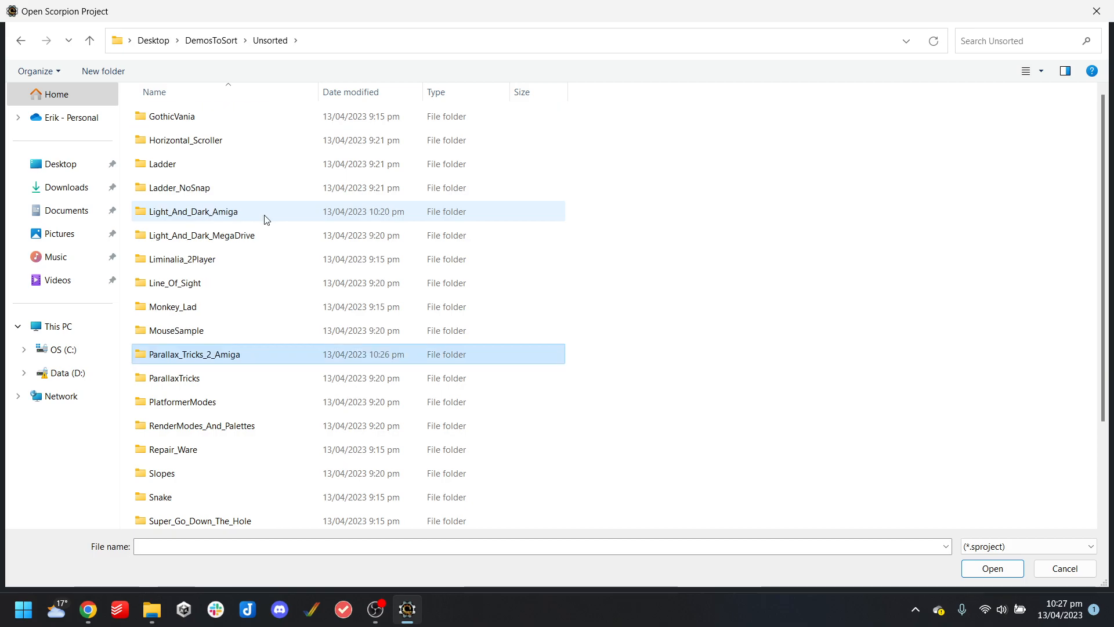
{"action": "left_click", "coordinate": [211, 40]}
{"action": "double_click", "coordinate": [213, 139]}
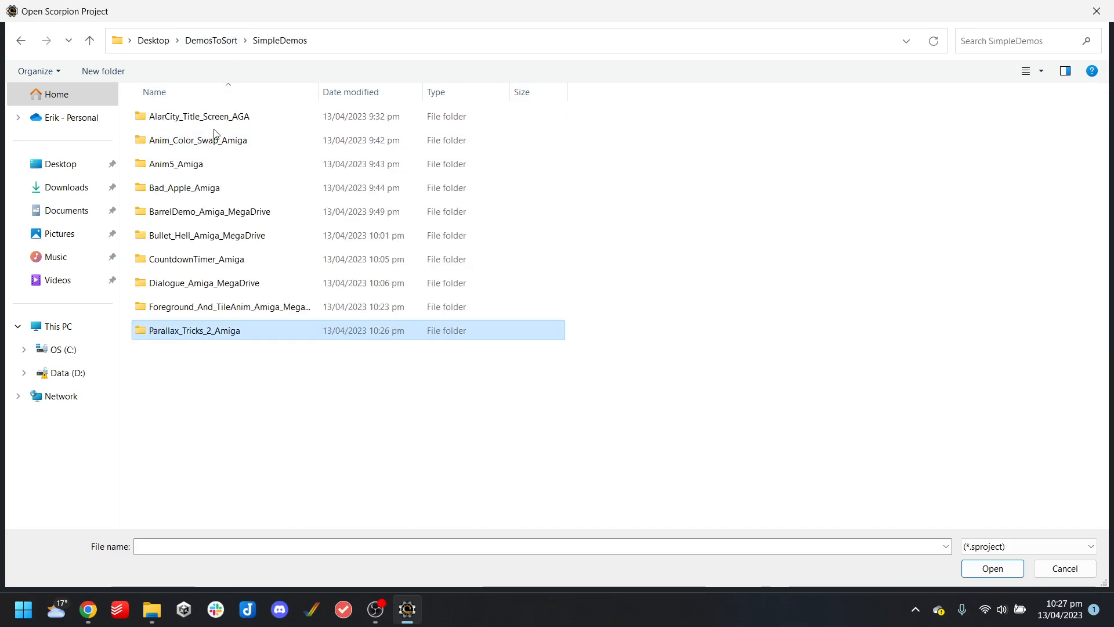
Open the GothicVania project from the Unsorted folder
{"action": "left_click", "coordinate": [217, 41]}
{"action": "double_click", "coordinate": [199, 166]}
{"action": "double_click", "coordinate": [213, 125]}
{"action": "double_click", "coordinate": [189, 354]}
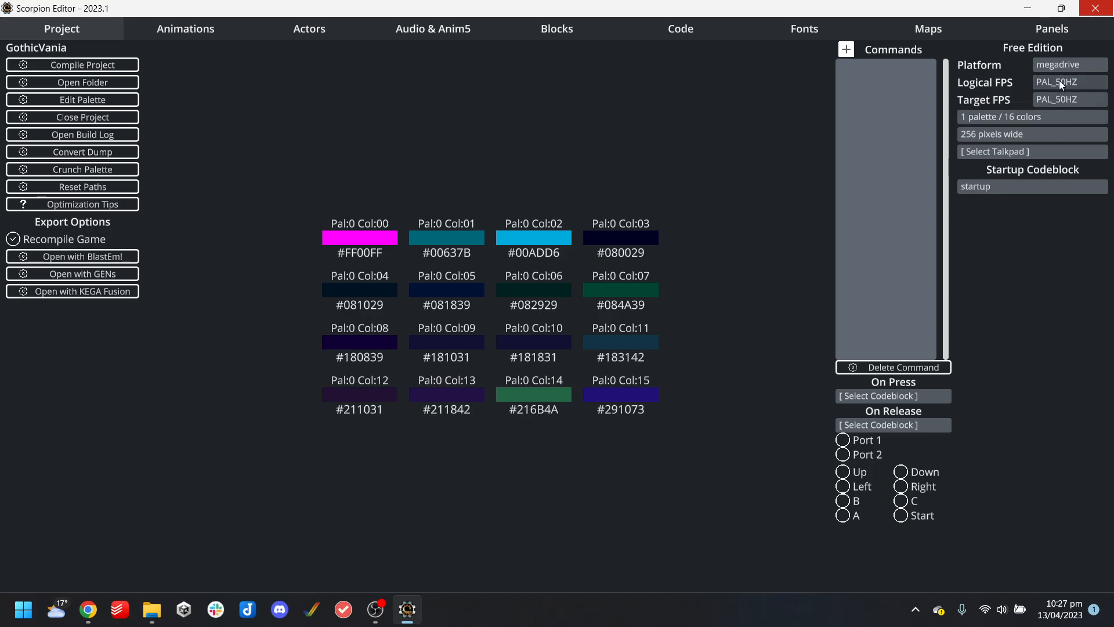
Set the target platform to Amiga OCS, run the game in WinUAE and dismiss the compile message
{"action": "left_click", "coordinate": [1066, 66]}
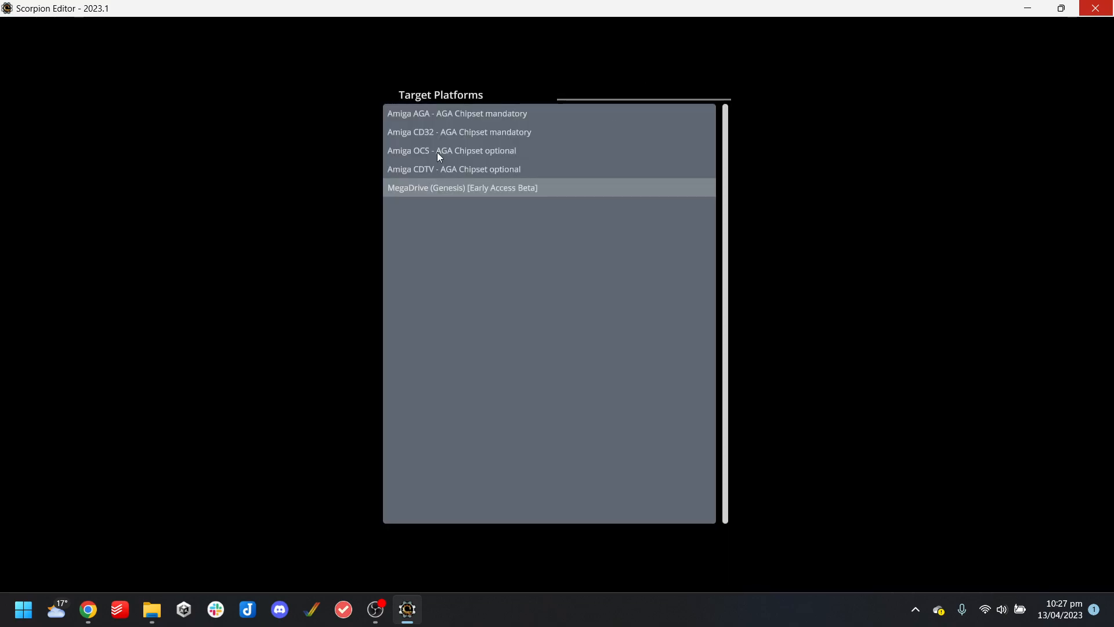
{"action": "left_click", "coordinate": [437, 152]}
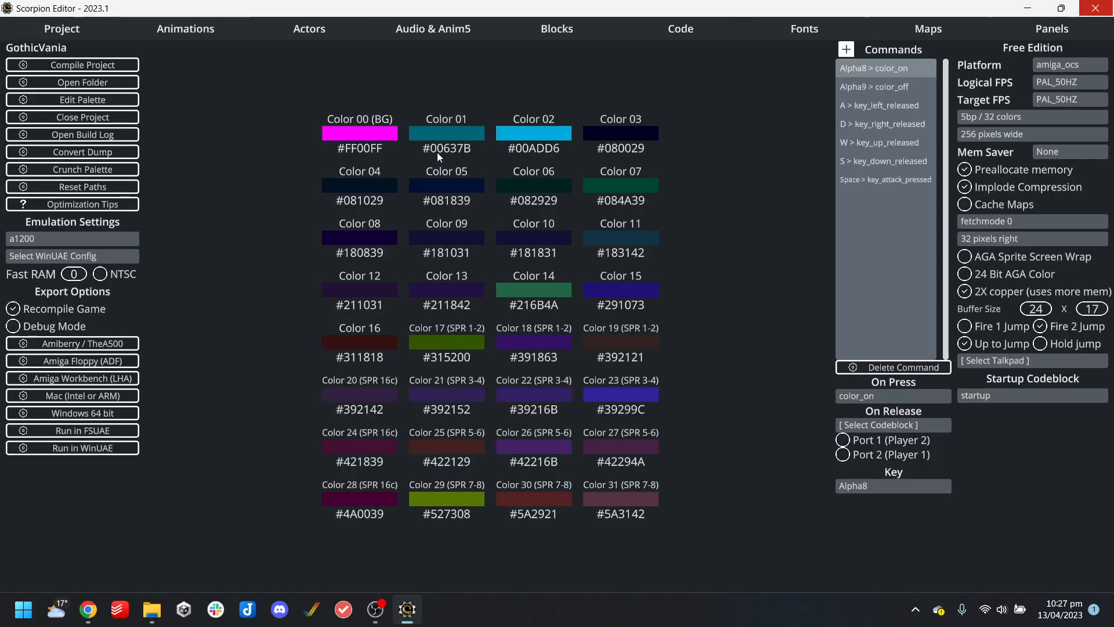
{"action": "left_click", "coordinate": [83, 449]}
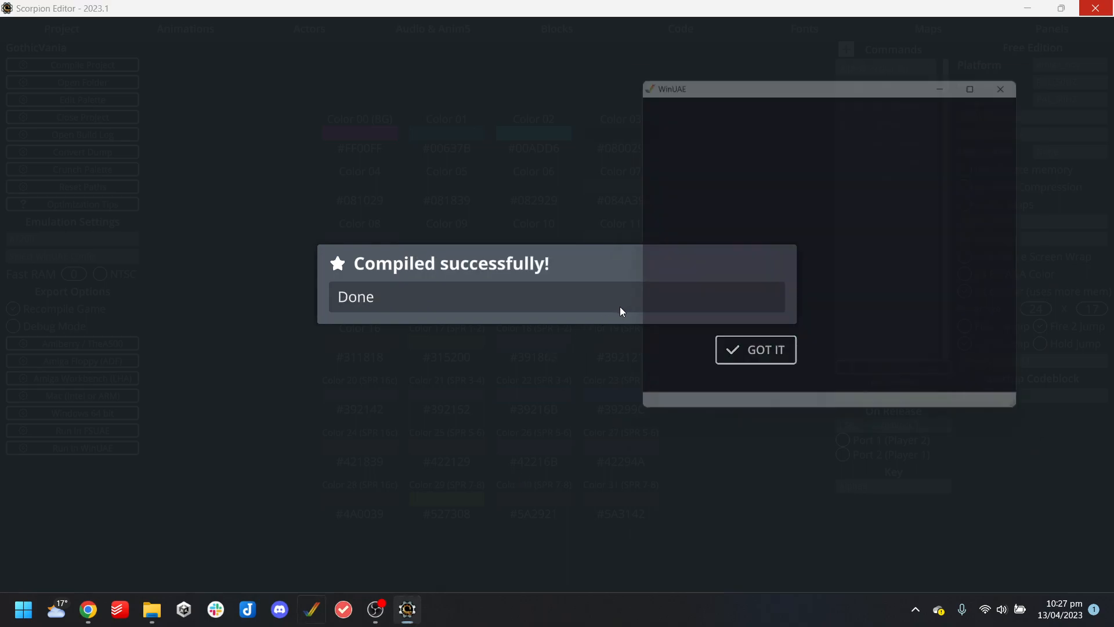
{"action": "key", "text": "alt+Tab"}
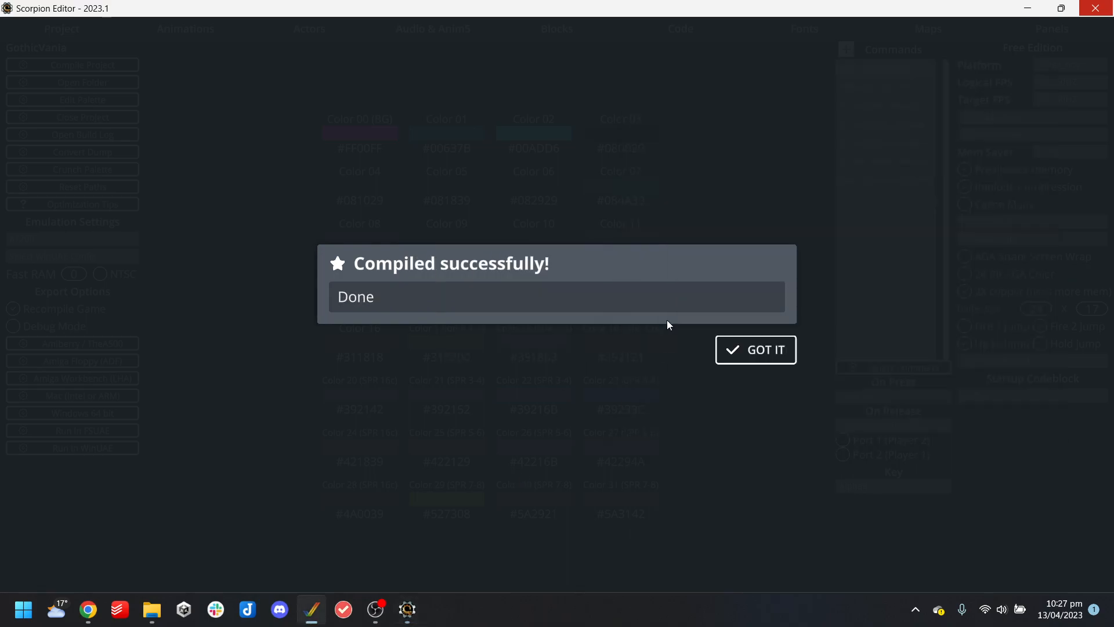
{"action": "left_click", "coordinate": [767, 351]}
{"action": "left_click", "coordinate": [307, 609]}
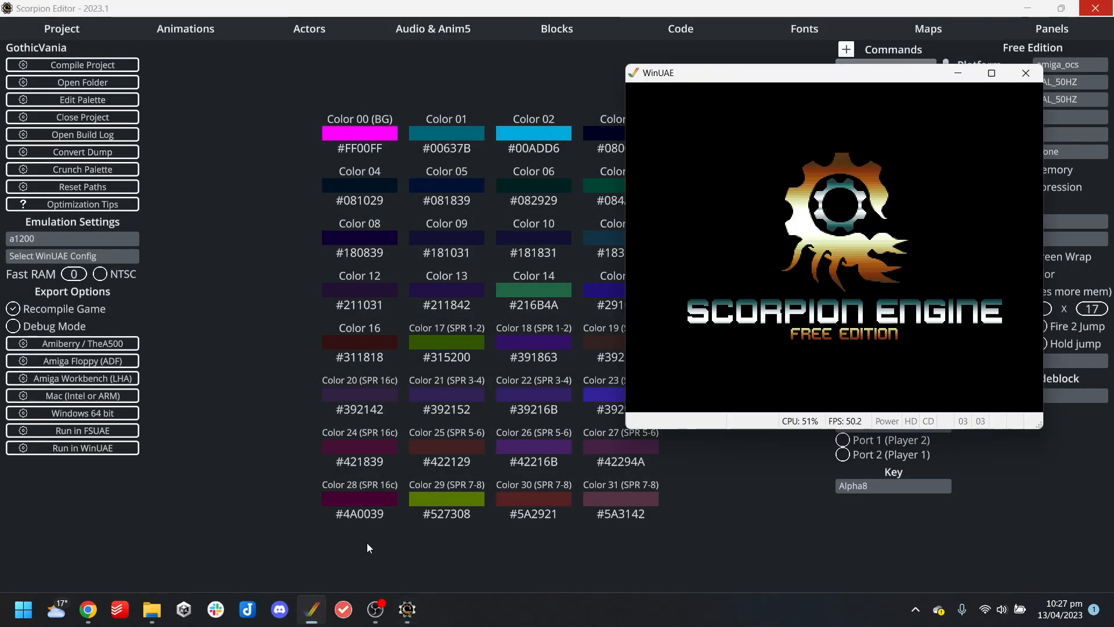
{"action": "left_click", "coordinate": [778, 383]}
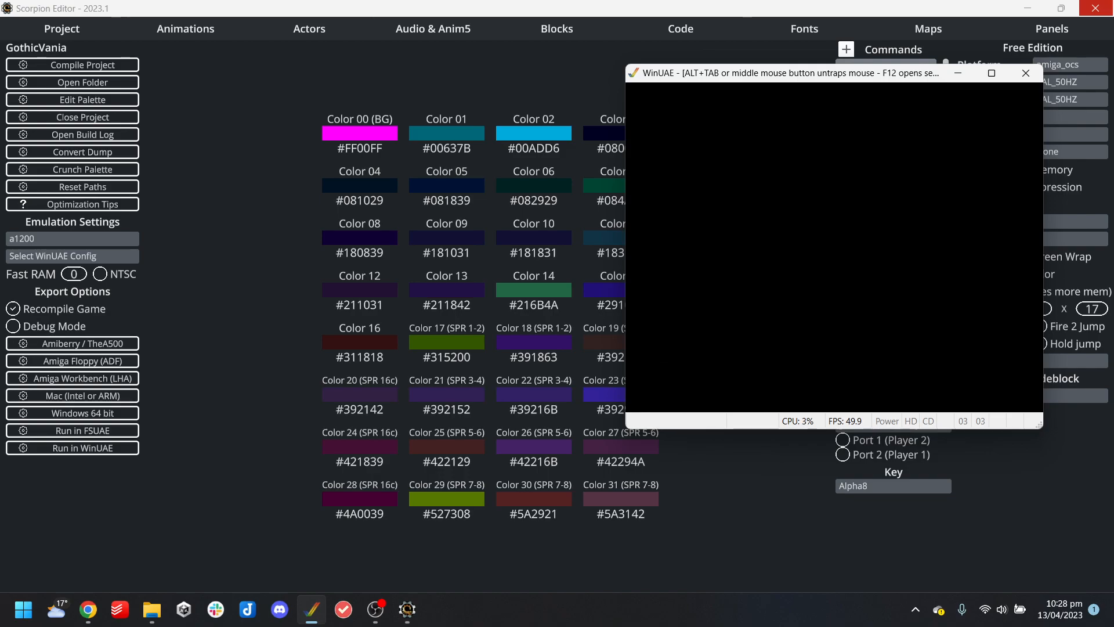
Play the start of the OCS build by moving both ways and attacking, and close the emulator
{"action": "key", "text": "Right"}
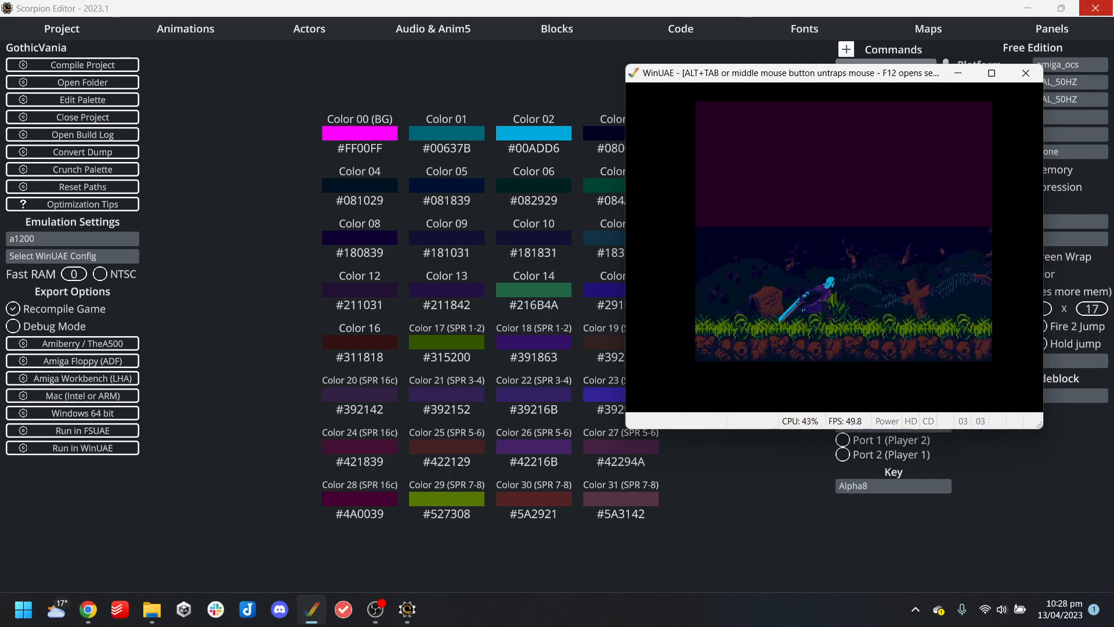
{"action": "key", "text": "Left"}
{"action": "key", "text": "Right"}
{"action": "key", "text": "ctrl"}
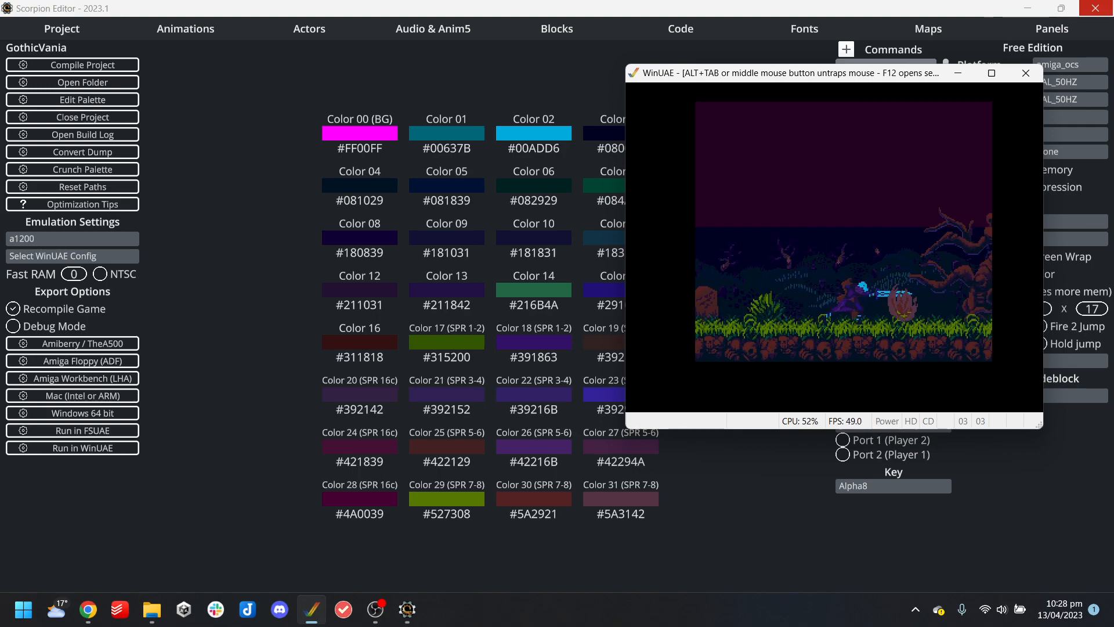
{"action": "key", "text": "alt+F4"}
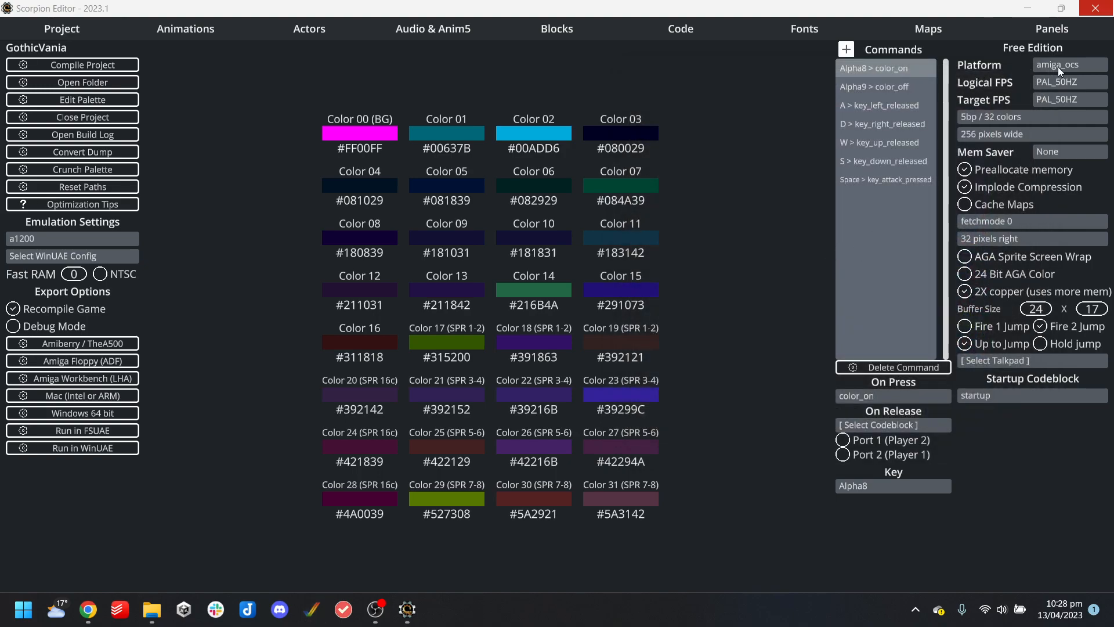
Set the target platform to Amiga AGA, run the game in WinUAE and dismiss the compile message
{"action": "left_click", "coordinate": [1067, 66]}
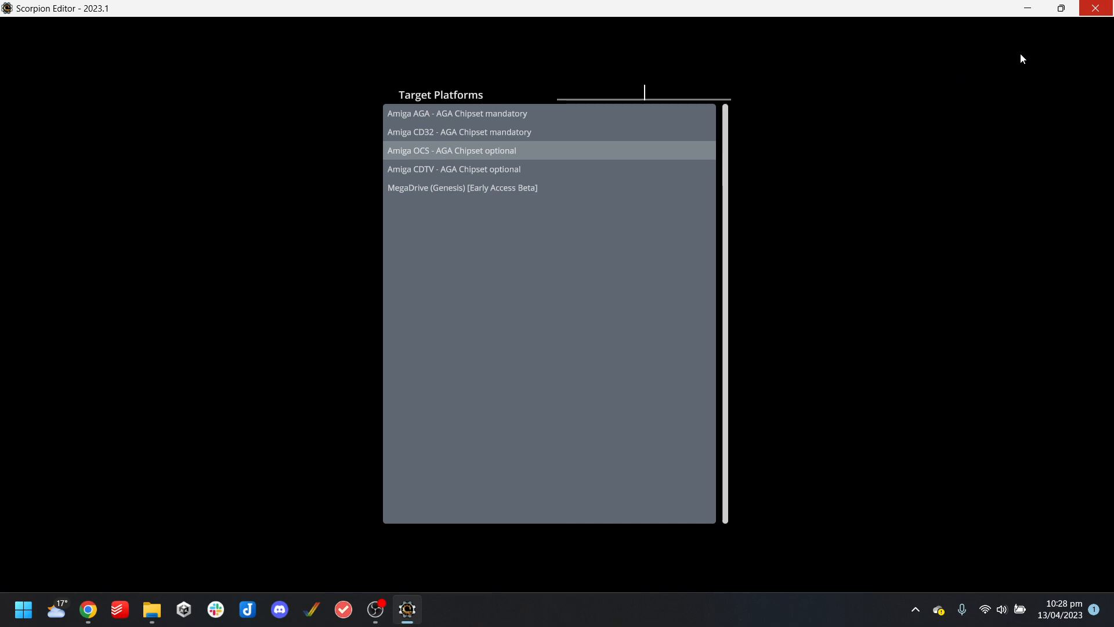
{"action": "left_click", "coordinate": [458, 116]}
{"action": "left_click", "coordinate": [113, 454]}
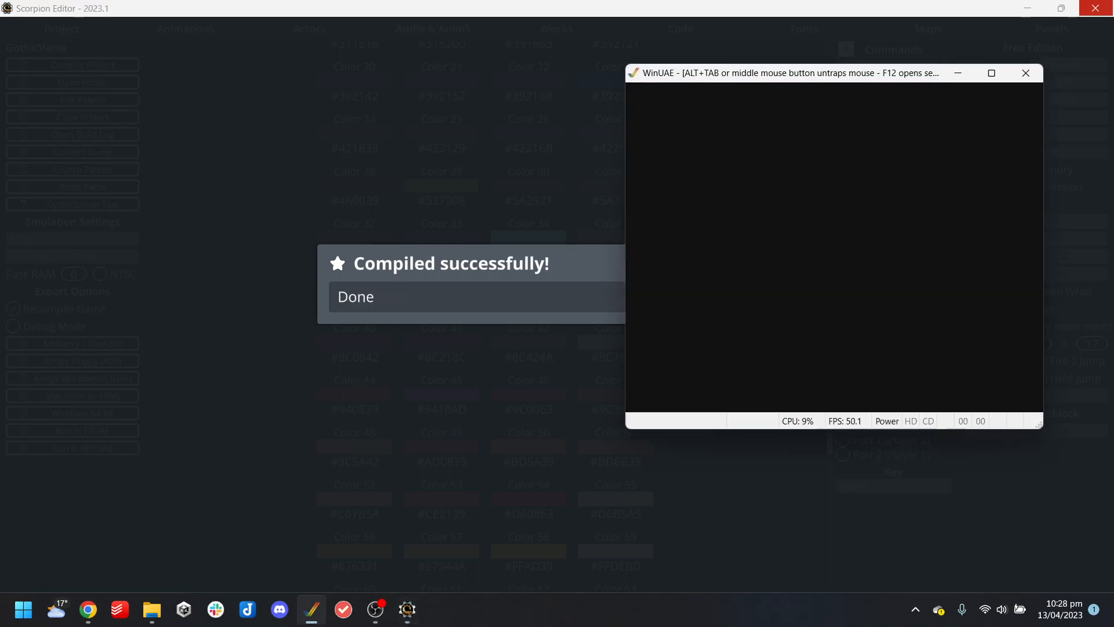
{"action": "key", "text": "alt+Tab"}
{"action": "left_click", "coordinate": [760, 349]}
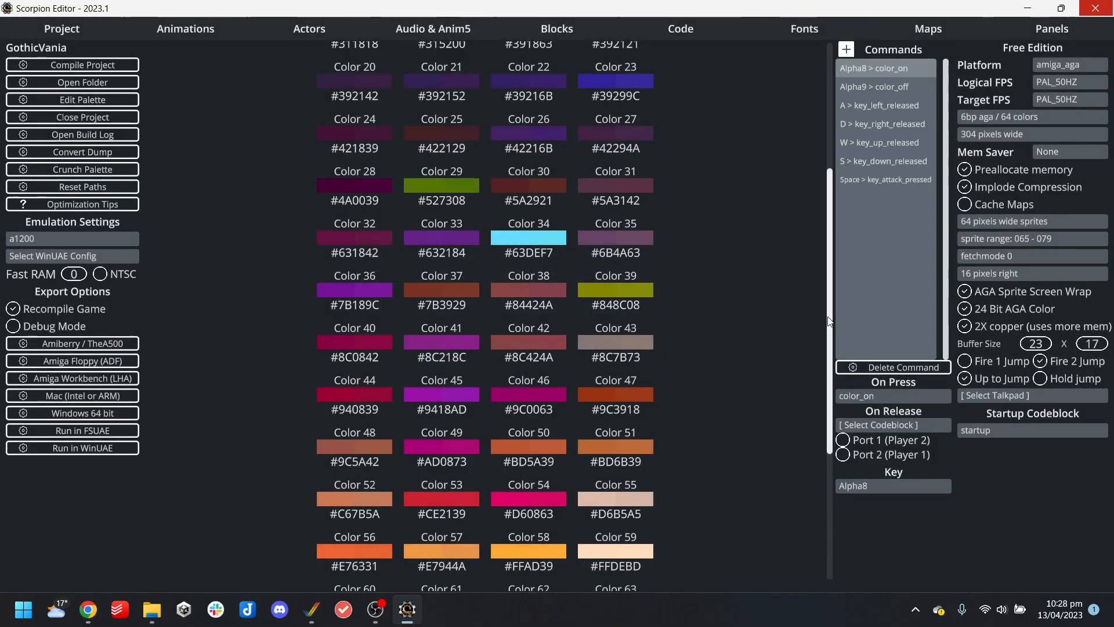
{"action": "left_click_drag", "start_coordinate": [828, 321], "coordinate": [806, 525]}
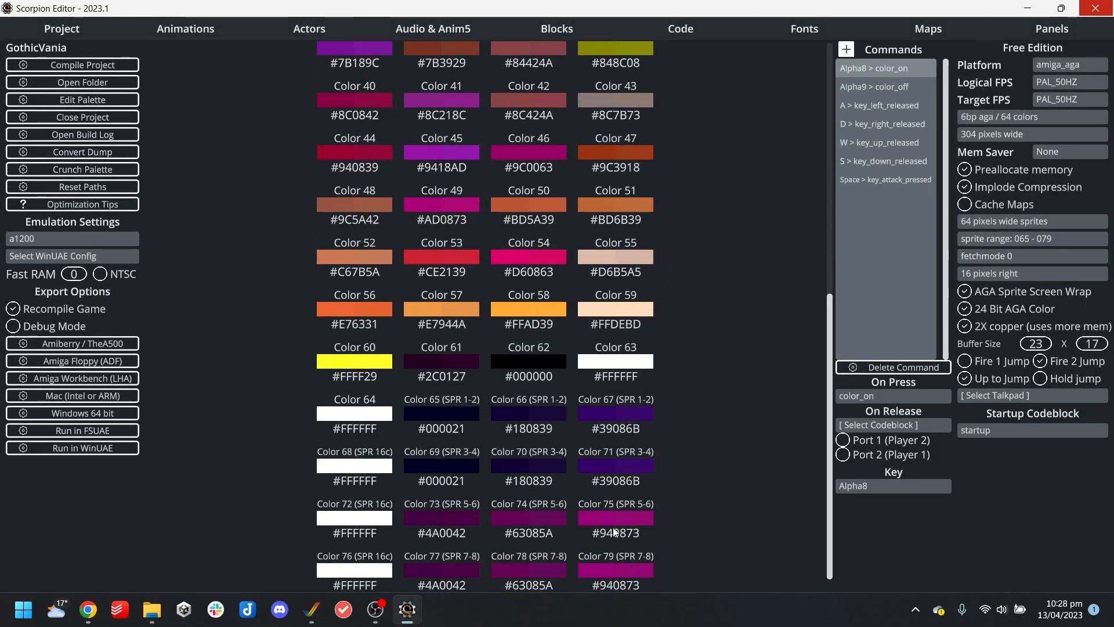
Play through the level of the AGA build in WinUAE, running, attacking and jumping onto the platforms, and close the emulator
{"action": "left_click", "coordinate": [311, 609]}
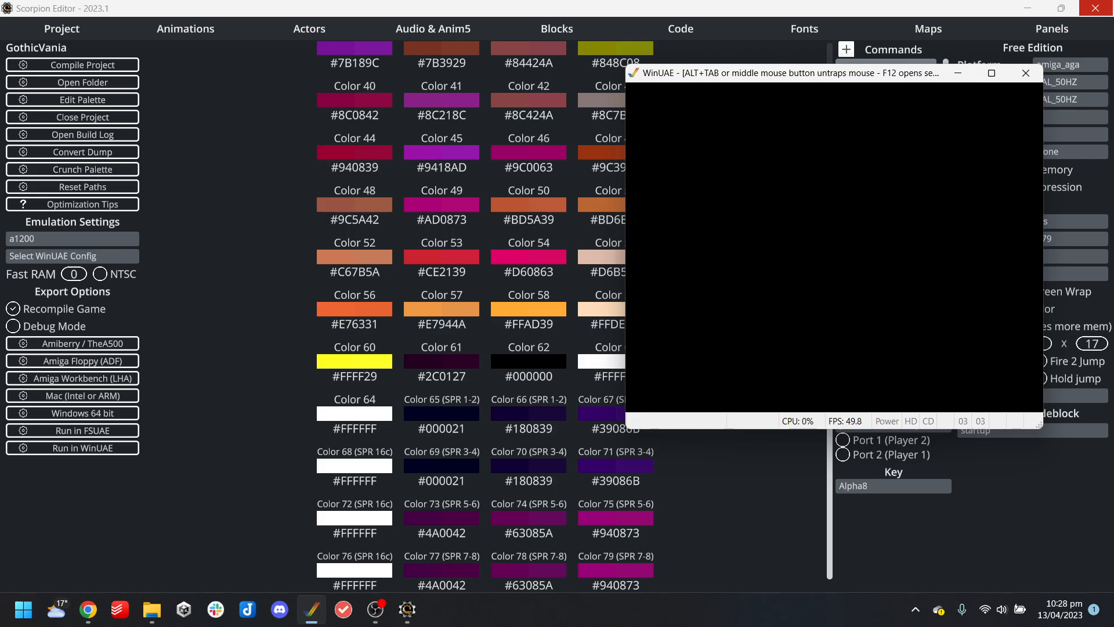
{"action": "key", "text": "Right"}
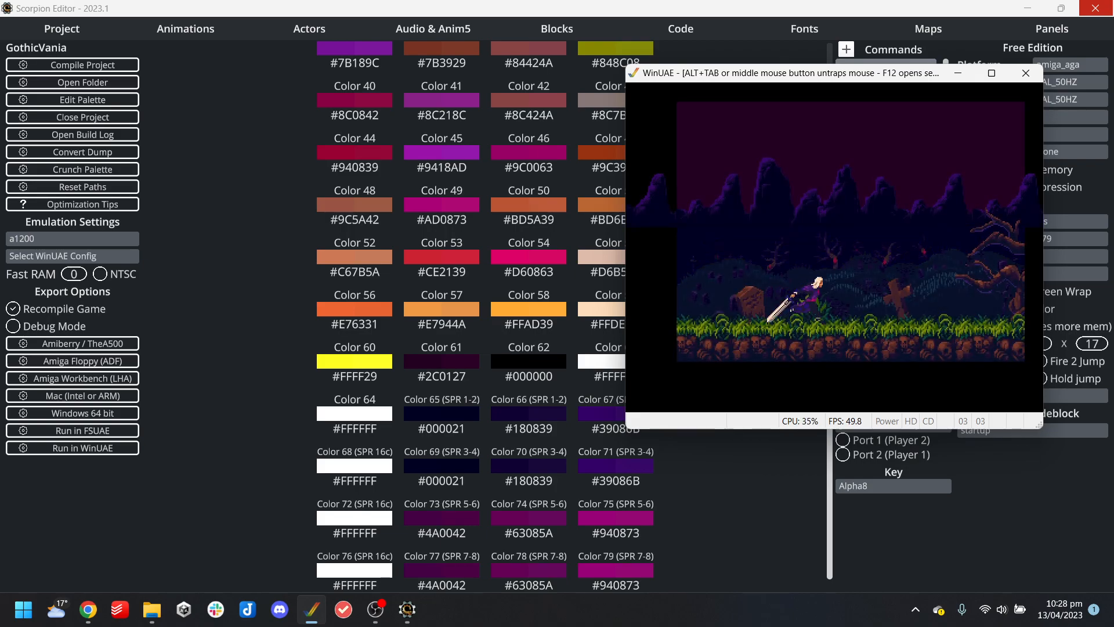
{"action": "key", "text": "ctrl"}
{"action": "key", "text": "Right"}
{"action": "key", "text": "Left"}
{"action": "key", "text": "ctrl"}
{"action": "key", "text": "Right"}
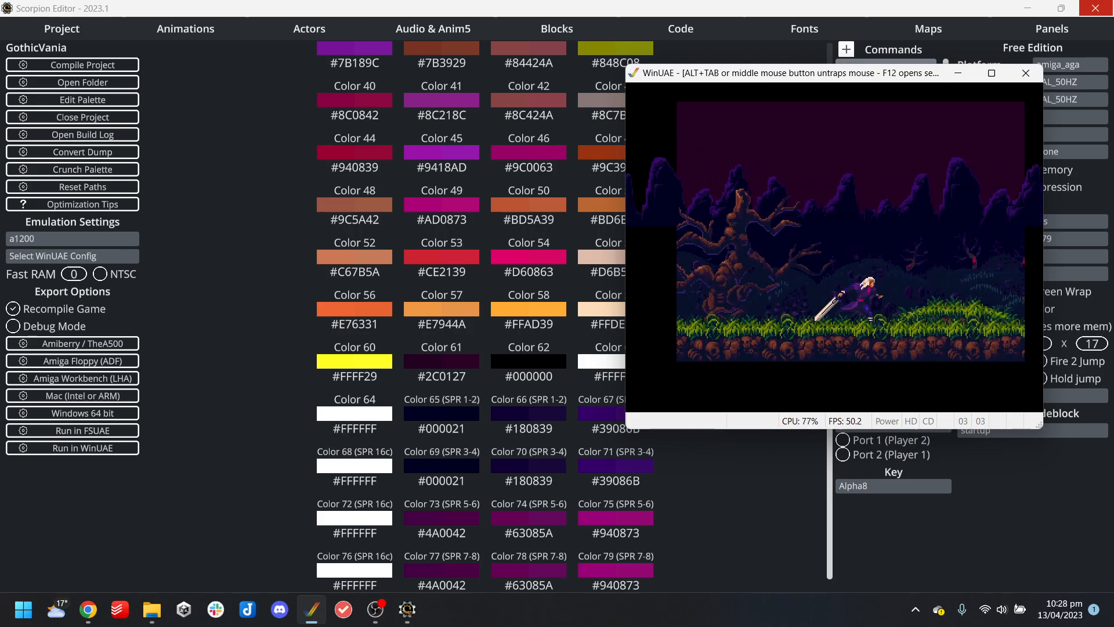
{"action": "key", "text": "Right"}
{"action": "key", "text": "Up"}
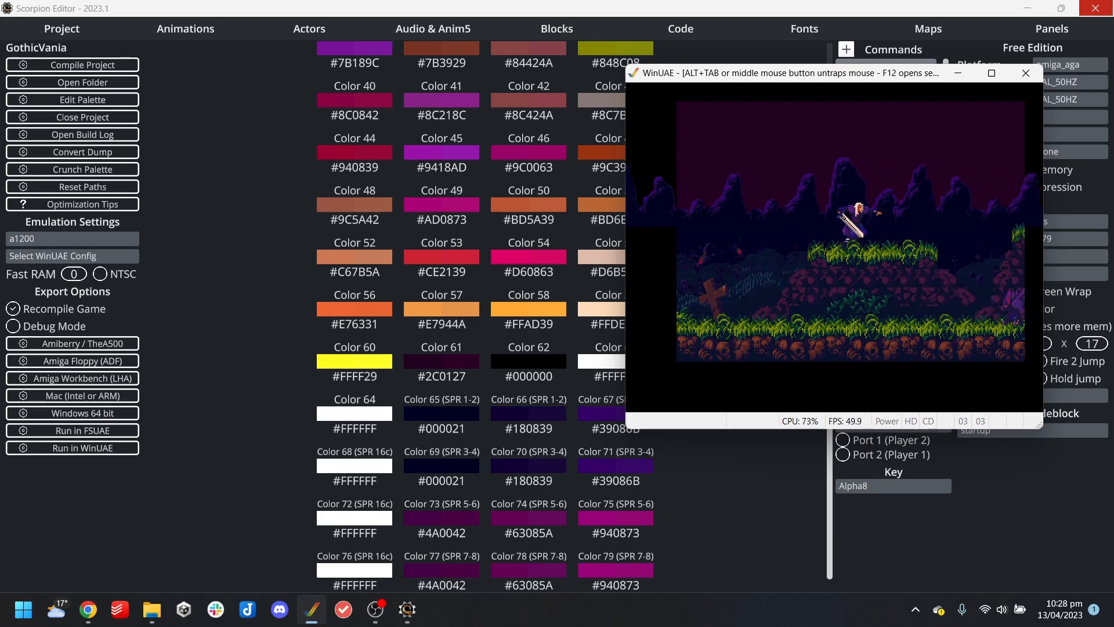
{"action": "key", "text": "Up"}
{"action": "key", "text": "Right"}
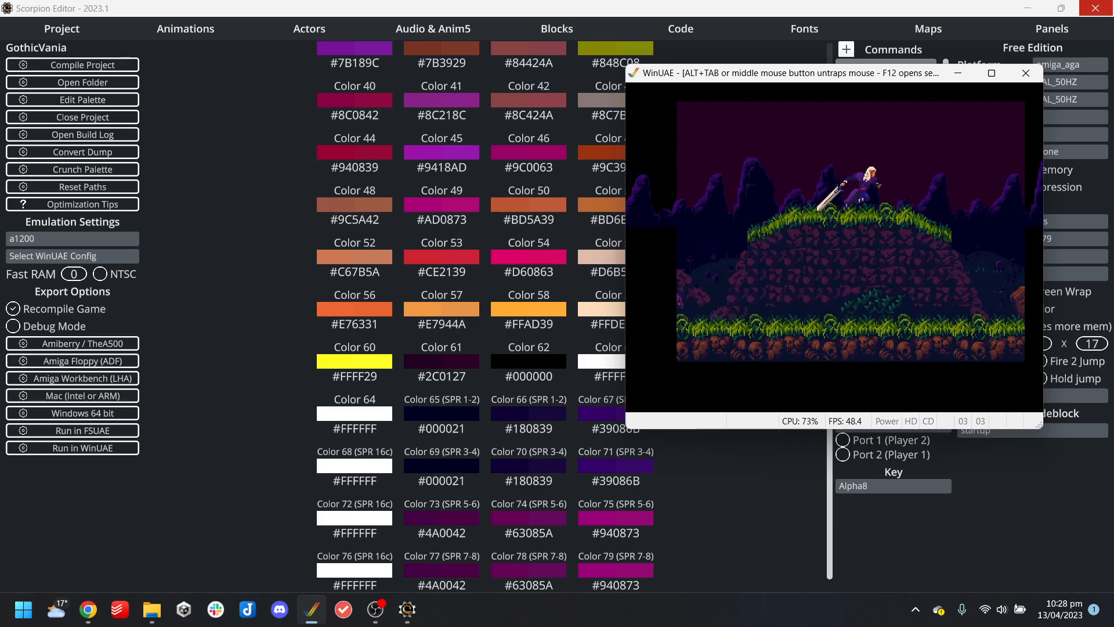
{"action": "key", "text": "Right"}
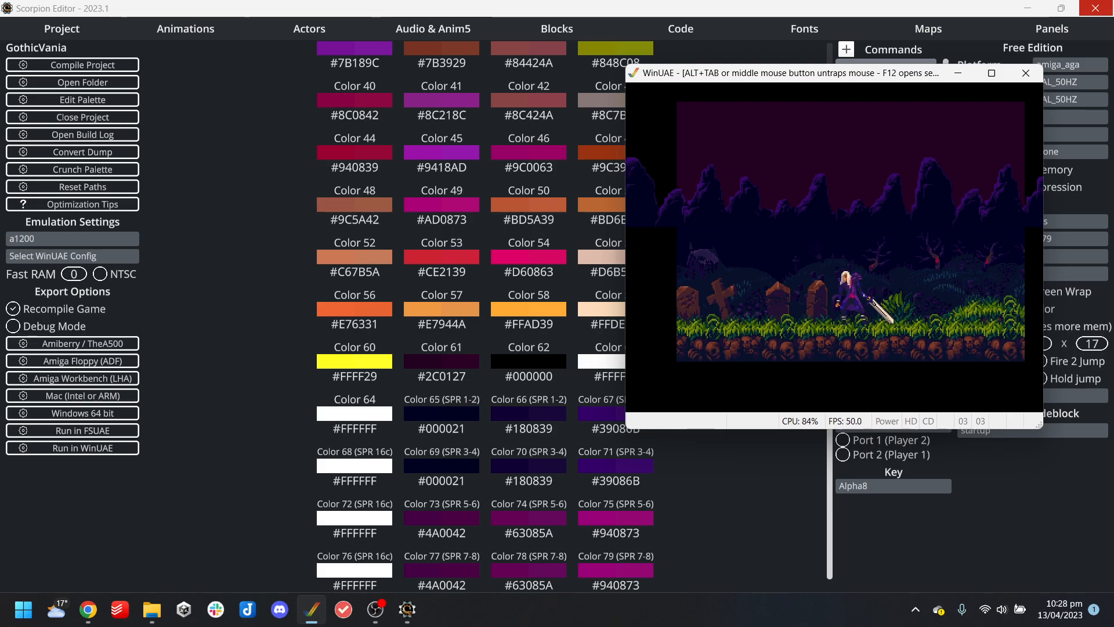
{"action": "key", "text": "Left"}
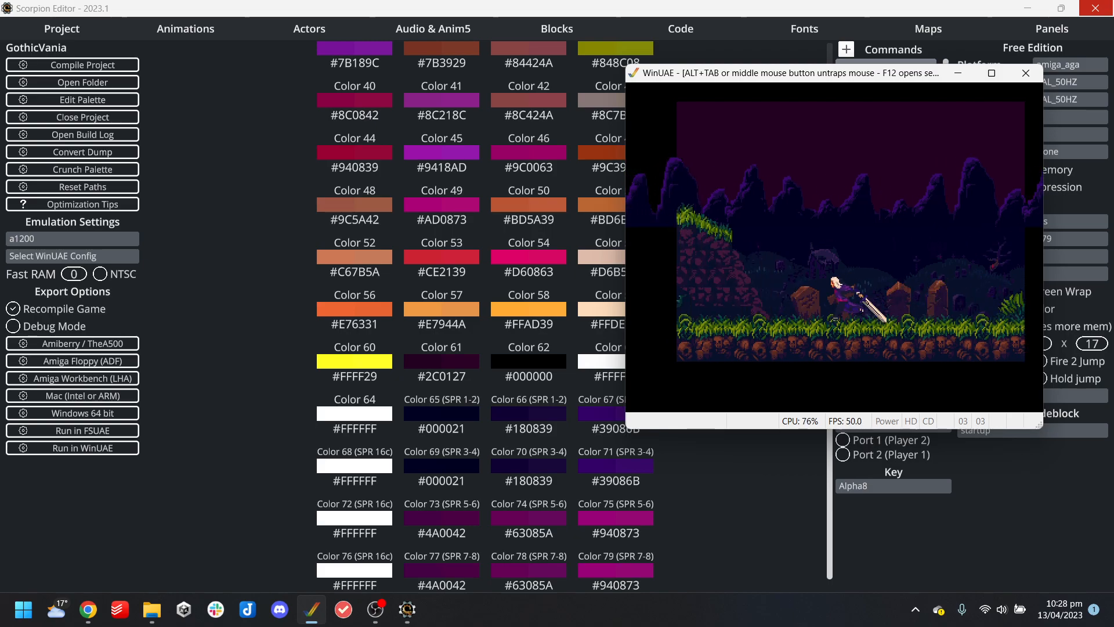
{"action": "key", "text": "Left"}
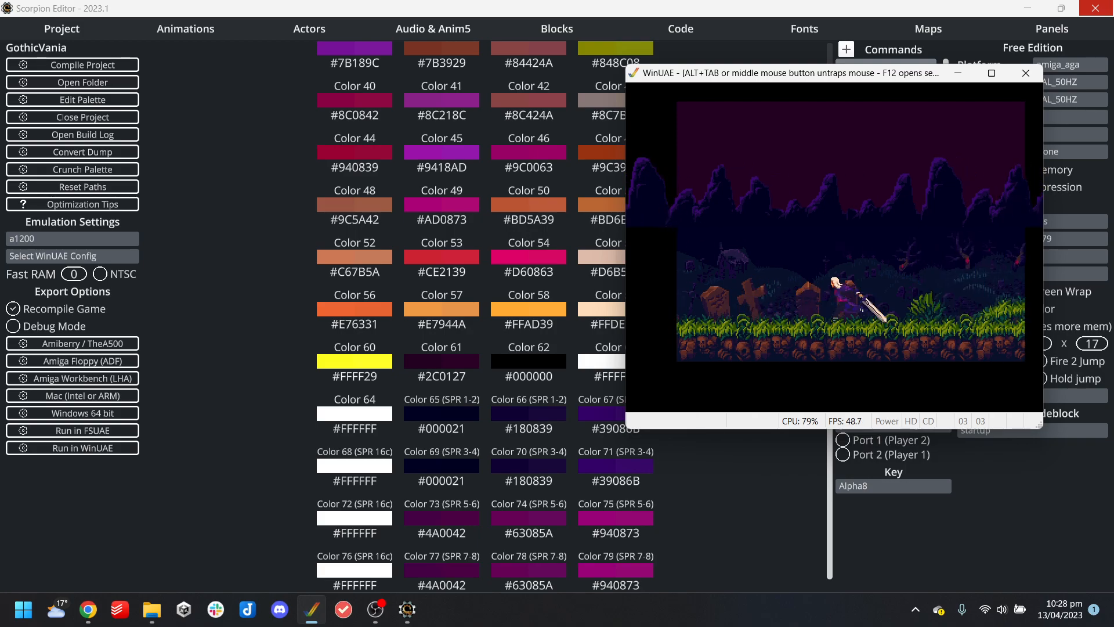
{"action": "key", "text": "alt+F4"}
Delete the command setting bplcon3 to bplcon3 | 2 from the startup codeblock
{"action": "left_click", "coordinate": [677, 34]}
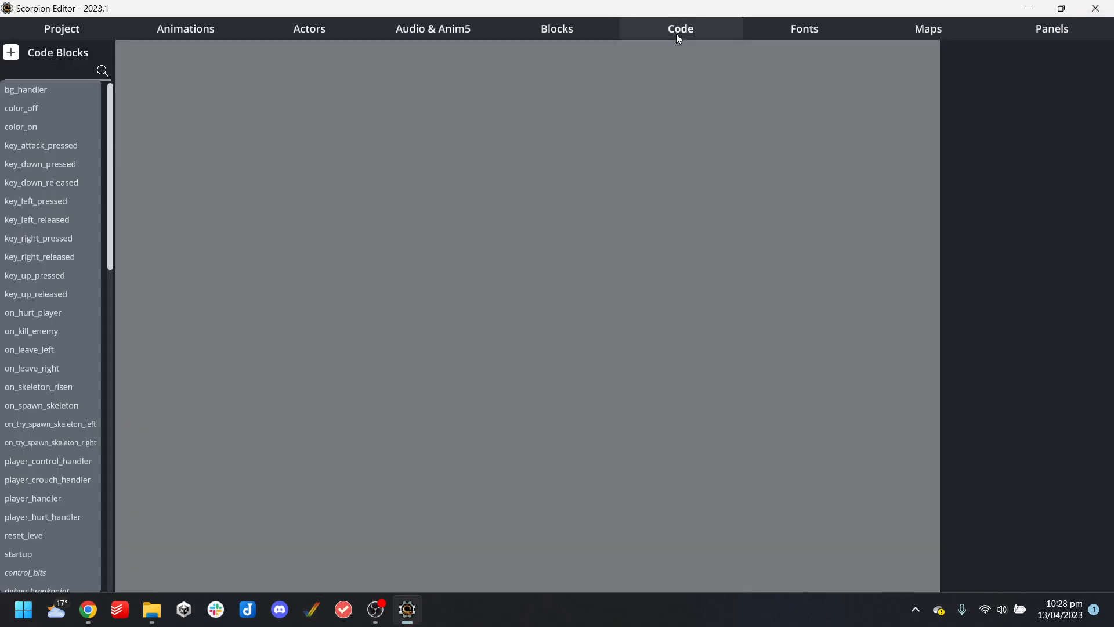
{"action": "scroll", "coordinate": [52, 348], "scroll_direction": "down", "scroll_amount": 4}
{"action": "left_click", "coordinate": [34, 320]}
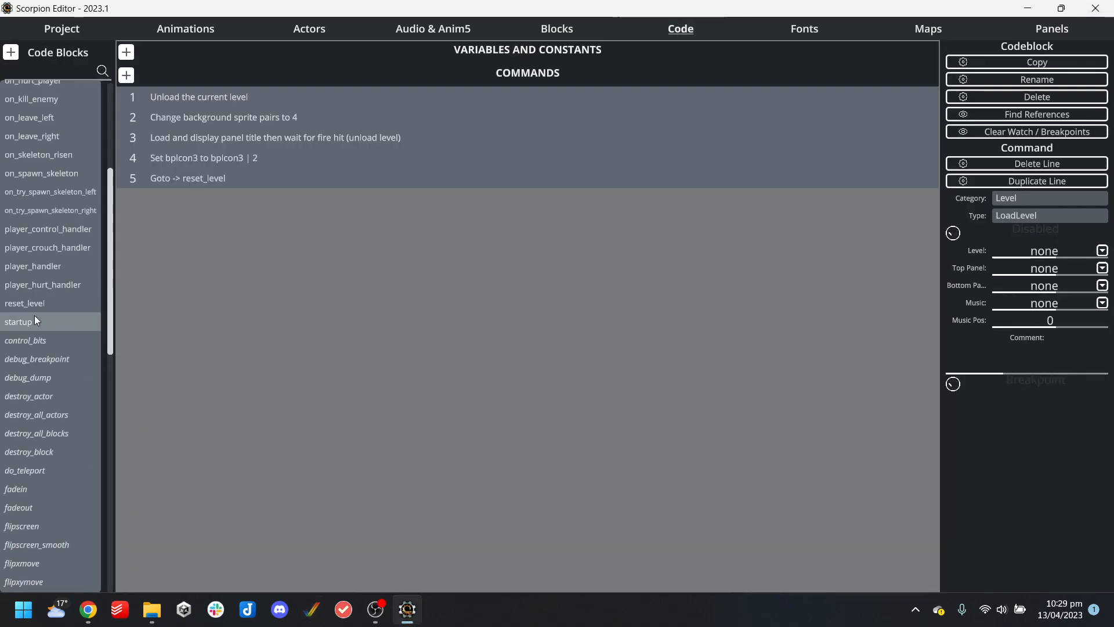
{"action": "left_click", "coordinate": [299, 155]}
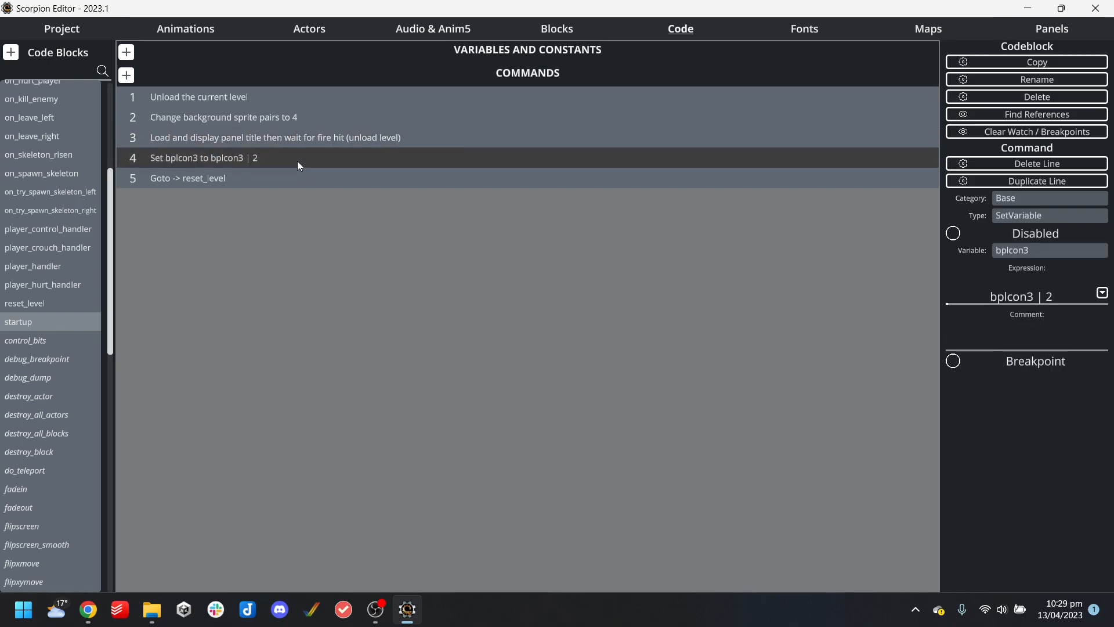
{"action": "key", "text": "Delete"}
Compile and play-test the edited AGA build in WinUAE, and close the emulator and the compile message
{"action": "left_click", "coordinate": [61, 29]}
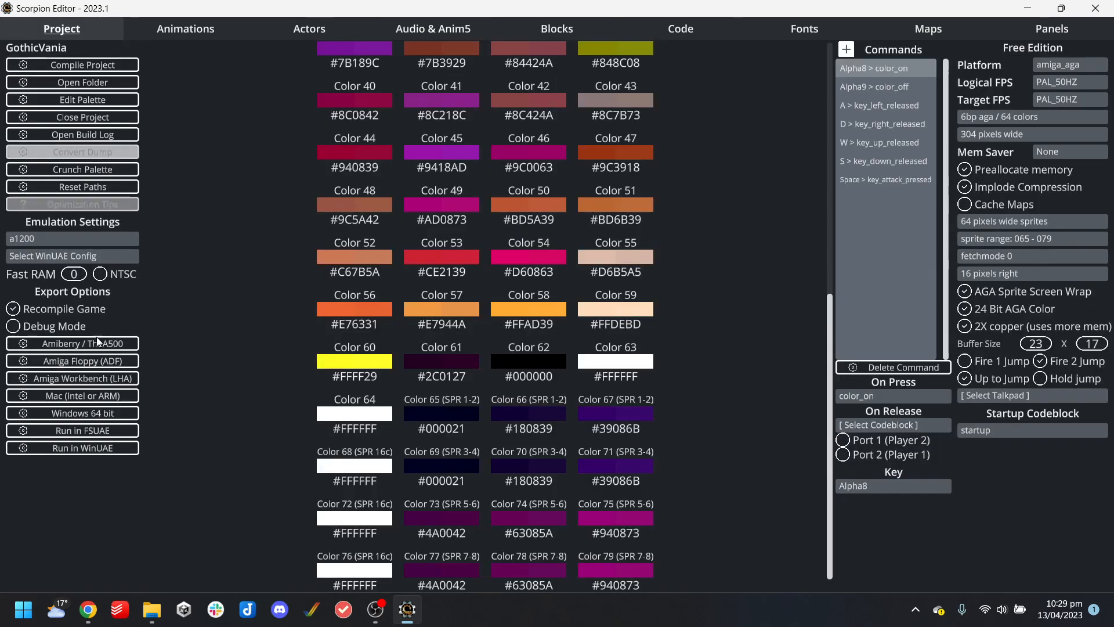
{"action": "left_click", "coordinate": [99, 448]}
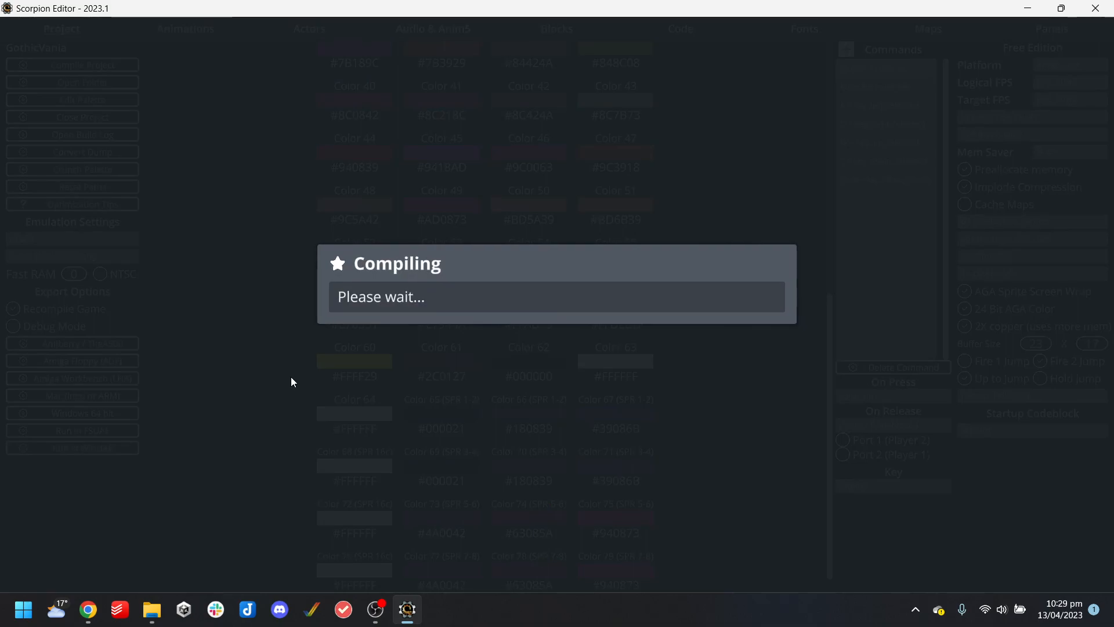
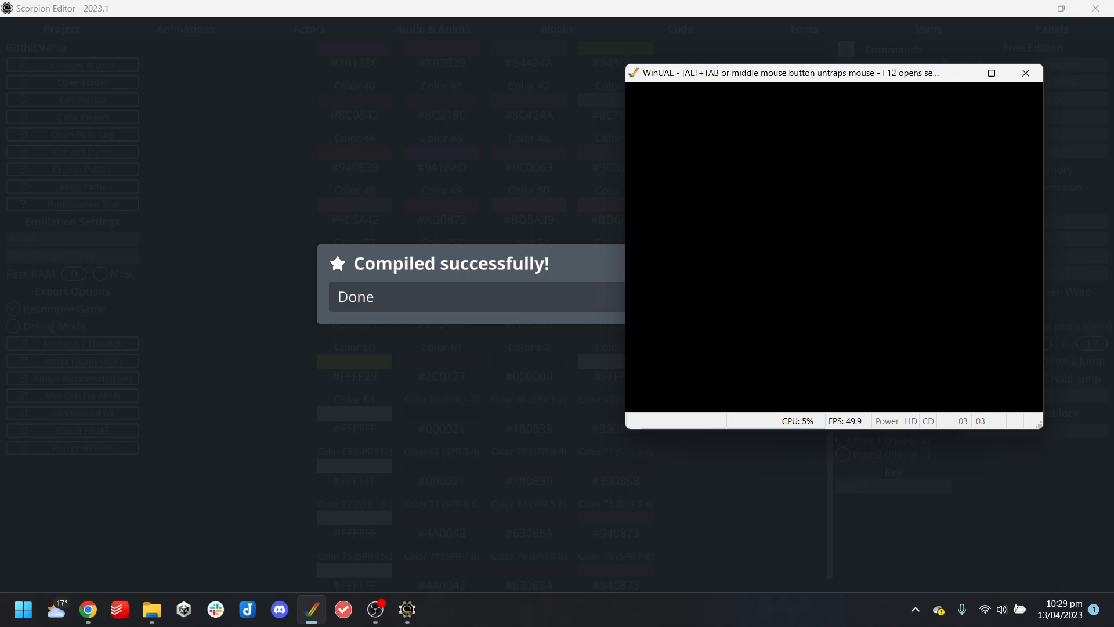
{"action": "key", "text": "Right"}
{"action": "key", "text": "ctrl"}
{"action": "key", "text": "Right"}
{"action": "key", "text": "Left"}
{"action": "key", "text": "ctrl"}
{"action": "key", "text": "Left"}
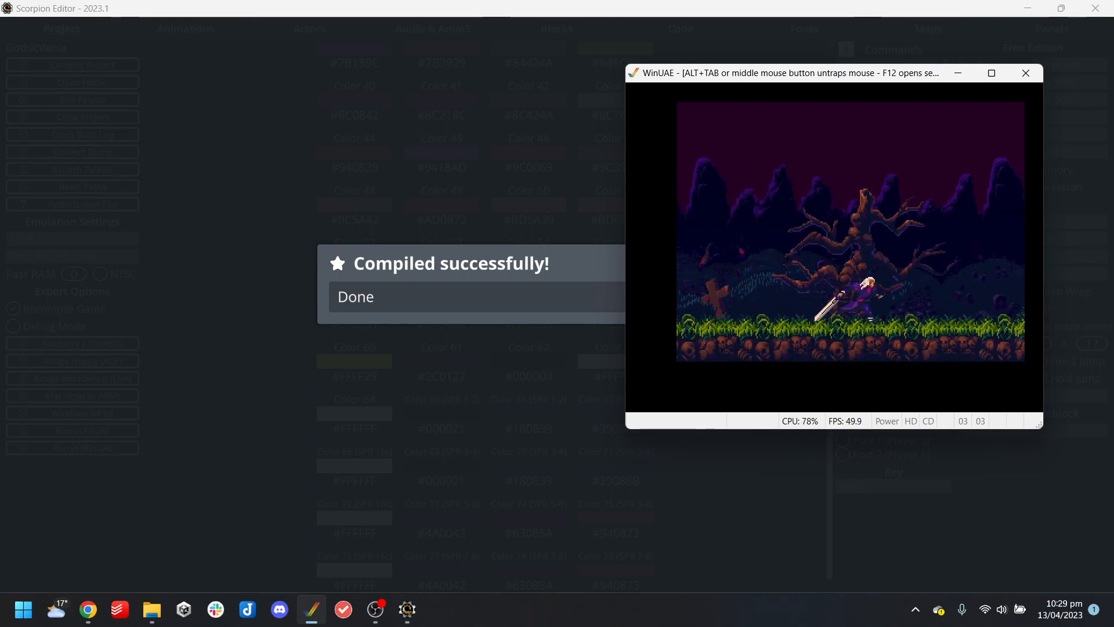
{"action": "key", "text": "Left"}
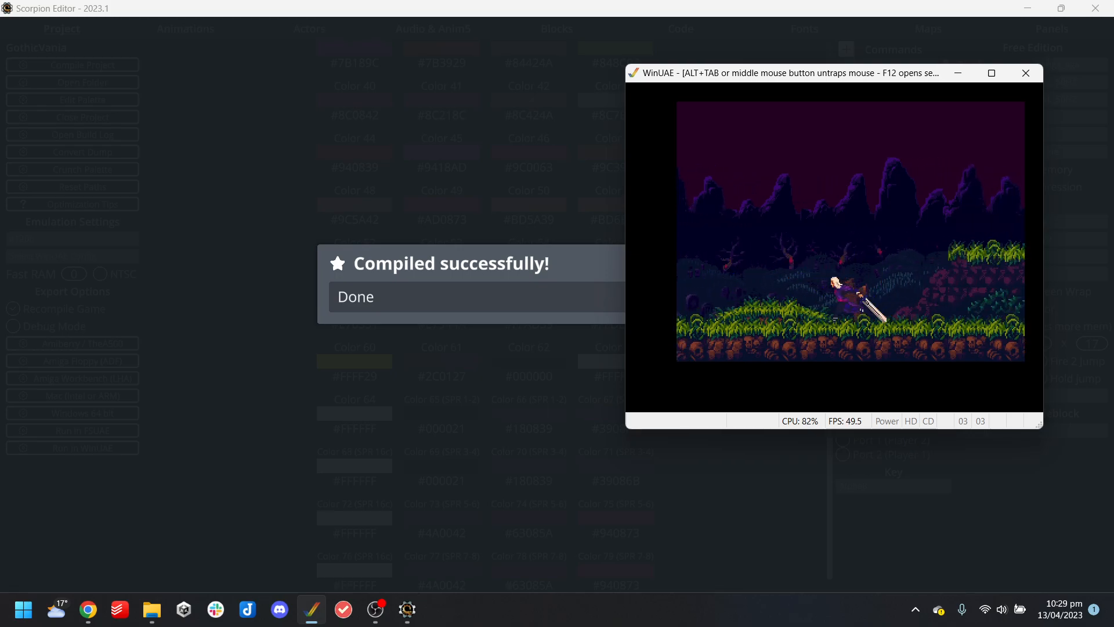
{"action": "key", "text": "Right"}
{"action": "key", "text": "Up"}
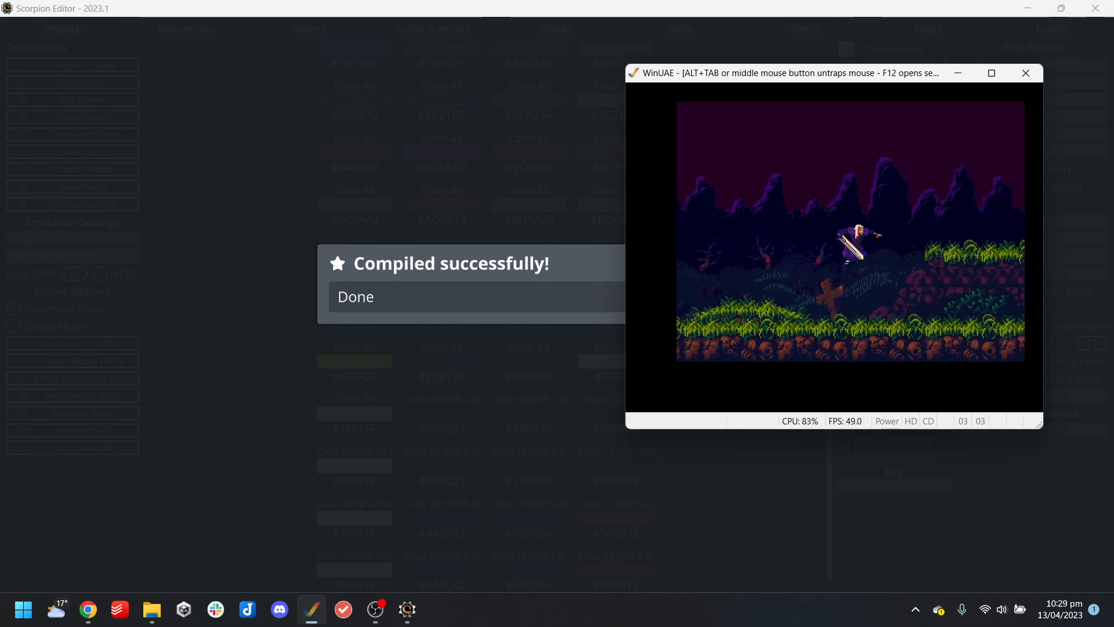
{"action": "key", "text": "Left"}
{"action": "key", "text": "alt+F4"}
{"action": "left_click", "coordinate": [753, 347]}
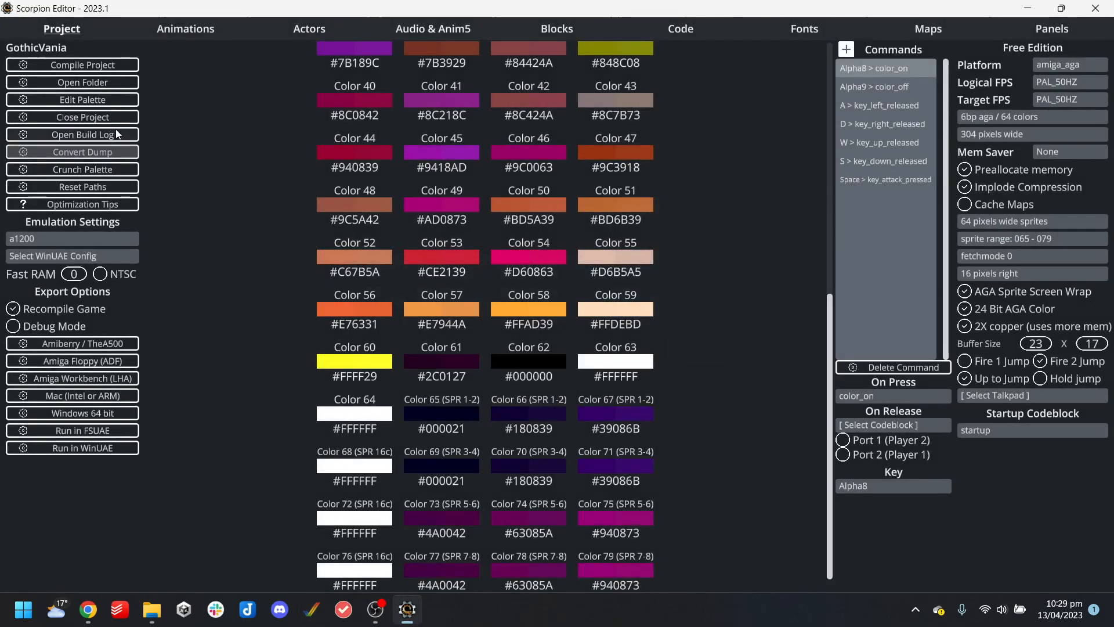
Close the GothicVania project and rename its folder in Unsorted as GothicVania_AGA
{"action": "left_click", "coordinate": [107, 119]}
{"action": "left_click", "coordinate": [774, 348]}
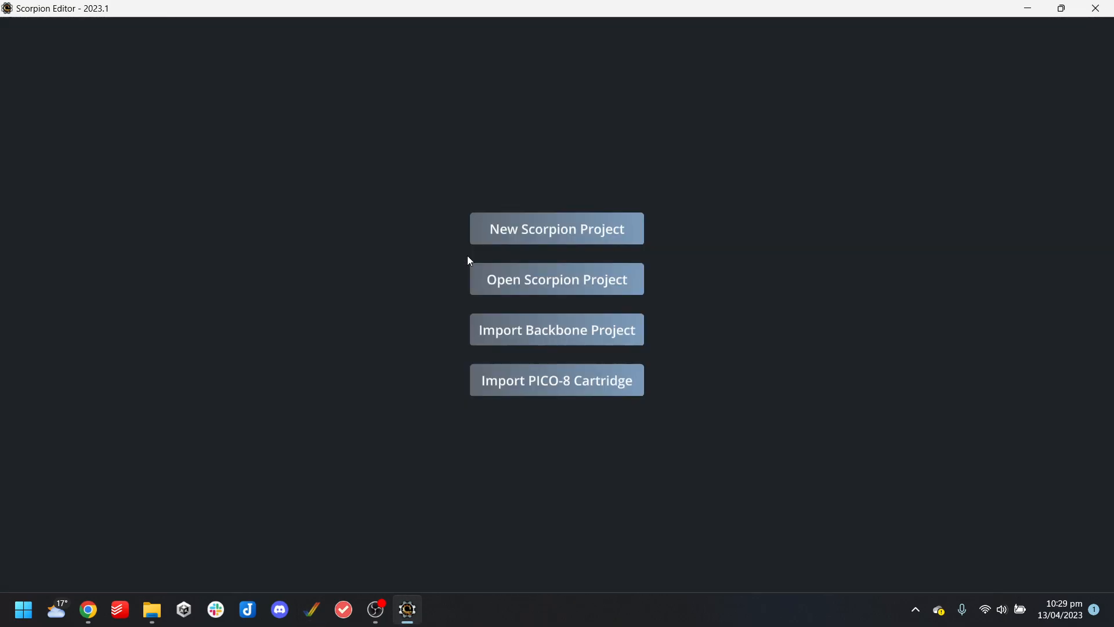
{"action": "left_click", "coordinate": [475, 275]}
{"action": "left_click", "coordinate": [268, 45]}
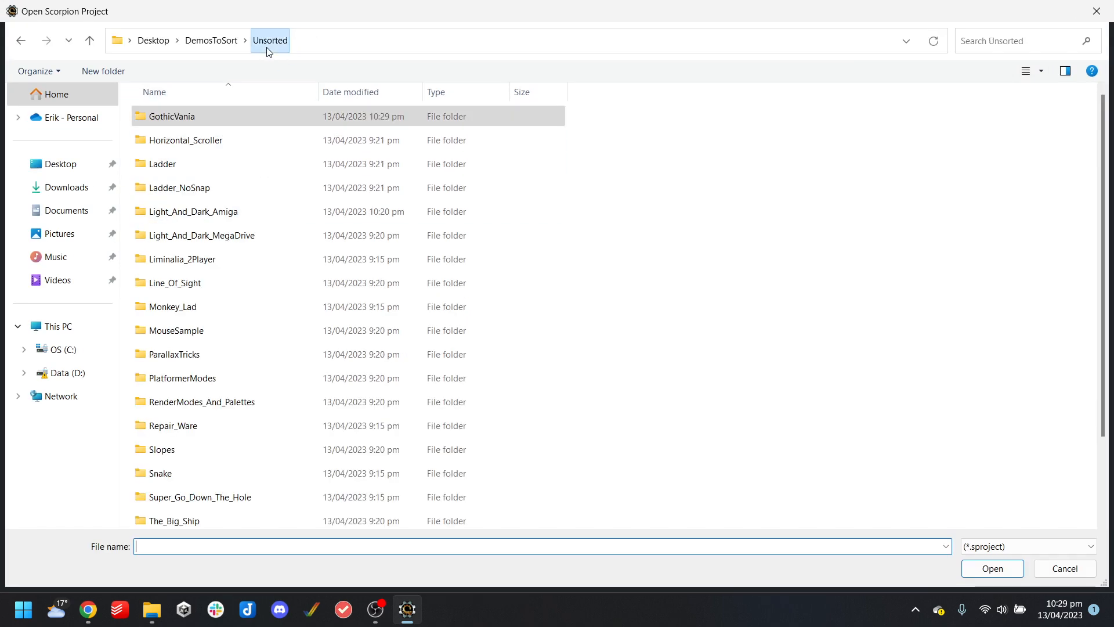
{"action": "left_click", "coordinate": [188, 119]}
{"action": "key", "text": "End"}
{"action": "type", "text": "_AGA"}
{"action": "key", "text": "Return"}
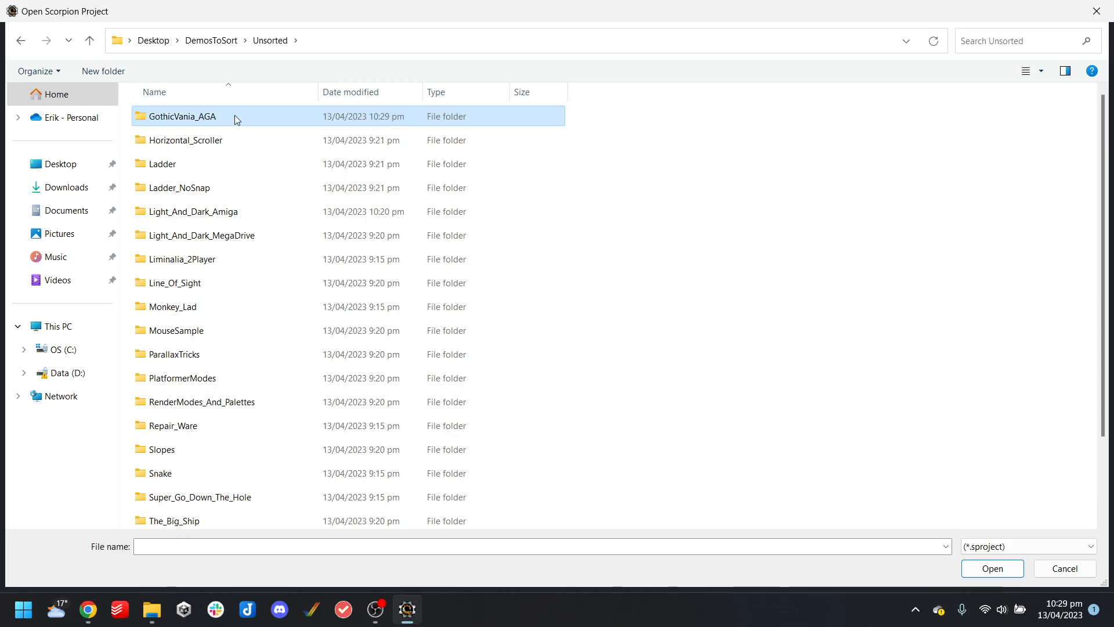
Move the GothicVania_AGA folder from Unsorted into the Games folder of DemosToSort
{"action": "left_click", "coordinate": [227, 41]}
{"action": "double_click", "coordinate": [193, 138]}
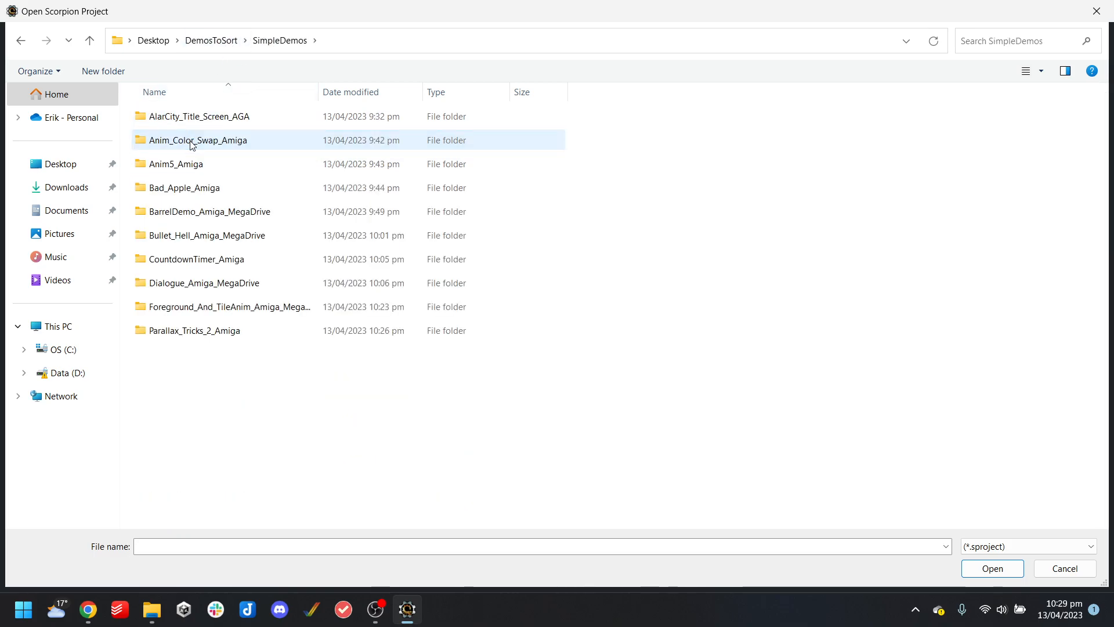
{"action": "left_click", "coordinate": [225, 40]}
{"action": "double_click", "coordinate": [194, 118]}
{"action": "left_click", "coordinate": [209, 41]}
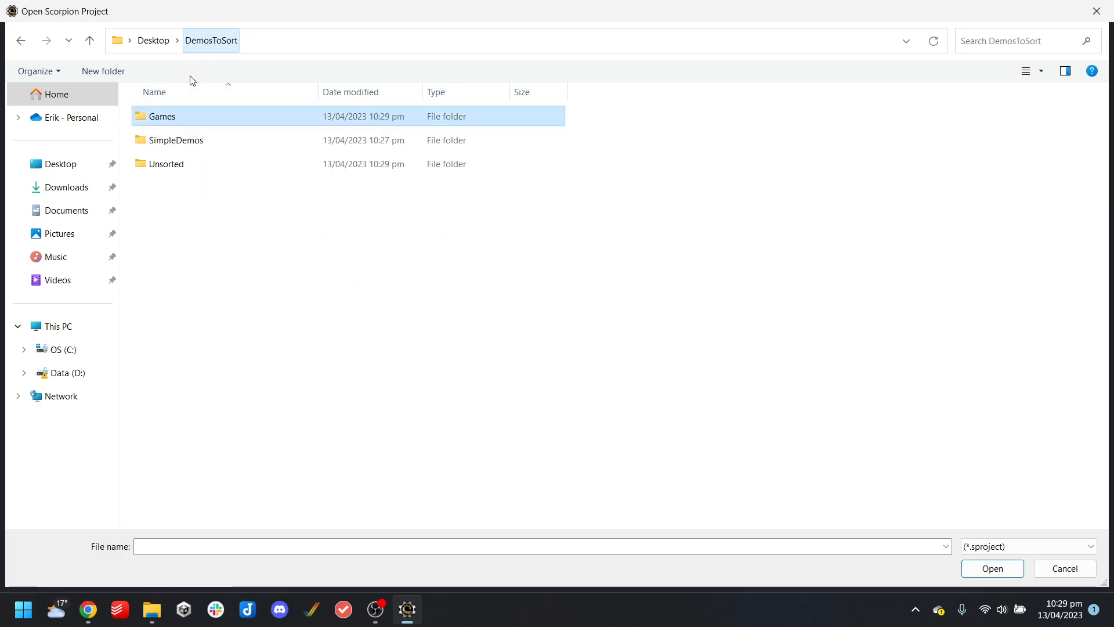
Open the Horizontal_Scroller project from Unsorted and set its target platform to Amiga OCS
{"action": "double_click", "coordinate": [180, 166]}
{"action": "scroll", "coordinate": [239, 226], "scroll_direction": "down", "scroll_amount": 1}
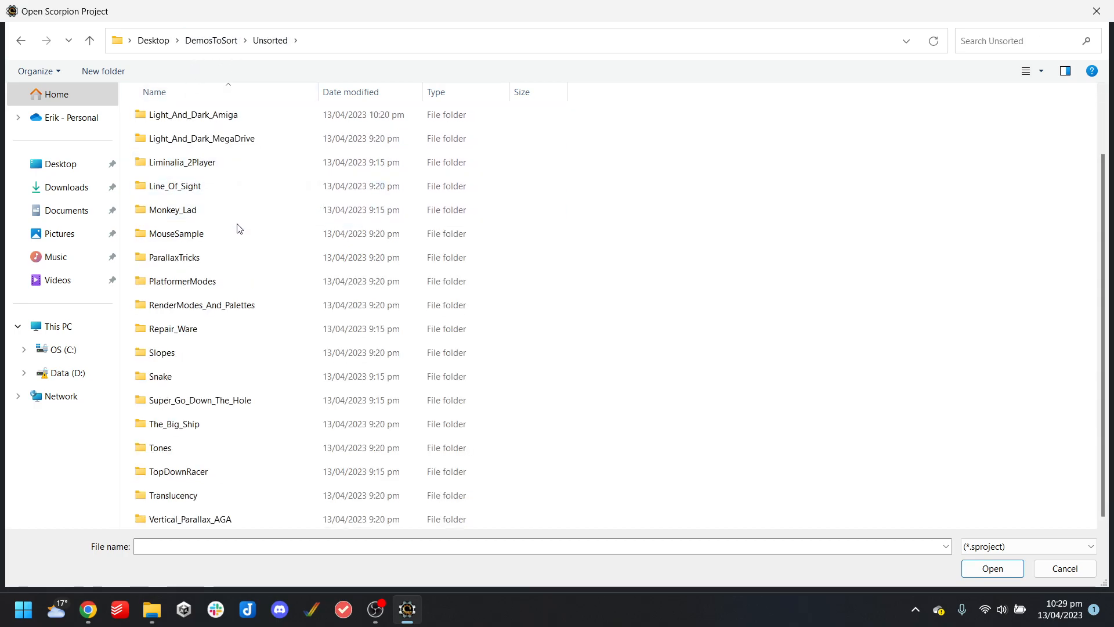
{"action": "scroll", "coordinate": [212, 118], "scroll_direction": "up", "scroll_amount": 1}
{"action": "double_click", "coordinate": [210, 116]}
{"action": "double_click", "coordinate": [181, 281]}
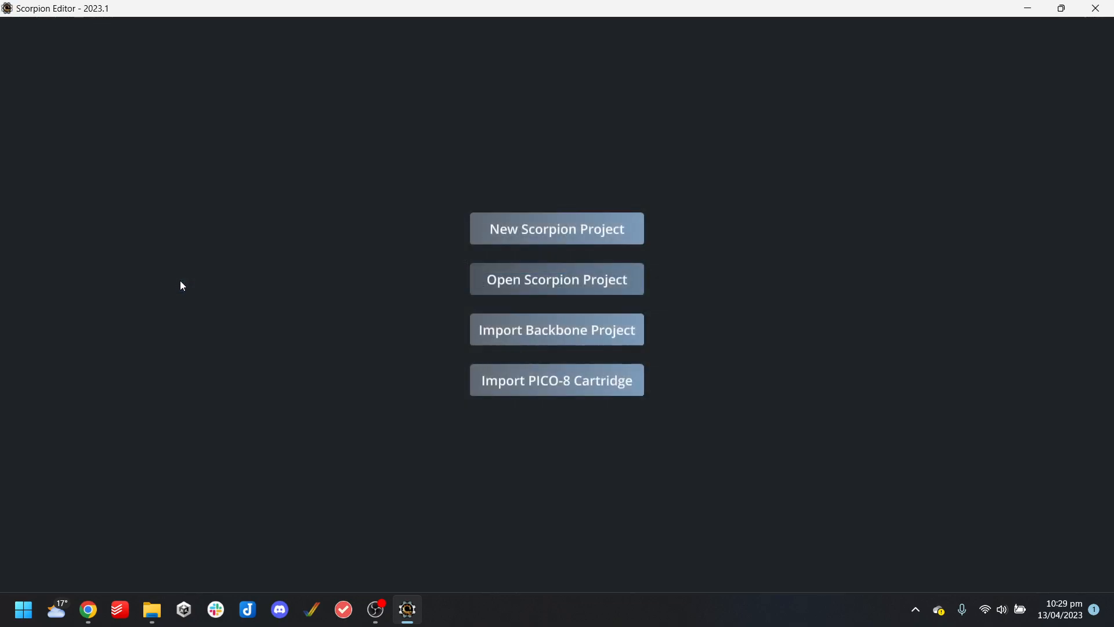
{"action": "left_click", "coordinate": [1070, 64]}
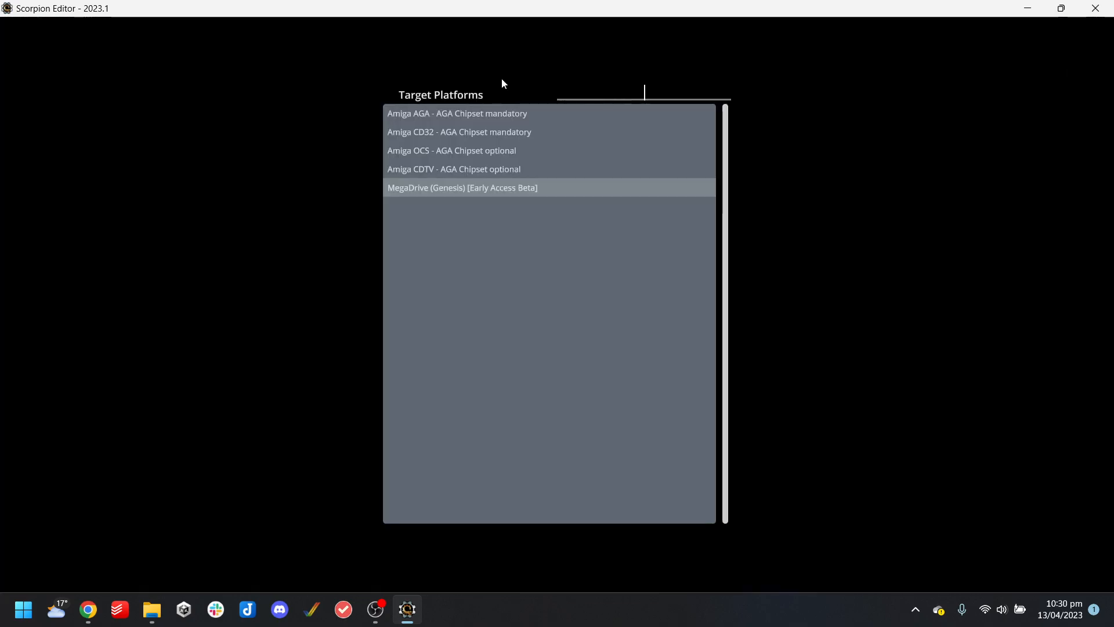
{"action": "left_click", "coordinate": [440, 154]}
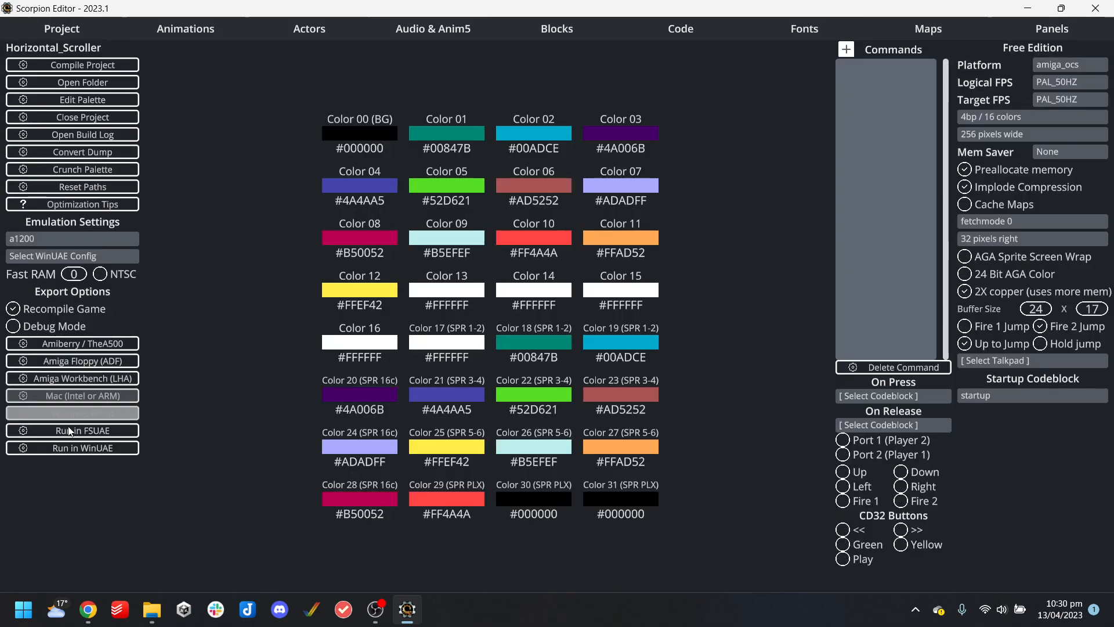
Compile and test the Horizontal_Scroller project in WinUAE, moving the player around, and close the emulator and the compile message
{"action": "left_click", "coordinate": [309, 29]}
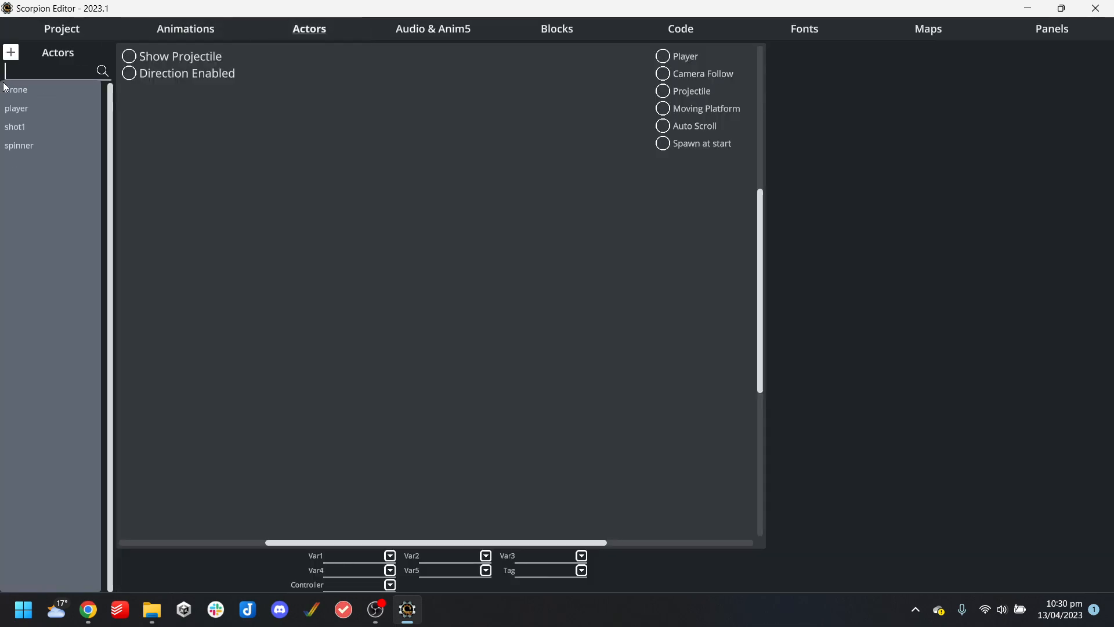
{"action": "left_click", "coordinate": [37, 89]}
{"action": "left_click", "coordinate": [57, 36]}
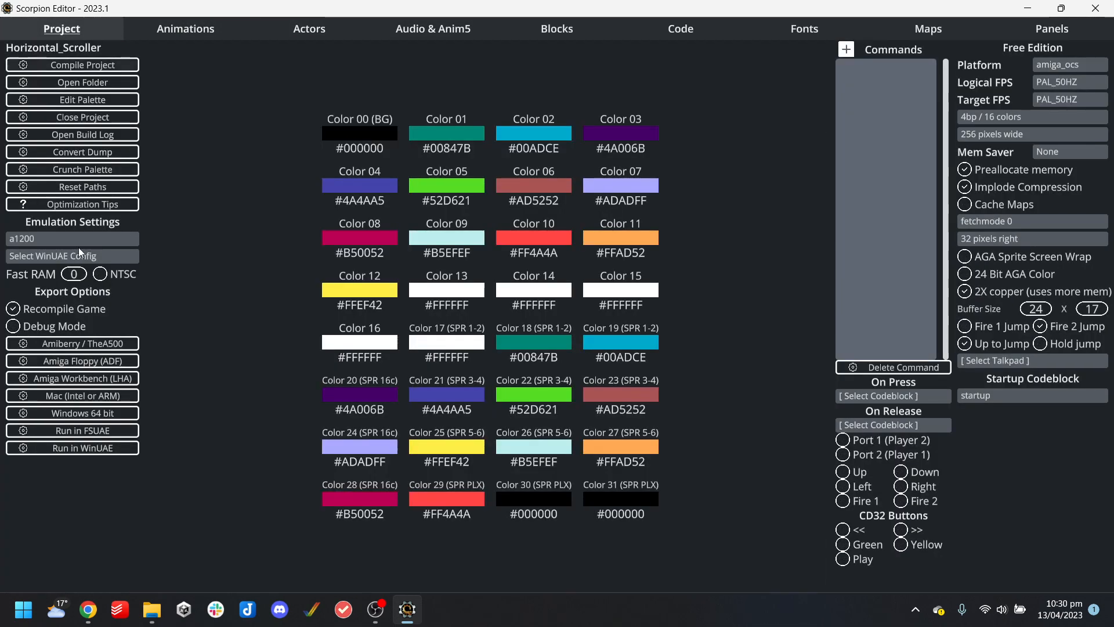
{"action": "left_click", "coordinate": [85, 450]}
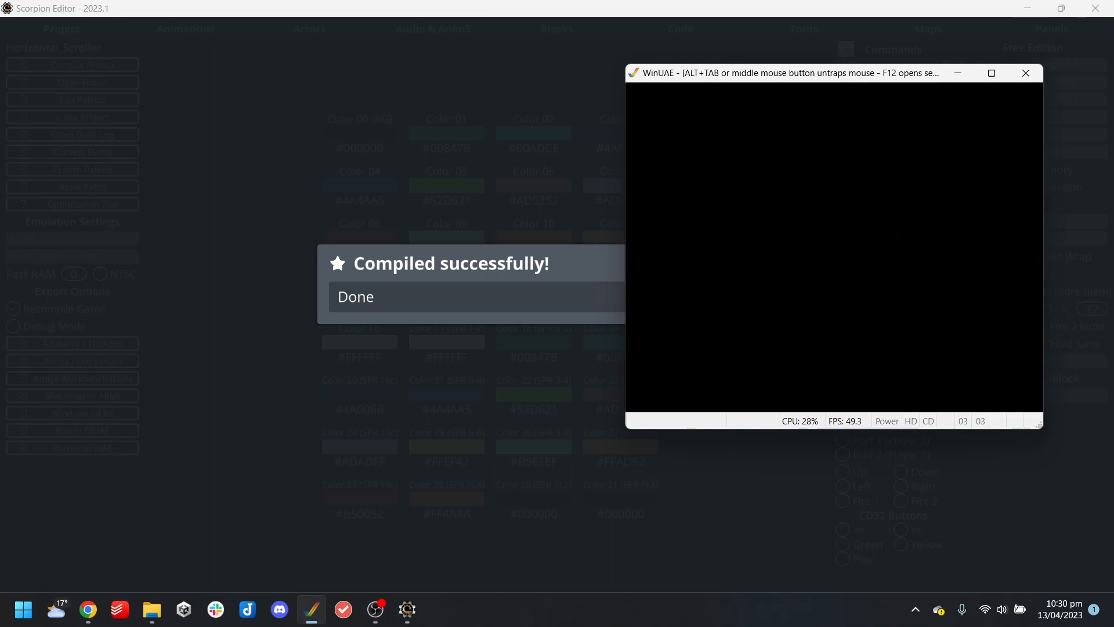
{"action": "key", "text": "Right"}
{"action": "key", "text": "Up"}
{"action": "key", "text": "Left"}
{"action": "key", "text": "alt+F4"}
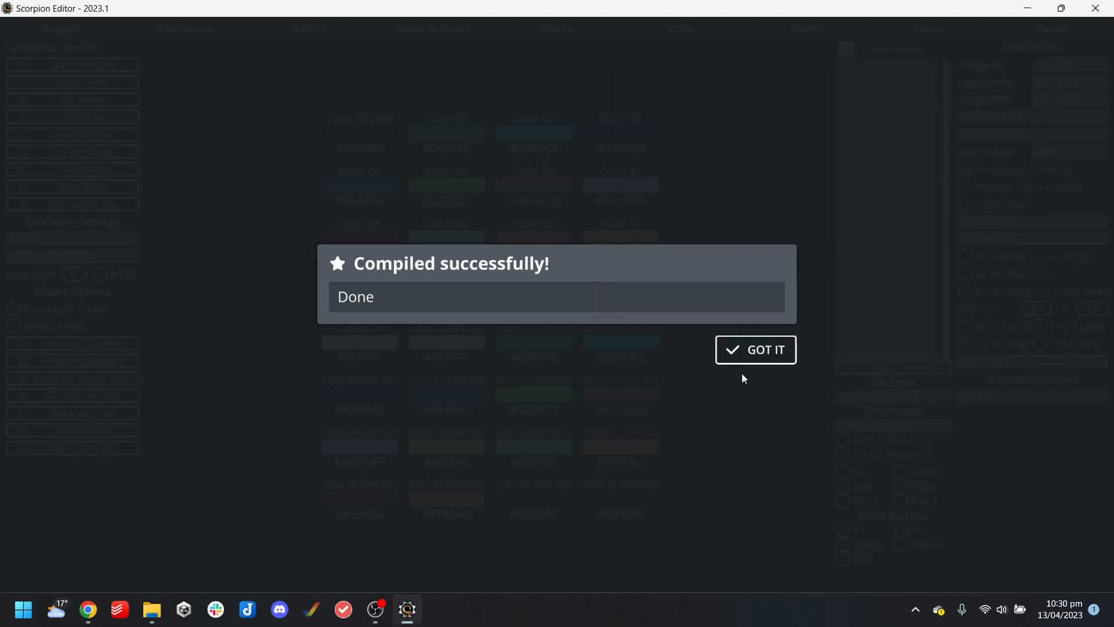
{"action": "left_click", "coordinate": [747, 354]}
Inspect the drone and player actors' settings and the commands of the startup codeblock
{"action": "left_click", "coordinate": [271, 24]}
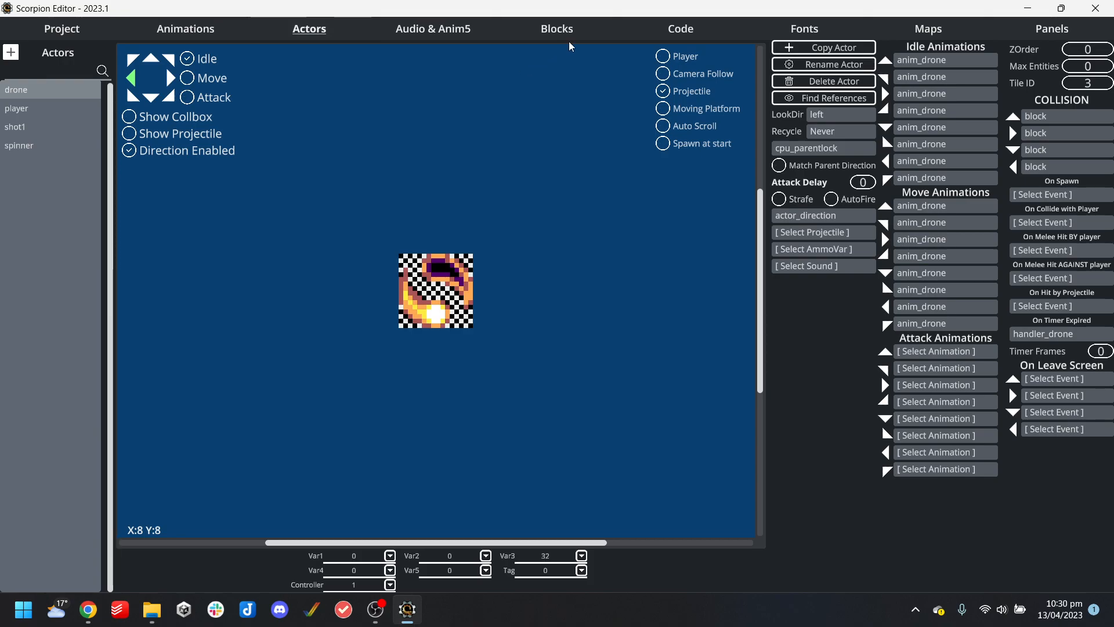
{"action": "left_click", "coordinate": [633, 26]}
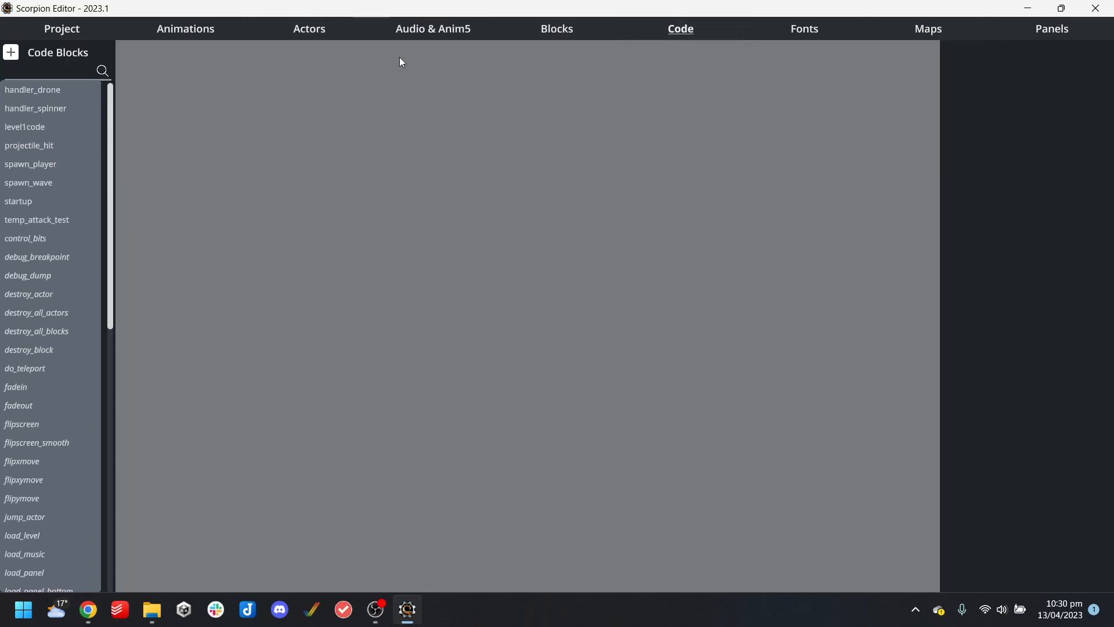
{"action": "left_click", "coordinate": [310, 28]}
{"action": "left_click", "coordinate": [42, 109]}
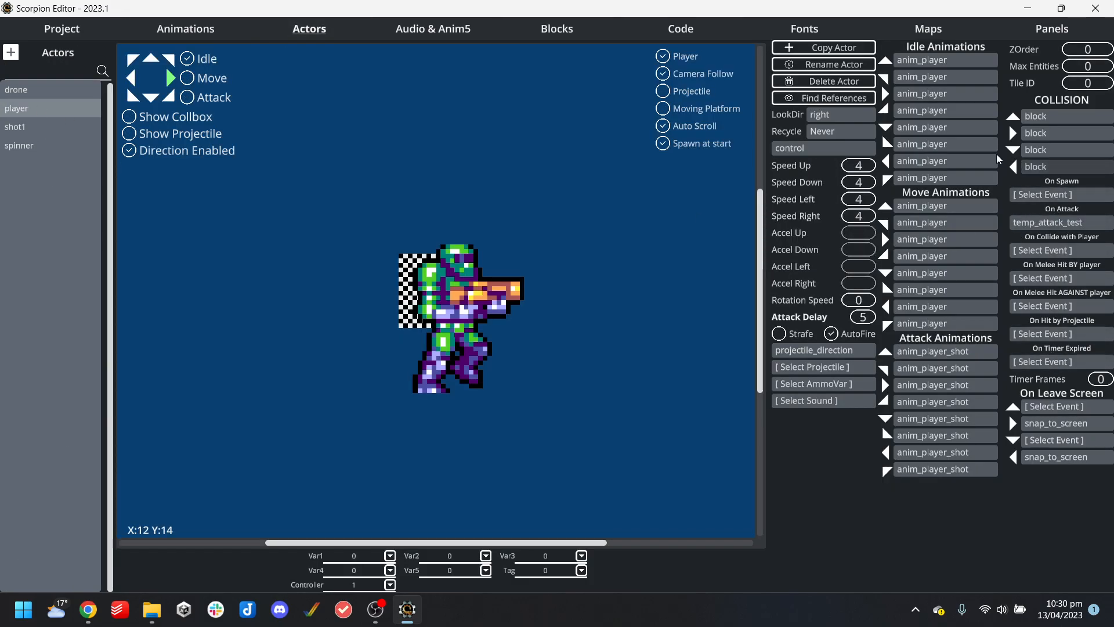
{"action": "left_click", "coordinate": [650, 30]}
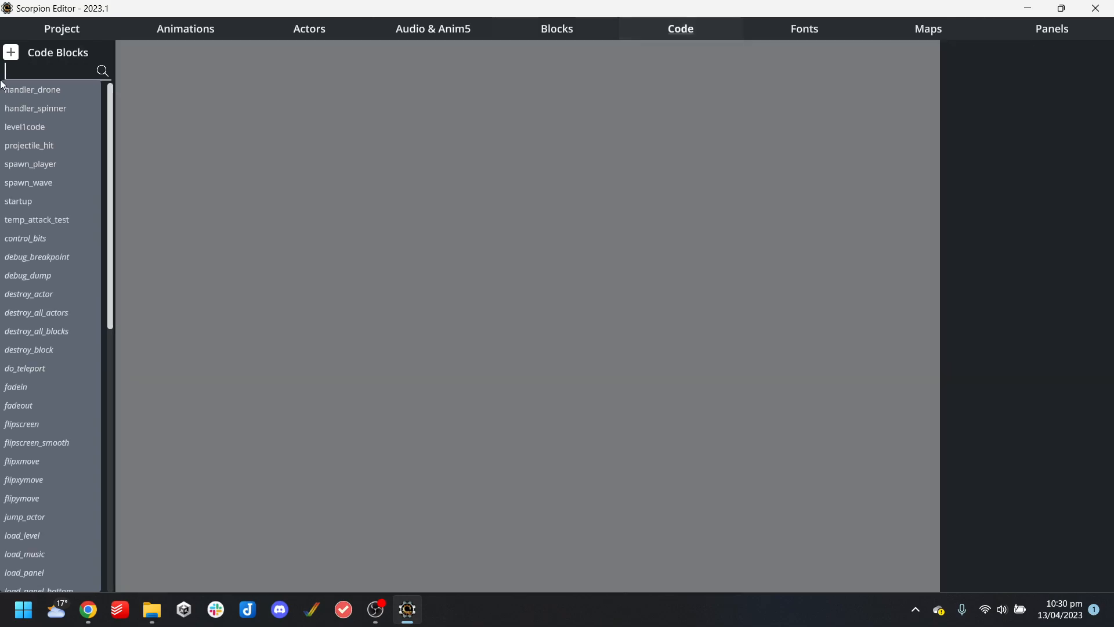
{"action": "left_click", "coordinate": [18, 204]}
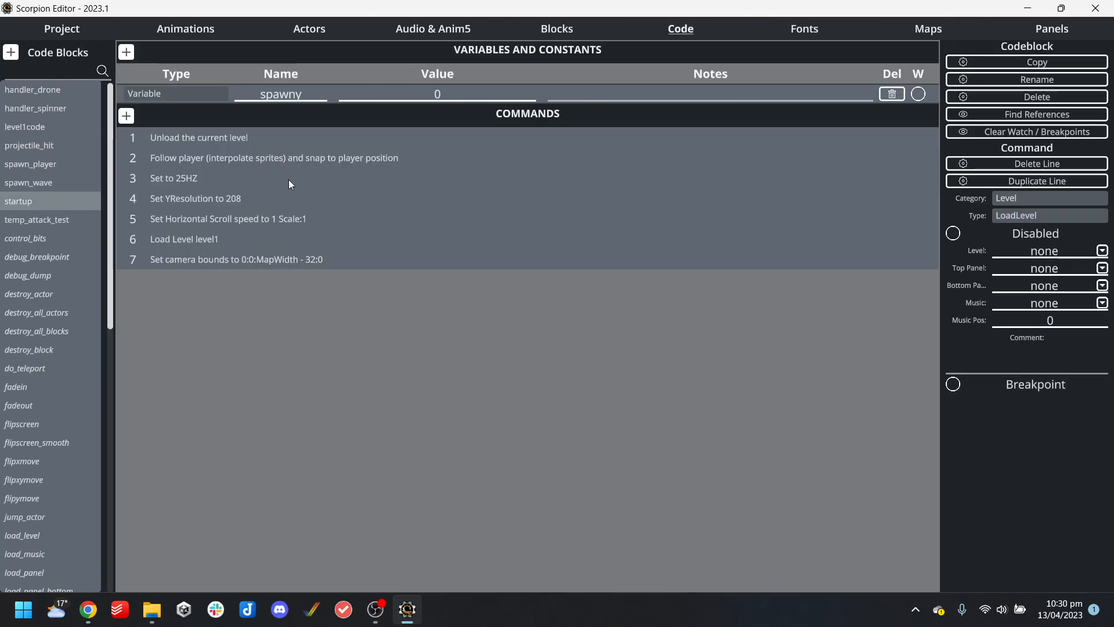
Find the references to the drone actor and examine the spawn_player codeblock
{"action": "left_click", "coordinate": [309, 29]}
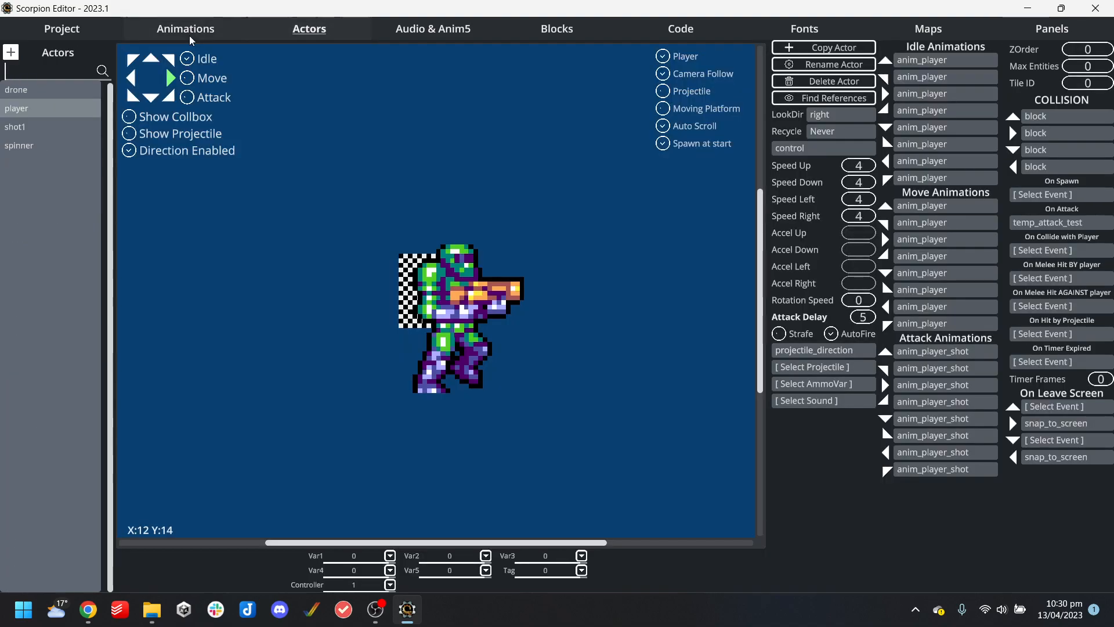
{"action": "left_click", "coordinate": [22, 91]}
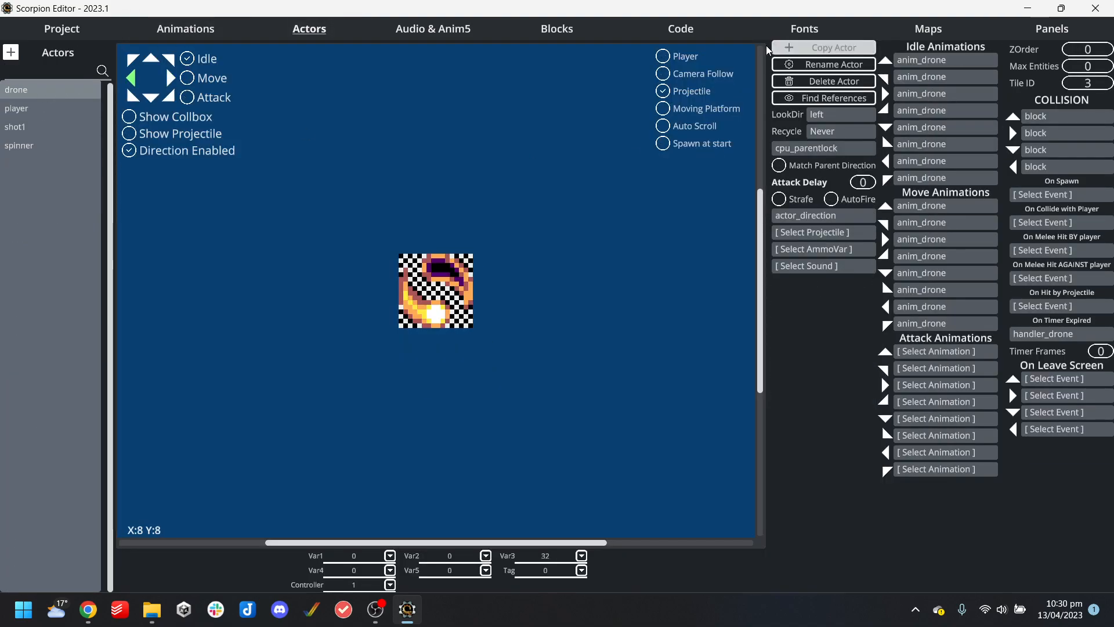
{"action": "left_click", "coordinate": [796, 98]}
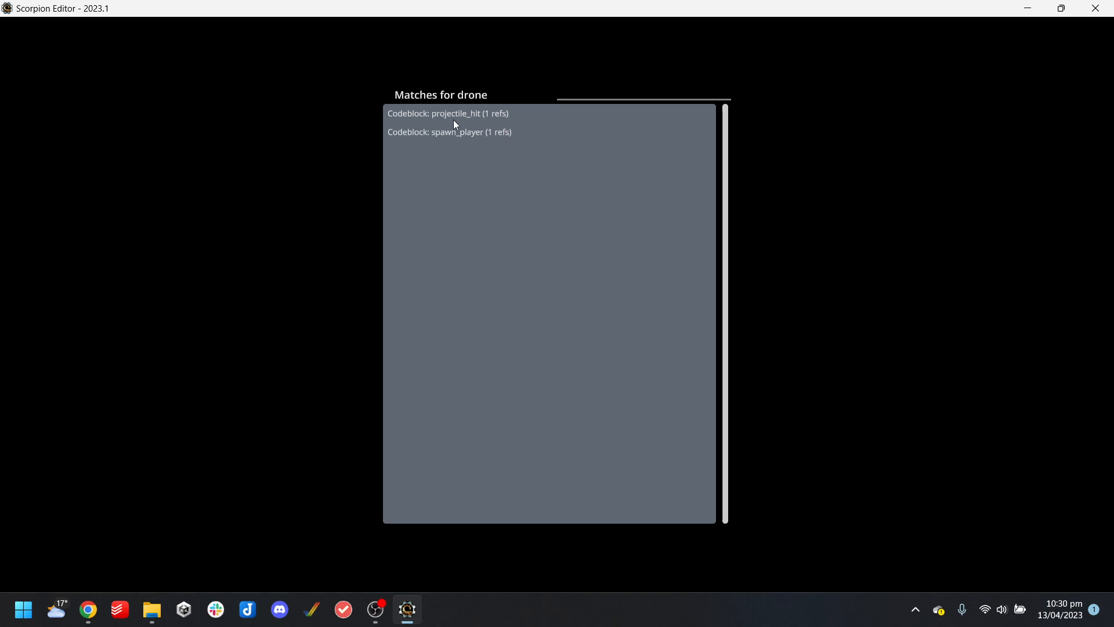
{"action": "left_click", "coordinate": [800, 215]}
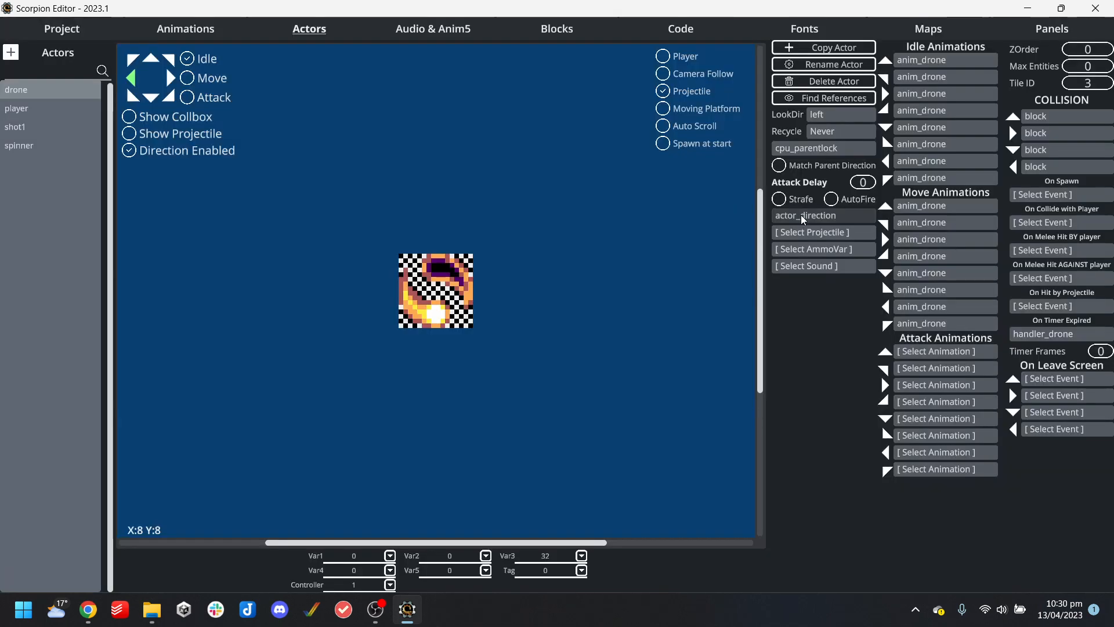
{"action": "left_click", "coordinate": [681, 28]}
{"action": "left_click", "coordinate": [62, 166]}
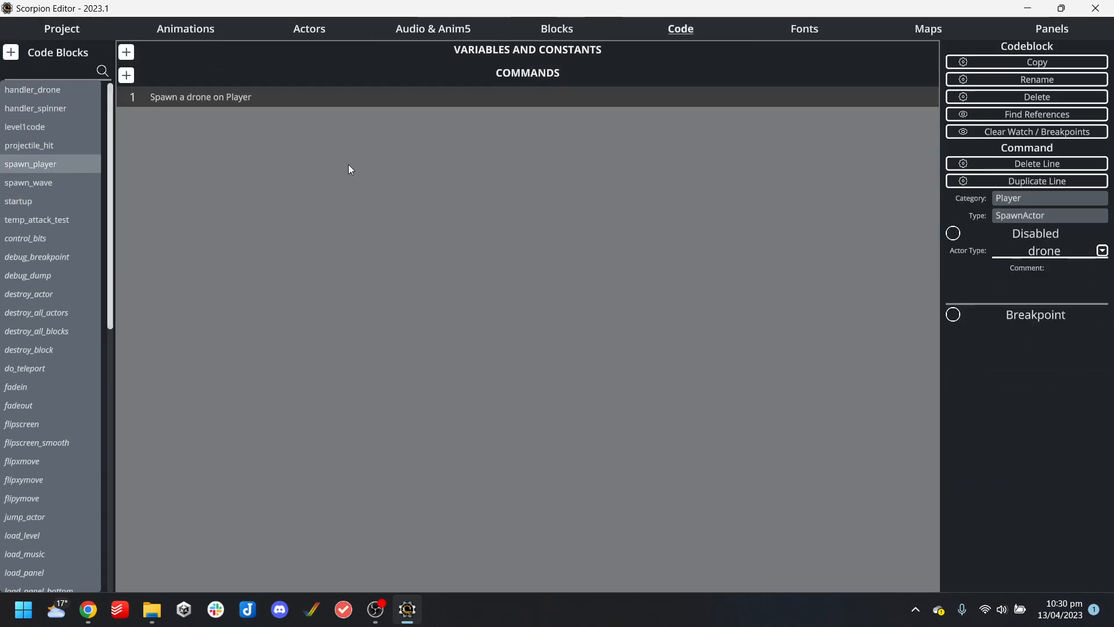
Set the player actor's On Spawn event to spawn_player
{"action": "left_click", "coordinate": [299, 30]}
{"action": "left_click", "coordinate": [35, 108]}
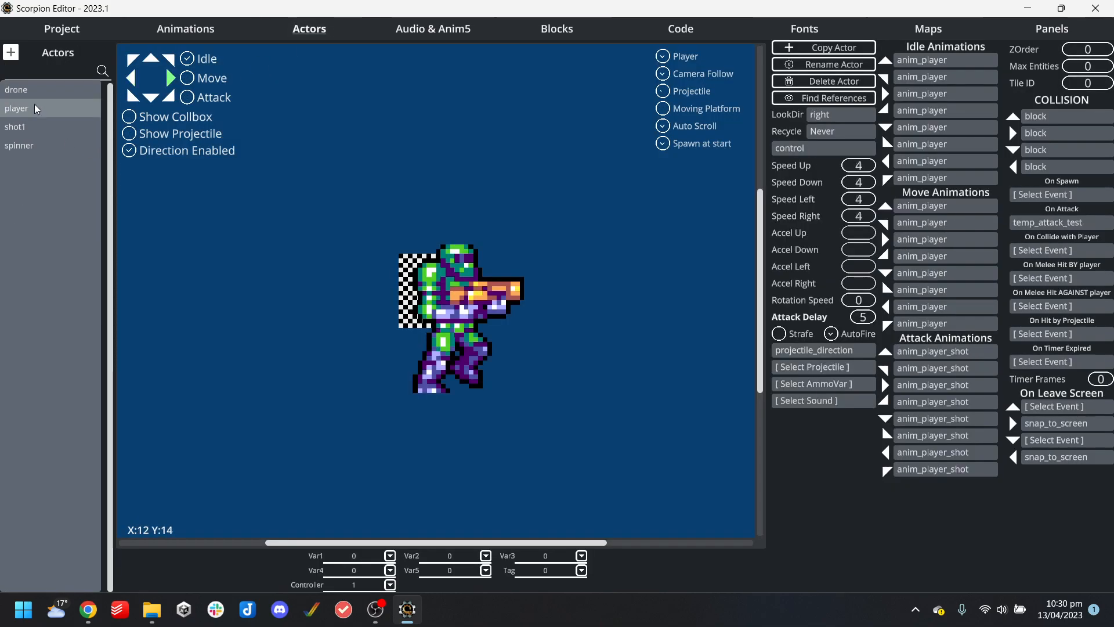
{"action": "left_click", "coordinate": [1071, 196]}
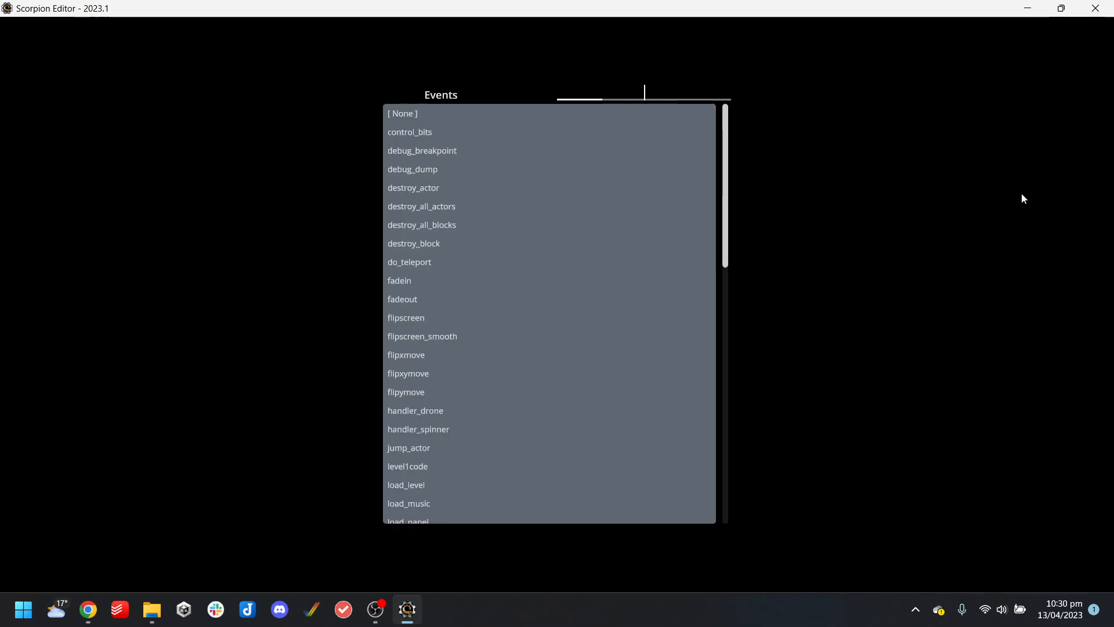
{"action": "type", "text": "spa"}
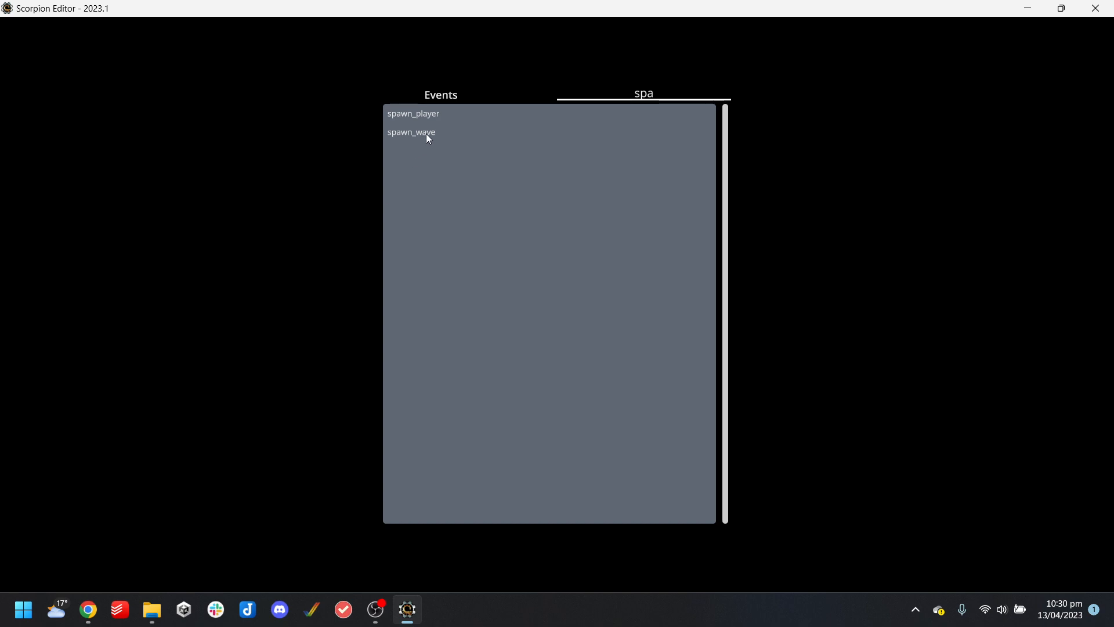
{"action": "left_click", "coordinate": [427, 115]}
Compile and play-test the edited project in WinUAE, moving and shooting in all directions, and close the emulator and the compile message
{"action": "left_click", "coordinate": [80, 34]}
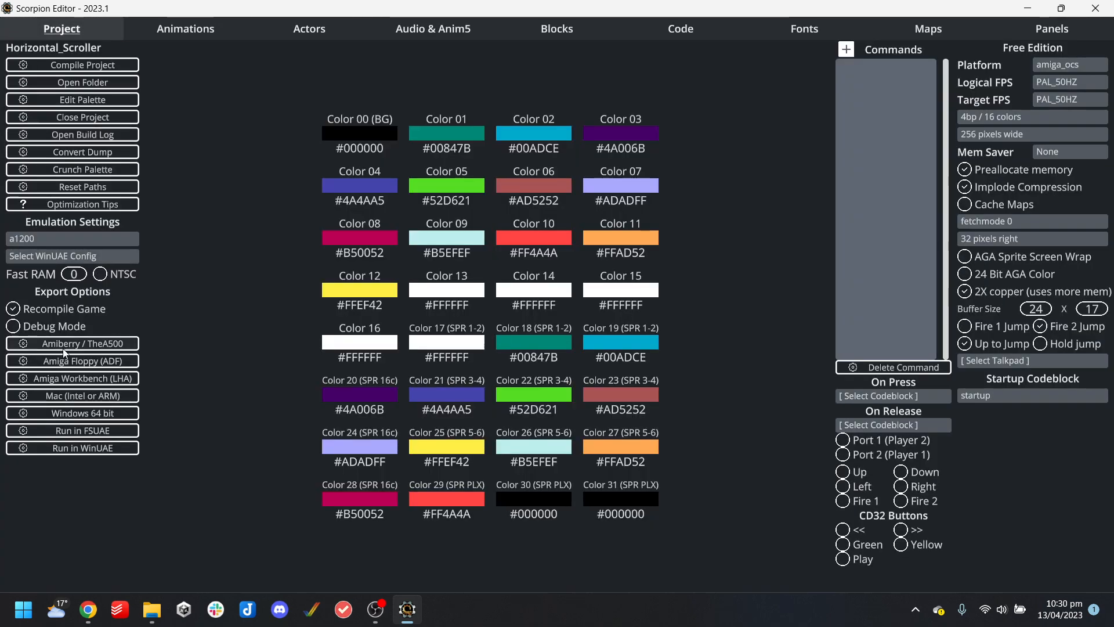
{"action": "left_click", "coordinate": [73, 447]}
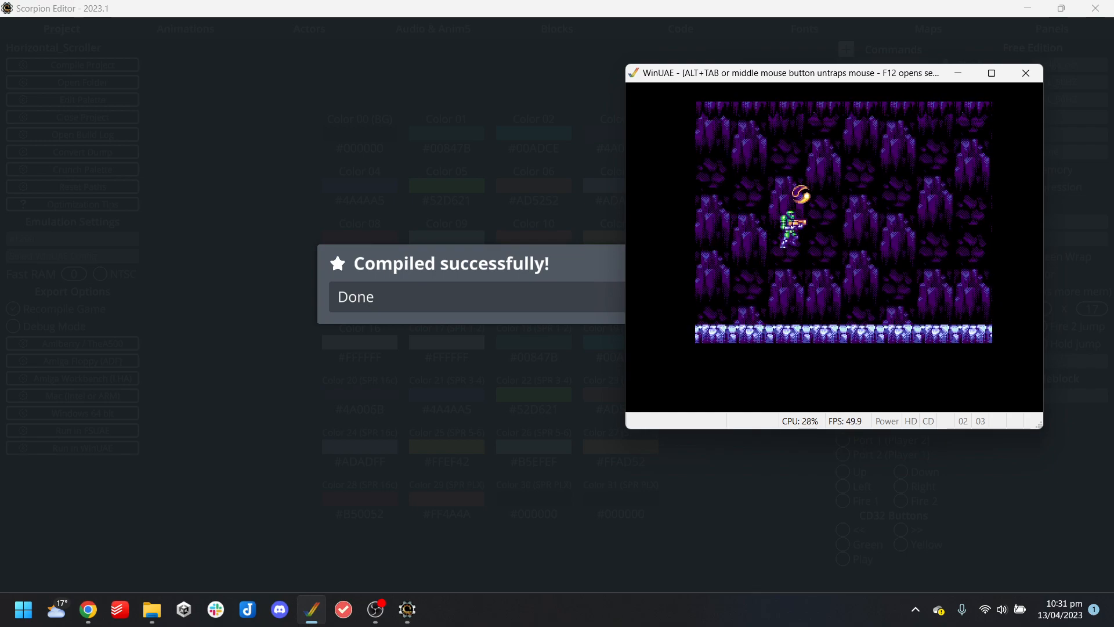
{"action": "key", "text": "Up"}
{"action": "key", "text": "Left"}
{"action": "key", "text": "ctrl"}
{"action": "key", "text": "Down"}
{"action": "key", "text": "Right"}
{"action": "key", "text": "ctrl"}
{"action": "key", "text": "ctrl"}
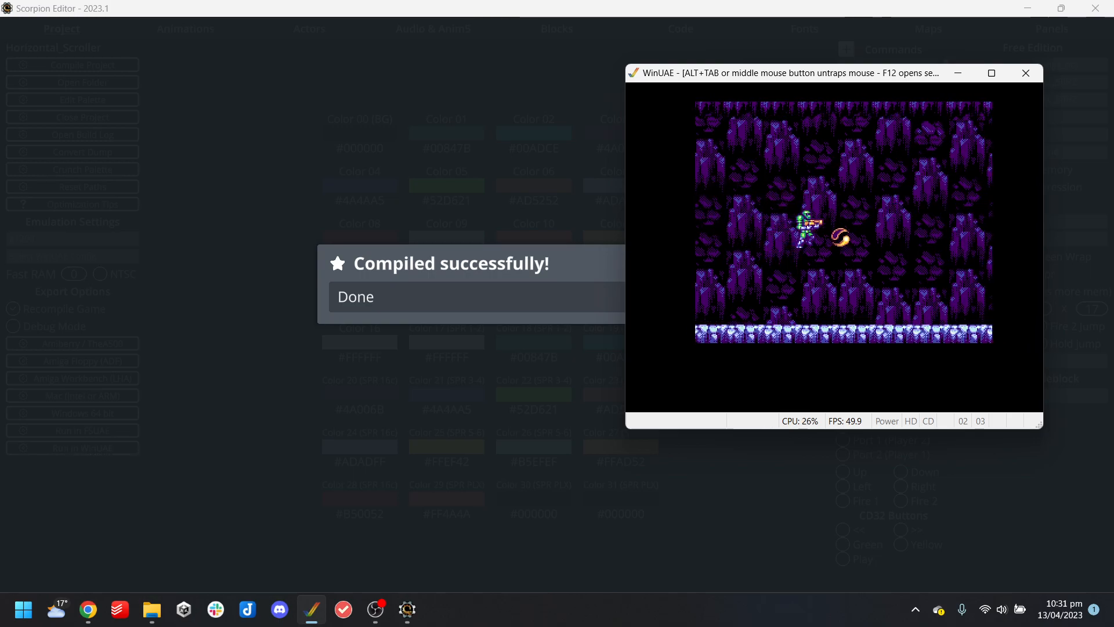
{"action": "key", "text": "Right"}
{"action": "key", "text": "Down"}
{"action": "key", "text": "ctrl"}
{"action": "key", "text": "Left"}
{"action": "key", "text": "ctrl"}
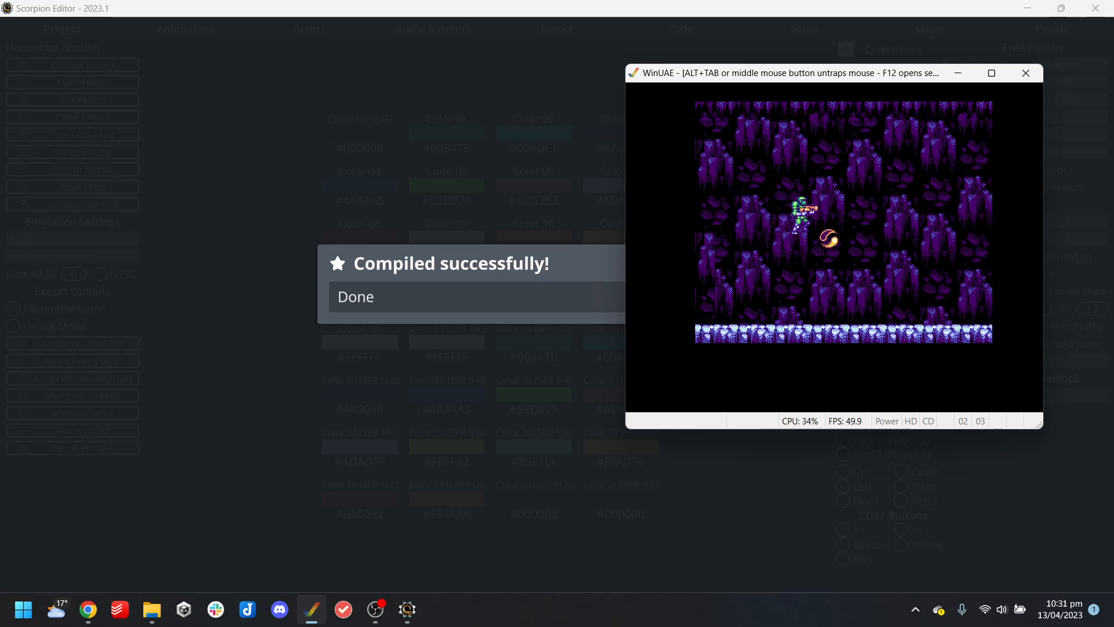
{"action": "key", "text": "alt+F4"}
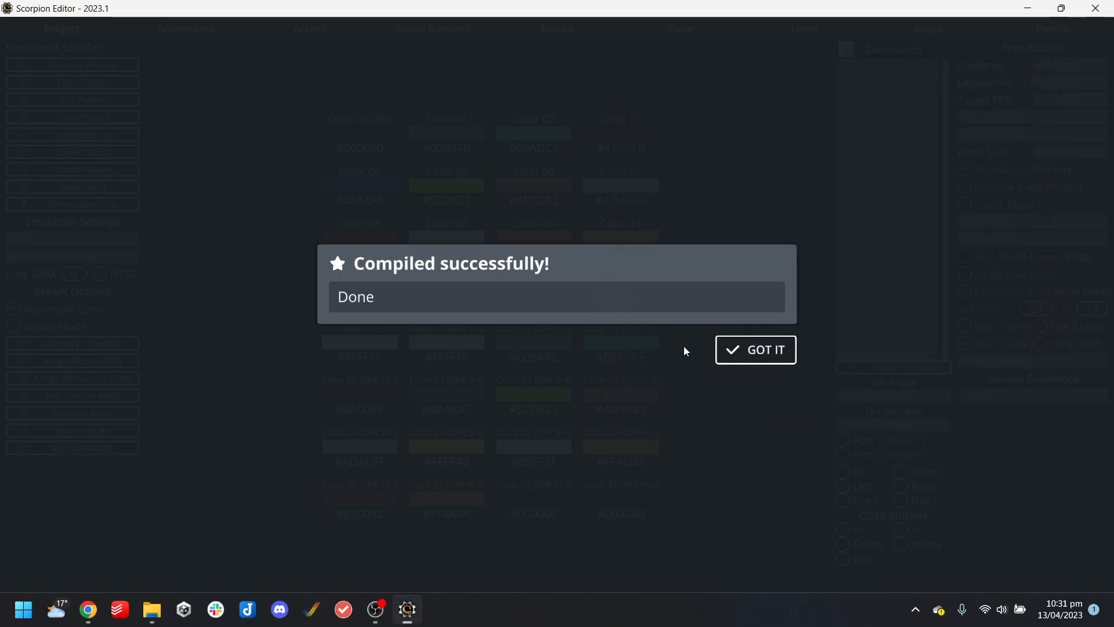
{"action": "left_click", "coordinate": [726, 349]}
Examine each command line of the temp_attack_test codeblock
{"action": "left_click", "coordinate": [680, 27]}
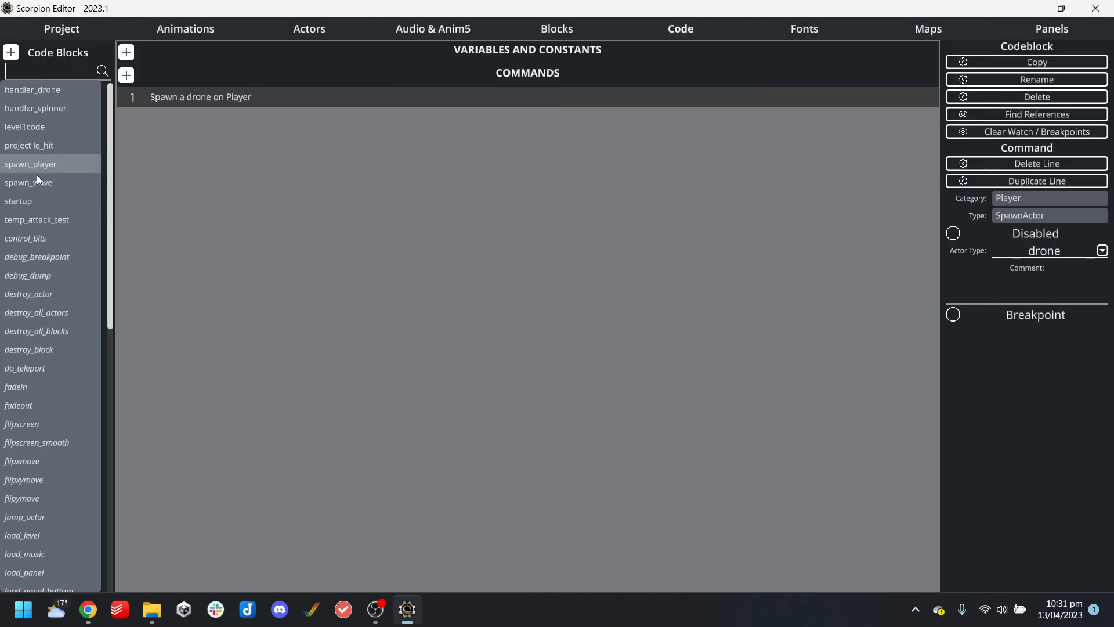
{"action": "left_click", "coordinate": [38, 219]}
{"action": "left_click", "coordinate": [196, 177]}
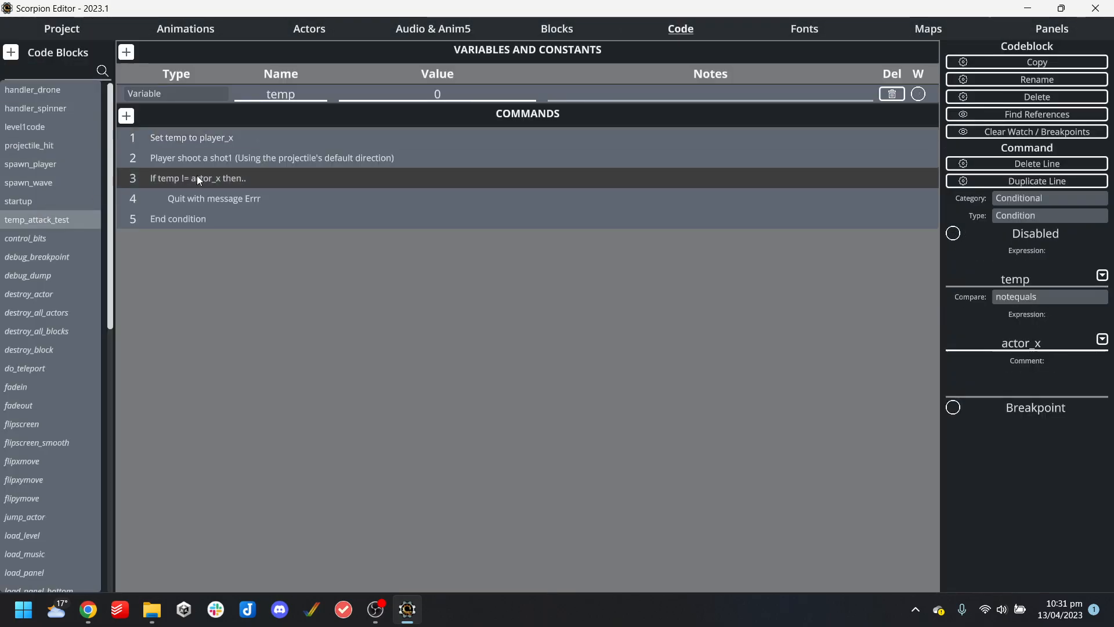
{"action": "left_click", "coordinate": [265, 136]}
{"action": "left_click", "coordinate": [257, 158]}
{"action": "left_click", "coordinate": [251, 178]}
{"action": "left_click", "coordinate": [242, 198]}
{"action": "left_click", "coordinate": [237, 218]}
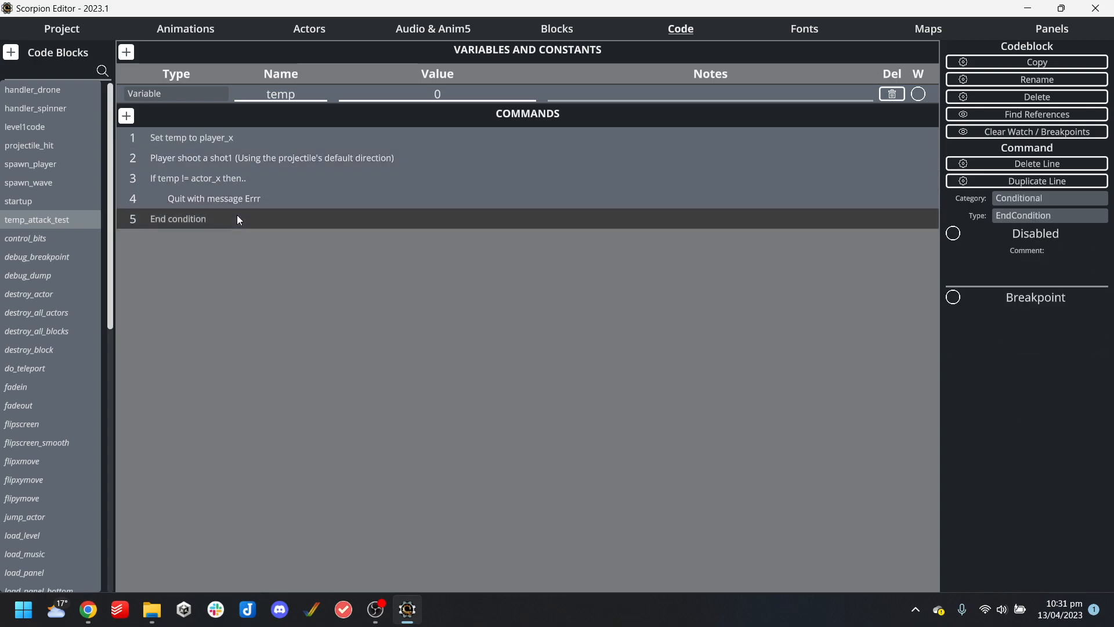
{"action": "left_click", "coordinate": [232, 134]}
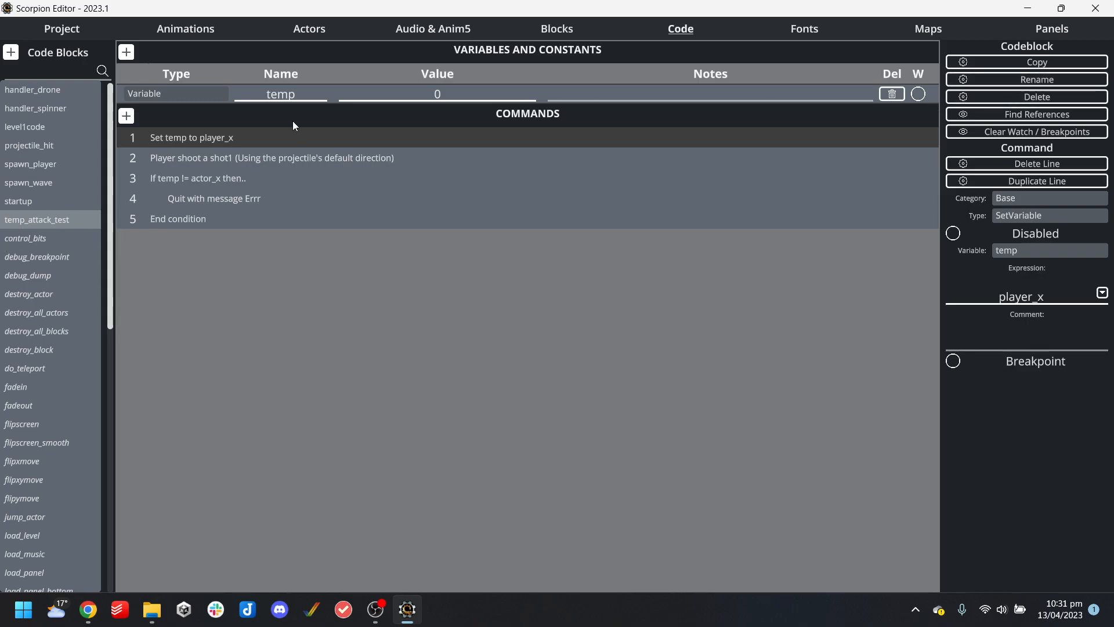
Delete the temp_attack_test codeblock from the project
{"action": "left_click", "coordinate": [38, 201]}
{"action": "left_click", "coordinate": [41, 220]}
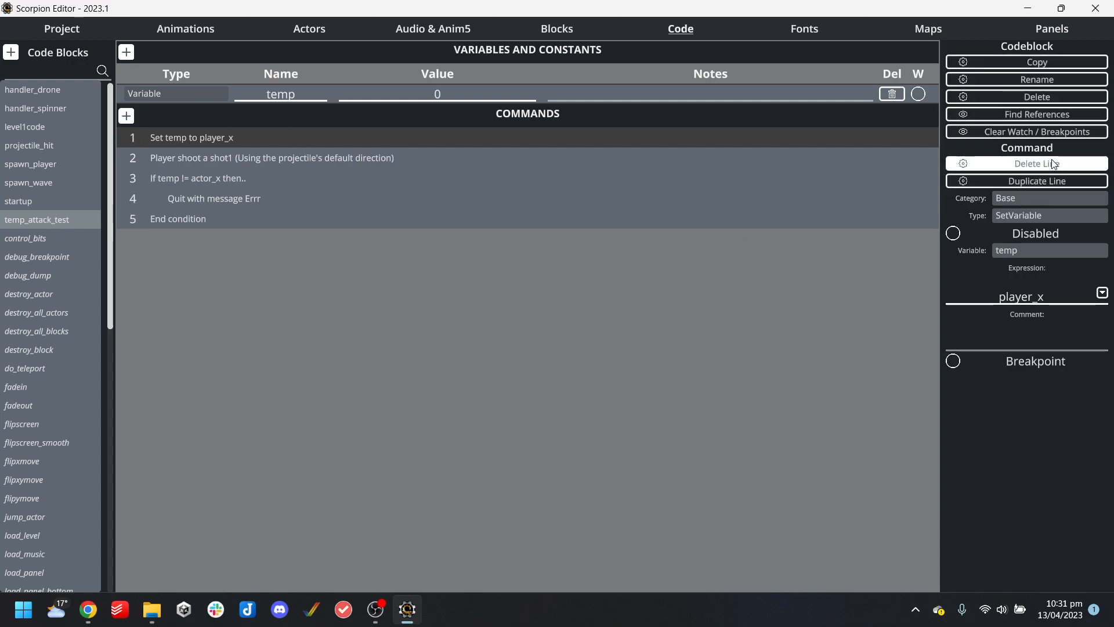
{"action": "left_click", "coordinate": [1037, 97]}
{"action": "left_click", "coordinate": [780, 349]}
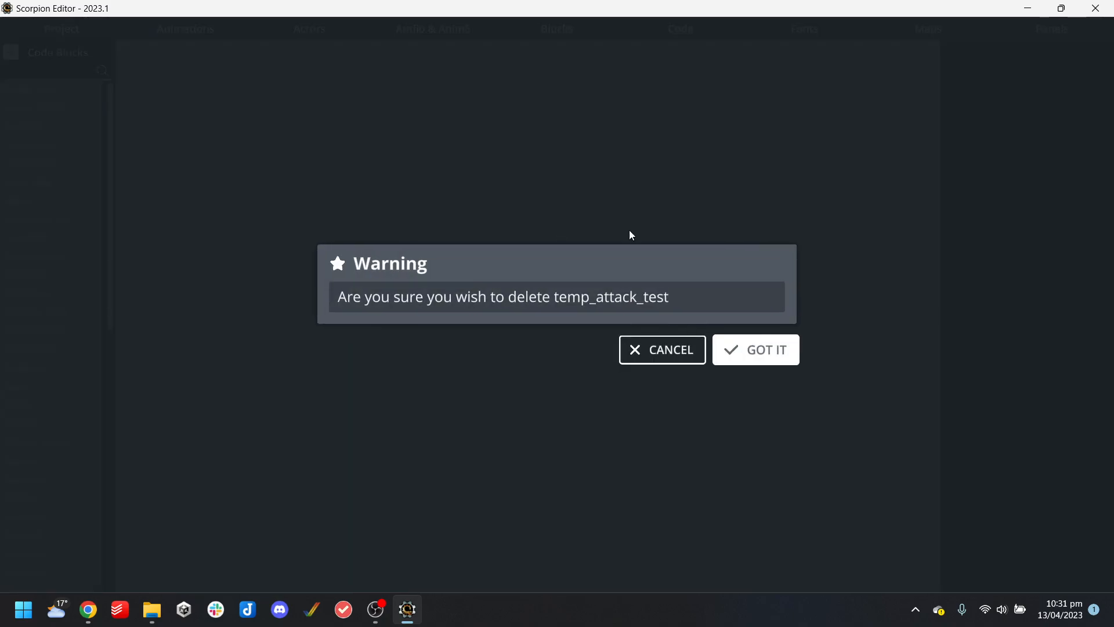
Clear the player actor's On Attack event by setting it to None
{"action": "left_click", "coordinate": [304, 37]}
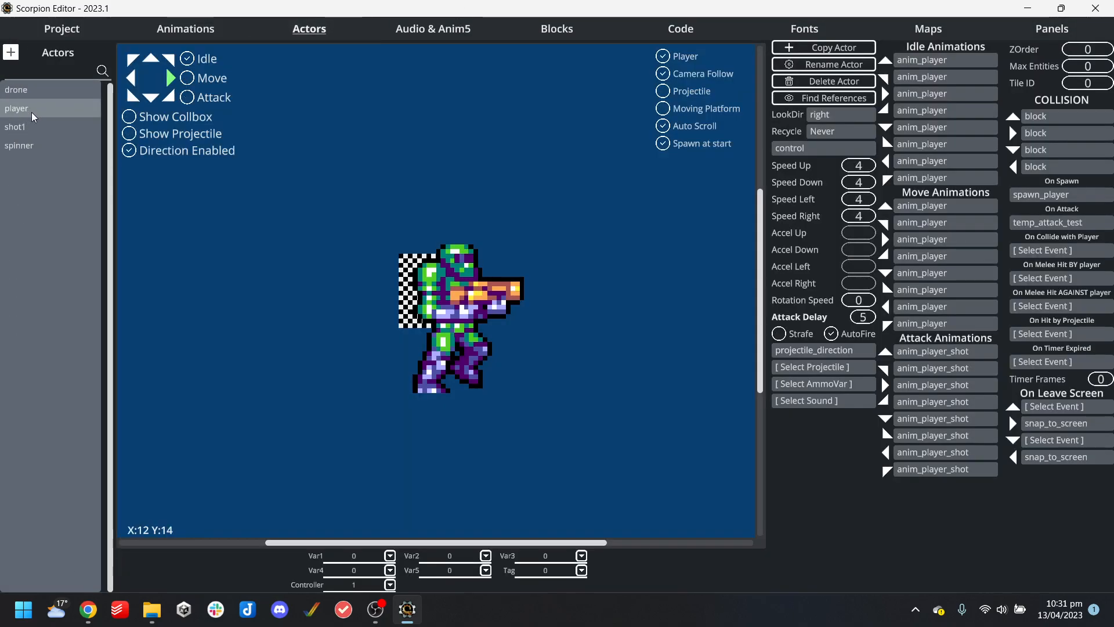
{"action": "left_click", "coordinate": [1027, 223]}
{"action": "left_click", "coordinate": [400, 113]}
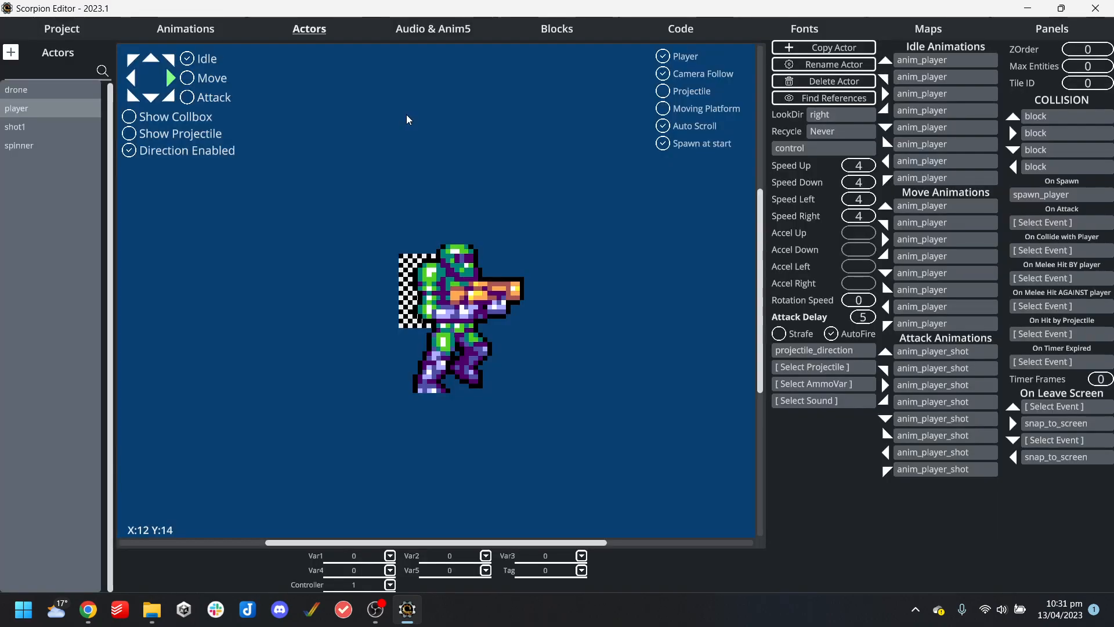
Examine the handler_drone, handler_spinner and level1code codeblocks and the event settings of the level1 map
{"action": "left_click", "coordinate": [680, 29]}
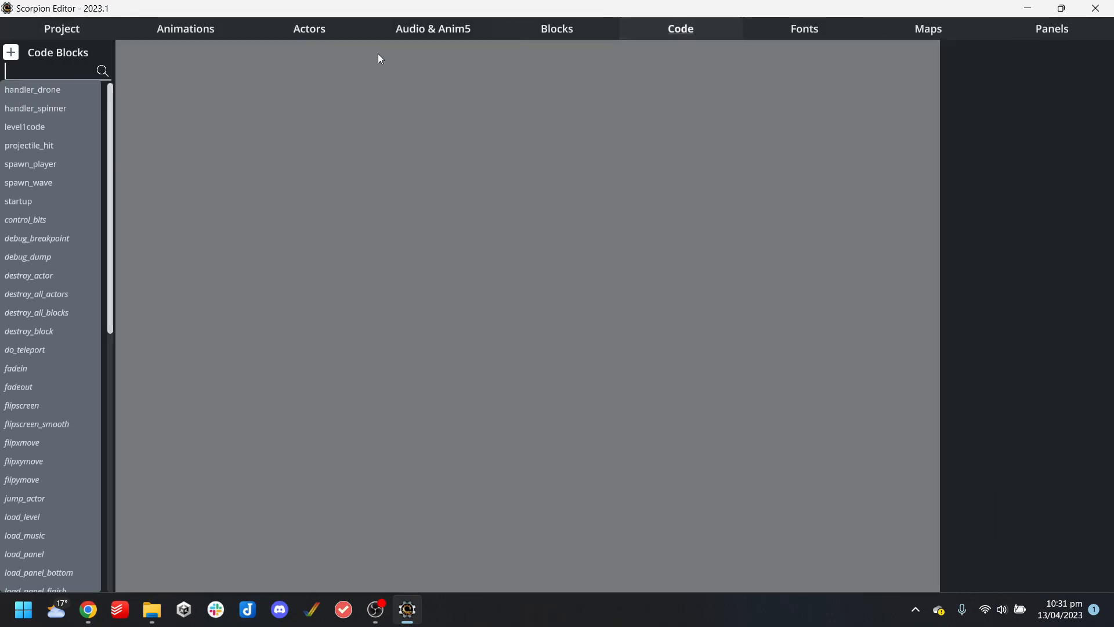
{"action": "left_click", "coordinate": [53, 88]}
{"action": "left_click", "coordinate": [54, 109]}
{"action": "left_click", "coordinate": [36, 129]}
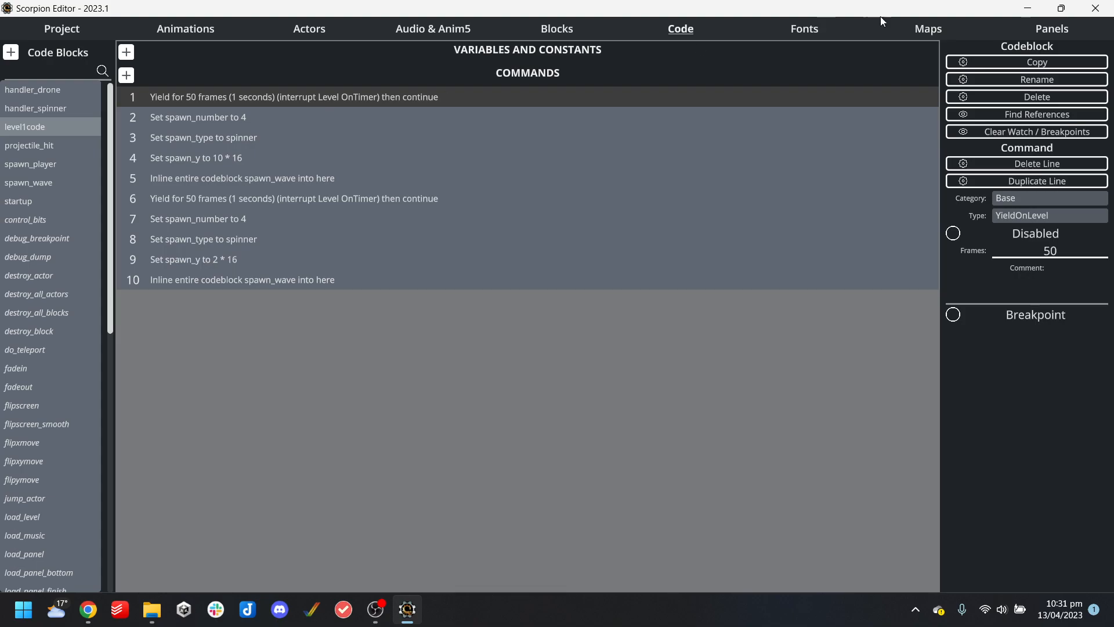
{"action": "left_click", "coordinate": [869, 28]}
{"action": "left_click", "coordinate": [46, 68]}
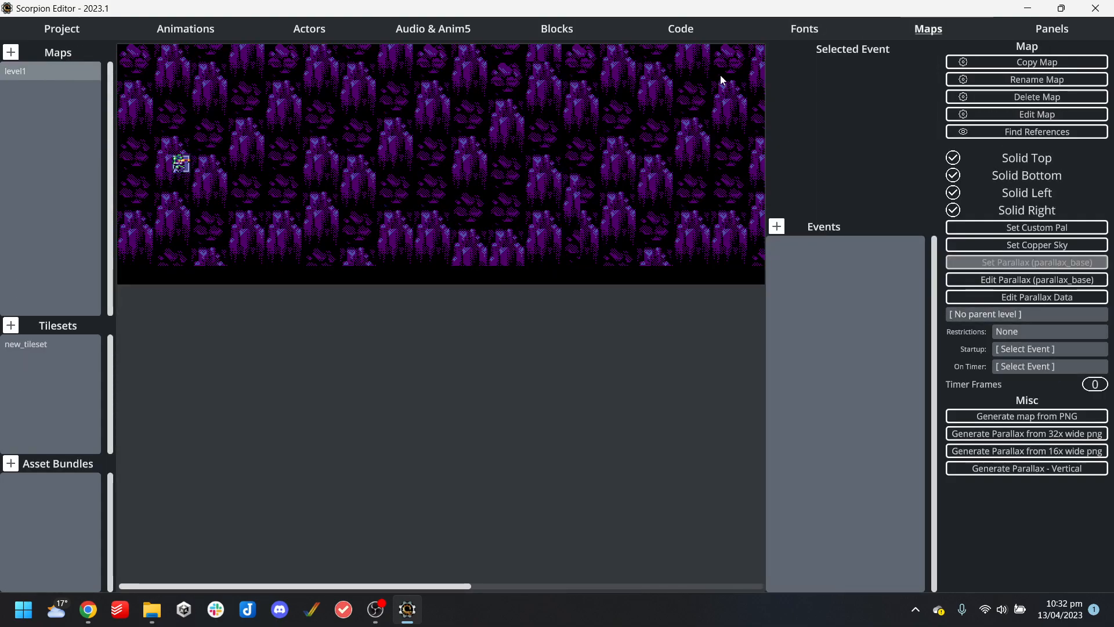
Examine the final inline command of level1code and the Load Level and camera bounds commands of the startup codeblock
{"action": "left_click", "coordinate": [655, 30]}
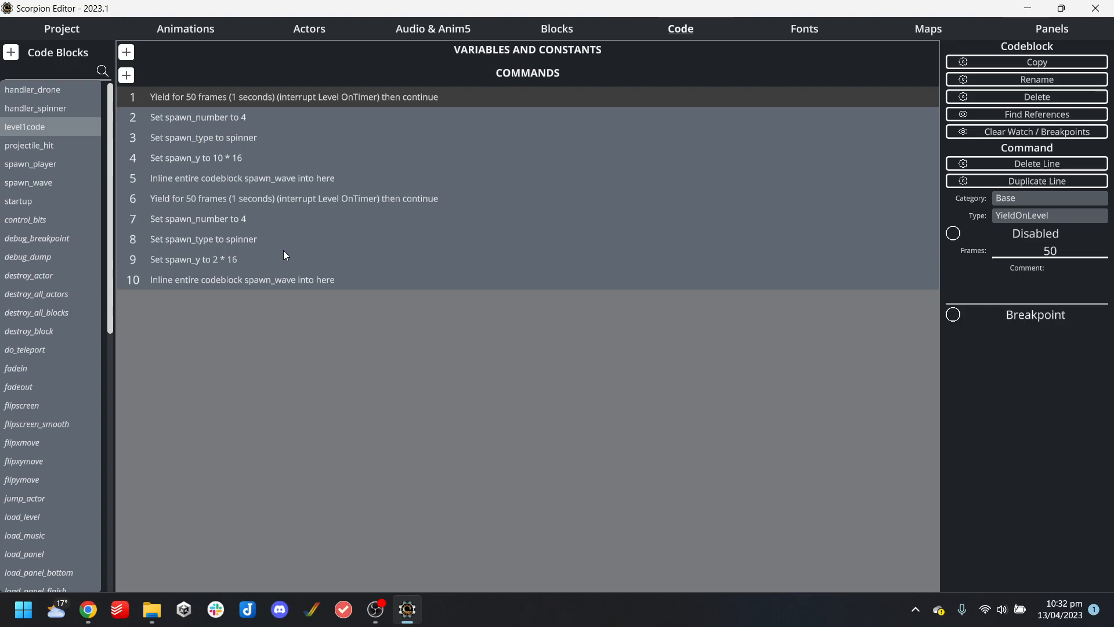
{"action": "left_click", "coordinate": [270, 280]}
{"action": "left_click", "coordinate": [51, 202]}
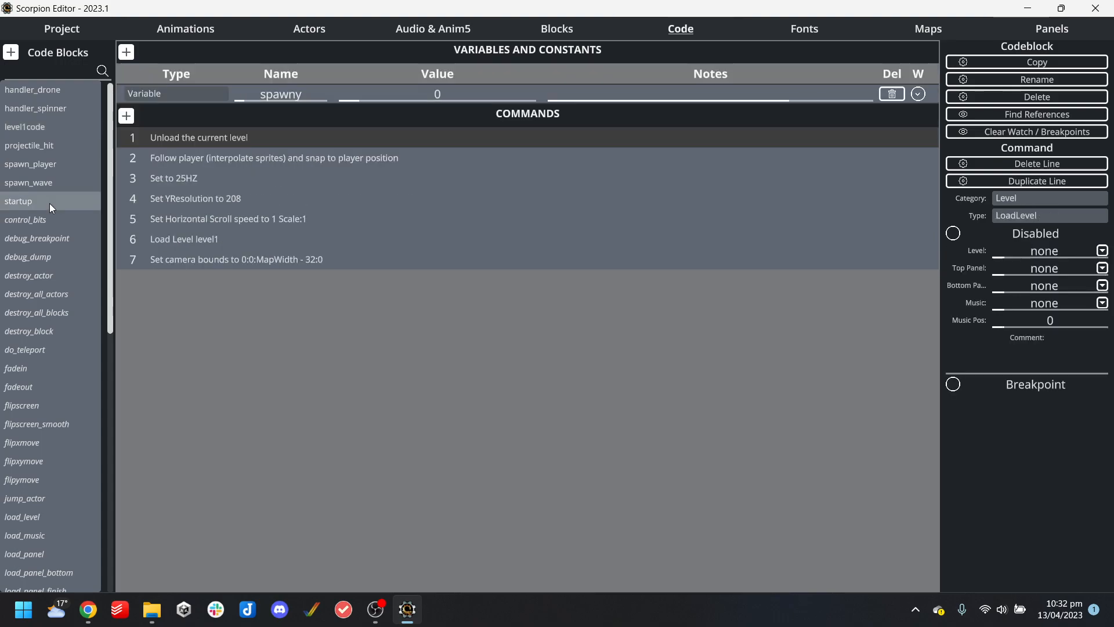
{"action": "left_click", "coordinate": [317, 238]}
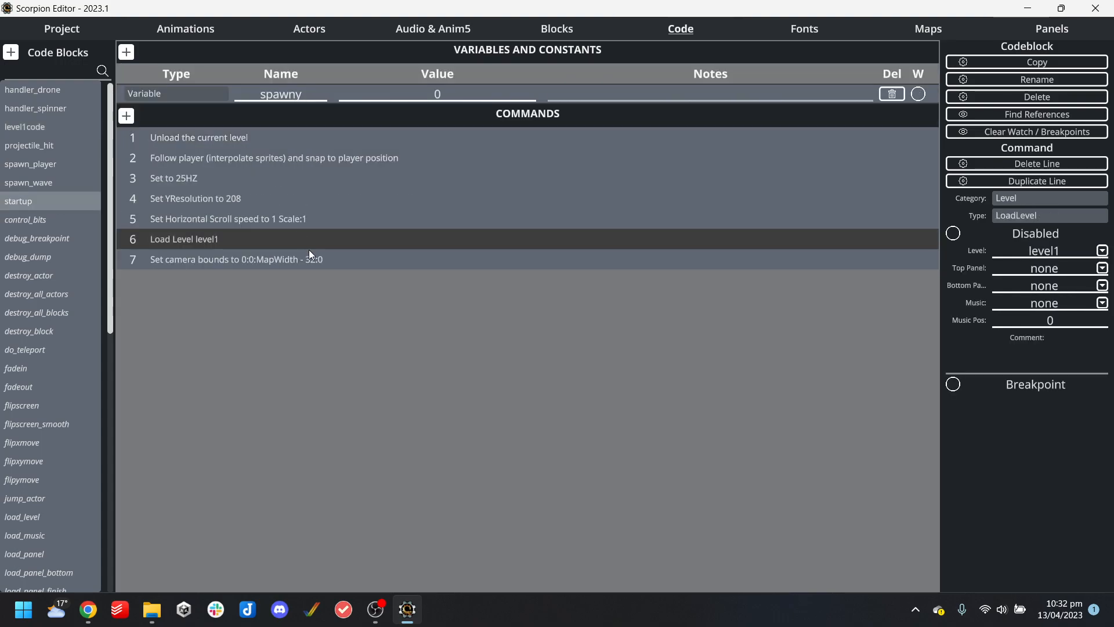
{"action": "left_click", "coordinate": [308, 256]}
{"action": "left_click", "coordinate": [37, 129]}
Set the level1 map's On Timer event to level1code
{"action": "left_click", "coordinate": [916, 31]}
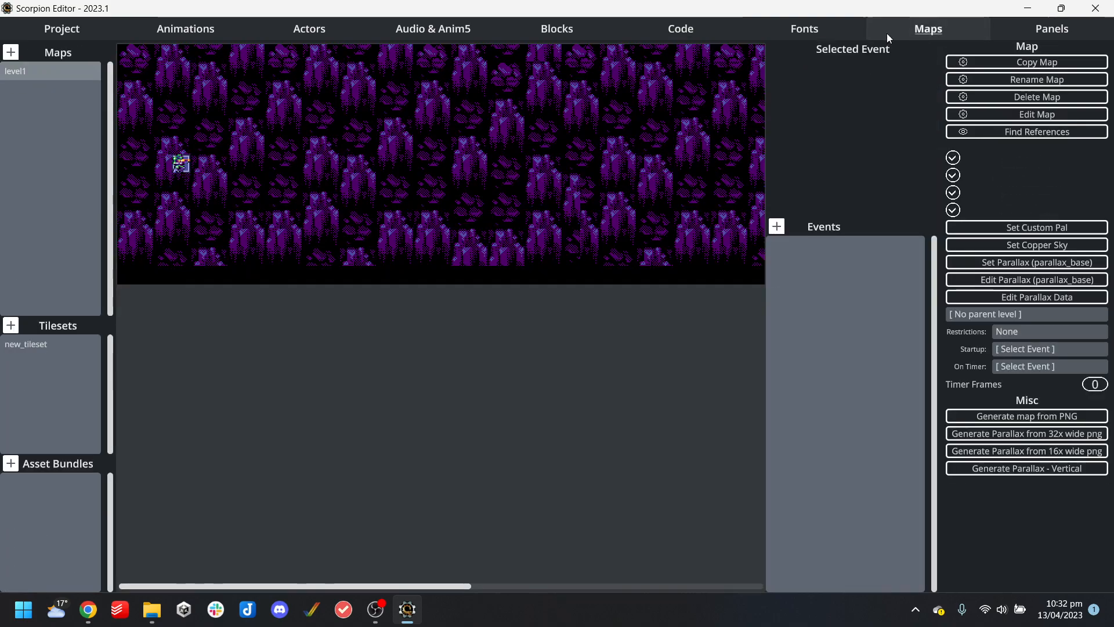
{"action": "left_click", "coordinate": [1042, 366]}
{"action": "scroll", "coordinate": [406, 189], "scroll_direction": "down", "scroll_amount": 4}
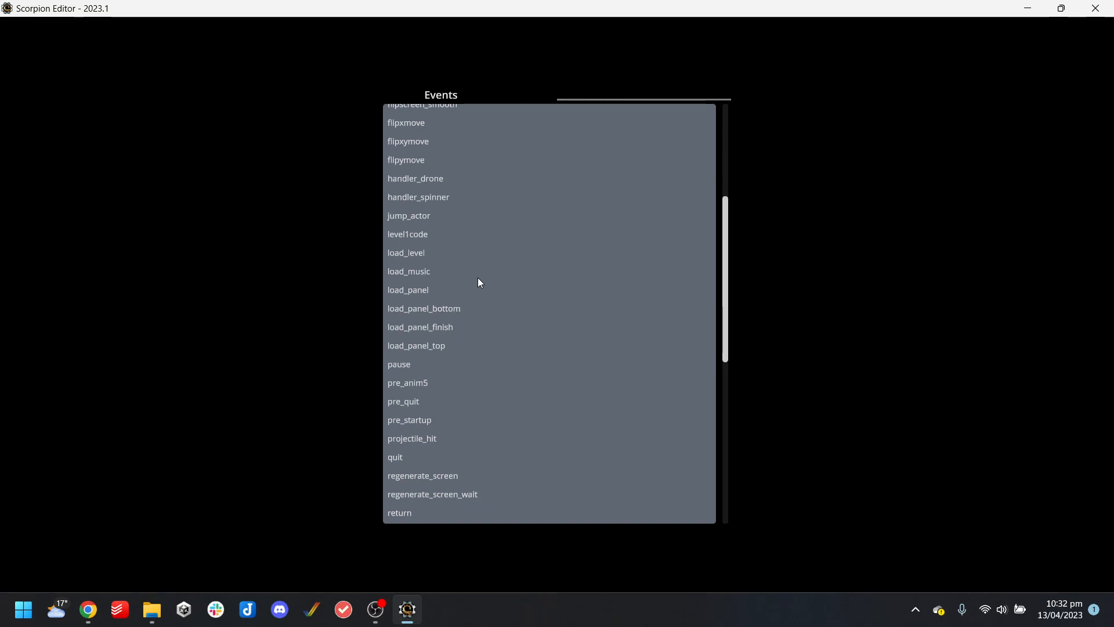
{"action": "scroll", "coordinate": [478, 283], "scroll_direction": "down", "scroll_amount": 4}
{"action": "scroll", "coordinate": [478, 282], "scroll_direction": "up", "scroll_amount": 4}
{"action": "scroll", "coordinate": [440, 212], "scroll_direction": "up", "scroll_amount": 4}
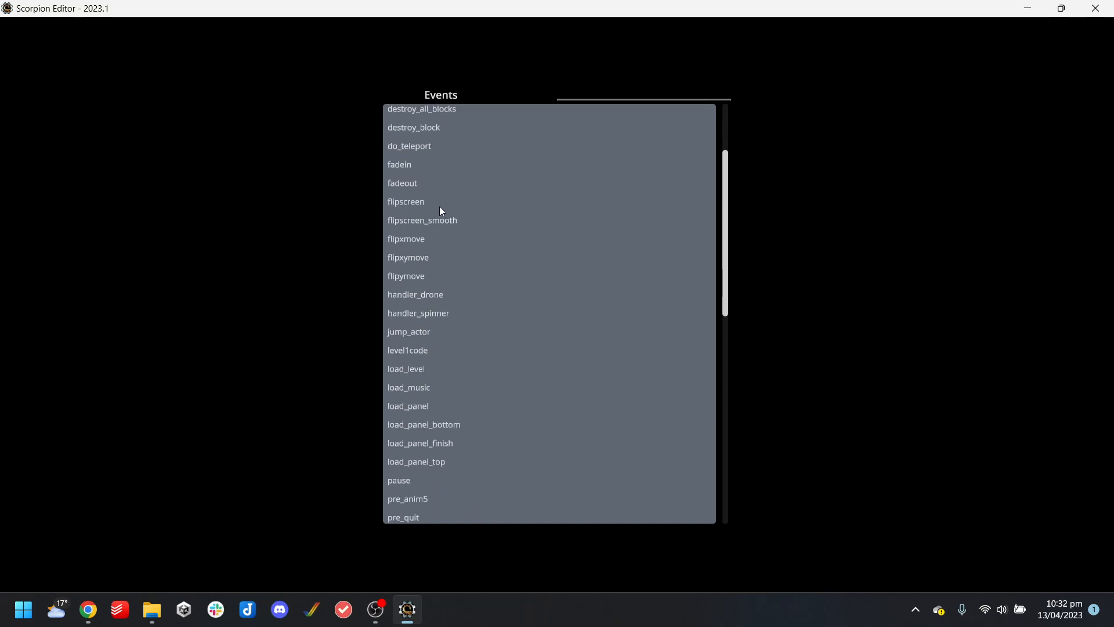
{"action": "type", "text": "level"}
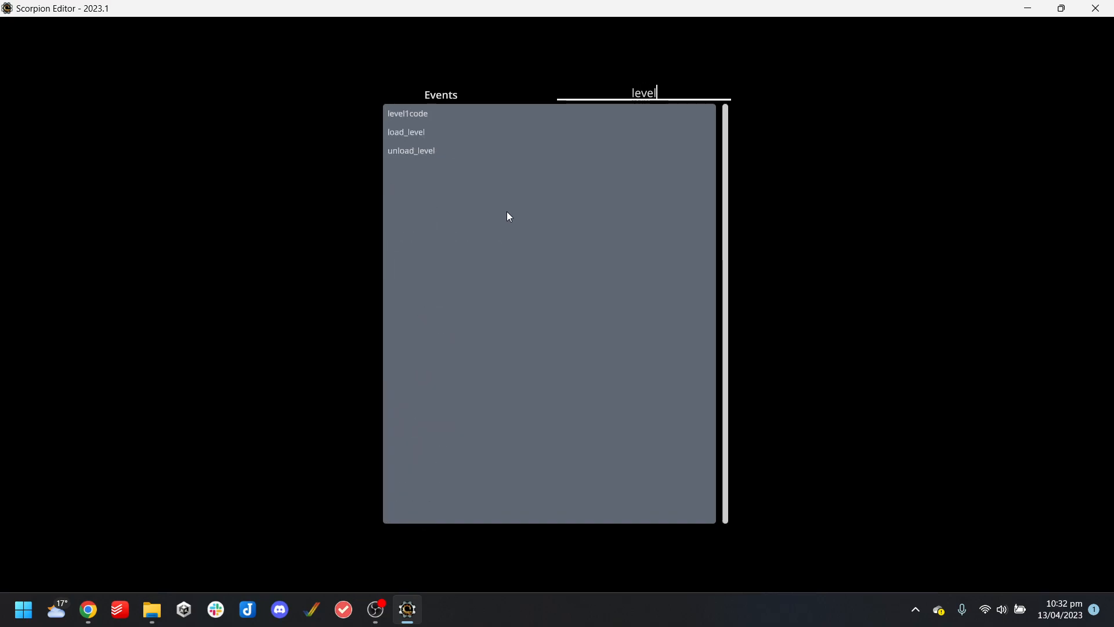
{"action": "left_click", "coordinate": [412, 112]}
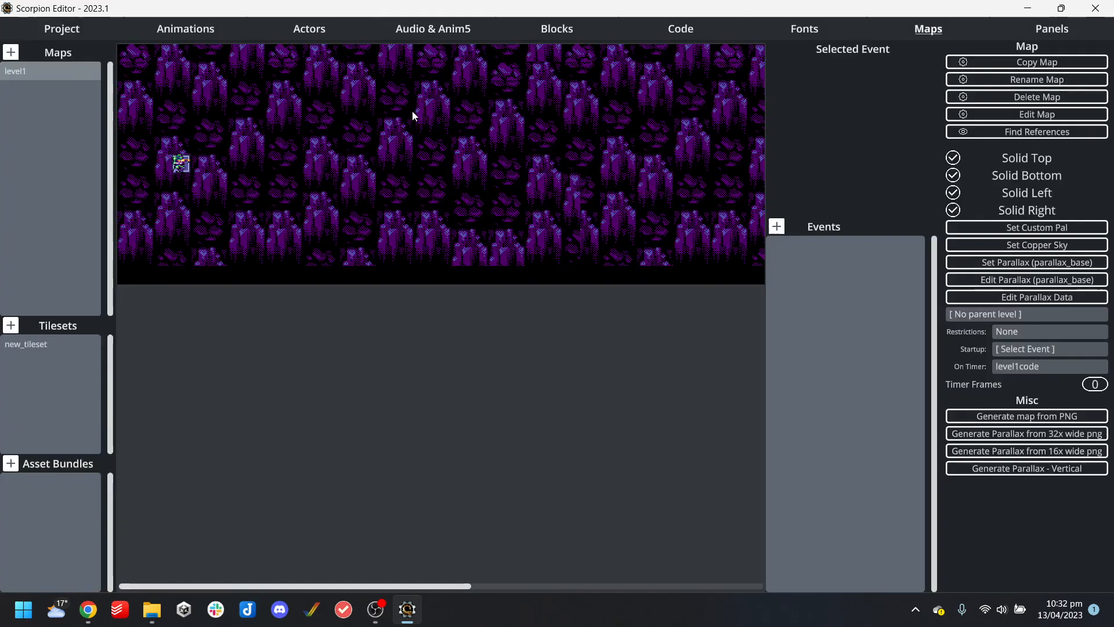
Clear the level1 map's On Timer event and assign level1code to it again
{"action": "left_click", "coordinate": [1046, 367]}
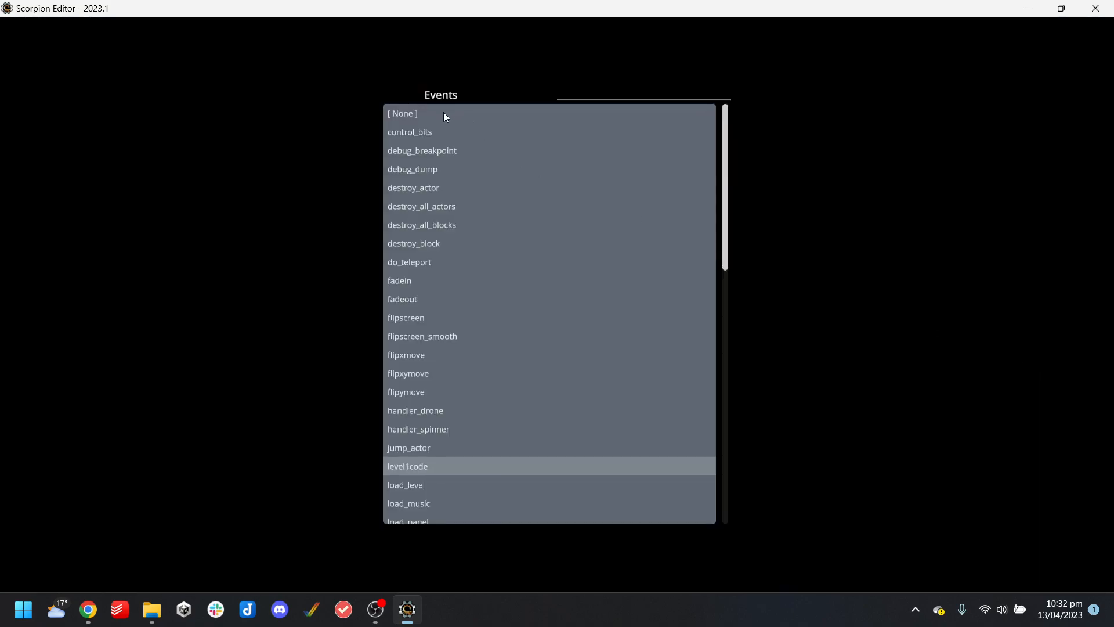
{"action": "left_click", "coordinate": [445, 112]}
{"action": "left_click", "coordinate": [1018, 364]}
{"action": "type", "text": "level"}
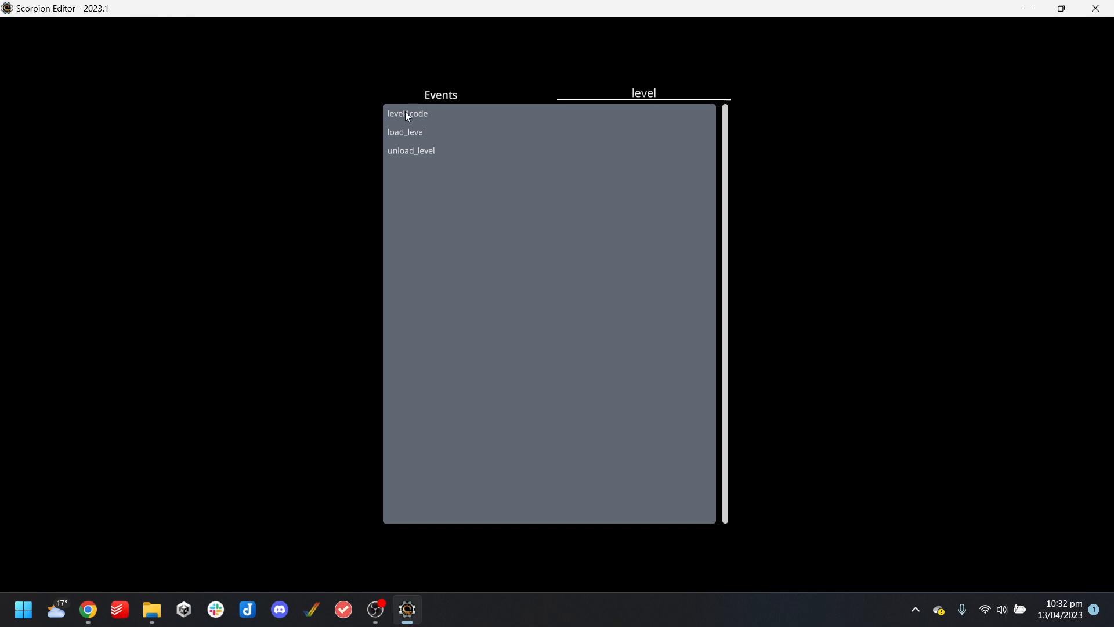
{"action": "left_click", "coordinate": [407, 114]}
Compile and play-test the project in WinUAE, moving the player in all directions among the spinner waves, and close the emulator and compile message
{"action": "left_click", "coordinate": [679, 28]}
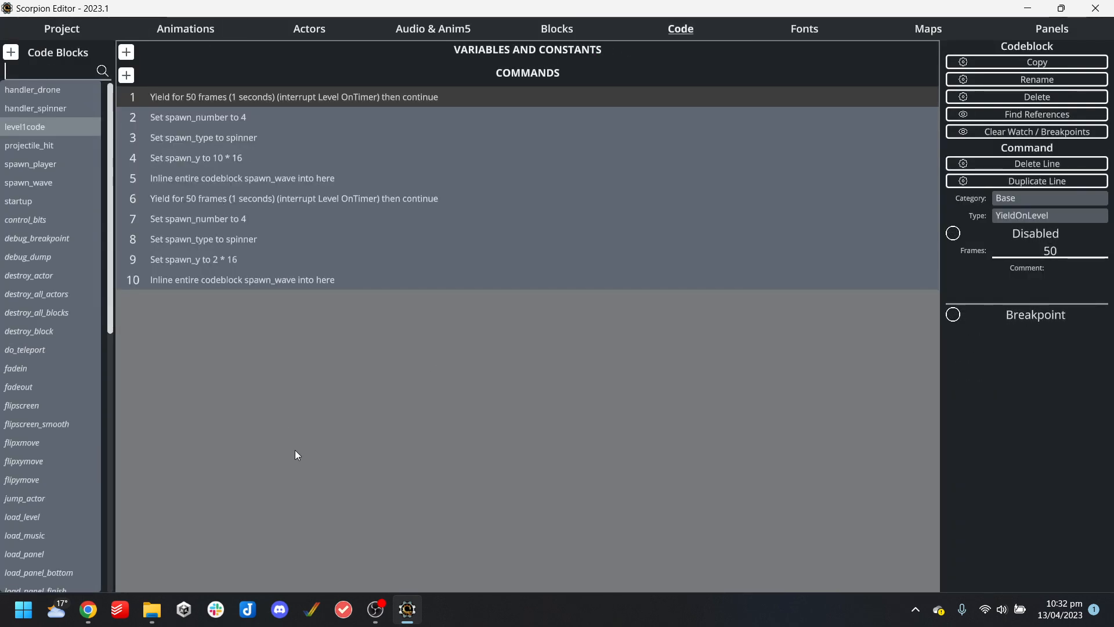
{"action": "left_click", "coordinate": [61, 29]}
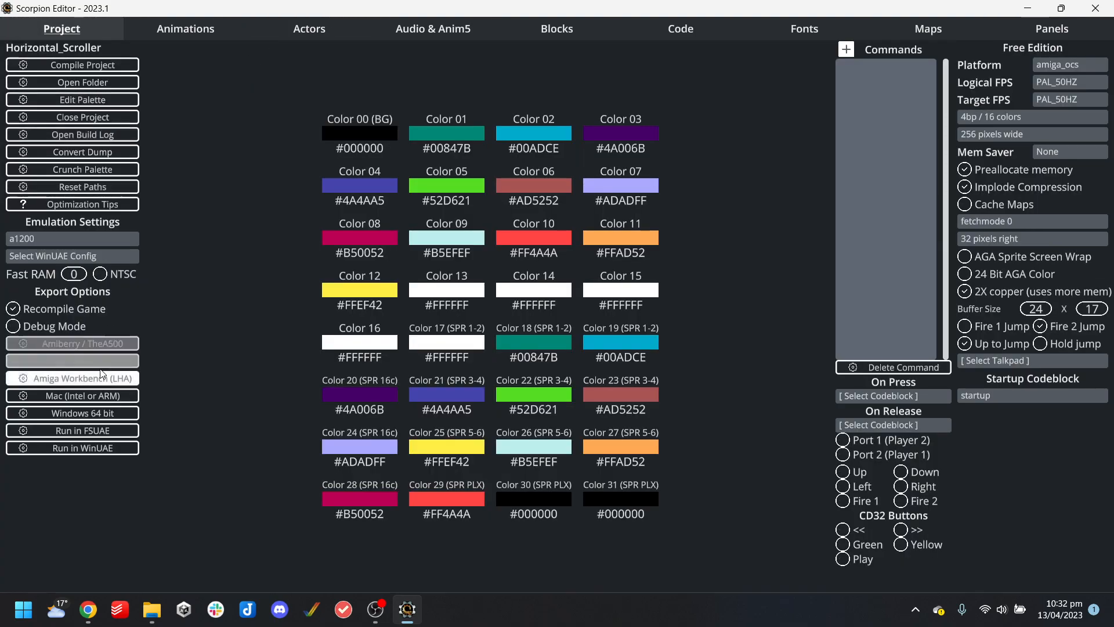
{"action": "left_click", "coordinate": [108, 450]}
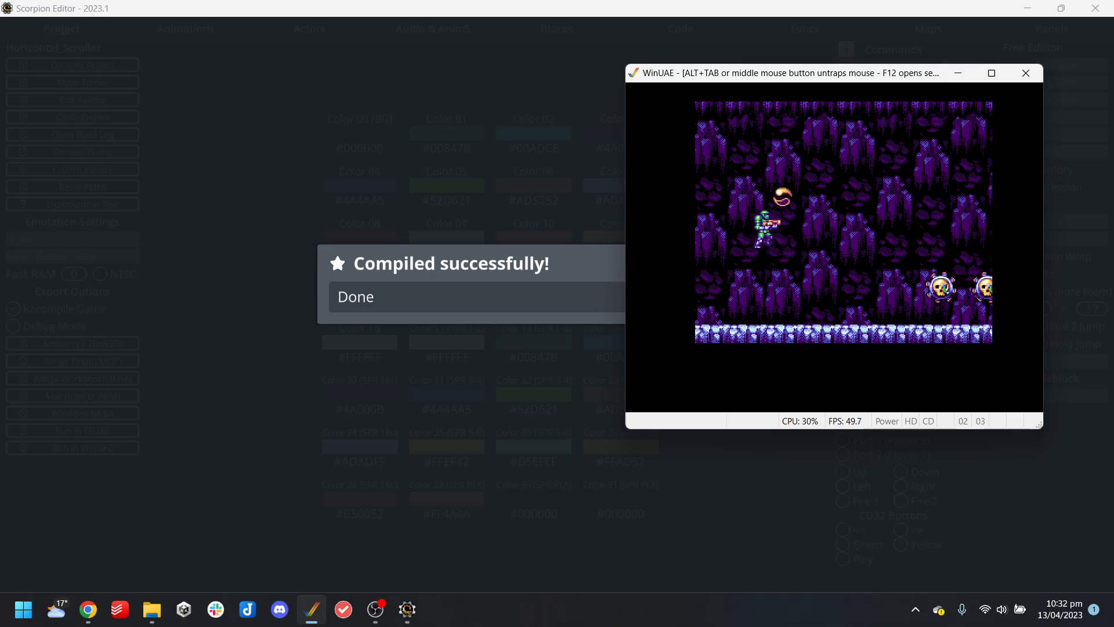
{"action": "key", "text": "Down"}
{"action": "key", "text": "Left"}
{"action": "key", "text": "Up"}
{"action": "key", "text": "Right"}
{"action": "key", "text": "Up"}
{"action": "key", "text": "Down"}
{"action": "key", "text": "Left"}
{"action": "key", "text": "Up"}
{"action": "key", "text": "Up"}
{"action": "key", "text": "ctrl"}
{"action": "key", "text": "Right"}
{"action": "key", "text": "Up"}
{"action": "key", "text": "Left"}
{"action": "key", "text": "Down"}
{"action": "key", "text": "Right"}
{"action": "key", "text": "Right"}
{"action": "key", "text": "Up"}
{"action": "key", "text": "Down"}
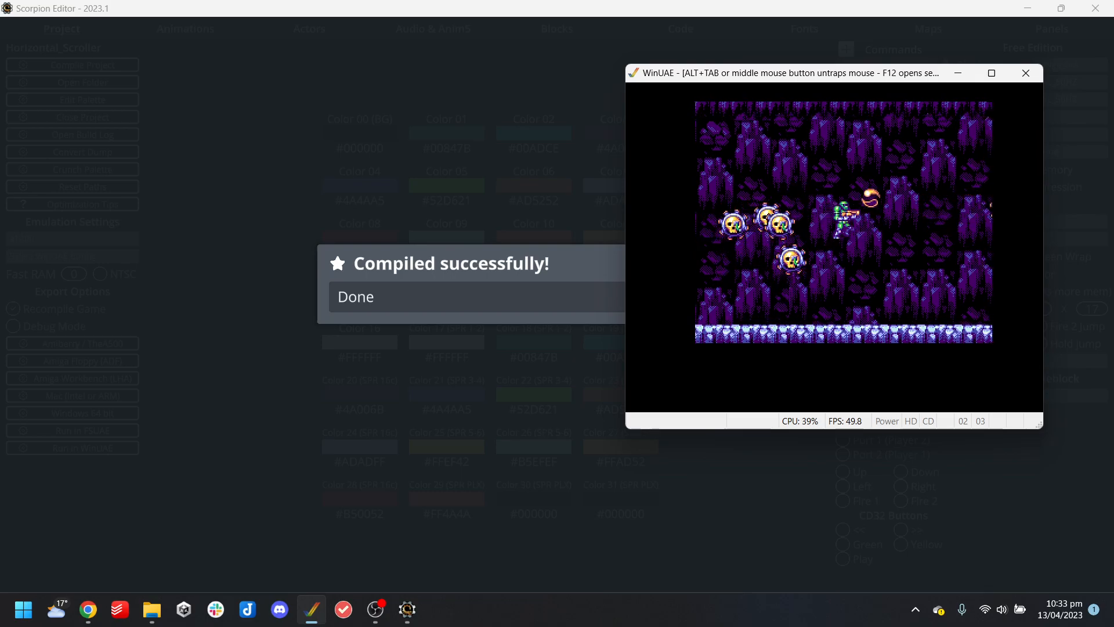
{"action": "key", "text": "Down"}
{"action": "key", "text": "Left"}
{"action": "key", "text": "Up"}
{"action": "key", "text": "Down"}
{"action": "key", "text": "Right"}
{"action": "key", "text": "Right"}
{"action": "key", "text": "Up"}
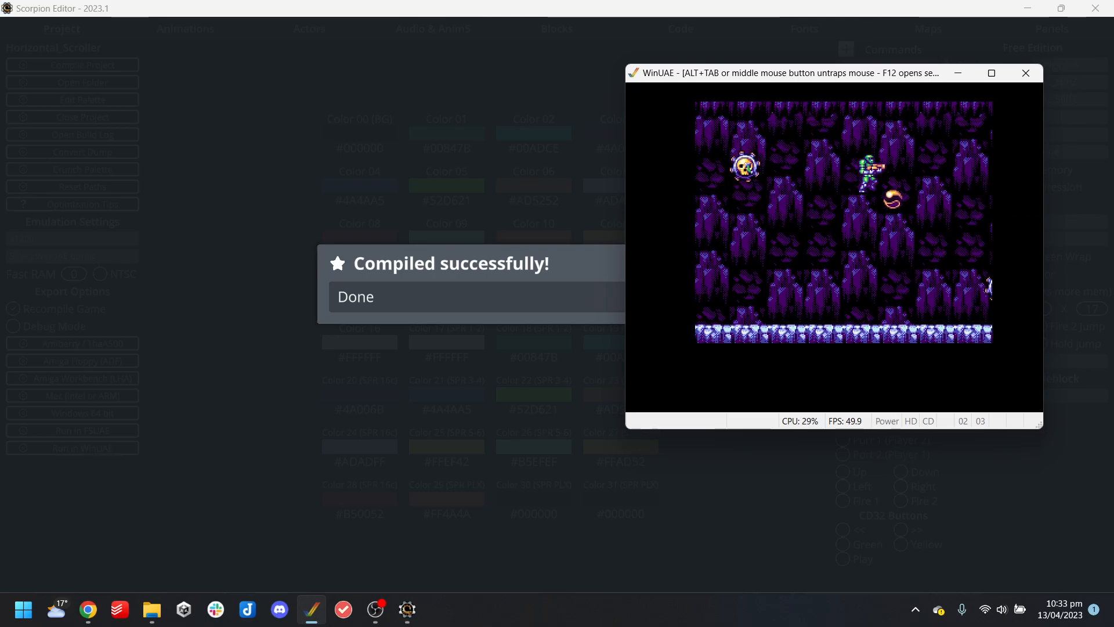
{"action": "key", "text": "alt+F4"}
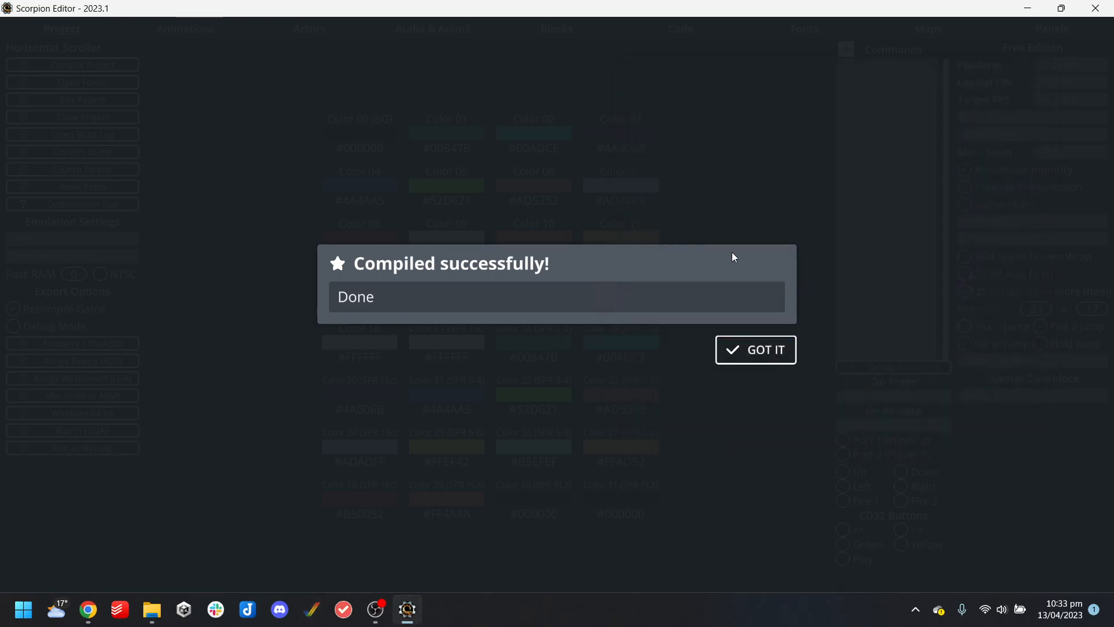
{"action": "left_click", "coordinate": [732, 348]}
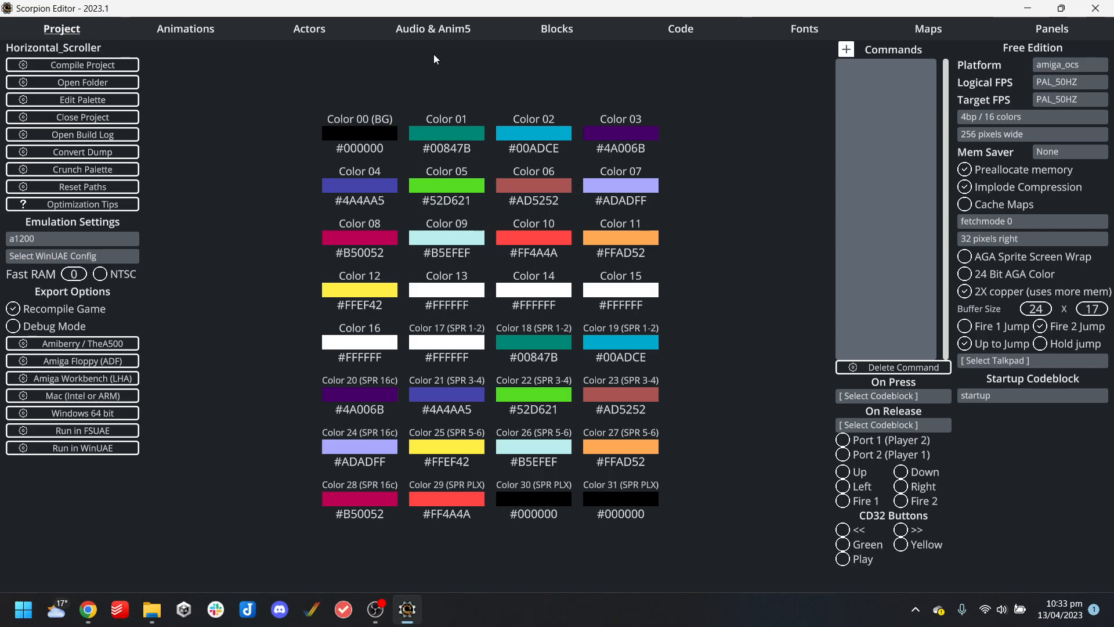
Examine the settings of the drone, spinner and shot1 actors
{"action": "left_click", "coordinate": [267, 35]}
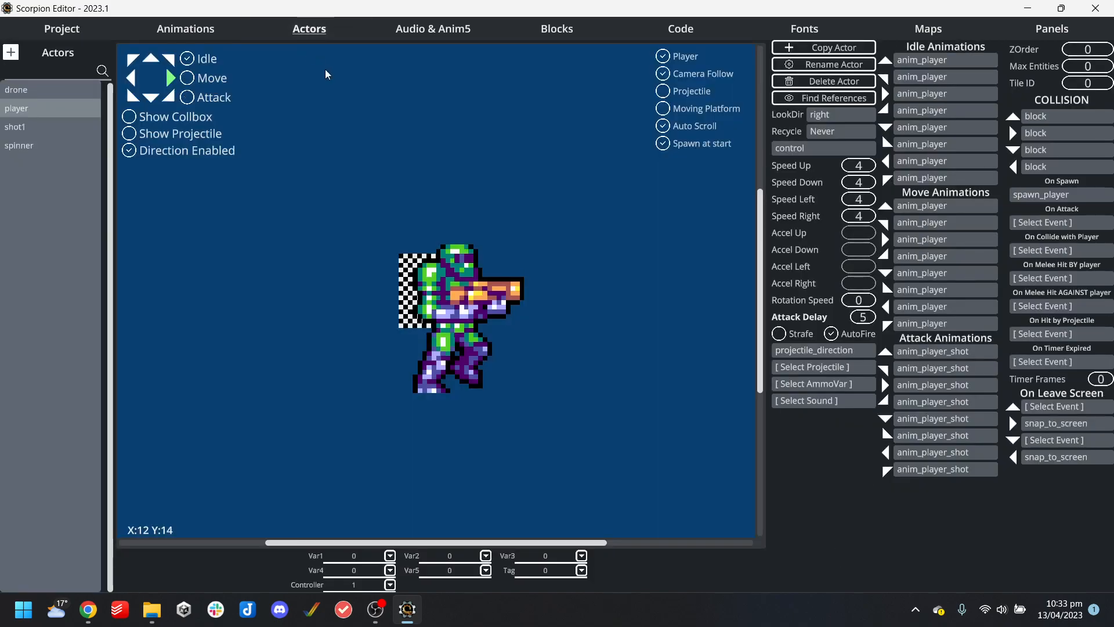
{"action": "left_click", "coordinate": [71, 93]}
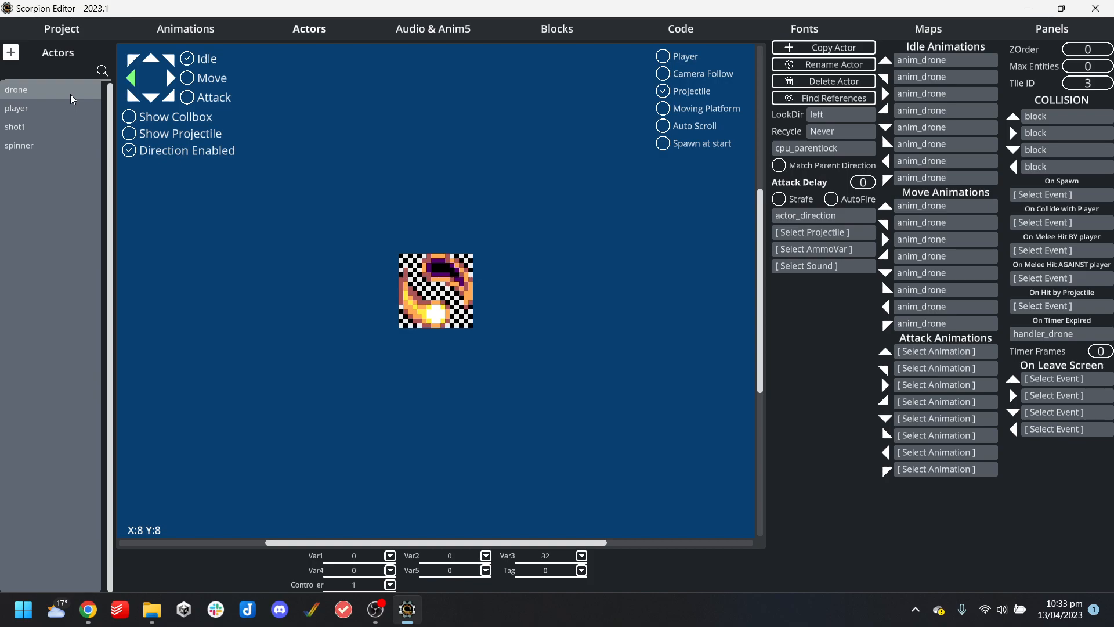
{"action": "left_click", "coordinate": [61, 145]}
{"action": "left_click", "coordinate": [69, 125]}
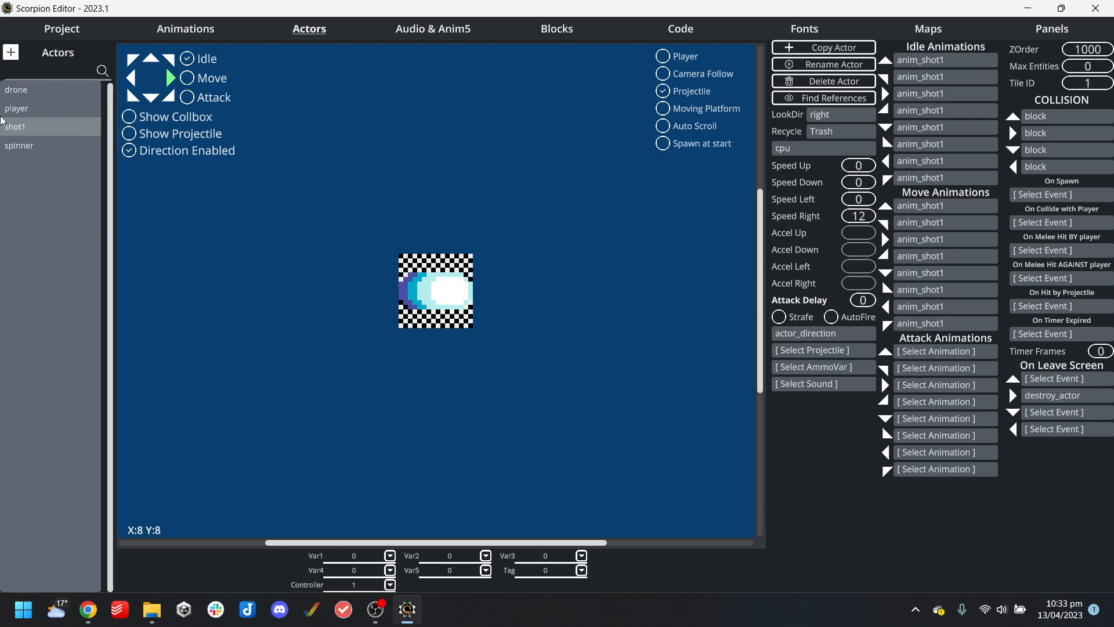
Try shot1 as the player actor's projectile, and reset the projectile to None
{"action": "left_click", "coordinate": [24, 111]}
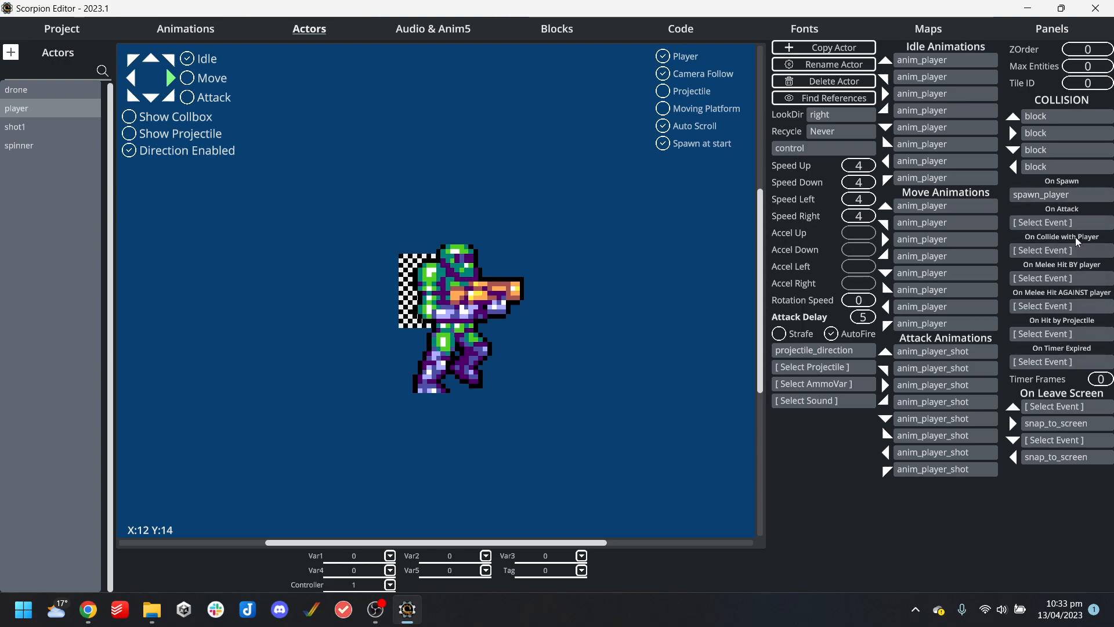
{"action": "left_click", "coordinate": [809, 367]}
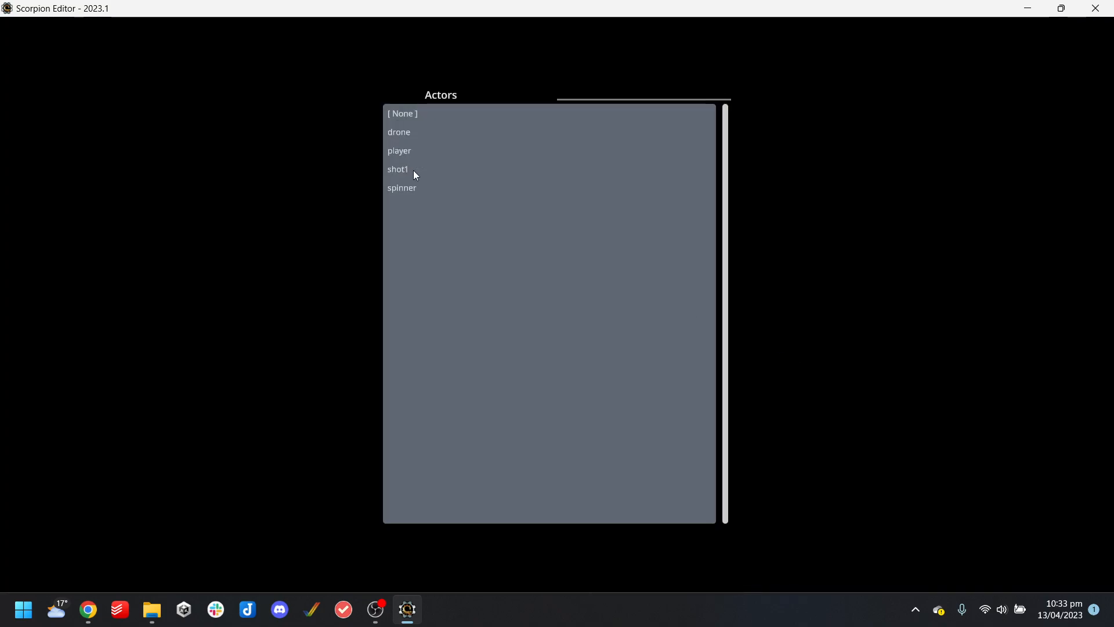
{"action": "left_click", "coordinate": [414, 170]}
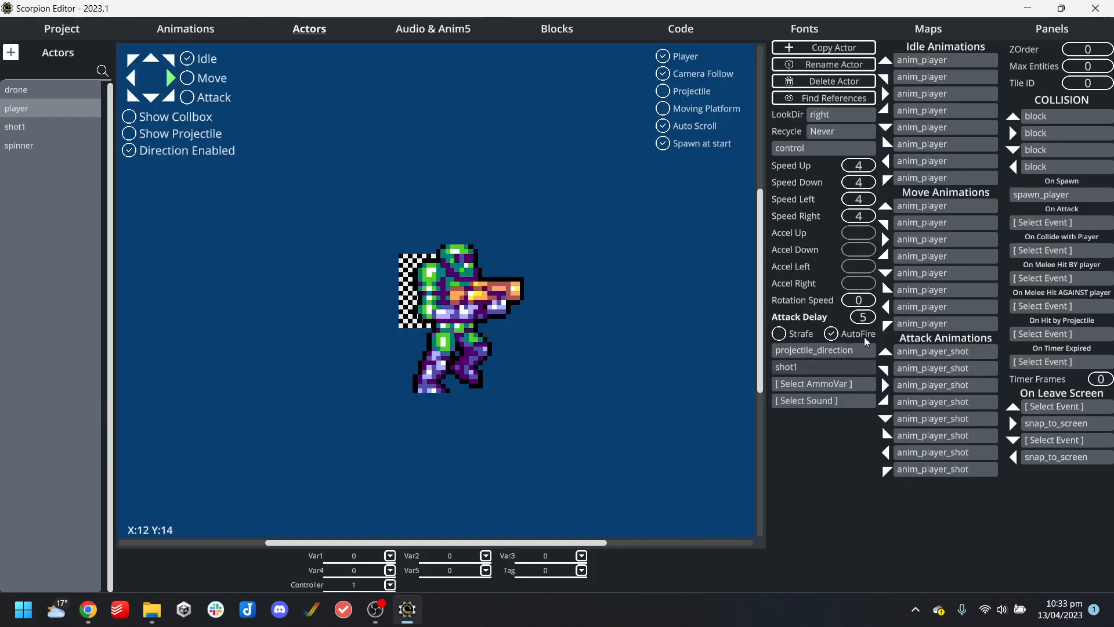
{"action": "left_click", "coordinate": [93, 33]}
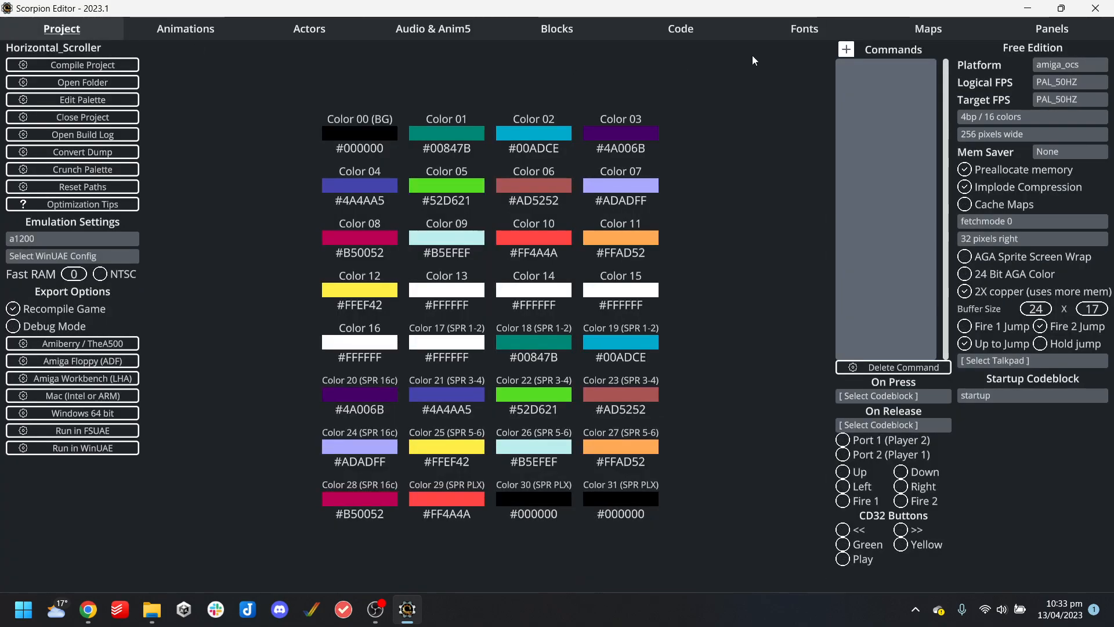
{"action": "left_click", "coordinate": [681, 30]}
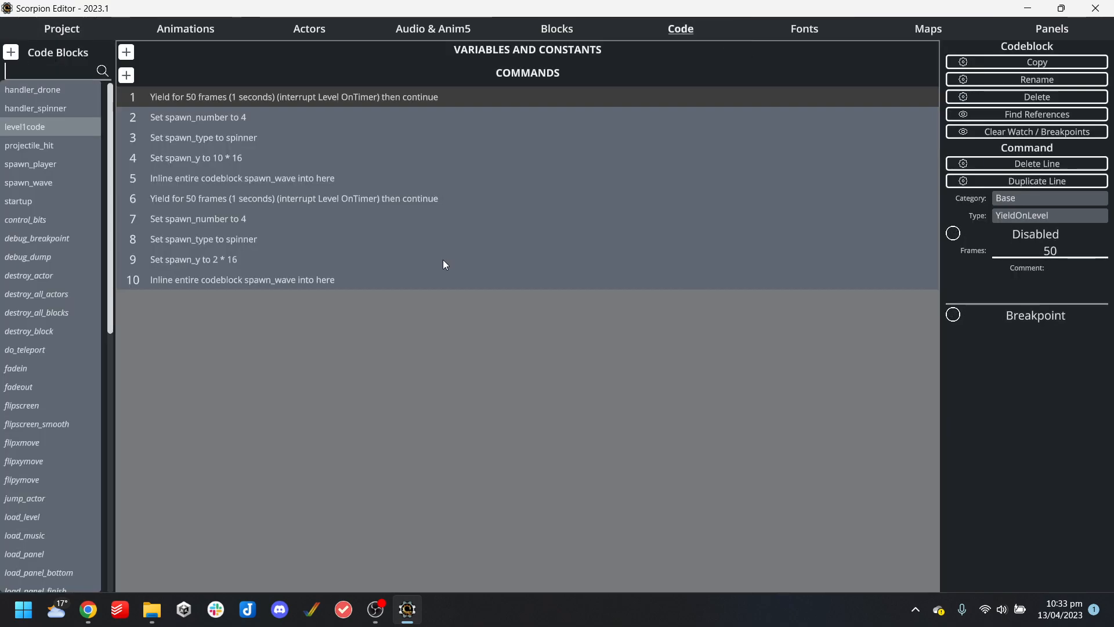
{"action": "left_click", "coordinate": [322, 29]}
{"action": "left_click", "coordinate": [795, 365]}
{"action": "left_click", "coordinate": [419, 112]}
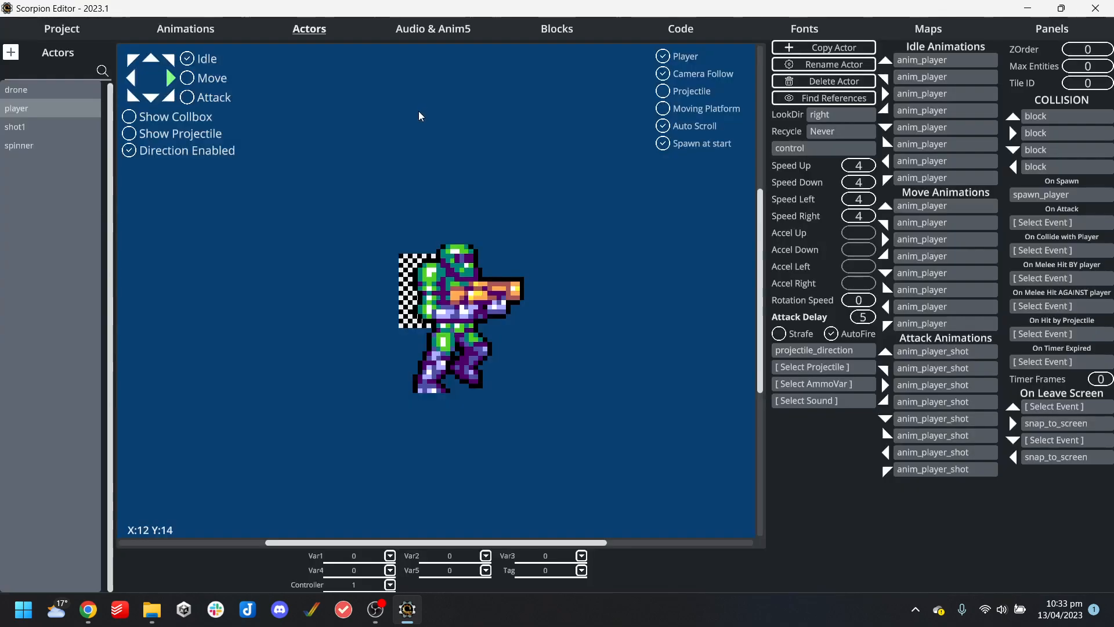
Search the events available for the player's On Spawn for "att", cancel the selection and return to the codeblocks
{"action": "left_click", "coordinate": [1074, 198]}
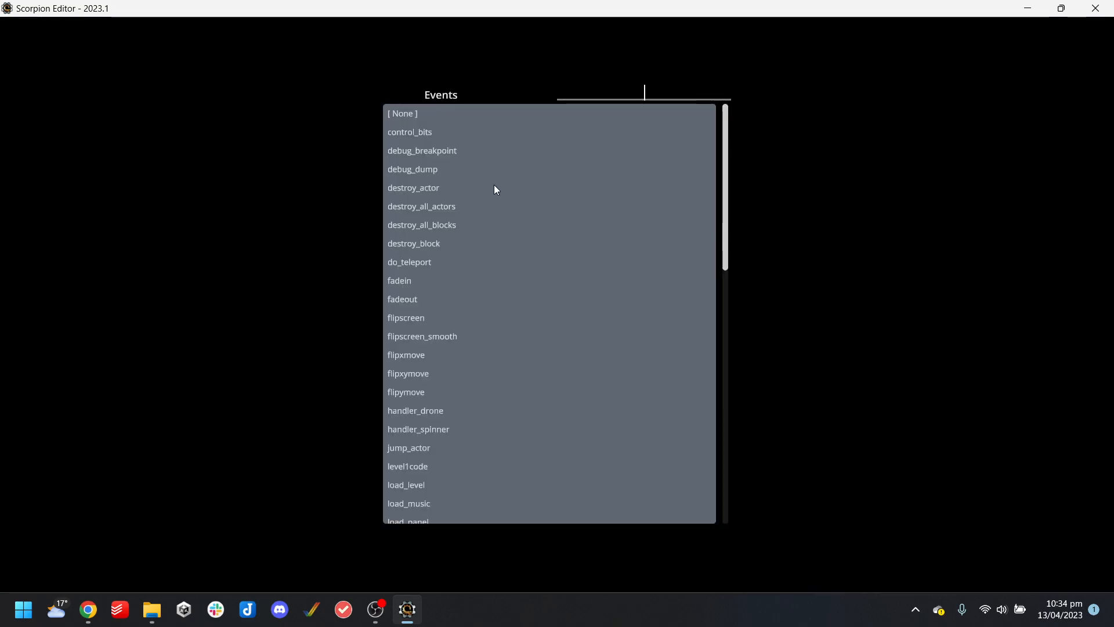
{"action": "scroll", "coordinate": [433, 152], "scroll_direction": "down", "scroll_amount": 5}
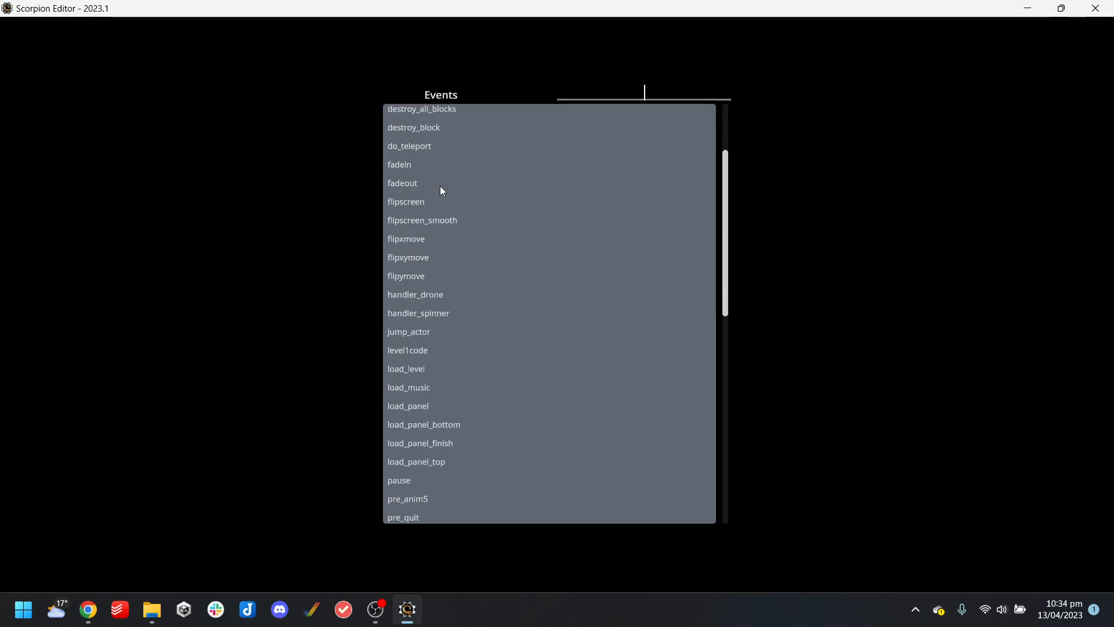
{"action": "scroll", "coordinate": [456, 282], "scroll_direction": "up", "scroll_amount": 5}
{"action": "type", "text": "att"}
{"action": "key", "text": "BackSpace"}
{"action": "key", "text": "BackSpace"}
{"action": "key", "text": "BackSpace"}
{"action": "type", "text": "att"}
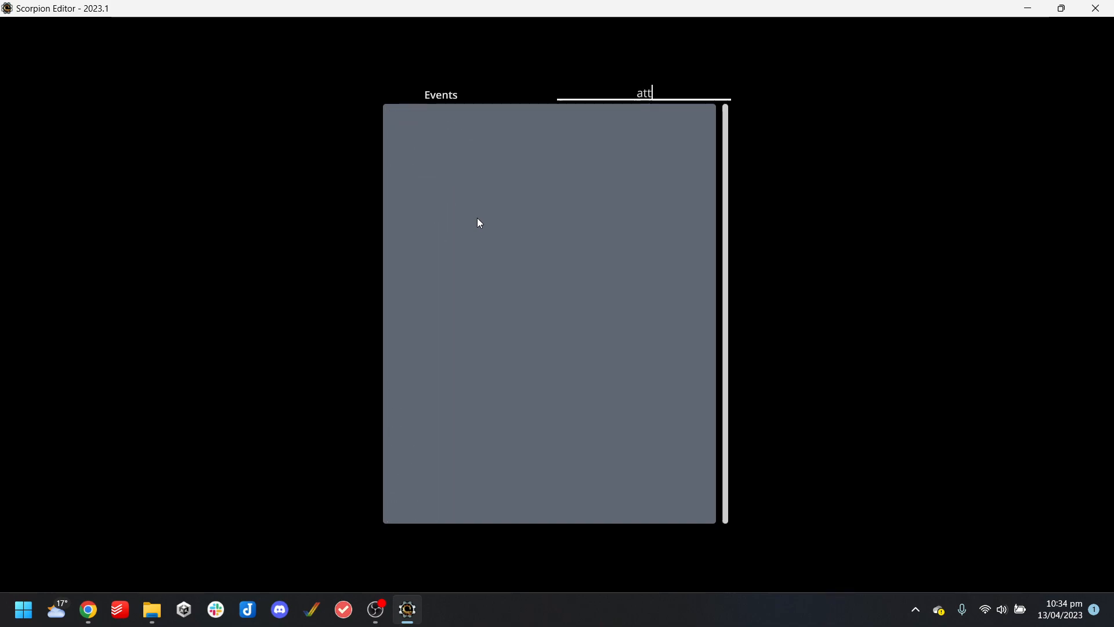
{"action": "key", "text": "Escape"}
{"action": "left_click", "coordinate": [681, 28]}
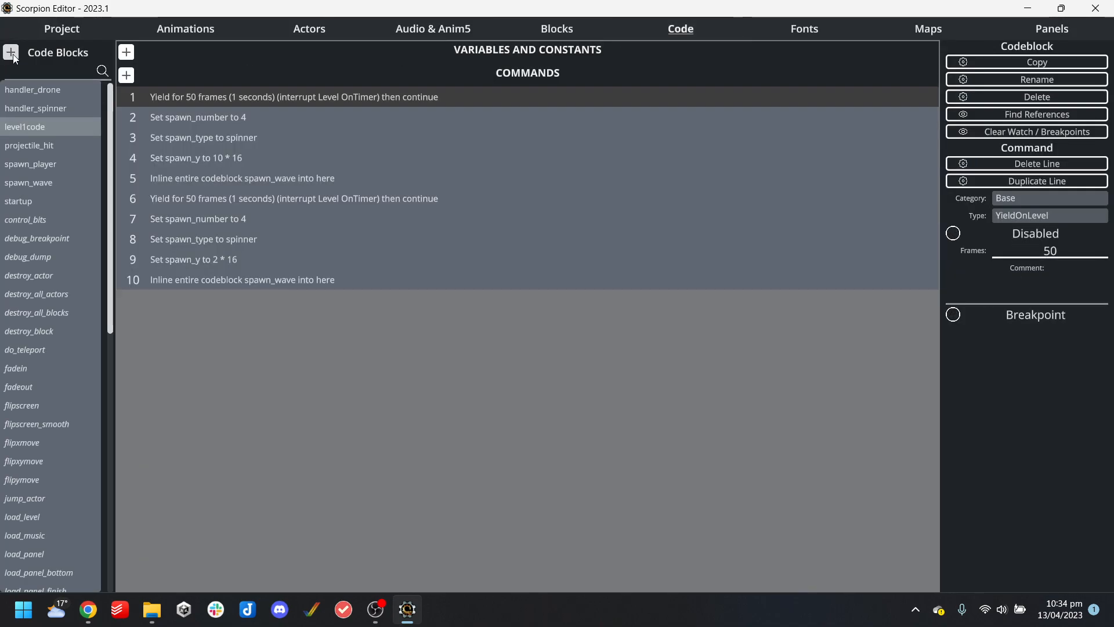
Create a new codeblock named player_shot in the project's code folder
{"action": "left_click", "coordinate": [11, 52]}
{"action": "double_click", "coordinate": [183, 137]}
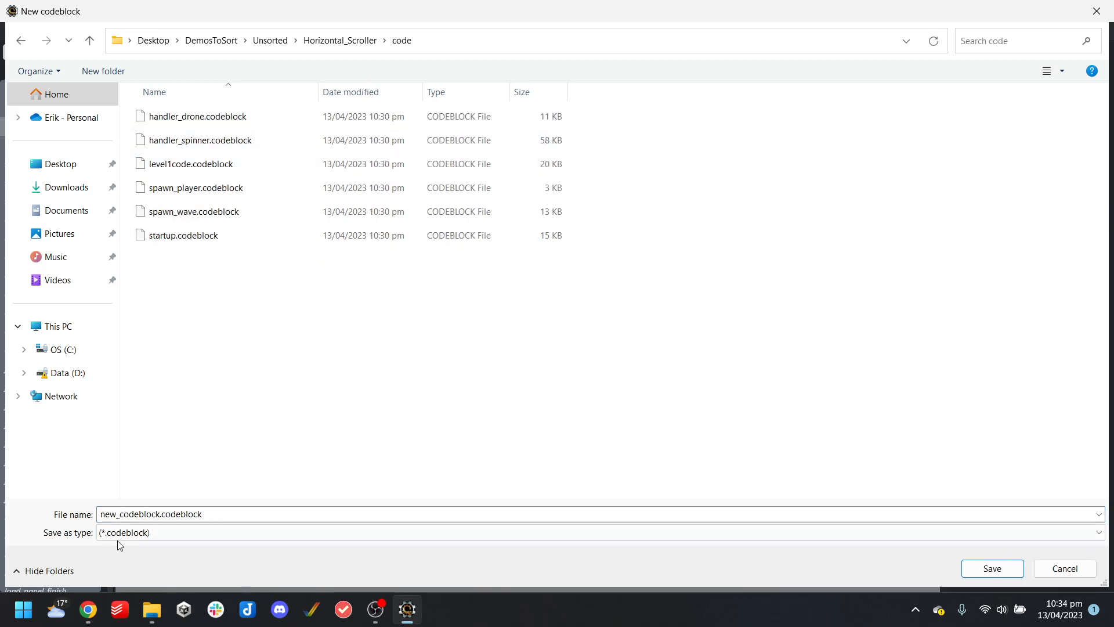
{"action": "type", "text": "projectile_hit"}
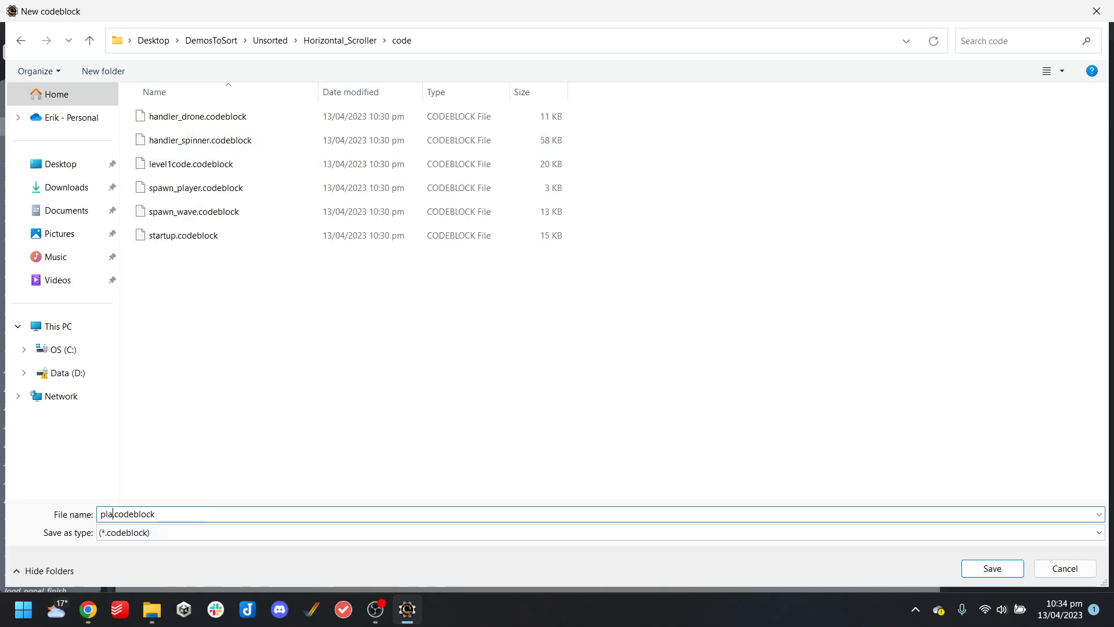
{"action": "key", "text": "Return"}
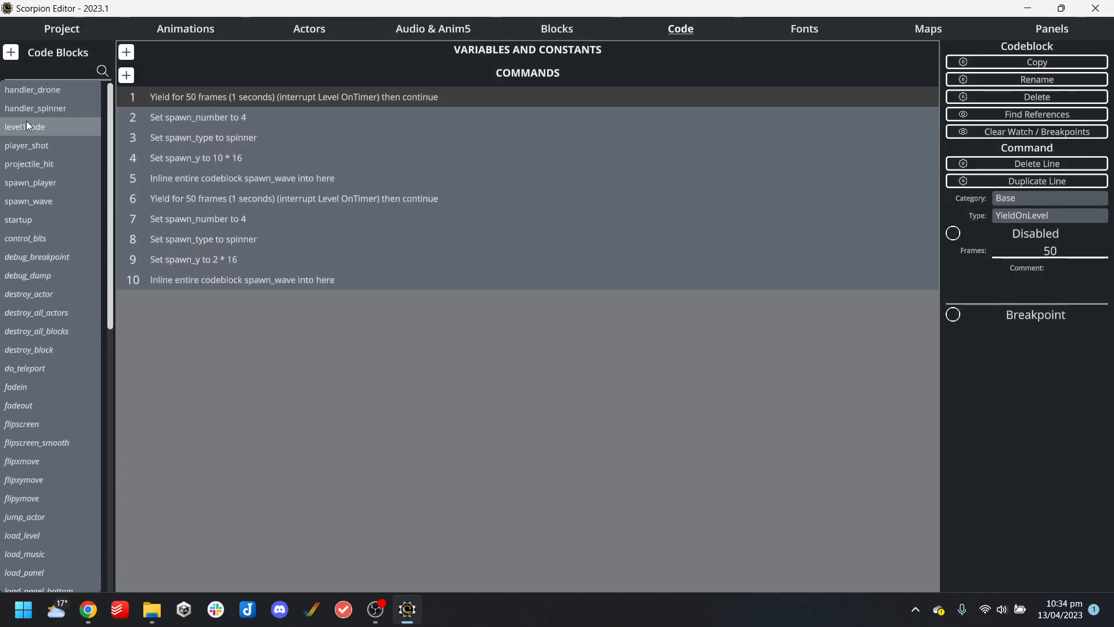
Add a Player Shoot Projectile command to the player_shot codeblock with shot1 as the actor type
{"action": "left_click", "coordinate": [41, 143]}
{"action": "left_click", "coordinate": [126, 76]}
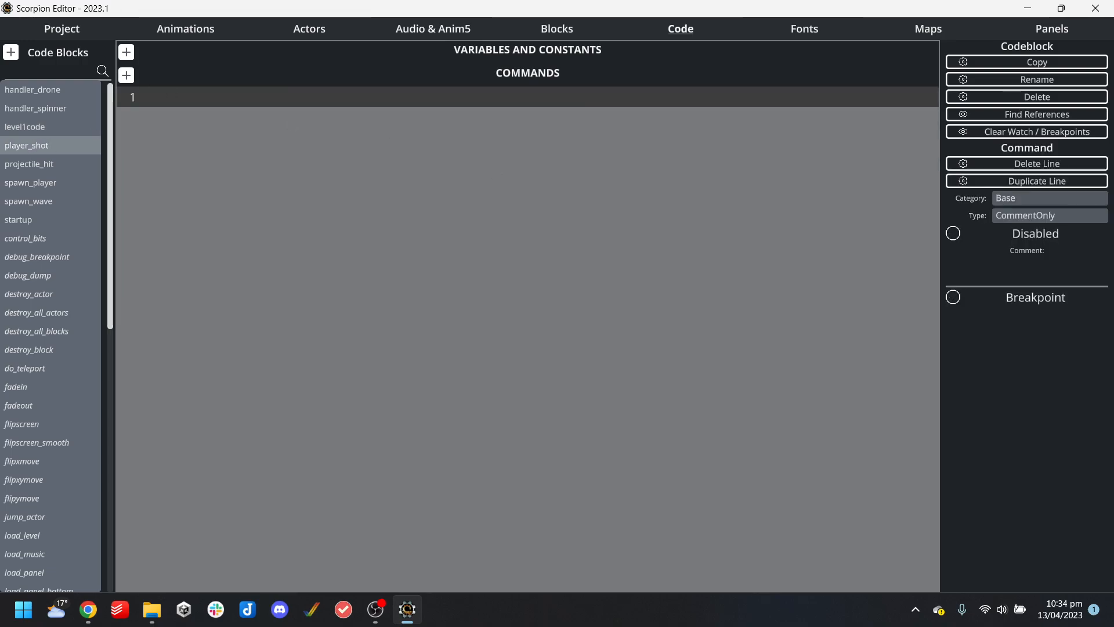
{"action": "left_click", "coordinate": [1071, 199]}
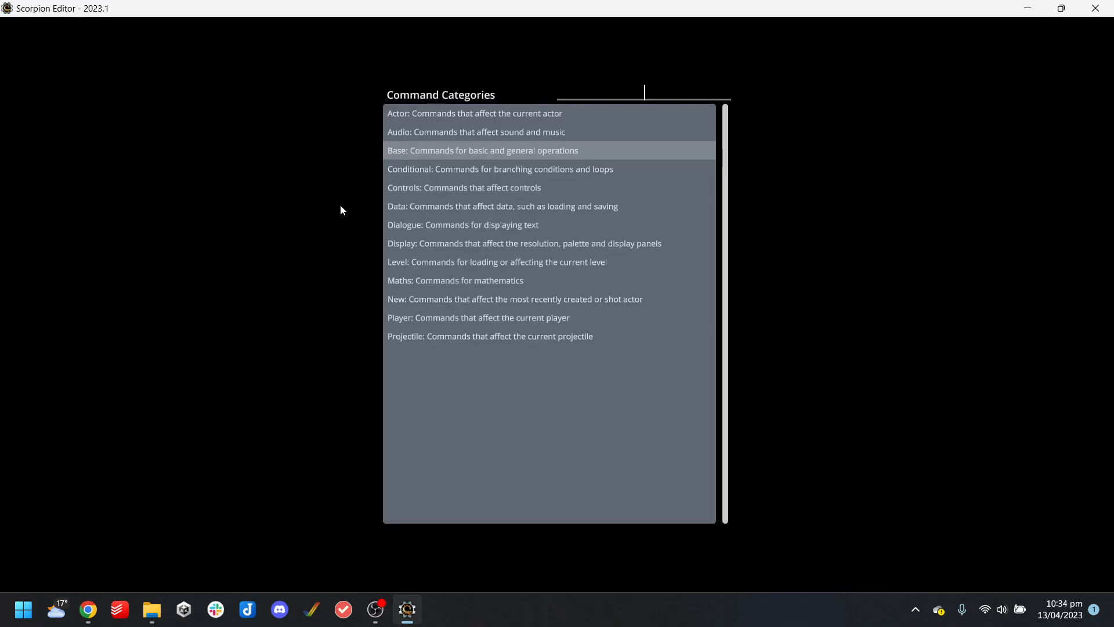
{"action": "left_click", "coordinate": [457, 318]}
{"action": "left_click", "coordinate": [1007, 218]}
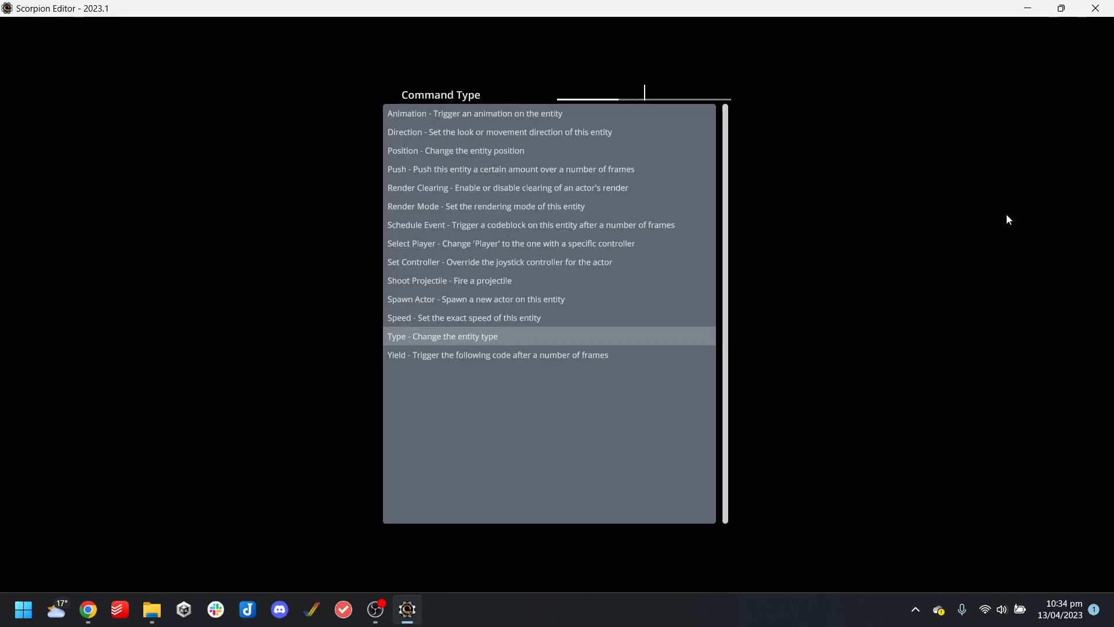
{"action": "left_click", "coordinate": [466, 343]}
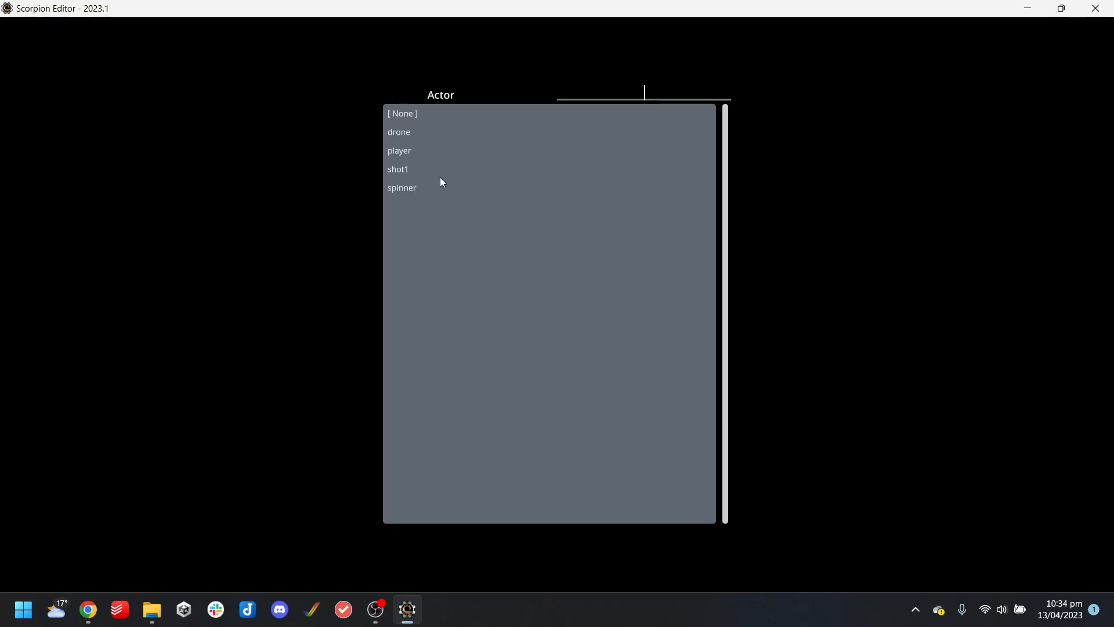
{"action": "left_click", "coordinate": [406, 169]}
Compile and run the project in WinUAE, and close the emulator and the compile message
{"action": "left_click", "coordinate": [60, 32]}
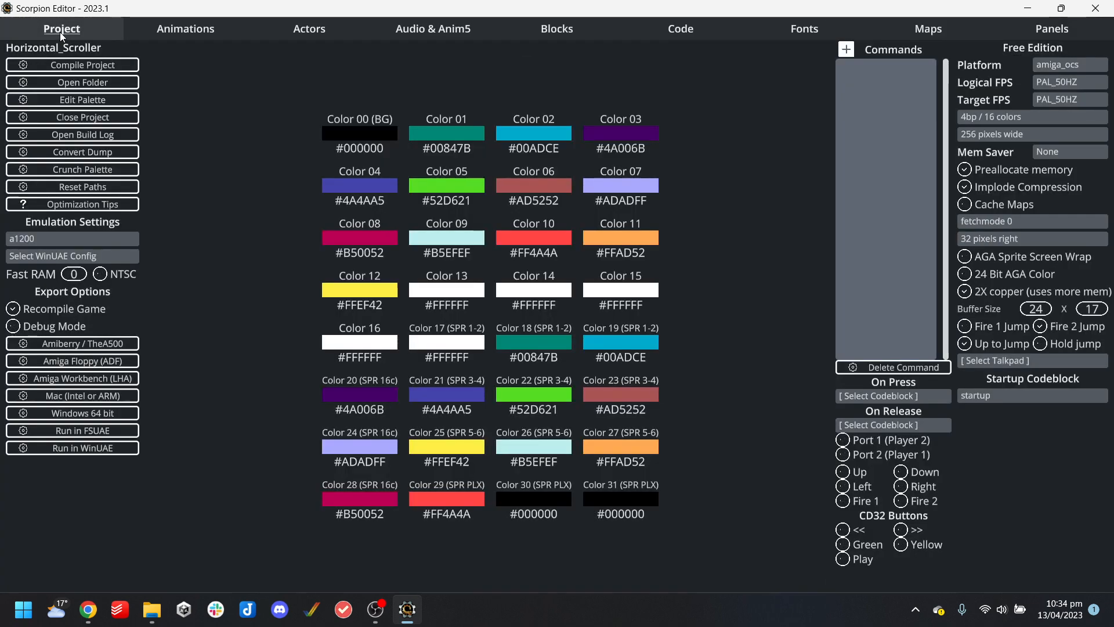
{"action": "left_click", "coordinate": [99, 449]}
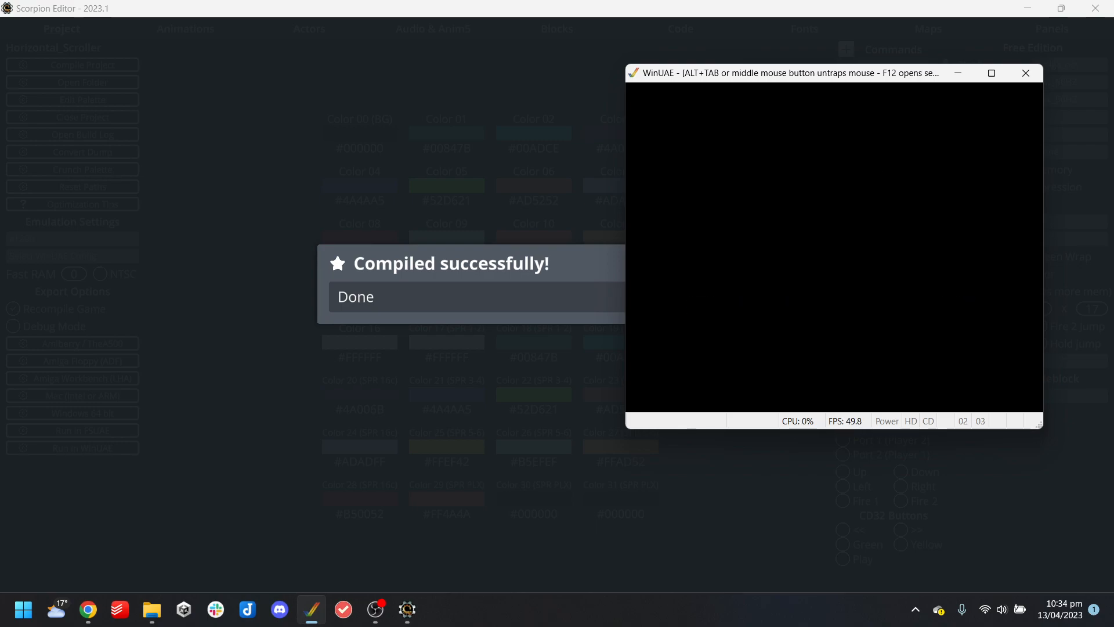
{"action": "key", "text": "alt+F4"}
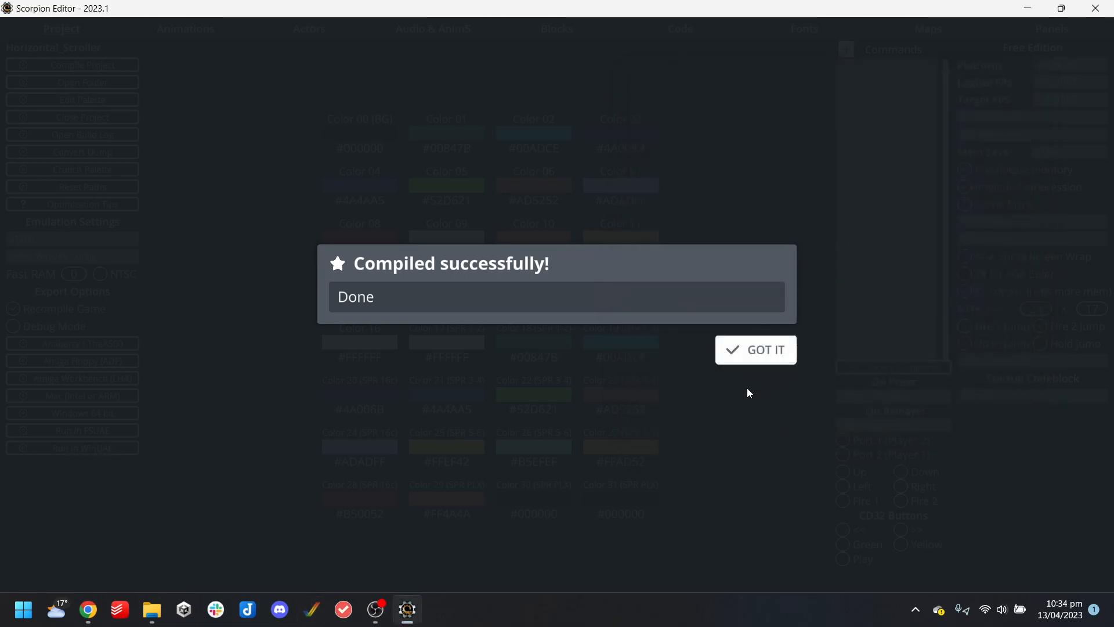
{"action": "left_click", "coordinate": [751, 351]}
Assign the player_shot codeblock to the player actor's On Attack event
{"action": "left_click", "coordinate": [680, 29]}
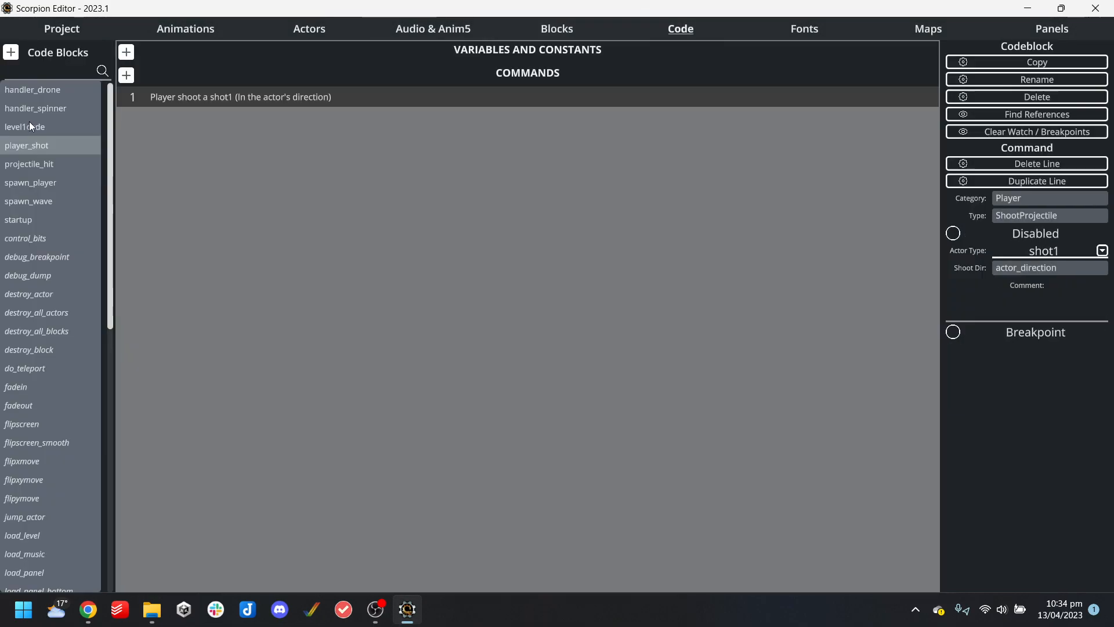
{"action": "left_click", "coordinate": [351, 29]}
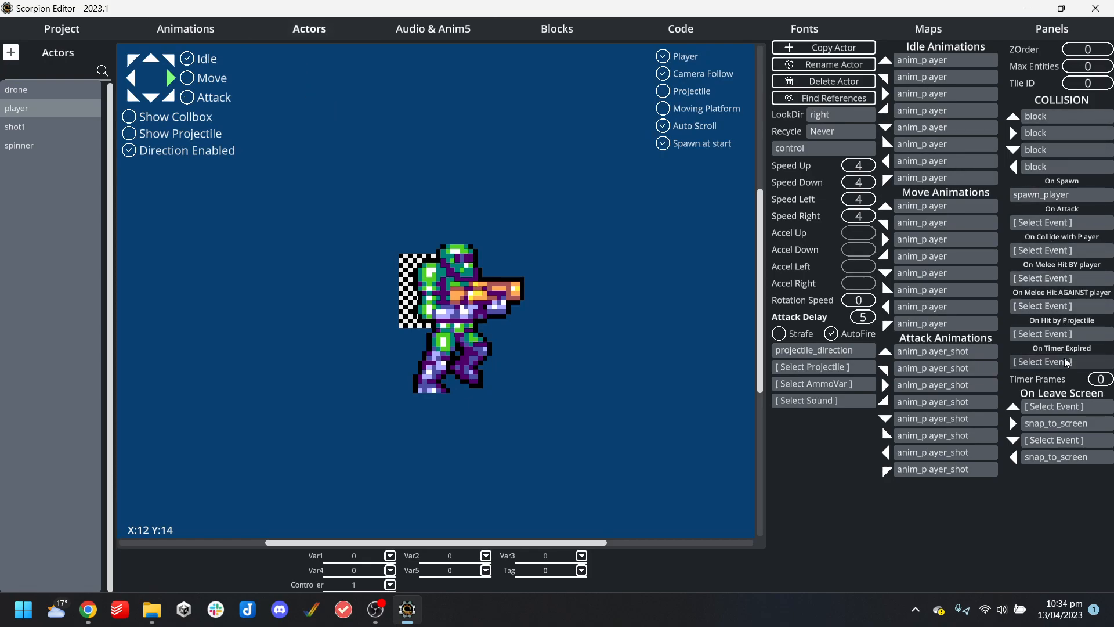
{"action": "left_click", "coordinate": [1044, 223]}
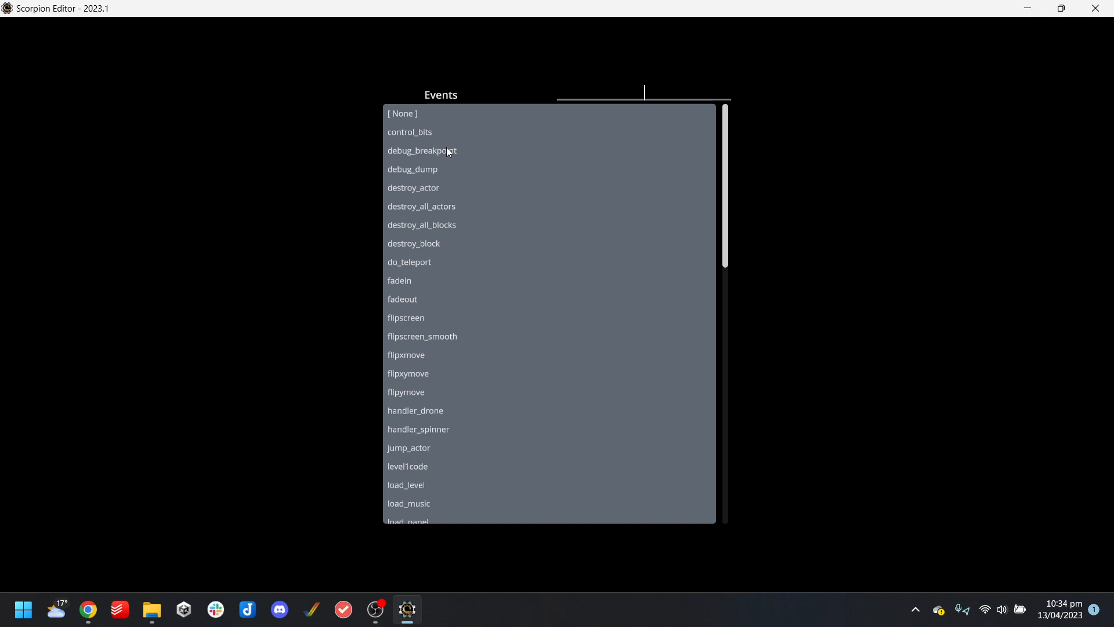
{"action": "type", "text": "sho"}
{"action": "left_click", "coordinate": [416, 114]}
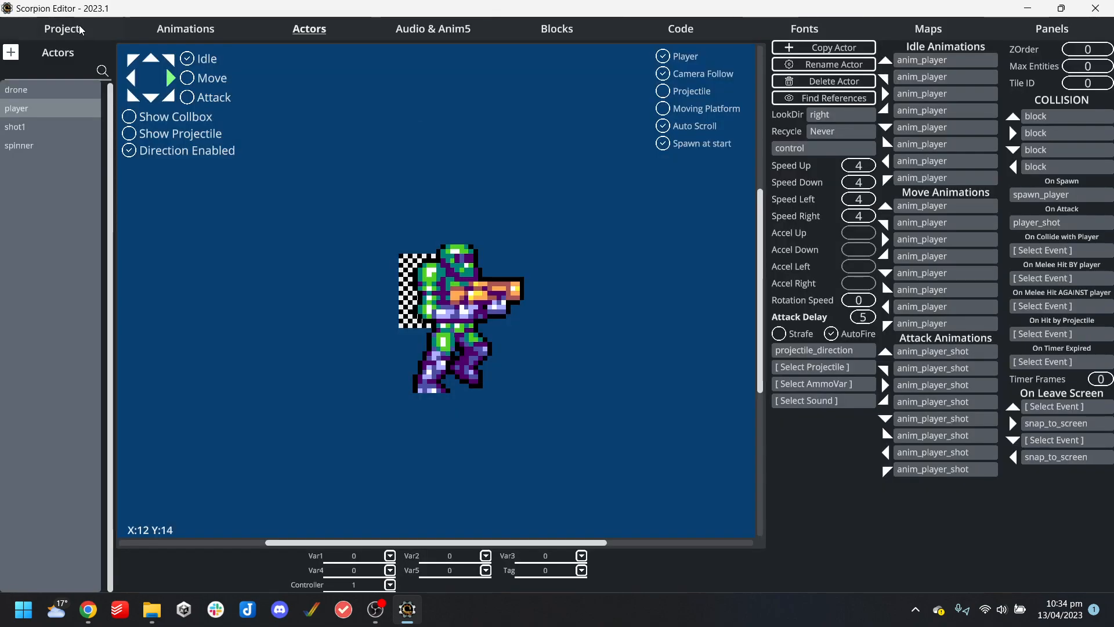
Compile the project and play-test the player's shooting in WinUAE, and close the emulator and compile message
{"action": "left_click", "coordinate": [62, 28]}
{"action": "left_click", "coordinate": [100, 448]}
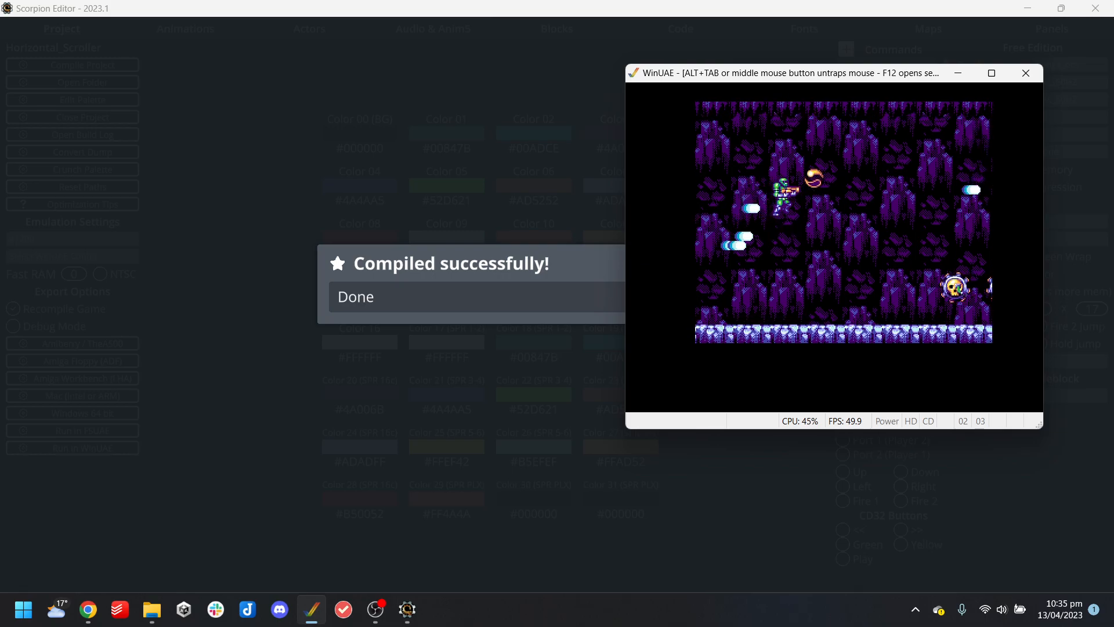
{"action": "key", "text": "alt+F4"}
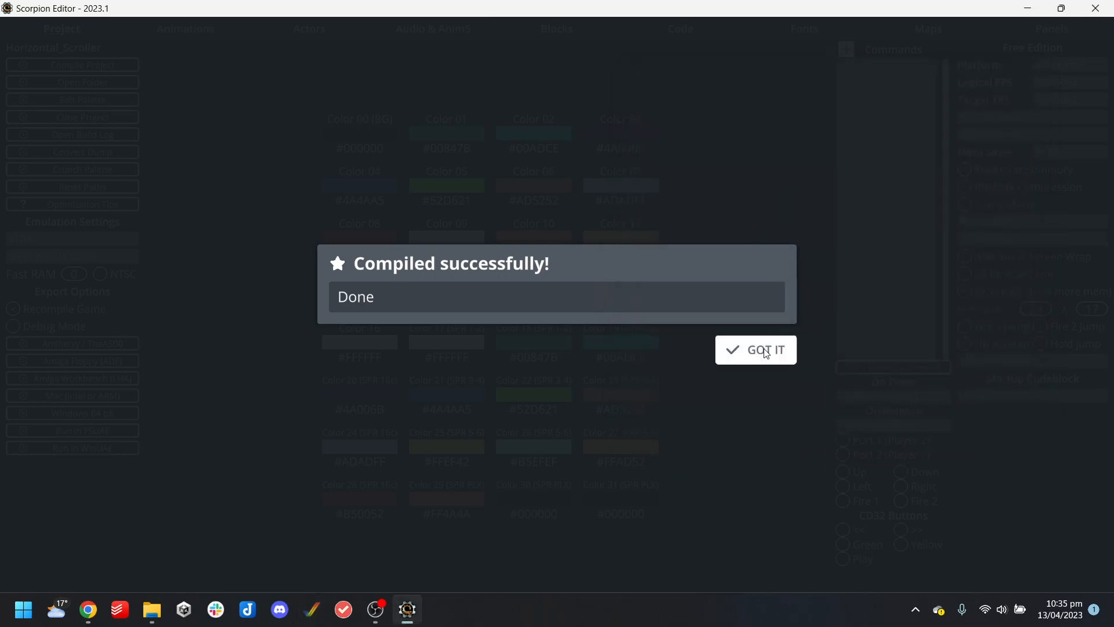
{"action": "left_click", "coordinate": [756, 349]}
Set the shoot direction of the player_shot command to use the projectile's default direction
{"action": "left_click", "coordinate": [310, 28]}
{"action": "left_click", "coordinate": [688, 32]}
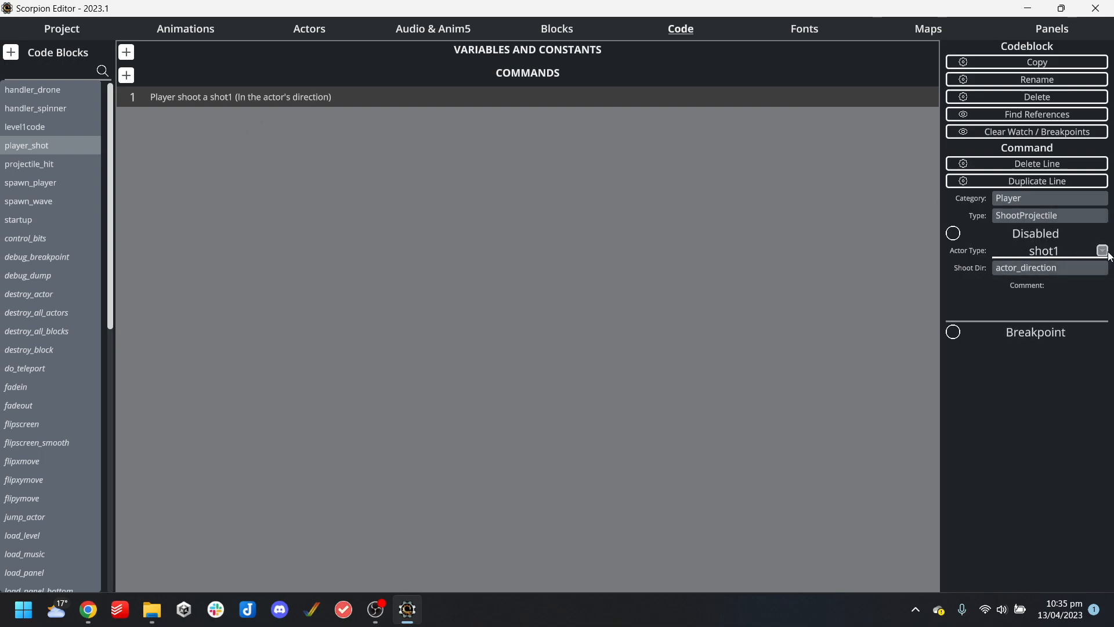
{"action": "left_click", "coordinate": [1071, 268]}
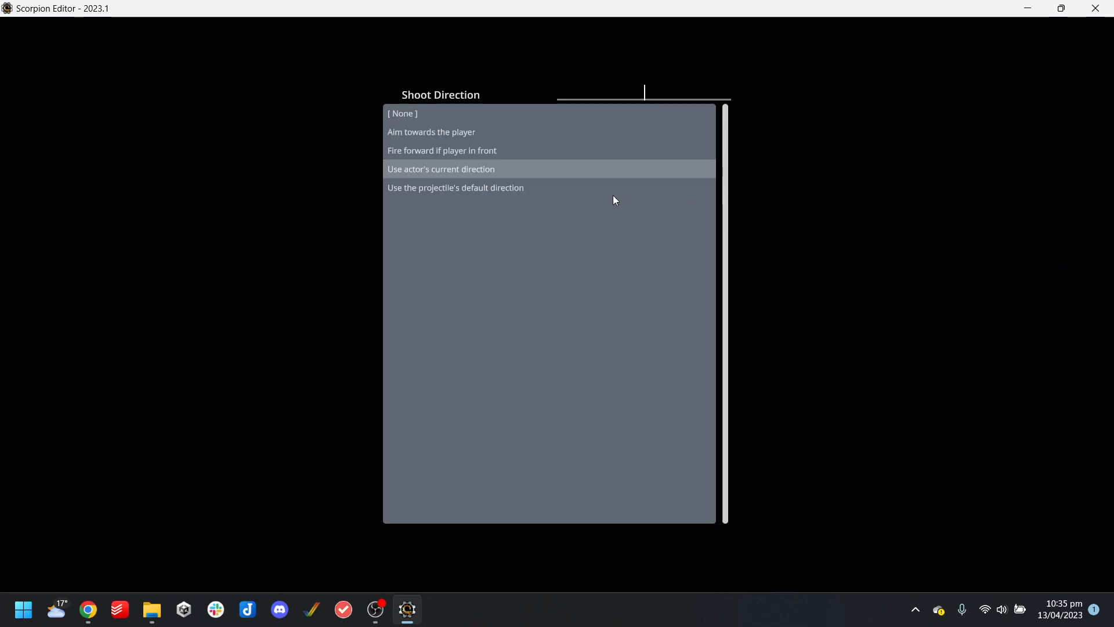
{"action": "left_click", "coordinate": [431, 189]}
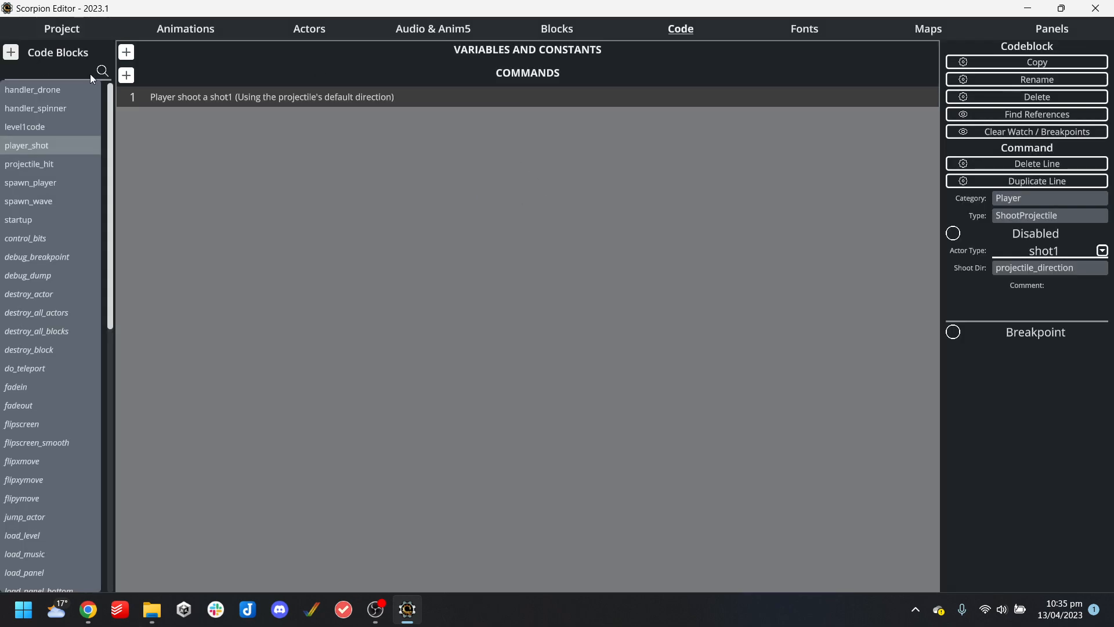
Check the shot1 actor's settings, and compile and play-test the project in WinUAE, moving the player upwards while shooting
{"action": "left_click", "coordinate": [423, 29]}
{"action": "left_click", "coordinate": [325, 29]}
{"action": "left_click", "coordinate": [80, 126]}
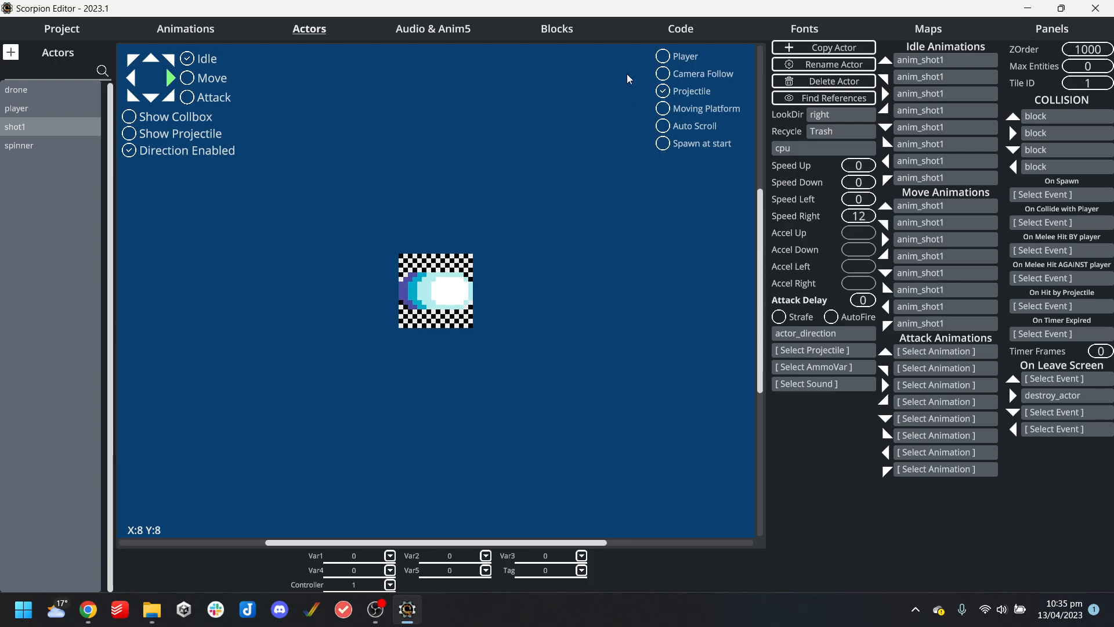
{"action": "left_click", "coordinate": [668, 34]}
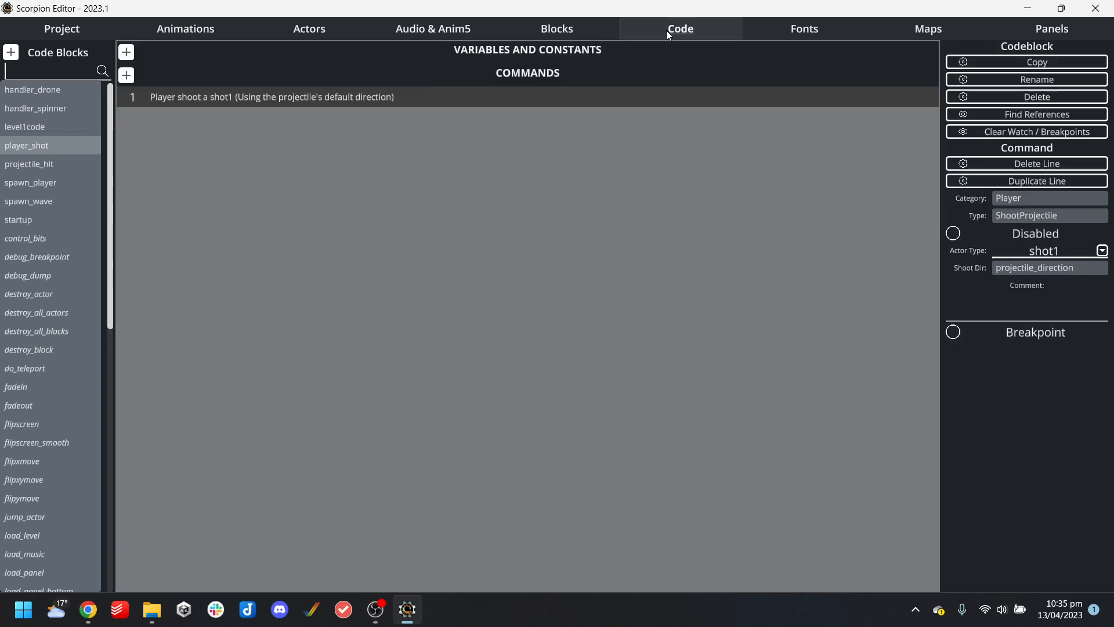
{"action": "left_click", "coordinate": [188, 28]}
{"action": "left_click", "coordinate": [94, 29]}
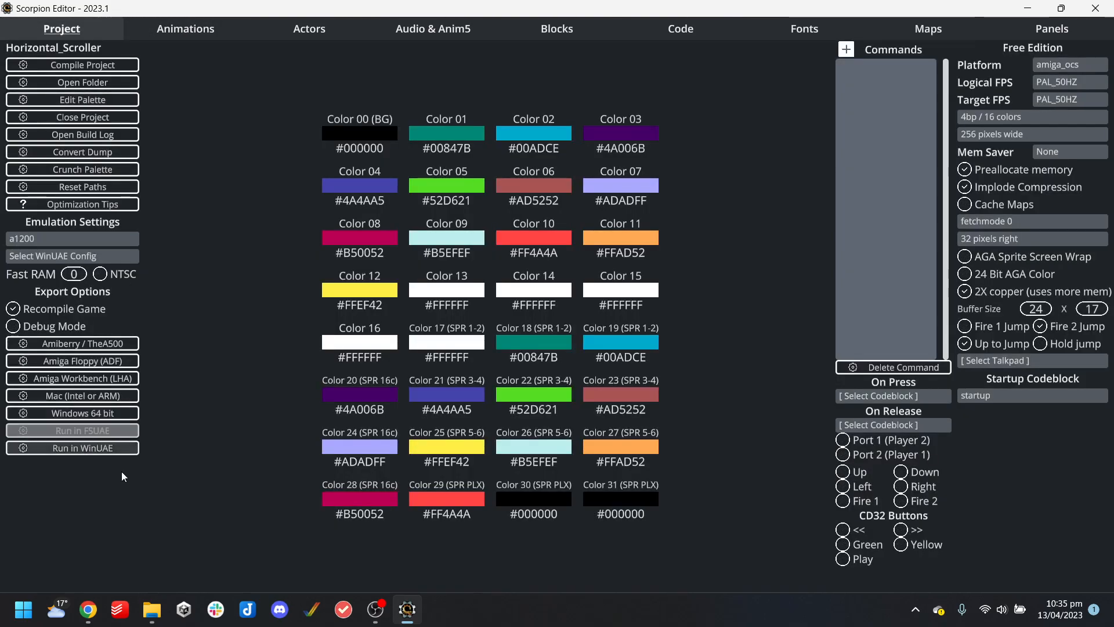
{"action": "left_click", "coordinate": [119, 451]}
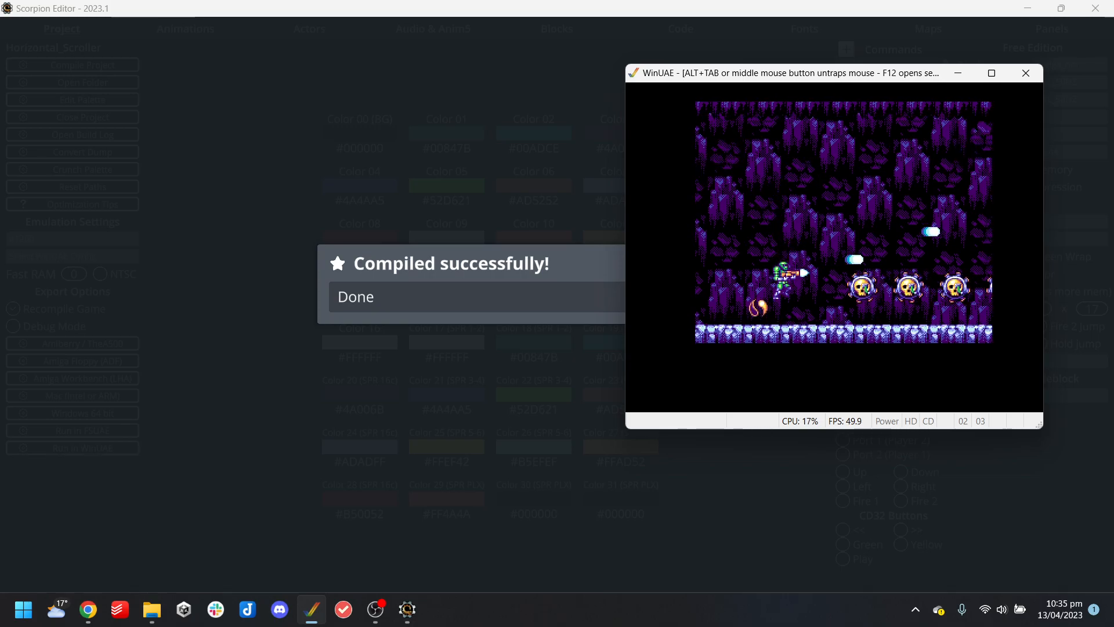
{"action": "key", "text": "Up"}
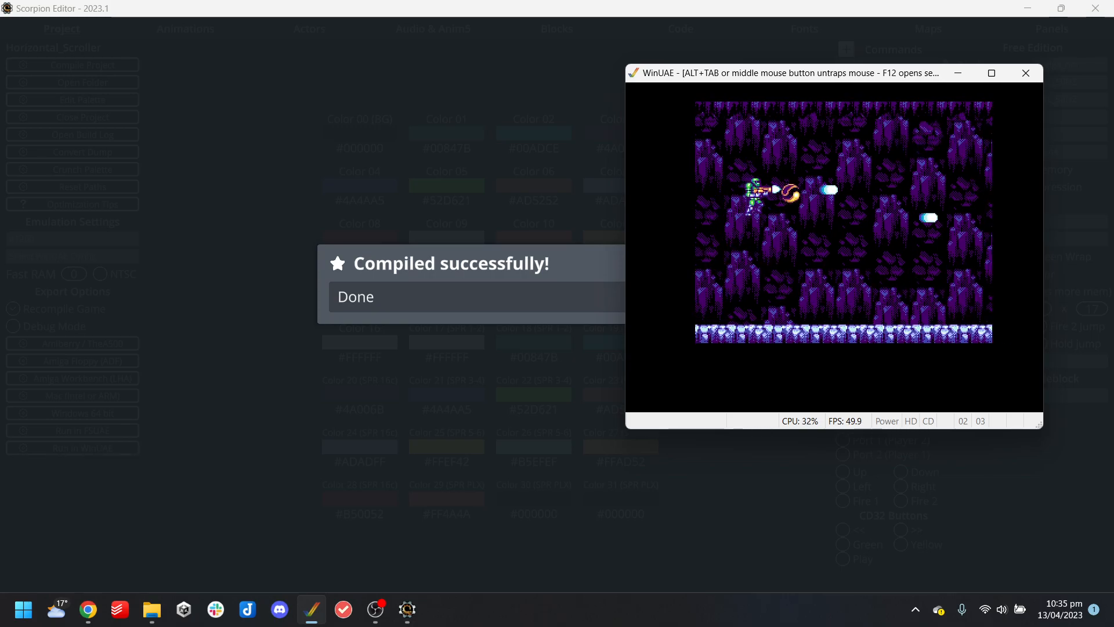
{"action": "key", "text": "alt+F4"}
{"action": "left_click", "coordinate": [736, 361]}
Duplicate the shoot shot1 command in player_shot twice, making three identical lines
{"action": "left_click", "coordinate": [678, 30]}
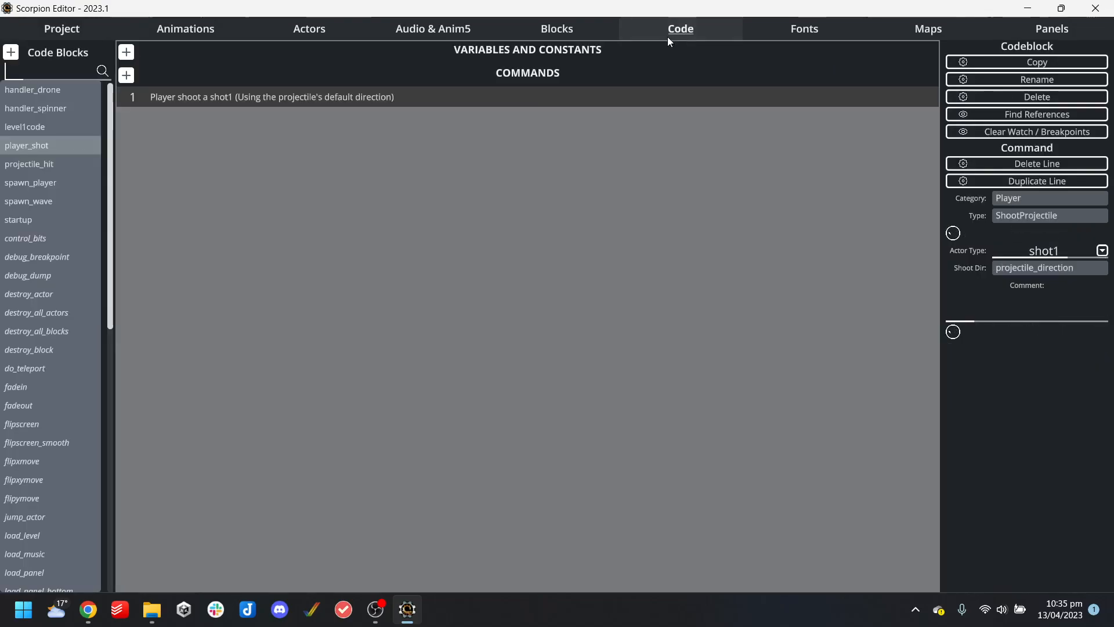
{"action": "key", "text": "ctrl+d"}
{"action": "key", "text": "ctrl+d"}
{"action": "left_click", "coordinate": [327, 99]}
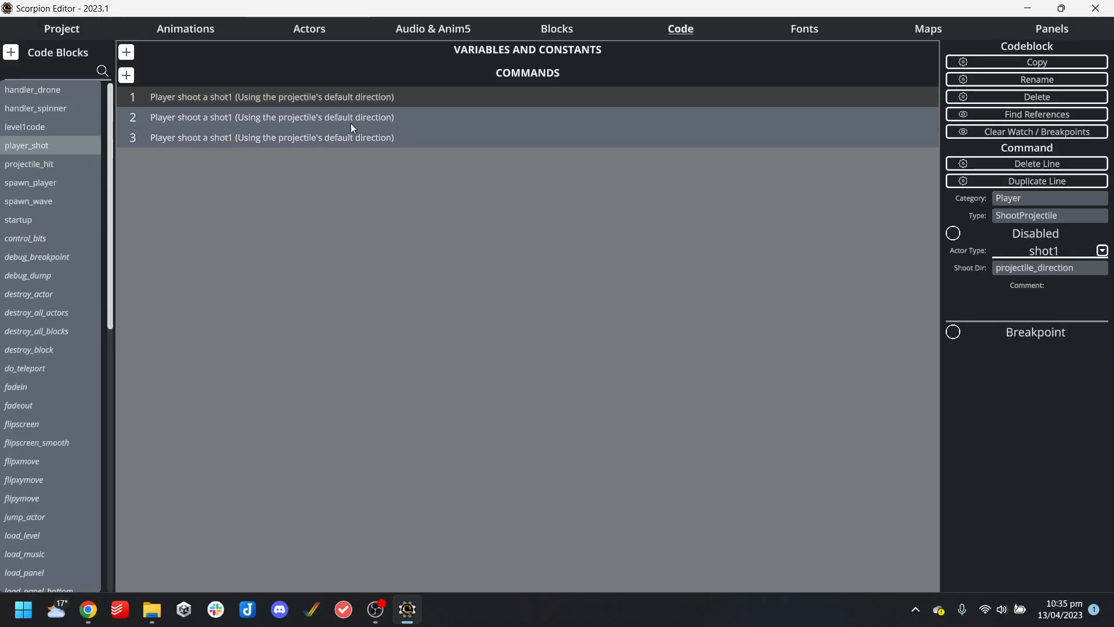
Insert a New category Speed command after the second shoot line of player_shot
{"action": "left_click", "coordinate": [352, 123]}
{"action": "key", "text": "Return"}
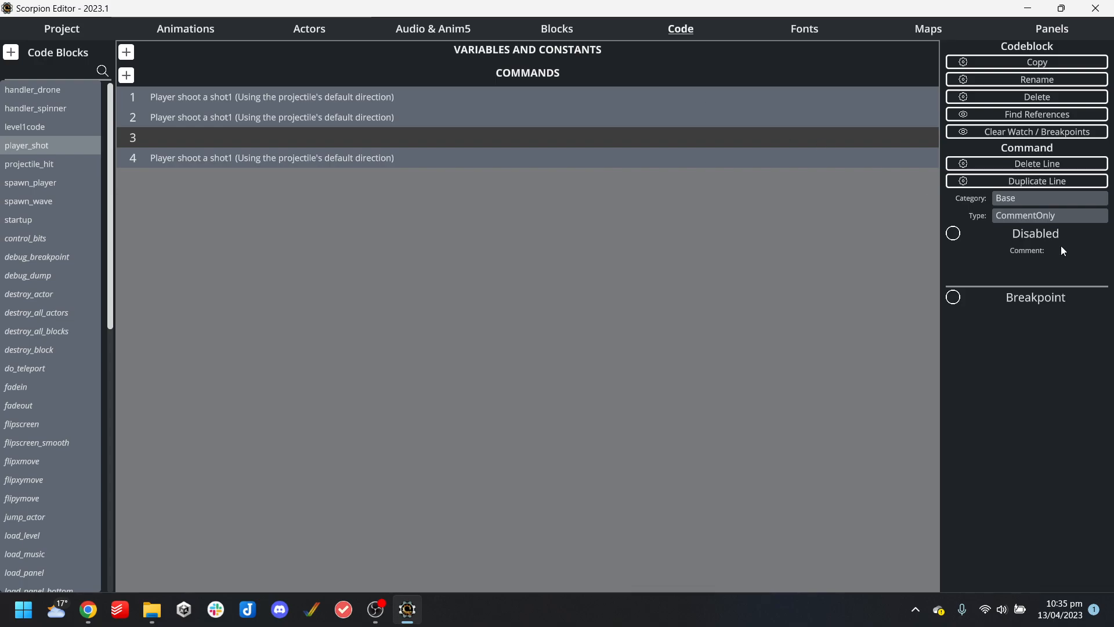
{"action": "left_click", "coordinate": [1057, 204]}
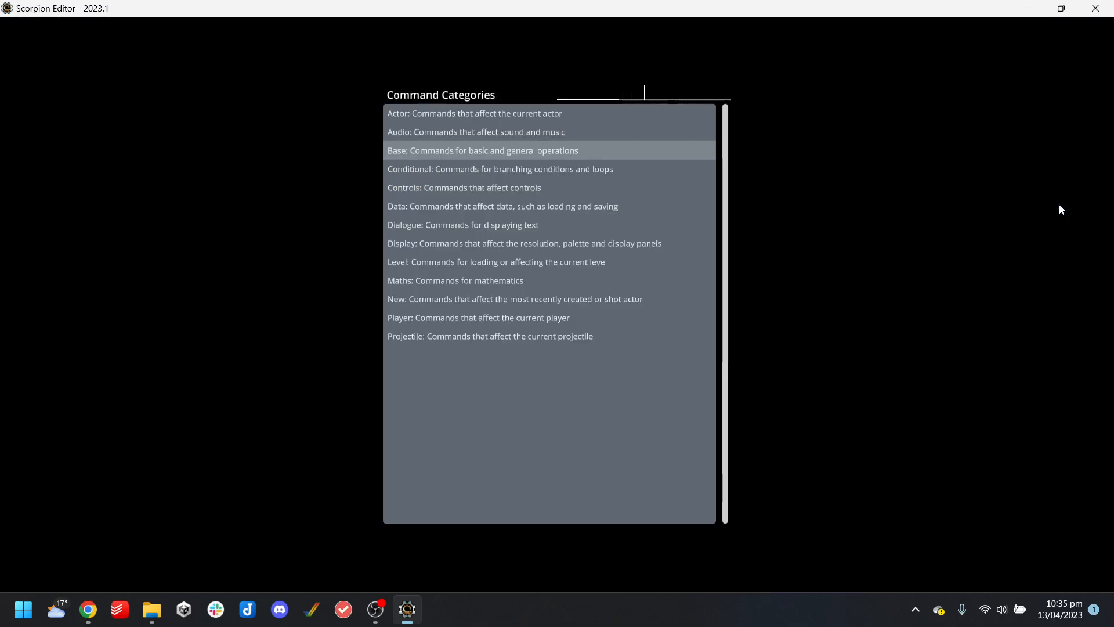
{"action": "left_click", "coordinate": [444, 301]}
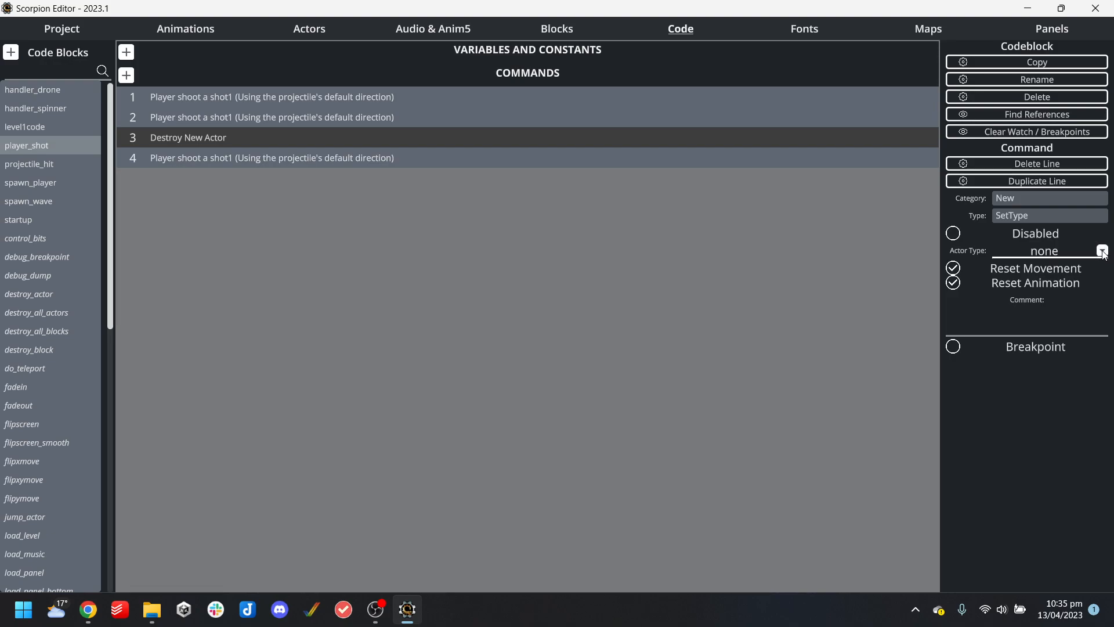
{"action": "left_click", "coordinate": [1102, 251]}
{"action": "left_click", "coordinate": [1098, 247]}
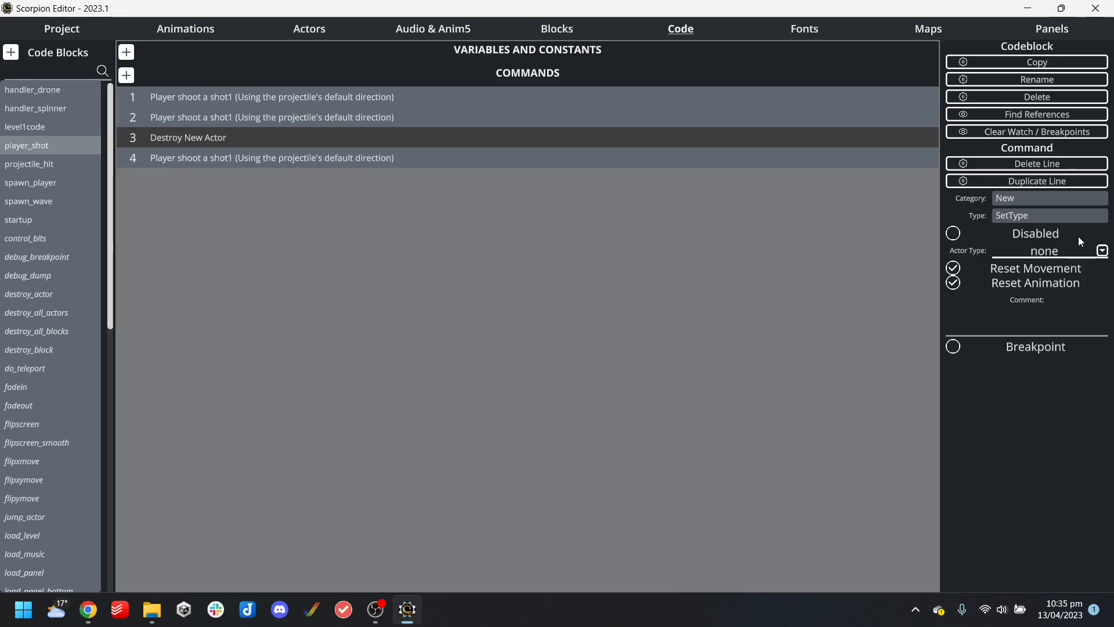
{"action": "left_click", "coordinate": [1045, 218]}
{"action": "left_click", "coordinate": [431, 319]}
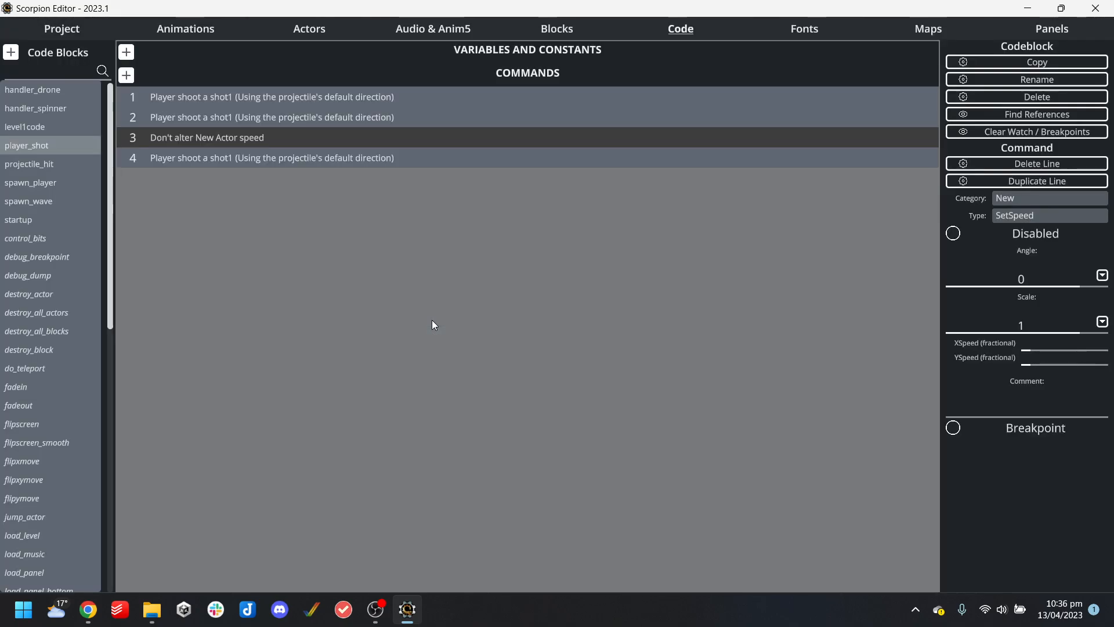
Check the shot1 actor's speed settings for use in the SetSpeed command of player_shot
{"action": "left_click", "coordinate": [1056, 346]}
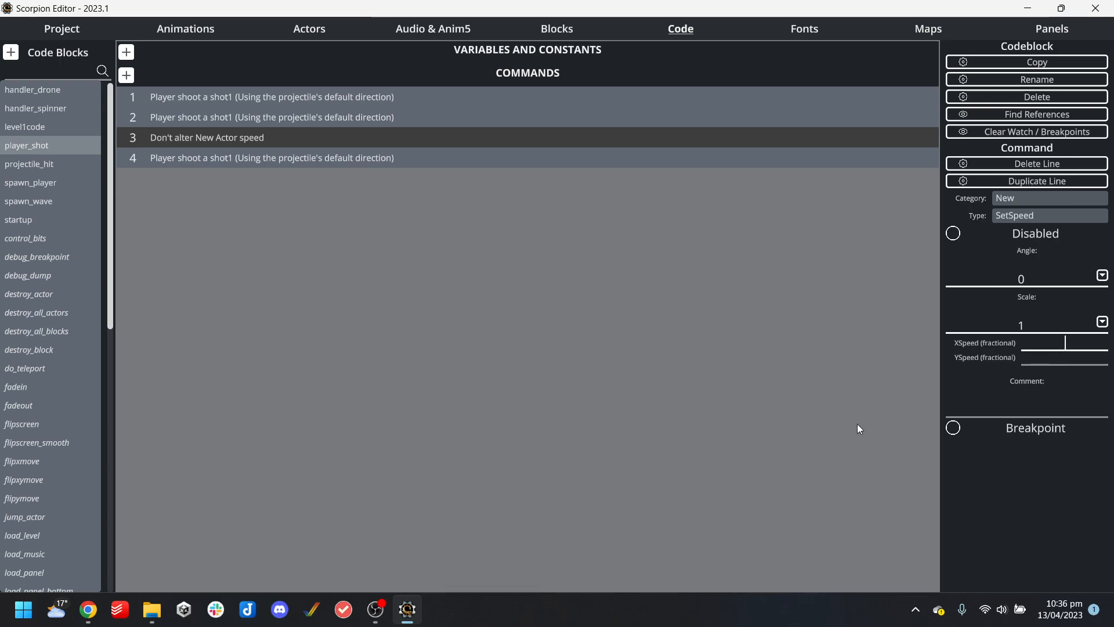
{"action": "left_click", "coordinate": [310, 28]}
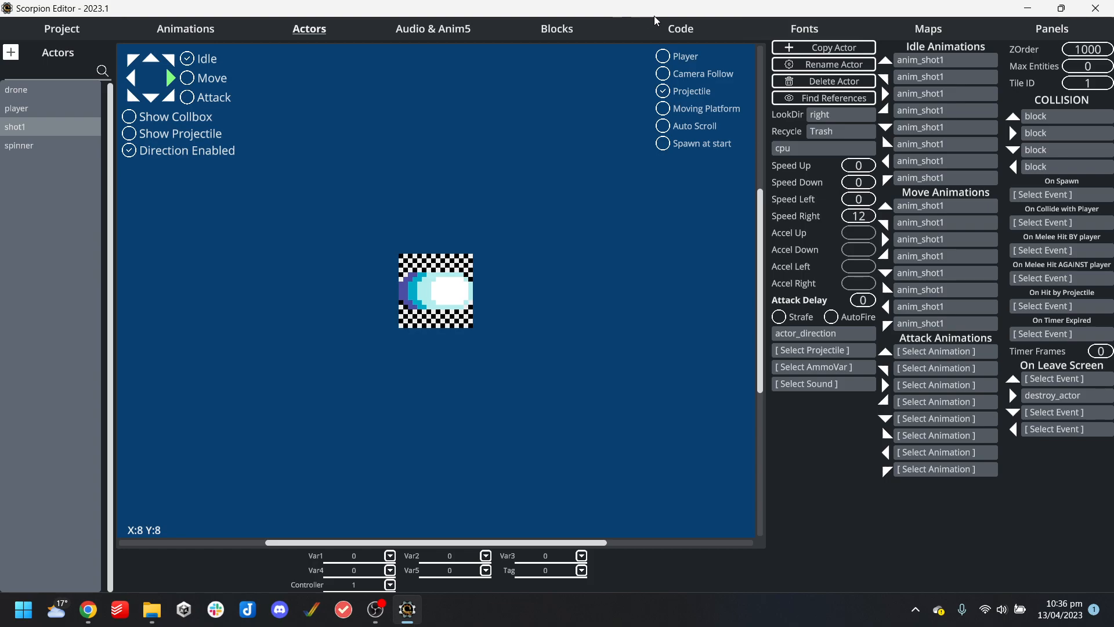
{"action": "left_click", "coordinate": [103, 30]}
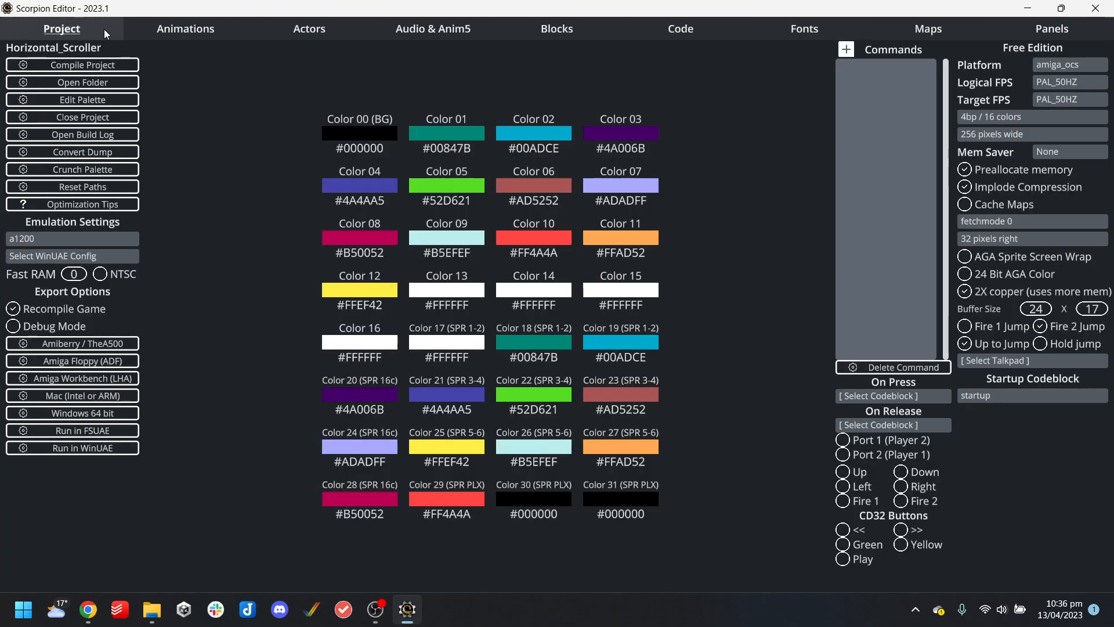
{"action": "left_click", "coordinate": [674, 30]}
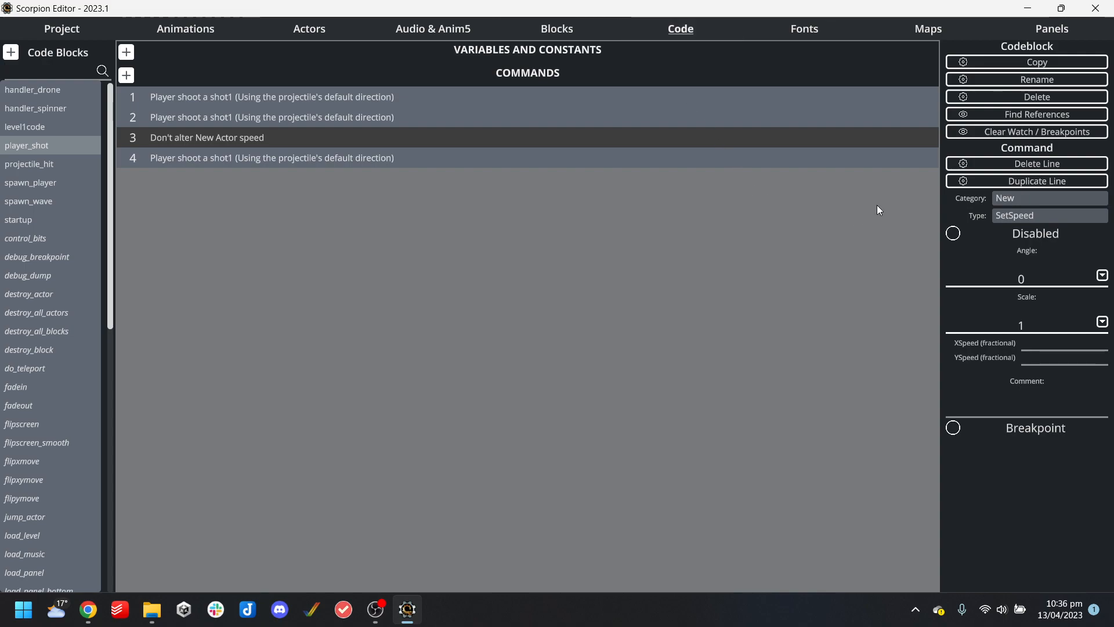
{"action": "left_click", "coordinate": [1057, 347]}
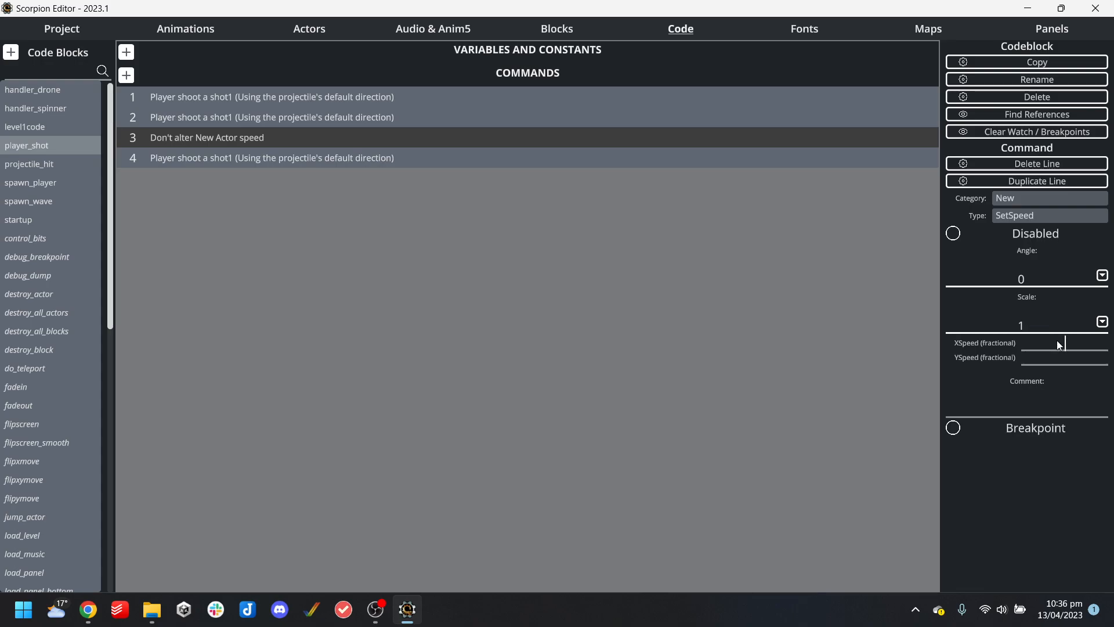
{"action": "key", "text": "super"}
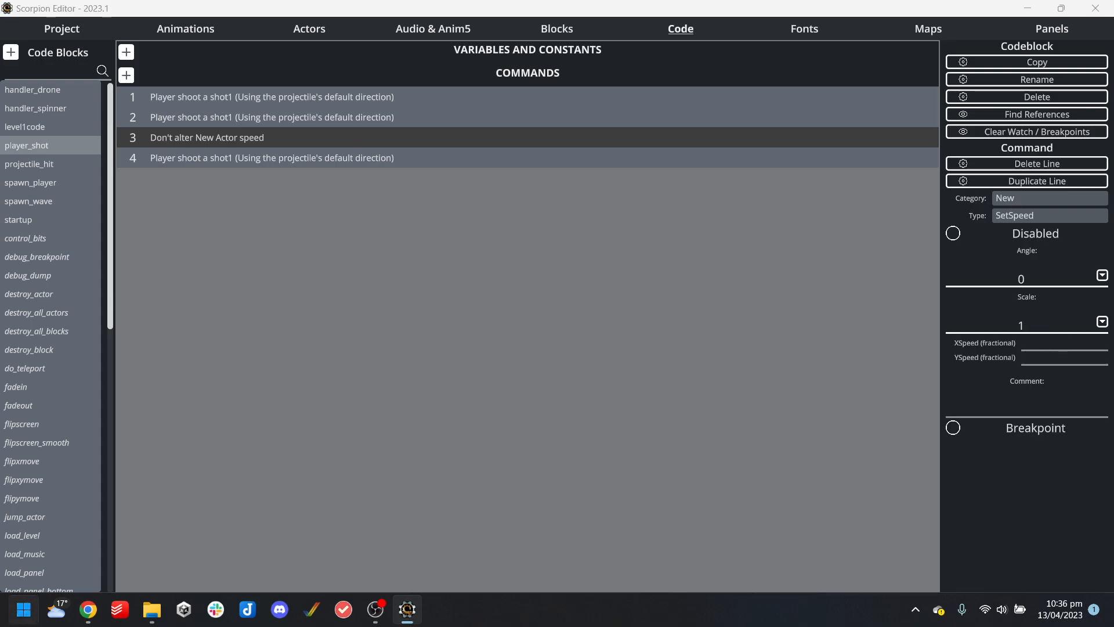
{"action": "type", "text": "ca"}
{"action": "key", "text": "Escape"}
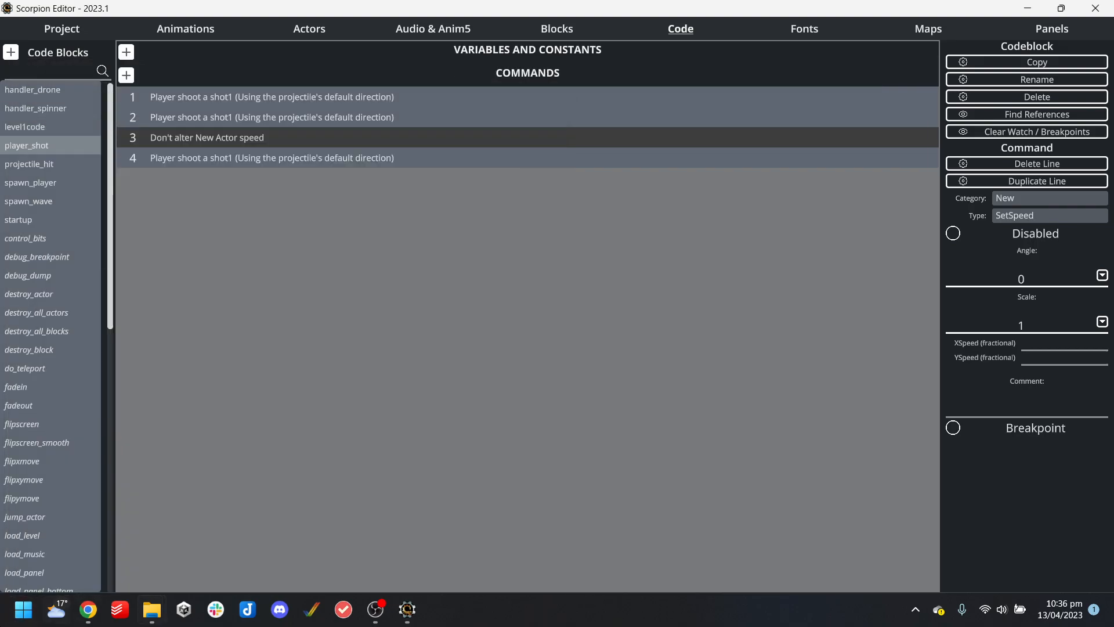
{"action": "left_click", "coordinate": [84, 618]}
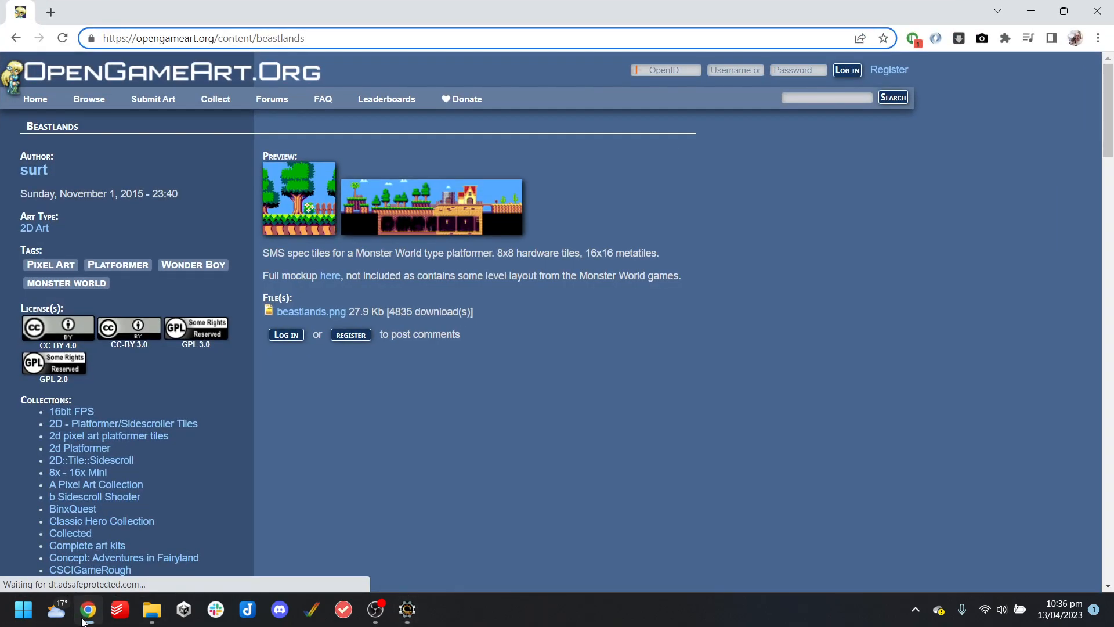
{"action": "left_click", "coordinate": [84, 618]}
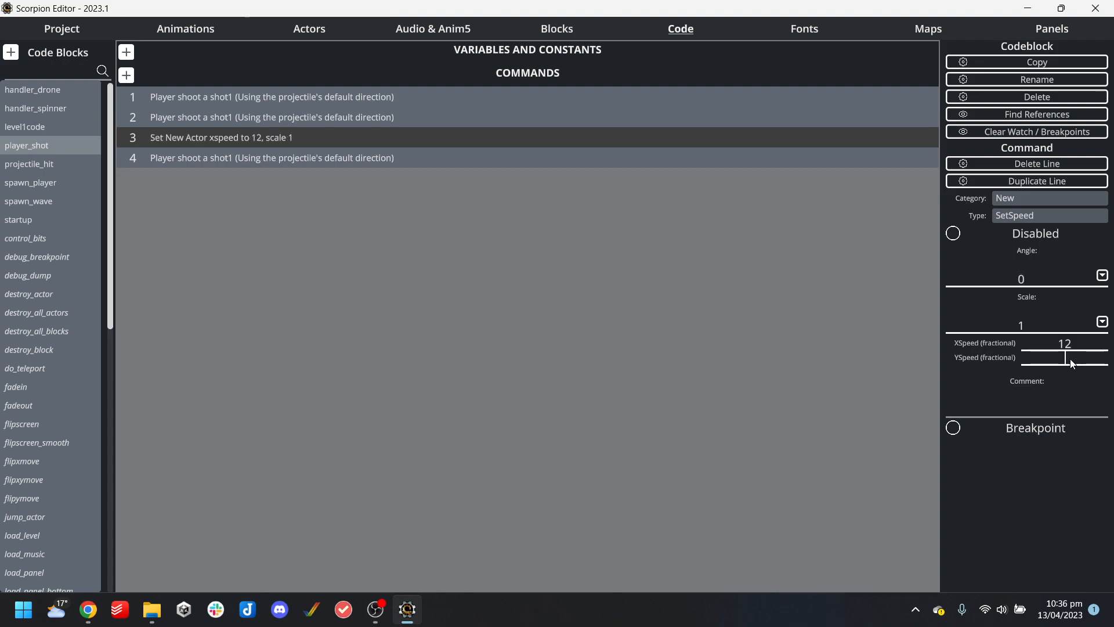
Set the SetSpeed line to X 12, Y 0 and angle -15, and paste a copy after the last shoot line with angle 15
{"action": "type", "text": "0"}
{"action": "left_click", "coordinate": [307, 157]}
{"action": "key", "text": "ctrl+v"}
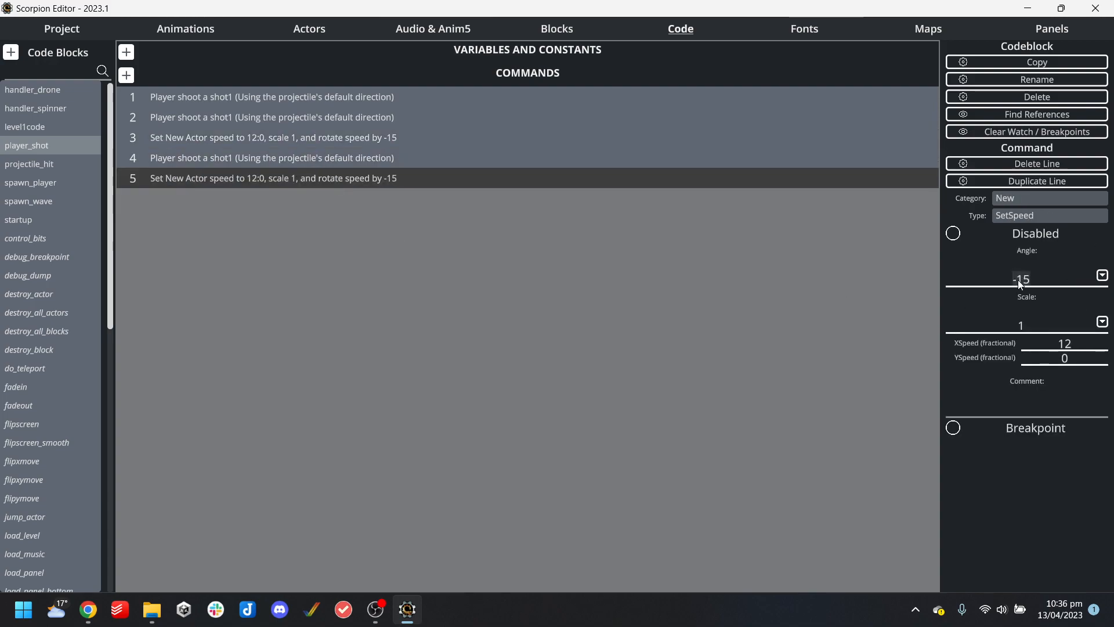
{"action": "left_click", "coordinate": [399, 151]}
{"action": "left_click", "coordinate": [397, 143]}
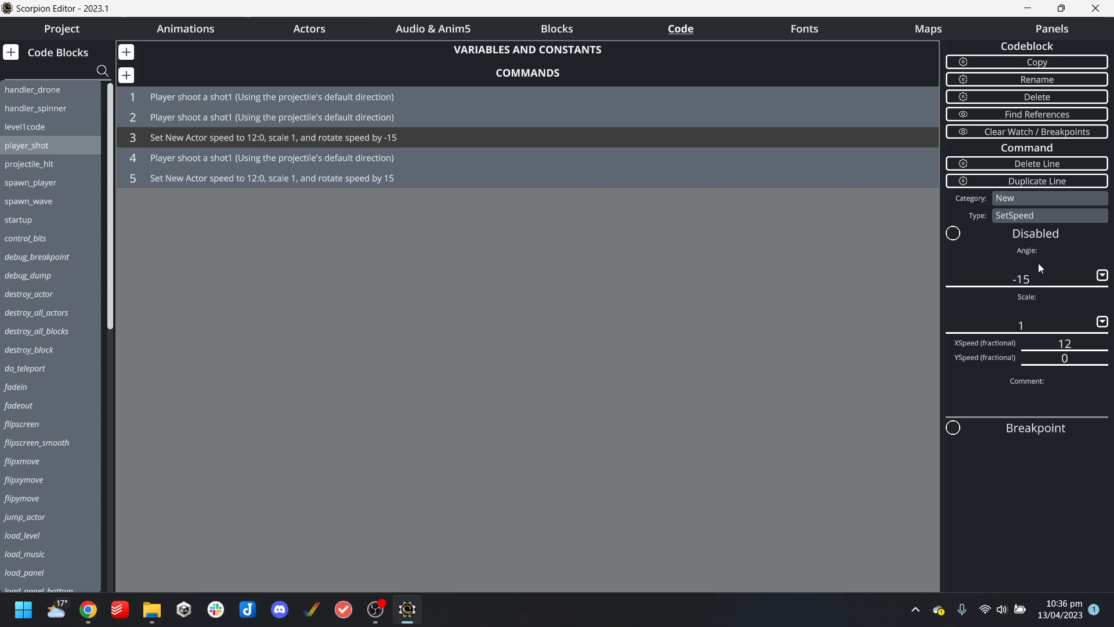
Compile the project, run it in WinUAE and test the narrow three-way shot while moving the player around
{"action": "left_click", "coordinate": [58, 29]}
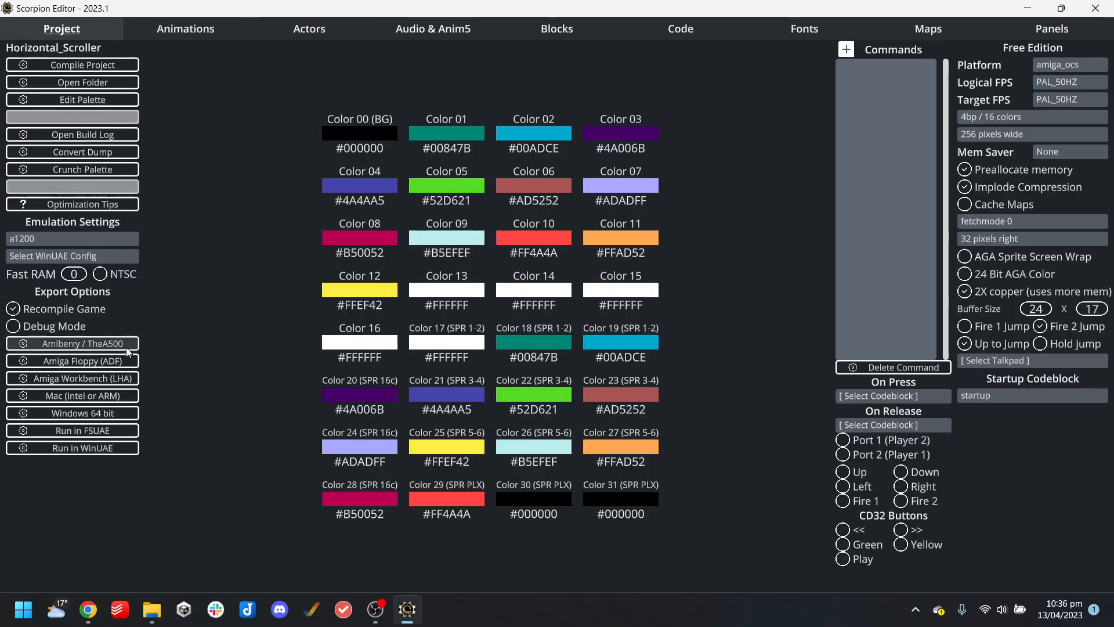
{"action": "left_click", "coordinate": [101, 452]}
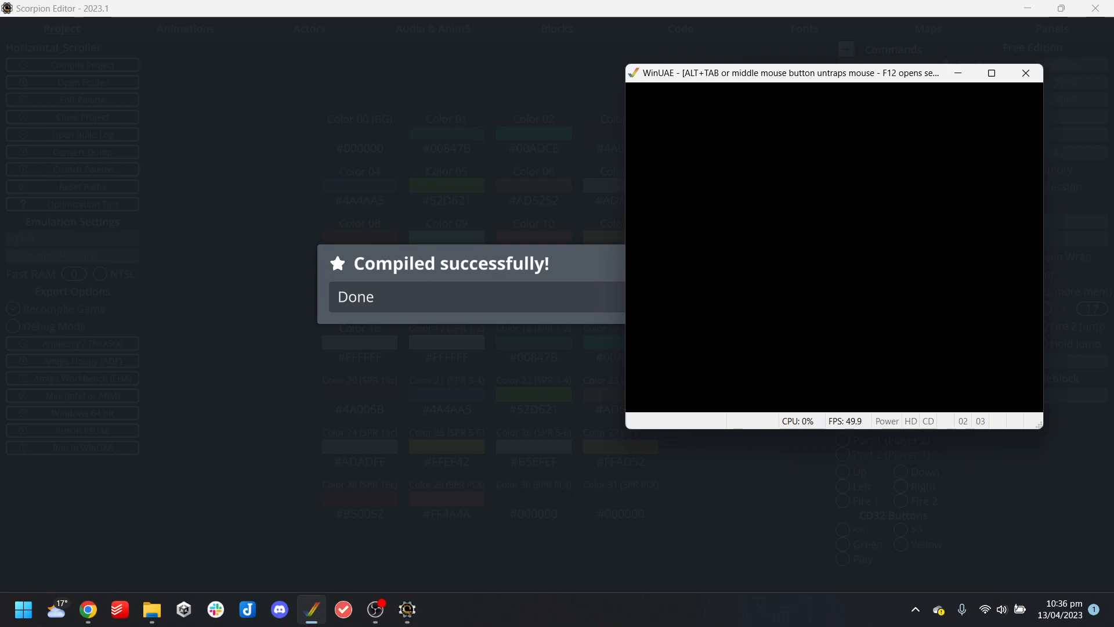
{"action": "key", "text": "ctrl"}
{"action": "key", "text": "Left"}
{"action": "key", "text": "Up"}
{"action": "key", "text": "ctrl"}
{"action": "key", "text": "Right"}
{"action": "key", "text": "Down"}
{"action": "key", "text": "Left"}
{"action": "key", "text": "Up"}
{"action": "key", "text": "Up"}
{"action": "key", "text": "Right"}
{"action": "key", "text": "ctrl"}
{"action": "key", "text": "Down"}
{"action": "key", "text": "Left"}
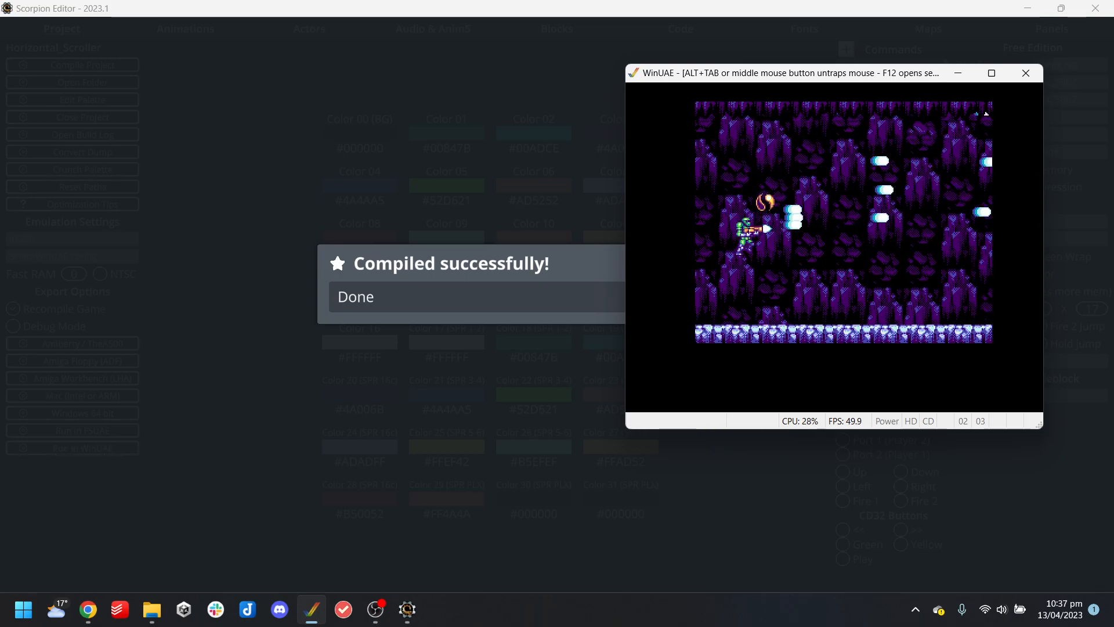
{"action": "key", "text": "alt+F4"}
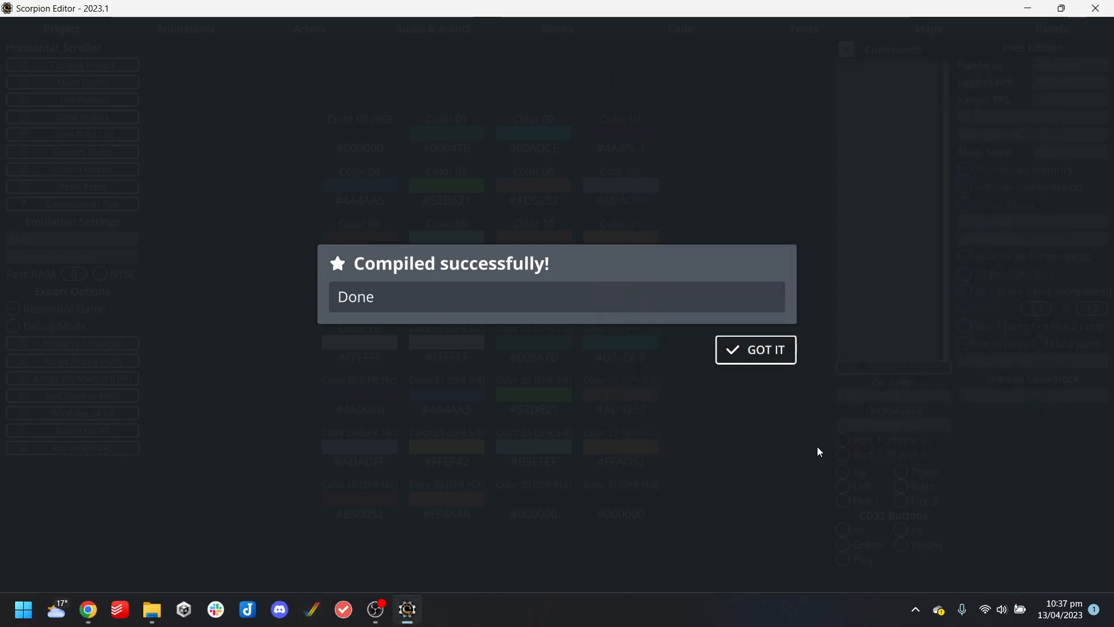
{"action": "left_click", "coordinate": [734, 343]}
Widen the shot spread in player_shot by setting the last SetSpeed angle to 45 and the first one to -45
{"action": "left_click", "coordinate": [681, 28]}
{"action": "left_click", "coordinate": [311, 119]}
{"action": "left_click", "coordinate": [338, 139]}
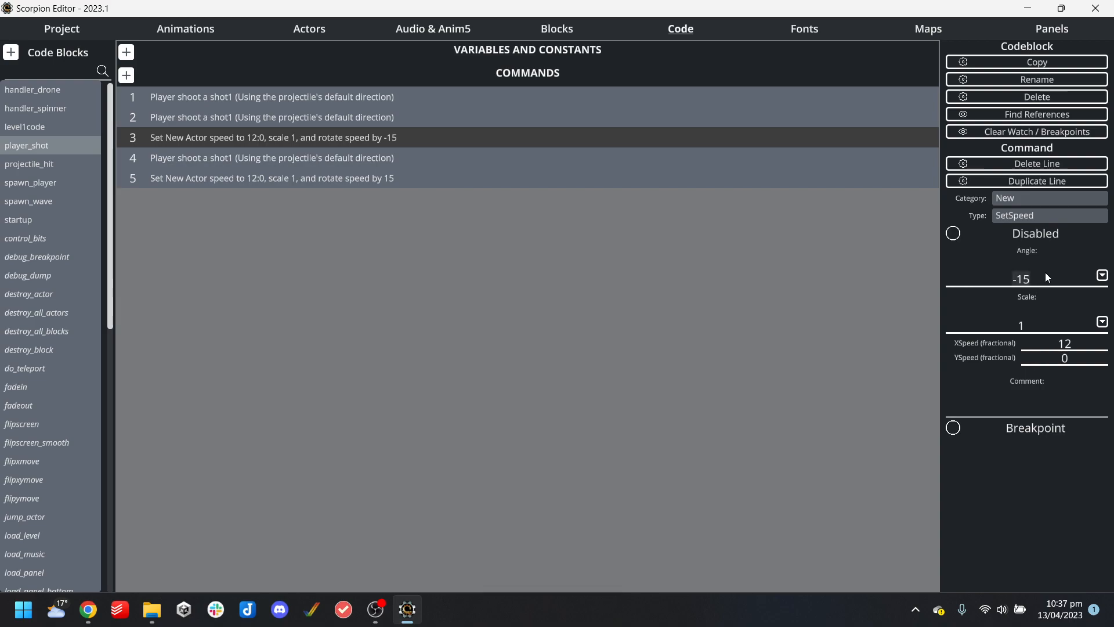
{"action": "left_click", "coordinate": [301, 182]}
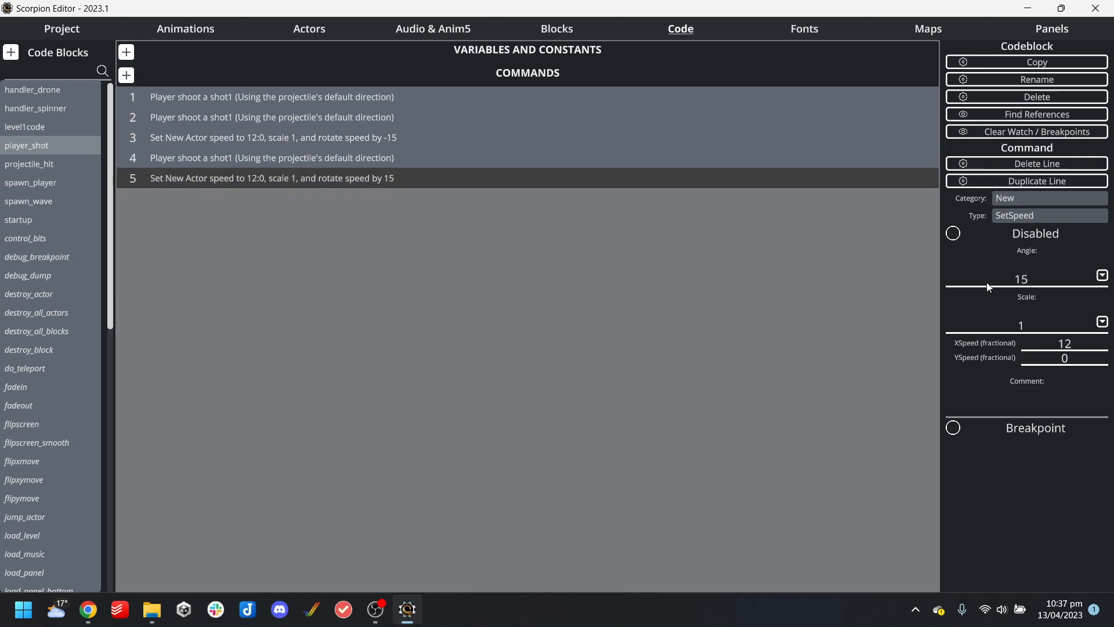
{"action": "type", "text": "45"}
{"action": "left_click", "coordinate": [380, 141]}
{"action": "type", "text": "-45"}
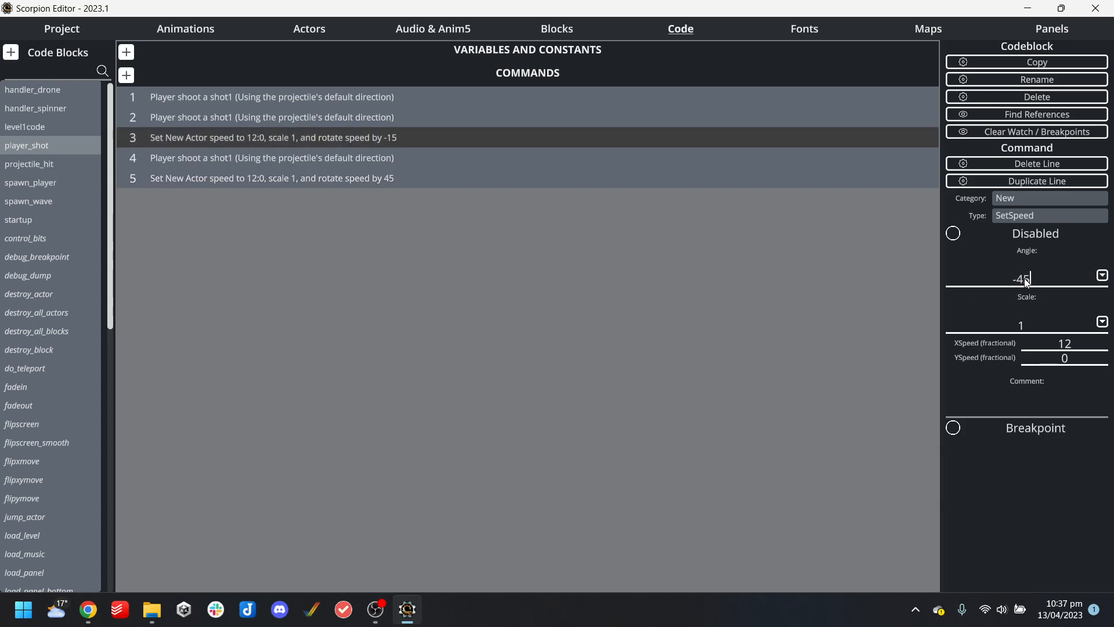
{"action": "left_click", "coordinate": [378, 160]}
Recompile and play-test the wider shot spread in WinUAE, moving the player in all directions
{"action": "left_click", "coordinate": [62, 29]}
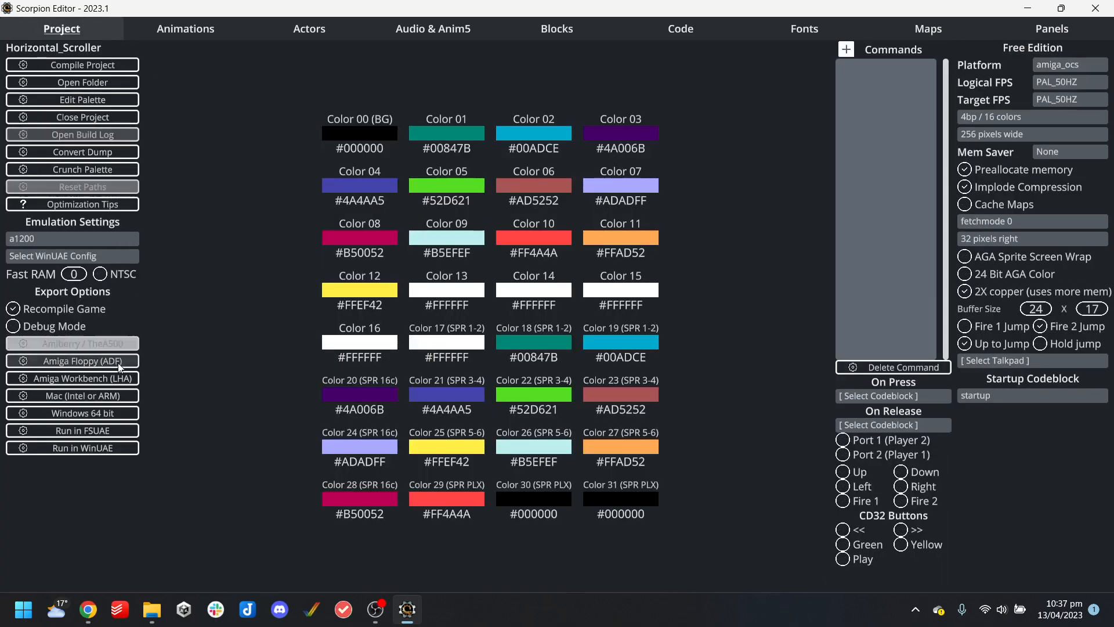
{"action": "left_click", "coordinate": [116, 447]}
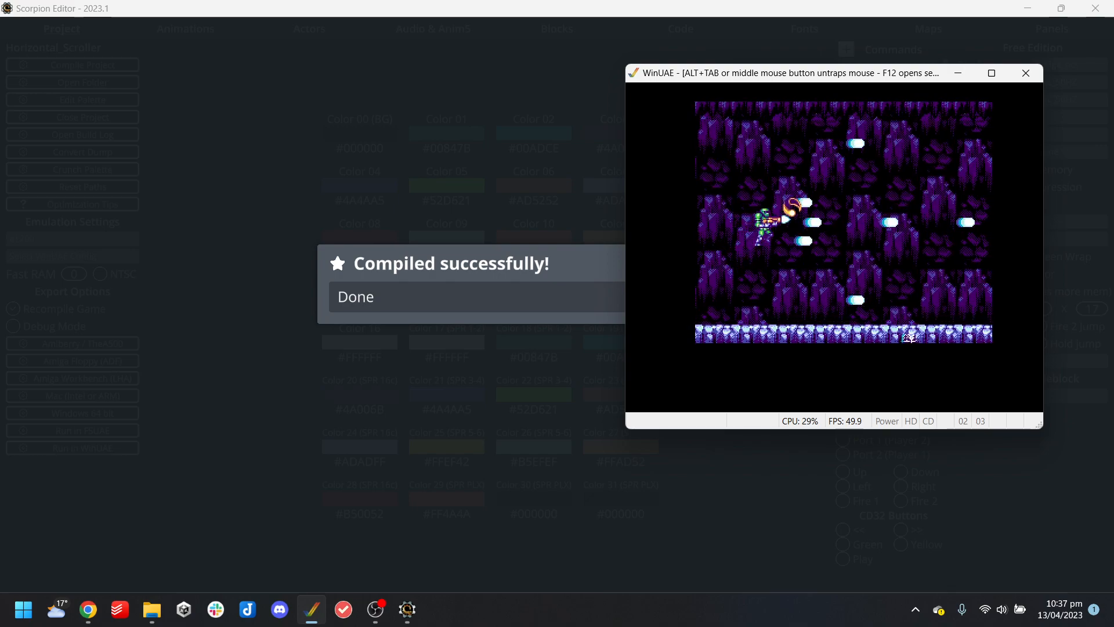
{"action": "key", "text": "Down"}
{"action": "key", "text": "Right"}
{"action": "key", "text": "Left"}
{"action": "key", "text": "Up"}
{"action": "key", "text": "Down"}
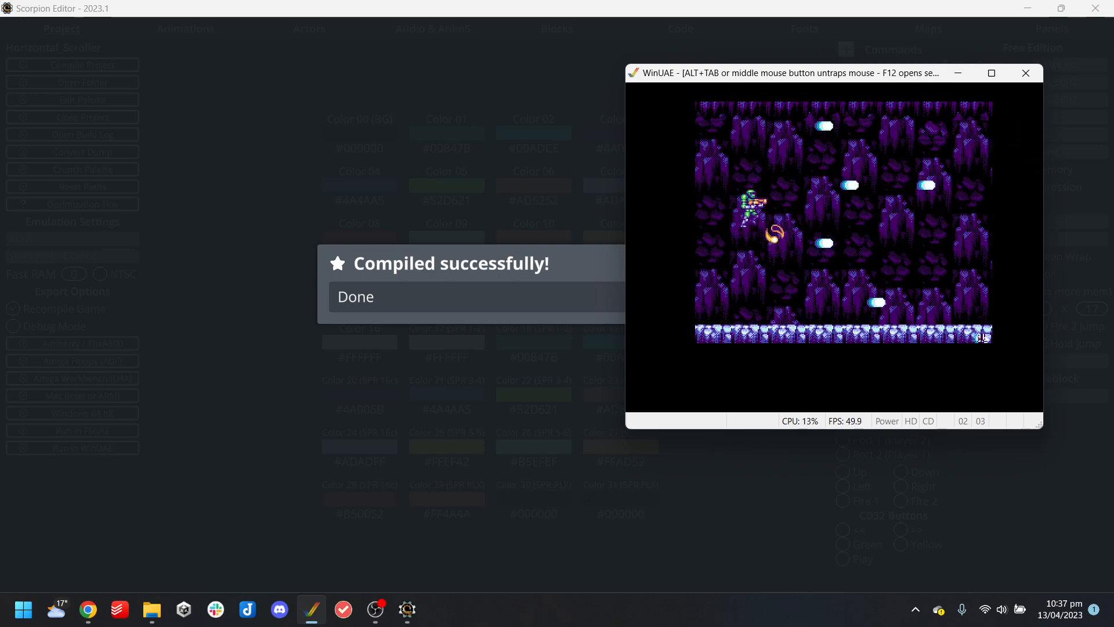
{"action": "key", "text": "alt+F4"}
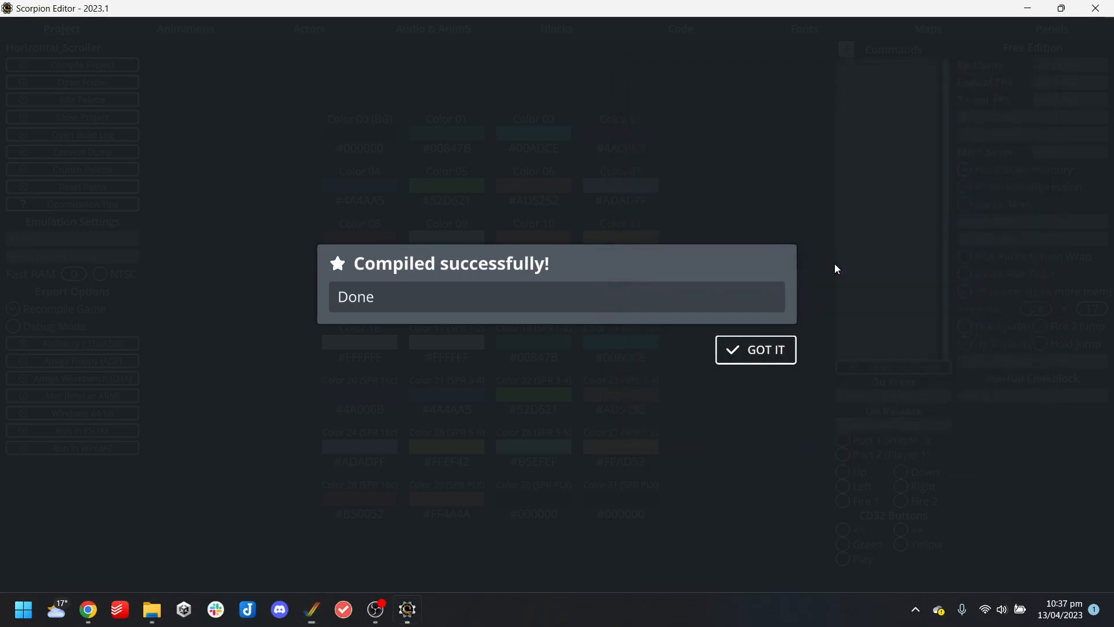
{"action": "left_click", "coordinate": [751, 349]}
Set the shot1 actor's tile collision to none in all four directions
{"action": "left_click", "coordinate": [309, 28]}
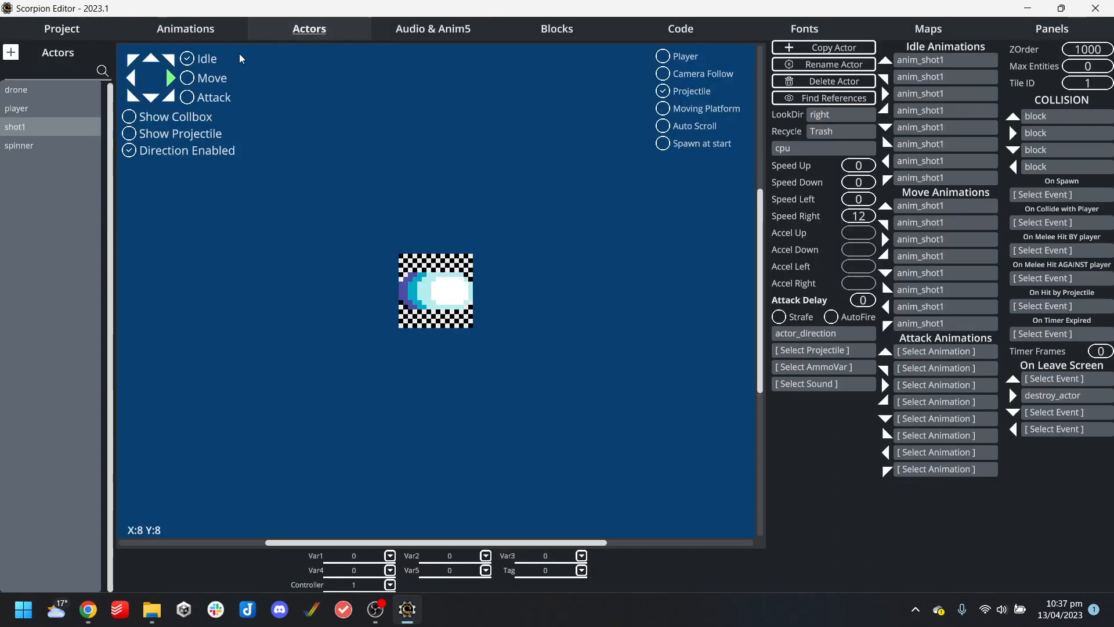
{"action": "left_click", "coordinate": [1067, 119]}
{"action": "left_click", "coordinate": [462, 136]}
{"action": "left_click", "coordinate": [1066, 133]}
{"action": "left_click", "coordinate": [420, 132]}
{"action": "left_click", "coordinate": [1074, 151]}
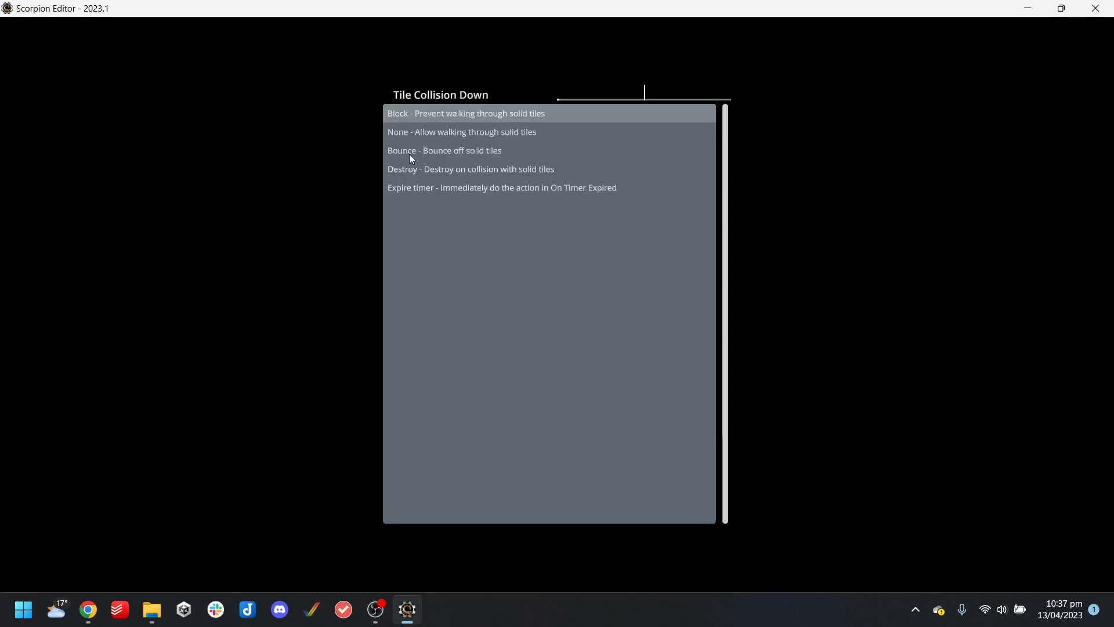
{"action": "left_click", "coordinate": [456, 133]}
{"action": "left_click", "coordinate": [1073, 174]}
{"action": "left_click", "coordinate": [479, 131]}
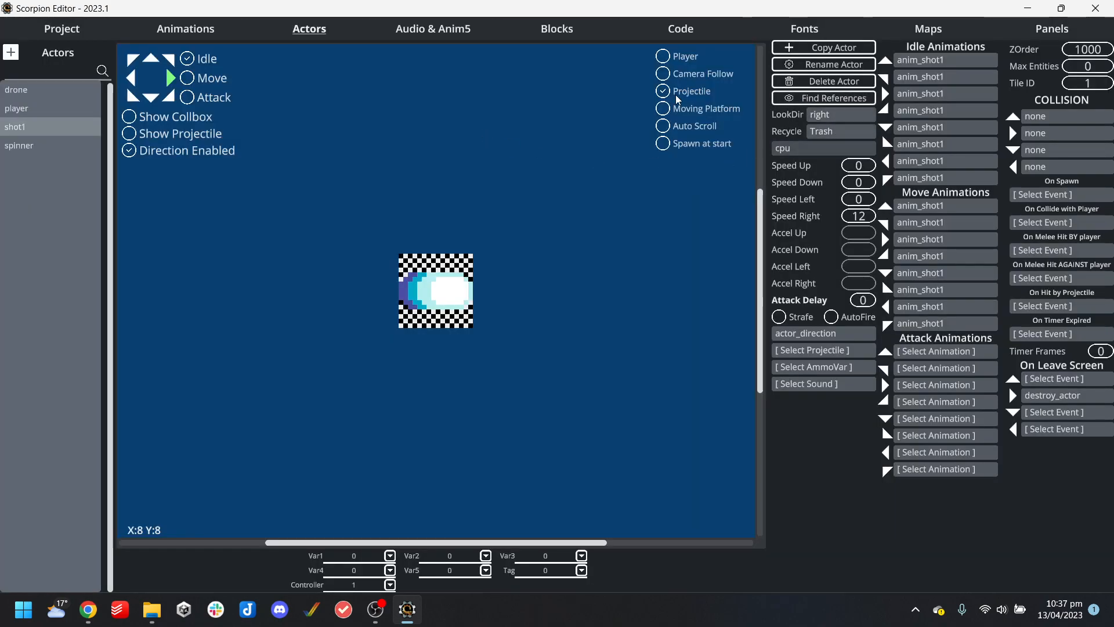
Recompile and play-test in WinUAE how shot1 projectiles pass the solid tiles, flying the player around while shooting
{"action": "left_click", "coordinate": [61, 28]}
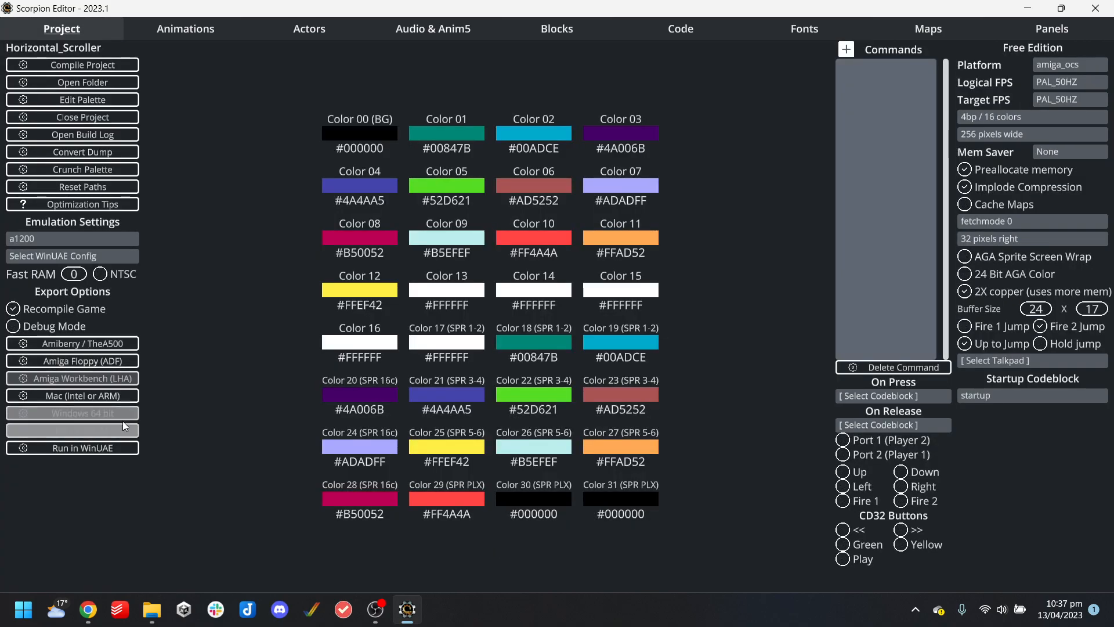
{"action": "left_click", "coordinate": [72, 447]}
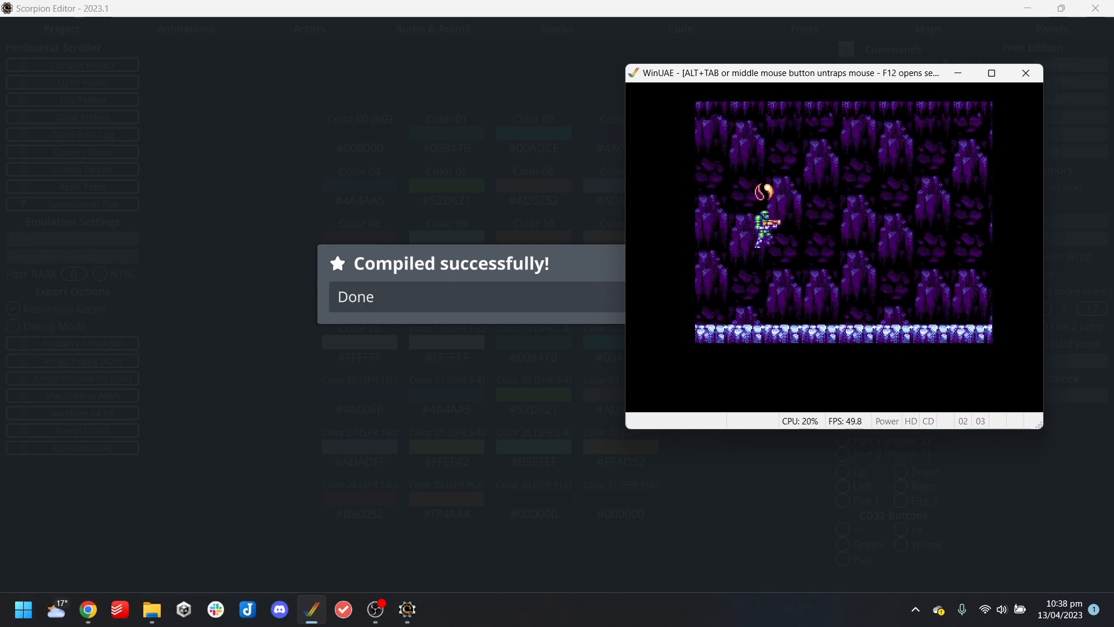
{"action": "key", "text": "Right"}
{"action": "key", "text": "Down"}
{"action": "key", "text": "Left"}
{"action": "key", "text": "Up"}
{"action": "key", "text": "Right"}
{"action": "key", "text": "Down"}
{"action": "key", "text": "Left"}
{"action": "key", "text": "Up"}
{"action": "key", "text": "Right"}
{"action": "key", "text": "Down"}
{"action": "key", "text": "Left"}
{"action": "key", "text": "Up"}
{"action": "key", "text": "Right"}
{"action": "key", "text": "Down"}
{"action": "key", "text": "Left"}
{"action": "key", "text": "Up"}
{"action": "key", "text": "Right"}
{"action": "key", "text": "Left"}
{"action": "key", "text": "Down"}
{"action": "key", "text": "Right"}
{"action": "key", "text": "Left"}
{"action": "key", "text": "Up"}
{"action": "key", "text": "Right"}
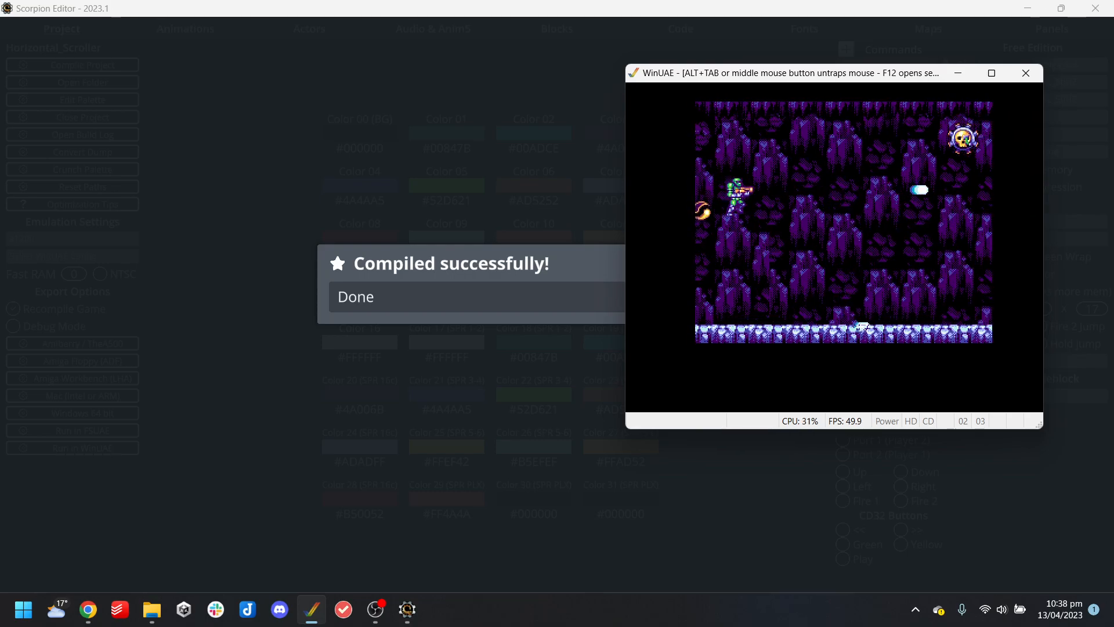
{"action": "key", "text": "Up"}
{"action": "key", "text": "Left"}
{"action": "key", "text": "Right"}
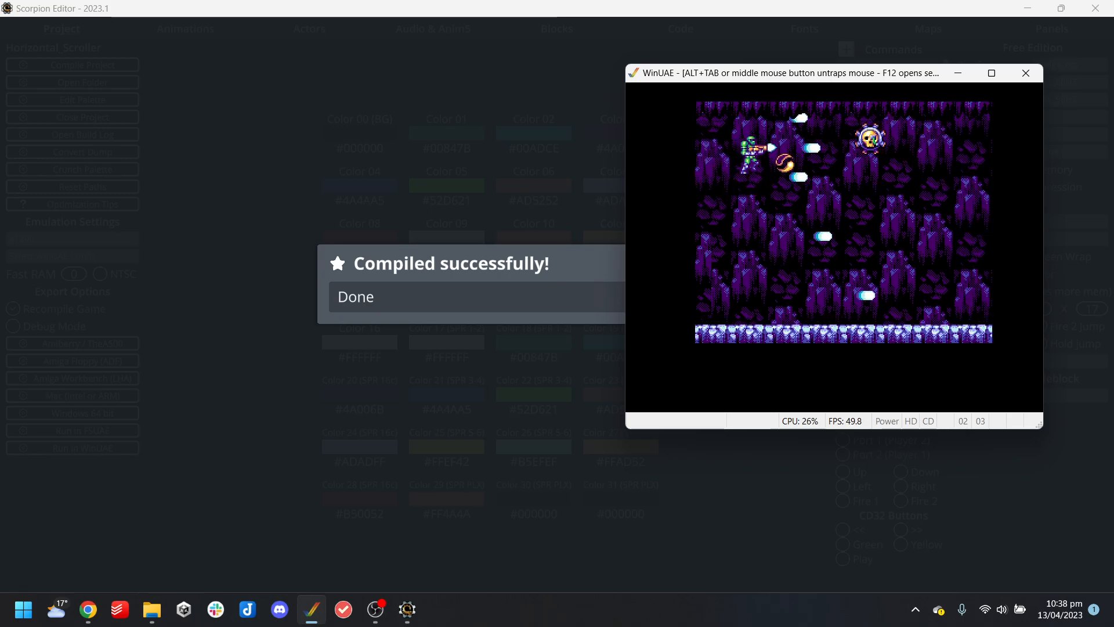
{"action": "key", "text": "Down"}
{"action": "key", "text": "Right"}
{"action": "key", "text": "Down"}
{"action": "key", "text": "Left"}
{"action": "key", "text": "Down"}
{"action": "key", "text": "Up"}
{"action": "key", "text": "Up"}
{"action": "key", "text": "Right"}
{"action": "key", "text": "Left"}
{"action": "key", "text": "Down"}
{"action": "key", "text": "alt+F4"}
{"action": "left_click", "coordinate": [734, 351]}
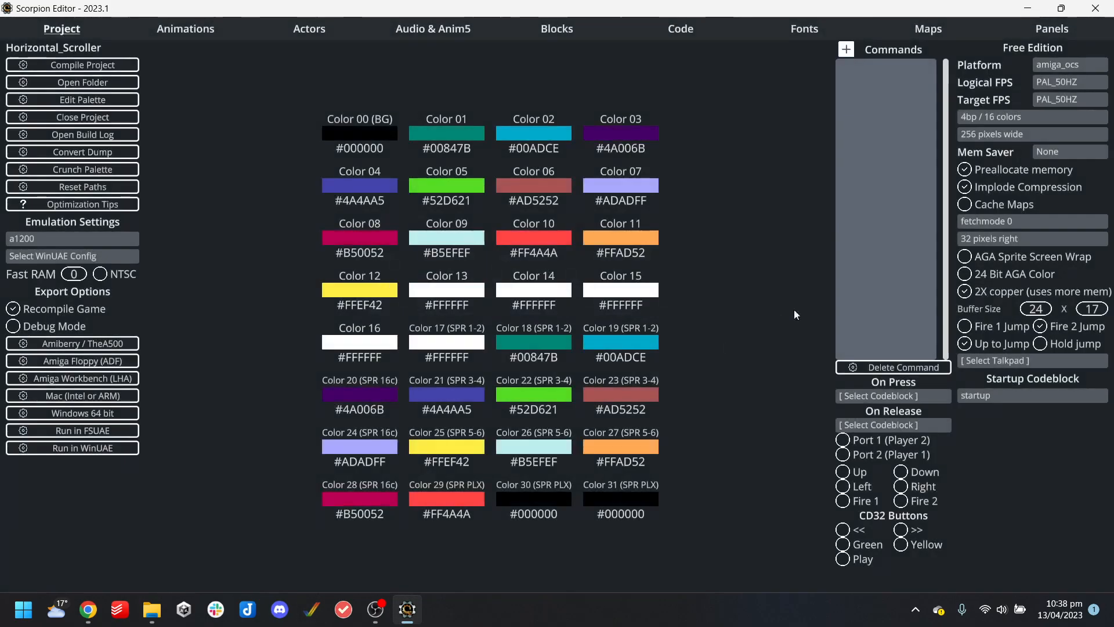
Switch the target platform to MegaDrive and back to Amiga OCS
{"action": "left_click", "coordinate": [1062, 65]}
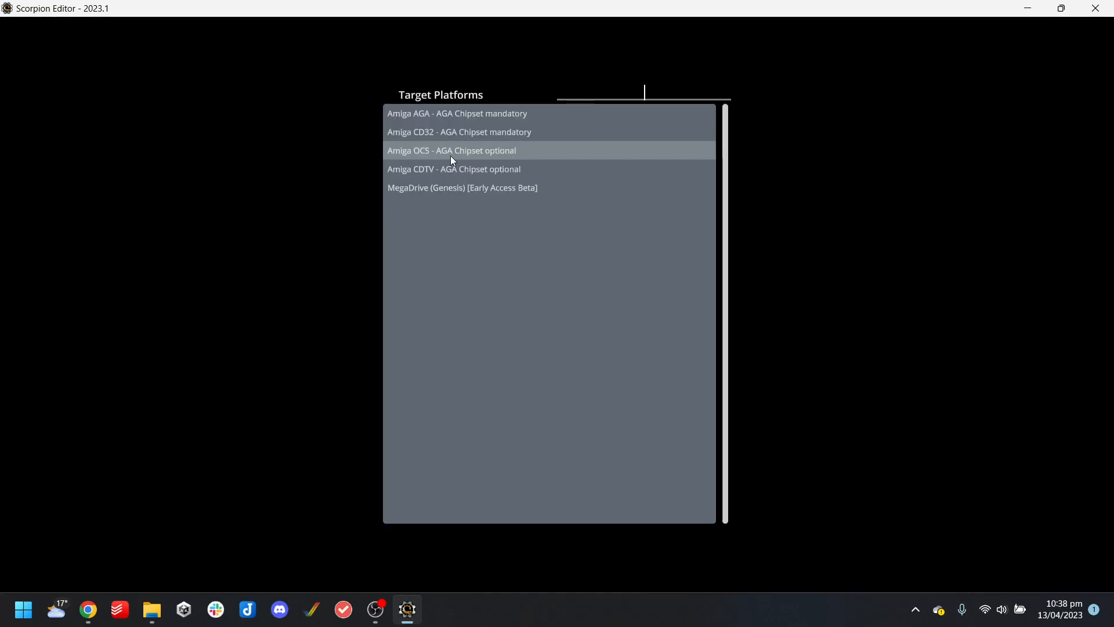
{"action": "left_click", "coordinate": [453, 189]}
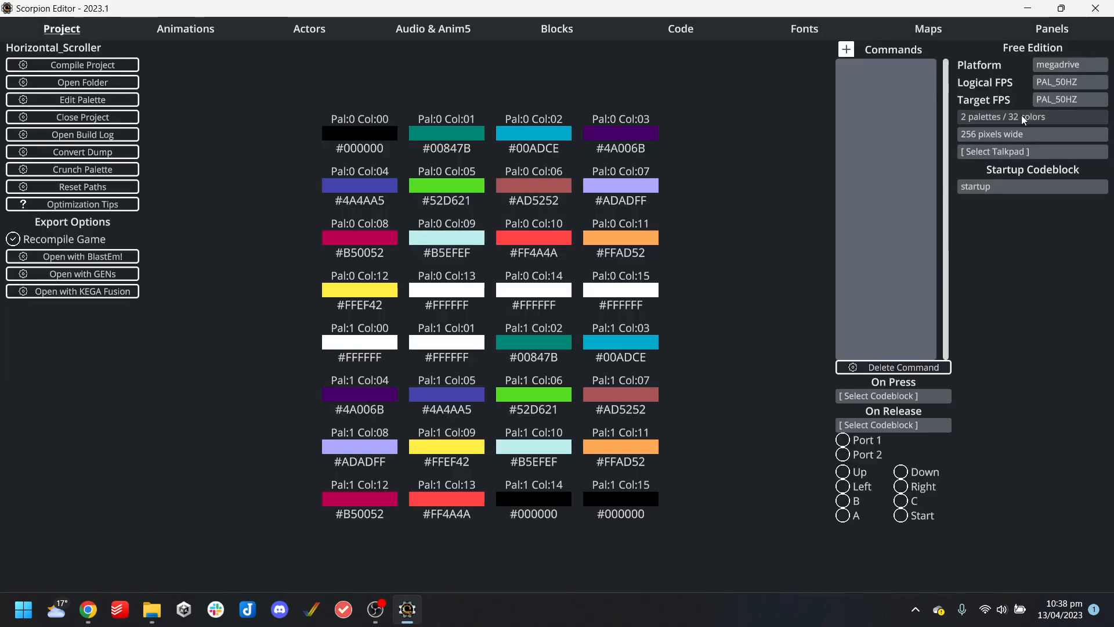
{"action": "left_click", "coordinate": [1055, 69]}
{"action": "left_click", "coordinate": [472, 151]}
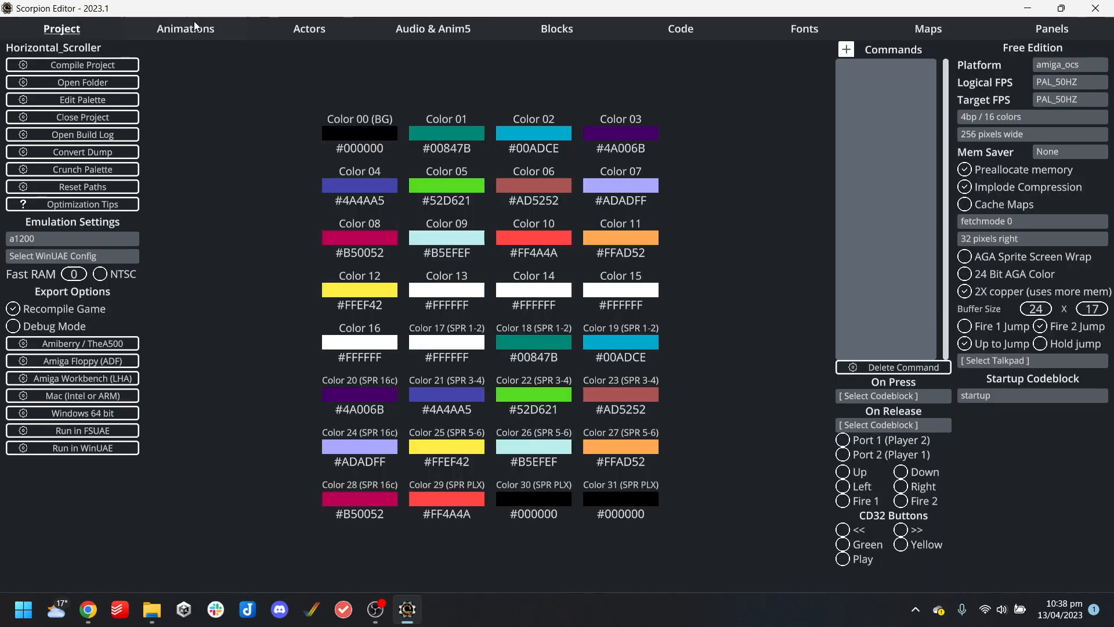
Examine the frame and sprite type settings of the animations, from anim_drone down the list
{"action": "left_click", "coordinate": [186, 29]}
{"action": "left_click", "coordinate": [64, 91]}
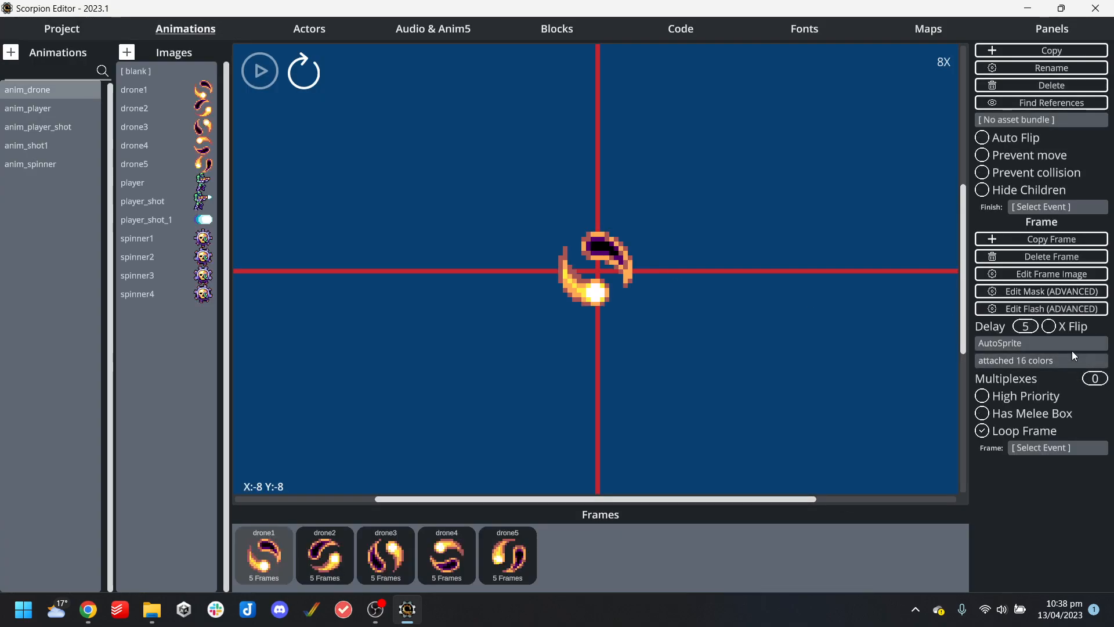
{"action": "key", "text": "Down"}
{"action": "key", "text": "Down"}
{"action": "key", "text": "Down"}
{"action": "key", "text": "Down"}
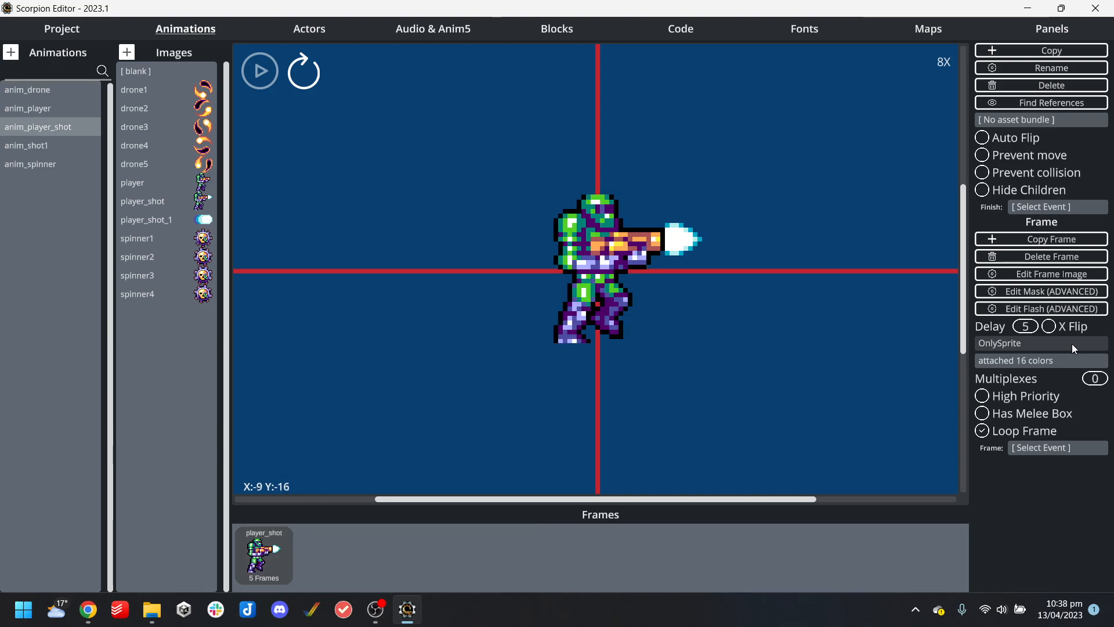
Compare the sprite type settings of the animations, going back and forth between anim_drone and the entries below it
{"action": "key", "text": "Down"}
{"action": "key", "text": "Up"}
{"action": "key", "text": "Up"}
{"action": "key", "text": "Down"}
{"action": "key", "text": "Up"}
{"action": "key", "text": "Up"}
{"action": "key", "text": "Up"}
{"action": "key", "text": "Up"}
{"action": "key", "text": "Up"}
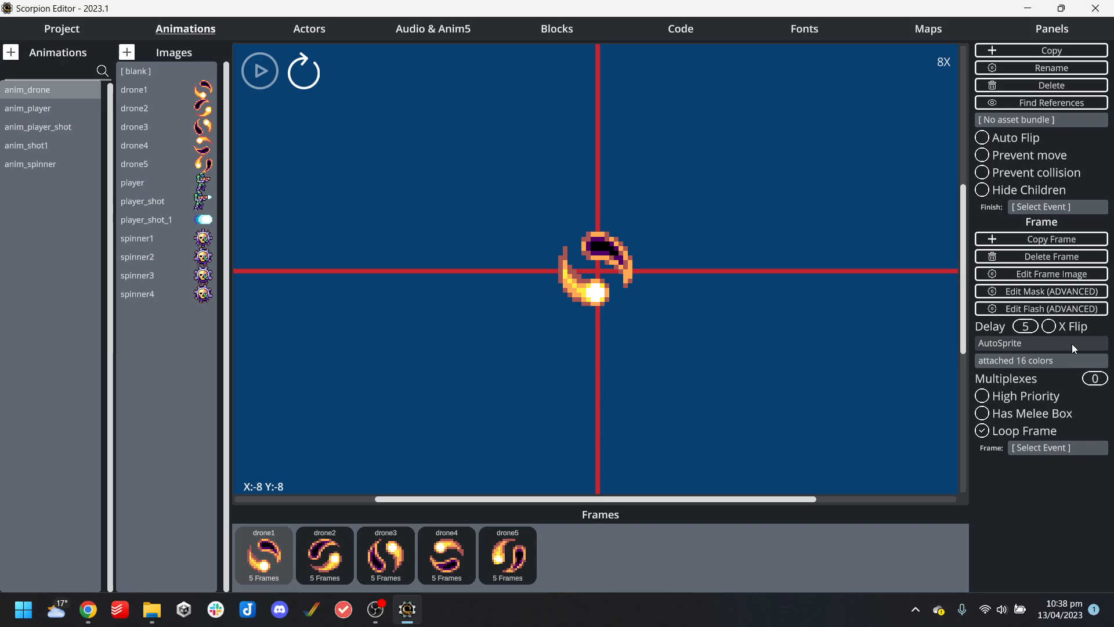
{"action": "key", "text": "Down"}
{"action": "key", "text": "Down"}
{"action": "key", "text": "Down"}
{"action": "key", "text": "Down"}
{"action": "key", "text": "Up"}
{"action": "key", "text": "Down"}
{"action": "key", "text": "Up"}
Switch the project's target platform to MegaDrive (Genesis)
{"action": "left_click", "coordinate": [70, 34]}
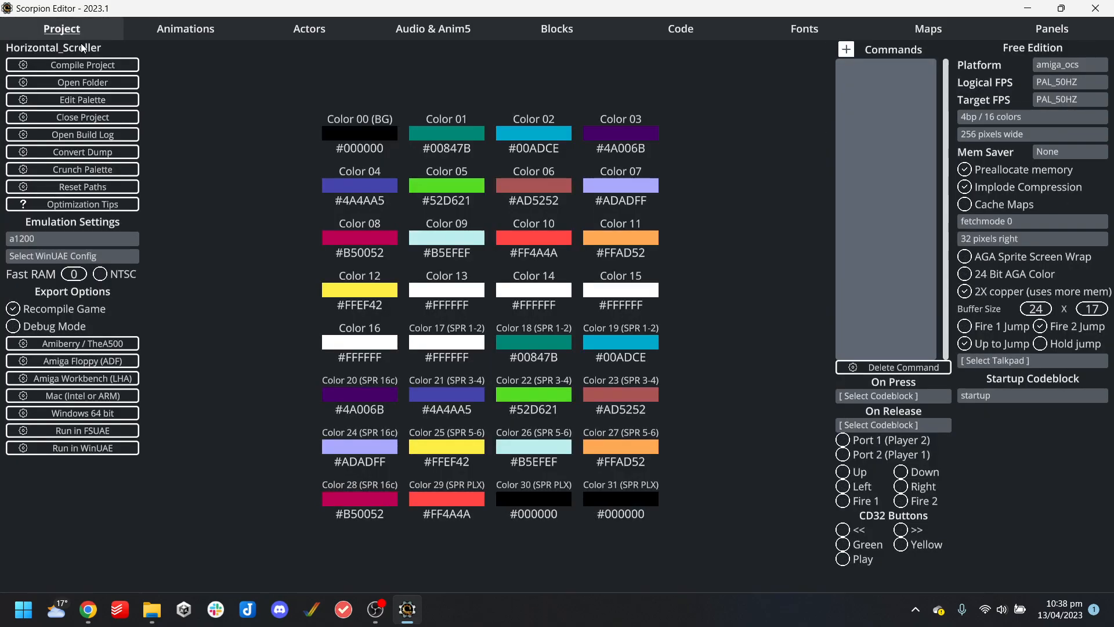
{"action": "left_click", "coordinate": [287, 29]}
{"action": "left_click", "coordinate": [34, 32]}
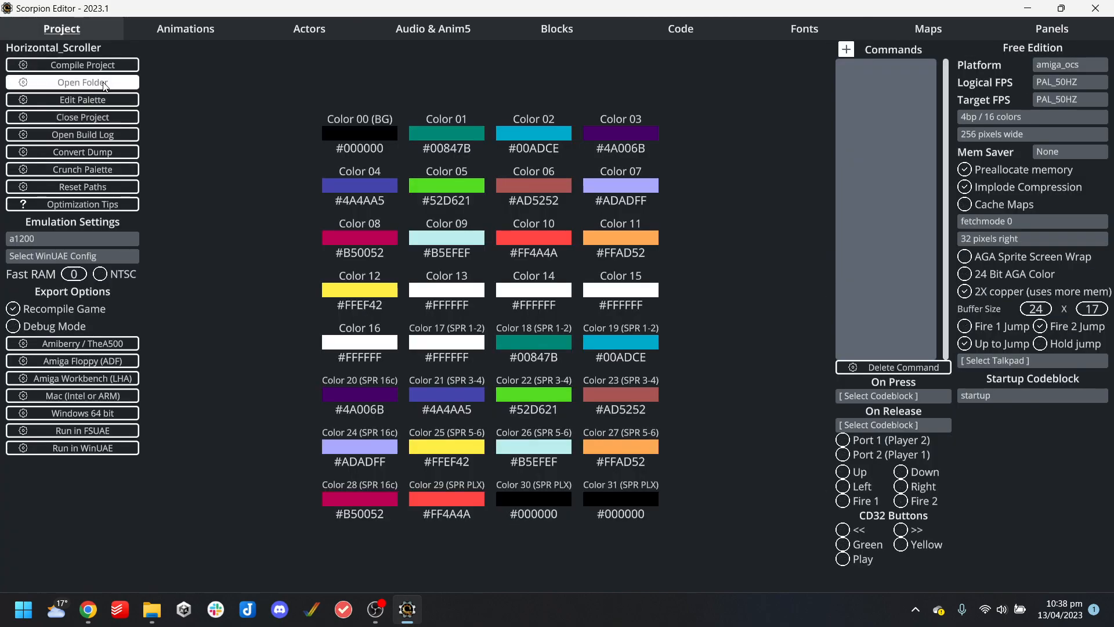
{"action": "left_click", "coordinate": [1070, 66]}
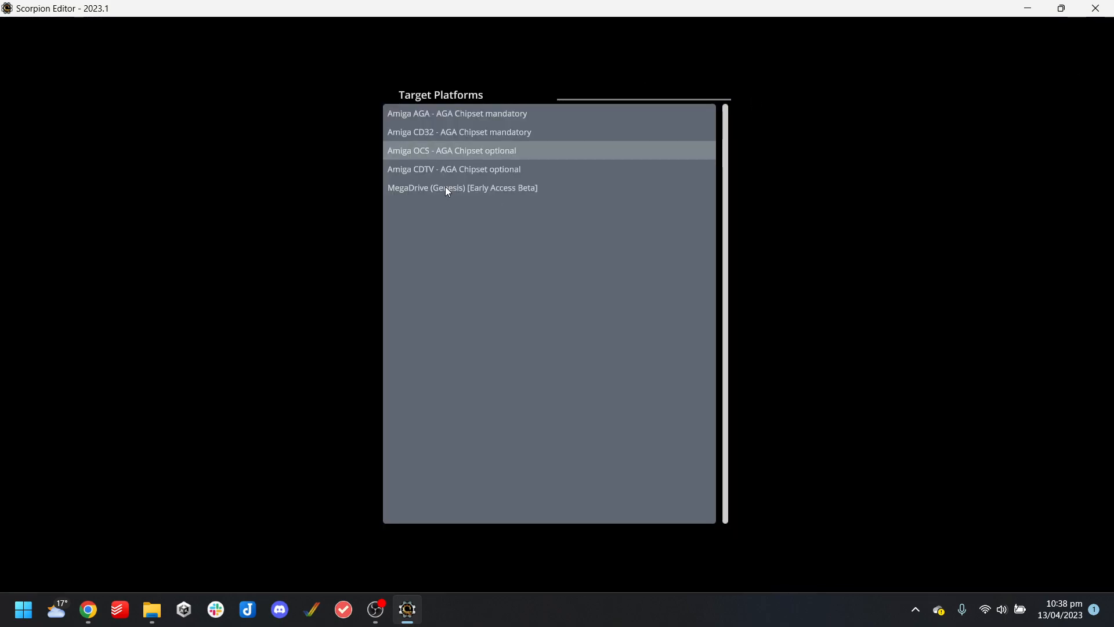
{"action": "left_click", "coordinate": [447, 189]}
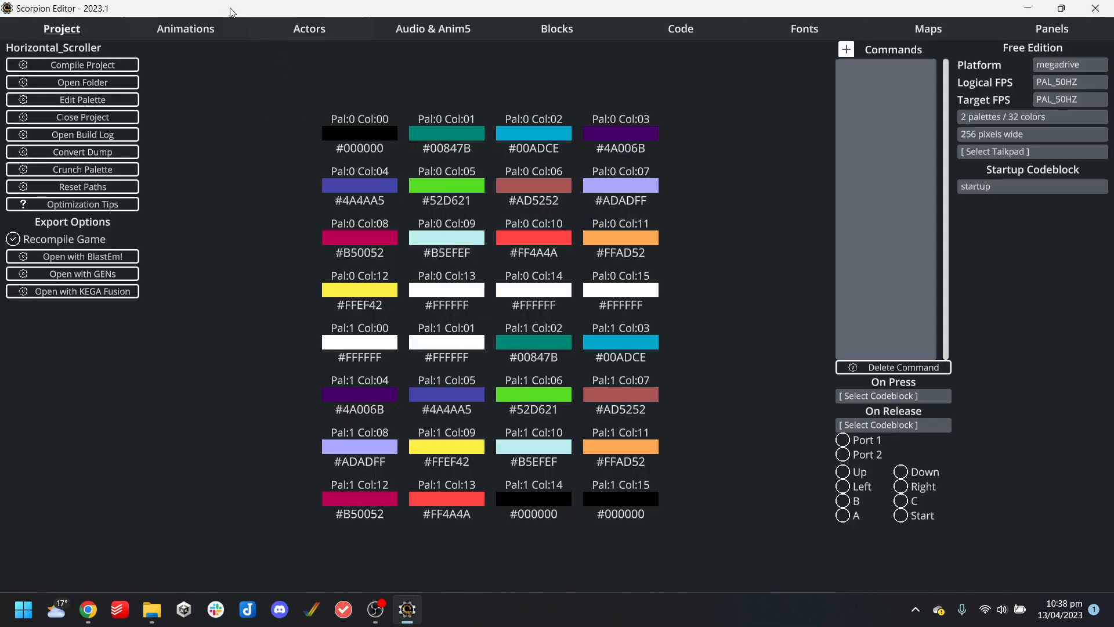
Set the palette line to 1 on all frames of the anim_drone animation
{"action": "left_click", "coordinate": [166, 36]}
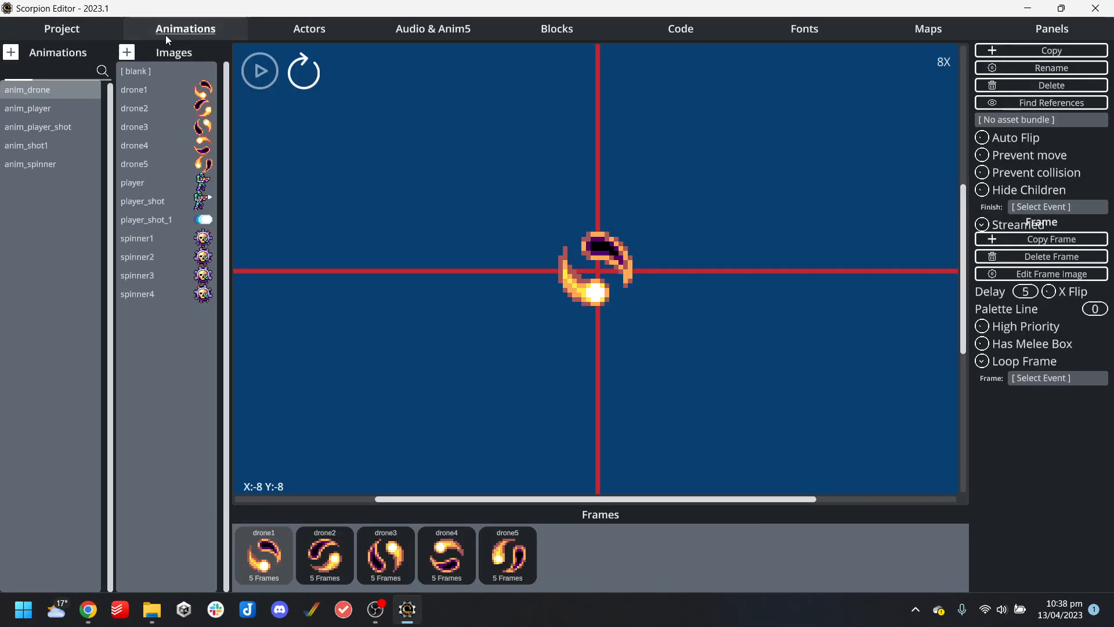
{"action": "left_click", "coordinate": [57, 109]}
{"action": "left_click", "coordinate": [61, 94]}
{"action": "left_click", "coordinate": [1098, 329]}
{"action": "type", "text": "1"}
{"action": "left_click", "coordinate": [44, 110]}
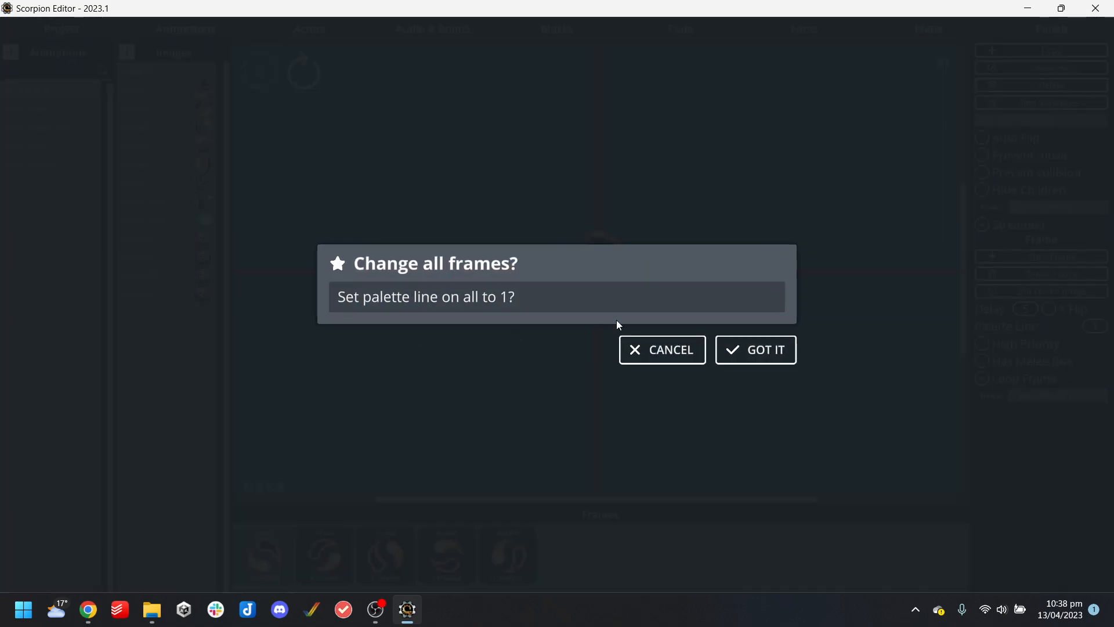
{"action": "left_click", "coordinate": [767, 353]}
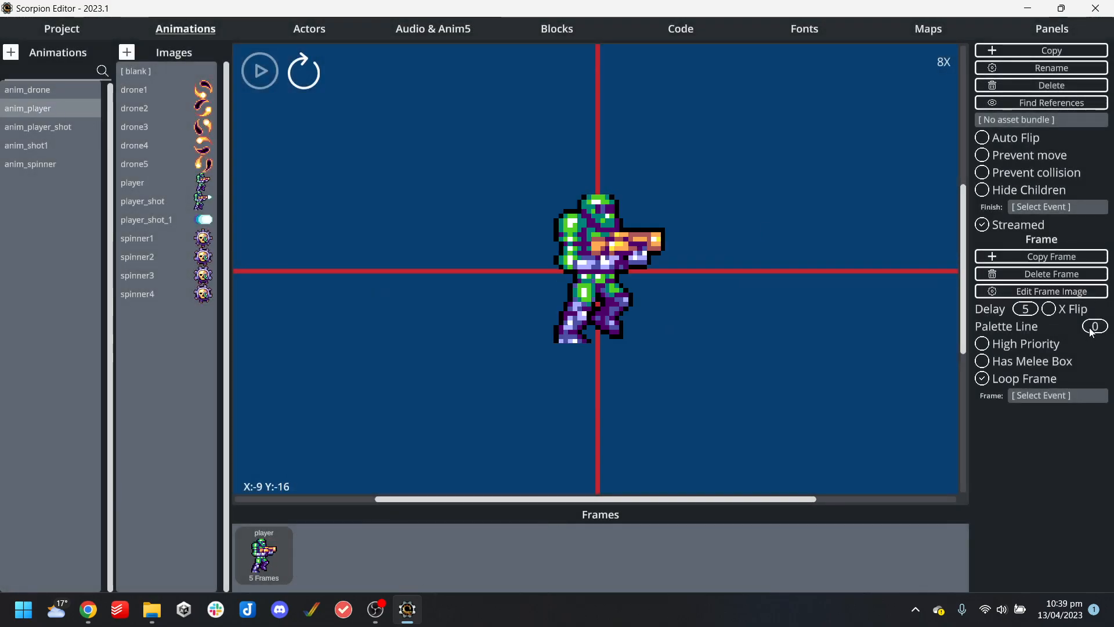
Check the palette line settings of the anim_player_shot, anim_shot1 and anim_spinner animations
{"action": "left_click", "coordinate": [80, 128]}
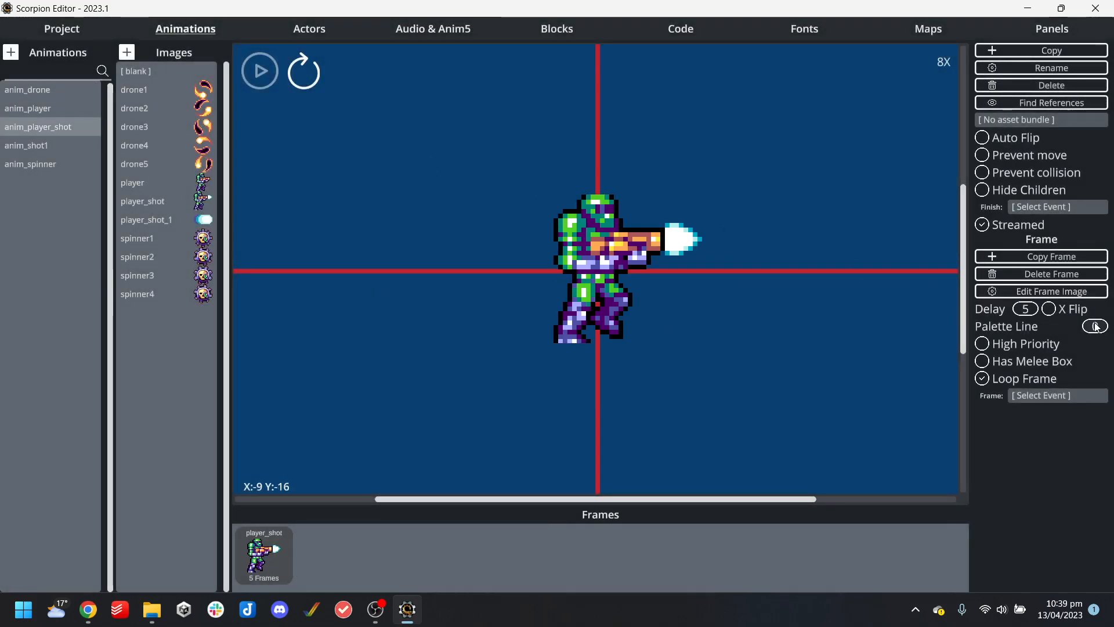
{"action": "left_click", "coordinate": [67, 150]}
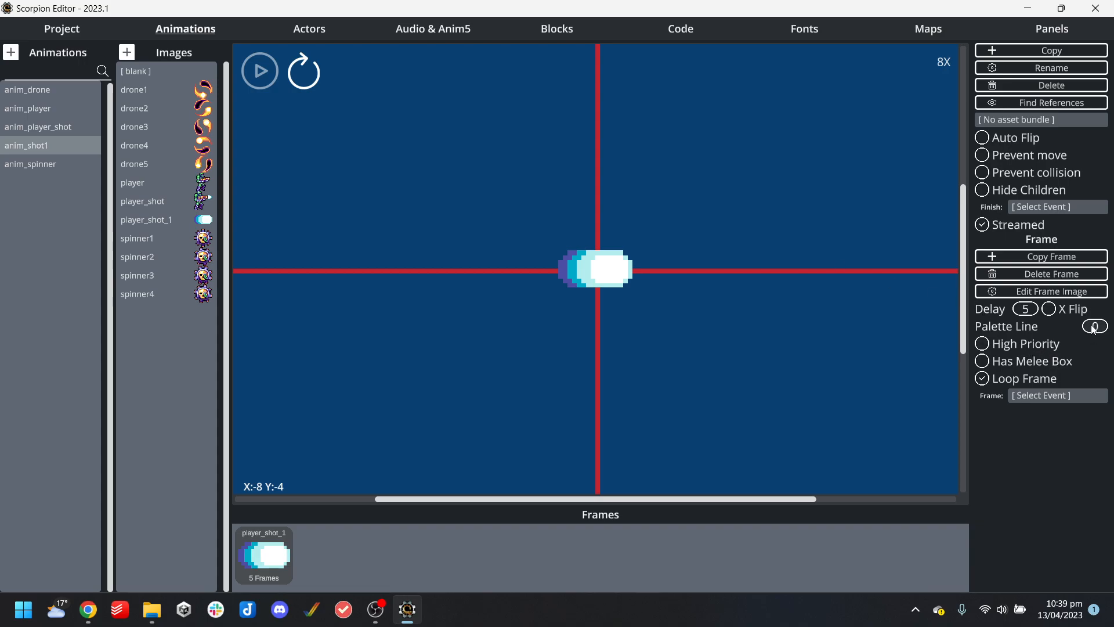
{"action": "left_click", "coordinate": [61, 163]}
Switch the target platform to Amiga OCS and back to MegaDrive, then reselect 2 palettes / 32 colors
{"action": "left_click", "coordinate": [75, 35]}
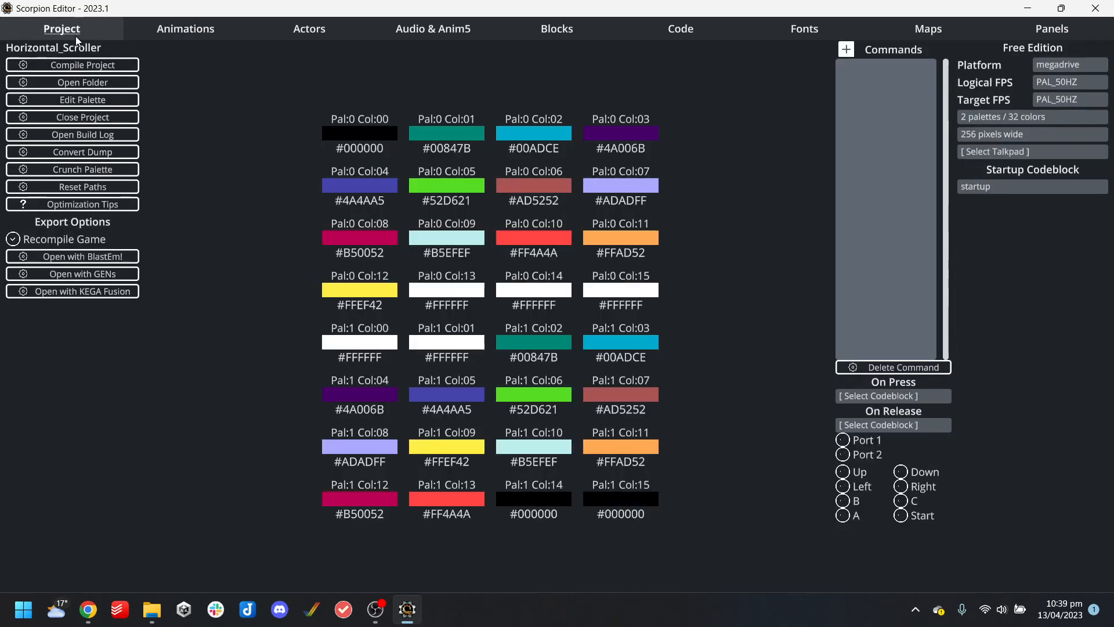
{"action": "left_click", "coordinate": [1078, 65]}
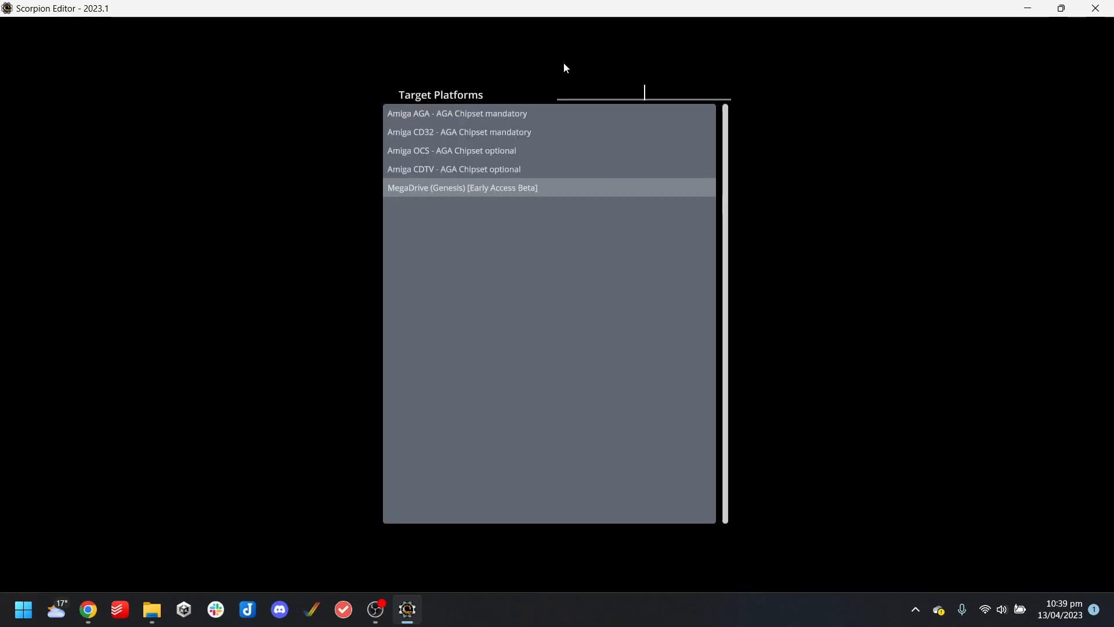
{"action": "left_click", "coordinate": [482, 152]}
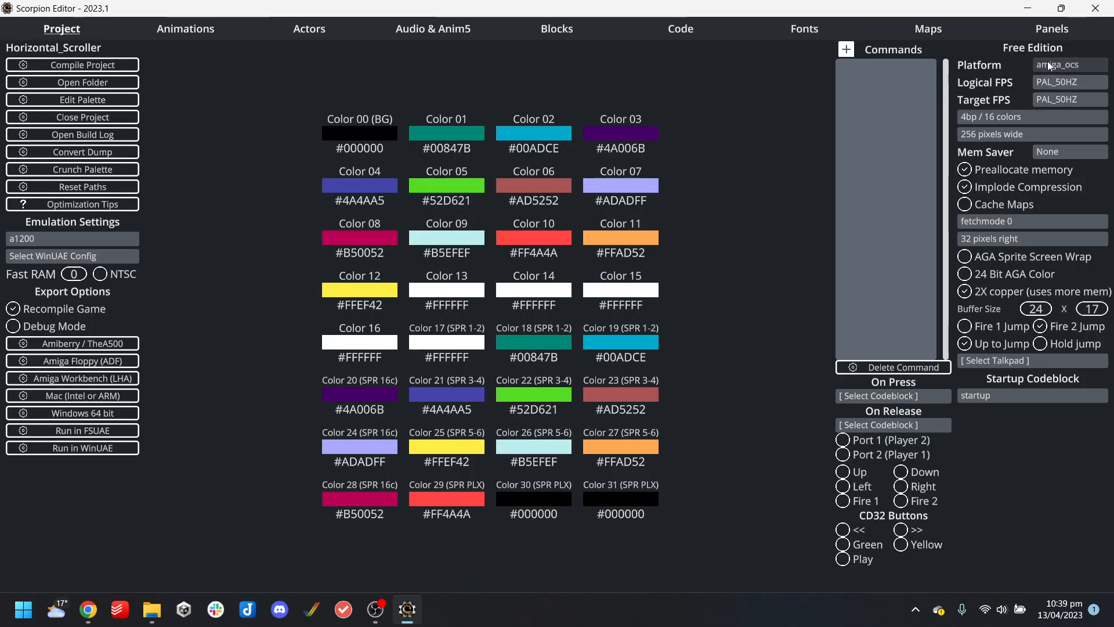
{"action": "left_click", "coordinate": [1070, 65]}
{"action": "left_click", "coordinate": [492, 188]}
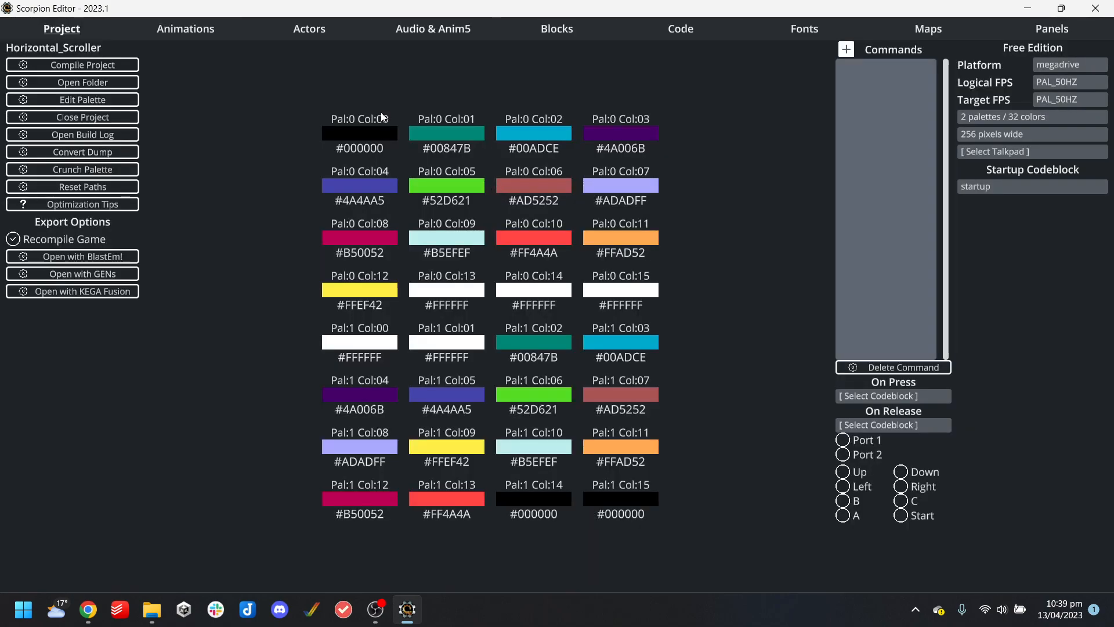
{"action": "left_click", "coordinate": [1008, 110]}
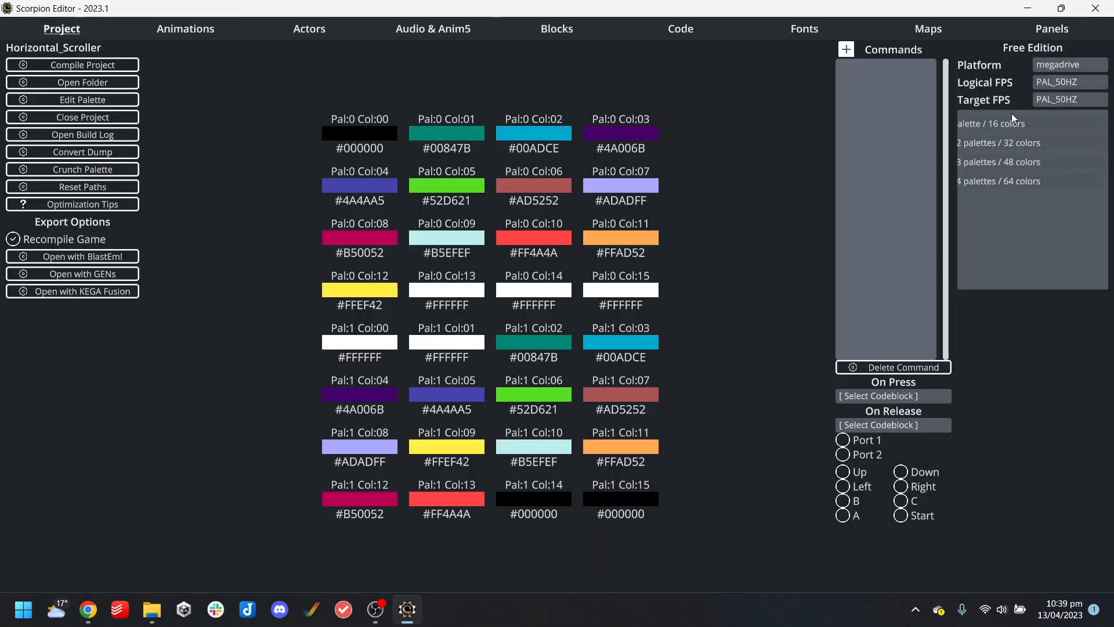
{"action": "left_click", "coordinate": [1014, 143]}
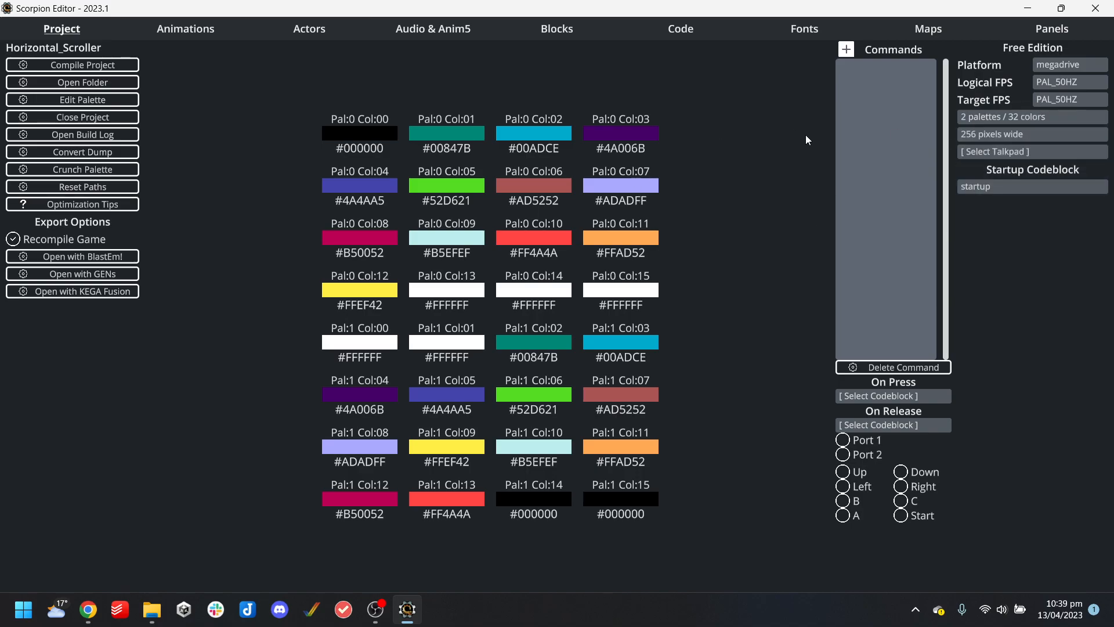
Compile and run the game in BlastEm, inspect its VRAM debugger view, and close the emulator
{"action": "left_click", "coordinate": [73, 255]}
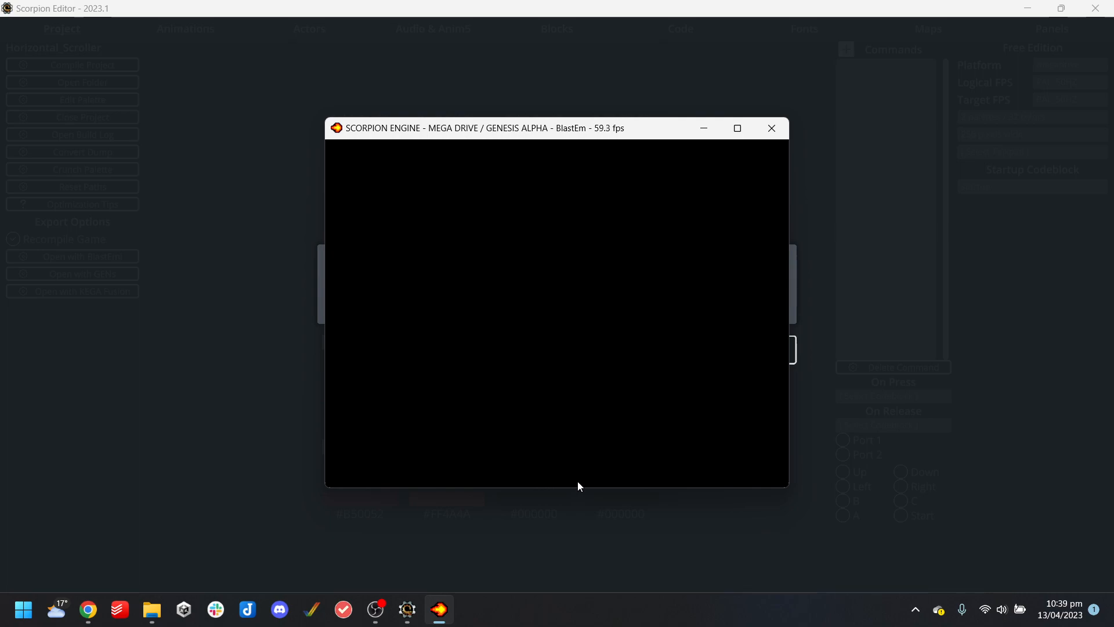
{"action": "left_click", "coordinate": [816, 361]}
{"action": "left_click", "coordinate": [768, 350]}
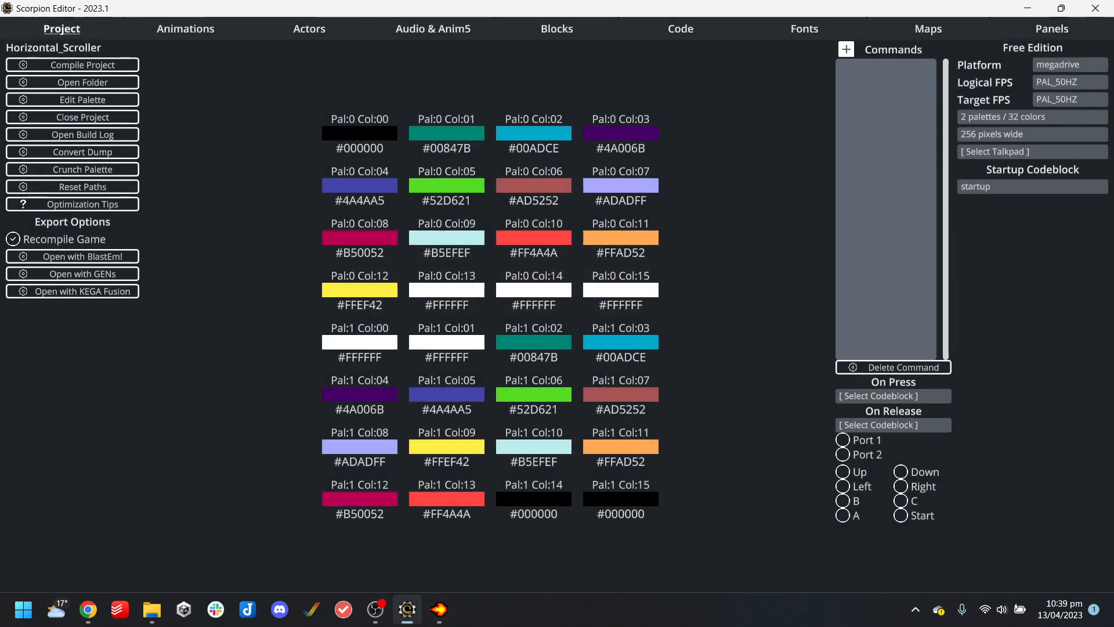
{"action": "left_click", "coordinate": [443, 612]}
{"action": "key", "text": "v"}
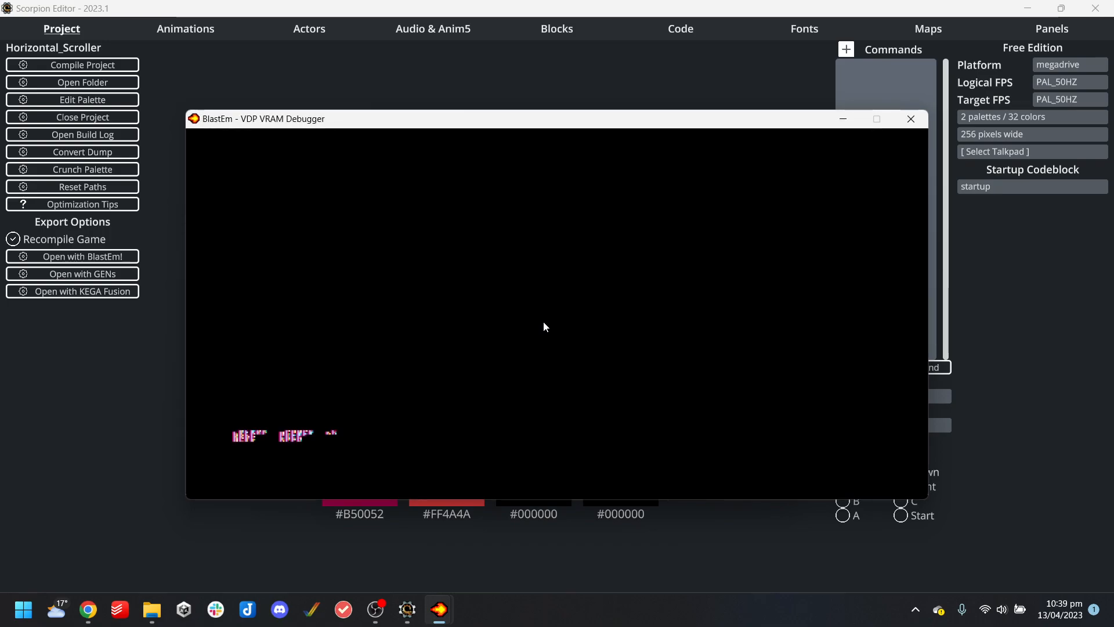
{"action": "key", "text": "v"}
{"action": "left_click_drag", "start_coordinate": [492, 126], "coordinate": [286, 106]}
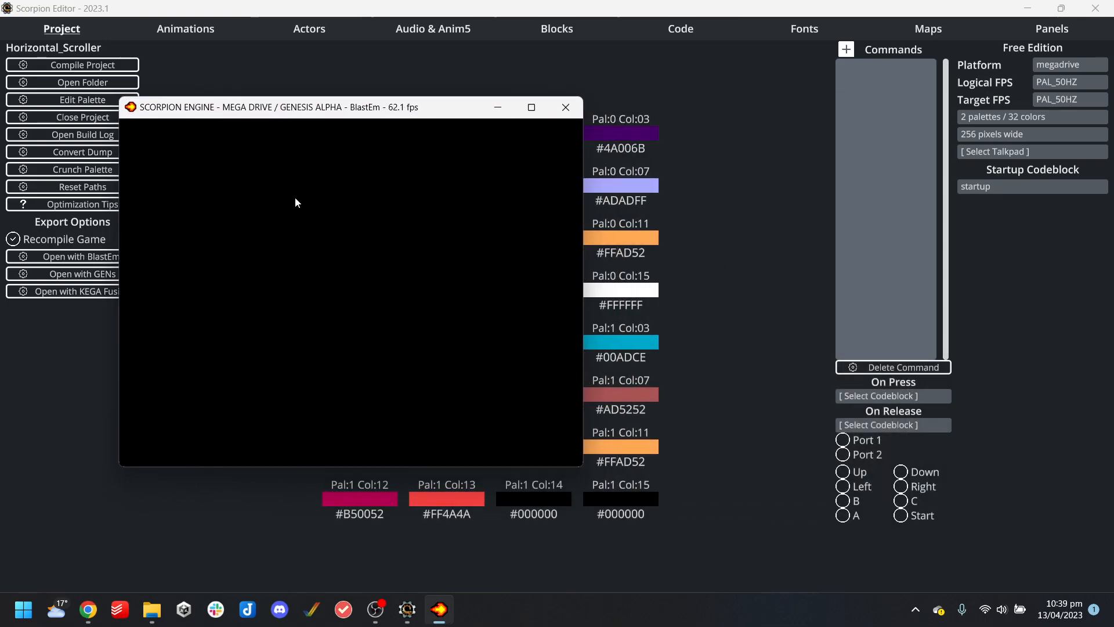
{"action": "left_click", "coordinate": [565, 107]}
In the startup code block, add a condition after Set to 25HZ that encloses the Set YResolution to 208 command
{"action": "left_click", "coordinate": [694, 20]}
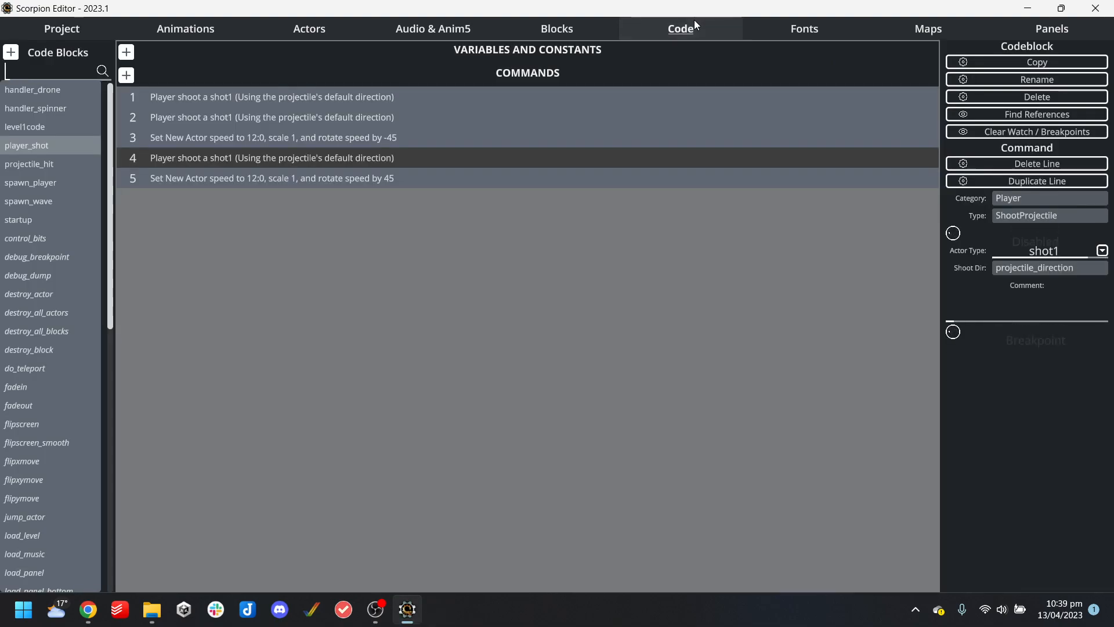
{"action": "left_click", "coordinate": [26, 201]}
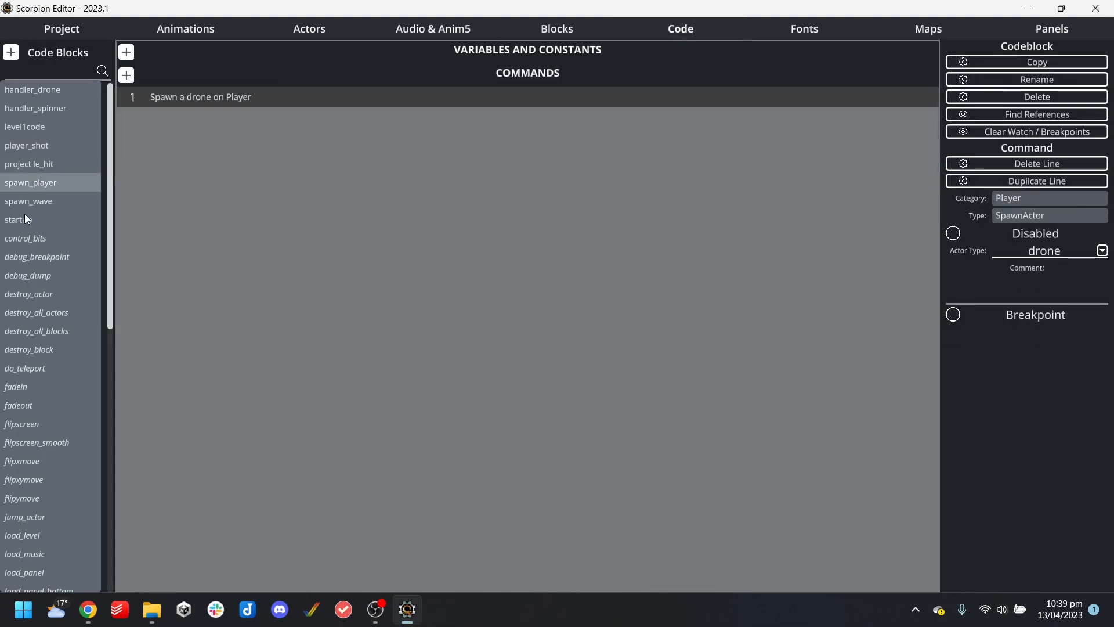
{"action": "left_click", "coordinate": [27, 219]}
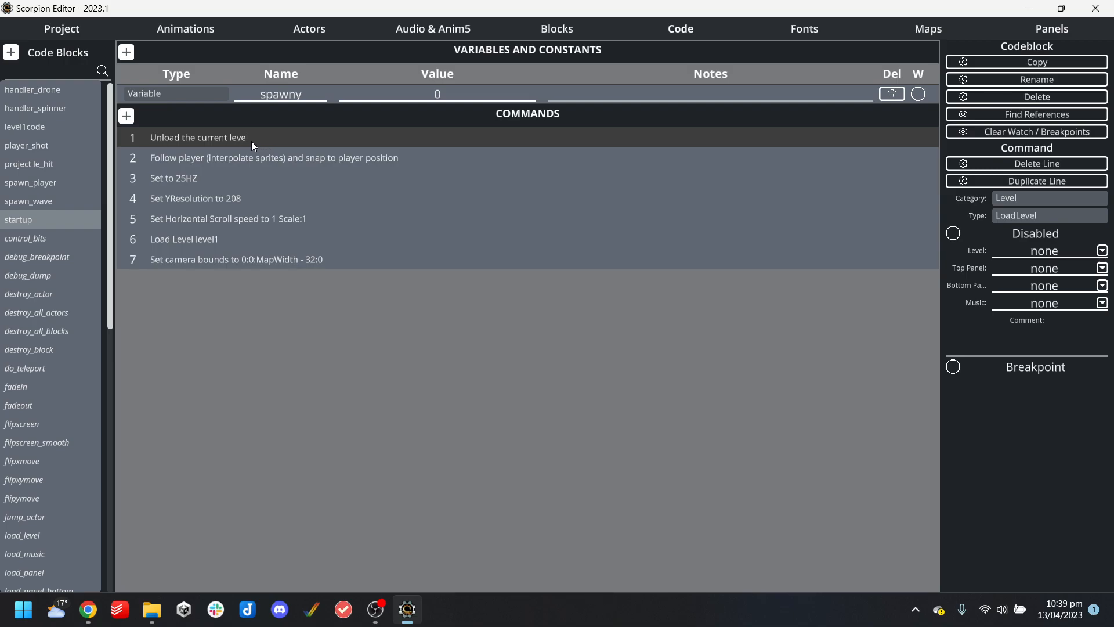
{"action": "left_click", "coordinate": [209, 197]}
{"action": "left_click", "coordinate": [238, 177]}
{"action": "left_click", "coordinate": [242, 158]}
{"action": "left_click", "coordinate": [227, 199]}
{"action": "left_click", "coordinate": [241, 181]}
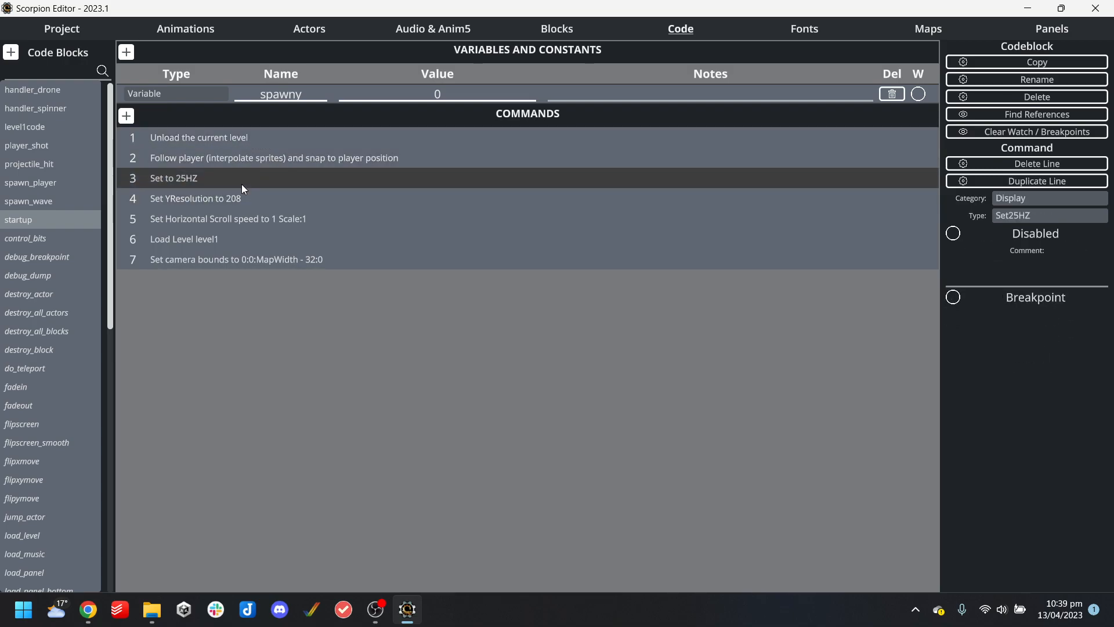
{"action": "key", "text": "Insert"}
{"action": "left_click", "coordinate": [1050, 199]}
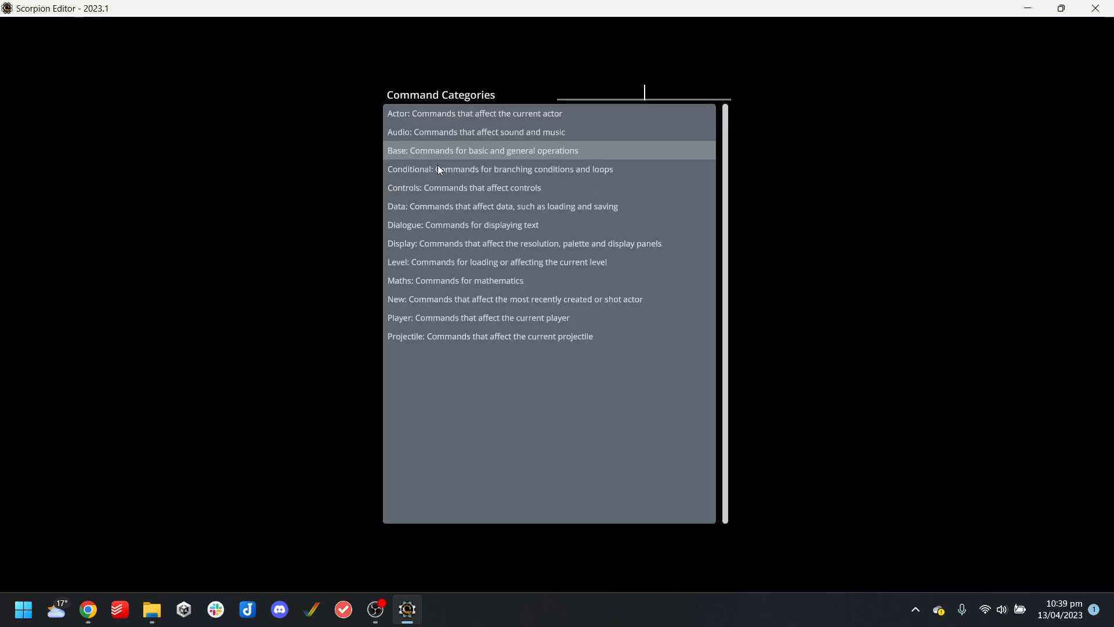
{"action": "left_click", "coordinate": [458, 175]}
{"action": "left_click_drag", "start_coordinate": [198, 243], "coordinate": [223, 204]}
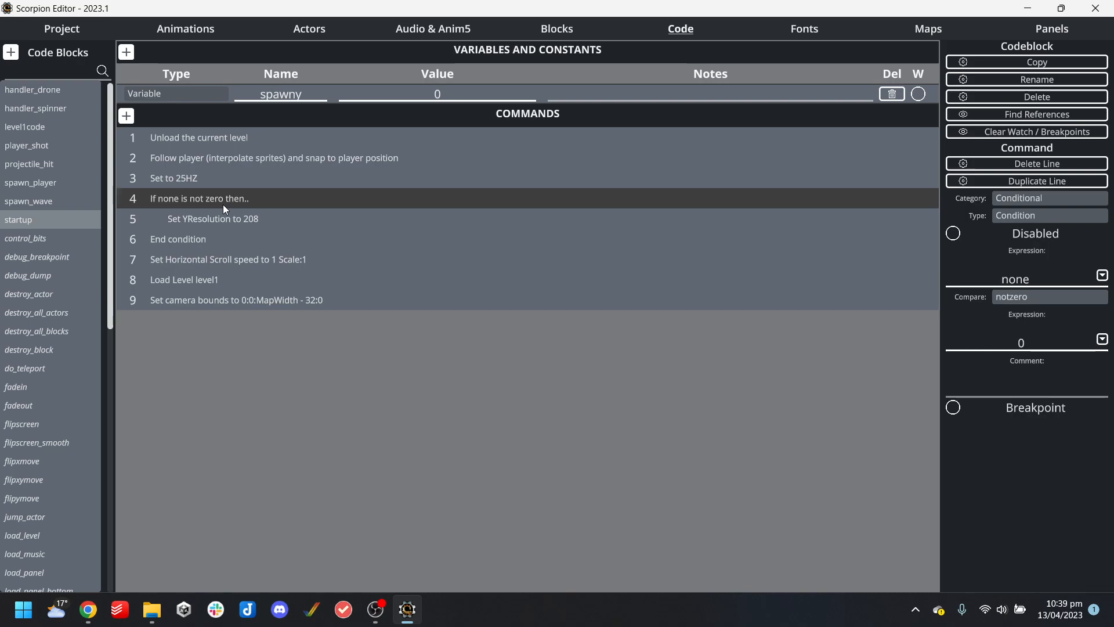
Delete the Unload the current level command from startup and set the condition's expression to IsAmiga
{"action": "left_click", "coordinate": [255, 136]}
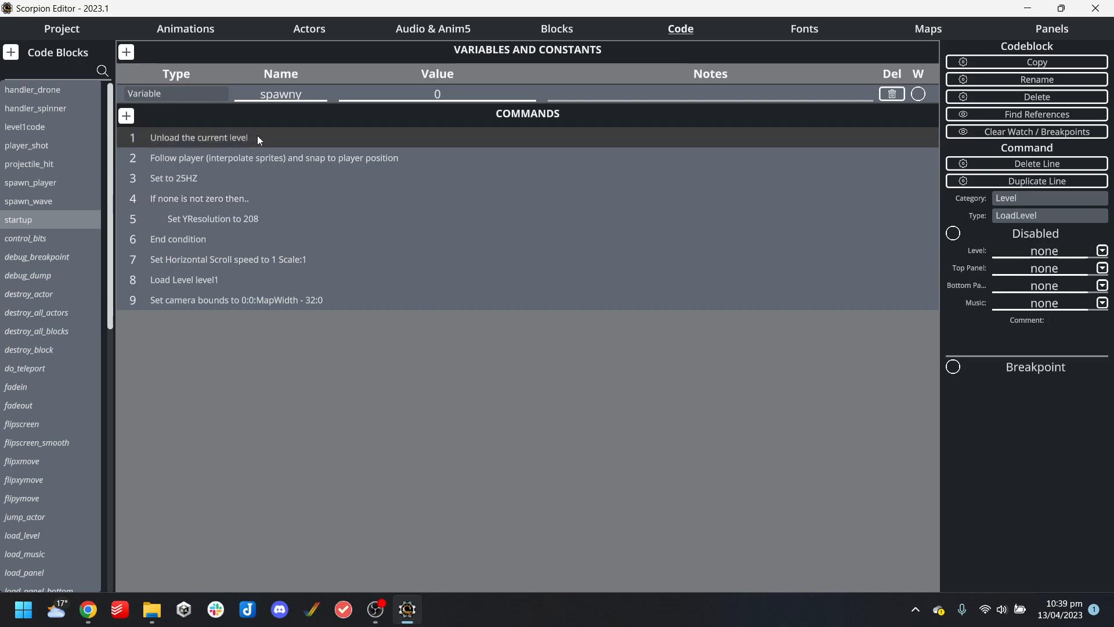
{"action": "key", "text": "Delete"}
{"action": "left_click", "coordinate": [194, 175]}
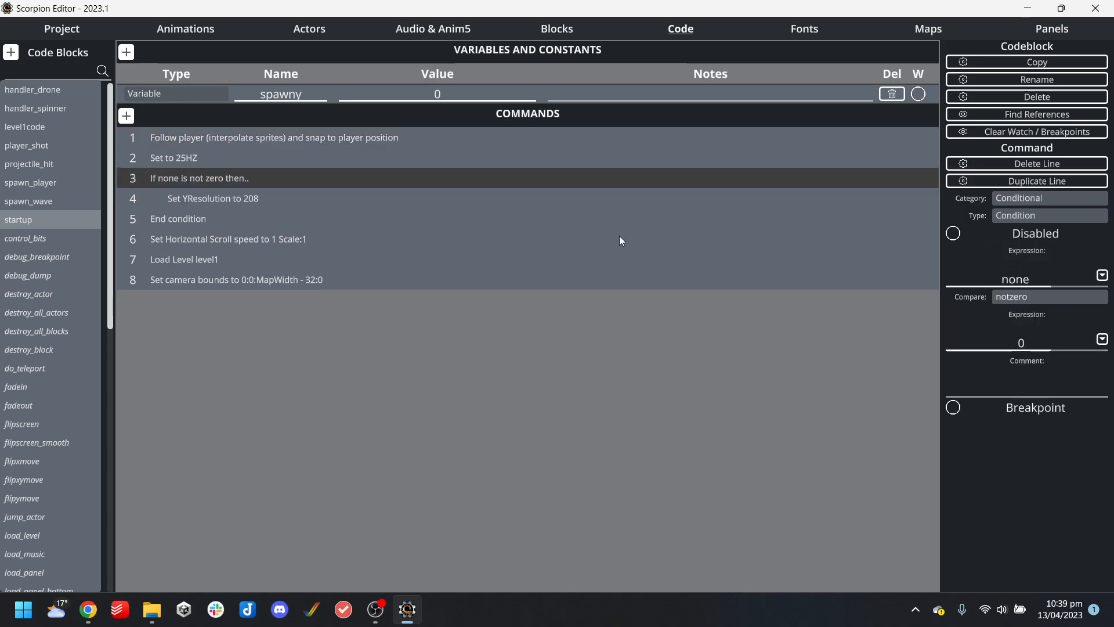
{"action": "left_click", "coordinate": [1022, 280]}
{"action": "type", "text": "IsAmiga"}
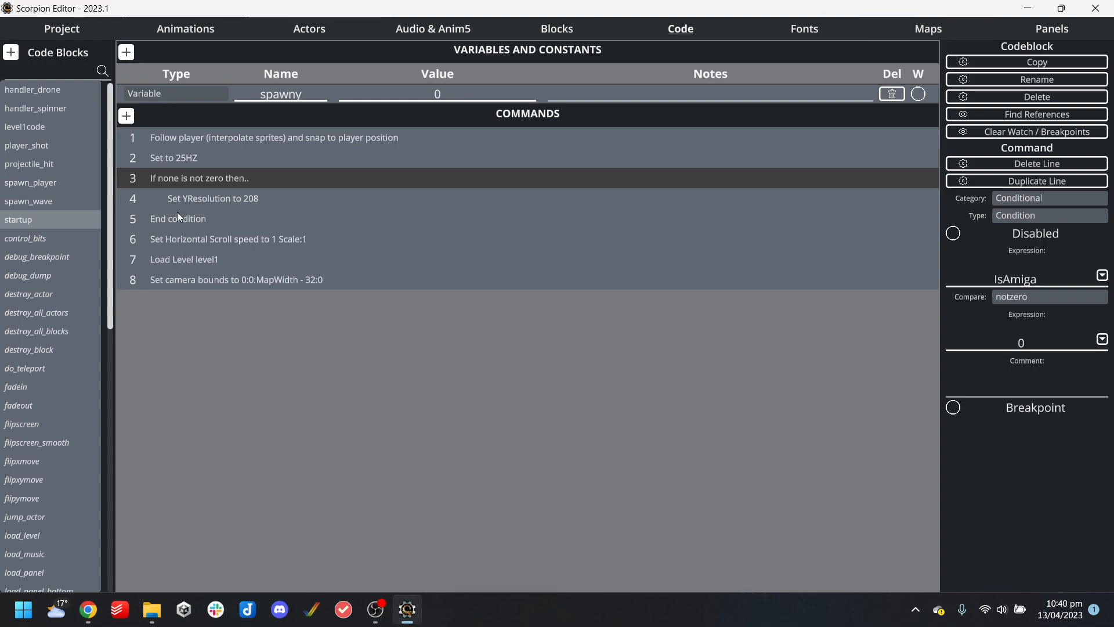
{"action": "left_click", "coordinate": [218, 198]}
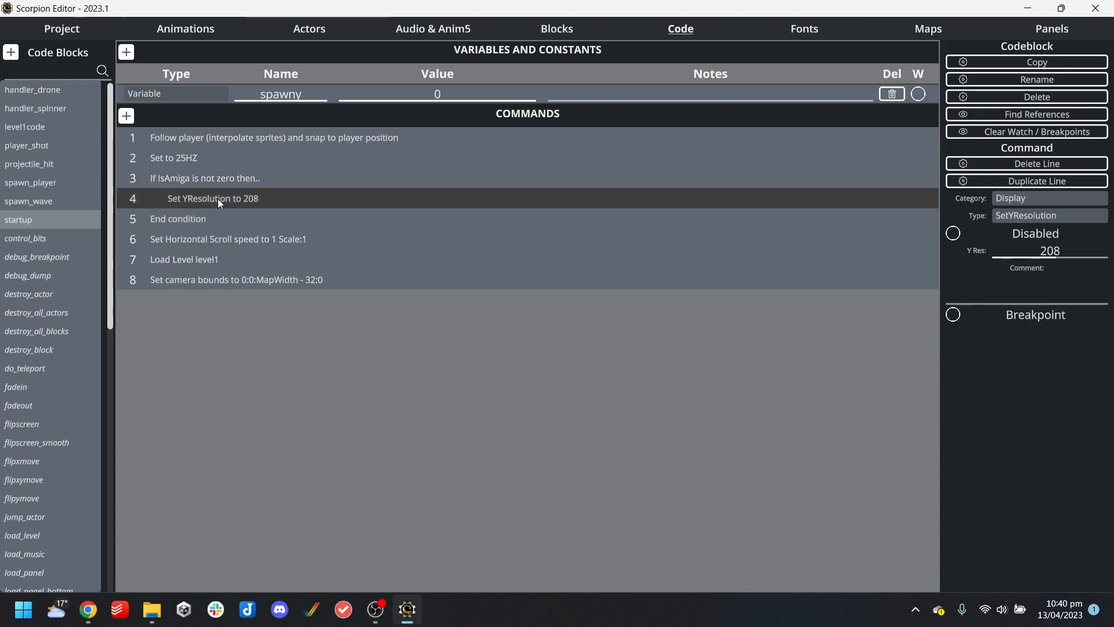
Recompile and test the game in BlastEm with the edited startup code, then close the emulator
{"action": "left_click", "coordinate": [72, 33]}
{"action": "left_click", "coordinate": [93, 256]}
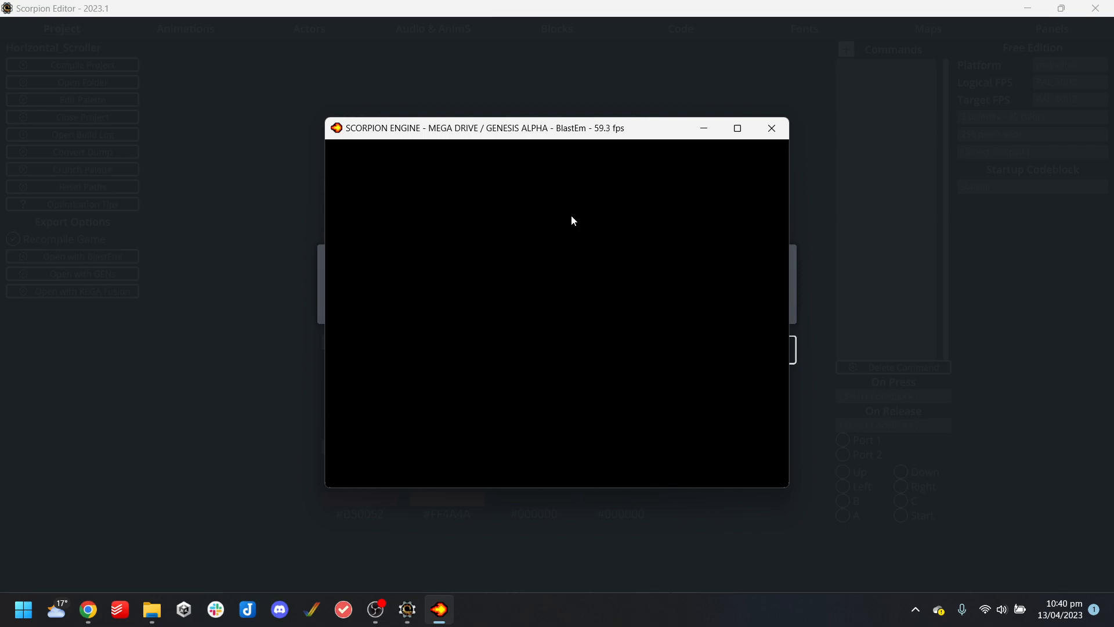
{"action": "left_click", "coordinate": [771, 128]}
{"action": "left_click", "coordinate": [731, 348]}
Examine the commands of the startup code block one by one for what could break the Mega Drive build
{"action": "left_click", "coordinate": [707, 31]}
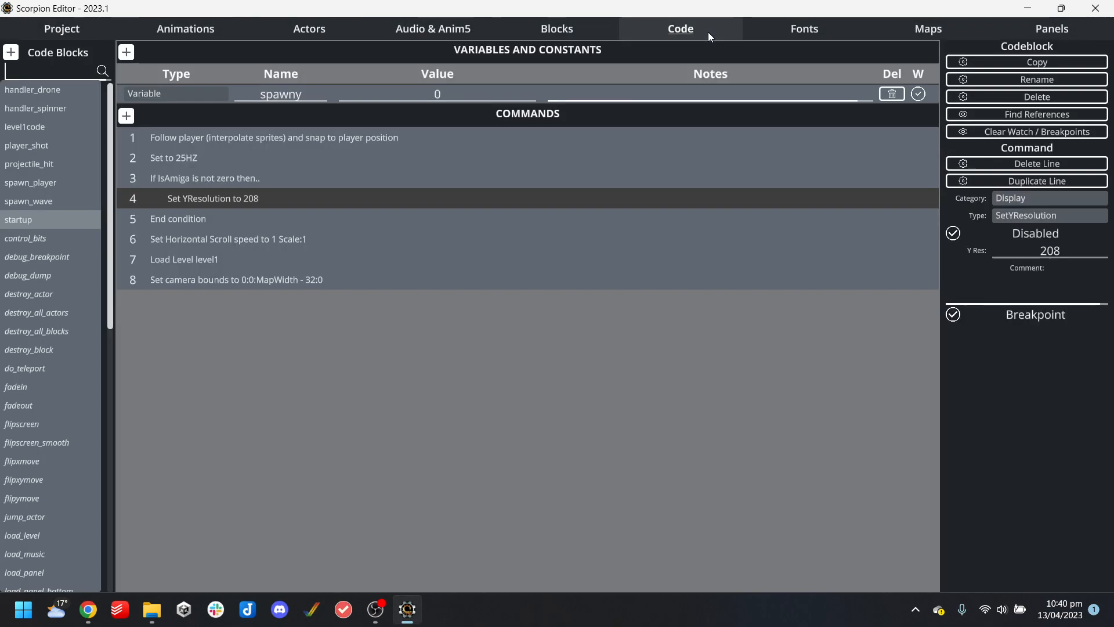
{"action": "left_click", "coordinate": [209, 162]}
{"action": "left_click", "coordinate": [213, 180]}
{"action": "left_click", "coordinate": [216, 199]}
{"action": "left_click", "coordinate": [216, 225]}
{"action": "left_click", "coordinate": [217, 255]}
{"action": "left_click", "coordinate": [246, 153]}
{"action": "left_click", "coordinate": [262, 138]}
{"action": "left_click", "coordinate": [255, 153]}
{"action": "left_click", "coordinate": [235, 258]}
{"action": "left_click", "coordinate": [215, 158]}
{"action": "left_click", "coordinate": [267, 137]}
Move Load Level level1 to the first line of startup and insert a Return command right after it
{"action": "left_click", "coordinate": [217, 259]}
{"action": "left_click_drag", "start_coordinate": [217, 260], "coordinate": [231, 132]}
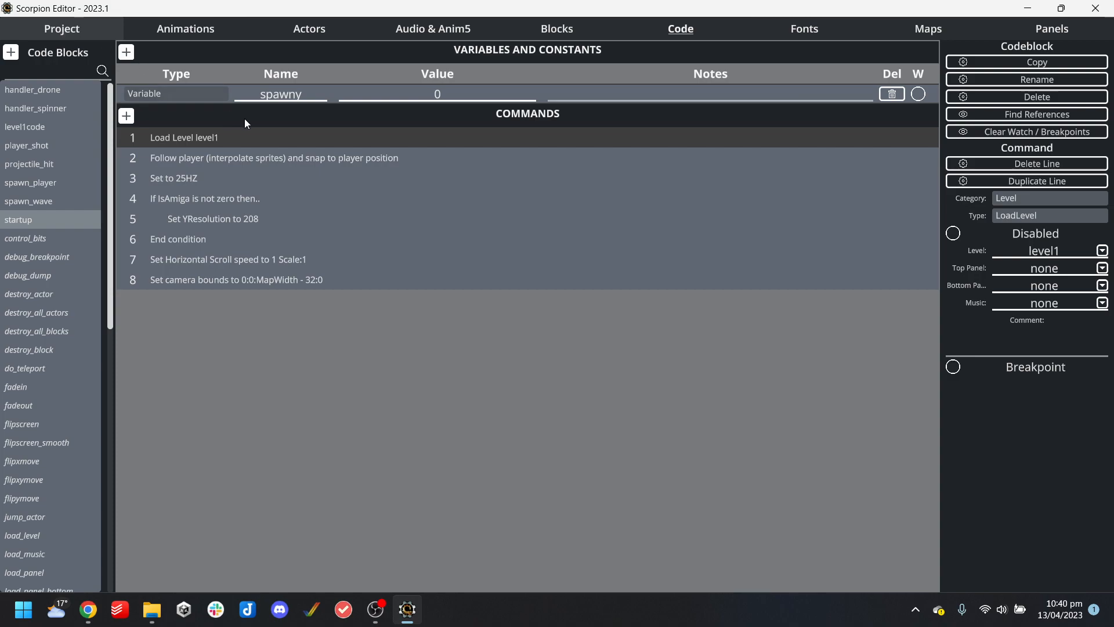
{"action": "key", "text": "Return"}
{"action": "left_click", "coordinate": [1053, 219]}
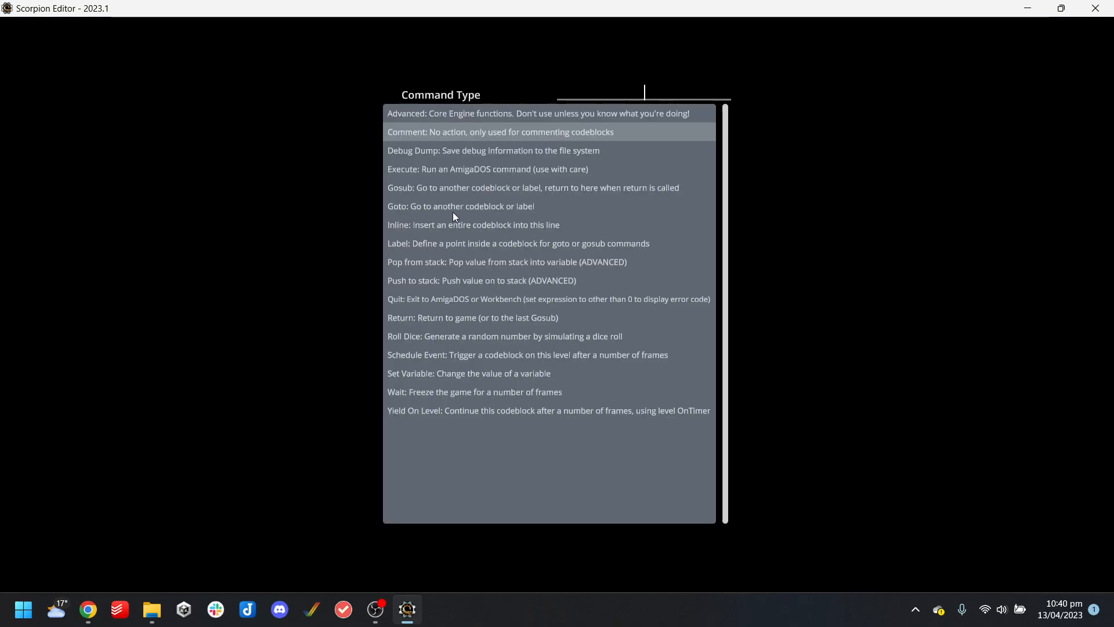
{"action": "left_click", "coordinate": [423, 318]}
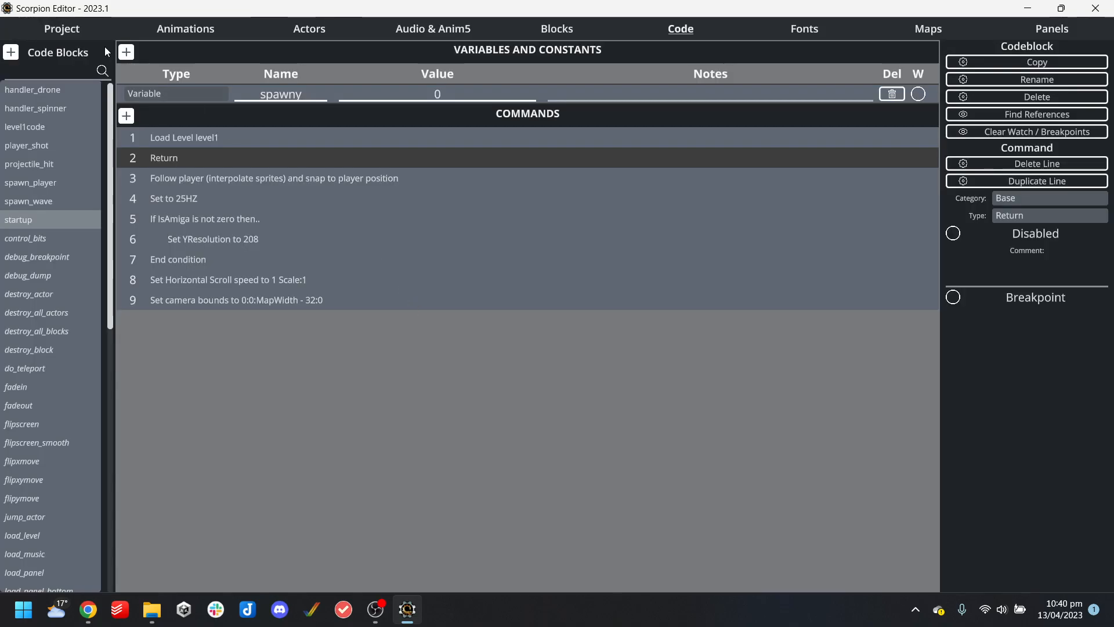
Recompile and test the game in BlastEm with the early Return in startup, close the emulator and dismiss the compile message
{"action": "left_click", "coordinate": [928, 28]}
{"action": "left_click", "coordinate": [63, 28]}
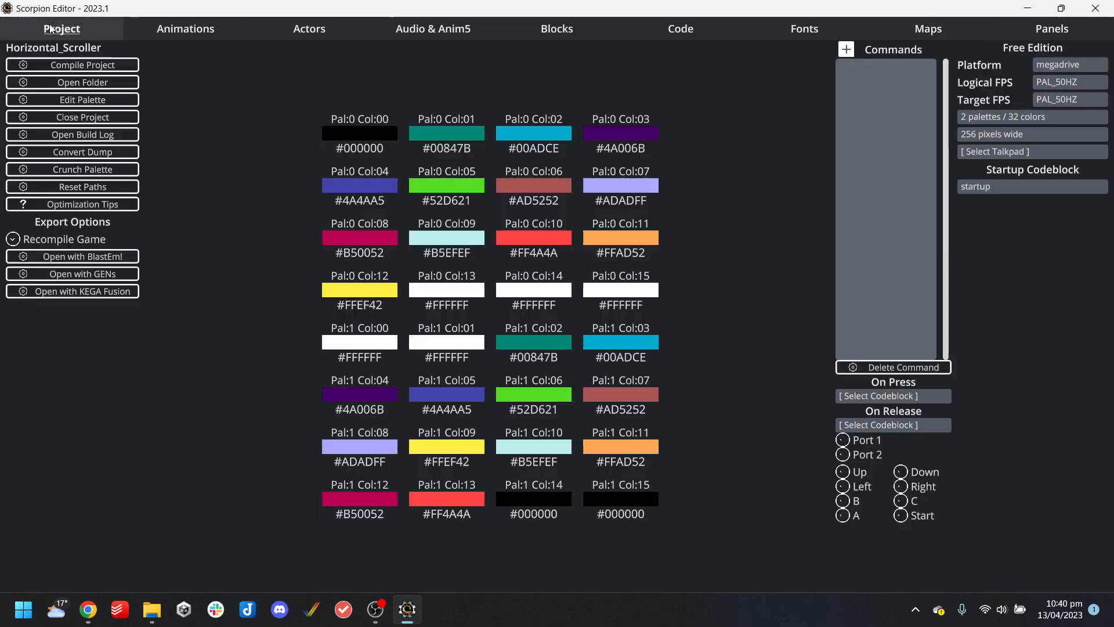
{"action": "left_click", "coordinate": [125, 257]}
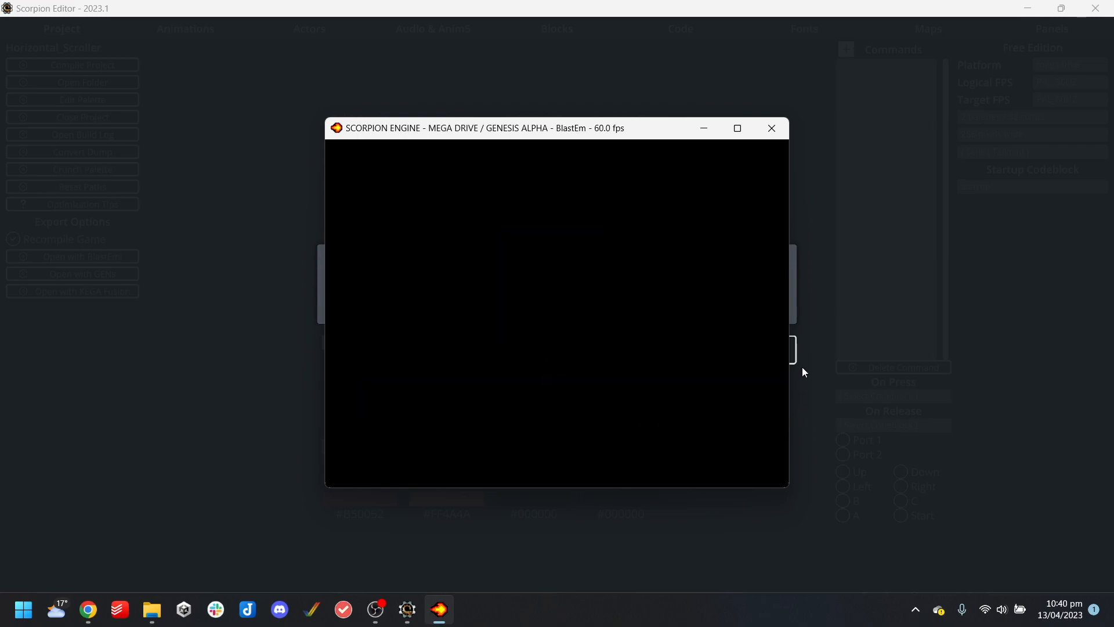
{"action": "left_click", "coordinate": [771, 128]}
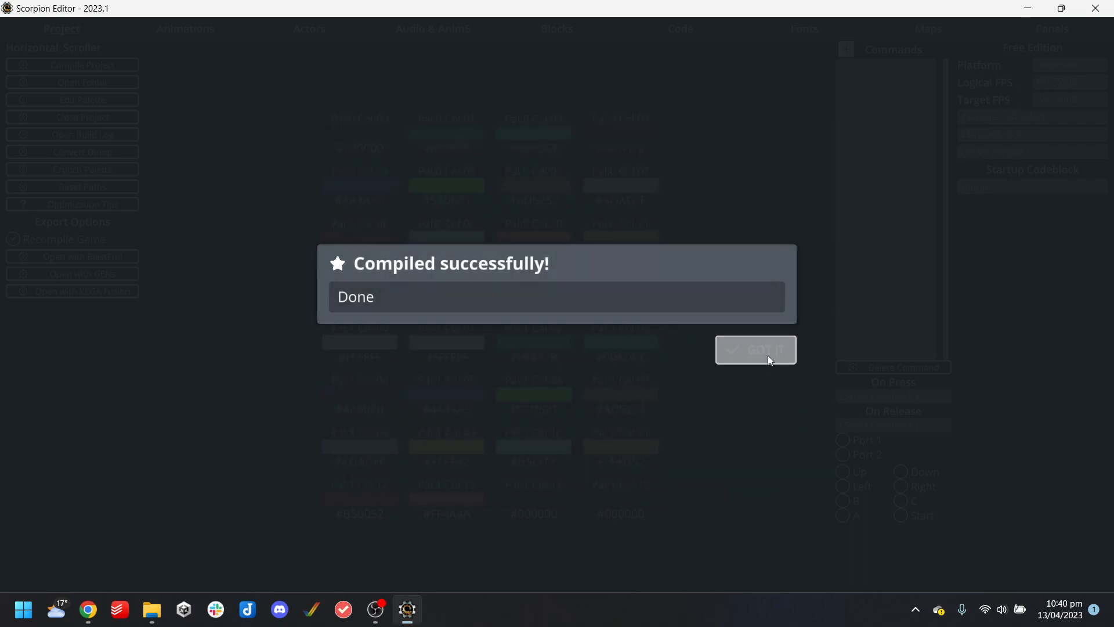
{"action": "left_click", "coordinate": [760, 350]}
Clear the On Timer event of the level1 map so that it no longer runs level1code
{"action": "left_click", "coordinate": [951, 31]}
{"action": "left_click", "coordinate": [1056, 30]}
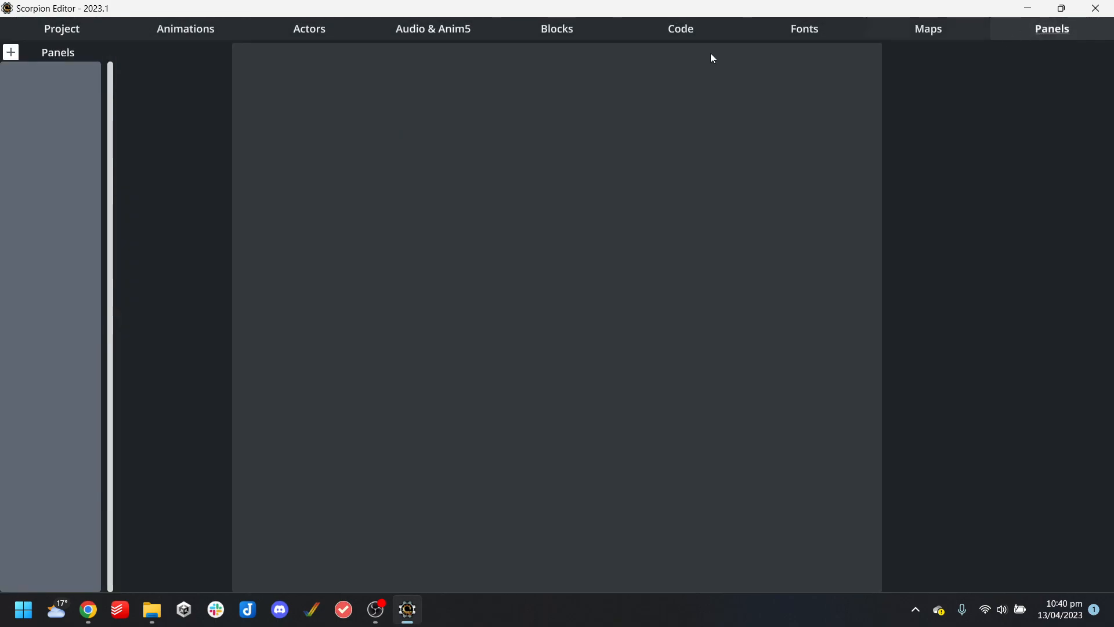
{"action": "left_click", "coordinate": [941, 29]}
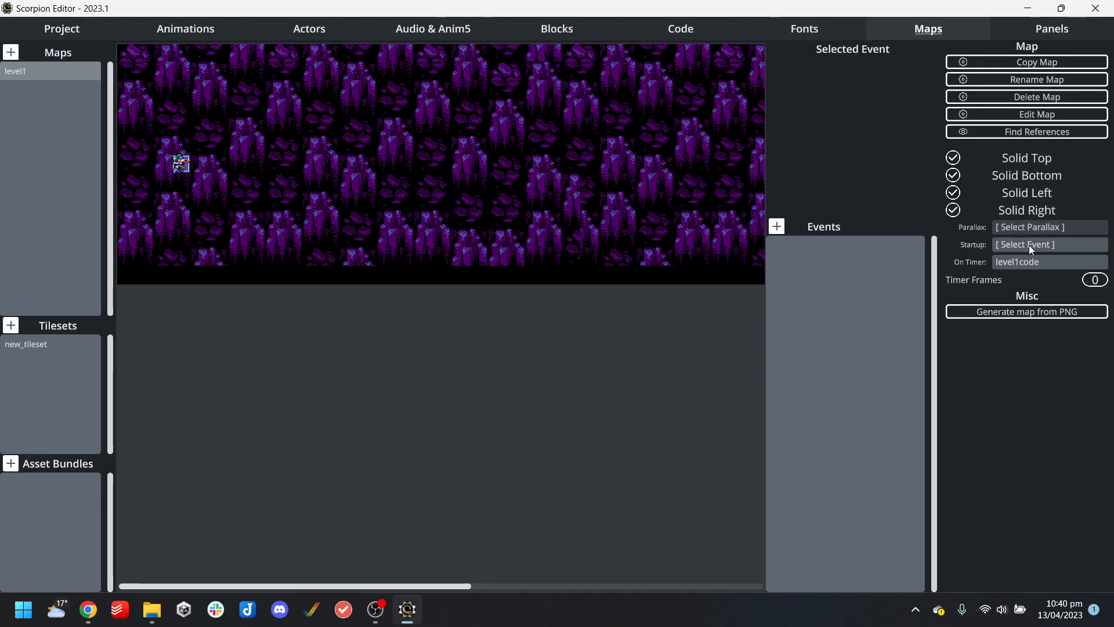
{"action": "left_click", "coordinate": [1037, 261]}
{"action": "left_click", "coordinate": [400, 110]}
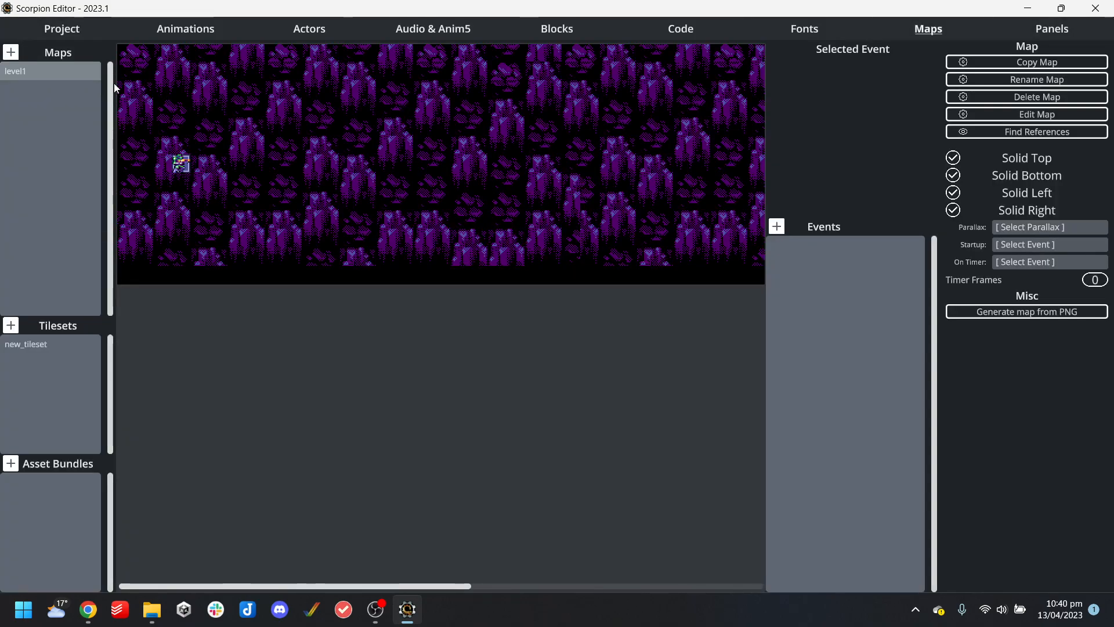
Recompile and run the game in BlastEm, and inspect video memory in the VDP VRAM Debugger placed beside the game window
{"action": "left_click", "coordinate": [68, 31]}
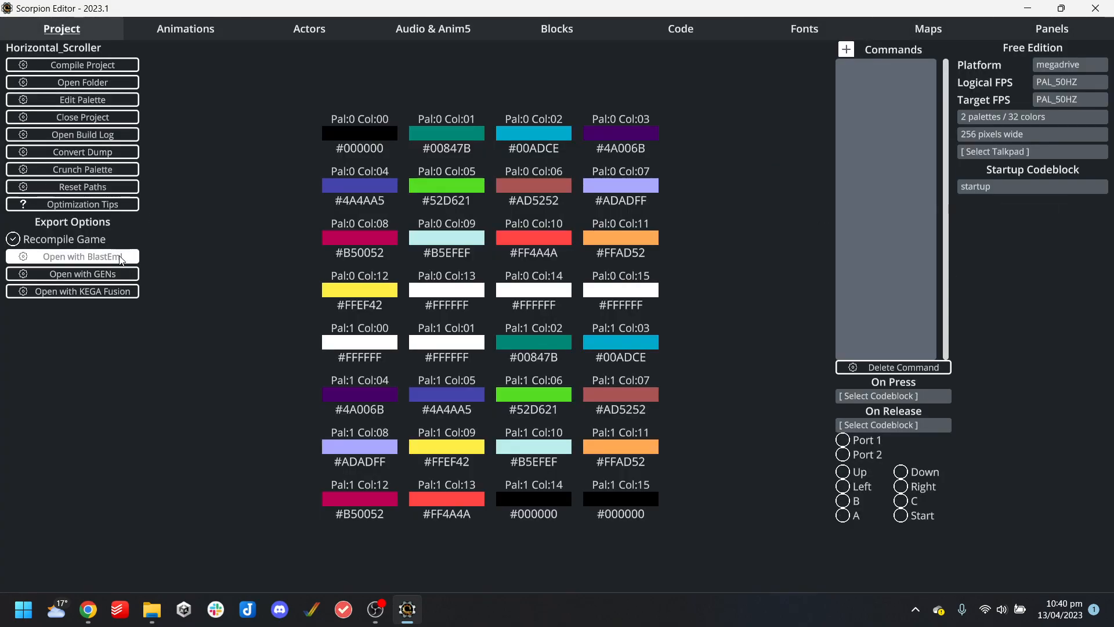
{"action": "left_click", "coordinate": [120, 256]}
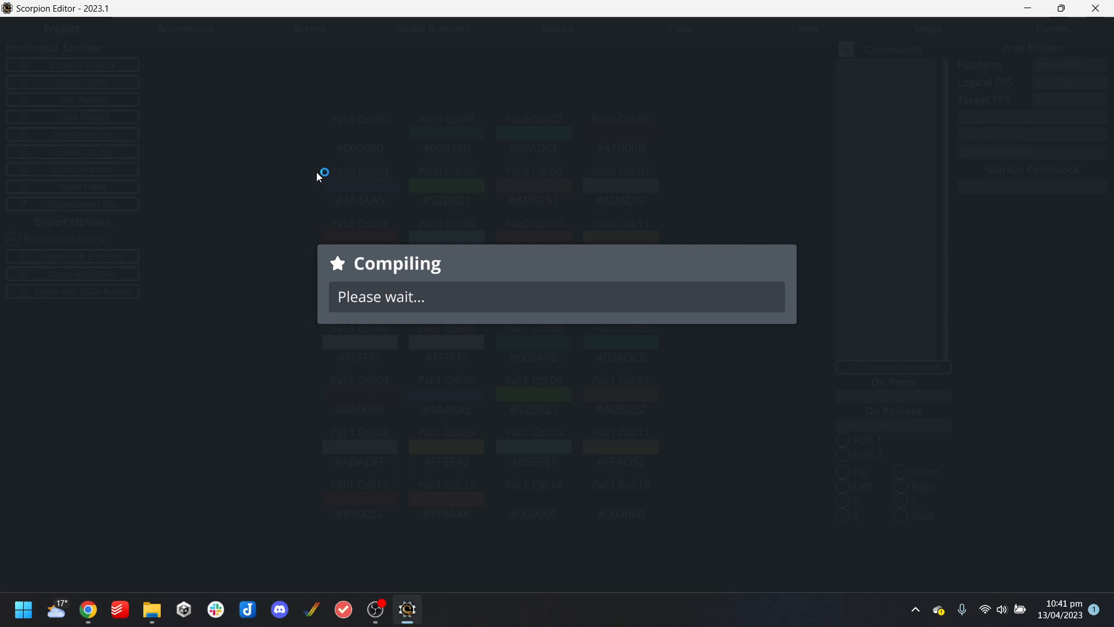
{"action": "left_click_drag", "start_coordinate": [517, 132], "coordinate": [263, 126]}
{"action": "key", "text": "v"}
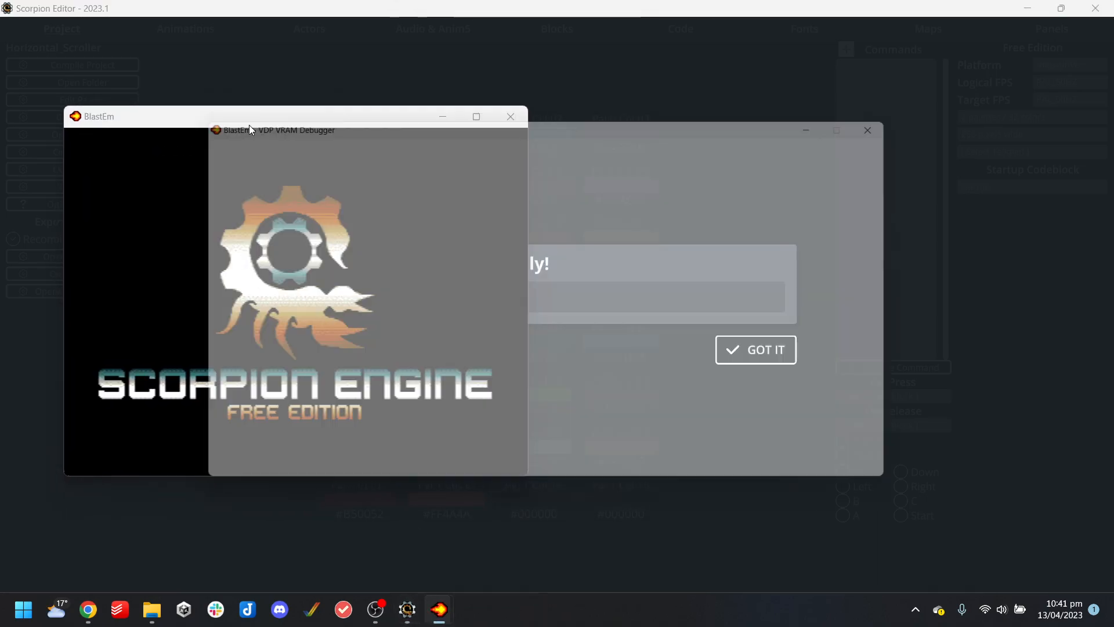
{"action": "left_click_drag", "start_coordinate": [360, 114], "coordinate": [729, 95]}
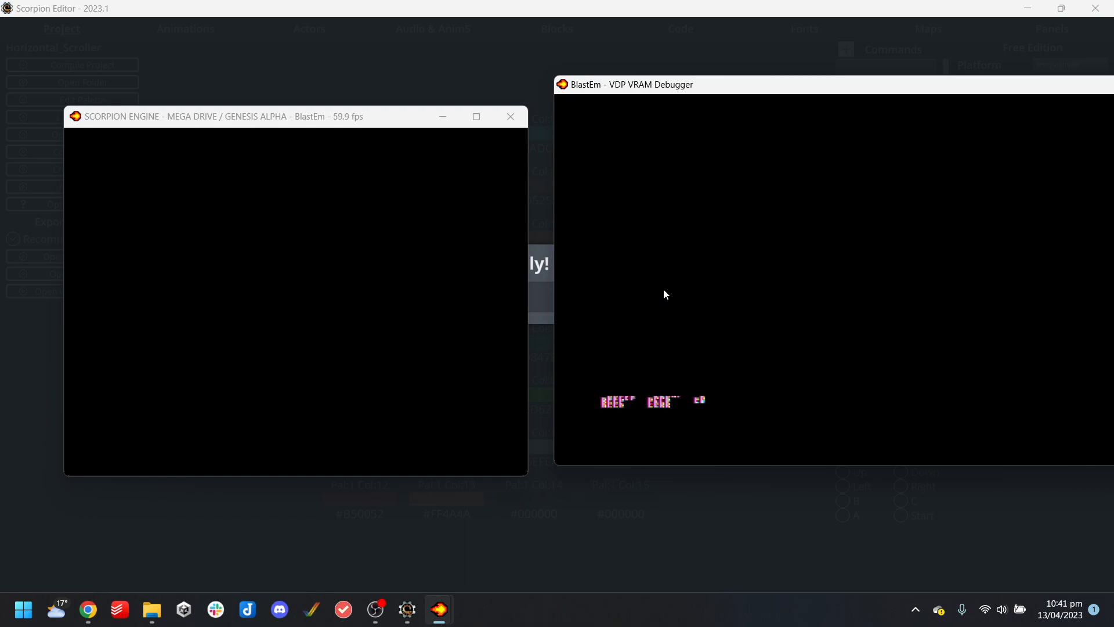
{"action": "left_click", "coordinate": [341, 283]}
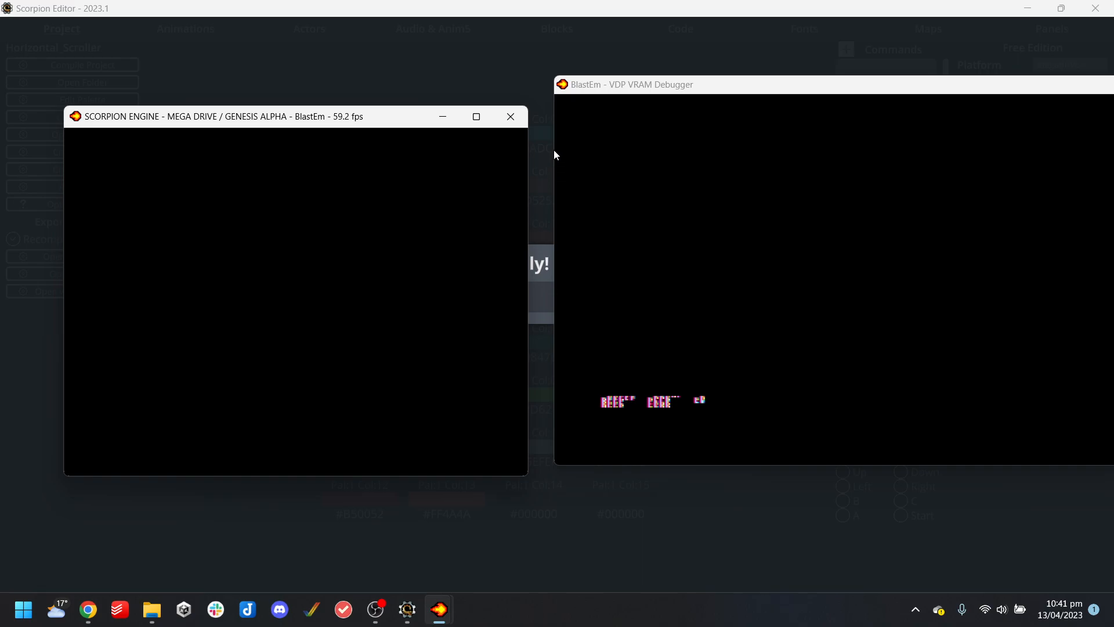
Close the running BlastEm test and set the project's target platform to Amiga OCS - AGA Chipset optional
{"action": "left_click", "coordinate": [510, 116]}
{"action": "left_click", "coordinate": [757, 348]}
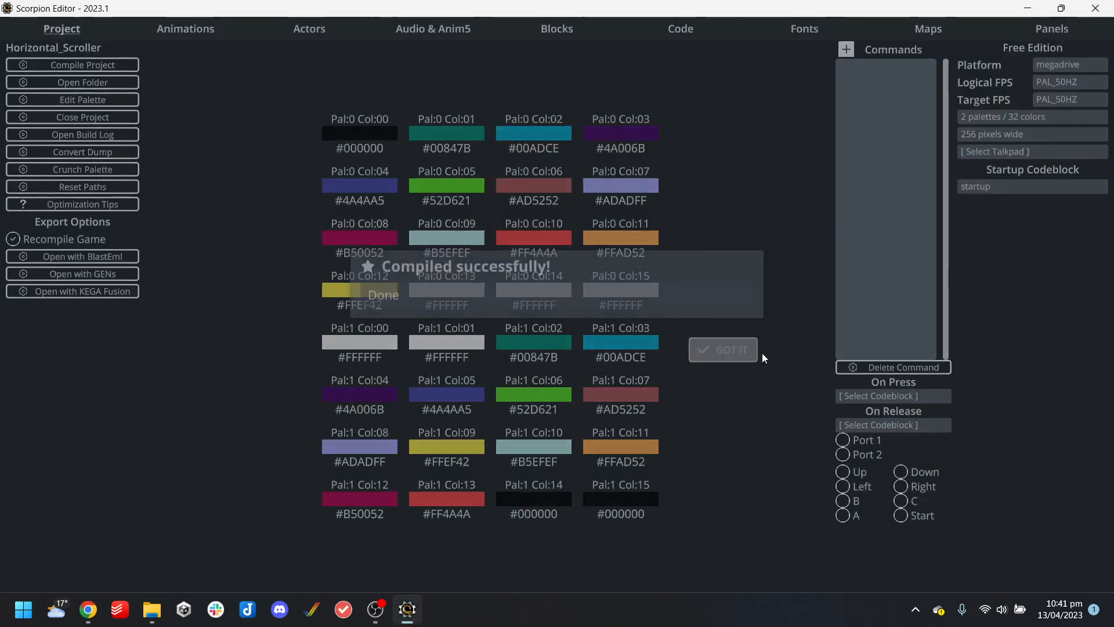
{"action": "left_click", "coordinate": [1064, 65]}
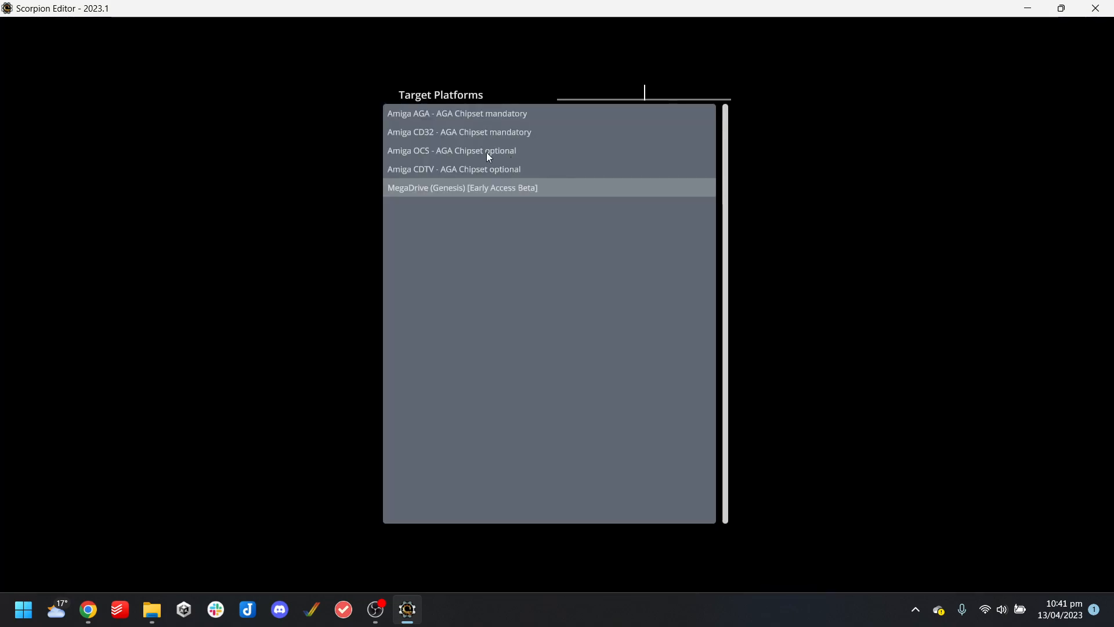
{"action": "left_click", "coordinate": [482, 150]}
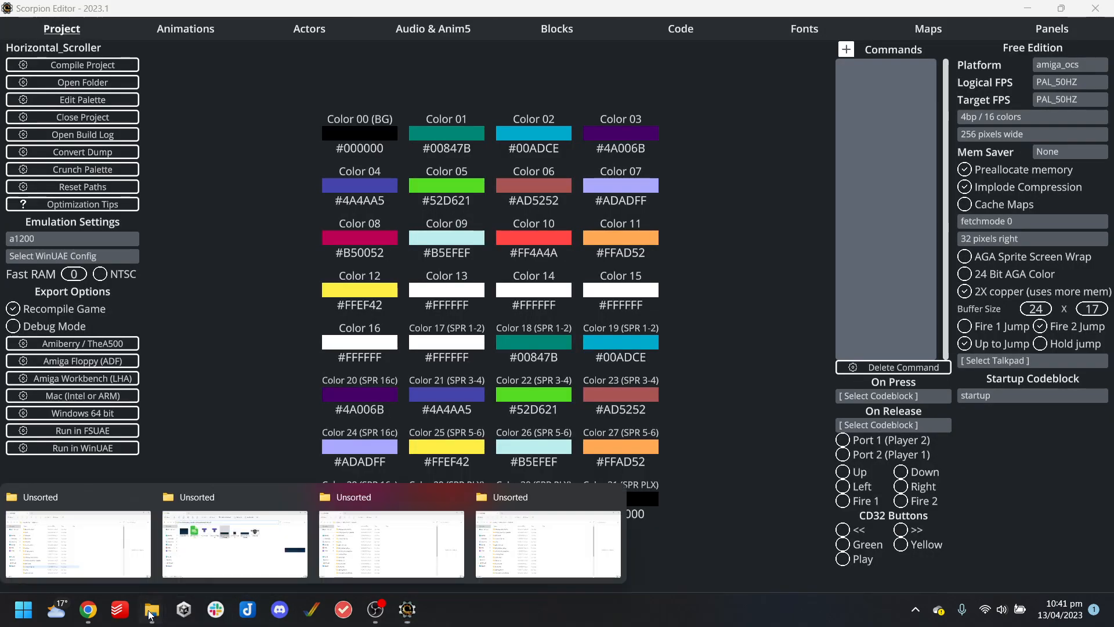
Switch to File Explorer and open agenda.txt from the Desktop folder
{"action": "left_click", "coordinate": [151, 610]}
{"action": "left_click", "coordinate": [59, 185]}
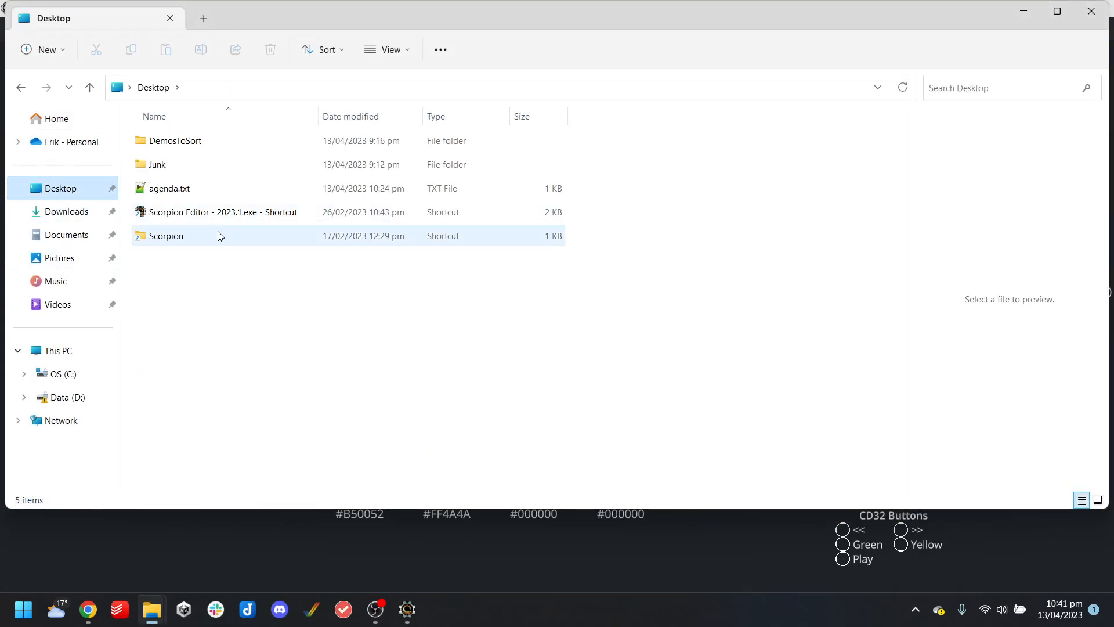
{"action": "double_click", "coordinate": [208, 189]}
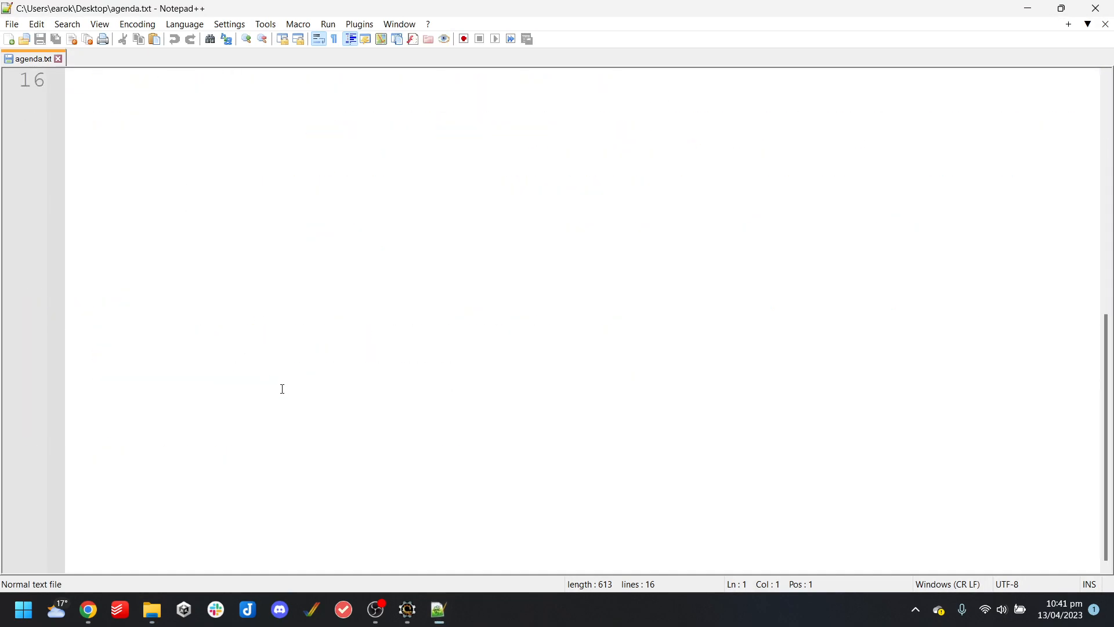
Add "- Horizontal Scroller completely broken on Mega Drive" at the end of the To fix list and save agenda.txt
{"action": "left_click", "coordinate": [288, 310]}
{"action": "type", "text": "- "}
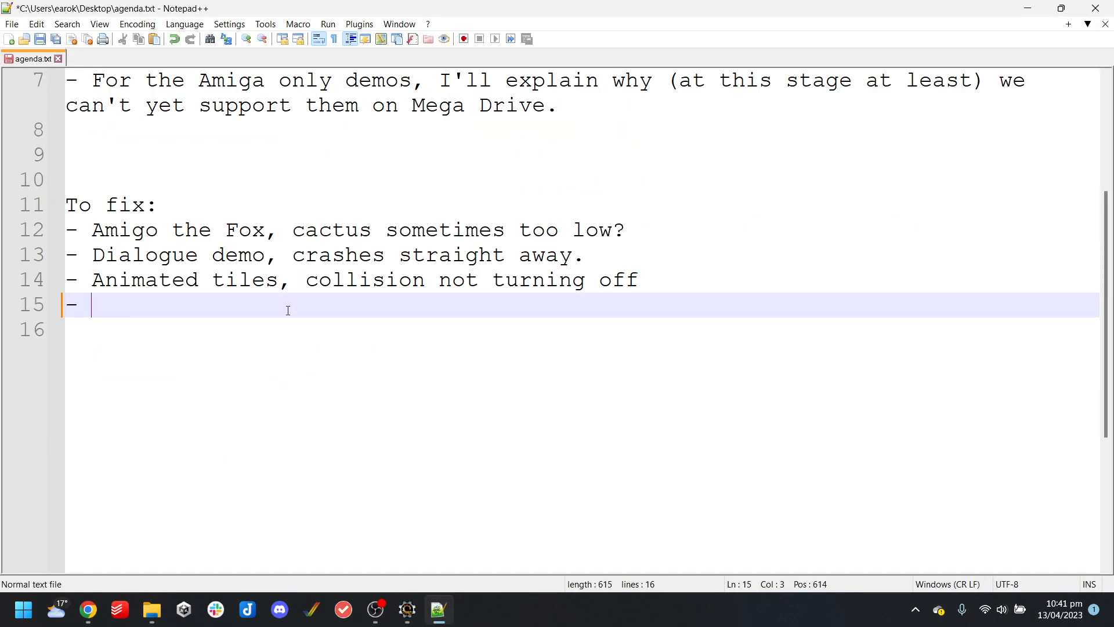
{"action": "type", "text": "Horizontal sc"}
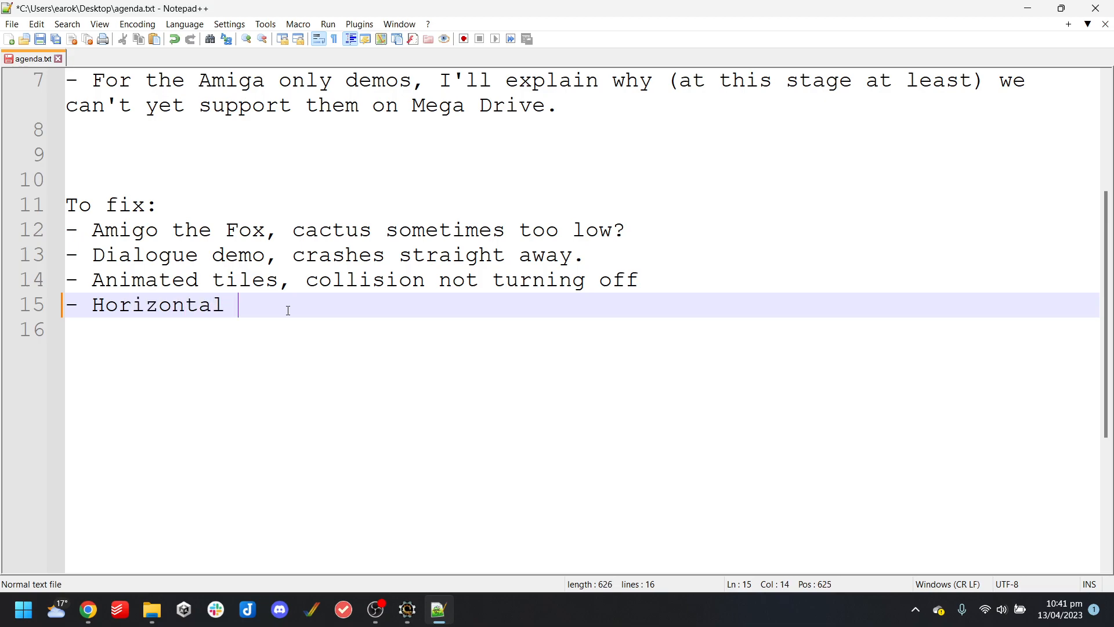
{"action": "key", "text": "BackSpace"}
{"action": "key", "text": "BackSpace"}
{"action": "type", "text": "Sc"}
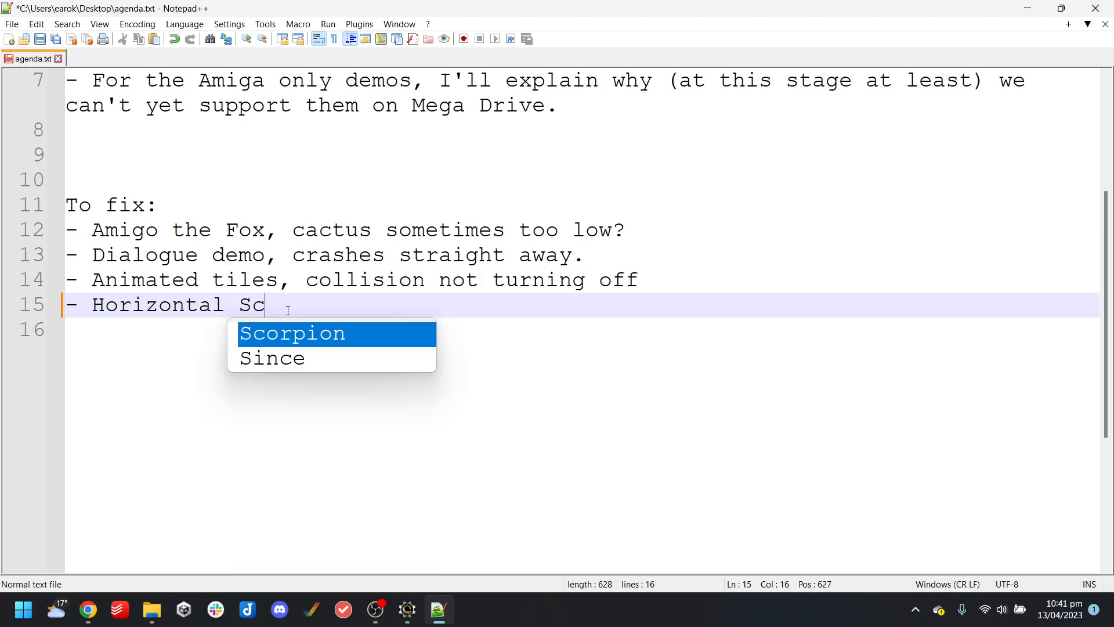
{"action": "type", "text": "roller completely brok"}
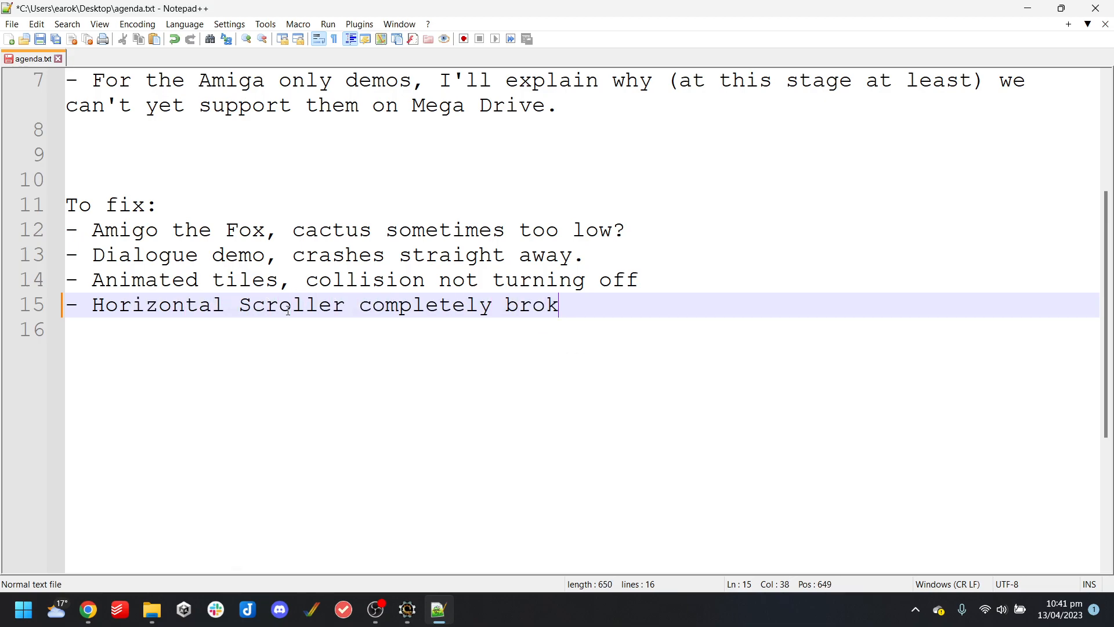
{"action": "type", "text": "en on Mega Drive"}
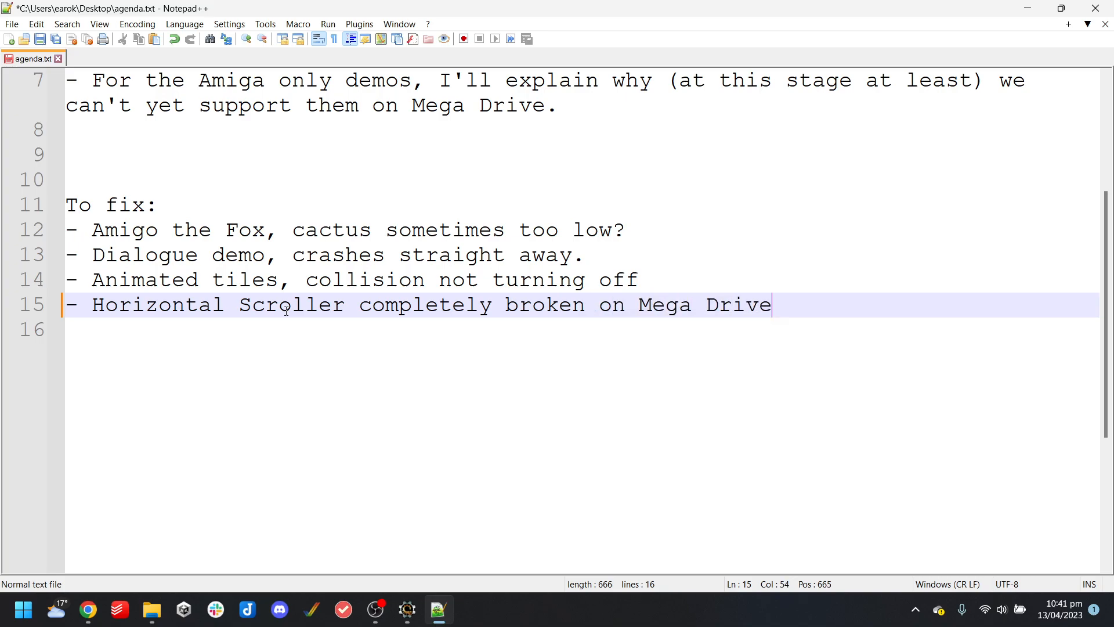
{"action": "key", "text": "Return"}
{"action": "left_click", "coordinate": [41, 41]}
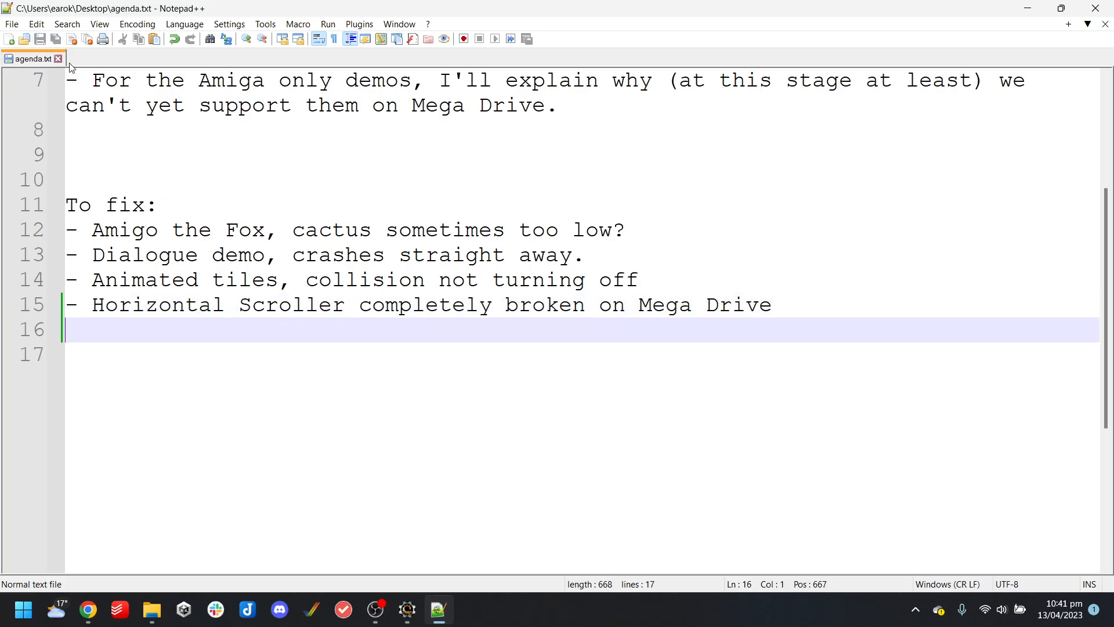
Return to Scorpion Editor and look over the target platform choices without picking another one
{"action": "left_click", "coordinate": [1014, 16]}
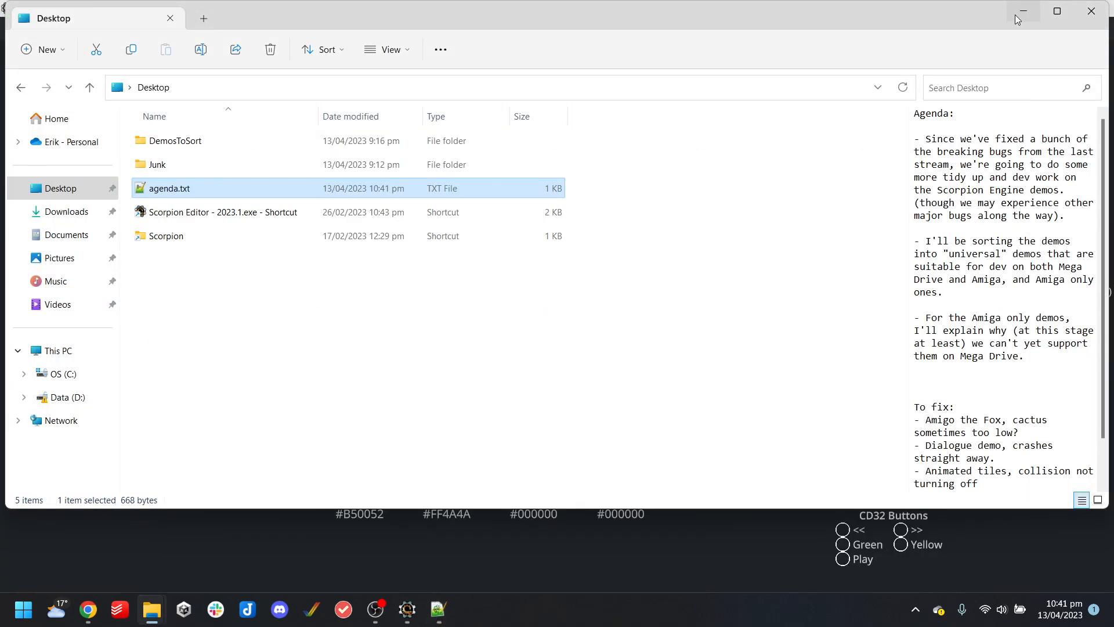
{"action": "left_click", "coordinate": [438, 612]}
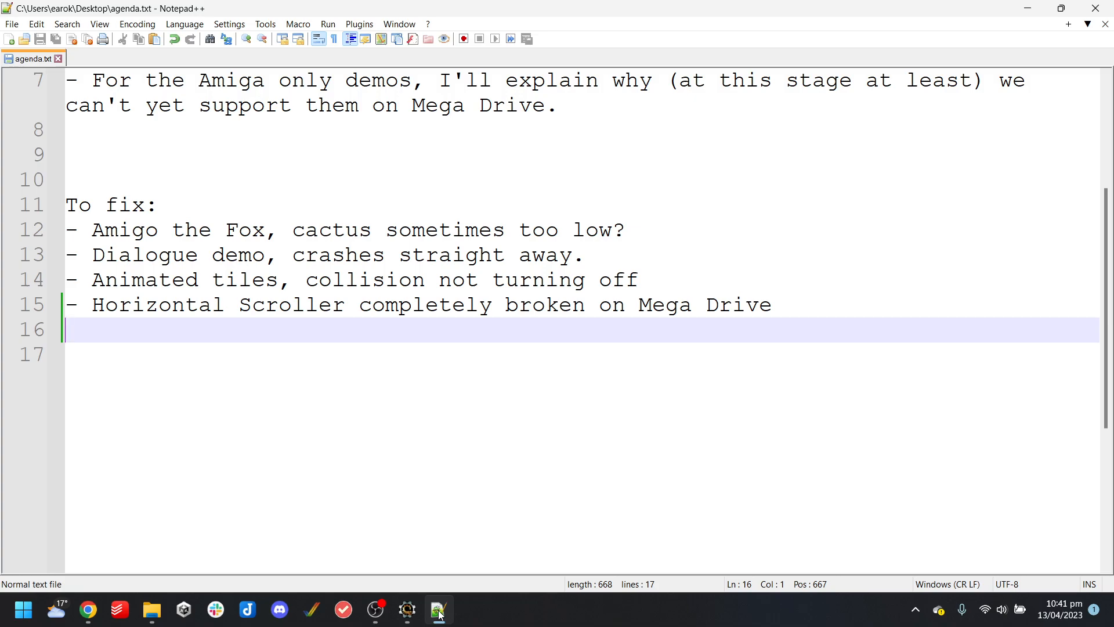
{"action": "left_click", "coordinate": [439, 612]}
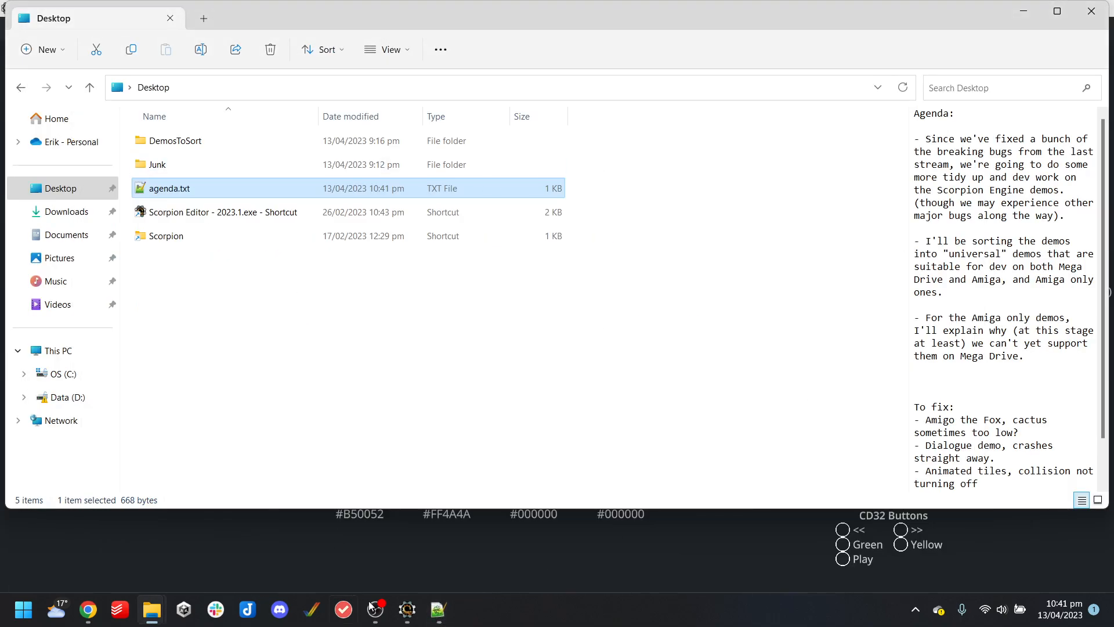
{"action": "left_click", "coordinate": [407, 609]}
{"action": "left_click", "coordinate": [1079, 60]}
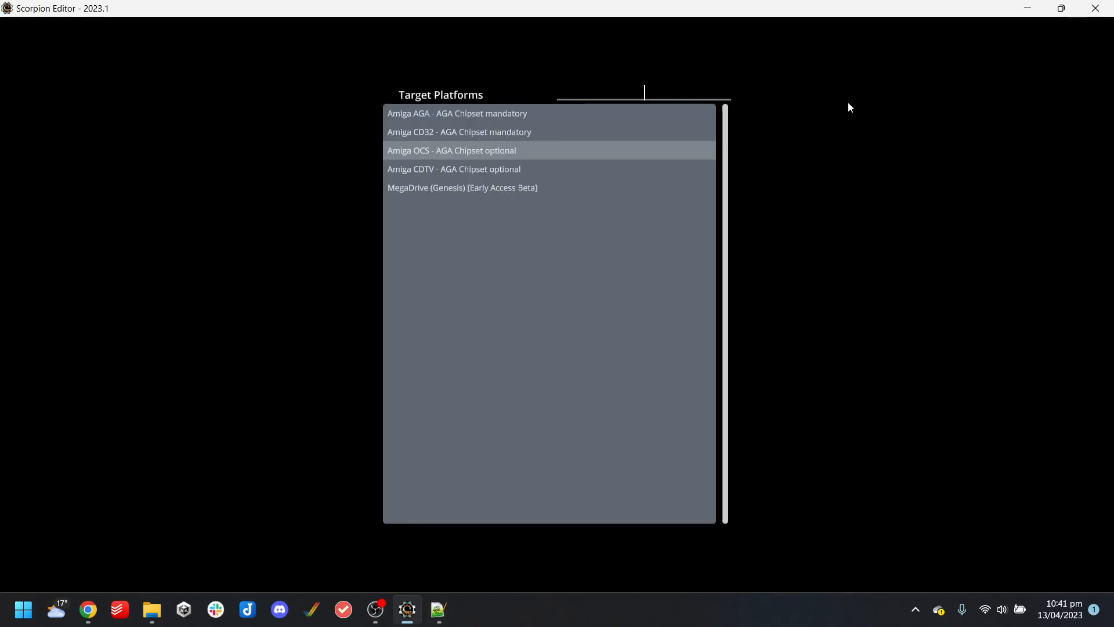
{"action": "left_click", "coordinate": [846, 106]}
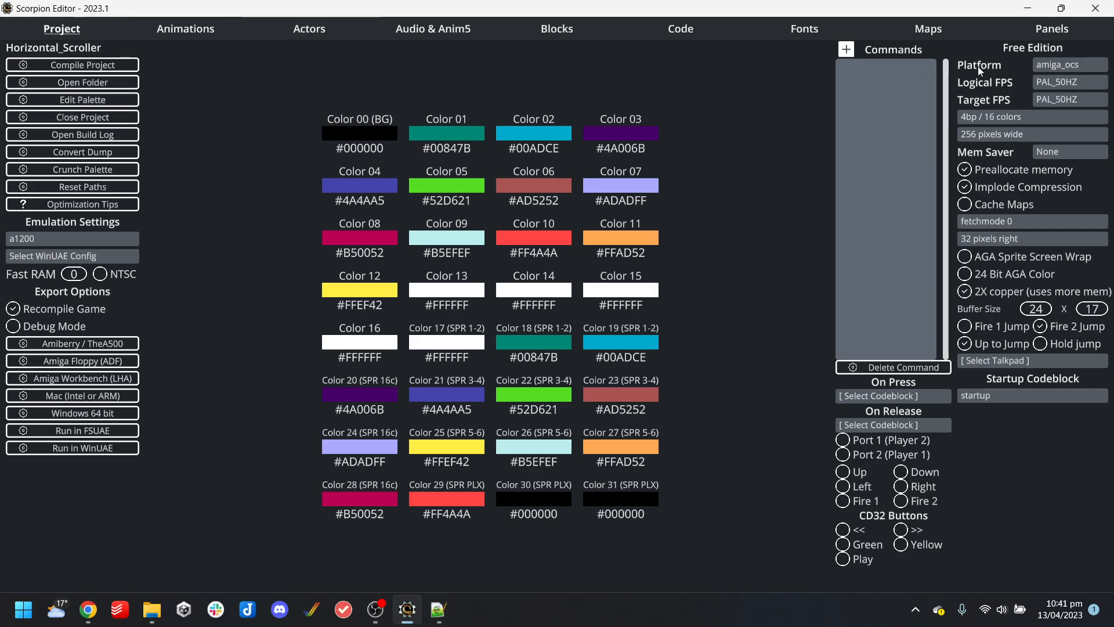
Compile and run the Amiga build in WinUAE, and return to the editor to dismiss the compile notice
{"action": "left_click", "coordinate": [104, 447]}
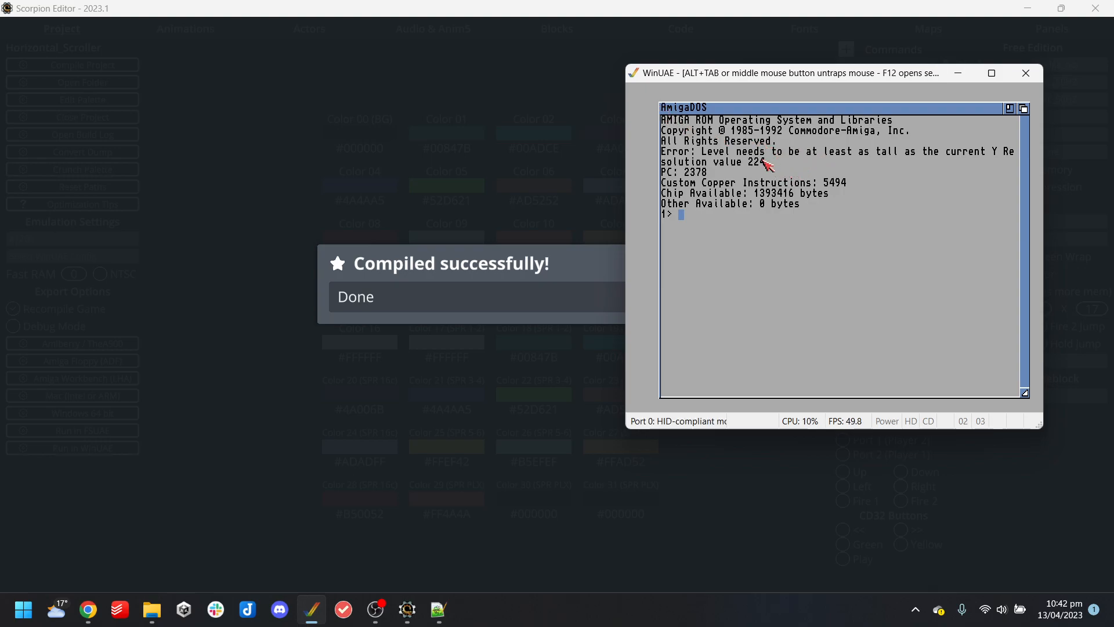
{"action": "key", "text": "alt+Tab"}
{"action": "left_click", "coordinate": [764, 347]}
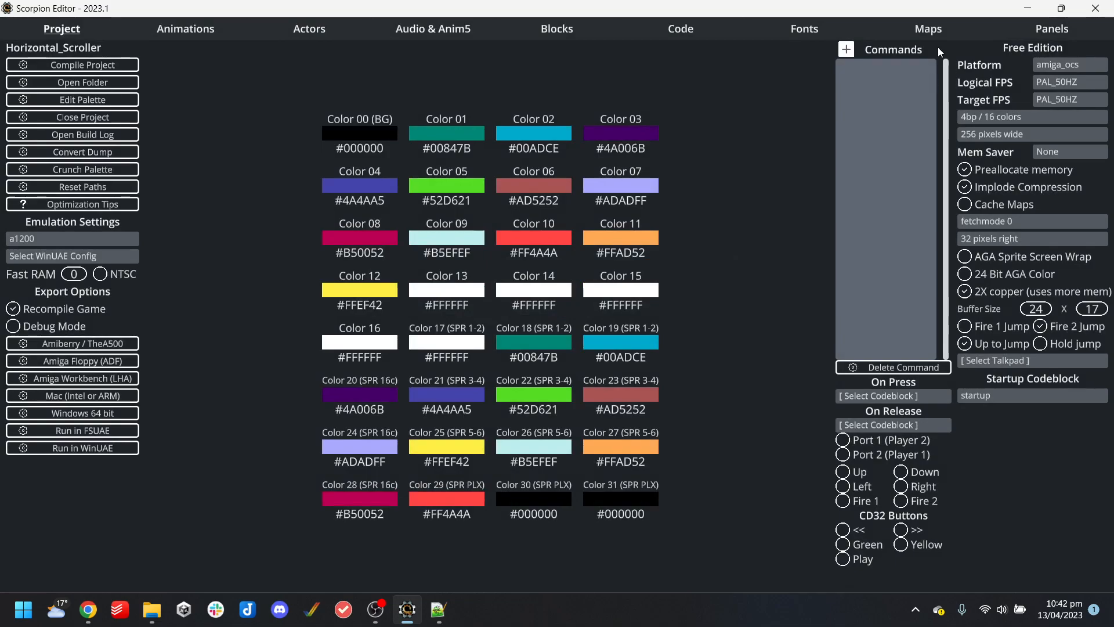
Open the level1 map for editing in Tiled and dismiss the file error dialog
{"action": "left_click", "coordinate": [937, 36]}
{"action": "left_click", "coordinate": [1044, 119]}
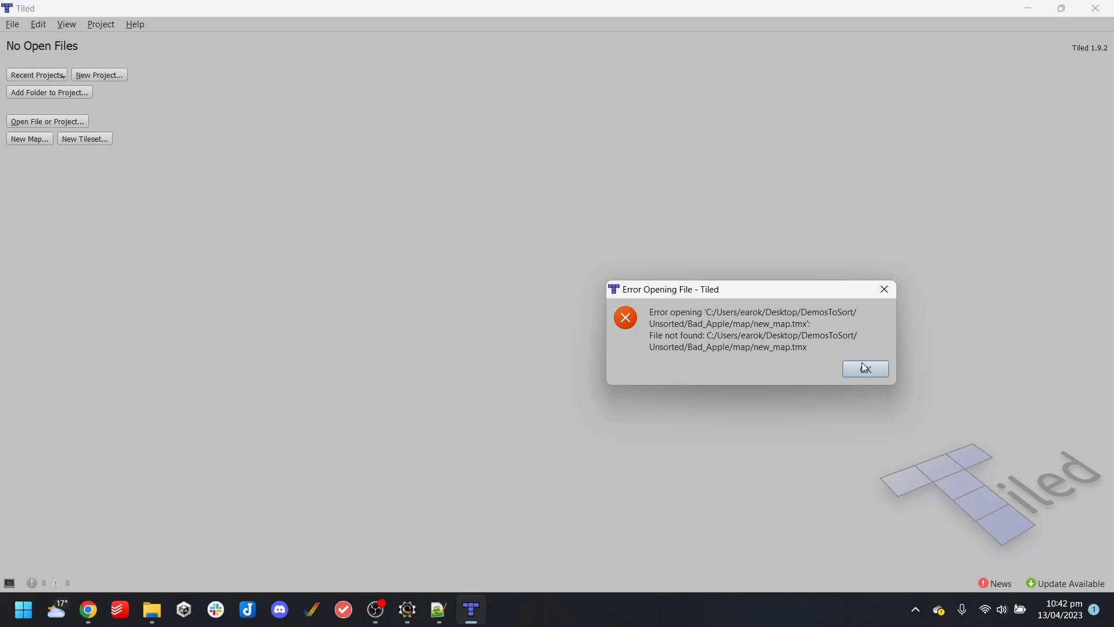
{"action": "left_click", "coordinate": [865, 368]}
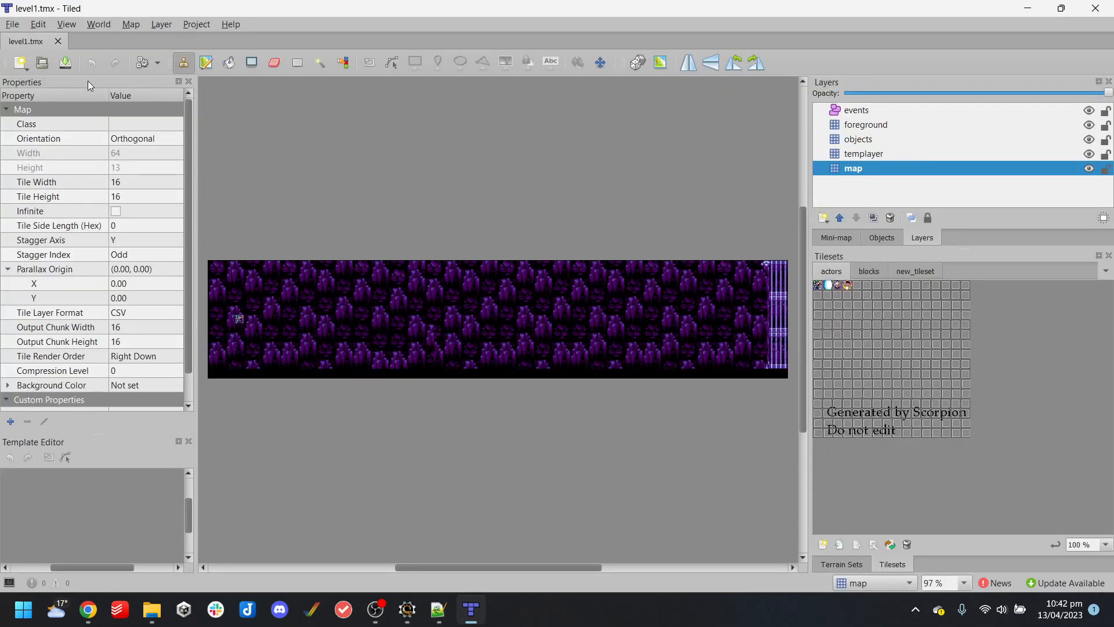
{"action": "scroll", "coordinate": [336, 313], "scroll_direction": "up", "scroll_amount": 5}
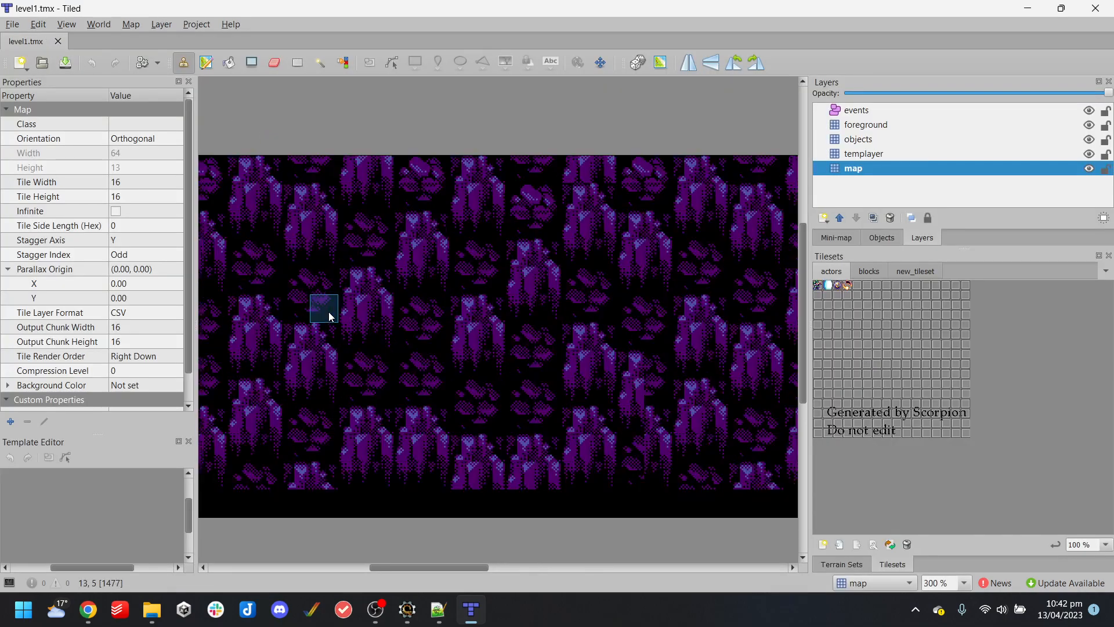
{"action": "scroll", "coordinate": [326, 169], "scroll_direction": "down", "scroll_amount": 3}
Bring up the map's Resize dialog and work out 224/16 in Calculator
{"action": "left_click", "coordinate": [131, 25]}
{"action": "left_click", "coordinate": [174, 73]}
{"action": "key", "text": "super"}
{"action": "type", "text": "calculator"}
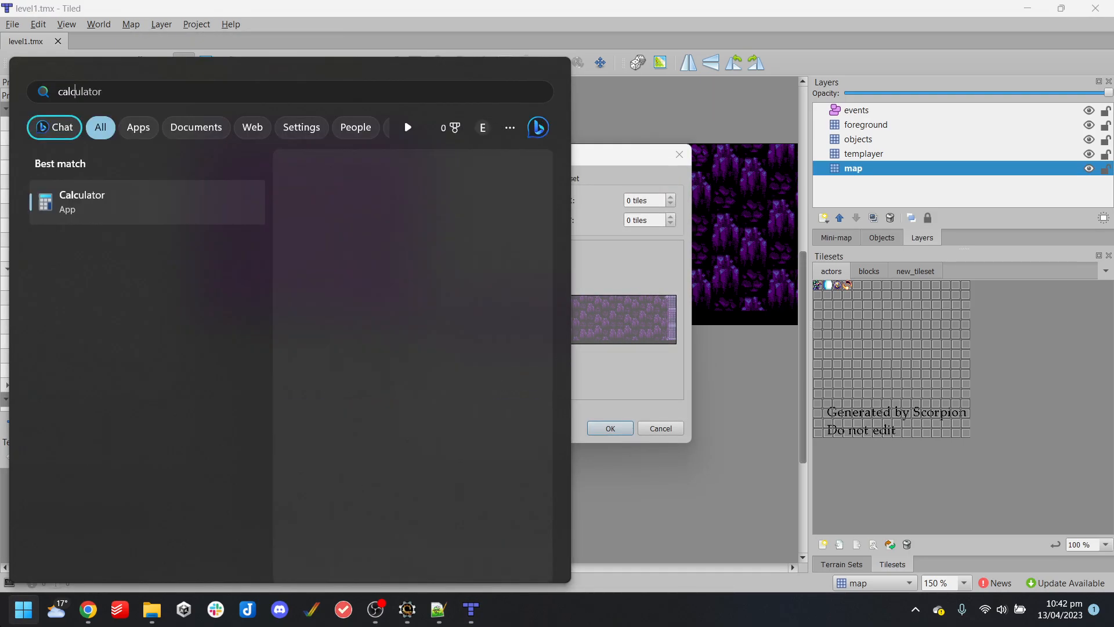
{"action": "key", "text": "Return"}
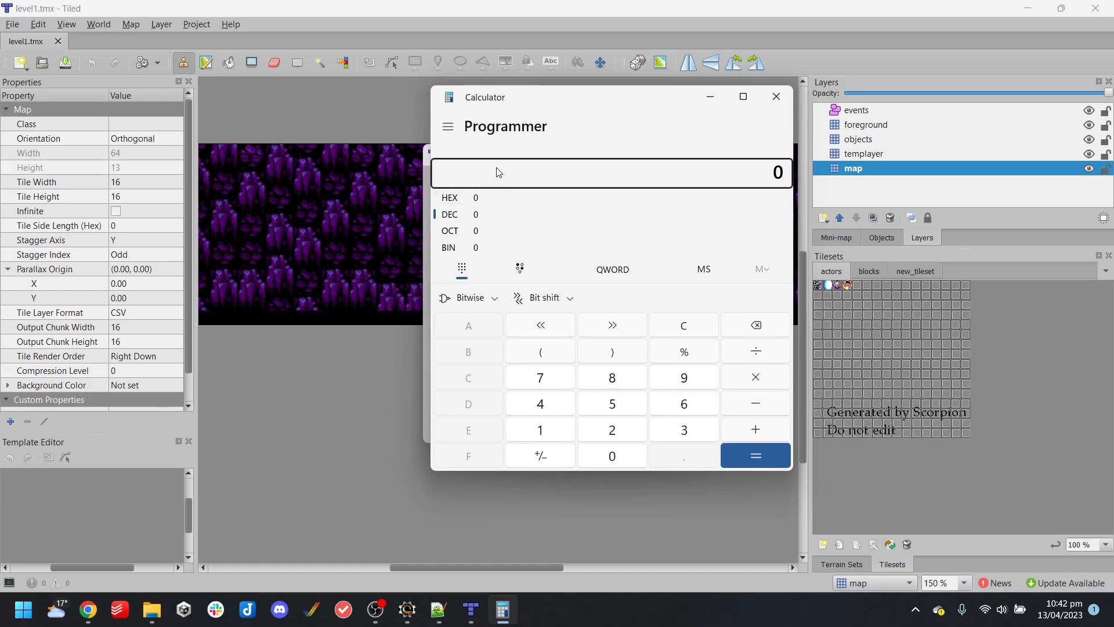
{"action": "left_click_drag", "start_coordinate": [622, 104], "coordinate": [840, 98]}
{"action": "type", "text": "224/16"}
{"action": "key", "text": "Return"}
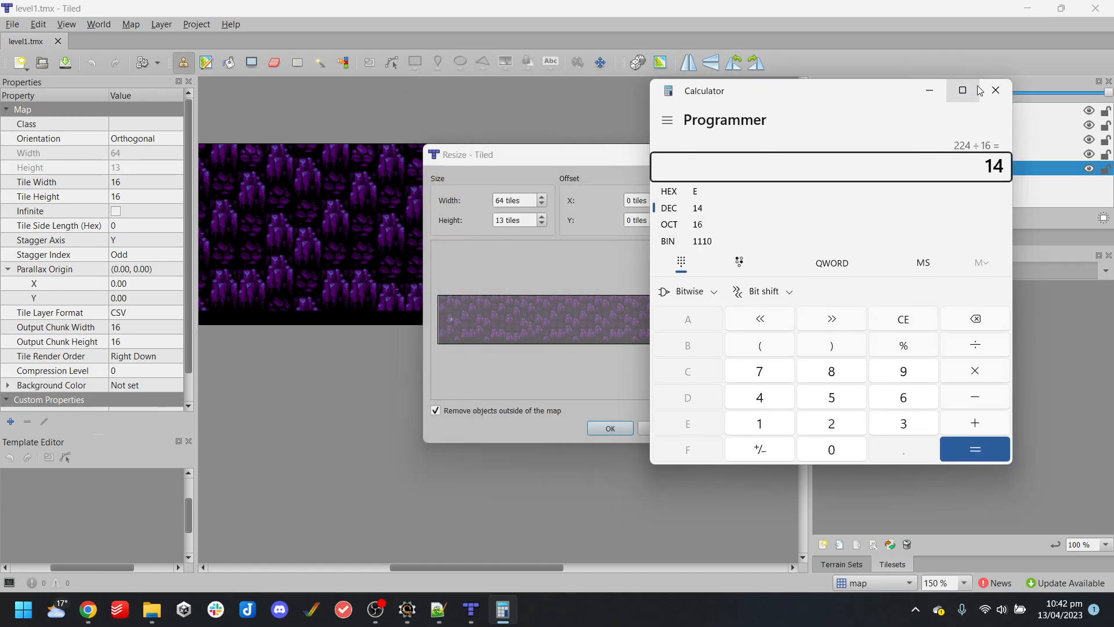
{"action": "left_click", "coordinate": [996, 90]}
Resize the map to a height of 14 tiles, and save level1.tmx before closing Tiled
{"action": "left_click", "coordinate": [542, 216]}
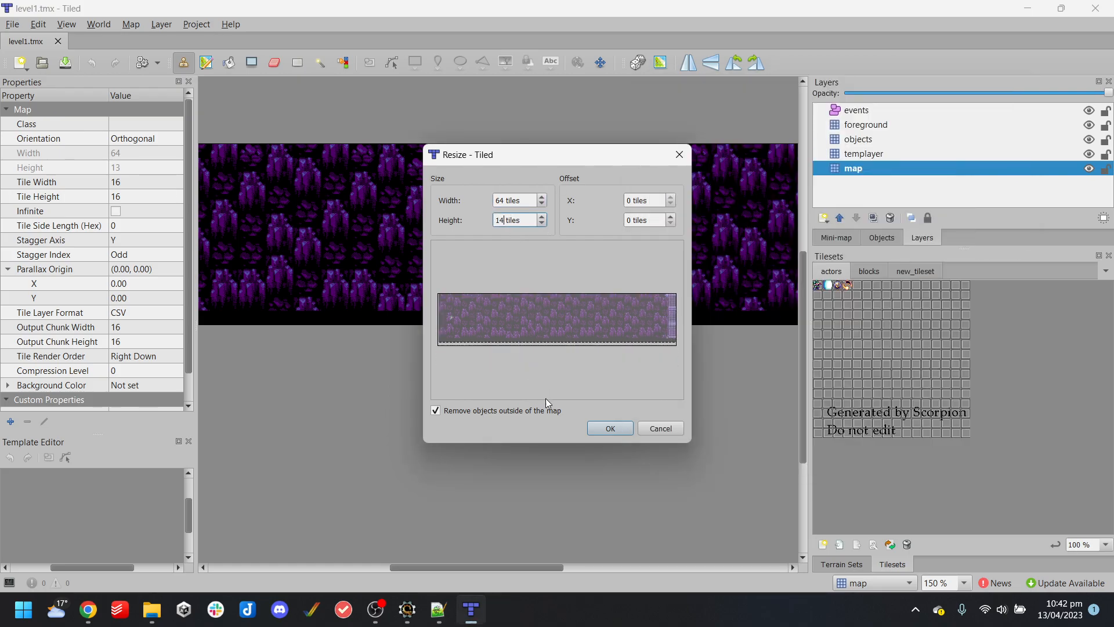
{"action": "left_click", "coordinate": [621, 430]}
{"action": "left_click", "coordinate": [11, 25]}
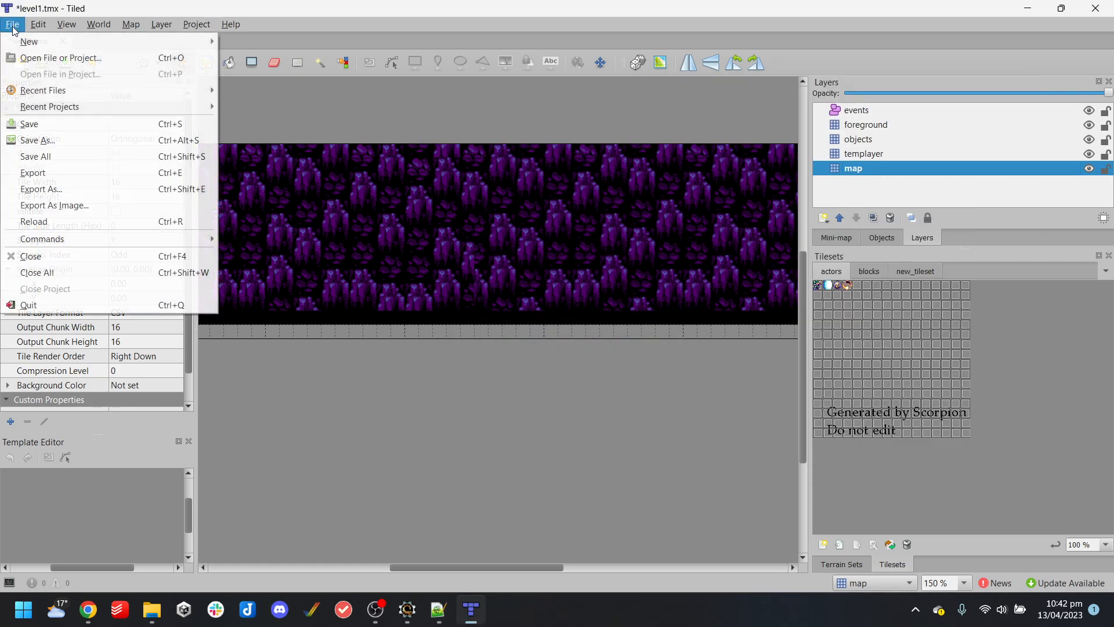
{"action": "left_click", "coordinate": [58, 124]}
{"action": "left_click", "coordinate": [1107, 7]}
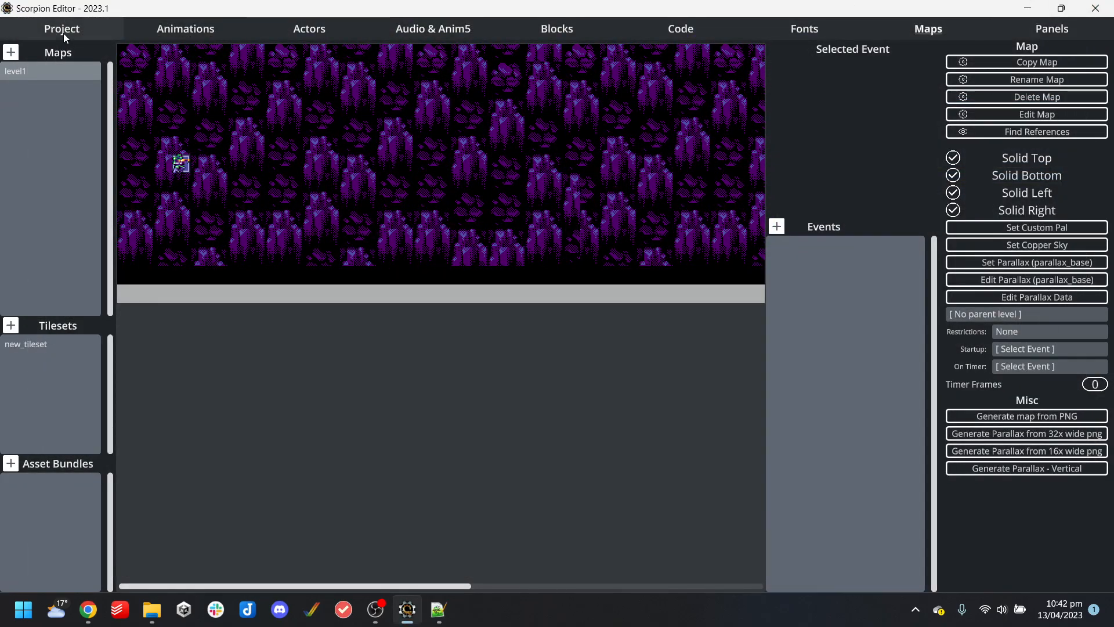
Run the game with the resized map in WinUAE, playtest moving and shooting in all directions, and close the test
{"action": "left_click", "coordinate": [61, 29]}
{"action": "left_click", "coordinate": [113, 451]}
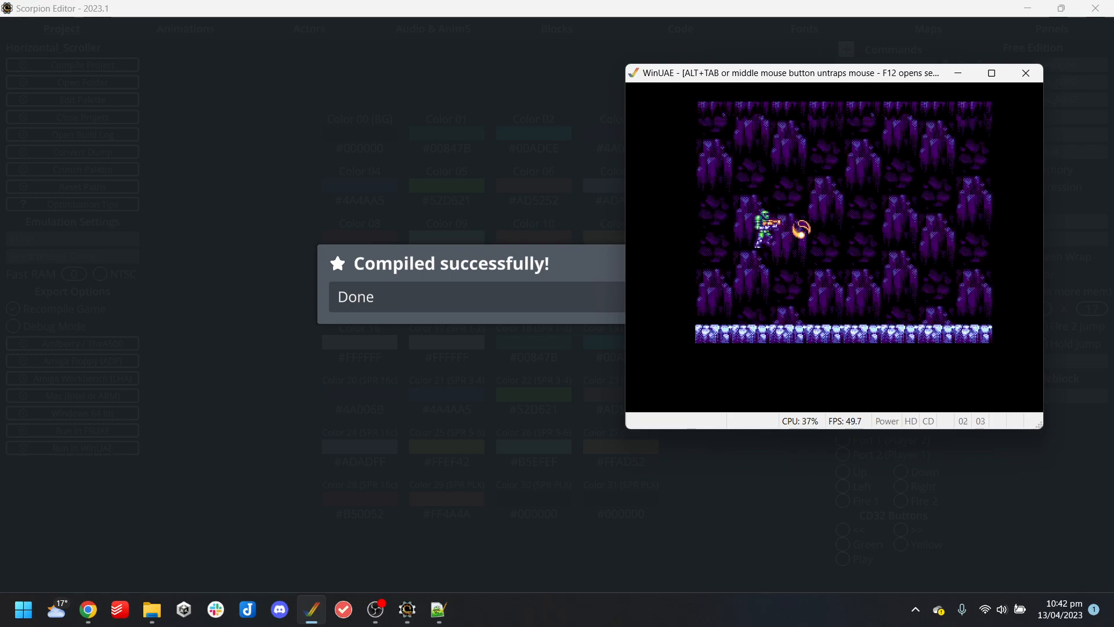
{"action": "key", "text": "Right"}
{"action": "key", "text": "Left"}
{"action": "key", "text": "Right"}
{"action": "key", "text": "Up"}
{"action": "key", "text": "Left"}
{"action": "key", "text": "Down"}
{"action": "key", "text": "ctrl"}
{"action": "key", "text": "Left"}
{"action": "key", "text": "Up"}
{"action": "key", "text": "ctrl"}
{"action": "key", "text": "Down"}
{"action": "key", "text": "Right"}
{"action": "key", "text": "ctrl"}
{"action": "key", "text": "alt+F4"}
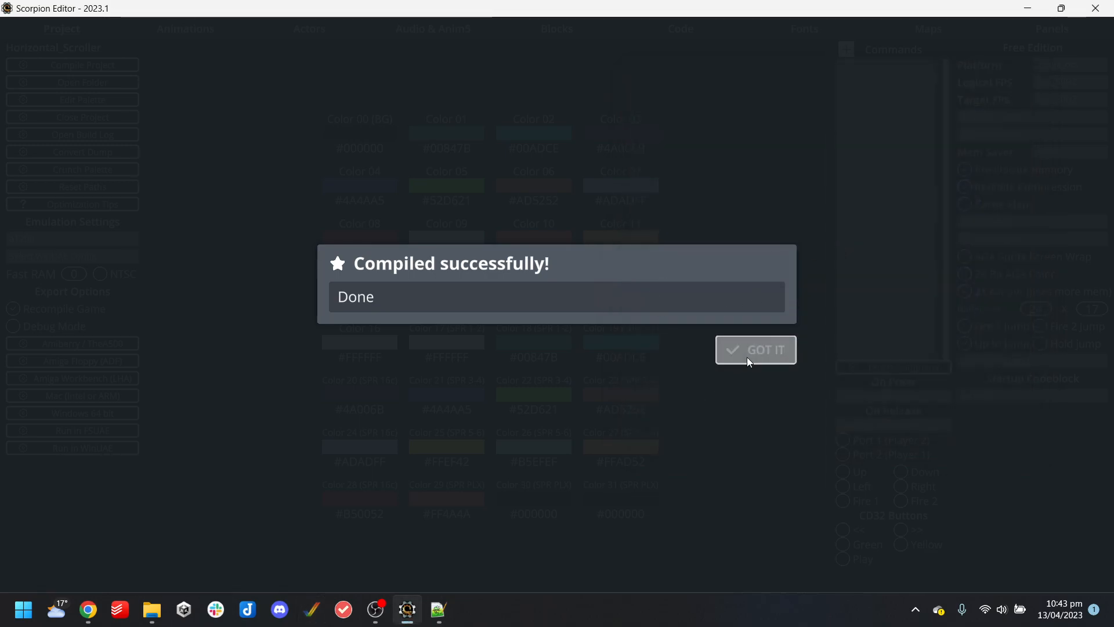
{"action": "left_click", "coordinate": [749, 355]}
In the startup codeblock, move the Load Level level1 and Return commands to the end of the command list
{"action": "left_click", "coordinate": [952, 34]}
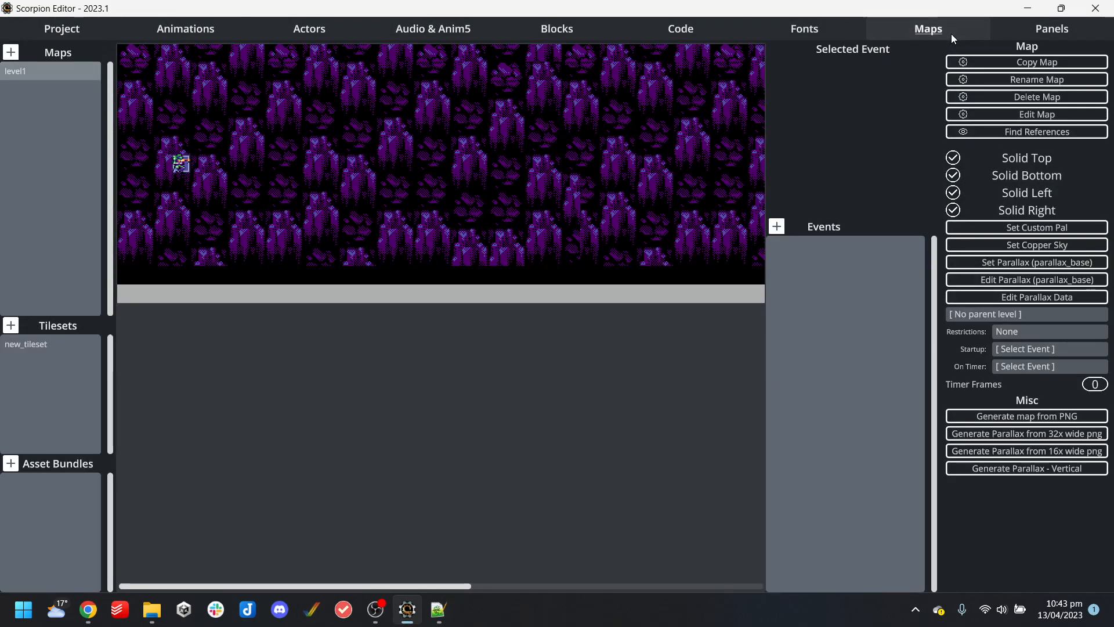
{"action": "left_click", "coordinate": [704, 30]}
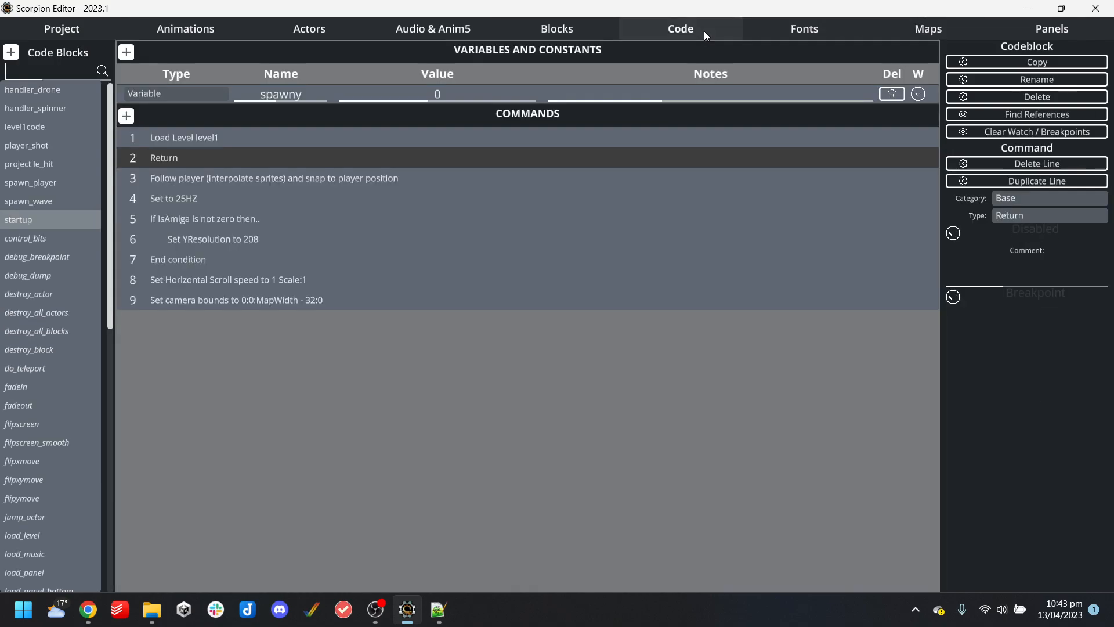
{"action": "left_click", "coordinate": [247, 218]}
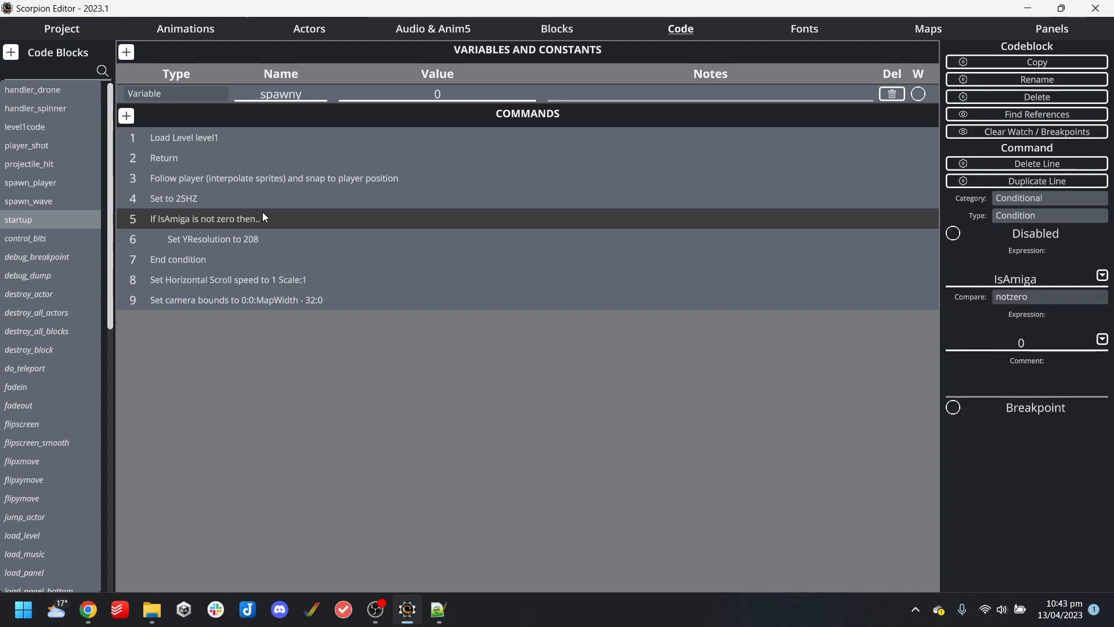
{"action": "left_click", "coordinate": [203, 138]}
{"action": "left_click", "coordinate": [196, 154]}
{"action": "left_click", "coordinate": [204, 142]}
{"action": "left_click", "coordinate": [203, 157]}
{"action": "left_click_drag", "start_coordinate": [203, 139], "coordinate": [225, 301]}
{"action": "left_click", "coordinate": [187, 138]}
{"action": "left_click_drag", "start_coordinate": [187, 138], "coordinate": [239, 329]}
{"action": "left_click", "coordinate": [259, 259]}
{"action": "left_click", "coordinate": [261, 239]}
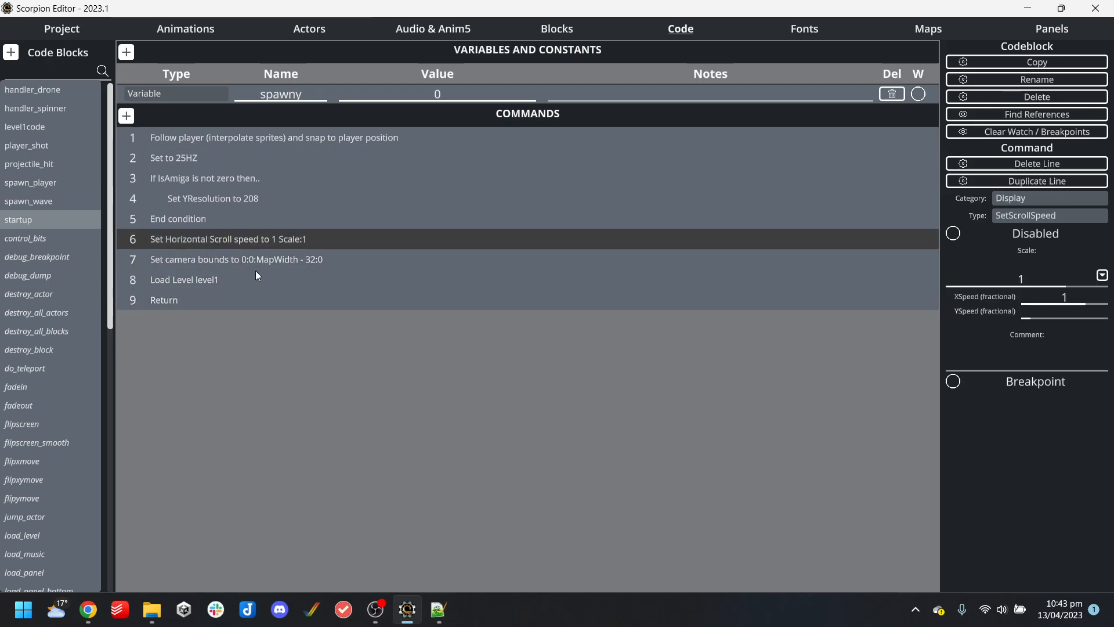
{"action": "left_click", "coordinate": [251, 279]}
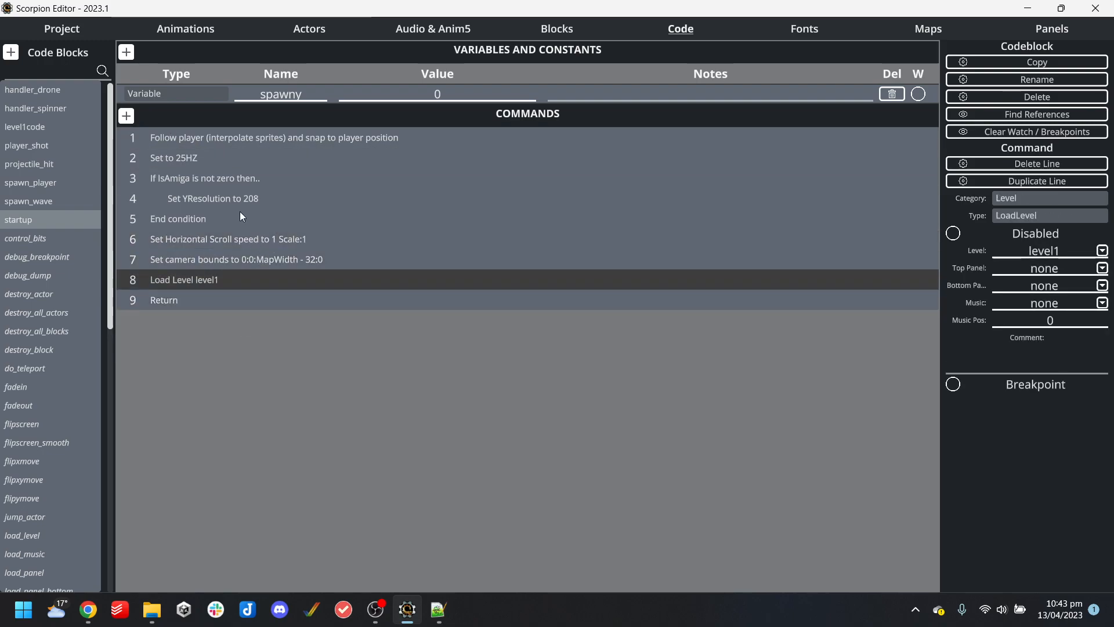
Recompile the game with the reordered startup code and launch it in WinUAE
{"action": "left_click", "coordinate": [58, 36]}
{"action": "left_click", "coordinate": [89, 452]}
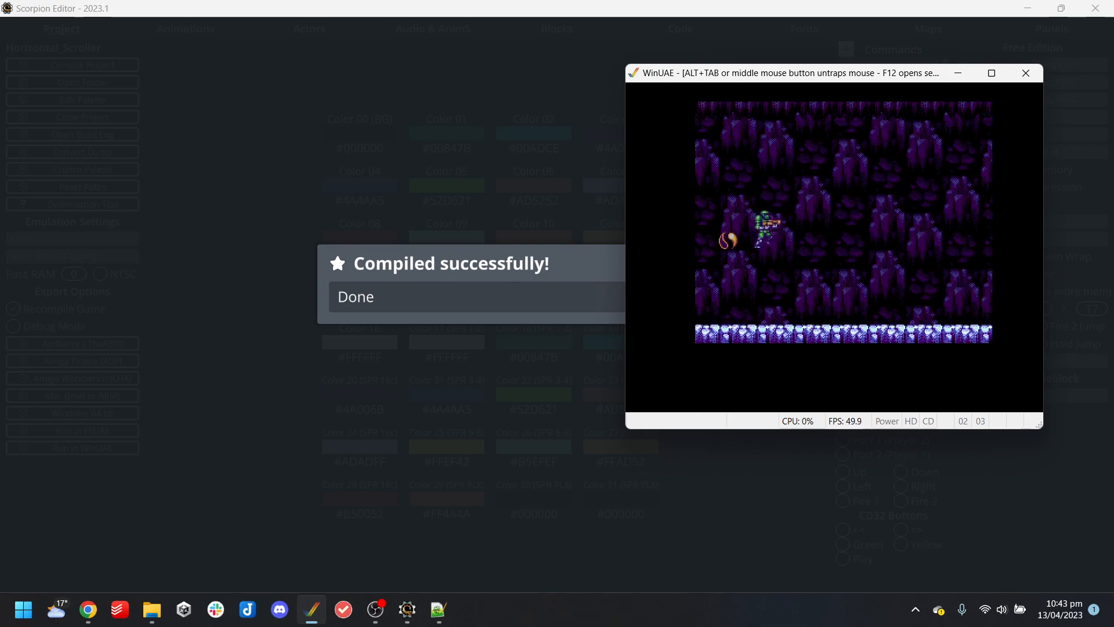
Playtest the game by flying and shooting in all directions, and close the test and the compile message
{"action": "key", "text": "Right"}
{"action": "key", "text": "Up"}
{"action": "key", "text": "Down"}
{"action": "key", "text": "Left"}
{"action": "key", "text": "Right"}
{"action": "key", "text": "Up"}
{"action": "key", "text": "Down"}
{"action": "key", "text": "Left"}
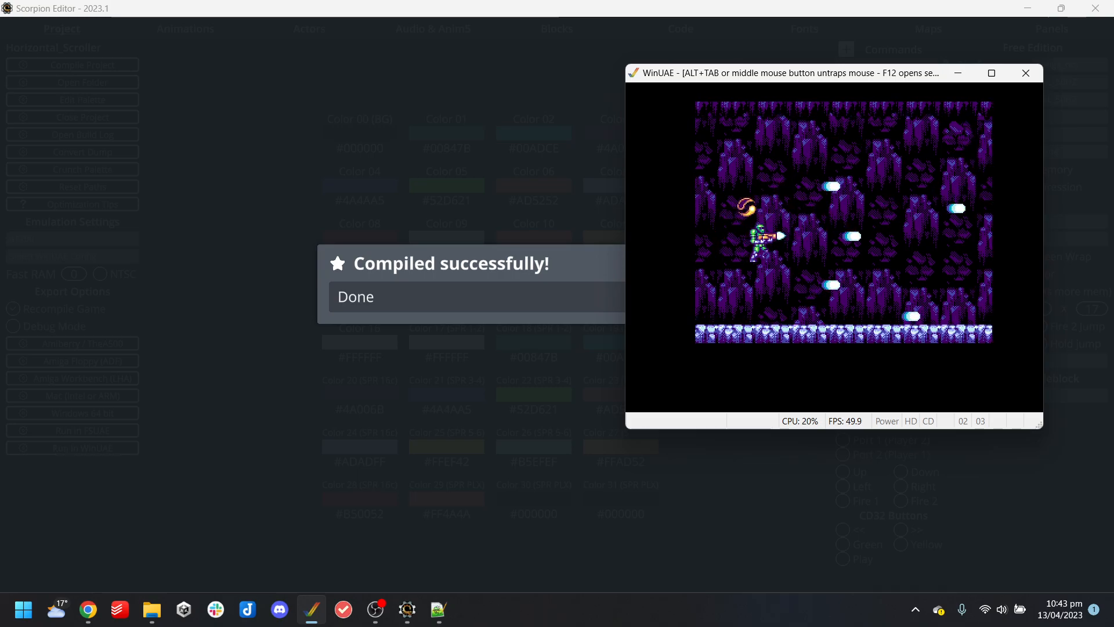
{"action": "key", "text": "alt+F4"}
{"action": "left_click", "coordinate": [770, 345]}
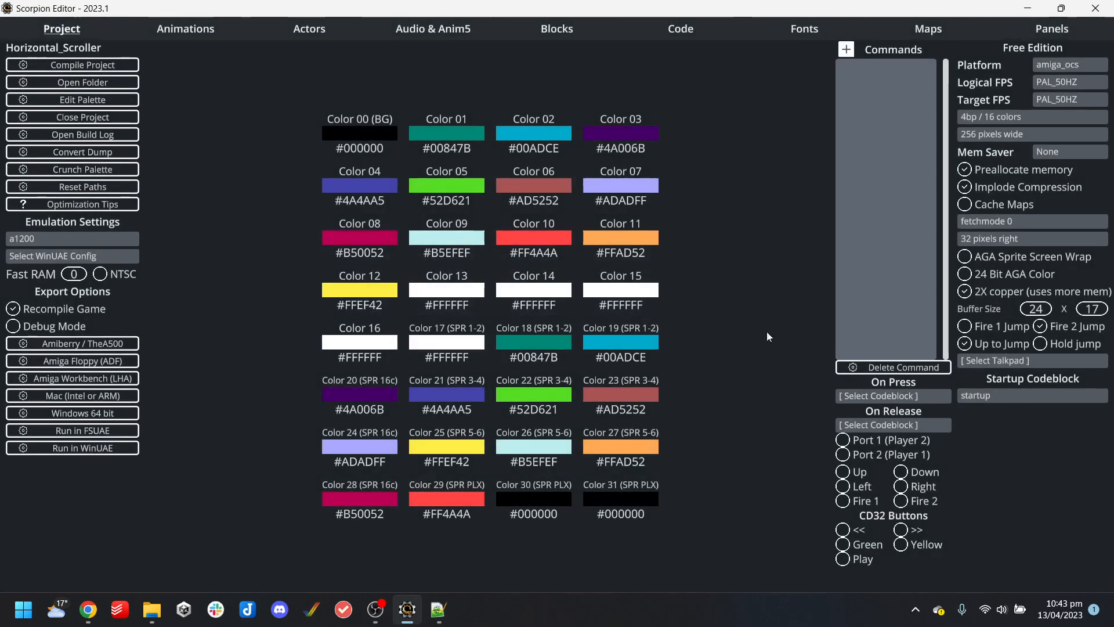
In the player_shot codeblock, delete the two extra shot1 commands and their -45 and 45 rotation lines
{"action": "left_click", "coordinate": [310, 33]}
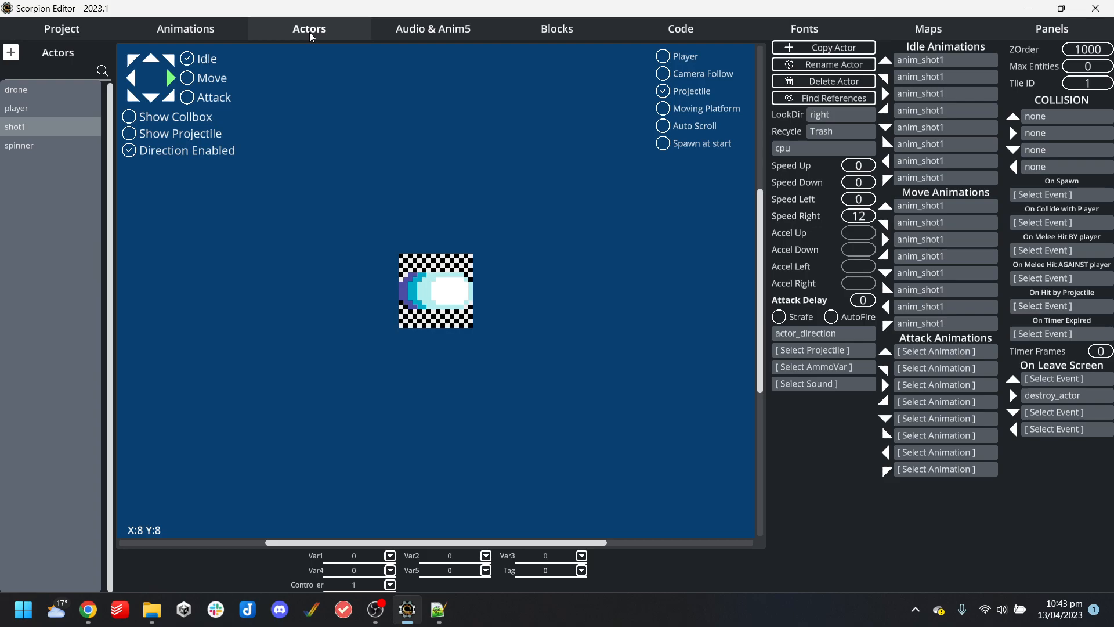
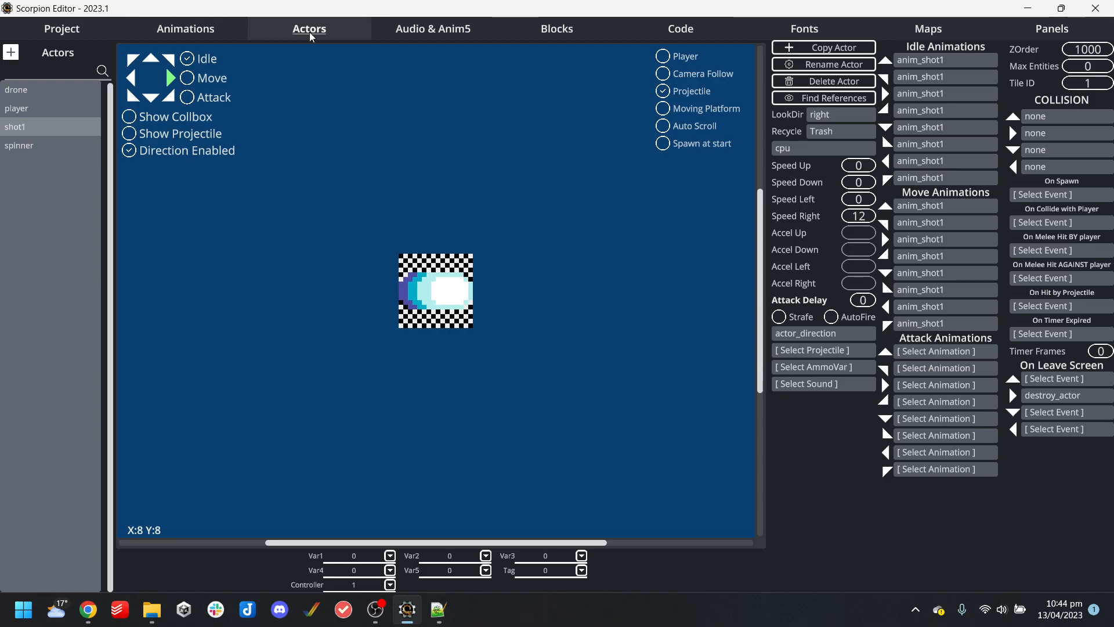
{"action": "left_click", "coordinate": [706, 30]}
{"action": "left_click", "coordinate": [56, 182]}
{"action": "left_click", "coordinate": [47, 164]}
{"action": "left_click", "coordinate": [47, 144]}
{"action": "left_click", "coordinate": [344, 118]}
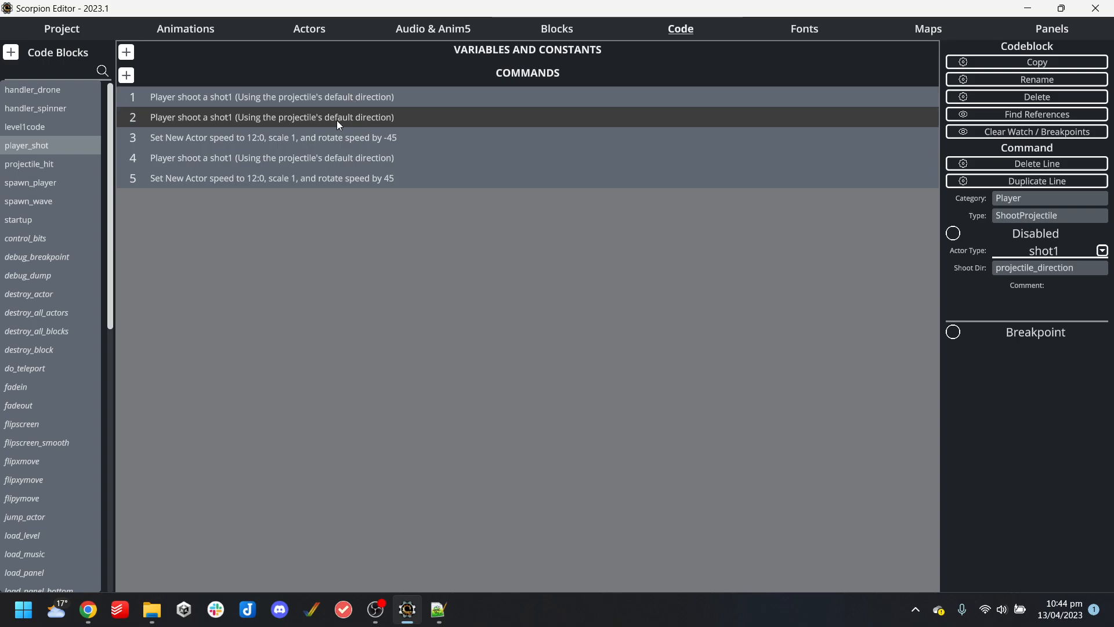
{"action": "left_click", "coordinate": [346, 178], "text": "shift"}
{"action": "key", "text": "Delete"}
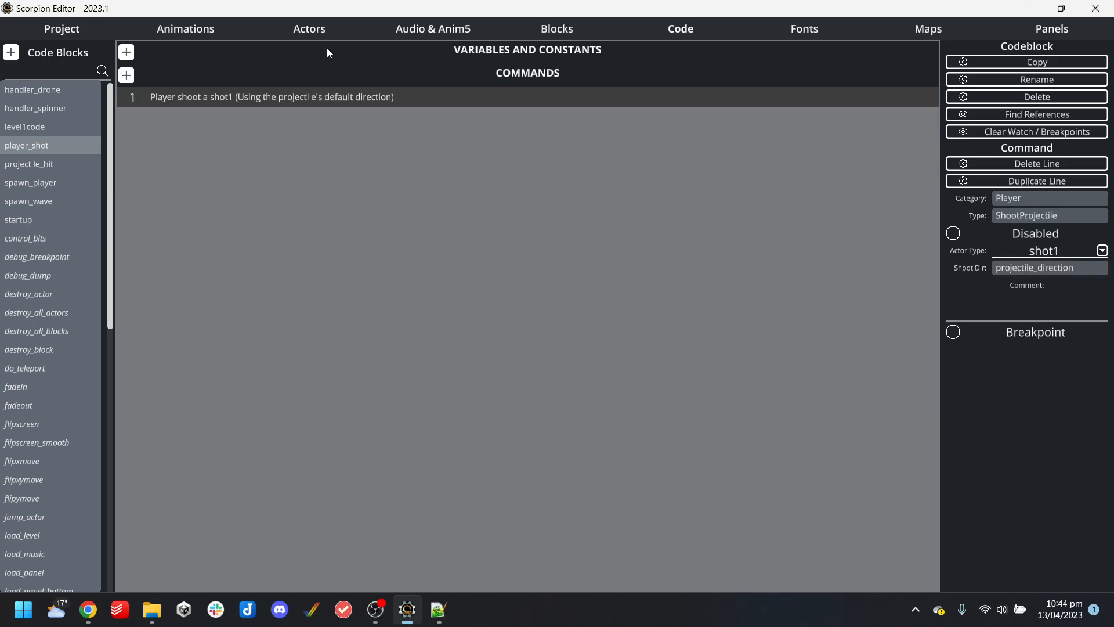
Set the shot1 actor's On Timer Expired event to destroy_actor and its Timer Frames to 5
{"action": "left_click", "coordinate": [322, 27]}
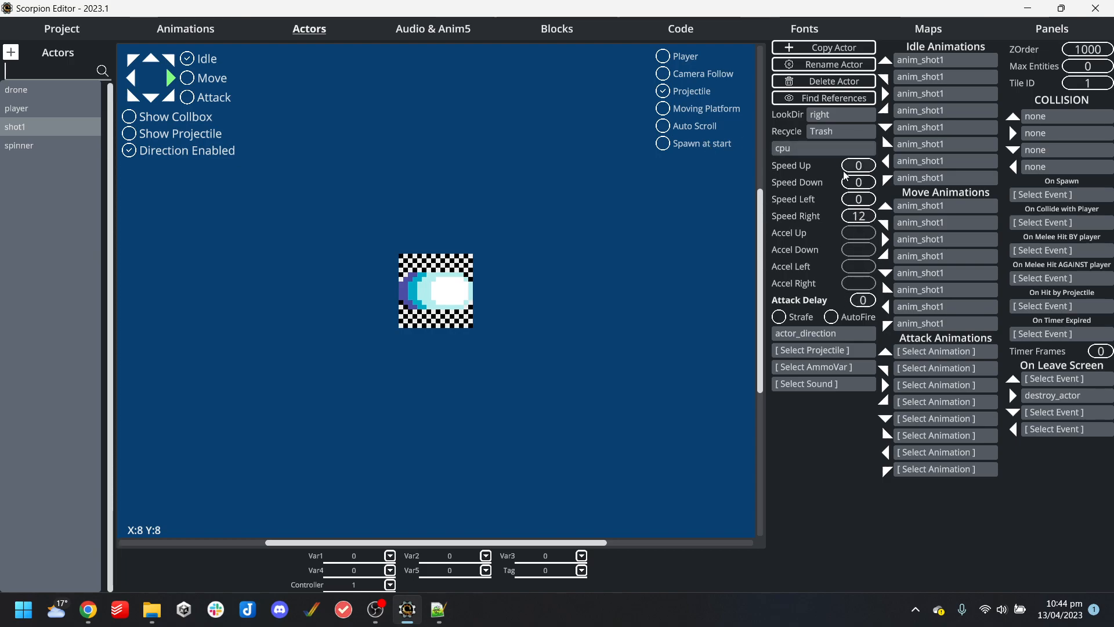
{"action": "left_click", "coordinate": [1039, 331]}
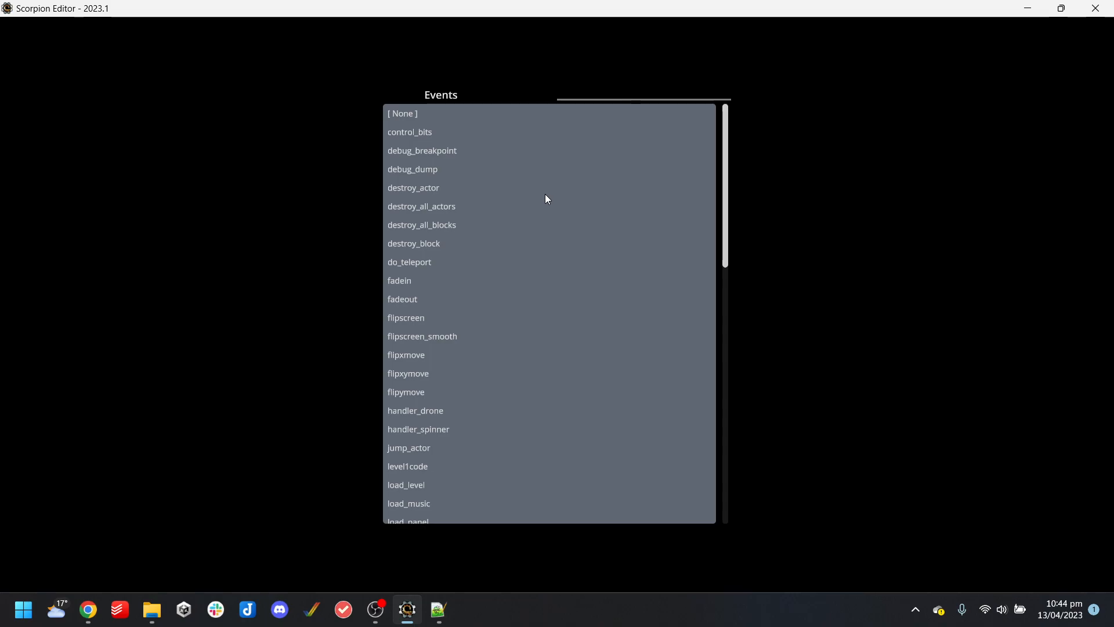
{"action": "type", "text": "destyr"}
{"action": "key", "text": "BackSpace"}
{"action": "key", "text": "BackSpace"}
{"action": "key", "text": "BackSpace"}
{"action": "key", "text": "BackSpace"}
{"action": "key", "text": "BackSpace"}
{"action": "type", "text": "est"}
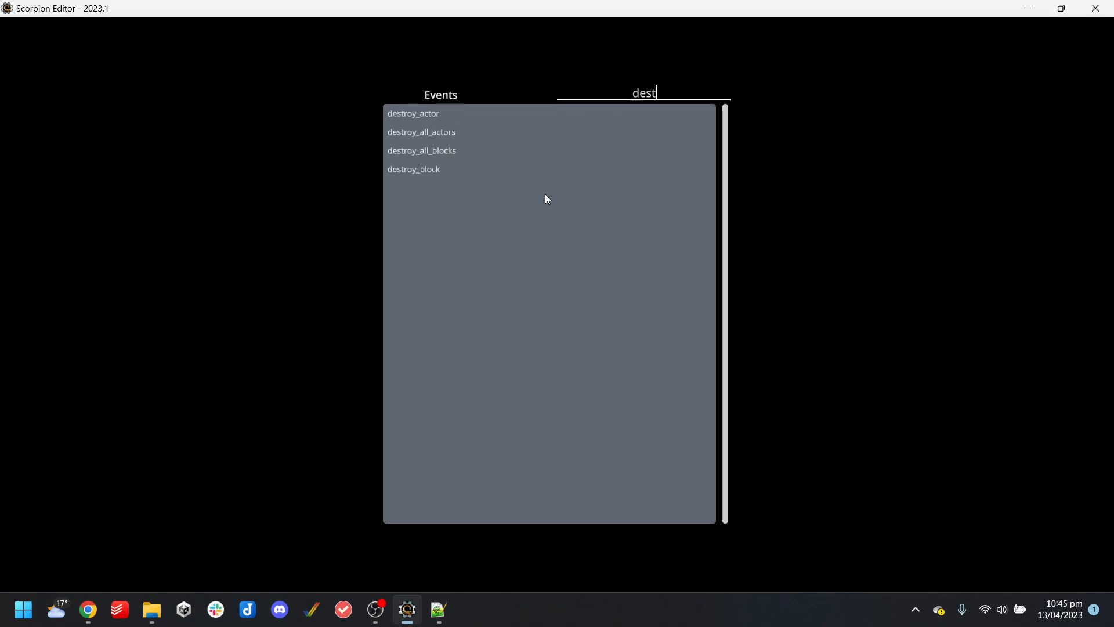
{"action": "left_click", "coordinate": [416, 113]}
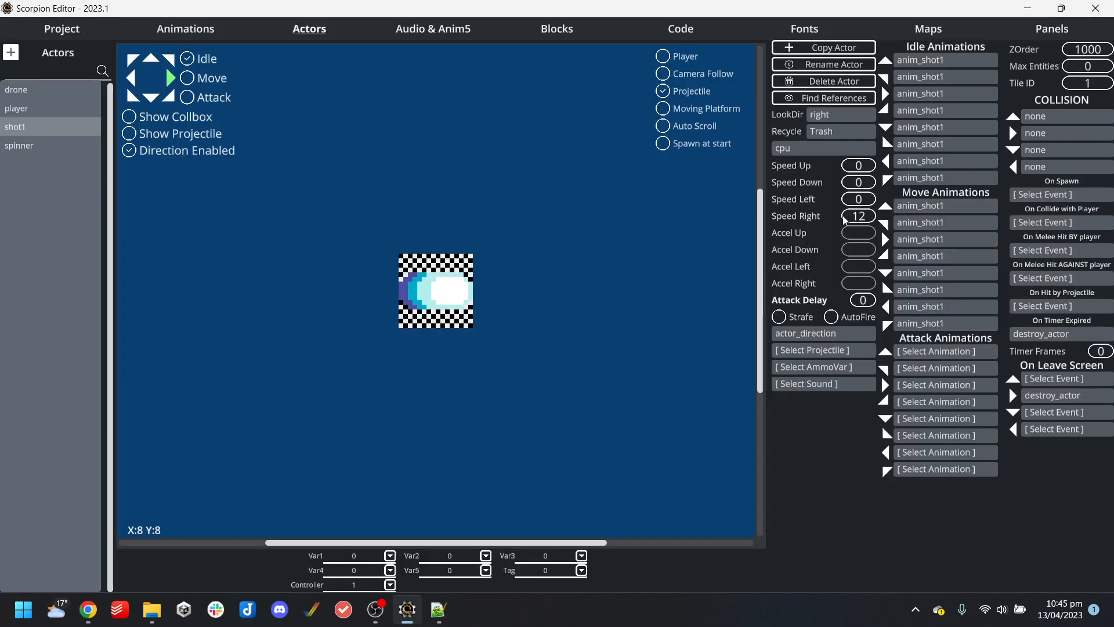
{"action": "left_click", "coordinate": [1103, 351]}
{"action": "type", "text": "5"}
{"action": "left_click", "coordinate": [1021, 481]}
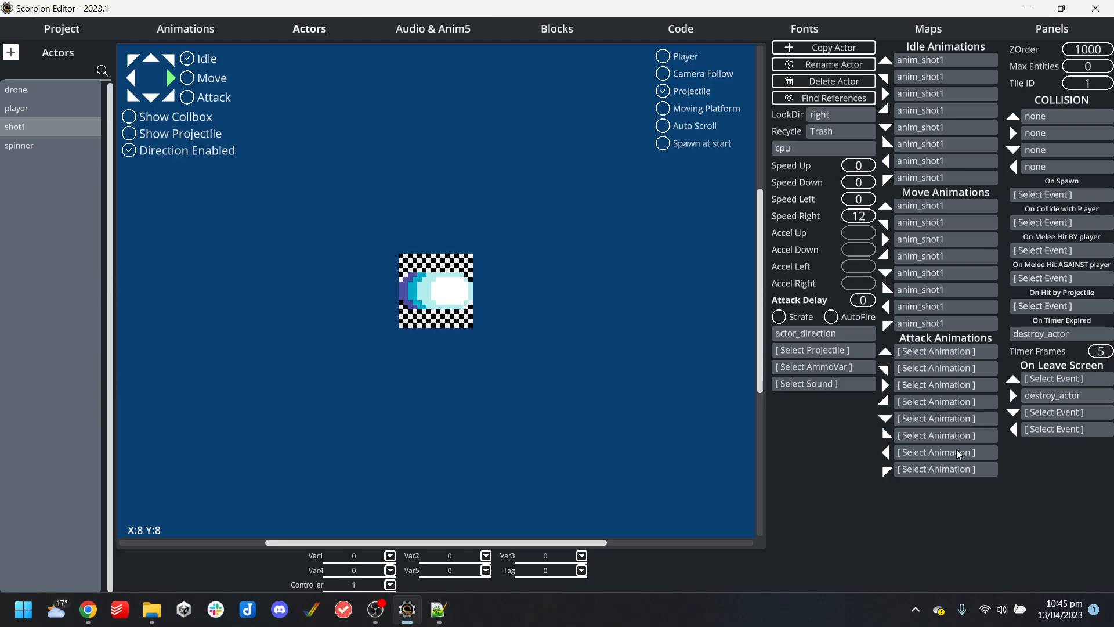
Check shot1's collision box, and set its Speed Right to 16
{"action": "left_click", "coordinate": [130, 118]}
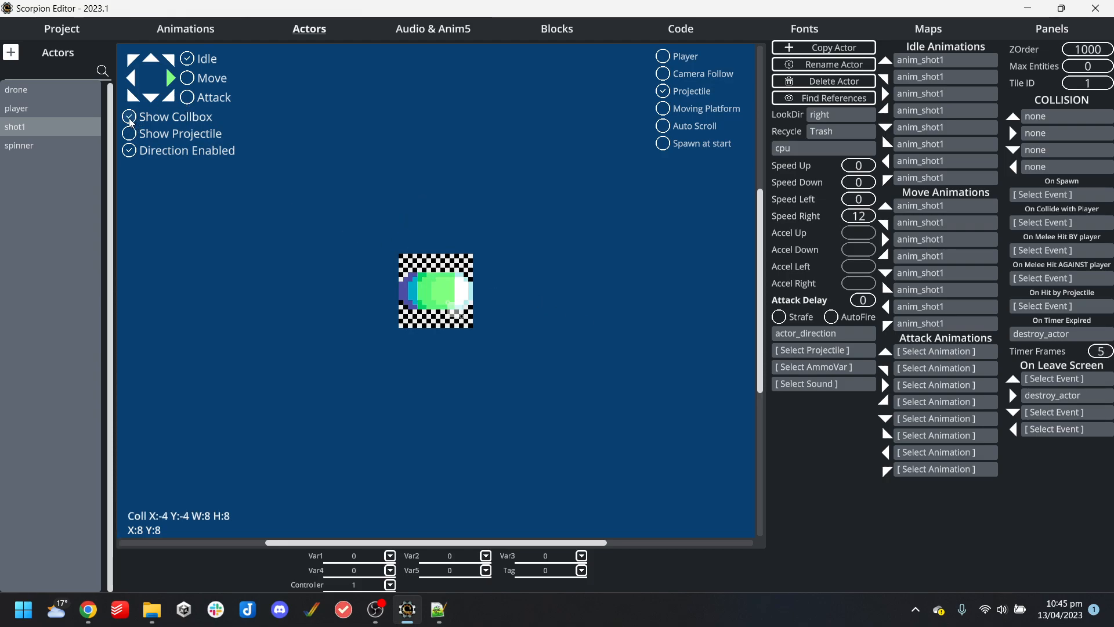
{"action": "left_click", "coordinate": [130, 118]}
{"action": "left_click", "coordinate": [859, 216]}
{"action": "type", "text": "16"}
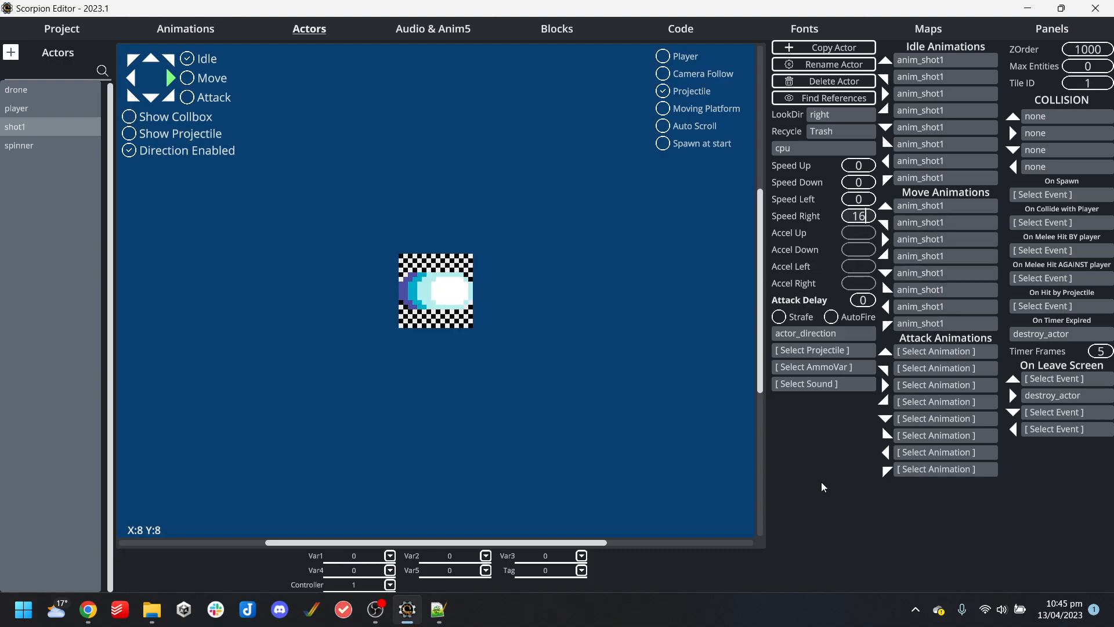
Run the game in WinUAE to test the faster, timed single shot, and close the test
{"action": "left_click", "coordinate": [62, 28]}
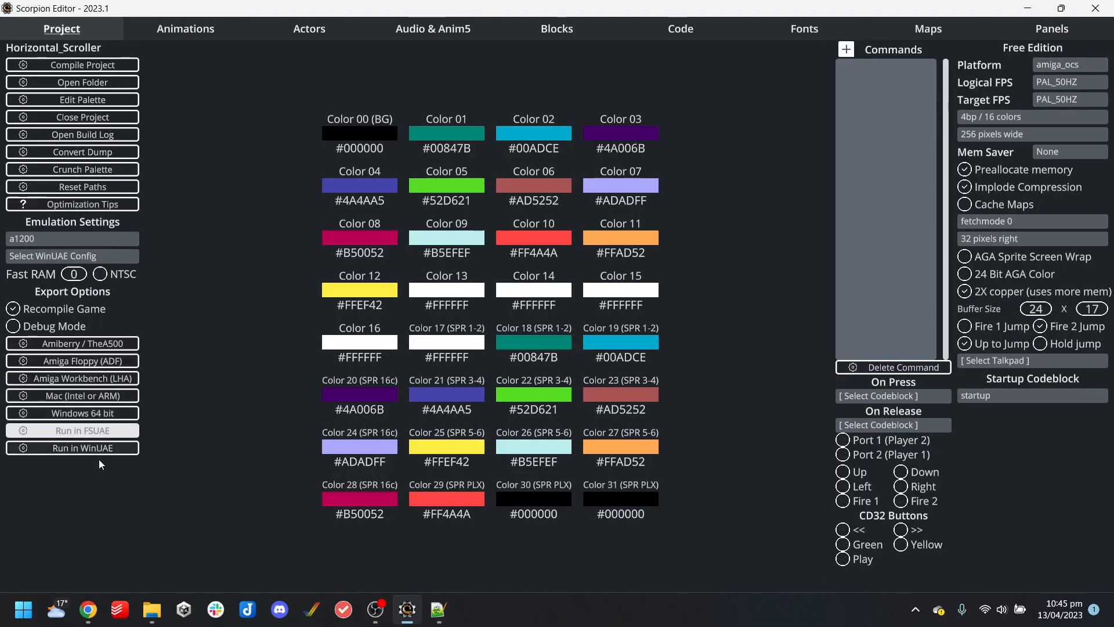
{"action": "left_click", "coordinate": [73, 448]}
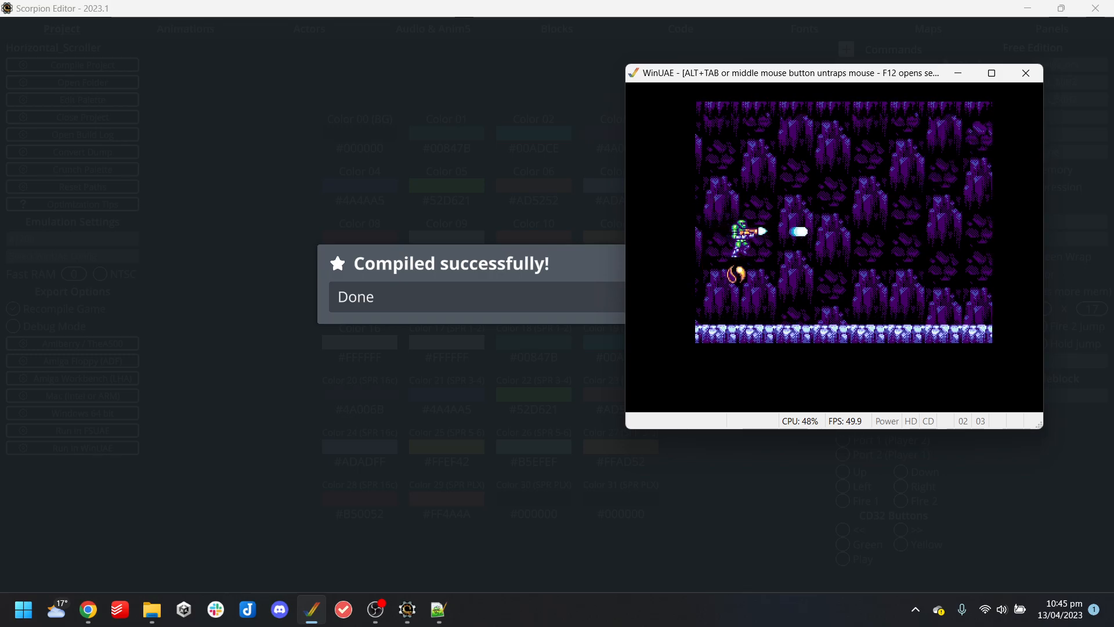
{"action": "key", "text": "alt+F4"}
{"action": "left_click", "coordinate": [750, 351]}
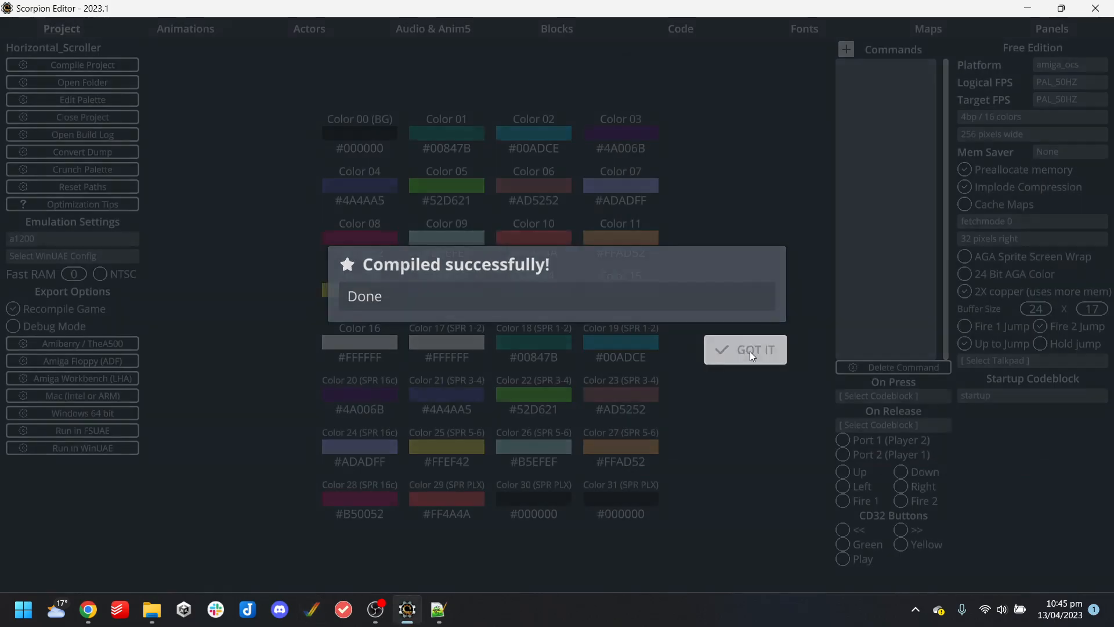
Check the player actor's settings, and recompile and launch the game in WinUAE again
{"action": "left_click", "coordinate": [335, 27]}
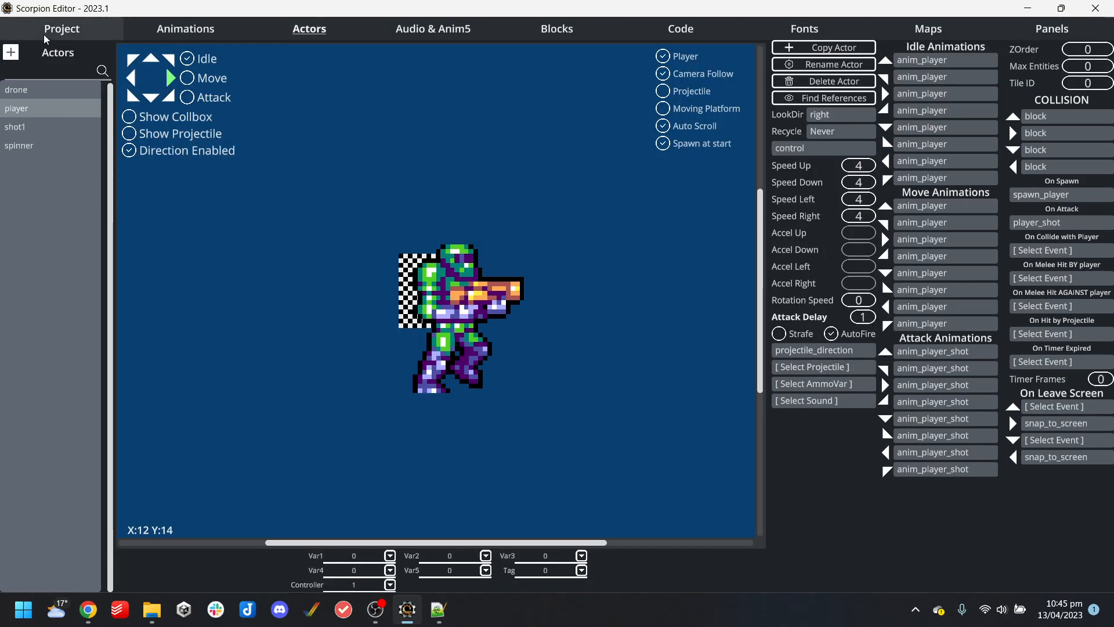
{"action": "left_click", "coordinate": [61, 28]}
{"action": "left_click", "coordinate": [82, 447]}
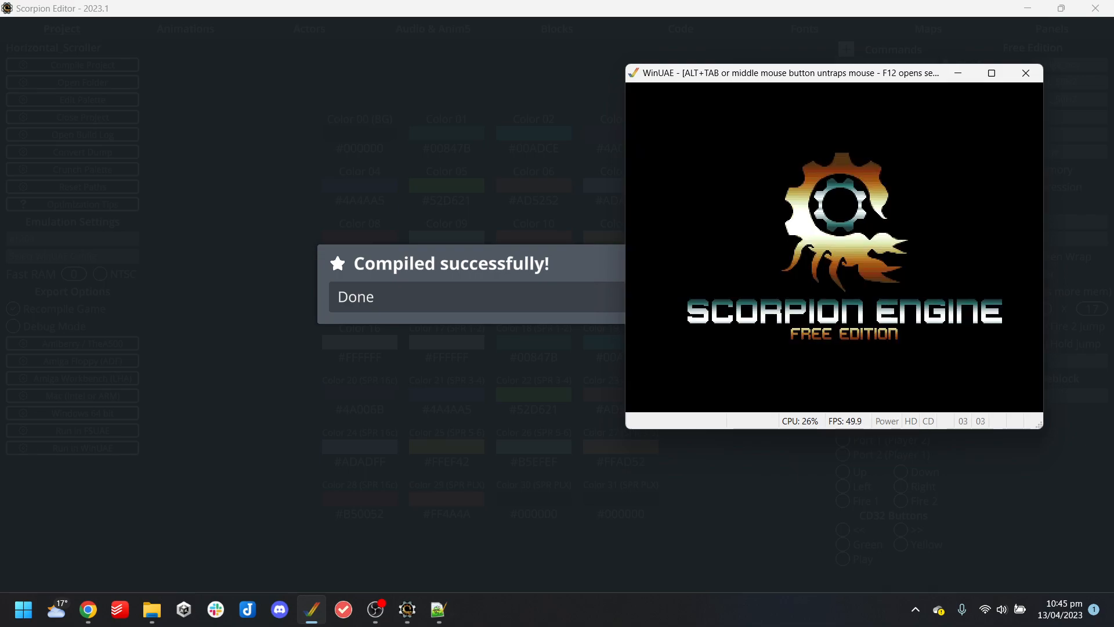
Playtest continuous firing while moving in all directions, and close the test and the compile message
{"action": "key", "text": "ctrl"}
{"action": "key", "text": "Right"}
{"action": "key", "text": "Up"}
{"action": "key", "text": "Left"}
{"action": "key", "text": "Down"}
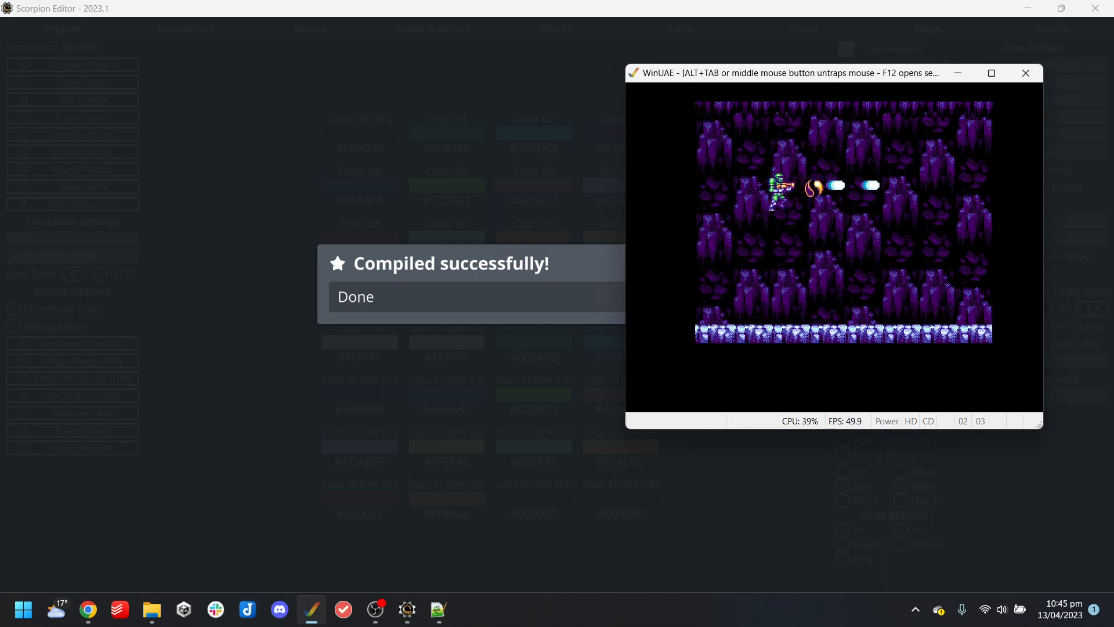
{"action": "key", "text": "Right"}
{"action": "key", "text": "Down"}
{"action": "key", "text": "Left"}
{"action": "key", "text": "Up"}
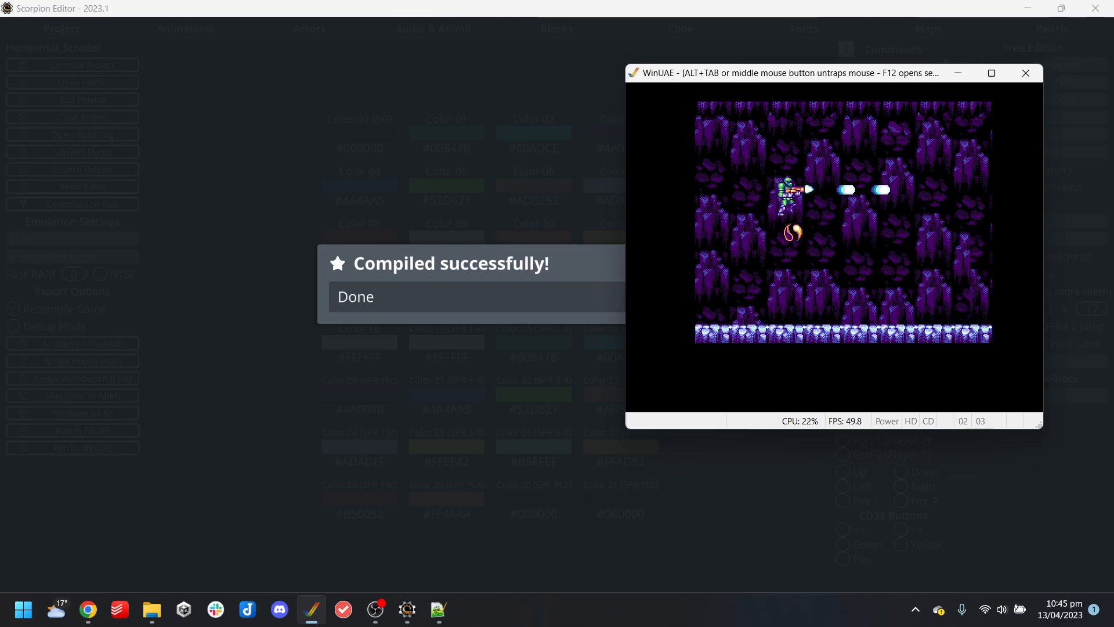
{"action": "key", "text": "F12"}
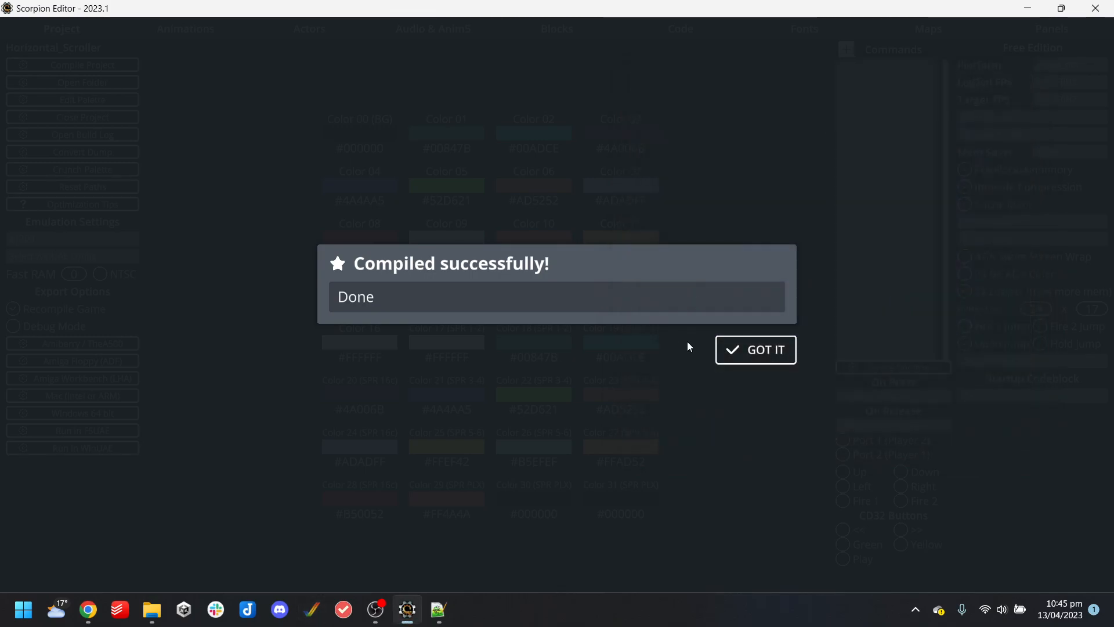
{"action": "left_click", "coordinate": [725, 348]}
Set the shot1 actor's Timer Frames to 7
{"action": "left_click", "coordinate": [317, 32]}
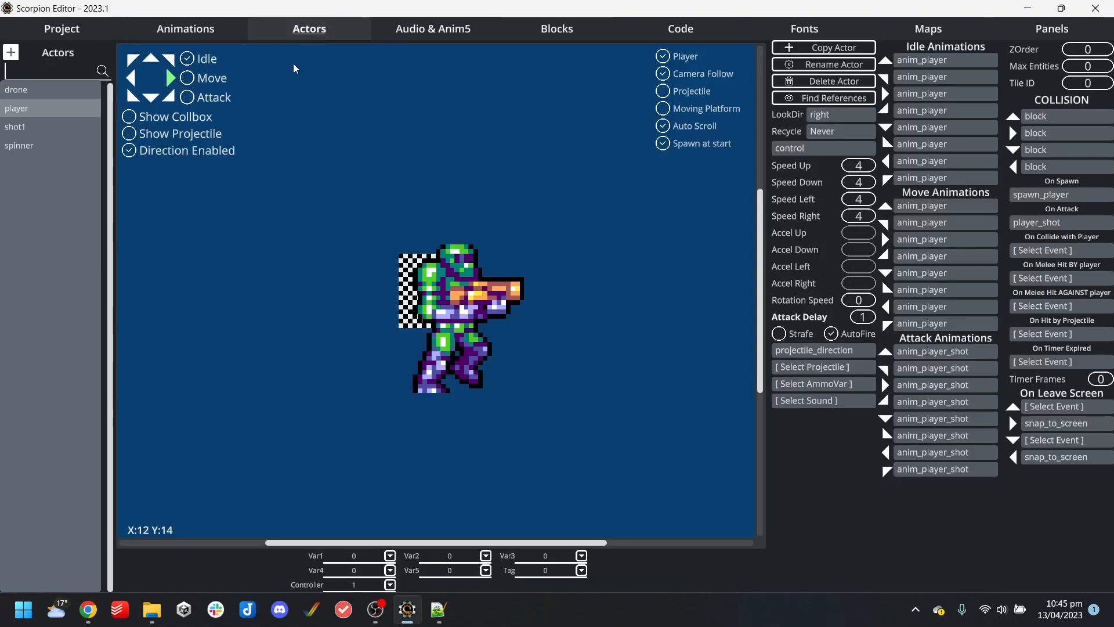
{"action": "left_click", "coordinate": [39, 133]}
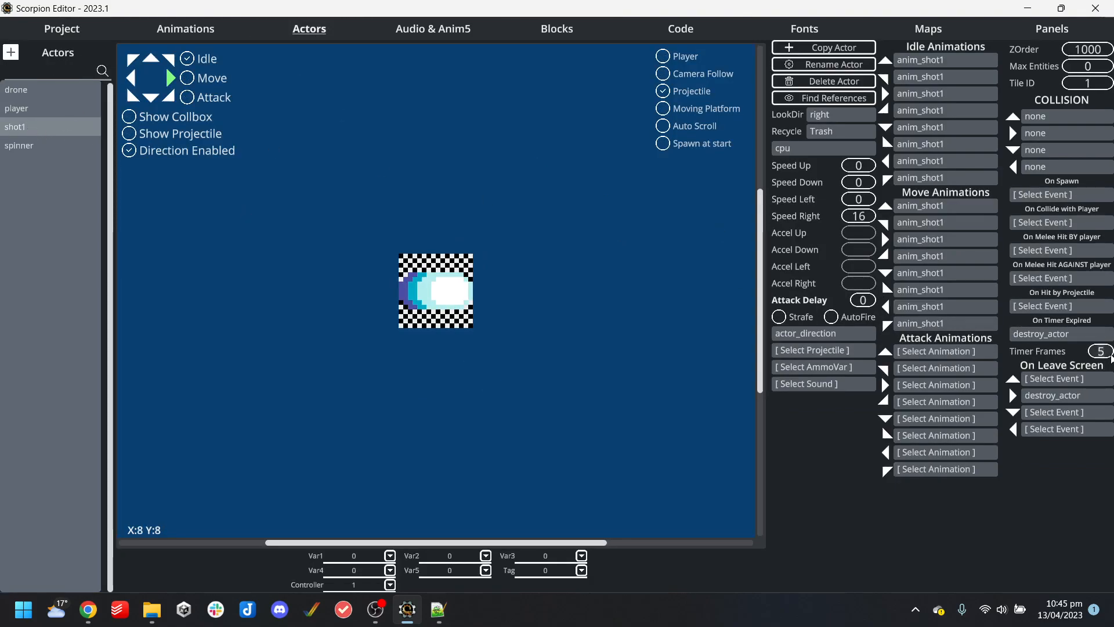
{"action": "left_click", "coordinate": [1104, 352]}
{"action": "left_click_drag", "start_coordinate": [1102, 354], "coordinate": [1060, 349]}
{"action": "type", "text": "7"}
{"action": "left_click", "coordinate": [1060, 491]}
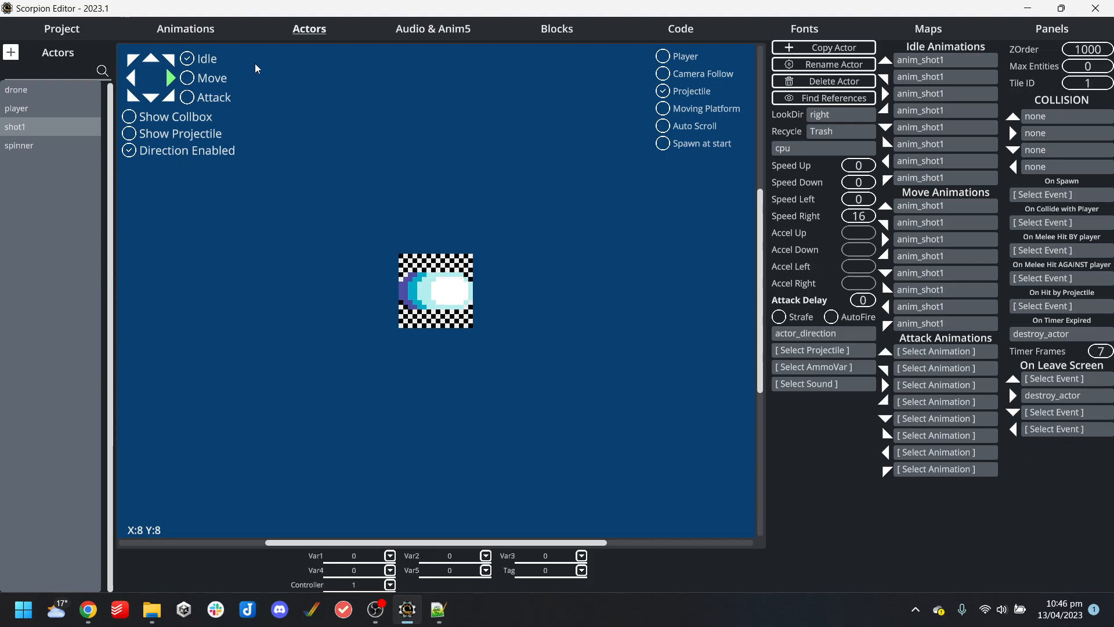
Recompile and run the game in WinUAE to test the shot's new lifetime, and close the test
{"action": "left_click", "coordinate": [57, 30]}
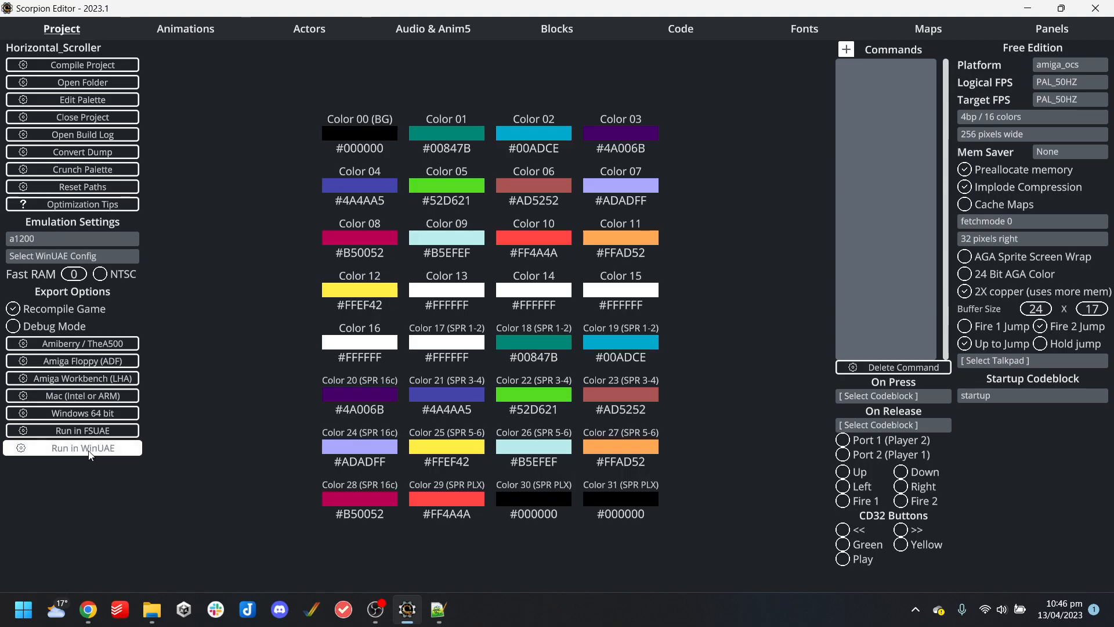
{"action": "left_click", "coordinate": [90, 453]}
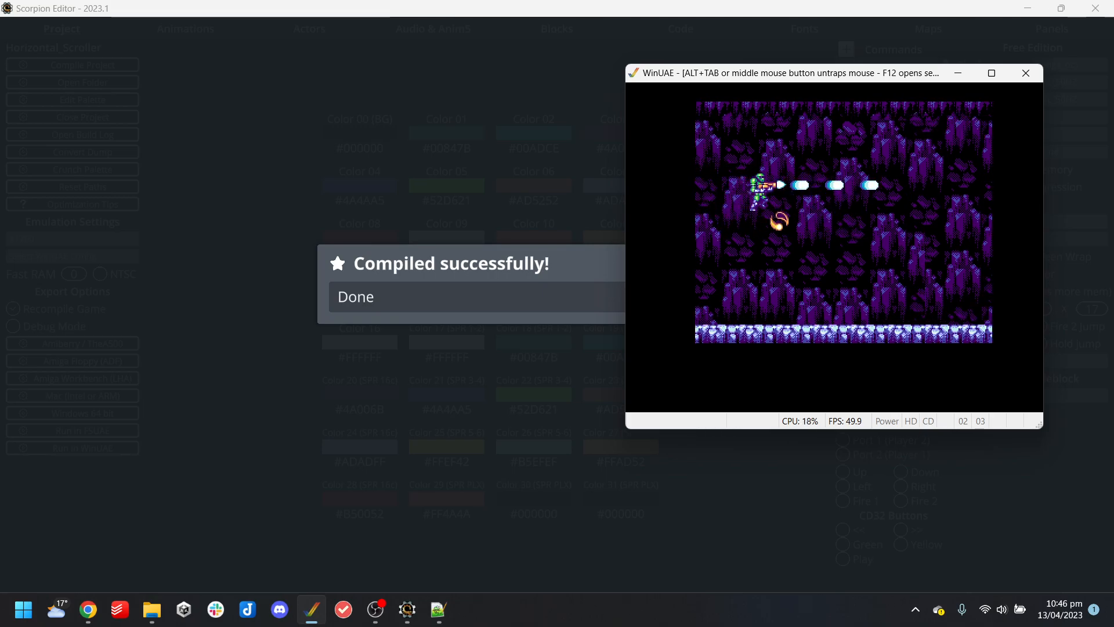
{"action": "key", "text": "alt+F4"}
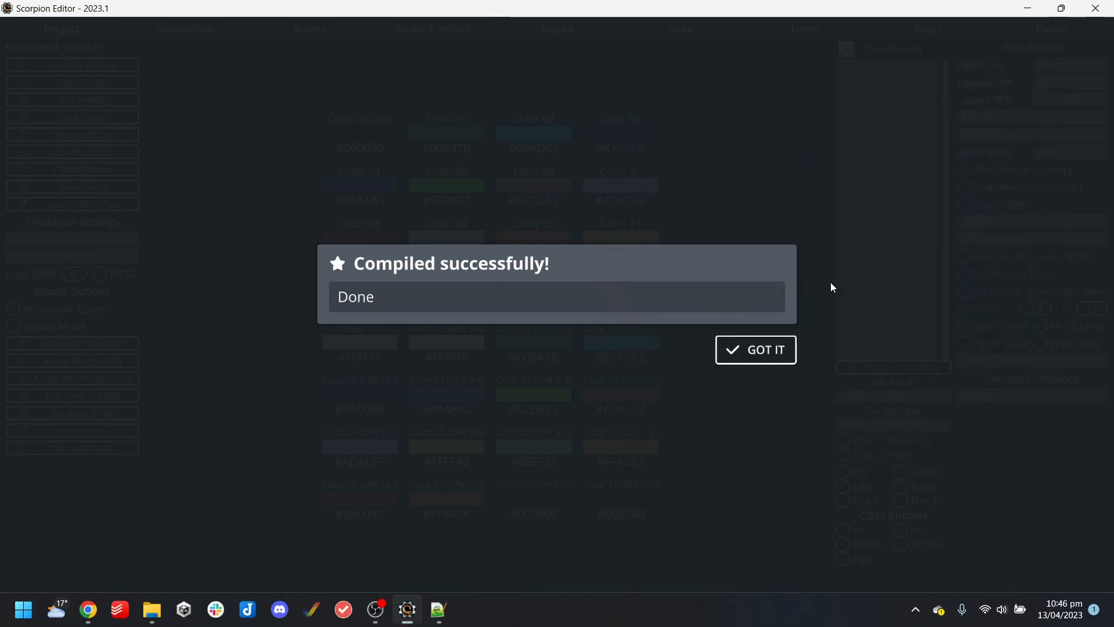
{"action": "left_click", "coordinate": [744, 348]}
In the player_shot codeblock, add a variable named rotation_amount and place an empty command line above the shoot command
{"action": "left_click", "coordinate": [307, 29]}
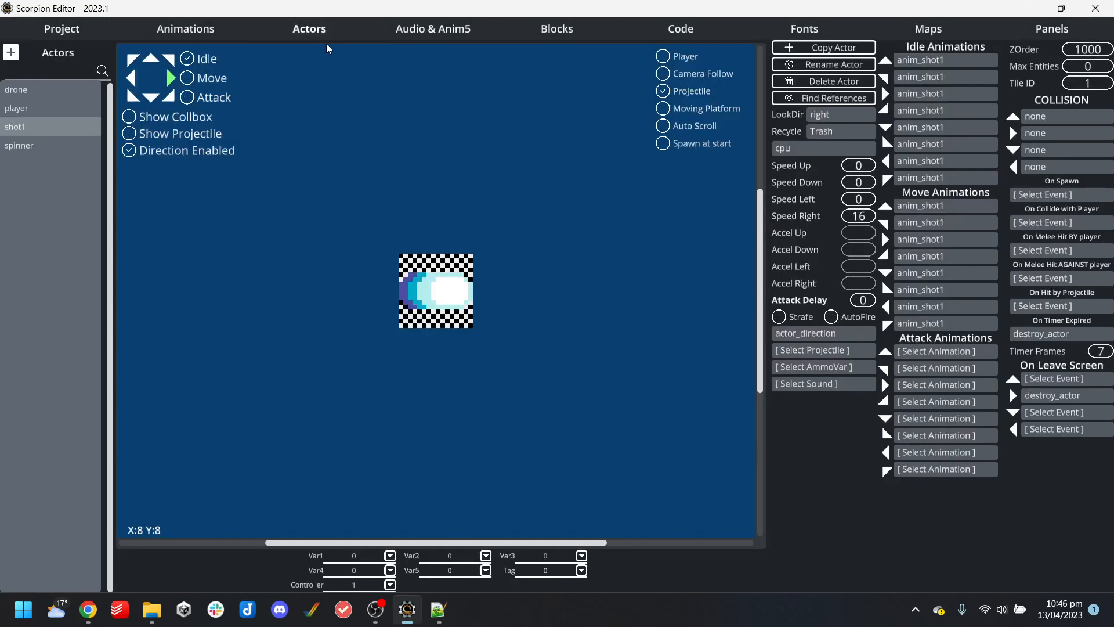
{"action": "left_click", "coordinate": [668, 29]}
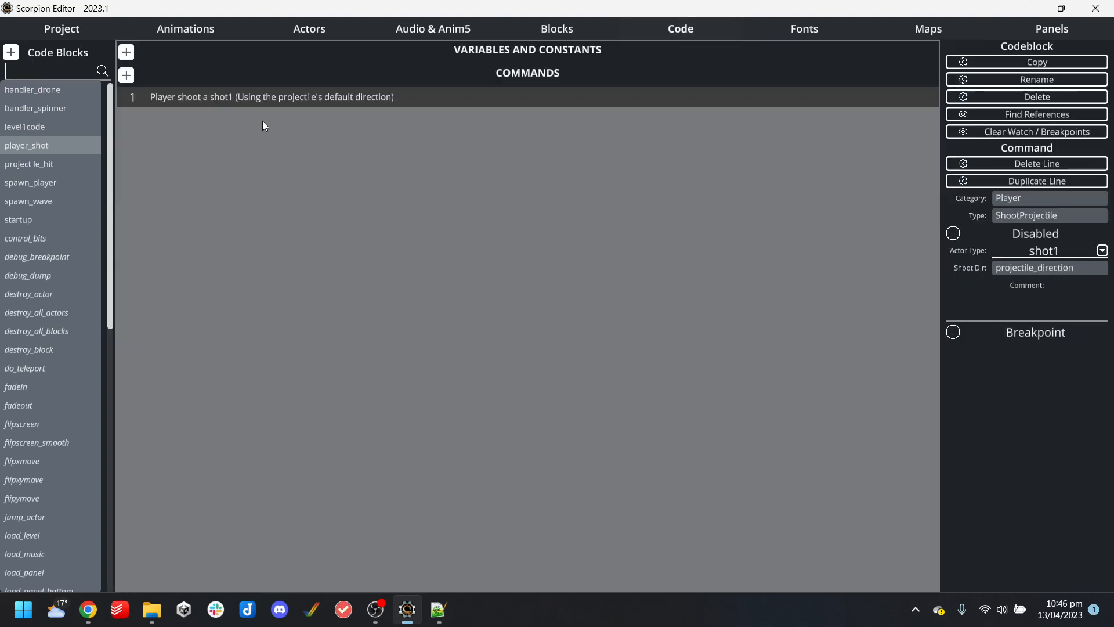
{"action": "key", "text": "Return"}
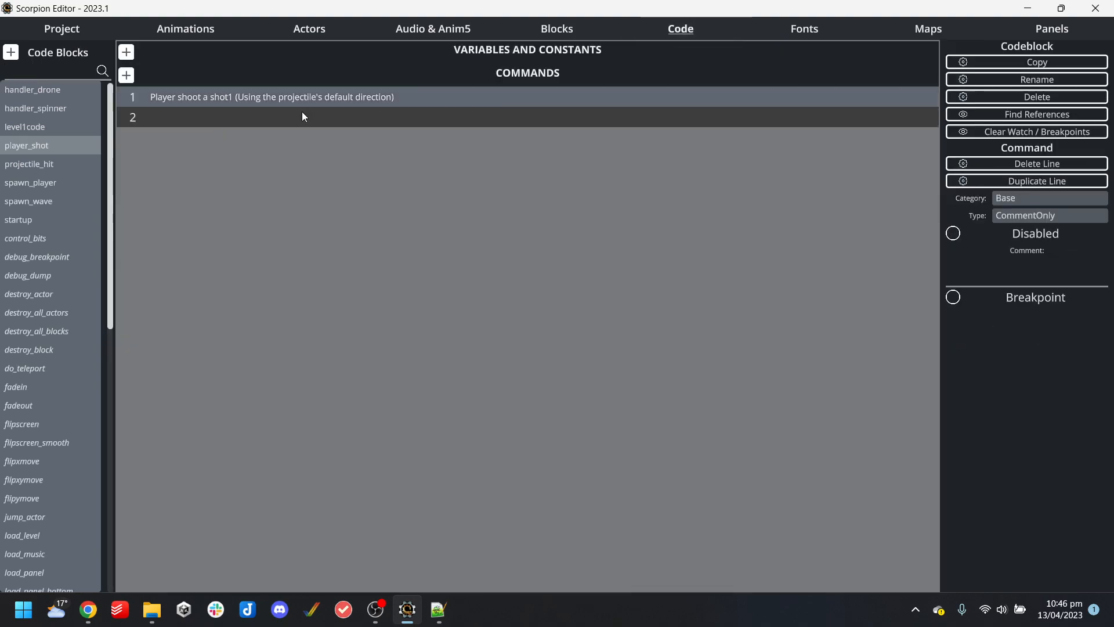
{"action": "left_click", "coordinate": [126, 53]}
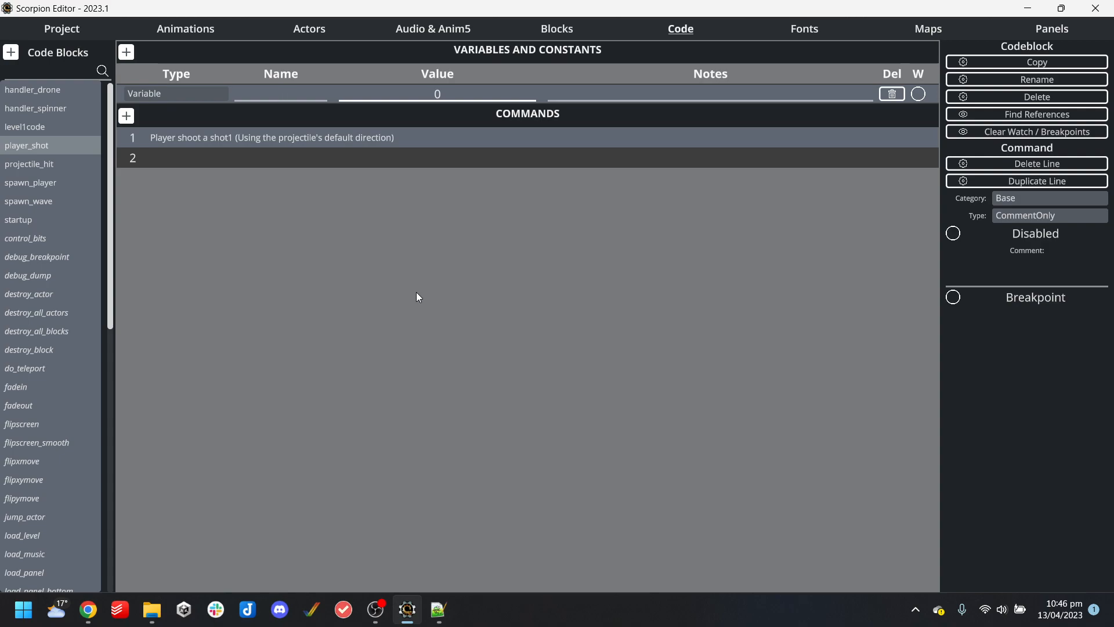
{"action": "type", "text": "rotation_amount"}
{"action": "left_click_drag", "start_coordinate": [280, 161], "coordinate": [282, 145]}
Turn the empty line into a Condition command with expression joy_x, comparison lessthan and value 0
{"action": "left_click", "coordinate": [1055, 198]}
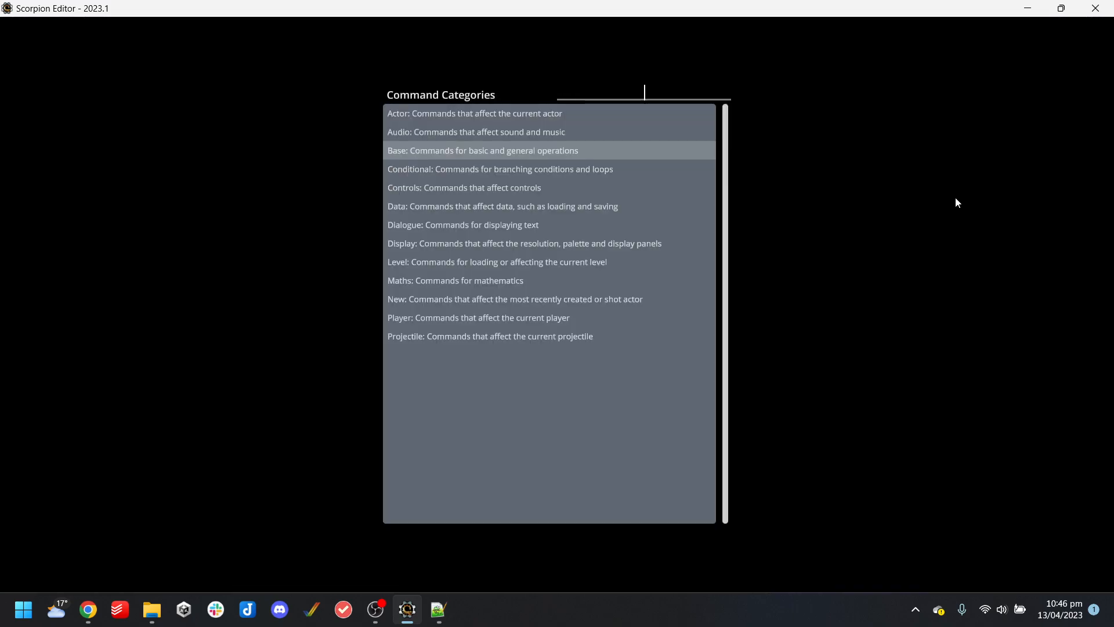
{"action": "left_click", "coordinate": [460, 172]}
{"action": "type", "text": "joy_x"}
{"action": "key", "text": "Return"}
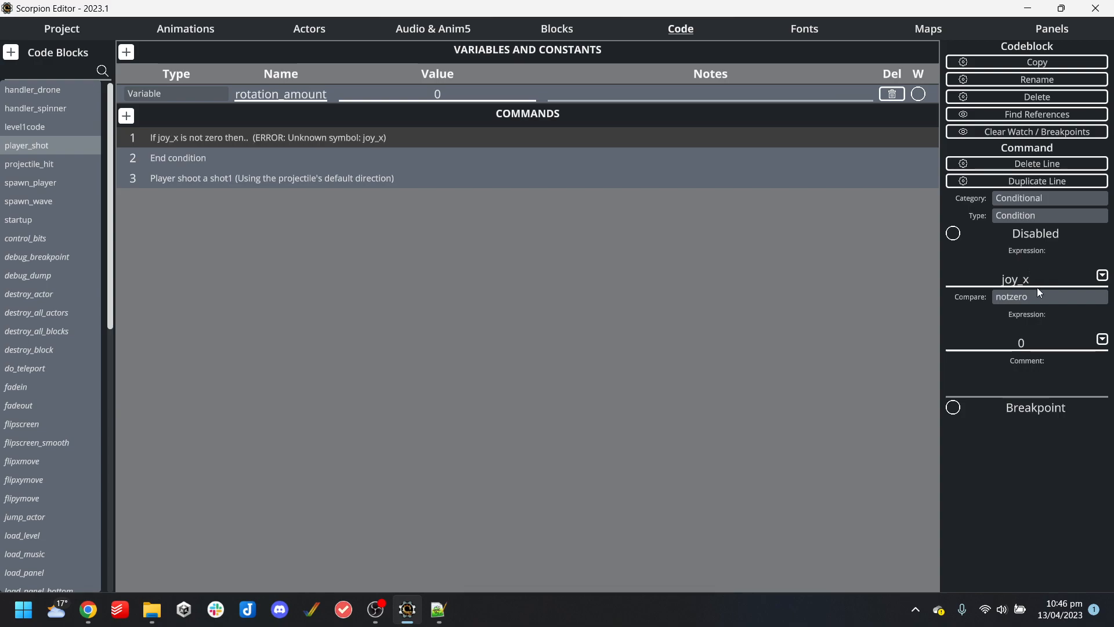
{"action": "left_click", "coordinate": [1039, 294]}
{"action": "left_click", "coordinate": [1025, 365]}
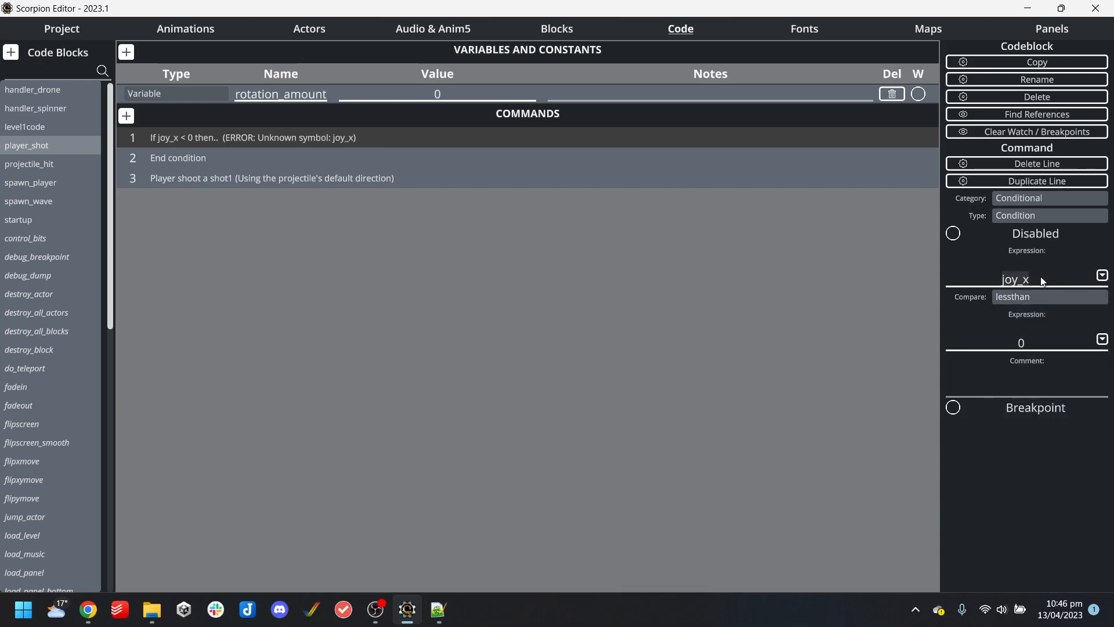
Change the condition's first expression in player_shot to the control1_x symbol and add an empty command line inside the condition
{"action": "left_click", "coordinate": [1102, 276]}
{"action": "type", "text": "c"}
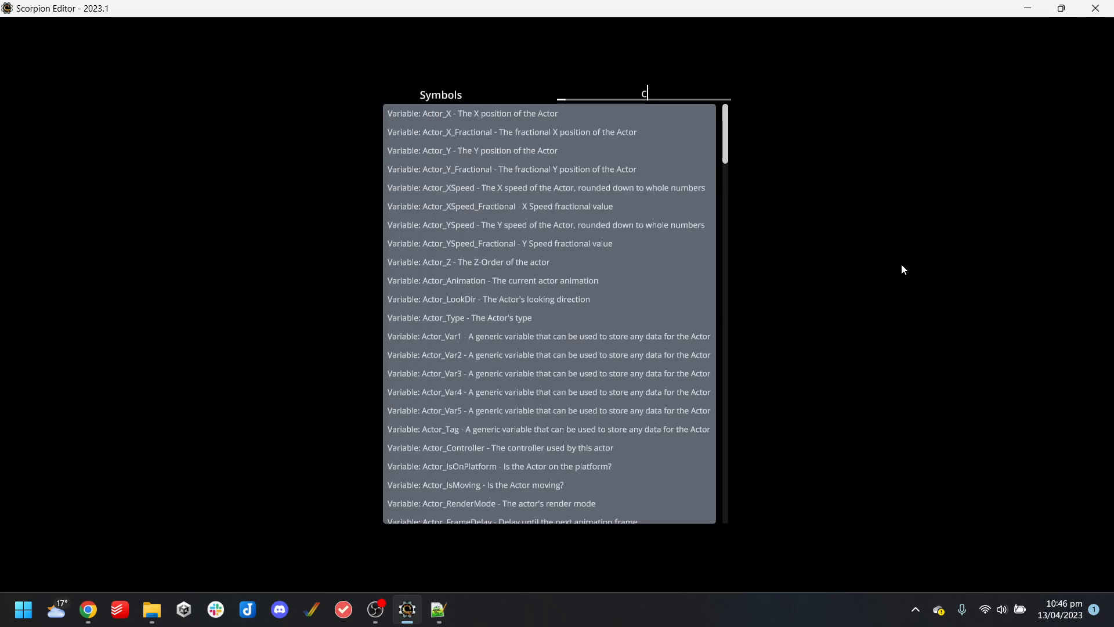
{"action": "type", "text": "ontrol1_x"}
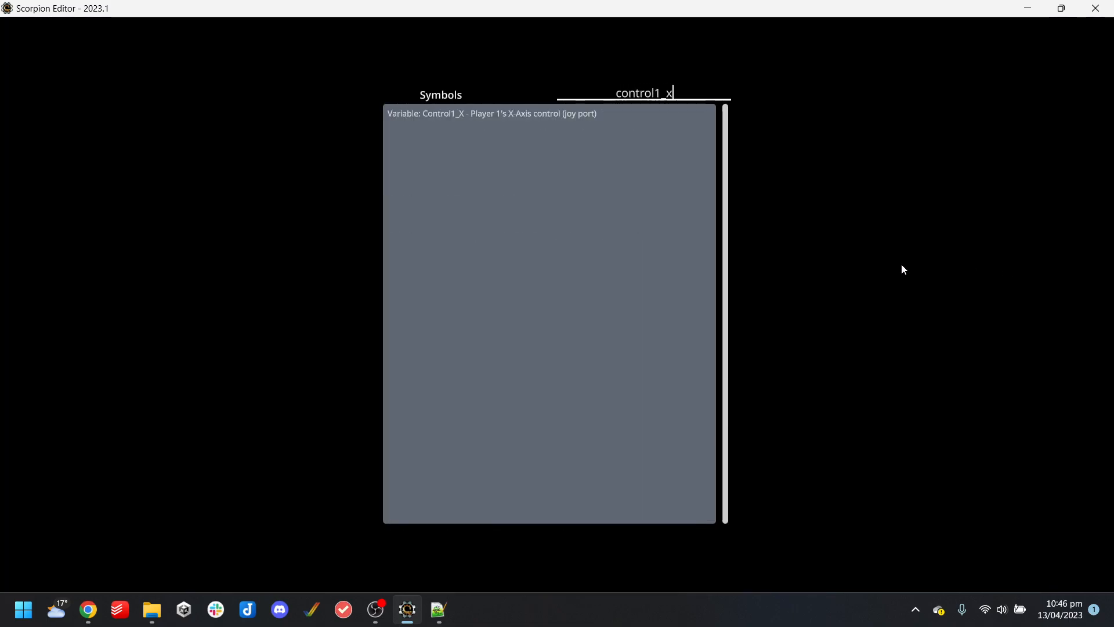
{"action": "left_click", "coordinate": [556, 113]}
{"action": "key", "text": "Return"}
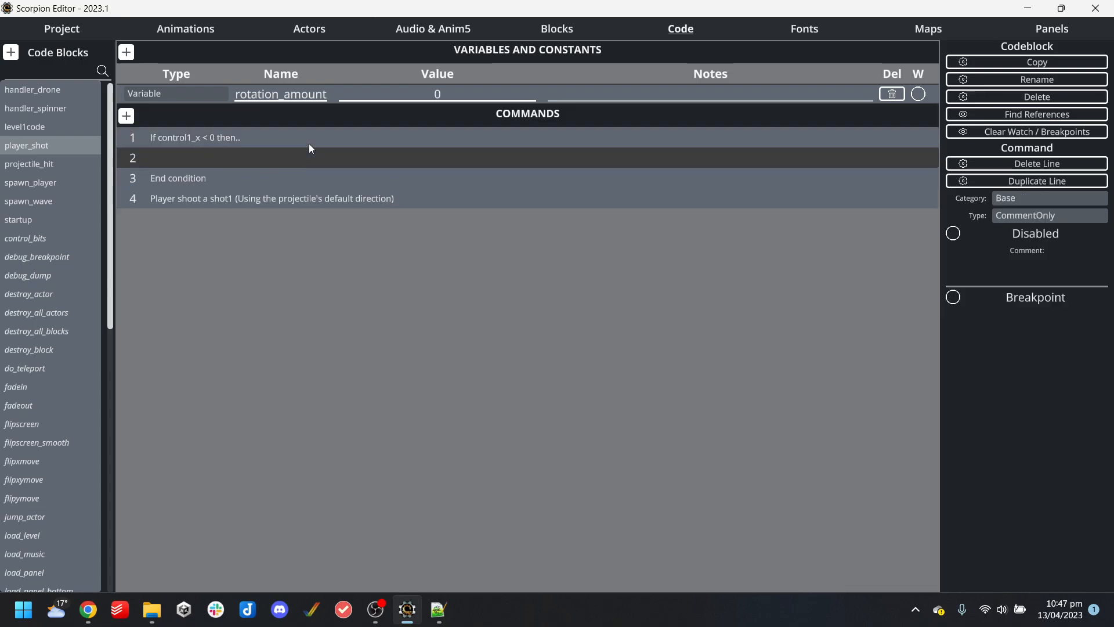
Assign the level1code codeblock as the startup event of the level1 map
{"action": "left_click", "coordinate": [928, 27]}
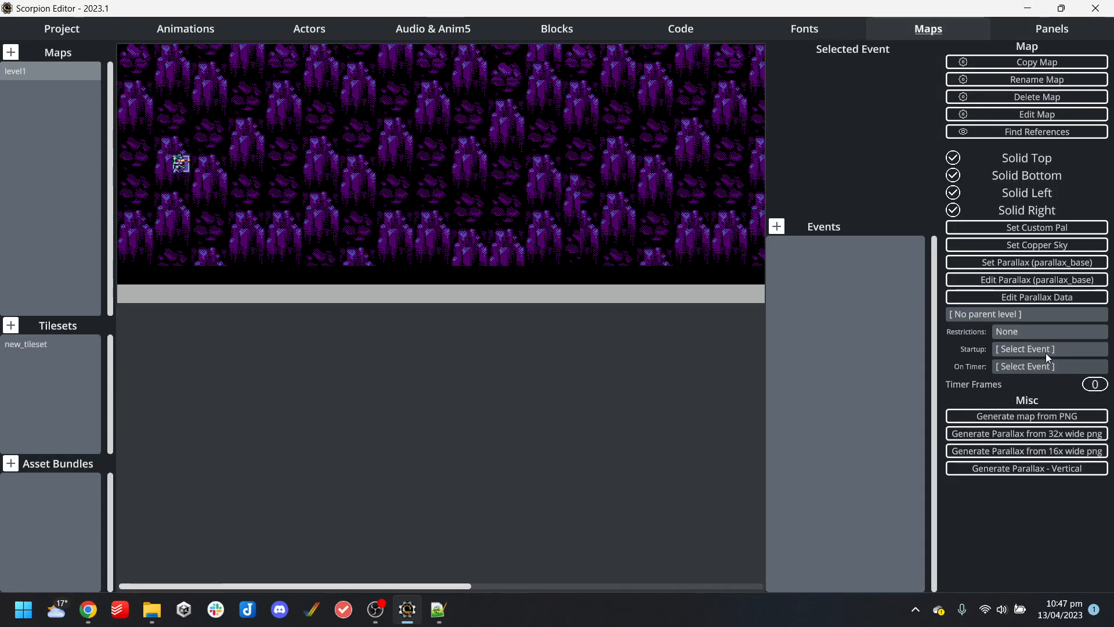
{"action": "left_click", "coordinate": [1043, 337]}
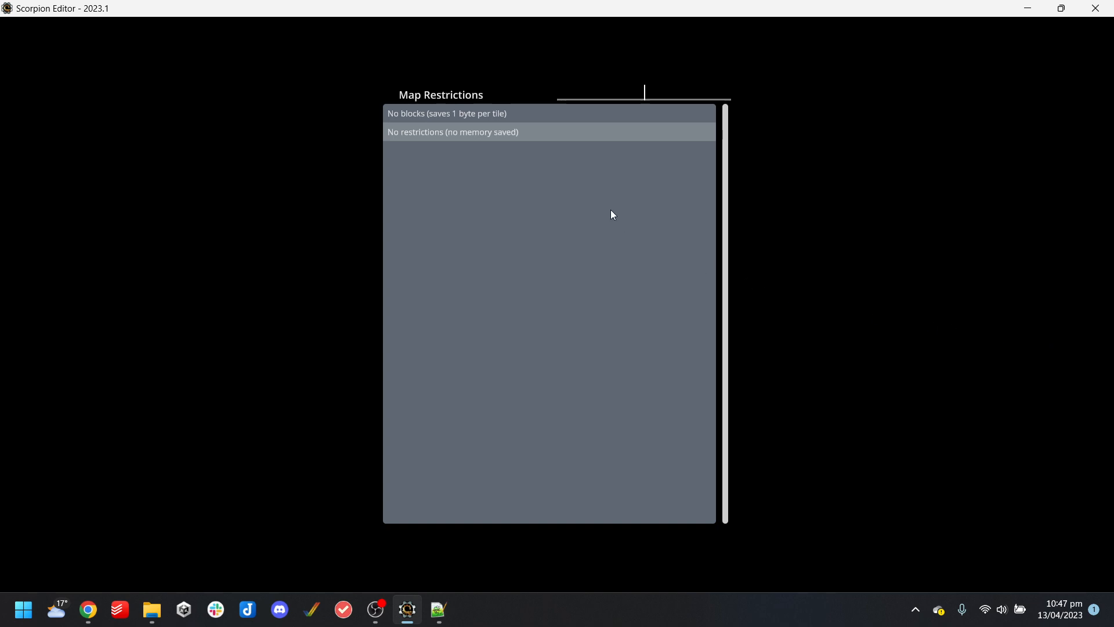
{"action": "left_click", "coordinate": [783, 288]}
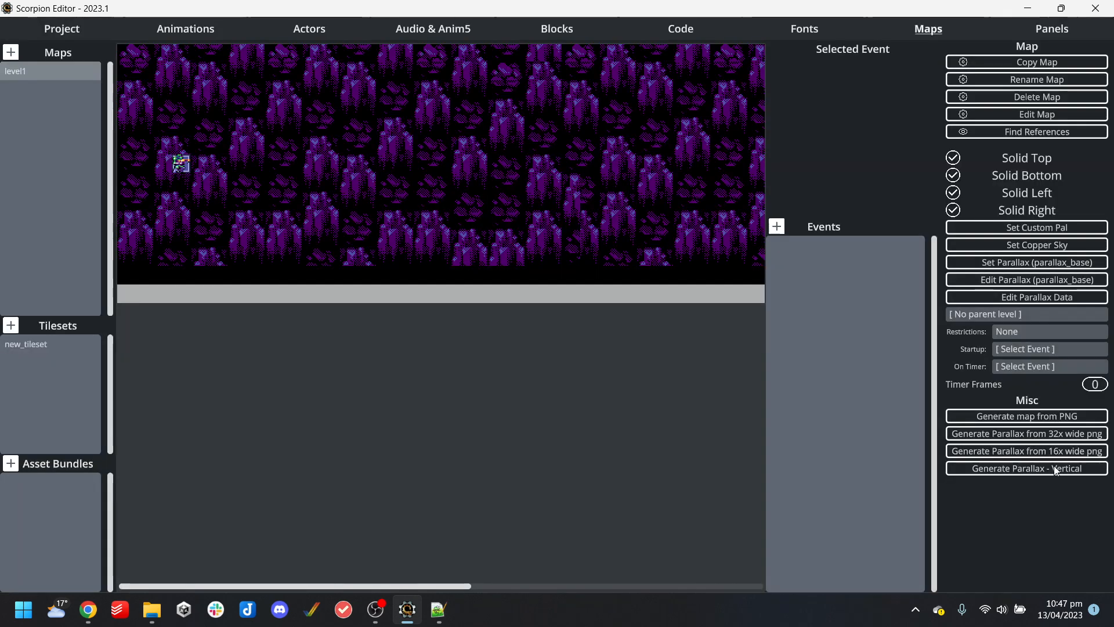
{"action": "left_click", "coordinate": [1035, 350]}
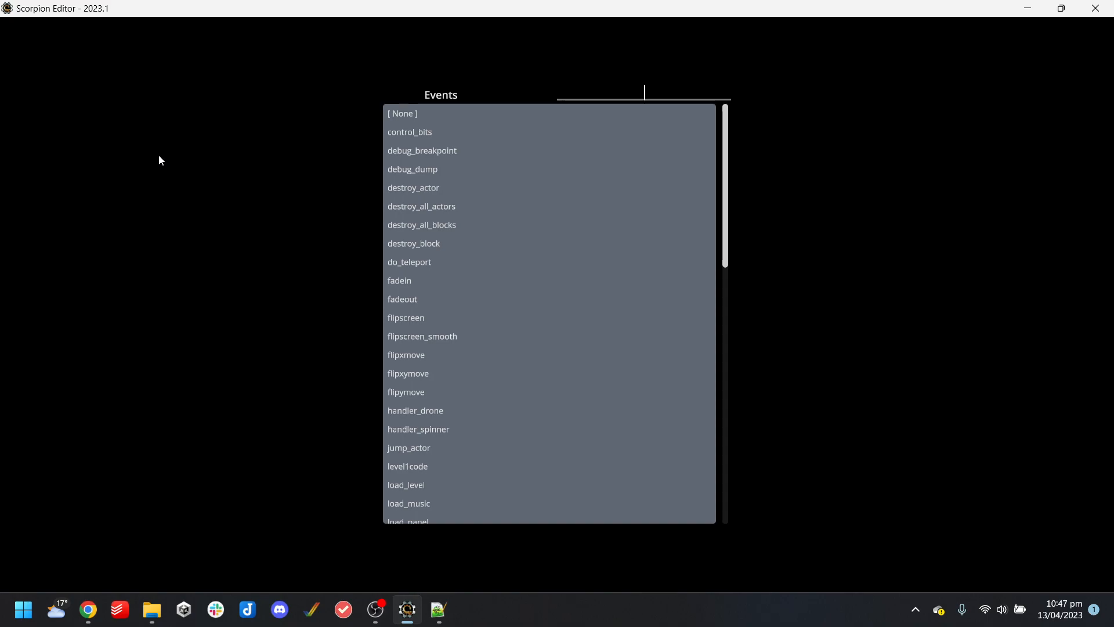
{"action": "scroll", "coordinate": [617, 317], "scroll_direction": "down", "scroll_amount": 15}
{"action": "scroll", "coordinate": [616, 323], "scroll_direction": "up", "scroll_amount": 15}
{"action": "scroll", "coordinate": [542, 253], "scroll_direction": "down", "scroll_amount": 5}
{"action": "scroll", "coordinate": [475, 267], "scroll_direction": "up", "scroll_amount": 5}
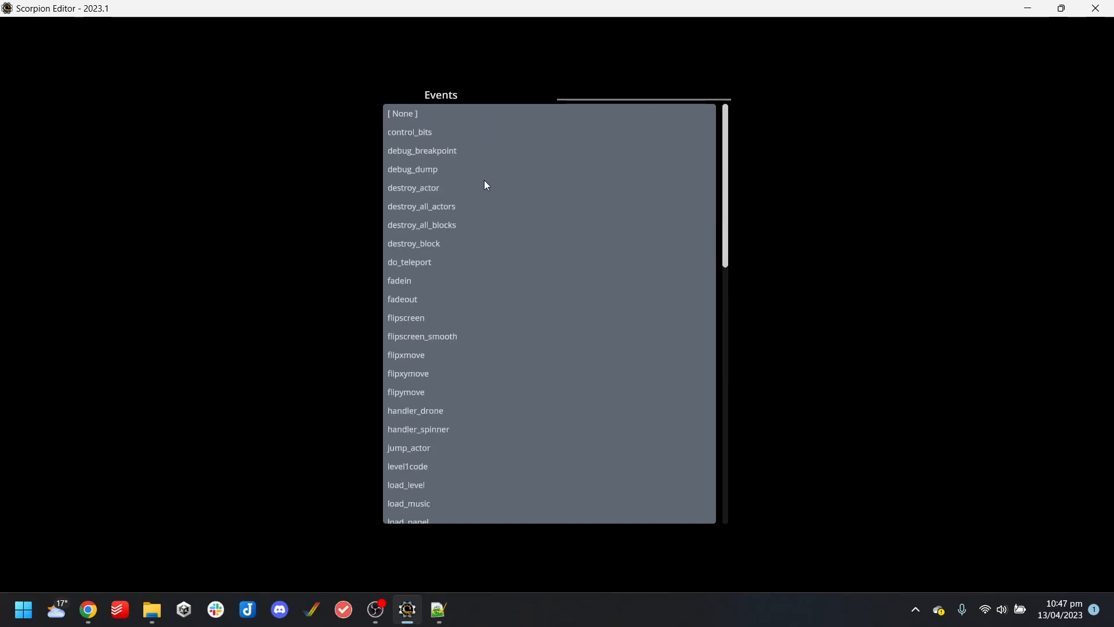
{"action": "scroll", "coordinate": [476, 188], "scroll_direction": "down", "scroll_amount": 11}
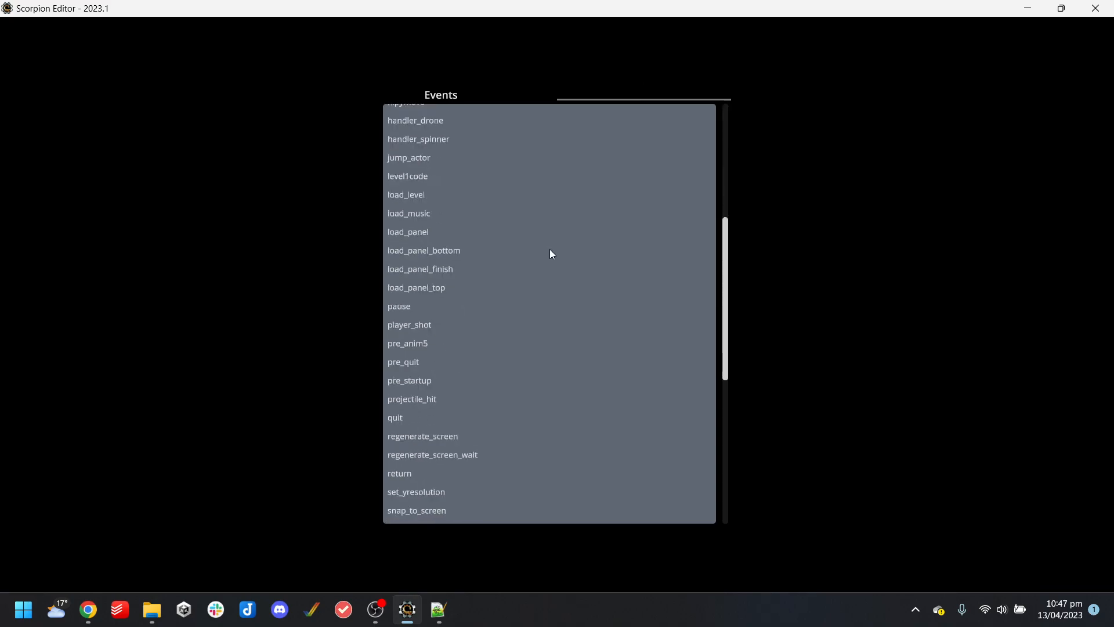
{"action": "scroll", "coordinate": [556, 270], "scroll_direction": "up", "scroll_amount": 3}
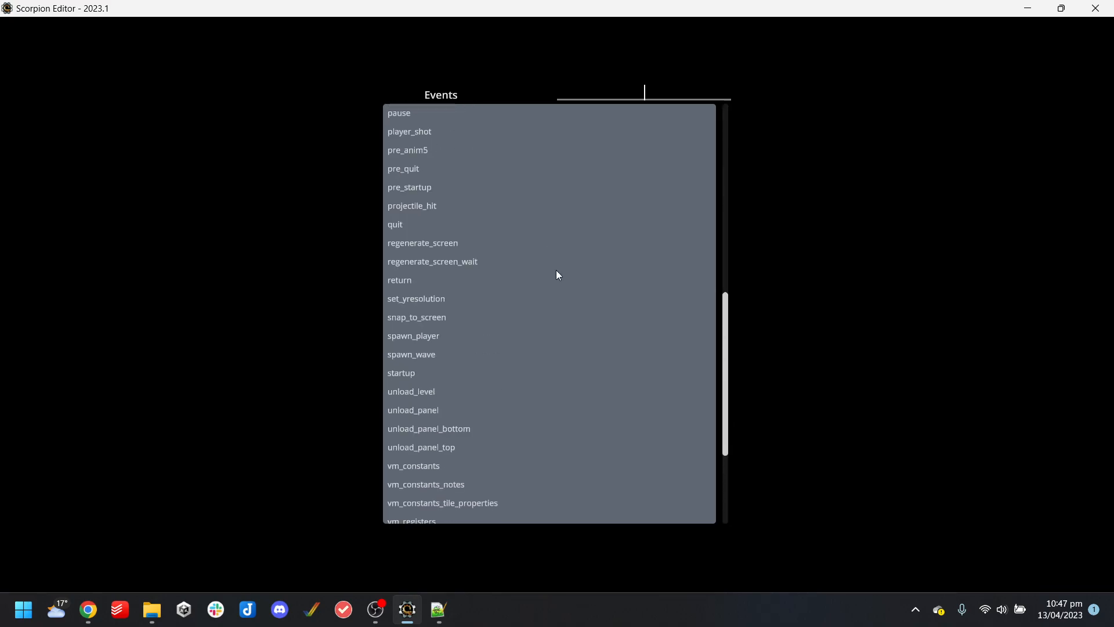
{"action": "type", "text": "level"}
{"action": "left_click", "coordinate": [421, 113]}
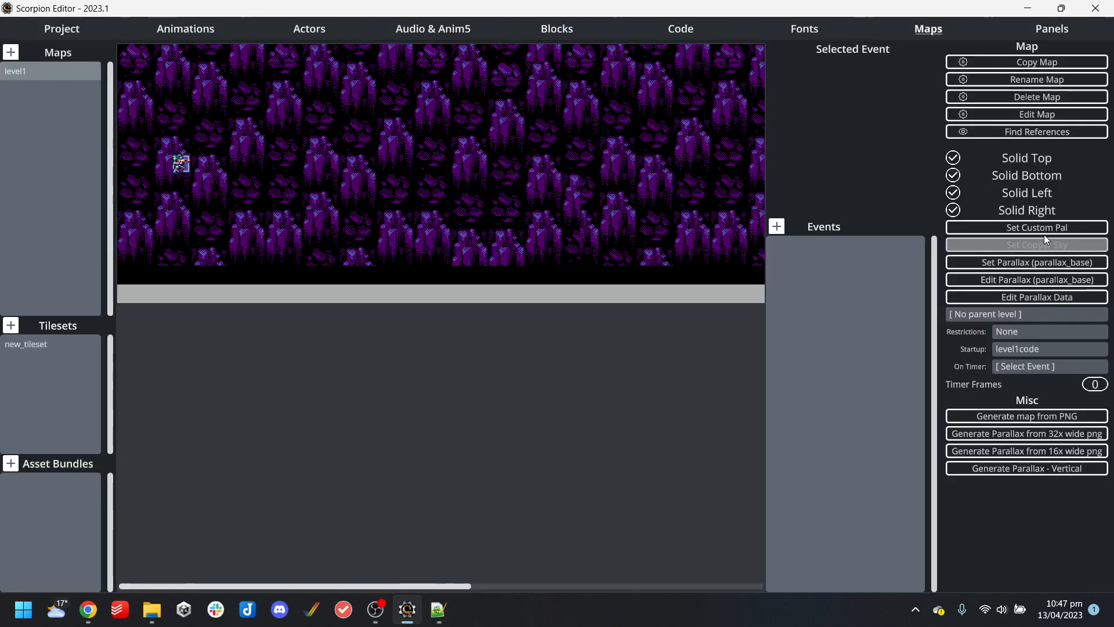
Return to the player_shot codeblock and delete the empty line inside the control1_x condition
{"action": "left_click", "coordinate": [680, 32]}
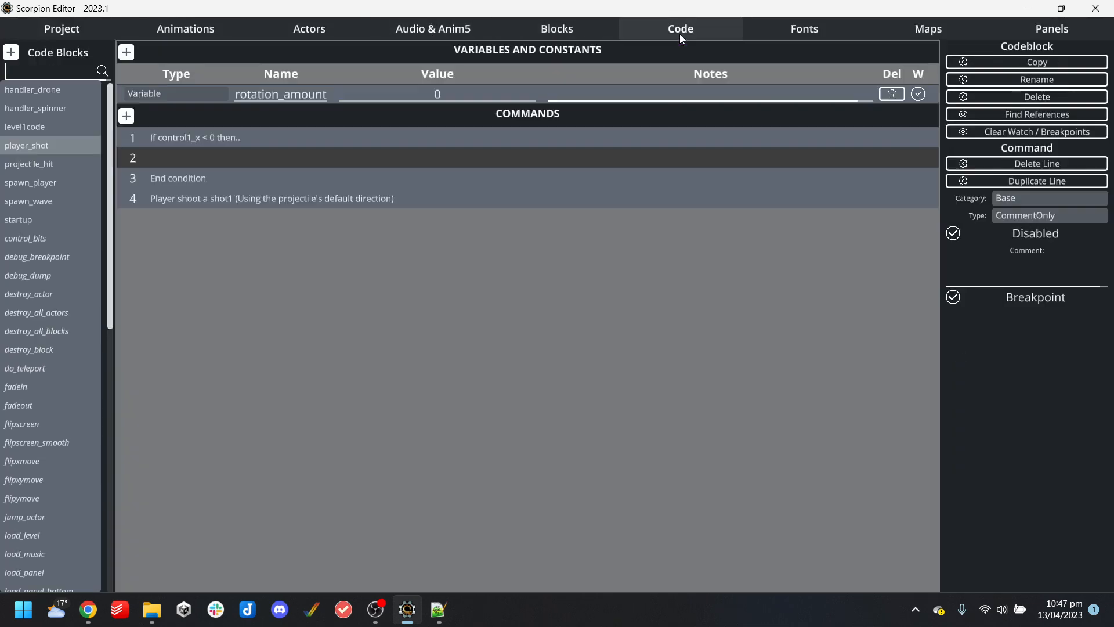
{"action": "left_click", "coordinate": [258, 161]}
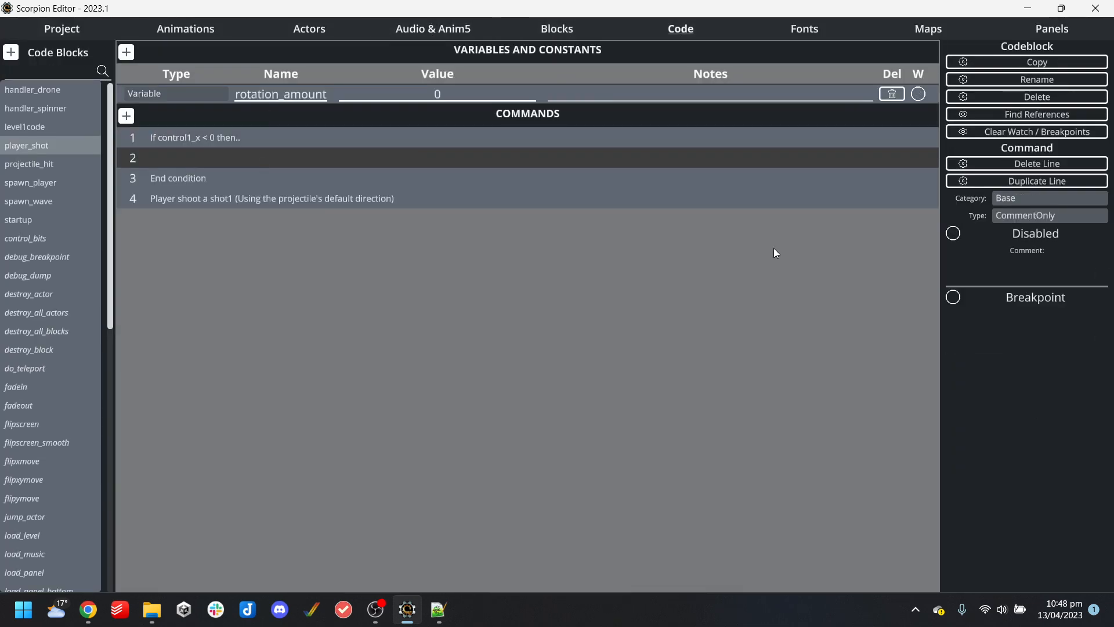
{"action": "left_click", "coordinate": [234, 178]}
{"action": "left_click", "coordinate": [235, 162]}
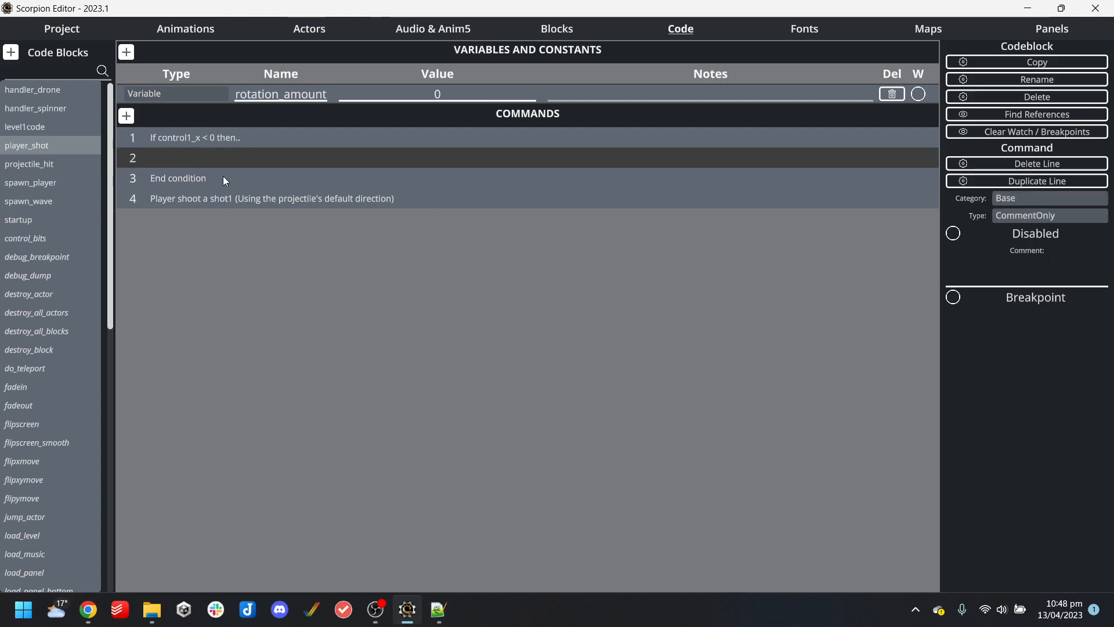
{"action": "key", "text": "BackSpace"}
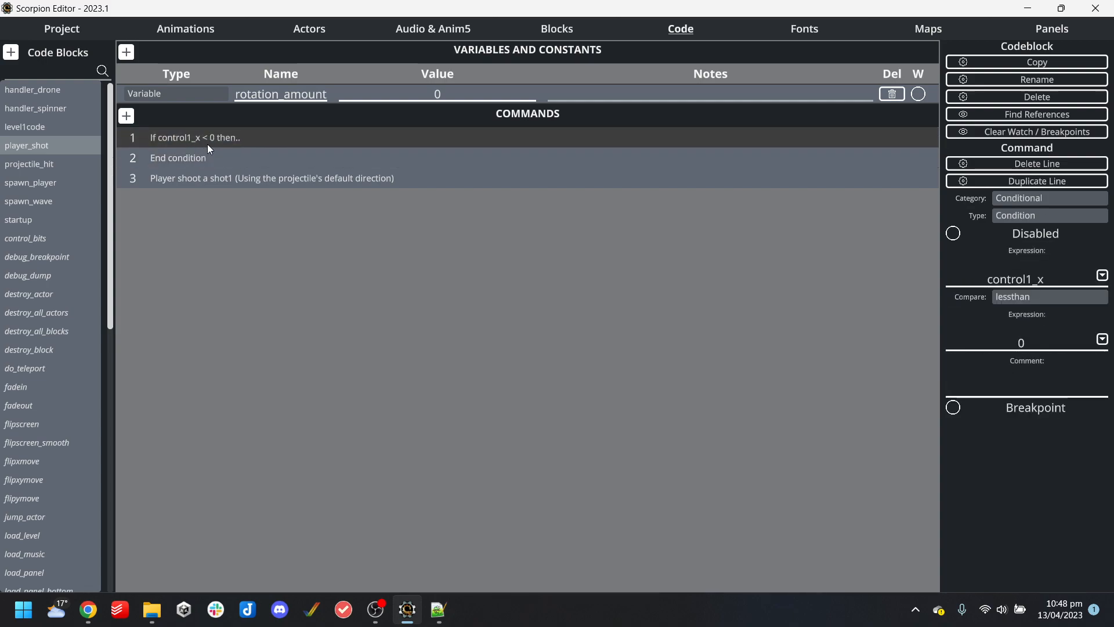
{"action": "key", "text": "BackSpace"}
Turn the condition line into a Base Set Variable command that targets the rotation_amount variable
{"action": "left_click", "coordinate": [1060, 200]}
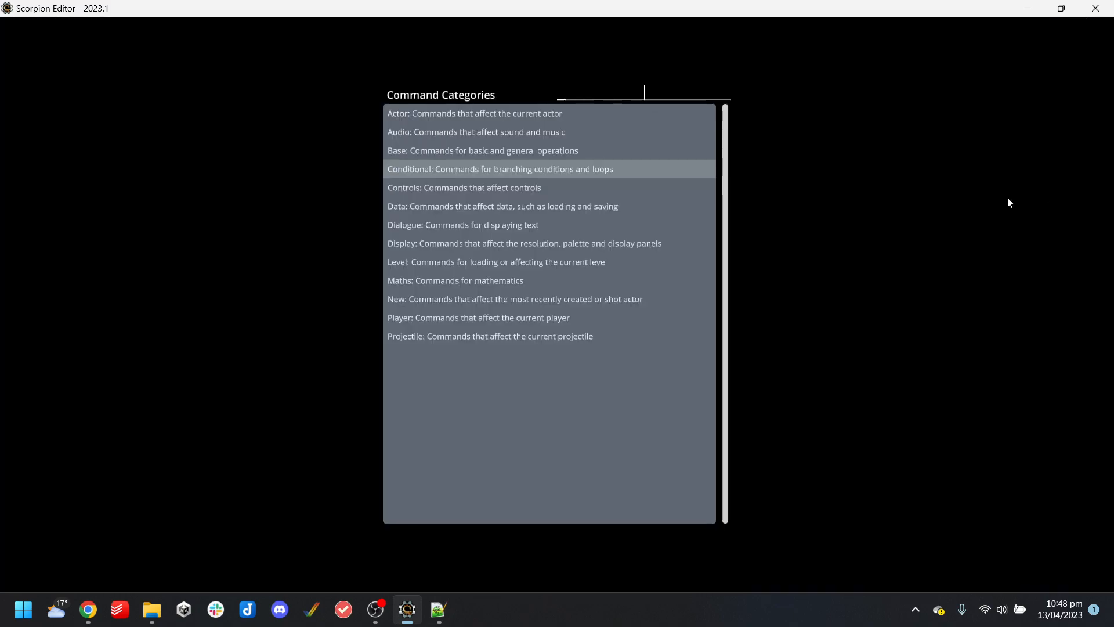
{"action": "left_click", "coordinate": [402, 152]}
{"action": "left_click", "coordinate": [1062, 215]}
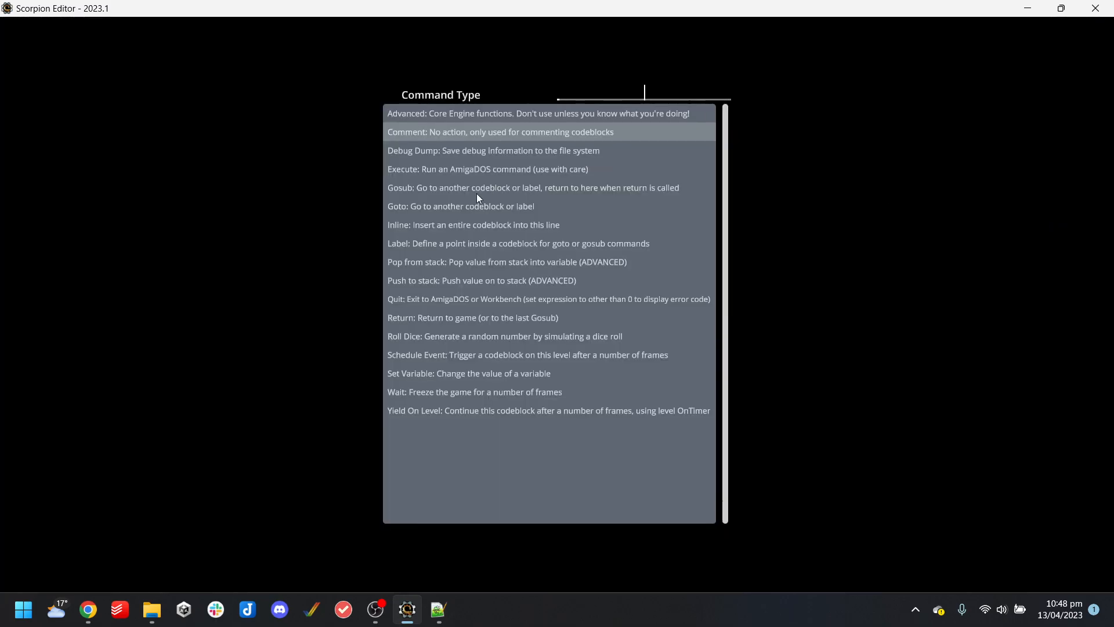
{"action": "left_click", "coordinate": [458, 373]}
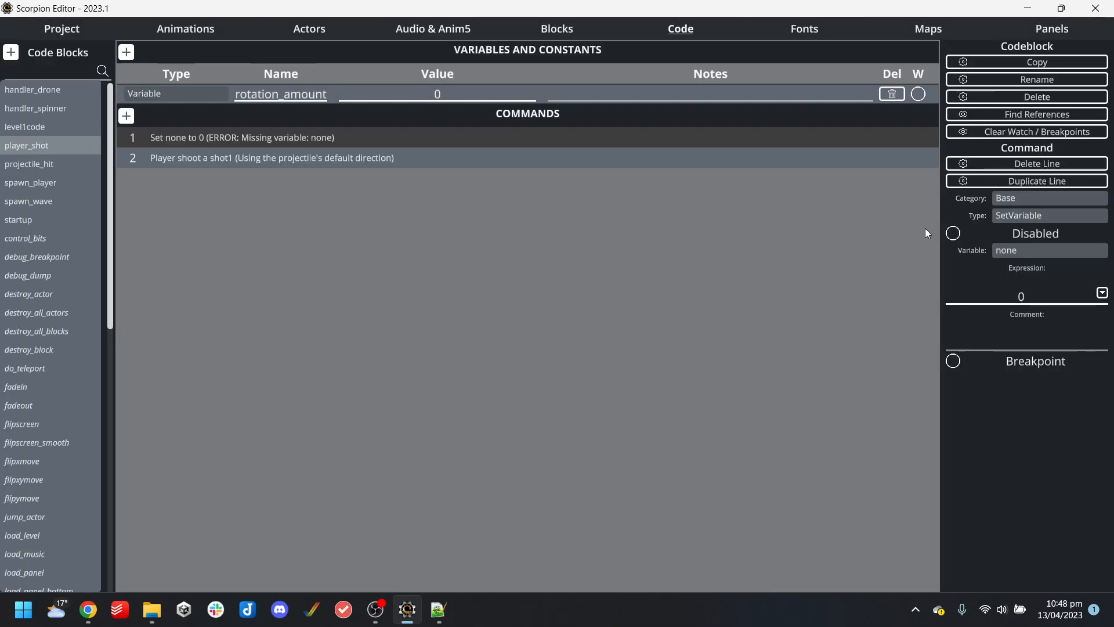
{"action": "left_click", "coordinate": [1039, 254]}
{"action": "type", "text": "rotation"}
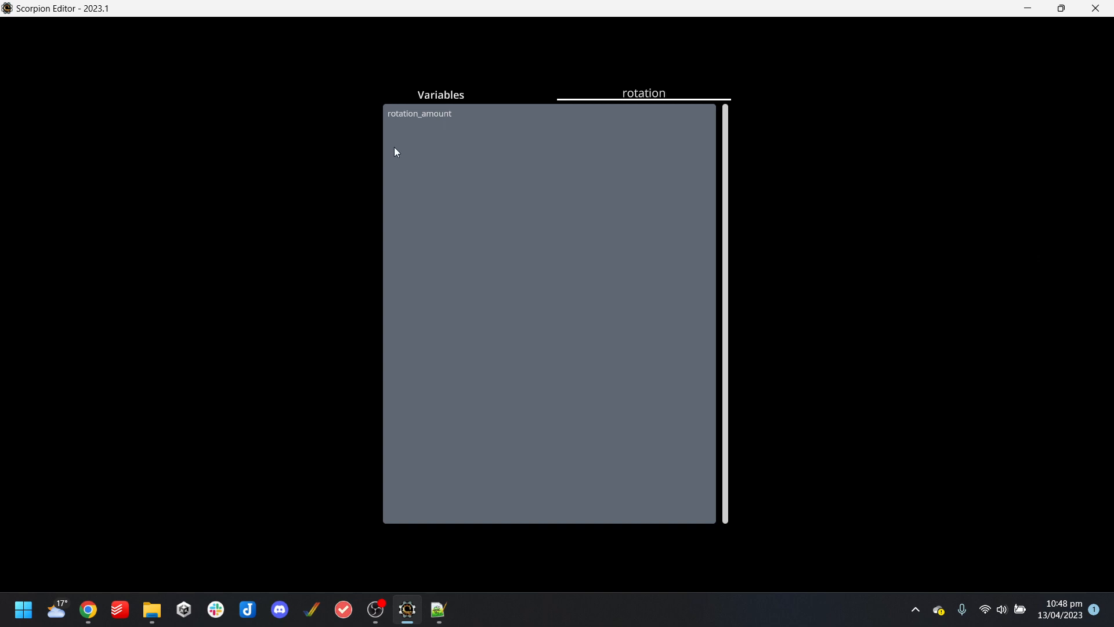
{"action": "left_click", "coordinate": [436, 115]}
Set the Set Variable command's expression to rotation_amount + control1_x
{"action": "left_click", "coordinate": [1040, 297]}
{"action": "type", "text": "rot"}
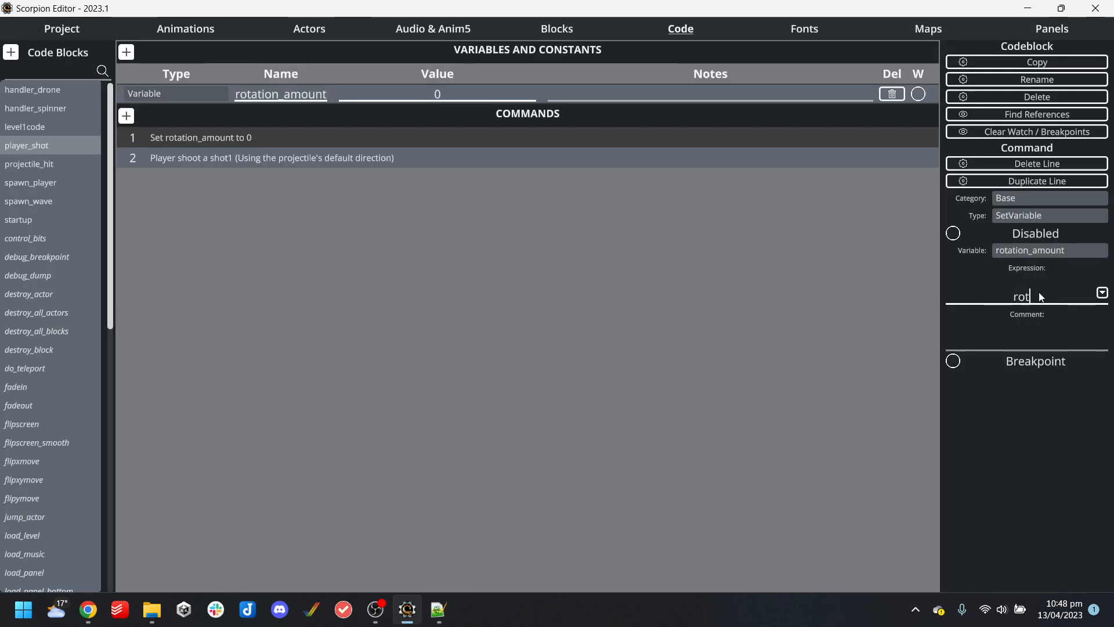
{"action": "type", "text": "ation_amount +"}
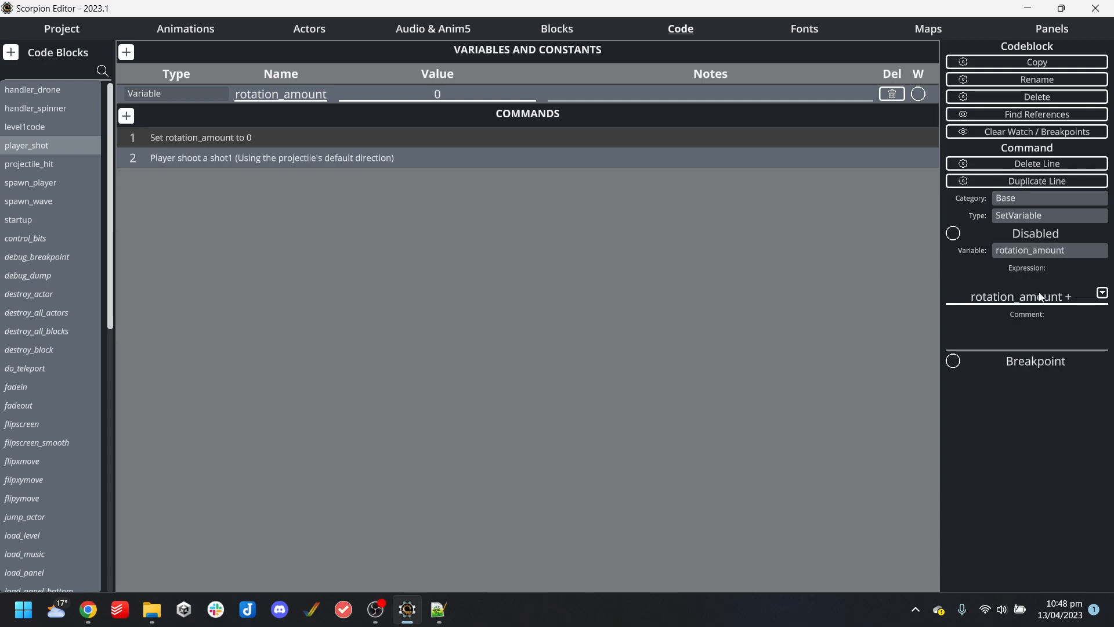
{"action": "type", "text": "control1_x"}
{"action": "left_click", "coordinate": [569, 242]}
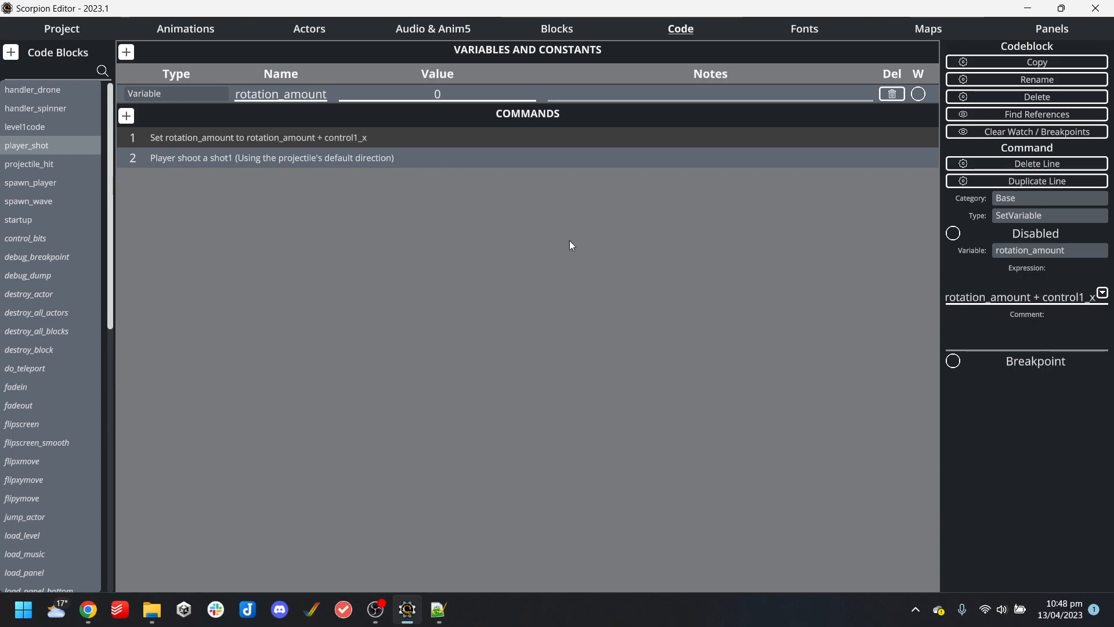
Add an empty command line below the player's shoot command in player_shot
{"action": "left_click", "coordinate": [388, 160]}
{"action": "left_click", "coordinate": [385, 141]}
{"action": "left_click", "coordinate": [354, 158]}
{"action": "key", "text": "Return"}
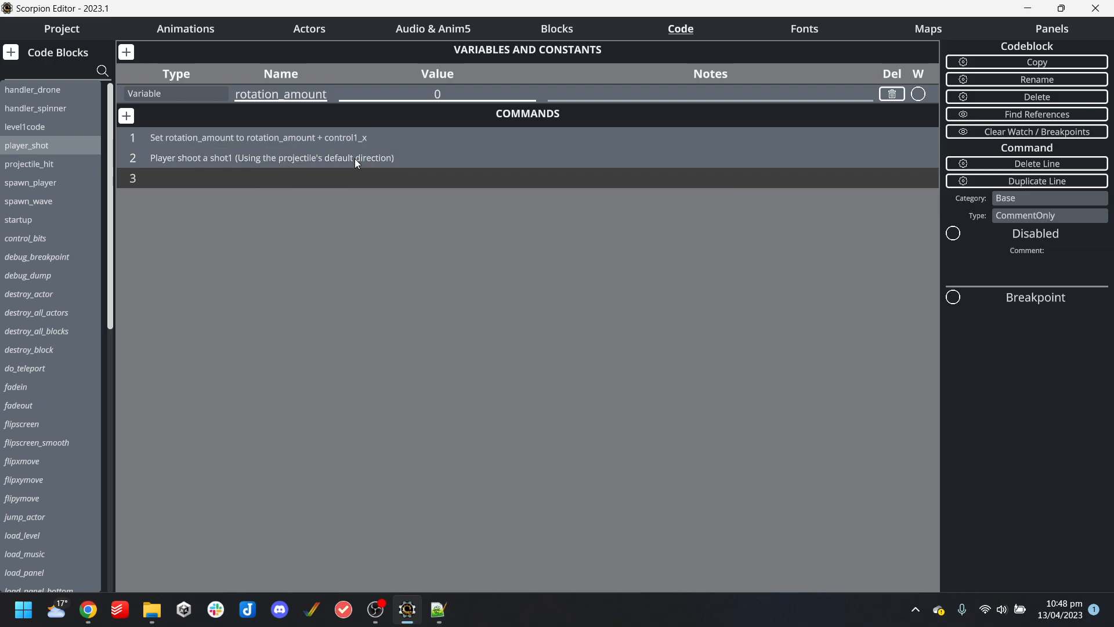
{"action": "left_click", "coordinate": [320, 136]}
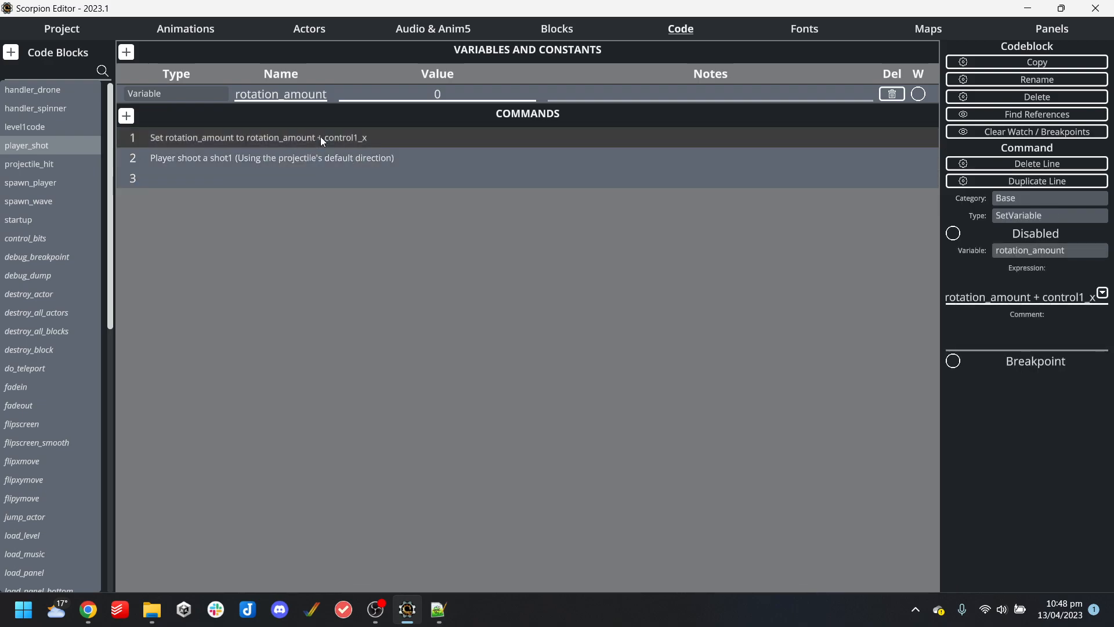
{"action": "key", "text": "Return"}
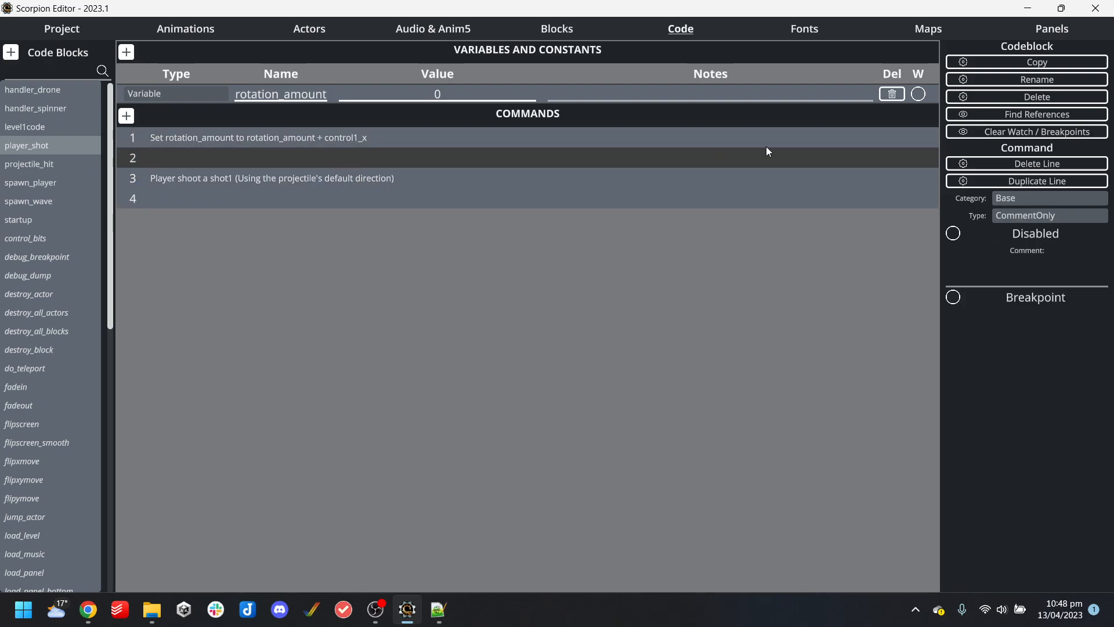
{"action": "left_click", "coordinate": [1025, 200]}
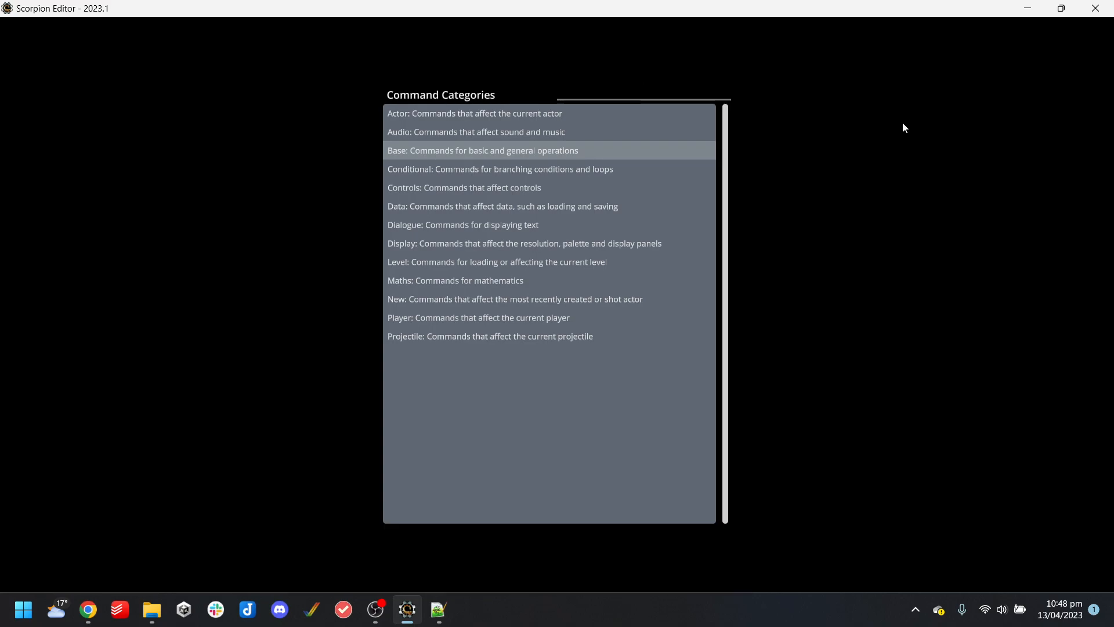
{"action": "key", "text": "Escape"}
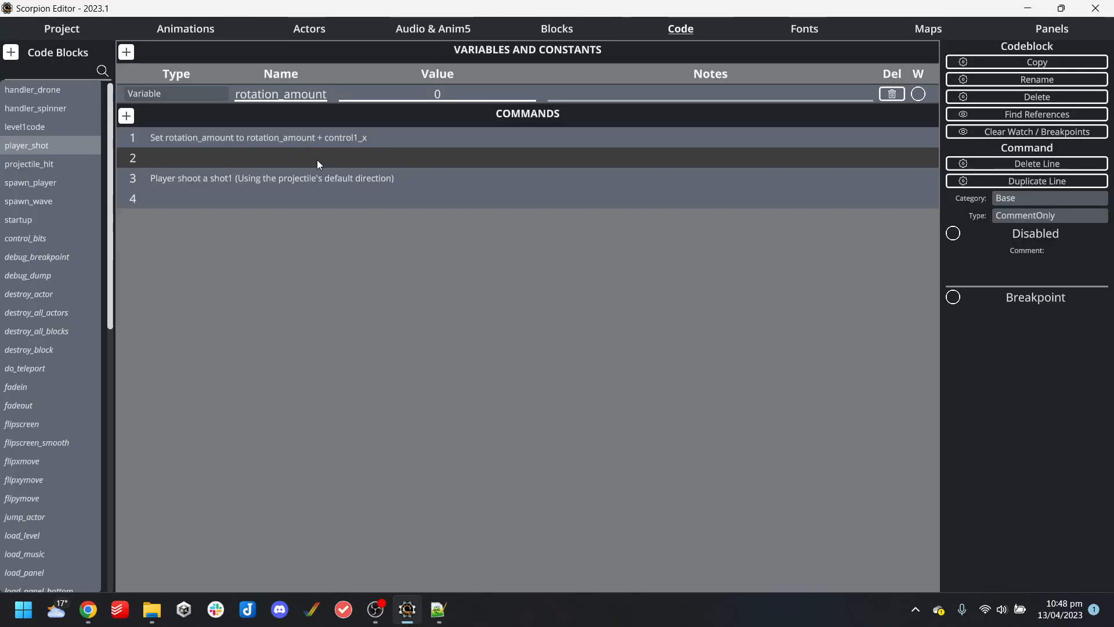
{"action": "key", "text": "Delete"}
Turn the empty line after the shoot command into a Speed command of the New category
{"action": "left_click", "coordinate": [283, 170]}
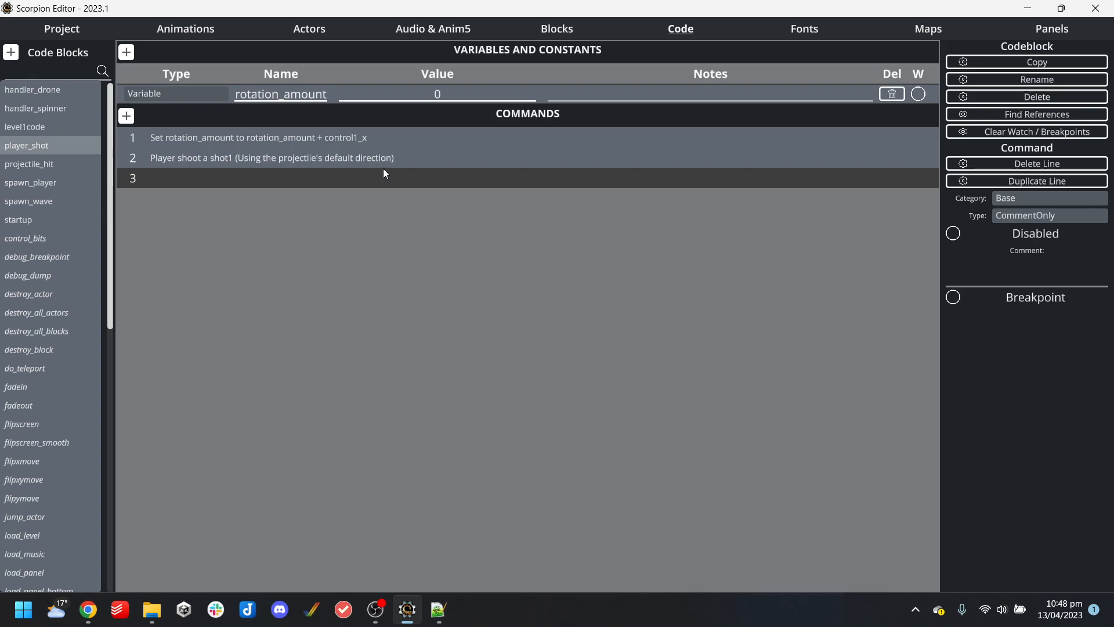
{"action": "left_click", "coordinate": [1028, 198]}
{"action": "left_click", "coordinate": [433, 294]}
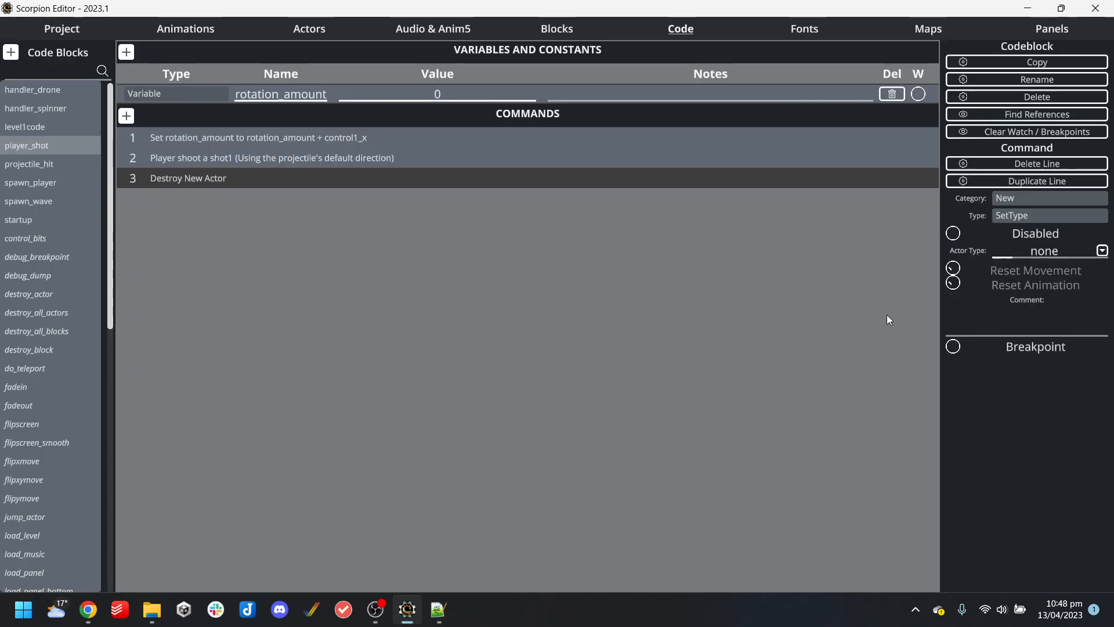
{"action": "left_click", "coordinate": [1026, 213]}
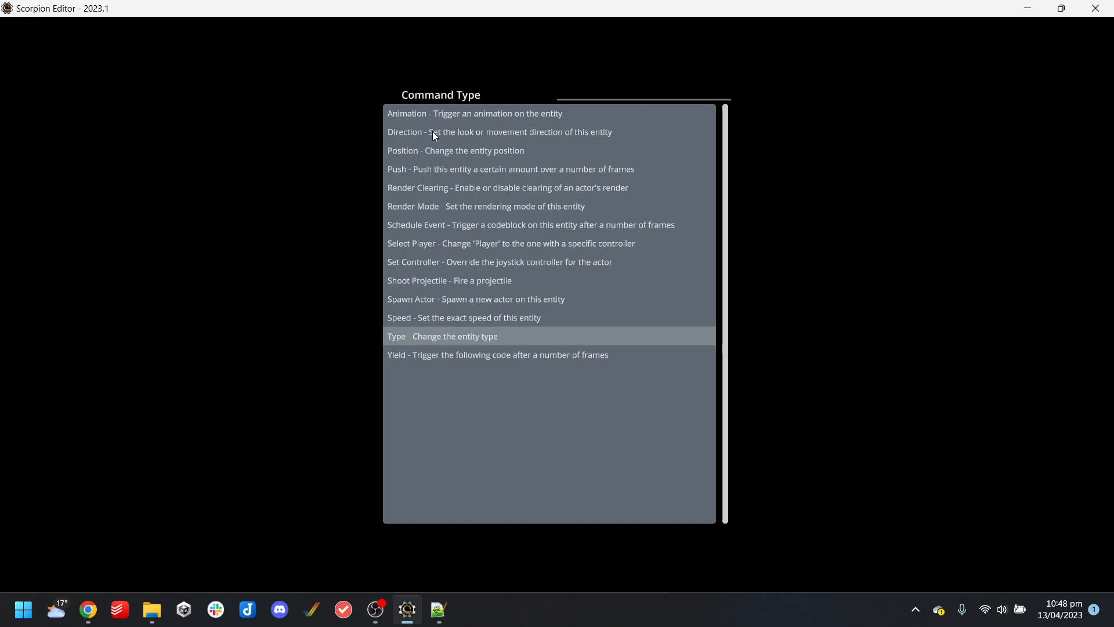
{"action": "left_click", "coordinate": [513, 320]}
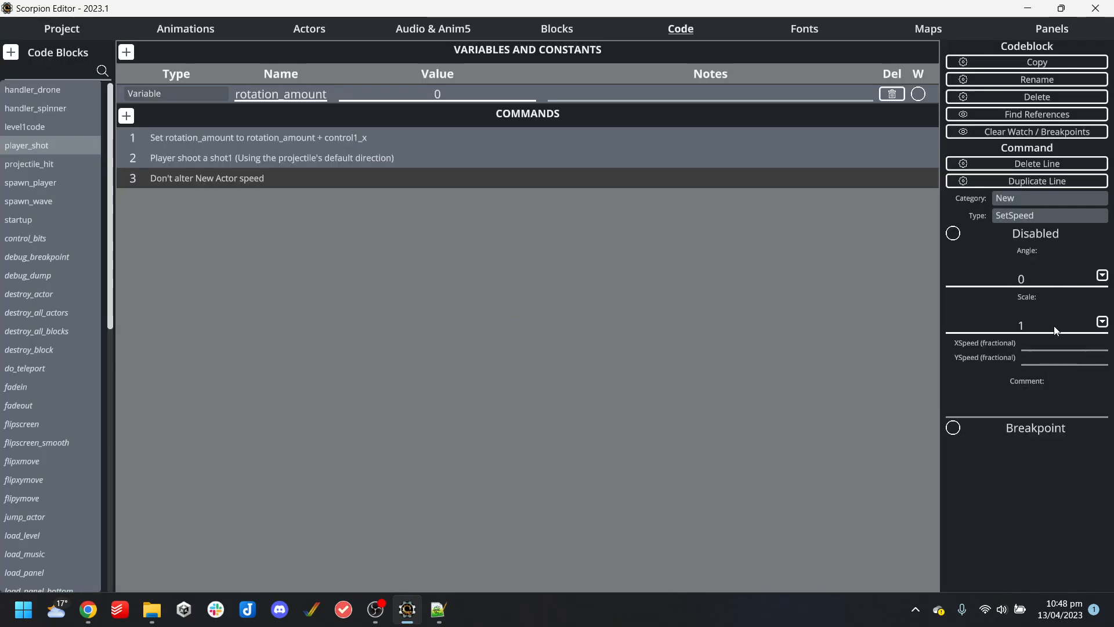
Check the shot1 actor's speed settings, and set the new actor's fractional XSpeed to 16 and YSpeed to 0
{"action": "left_click", "coordinate": [322, 30]}
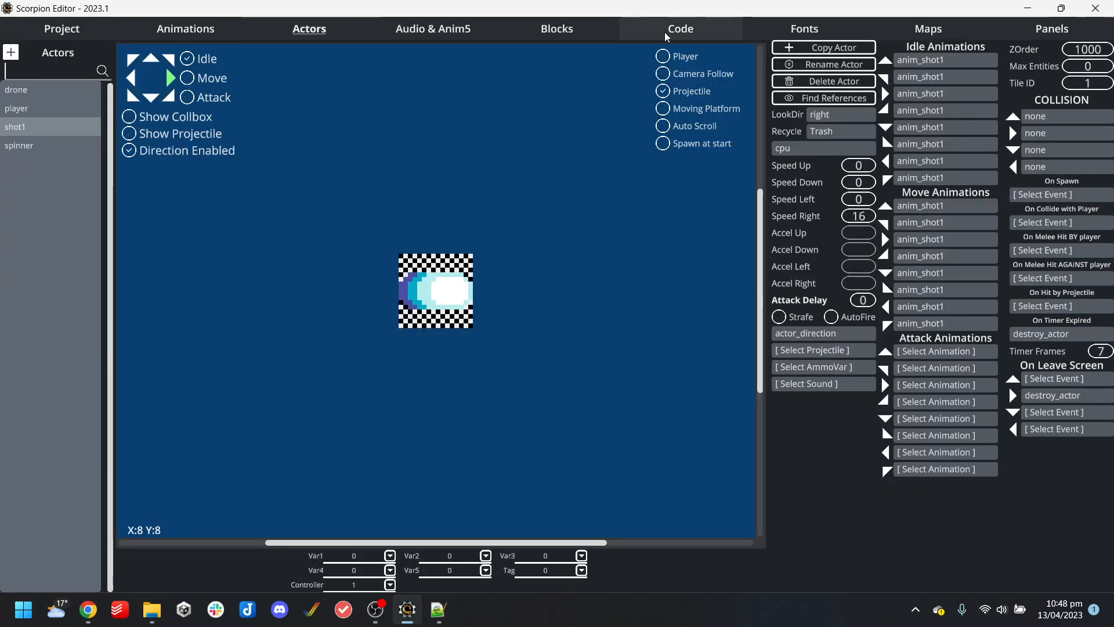
{"action": "left_click", "coordinate": [673, 28]}
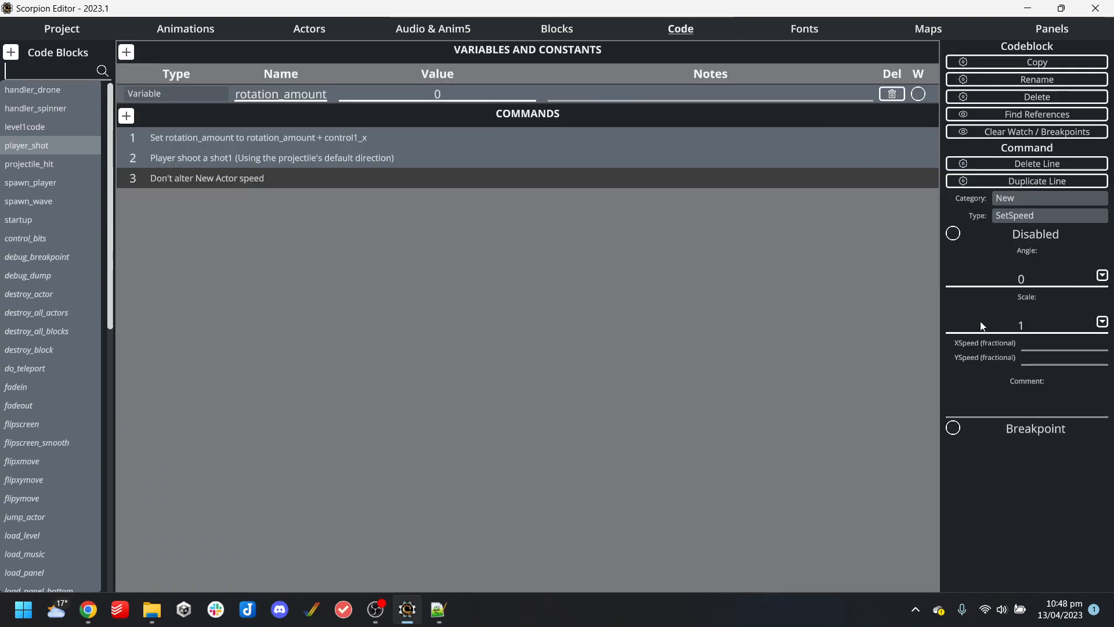
{"action": "type", "text": "16"}
{"action": "left_click", "coordinate": [1067, 357]}
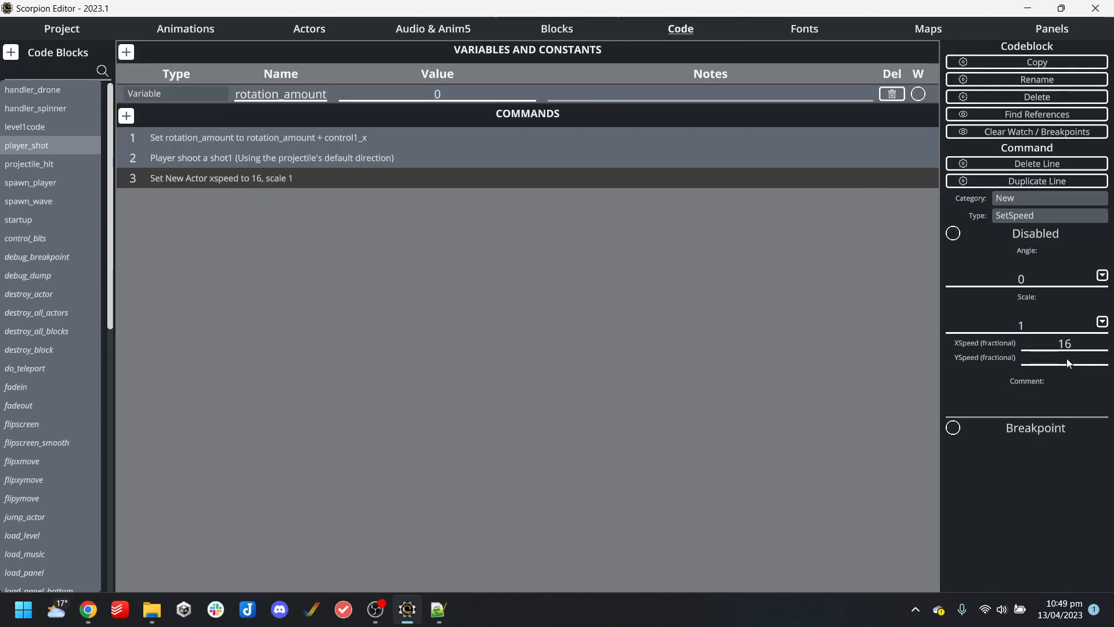
{"action": "type", "text": "0"}
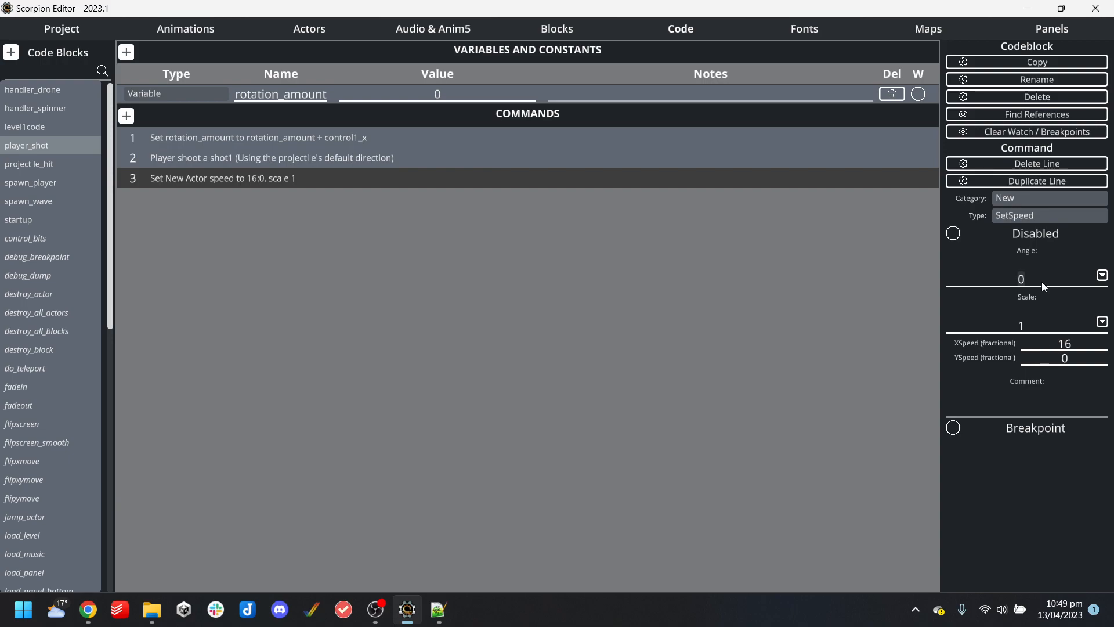
Set the angle of the new actor's Speed command to rotation_amount
{"action": "type", "text": "rotation_amount"}
{"action": "left_click", "coordinate": [371, 163]}
{"action": "left_click", "coordinate": [380, 181]}
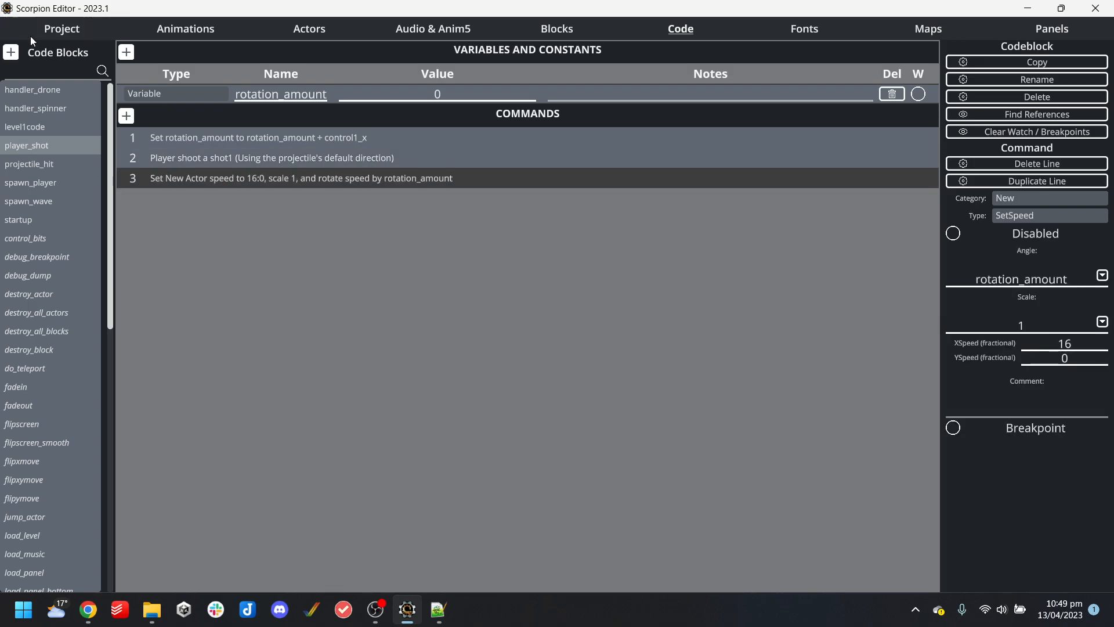
Check the player actor's attack and movement settings, and return to the player_shot codeblock
{"action": "left_click", "coordinate": [61, 29]}
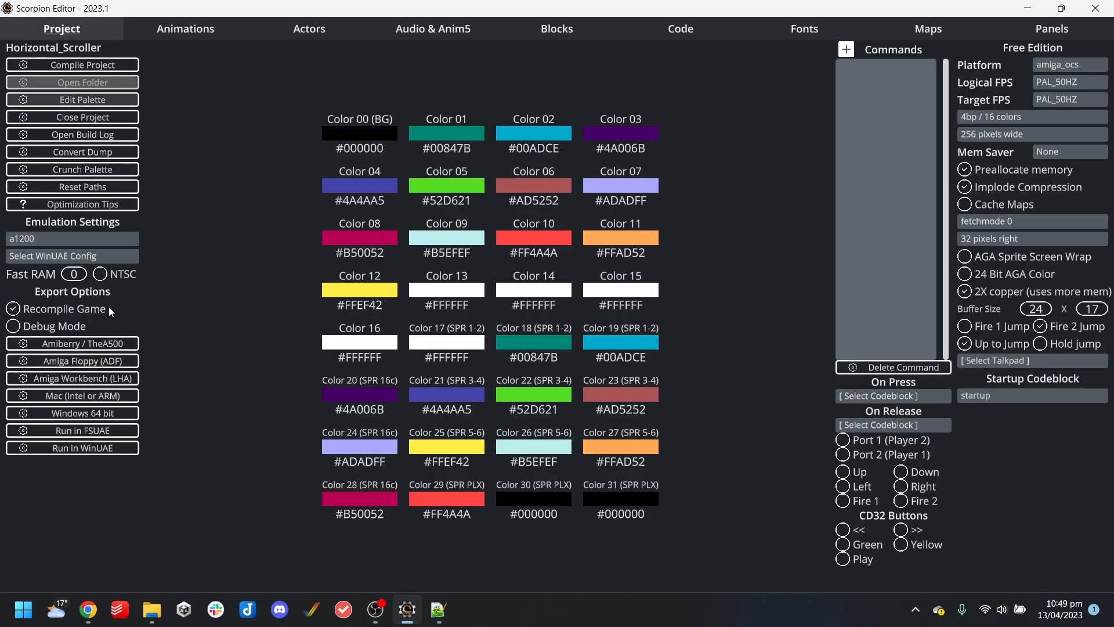
{"action": "left_click", "coordinate": [317, 30]}
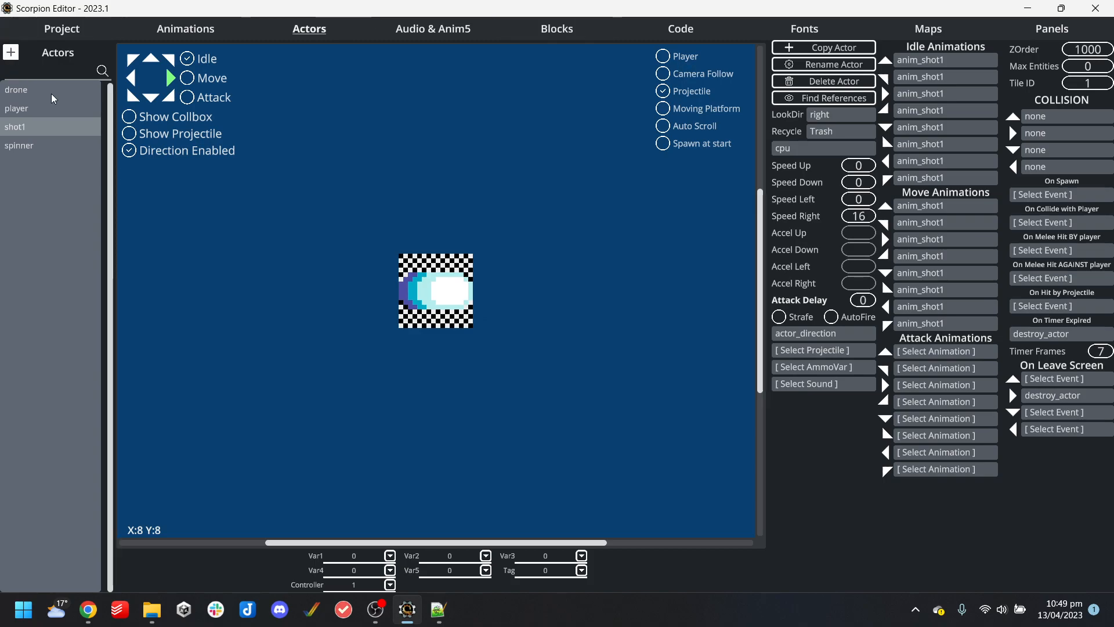
{"action": "left_click", "coordinate": [29, 109]}
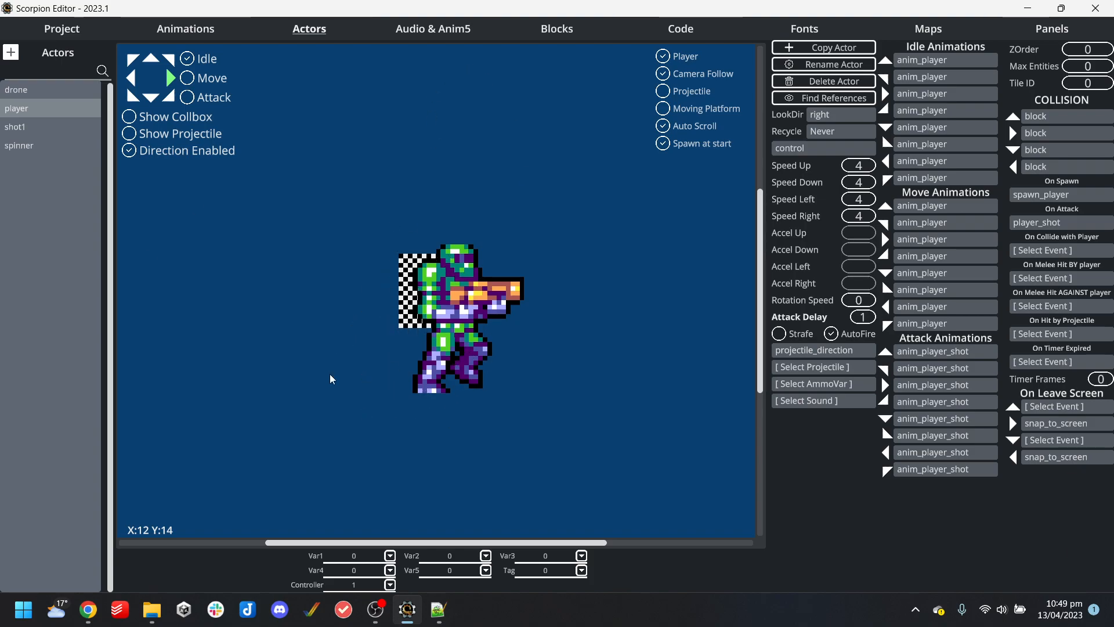
{"action": "left_click", "coordinate": [680, 28]}
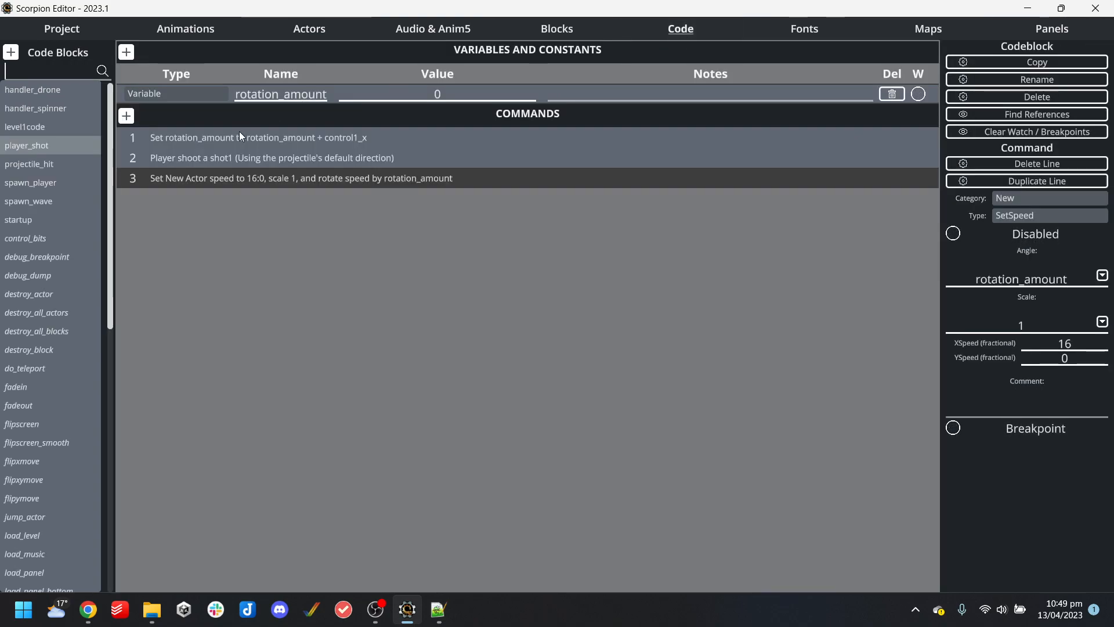
Insert an empty command line below the Set rotation_amount command in player_shot
{"action": "left_click", "coordinate": [239, 137]}
{"action": "key", "text": "Return"}
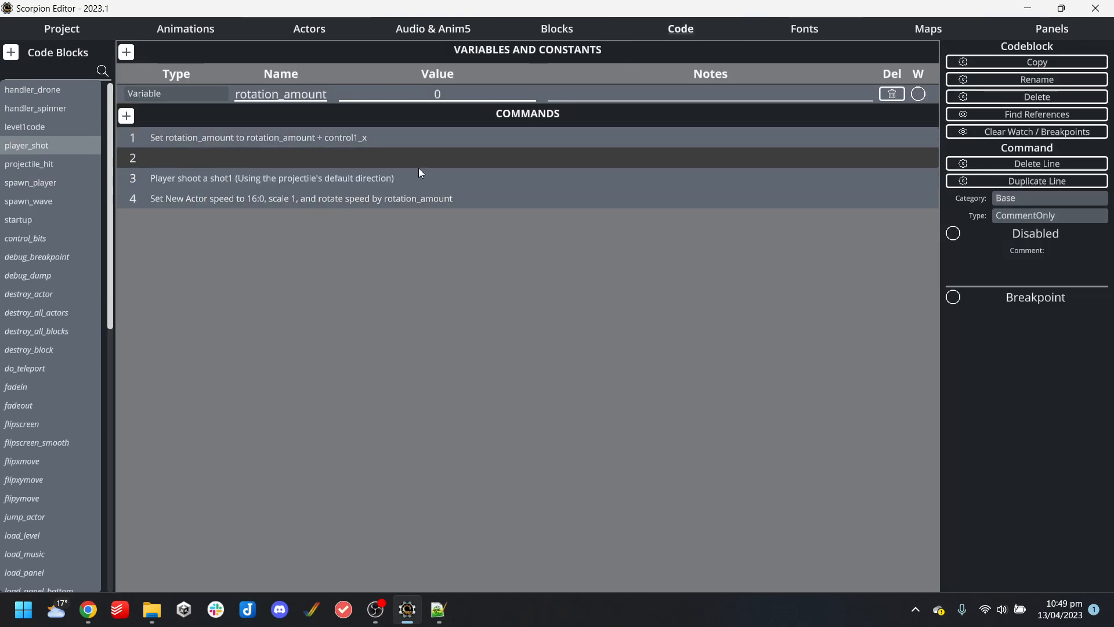
{"action": "left_click", "coordinate": [1045, 196]}
{"action": "left_click", "coordinate": [450, 317]}
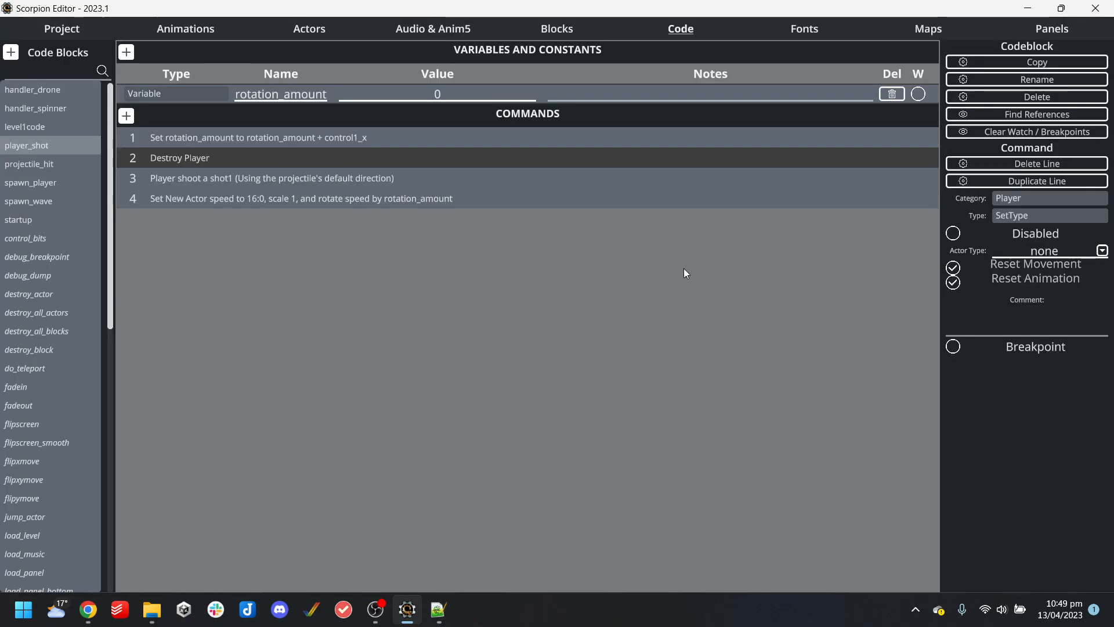
{"action": "left_click", "coordinate": [1029, 216]}
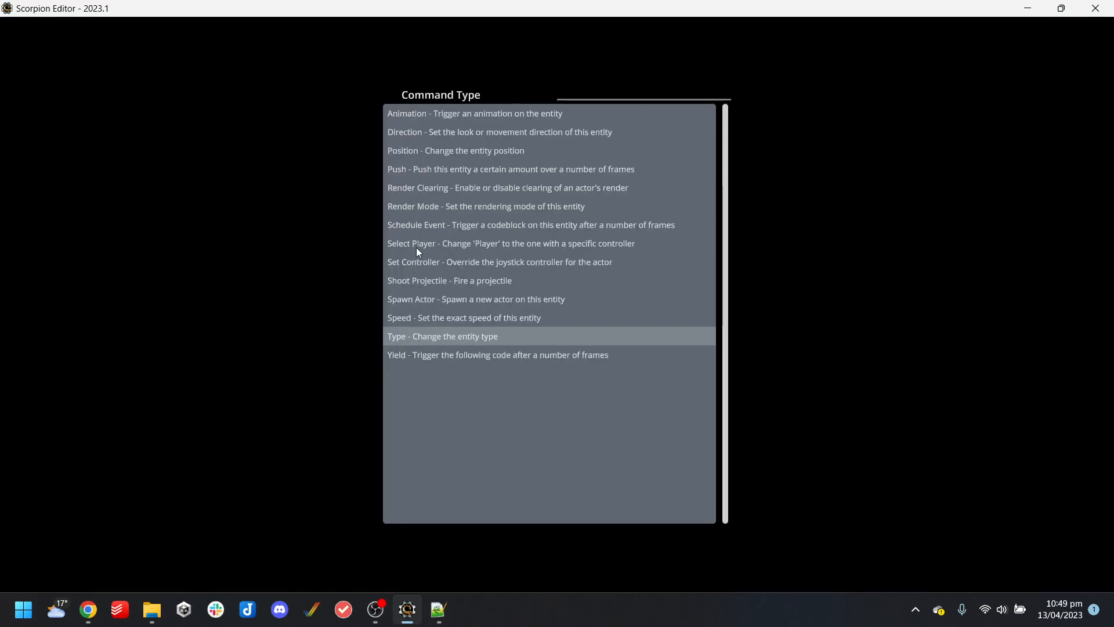
{"action": "left_click", "coordinate": [477, 150]}
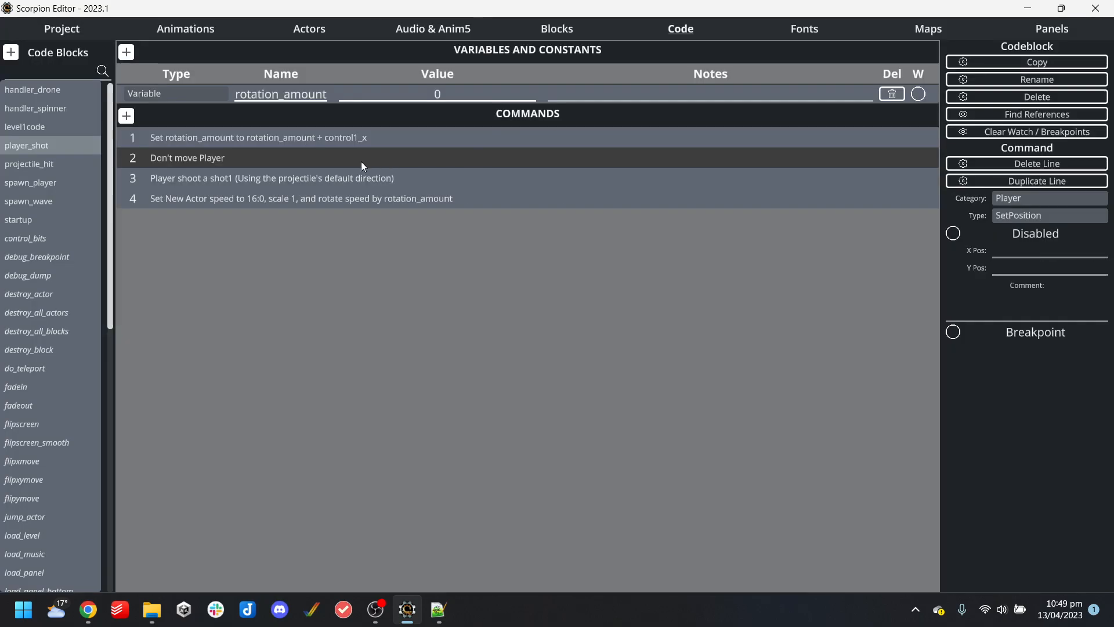
{"action": "left_click", "coordinate": [1021, 203]}
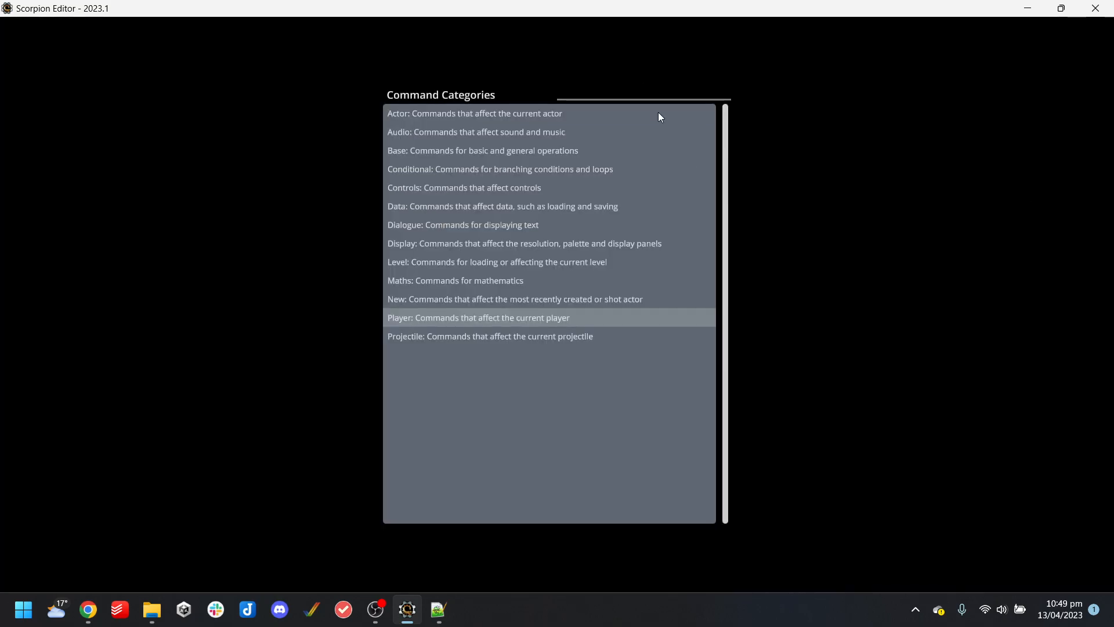
{"action": "left_click", "coordinate": [831, 200]}
{"action": "left_click", "coordinate": [1057, 203]}
{"action": "left_click", "coordinate": [425, 149]}
Turn the empty line into a Set Variable command of the Base category that sets control1_x to 0
{"action": "left_click", "coordinate": [1032, 219]}
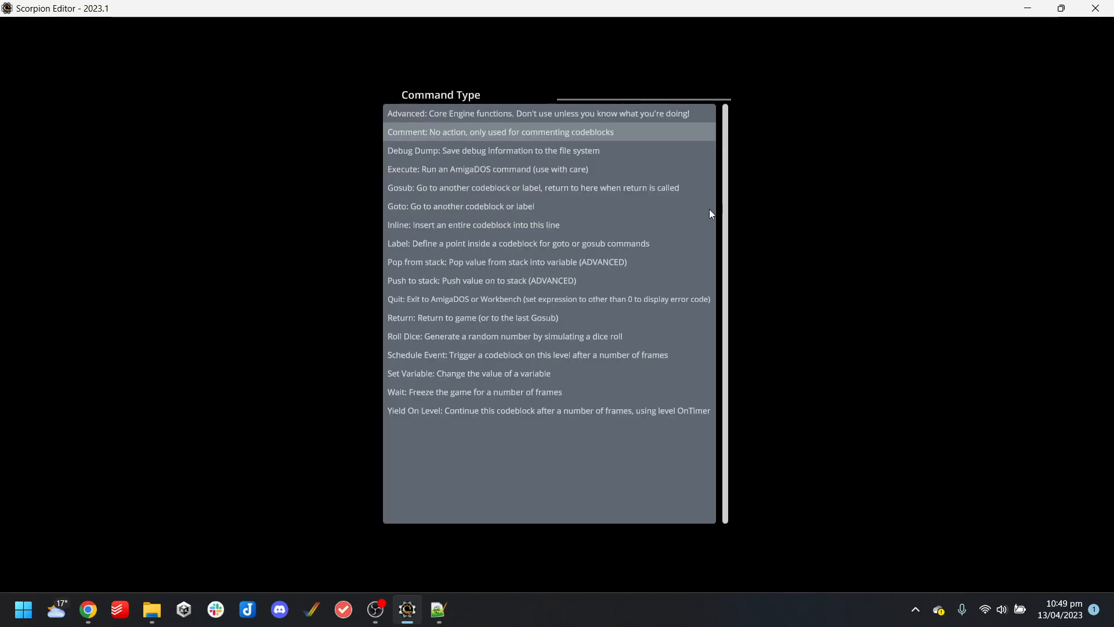
{"action": "left_click", "coordinate": [769, 214]}
{"action": "left_click", "coordinate": [1008, 217]}
{"action": "type", "text": "set"}
{"action": "key", "text": "Return"}
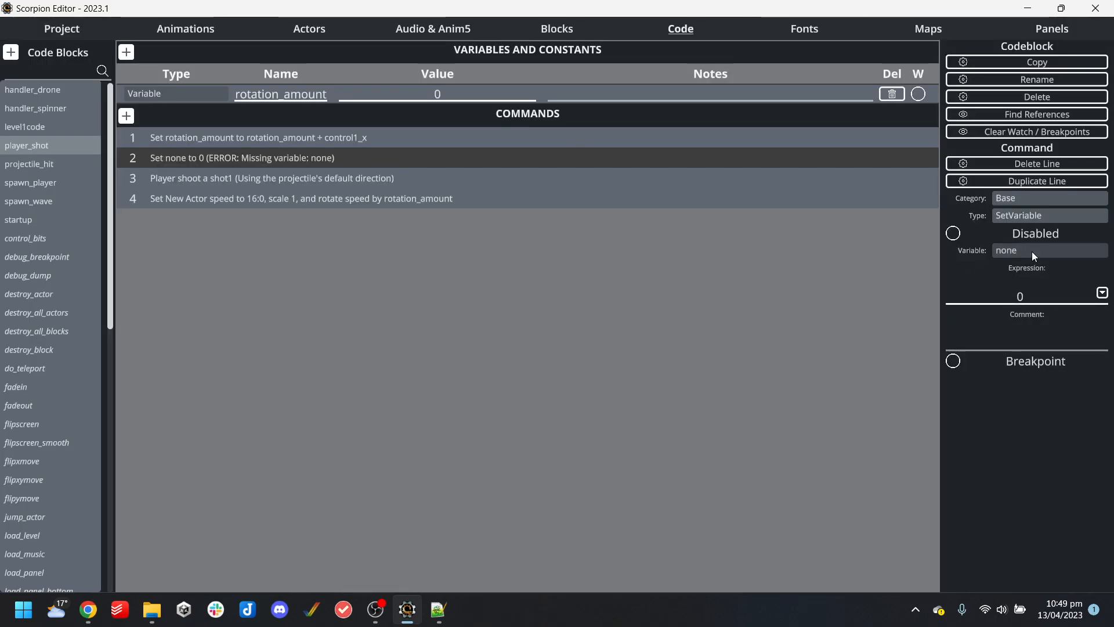
{"action": "left_click", "coordinate": [1031, 251]}
{"action": "type", "text": "control"}
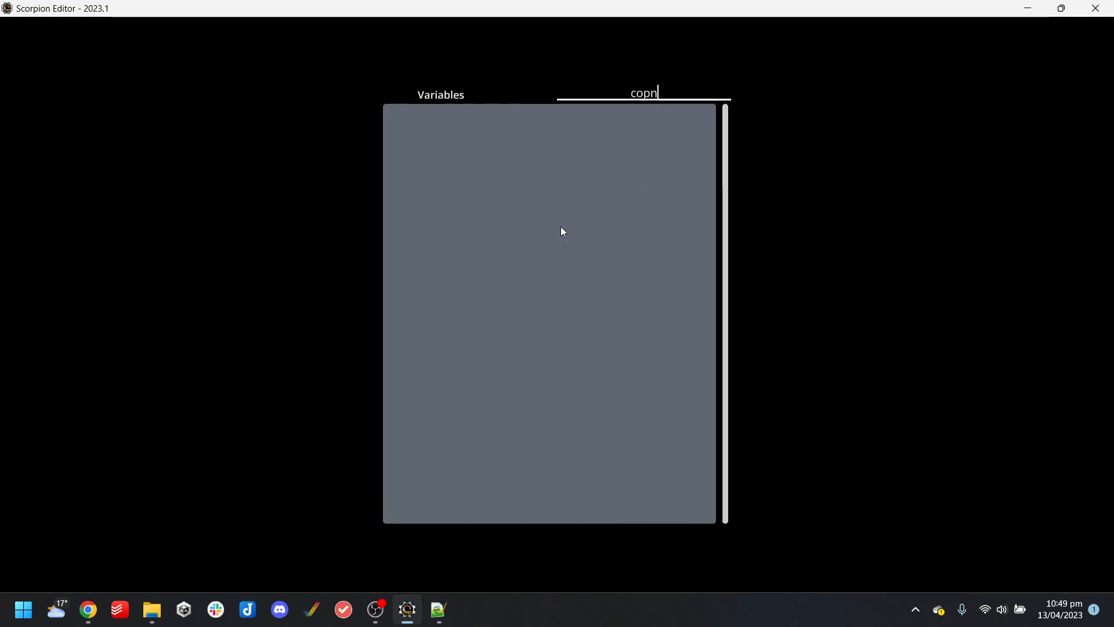
{"action": "type", "text": "1_x"}
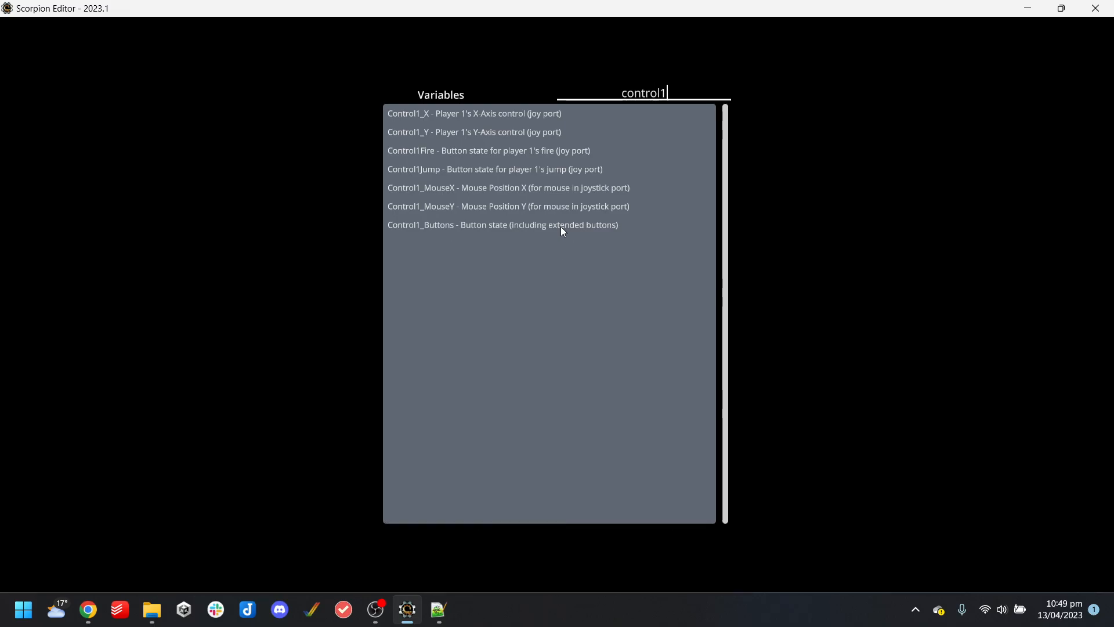
{"action": "left_click", "coordinate": [545, 115]}
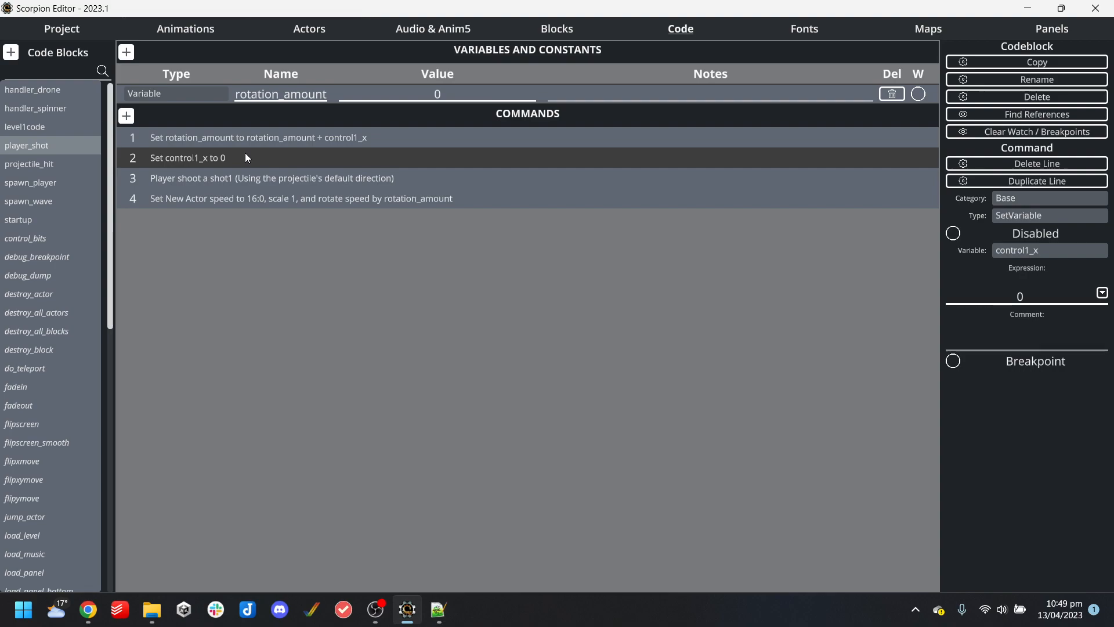
Run the game in WinUAE, test how moving horizontally rotates the shots, and close the emulator
{"action": "left_click", "coordinate": [62, 31]}
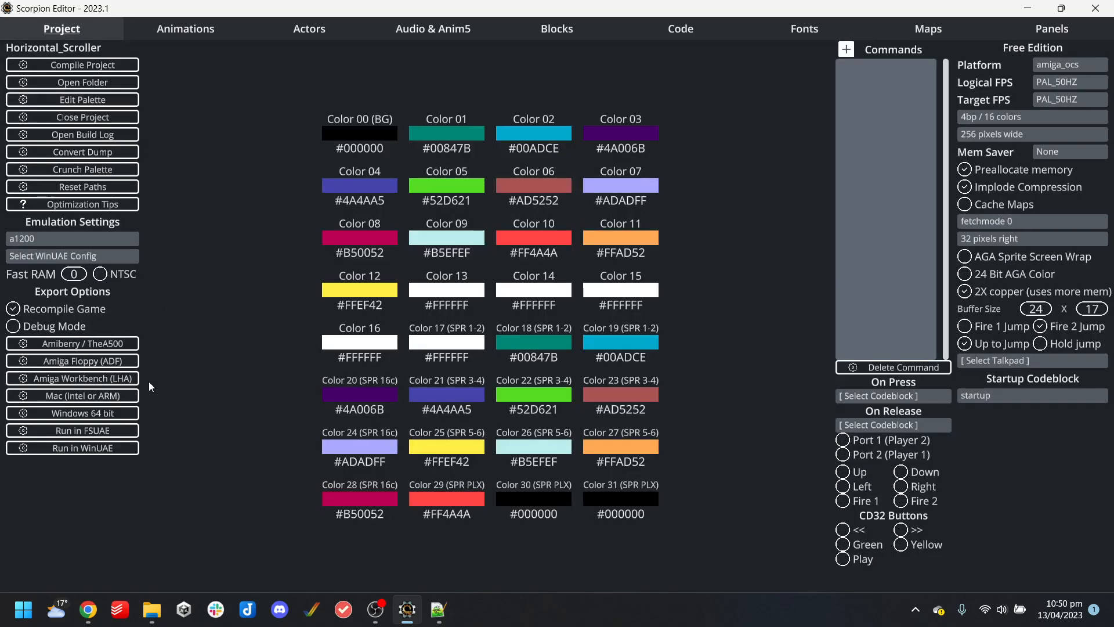
{"action": "left_click", "coordinate": [120, 450]}
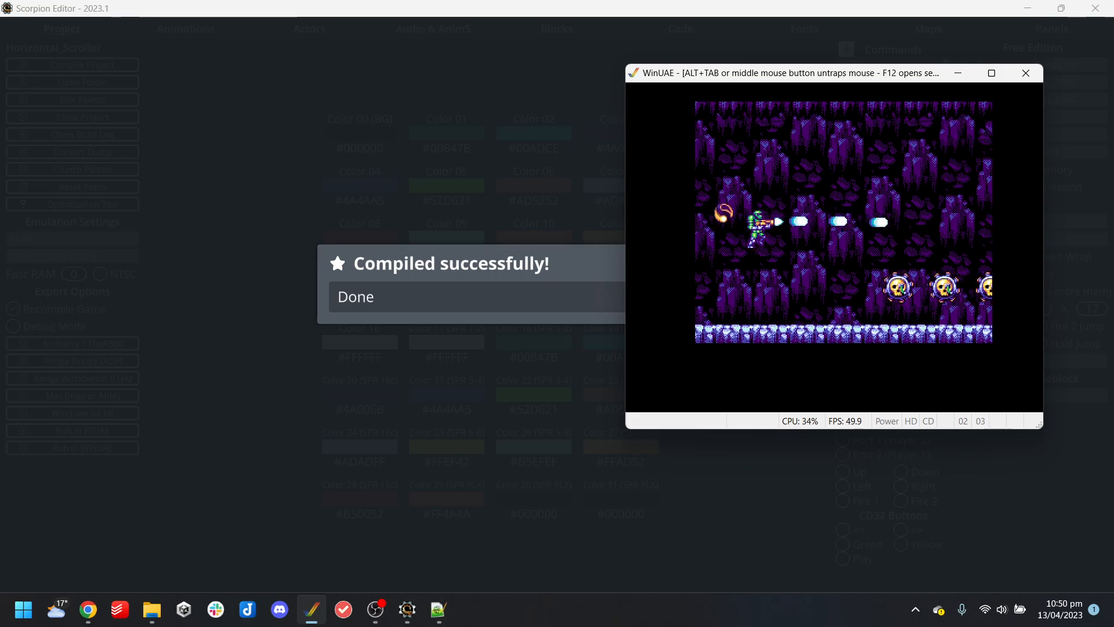
{"action": "key", "text": "Right"}
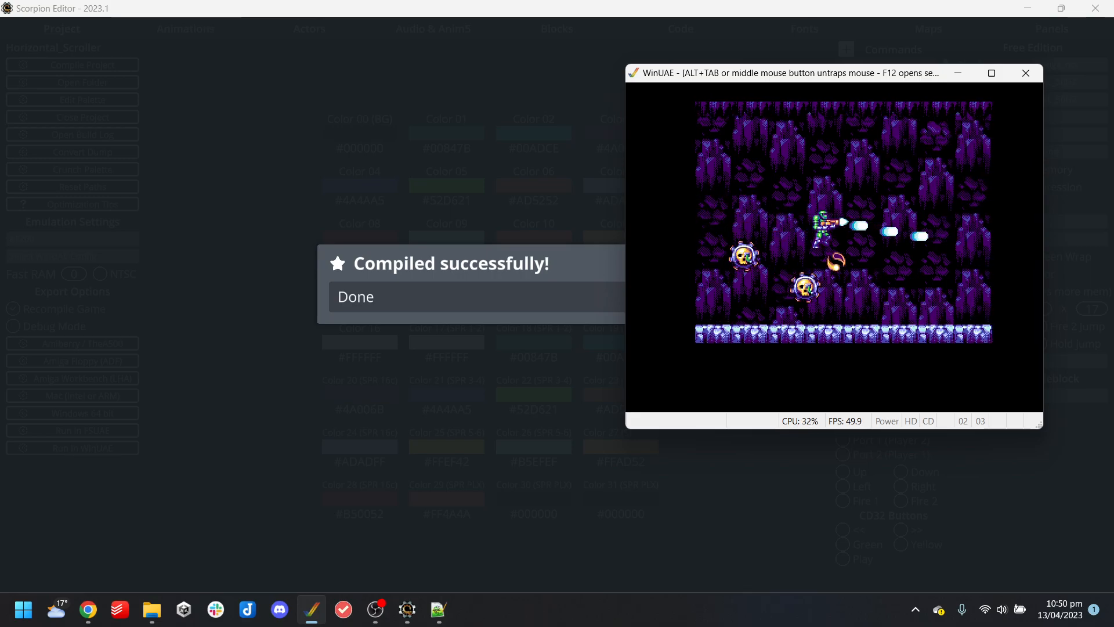
{"action": "key", "text": "Left"}
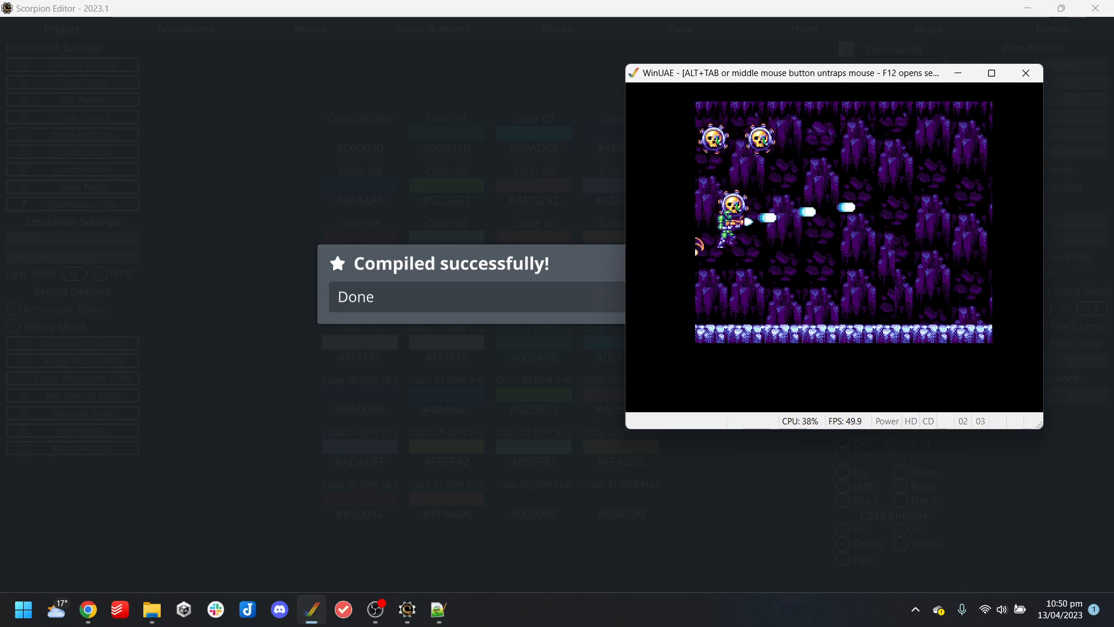
{"action": "key", "text": "Right"}
{"action": "key", "text": "Right"}
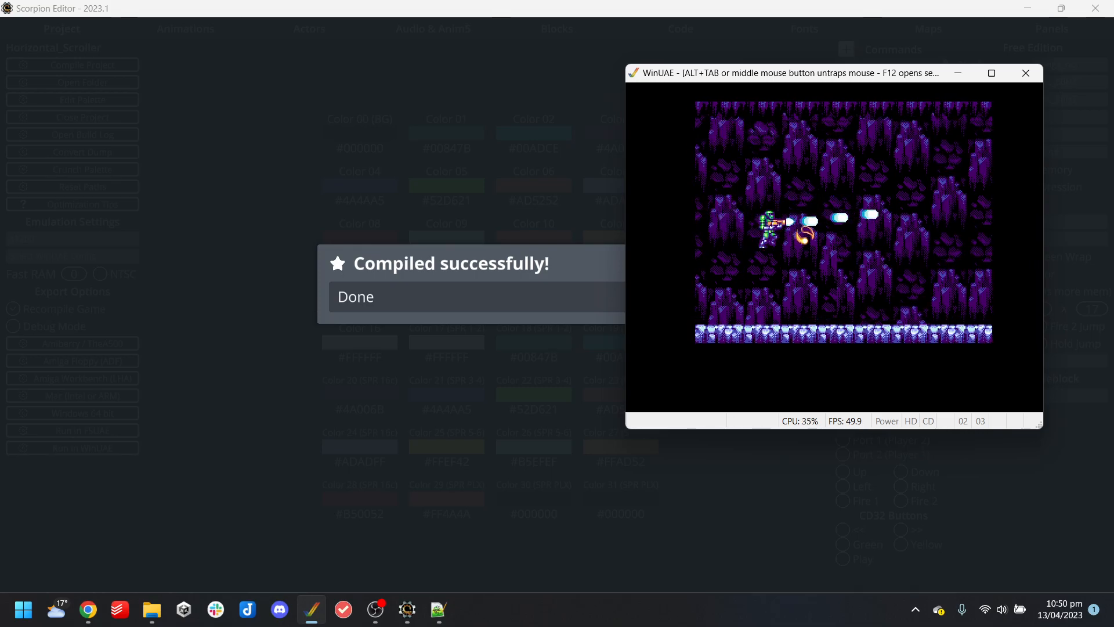
{"action": "key", "text": "Left"}
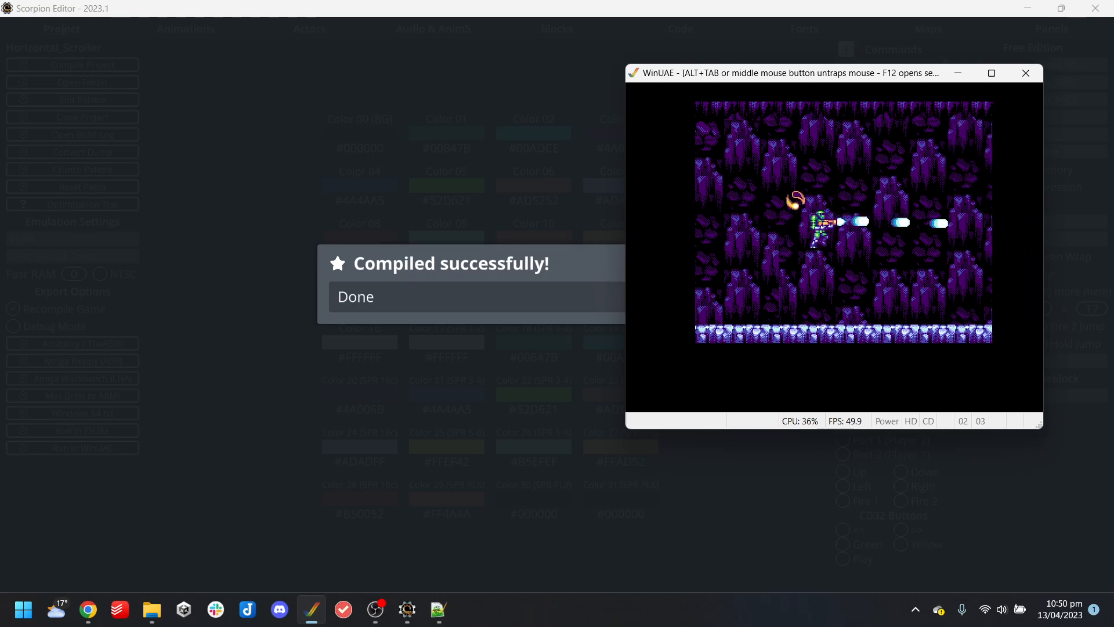
{"action": "key", "text": "alt+F4"}
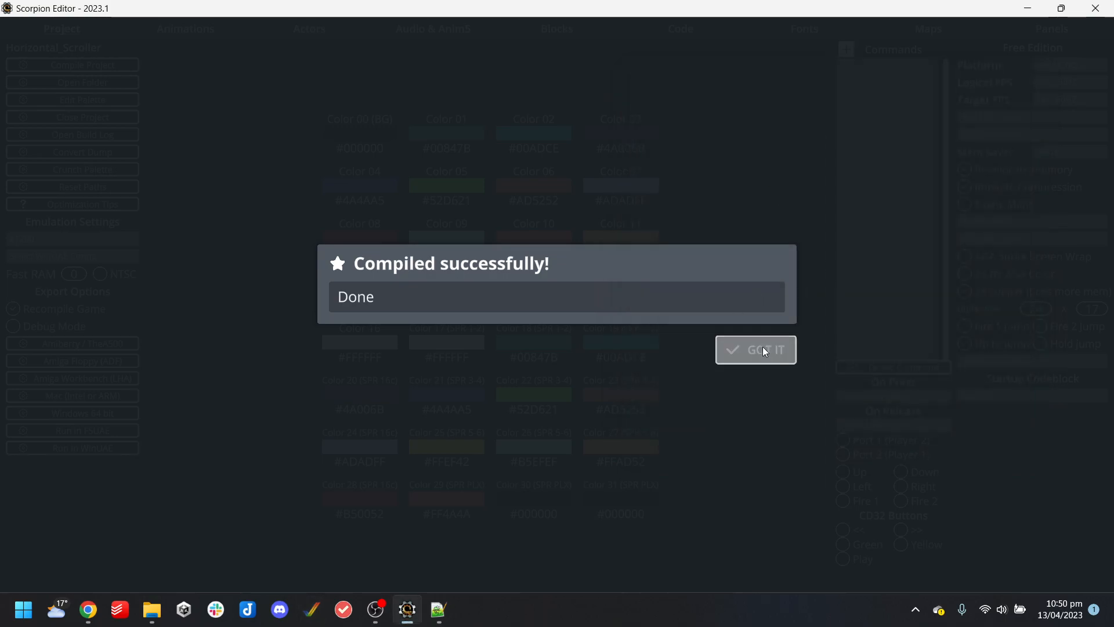
{"action": "left_click", "coordinate": [754, 348]}
Delete the Set to 25HZ command from the startup codeblock
{"action": "left_click", "coordinate": [701, 32]}
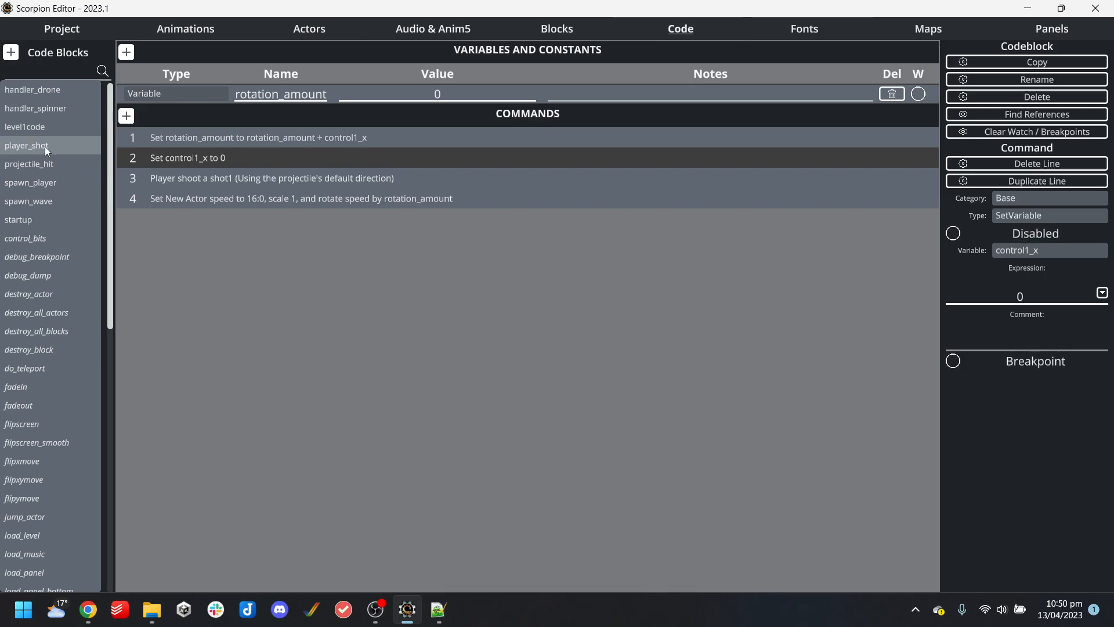
{"action": "left_click", "coordinate": [25, 221]}
{"action": "left_click", "coordinate": [230, 156]}
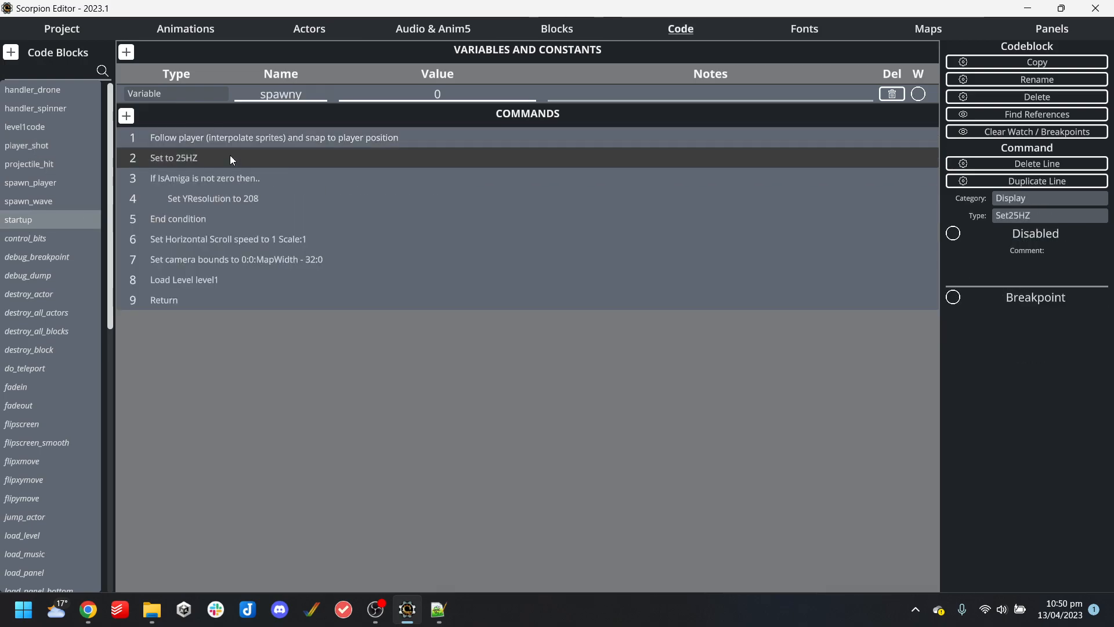
{"action": "key", "text": "Delete"}
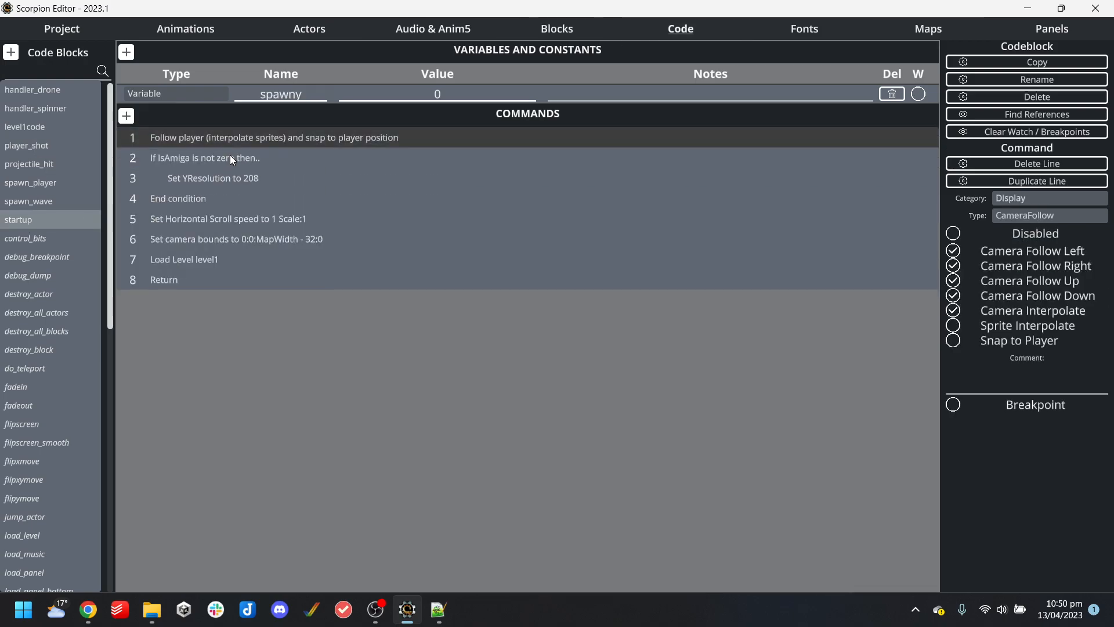
Set the project's Logical FPS to PAL_25HZ
{"action": "left_click", "coordinate": [64, 29]}
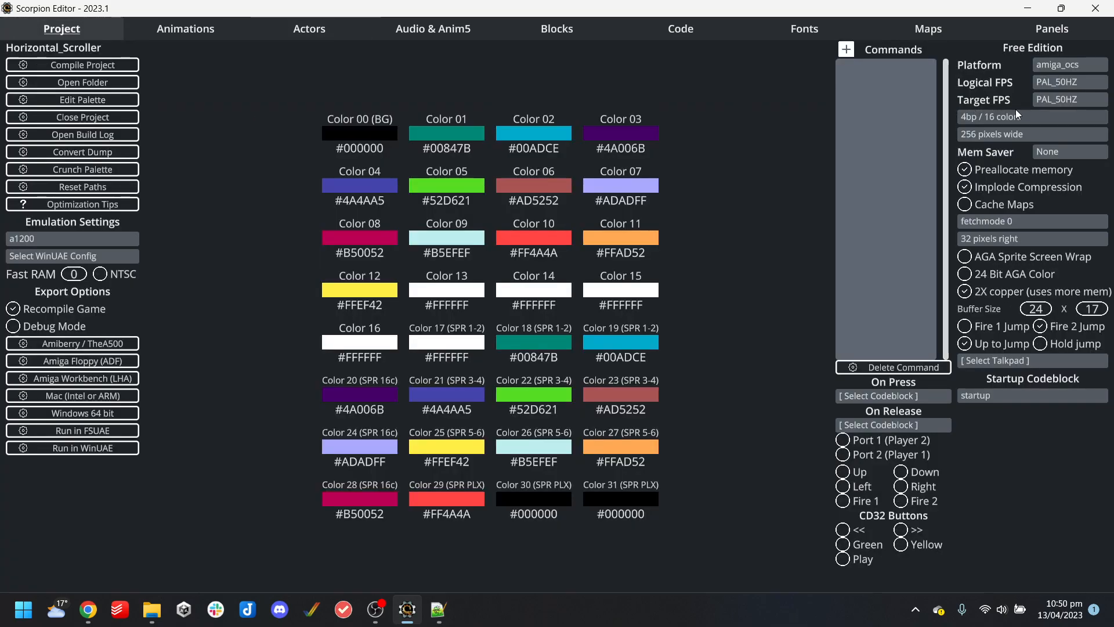
{"action": "left_click", "coordinate": [1070, 82]}
{"action": "left_click", "coordinate": [424, 114]}
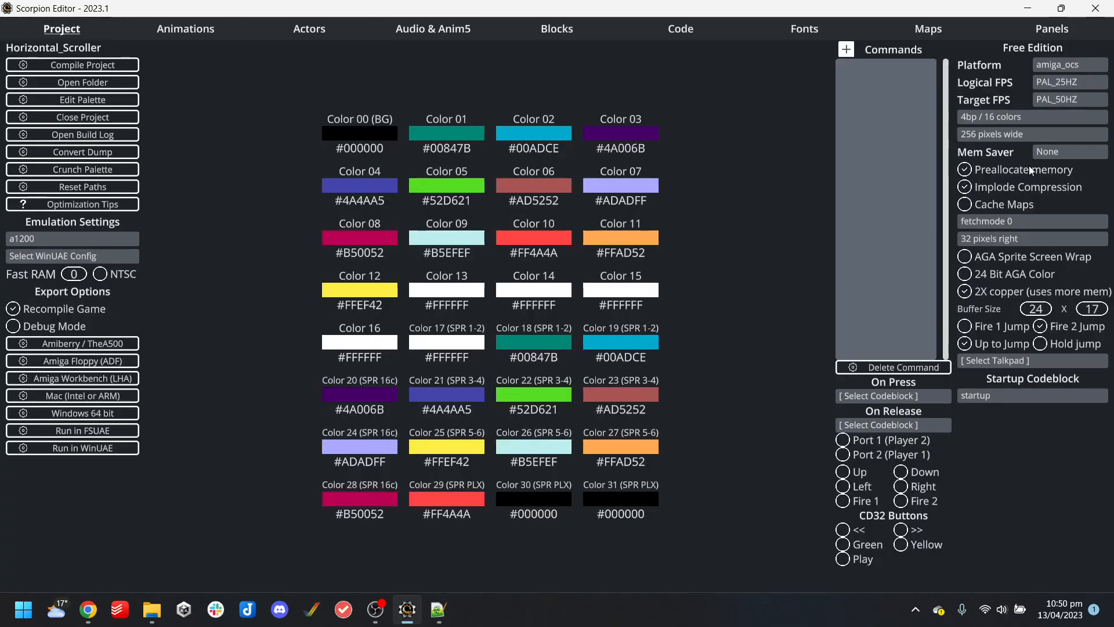
{"action": "left_click", "coordinate": [701, 30]}
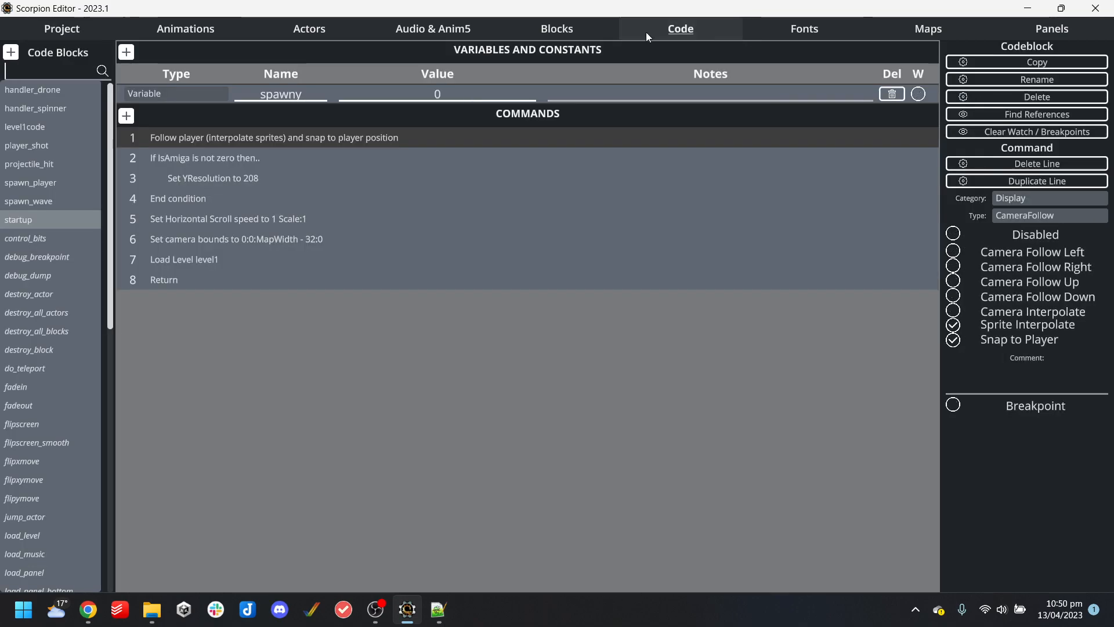
{"action": "left_click", "coordinate": [324, 28]}
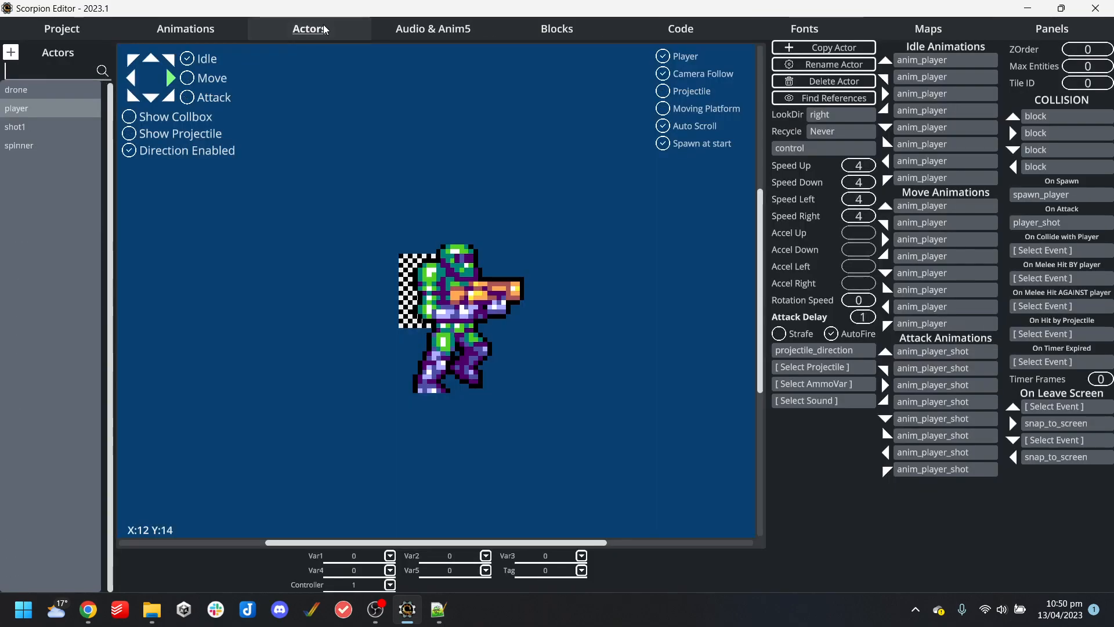
{"action": "left_click", "coordinate": [709, 34]}
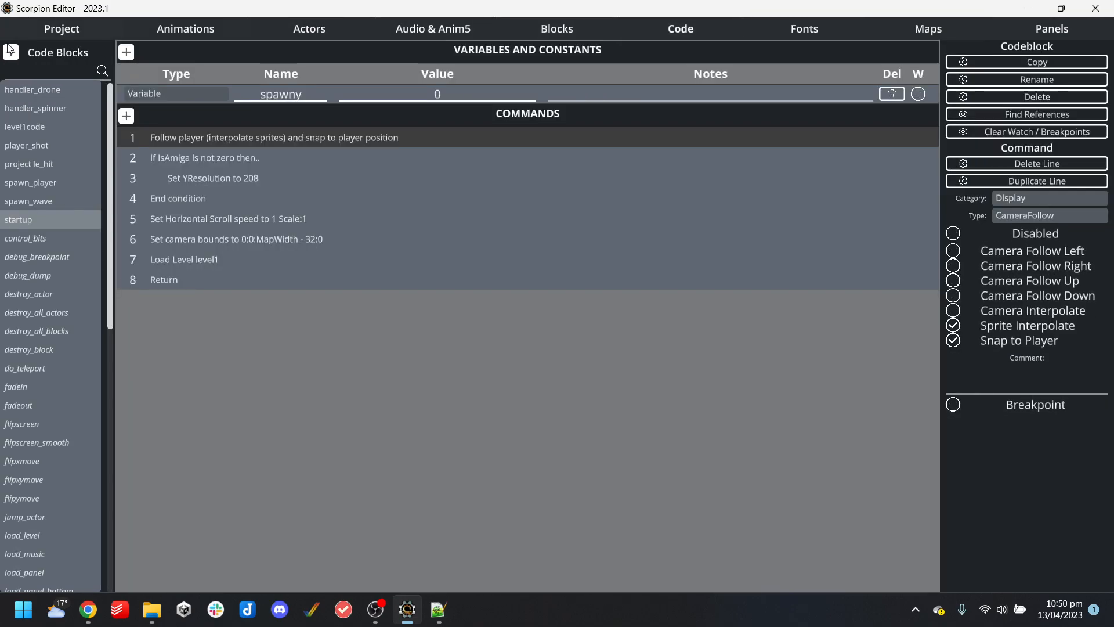
Run the game in WinUAE again, test moving and shooting in all directions, and close the emulator
{"action": "left_click", "coordinate": [61, 30]}
{"action": "left_click", "coordinate": [107, 448]}
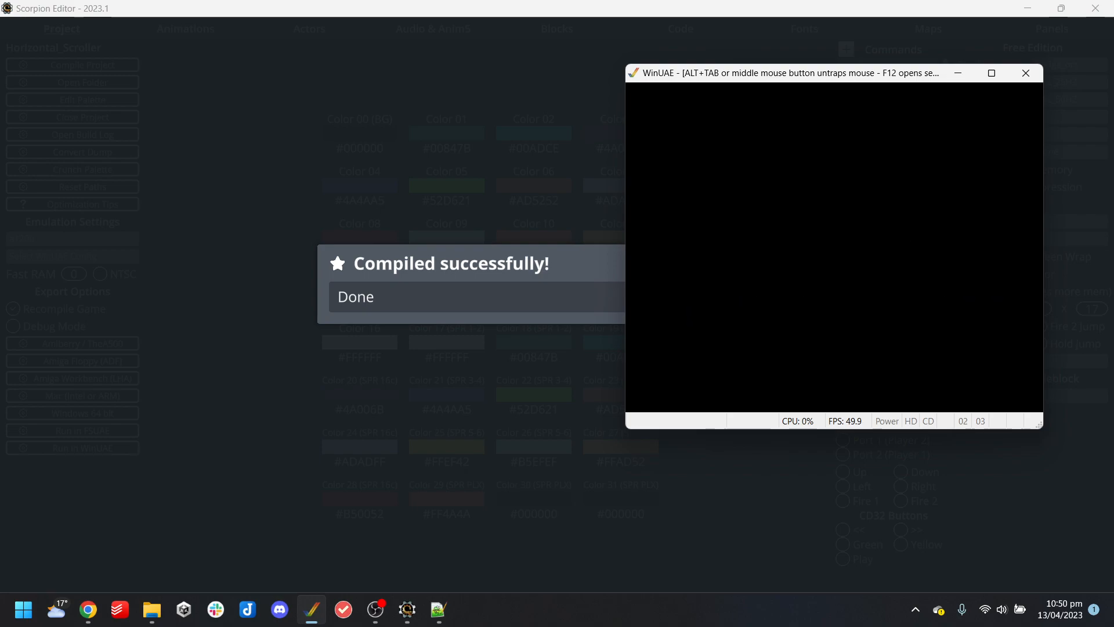
{"action": "key", "text": "ctrl"}
{"action": "key", "text": "Down"}
{"action": "key", "text": "Right"}
{"action": "key", "text": "Left"}
{"action": "key", "text": "Down"}
{"action": "key", "text": "Right"}
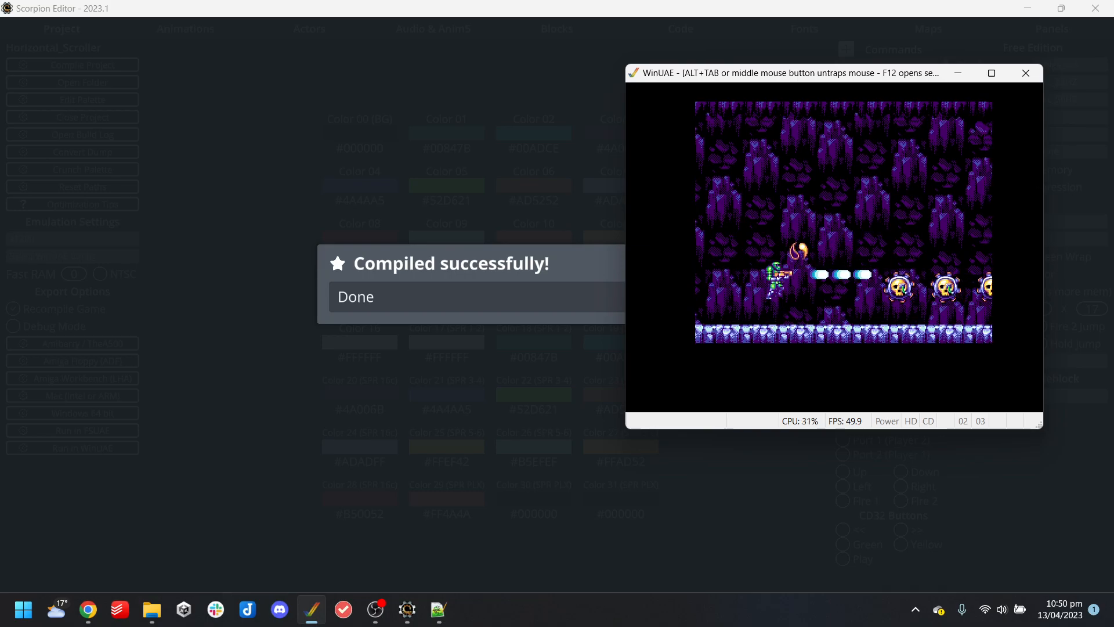
{"action": "key", "text": "Up"}
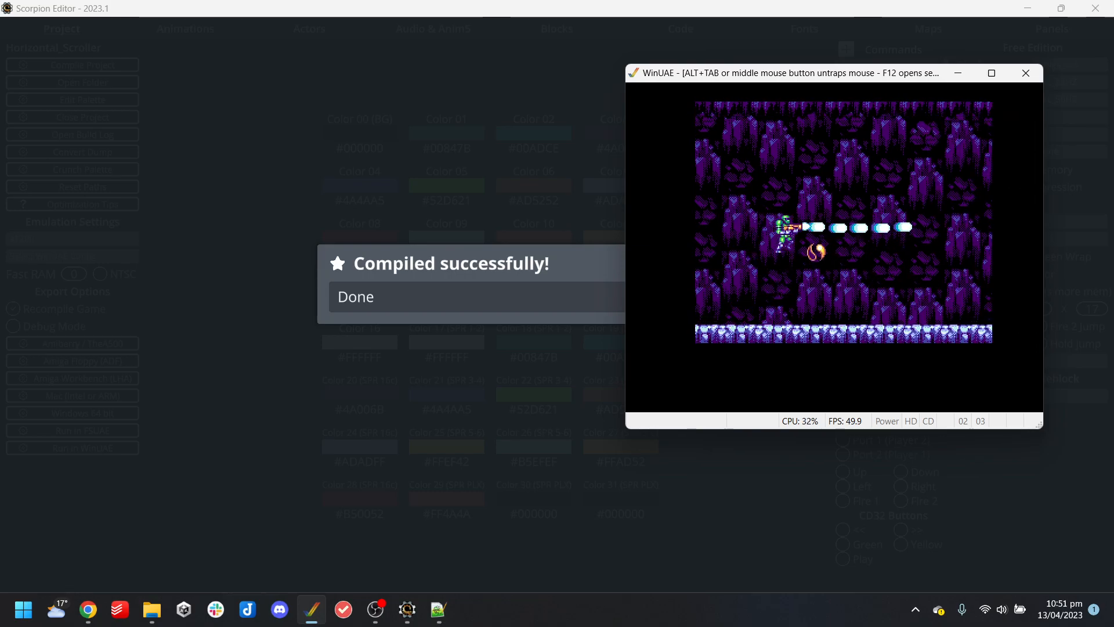
{"action": "key", "text": "Left"}
{"action": "key", "text": "Right"}
{"action": "key", "text": "Left"}
{"action": "key", "text": "Up"}
{"action": "key", "text": "Down"}
{"action": "key", "text": "Right"}
{"action": "key", "text": "Right"}
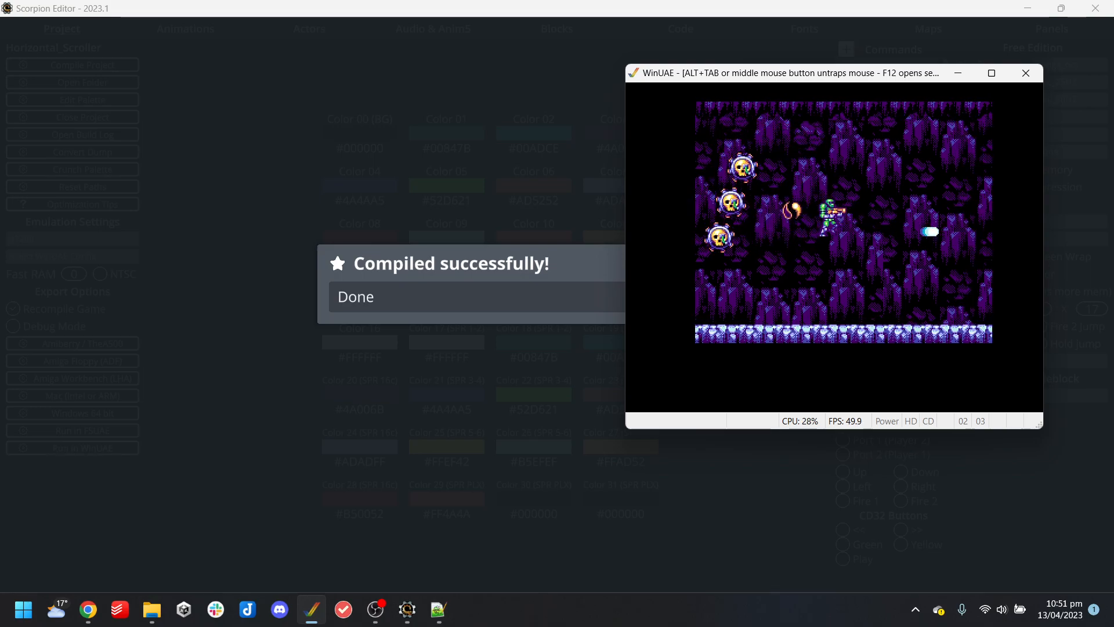
{"action": "key", "text": "Up"}
{"action": "key", "text": "Left"}
{"action": "key", "text": "Right"}
{"action": "key", "text": "ctrl"}
{"action": "key", "text": "Left"}
{"action": "key", "text": "Down"}
{"action": "key", "text": "alt+F4"}
{"action": "left_click", "coordinate": [757, 352]}
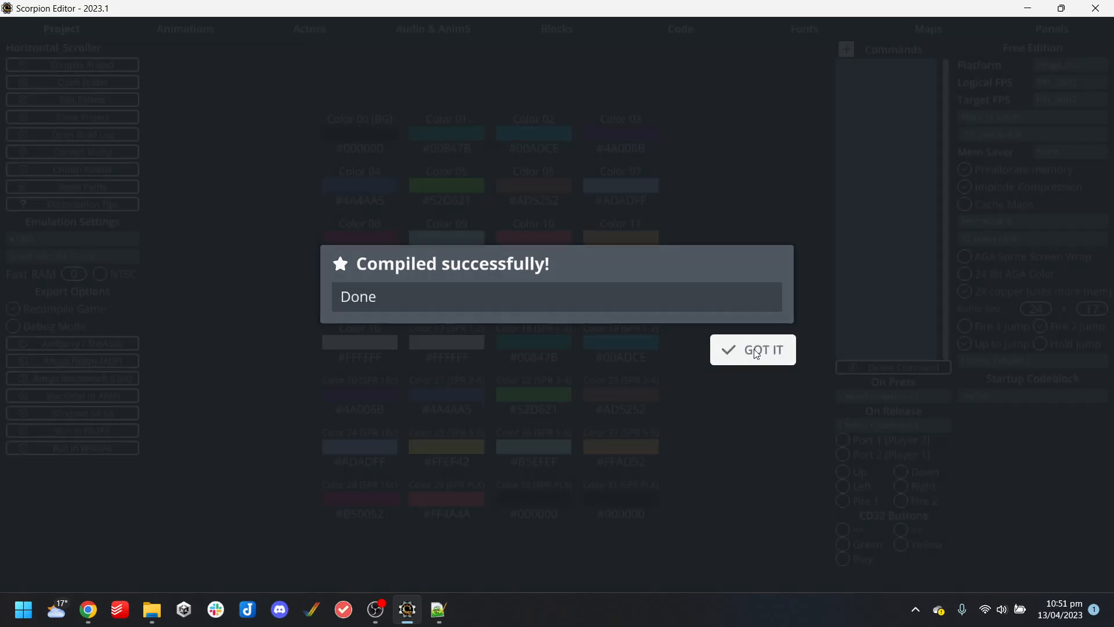
Turn off Sprite Interpolate and Snap to Player in the camera follow command of the startup codeblock
{"action": "left_click", "coordinate": [690, 29]}
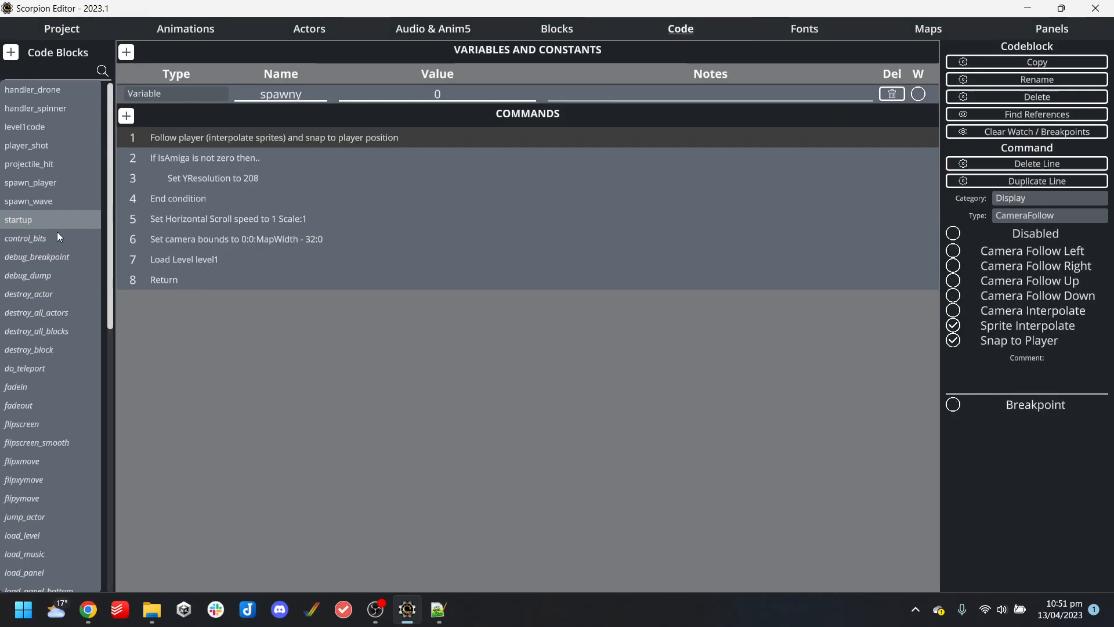
{"action": "left_click", "coordinate": [953, 326]}
{"action": "left_click", "coordinate": [952, 341]}
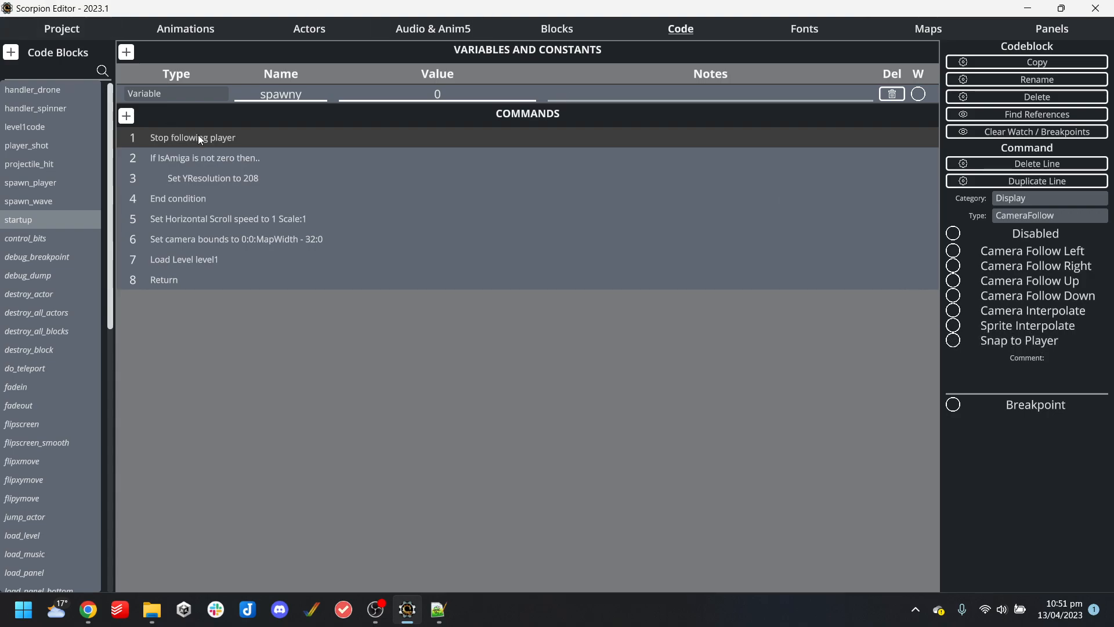
Run the game in WinUAE, test moving the player without camera following, and close the emulator
{"action": "left_click", "coordinate": [79, 30]}
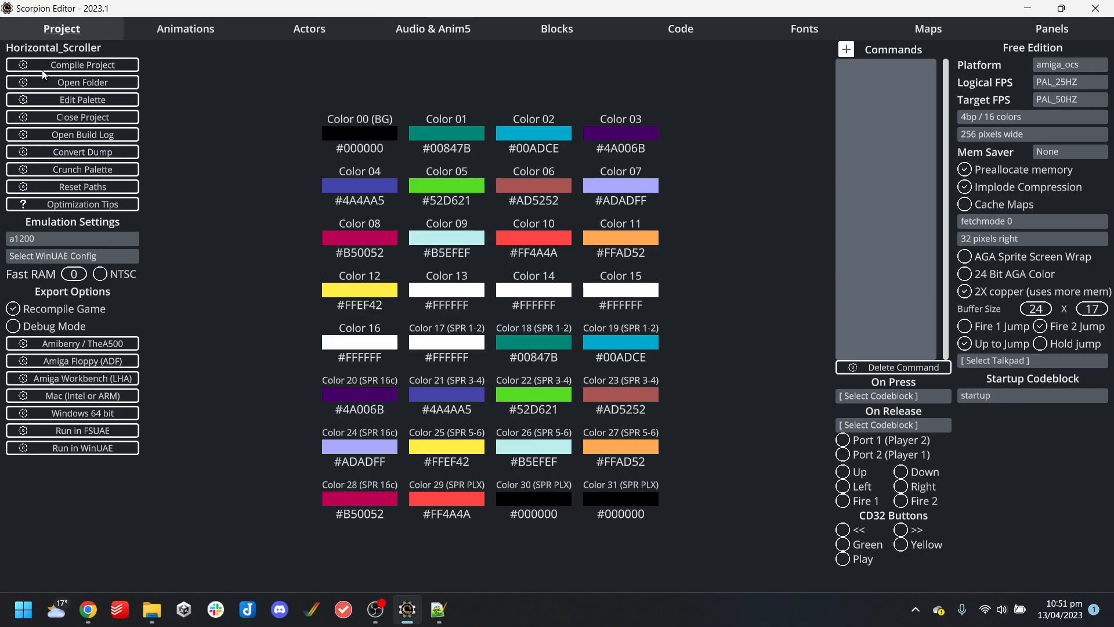
{"action": "left_click", "coordinate": [118, 448]}
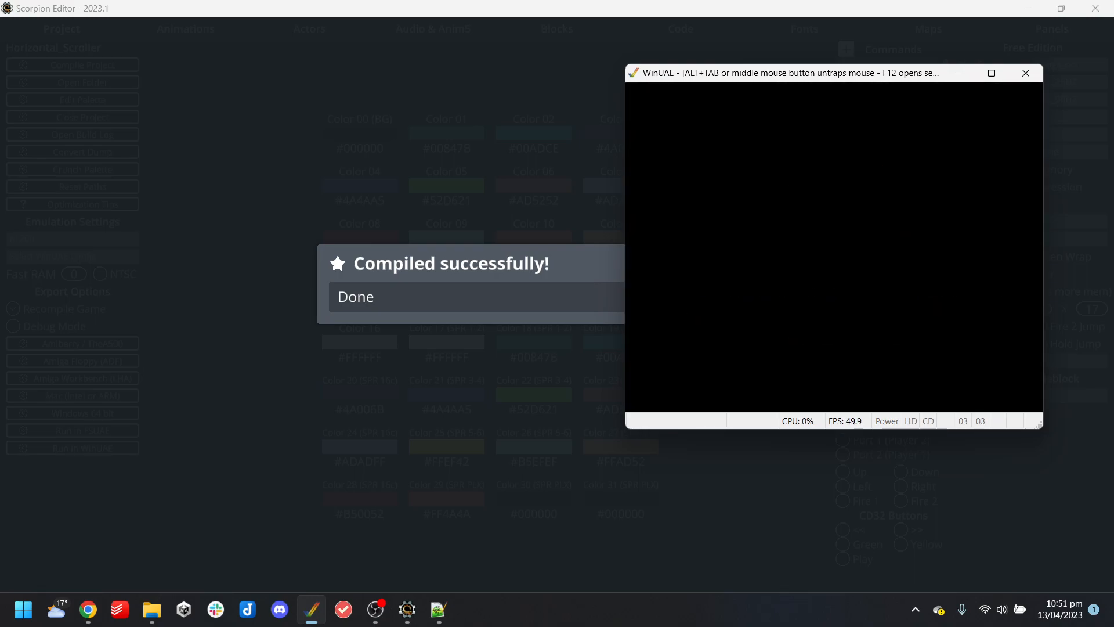
{"action": "key", "text": "Left"}
{"action": "key", "text": "Right"}
{"action": "key", "text": "Down"}
{"action": "key", "text": "Left"}
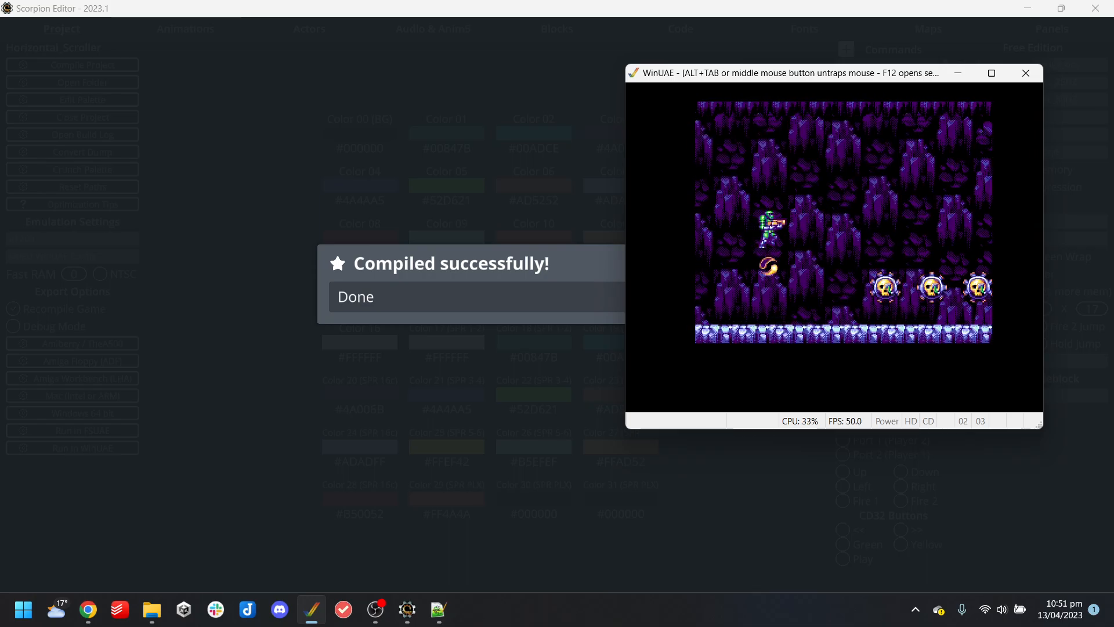
{"action": "key", "text": "alt+F4"}
{"action": "left_click", "coordinate": [770, 359]}
Check the player actor's settings, run the game in WinUAE again to test shot rotation while moving horizontally, and close the emulator
{"action": "left_click", "coordinate": [311, 31]}
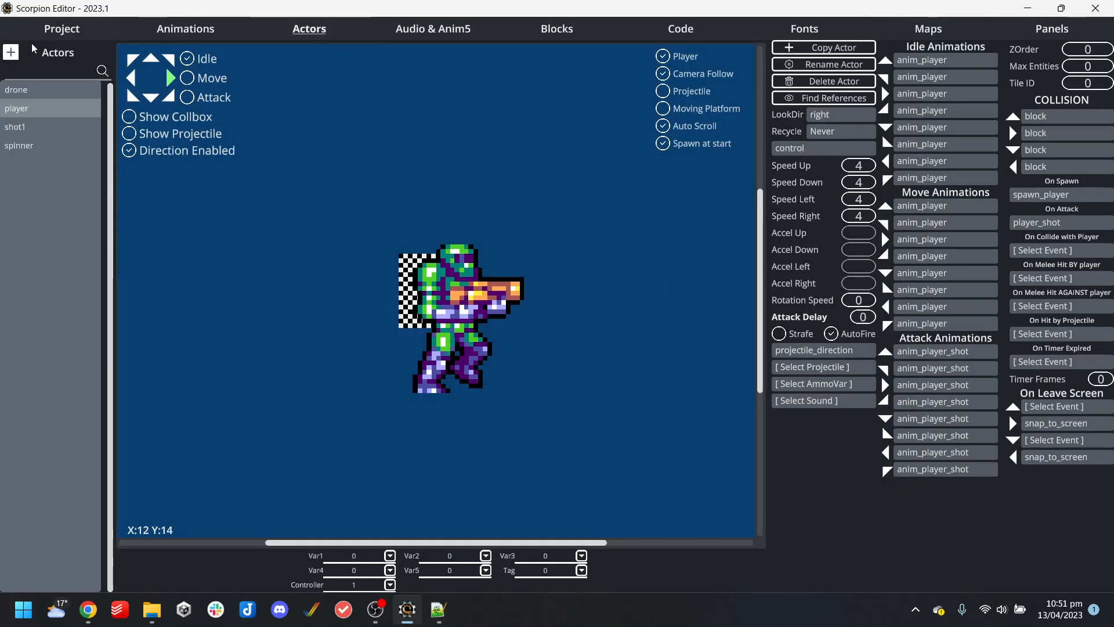
{"action": "left_click", "coordinate": [64, 29]}
{"action": "left_click", "coordinate": [81, 378]}
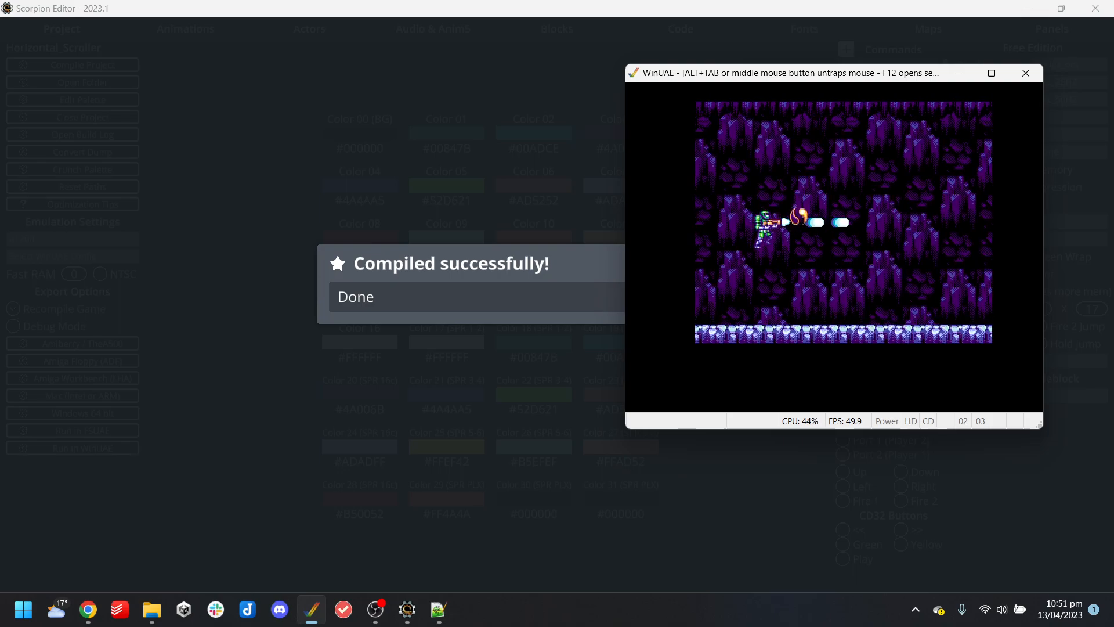
{"action": "key", "text": "Right"}
{"action": "key", "text": "Left"}
{"action": "key", "text": "Right"}
{"action": "key", "text": "Right"}
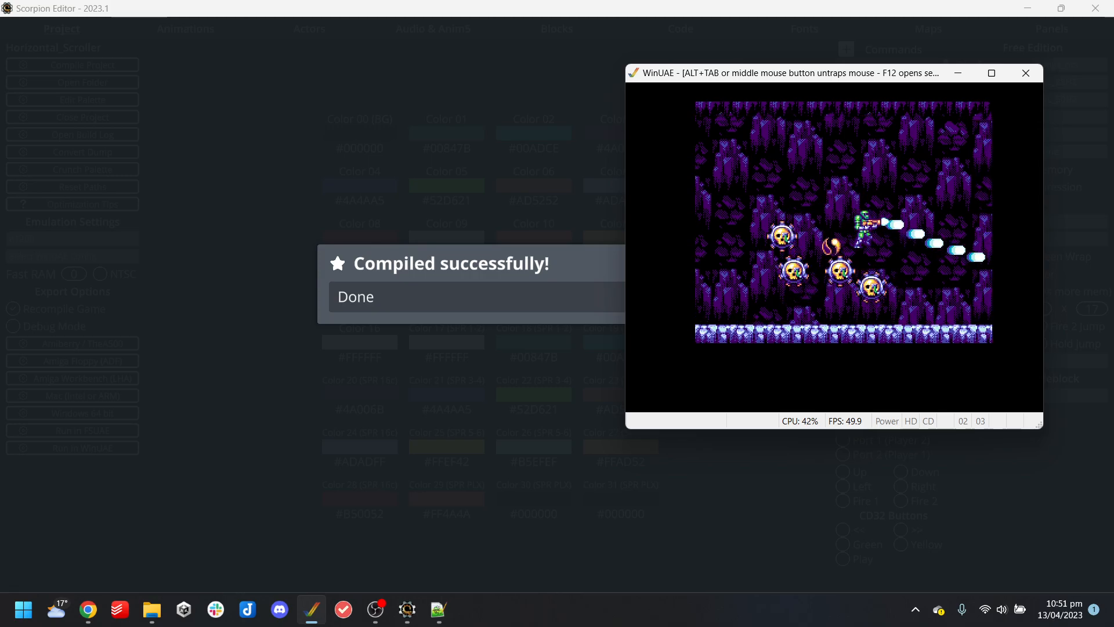
{"action": "key", "text": "Up"}
{"action": "key", "text": "Left"}
{"action": "key", "text": "Left"}
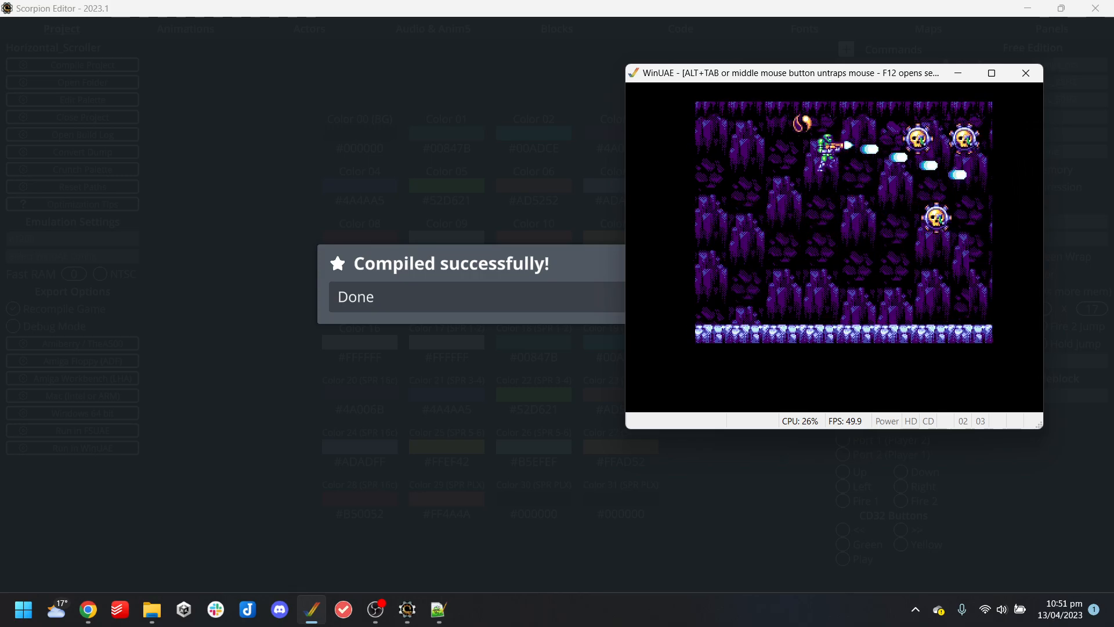
{"action": "key", "text": "Right"}
{"action": "key", "text": "Left"}
{"action": "key", "text": "Right"}
{"action": "key", "text": "Left"}
{"action": "key", "text": "Right"}
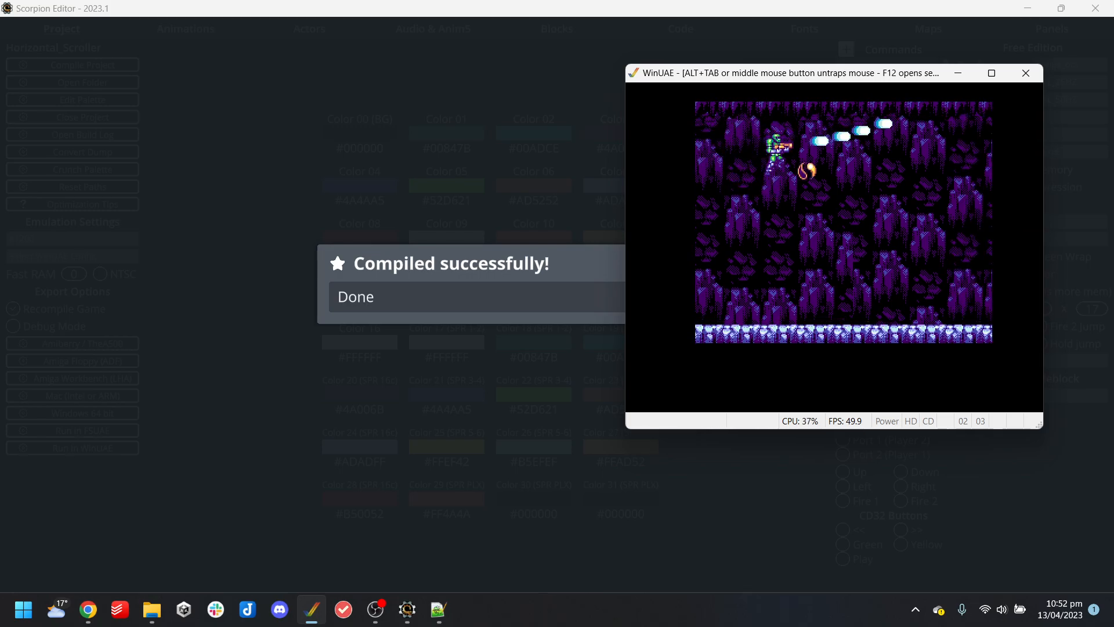
{"action": "key", "text": "Left"}
{"action": "key", "text": "Right"}
{"action": "key", "text": "Left"}
{"action": "key", "text": "Right"}
{"action": "key", "text": "Left"}
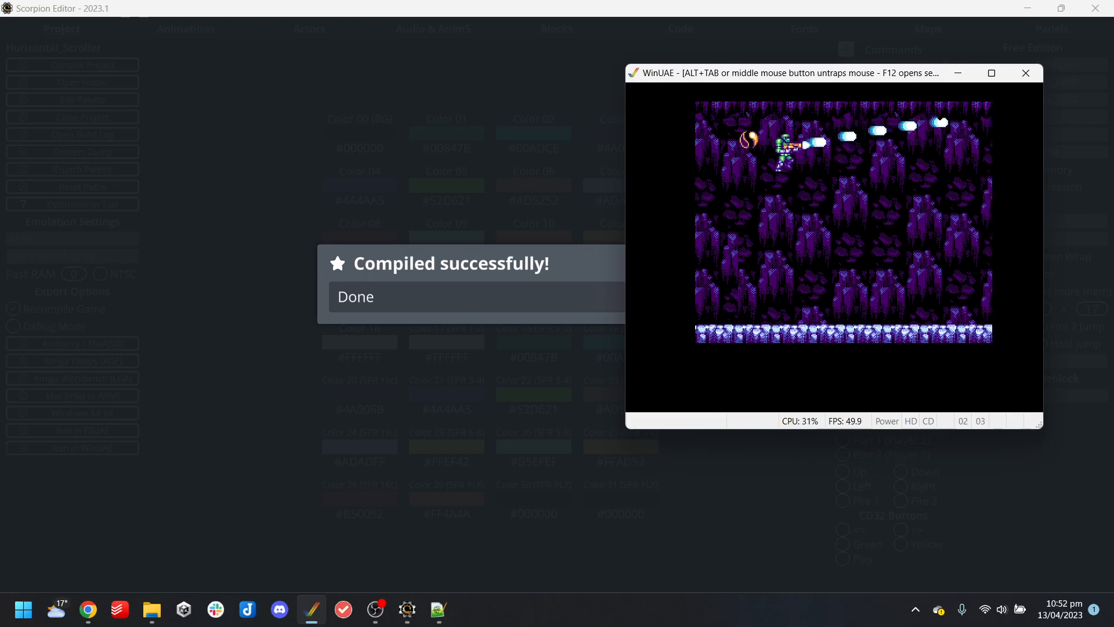
{"action": "key", "text": "Right"}
{"action": "key", "text": "Left"}
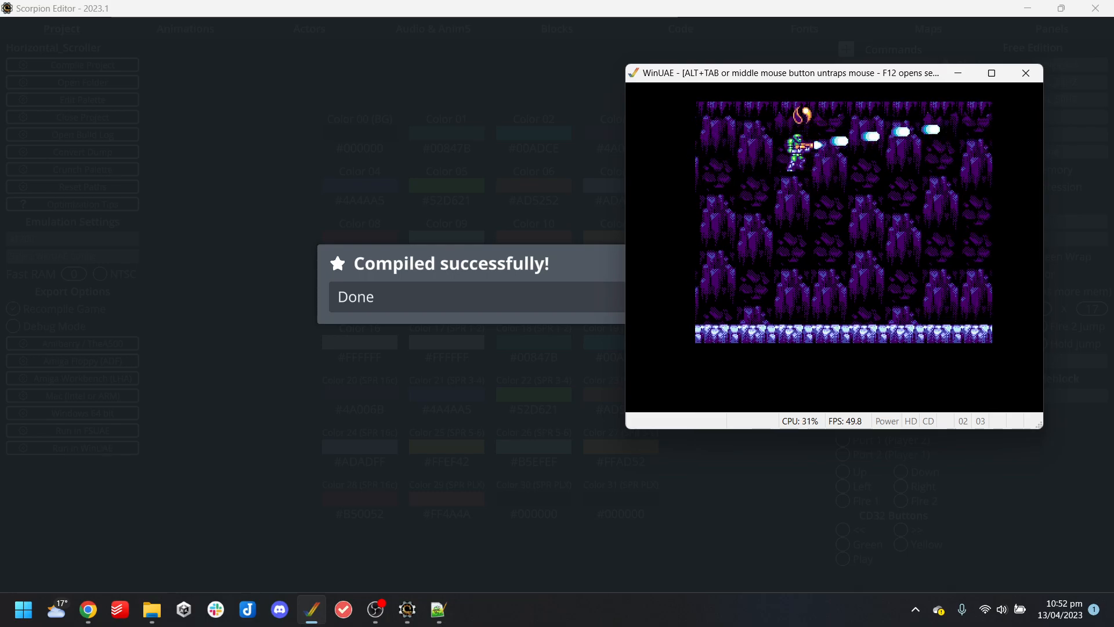
{"action": "key", "text": "alt+F4"}
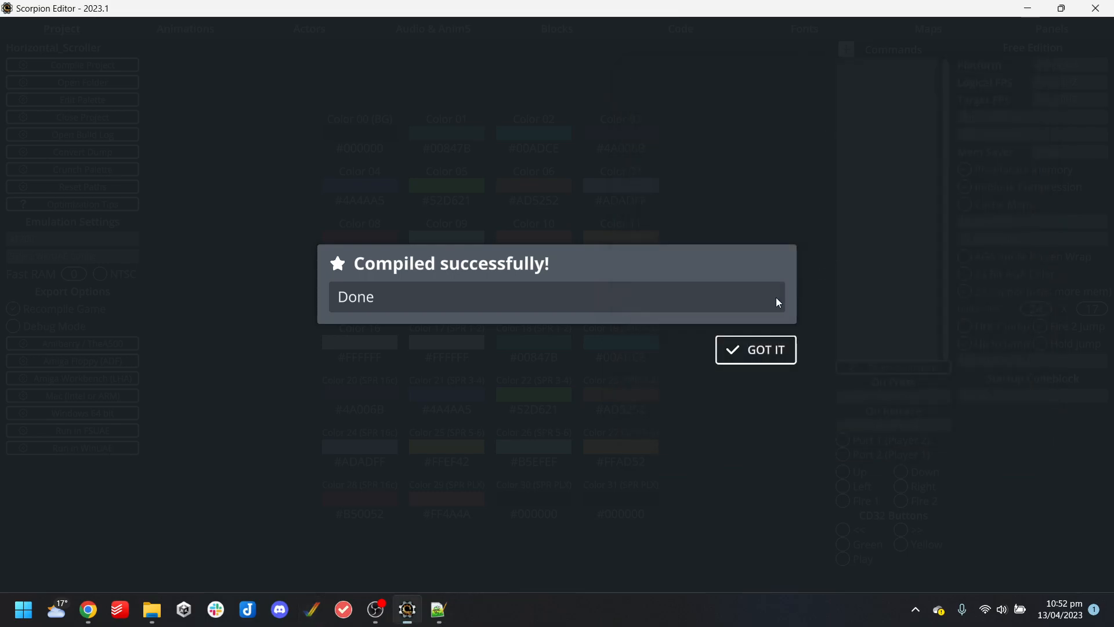
{"action": "left_click", "coordinate": [754, 350]}
Examine the scroll speed command in startup, the commands in the player_shot codeblock and the player actor's settings
{"action": "left_click", "coordinate": [722, 27]}
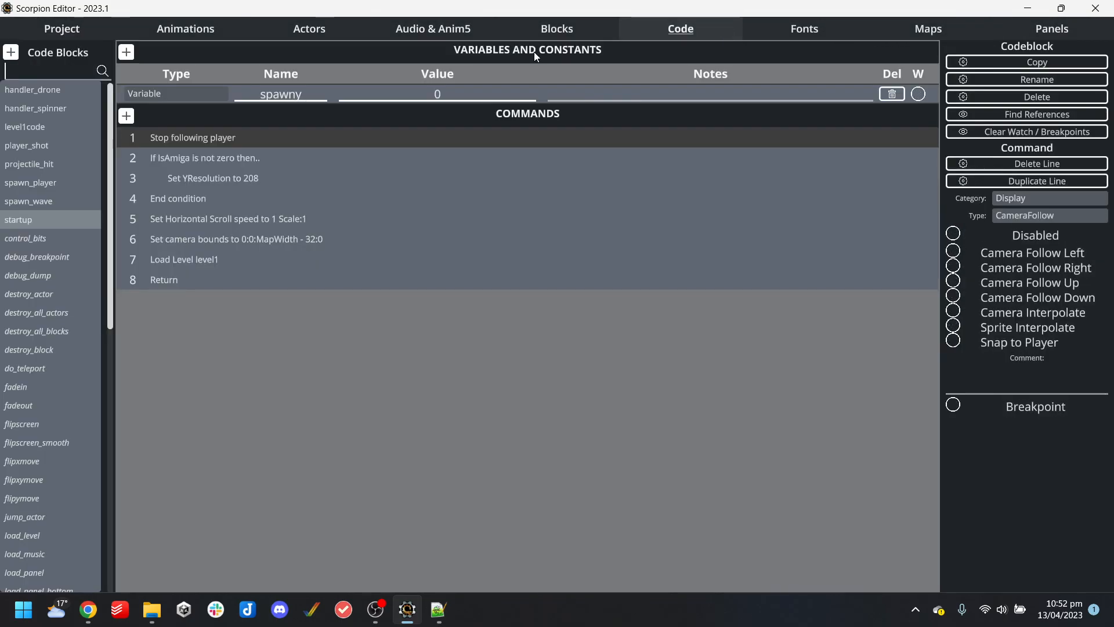
{"action": "left_click", "coordinate": [278, 247]}
{"action": "left_click", "coordinate": [284, 218]}
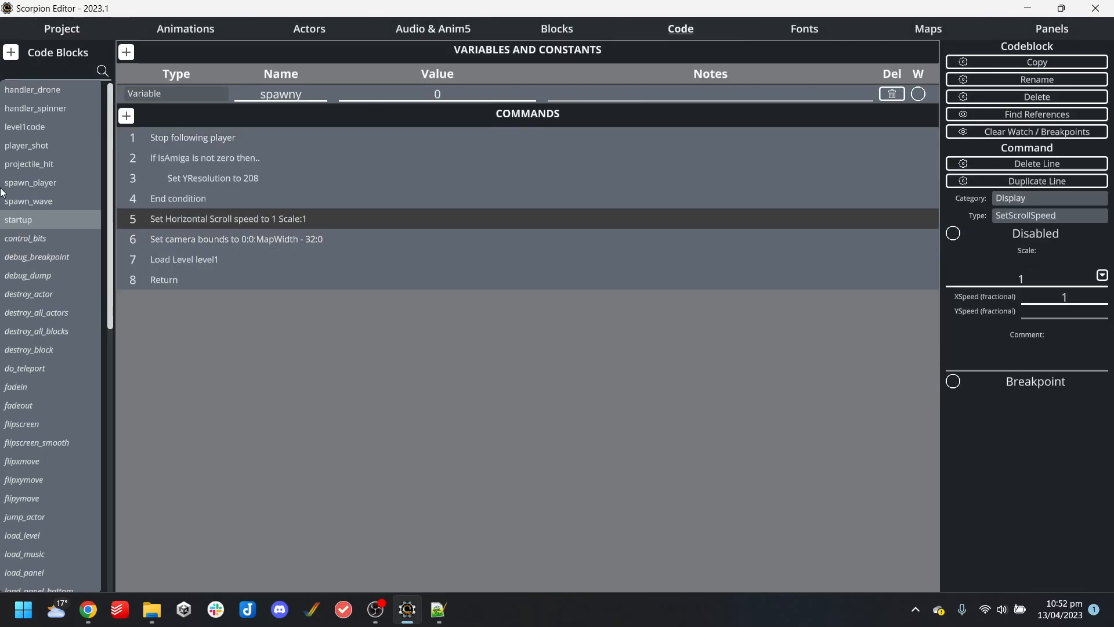
{"action": "left_click", "coordinate": [42, 127]}
{"action": "left_click", "coordinate": [37, 146]}
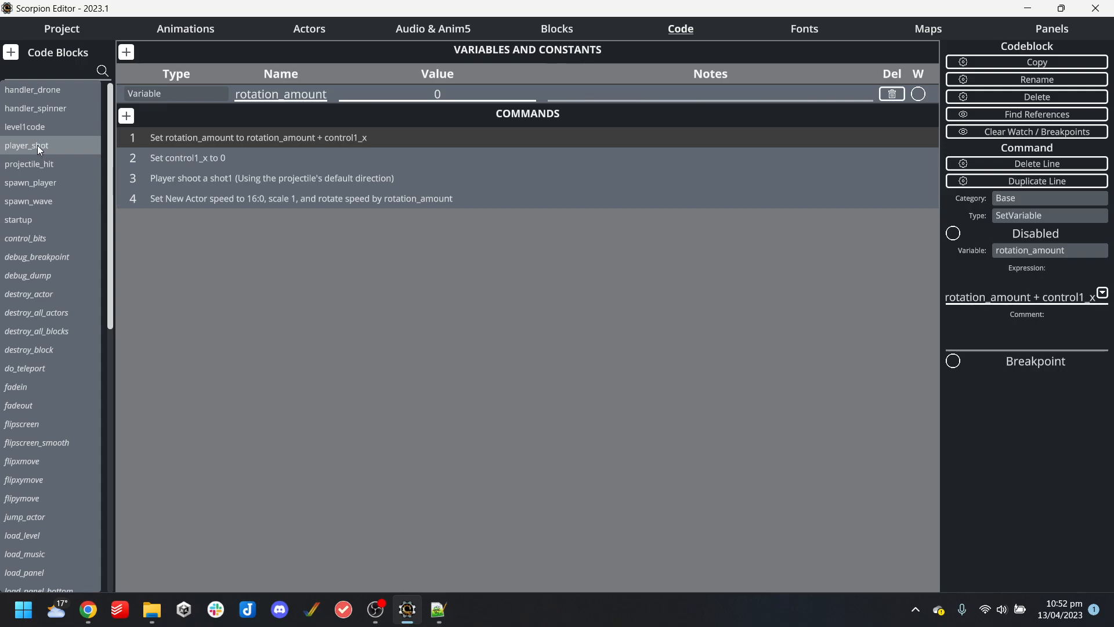
{"action": "left_click", "coordinate": [207, 161]}
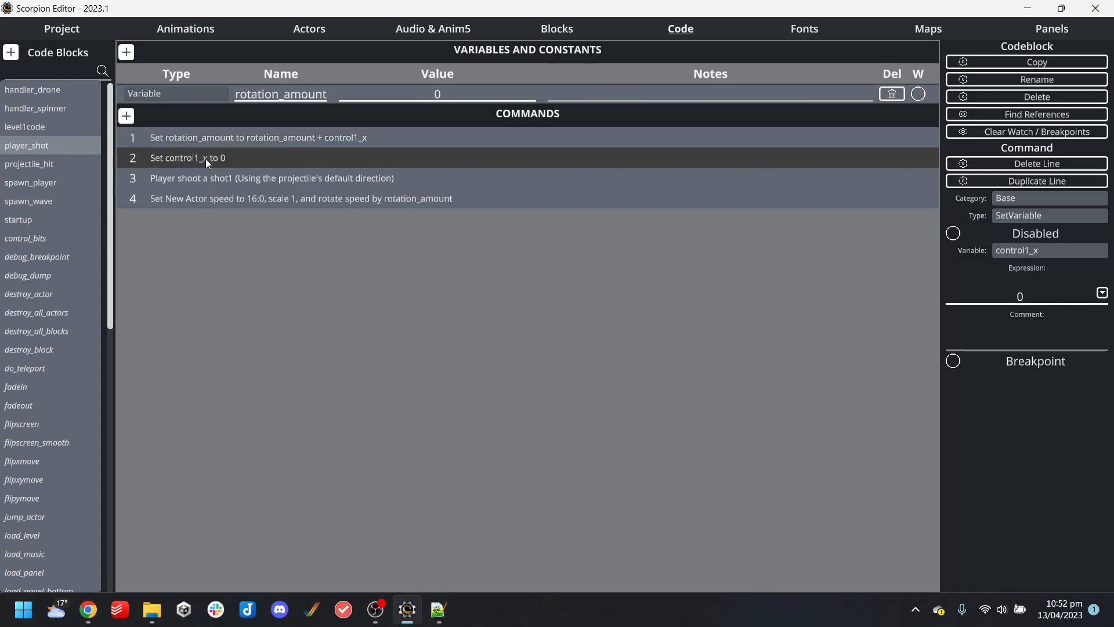
{"action": "left_click", "coordinate": [313, 25]}
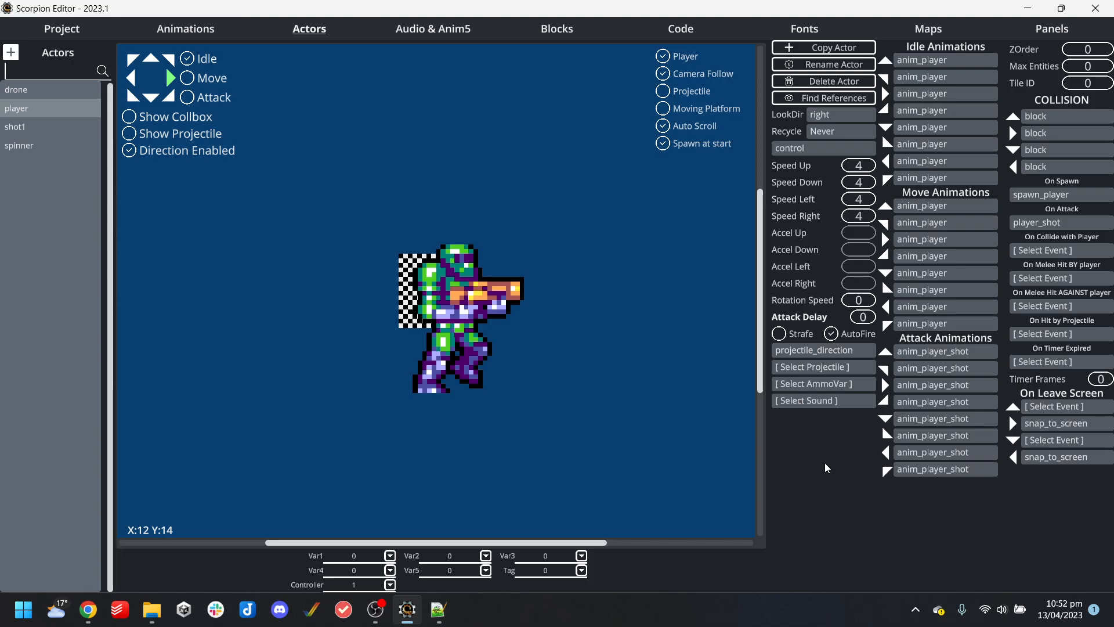
{"action": "left_click", "coordinate": [681, 29]}
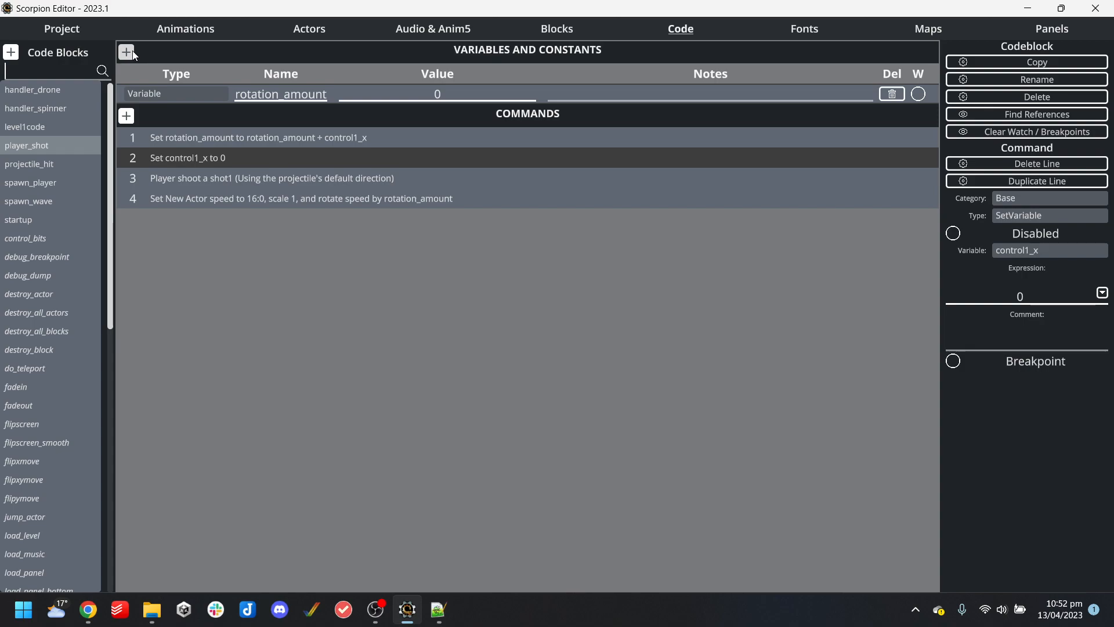
{"action": "left_click", "coordinate": [310, 135]}
{"action": "left_click", "coordinate": [297, 154]}
{"action": "left_click", "coordinate": [312, 137]}
{"action": "left_click", "coordinate": [309, 157]}
{"action": "left_click", "coordinate": [324, 135]}
{"action": "left_click", "coordinate": [329, 177]}
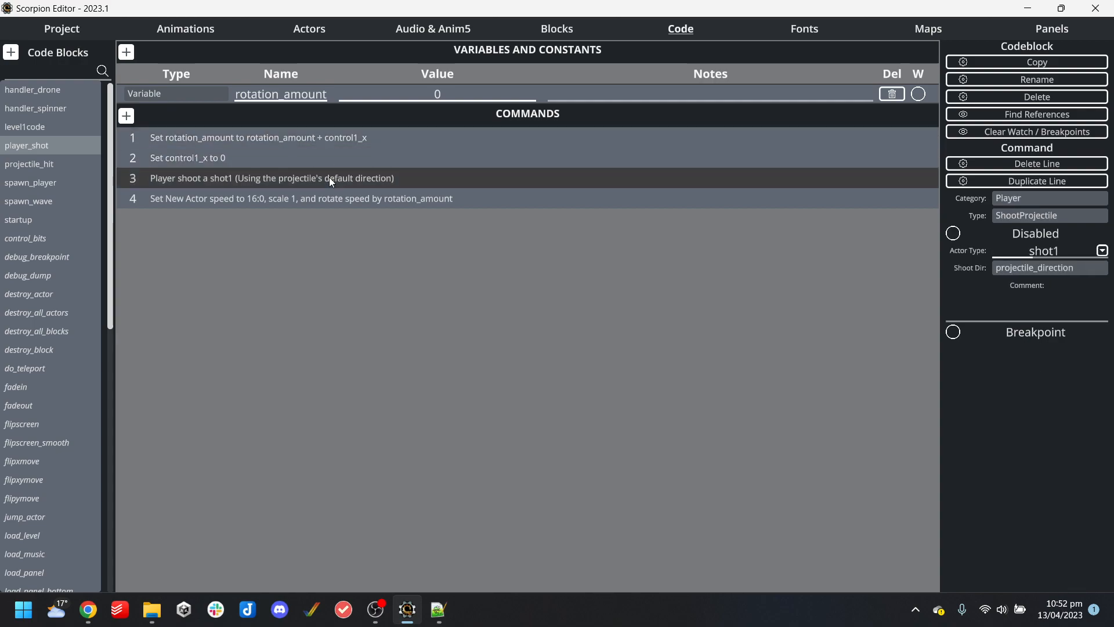
Set the rotation_amount expression in player_shot to rotation_amount * 5 + control1_x
{"action": "left_click", "coordinate": [338, 141]}
{"action": "double_click", "coordinate": [1025, 297]}
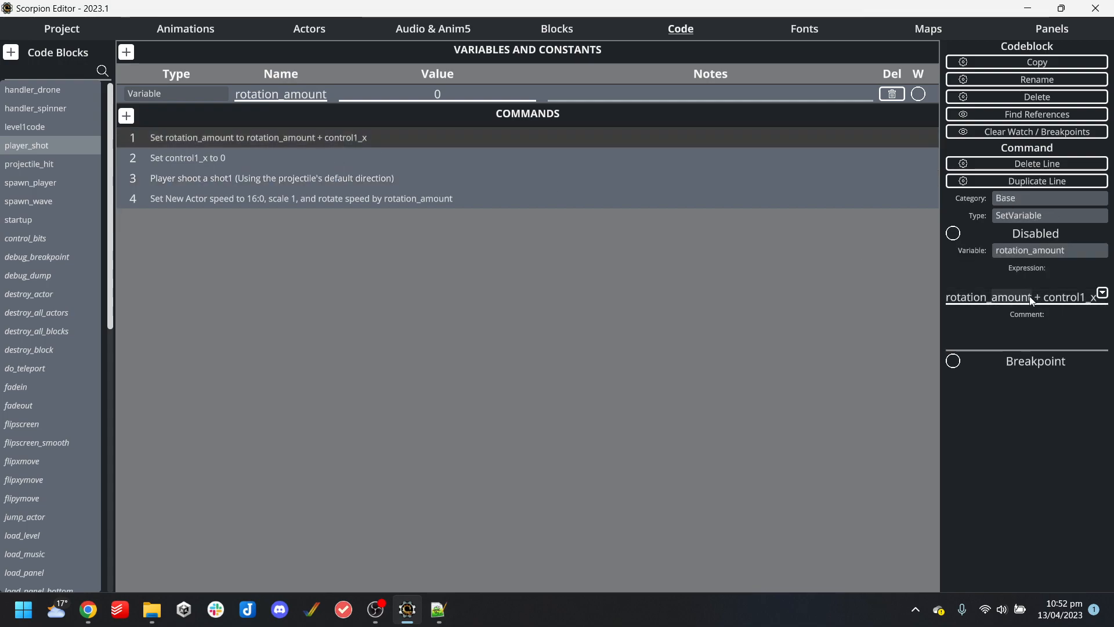
{"action": "type", "text": "* 5"}
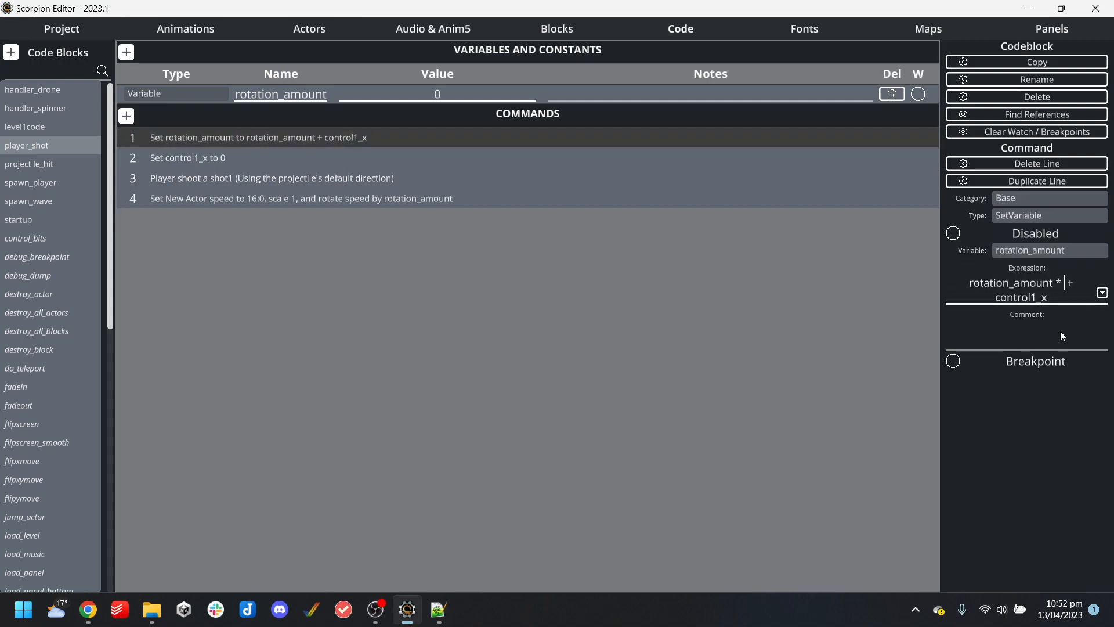
{"action": "left_click", "coordinate": [441, 147]}
{"action": "left_click", "coordinate": [413, 155]}
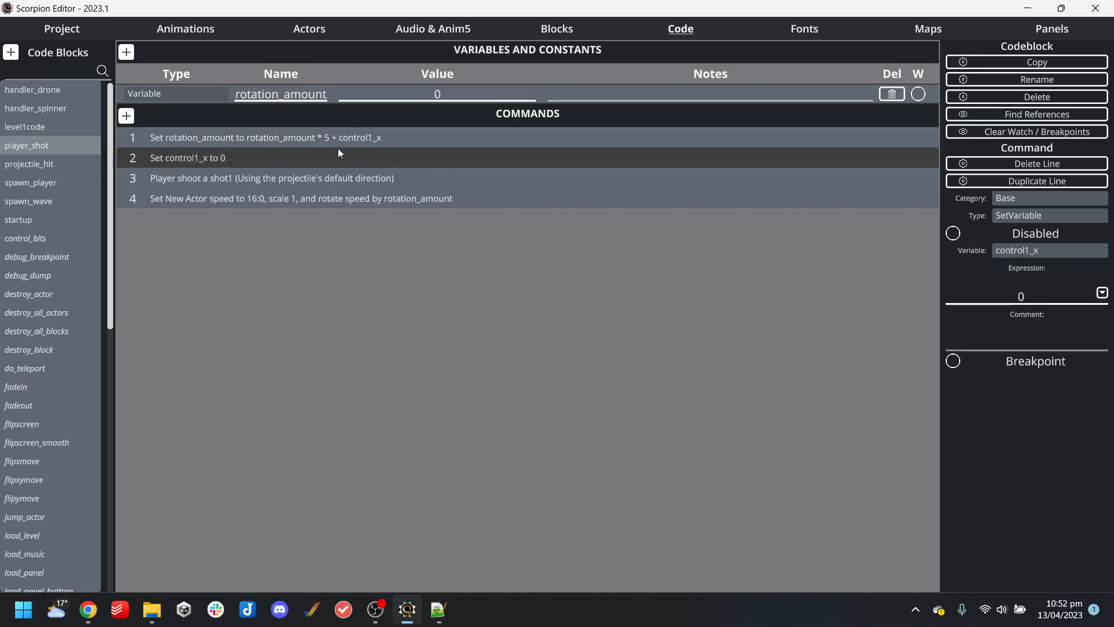
{"action": "left_click", "coordinate": [207, 137]}
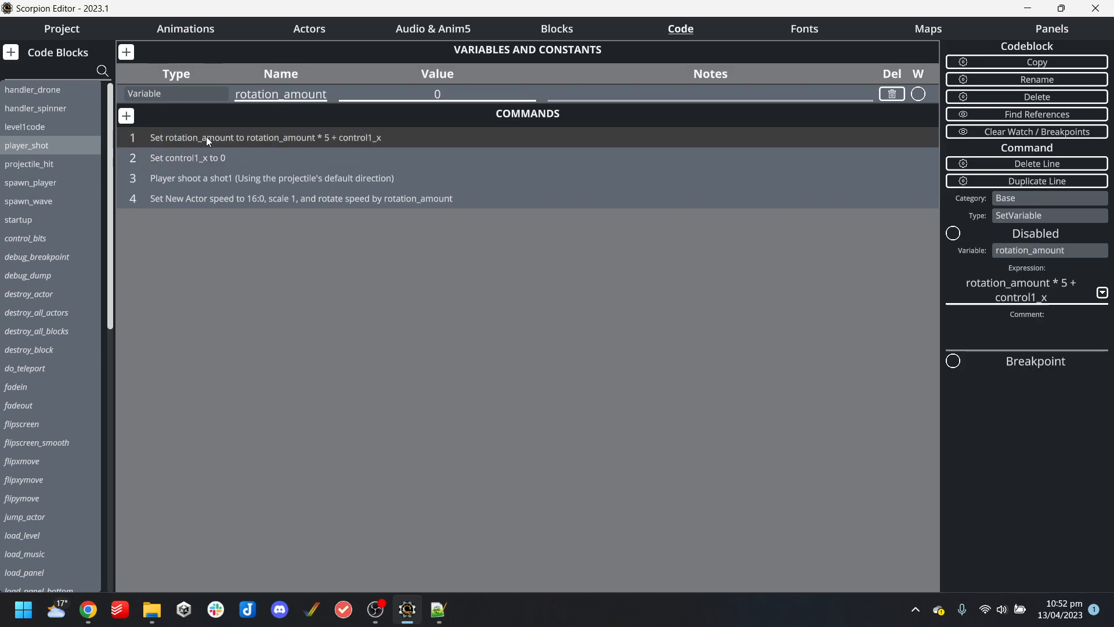
Run the game in WinUAE to check how the shots rotate with rotation_amount multiplied by 5, and close the emulator
{"action": "left_click", "coordinate": [60, 29]}
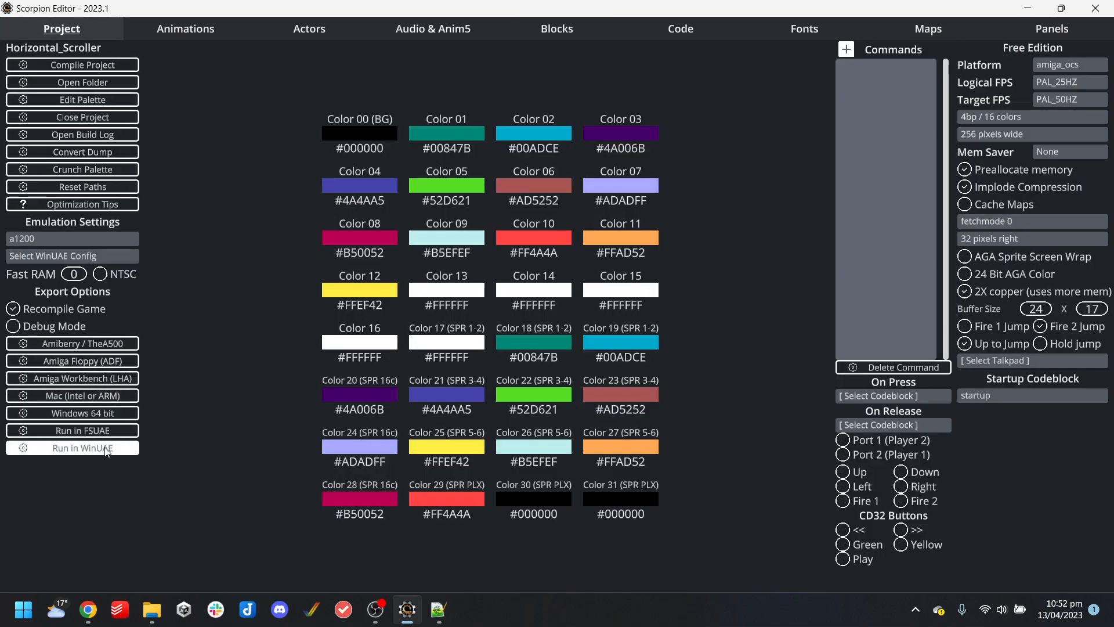
{"action": "left_click", "coordinate": [121, 449]}
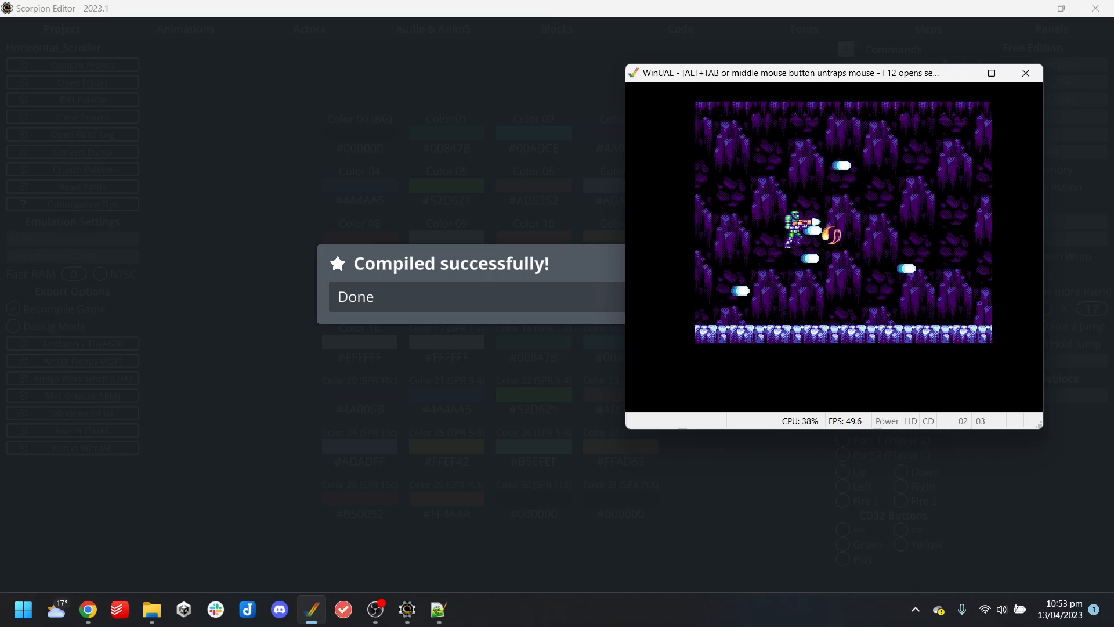
{"action": "key", "text": "alt+F4"}
{"action": "left_click", "coordinate": [767, 354]}
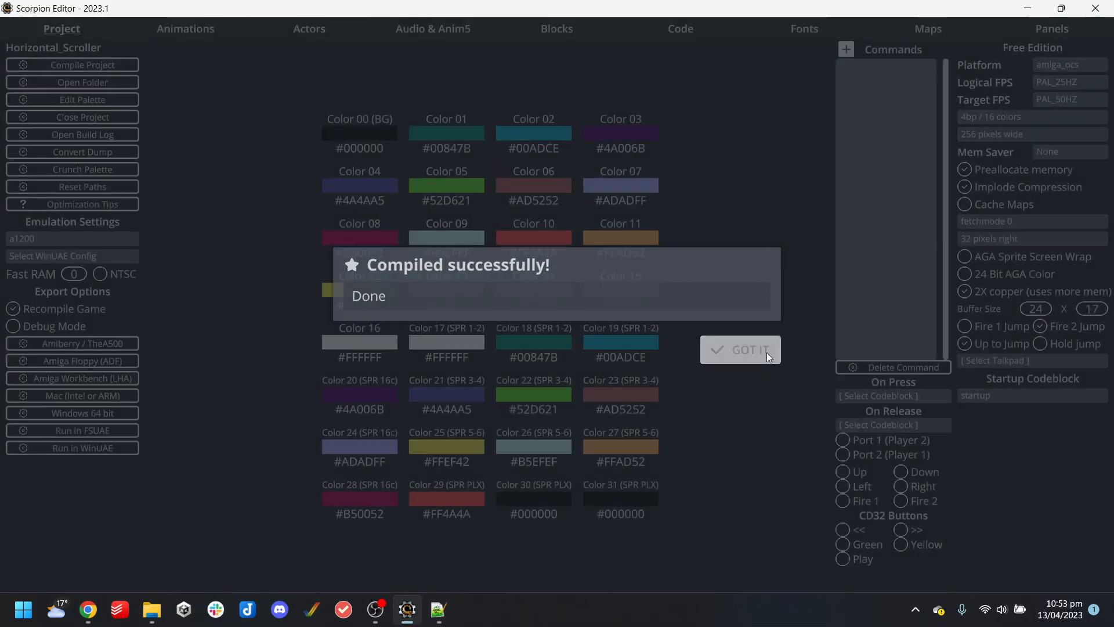
Rewrite the rotation_amount expression in player_shot as control1_x * 5 + rotation_amount
{"action": "left_click", "coordinate": [696, 30]}
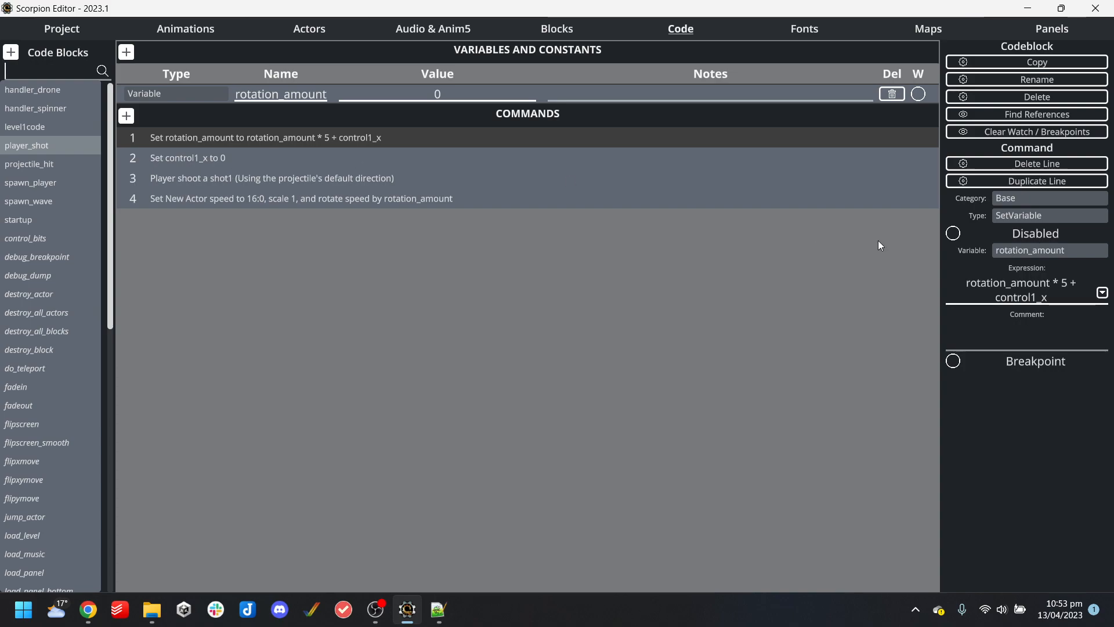
{"action": "left_click", "coordinate": [246, 159]}
{"action": "left_click", "coordinate": [274, 143]}
{"action": "left_click_drag", "start_coordinate": [1070, 287], "coordinate": [1006, 285]}
{"action": "key", "text": "BackSpace"}
{"action": "key", "text": "Delete"}
{"action": "key", "text": "Delete"}
{"action": "type", "text": "* 5 +"}
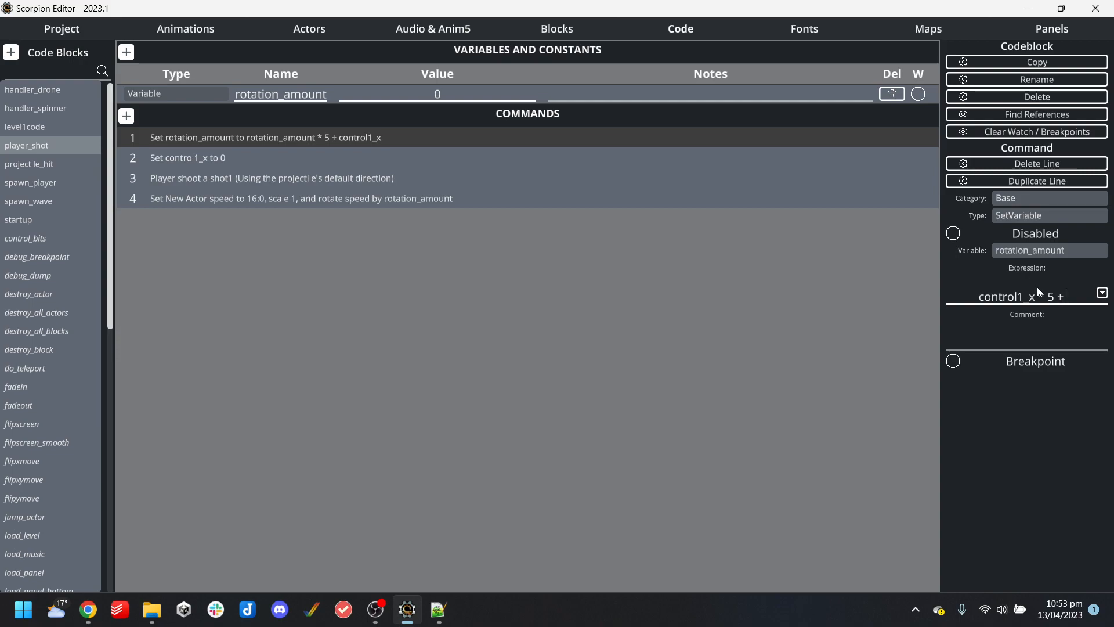
{"action": "type", "text": " rotation_amount"}
{"action": "left_click", "coordinate": [375, 201]}
{"action": "left_click", "coordinate": [363, 142]}
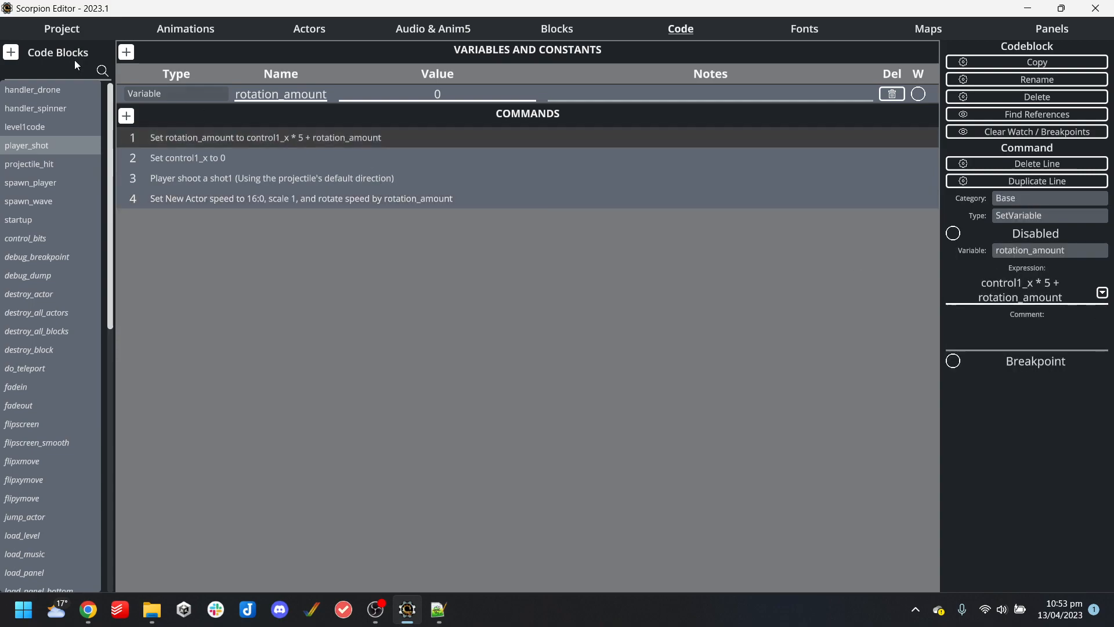
Run the game in WinUAE, test the stronger shot rotation while moving and shooting in all directions, and close the emulator
{"action": "left_click", "coordinate": [47, 37]}
{"action": "left_click", "coordinate": [72, 448]}
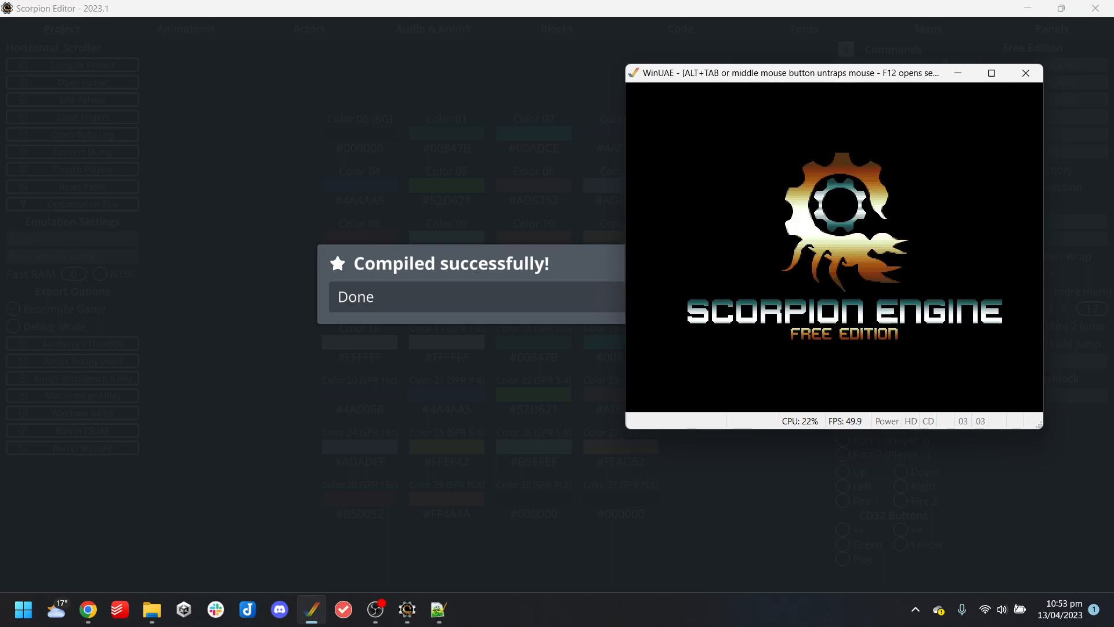
{"action": "key", "text": "ctrl"}
{"action": "key", "text": "Up"}
{"action": "key", "text": "Down"}
{"action": "key", "text": "Up"}
{"action": "key", "text": "Left"}
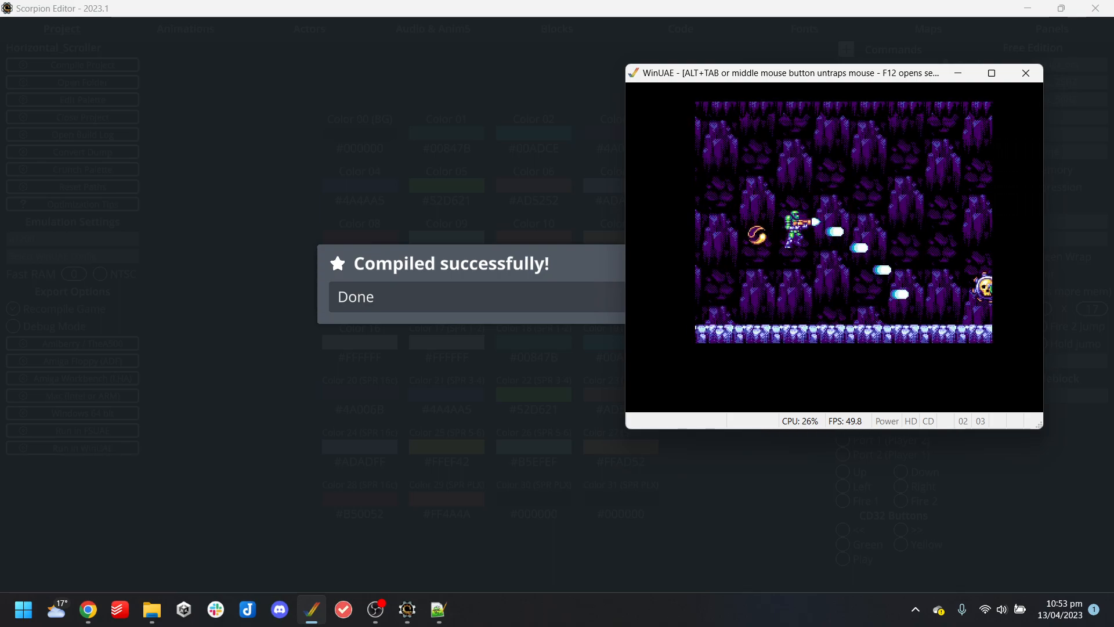
{"action": "key", "text": "Right"}
{"action": "key", "text": "Down"}
{"action": "key", "text": "Right"}
{"action": "key", "text": "Up"}
{"action": "key", "text": "Down"}
{"action": "key", "text": "Up"}
{"action": "key", "text": "Right"}
{"action": "key", "text": "Left"}
{"action": "key", "text": "Down"}
{"action": "key", "text": "Up"}
{"action": "key", "text": "Left"}
{"action": "key", "text": "Down"}
{"action": "key", "text": "Up"}
{"action": "key", "text": "Right"}
{"action": "key", "text": "Down"}
{"action": "key", "text": "Up"}
{"action": "key", "text": "Left"}
{"action": "key", "text": "Down"}
{"action": "key", "text": "Up"}
{"action": "key", "text": "Right"}
{"action": "key", "text": "Down"}
{"action": "key", "text": "Down"}
{"action": "key", "text": "Up"}
{"action": "key", "text": "Left"}
{"action": "key", "text": "Down"}
{"action": "key", "text": "Right"}
{"action": "key", "text": "Up"}
{"action": "key", "text": "Down"}
{"action": "key", "text": "Up"}
{"action": "key", "text": "Left"}
{"action": "key", "text": "Down"}
{"action": "key", "text": "Up"}
{"action": "key", "text": "Right"}
{"action": "key", "text": "Down"}
{"action": "key", "text": "Up"}
{"action": "key", "text": "alt+F4"}
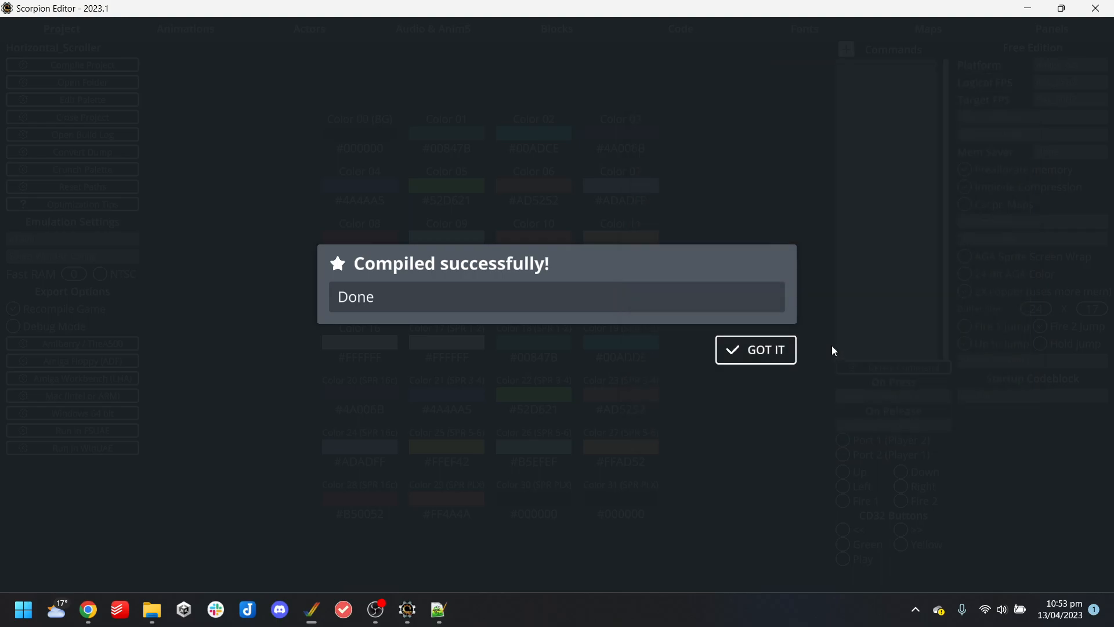
{"action": "left_click", "coordinate": [736, 341]}
Check the player actor's settings and inspect the command that resets control1_x in the player_shot codeblock
{"action": "left_click", "coordinate": [316, 31]}
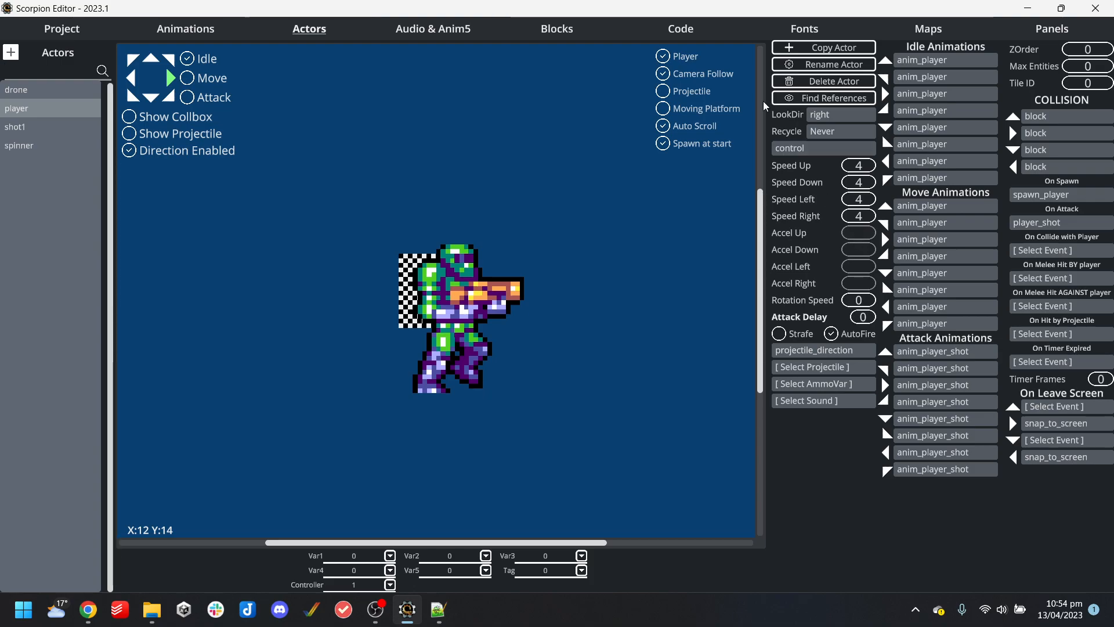
{"action": "left_click", "coordinate": [679, 28]}
{"action": "left_click", "coordinate": [290, 154]}
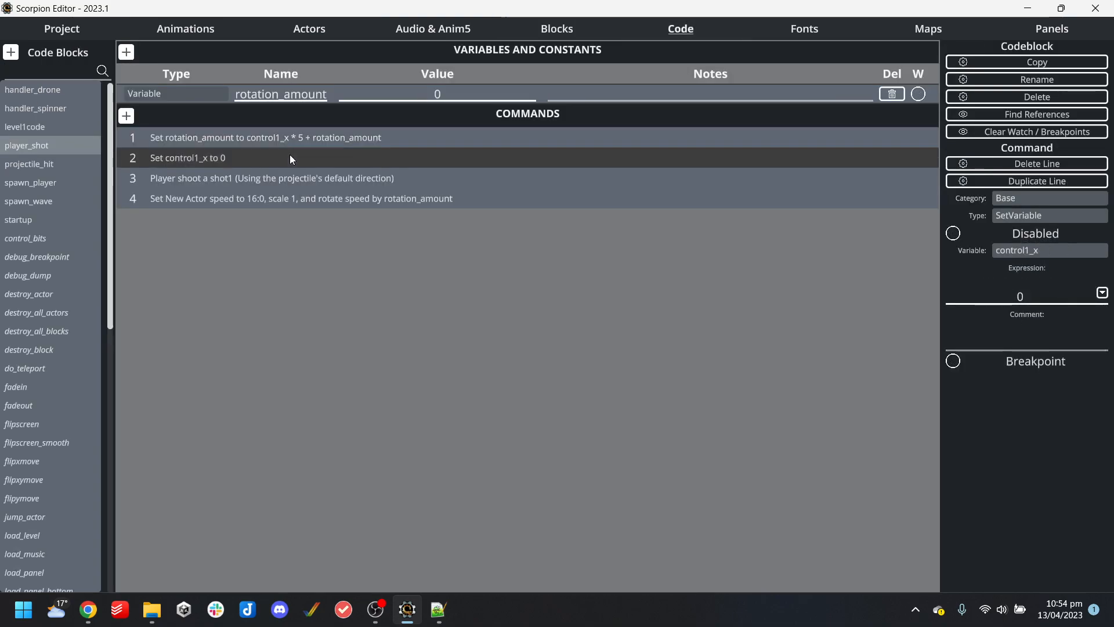
Replace the control1_x reset in player_shot with a Player SetPosition command whose X position is control1_x * 4 + player_x
{"action": "left_click", "coordinate": [1039, 196]}
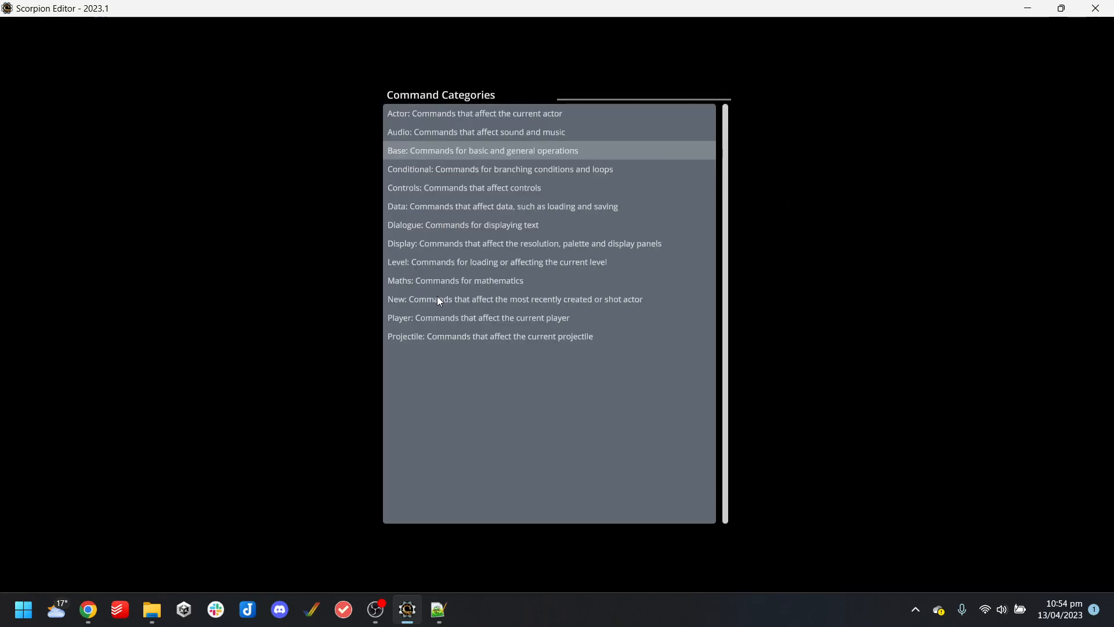
{"action": "left_click", "coordinate": [440, 318]}
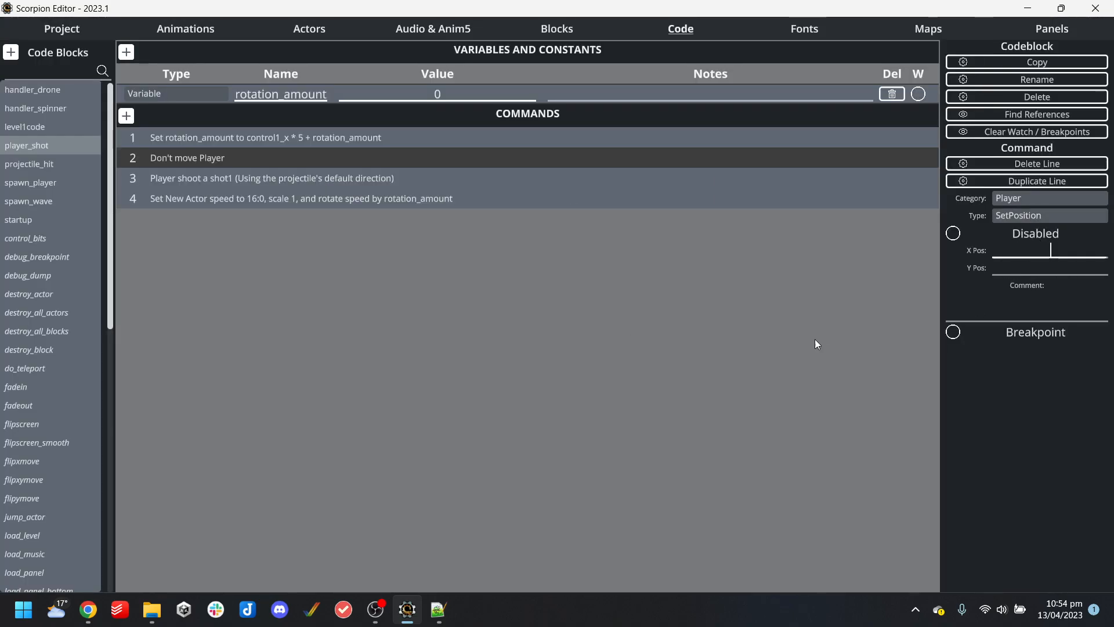
{"action": "type", "text": "control1"}
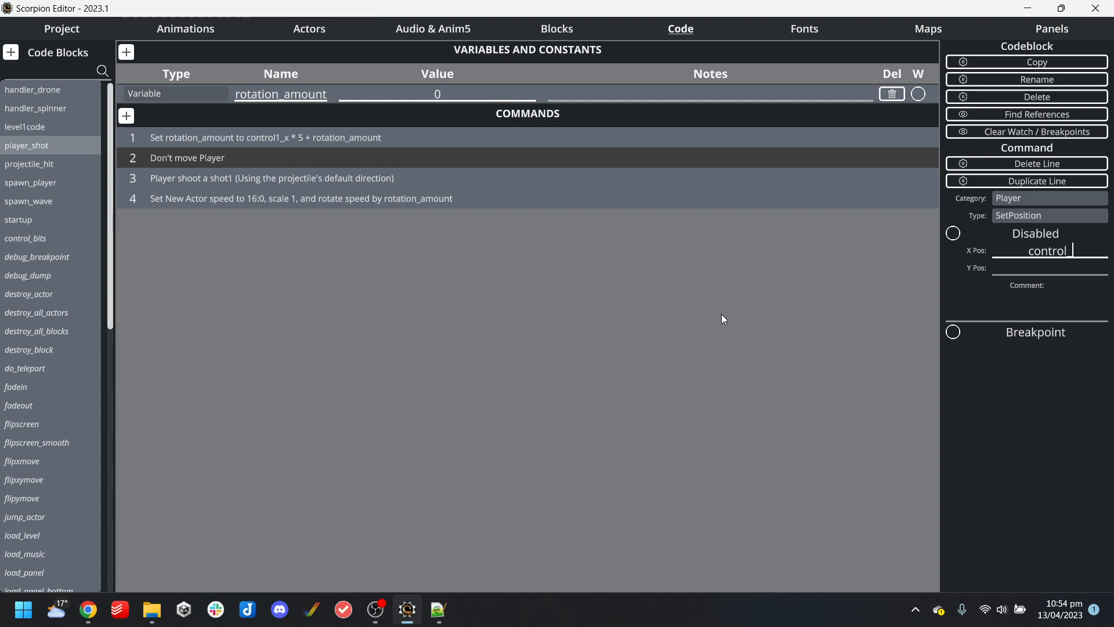
{"action": "type", "text": "_x * 4 + player_x"}
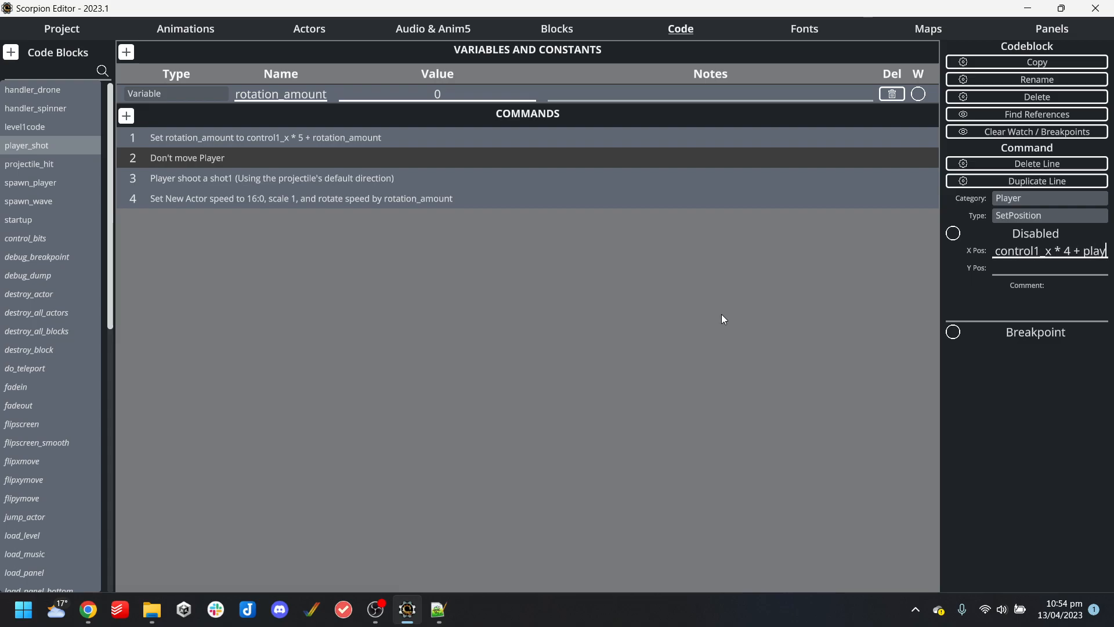
{"action": "key", "text": "Return"}
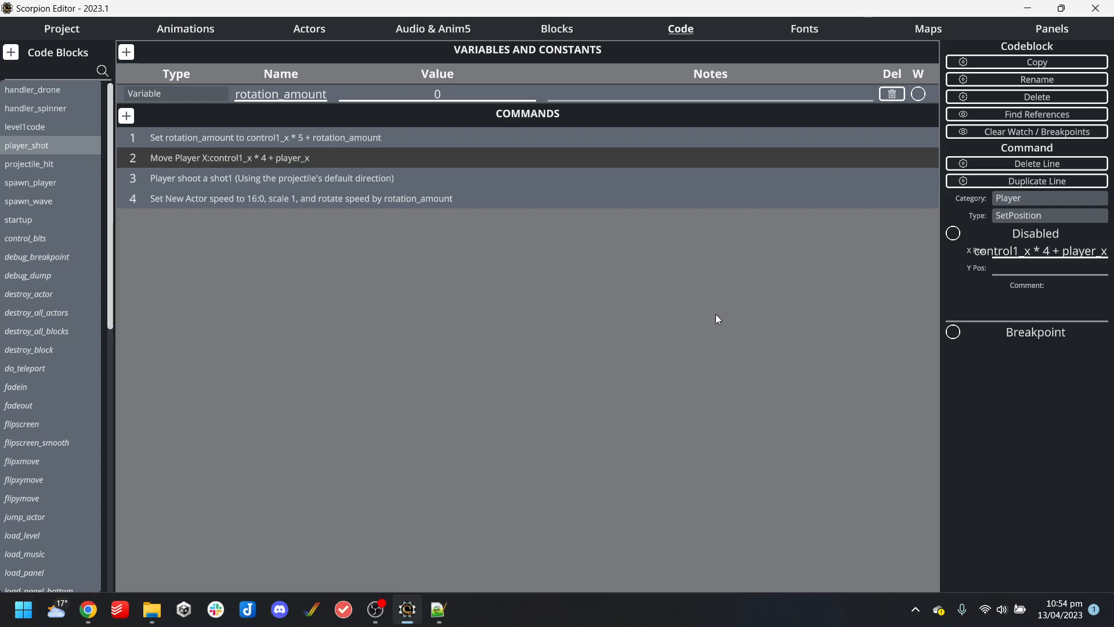
Run the game in WinUAE, test how shooting shifts the player while moving in different directions, and close the emulator
{"action": "left_click", "coordinate": [67, 34]}
{"action": "left_click", "coordinate": [109, 442]}
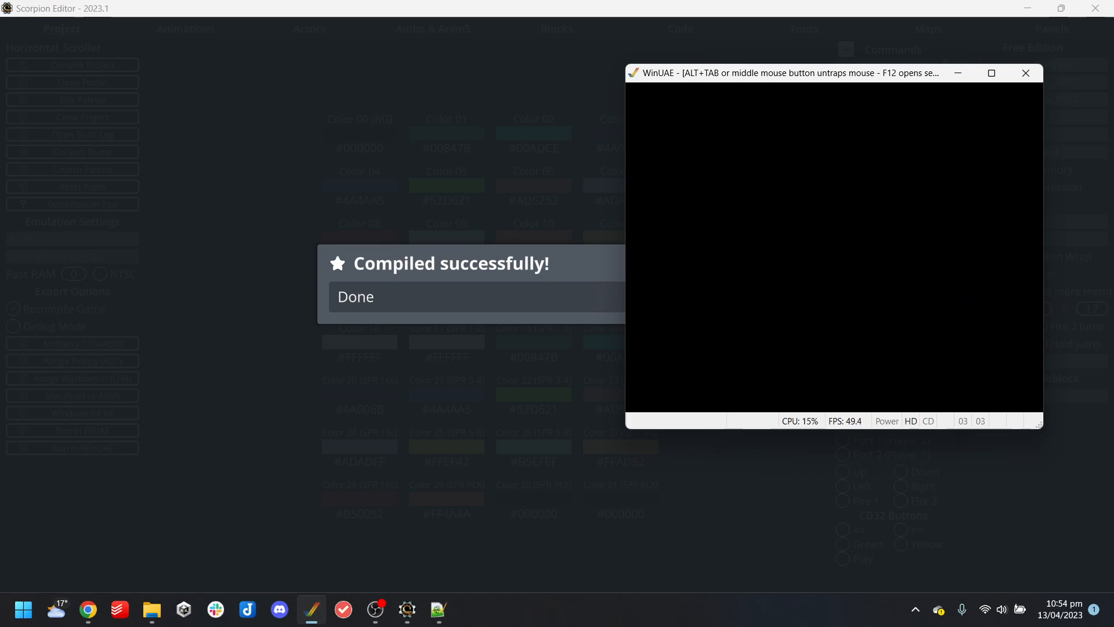
{"action": "key", "text": "Down"}
{"action": "key", "text": "Right"}
{"action": "key", "text": "ctrl"}
{"action": "key", "text": "Up"}
{"action": "key", "text": "Left"}
{"action": "key", "text": "Right"}
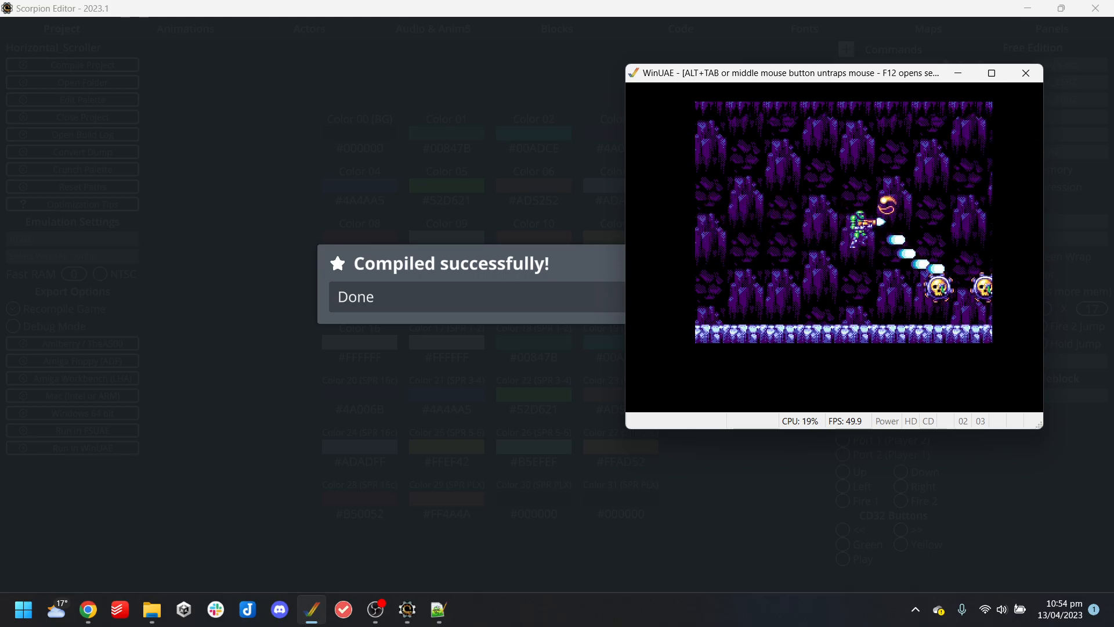
{"action": "key", "text": "Right"}
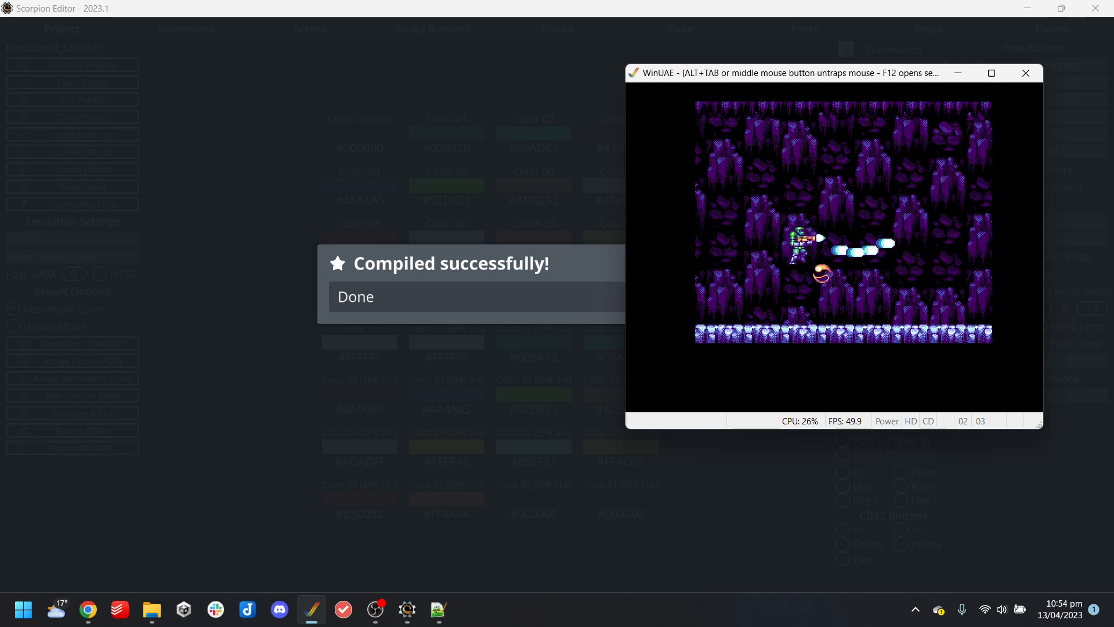
{"action": "key", "text": "Up"}
{"action": "key", "text": "Right"}
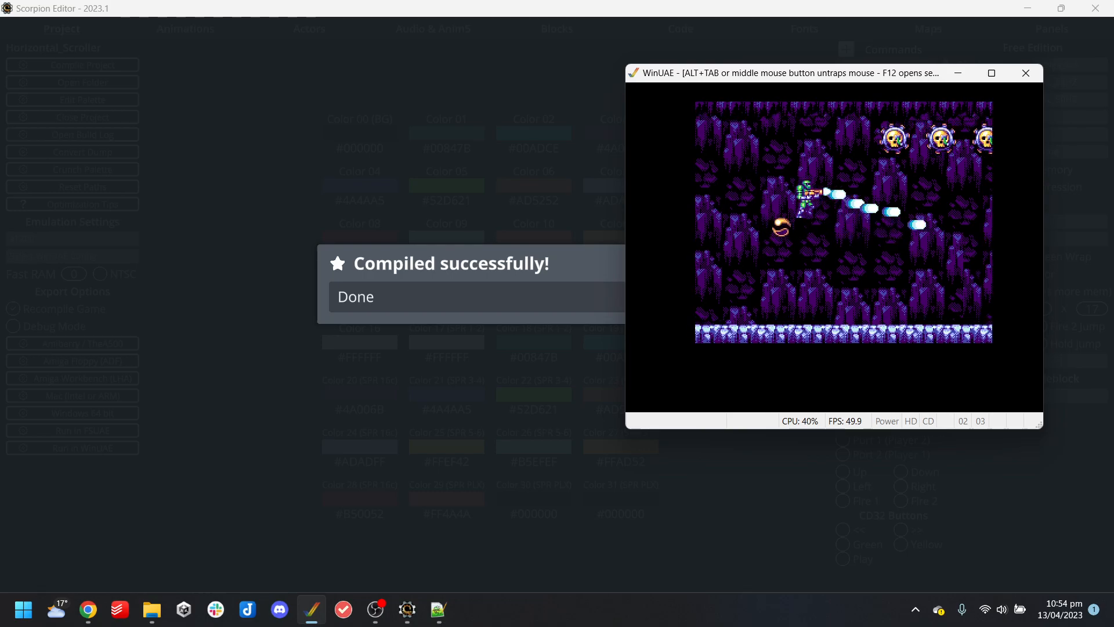
{"action": "key", "text": "Left"}
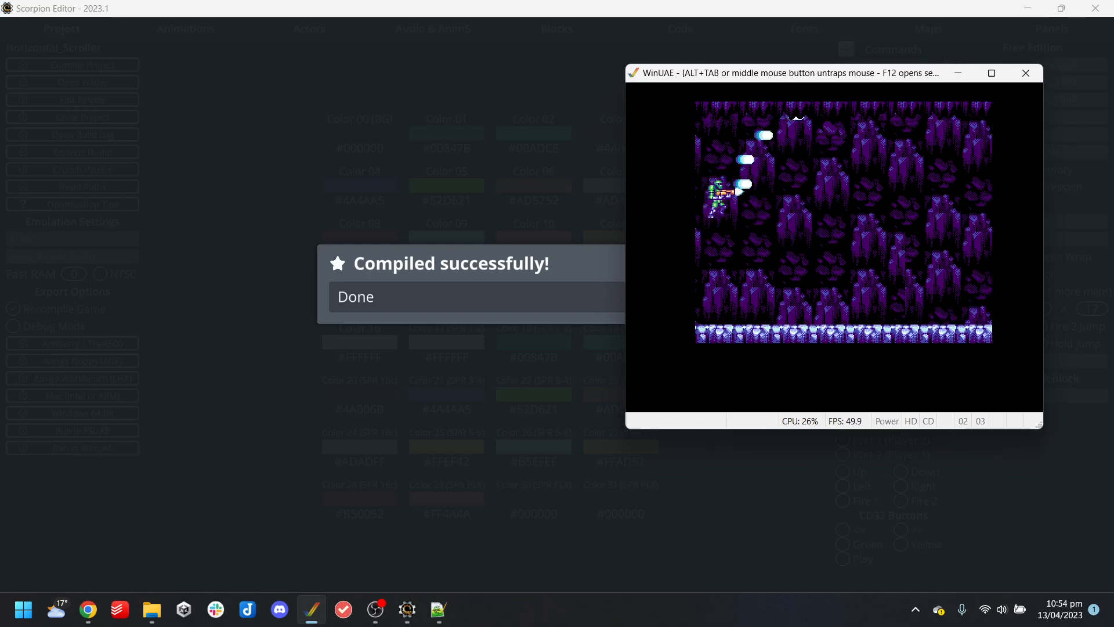
{"action": "key", "text": "alt+F4"}
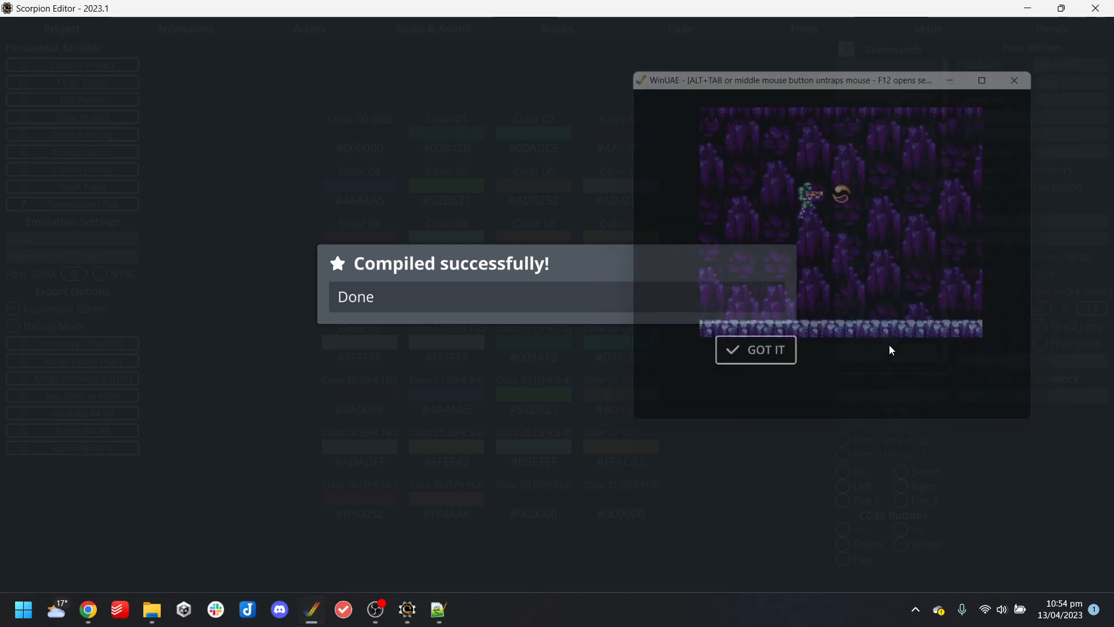
{"action": "left_click", "coordinate": [761, 350]}
Reverse the player's shift in player_shot by setting the X position to control1_x * -4 + player_x
{"action": "left_click", "coordinate": [674, 33]}
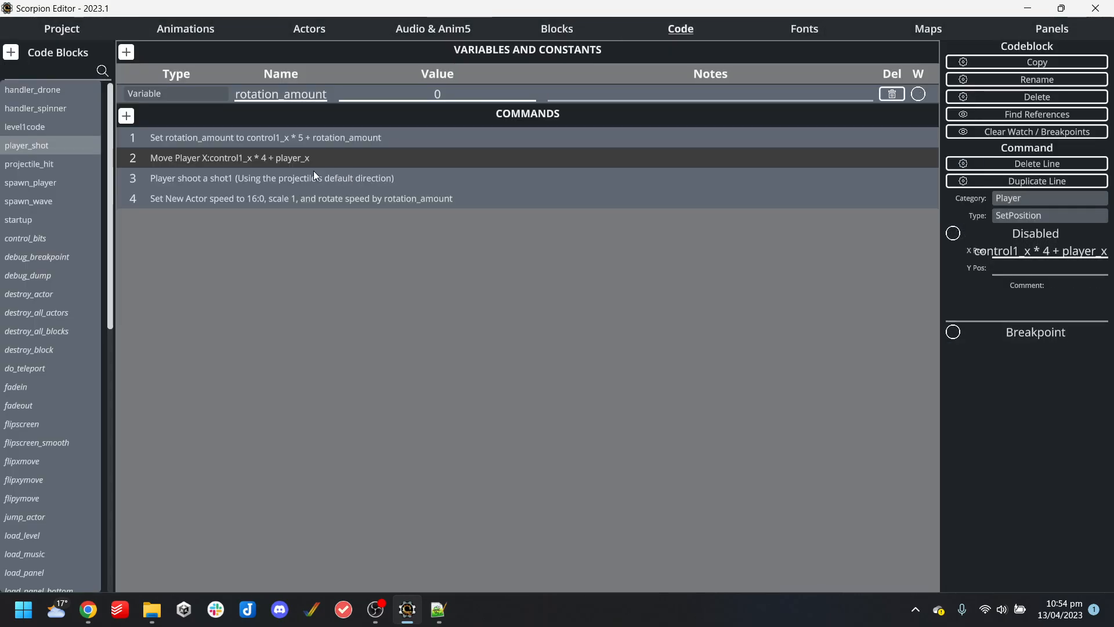
{"action": "left_click", "coordinate": [1063, 252]}
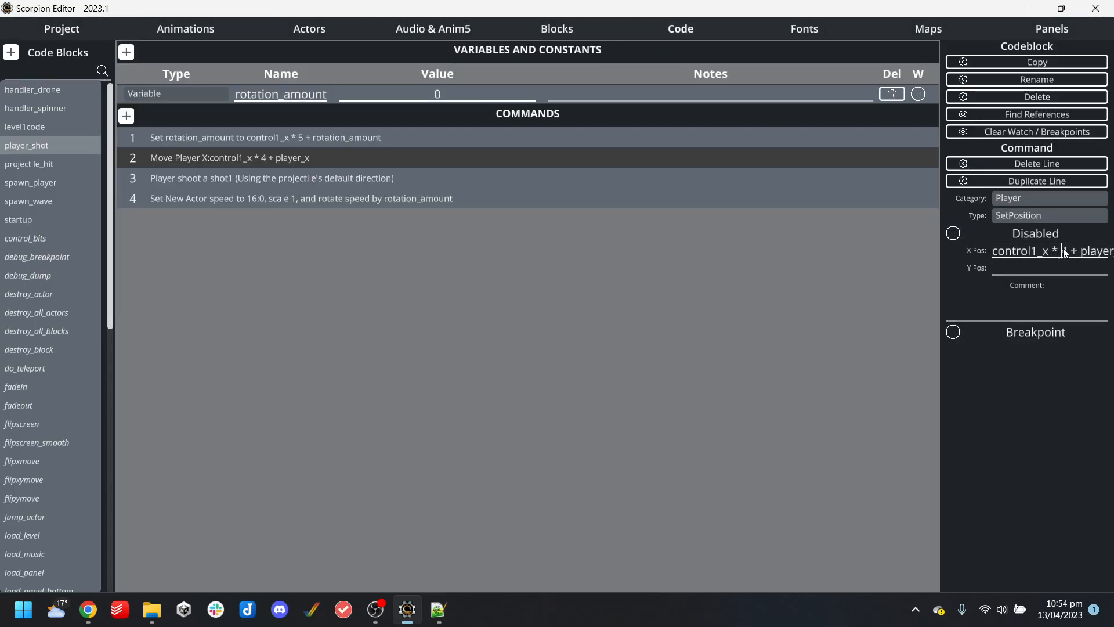
{"action": "type", "text": "-"}
{"action": "key", "text": "Tab"}
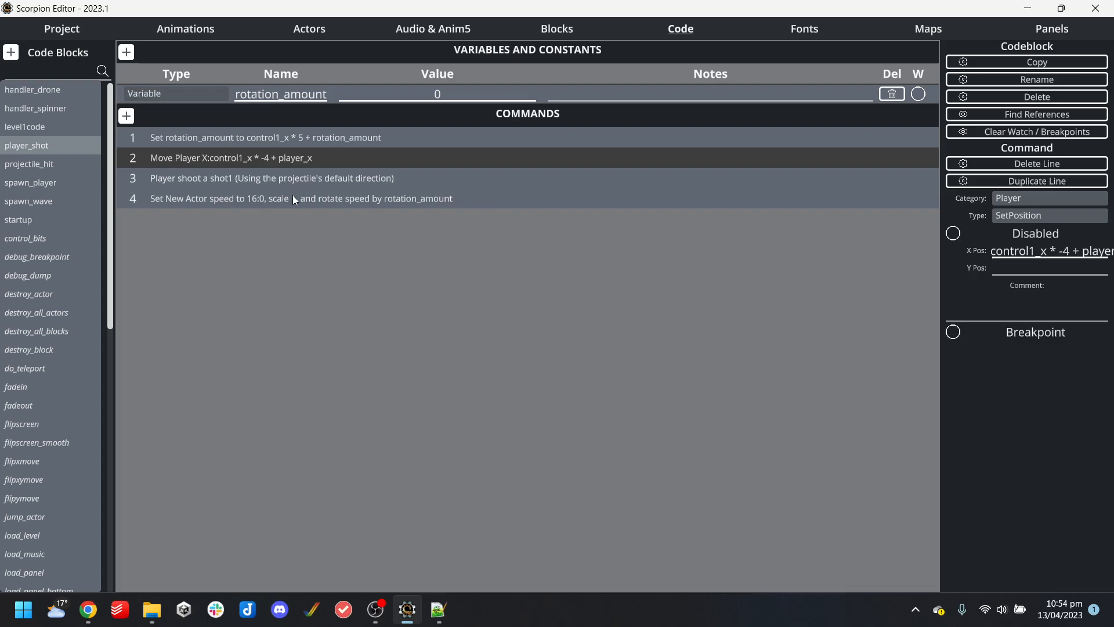
Run the game in WinUAE, test the reversed player shift while moving and shooting, and return to the editor
{"action": "left_click", "coordinate": [86, 29]}
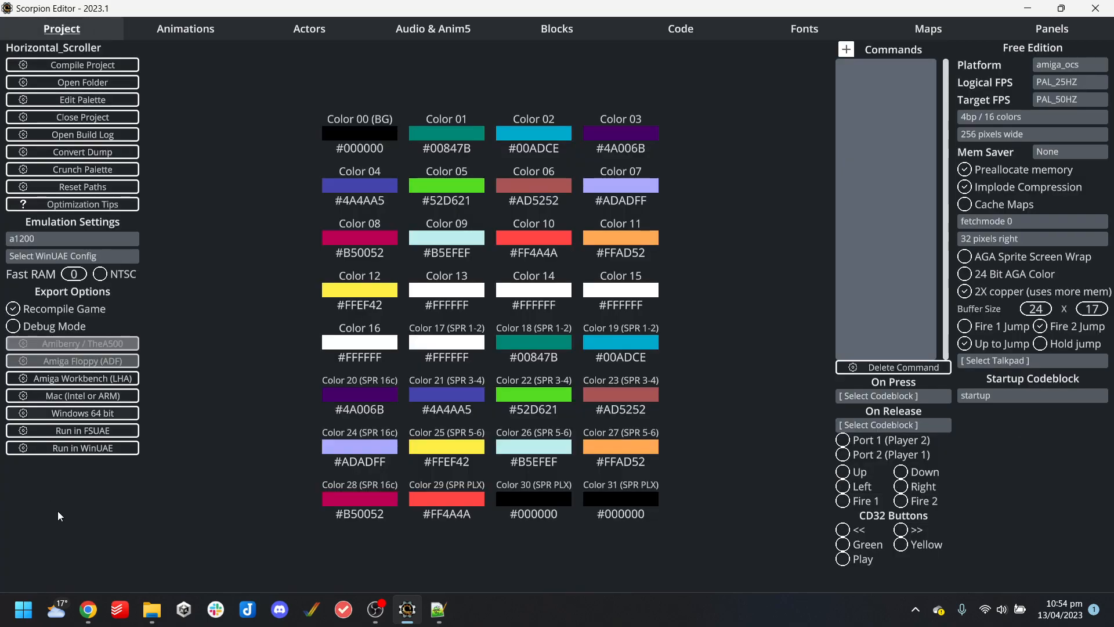
{"action": "left_click", "coordinate": [92, 448]}
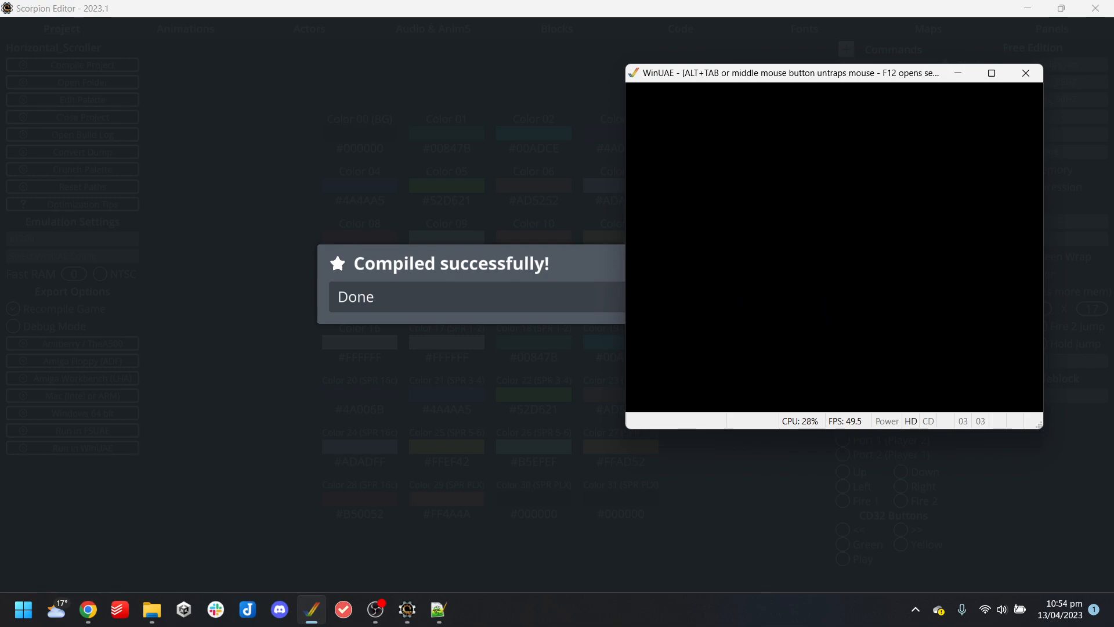
{"action": "key", "text": "ctrl"}
{"action": "key", "text": "Down"}
{"action": "key", "text": "Up"}
{"action": "key", "text": "Down"}
{"action": "key", "text": "Up"}
{"action": "key", "text": "Down"}
{"action": "key", "text": "Up"}
{"action": "key", "text": "Left"}
{"action": "key", "text": "Down"}
{"action": "key", "text": "Up"}
{"action": "key", "text": "Down"}
{"action": "key", "text": "Right"}
{"action": "key", "text": "Down"}
{"action": "key", "text": "Up"}
{"action": "key", "text": "Down"}
{"action": "key", "text": "Up"}
{"action": "key", "text": "Down"}
{"action": "key", "text": "Up"}
{"action": "key", "text": "Down"}
{"action": "key", "text": "Up"}
{"action": "key", "text": "Right"}
{"action": "key", "text": "alt+Tab"}
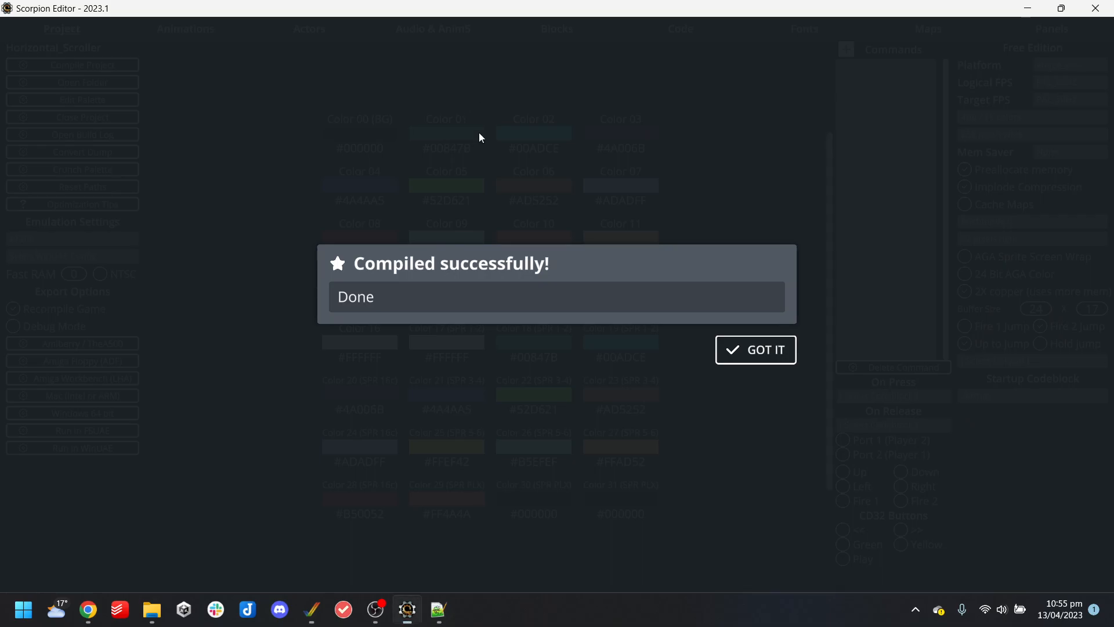
{"action": "left_click", "coordinate": [749, 351]}
Change the frame type of the anim_player animation from OnlySprite to Normal
{"action": "left_click", "coordinate": [220, 29]}
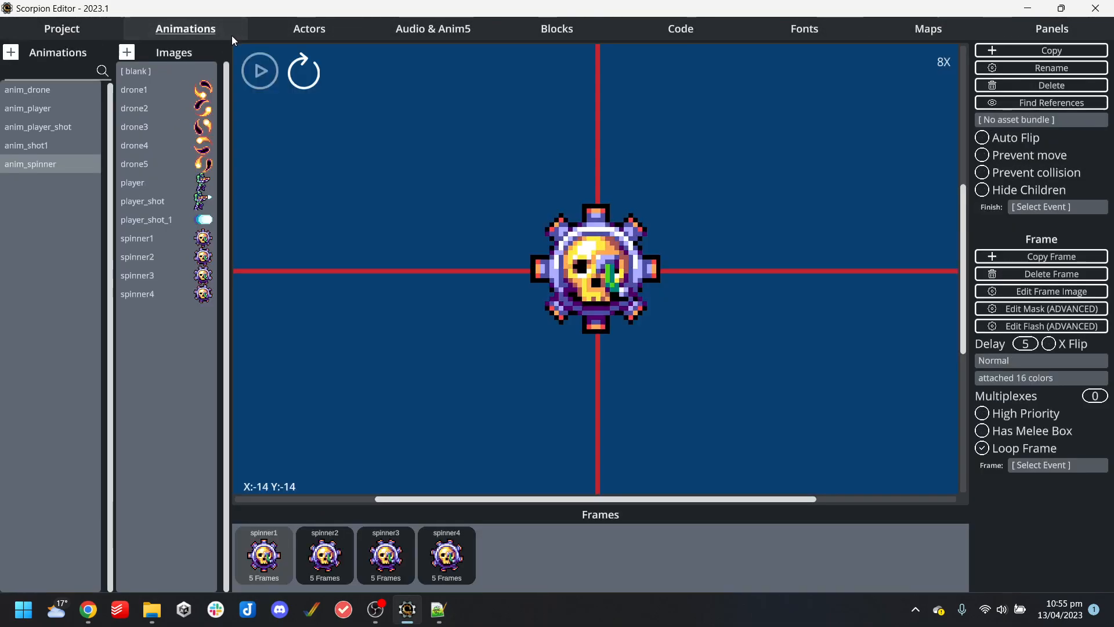
{"action": "left_click", "coordinate": [61, 109]}
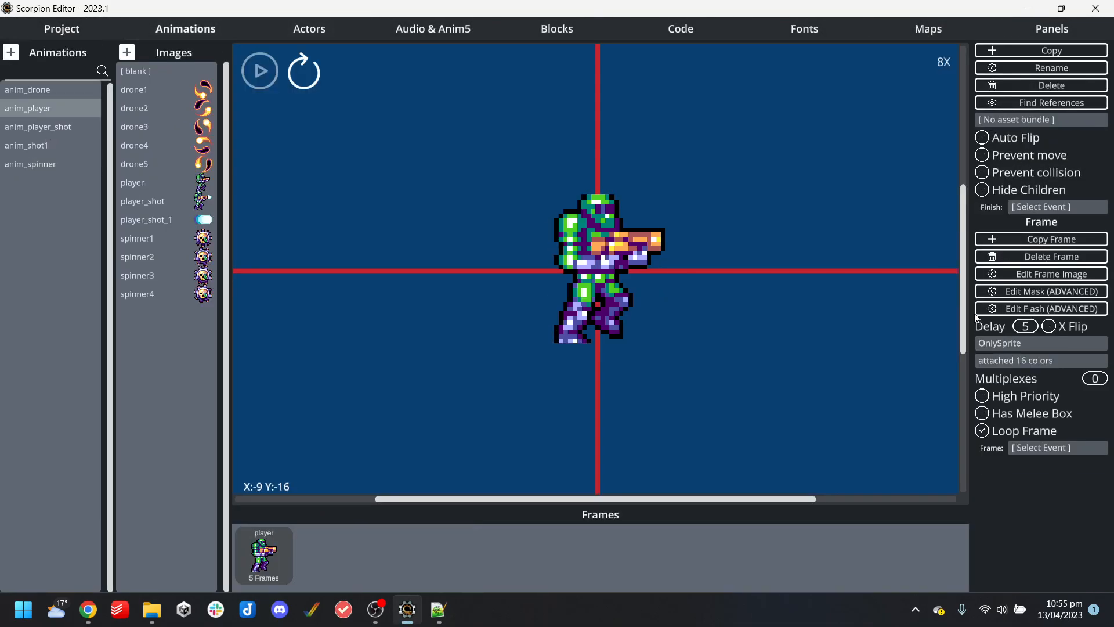
{"action": "left_click", "coordinate": [1021, 346]}
{"action": "left_click", "coordinate": [425, 107]}
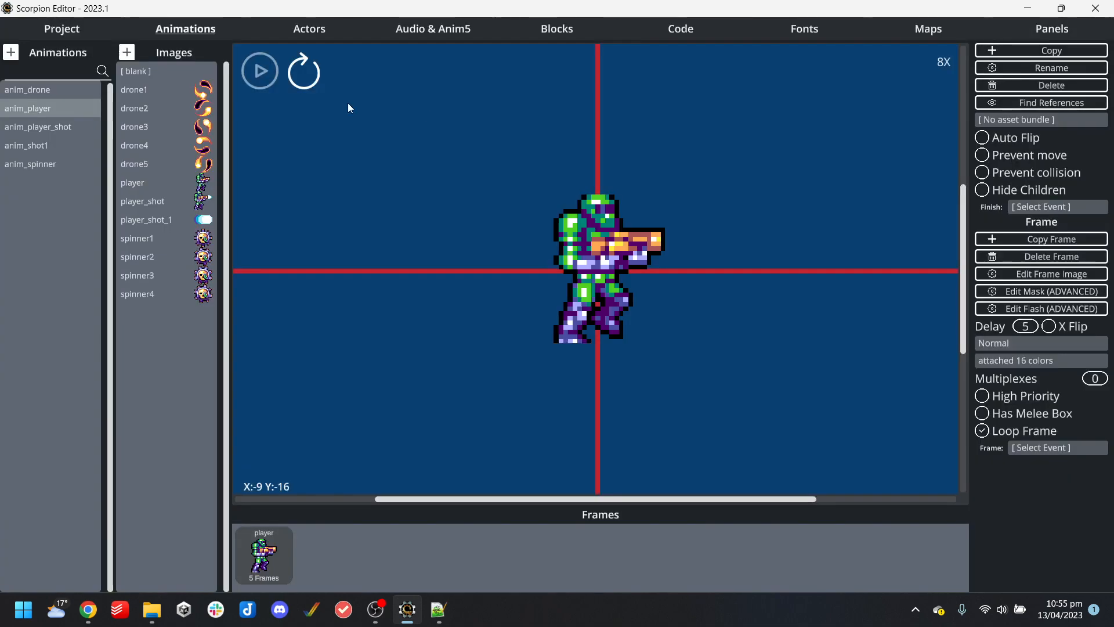
Run the game in WinUAE, test moving and shooting with the player's Normal frame type, and close the emulator
{"action": "left_click", "coordinate": [68, 33]}
{"action": "left_click", "coordinate": [69, 451]}
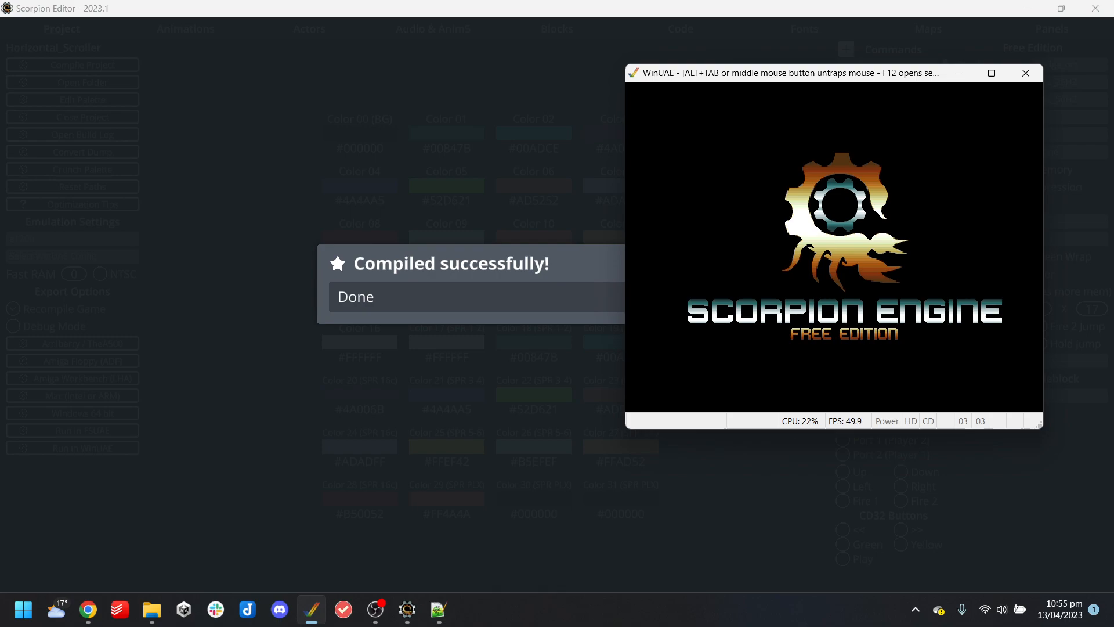
{"action": "key", "text": "ctrl"}
{"action": "key", "text": "Down"}
{"action": "key", "text": "Up"}
{"action": "key", "text": "Left"}
{"action": "key", "text": "Up"}
{"action": "key", "text": "Down"}
{"action": "key", "text": "Up"}
{"action": "key", "text": "Right"}
{"action": "key", "text": "Down"}
{"action": "key", "text": "Right"}
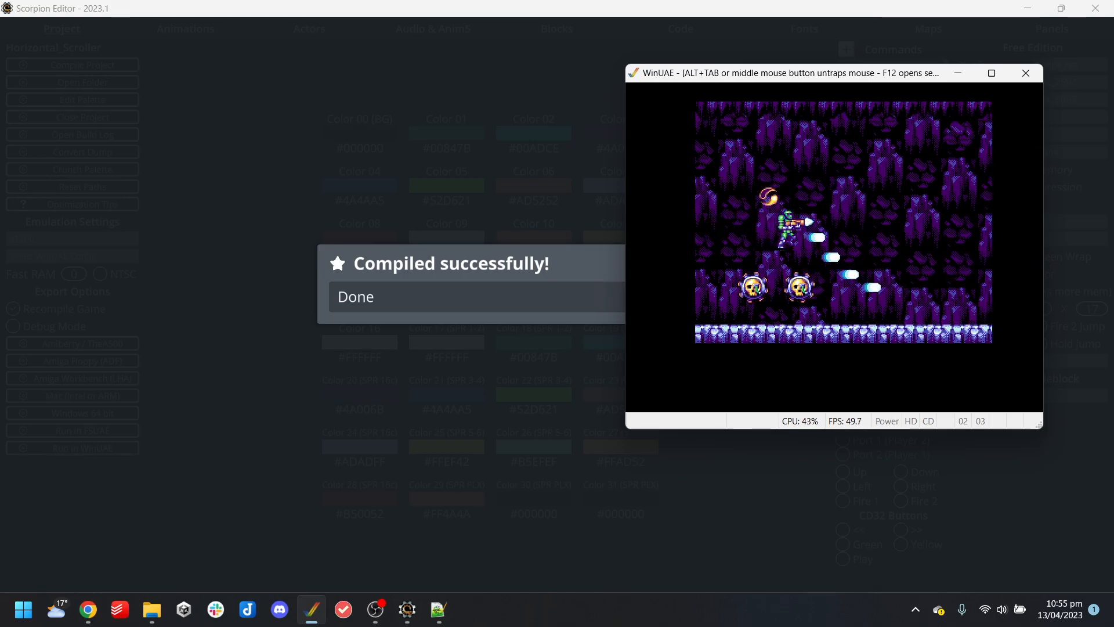
{"action": "key", "text": "Left"}
{"action": "key", "text": "Left"}
{"action": "key", "text": "Down"}
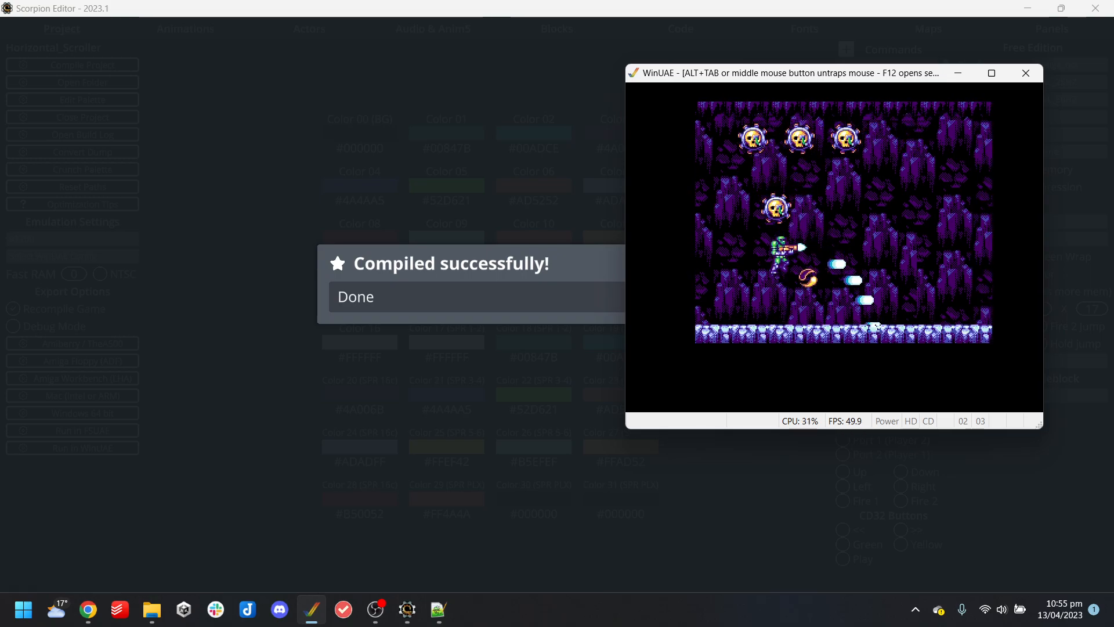
{"action": "key", "text": "Right"}
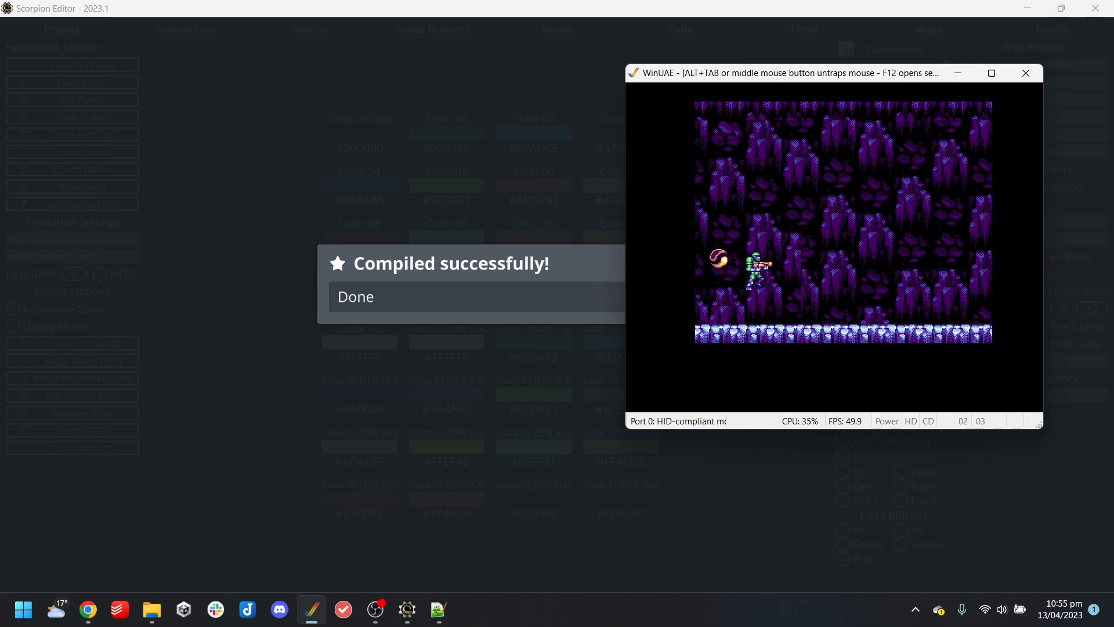
{"action": "key", "text": "alt+F4"}
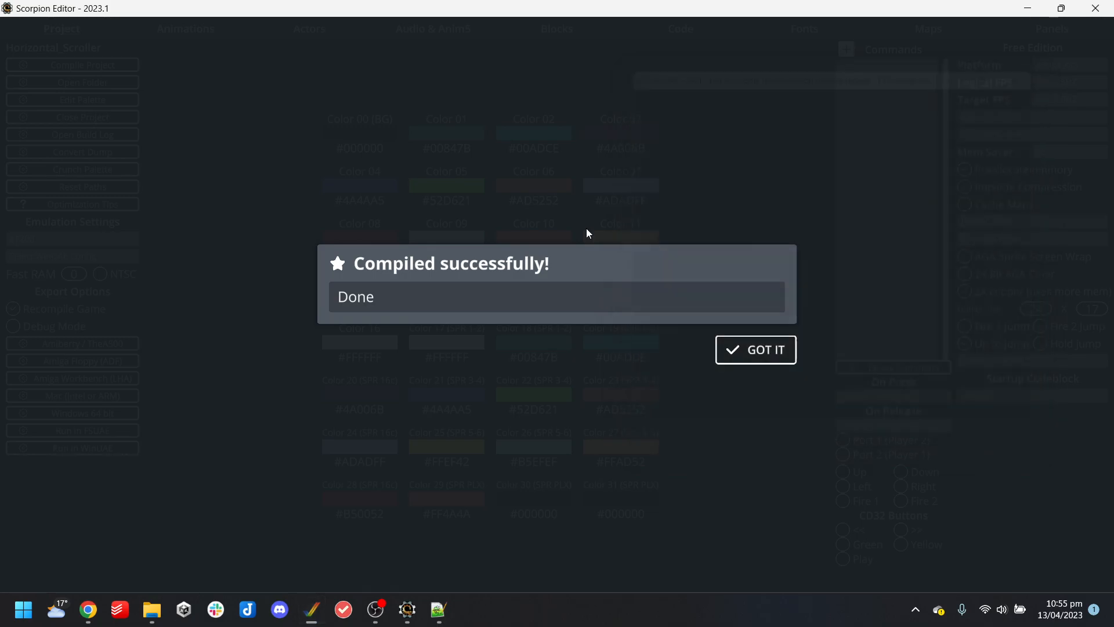
{"action": "left_click", "coordinate": [742, 353]}
Turn off Camera Follow for the player actor and review the Move Player command in player_shot
{"action": "left_click", "coordinate": [327, 36]}
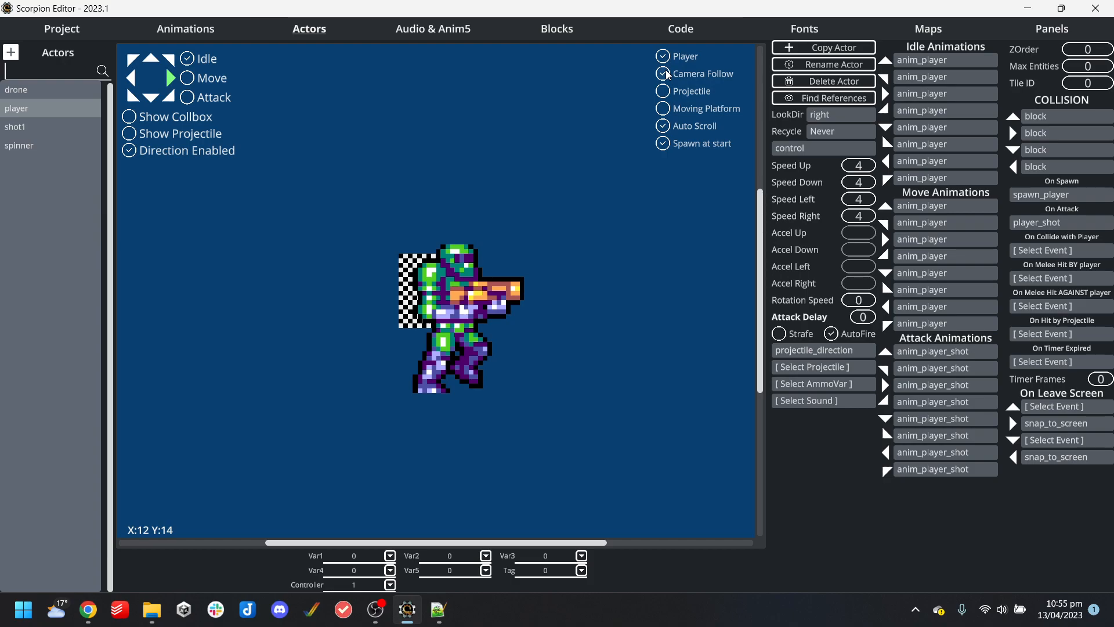
{"action": "left_click", "coordinate": [691, 33]}
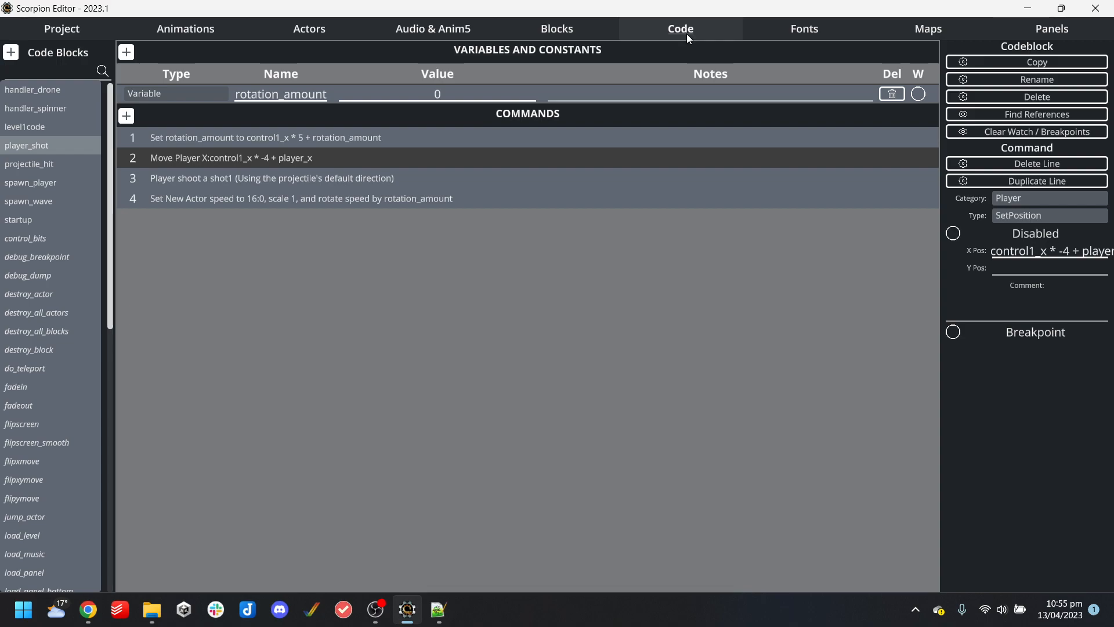
{"action": "left_click", "coordinate": [420, 172]}
{"action": "left_click", "coordinate": [365, 158]}
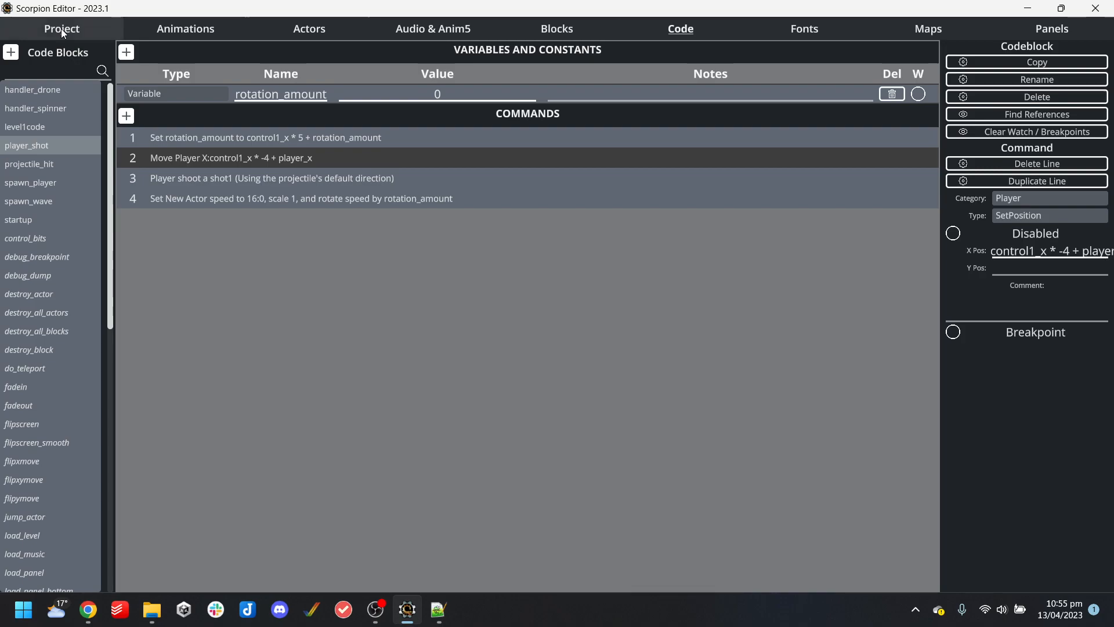
Run the game in WinUAE to check the player with Camera Follow off, and close the emulator
{"action": "left_click", "coordinate": [61, 29]}
{"action": "left_click", "coordinate": [92, 412]}
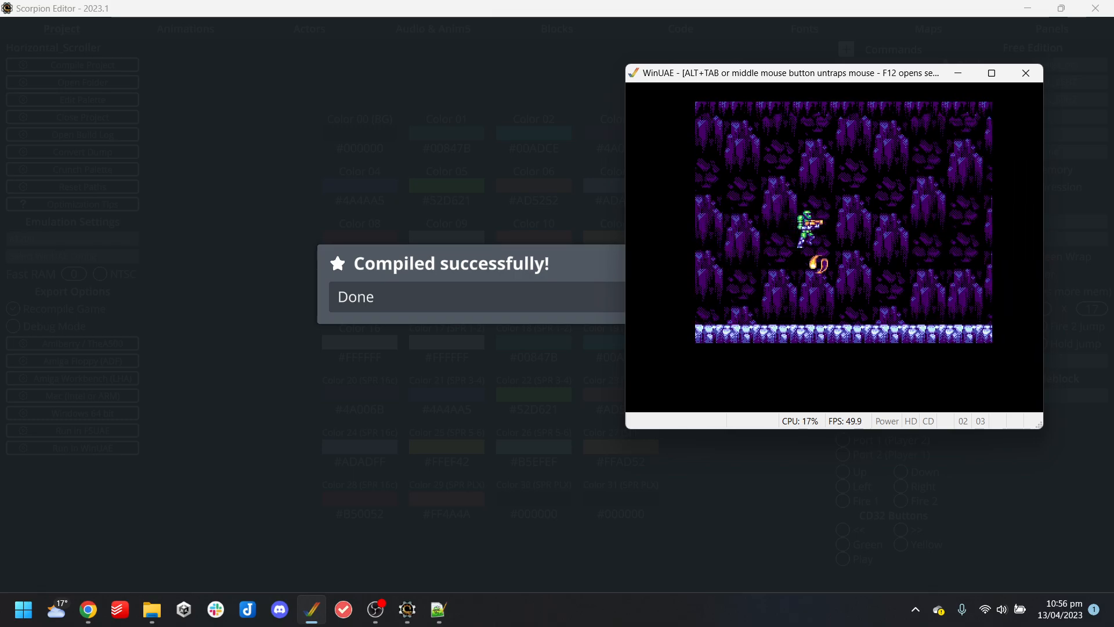
{"action": "key", "text": "alt+F4"}
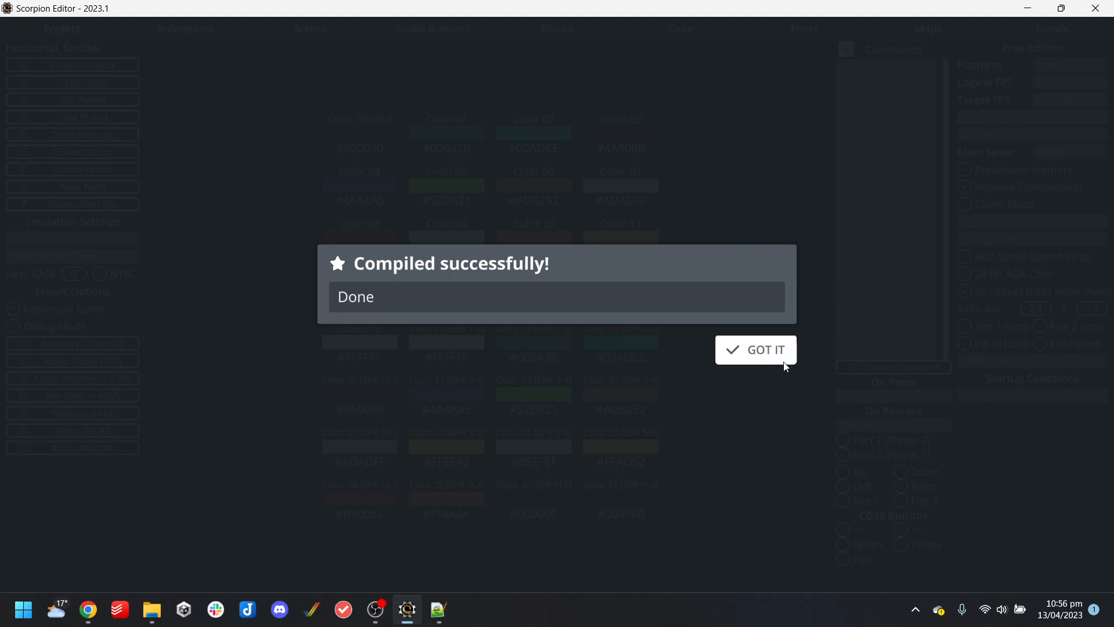
{"action": "left_click", "coordinate": [772, 351]}
Turn off Auto Scroll for the player actor, test moving and shooting in WinUAE, and close the emulator
{"action": "left_click", "coordinate": [308, 28]}
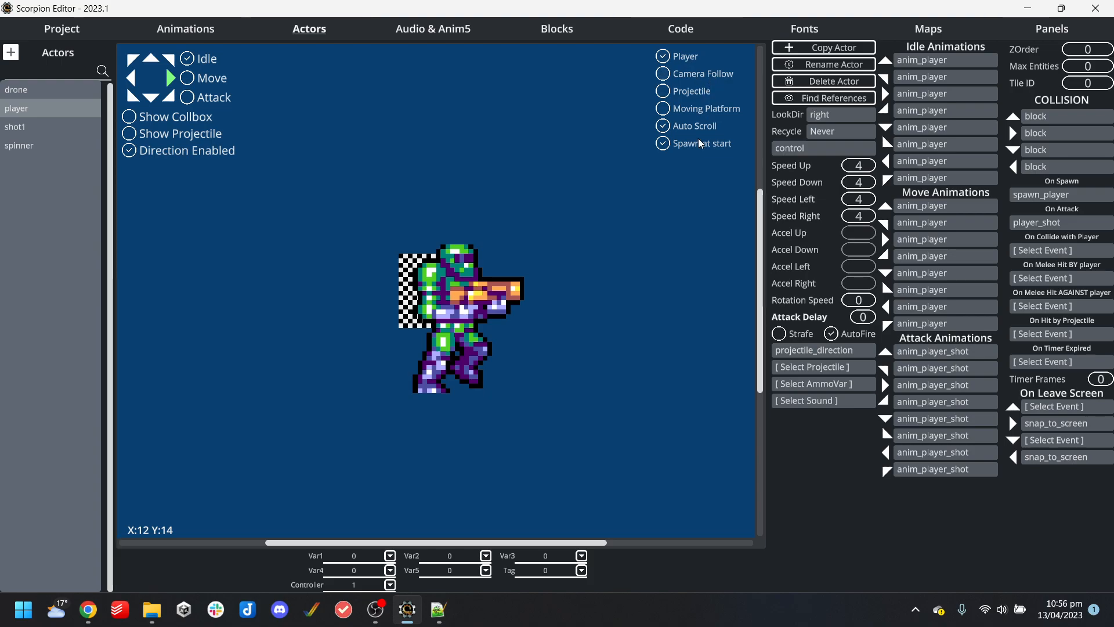
{"action": "left_click", "coordinate": [61, 28]}
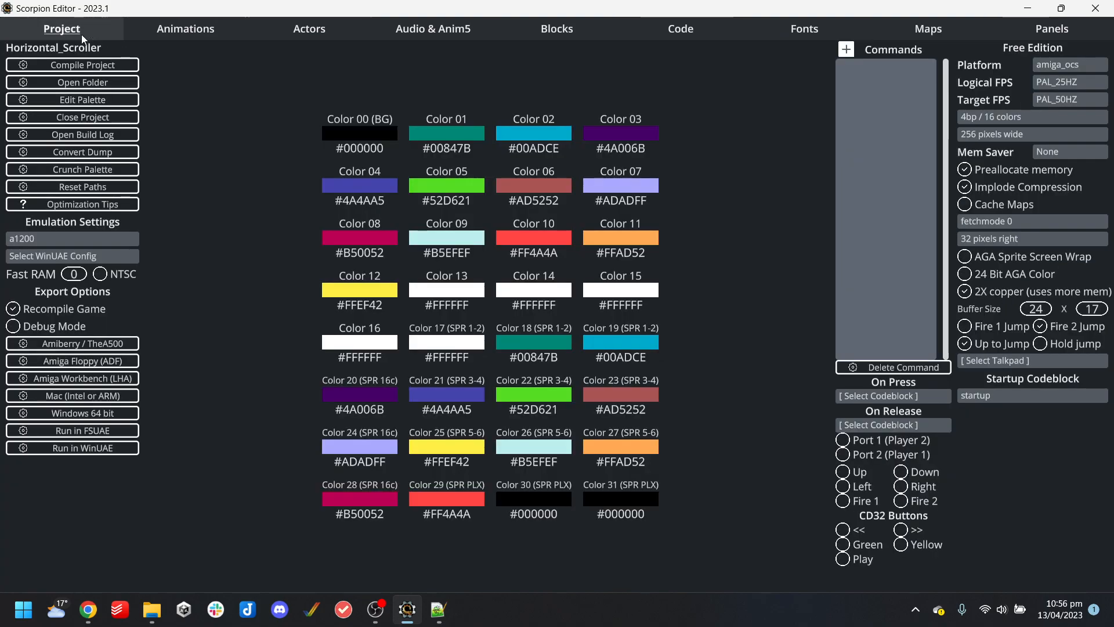
{"action": "left_click", "coordinate": [47, 449]}
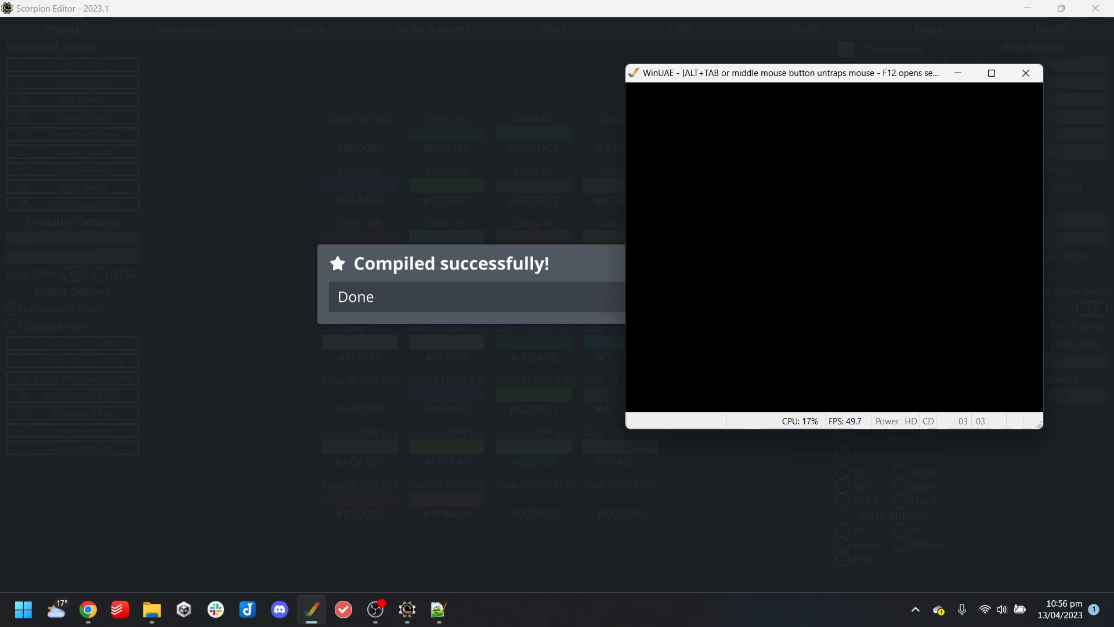
{"action": "key", "text": "Right"}
{"action": "key", "text": "ctrl"}
{"action": "key", "text": "Up"}
{"action": "key", "text": "Left"}
{"action": "key", "text": "Down"}
{"action": "key", "text": "Up"}
{"action": "key", "text": "Down"}
{"action": "key", "text": "Up"}
{"action": "key", "text": "Left"}
{"action": "key", "text": "Down"}
{"action": "key", "text": "Up"}
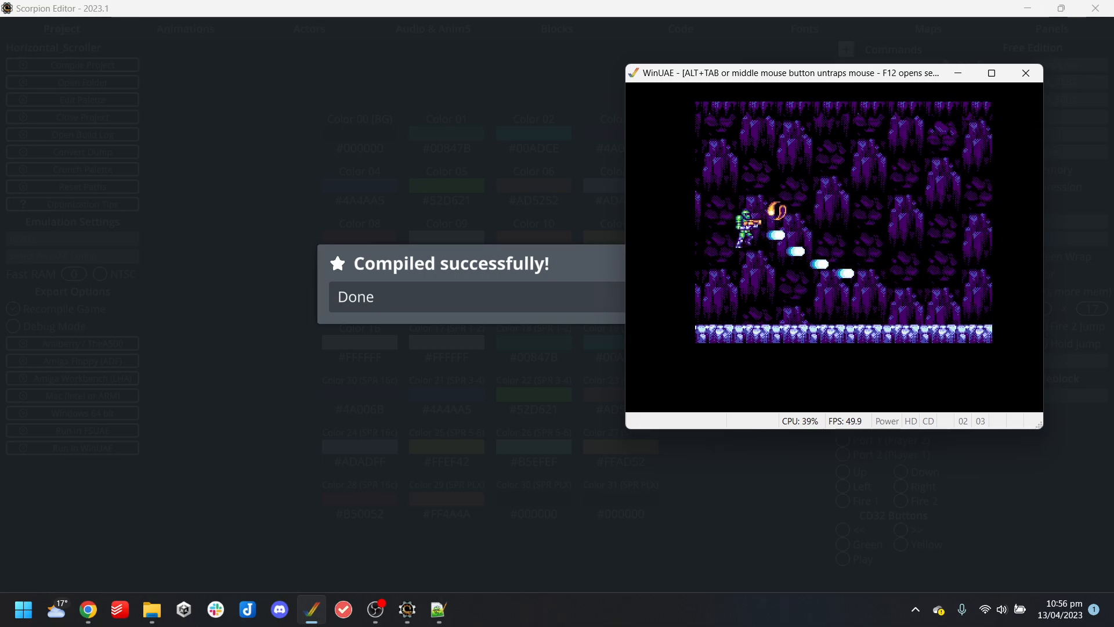
{"action": "key", "text": "Right"}
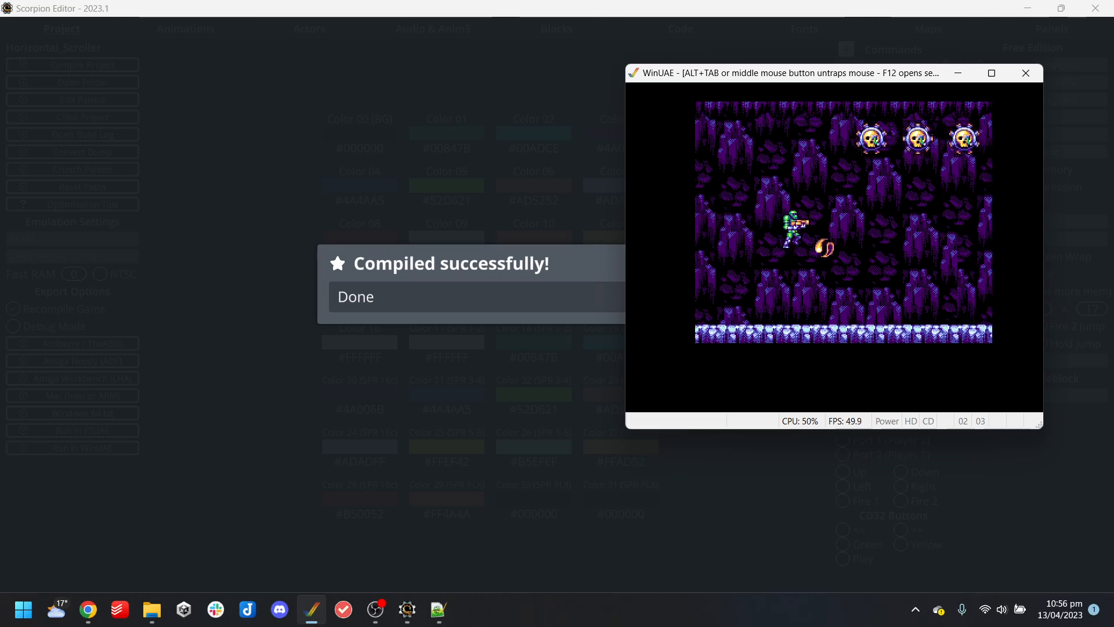
{"action": "key", "text": "Right"}
{"action": "key", "text": "Up"}
{"action": "key", "text": "alt+F4"}
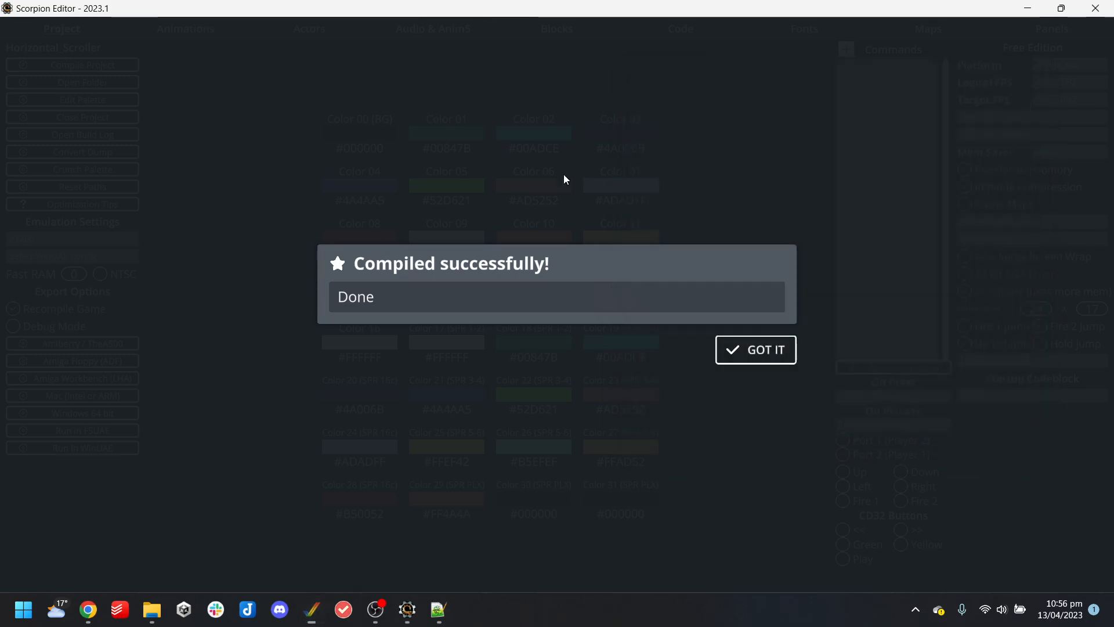
{"action": "left_click", "coordinate": [757, 348]}
Review the player actor's settings and the rotation, Move Player and shoot commands in the player_shot code block
{"action": "left_click", "coordinate": [333, 24]}
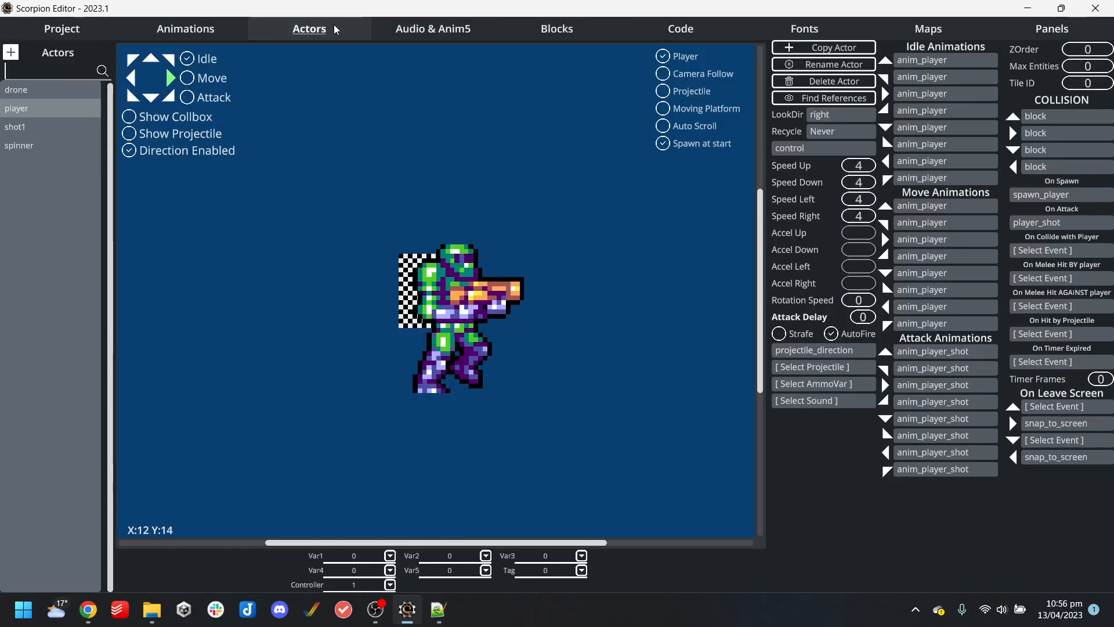
{"action": "left_click", "coordinate": [688, 29]}
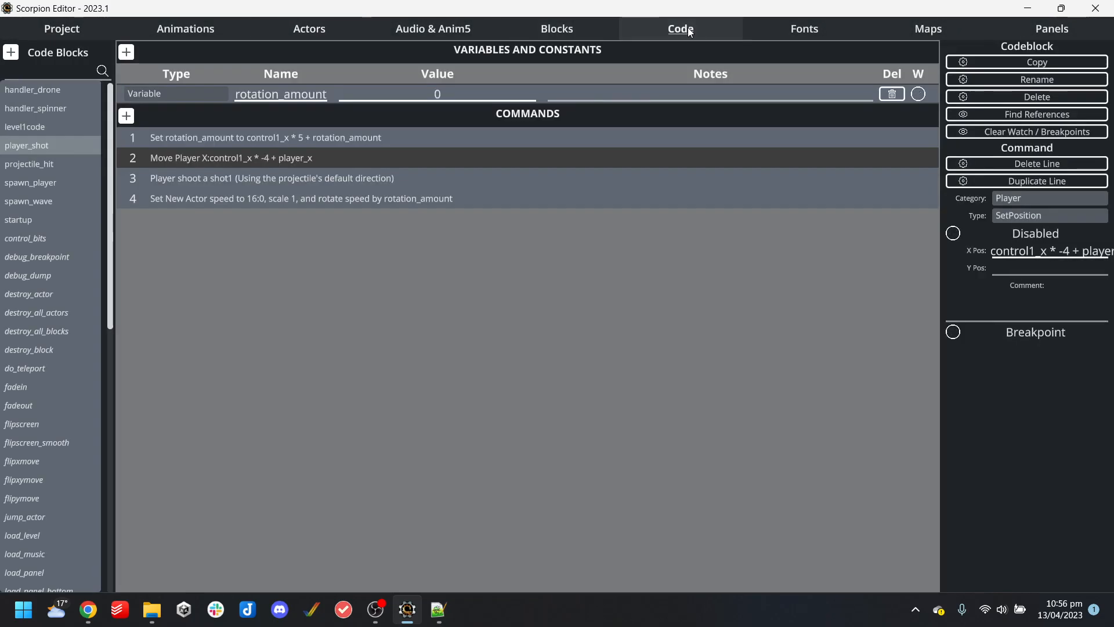
{"action": "left_click", "coordinate": [293, 179]}
{"action": "left_click", "coordinate": [298, 158]}
{"action": "left_click", "coordinate": [303, 142]}
{"action": "left_click", "coordinate": [293, 176]}
{"action": "left_click", "coordinate": [292, 160]}
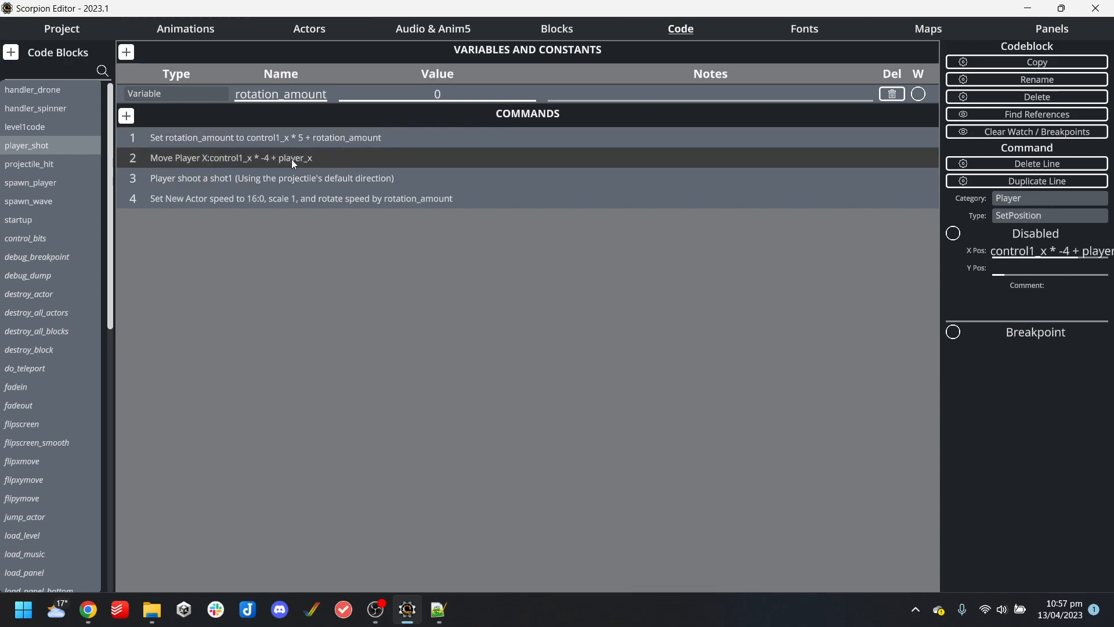
{"action": "left_click", "coordinate": [297, 140]}
{"action": "left_click", "coordinate": [307, 159]}
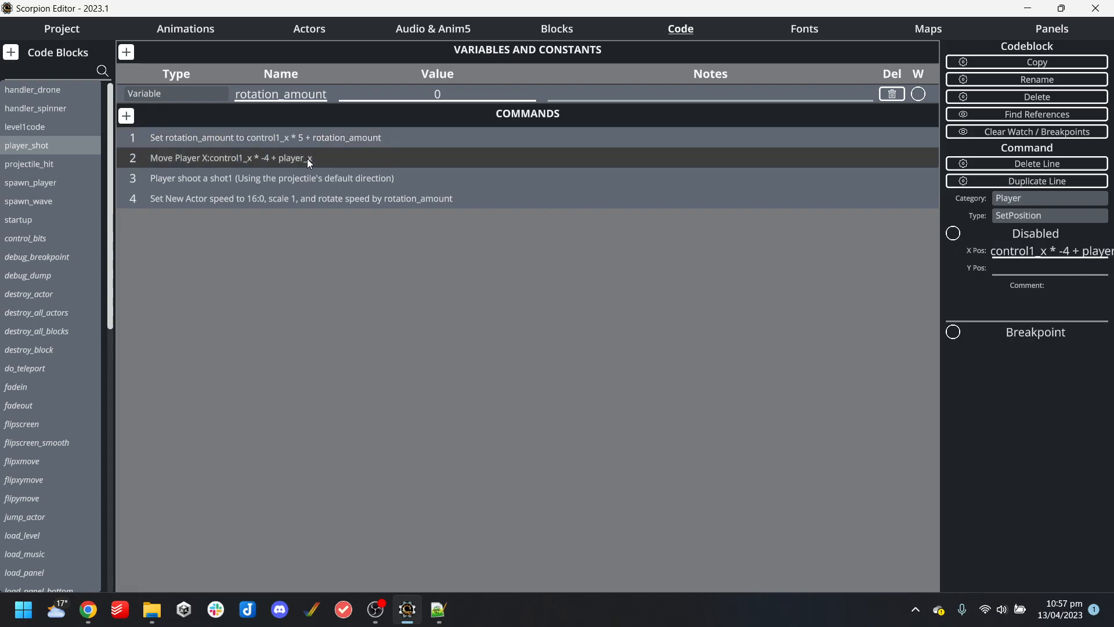
{"action": "left_click", "coordinate": [322, 26]}
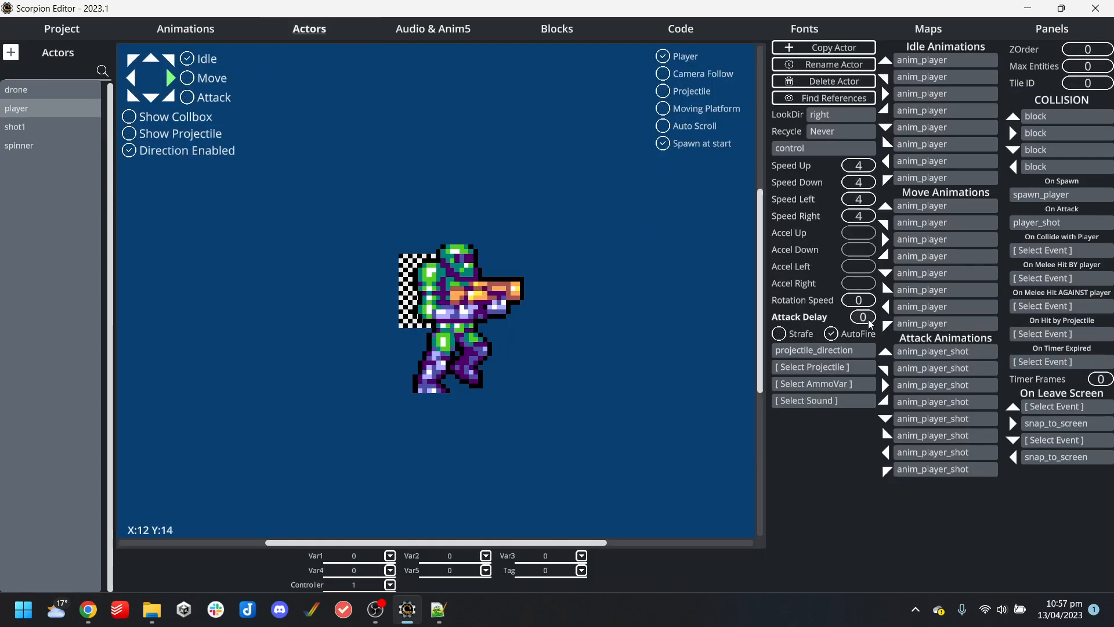
Switch to Notepad++, change the Horizontal Scroller item in agenda.txt to "Horizontal Scroller, why can't I stop and shoot?", and save the file
{"action": "left_click", "coordinate": [438, 609]}
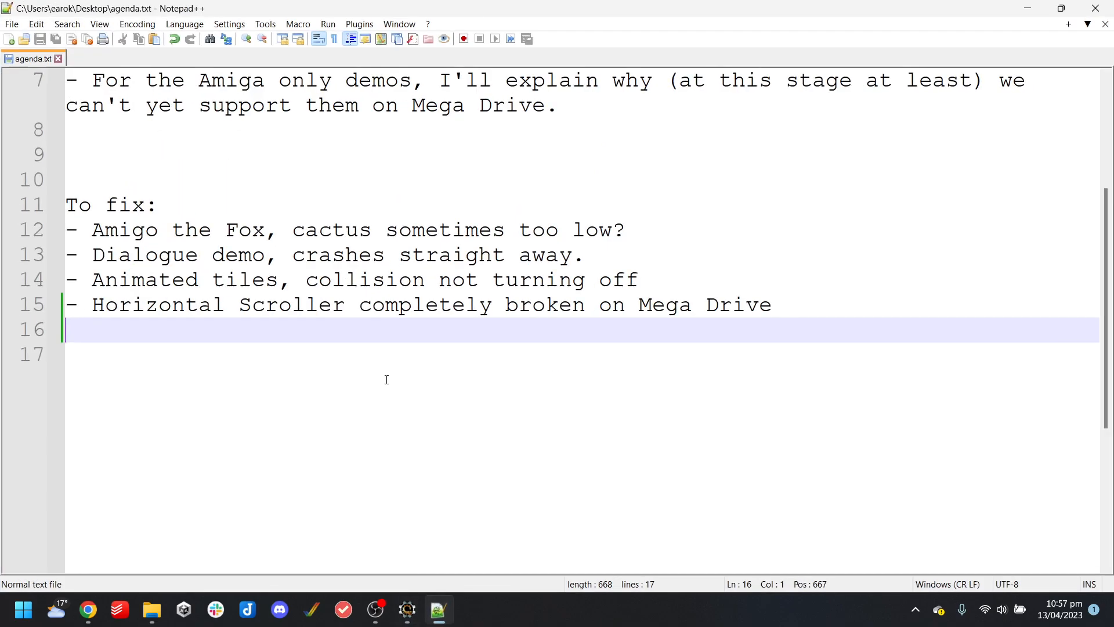
{"action": "type", "text": "- H"}
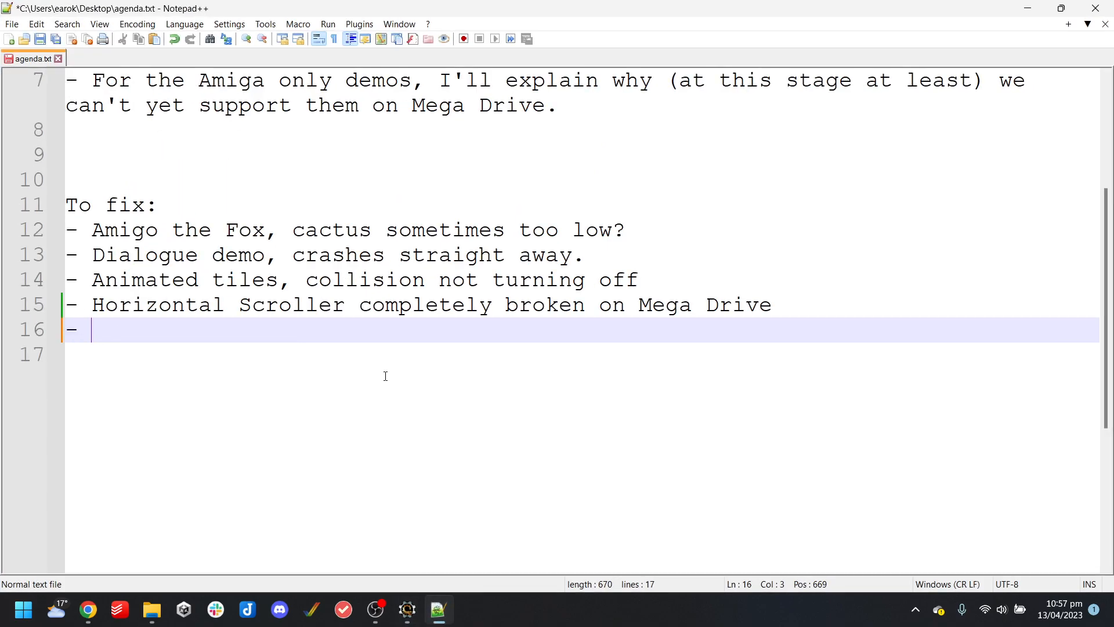
{"action": "left_click_drag", "start_coordinate": [385, 376], "coordinate": [361, 307]}
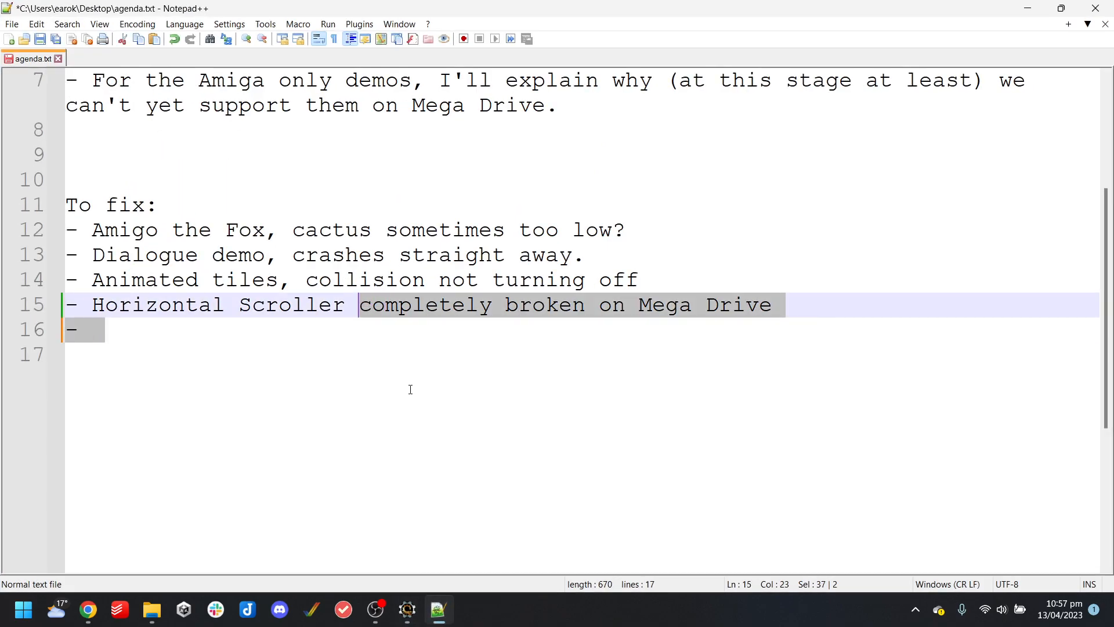
{"action": "key", "text": "Delete"}
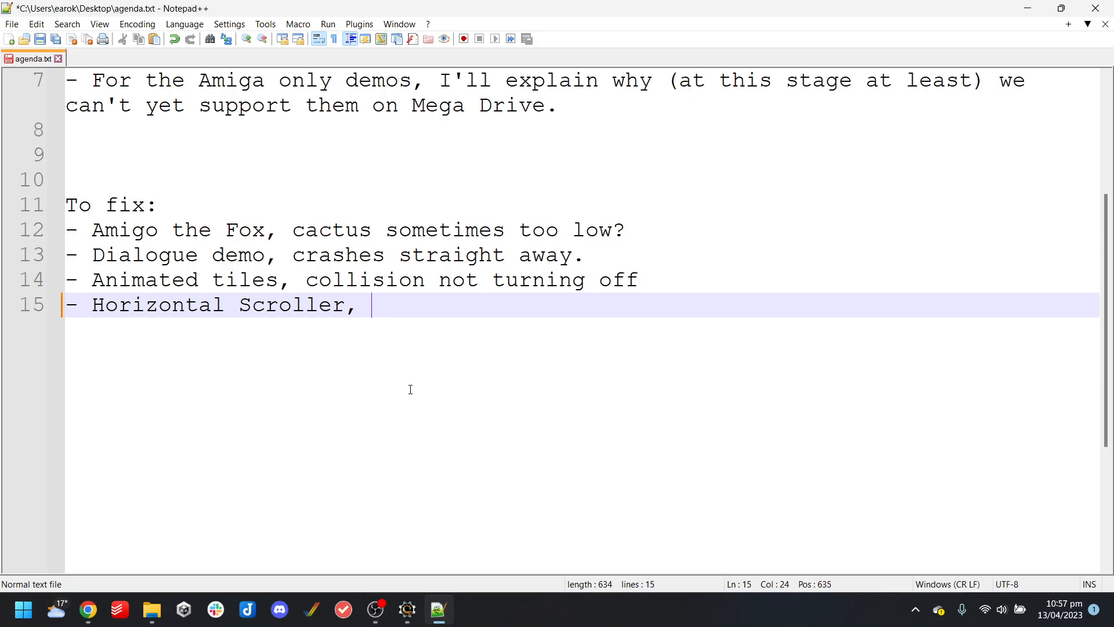
{"action": "type", "text": "why can"}
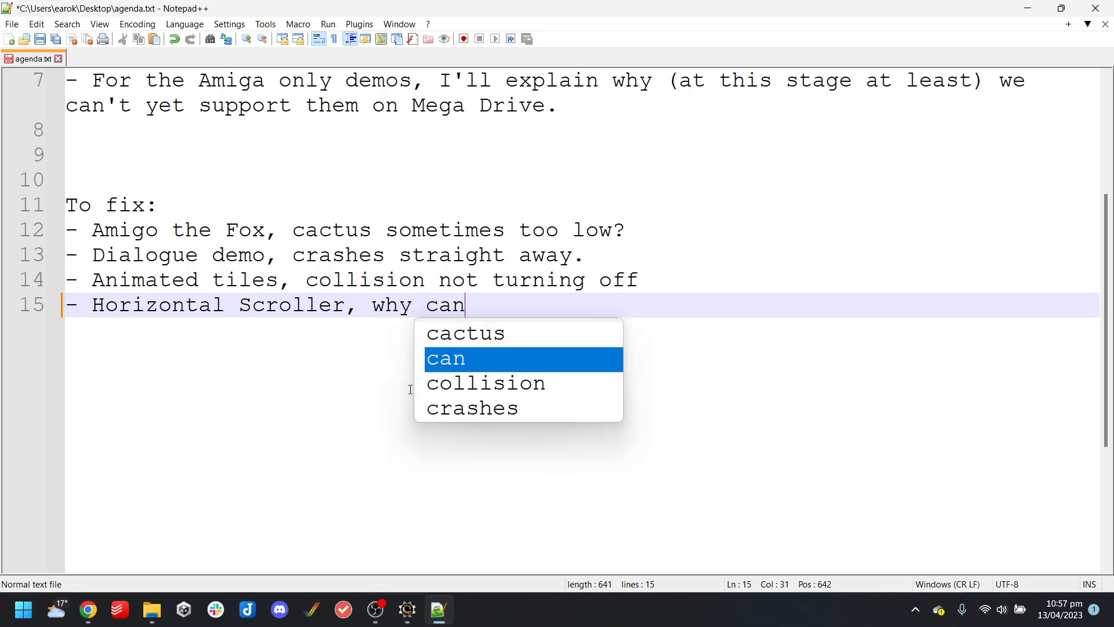
{"action": "type", "text": "'t I stop and shoot?"}
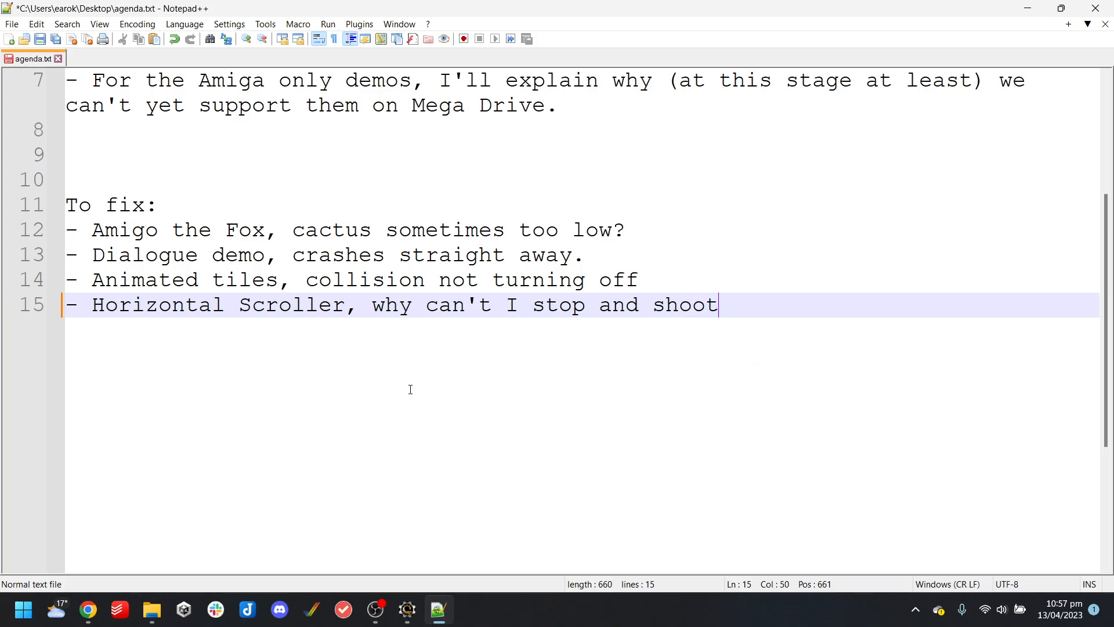
{"action": "key", "text": "Return"}
{"action": "left_click", "coordinate": [40, 39]}
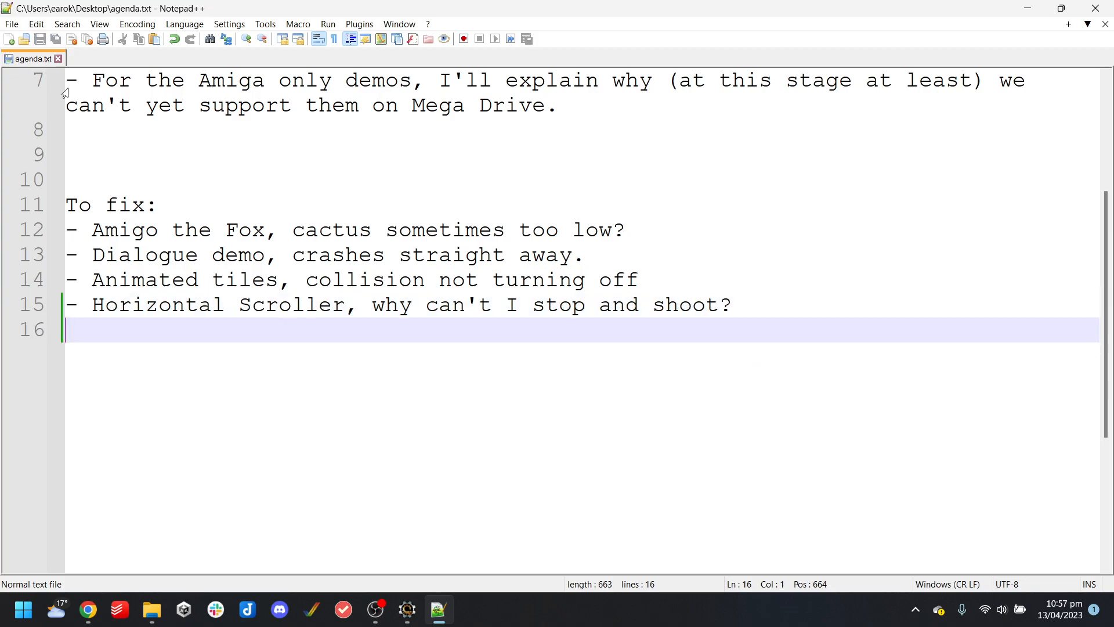
{"action": "left_click", "coordinate": [438, 609]}
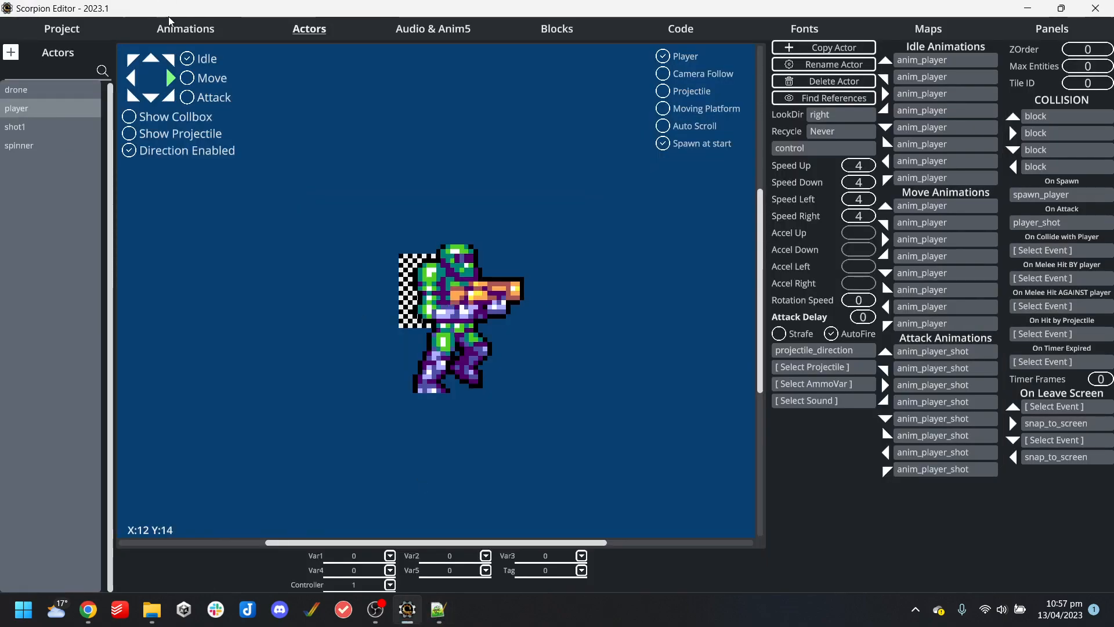
Enable Prevent move for the anim_player_shot animation in Scorpion Editor
{"action": "left_click", "coordinate": [185, 28]}
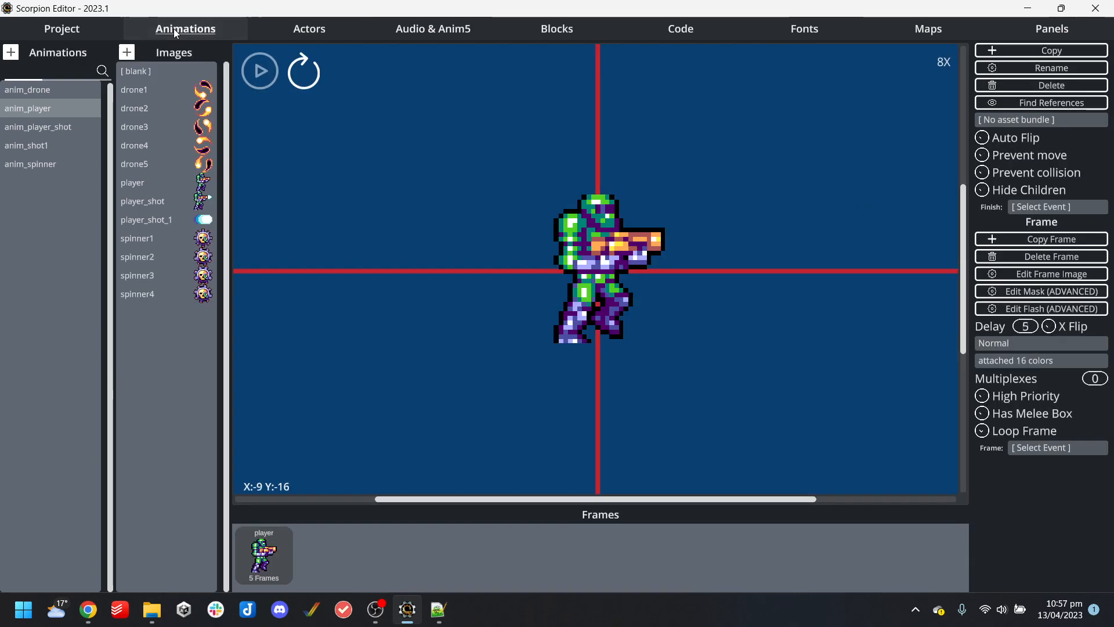
{"action": "left_click", "coordinate": [62, 126]}
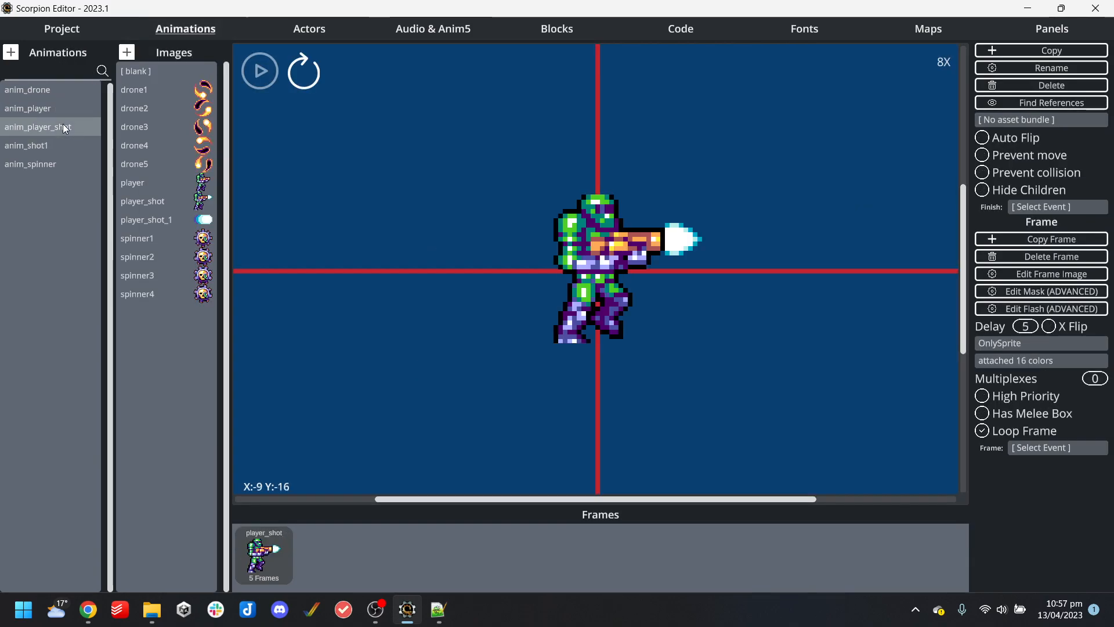
{"action": "left_click", "coordinate": [1053, 155]}
Delete the Move Player command from player_shot and turn Auto Scroll back on for the player actor
{"action": "left_click", "coordinate": [679, 36]}
{"action": "left_click", "coordinate": [281, 150]}
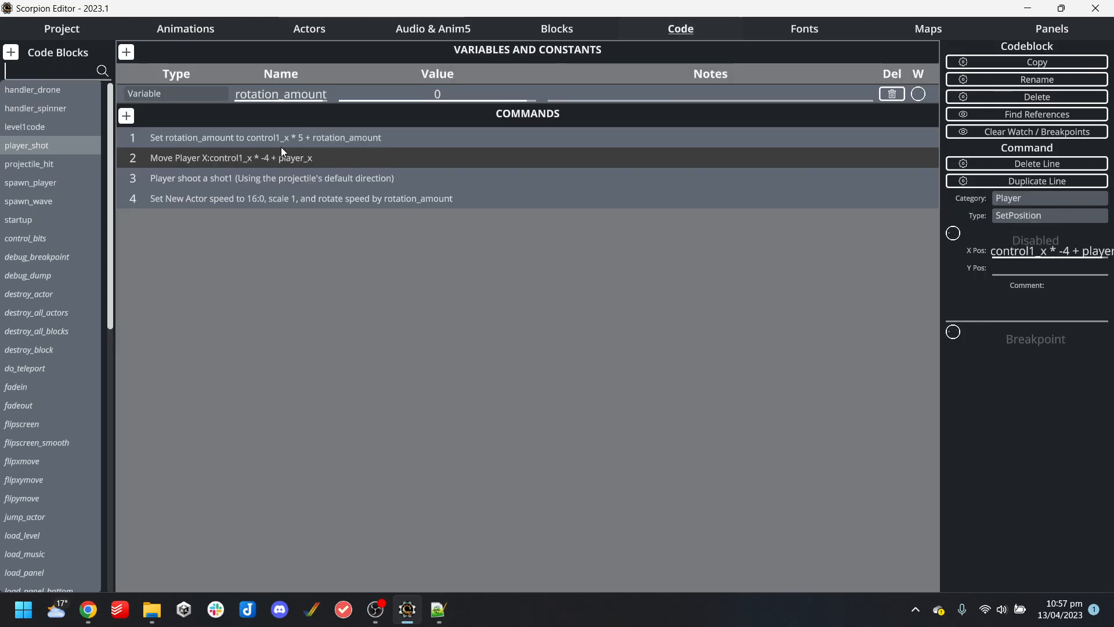
{"action": "key", "text": "Delete"}
{"action": "left_click", "coordinate": [307, 28]}
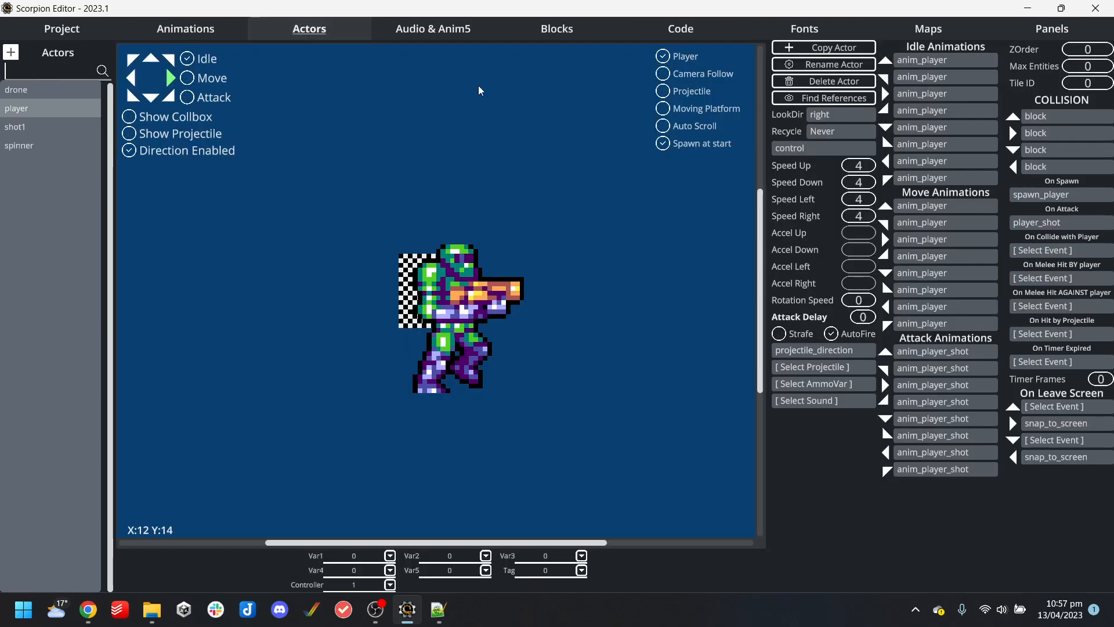
{"action": "left_click", "coordinate": [201, 25]}
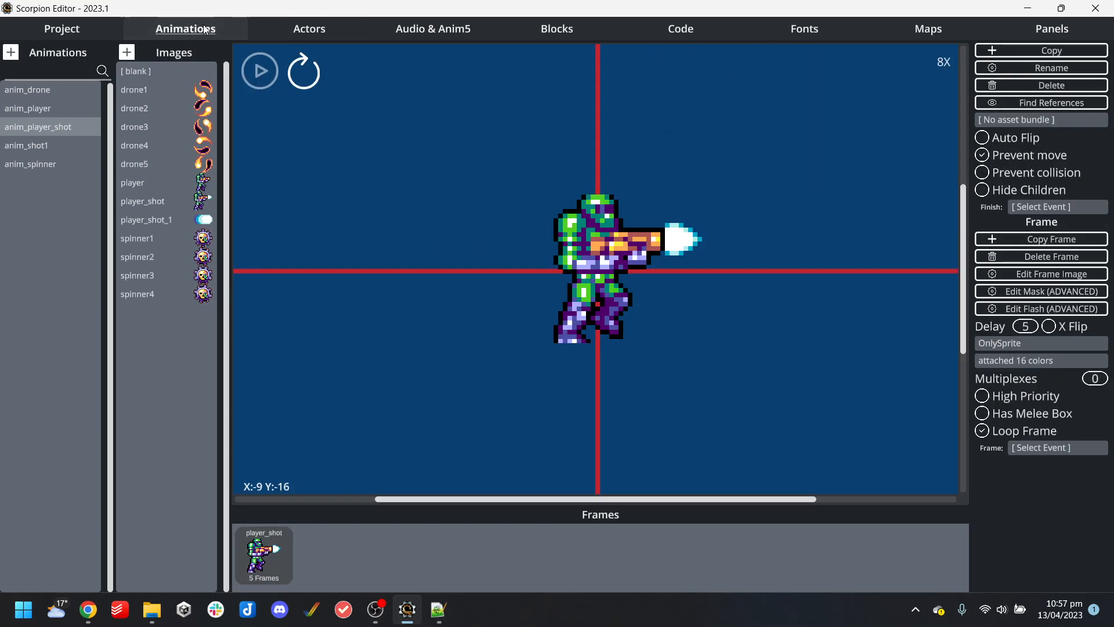
Run the game in WinUAE, test shooting with Prevent move enabled, and close the emulator
{"action": "left_click", "coordinate": [62, 30]}
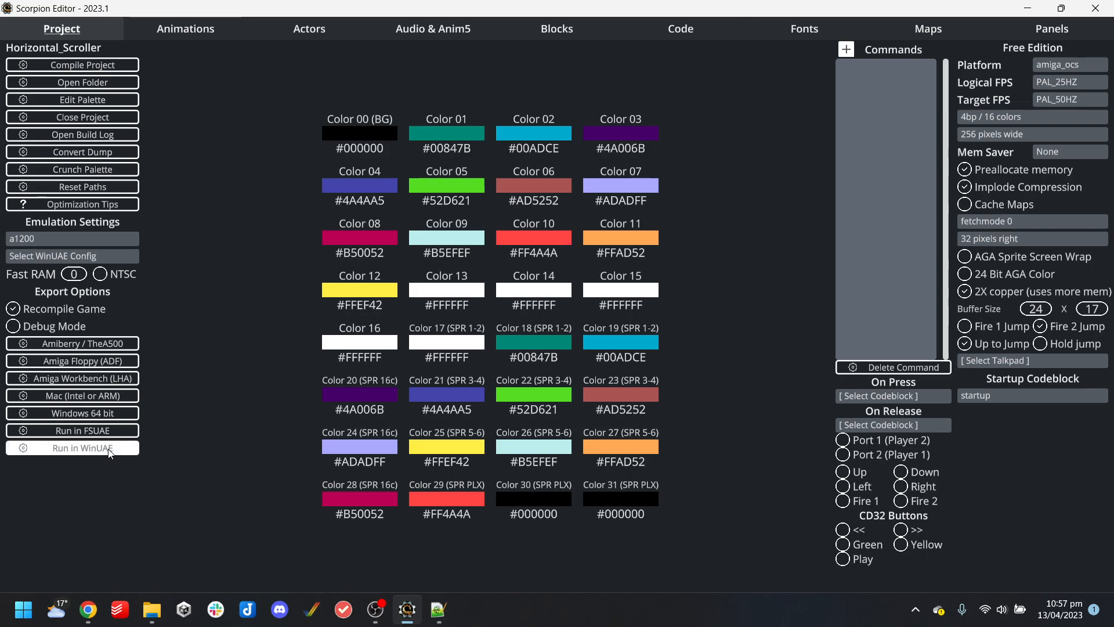
{"action": "left_click", "coordinate": [63, 447]}
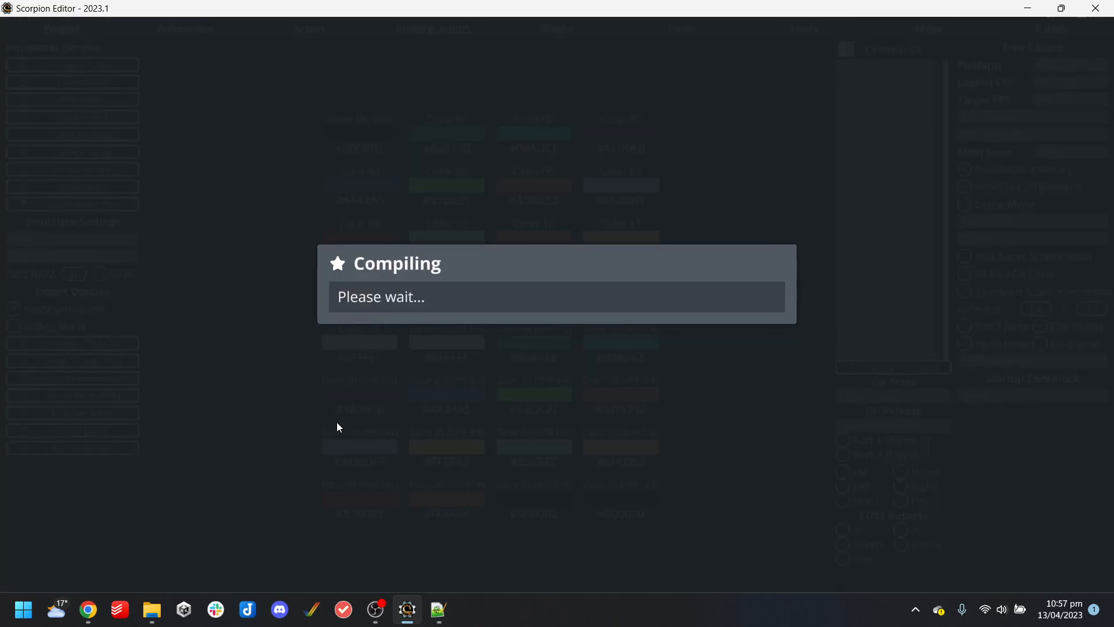
{"action": "left_click", "coordinate": [734, 349]}
{"action": "key", "text": "alt+Tab"}
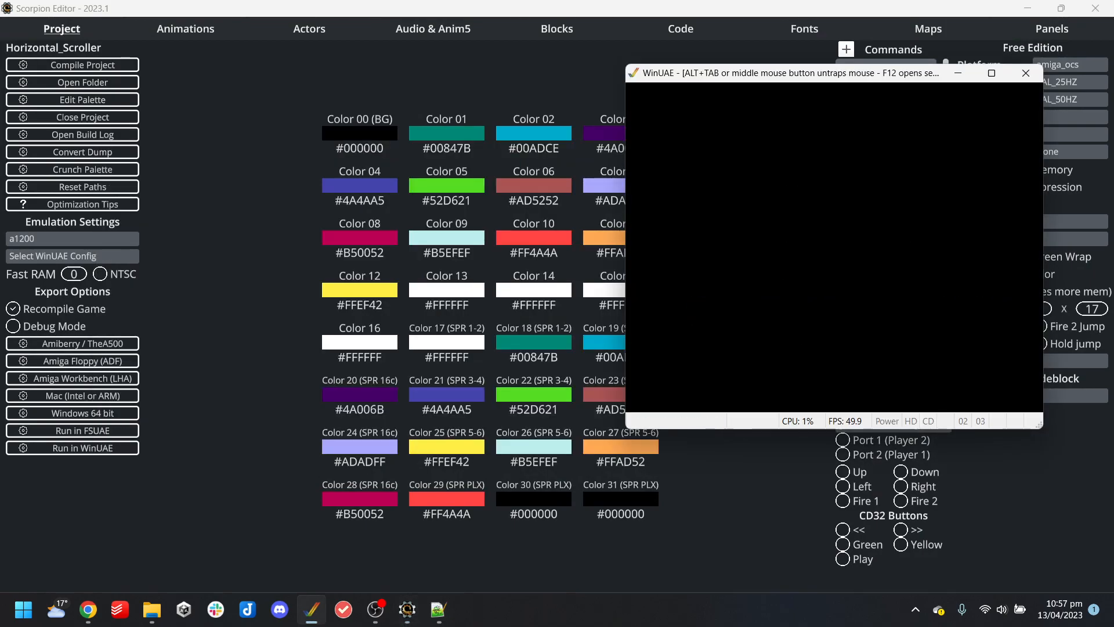
{"action": "key", "text": "Right"}
{"action": "key", "text": "ctrl"}
{"action": "key", "text": "Up"}
{"action": "key", "text": "Down"}
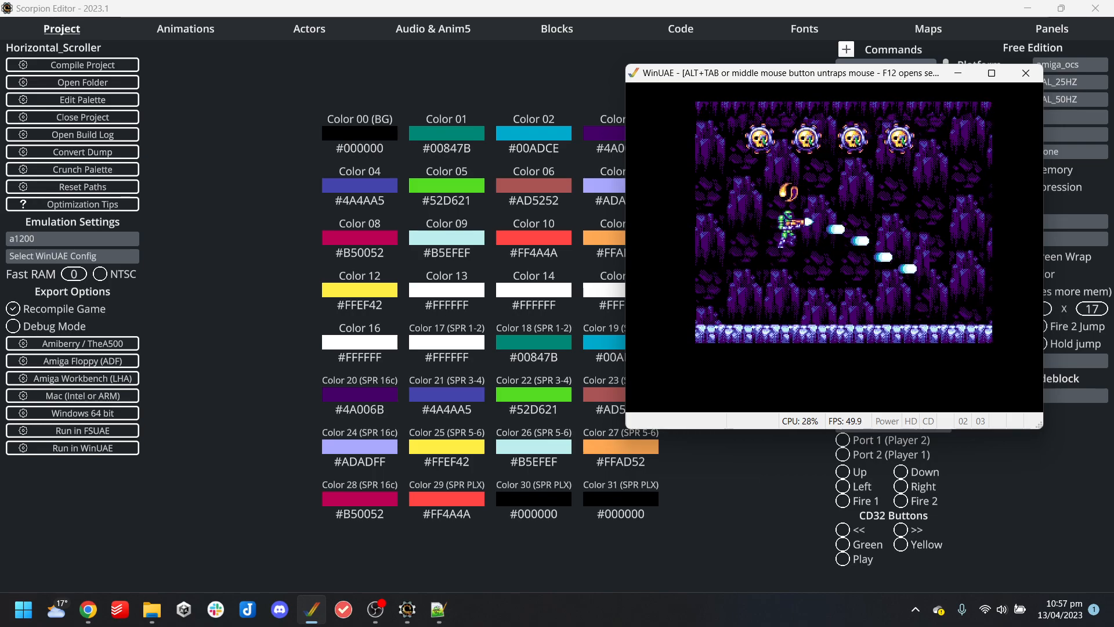
{"action": "key", "text": "alt+F4"}
Set the frame delay of the anim_player_shot animation to 1
{"action": "left_click", "coordinate": [278, 30]}
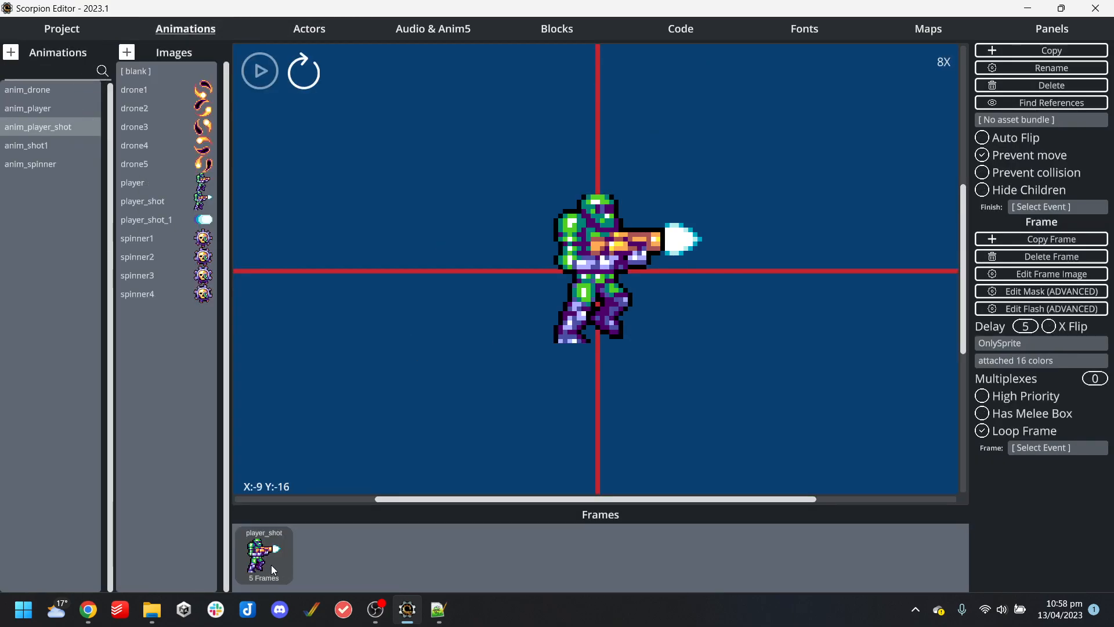
{"action": "left_click", "coordinate": [304, 32]}
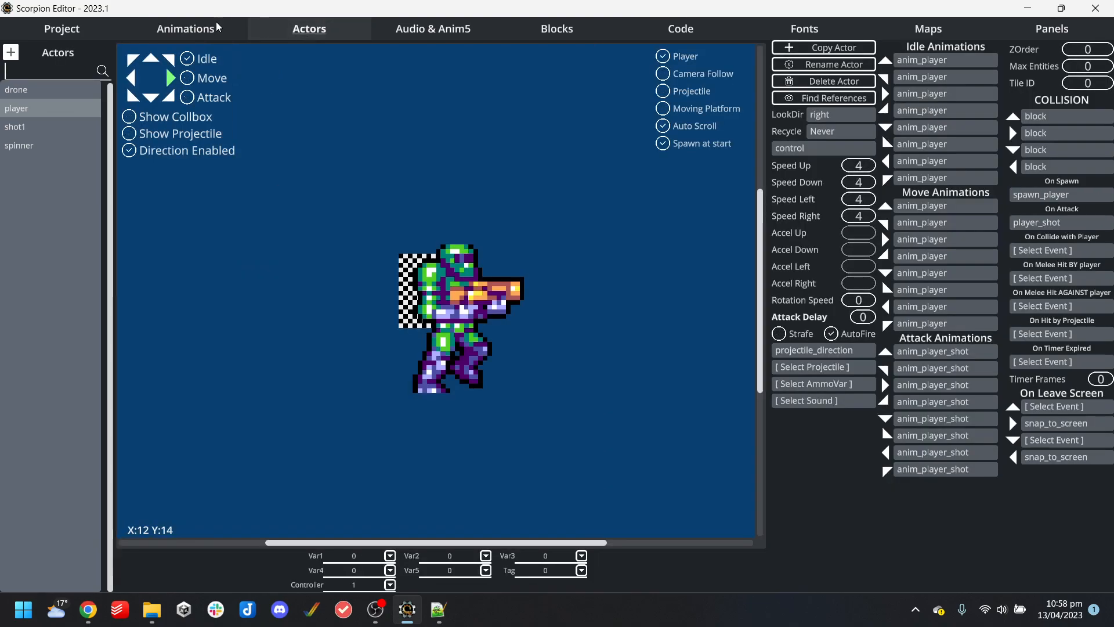
{"action": "left_click", "coordinate": [207, 27]}
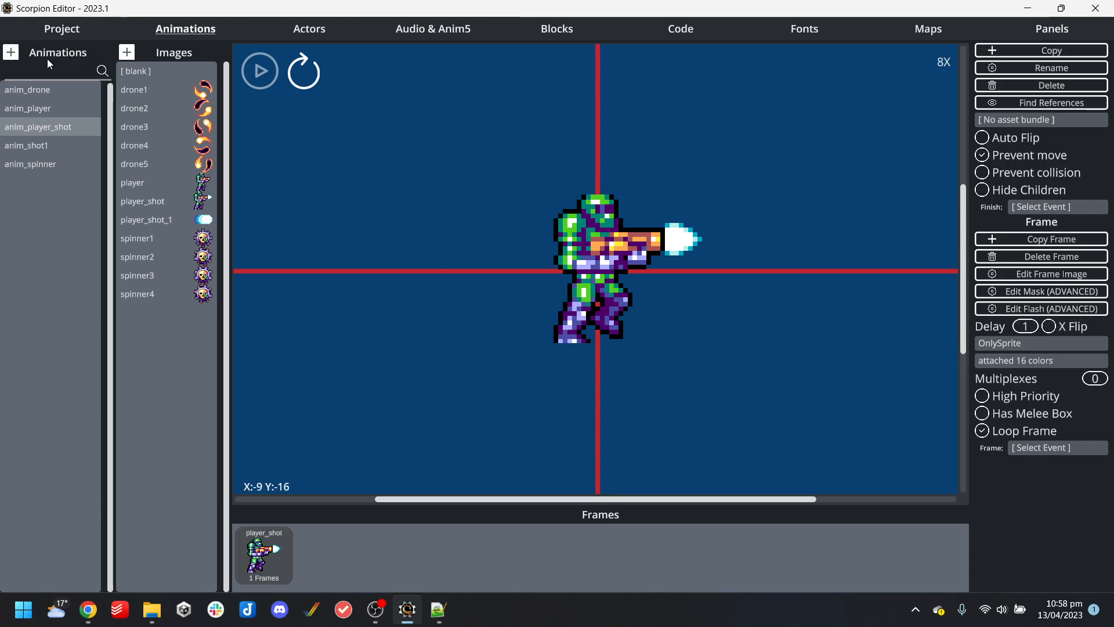
Run the game in WinUAE to check the shorter shooting animation, and close the emulator
{"action": "left_click", "coordinate": [62, 29]}
{"action": "left_click", "coordinate": [63, 447]}
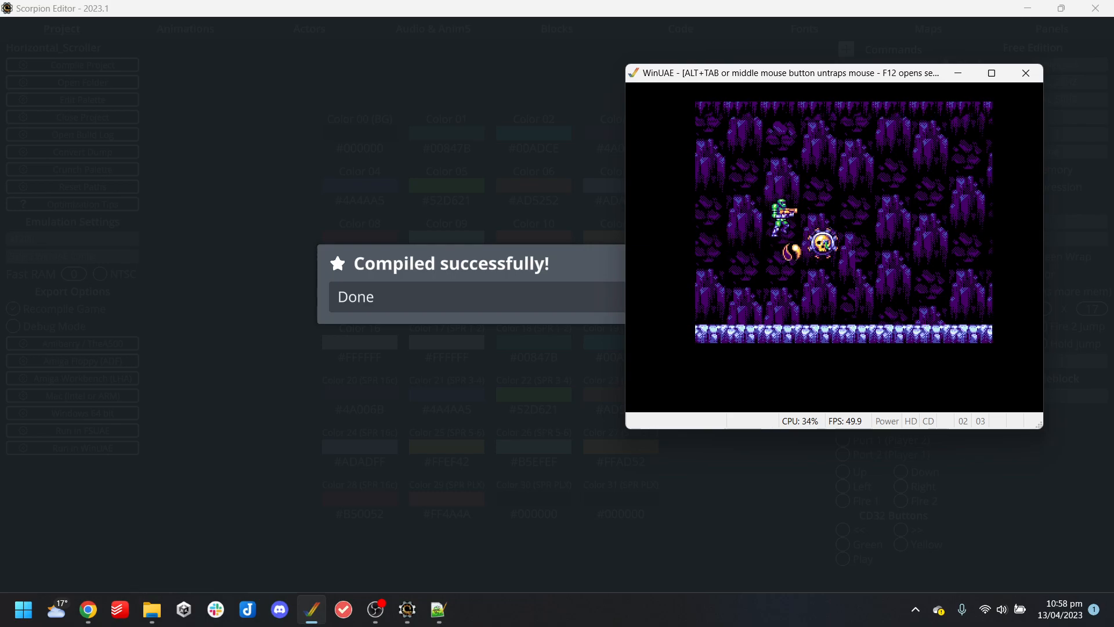
{"action": "key", "text": "alt+F4"}
{"action": "left_click", "coordinate": [763, 366]}
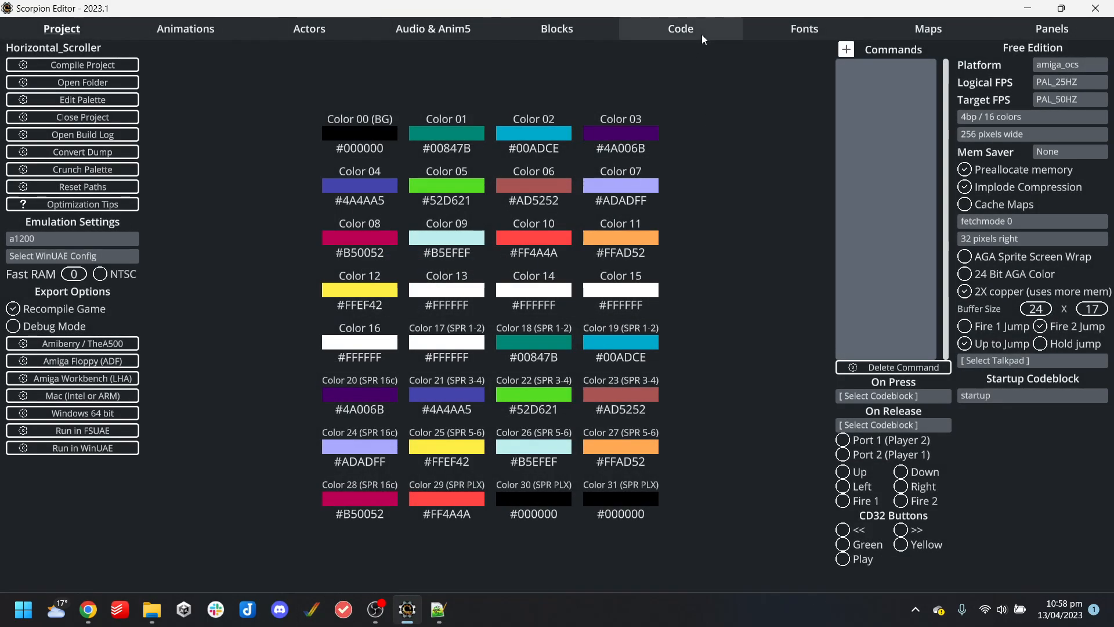
Review the rotation_amount expression and the New Actor speed command in the player_shot code block
{"action": "left_click", "coordinate": [699, 32]}
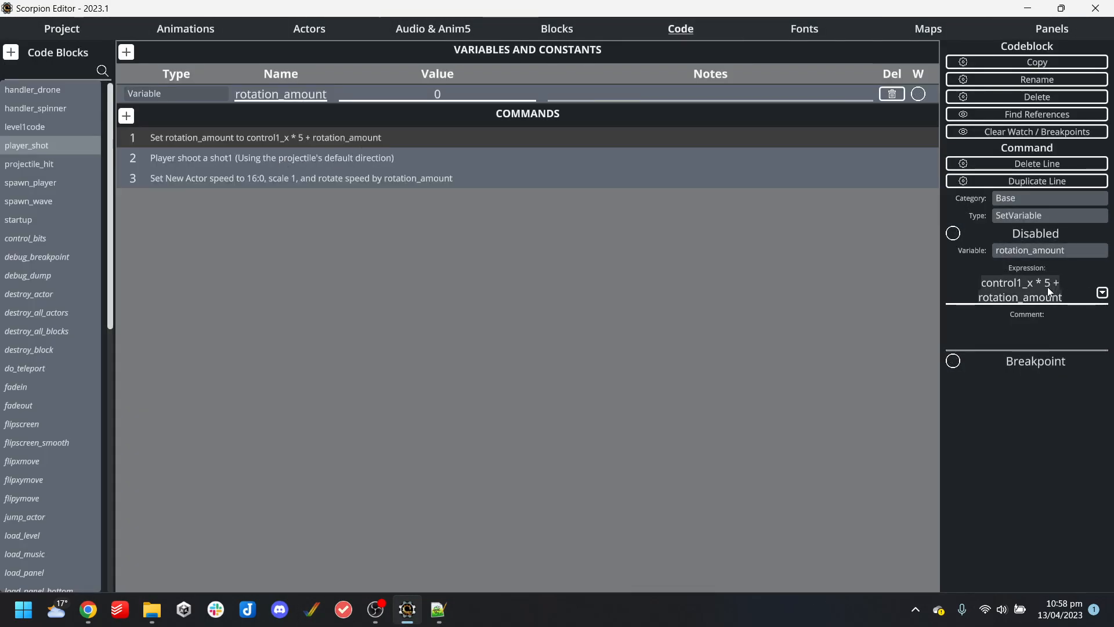
{"action": "left_click", "coordinate": [485, 184]}
{"action": "left_click", "coordinate": [343, 140]}
Run the game in WinUAE to test moving and shooting, and close the emulator
{"action": "left_click", "coordinate": [58, 31]}
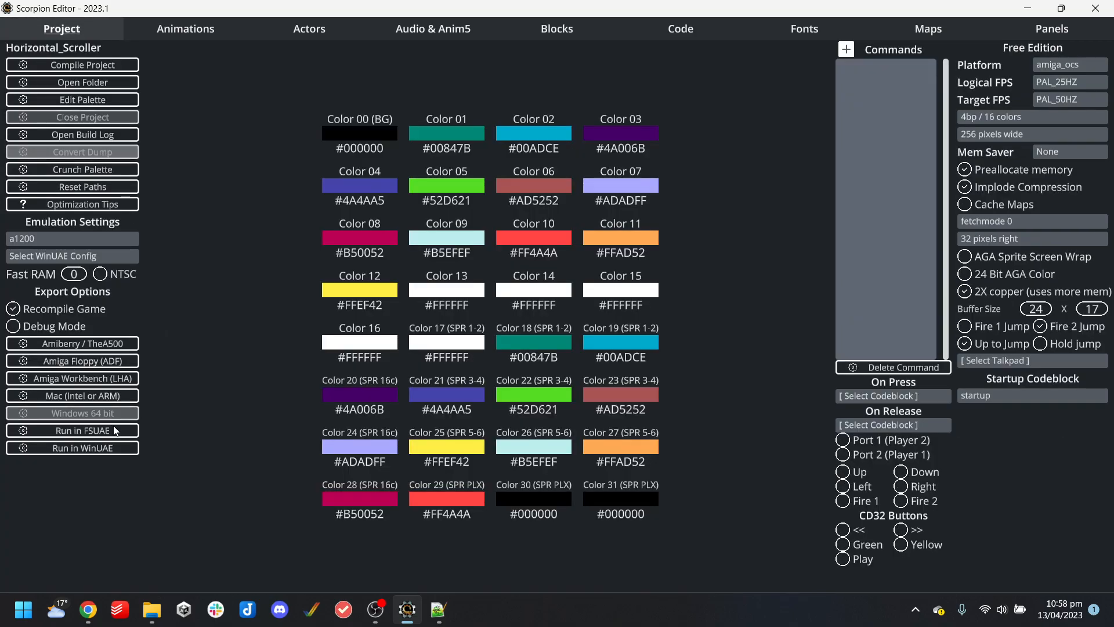
{"action": "left_click", "coordinate": [115, 430]}
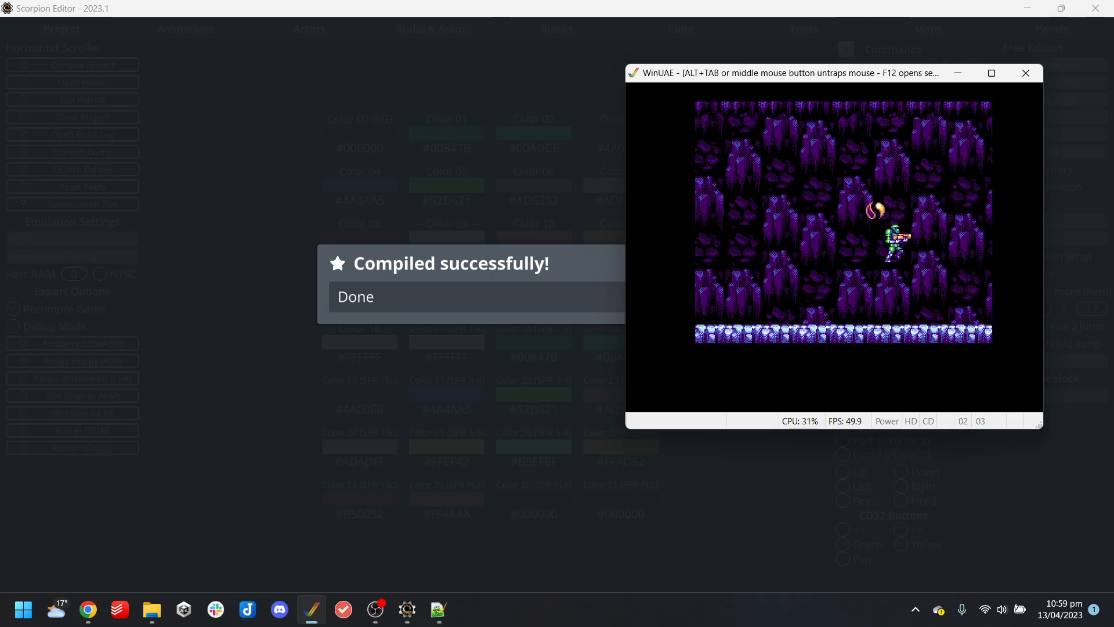
{"action": "key", "text": "alt+F4"}
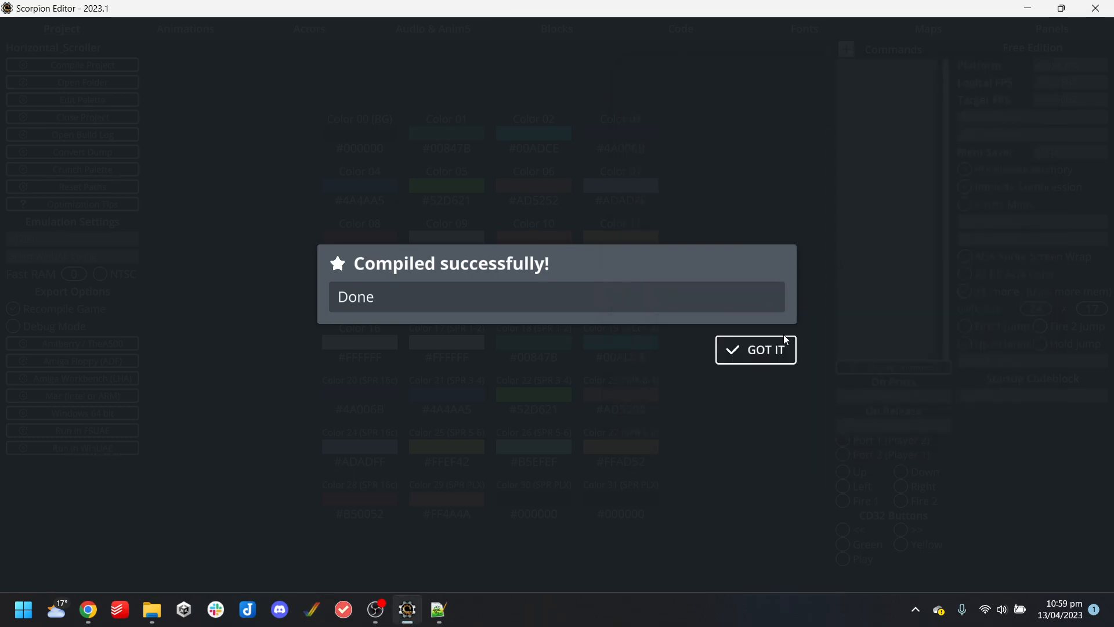
{"action": "left_click", "coordinate": [781, 342]}
{"action": "left_click", "coordinate": [1051, 29]}
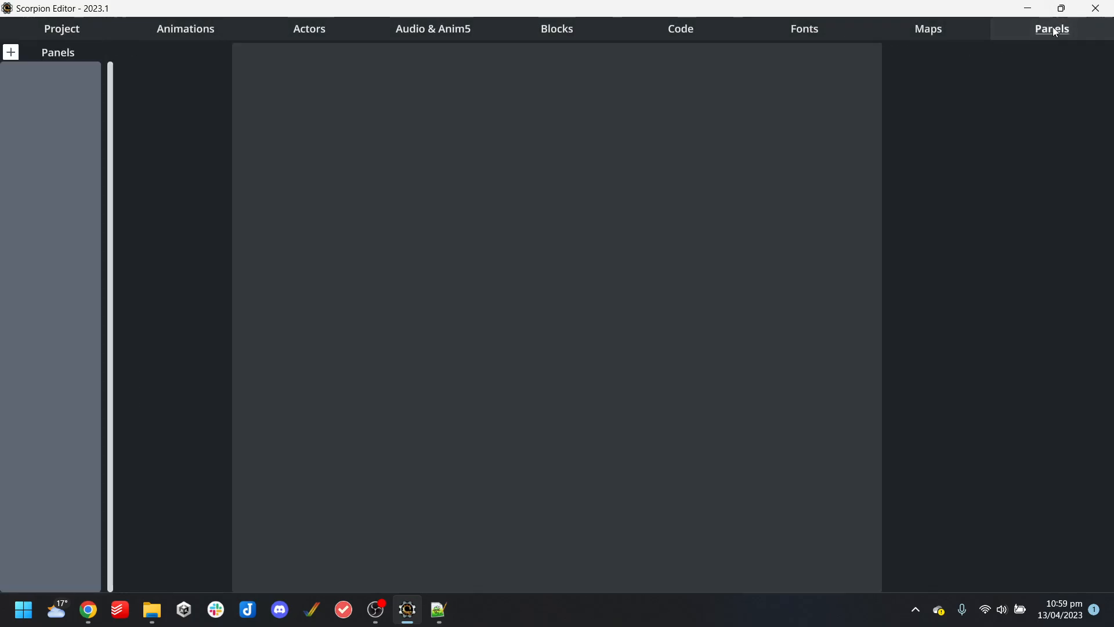
{"action": "left_click", "coordinate": [928, 28]}
{"action": "left_click", "coordinate": [1049, 332]}
{"action": "type", "text": "level"}
{"action": "key", "text": "BackSpace"}
{"action": "key", "text": "BackSpace"}
{"action": "key", "text": "BackSpace"}
{"action": "key", "text": "BackSpace"}
{"action": "key", "text": "BackSpace"}
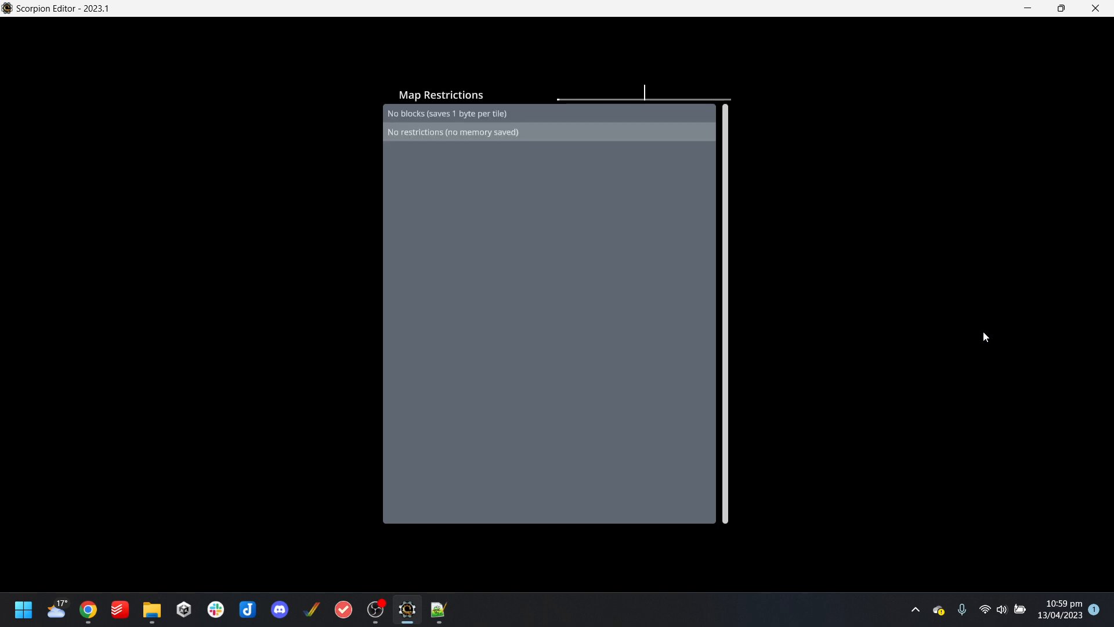
{"action": "left_click", "coordinate": [983, 332]}
{"action": "left_click", "coordinate": [1058, 332]}
{"action": "type", "text": "l"}
{"action": "key", "text": "BackSpace"}
{"action": "key", "text": "Escape"}
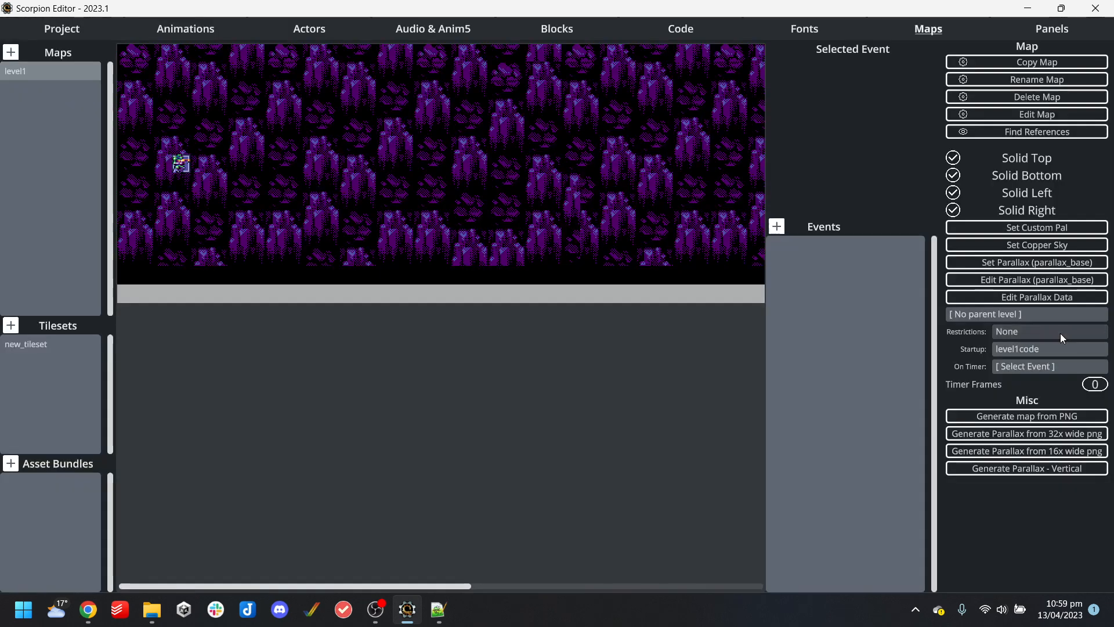
Set the level1 map's On Timer event to level1code and its Startup event to None
{"action": "left_click", "coordinate": [1047, 367]}
{"action": "type", "text": "level1"}
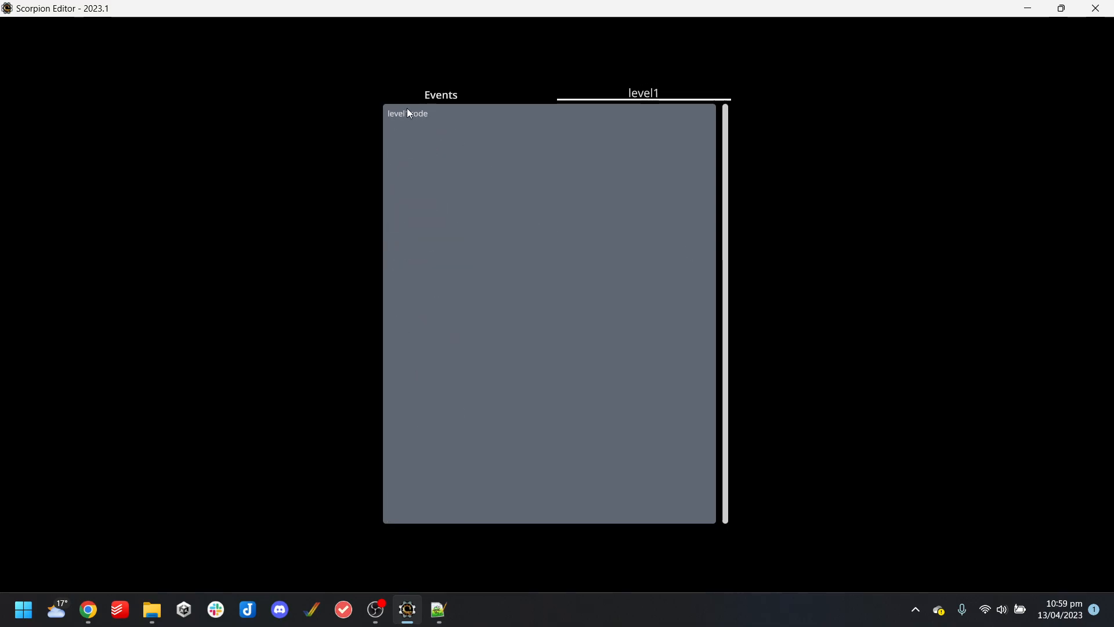
{"action": "left_click", "coordinate": [409, 113]}
{"action": "left_click", "coordinate": [1064, 346]}
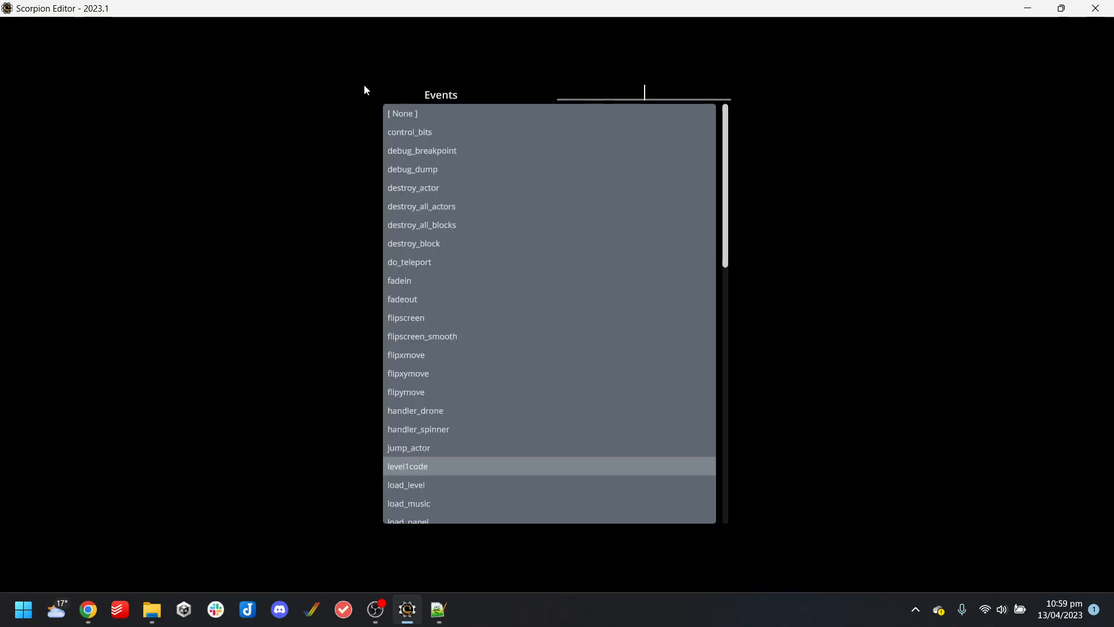
{"action": "left_click", "coordinate": [414, 116]}
Change the project's target platform to MegaDrive (Genesis)
{"action": "left_click", "coordinate": [40, 29]}
{"action": "left_click", "coordinate": [1061, 65]}
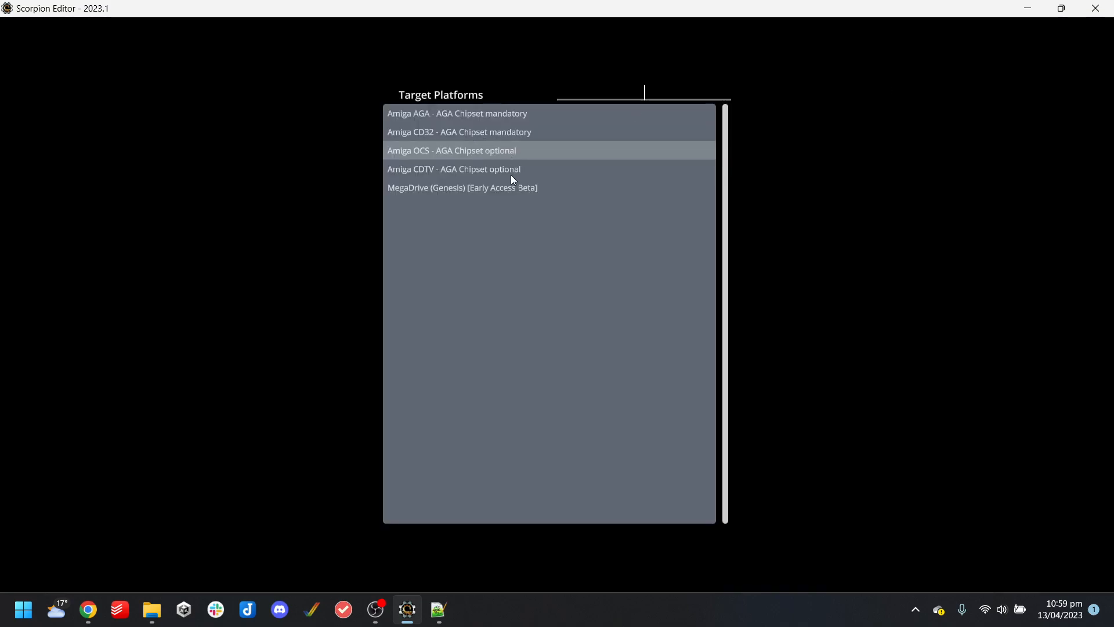
{"action": "left_click", "coordinate": [503, 186]}
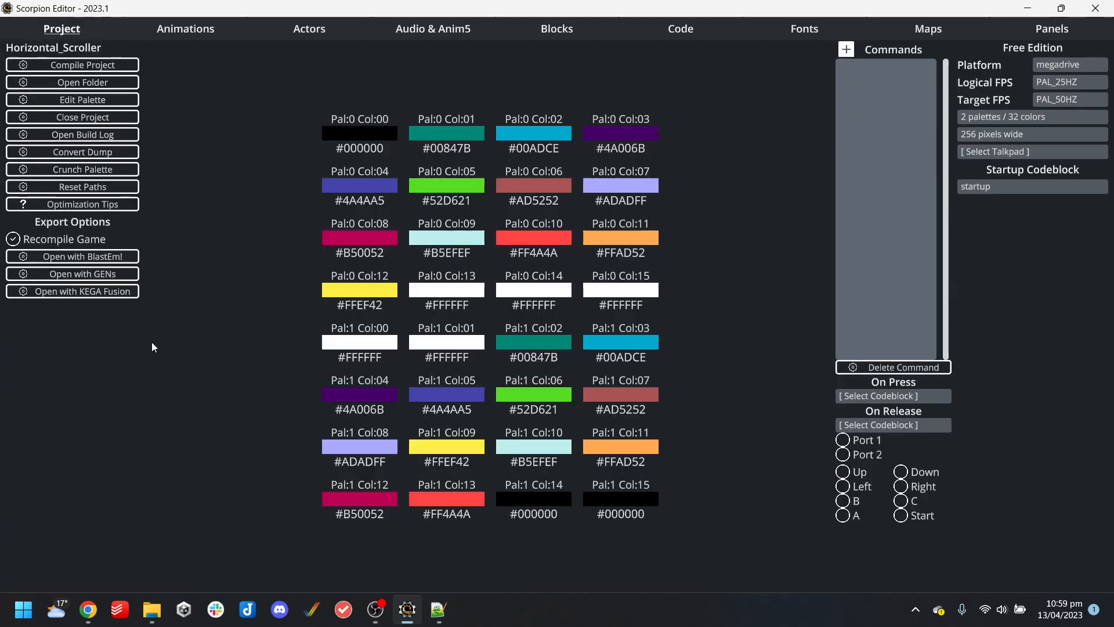
Run the game in BlastEm, test moving and shooting while steering in different directions, and close the emulator
{"action": "left_click", "coordinate": [91, 261]}
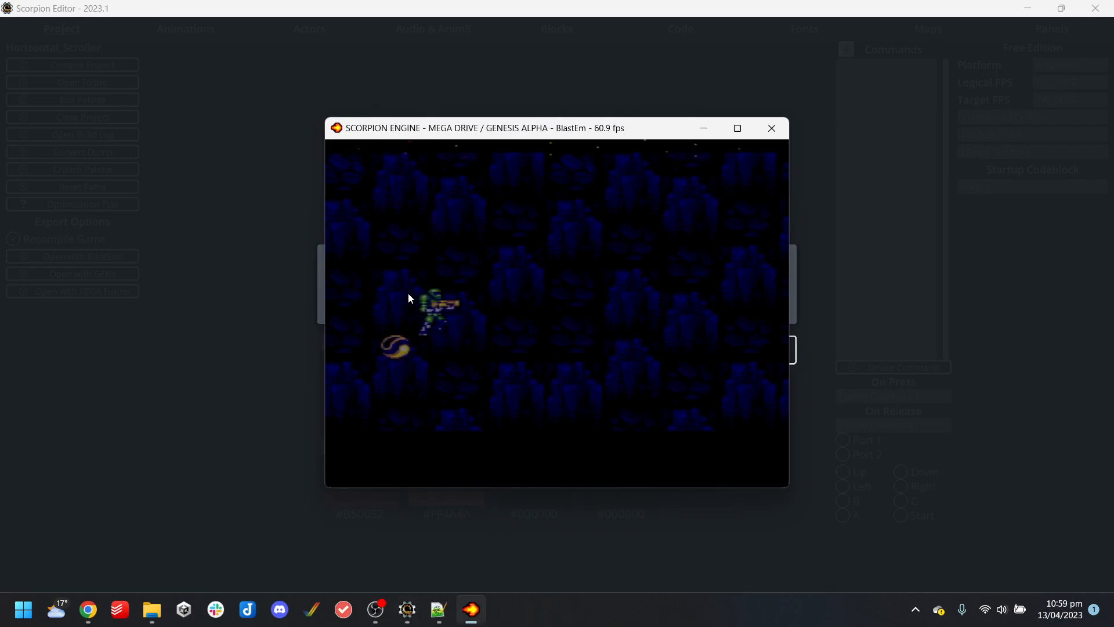
{"action": "key", "text": "Right"}
{"action": "key", "text": "Left"}
{"action": "key", "text": "Right"}
{"action": "key", "text": "a"}
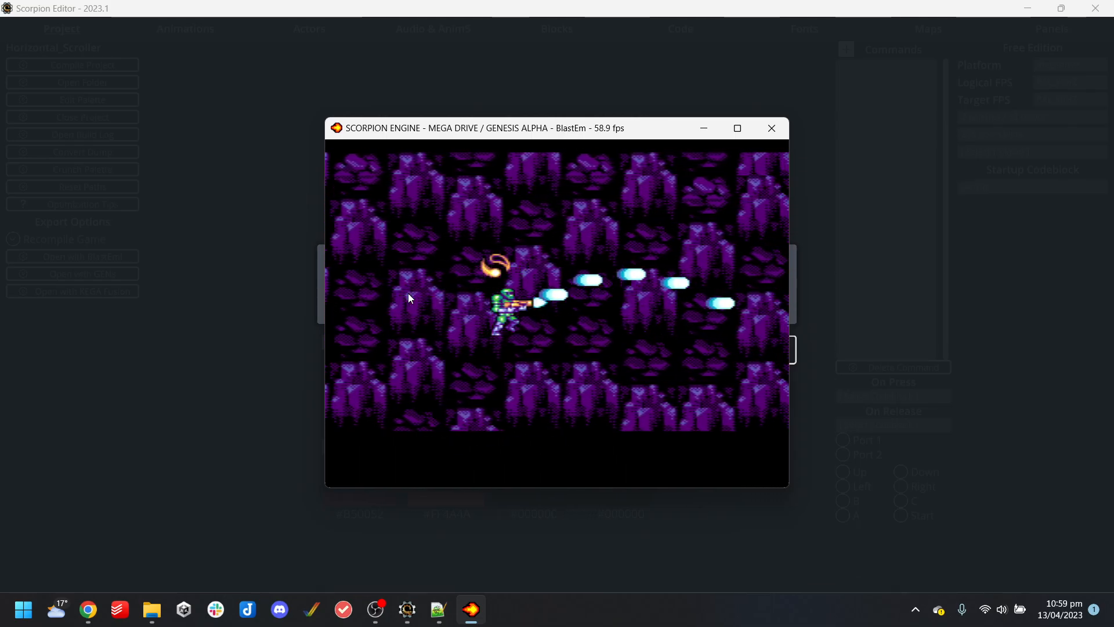
{"action": "key", "text": "Right"}
{"action": "key", "text": "Up"}
{"action": "key", "text": "Left"}
{"action": "key", "text": "a"}
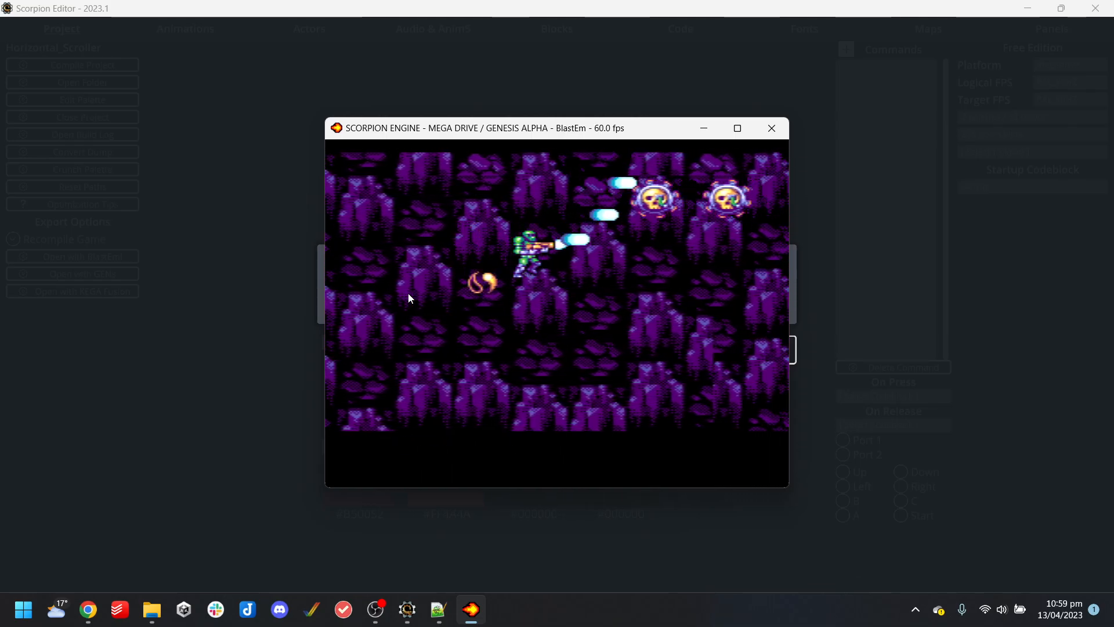
{"action": "key", "text": "Right"}
{"action": "key", "text": "Down"}
{"action": "key", "text": "Left"}
{"action": "key", "text": "a"}
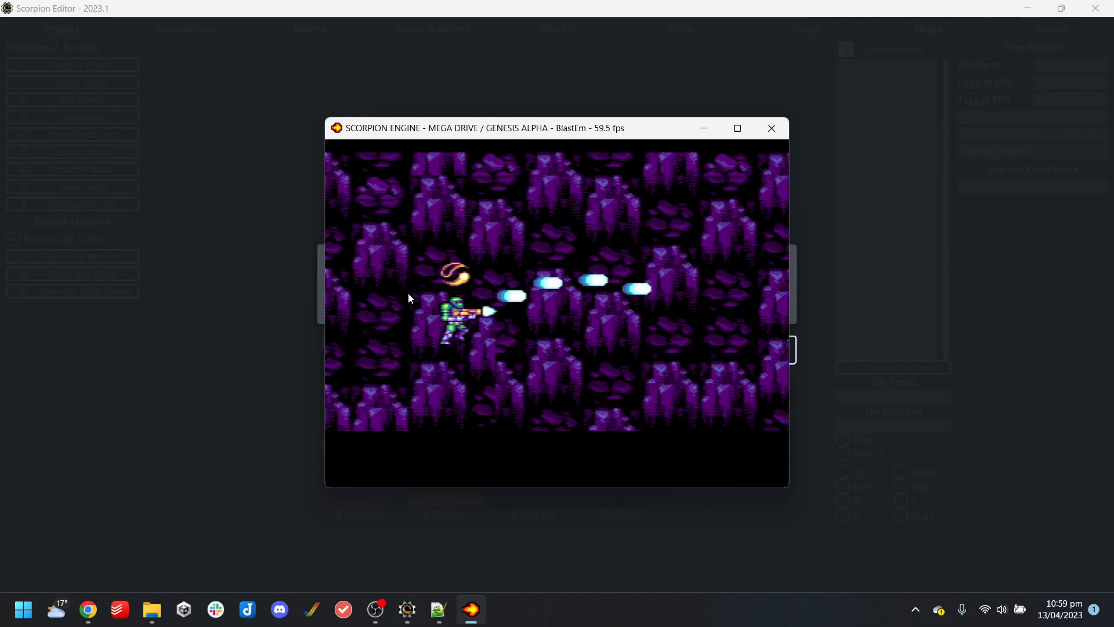
{"action": "key", "text": "Right"}
{"action": "key", "text": "Up"}
{"action": "key", "text": "Left"}
{"action": "key", "text": "a"}
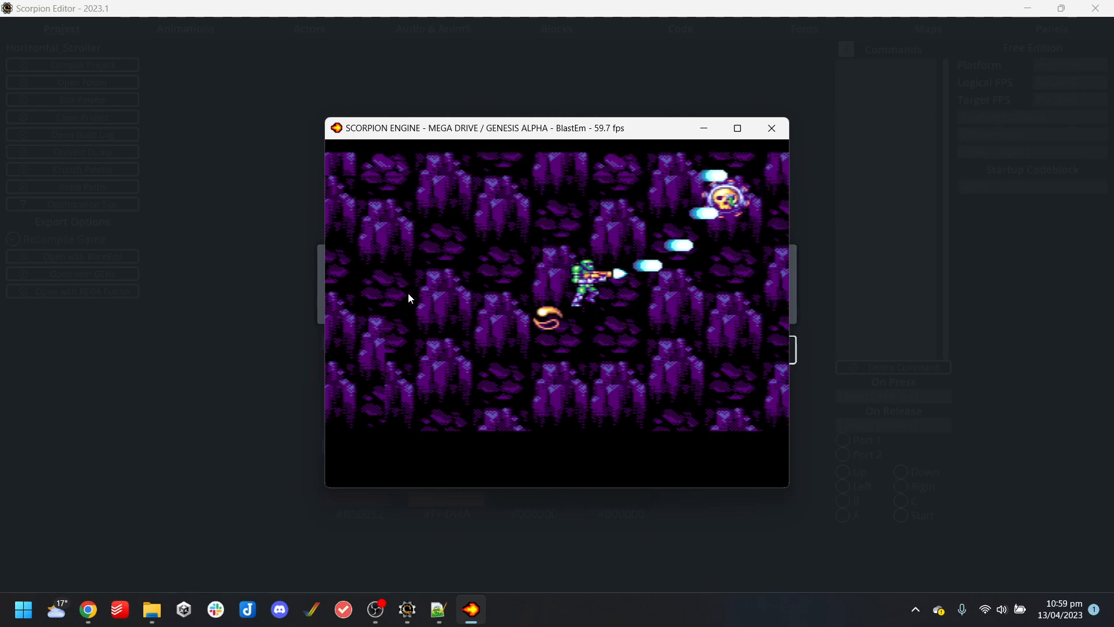
{"action": "key", "text": "Down"}
{"action": "key", "text": "Left"}
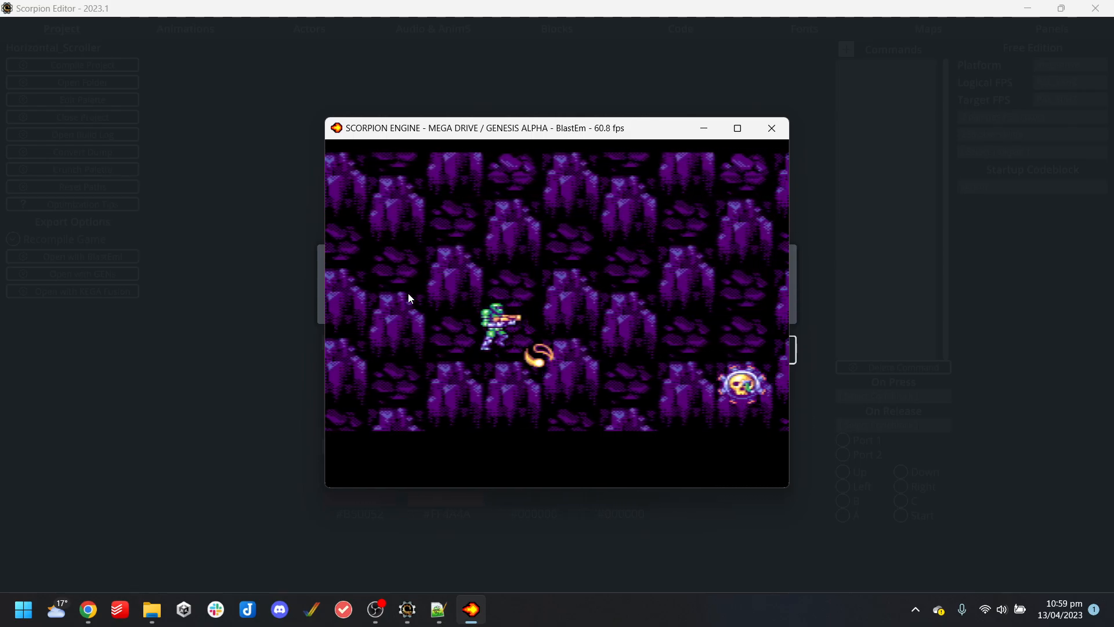
{"action": "key", "text": "a"}
{"action": "key", "text": "Up"}
{"action": "key", "text": "Down"}
{"action": "key", "text": "Up"}
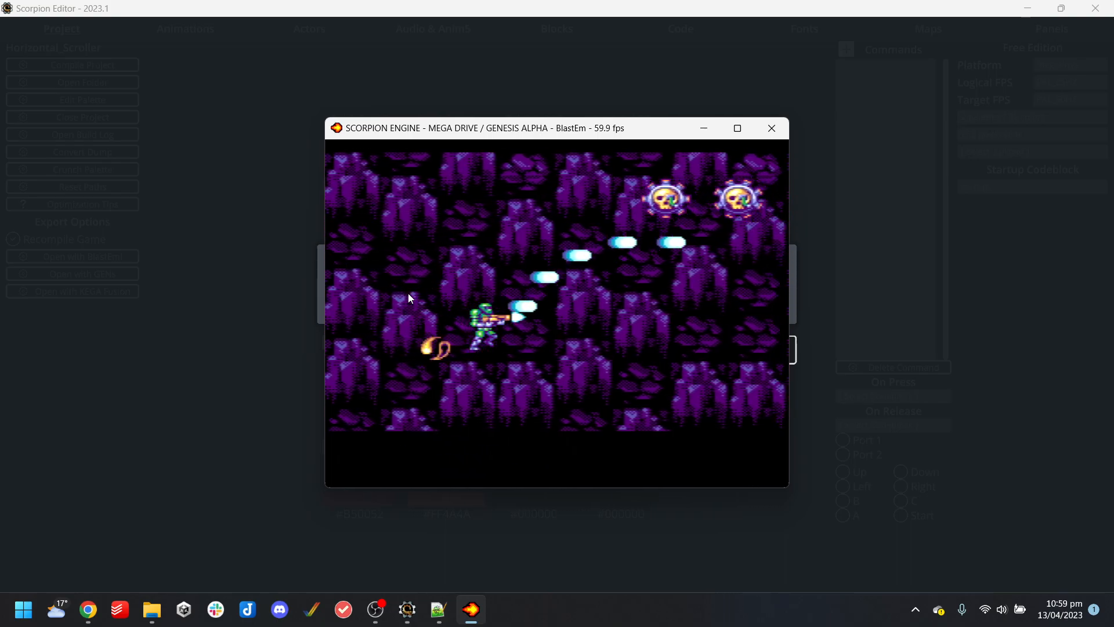
{"action": "key", "text": "Right"}
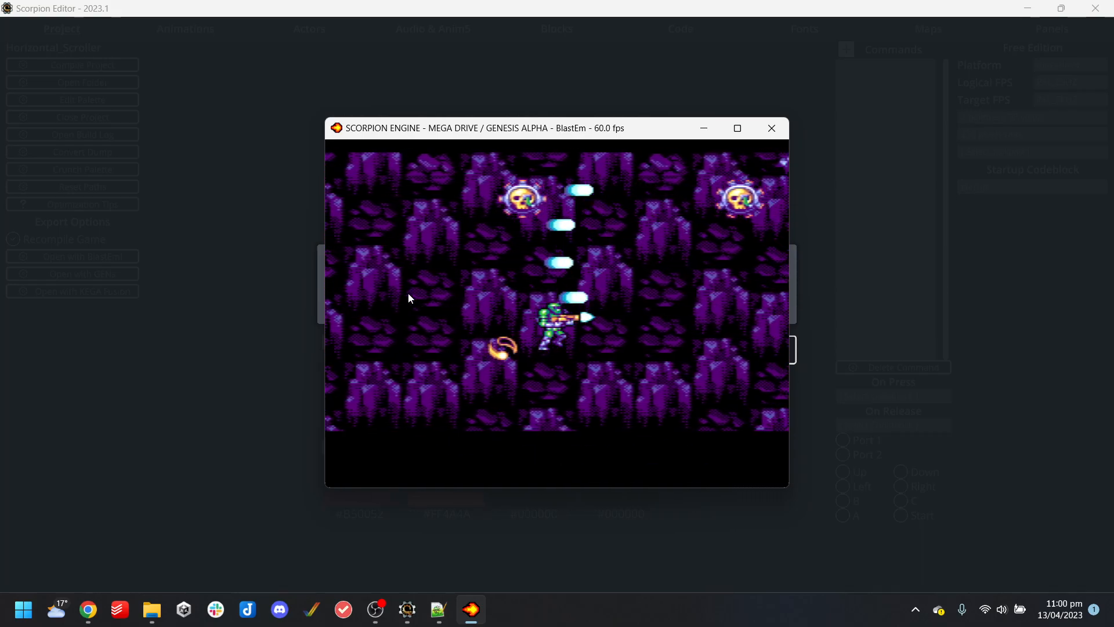
{"action": "key", "text": "Right"}
{"action": "key", "text": "Up"}
{"action": "key", "text": "Left"}
{"action": "key", "text": "Down"}
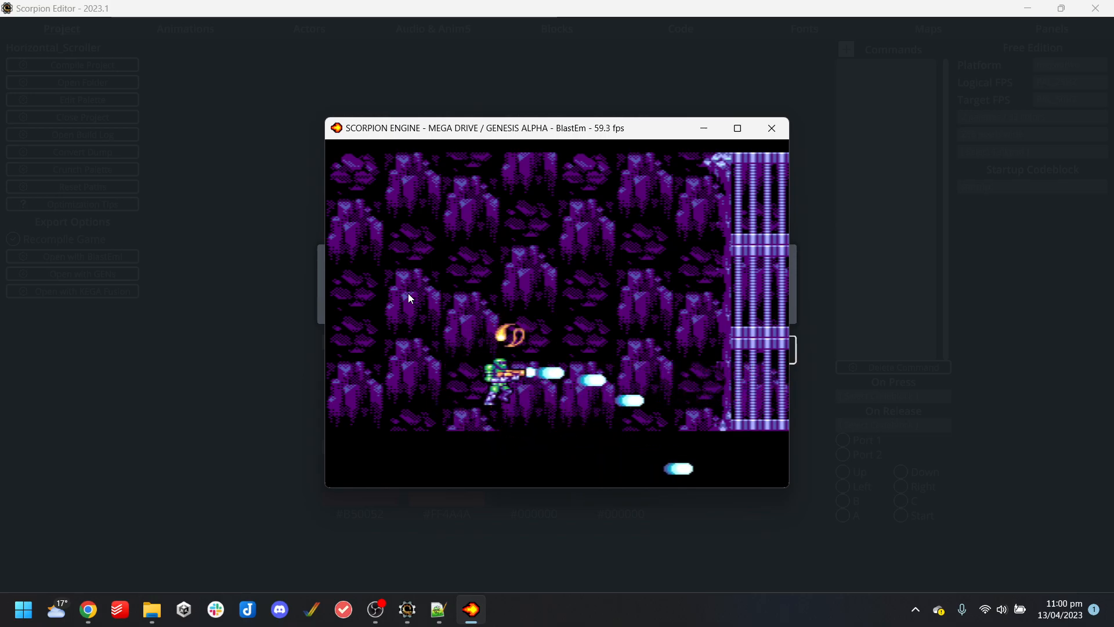
{"action": "key", "text": "Up"}
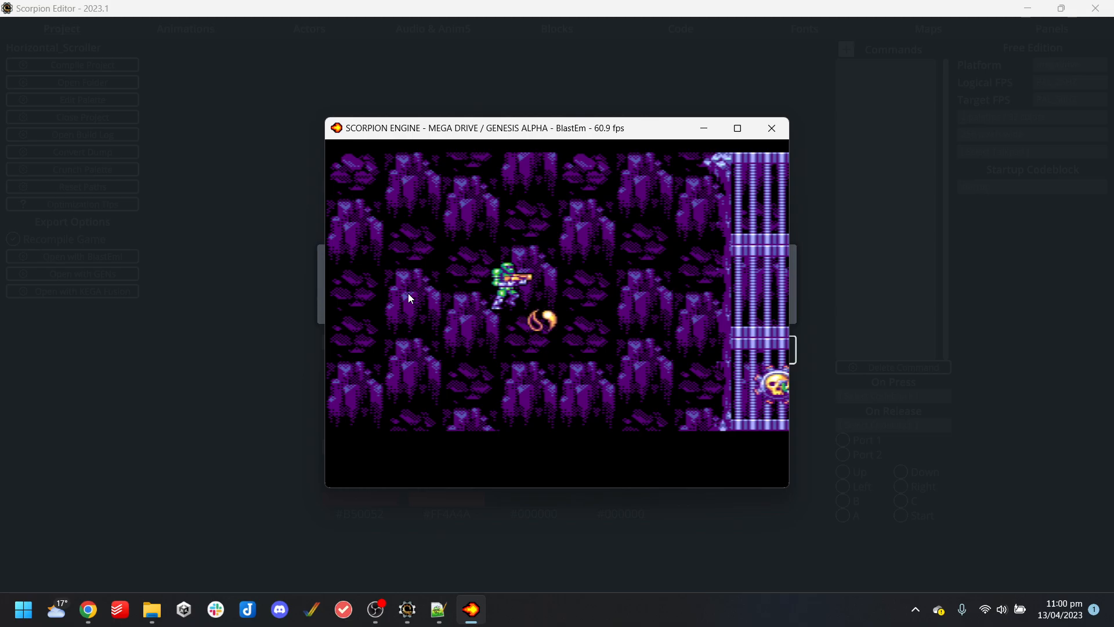
{"action": "left_click", "coordinate": [773, 129]}
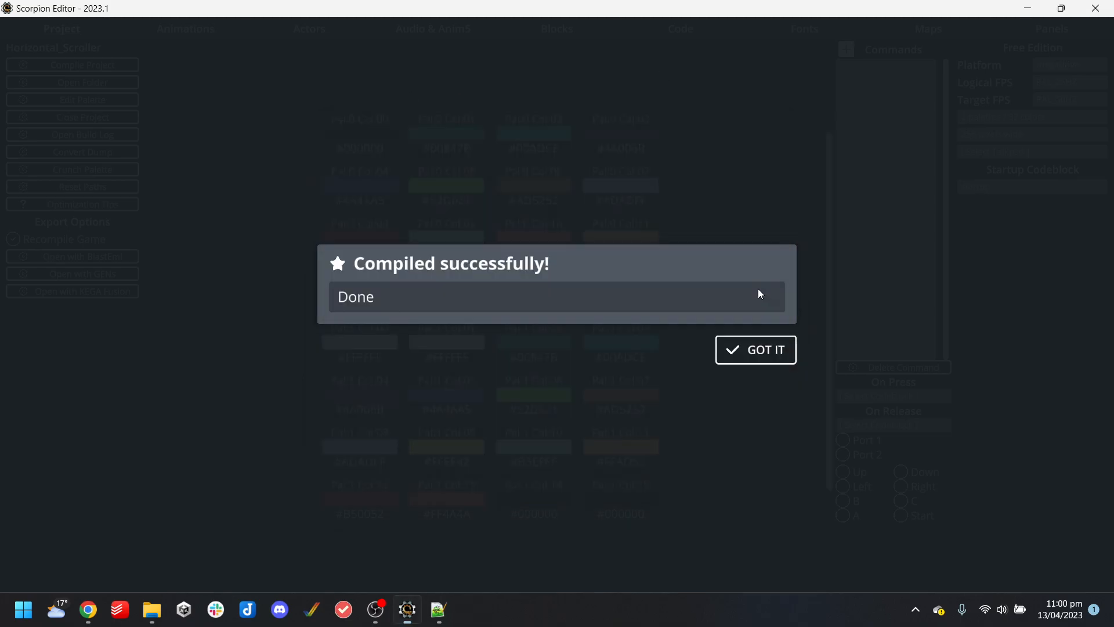
{"action": "left_click", "coordinate": [758, 352]}
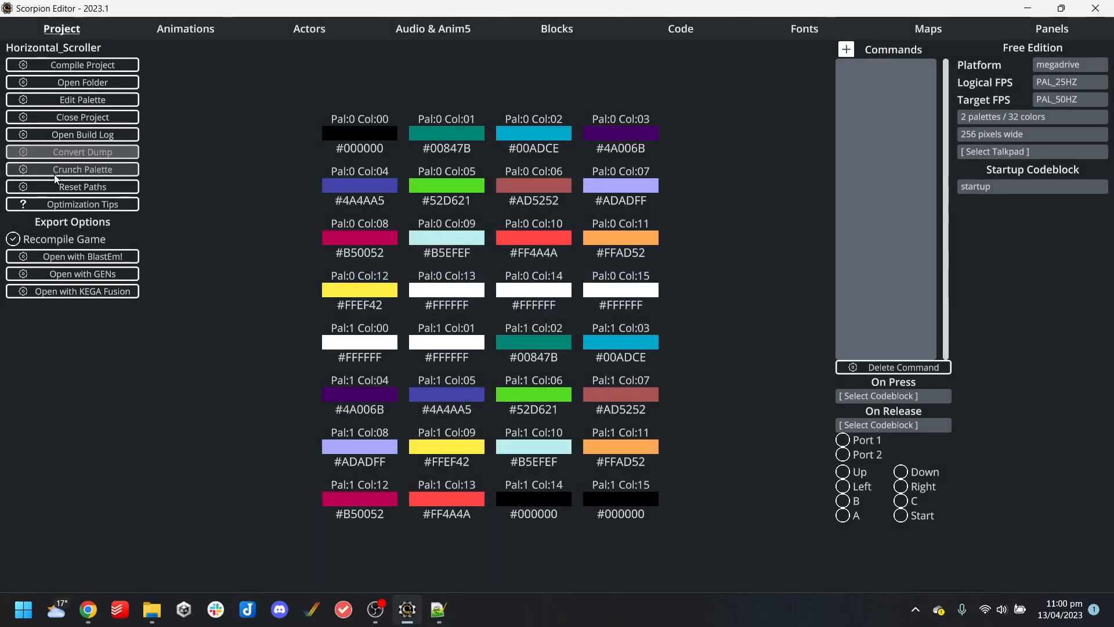
Close the Horizontal_Scroller project and open the dialog for choosing another Scorpion project
{"action": "left_click", "coordinate": [75, 117]}
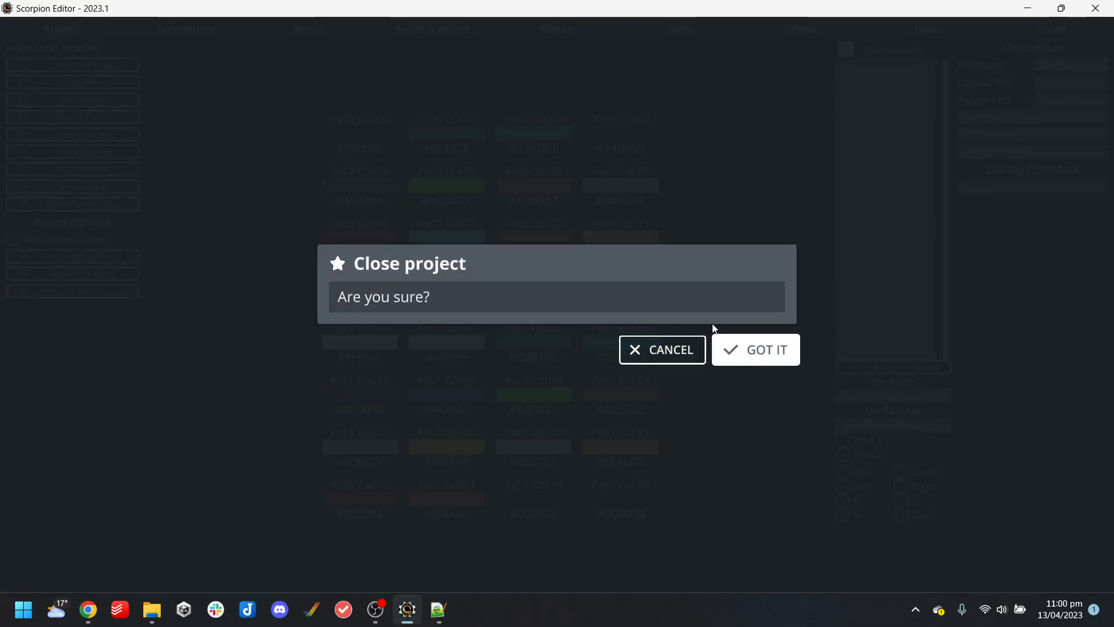
{"action": "left_click", "coordinate": [729, 343]}
{"action": "left_click", "coordinate": [580, 276]}
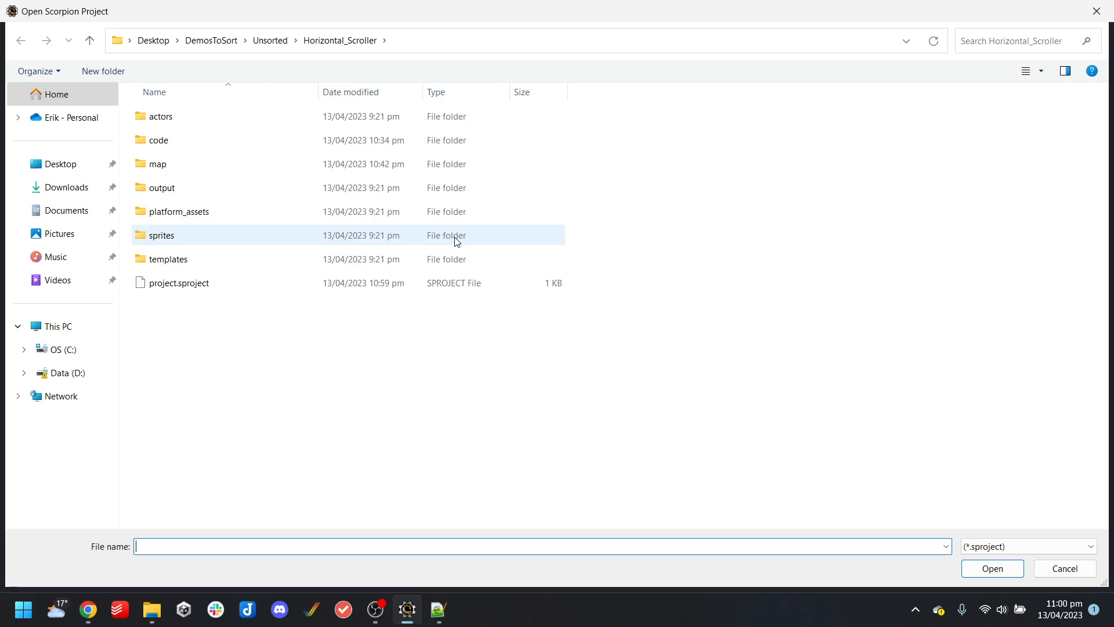
Rename the Horizontal_Scroller folder in Unsorted to Horizontal_Scroller_Amiga_MegaDrive and move it into the SimpleDemos folder
{"action": "left_click", "coordinate": [282, 42]}
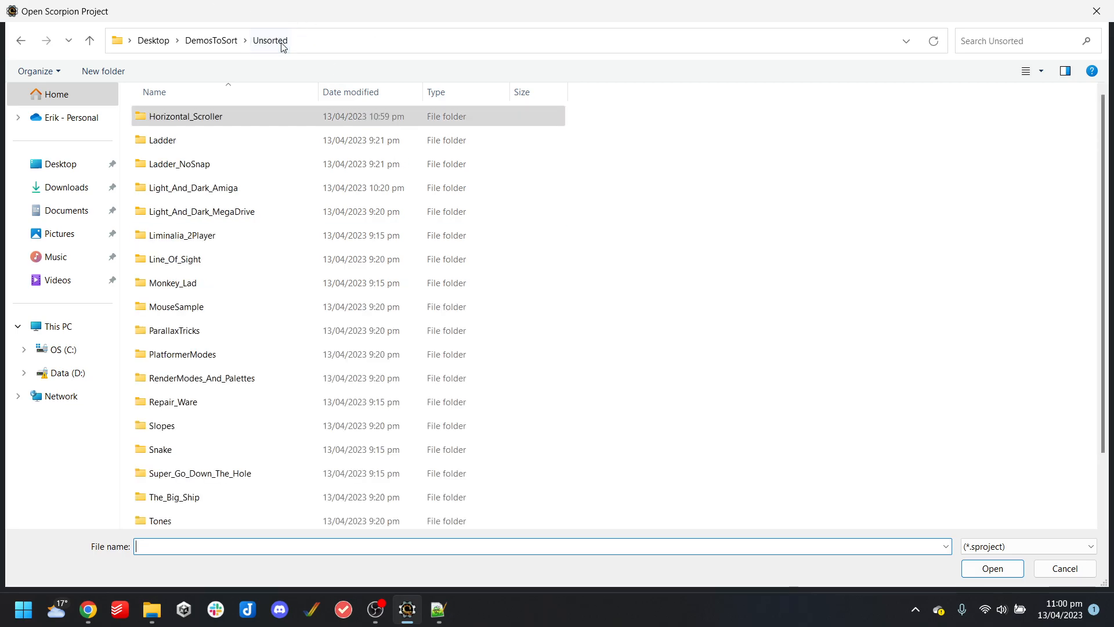
{"action": "left_click", "coordinate": [227, 117]}
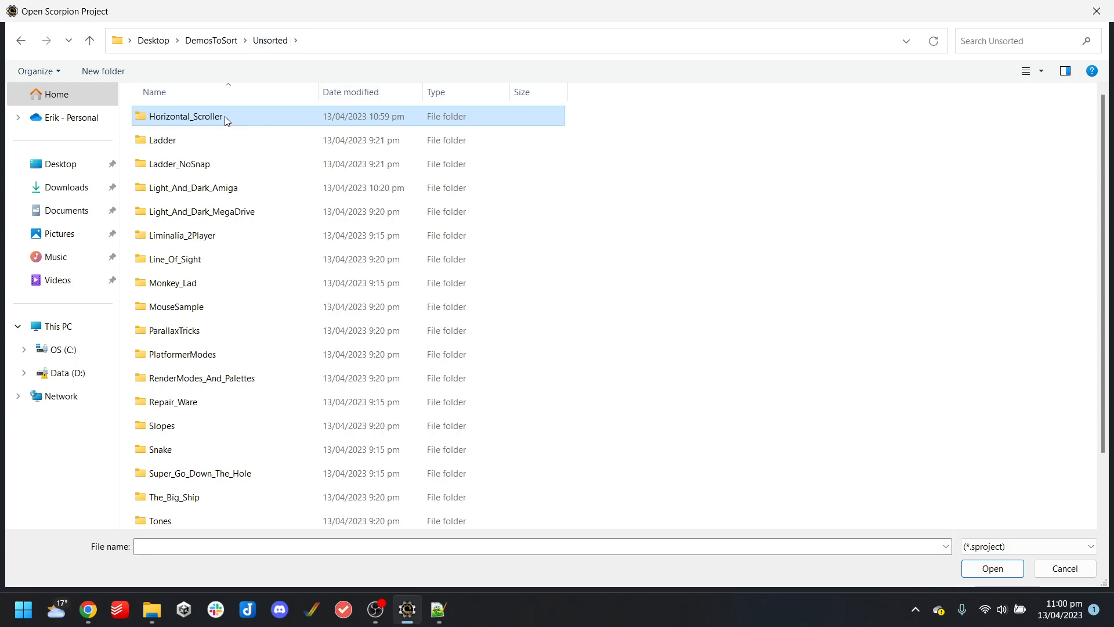
{"action": "left_click", "coordinate": [232, 116]}
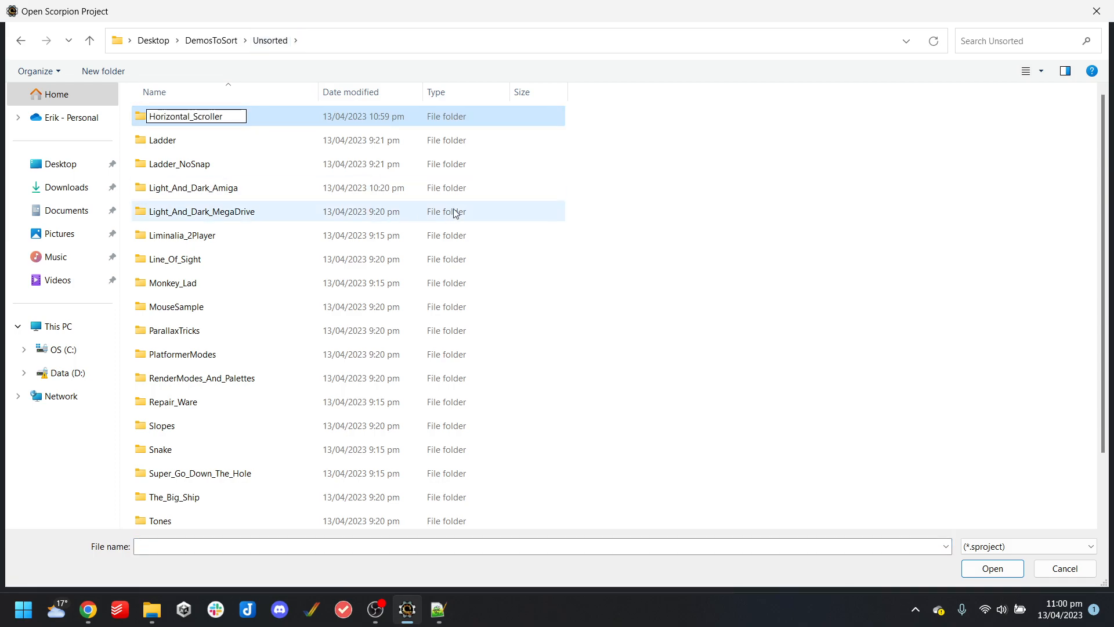
{"action": "double_click", "coordinate": [228, 117]}
{"action": "left_click", "coordinate": [228, 117]}
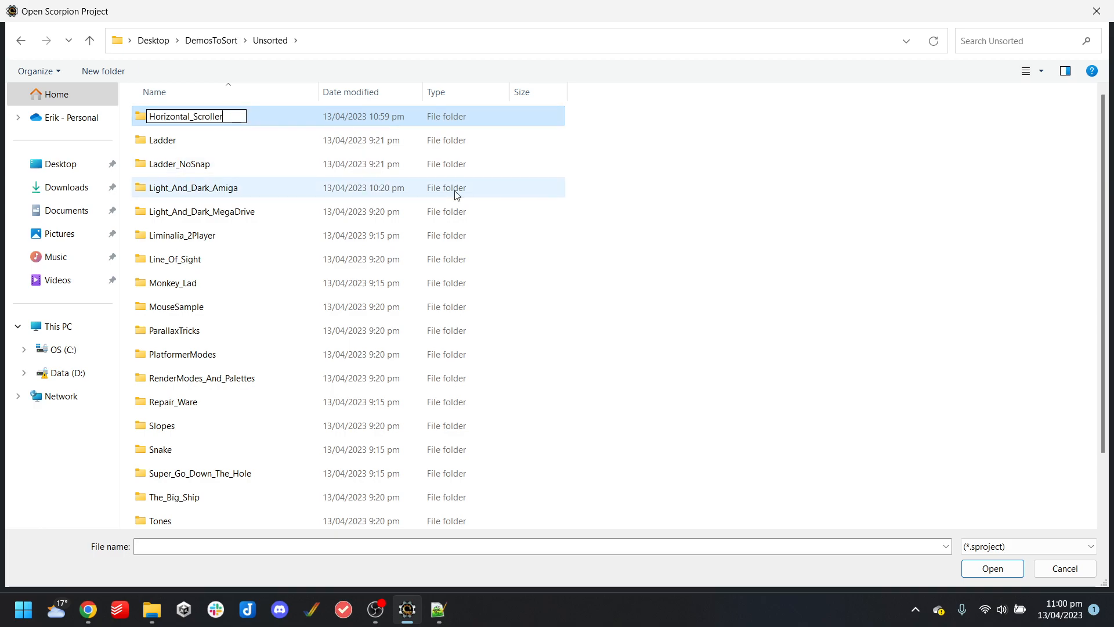
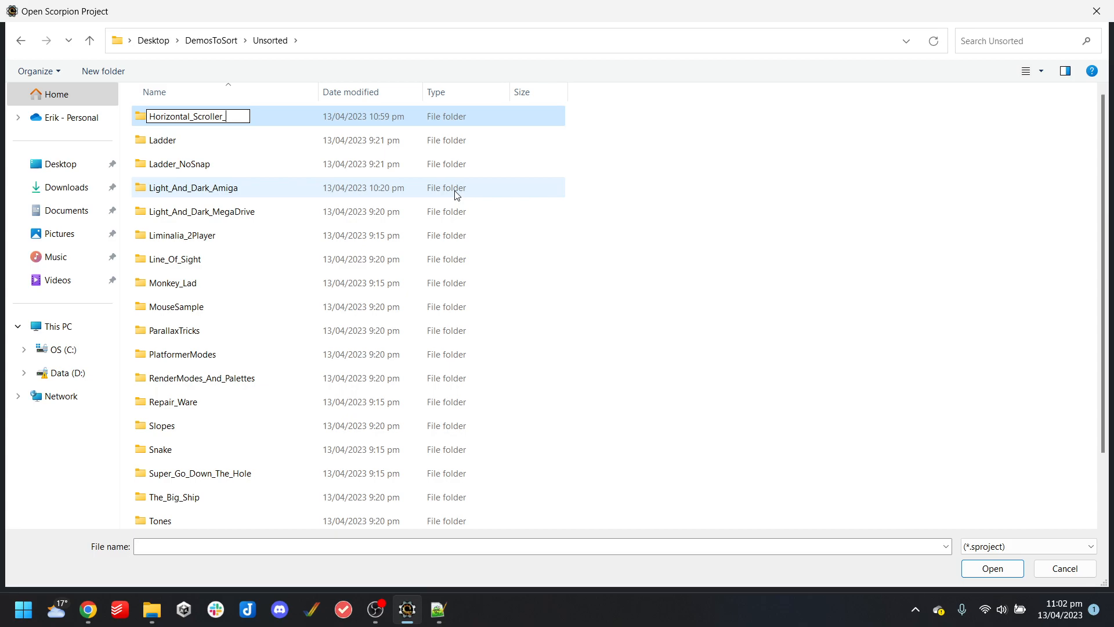
{"action": "type", "text": "Amiga_Me"}
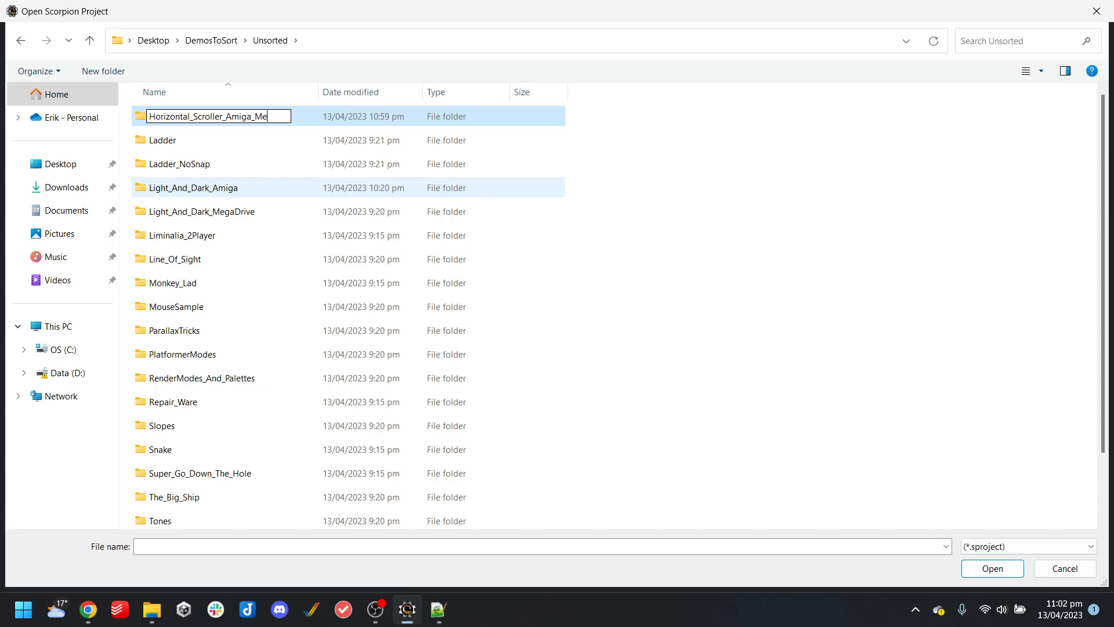
{"action": "type", "text": "gadrive"}
{"action": "key", "text": "Return"}
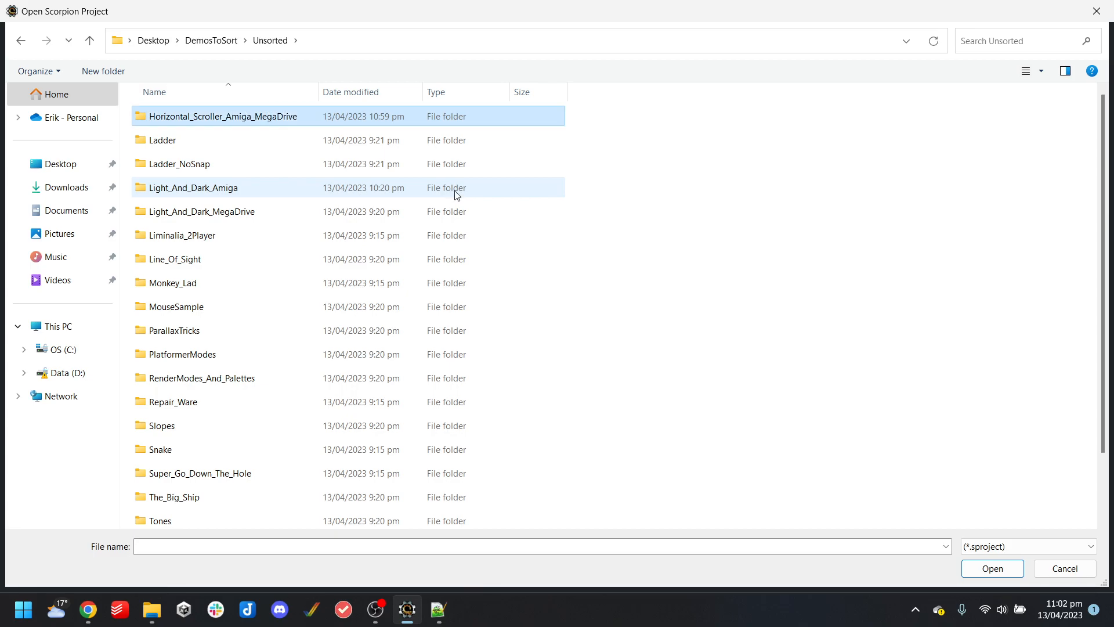
{"action": "left_click", "coordinate": [215, 42]}
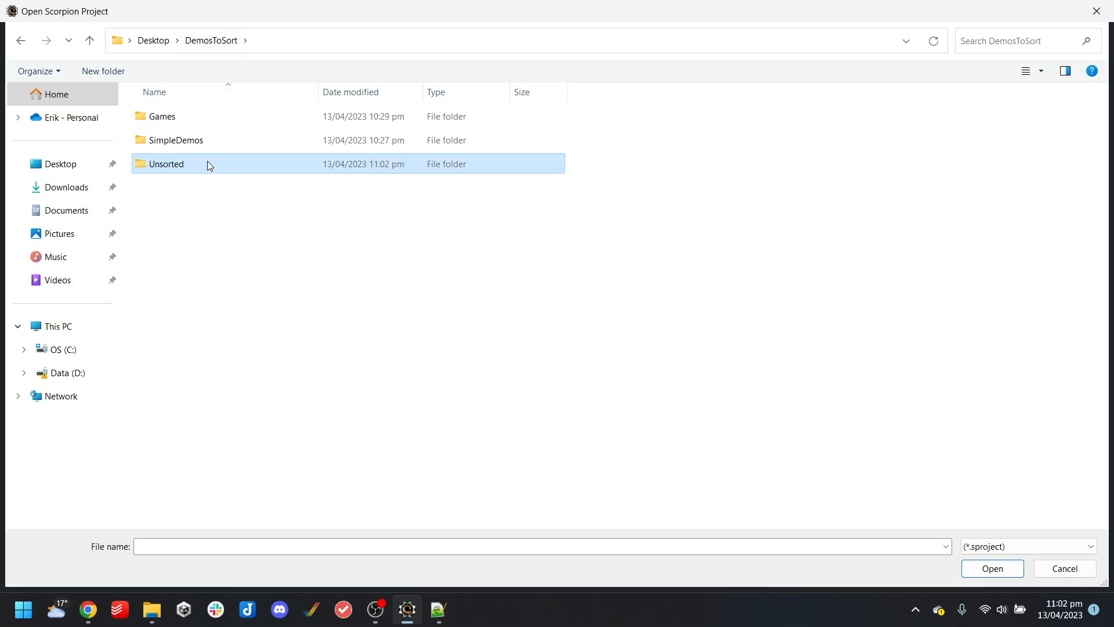
{"action": "double_click", "coordinate": [203, 140]}
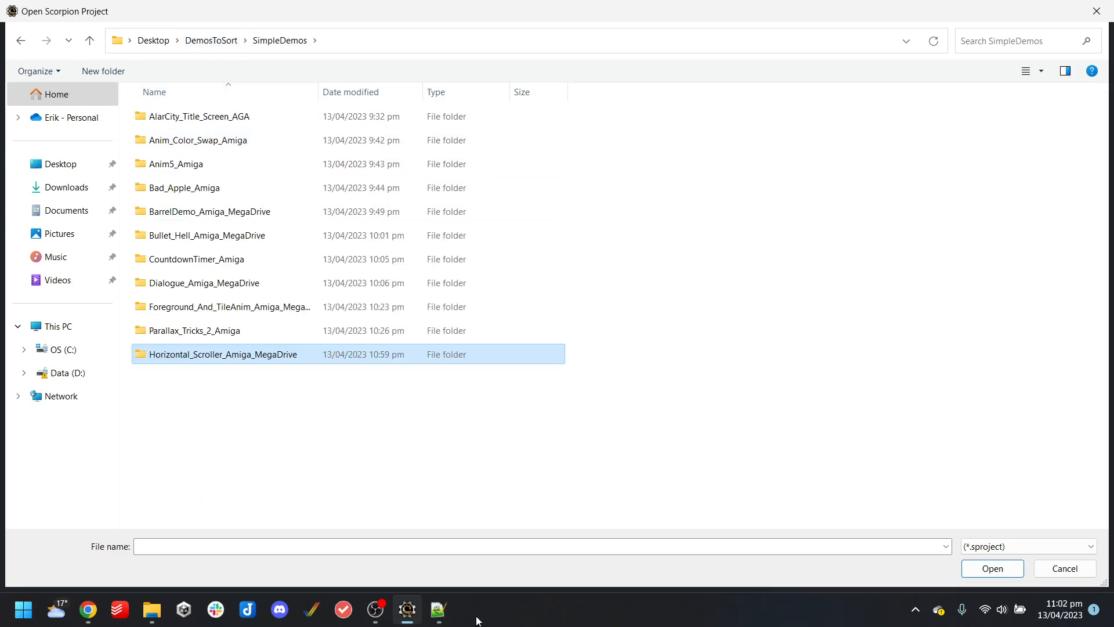
Add the to-fix note "- Horizontal Scroller, when crash because level too small, I couldn't see the text" to agenda.txt and save it
{"action": "left_click", "coordinate": [438, 608]}
{"action": "type", "text": "-"}
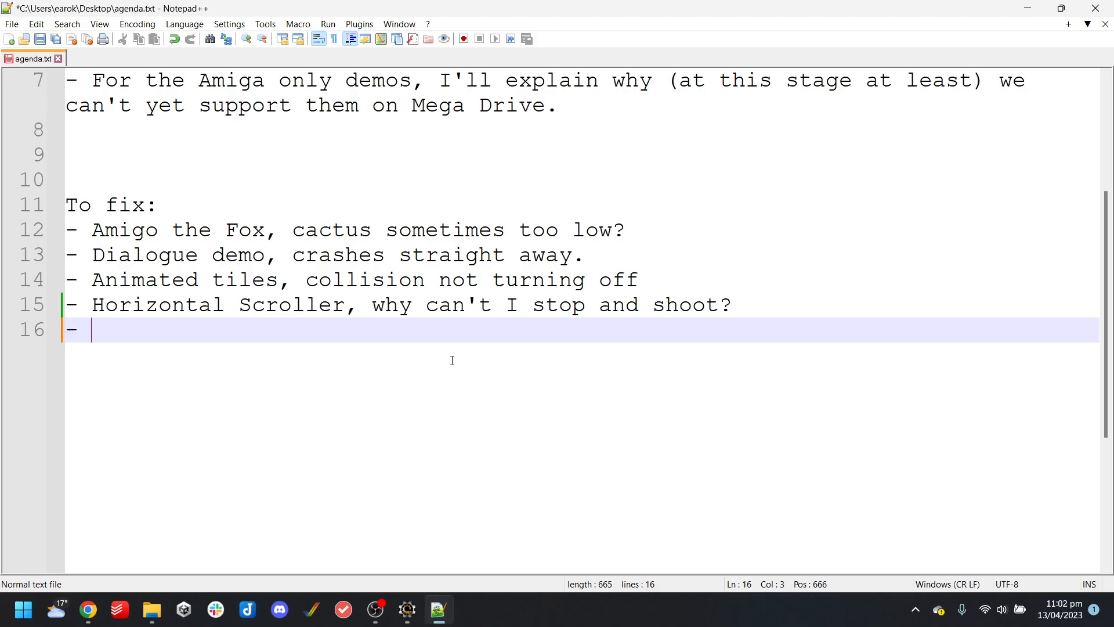
{"action": "left_click_drag", "start_coordinate": [468, 326], "coordinate": [373, 303]}
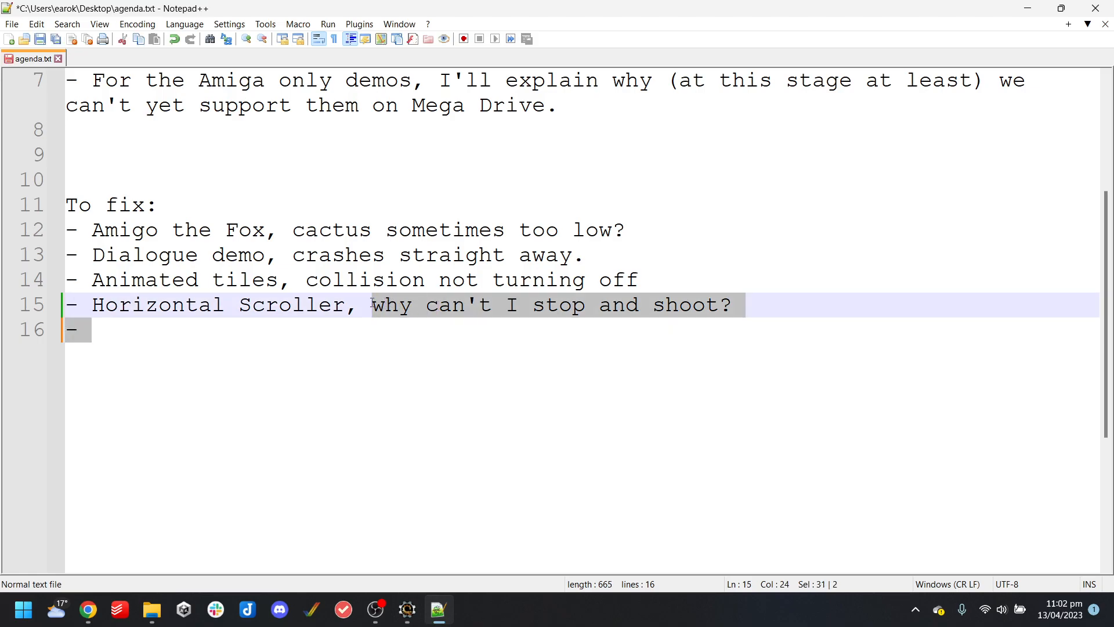
{"action": "left_click", "coordinate": [392, 376]}
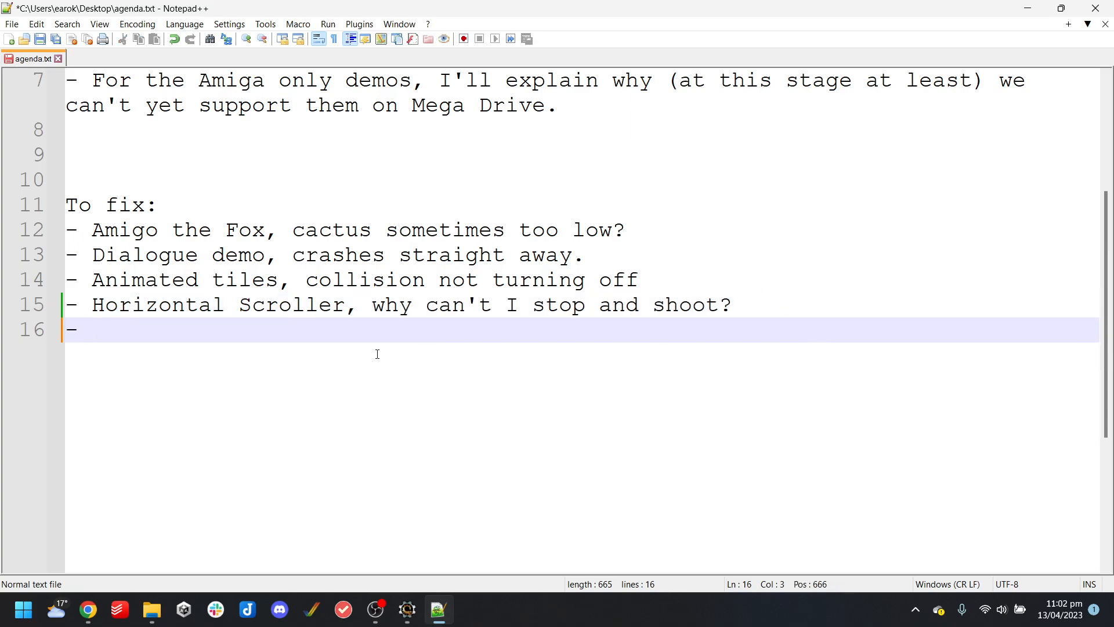
{"action": "type", "text": "Horiz"}
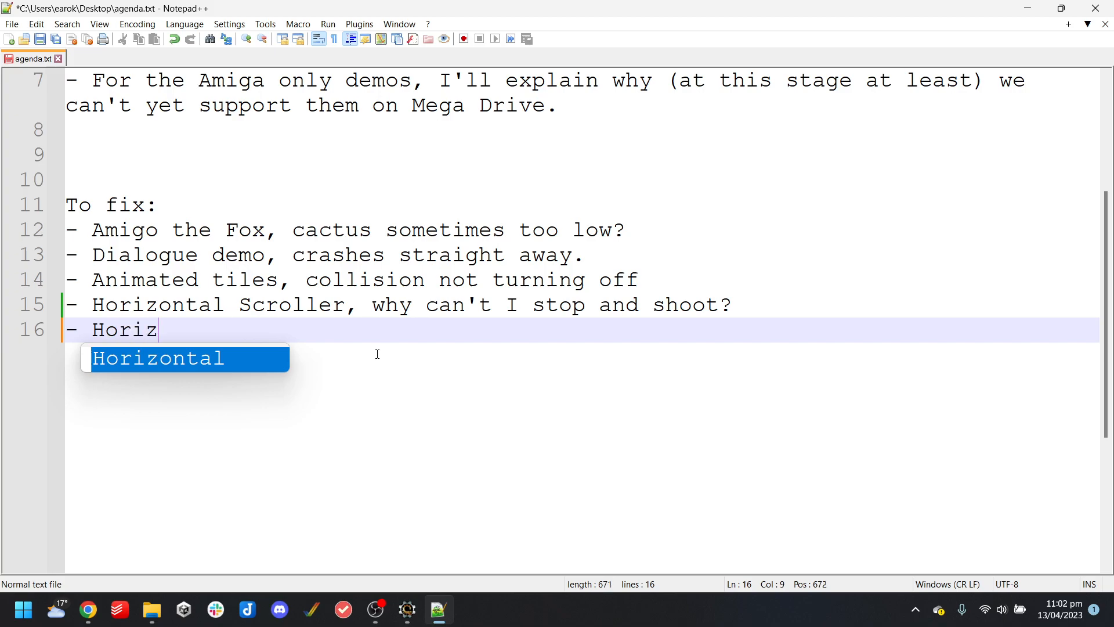
{"action": "type", "text": "ontal Scroller, "}
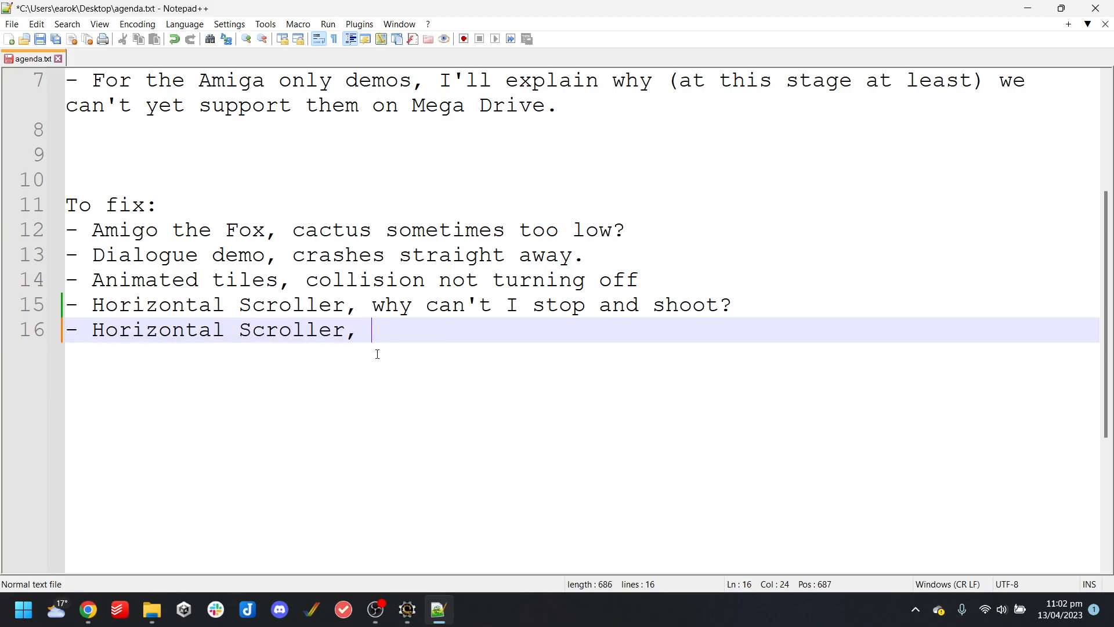
{"action": "type", "text": "when crash be"}
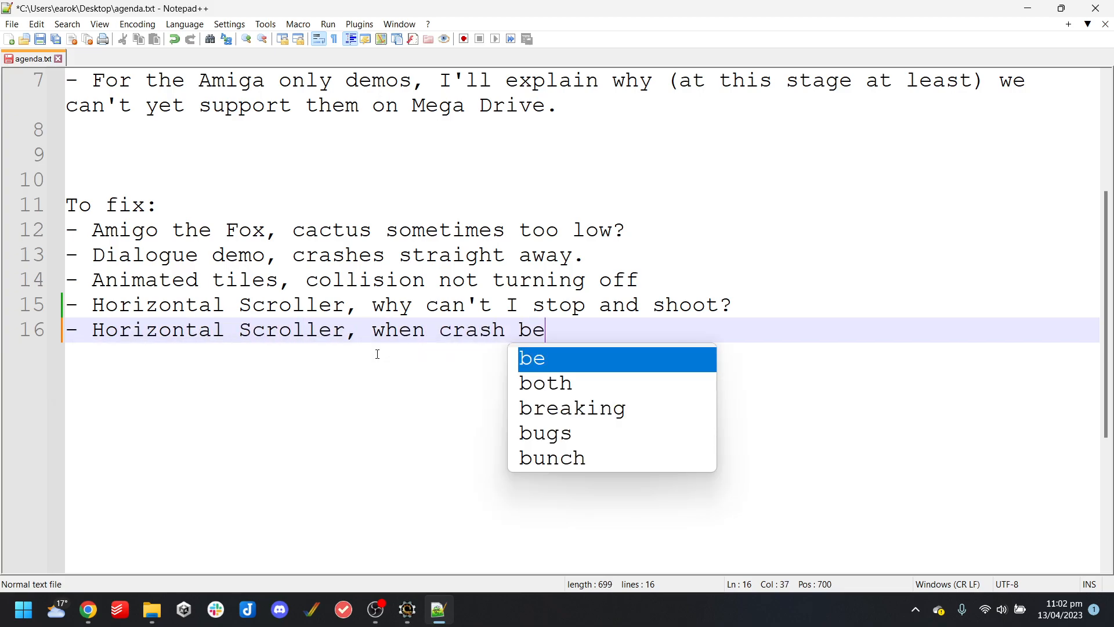
{"action": "type", "text": "cause ss"}
{"action": "key", "text": "BackSpace"}
{"action": "key", "text": "BackSpace"}
{"action": "type", "text": "el"}
{"action": "key", "text": "BackSpace"}
{"action": "key", "text": "BackSpace"}
{"action": "type", "text": "level too small, I couldn't see the text"}
{"action": "left_click", "coordinate": [41, 37]}
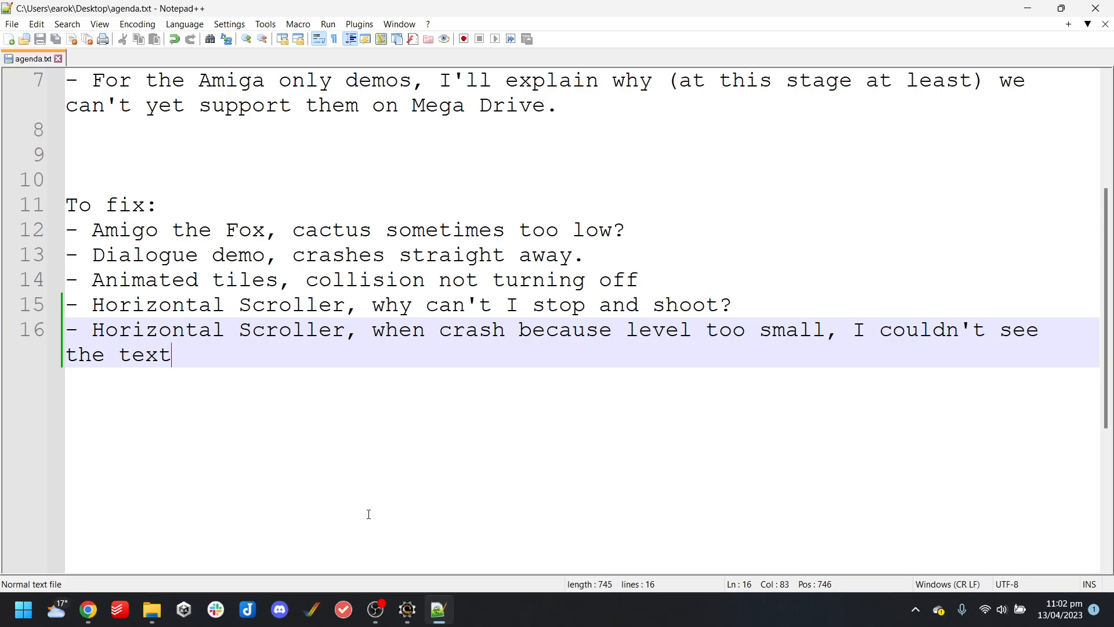
Return to Scorpion Editor's project dialog and open the Ladder project from the Unsorted folder
{"action": "left_click", "coordinate": [435, 609]}
{"action": "left_click", "coordinate": [435, 609]}
{"action": "left_click", "coordinate": [437, 609]}
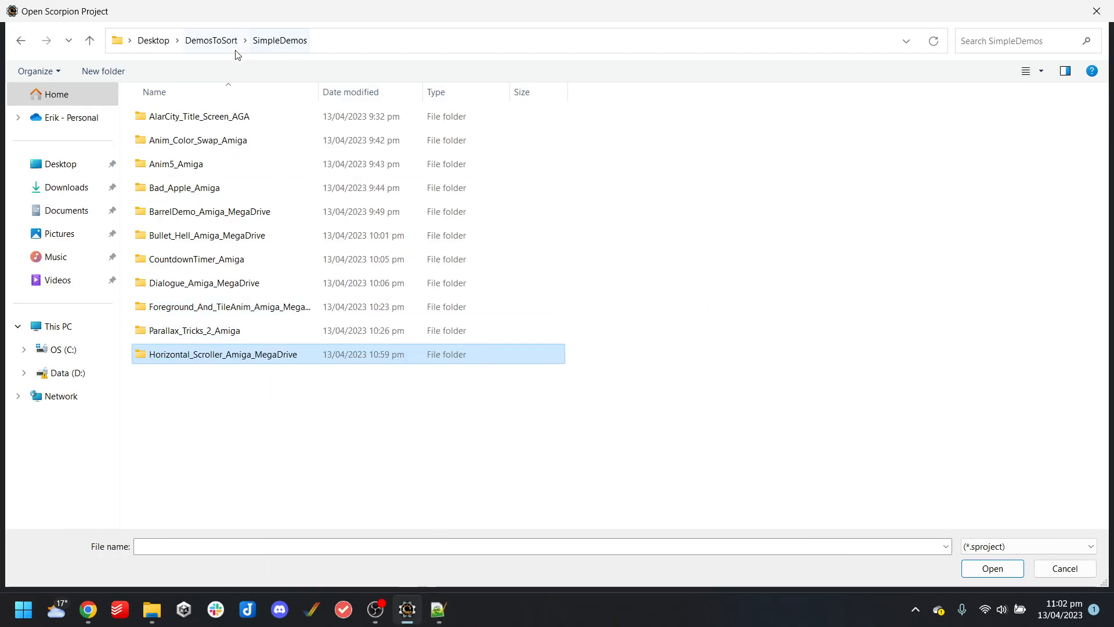
{"action": "left_click", "coordinate": [220, 50]}
{"action": "double_click", "coordinate": [191, 167]}
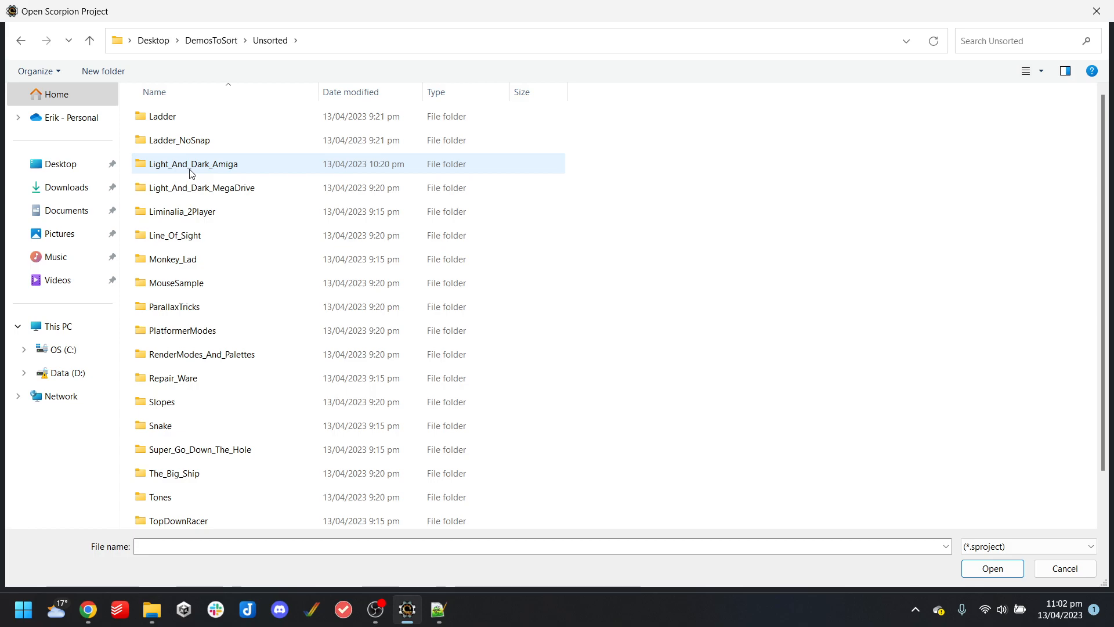
{"action": "left_click", "coordinate": [182, 119]}
{"action": "double_click", "coordinate": [182, 120]}
{"action": "double_click", "coordinate": [203, 311]}
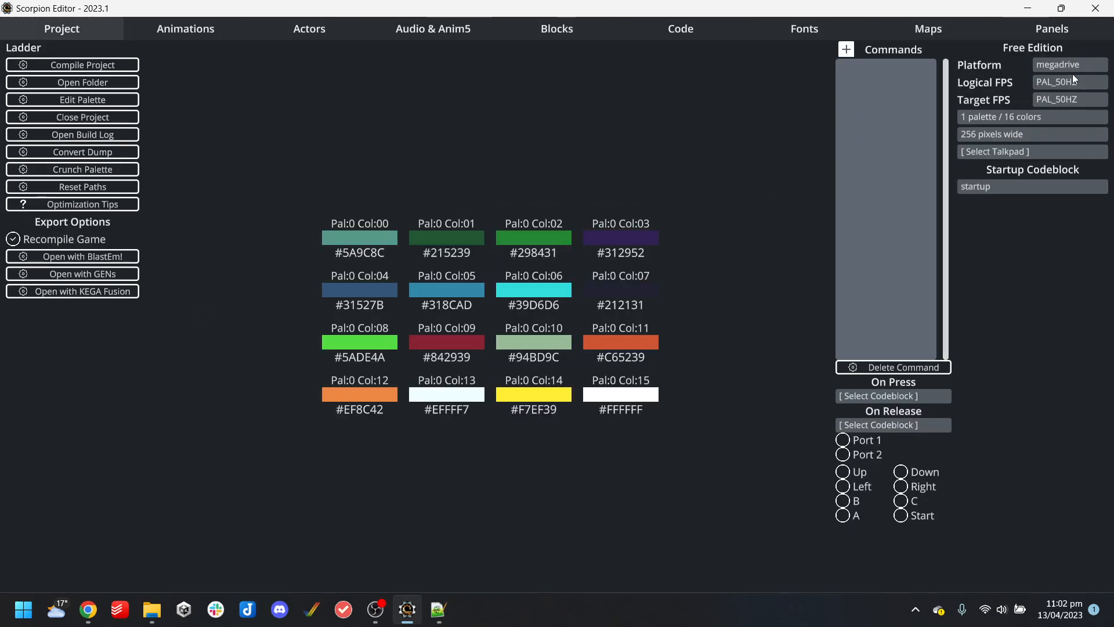
Change the Ladder project's target platform to Amiga OCS and its color depth to 4bp / 16 colors
{"action": "left_click", "coordinate": [1072, 70]}
{"action": "left_click", "coordinate": [434, 150]}
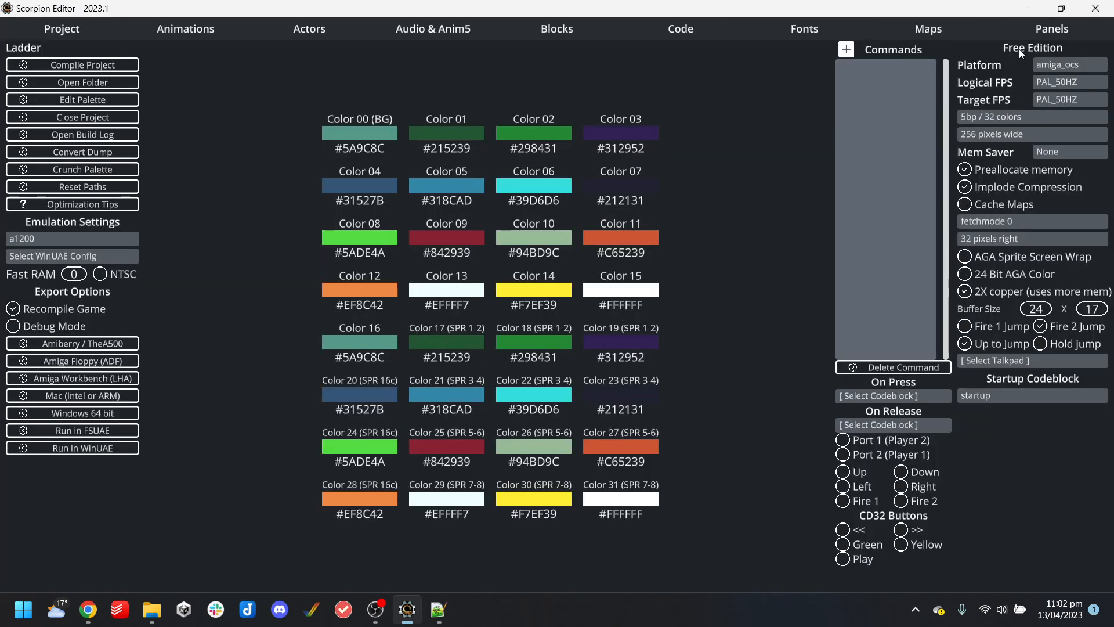
{"action": "left_click", "coordinate": [1014, 116]}
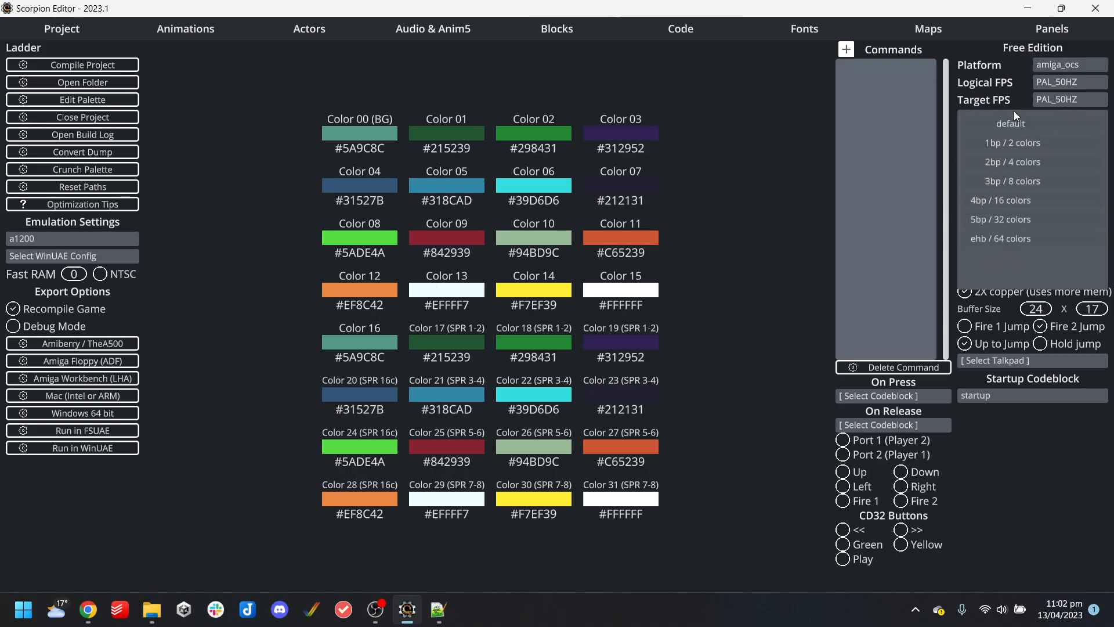
{"action": "left_click", "coordinate": [1020, 199]}
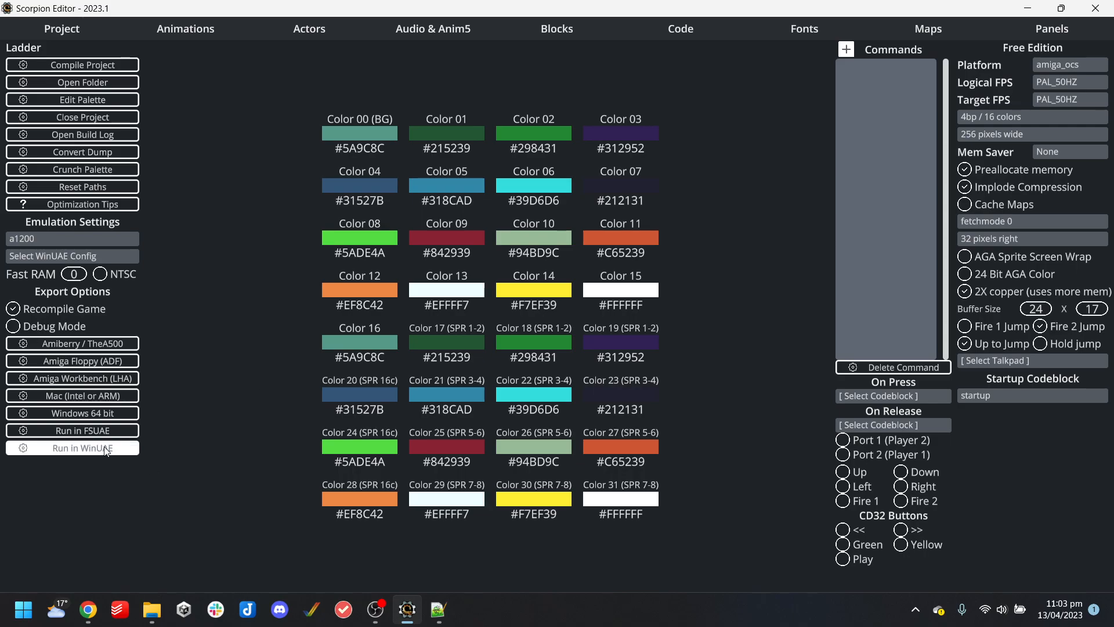
Inspect the king_fall_r animation and its frame settings, and return to the project settings
{"action": "left_click", "coordinate": [186, 29]}
{"action": "left_click", "coordinate": [32, 100]}
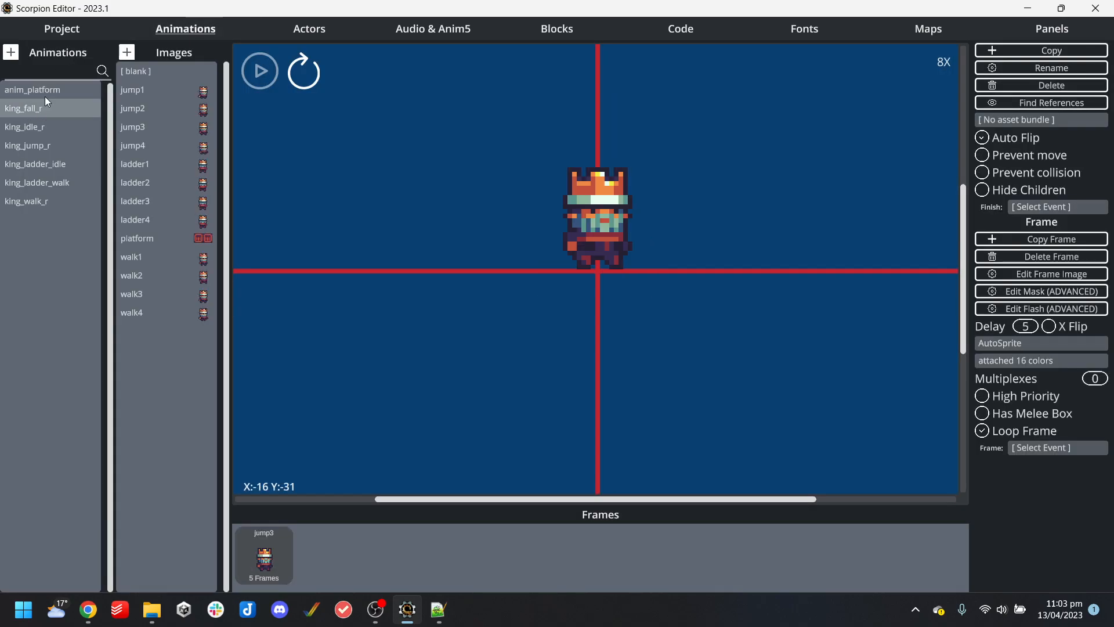
{"action": "left_click", "coordinate": [58, 35]}
Run the Ladder game in WinUAE, test walking, ladder climbing and jumping between the moving platforms, then close the emulator and dismiss the compile message
{"action": "left_click", "coordinate": [106, 447]}
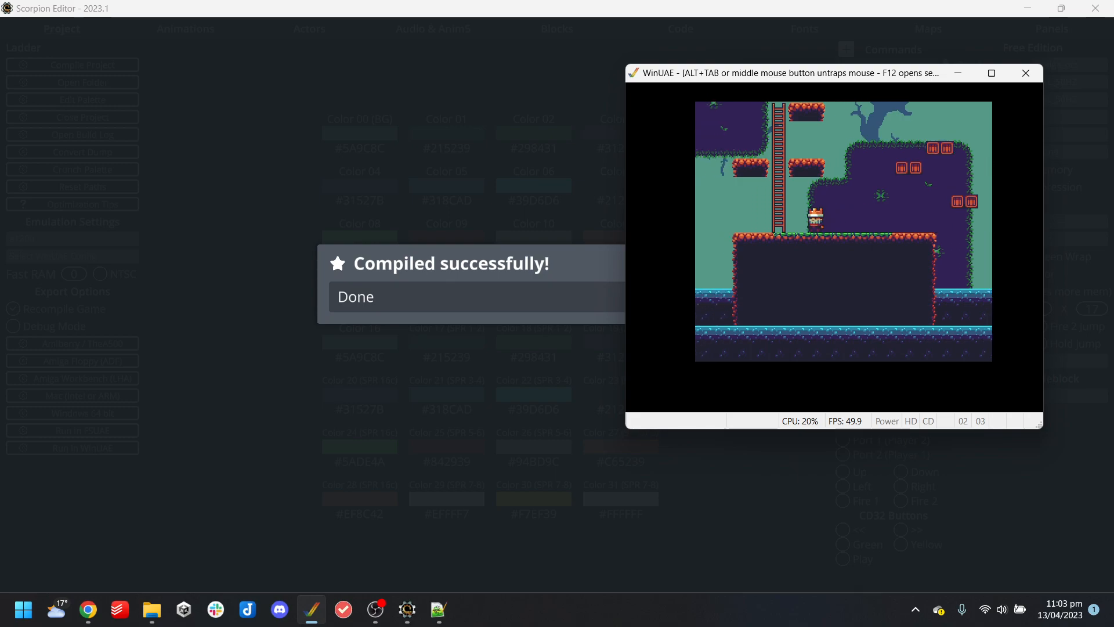
{"action": "key", "text": "Left"}
{"action": "key", "text": "Up"}
{"action": "key", "text": "Right"}
{"action": "key", "text": "Left"}
{"action": "key", "text": "Down"}
{"action": "key", "text": "Right"}
{"action": "key", "text": "Left"}
{"action": "key", "text": "Up"}
{"action": "key", "text": "Up"}
{"action": "key", "text": "Right"}
{"action": "key", "text": "Right"}
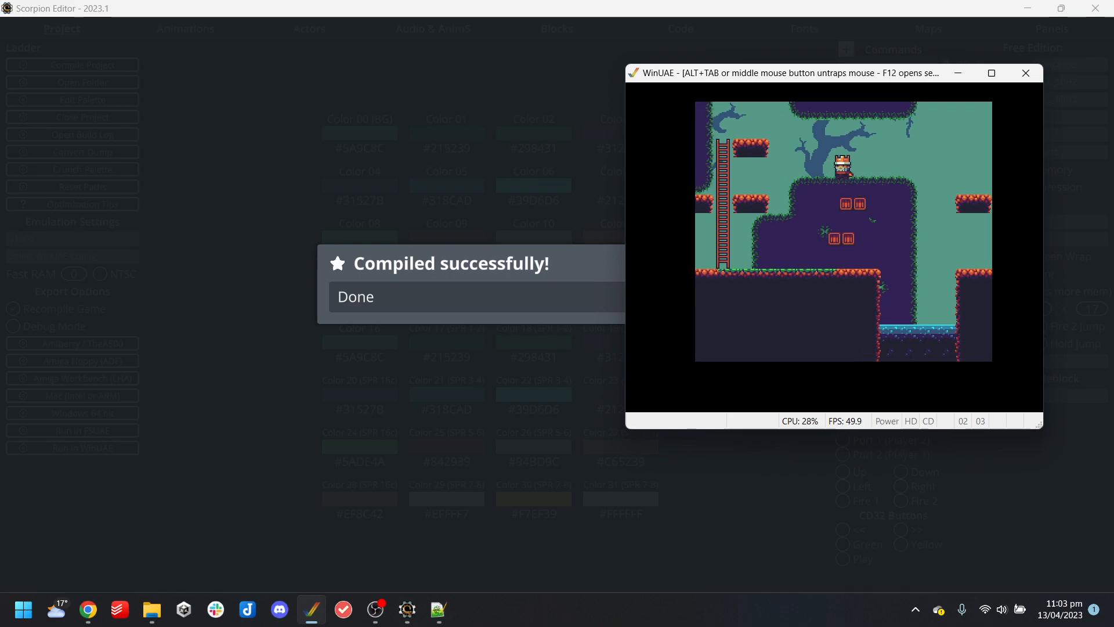
{"action": "key", "text": "Left"}
{"action": "key", "text": "Right"}
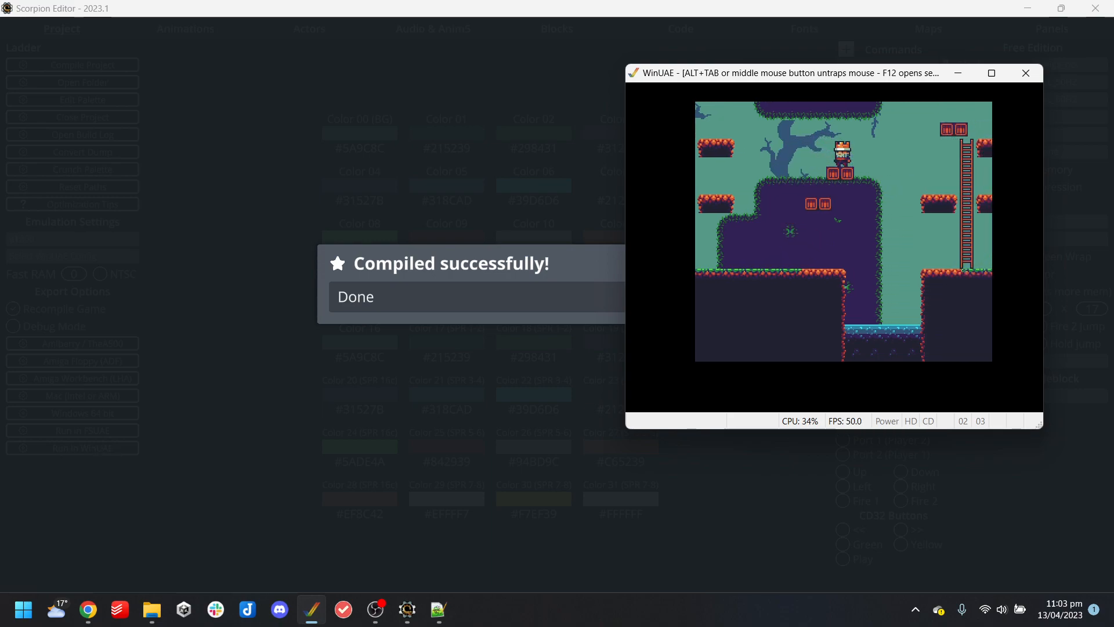
{"action": "key", "text": "Right"}
{"action": "key", "text": "Up"}
{"action": "key", "text": "Left"}
{"action": "key", "text": "Up"}
{"action": "key", "text": "Left"}
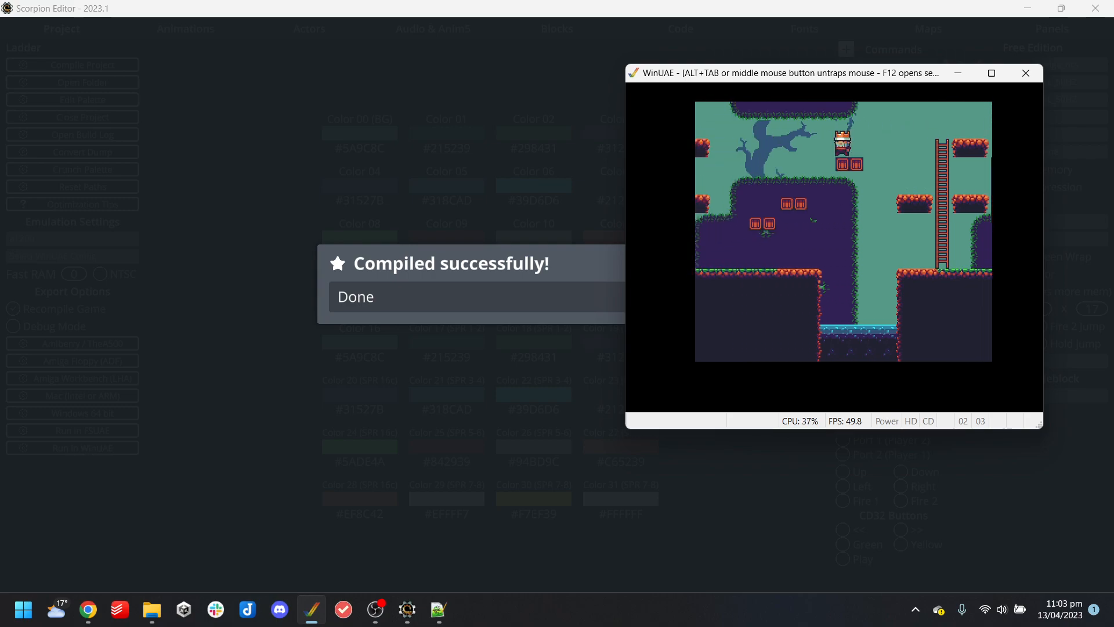
{"action": "key", "text": "alt+F4"}
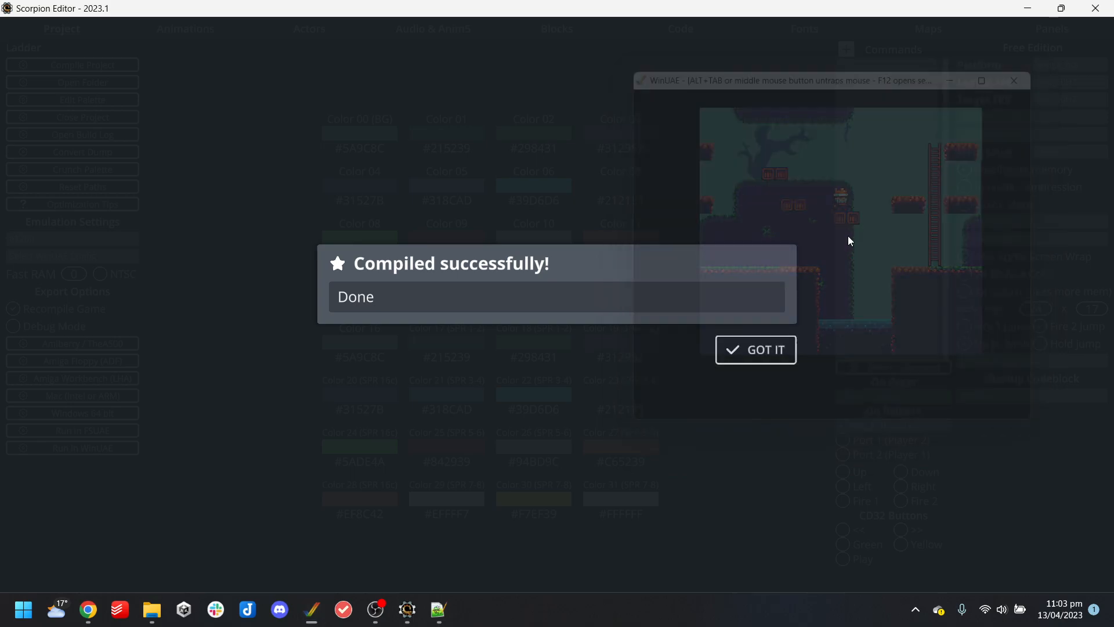
{"action": "key", "text": "Return"}
Switch the target platform to MegaDrive (Genesis), run the game in BlastEm to test ladders and moving platforms, and close the emulator
{"action": "left_click", "coordinate": [998, 67]}
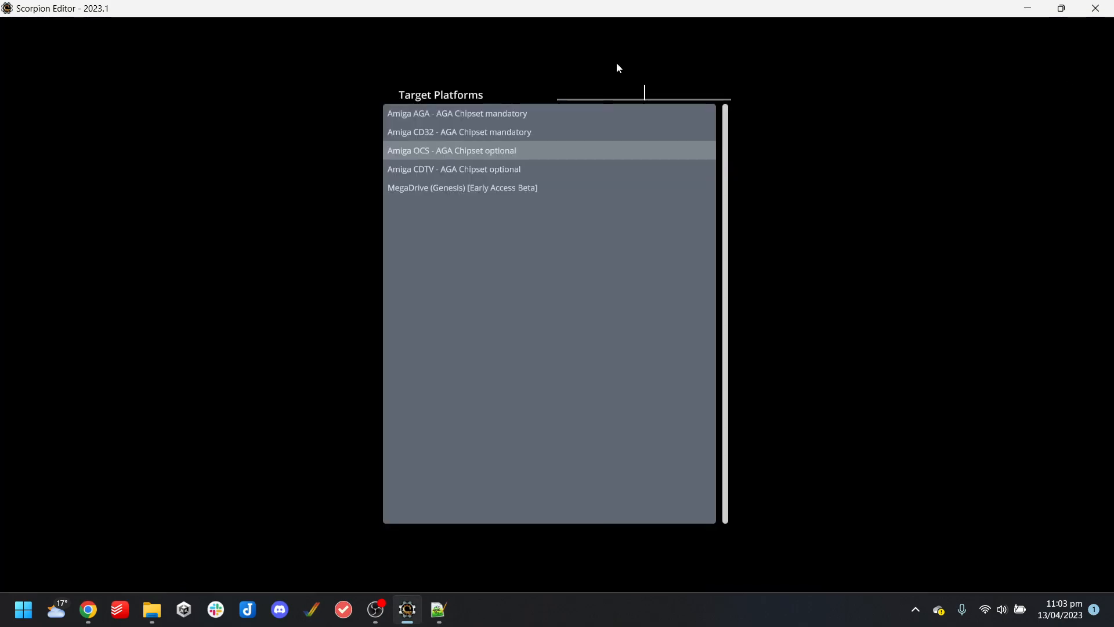
{"action": "left_click", "coordinate": [485, 188]}
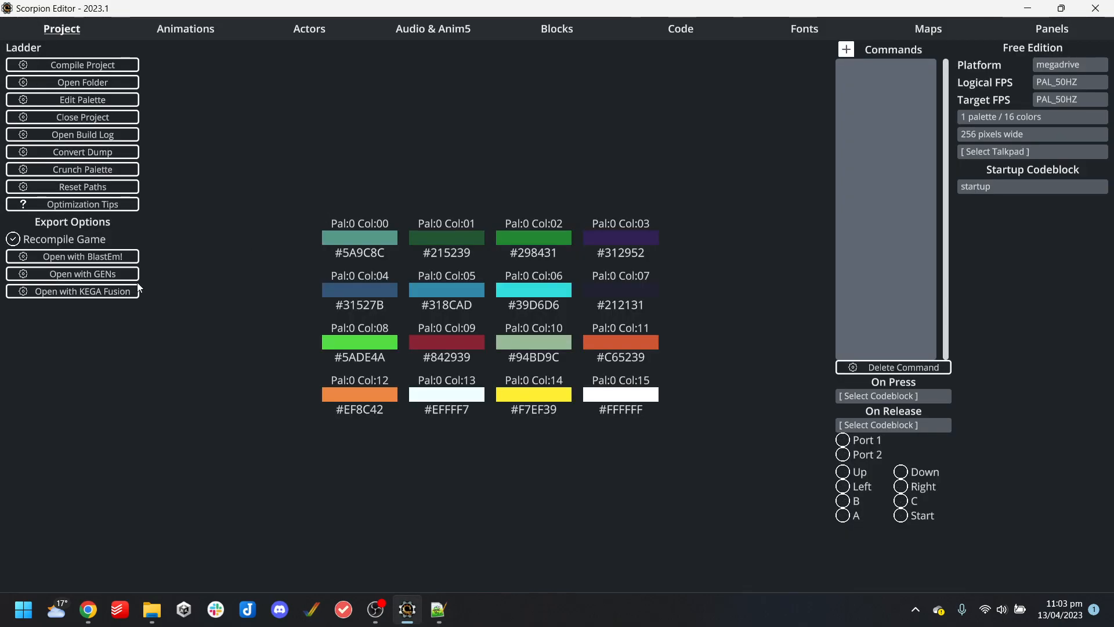
{"action": "left_click", "coordinate": [107, 256]}
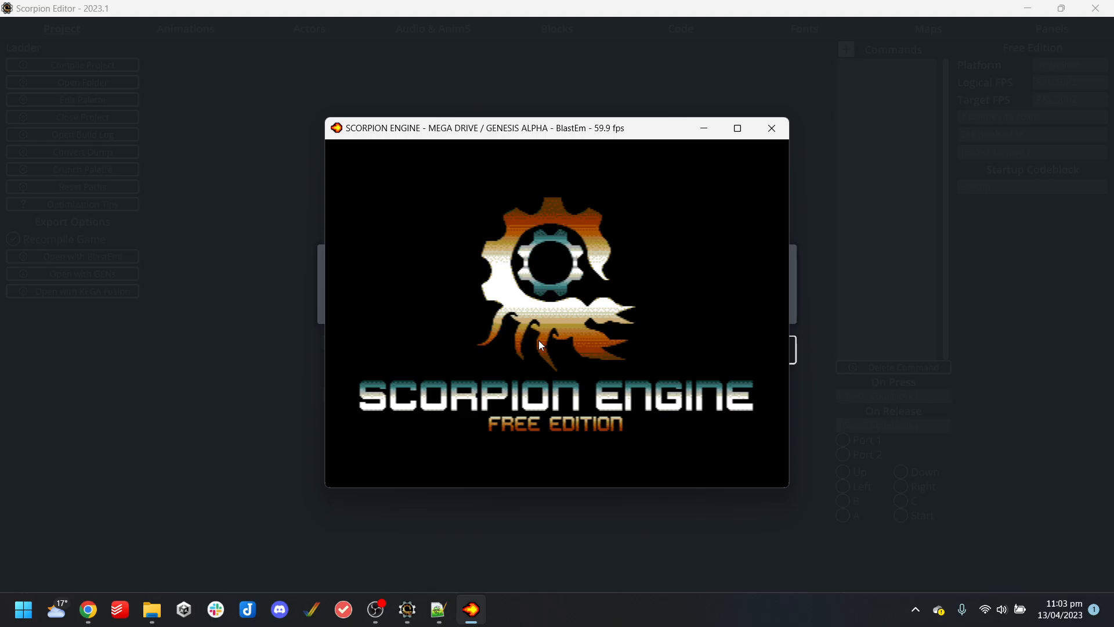
{"action": "key", "text": "Left"}
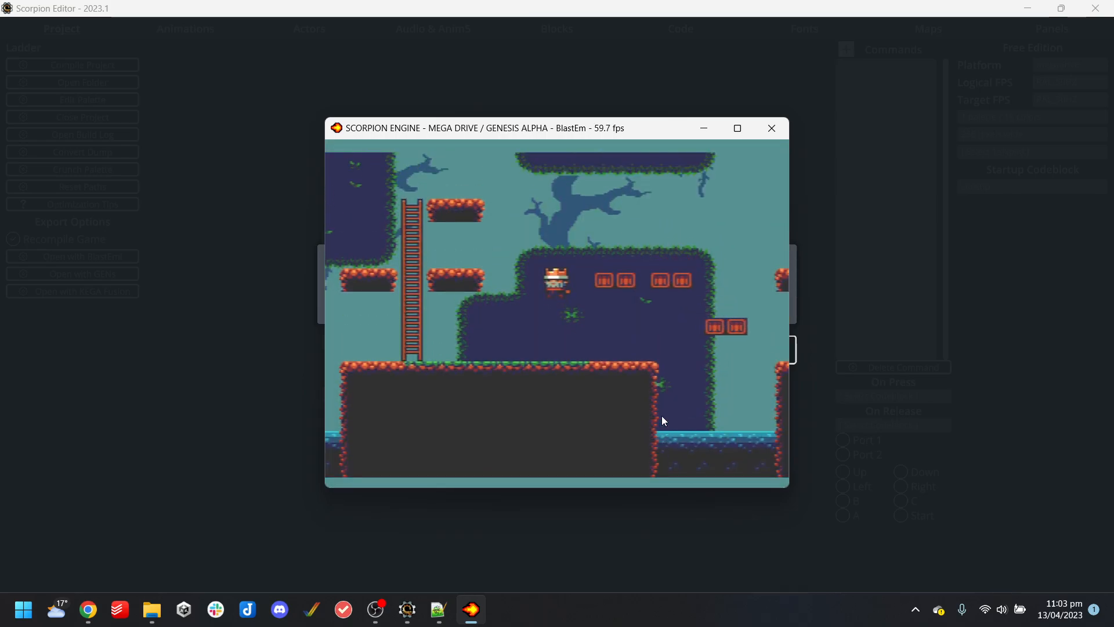
{"action": "key", "text": "Up"}
{"action": "key", "text": "Right"}
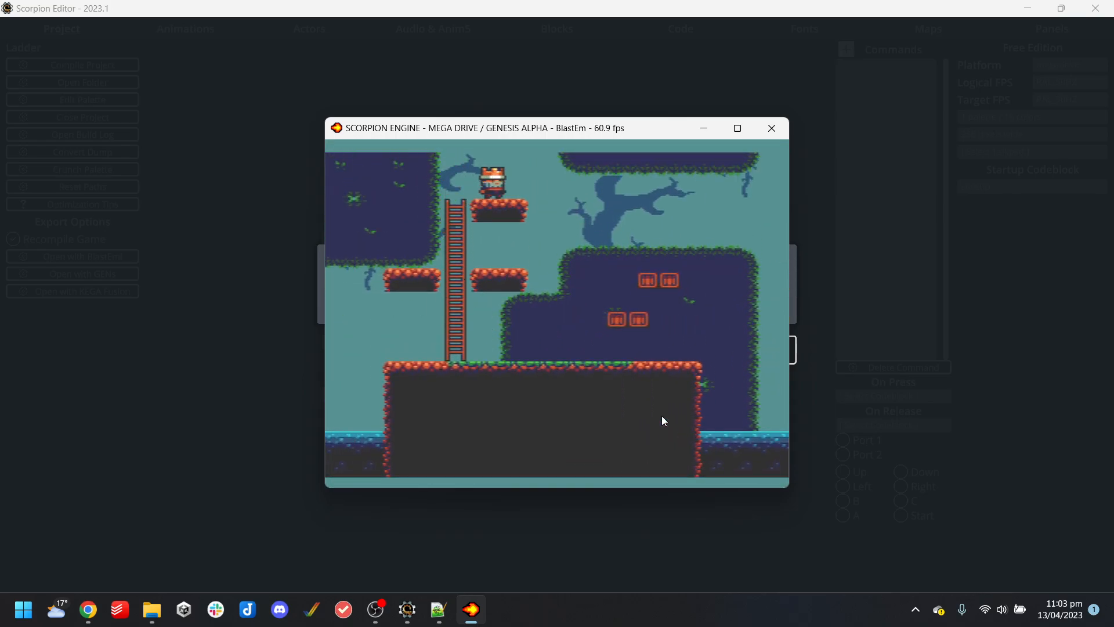
{"action": "key", "text": "Right"}
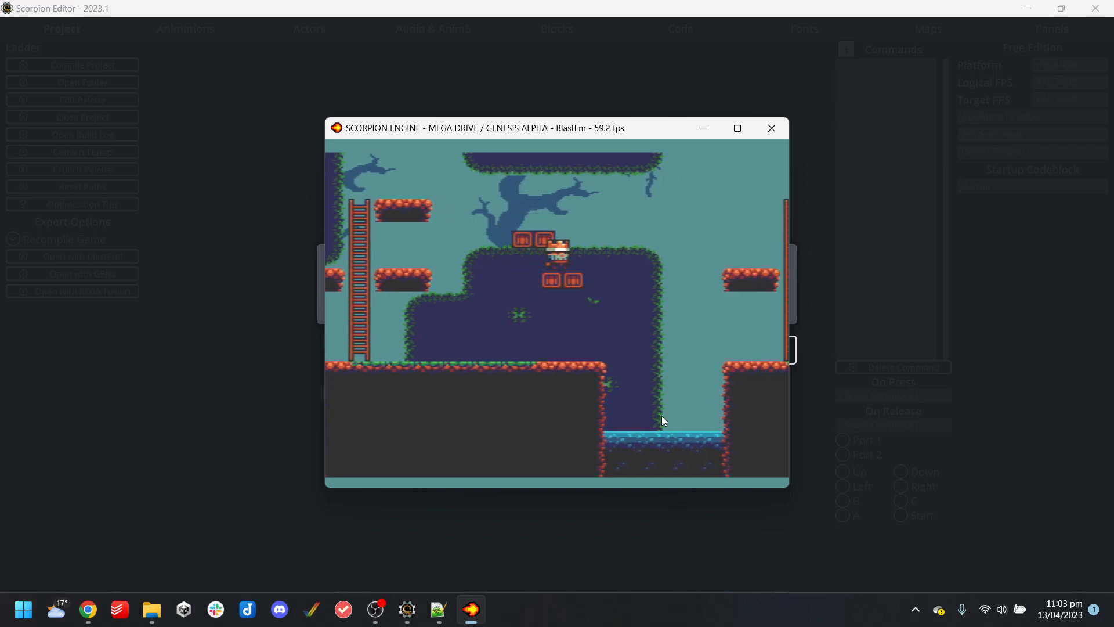
{"action": "key", "text": "Right"}
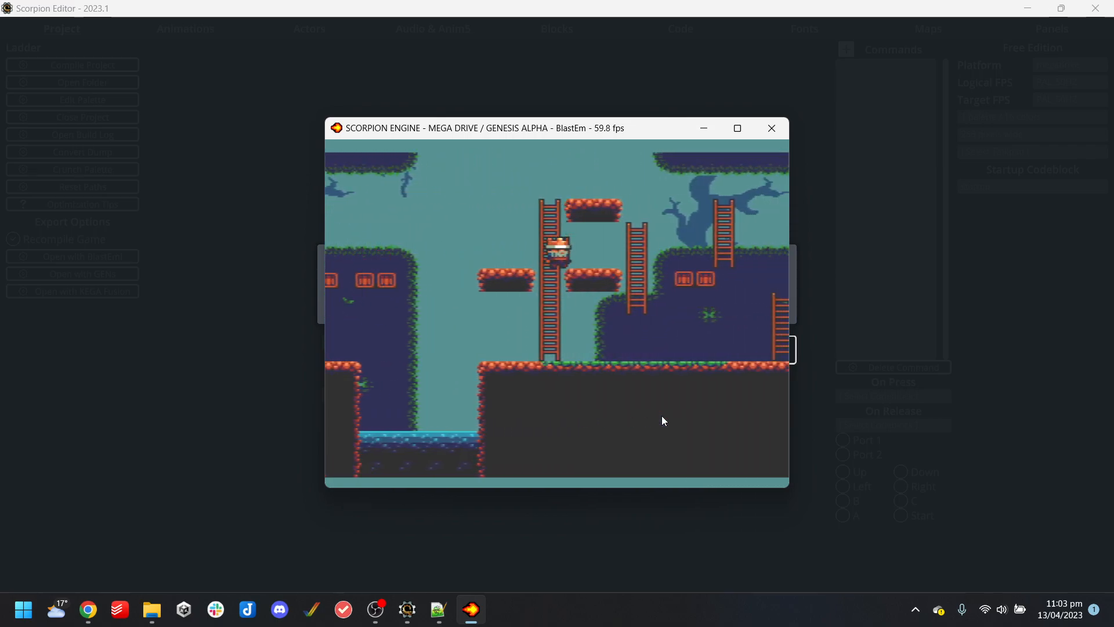
{"action": "key", "text": "Left"}
{"action": "key", "text": "Left"}
{"action": "key", "text": "a"}
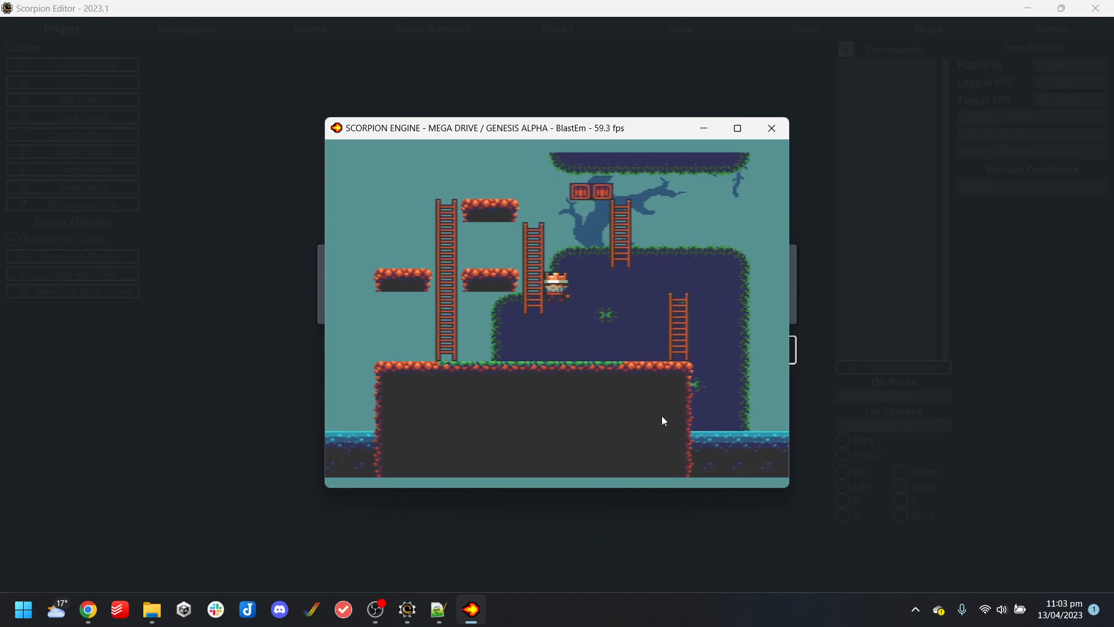
{"action": "key", "text": "Up"}
{"action": "key", "text": "Left"}
{"action": "key", "text": "a"}
{"action": "key", "text": "Left"}
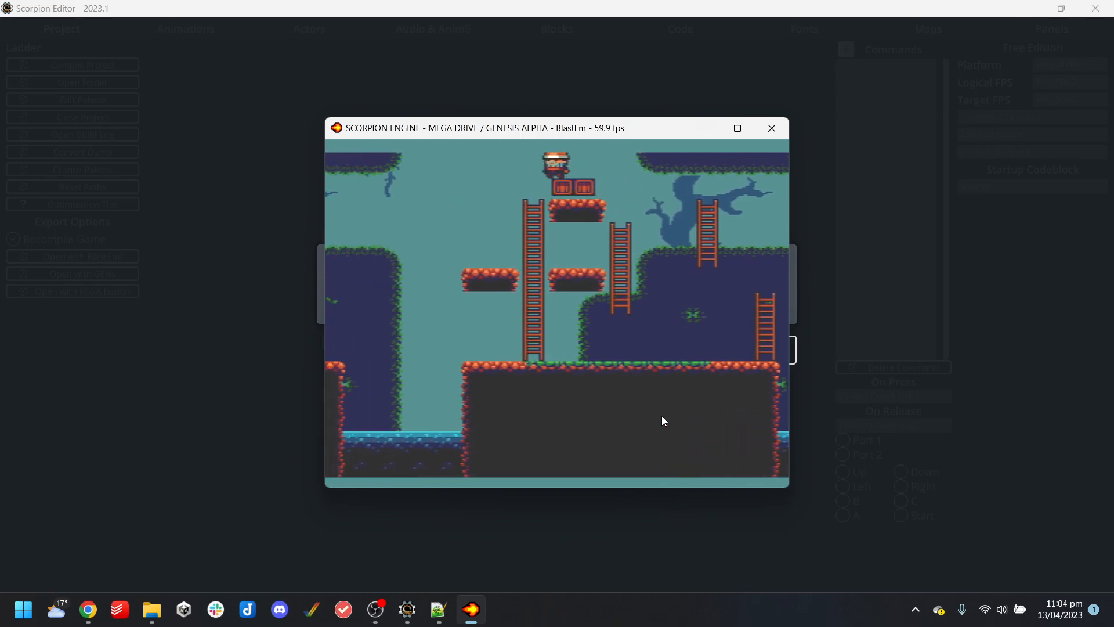
{"action": "left_click", "coordinate": [770, 127]}
{"action": "left_click", "coordinate": [771, 349]}
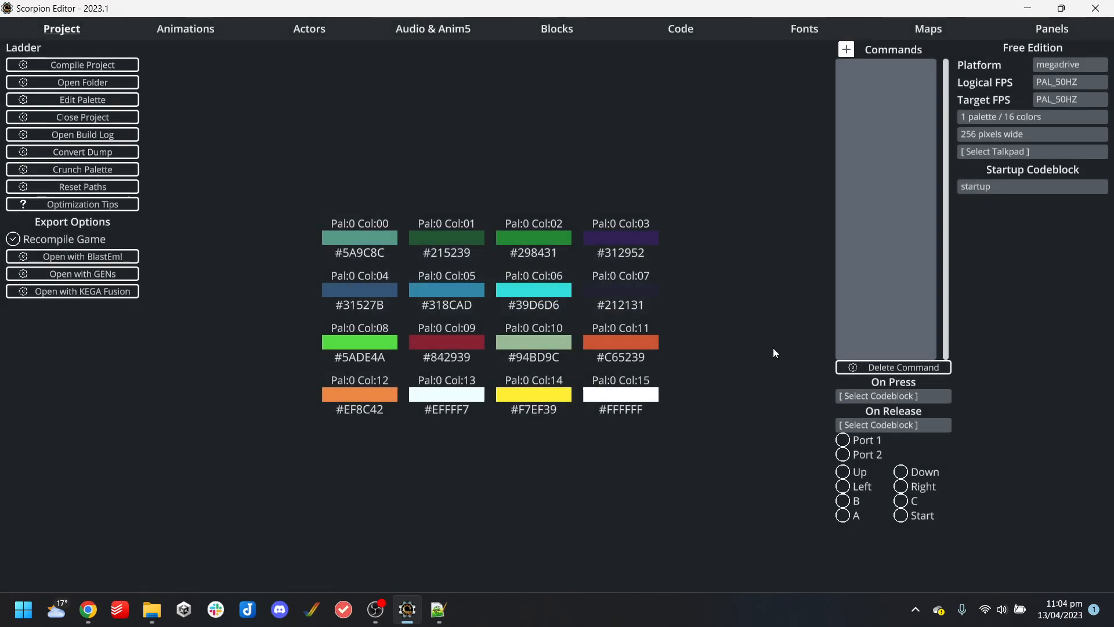
Set the Ladder project's target platform back to Amiga OCS with the AGA chipset optional
{"action": "left_click", "coordinate": [1064, 59]}
{"action": "left_click", "coordinate": [1063, 60]}
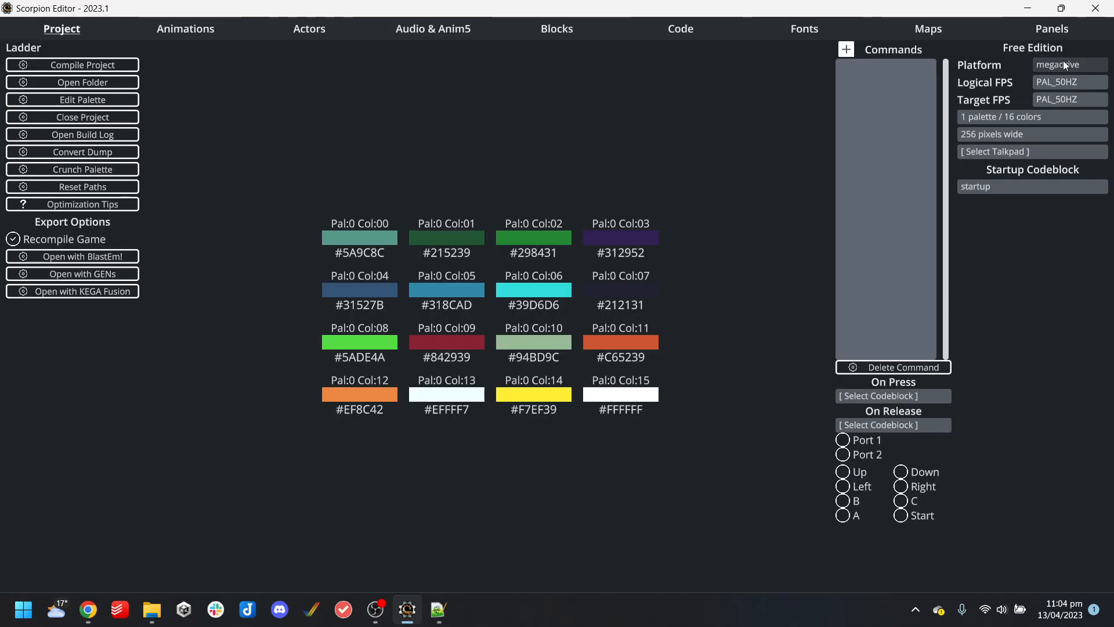
{"action": "left_click", "coordinate": [1057, 62]}
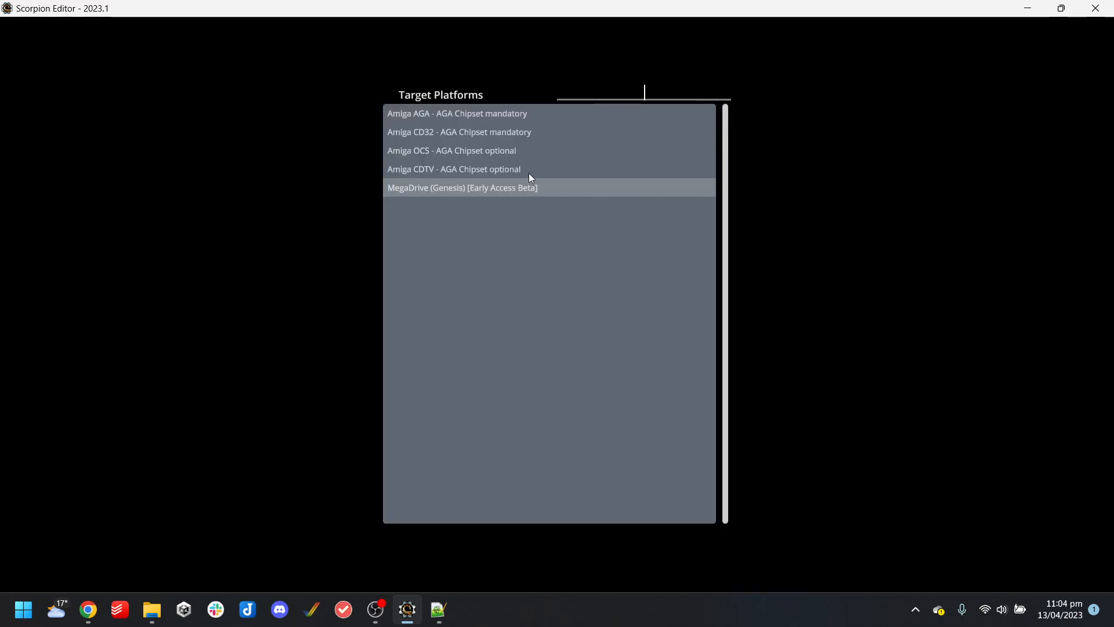
{"action": "left_click", "coordinate": [450, 152]}
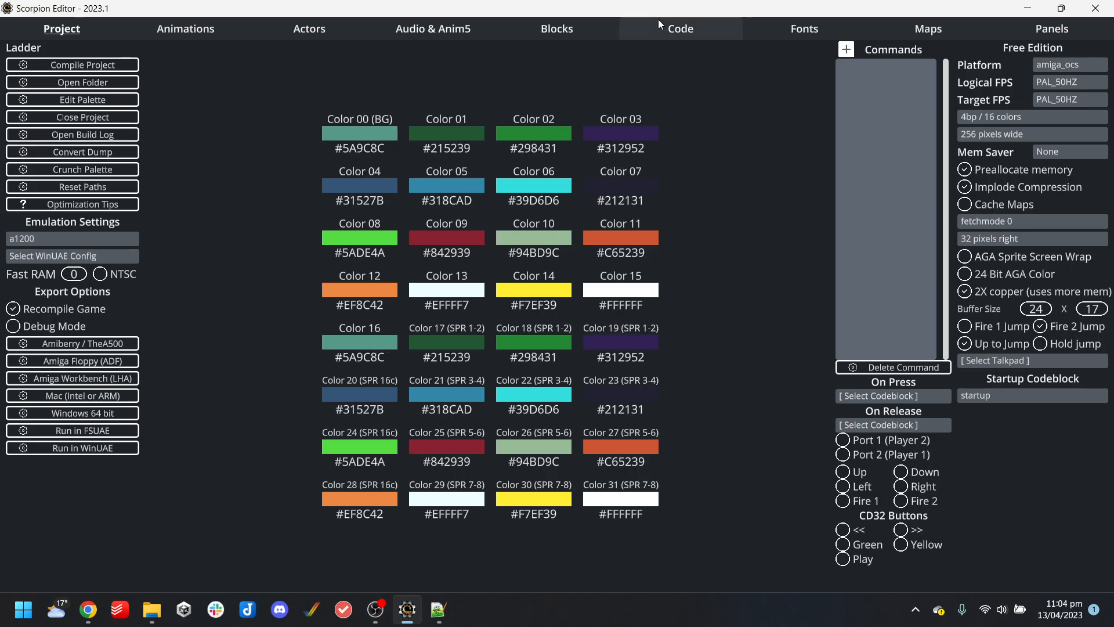
Review the commands in the startup codeblock and return to the project settings
{"action": "left_click", "coordinate": [704, 30]}
{"action": "left_click", "coordinate": [57, 199]}
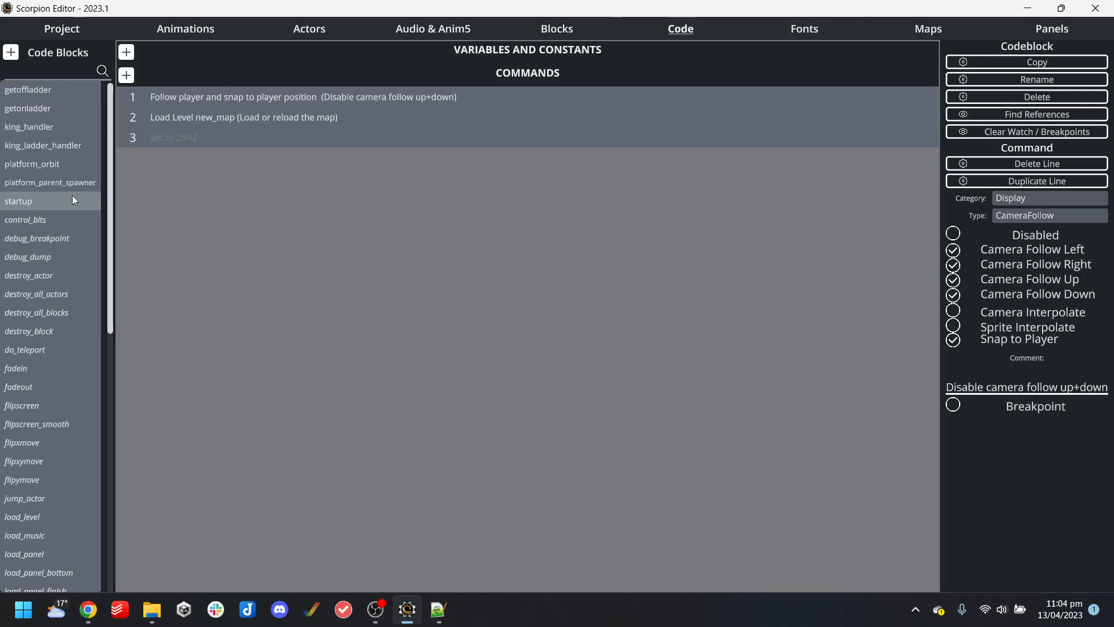
{"action": "left_click", "coordinate": [78, 29]}
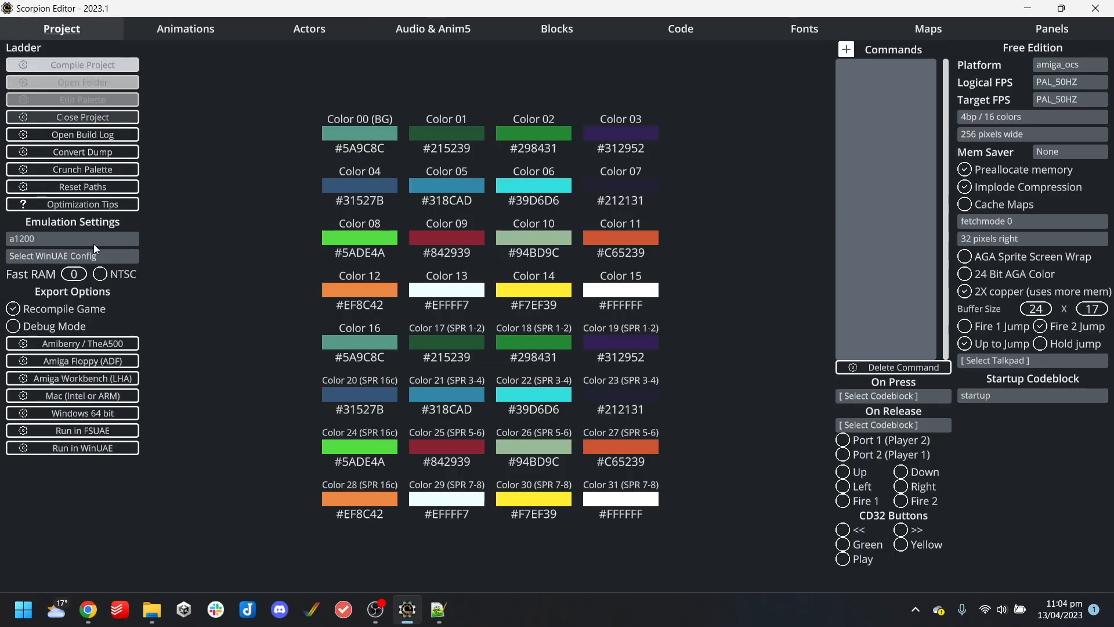
Run the Amiga build of Ladder in WinUAE, test walking and jumping onto the moving platforms, then close the emulator
{"action": "left_click", "coordinate": [119, 448]}
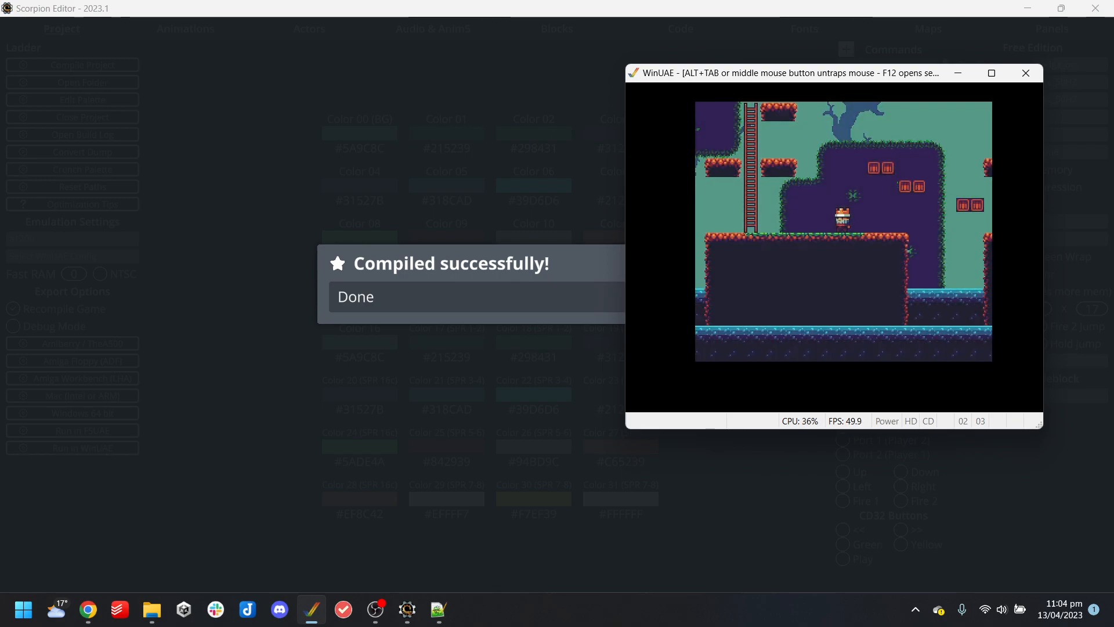
{"action": "key", "text": "Right"}
{"action": "key", "text": "Up"}
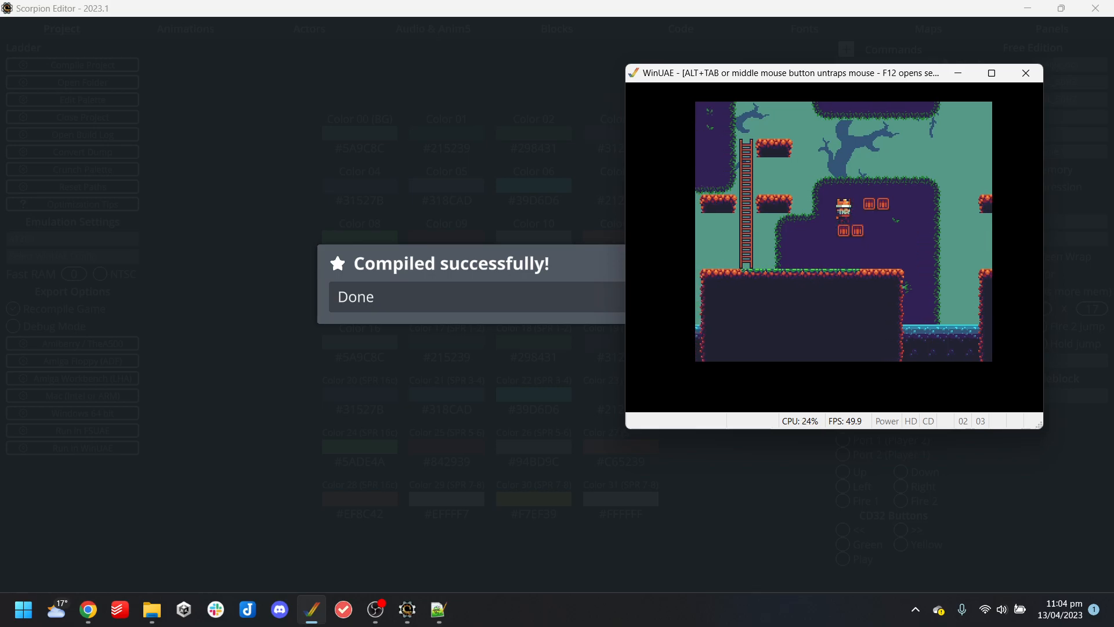
{"action": "key", "text": "alt+F4"}
{"action": "left_click", "coordinate": [738, 347]}
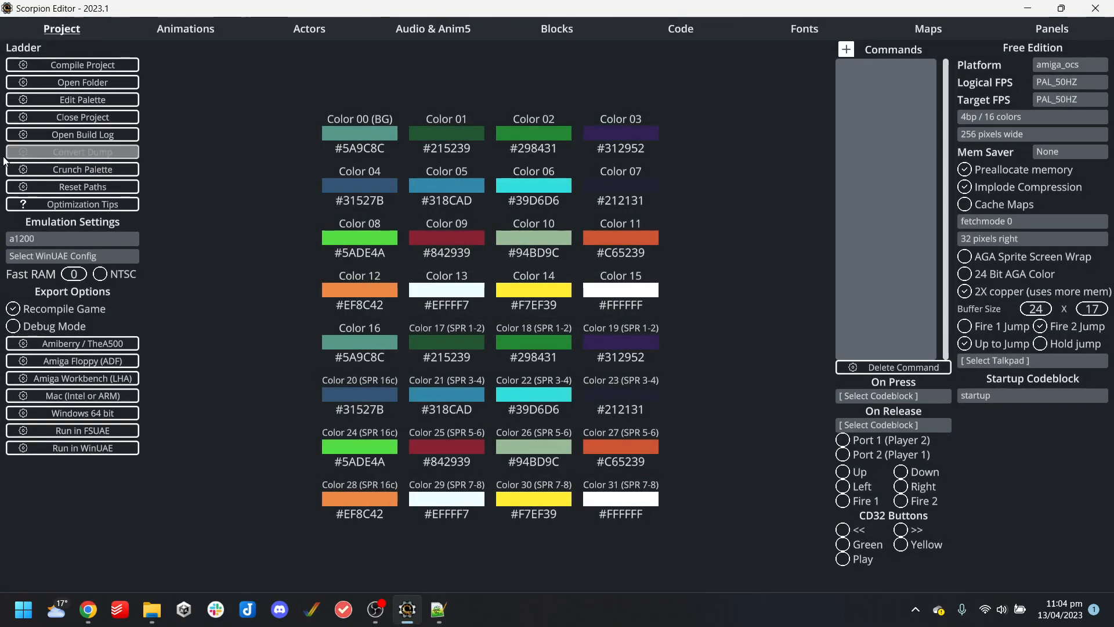
{"action": "left_click", "coordinate": [83, 116]}
{"action": "left_click", "coordinate": [645, 350]}
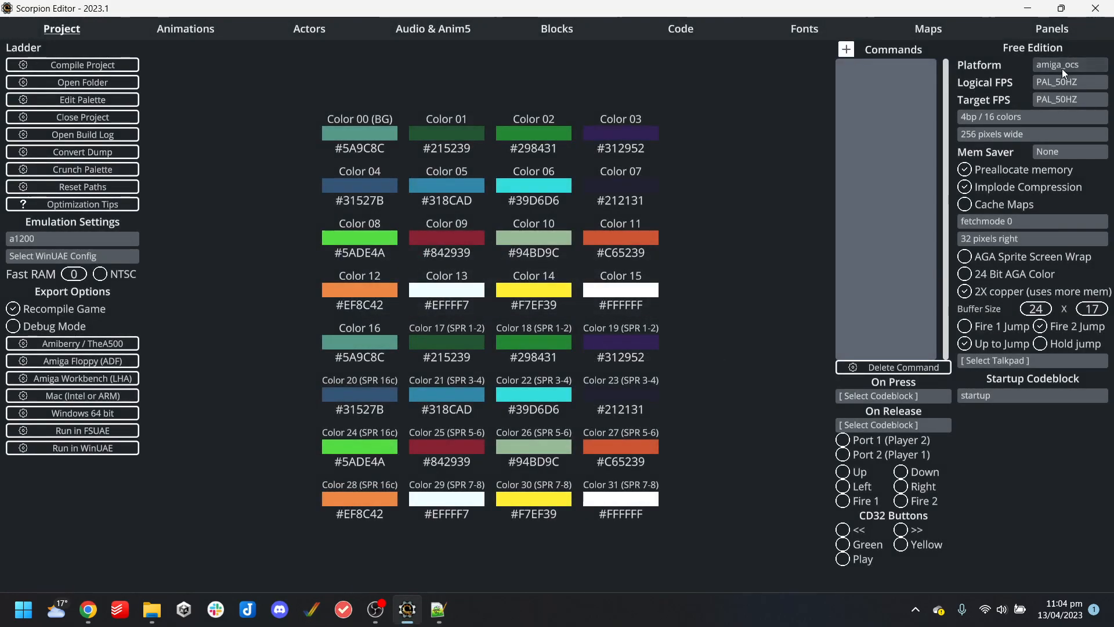
Switch the target platform to MegaDrive, run the game in BlastEm and test climbing the first ladder
{"action": "left_click", "coordinate": [1062, 68]}
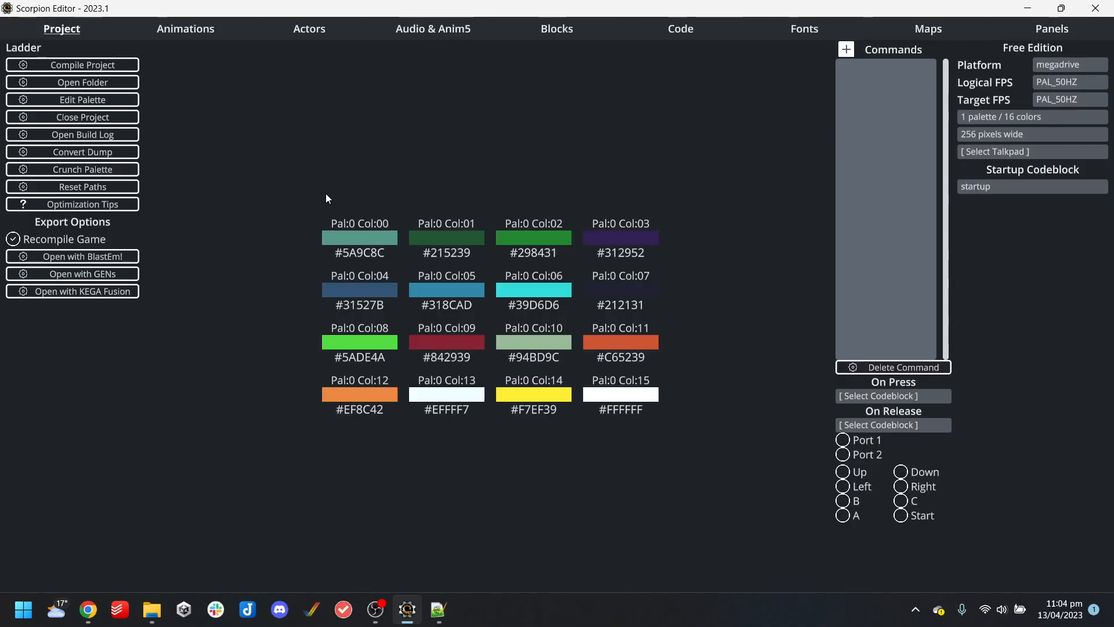
{"action": "left_click", "coordinate": [89, 260]}
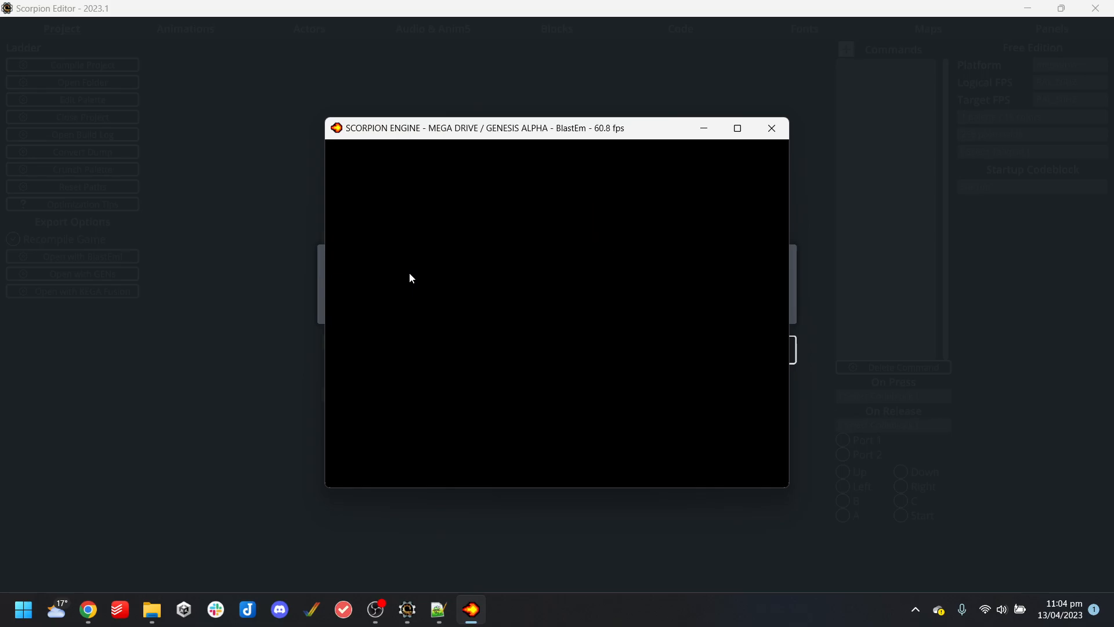
{"action": "key", "text": "Left"}
{"action": "key", "text": "Up"}
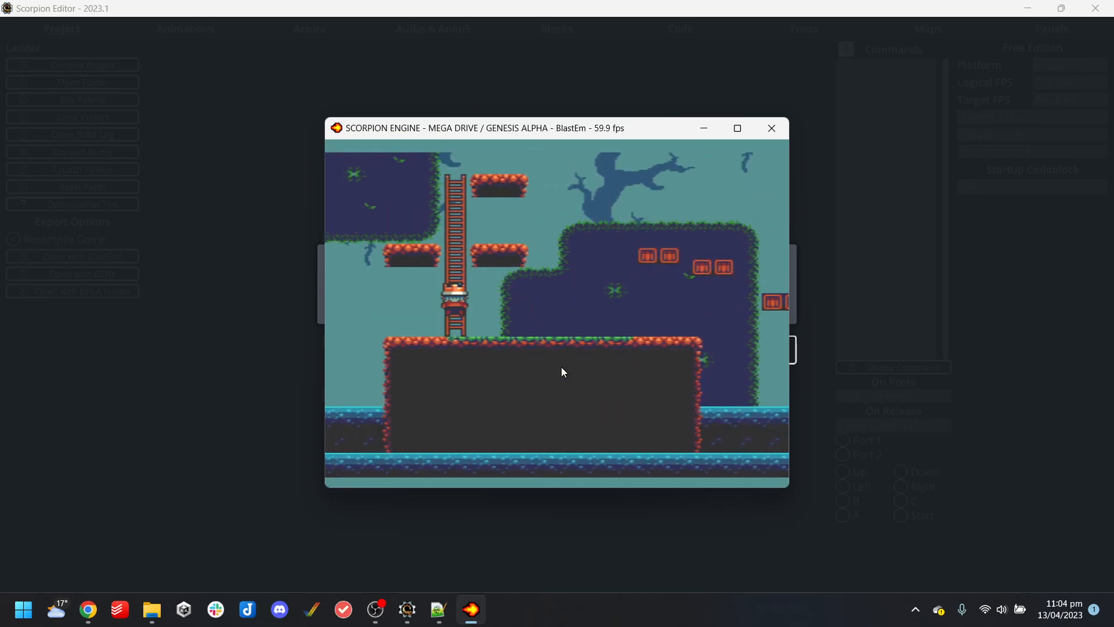
Test jumping across the moving platforms to the second ladder, then close BlastEm and dismiss the compile message
{"action": "key", "text": "Right"}
{"action": "key", "text": "a"}
{"action": "key", "text": "Right"}
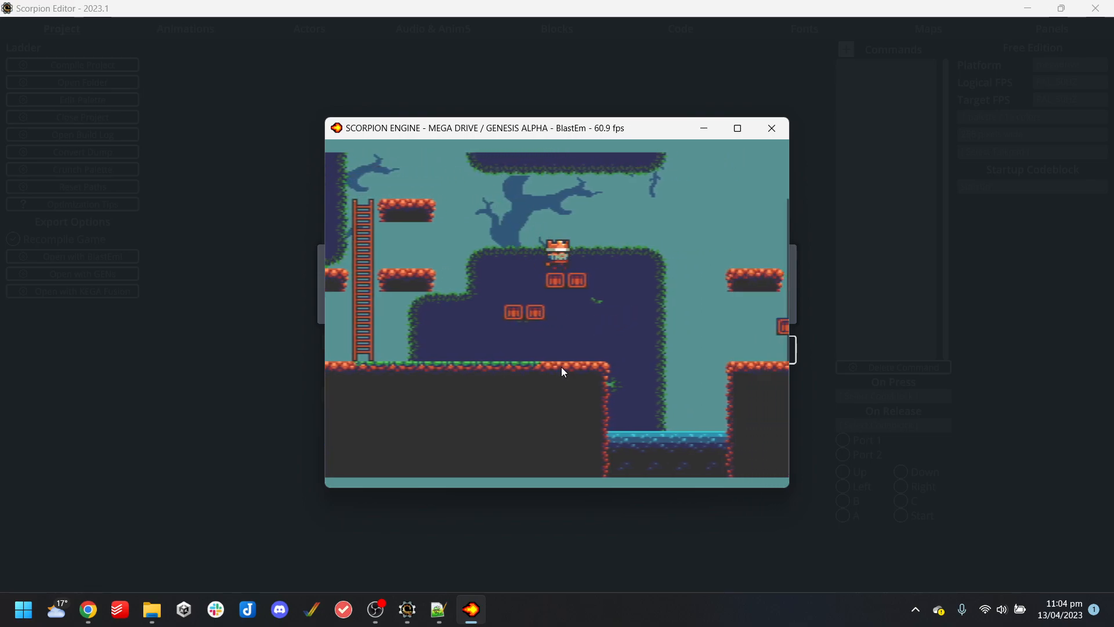
{"action": "key", "text": "Right"}
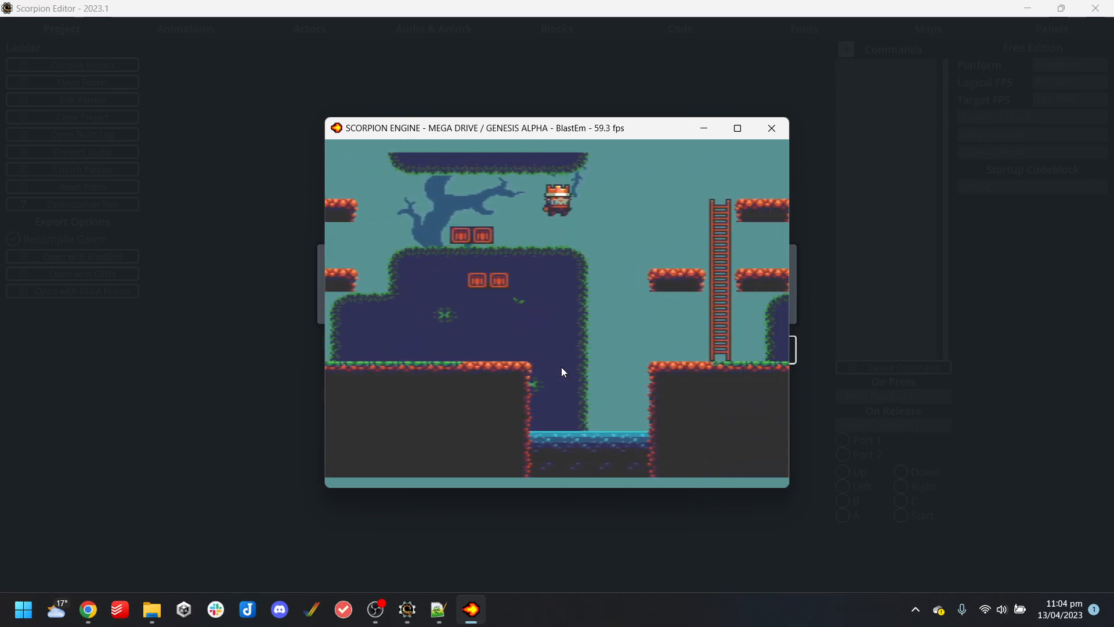
{"action": "key", "text": "Up"}
{"action": "key", "text": "Down"}
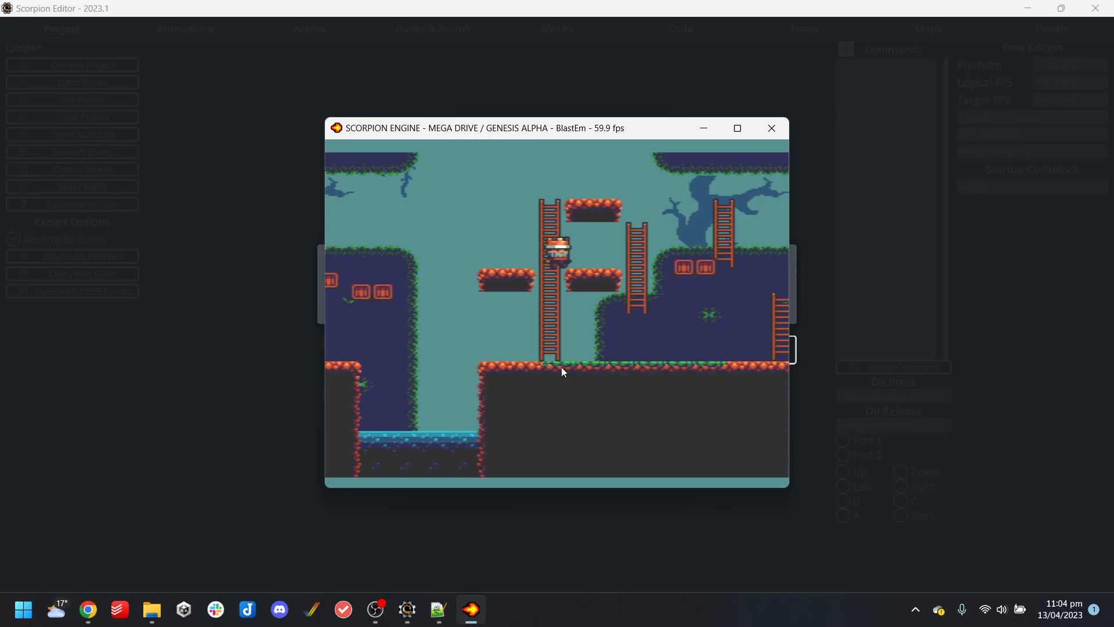
{"action": "left_click", "coordinate": [766, 129]}
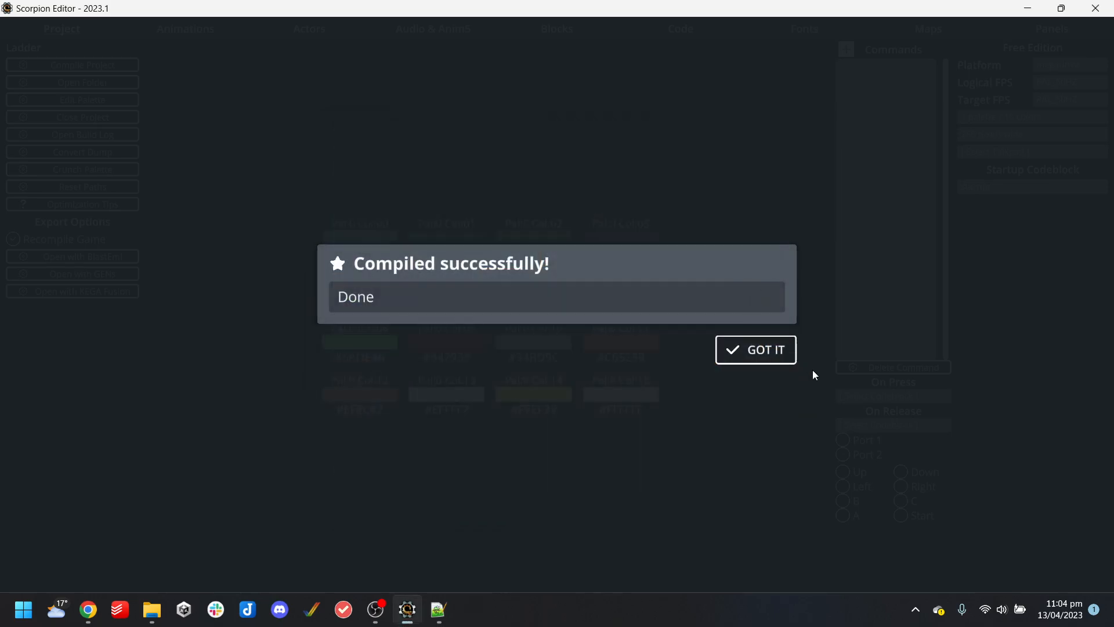
{"action": "left_click", "coordinate": [780, 363]}
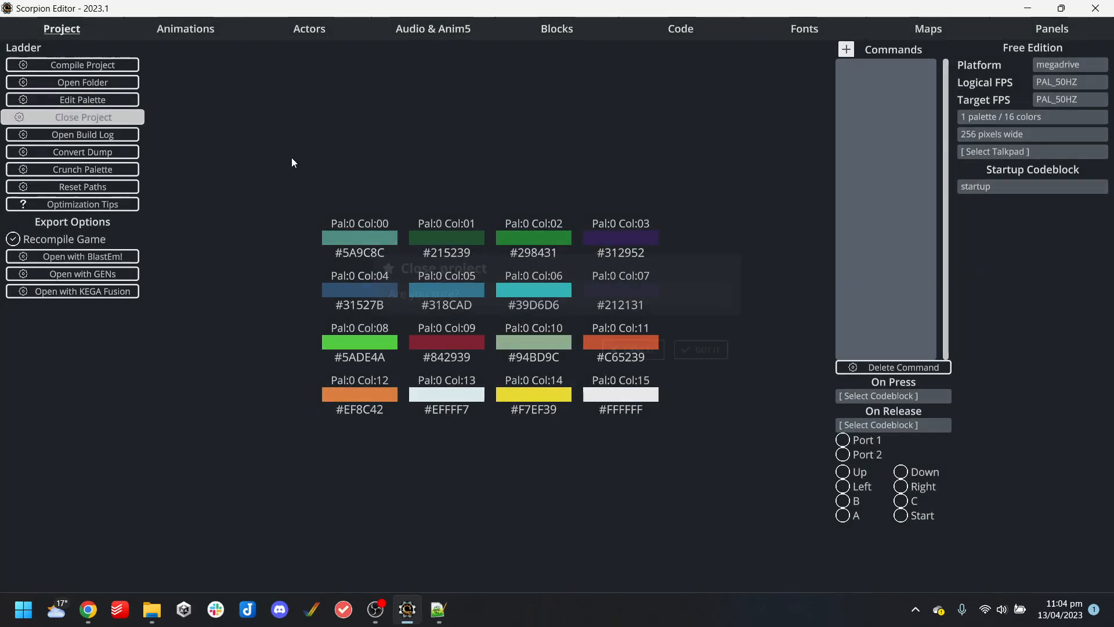
Close the Ladder project and bring up the dialog for opening another Scorpion project
{"action": "left_click", "coordinate": [116, 117]}
{"action": "left_click", "coordinate": [742, 356]}
{"action": "left_click", "coordinate": [534, 286]}
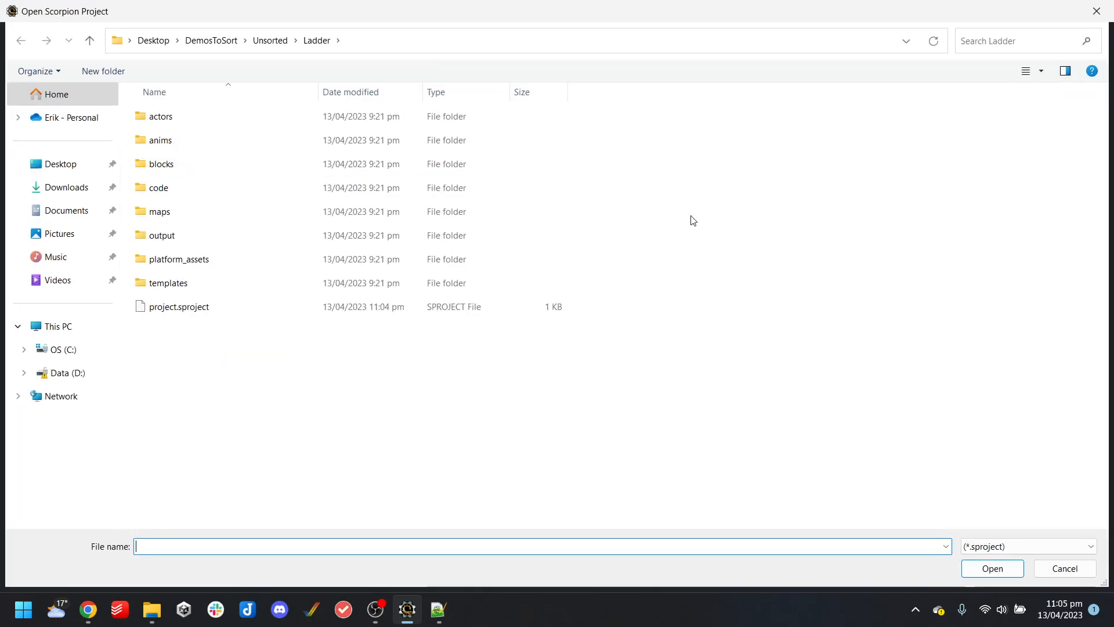
Go up to the Unsorted folder and open the Ladder folder's name for editing
{"action": "left_click", "coordinate": [270, 40]}
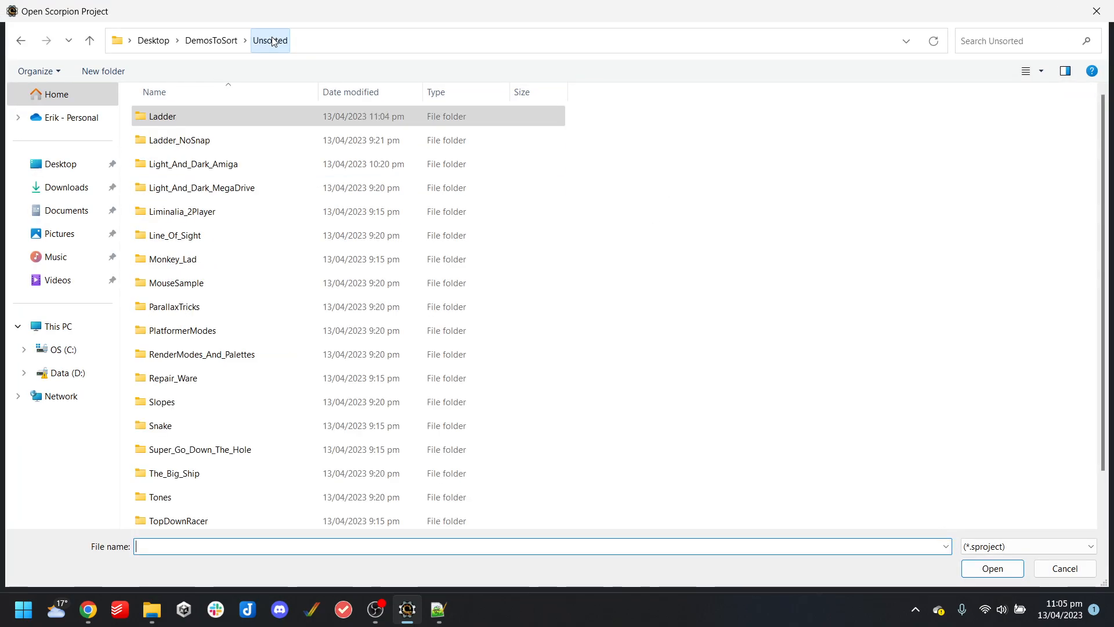
{"action": "left_click", "coordinate": [175, 119]}
{"action": "left_click", "coordinate": [182, 114]}
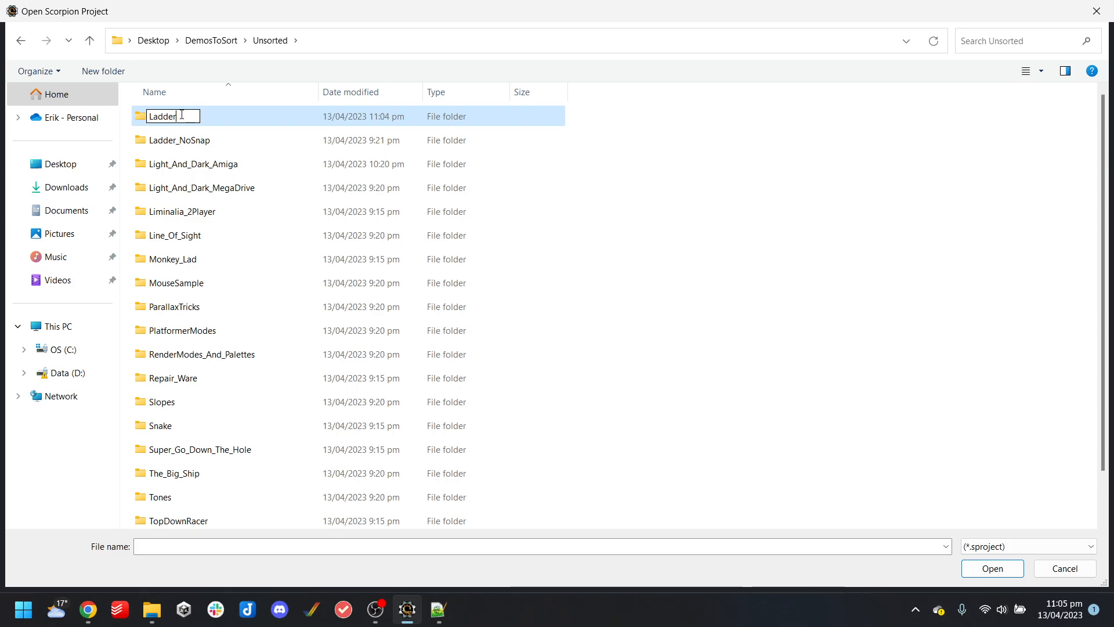
Rename the Ladder folder in Unsorted as Ladder_Amiga_MegaDrive and move it to the SimpleDemos folder
{"action": "type", "text": "_Amiga_"}
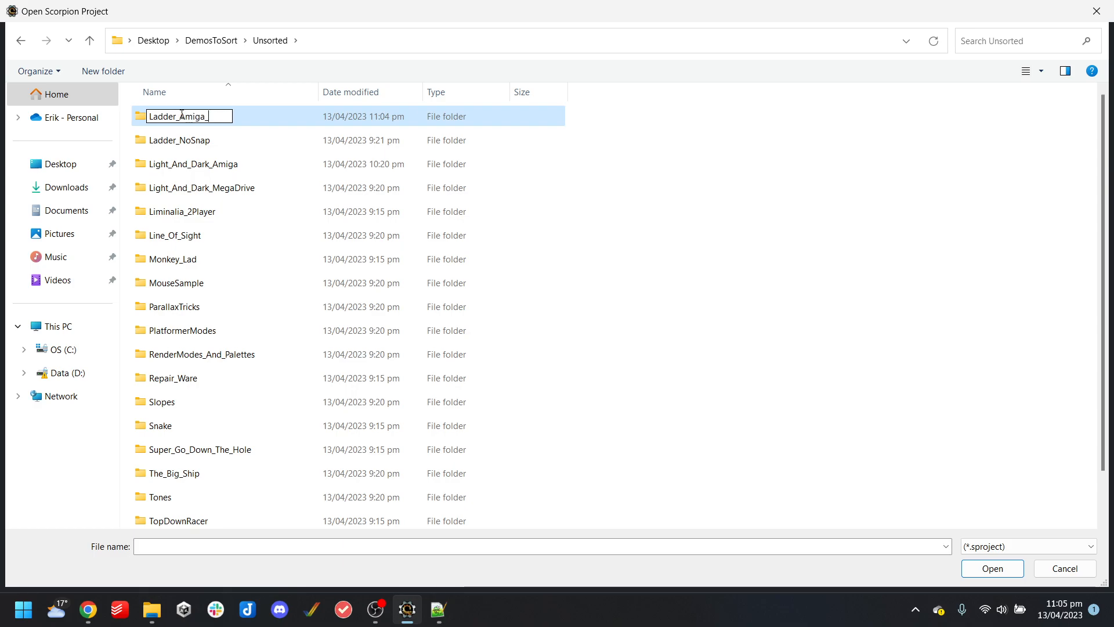
{"action": "type", "text": "MegaDrive"}
{"action": "key", "text": "Return"}
{"action": "key", "text": "alt+Up"}
{"action": "double_click", "coordinate": [172, 140]}
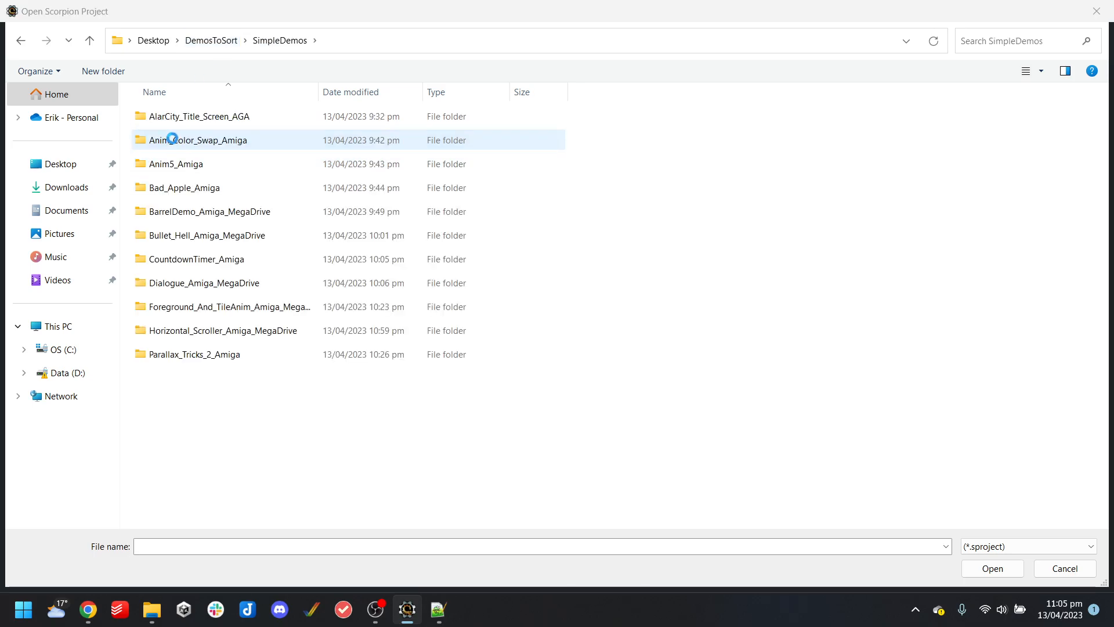
Open the project.sproject file from the Ladder_NoSnap folder in Unsorted
{"action": "left_click", "coordinate": [218, 37]}
{"action": "double_click", "coordinate": [181, 165]}
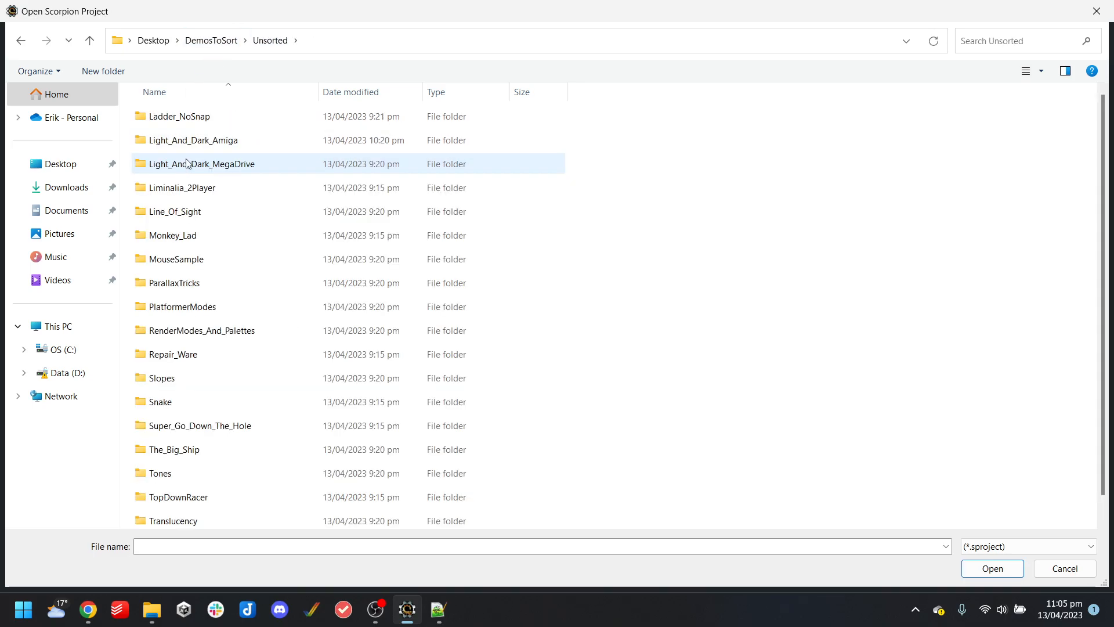
{"action": "double_click", "coordinate": [206, 116]}
{"action": "double_click", "coordinate": [226, 308]}
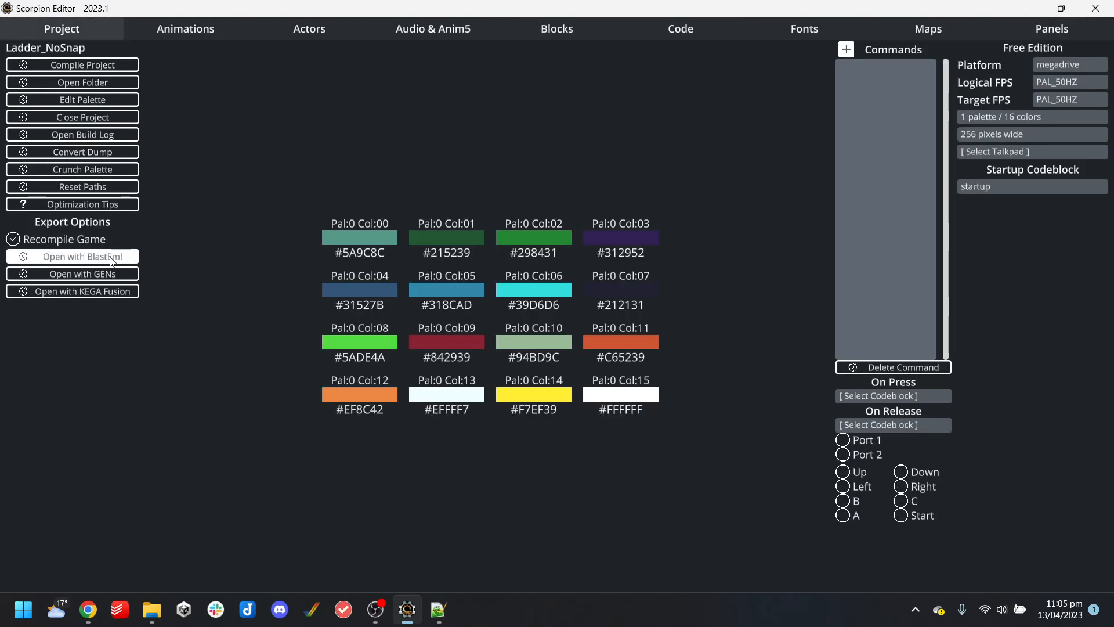
Switch the target platform to Amiga OCS and return it to MegaDrive (Genesis)
{"action": "left_click", "coordinate": [1066, 65]}
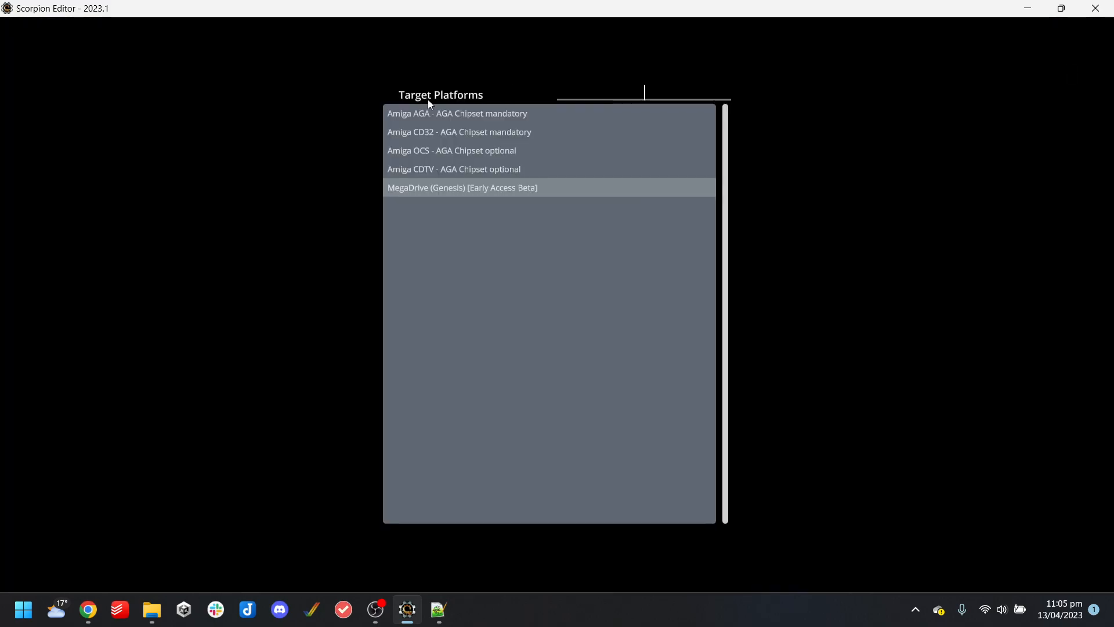
{"action": "left_click", "coordinate": [431, 150]}
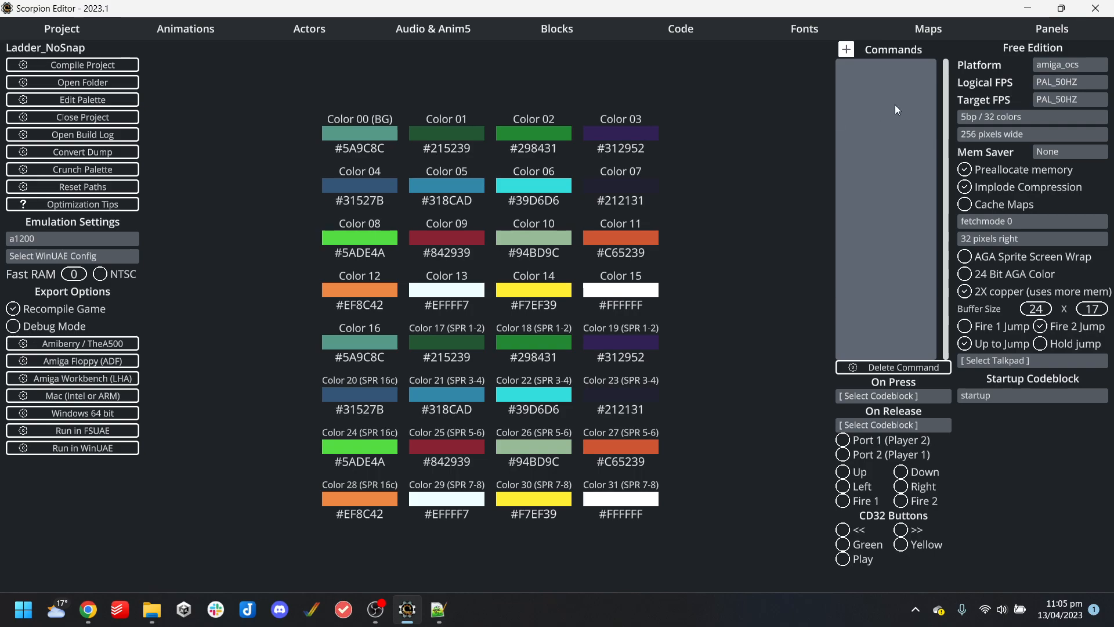
{"action": "left_click", "coordinate": [1093, 68]}
{"action": "left_click", "coordinate": [430, 187]}
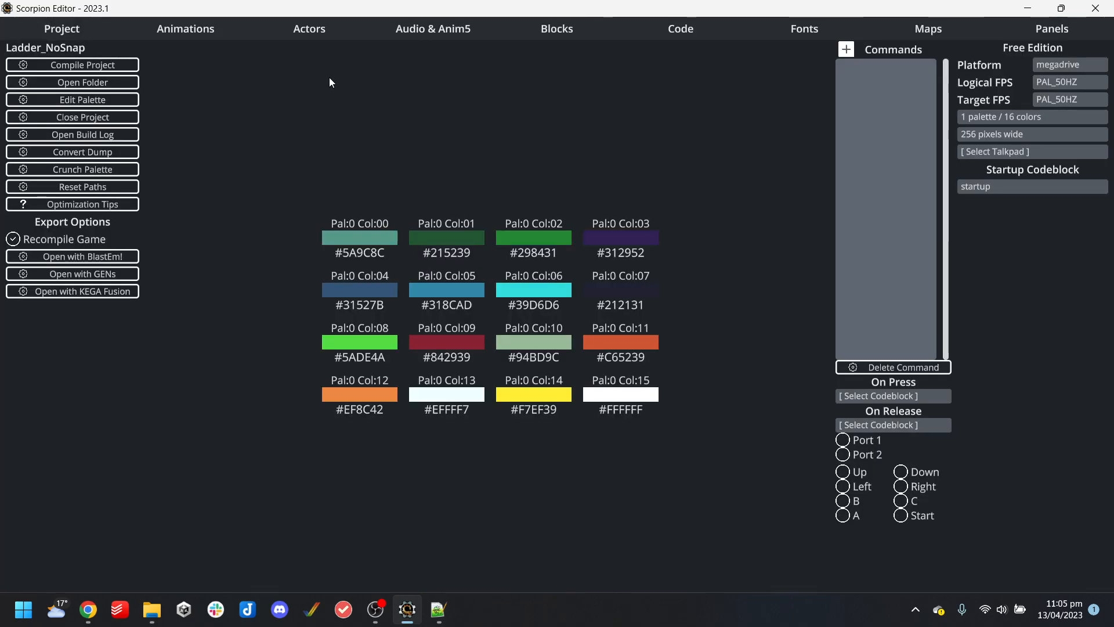
Compile and run Ladder_NoSnap in BlastEm, and test the character's jumping, climbing and movement across the ladders
{"action": "left_click", "coordinate": [100, 259]}
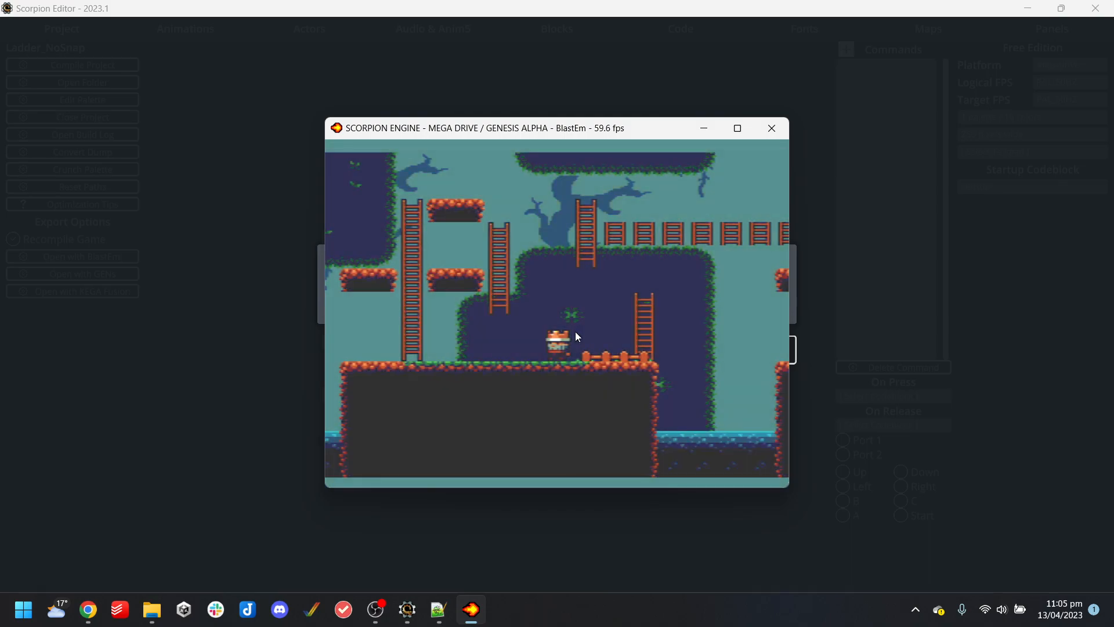
{"action": "key", "text": "s"}
{"action": "key", "text": "Left"}
{"action": "key", "text": "Up"}
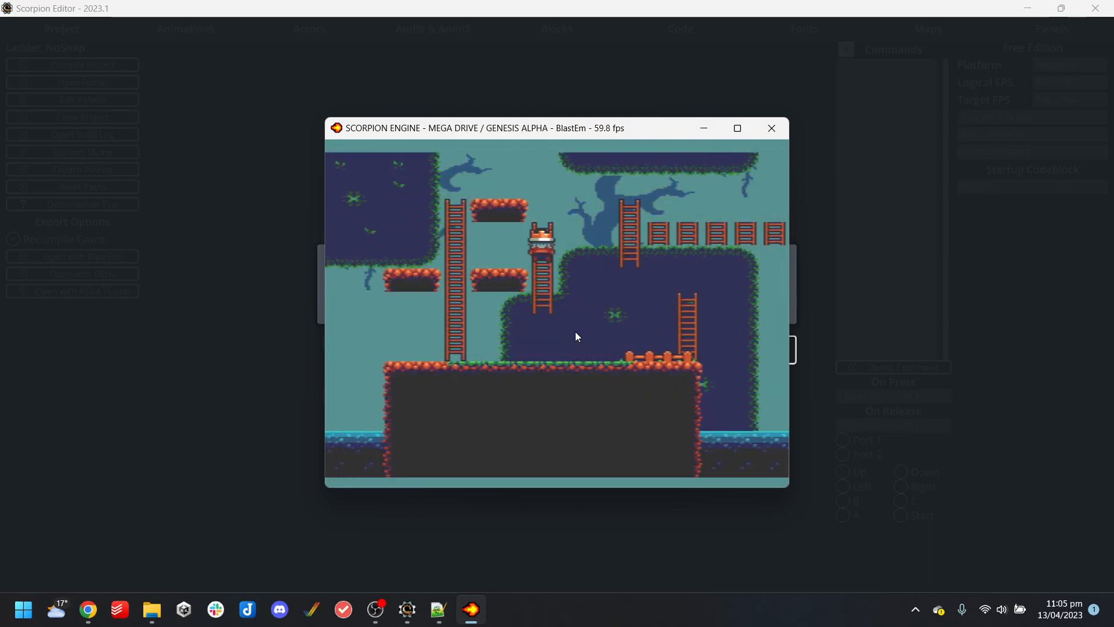
{"action": "key", "text": "Right"}
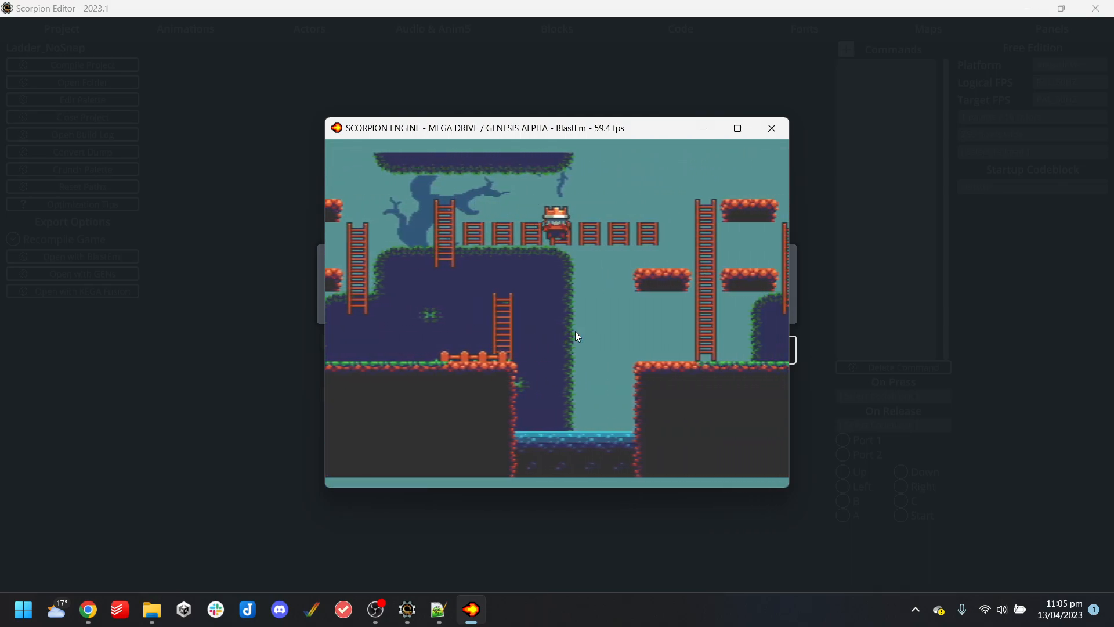
{"action": "key", "text": "Right"}
{"action": "key", "text": "Right"}
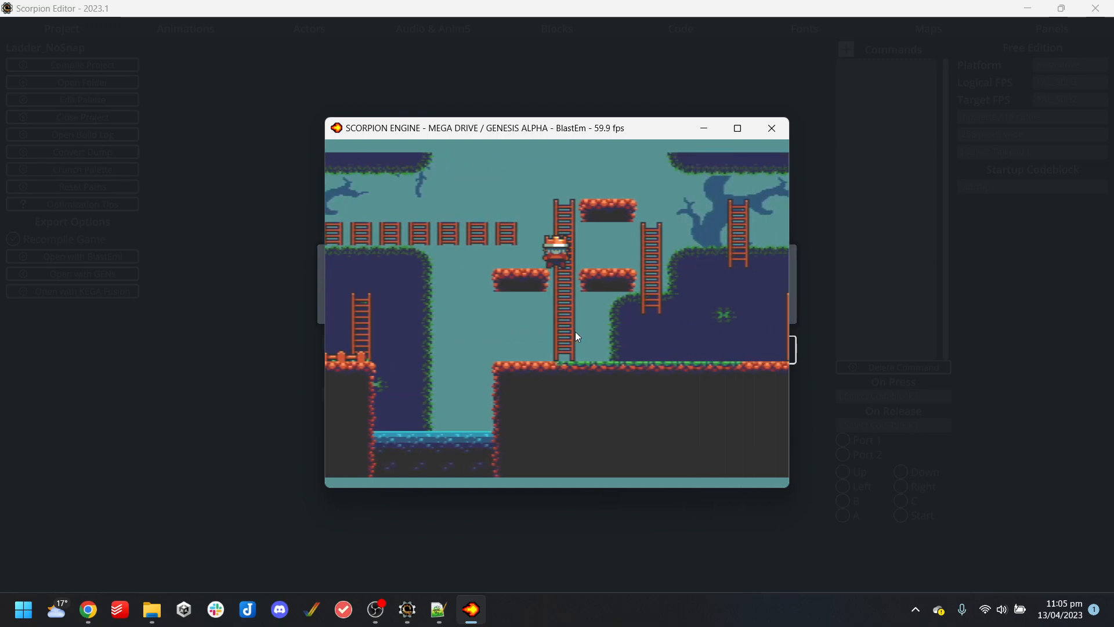
{"action": "key", "text": "Right"}
{"action": "key", "text": "Down"}
{"action": "key", "text": "Up"}
{"action": "key", "text": "Right"}
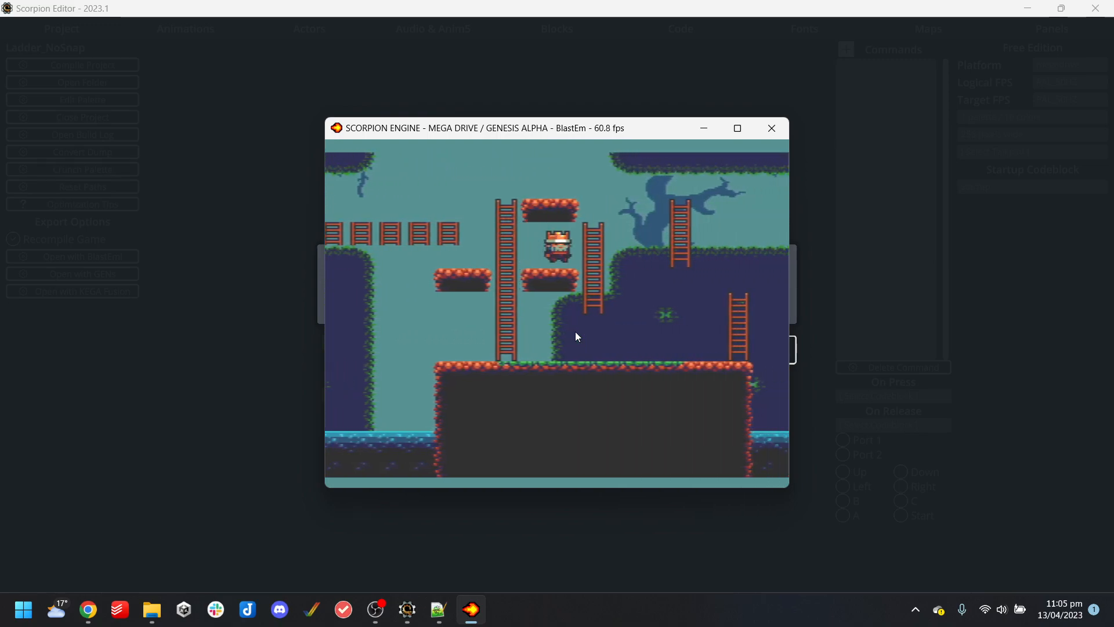
{"action": "key", "text": "Up"}
{"action": "key", "text": "Down"}
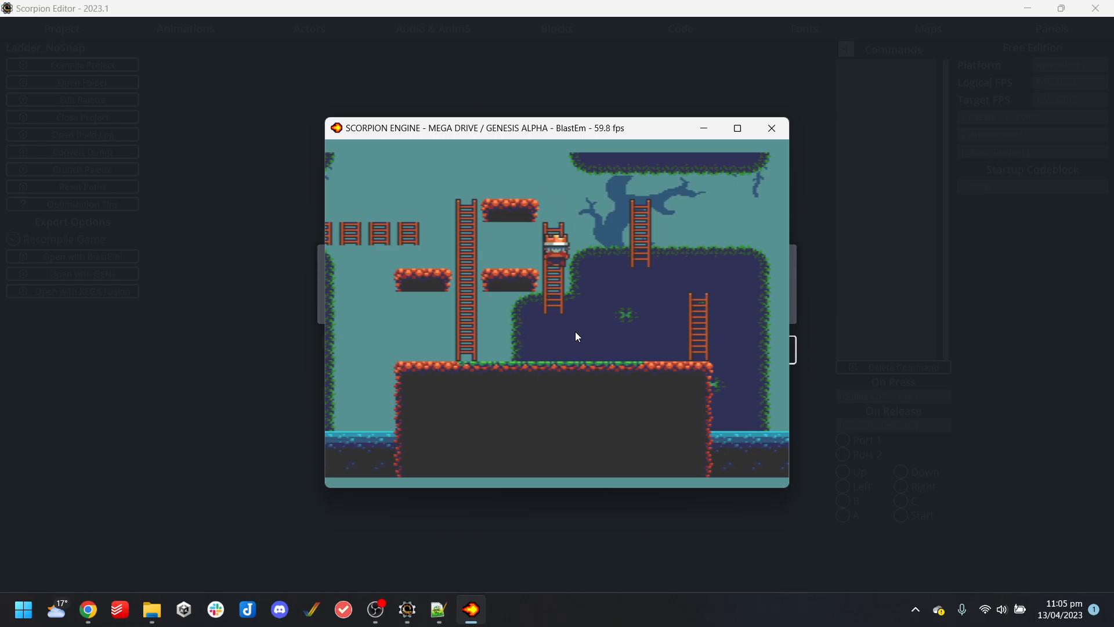
Close the BlastEm emulator, dismiss the compile dialog and close the Ladder_NoSnap project
{"action": "left_click", "coordinate": [772, 127]}
{"action": "left_click", "coordinate": [756, 350]}
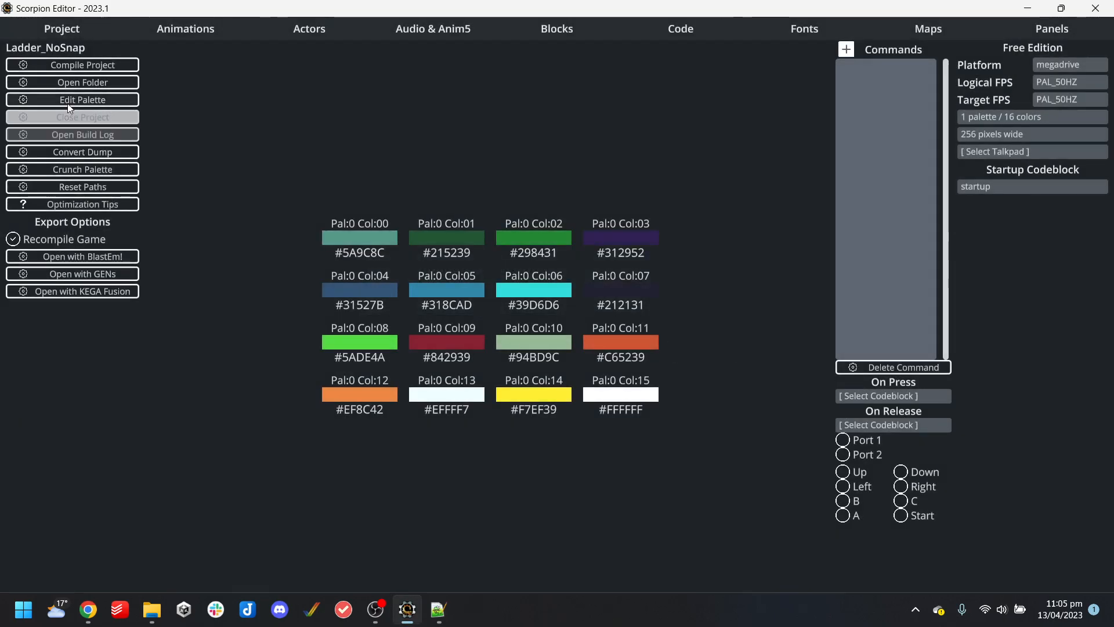
{"action": "left_click", "coordinate": [73, 118]}
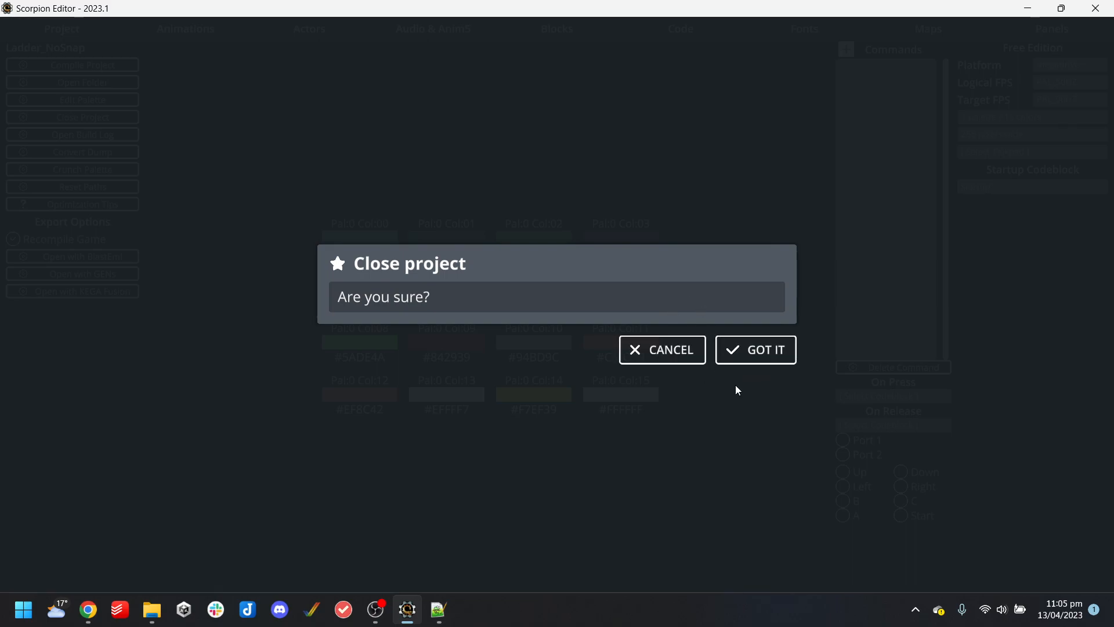
{"action": "left_click", "coordinate": [769, 349]}
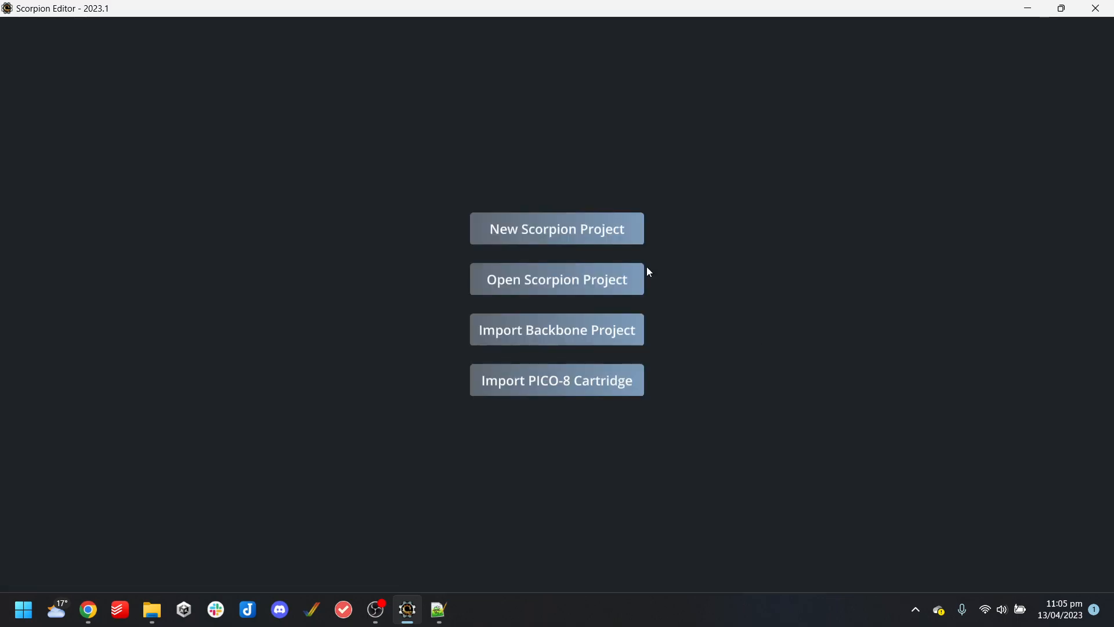
Rename the Ladder_NoSnap folder in Unsorted as Ladder_NoSnap_Amiga_MegaDrive from the project opening dialog
{"action": "left_click", "coordinate": [559, 273]}
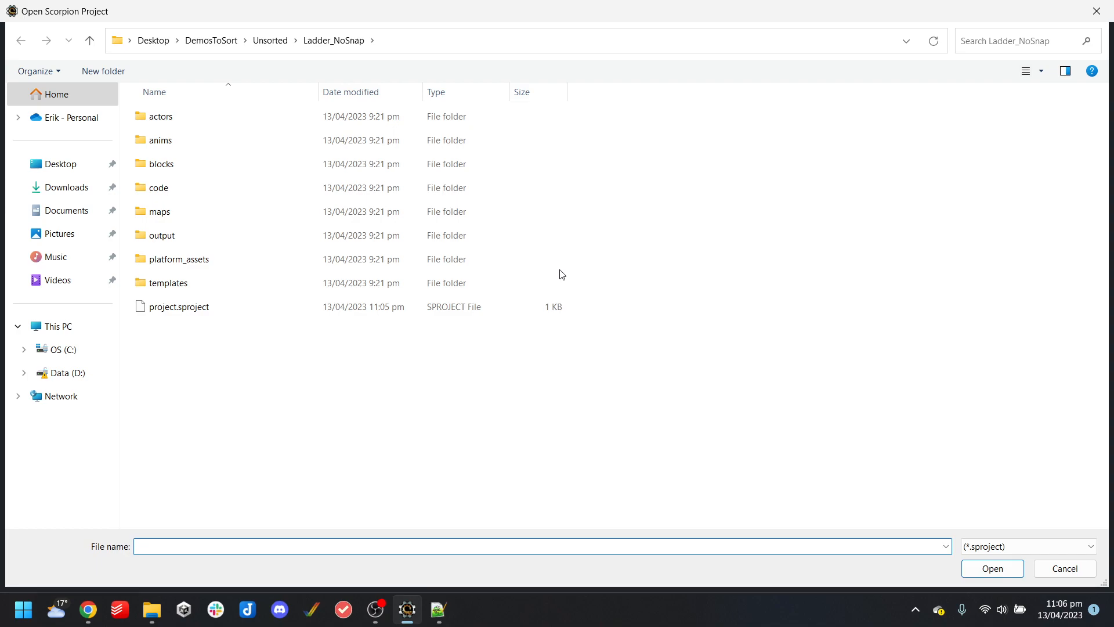
{"action": "left_click", "coordinate": [286, 40]}
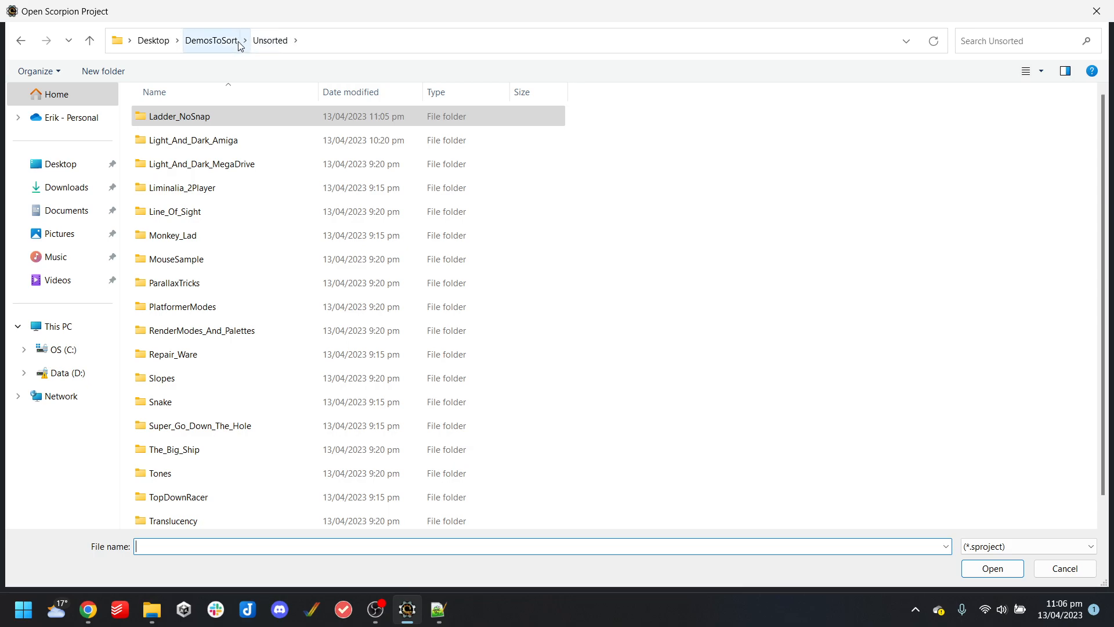
{"action": "left_click", "coordinate": [215, 115]}
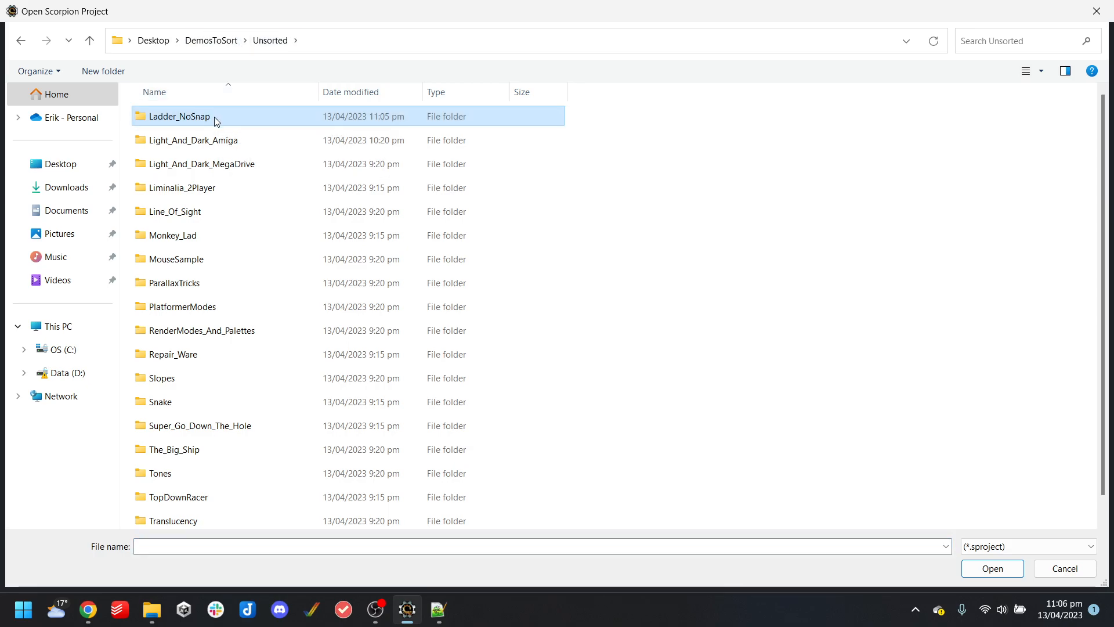
{"action": "left_click", "coordinate": [219, 116]}
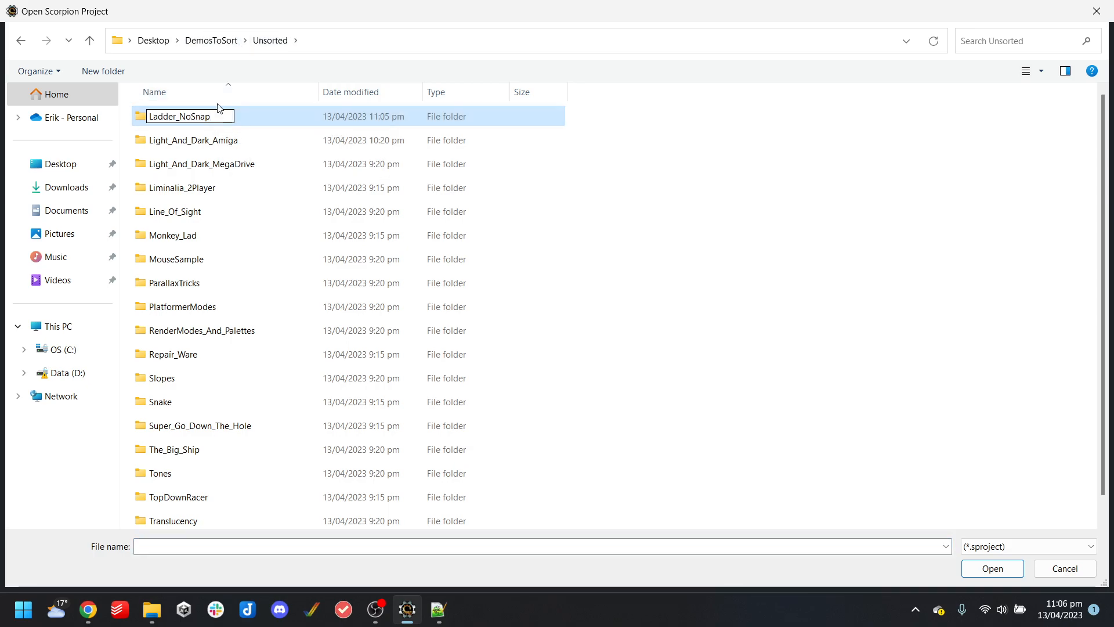
{"action": "type", "text": "_Amia"}
{"action": "key", "text": "BackSpace"}
{"action": "type", "text": "ga_MegaDrive"}
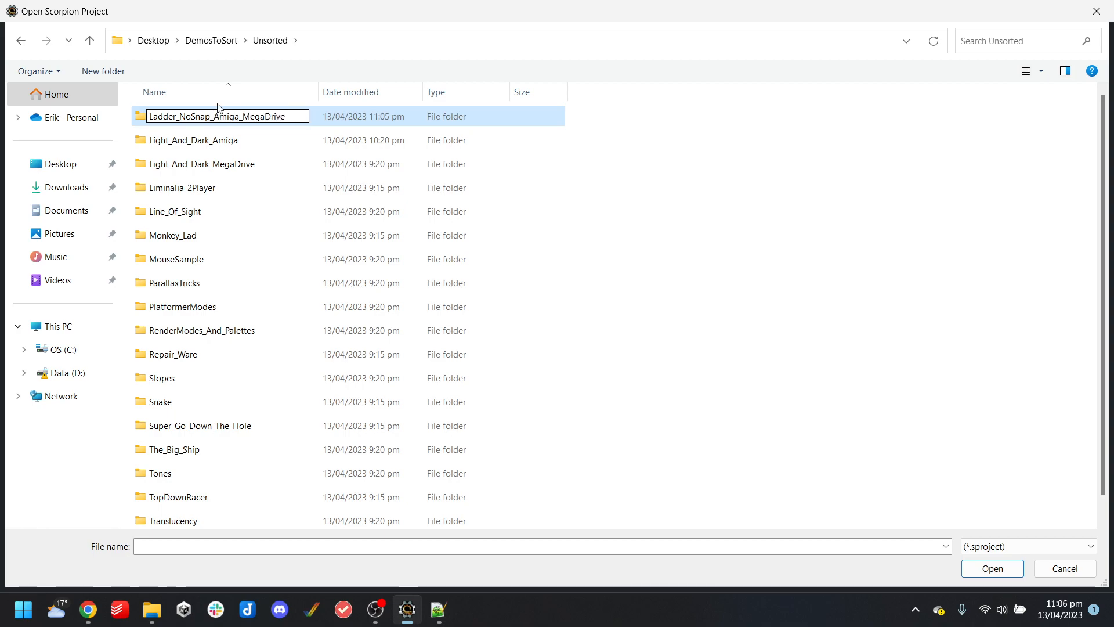
{"action": "key", "text": "Return"}
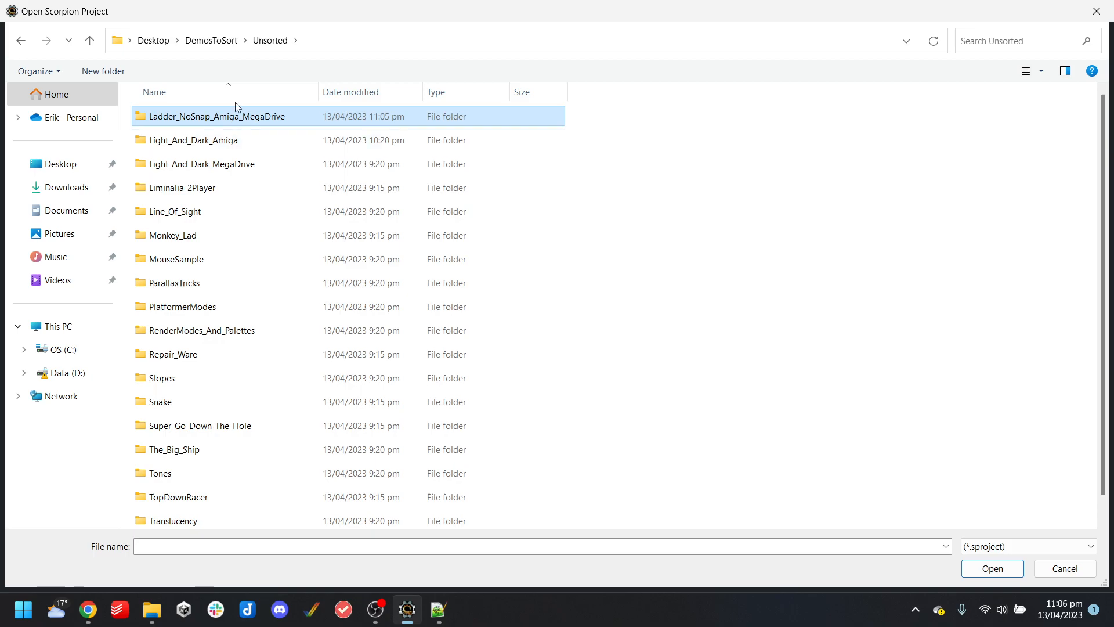
Move the Ladder_NoSnap_Amiga_MegaDrive folder into SimpleDemos and reopen that folder to check its contents
{"action": "left_click", "coordinate": [231, 48]}
{"action": "double_click", "coordinate": [201, 142]}
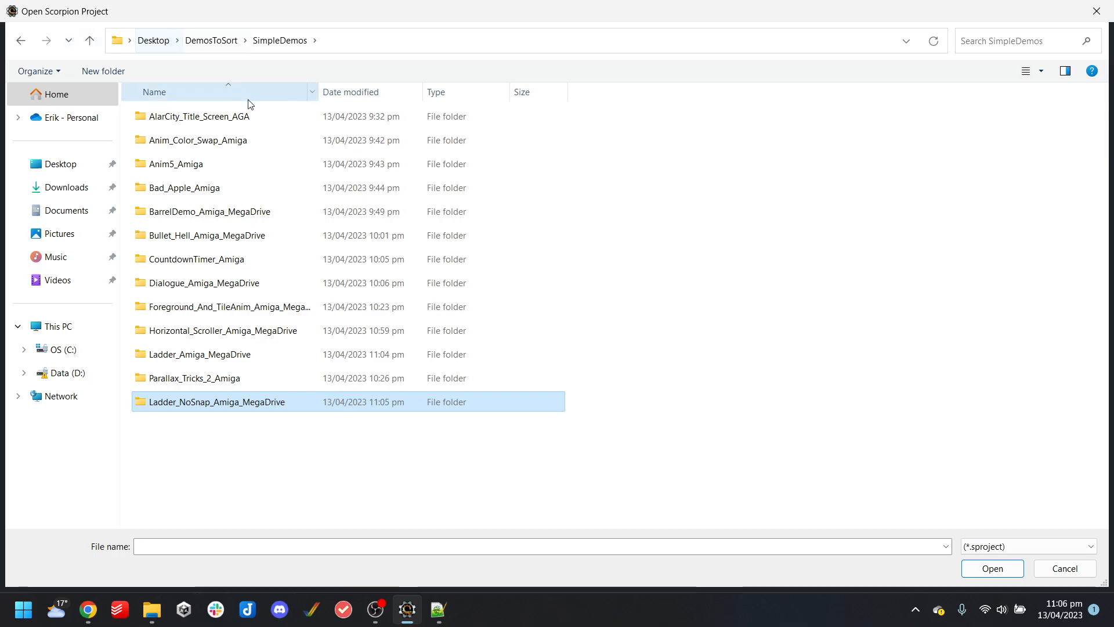
{"action": "left_click", "coordinate": [221, 49]}
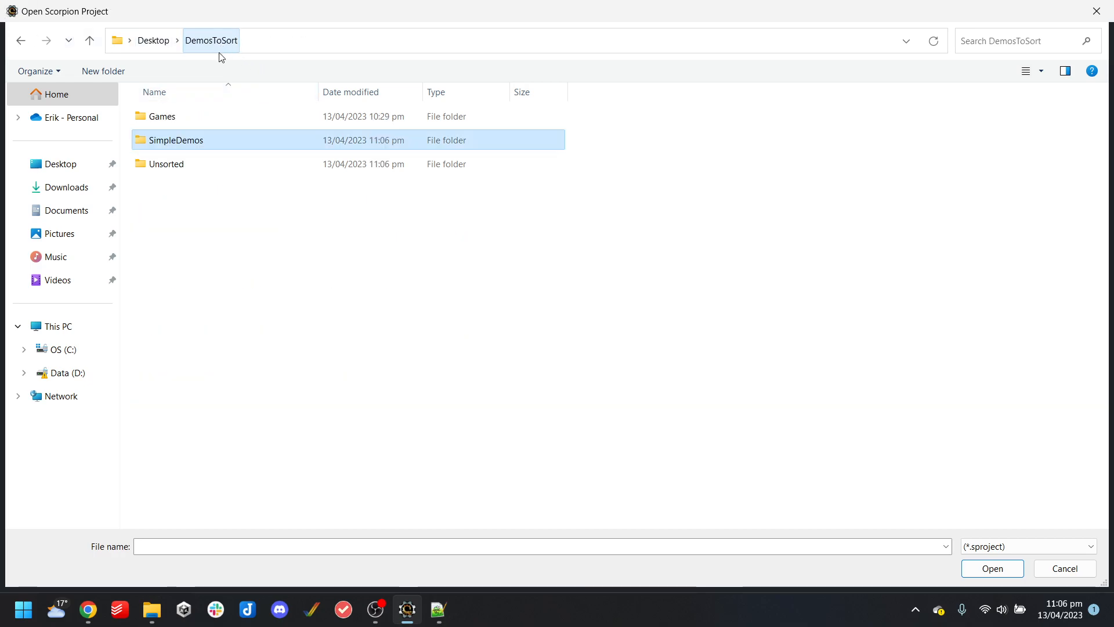
{"action": "double_click", "coordinate": [195, 141]}
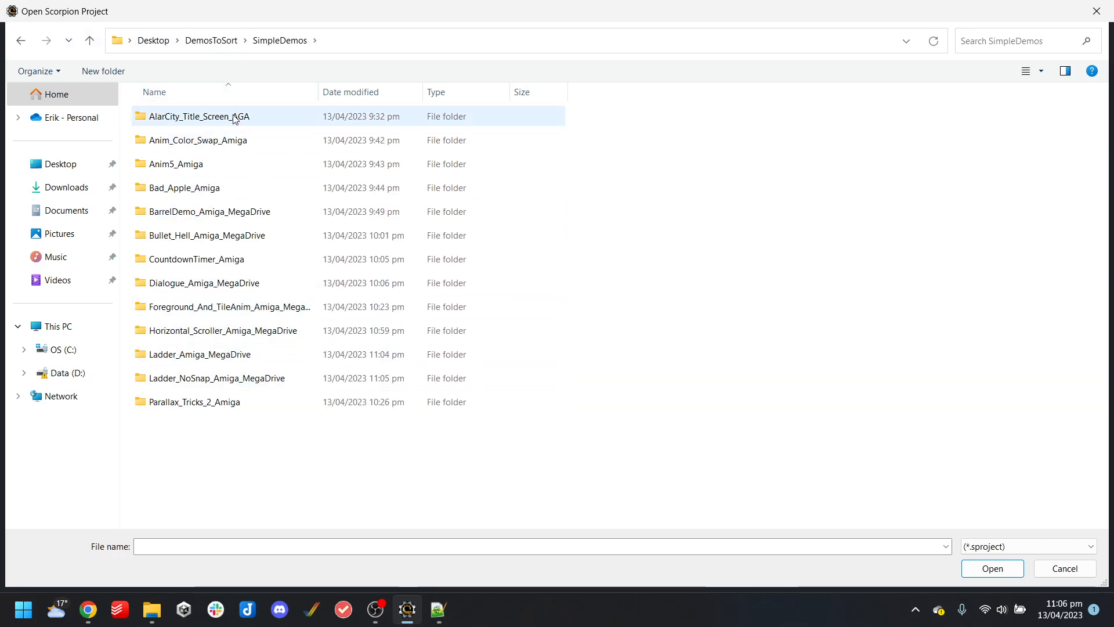
Open the project.sproject file from the Light_And_Dark_Amiga folder in Unsorted
{"action": "left_click", "coordinate": [210, 42]}
{"action": "double_click", "coordinate": [209, 166]}
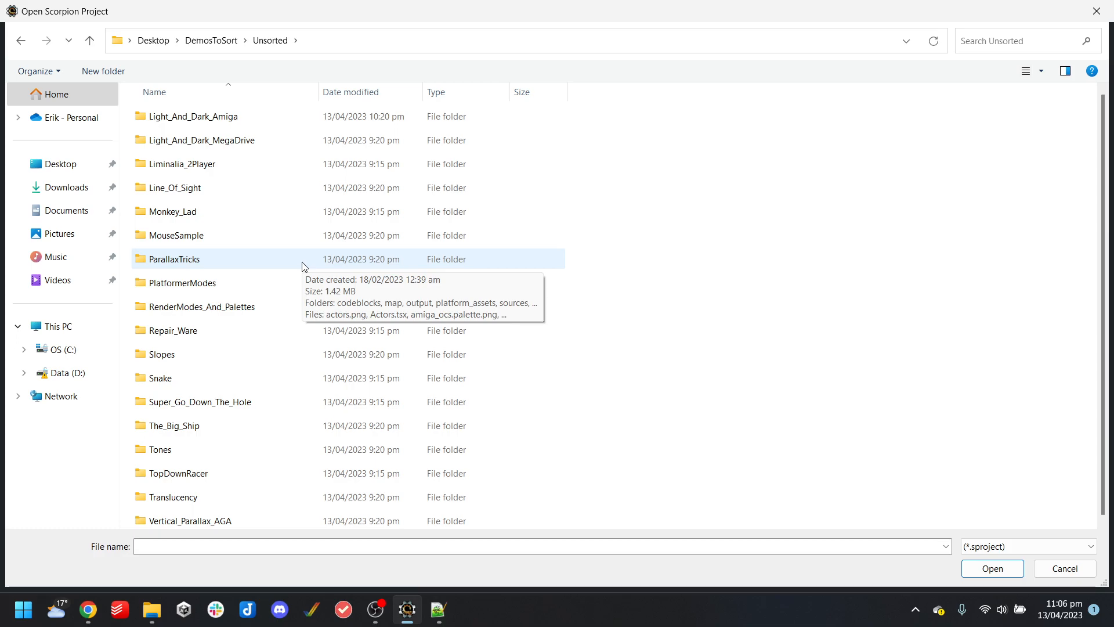
{"action": "double_click", "coordinate": [223, 117]}
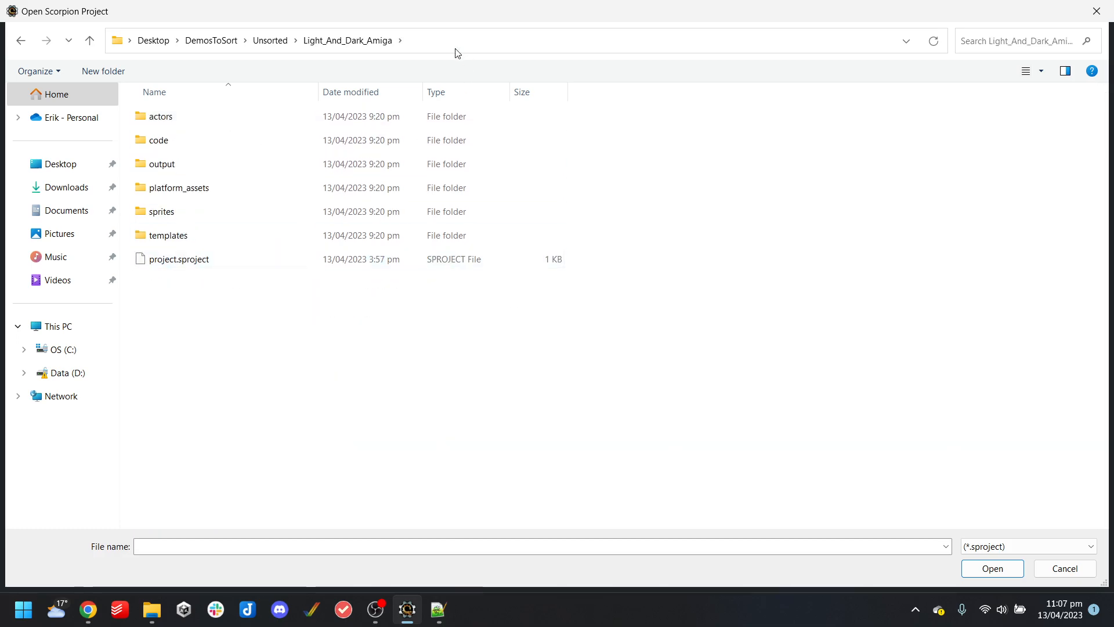
{"action": "double_click", "coordinate": [197, 261]}
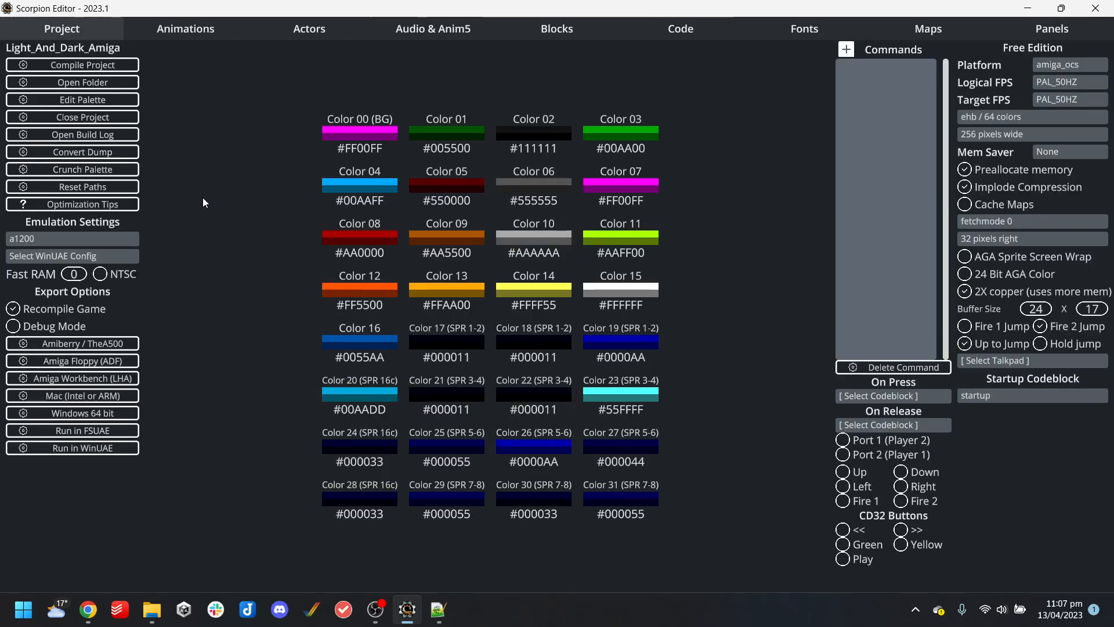
Compile and run Light_And_Dark_Amiga in WinUAE, test moving, jumping and attacking, and return to Scorpion Editor
{"action": "left_click", "coordinate": [95, 447]}
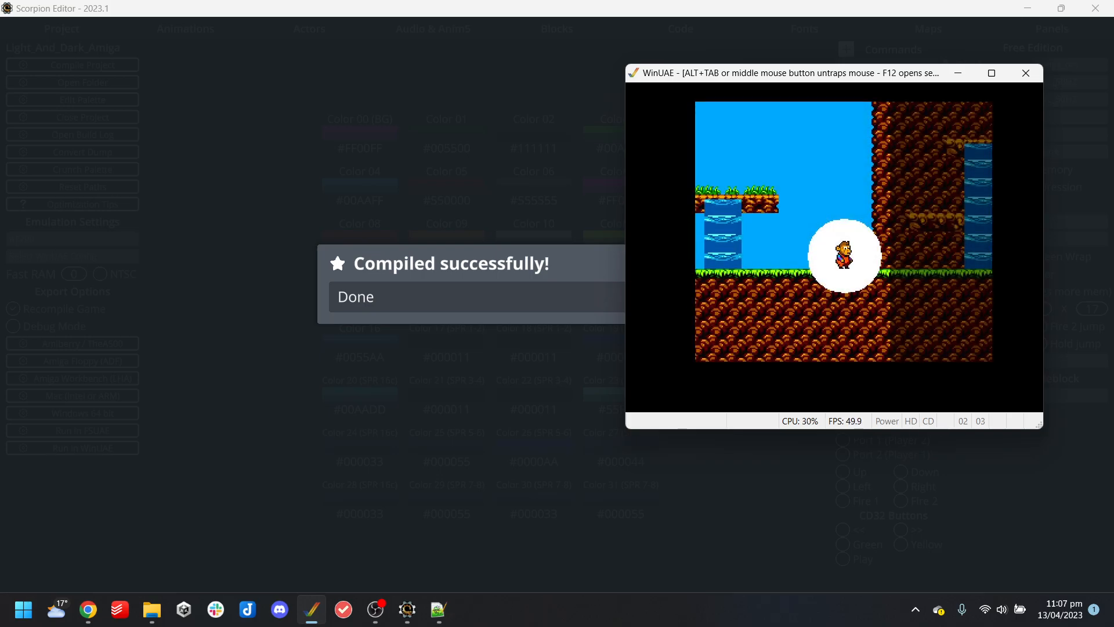
{"action": "key", "text": "Right"}
{"action": "key", "text": "Left"}
{"action": "key", "text": "Up"}
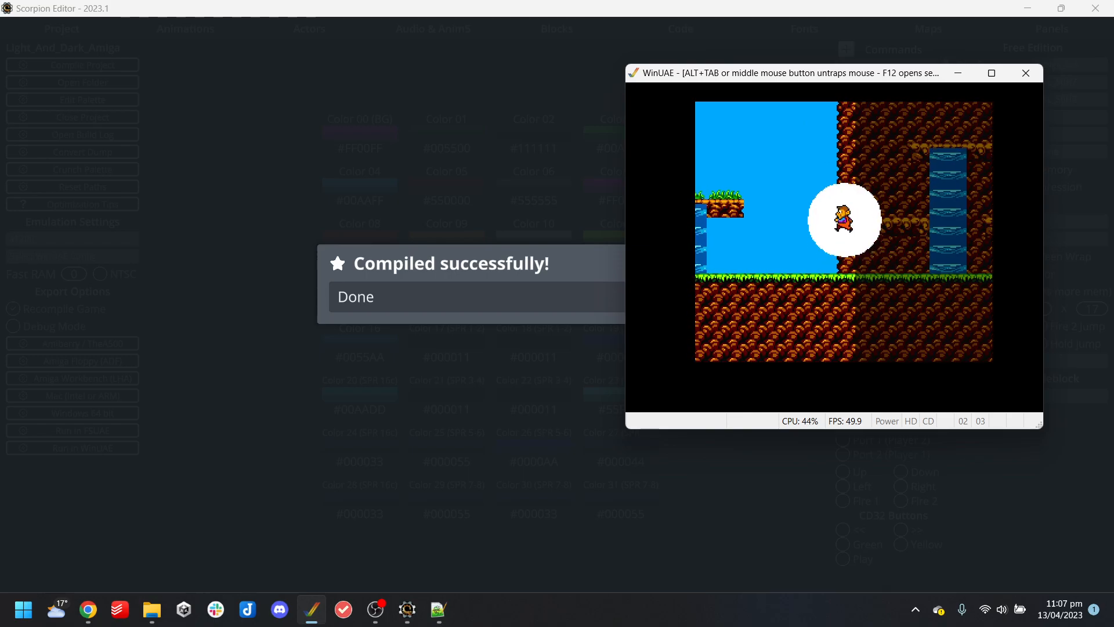
{"action": "key", "text": "ctrl"}
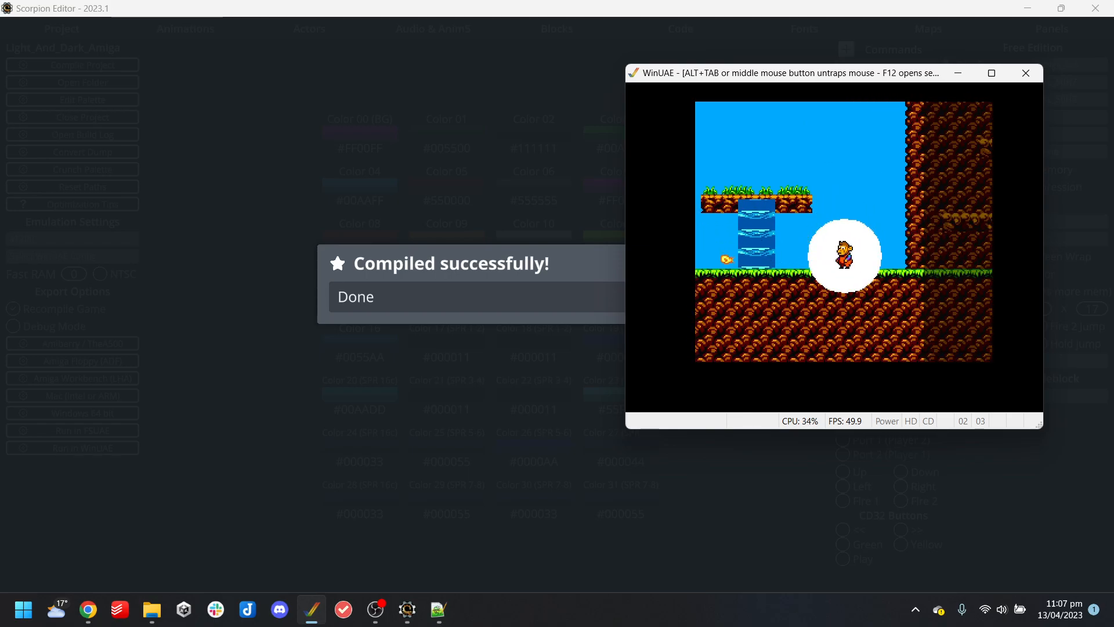
{"action": "key", "text": "alt+Tab"}
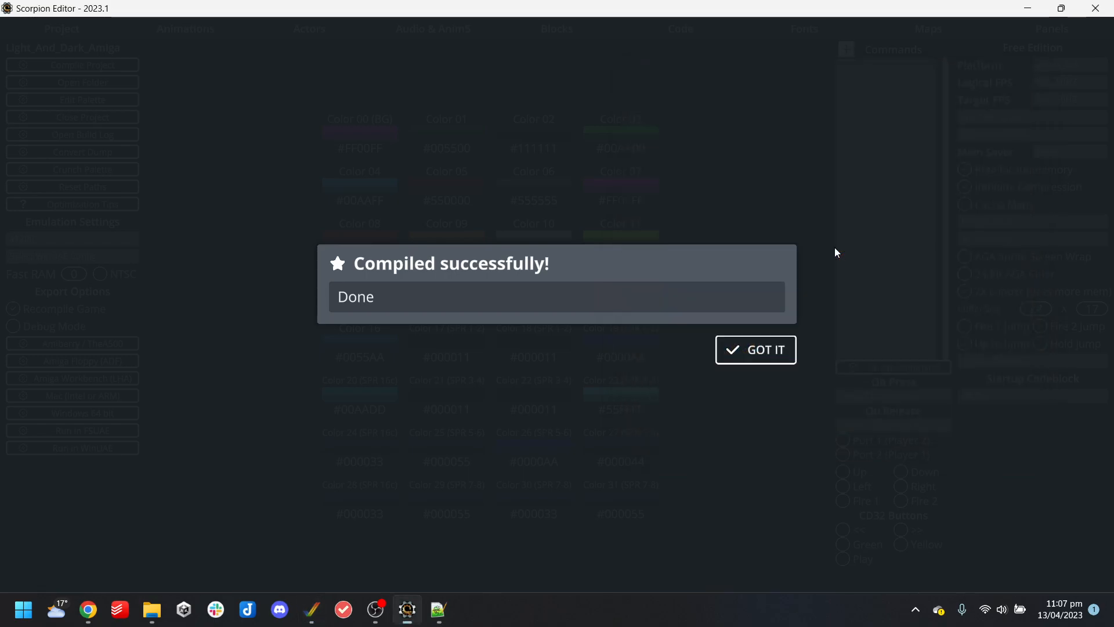
{"action": "left_click", "coordinate": [774, 349]}
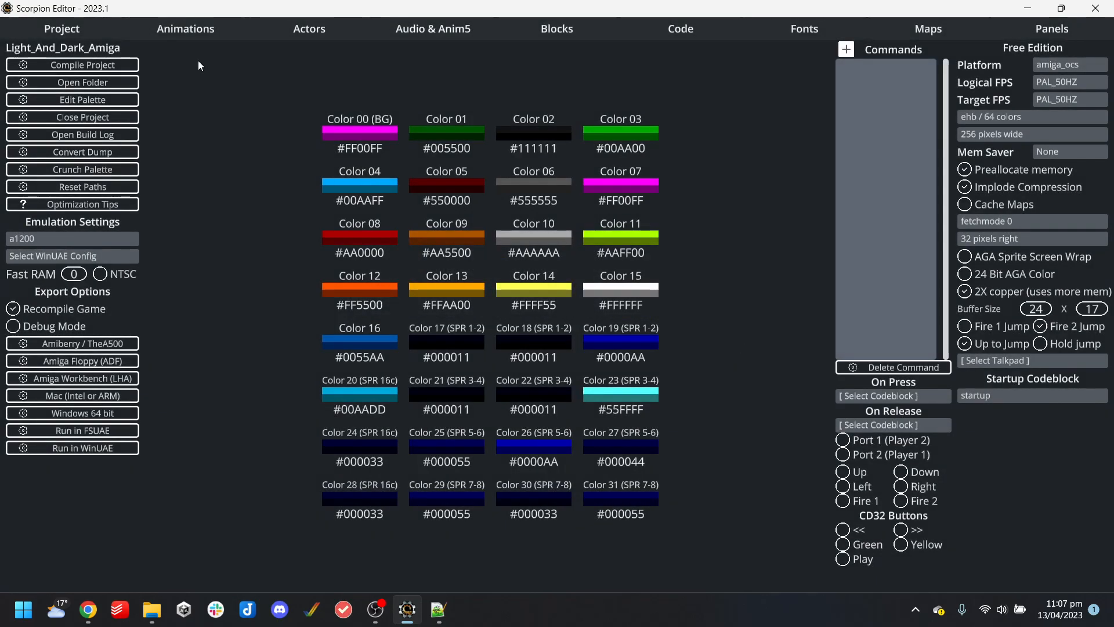
Clear the On Spawn event of the alexkidd actor by setting it to [ None ]
{"action": "left_click", "coordinate": [208, 32]}
{"action": "left_click", "coordinate": [297, 39]}
{"action": "left_click", "coordinate": [55, 91]}
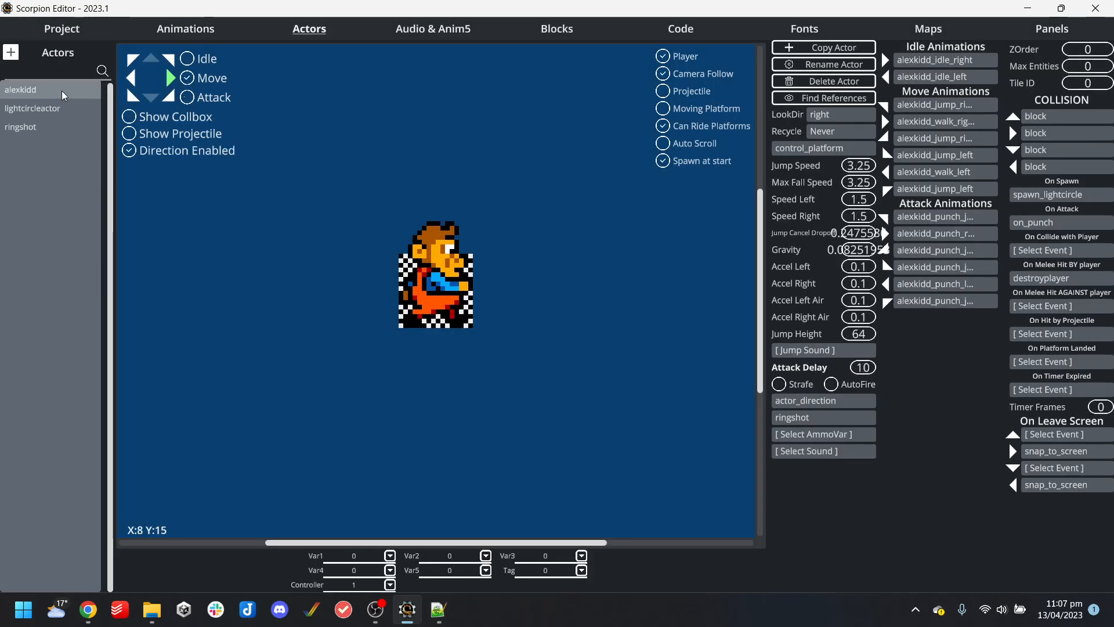
{"action": "left_click", "coordinate": [1083, 200]}
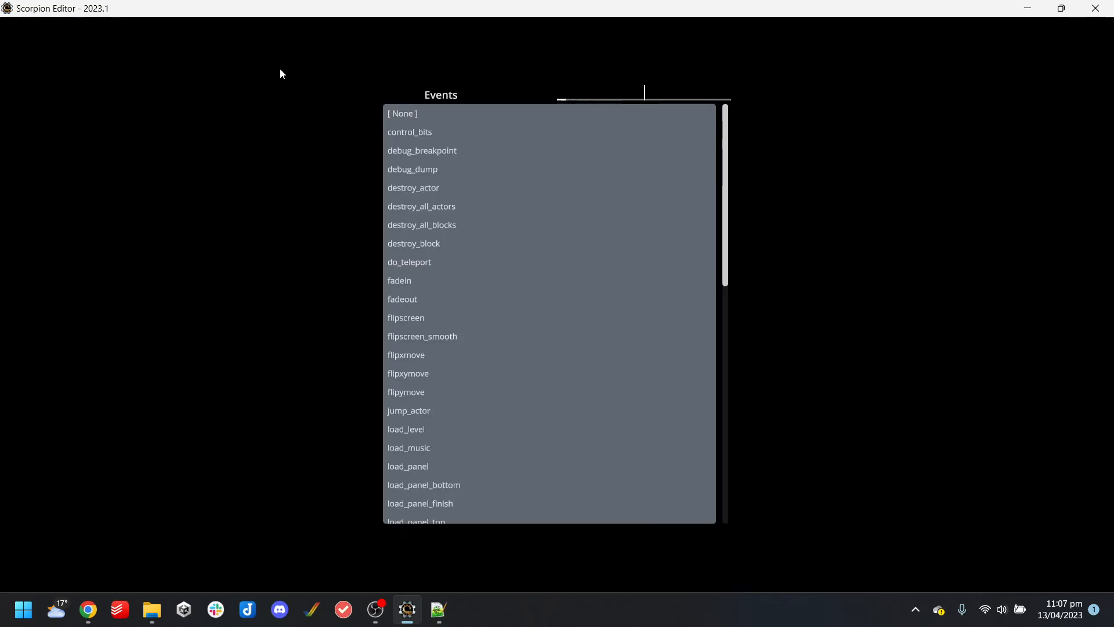
{"action": "left_click", "coordinate": [426, 112]}
Compile and run the project in WinUAE, test walking, jumping and shooting across the bright and dark areas, and return to Scorpion Editor
{"action": "left_click", "coordinate": [62, 29]}
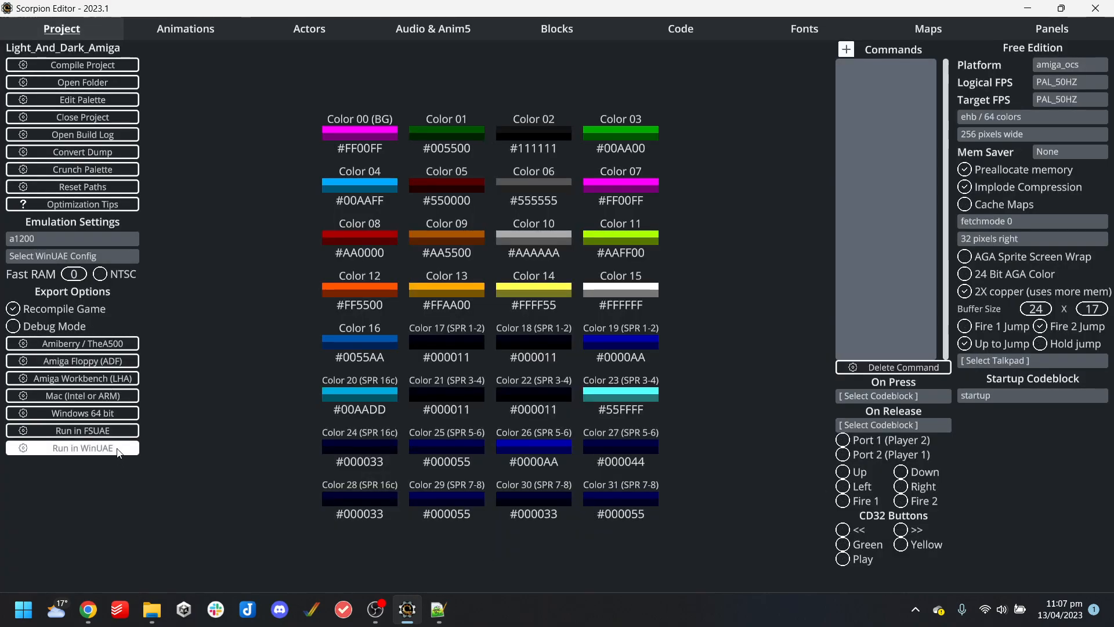
{"action": "left_click", "coordinate": [70, 448]}
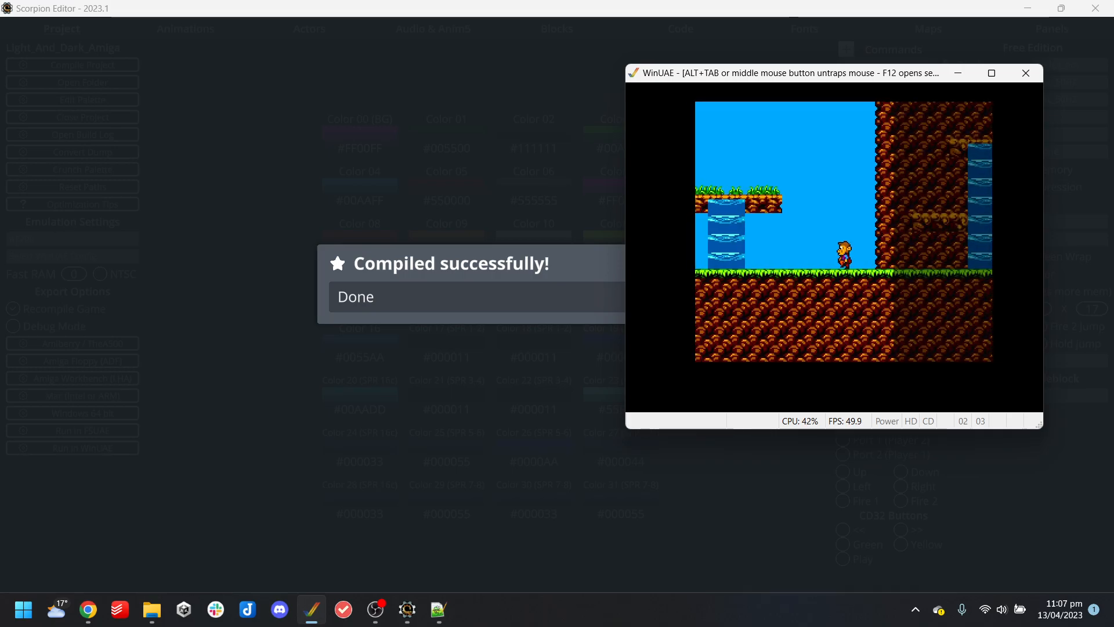
{"action": "key", "text": "Left"}
{"action": "key", "text": "Right"}
{"action": "key", "text": "Up"}
{"action": "key", "text": "Left"}
{"action": "key", "text": "Right"}
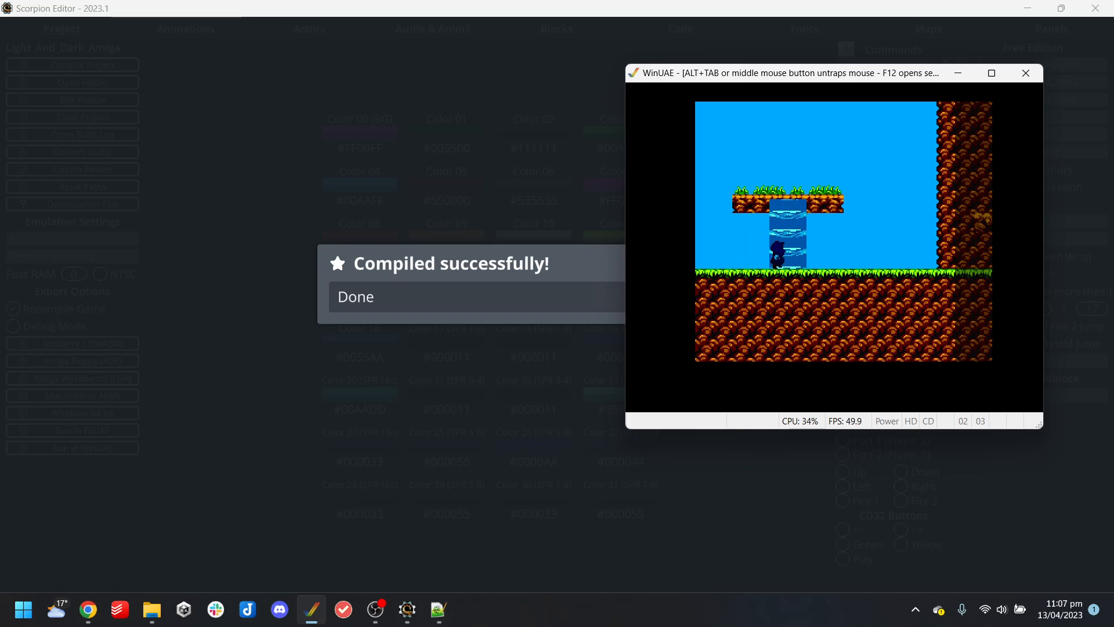
{"action": "key", "text": "Right"}
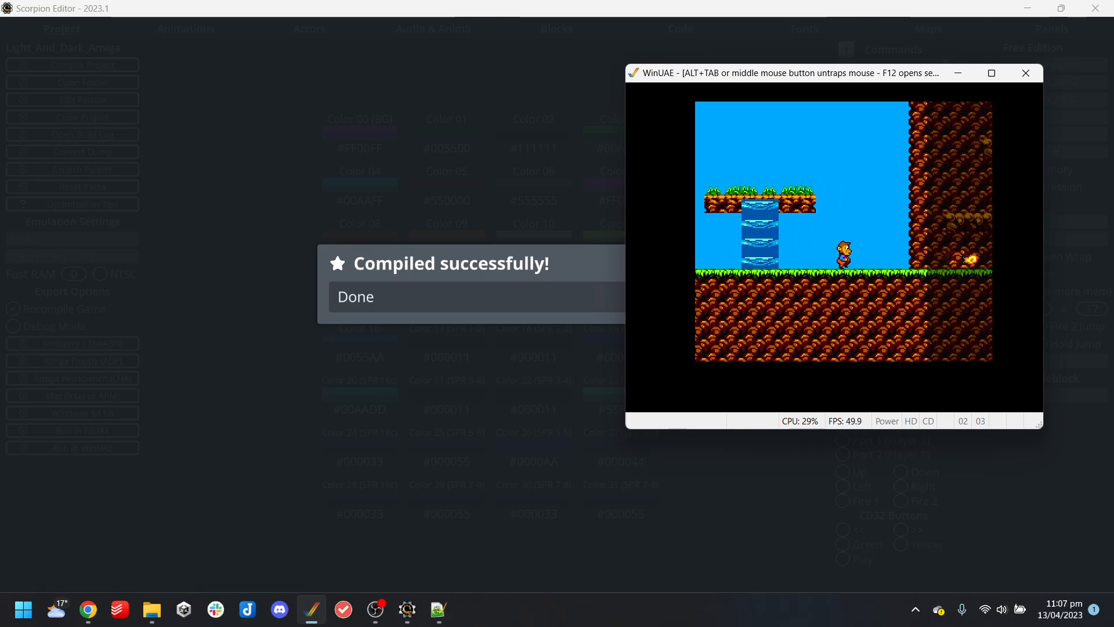
{"action": "key", "text": "Right"}
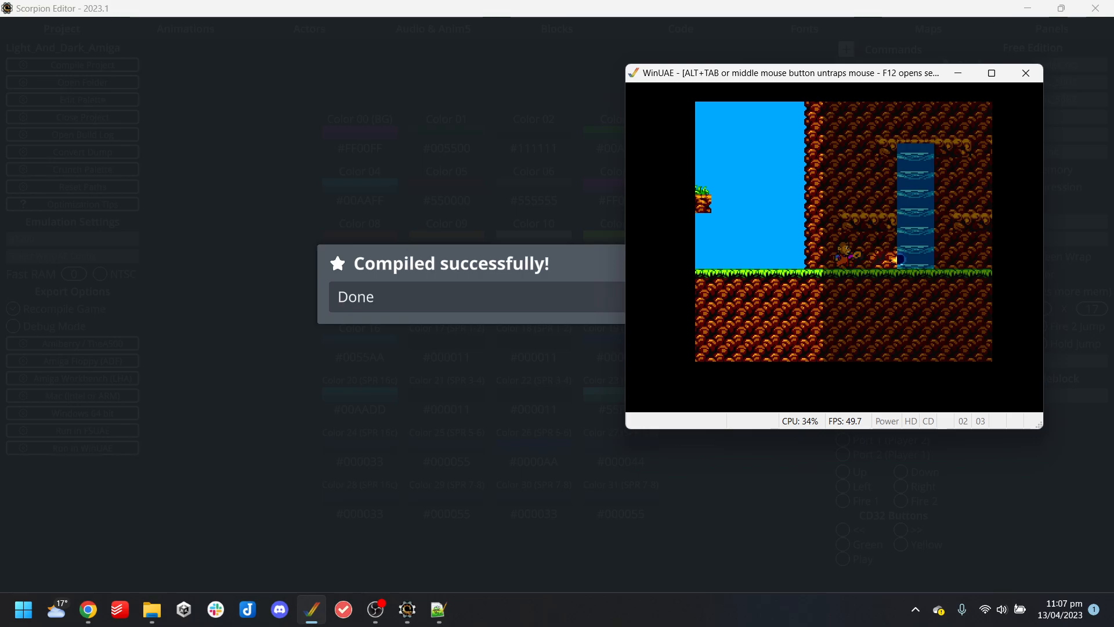
{"action": "key", "text": "Right"}
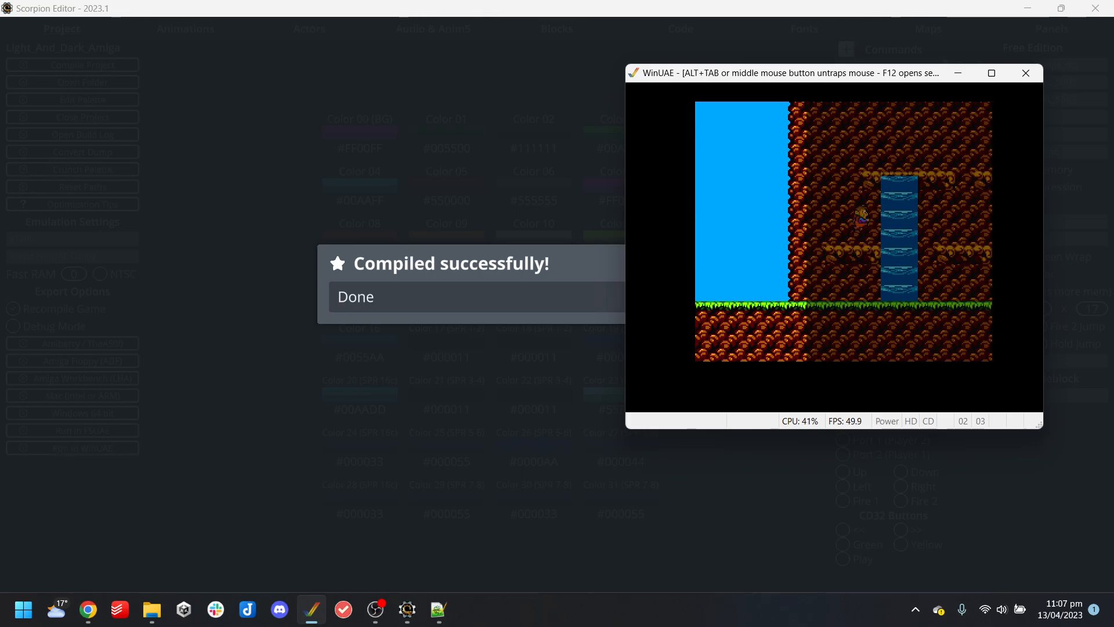
{"action": "key", "text": "Right"}
{"action": "key", "text": "Up"}
{"action": "key", "text": "Left"}
{"action": "key", "text": "Left"}
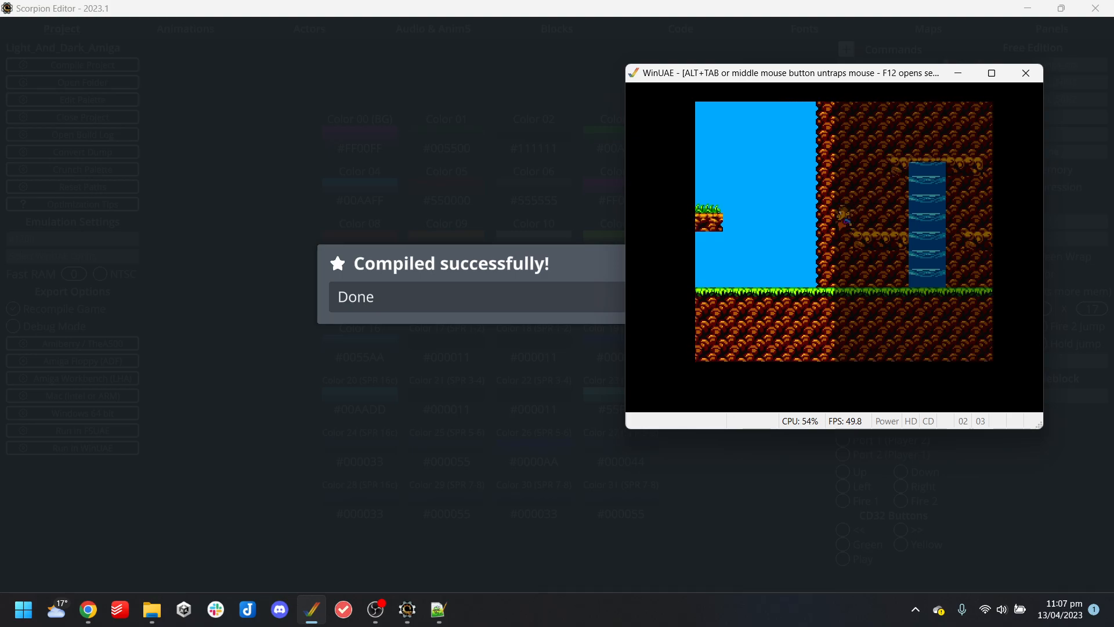
{"action": "key", "text": "Right"}
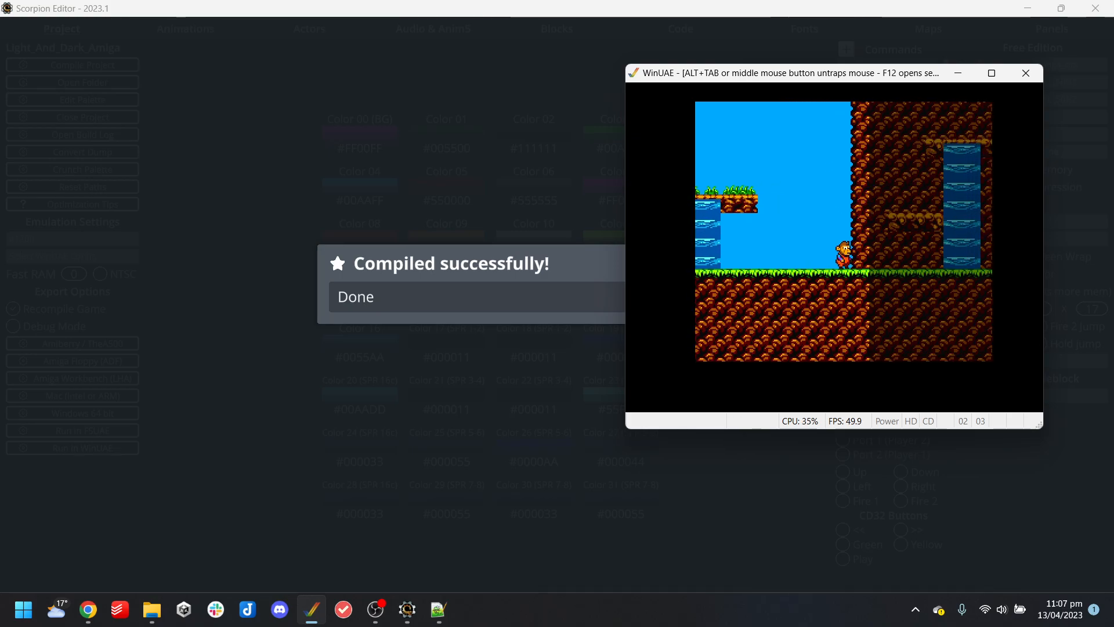
{"action": "key", "text": "Left"}
{"action": "key", "text": "Right"}
{"action": "key", "text": "Left"}
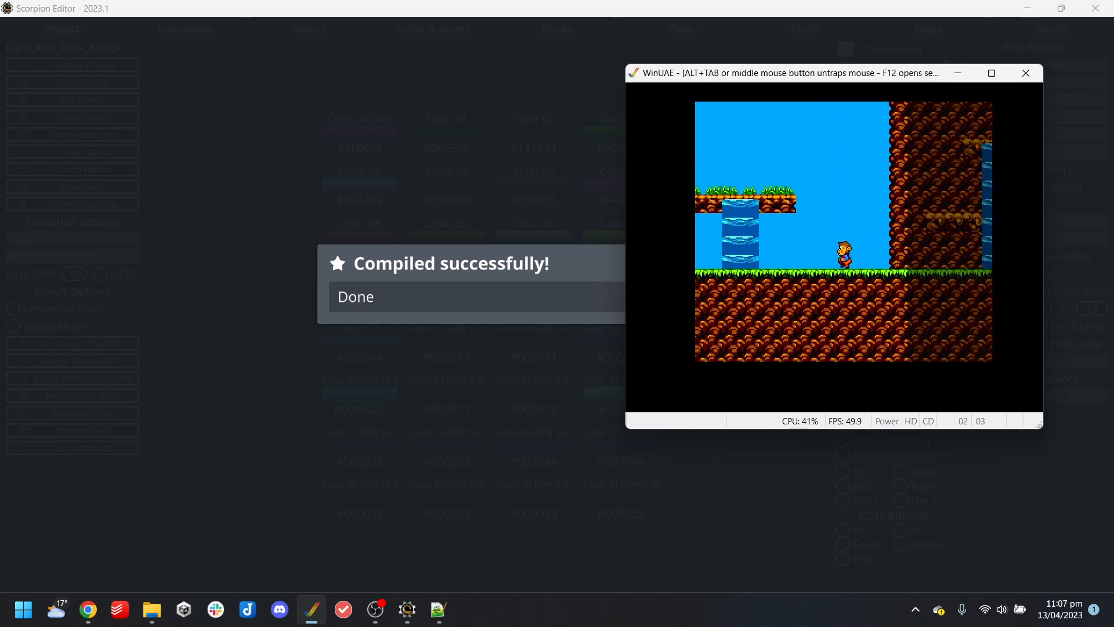
{"action": "key", "text": "Right"}
{"action": "key", "text": "Left"}
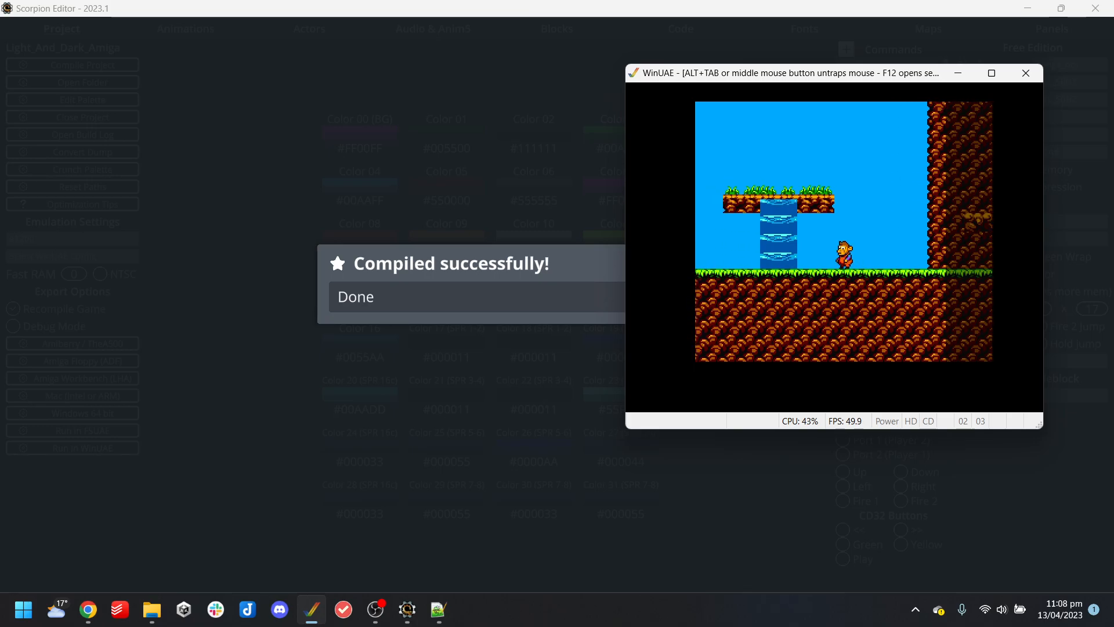
{"action": "key", "text": "Right"}
{"action": "key", "text": "Right"}
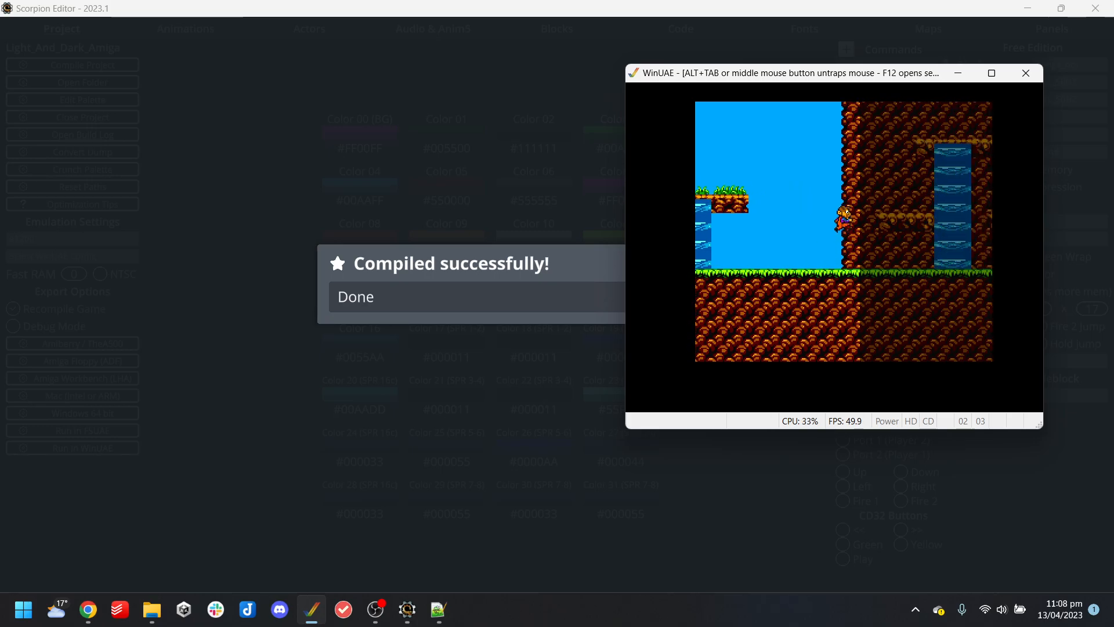
{"action": "key", "text": "alt+F4"}
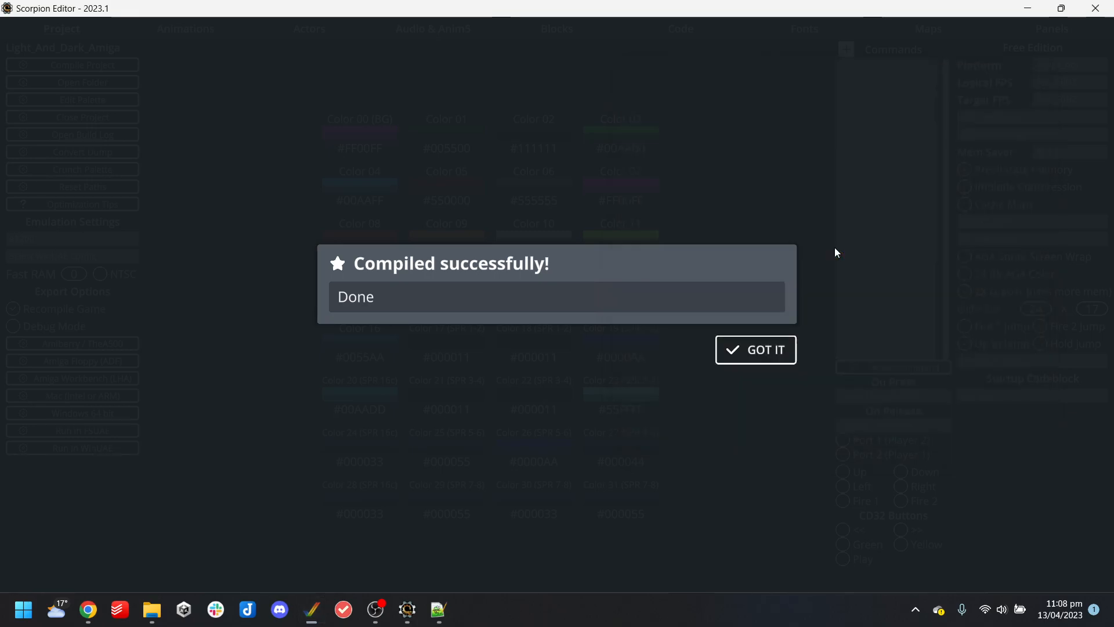
{"action": "left_click", "coordinate": [754, 353]}
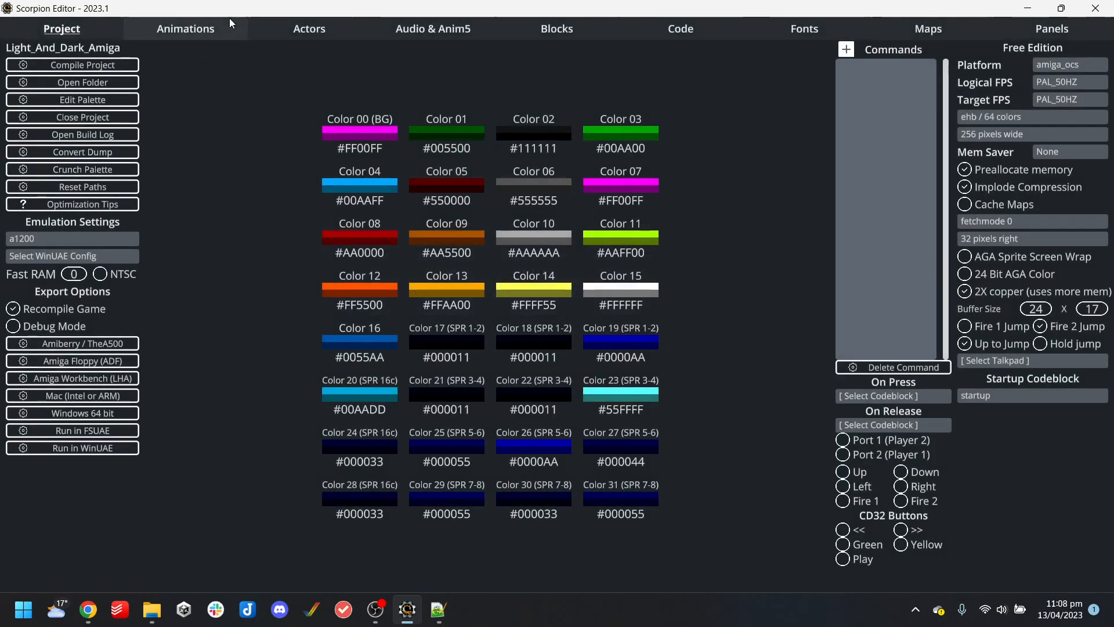
Close the Light_And_Dark_Amiga project and confirm closing it
{"action": "left_click", "coordinate": [229, 20]}
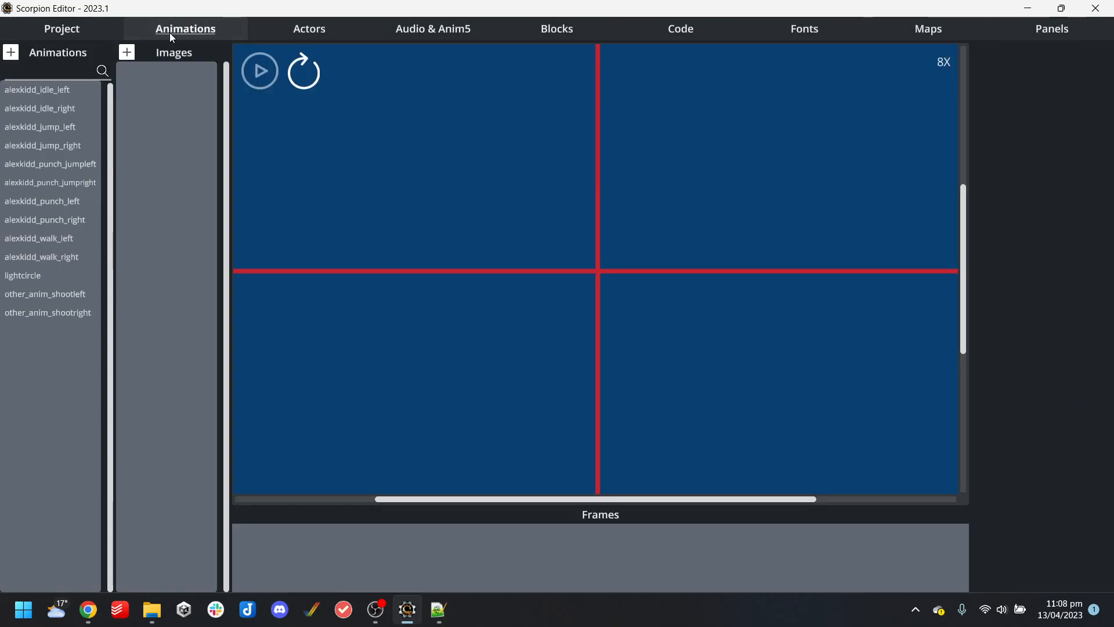
{"action": "left_click", "coordinate": [92, 35]}
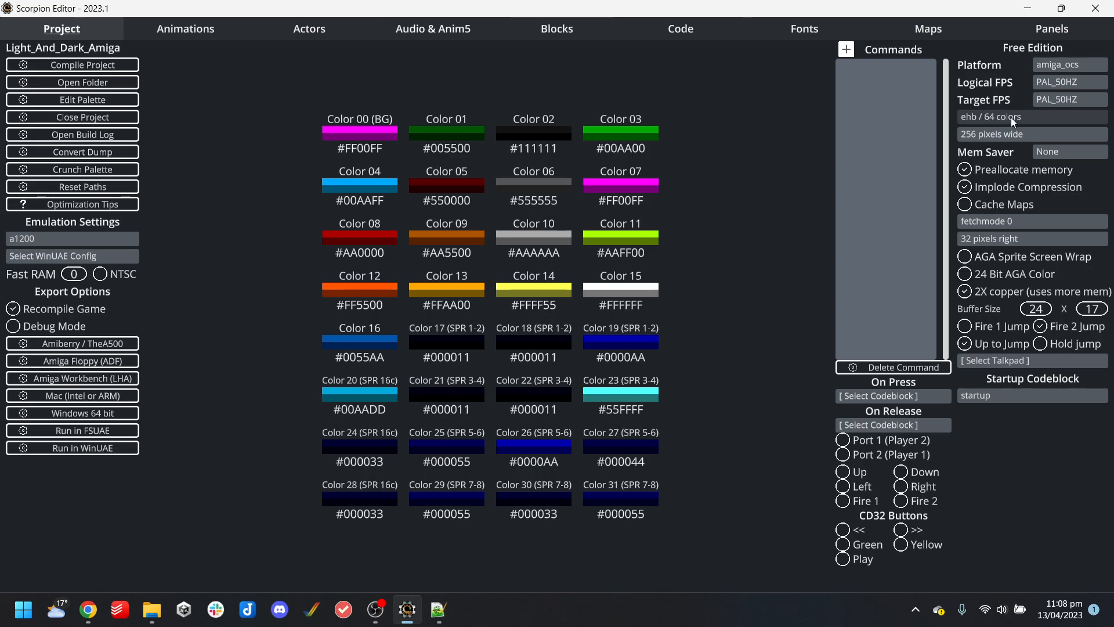
{"action": "left_click", "coordinate": [120, 118]}
{"action": "left_click", "coordinate": [748, 349]}
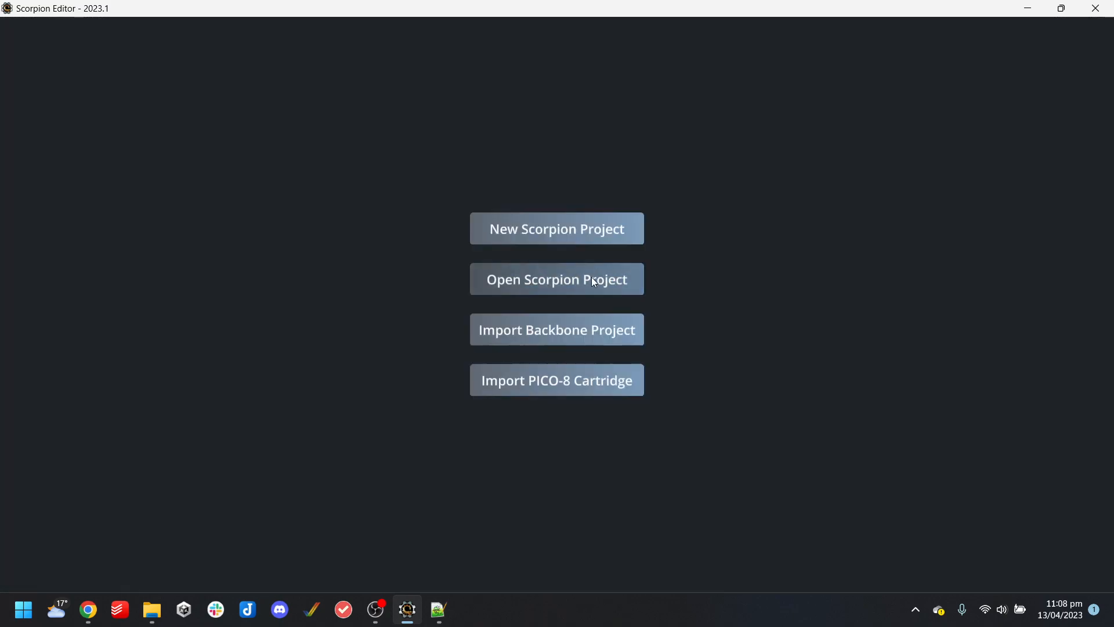
Move the Light_And_Dark_Amiga folder from Unsorted into SimpleDemos using the project opening dialog
{"action": "left_click", "coordinate": [593, 280]}
{"action": "left_click", "coordinate": [284, 41]}
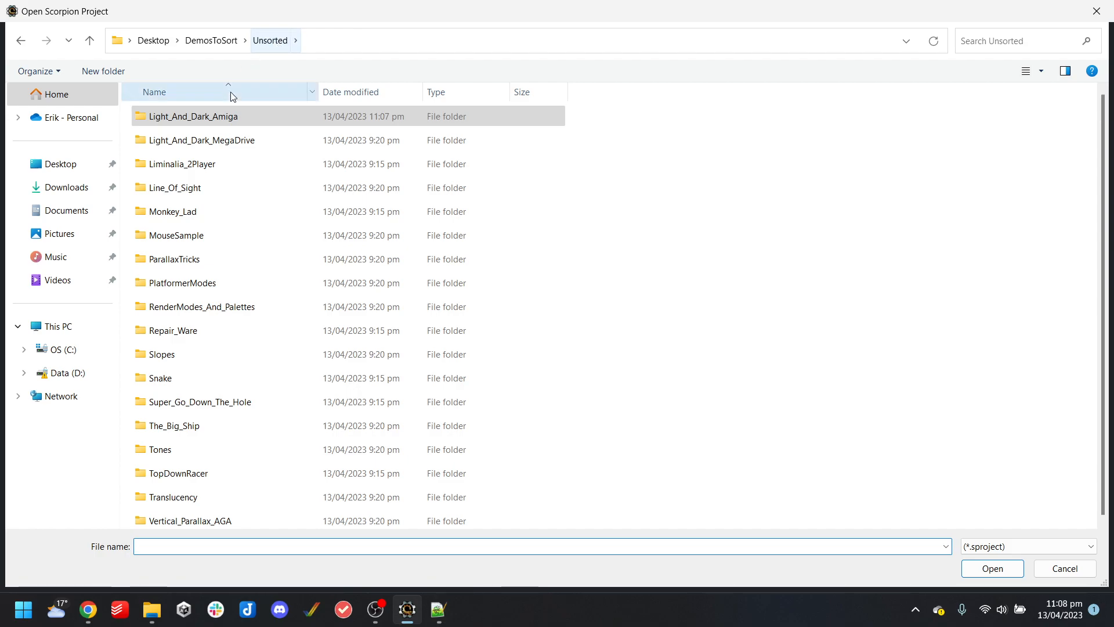
{"action": "left_click", "coordinate": [231, 118]}
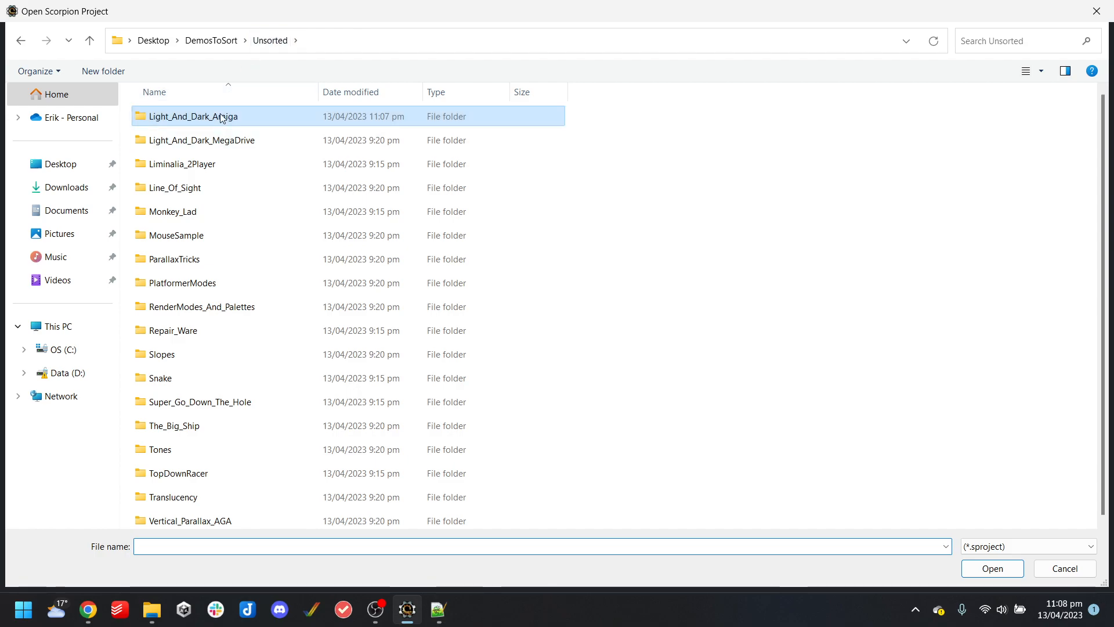
{"action": "left_click", "coordinate": [225, 40]}
{"action": "double_click", "coordinate": [174, 140]}
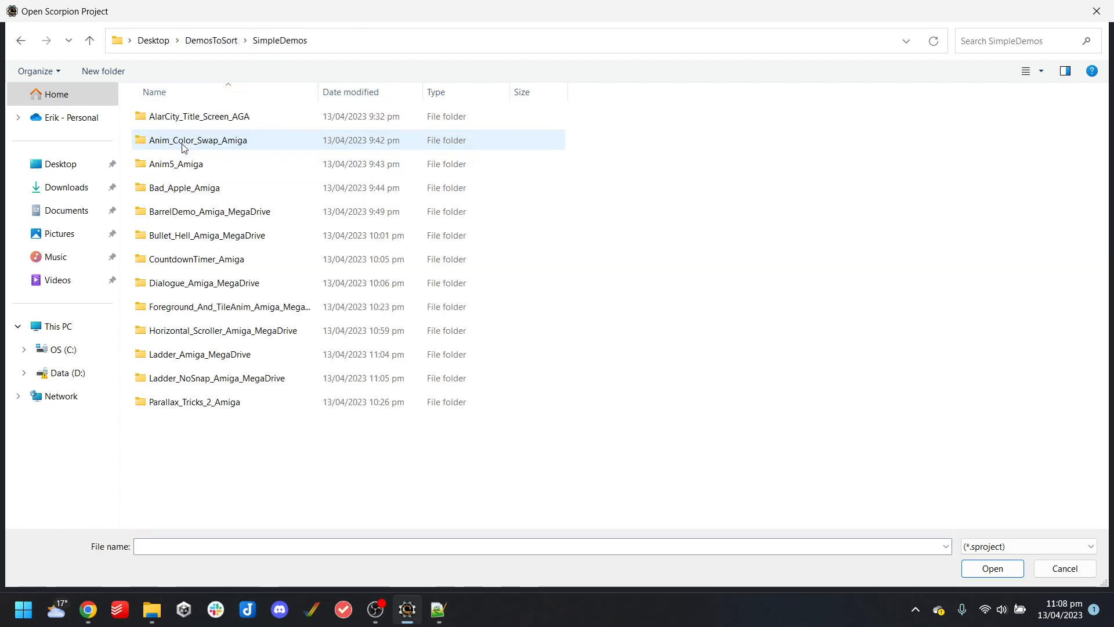
Open the project.sproject file from the Light_And_Dark_MegaDrive folder in Unsorted
{"action": "left_click", "coordinate": [218, 41]}
{"action": "double_click", "coordinate": [156, 164]}
{"action": "double_click", "coordinate": [269, 115]}
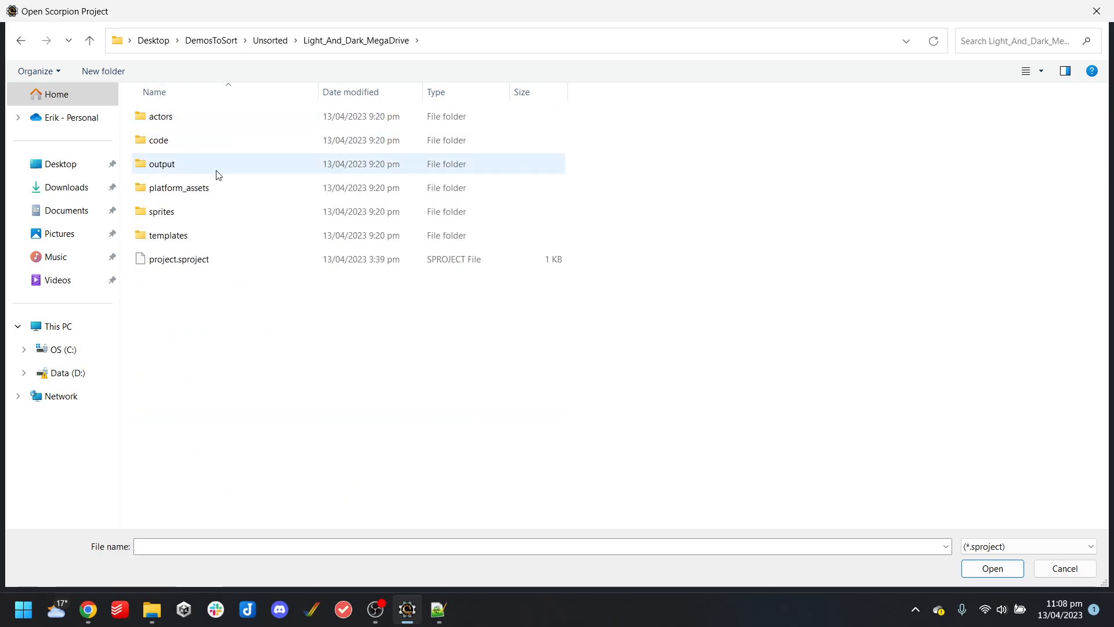
{"action": "double_click", "coordinate": [193, 260]}
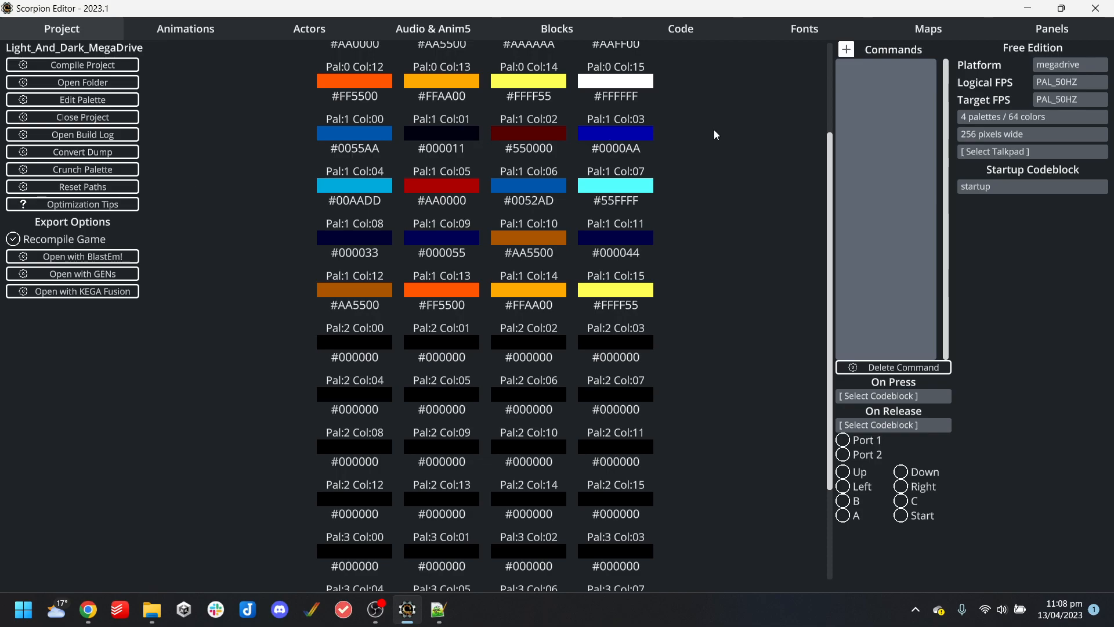
Inspect the startup code block and the variable setting of its command that sets highcolor to true
{"action": "left_click_drag", "start_coordinate": [833, 85], "coordinate": [861, 27]}
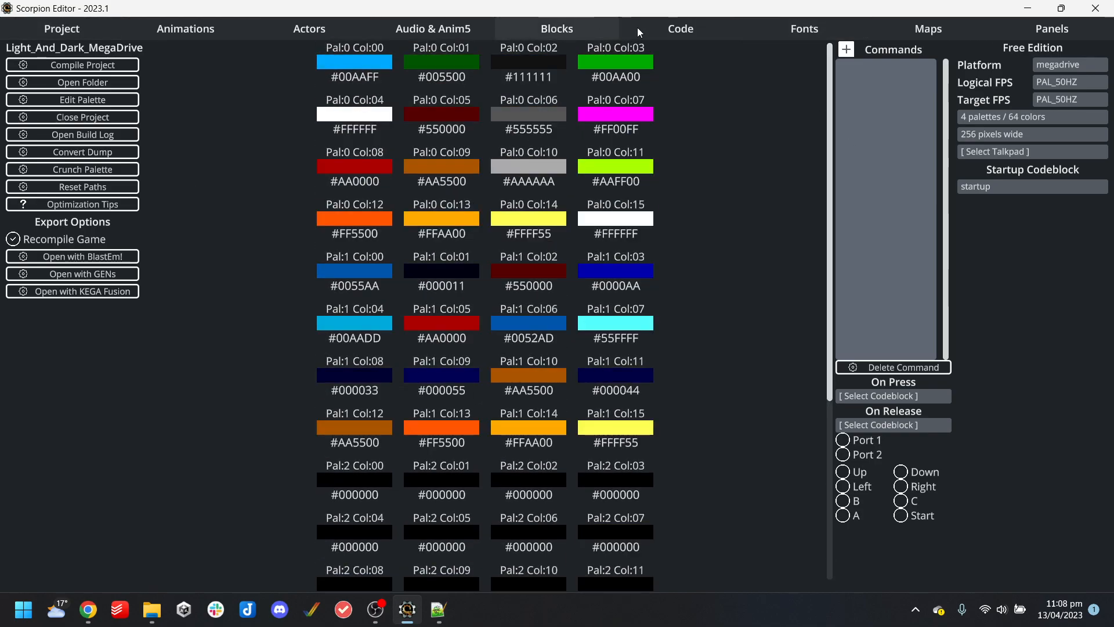
{"action": "left_click", "coordinate": [653, 25]}
{"action": "left_click", "coordinate": [30, 108]}
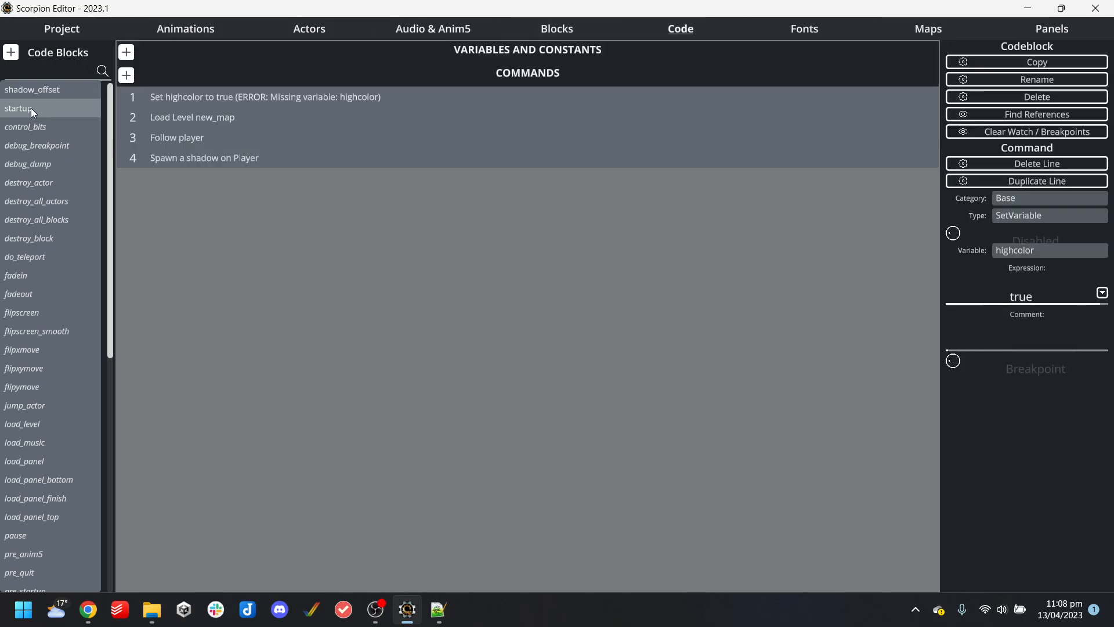
{"action": "left_click", "coordinate": [336, 100]}
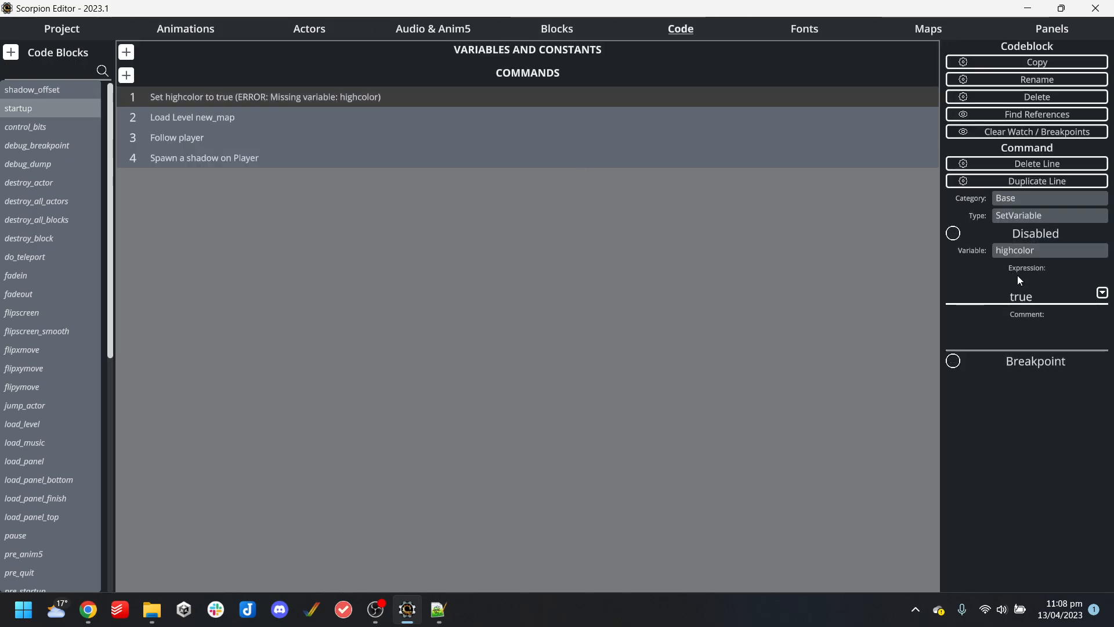
{"action": "left_click", "coordinate": [1038, 252]}
{"action": "left_click", "coordinate": [1038, 251]}
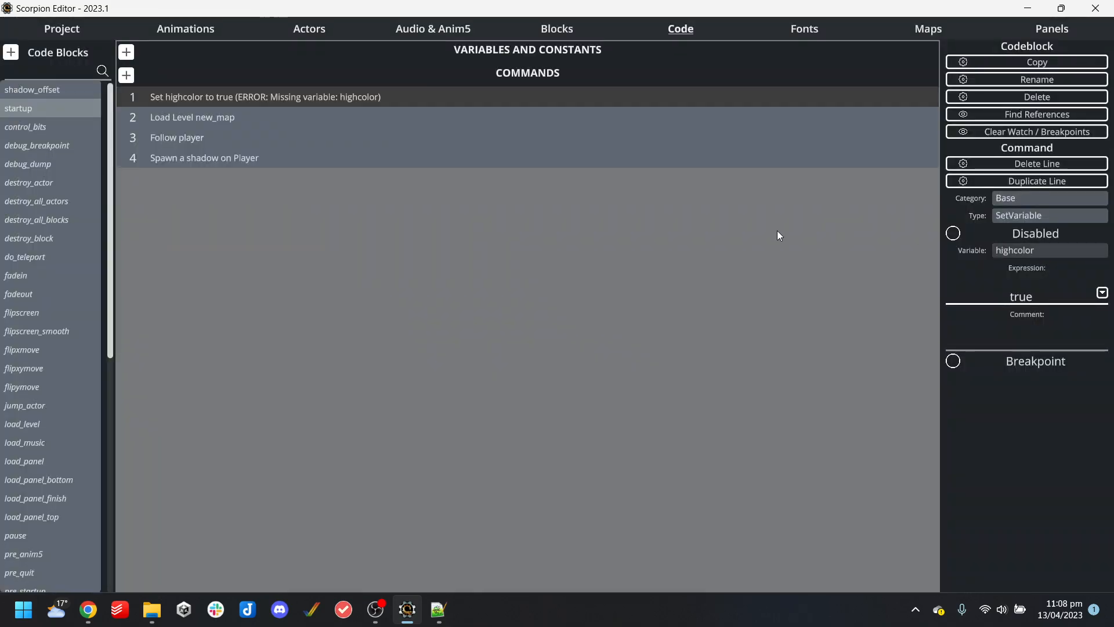
Compile the Light_And_Dark_MegaDrive project for BlastEm! and dismiss the compile message
{"action": "left_click", "coordinate": [73, 33]}
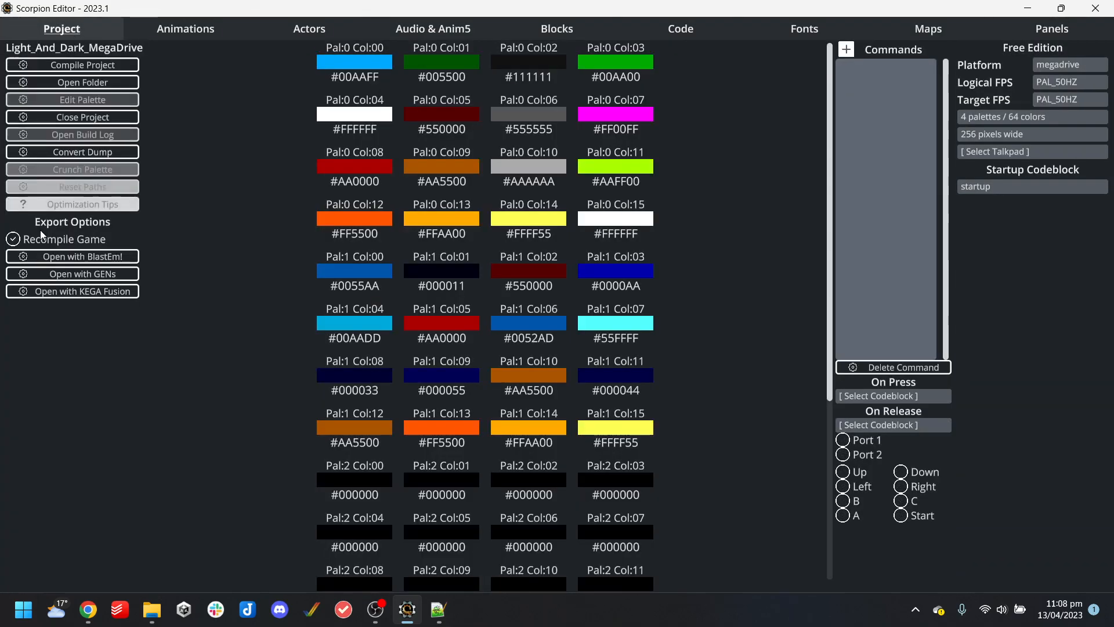
{"action": "left_click", "coordinate": [69, 254]}
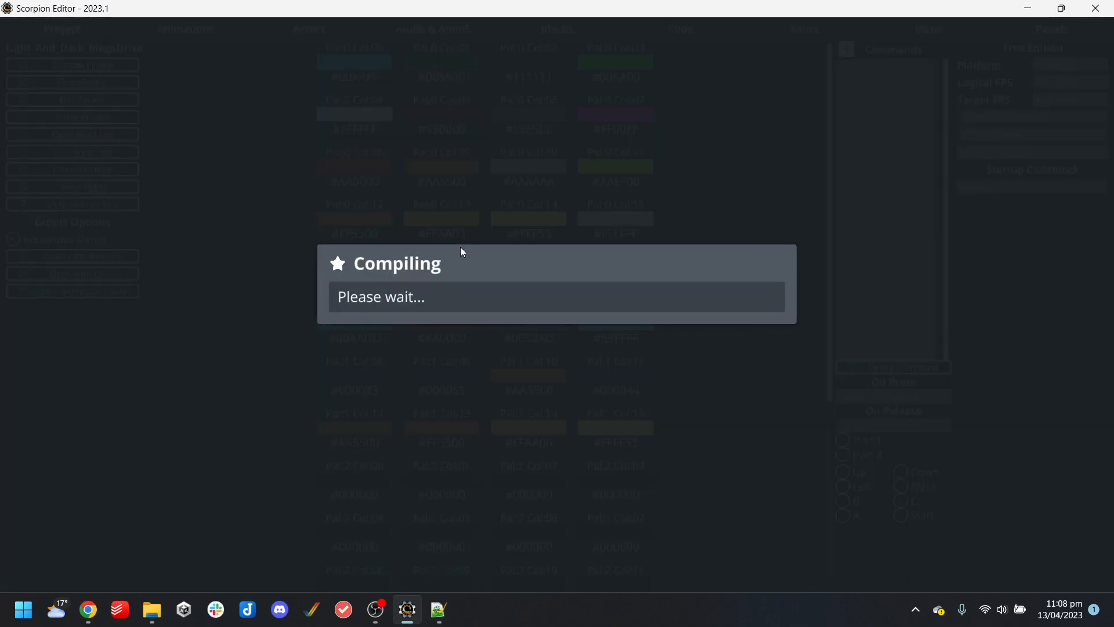
{"action": "left_click", "coordinate": [778, 363]}
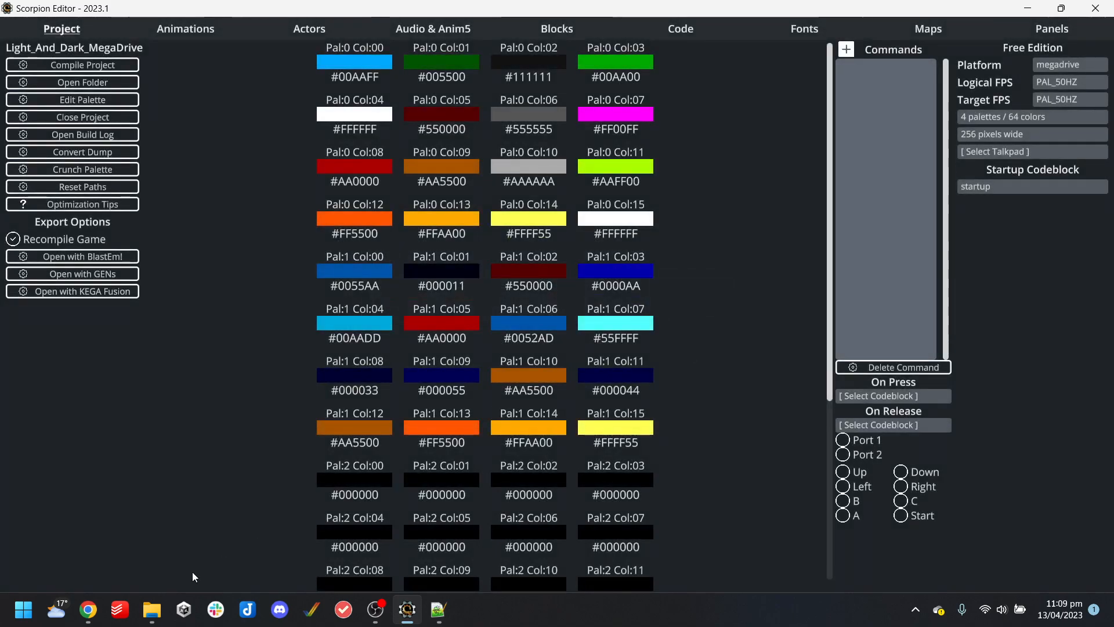
Switch to Unity Hub, maximize it and open the ScorpionUnityEditor project
{"action": "left_click", "coordinate": [184, 609]}
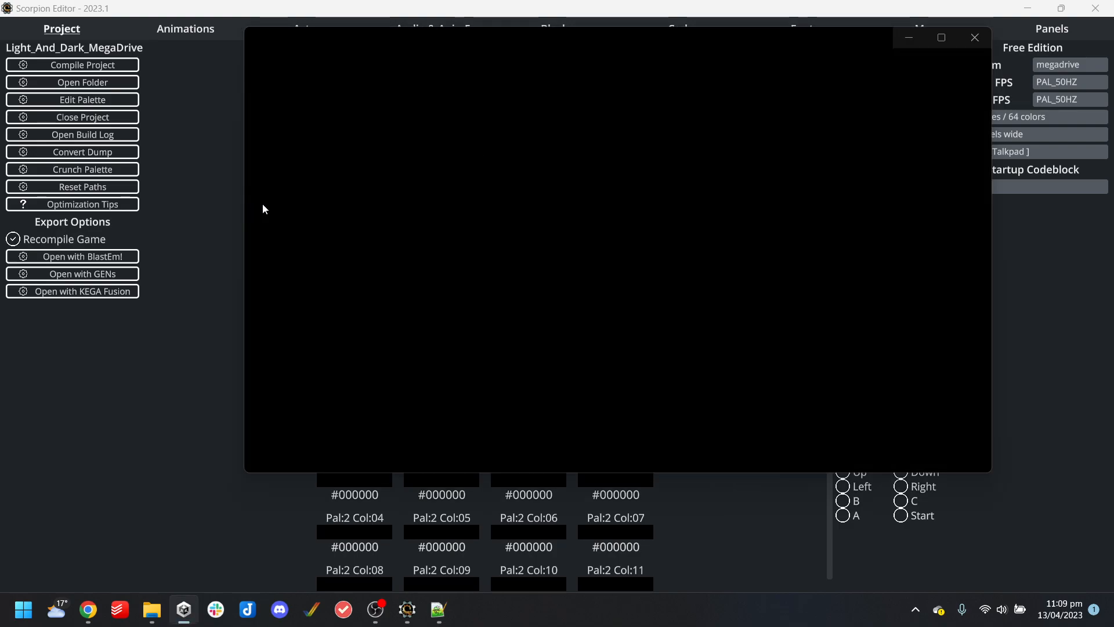
{"action": "left_click", "coordinate": [940, 39]}
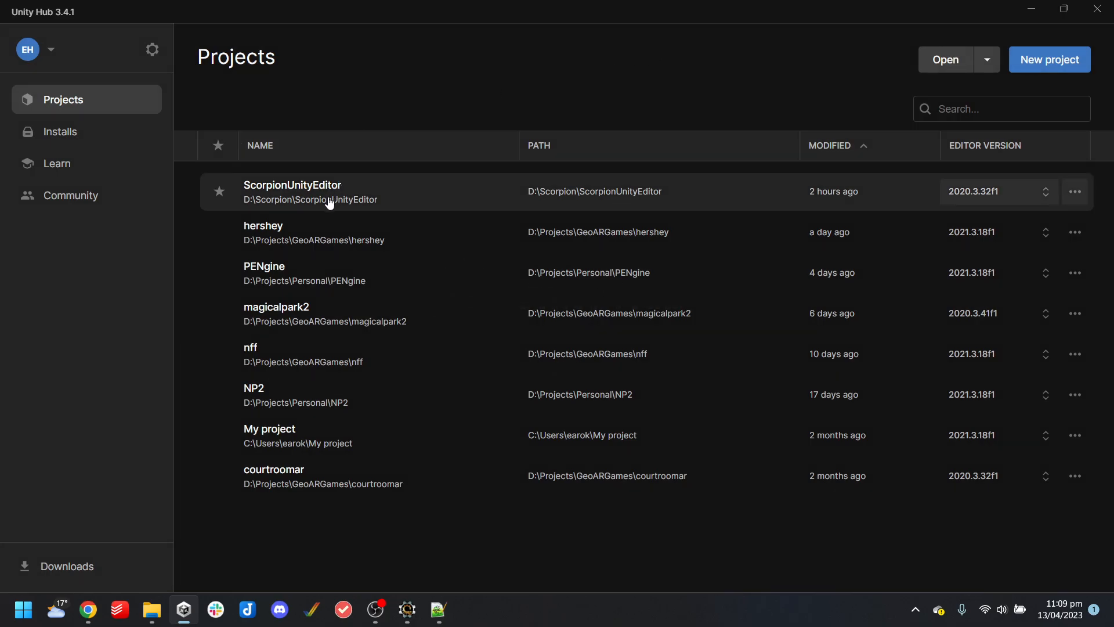
{"action": "left_click", "coordinate": [329, 202]}
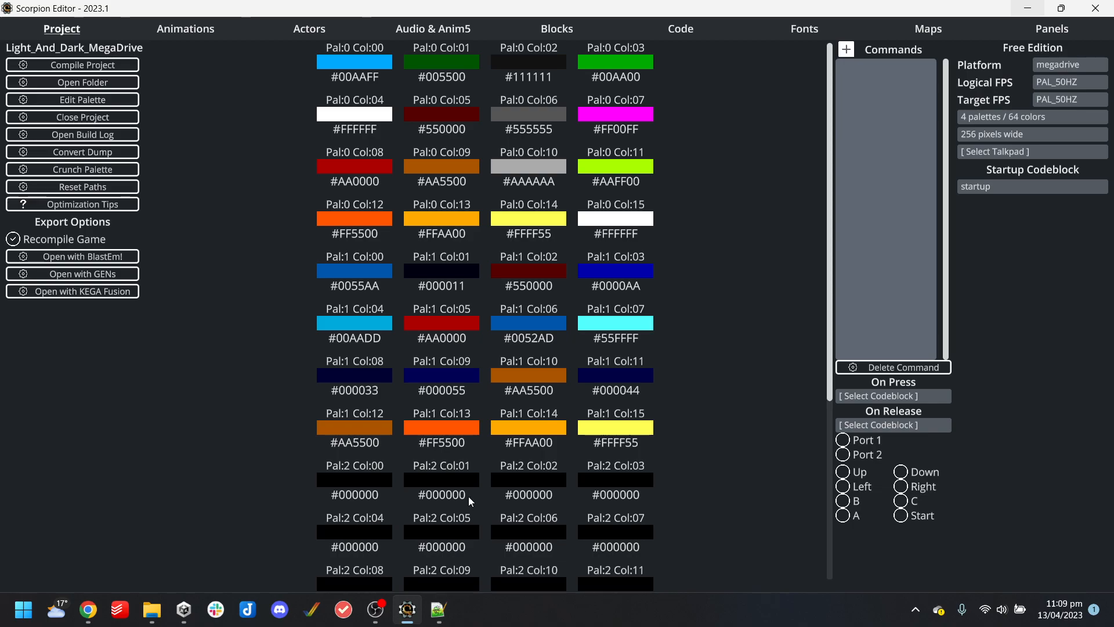
Close the Scorpion Editor and check the target path in the properties of its desktop shortcut
{"action": "left_click", "coordinate": [1095, 8]}
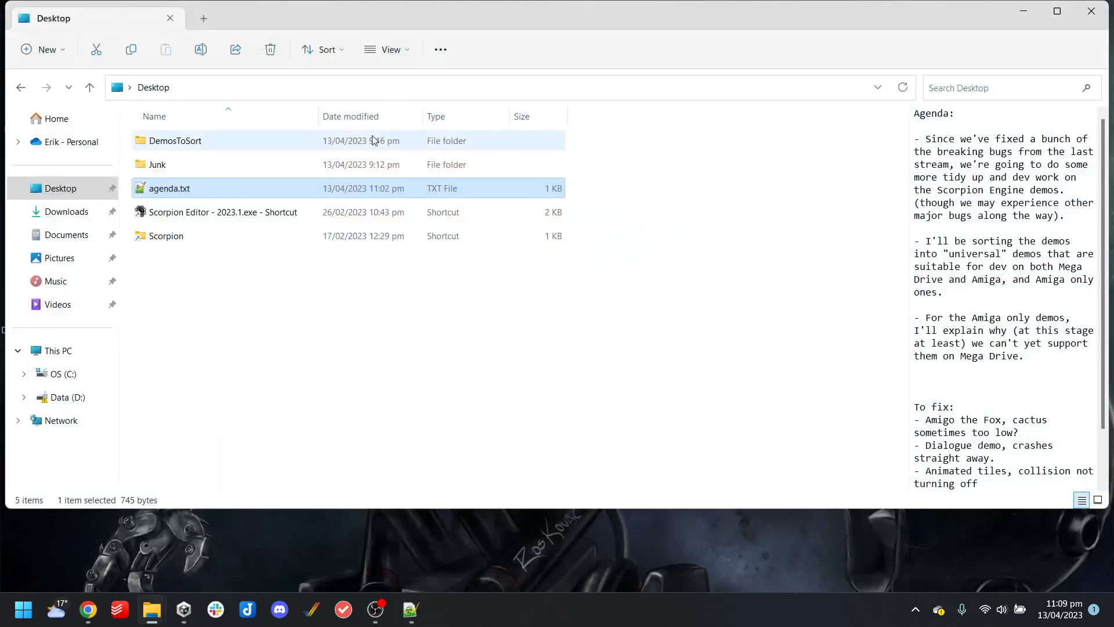
{"action": "left_click", "coordinate": [217, 214]}
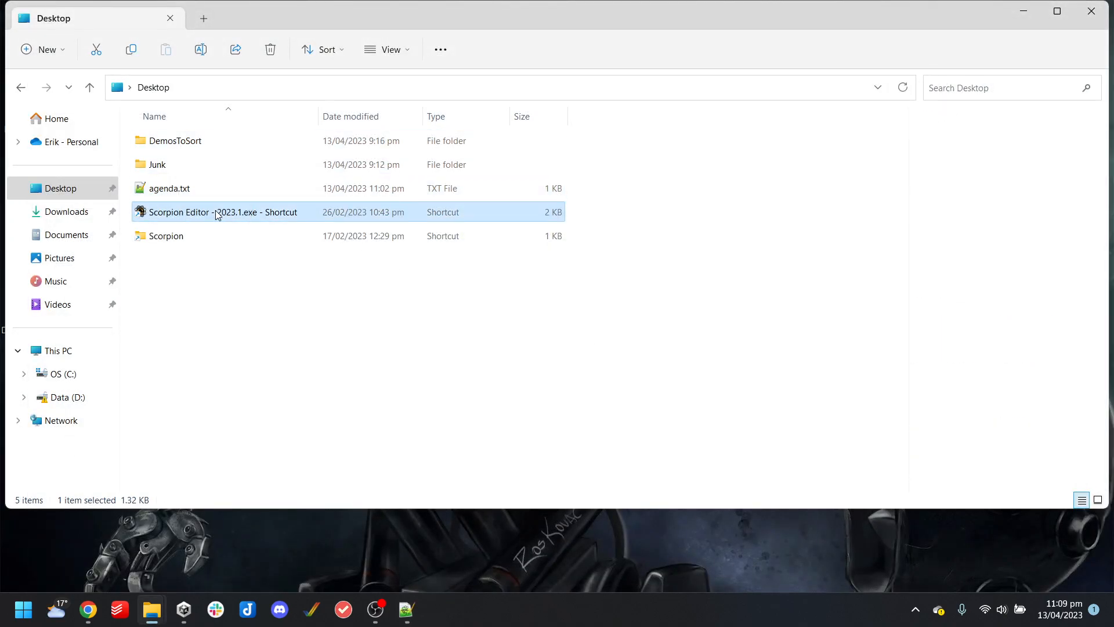
{"action": "right_click", "coordinate": [217, 213]}
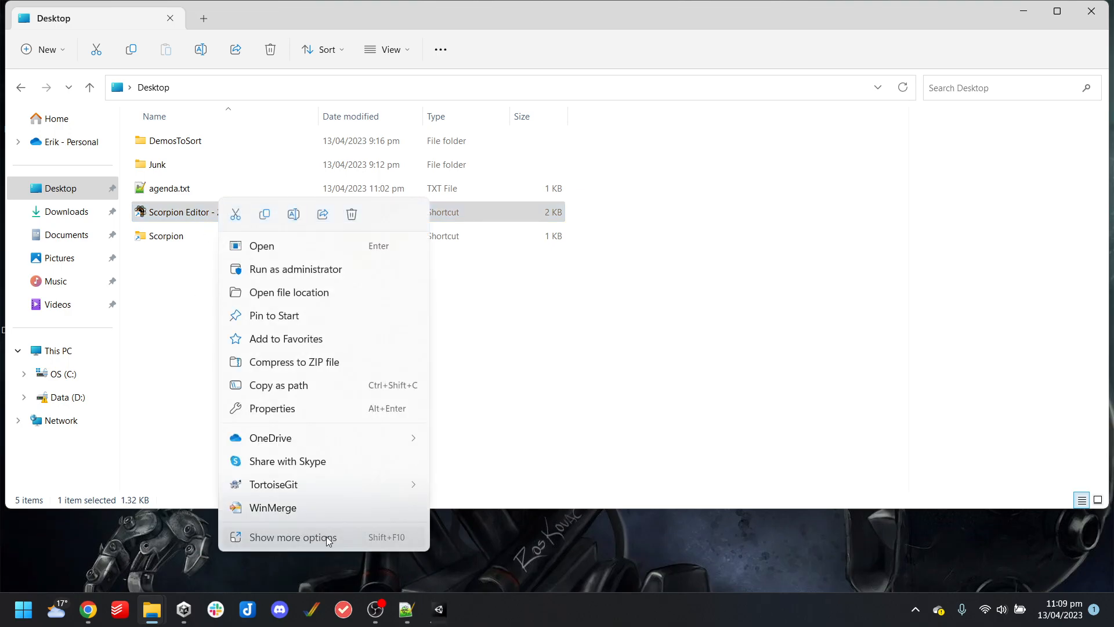
{"action": "left_click", "coordinate": [326, 536]}
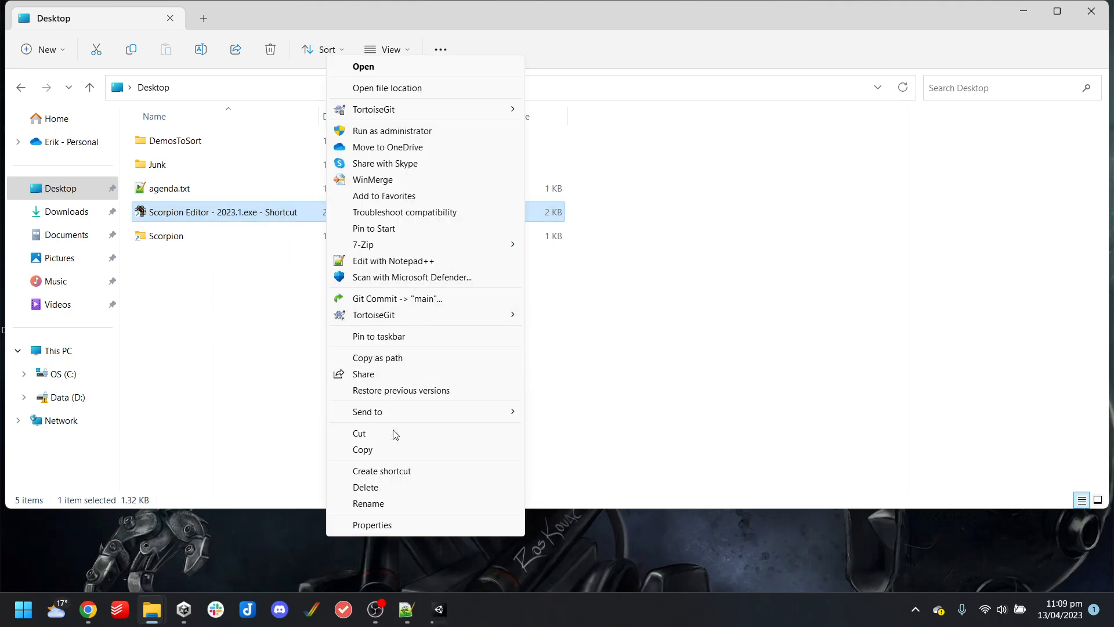
{"action": "left_click", "coordinate": [404, 522]}
{"action": "left_click", "coordinate": [453, 216]}
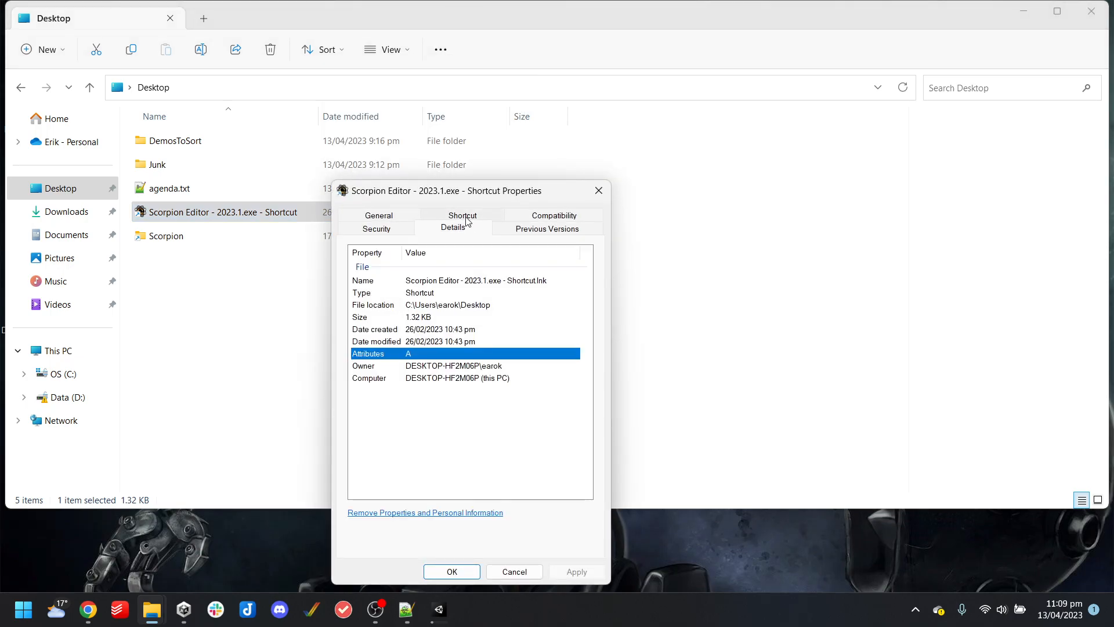
{"action": "left_click", "coordinate": [456, 218]}
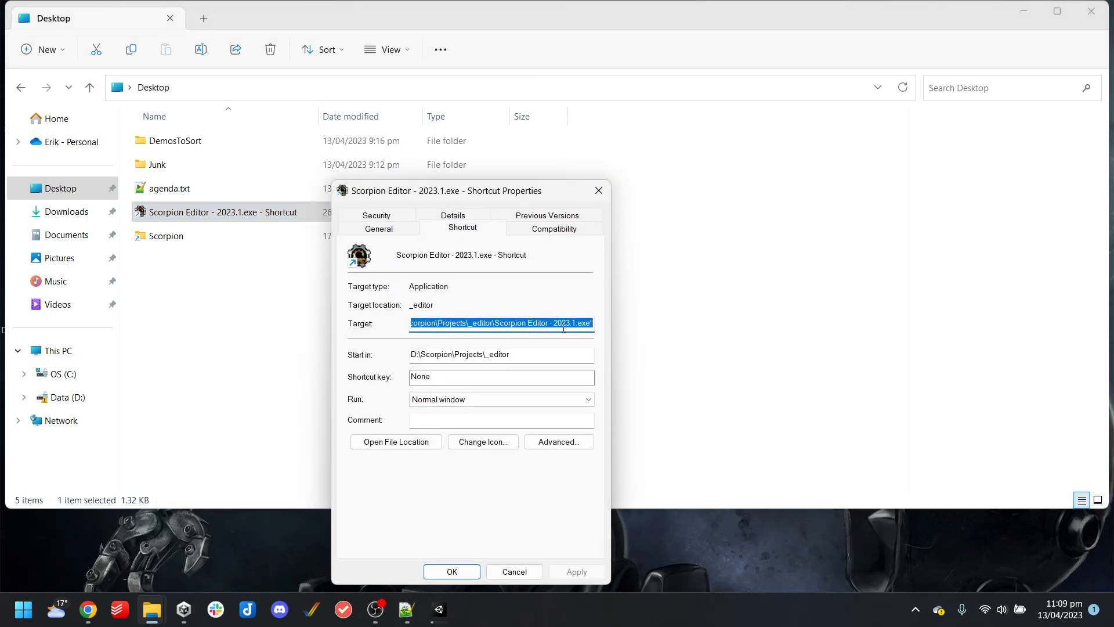
{"action": "left_click_drag", "start_coordinate": [471, 324], "coordinate": [621, 338]}
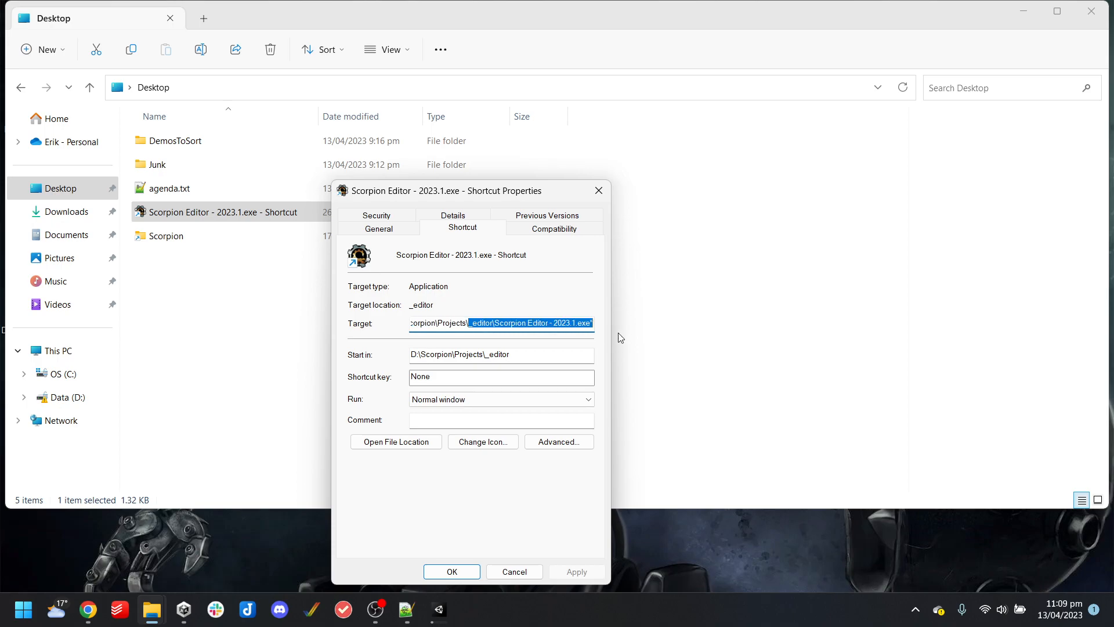
{"action": "left_click", "coordinate": [599, 191]}
Switch to Unity, dismiss the update check and build the Windows standalone version into the _editor folder
{"action": "left_click", "coordinate": [438, 608]}
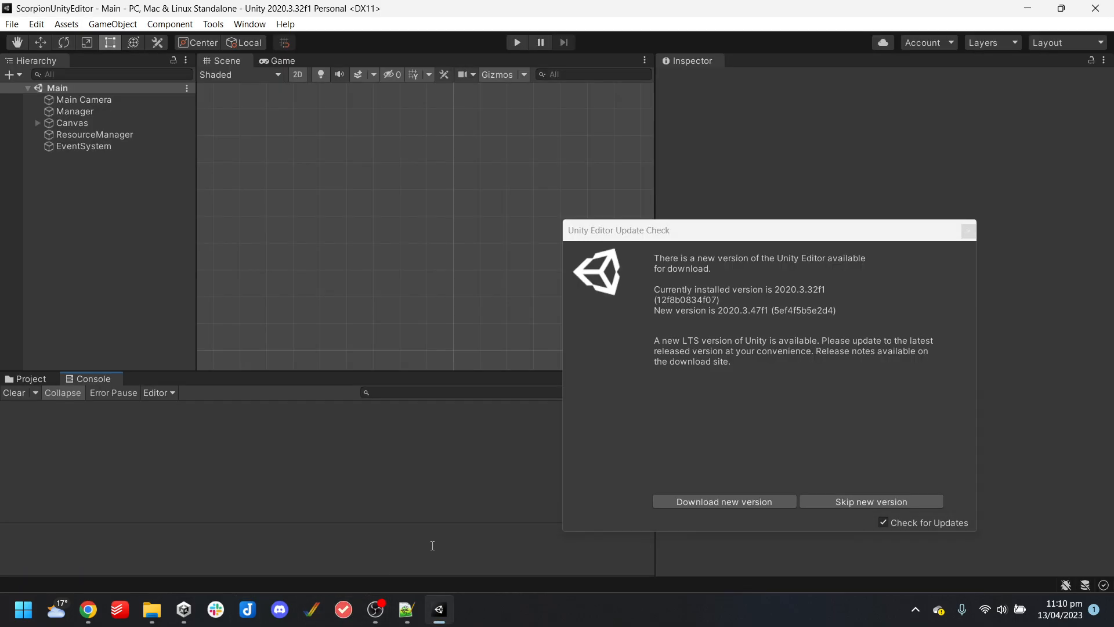
{"action": "left_click", "coordinate": [967, 230]}
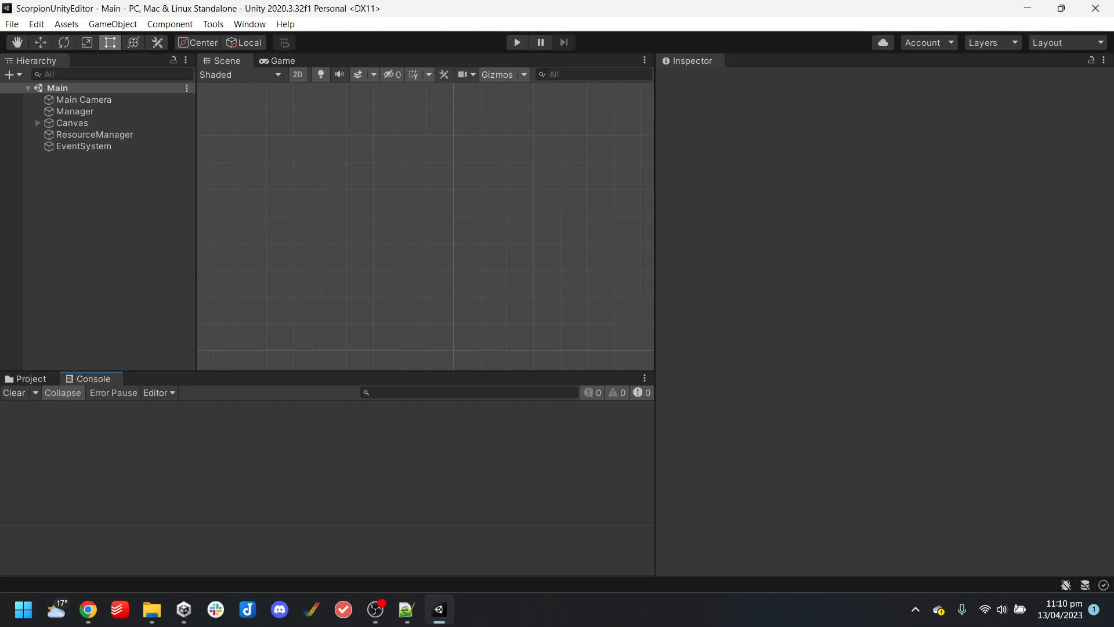
{"action": "left_click", "coordinate": [13, 25]}
{"action": "left_click", "coordinate": [95, 195]}
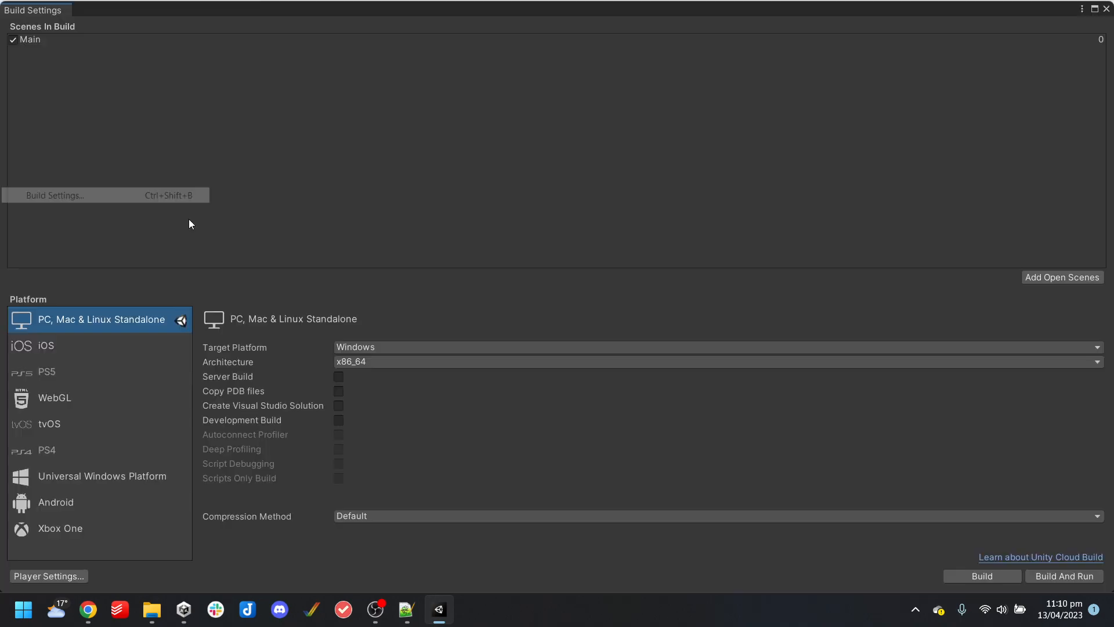
{"action": "left_click", "coordinate": [983, 581]}
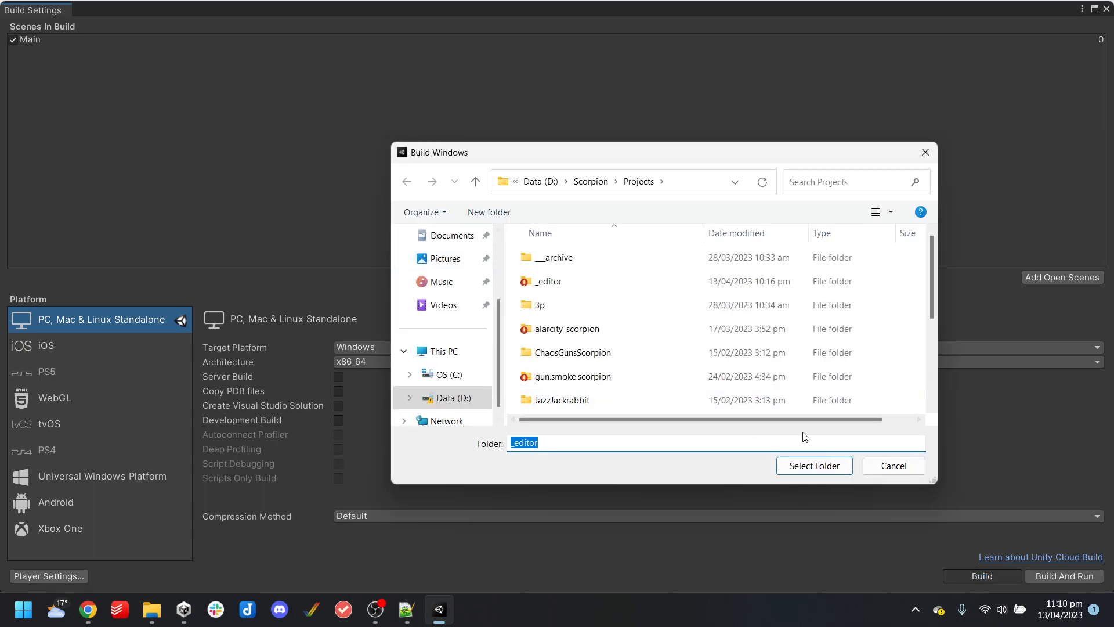
{"action": "left_click", "coordinate": [813, 466]}
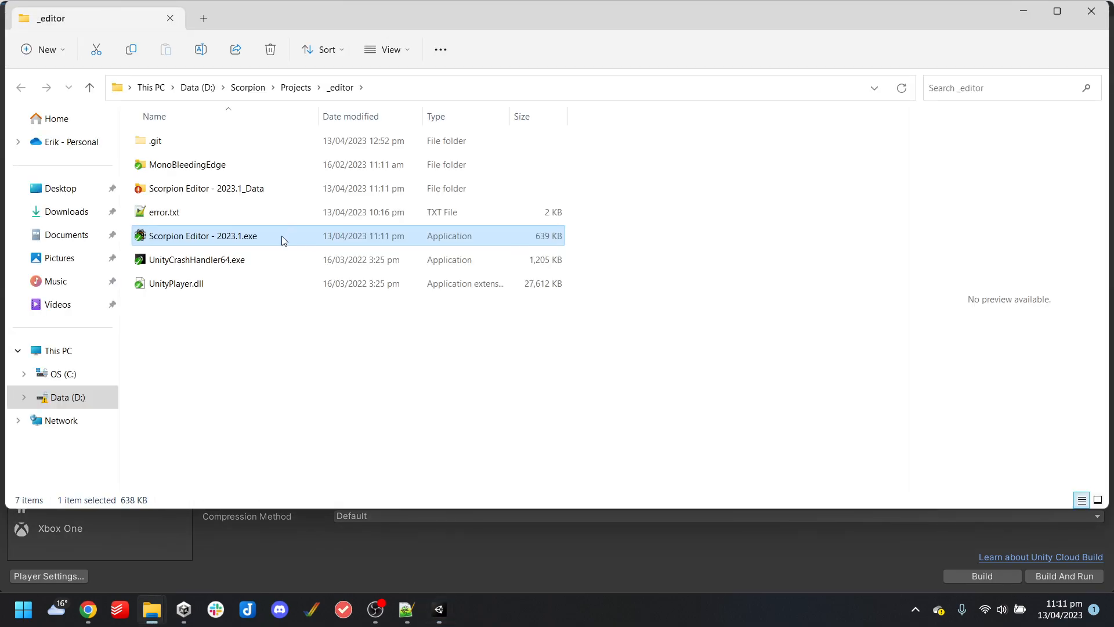
Switch to the rebuilt Scorpion Editor and inspect each command of the startup code block in the Light_And_Dark_MegaDrive project
{"action": "left_click", "coordinate": [445, 619]}
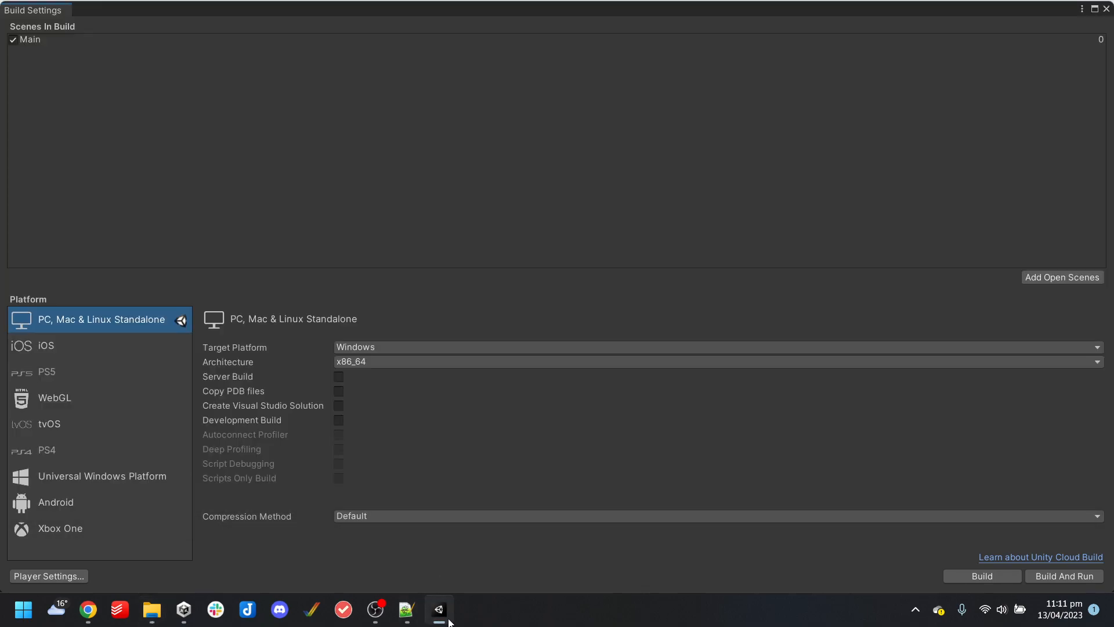
{"action": "left_click", "coordinate": [449, 620]}
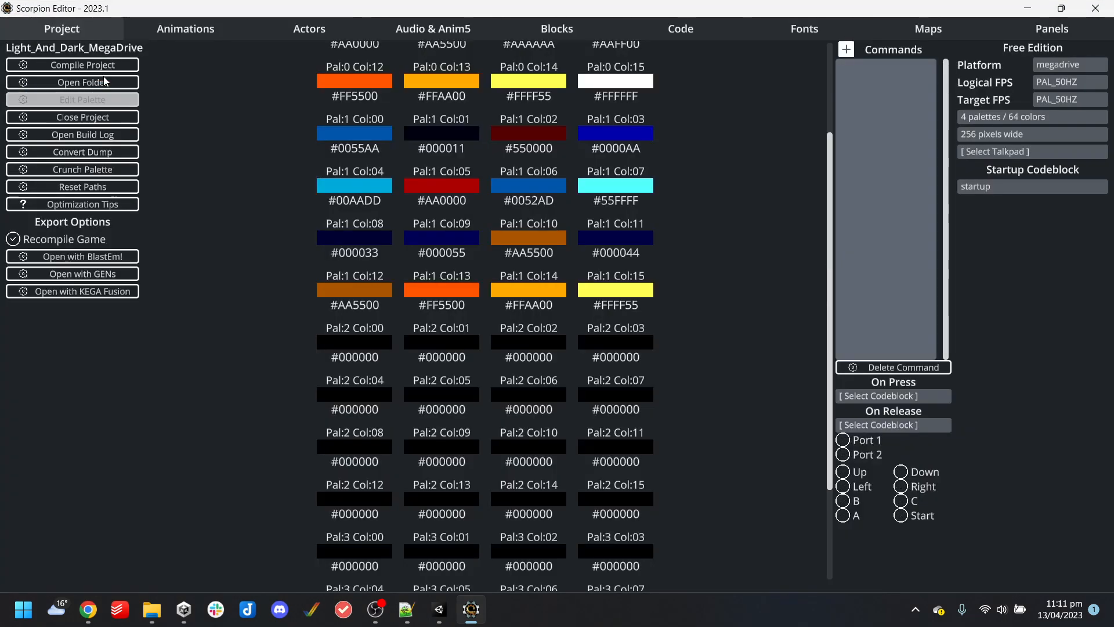
{"action": "left_click", "coordinate": [720, 31]}
{"action": "left_click", "coordinate": [22, 107]}
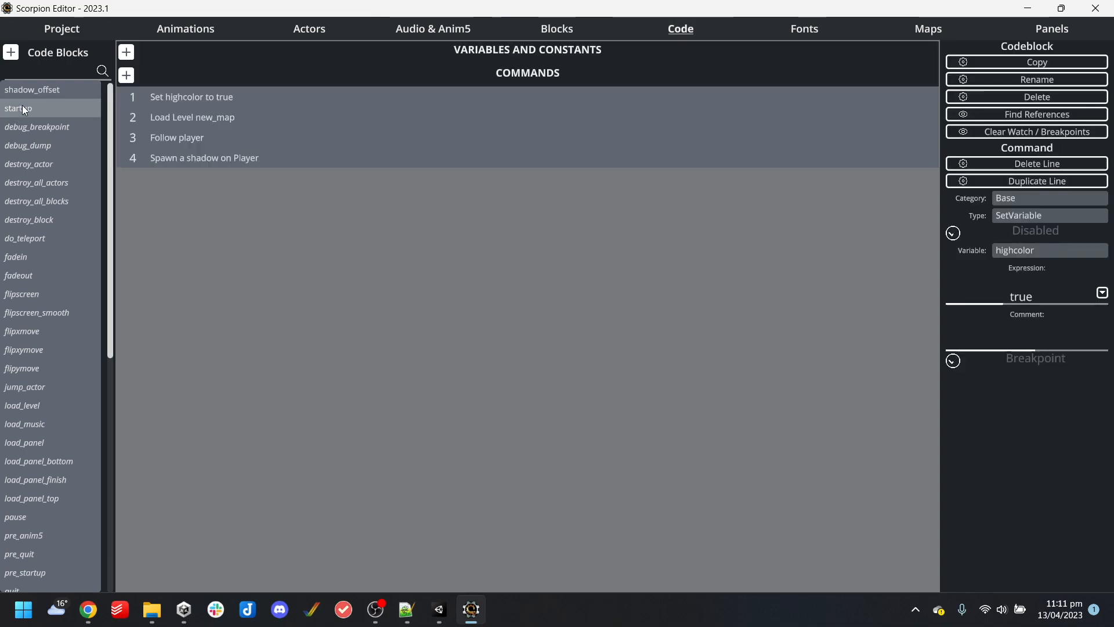
{"action": "left_click", "coordinate": [272, 116]}
{"action": "left_click", "coordinate": [255, 98]}
{"action": "left_click", "coordinate": [253, 137]}
{"action": "left_click", "coordinate": [256, 155]}
{"action": "left_click", "coordinate": [249, 98]}
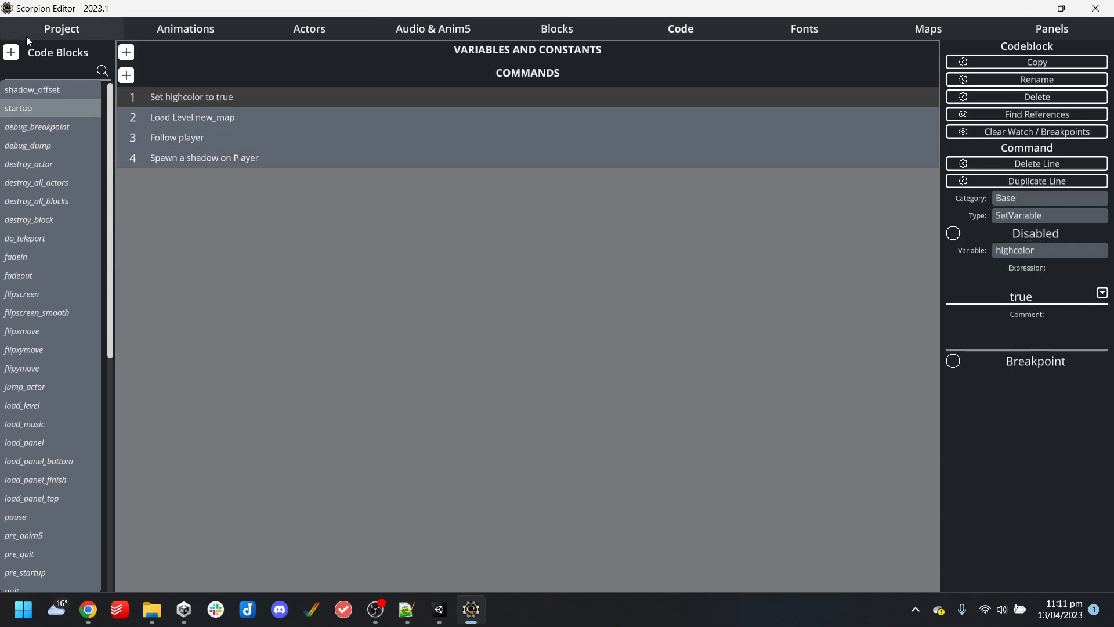
Compile the Light_And_Dark_MegaDrive project and run it in BlastEm
{"action": "left_click", "coordinate": [26, 36]}
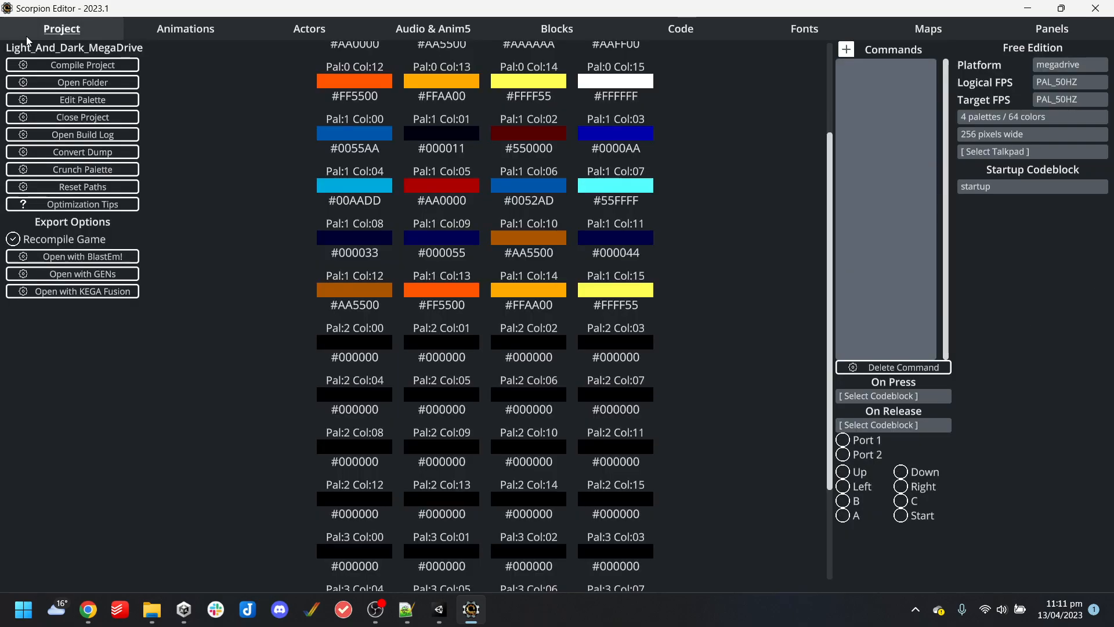
{"action": "left_click", "coordinate": [108, 257]}
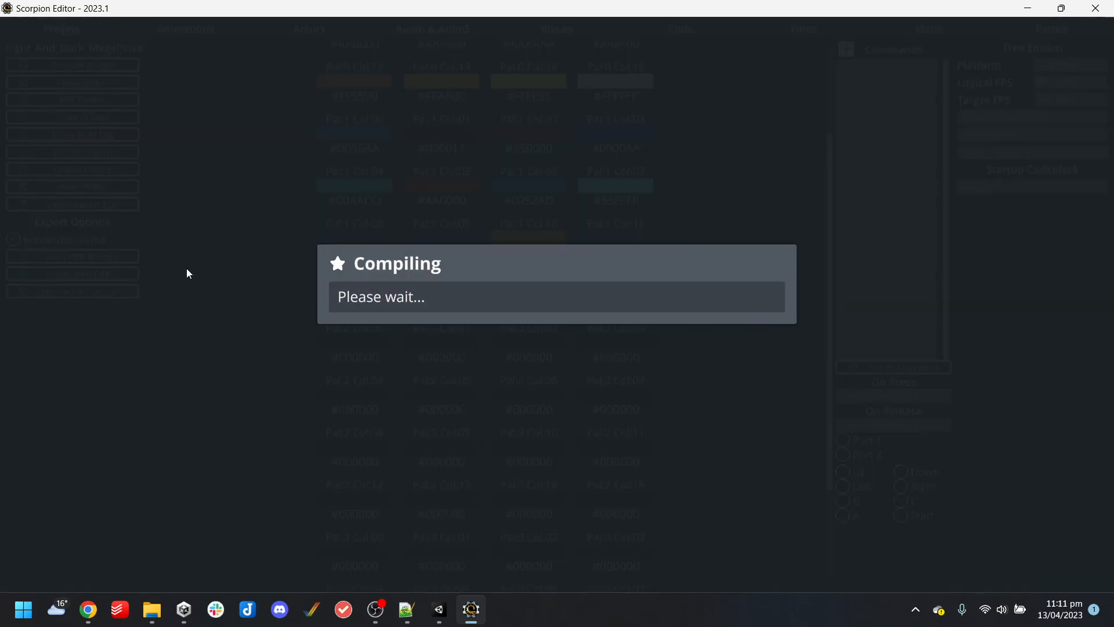
Switch to agenda.txt in Notepad++ and review the dialogue demo and animated tiles entries in the To fix list
{"action": "left_click", "coordinate": [416, 608]}
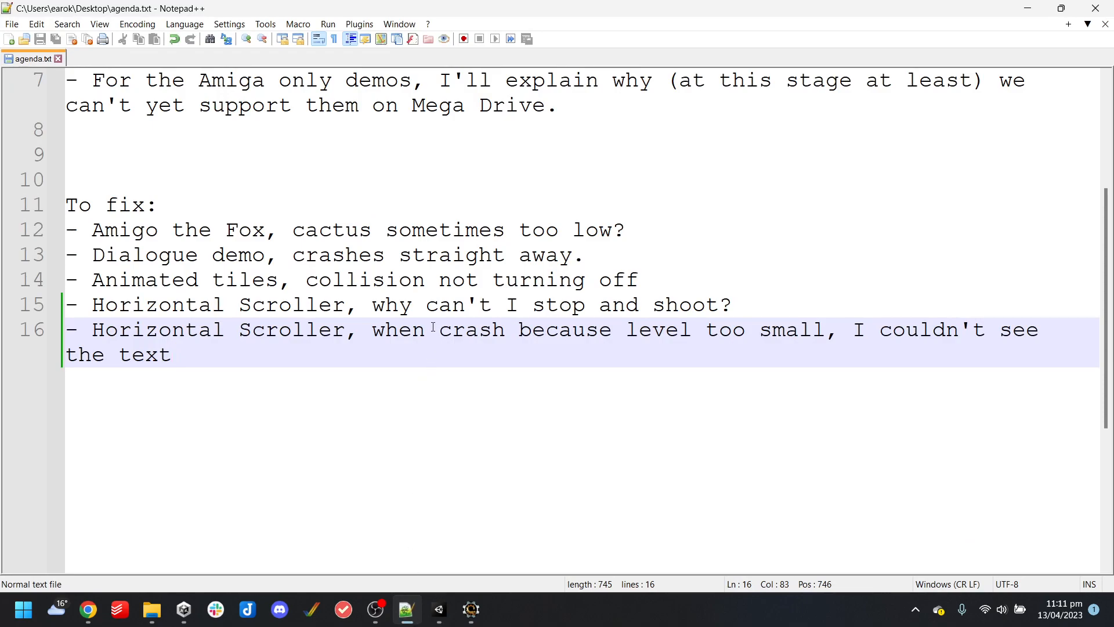
{"action": "left_click", "coordinate": [237, 255]}
{"action": "triple_click", "coordinate": [322, 274]}
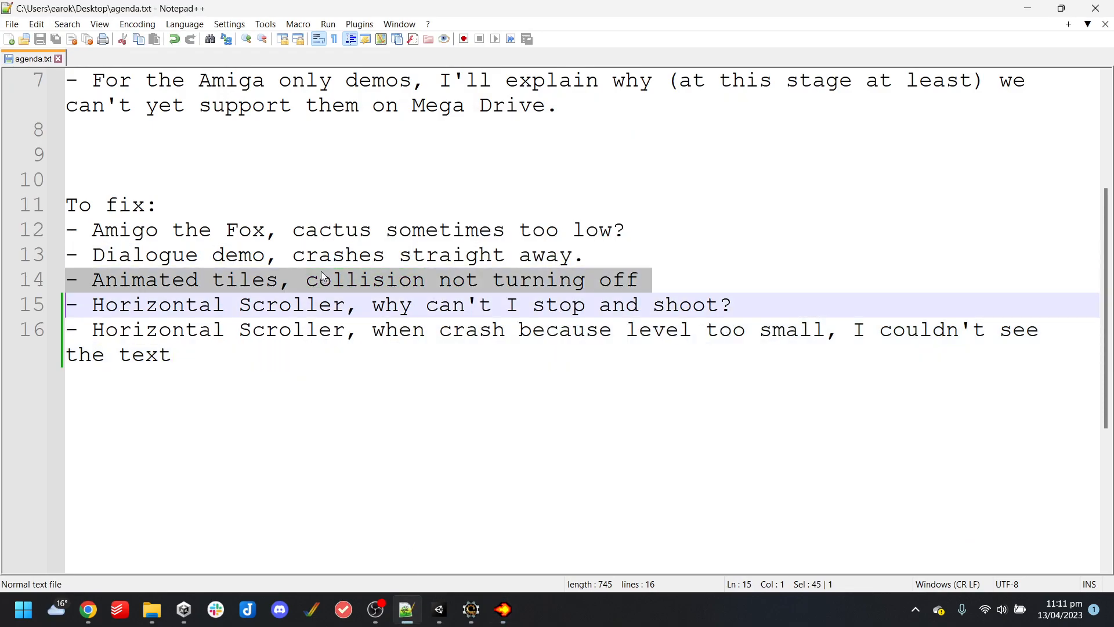
{"action": "triple_click", "coordinate": [326, 251]}
{"action": "triple_click", "coordinate": [346, 276]}
{"action": "left_click", "coordinate": [441, 351]}
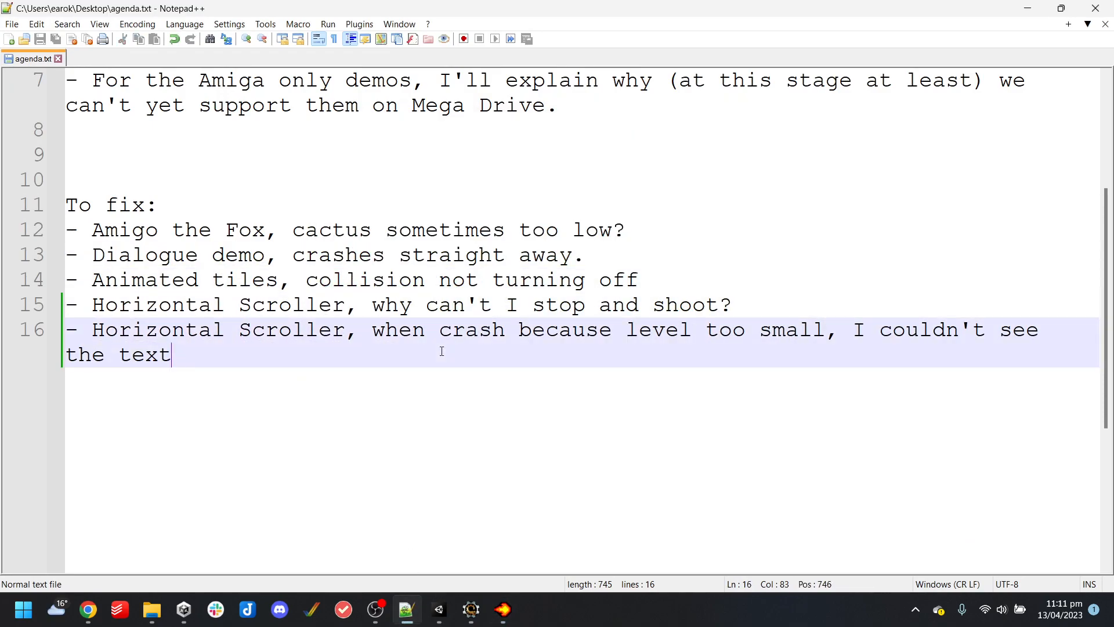
Switch to the running demo in BlastEm and test walking and jumping around the waterfall platform
{"action": "mouse_move", "coordinate": [502, 609]}
{"action": "left_click", "coordinate": [499, 531]}
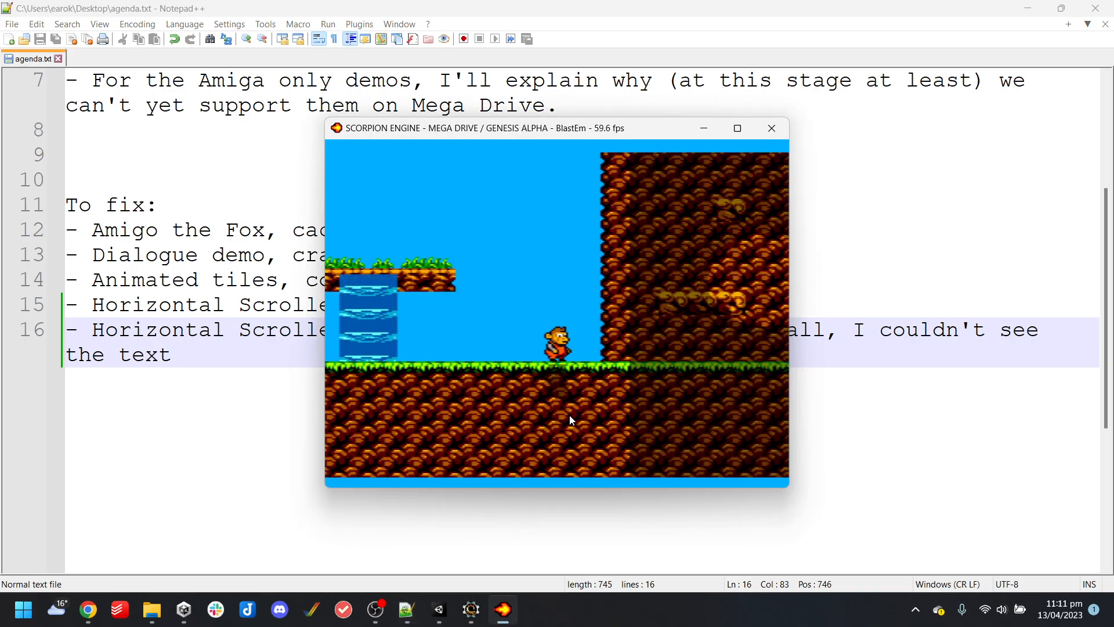
{"action": "key", "text": "Left"}
{"action": "key", "text": "Right"}
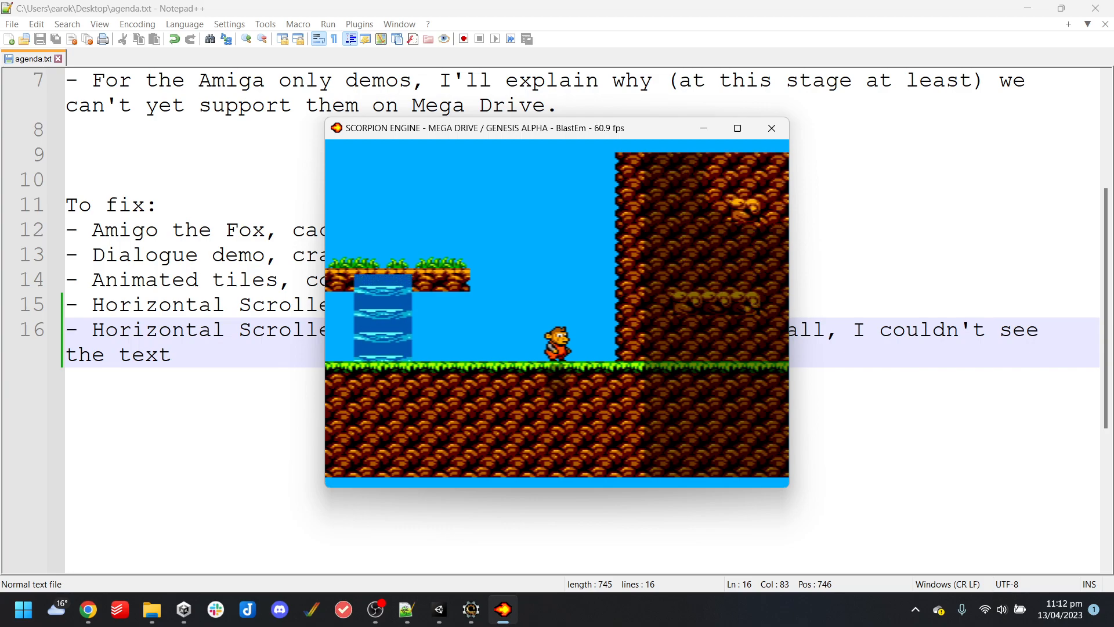
{"action": "key", "text": "Right"}
{"action": "key", "text": "Left"}
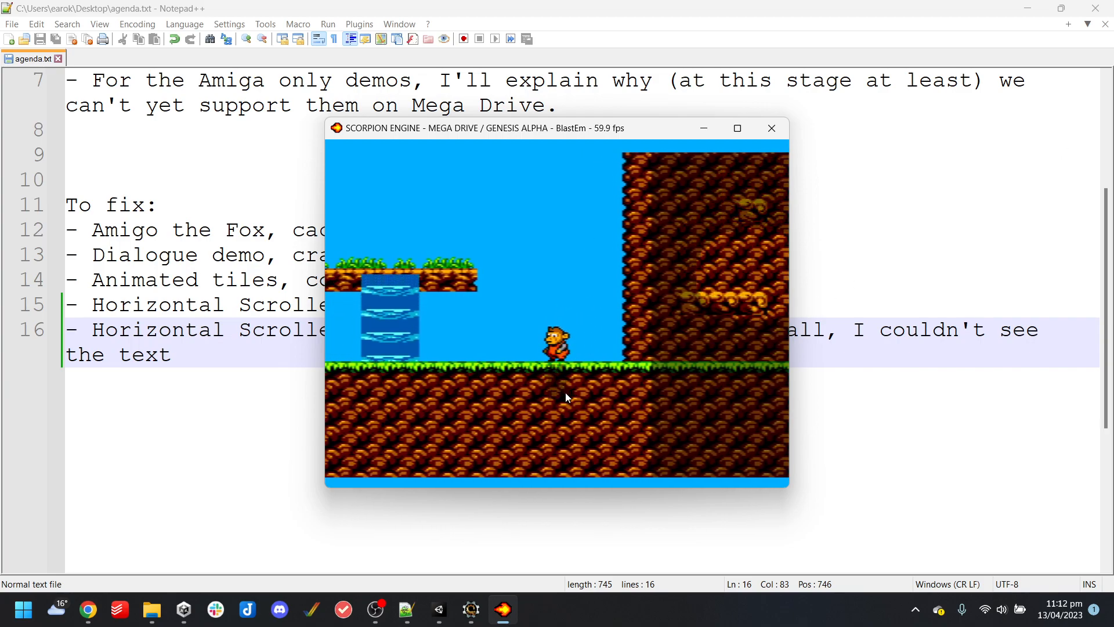
{"action": "key", "text": "Left"}
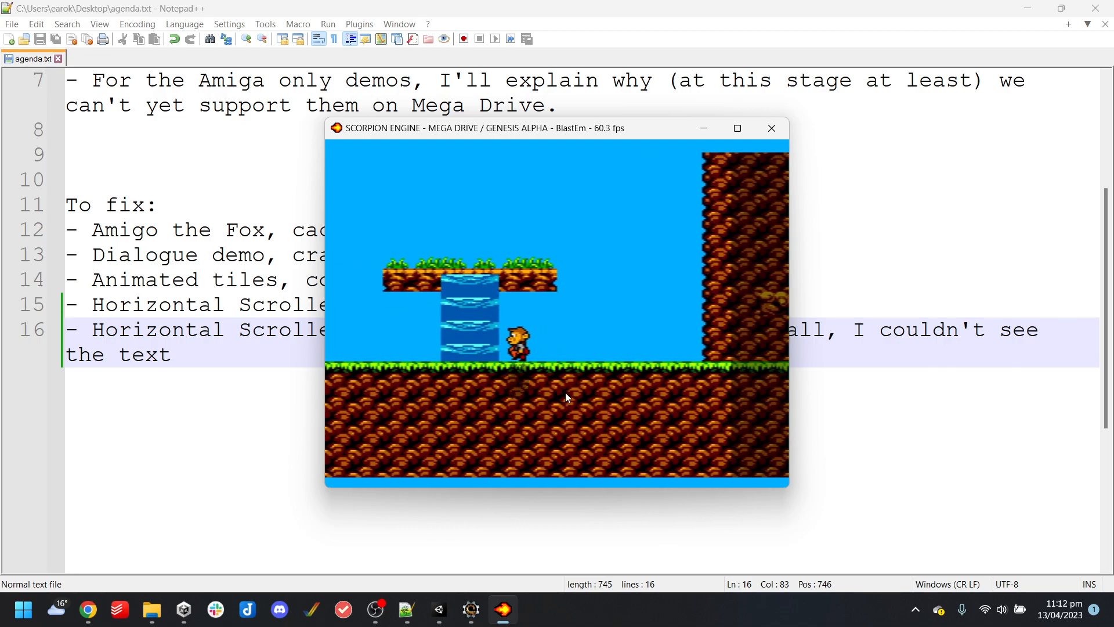
{"action": "key", "text": "Right"}
{"action": "key", "text": "a"}
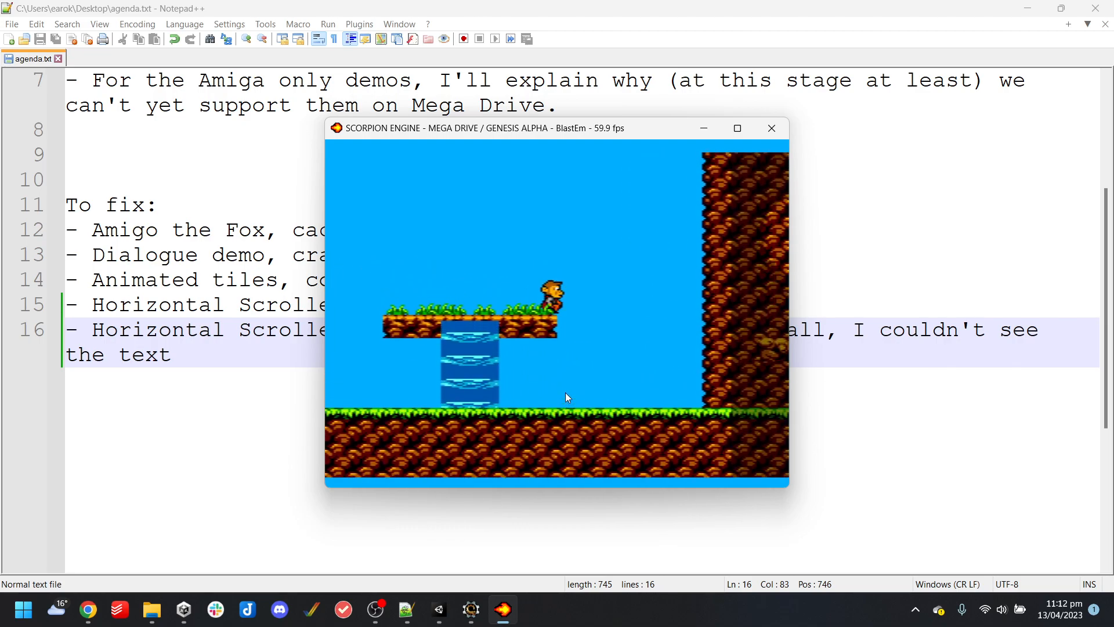
{"action": "key", "text": "Right"}
{"action": "key", "text": "a"}
{"action": "key", "text": "Right"}
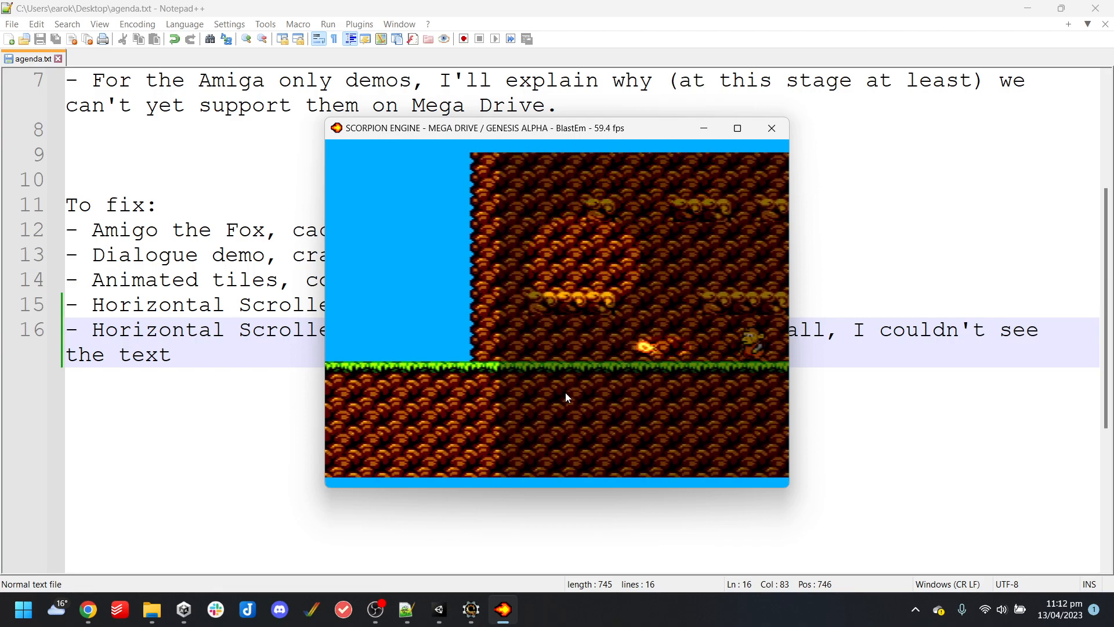
Test shooting fireballs and jumping inside the dark cave area of the demo level
{"action": "key", "text": "s"}
{"action": "key", "text": "a"}
{"action": "key", "text": "s"}
{"action": "key", "text": "s"}
{"action": "key", "text": "Left"}
{"action": "key", "text": "Right"}
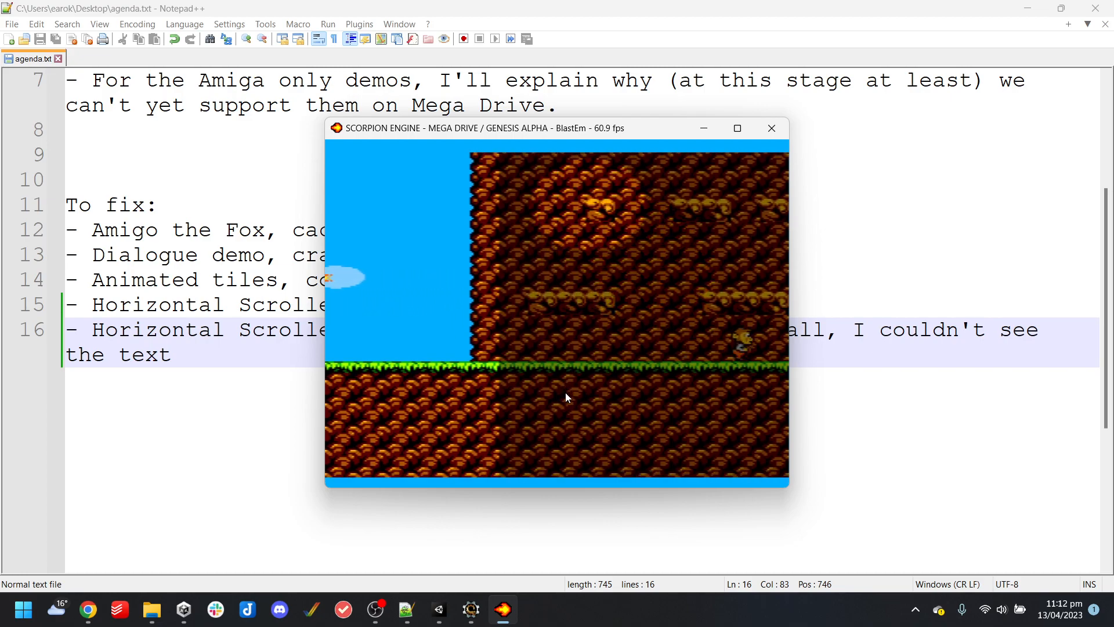
{"action": "key", "text": "Left"}
{"action": "key", "text": "s"}
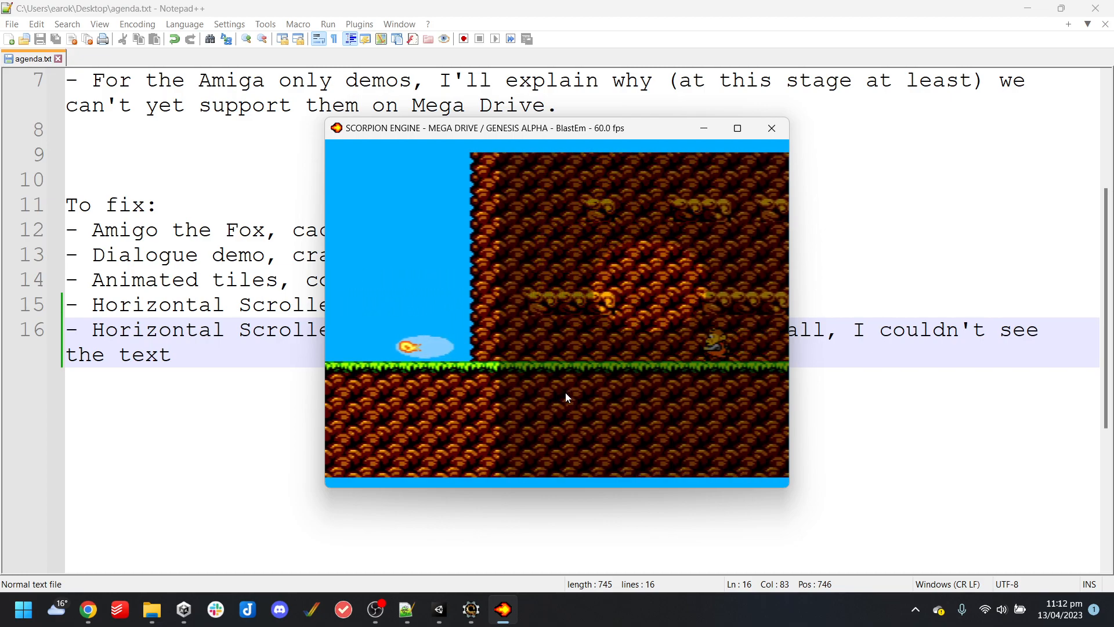
{"action": "key", "text": "Left"}
{"action": "key", "text": "a"}
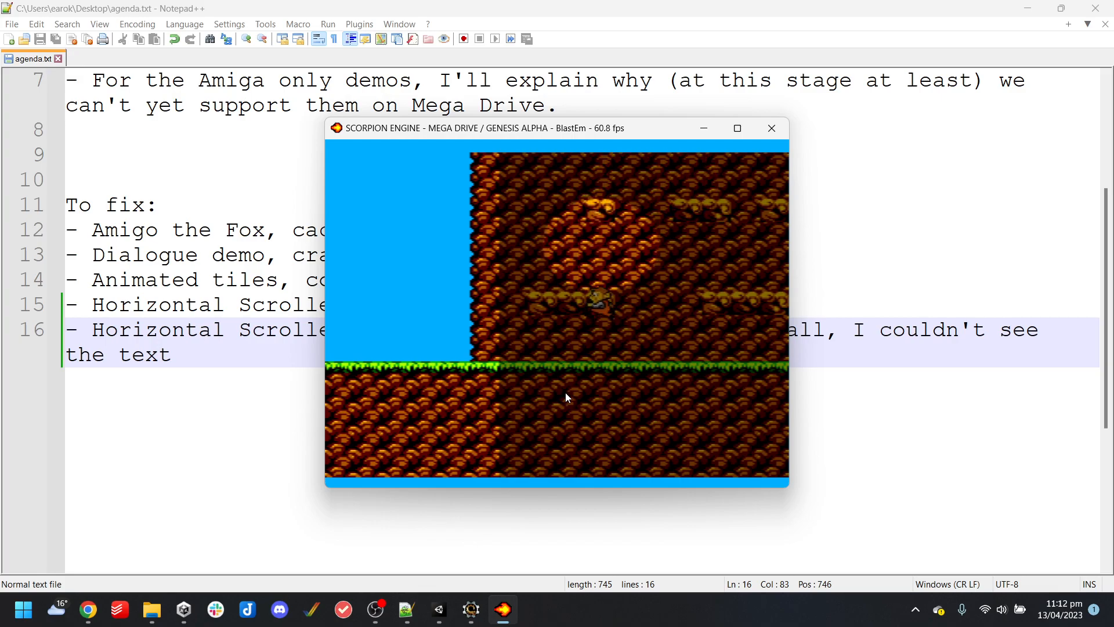
{"action": "key", "text": "Right"}
{"action": "key", "text": "a"}
Walk the character back and forth across the cave entrance to test the light-to-dark transition
{"action": "key", "text": "Left"}
{"action": "key", "text": "Right"}
{"action": "key", "text": "Left"}
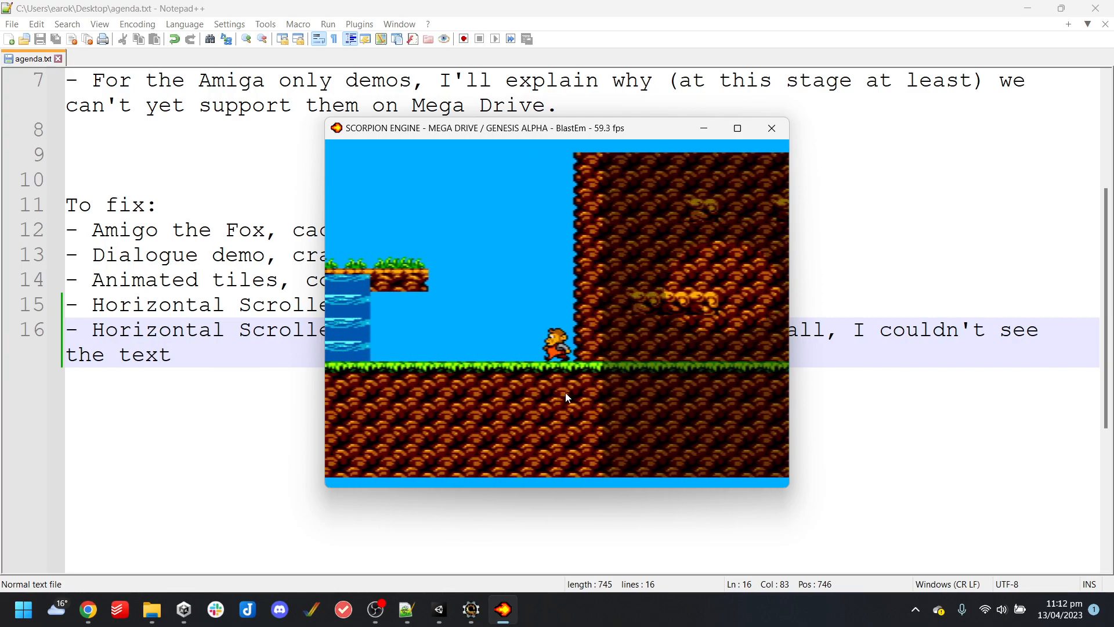
{"action": "key", "text": "Right"}
{"action": "key", "text": "Right"}
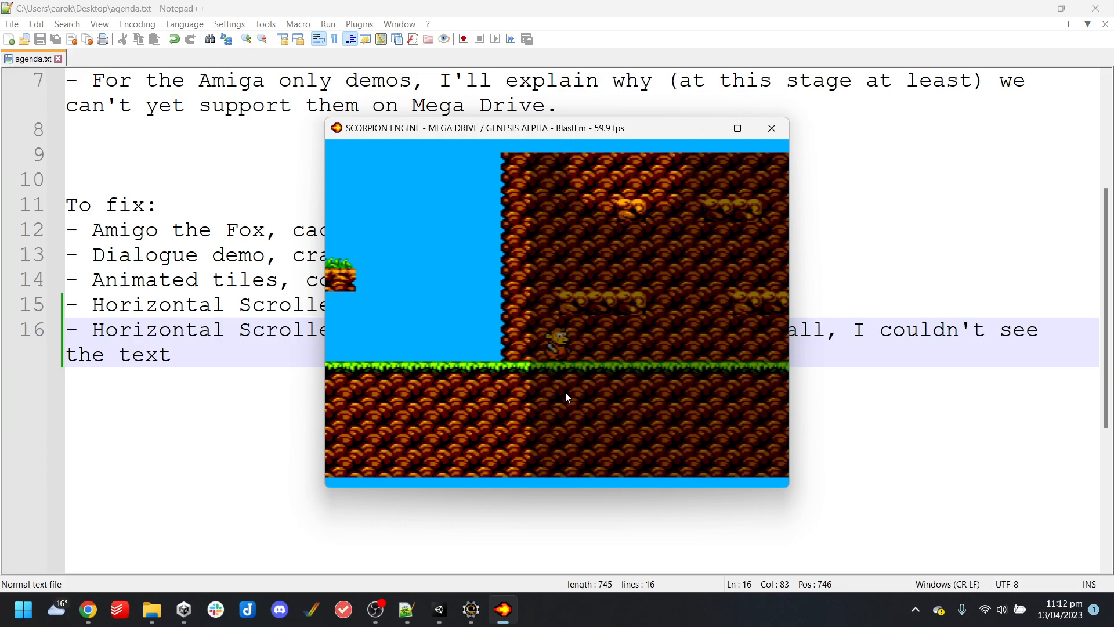
{"action": "key", "text": "Left"}
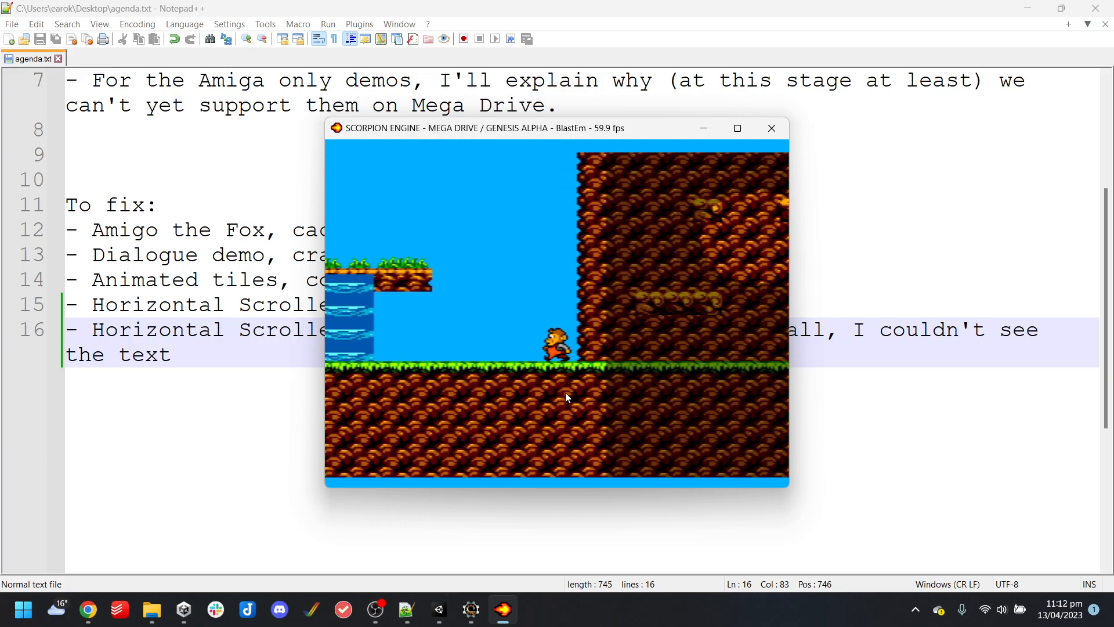
{"action": "key", "text": "Right"}
{"action": "key", "text": "Up"}
{"action": "key", "text": "Left"}
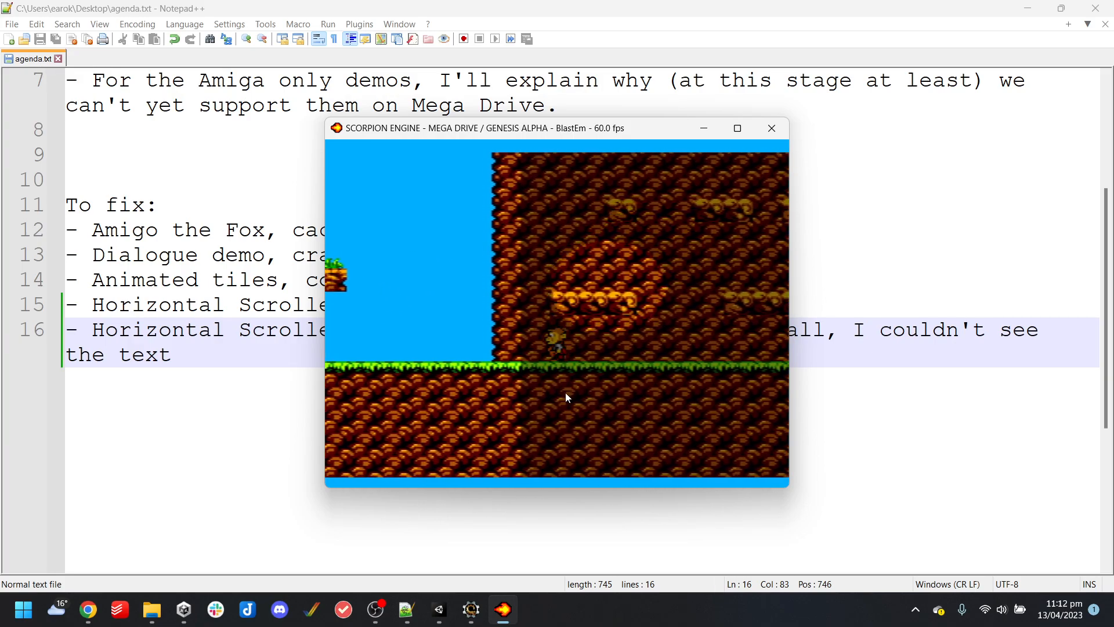
{"action": "key", "text": "Right"}
{"action": "key", "text": "Left"}
{"action": "key", "text": "Right"}
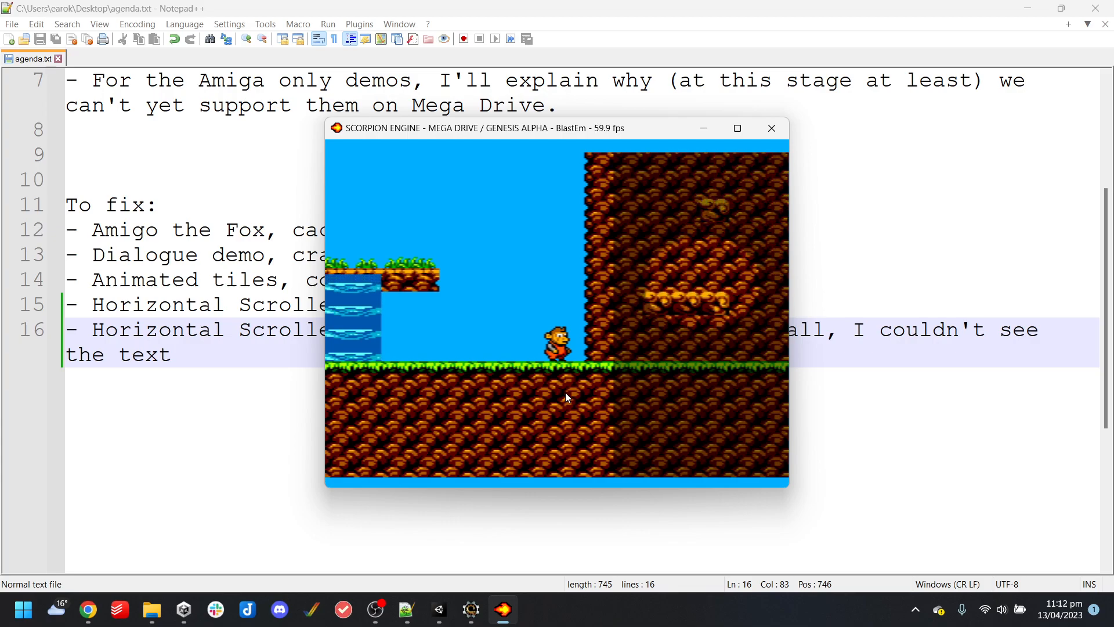
Walk the character back and forth behind the waterfall to test how it is darkened there
{"action": "key", "text": "Left"}
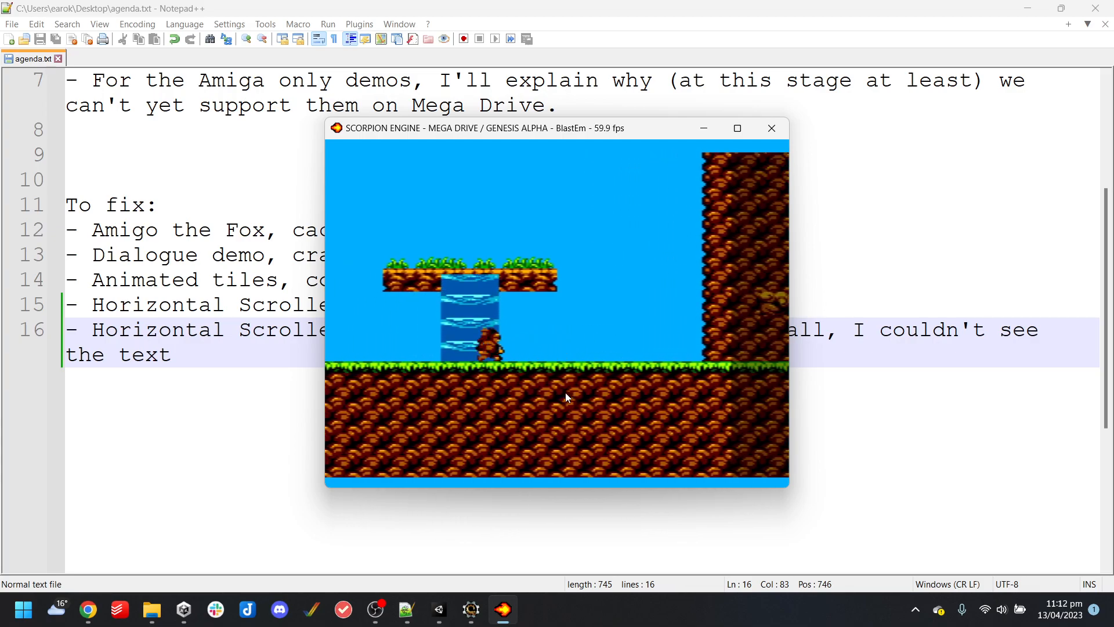
{"action": "key", "text": "Right"}
{"action": "key", "text": "Left"}
{"action": "key", "text": "a"}
{"action": "key", "text": "Left"}
{"action": "key", "text": "a"}
{"action": "key", "text": "Right"}
{"action": "key", "text": "Left"}
{"action": "key", "text": "Right"}
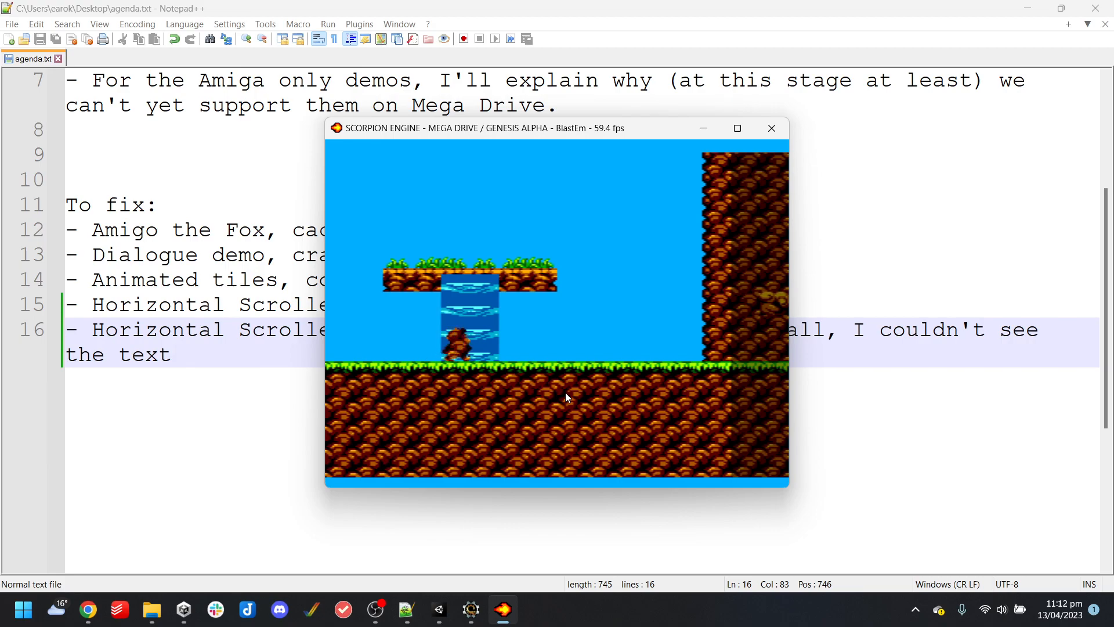
{"action": "key", "text": "a"}
{"action": "key", "text": "Left"}
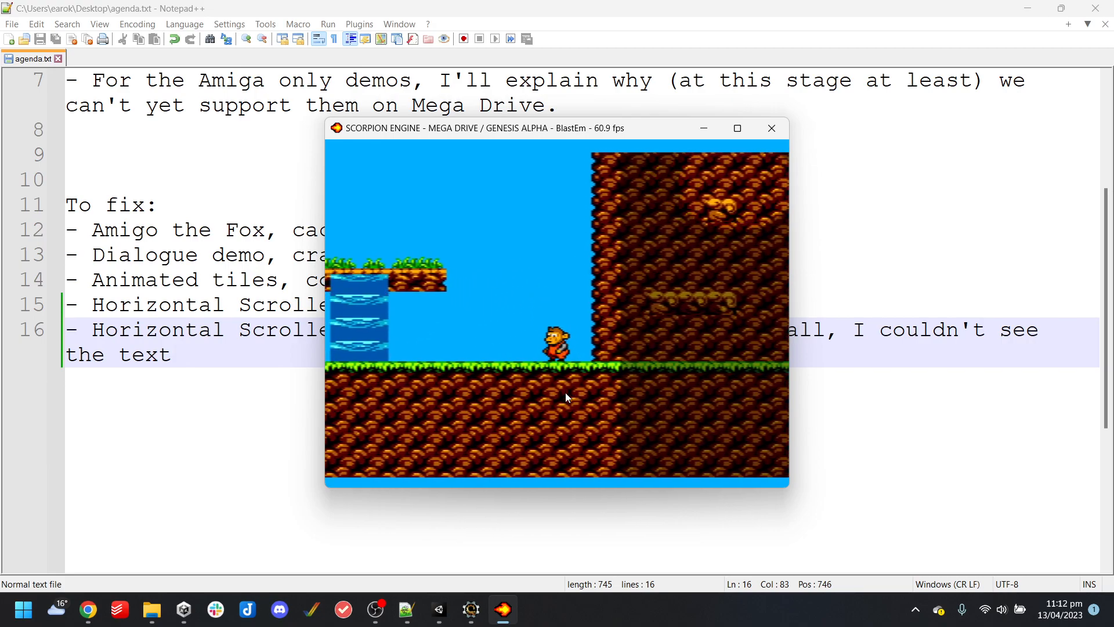
Restart the demo and test the character's movement and actions between the waterfall and the cave entrance
{"action": "key", "text": "Tab"}
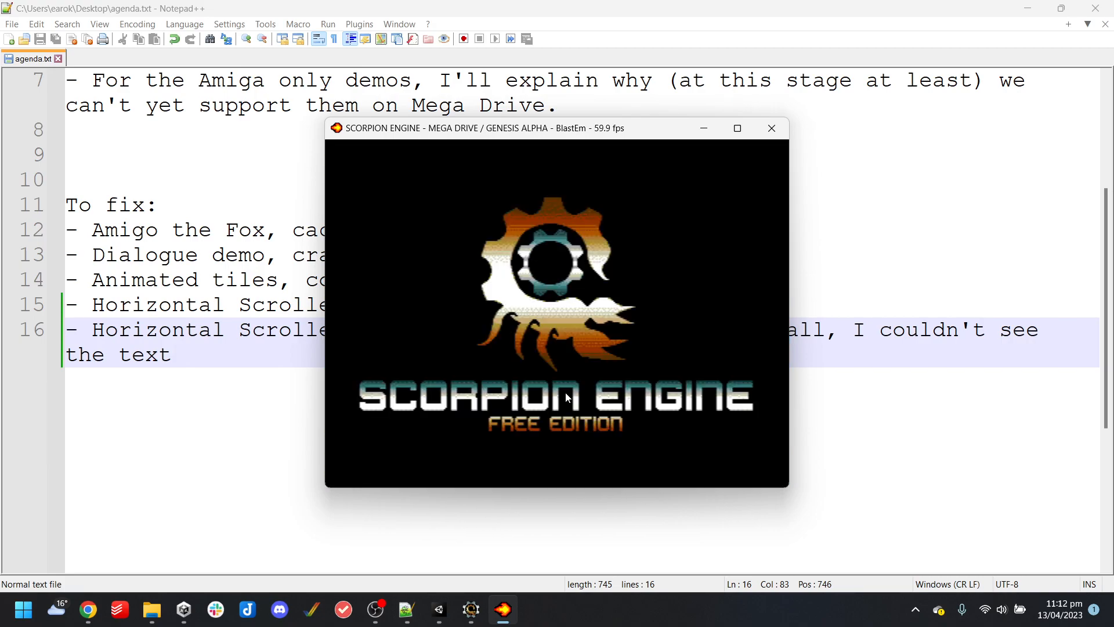
{"action": "key", "text": "a"}
{"action": "key", "text": "Left"}
{"action": "key", "text": "a"}
{"action": "key", "text": "Right"}
{"action": "key", "text": "a"}
{"action": "key", "text": "Left"}
{"action": "key", "text": "a"}
{"action": "key", "text": "Left"}
{"action": "key", "text": "a"}
{"action": "key", "text": "Right"}
{"action": "key", "text": "a"}
{"action": "key", "text": "Left"}
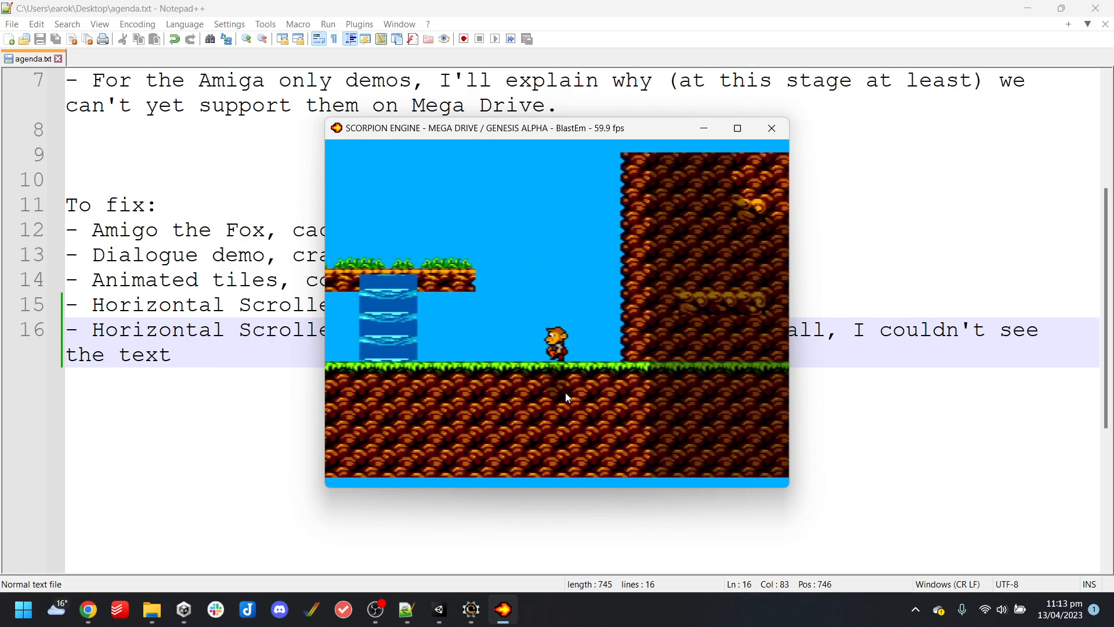
{"action": "key", "text": "a"}
{"action": "key", "text": "Left"}
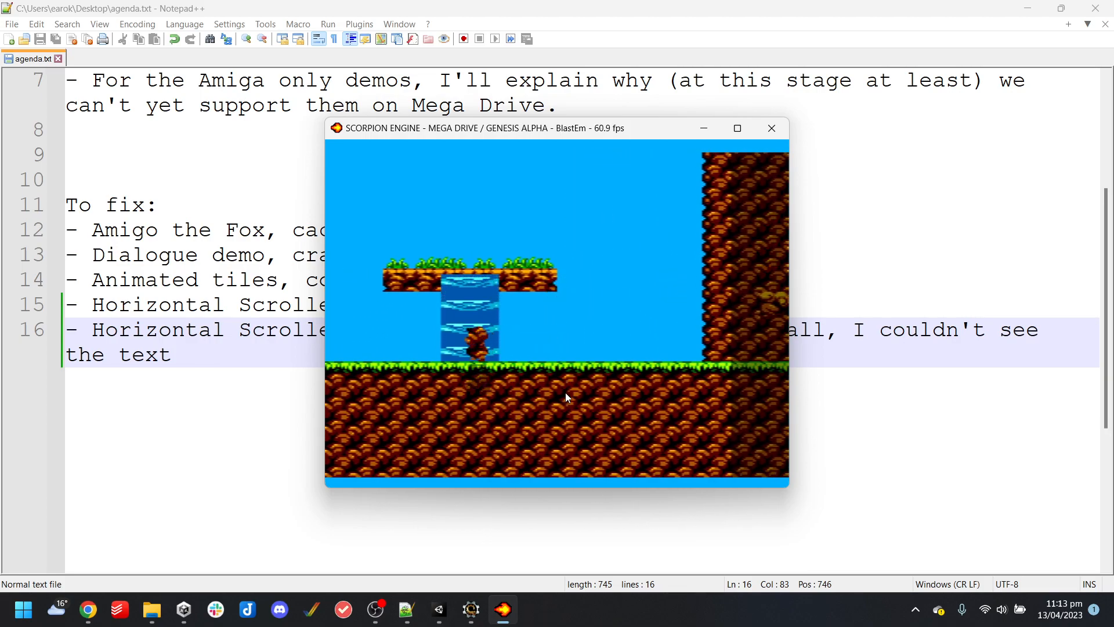
Step the character in and out of both sides of the waterfall to test the shading at its edges
{"action": "key", "text": "a"}
{"action": "key", "text": "Right"}
{"action": "key", "text": "a"}
{"action": "key", "text": "Left"}
{"action": "key", "text": "Right"}
{"action": "key", "text": "Left"}
{"action": "key", "text": "Right"}
{"action": "key", "text": "Left"}
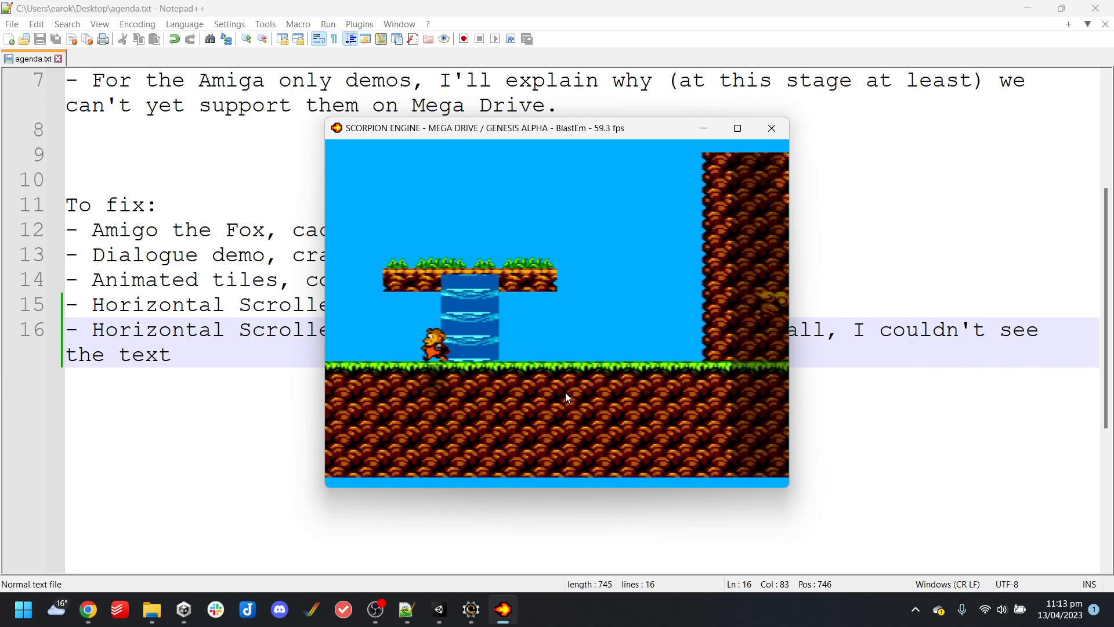
{"action": "key", "text": "Right"}
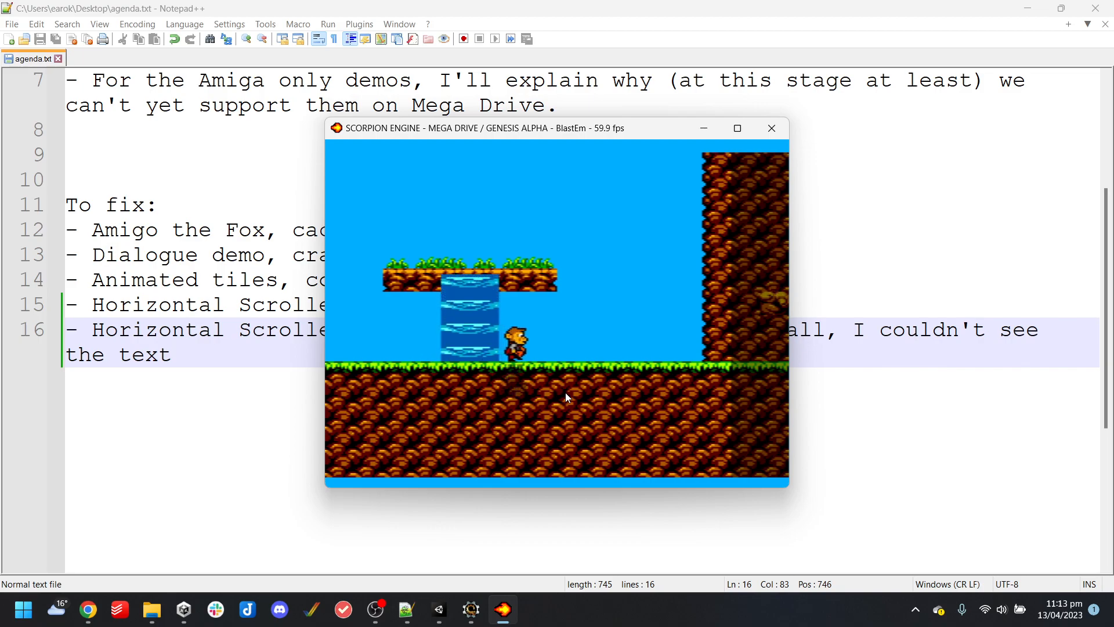
{"action": "key", "text": "Right"}
{"action": "key", "text": "Left"}
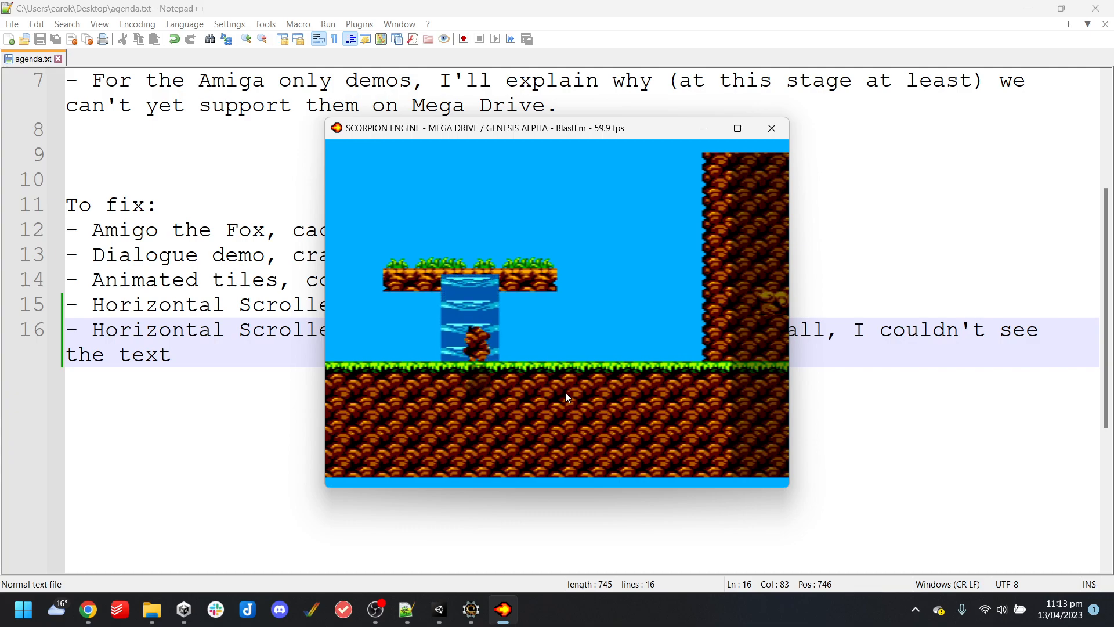
{"action": "key", "text": "Left"}
{"action": "key", "text": "Right"}
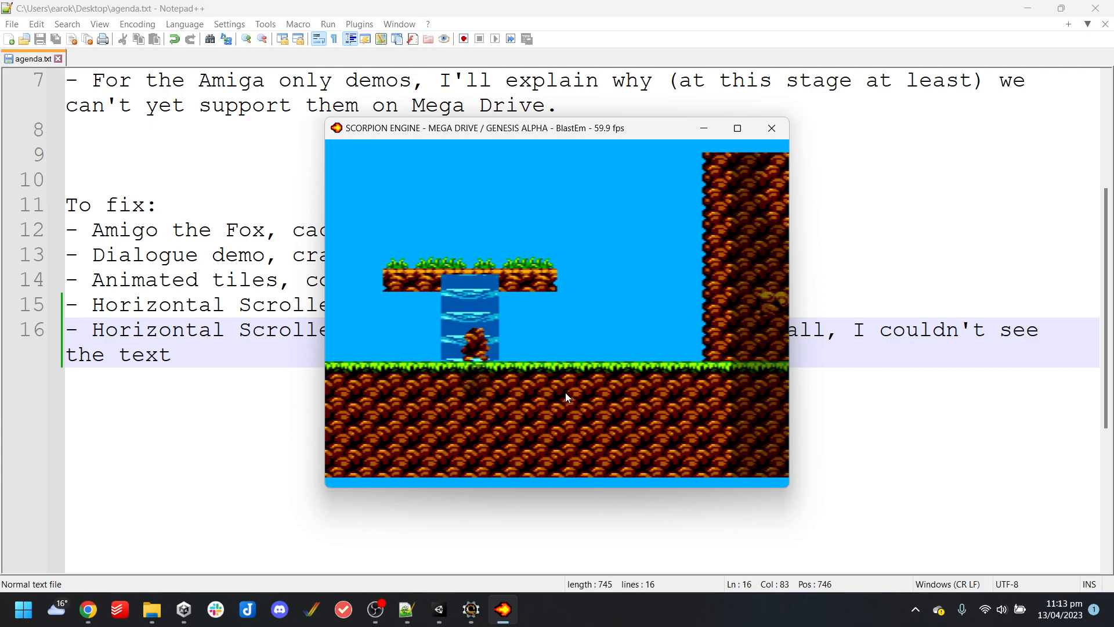
Move the character from the waterfall into the dark cave and up onto its lower ledge
{"action": "key", "text": "a"}
{"action": "key", "text": "Right"}
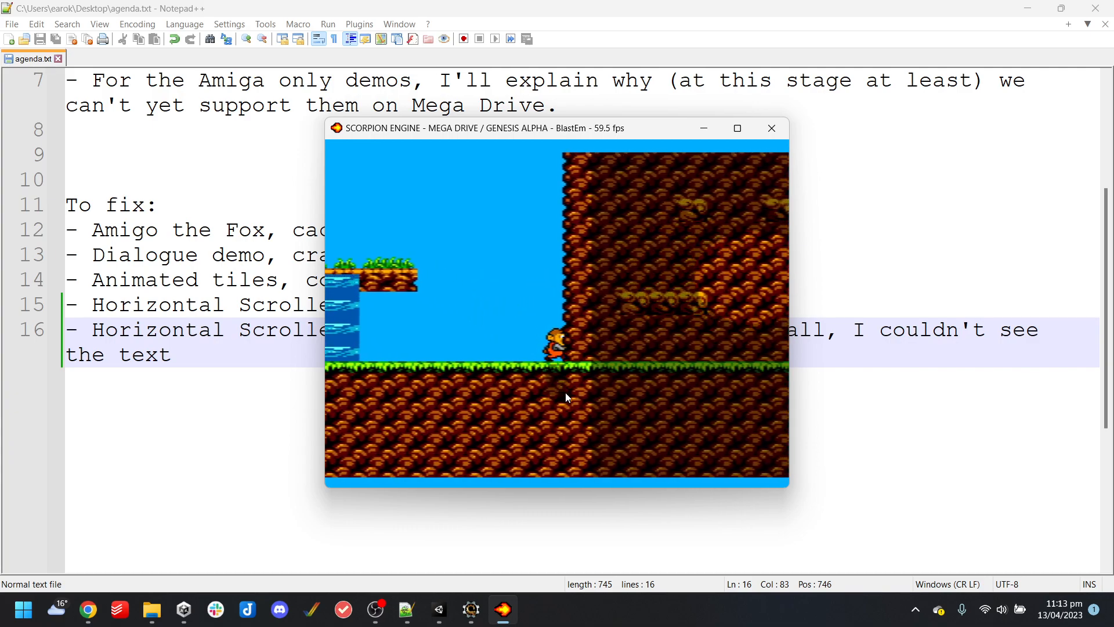
{"action": "key", "text": "Right"}
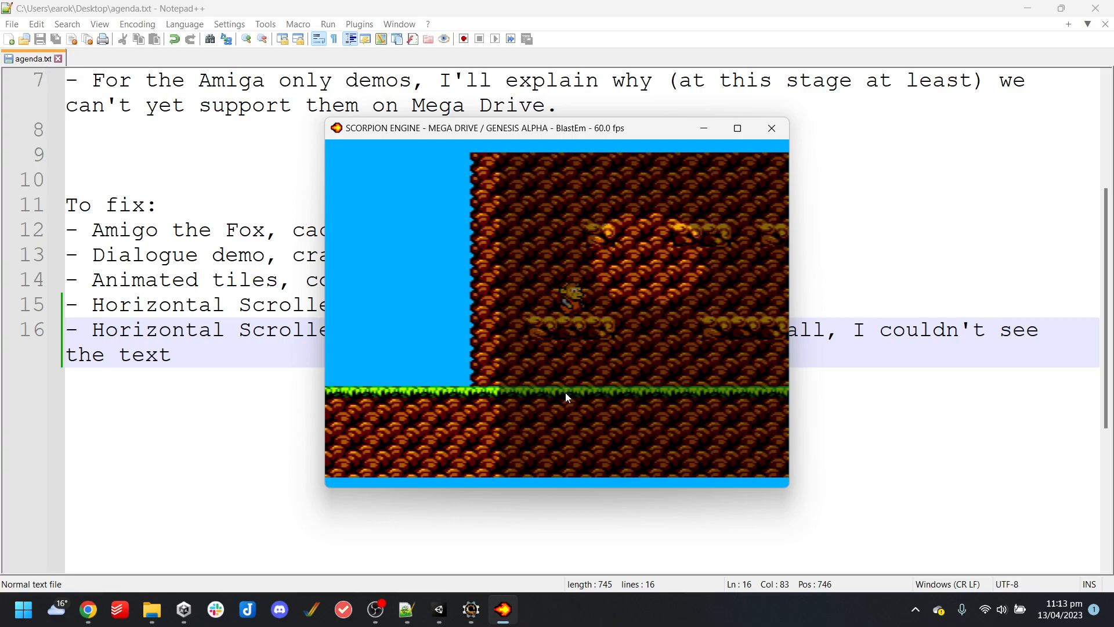
Close the emulator, then switch to Unity and close its Build Settings window
{"action": "left_click", "coordinate": [771, 127]}
{"action": "left_click", "coordinate": [439, 609]}
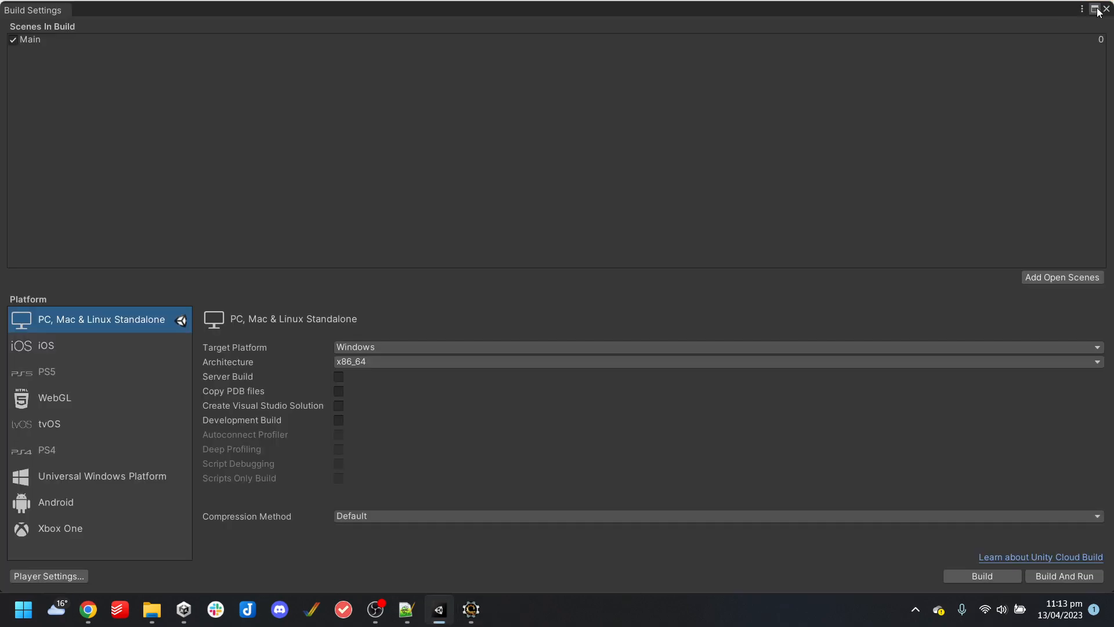
{"action": "left_click", "coordinate": [1106, 11]}
Return to Scorpion Editor, dismiss the compile message and close the Light_And_Dark_MegaDrive project
{"action": "left_click", "coordinate": [471, 609]}
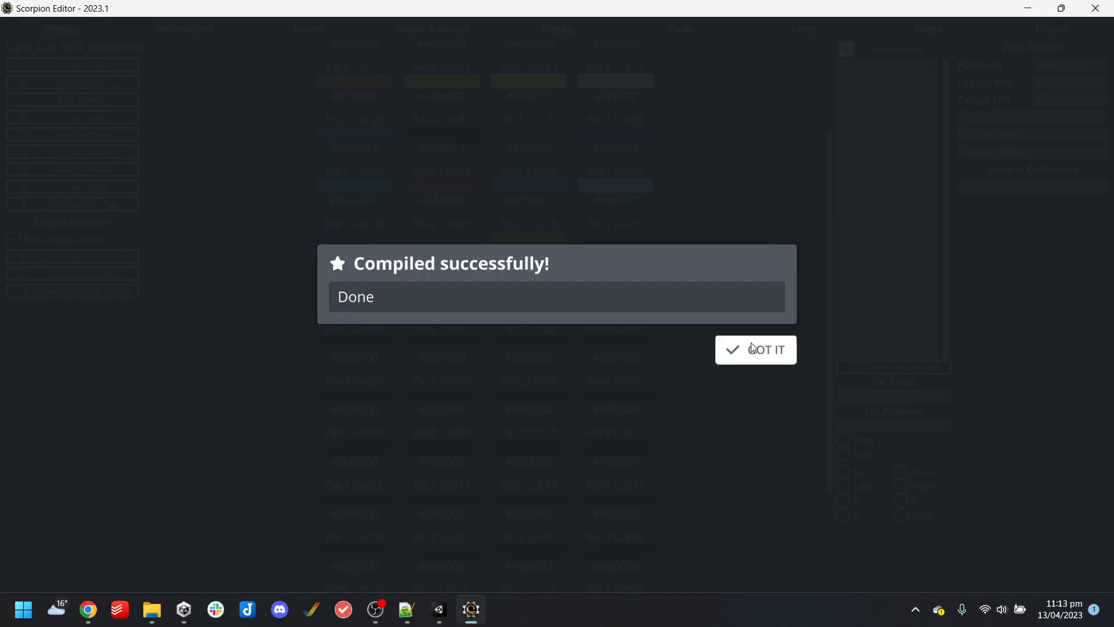
{"action": "left_click", "coordinate": [752, 348]}
{"action": "left_click", "coordinate": [73, 117]}
{"action": "left_click", "coordinate": [754, 349]}
Start opening a project and browse the Unsorted and SimpleDemos folders inside DemosToSort
{"action": "left_click", "coordinate": [545, 280]}
{"action": "left_click", "coordinate": [271, 42]}
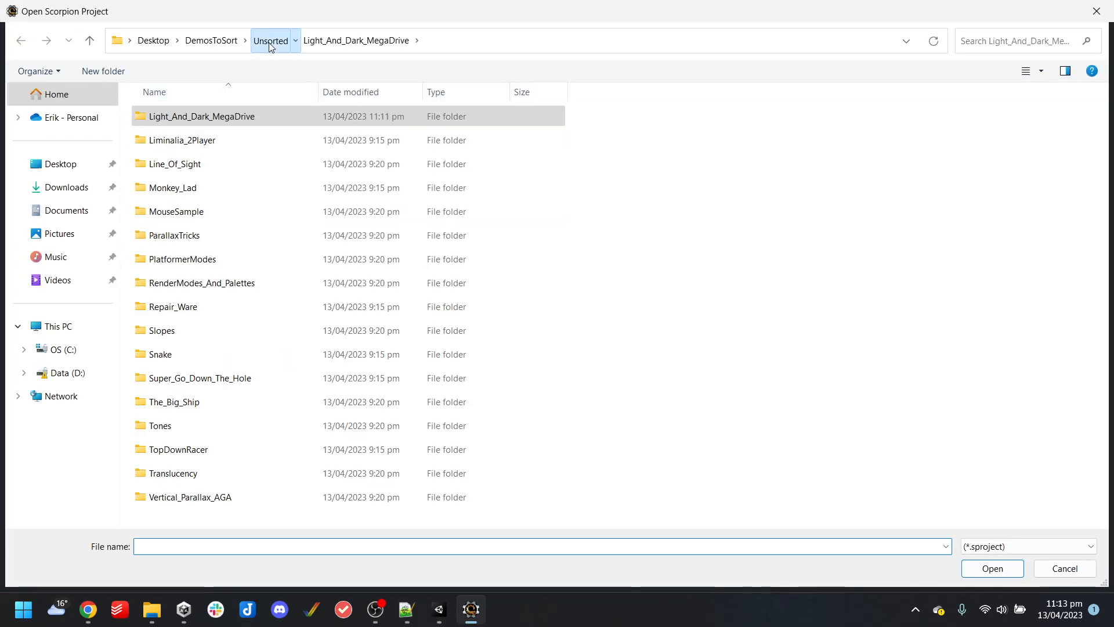
{"action": "left_click", "coordinate": [222, 41]}
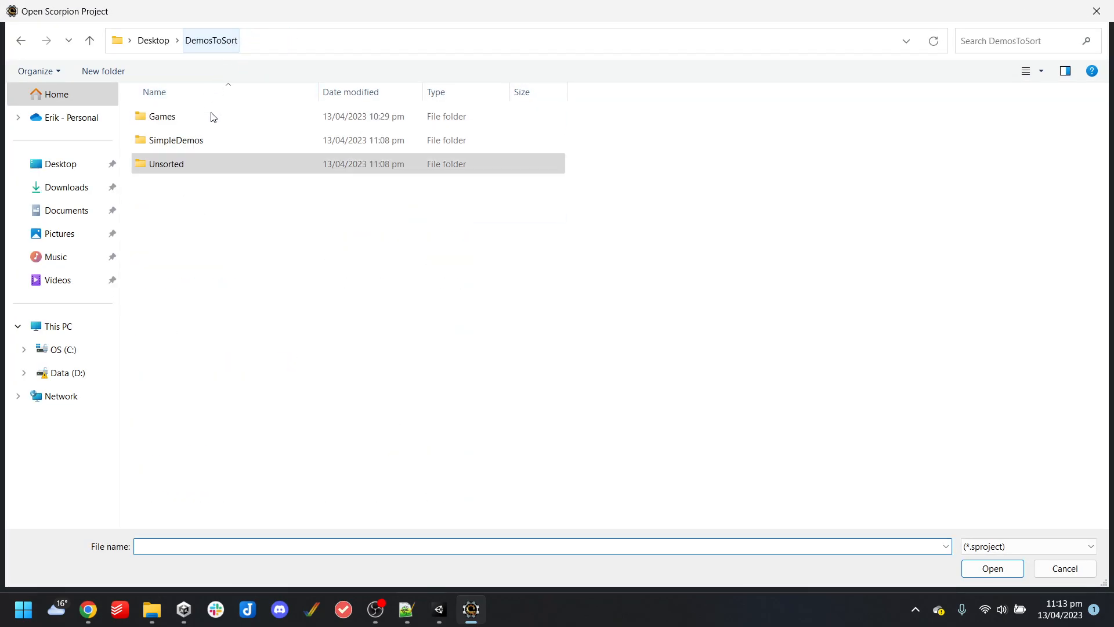
{"action": "double_click", "coordinate": [206, 138]}
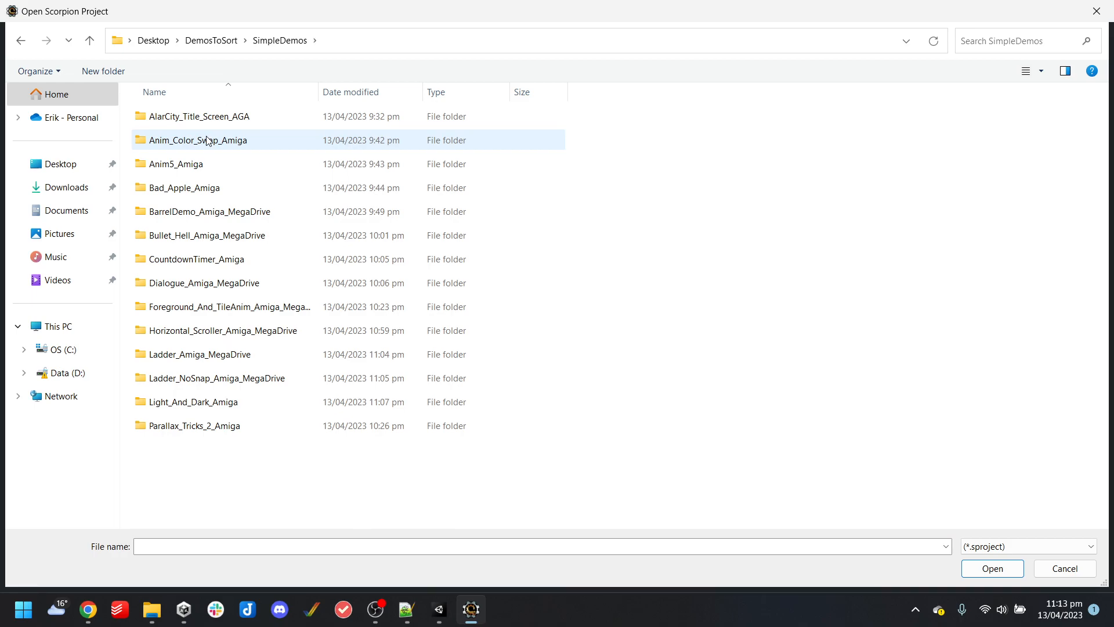
{"action": "left_click", "coordinate": [243, 212]}
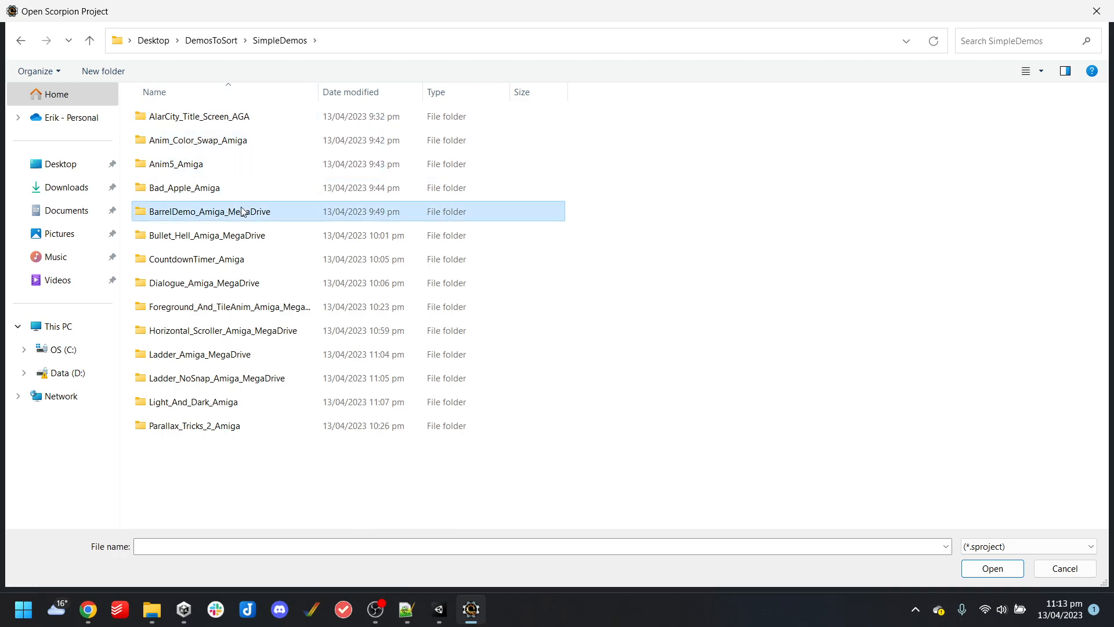
{"action": "left_click", "coordinate": [224, 354]}
{"action": "left_click", "coordinate": [211, 42]}
{"action": "double_click", "coordinate": [193, 145]}
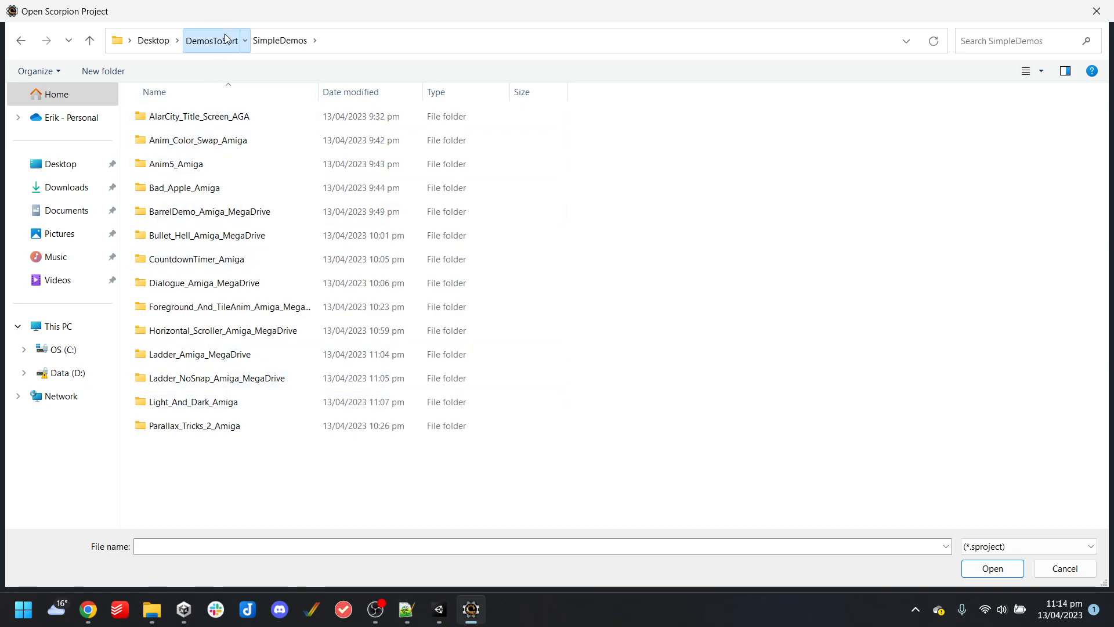
Move the Light_And_Dark_MegaDrive folder from Unsorted into SimpleDemos
{"action": "left_click", "coordinate": [226, 39]}
{"action": "double_click", "coordinate": [186, 164]}
{"action": "left_click", "coordinate": [199, 118]}
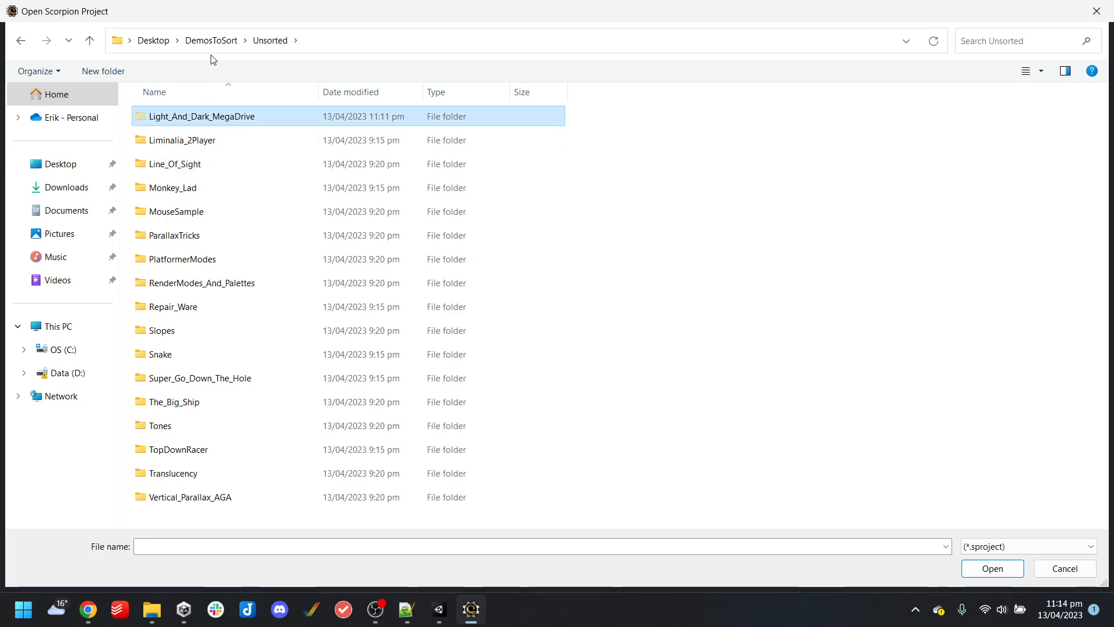
{"action": "left_click", "coordinate": [211, 41]}
{"action": "double_click", "coordinate": [207, 142]}
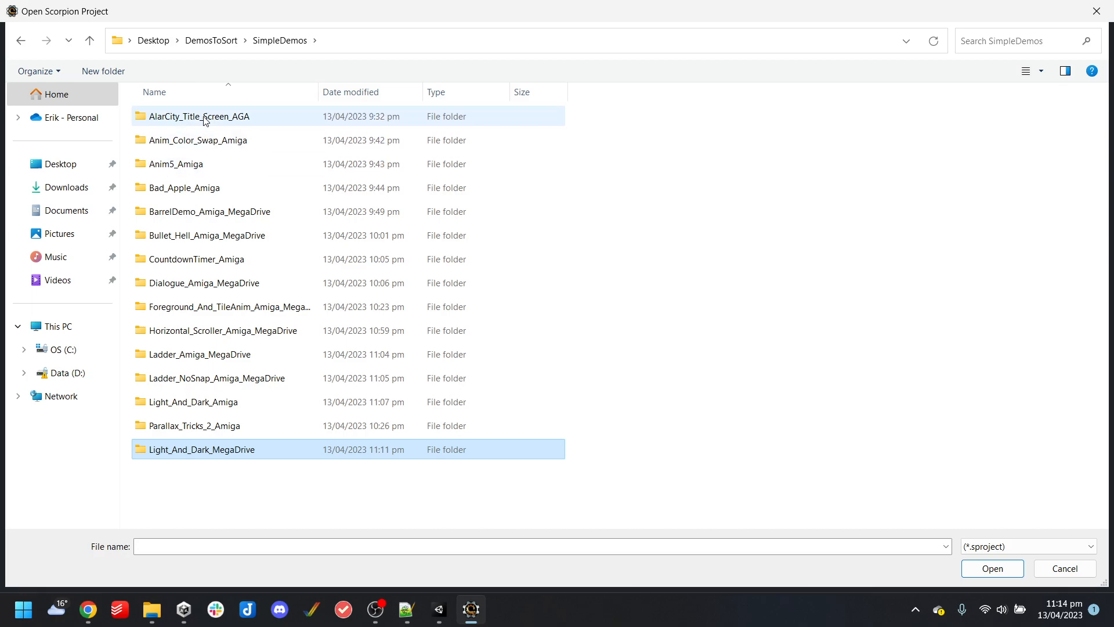
Open project.sproject from the Foreground_And_TileAnim_Amiga_MegaDrive folder and run the demo in BlastEm
{"action": "double_click", "coordinate": [232, 306]}
{"action": "left_click", "coordinate": [213, 259]}
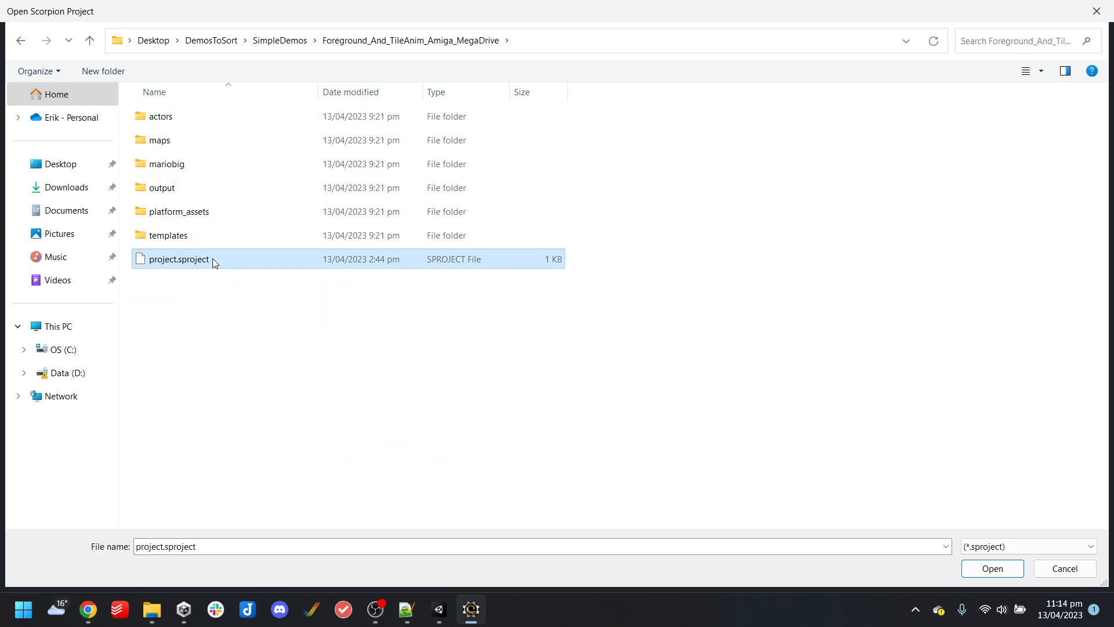
{"action": "double_click", "coordinate": [212, 259]}
{"action": "left_click", "coordinate": [104, 256]}
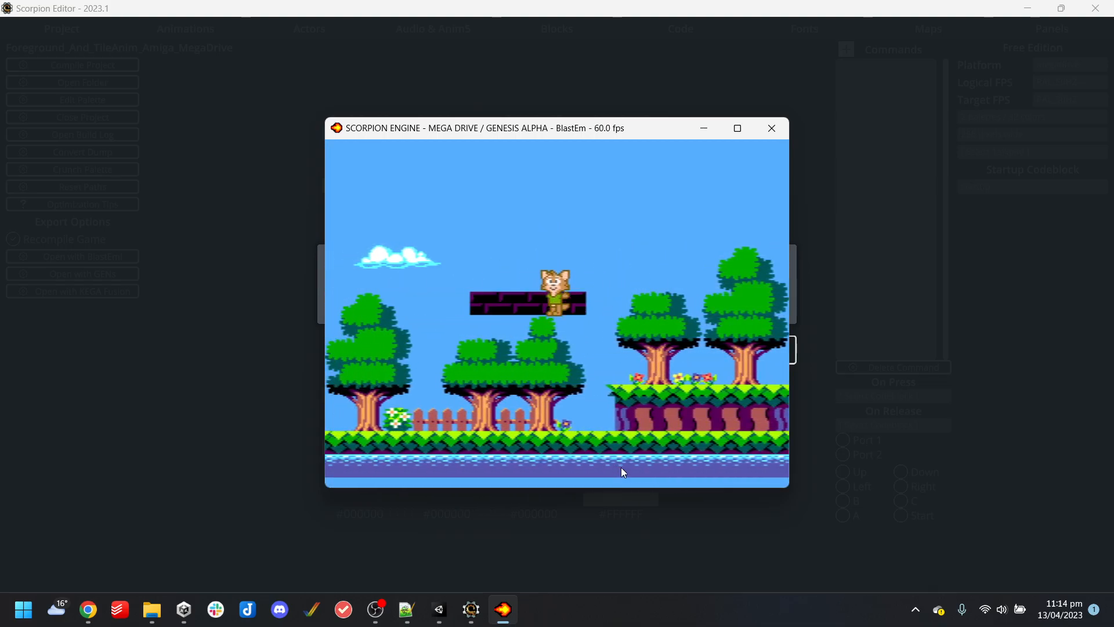
Test walking and jumping on the animated brick platform and down to the raised grass block
{"action": "key", "text": "Right"}
{"action": "key", "text": "Left"}
{"action": "key", "text": "s"}
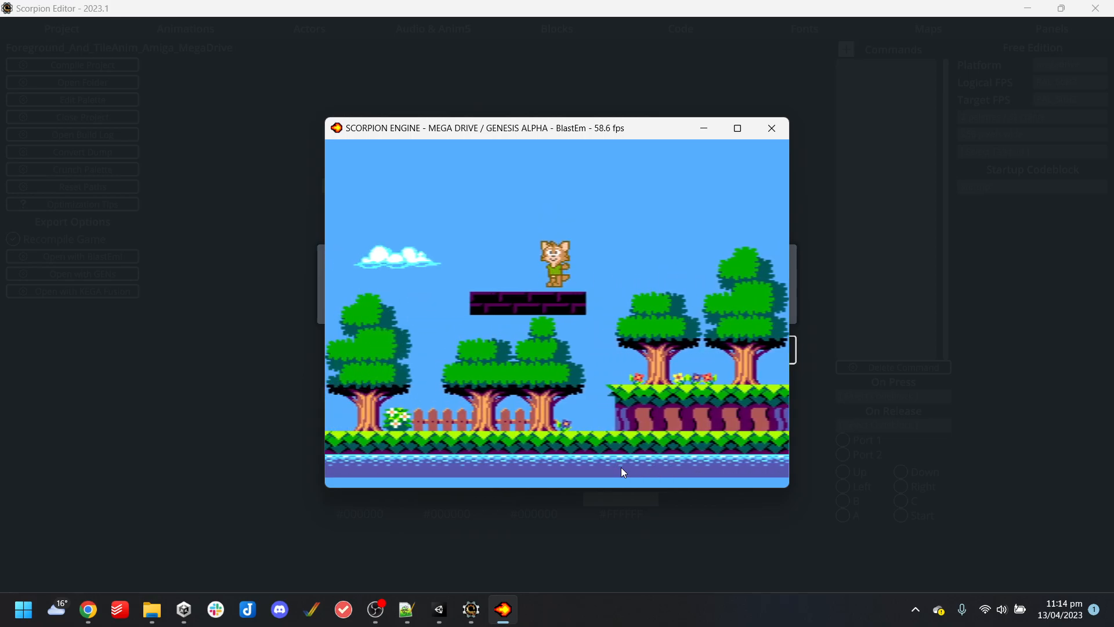
{"action": "key", "text": "Right"}
{"action": "key", "text": "s"}
{"action": "key", "text": "Right"}
{"action": "key", "text": "s"}
{"action": "key", "text": "Left"}
{"action": "key", "text": "Right"}
{"action": "key", "text": "s"}
{"action": "key", "text": "Left"}
{"action": "key", "text": "s"}
{"action": "key", "text": "Left"}
{"action": "key", "text": "Right"}
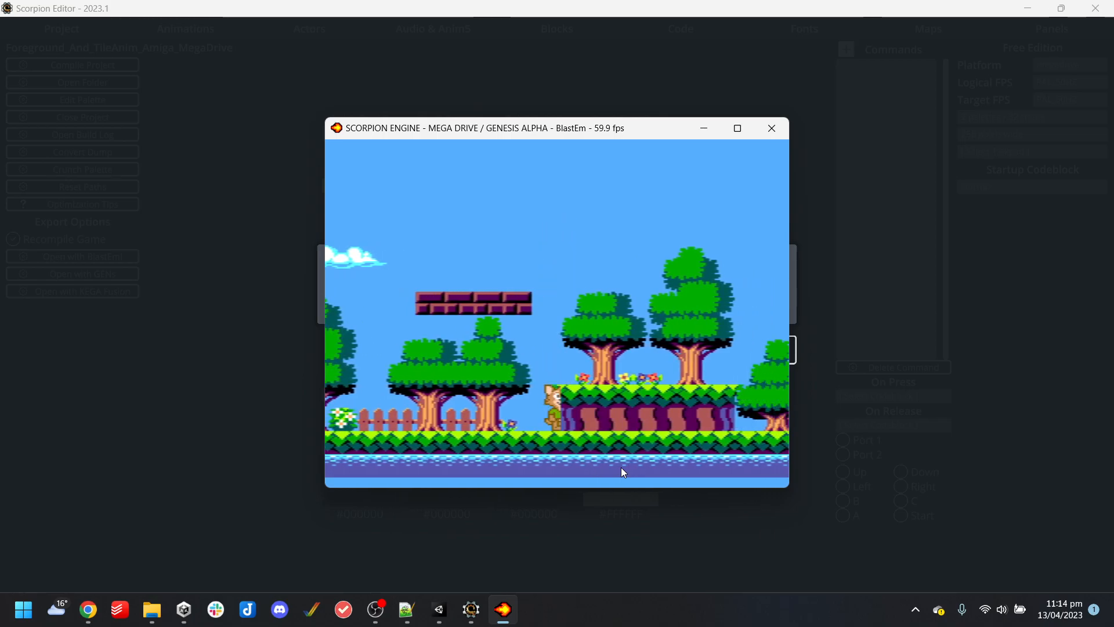
Test jumping between the grass block and the brick platform and dropping through it, then close the demo and dismiss the compile message
{"action": "key", "text": "s"}
{"action": "key", "text": "Right"}
{"action": "key", "text": "s"}
{"action": "key", "text": "Left"}
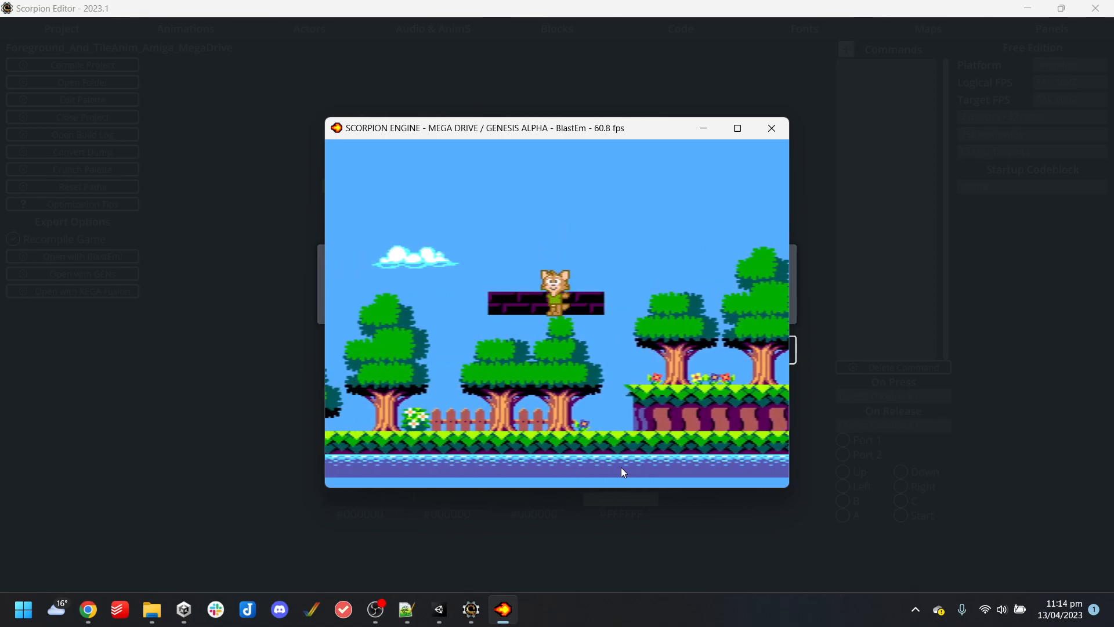
{"action": "key", "text": "Down"}
{"action": "key", "text": "Right"}
{"action": "key", "text": "s"}
{"action": "key", "text": "Left"}
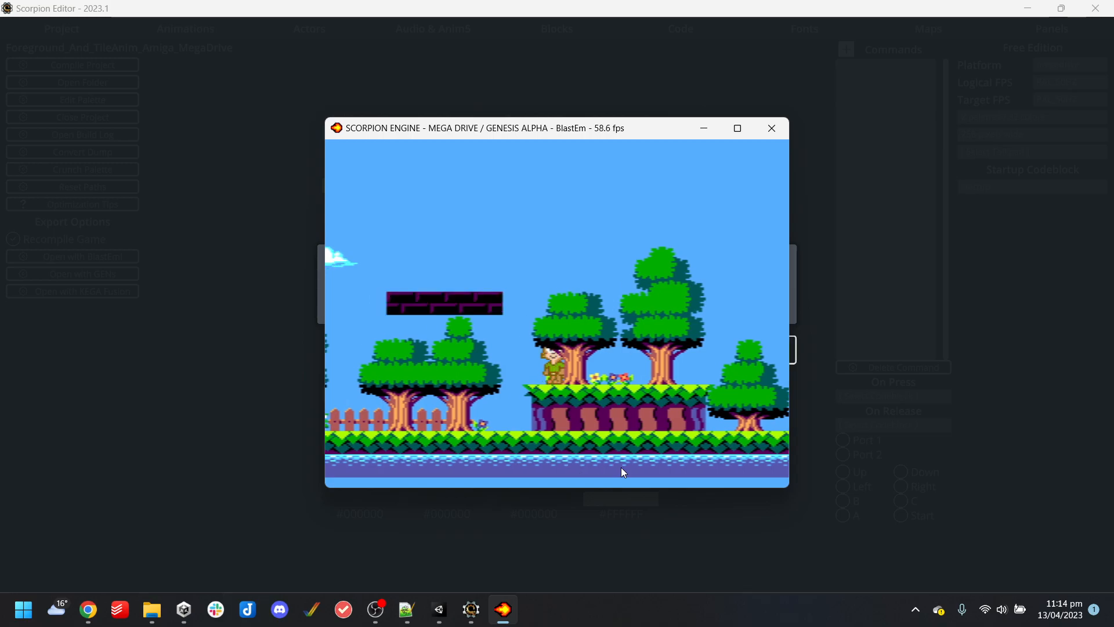
{"action": "key", "text": "s"}
{"action": "key", "text": "Left"}
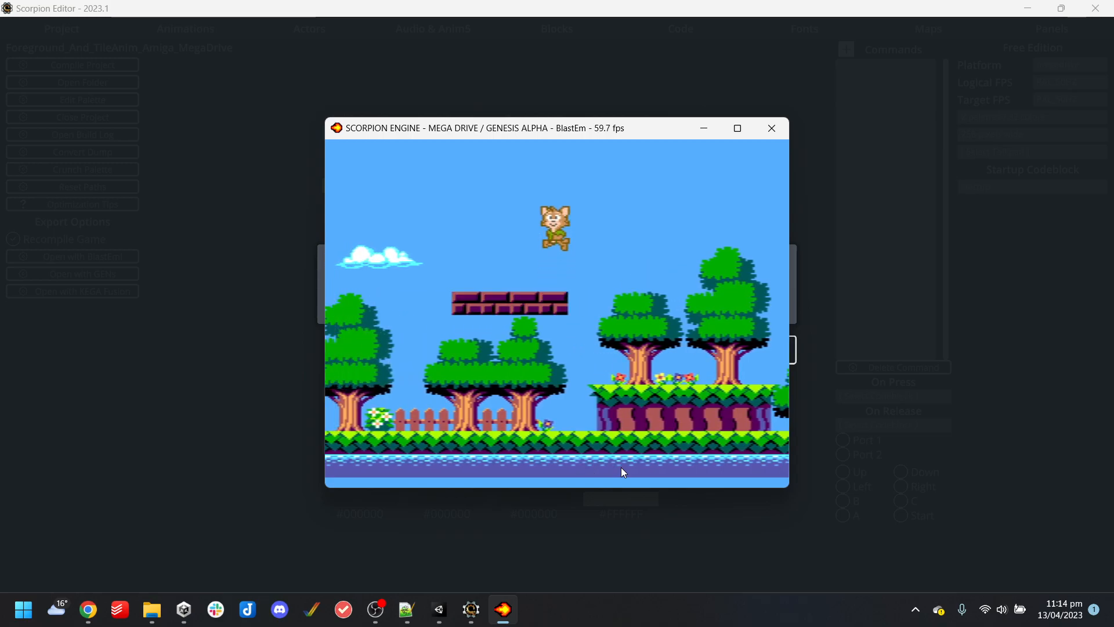
{"action": "key", "text": "Down"}
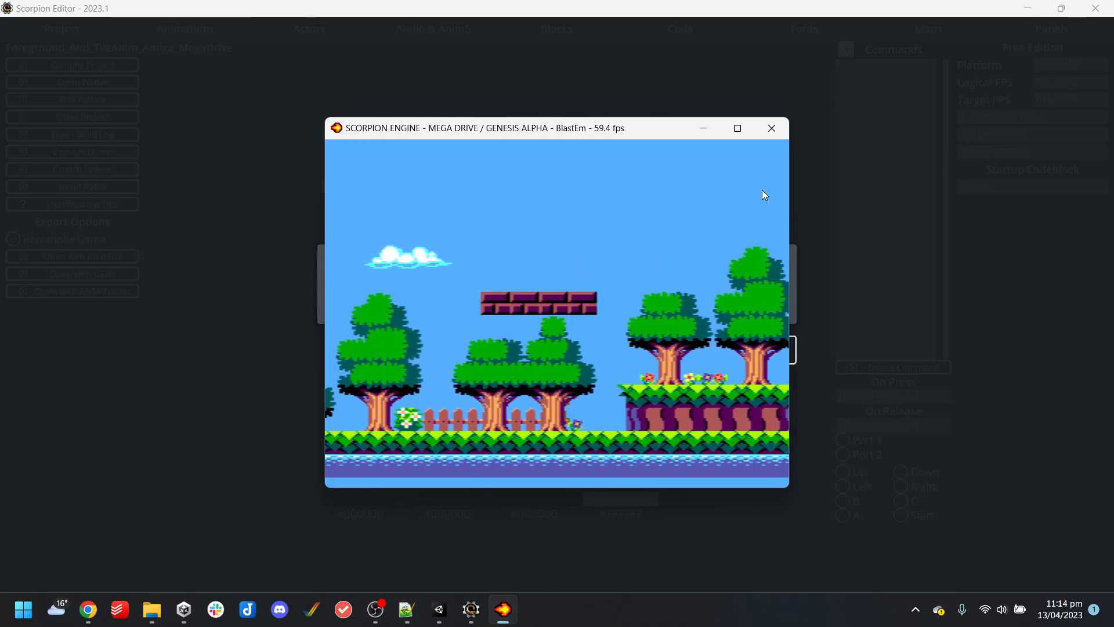
{"action": "left_click", "coordinate": [771, 127]}
{"action": "left_click", "coordinate": [755, 349]}
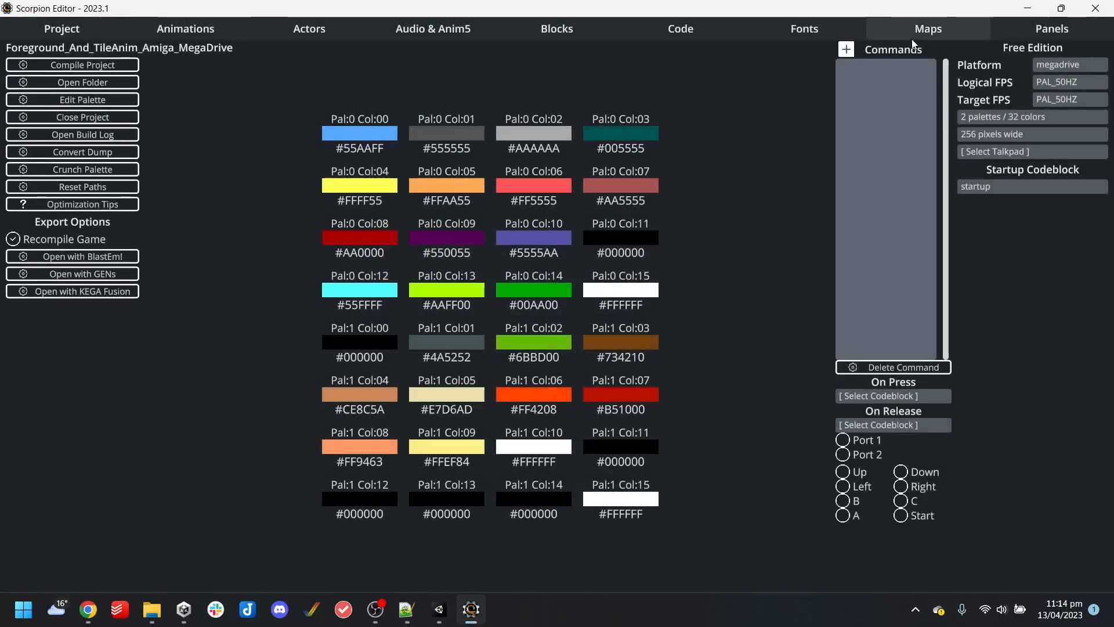
Open the demo's map tileset in Tiled and select the first dark purple brick tile to examine its custom properties
{"action": "left_click", "coordinate": [910, 38]}
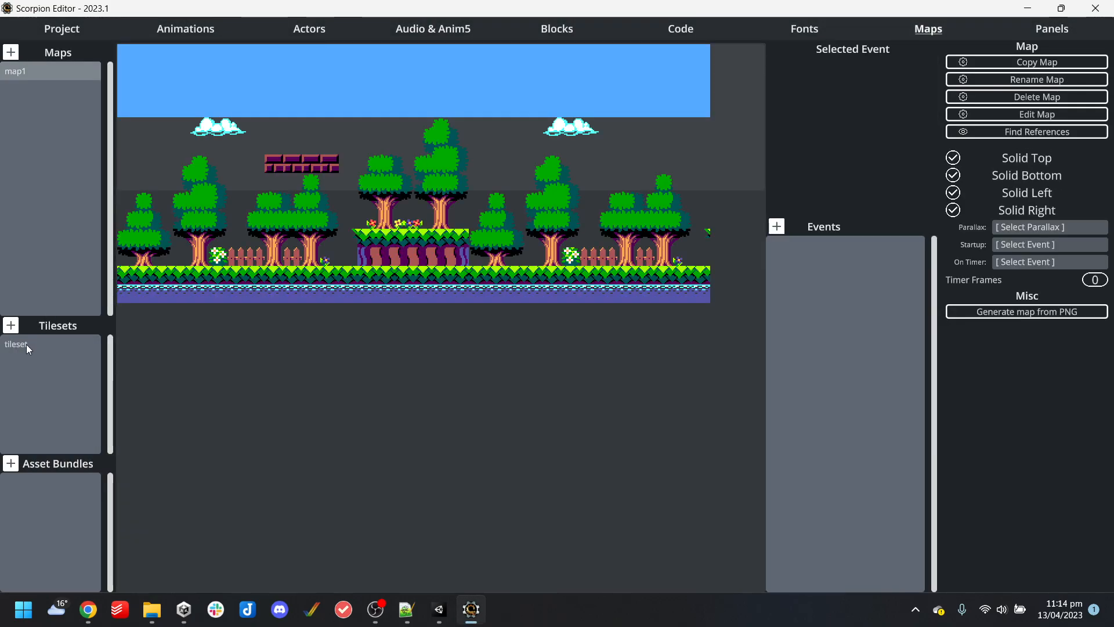
{"action": "left_click", "coordinate": [23, 344]}
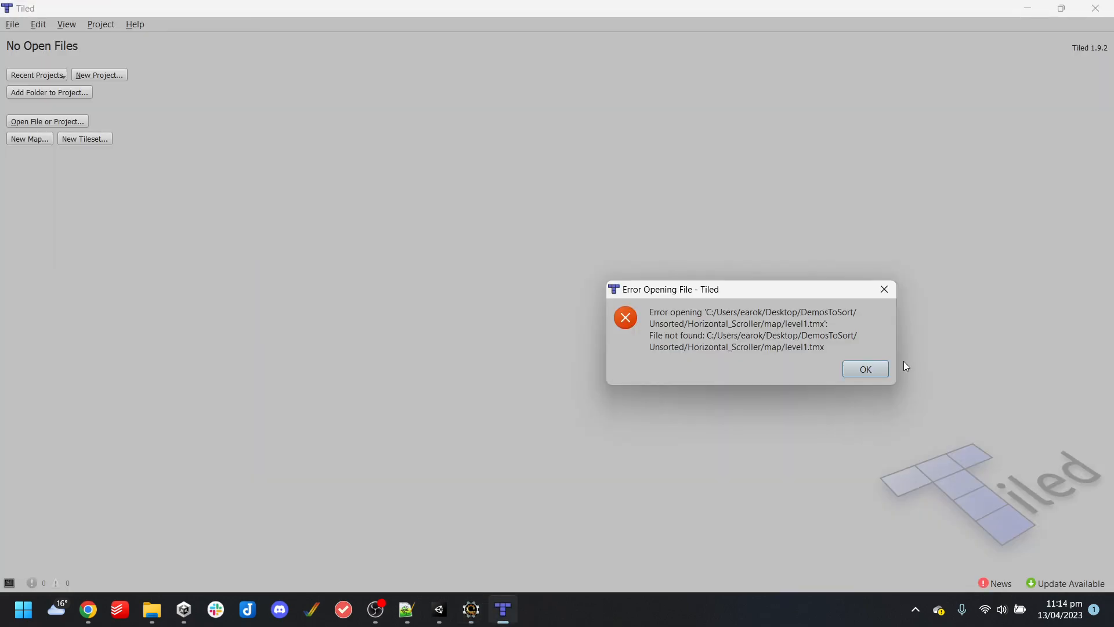
{"action": "left_click", "coordinate": [863, 367]}
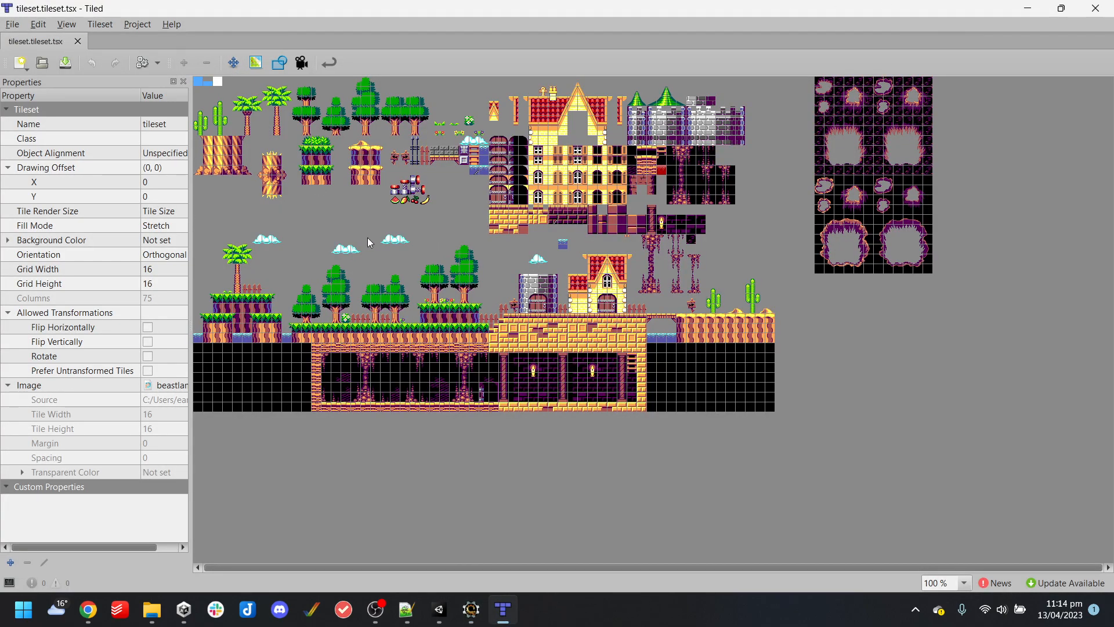
{"action": "scroll", "coordinate": [513, 187], "scroll_direction": "up", "scroll_amount": 3}
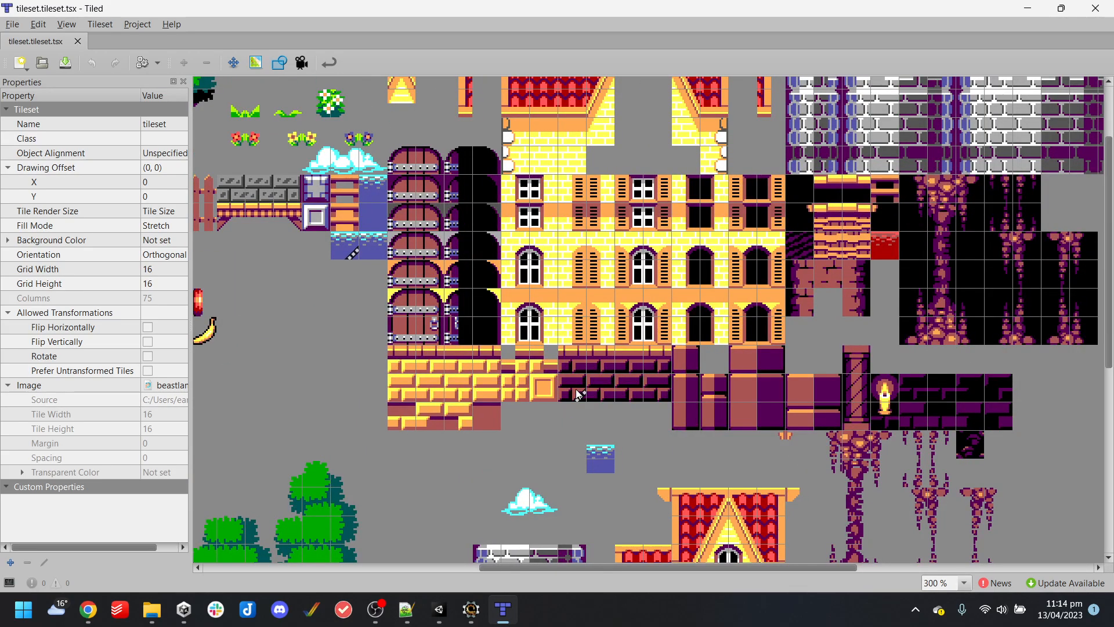
{"action": "left_click", "coordinate": [578, 395]}
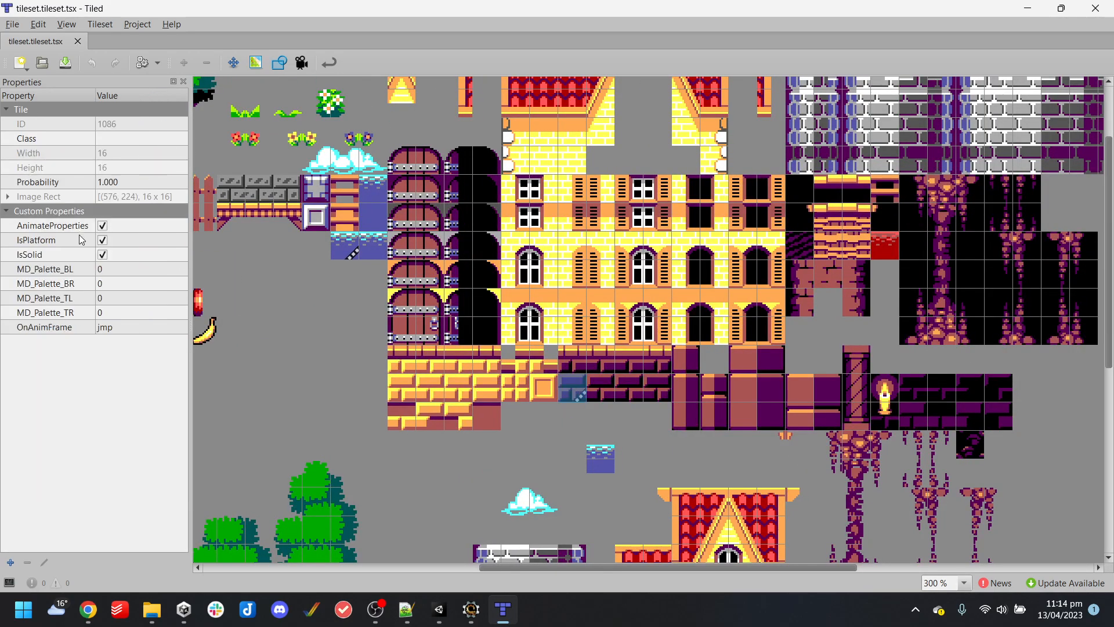
Compare the custom properties of the black brick tile beside the candle with the first dark purple brick tile, then close Tiled
{"action": "left_click", "coordinate": [914, 395]}
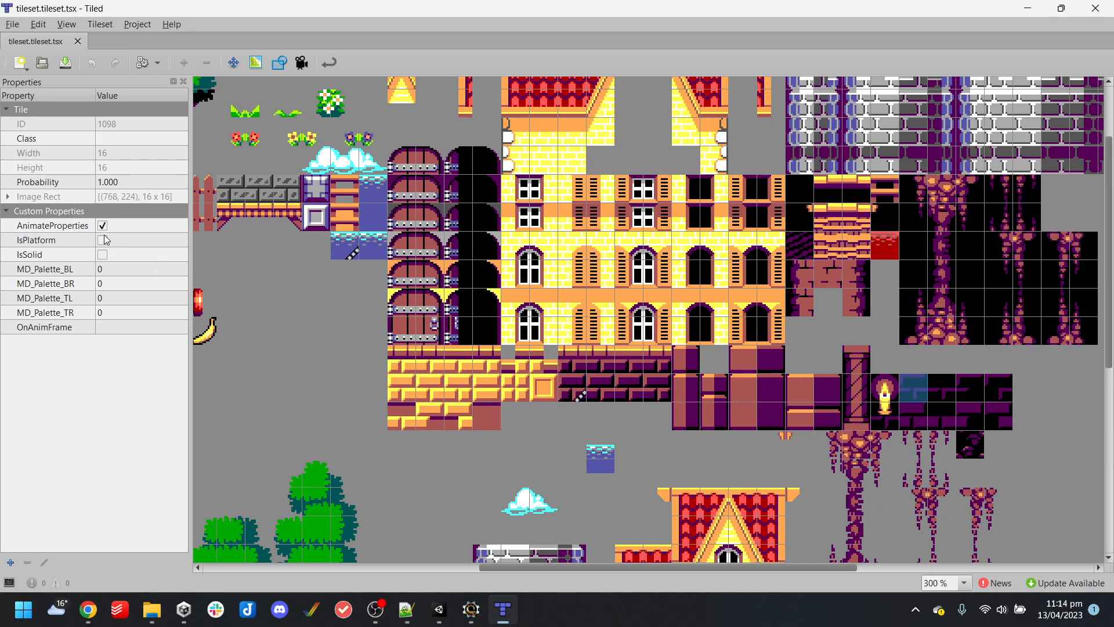
{"action": "left_click", "coordinate": [575, 394]}
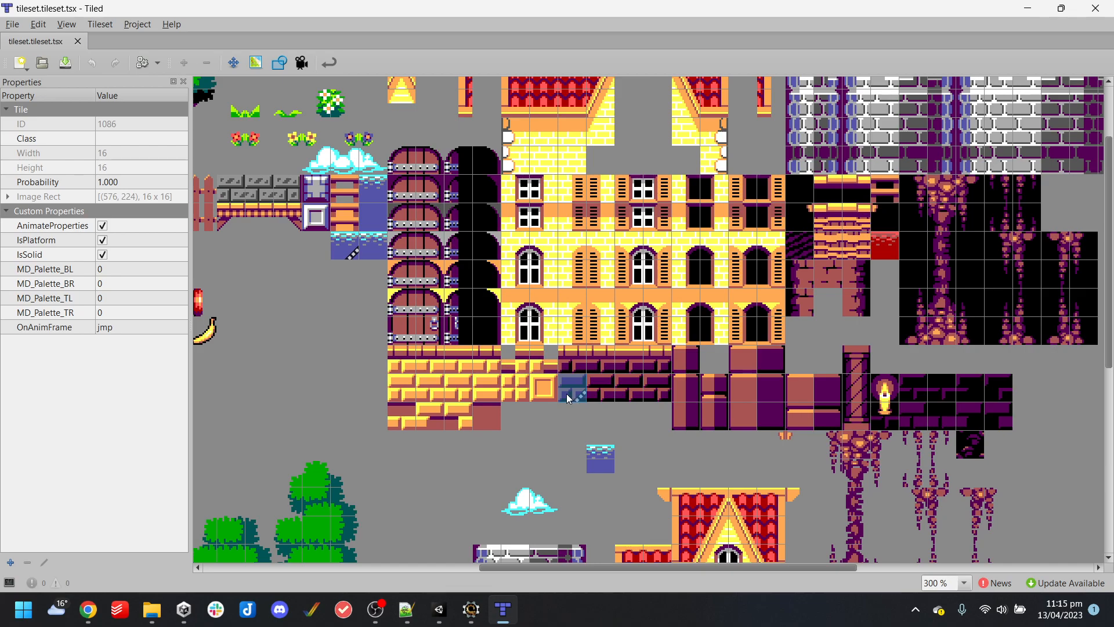
{"action": "left_click", "coordinate": [1095, 9]}
In Notepad++, delete the "Animated tiles, collision not turning off" entry from agenda.txt's fix list and save the file
{"action": "left_click", "coordinate": [406, 609]}
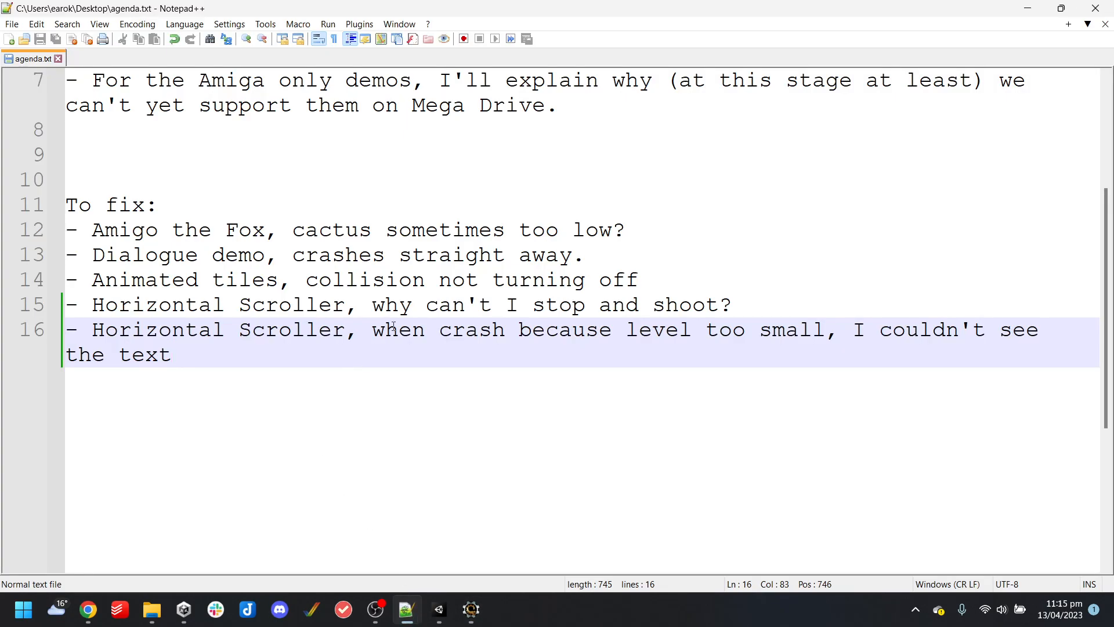
{"action": "triple_click", "coordinate": [456, 279]}
{"action": "key", "text": "Delete"}
{"action": "left_click", "coordinate": [41, 39]}
Return to Scorpion Editor, close the current project and open project.sproject from the Dialogue_Amiga_MegaDrive folder in SimpleDemos
{"action": "left_click", "coordinate": [471, 610]}
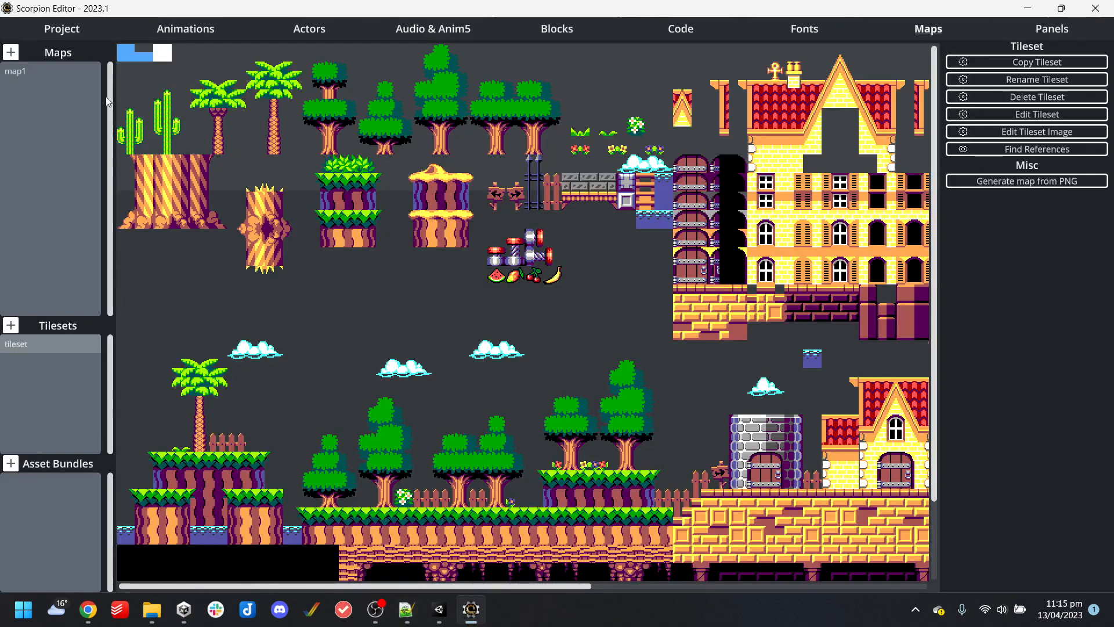
{"action": "left_click", "coordinate": [64, 28]}
{"action": "left_click", "coordinate": [98, 120]}
{"action": "left_click", "coordinate": [749, 349]}
{"action": "left_click", "coordinate": [497, 277]}
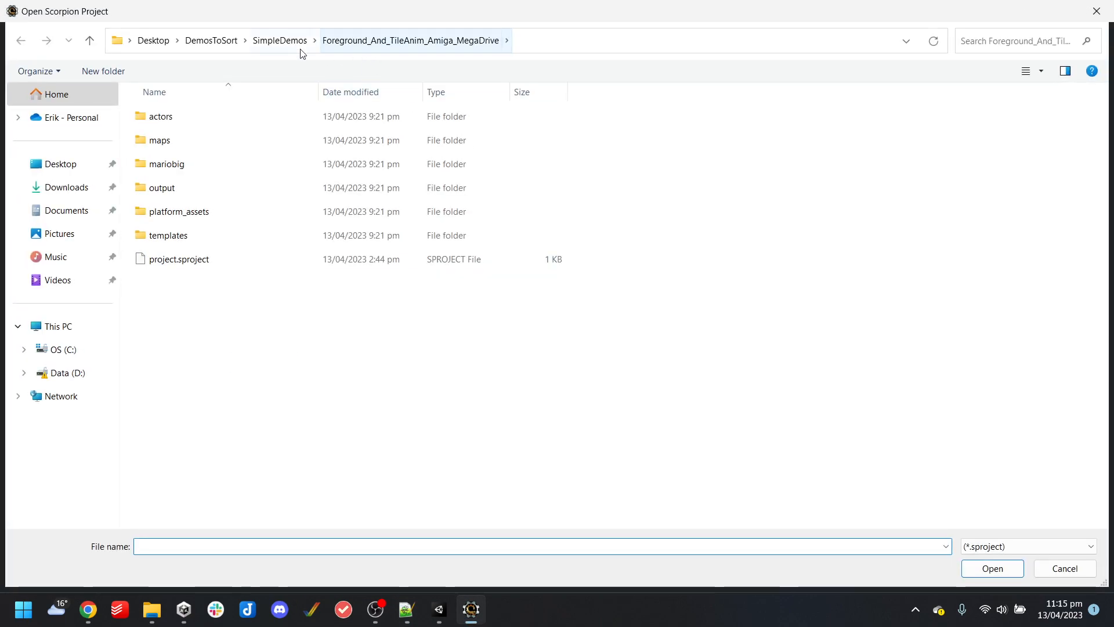
{"action": "left_click", "coordinate": [280, 41]}
{"action": "double_click", "coordinate": [204, 282]}
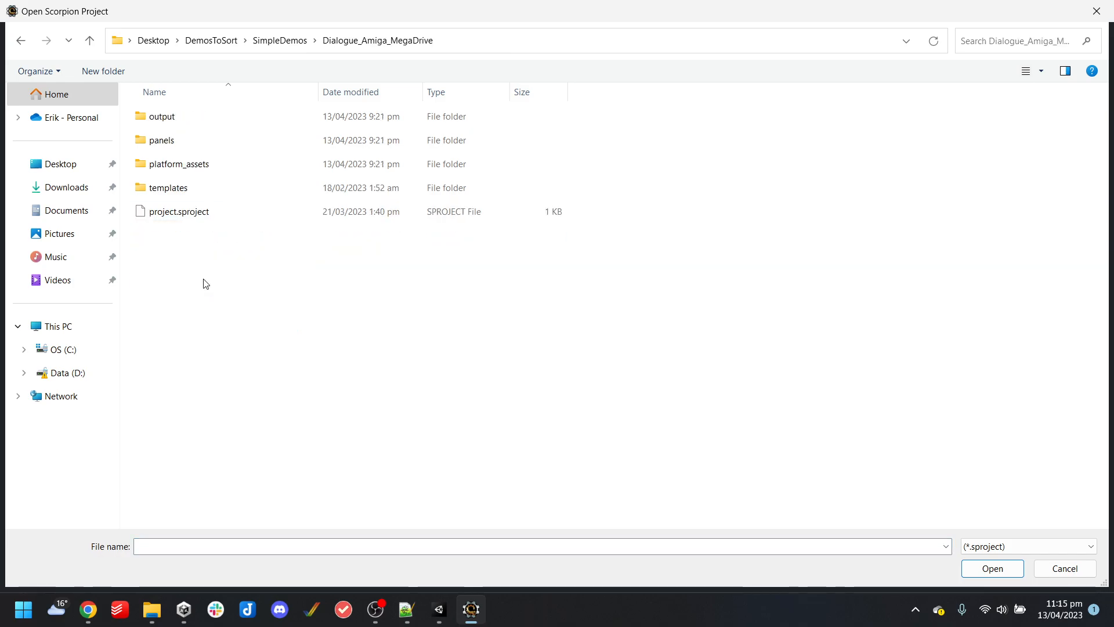
{"action": "double_click", "coordinate": [186, 213]}
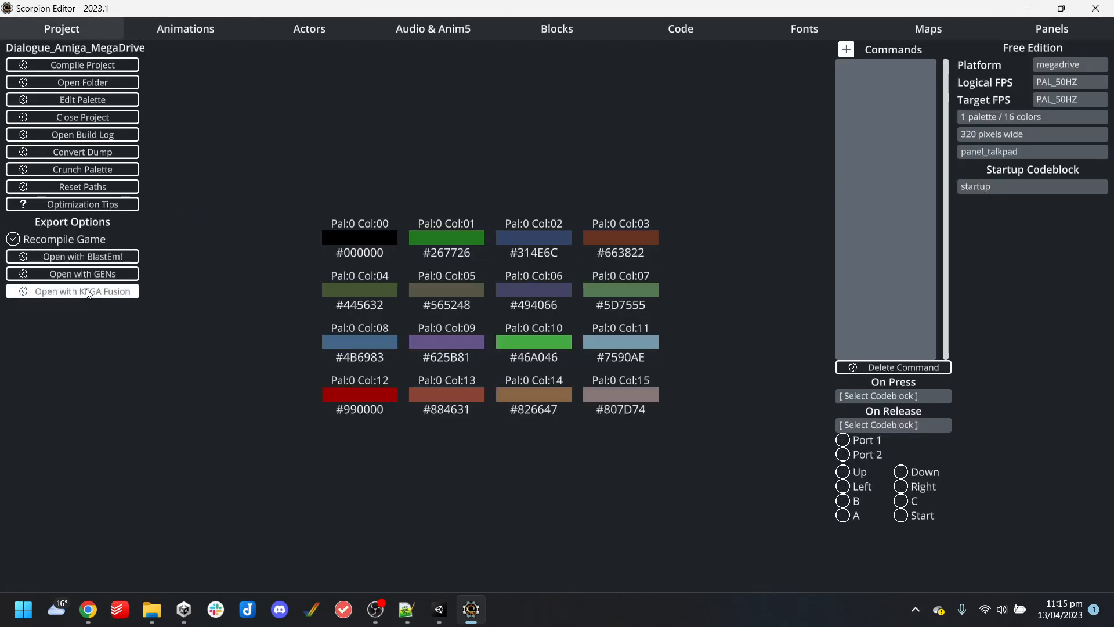
Compile and run the dialogue demo in BlastEm, then close the emulator and dismiss the compile message
{"action": "left_click", "coordinate": [94, 257]}
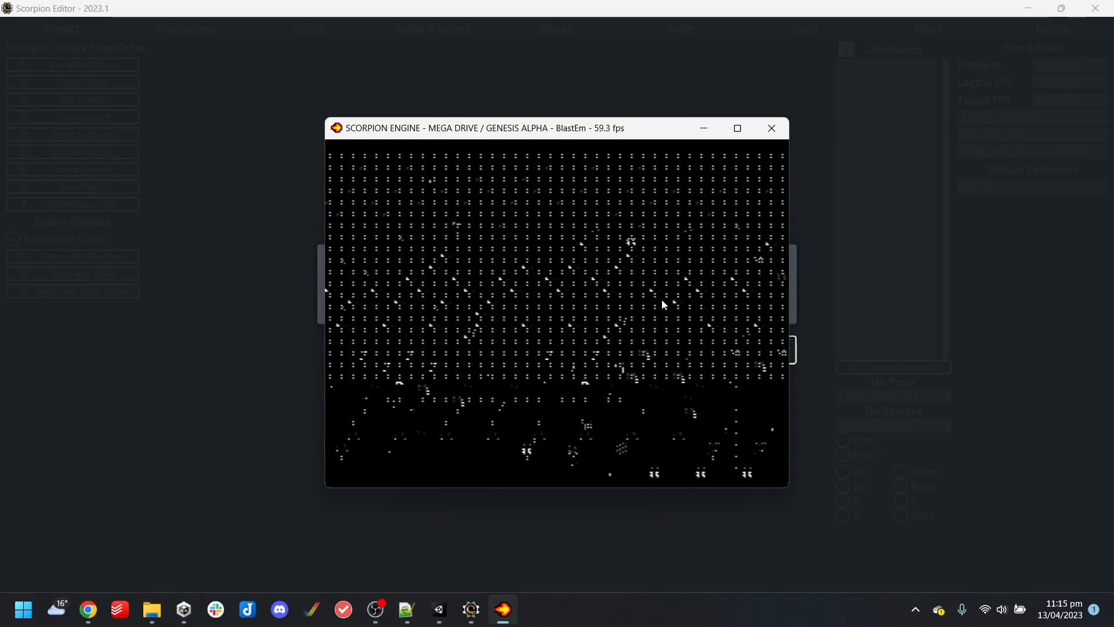
{"action": "left_click", "coordinate": [771, 128]}
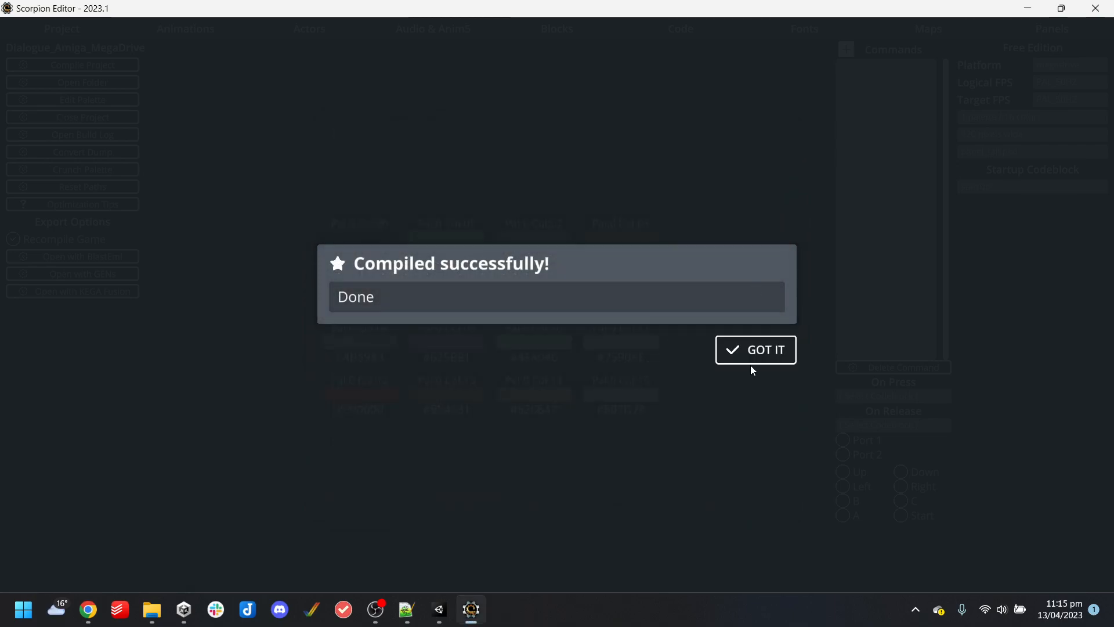
{"action": "left_click", "coordinate": [732, 349]}
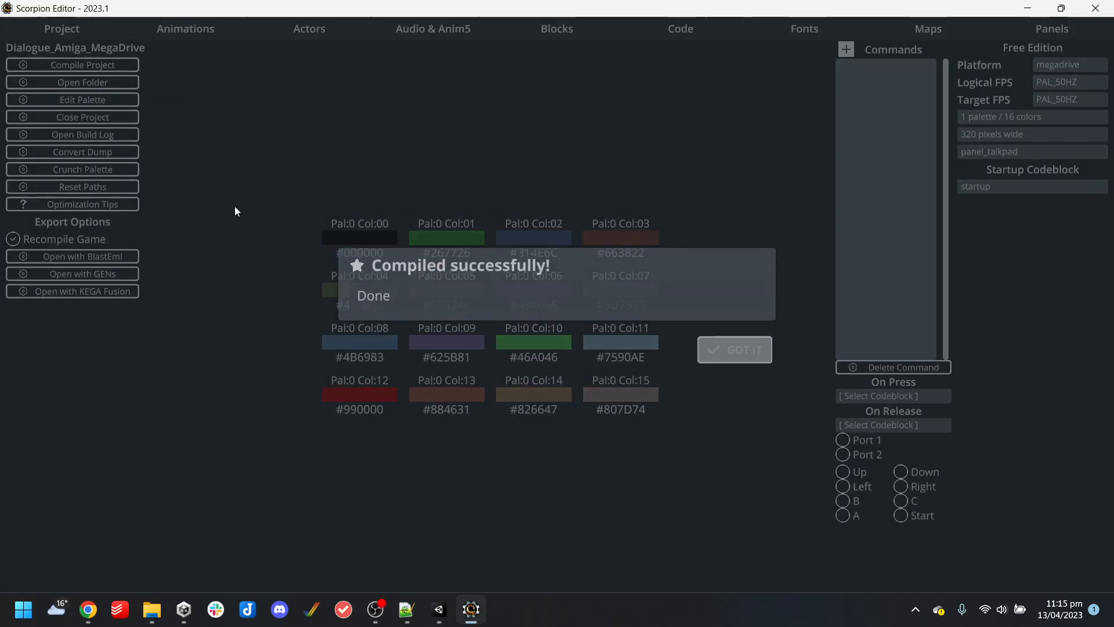
Close the dialogue project and open project.sproject from the Vertical_Parallax_AGA folder in DemosToSort's Unsorted folder
{"action": "left_click", "coordinate": [83, 117]}
{"action": "left_click", "coordinate": [720, 343]}
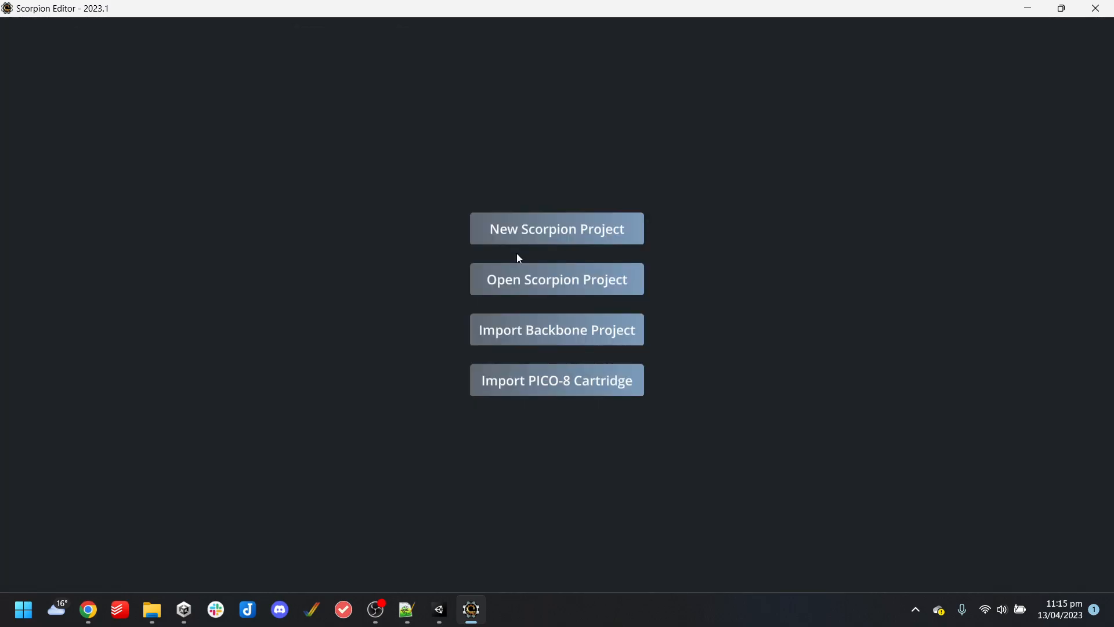
{"action": "left_click", "coordinate": [520, 283]}
{"action": "left_click", "coordinate": [281, 41]}
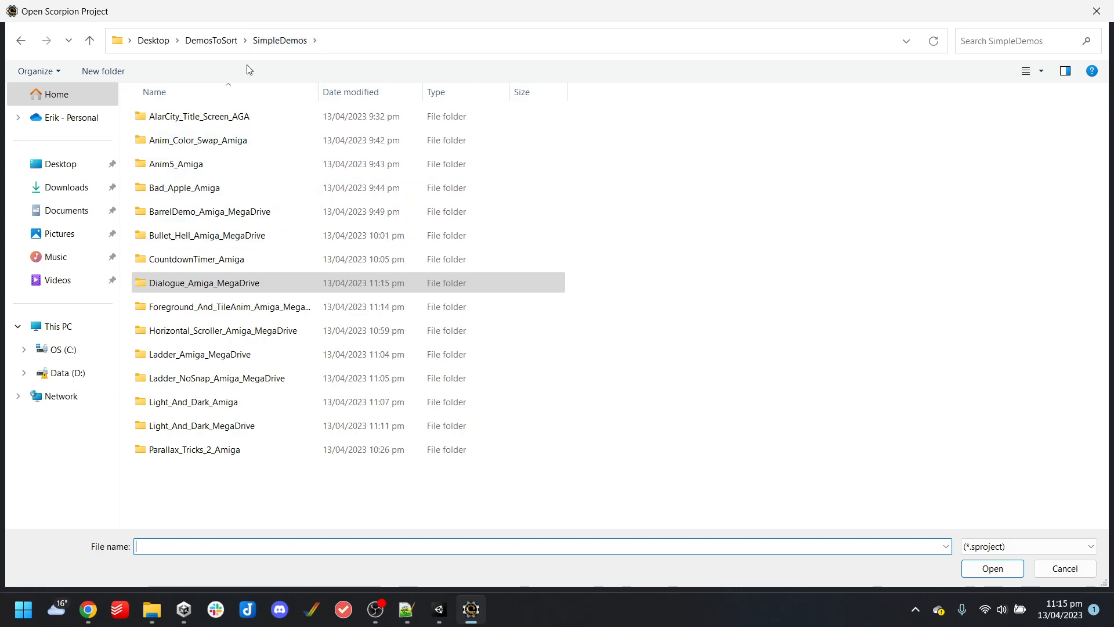
{"action": "left_click", "coordinate": [225, 44]}
{"action": "double_click", "coordinate": [193, 165]}
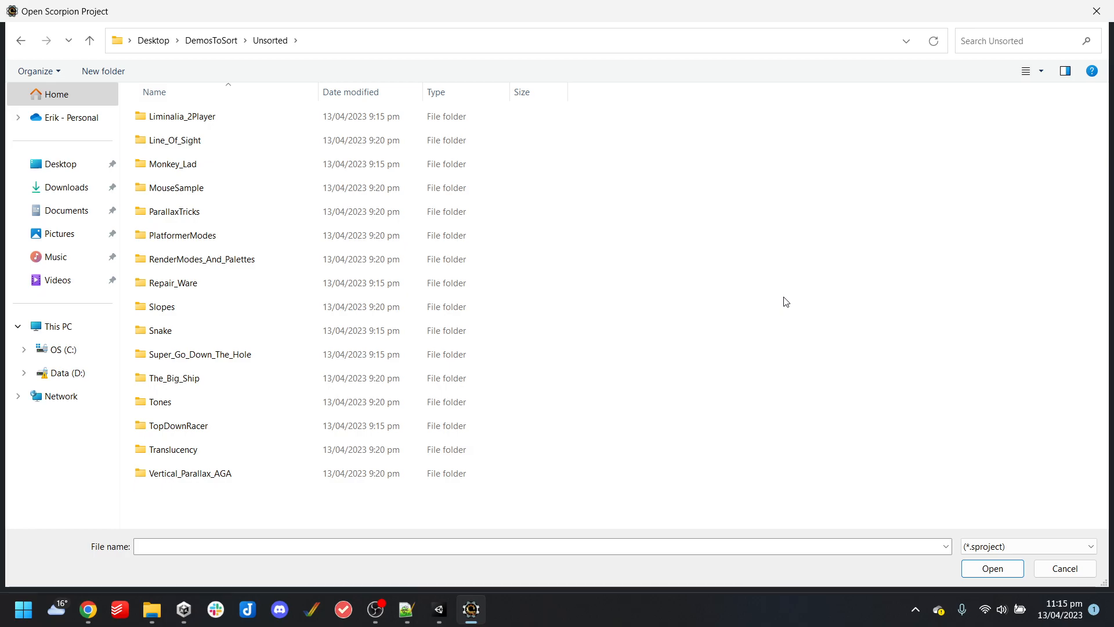
{"action": "double_click", "coordinate": [229, 479]}
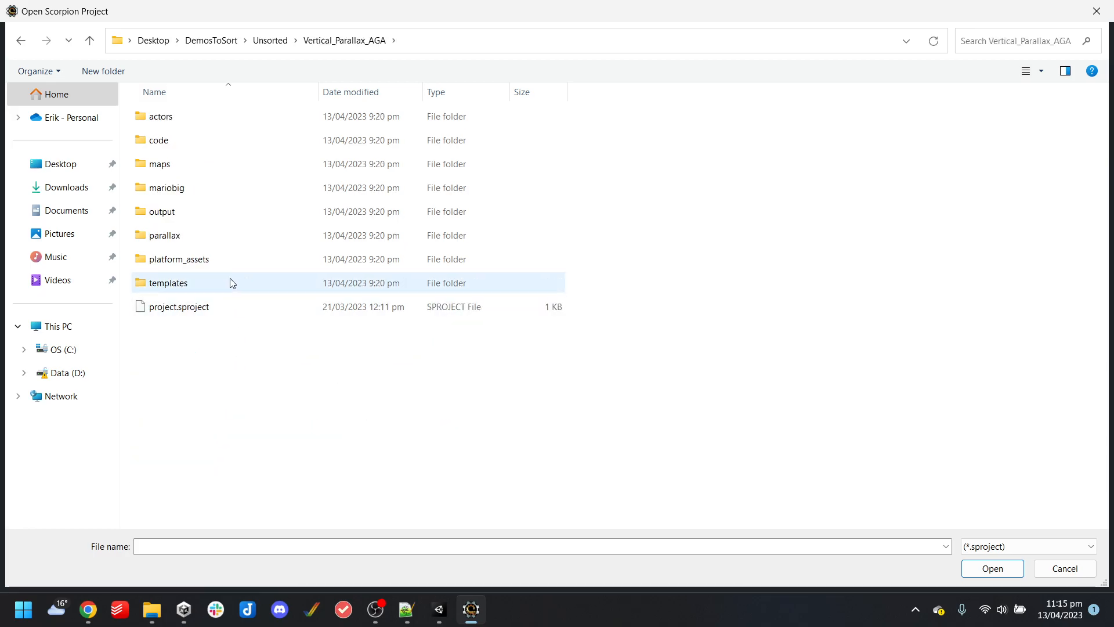
{"action": "double_click", "coordinate": [195, 306]}
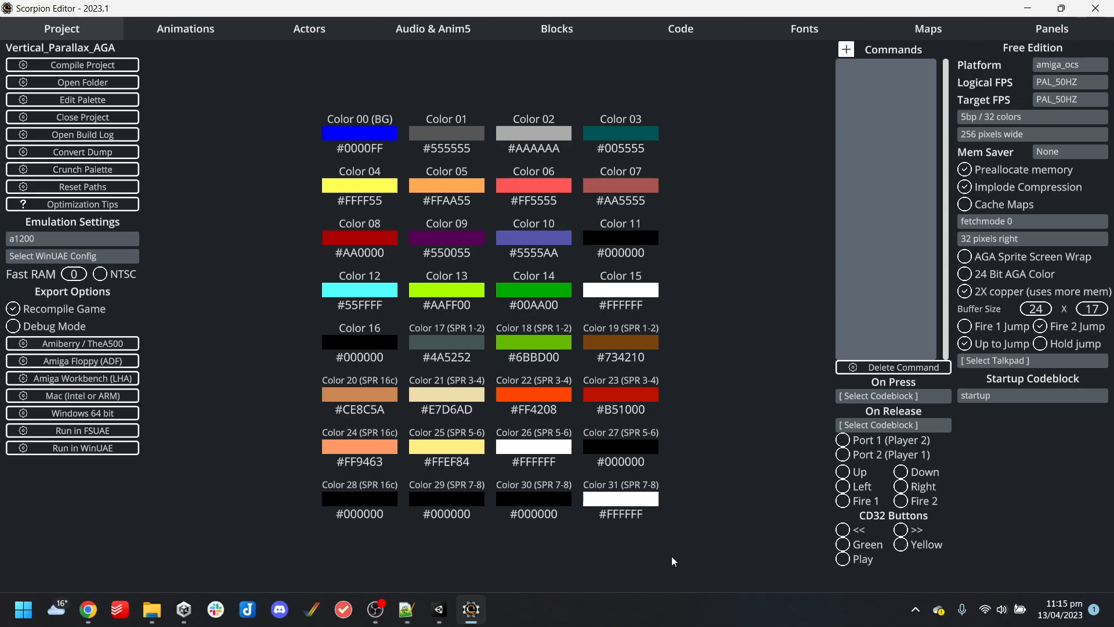
Examine the sprite color settings of the mariobig and parallax animations
{"action": "left_click", "coordinate": [309, 29]}
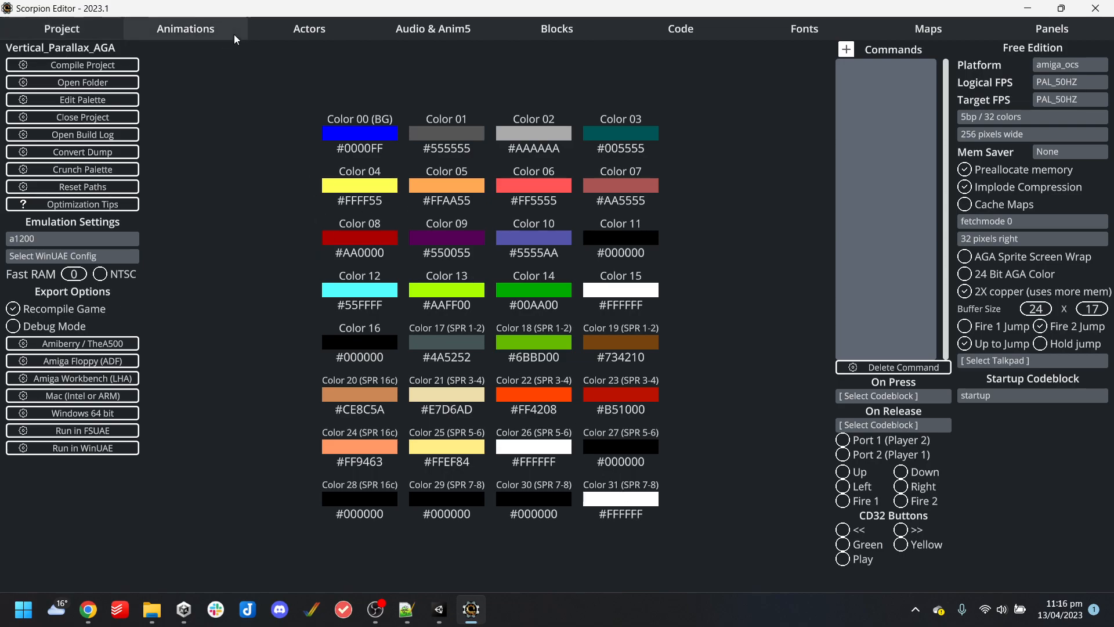
{"action": "left_click", "coordinate": [23, 90]}
{"action": "left_click", "coordinate": [49, 110]}
{"action": "left_click", "coordinate": [46, 127]}
{"action": "left_click", "coordinate": [54, 89]}
{"action": "left_click", "coordinate": [204, 33]}
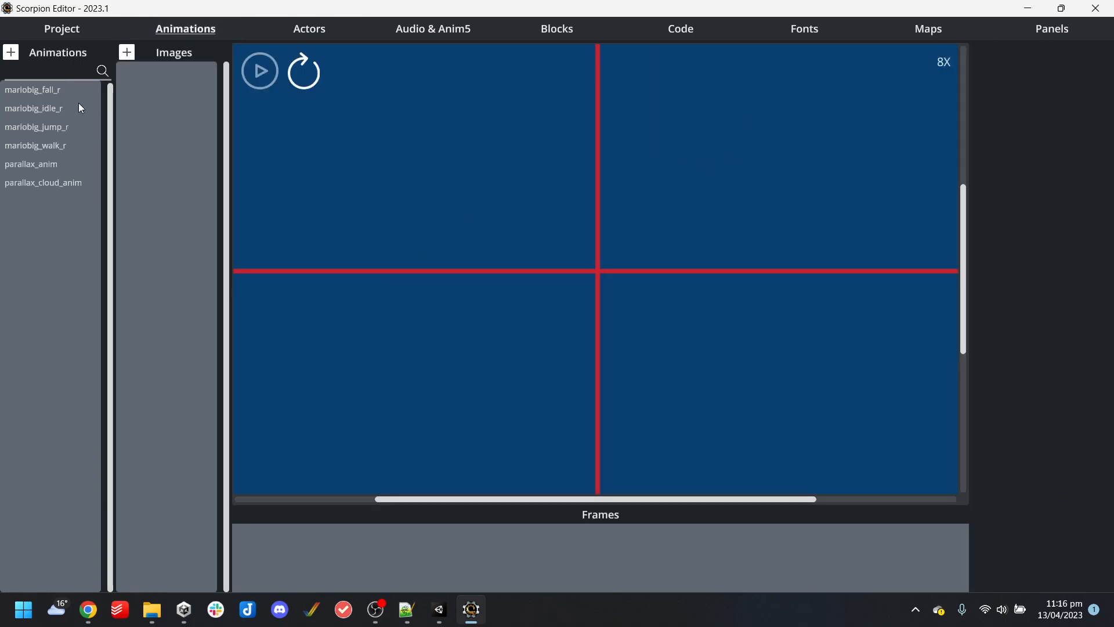
{"action": "left_click", "coordinate": [82, 108]}
{"action": "key", "text": "Down"}
{"action": "key", "text": "Up"}
{"action": "key", "text": "Up"}
{"action": "key", "text": "Up"}
{"action": "key", "text": "Up"}
{"action": "key", "text": "Up"}
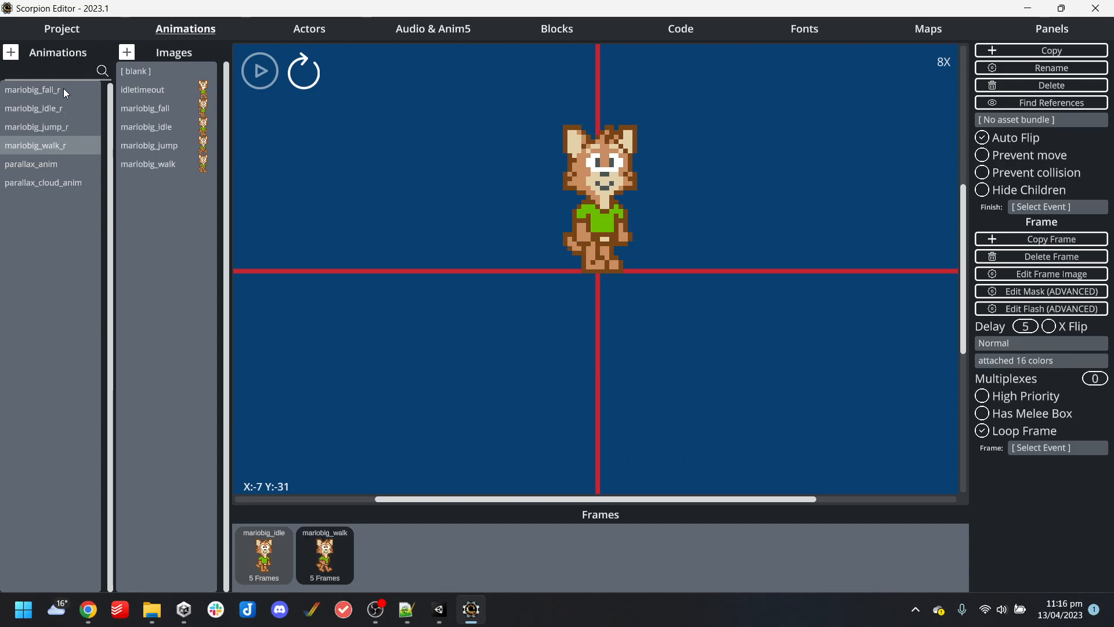
{"action": "key", "text": "Down"}
{"action": "key", "text": "Down"}
{"action": "key", "text": "Up"}
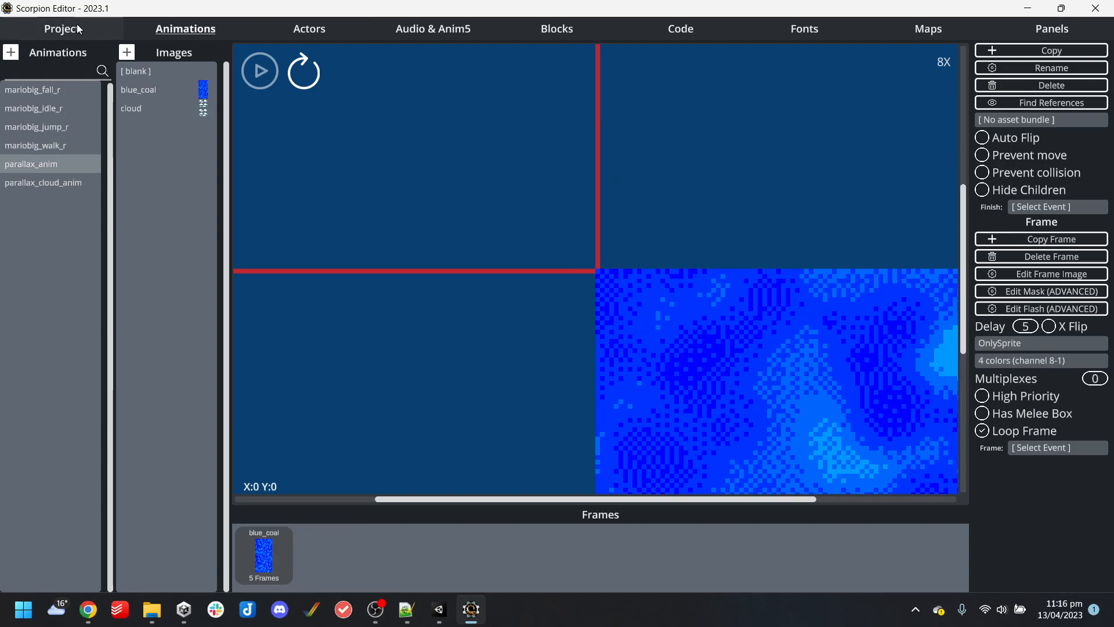
Check the project palette against the color settings of parallax_cloud_anim and parallax_anim
{"action": "left_click", "coordinate": [62, 29]}
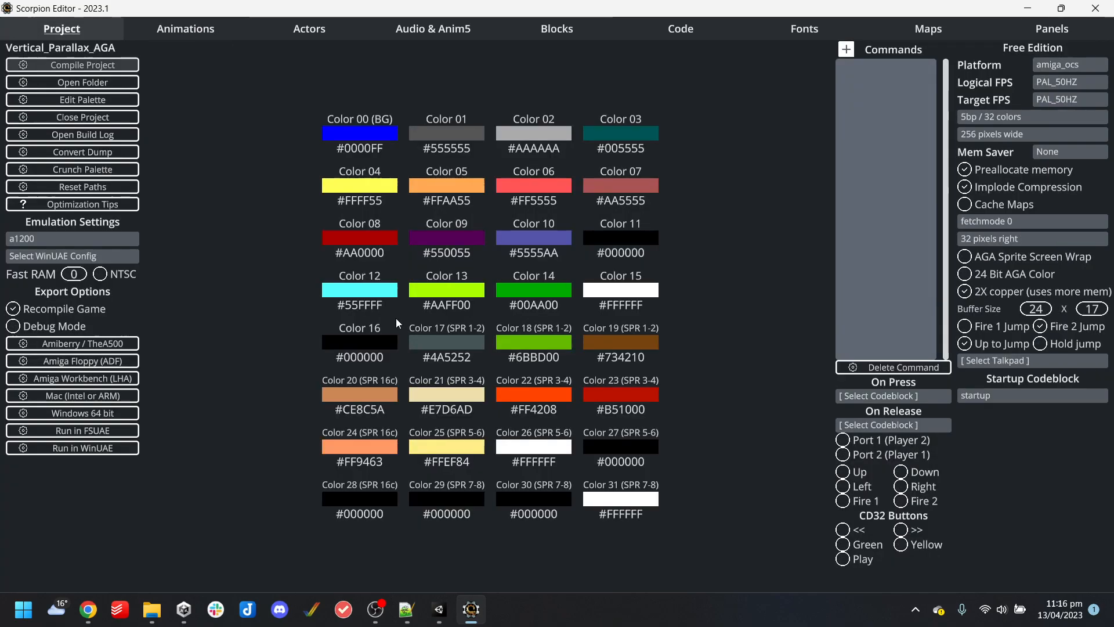
{"action": "left_click", "coordinate": [225, 30]}
{"action": "left_click", "coordinate": [65, 179]}
{"action": "key", "text": "Up"}
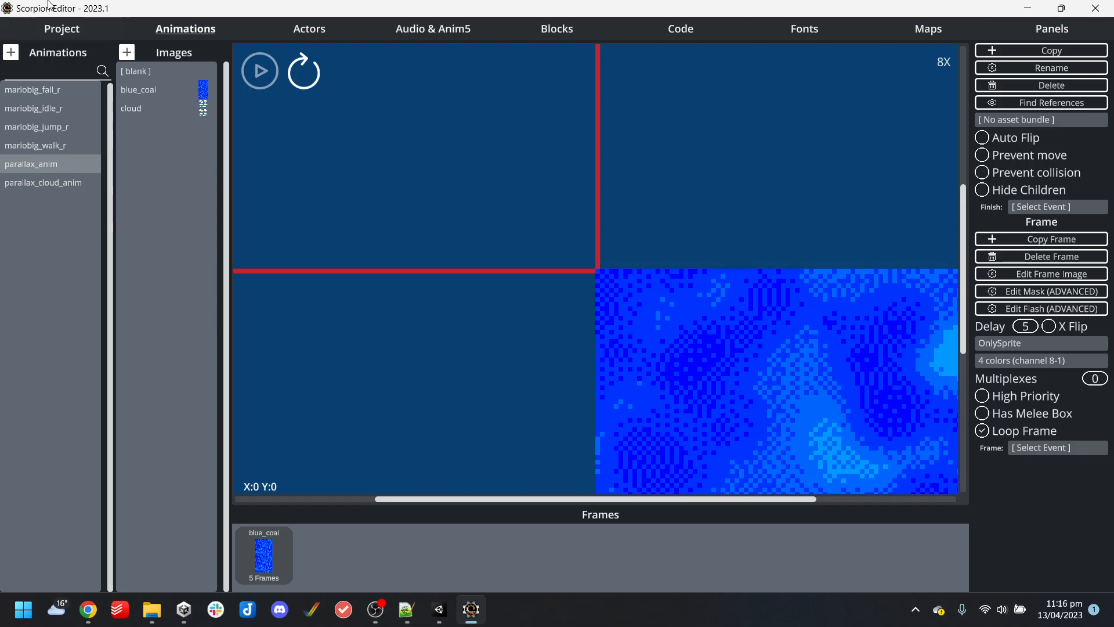
{"action": "left_click", "coordinate": [78, 24]}
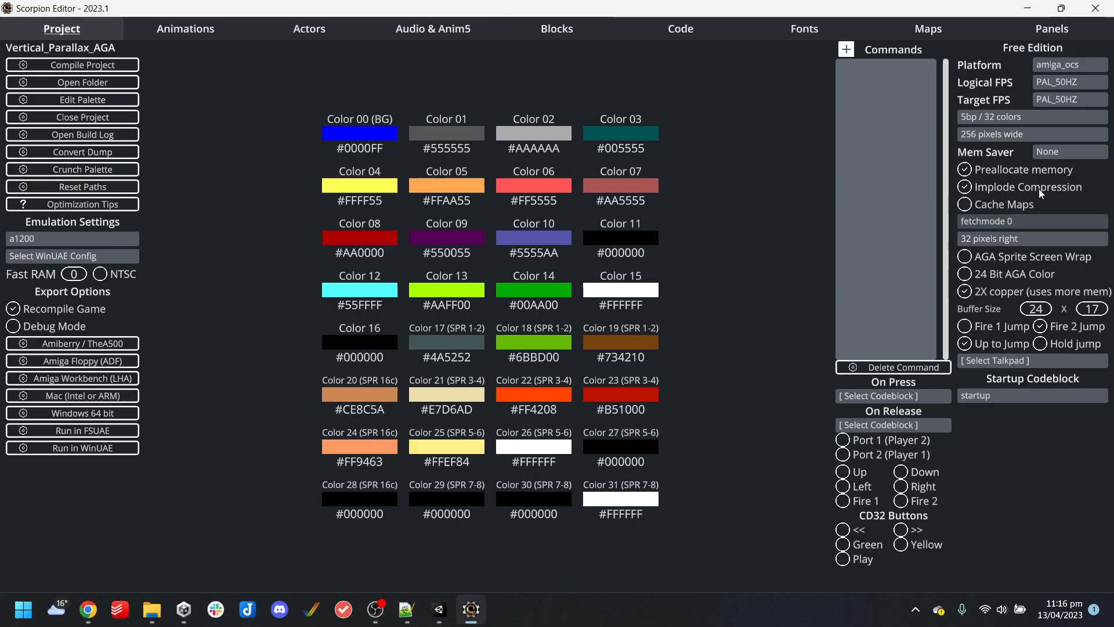
Set the project's target platform to Amiga AGA - AGA Chipset mandatory and look through its extended palette
{"action": "left_click", "coordinate": [1056, 65]}
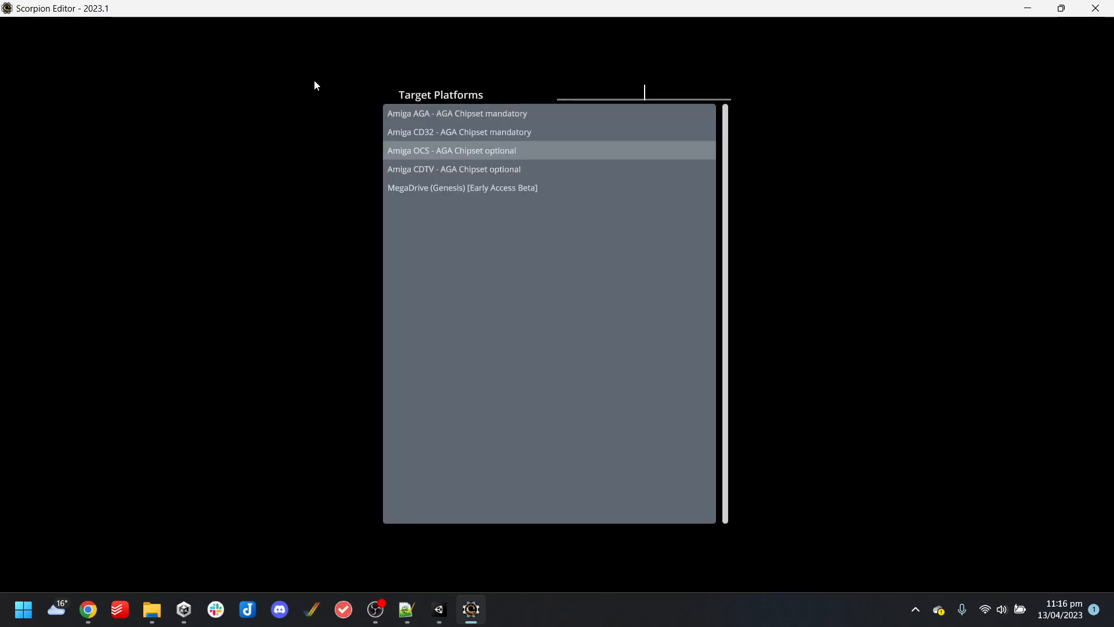
{"action": "left_click", "coordinate": [477, 113]}
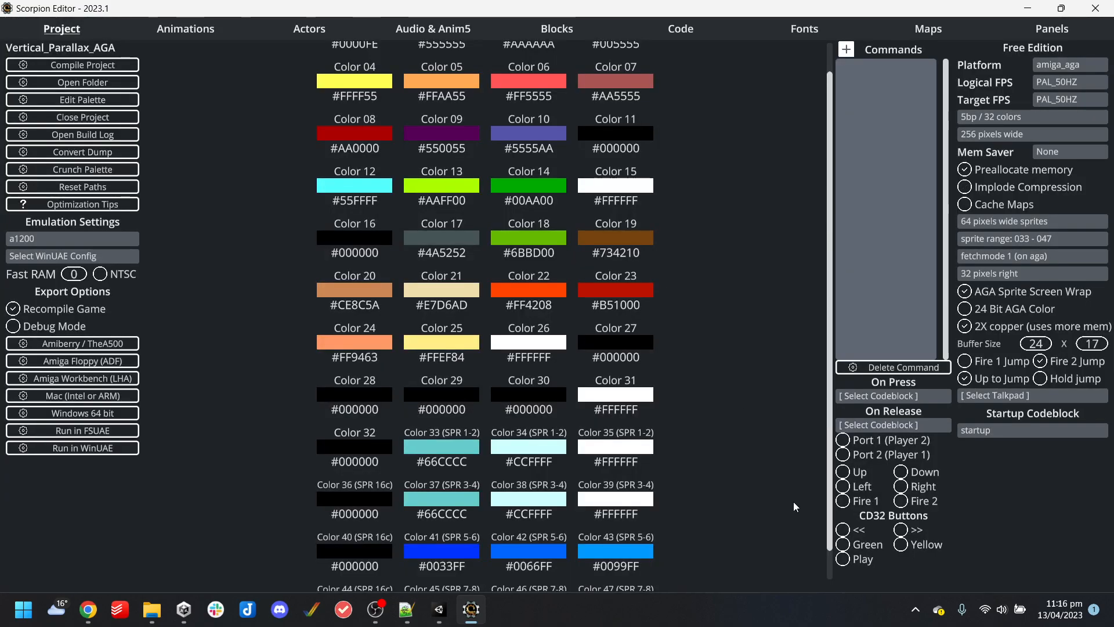
{"action": "scroll", "coordinate": [831, 475], "scroll_direction": "down", "scroll_amount": 1}
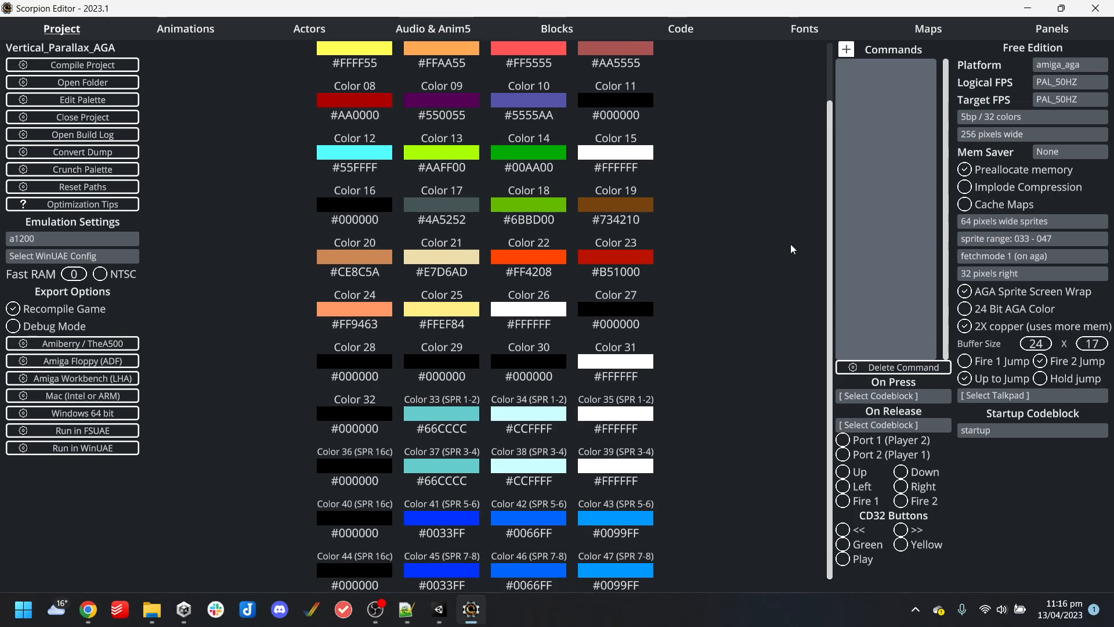
{"action": "scroll", "coordinate": [828, 174], "scroll_direction": "up", "scroll_amount": 2}
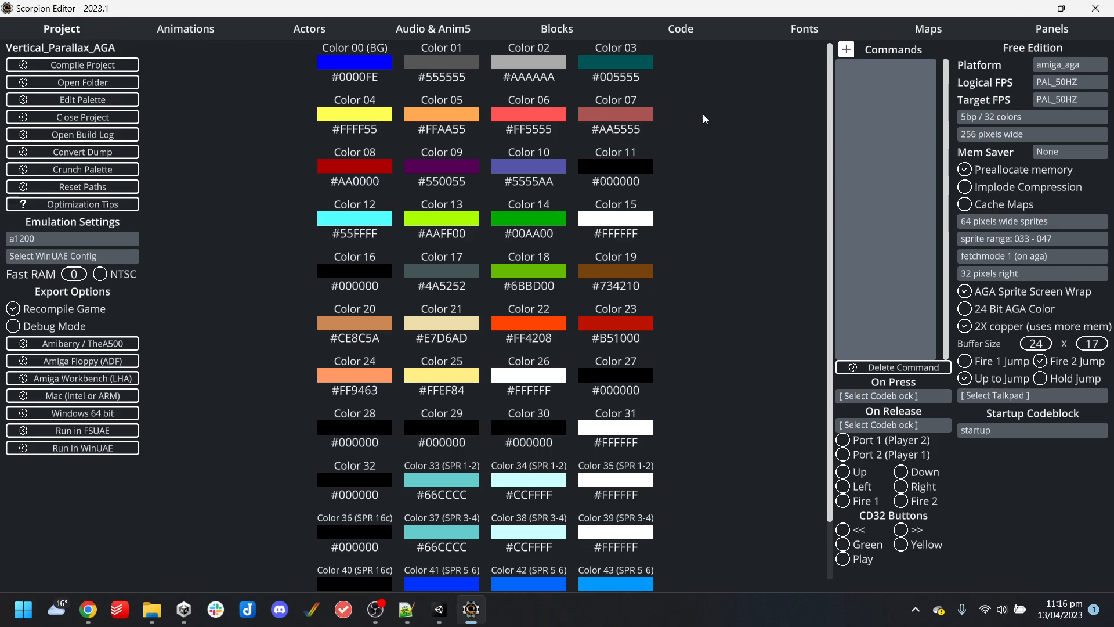
Review the mariobig and parallax animations again under the AGA platform setting
{"action": "left_click", "coordinate": [191, 30]}
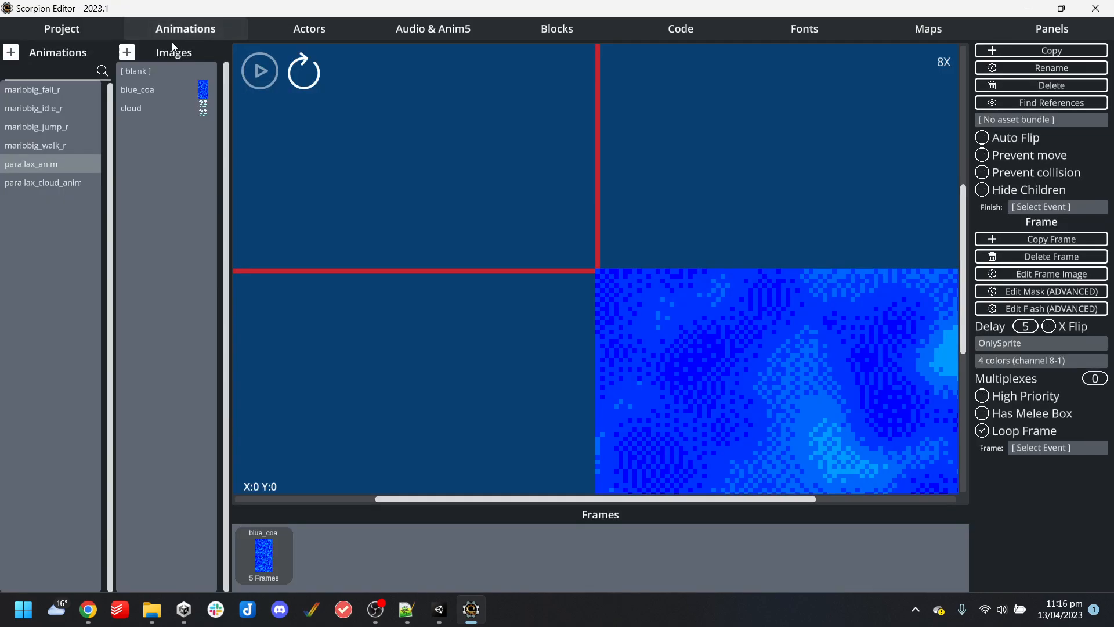
{"action": "left_click", "coordinate": [68, 95]}
{"action": "left_click", "coordinate": [68, 107]}
{"action": "left_click", "coordinate": [68, 147]}
{"action": "left_click", "coordinate": [66, 163]}
{"action": "left_click", "coordinate": [64, 179]}
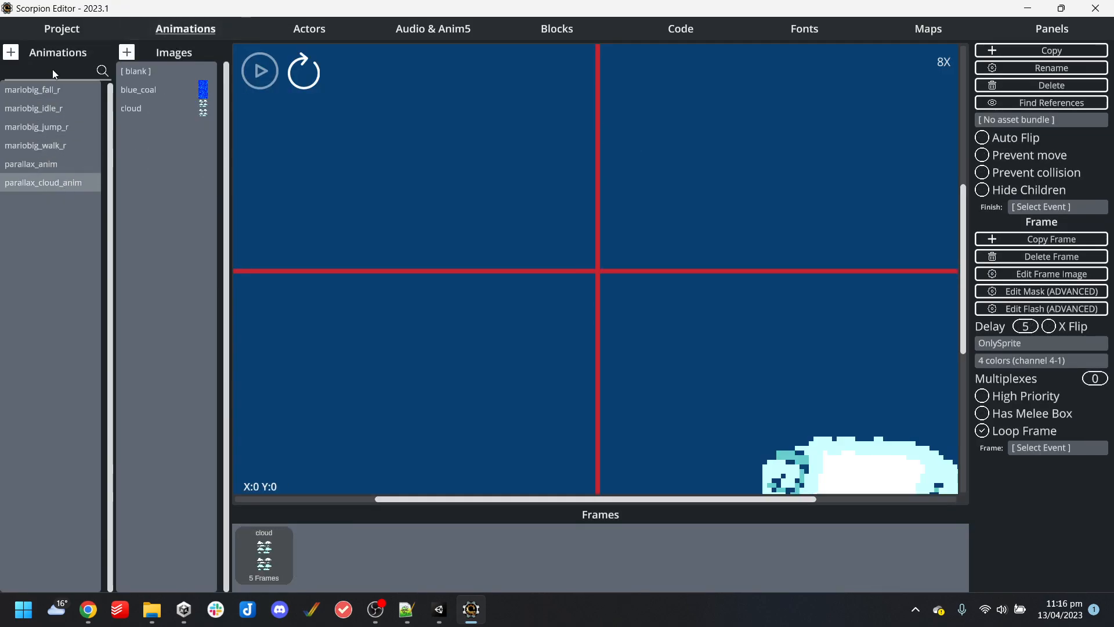
Try the 4bp / 16 colors mode, switch back to 5bp / 32 colors and review the project palette
{"action": "left_click", "coordinate": [65, 30]}
{"action": "left_click", "coordinate": [1006, 117]}
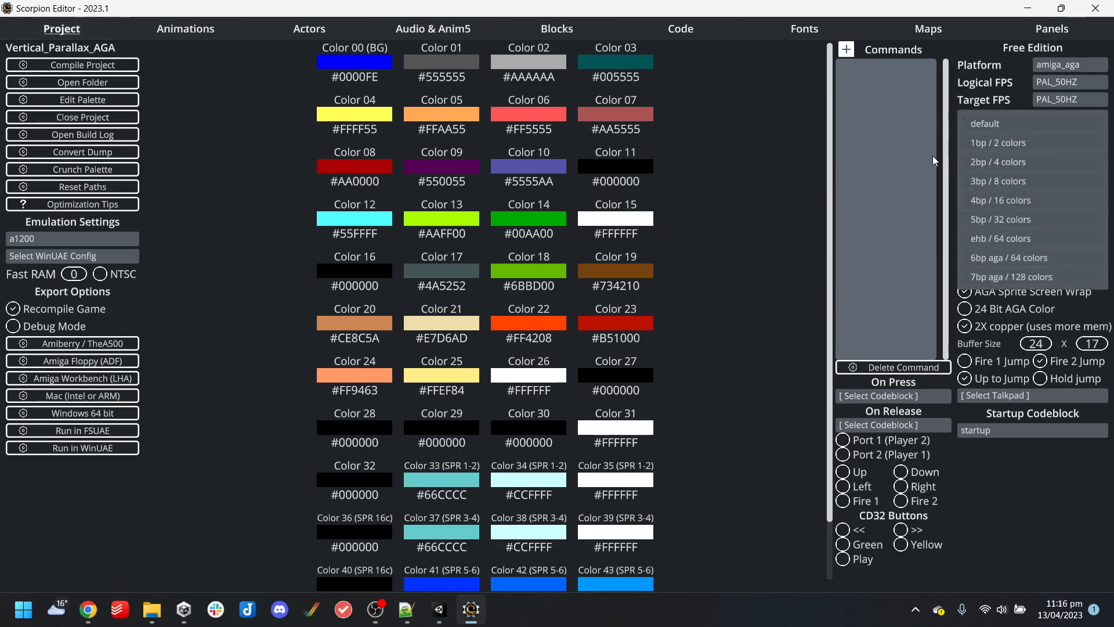
{"action": "left_click", "coordinate": [1010, 201]}
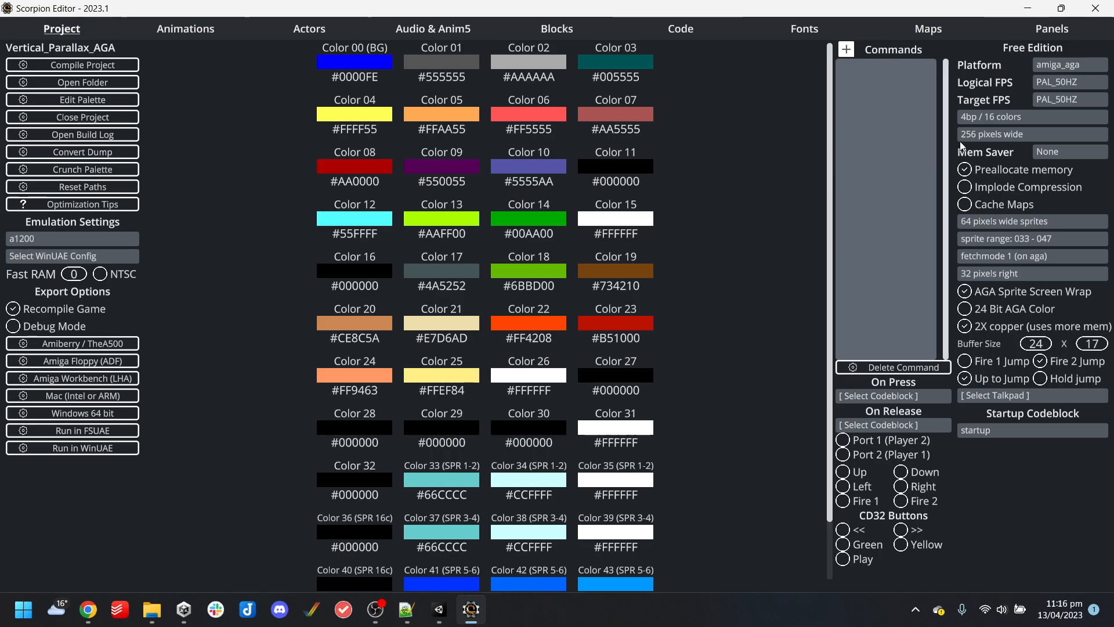
{"action": "left_click", "coordinate": [992, 118]}
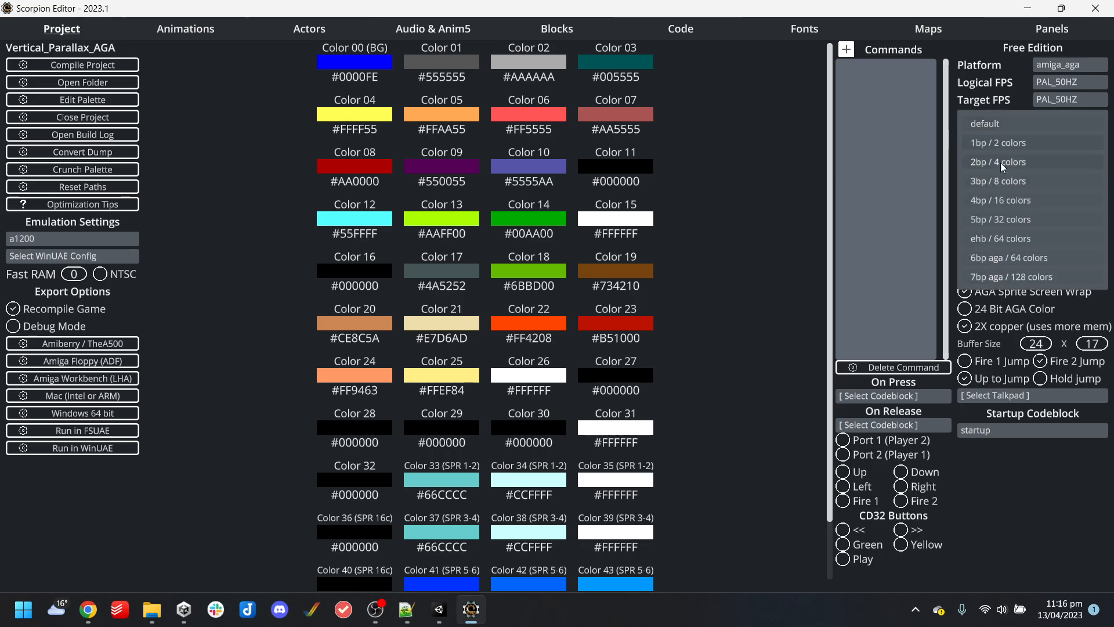
{"action": "left_click", "coordinate": [1017, 221]}
{"action": "scroll", "coordinate": [308, 373], "scroll_direction": "down", "scroll_amount": 2}
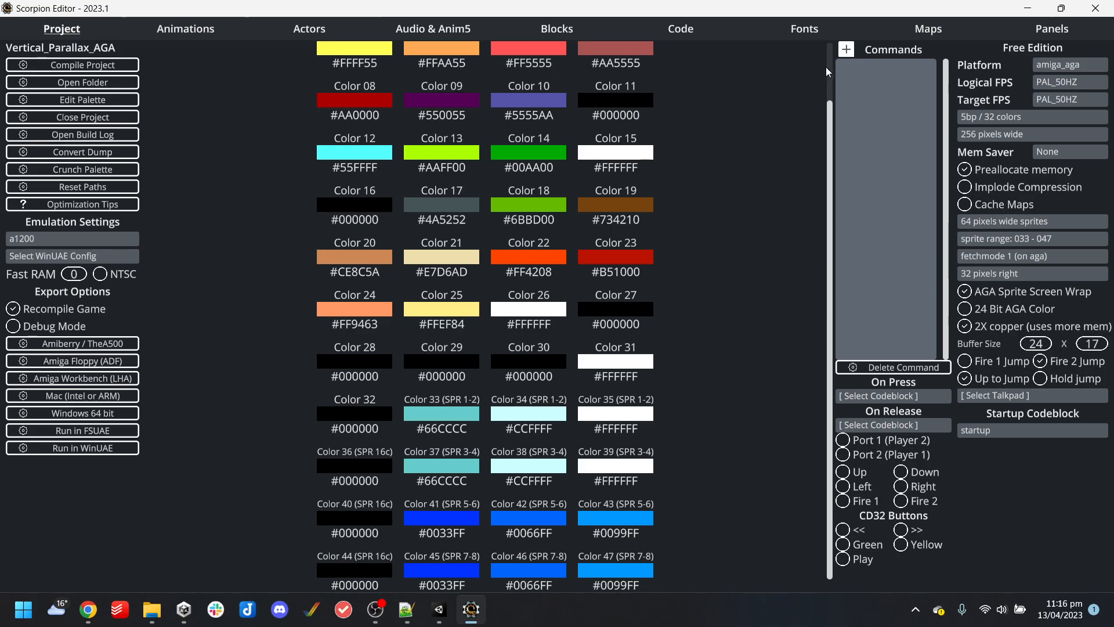
{"action": "scroll", "coordinate": [825, 68], "scroll_direction": "up", "scroll_amount": 2}
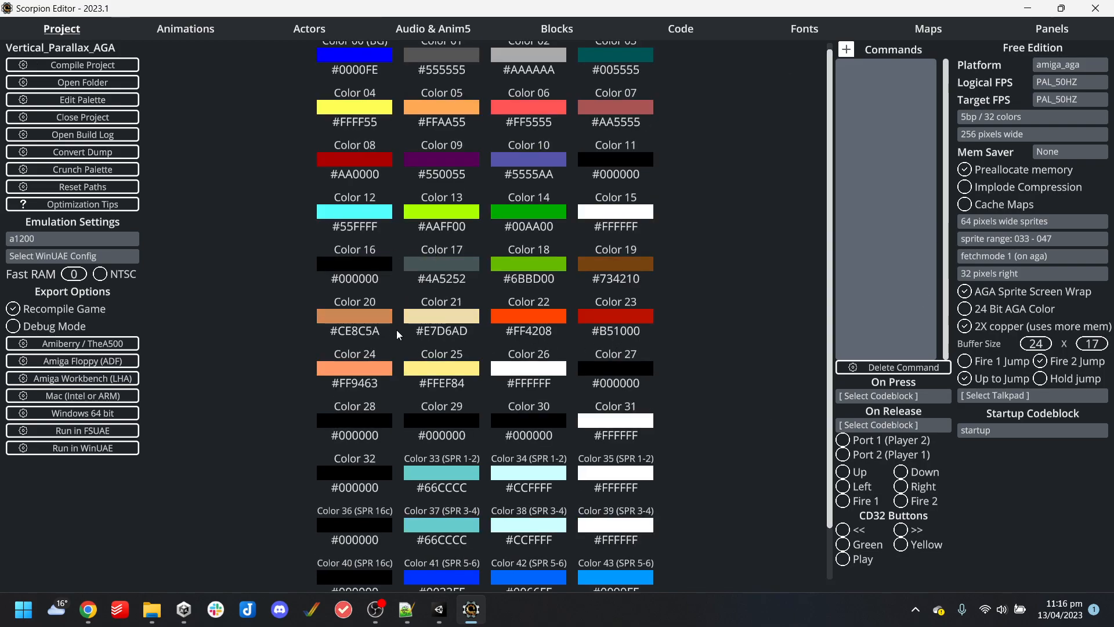
Compile and run the vertical parallax demo in WinUAE, then close the emulator
{"action": "left_click", "coordinate": [64, 448]}
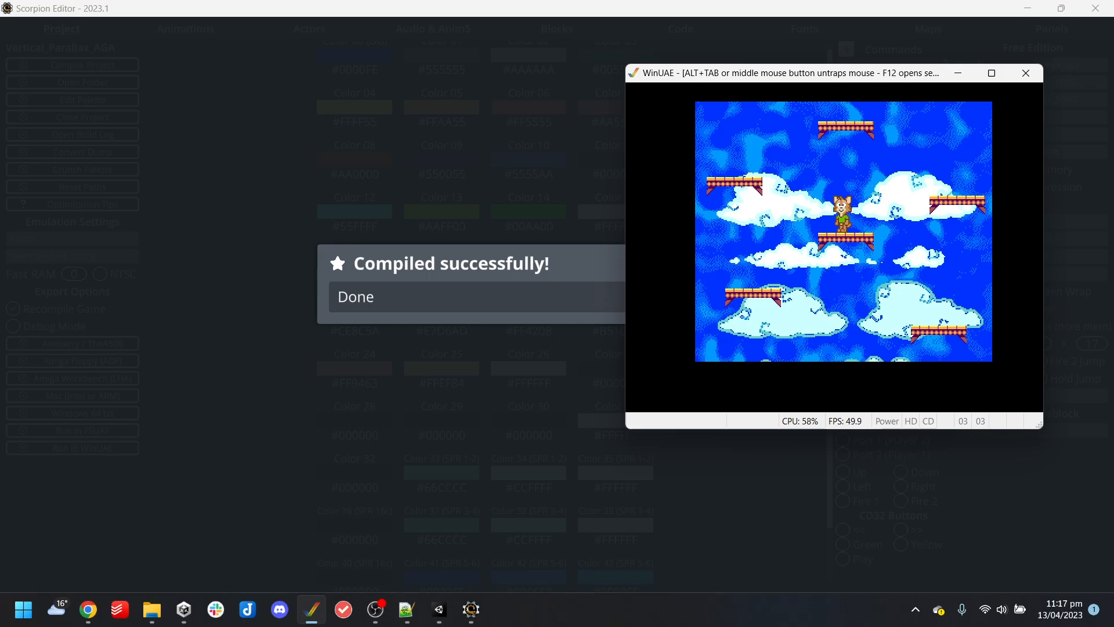
{"action": "key", "text": "alt+F4"}
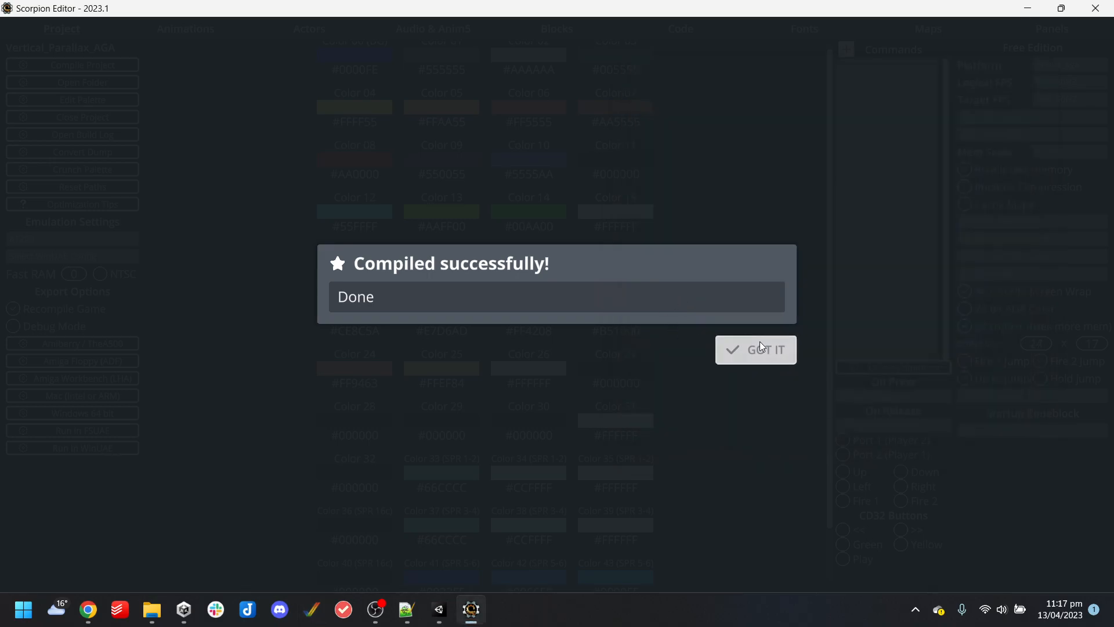
Dismiss the compile result and switch the project's target platform to megadrive
{"action": "left_click", "coordinate": [760, 348]}
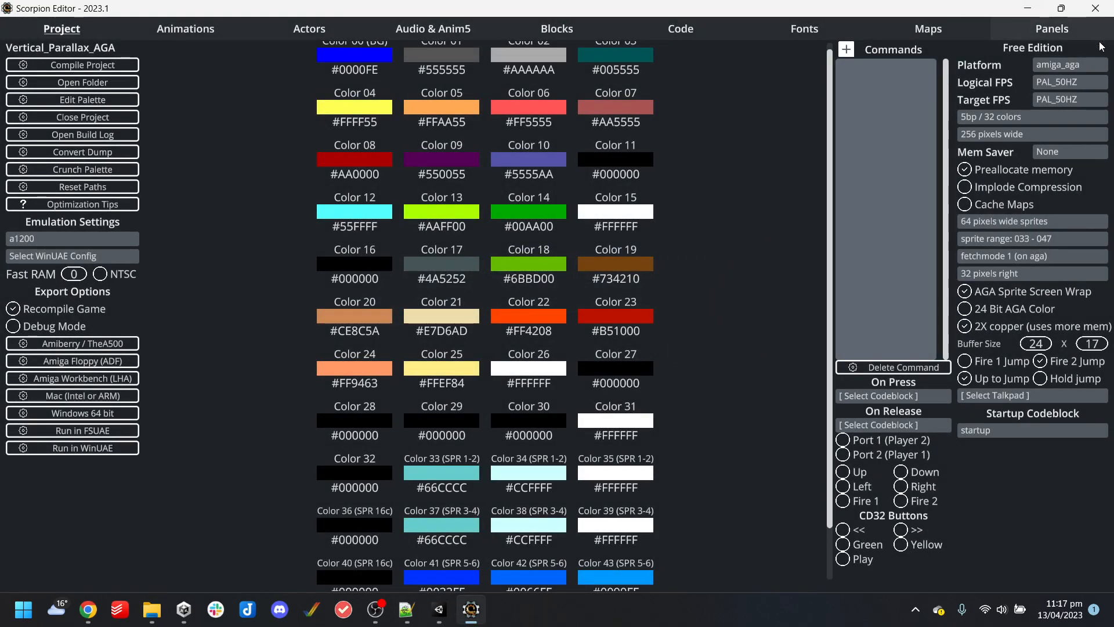
{"action": "left_click", "coordinate": [1080, 64]}
{"action": "left_click", "coordinate": [430, 189]}
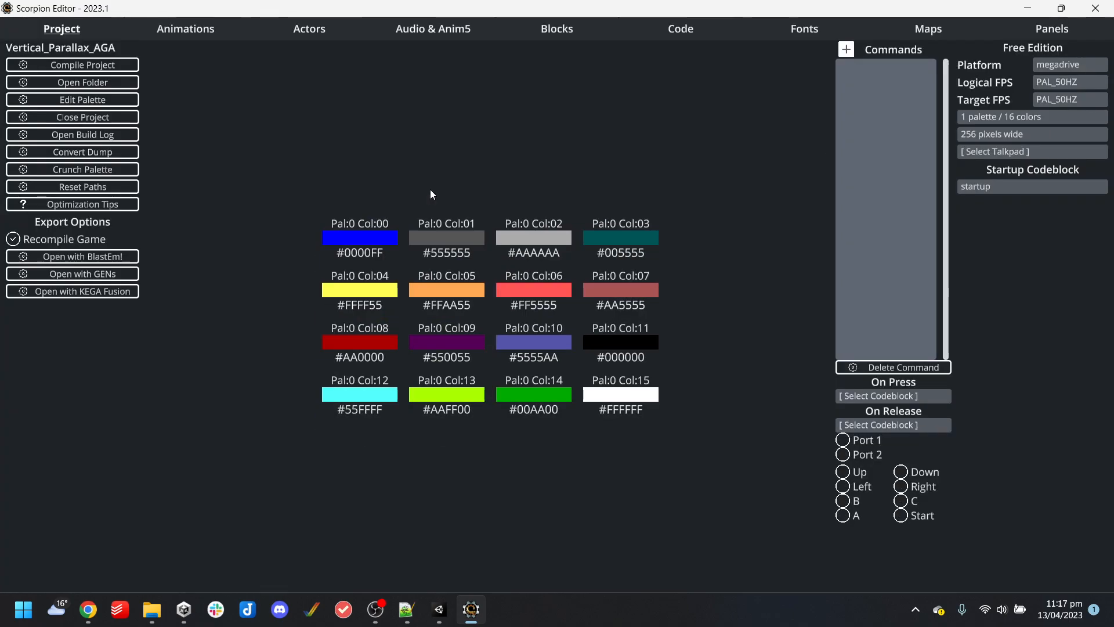
Compare the 2 palettes / 32 colors and 3 palettes / 48 colors modes, and keep 2 palettes / 32 colors
{"action": "left_click", "coordinate": [1042, 110]}
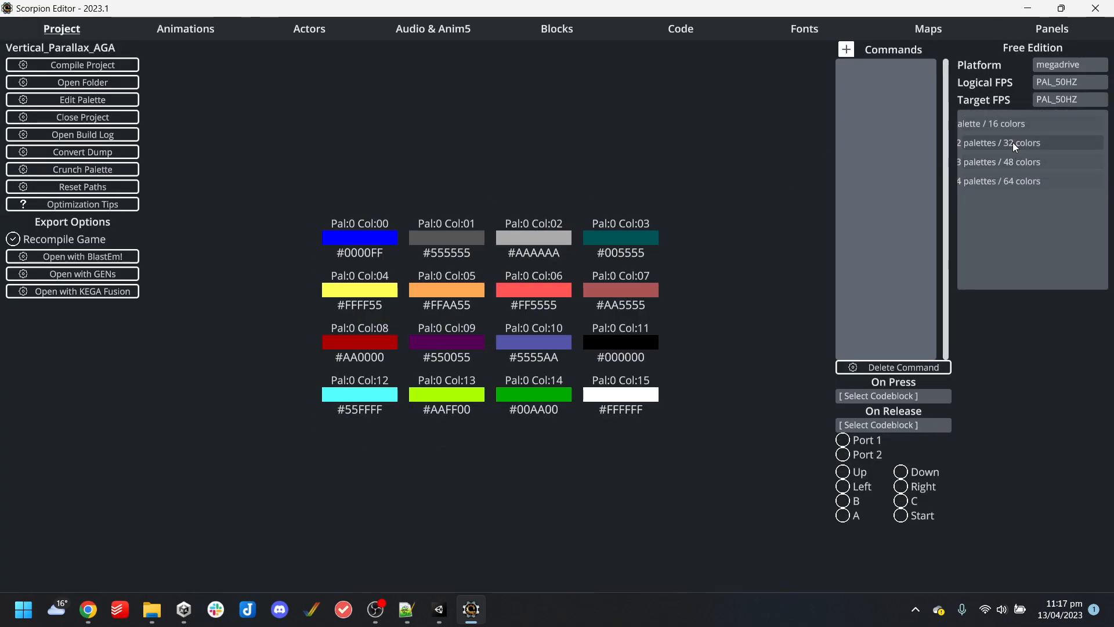
{"action": "left_click", "coordinate": [1012, 142]}
{"action": "left_click", "coordinate": [1007, 111]}
{"action": "left_click", "coordinate": [1016, 163]}
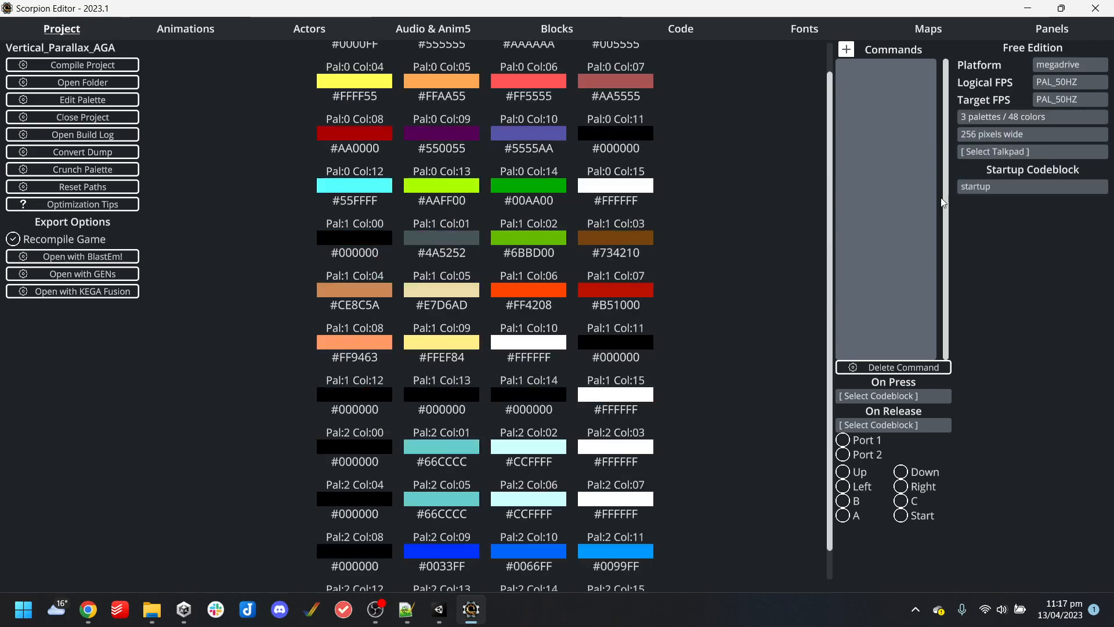
{"action": "scroll", "coordinate": [827, 268], "scroll_direction": "down", "scroll_amount": 2}
{"action": "scroll", "coordinate": [827, 268], "scroll_direction": "up", "scroll_amount": 2}
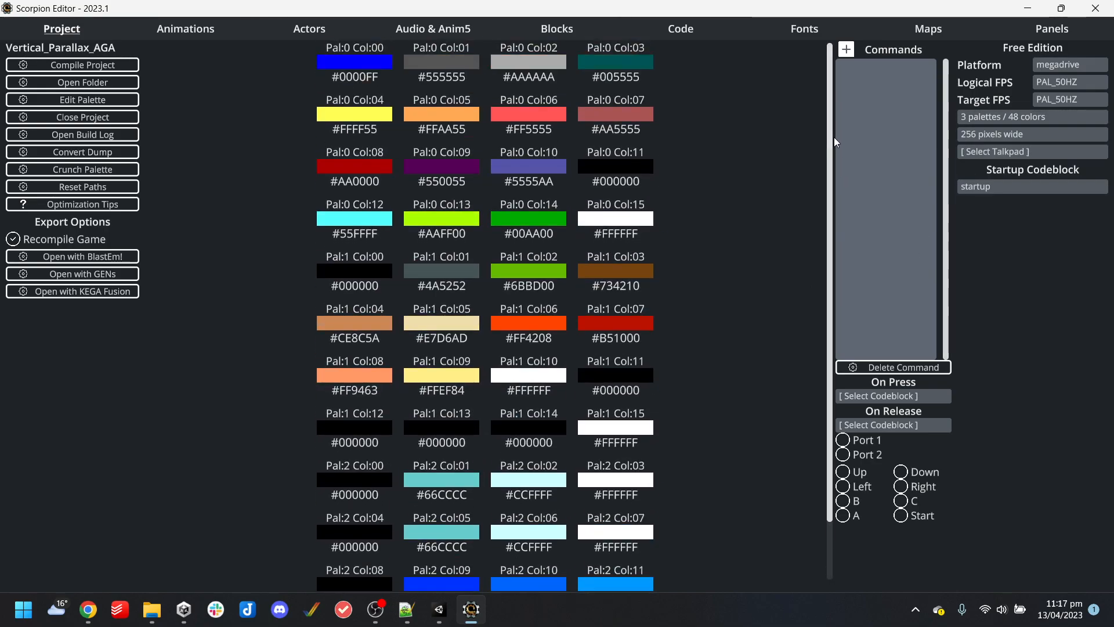
{"action": "left_click", "coordinate": [1000, 117]}
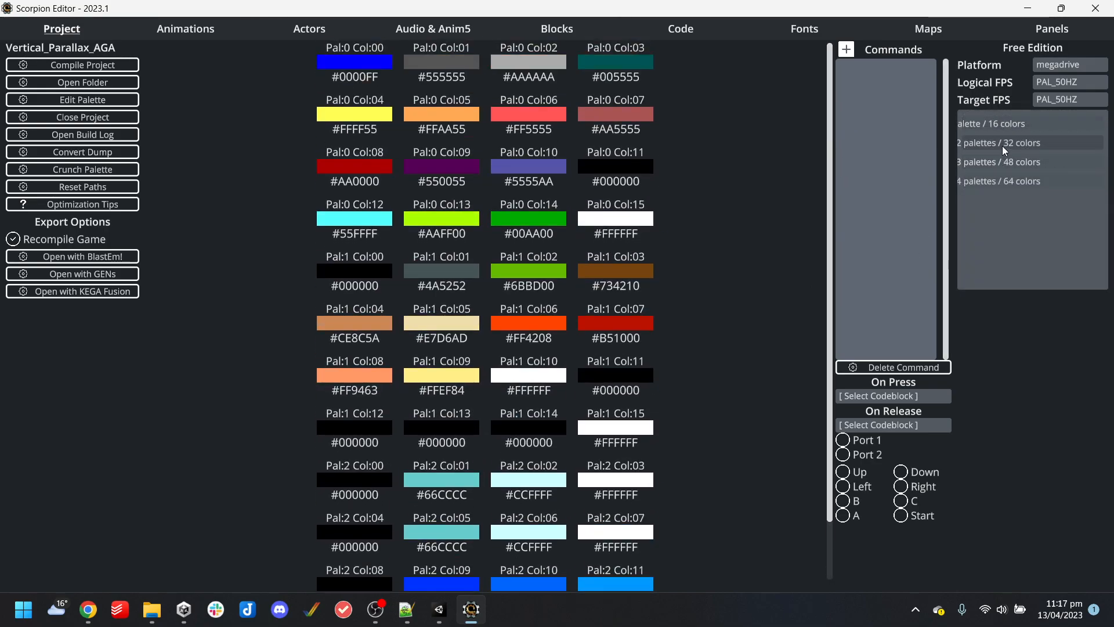
{"action": "left_click", "coordinate": [1001, 145]}
Set the palette line to 1 for the mariobig fall, idle, jump and walk animations
{"action": "left_click", "coordinate": [139, 26]}
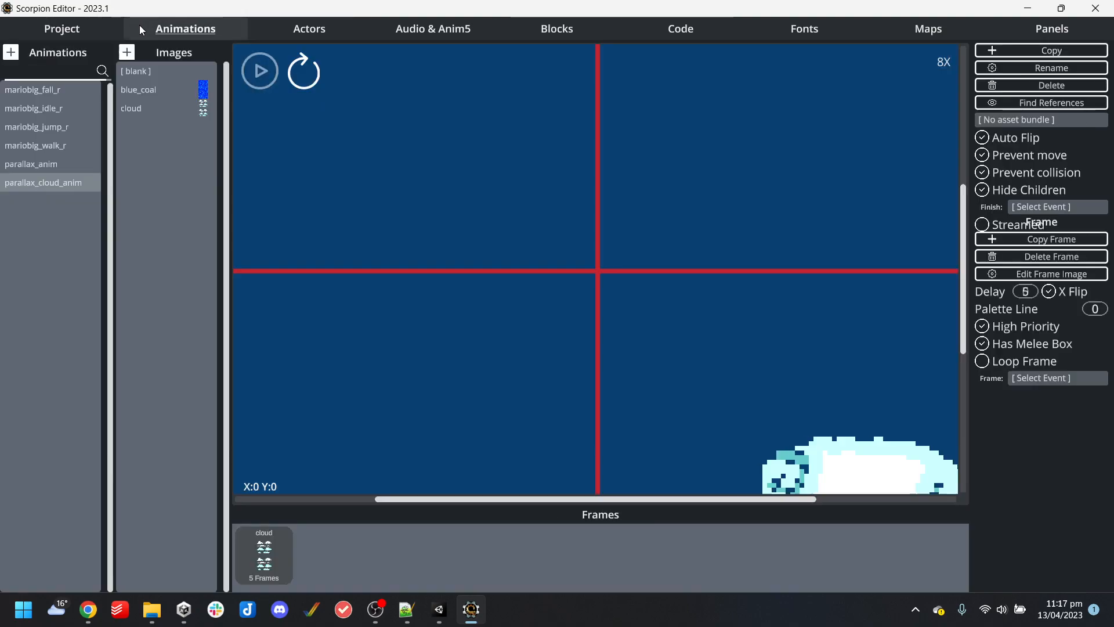
{"action": "left_click", "coordinate": [44, 88]}
{"action": "left_click", "coordinate": [1098, 330]}
{"action": "left_click", "coordinate": [44, 110]}
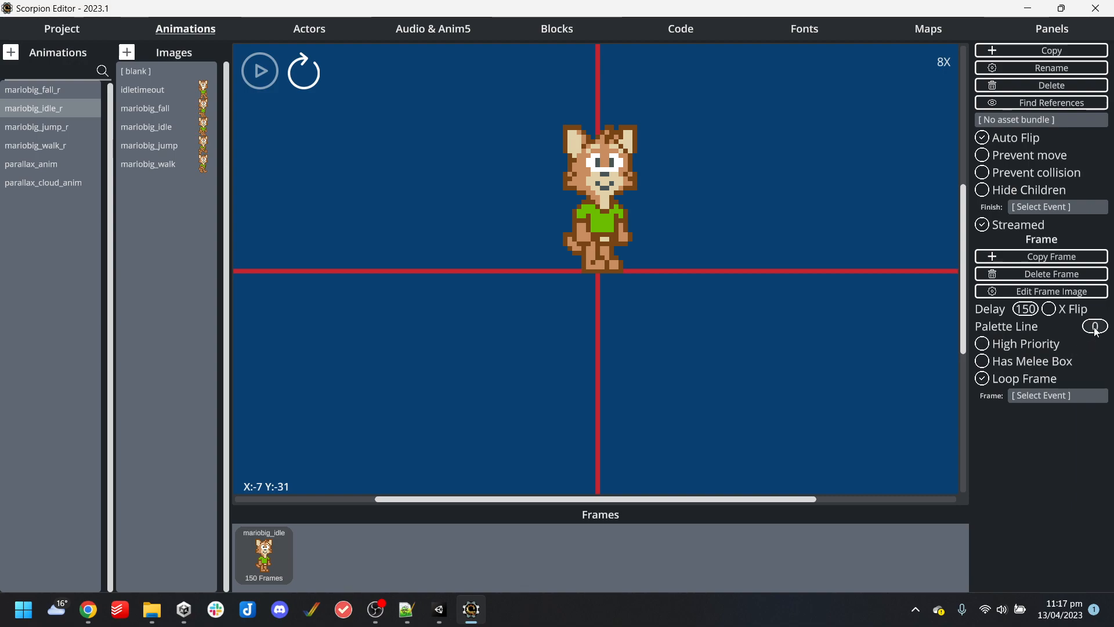
{"action": "left_click", "coordinate": [44, 124]}
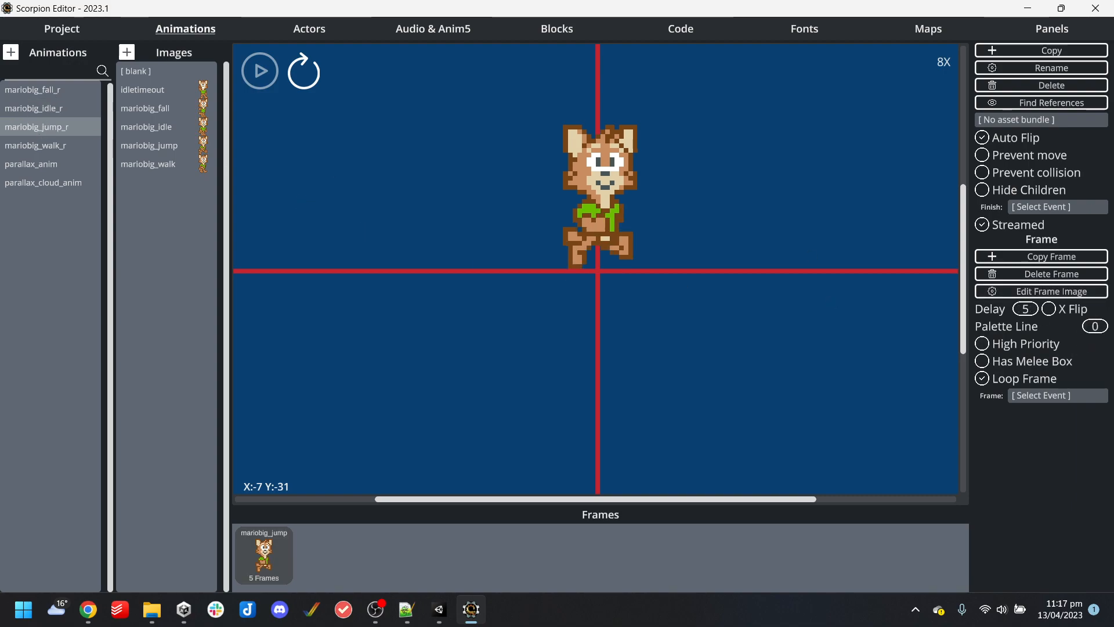
{"action": "left_click", "coordinate": [50, 149]}
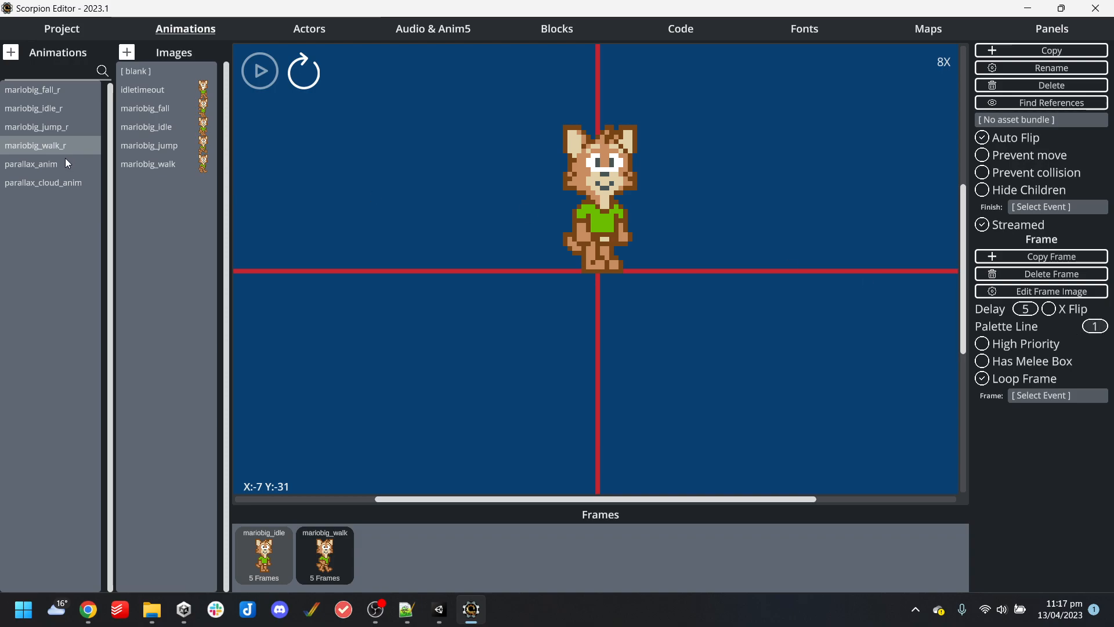
{"action": "left_click", "coordinate": [64, 161]}
{"action": "left_click", "coordinate": [745, 339]}
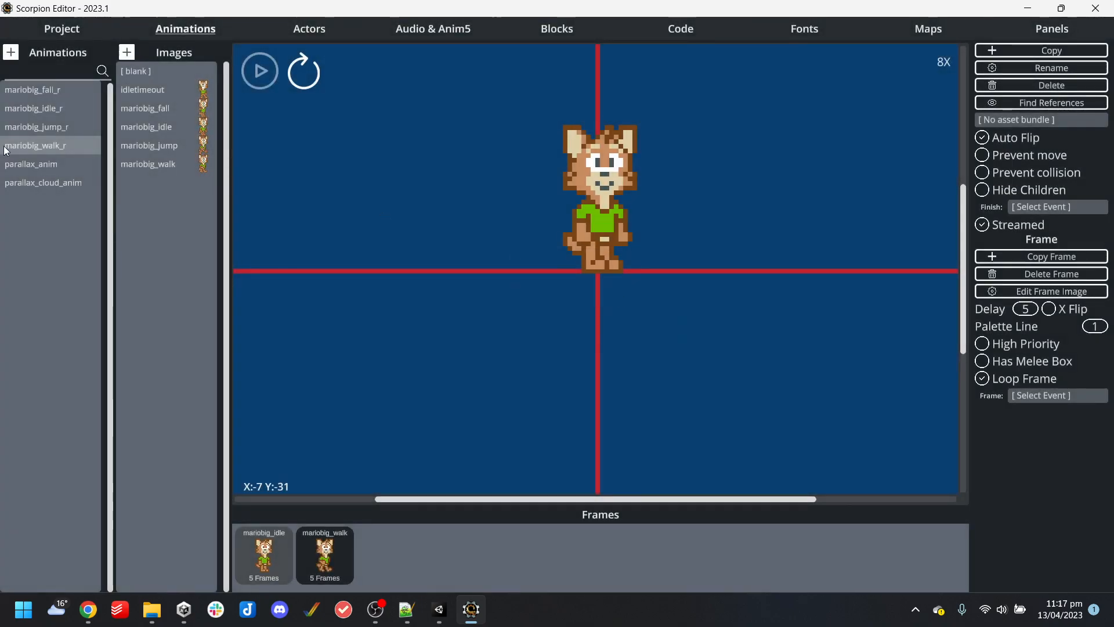
Examine the two parallax animations and the parallax_actor and parallax_actor_cloud actors that use them
{"action": "left_click", "coordinate": [34, 162]}
{"action": "key", "text": "Down"}
{"action": "key", "text": "Up"}
{"action": "key", "text": "Down"}
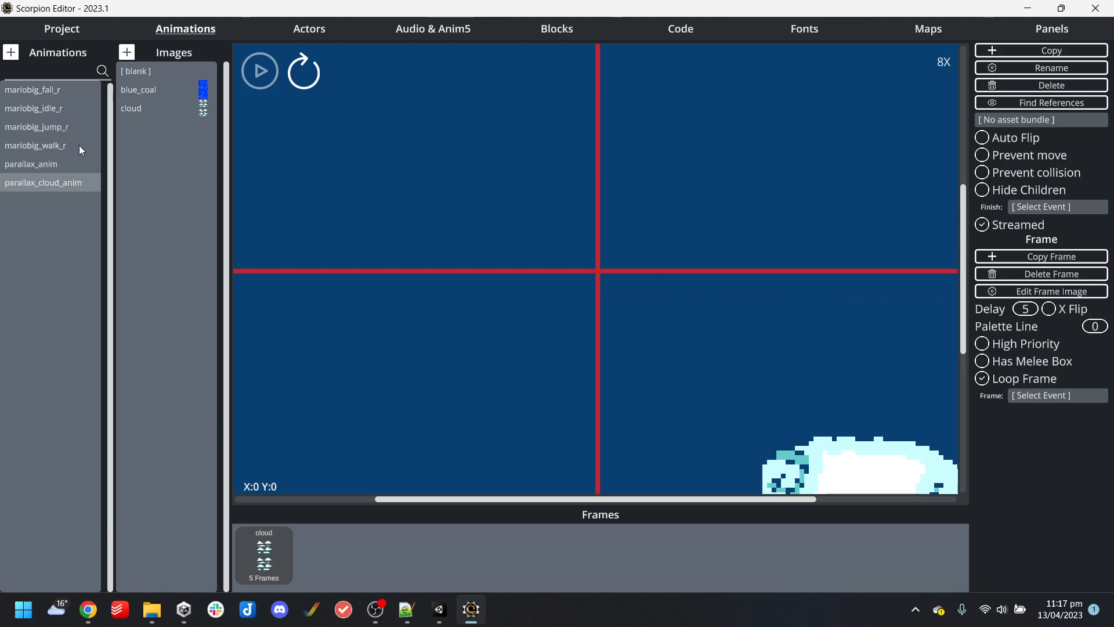
{"action": "key", "text": "Up"}
{"action": "key", "text": "Down"}
{"action": "left_click", "coordinate": [346, 30]}
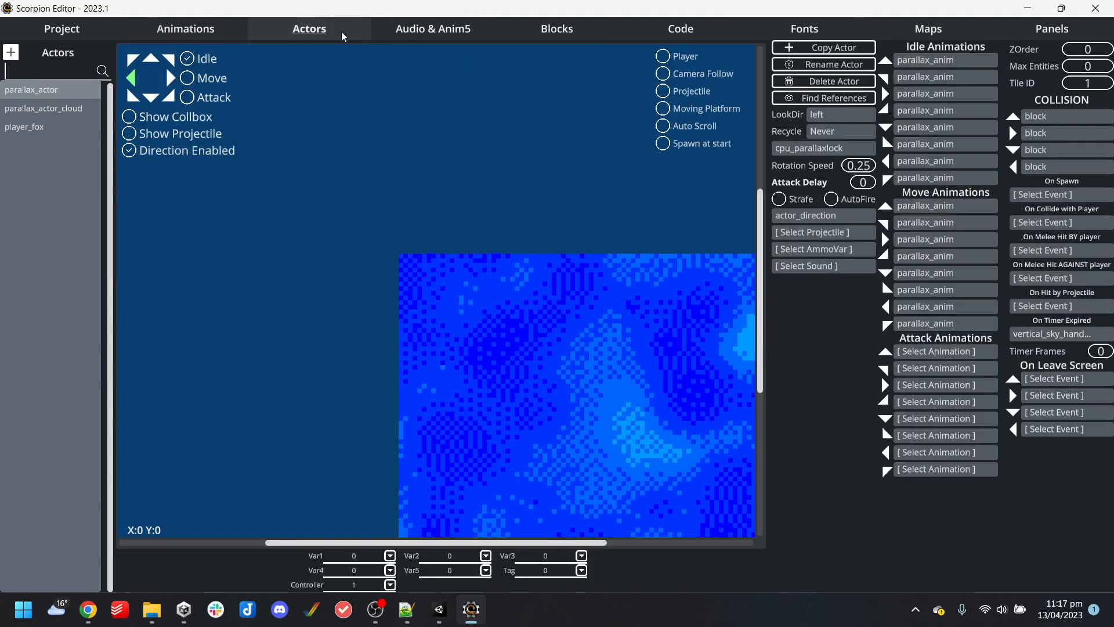
{"action": "left_click", "coordinate": [72, 108]}
{"action": "key", "text": "Up"}
{"action": "key", "text": "Down"}
{"action": "key", "text": "Up"}
Insert a condition after Load Level map1 in the startup codeblock that checks whether IsAmiga is not zero
{"action": "left_click", "coordinate": [698, 28]}
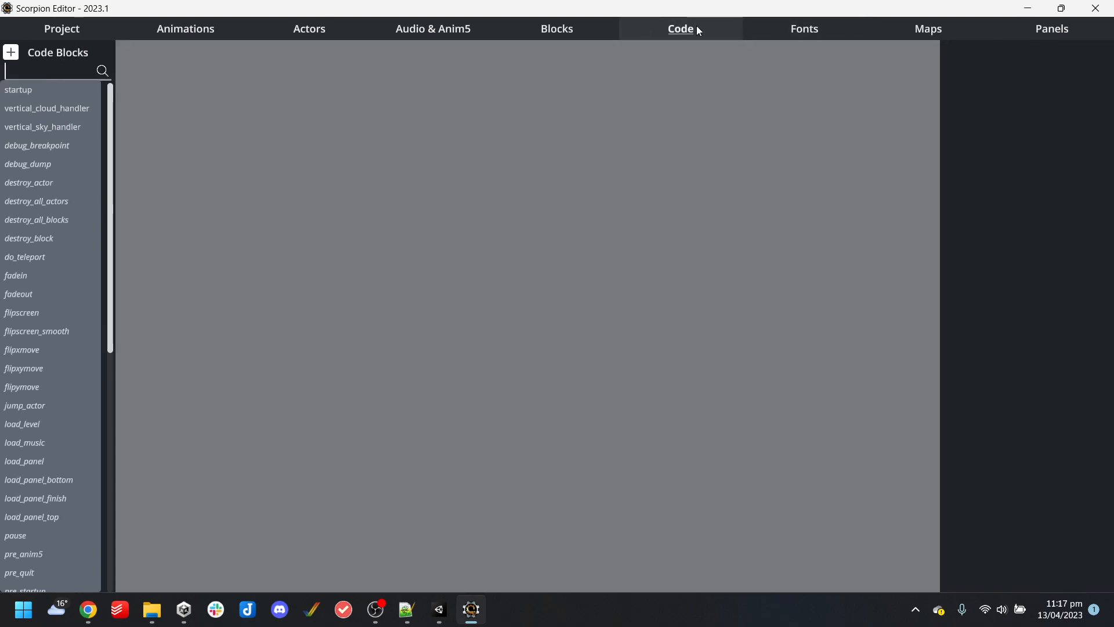
{"action": "left_click", "coordinate": [46, 90]}
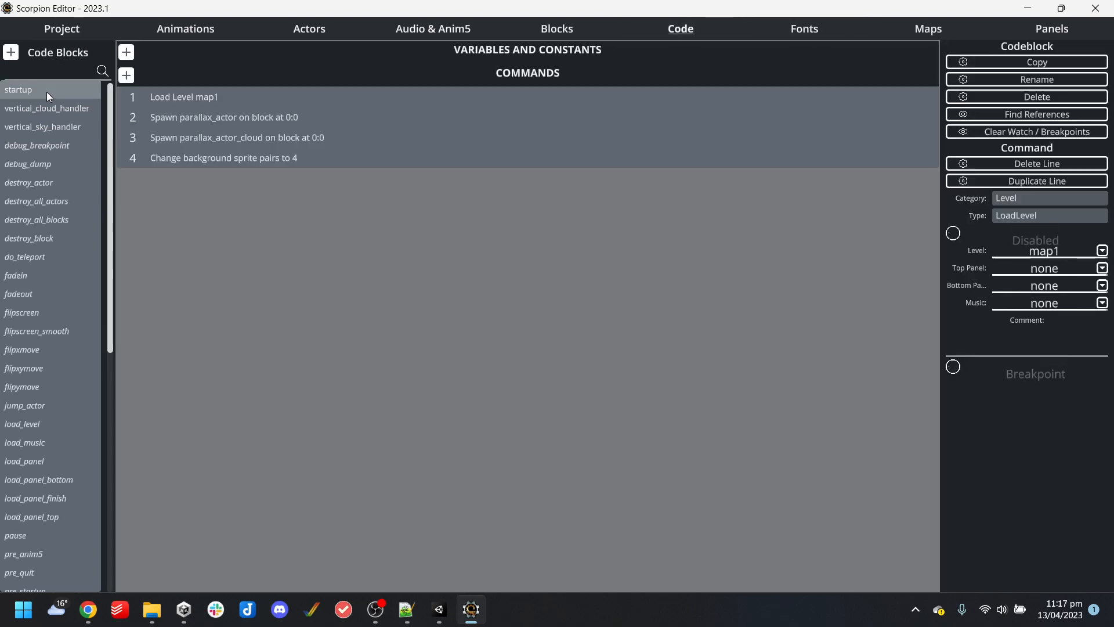
{"action": "left_click", "coordinate": [326, 123]}
{"action": "left_click", "coordinate": [318, 134]}
{"action": "left_click", "coordinate": [298, 110]}
{"action": "left_click", "coordinate": [295, 102]}
{"action": "key", "text": "Return"}
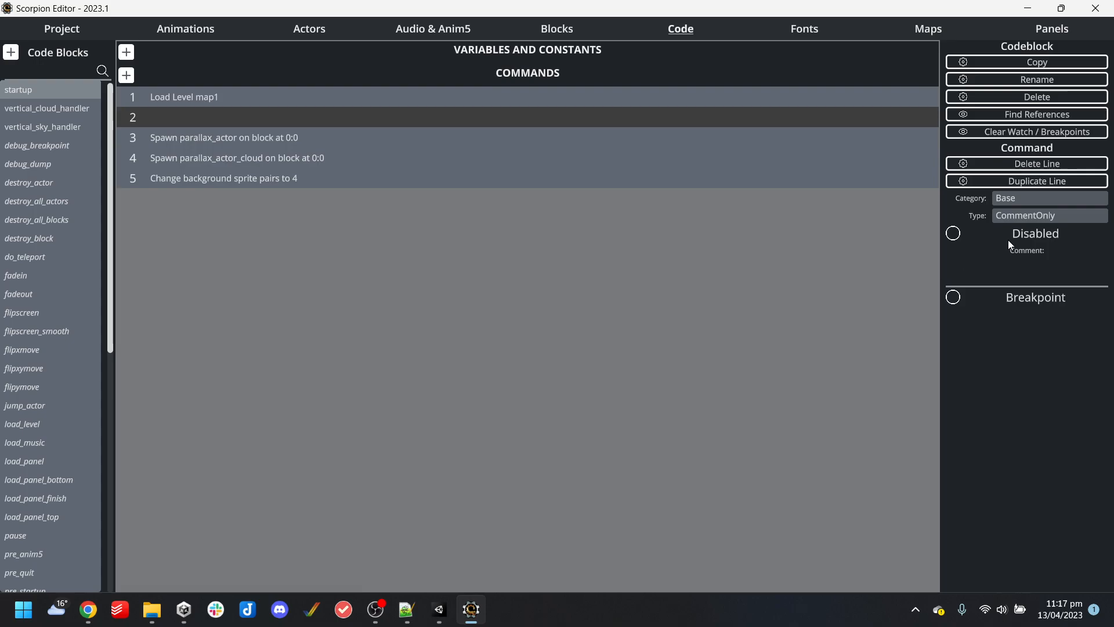
{"action": "left_click", "coordinate": [1037, 198]}
{"action": "left_click", "coordinate": [443, 167]}
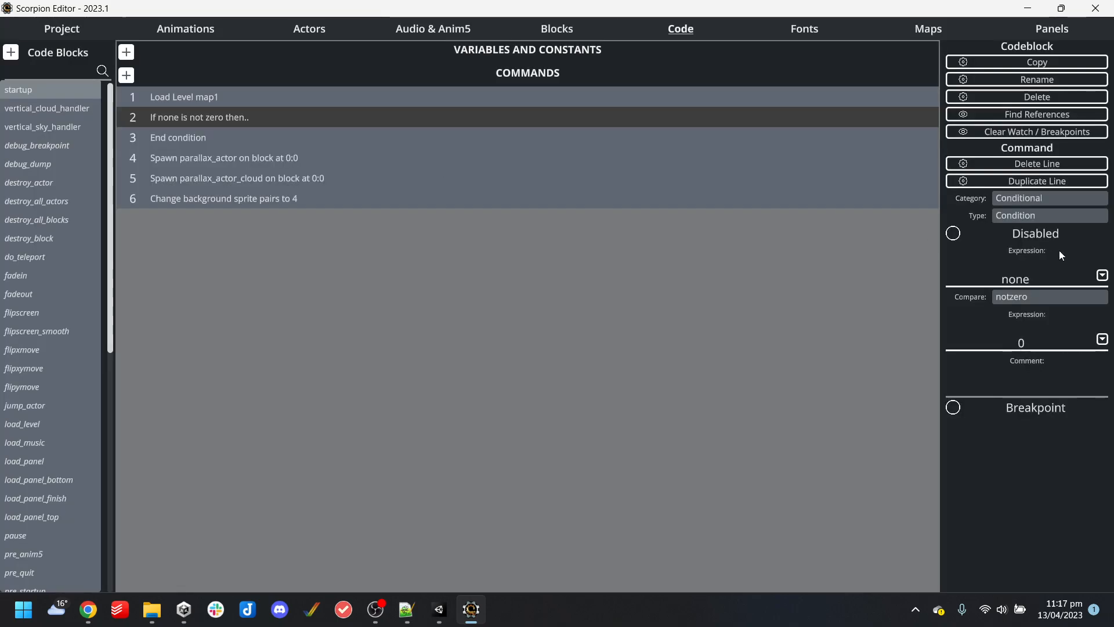
{"action": "left_click", "coordinate": [1053, 272]}
{"action": "key", "text": "BackSpace"}
{"action": "type", "text": "IsAmiga"}
{"action": "key", "text": "Return"}
Move both parallax spawn commands and the background sprite pairs command inside the IsAmiga condition
{"action": "left_click_drag", "start_coordinate": [234, 165], "coordinate": [240, 134]}
{"action": "left_click", "coordinate": [238, 177]}
{"action": "left_click_drag", "start_coordinate": [234, 181], "coordinate": [250, 154]}
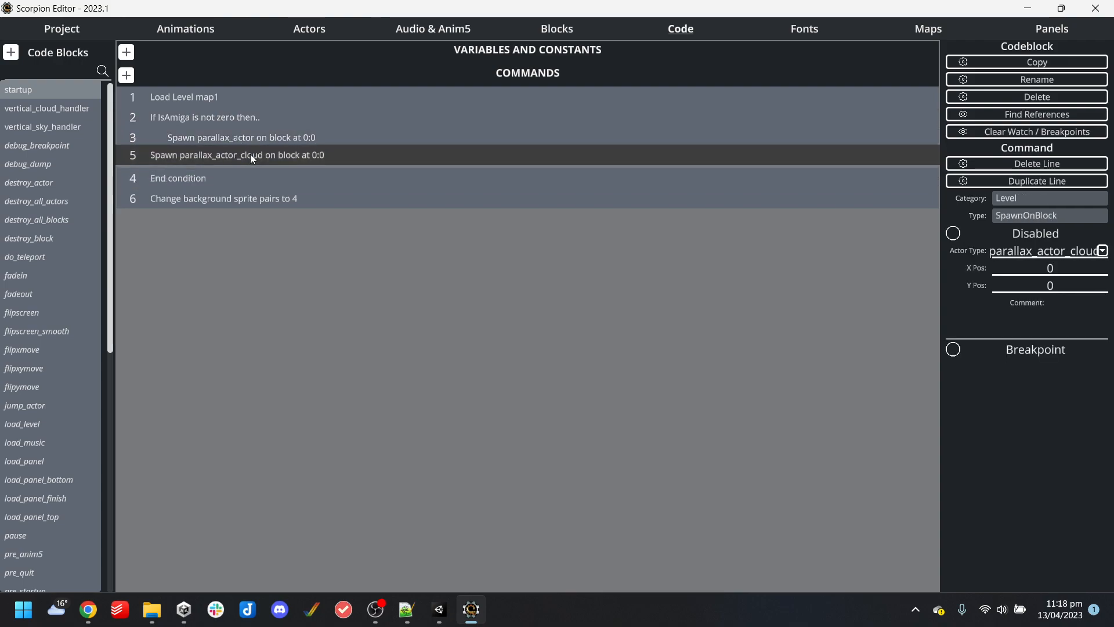
{"action": "left_click", "coordinate": [238, 198]}
{"action": "left_click_drag", "start_coordinate": [231, 202], "coordinate": [252, 173]}
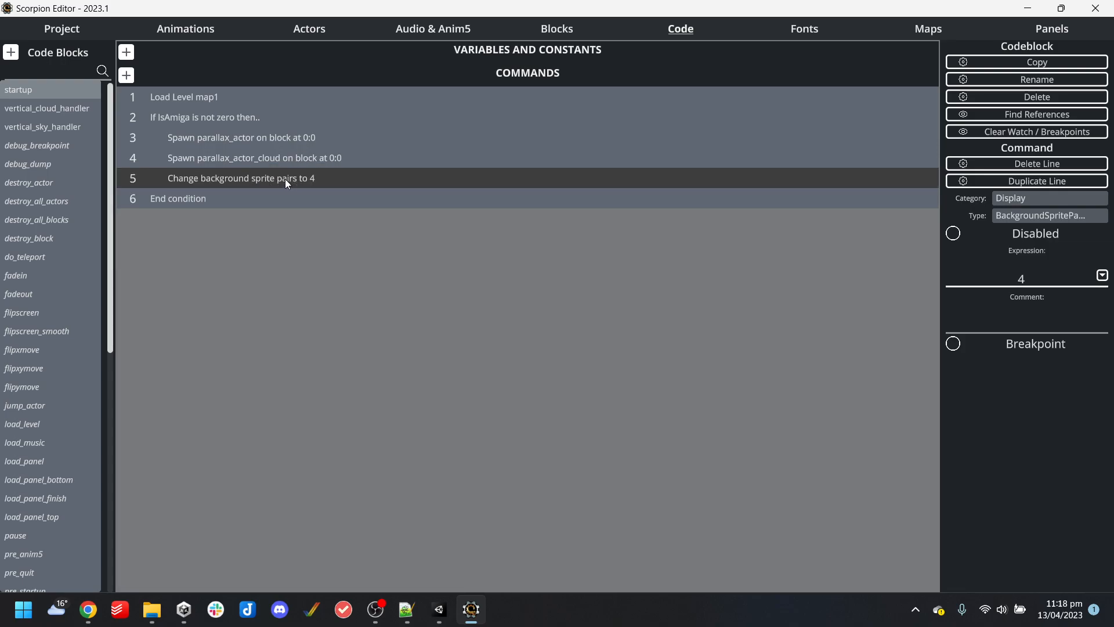
Compile the project and run it in BlastEm, test the player's movement, then close the emulator and result message
{"action": "left_click", "coordinate": [86, 39]}
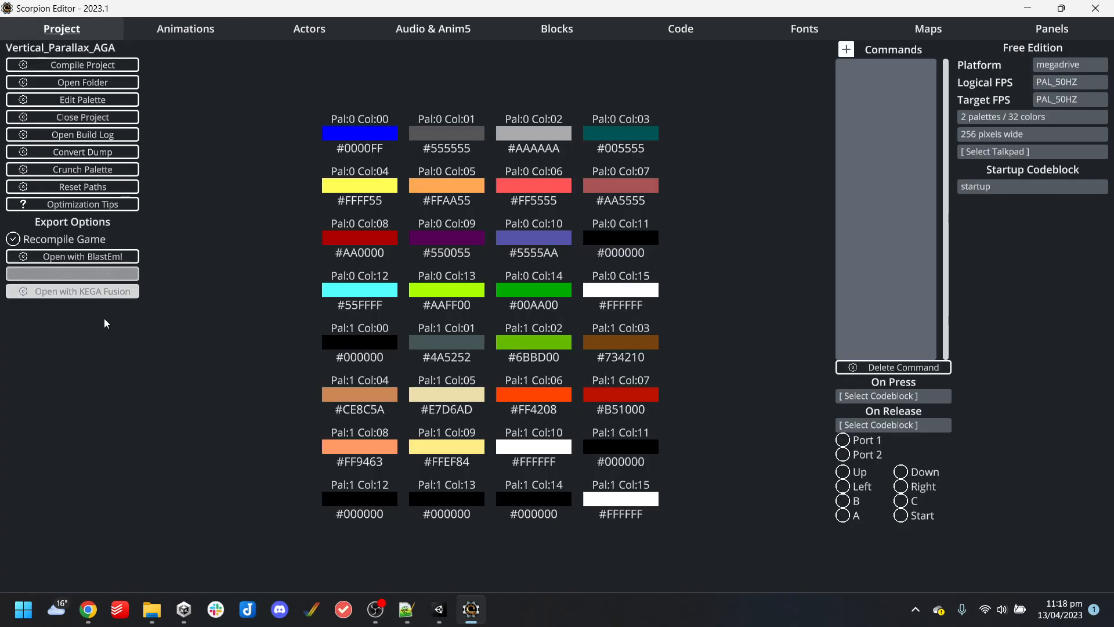
{"action": "left_click", "coordinate": [112, 257]}
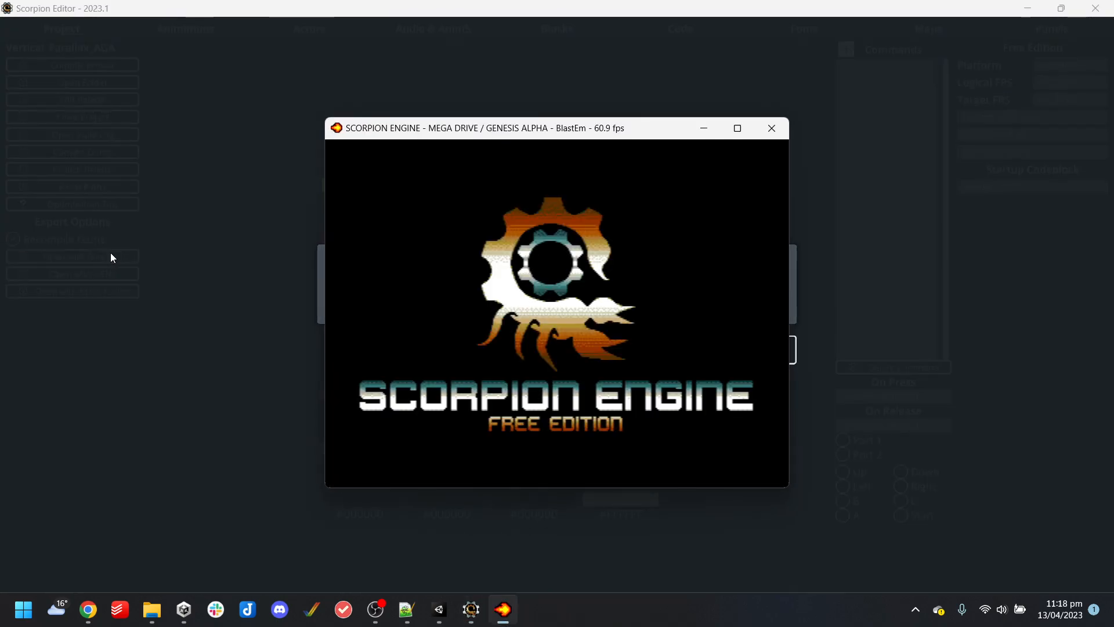
{"action": "key", "text": "Right"}
{"action": "key", "text": "Right"}
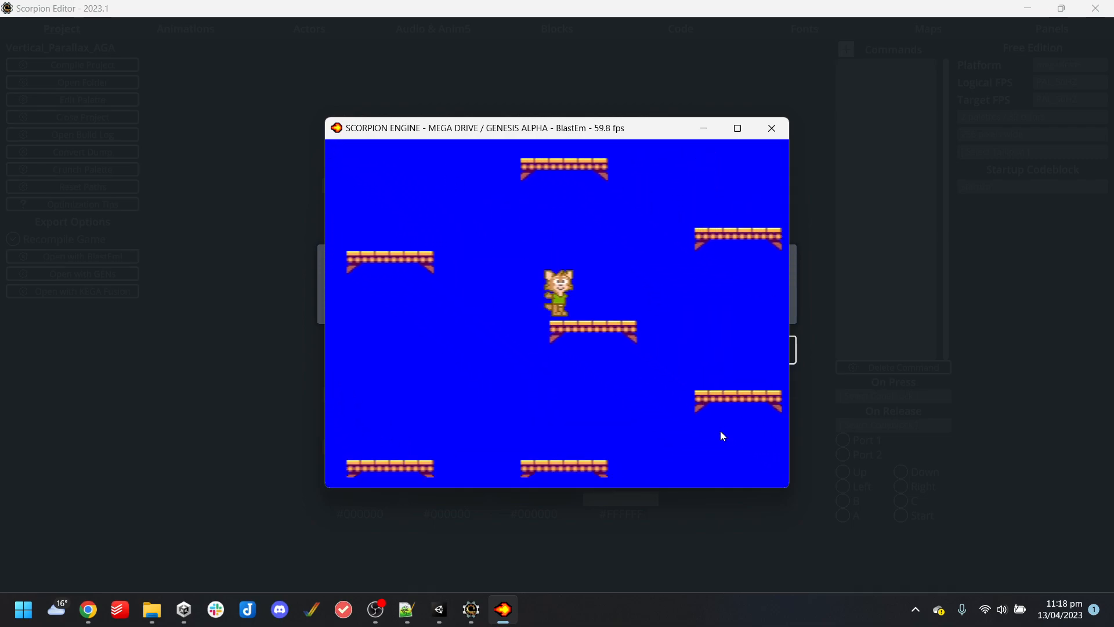
{"action": "key", "text": "Left"}
{"action": "key", "text": "Right"}
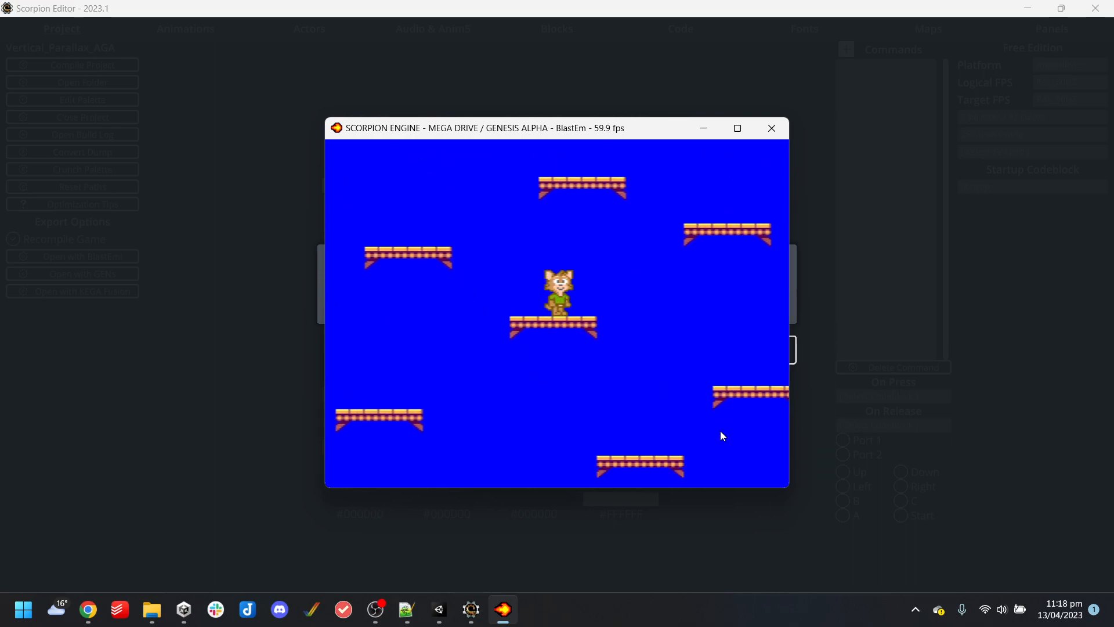
{"action": "left_click", "coordinate": [777, 138]}
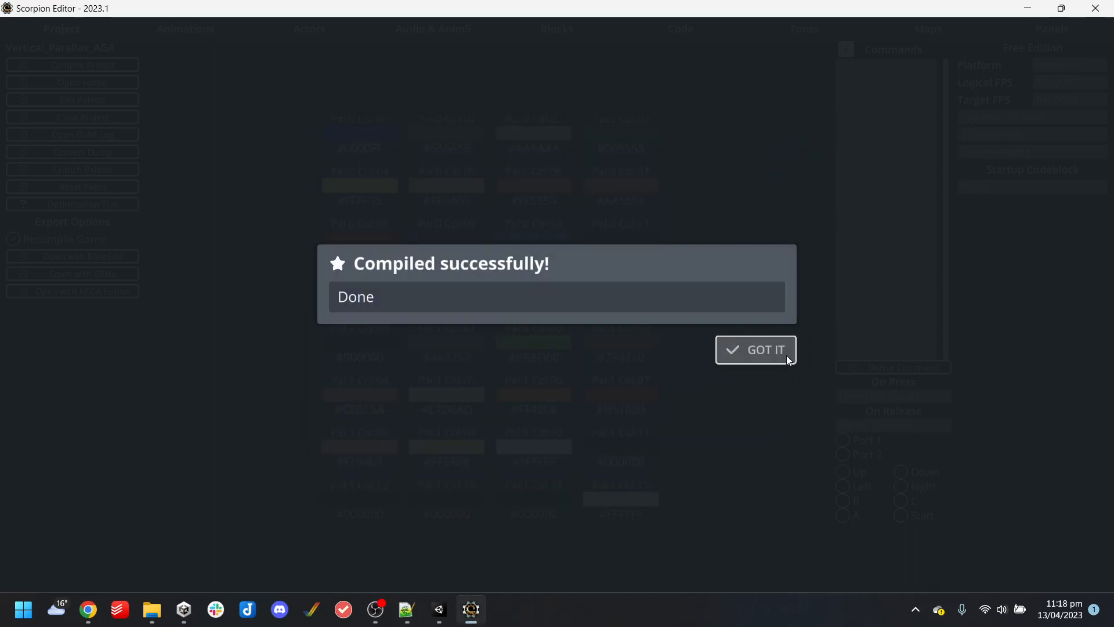
{"action": "left_click", "coordinate": [783, 356]}
Open the blue_coal frame image of parallax_anim for editing in PaintShop Pro and check its size
{"action": "left_click", "coordinate": [186, 28]}
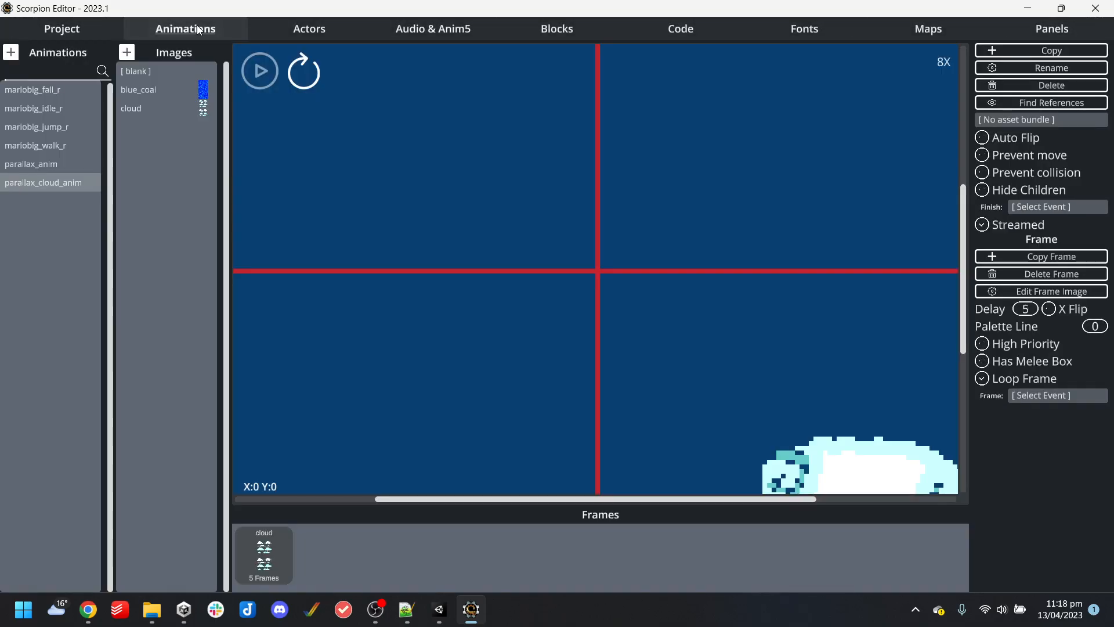
{"action": "left_click", "coordinate": [73, 108]}
{"action": "left_click", "coordinate": [60, 162]}
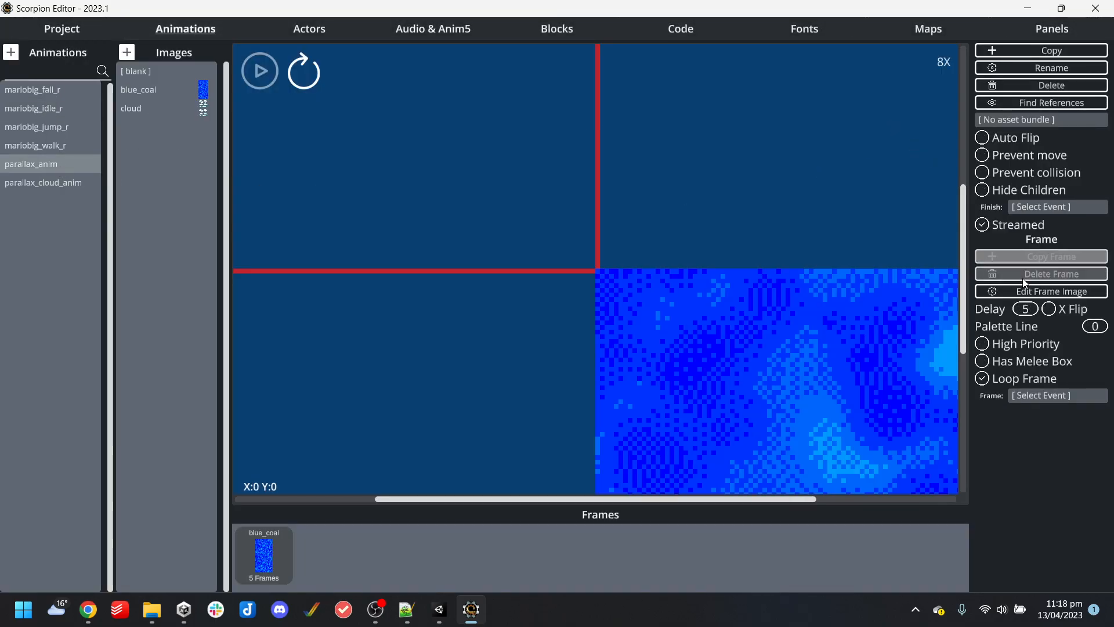
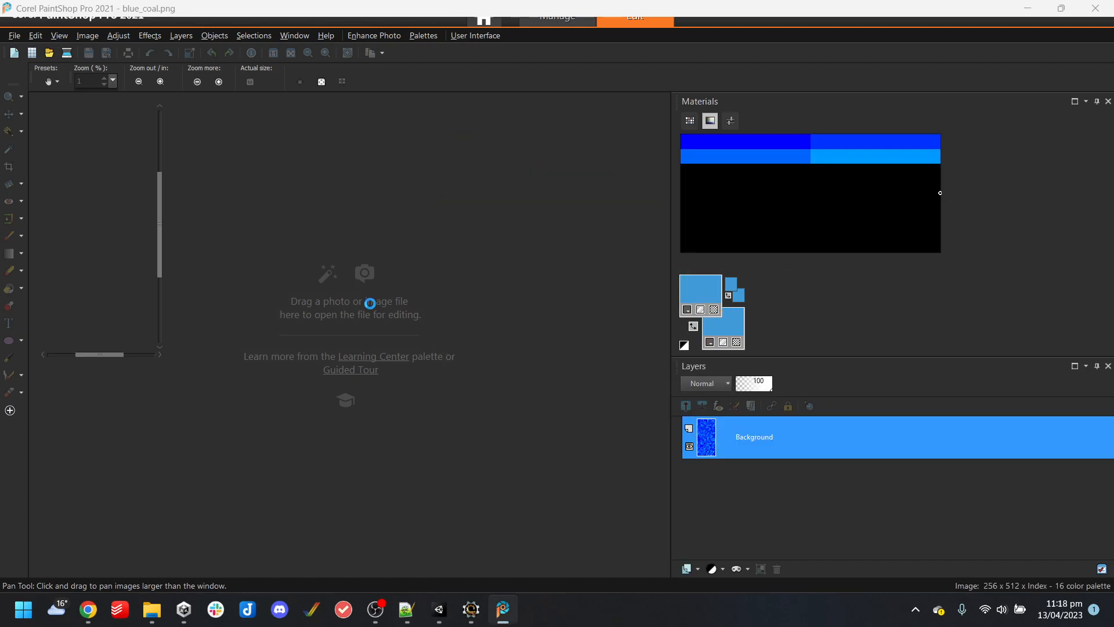
{"action": "scroll", "coordinate": [438, 374], "scroll_direction": "down", "scroll_amount": 1}
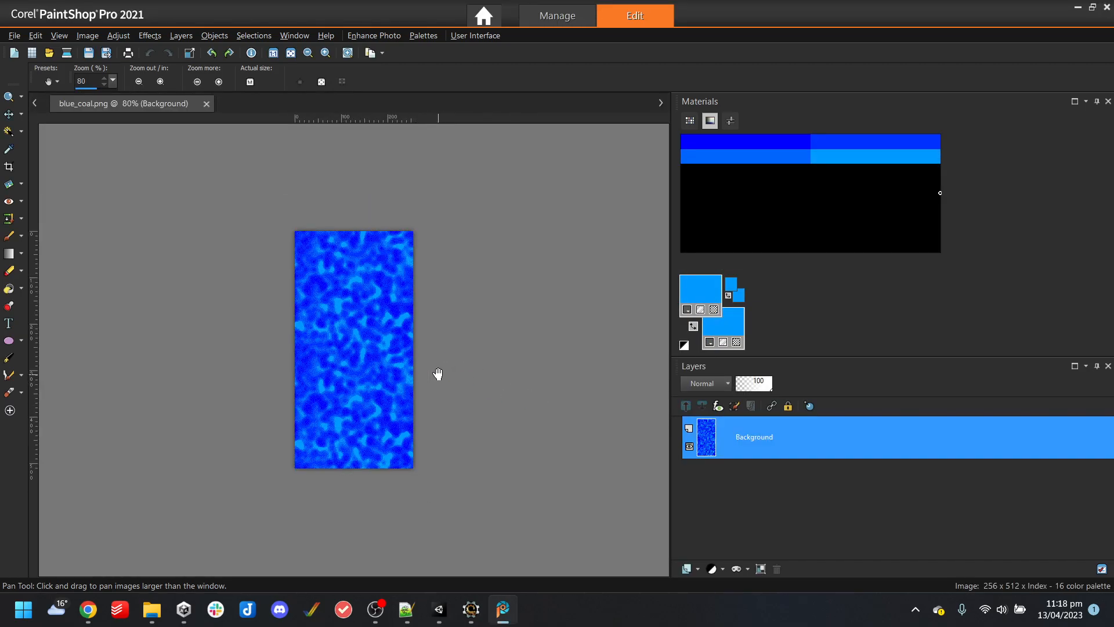
{"action": "scroll", "coordinate": [428, 357], "scroll_direction": "up", "scroll_amount": 2}
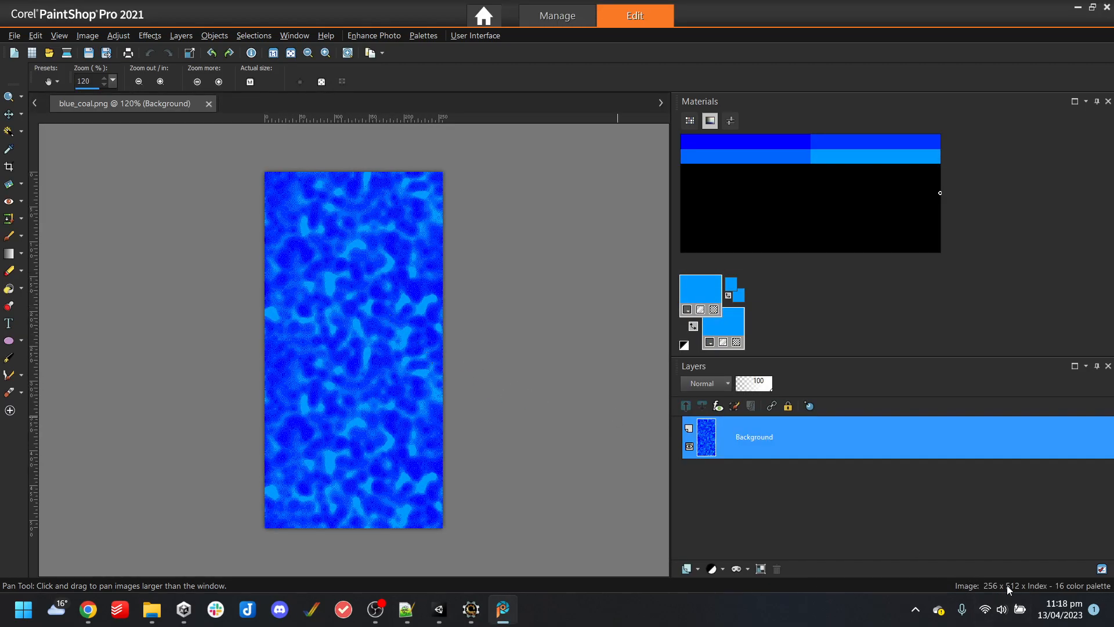
Try resizing the blue_coal image to 128 x 256 pixels with the aspect ratio locked, and undo the resize
{"action": "left_click", "coordinate": [86, 36]}
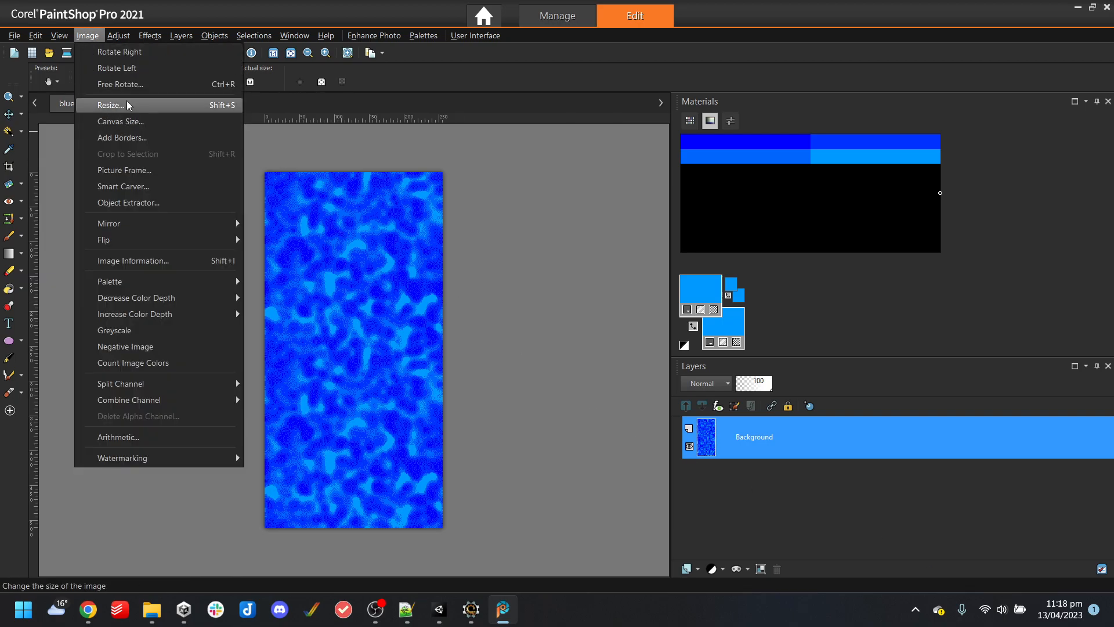
{"action": "left_click", "coordinate": [126, 104]}
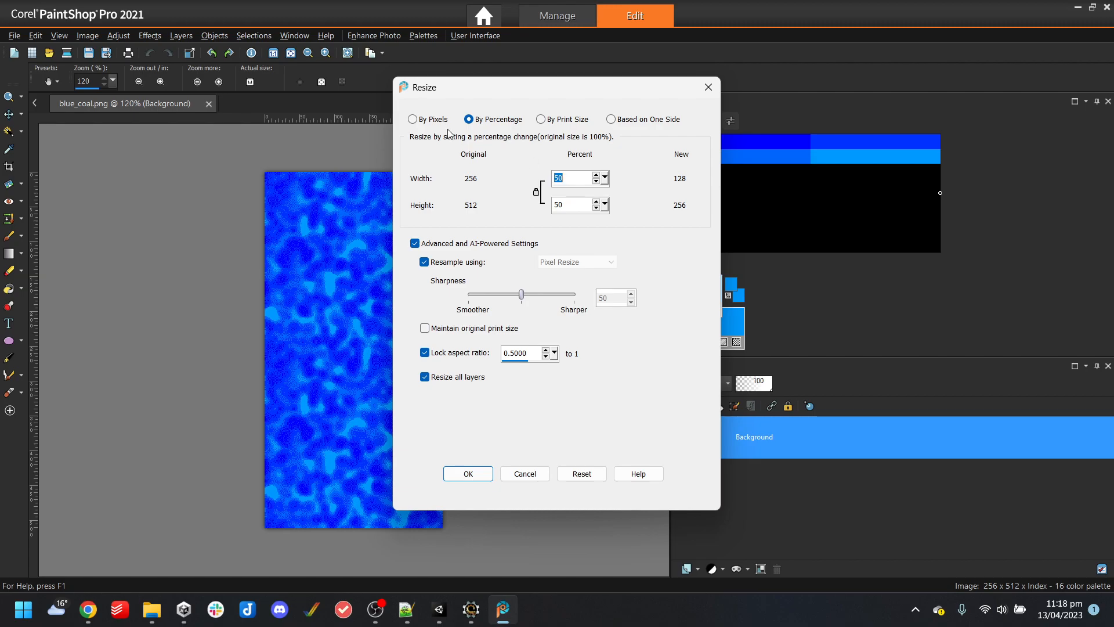
{"action": "left_click", "coordinate": [413, 119]}
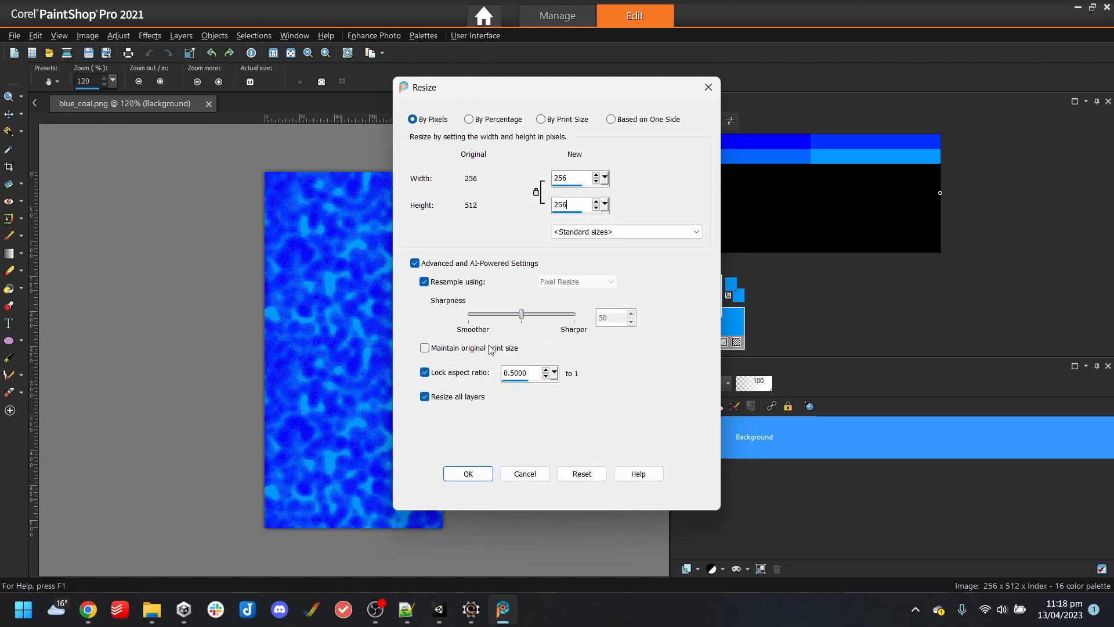
{"action": "left_click", "coordinate": [474, 476]}
{"action": "scroll", "coordinate": [335, 318], "scroll_direction": "up", "scroll_amount": 2}
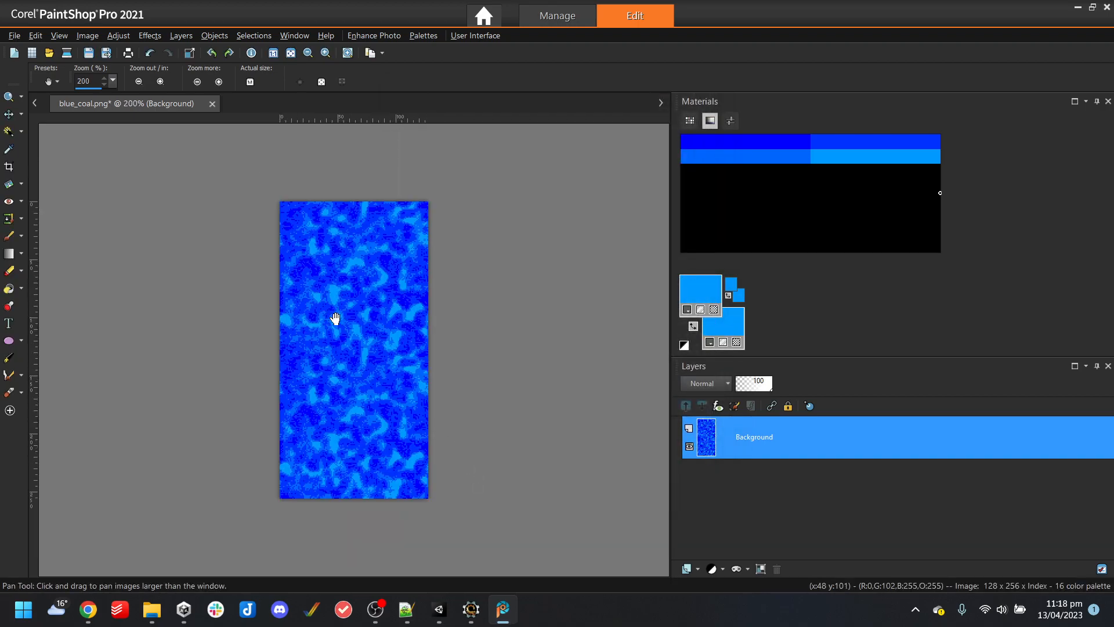
{"action": "key", "text": "ctrl+z"}
{"action": "left_click", "coordinate": [87, 35]}
{"action": "left_click", "coordinate": [137, 108]}
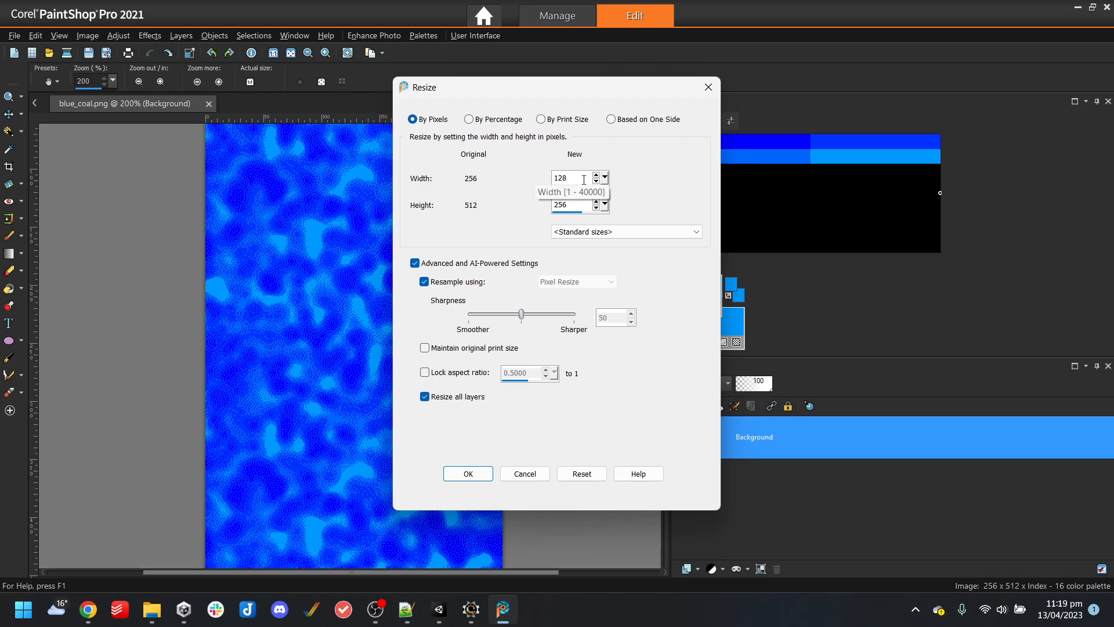
{"action": "left_click", "coordinate": [708, 87]}
Reduce the blue_coal image's canvas size to 256 x 256 pixels with centred placement
{"action": "left_click", "coordinate": [84, 37]}
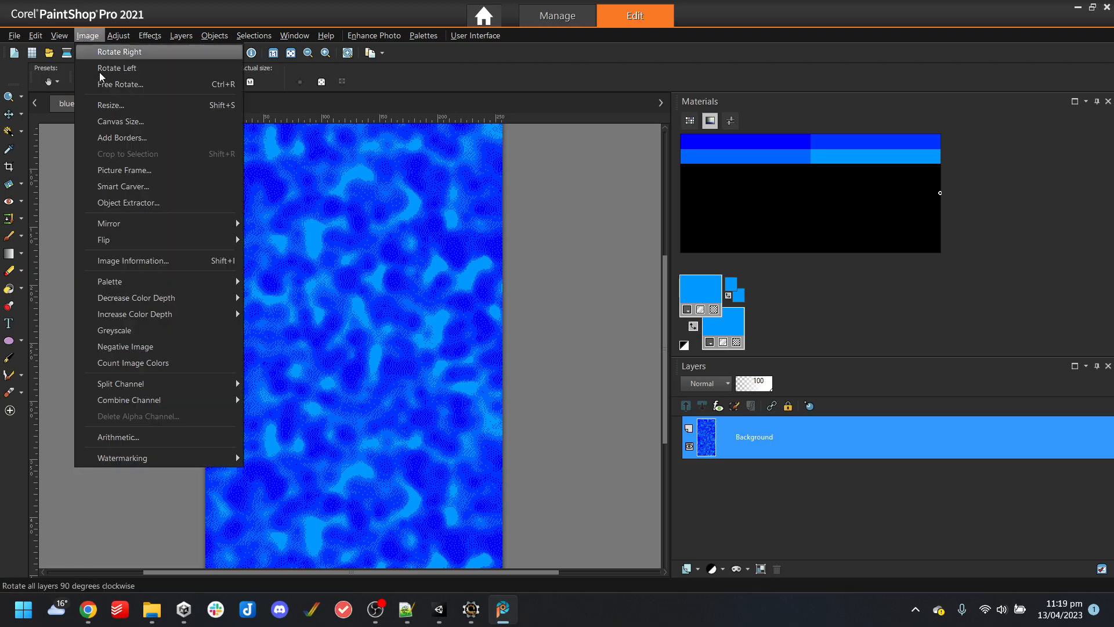
{"action": "left_click", "coordinate": [154, 123]}
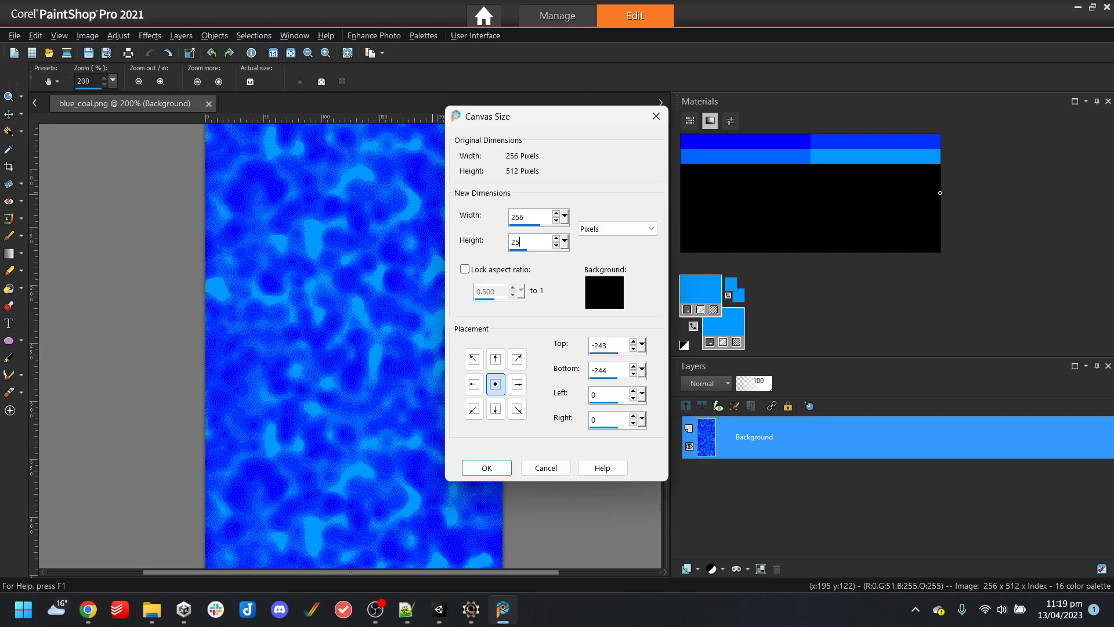
{"action": "left_click", "coordinate": [490, 471]}
{"action": "scroll", "coordinate": [326, 238], "scroll_direction": "down", "scroll_amount": 3}
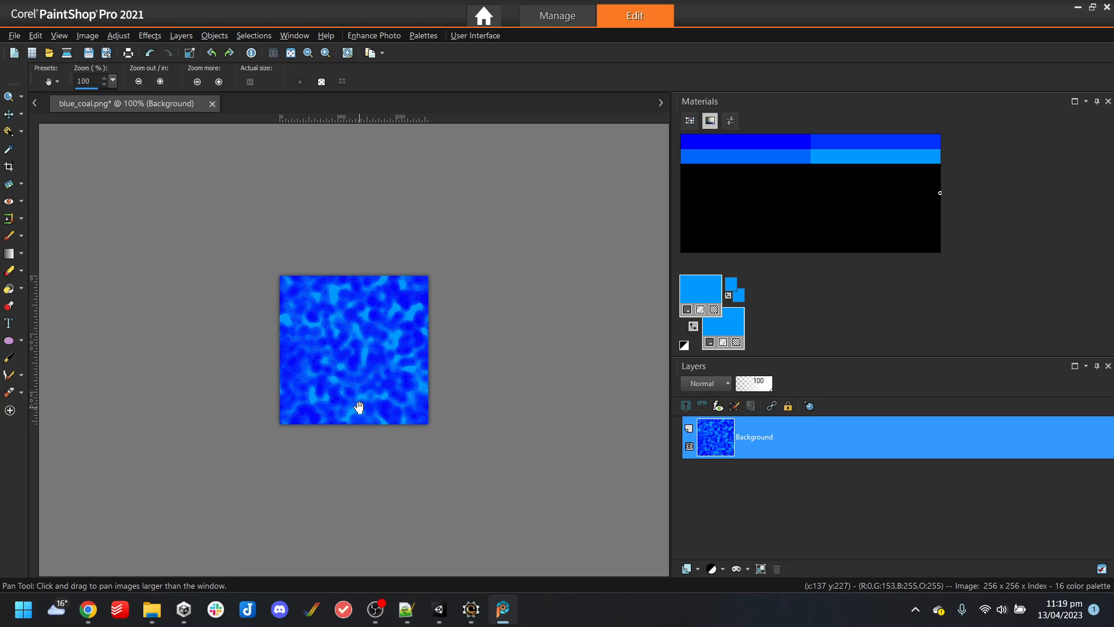
Switch to Scorpion Editor and open the cloud frame image of parallax_cloud_anim for editing in PaintShop Pro
{"action": "left_click", "coordinate": [512, 623]}
{"action": "left_click", "coordinate": [60, 184]}
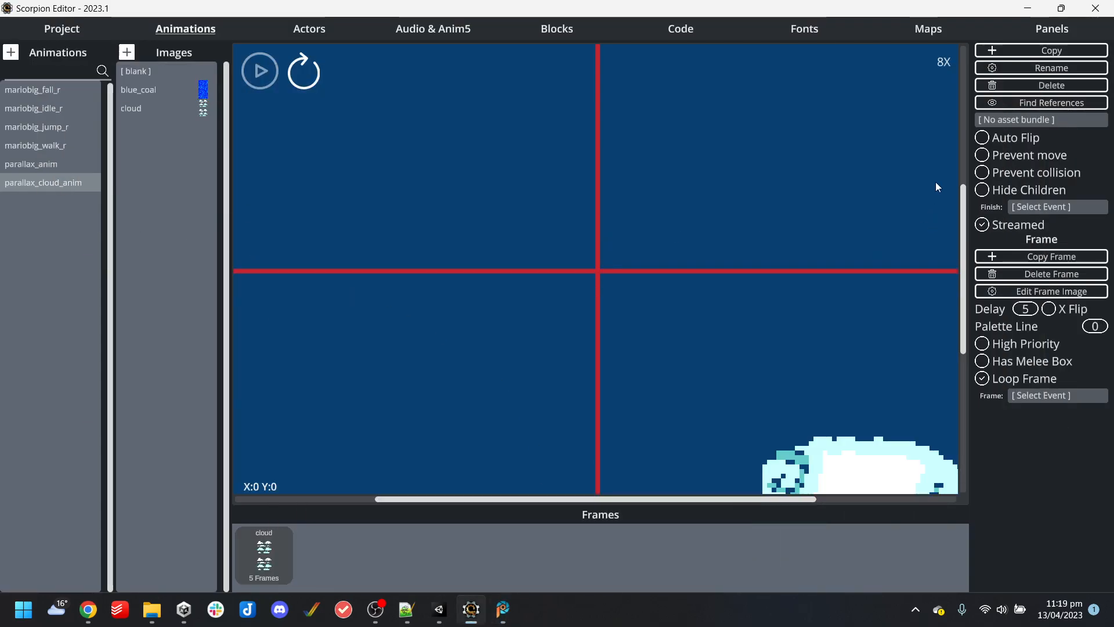
{"action": "left_click", "coordinate": [1060, 289]}
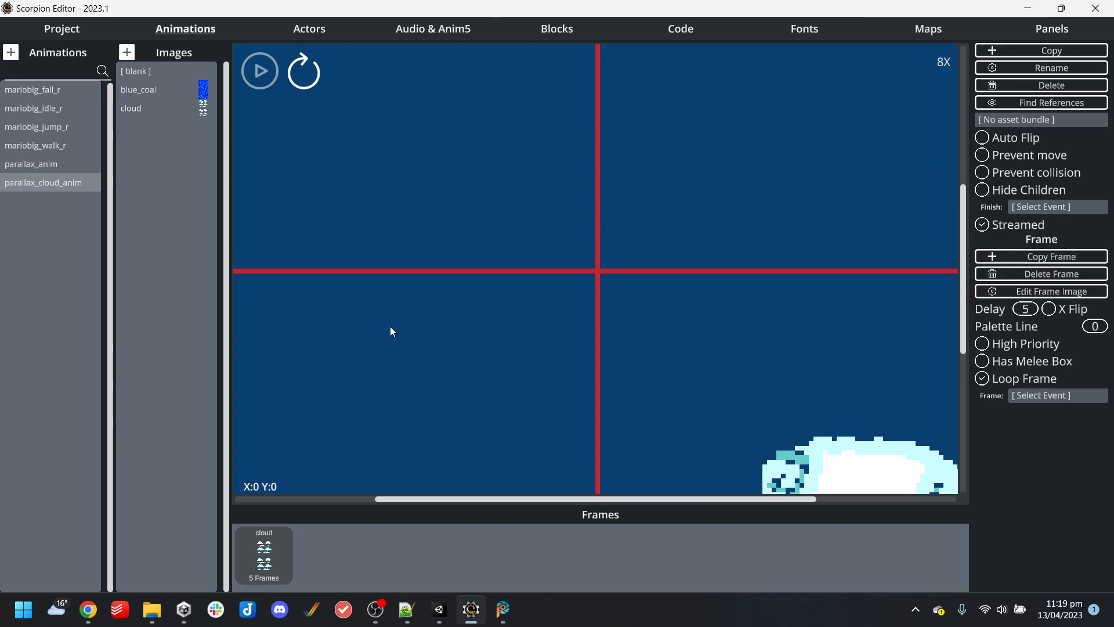
{"action": "scroll", "coordinate": [389, 325], "scroll_direction": "up", "scroll_amount": 2}
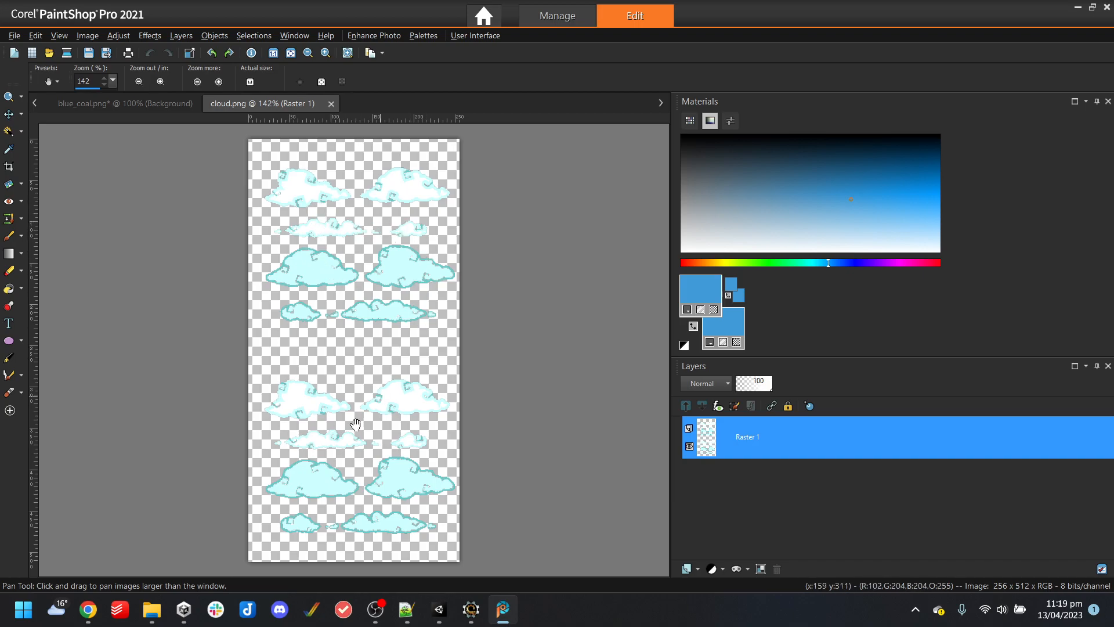
Reduce the cloud image's canvas size to 256 x 256 pixels with centred placement
{"action": "left_click", "coordinate": [87, 35]}
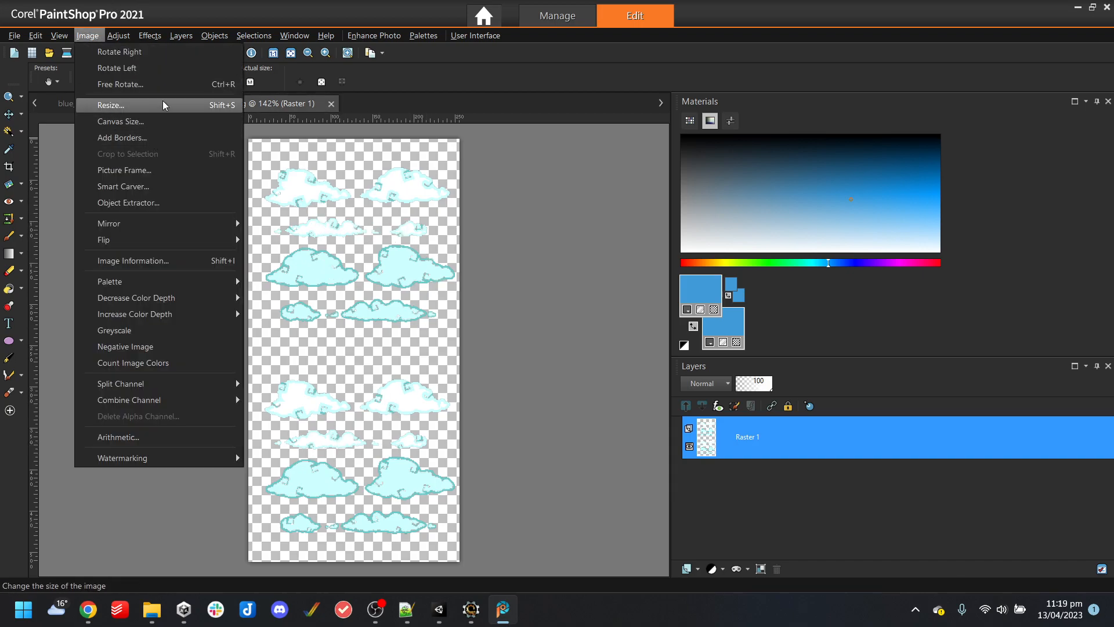
{"action": "left_click", "coordinate": [150, 121]}
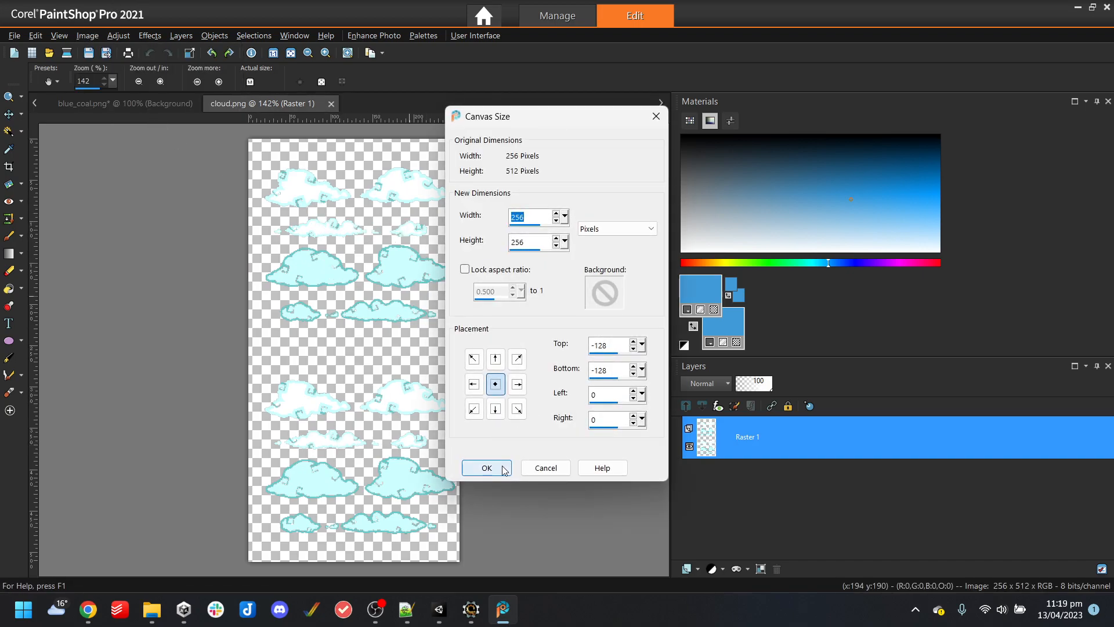
{"action": "left_click", "coordinate": [486, 467]}
Convert the blue_coal image to RGB 16 bits/channel and paste the clouds over it as a new layer
{"action": "left_click", "coordinate": [168, 108]}
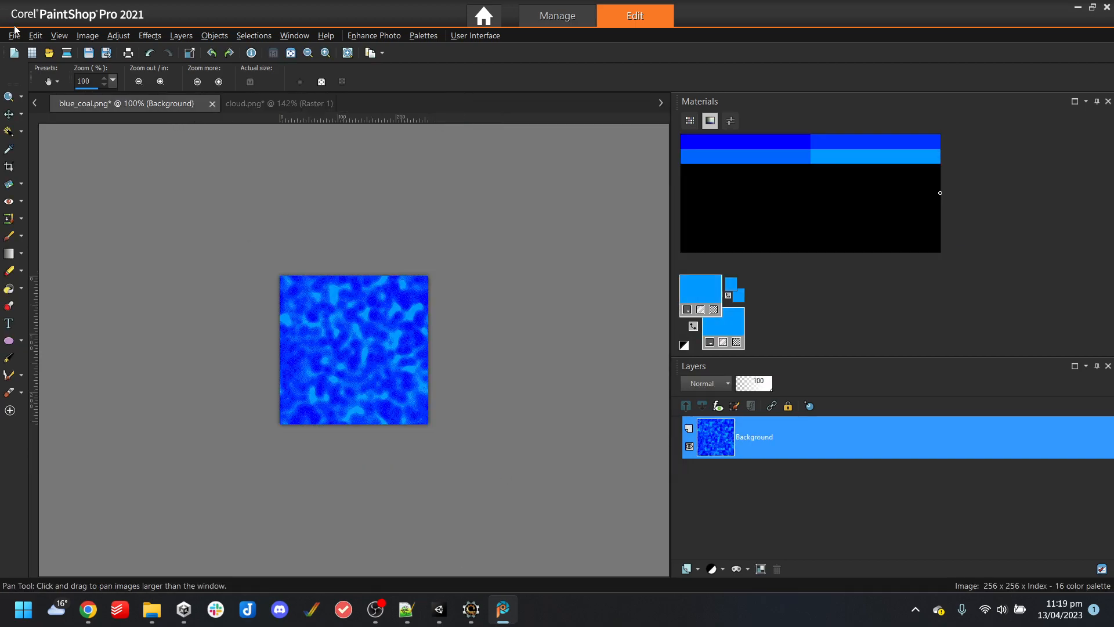
{"action": "left_click", "coordinate": [87, 35]}
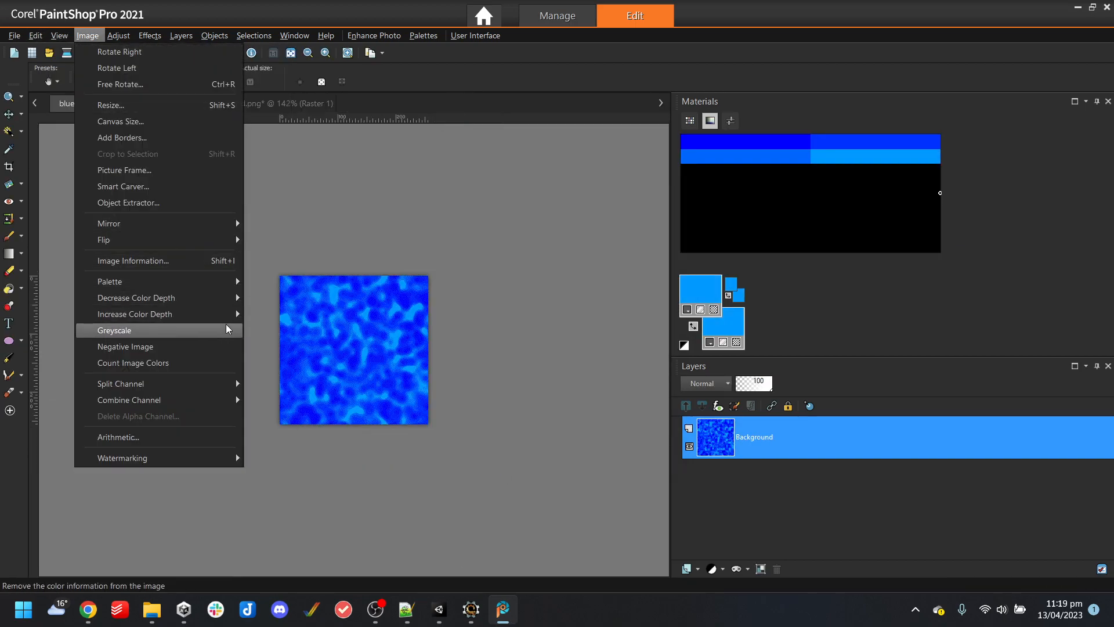
{"action": "mouse_move", "coordinate": [224, 314]}
{"action": "left_click", "coordinate": [324, 362]}
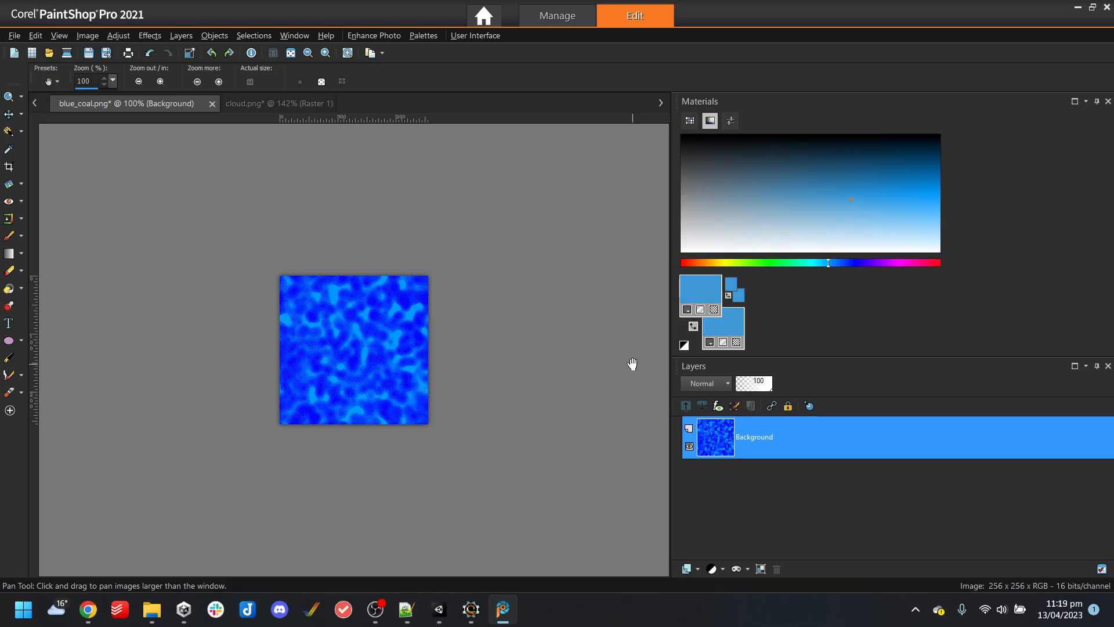
{"action": "left_click", "coordinate": [35, 35]}
{"action": "left_click", "coordinate": [133, 204]}
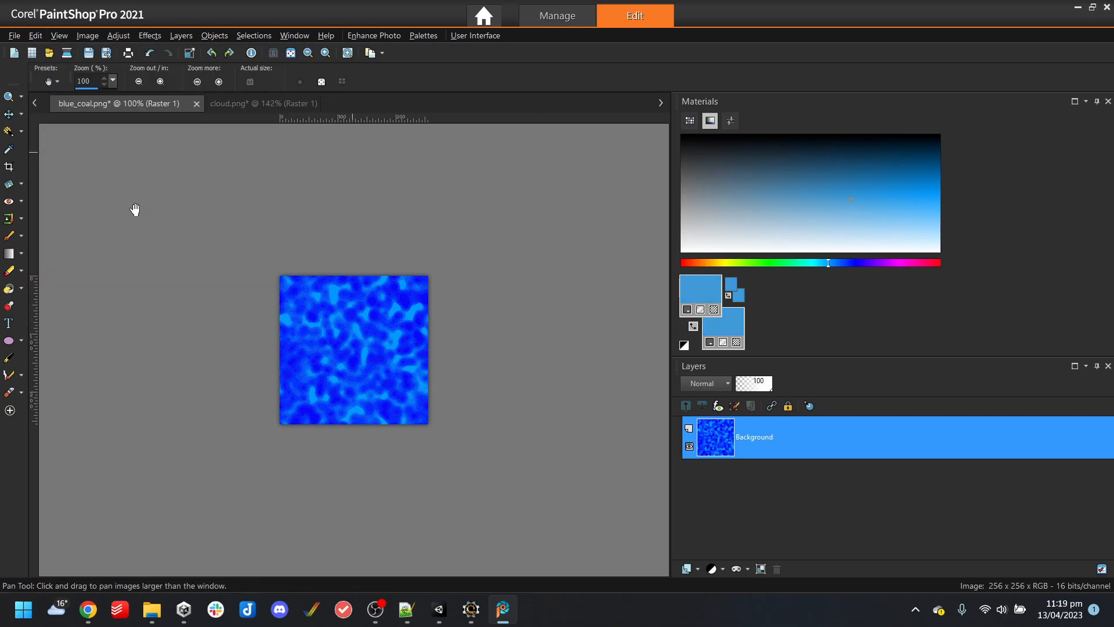
Reduce the combined image to a 256 colour palette, cancel saving it, and increase the colour depth to RGB 16 bits/channel
{"action": "left_click", "coordinate": [87, 35]}
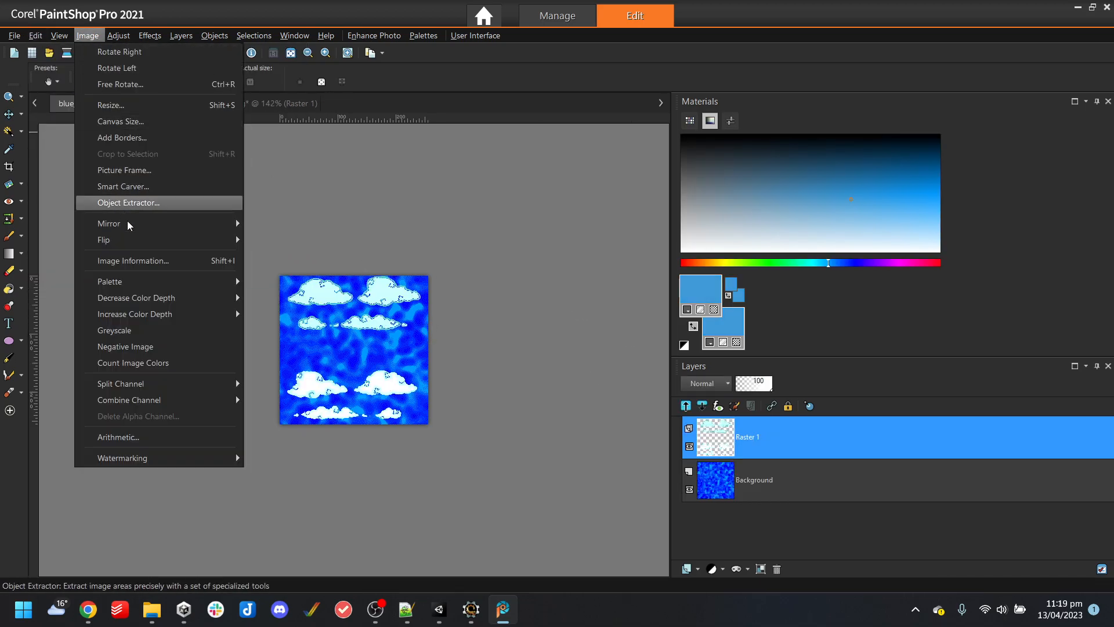
{"action": "mouse_move", "coordinate": [192, 297]}
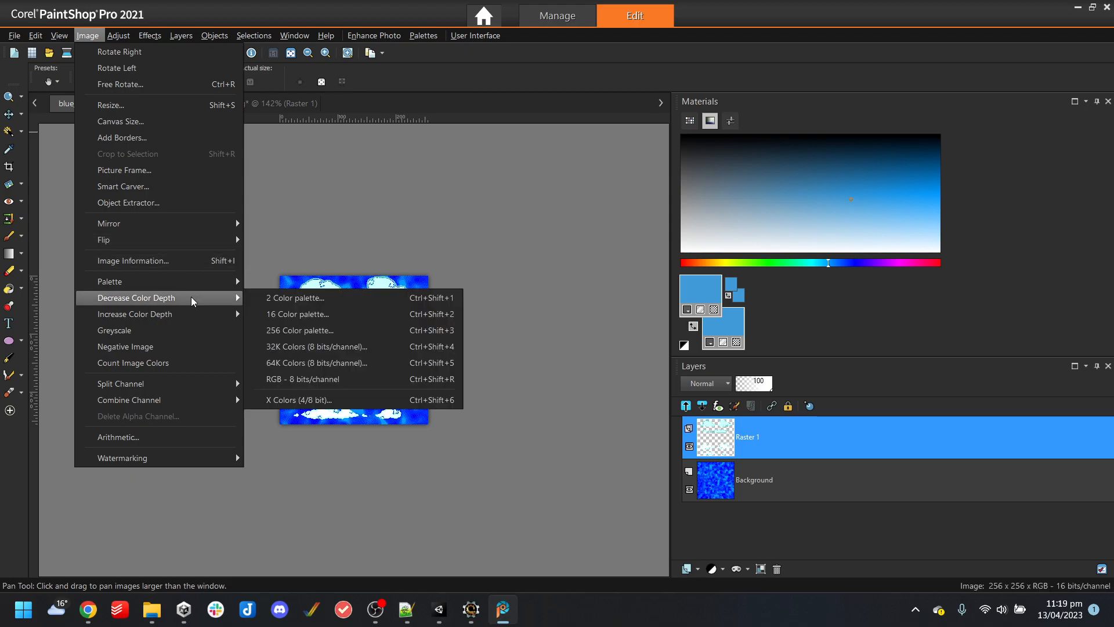
{"action": "left_click", "coordinate": [320, 330]}
{"action": "left_click", "coordinate": [506, 464]}
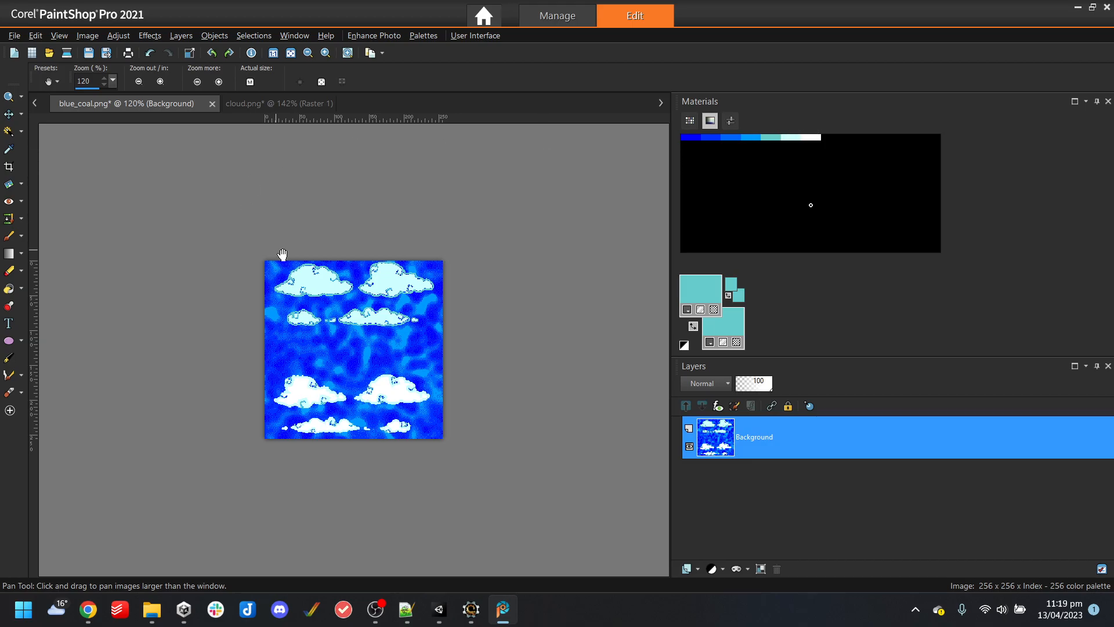
{"action": "key", "text": "F12"}
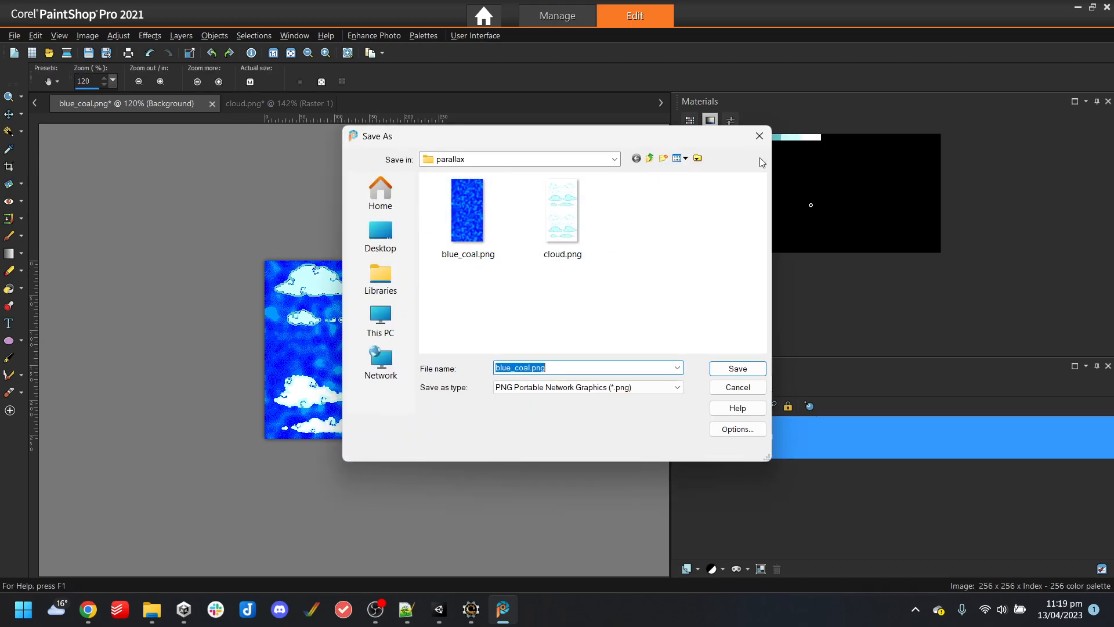
{"action": "left_click", "coordinate": [760, 137]}
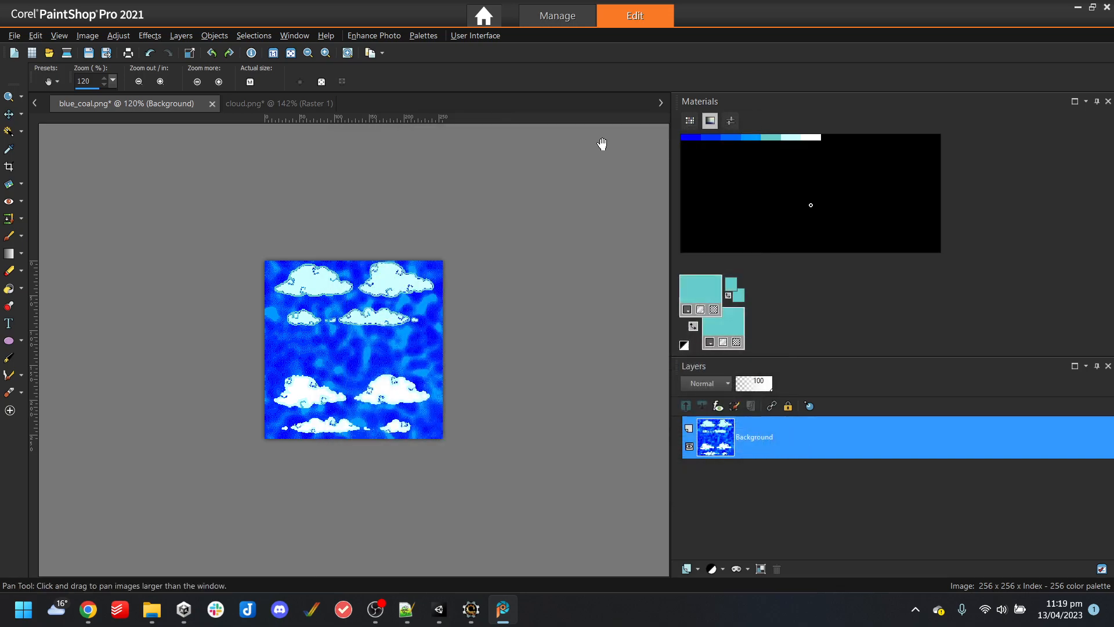
{"action": "left_click", "coordinate": [88, 35]}
{"action": "left_click", "coordinate": [302, 363]}
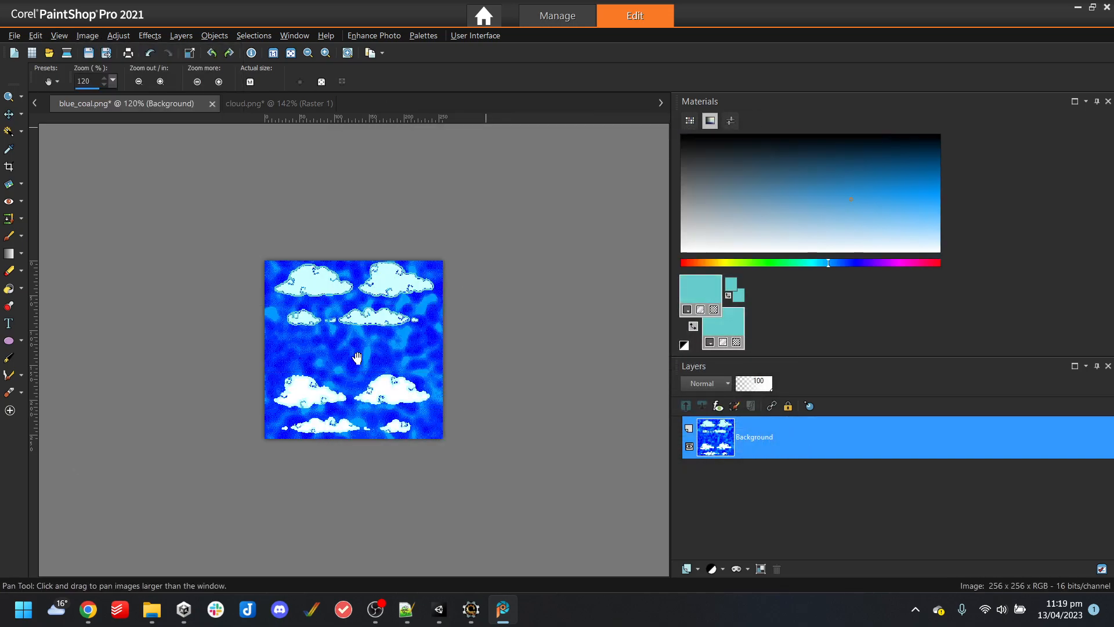
Try reducing the combined blue_coal image to a 256 colour palette again, inspect the clouds, and undo the reduction
{"action": "left_click", "coordinate": [88, 35]}
{"action": "mouse_move", "coordinate": [179, 298]}
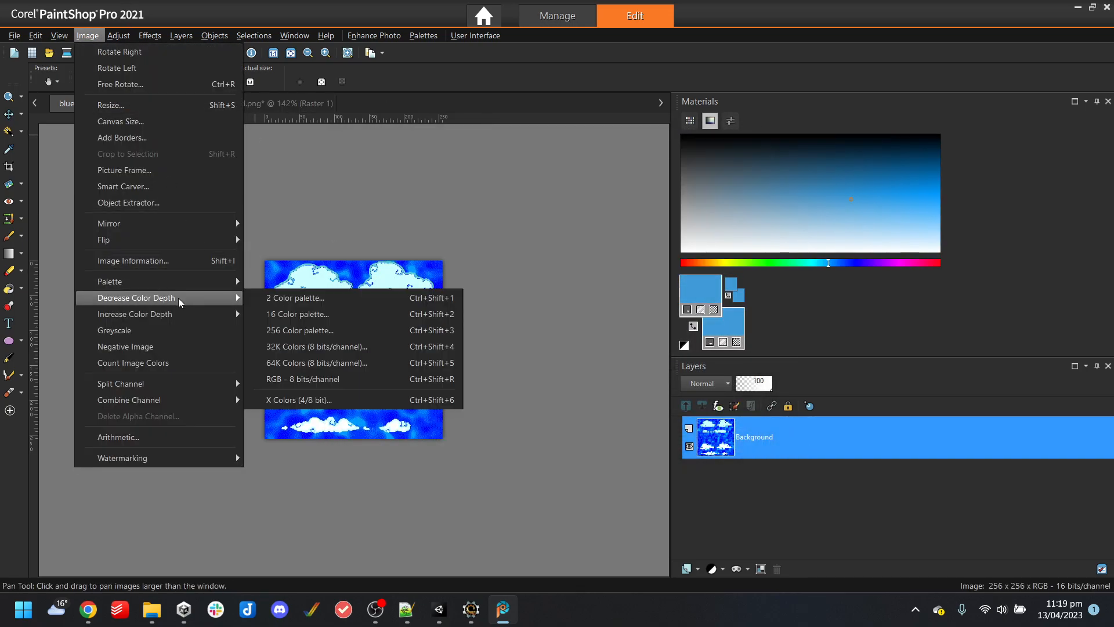
{"action": "left_click", "coordinate": [335, 325]}
{"action": "left_click", "coordinate": [504, 464]}
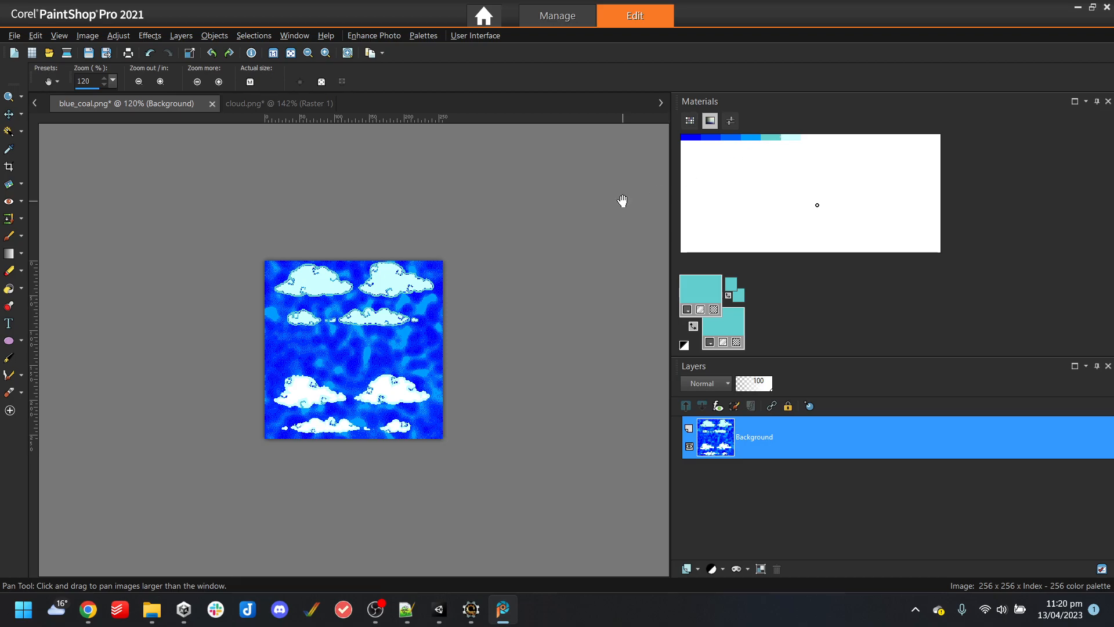
{"action": "scroll", "coordinate": [362, 258], "scroll_direction": "up", "scroll_amount": 4}
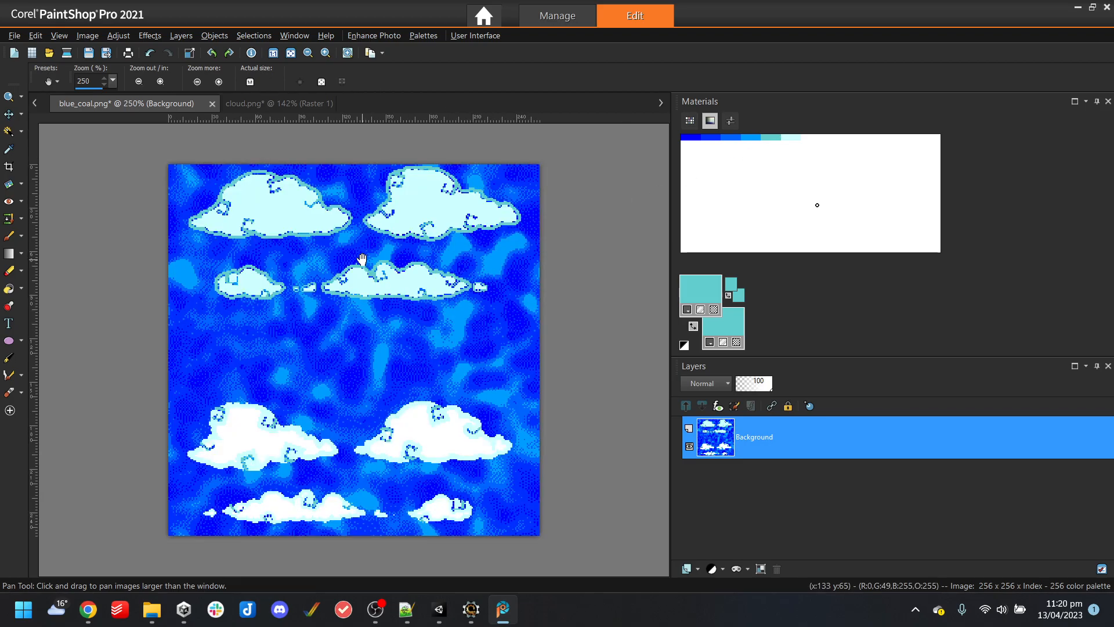
{"action": "key", "text": "ctrl+z"}
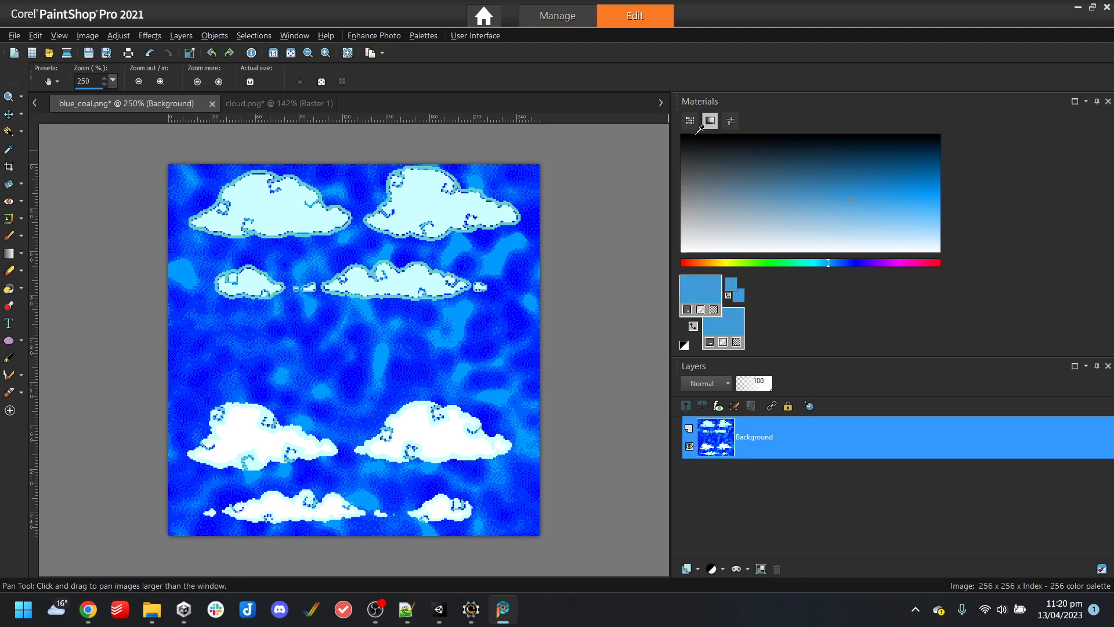
Try reducing the image to a 16 colour palette twice with Optimized Octree and nearest color, undoing each attempt
{"action": "left_click", "coordinate": [92, 36]}
{"action": "mouse_move", "coordinate": [167, 298]}
{"action": "left_click", "coordinate": [371, 316]}
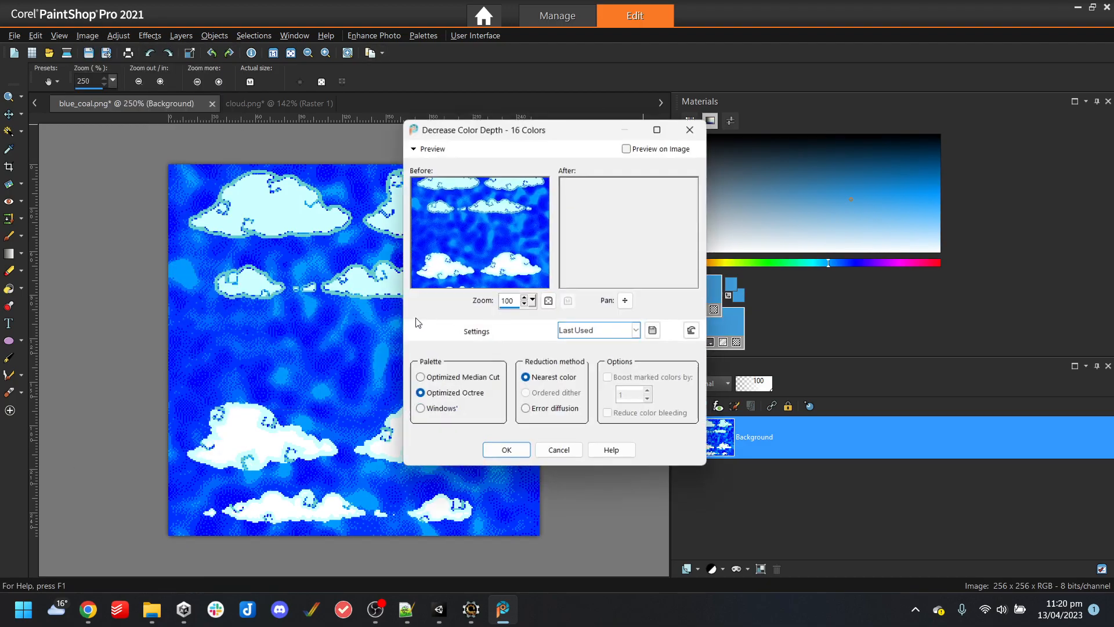
{"action": "left_click", "coordinate": [506, 457]}
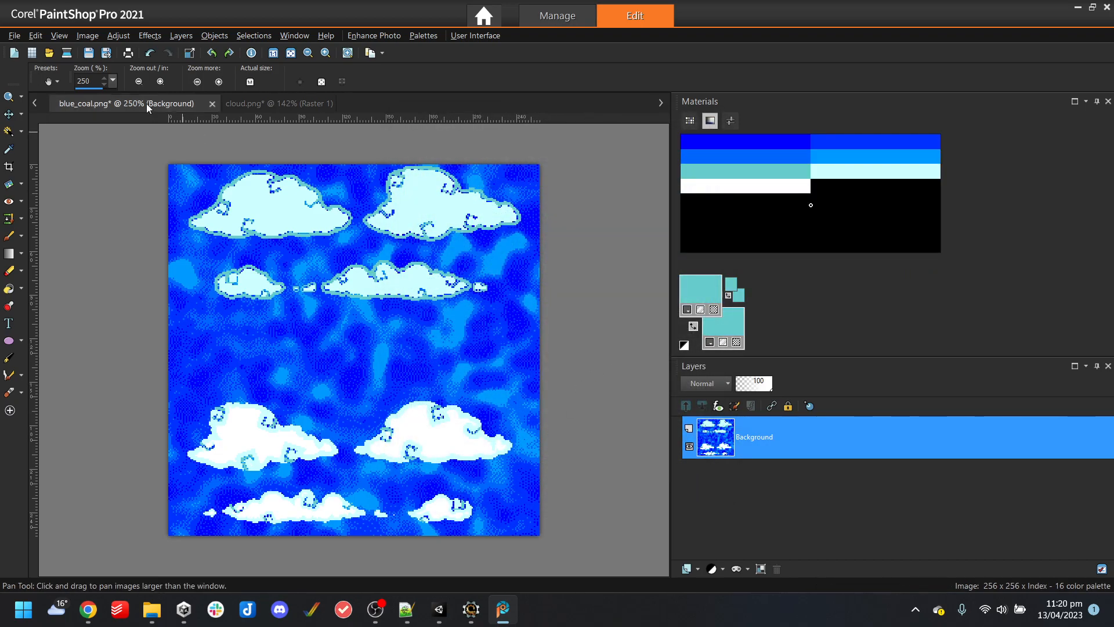
{"action": "left_click", "coordinate": [79, 37]}
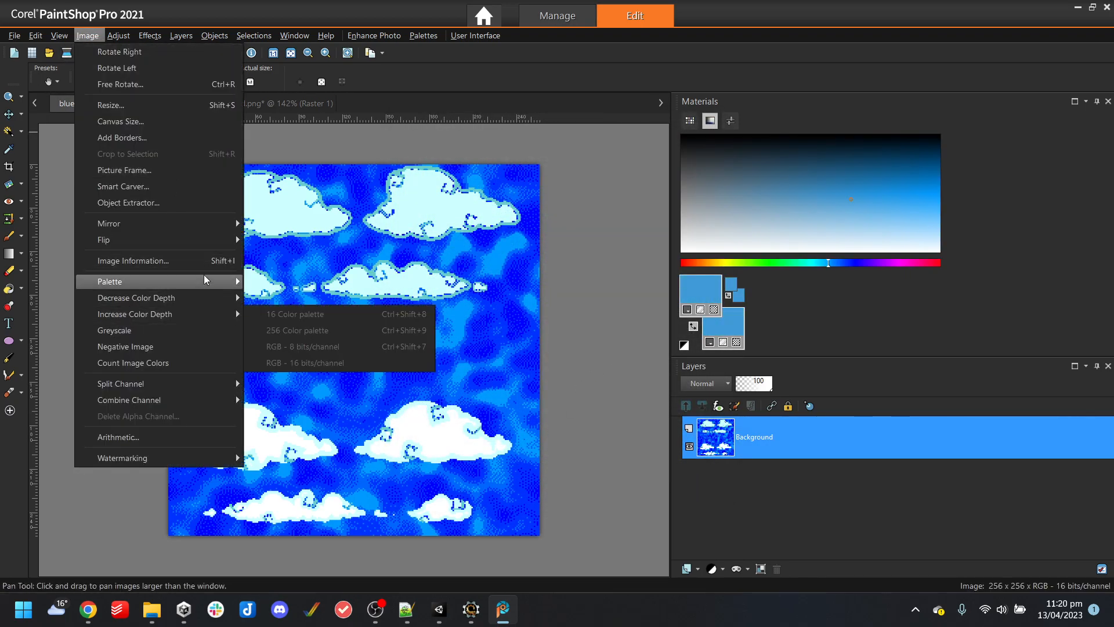
{"action": "mouse_move", "coordinate": [192, 298]}
{"action": "left_click", "coordinate": [301, 314]}
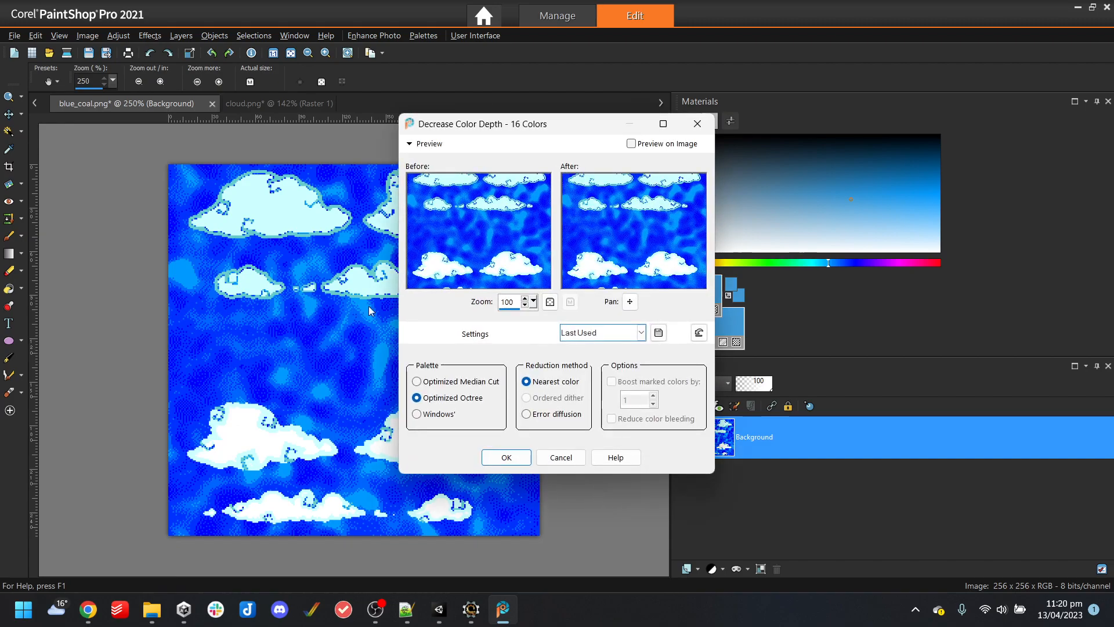
{"action": "left_click", "coordinate": [500, 456]}
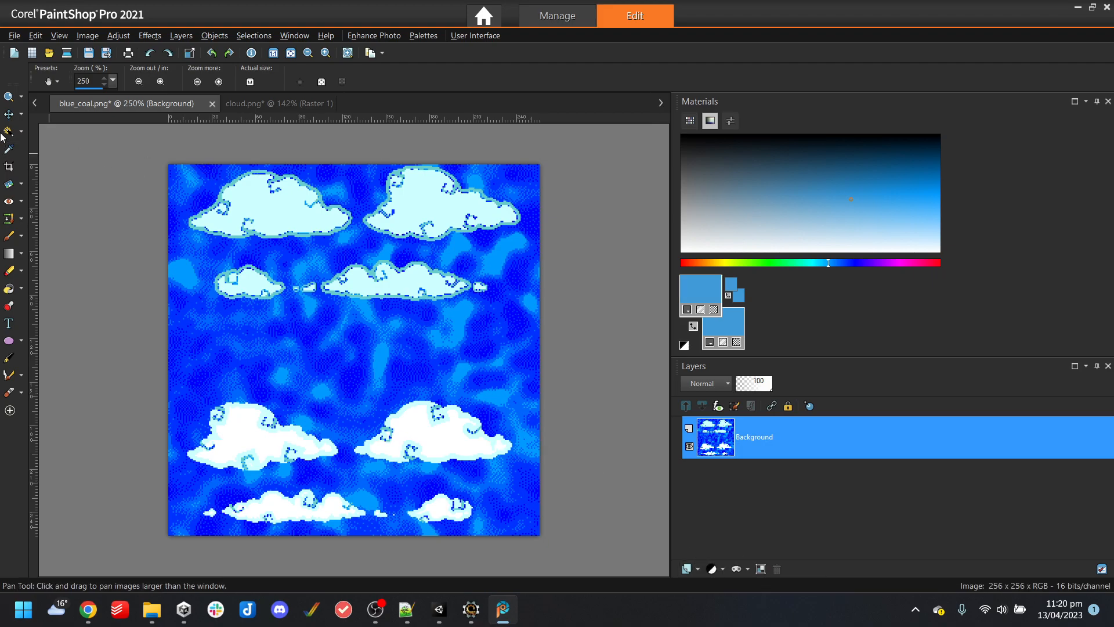
Flood fill the body of the upper-left cloud with black
{"action": "left_click", "coordinate": [8, 289]}
{"action": "left_click", "coordinate": [681, 135]}
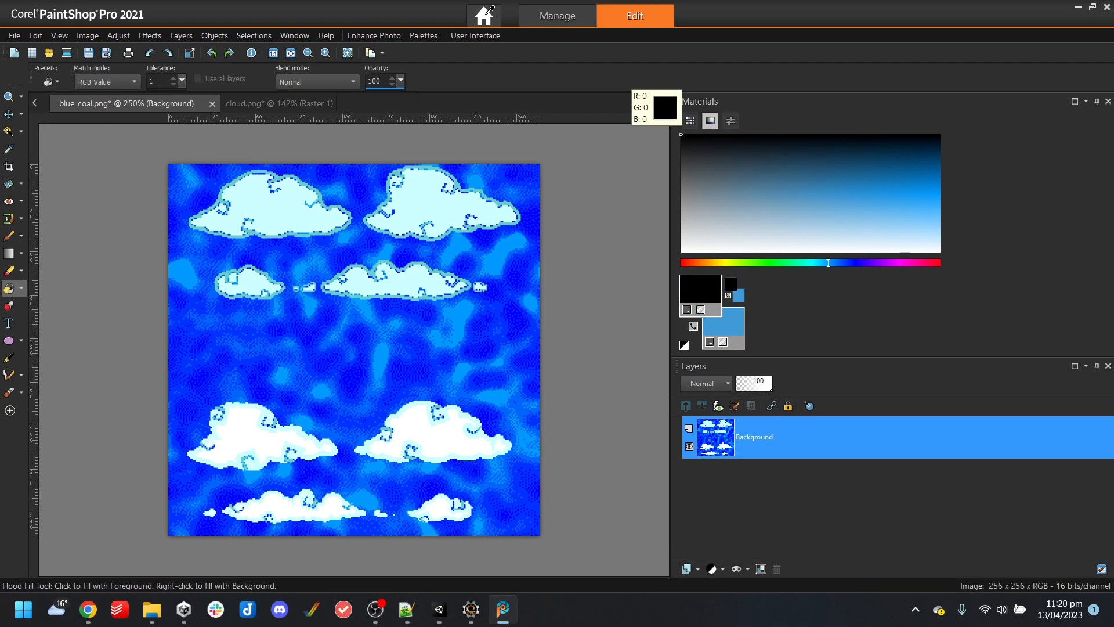
{"action": "left_click", "coordinate": [277, 207]}
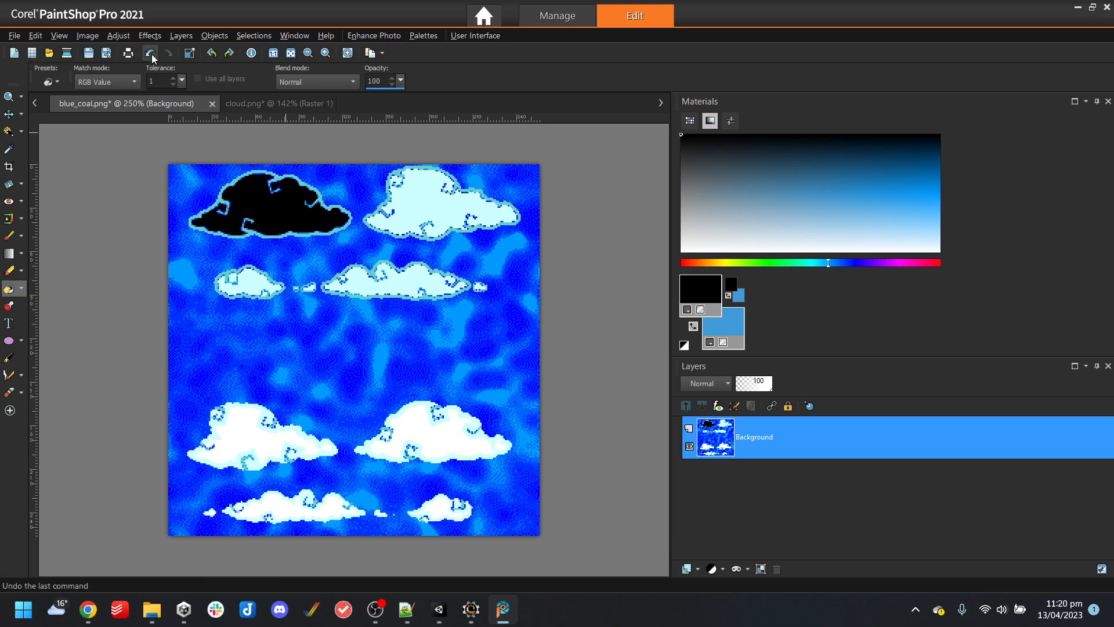
Reduce the image containing the black cloud to a 256 colour palette
{"action": "left_click", "coordinate": [115, 36]}
{"action": "mouse_move", "coordinate": [203, 248]}
{"action": "mouse_move", "coordinate": [87, 36]}
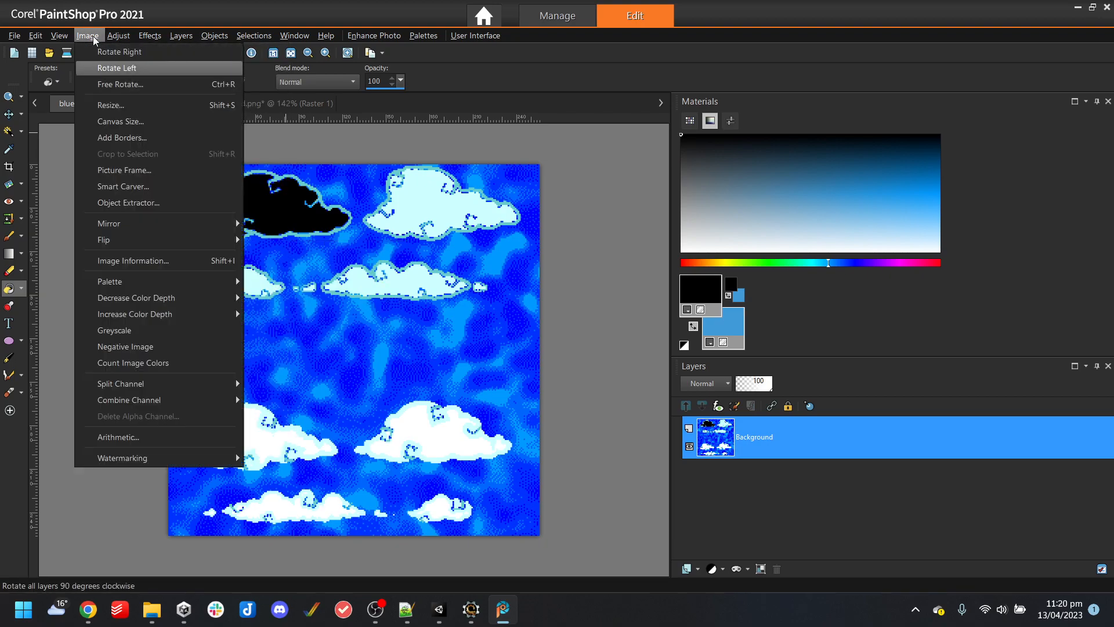
{"action": "mouse_move", "coordinate": [170, 299]}
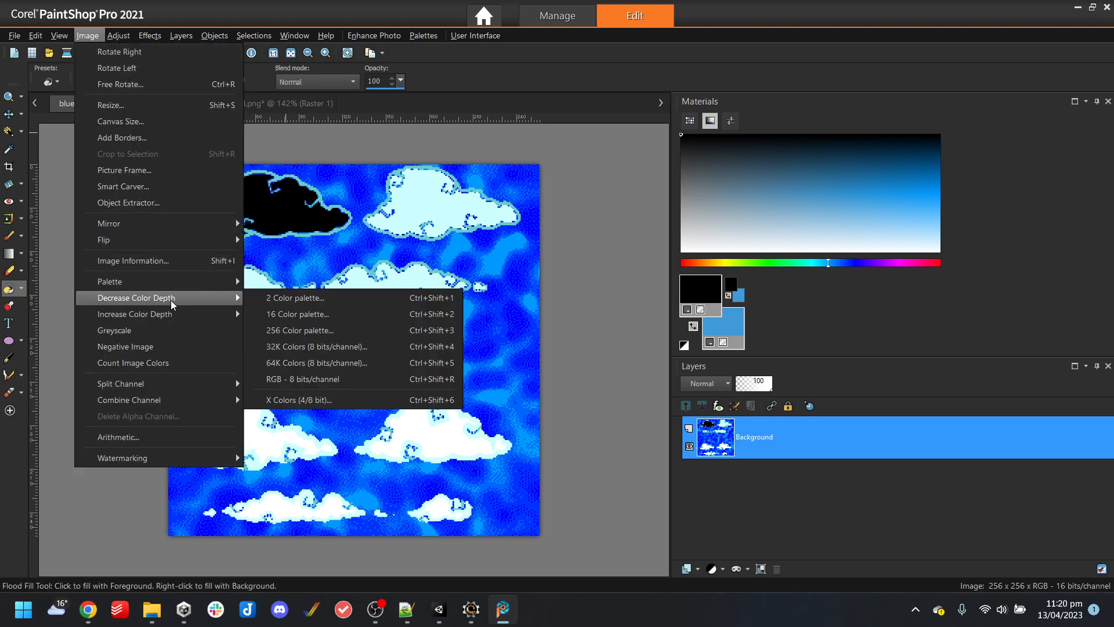
{"action": "left_click", "coordinate": [361, 333]}
{"action": "left_click", "coordinate": [526, 469]}
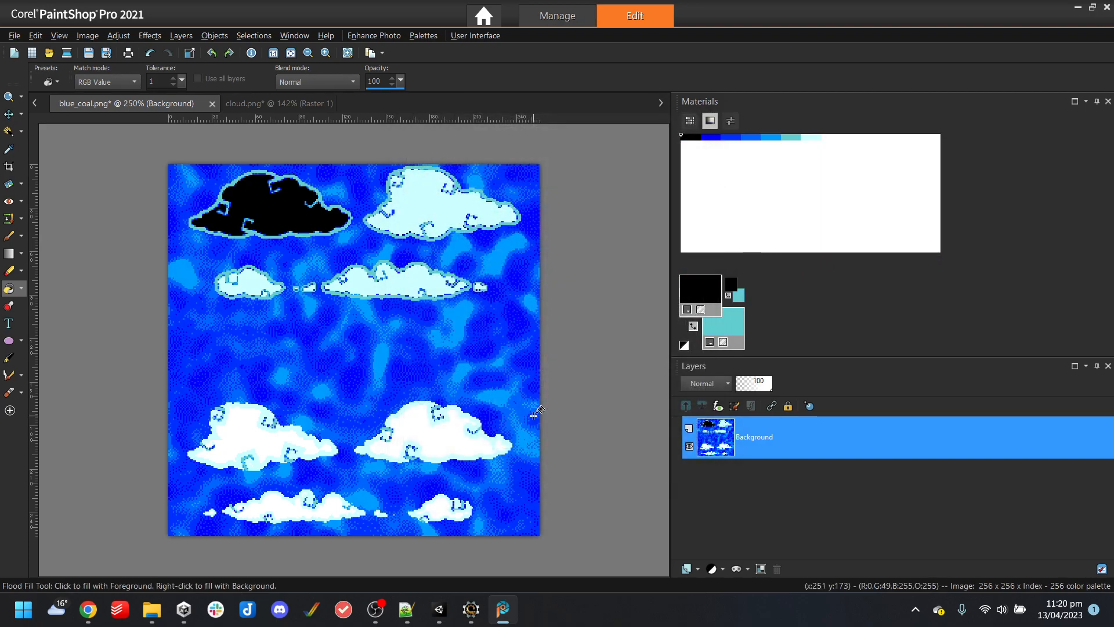
Sample the pale cyan of the upper-right cloud and flood fill the black cloud with it
{"action": "left_click", "coordinate": [9, 148]}
{"action": "left_click", "coordinate": [382, 220]}
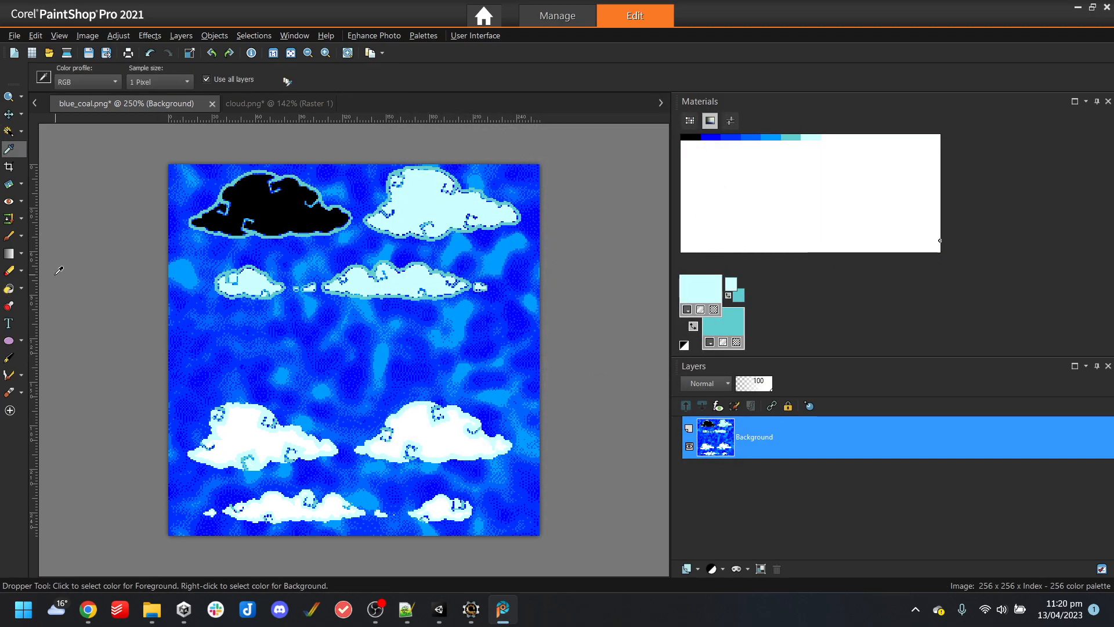
{"action": "left_click", "coordinate": [8, 288]}
{"action": "left_click", "coordinate": [276, 211]}
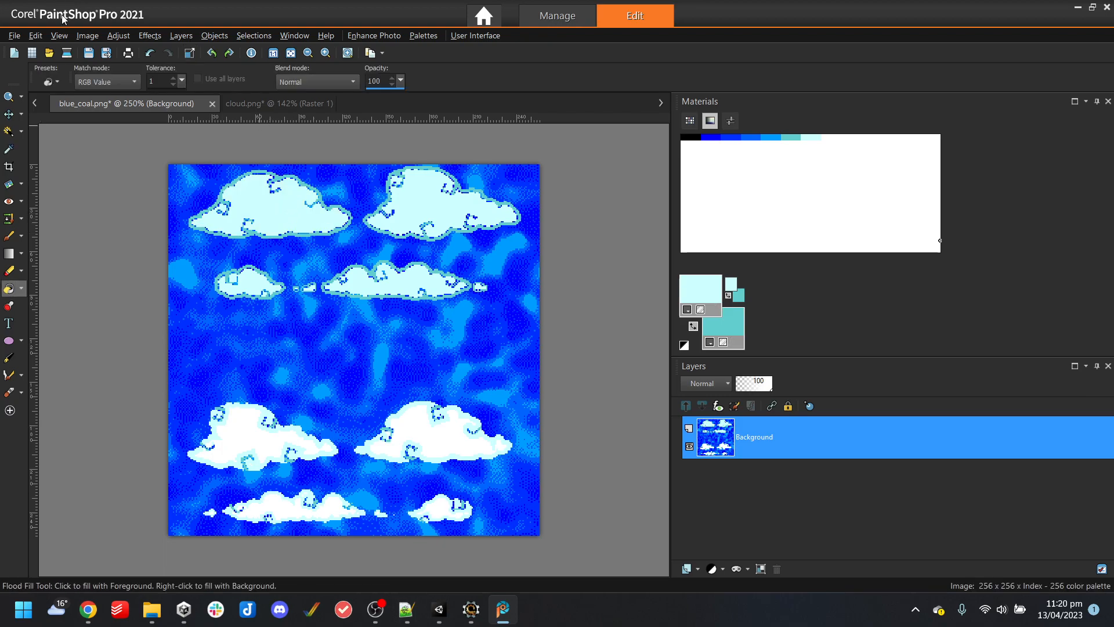
Undo all the edits to blue_coal.png back to its original 256 x 512 blue pattern and save the file
{"action": "left_click", "coordinate": [89, 53]}
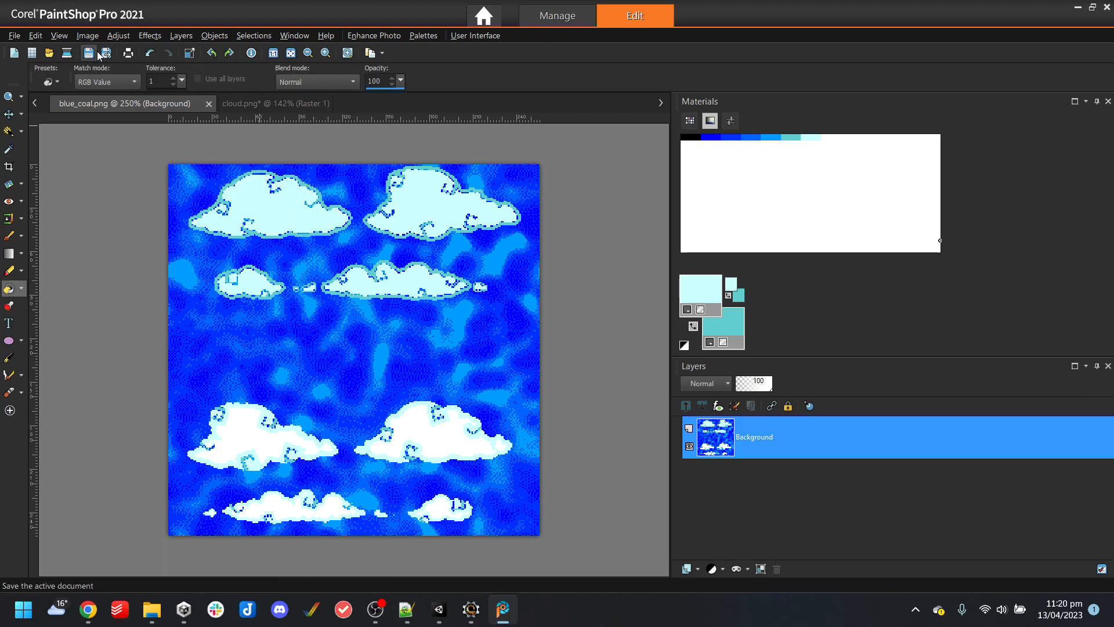
{"action": "left_click", "coordinate": [697, 137]}
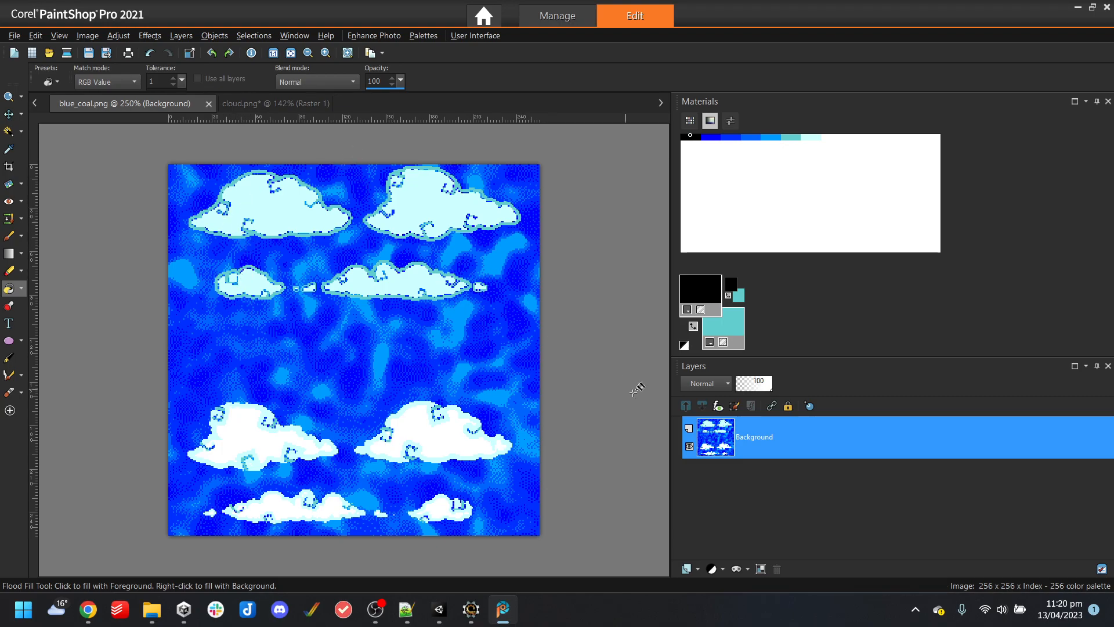
{"action": "key", "text": "ctrl+z"}
{"action": "key", "text": "ctrl+z"}
{"action": "key", "text": "ctrl+z"}
{"action": "key", "text": "ctrl+z"}
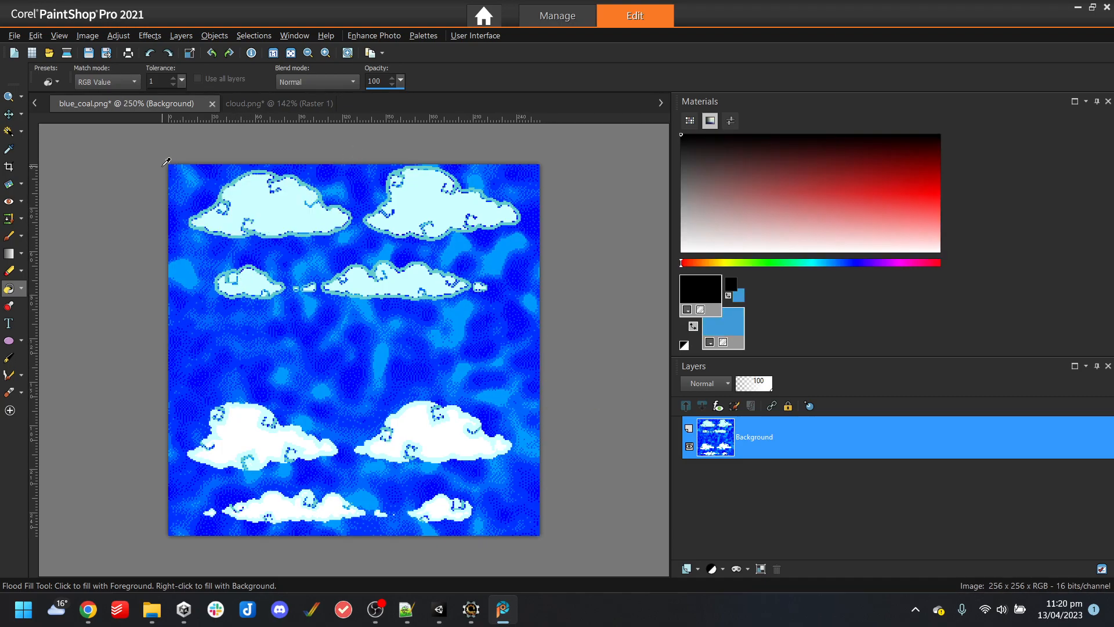
{"action": "scroll", "coordinate": [277, 242], "scroll_direction": "down", "scroll_amount": 3}
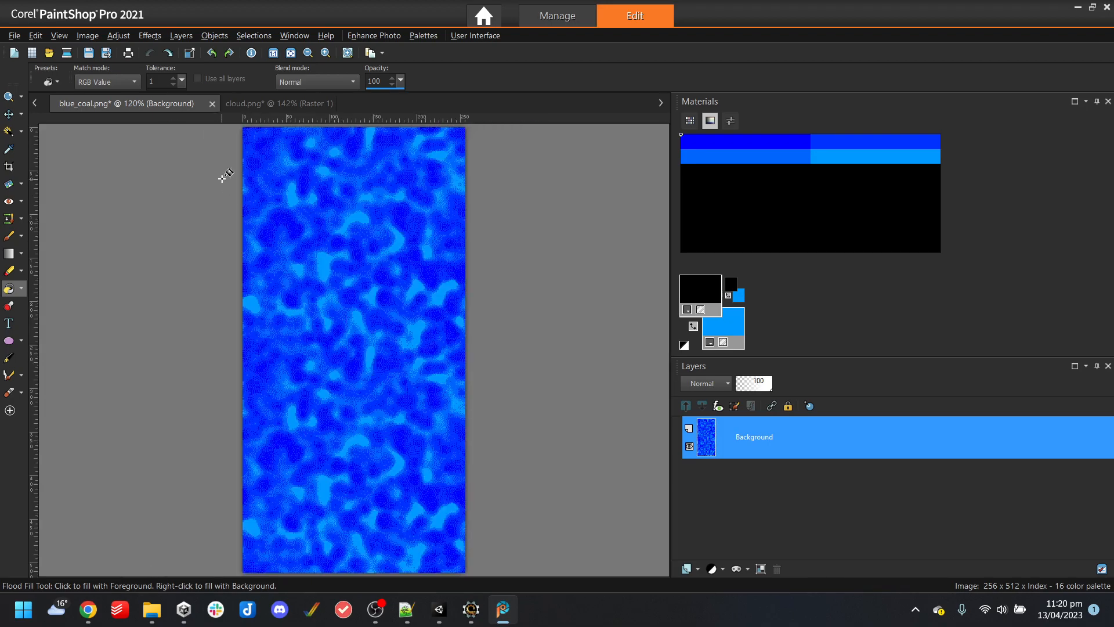
{"action": "left_click", "coordinate": [96, 53]}
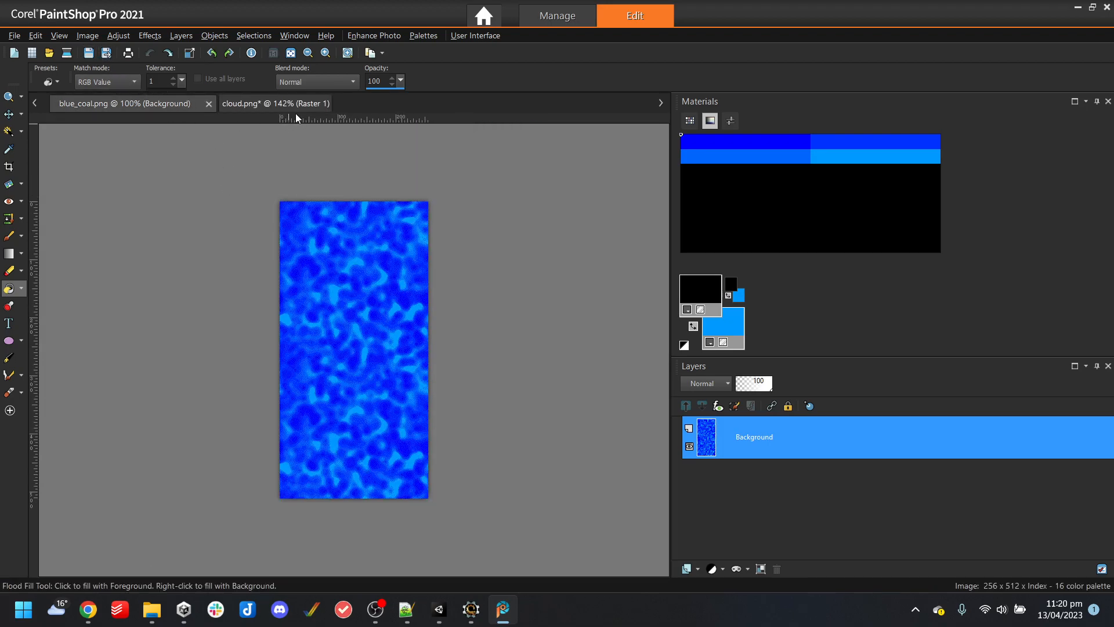
Save cloud.png and paste the copied 256 x 256 combined background as a new image
{"action": "left_click", "coordinate": [282, 104]}
{"action": "left_click", "coordinate": [119, 103]}
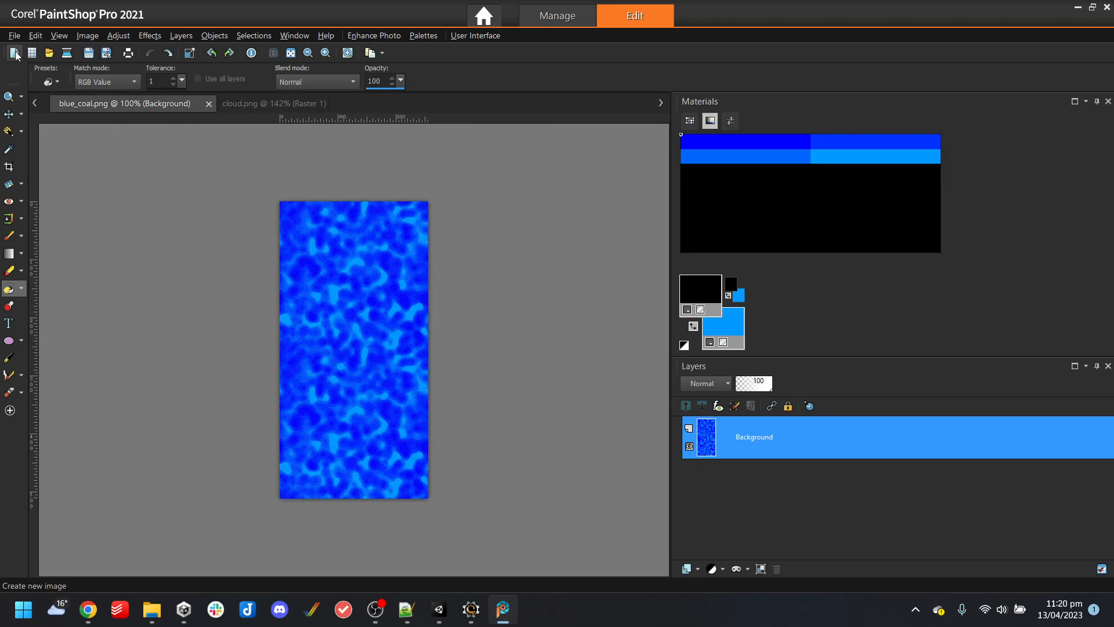
{"action": "left_click", "coordinate": [36, 35]}
{"action": "left_click", "coordinate": [130, 201]}
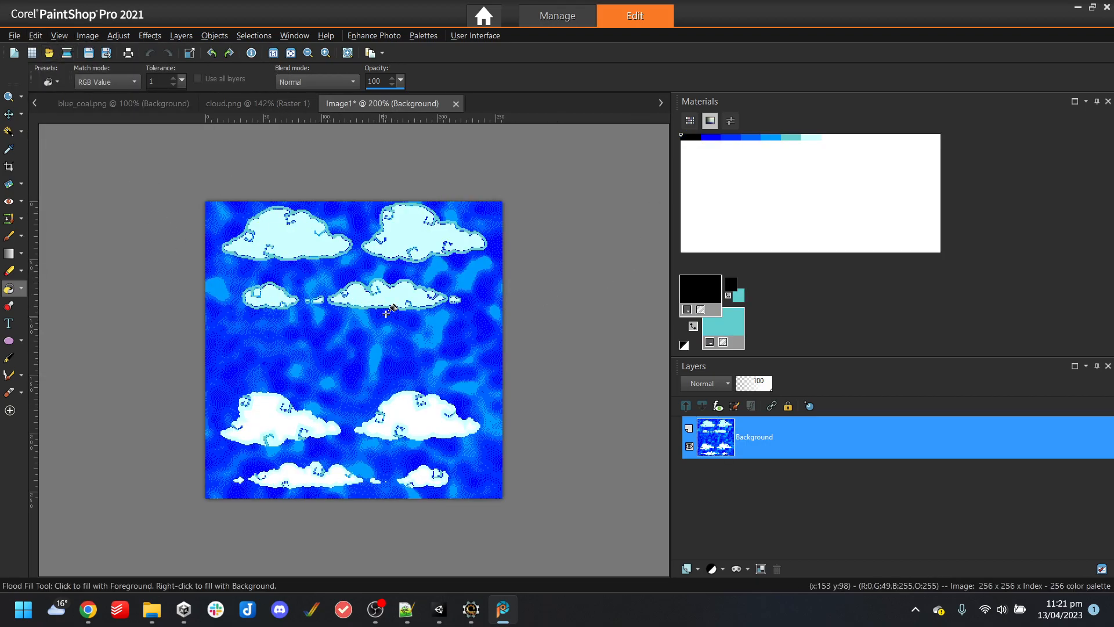
Start saving the new image and copy the path of the Vertical_Parallax_AGA maps folder as its destination
{"action": "key", "text": "ctrl+s"}
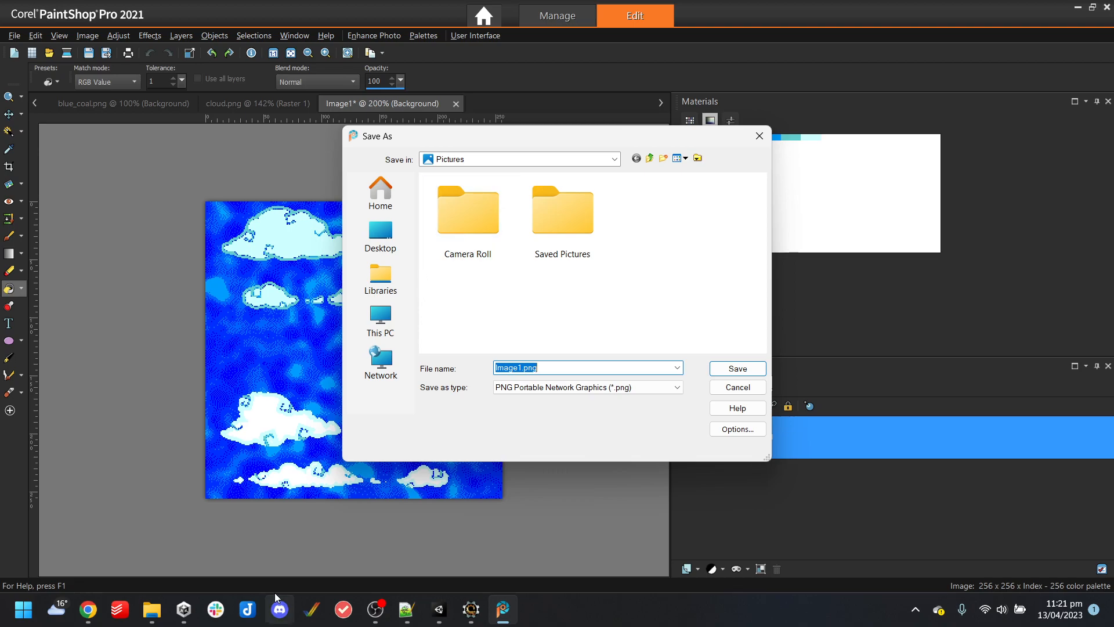
{"action": "mouse_move", "coordinate": [159, 615]}
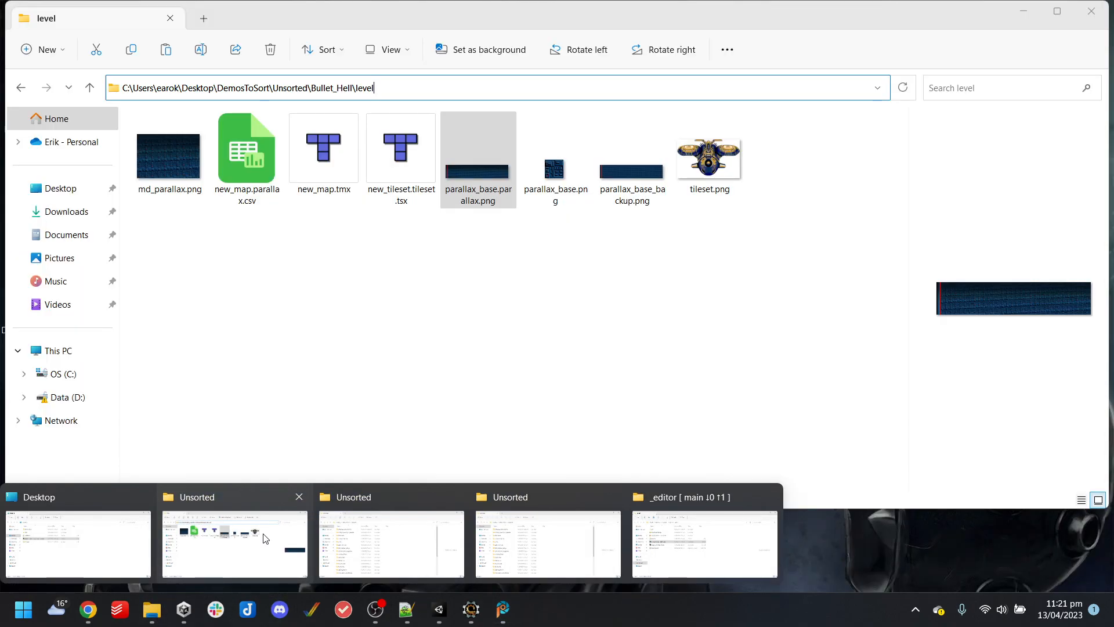
{"action": "left_click", "coordinate": [265, 538]}
{"action": "scroll", "coordinate": [213, 316], "scroll_direction": "down", "scroll_amount": 2}
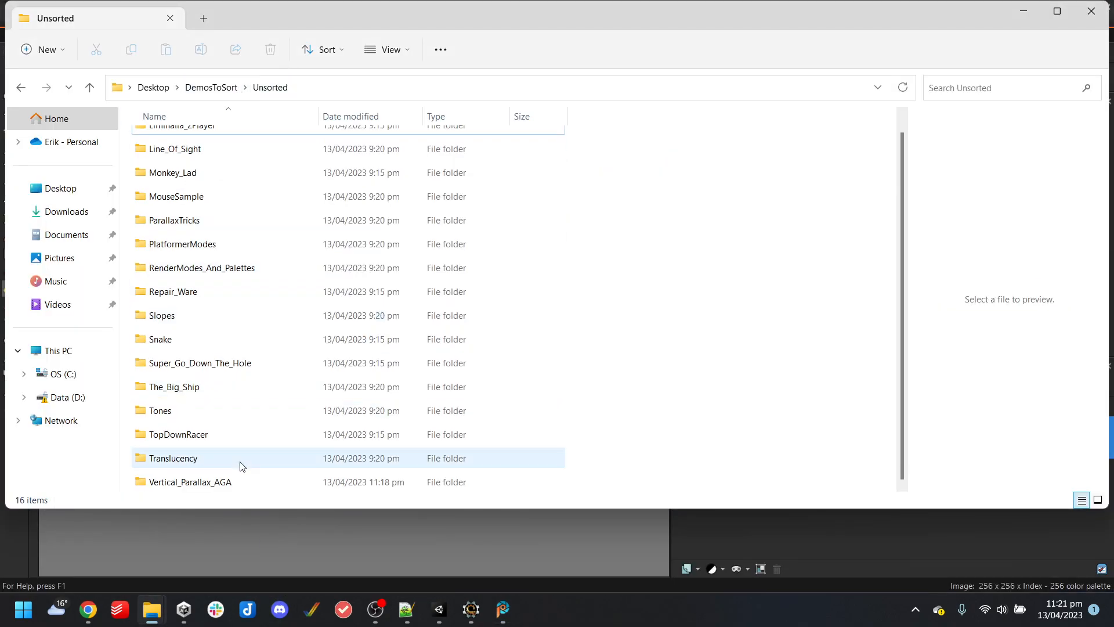
{"action": "double_click", "coordinate": [235, 479]}
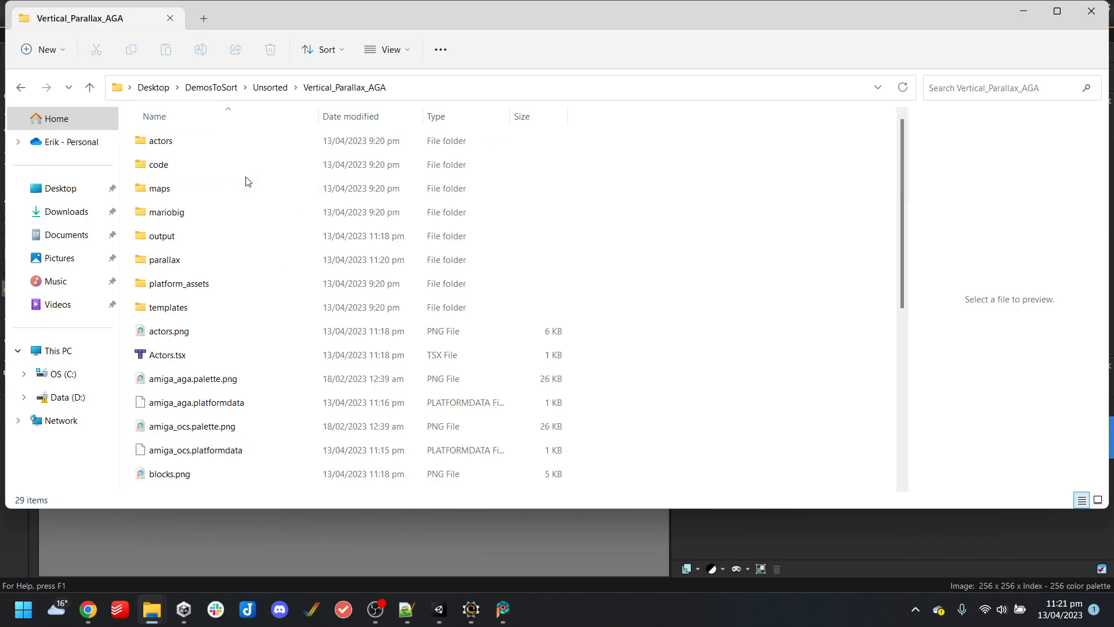
{"action": "double_click", "coordinate": [199, 196]}
{"action": "left_click", "coordinate": [500, 87]}
{"action": "key", "text": "ctrl+c"}
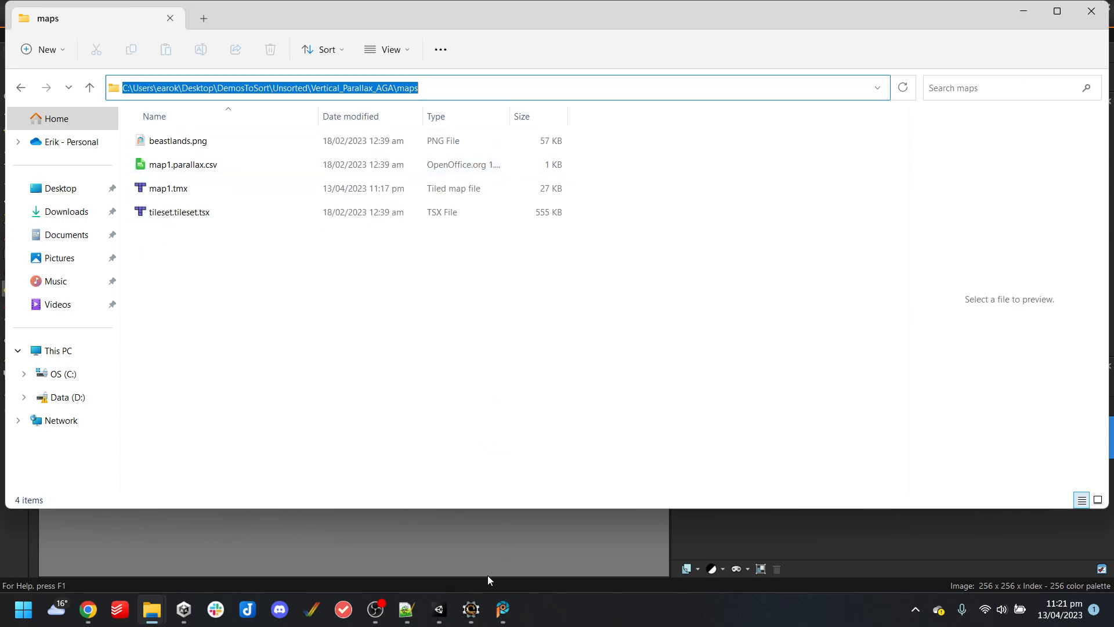
Save the combined background as md_parallax.png in the Vertical_Parallax_AGA maps folder
{"action": "left_click", "coordinate": [502, 610]}
{"action": "key", "text": "ctrl+v"}
{"action": "key", "text": "Return"}
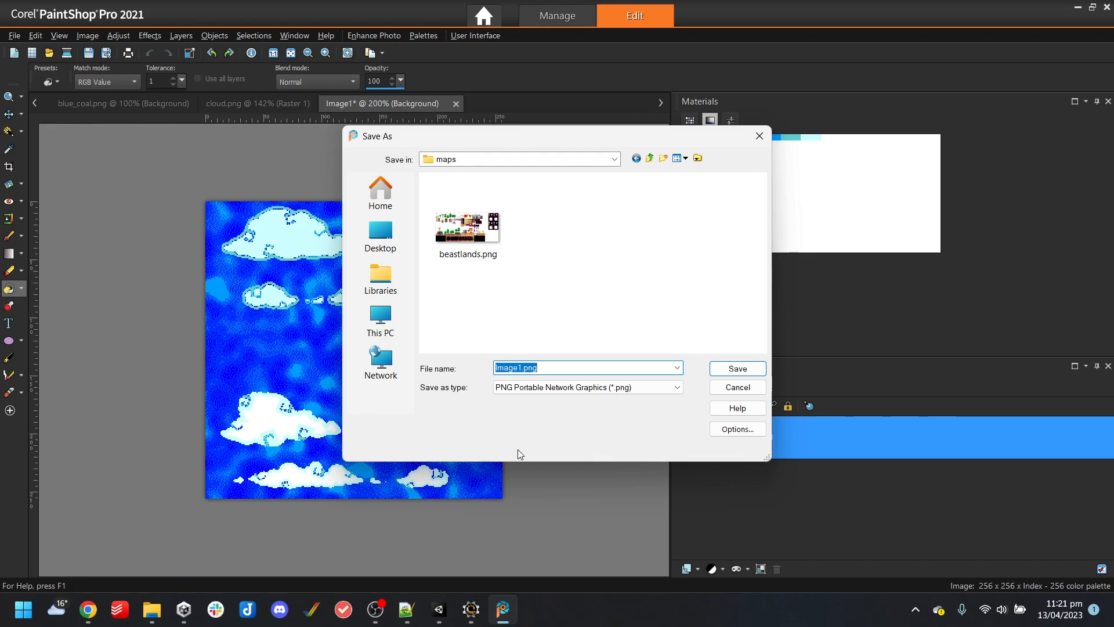
{"action": "type", "text": "md_parallax"}
{"action": "key", "text": "Return"}
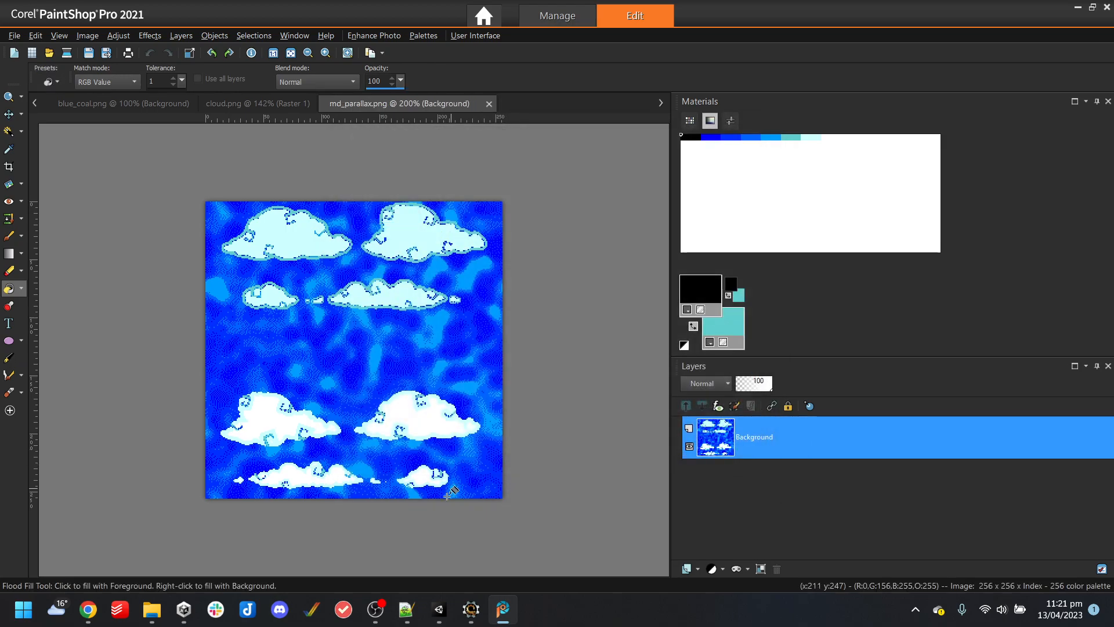
Switch to Unity, clear the console, briefly run the ScorpionUnityEditor project and close Unity
{"action": "left_click", "coordinate": [439, 610]}
{"action": "left_click", "coordinate": [27, 392]}
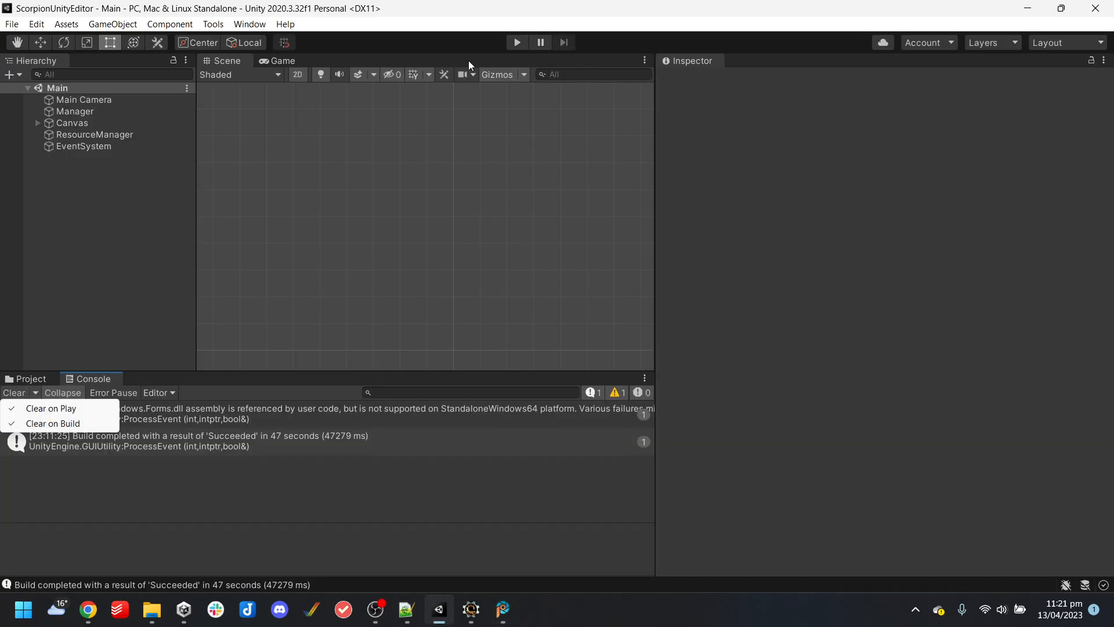
{"action": "left_click", "coordinate": [299, 279]}
{"action": "left_click", "coordinate": [22, 394]}
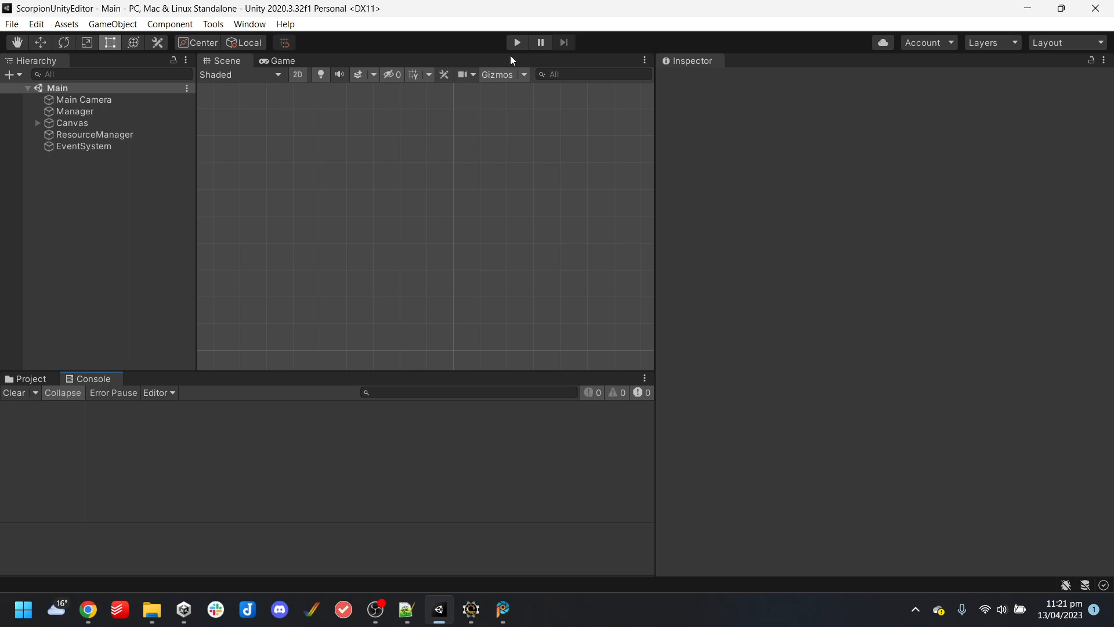
{"action": "left_click", "coordinate": [516, 48]}
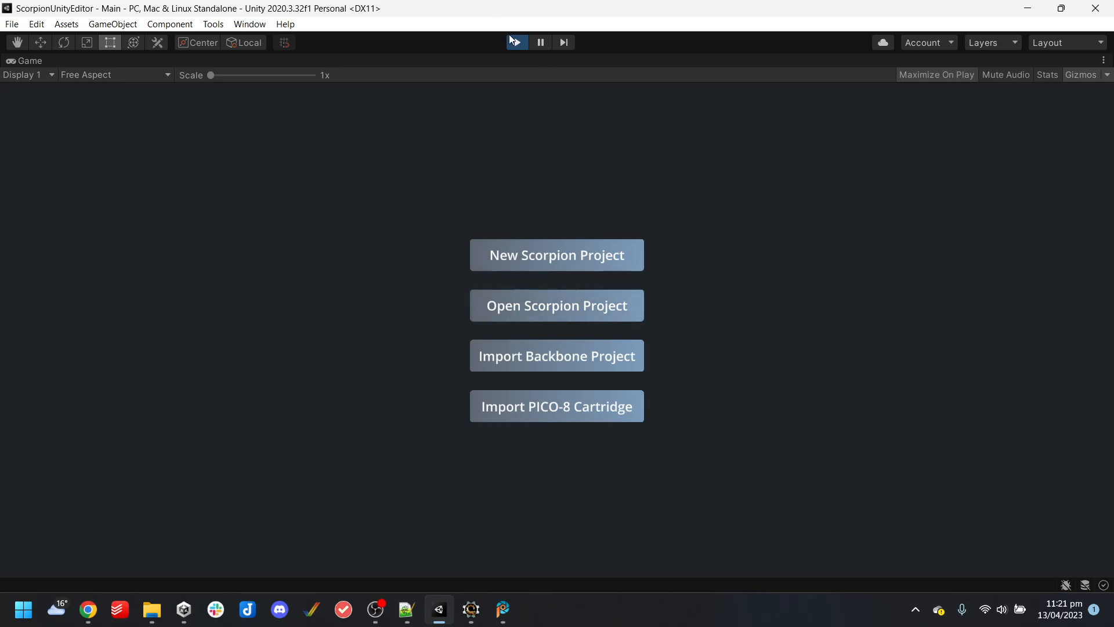
{"action": "left_click", "coordinate": [514, 42]}
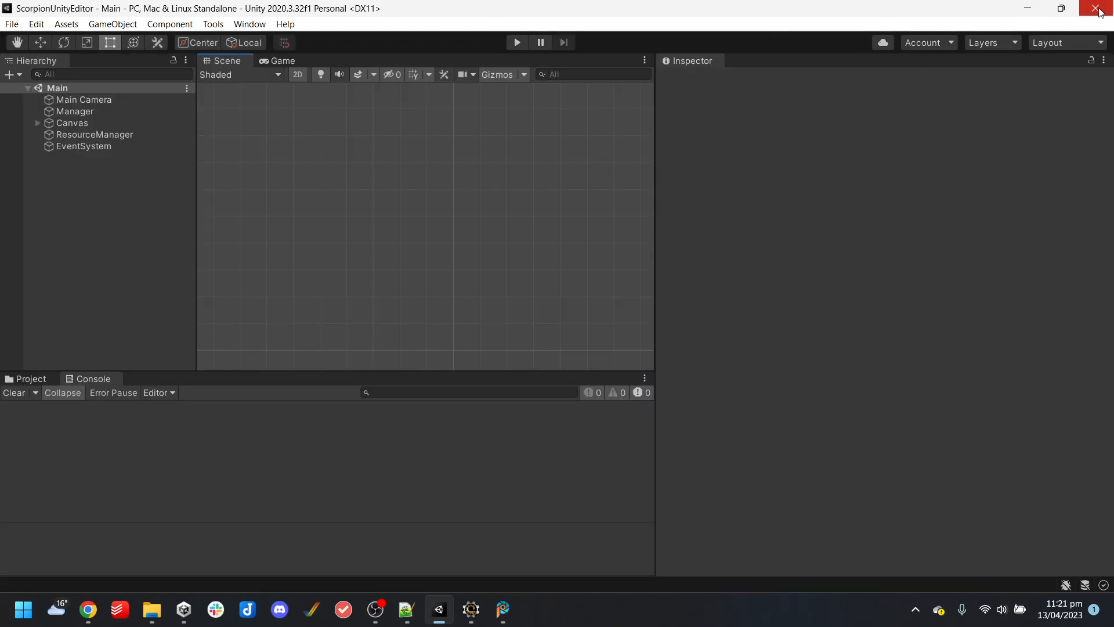
{"action": "left_click", "coordinate": [1096, 10]}
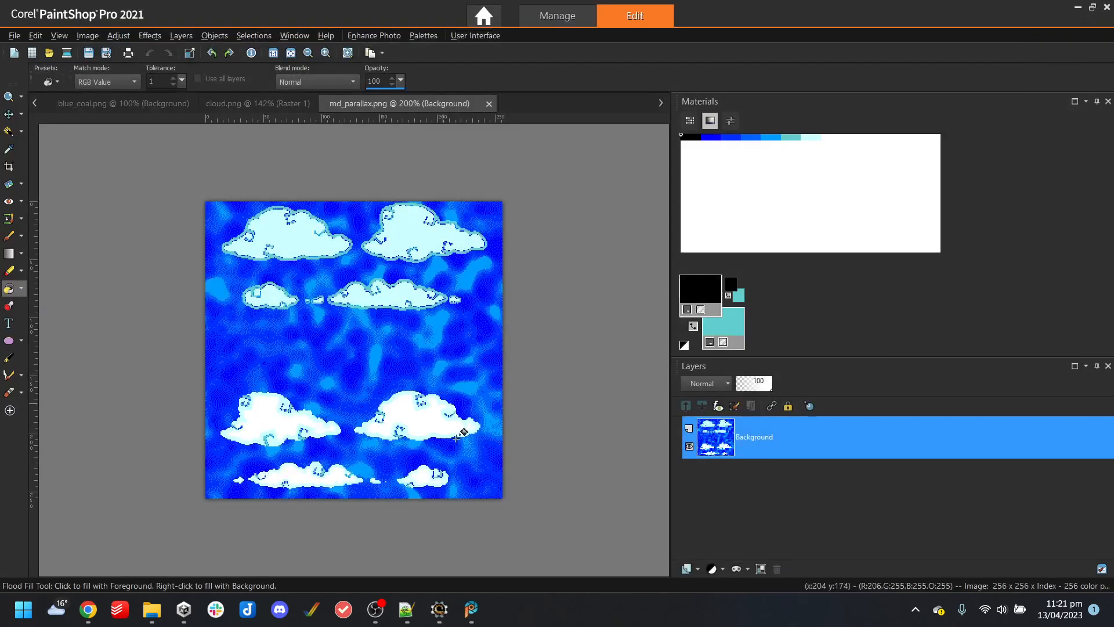
Switch to the Scorpion Editor and start a new panel using md_parallax.png from the maps folder
{"action": "left_click", "coordinate": [437, 618]}
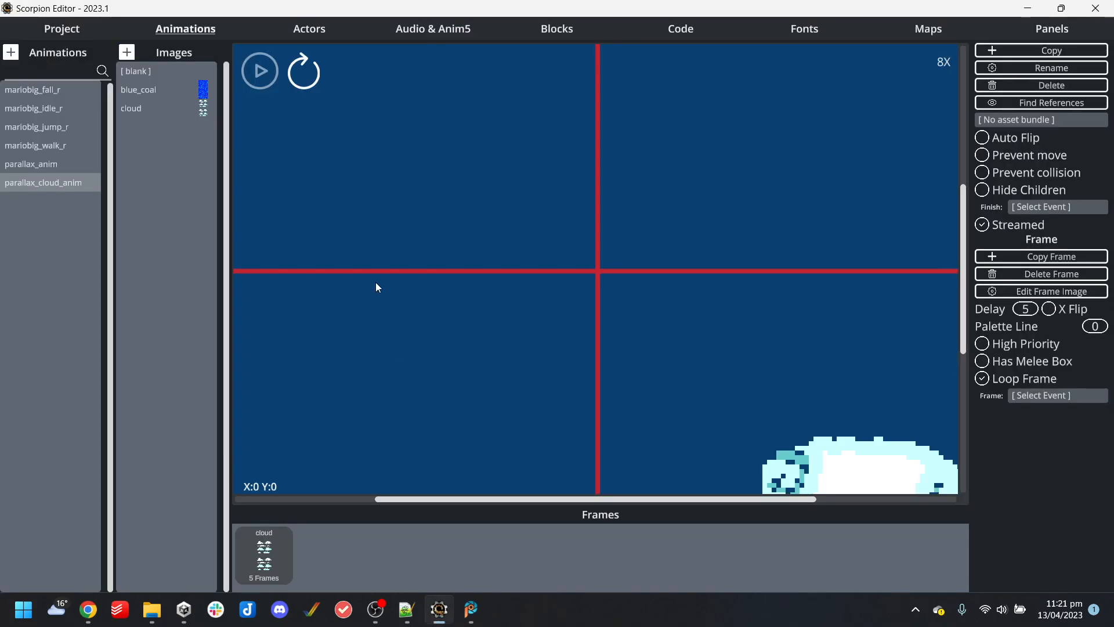
{"action": "left_click", "coordinate": [923, 31]}
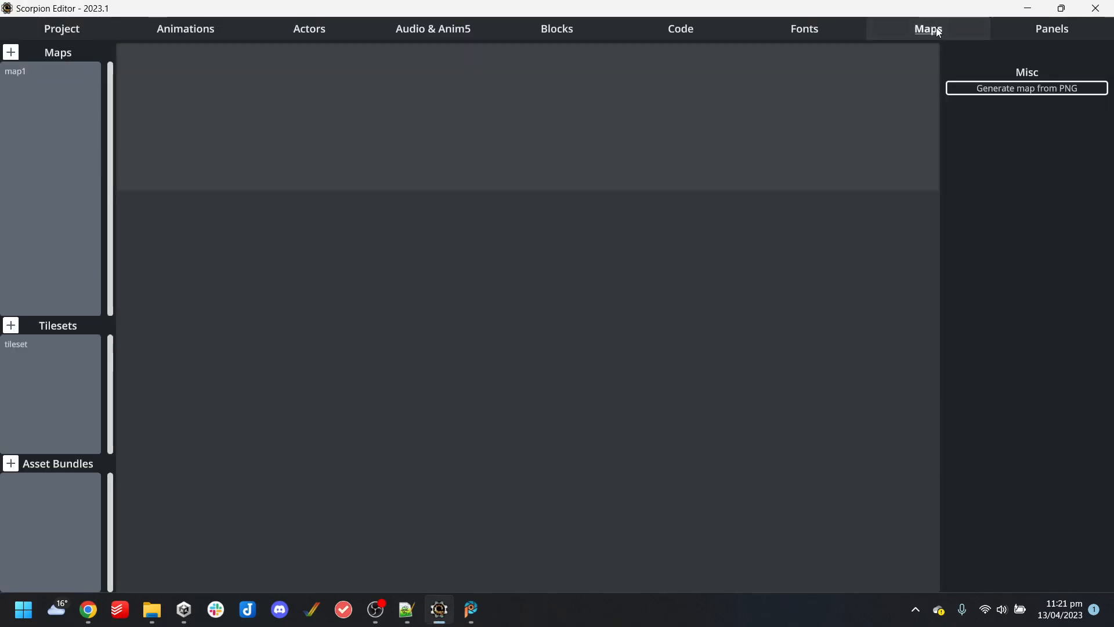
{"action": "left_click", "coordinate": [1024, 36]}
{"action": "left_click", "coordinate": [10, 52]}
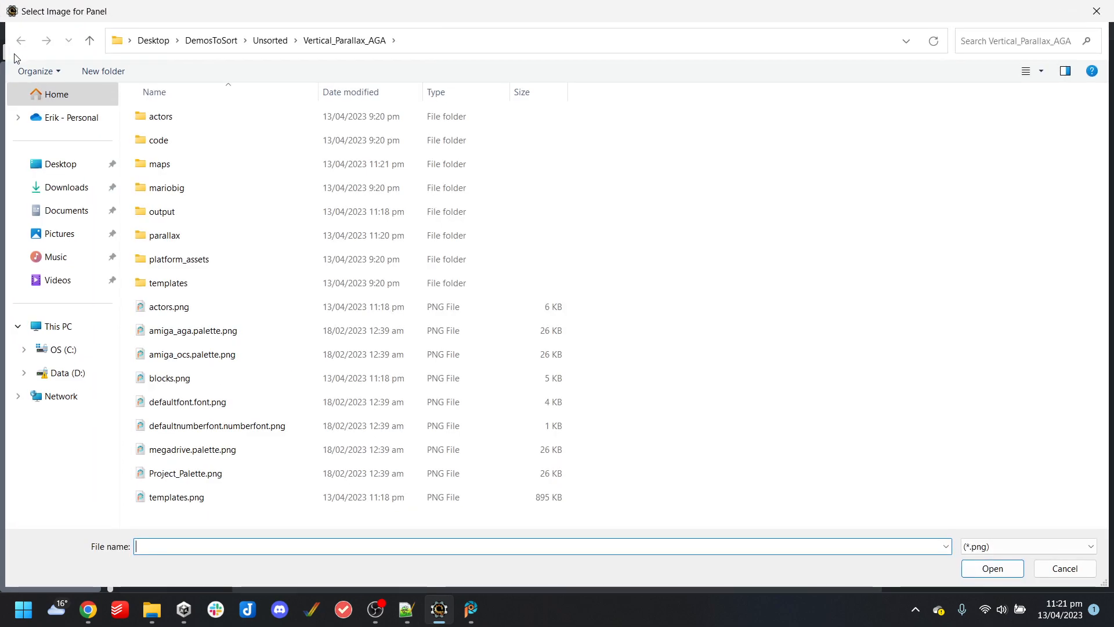
{"action": "double_click", "coordinate": [179, 165]}
{"action": "double_click", "coordinate": [282, 139]}
Save the new panel as md_panel in the project's maps folder
{"action": "double_click", "coordinate": [182, 162]}
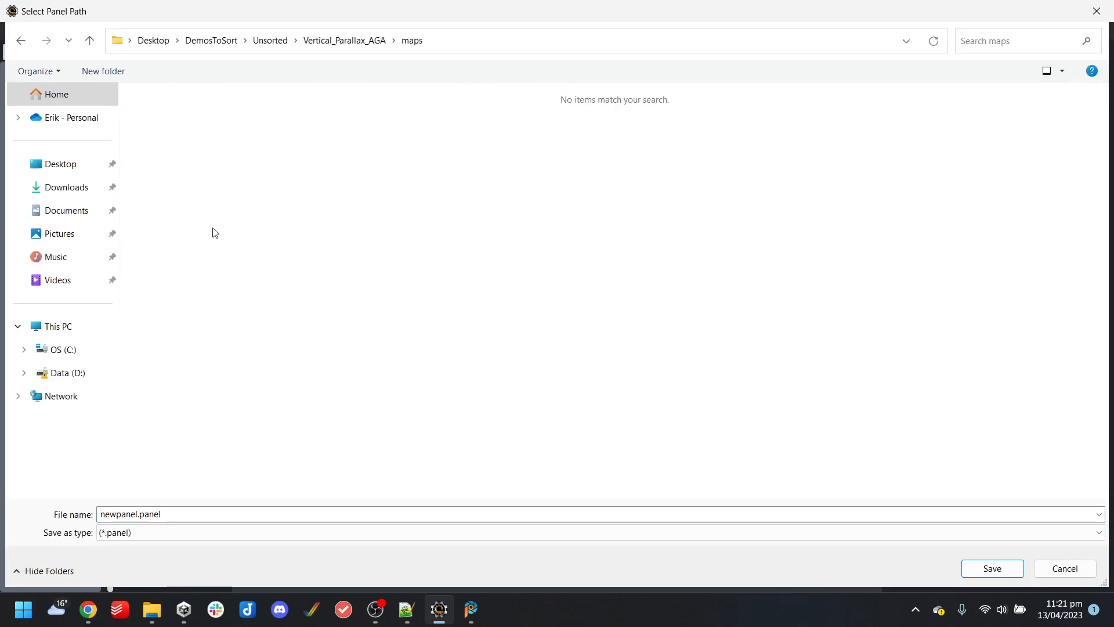
{"action": "left_click", "coordinate": [138, 514]}
{"action": "double_click", "coordinate": [138, 514]}
{"action": "type", "text": "md_pan"}
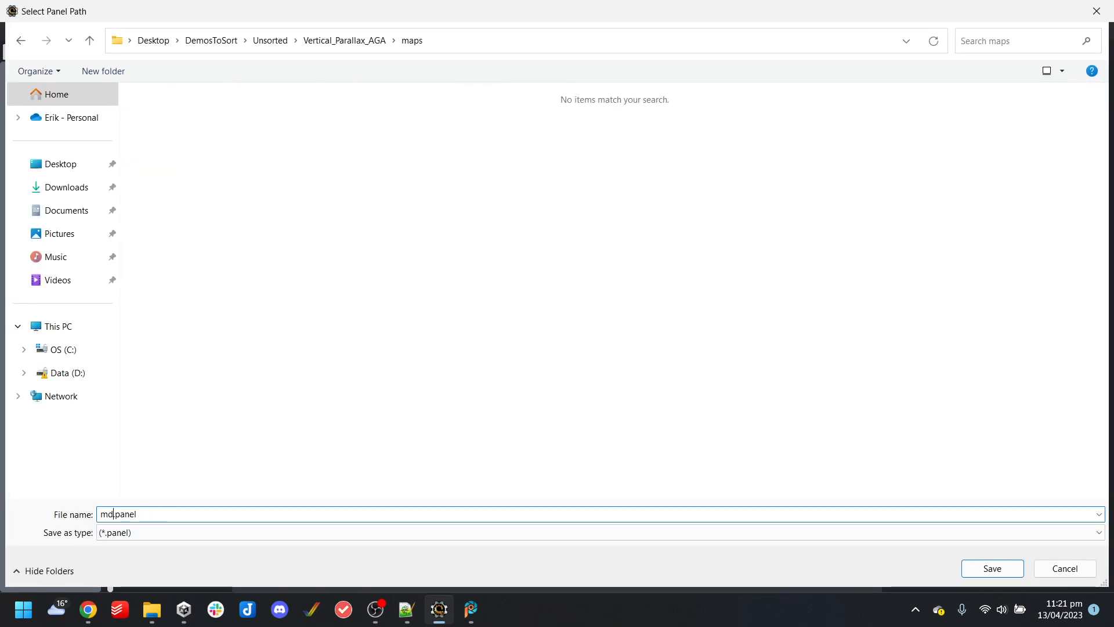
{"action": "type", "text": "el"}
{"action": "key", "text": "Return"}
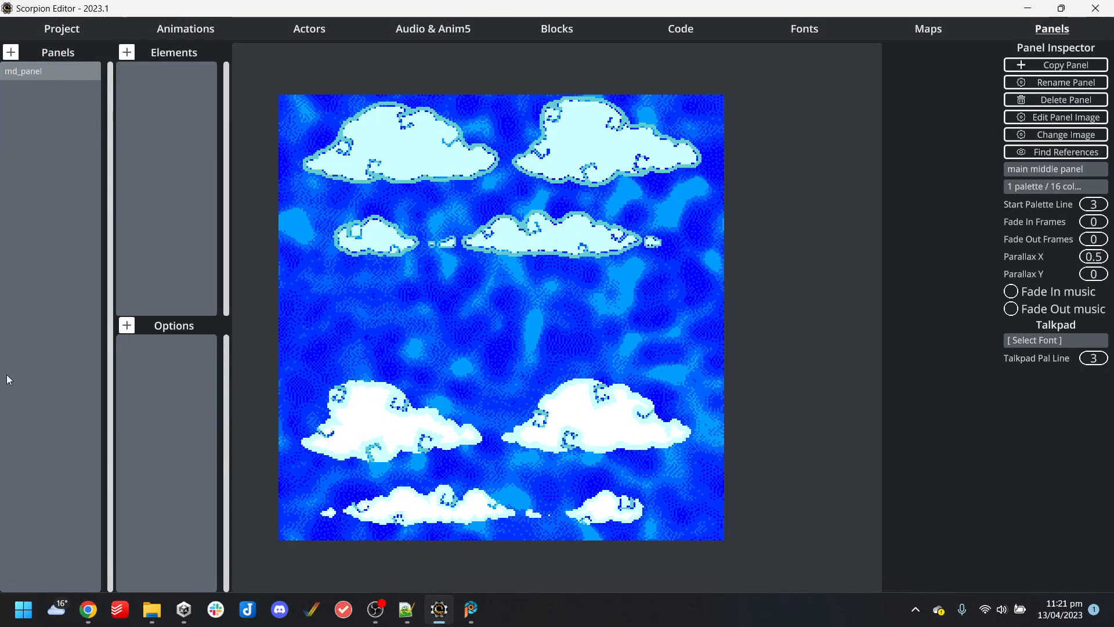
Set md_panel to 3 palettes / 48 colors, Parallax Y 0.5 and the mega drive parallax type, with both music fades off
{"action": "left_click", "coordinate": [1070, 185]}
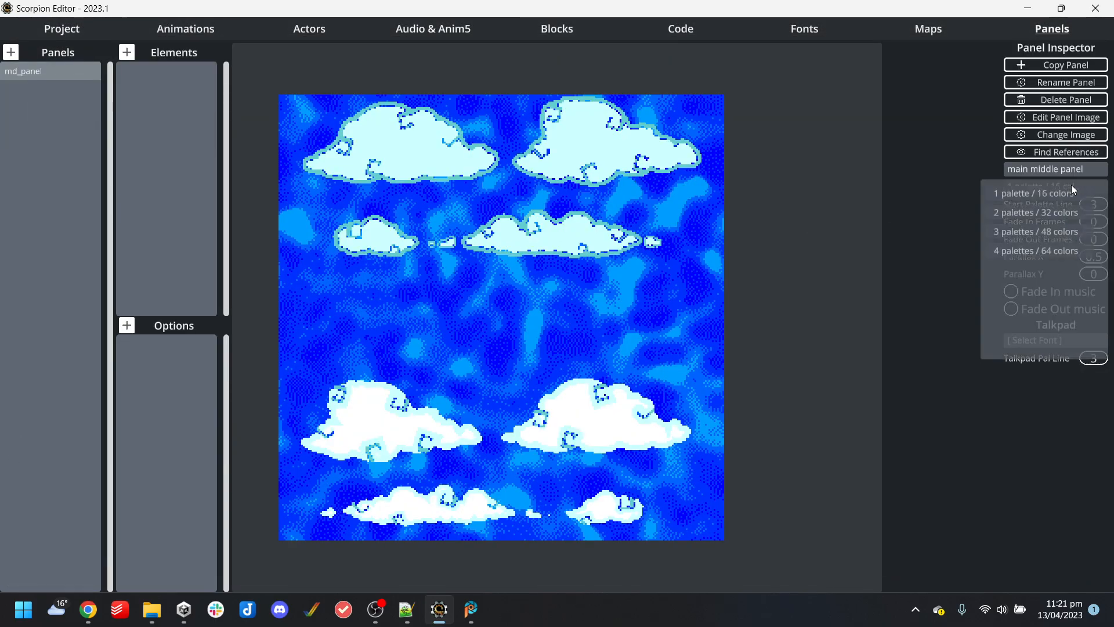
{"action": "left_click", "coordinate": [1053, 230]}
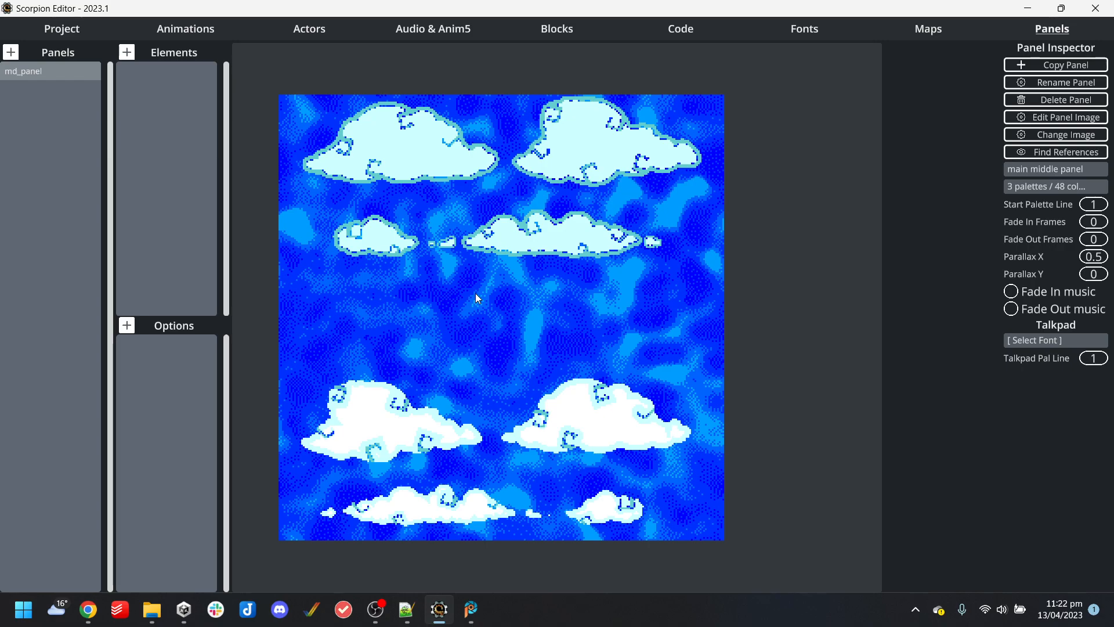
{"action": "left_click", "coordinate": [1097, 276]}
{"action": "type", "text": ".5"}
{"action": "left_click", "coordinate": [1038, 291]}
{"action": "left_click", "coordinate": [1037, 308]}
{"action": "left_click", "coordinate": [1044, 292]}
{"action": "left_click", "coordinate": [1048, 308]}
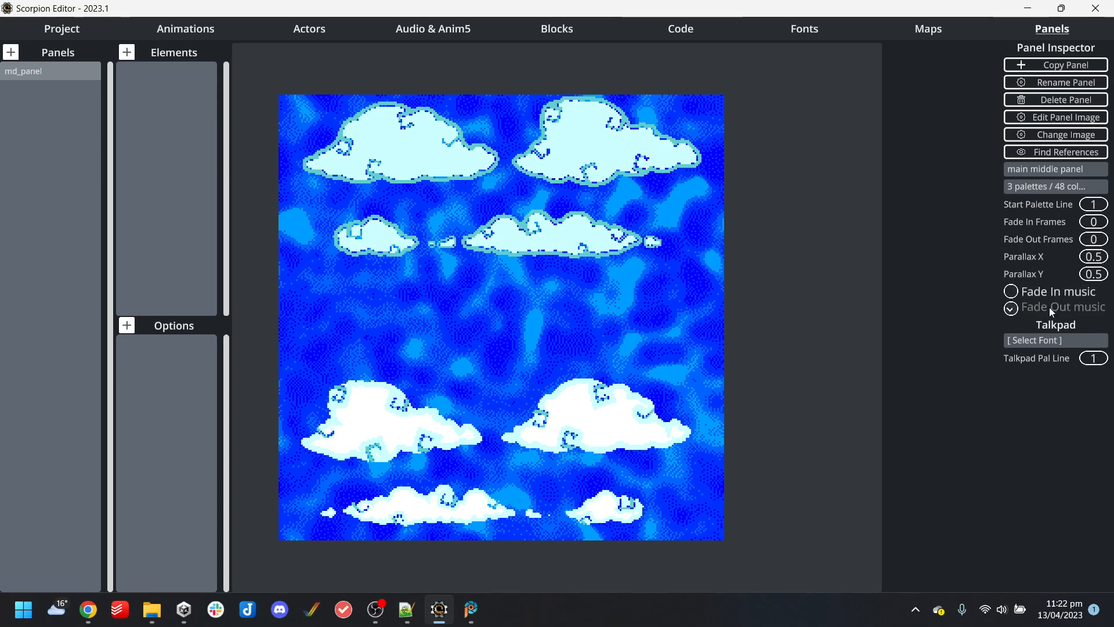
{"action": "left_click", "coordinate": [1058, 172]}
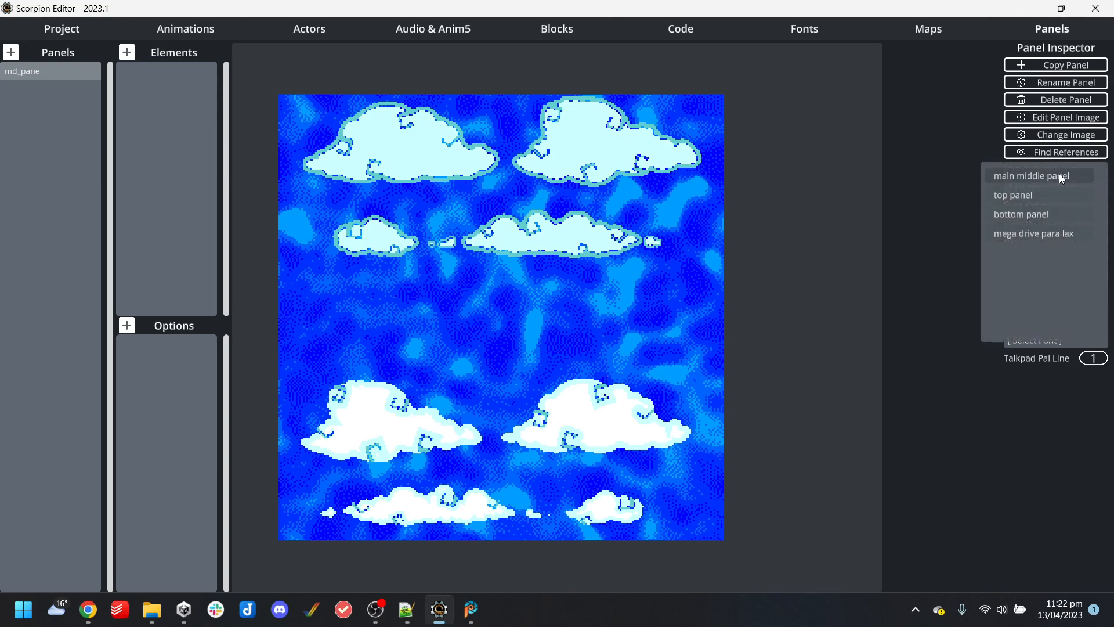
{"action": "left_click", "coordinate": [1046, 232]}
Assign md_panel as the parallax panel of map1
{"action": "left_click", "coordinate": [927, 29]}
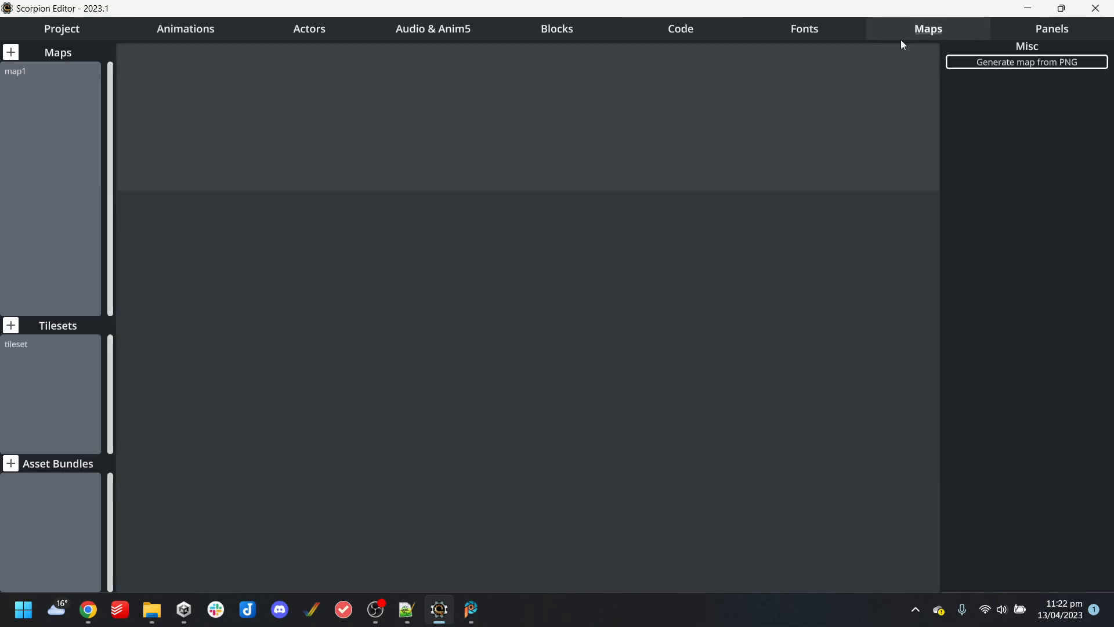
{"action": "left_click", "coordinate": [70, 70]}
{"action": "left_click", "coordinate": [1059, 227]}
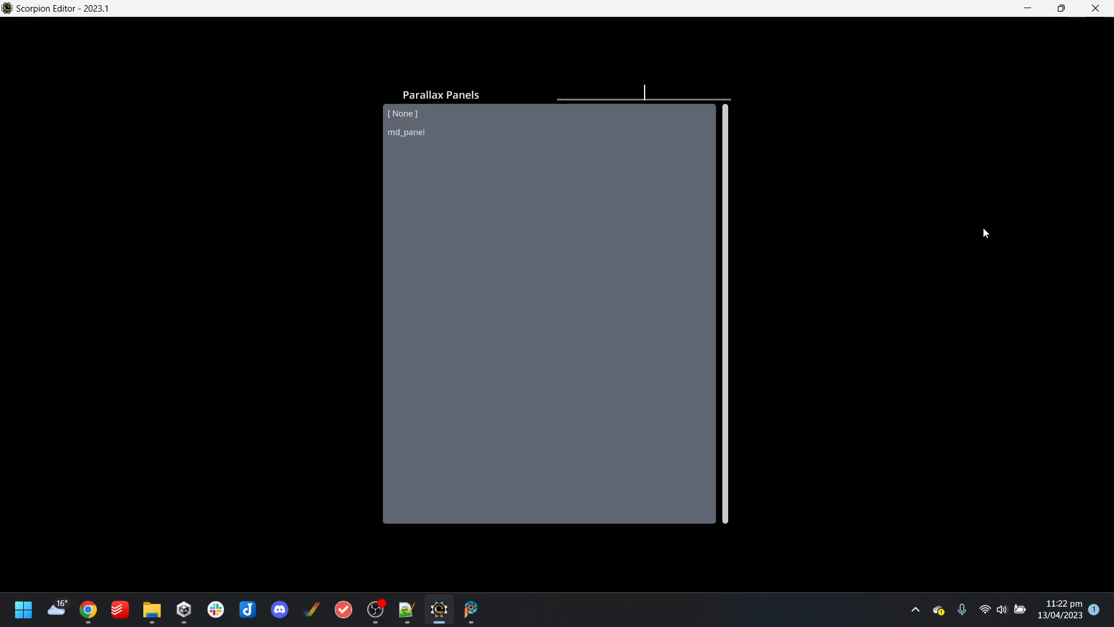
{"action": "left_click", "coordinate": [430, 136]}
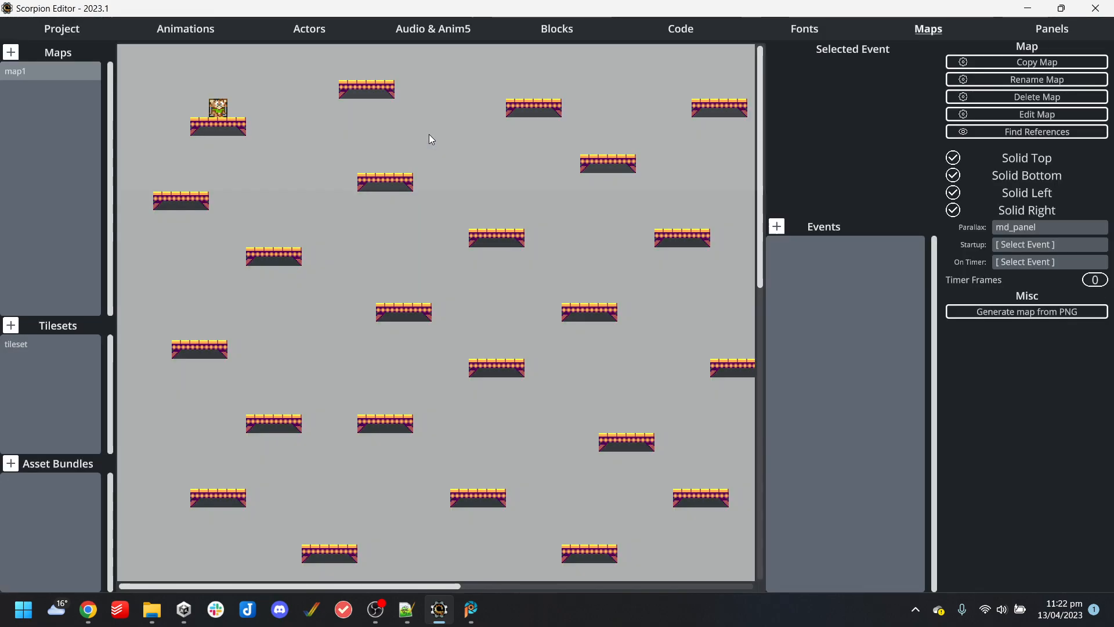
Check the project's palette and platform settings, and return to the md_panel settings
{"action": "left_click", "coordinate": [88, 28]}
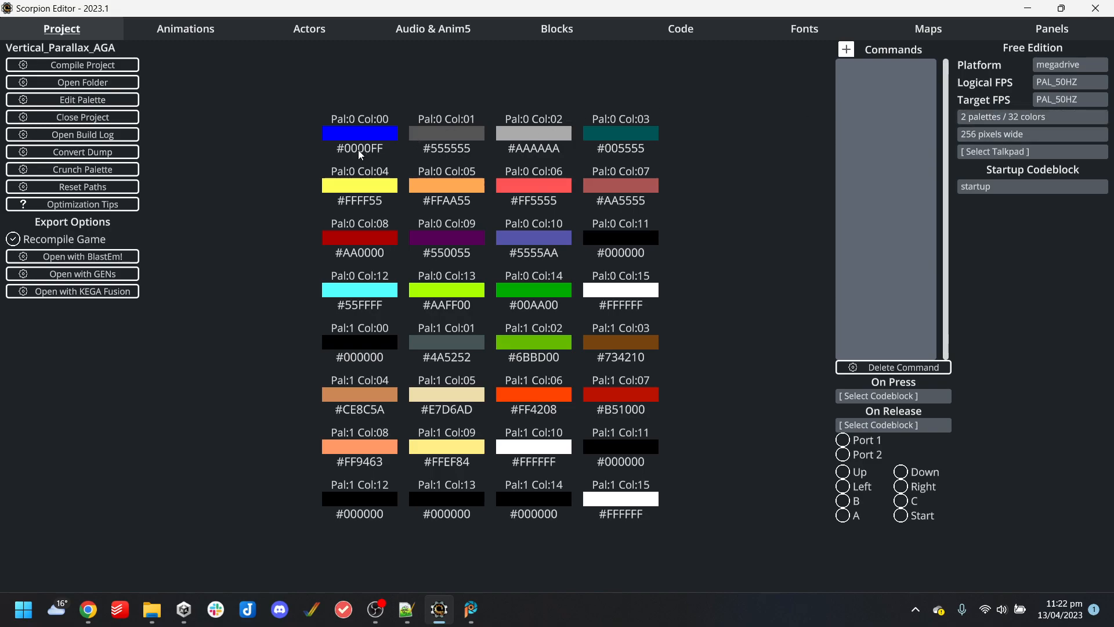
{"action": "left_click", "coordinate": [950, 35]}
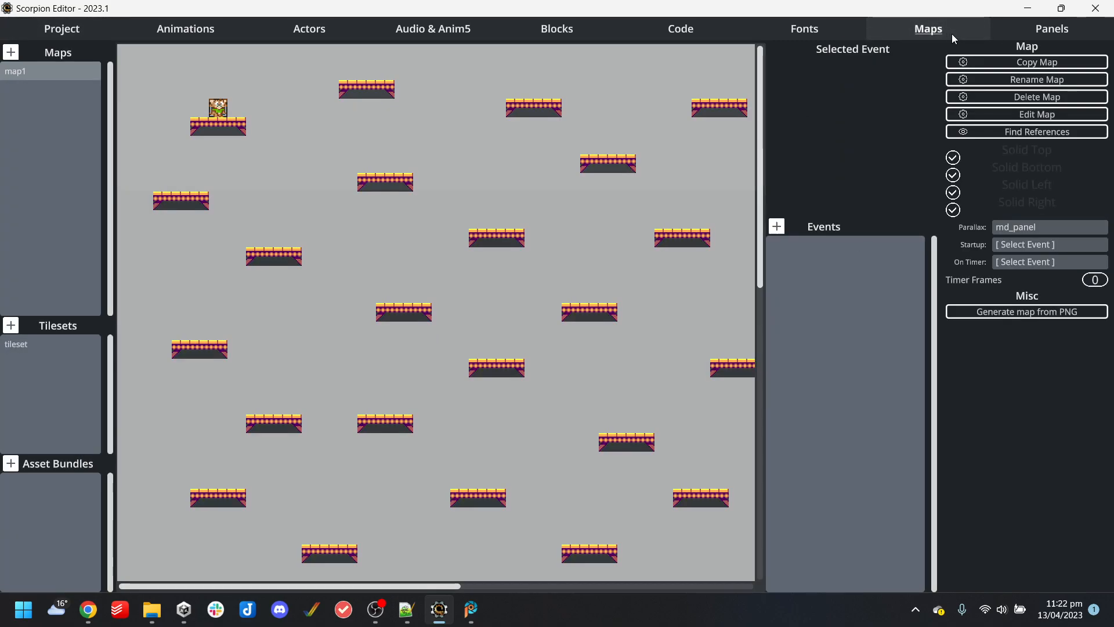
{"action": "left_click", "coordinate": [1025, 37]}
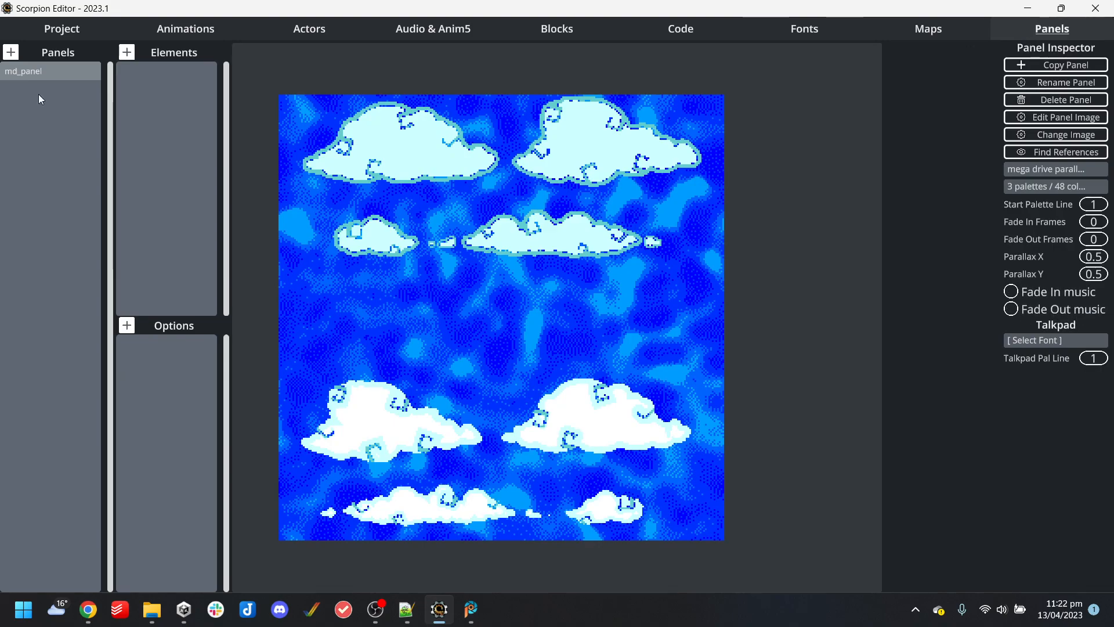
Set md_panel to 1 palette / 16 colors with start palette line 3
{"action": "left_click", "coordinate": [1014, 189]}
{"action": "left_click", "coordinate": [1028, 193]}
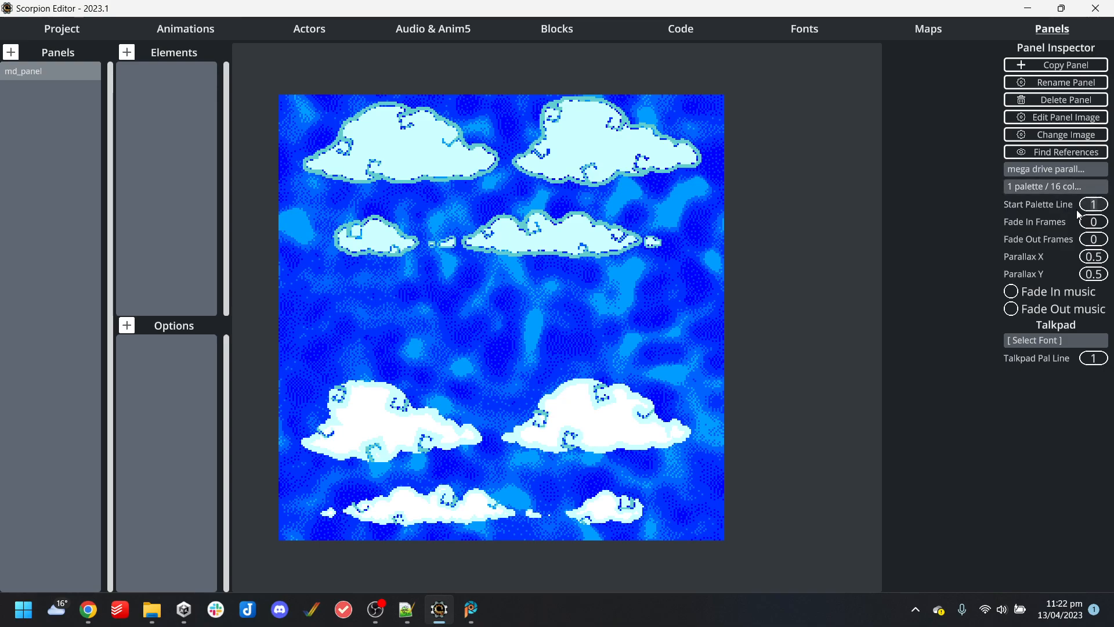
{"action": "type", "text": "3"}
{"action": "key", "text": "Return"}
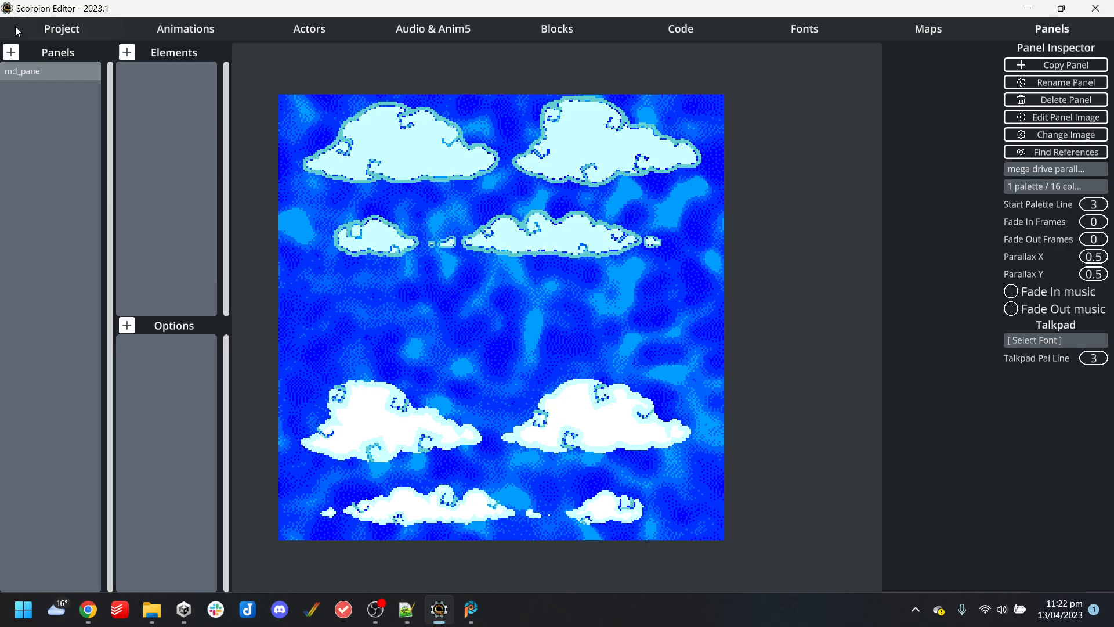
Compile the Vertical_Parallax_AGA project, run it in BlastEm, and move the fox around the platforms to check the parallax background
{"action": "left_click", "coordinate": [48, 33]}
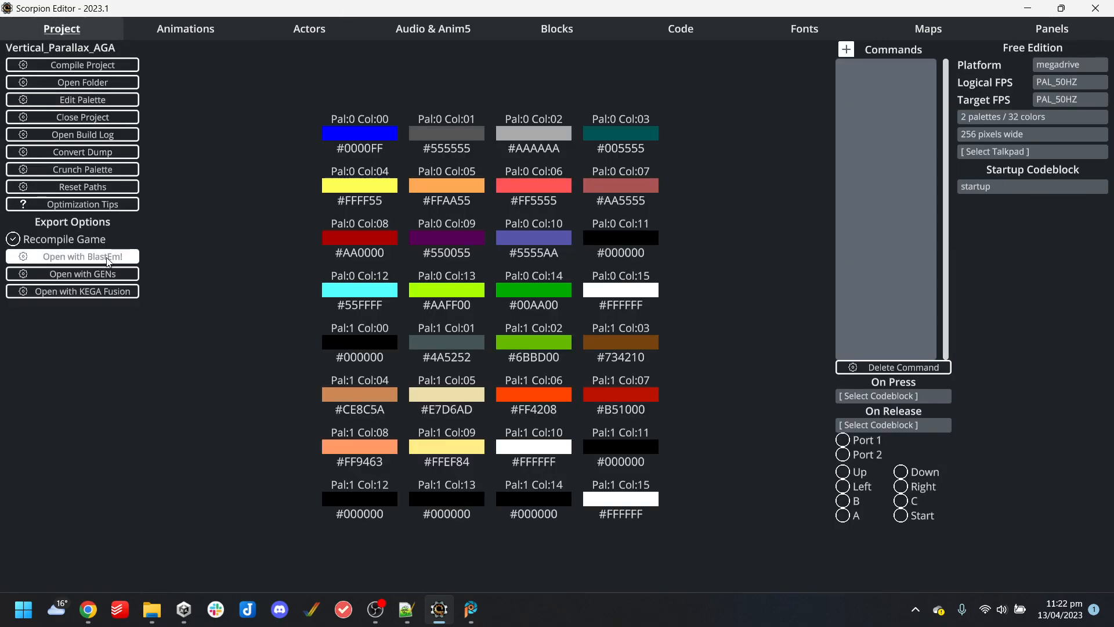
{"action": "left_click", "coordinate": [107, 260]}
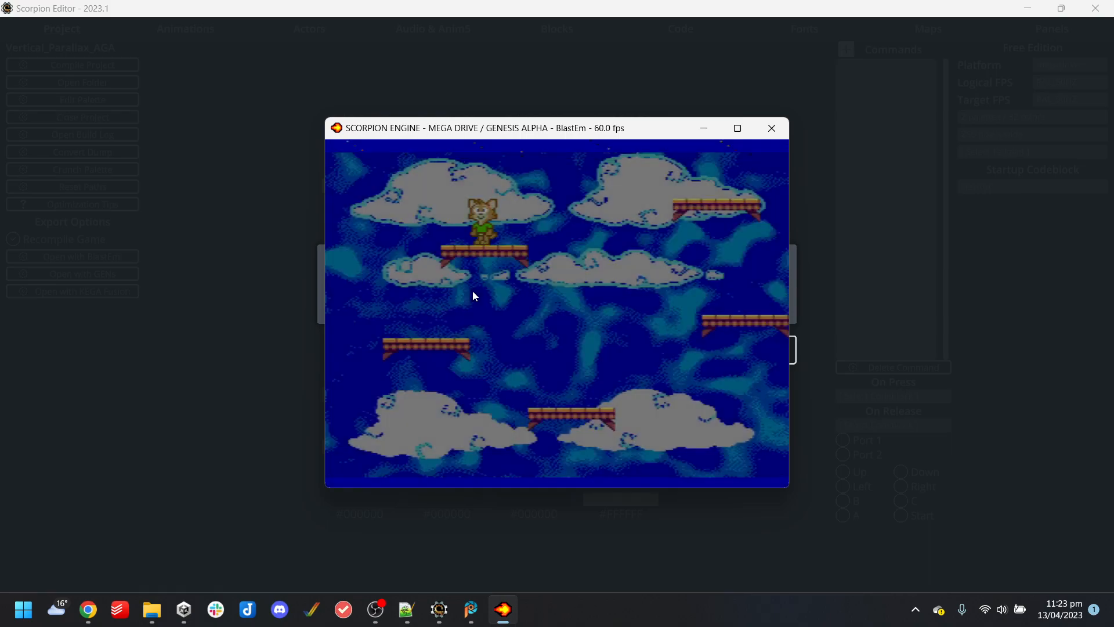
{"action": "key", "text": "Right"}
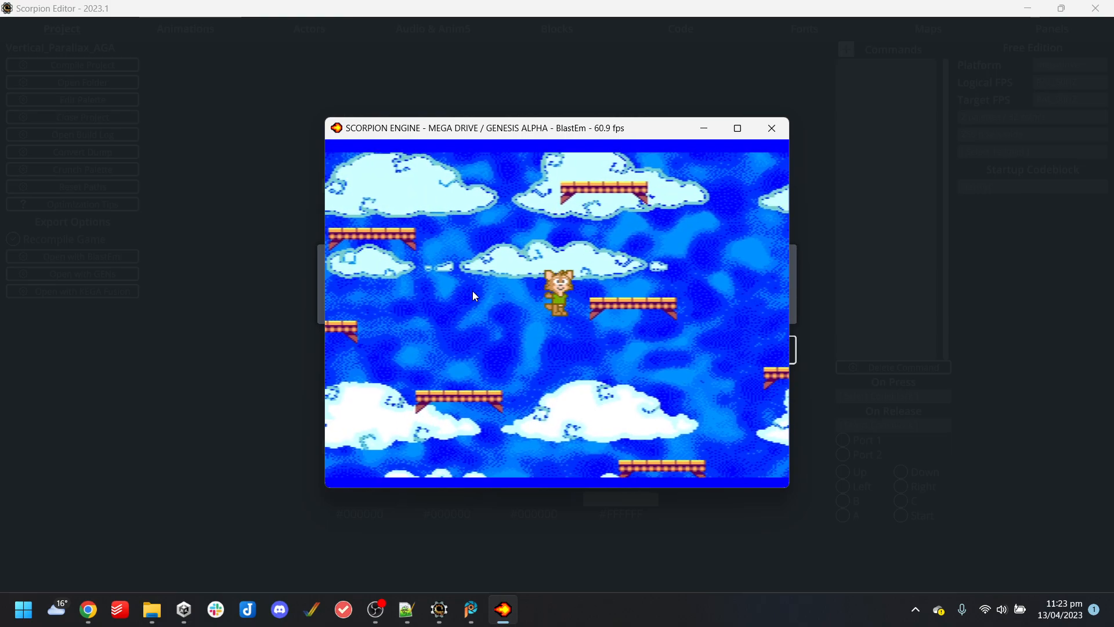
{"action": "key", "text": "Right"}
{"action": "key", "text": "Right"}
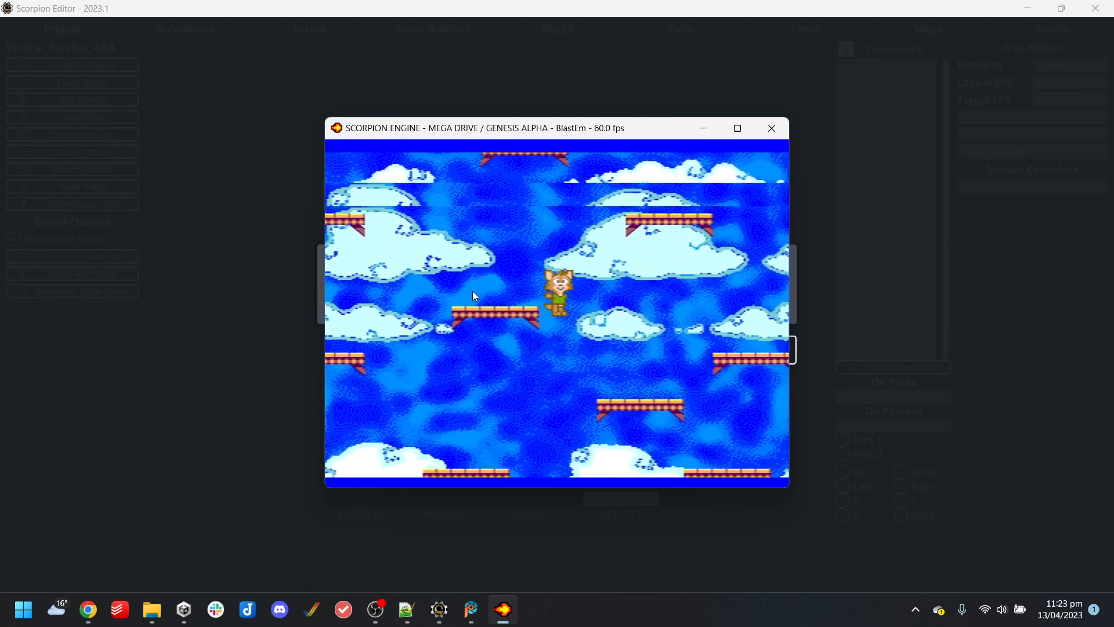
{"action": "key", "text": "Left"}
{"action": "key", "text": "Right"}
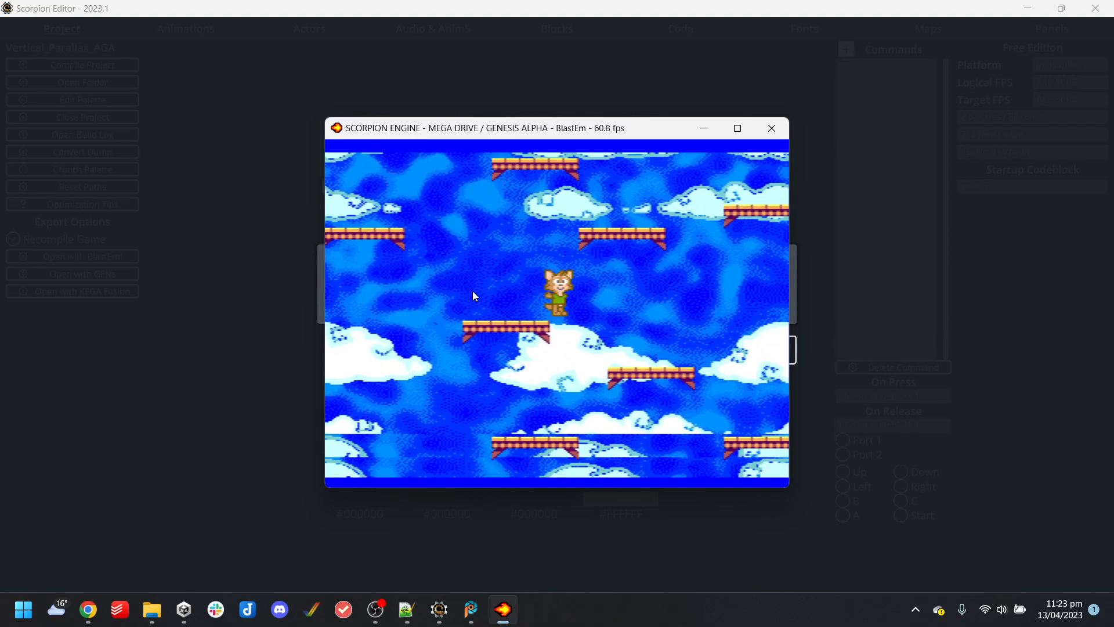
{"action": "key", "text": "Left"}
{"action": "key", "text": "Up"}
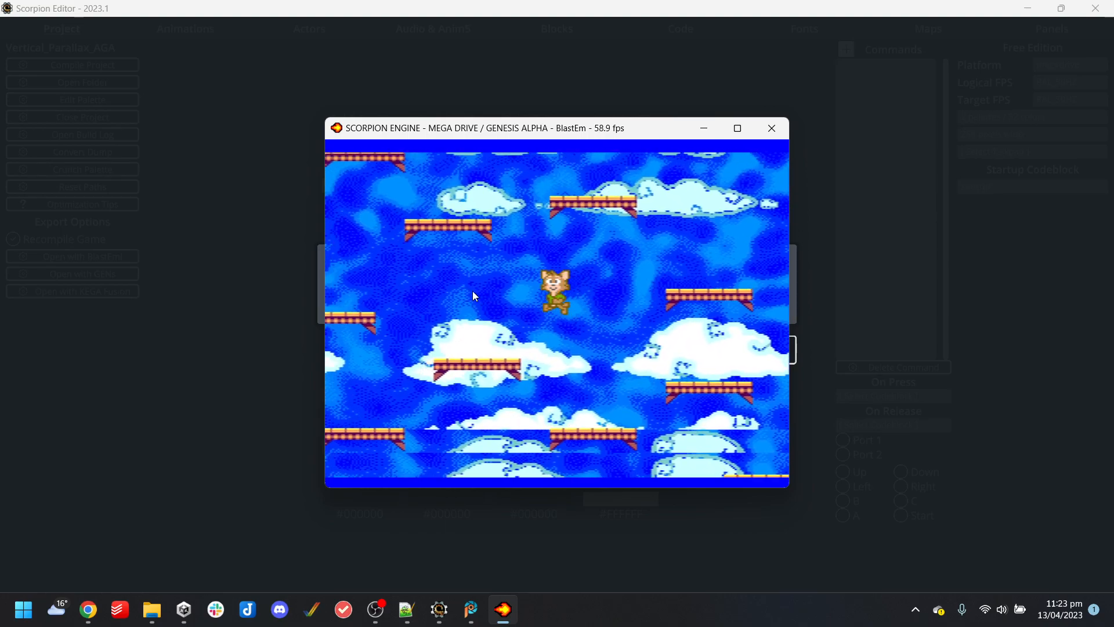
{"action": "key", "text": "Up"}
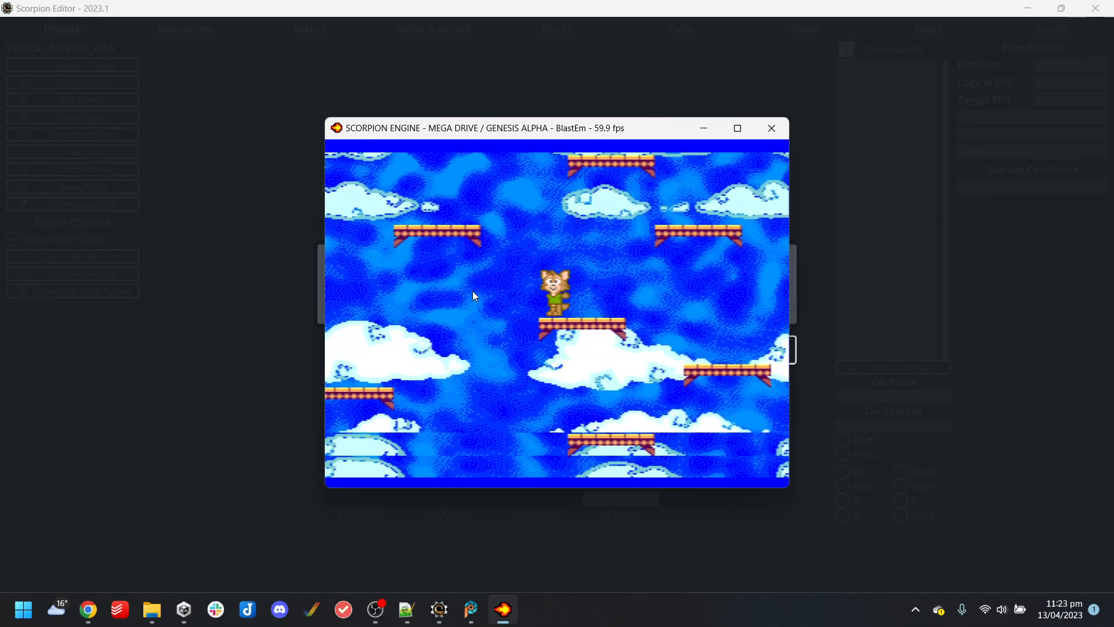
{"action": "key", "text": "Up"}
{"action": "key", "text": "Up"}
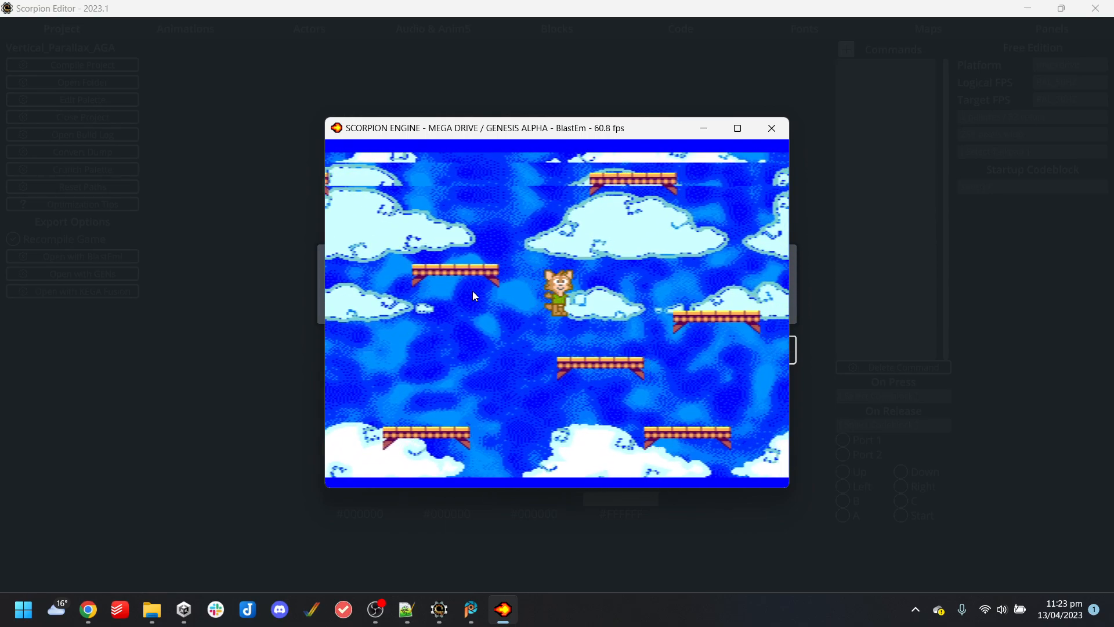
Compare the running game's background with md_parallax.png in PaintShop Pro, and return to the emulator
{"action": "mouse_move", "coordinate": [470, 610]}
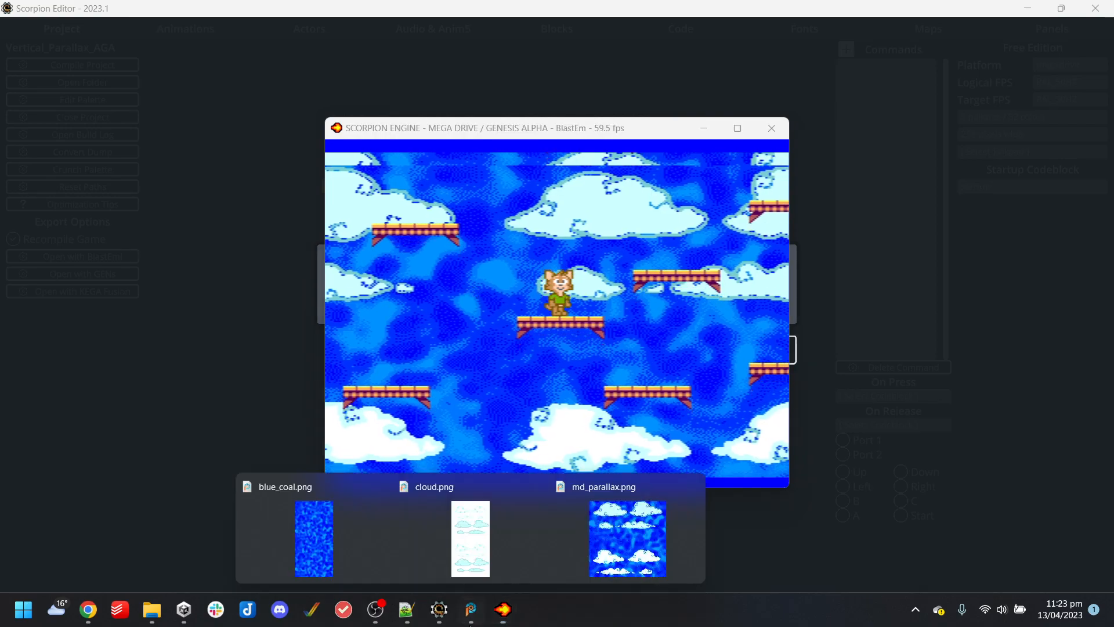
{"action": "left_click", "coordinate": [620, 559]}
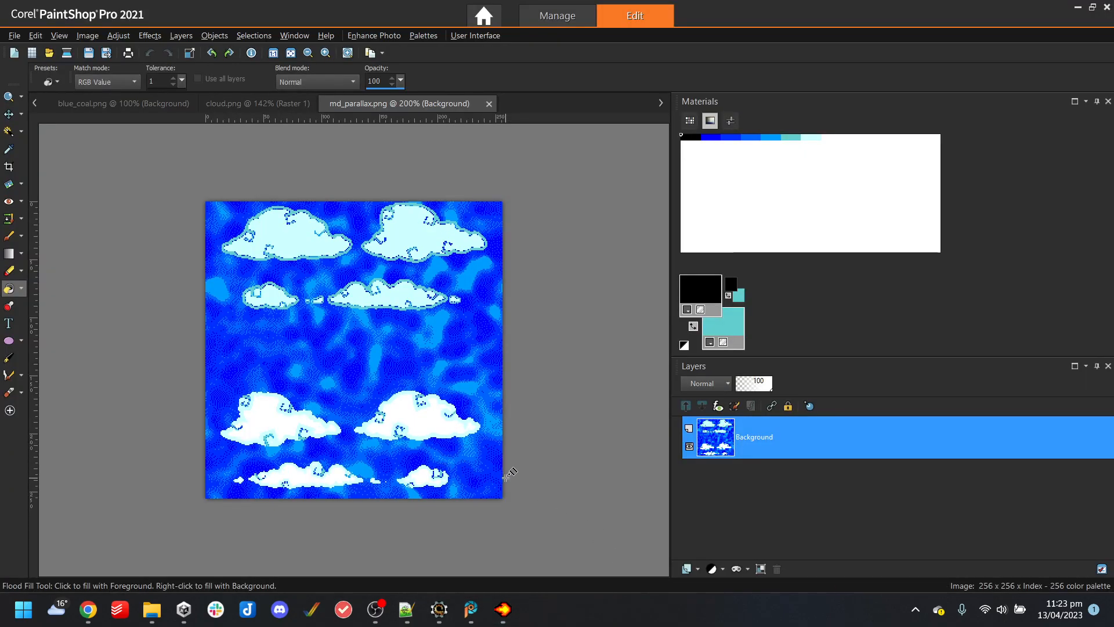
{"action": "left_click", "coordinate": [503, 609]}
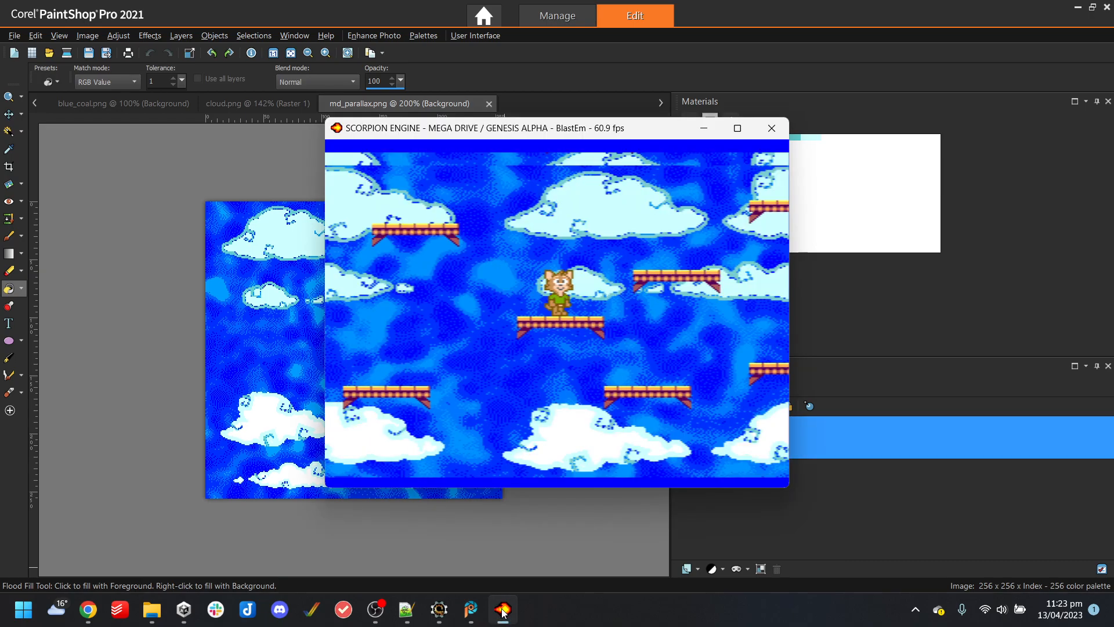
{"action": "left_click", "coordinate": [502, 609]}
{"action": "left_click", "coordinate": [503, 609]}
Jump the fox across the platforms to examine how the cloud background wraps vertically
{"action": "key", "text": "Up"}
{"action": "key", "text": "Right"}
{"action": "key", "text": "Up"}
{"action": "key", "text": "Right"}
{"action": "key", "text": "Up"}
{"action": "key", "text": "Right"}
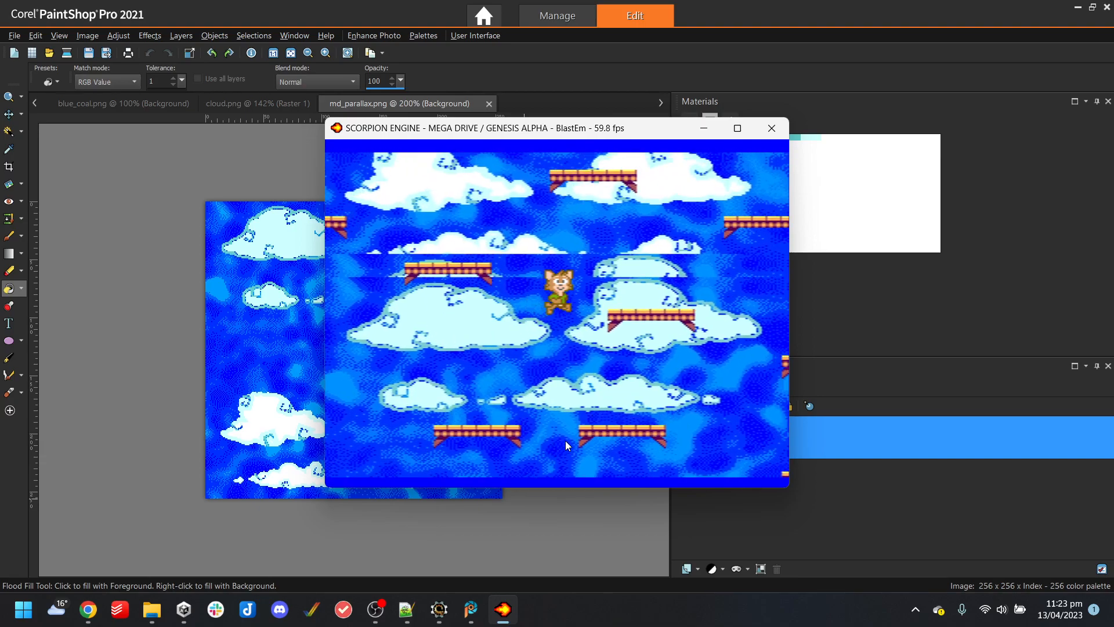
{"action": "key", "text": "Up"}
{"action": "key", "text": "Right"}
{"action": "key", "text": "Up"}
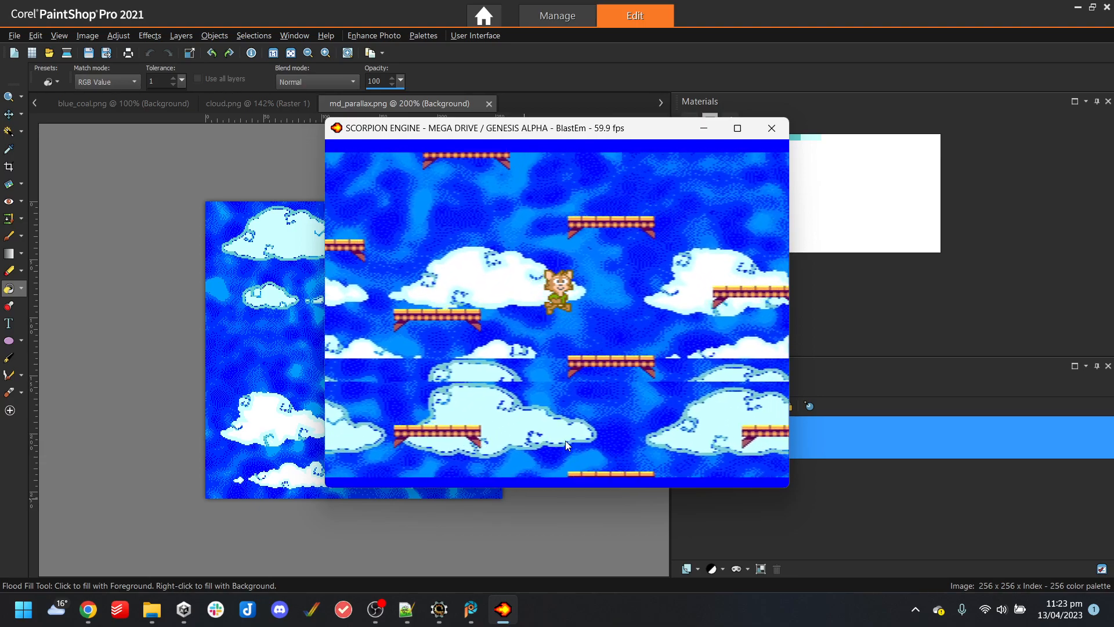
{"action": "key", "text": "Right"}
Reset the game and set BlastEm's default region to E - Europe in its system settings
{"action": "key", "text": "Tab"}
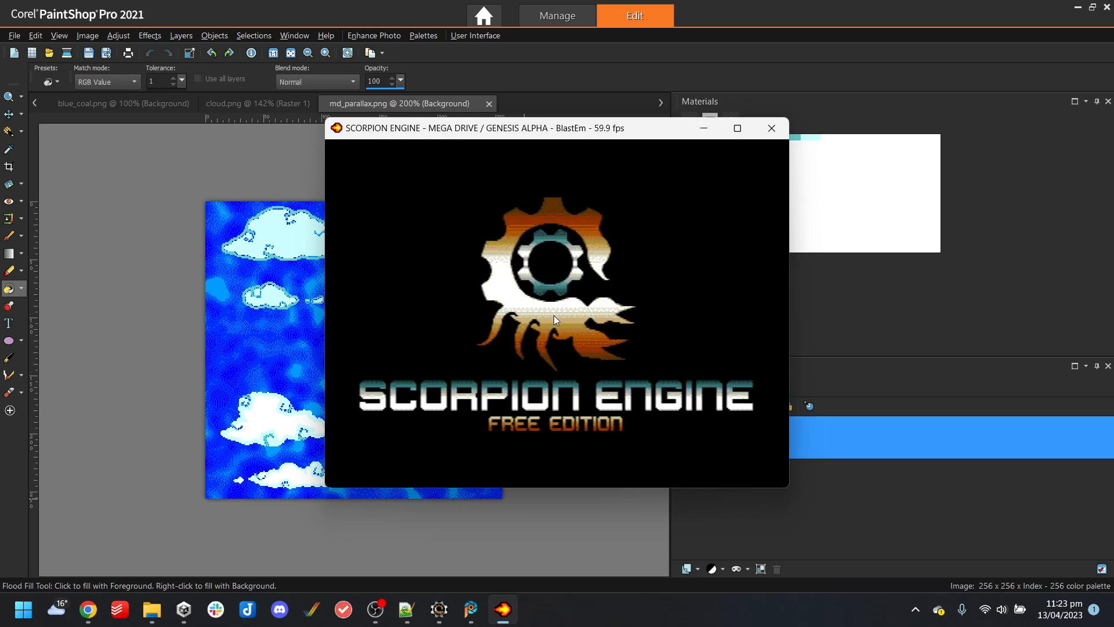
{"action": "key", "text": "Escape"}
{"action": "left_click", "coordinate": [583, 384]}
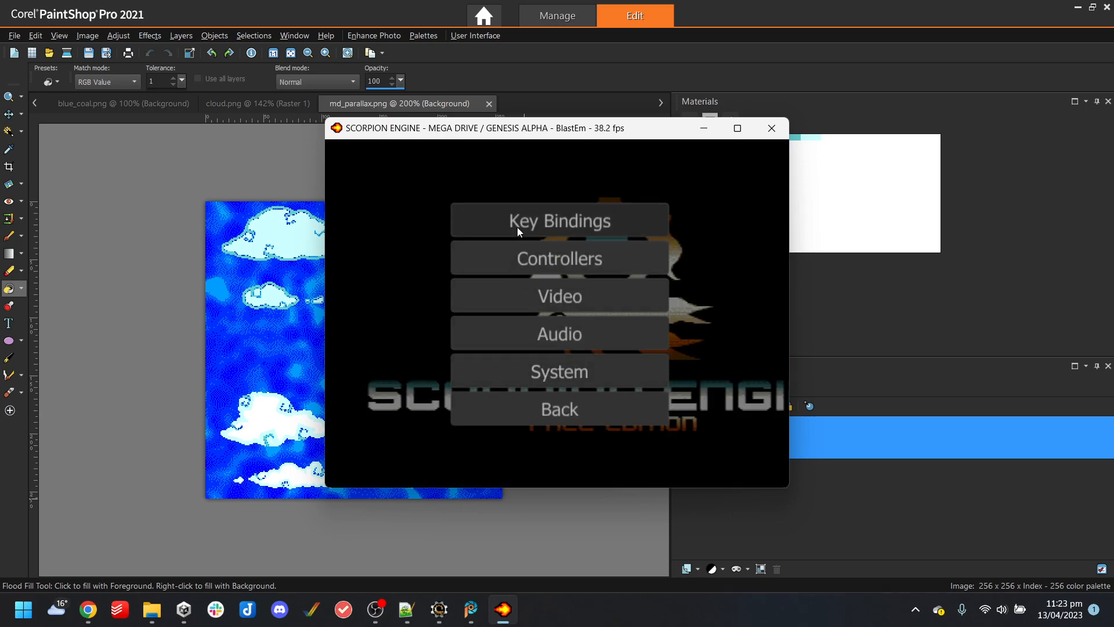
{"action": "left_click", "coordinate": [571, 374]}
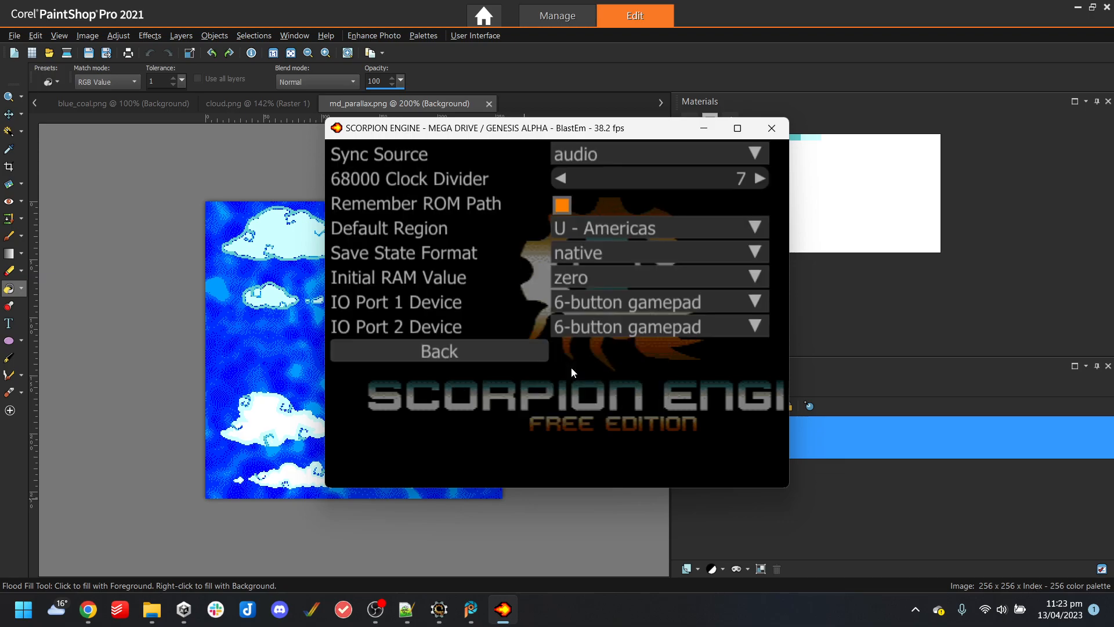
{"action": "left_click", "coordinate": [654, 232]}
{"action": "left_click", "coordinate": [620, 304]}
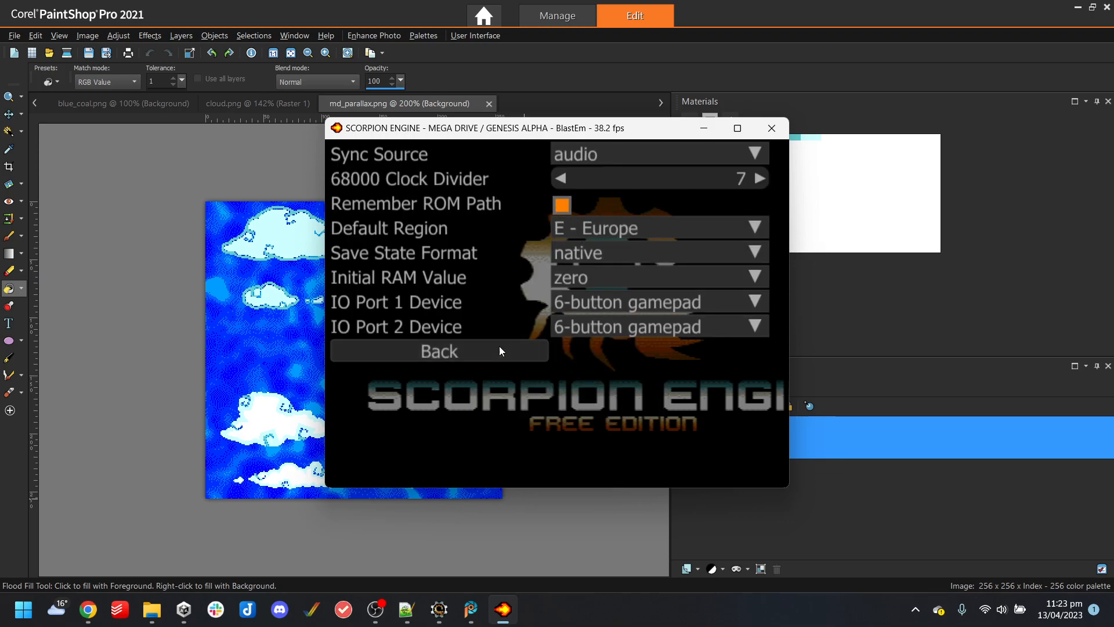
{"action": "left_click", "coordinate": [455, 351]}
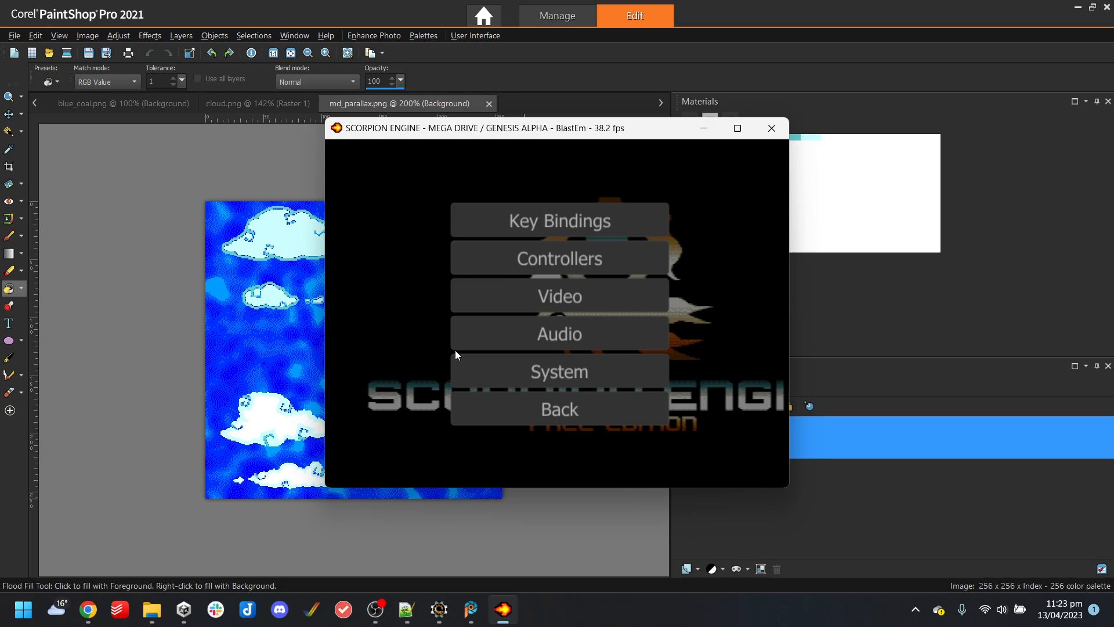
{"action": "left_click", "coordinate": [494, 410]}
{"action": "left_click", "coordinate": [564, 210]}
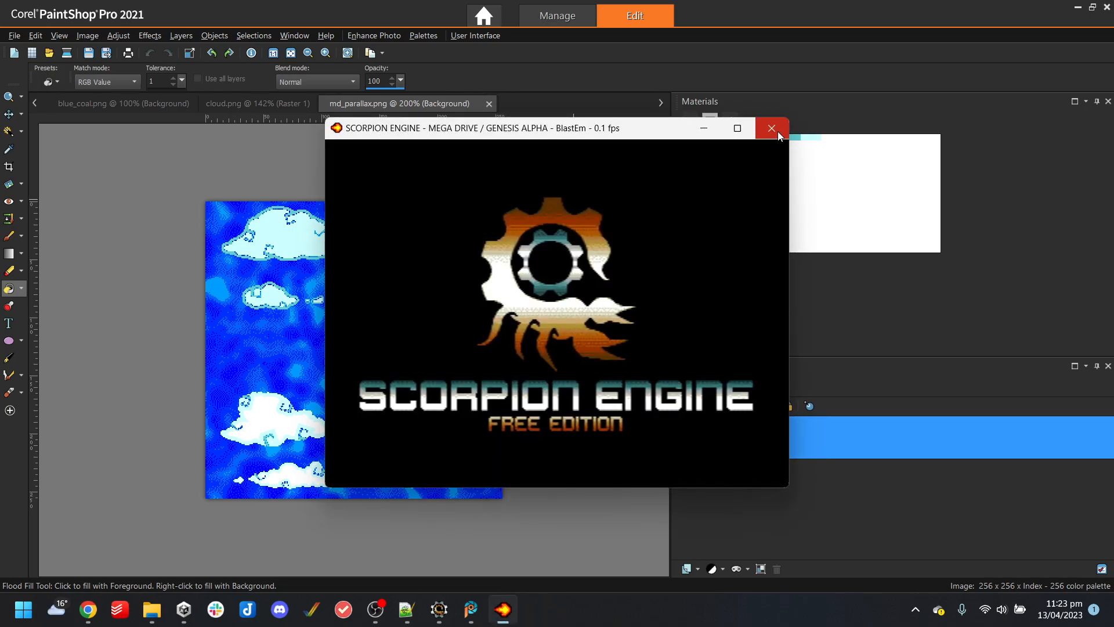
Close the emulator, return to the Scorpion Editor, and recompile and run the project in BlastEm again
{"action": "left_click", "coordinate": [779, 136]}
{"action": "left_click", "coordinate": [439, 609]}
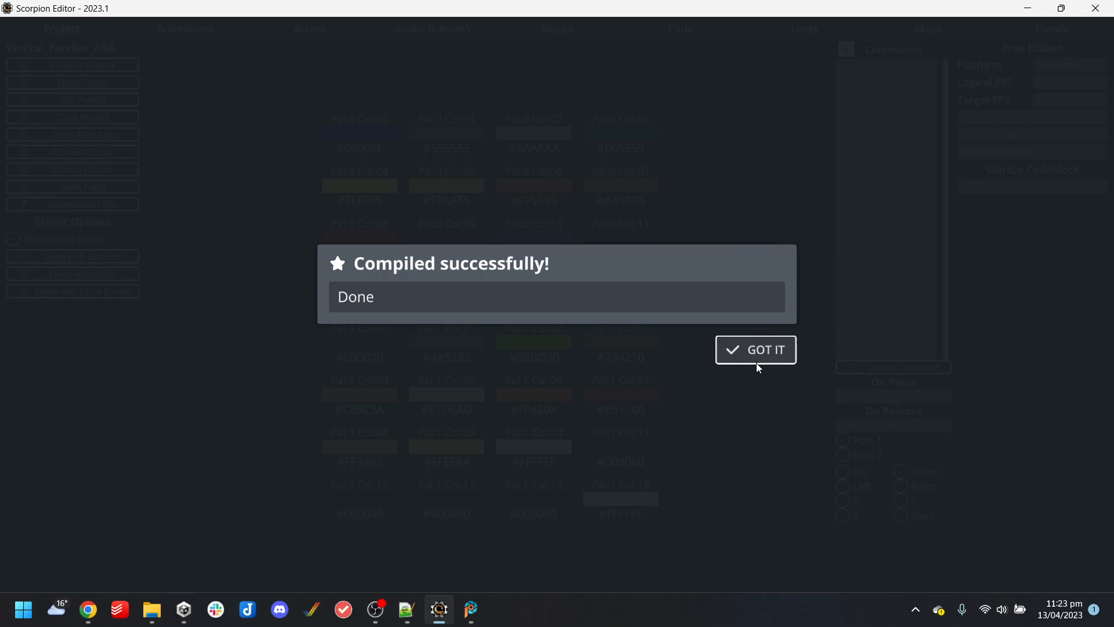
{"action": "left_click", "coordinate": [757, 363]}
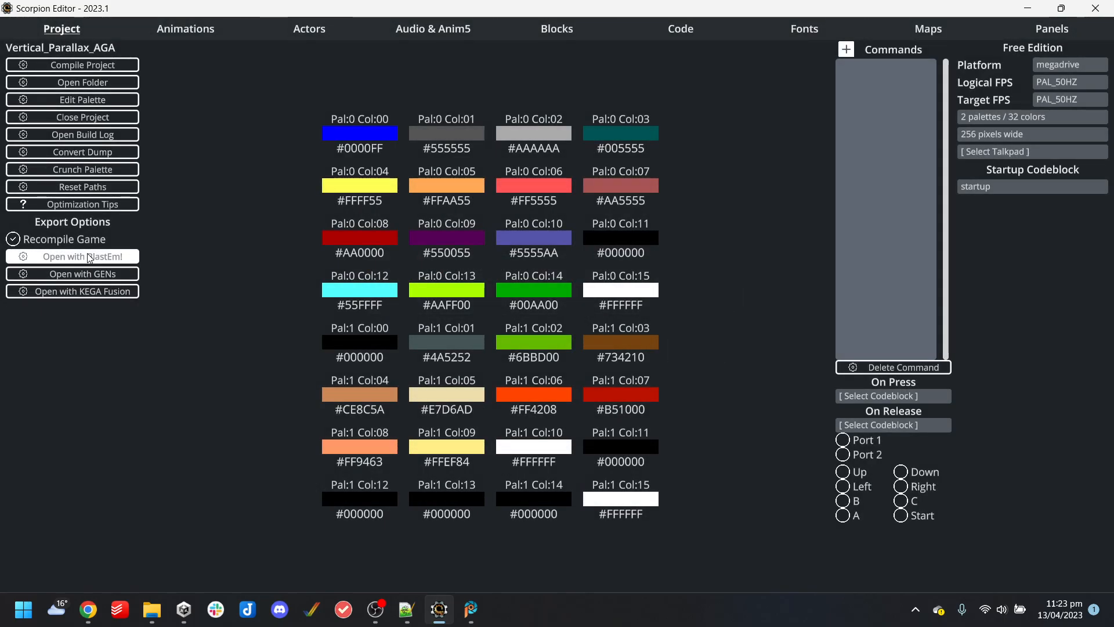
{"action": "left_click", "coordinate": [89, 258]}
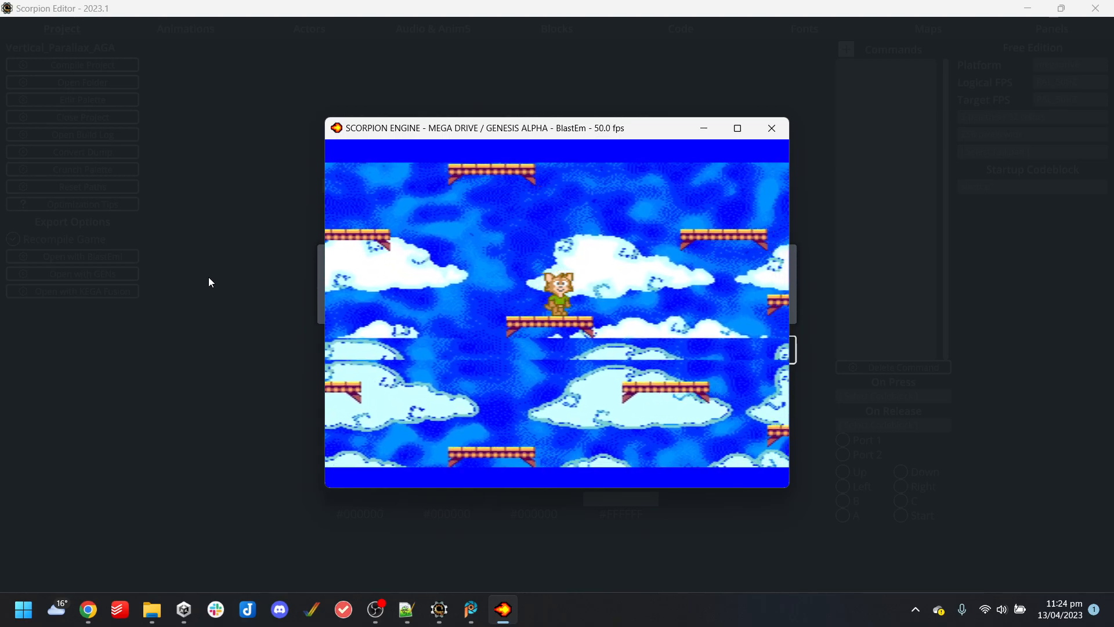
Check the relaunched game's clouds against the md_parallax.png source image
{"action": "mouse_move", "coordinate": [470, 609]}
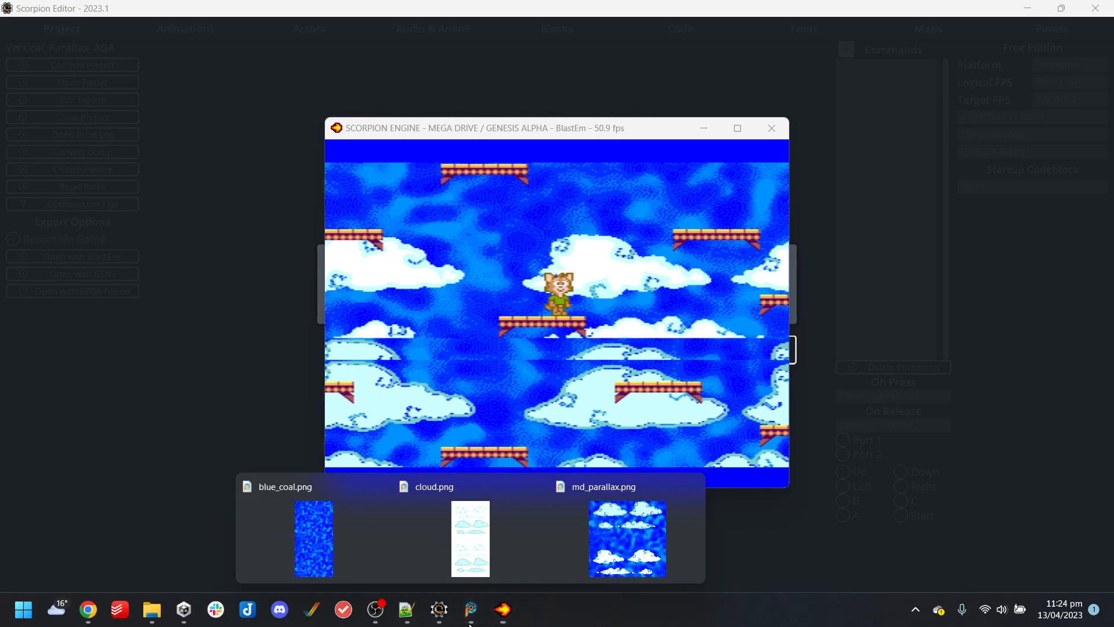
{"action": "left_click", "coordinate": [609, 566]}
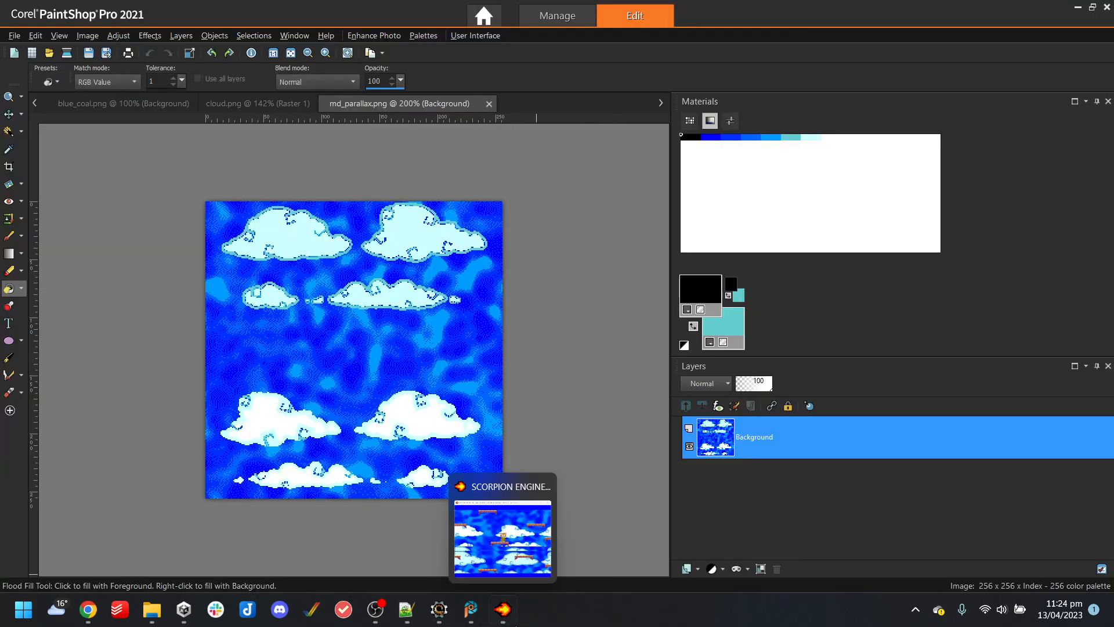
{"action": "left_click", "coordinate": [519, 516]}
Open BlastEm's VDP VRAM debugger beside the game and cycle its palettes to inspect the background tiles
{"action": "key", "text": "v"}
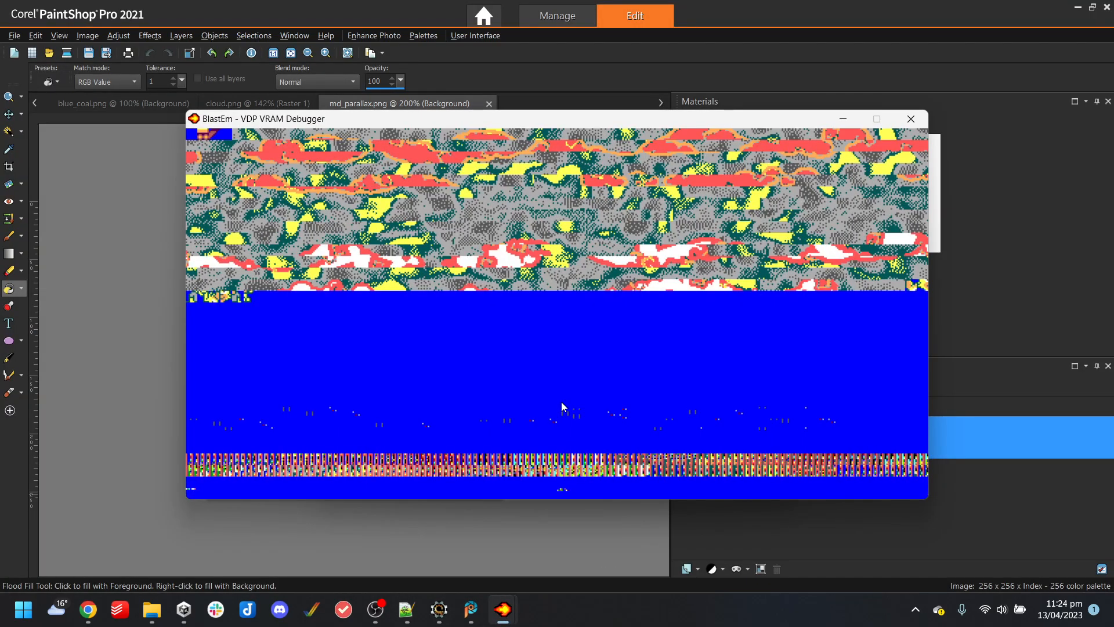
{"action": "left_click_drag", "start_coordinate": [381, 119], "coordinate": [601, 140]}
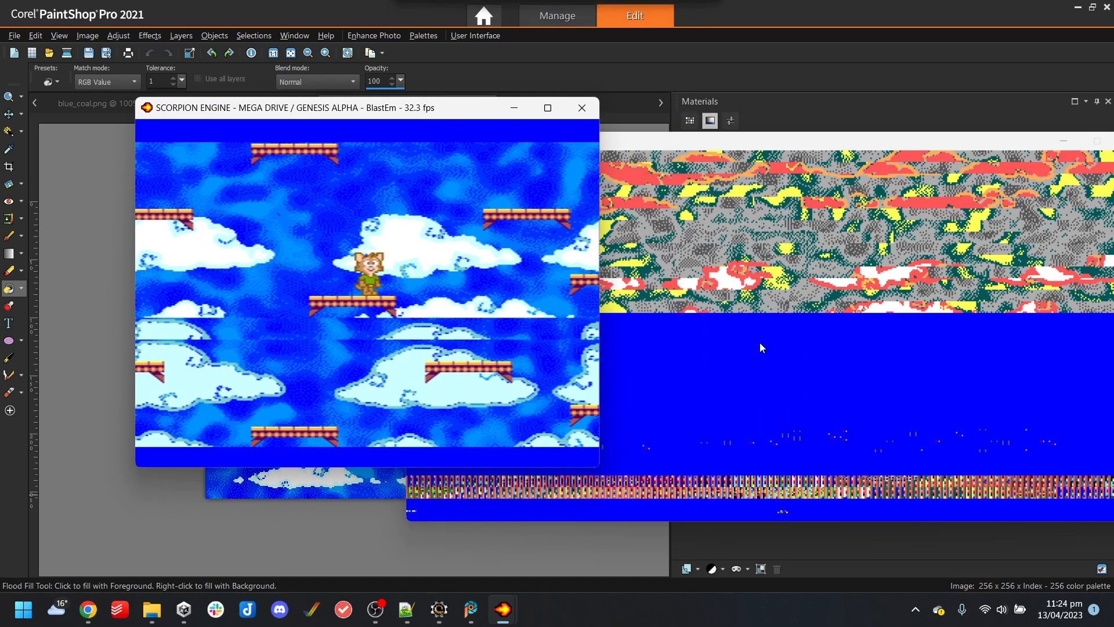
{"action": "left_click", "coordinate": [762, 346]}
{"action": "left_click", "coordinate": [878, 386]}
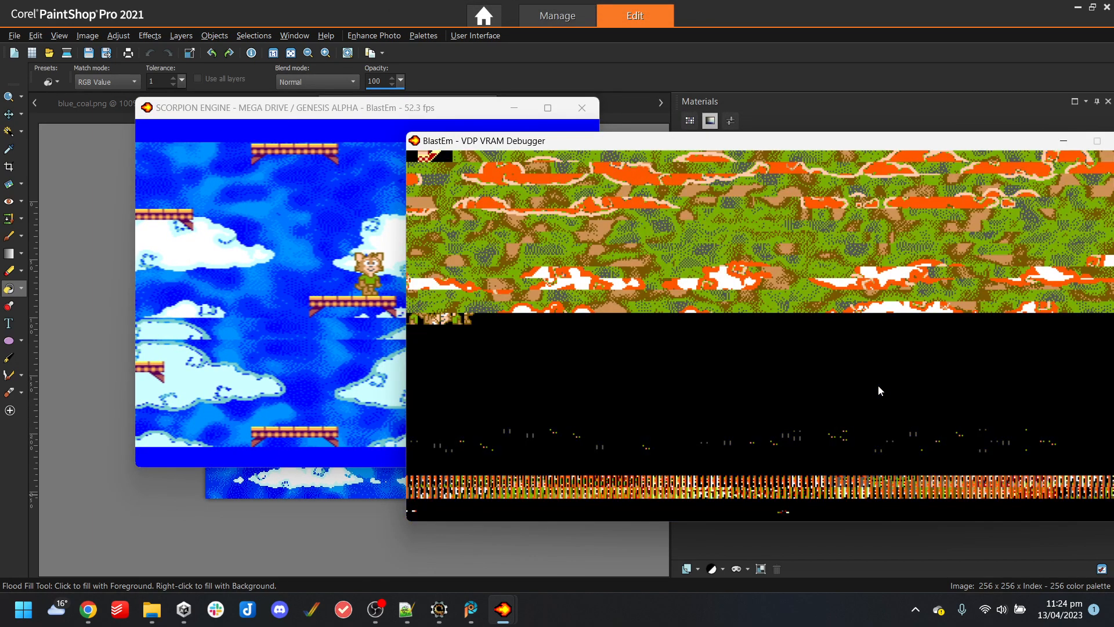
{"action": "left_click", "coordinate": [879, 385]}
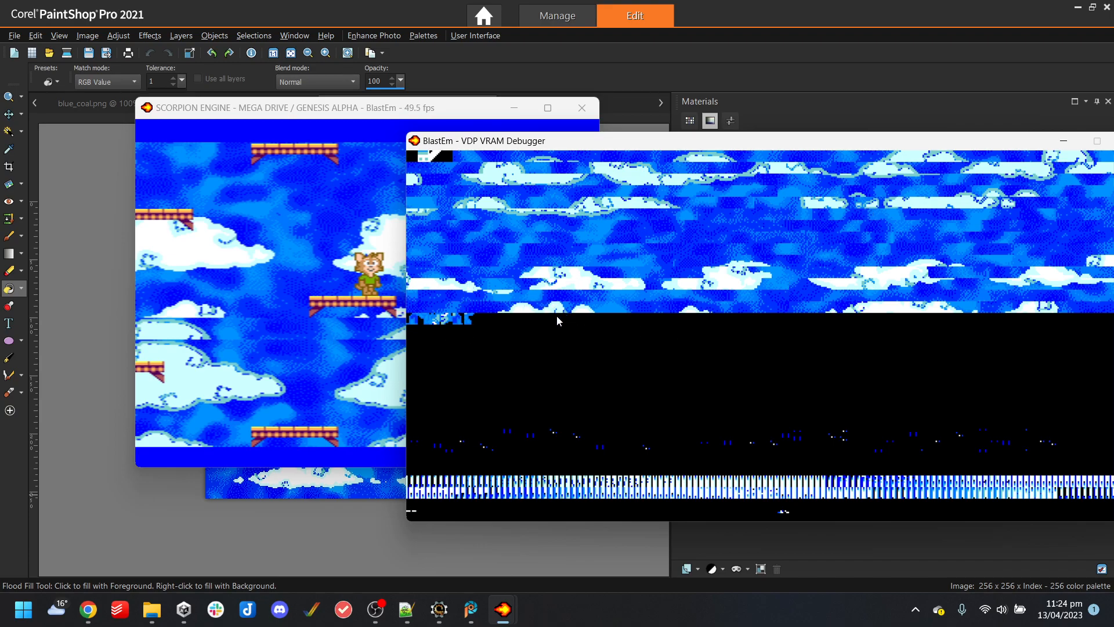
Close the game and its VRAM debugger, and return to the project settings in the Scorpion Editor
{"action": "left_click", "coordinate": [284, 259]}
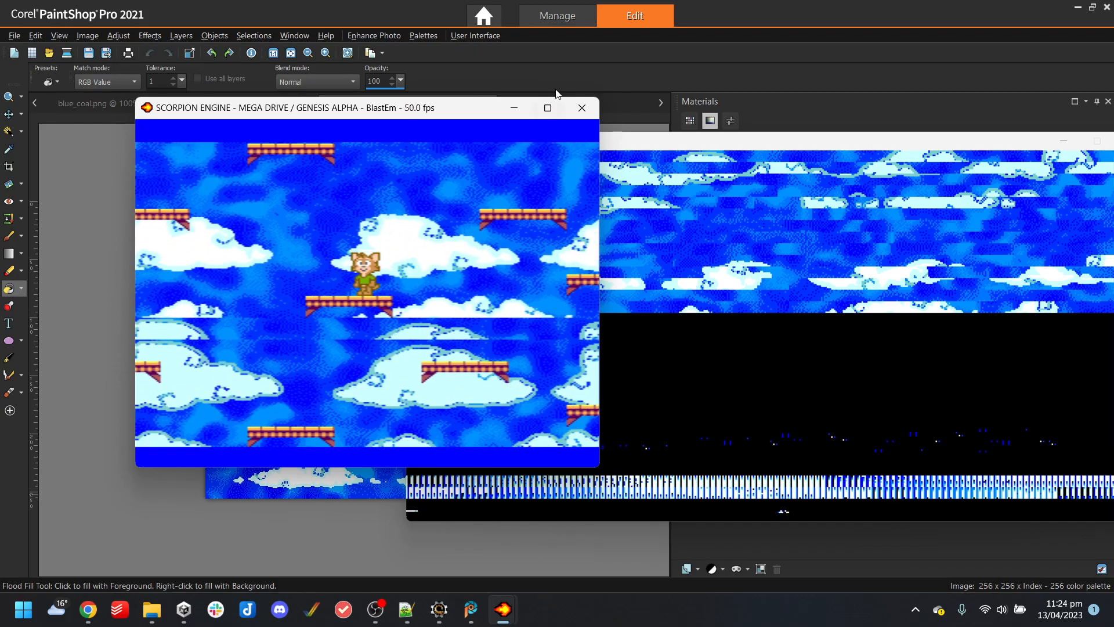
{"action": "left_click", "coordinate": [579, 110]}
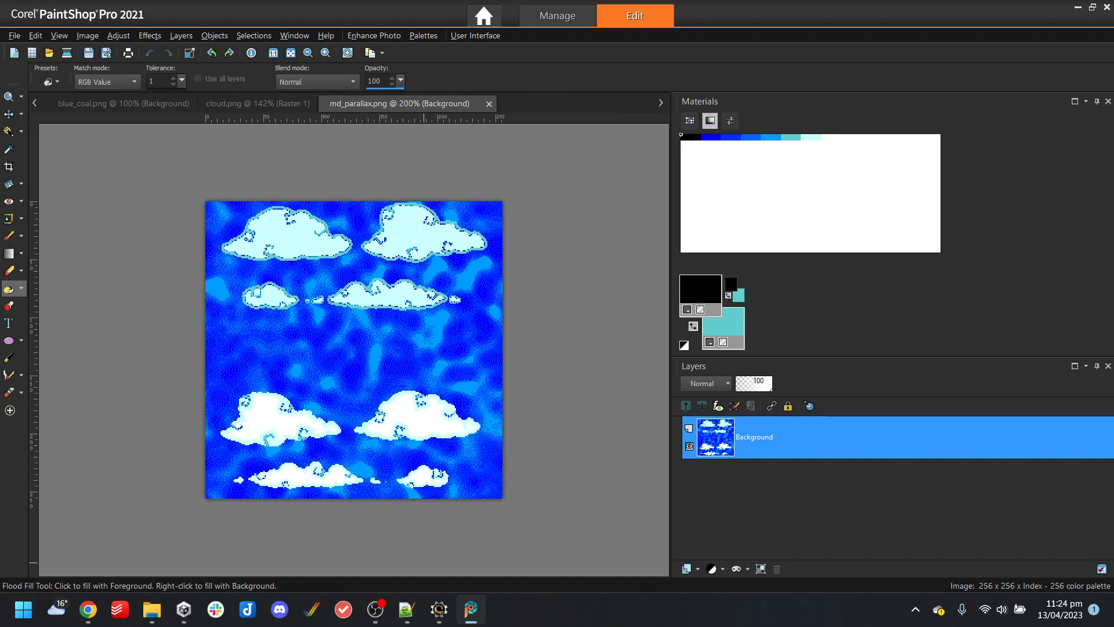
{"action": "left_click", "coordinate": [439, 609]}
{"action": "left_click", "coordinate": [750, 346]}
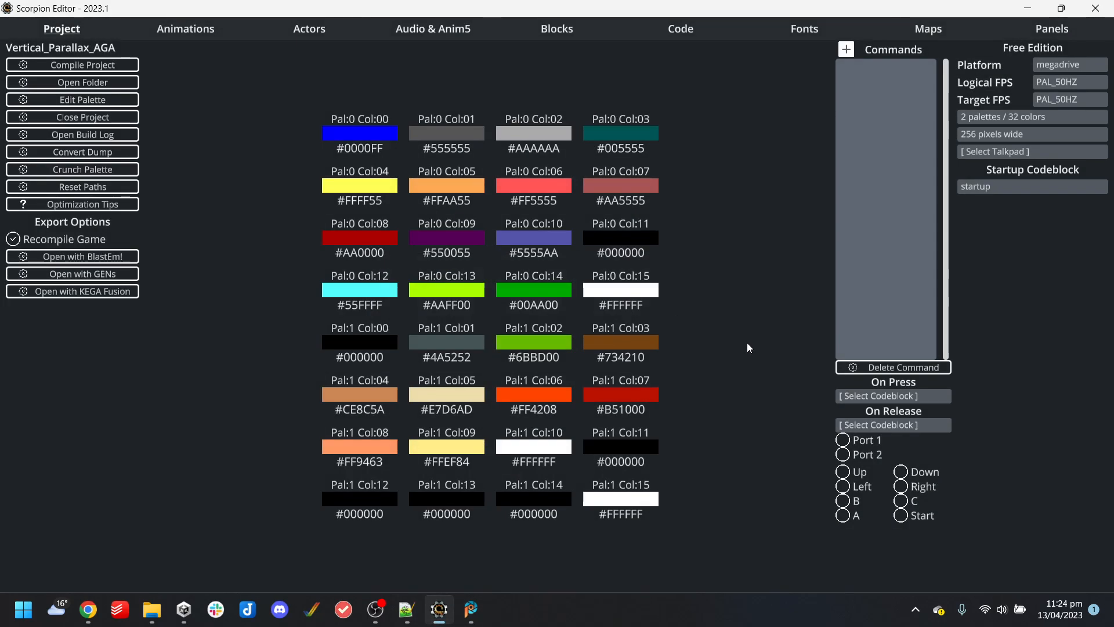
Switch to agenda.txt in Notepad++, add "- Vertical Scrolling bugged." under the To fix list, save the file and close Notepad++
{"action": "left_click", "coordinate": [406, 610]}
{"action": "left_click", "coordinate": [285, 343]}
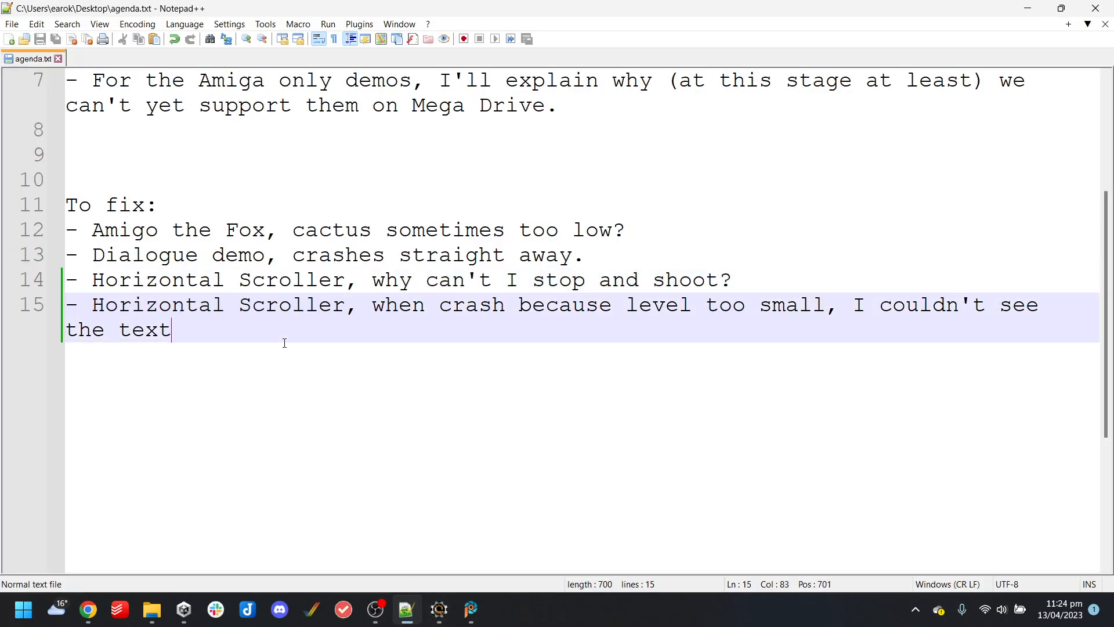
{"action": "key", "text": "Return"}
{"action": "key", "text": "Return"}
{"action": "key", "text": "Up"}
{"action": "type", "text": "- "}
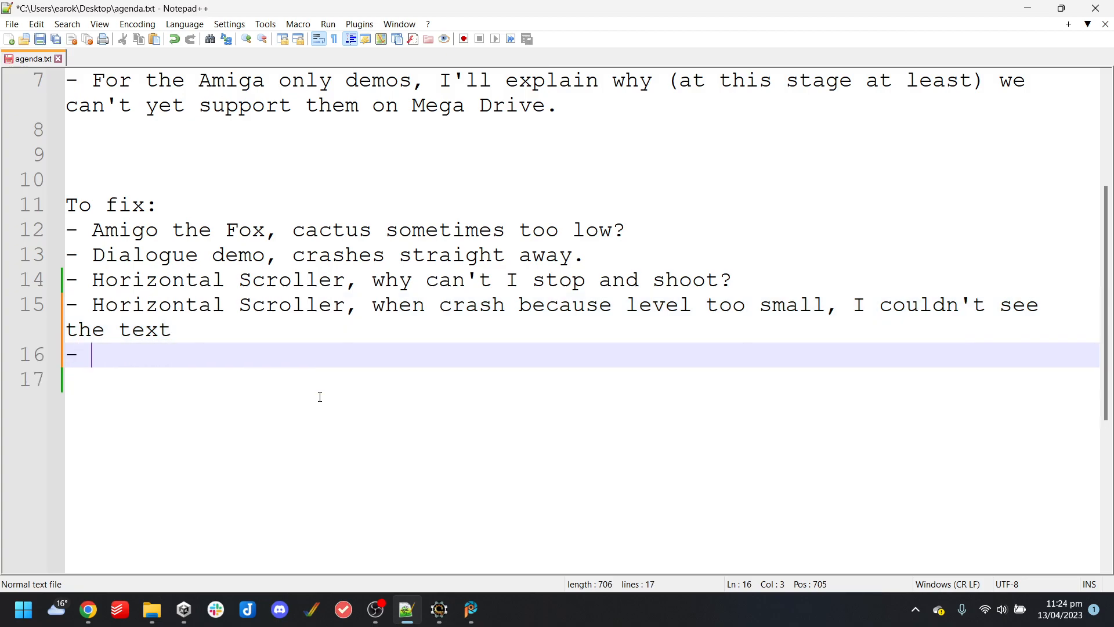
{"action": "type", "text": "Vertical Scrolling bugged."}
{"action": "key", "text": "Return"}
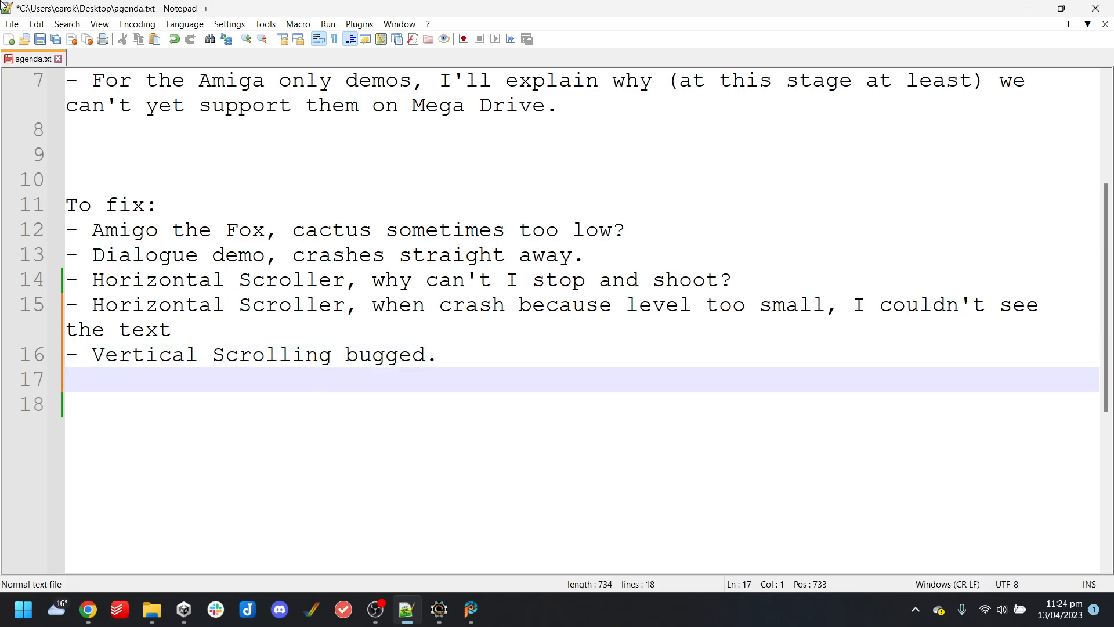
{"action": "left_click", "coordinate": [41, 41]}
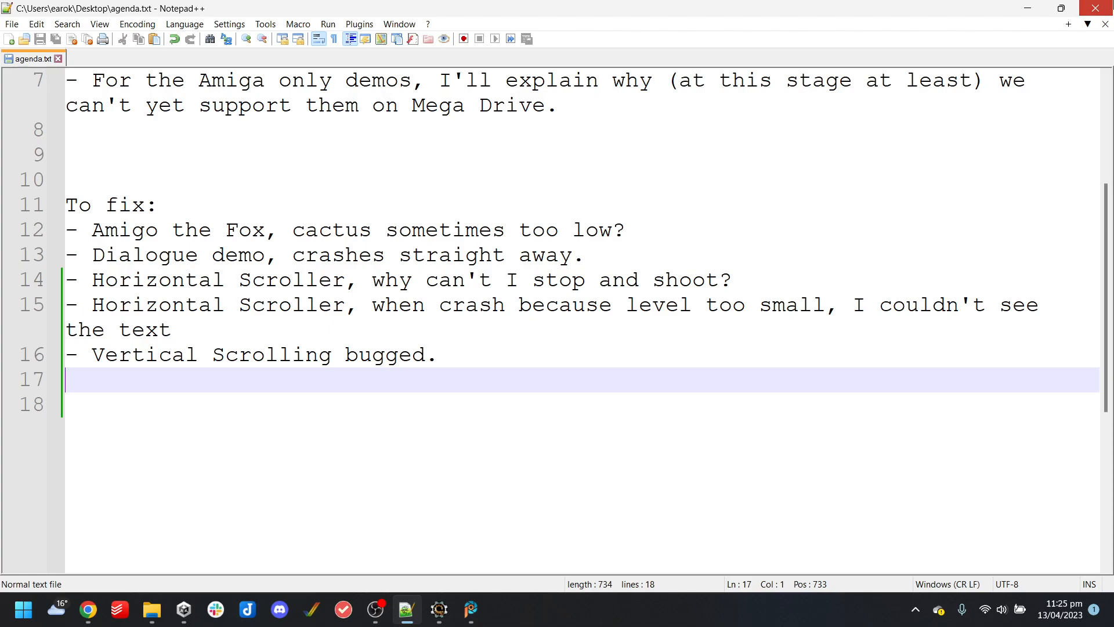
{"action": "left_click", "coordinate": [1095, 8]}
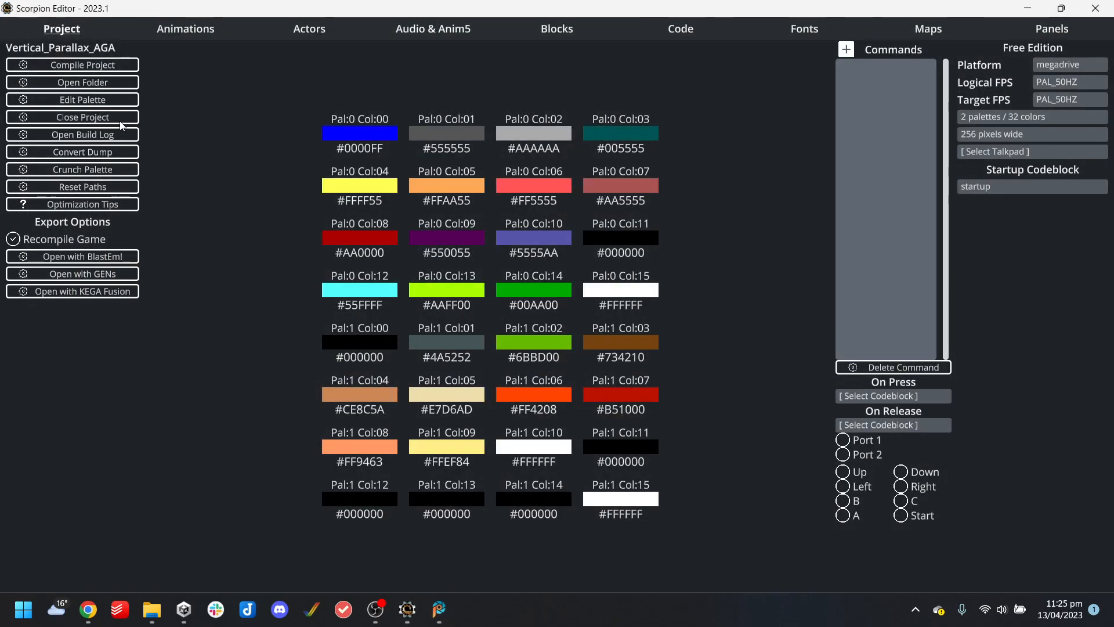
Close the Vertical_Parallax_AGA project and browse to the DemosToSort > Unsorted folder for opening a Scorpion project
{"action": "left_click", "coordinate": [120, 120]}
{"action": "left_click", "coordinate": [751, 349]}
{"action": "left_click", "coordinate": [602, 280]}
{"action": "left_click", "coordinate": [268, 41]}
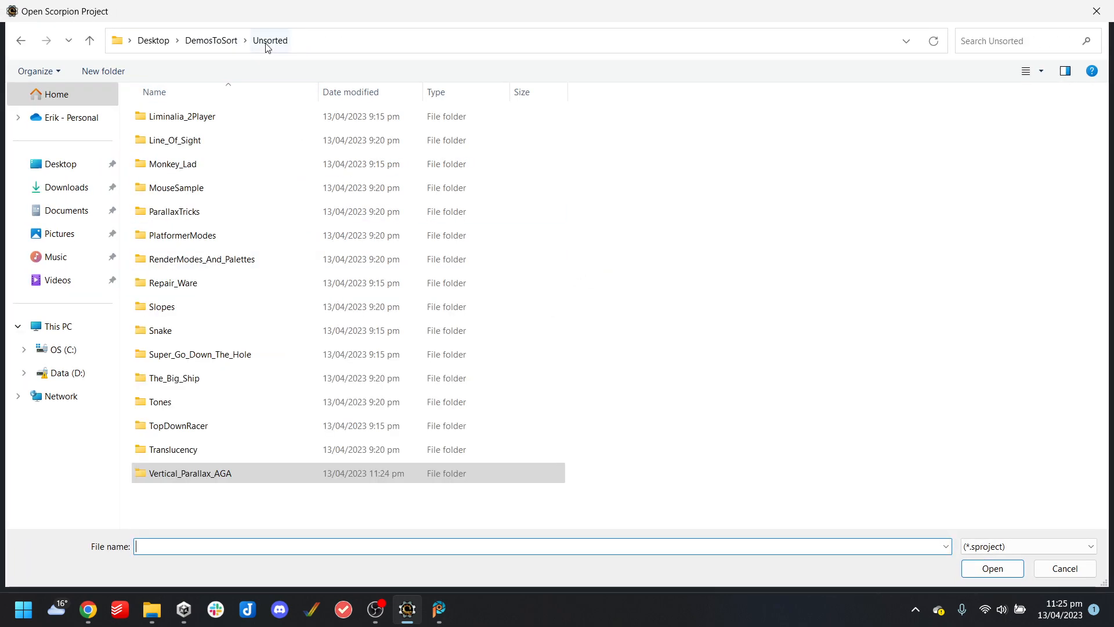
Try to rename the Vertical_Parallax_AGA folder as Vertical_Parallax_AGA_MegaDrive
{"action": "left_click", "coordinate": [214, 474]}
{"action": "left_click", "coordinate": [232, 472]}
{"action": "left_click", "coordinate": [235, 473]}
{"action": "type", "text": "_MegaDrive"}
{"action": "key", "text": "Return"}
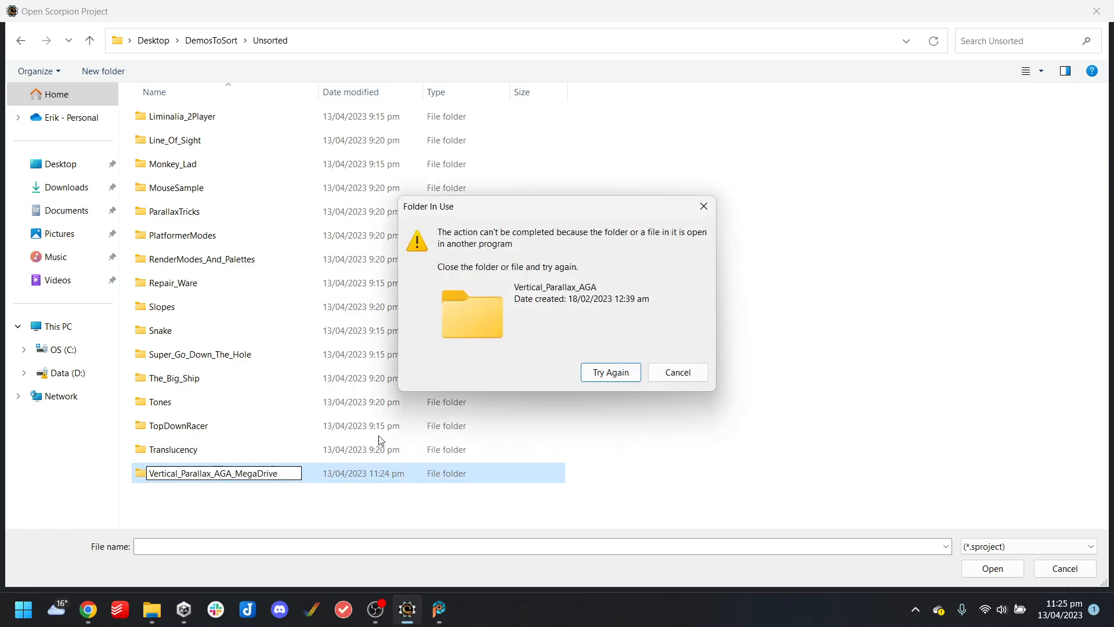
{"action": "left_click", "coordinate": [687, 374]}
Close the image editor holding the project's images, and rename the Vertical_Parallax_AGA folder as Vertical_Parallax_AGA_MegaDrive
{"action": "mouse_move", "coordinate": [439, 609]}
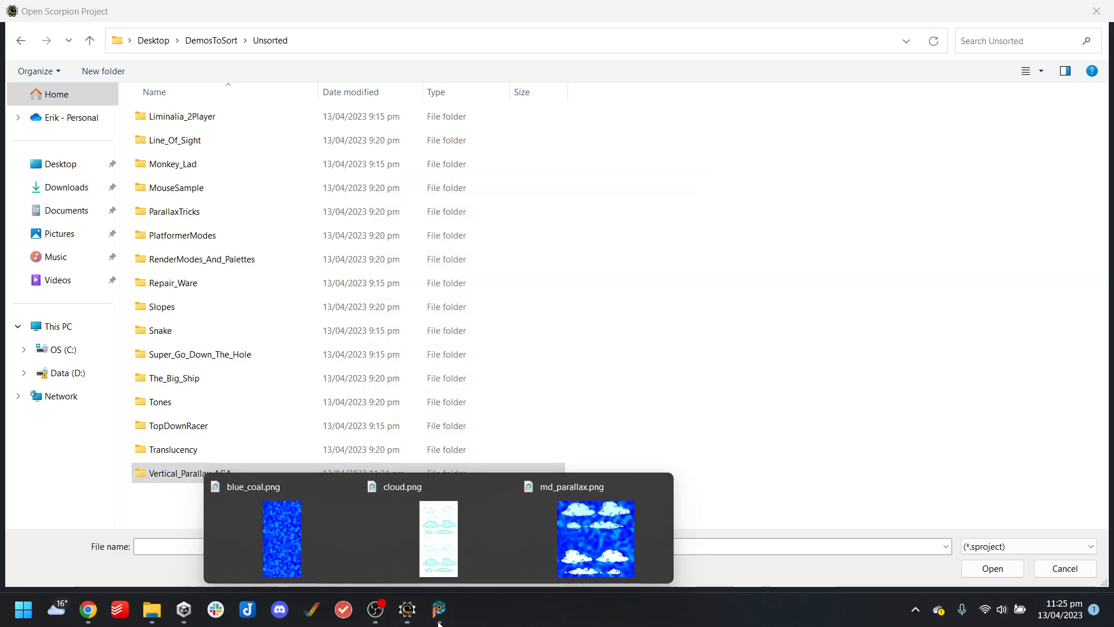
{"action": "left_click", "coordinate": [653, 545]}
{"action": "left_click", "coordinate": [1107, 7]}
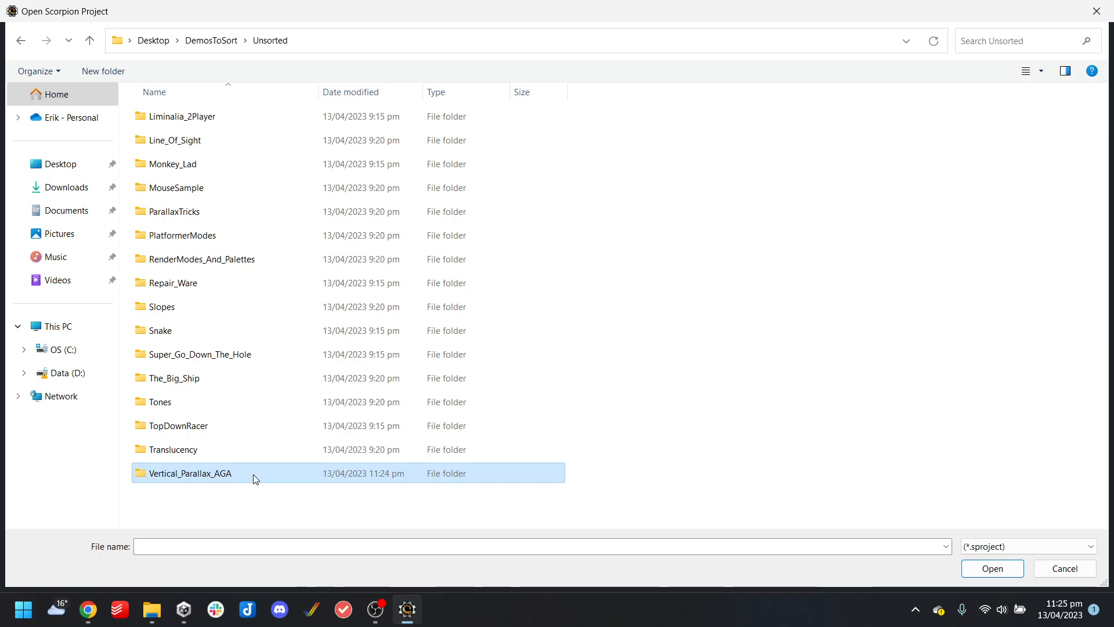
{"action": "left_click", "coordinate": [235, 471]}
{"action": "key", "text": "End"}
{"action": "type", "text": "_MegaDrive"}
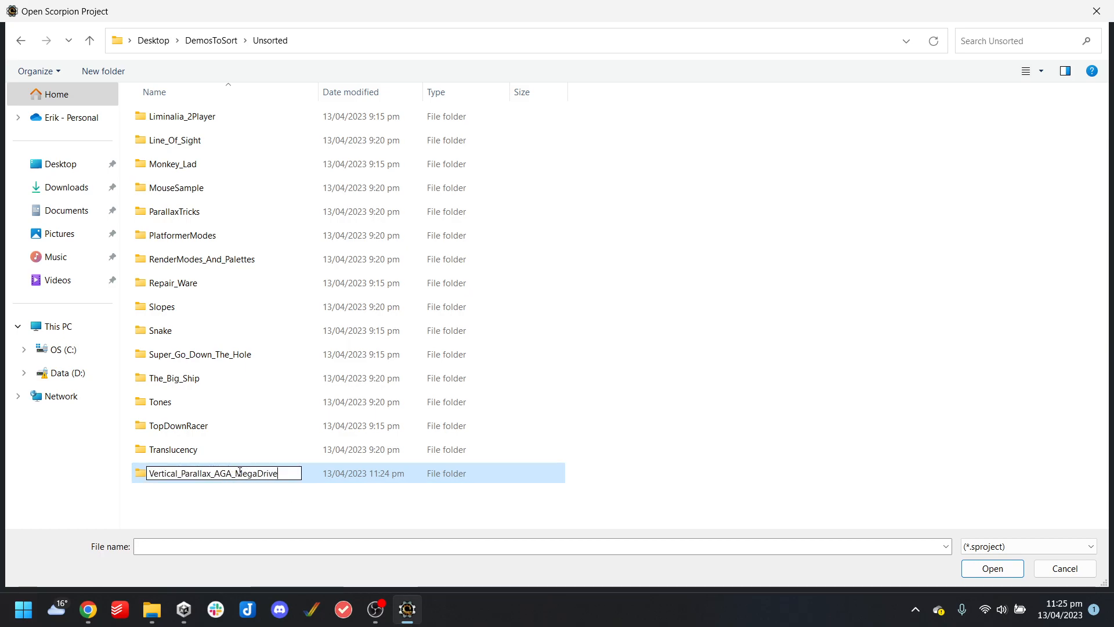
{"action": "key", "text": "Return"}
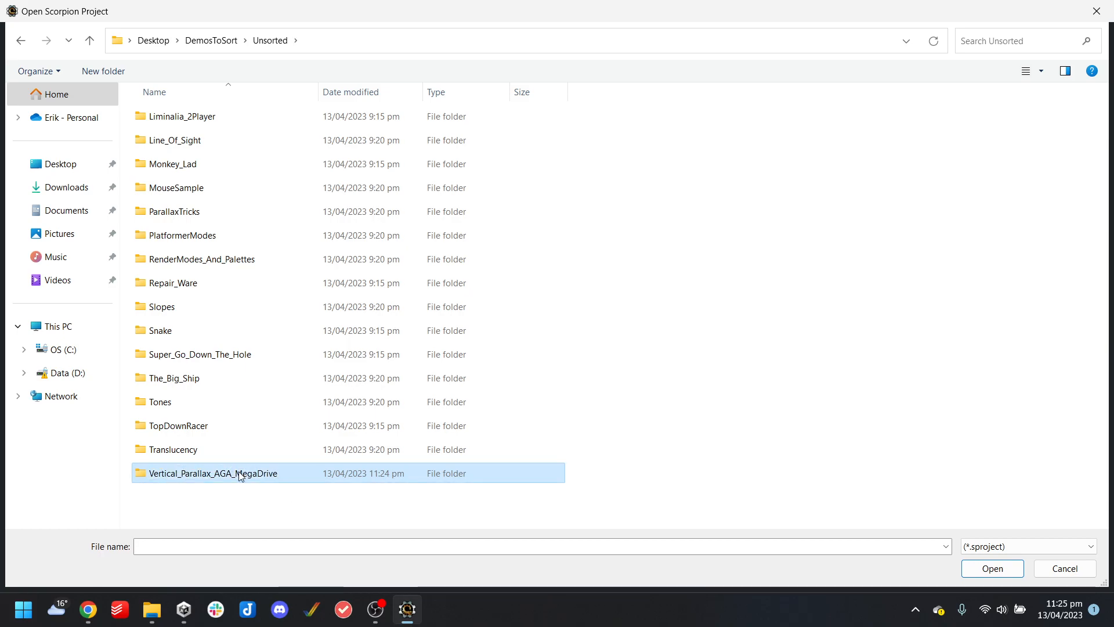
Move the Vertical_Parallax_AGA_MegaDrive folder into DemosToSort > SimpleDemos and dismiss the project file browser
{"action": "left_click", "coordinate": [210, 40]}
{"action": "double_click", "coordinate": [199, 141]}
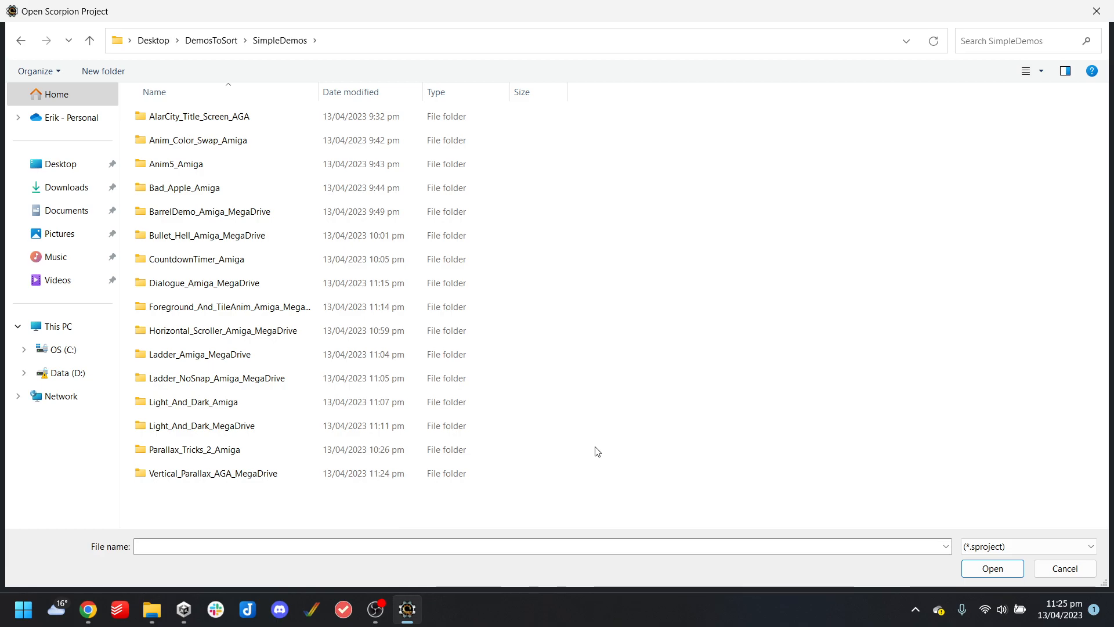
{"action": "left_click", "coordinate": [1098, 10]}
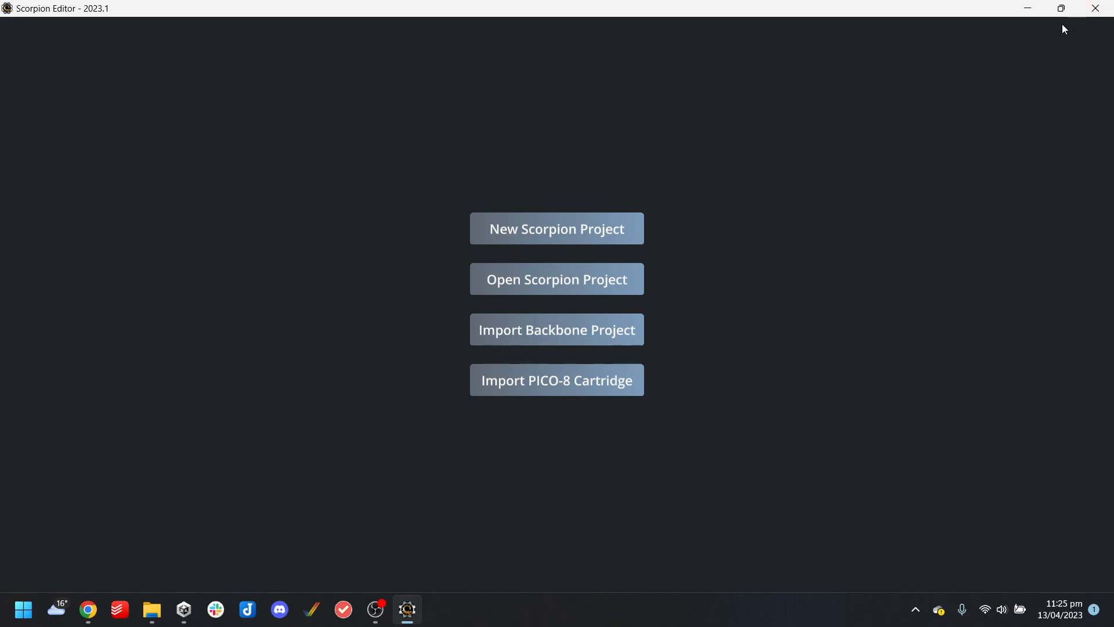